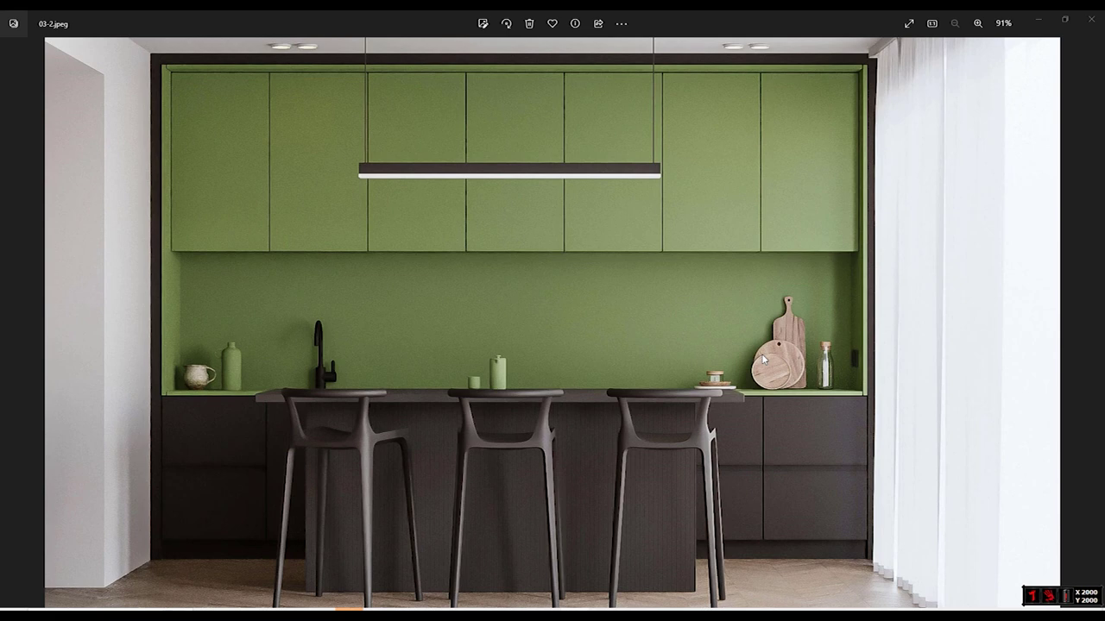
Look through the green kitchen reference photos and the hand-drawn cabinet sketch with its dimensions
key("Right")
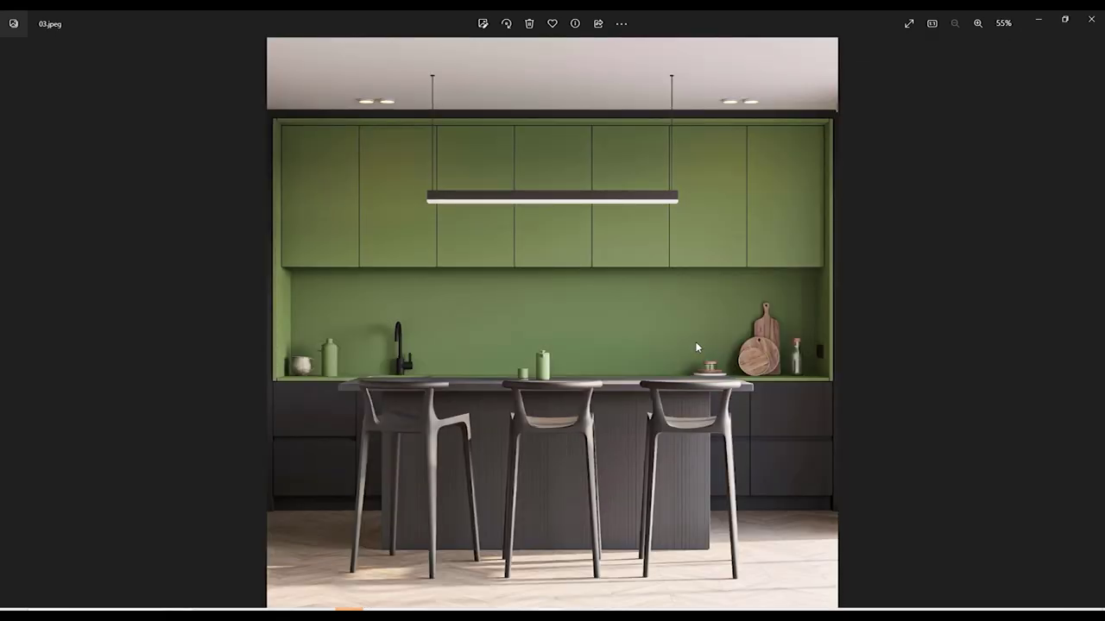
key("Left")
key("Left")
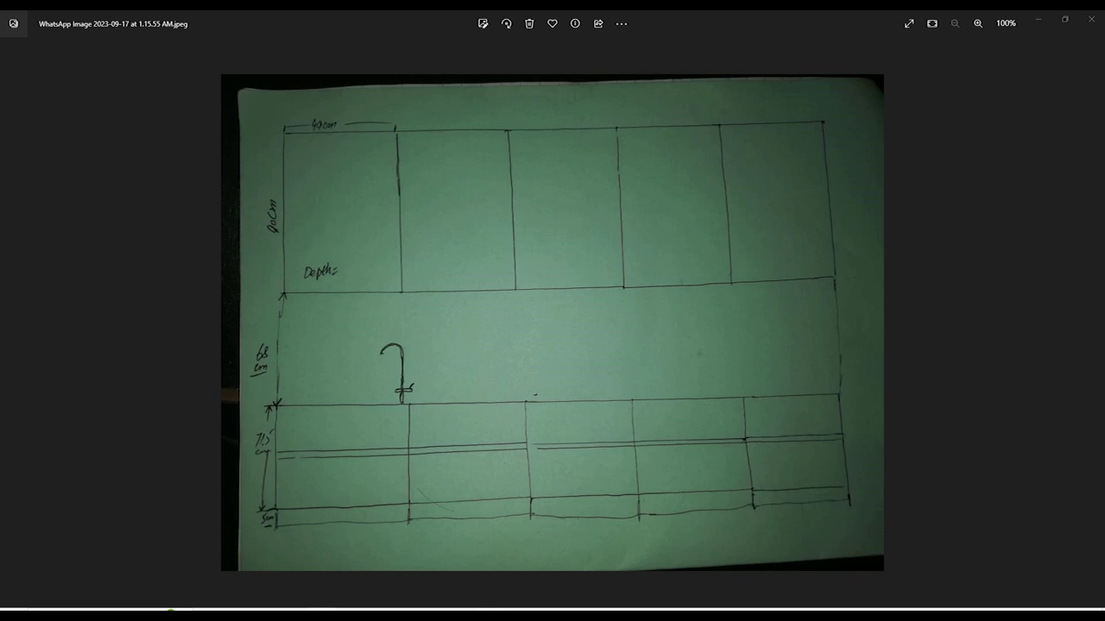
Switch to the kitchen door specification PDF in Foxit PhantomPDF and examine the standard widths and heights of wall, dresser and base units
key("alt+Tab")
scroll(383, 212, "down", 3)
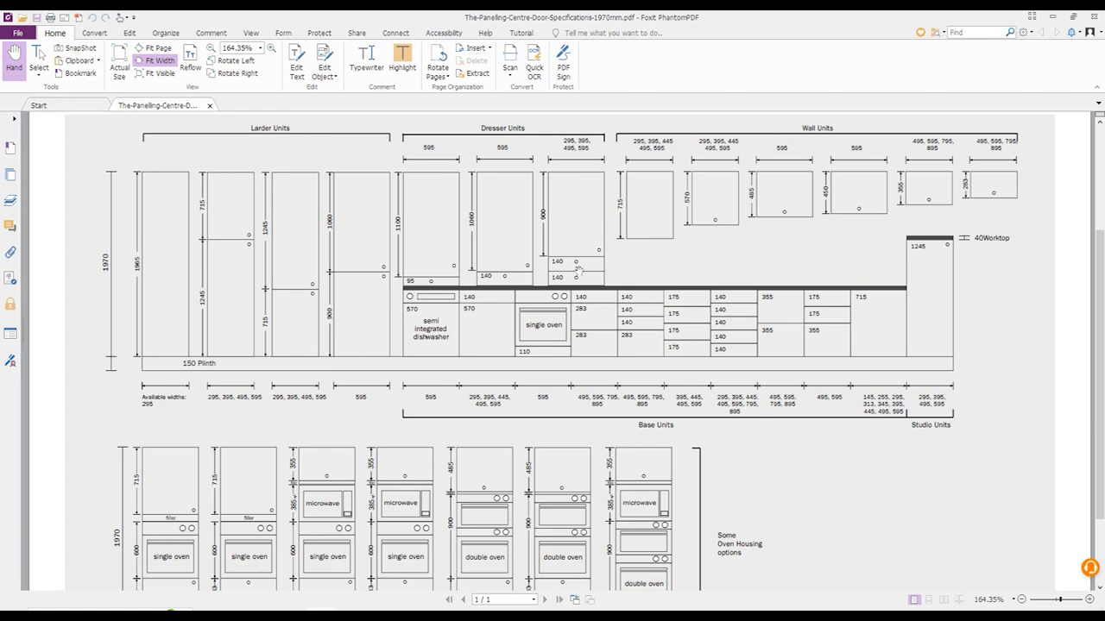
scroll(846, 280, "up", 1)
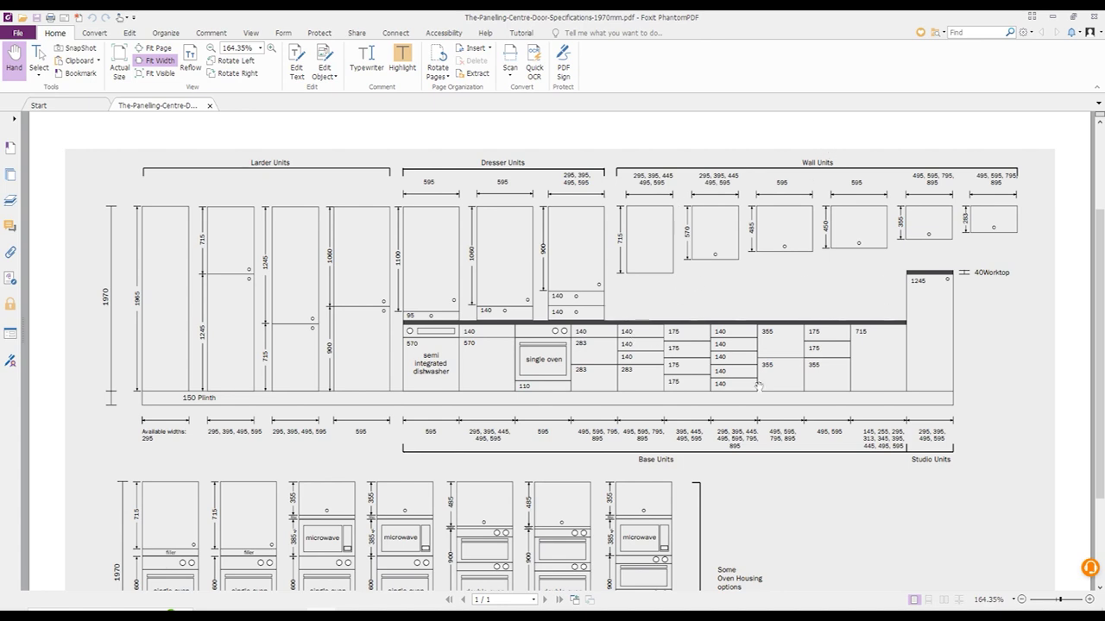
scroll(655, 266, "down", 3)
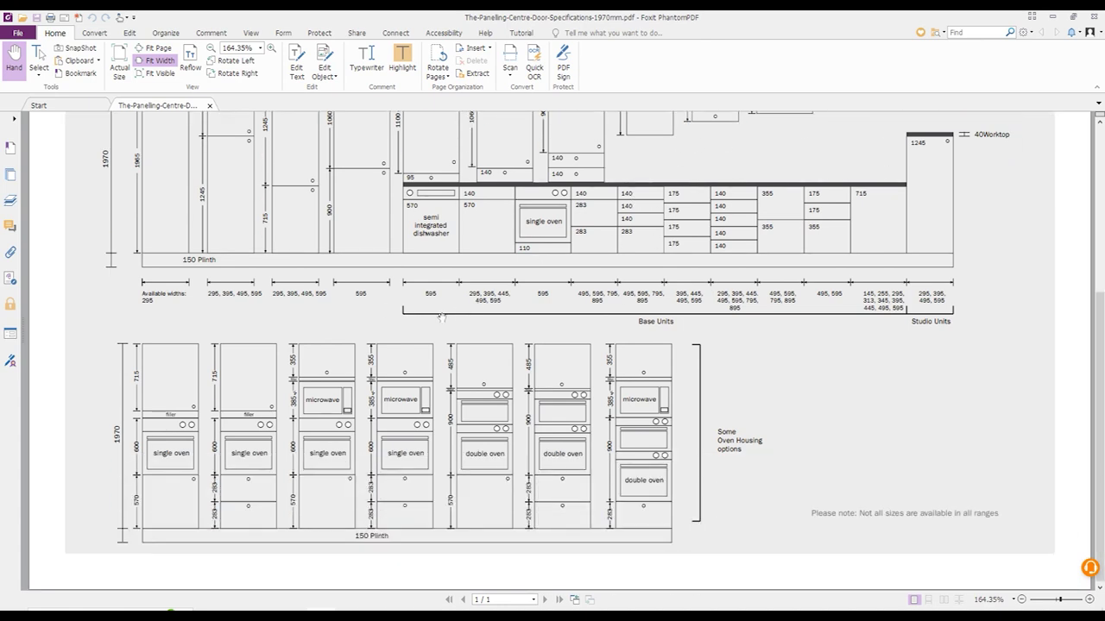
scroll(466, 335, "up", 2)
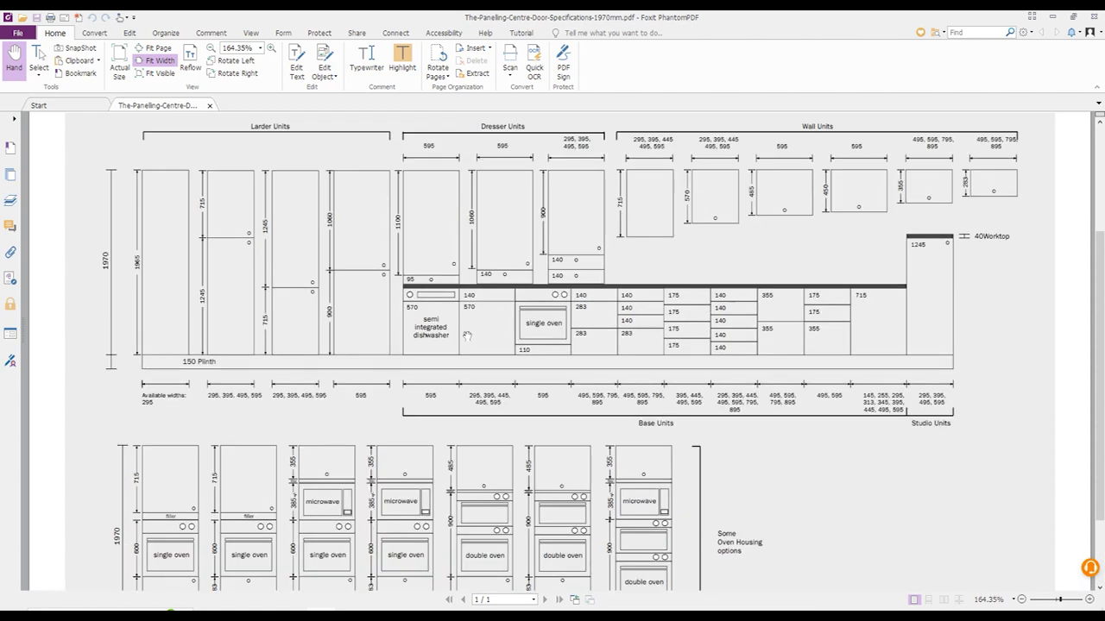
scroll(466, 334, "up", 3)
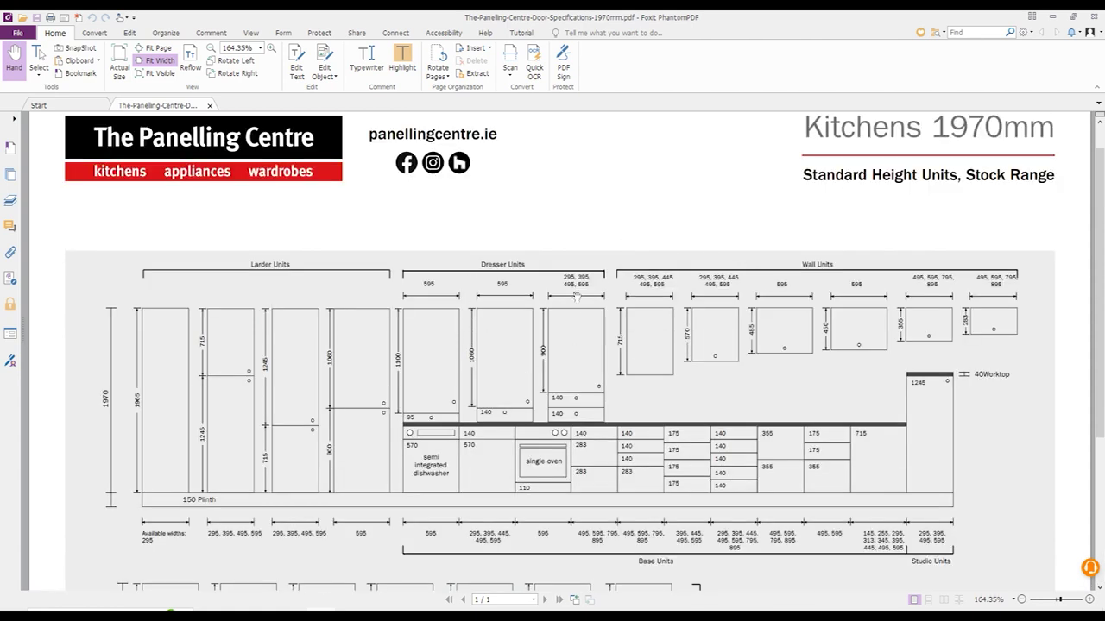
left_click(1053, 17)
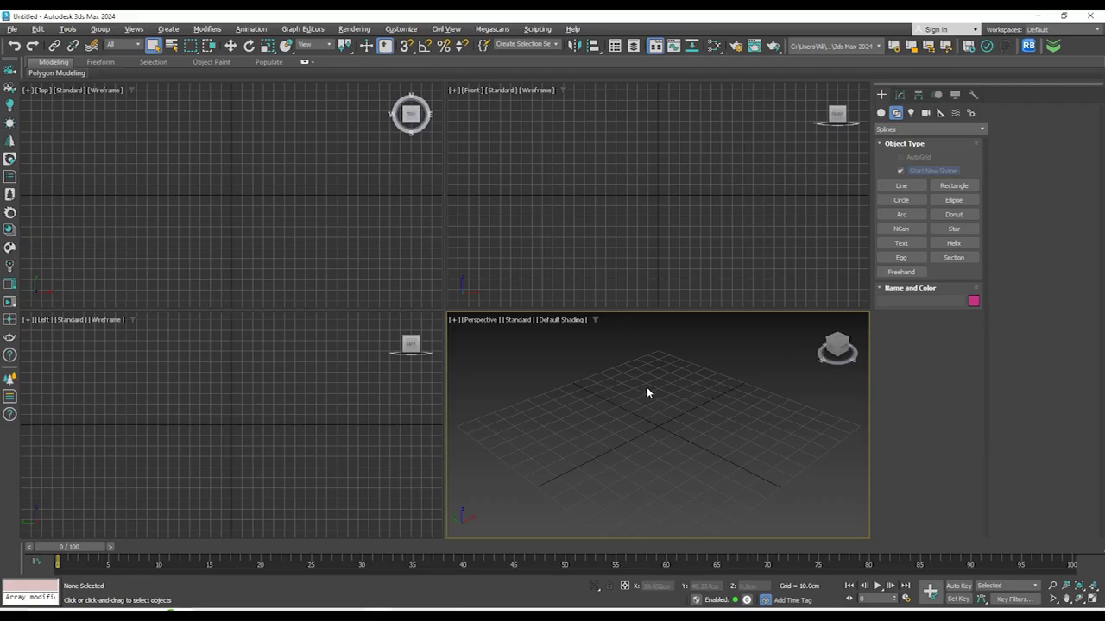
Set the display units to metric centimetres and keep the system unit scale at 1 unit = 1 centimetre
left_click(399, 31)
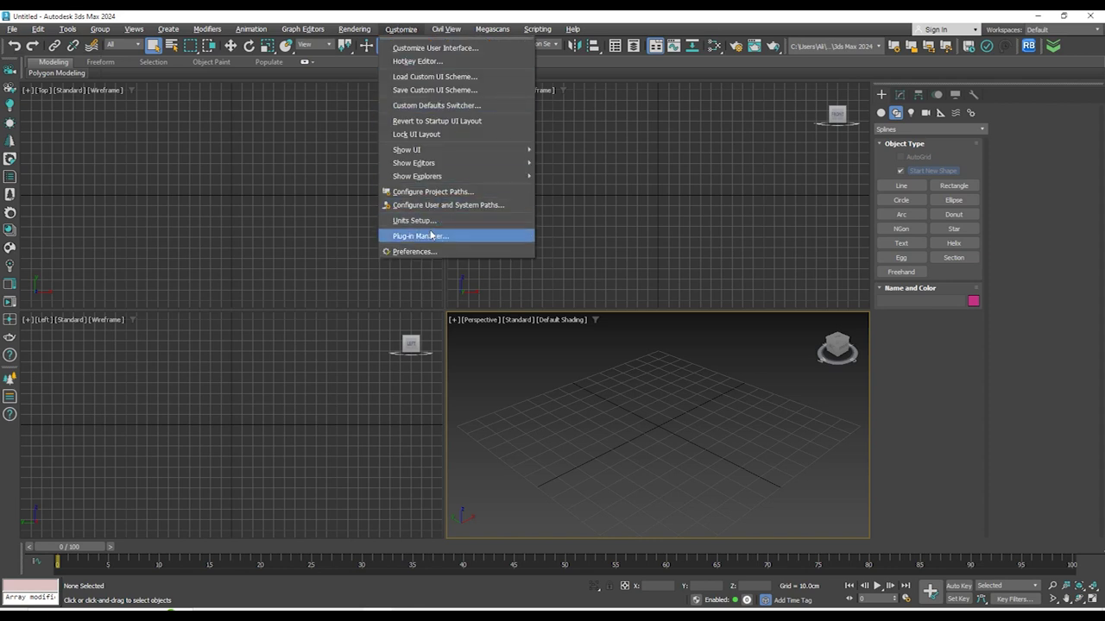
left_click(426, 221)
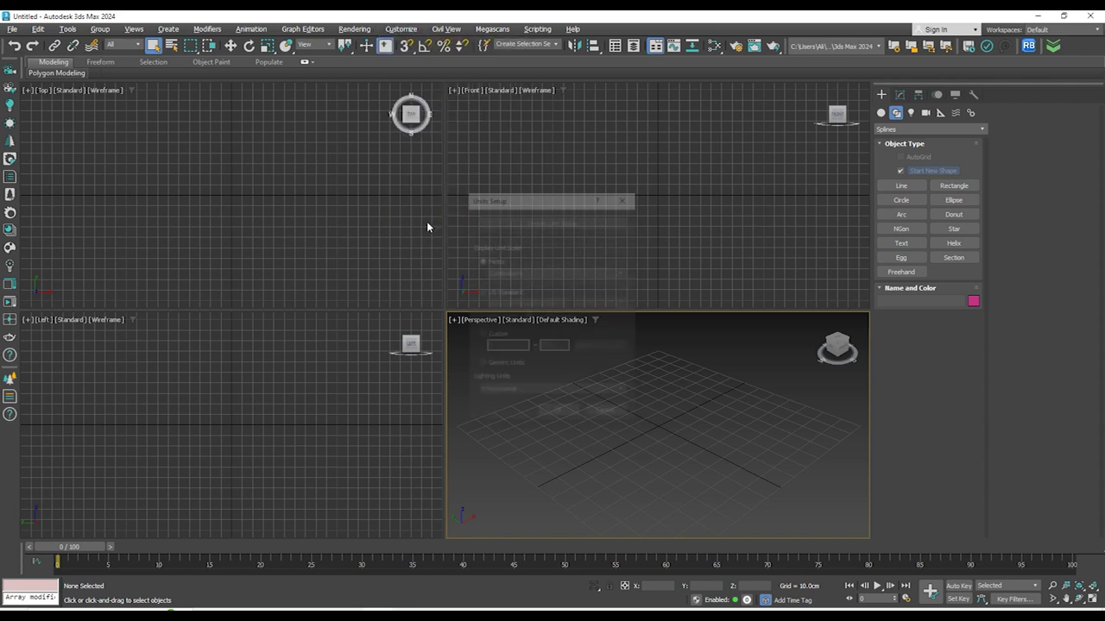
left_click(504, 273)
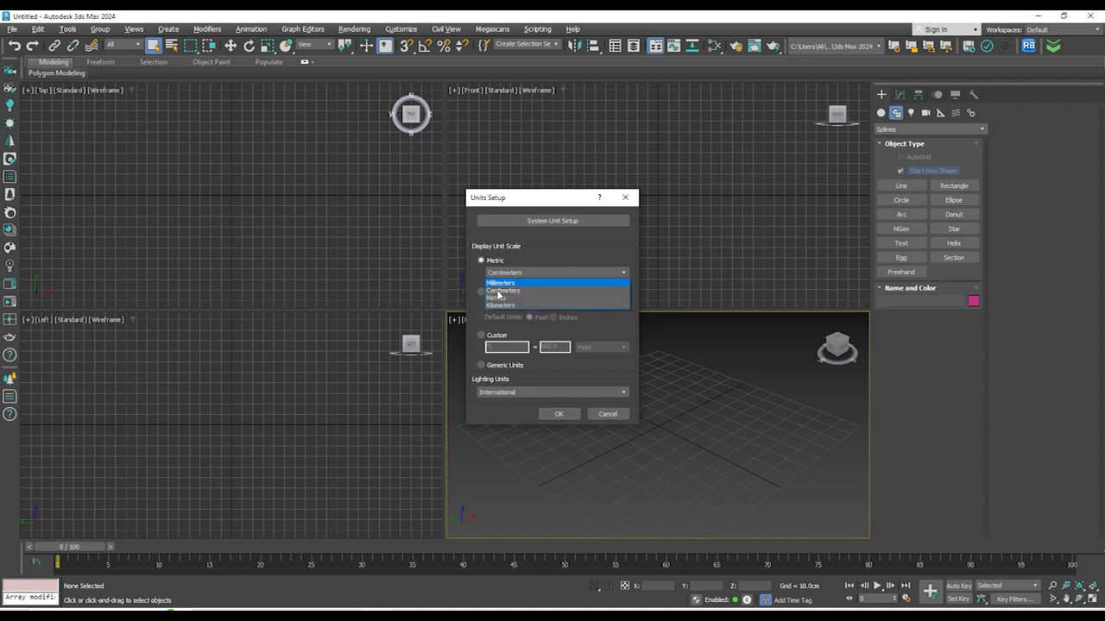
left_click(509, 292)
left_click(528, 221)
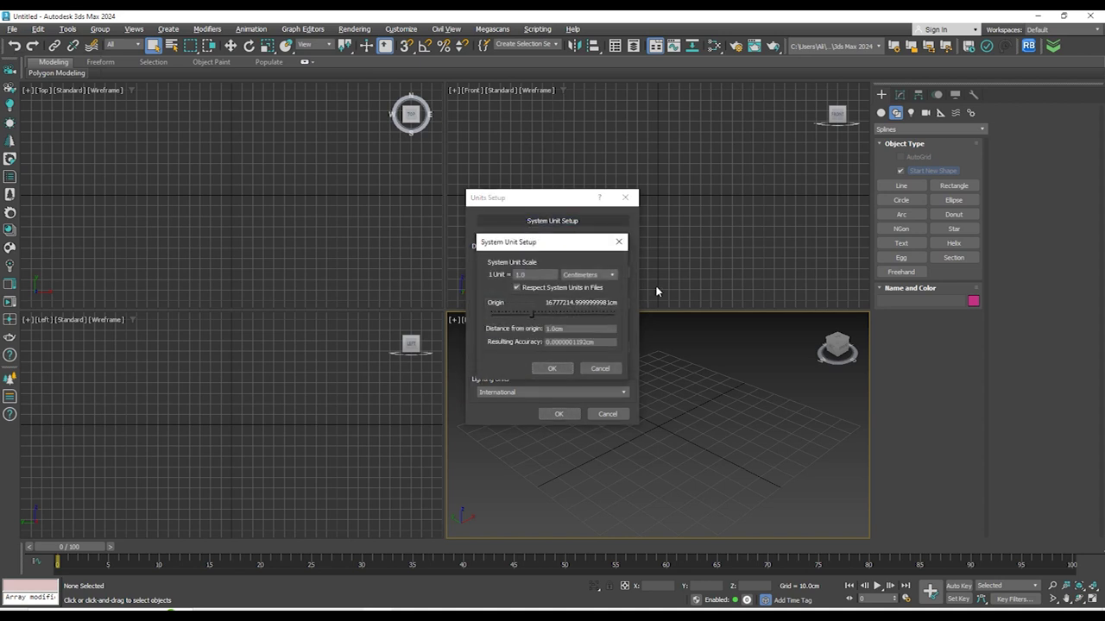
left_click(557, 371)
left_click(559, 414)
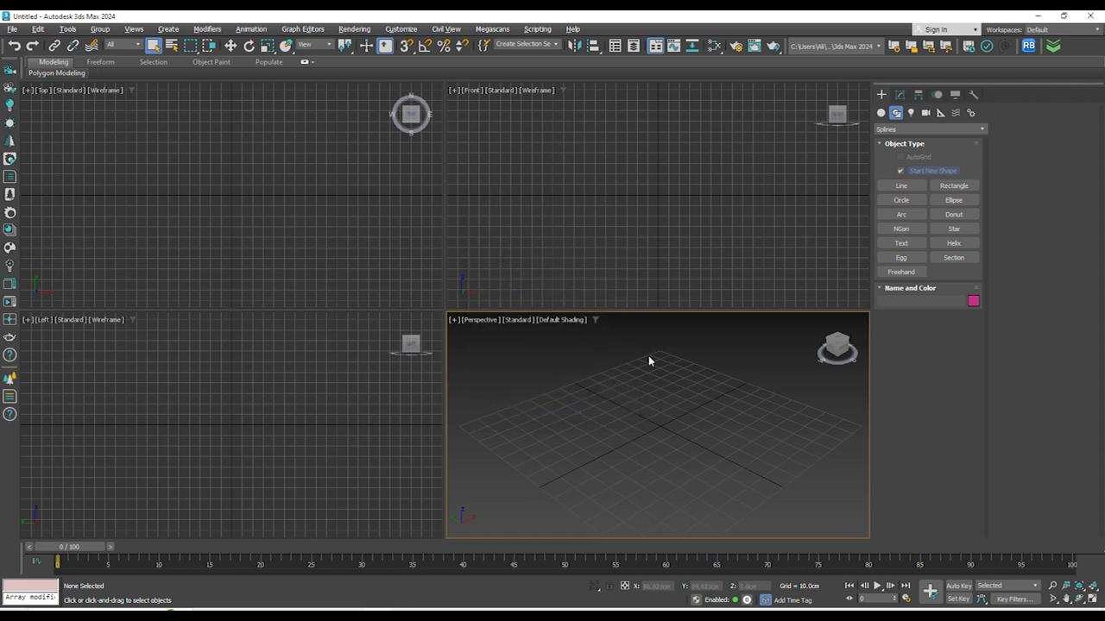
Draw a box in a maximized front view, about 184 cm long, 119 cm wide and 37 cm high
key("alt+w")
mouse_move(482, 294)
middle_mouse_down()
mouse_move(476, 278)
mouse_move(469, 290)
middle_mouse_up()
key("f")
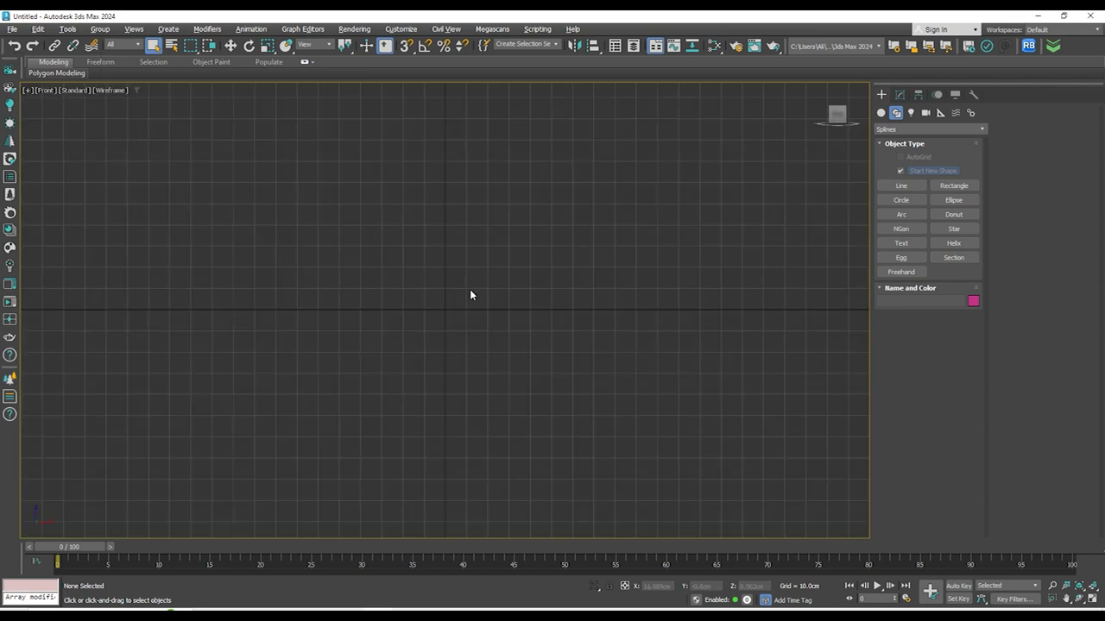
left_click(880, 113)
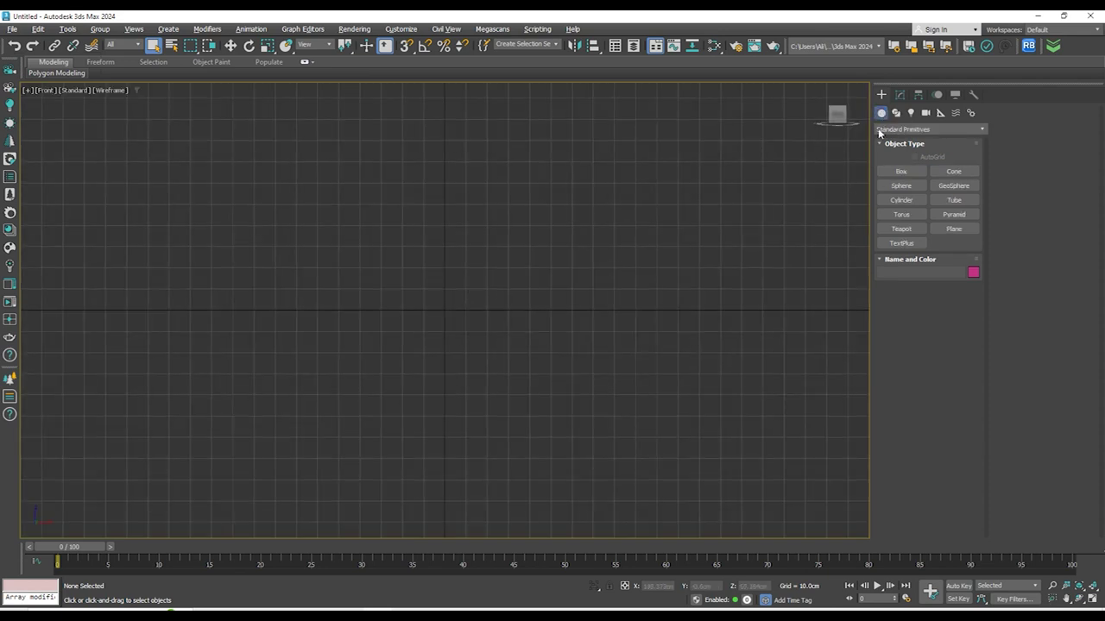
left_click(901, 173)
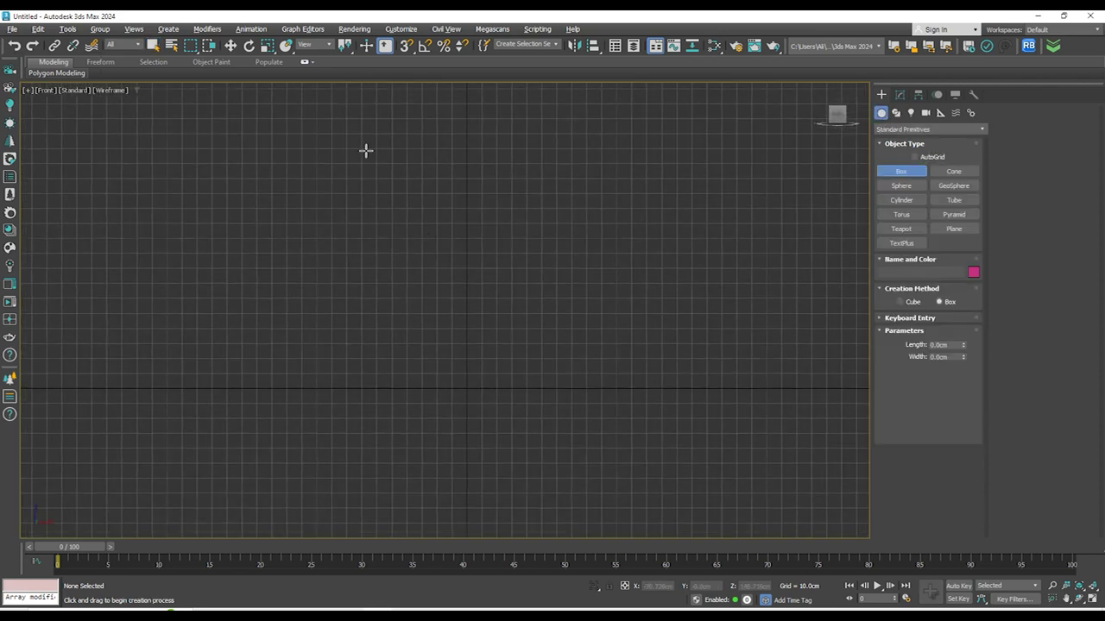
left_click_drag(344, 110, 522, 389)
left_click(551, 332)
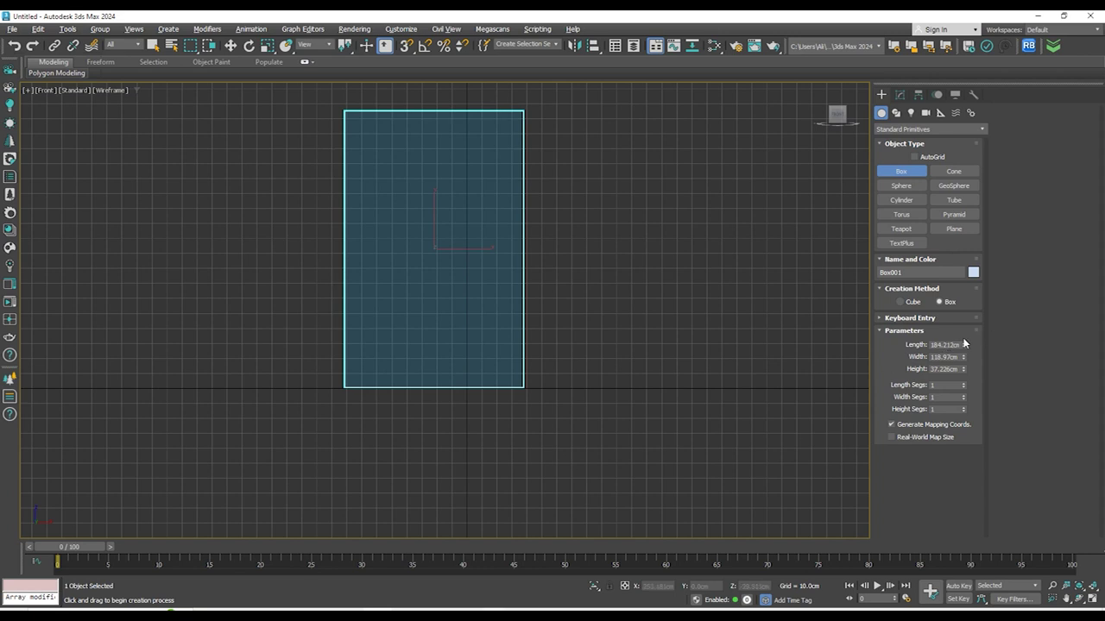
Set the box's length to 90 cm, width to 49 cm and height to 30 cm, and finish box creation
left_click_drag(964, 345, 953, 343)
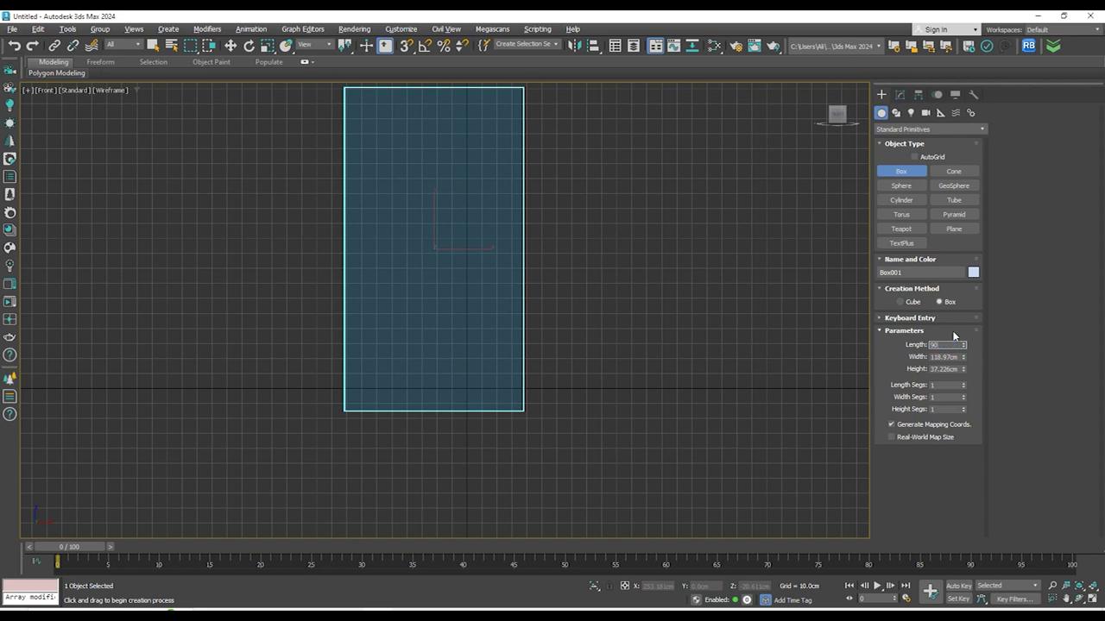
key("Tab")
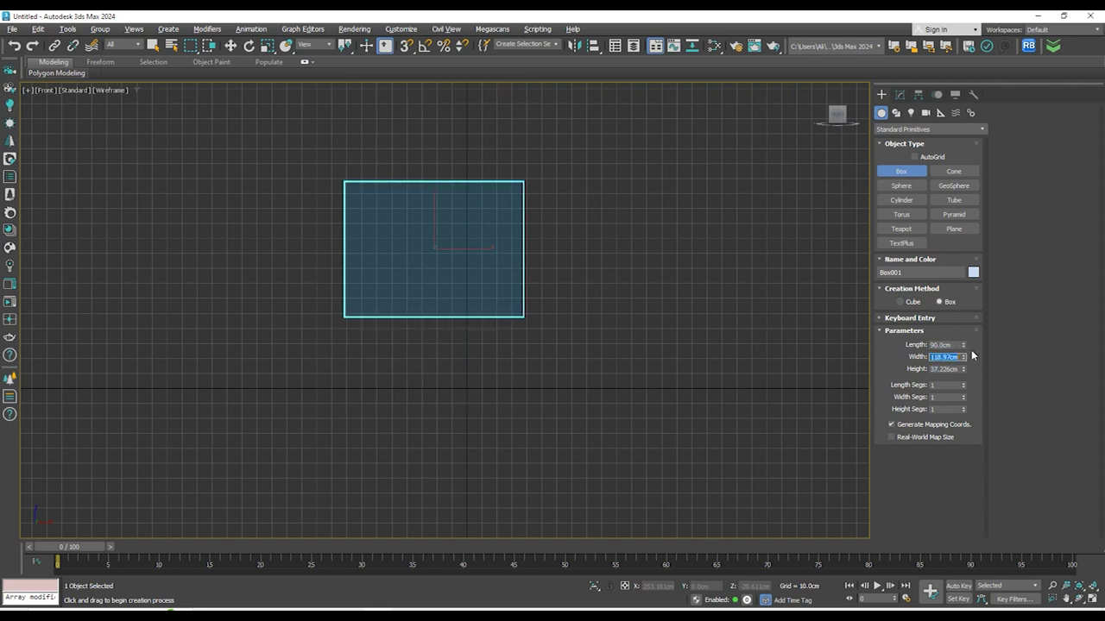
mouse_move(965, 361)
left_mouse_down()
mouse_move(961, 348)
mouse_move(953, 367)
left_mouse_up()
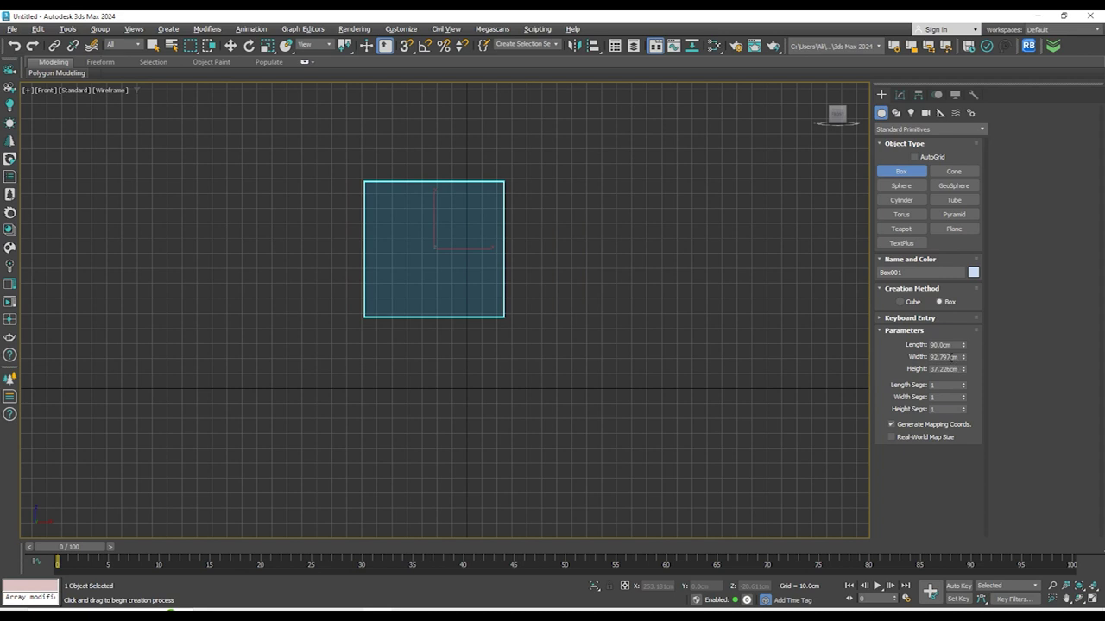
type("49")
key("Tab")
type("30")
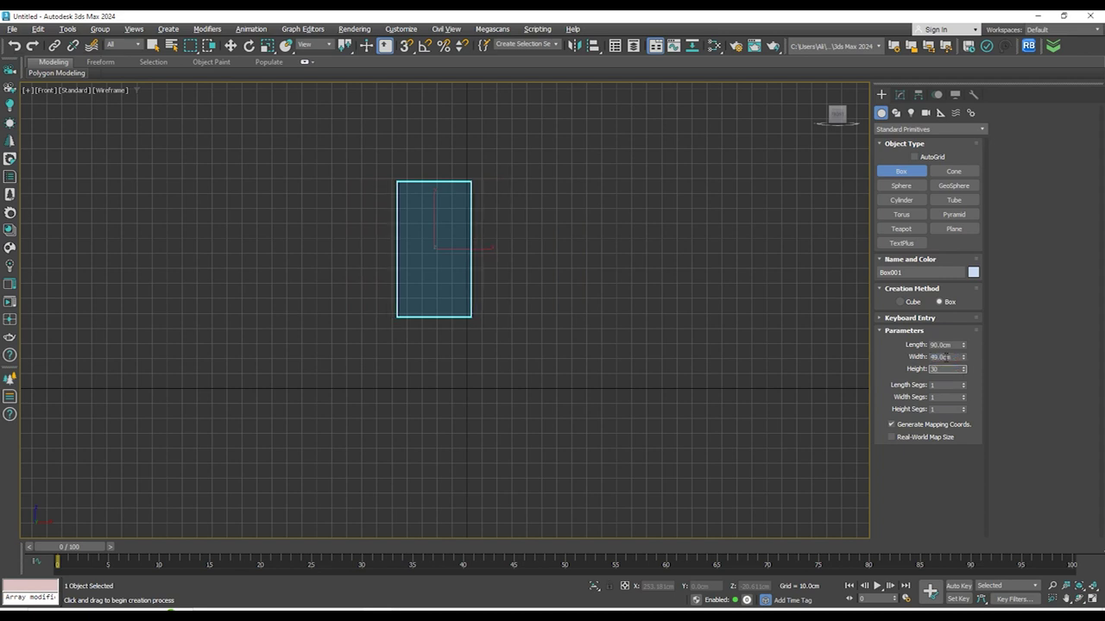
right_click(515, 221)
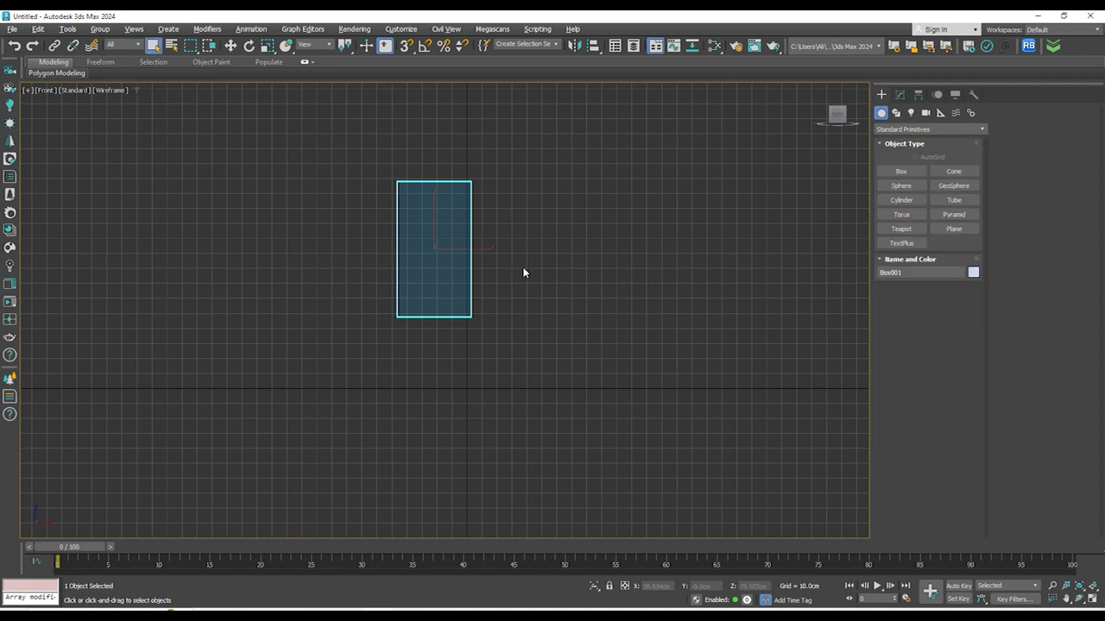
Move the box up and to the left in the front view, to about X -95 cm and Z 115 cm
middle_click_drag(494, 241, 581, 299)
scroll(580, 299, "down", 2)
scroll(579, 335, "up", 2)
key("w")
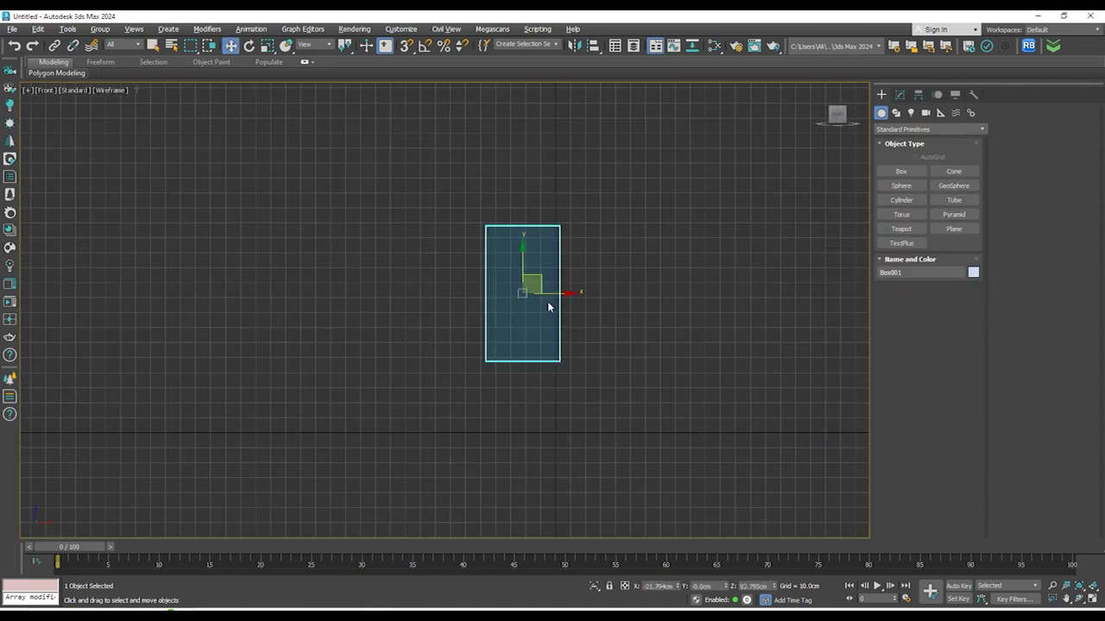
left_click_drag(539, 283, 429, 246)
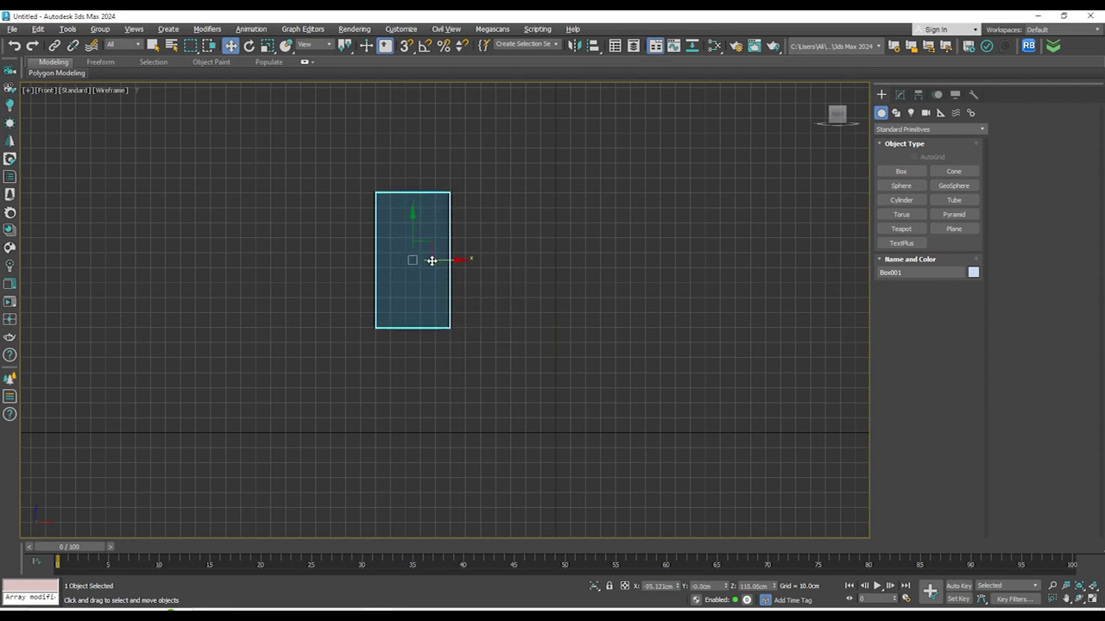
Hide the grid in the front view and switch the viewport from wireframe to shaded display
key("g")
scroll(474, 239, "up", 2)
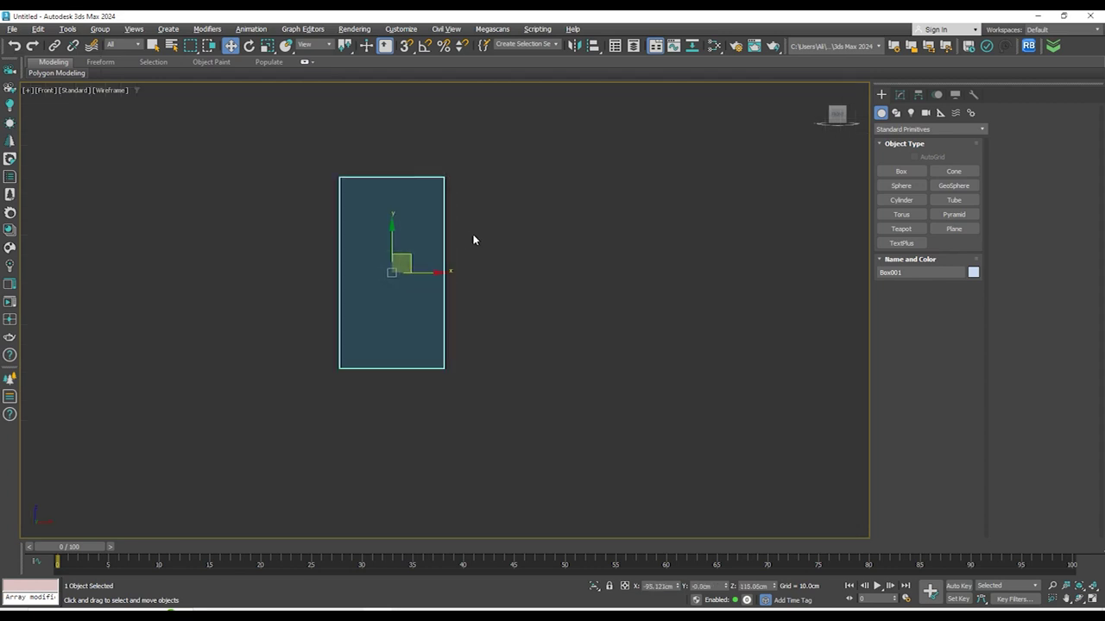
mouse_move(577, 276)
middle_mouse_down()
mouse_move(589, 296)
mouse_move(558, 323)
mouse_move(518, 227)
mouse_move(530, 210)
mouse_move(550, 379)
mouse_move(538, 301)
middle_mouse_up()
key("F3")
Examine the box from the top view, the front view and several orbited angles
key("t")
key("z")
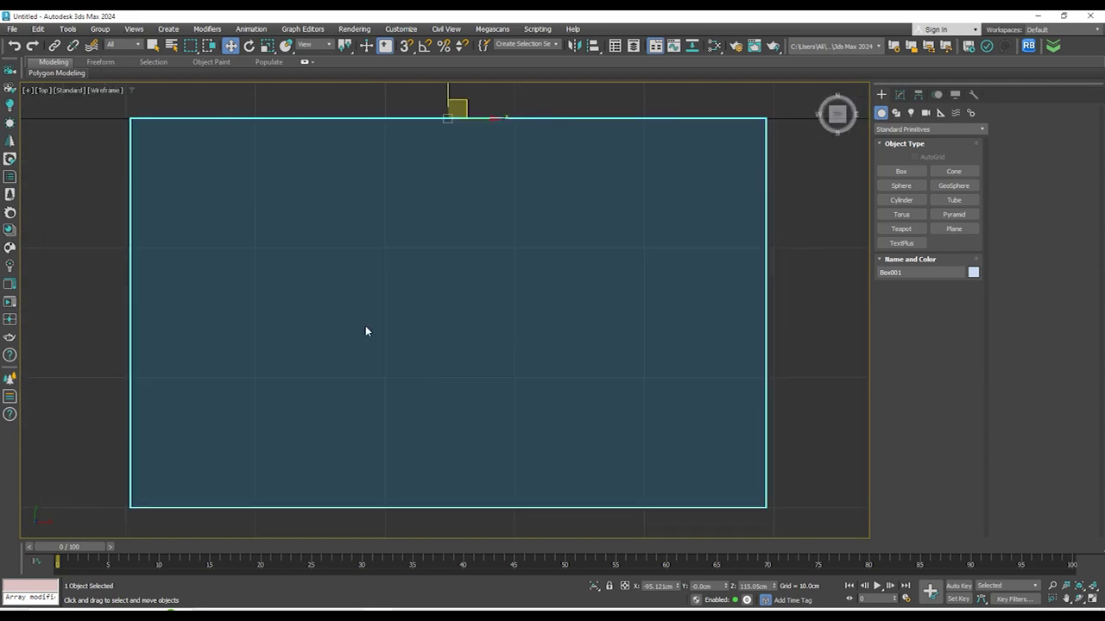
scroll(423, 308, "down", 5)
mouse_move(454, 368)
middle_mouse_down("alt")
mouse_move(466, 264)
mouse_move(535, 347)
mouse_move(501, 320)
mouse_move(379, 286)
mouse_move(500, 302)
mouse_move(476, 285)
middle_mouse_up("alt")
key("f")
key("z")
scroll(464, 272, "down", 3)
scroll(486, 308, "up", 5)
scroll(535, 343, "down", 5)
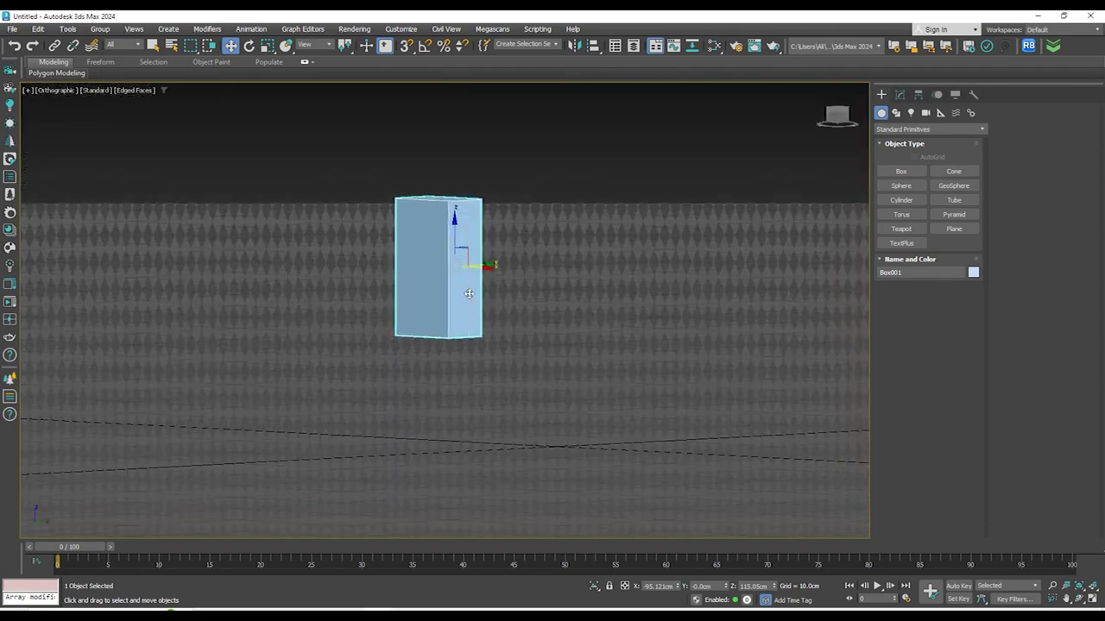
key("f")
key("z")
scroll(518, 294, "down", 5)
middle_click_drag(540, 302, 525, 353, "alt")
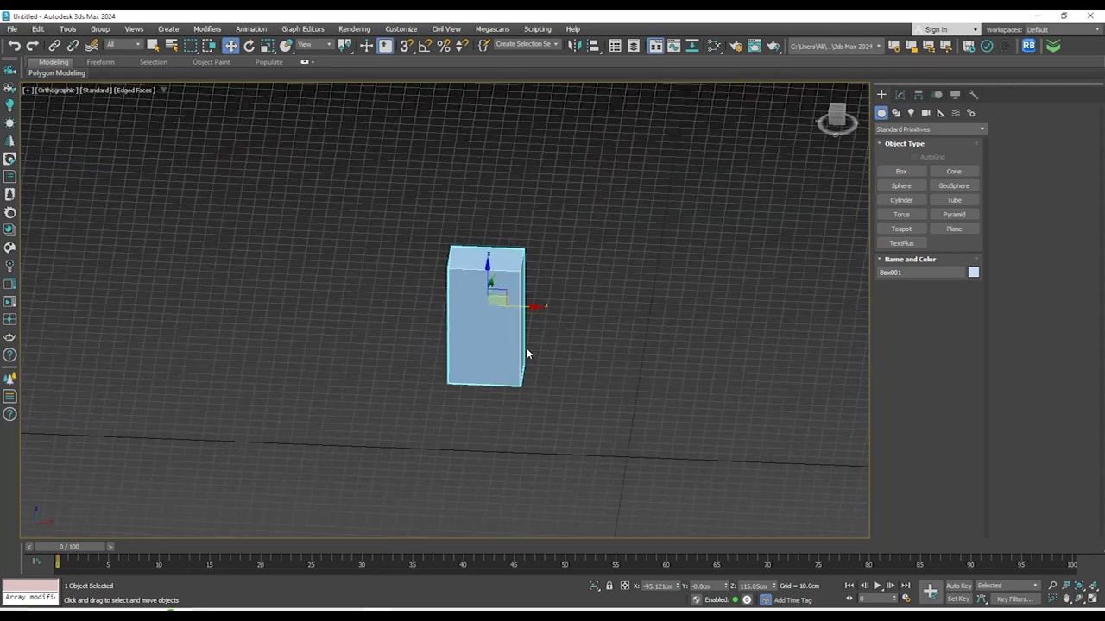
key("f")
key("z")
scroll(542, 296, "down", 5)
scroll(542, 296, "up", 5)
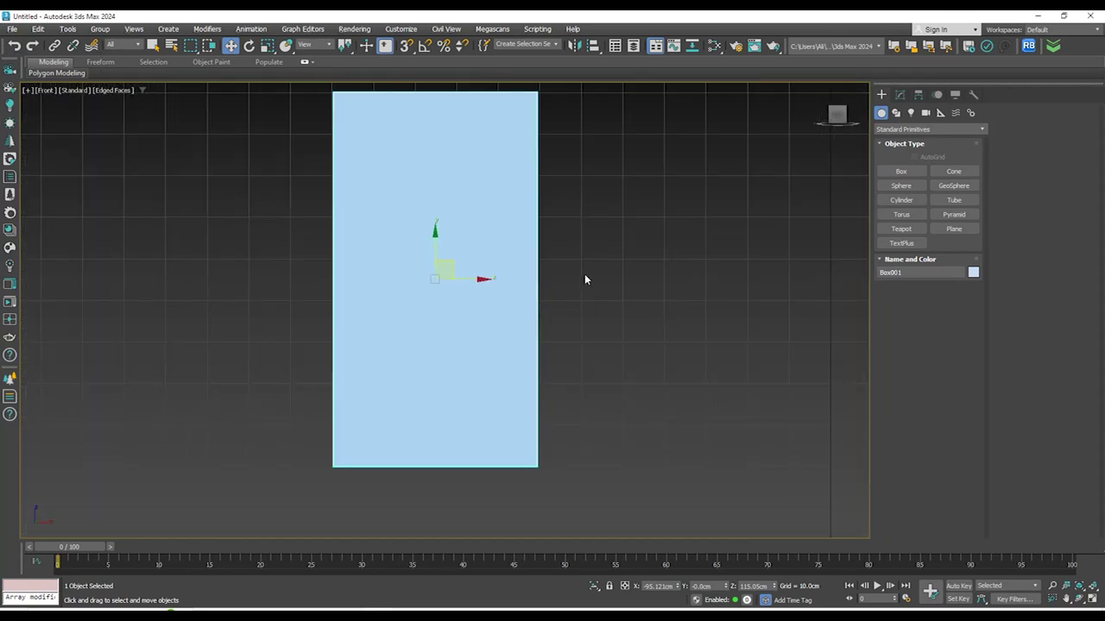
middle_click_drag(568, 215, 597, 239, "alt")
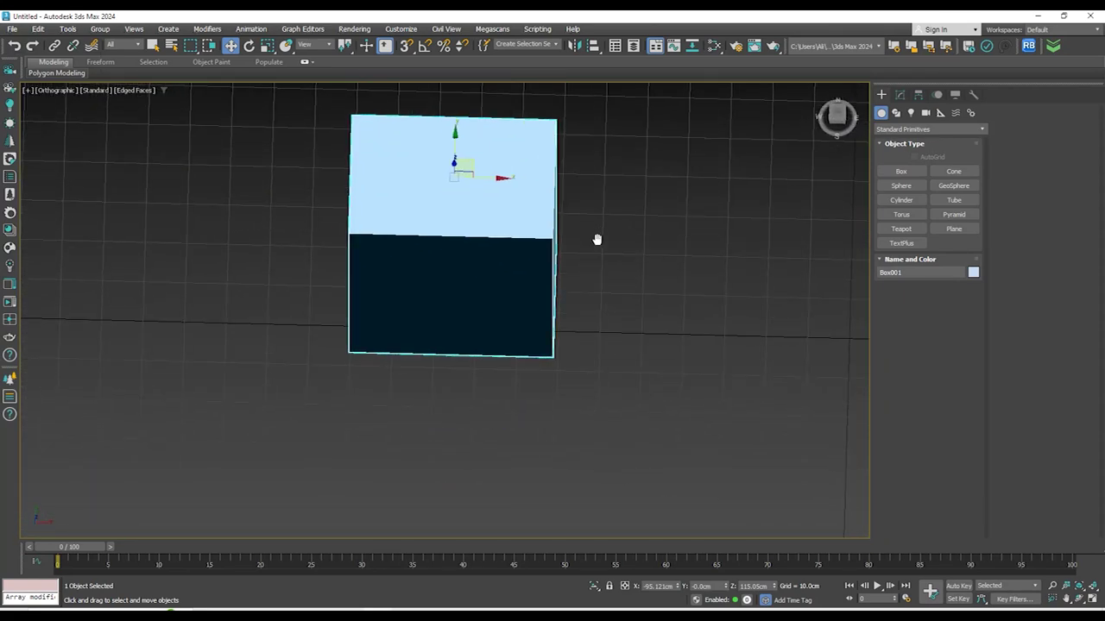
middle_click_drag(575, 302, 570, 284, "alt")
Add an Edit Poly modifier to the box
left_click(899, 94)
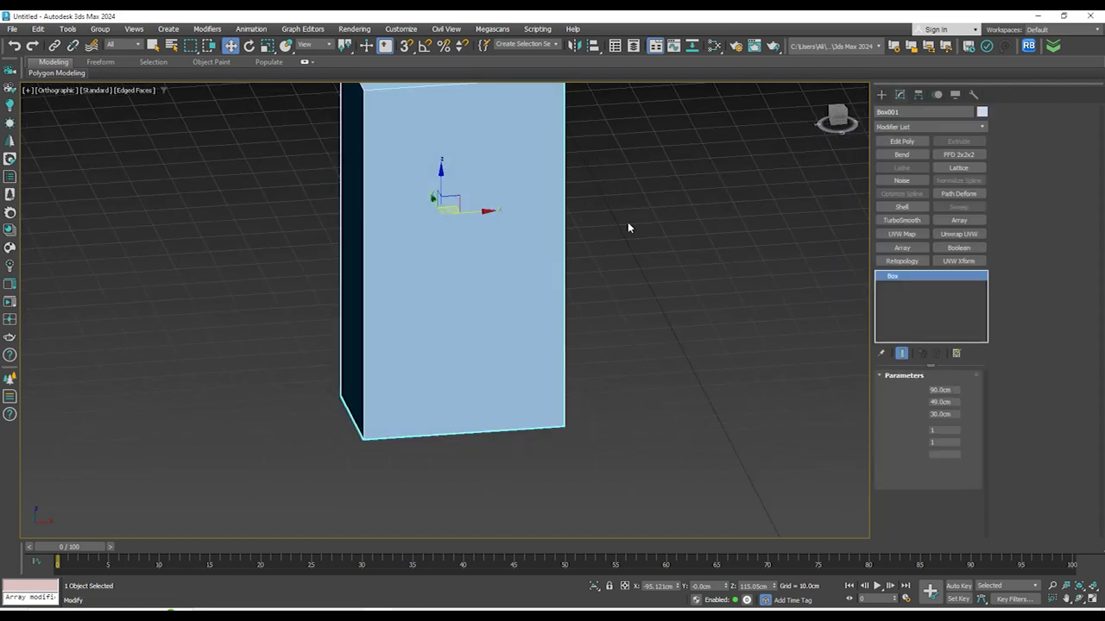
left_click(929, 126)
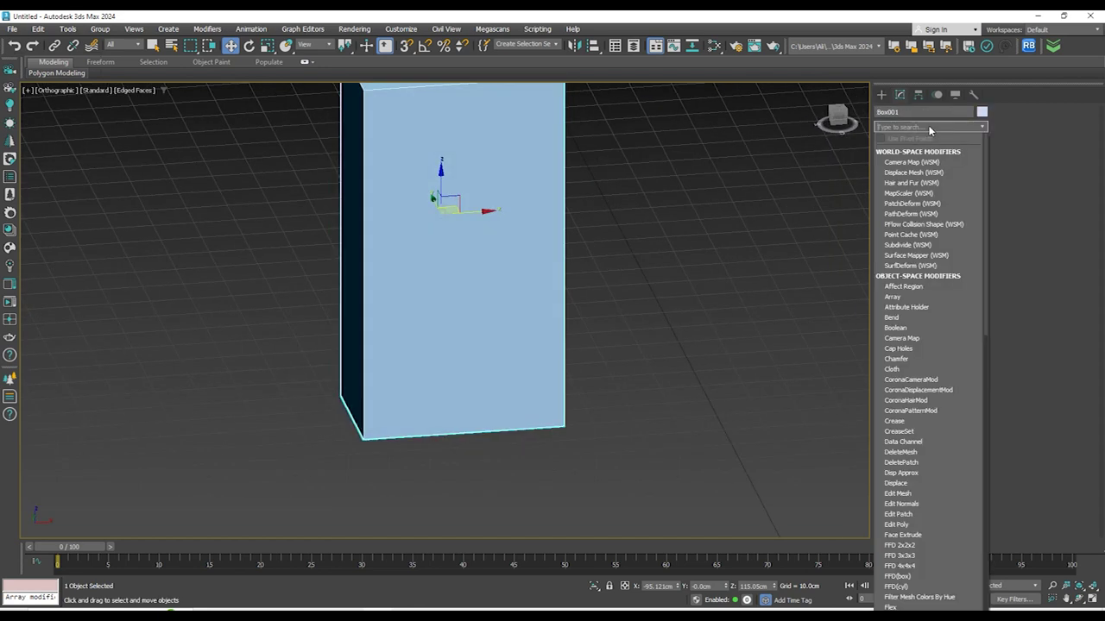
type("ed")
left_click(896, 182)
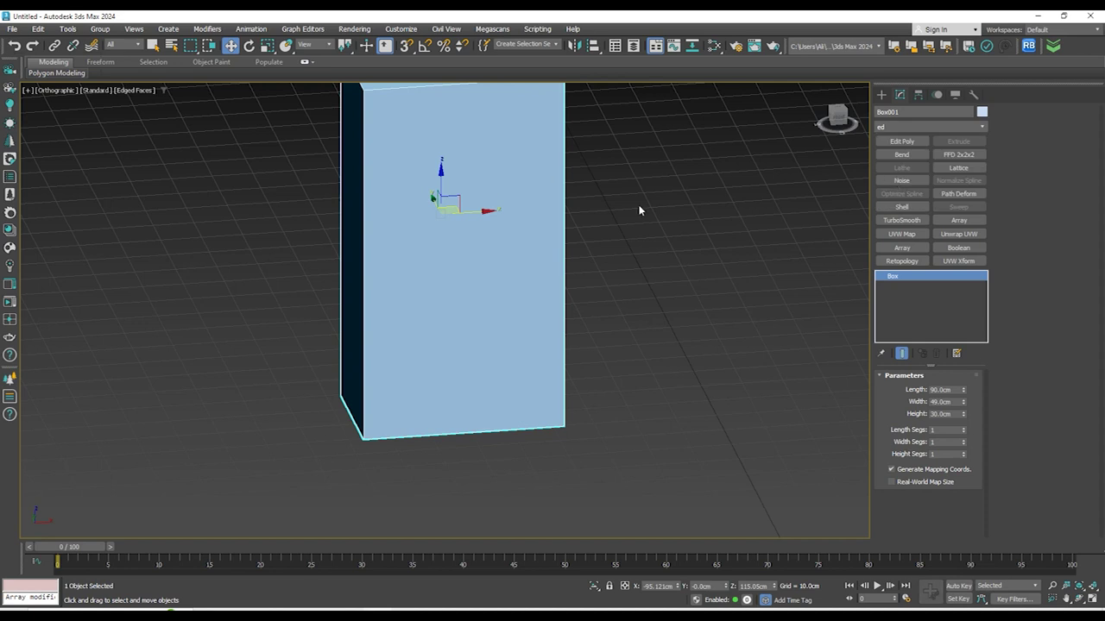
Inset the box's front polygon by 1 cm
middle_click_drag(644, 210, 640, 274, "alt")
left_click(1054, 125)
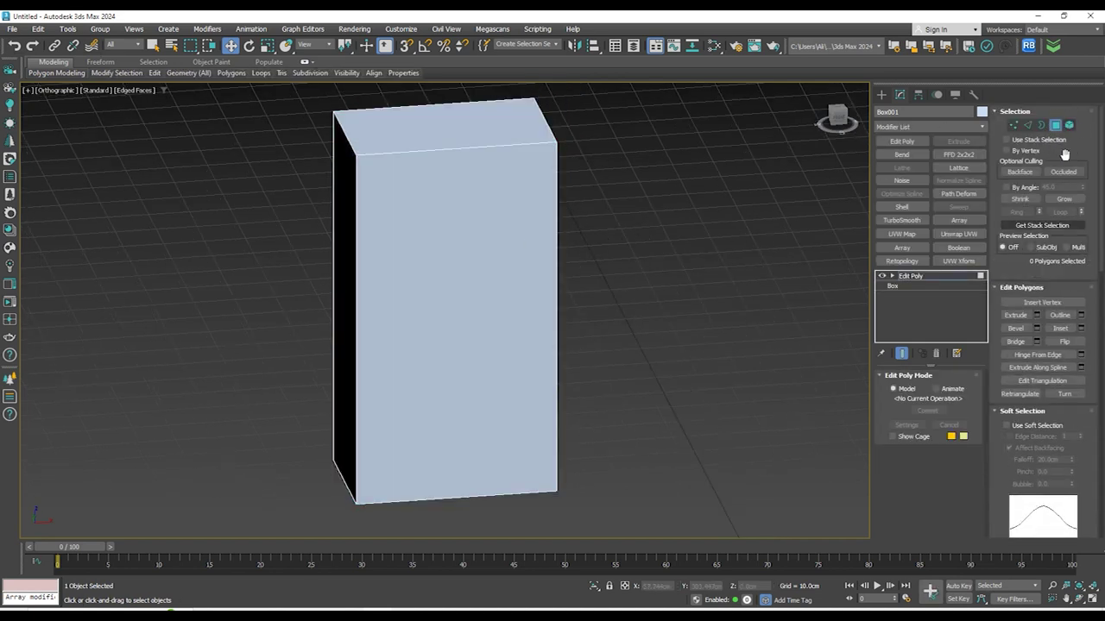
left_click(457, 257)
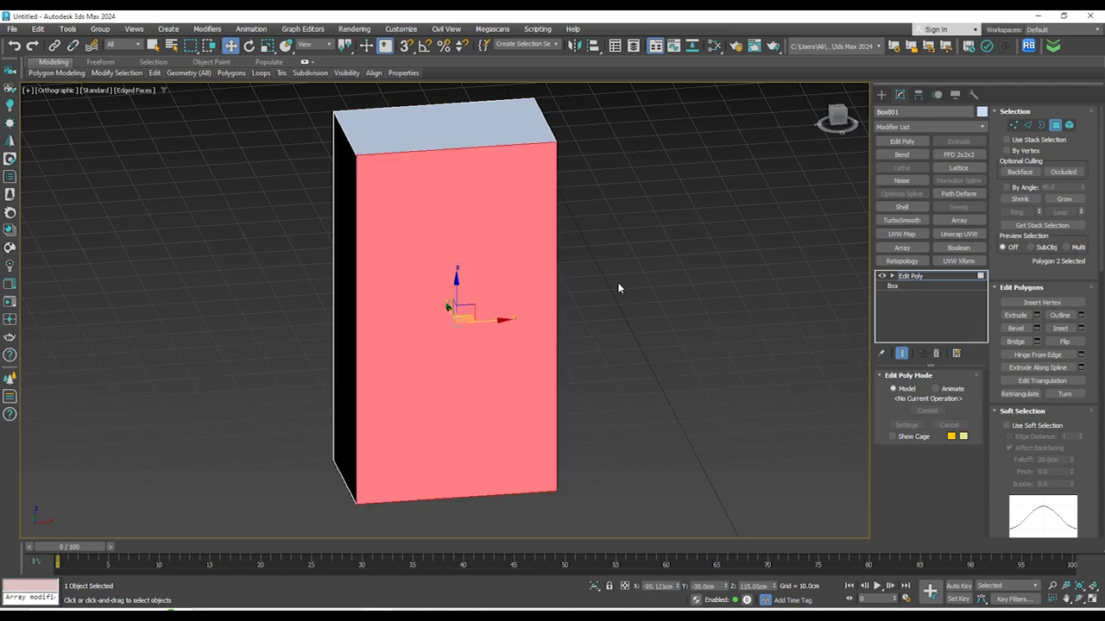
left_click(1081, 330)
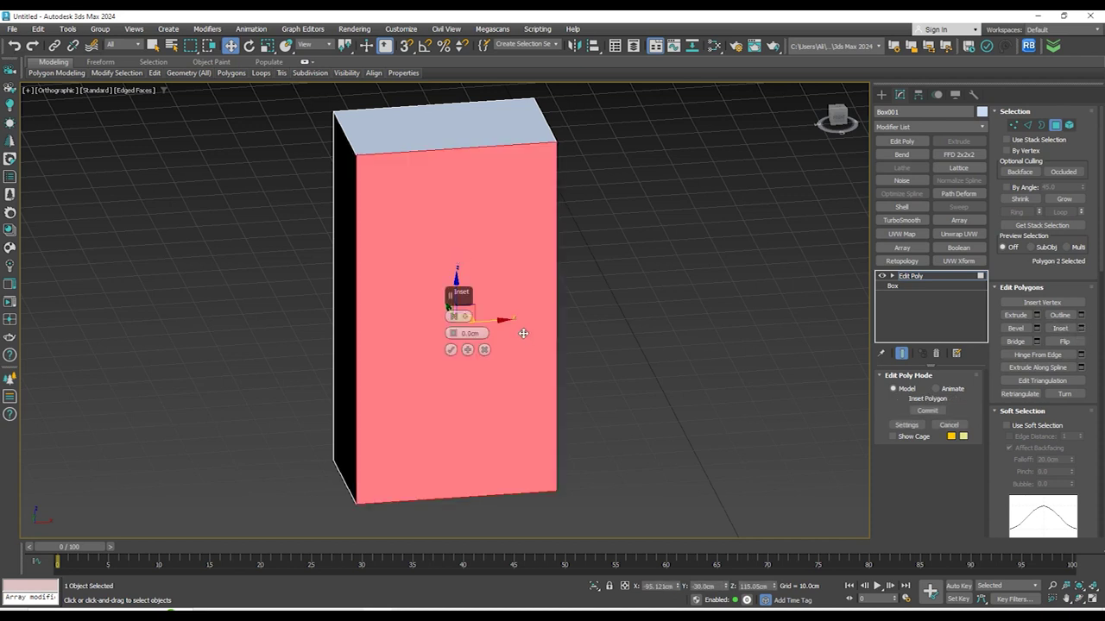
left_click(466, 334)
type("2")
key("Return")
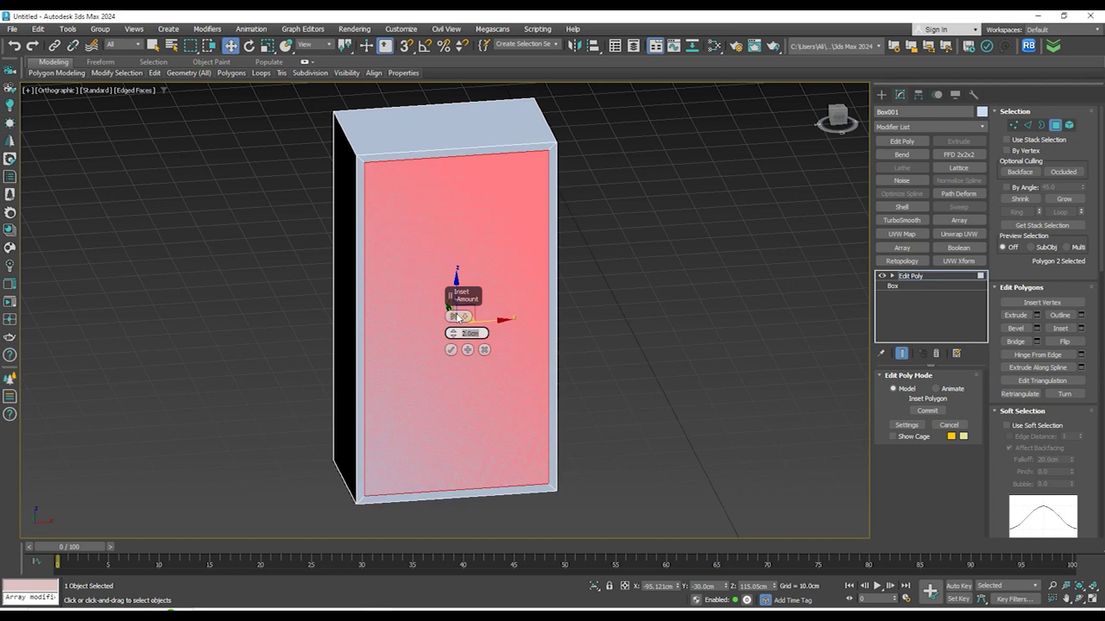
type("1")
key("Return")
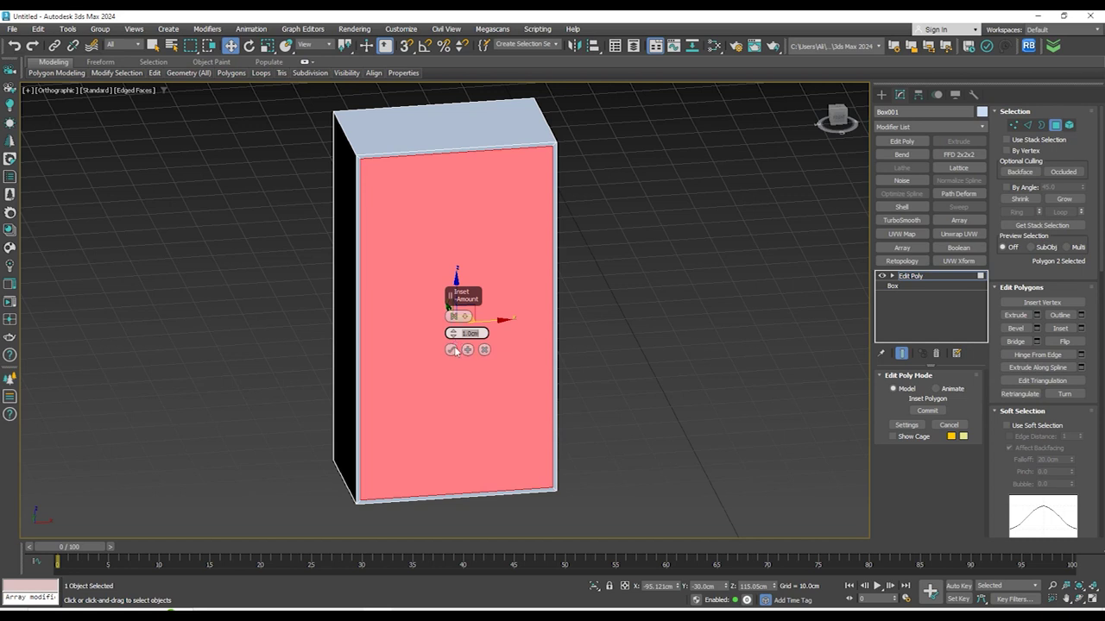
left_click(451, 349)
Extrude the inset front polygon inward, to roughly half of the box's depth
middle_click_drag(732, 344, 863, 336, "alt")
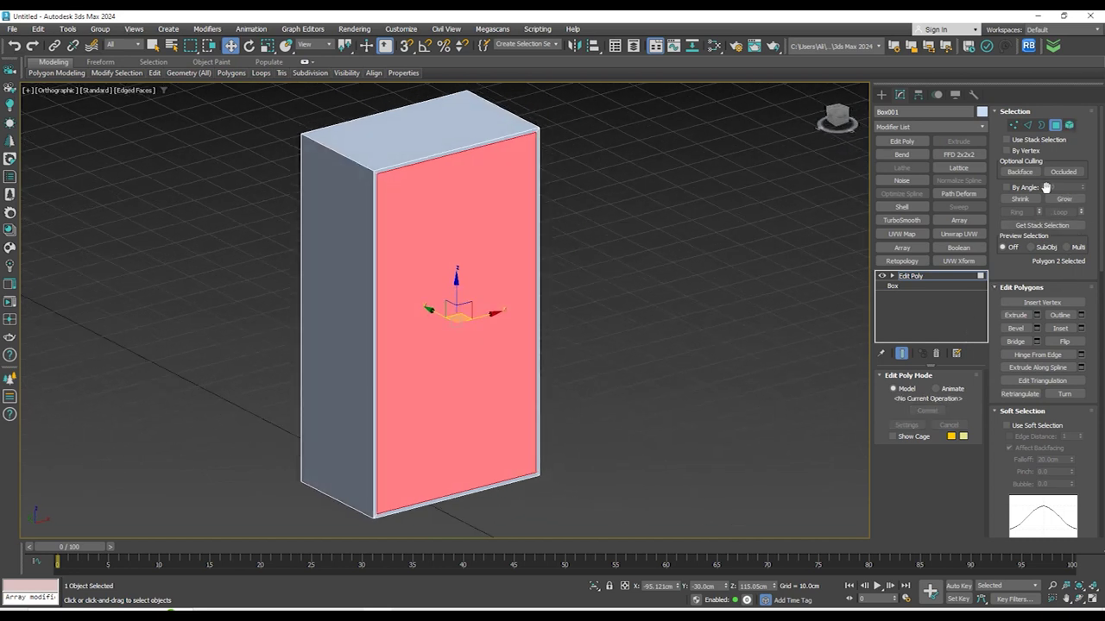
left_click(1016, 315)
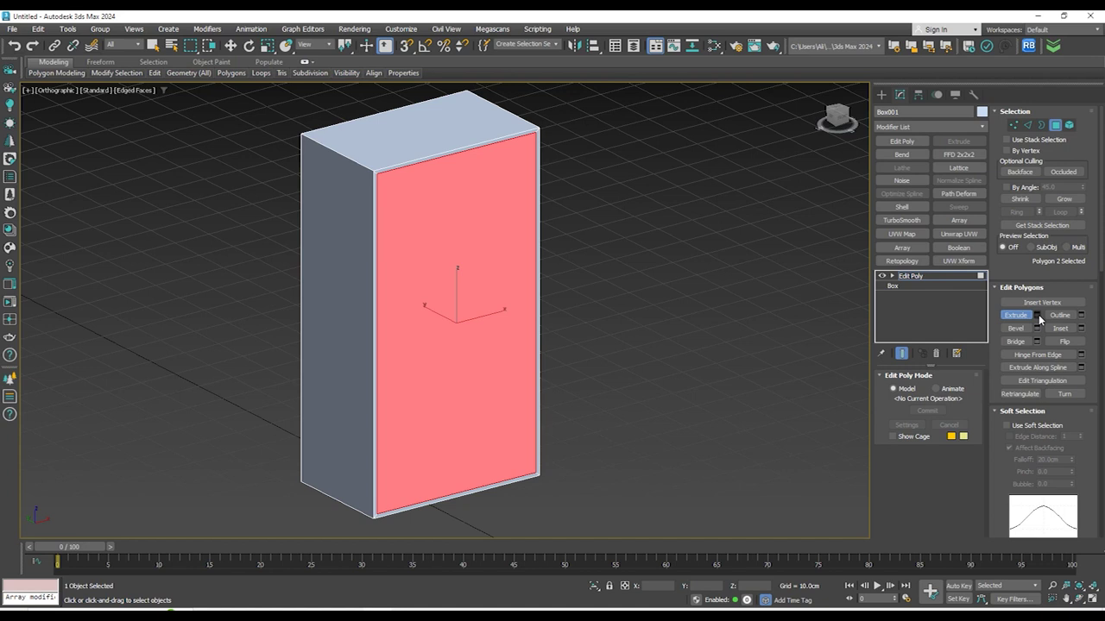
left_click(1037, 316)
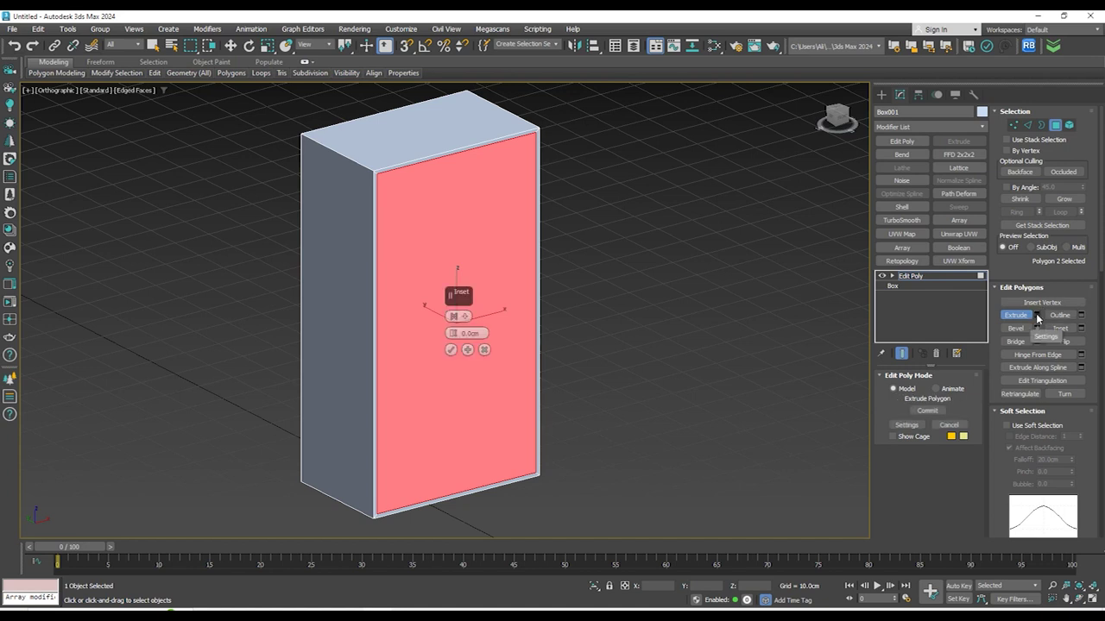
left_click_drag(452, 333, 461, 402)
left_click(449, 349)
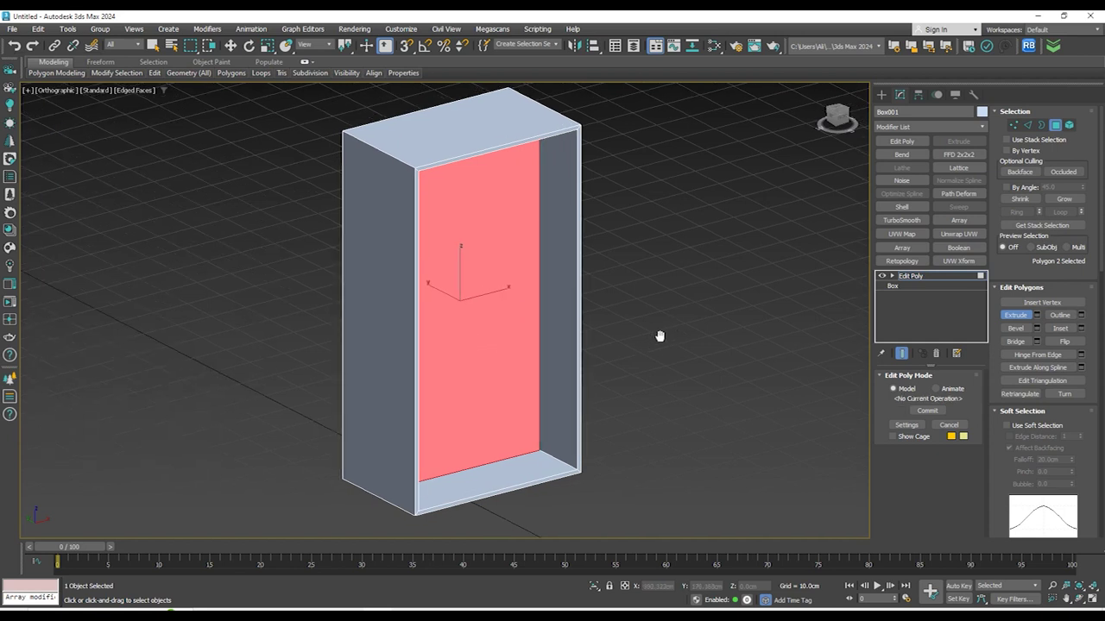
Move the recessed polygon toward the cabinet's back in the top view, to about Y -1.2 cm
key("t")
scroll(588, 321, "down", 4)
key("F3")
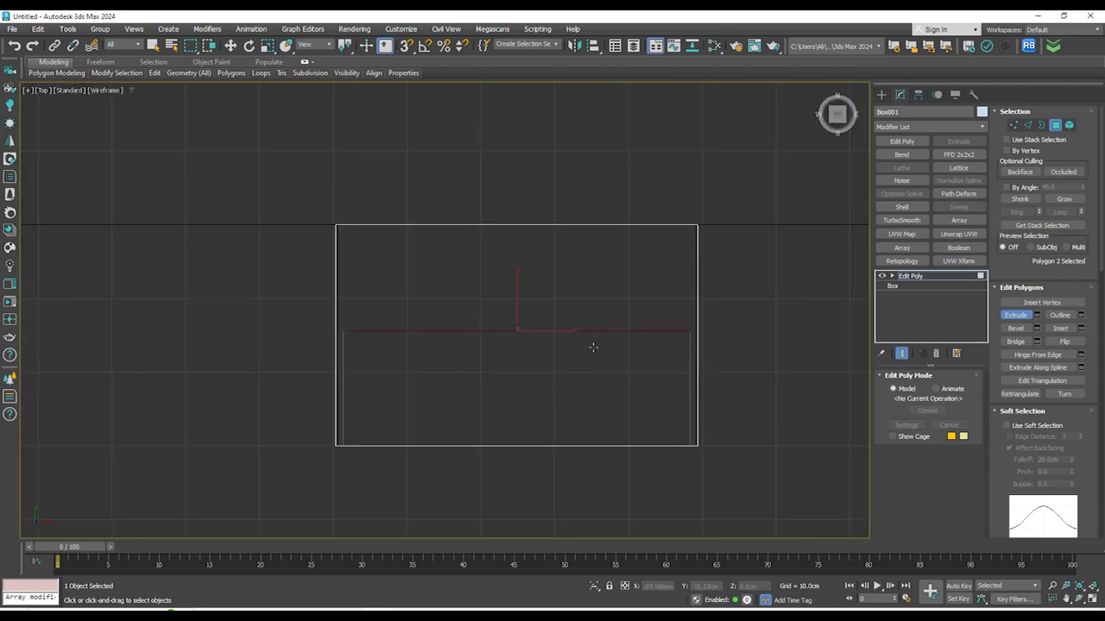
scroll(538, 333, "up", 2)
key("w")
scroll(552, 354, "down", 3)
middle_click_drag(597, 372, 656, 308, "alt")
key("t")
scroll(570, 355, "down", 3)
left_click_drag(510, 305, 513, 204)
scroll(528, 227, "down", 4)
mouse_move(613, 362)
middle_mouse_down("alt")
mouse_move(671, 288)
mouse_move(688, 239)
mouse_move(637, 304)
mouse_move(597, 224)
mouse_move(645, 271)
mouse_move(616, 265)
middle_mouse_up("alt")
Restore shaded display with edged faces and frame the cabinet in the front view
key("F3")
key("F4")
key("f")
key("z")
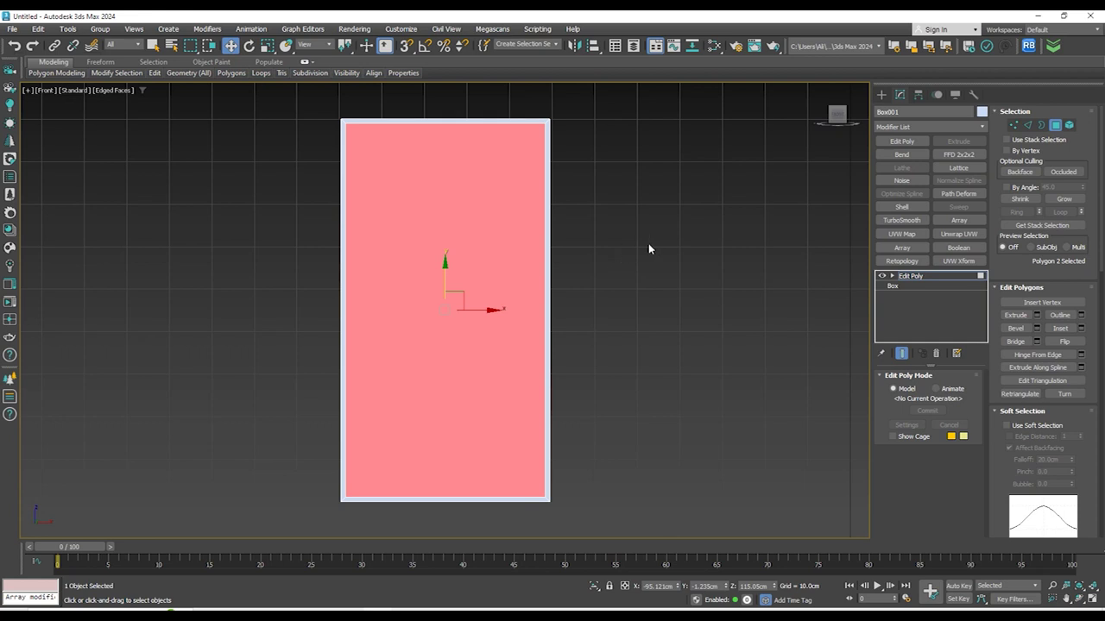
Make one independent copy of the cabinet in front of it in the top view, at about Y -31.8 cm
left_click(879, 96)
middle_click_drag(637, 259, 657, 275, "alt")
key("t")
key("z")
scroll(643, 249, "down", 6)
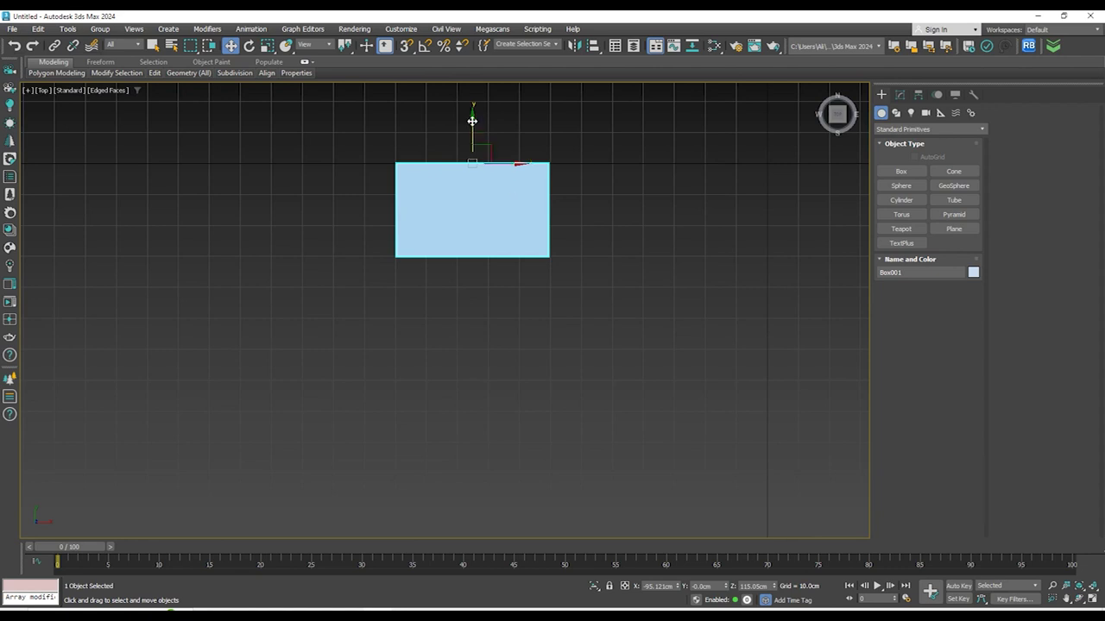
left_click_drag(473, 118, 477, 216, "shift")
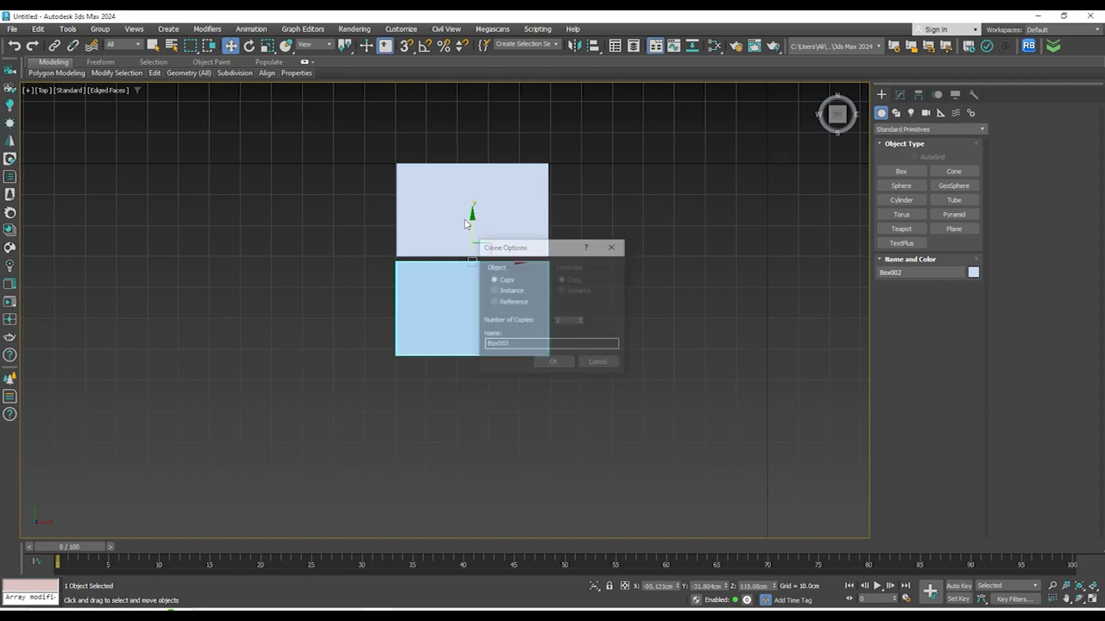
left_click(554, 364)
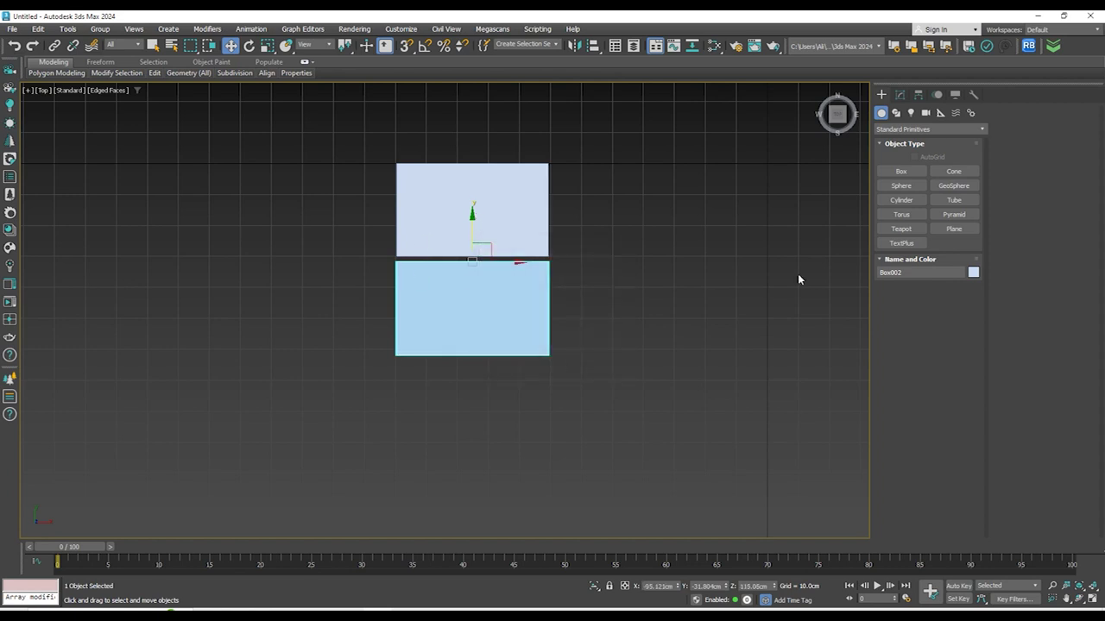
Delete the copy's Edit Poly modifier and set its box height to 1 cm to form a door panel
left_click(900, 95)
right_click(889, 280)
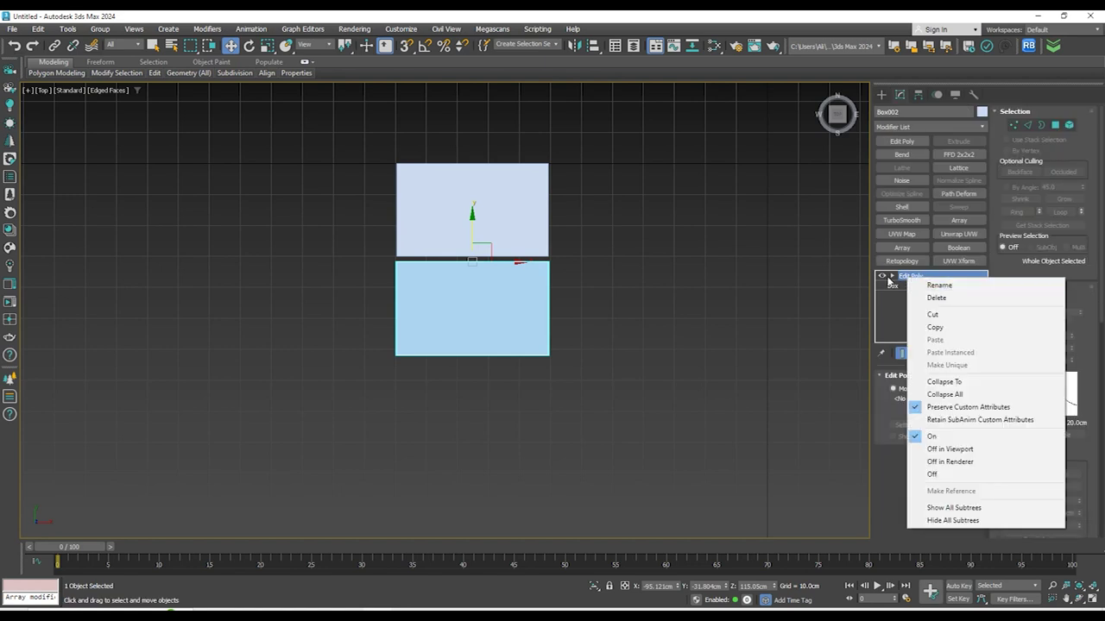
left_click(924, 298)
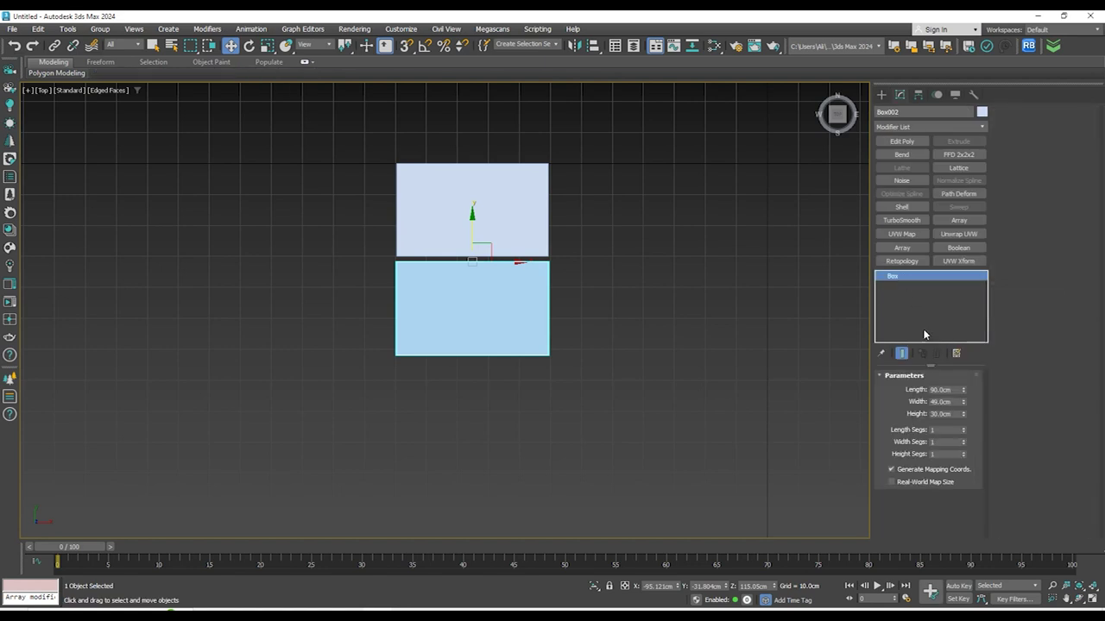
type("1")
key("Return")
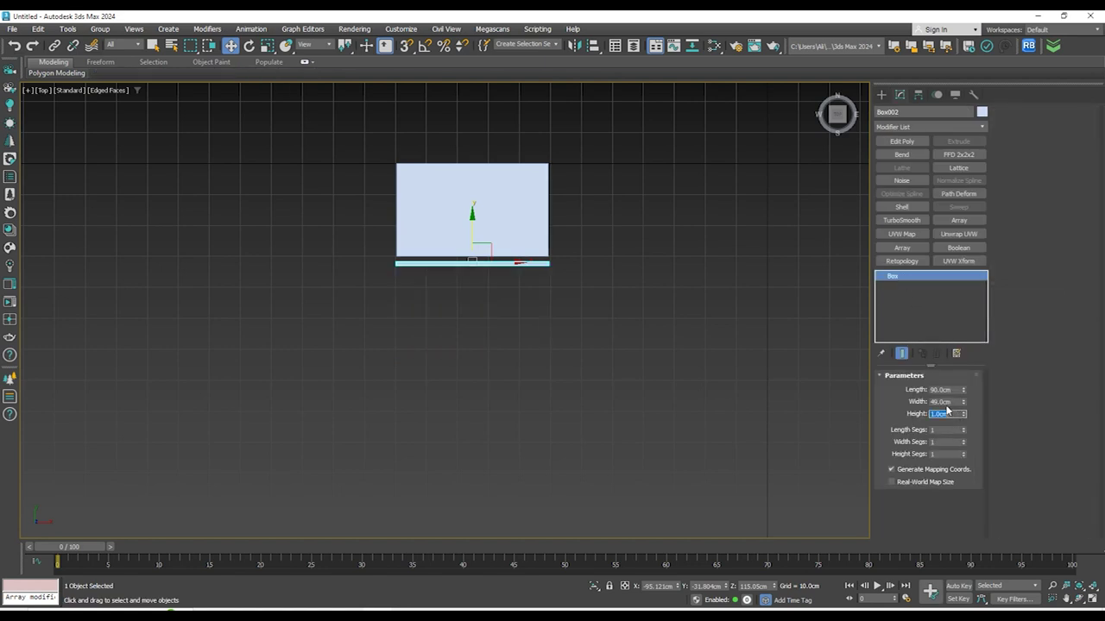
Move the thin panel closer to the cabinet's front in the top view, to about Y -30.3 cm
key("z")
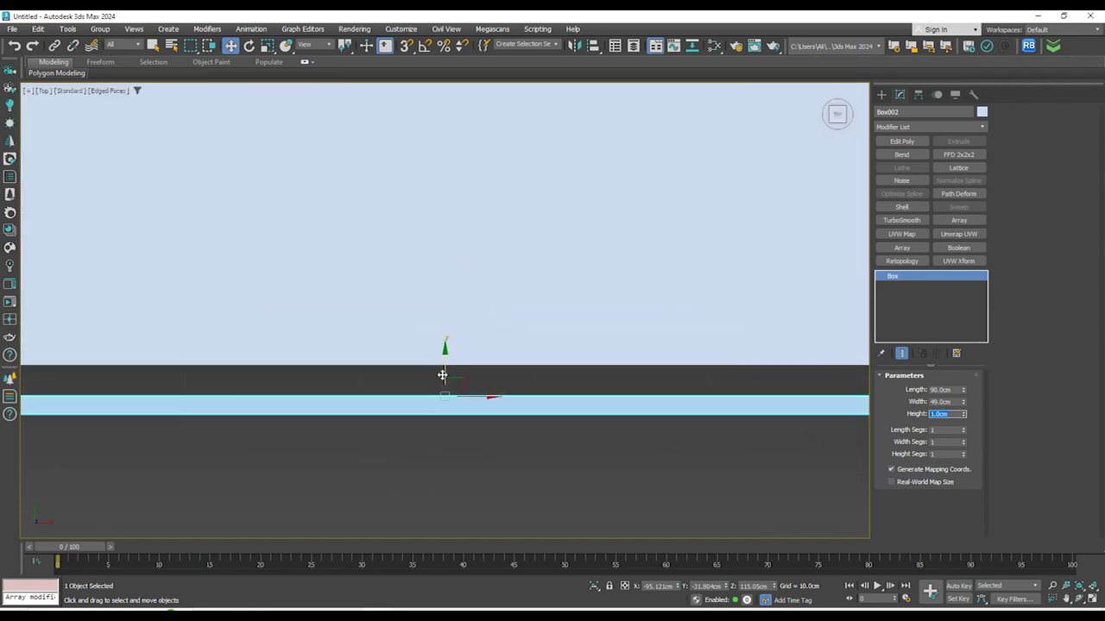
scroll(345, 375, "down", 4)
scroll(345, 375, "up", 5)
middle_click_drag(345, 361, 521, 324, "alt")
scroll(535, 362, "down", 6)
key("t")
key("z")
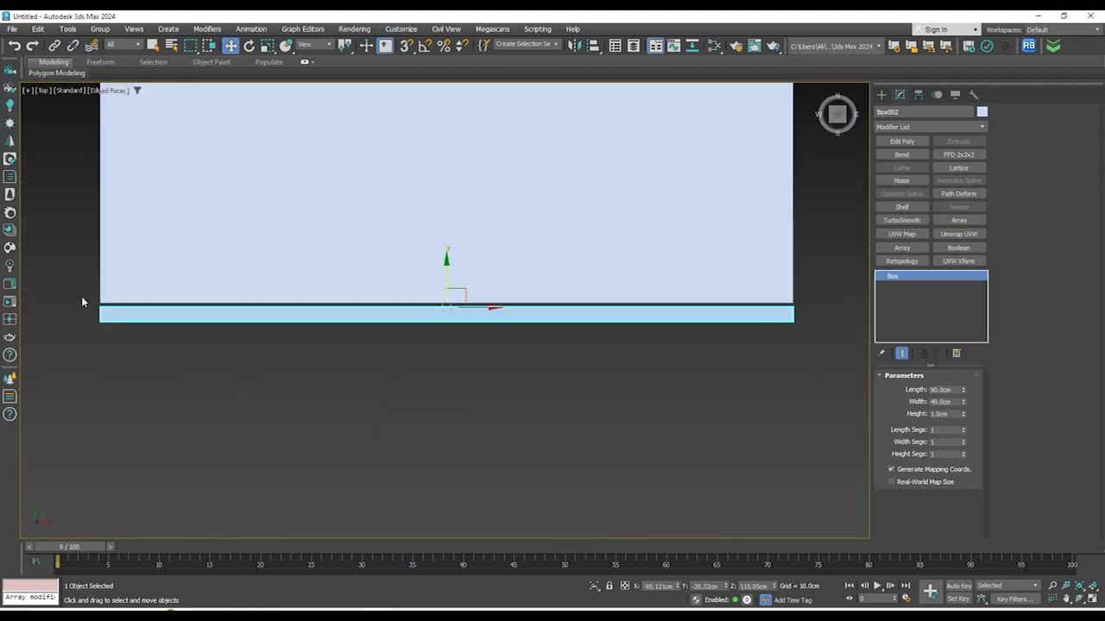
Turn on snapping and check its settings for Vertex, Endpoint and Midpoint snaps with axis constraints enabled
scroll(81, 296, "up", 6)
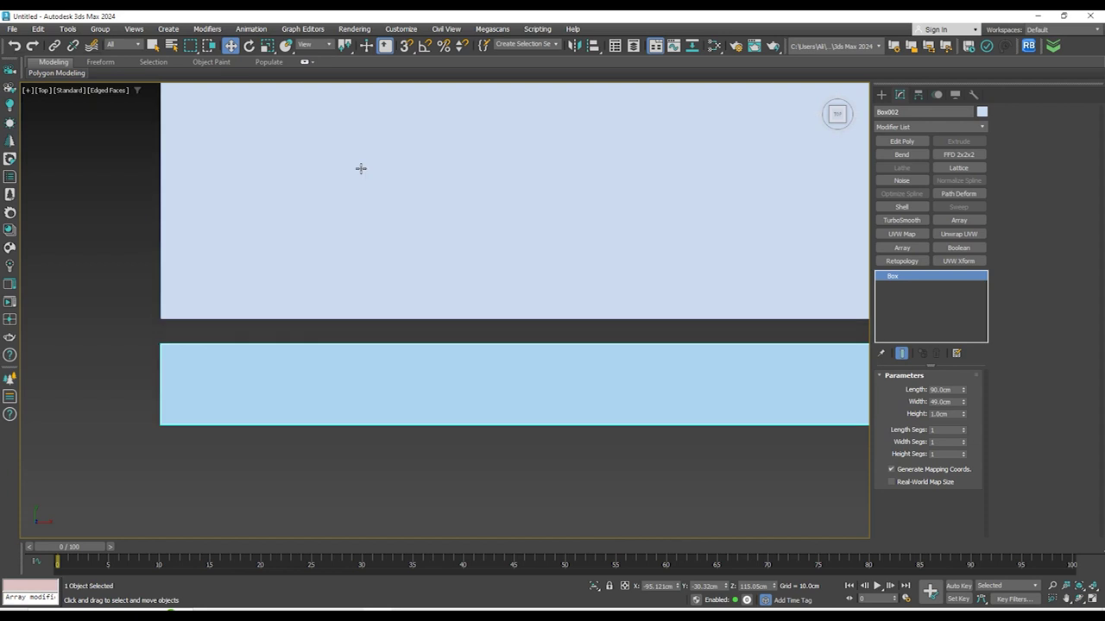
left_click(407, 47)
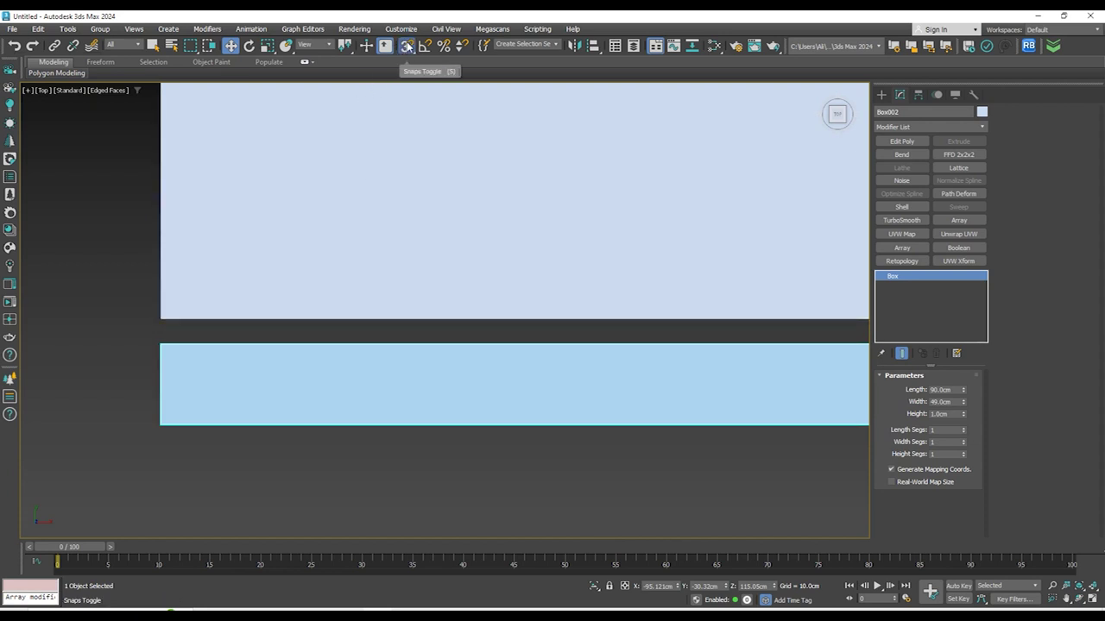
right_click(405, 48)
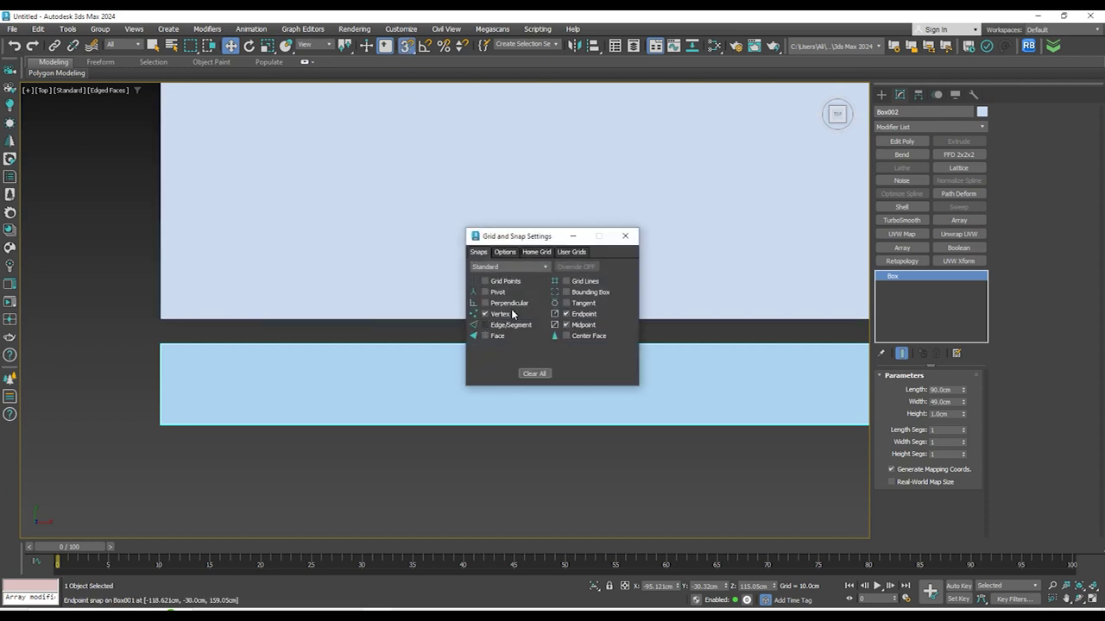
left_click(504, 252)
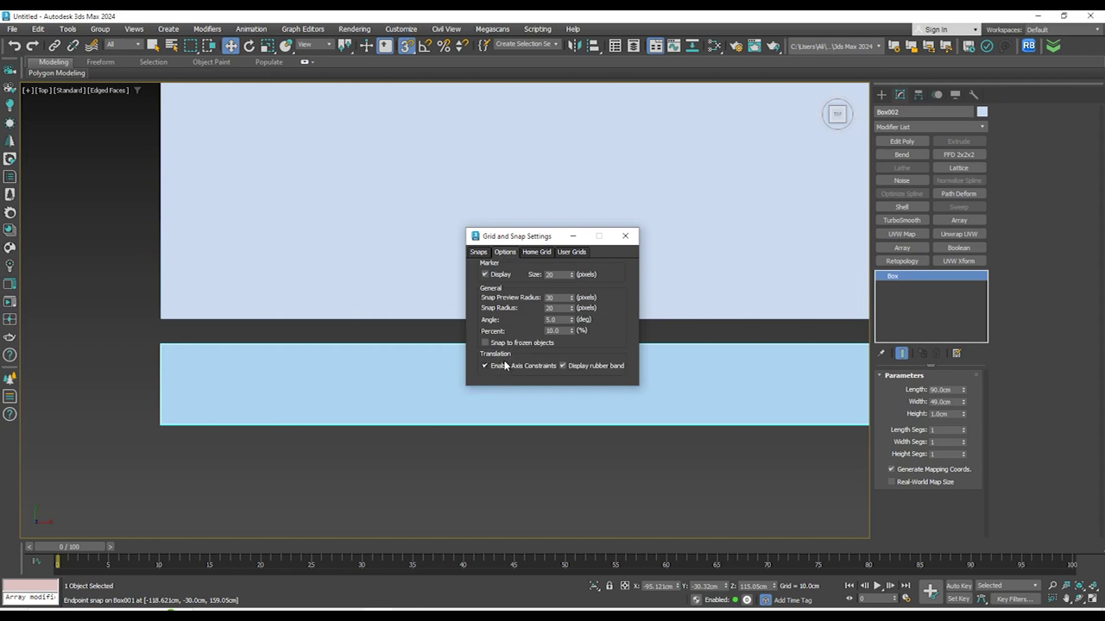
left_click(479, 252)
left_click(493, 315)
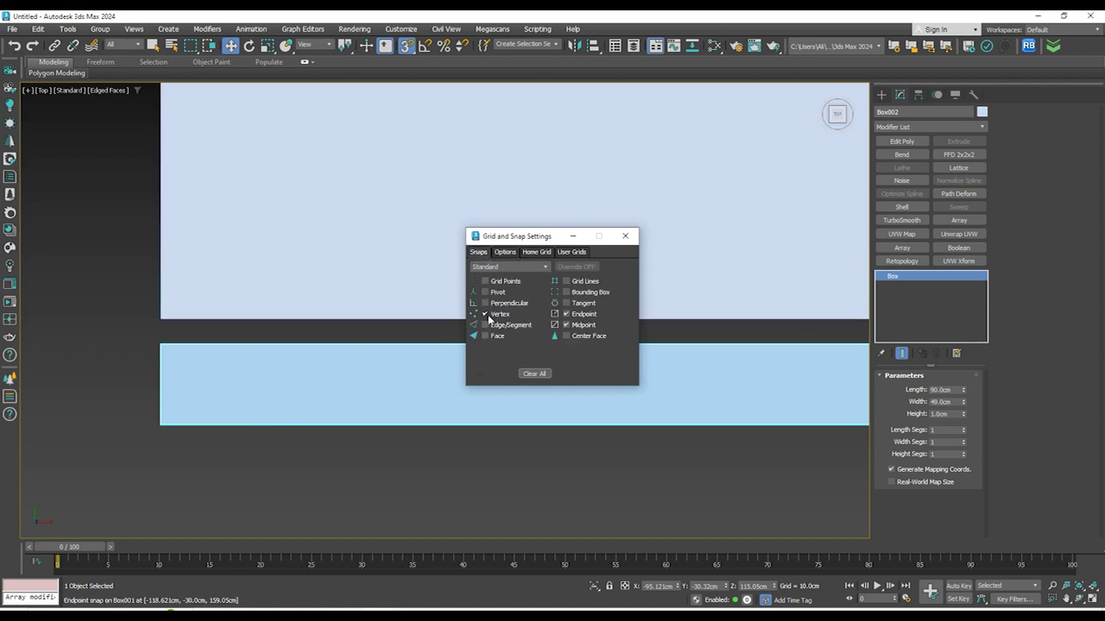
left_click(501, 252)
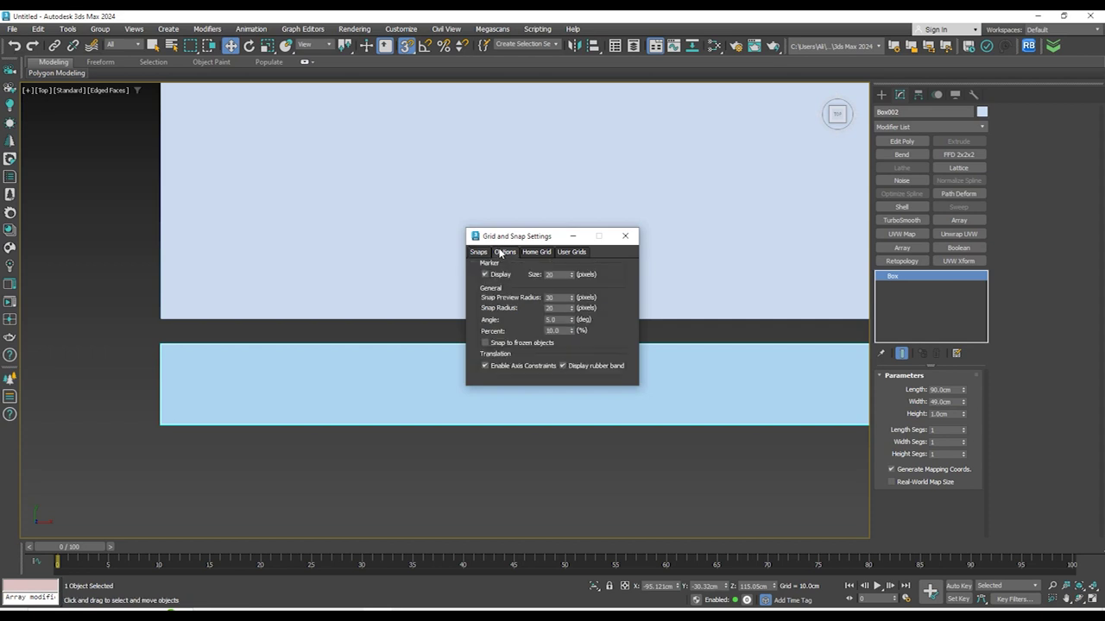
left_click(628, 239)
Snap the panel's back corner to the cabinet's front corner so that the panel sits flush against it
middle_click_drag(157, 360, 449, 392)
scroll(450, 391, "up", 4)
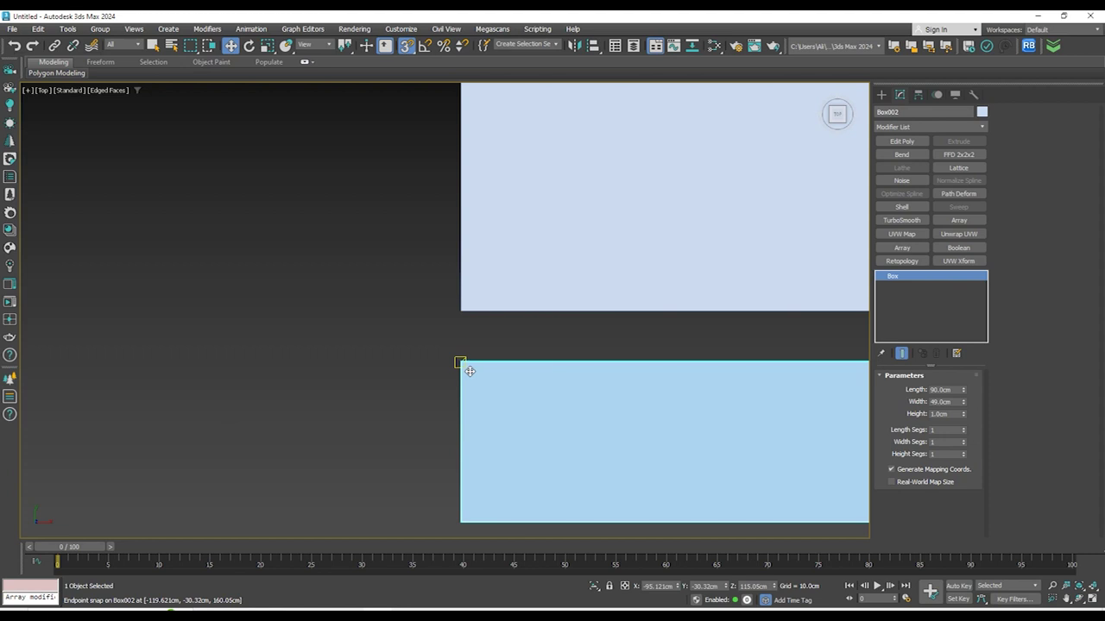
left_click_drag(470, 371, 465, 316)
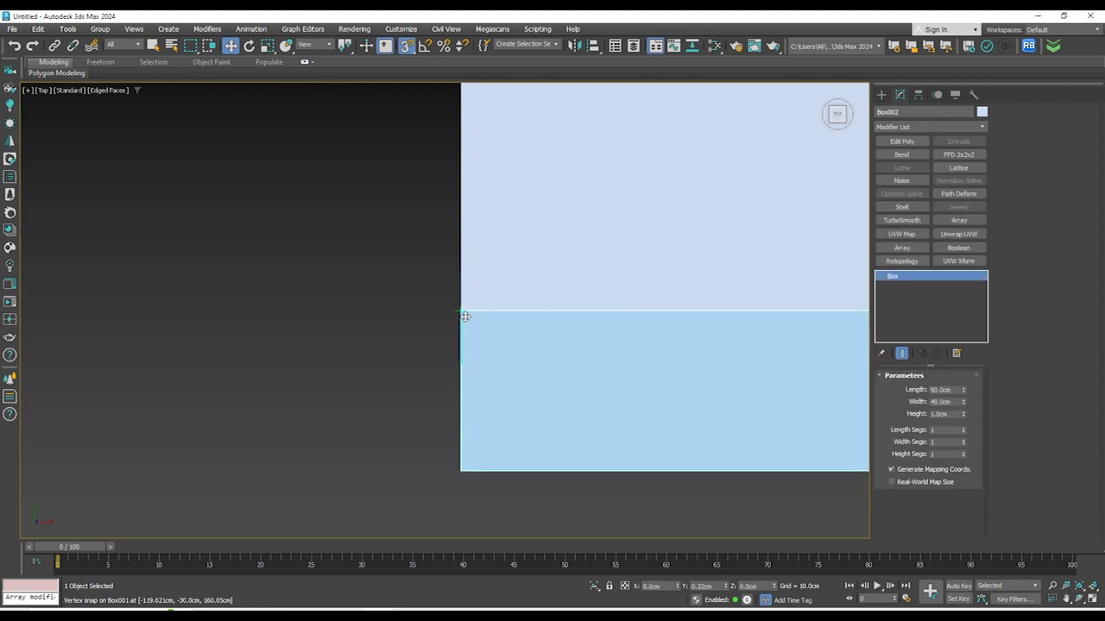
Offset the panel 0.5 cm away from the cabinet's front with exact move values, to Y -30.5 cm
scroll(442, 374, "down", 9)
scroll(454, 314, "up", 2)
middle_click_drag(547, 365, 550, 369)
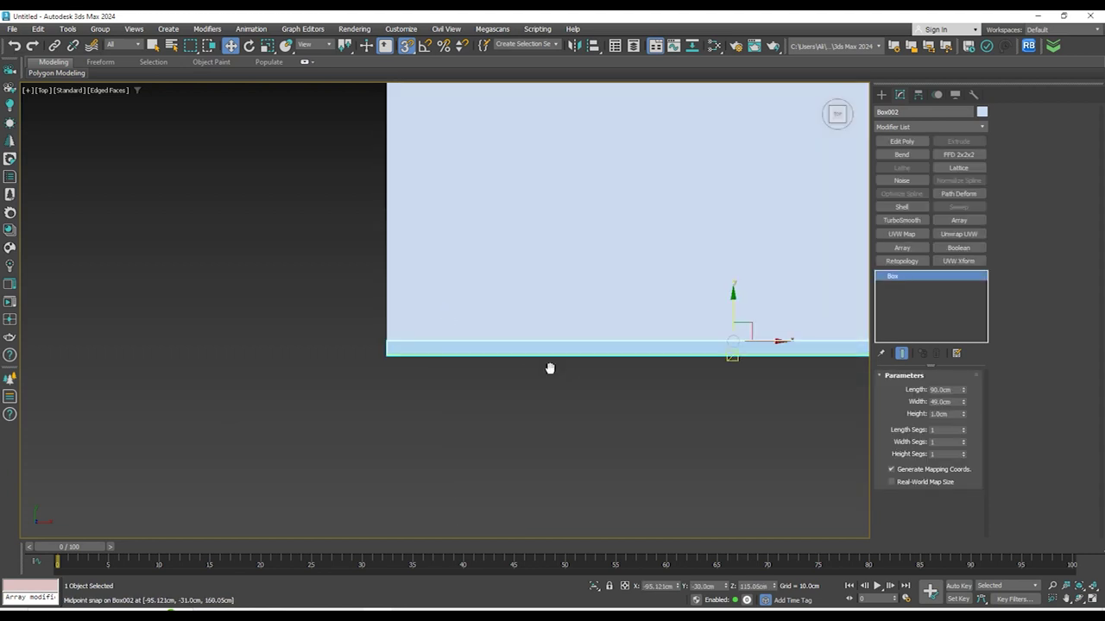
scroll(265, 375, "up", 3)
right_click(336, 374)
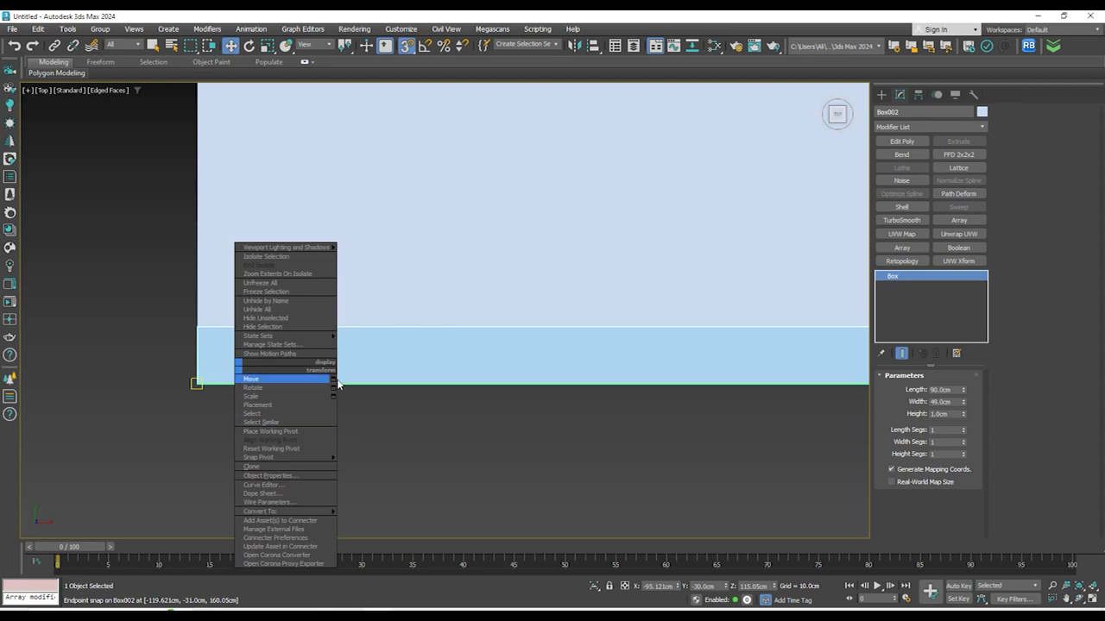
left_click(334, 379)
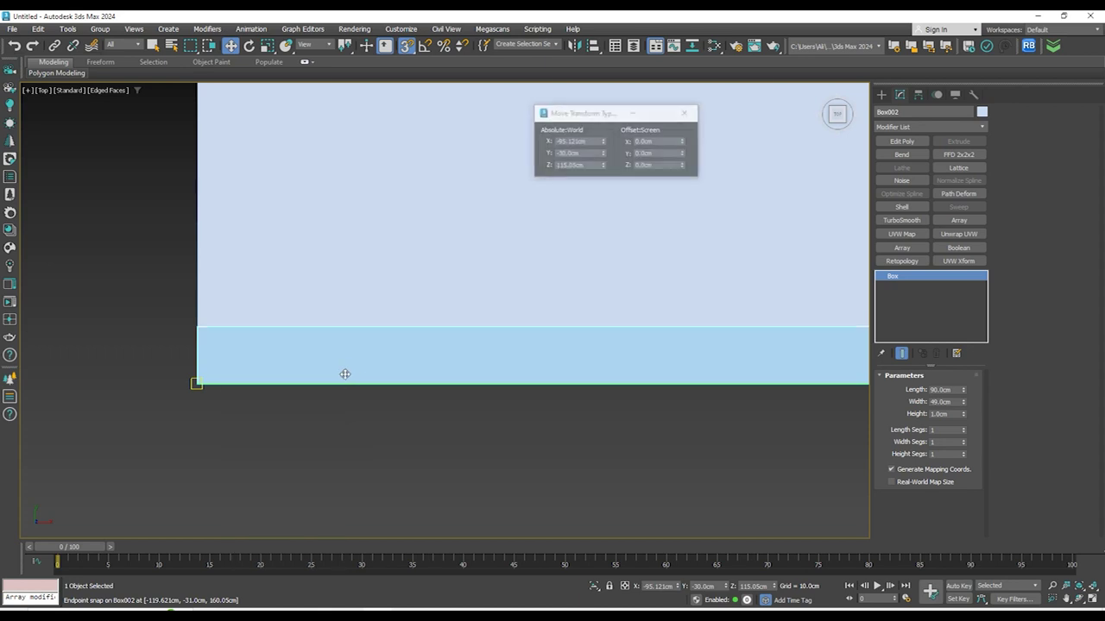
left_click(660, 153)
type("-30.5")
key("Return")
scroll(204, 311, "down", 5)
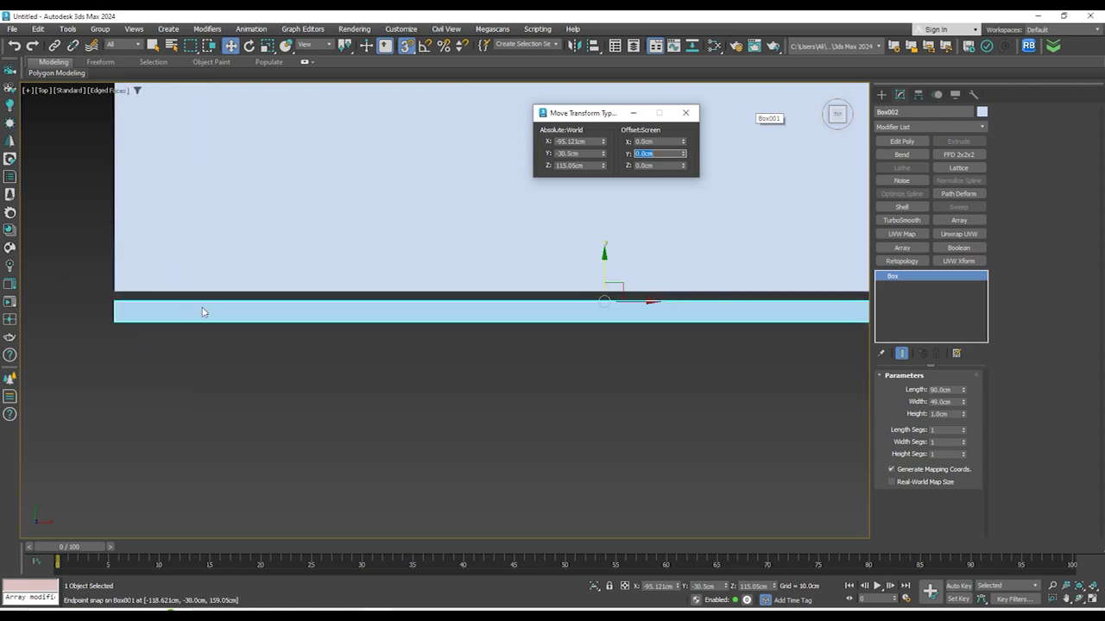
Deselect the panel and examine the cabinet and its door from orbited, left, front and perspective views
middle_click_drag(377, 350, 380, 208, "alt")
scroll(324, 203, "up", 2)
left_click(456, 258)
scroll(457, 261, "down", 3)
middle_click_drag(468, 311, 469, 231, "alt")
scroll(426, 347, "down", 4)
middle_click_drag(459, 371, 335, 525)
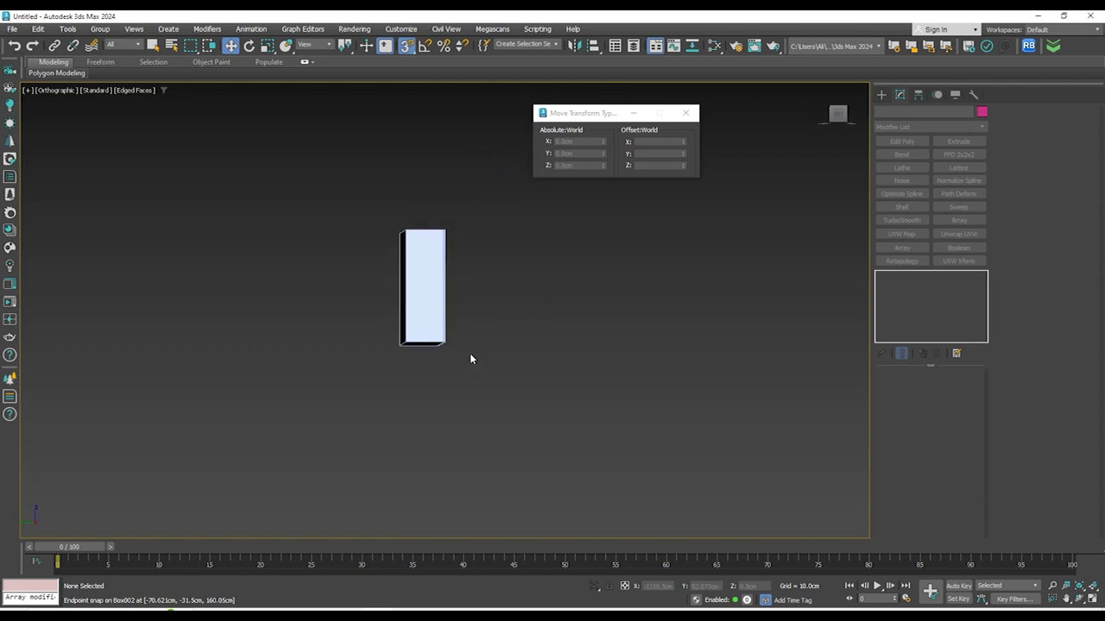
key("l")
key("z")
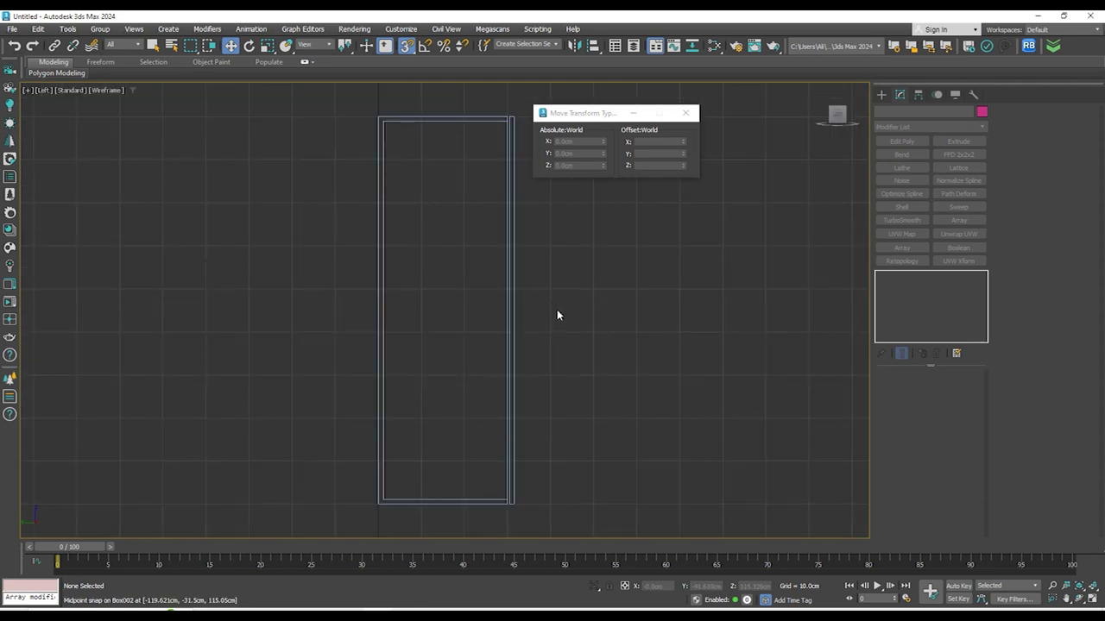
key("F3")
scroll(580, 293, "down", 3)
middle_click_drag(593, 285, 616, 314, "alt")
key("f")
key("z")
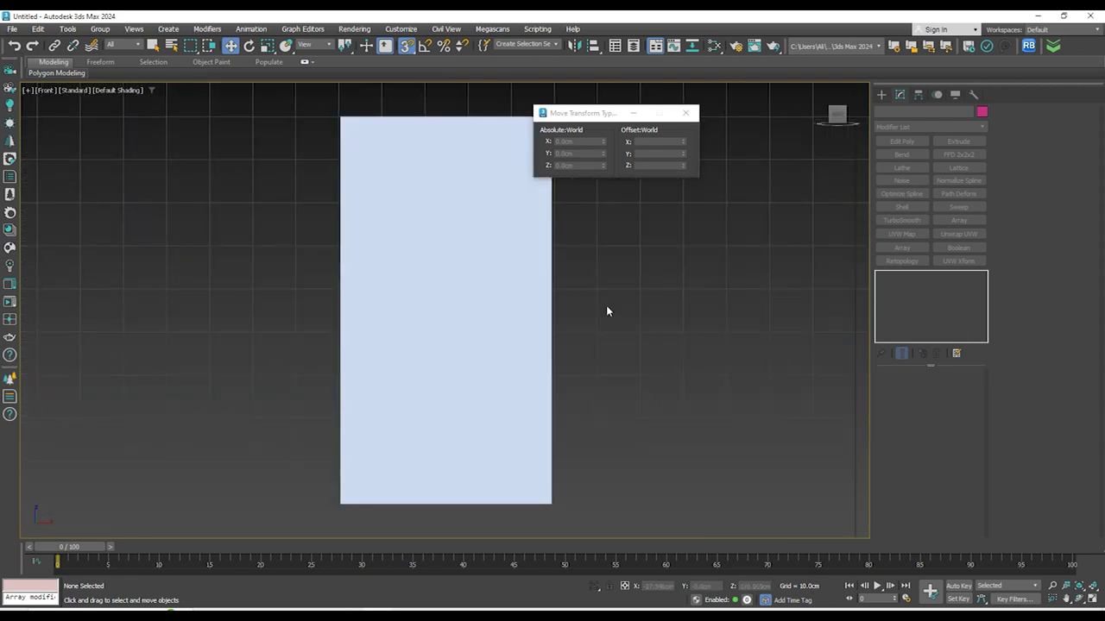
key("p")
scroll(606, 311, "down", 3)
mouse_move(489, 354)
middle_mouse_down("alt")
mouse_move(422, 286)
mouse_move(511, 304)
middle_mouse_up("alt")
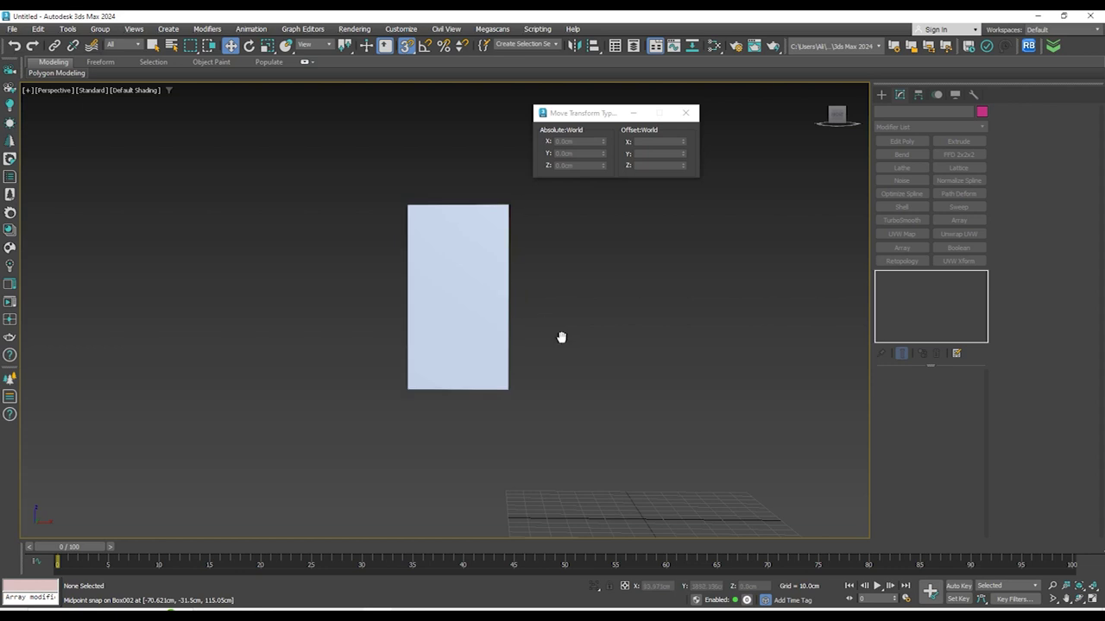
Close the exact move values, select the cabinet together with its door, and group them as "Top Cabinet"
key("f")
key("z")
scroll(457, 279, "down", 3)
left_click(685, 110)
middle_click_drag(609, 295, 510, 228, "alt")
key("t")
key("z")
scroll(569, 250, "down", 5)
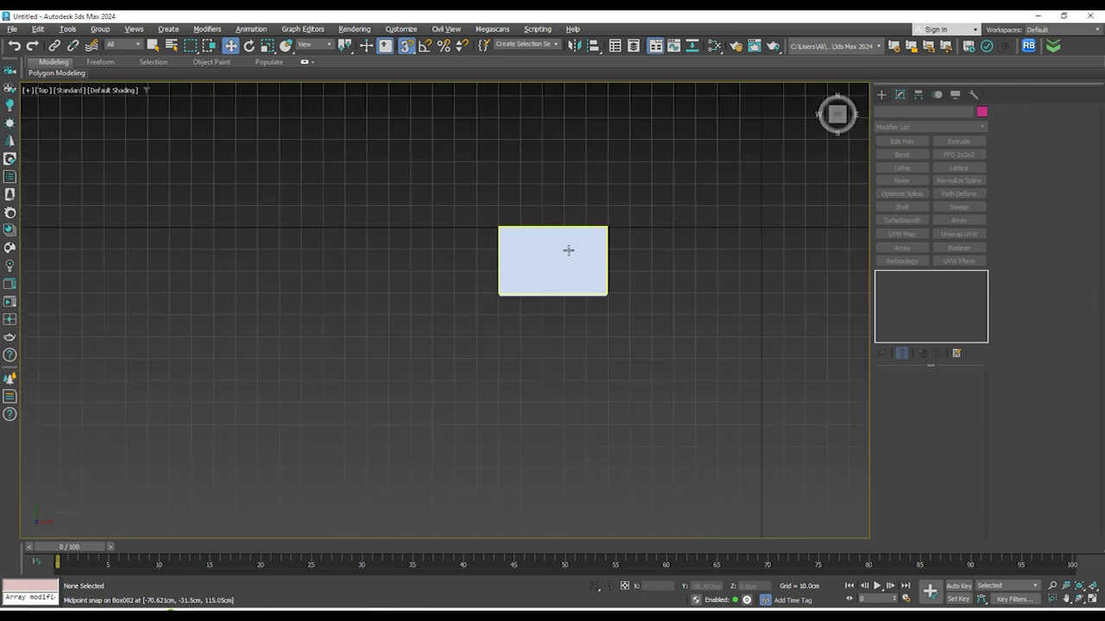
left_click_drag(730, 352, 414, 191)
left_click(101, 30)
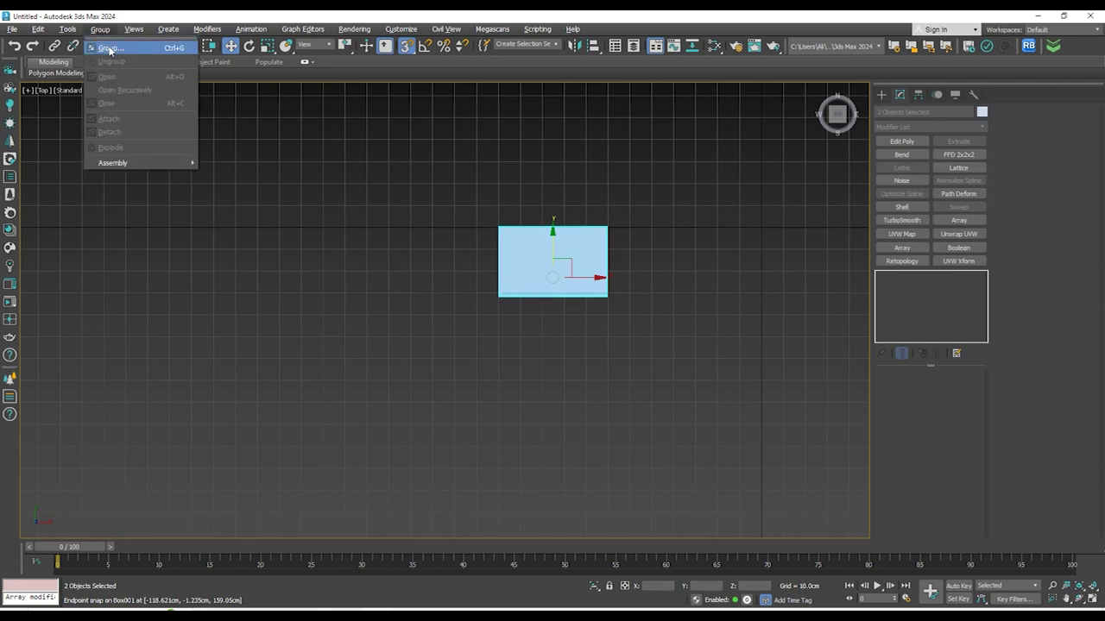
left_click(108, 45)
type("Top Cab")
key("Return")
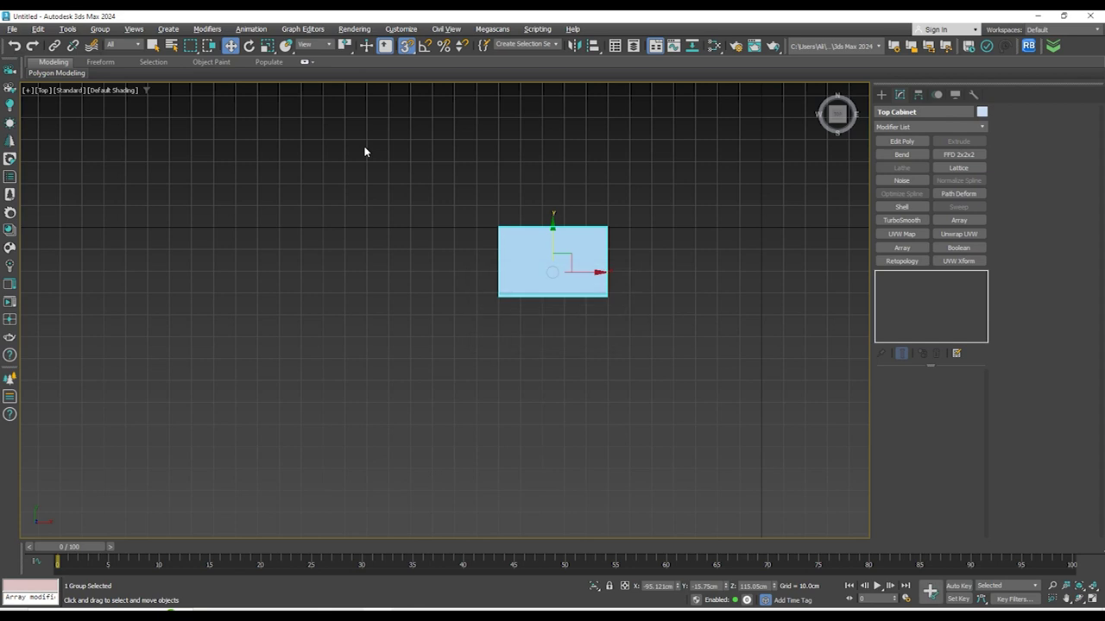
Hide the front view's grid and clone the Top Cabinet group along X as 7 instances about 50.3 cm apart
key("f")
key("z")
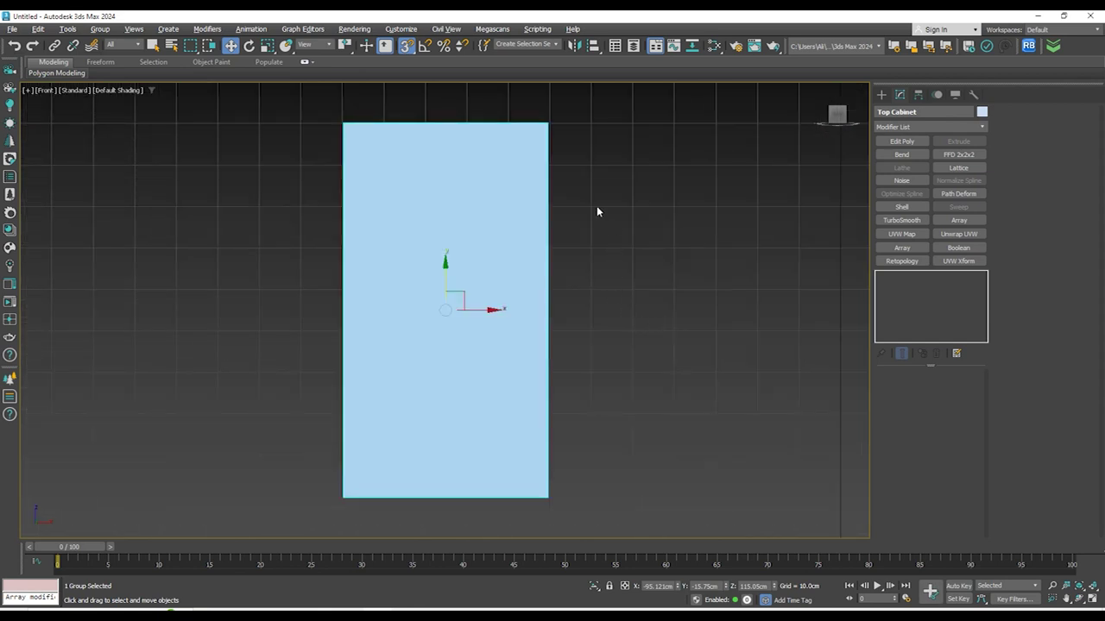
middle_click_drag(650, 289, 509, 292)
middle_click_drag(527, 234, 677, 212, "alt")
key("g")
key("f")
key("z")
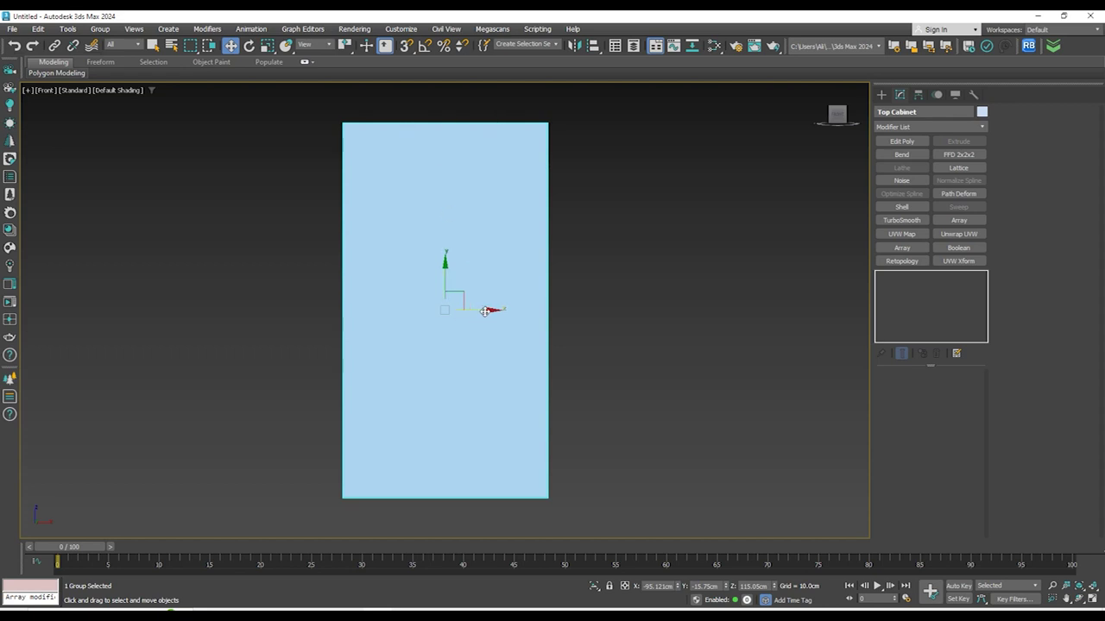
mouse_move(485, 310)
left_mouse_down("shift")
mouse_move(702, 308)
mouse_move(687, 318)
mouse_move(700, 316)
mouse_move(693, 326)
left_mouse_up("shift")
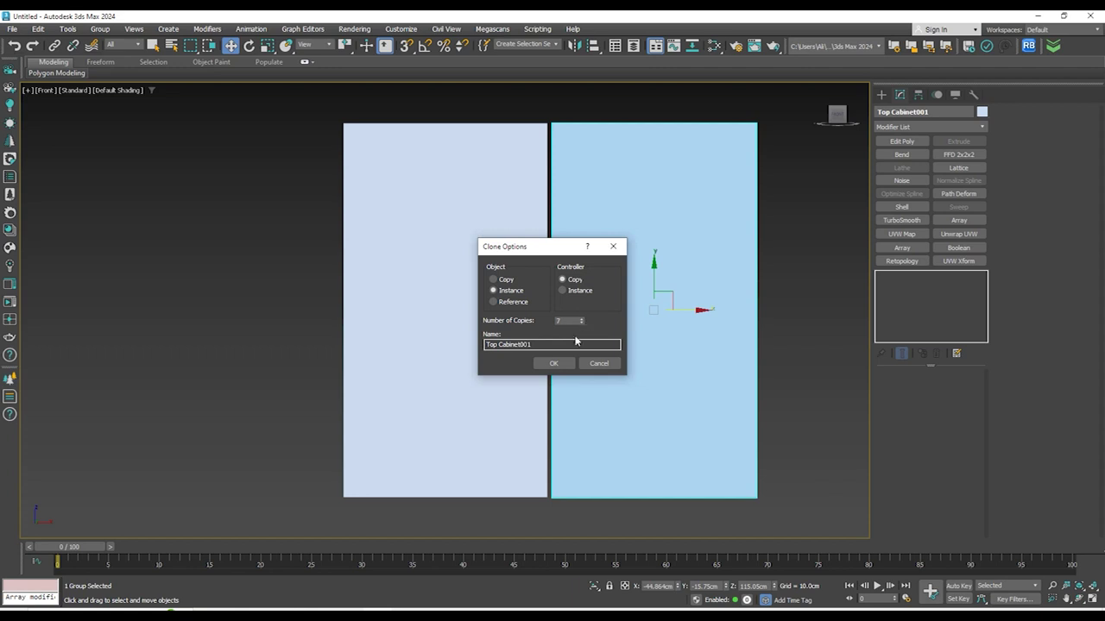
left_click(554, 363)
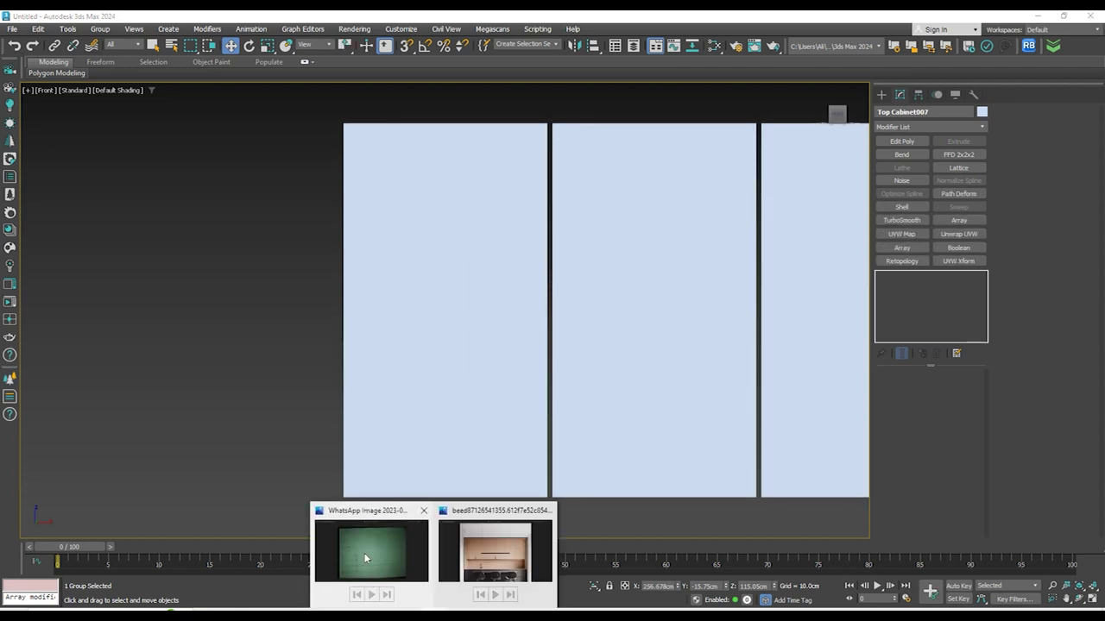
Switch to the hand-drawn kitchen sketch in the image viewer to check the upper cabinet layout, and return to 3ds Max
left_click(365, 580)
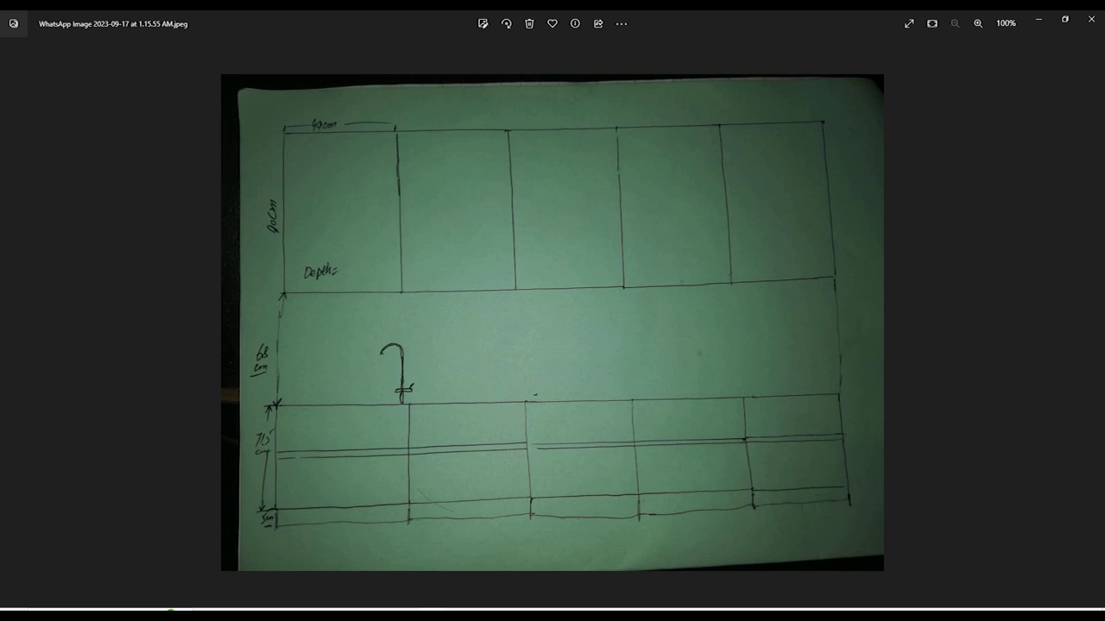
left_click(1039, 23)
scroll(409, 158, "down", 5)
scroll(483, 152, "up", 8)
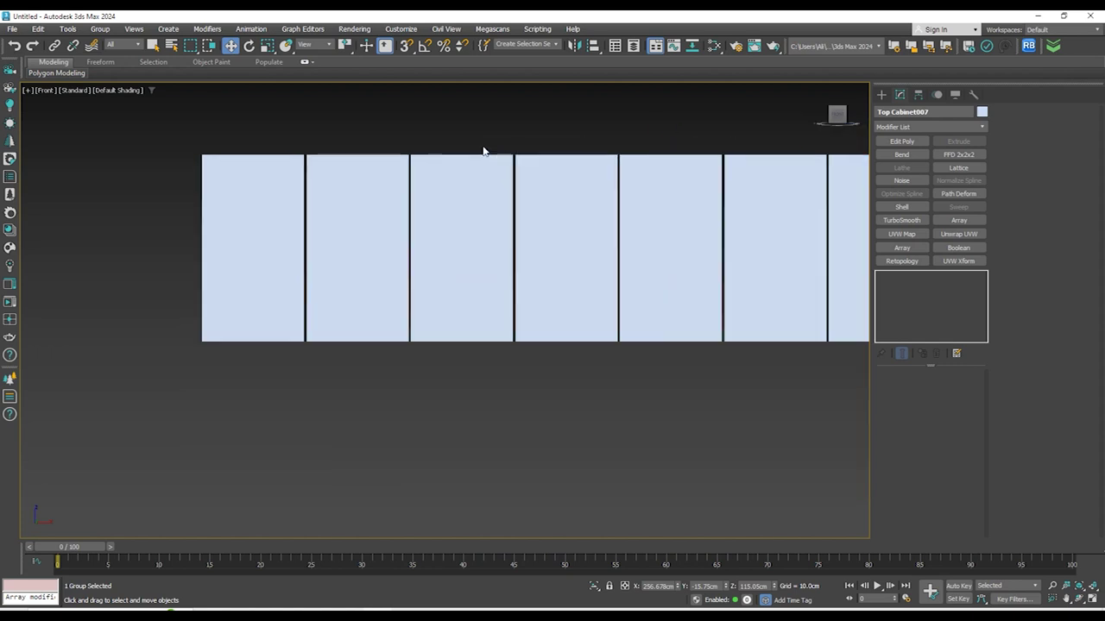
With snapping on, snap the second cabinet flush against the first and offset it 0.5 cm along X, to X -45.621 cm
scroll(454, 181, "up", 2)
key("s")
mouse_move(523, 183)
left_mouse_down()
mouse_move(480, 198)
mouse_move(530, 195)
left_mouse_up()
scroll(547, 169, "down", 10)
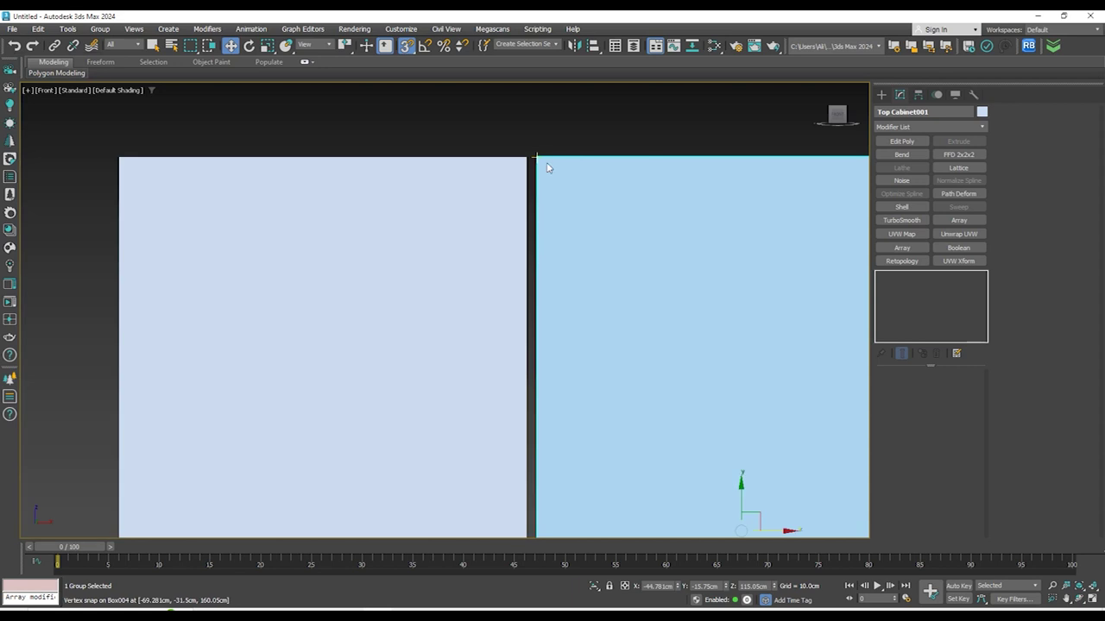
scroll(662, 250, "up", 5)
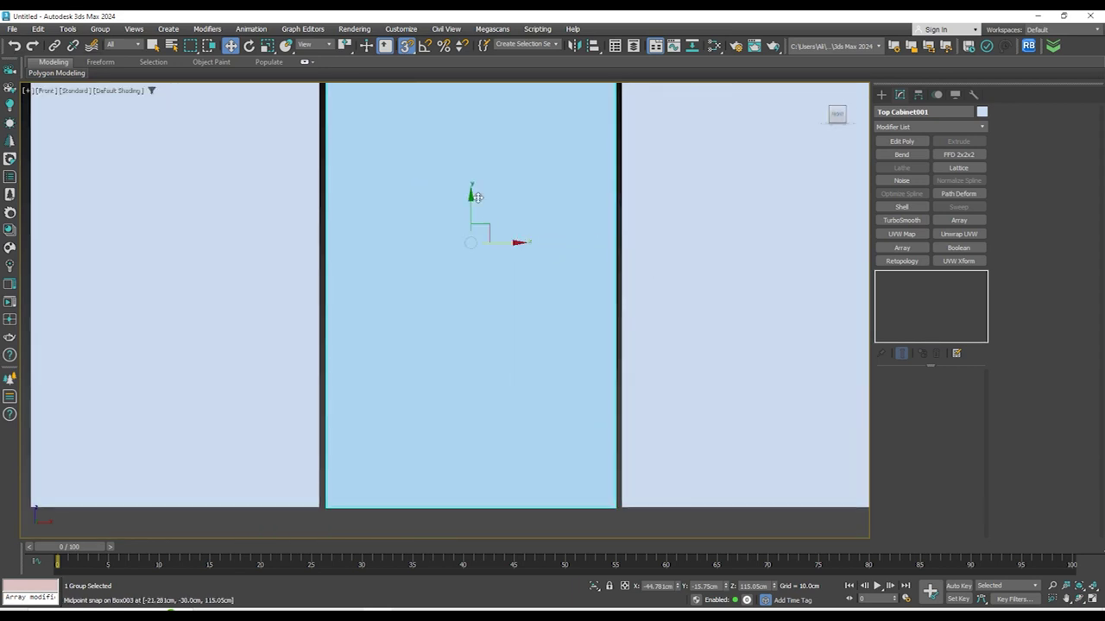
middle_click_drag(476, 197, 620, 473)
scroll(457, 244, "up", 6)
left_click_drag(588, 312, 564, 313)
right_click(564, 313)
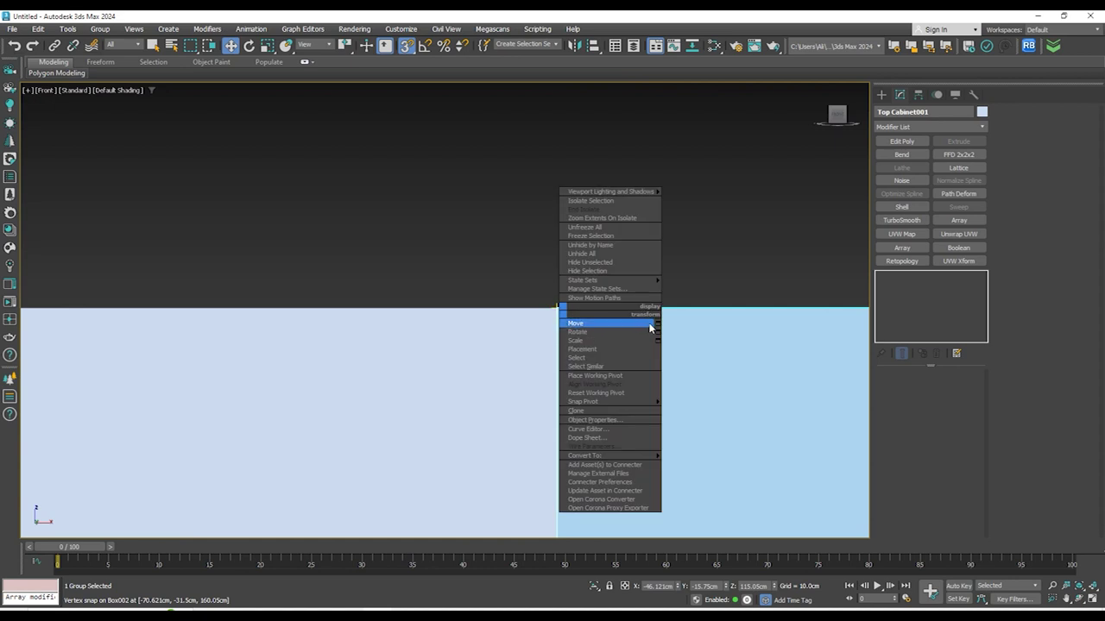
left_click(656, 324)
left_click(666, 140)
key("Return")
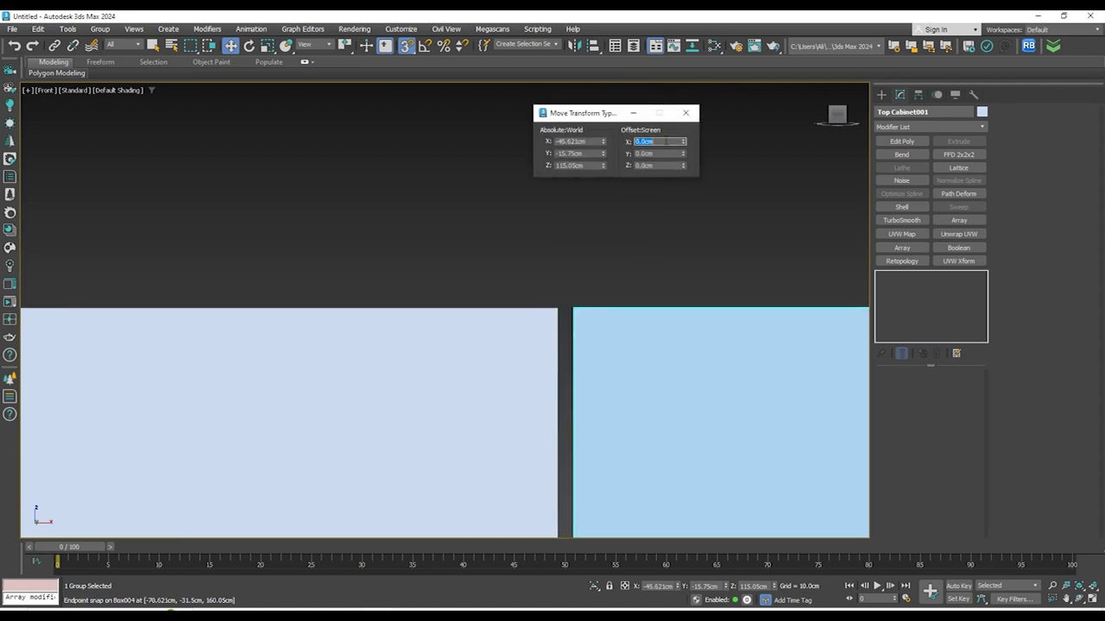
Snap the third cabinet's upper corner to the second cabinet and offset it 0.5 cm along X, to X 3.879 cm
scroll(372, 266, "down", 7)
scroll(521, 266, "up", 3)
scroll(544, 259, "up", 5)
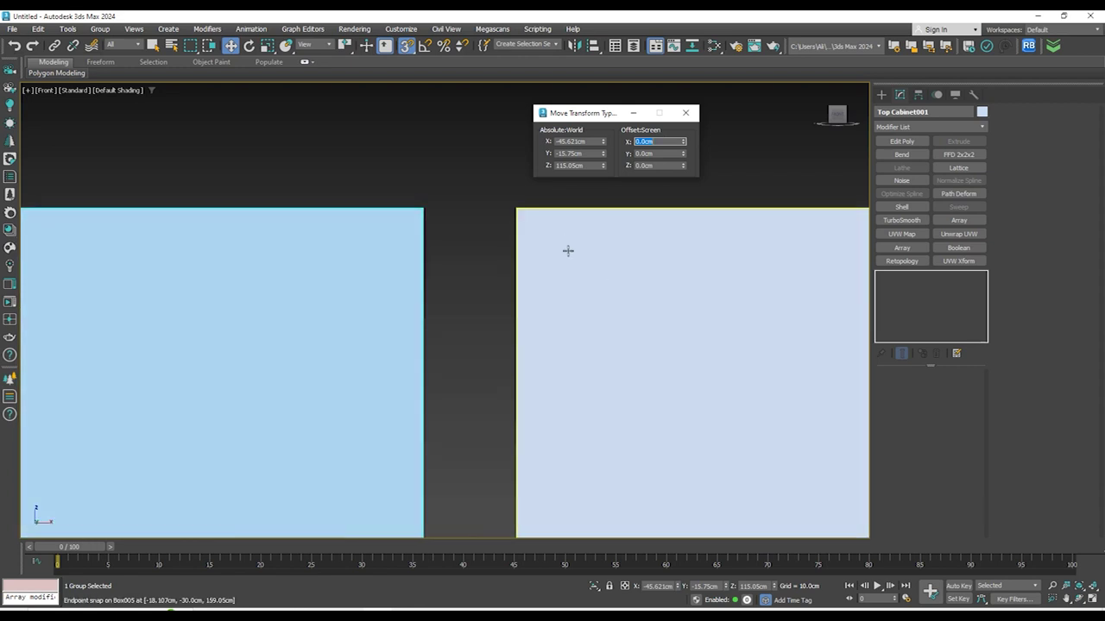
left_click(512, 213)
left_click_drag(506, 215, 423, 208)
right_click(423, 208)
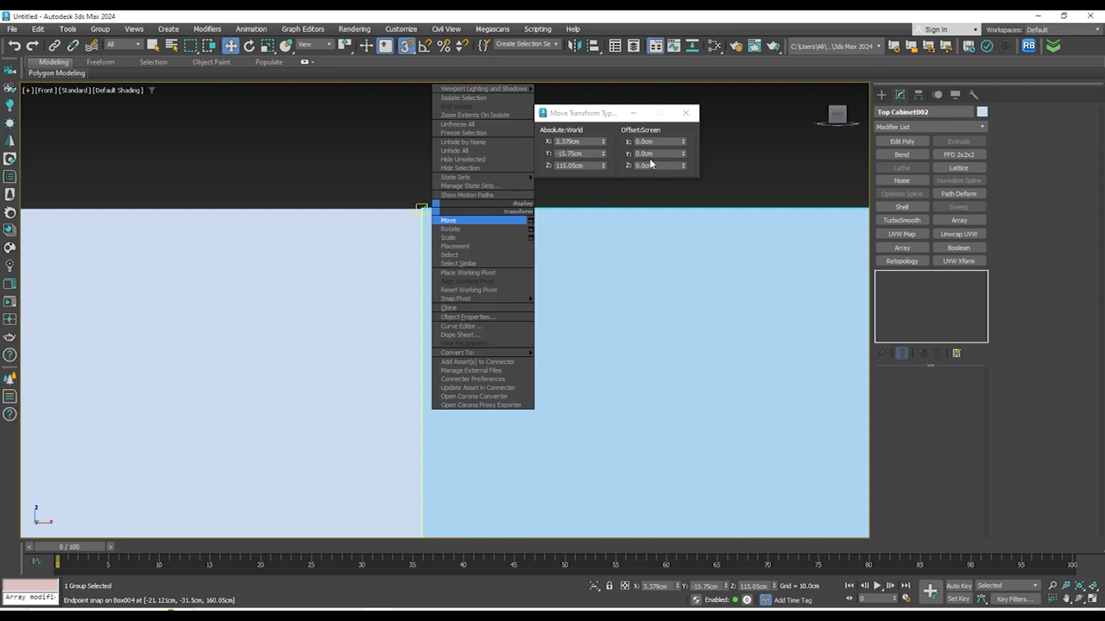
left_click(662, 144)
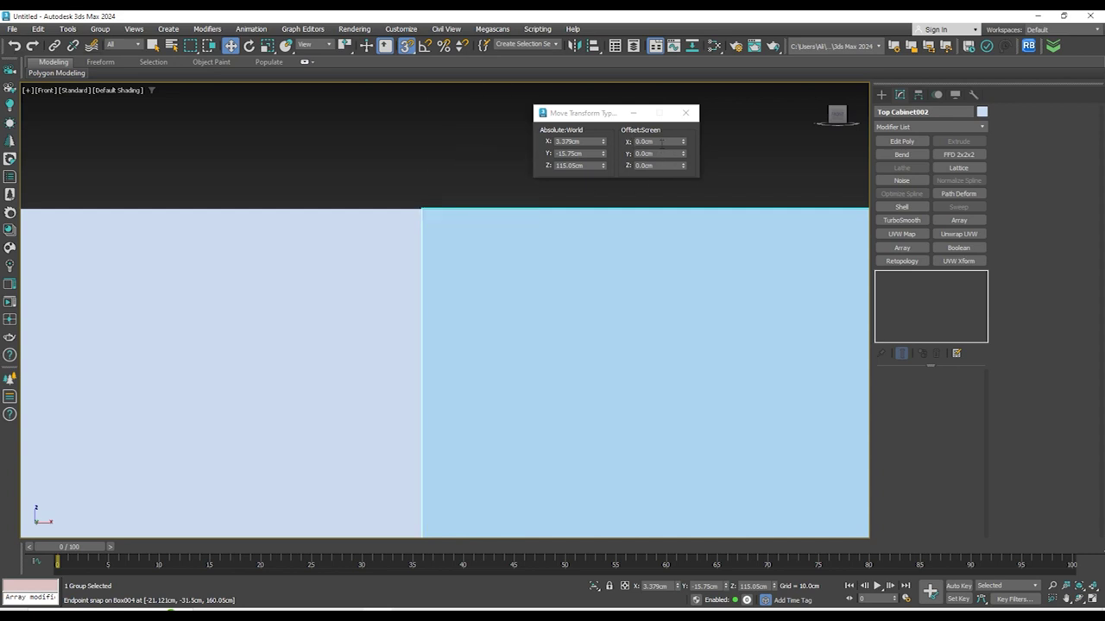
type("0.5")
key("Return")
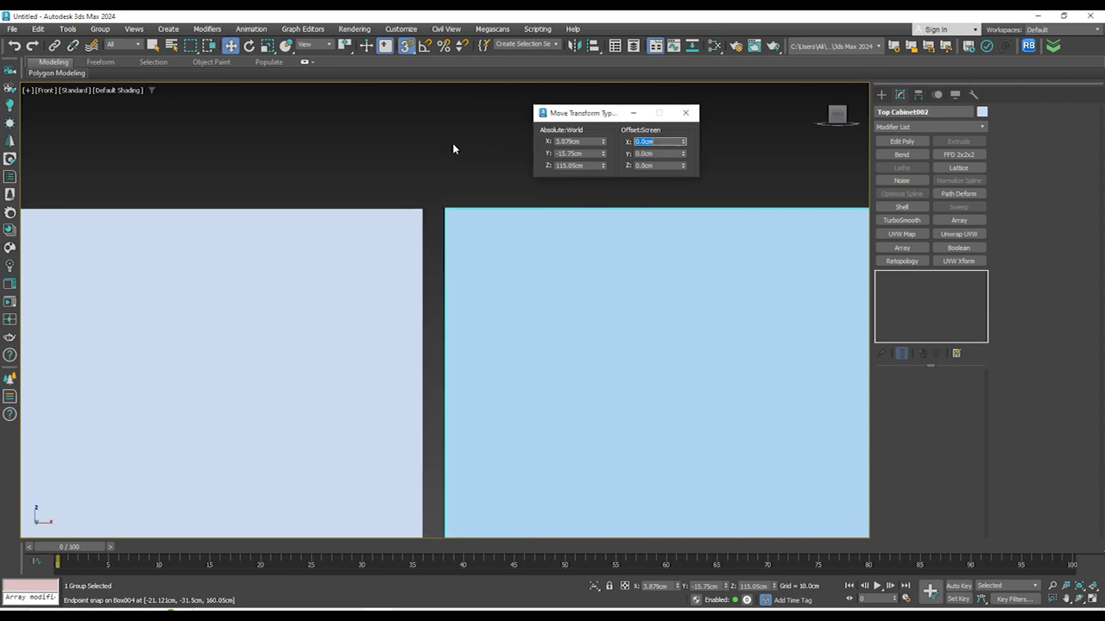
Snap the fourth cabinet's upper corner to the third cabinet and offset it 0.5 cm along X, to X 53.379 cm
scroll(305, 256, "down", 5)
scroll(552, 264, "up", 5)
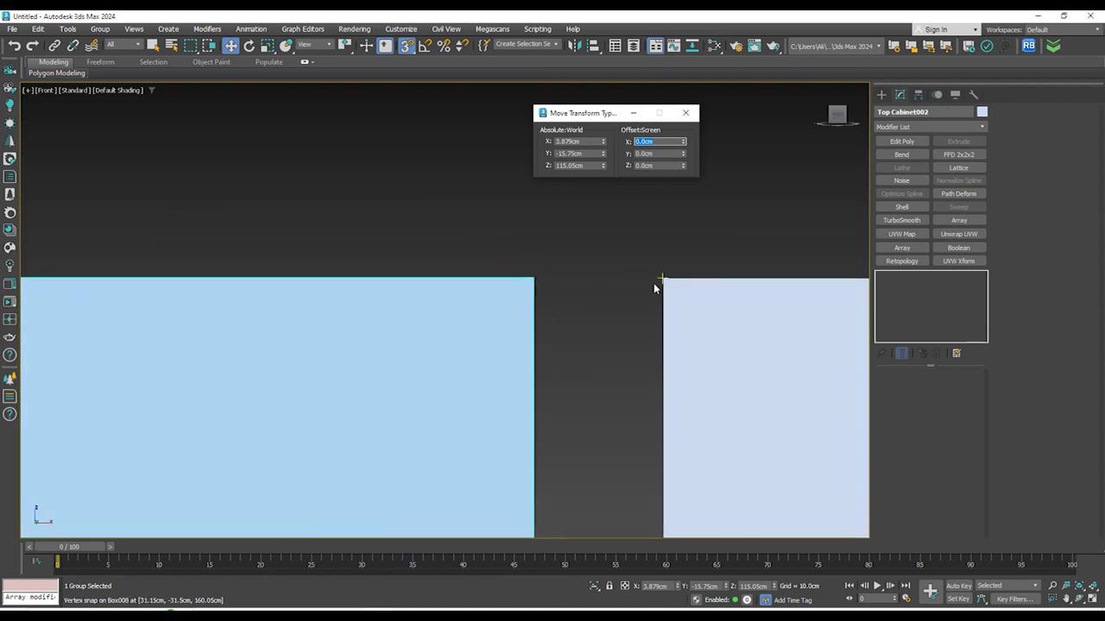
left_click_drag(662, 279, 534, 278)
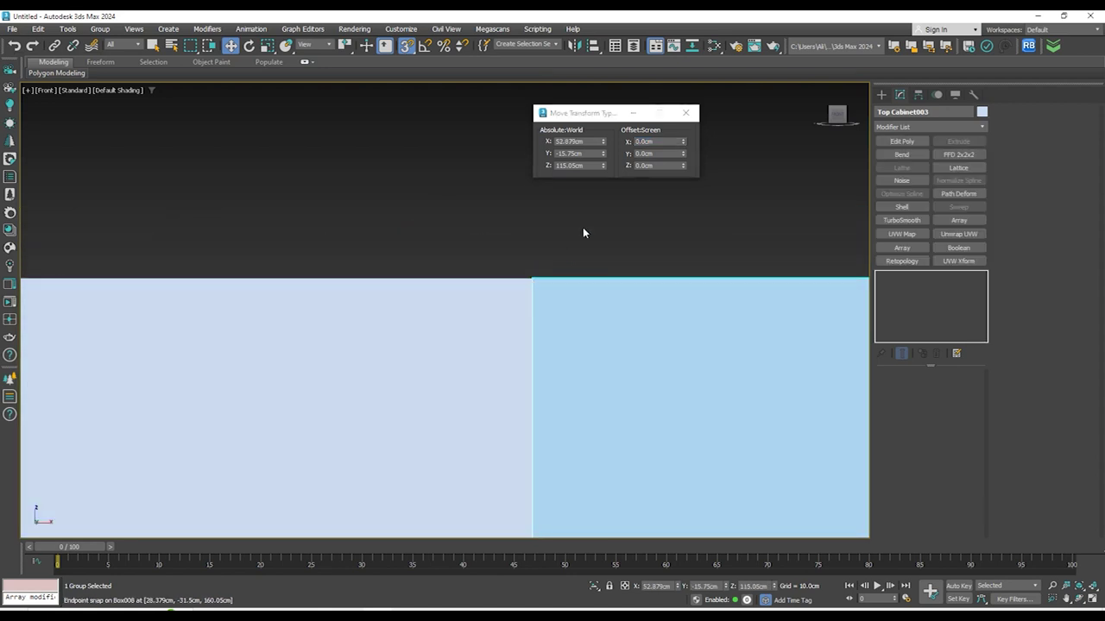
type("0.5")
key("Return")
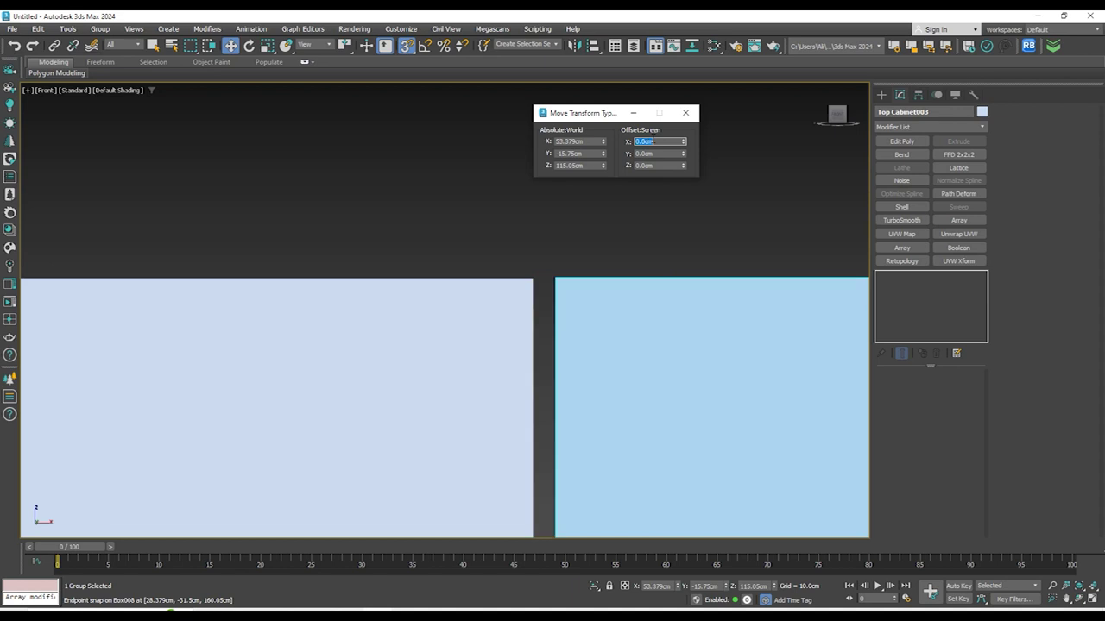
Snap the fifth cabinet's upper corner to the fourth cabinet and offset it 0.5 cm along X, to X 102.879 cm
scroll(476, 216, "down", 5)
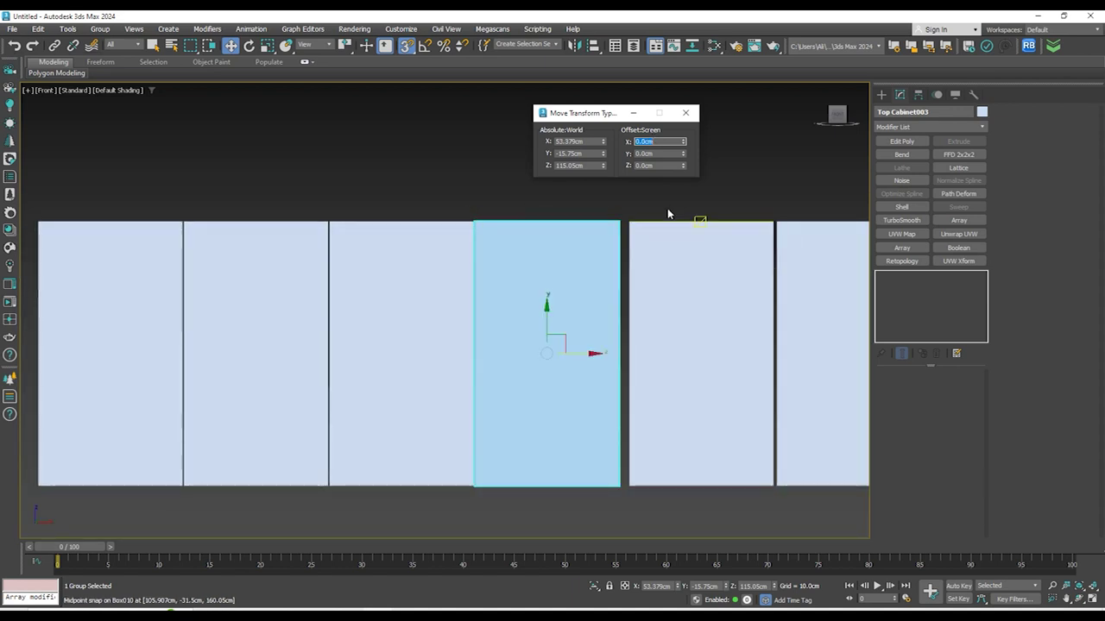
scroll(564, 236, "up", 5)
scroll(570, 235, "up", 4)
left_click_drag(791, 207, 670, 201)
left_click(656, 145)
type("0.5")
key("Return")
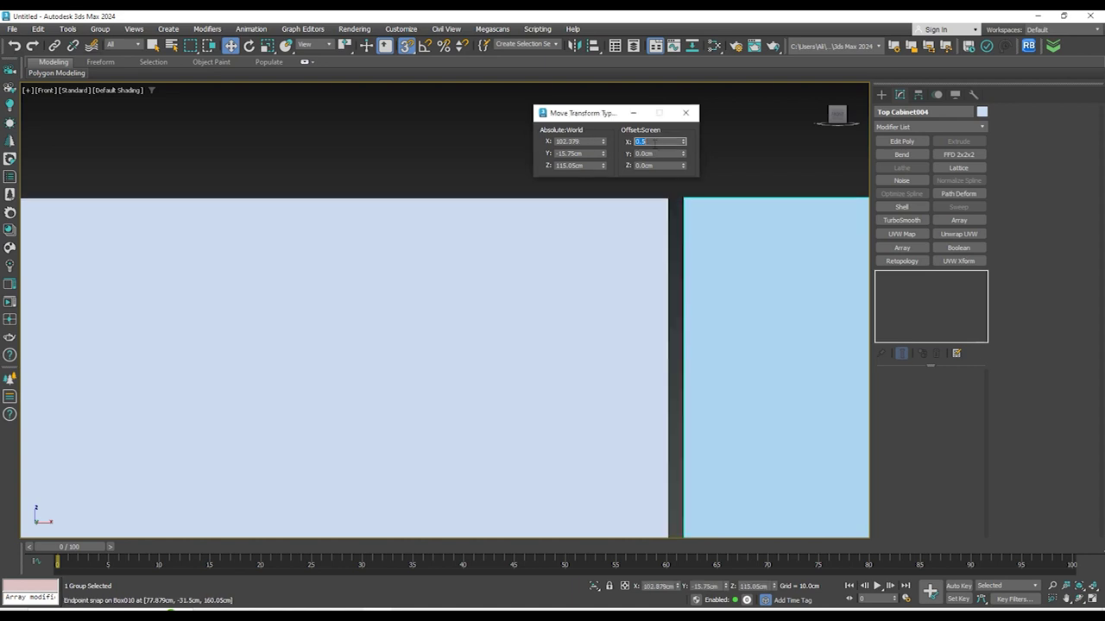
Snap the sixth cabinet's upper corner to the fifth cabinet and offset it 0.5 cm along X, to X 152.379 cm
scroll(354, 302, "down", 2)
scroll(520, 294, "down", 5)
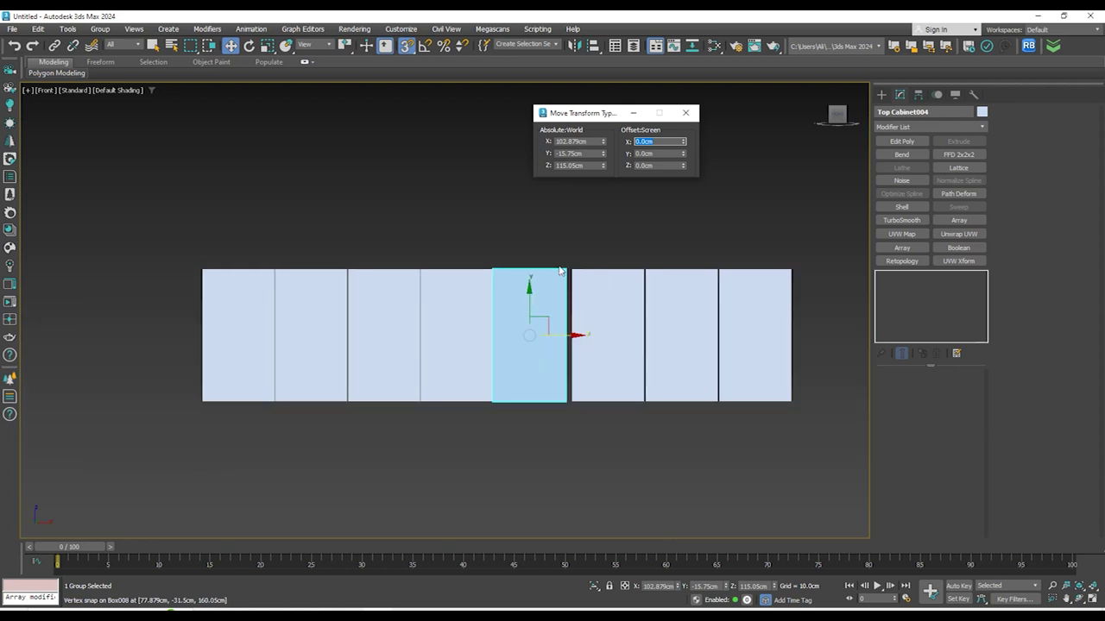
scroll(604, 276, "up", 6)
left_click_drag(623, 274, 477, 270)
left_click(654, 142)
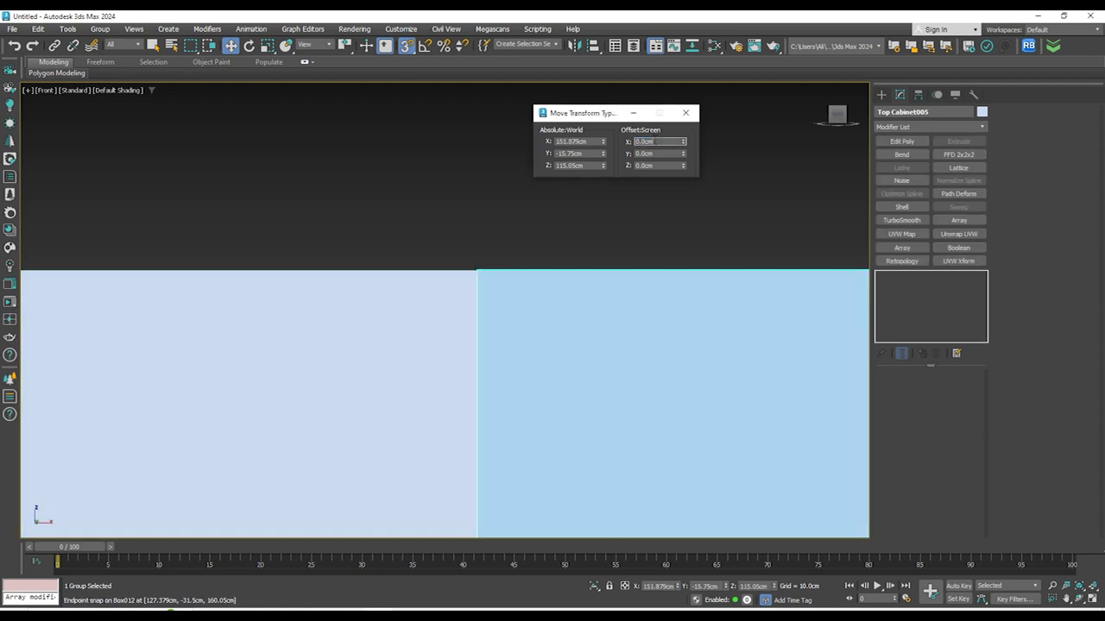
type(".5")
key("Return")
Snap the seventh cabinet's upper corner to the sixth cabinet and offset it 0.5 cm along X, to X 201.879 cm
scroll(389, 251, "down", 3)
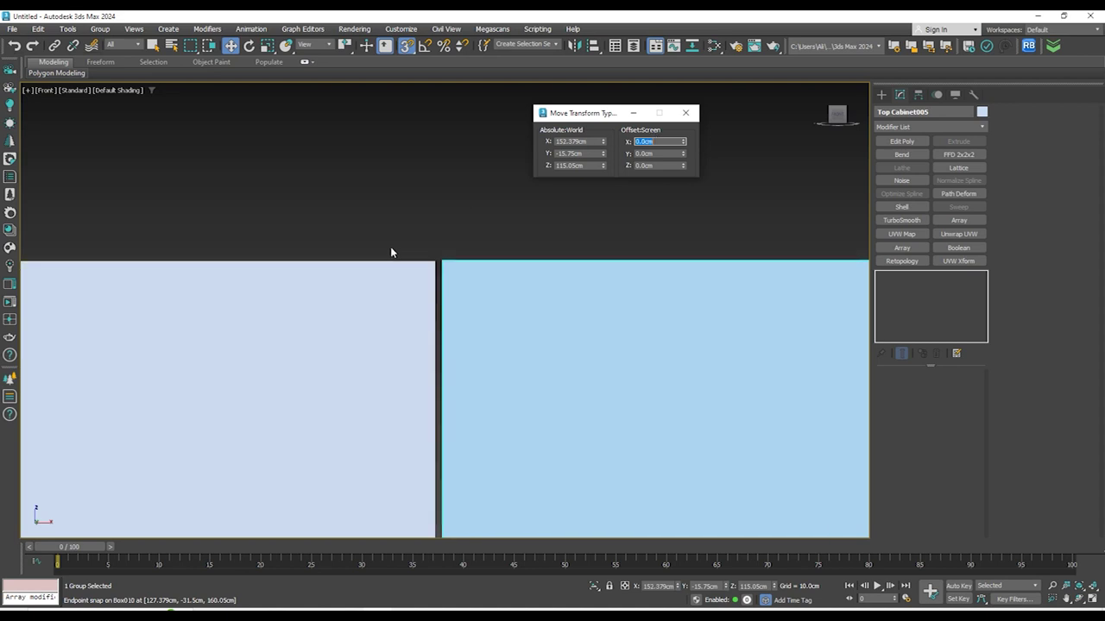
scroll(698, 243, "up", 4)
left_click_drag(679, 231, 561, 226)
left_click(660, 142)
key("Return")
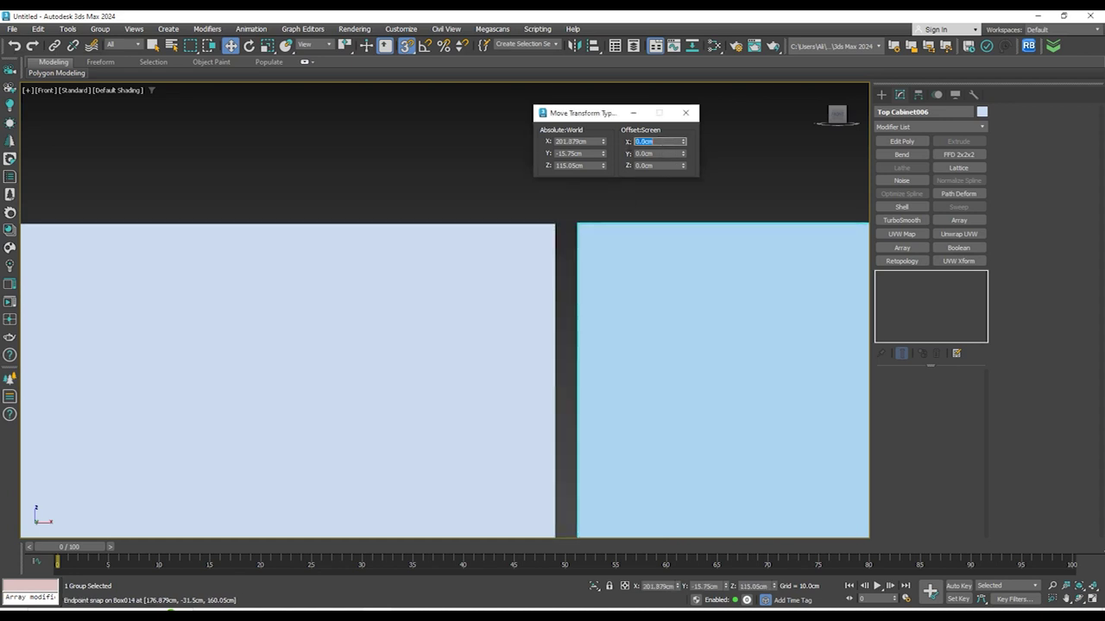
Delete the surplus eighth cabinet at the far end of the row
scroll(593, 233, "down", 5)
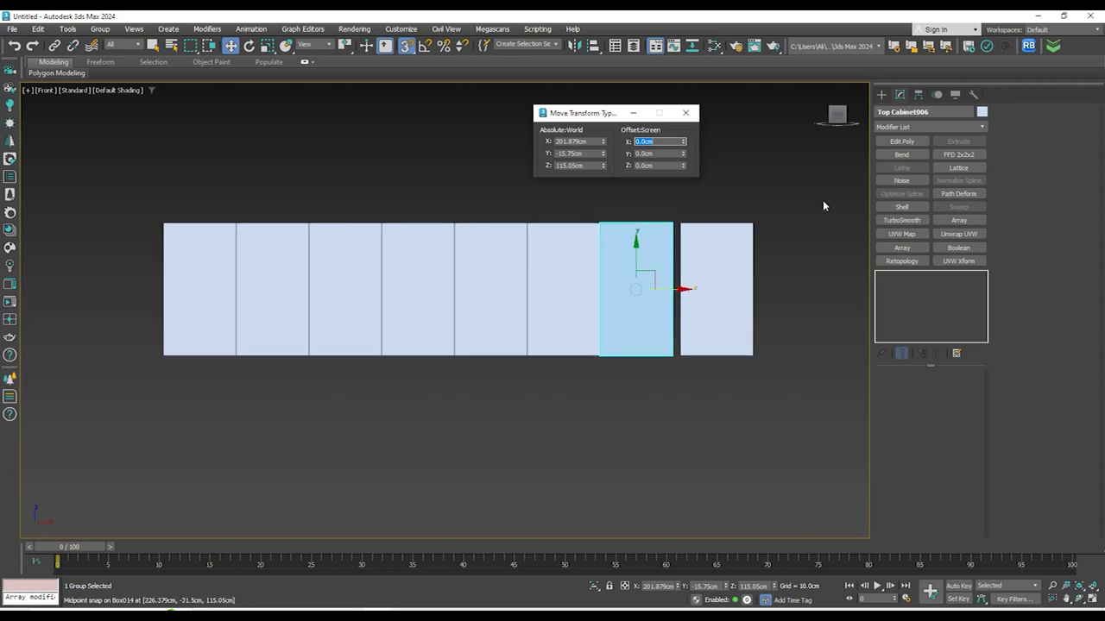
left_click(708, 340)
key("Delete")
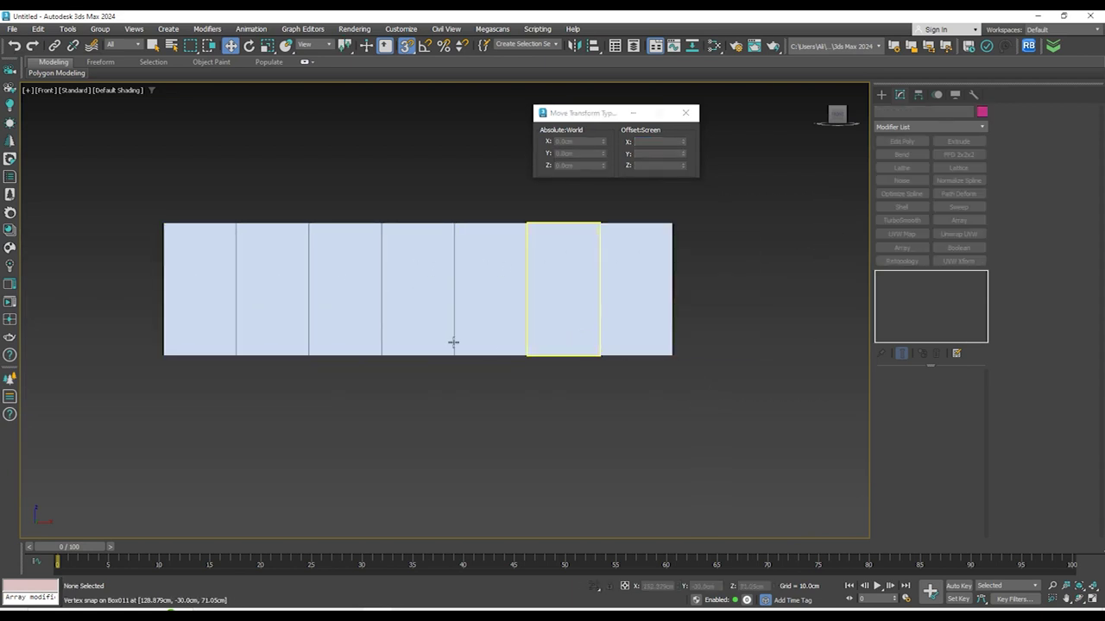
Turn off snapping and open the first cabinet's group for editing from an angled orthographic view
middle_click_drag(320, 320, 501, 356, "alt")
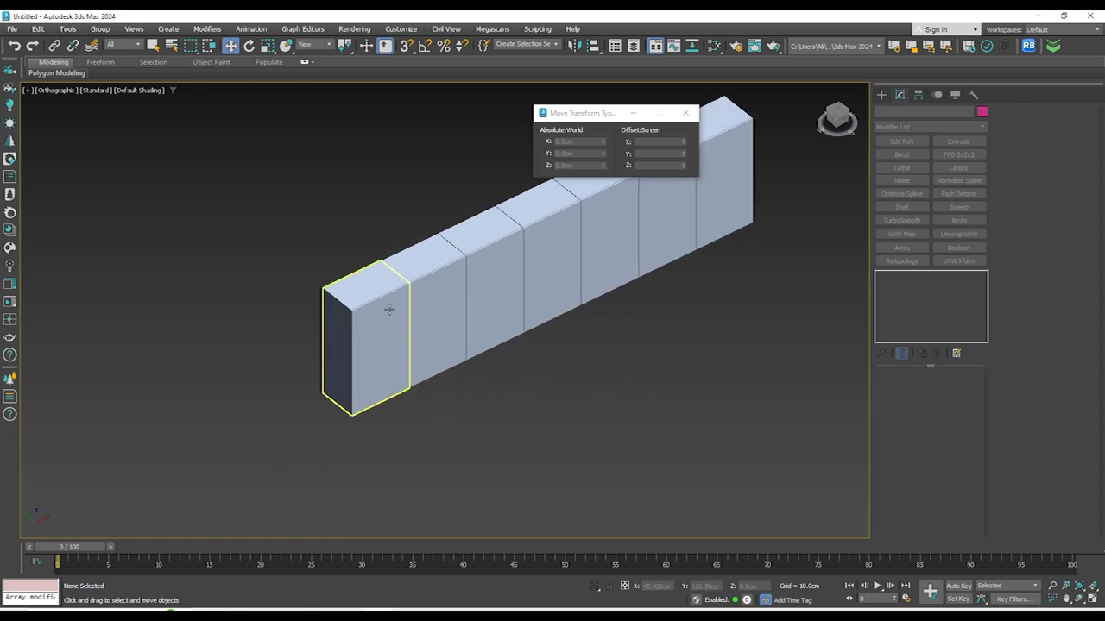
scroll(379, 319, "up", 6)
left_click(370, 319)
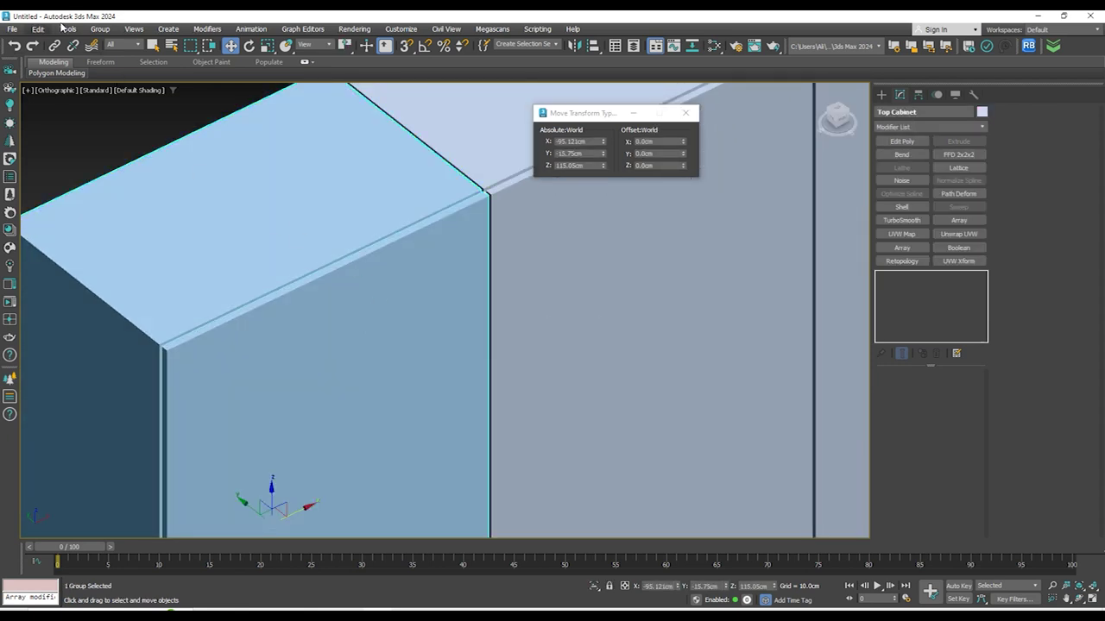
left_click(101, 28)
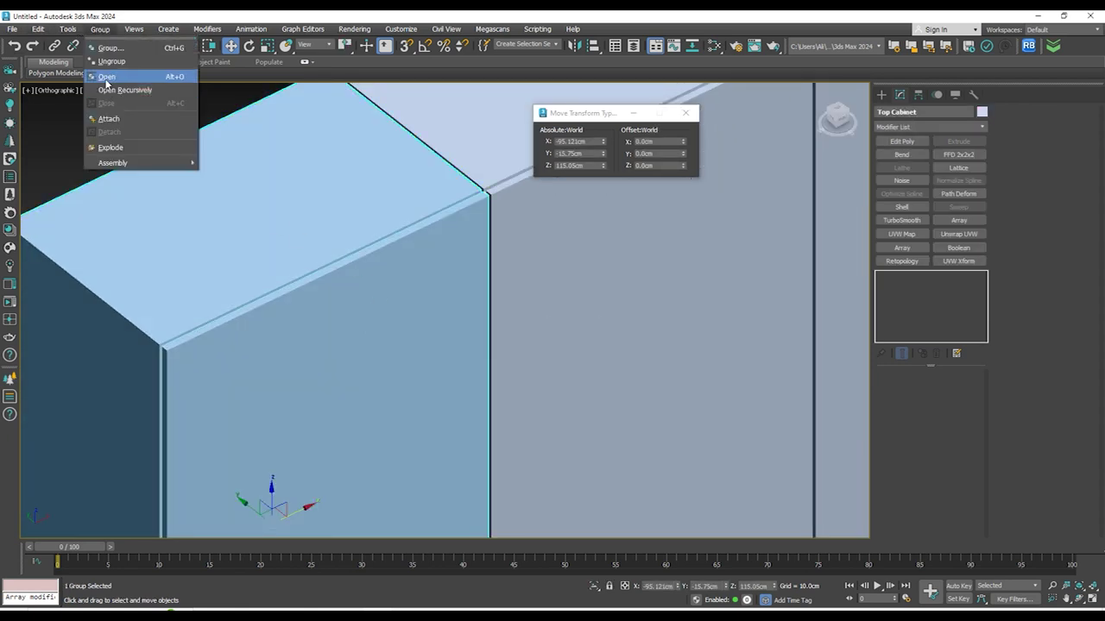
left_click(110, 85)
Select the first cabinet's door panel and display edged faces for a close view of its upper corner
left_click(394, 274)
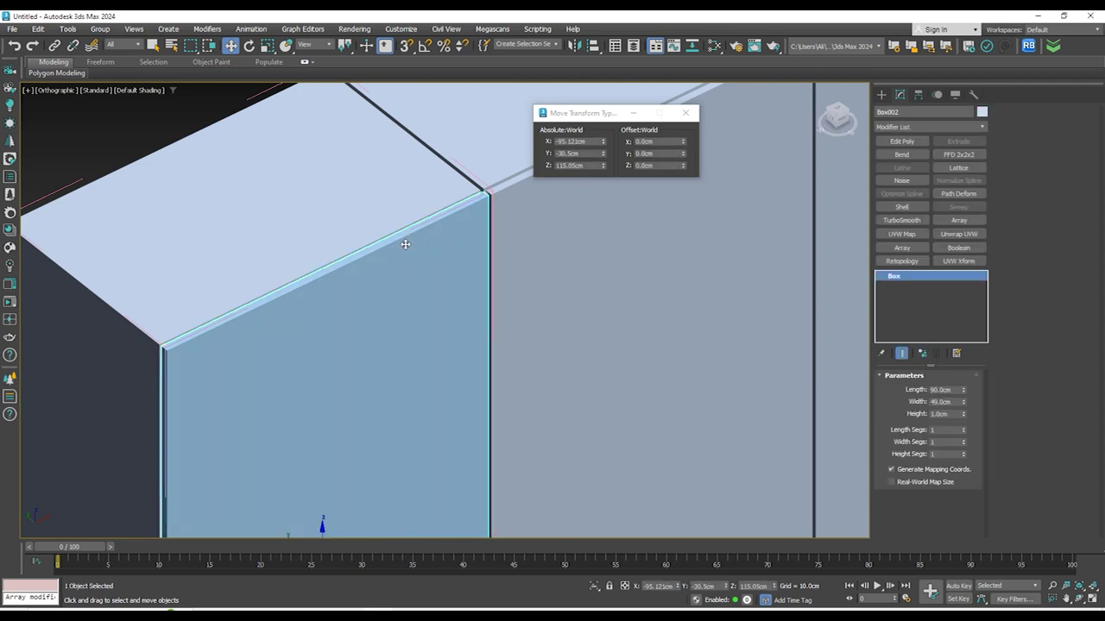
scroll(180, 355, "up", 4)
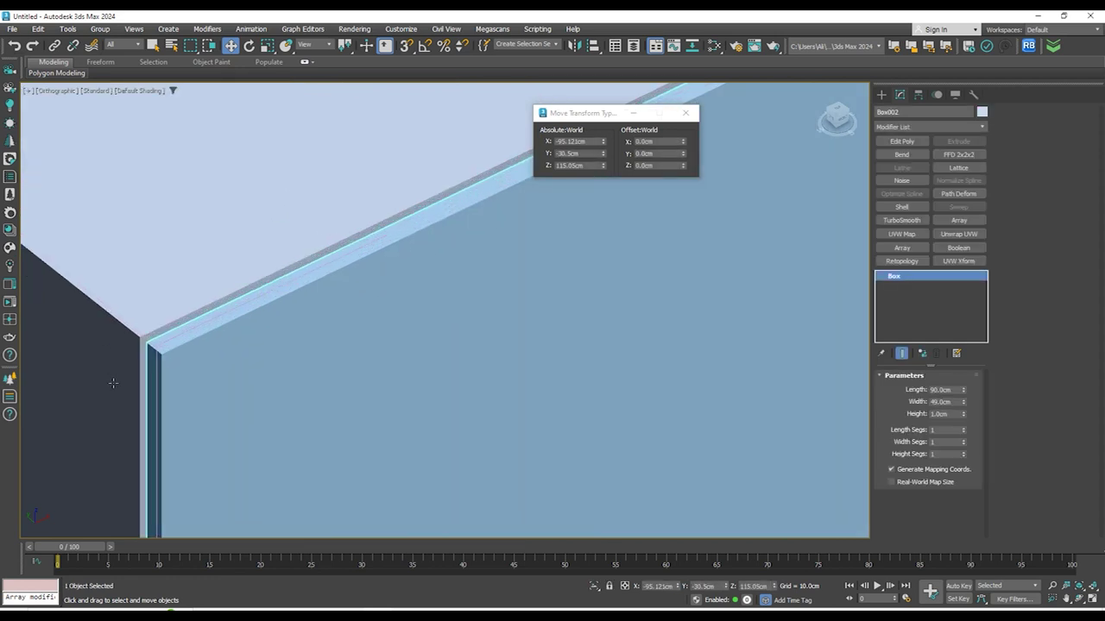
scroll(279, 308, "down", 6)
scroll(345, 352, "up", 3)
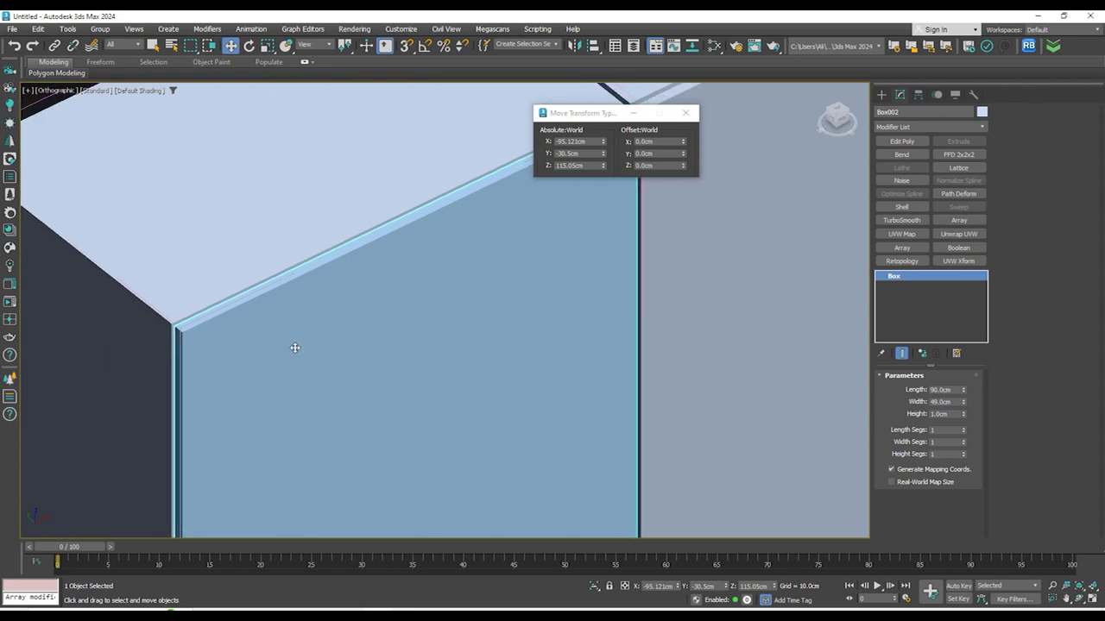
key("F4")
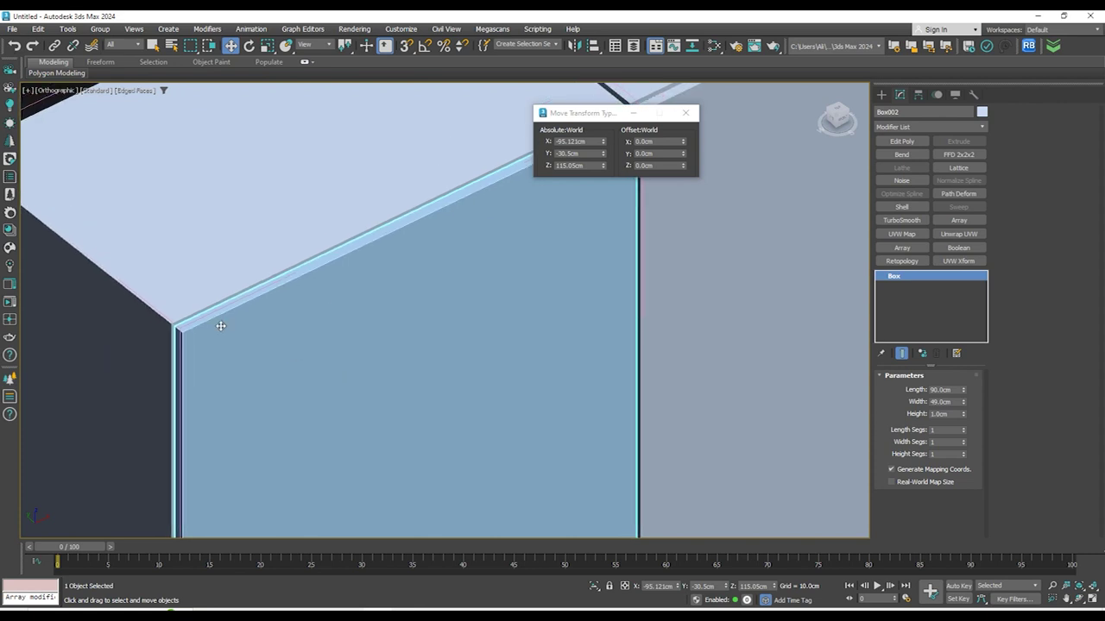
Isolate the door panel, close the move transform window and add an Edit Poly modifier at edge level
left_click(594, 587)
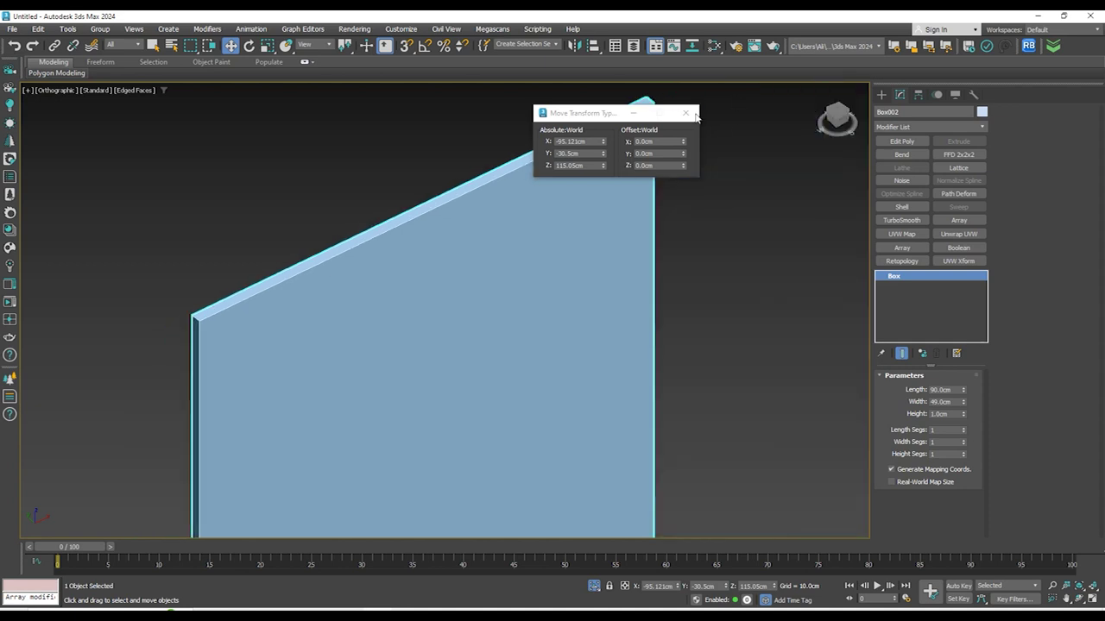
left_click(691, 113)
left_click(943, 127)
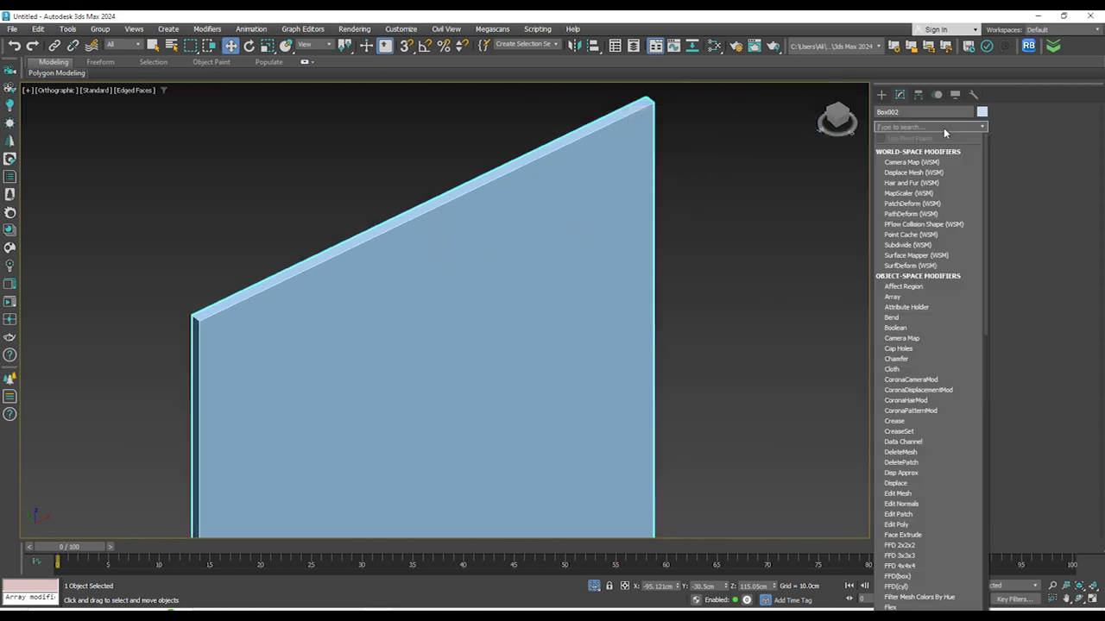
type("ed")
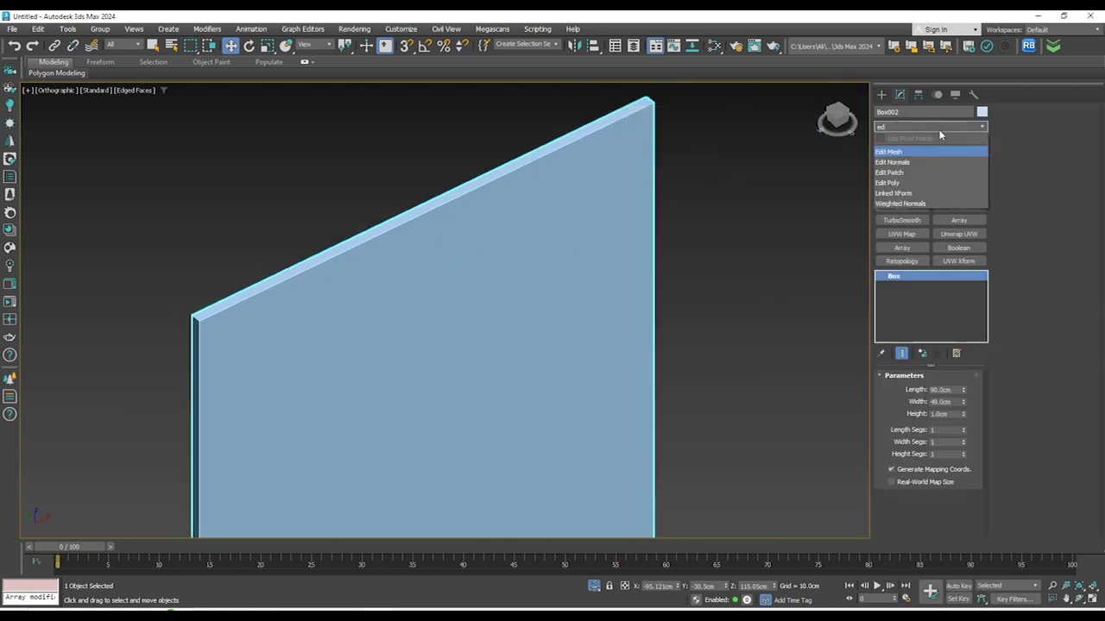
left_click(904, 180)
key("2")
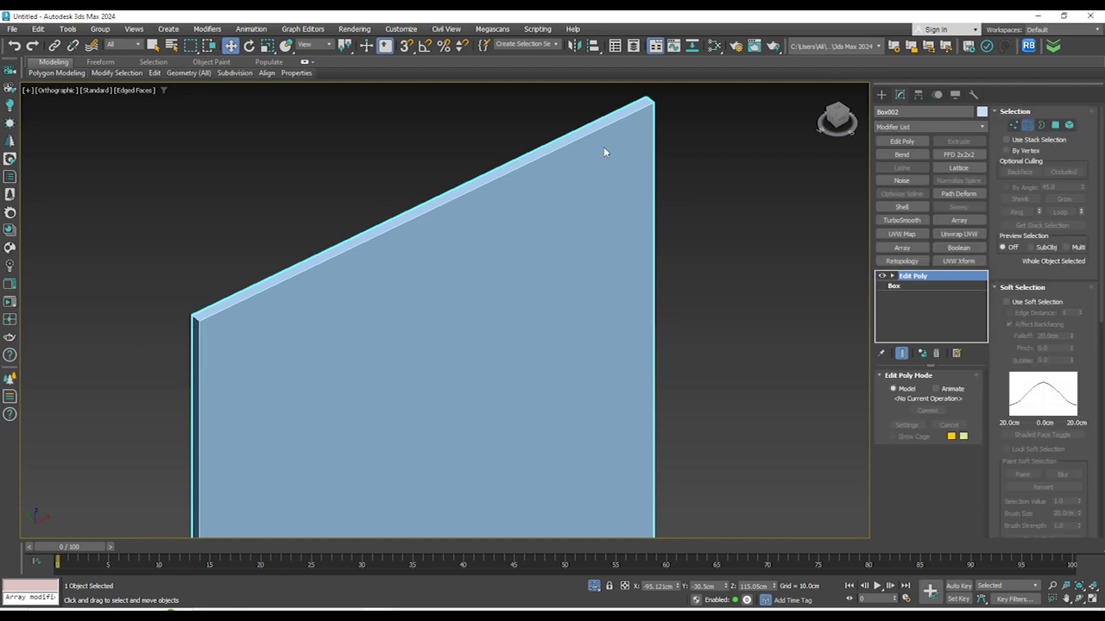
scroll(519, 162, "down", 2)
scroll(519, 162, "down", 3)
scroll(562, 280, "up", 3)
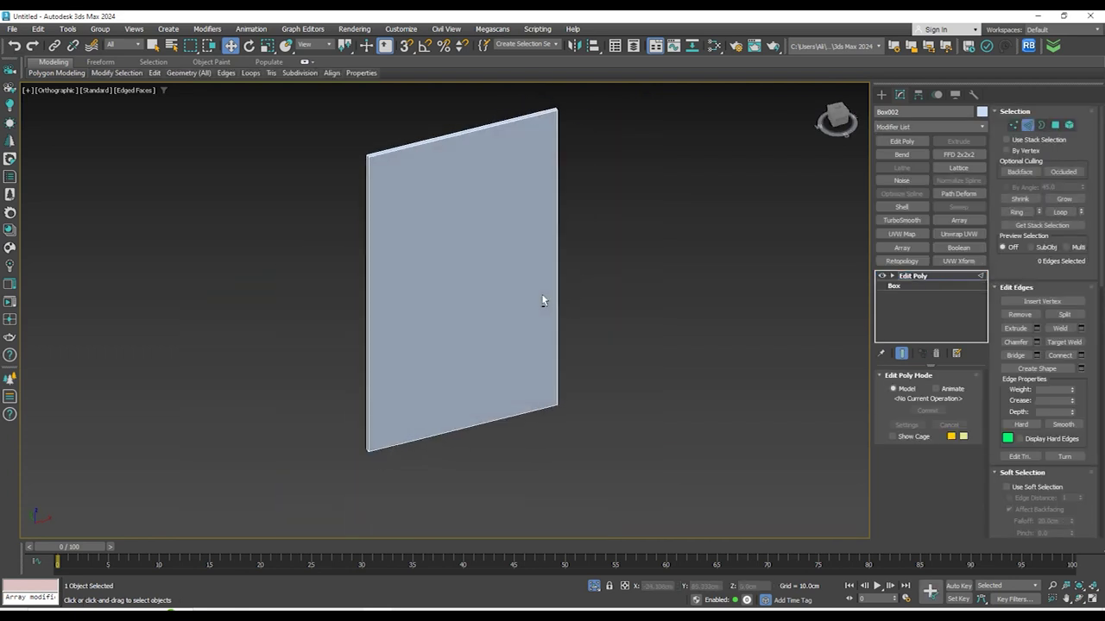
left_click_drag(462, 466, 462, 466)
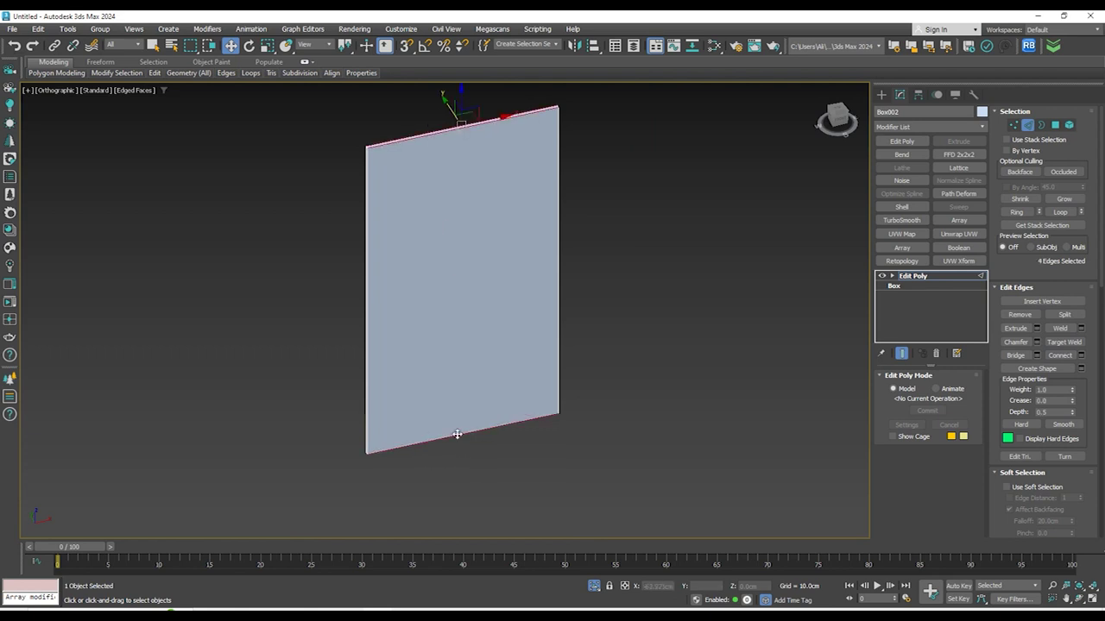
scroll(377, 112, "up", 2)
scroll(518, 172, "down", 3)
middle_click_drag(622, 239, 598, 230, "alt")
left_click(719, 214)
left_click_drag(299, 268, 299, 268)
scroll(437, 150, "up", 5)
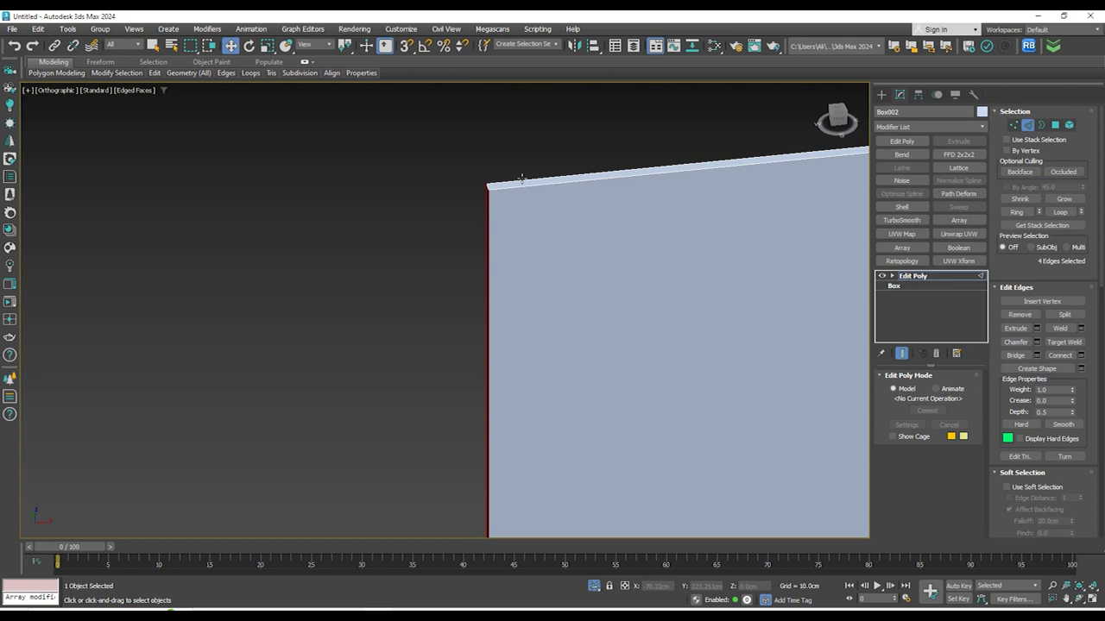
scroll(377, 165, "down", 3)
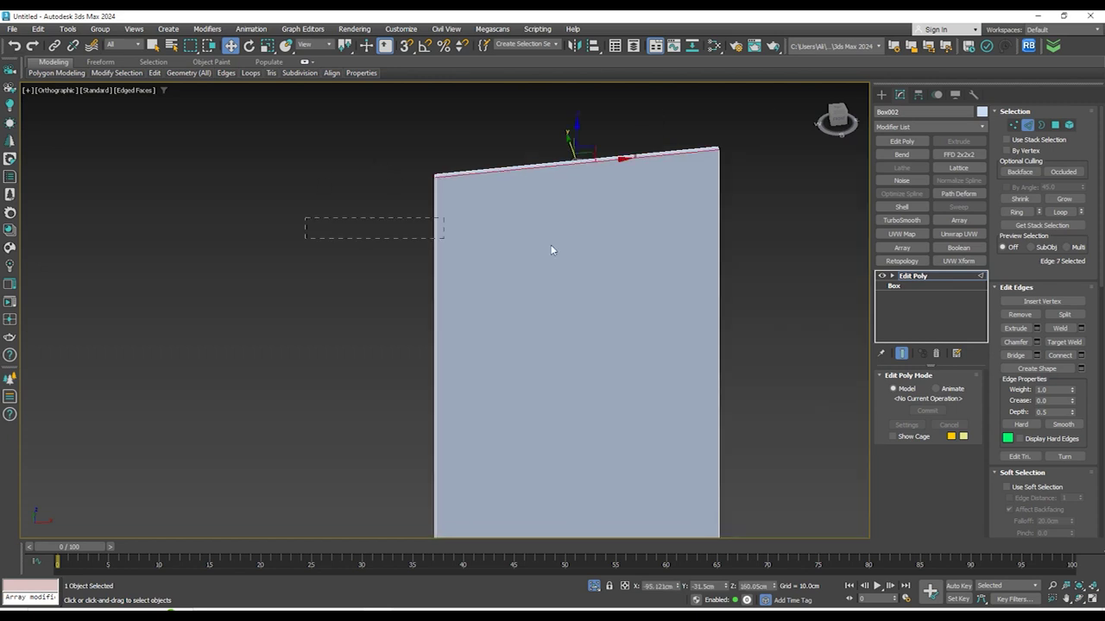
scroll(505, 183, "up", 4)
scroll(376, 172, "down", 5)
Select all eight front and back perimeter edges of the door panel, excluding the short thickness edges at the corners
left_click_drag(423, 114, 447, 466)
left_click_drag(610, 281, 213, 271, "ctrl")
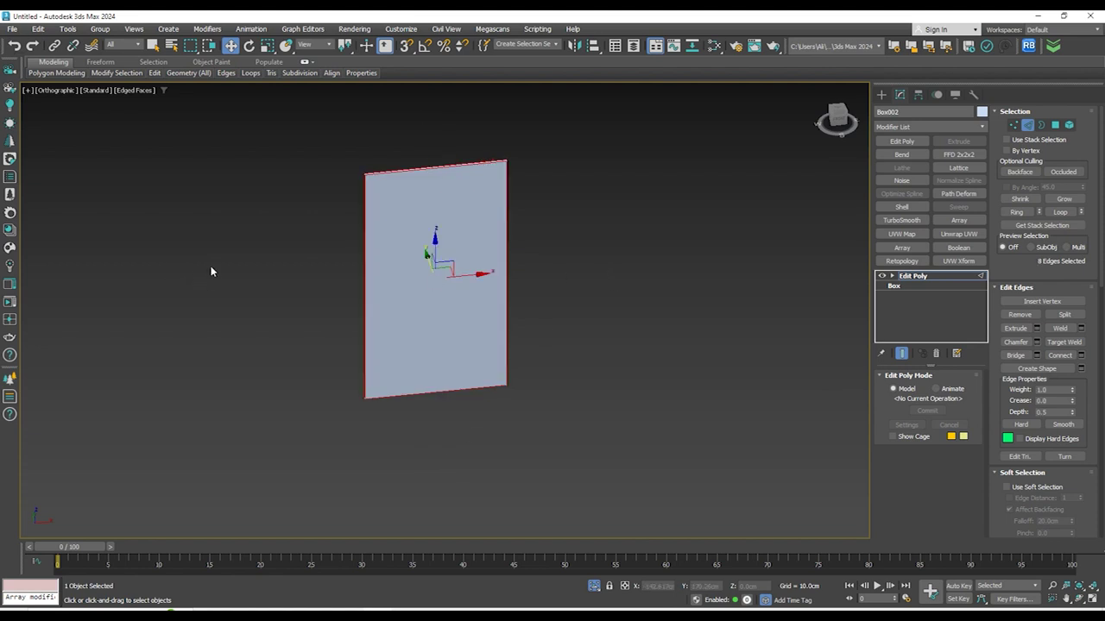
Chamfer the selected perimeter edges with the Tri type, trying 0.25 cm and settling on 0.125 cm
scroll(349, 209, "up", 5)
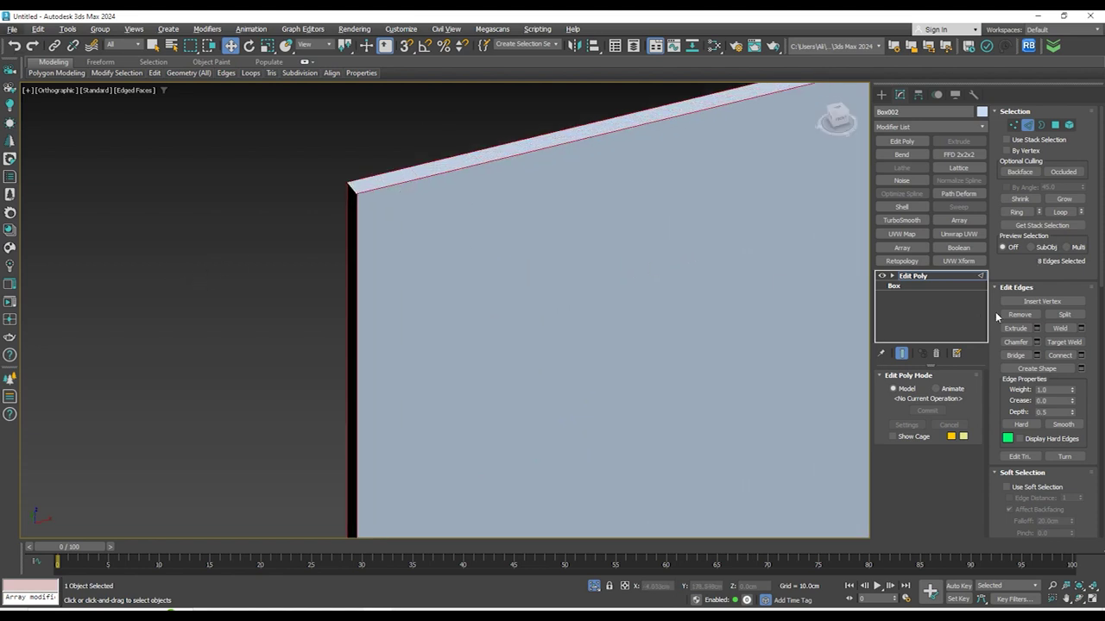
left_click(1036, 343)
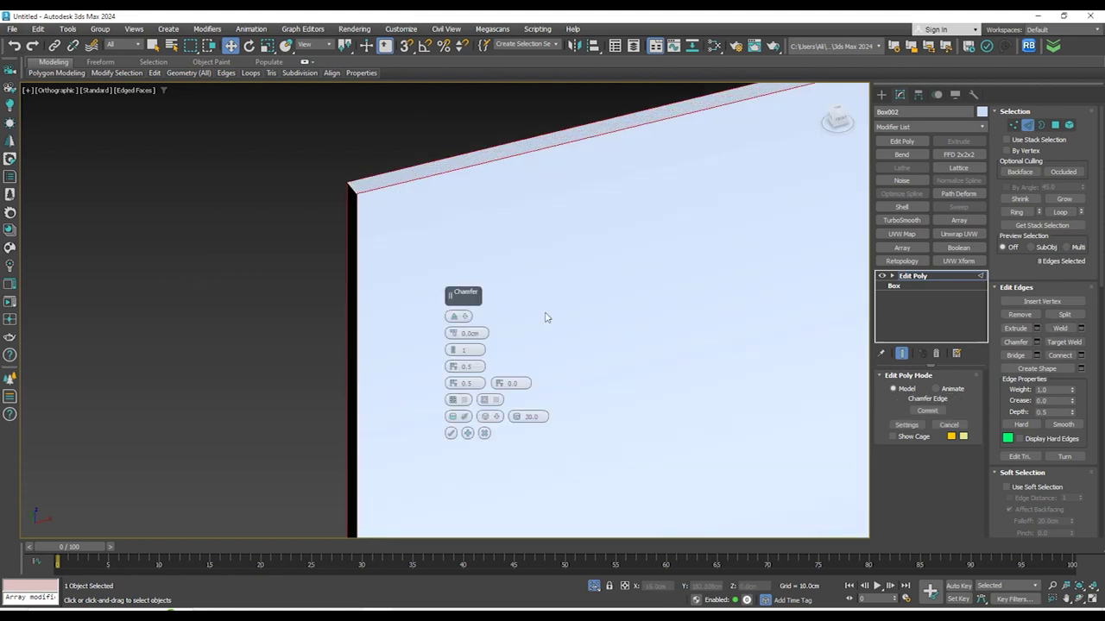
left_click(464, 317)
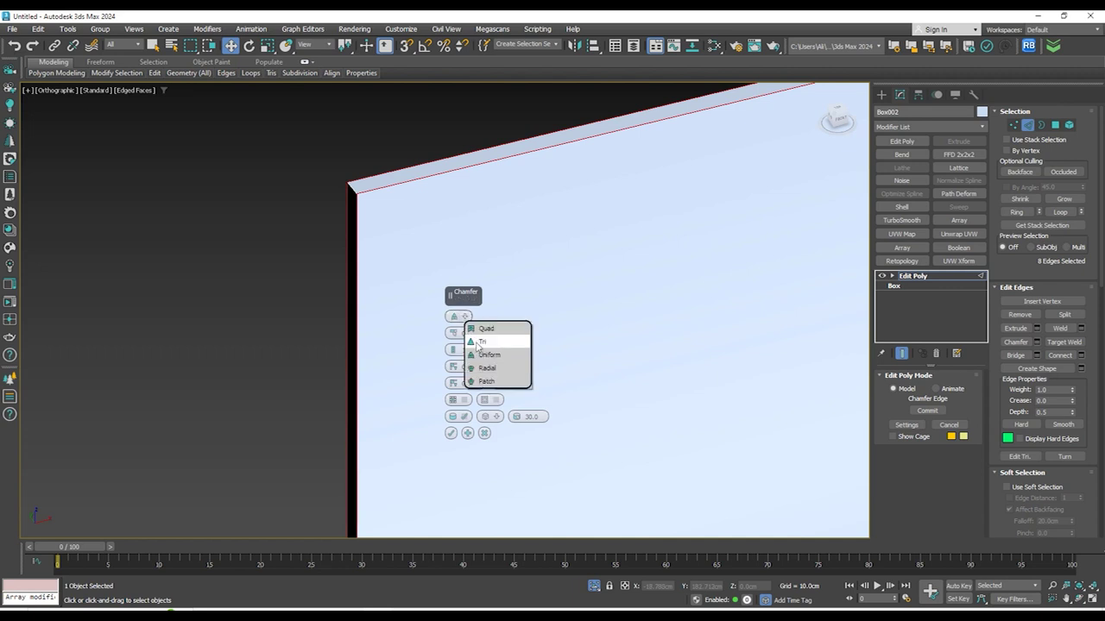
left_click(467, 339)
type("0.25")
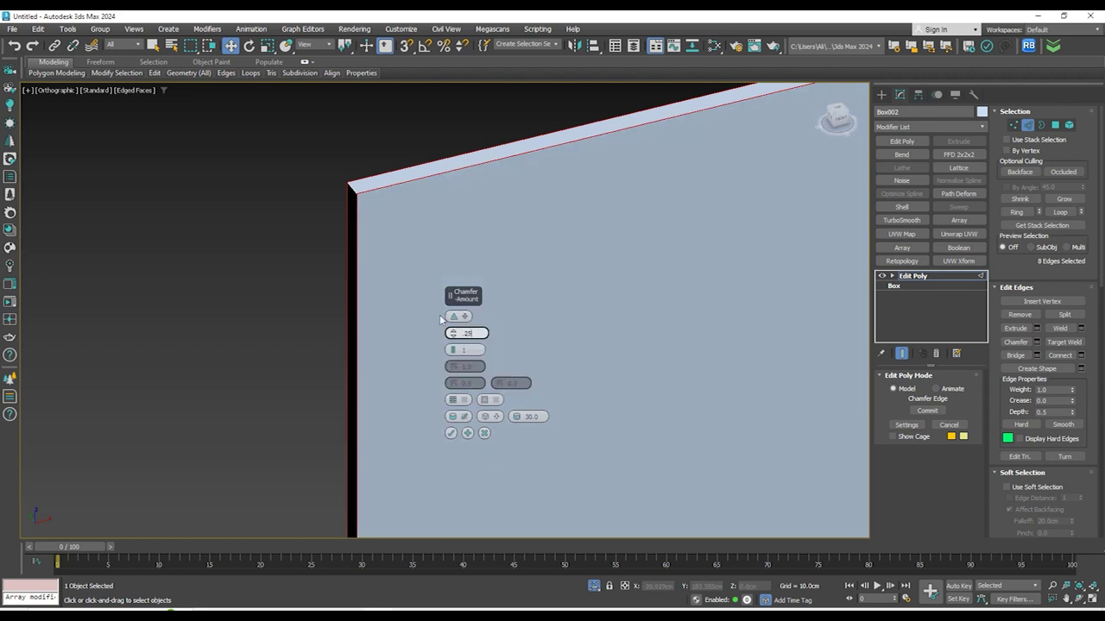
key("Return")
type("0.125")
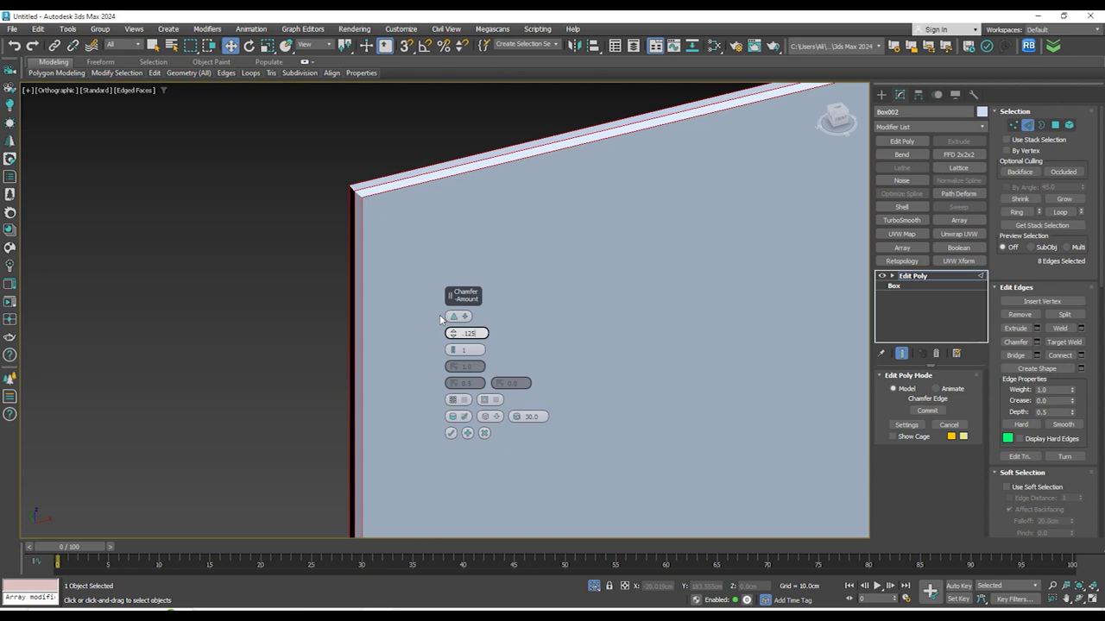
key("Return")
scroll(322, 162, "down", 8)
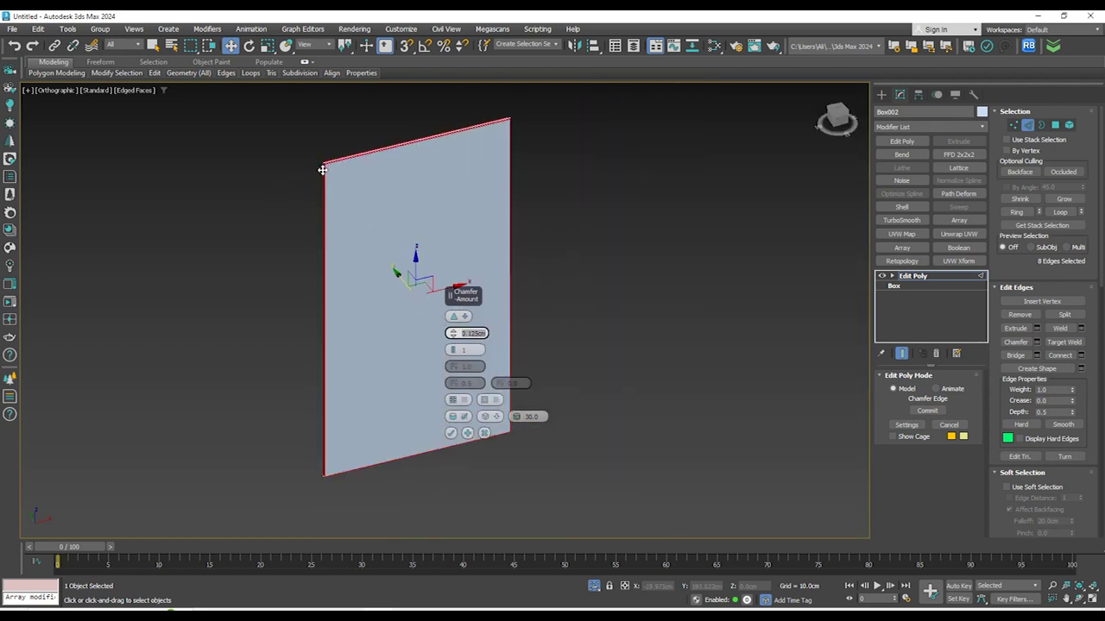
scroll(331, 155, "up", 10)
scroll(304, 121, "down", 8)
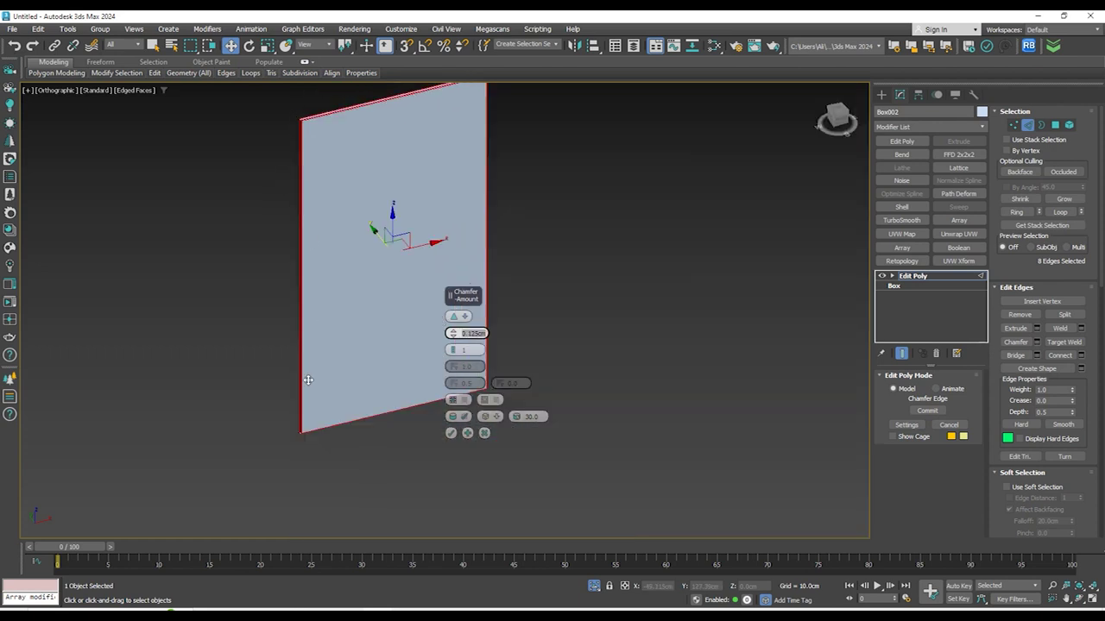
scroll(294, 397, "up", 10)
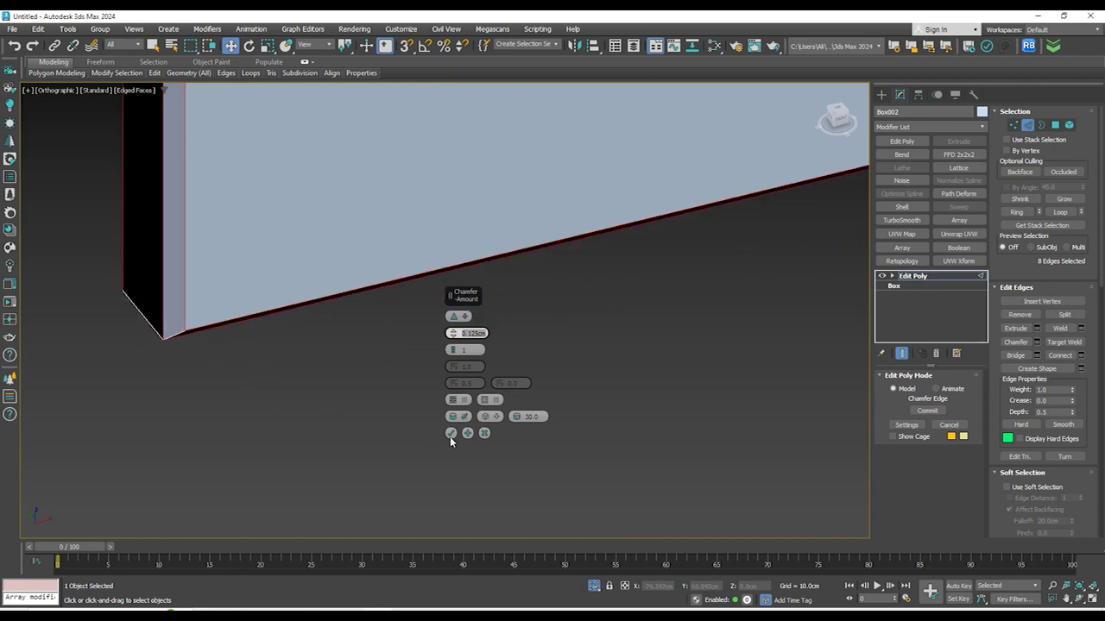
left_click(451, 434)
Select the short thickness and bevel edges at one door corner and extend them by Ring to all four corners
left_click(148, 328)
double_click(148, 328)
middle_click_drag(335, 431, 195, 390, "alt")
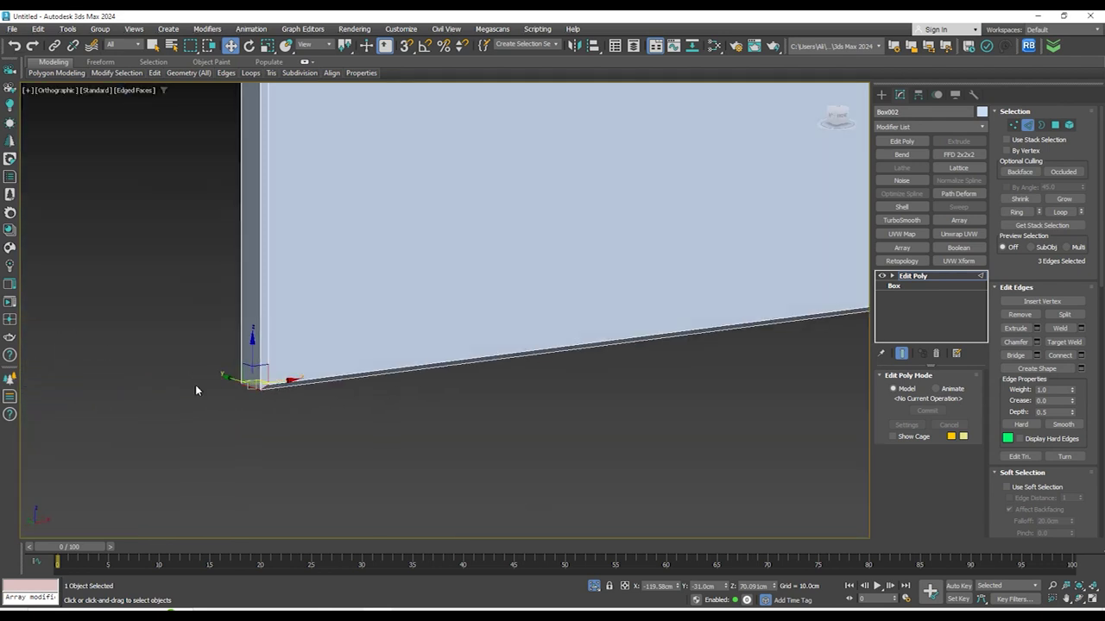
left_click(1016, 212)
scroll(459, 464, "down", 8)
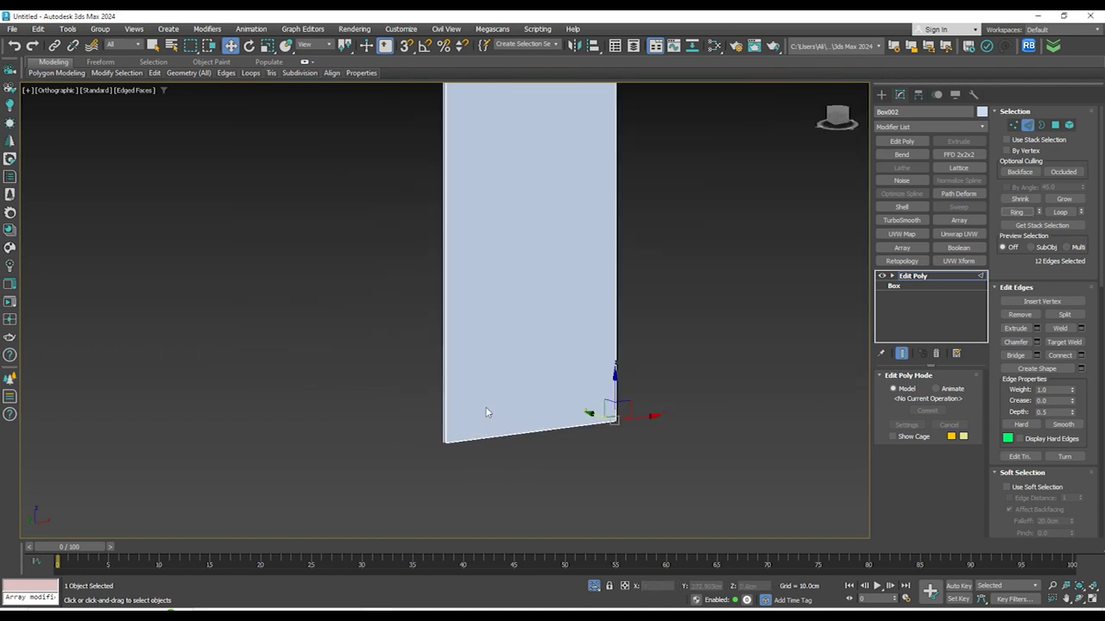
scroll(500, 239, "up", 8)
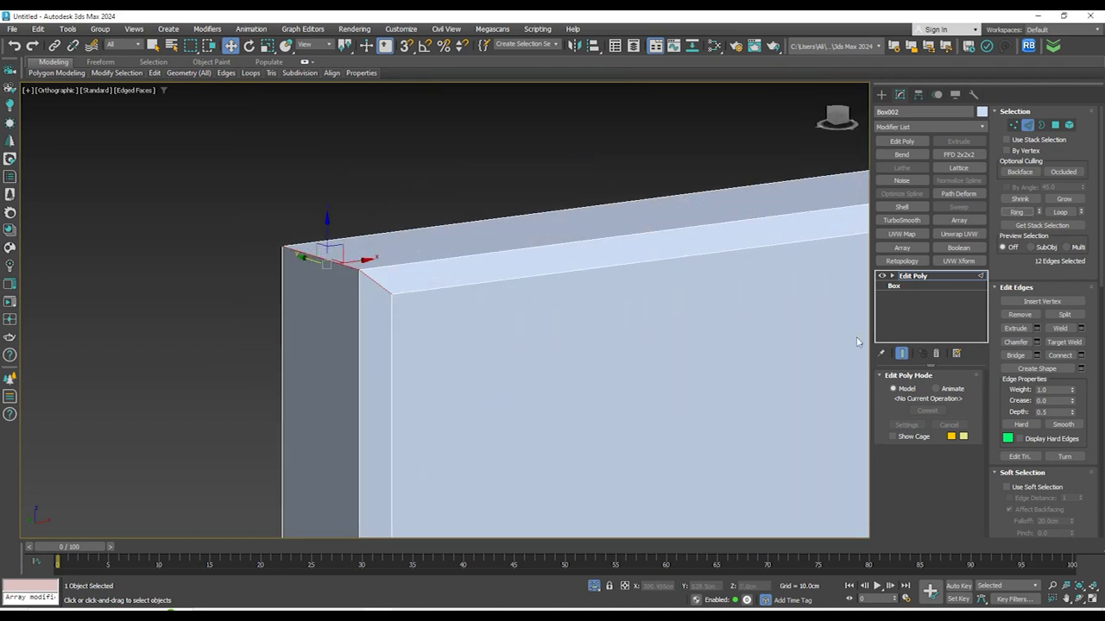
Chamfer the selected corner edges by 0.125 cm, trying three segments and returning to one, and clear the selection
left_click(1037, 343)
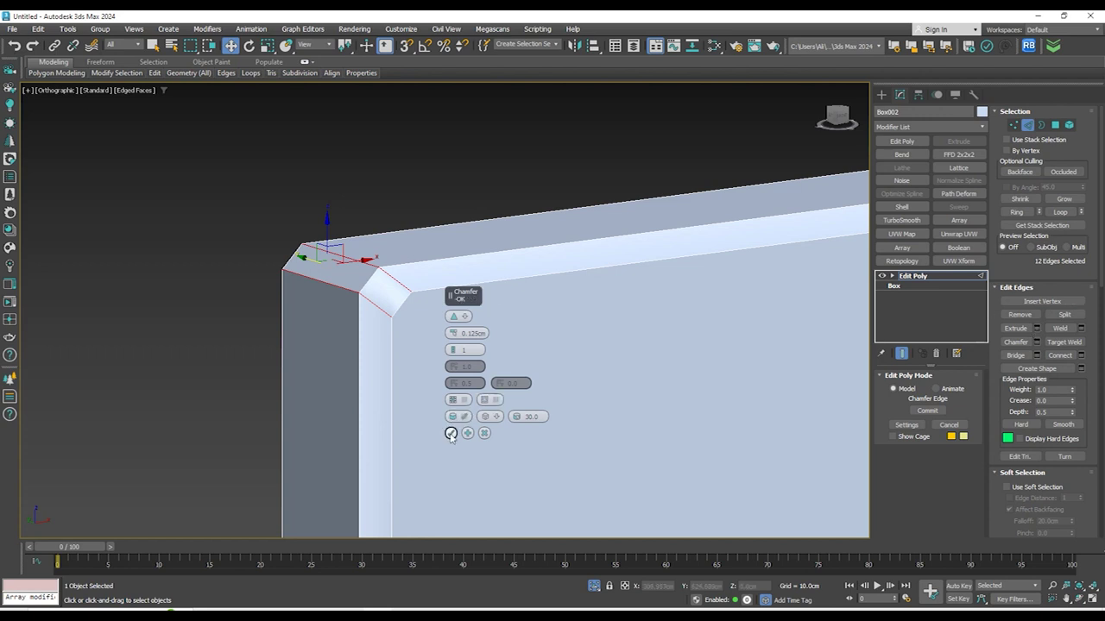
left_click(460, 350)
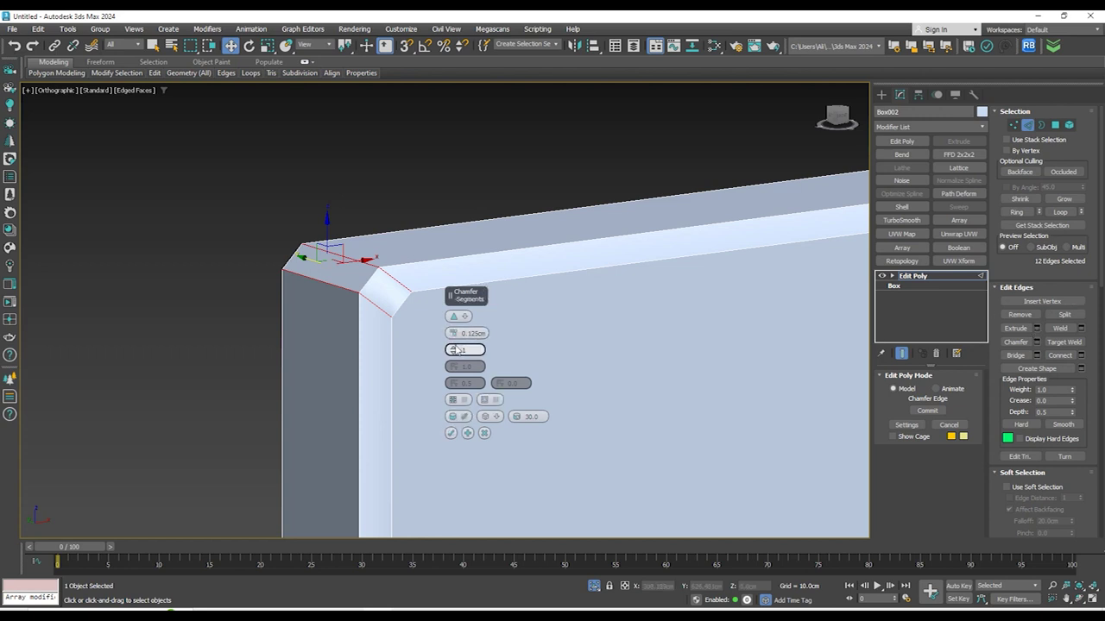
type("3")
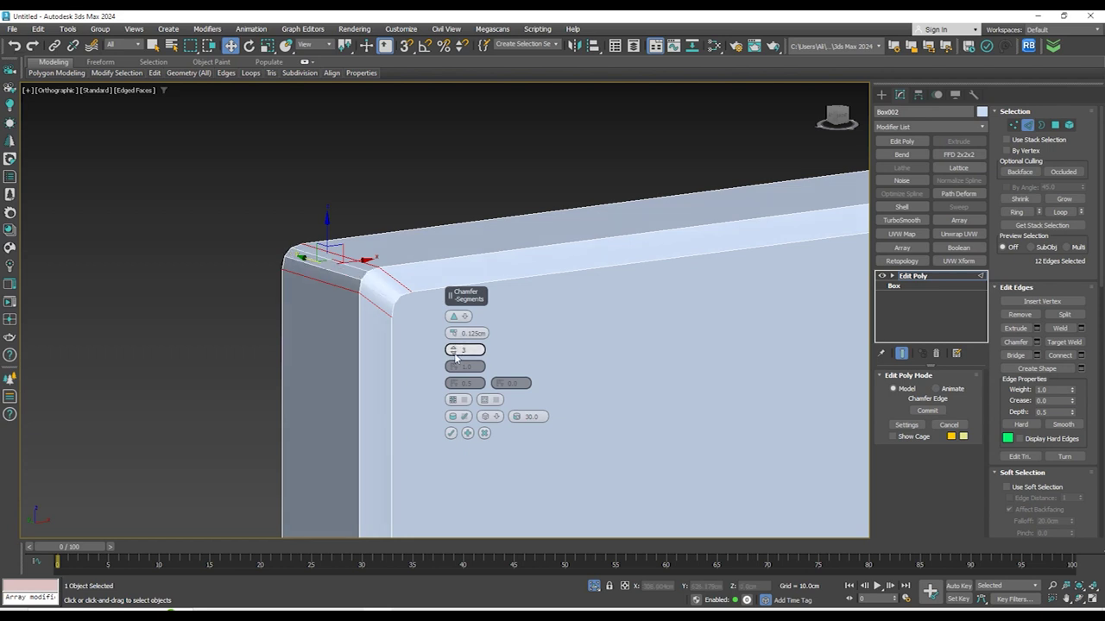
right_click(454, 353)
left_click(450, 434)
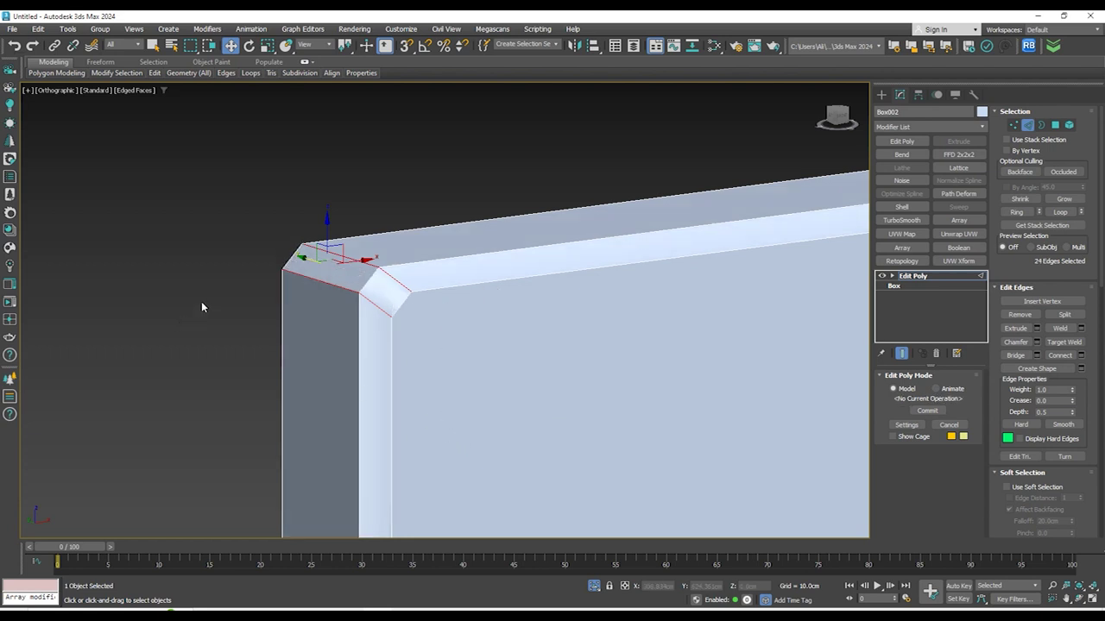
left_click(201, 302)
Leave the door panel's edge editing and end its isolation to bring back the cabinet row
scroll(298, 185, "down", 15)
middle_click_drag(380, 179, 351, 170)
scroll(384, 151, "up", 5)
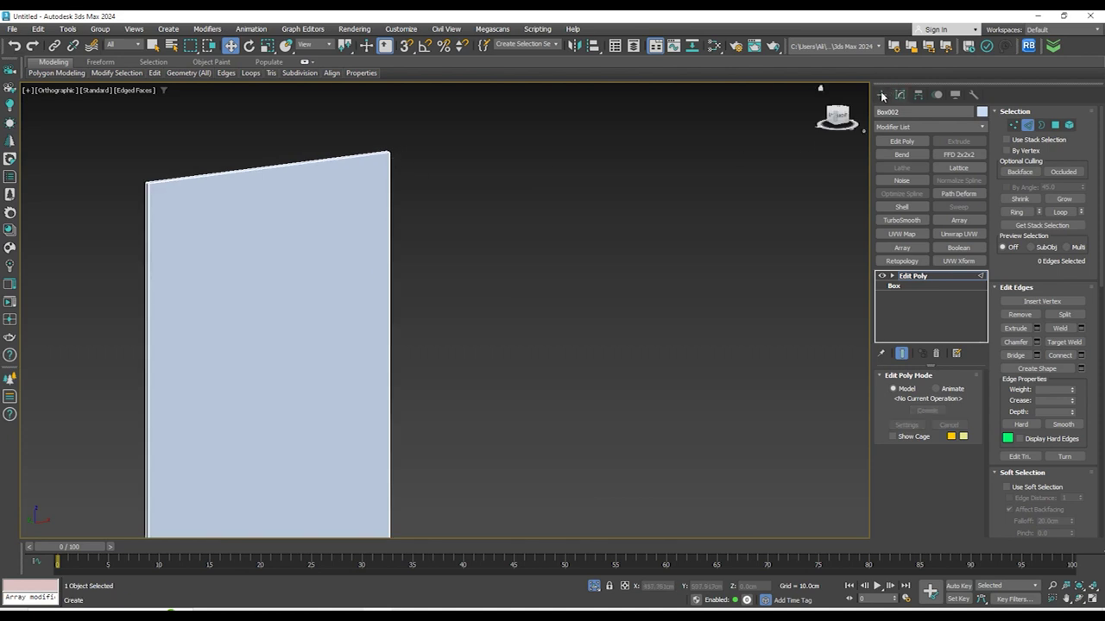
left_click(881, 95)
middle_click_drag(526, 227, 626, 198)
left_click(598, 584)
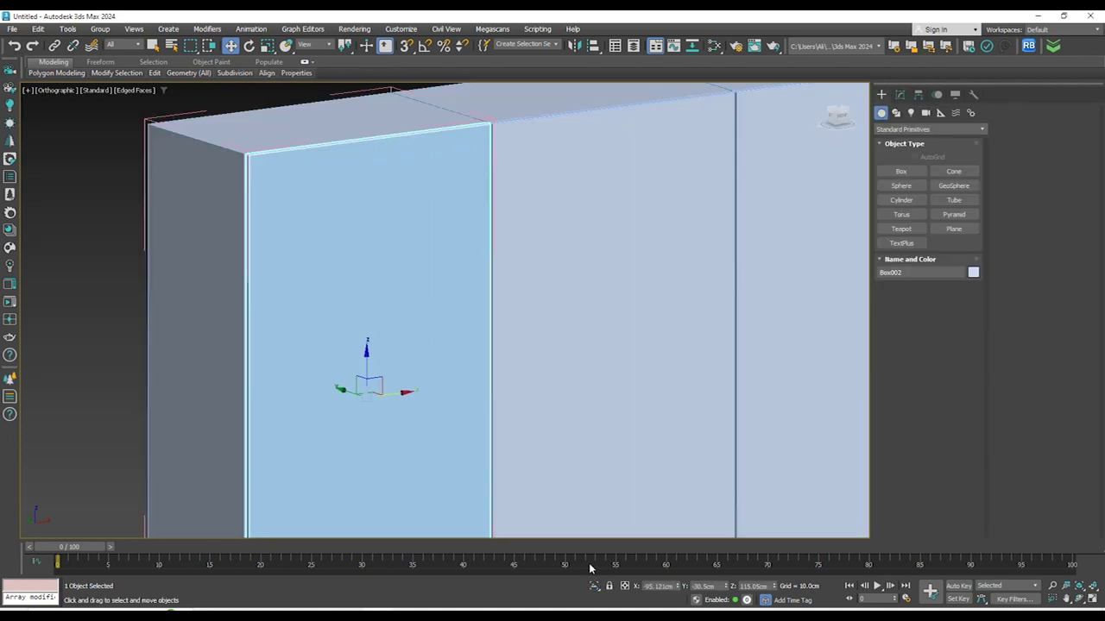
Check the chamfered door edges at the gaps between cabinets and close the first cabinet's open group
scroll(503, 122, "up", 10)
scroll(398, 263, "down", 8)
middle_click_drag(480, 265, 476, 305)
scroll(414, 303, "up", 9)
scroll(365, 264, "down", 9)
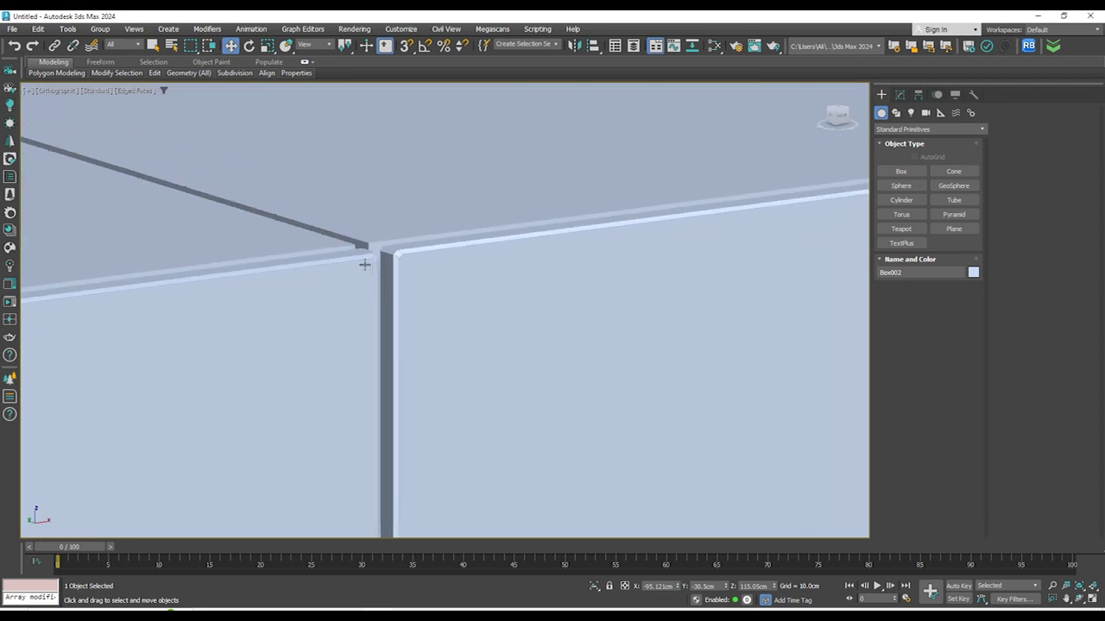
scroll(501, 249, "up", 7)
scroll(386, 289, "down", 10)
middle_click_drag(440, 276, 725, 190)
scroll(389, 264, "up", 5)
scroll(473, 272, "down", 3)
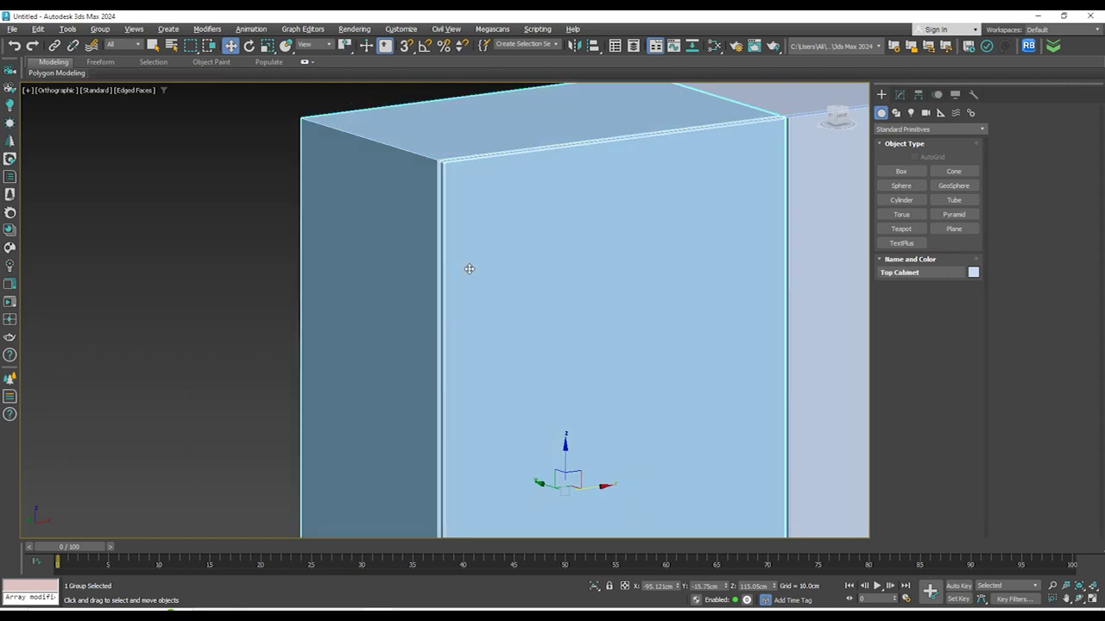
scroll(192, 259, "down", 4)
Examine the chamfered doors and gaps along the whole cabinet row from angled and front views with nothing selected
left_click(189, 251)
middle_click_drag(189, 251, 519, 235, "alt")
scroll(519, 236, "down", 6)
scroll(355, 207, "up", 7)
middle_click_drag(802, 219, 227, 254)
middle_click_drag(757, 188, 414, 213)
scroll(550, 200, "up", 7)
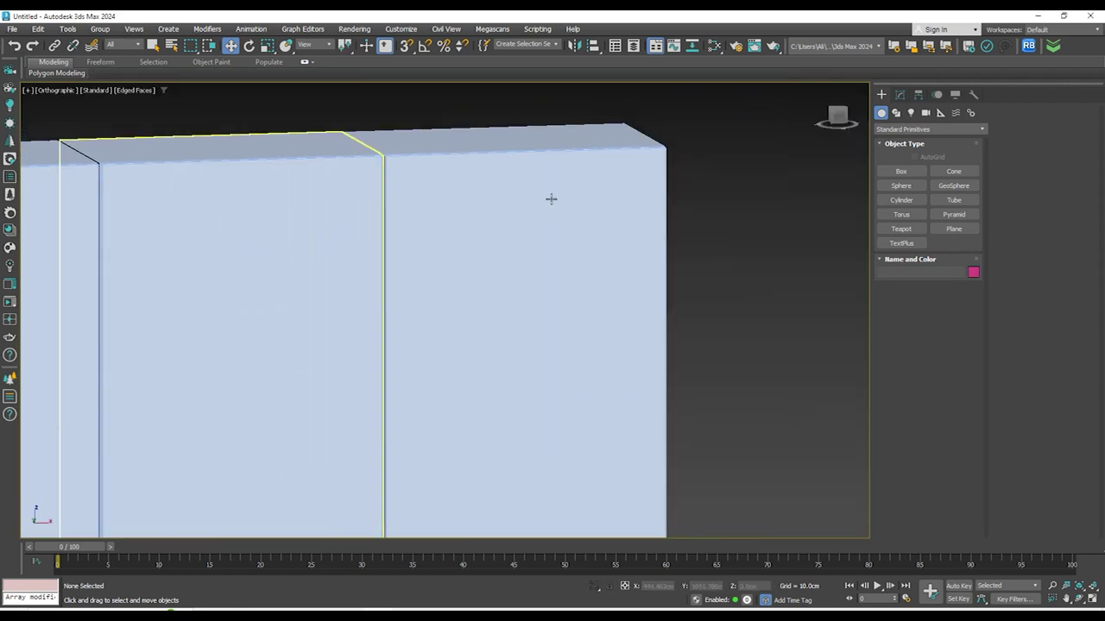
scroll(643, 157, "down", 9)
key("f")
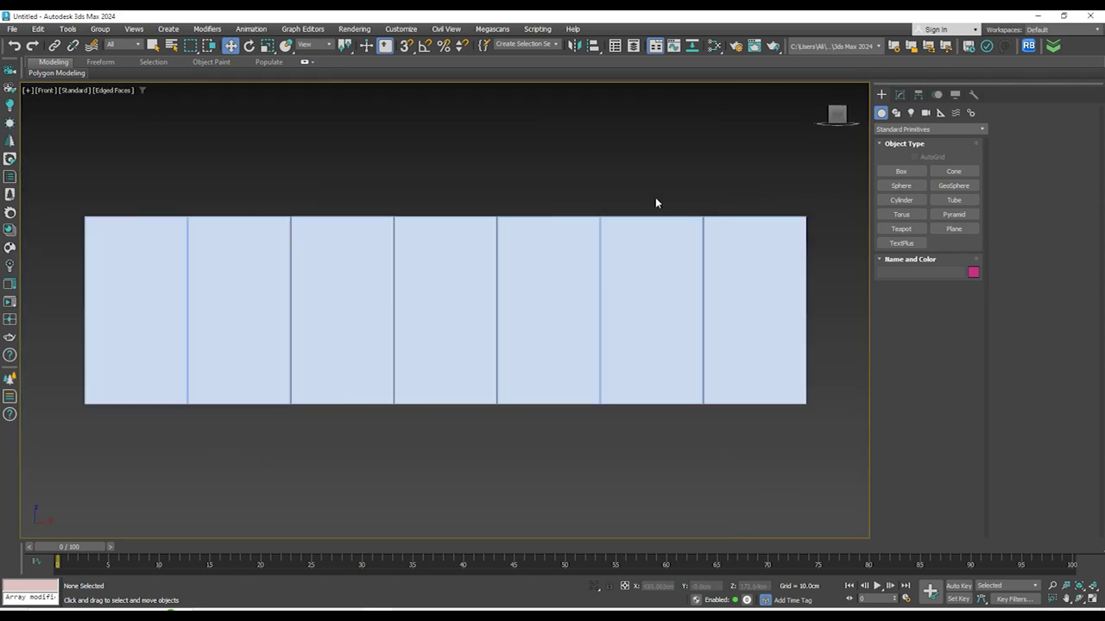
scroll(648, 216, "up", 5)
scroll(304, 249, "up", 1)
scroll(335, 239, "up", 2)
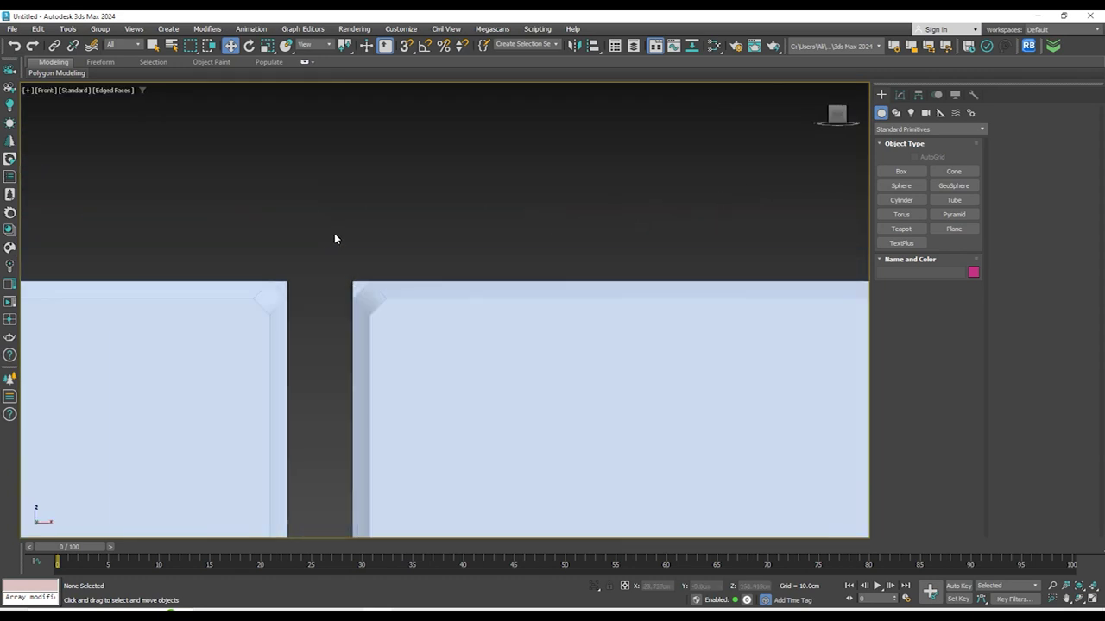
scroll(493, 175, "down", 4)
Isolate the first cabinet, open its group for editing and select its body box
middle_click_drag(488, 175, 460, 354, "alt")
left_click(460, 354)
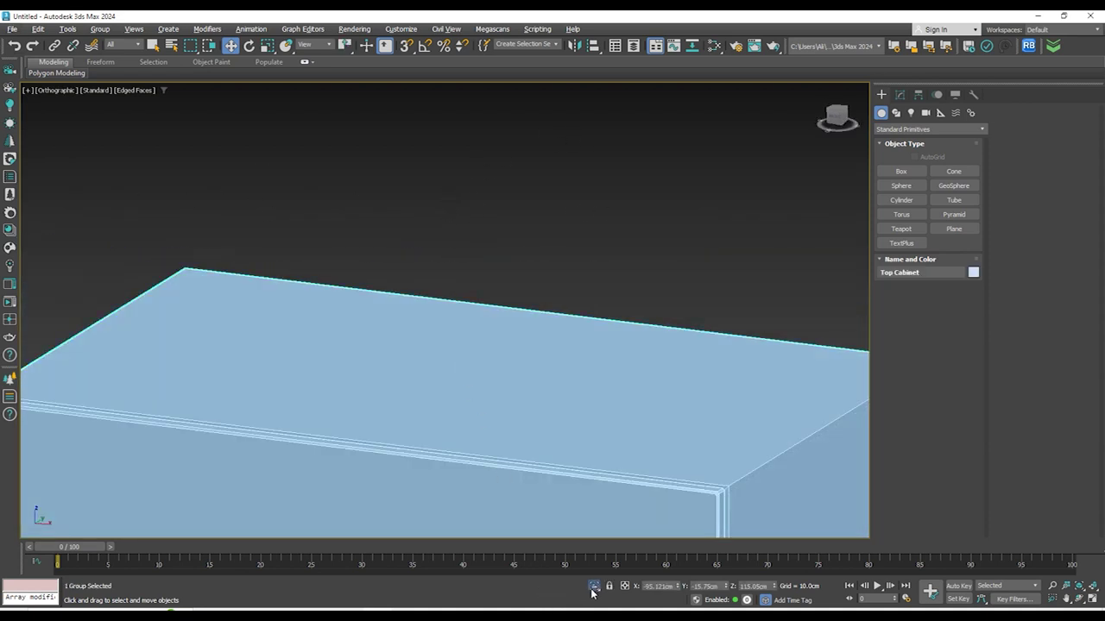
left_click(101, 29)
left_click(108, 76)
left_click(513, 352)
Isolate only the cabinet body and show its modifier settings with a close view of its front upper corner
left_click(594, 589)
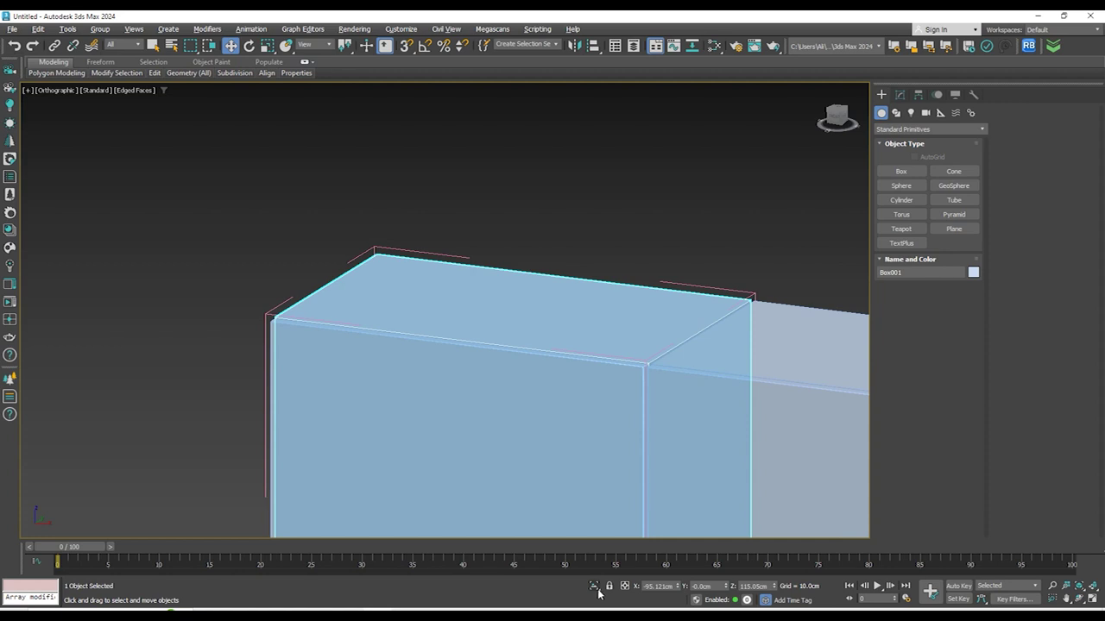
left_click(598, 593)
middle_click_drag(681, 402, 685, 376, "alt")
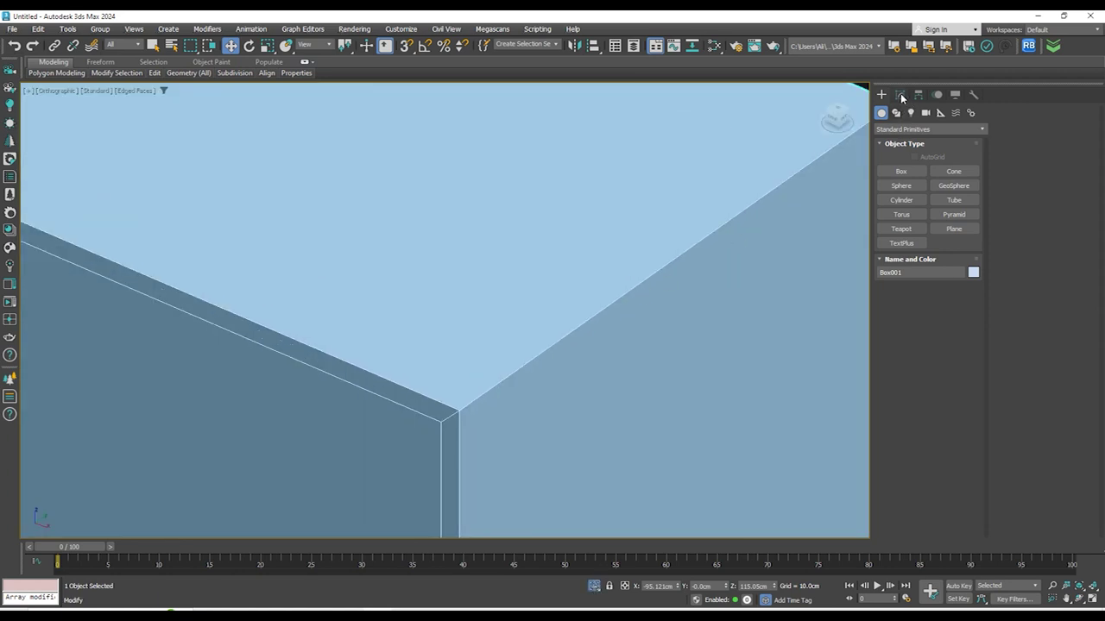
left_click(900, 97)
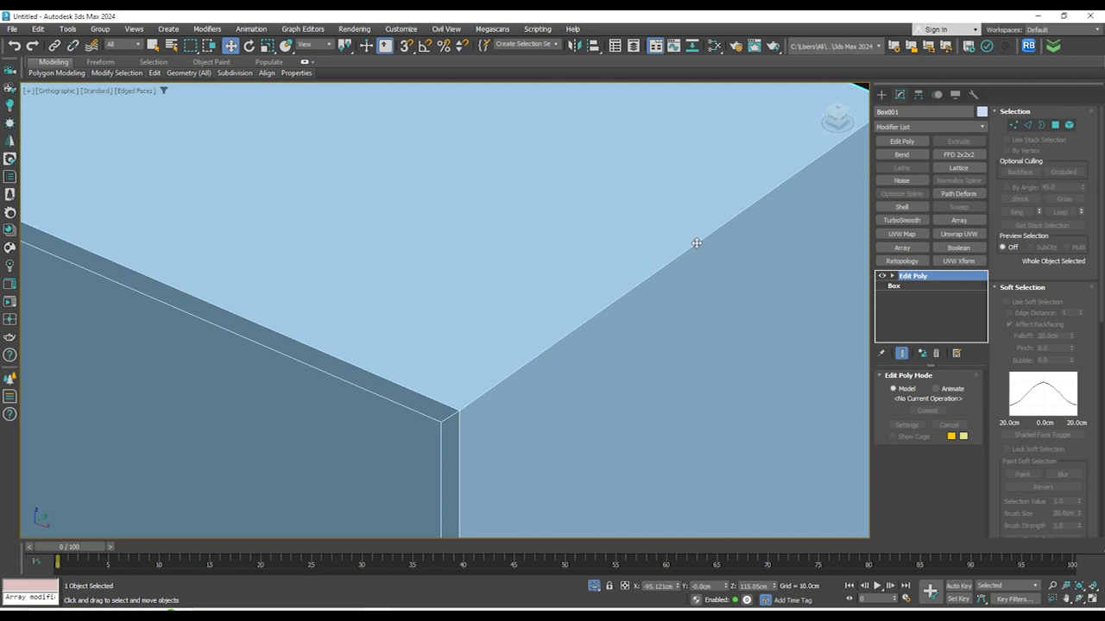
Select the inner and outer edge loops around the cabinet body's front rim in edge mode
left_click(1027, 126)
left_click(574, 329)
double_click(575, 329)
scroll(630, 321, "down", 5)
middle_click_drag(642, 302, 599, 274, "alt")
scroll(603, 313, "up", 5)
left_click(603, 311)
double_click(610, 296, "ctrl")
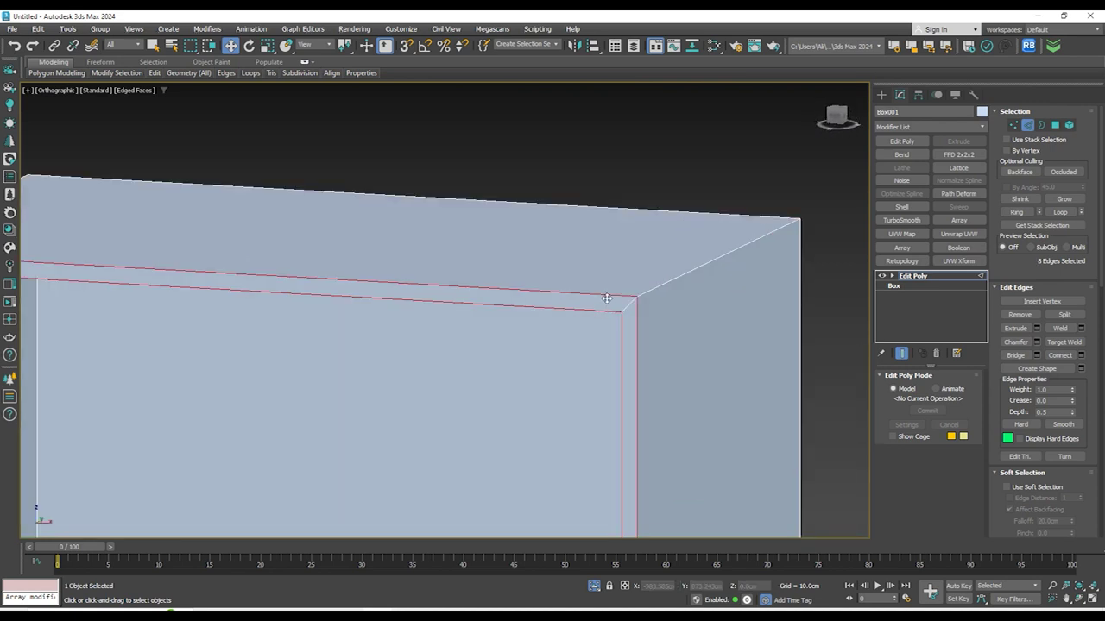
Add the cabinet body's two back vertical edges and its top back edge to the edge selection
scroll(618, 290, "down", 5)
middle_click_drag(653, 317, 723, 316, "alt")
scroll(592, 301, "up", 6)
scroll(647, 151, "up", 2)
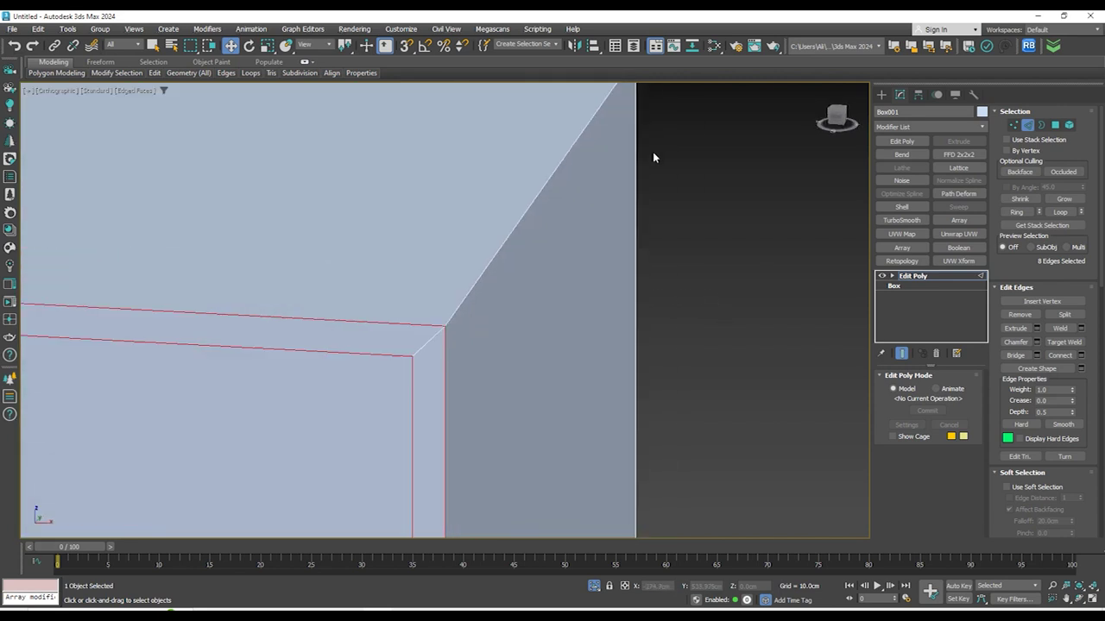
middle_click_drag(651, 152, 644, 220)
left_click(653, 211, "ctrl")
left_click(618, 155, "ctrl")
scroll(612, 193, "down", 5)
middle_click_drag(612, 193, 135, 222, "alt")
left_click(165, 254, "ctrl")
scroll(387, 267, "down", 3)
middle_click_drag(388, 266, 681, 291, "alt")
left_click(340, 334, "ctrl")
left_click(631, 322, "ctrl")
scroll(658, 217, "up", 5)
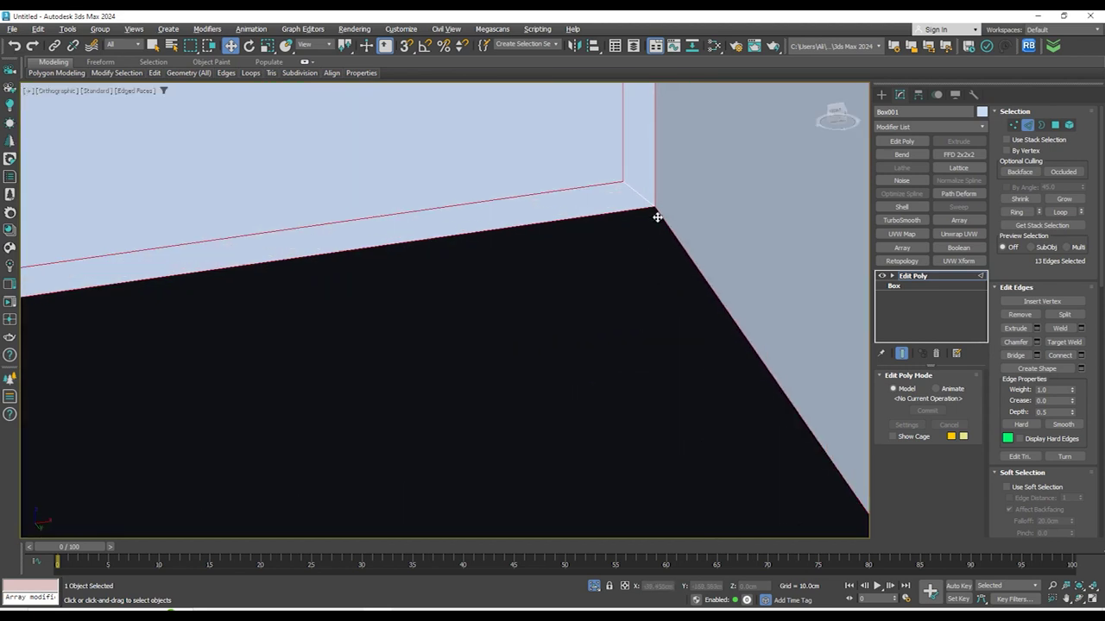
scroll(658, 233, "down", 3)
left_click(692, 272, "alt")
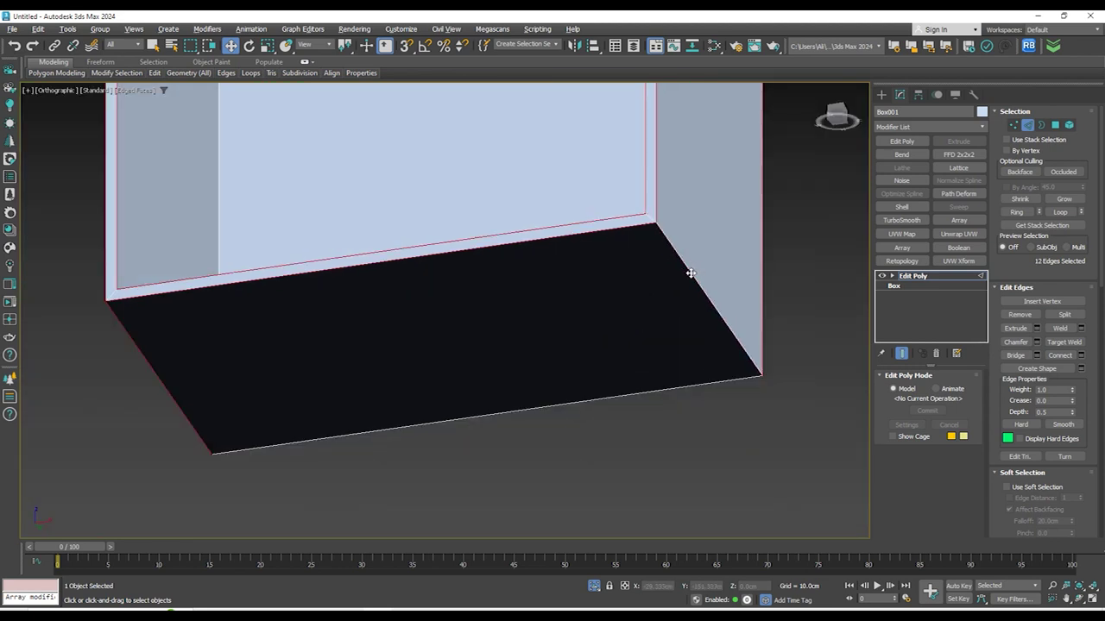
left_click(142, 356, "alt")
Chamfer the selected front rim and back edges of the cabinet body by 0.125 cm with 1 segment
middle_click_drag(282, 387, 527, 138, "alt")
scroll(526, 136, "up", 3)
left_click(1036, 342)
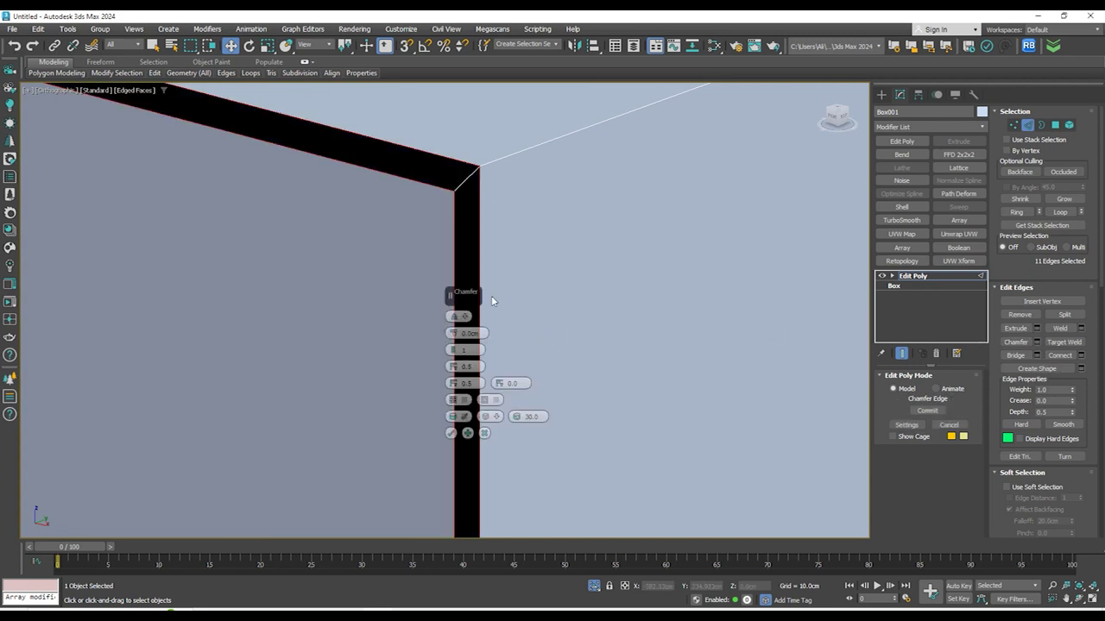
left_click(476, 333)
left_click(482, 352)
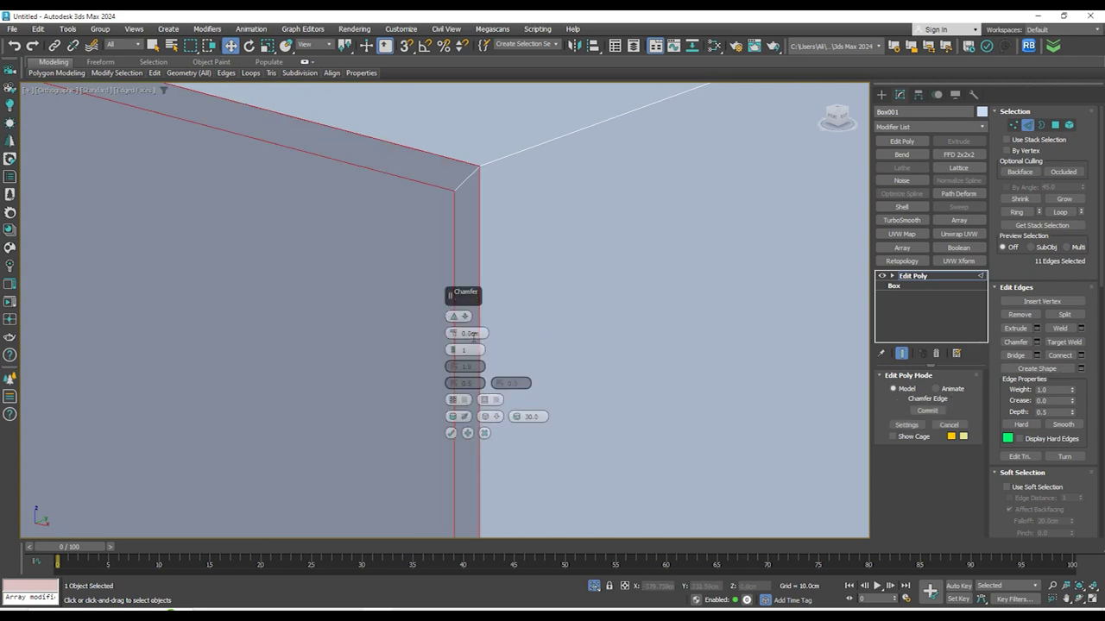
type("0.125")
key("Return")
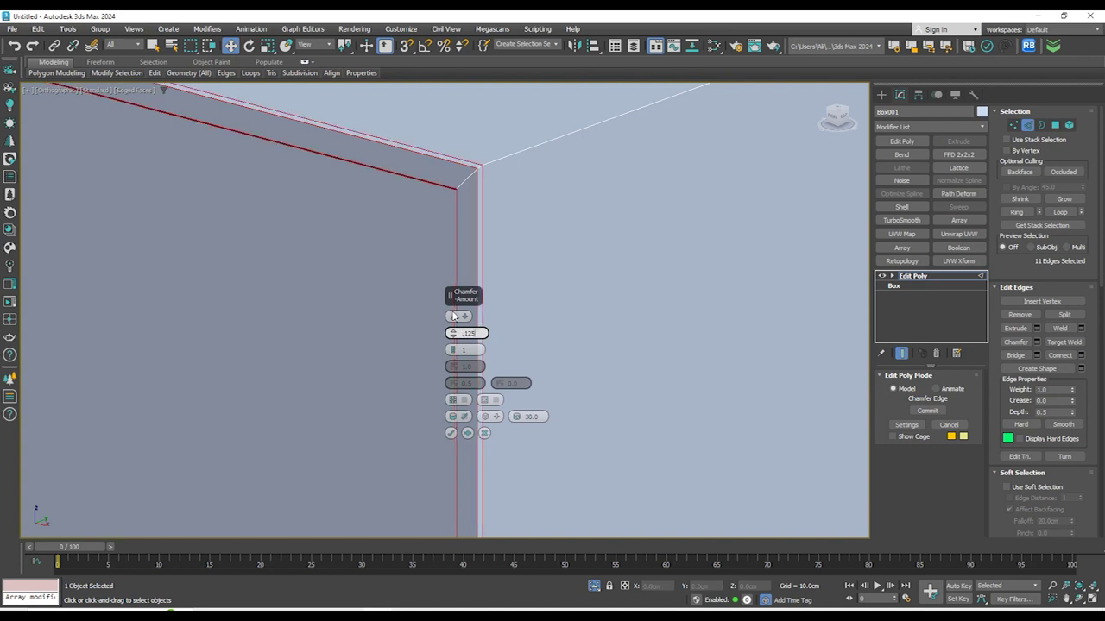
left_click(452, 433)
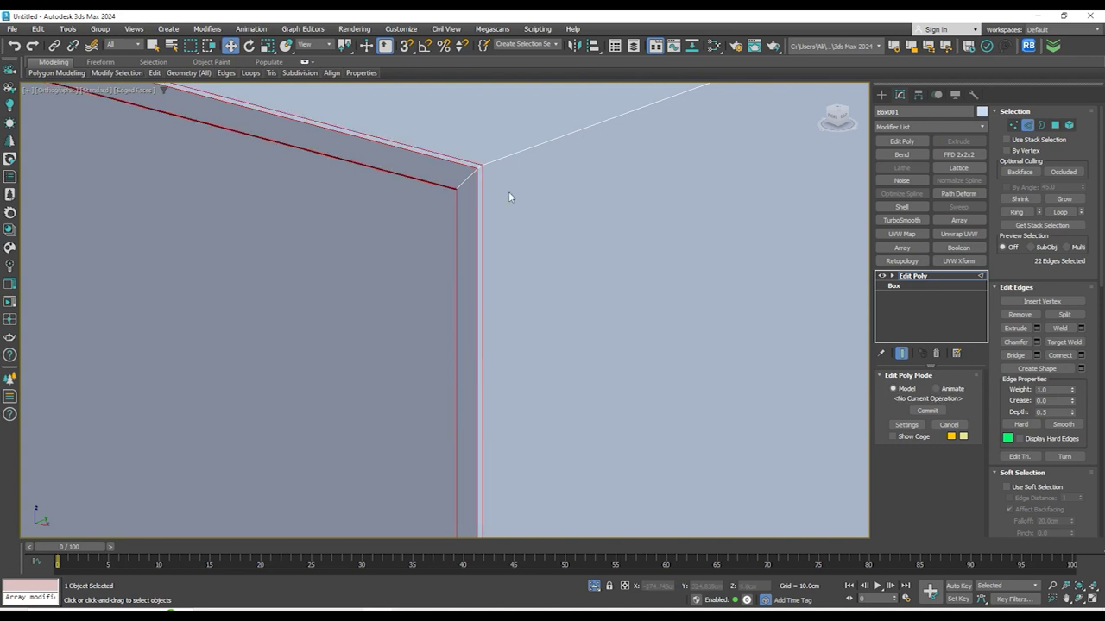
Chamfer the cabinet body's front-to-back corner edges by 0.125 cm, then leave edge editing and deselect the body
double_click(508, 157)
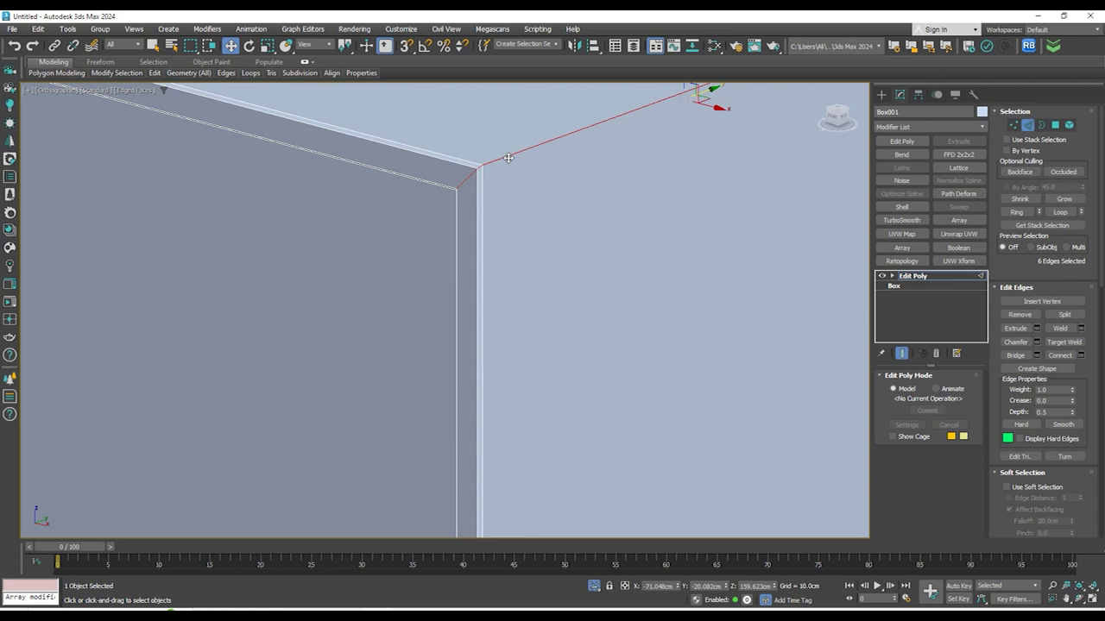
left_click(1037, 342)
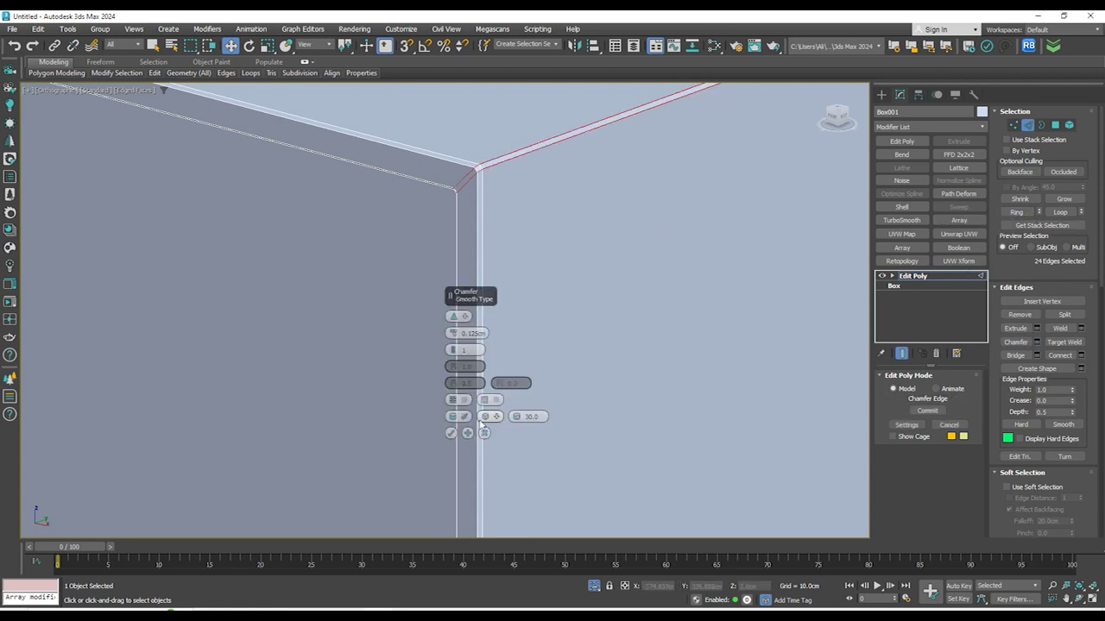
left_click(452, 432)
left_click(883, 95)
scroll(553, 145, "down", 5)
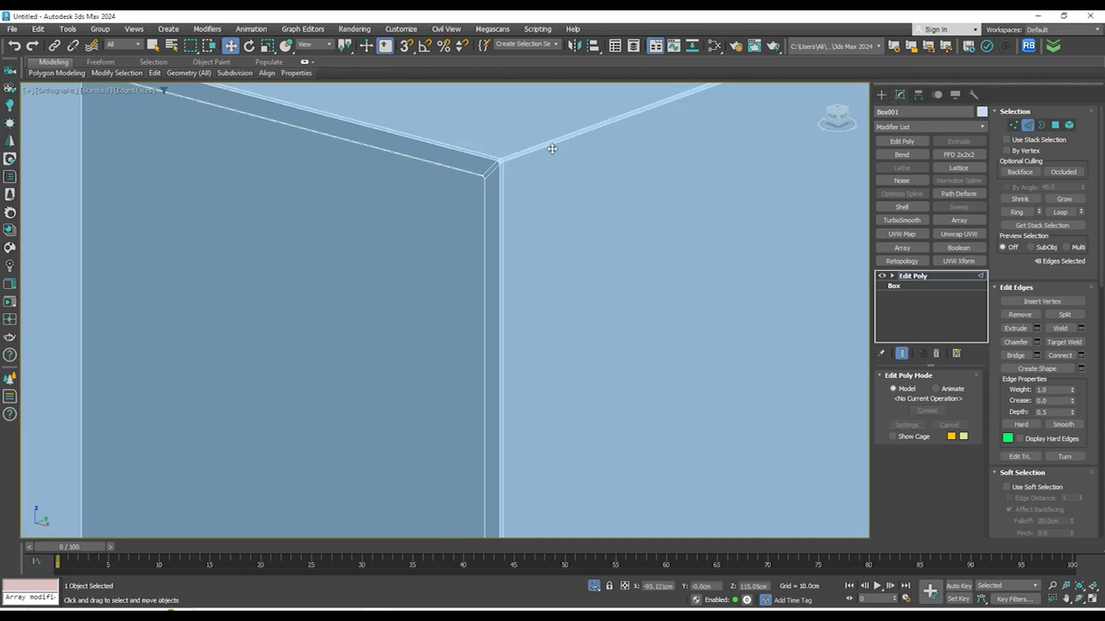
left_click(713, 217)
Examine the chamfered edges and corners of the isolated cabinet body from below and in the front view
scroll(705, 234, "down", 4)
middle_click_drag(733, 397, 357, 489, "alt")
scroll(763, 375, "down", 3)
scroll(659, 328, "up", 6)
scroll(286, 487, "up", 4)
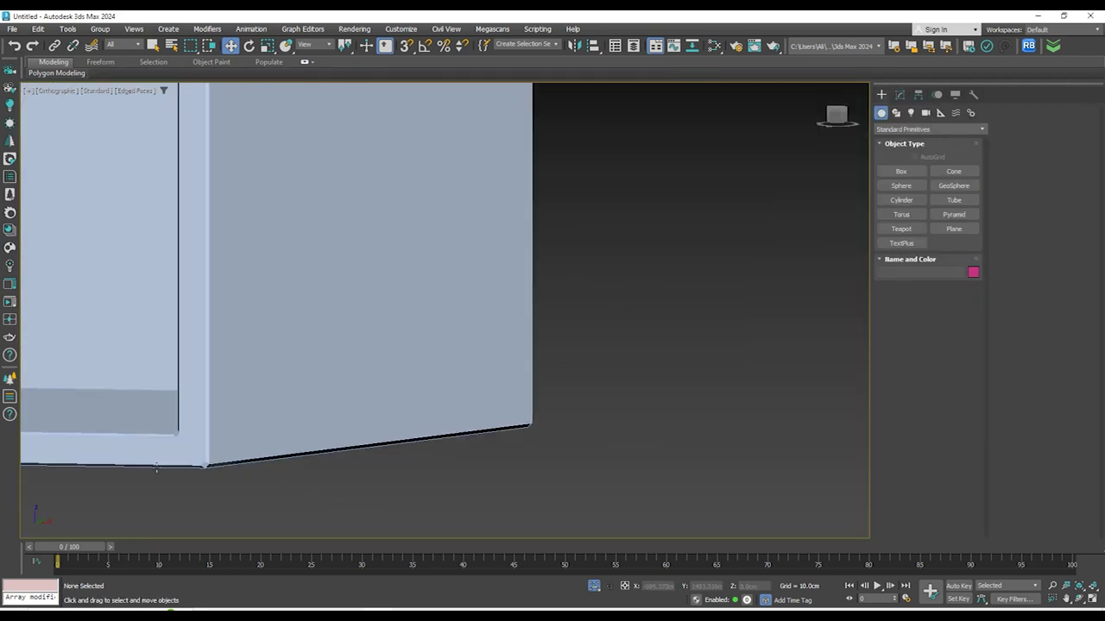
scroll(158, 467, "up", 4)
scroll(508, 406, "down", 7)
scroll(509, 386, "down", 4)
middle_click_drag(518, 385, 614, 381, "alt")
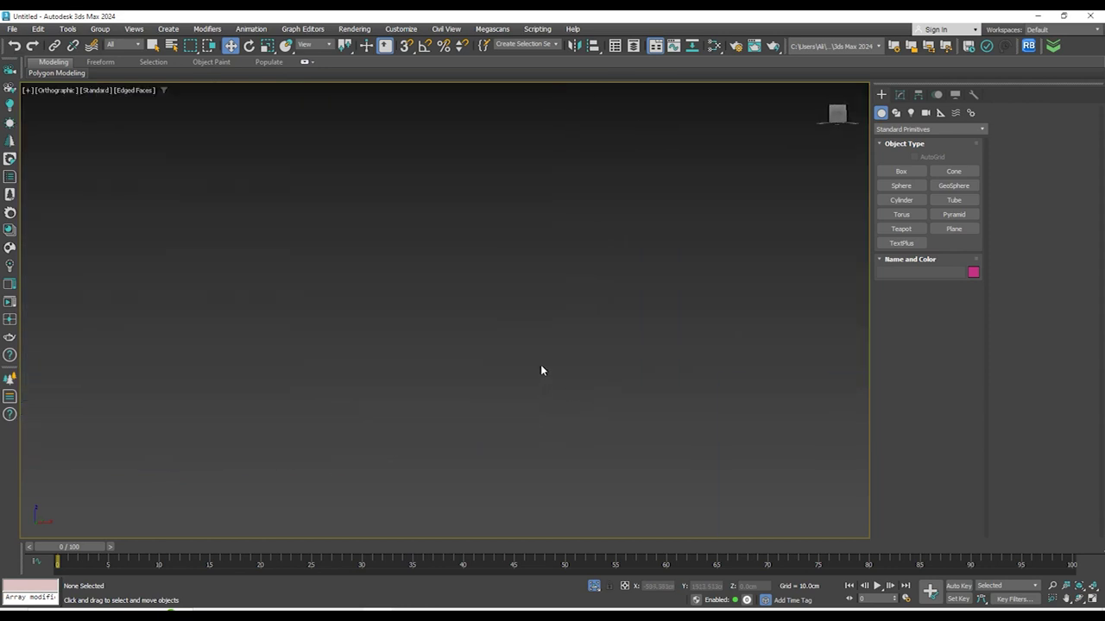
key("f")
key("z")
scroll(494, 450, "up", 4)
middle_click_drag(530, 504, 604, 326)
scroll(302, 406, "up", 6)
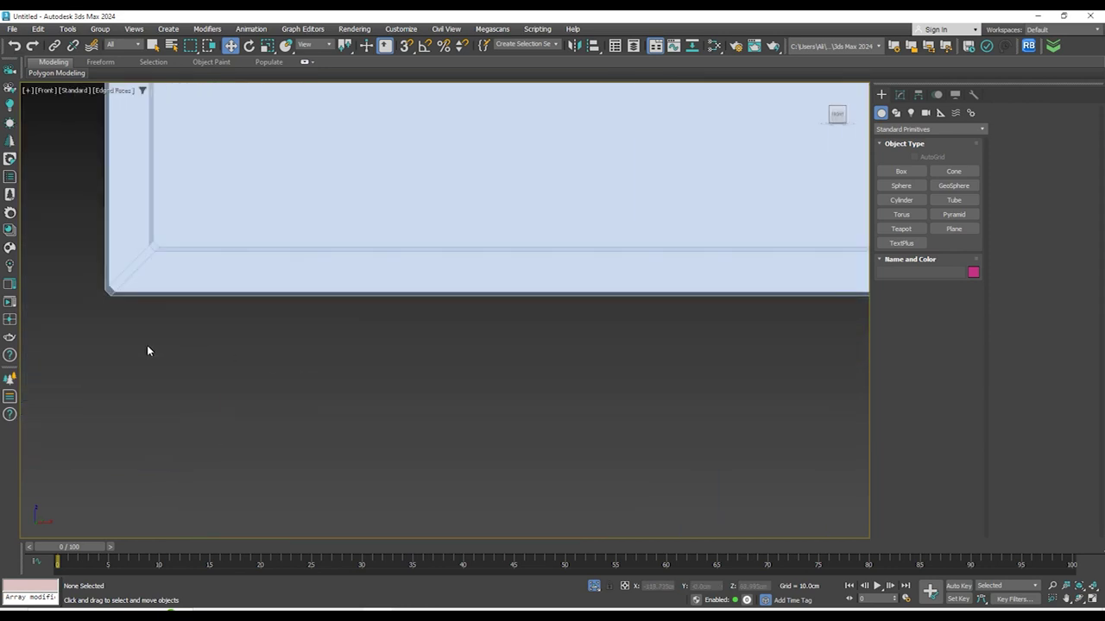
End the isolation and check the chamfered upper corner of the first cabinet's body beside its door
left_click(596, 588)
scroll(456, 352, "down", 8)
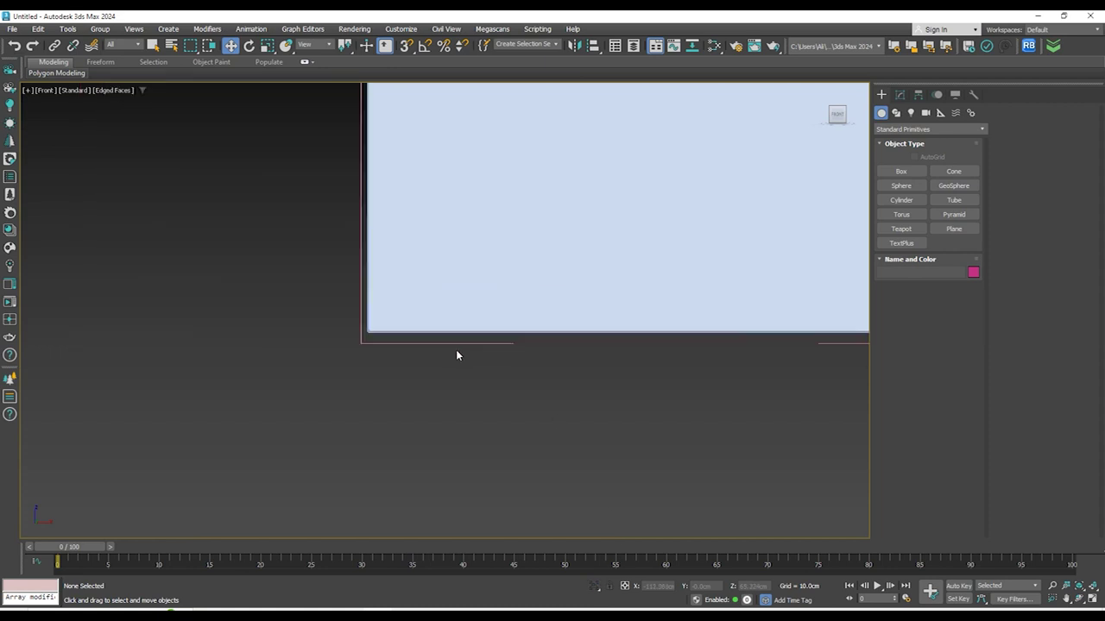
middle_click_drag(581, 290, 423, 375)
left_click(422, 333)
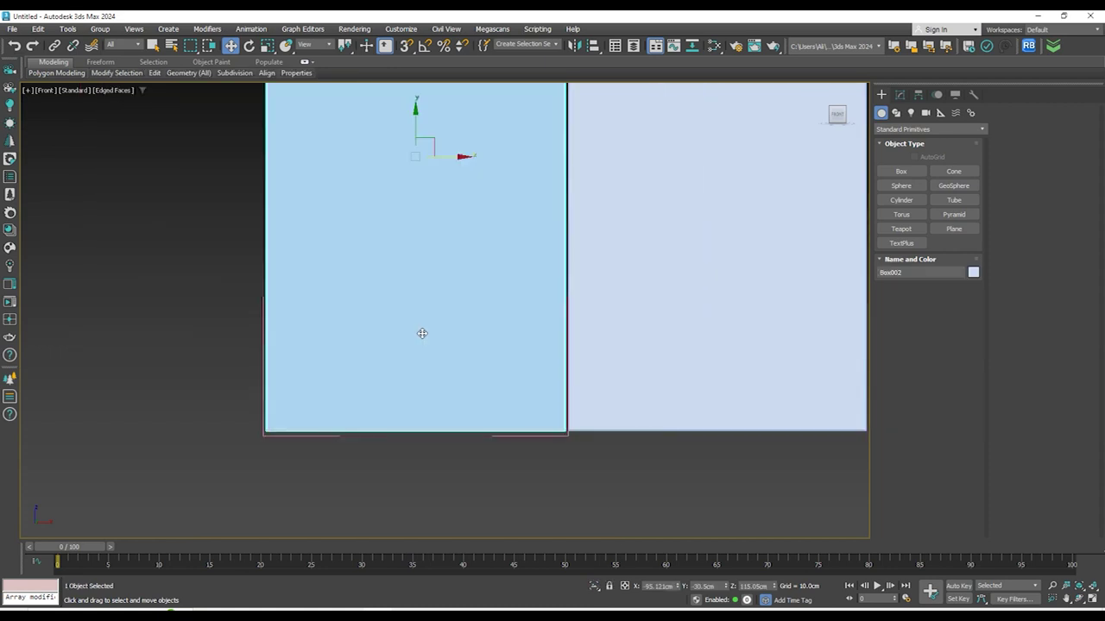
left_click(132, 349)
scroll(414, 348, "down", 3)
middle_click_drag(415, 348, 550, 412, "alt")
scroll(634, 276, "up", 5)
scroll(464, 306, "up", 2)
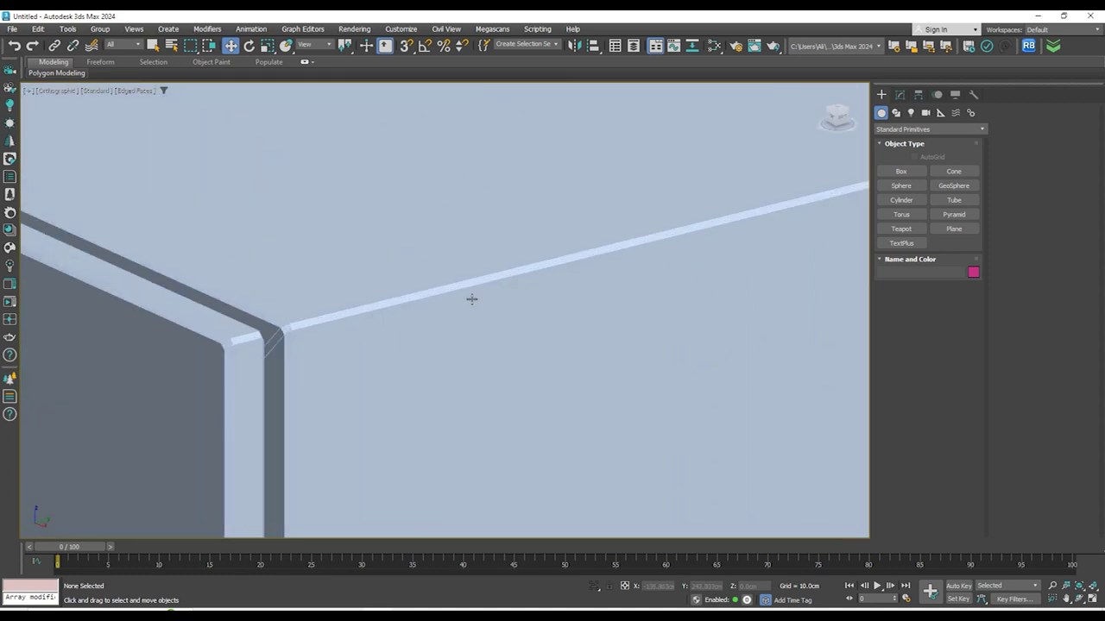
Close the first cabinet's open group and show the whole cabinet row in the front view
scroll(636, 227, "down", 7)
middle_click_drag(647, 282, 683, 269, "alt")
middle_click_drag(684, 269, 614, 279)
key("alt+f")
left_click(593, 313)
key("f")
scroll(548, 297, "up", 5)
key("z")
scroll(560, 244, "down", 4)
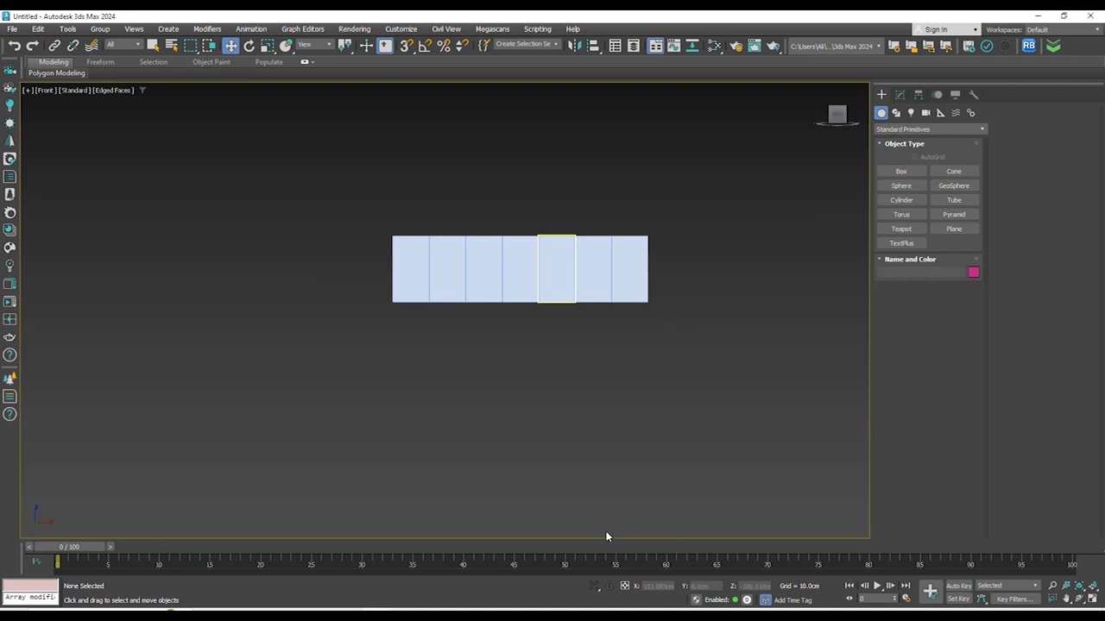
middle_click_drag(583, 427, 568, 400)
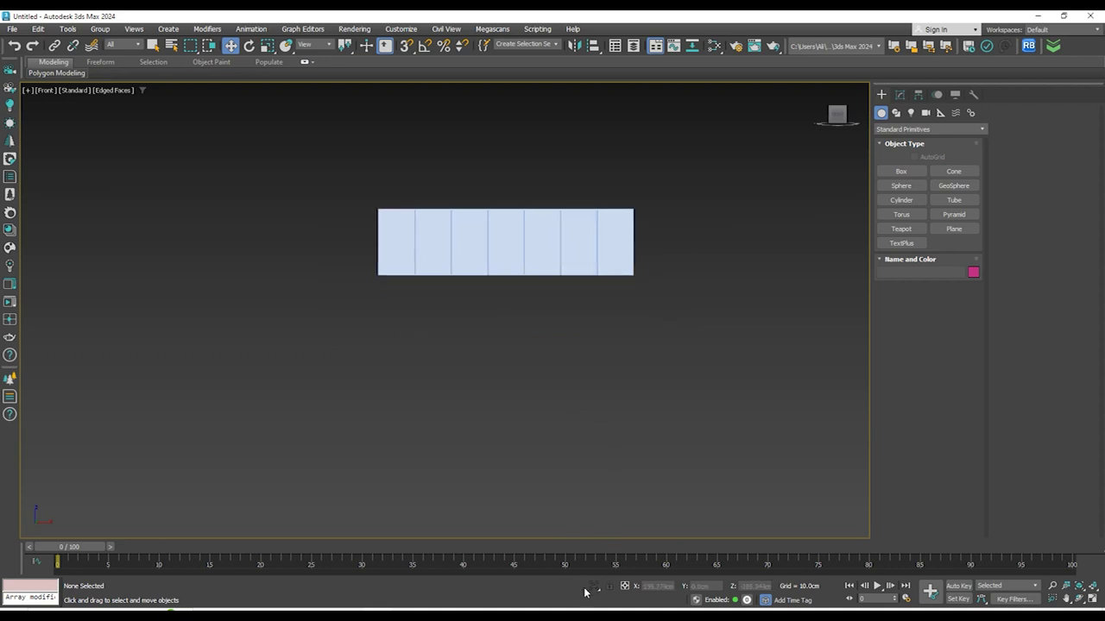
middle_click_drag(474, 325, 501, 348)
Show the grid and move all seven cabinets together higher above the ground line in the front view
key("g")
scroll(545, 369, "up", 3)
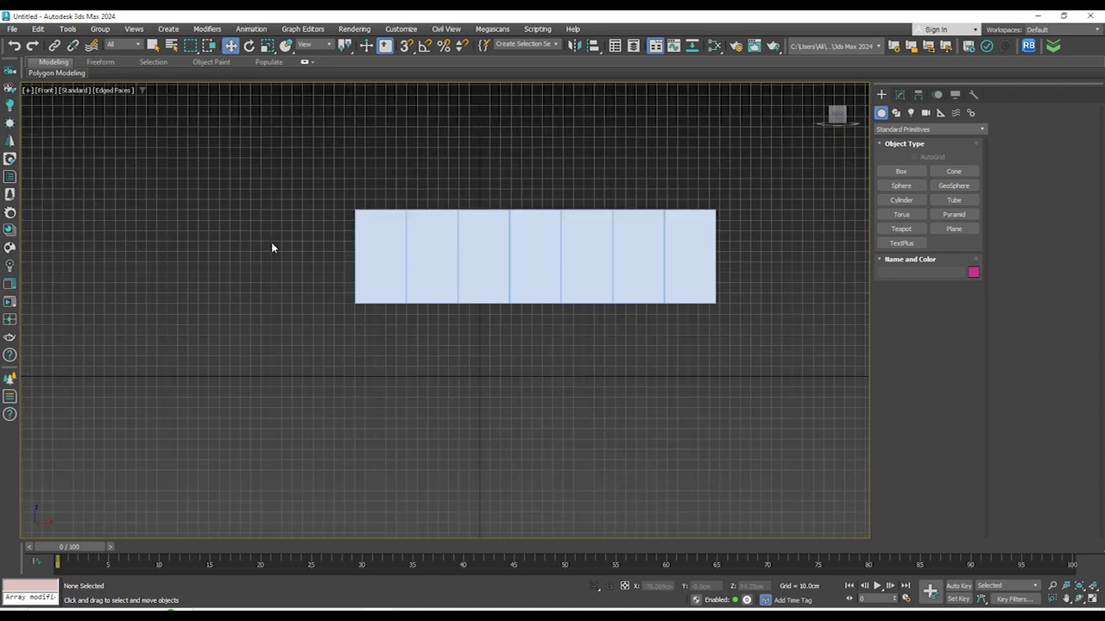
key("ctrl+a")
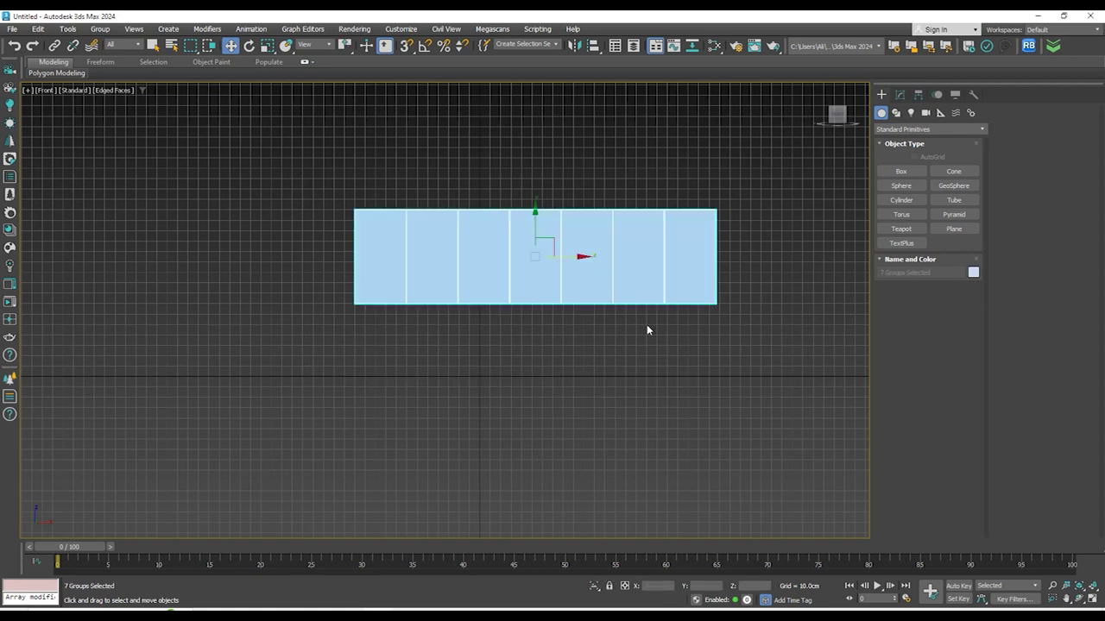
middle_click_drag(607, 296, 622, 297)
left_click_drag(566, 241, 506, 159)
left_click(701, 354)
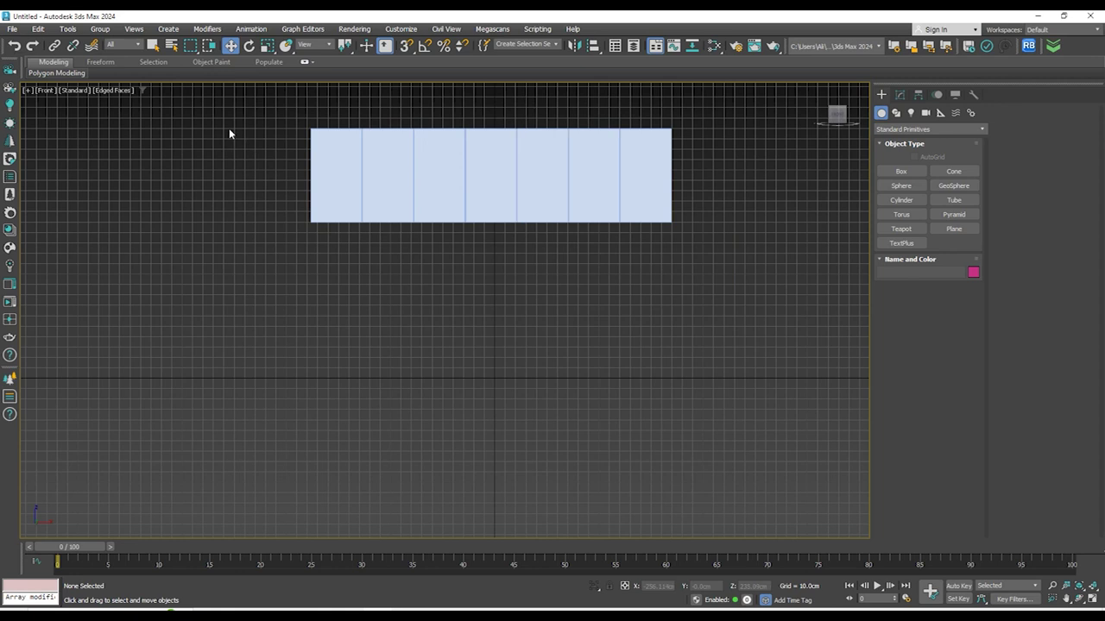
Group all seven cabinets under the name "All The Top Cabinets"
key("ctrl+a")
left_click(100, 28)
left_click(112, 49)
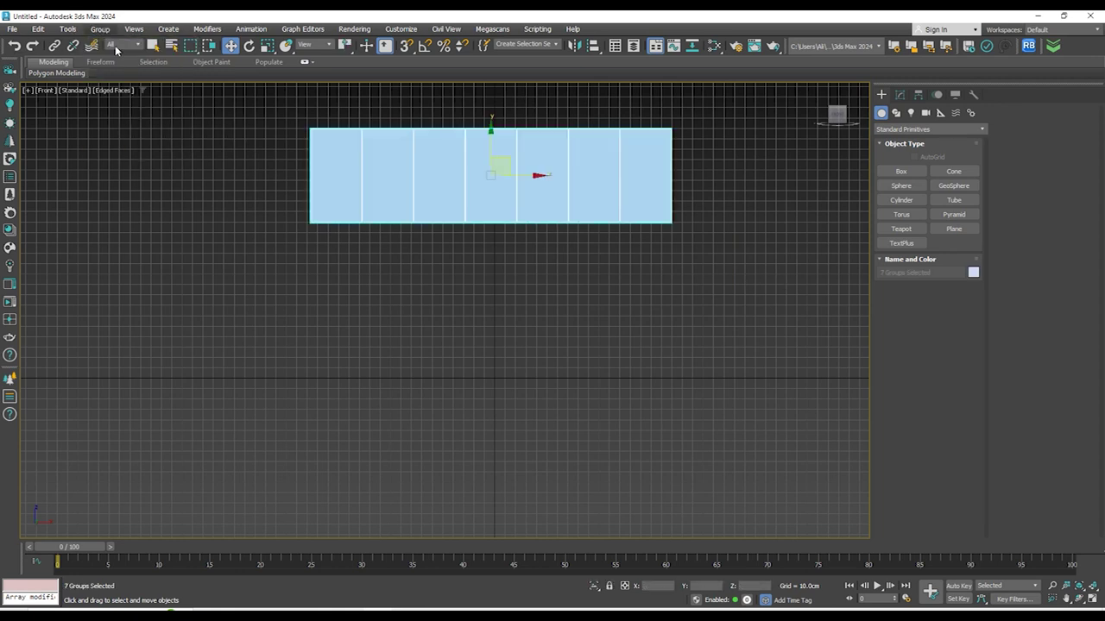
type("All The Top")
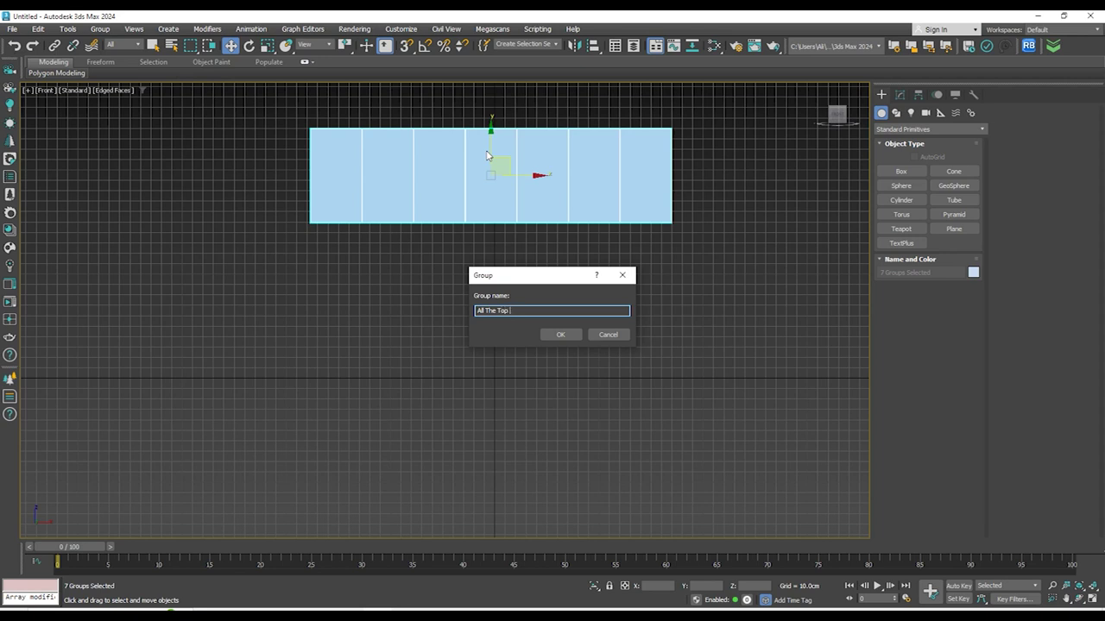
type(" Cabinets")
key("Return")
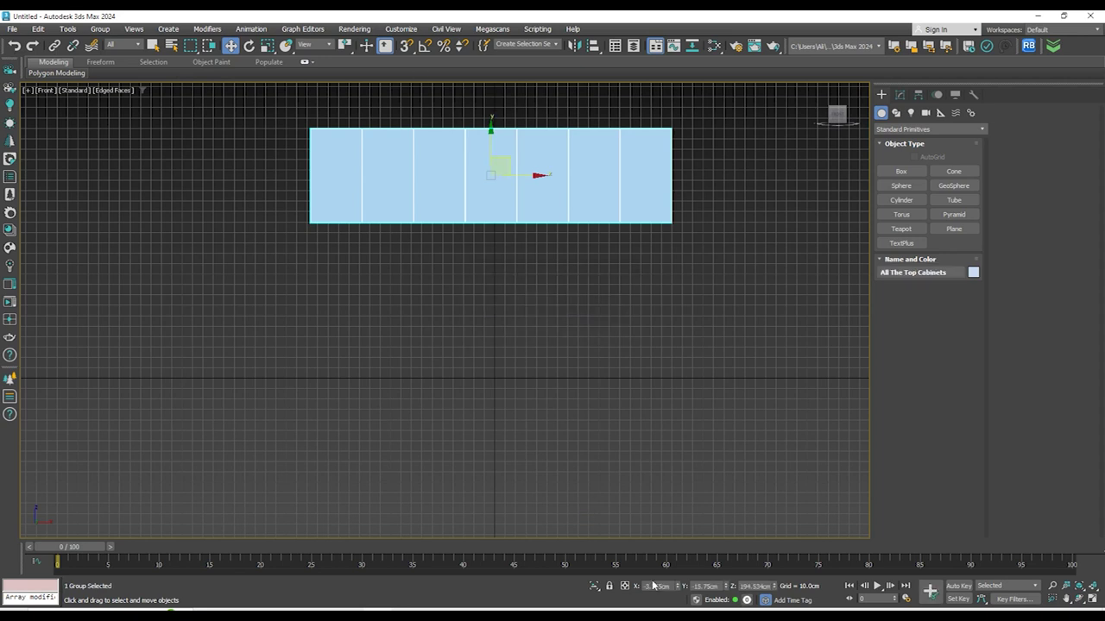
Reset the cabinet group's X, Y and Z position to 0 cm
middle_click_drag(513, 261, 518, 264)
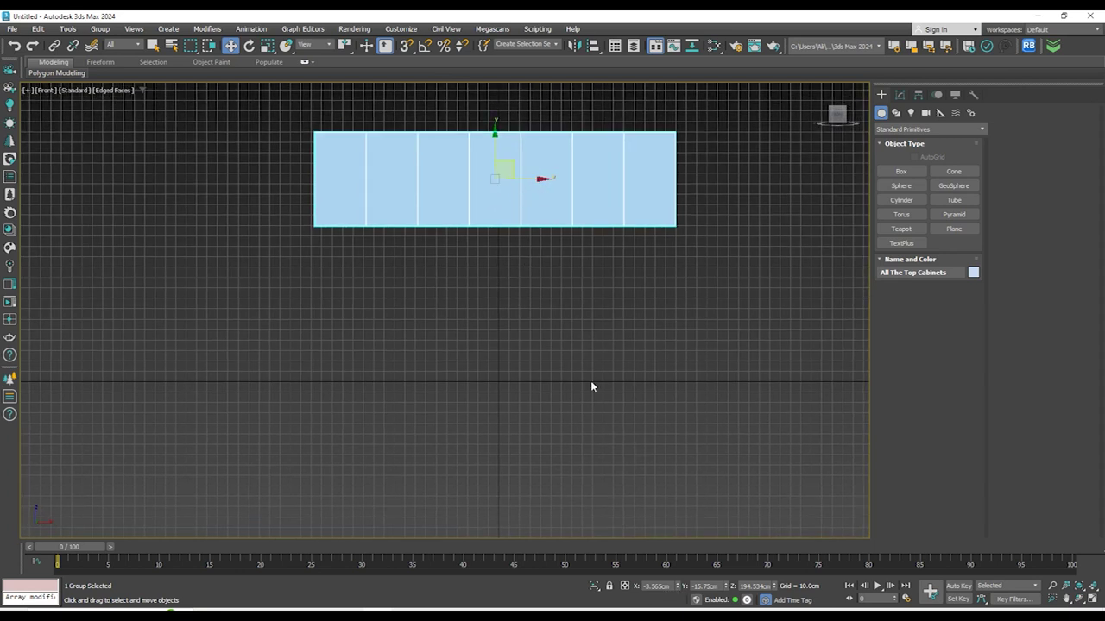
right_click(677, 586)
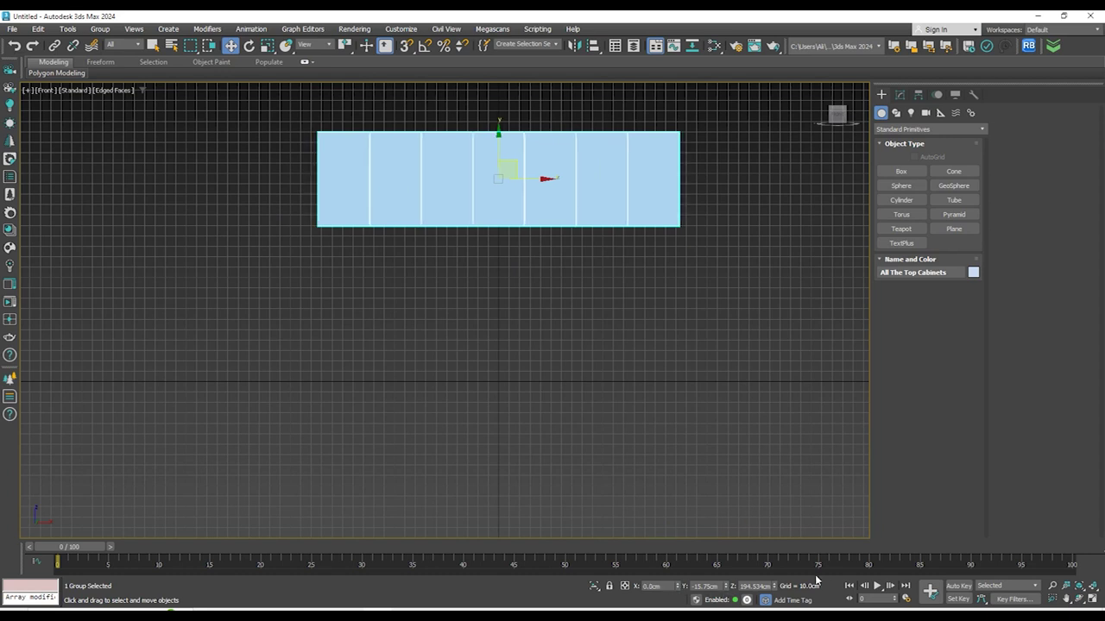
right_click(775, 587)
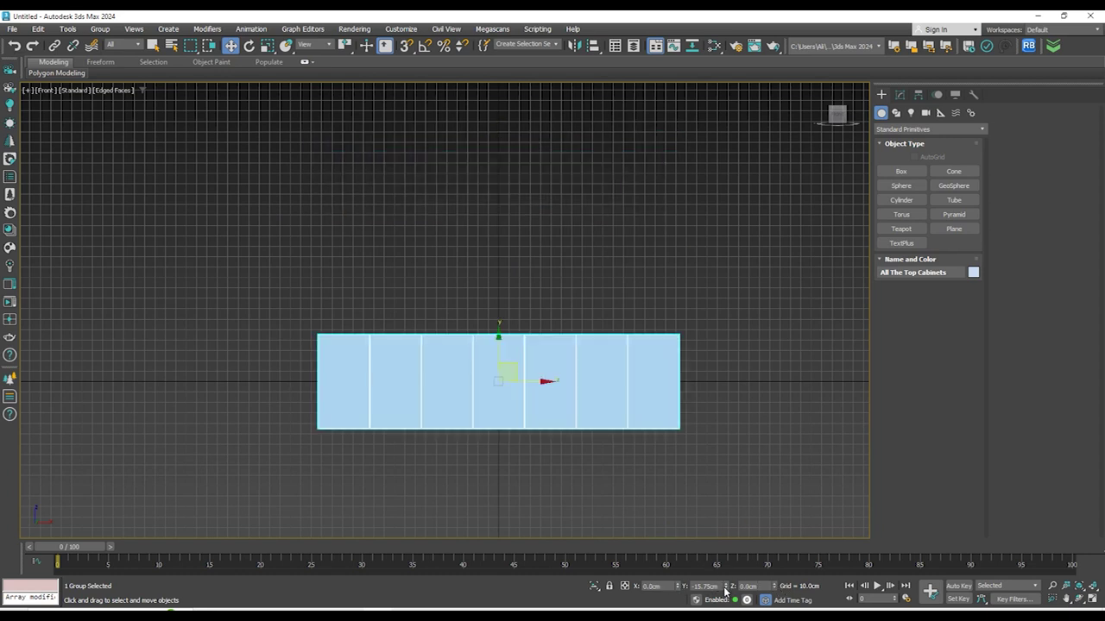
Raise the cabinet group vertically to a Z position of about 414 cm
left_click_drag(500, 362, 495, 113)
scroll(533, 257, "down", 3)
middle_click_drag(553, 277, 559, 380)
left_click_drag(520, 252, 506, 168)
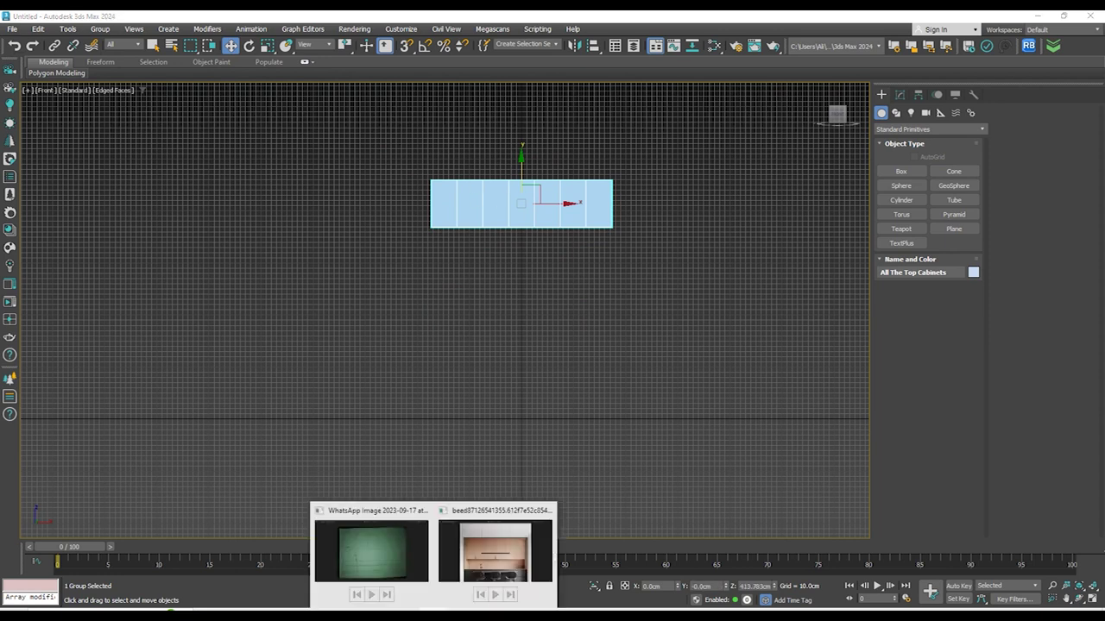
Open the hand-drawn dimension sketch and add its heights in Calculator as 90 + 68 + 71.5 + 10
left_click(355, 557)
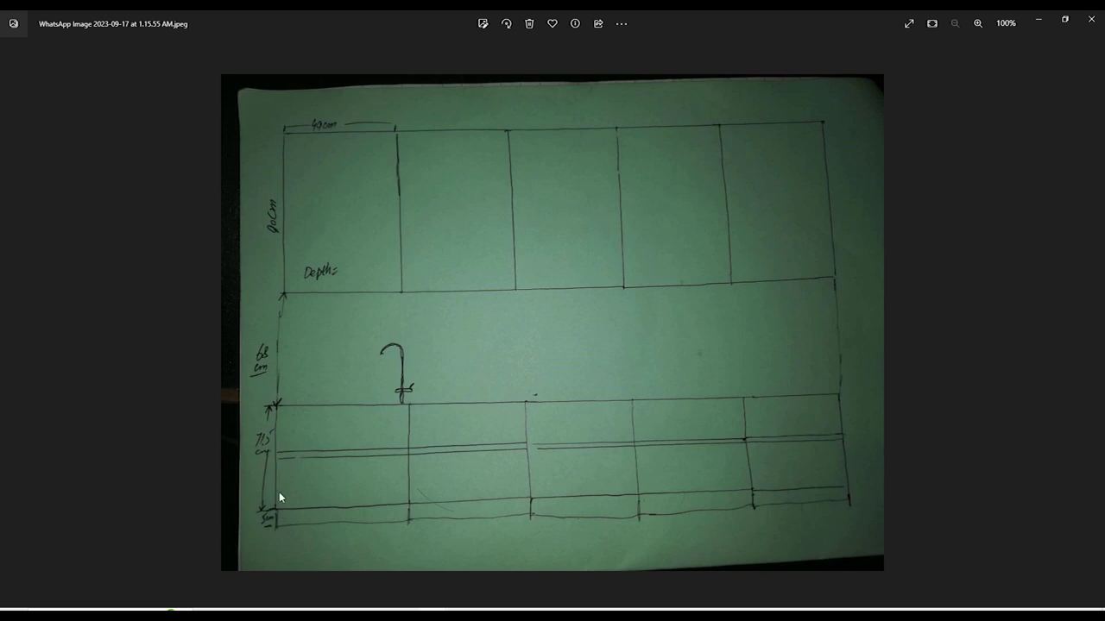
left_click(509, 615)
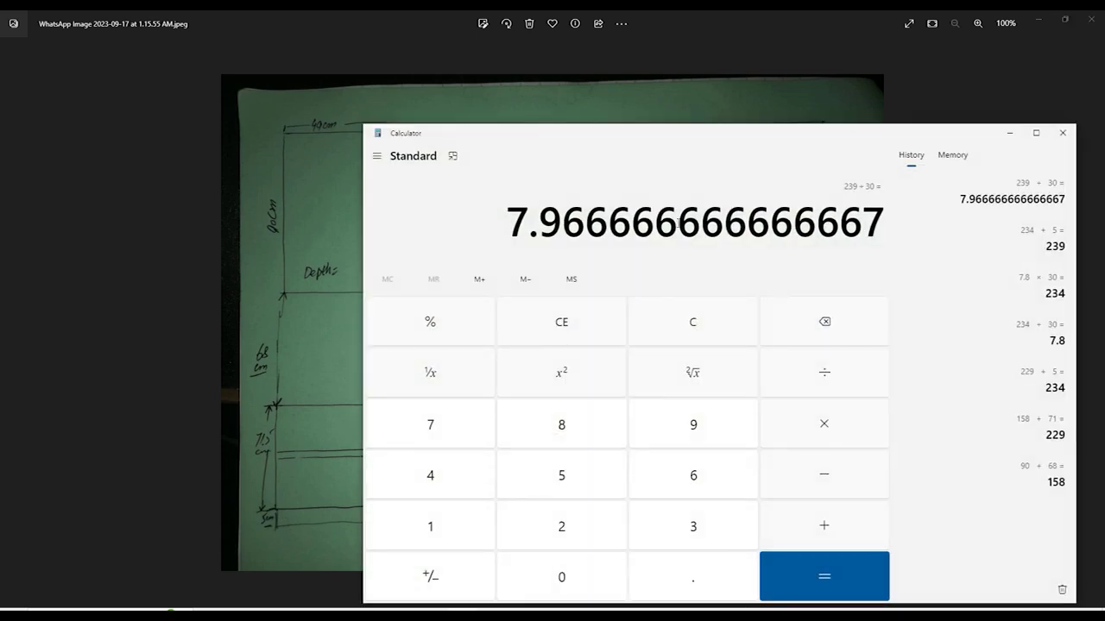
left_click(709, 320)
type("90")
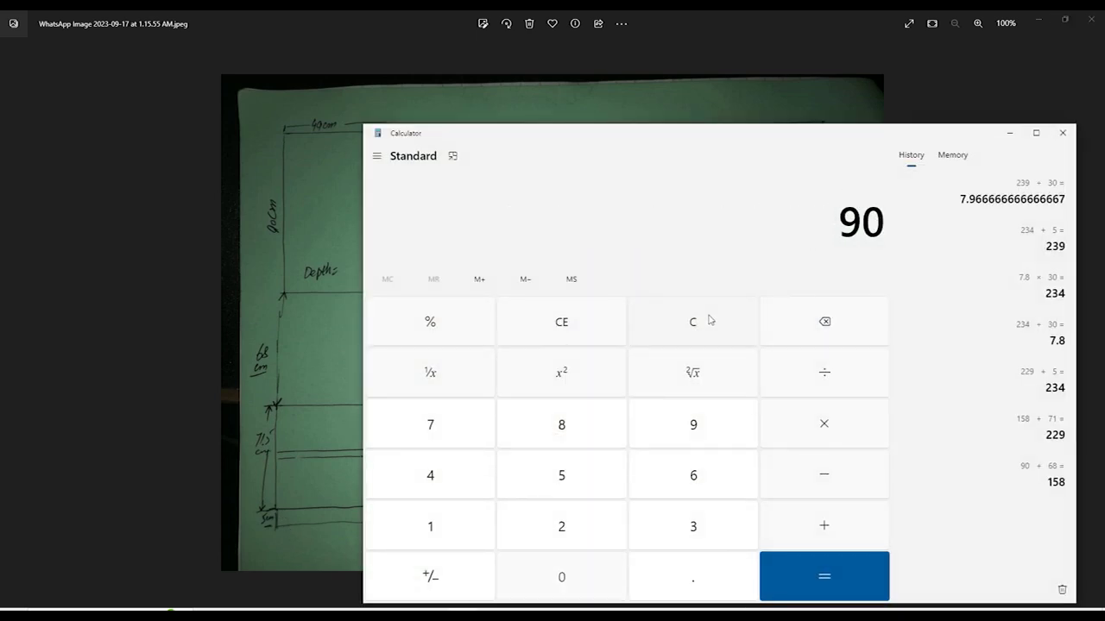
type("68+")
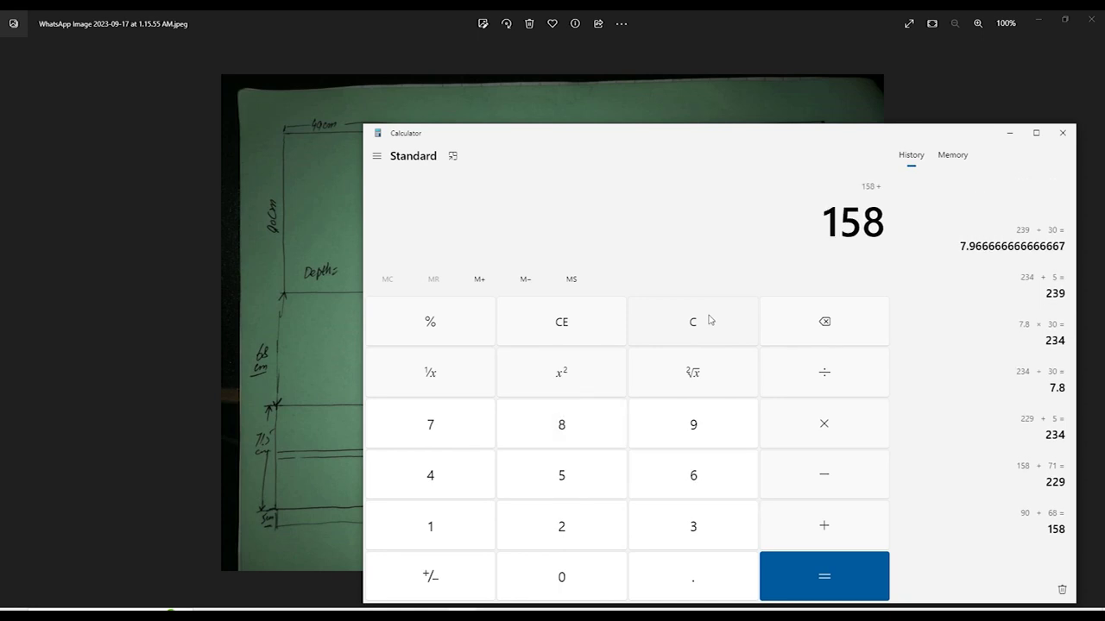
type("71.5")
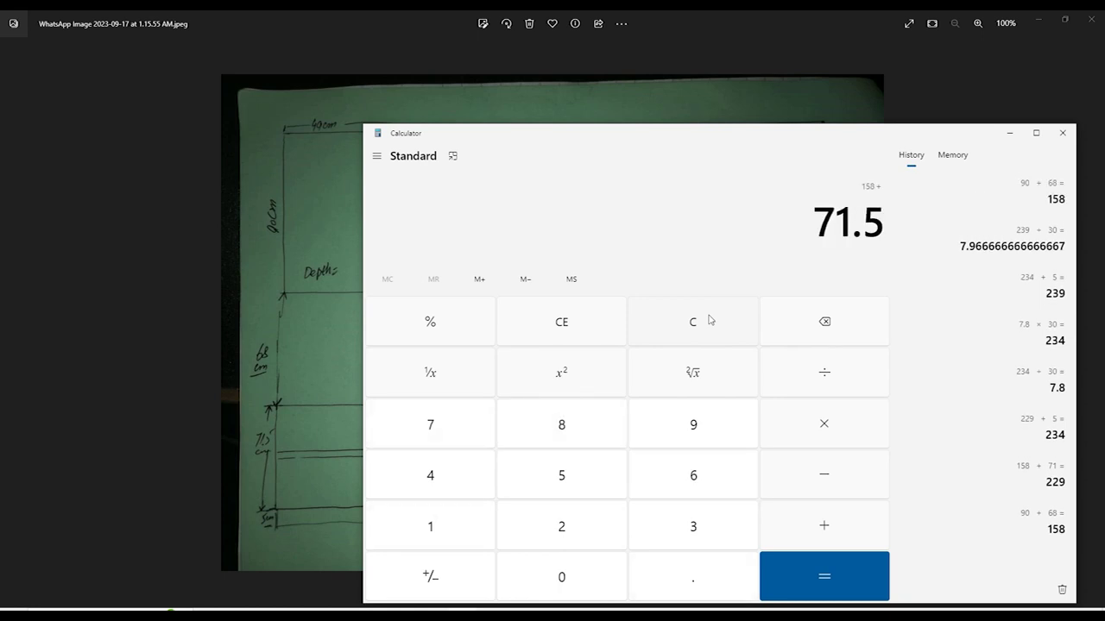
type("+10")
key("Return")
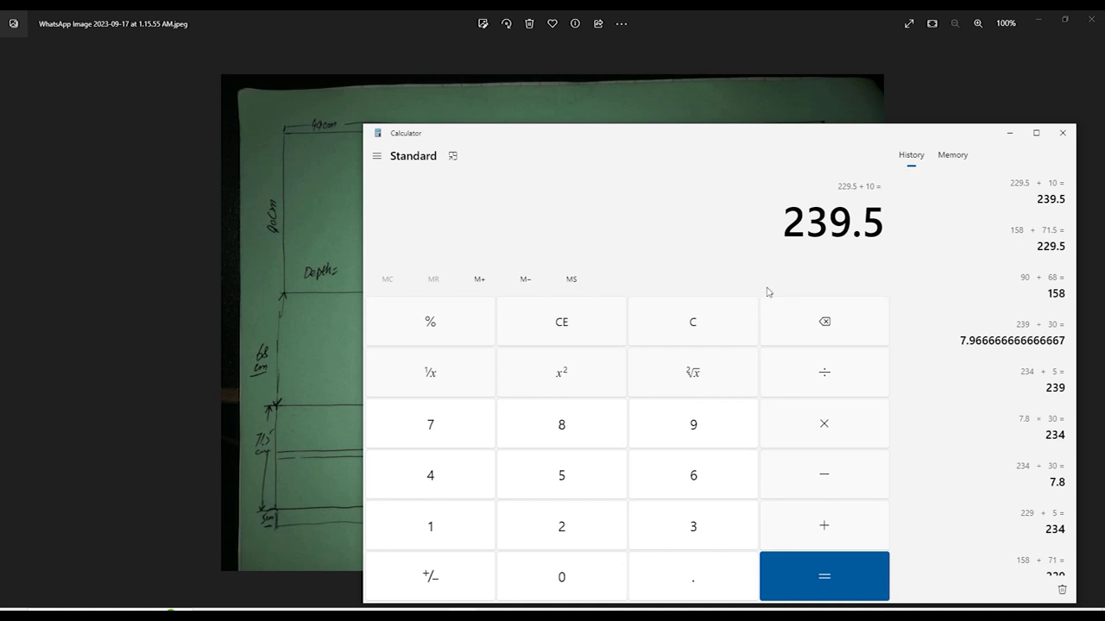
Divide the summed height by 30 in Calculator, review the dimension sketch, and return to 3ds Max
key("slash")
type("33")
key("BackSpace")
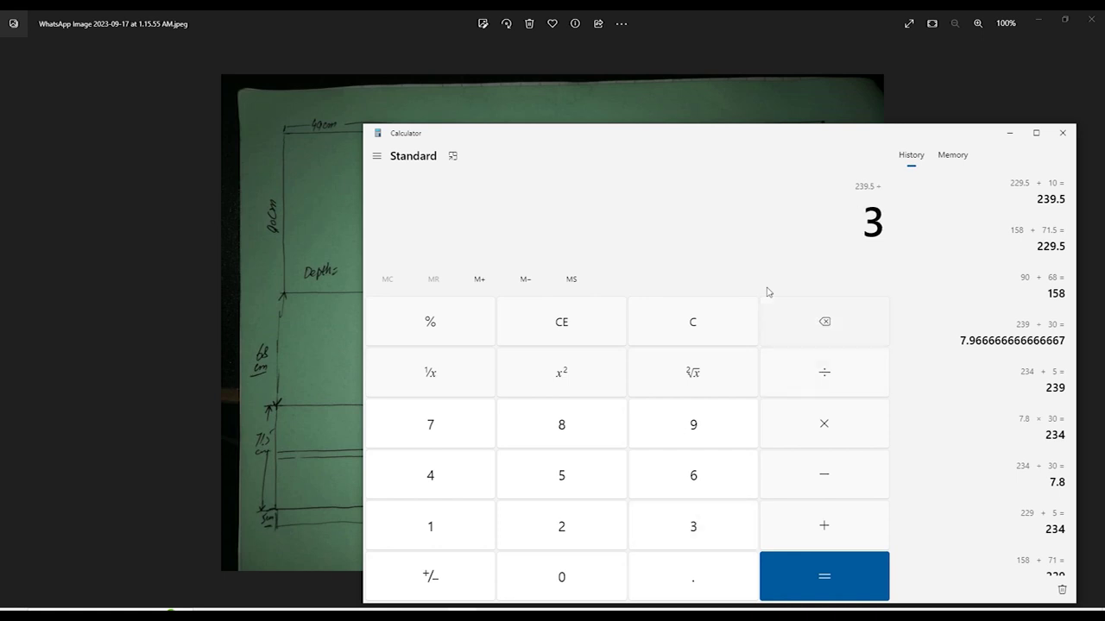
type("0")
key("Return")
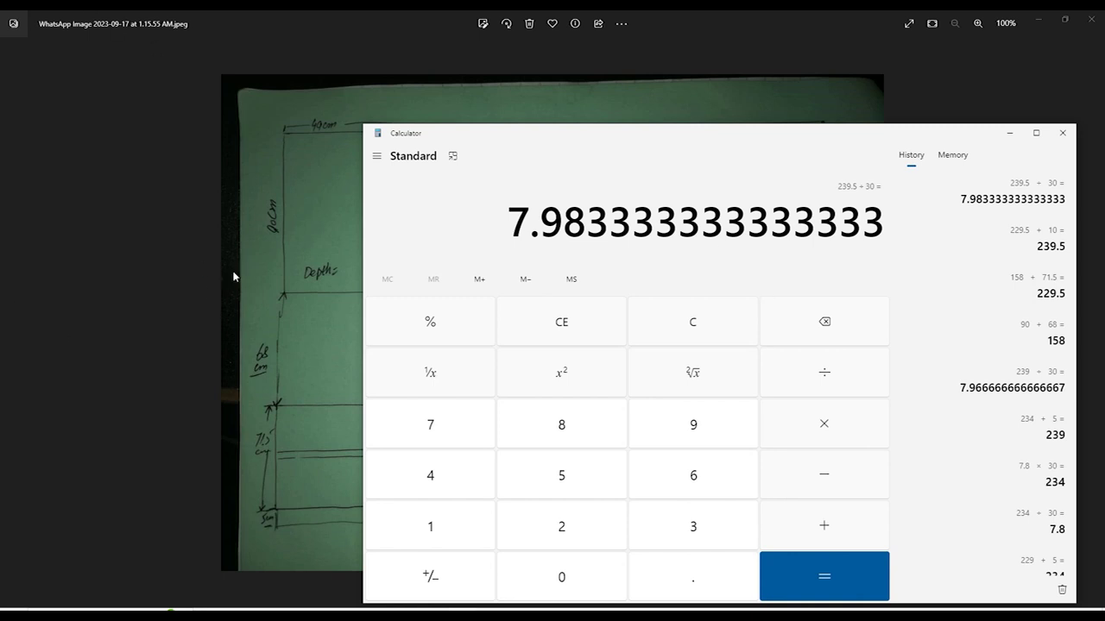
left_click(301, 326)
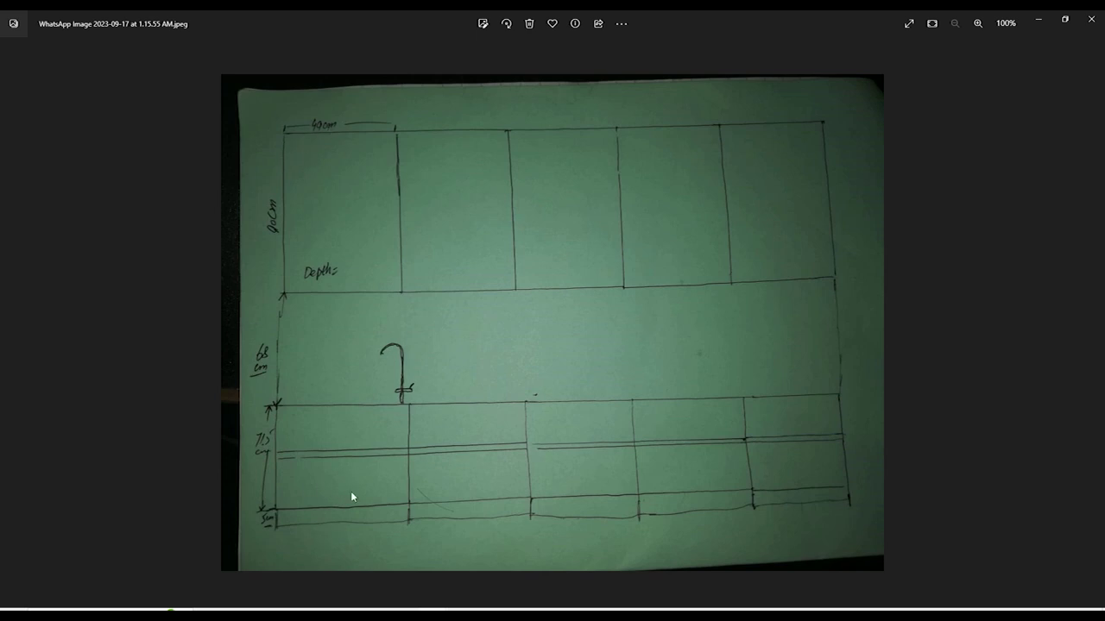
left_click(1038, 19)
left_click(1009, 134)
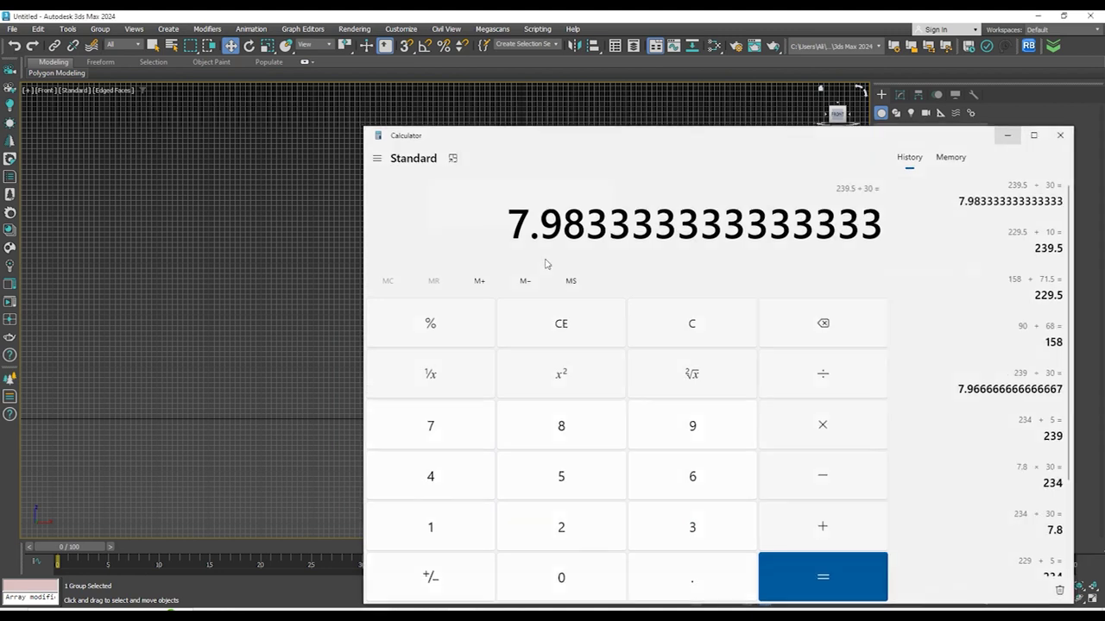
scroll(538, 259, "up", 5)
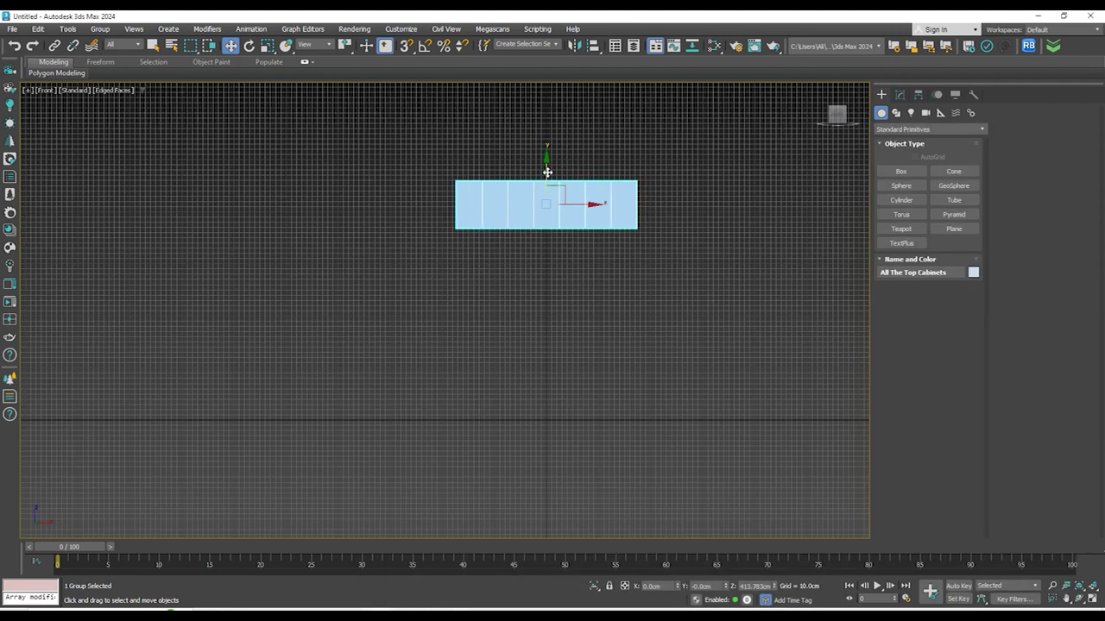
left_click(100, 29)
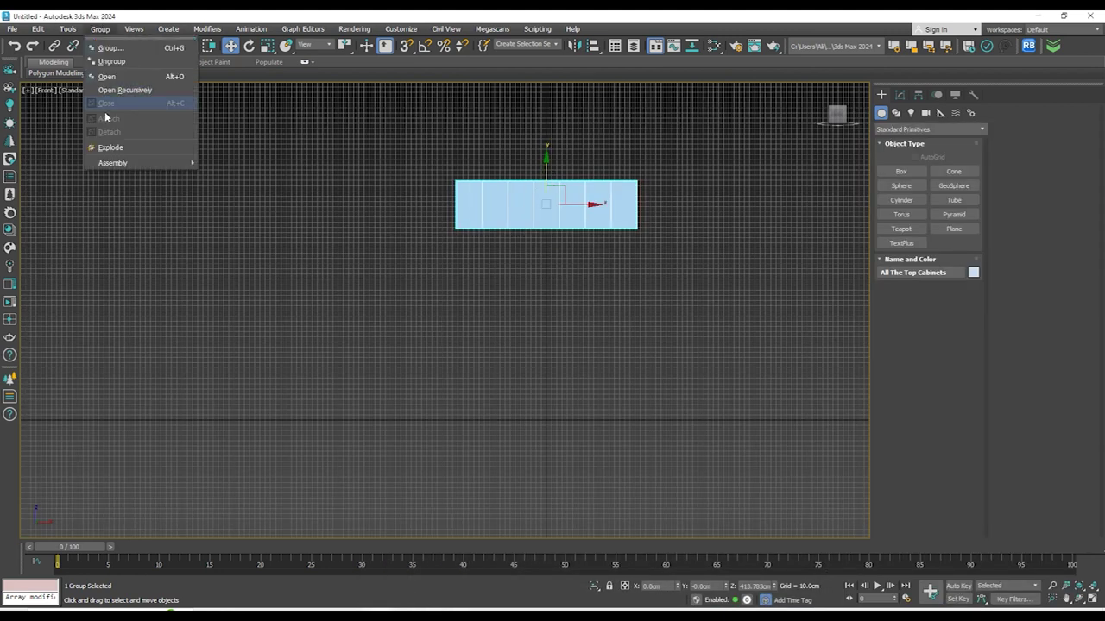
left_click(110, 48)
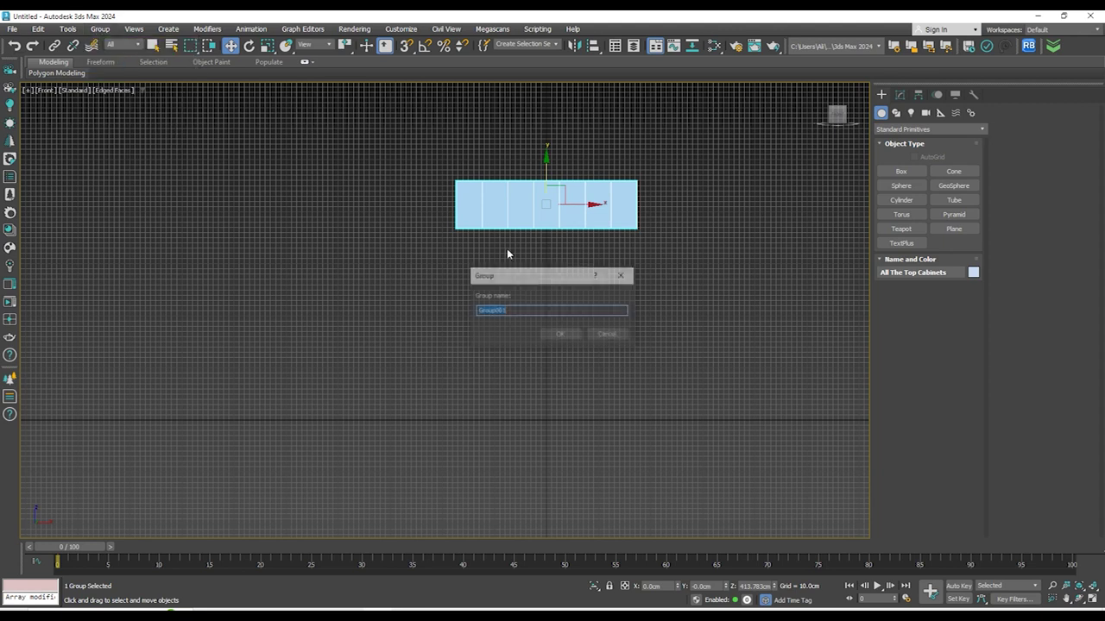
left_click(613, 338)
Open the top cabinet group and clone its leftmost cabinet straight down to a Z position of about 207 cm
left_click(101, 28)
left_click(112, 76)
left_click(475, 207)
scroll(476, 207, "up", 6)
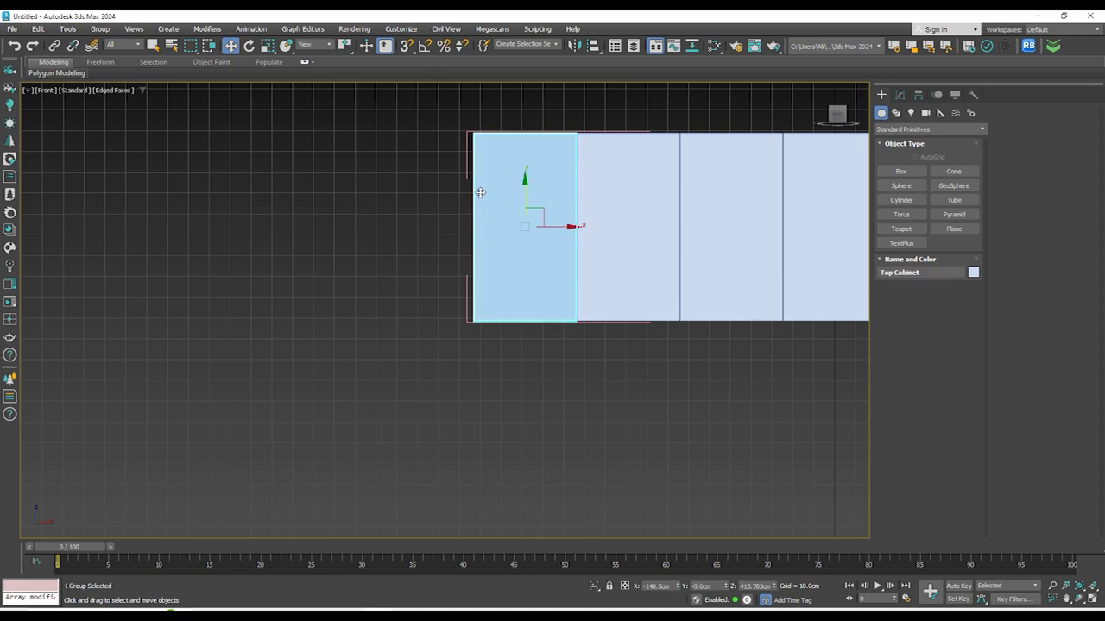
scroll(479, 192, "down", 6)
mouse_move(507, 192)
left_mouse_down("shift")
mouse_move(515, 310)
mouse_move(503, 347)
left_mouse_up("shift")
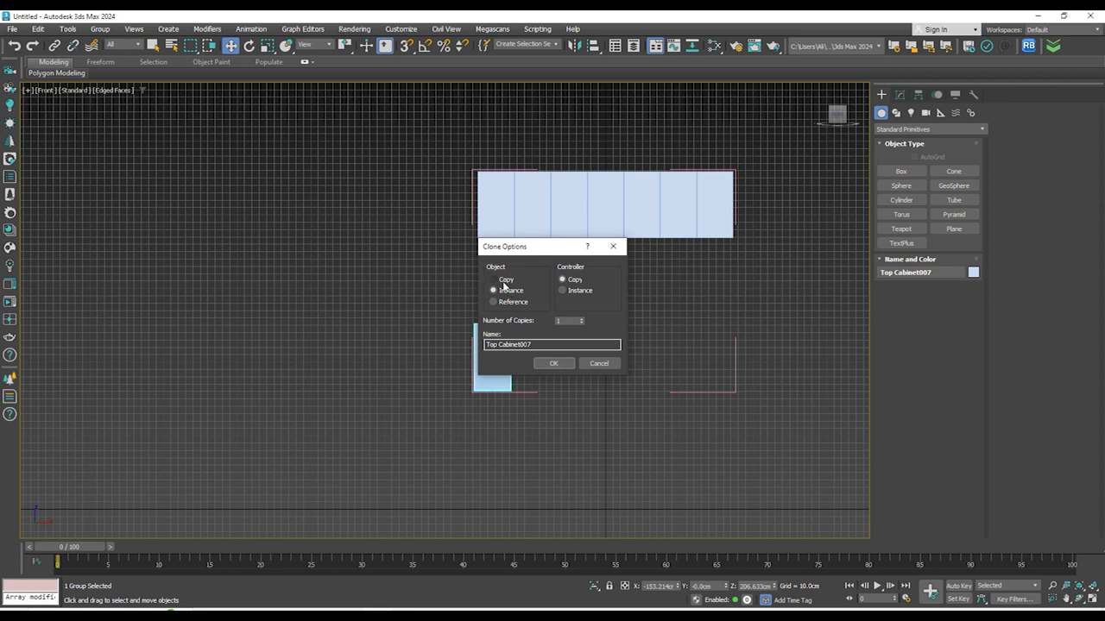
left_click(554, 363)
Detach the cloned cabinet from the group and close the "All The Top Cabinets" group
scroll(506, 337, "up", 2)
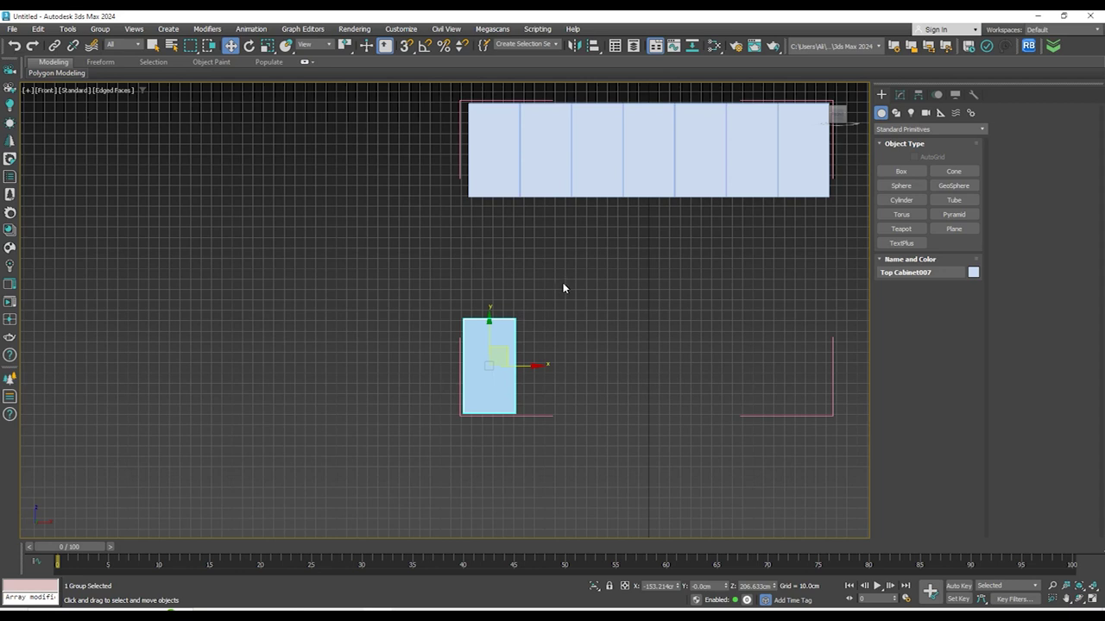
middle_click_drag(563, 288, 472, 302)
key("g")
middle_click_drag(477, 349, 557, 323)
scroll(558, 323, "down", 3)
scroll(567, 354, "up", 2)
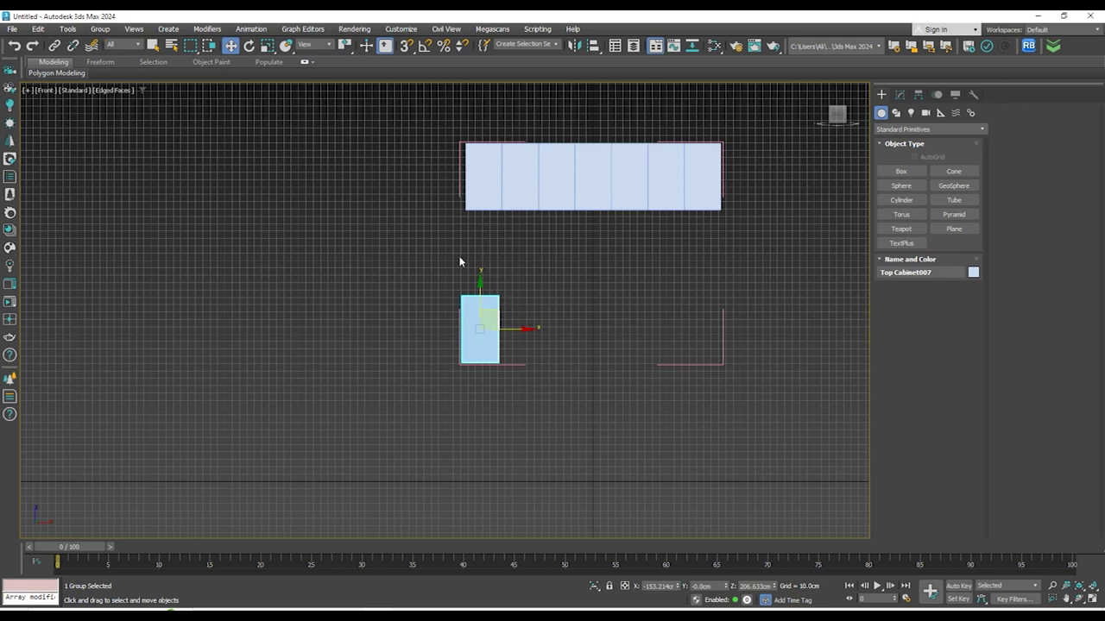
left_click(105, 26)
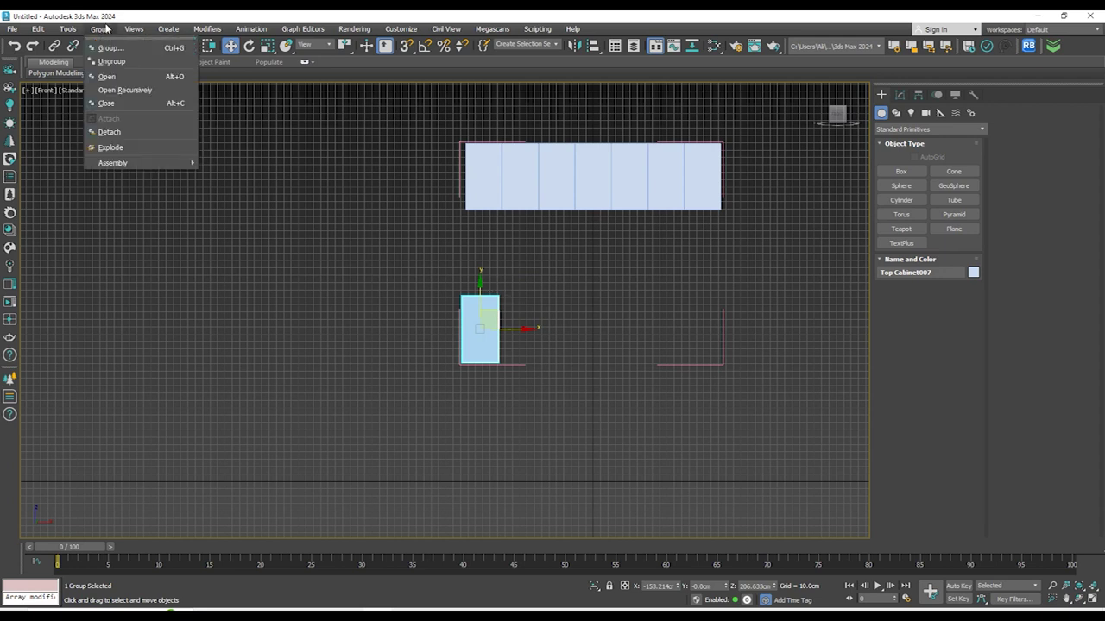
left_click(110, 131)
left_click(505, 179)
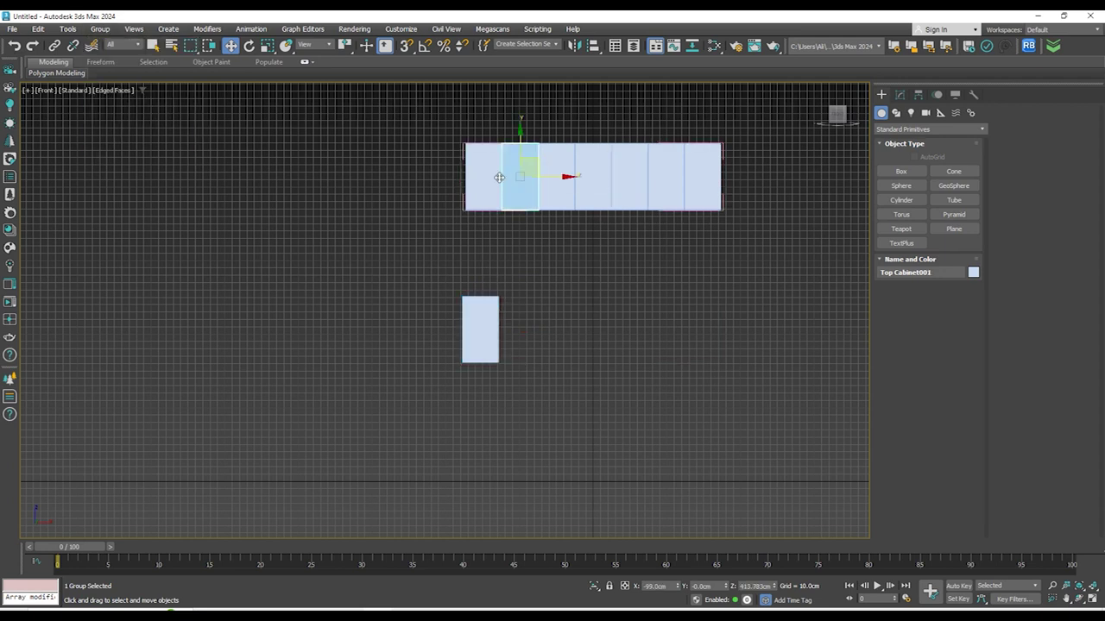
left_click(105, 29)
left_click(128, 105)
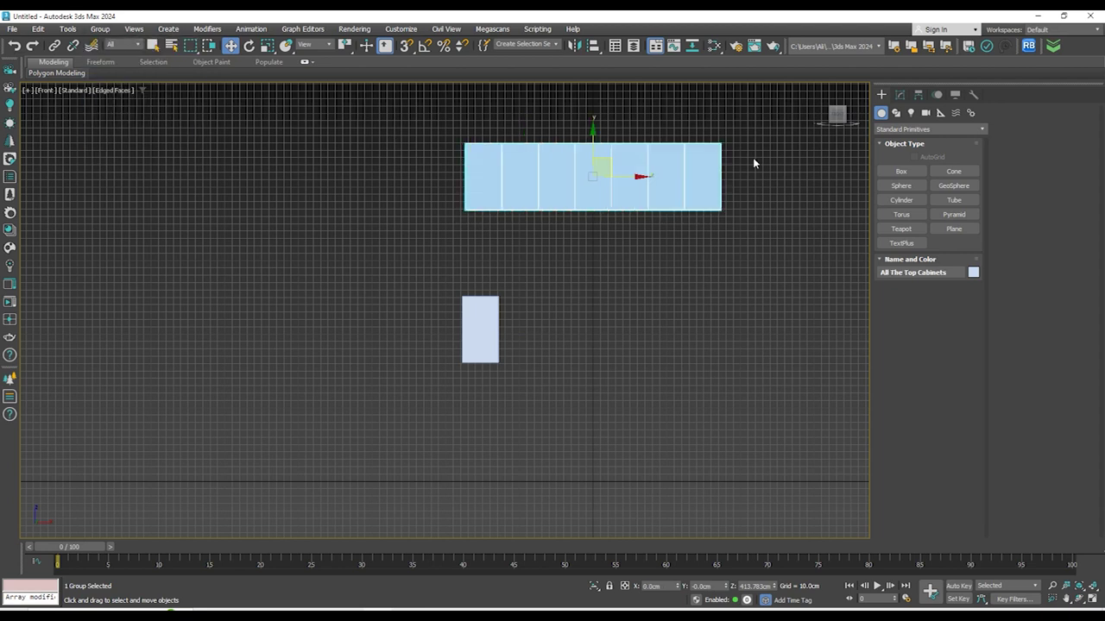
Lower the detached cabinet to a Z position of about 54.7 cm, just above the ground line
scroll(534, 319, "up", 3)
left_click(439, 345)
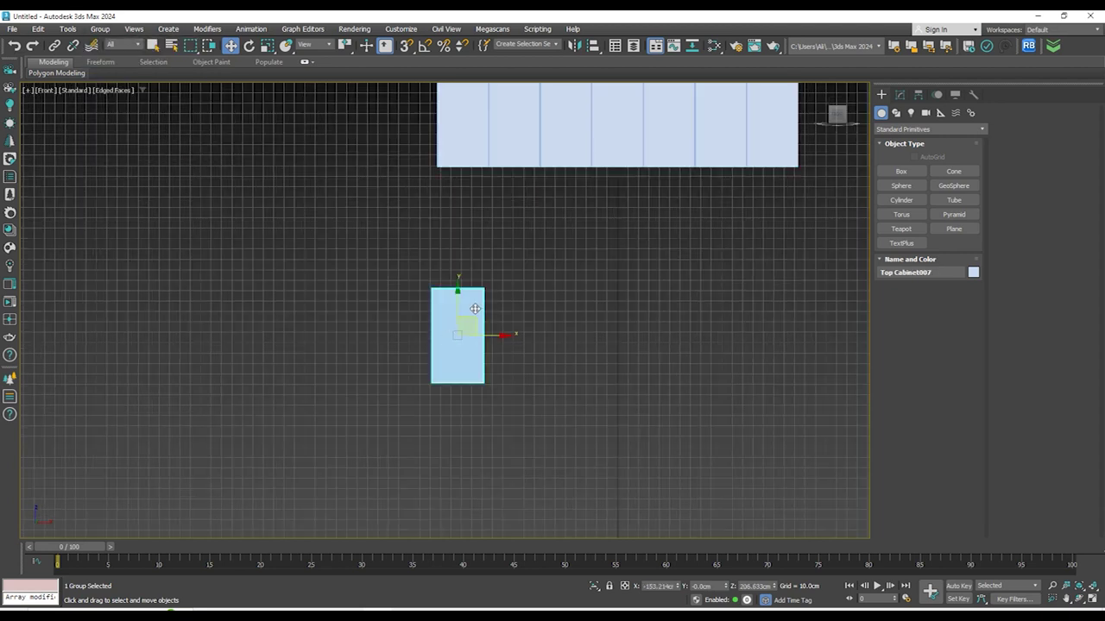
middle_click_drag(494, 413, 490, 332)
left_click_drag(463, 227, 579, 424)
middle_click_drag(580, 423, 534, 314)
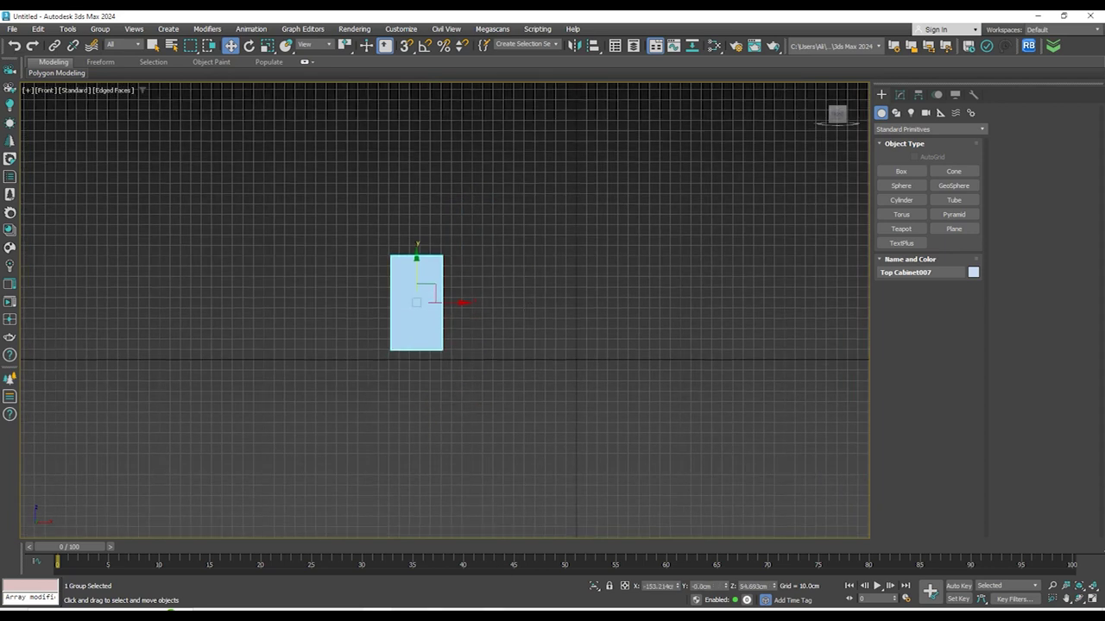
Check the base cabinet height in the sketch and draw a guide rectangle about 94 by 38 cm beside the lower cabinet
mouse_move(405, 604)
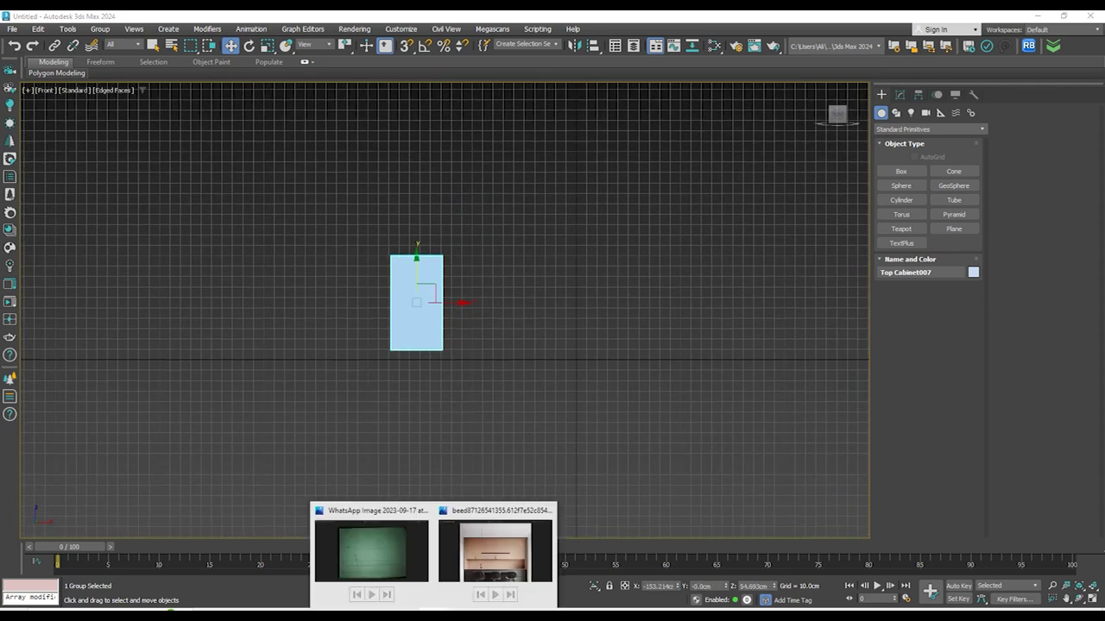
left_click(373, 553)
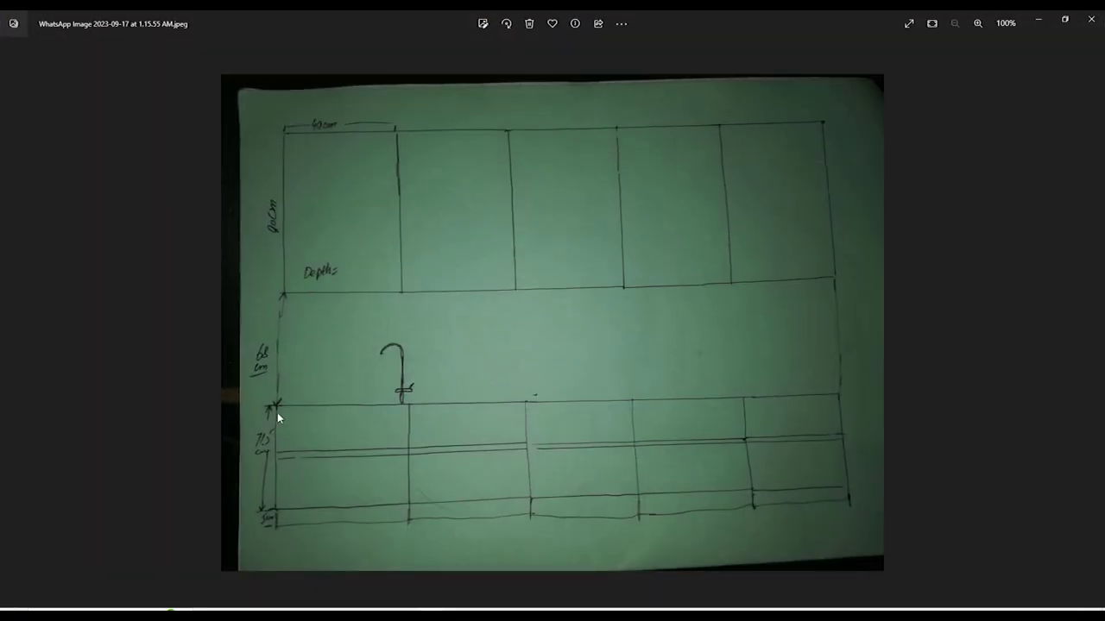
left_click(1038, 19)
scroll(508, 359, "up", 2)
middle_click_drag(527, 239, 558, 276)
scroll(558, 276, "up", 2)
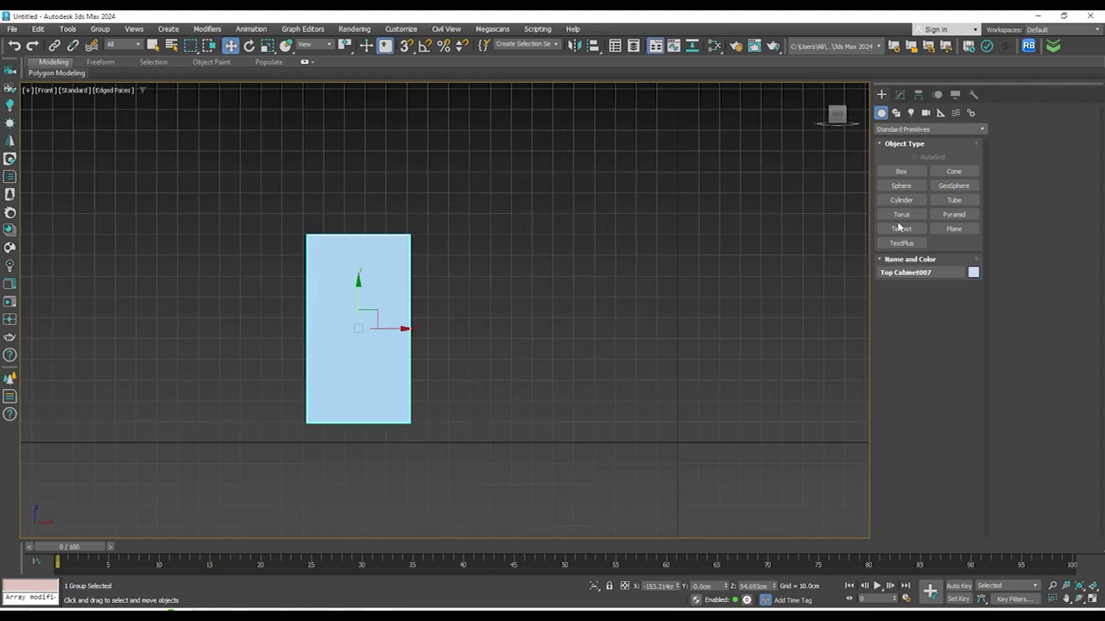
left_click(896, 112)
left_click(934, 185)
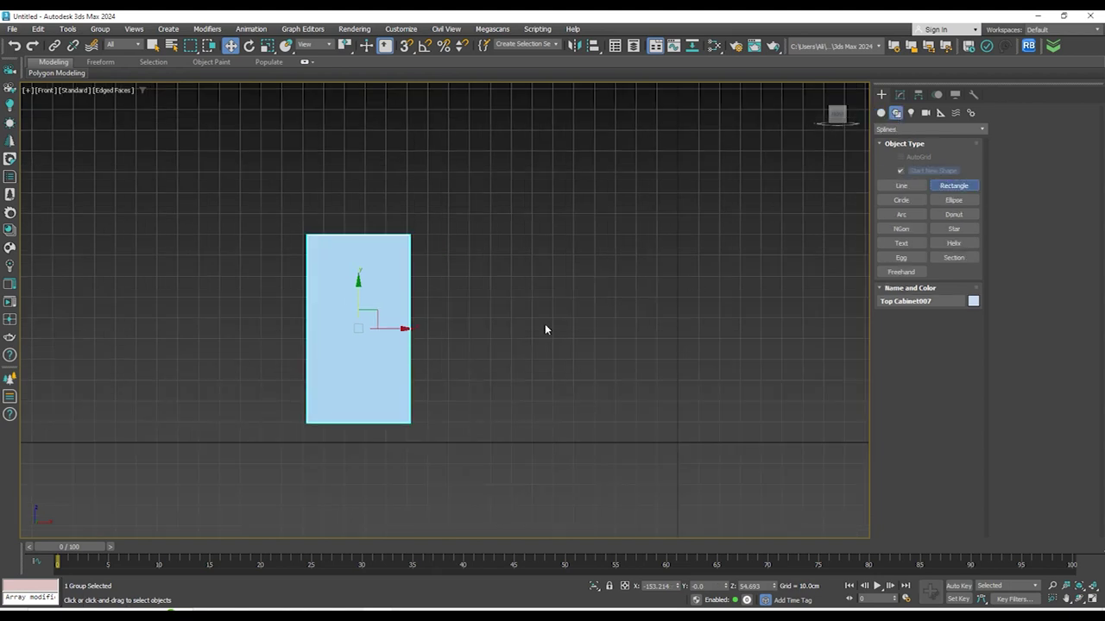
left_click_drag(511, 230, 589, 435)
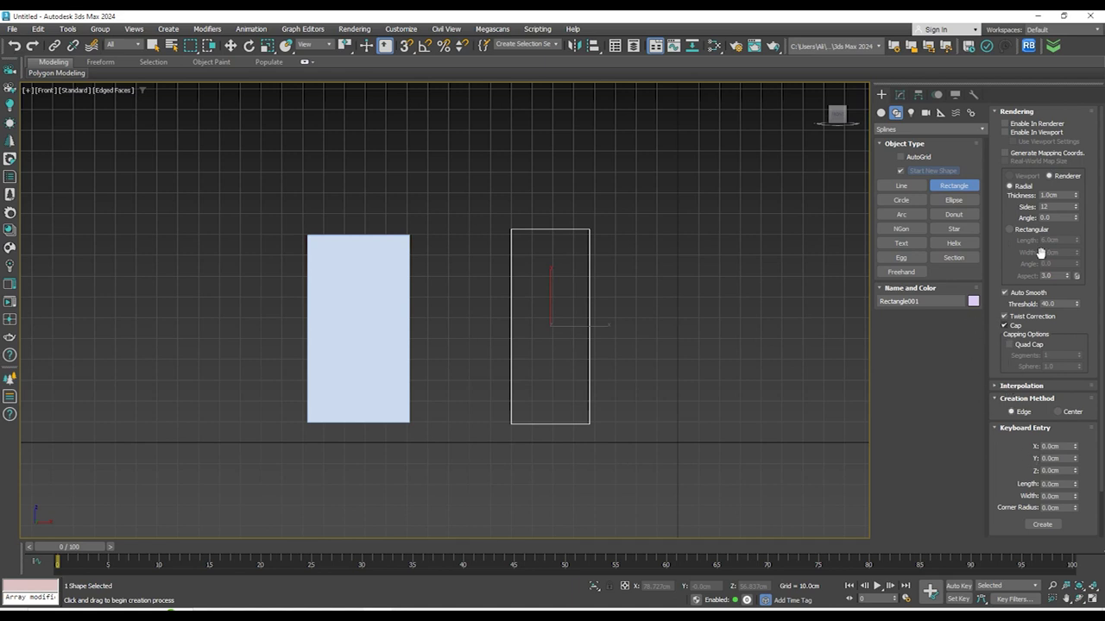
Set the guide rectangle's length to 71.5 cm and reduce its width to about 10 cm, moving it closer to the cabinet
left_click(901, 95)
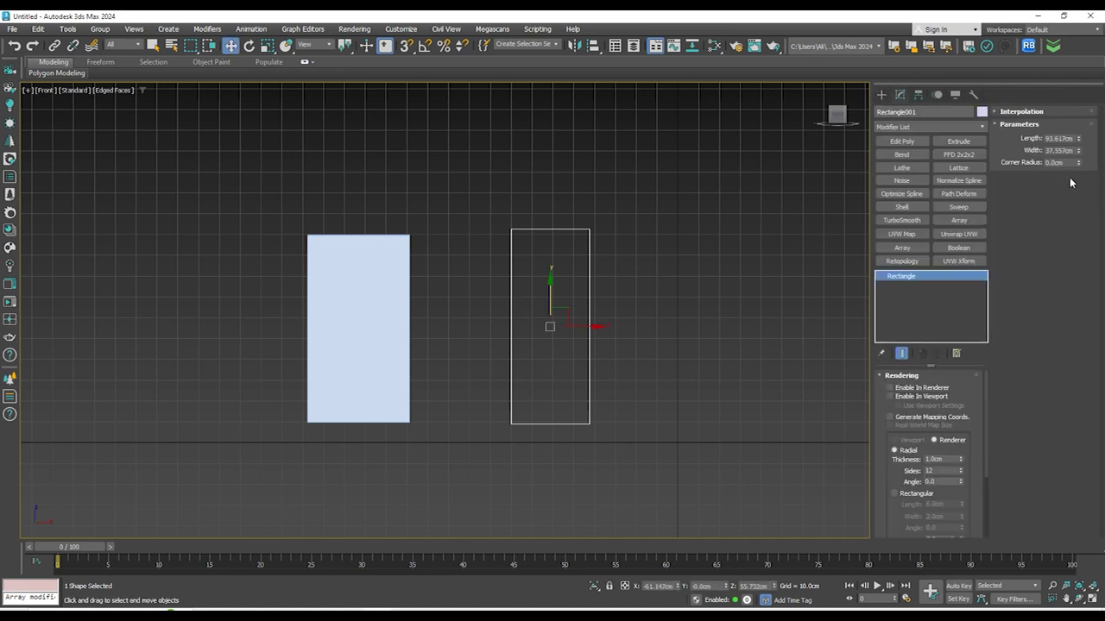
left_click_drag(1079, 127, 1079, 138)
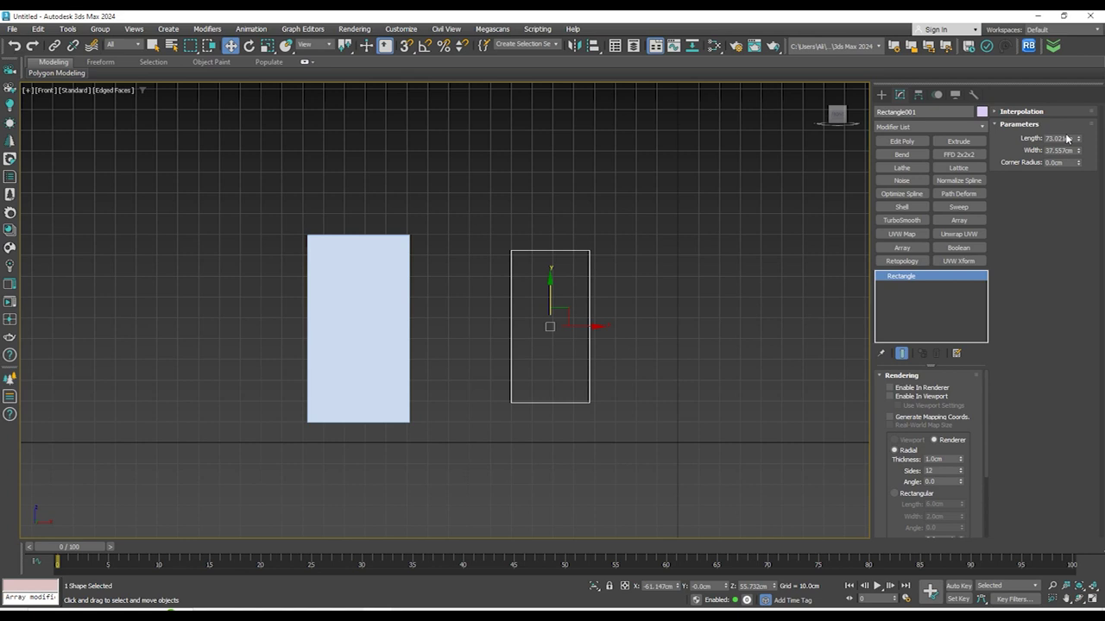
left_click(1064, 138)
type("71.5")
key("Return")
left_click_drag(579, 328, 497, 328)
scroll(416, 356, "up", 3)
middle_click_drag(502, 332, 630, 316)
scroll(727, 309, "down", 3)
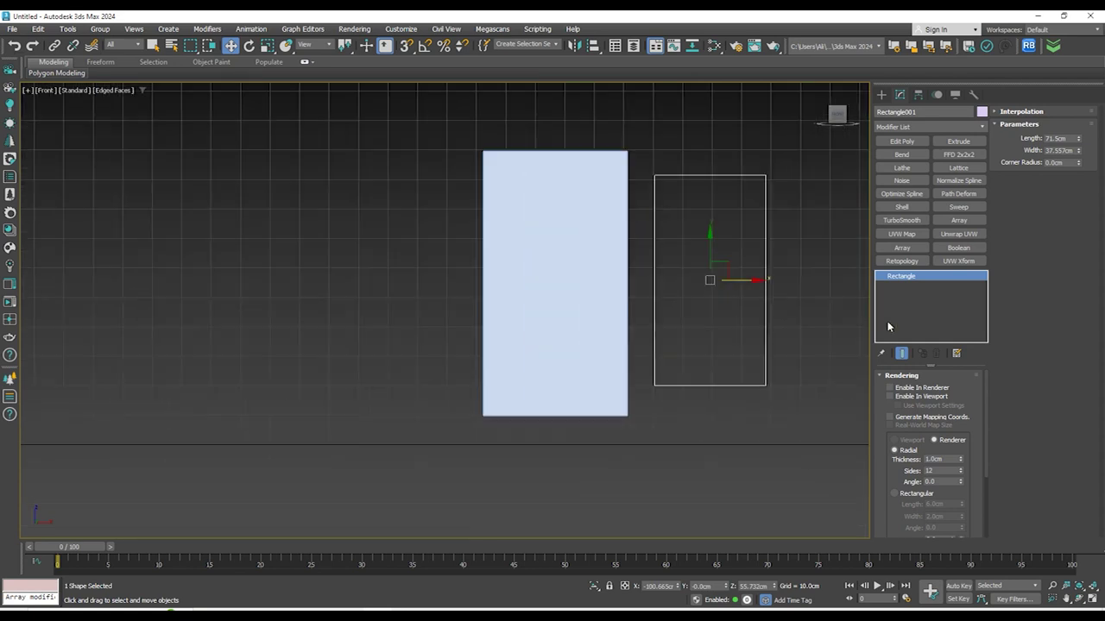
left_click_drag(1081, 154, 1082, 172)
scroll(757, 321, "up", 5)
scroll(661, 238, "down", 4)
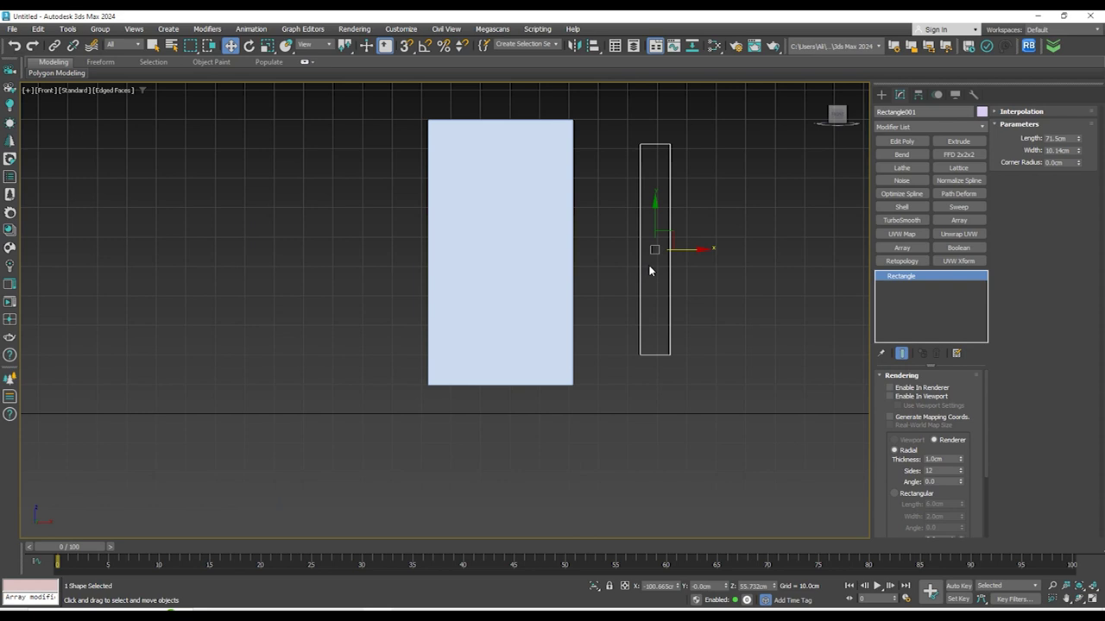
Turn on snapping and snap the guide rectangle's bottom corner to the lower cabinet's bottom right corner
scroll(630, 303, "up", 2)
key("s")
left_click_drag(641, 392, 557, 429)
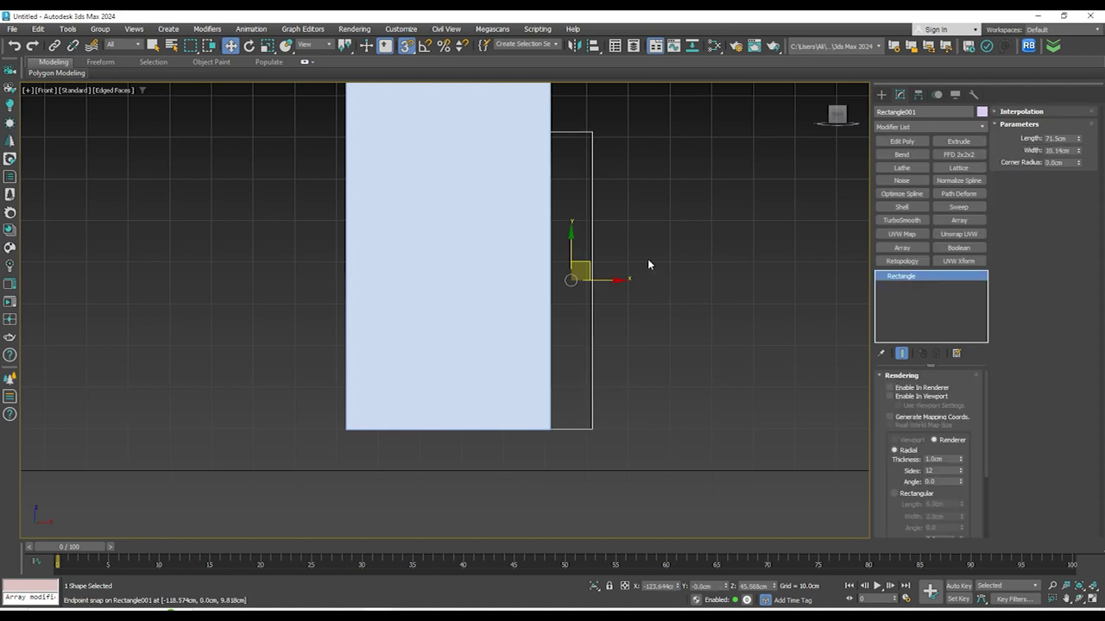
middle_click_drag(648, 264, 682, 371)
Open the lower cabinet group and snap the front panel's top vertices down to the guide rectangle's top edge
left_click(568, 229)
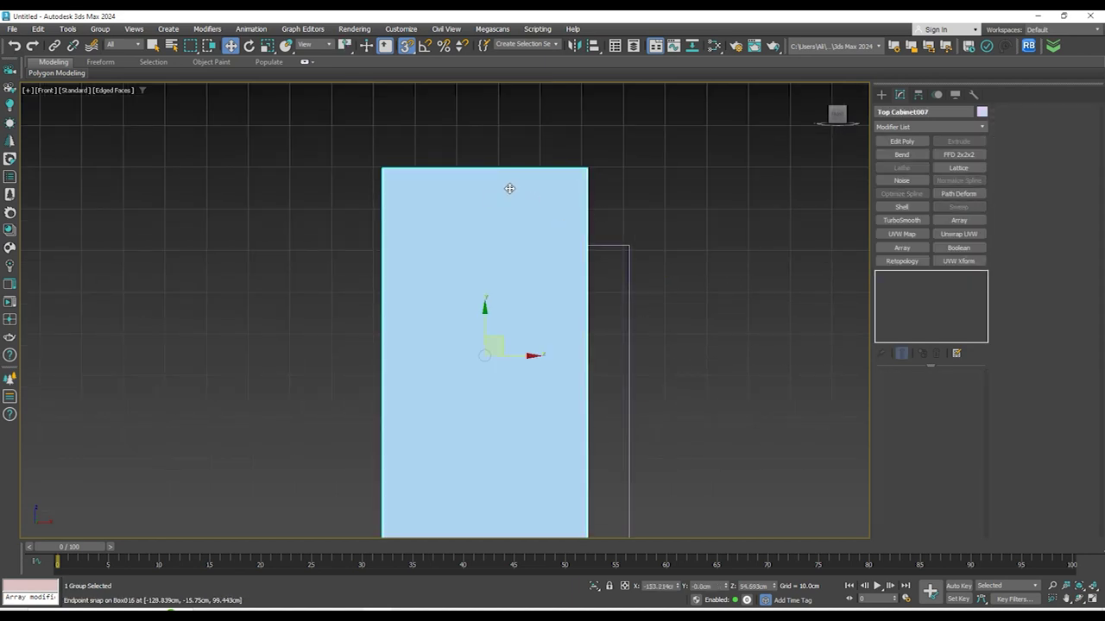
left_click(100, 29)
left_click(107, 76)
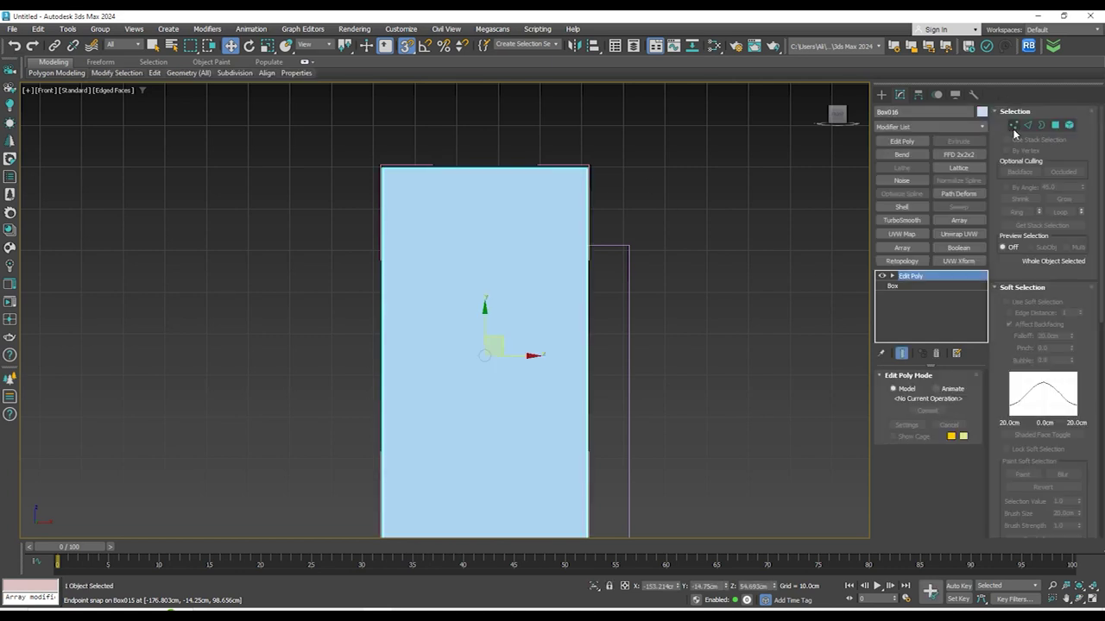
left_click(1014, 126)
left_click_drag(291, 133, 590, 174)
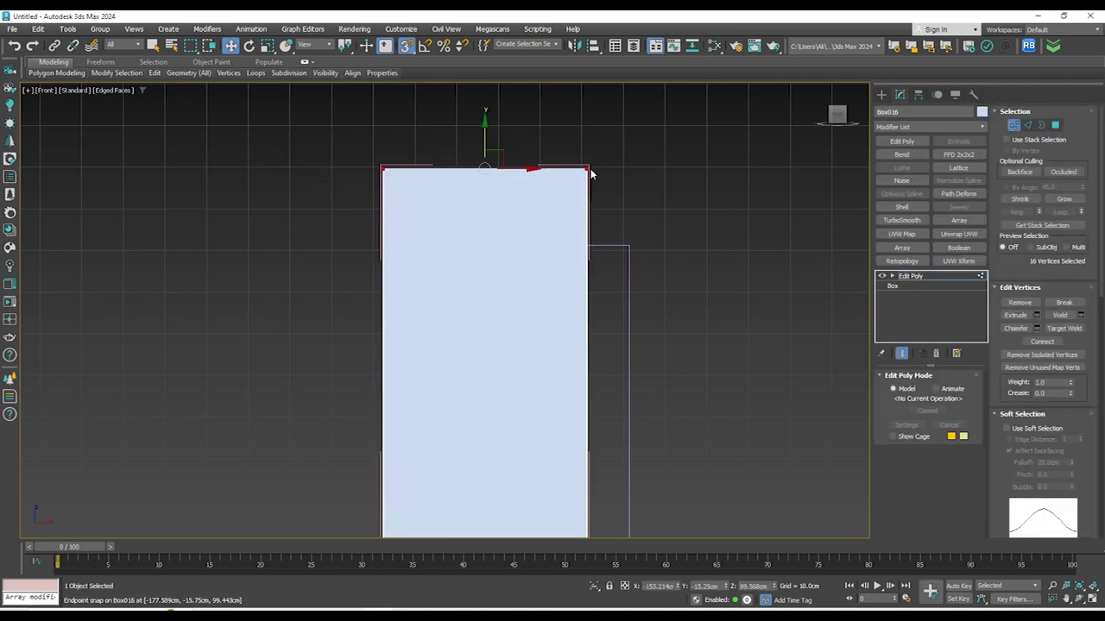
left_click_drag(485, 167, 624, 238)
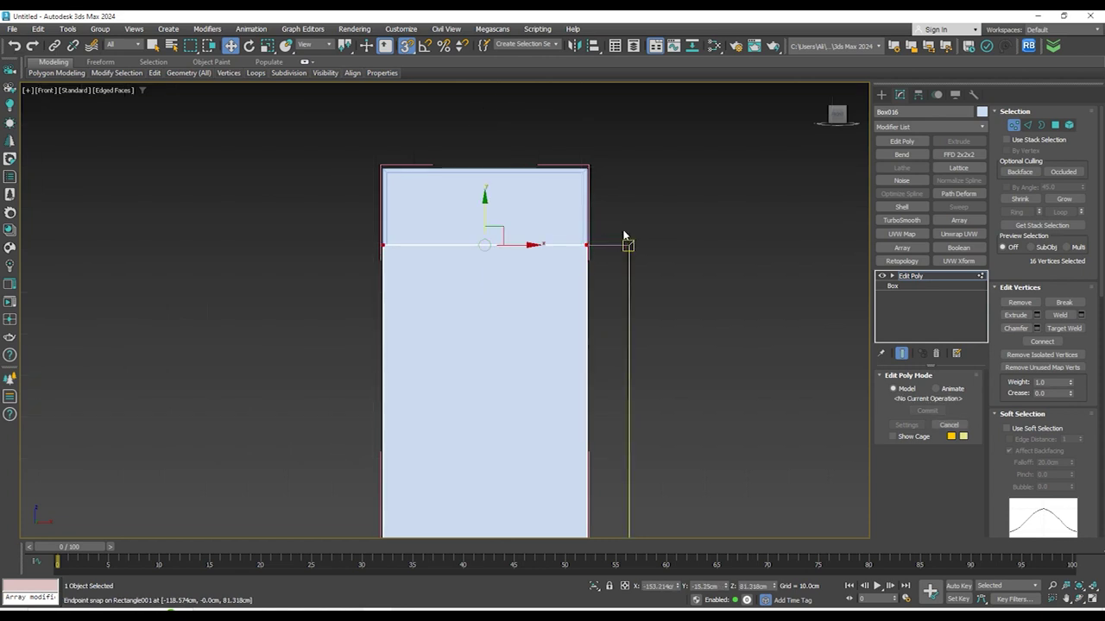
scroll(624, 238, "up", 5)
scroll(537, 228, "up", 5)
left_click_drag(523, 286, 774, 307)
scroll(690, 263, "down", 5)
Select the cabinet body behind the front panel and snap its top vertices down to the guide rectangle's top edge
left_click(592, 252)
left_click(881, 95)
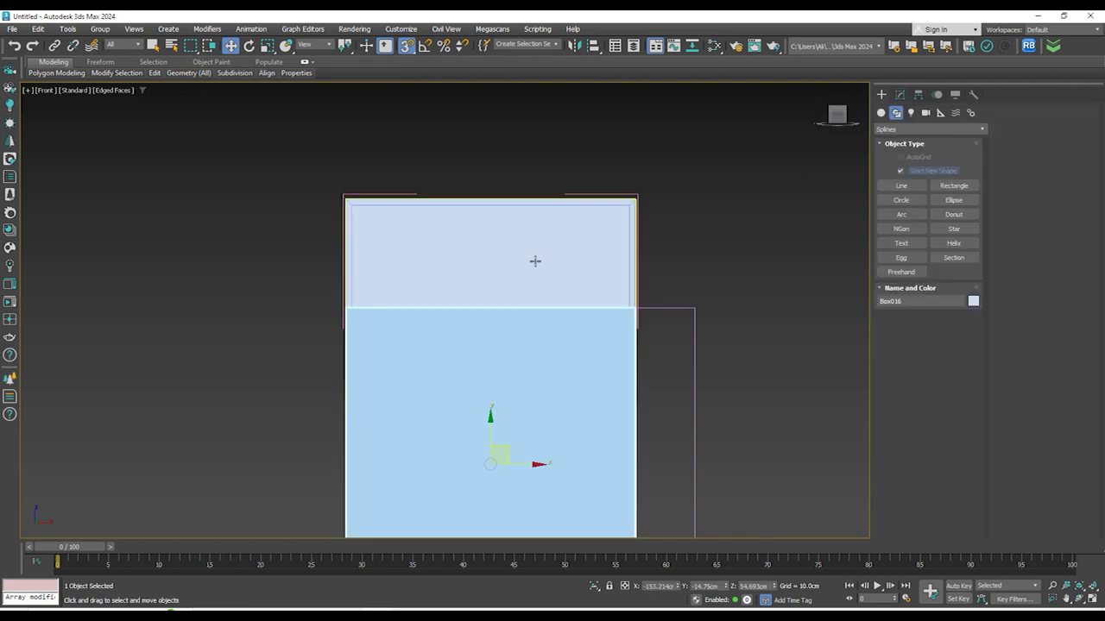
left_click(535, 261)
left_click(902, 95)
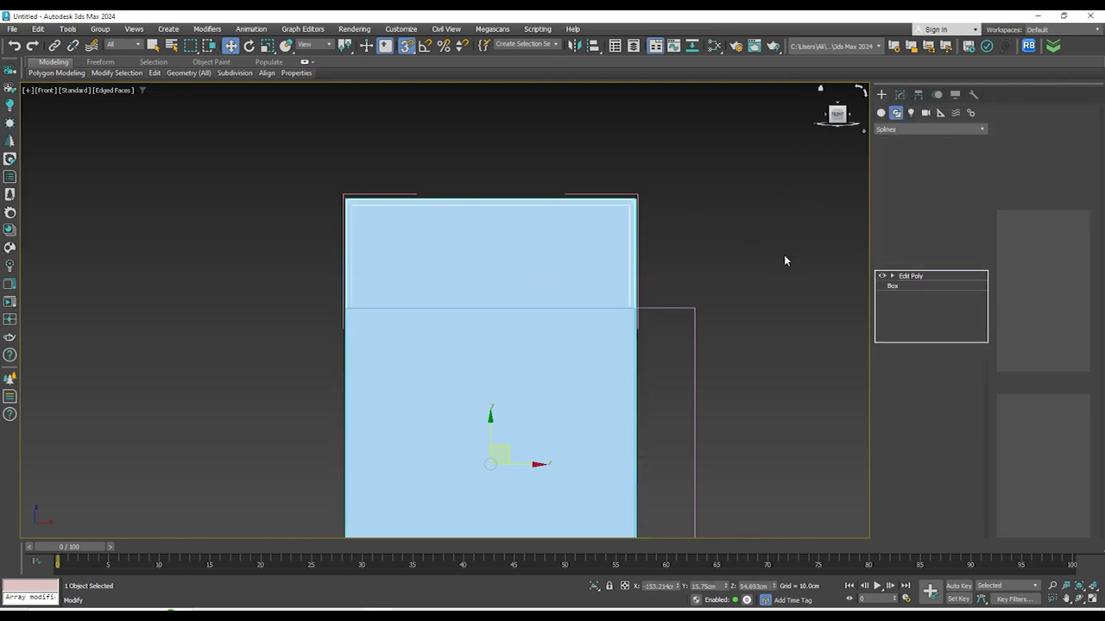
left_click(1015, 126)
left_click_drag(308, 176, 652, 217)
left_click_drag(492, 169, 696, 311)
scroll(696, 312, "up", 3)
scroll(691, 327, "down", 3)
middle_click_drag(669, 322, 378, 294)
scroll(385, 299, "up", 5)
left_click_drag(360, 315, 557, 341)
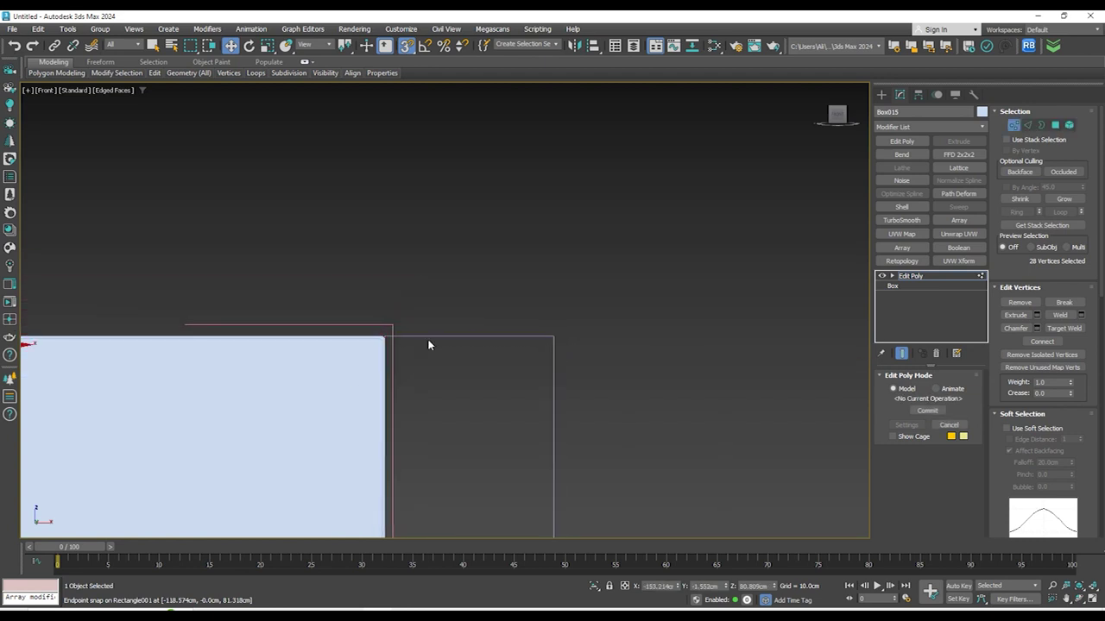
scroll(444, 311, "down", 6)
scroll(562, 215, "up", 4)
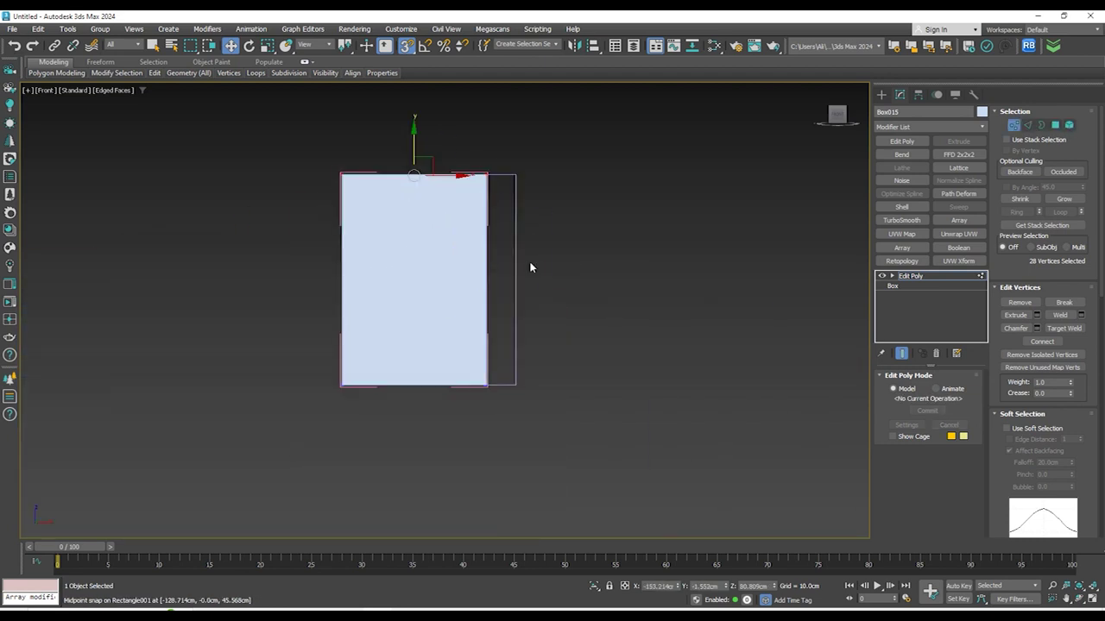
Check the base cabinet layout in the hand-drawn reference sketch and select the lower cabinet's front panel
mouse_move(460, 614)
left_click(391, 567)
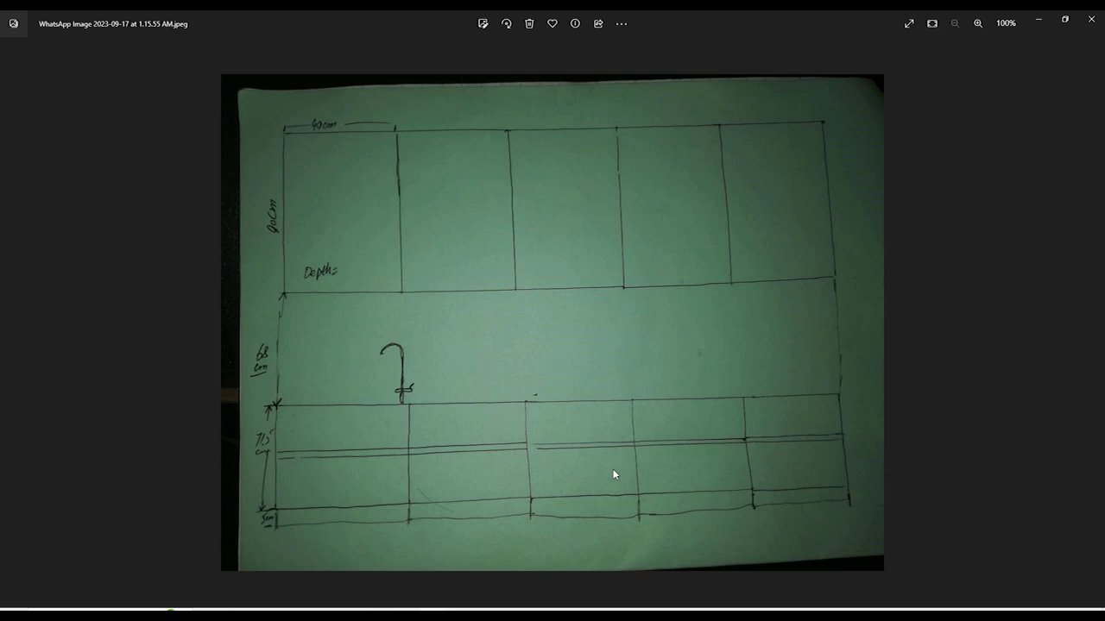
left_click(1039, 19)
middle_click_drag(578, 301, 508, 289, "alt")
scroll(437, 297, "up", 6)
key("f")
left_click(880, 96)
scroll(547, 140, "down", 5)
left_click(602, 259)
middle_click_drag(661, 308, 530, 239, "alt")
key("f")
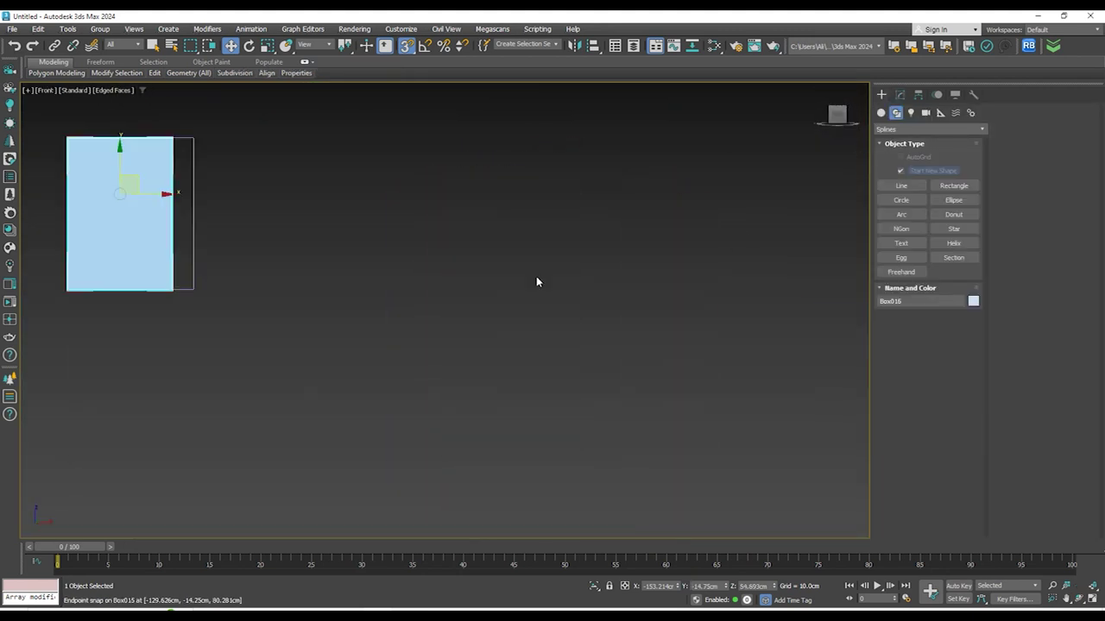
key("z")
Select the vertices along the front panel's bottom edge
left_click(899, 94)
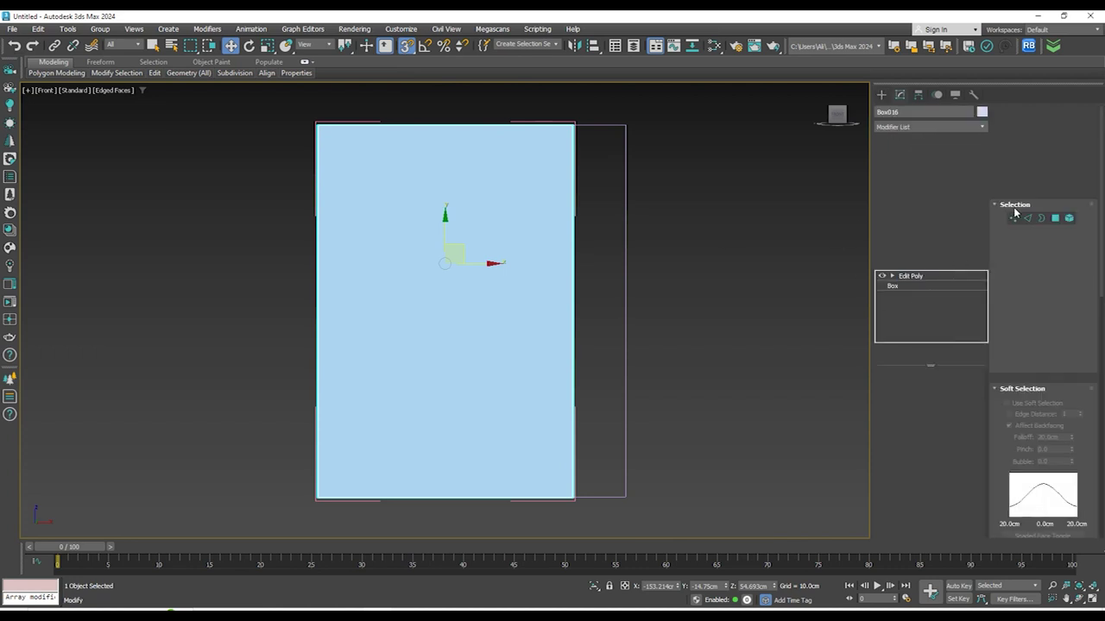
left_click(1014, 125)
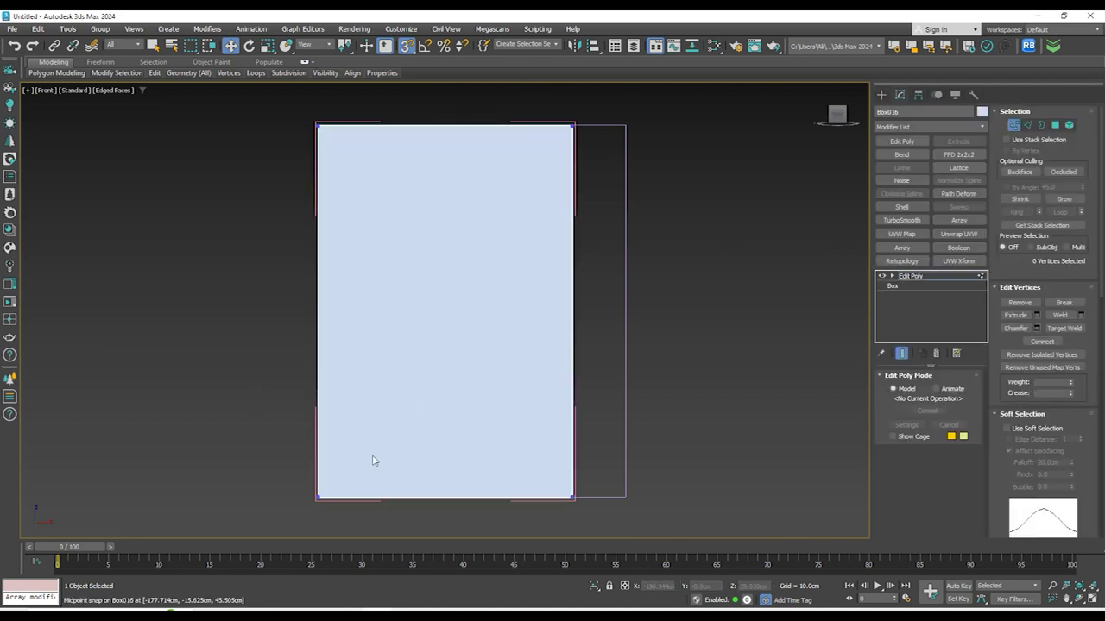
left_click_drag(645, 519, 646, 519)
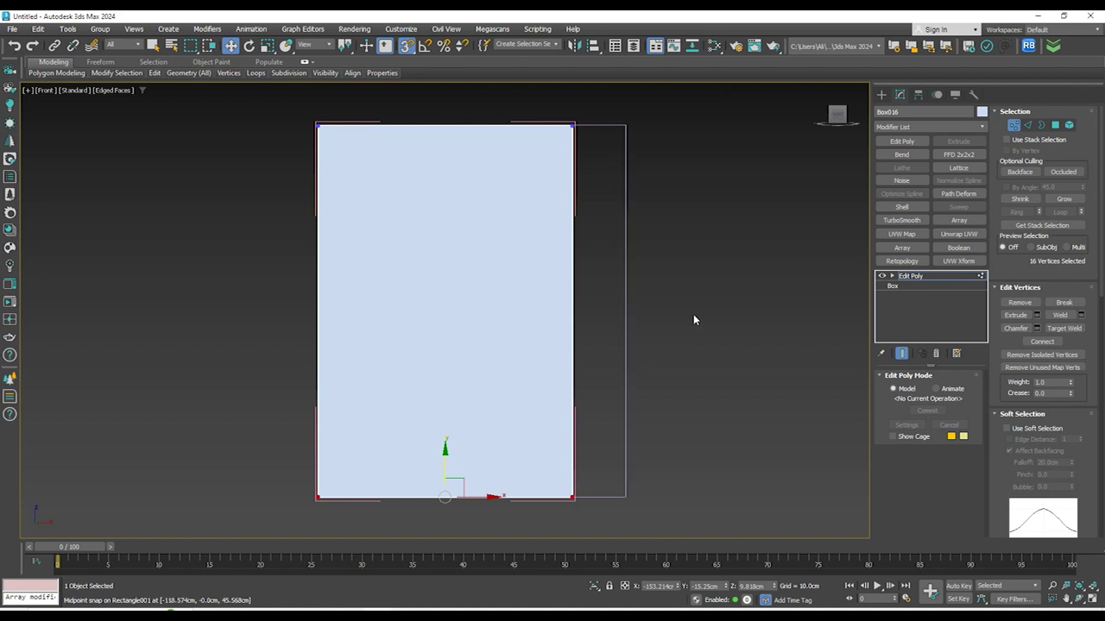
left_click(1028, 126)
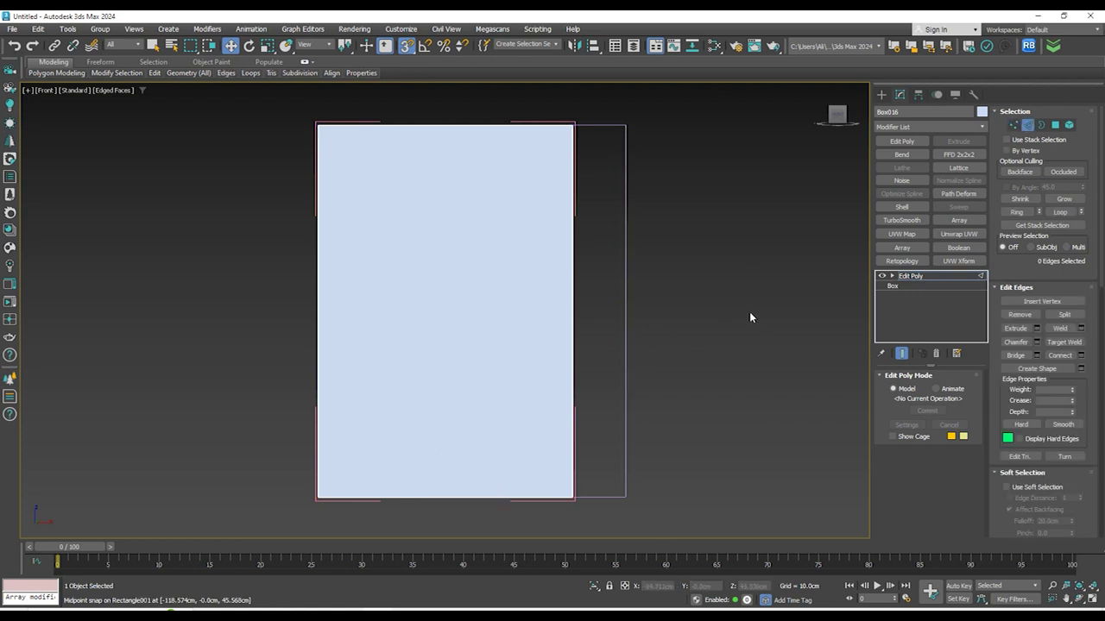
left_click_drag(175, 315, 174, 314)
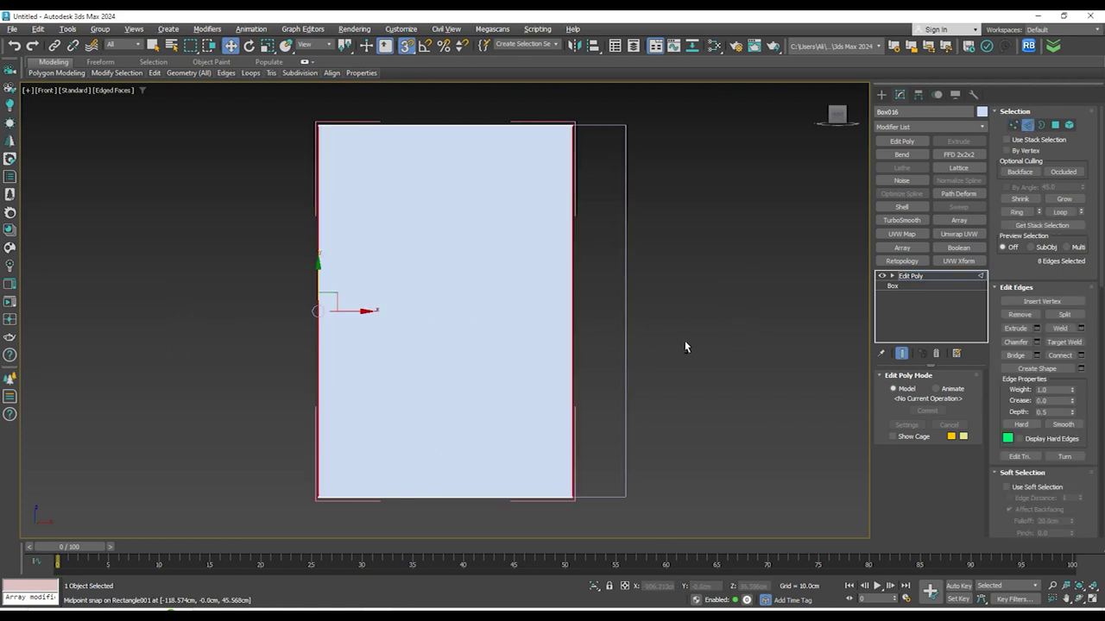
middle_click_drag(670, 339, 613, 345, "alt")
scroll(604, 120, "up", 5)
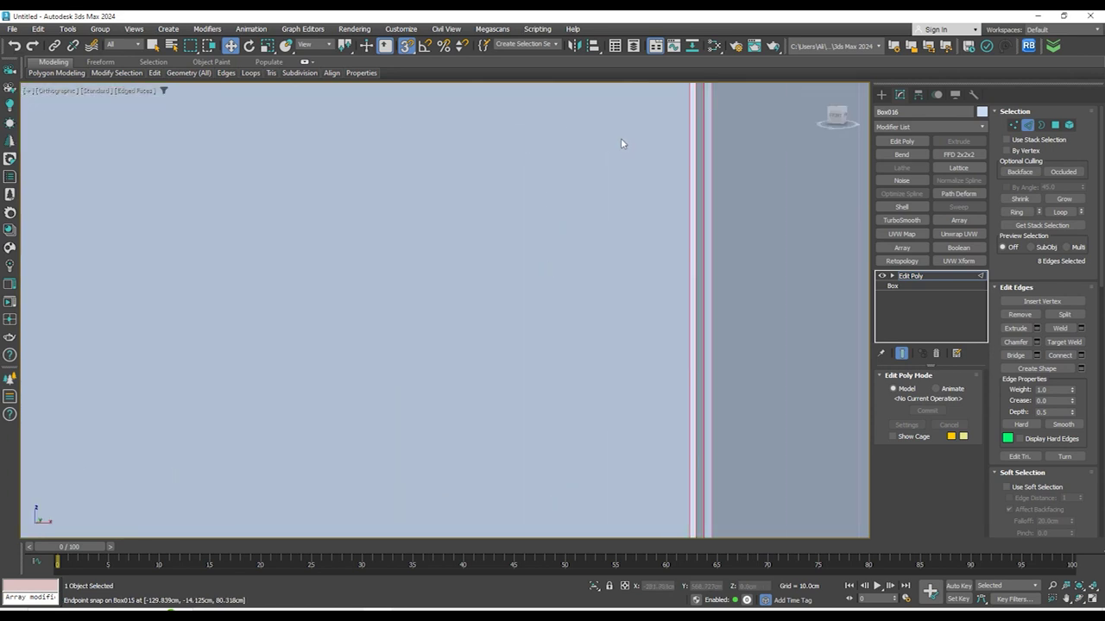
scroll(617, 142, "down", 2)
scroll(613, 143, "down", 5)
middle_click_drag(638, 306, 563, 249, "alt")
key("f")
scroll(566, 257, "down", 2)
Snap the front panel's bottom vertices up to the midpoint height of the guide rectangle
key("1")
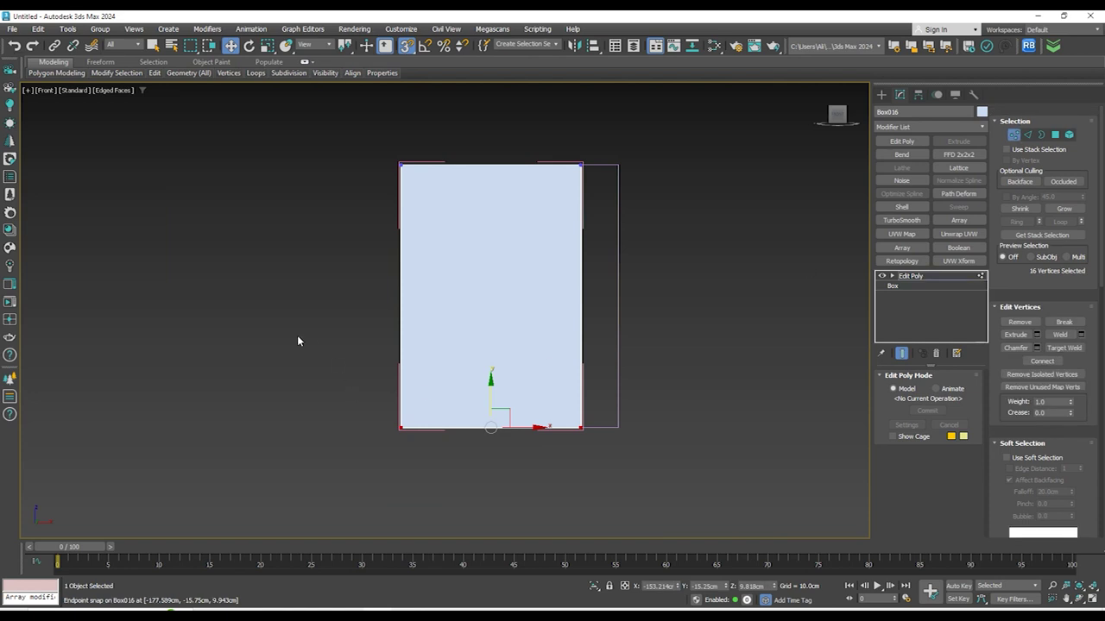
left_click_drag(491, 399, 547, 301)
scroll(584, 295, "up", 10)
middle_click_drag(572, 309, 551, 333, "alt")
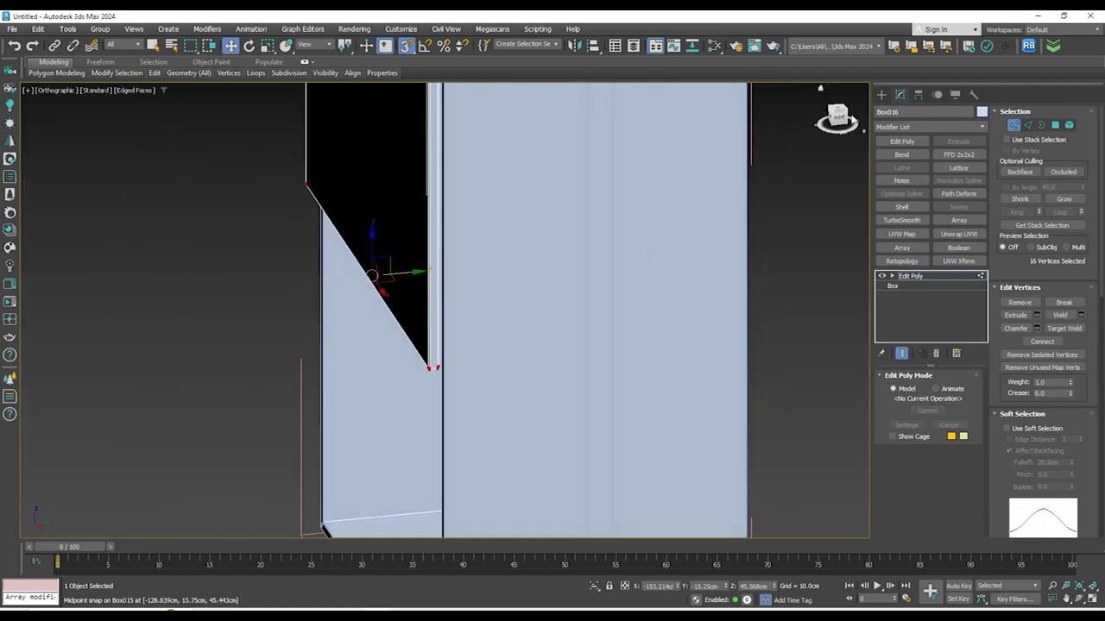
In the right view, snap the panel's bottom vertices to the midpoint height of the cabinet body's front edge
left_click(842, 121)
scroll(366, 266, "up", 3)
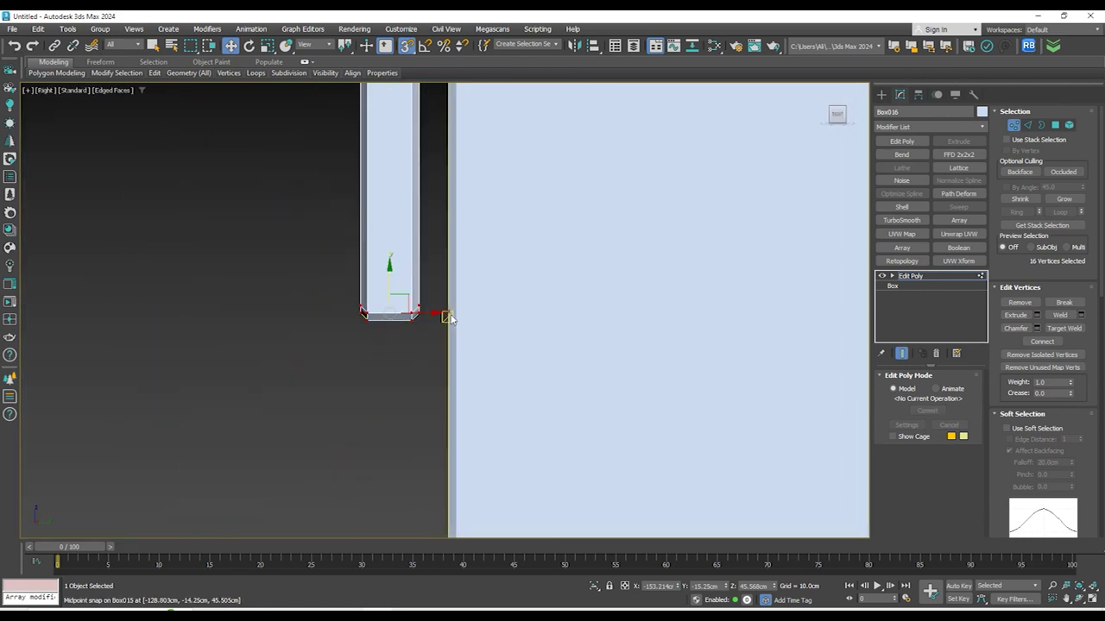
left_click_drag(411, 320, 447, 320)
scroll(447, 319, "down", 6)
middle_click_drag(447, 319, 543, 306, "alt")
key("f")
scroll(523, 342, "up", 5)
scroll(538, 296, "down", 3)
scroll(523, 323, "up", 2)
Try to offset the front panel's bottom vertices 5 cm upward with an exact move, and undo it
right_click(493, 276)
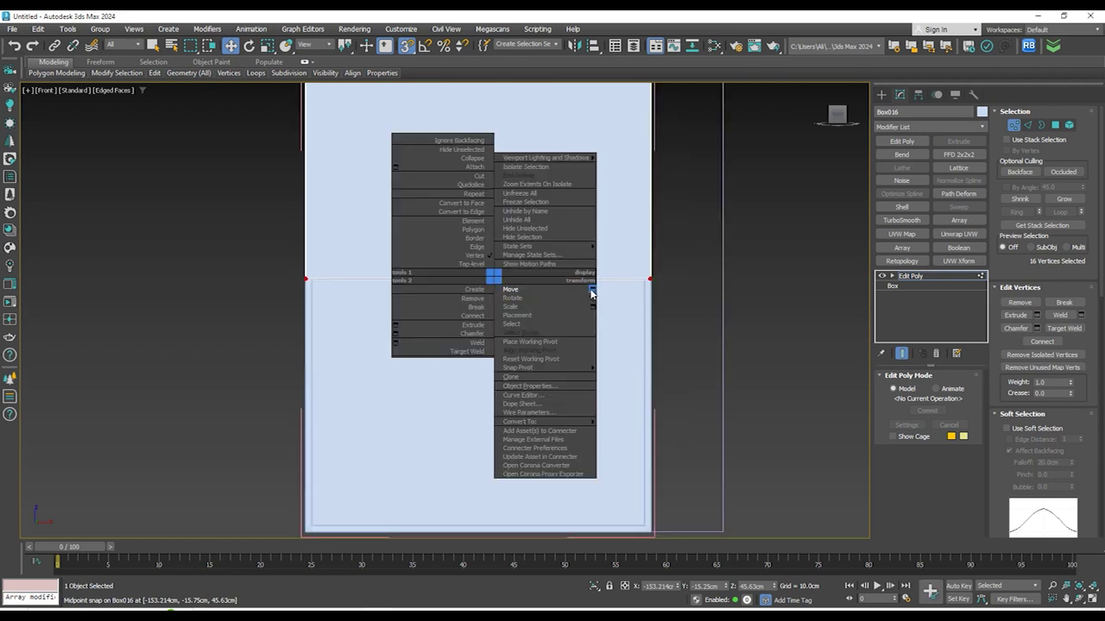
left_click(590, 290)
key("F12")
left_click(681, 155)
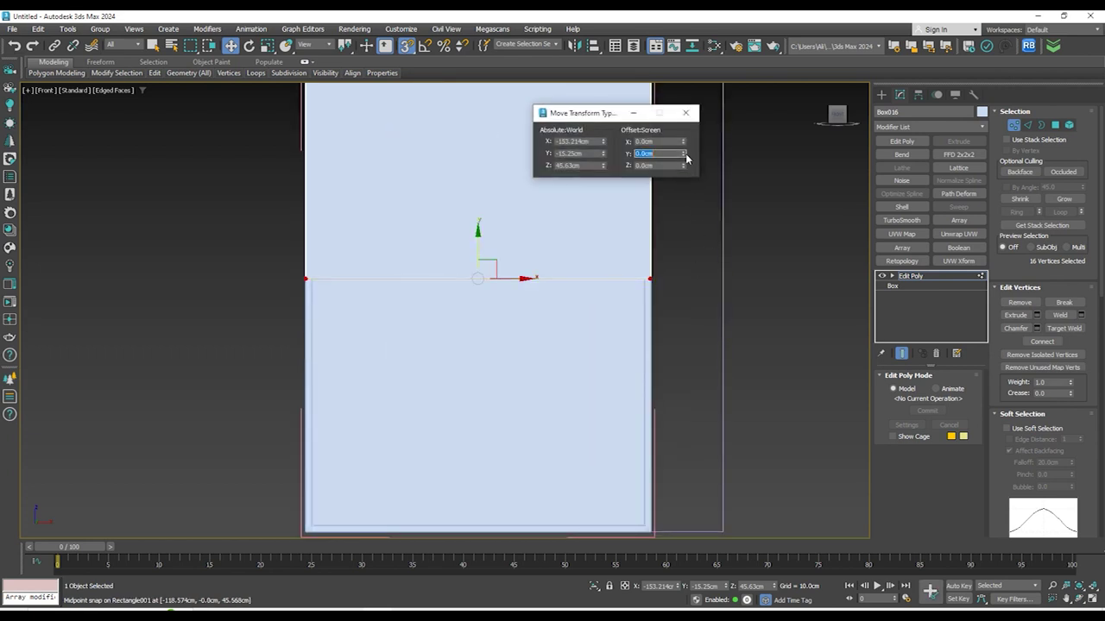
key("Return")
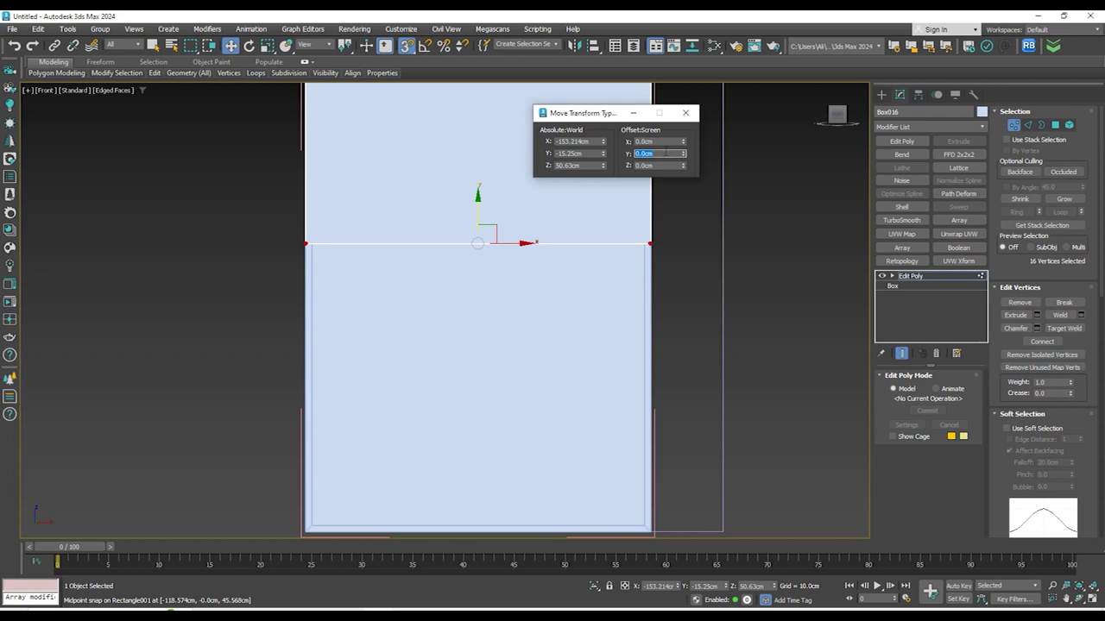
middle_click_drag(522, 263, 506, 261)
key("ctrl+z")
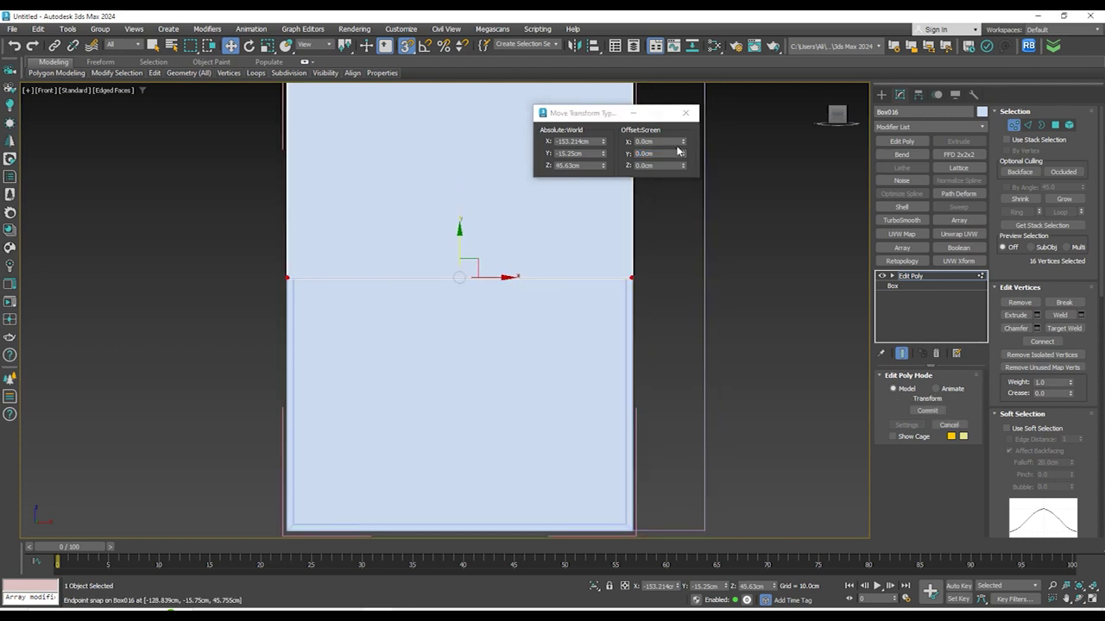
Offset the front panel's bottom vertices 2.5 cm upward with the Move transform values
left_click(658, 154)
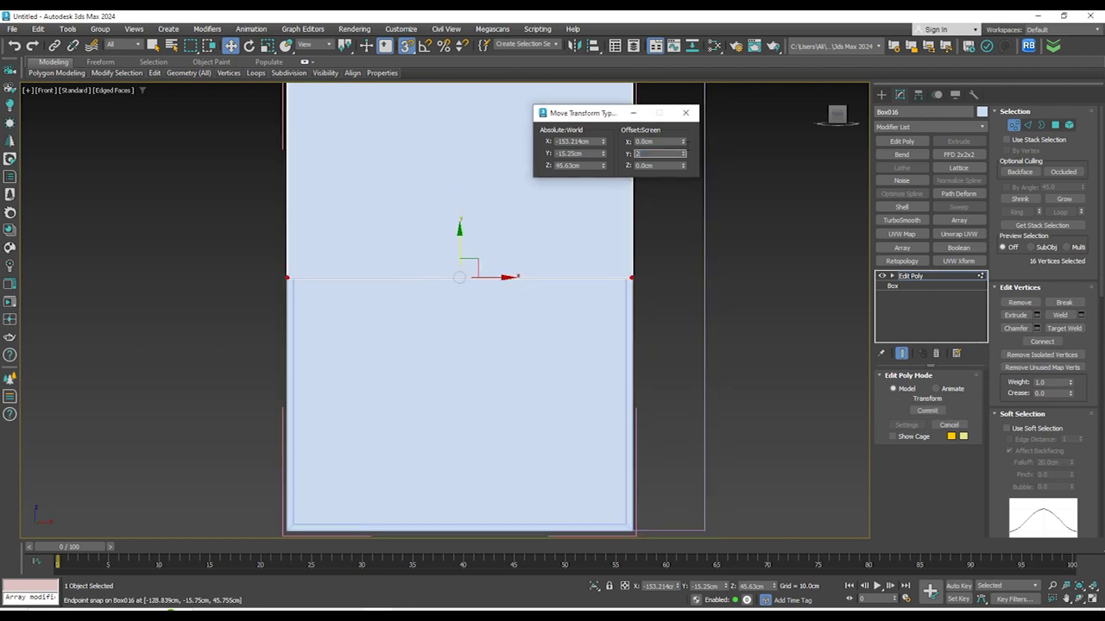
type("2.5")
key("Return")
scroll(380, 259, "down", 3)
scroll(452, 257, "up", 3)
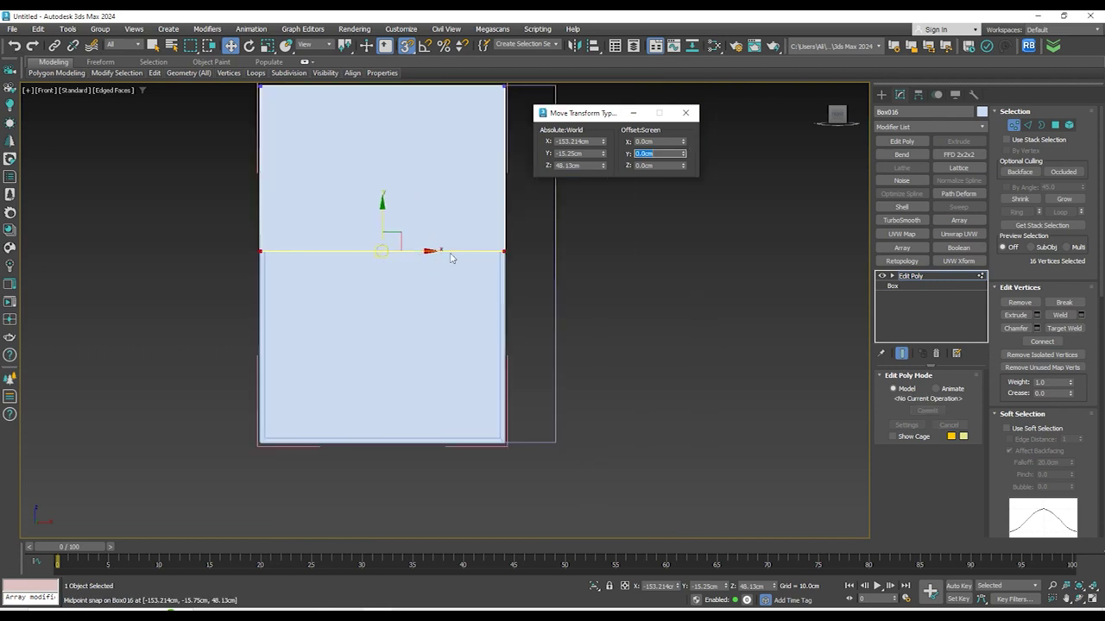
left_click(682, 115)
scroll(692, 199, "down", 3)
Mirror the shortened front panel along the Y axis as an instance
left_click(885, 95)
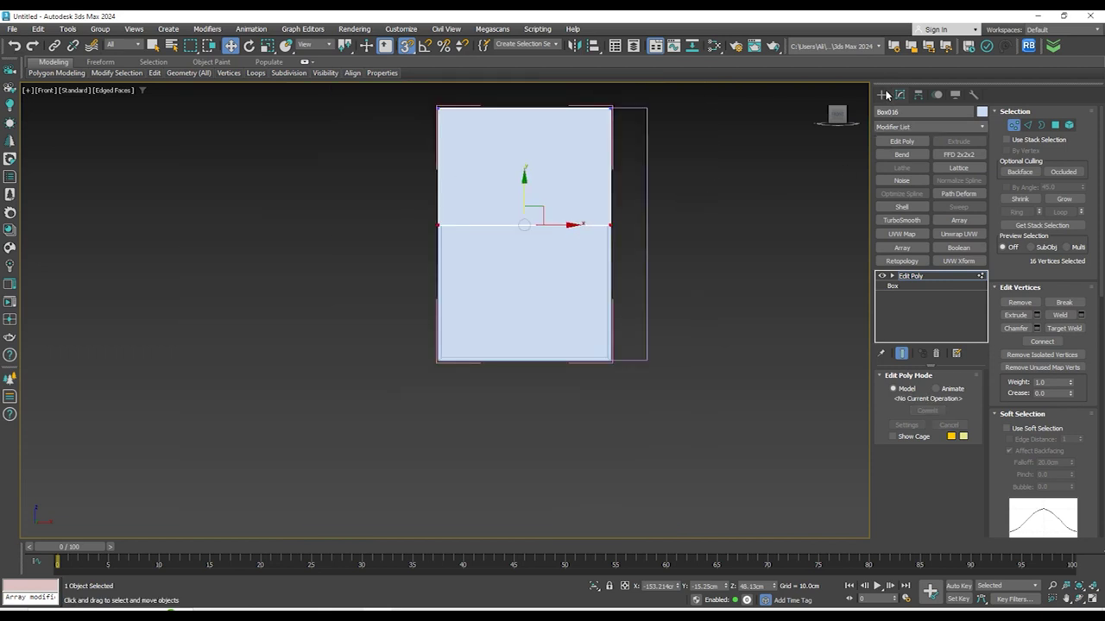
left_click(570, 191)
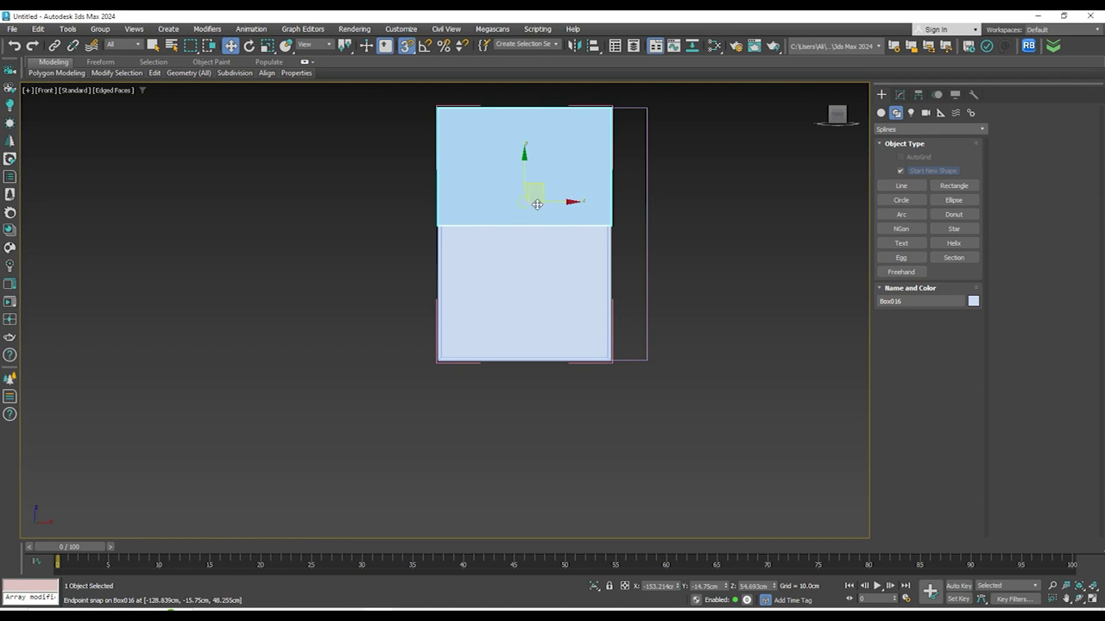
scroll(561, 191, "up", 2)
left_click(574, 46)
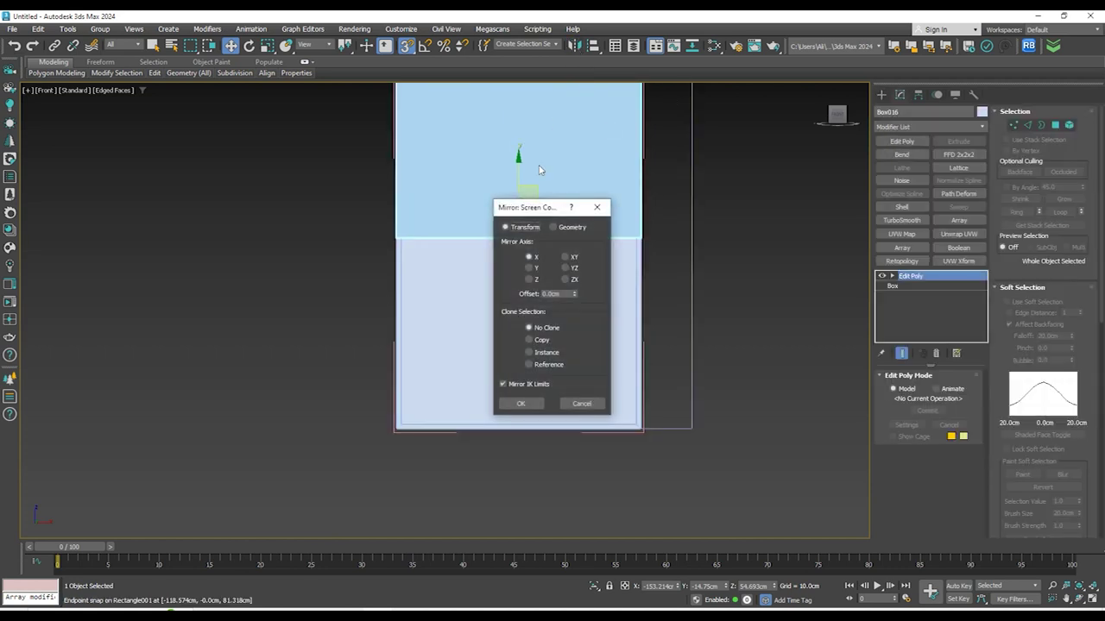
left_click(530, 268)
left_click_drag(530, 216, 692, 153)
left_click(691, 289)
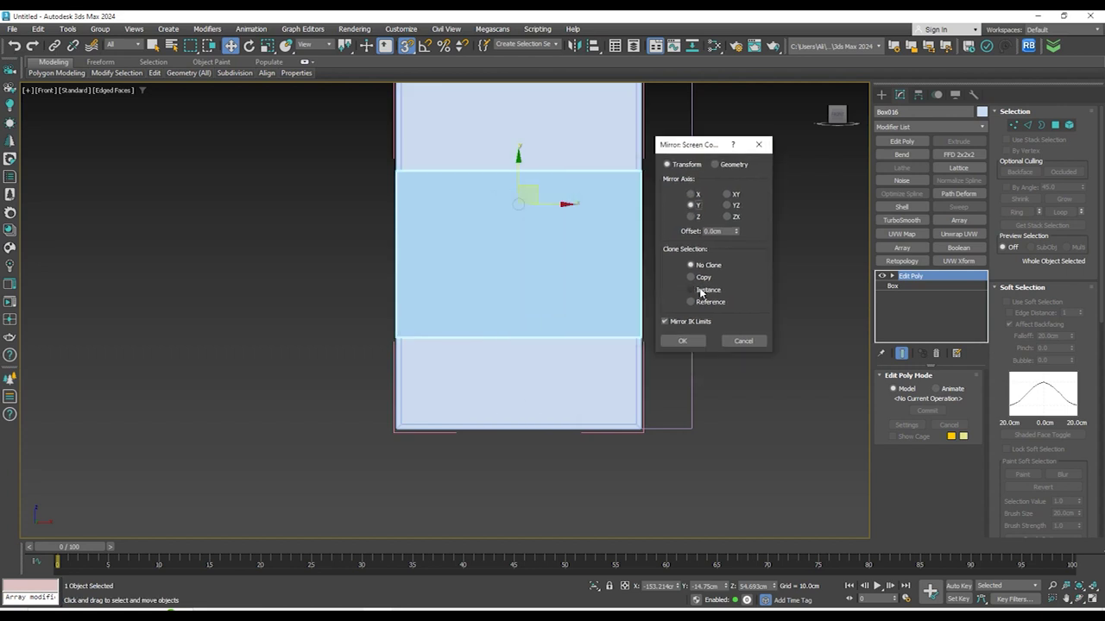
left_click(684, 341)
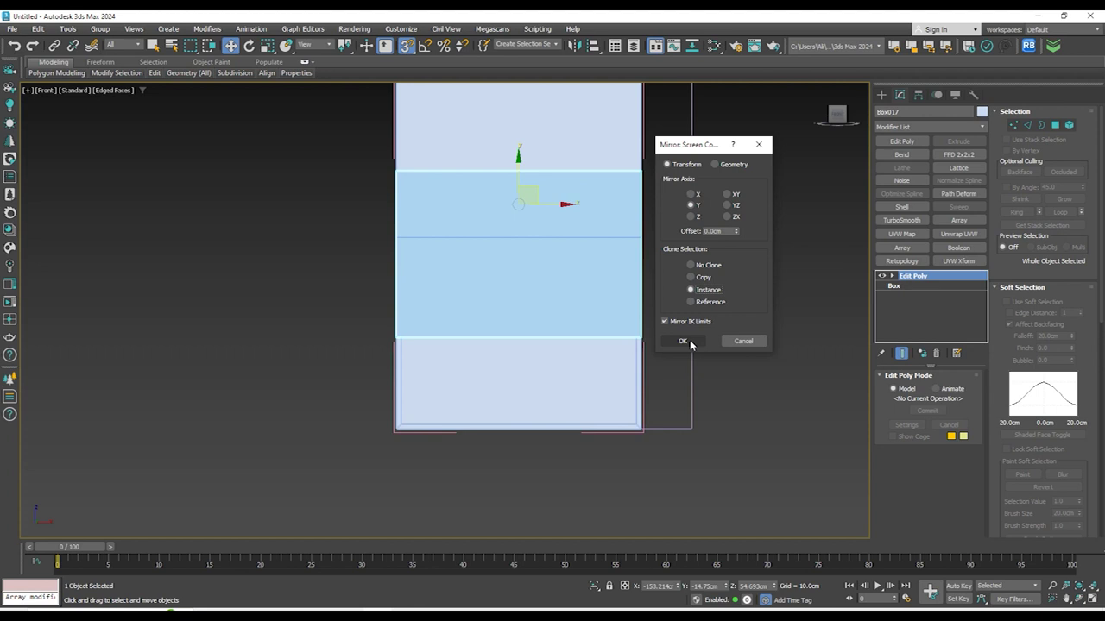
left_click(684, 342)
Move the mirrored panel down and snap its bottom edge to the bottom edge of the cabinet body, then deselect it
left_click_drag(517, 169, 522, 450)
scroll(518, 450, "up", 5)
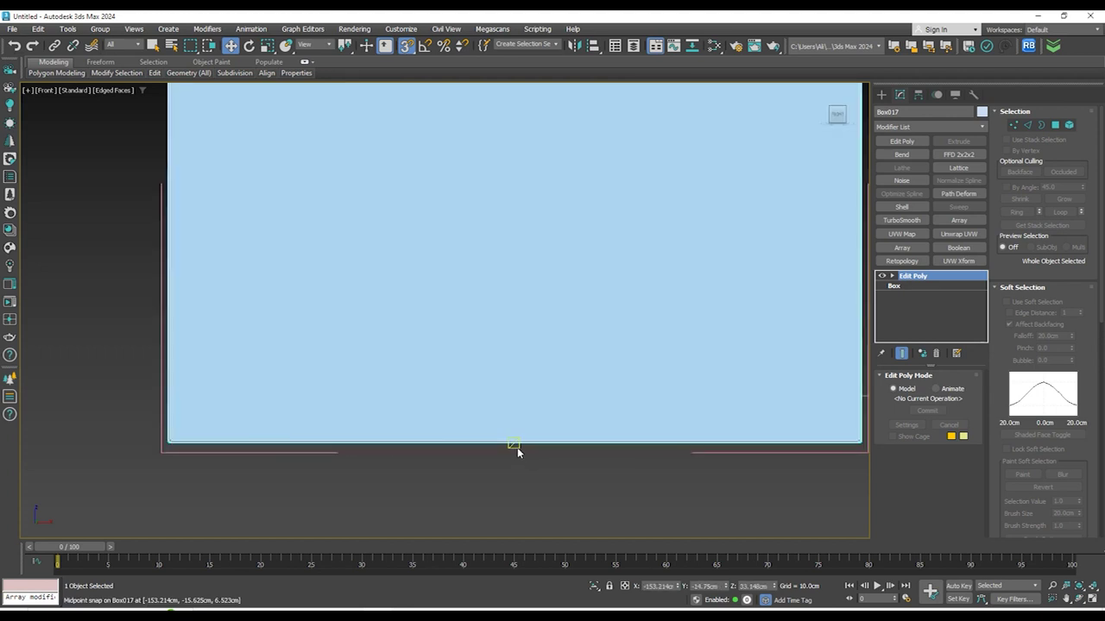
left_click_drag(519, 327, 514, 397)
scroll(191, 395, "up", 3)
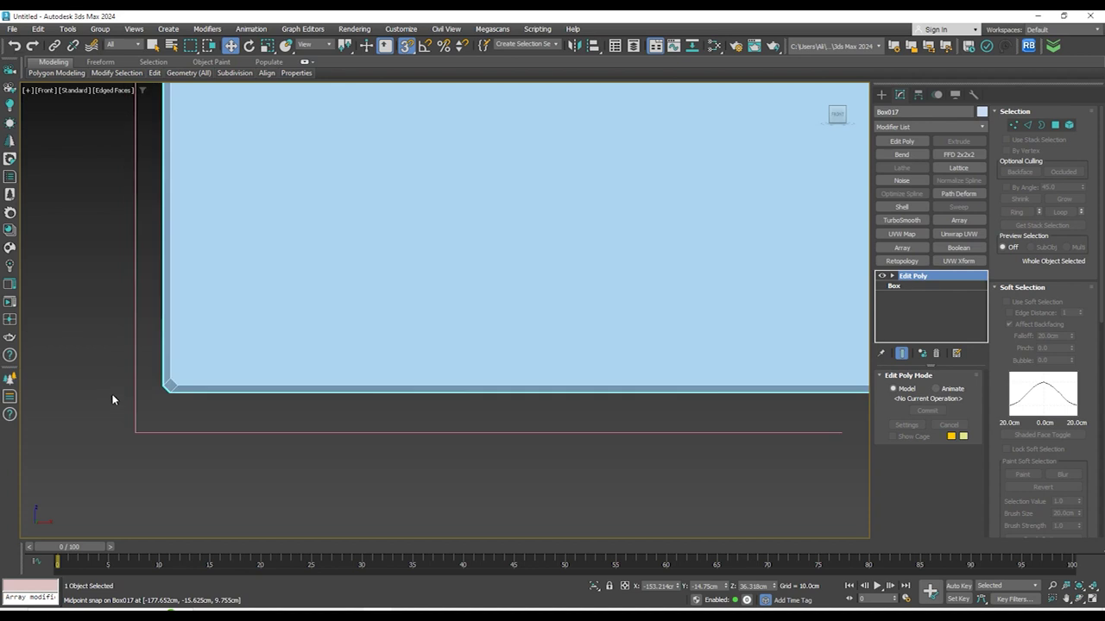
left_click_drag(260, 338, 249, 380)
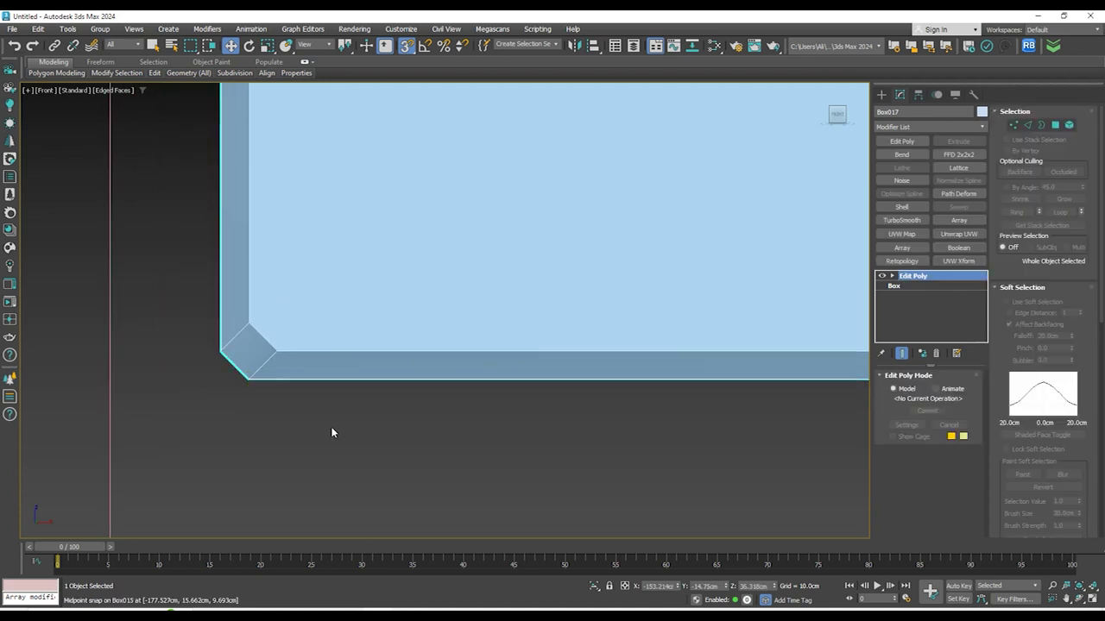
scroll(397, 378, "down", 9)
middle_click_drag(626, 197, 424, 343)
middle_click_drag(489, 322, 521, 316, "alt")
key("f")
scroll(521, 310, "down", 10)
left_click(724, 270)
scroll(594, 301, "up", 6)
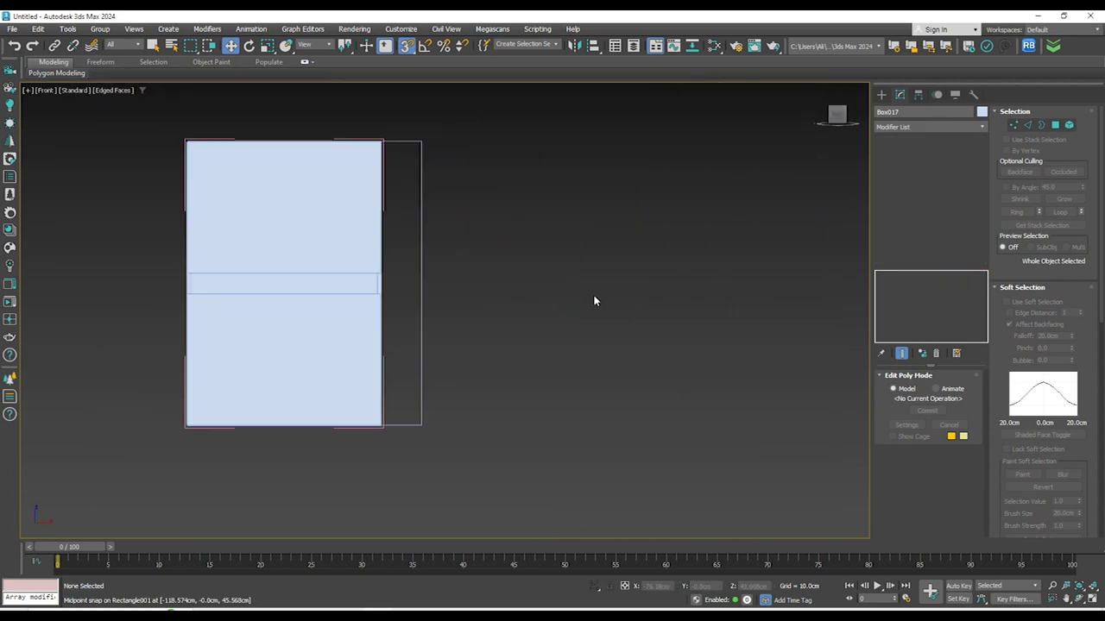
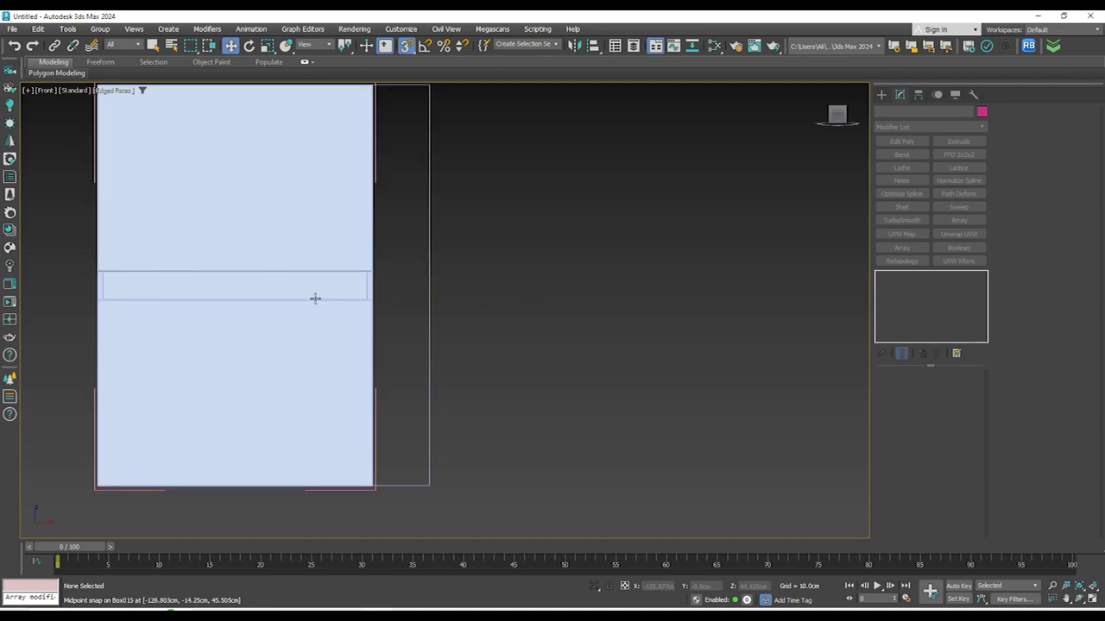
Select the vertices along the lower panel's top edge and turn off snapping
scroll(313, 296, "up", 3)
left_click(297, 328)
left_click(297, 328)
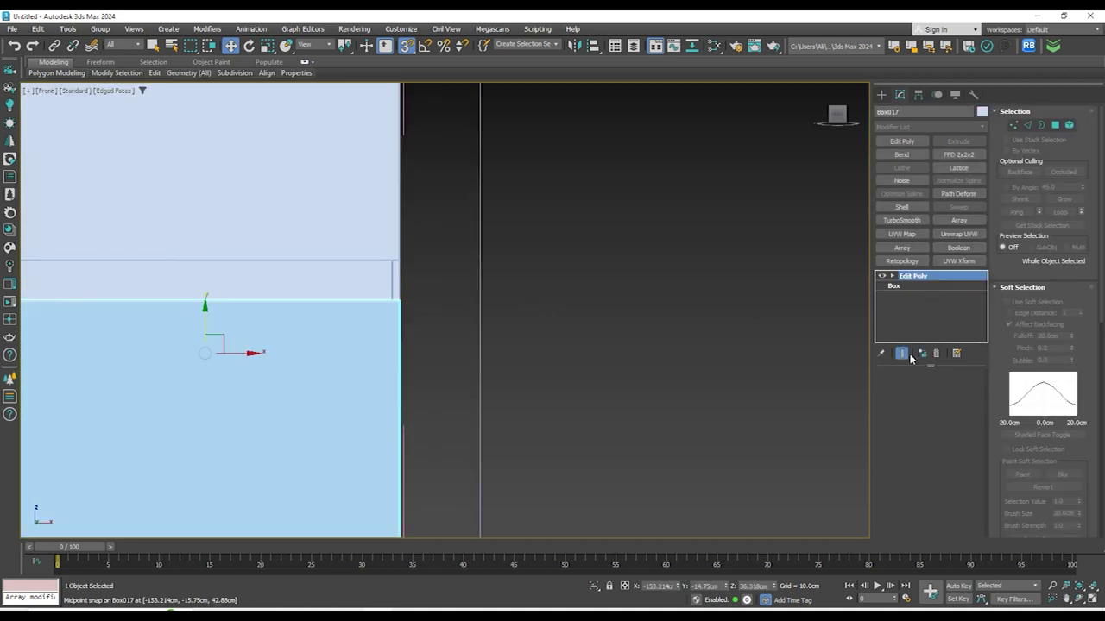
left_click(1017, 129)
scroll(694, 289, "down", 2)
scroll(356, 291, "up", 2)
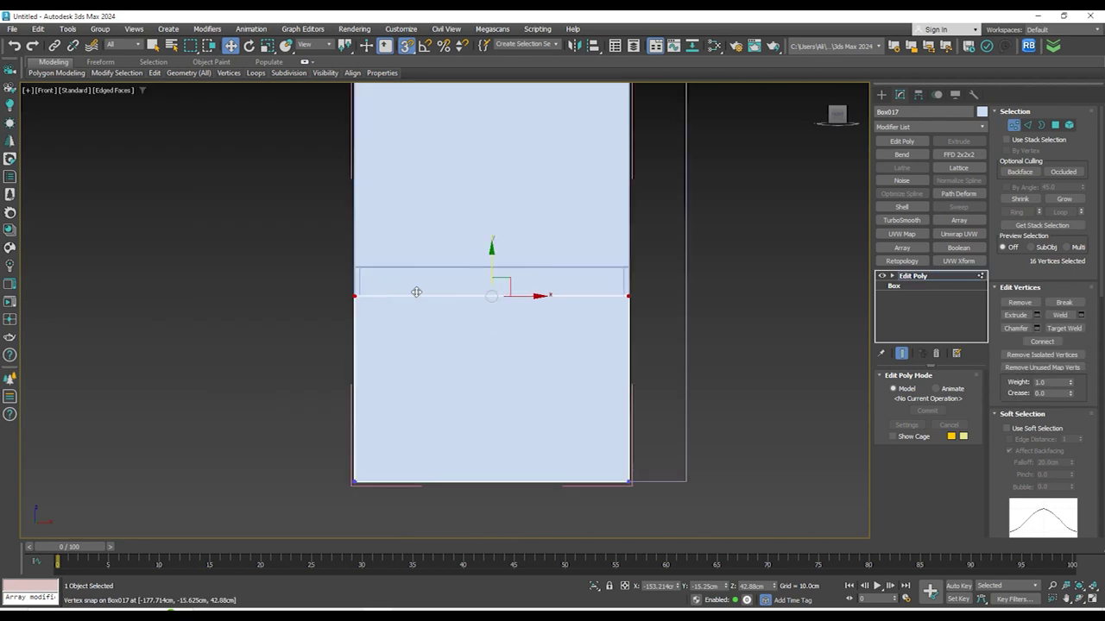
key("s")
mouse_move(537, 273)
left_mouse_down()
mouse_move(534, 282)
mouse_move(534, 264)
mouse_move(530, 292)
left_mouse_up()
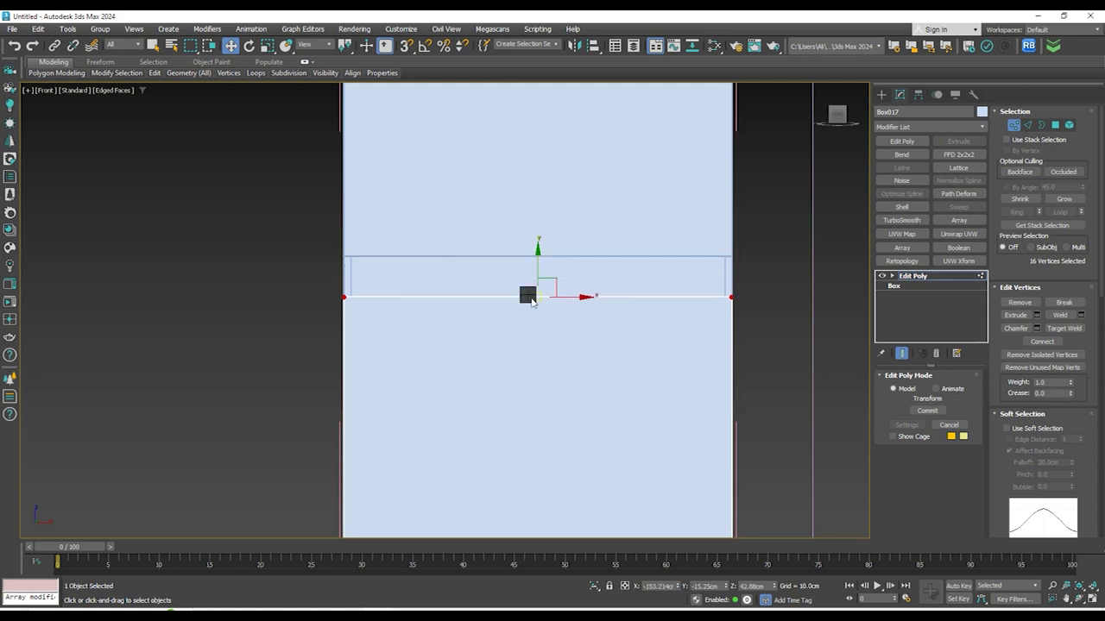
Offset the lower panel's top vertices upward by 0.5 cm twice to narrow the gap between the two instanced panels
right_click(532, 301)
left_click(623, 314)
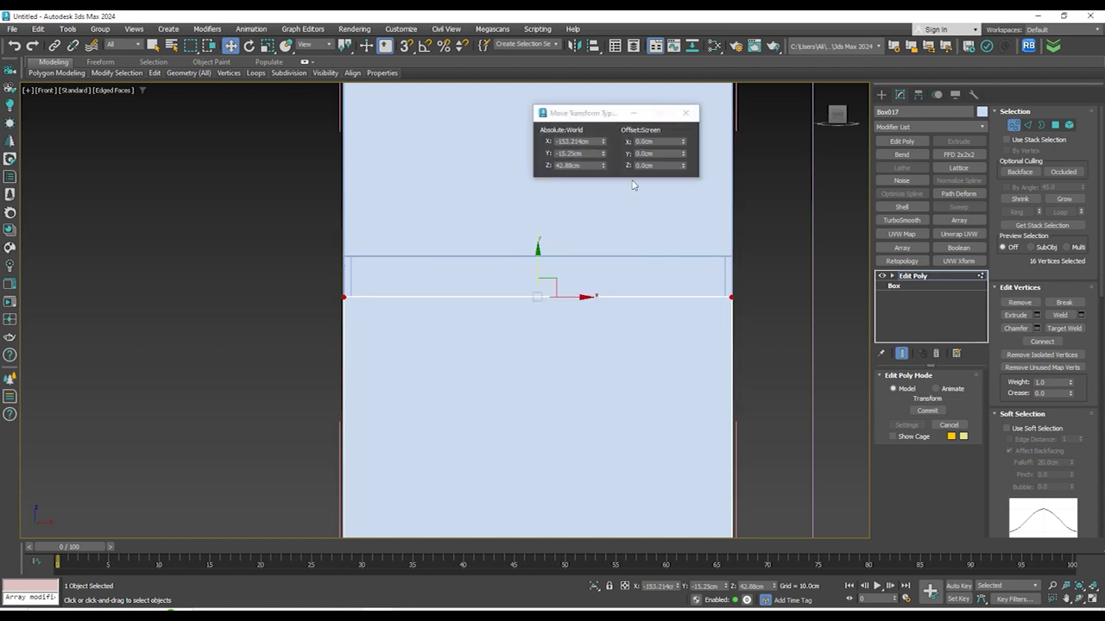
left_click(659, 153)
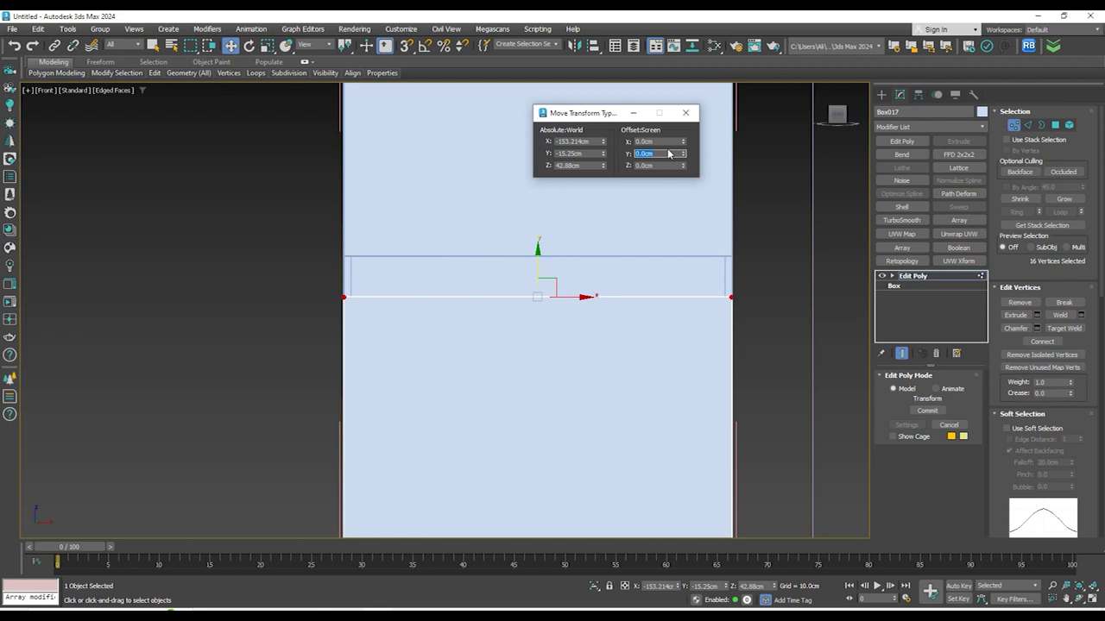
key("Return")
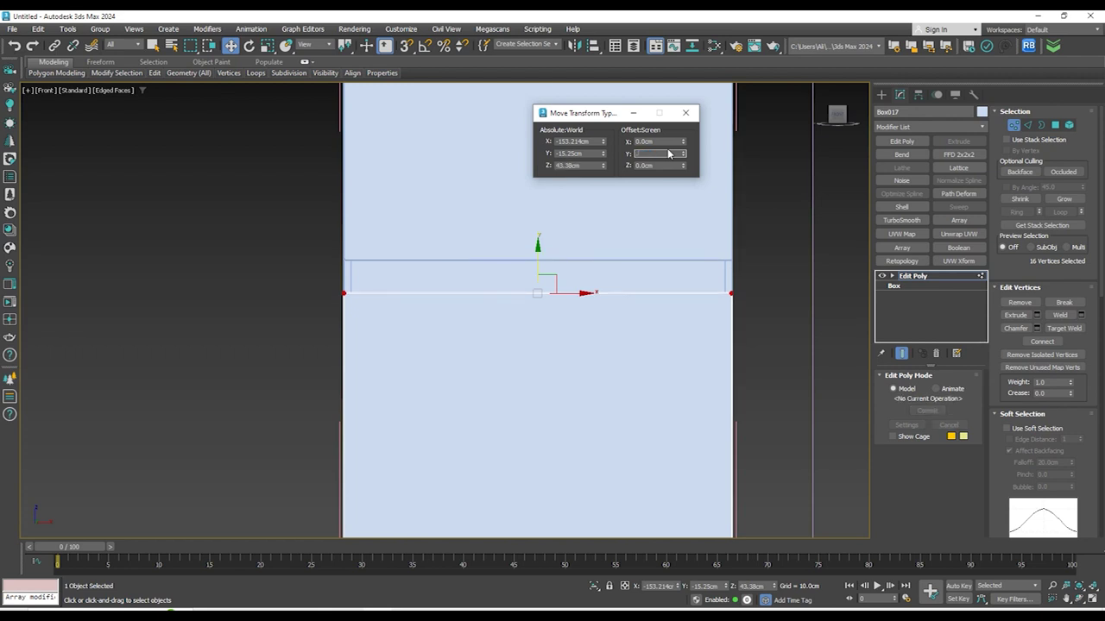
type(".5")
key("Return")
scroll(509, 299, "down", 5)
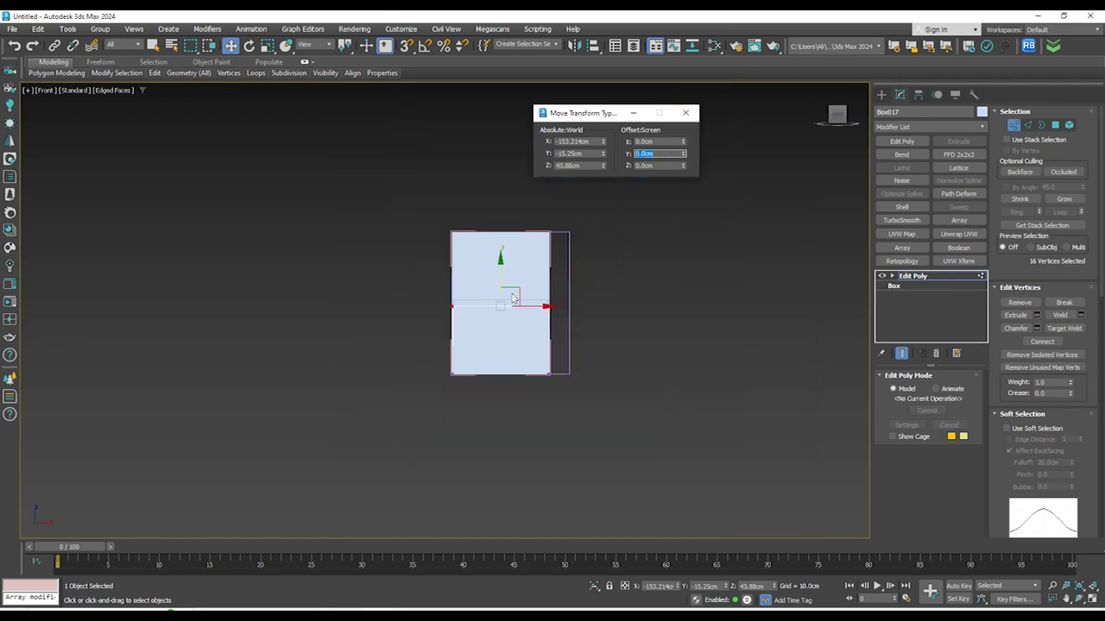
middle_click_drag(551, 295, 580, 268, "alt")
scroll(532, 304, "up", 3)
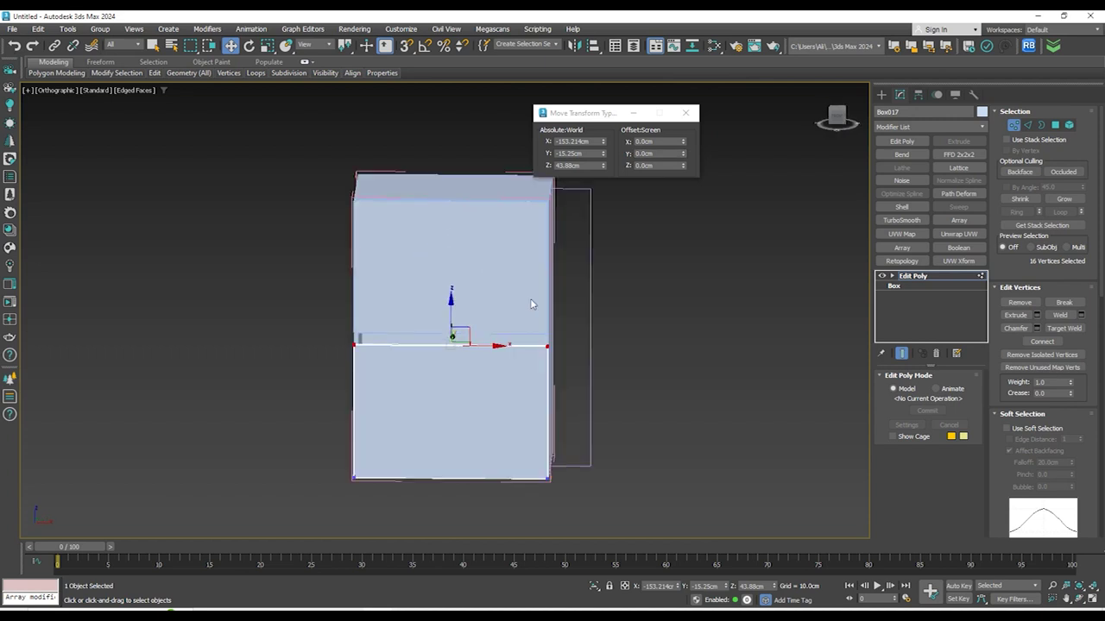
Close the Move Transform Type-In, leave vertex editing and deselect the lower front panel
left_click(691, 117)
middle_click_drag(705, 274, 562, 176)
left_click(880, 93)
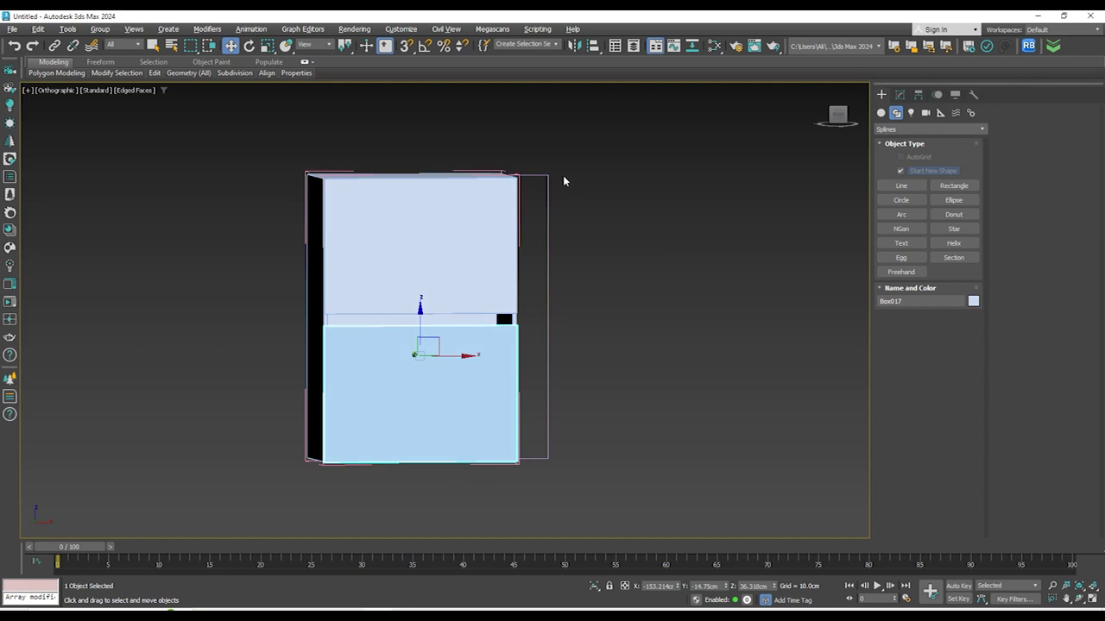
left_click(543, 176)
middle_click_drag(604, 246, 592, 268, "alt")
left_click(603, 267)
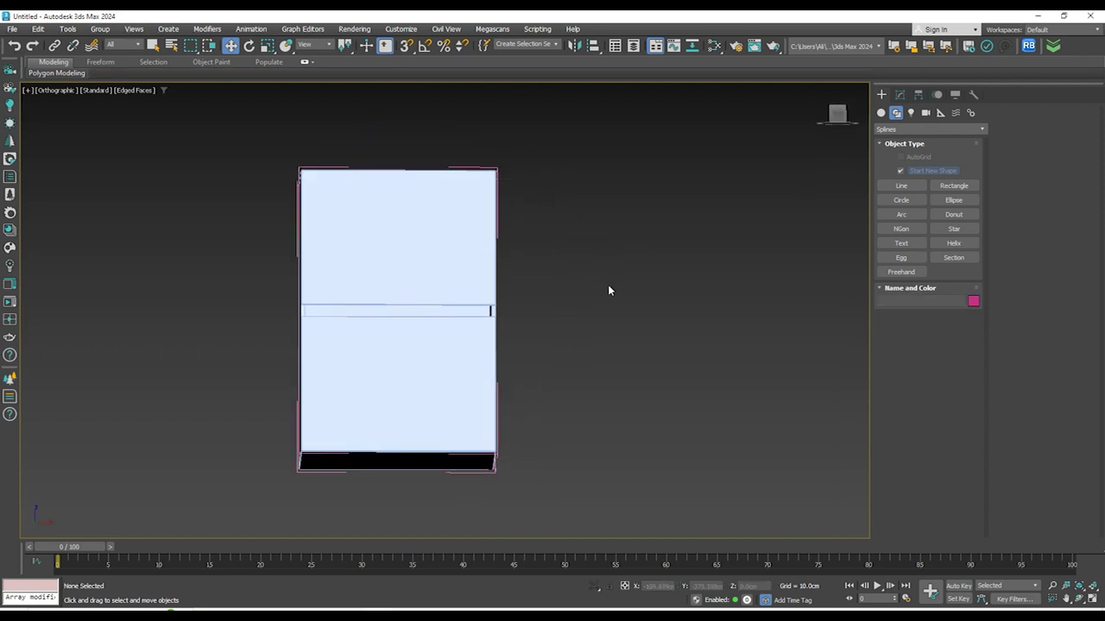
key("f")
scroll(309, 483, "up", 8)
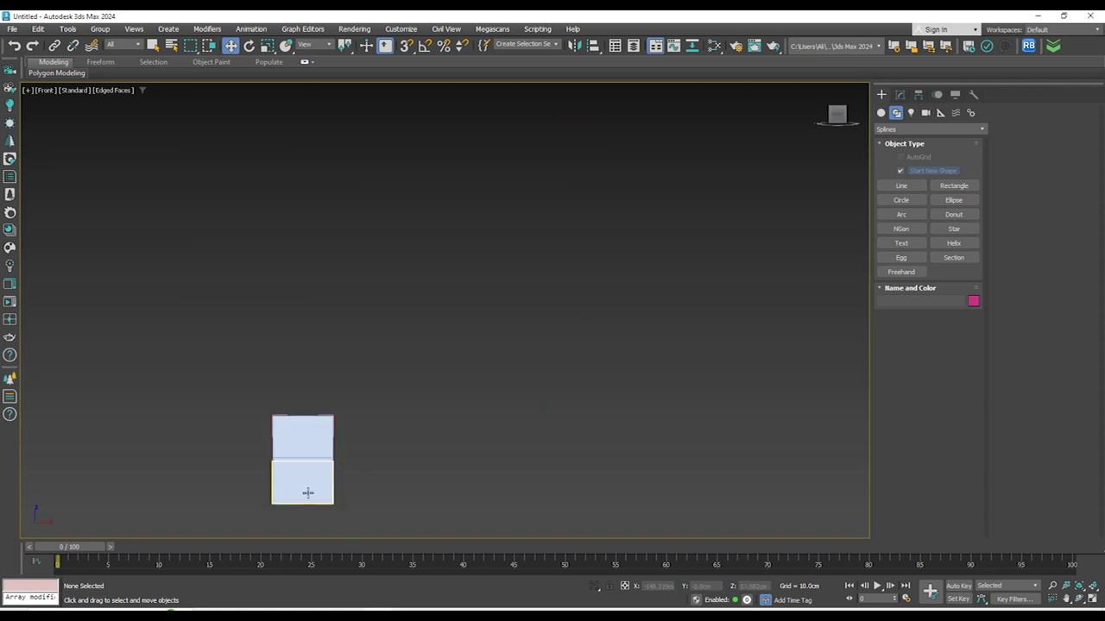
middle_click_drag(398, 385, 550, 393)
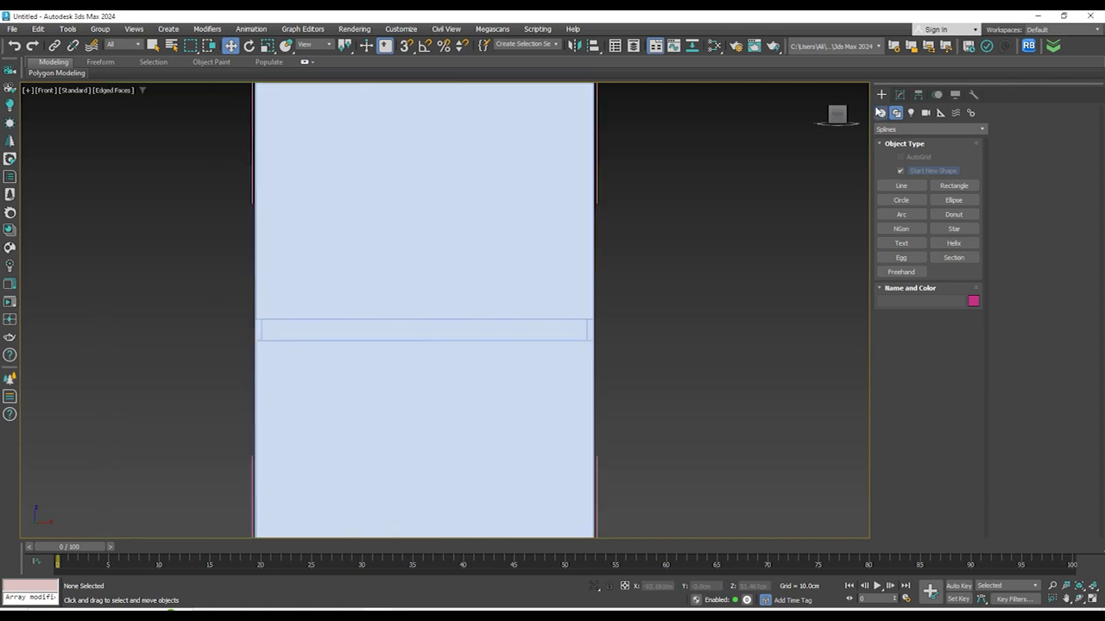
left_click(880, 112)
left_click(954, 228)
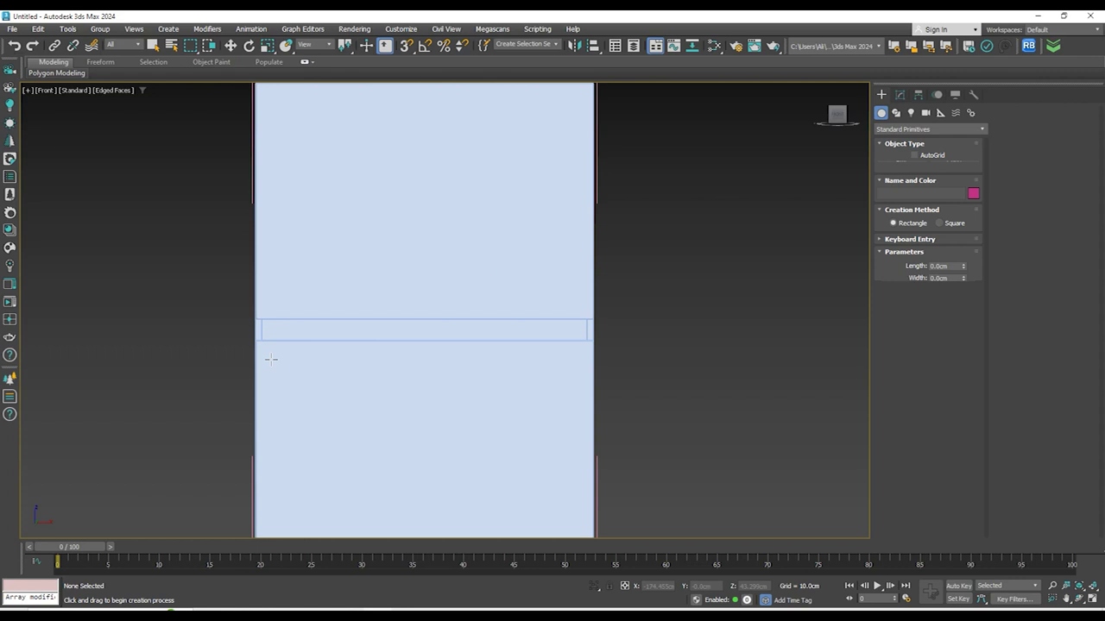
scroll(258, 320, "up", 3)
scroll(484, 316, "down", 4)
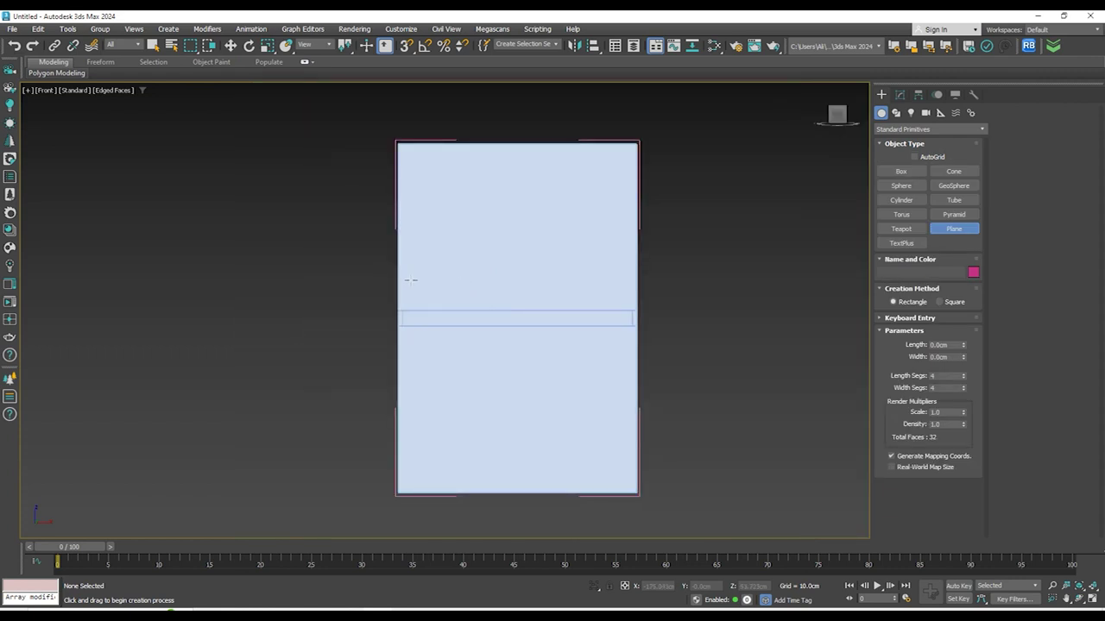
scroll(410, 280, "up", 3)
scroll(492, 351, "down", 4)
scroll(492, 351, "up", 2)
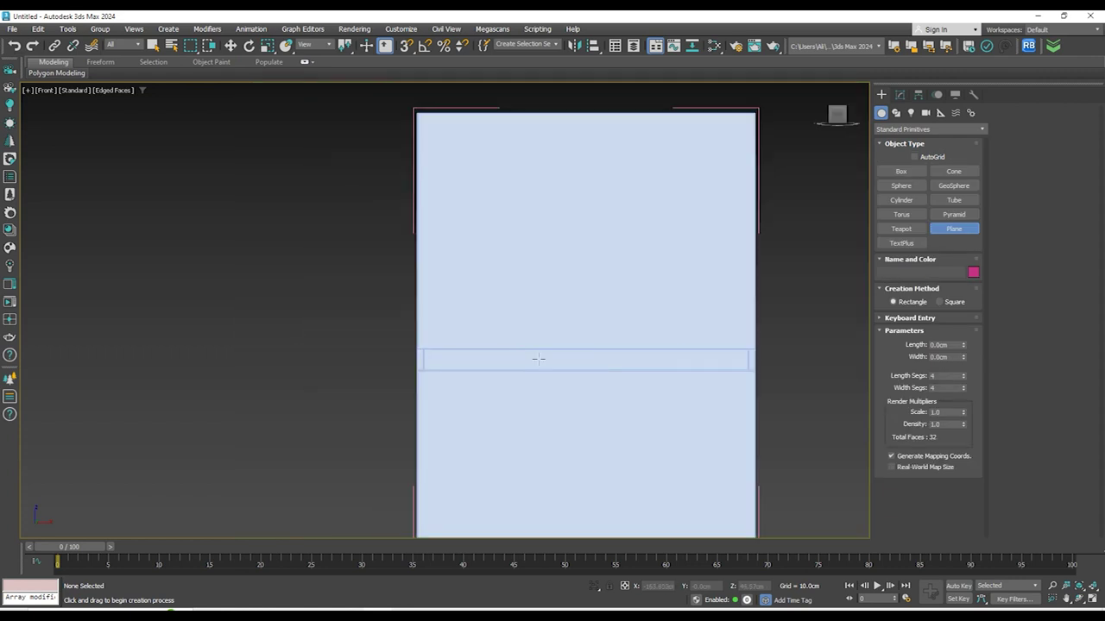
middle_click_drag(588, 355, 452, 330)
right_click(542, 352)
Examine the gap between the two front panels from the side of the cabinet
middle_click_drag(529, 386, 438, 377, "alt")
left_click_drag(438, 376, 446, 378, "alt")
middle_click_drag(445, 378, 444, 377, "alt")
left_click(835, 118)
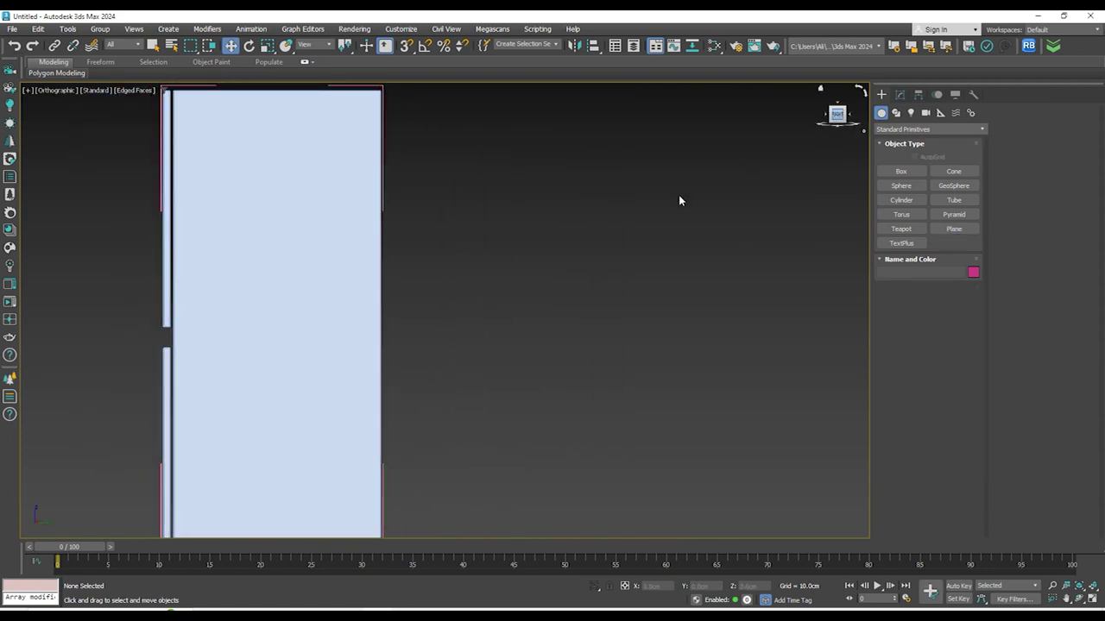
scroll(270, 347, "up", 2)
scroll(271, 352, "down", 2)
middle_click_drag(272, 352, 337, 355, "alt")
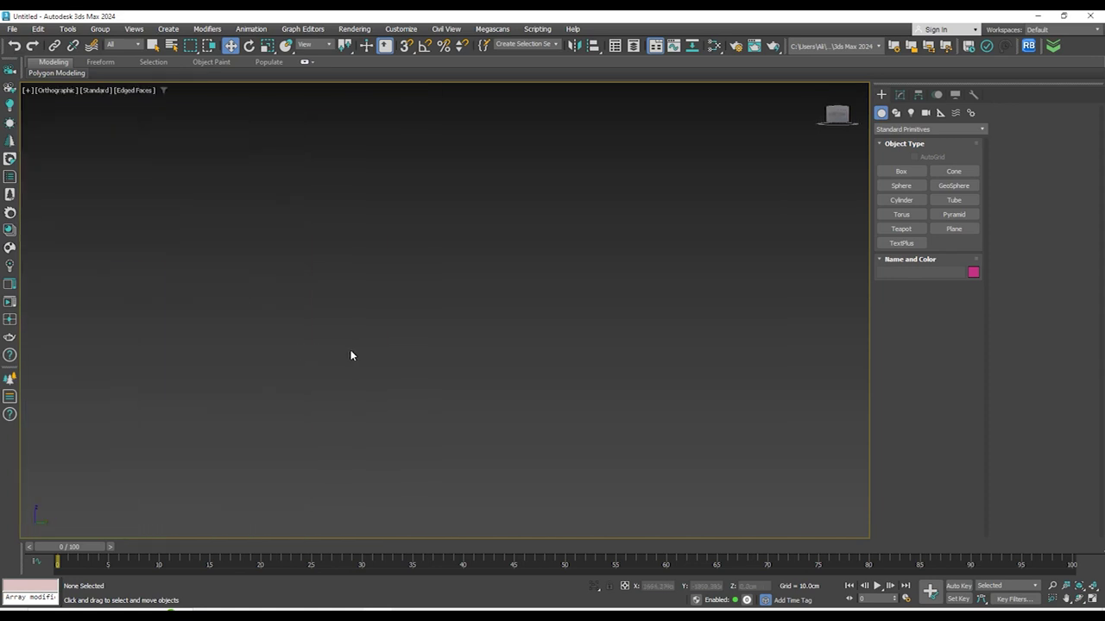
Draw a plane about 9.3 cm long and 48.2 cm wide across the gap between the front panels in the front view
key("f")
key("z")
scroll(316, 486, "up", 6)
scroll(286, 324, "down", 2)
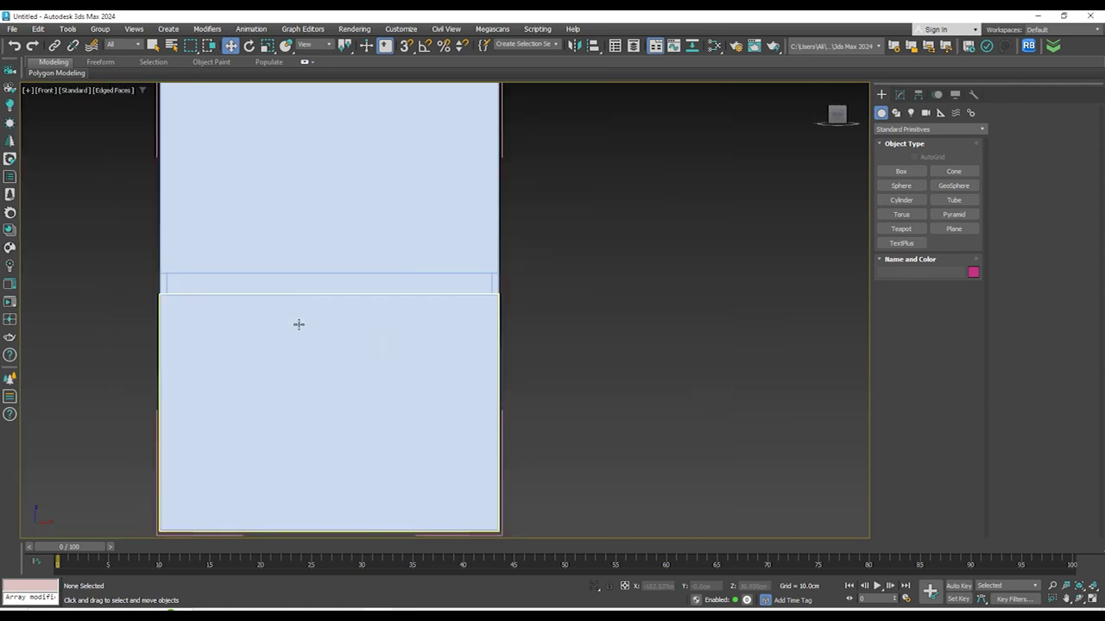
scroll(207, 301, "up", 4)
left_click(905, 172)
left_click(954, 228)
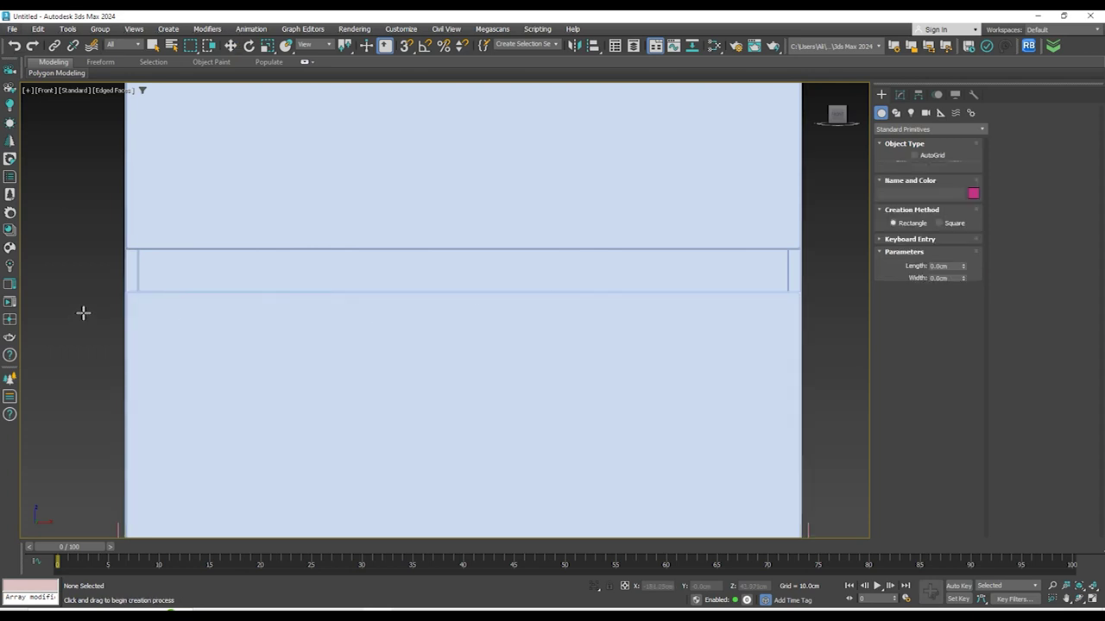
left_click_drag(133, 198, 799, 326)
key("w")
Move the plane forward in the left wireframe view to about Y -14 cm, just behind the front panels, and restore the shaded front view
middle_click_drag(734, 291, 843, 207, "alt")
left_click(835, 122)
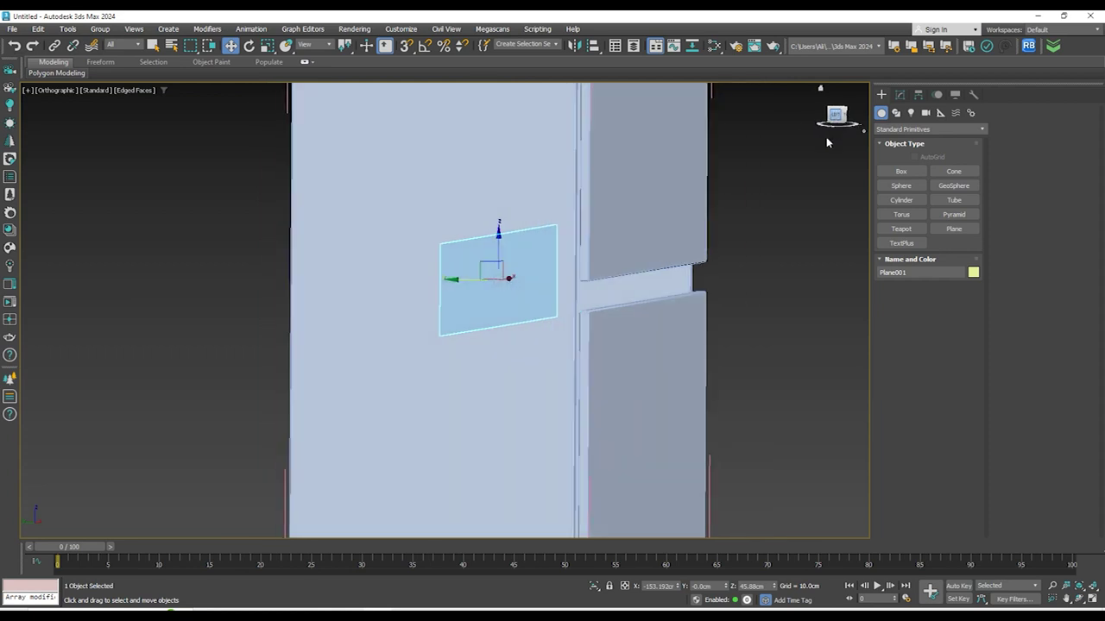
scroll(540, 313, "up", 5)
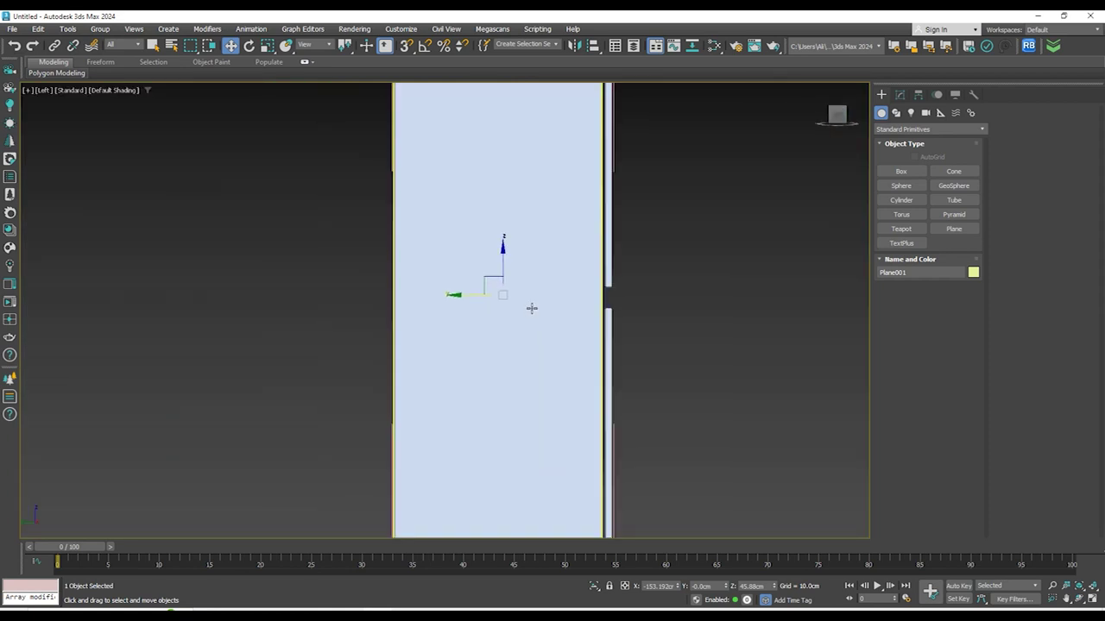
middle_click_drag(548, 323, 518, 323)
key("F3")
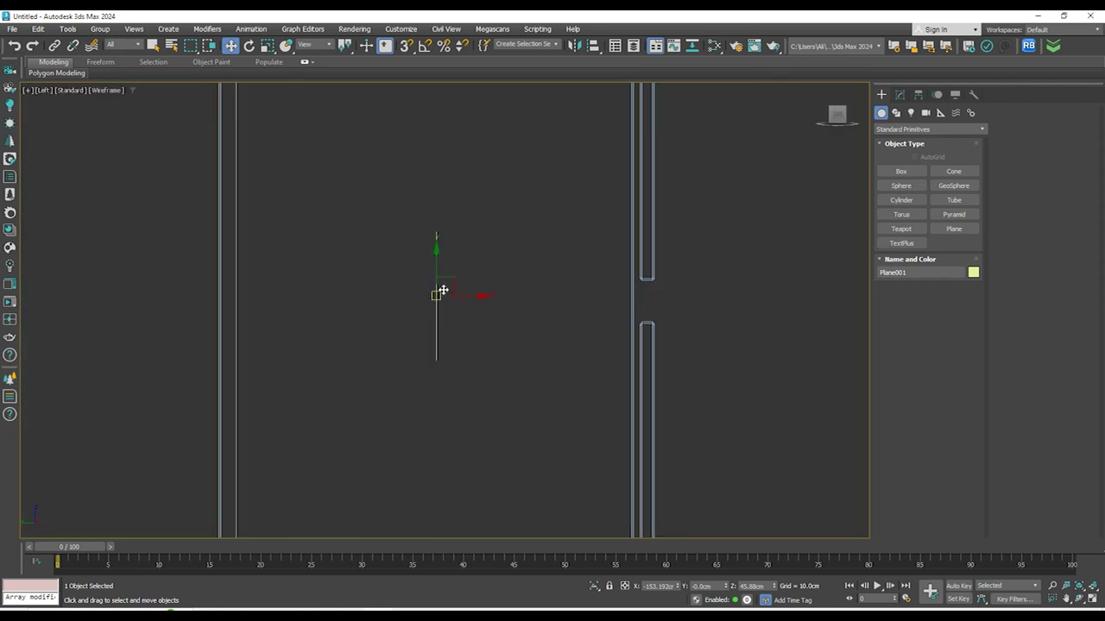
left_click_drag(459, 293, 621, 319)
scroll(644, 292, "up", 4)
scroll(630, 302, "down", 6)
middle_click_drag(631, 301, 584, 316, "alt")
key("f")
key("z")
key("F3")
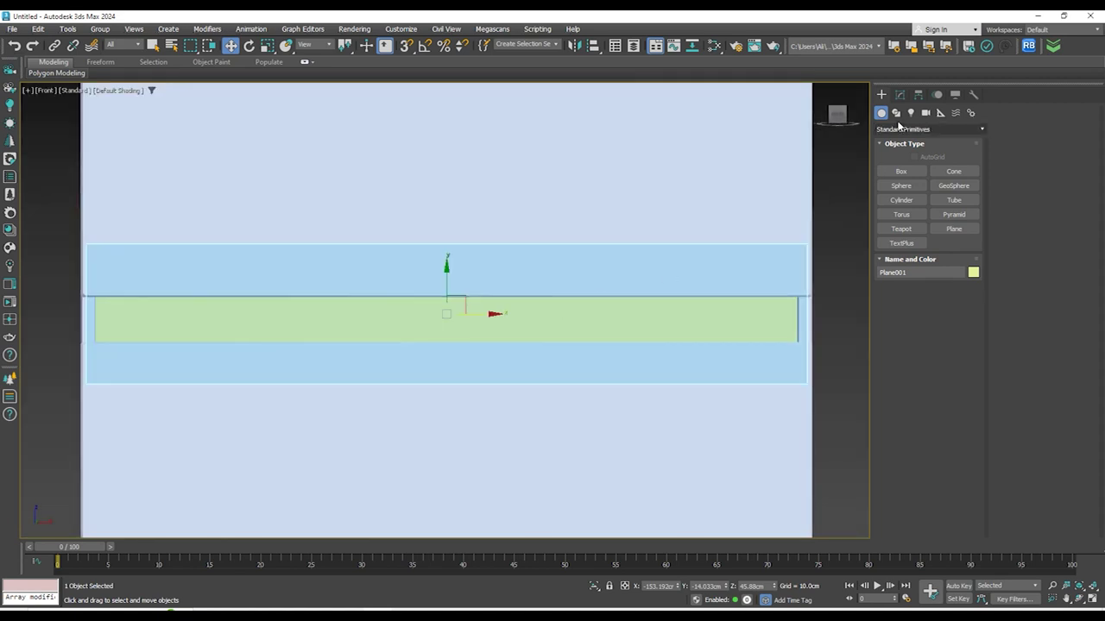
Show edged faces and set the plane's length and width segments to 1
left_click(898, 96)
key("F4")
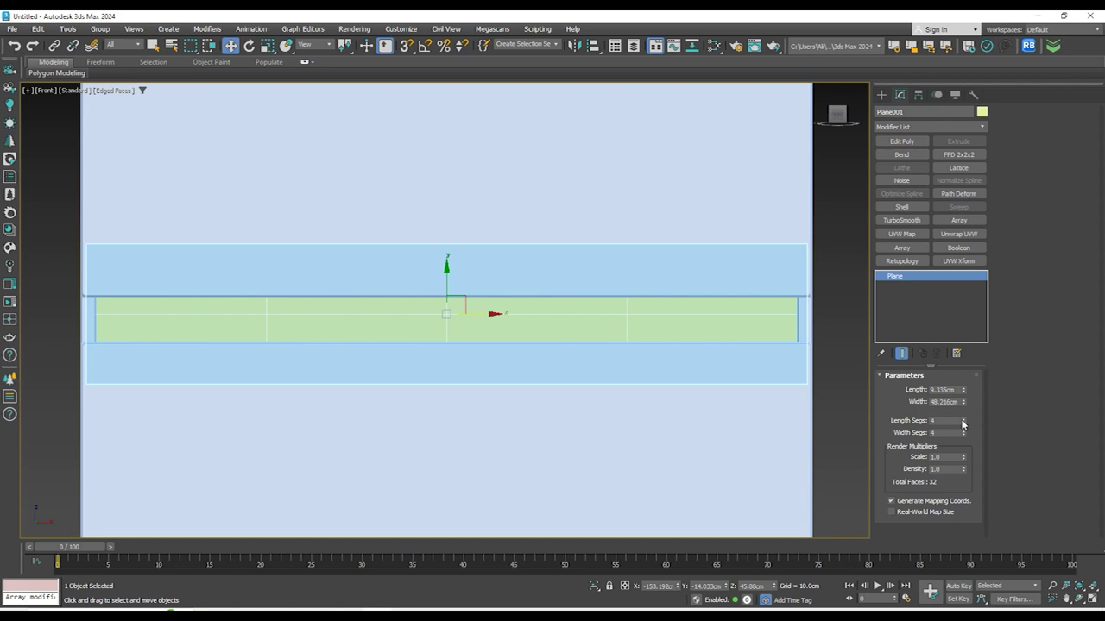
scroll(409, 319, "down", 5)
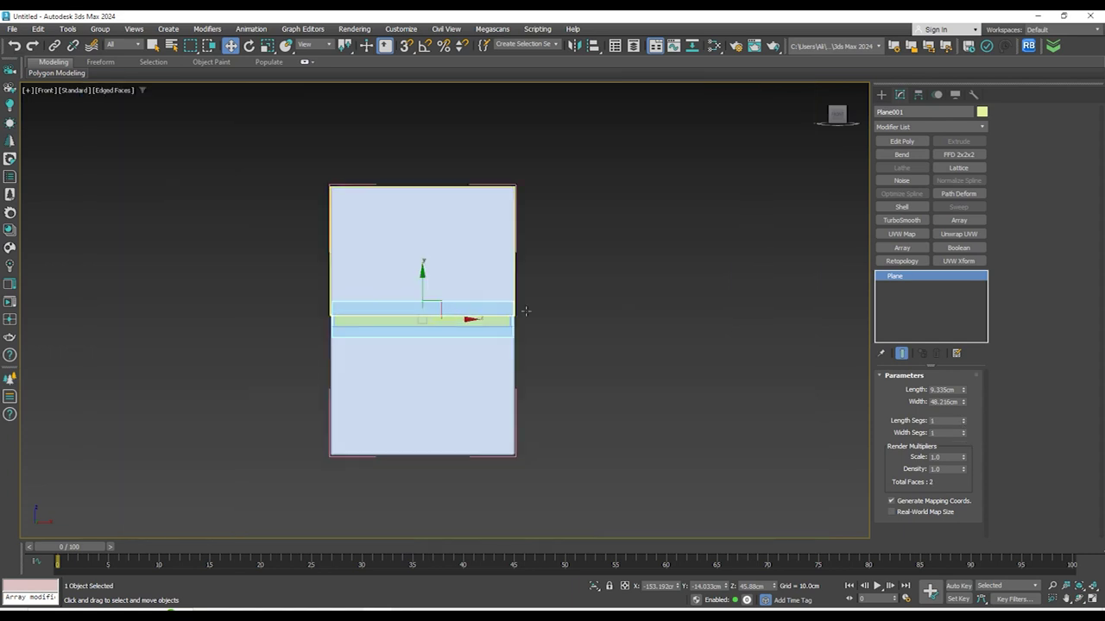
Close the open cabinet group through its upper front panel, test-move the group and undo the move
key("alt+c")
left_click(624, 273)
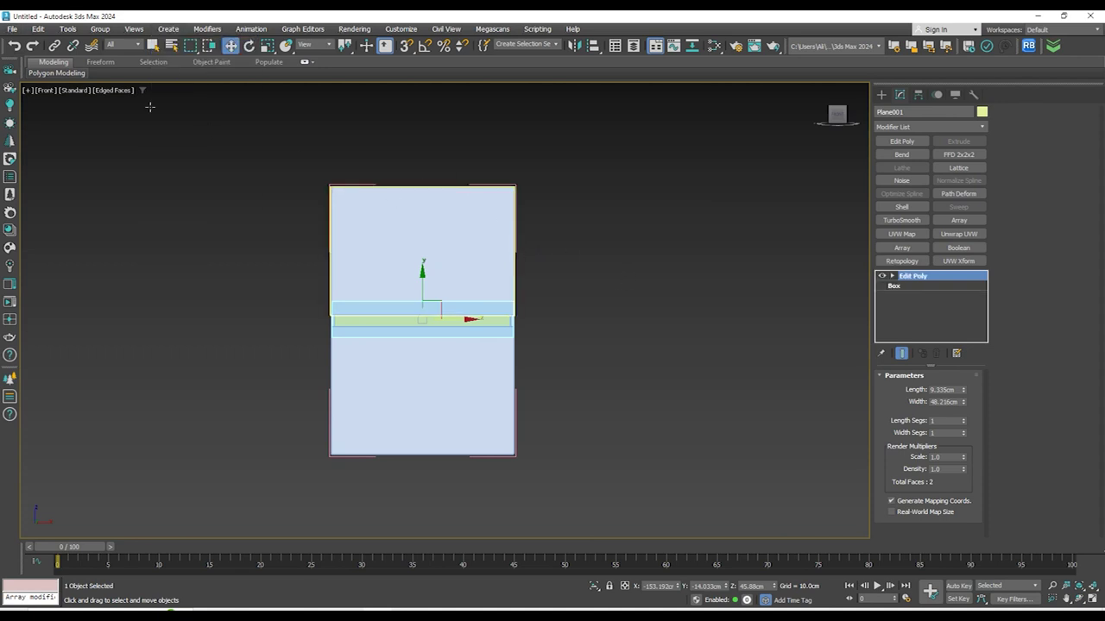
left_click(388, 233)
left_click(100, 28)
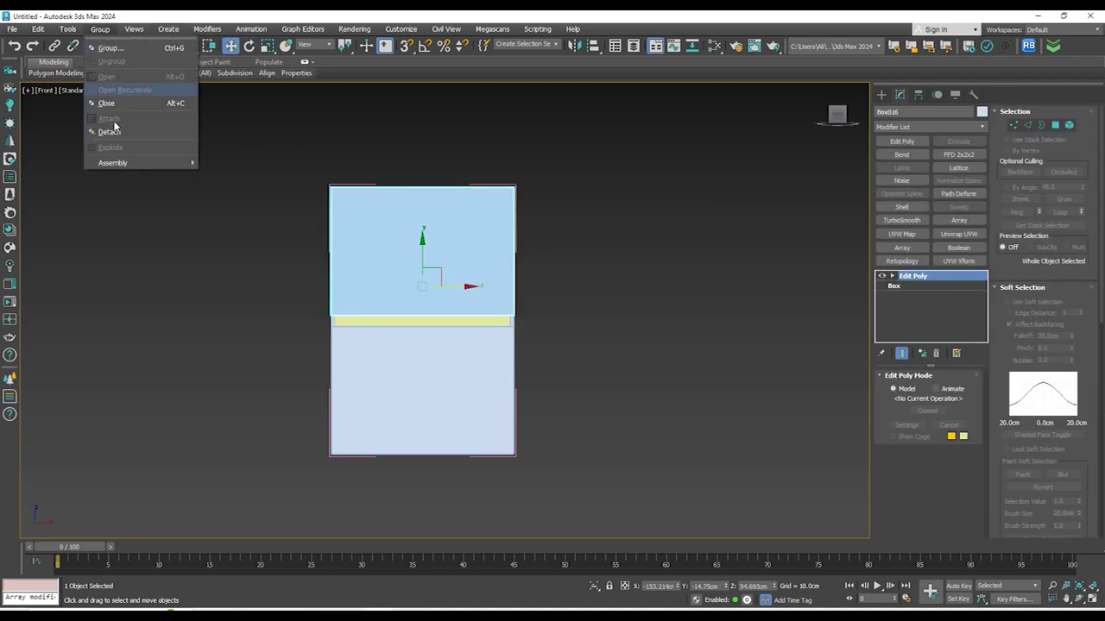
left_click(113, 104)
left_click(580, 272)
left_click_drag(449, 254, 629, 304)
key("ctrl+z")
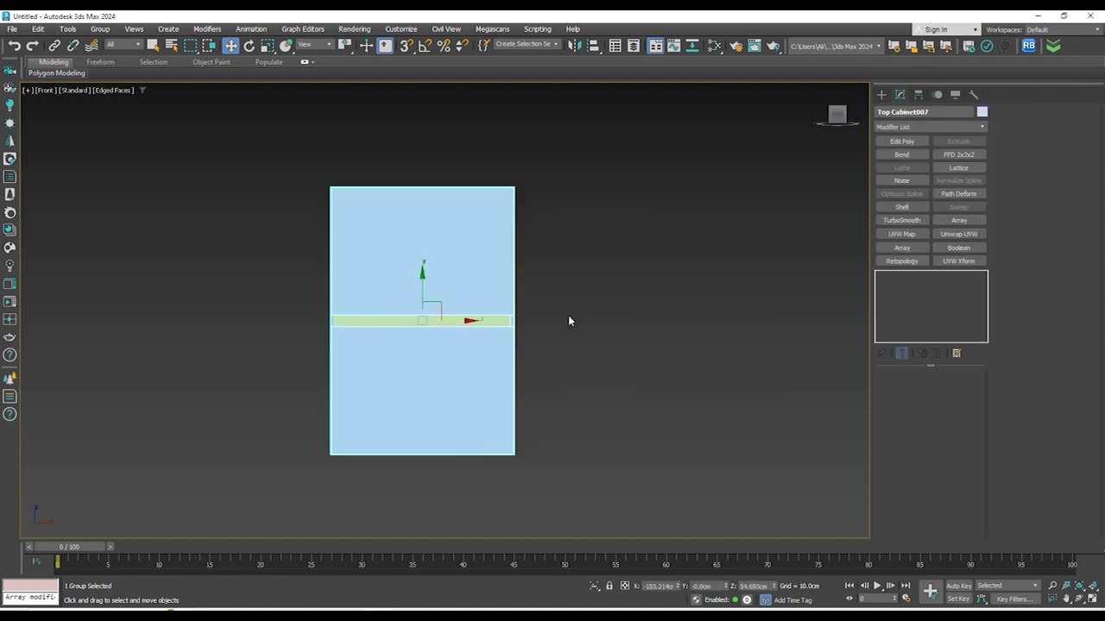
Select the plane in the gap and attach it to the cabinet group
scroll(424, 313, "up", 2)
left_click(367, 324)
scroll(385, 322, "up", 2)
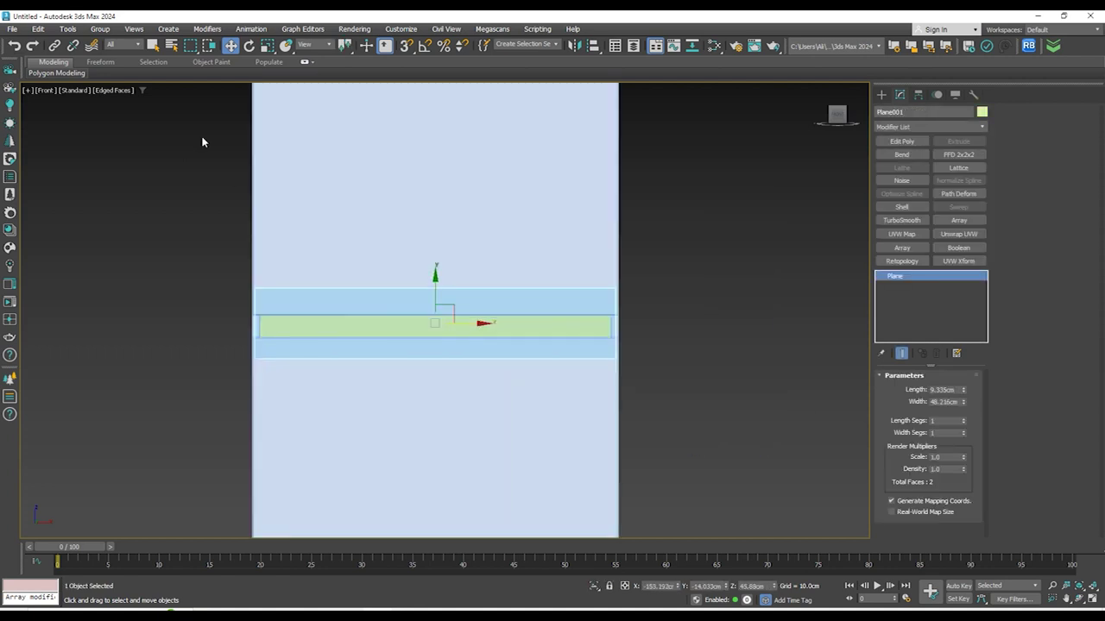
scroll(466, 315, "down", 3)
left_click(101, 31)
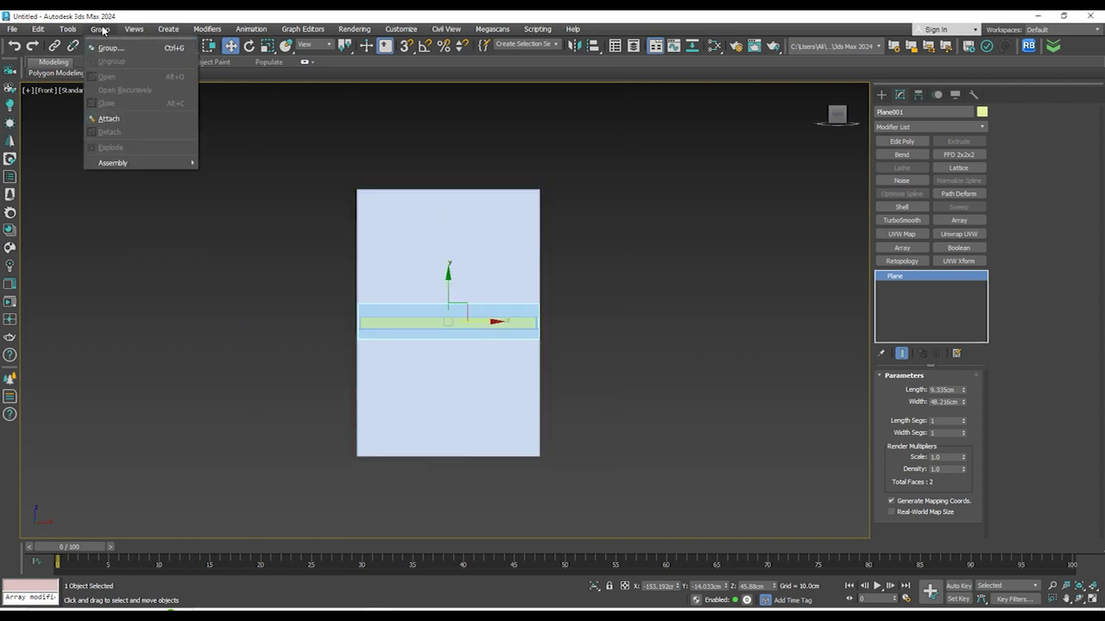
left_click(109, 121)
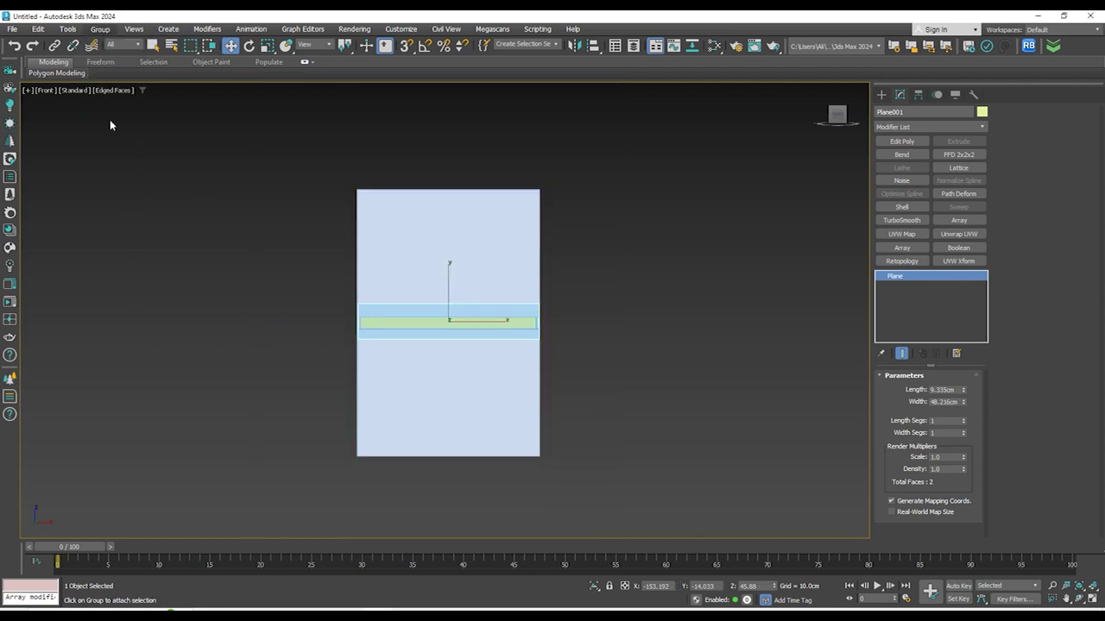
left_click(515, 246)
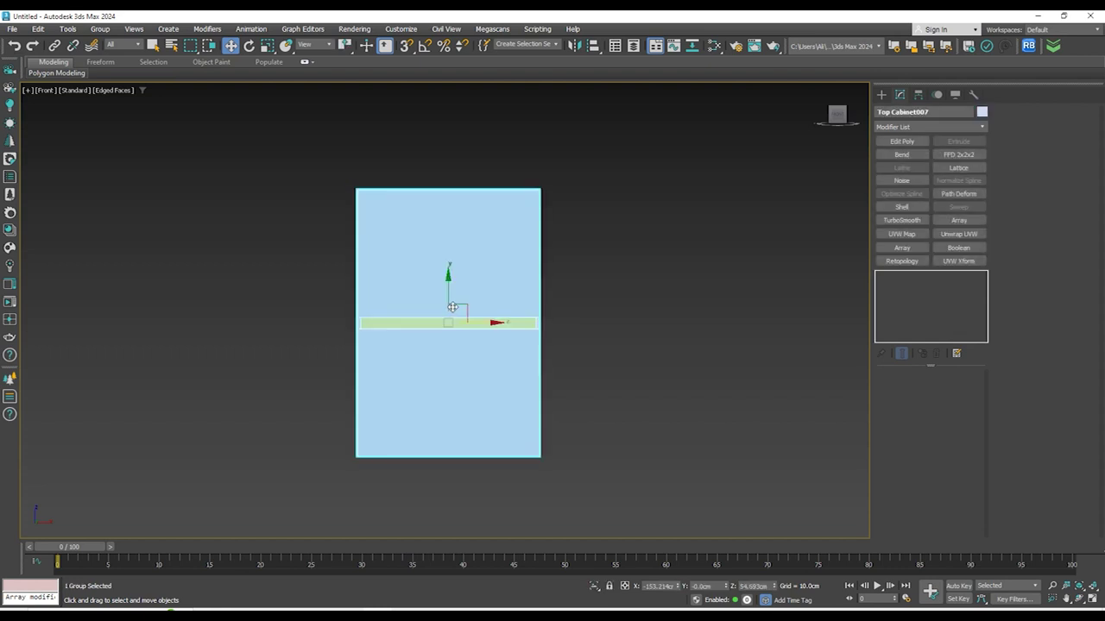
mouse_move(495, 300)
left_mouse_down()
mouse_move(429, 264)
mouse_move(628, 269)
mouse_move(492, 299)
left_mouse_up()
Exit isolation and move the cabinet group up to about Z 341.3 cm, just beneath the row of upper cabinets
scroll(481, 371, "down", 2)
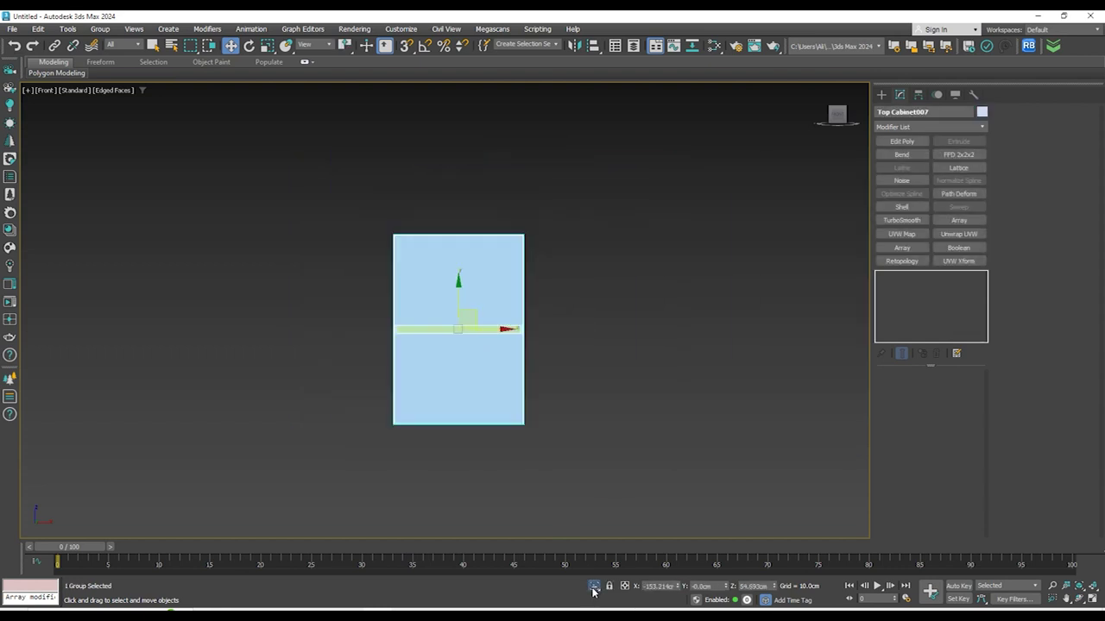
left_click(594, 588)
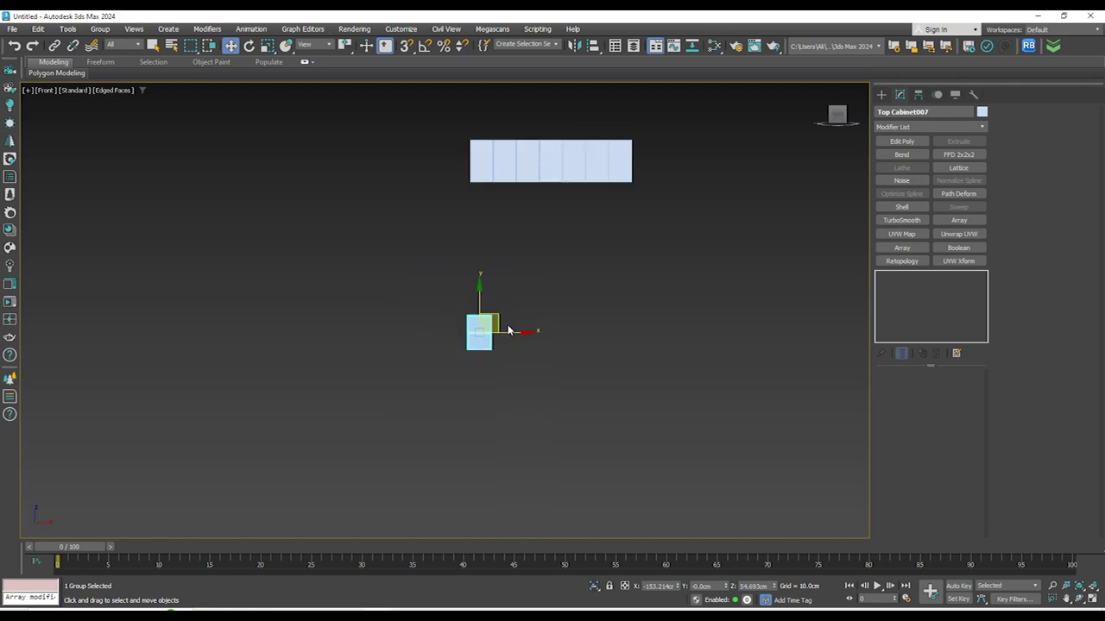
left_click_drag(469, 322, 456, 147)
scroll(471, 147, "up", 3)
scroll(471, 162, "up", 4)
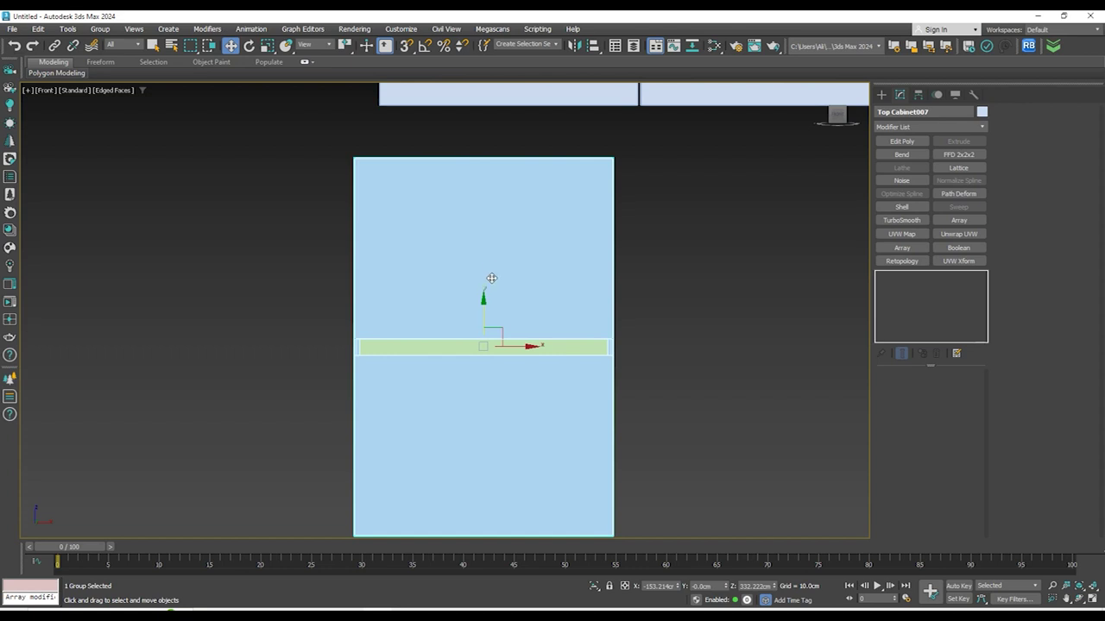
left_click_drag(487, 319, 490, 270)
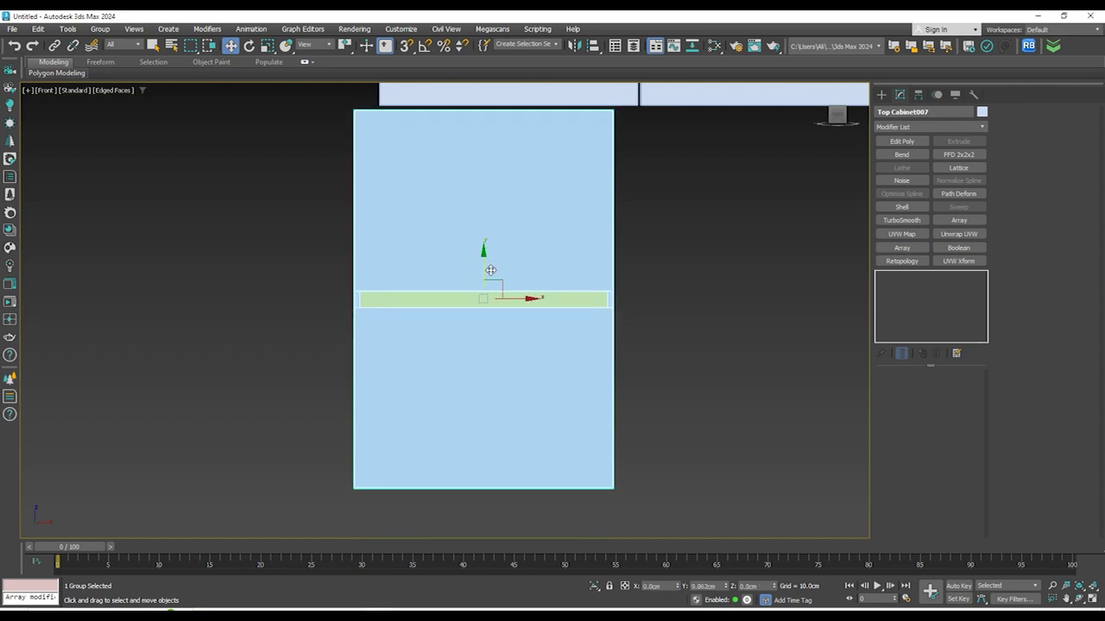
Turn on snapping and move the cabinet group along X to -148.5 cm, aligned with the first cabinet of the row above
scroll(432, 115, "up", 5)
key("s")
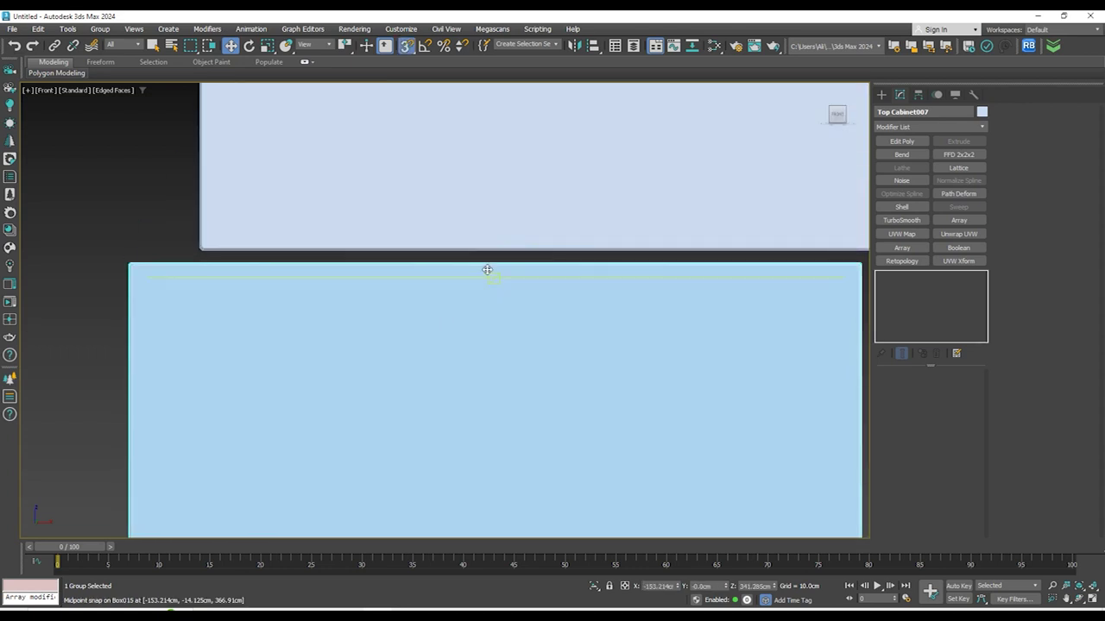
left_click_drag(494, 267, 518, 264)
key("ctrl+z")
scroll(518, 277, "down", 7)
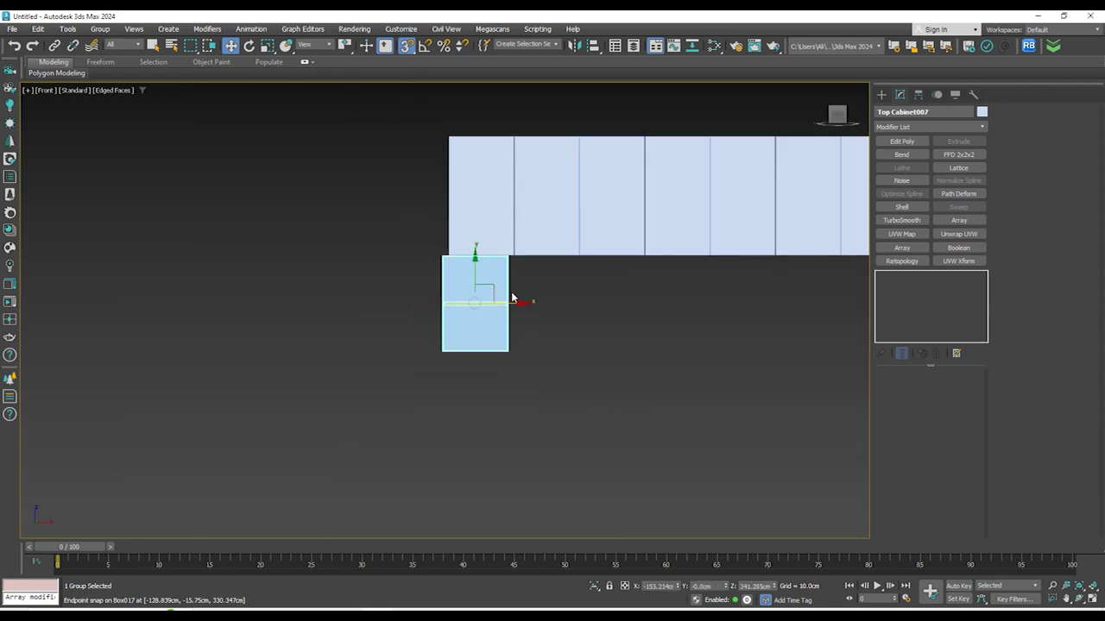
scroll(516, 311, "up", 10)
left_click_drag(476, 310, 525, 303)
scroll(547, 323, "down", 3)
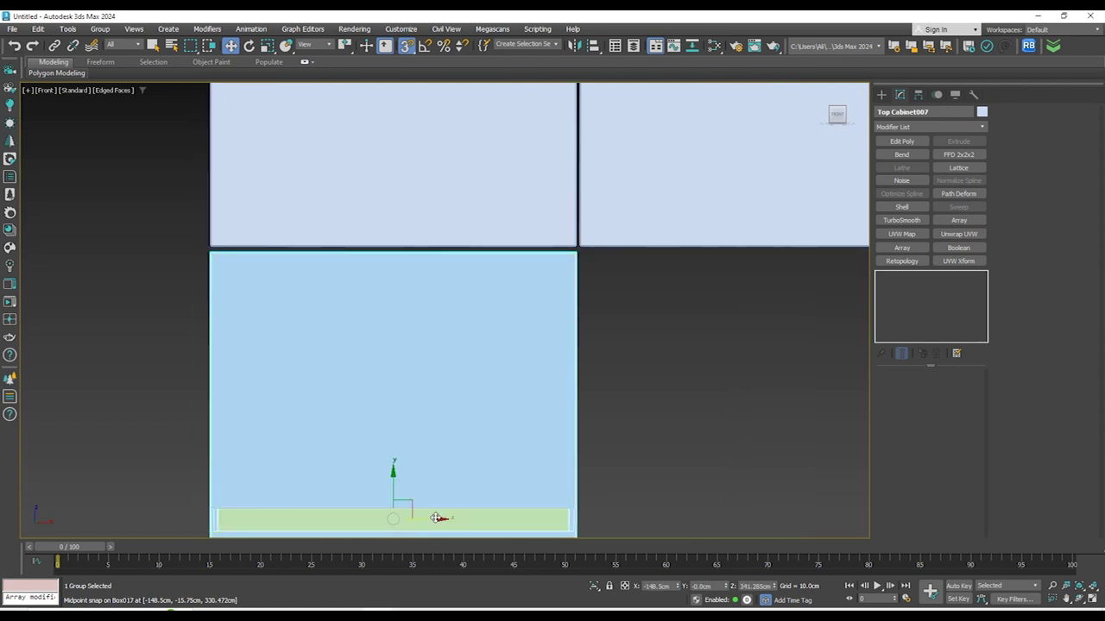
Clone the cabinet along X as six instances, snapped to the spacing of the cabinets above, and deselect
left_click_drag(394, 255, 766, 244, "shift")
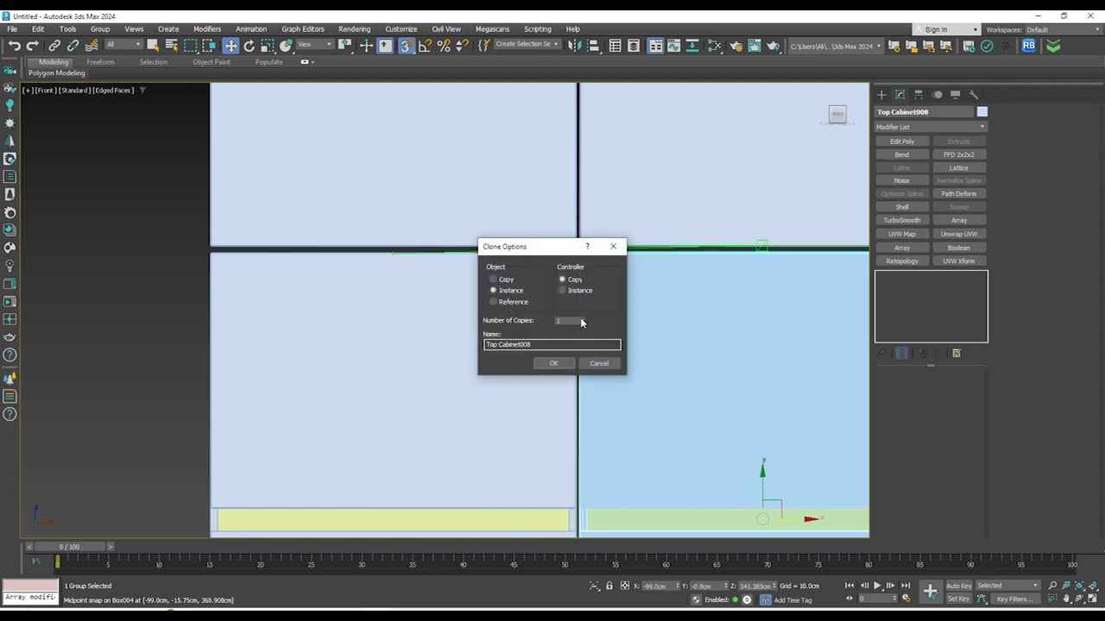
left_click(582, 318)
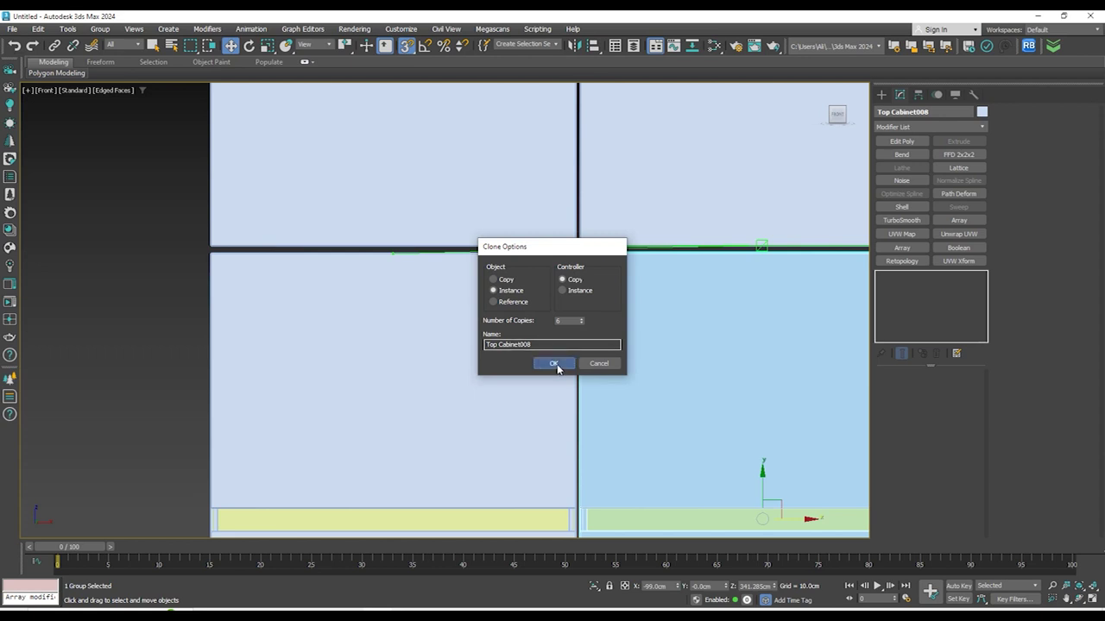
left_click(554, 363)
scroll(271, 271, "down", 8)
left_click(788, 430)
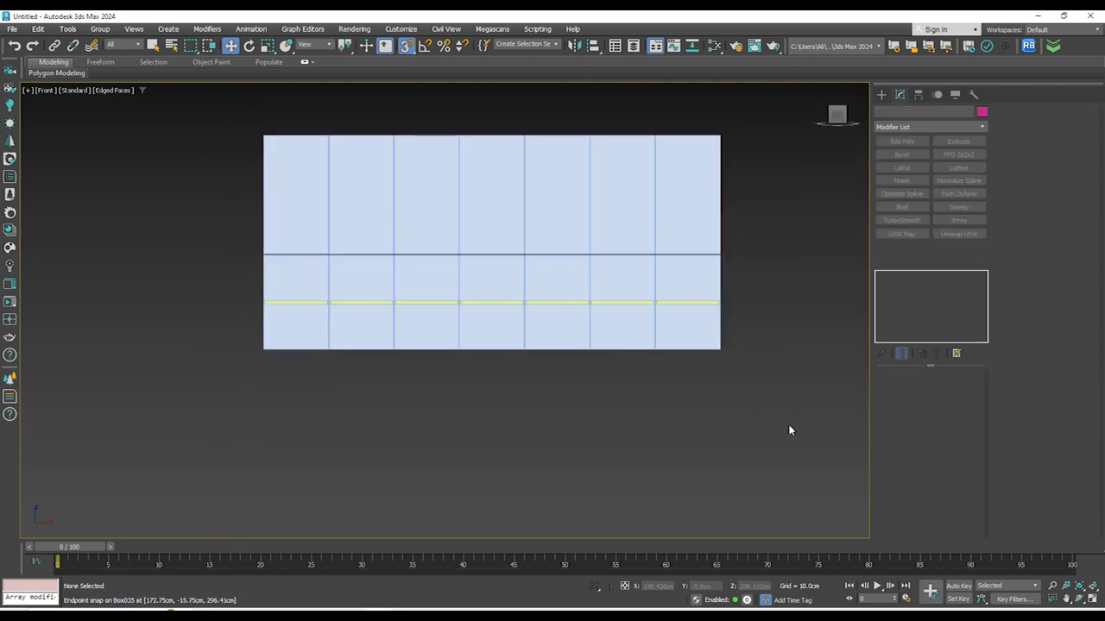
Select the seven base cabinets, show the grid, and move them straight down from the upper row to just above the ground line
left_click_drag(219, 297, 219, 297)
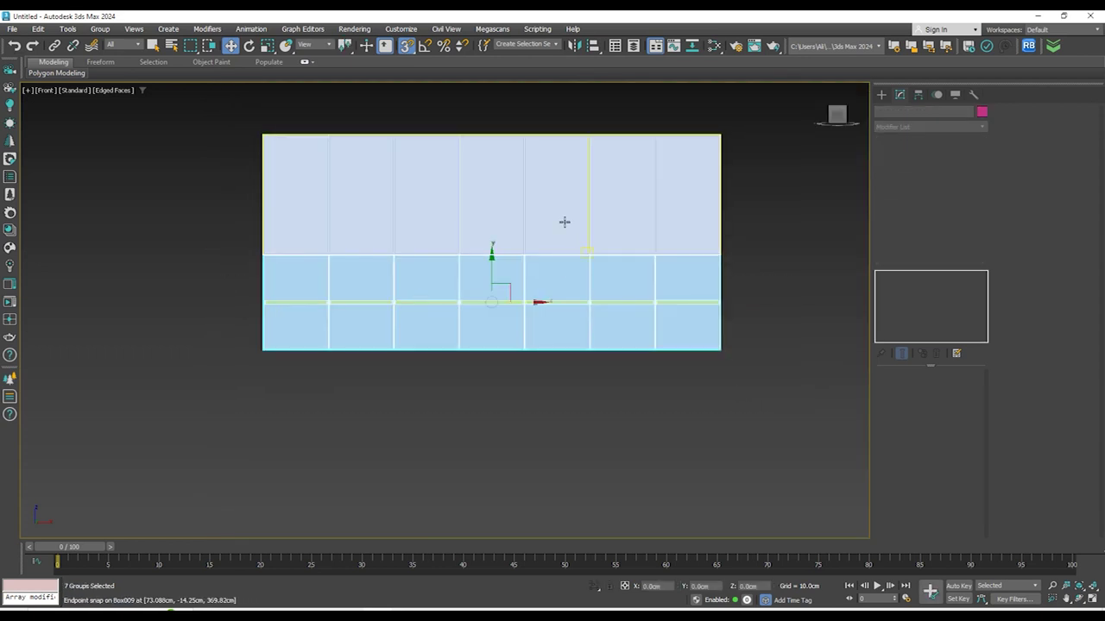
scroll(562, 247, "down", 5)
scroll(556, 269, "up", 3)
key("g")
left_click_drag(522, 219, 523, 392)
scroll(562, 288, "down", 3)
scroll(544, 377, "up", 5)
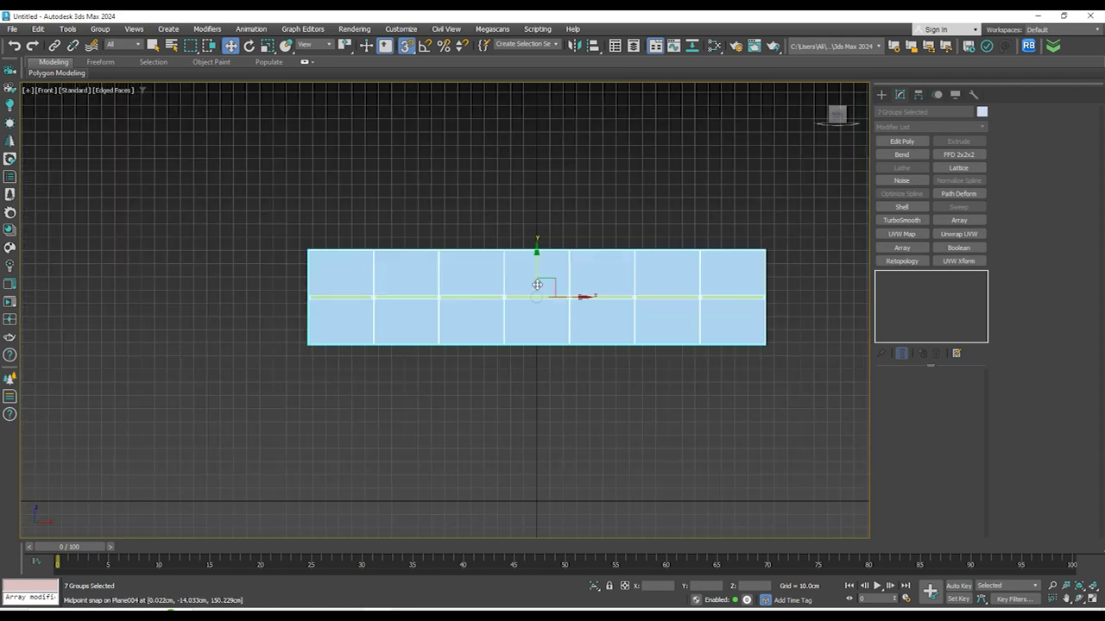
left_click_drag(535, 264, 554, 432)
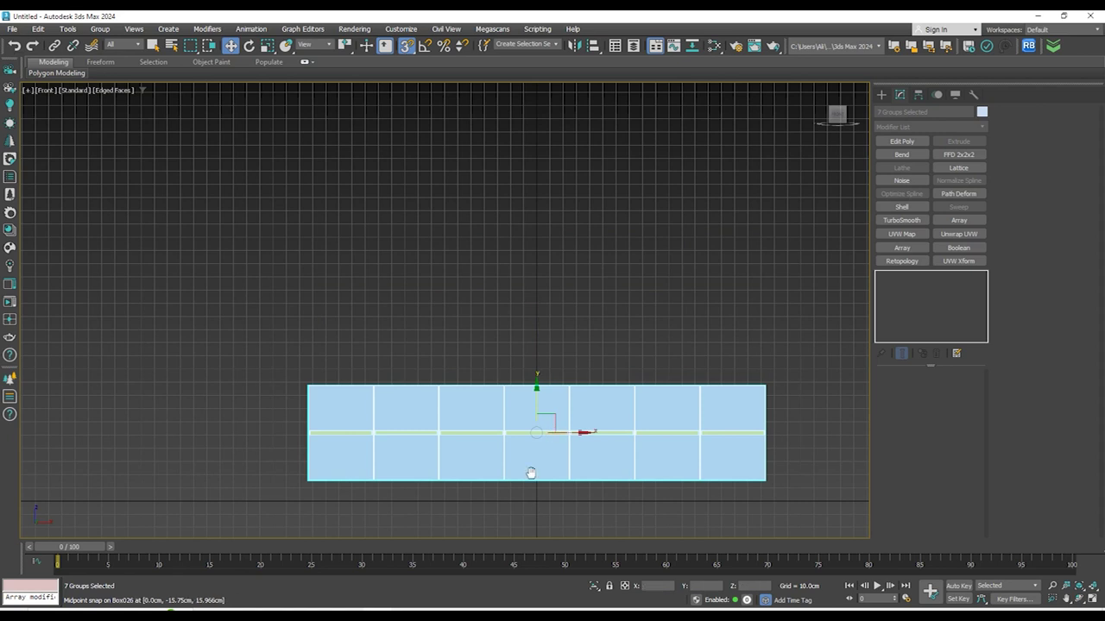
Lower the selected base cabinets until their bottom edge rests on the grid's zero line
middle_click_drag(531, 473, 484, 374)
scroll(484, 374, "up", 2)
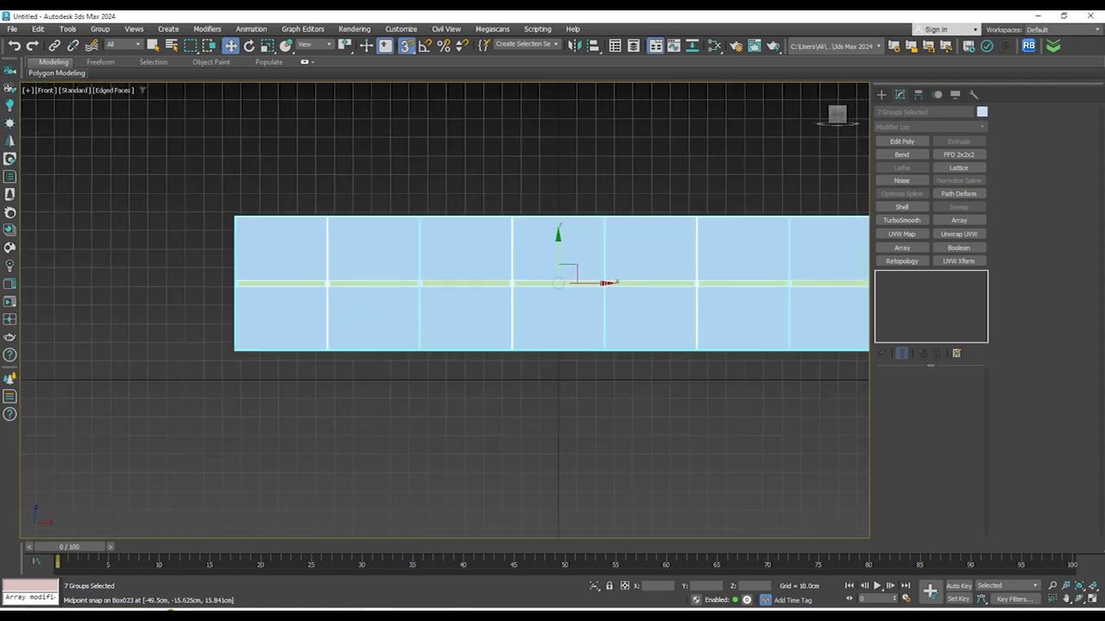
scroll(324, 388, "up", 2)
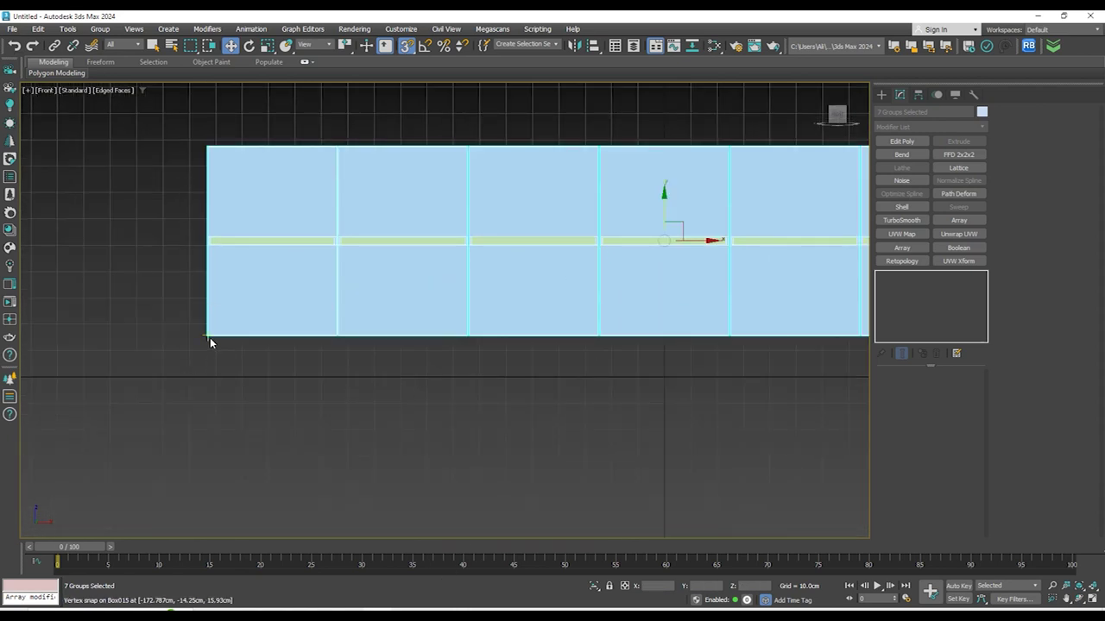
left_click_drag(208, 336, 224, 376)
scroll(225, 376, "up", 10)
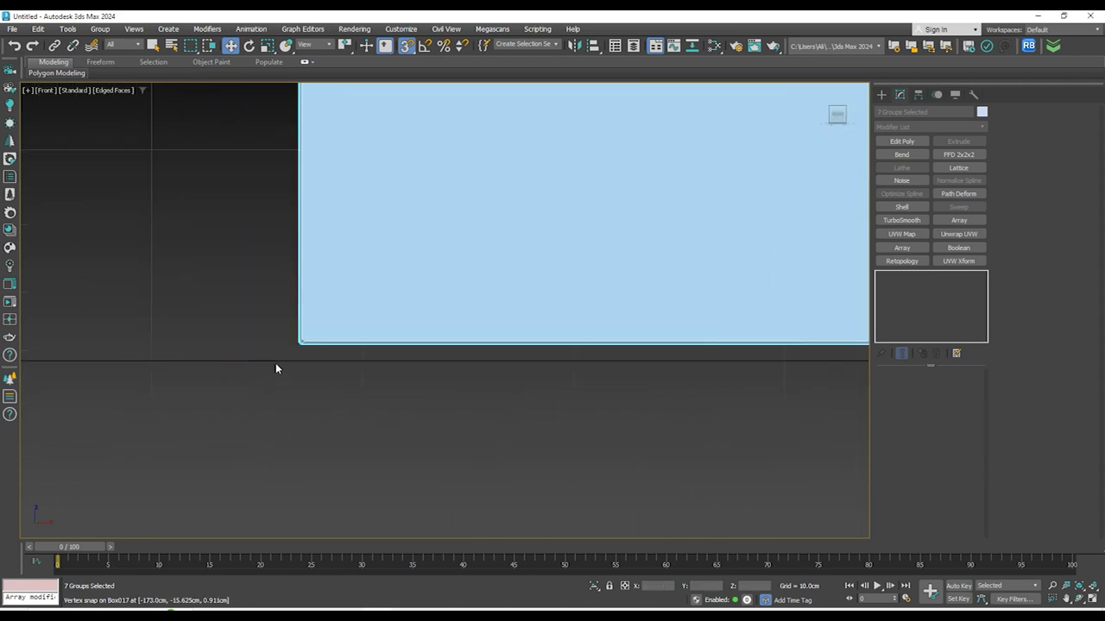
left_click_drag(301, 328, 309, 358)
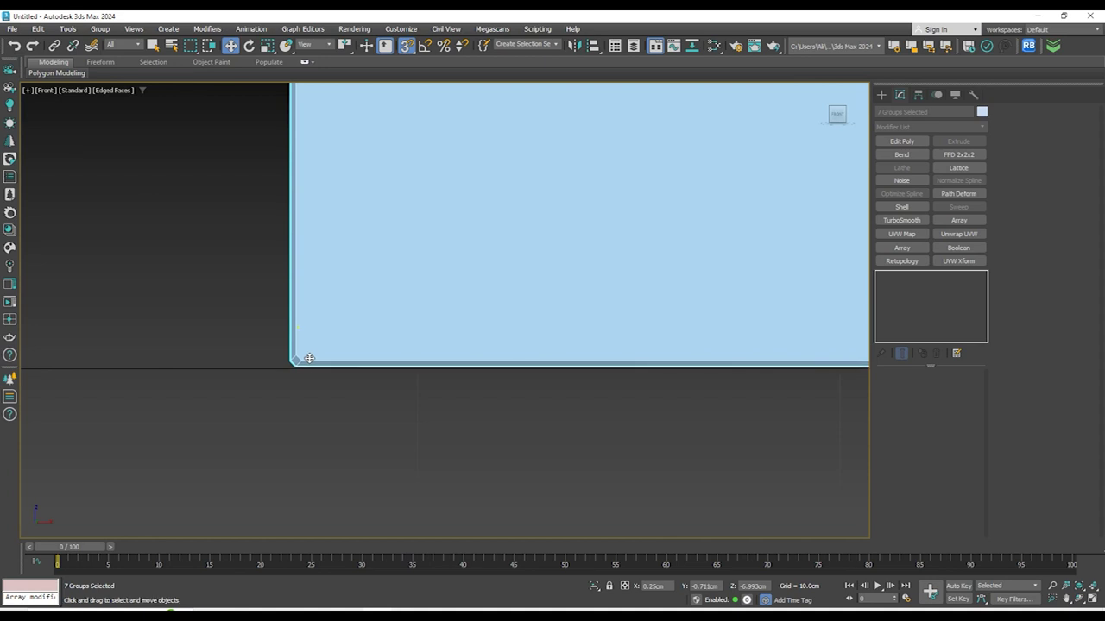
scroll(497, 328, "down", 8)
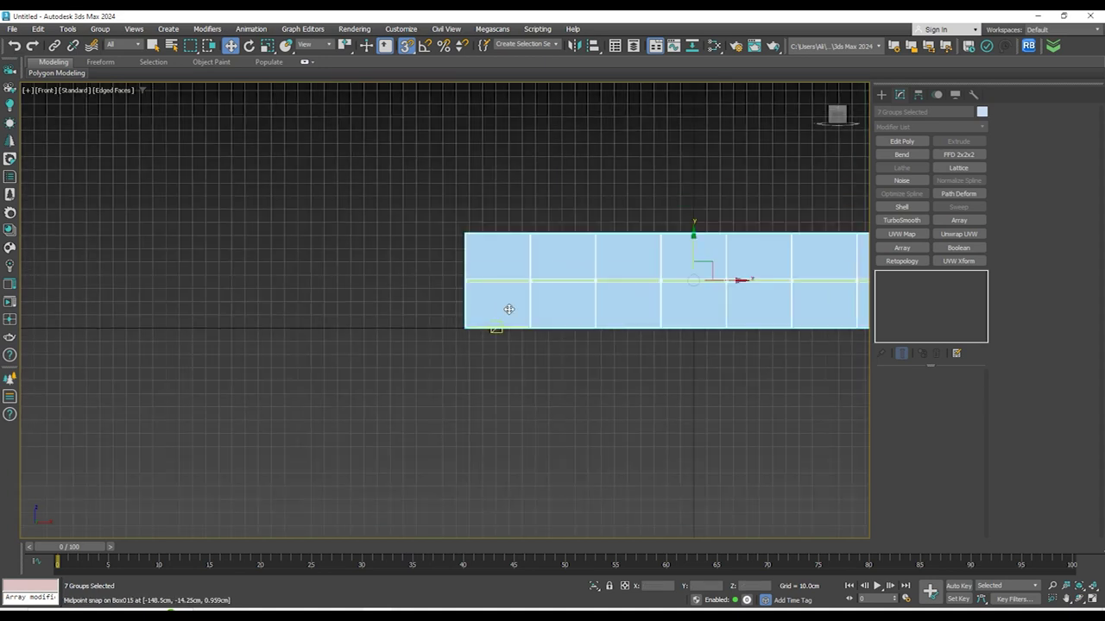
Raise the seven base cabinets about 10 cm above the ground line with an exact vertical move offset
scroll(689, 292, "down", 5)
middle_click_drag(673, 298, 574, 306)
scroll(578, 294, "up", 5)
right_click(602, 307)
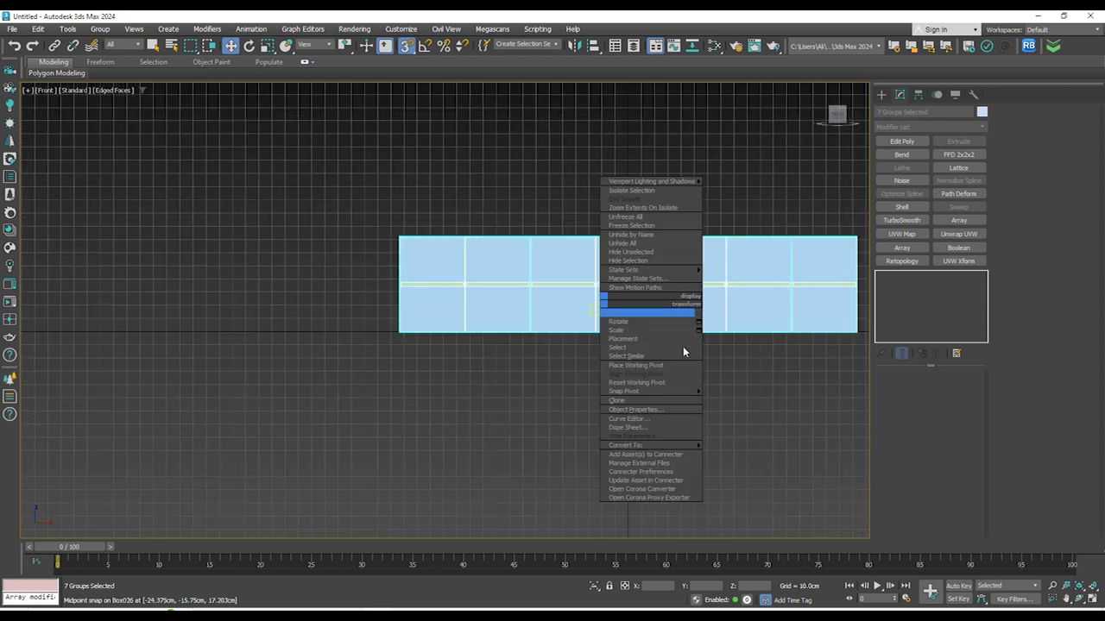
left_click(698, 314)
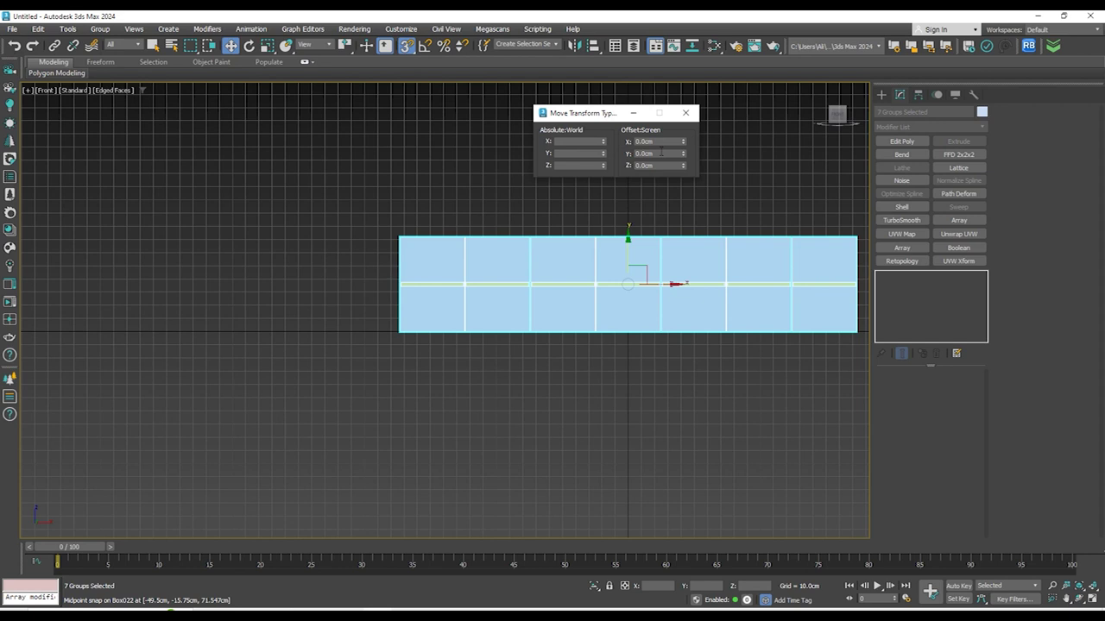
key("Return")
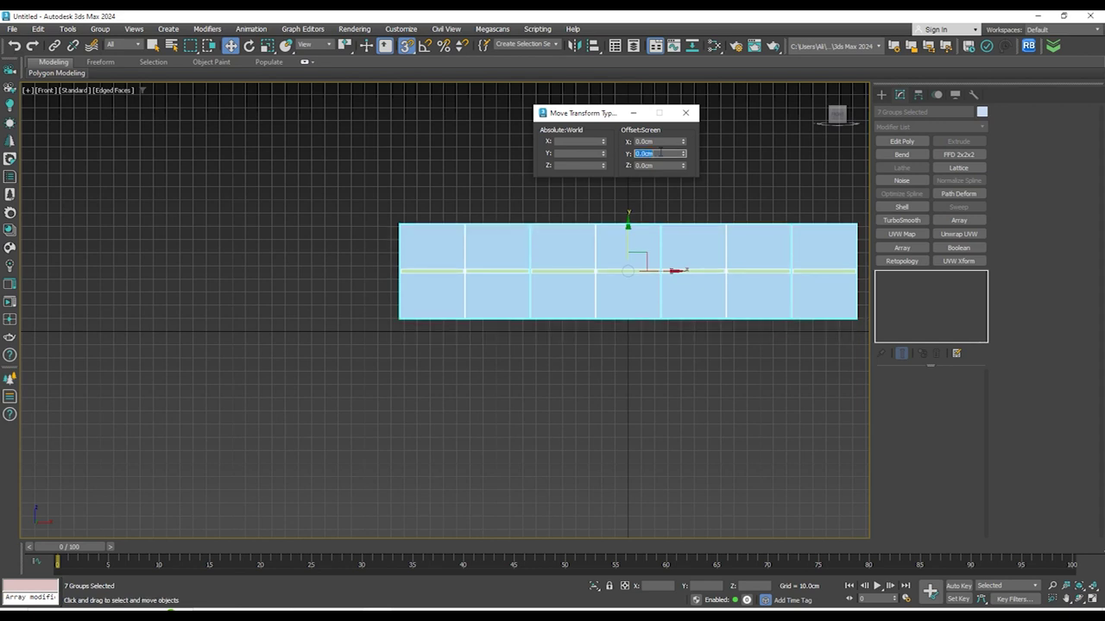
left_click(688, 116)
Examine the base cabinets' side profile and their placement beneath the upper cabinets in the Left view
middle_click_drag(619, 320, 796, 147)
scroll(525, 354, "down", 3)
left_click(832, 123)
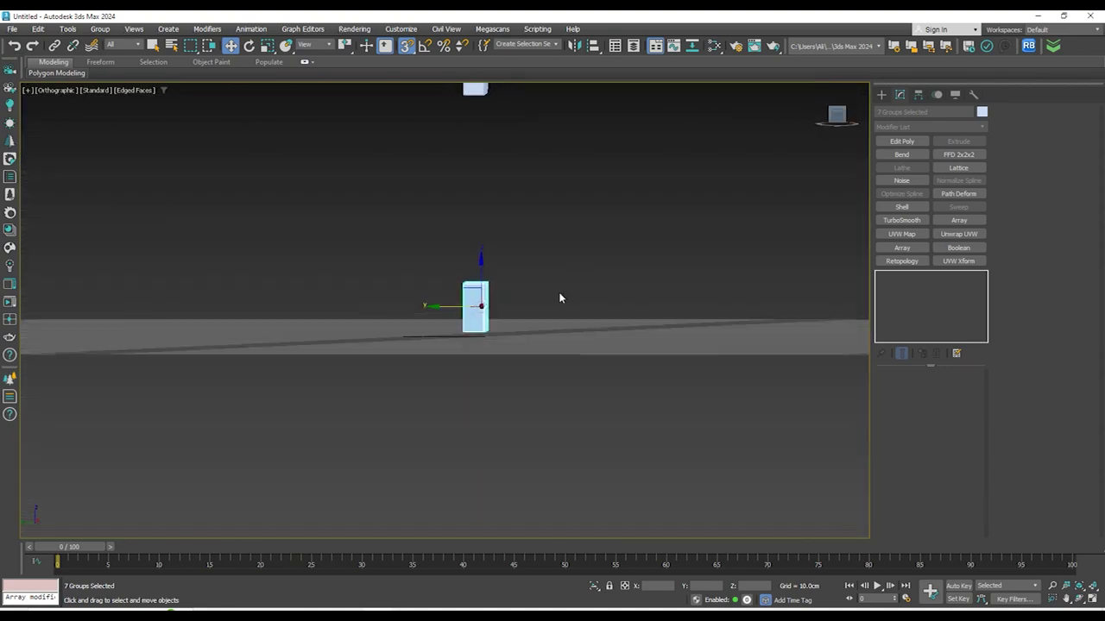
scroll(595, 268, "down", 8)
scroll(626, 262, "up", 4)
middle_click_drag(626, 262, 580, 299)
scroll(576, 309, "up", 8)
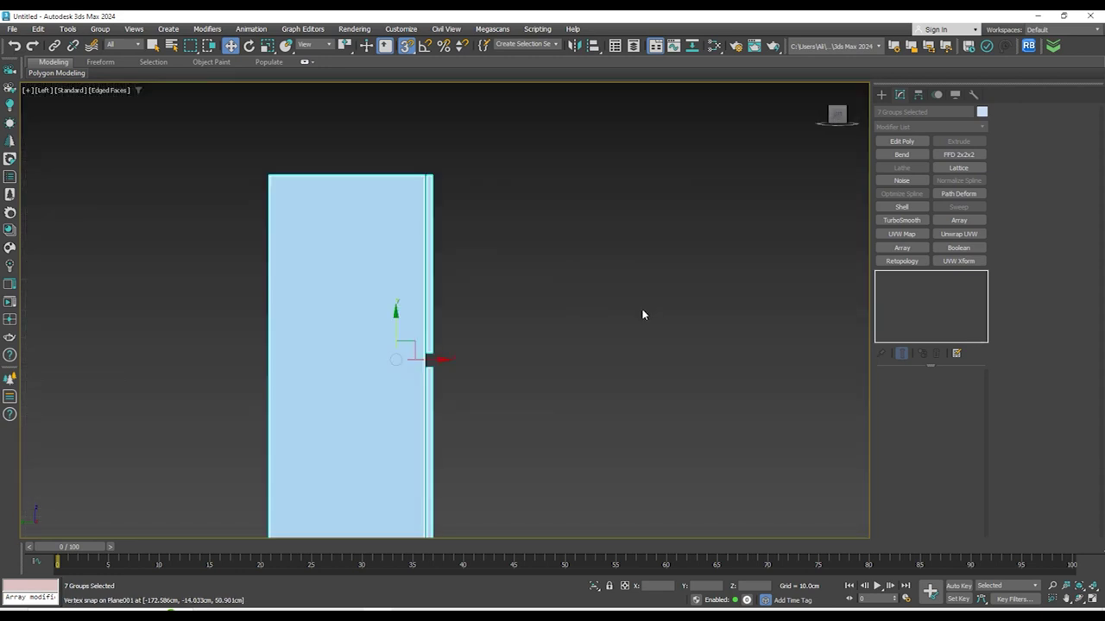
scroll(636, 285, "down", 5)
scroll(690, 259, "up", 2)
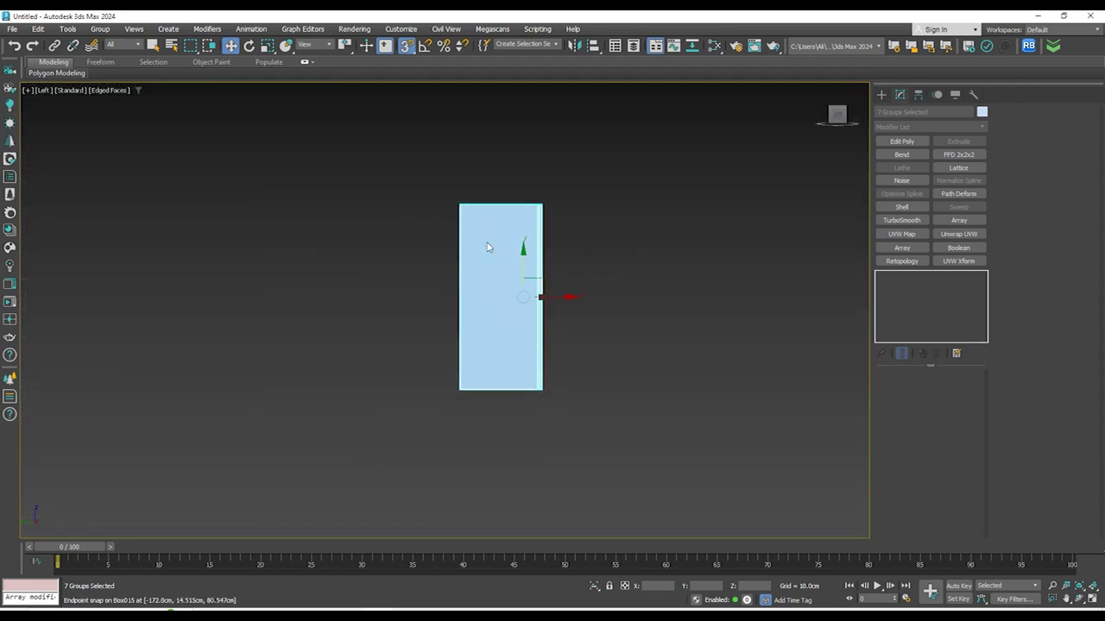
scroll(584, 304, "down", 2)
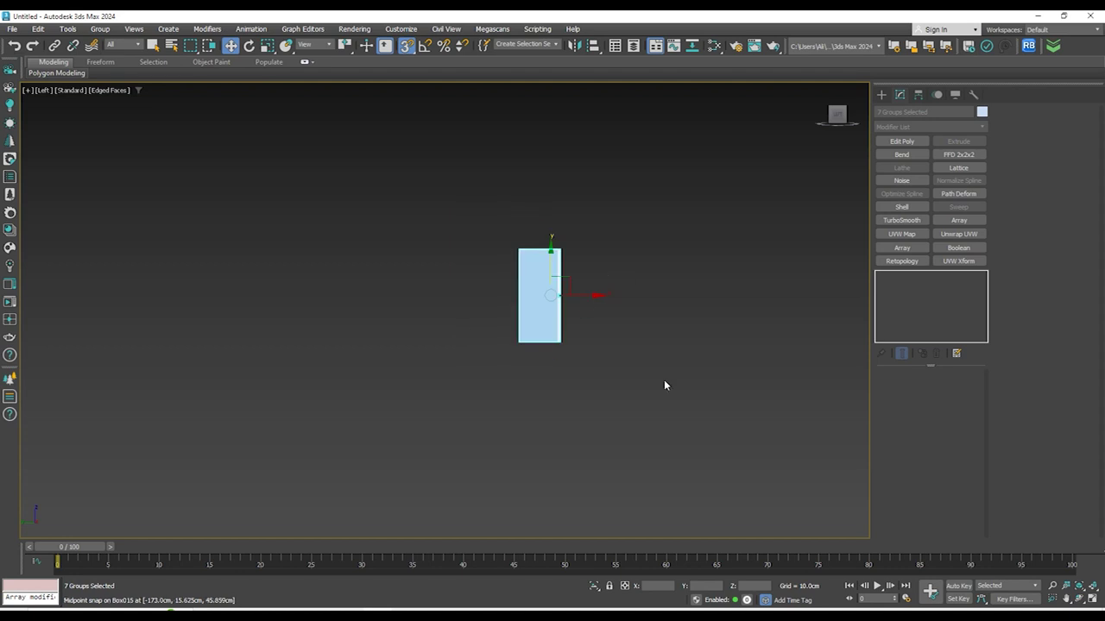
scroll(581, 268, "down", 2)
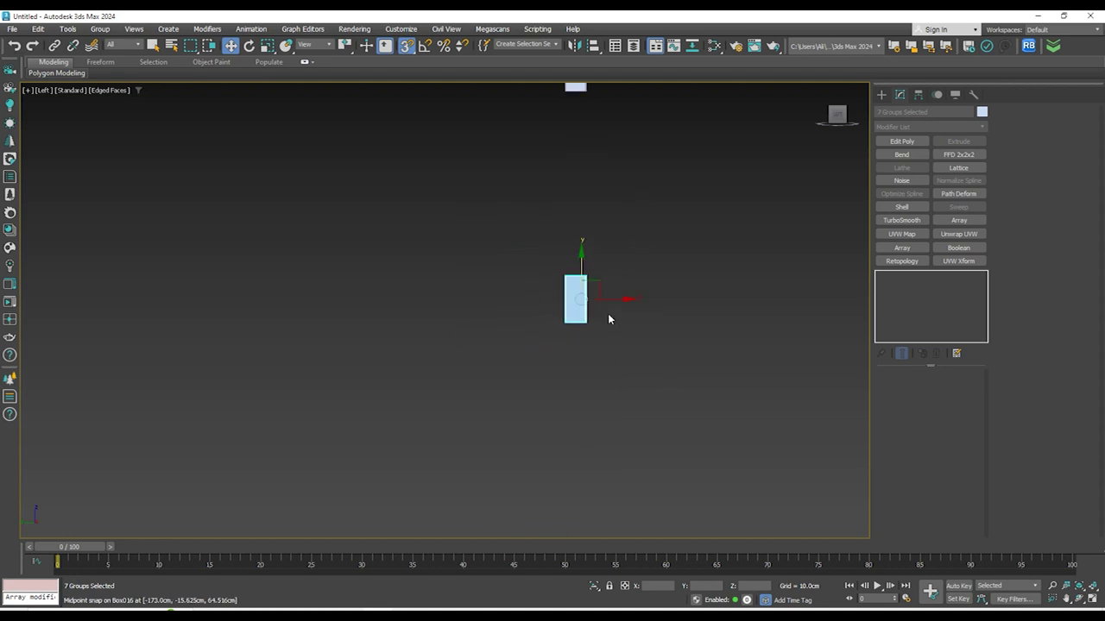
scroll(583, 316, "up", 4)
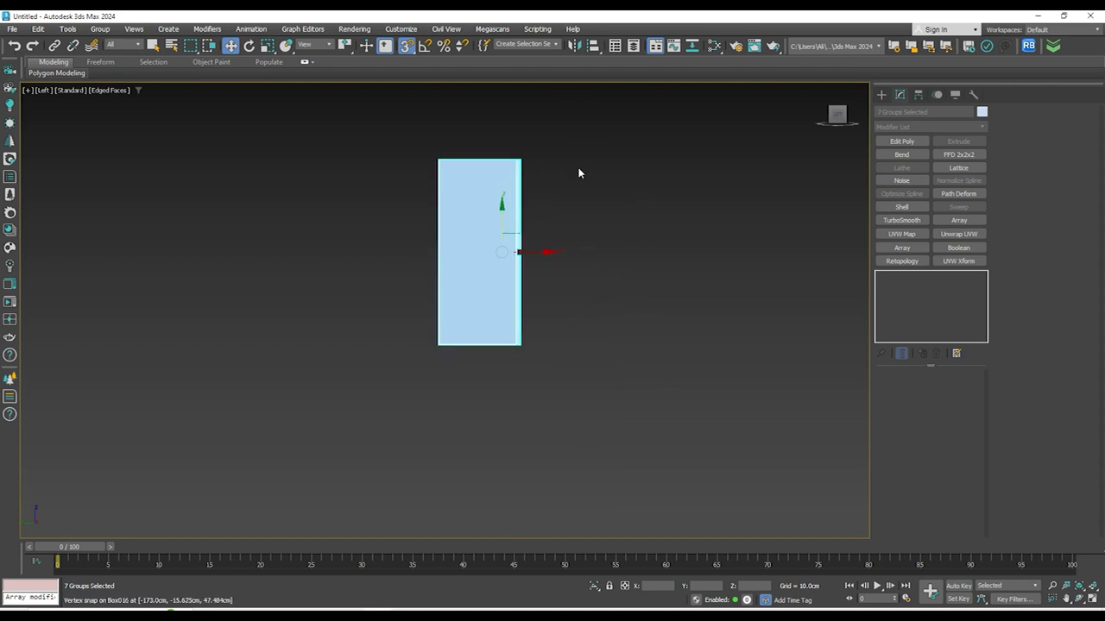
scroll(579, 215, "down", 5)
middle_click_drag(579, 225, 572, 446)
scroll(545, 296, "up", 3)
scroll(583, 293, "down", 3)
middle_click_drag(558, 497, 557, 402)
scroll(576, 410, "up", 3)
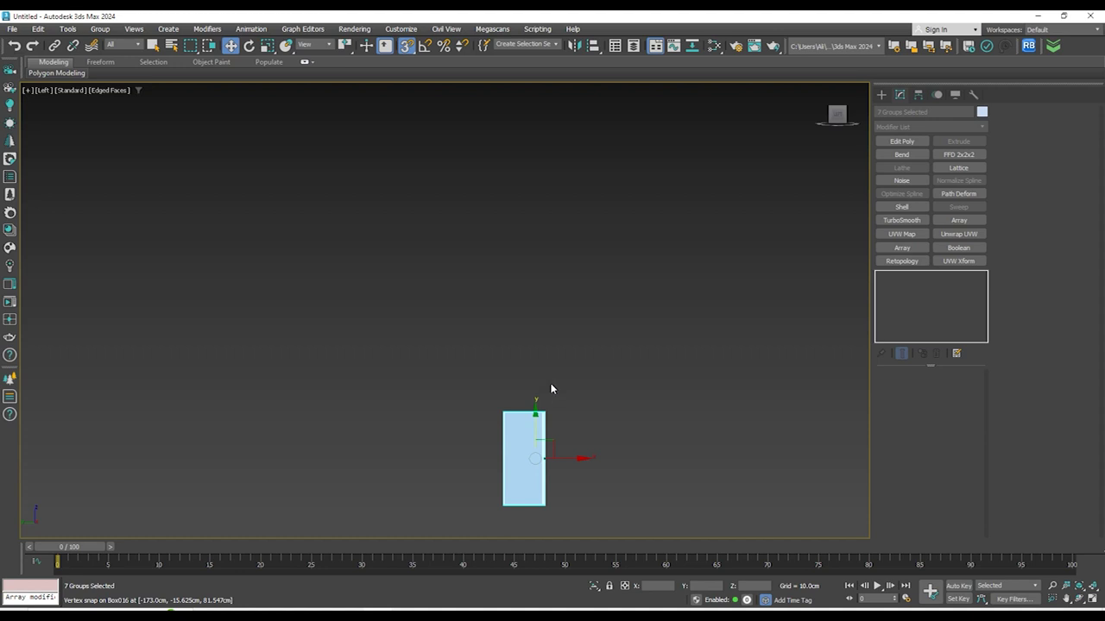
scroll(570, 440, "up", 2)
scroll(560, 342, "up", 3)
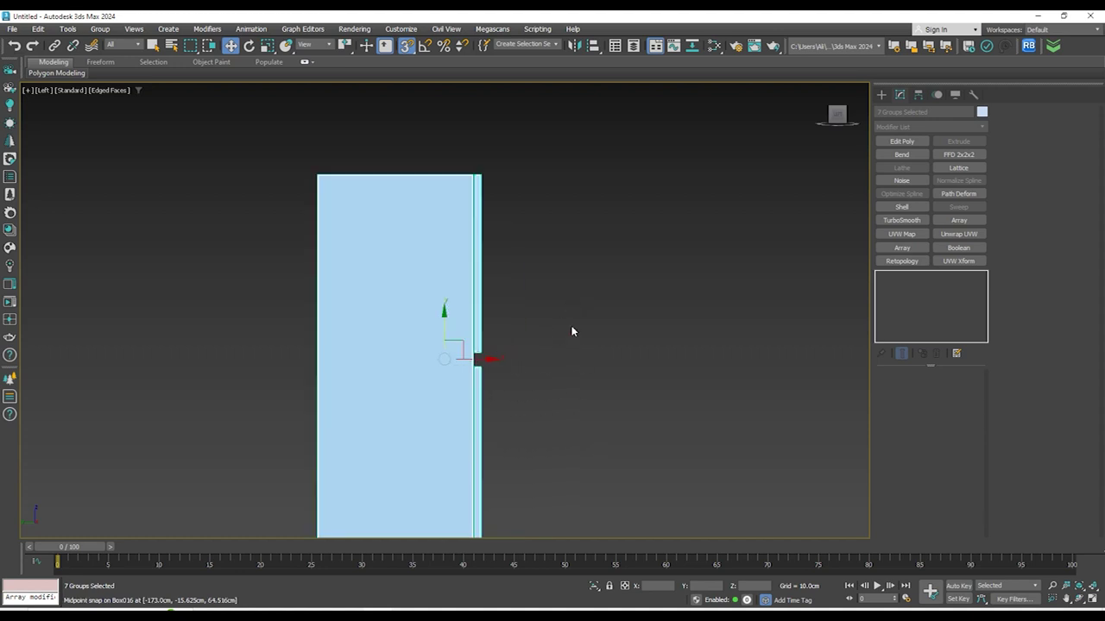
scroll(572, 328, "down", 2)
Draw a Rectangle spline about 2.9 cm high on top of the base cabinet's side profile, extending past the door fronts
left_click(599, 282)
left_click(469, 279)
middle_click_drag(664, 217, 681, 243)
left_click(884, 93)
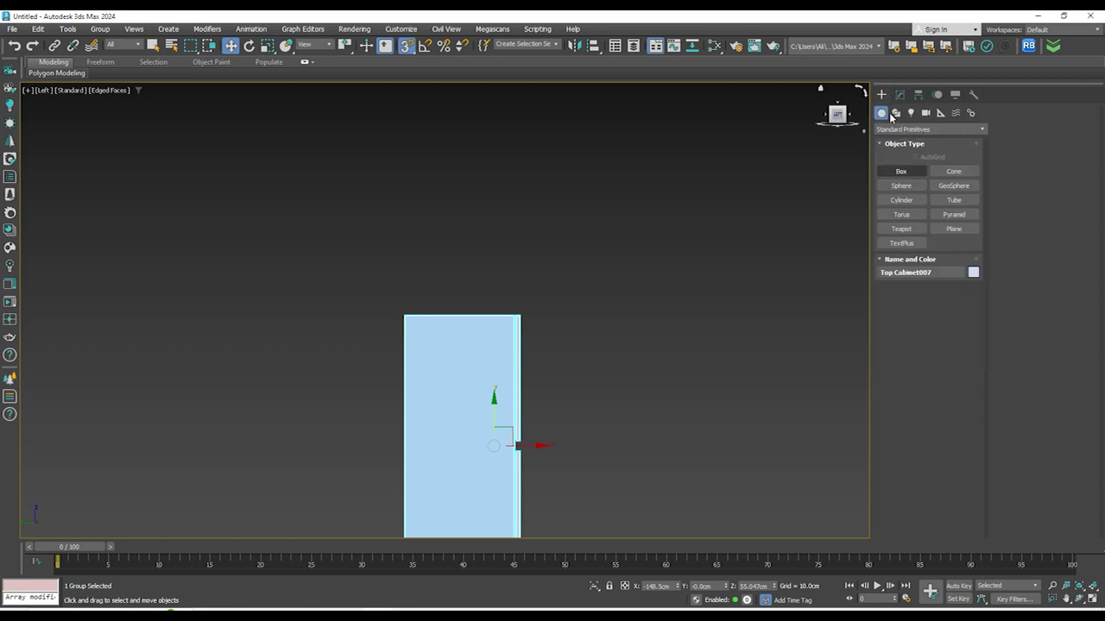
left_click(896, 112)
left_click(954, 186)
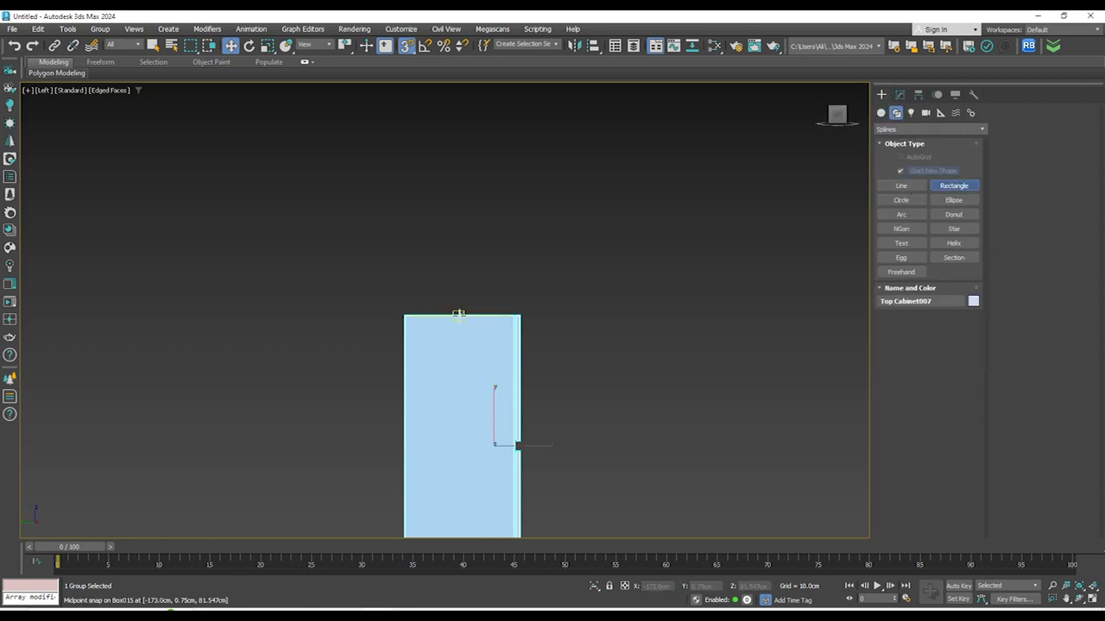
scroll(404, 315, "up", 5)
left_click_drag(397, 325, 802, 216)
scroll(474, 194, "down", 3)
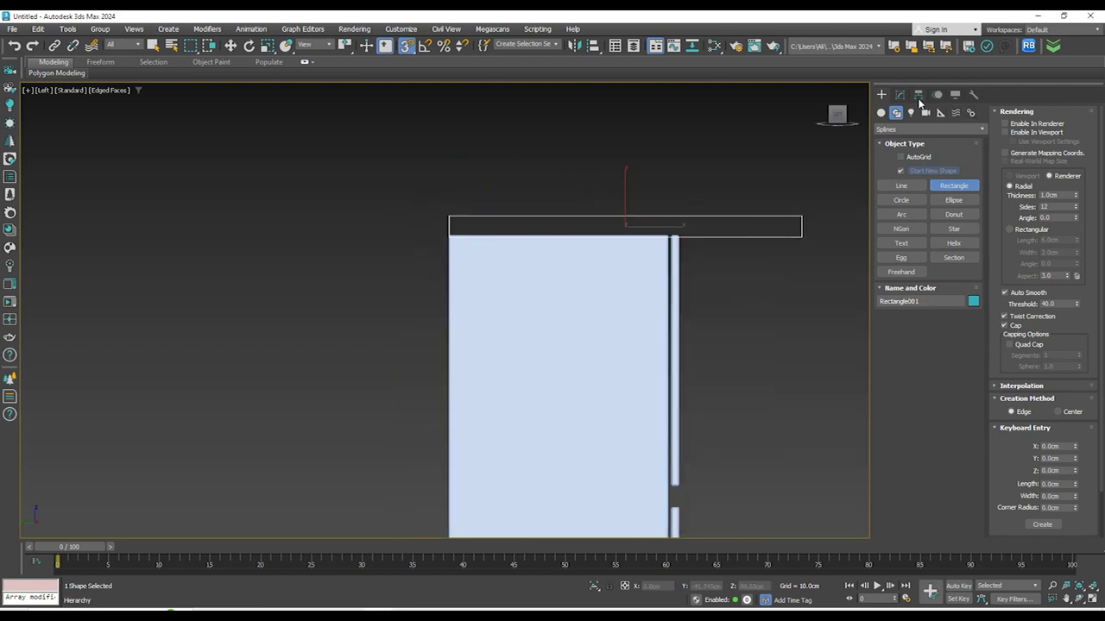
Set the rectangle's width to 45 cm and snap its lower back corner to the cabinet's top back corner
left_click(901, 95)
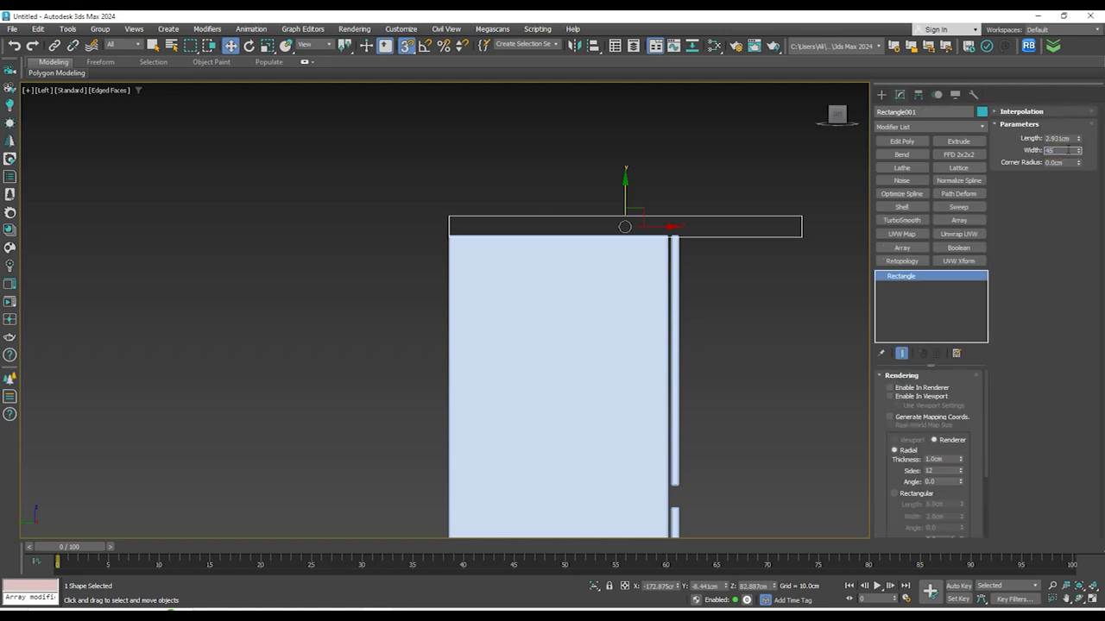
right_click(424, 215)
middle_click_drag(373, 201, 374, 208)
left_click_drag(651, 234, 661, 235)
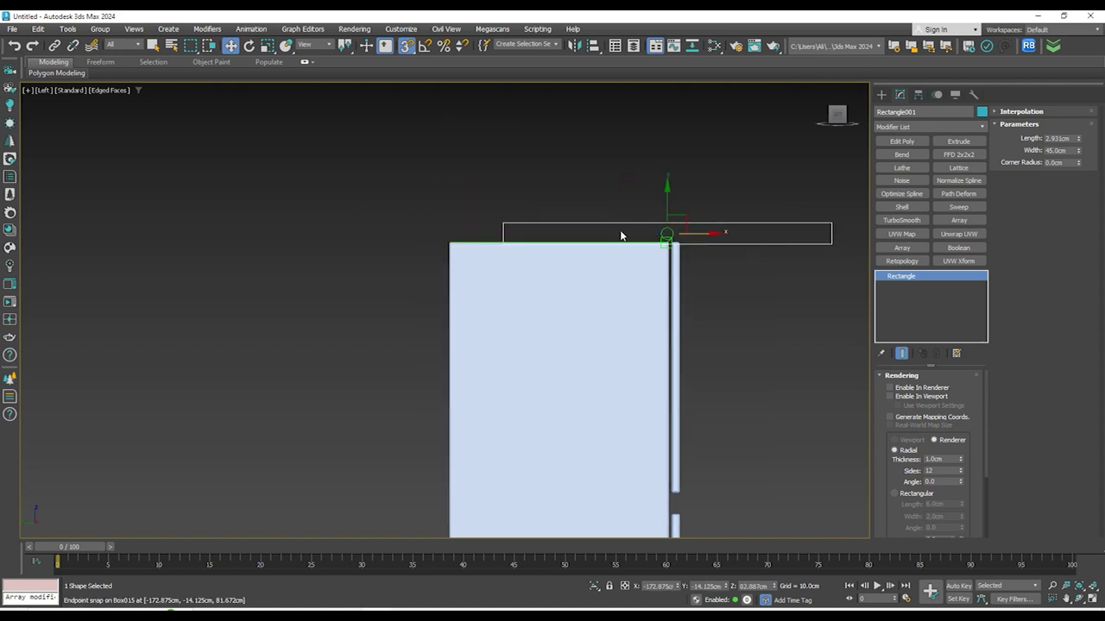
scroll(464, 238, "up", 5)
left_click_drag(550, 224, 403, 249)
scroll(390, 269, "up", 3)
scroll(347, 241, "down", 6)
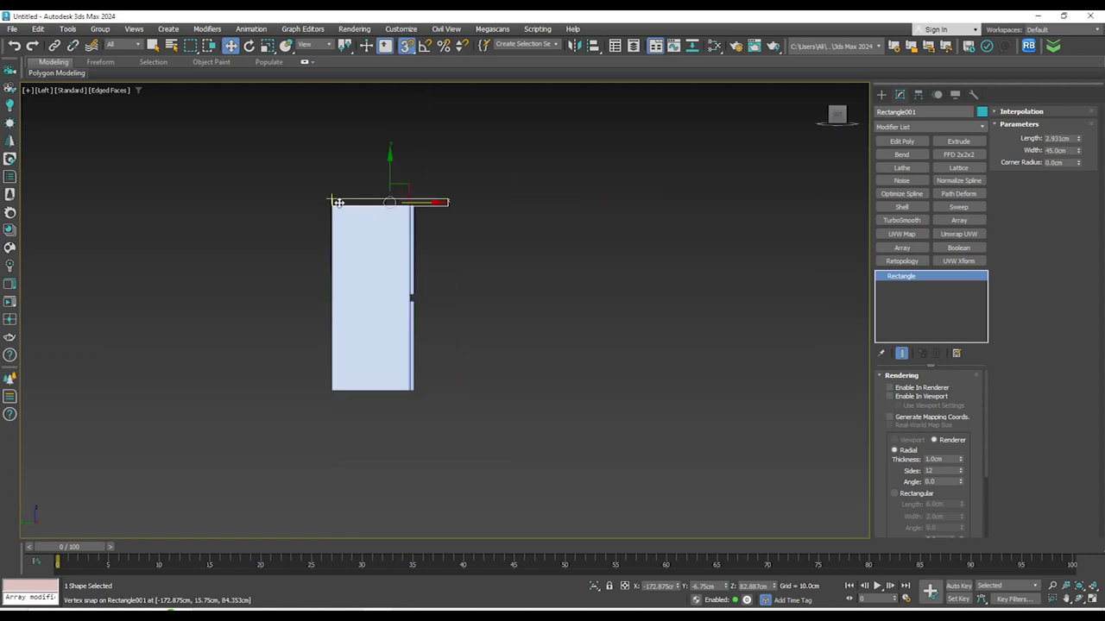
scroll(419, 247, "up", 3)
Select the end base cabinet's group and open it for editing
left_click(415, 244)
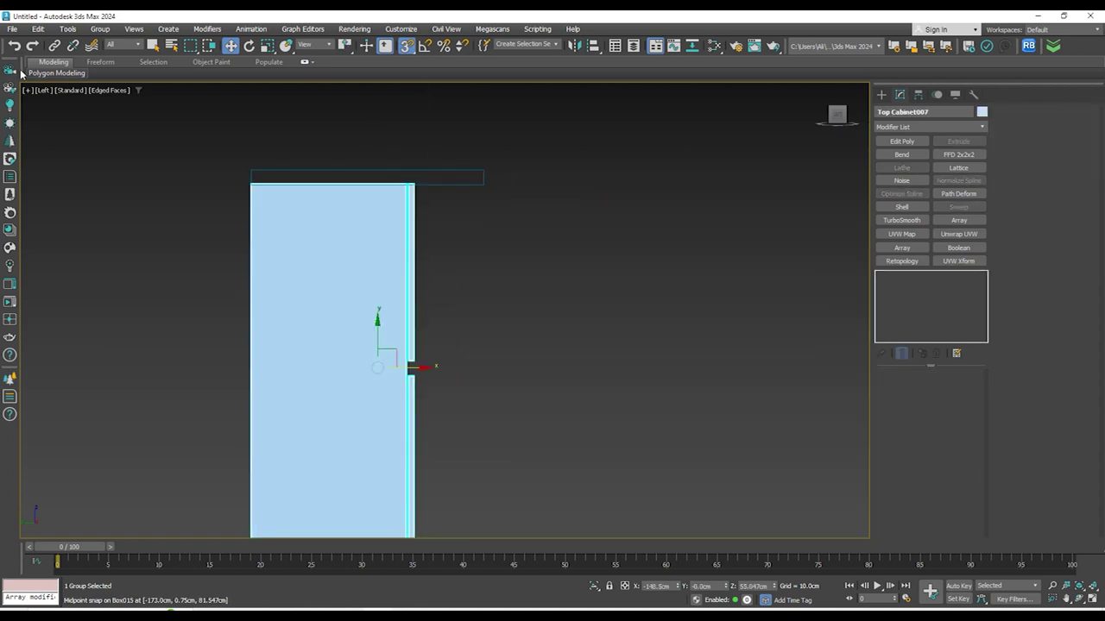
left_click(100, 28)
left_click(104, 77)
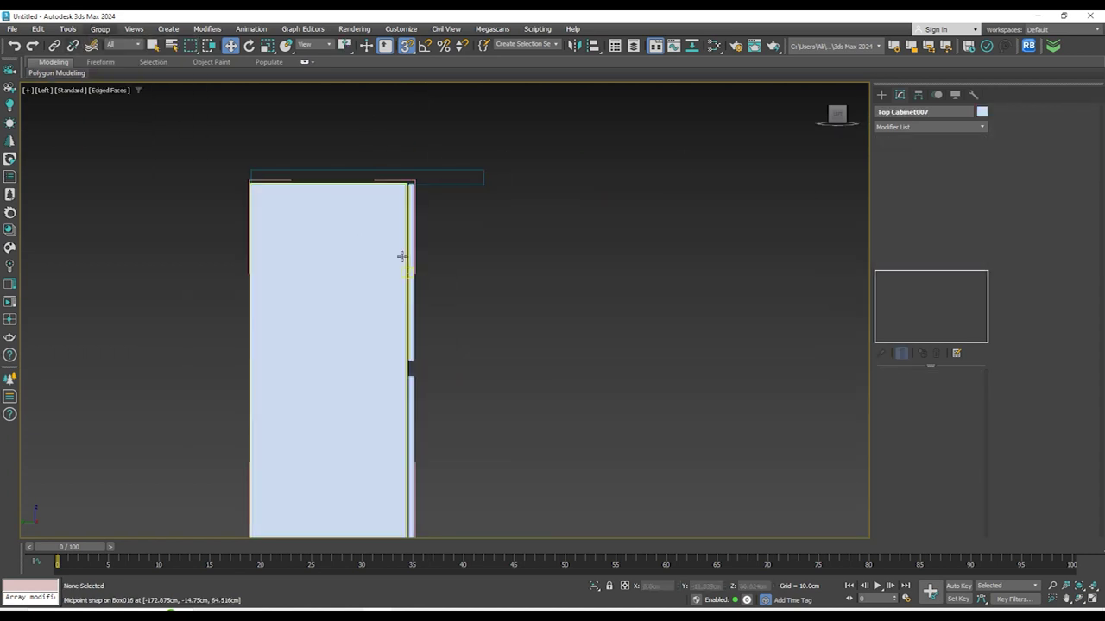
scroll(413, 273, "up", 2)
scroll(419, 402, "up", 2)
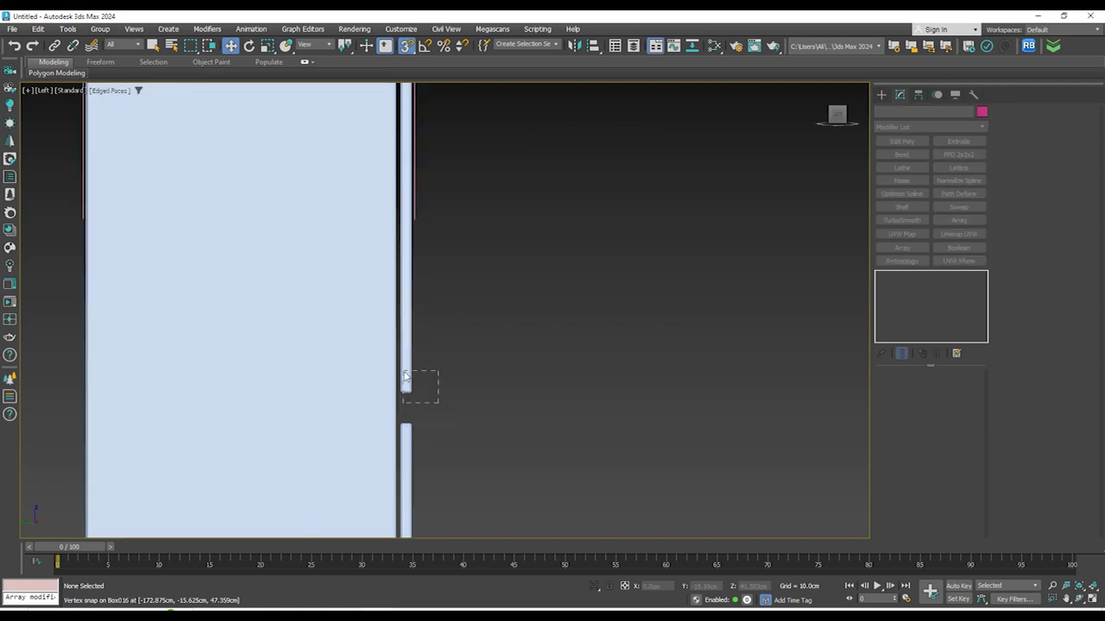
Select both front door panels of the opened end cabinet, above and below the handle gap
left_click_drag(406, 377, 407, 379)
left_click_drag(135, 393, 136, 394, "alt")
left_click(407, 314)
scroll(457, 301, "down", 2)
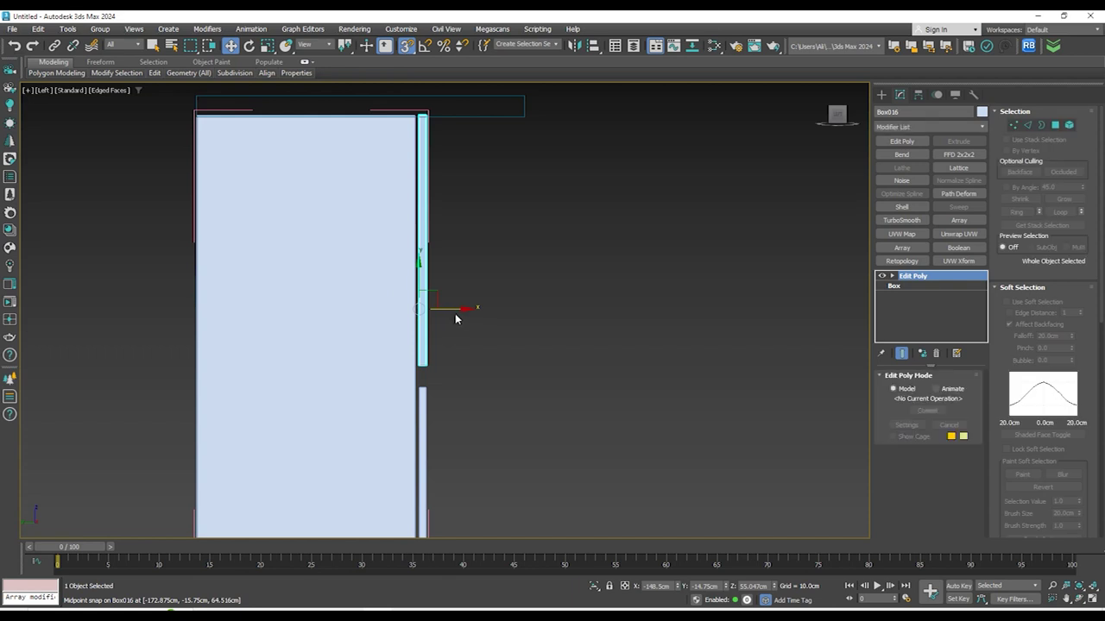
scroll(444, 380, "up", 2)
left_click_drag(464, 407, 353, 337)
scroll(388, 289, "down", 4)
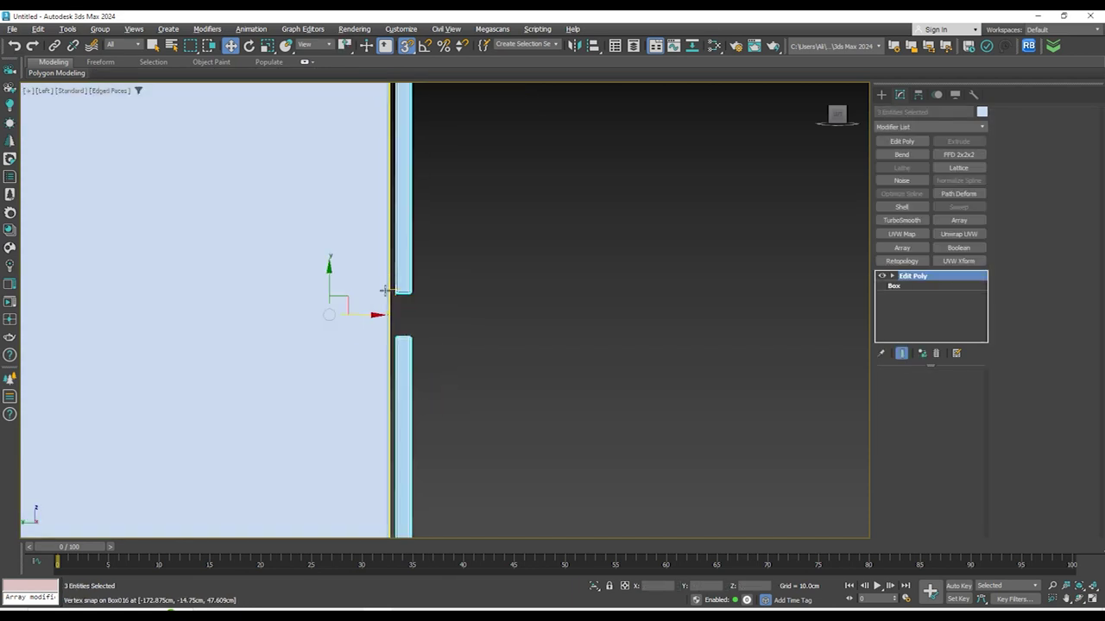
Try to pull the selected door panels forward, away from the cabinet body
left_click_drag(389, 303, 442, 304)
key("ctrl+z")
scroll(488, 312, "down", 5)
middle_click_drag(487, 313, 465, 317, "alt")
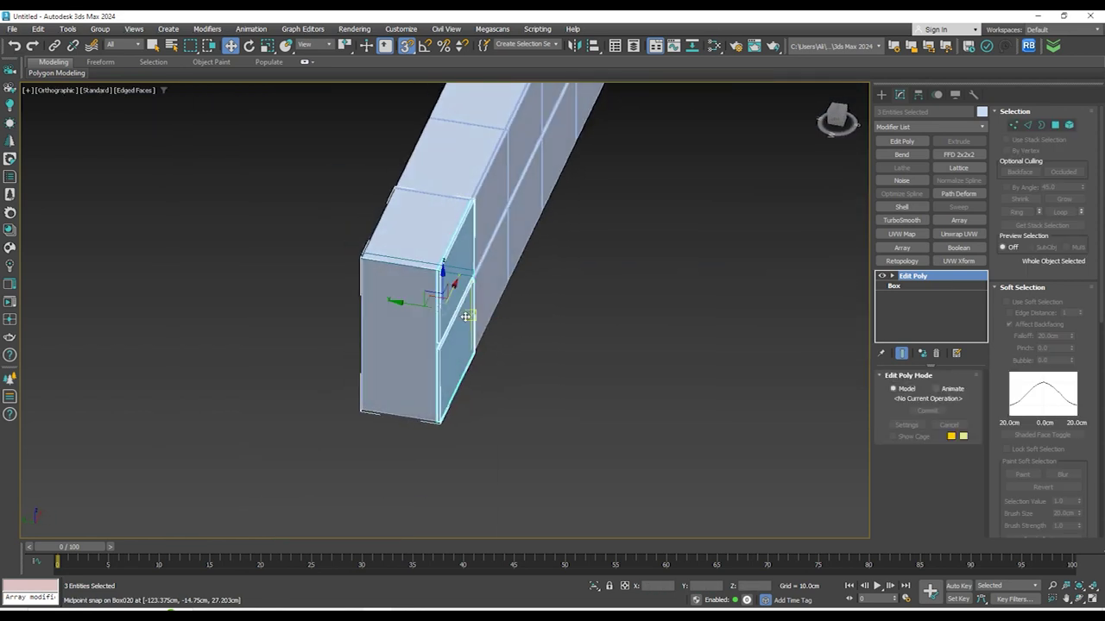
left_click_drag(425, 306, 527, 325)
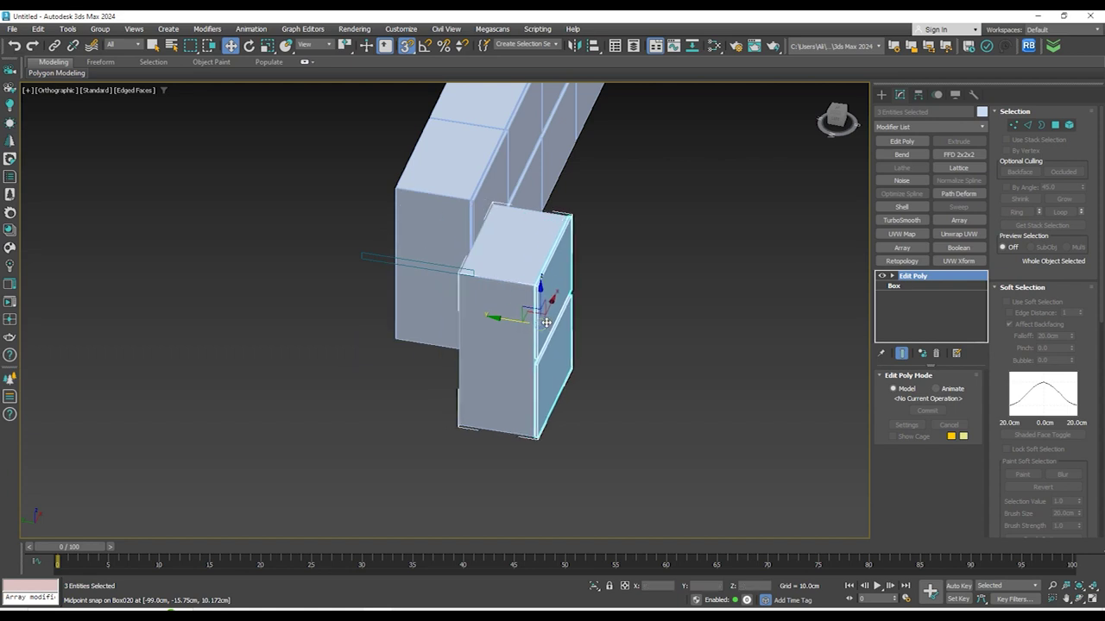
key("ctrl+z")
Remove the group helper from the selection, test moving only the two door panels forward, undo it, and return to the Left view
left_click_drag(313, 212, 494, 317, "alt")
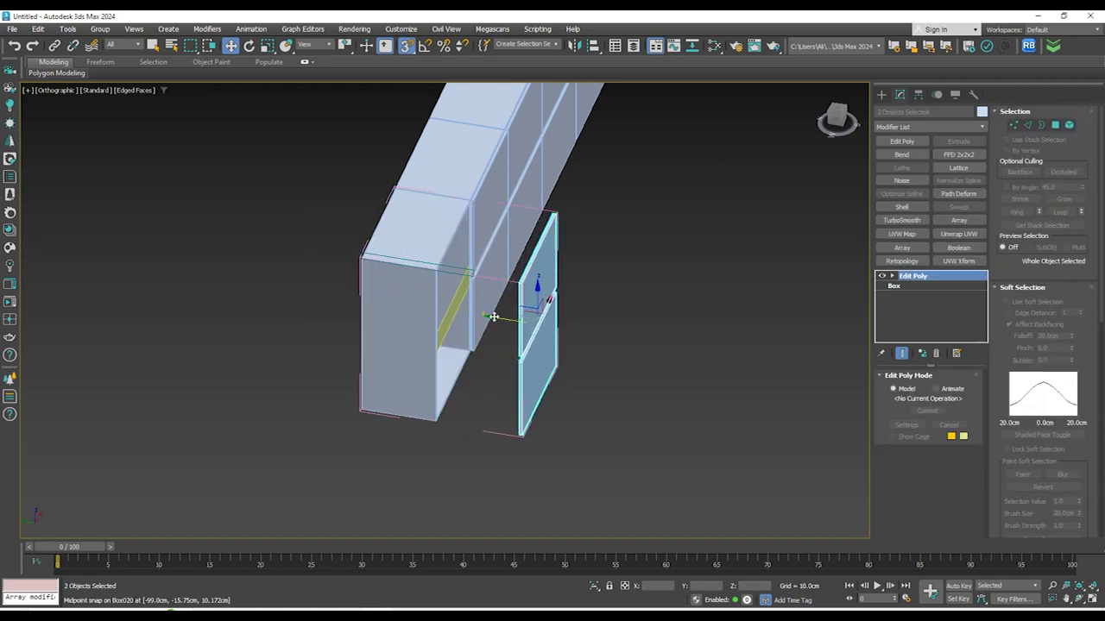
key("ctrl+z")
middle_click_drag(515, 314, 565, 303, "alt")
scroll(516, 259, "down", 2)
middle_click_drag(516, 259, 553, 226, "alt")
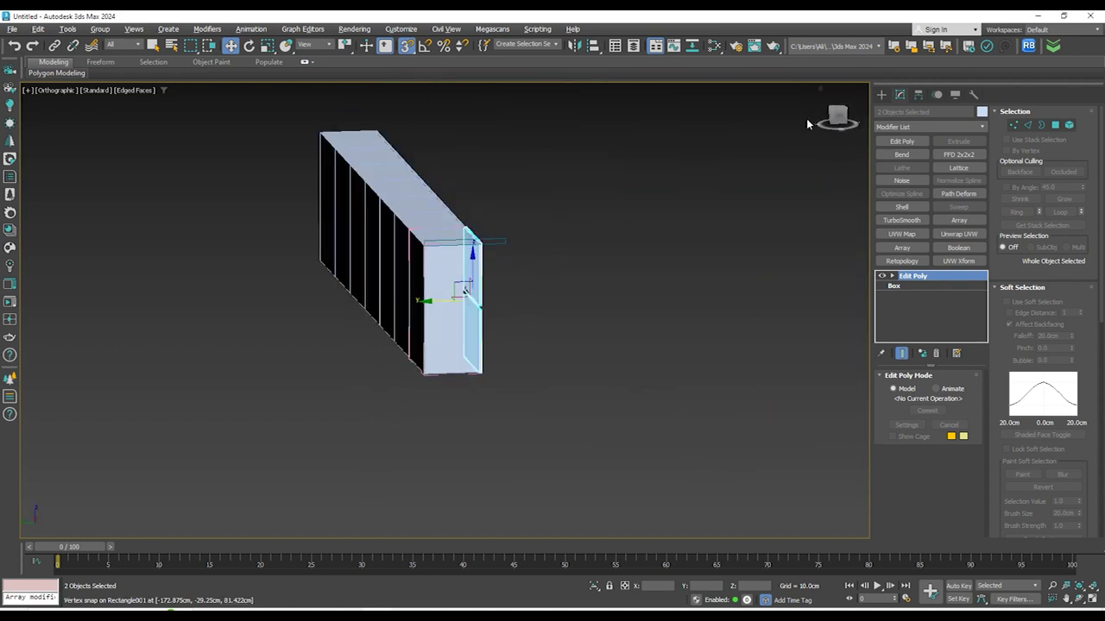
left_click(846, 122)
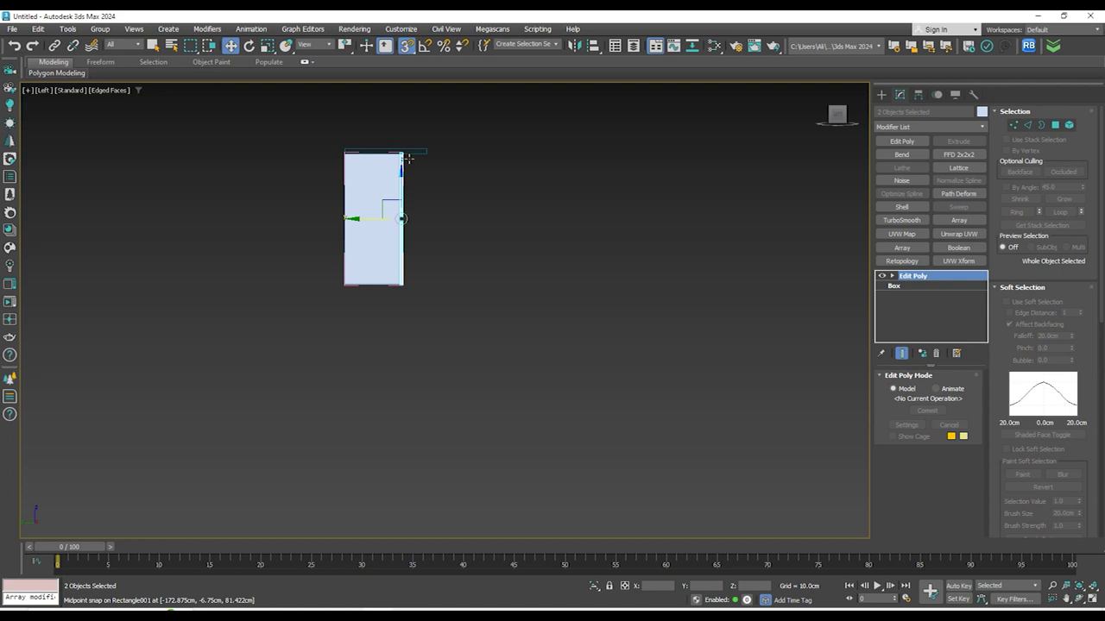
Delete the six neighbouring base cabinet groups, keeping only the opened end cabinet
middle_click_drag(464, 191, 401, 208, "alt")
scroll(398, 233, "down", 2)
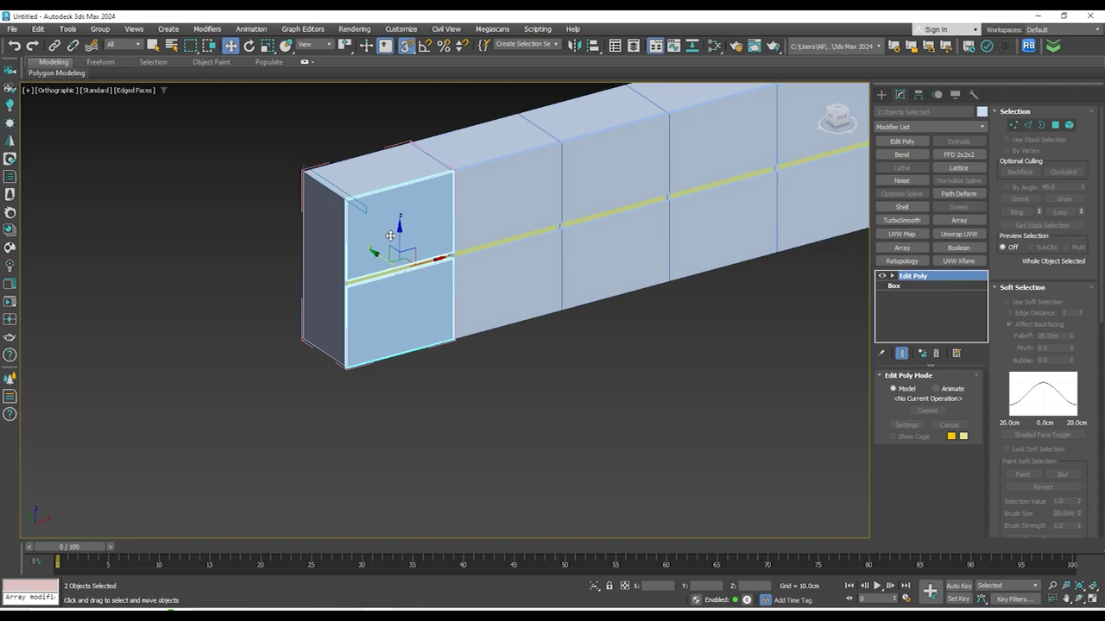
scroll(384, 290, "down", 2)
middle_click_drag(523, 308, 557, 344)
left_click(843, 115)
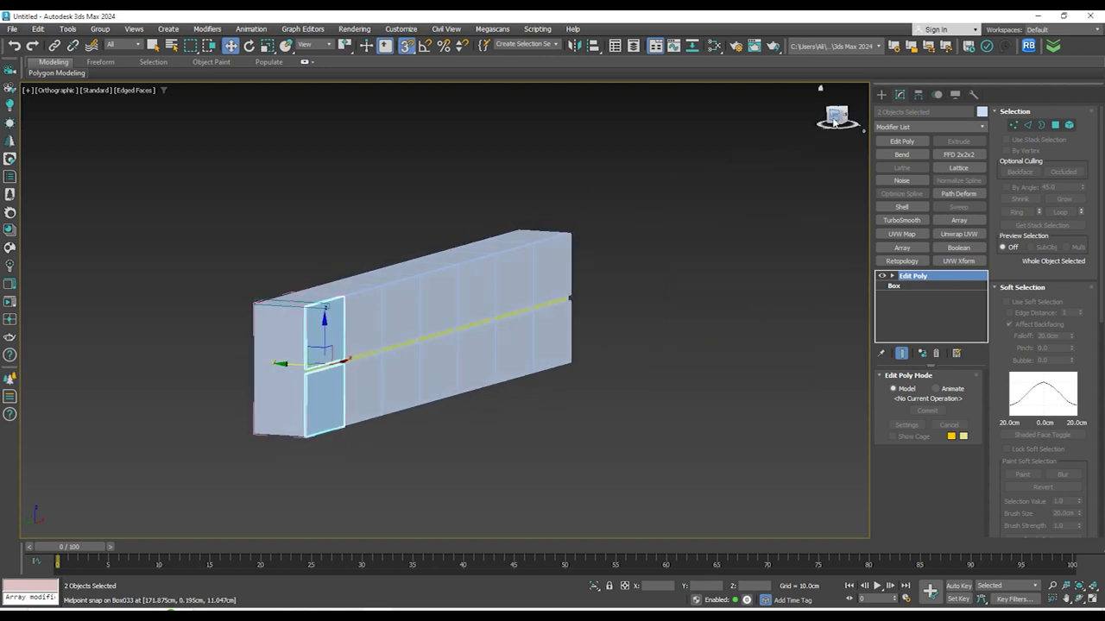
scroll(456, 315, "up", 4)
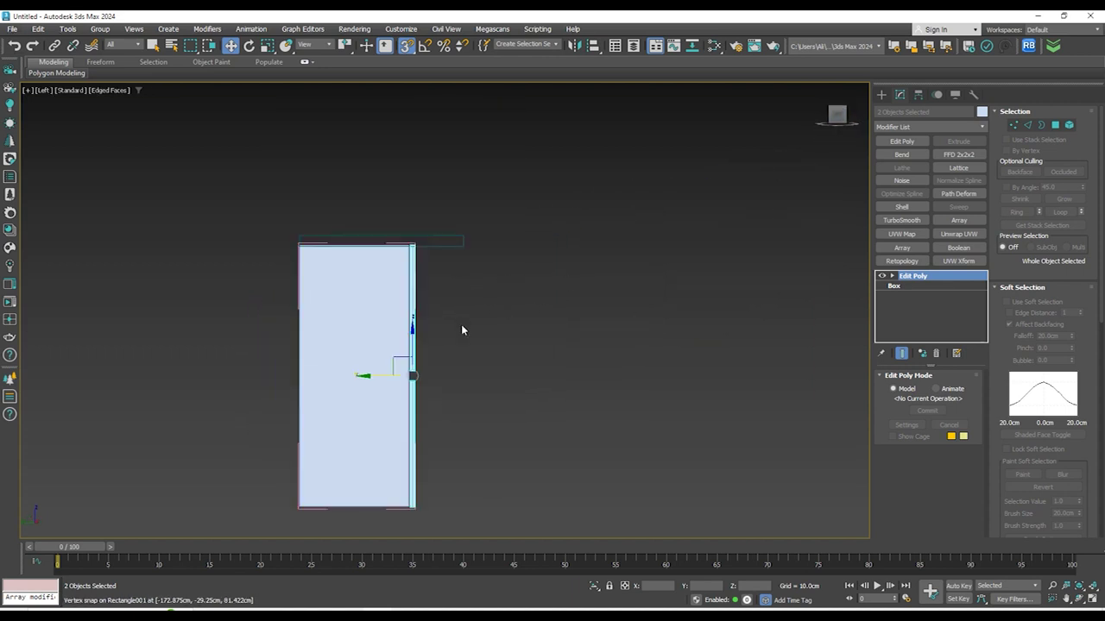
scroll(466, 358, "down", 2)
middle_click_drag(486, 345, 404, 370, "alt")
scroll(404, 369, "down", 4)
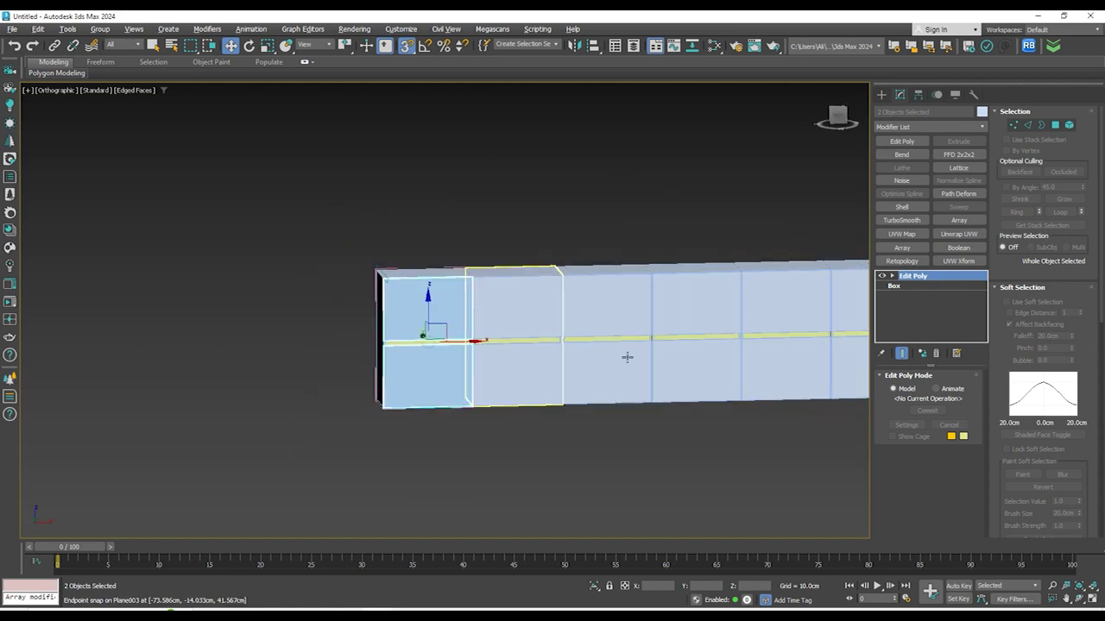
middle_click_drag(627, 358, 339, 332)
left_click_drag(811, 430, 171, 197)
left_click_drag(243, 188, 243, 188)
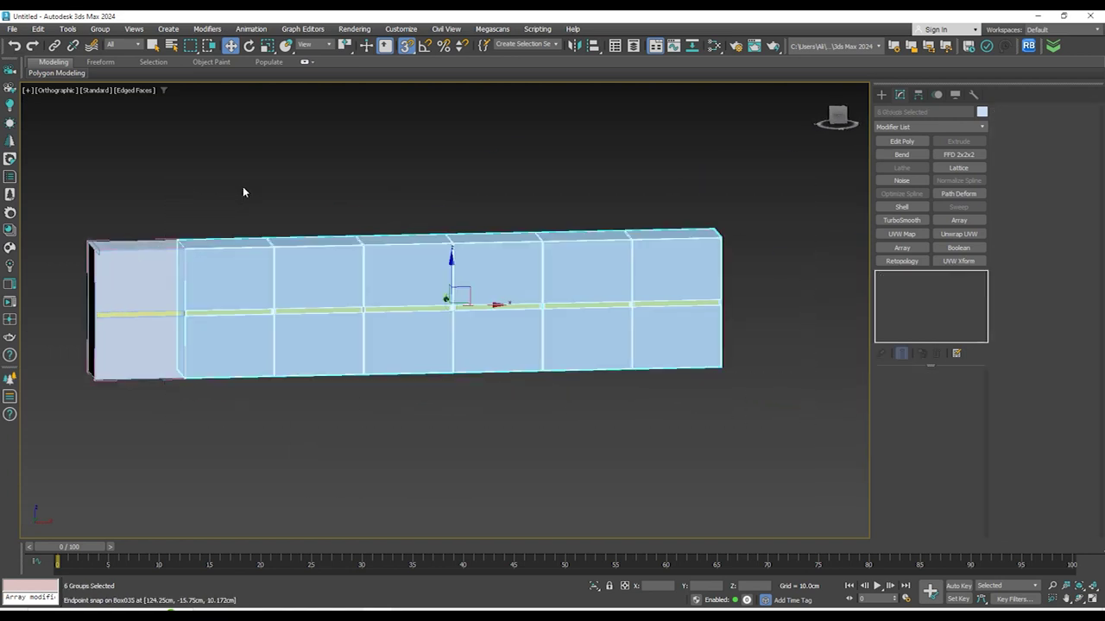
key("Delete")
In the Left view, select only the end cabinet's two door panels and pull them forward, away from the body
middle_click_drag(371, 305, 438, 287, "alt")
left_click(835, 113)
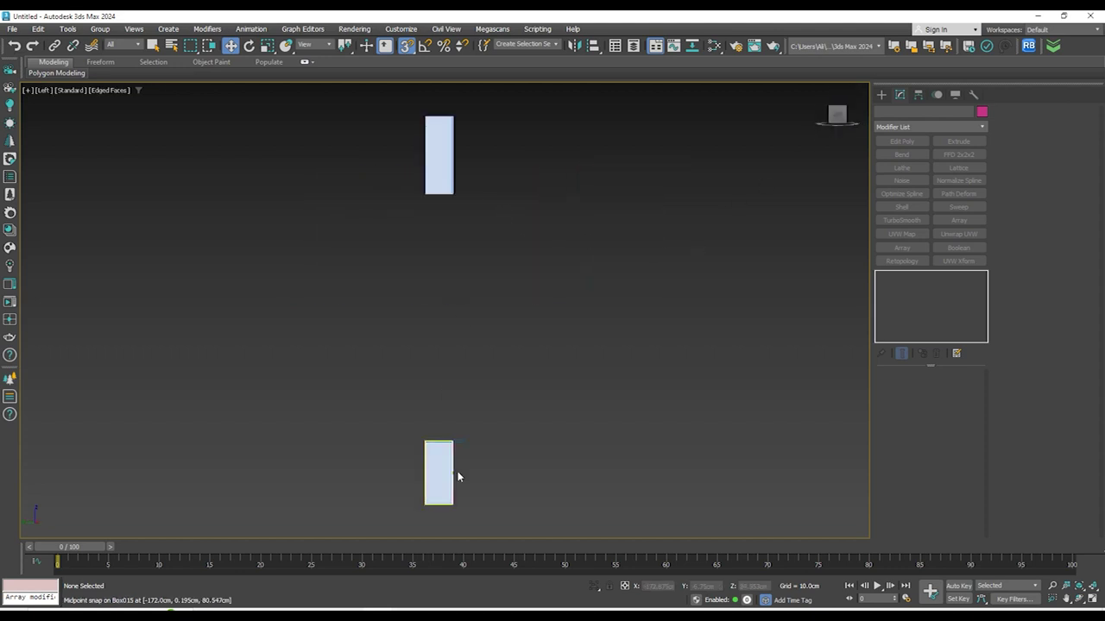
scroll(457, 471, "up", 10)
scroll(454, 296, "down", 4)
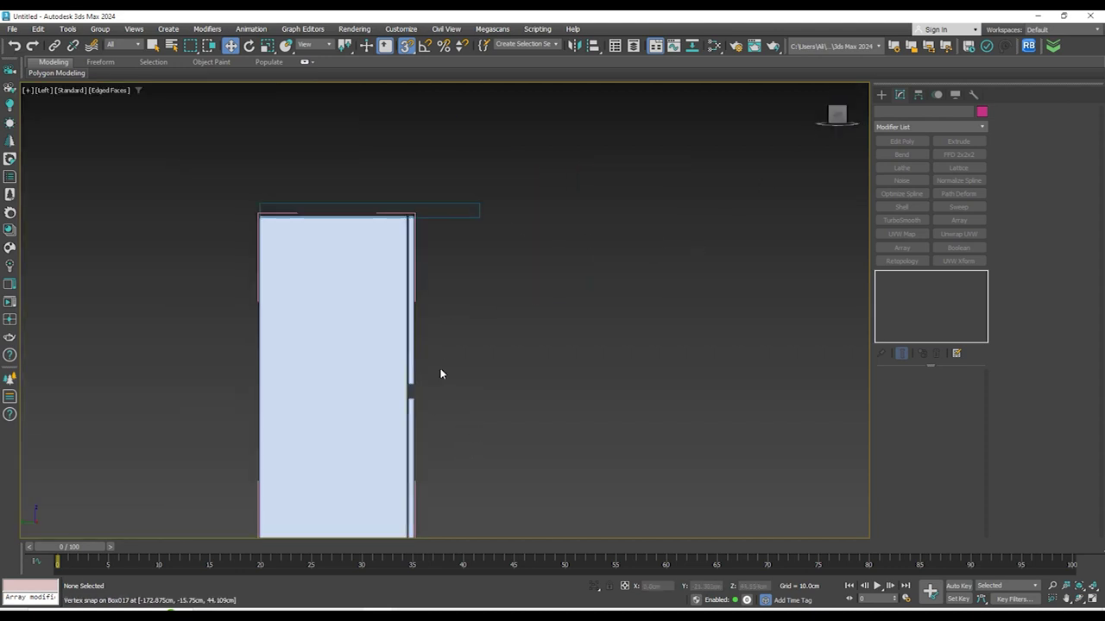
left_click(410, 418)
left_click_drag(465, 377, 466, 373)
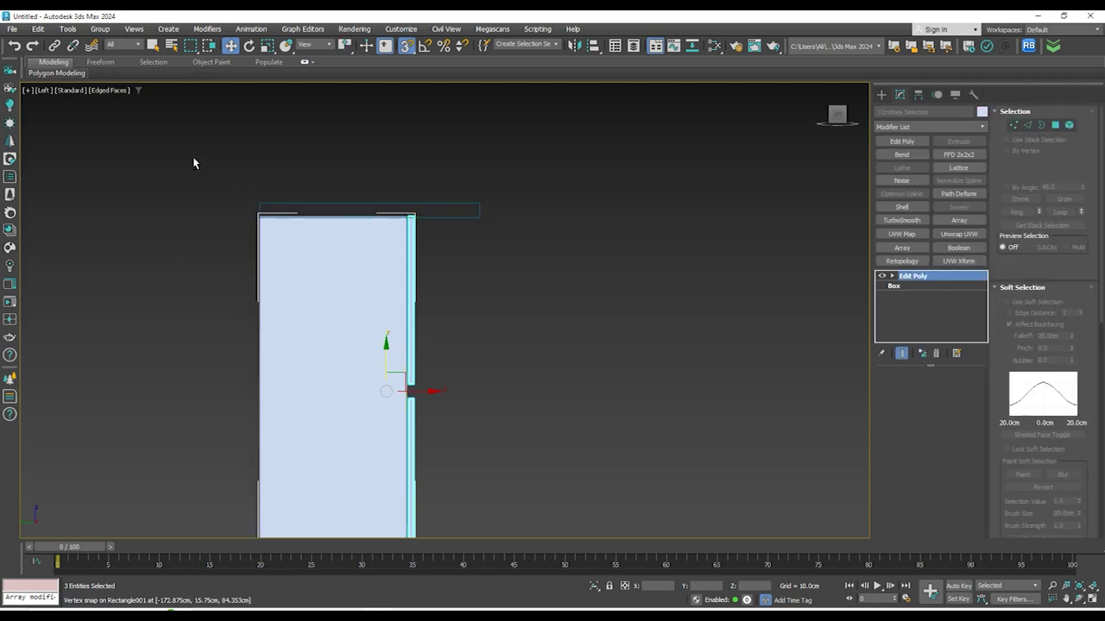
left_click_drag(197, 148, 318, 328)
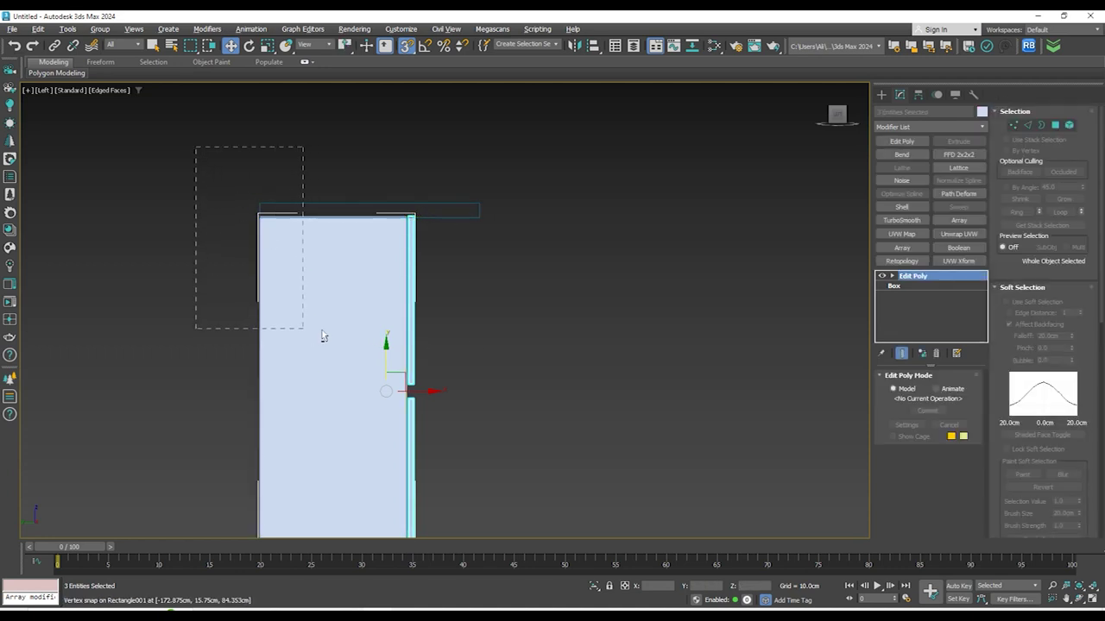
left_click_drag(437, 391, 476, 255)
Snap the front of the door panels to the front edge of the countertop profile
scroll(461, 242, "up", 8)
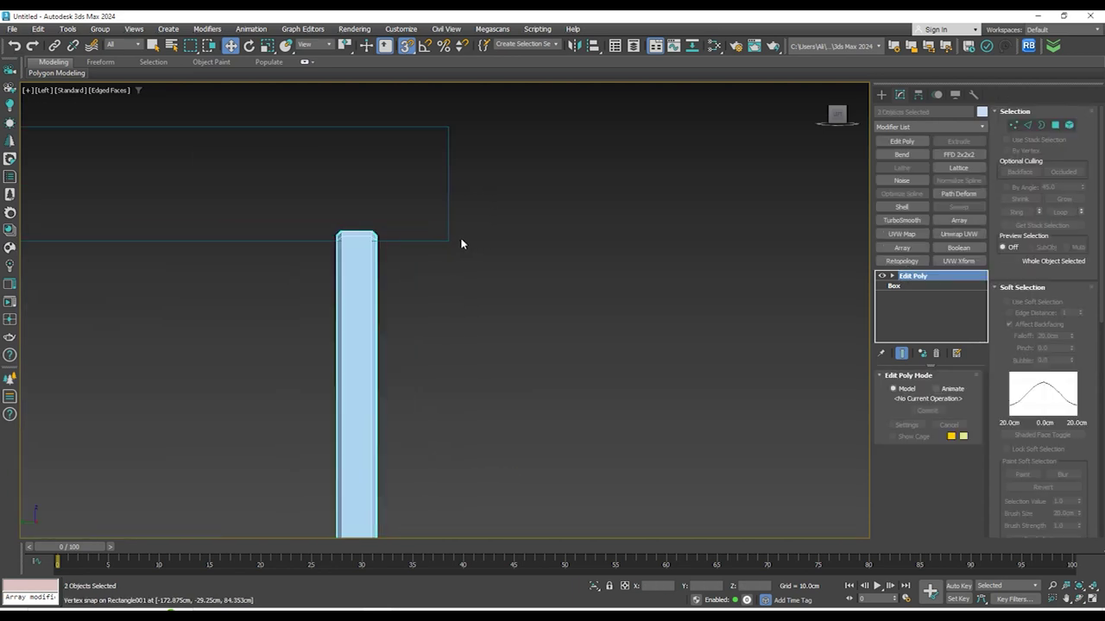
key("s")
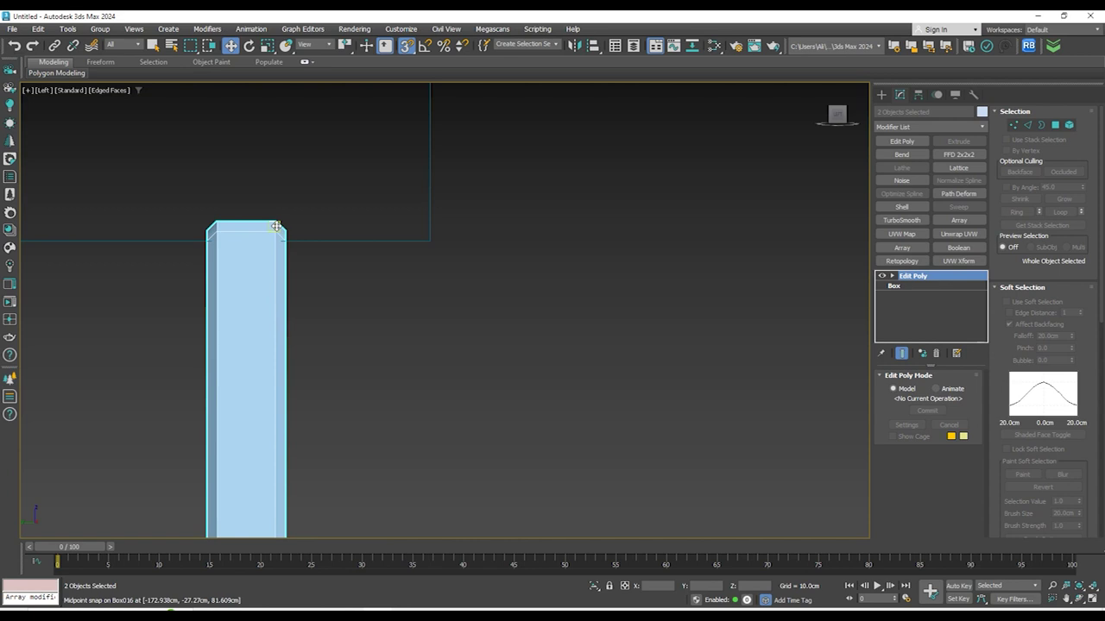
left_click_drag(390, 251, 425, 244)
scroll(579, 226, "down", 8)
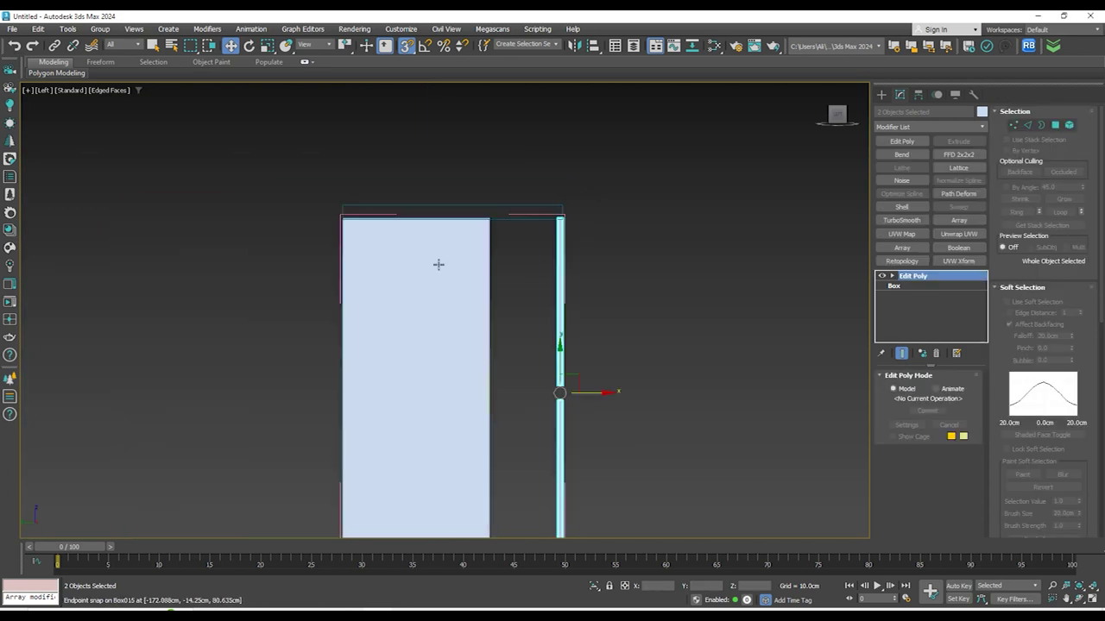
Extend the cabinet body's depth by snapping its front vertices to the back of the door panels
left_click(492, 274)
scroll(491, 274, "down", 6)
middle_click_drag(461, 342, 447, 370, "alt")
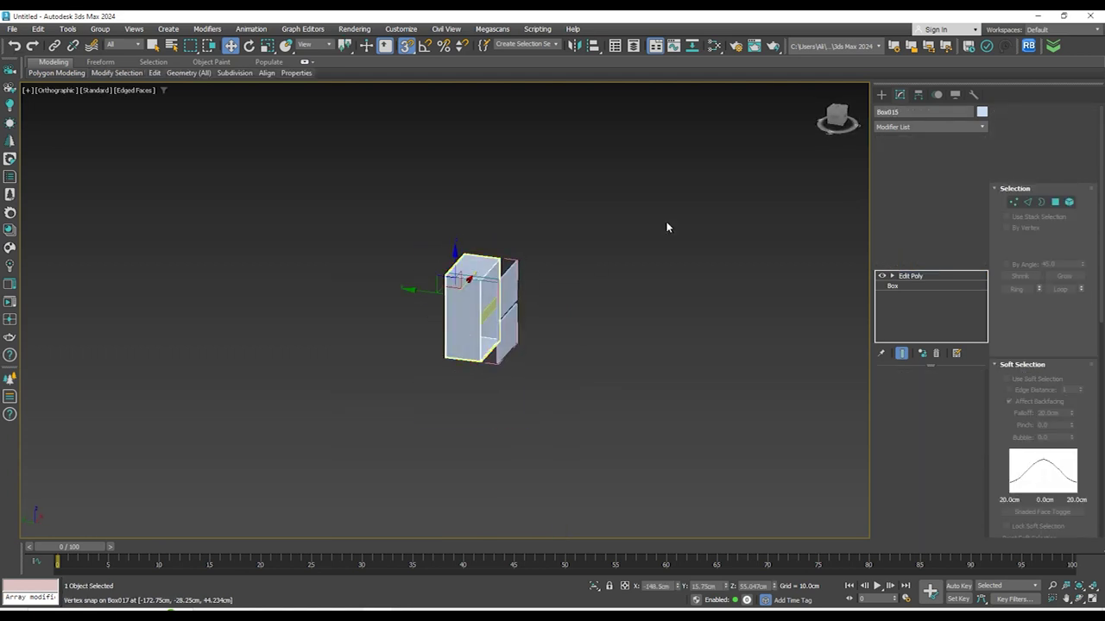
left_click(834, 119)
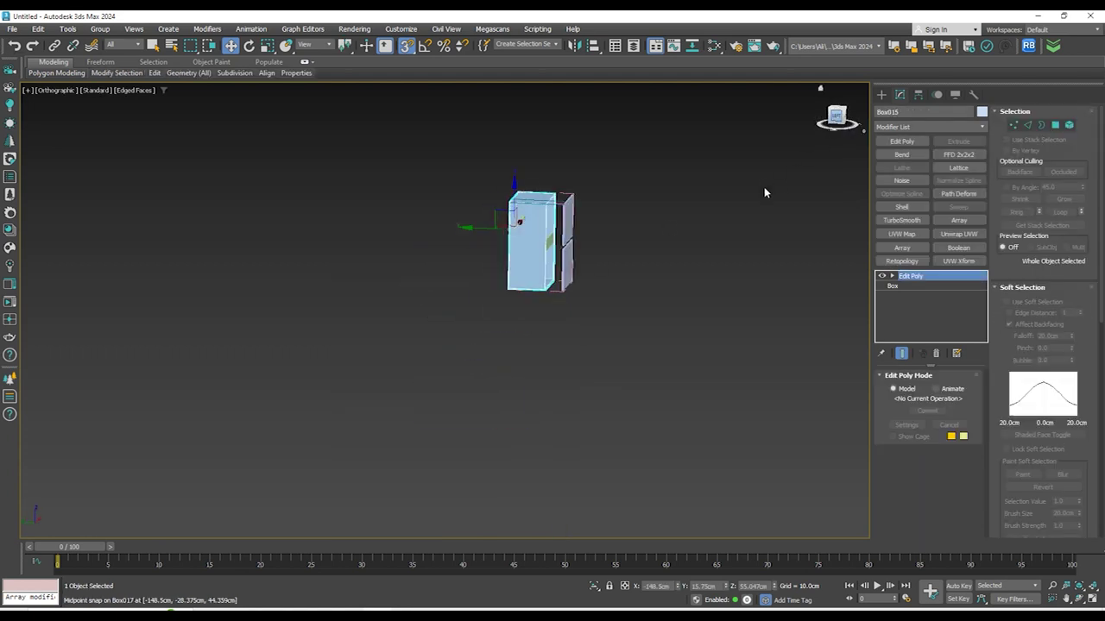
left_click(1014, 125)
middle_click_drag(661, 178, 560, 264)
scroll(499, 186, "up", 3)
left_click_drag(526, 414, 528, 416)
left_click_drag(535, 300, 549, 213)
scroll(544, 212, "up", 3)
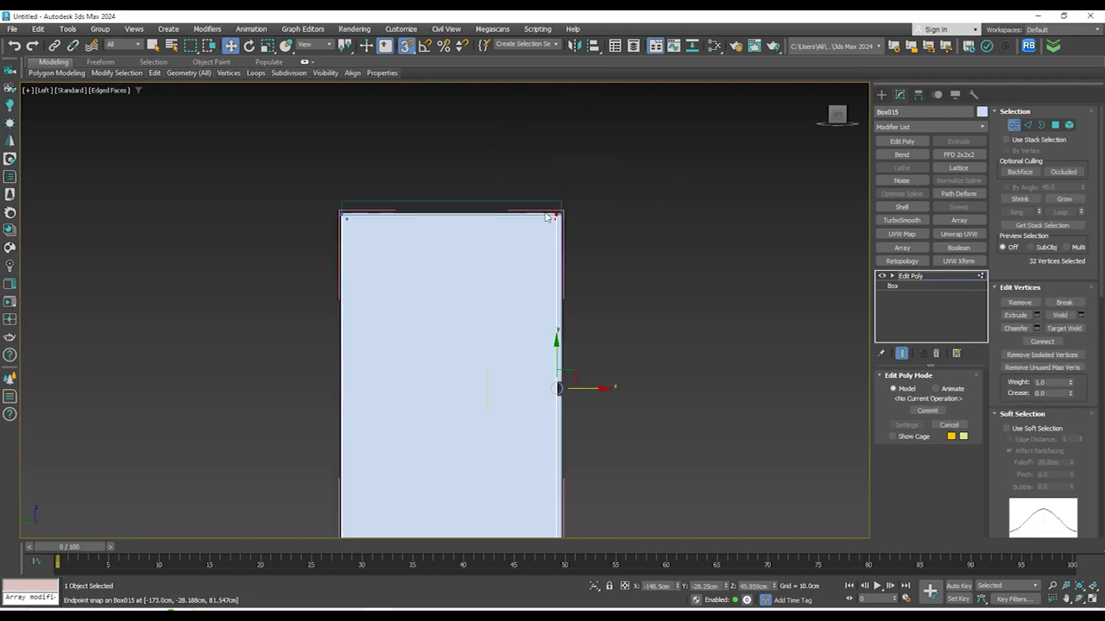
Move the body's front vertices back from the doors with a screen X offset of -.5 cm
scroll(546, 218, "up", 5)
right_click(618, 222)
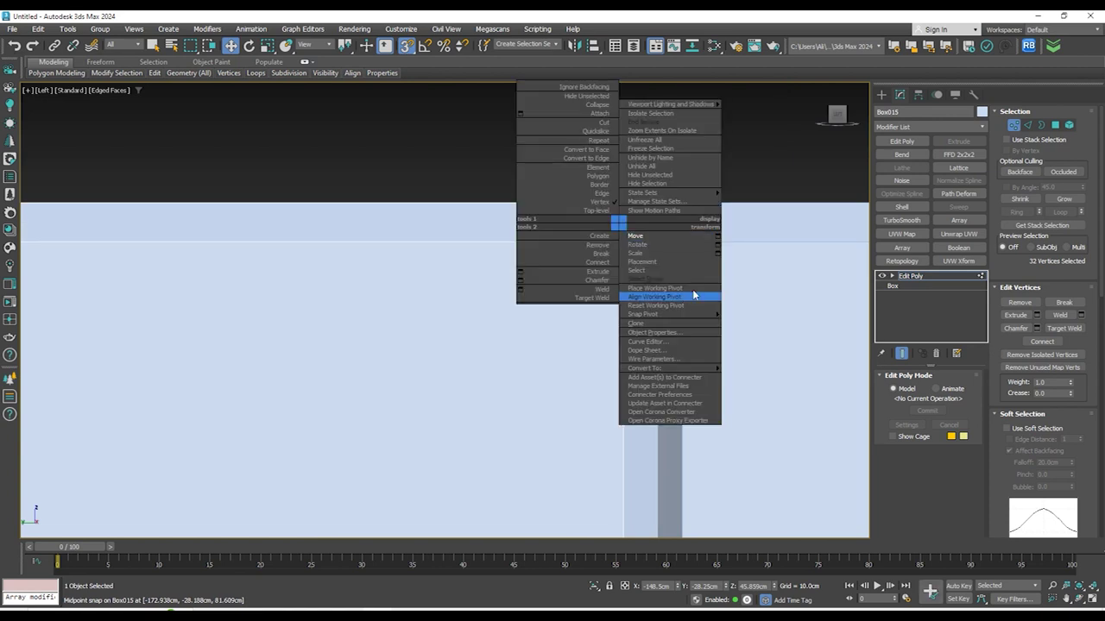
left_click(718, 236)
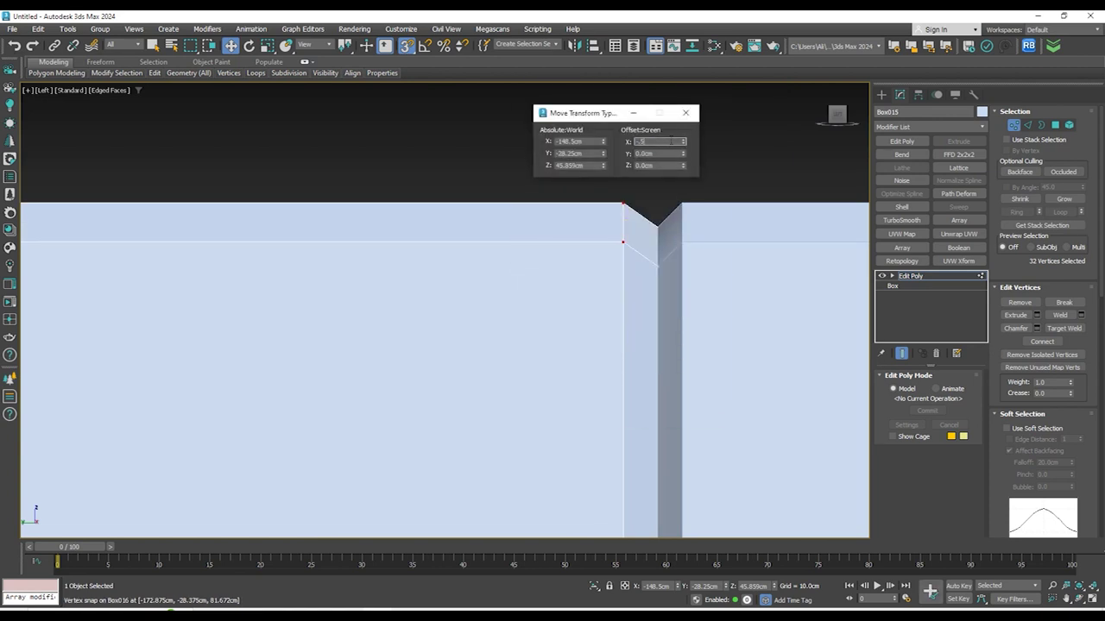
type("-5")
key("Return")
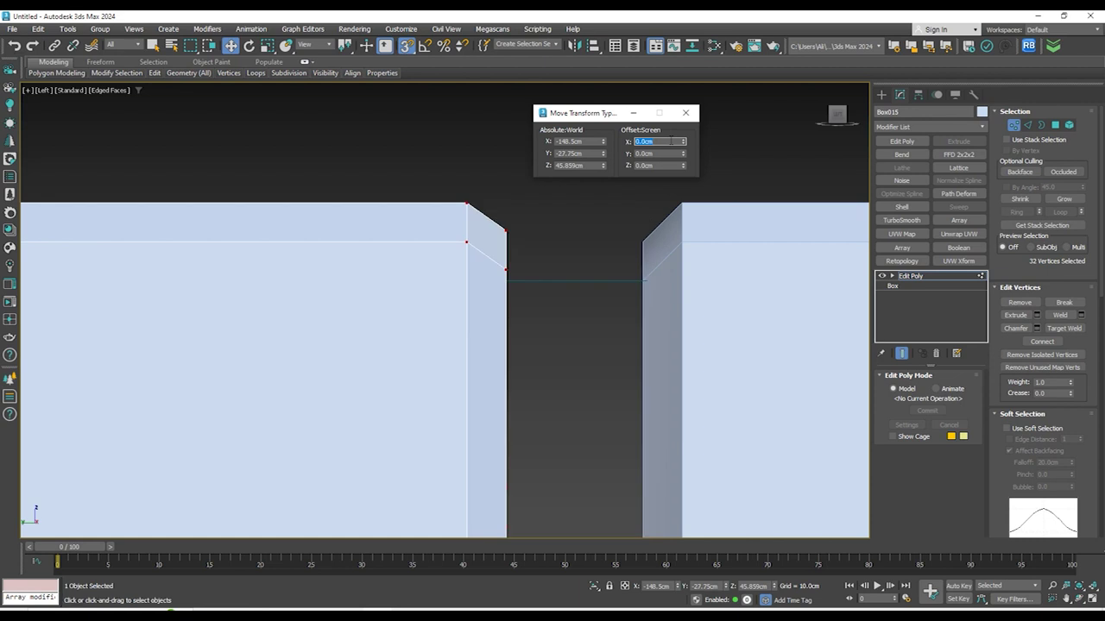
scroll(483, 226, "down", 8)
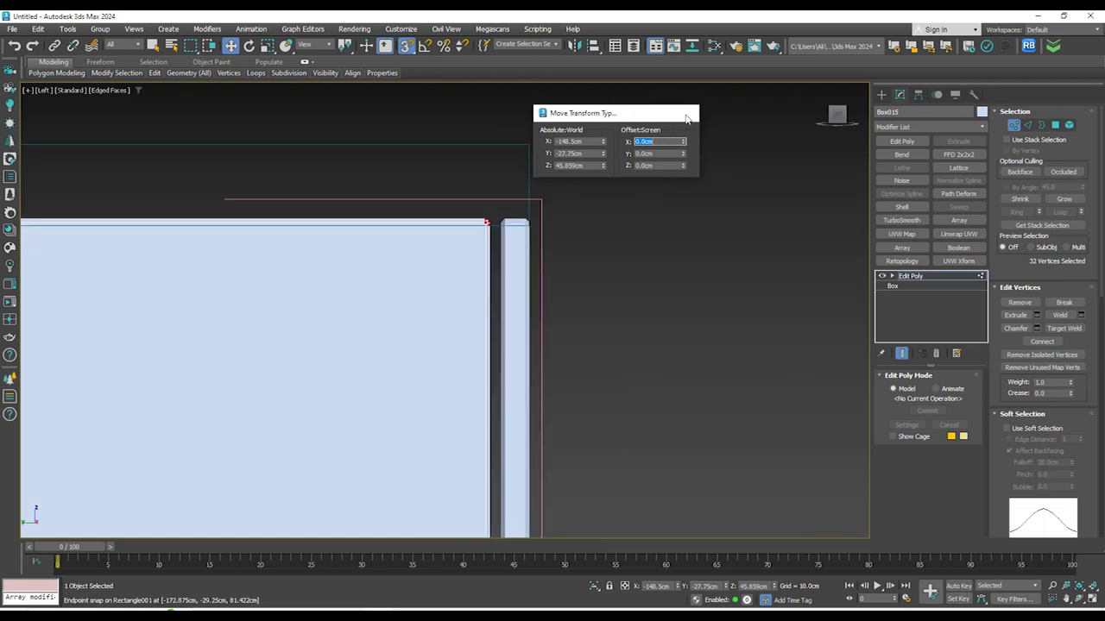
left_click(687, 115)
In wireframe, move the handle-gap plane forward to just behind the cabinet body's front edge
middle_click_drag(585, 256, 682, 174)
scroll(583, 214, "down", 10)
middle_click_drag(586, 296, 559, 282)
scroll(588, 265, "up", 4)
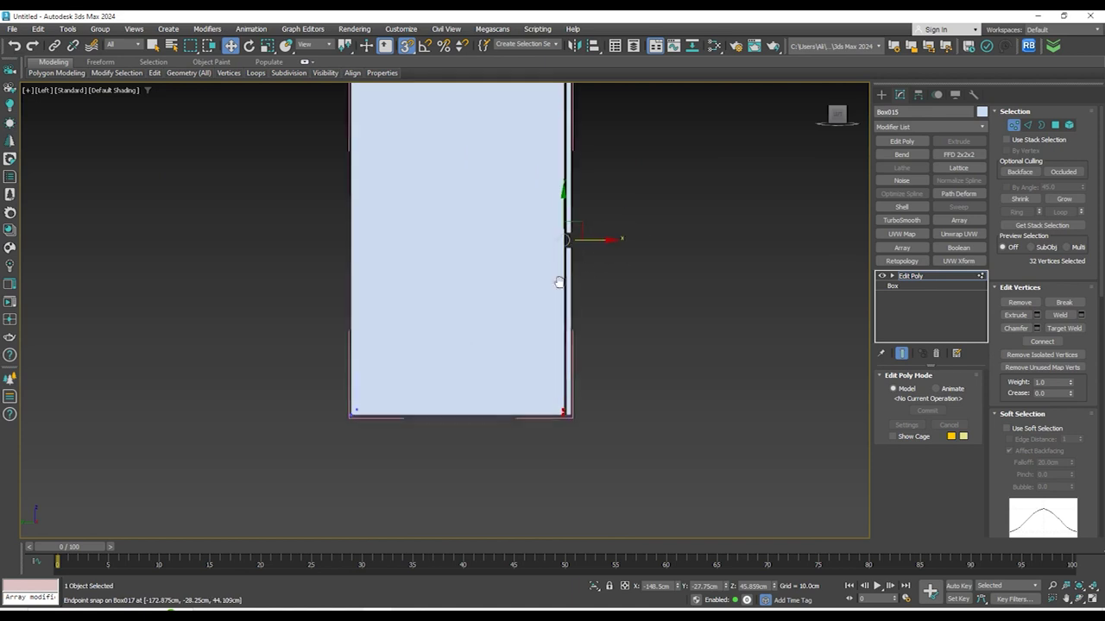
key("F3")
left_click(516, 257)
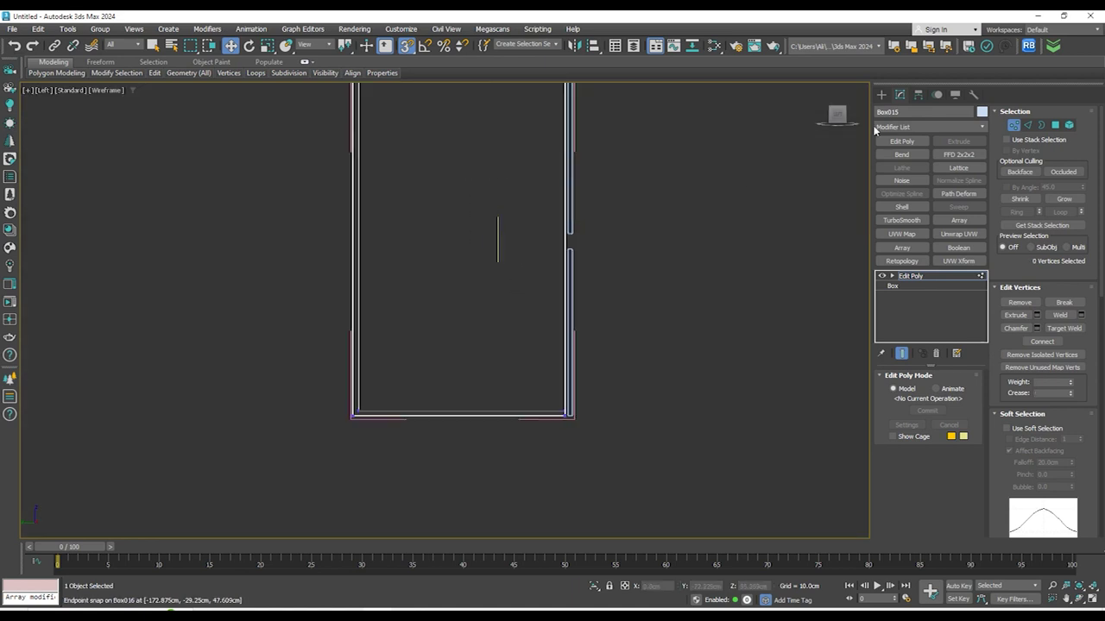
left_click(881, 95)
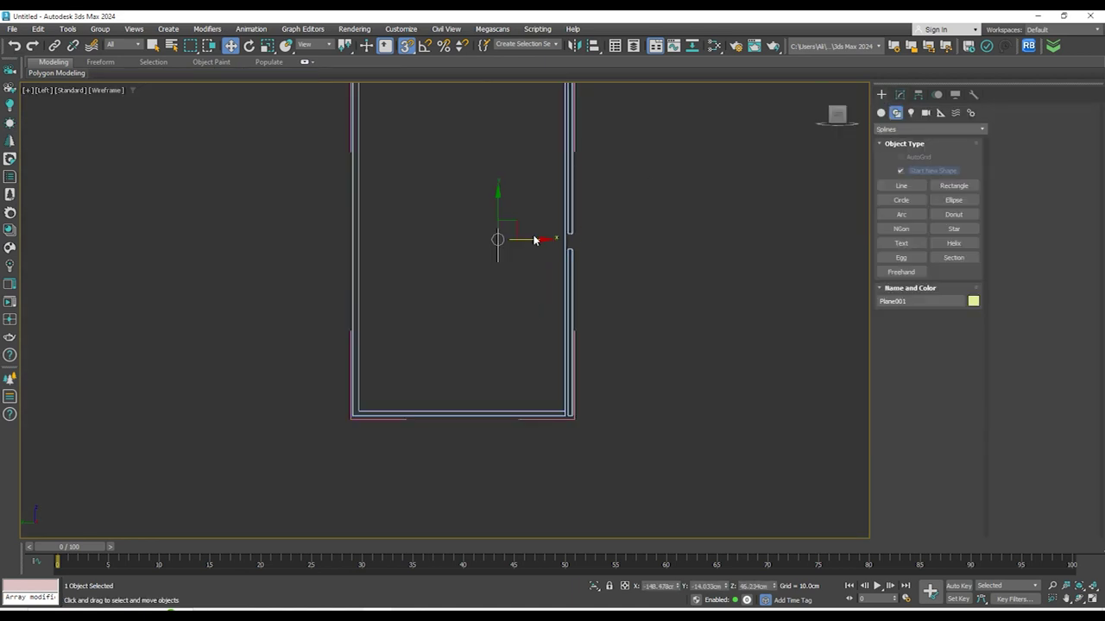
left_click_drag(520, 235, 579, 223)
scroll(568, 242, "up", 8)
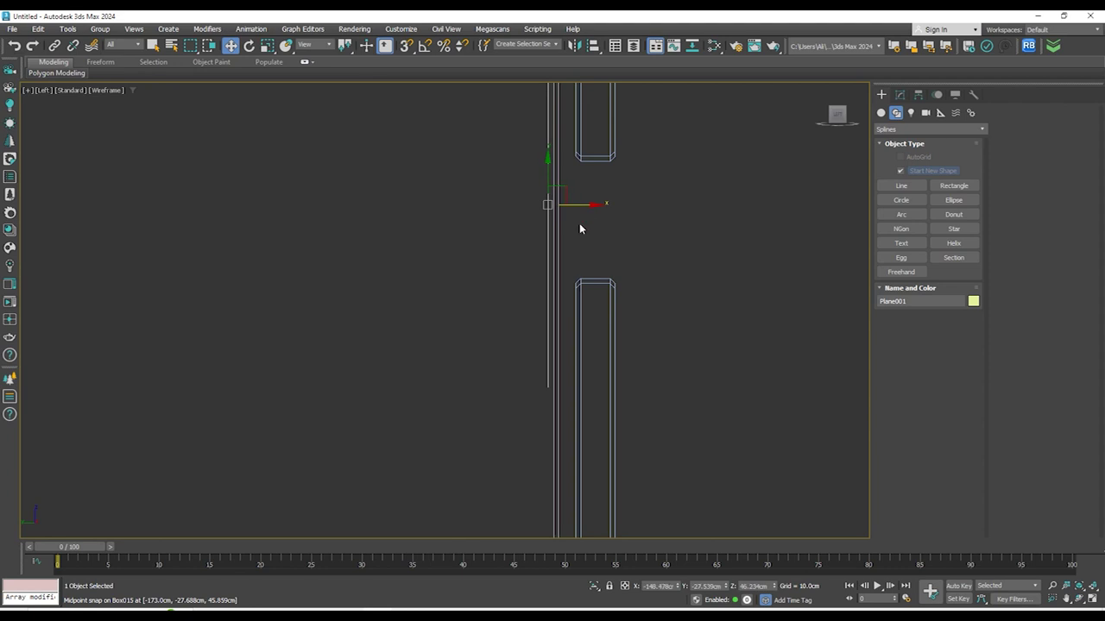
Close the end cabinet's group and show it shaded in the Front view
scroll(579, 228, "down", 8)
mouse_move(644, 247)
middle_mouse_down("alt")
mouse_move(542, 255)
mouse_move(583, 273)
mouse_move(654, 251)
middle_mouse_up("alt")
scroll(612, 252, "down", 3)
left_click(100, 29)
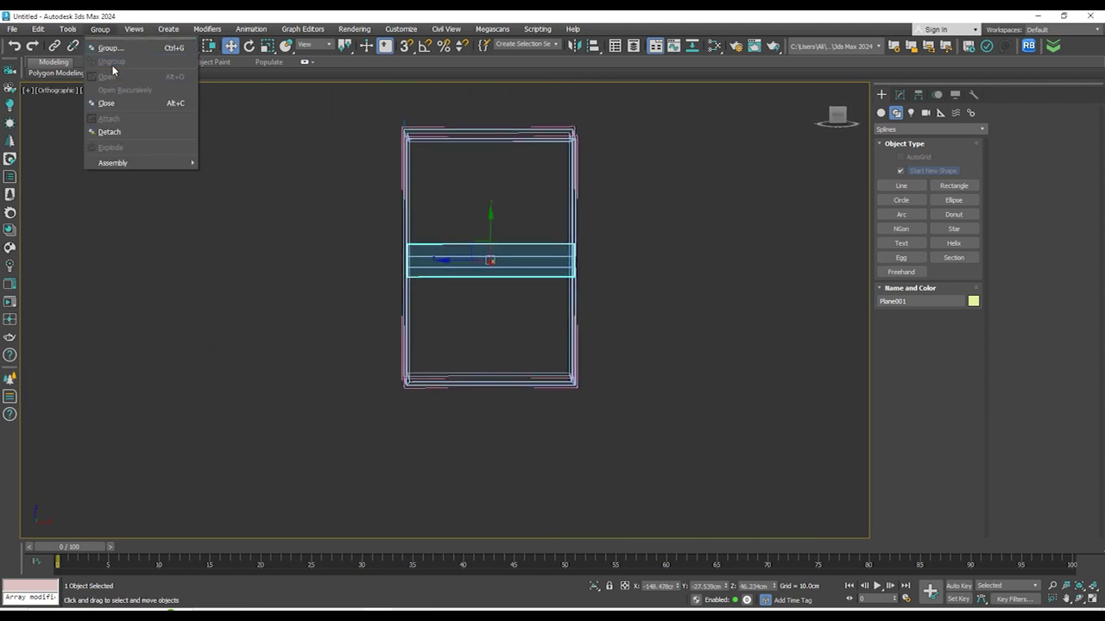
left_click(112, 101)
key("f")
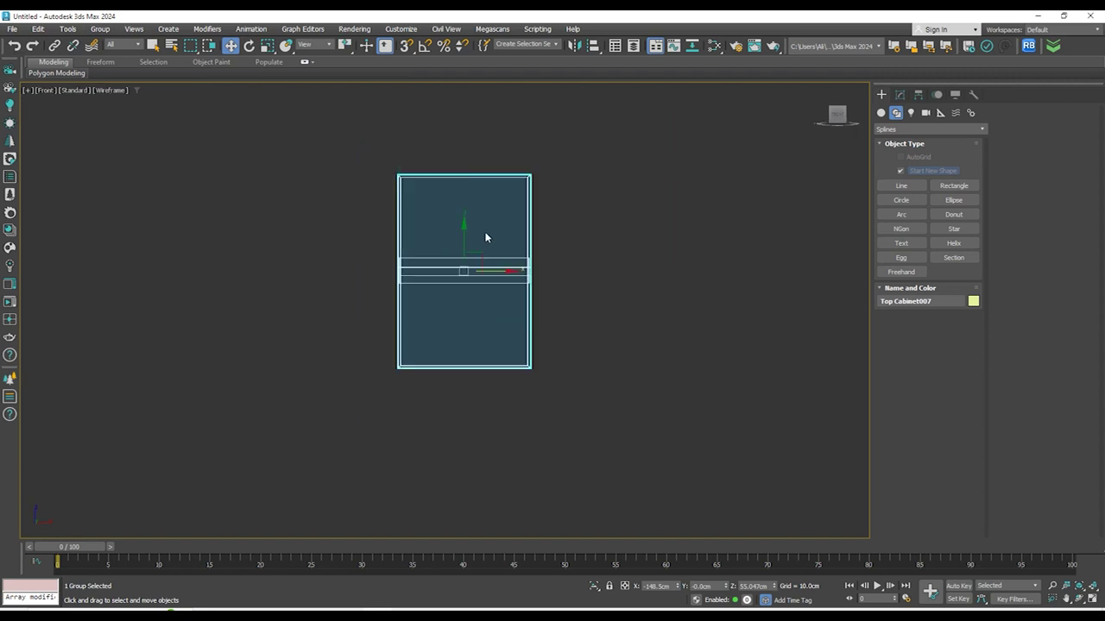
key("F3")
middle_click_drag(547, 259, 453, 259)
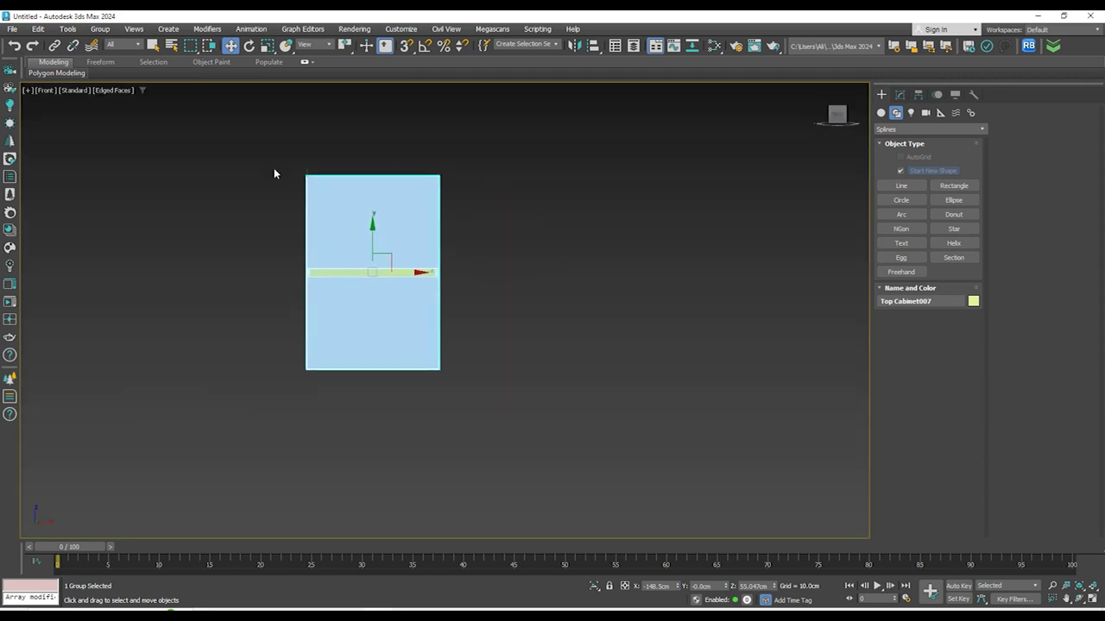
Remove the rectangular countertop profile from the top of the cabinet
scroll(274, 172, "up", 4)
middle_click_drag(324, 173, 369, 182, "alt")
left_click(409, 176)
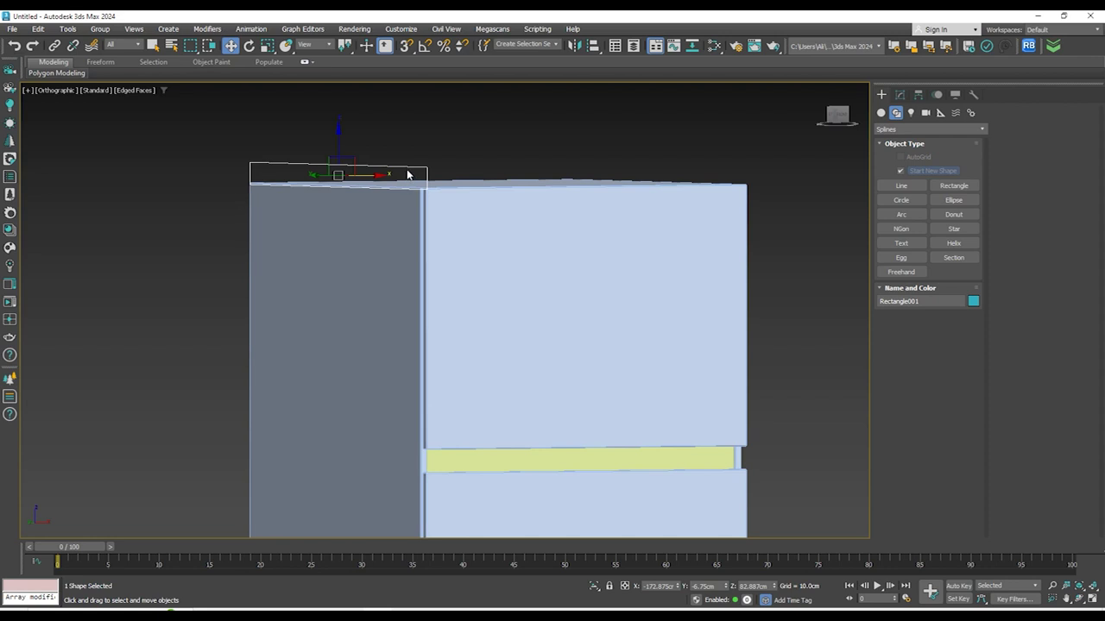
left_click(460, 176)
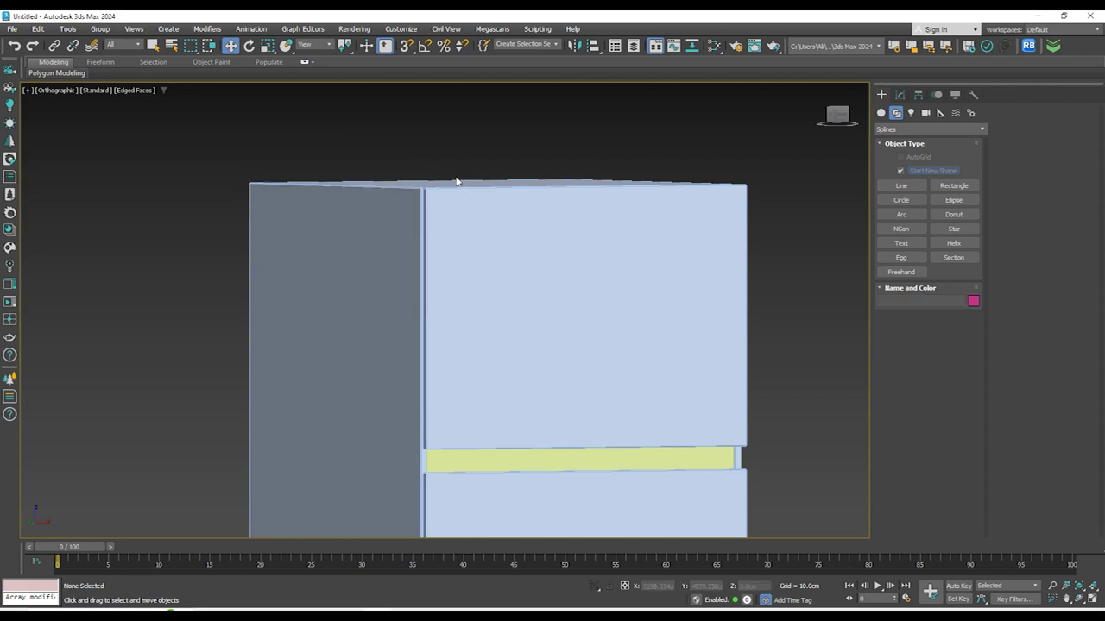
Select the base cabinet in the Front view and turn on the home grid
middle_click_drag(457, 178, 435, 130)
key("alt+space")
middle_click_drag(426, 223, 435, 254, "alt")
key("f")
scroll(460, 249, "down", 7)
scroll(432, 319, "up", 5)
left_click(321, 436)
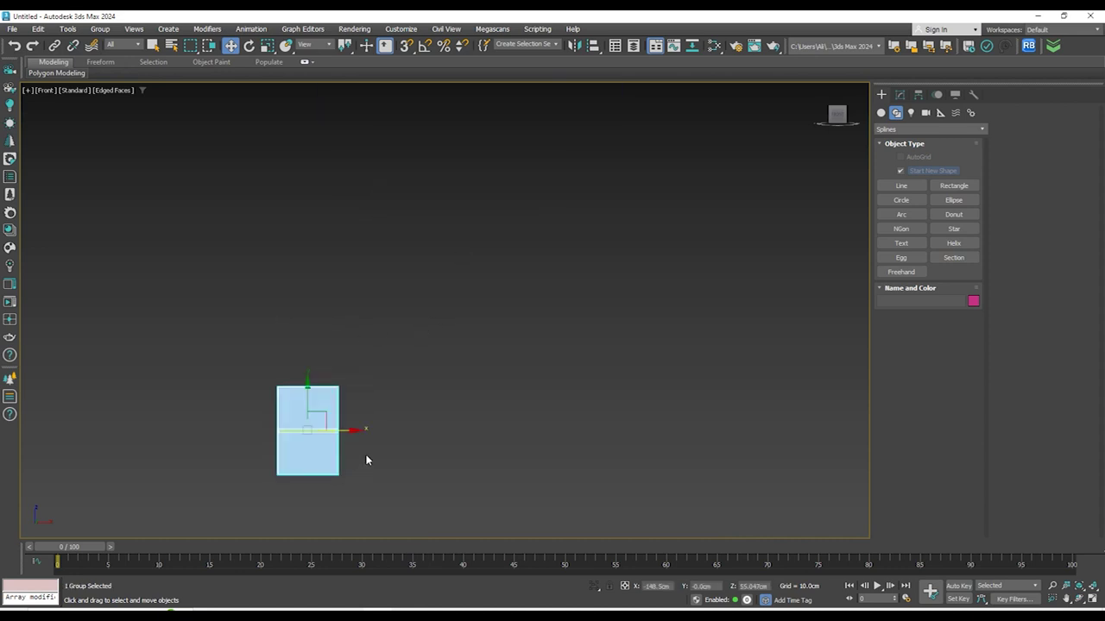
scroll(463, 394, "down", 3)
scroll(441, 417, "up", 3)
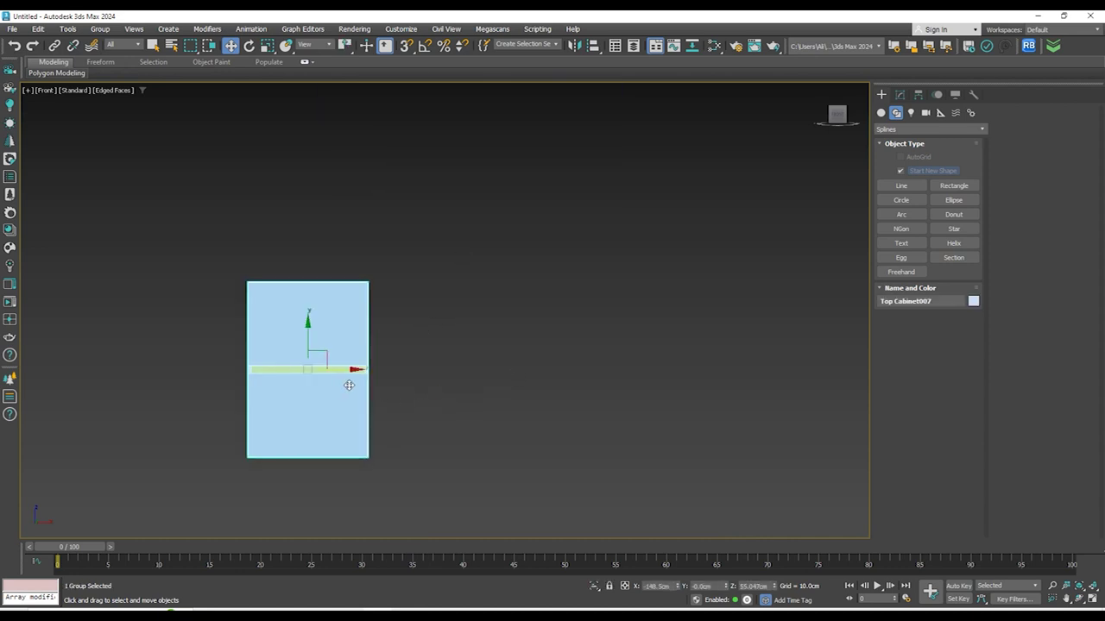
scroll(457, 380, "down", 3)
key("g")
Lower the All The Top Cabinets group toward the base cabinet
scroll(442, 380, "up", 3)
scroll(435, 393, "up", 3)
scroll(483, 388, "down", 8)
left_click_drag(419, 178, 678, 274)
scroll(561, 229, "up", 2)
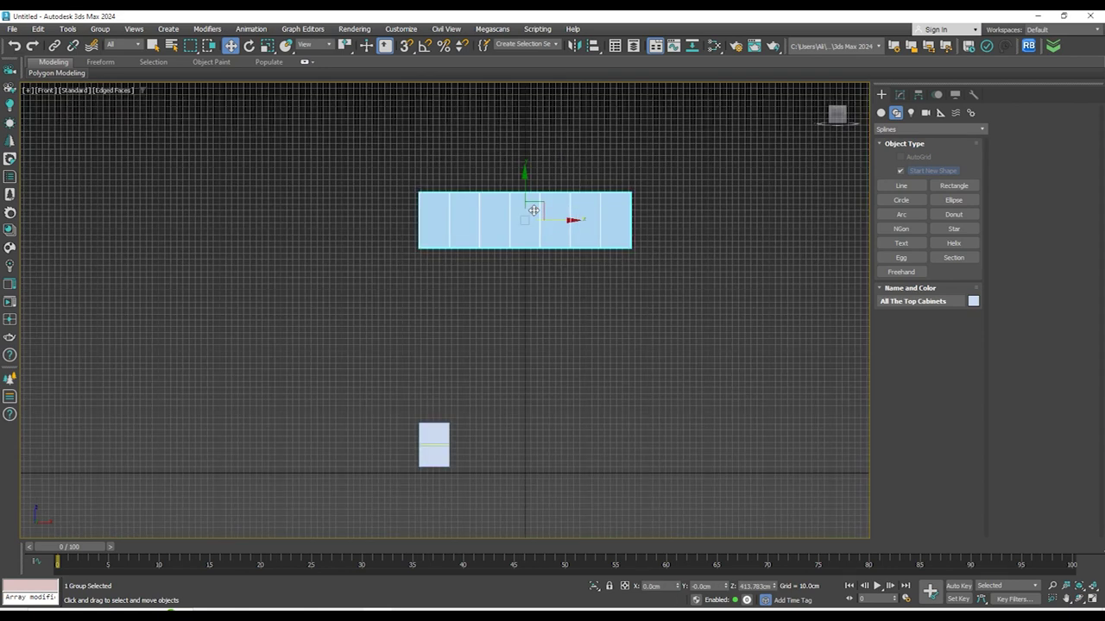
left_click_drag(525, 187, 526, 338)
Select the base cabinet group and turn on 3D snapping
scroll(466, 436, "up", 5)
left_click(335, 392)
scroll(286, 361, "up", 2)
key("s")
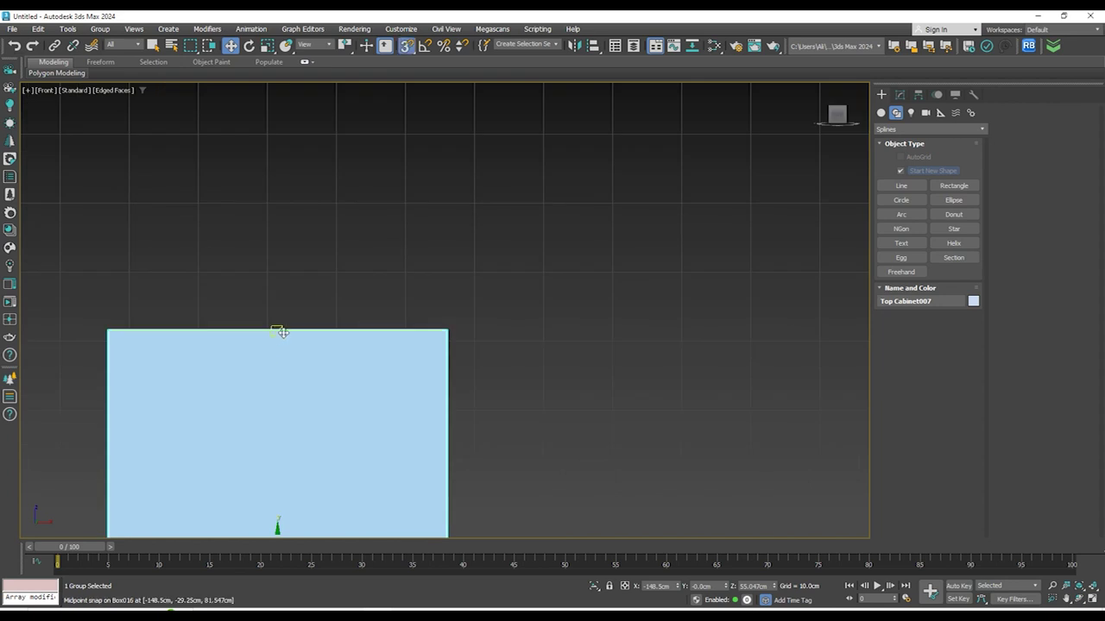
mouse_move(279, 337)
left_mouse_down("shift")
mouse_move(513, 326)
mouse_move(543, 162)
left_mouse_up("shift")
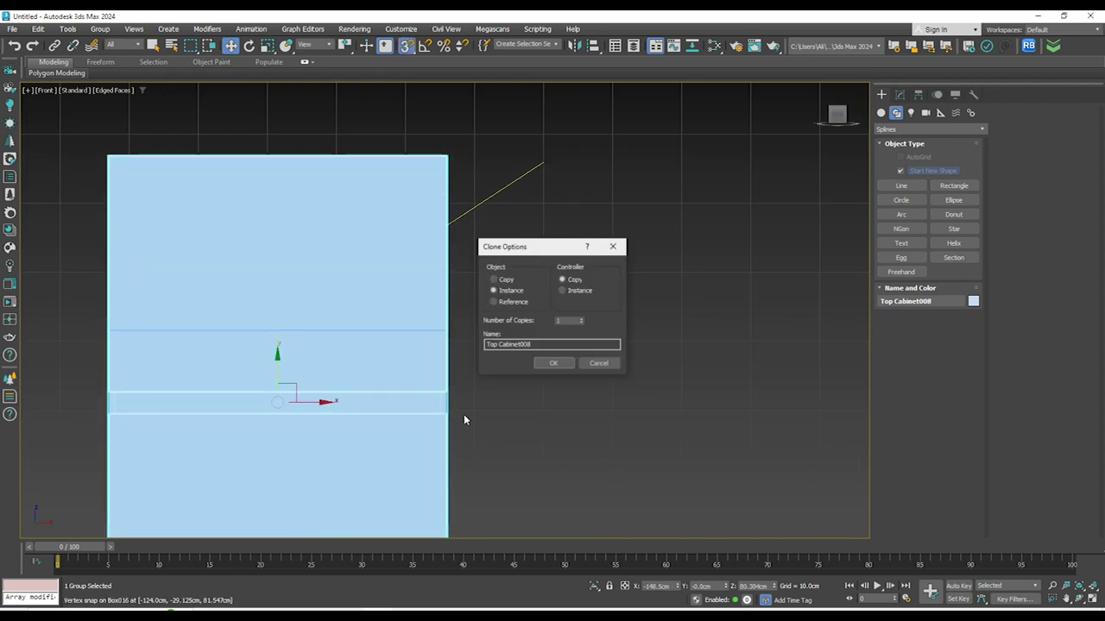
left_click(588, 364)
scroll(395, 395, "down", 3)
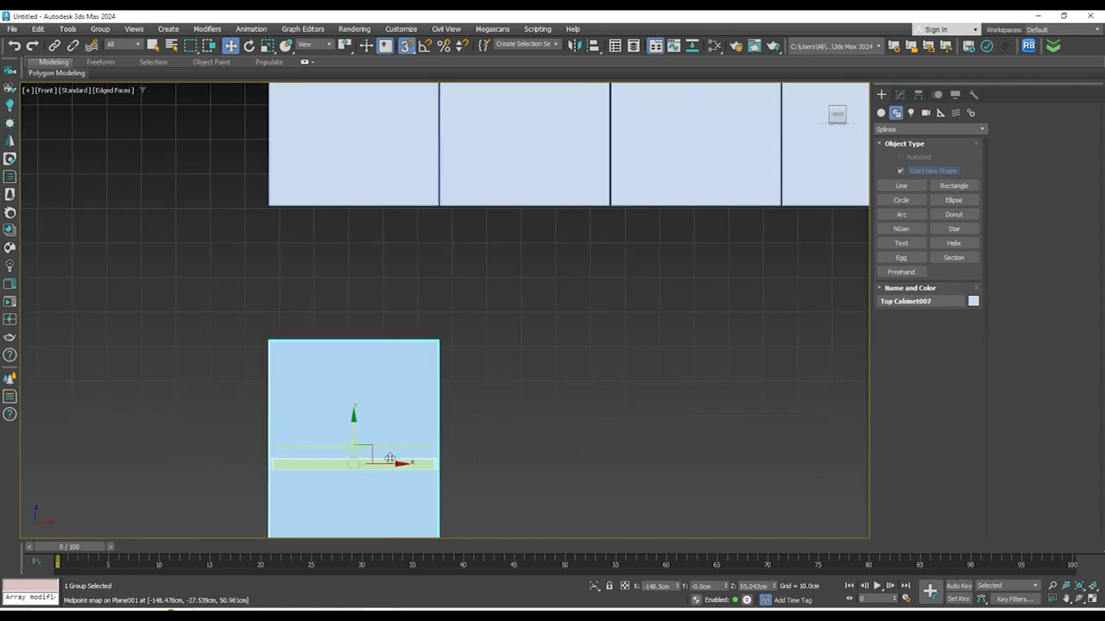
Copy the base cabinet sideways as six instances, snapping the spacing to the top cabinets to form a row of seven
scroll(377, 343, "up", 4)
mouse_move(311, 341)
left_mouse_down("shift")
mouse_move(475, 305)
mouse_move(537, 234)
mouse_move(508, 230)
left_mouse_up("shift")
scroll(488, 288, "down", 4)
scroll(530, 233, "up", 4)
scroll(523, 235, "up", 4)
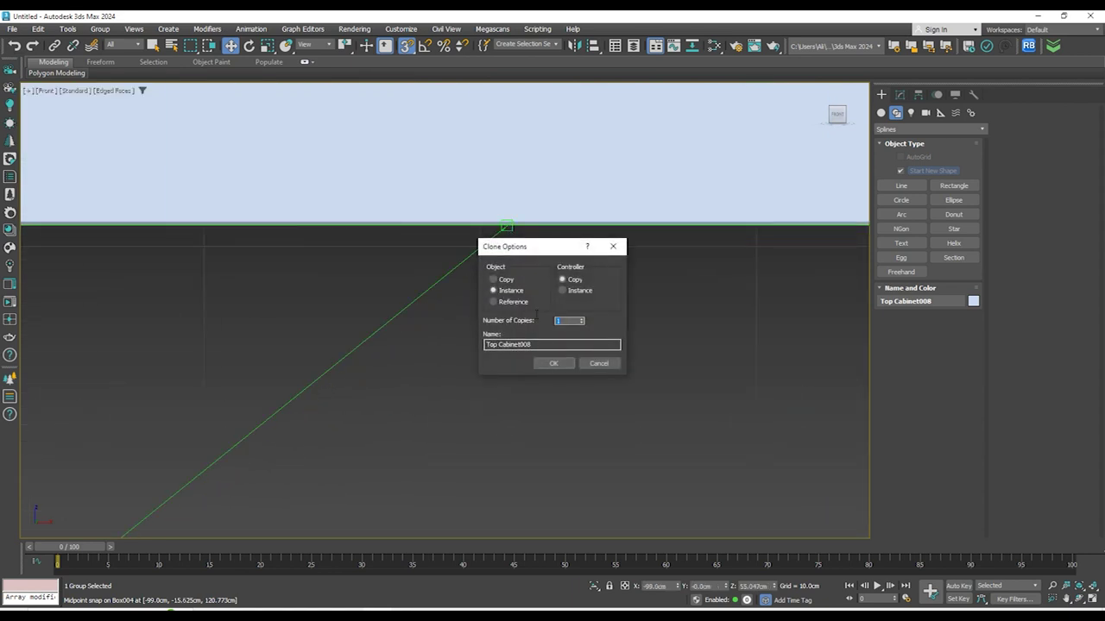
left_click(554, 363)
scroll(435, 197, "down", 8)
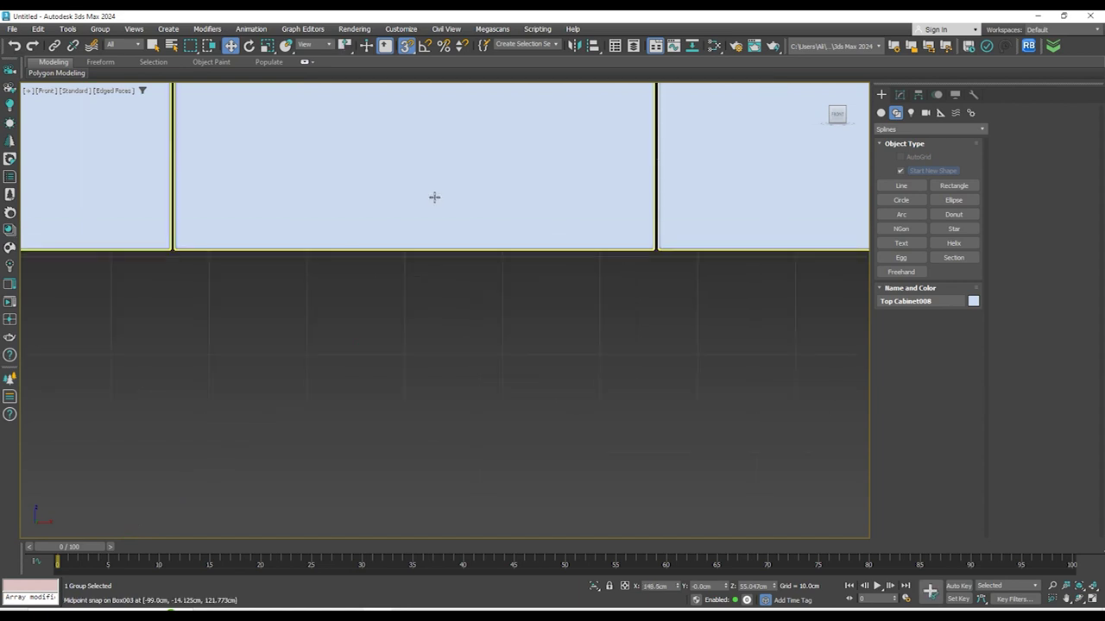
Check the base cabinet row's far end against the top cabinets above it and turn off 3D snapping
scroll(755, 221, "up", 2)
scroll(754, 221, "up", 5)
middle_click_drag(742, 255, 782, 307)
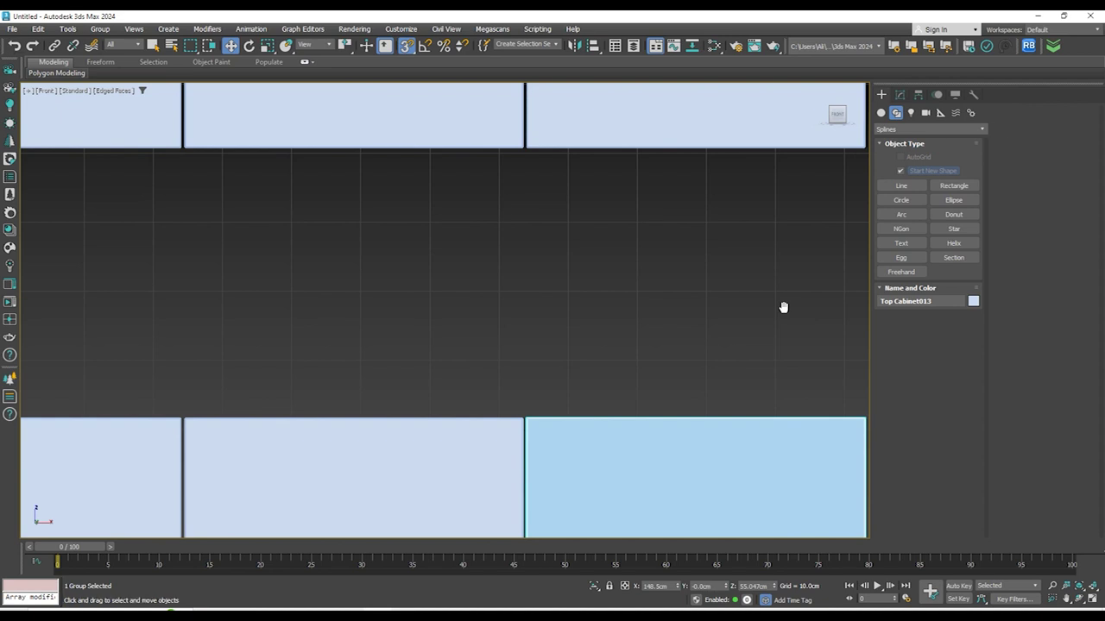
scroll(558, 212, "down", 6)
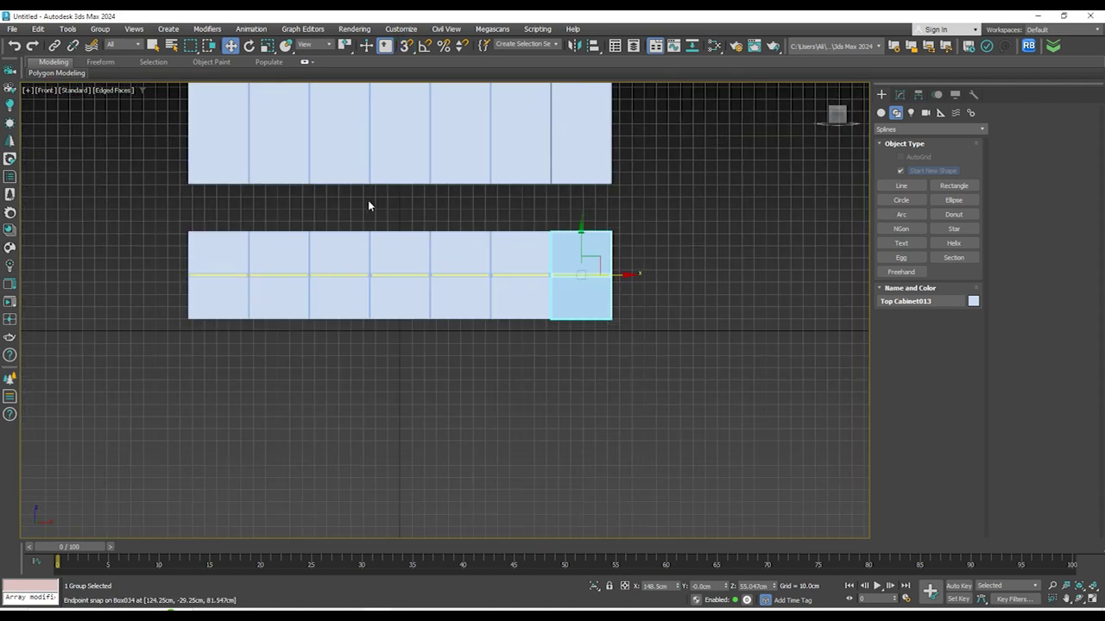
scroll(370, 259, "down", 3)
scroll(370, 271, "up", 5)
scroll(465, 393, "down", 2)
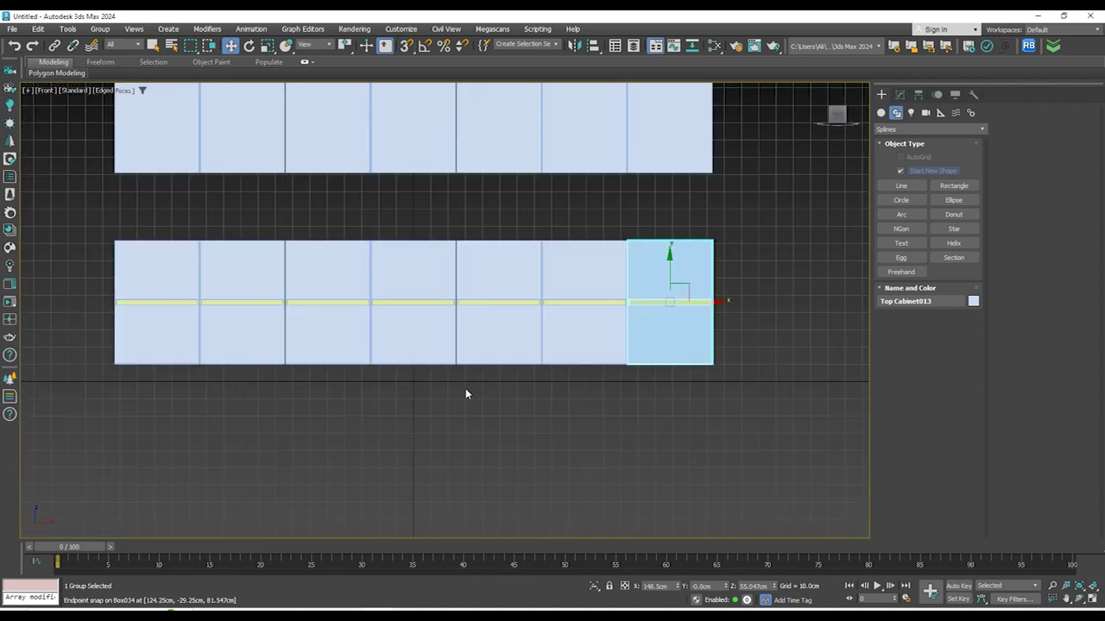
Select the second base cabinet, then switch the selection to the third one in the row
scroll(340, 330, "up", 2)
left_click(337, 294)
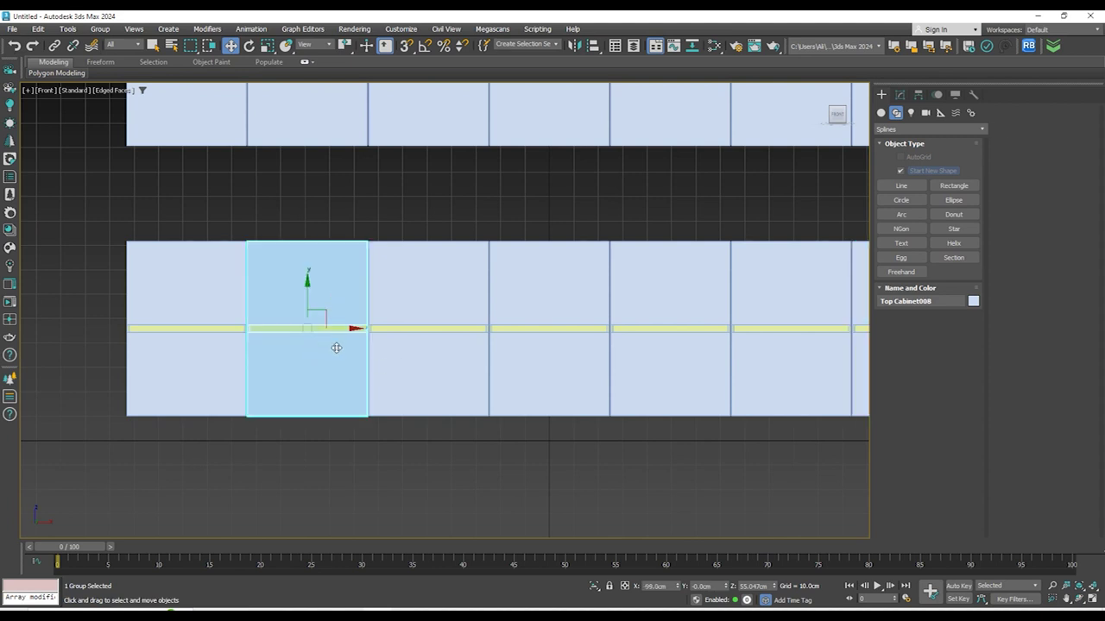
scroll(336, 348, "up", 2)
scroll(259, 332, "down", 3)
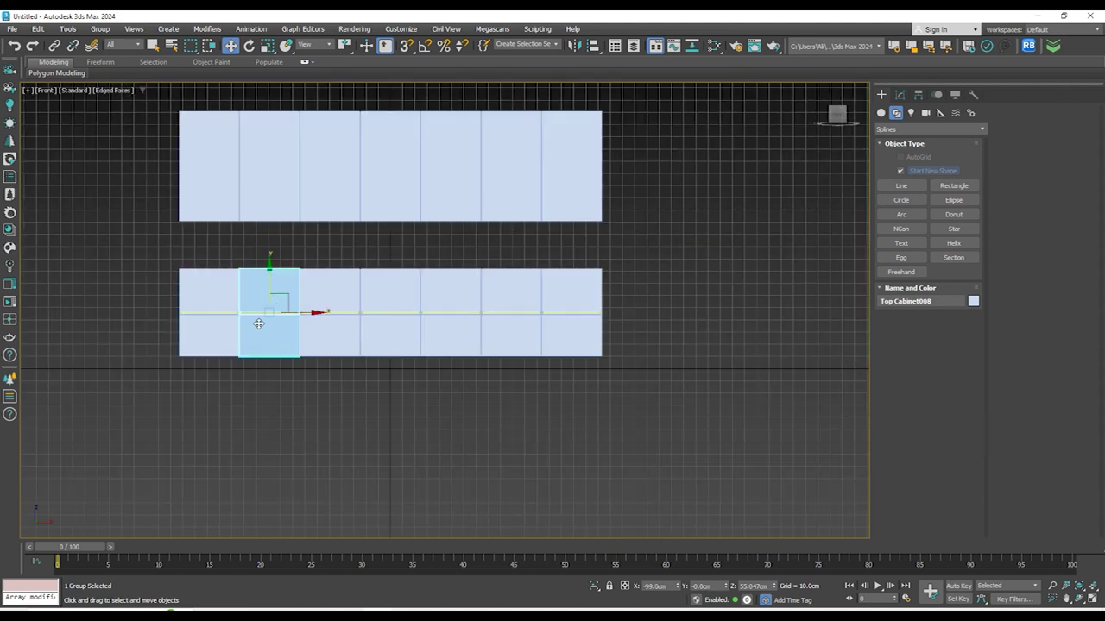
scroll(341, 327, "up", 1)
left_click(351, 283)
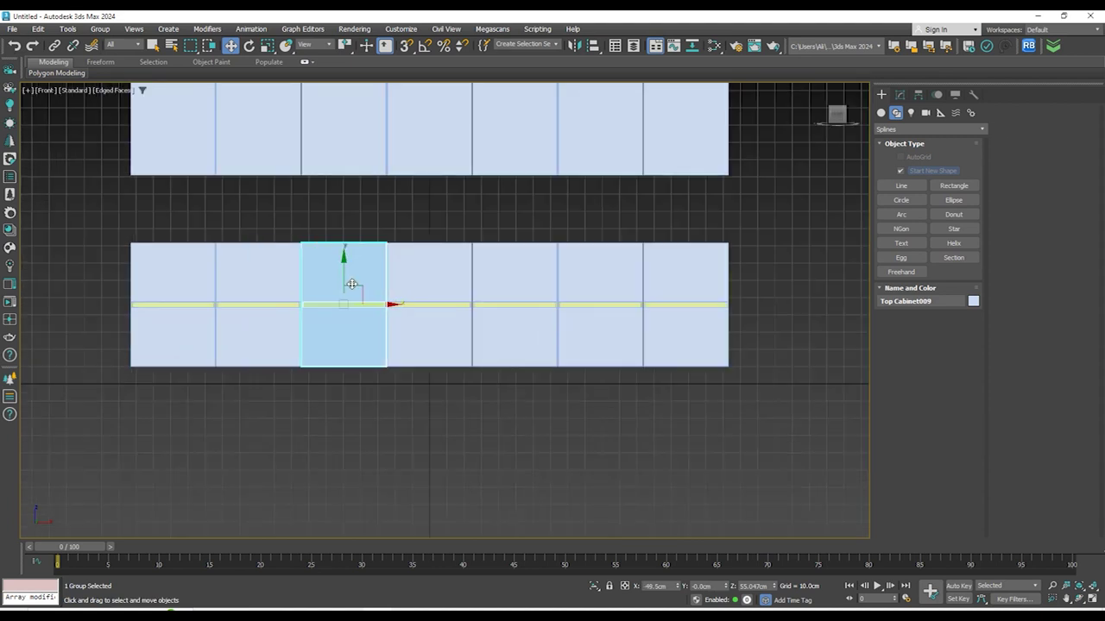
Open the groups of the second and third cabinets in the lower row for editing
left_click(438, 278, "ctrl")
left_click(535, 278, "ctrl")
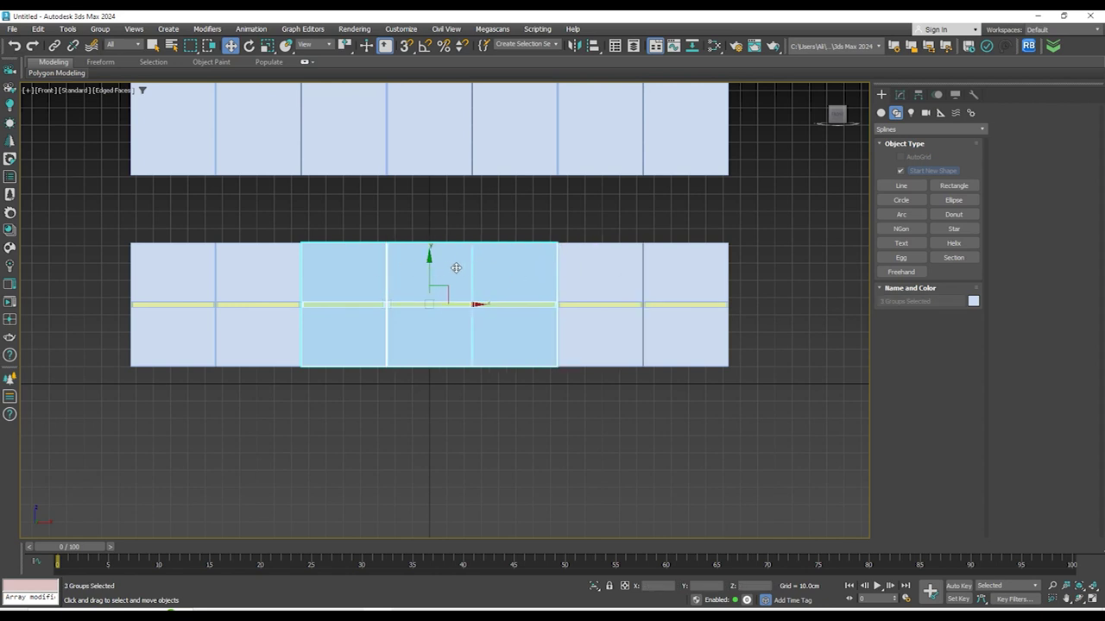
left_click(243, 271)
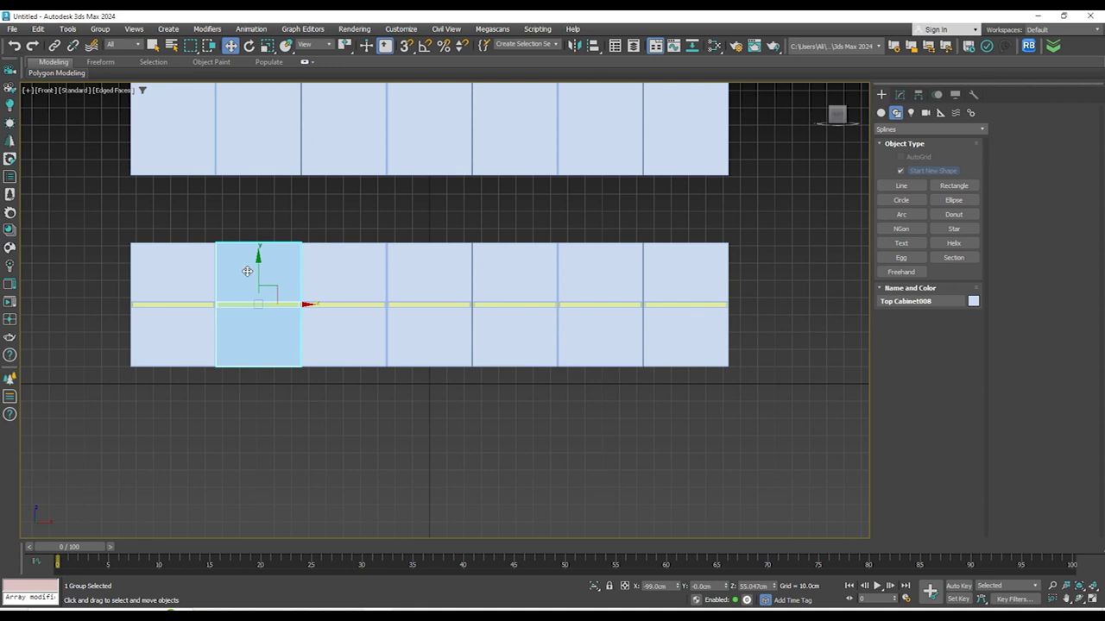
scroll(286, 319, "up", 4)
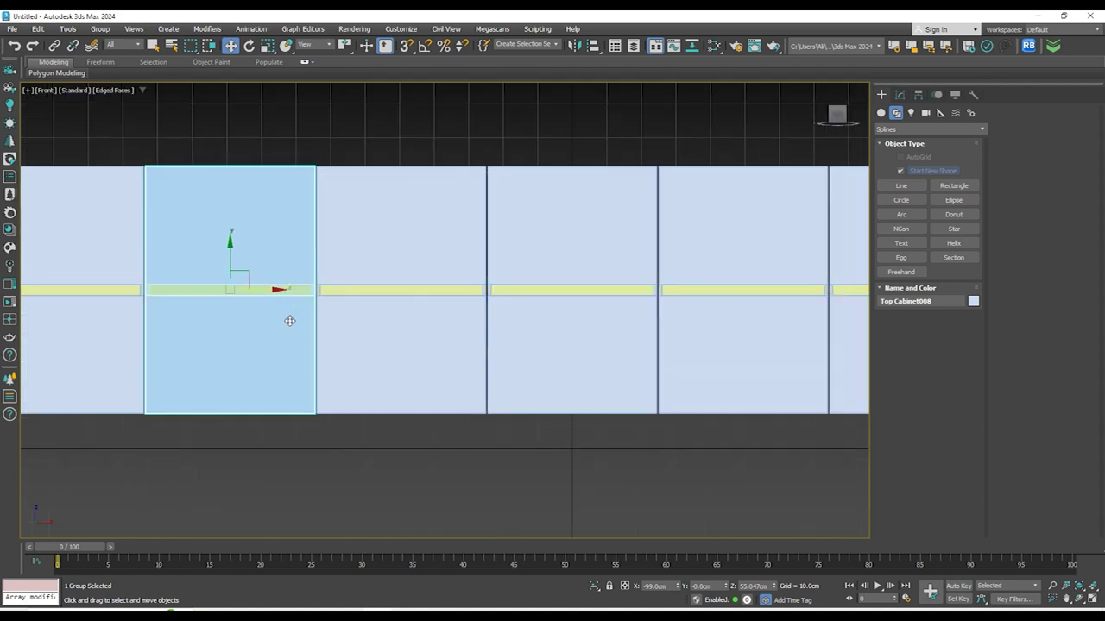
scroll(337, 264, "down", 3)
middle_click_drag(337, 264, 393, 286, "alt")
key("f")
scroll(412, 287, "up", 3)
scroll(400, 270, "down", 3)
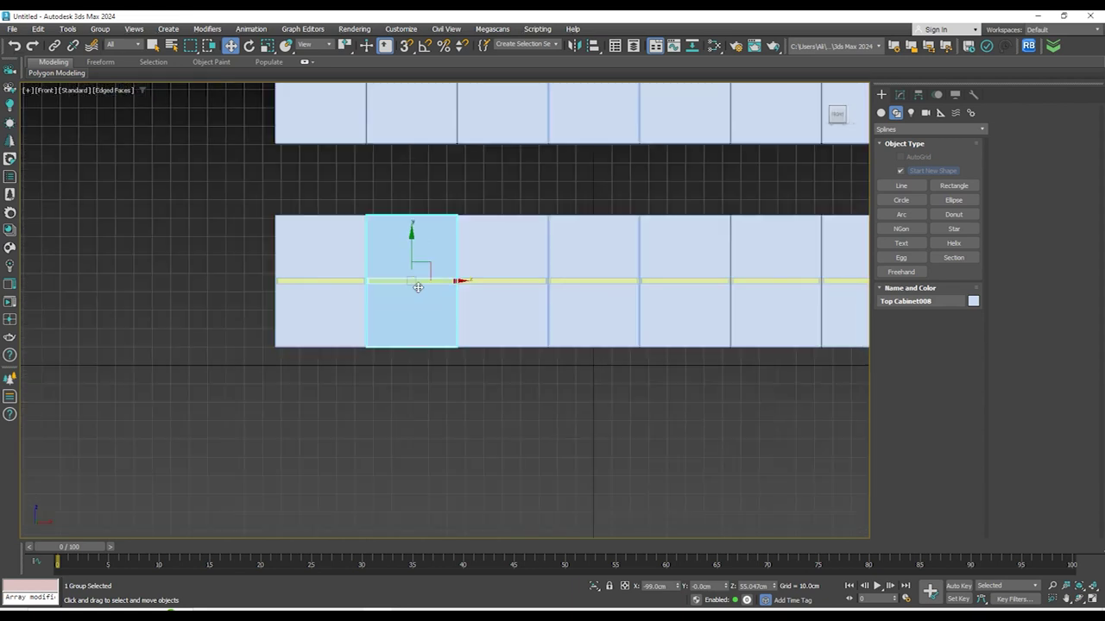
scroll(422, 284, "up", 3)
scroll(457, 268, "down", 2)
left_click(550, 256, "ctrl")
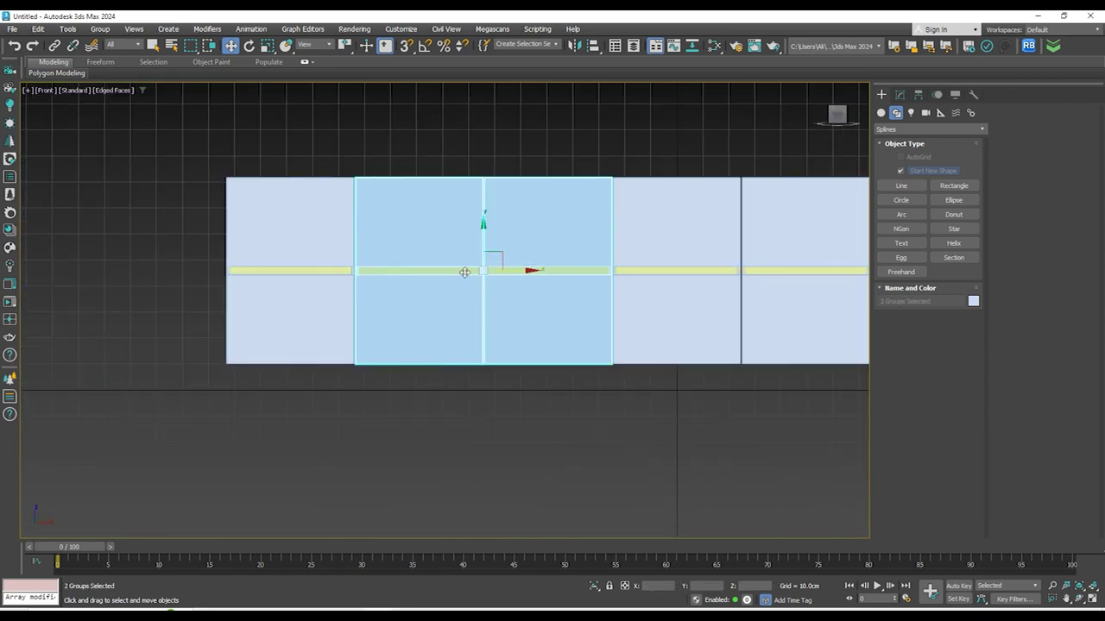
middle_click_drag(454, 272, 467, 297, "alt")
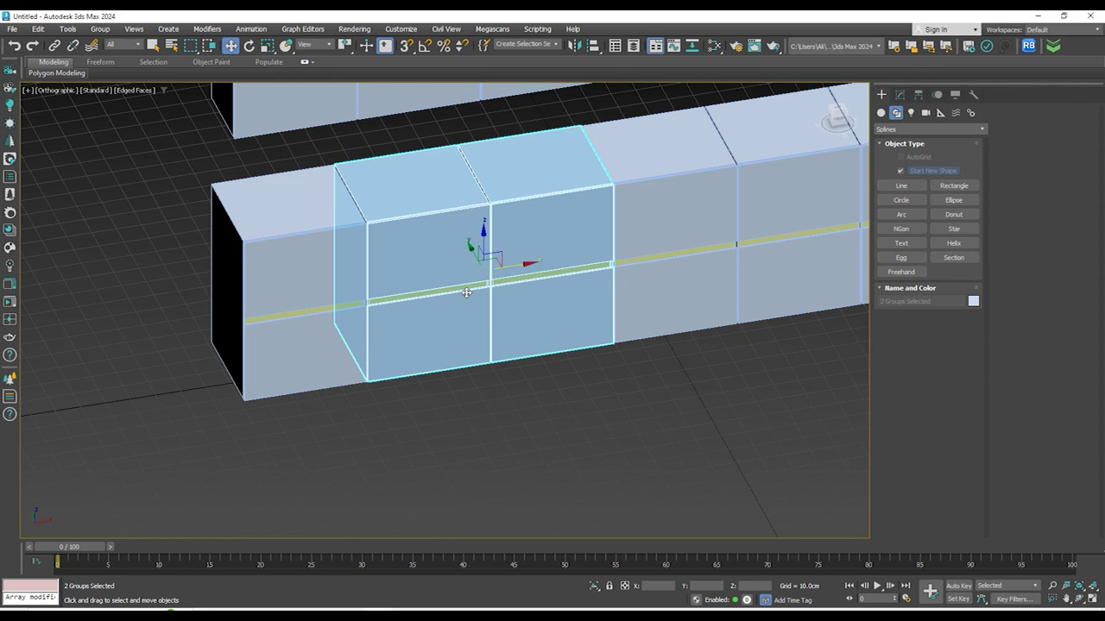
key("f")
scroll(446, 279, "down", 2)
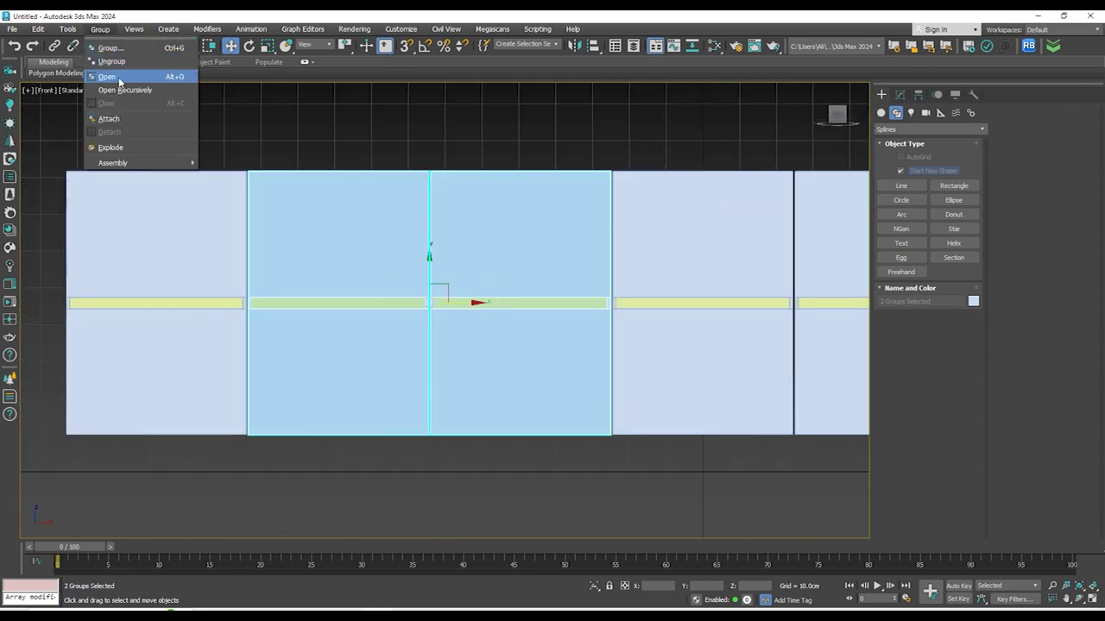
left_click(107, 76)
Delete the yellow strips and the lower door fronts in the two opened cabinets, and hide the grid
left_click(384, 302)
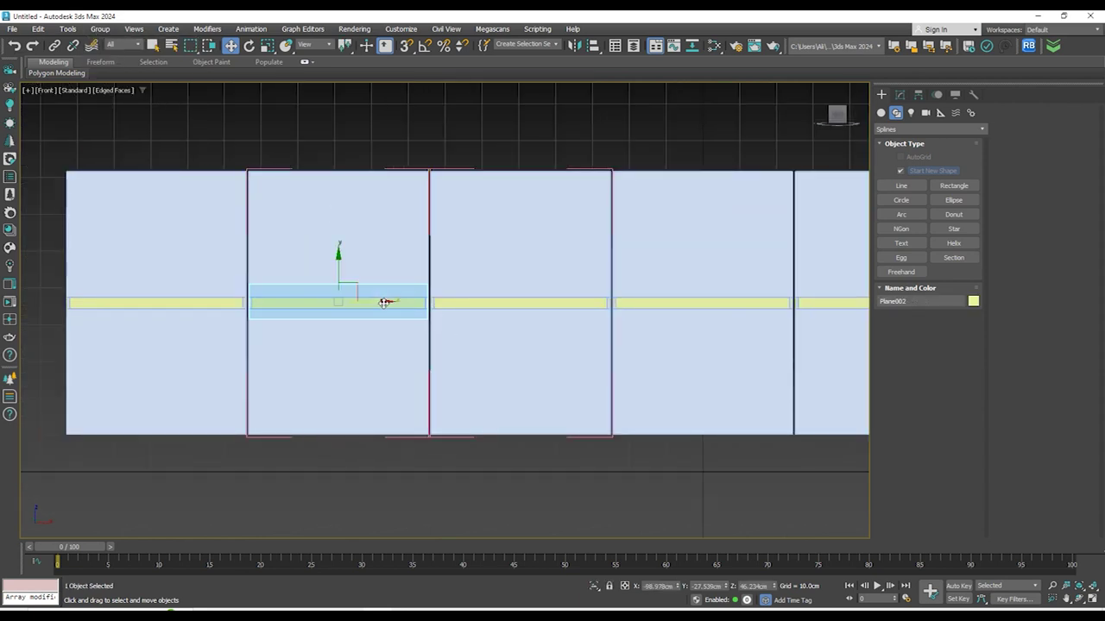
key("Delete")
left_click(495, 304)
key("Delete")
left_click(490, 324)
left_click(490, 325, "alt")
left_click(412, 335)
left_click(388, 329, "alt")
key("g")
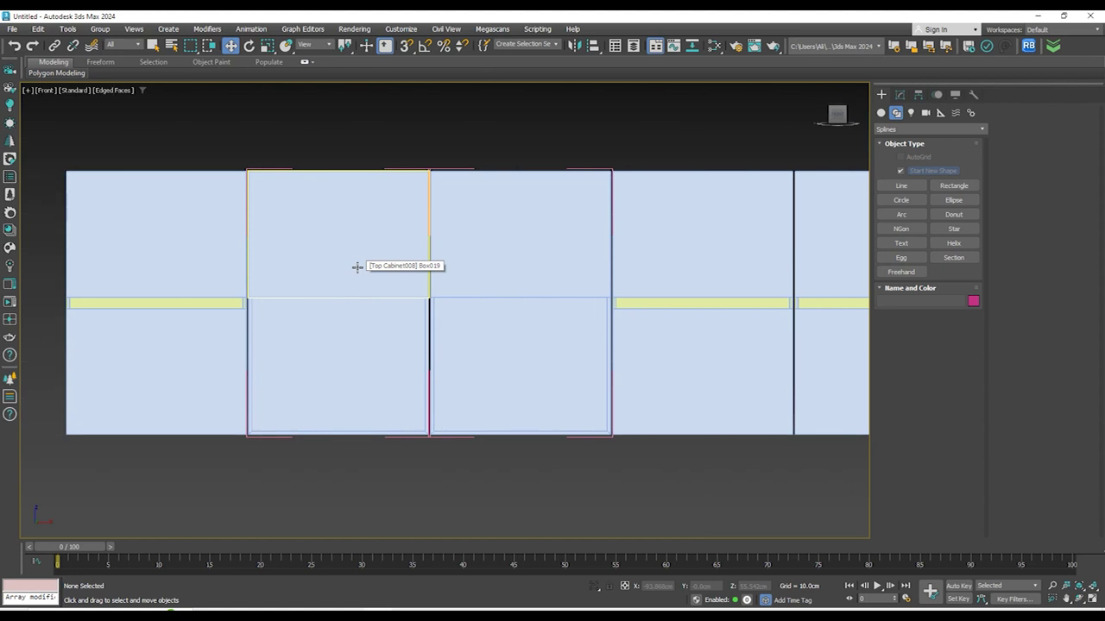
Try to move the bottom vertices of the second cabinet's upper door upward
left_click(355, 267)
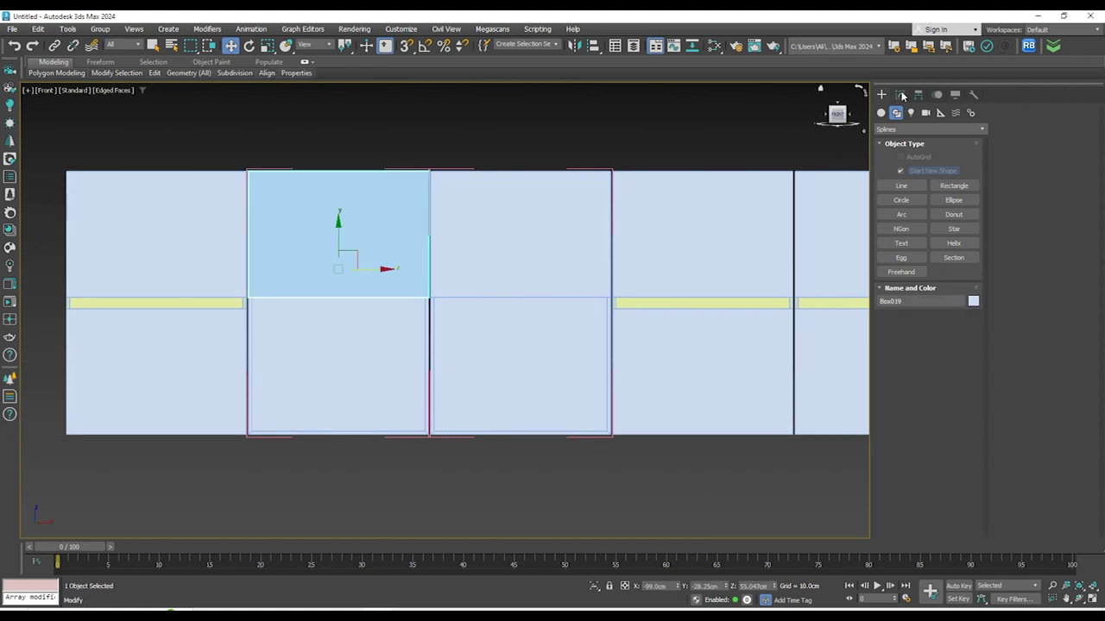
left_click(900, 94)
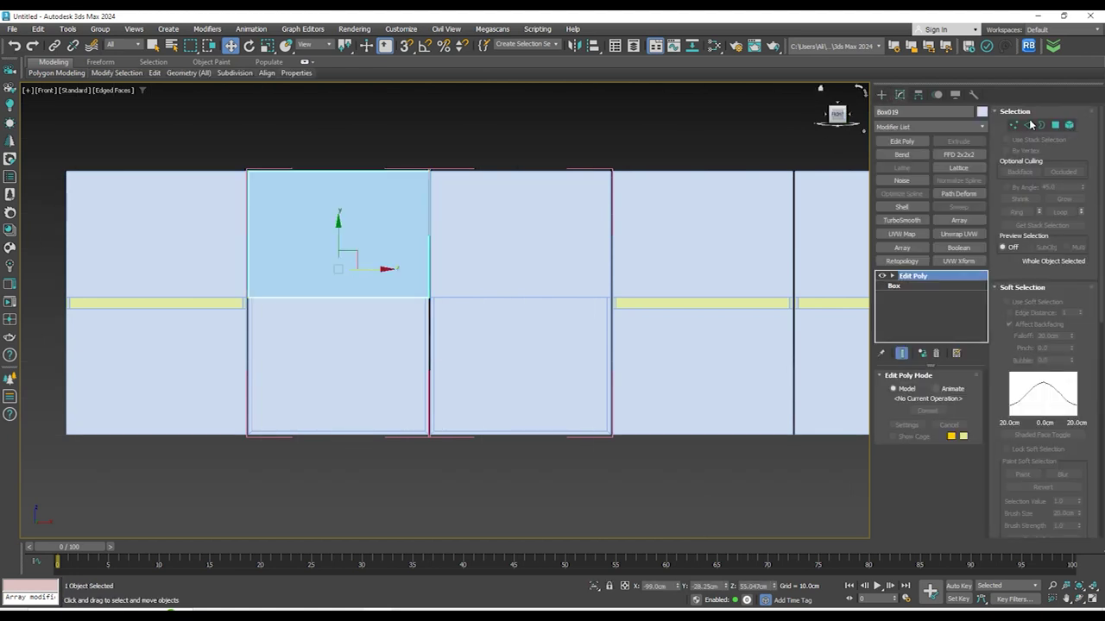
key("1")
left_click_drag(339, 265, 356, 196)
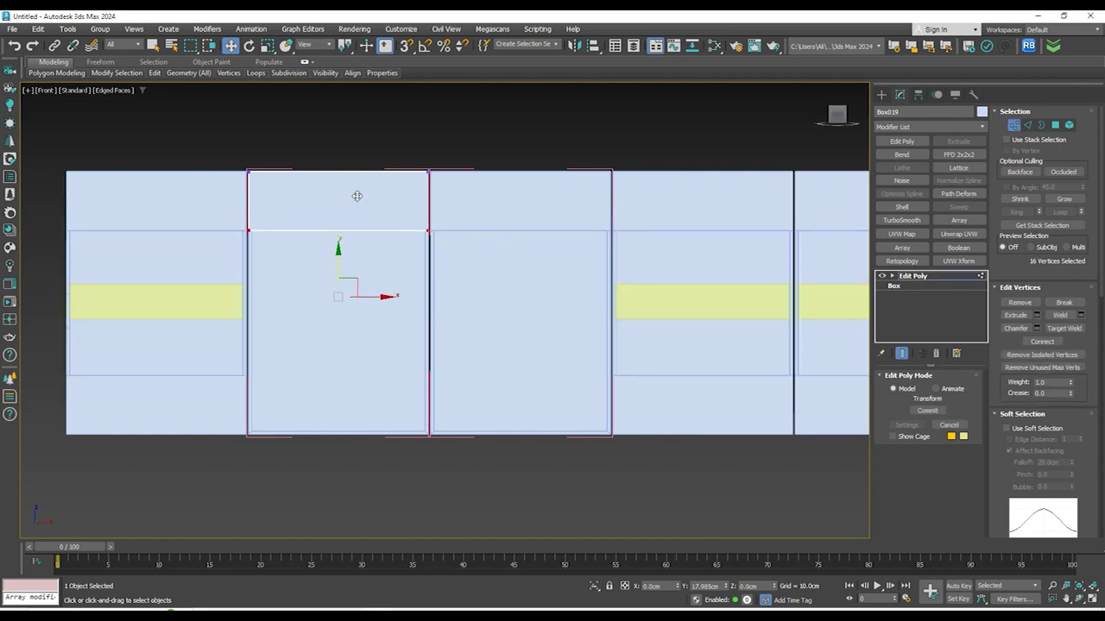
key("ctrl+z")
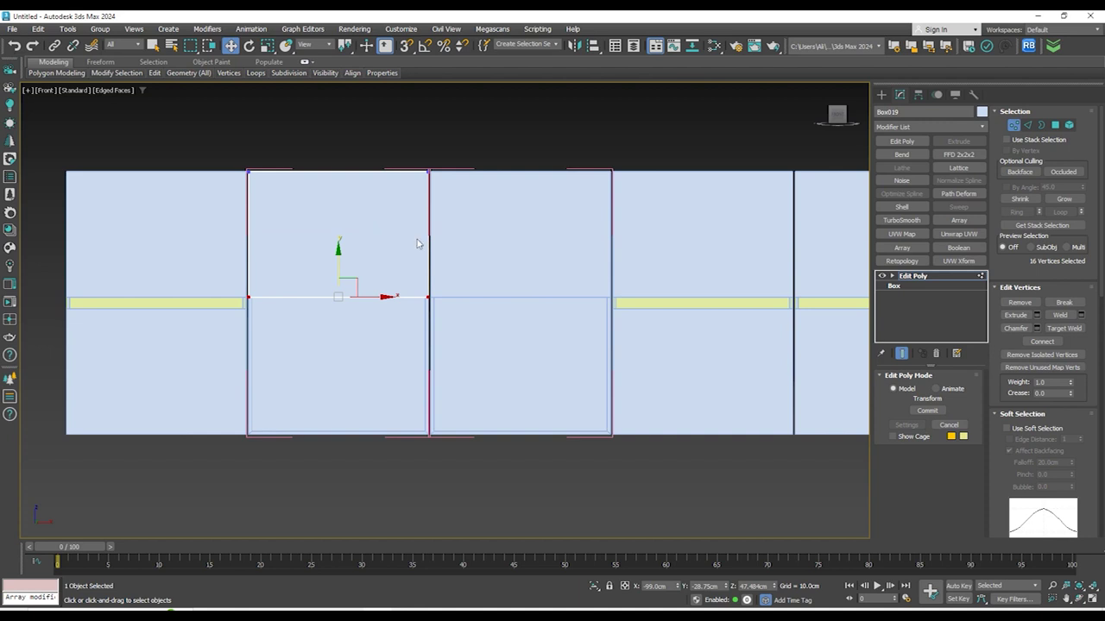
left_click(881, 94)
Make the second cabinet's upper door unique so it is independent of its instances
left_click(338, 215)
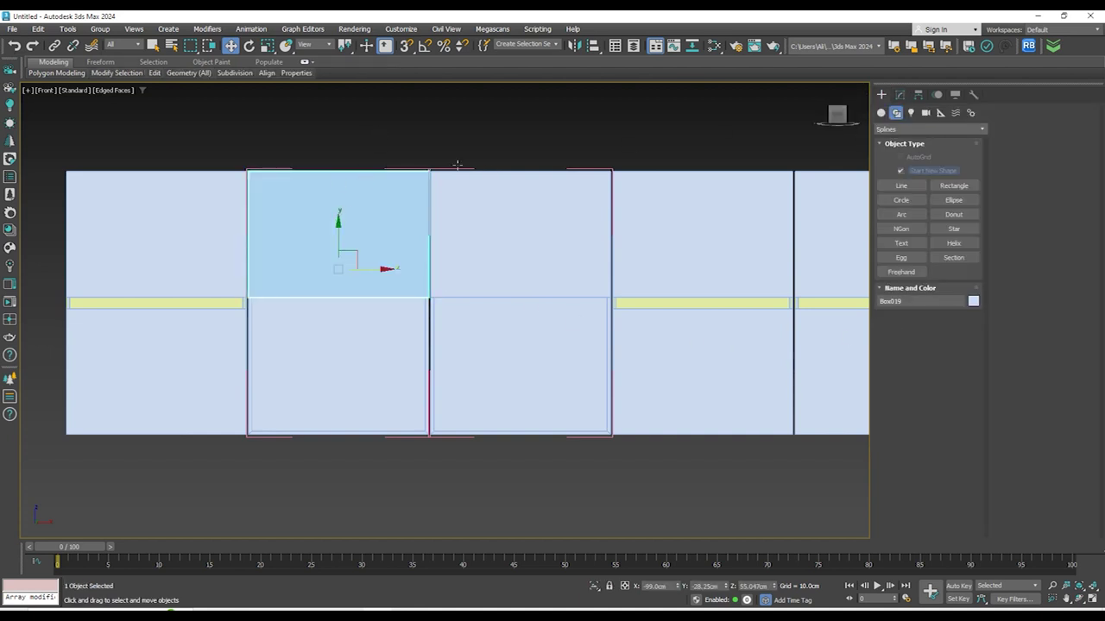
left_click(900, 95)
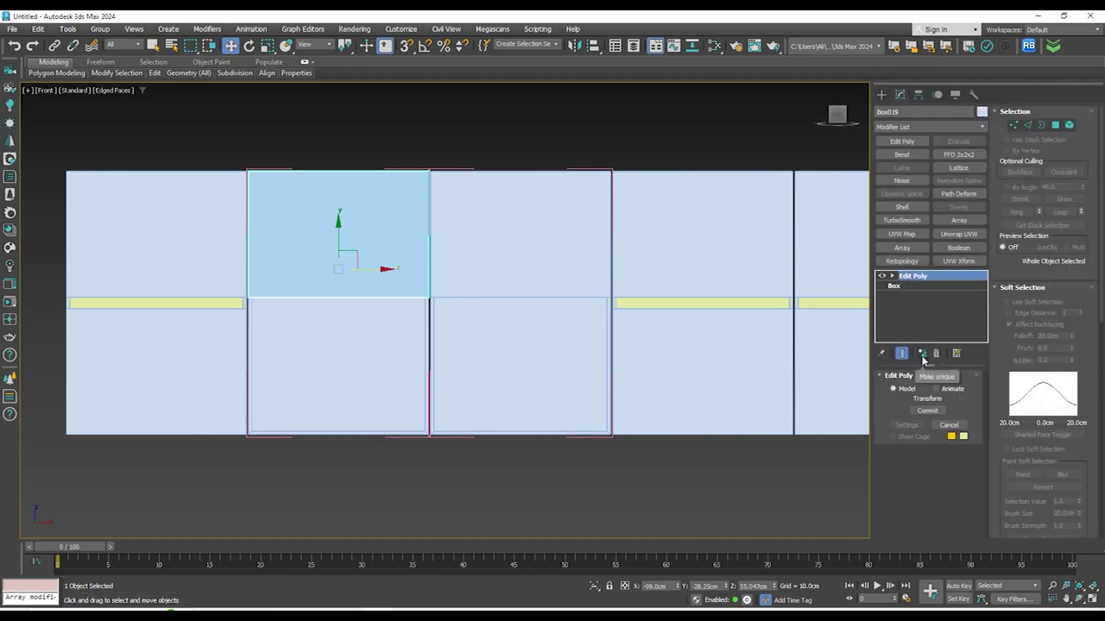
left_click(922, 354)
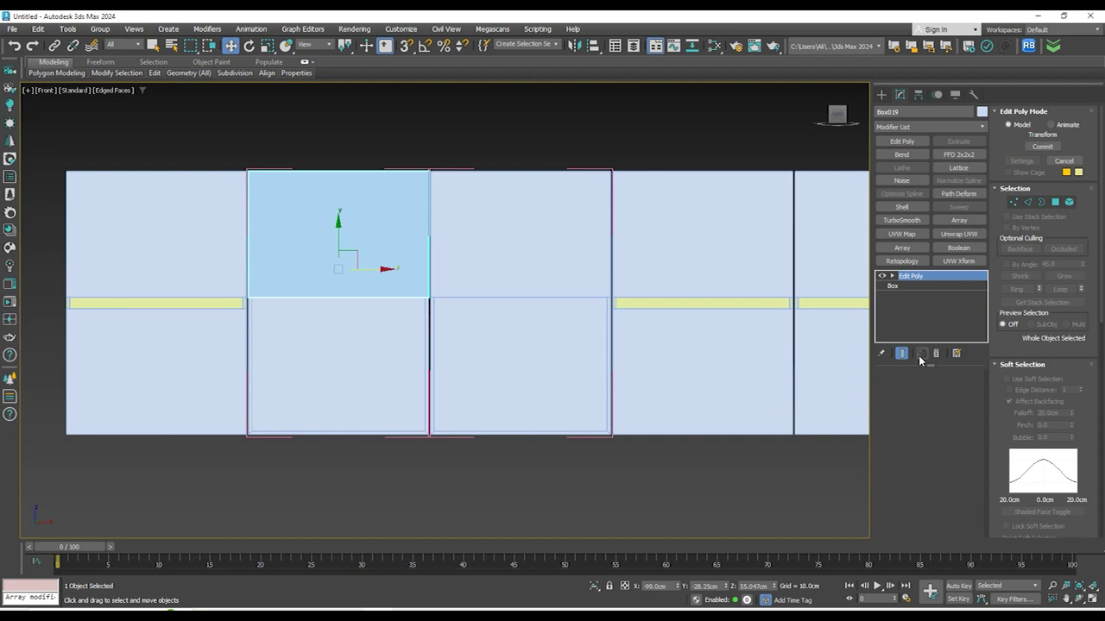
Move the bottom vertices of the second cabinet's door down, snapping them to the cabinet's bottom corner to make it full height
left_click(1014, 127)
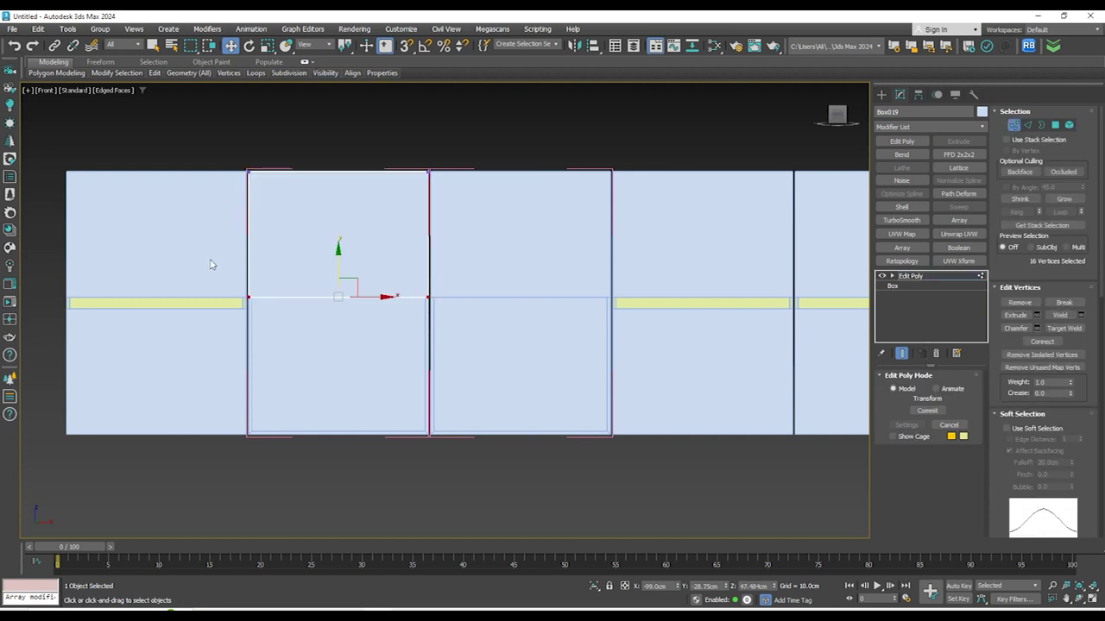
left_click_drag(339, 274, 256, 418)
scroll(257, 421, "up", 5)
scroll(257, 421, "up", 2)
scroll(262, 394, "up", 2)
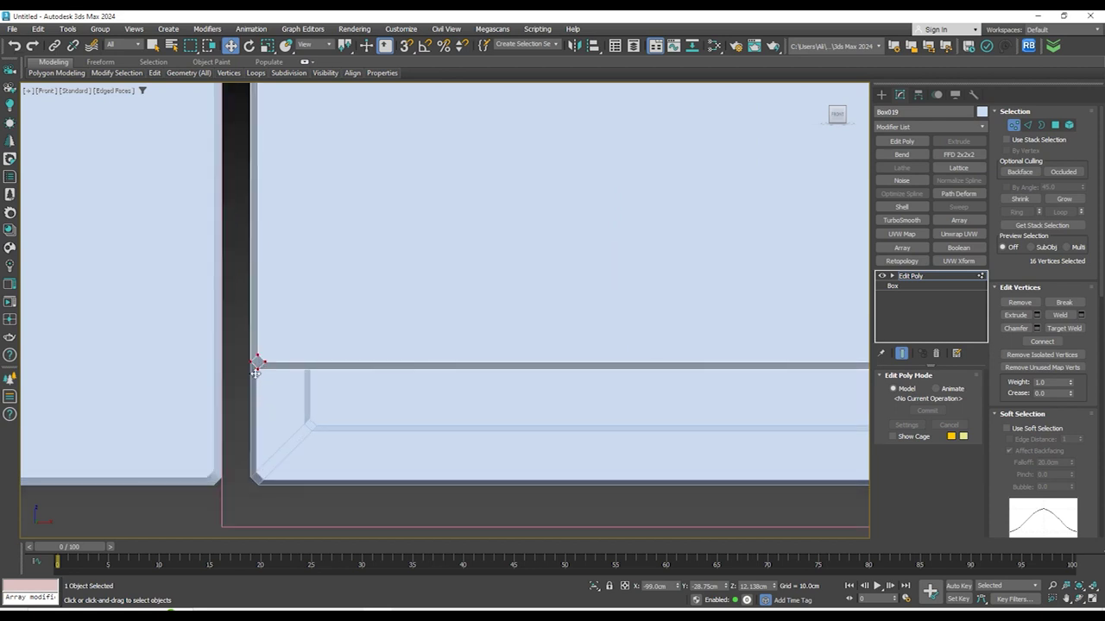
key("s")
left_click_drag(257, 368, 264, 476)
scroll(254, 488, "up", 3)
scroll(342, 385, "down", 4)
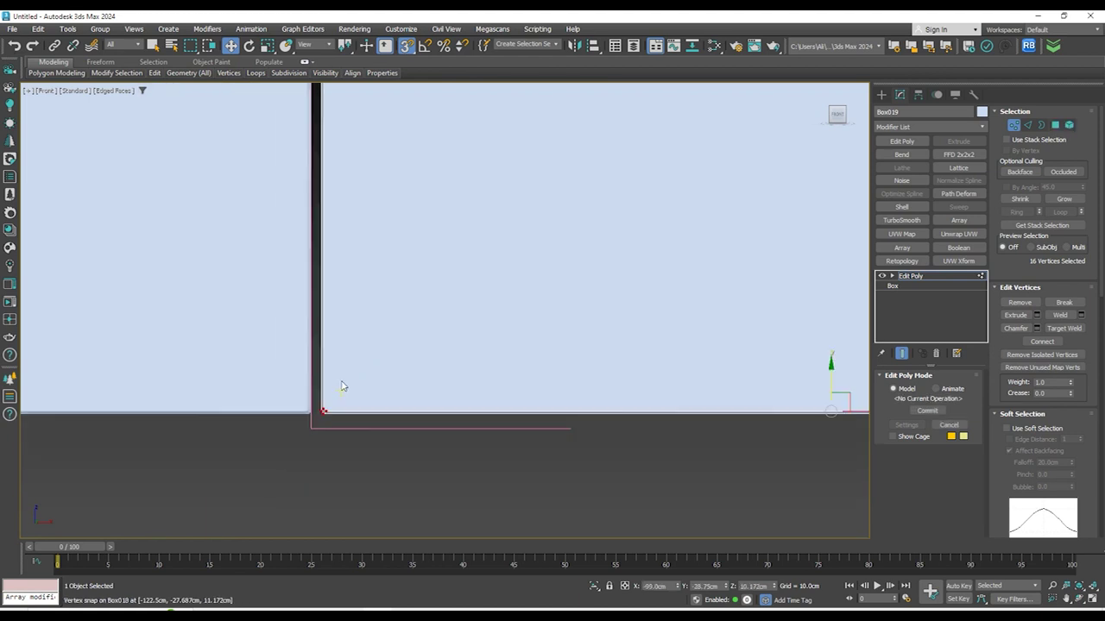
middle_click_drag(614, 242, 382, 353)
middle_click_drag(488, 285, 673, 216, "alt")
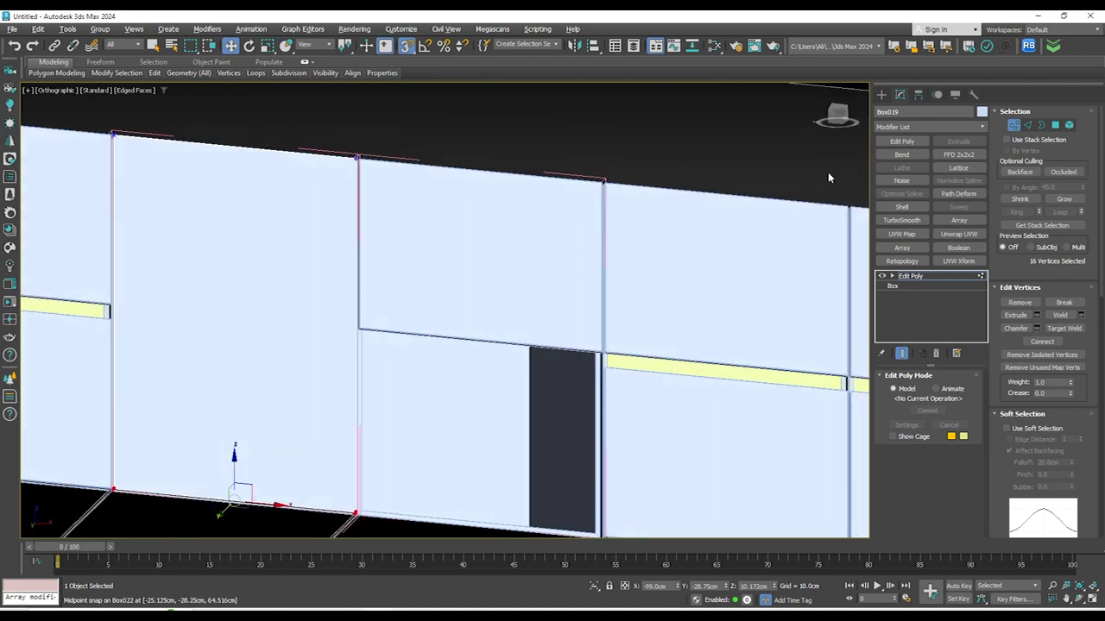
Select the third cabinet's upper door and make its Edit Poly modifier unique
left_click(881, 94)
left_click(501, 269)
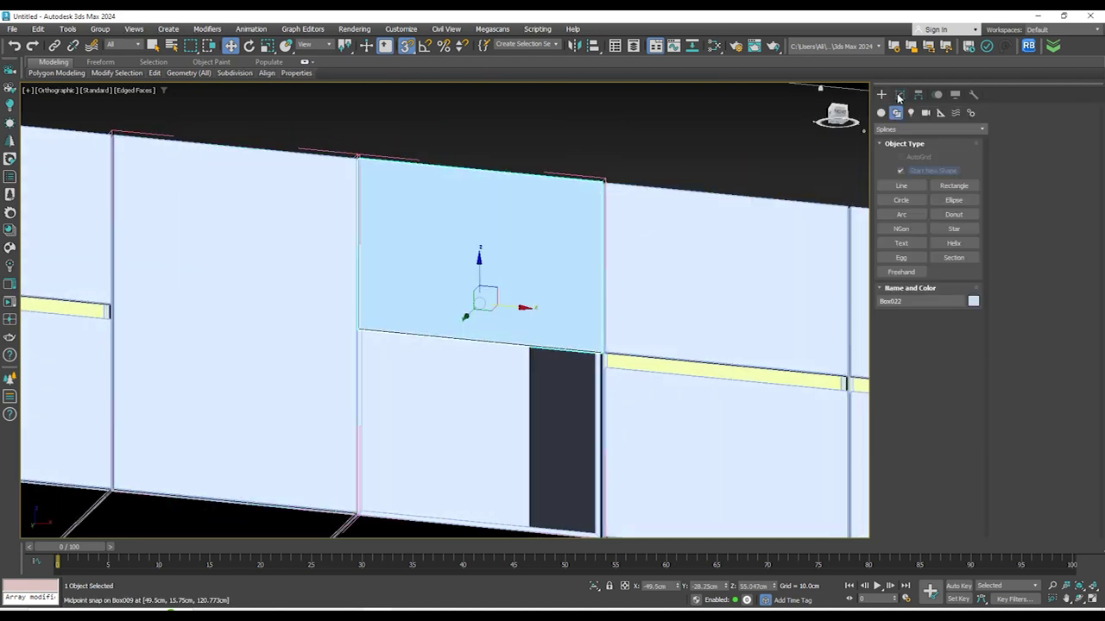
left_click(896, 112)
left_click(899, 94)
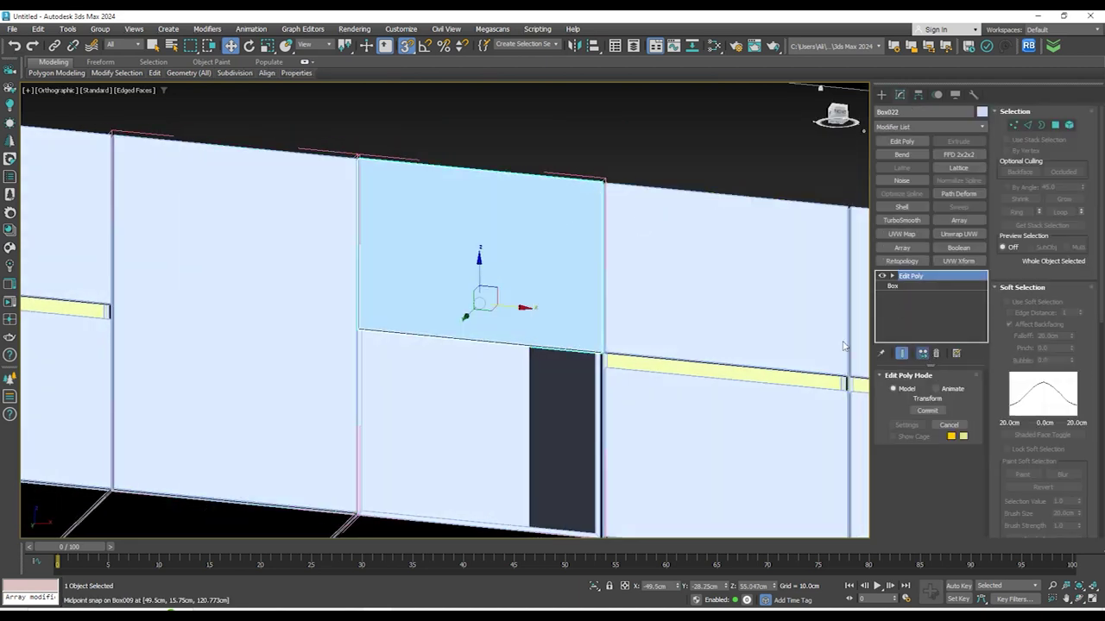
Extend the third cabinet's door to full height by snapping its bottom vertices to the cabinet's bottom corner
middle_click_drag(534, 366, 575, 305)
key("f")
scroll(571, 299, "down", 4)
left_click(1014, 124)
left_click_drag(326, 343, 689, 406)
middle_click_drag(663, 339, 631, 183)
left_click_drag(482, 205, 344, 434)
scroll(354, 431, "up", 12)
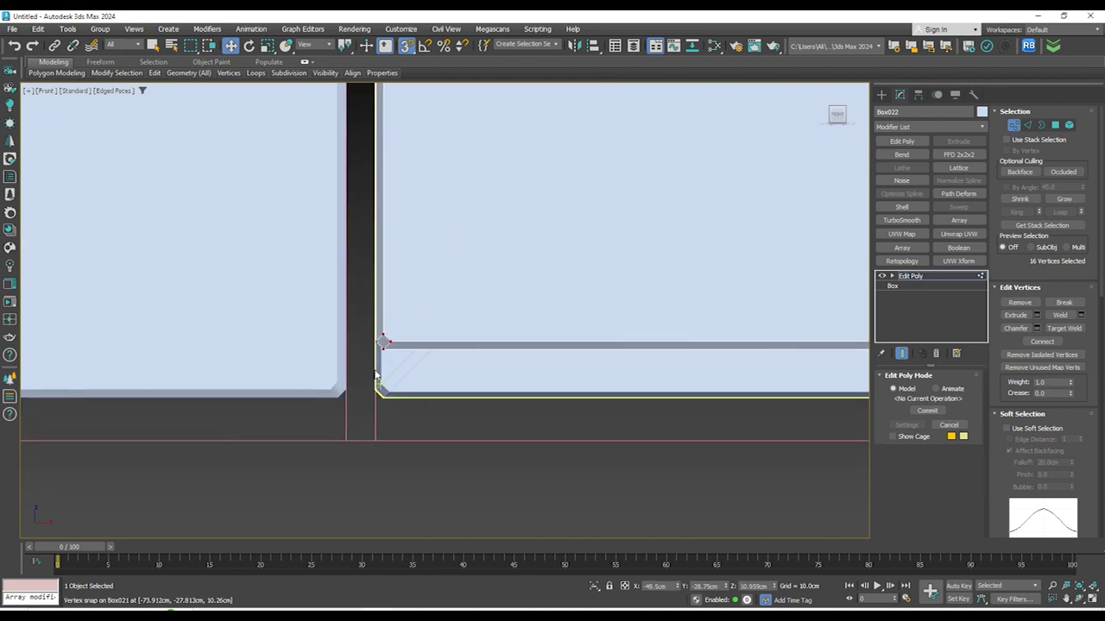
left_click_drag(395, 317, 387, 436)
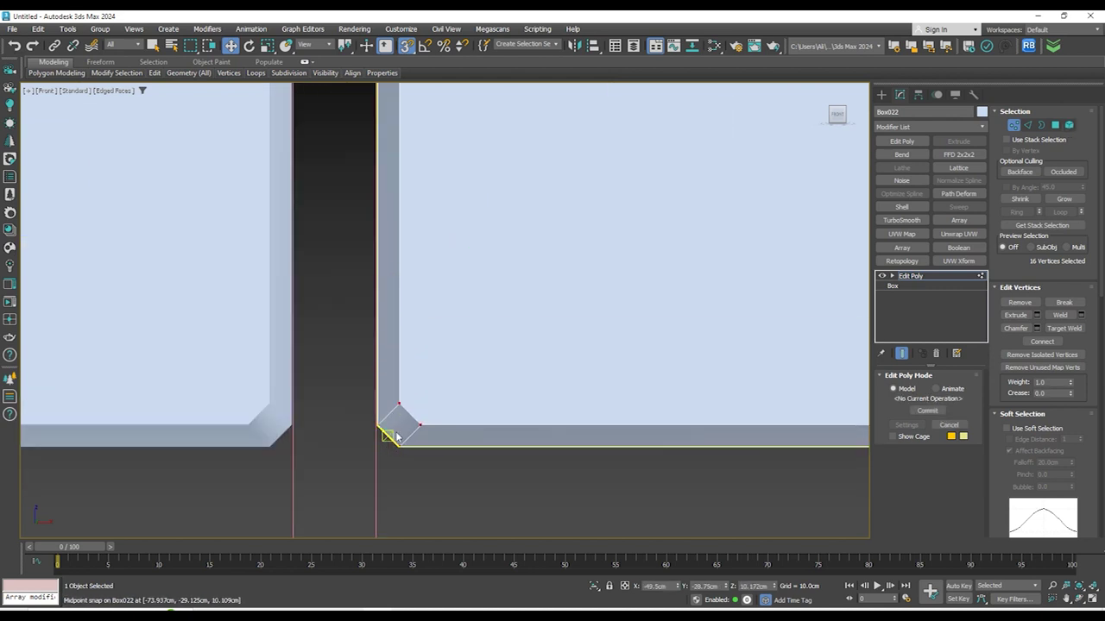
scroll(390, 406, "down", 6)
scroll(395, 384, "down", 10)
middle_click_drag(463, 329, 402, 403)
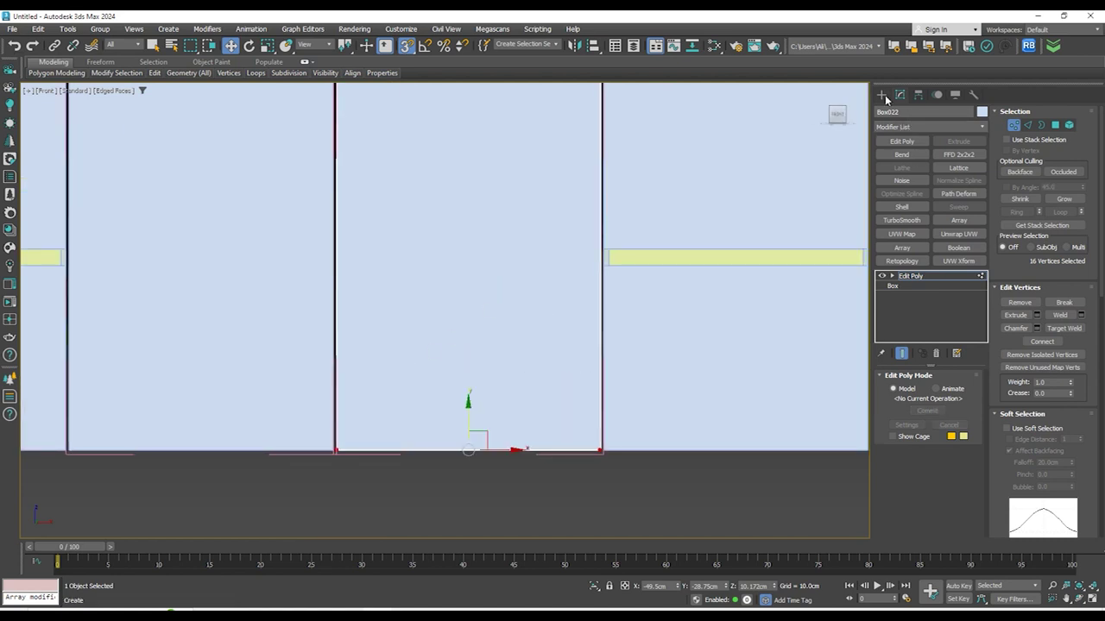
Close the opened groups of the third and second cabinets and clear the selection
left_click(882, 96)
left_click(527, 312)
key("alt+c")
scroll(453, 352, "down", 4)
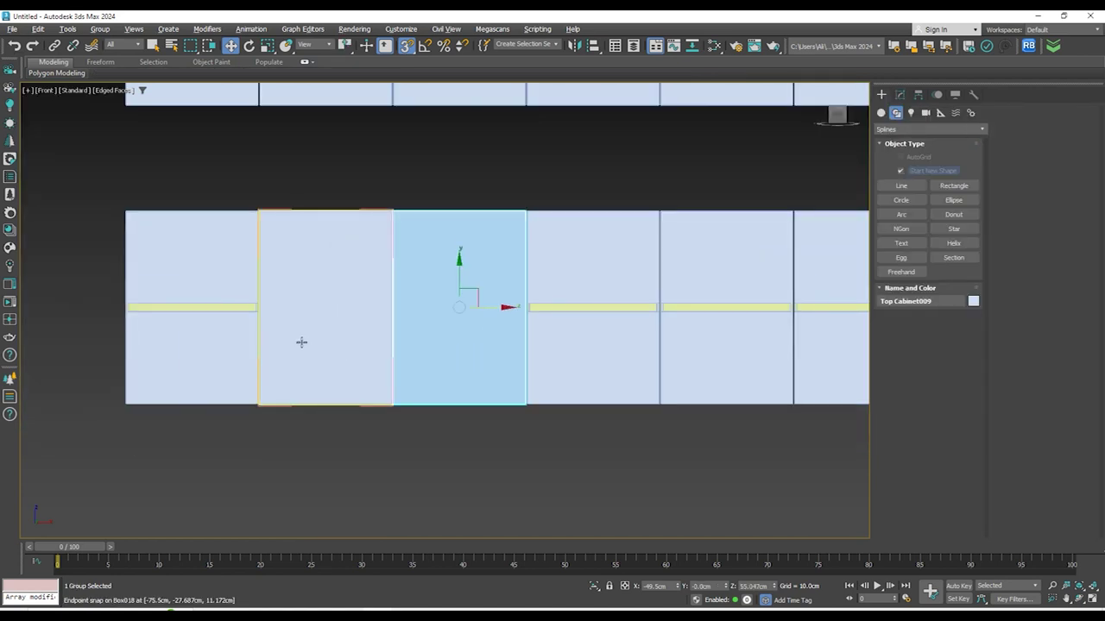
left_click(306, 341)
left_click(100, 29)
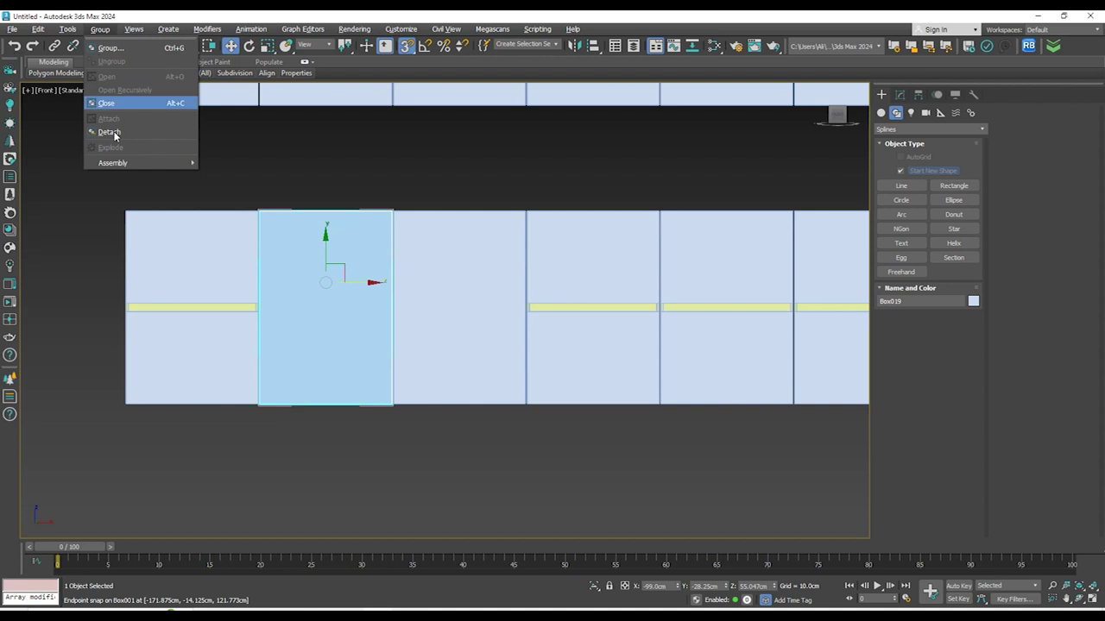
left_click(121, 118)
left_click(313, 225)
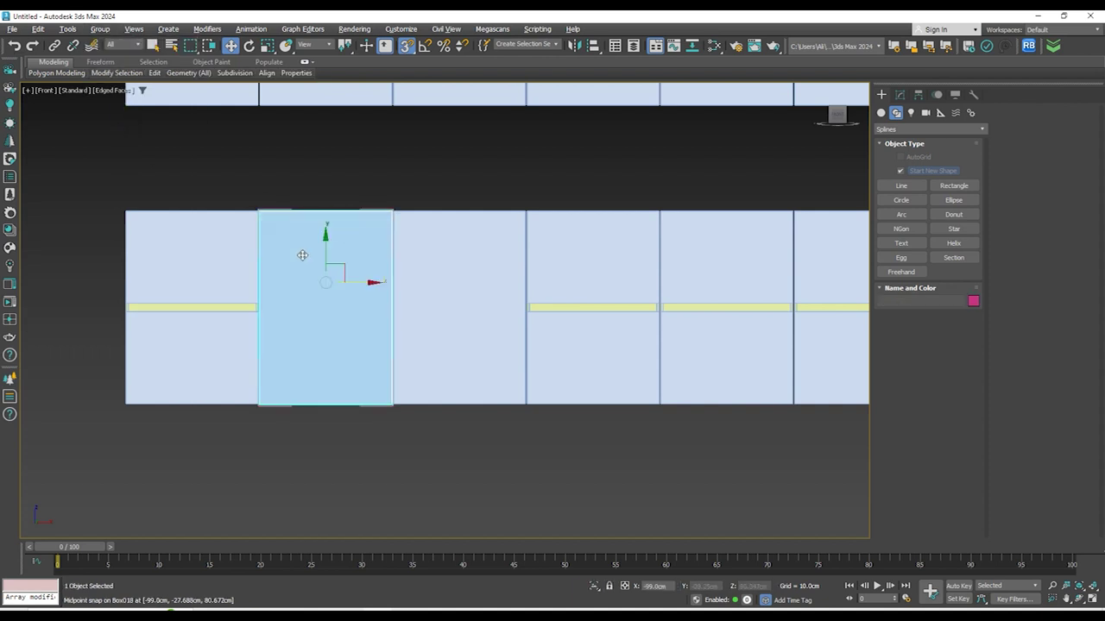
left_click(100, 29)
left_click(109, 129)
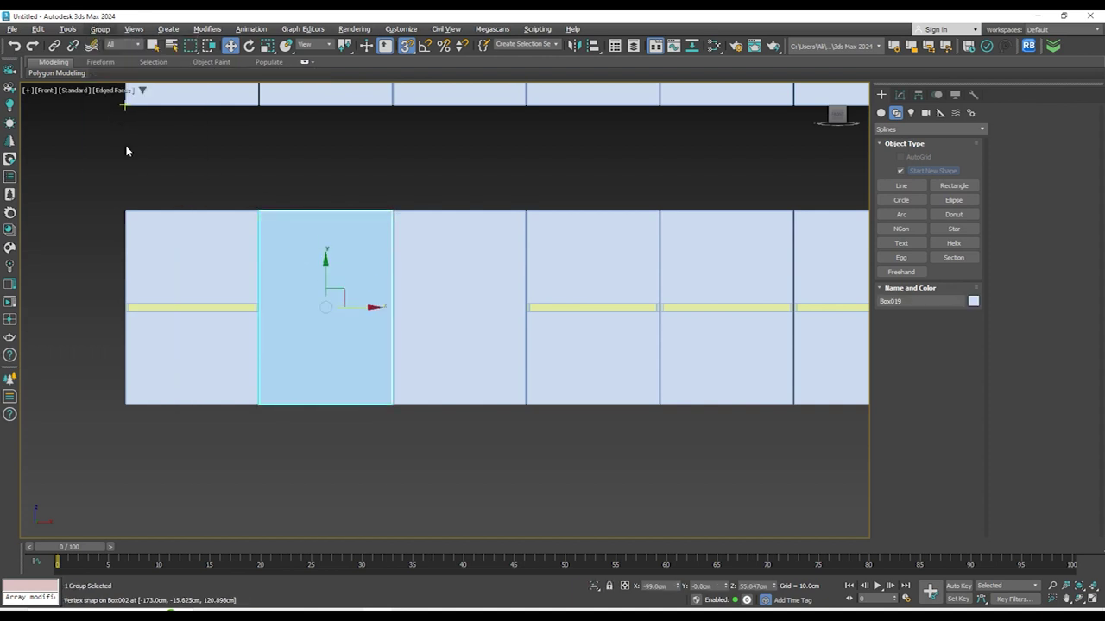
left_click(242, 187)
scroll(242, 187, "down", 4)
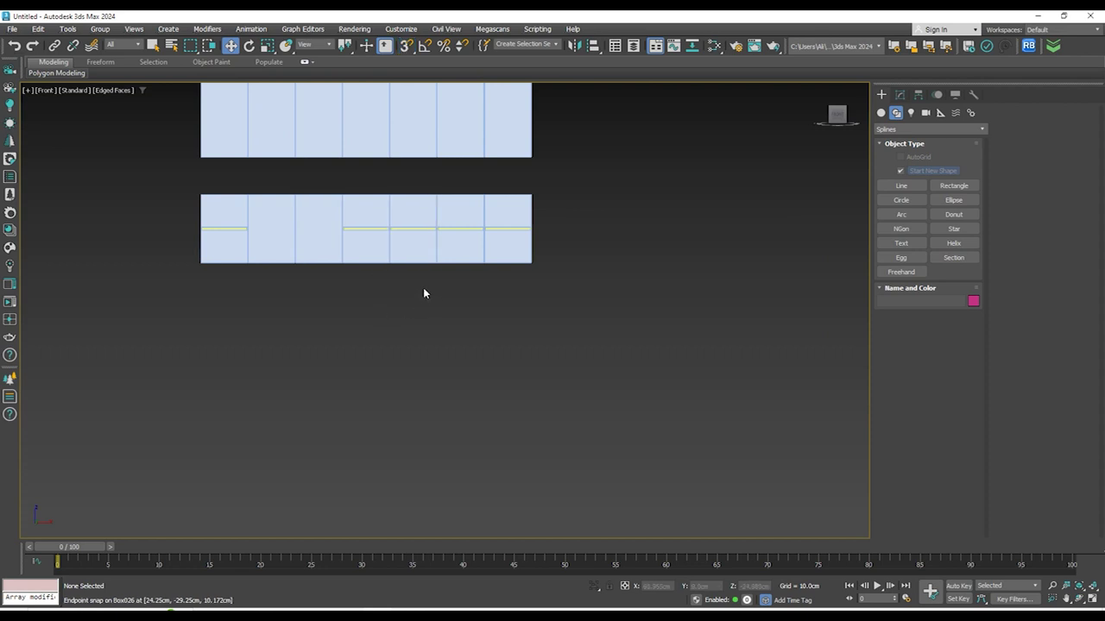
scroll(442, 290, "up", 4)
scroll(328, 200, "down", 2)
scroll(380, 178, "up", 2)
left_click(463, 267)
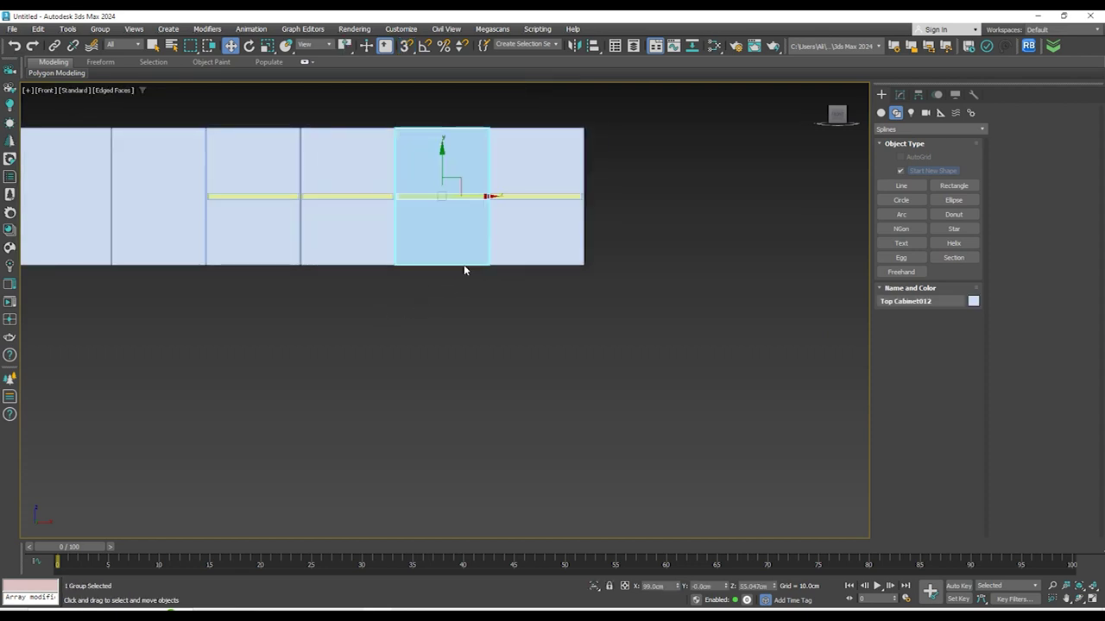
scroll(471, 248, "down", 4)
scroll(359, 199, "up", 2)
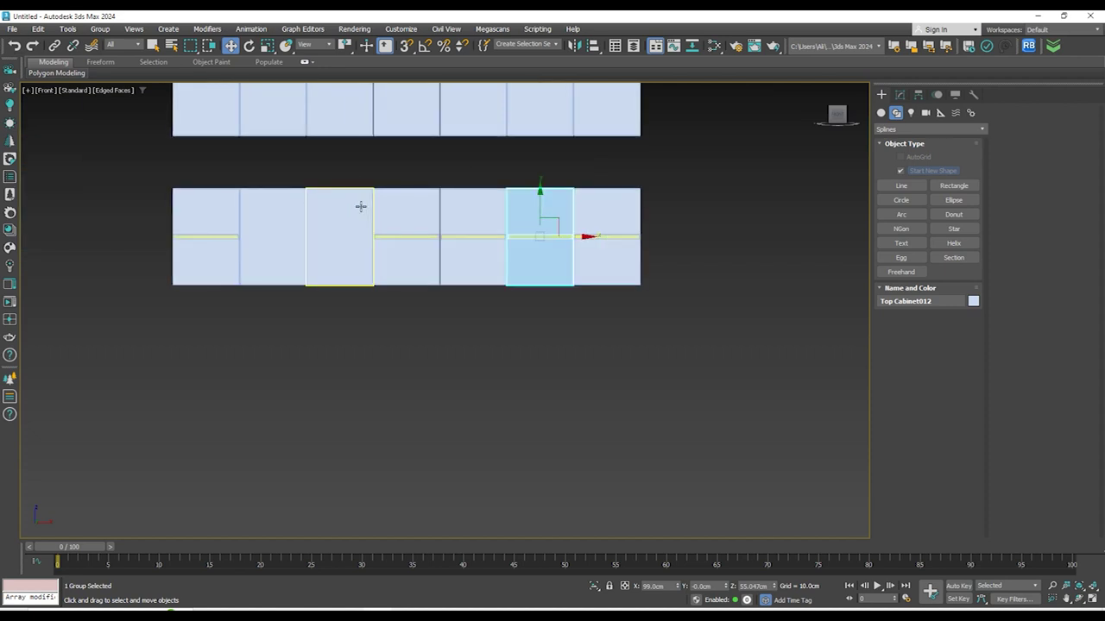
left_click(538, 297)
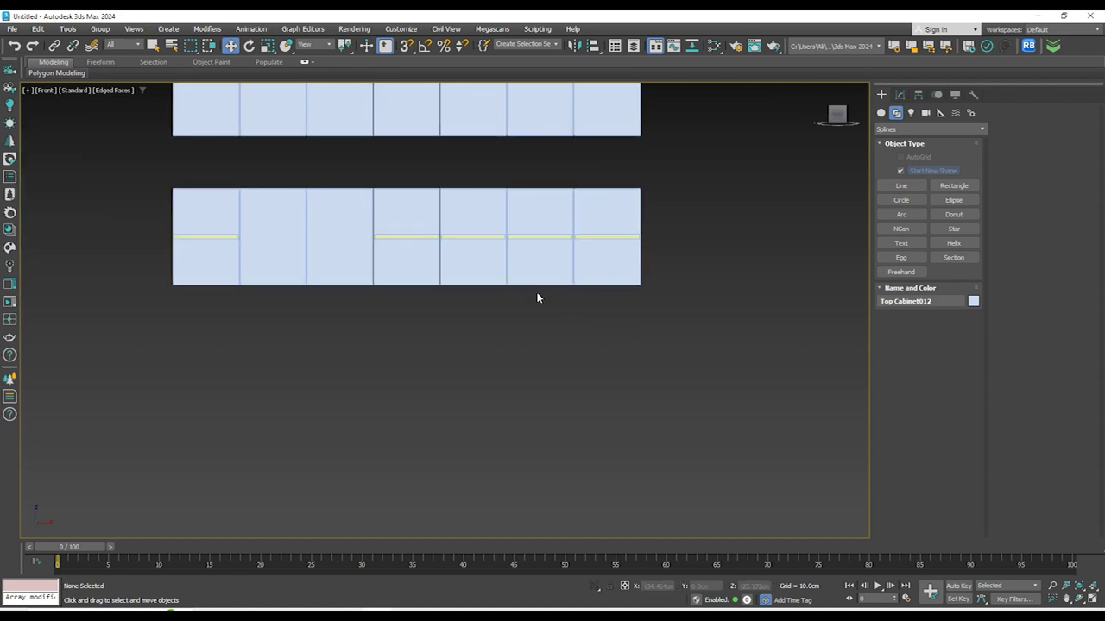
scroll(499, 260, "up", 2)
scroll(489, 253, "down", 2)
scroll(416, 207, "up", 2)
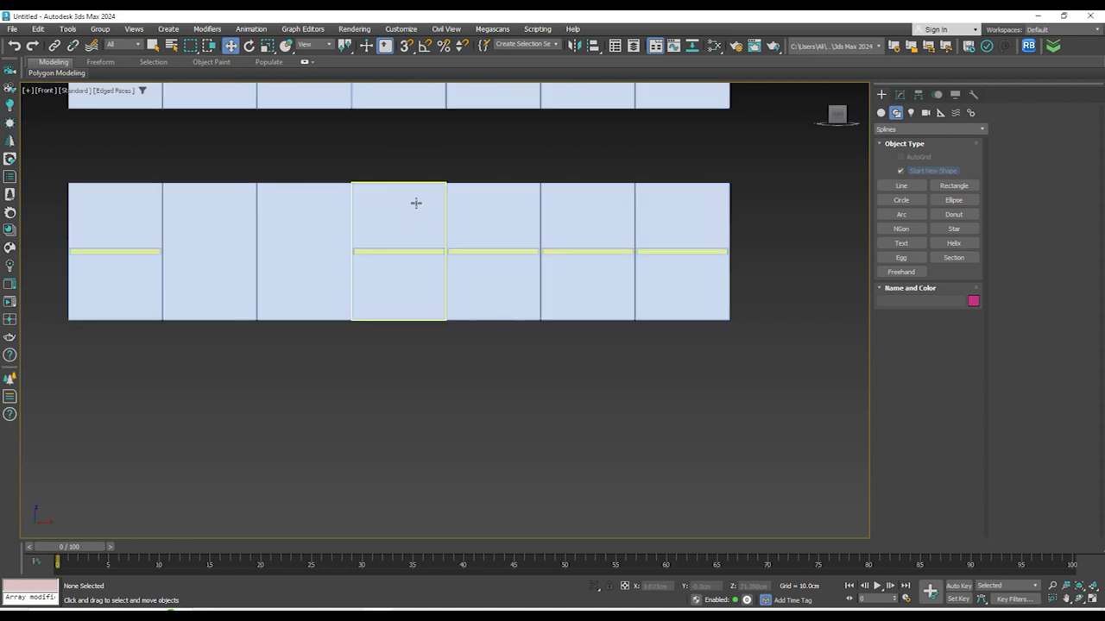
Delete the fourth lower cabinet and select the third one with snapping turned on
left_click(412, 256)
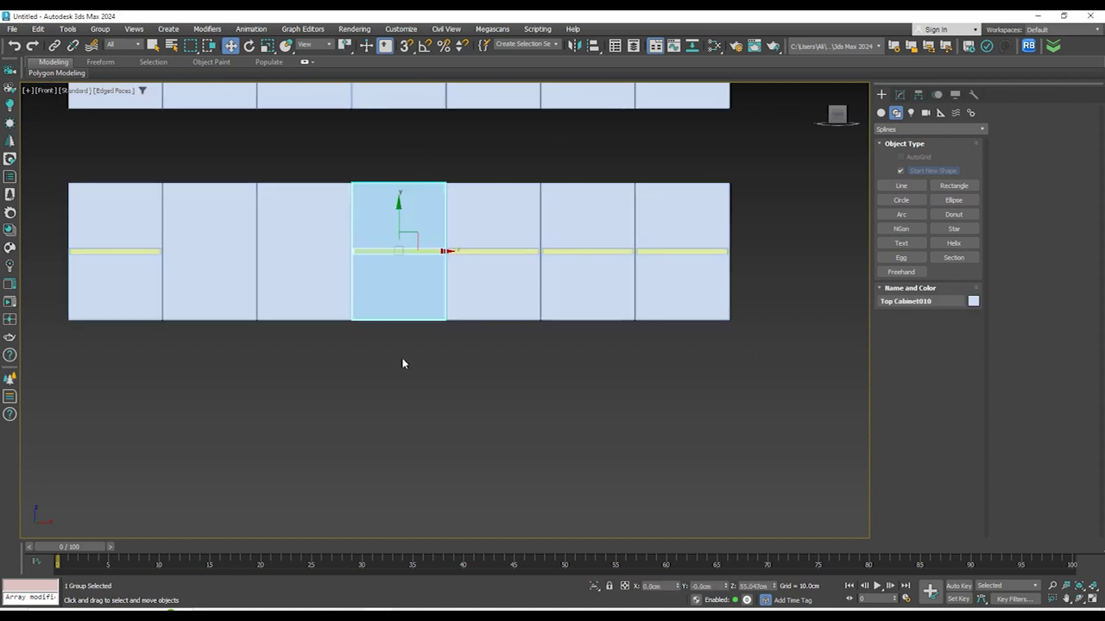
key("Delete")
left_click(316, 242)
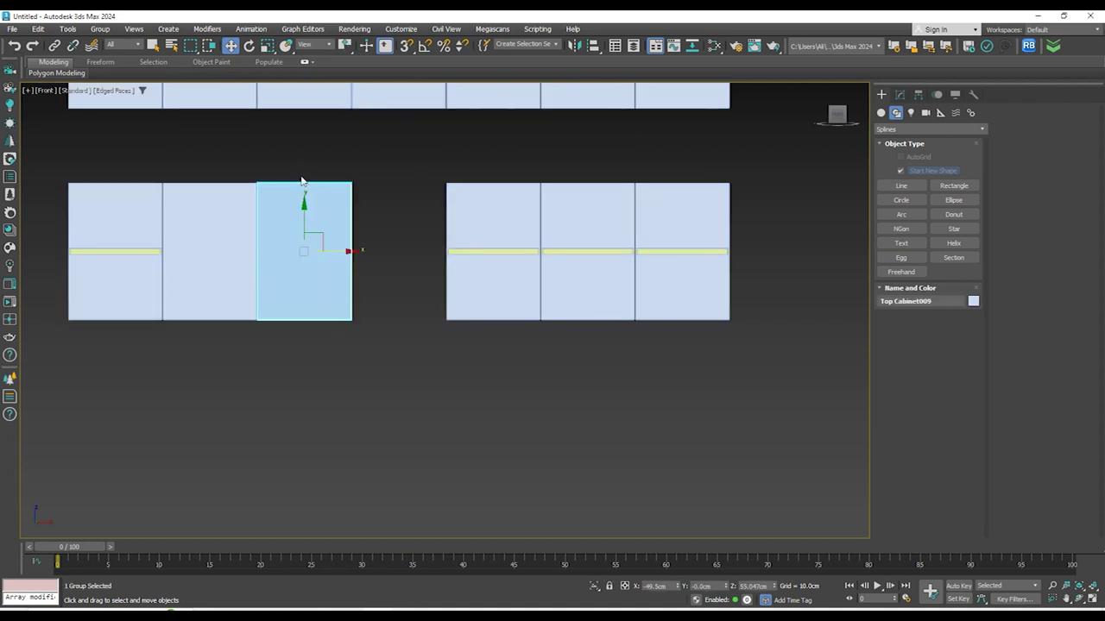
scroll(303, 190, "up", 3)
key("s")
left_click_drag(322, 198, 541, 230)
scroll(549, 227, "down", 3)
key("ctrl+z")
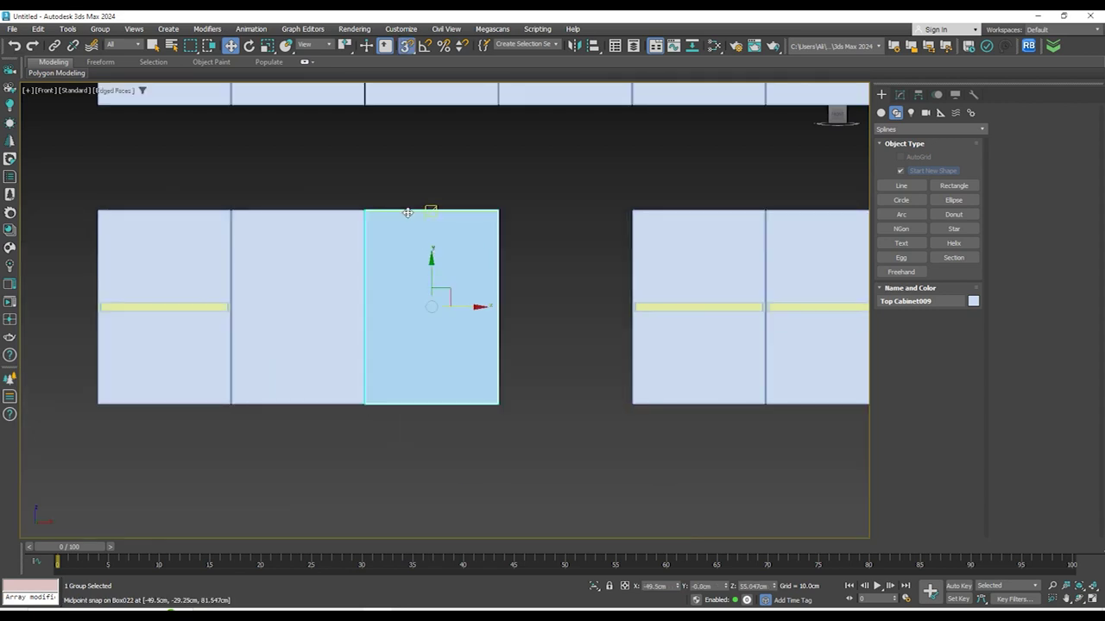
Clone the third lower cabinet as one instance into the empty fourth slot, snapping by its top midpoint, and clear the selection
mouse_move(432, 213)
left_mouse_down("shift")
mouse_move(566, 104)
mouse_move(571, 132)
left_mouse_up("shift")
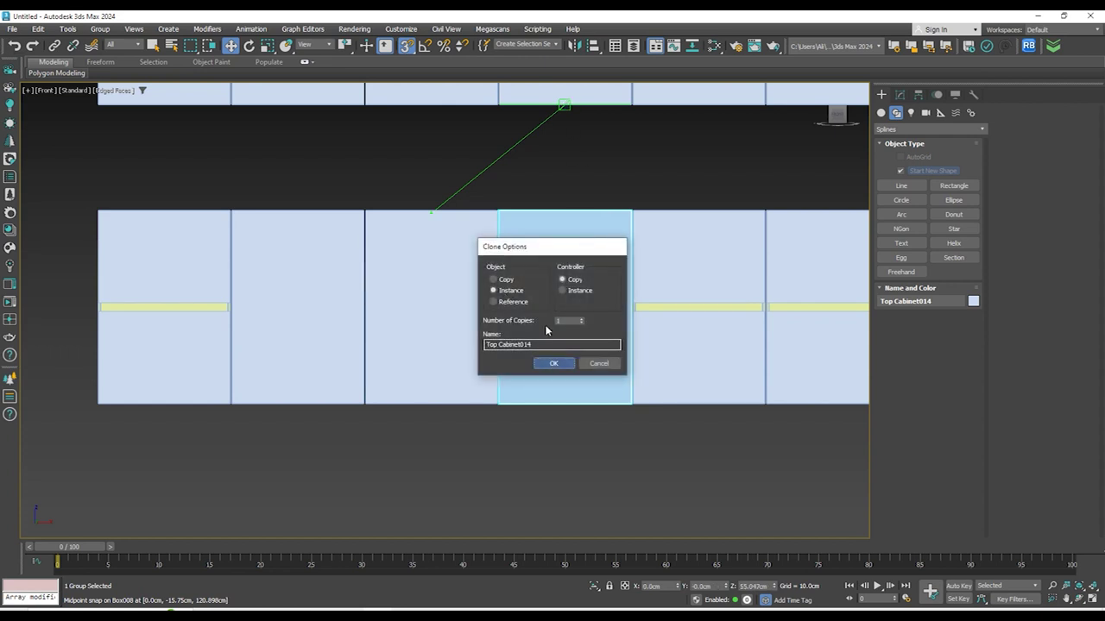
left_click(555, 365)
left_click(492, 154)
scroll(536, 185, "up", 2)
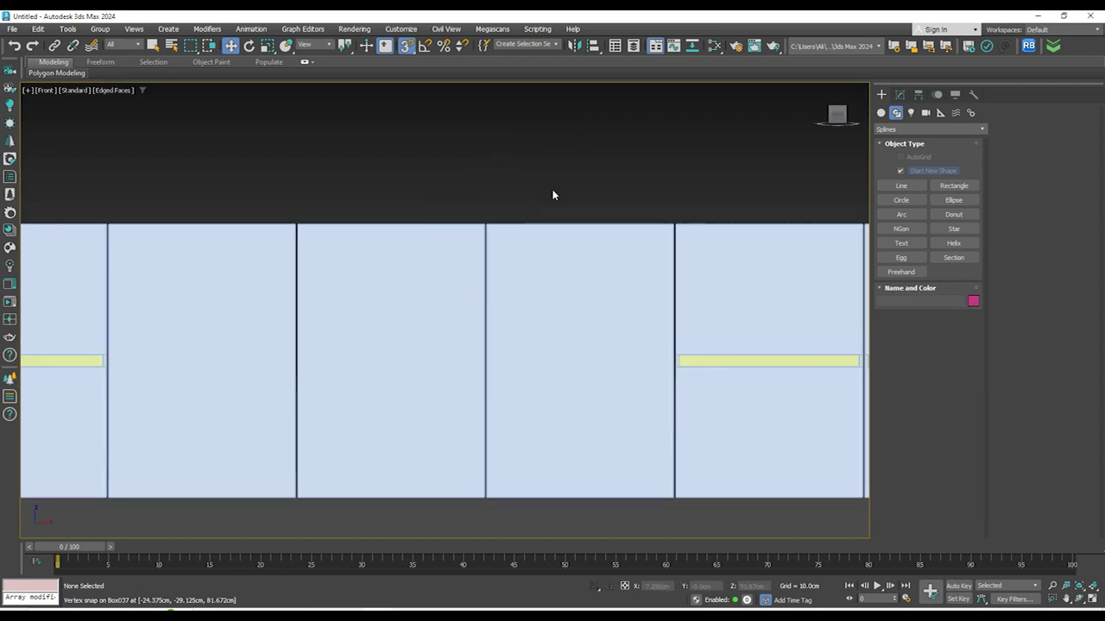
Review both cabinet rows from the front and compare them with the hand-drawn kitchen sketch image, returning to the model
scroll(706, 171, "down", 3)
middle_click_drag(706, 171, 632, 259)
scroll(520, 156, "down", 4)
scroll(497, 160, "up", 3)
key("f")
key("z")
left_click(434, 617)
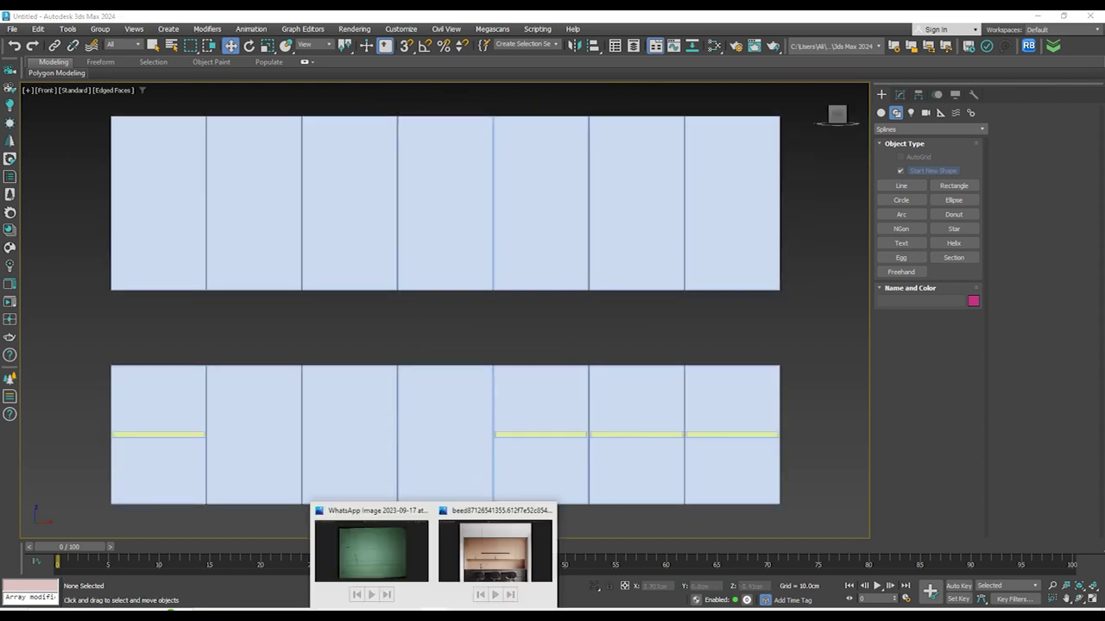
scroll(437, 417, "down", 3)
key("g")
scroll(418, 477, "up", 5)
scroll(69, 437, "down", 3)
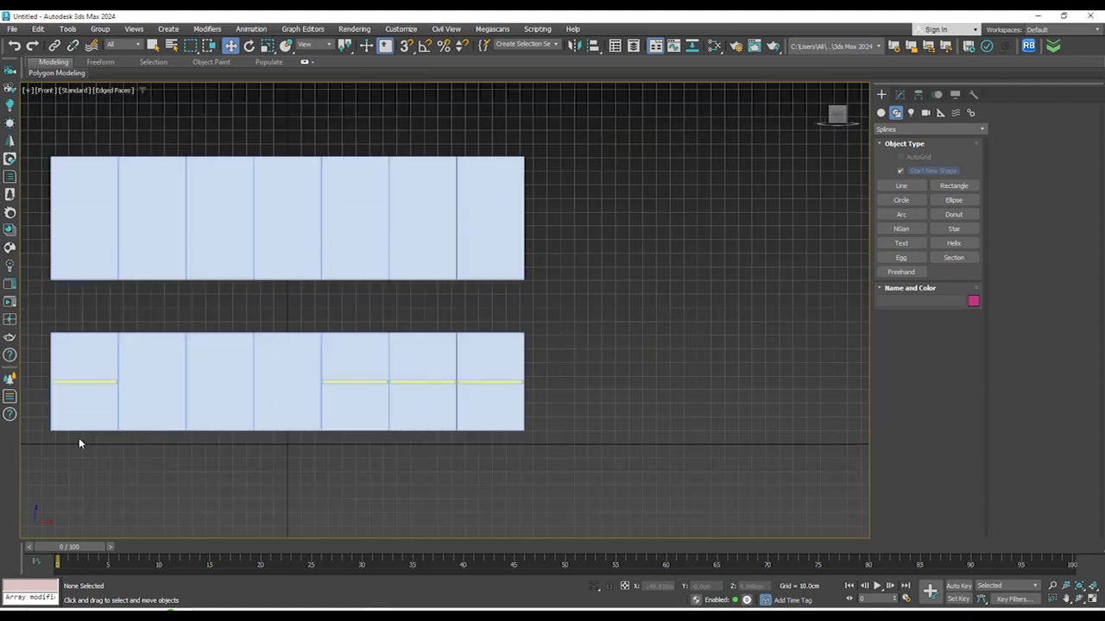
scroll(153, 414, "up", 2)
middle_click_drag(152, 414, 264, 369)
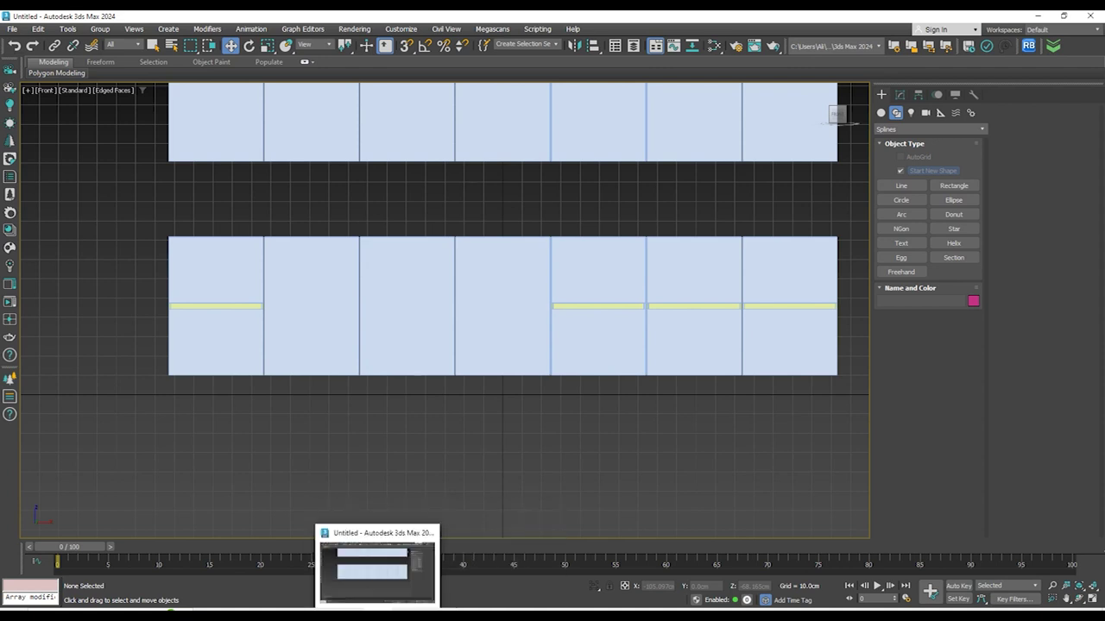
left_click(380, 553)
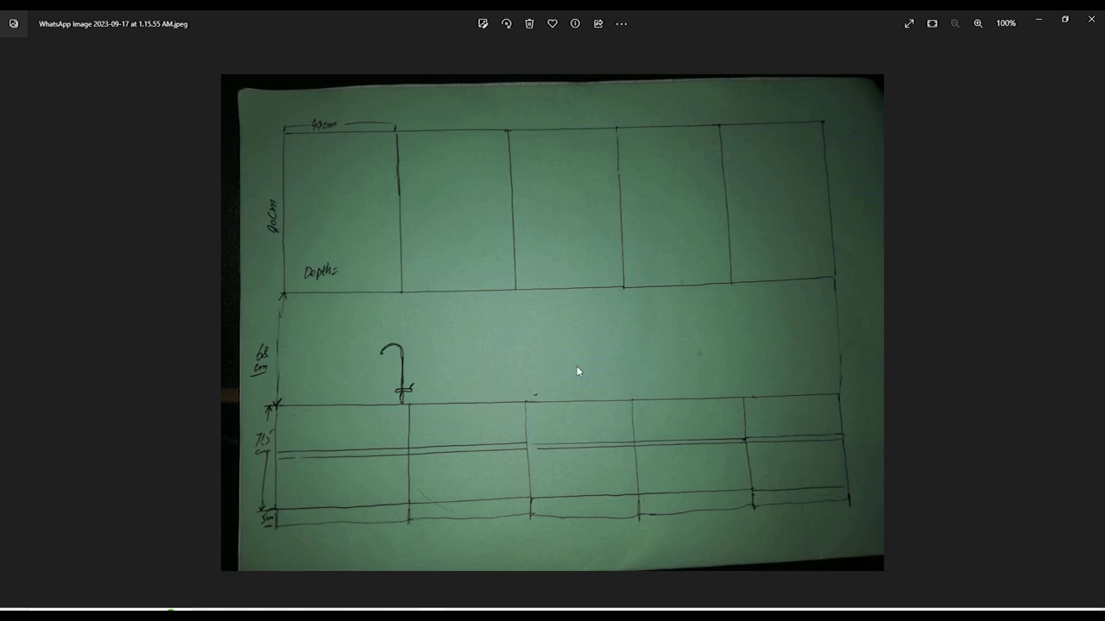
left_click(1044, 23)
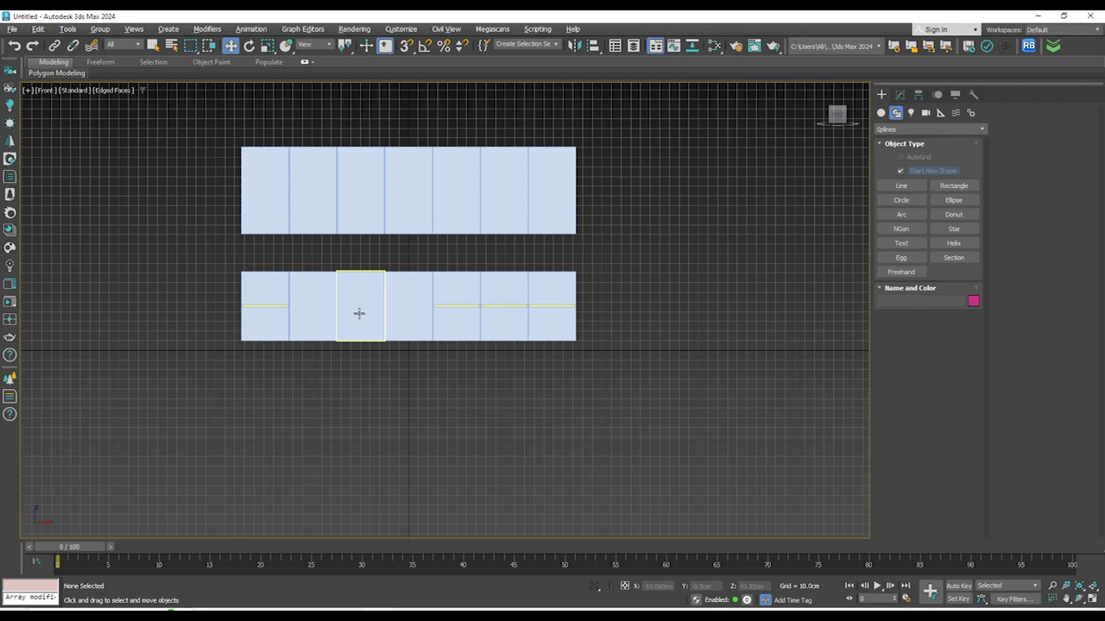
middle_click_drag(429, 321, 319, 304, "alt")
scroll(320, 303, "up", 6)
scroll(307, 344, "down", 6)
scroll(309, 339, "up", 4)
key("f")
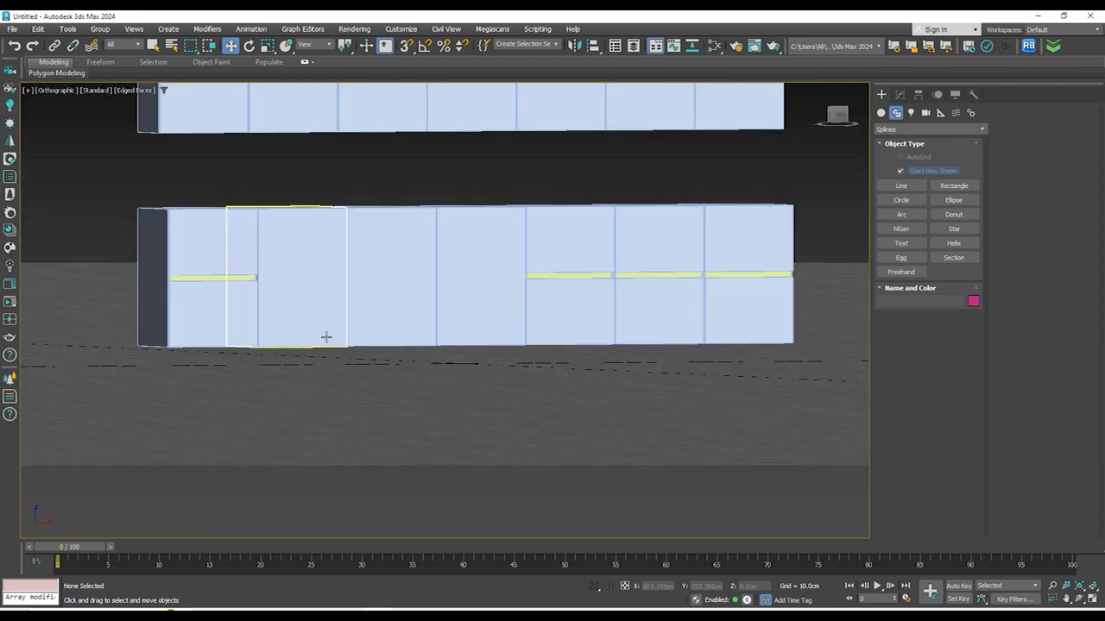
scroll(296, 341, "down", 3)
scroll(229, 328, "up", 3)
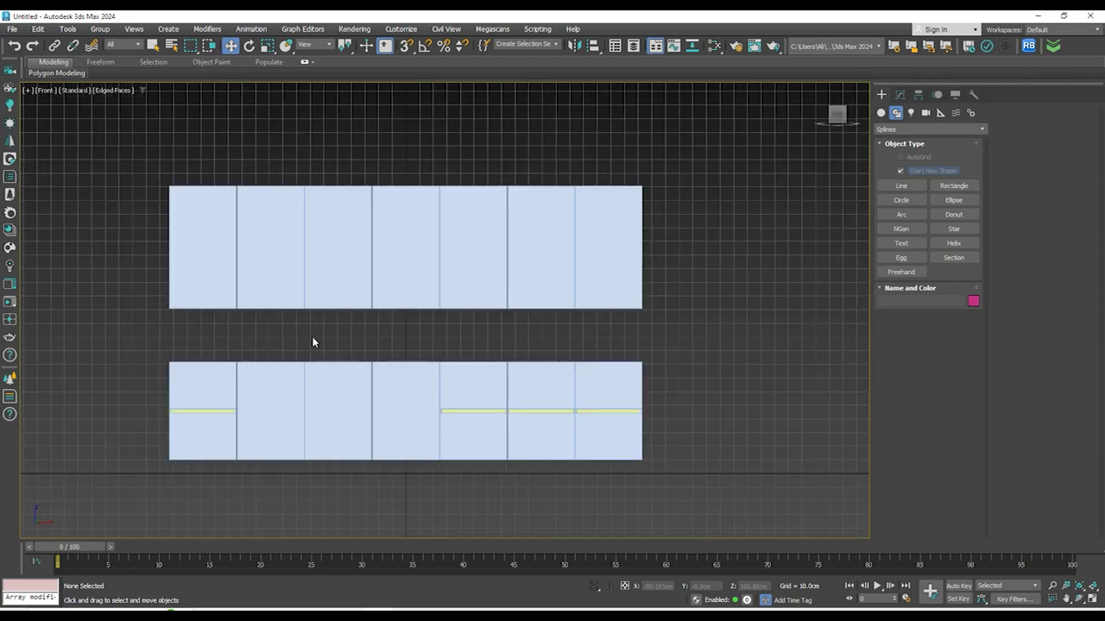
scroll(204, 231, "down", 4)
Raise the whole upper cabinet group to about Z 208.6 cm, widening the gap above the lower cabinets
left_click(345, 211)
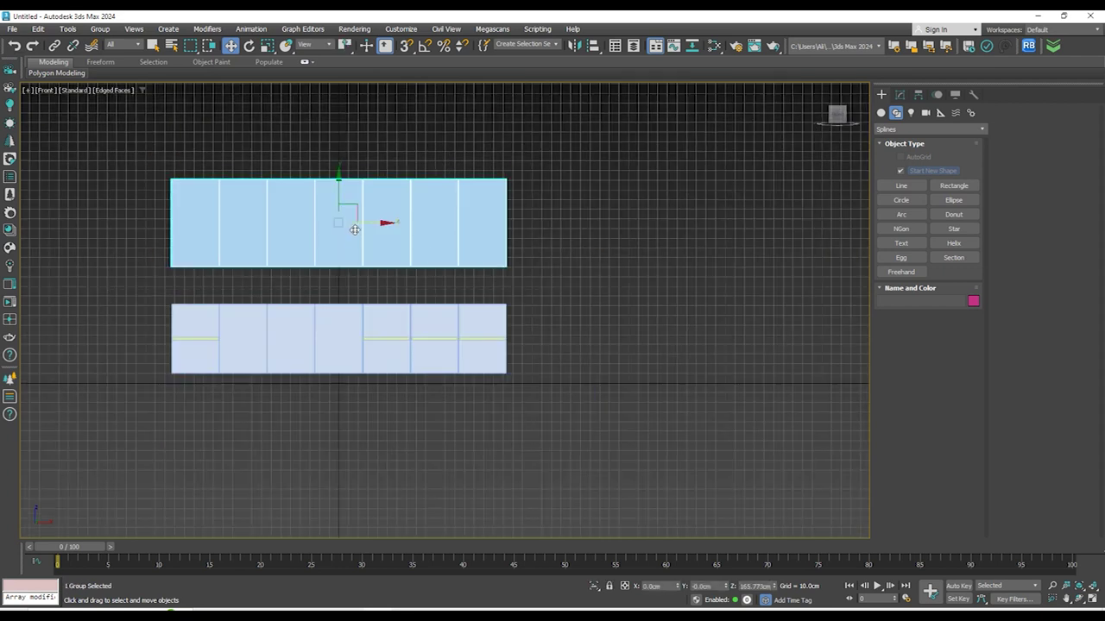
left_click_drag(342, 203, 339, 161)
scroll(246, 277, "up", 4)
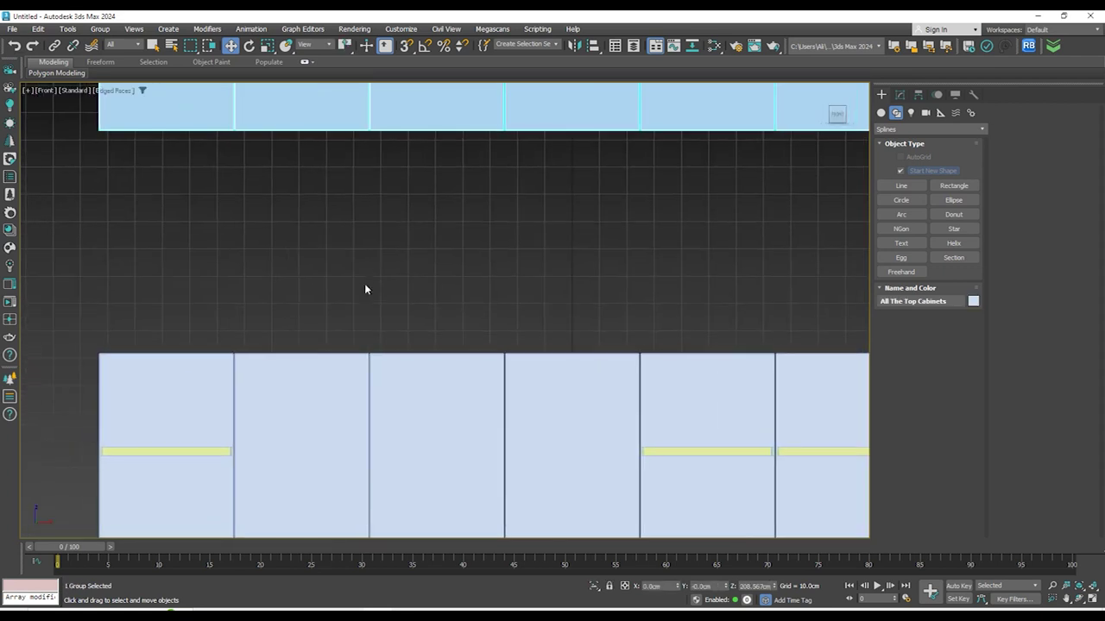
scroll(363, 276, "down", 2)
middle_click_drag(362, 342, 362, 301)
scroll(256, 295, "up", 4)
scroll(256, 295, "down", 4)
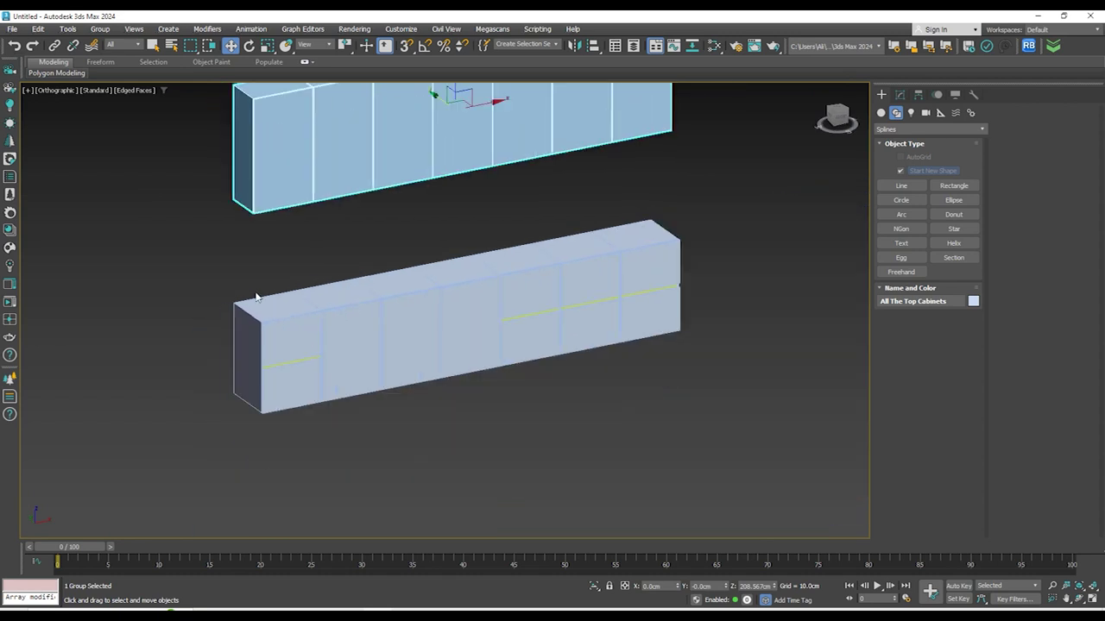
key("f")
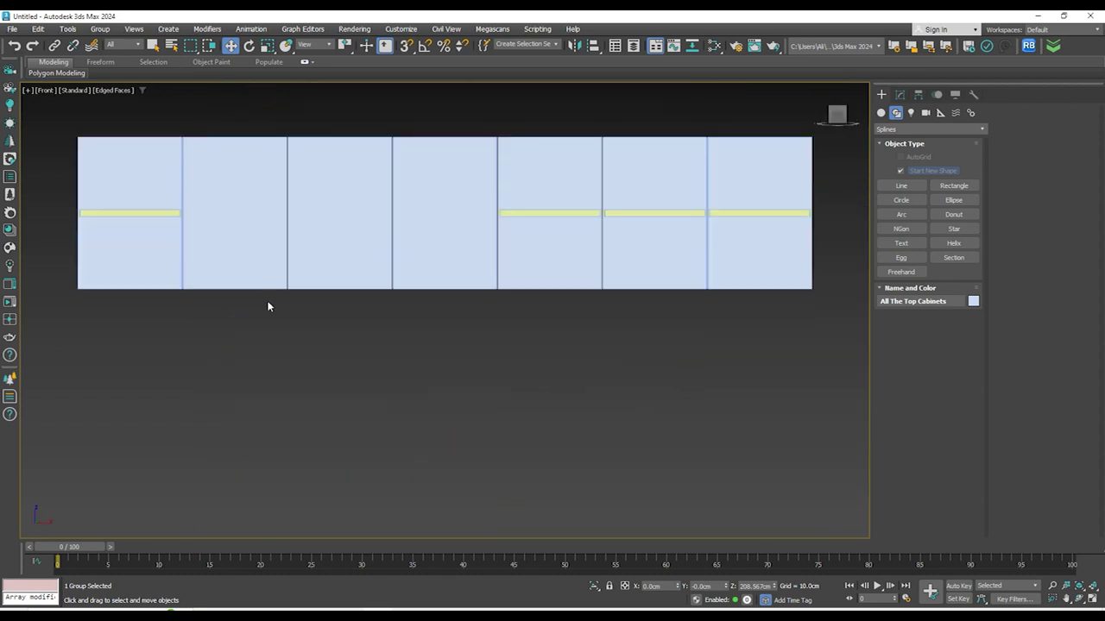
key("z")
scroll(323, 343, "down", 3)
scroll(302, 333, "up", 4)
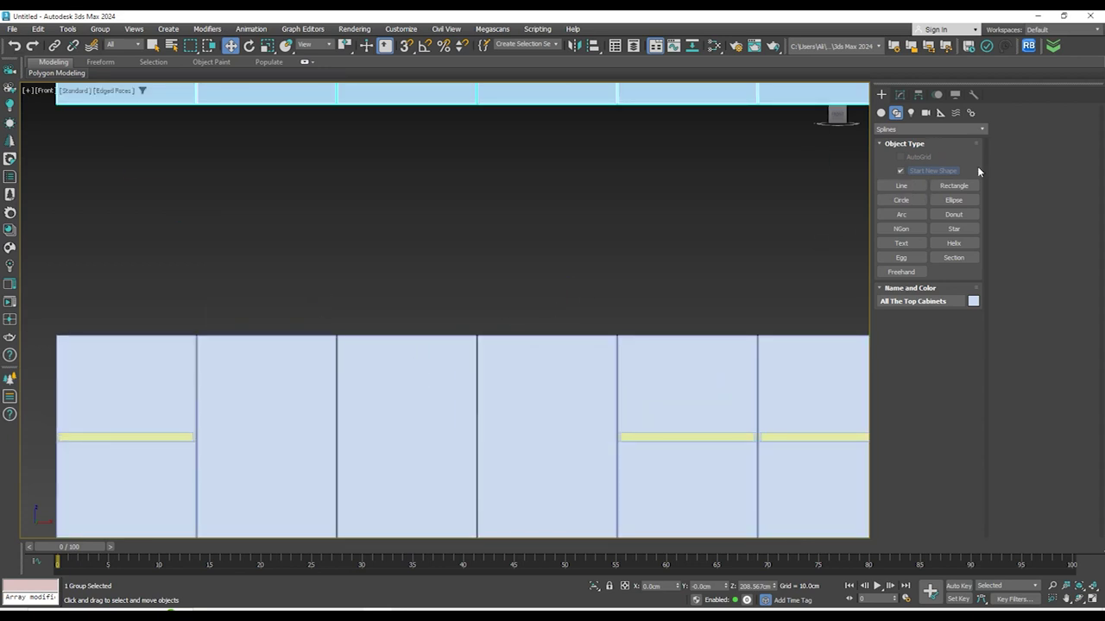
scroll(758, 195, "down", 1)
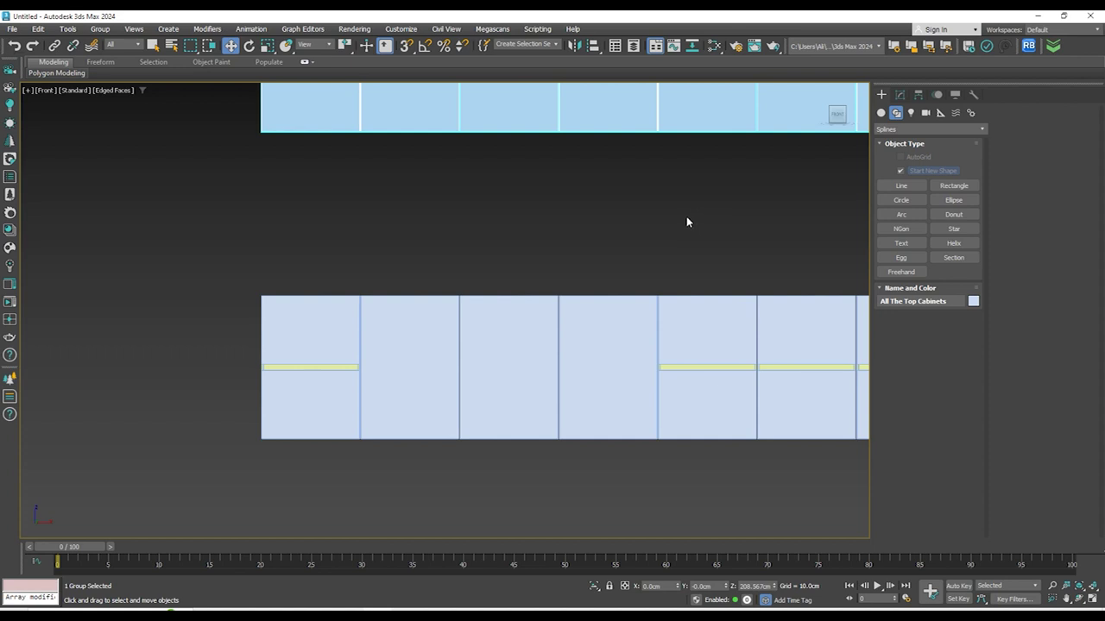
left_click(881, 113)
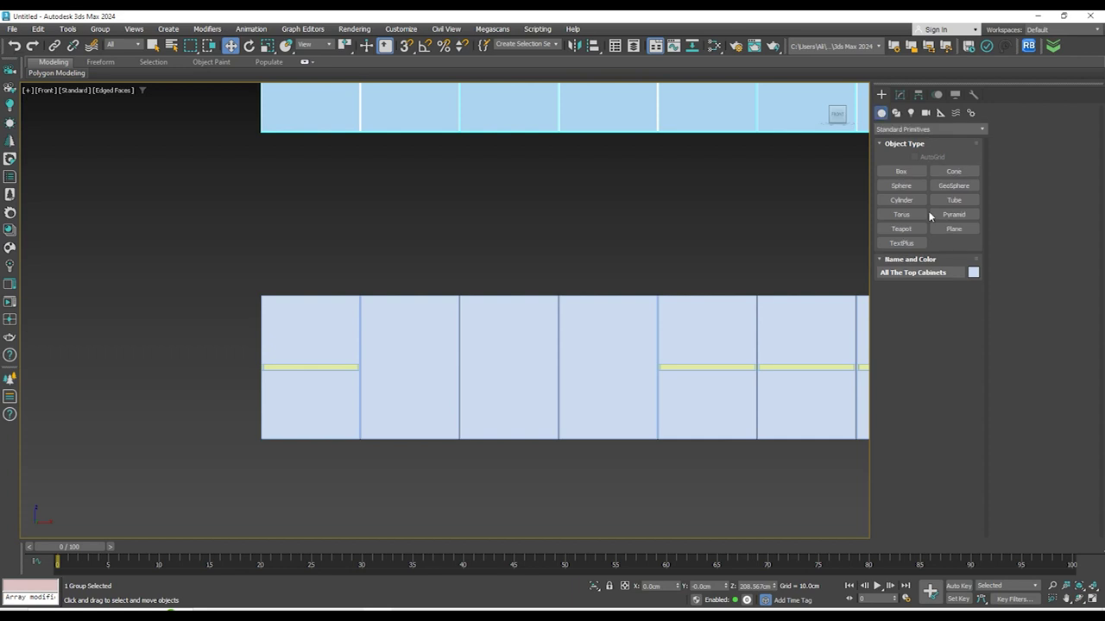
left_click(881, 174)
scroll(267, 284, "up", 4)
scroll(229, 344, "up", 2)
scroll(262, 314, "down", 2)
scroll(262, 313, "down", 3)
scroll(468, 385, "down", 3)
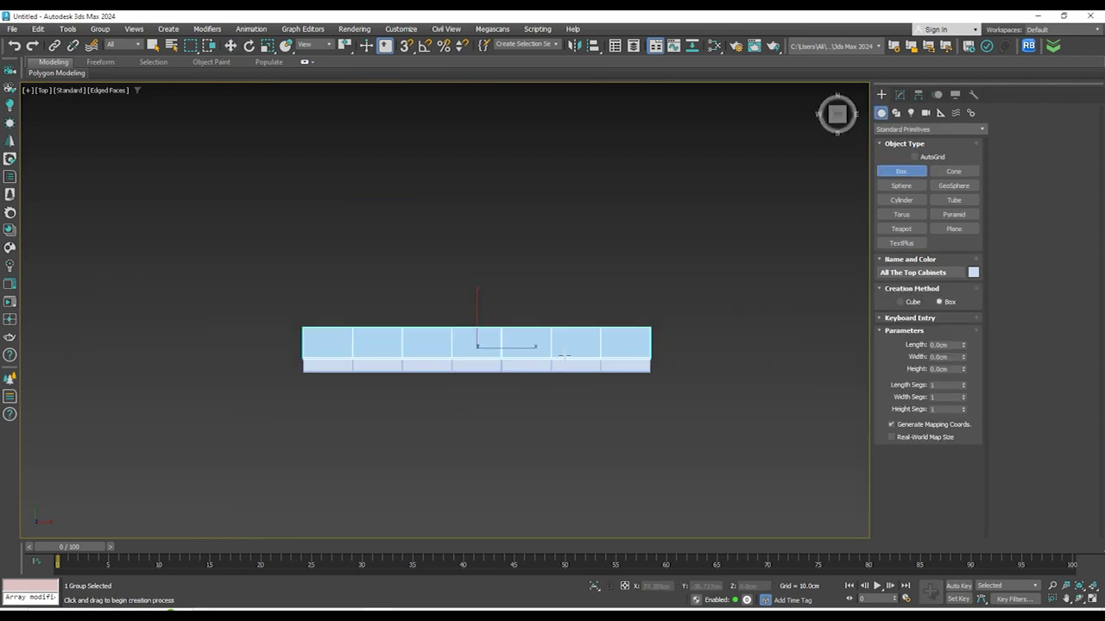
middle_click_drag(468, 385, 645, 328, "alt")
key("w")
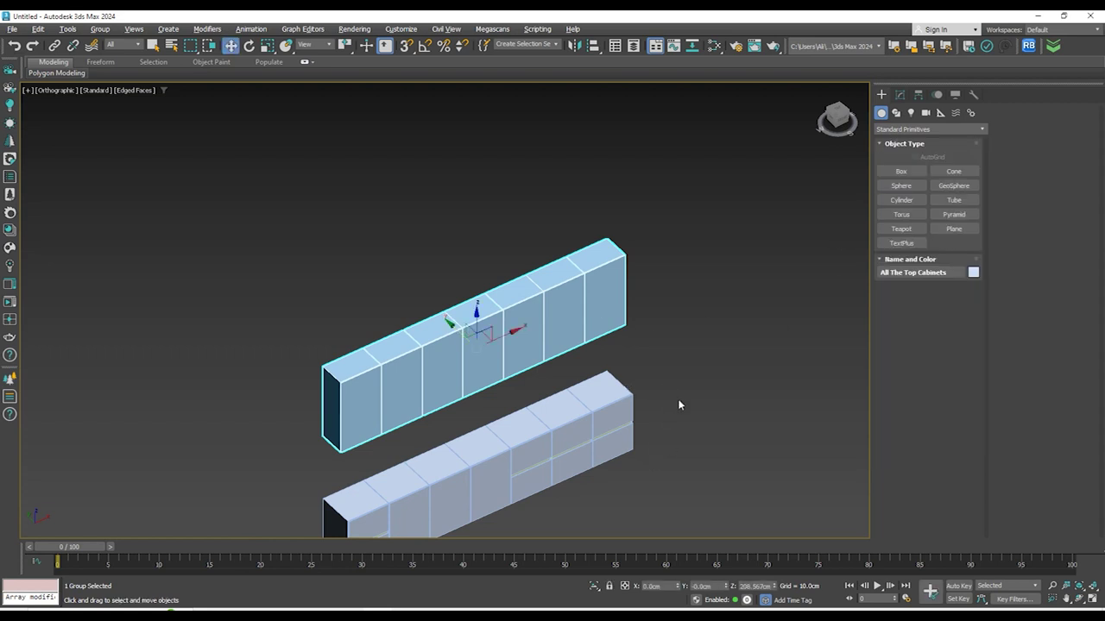
Select all seven lower cabinets, isolate them and frame them from above
left_click_drag(540, 411, 530, 406)
middle_click_drag(702, 419, 721, 293)
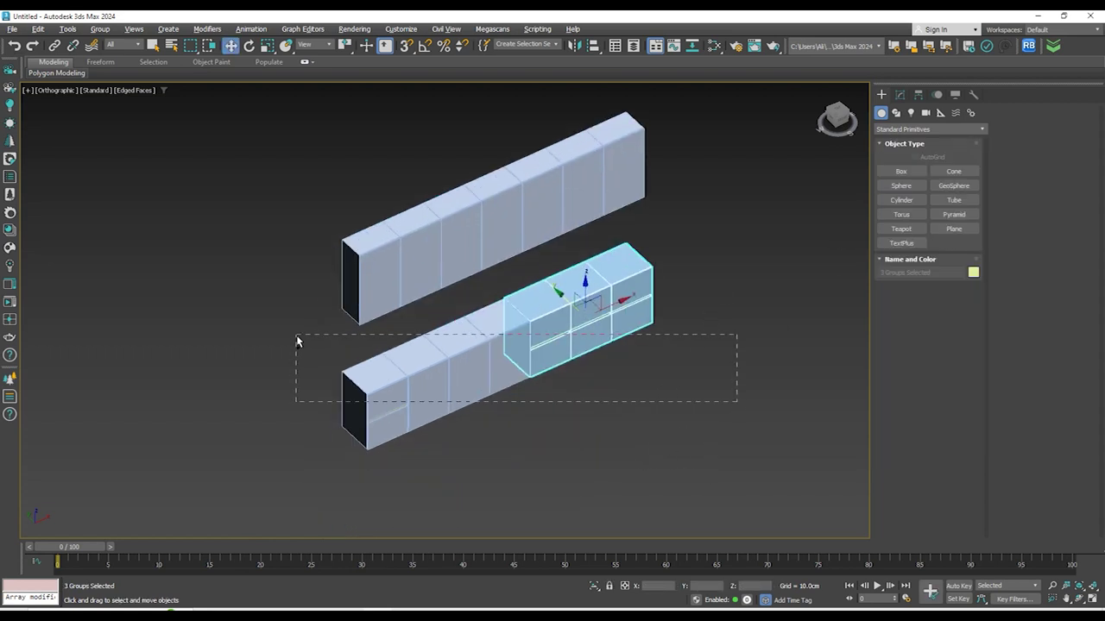
left_click_drag(296, 341, 296, 339)
left_click(593, 587)
key("t")
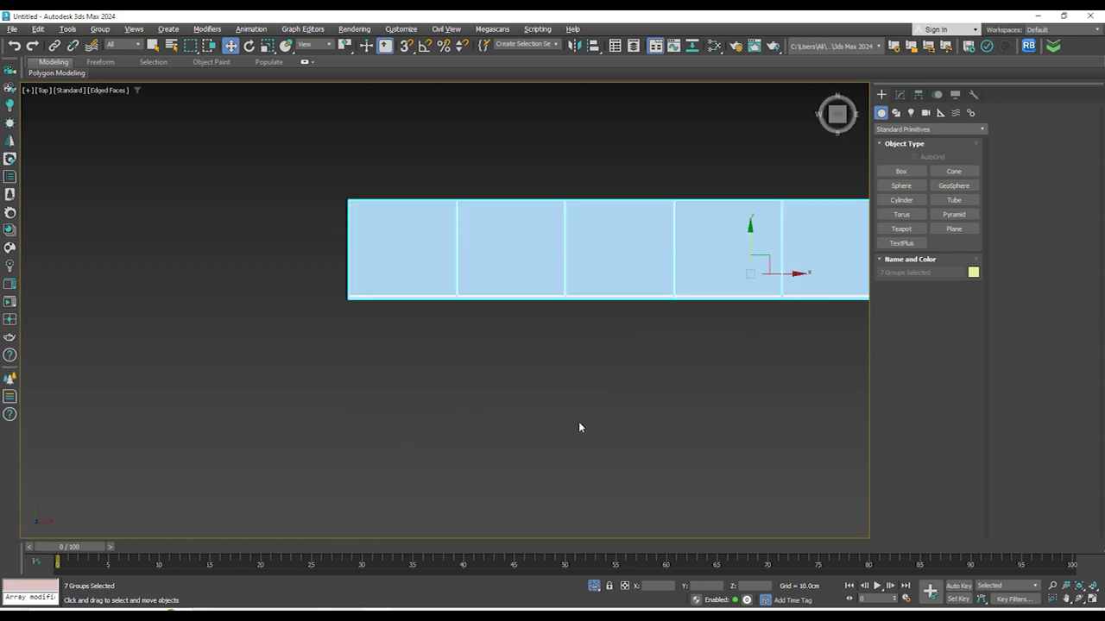
key("z")
Create a very thin box about 346 by 44.75 cm over the lower cabinets, snapped from corner to opposite corner
left_click(901, 171)
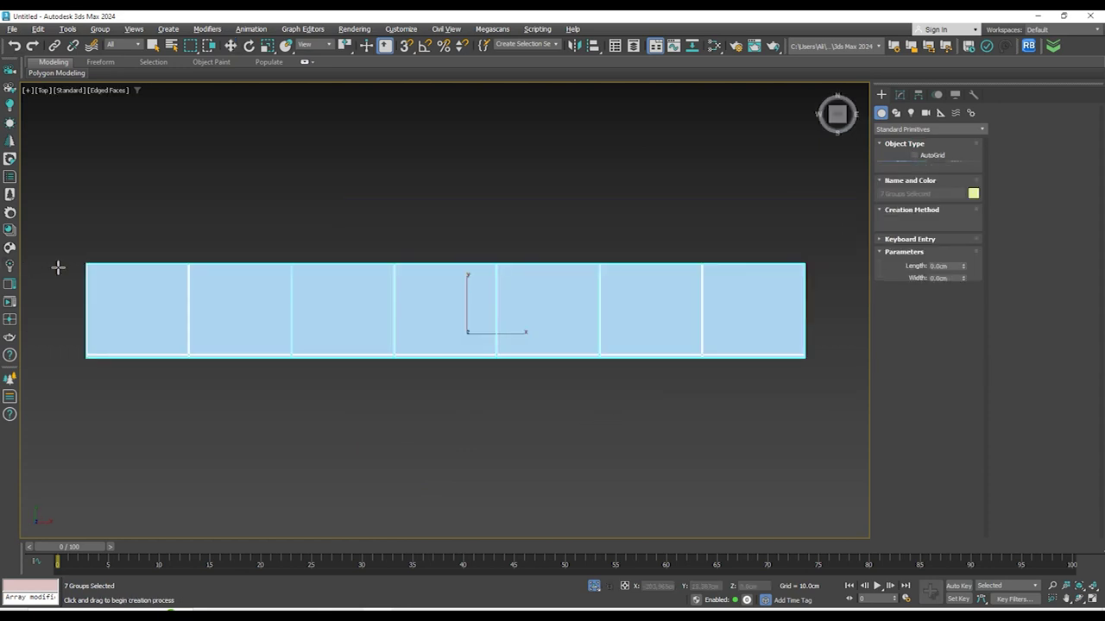
scroll(56, 267, "up", 5)
scroll(189, 225, "down", 2)
scroll(171, 230, "up", 6)
key("s")
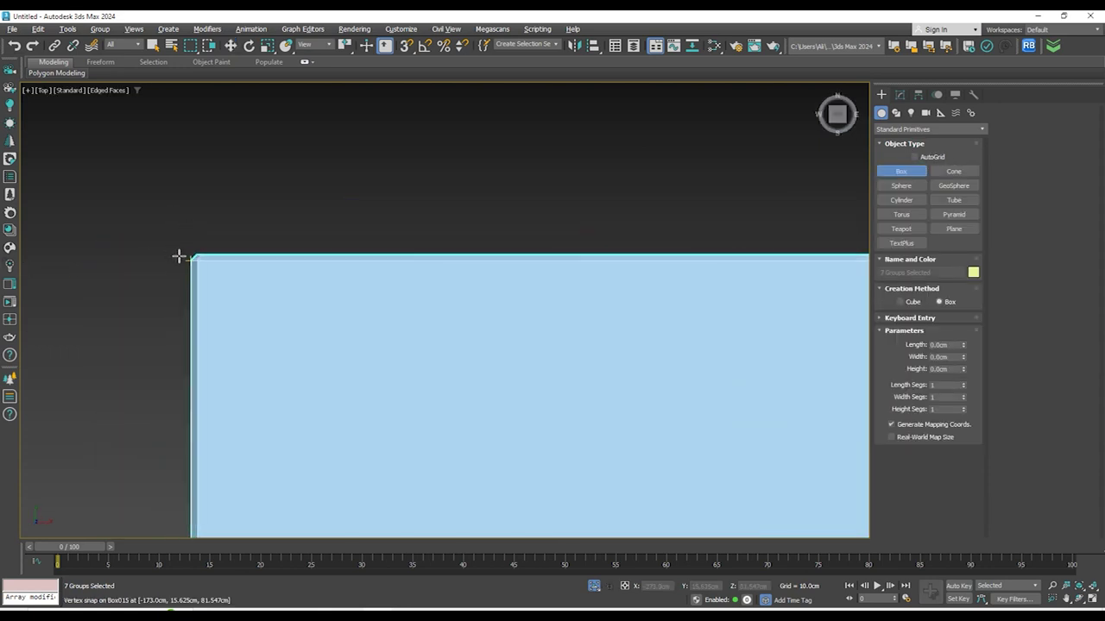
scroll(178, 257, "up", 4)
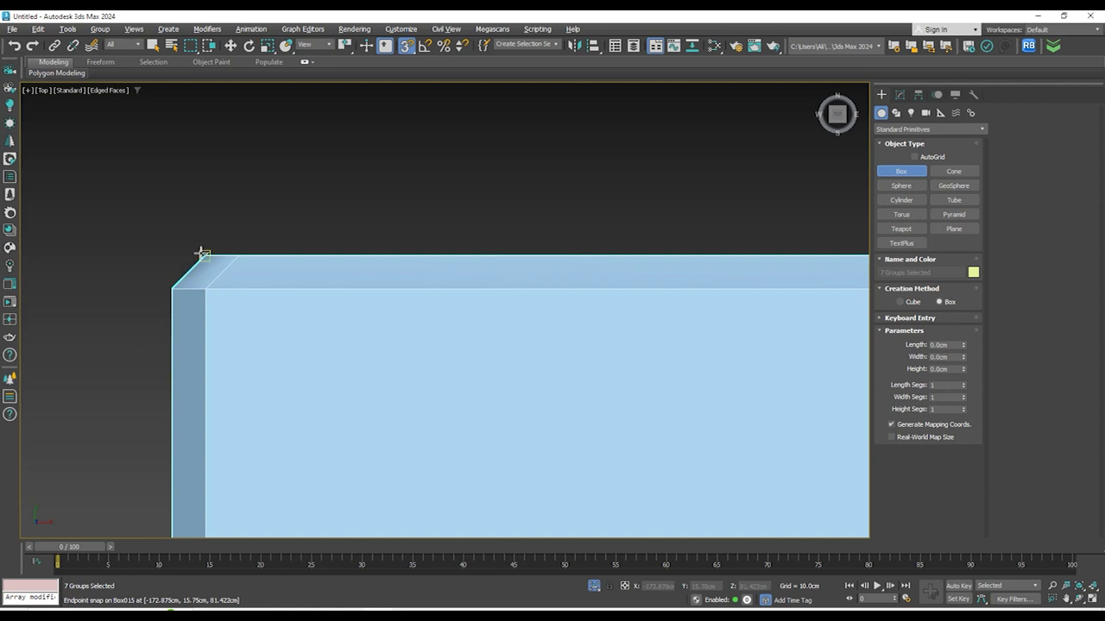
left_click_drag(165, 287, 779, 189)
scroll(393, 125, "down", 10)
scroll(369, 137, "down", 5)
middle_click_drag(779, 188, 467, 216)
scroll(451, 244, "up", 8)
left_click_drag(466, 216, 451, 266)
scroll(446, 331, "up", 8)
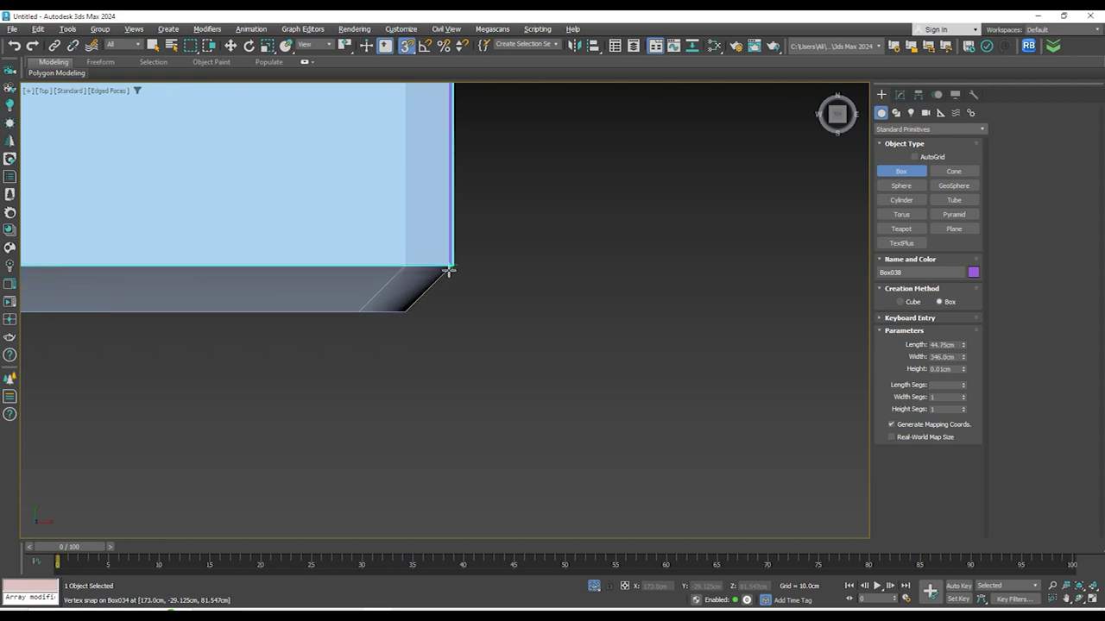
Lift the slab box above the lower cabinets to about Z 94.5 cm and set its height to 2 cm
key("f")
scroll(658, 350, "down", 5)
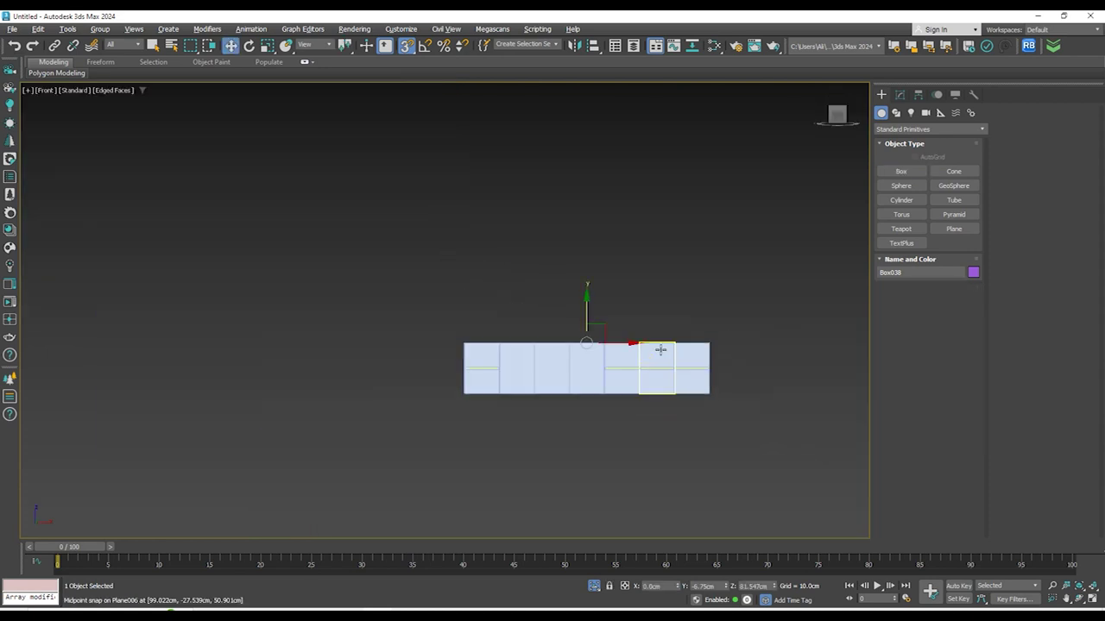
scroll(606, 349, "up", 5)
mouse_move(643, 344)
left_mouse_down()
mouse_move(643, 290)
mouse_move(639, 354)
mouse_move(637, 331)
left_mouse_up()
scroll(309, 337, "up", 9)
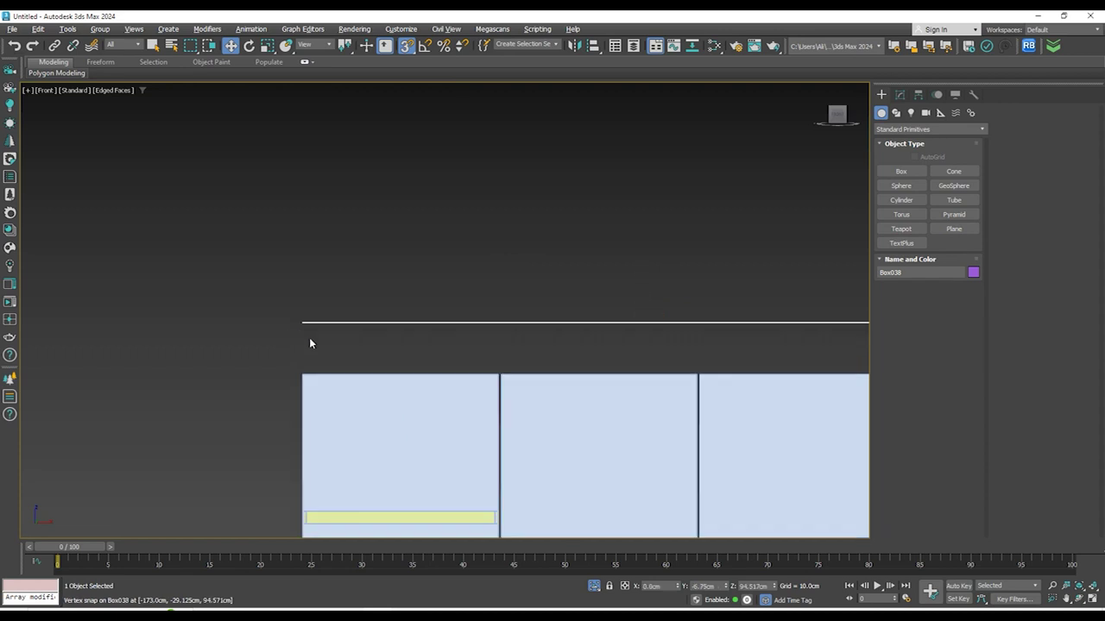
scroll(312, 300, "down", 3)
left_click(900, 94)
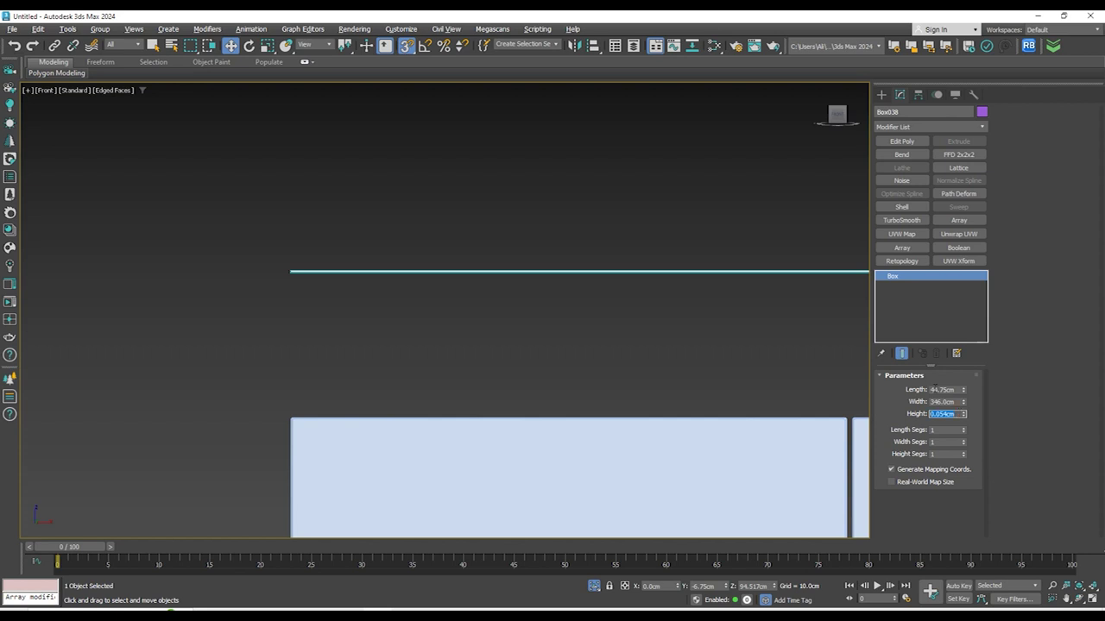
type("2")
key("Return")
Snap the slab's bottom corner down onto the top corner of the end lower cabinet
left_click_drag(291, 272, 291, 416)
scroll(291, 416, "up", 12)
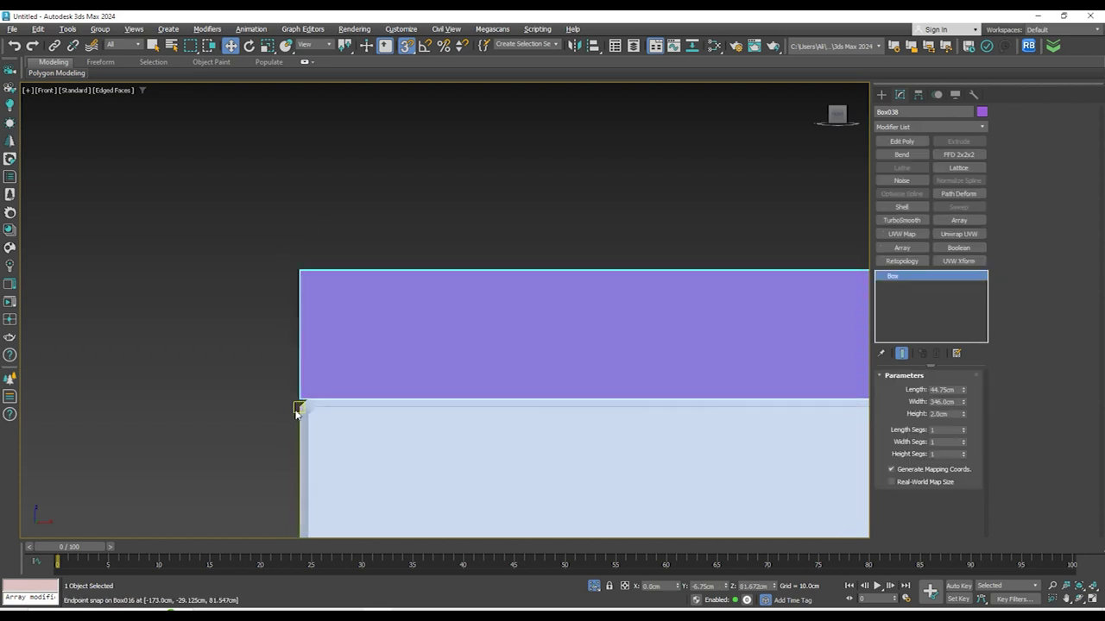
scroll(294, 367, "down", 2)
scroll(329, 257, "down", 8)
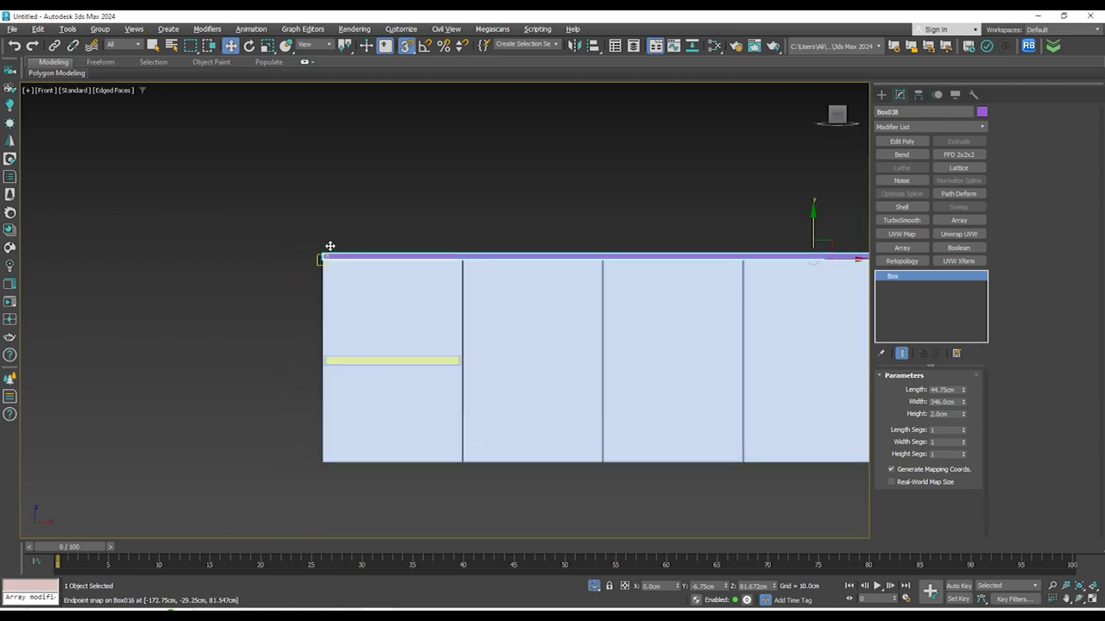
Raise the slab 0.5 cm in the front view to leave a small gap above the cabinets
scroll(379, 257, "up", 3)
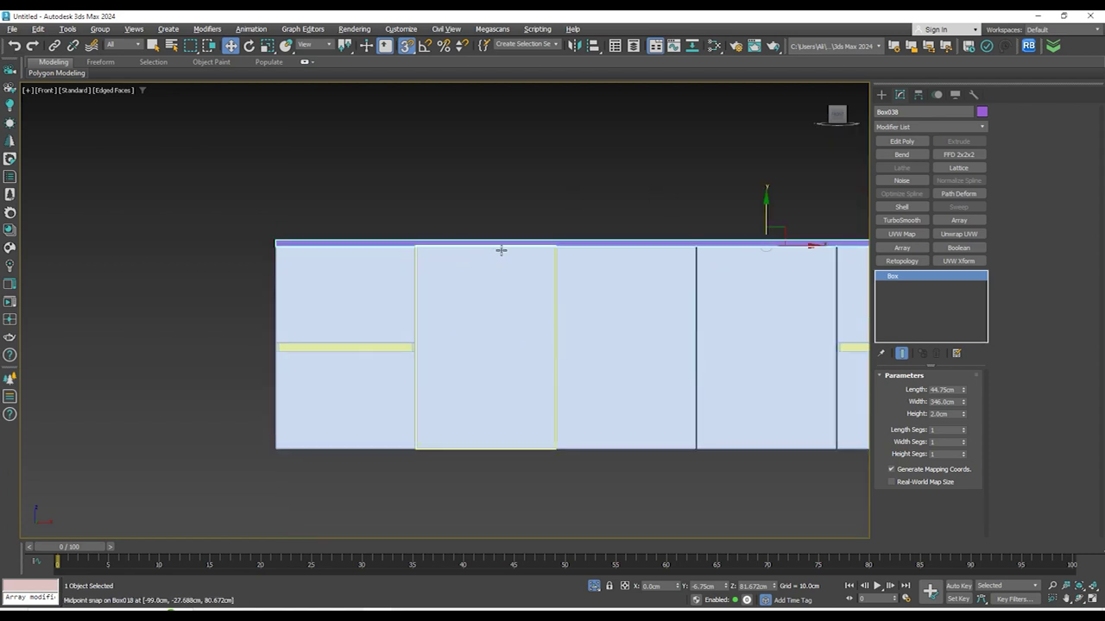
scroll(764, 249, "up", 6)
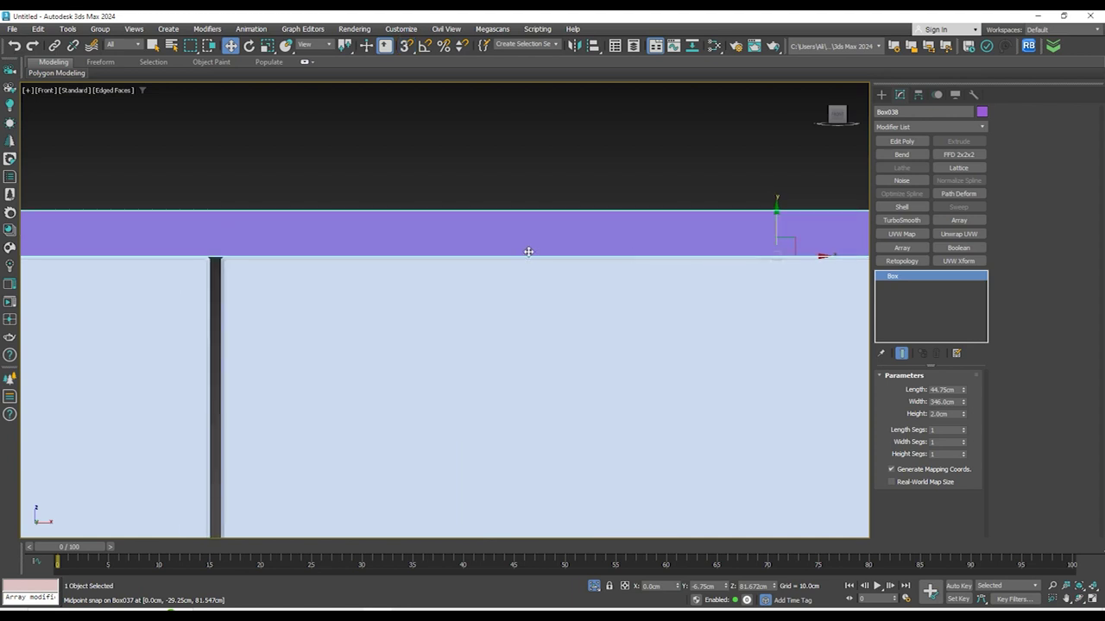
right_click(495, 252)
left_click(494, 255)
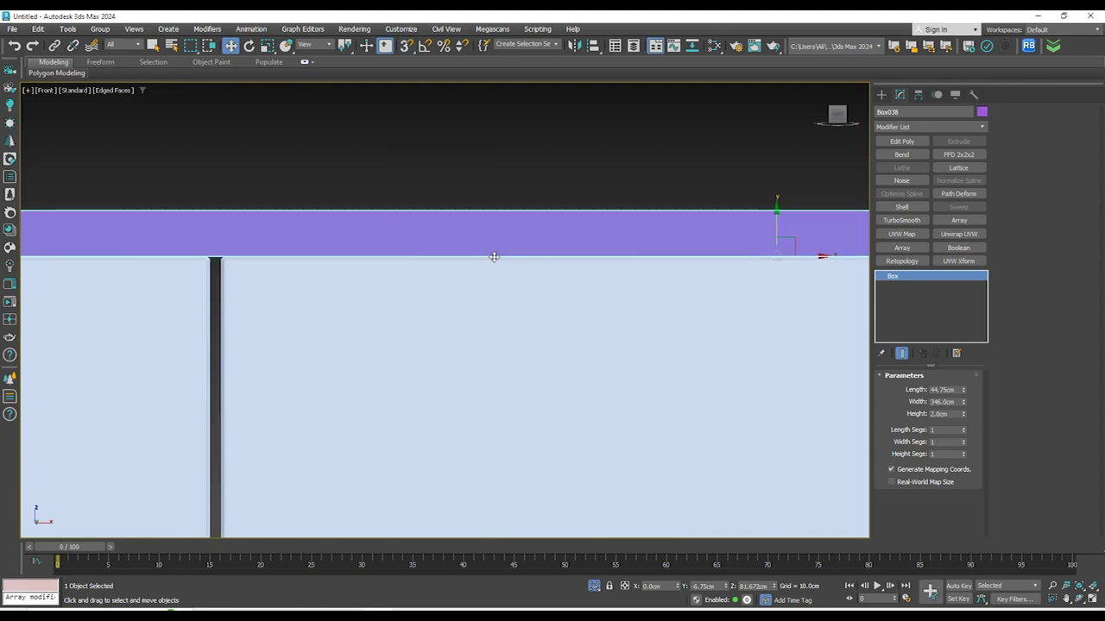
double_click(663, 155)
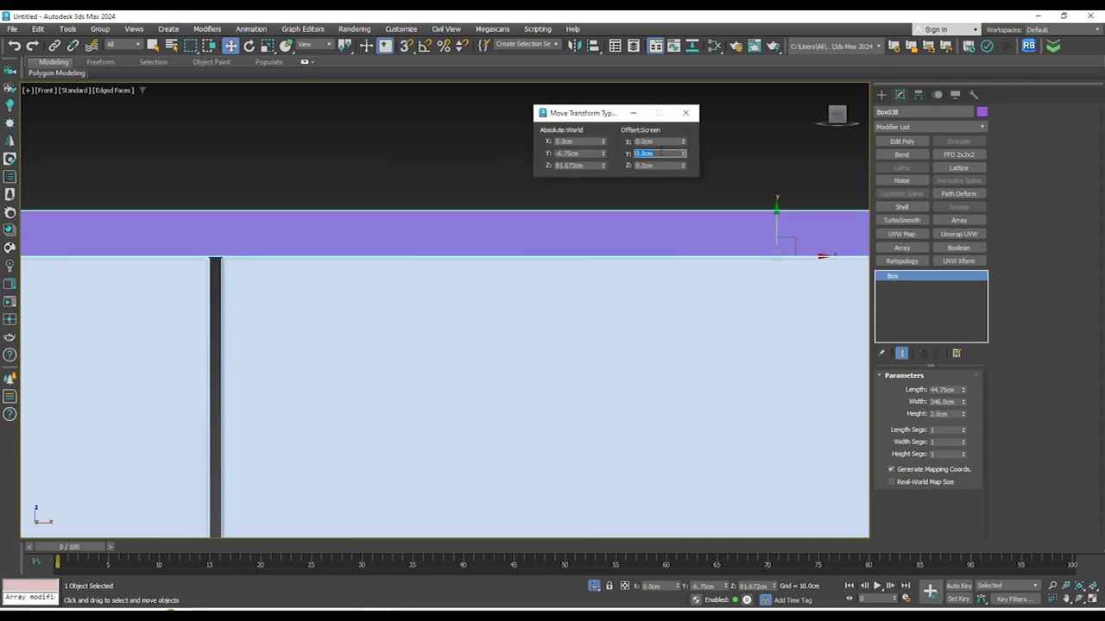
type(".5")
key("Return")
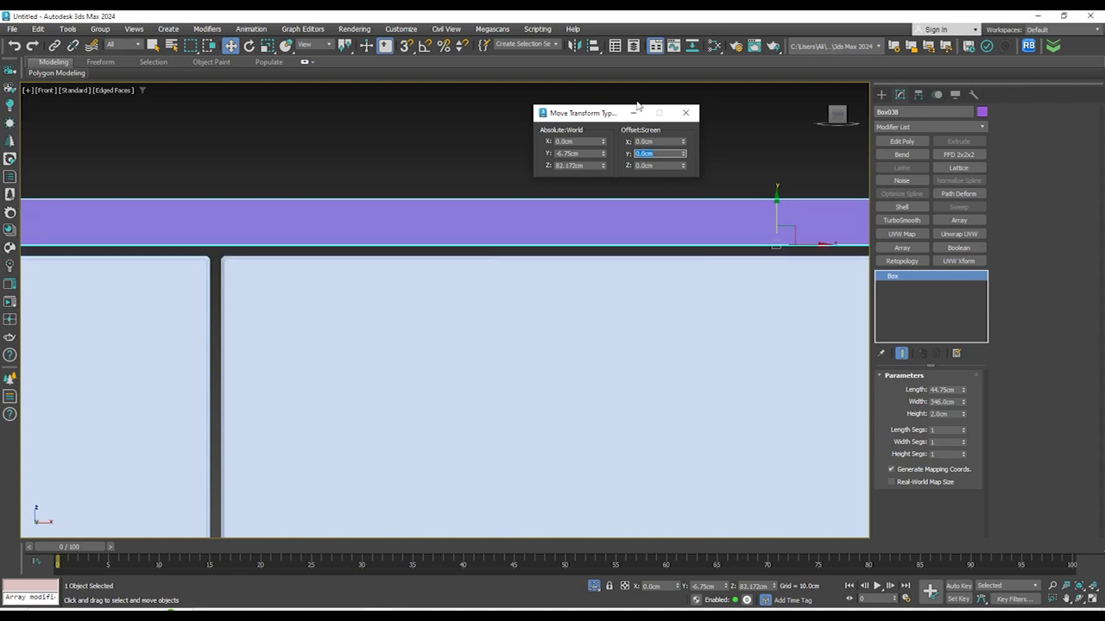
left_click(686, 112)
scroll(360, 224, "down", 4)
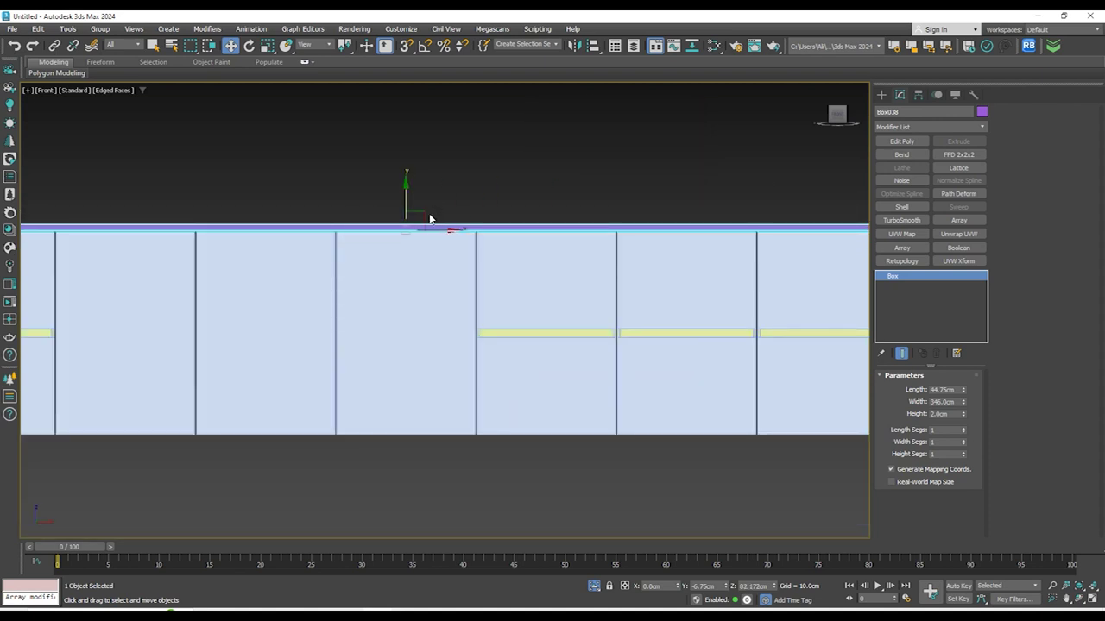
Examine the slab and its gap above the cabinets from an angle and up close from the front
left_click(579, 171)
scroll(465, 157, "down", 3)
middle_click_drag(527, 193, 555, 226, "alt")
scroll(599, 284, "up", 3)
scroll(599, 285, "up", 5)
scroll(486, 247, "down", 5)
middle_click_drag(555, 226, 530, 298)
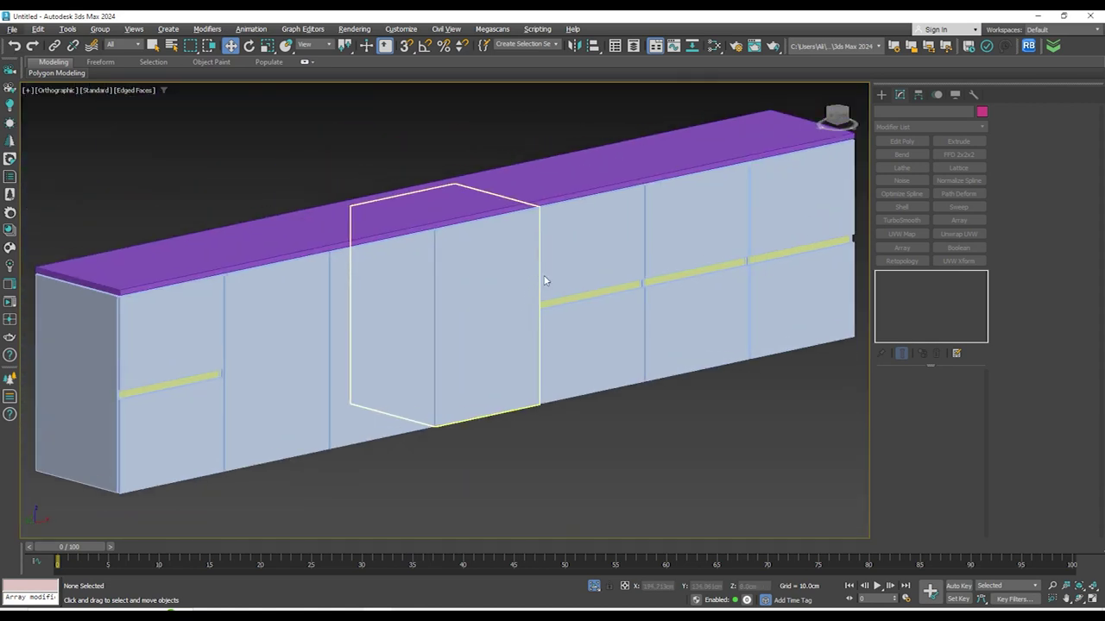
key("f")
middle_click_drag(521, 217, 510, 181)
scroll(508, 179, "down", 2)
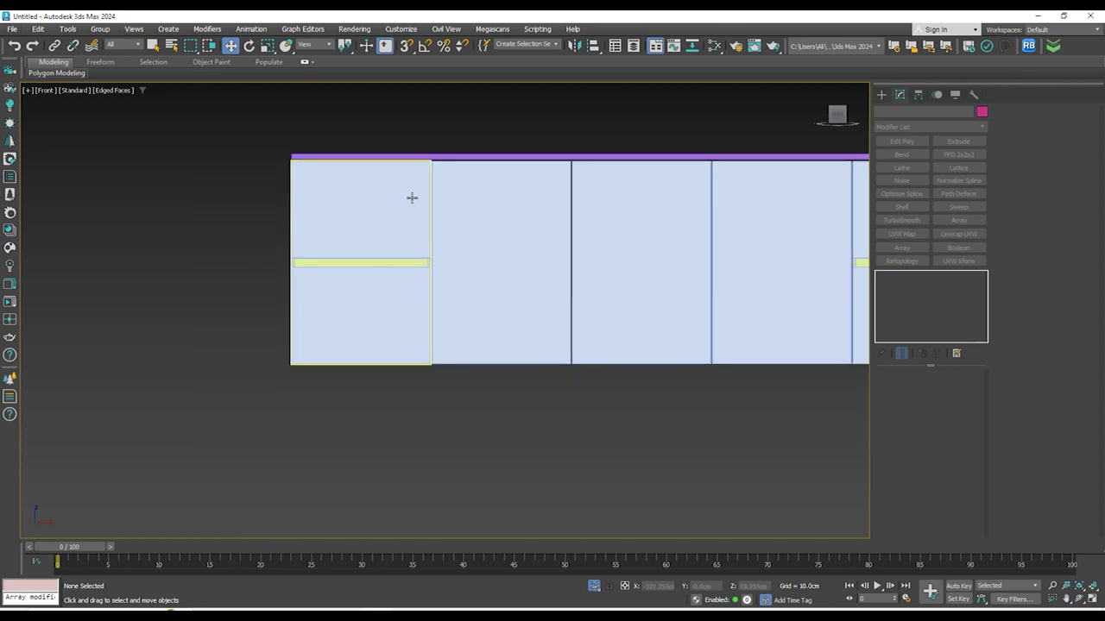
scroll(415, 196, "up", 4)
middle_click_drag(284, 104, 299, 185)
scroll(233, 198, "up", 2)
scroll(153, 238, "up", 8)
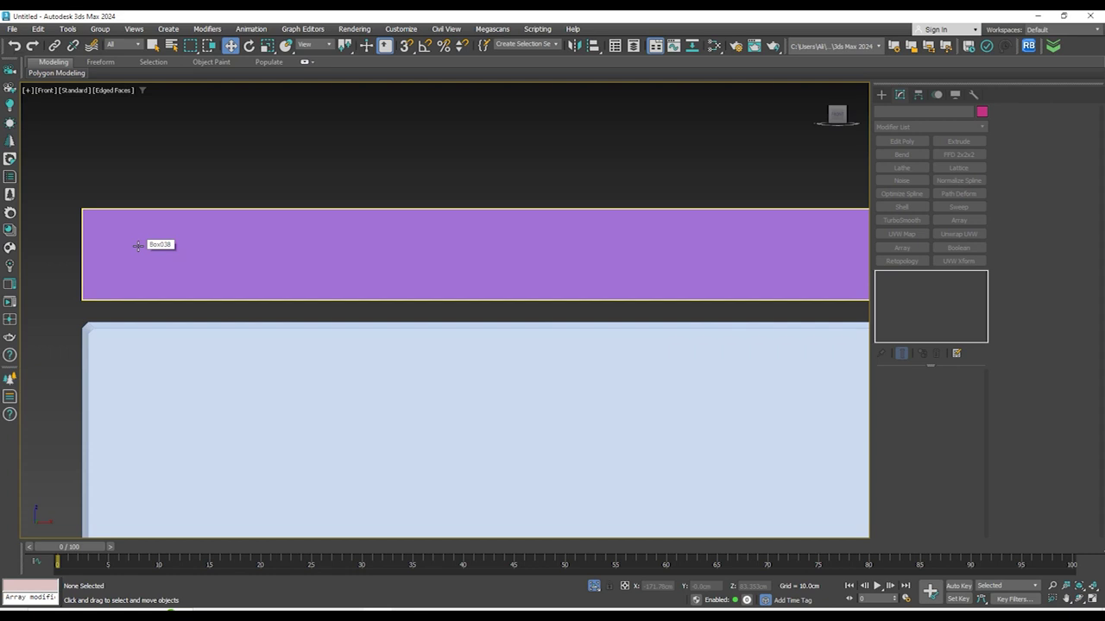
Select the countertop slab, show its end in the left view and add an Edit Poly modifier with vertex editing active
left_click(136, 245)
scroll(198, 229, "down", 5)
scroll(304, 205, "down", 10)
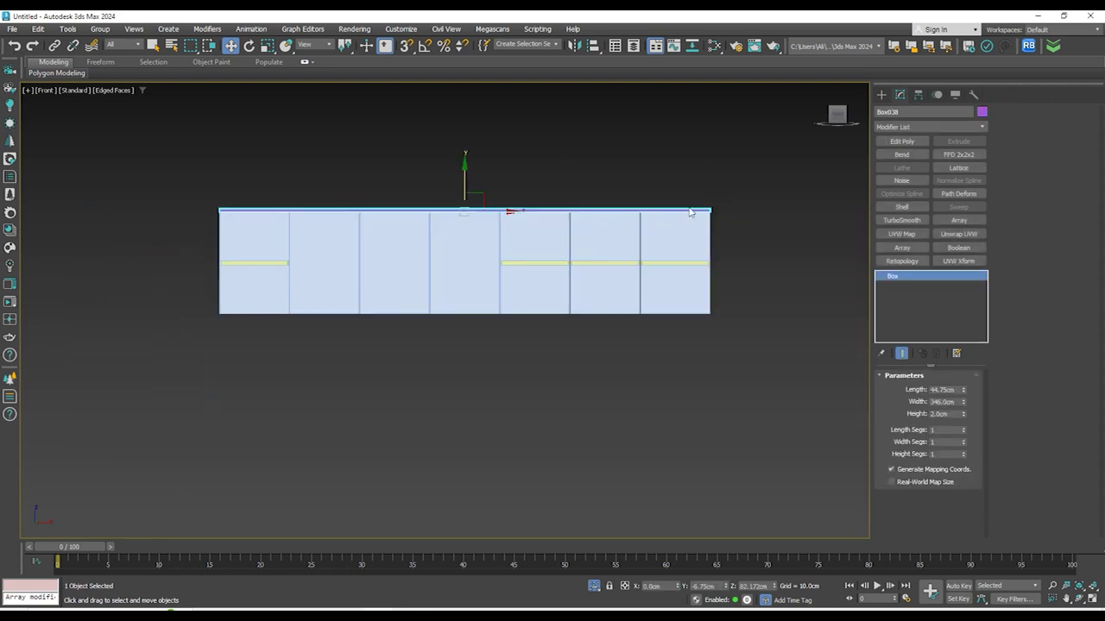
scroll(690, 212, "up", 8)
scroll(651, 251, "down", 3)
middle_click_drag(652, 251, 781, 246, "alt")
left_click(833, 119)
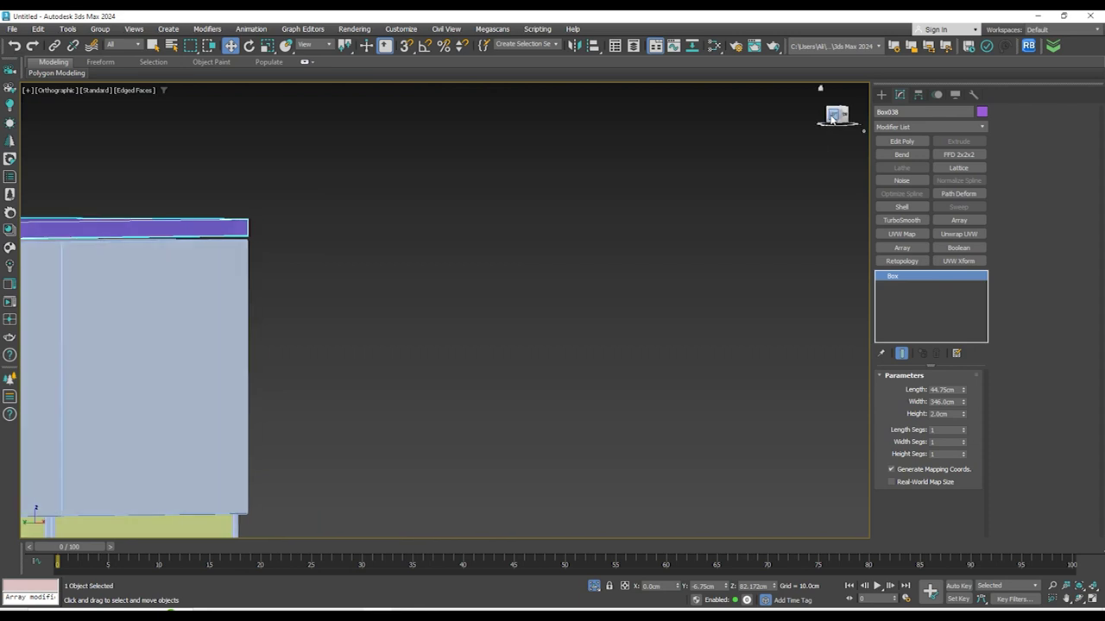
left_click(832, 119)
key("z")
scroll(791, 298, "up", 6)
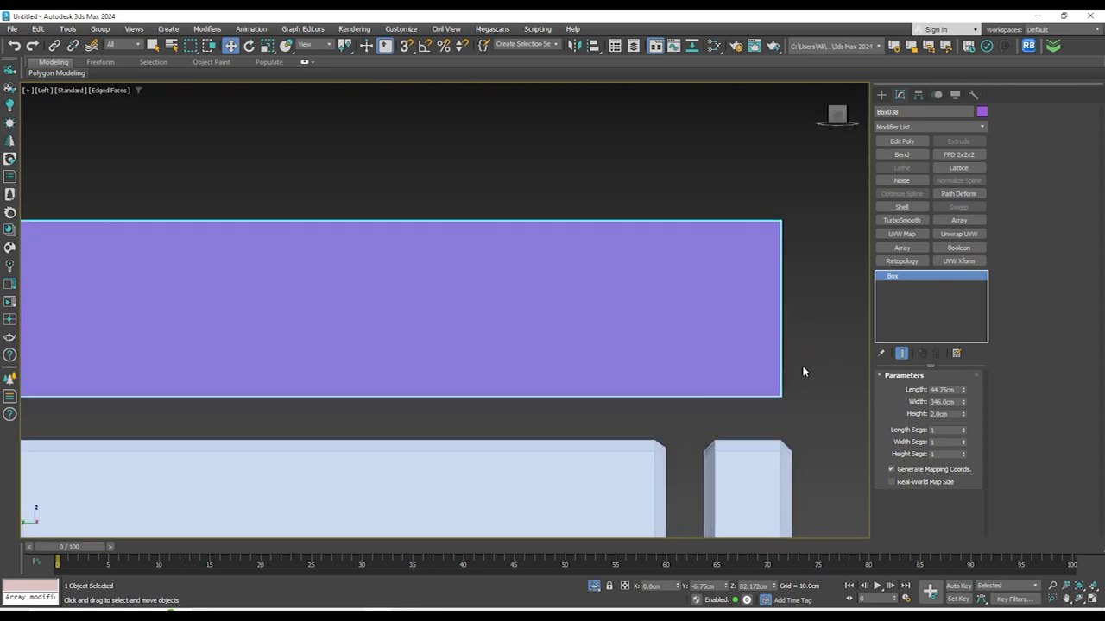
left_click(902, 141)
left_click(1014, 126)
Align the slab's front vertices with the door faces and extend them a further 1 cm forward as an overhang
scroll(592, 247, "down", 3)
left_click_drag(580, 152, 679, 363)
scroll(642, 260, "up", 5)
left_click_drag(641, 180, 636, 383)
key("s")
right_click(614, 336)
left_click(712, 344)
left_click(667, 142)
type("1")
key("Return")
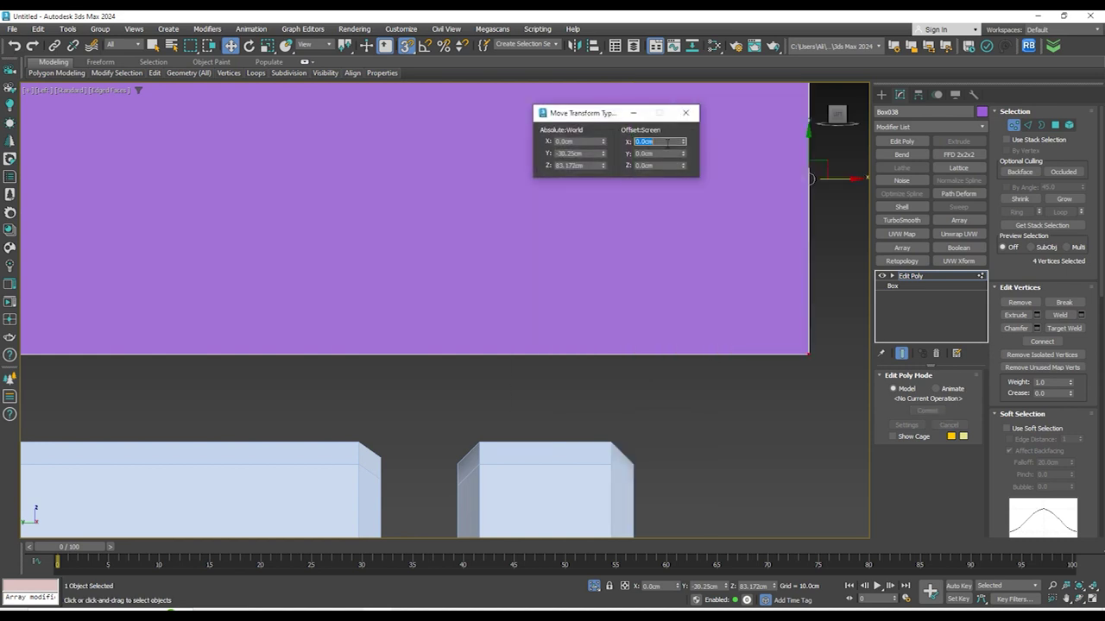
scroll(513, 337, "down", 15)
scroll(550, 303, "up", 6)
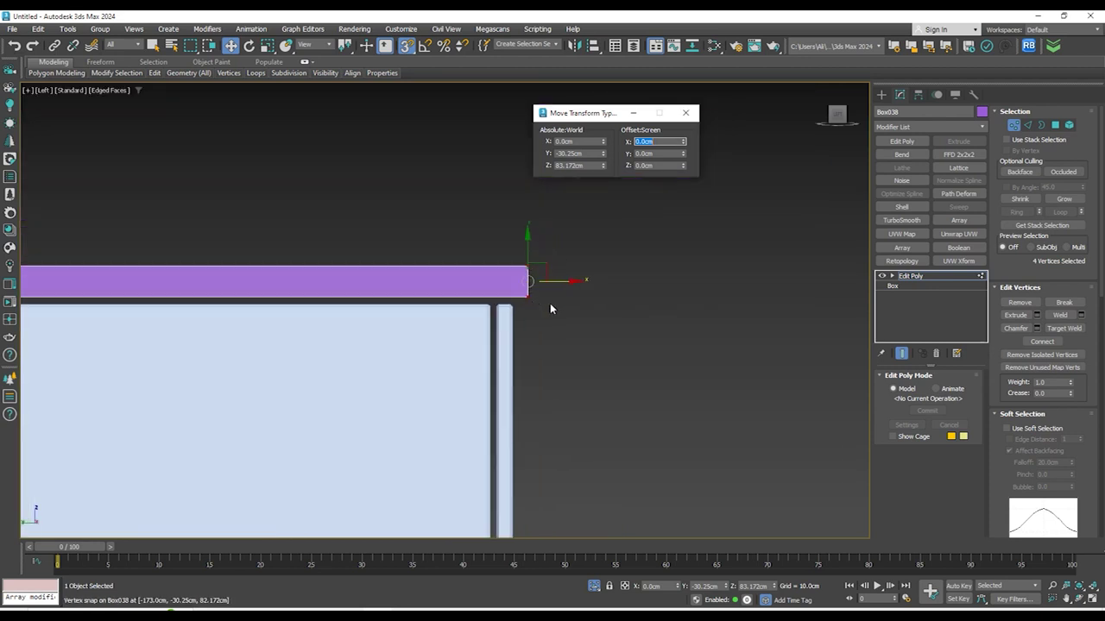
scroll(501, 301, "up", 1)
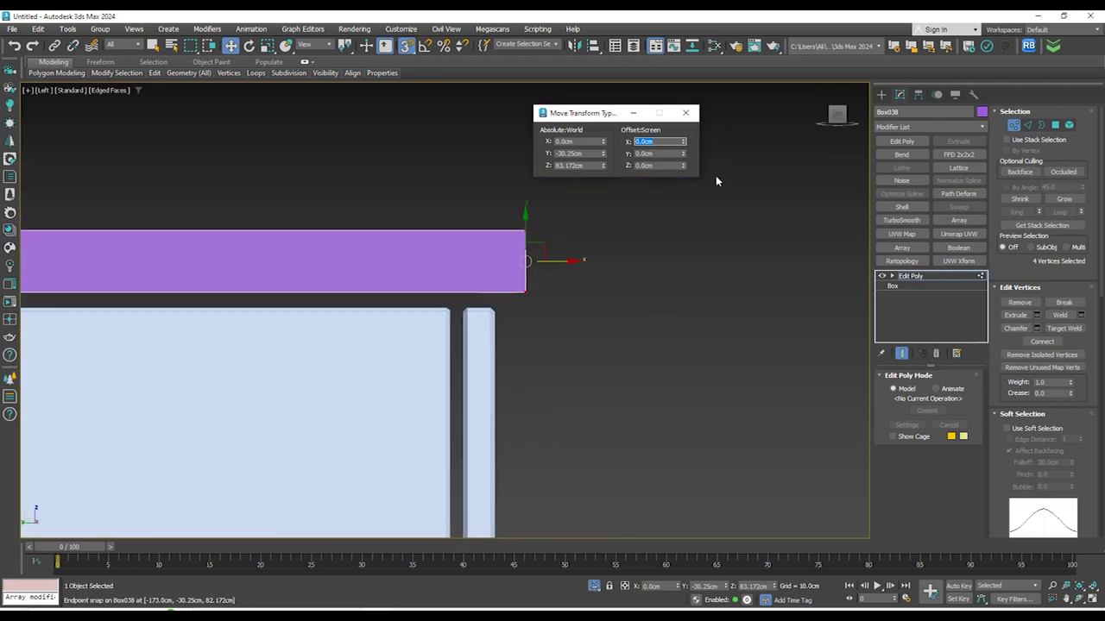
left_click(692, 120)
Select the eight perimeter edges around the slab's top and bottom faces
scroll(676, 236, "down", 4)
scroll(687, 246, "down", 3)
middle_click_drag(693, 264, 602, 333, "alt")
key("f")
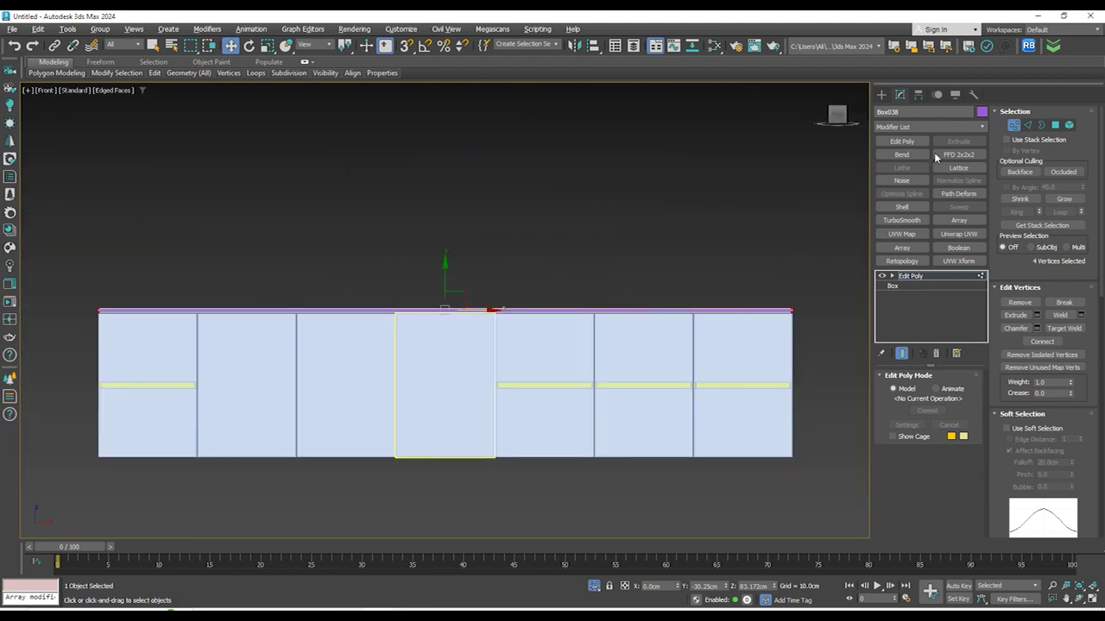
key("2")
middle_click_drag(501, 348, 810, 296, "alt")
left_click_drag(68, 316, 69, 316)
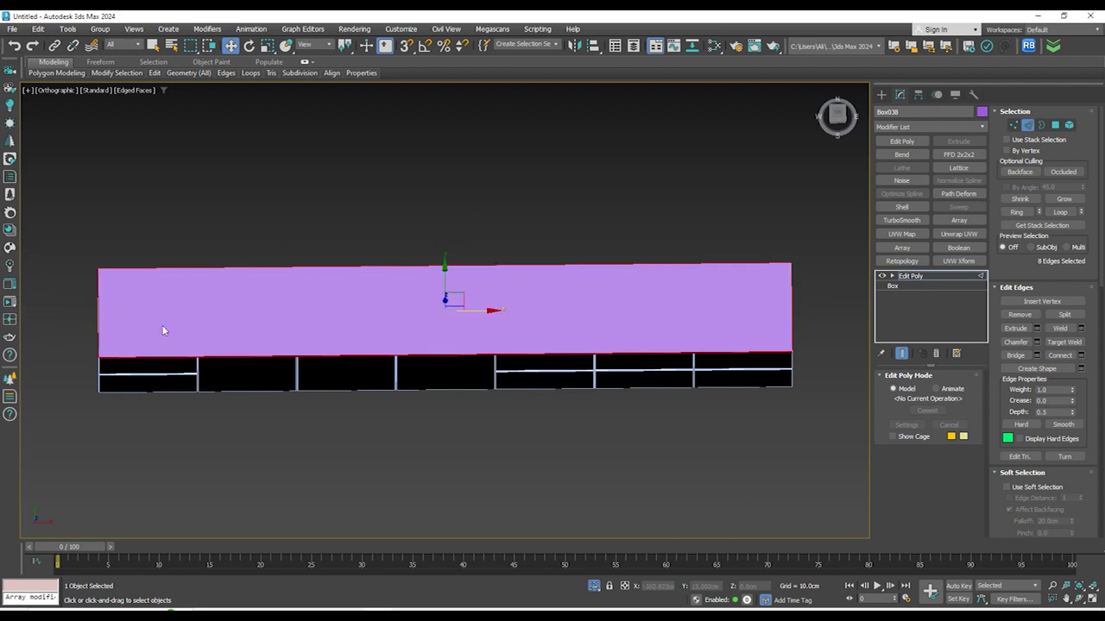
middle_click_drag(163, 328, 250, 256, "alt")
scroll(323, 406, "up", 6)
scroll(259, 239, "up", 2)
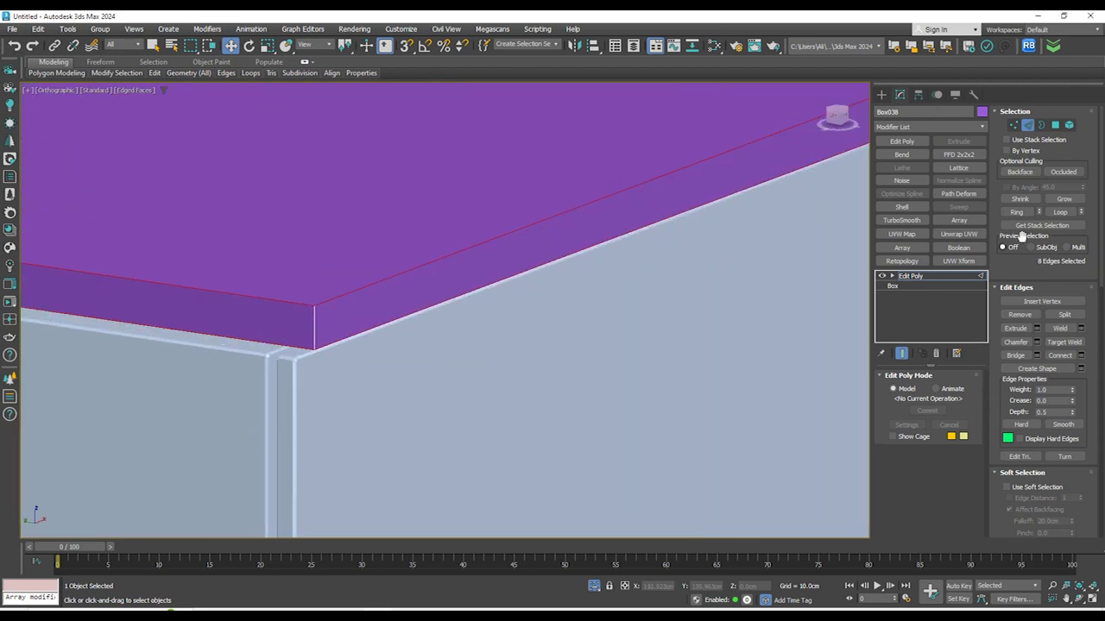
Change the chamfer type and chamfer the slab's selected perimeter edges by 0.125 cm with one segment
left_click(1037, 342)
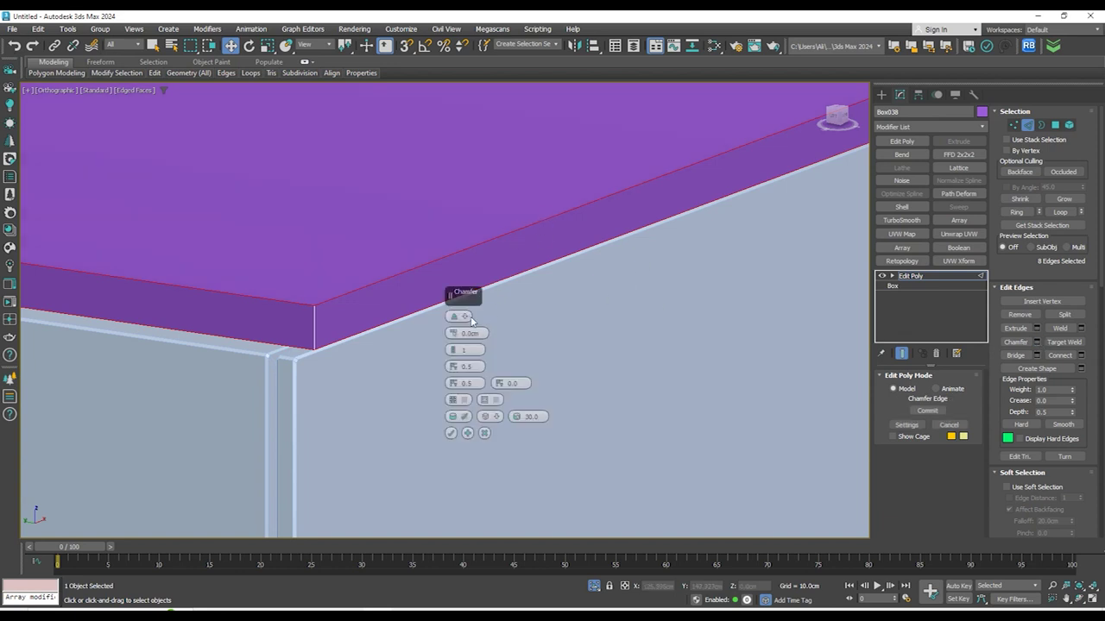
left_click(466, 319)
left_click(483, 353)
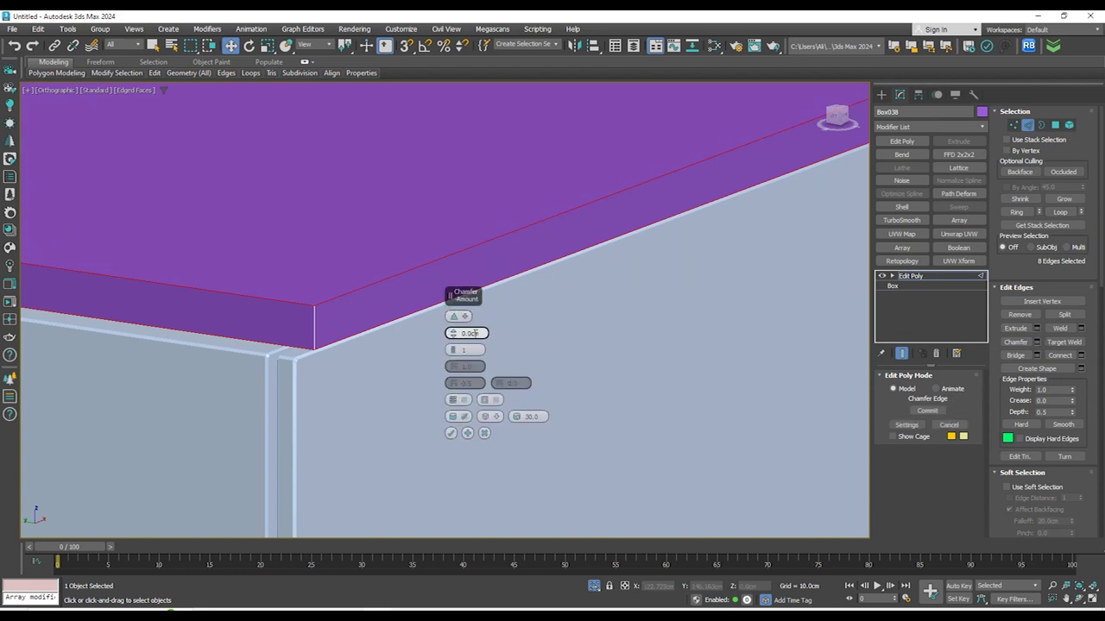
type(".125")
key("Return")
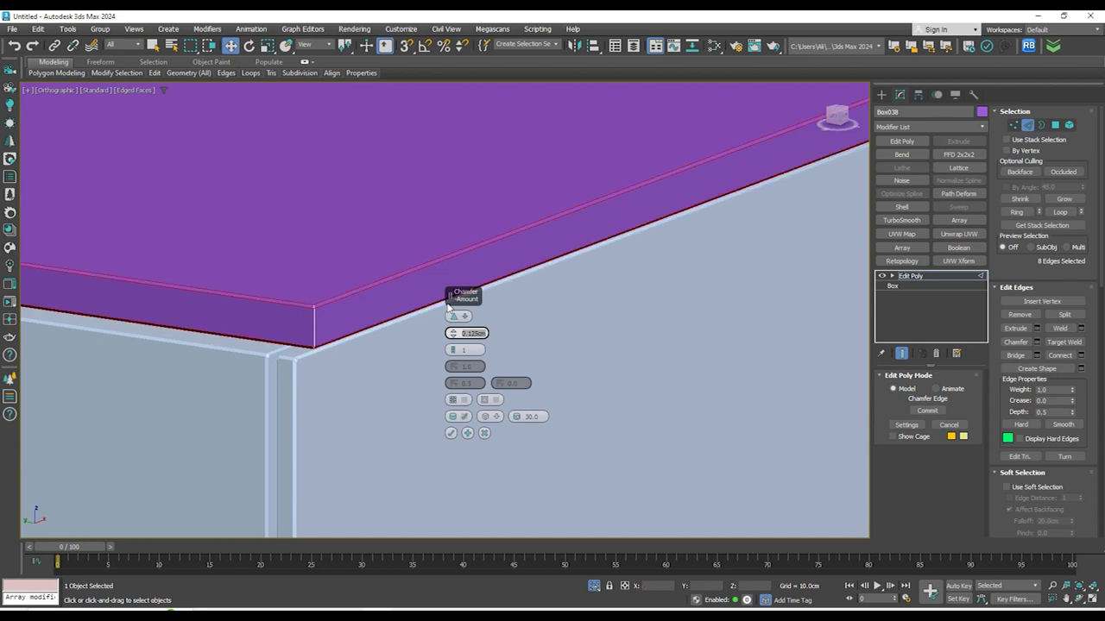
left_click(450, 433)
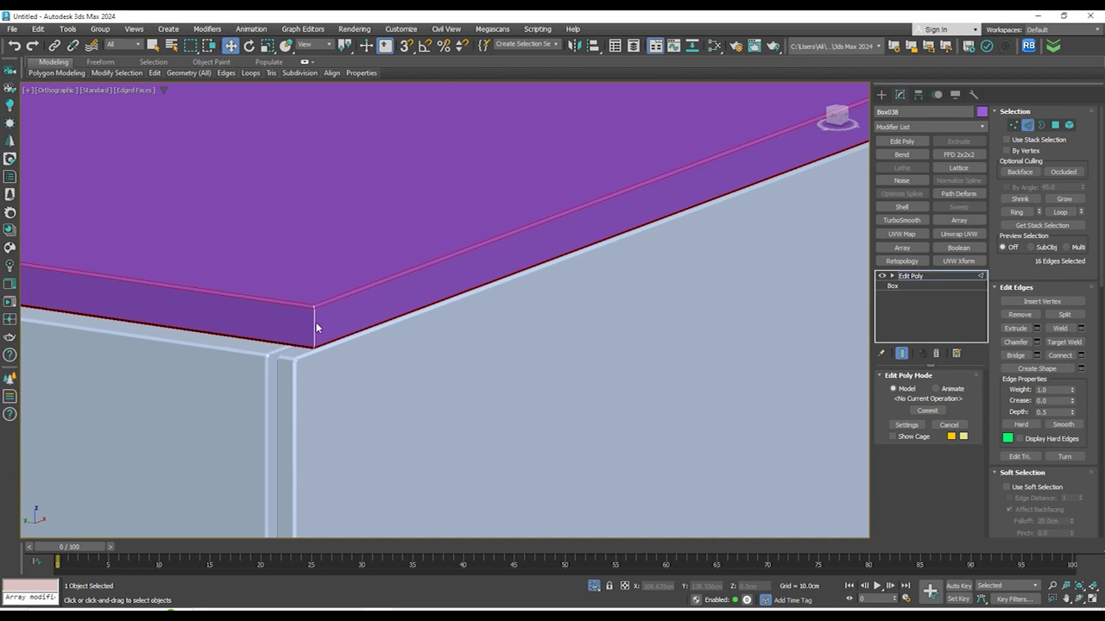
Select the vertical edges at the slab's corners as a ring and chamfer them by 0.125 cm
left_click(316, 325)
scroll(324, 326, "up", 2)
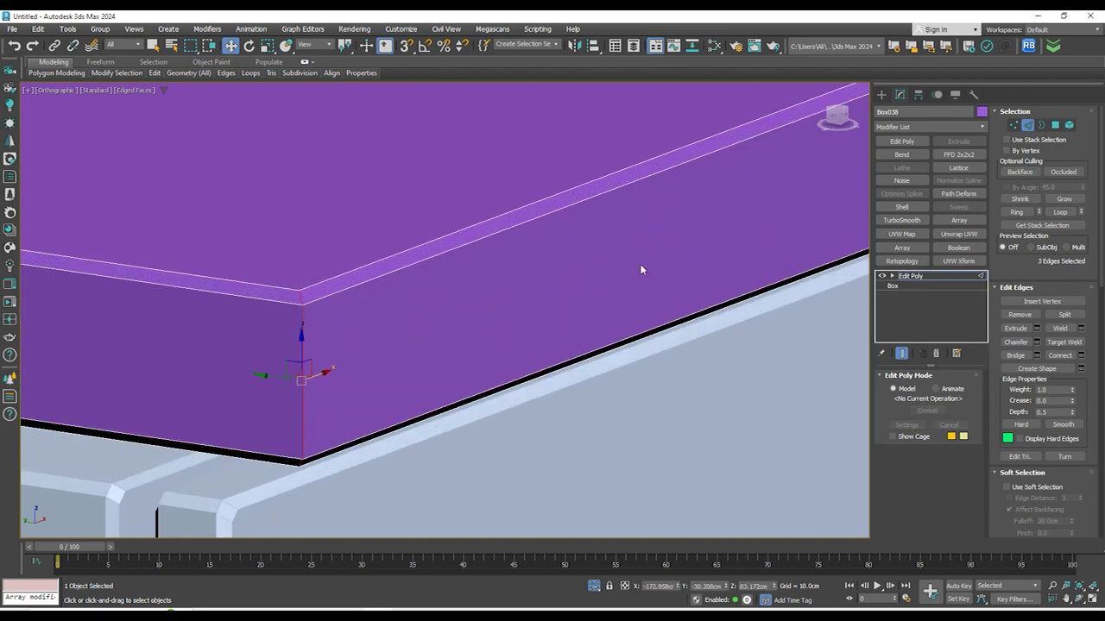
left_click(1017, 212)
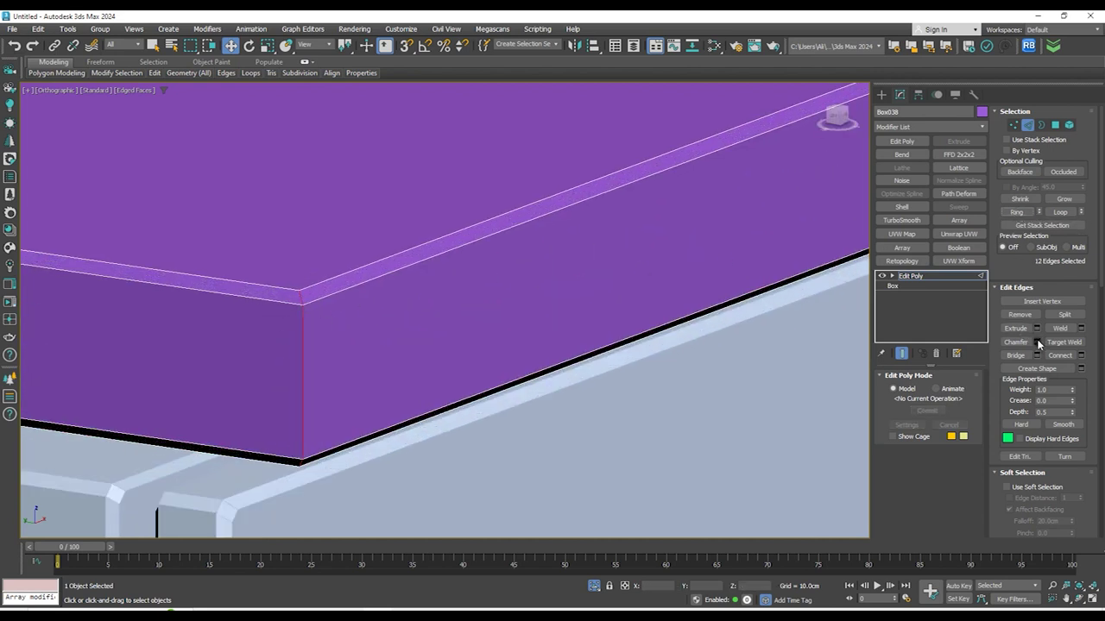
left_click(1038, 343)
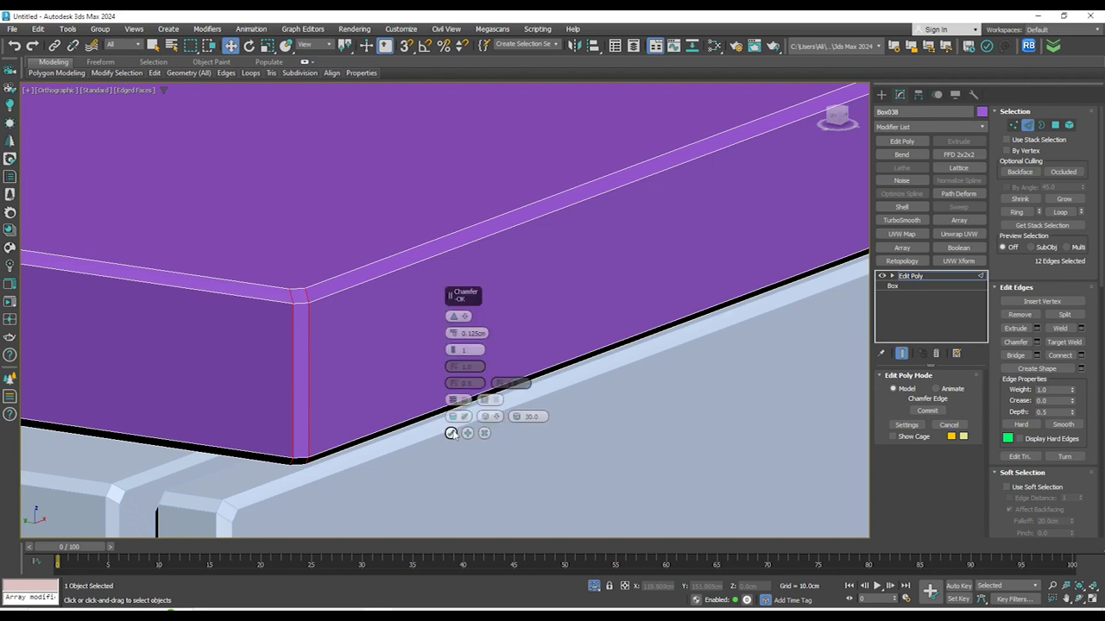
left_click(452, 431)
Inspect the chamfered countertop slab over the cabinets from several angles and from the front
scroll(419, 314, "down", 5)
scroll(415, 309, "down", 3)
middle_click_drag(293, 299, 348, 312, "alt")
scroll(637, 370, "up", 5)
scroll(579, 367, "down", 6)
scroll(612, 117, "up", 7)
middle_click_drag(571, 176, 651, 240, "alt")
scroll(571, 239, "down", 8)
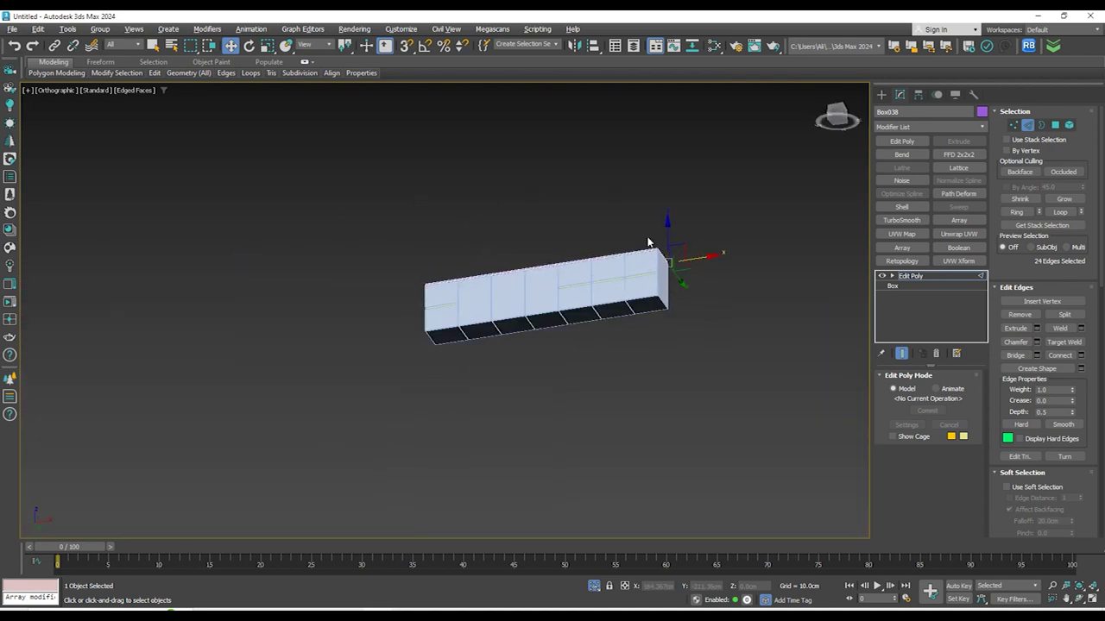
key("f")
scroll(487, 176, "down", 3)
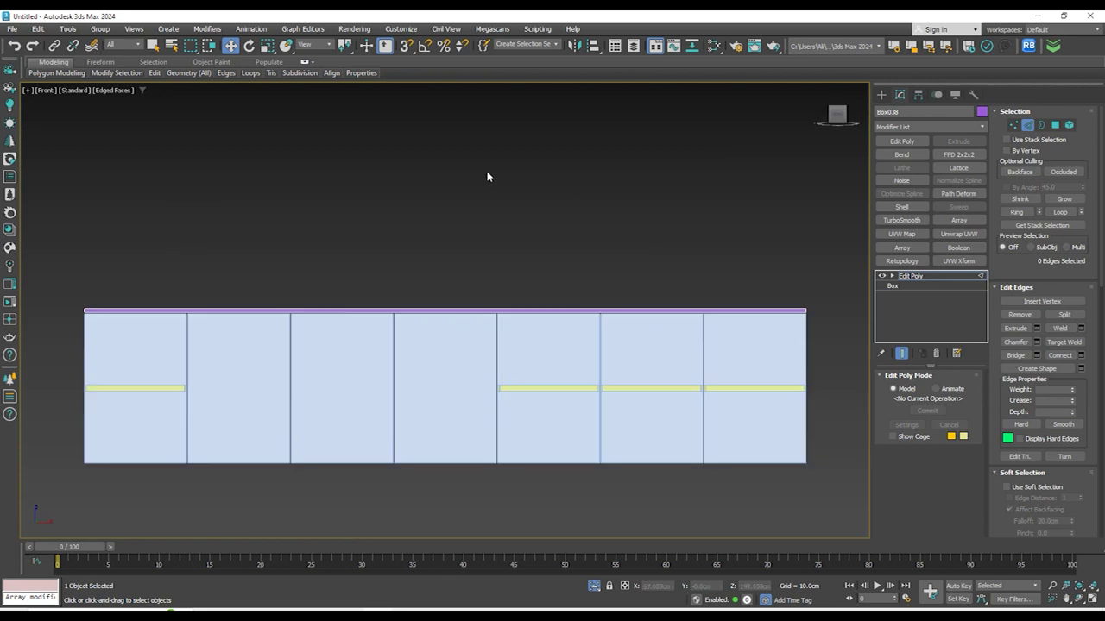
scroll(591, 216, "down", 2)
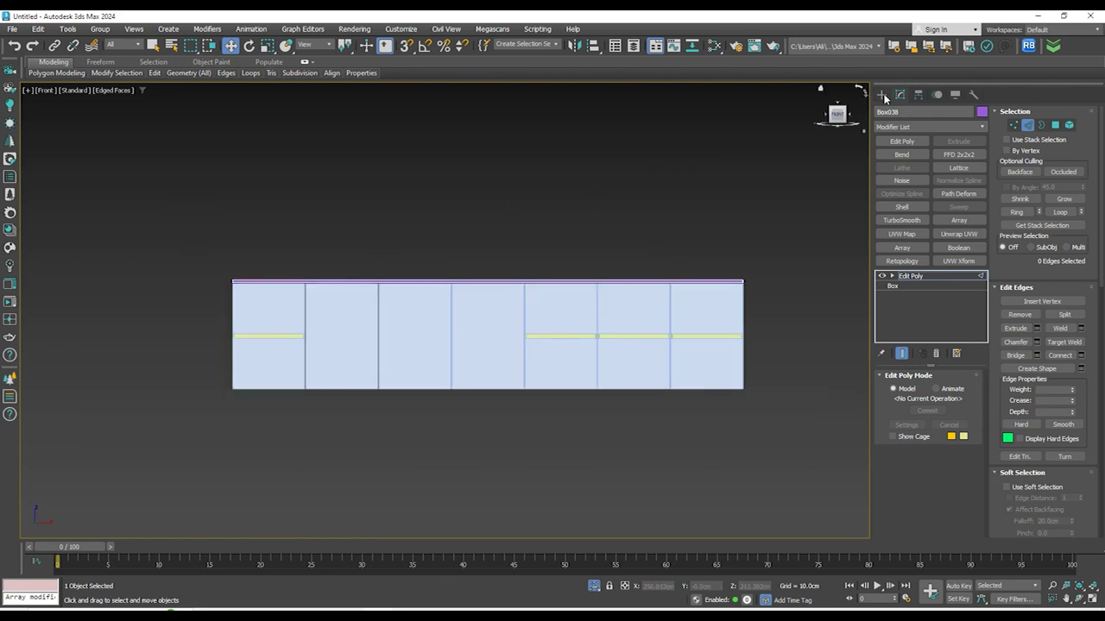
Bring up the spline shape tools, and consult the hand-drawn kitchen sketch image
left_click(882, 95)
left_click(897, 113)
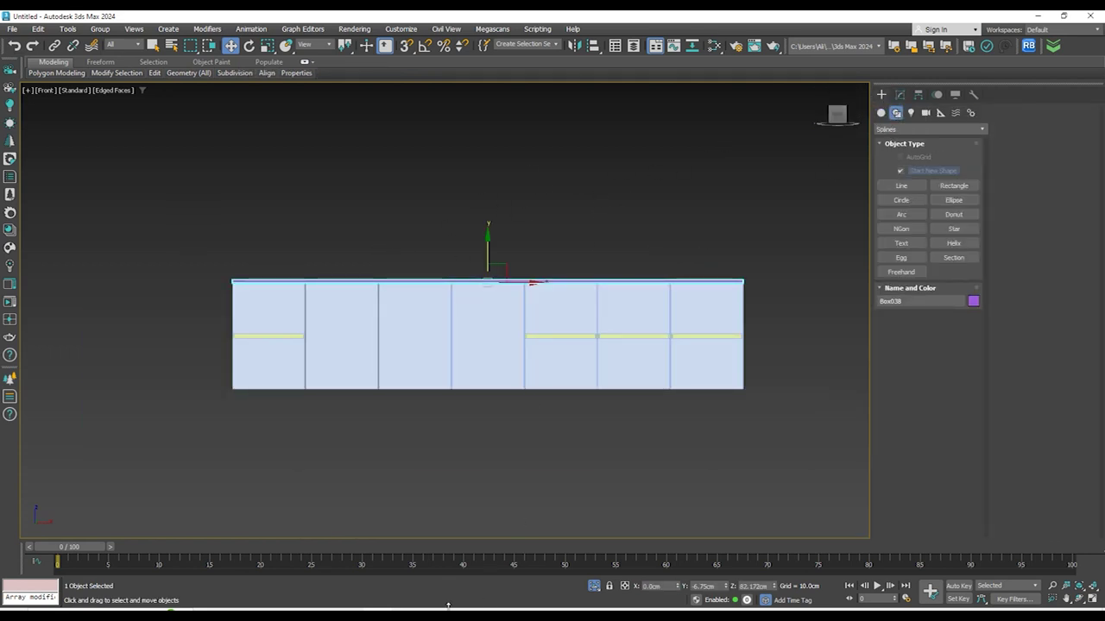
left_click(357, 559)
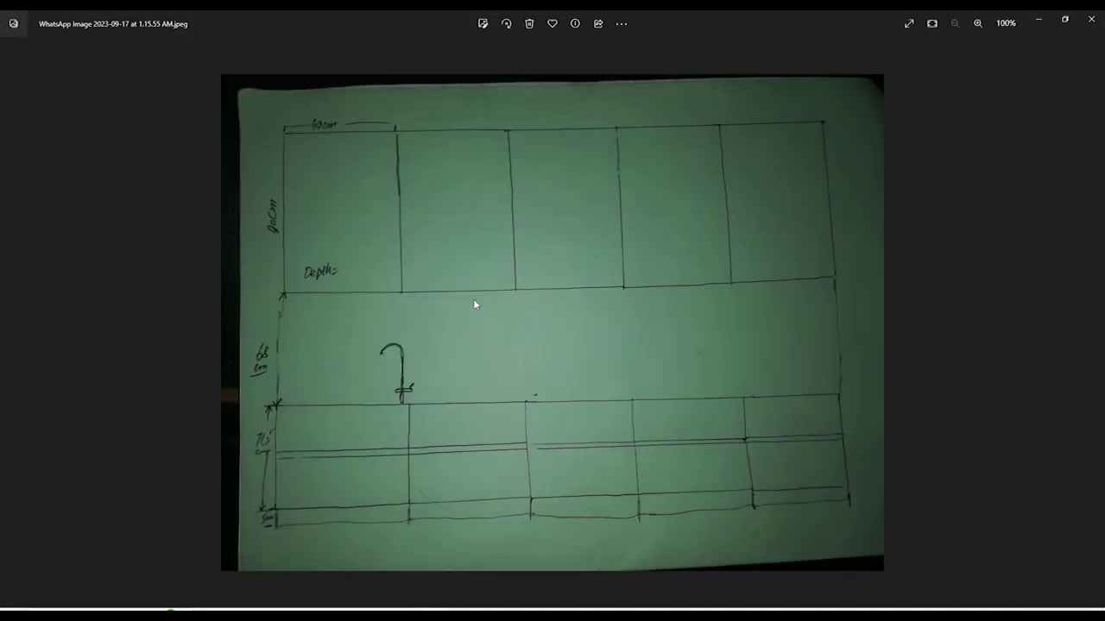
Return to 3ds Max and draw a rectangle spline about 29.8 cm tall and 3.7 cm wide near the slab's left end, with snapping on
key("alt+Tab")
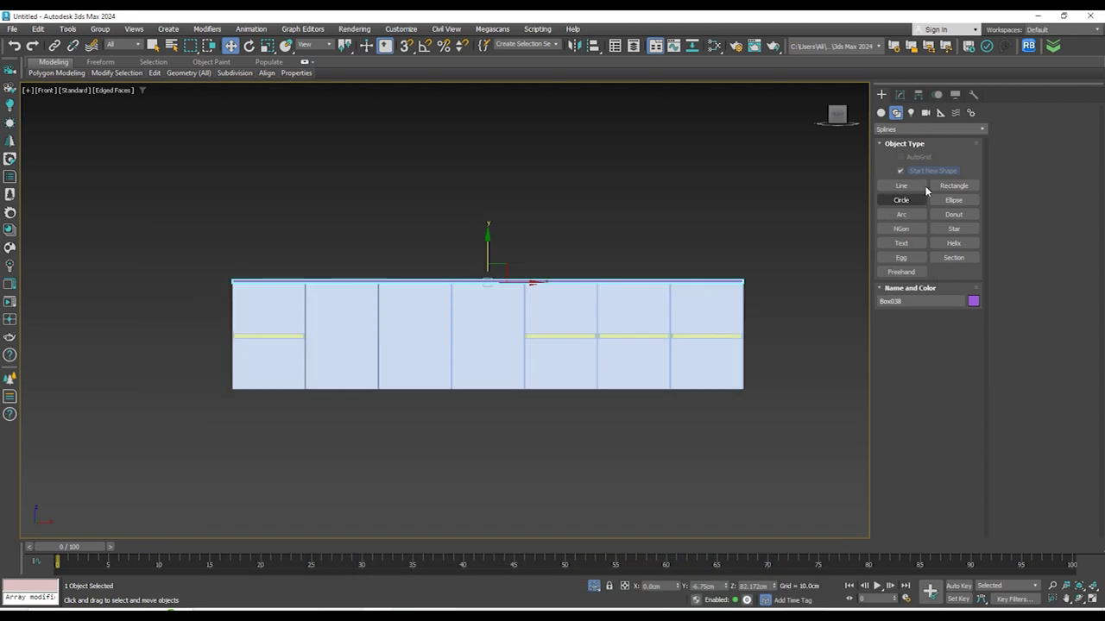
left_click(954, 185)
scroll(248, 272, "up", 5)
scroll(248, 271, "up", 4)
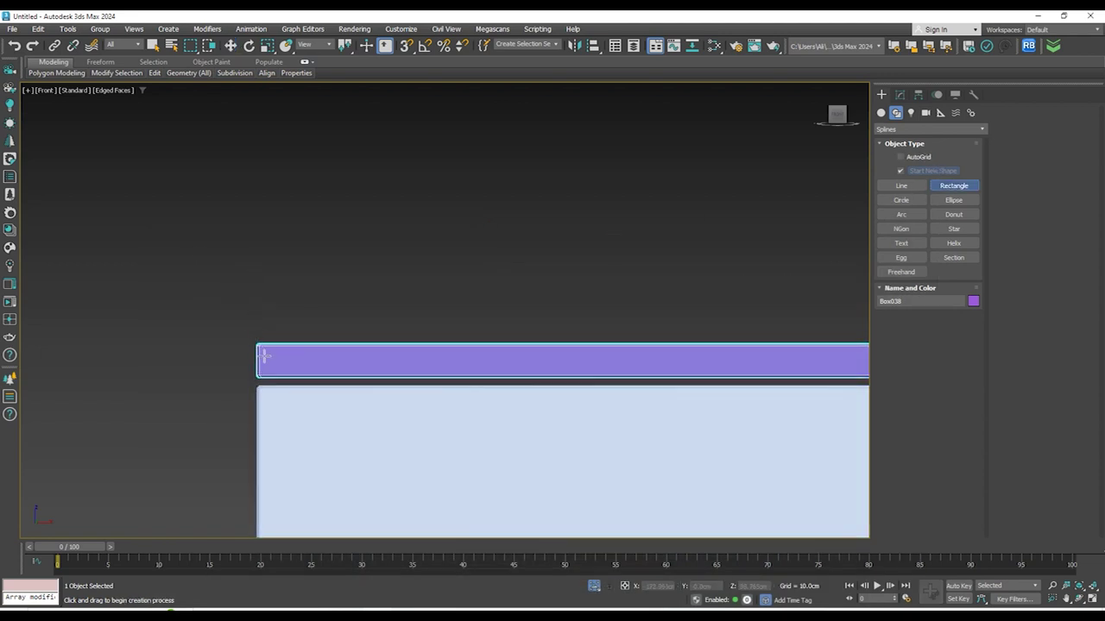
scroll(242, 313, "up", 5)
key("s")
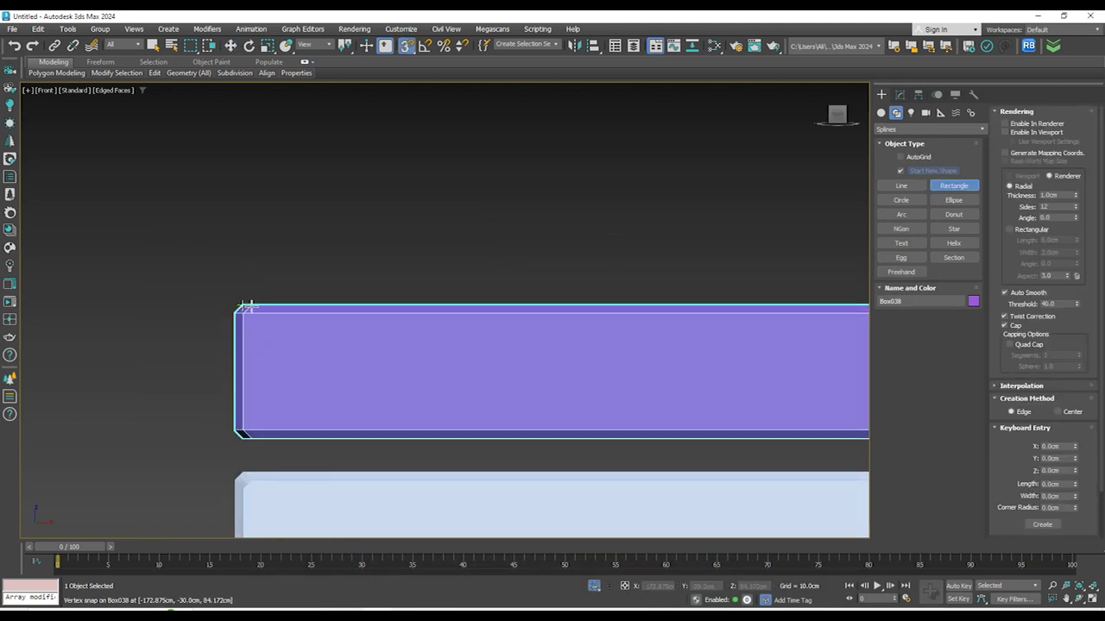
left_click_drag(252, 307, 322, 369)
scroll(295, 126, "down", 5)
middle_click_drag(287, 126, 322, 370)
left_click_drag(319, 369, 350, 145)
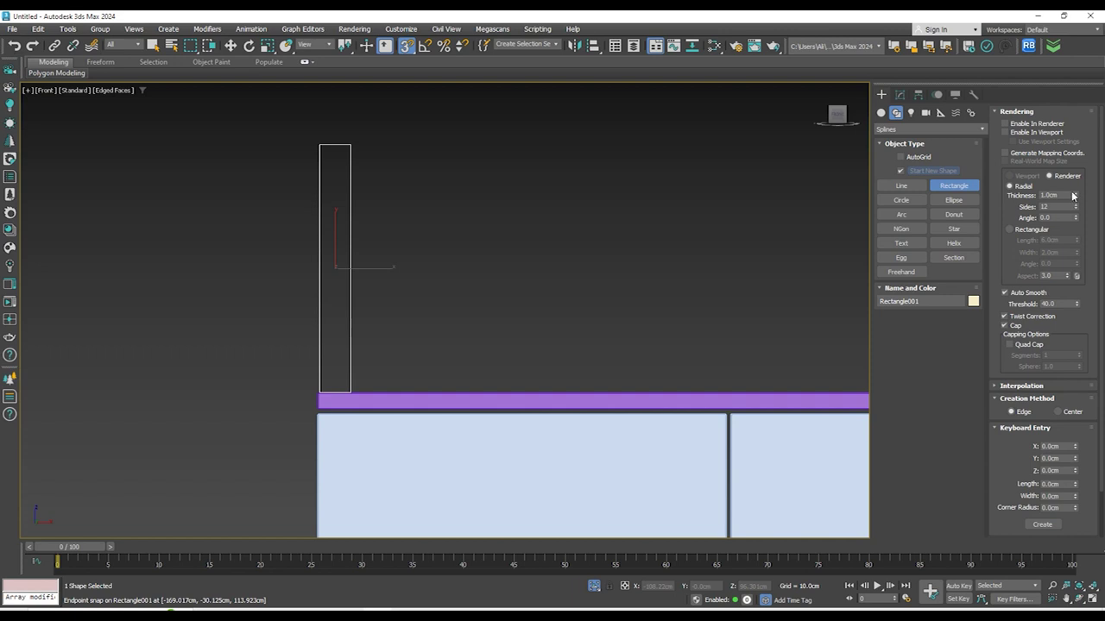
Set the rectangle's length to 68 cm
left_click(900, 94)
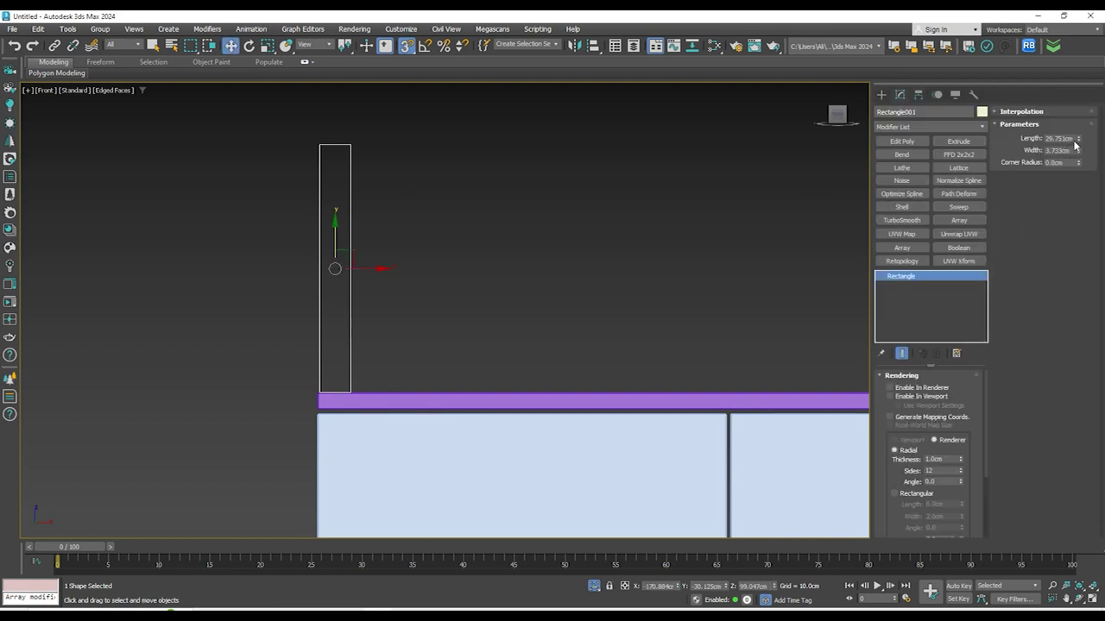
left_click(1068, 138)
type("68")
key("Return")
Move the rectangle and snap its bottom edge onto the countertop slab's top surface
left_click_drag(335, 221, 330, 122)
scroll(337, 385, "up", 6)
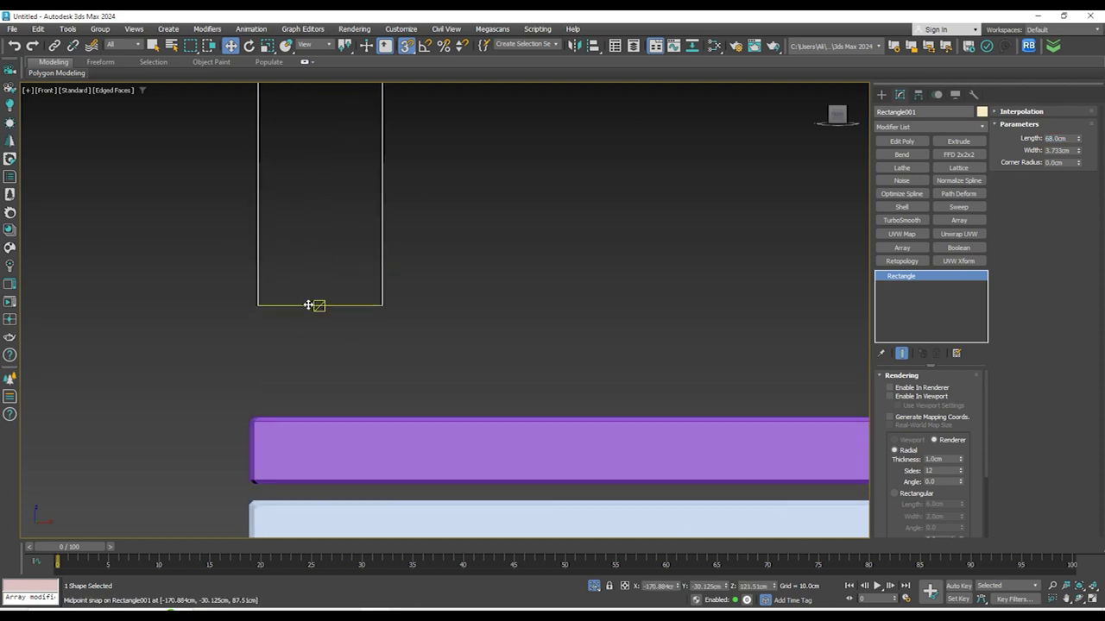
left_click_drag(317, 309, 259, 416)
scroll(396, 423, "down", 12)
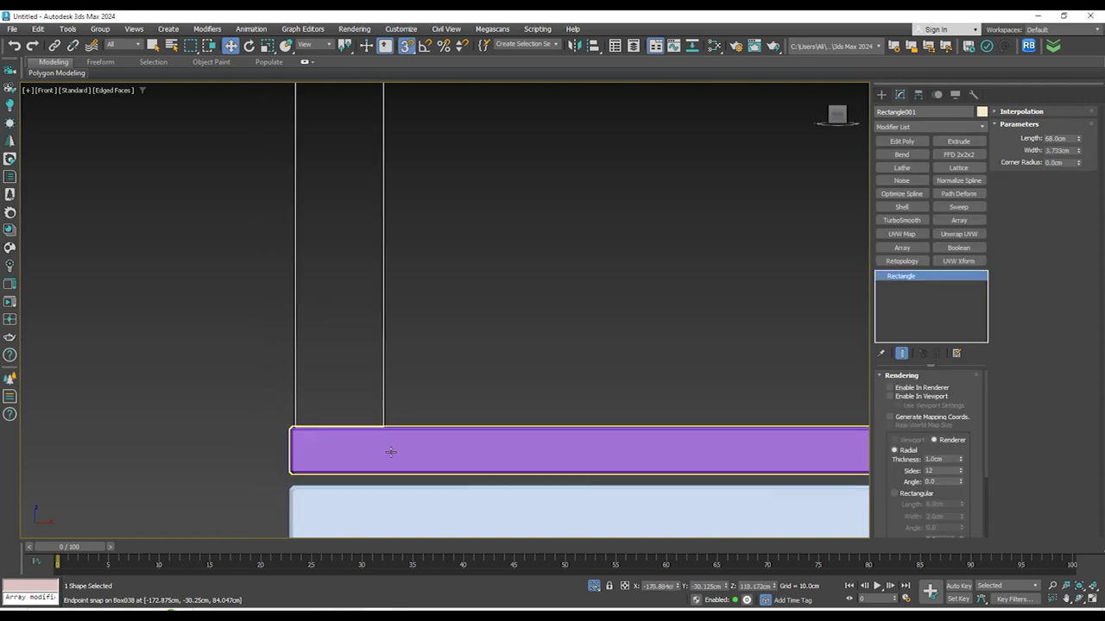
scroll(402, 393, "down", 6)
scroll(527, 291, "down", 2)
scroll(483, 328, "up", 2)
scroll(419, 363, "down", 5)
scroll(412, 353, "down", 6)
scroll(477, 407, "up", 4)
Leave isolation and snap the top cabinet group's bottom edge down onto the guide rectangle's top edge
left_click(596, 587)
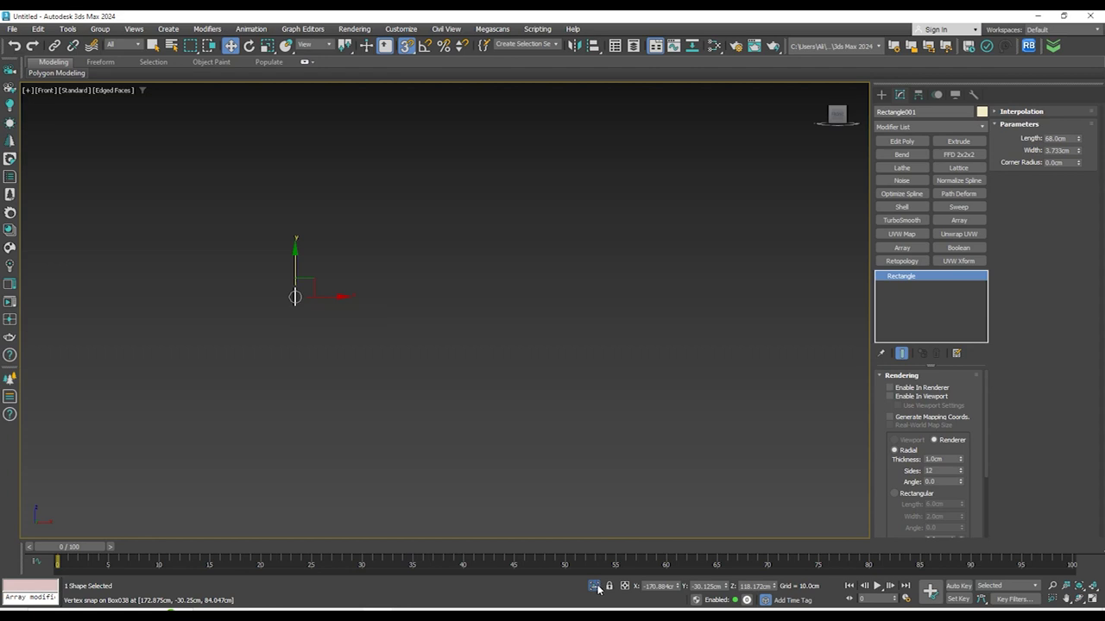
scroll(301, 292, "up", 5)
left_click_drag(234, 128, 683, 257)
scroll(301, 253, "up", 4)
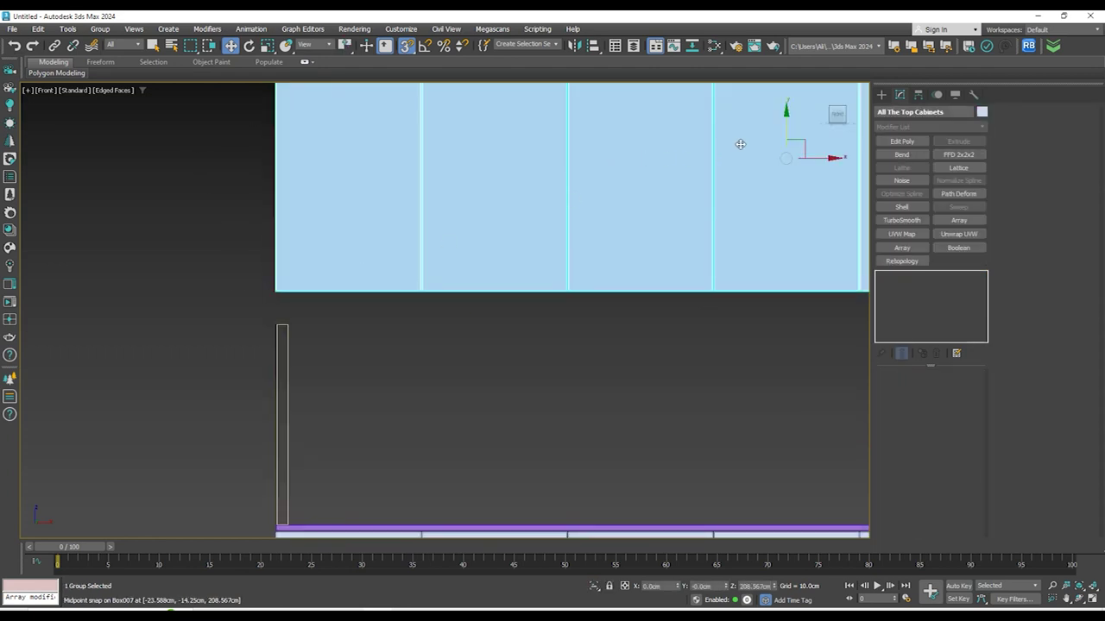
scroll(301, 279, "up", 5)
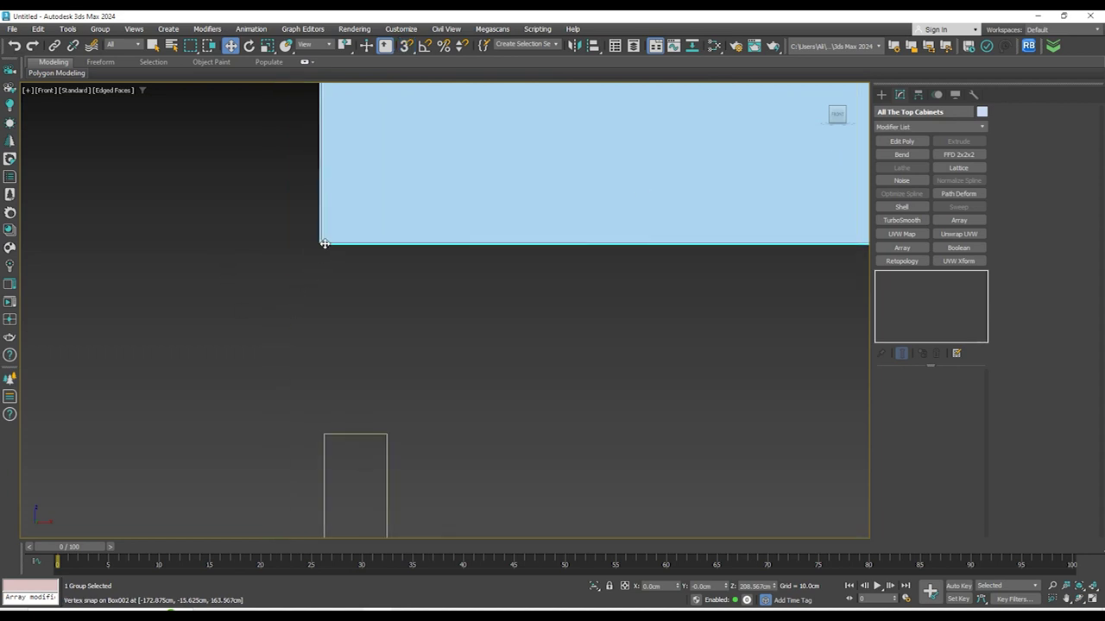
left_click_drag(324, 243, 352, 430)
scroll(303, 311, "down", 7)
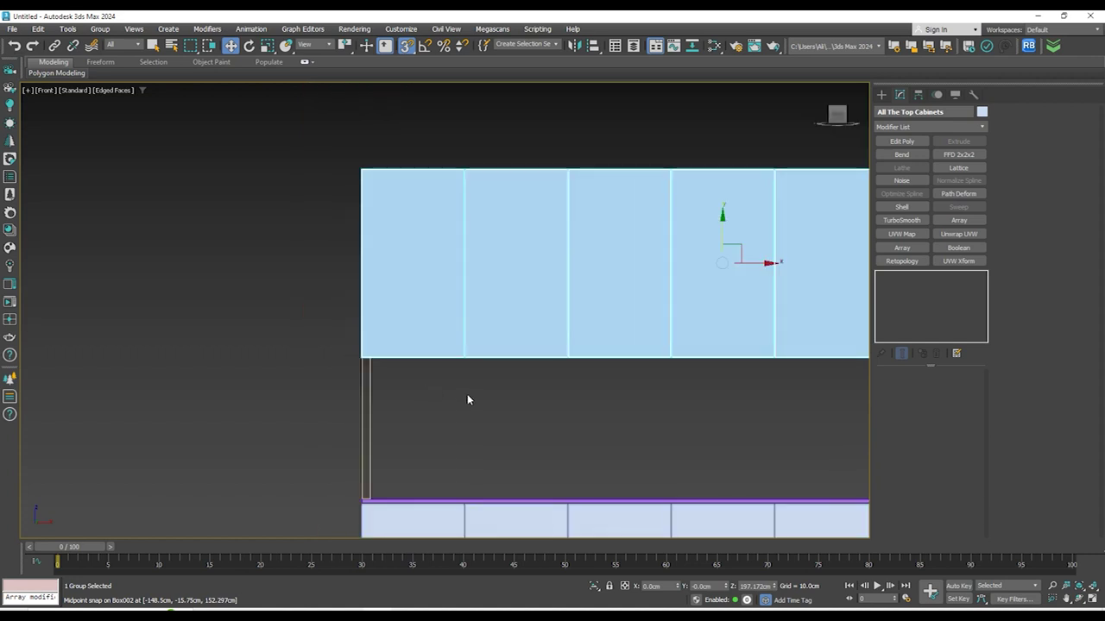
Select the guide rectangle between the countertop and the top cabinets and delete it
left_click(247, 416)
left_click_drag(246, 412, 430, 424)
middle_click_drag(542, 399, 402, 384)
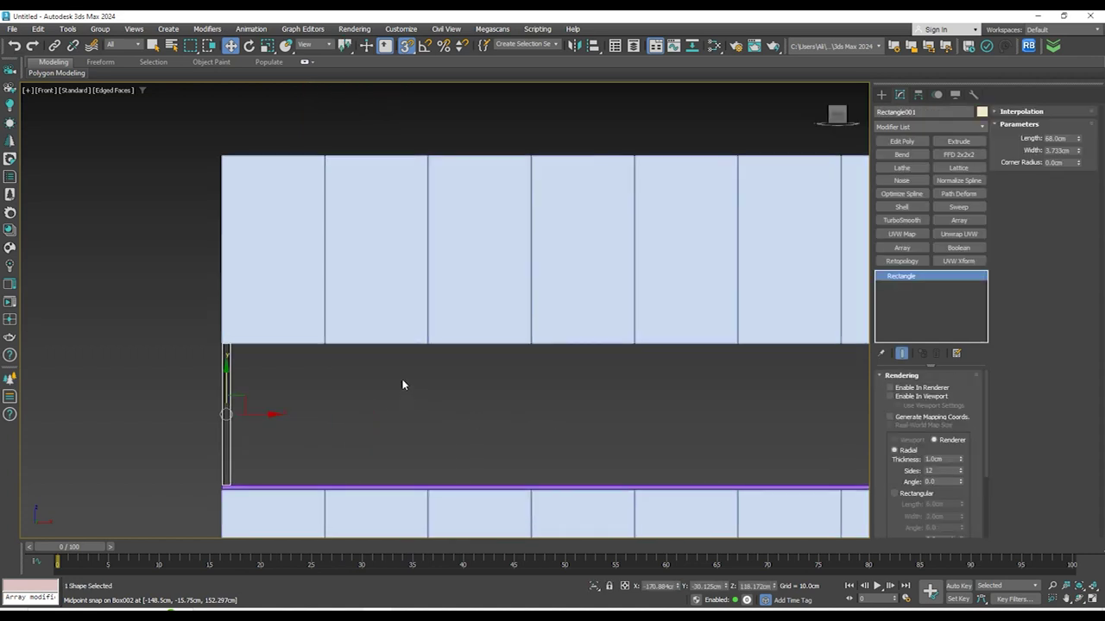
key("Delete")
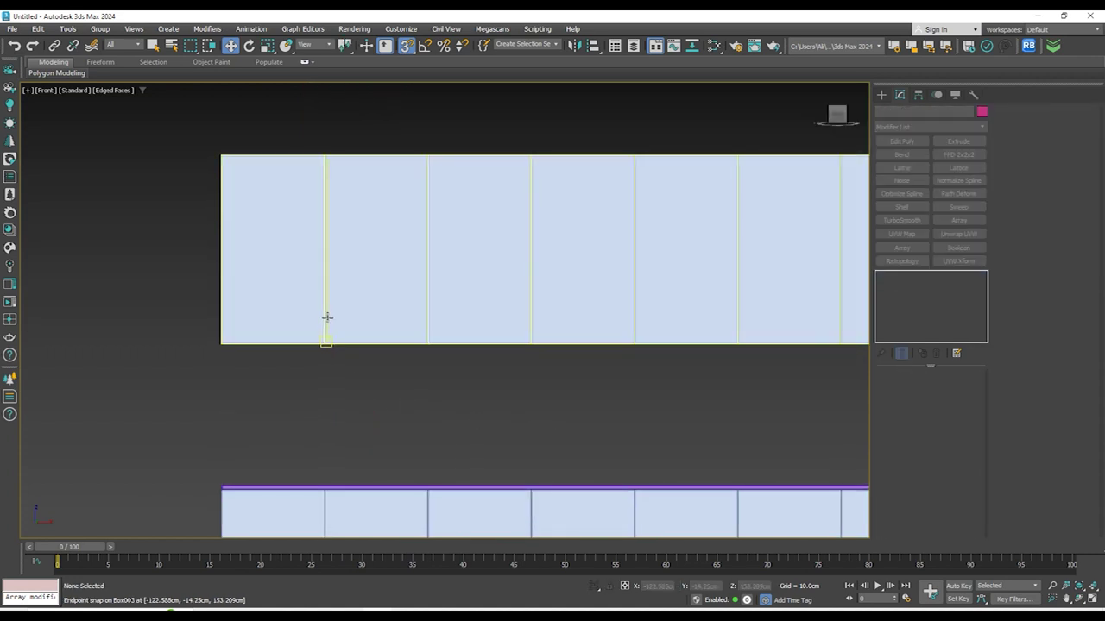
scroll(329, 317, "down", 4)
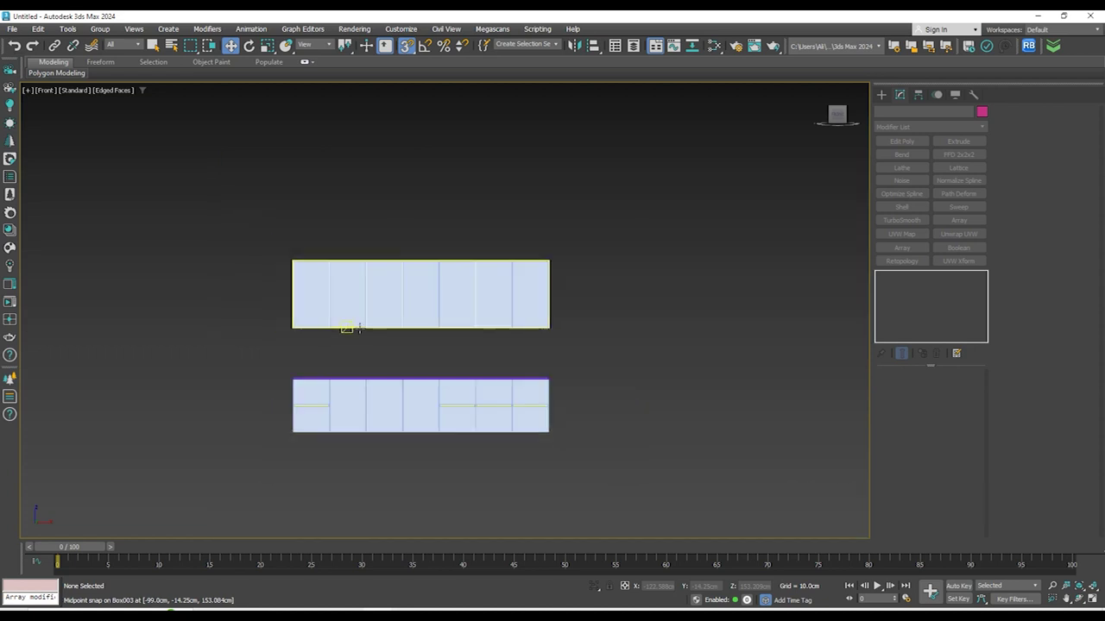
middle_click_drag(436, 343, 436, 306)
scroll(384, 312, "up", 2)
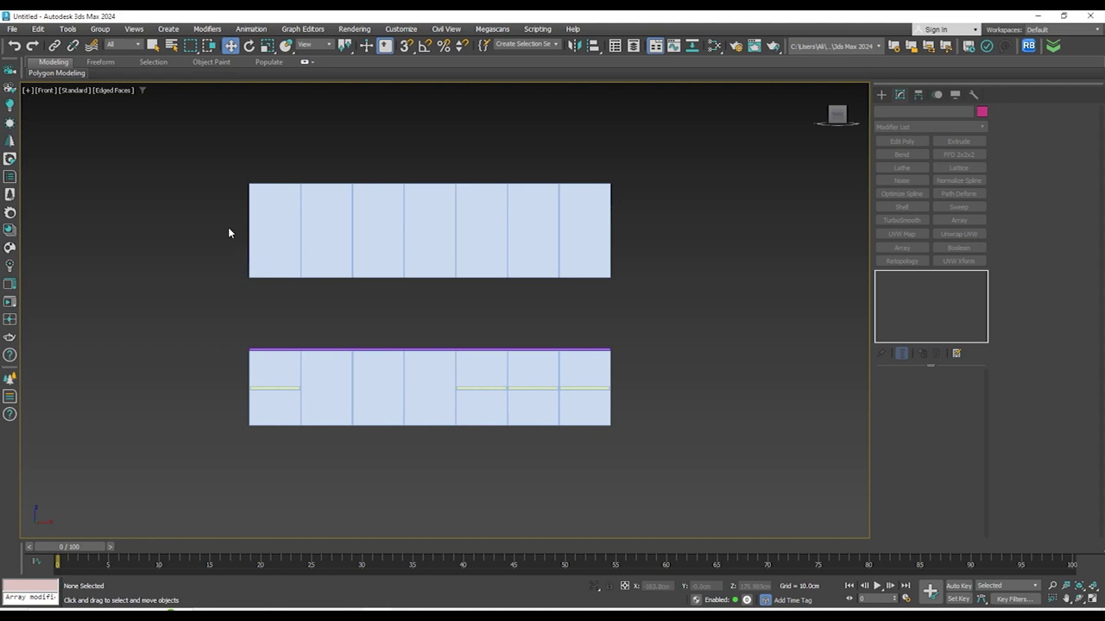
Select the top cabinet group, raise it slightly, and deselect it
left_click(612, 279)
scroll(429, 216, "up", 2)
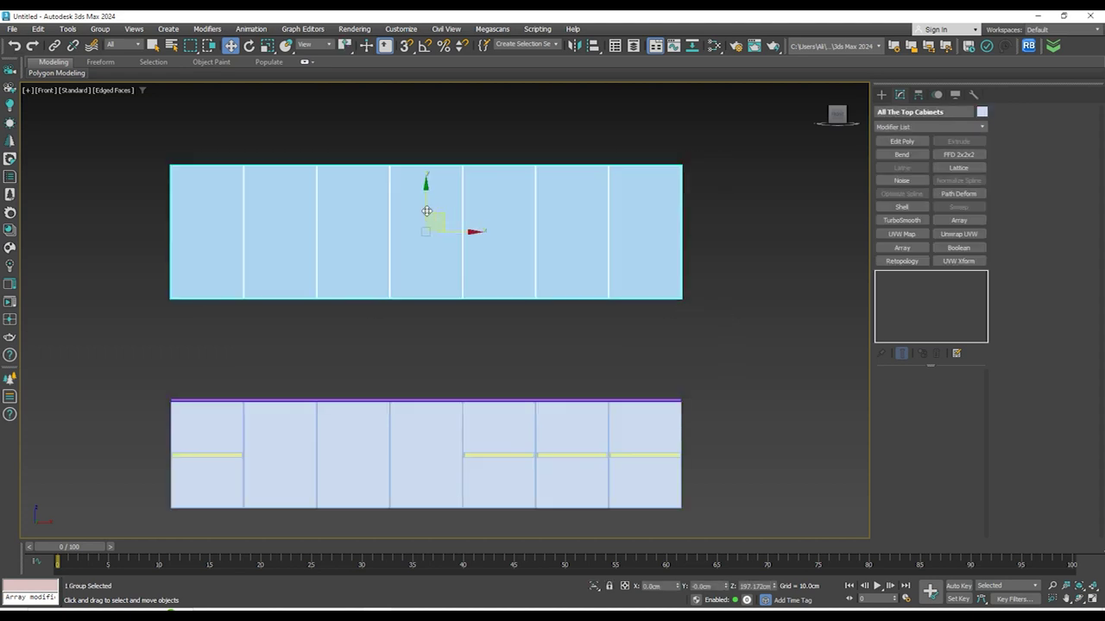
left_click_drag(424, 207, 423, 205)
scroll(585, 201, "down", 3)
left_click(364, 208)
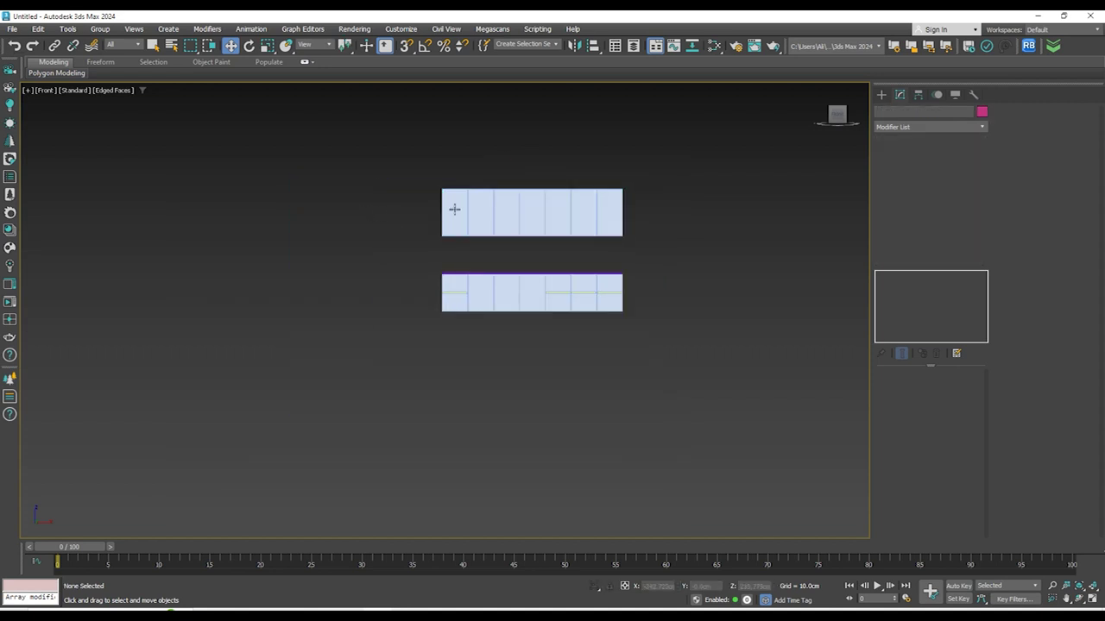
scroll(381, 206, "up", 1)
middle_click_drag(480, 225, 467, 250)
Turn the grid on and create a box about 18.8 by 21 cm and 139.6 cm high beside the cabinets in the top view
left_click(881, 94)
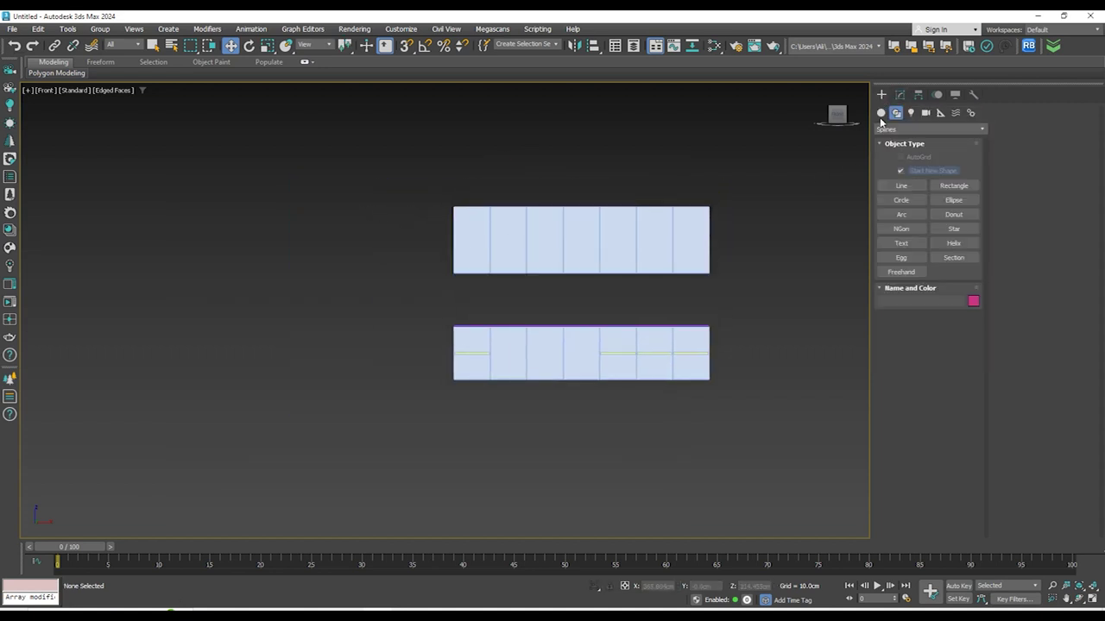
left_click(882, 113)
key("g")
scroll(401, 386, "up", 2)
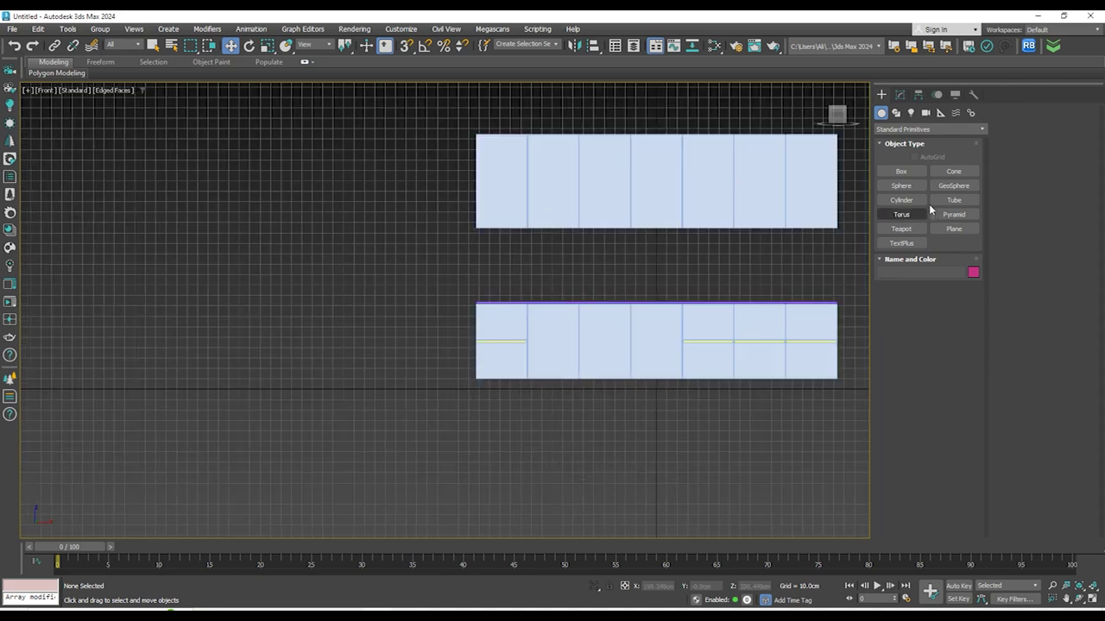
left_click(902, 175)
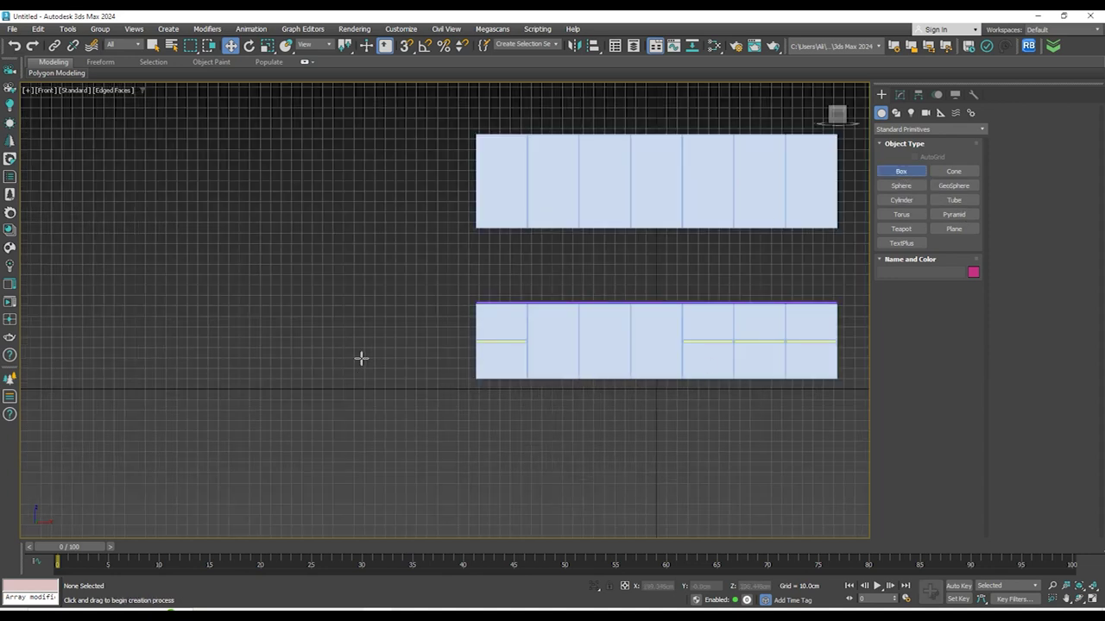
key("t")
scroll(548, 344, "up", 1)
left_click_drag(372, 315, 405, 339)
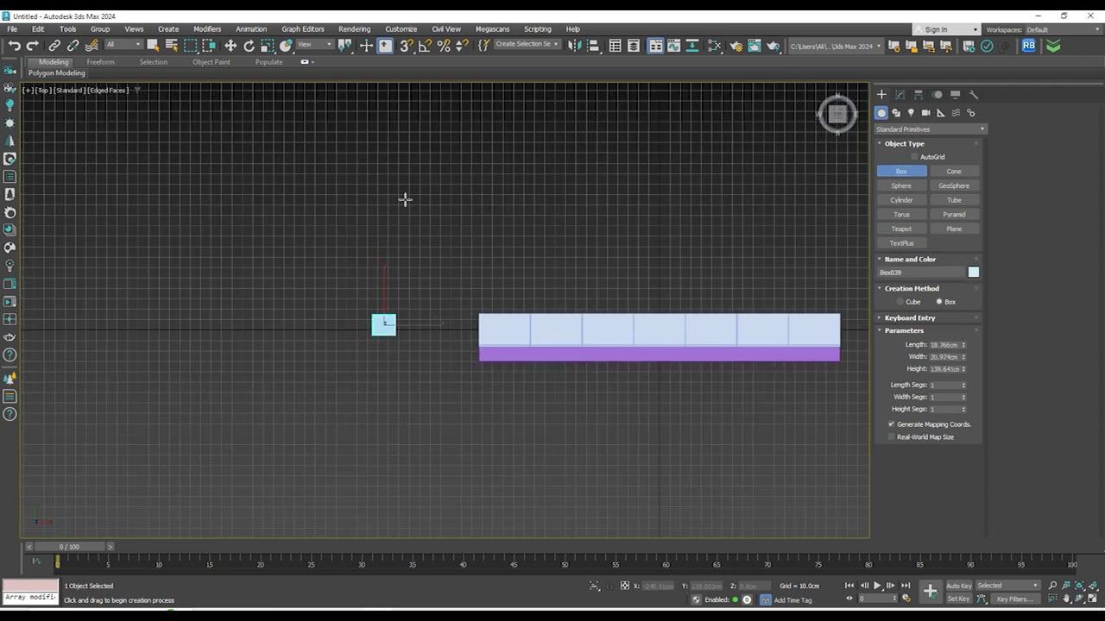
key("z")
key("w")
scroll(434, 286, "down", 8)
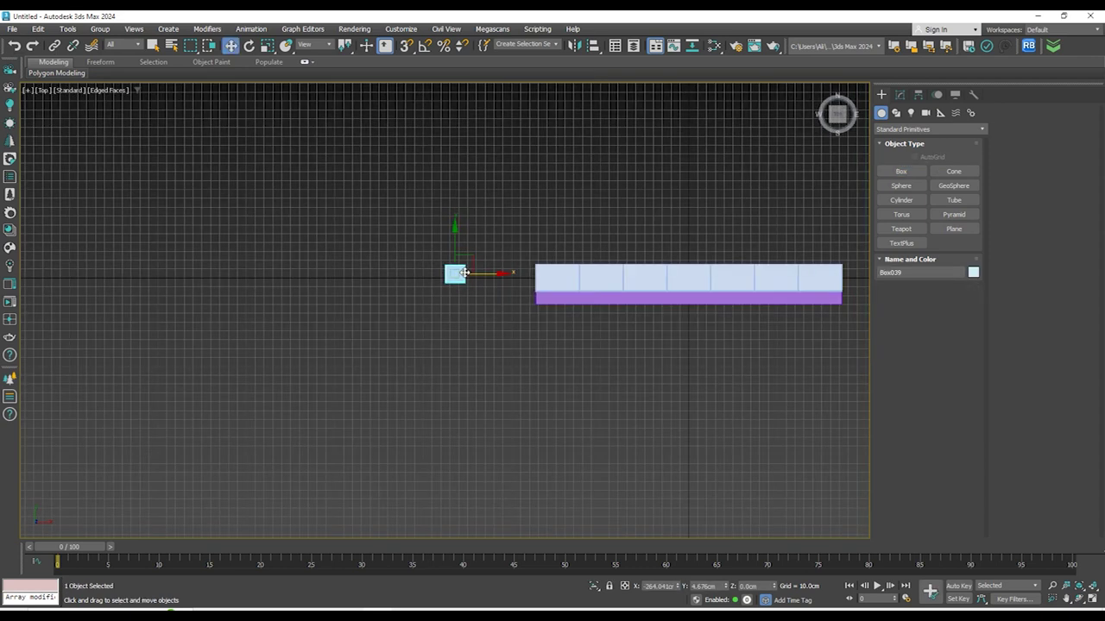
In the front view, set the tall box's height to 8.5', and finally to 260 cm
key("f")
key("z")
scroll(470, 286, "down", 3)
left_click(900, 94)
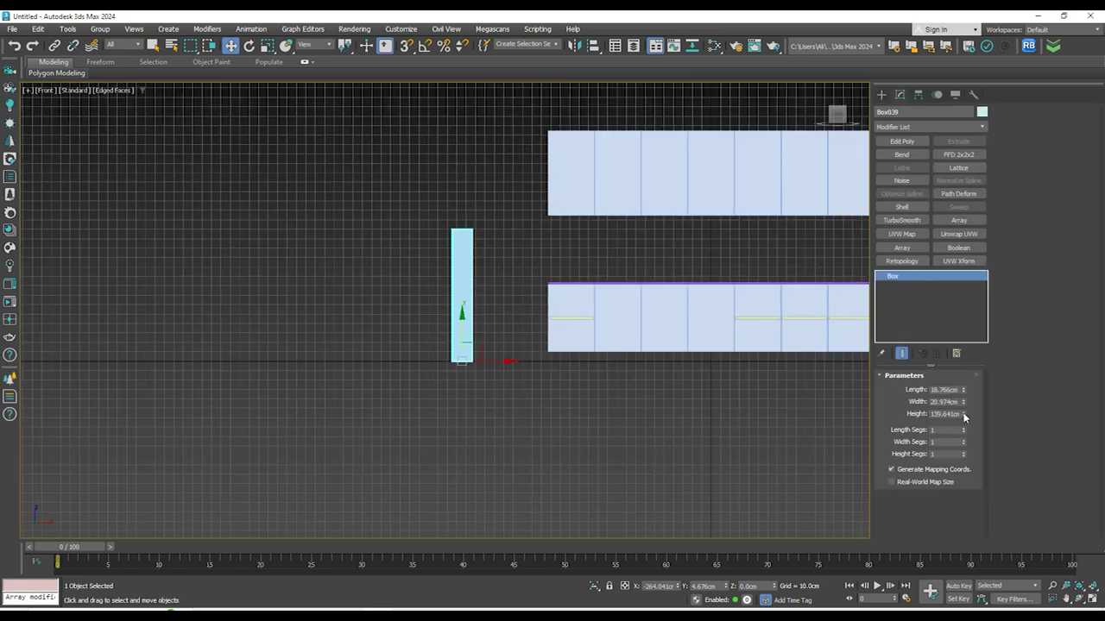
left_click_drag(964, 412, 964, 384)
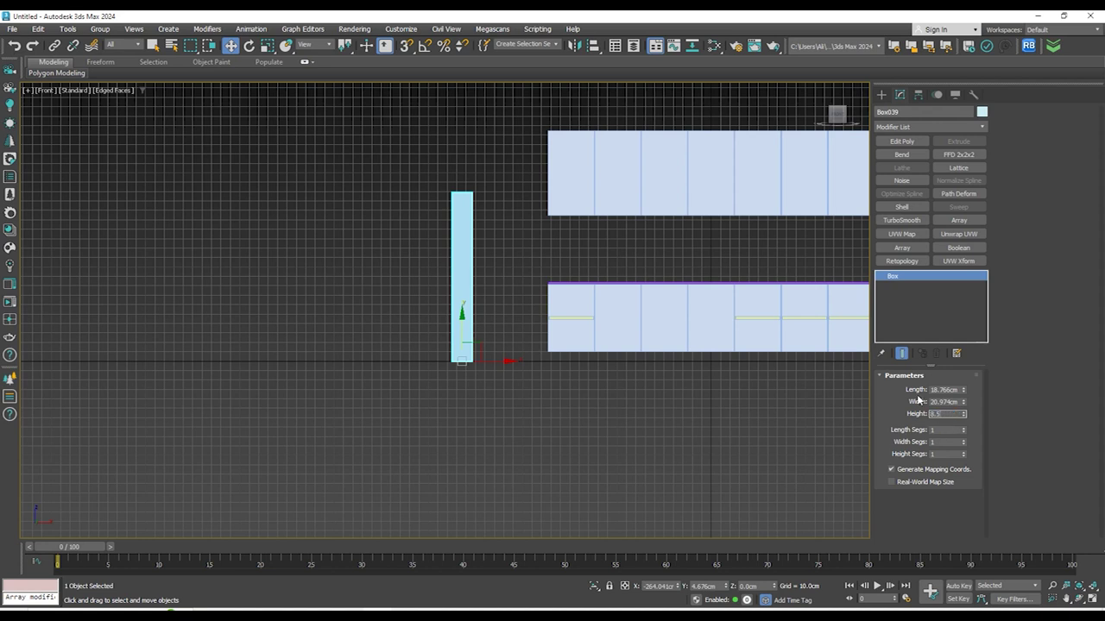
key("Return")
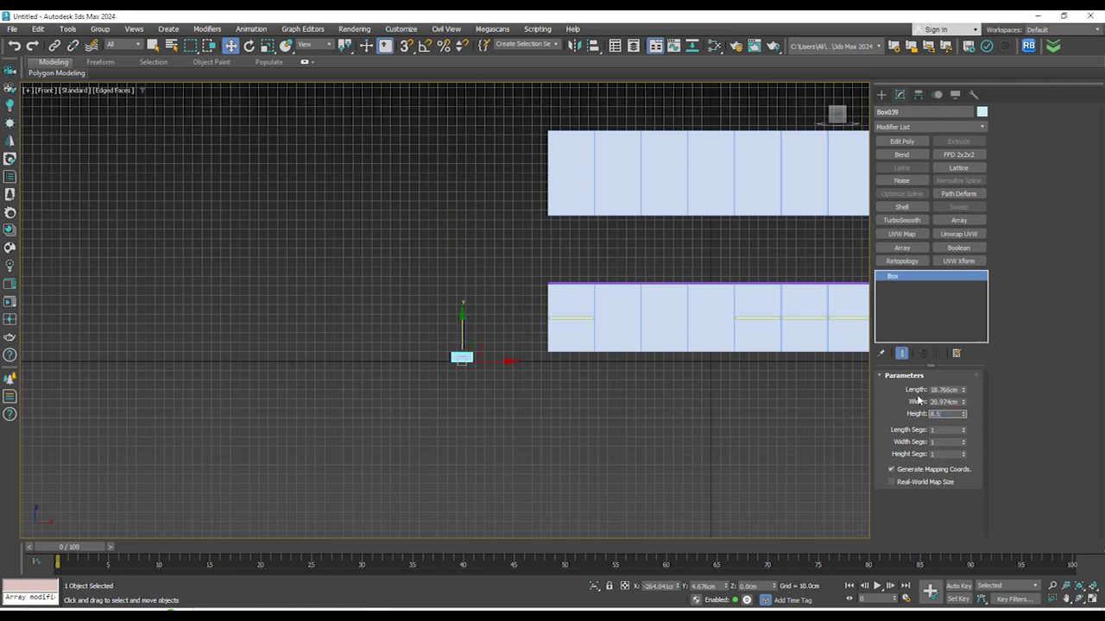
type("8.5'")
key("Return")
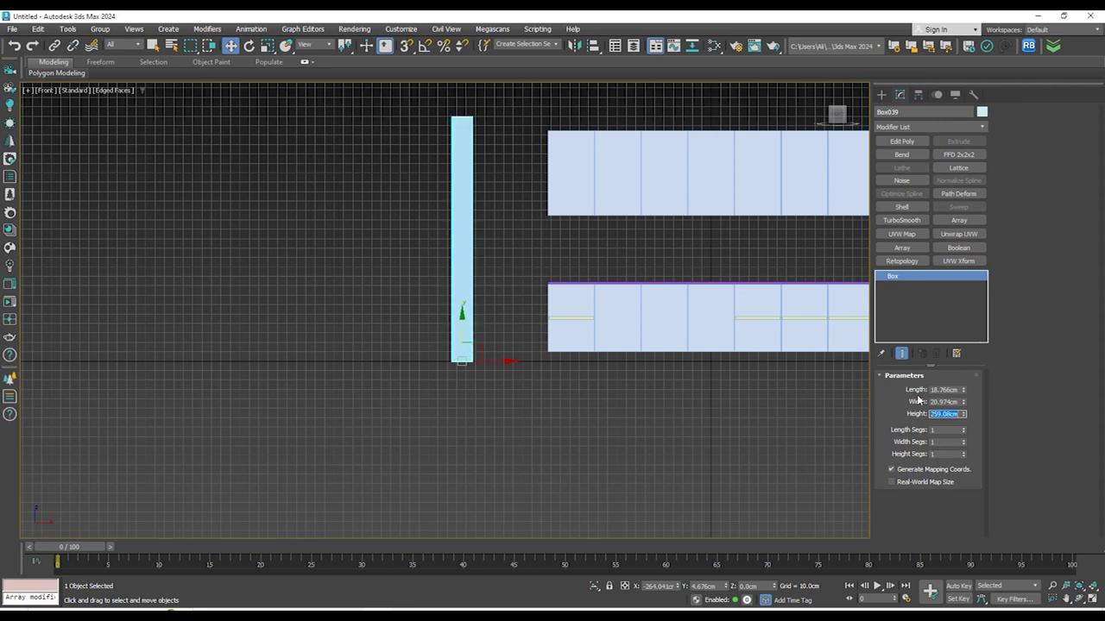
scroll(615, 182, "up", 2)
middle_click_drag(615, 183, 454, 195)
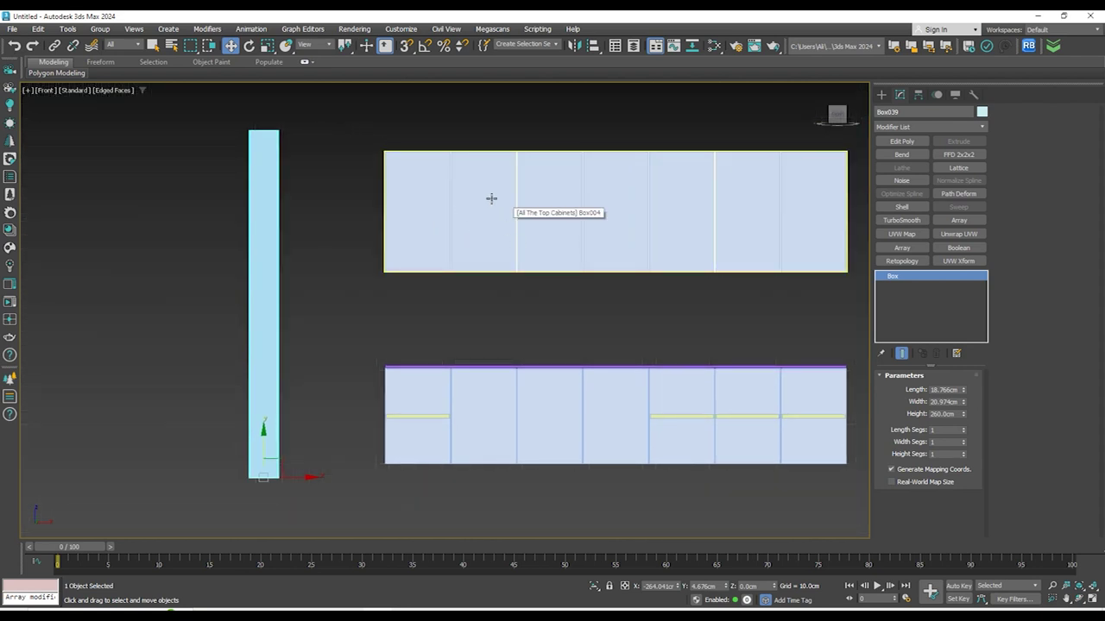
Examine the countertop and cabinet spacing, and compare it with the enlarged kitchen reference photo
scroll(448, 389, "up", 5)
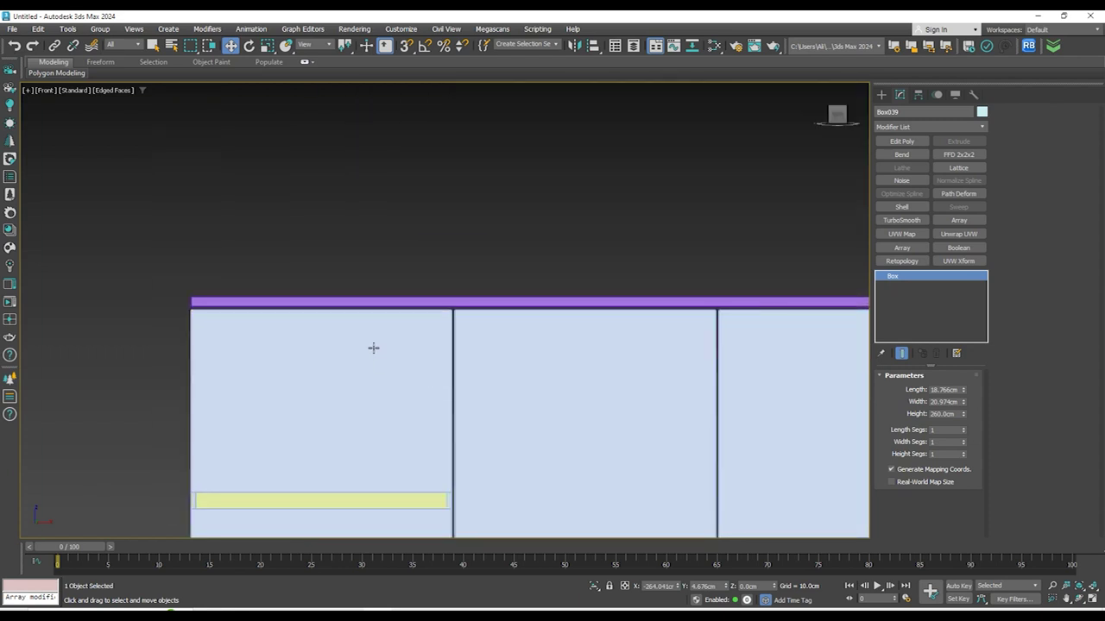
scroll(570, 306, "down", 5)
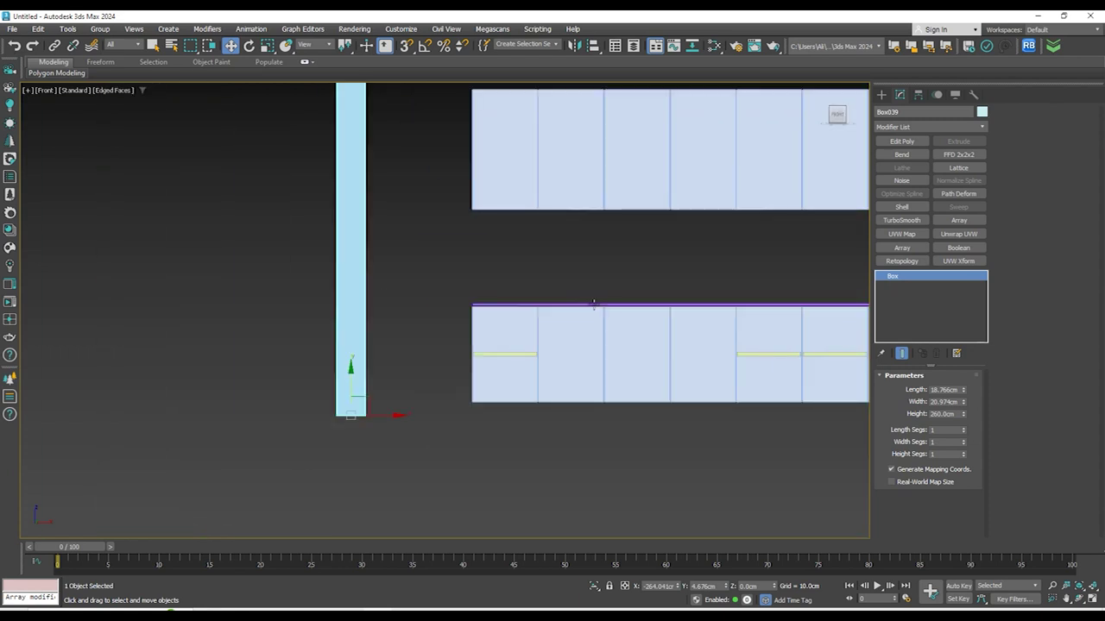
left_click(507, 307)
scroll(492, 280, "down", 2)
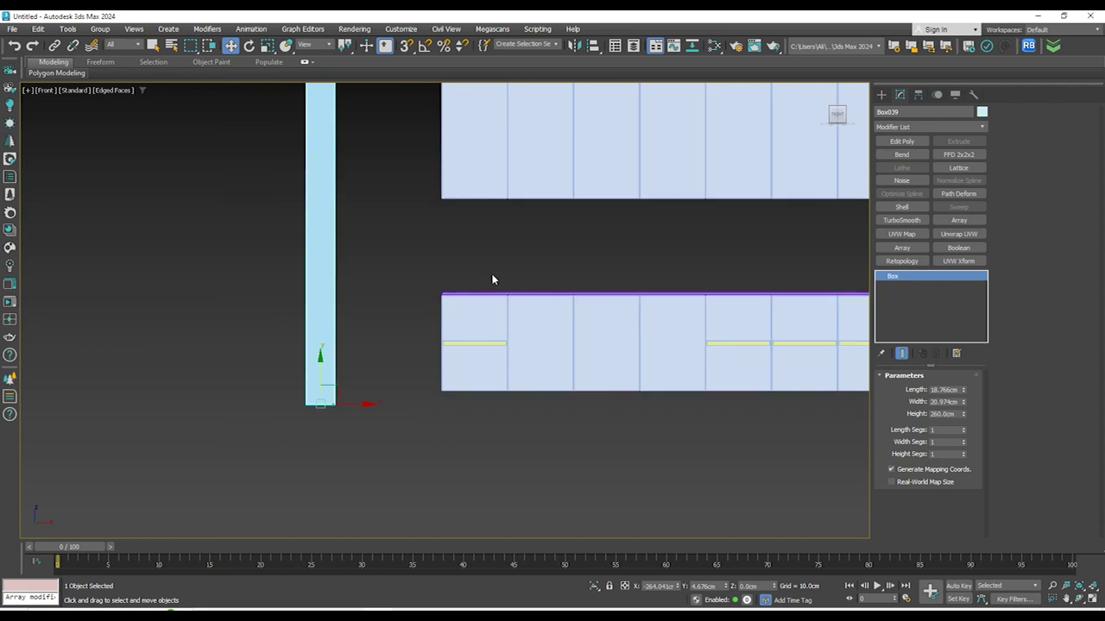
key("alt+Tab")
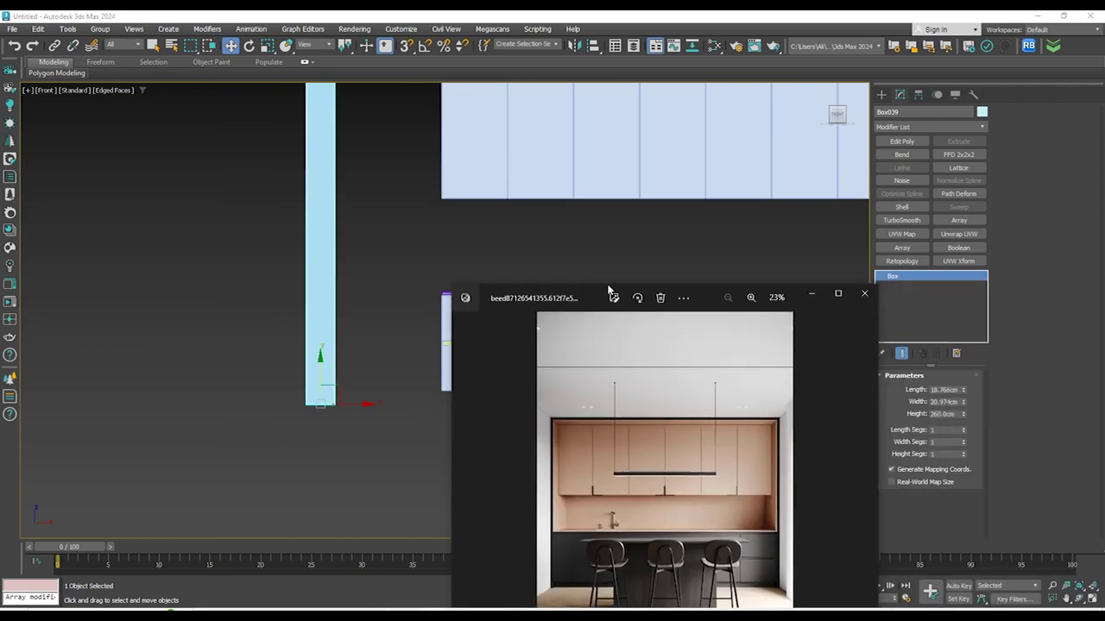
left_click_drag(788, 306, 572, 243)
left_click(619, 229)
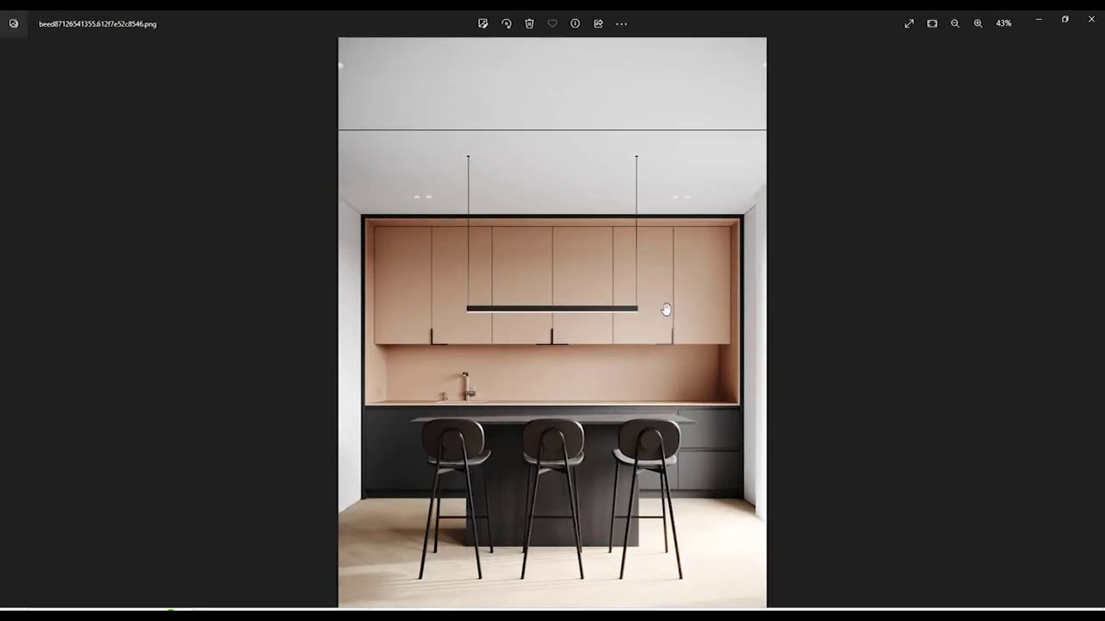
scroll(665, 310, "up", 1)
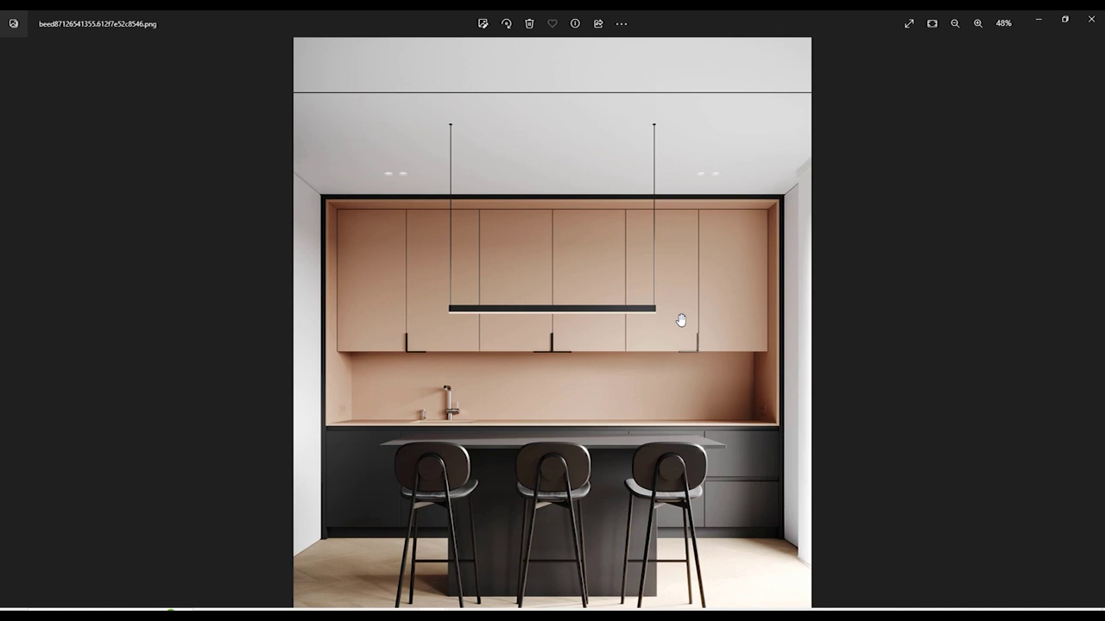
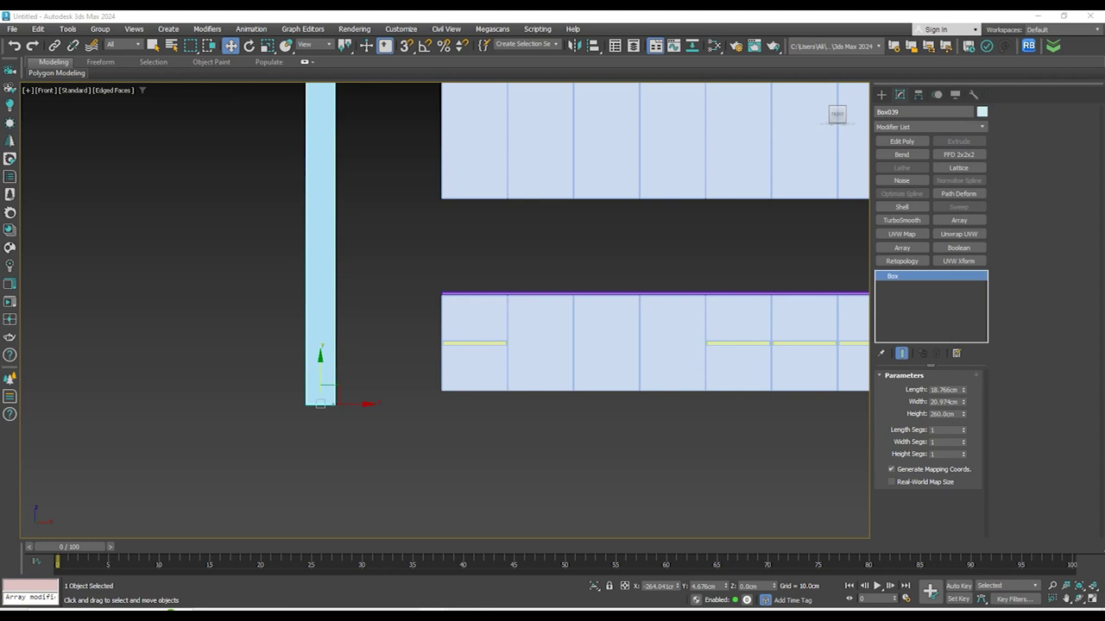
scroll(571, 295, "up", 4)
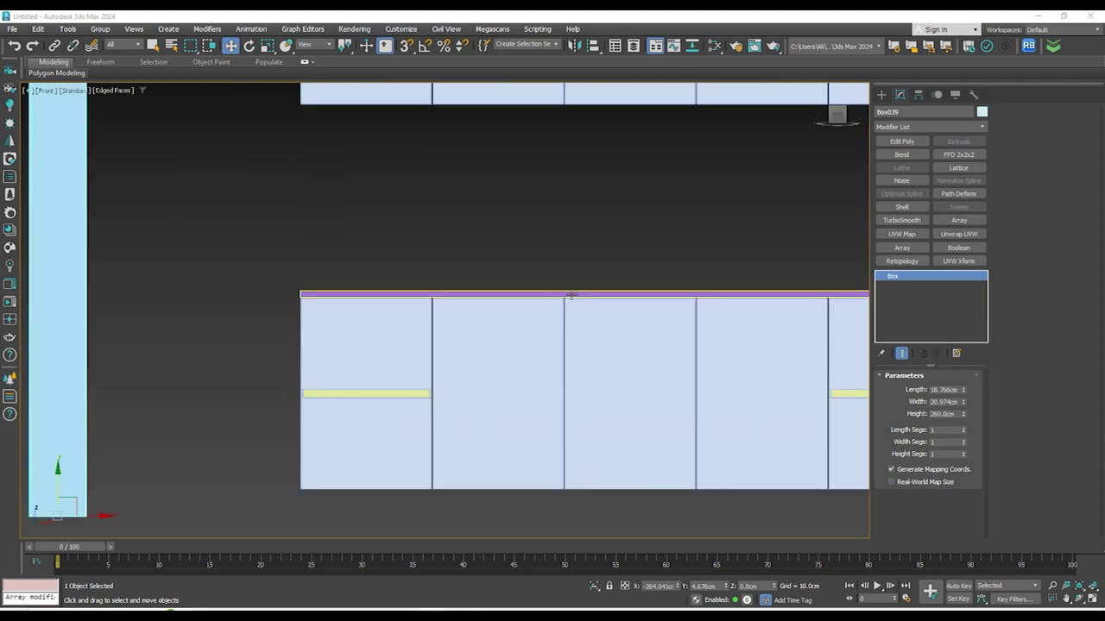
Clone the countertop slab as an instance and place it just above the top cabinets
left_click(570, 295)
scroll(582, 296, "down", 4)
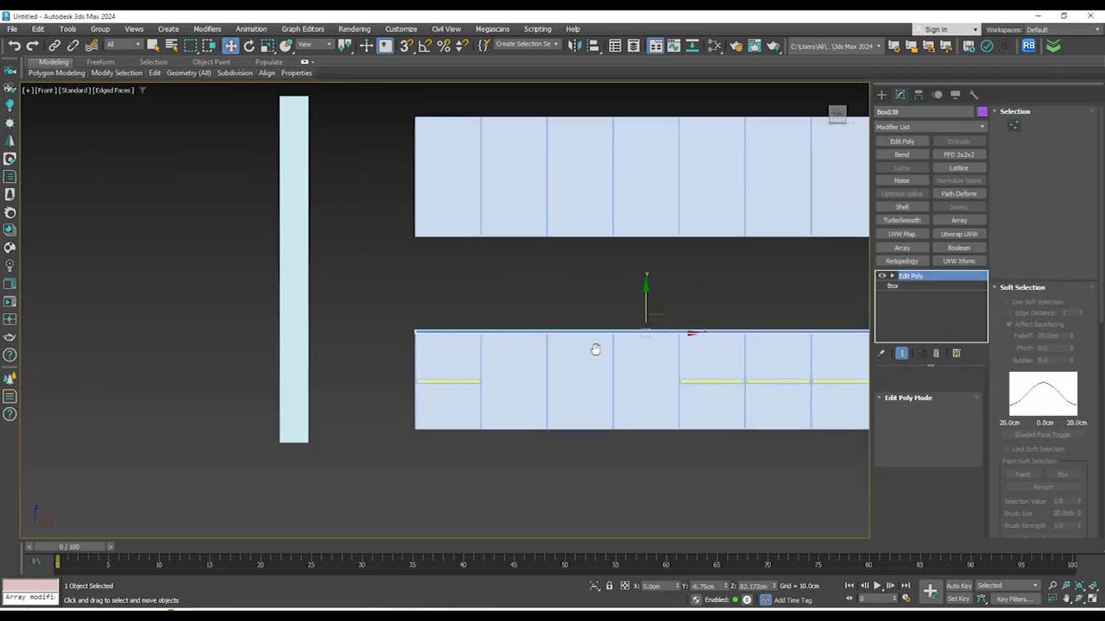
left_click(606, 126)
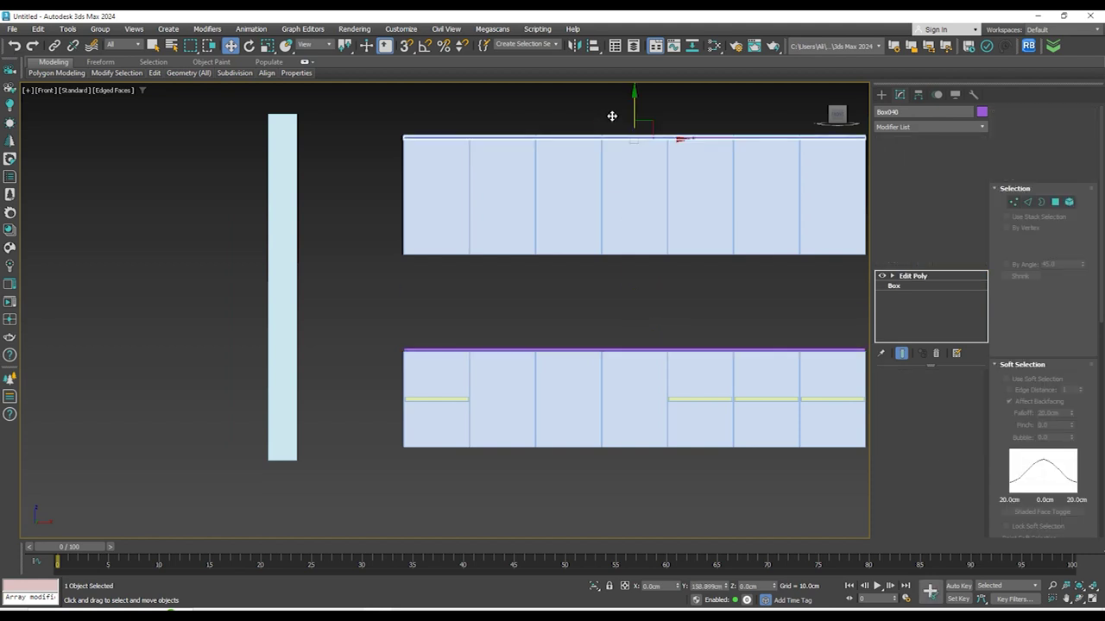
left_click_drag(613, 108, 613, 102, "shift")
left_click(553, 362)
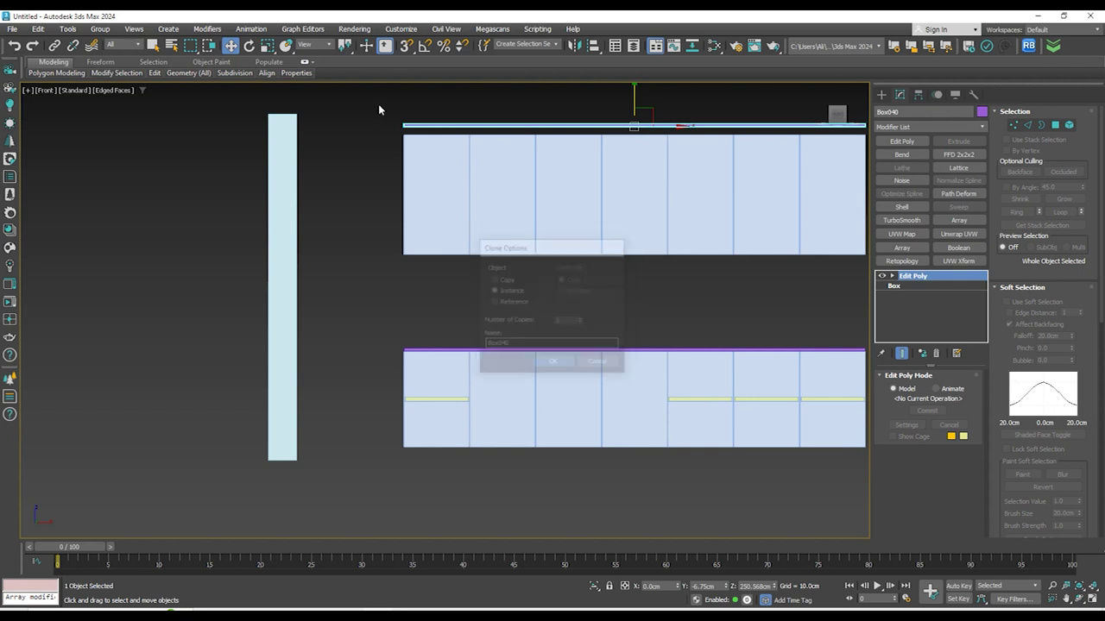
Turn on snapping and snap the cloned slab's lower edge onto the upper edge of the top cabinets
scroll(410, 129, "up", 6)
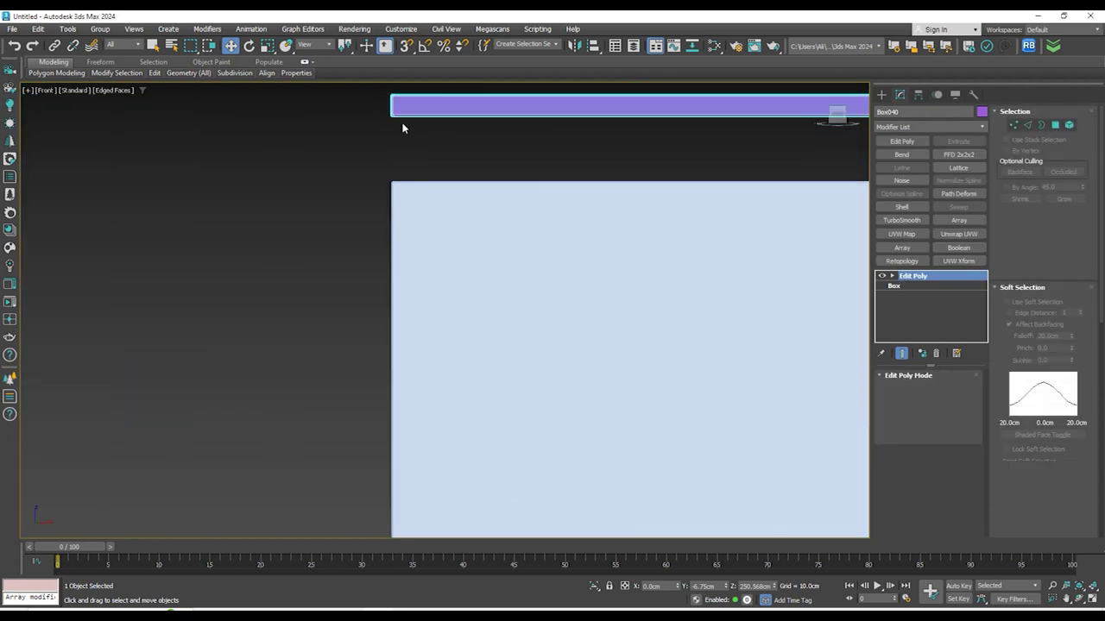
key("s")
left_click_drag(372, 333, 399, 368)
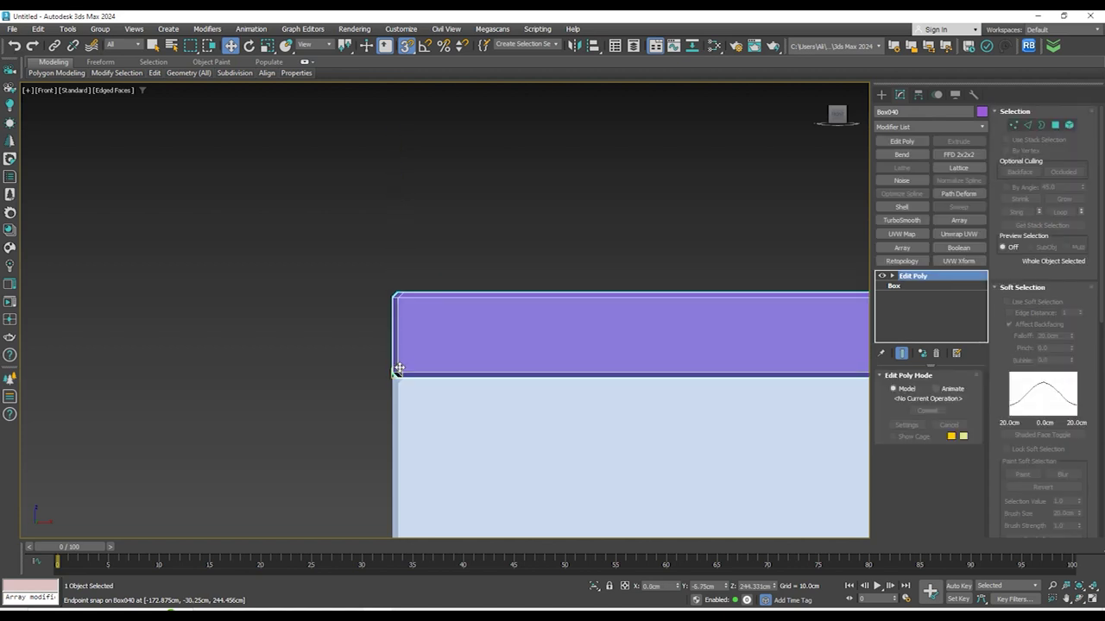
scroll(399, 368, "up", 5)
left_click_drag(392, 257, 398, 312)
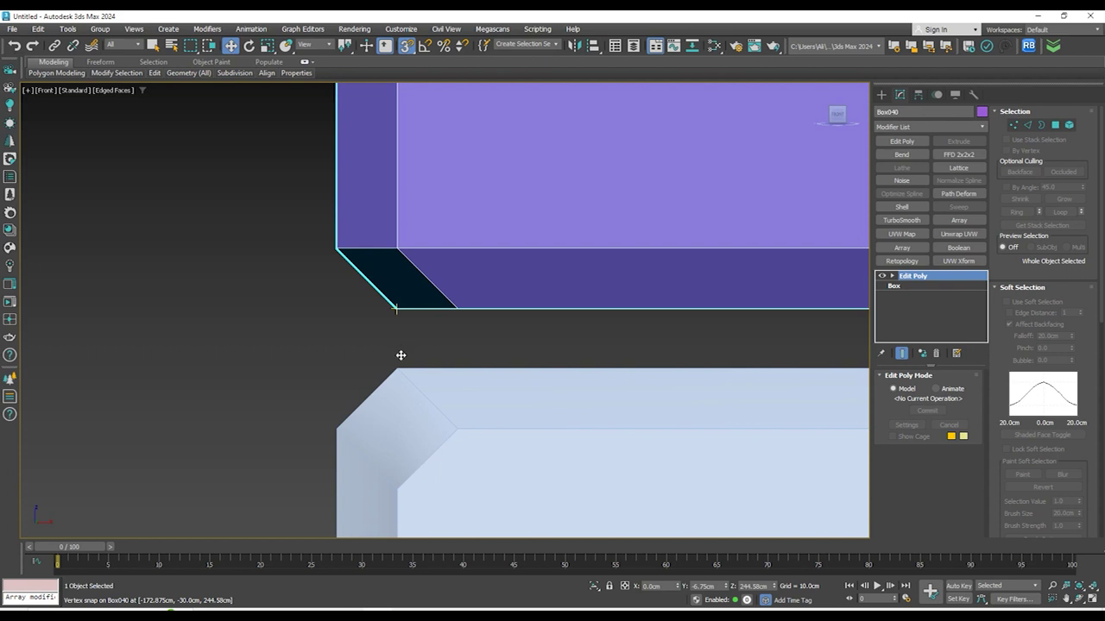
left_click_drag(401, 355, 400, 357)
scroll(402, 353, "down", 3)
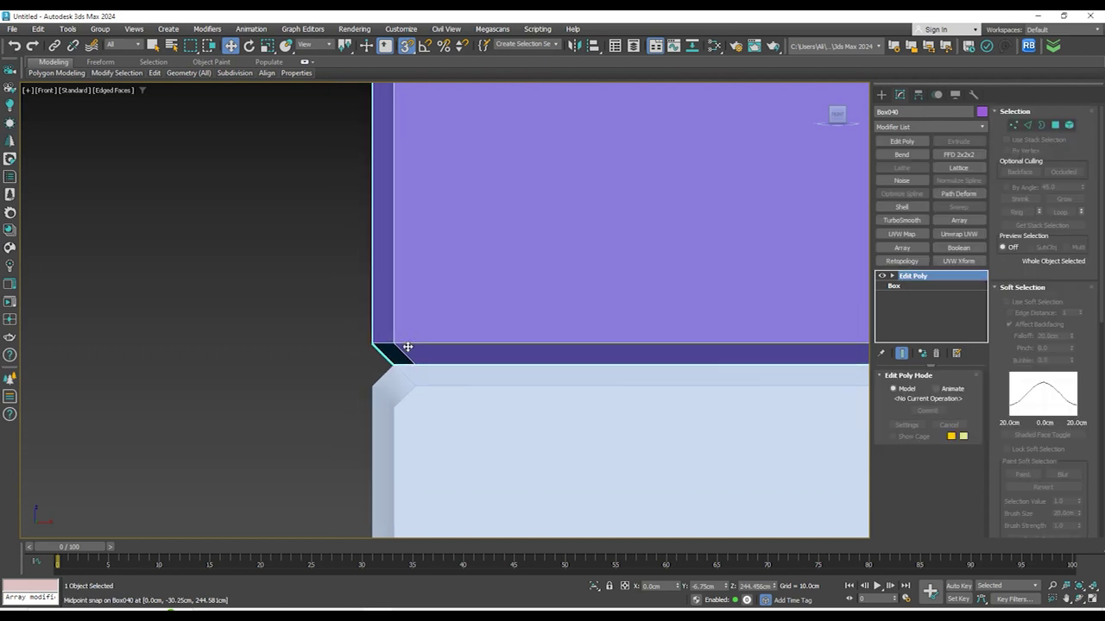
Offset the cloned slab 0.5 cm upward with the Move Transform Type-In, and deselect it
right_click(512, 343)
left_click(600, 348)
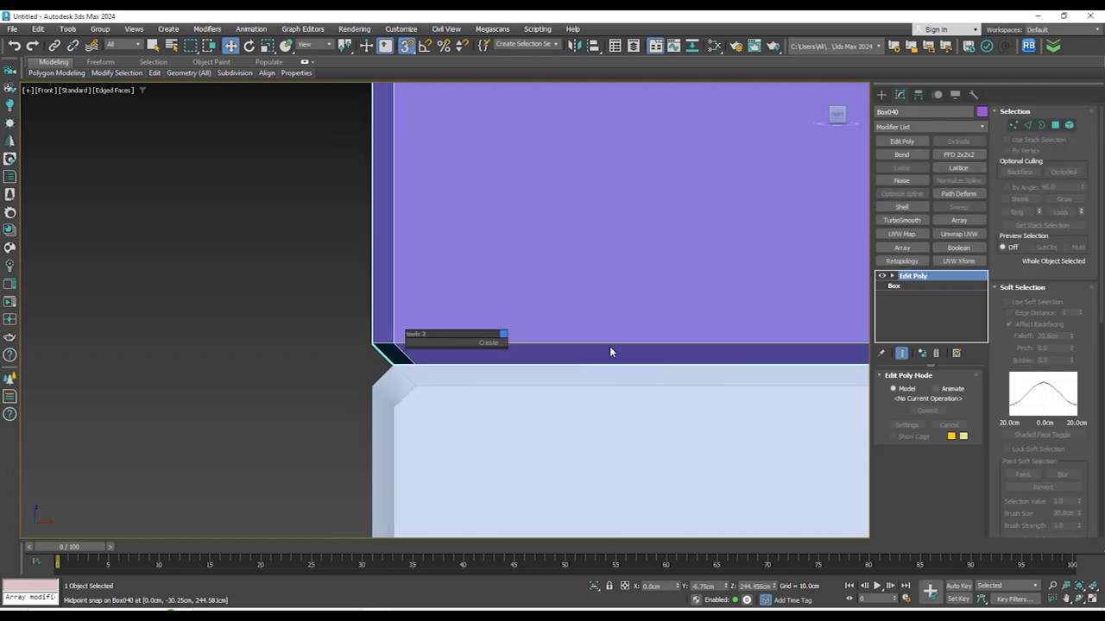
left_click(654, 155)
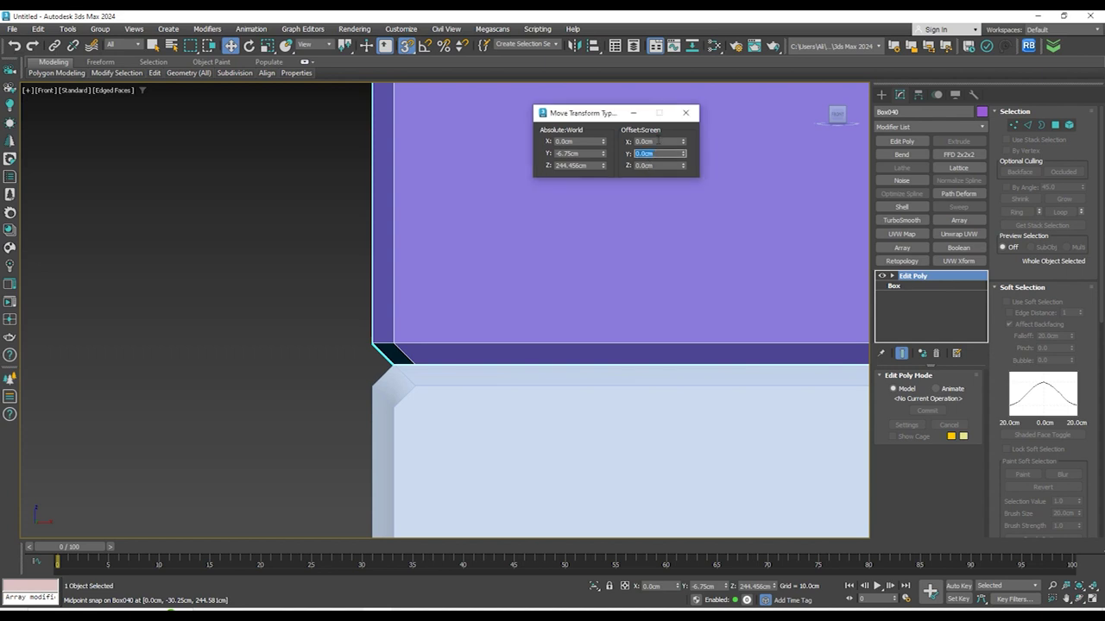
type(".5")
key("Return")
scroll(414, 267, "down", 5)
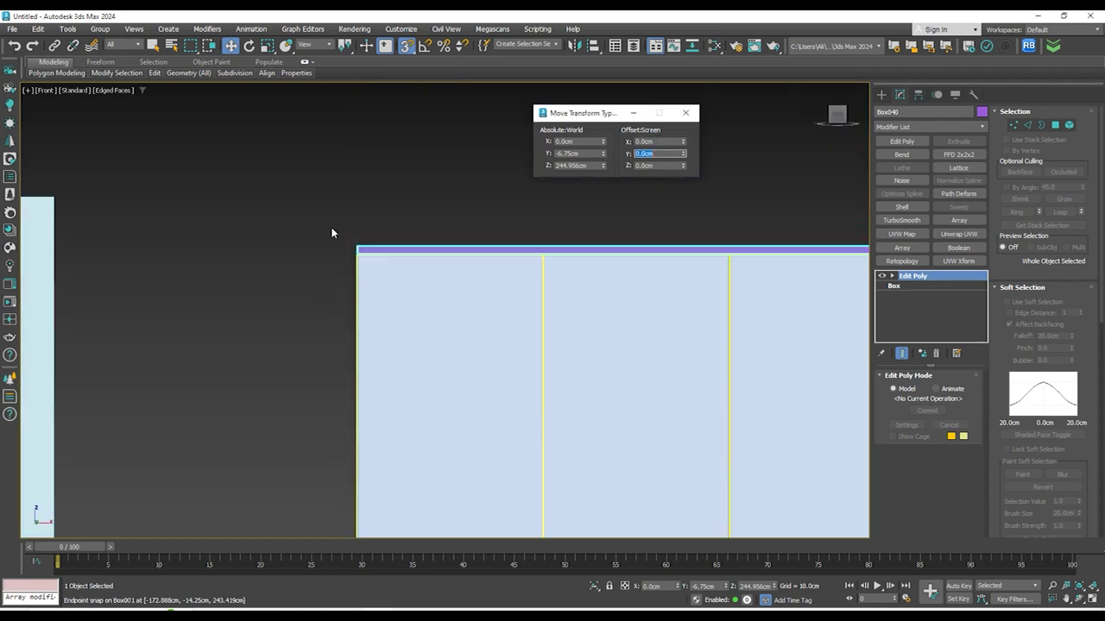
left_click(345, 196)
left_click(685, 113)
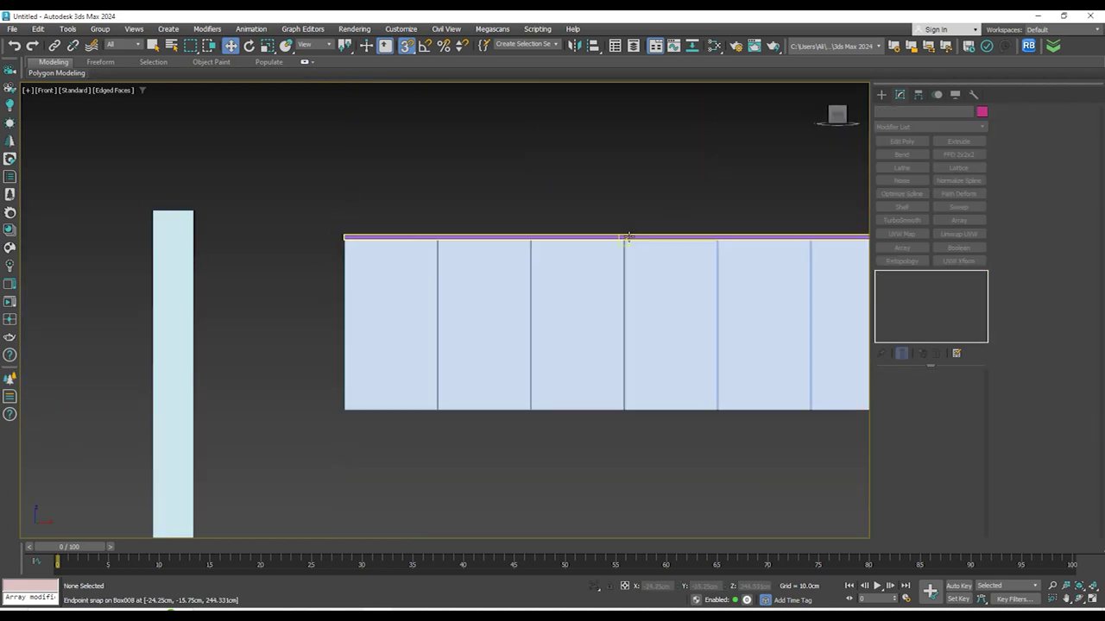
Turn snapping off and clone the slab above the top cabinets as an independent copy beside the tall box
scroll(628, 238, "up", 2)
scroll(627, 238, "up", 1)
left_click(625, 238)
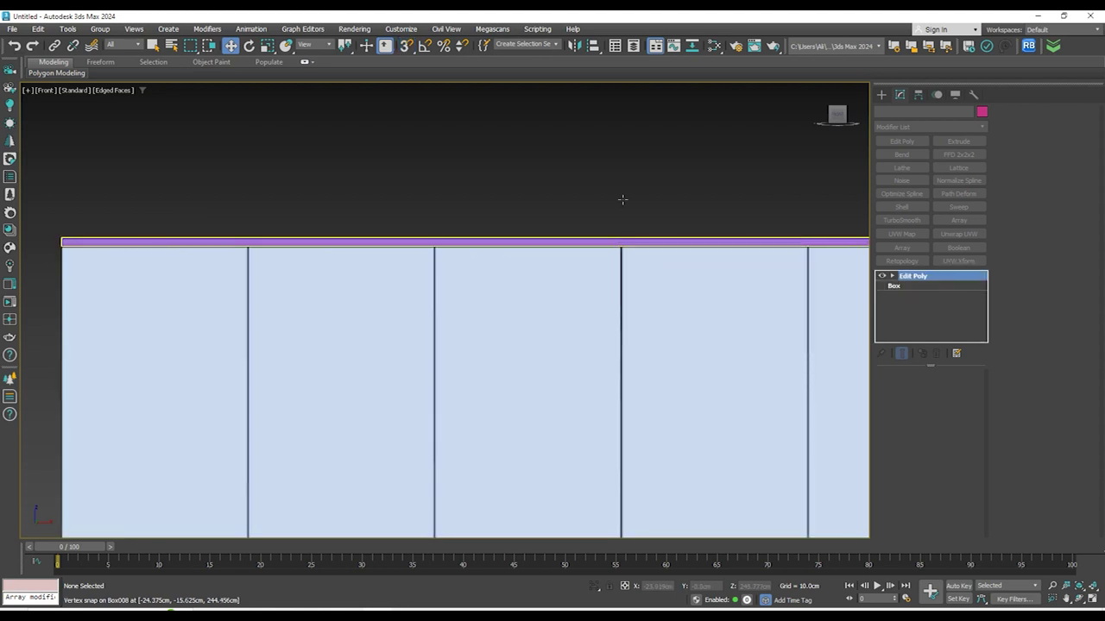
scroll(631, 199, "down", 2)
scroll(631, 199, "down", 2)
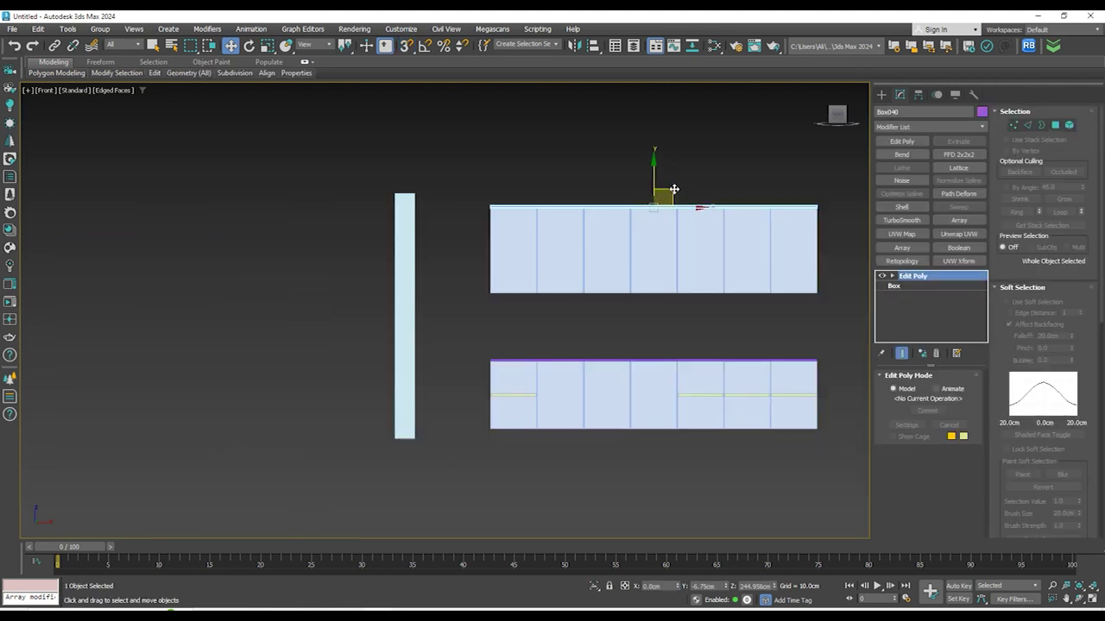
mouse_move(371, 171)
left_mouse_down("shift")
mouse_move(340, 188)
mouse_move(291, 164)
left_mouse_up("shift")
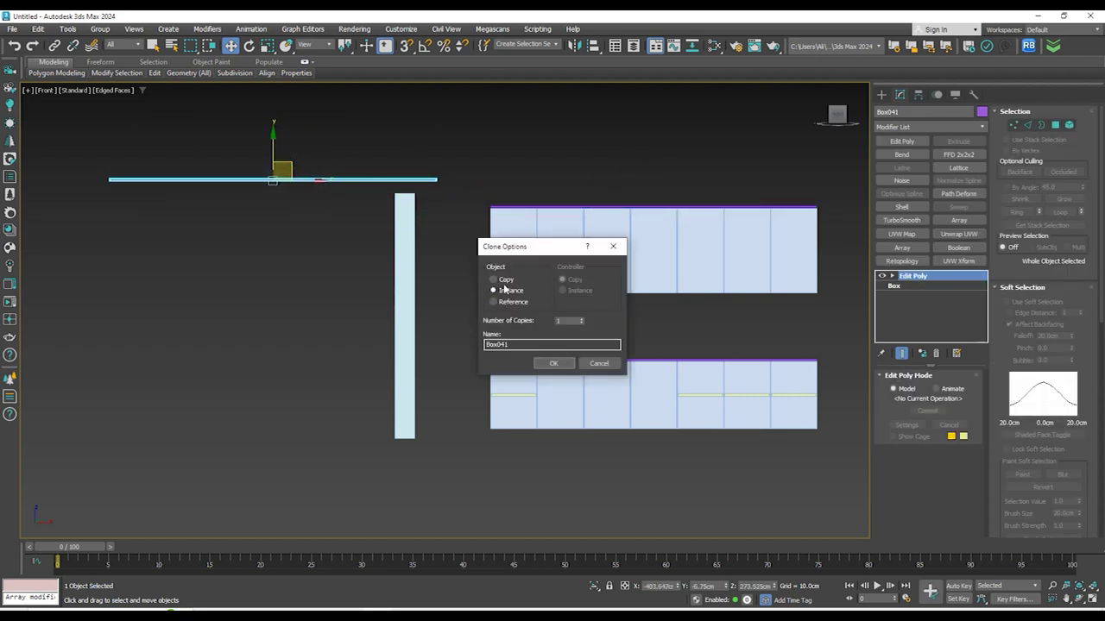
left_click(499, 280)
left_click(553, 363)
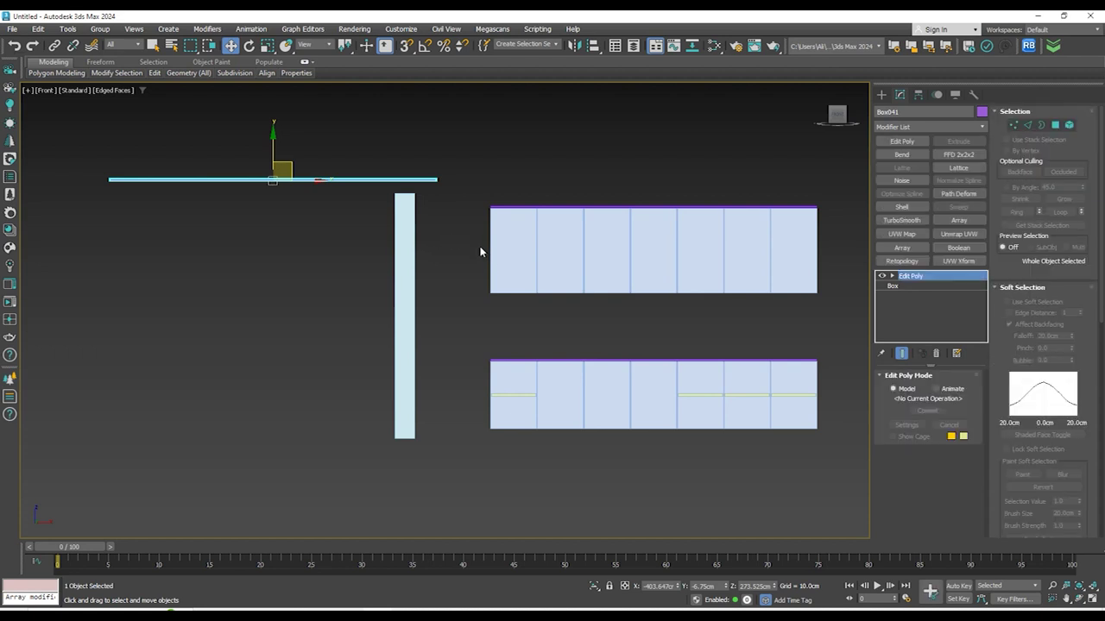
Start saving the scene and browse to the Models to Sell folder
middle_click_drag(471, 257, 498, 271)
key("ctrl+s")
left_click(33, 154)
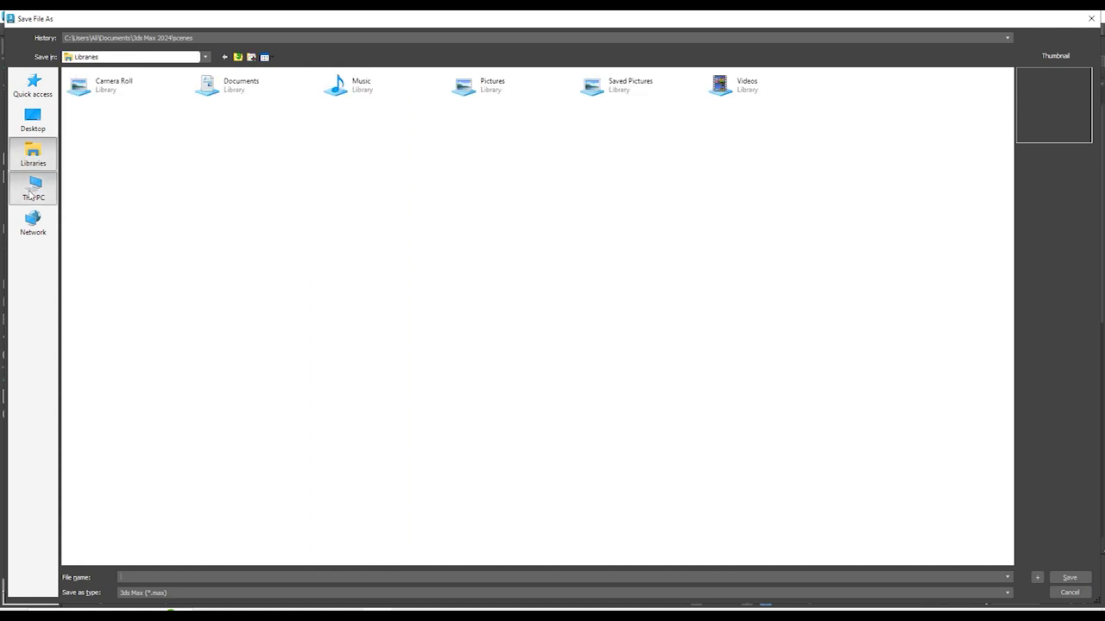
left_click(33, 188)
double_click(250, 138)
left_click(95, 241)
double_click(95, 240)
left_click(393, 102)
double_click(393, 102)
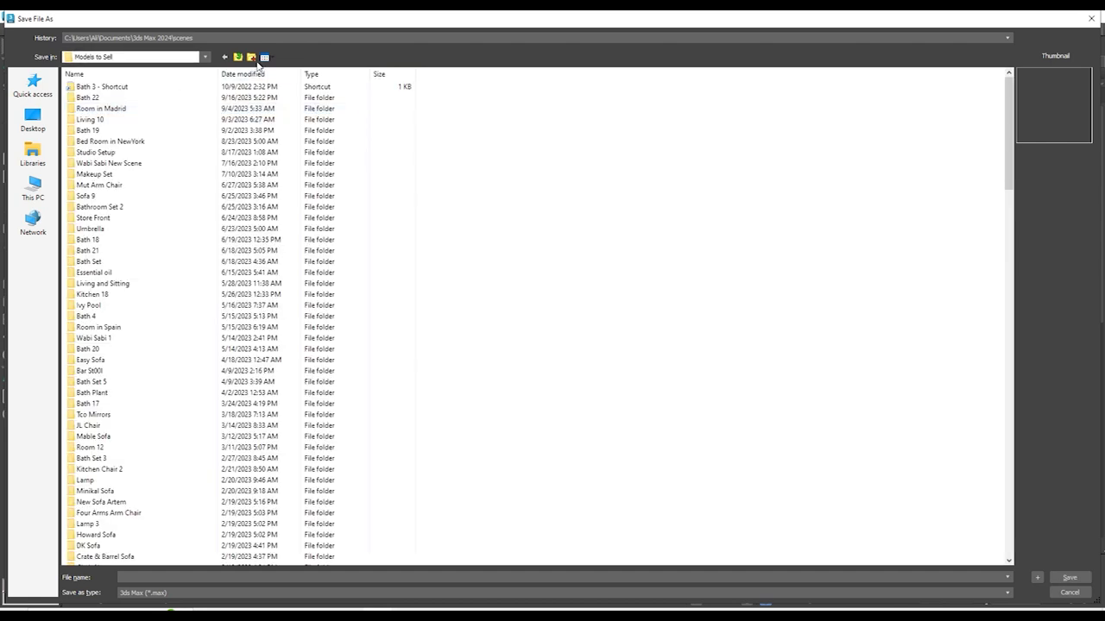
Create a folder named Kitchen 25 and save the scene in it as Kitchen 25
left_click(251, 57)
type("Kit")
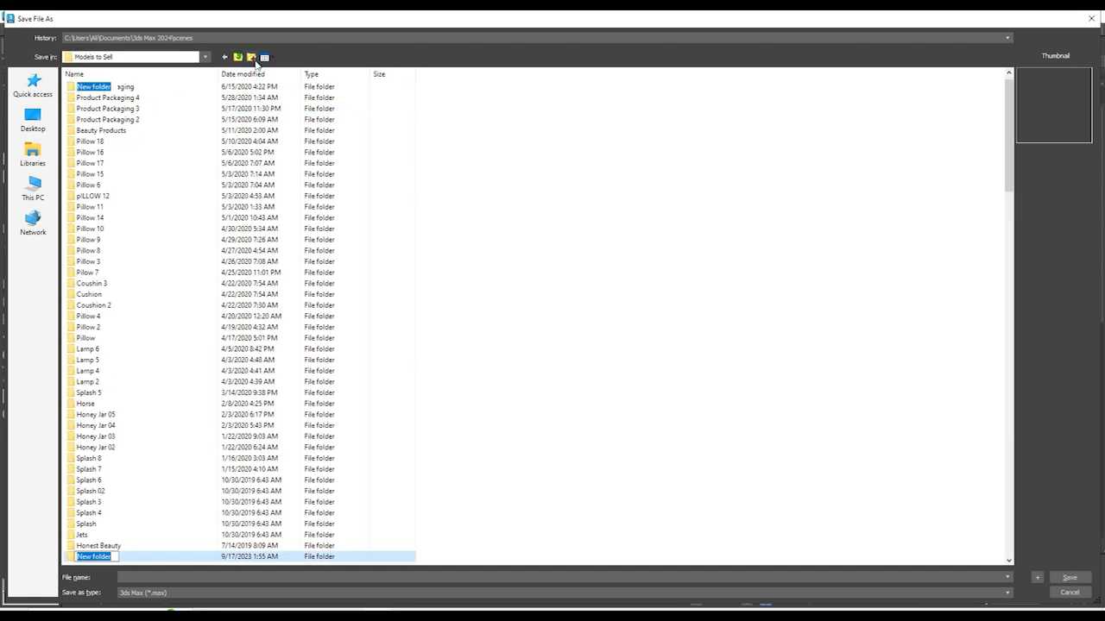
key("Return")
type("chen")
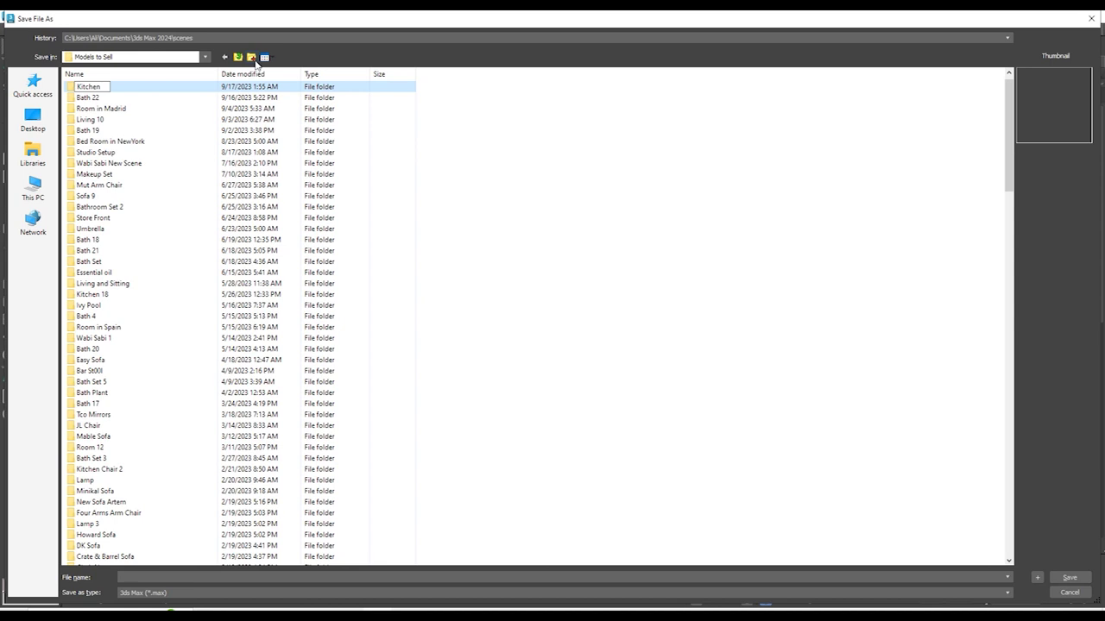
type(" 25")
key("Return")
key("Return")
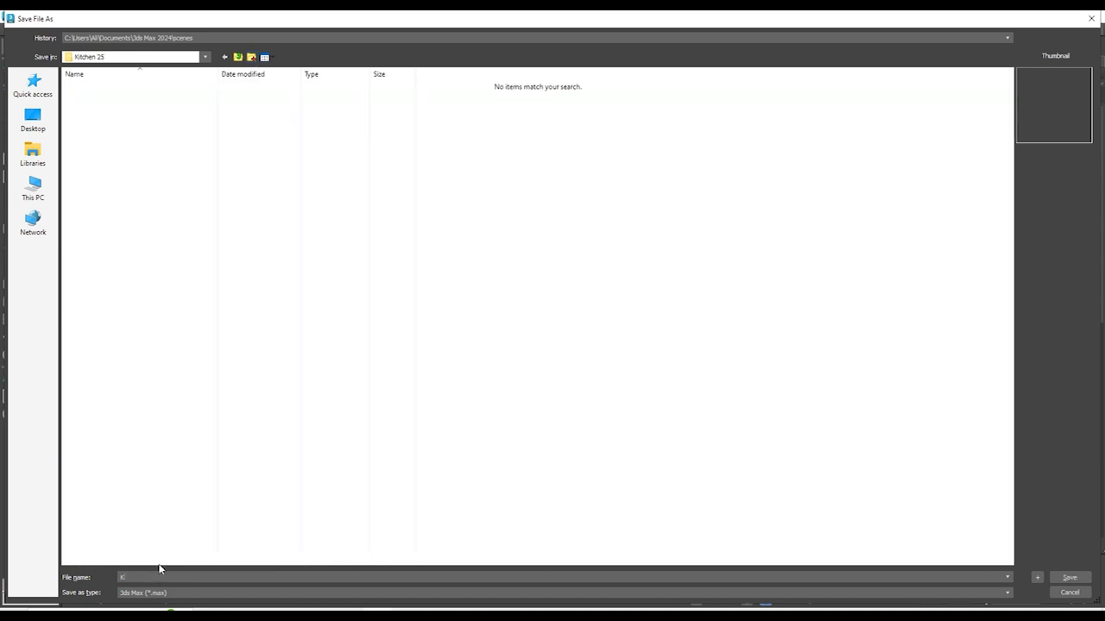
key("Return")
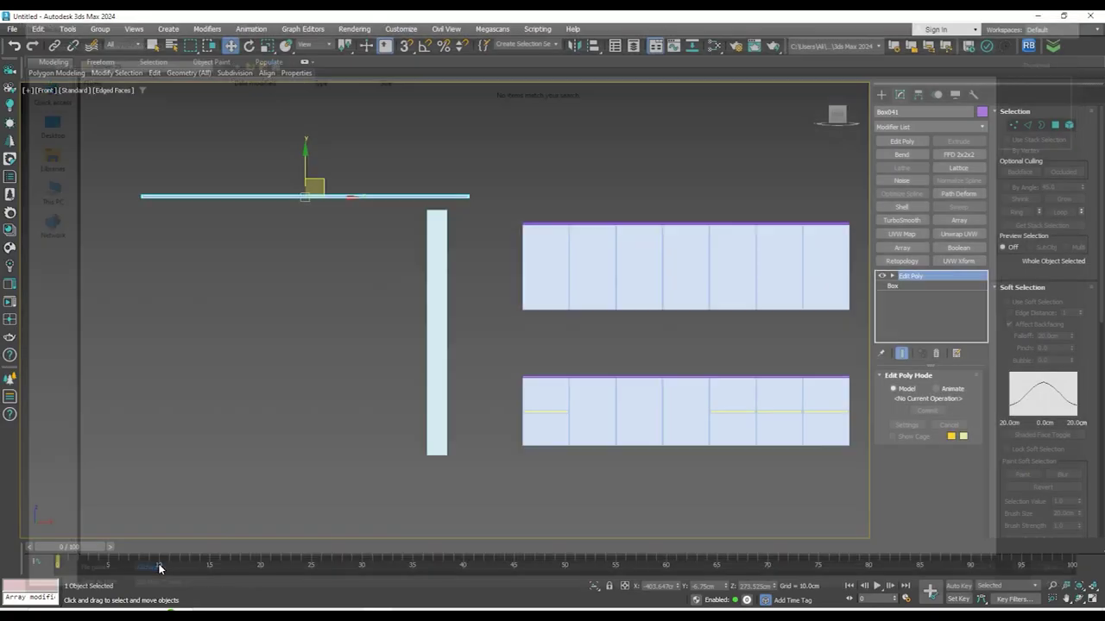
Rotate the copied slab 90 degrees in the front view with angle snap so it stands vertically
middle_click_drag(393, 272, 399, 273)
key("e")
left_click_drag(342, 180, 313, 145)
key("a")
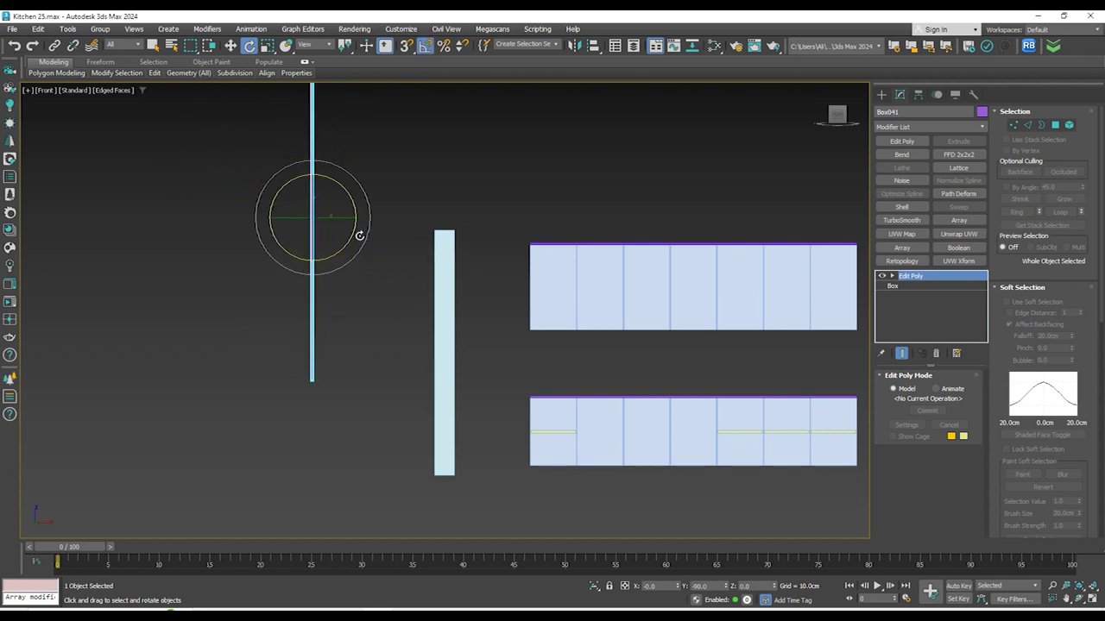
Move the vertical panel to the cabinets' left side and snap its upper corner to the left end of the top slab
key("w")
left_click_drag(333, 197, 537, 396)
scroll(545, 227, "up", 10)
middle_click_drag(680, 201, 461, 325)
scroll(461, 325, "up", 1)
key("s")
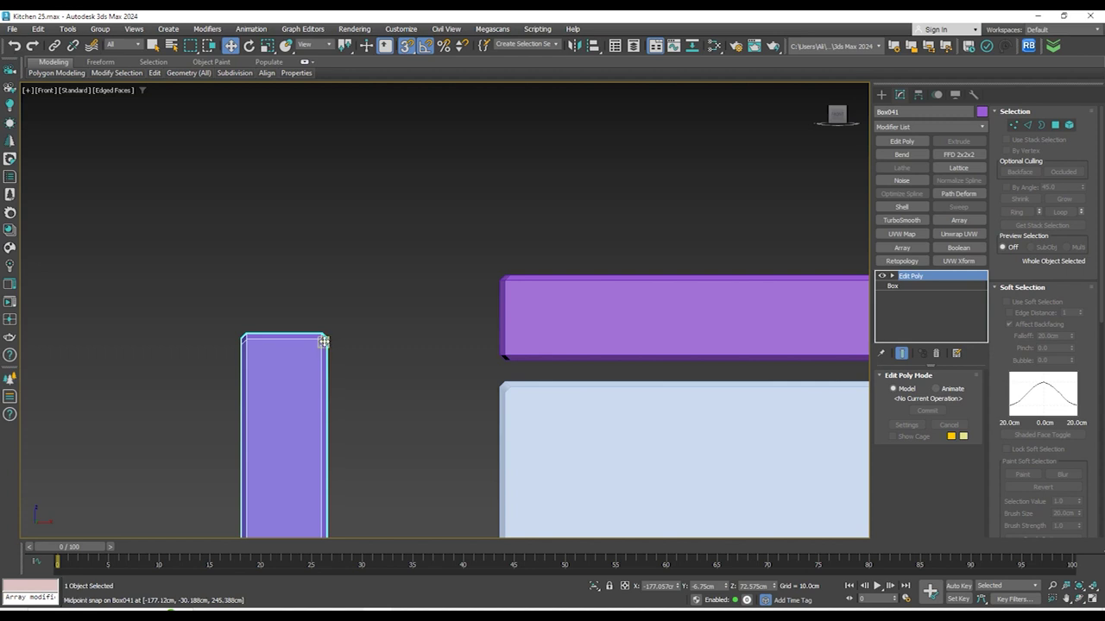
left_click_drag(489, 283, 499, 276)
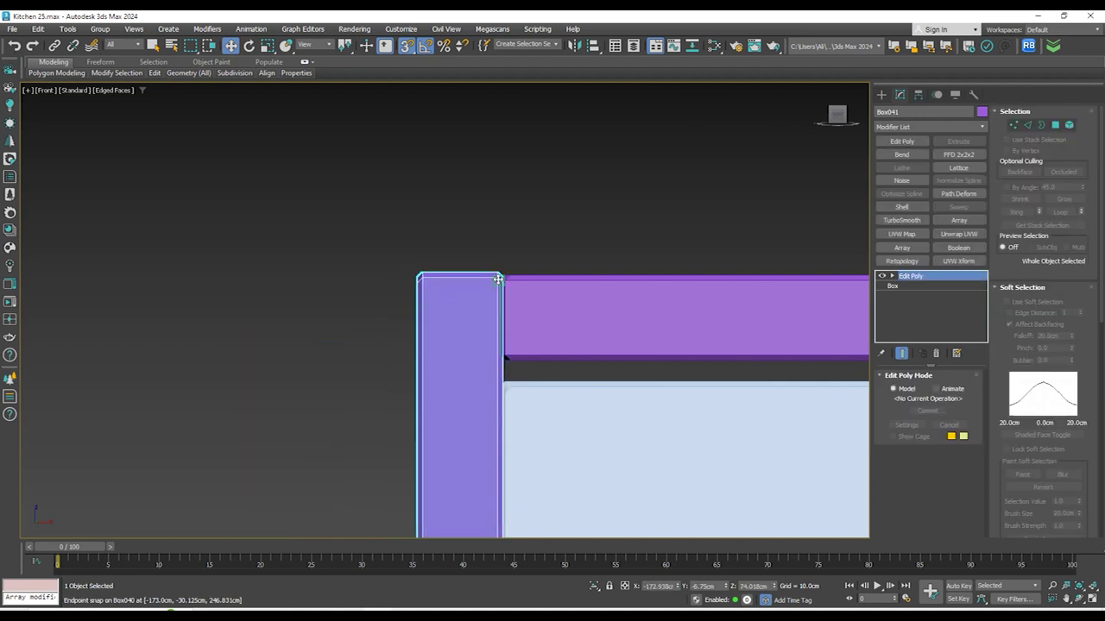
scroll(497, 278, "up", 4)
scroll(497, 278, "up", 2)
left_click_drag(399, 292, 405, 319)
left_click_drag(473, 300, 473, 312)
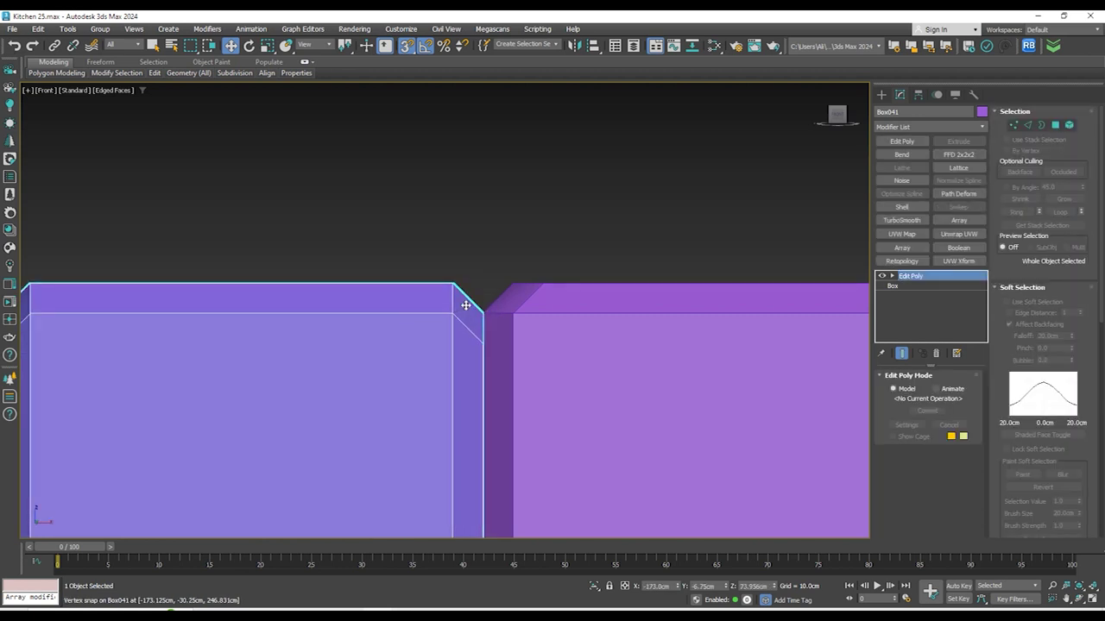
Try offsetting the vertical panel by -0.5 cm along the screen Y axis, and undo that move
right_click(460, 305)
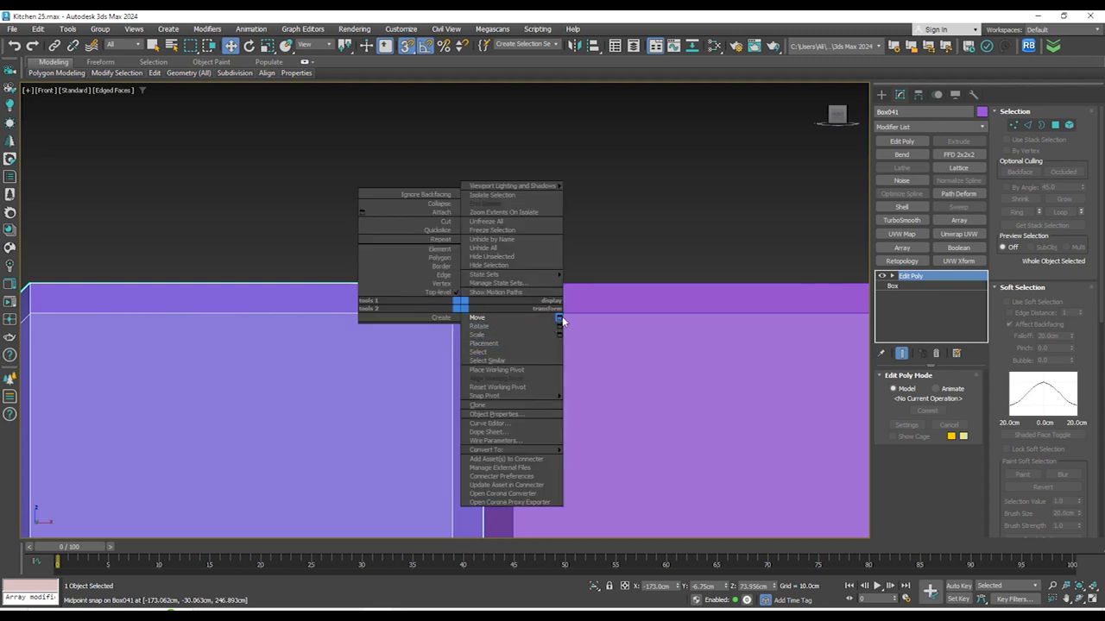
left_click(559, 317)
double_click(670, 154)
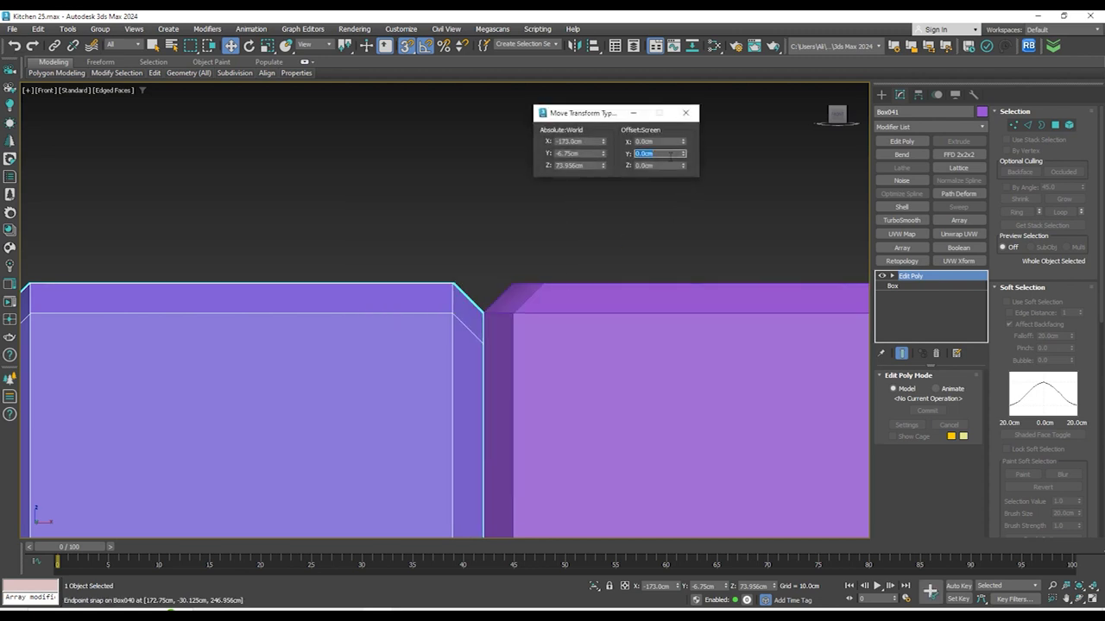
key("Return")
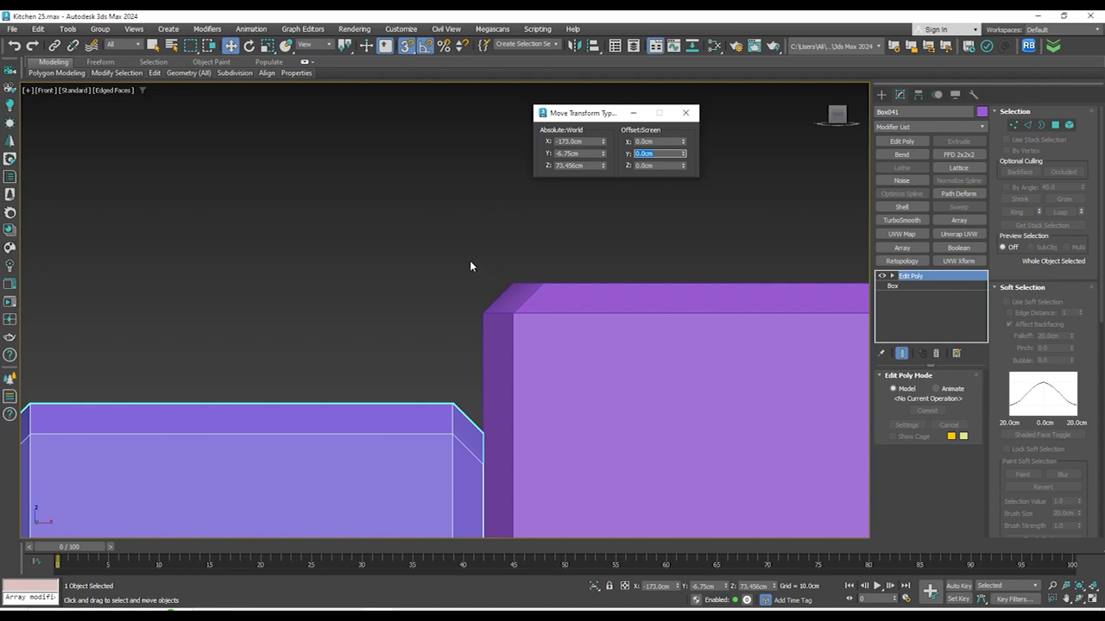
middle_click_drag(470, 262, 459, 225)
key("ctrl+z")
Offset the vertical panel by -0.5 cm along the screen X axis, away from the top slab
double_click(654, 141)
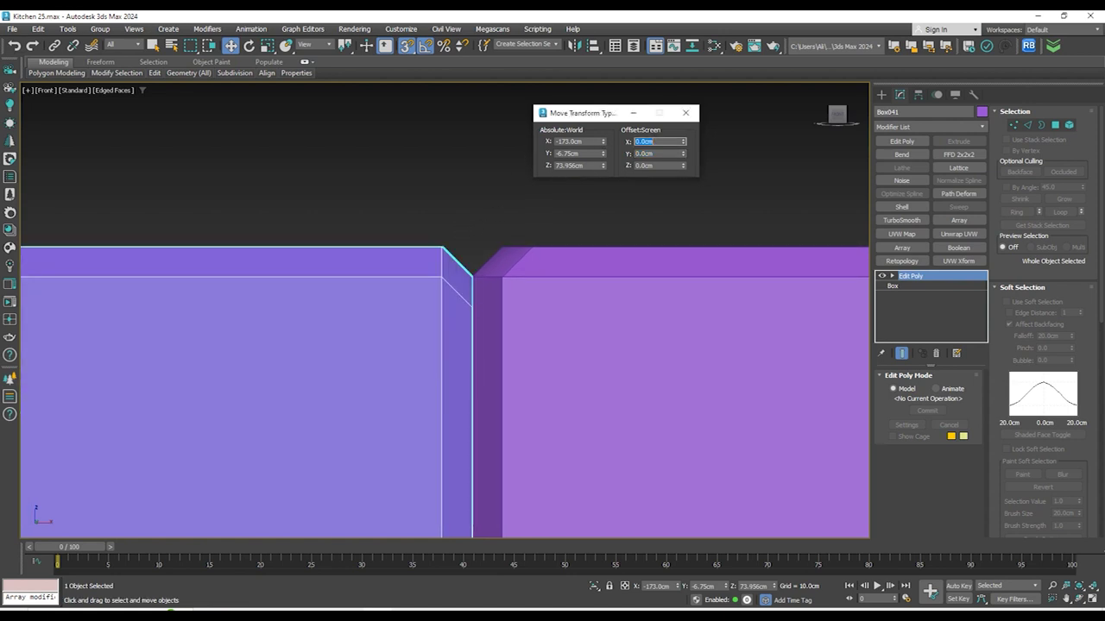
type("-5")
key("Return")
scroll(505, 192, "down", 4)
scroll(489, 178, "up", 3)
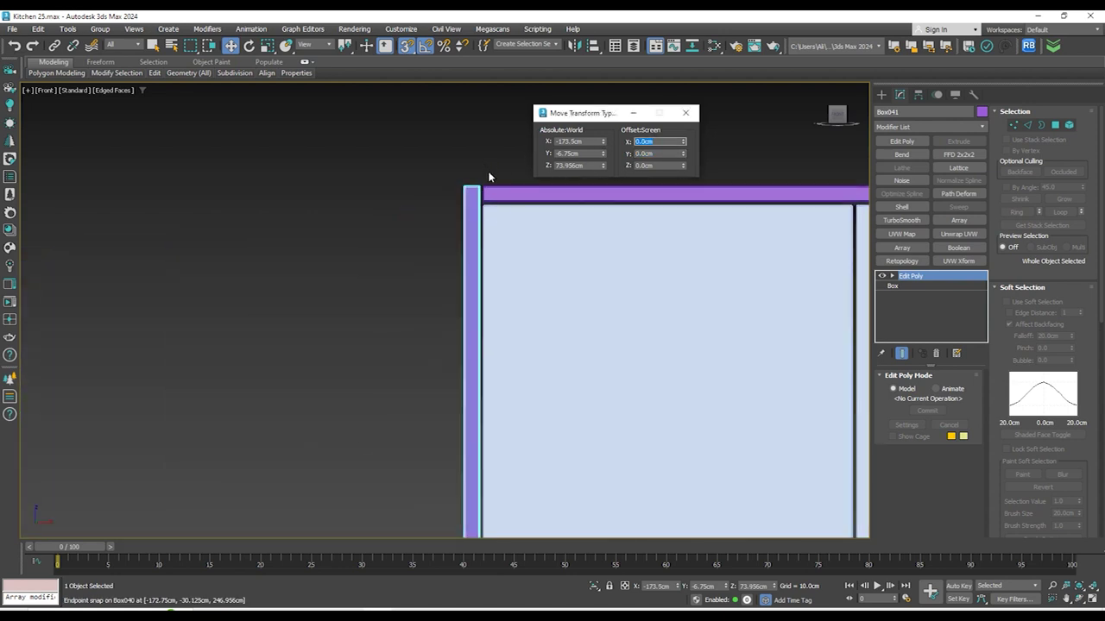
Select the vertical panel's lower-end vertices and raise them to the underside of the countertop
middle_click_drag(532, 415, 525, 285)
left_click(1014, 126)
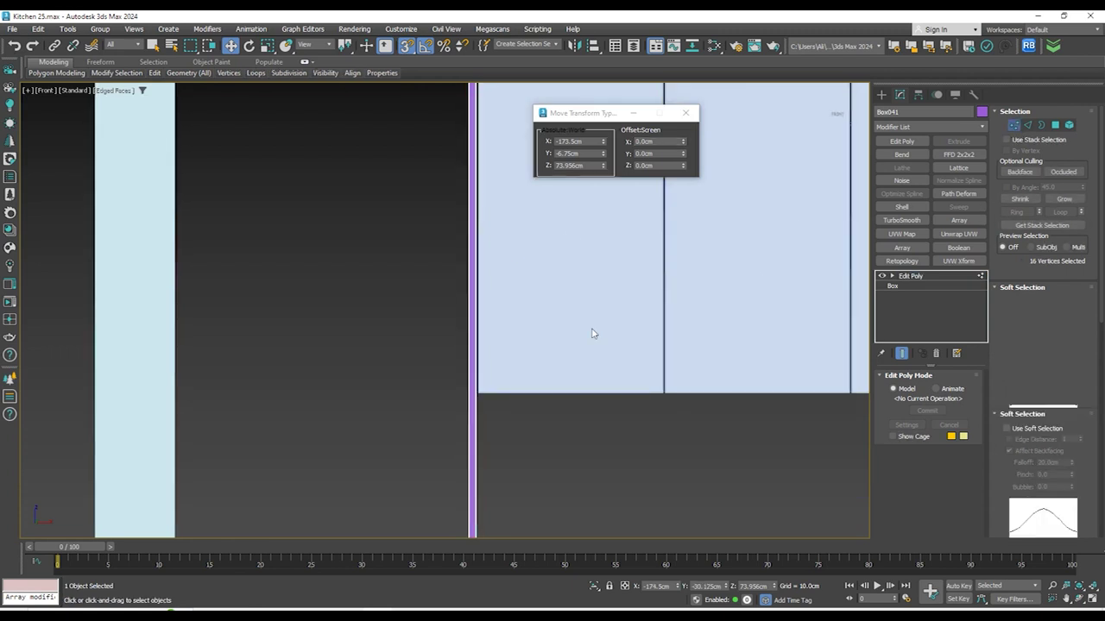
scroll(546, 296, "down", 5)
scroll(490, 431, "down", 3)
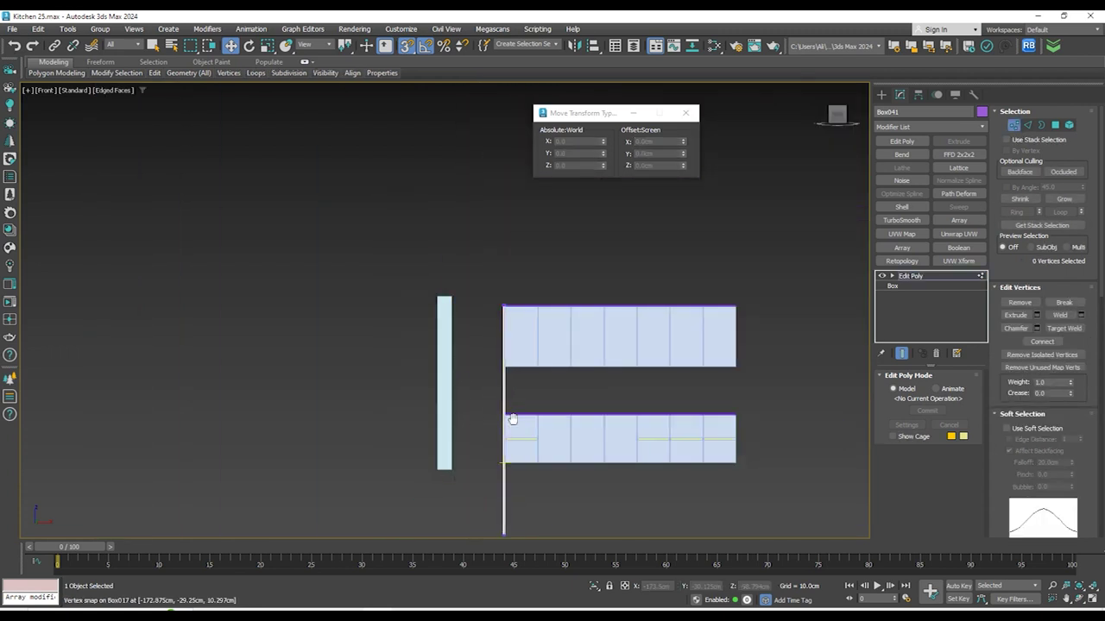
left_click(469, 382)
left_click_drag(438, 371, 552, 470)
left_click_drag(509, 413, 563, 385)
scroll(509, 313, "up", 8)
scroll(486, 296, "up", 3)
scroll(559, 394, "up", 3)
scroll(509, 393, "down", 6)
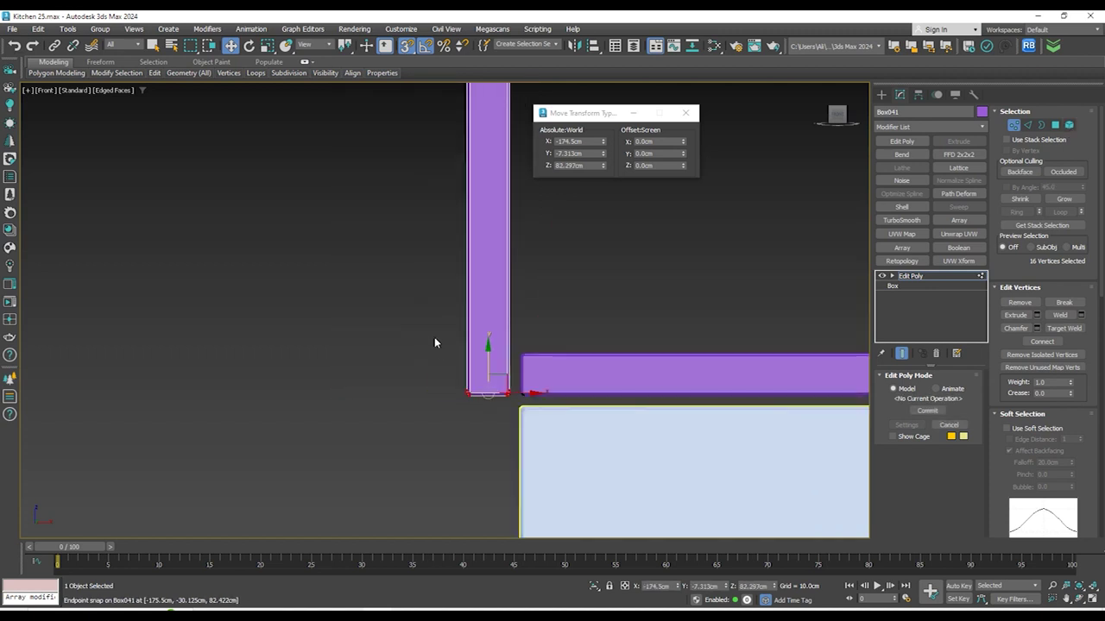
Duplicate the left vertical panel as a Copy and place it at the right end of the cabinets
scroll(434, 337, "down", 5)
scroll(704, 147, "down", 2)
left_click(686, 113)
scroll(574, 245, "down", 6)
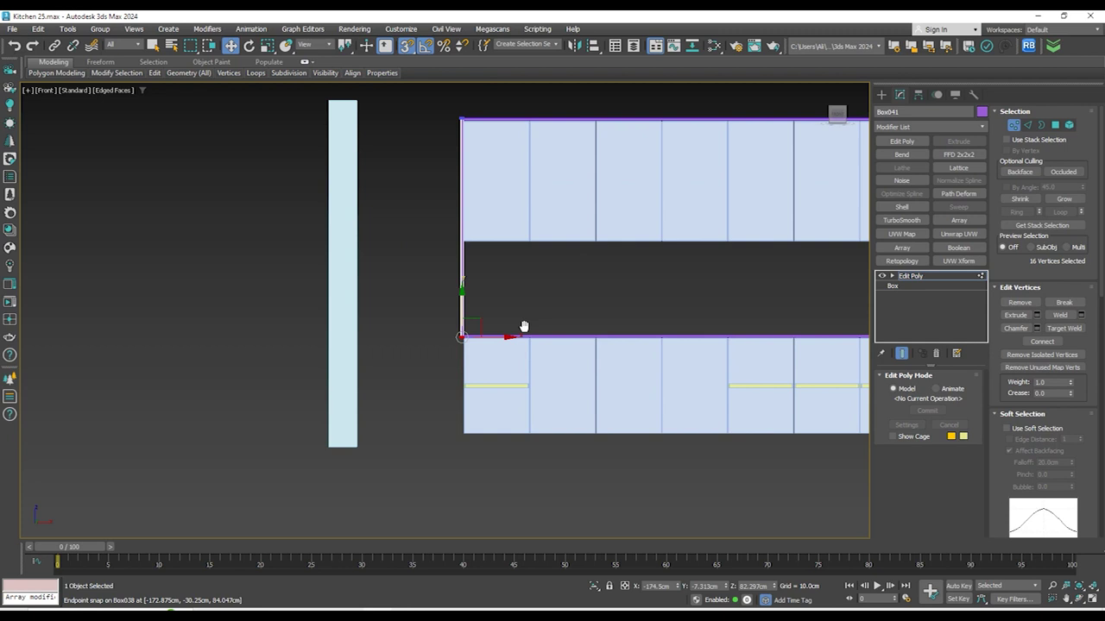
left_click(881, 95)
left_click_drag(521, 338, 352, 340)
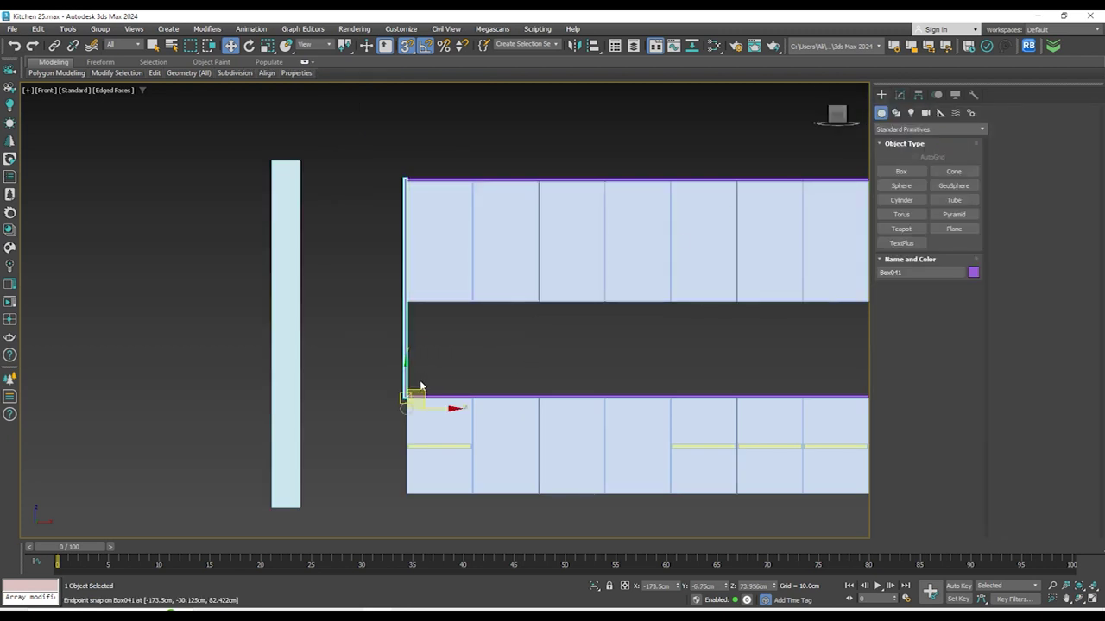
scroll(466, 352, "down", 3)
middle_click_drag(480, 350, 440, 370)
left_click(440, 367)
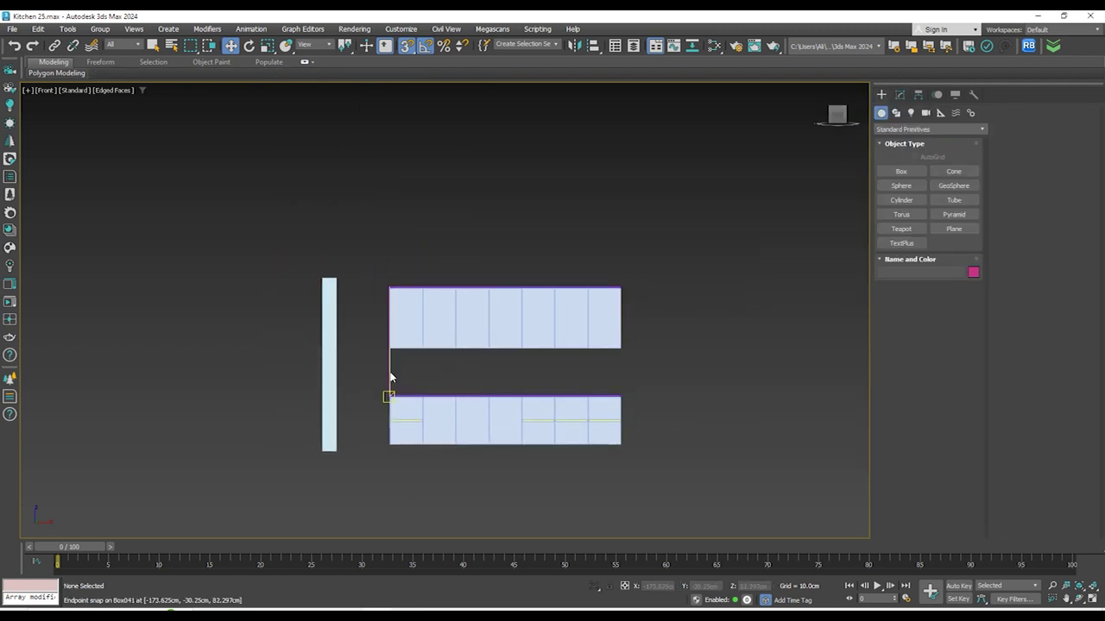
left_click(394, 374)
scroll(395, 381, "up", 3)
mouse_move(404, 419)
left_mouse_down("shift")
mouse_move(562, 400)
mouse_move(572, 383)
mouse_move(536, 377)
mouse_move(853, 367)
mouse_move(853, 346)
left_mouse_up("shift")
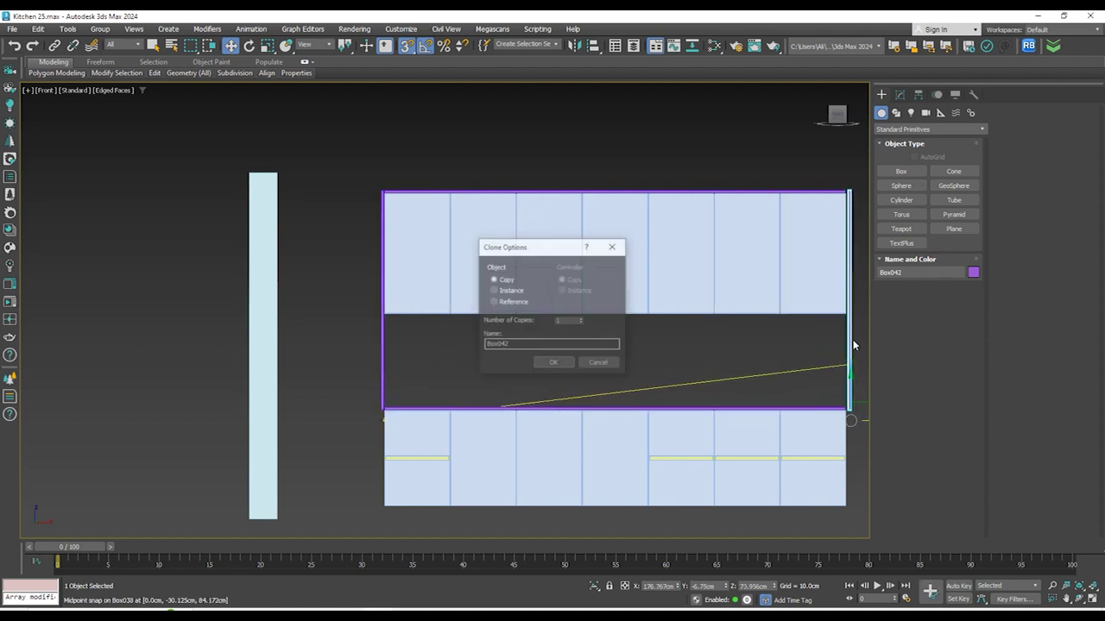
left_click(557, 362)
Examine the gaps between the left vertical panel, the countertop and the base cabinet fronts
scroll(391, 422, "up", 4)
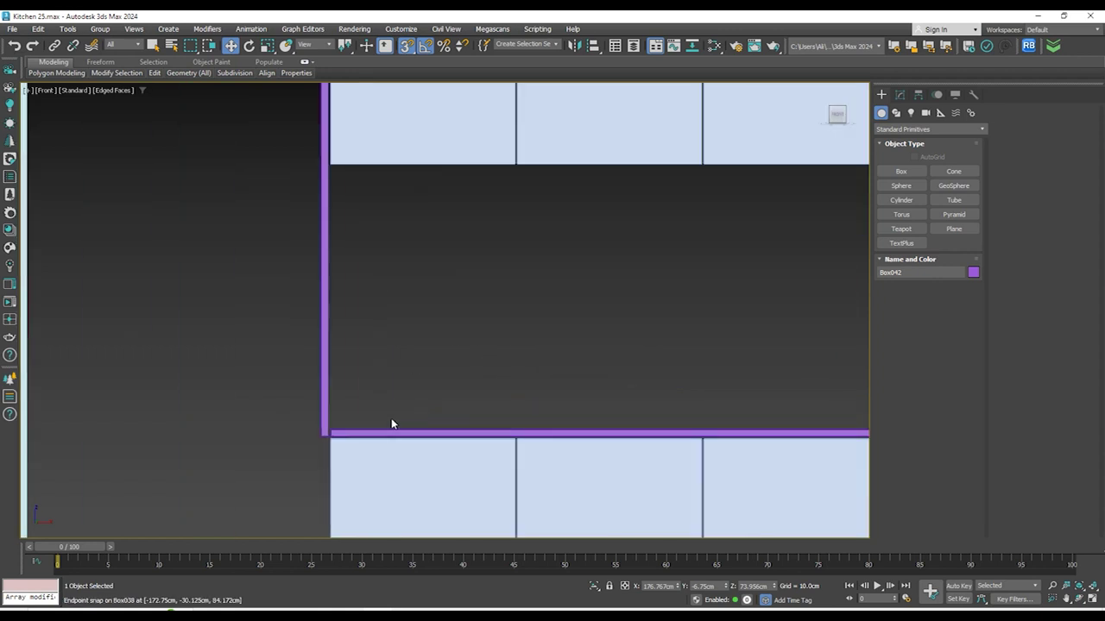
scroll(251, 459, "up", 5)
scroll(247, 458, "down", 7)
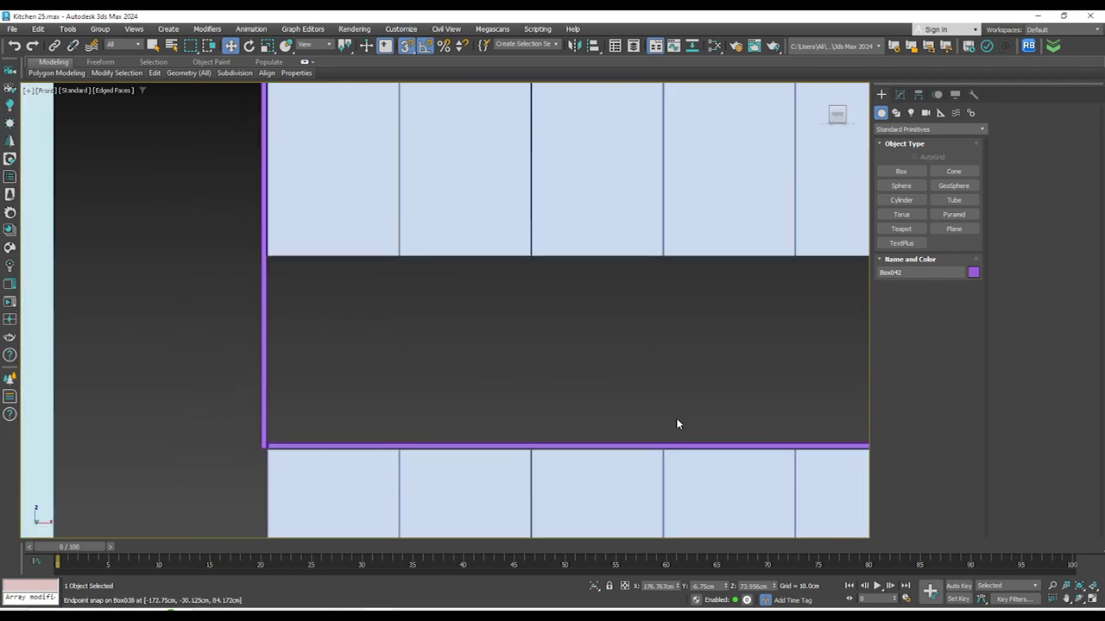
scroll(302, 446, "up", 5)
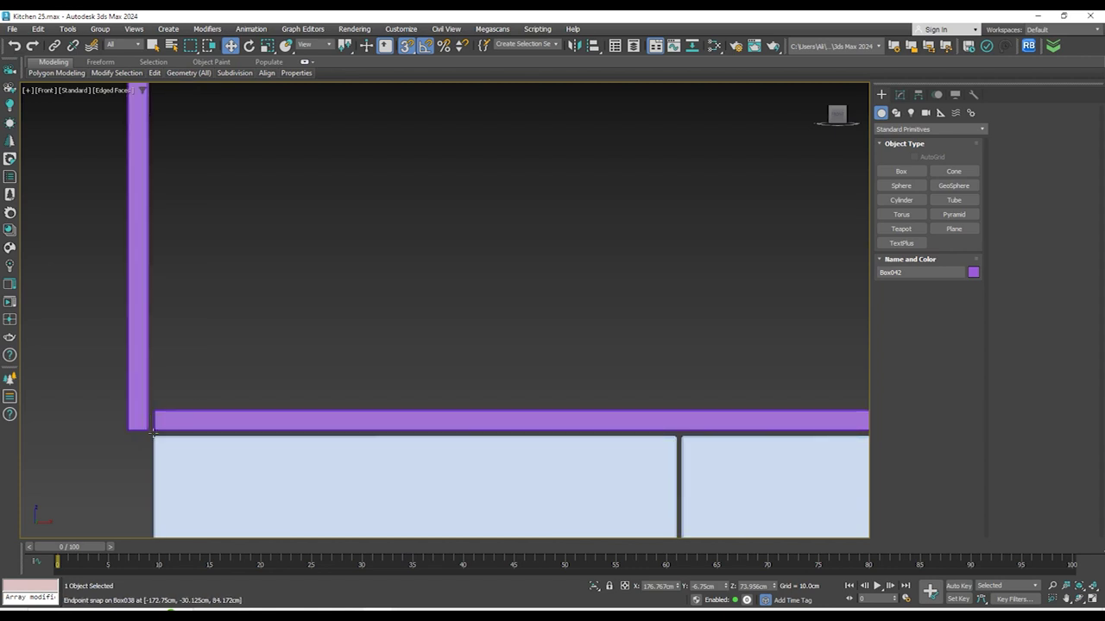
scroll(197, 440, "down", 8)
scroll(243, 431, "up", 5)
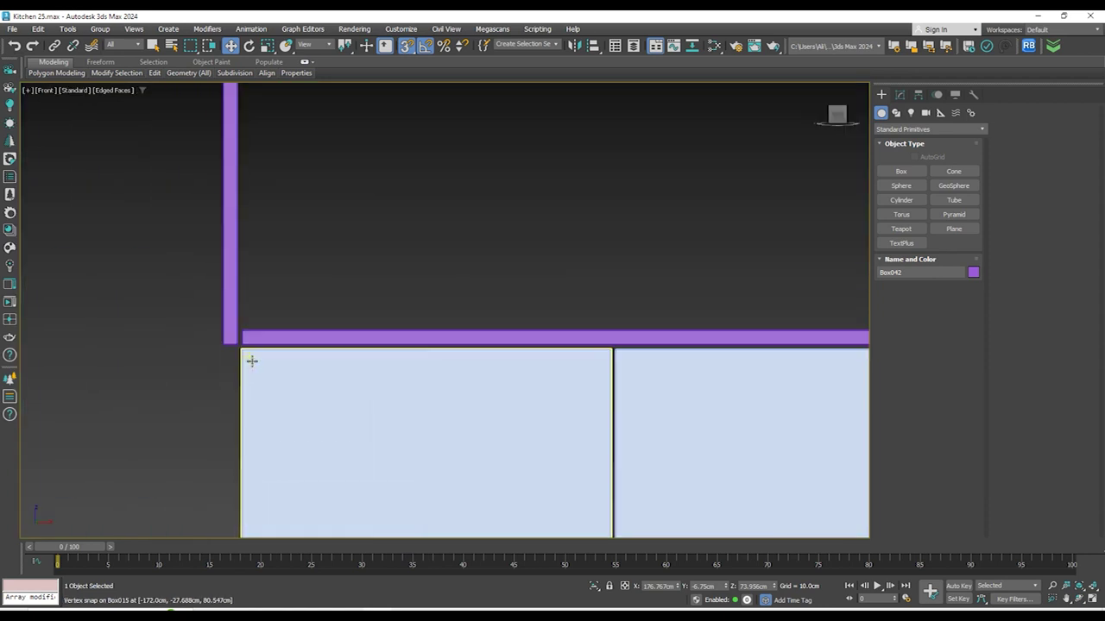
scroll(259, 345, "down", 4)
scroll(246, 344, "up", 6)
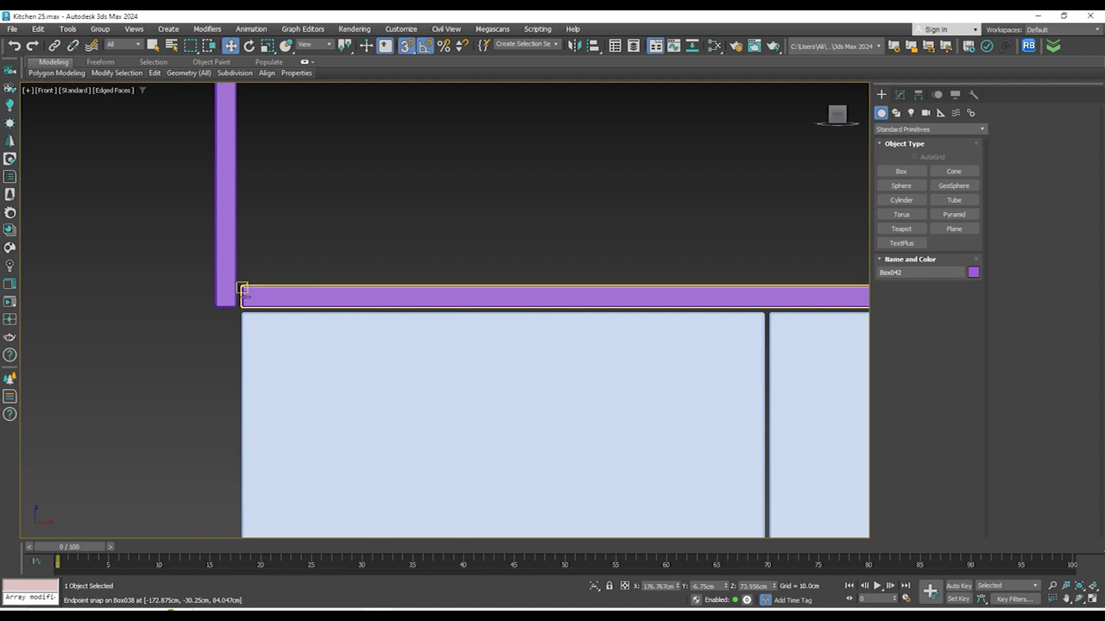
scroll(244, 350, "down", 5)
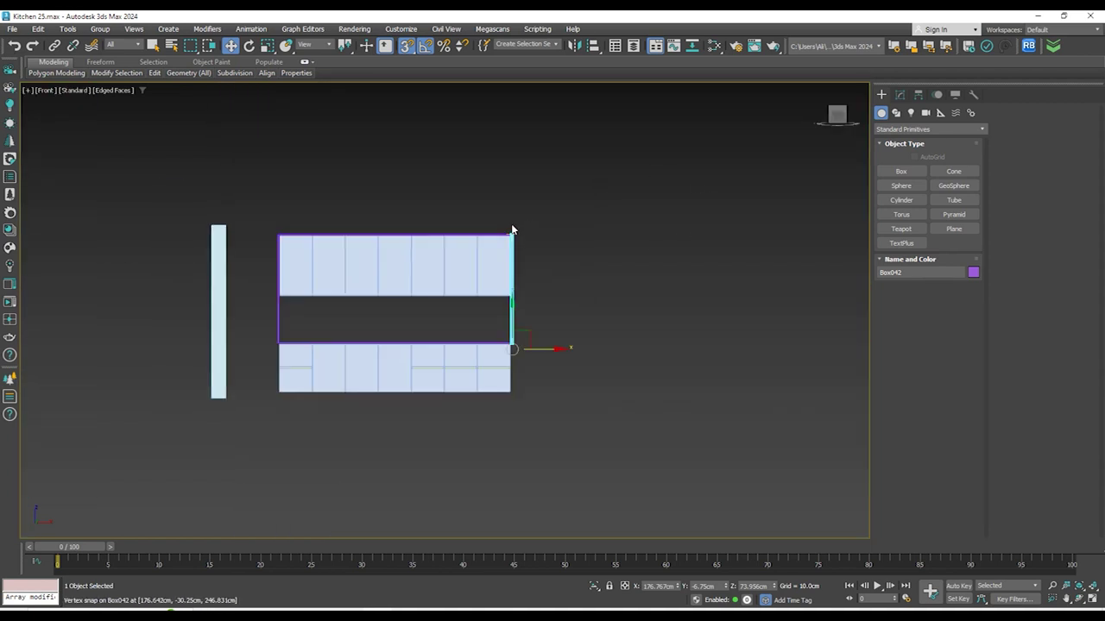
Snap the copied panel's upper inner corner to the right end of the top slab
scroll(512, 235, "up", 6)
scroll(506, 212, "up", 8)
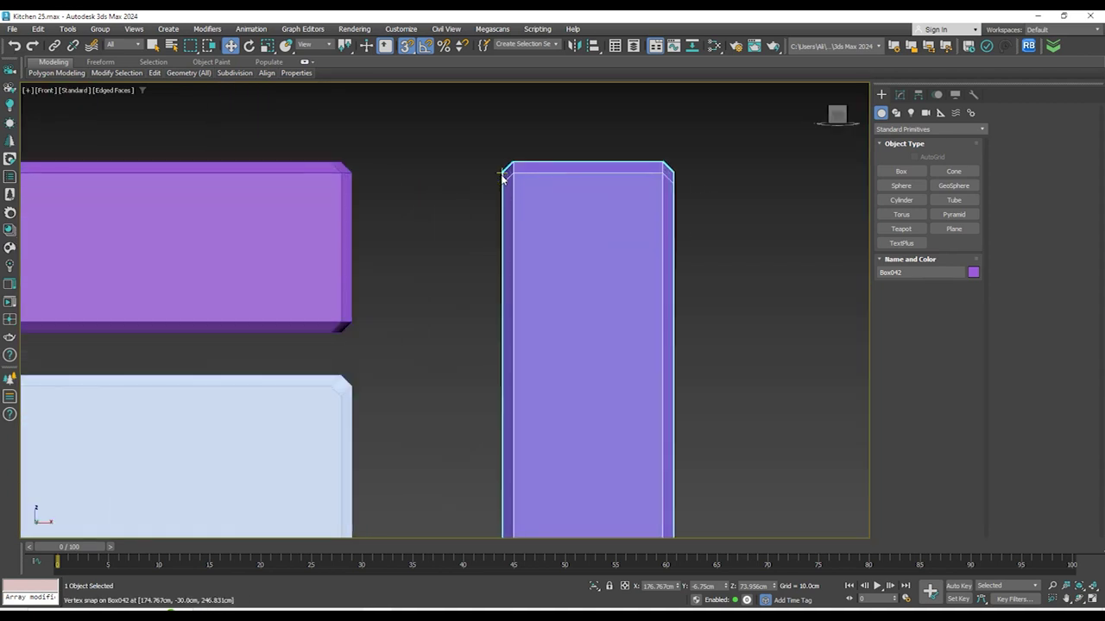
left_click_drag(502, 179, 356, 179)
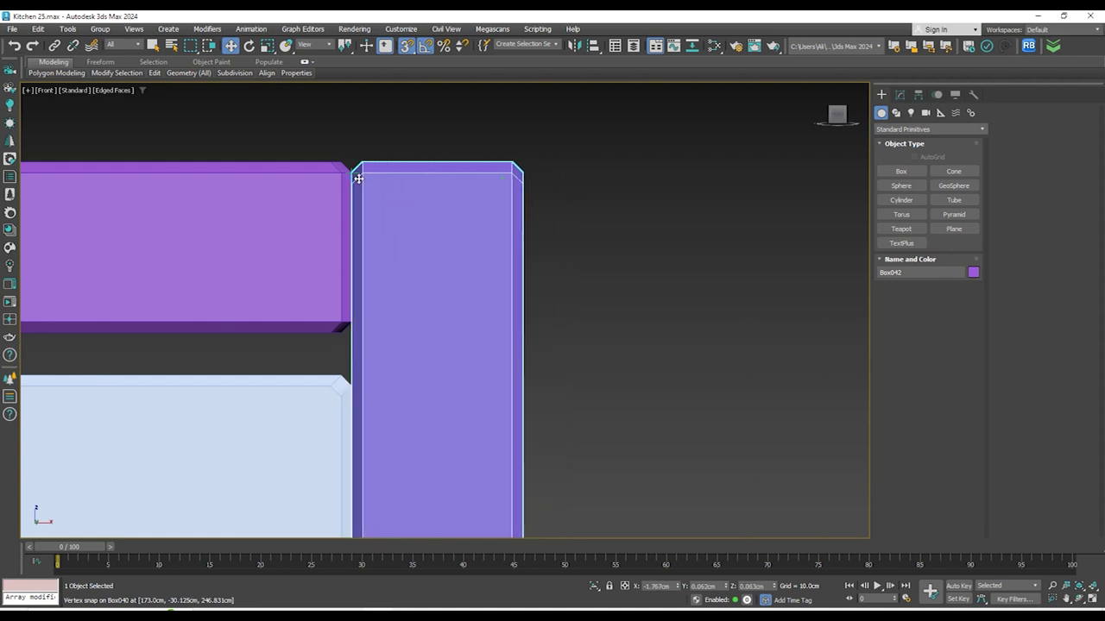
Offset the right vertical panel by 0.5 cm along the screen X axis, away from the top slab
right_click(355, 178)
left_click(455, 188)
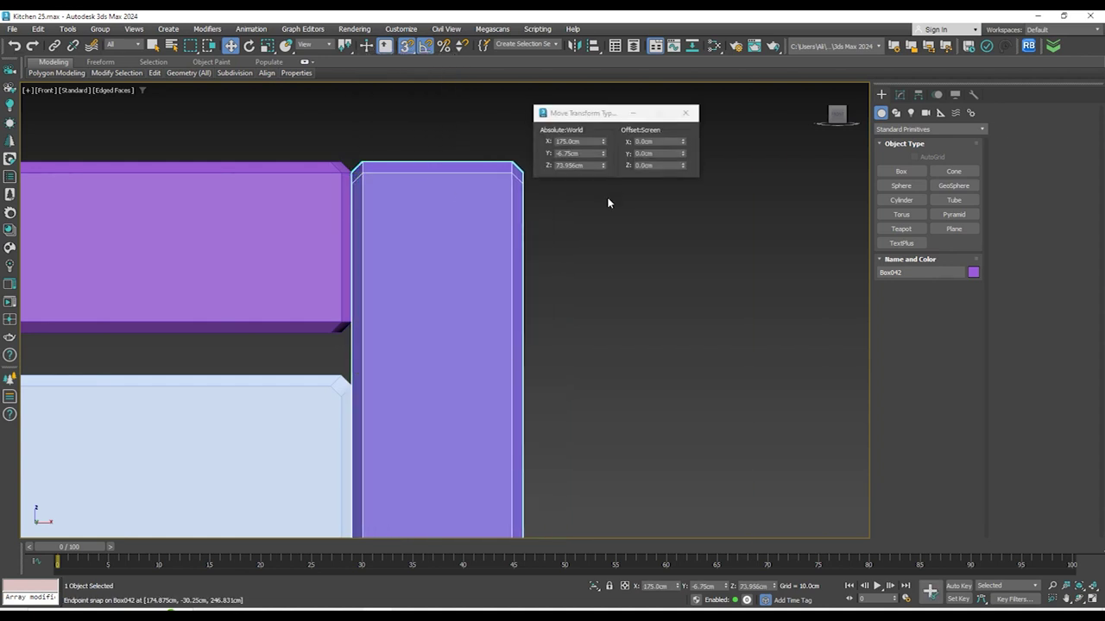
double_click(661, 141)
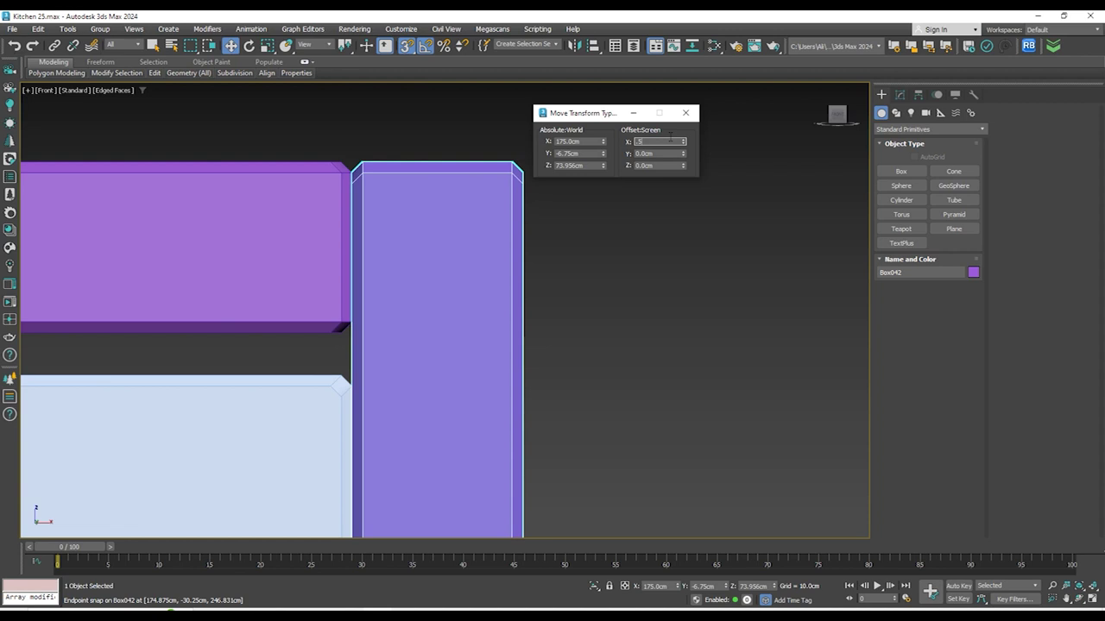
type(".5")
key("Return")
scroll(452, 189, "down", 8)
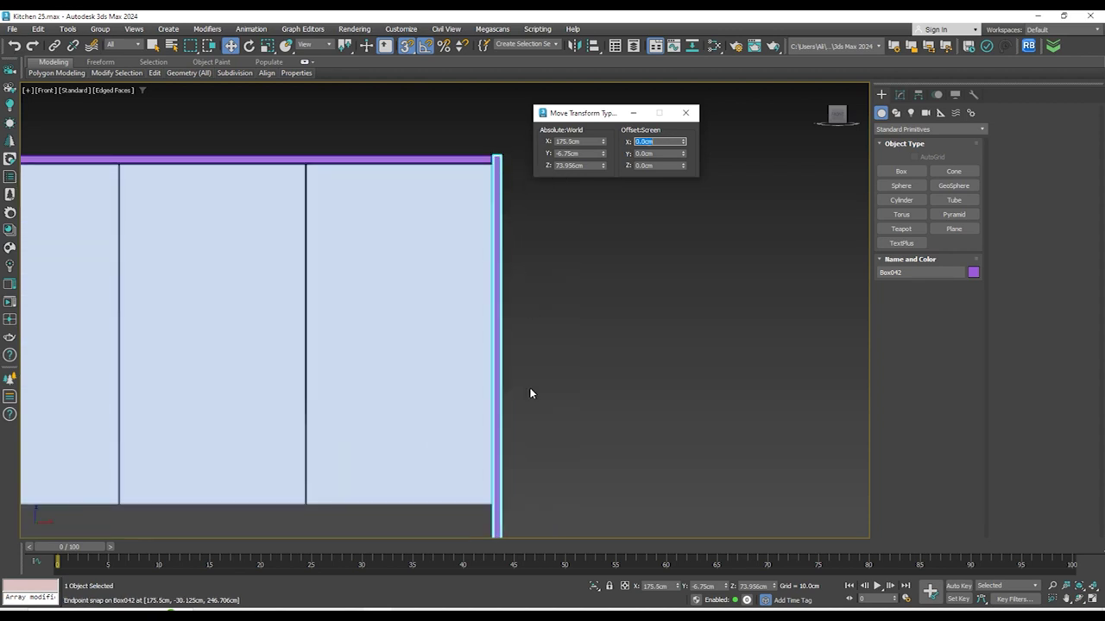
Inspect the right vertical panel's lower end against the countertop and the rightmost base cabinet
scroll(535, 394, "down", 4)
scroll(534, 474, "up", 4)
middle_click_drag(552, 432, 549, 165)
scroll(506, 438, "up", 7)
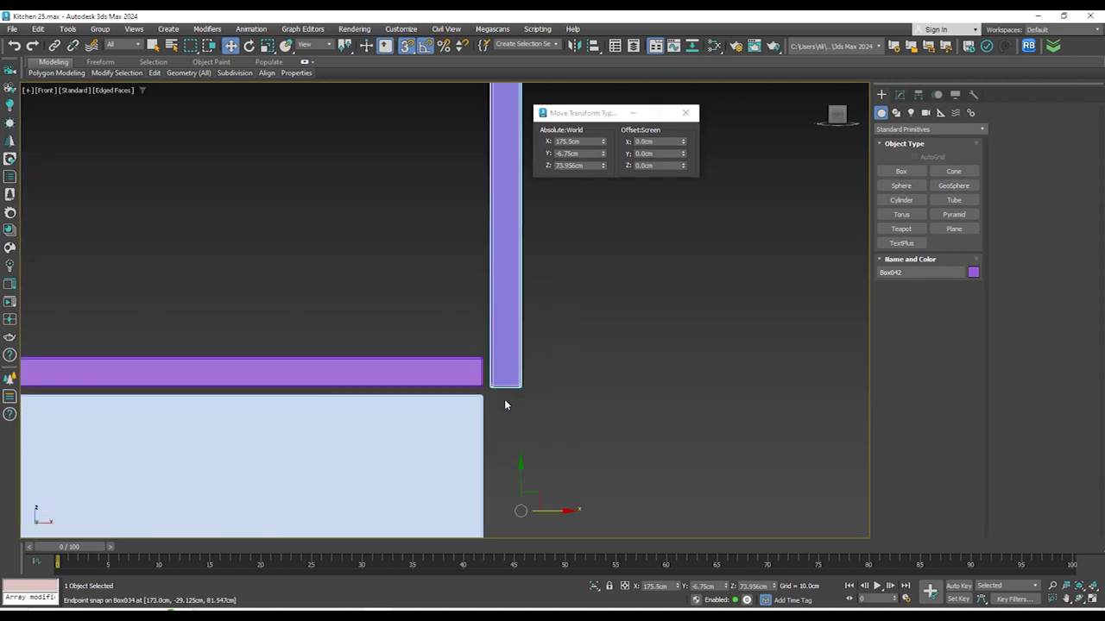
scroll(504, 398, "up", 2)
scroll(509, 404, "down", 7)
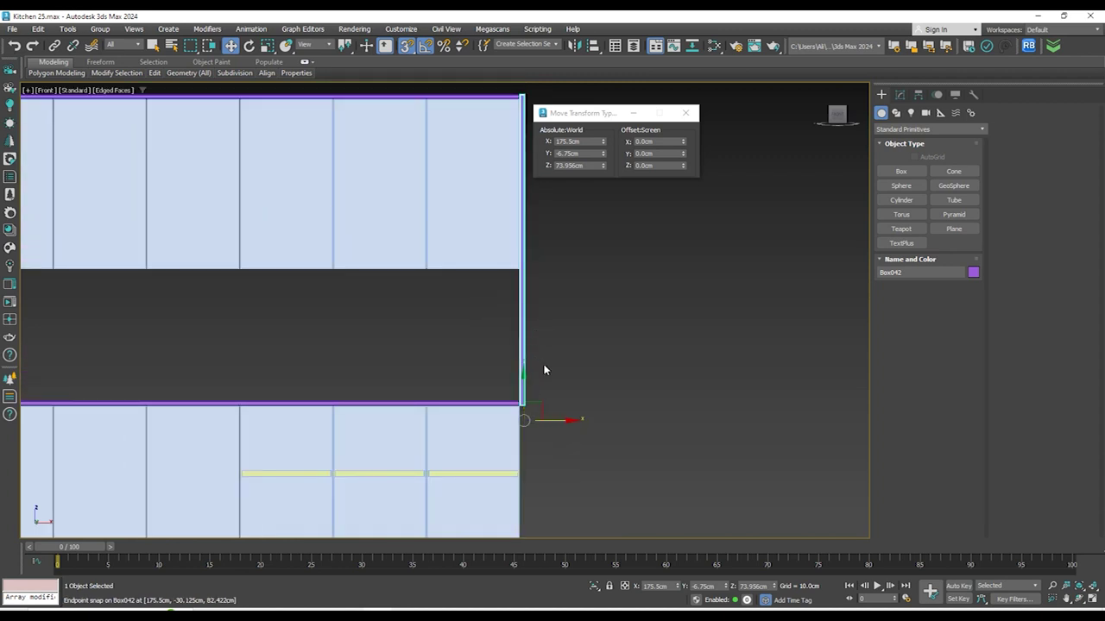
middle_click_drag(544, 370, 615, 306)
scroll(543, 367, "up", 3)
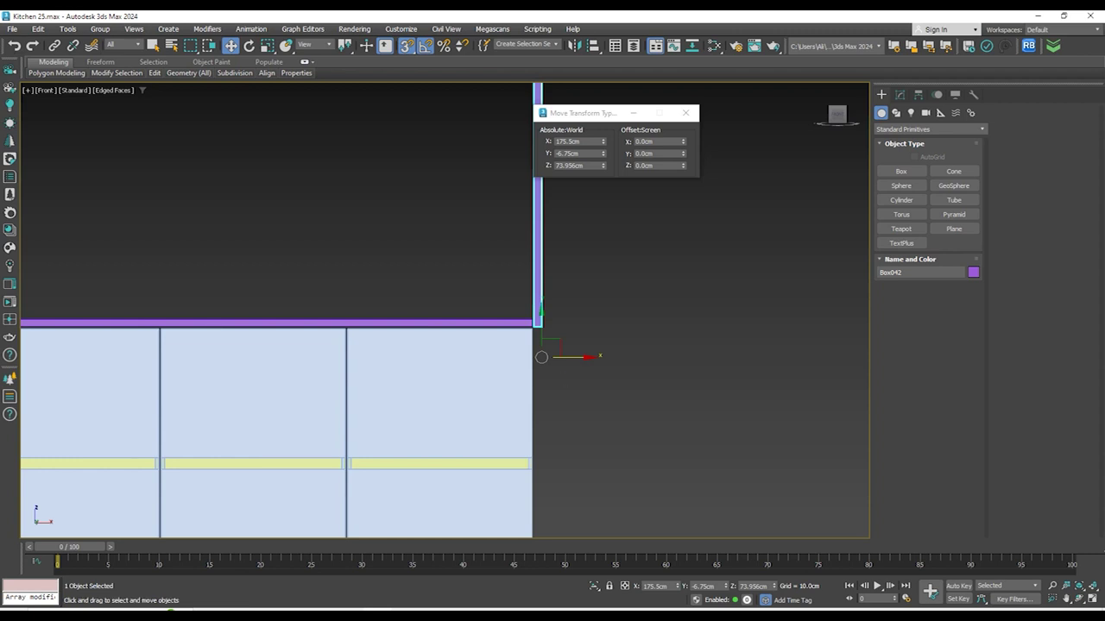
scroll(570, 320, "up", 3)
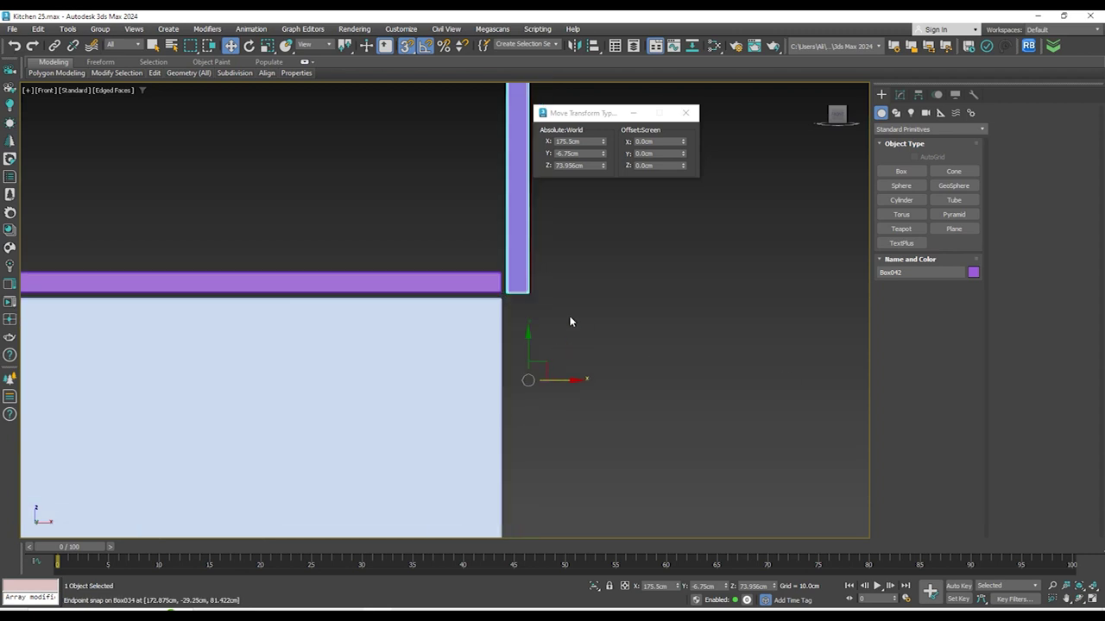
Open the rightmost base cabinet's group and select its upper drawer front
scroll(533, 315, "down", 6)
scroll(533, 315, "up", 5)
left_click(524, 302)
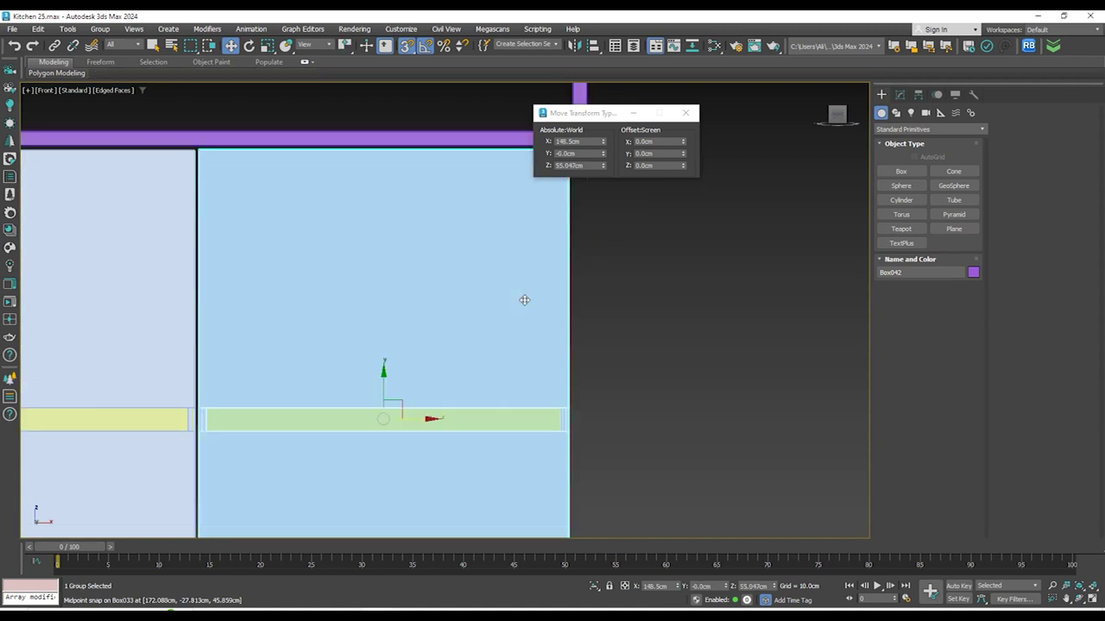
left_click(688, 118)
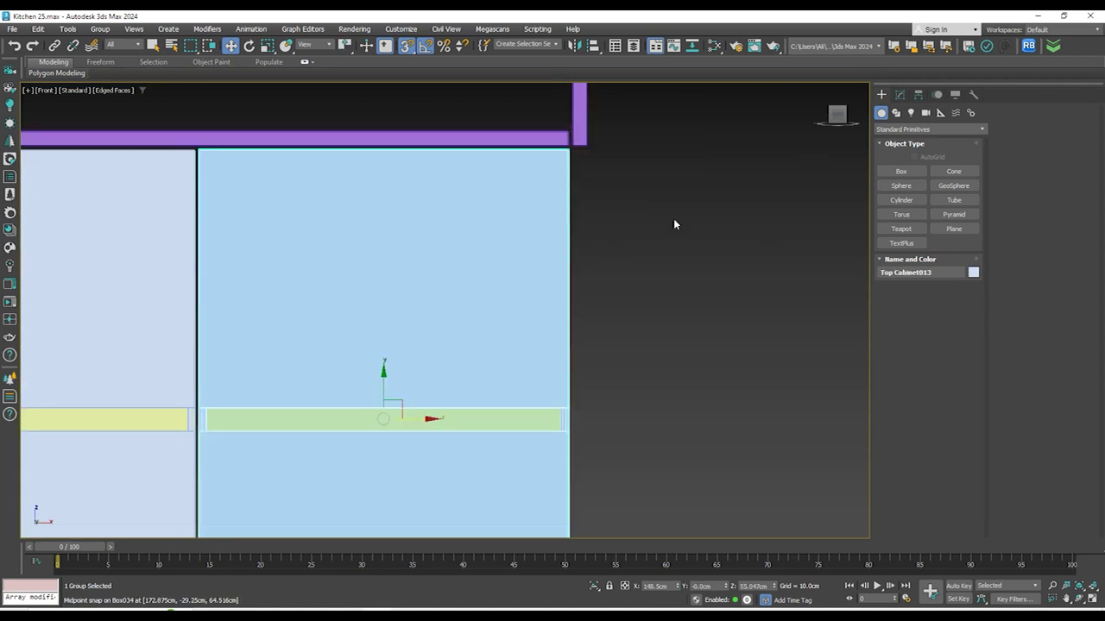
left_click(899, 94)
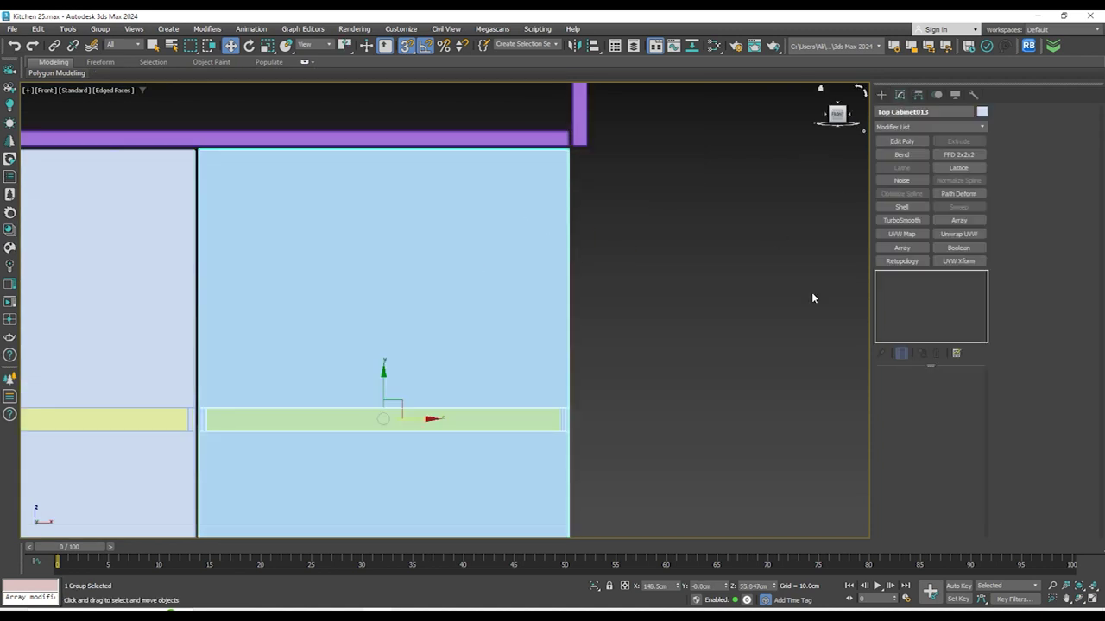
left_click(101, 31)
left_click(109, 75)
left_click(536, 264)
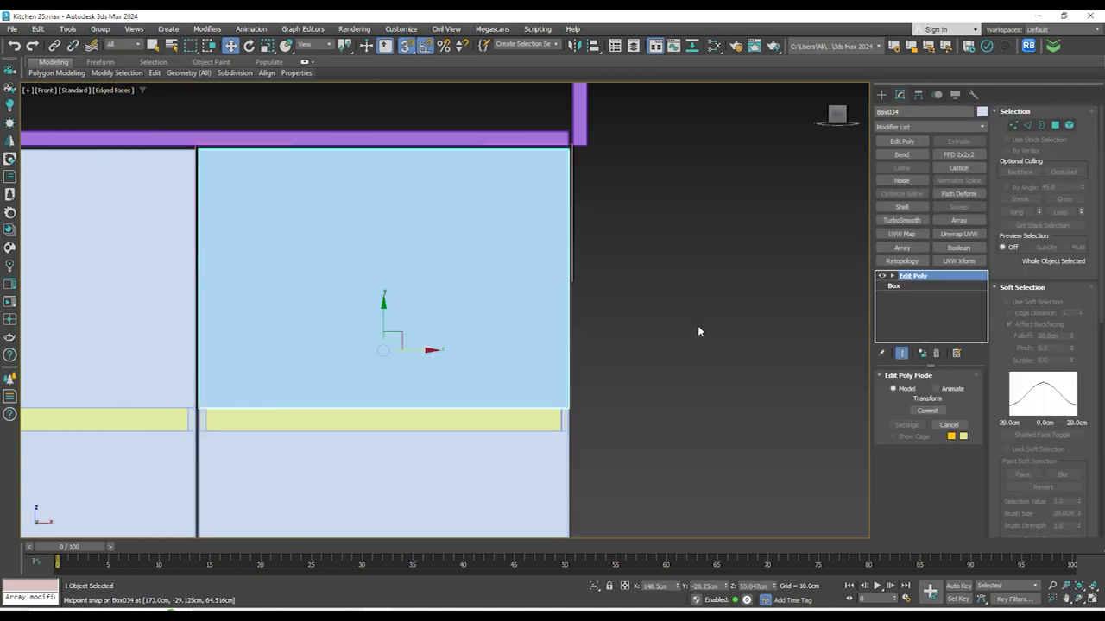
Make the rightmost base cabinet's upper front, lower front and carcass unique so they can be edited independently of their instances
scroll(700, 332, "down", 2)
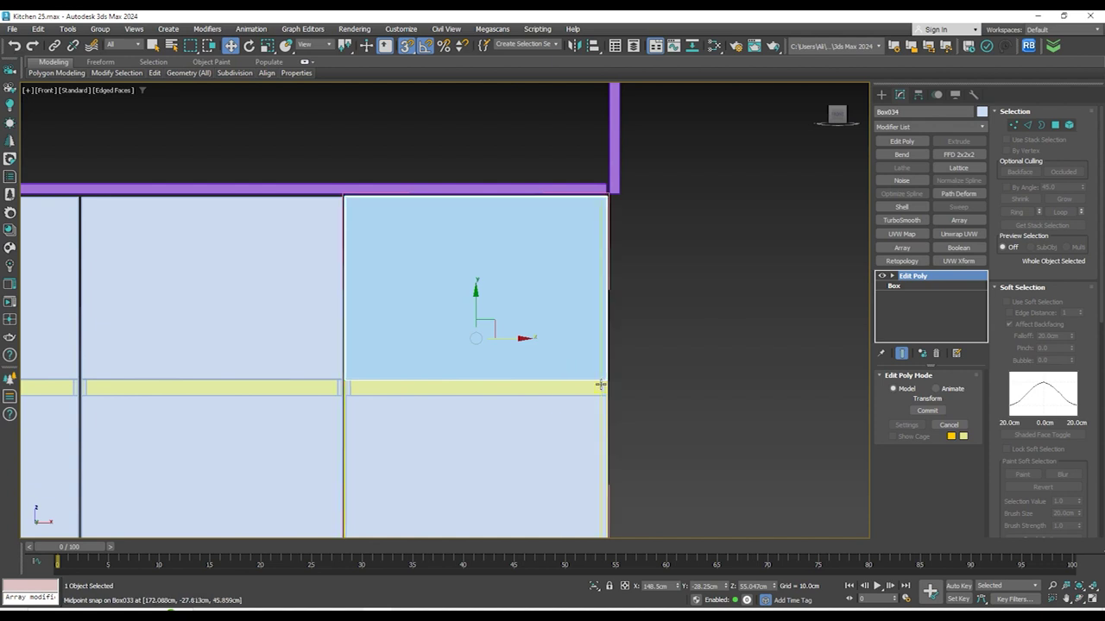
left_click(603, 387, "ctrl")
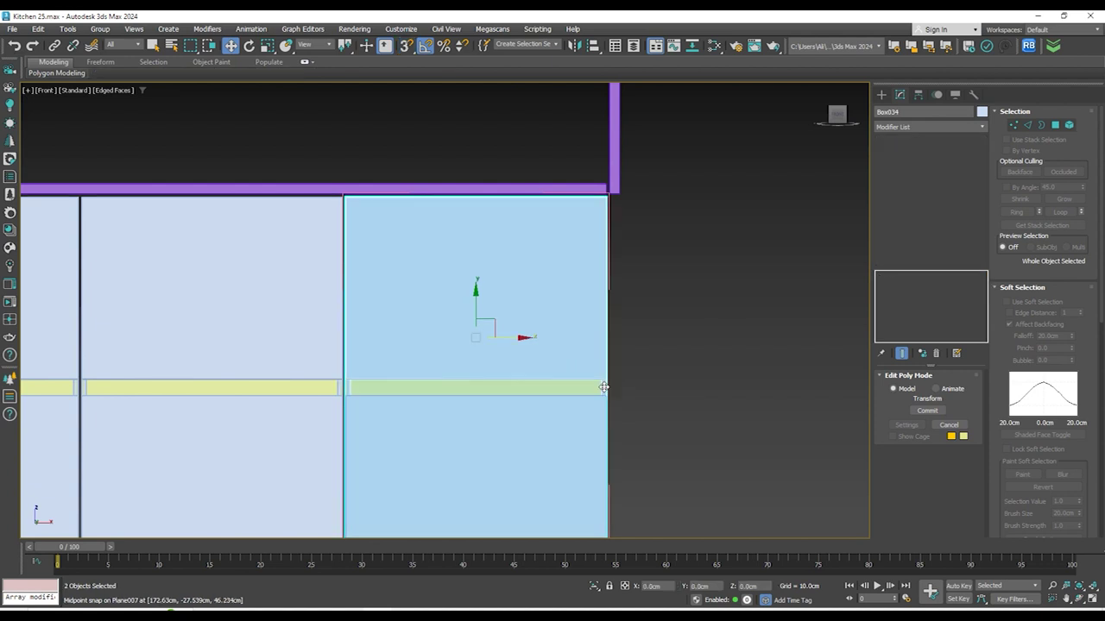
left_click(574, 425, "ctrl")
left_click(733, 366)
left_click(512, 341)
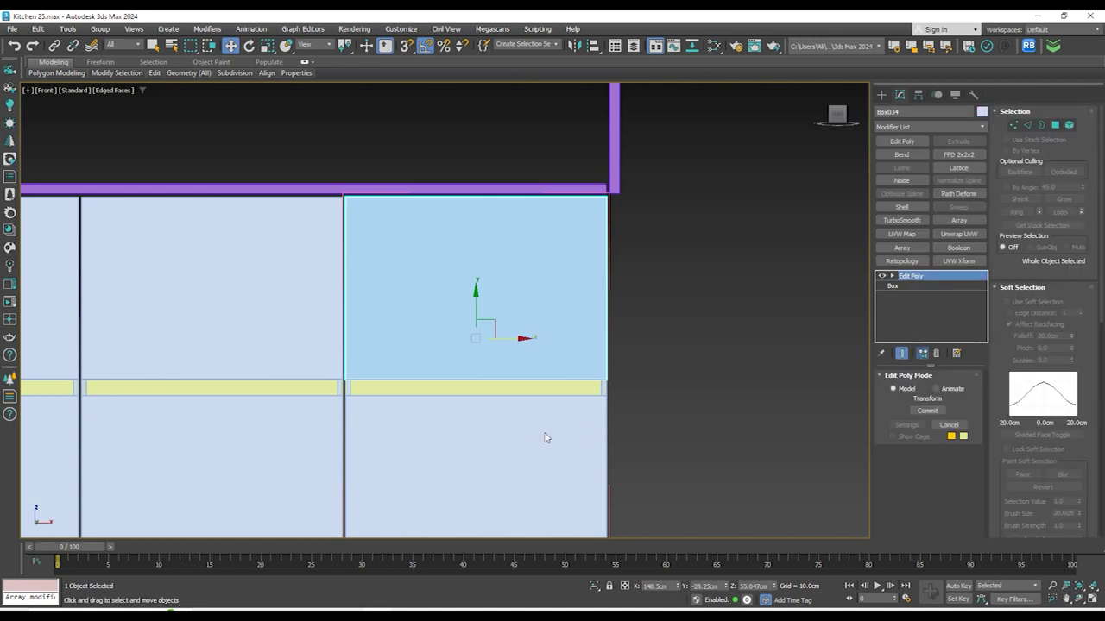
left_click(483, 457)
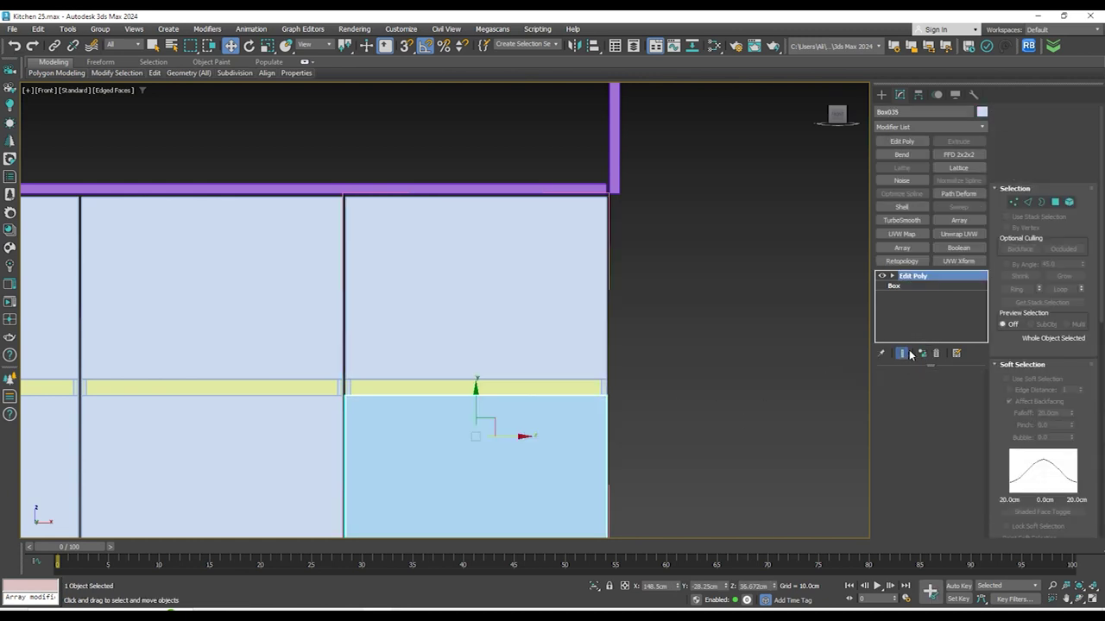
left_click(602, 388)
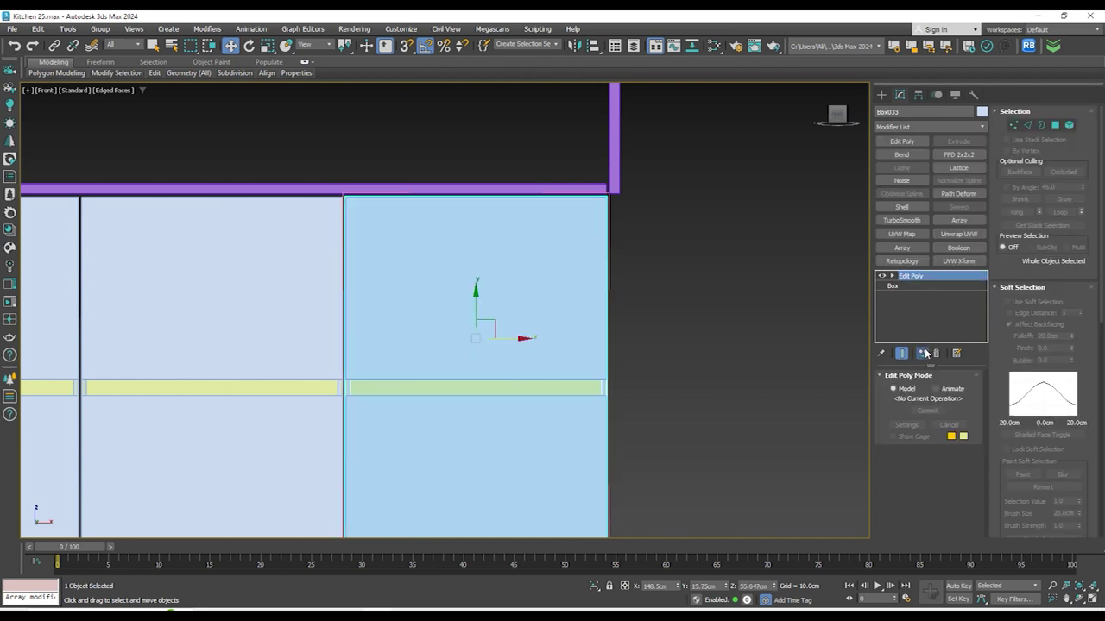
Move the carcass's right-side vertices outward and snap them in line with the right vertical panel's outer face
left_click(1013, 125)
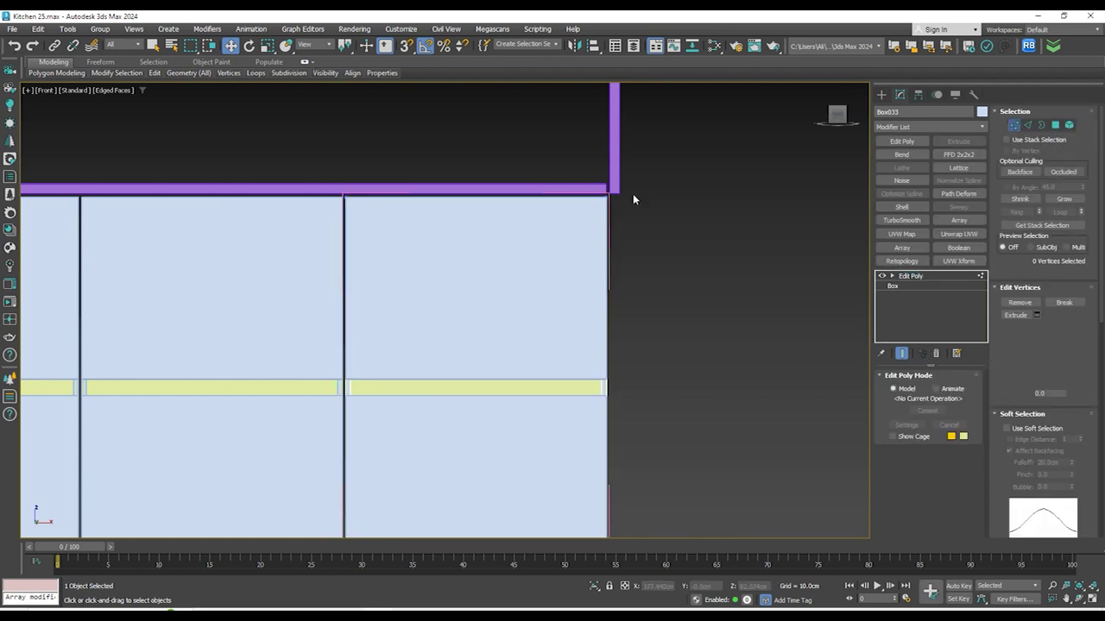
scroll(632, 195, "down", 3)
scroll(645, 370, "up", 4)
left_click_drag(633, 356, 653, 350)
middle_click_drag(647, 118, 645, 406)
scroll(623, 331, "up", 4)
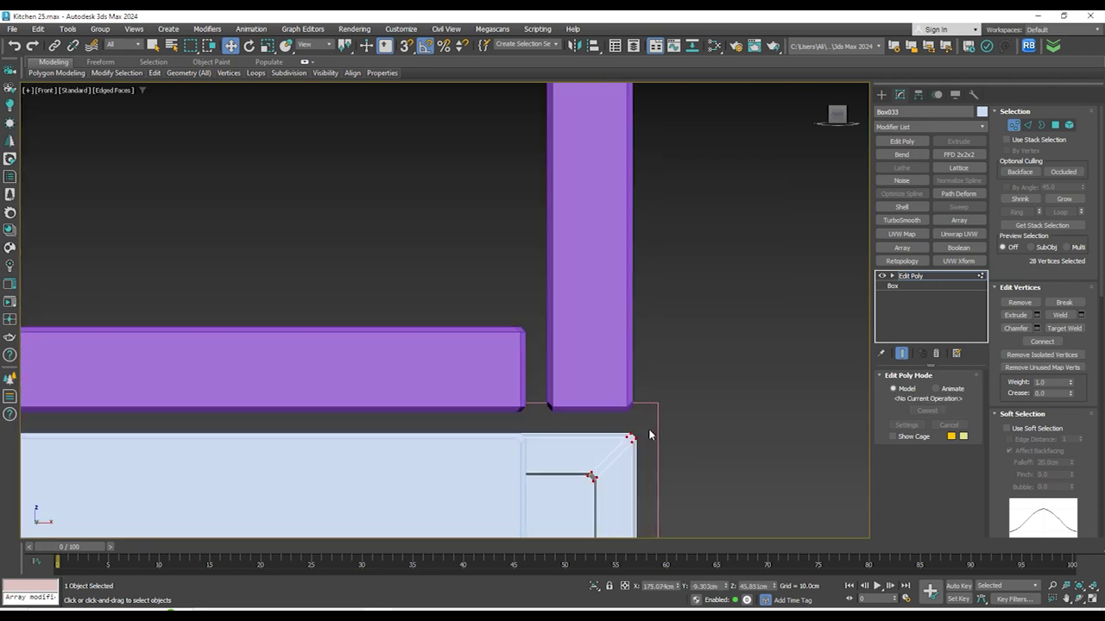
scroll(649, 435, "up", 2)
key("s")
left_click_drag(627, 449, 614, 383)
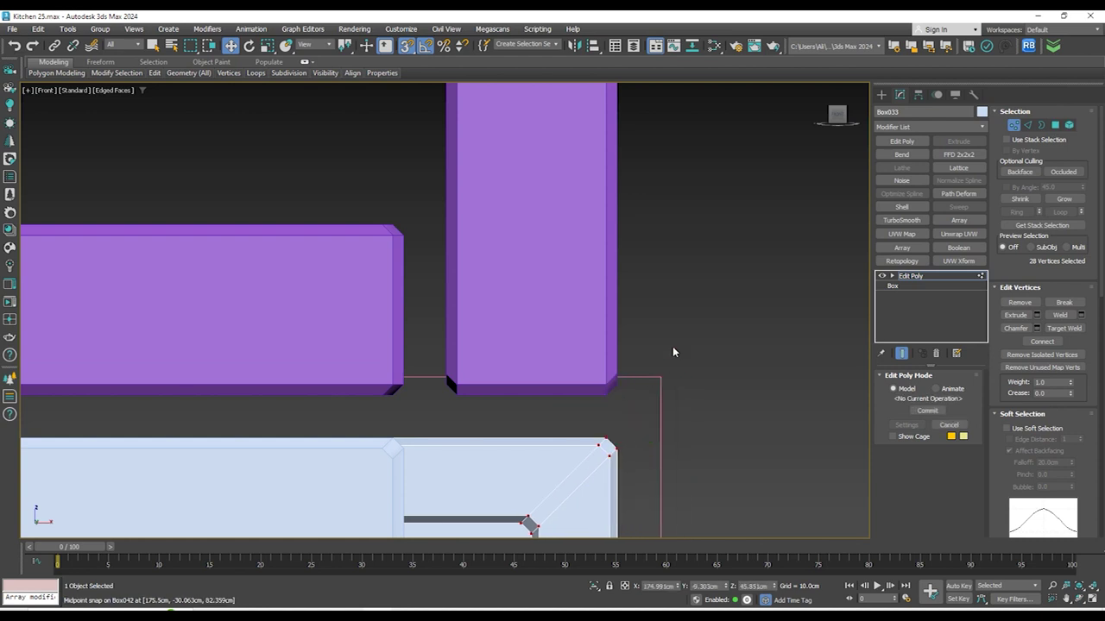
scroll(677, 302, "down", 10)
scroll(677, 305, "down", 4)
scroll(680, 365, "up", 7)
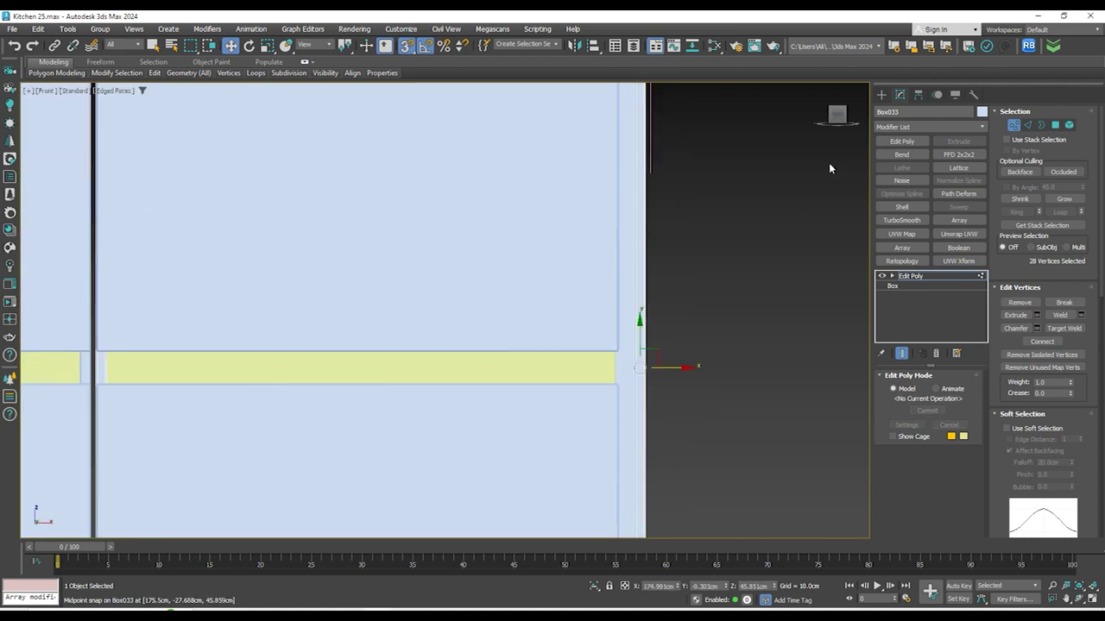
left_click(882, 95)
Extend the upper drawer front by snapping its right-side vertices to the widened carcass's outer edge
scroll(723, 195, "down", 6)
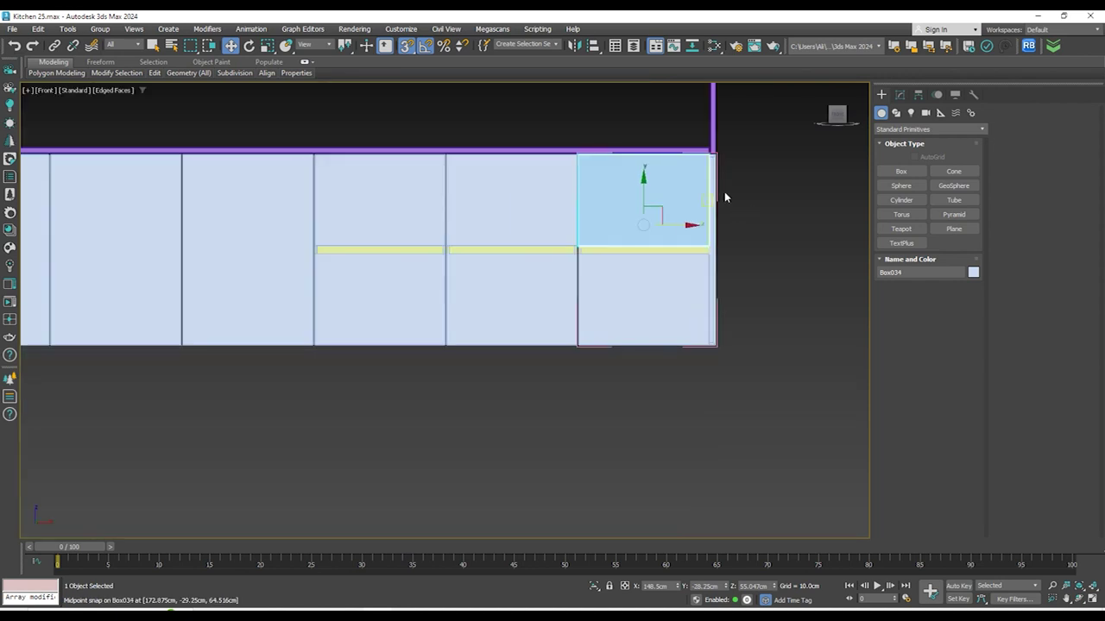
scroll(651, 265, "up", 4)
left_click(900, 95)
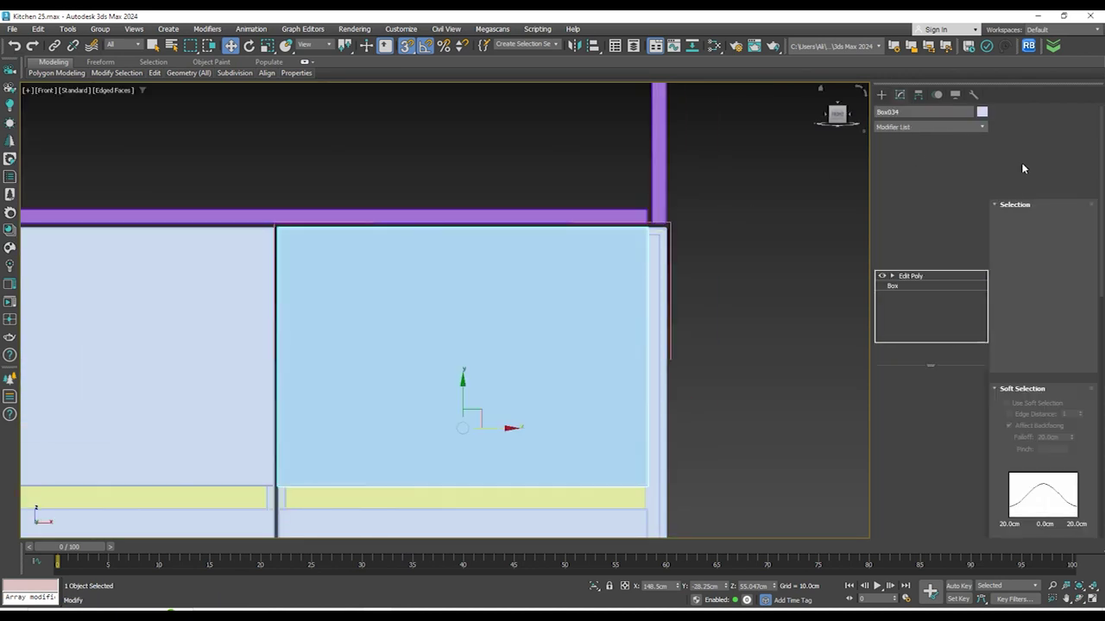
left_click(1014, 126)
left_click_drag(572, 193, 678, 496)
left_click_drag(680, 358, 655, 238)
scroll(658, 238, "up", 6)
left_click_drag(549, 229, 637, 229)
scroll(668, 167, "down", 5)
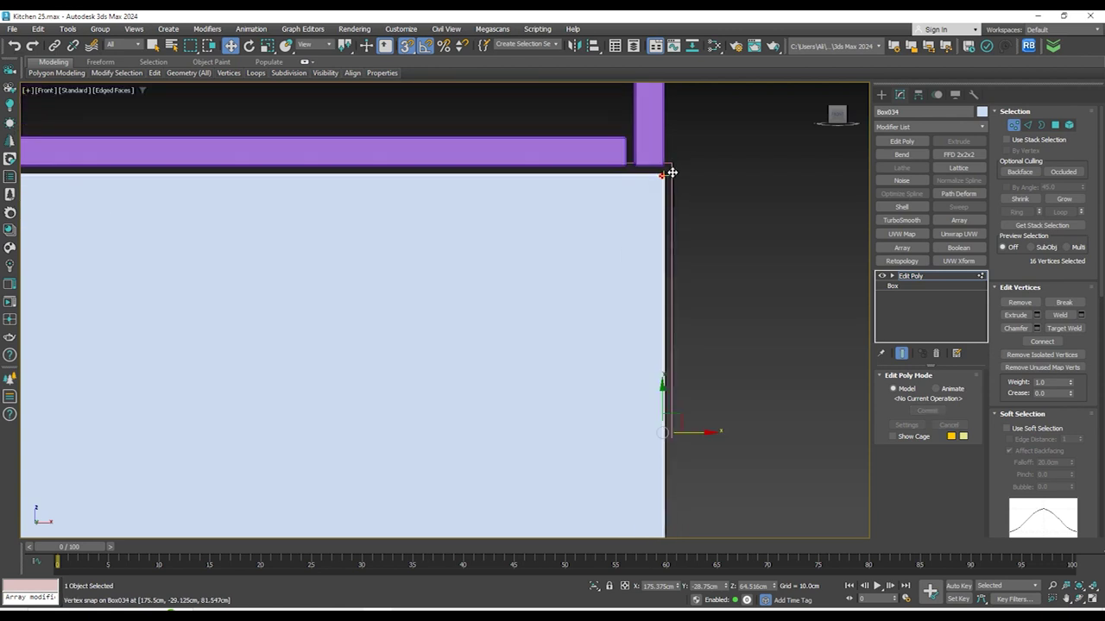
Extend the rightmost base cabinet's lower drawer front by snapping its right-side vertices to the widened carcass's outer edge
scroll(343, 141, "up", 5)
scroll(344, 140, "down", 5)
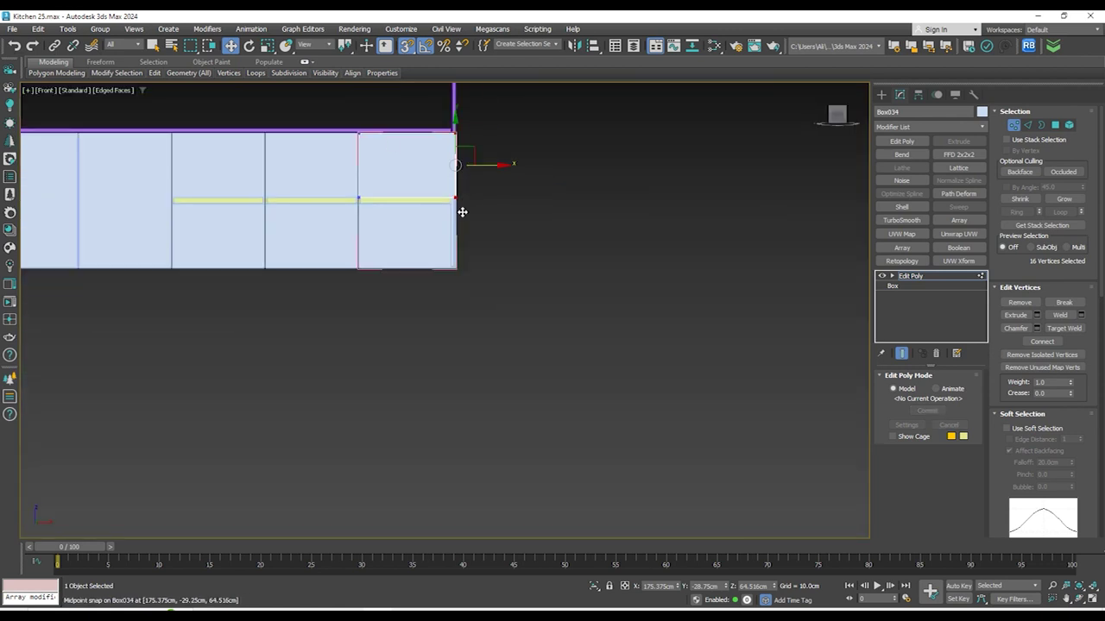
scroll(481, 129, "up", 5)
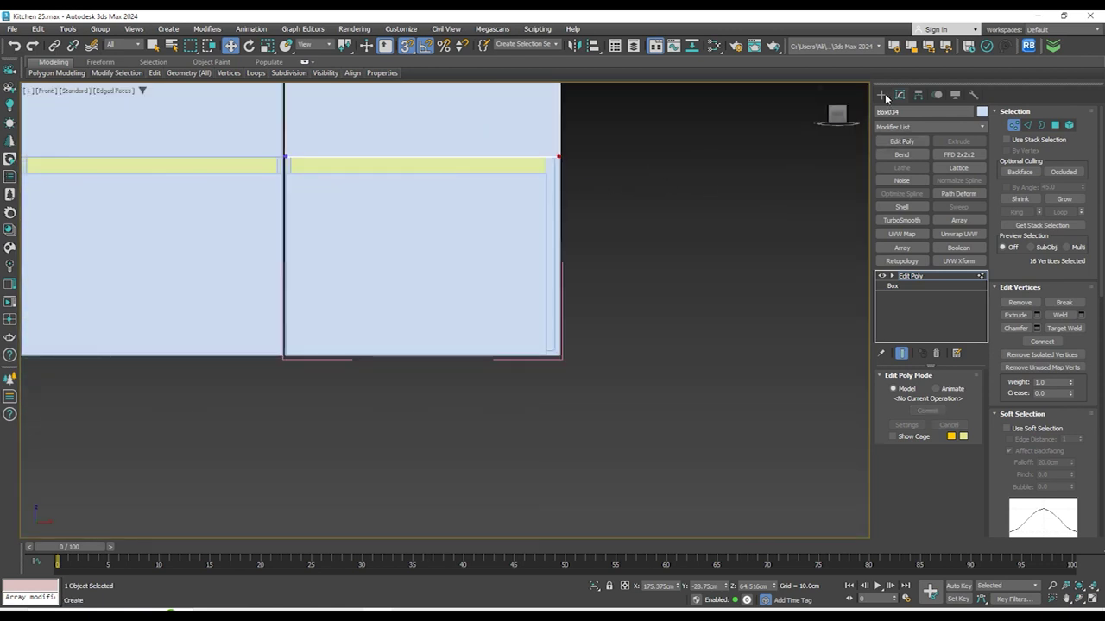
left_click(886, 98)
left_click(501, 216)
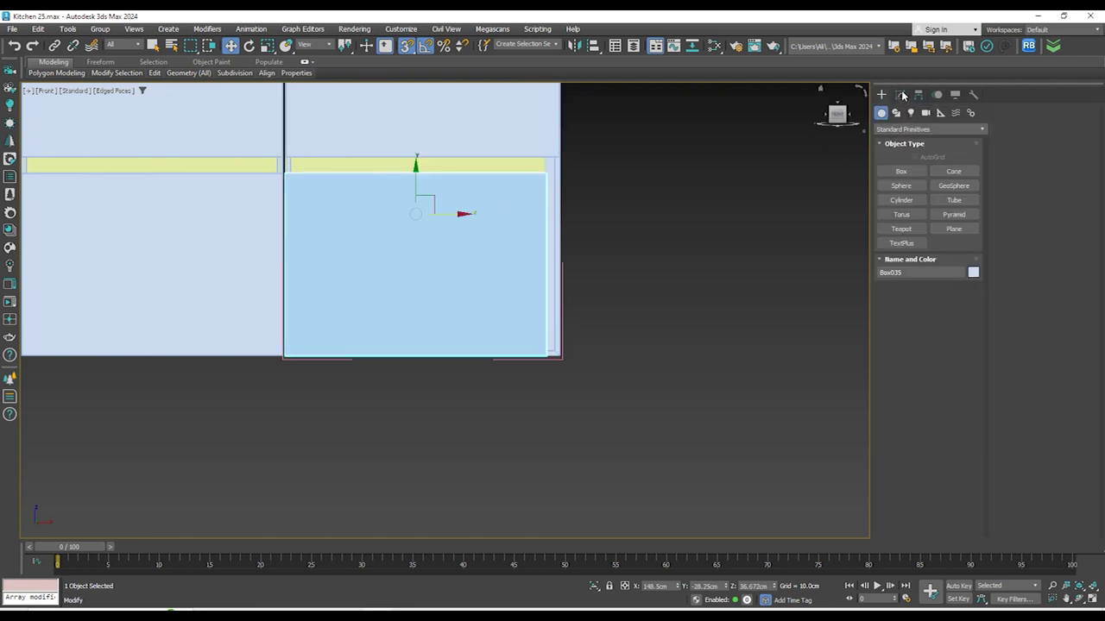
left_click(902, 95)
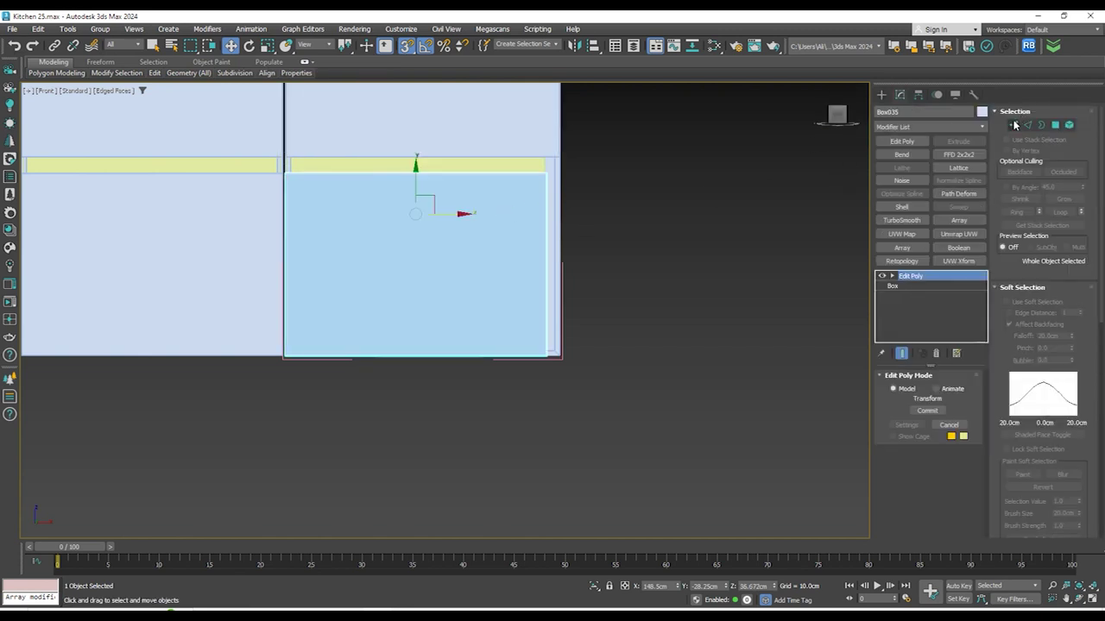
left_click(1015, 125)
left_click_drag(577, 159, 531, 367)
left_click_drag(567, 265, 556, 356)
scroll(556, 356, "up", 12)
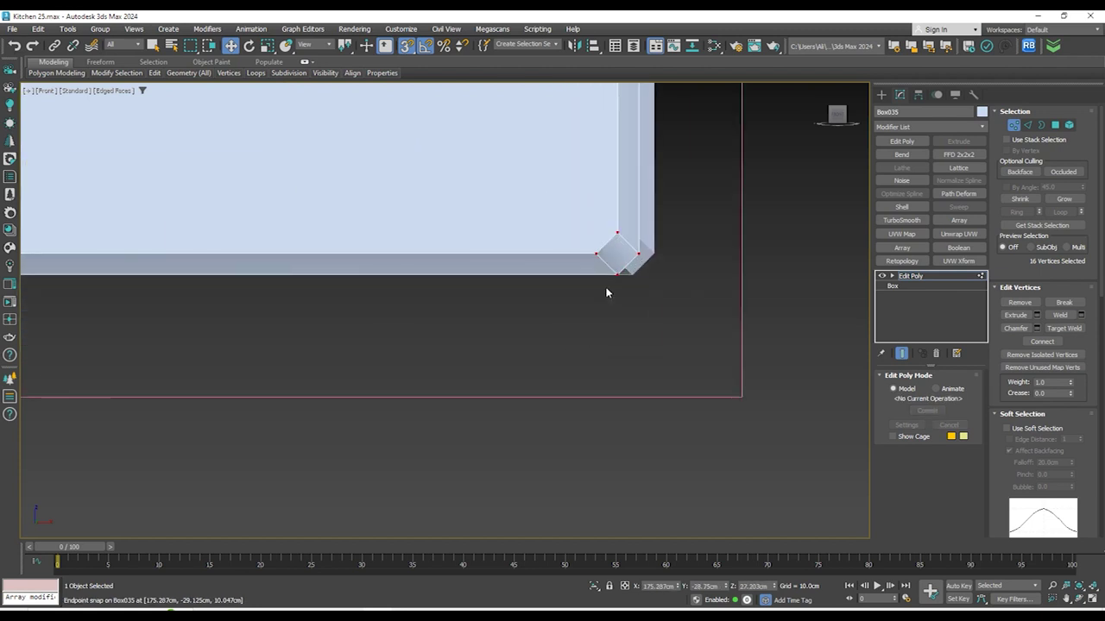
left_click_drag(619, 276, 633, 275)
scroll(637, 345, "down", 12)
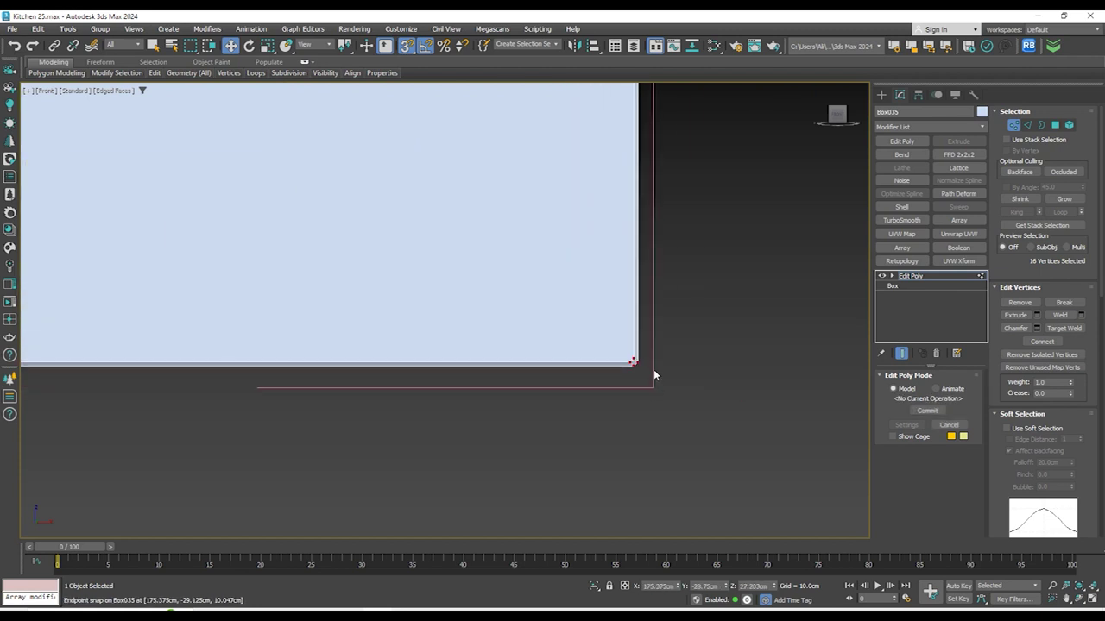
Add an Edit Poly modifier to the yellow strip between the rightmost base cabinet's two drawer fronts
middle_click_drag(634, 121, 677, 313)
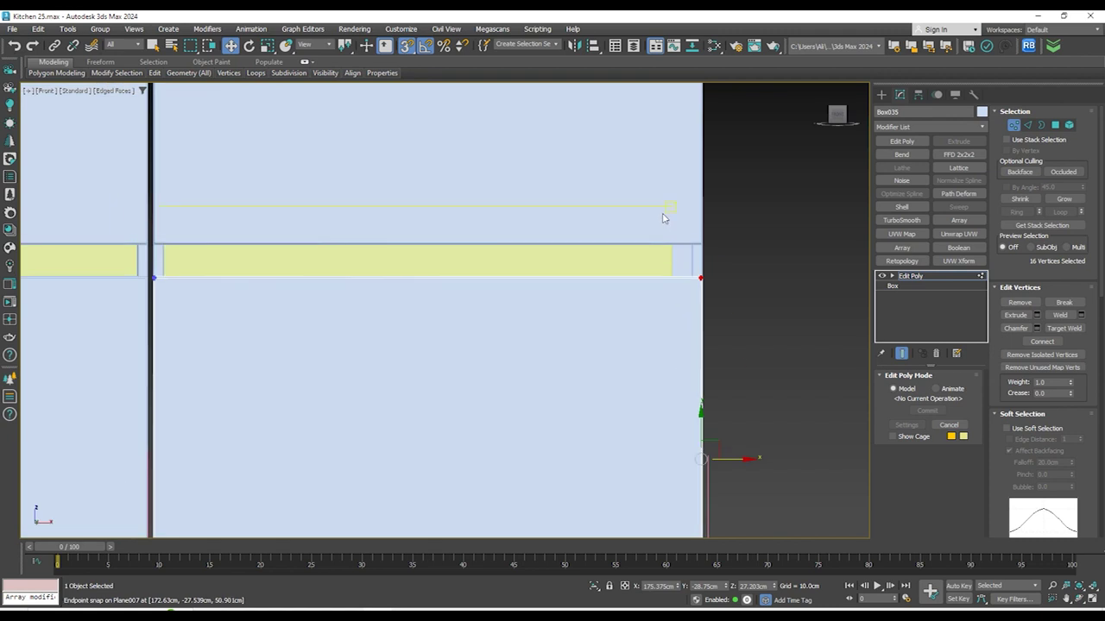
left_click(883, 97)
left_click_drag(536, 255, 562, 247)
left_click(899, 94)
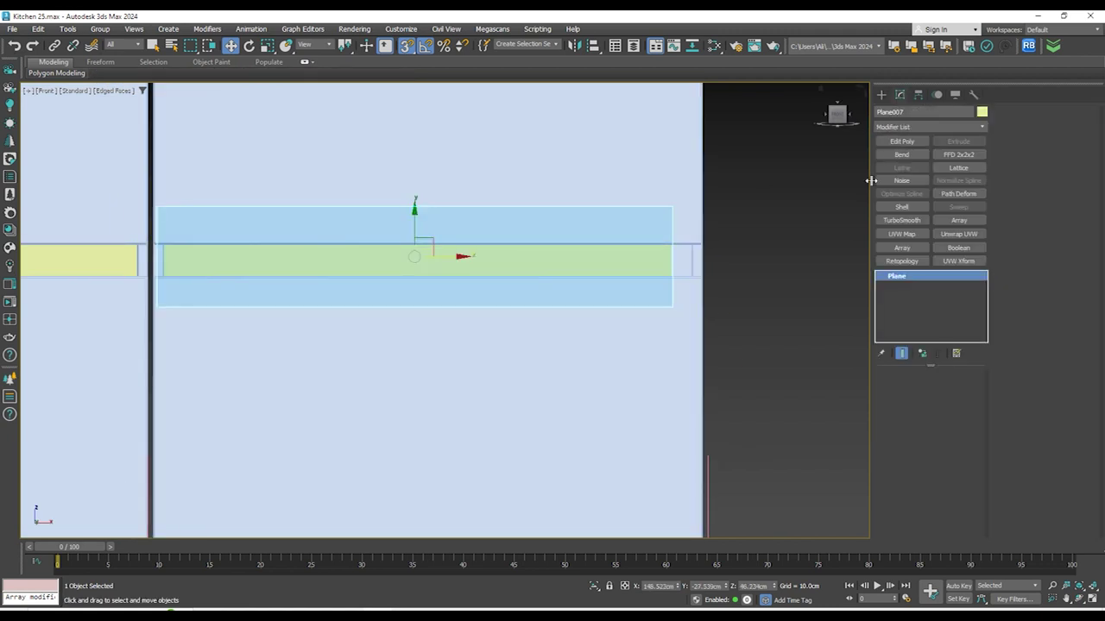
left_click(901, 142)
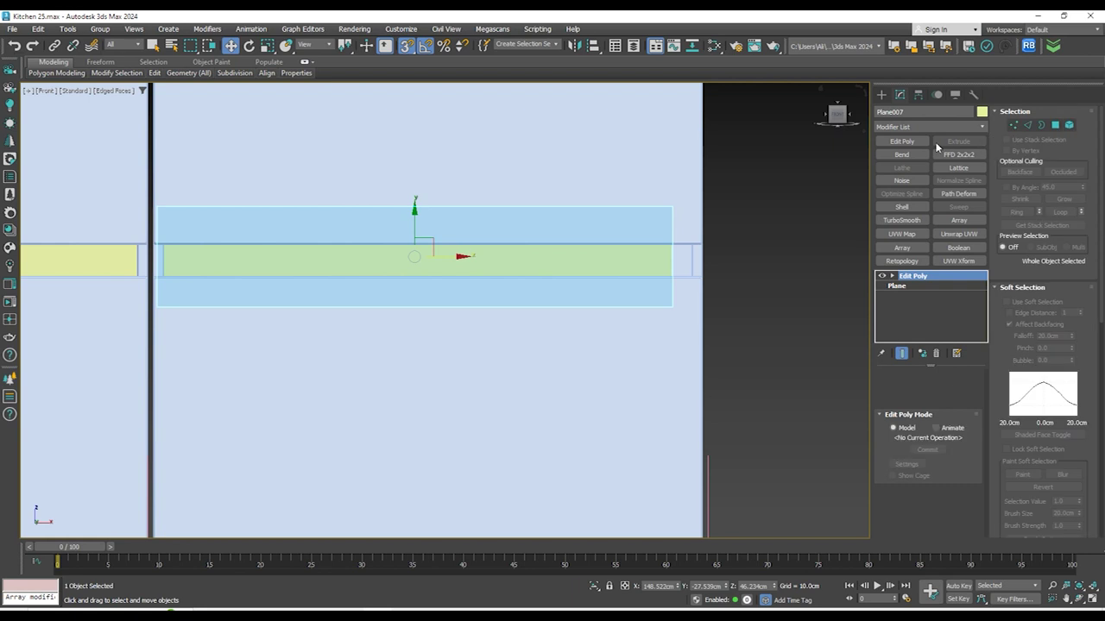
Try to move the yellow strip's right-side vertices, and undo the move
left_click(1013, 125)
left_click_drag(636, 202, 710, 316)
left_click_drag(708, 249, 484, 283)
key("ctrl+z")
scroll(484, 289, "down", 3)
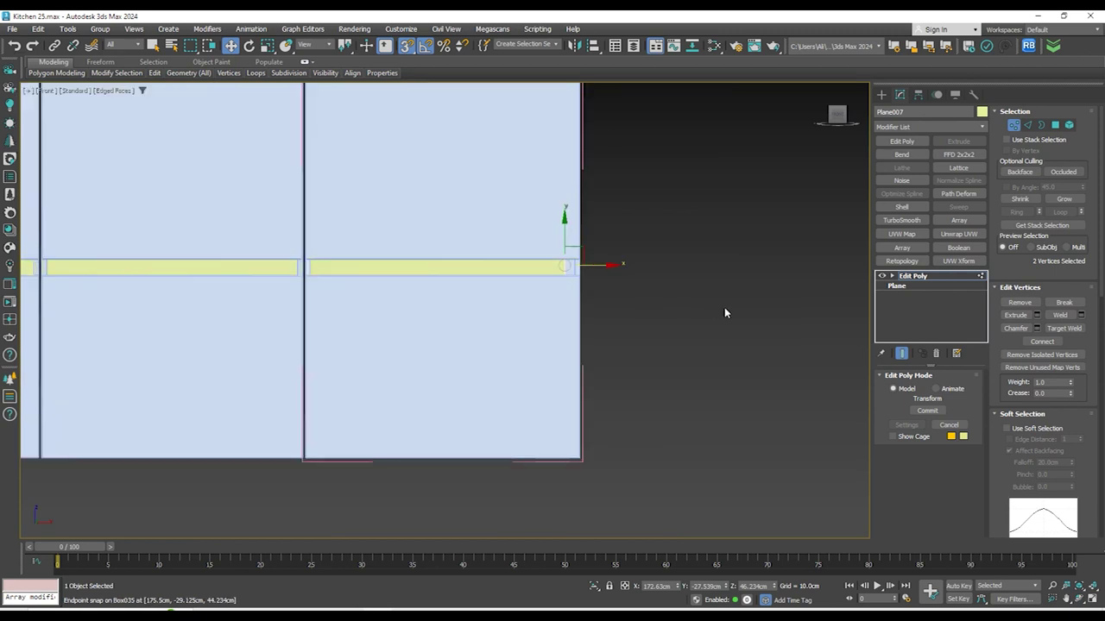
Reselect the rightmost base cabinet's yellow strip and make it unique so it can be edited independently of its instances
left_click(776, 282)
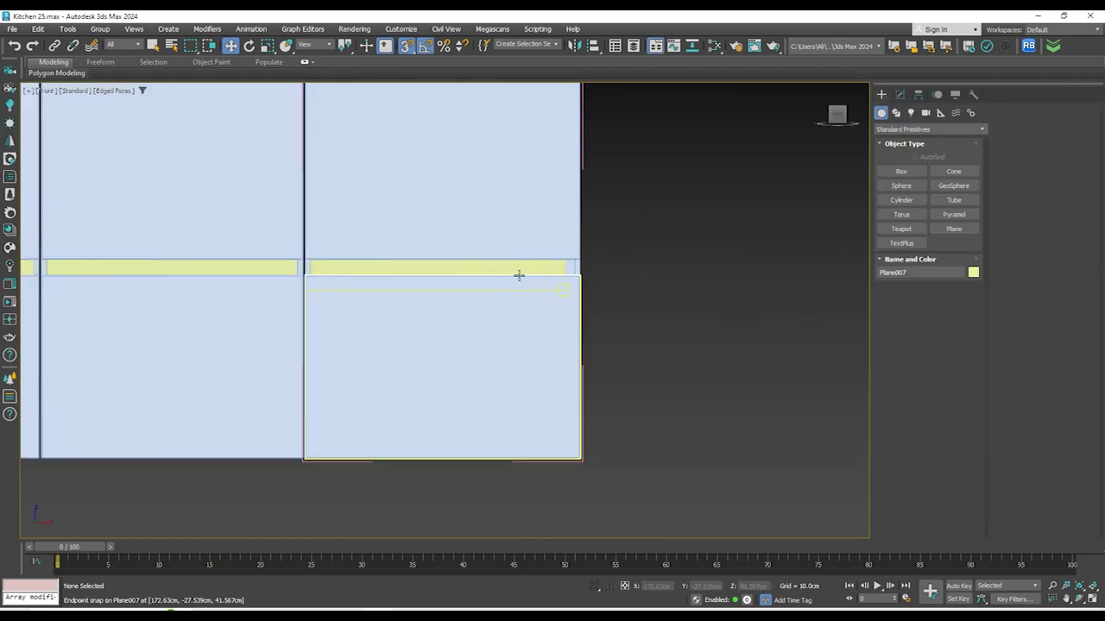
left_click(518, 266)
left_click(902, 93)
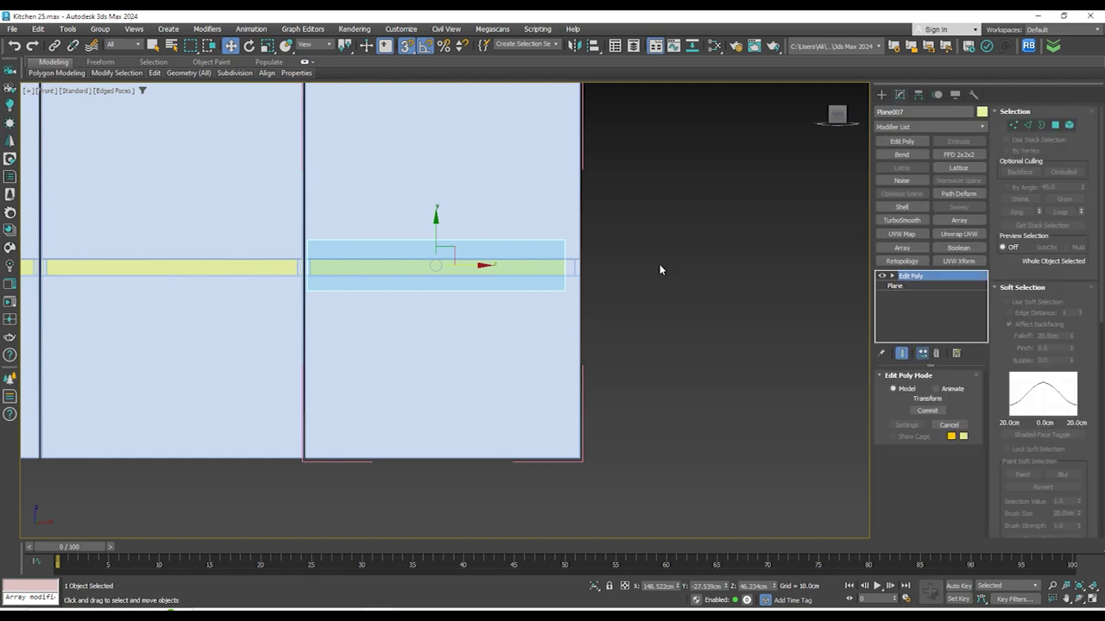
scroll(585, 250, "up", 4)
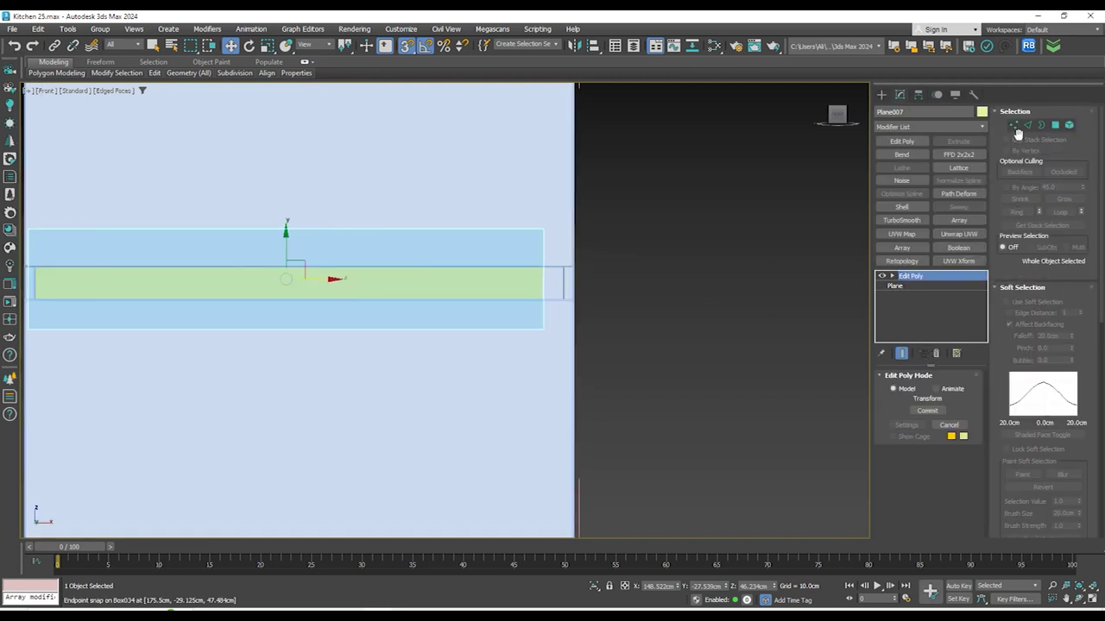
Move the yellow strip's right-side vertices outward to about X 174.7 cm, just inside the cabinet's outer edge
left_click(1020, 127)
left_click_drag(509, 210, 596, 338)
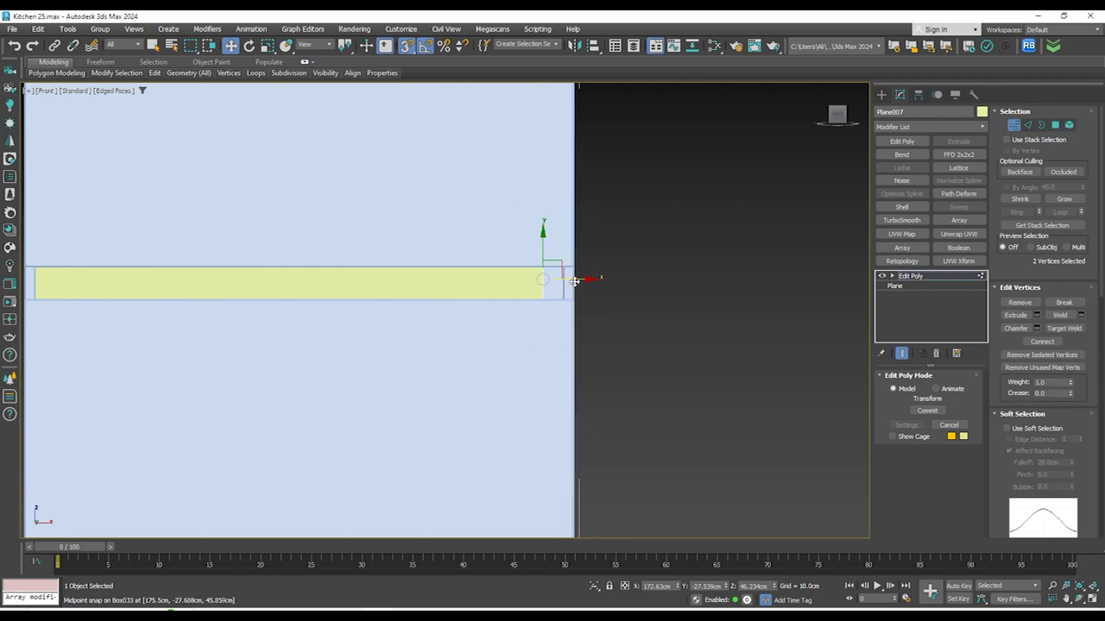
left_click_drag(579, 273, 571, 275)
scroll(570, 271, "up", 5)
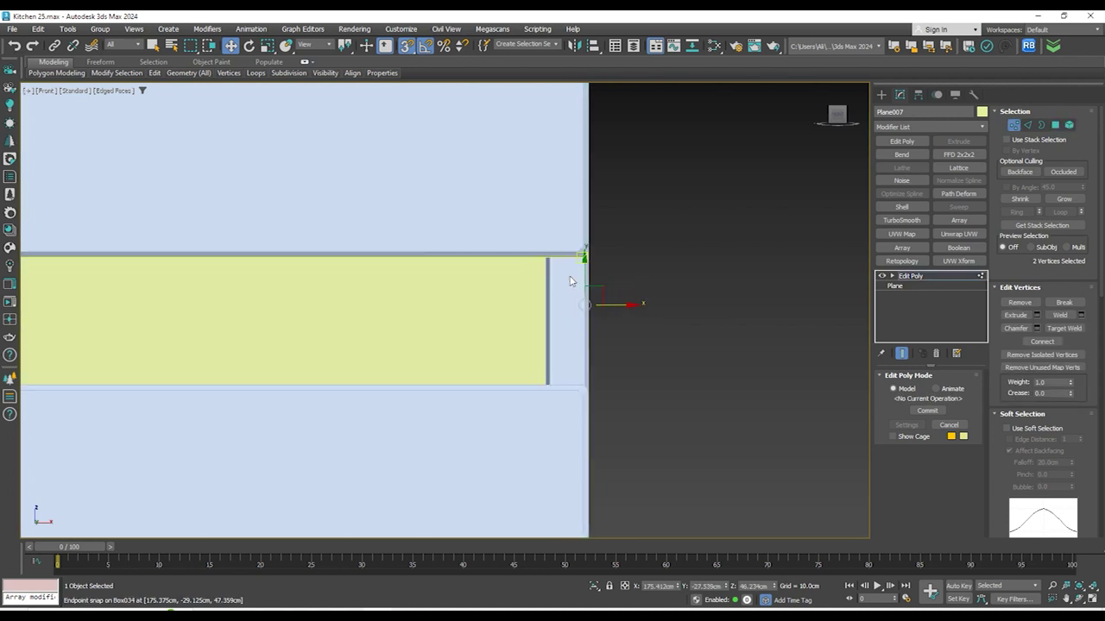
left_click_drag(618, 318, 569, 301)
scroll(618, 243, "down", 8)
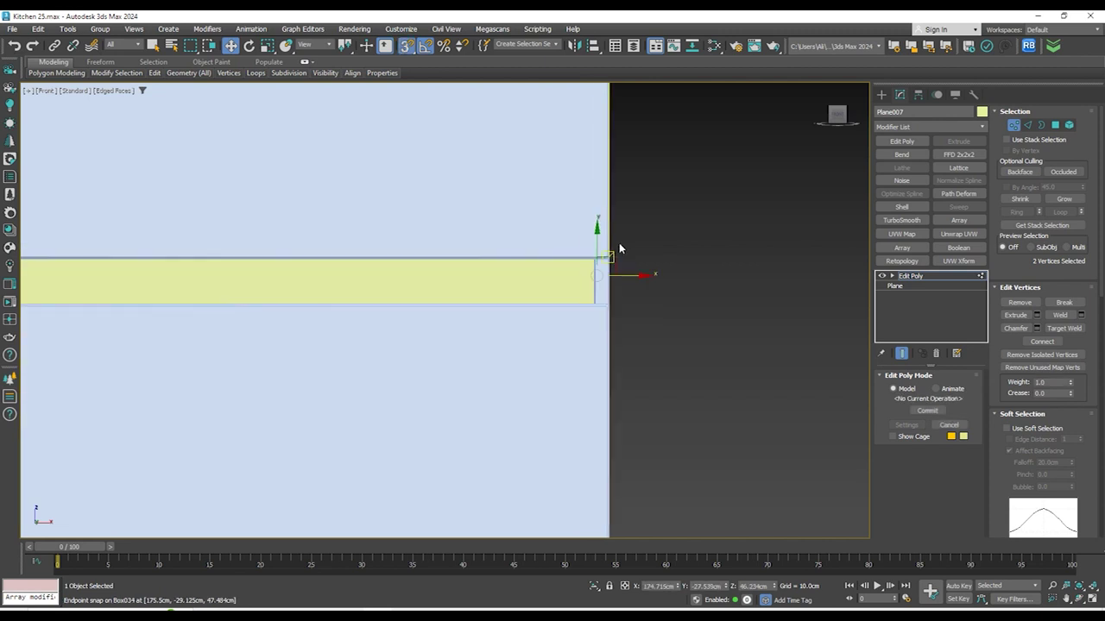
Leave vertex editing on the yellow strip and close the rightmost base cabinet's group
left_click(881, 94)
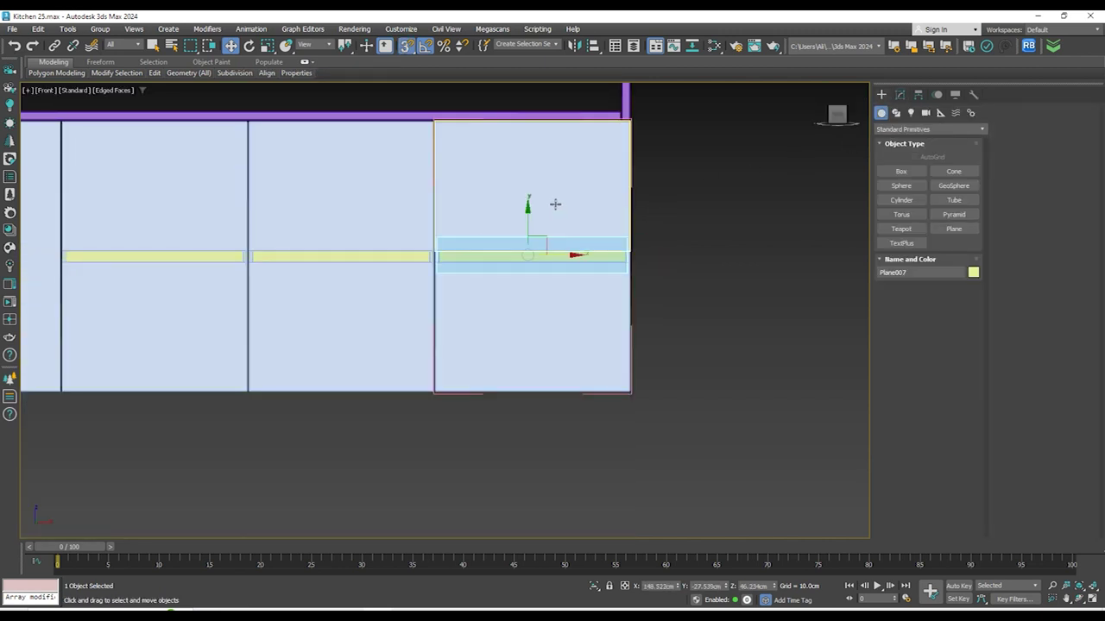
left_click(555, 204)
left_click(570, 256)
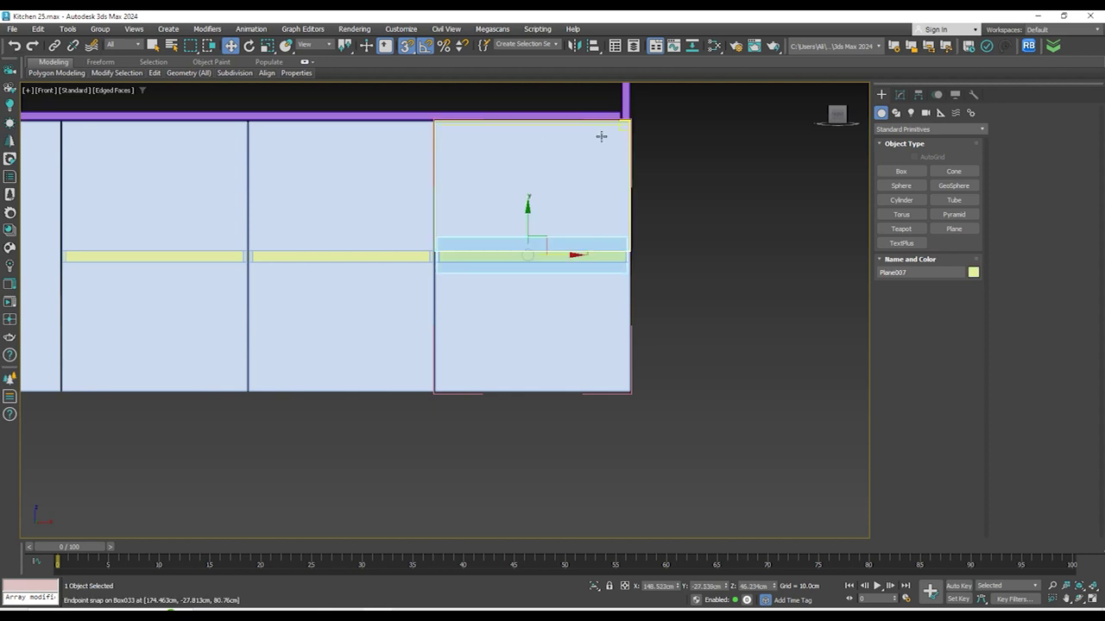
scroll(388, 120, "up", 6)
scroll(343, 111, "down", 5)
scroll(525, 212, "up", 3)
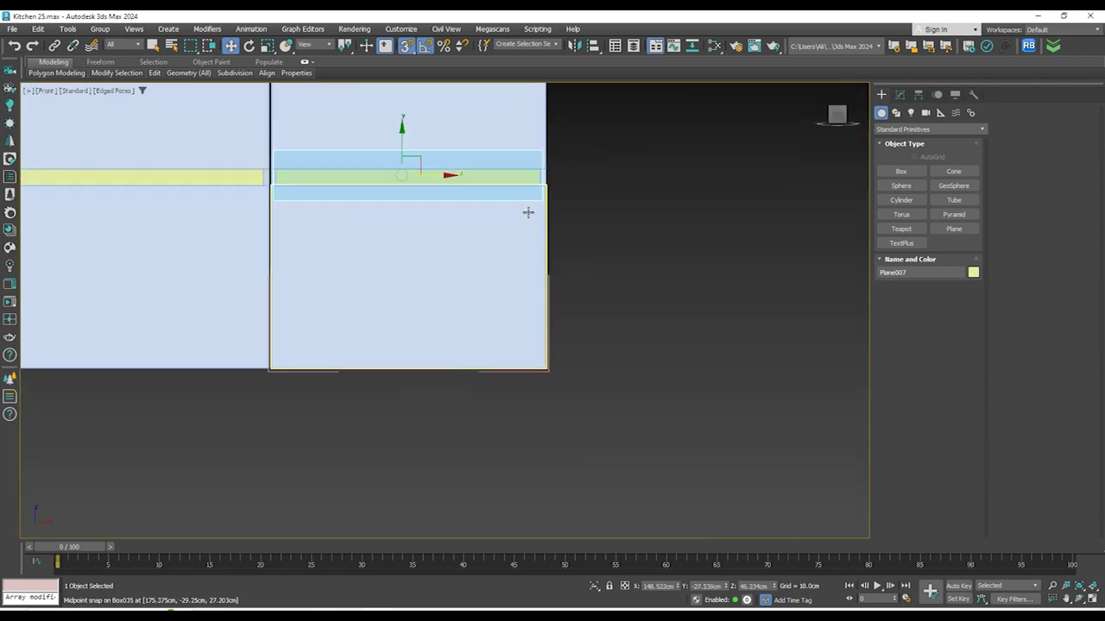
left_click(103, 31)
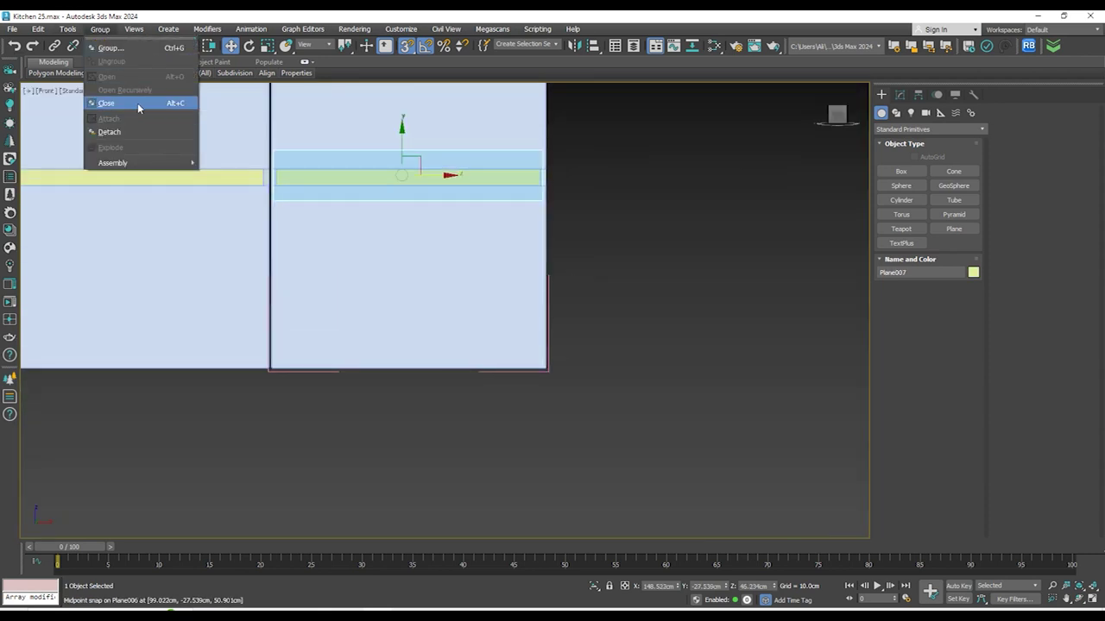
left_click(137, 103)
Delete the leftmost base cabinet below the worktop slab
scroll(724, 233, "down", 8)
scroll(433, 248, "up", 8)
left_click_drag(646, 378, 567, 278)
scroll(567, 279, "down", 8)
middle_click_drag(650, 287, 525, 283)
scroll(499, 269, "up", 2)
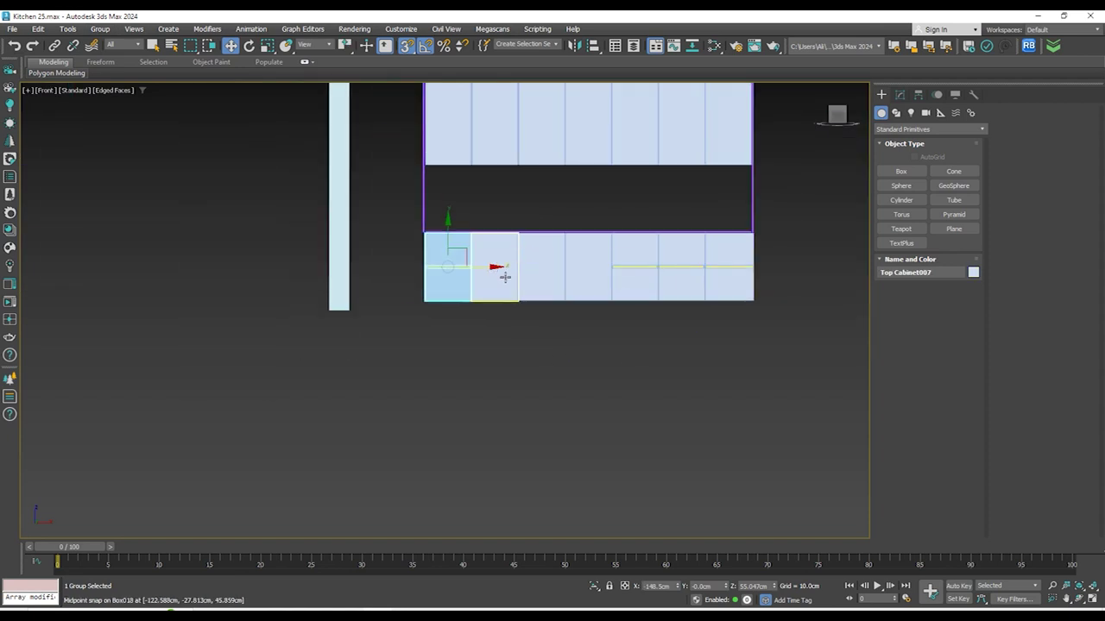
key("Delete")
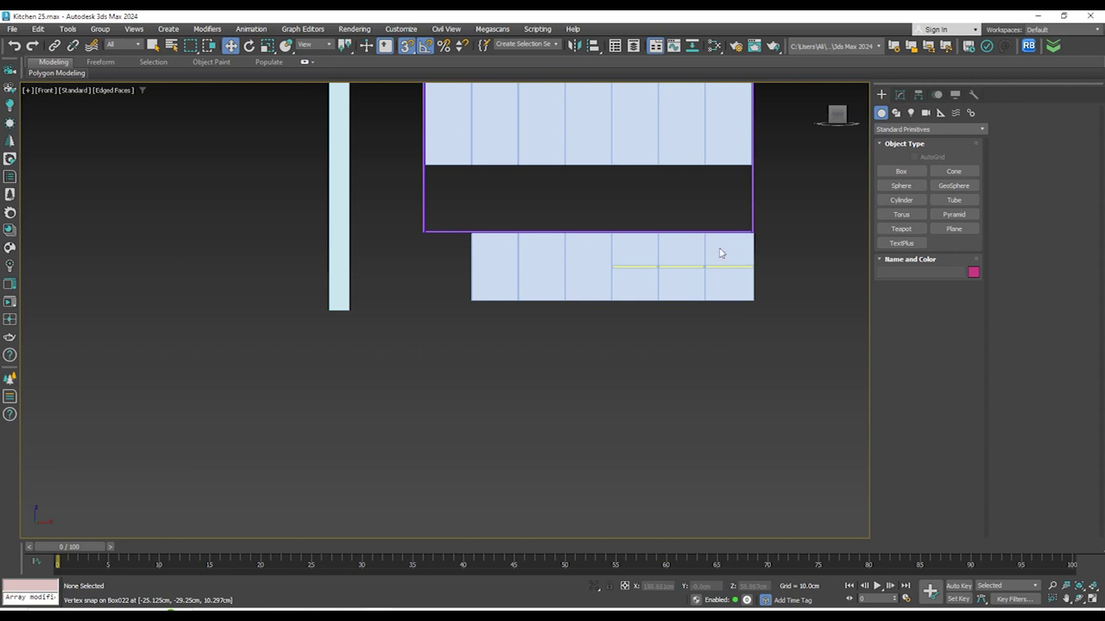
Clone the widened rightmost base cabinet as a single independent copy into the empty space at the row's left end
left_click(721, 253)
mouse_move(731, 266)
left_mouse_down("shift")
mouse_move(399, 267)
mouse_move(445, 266)
mouse_move(423, 294)
left_mouse_up("shift")
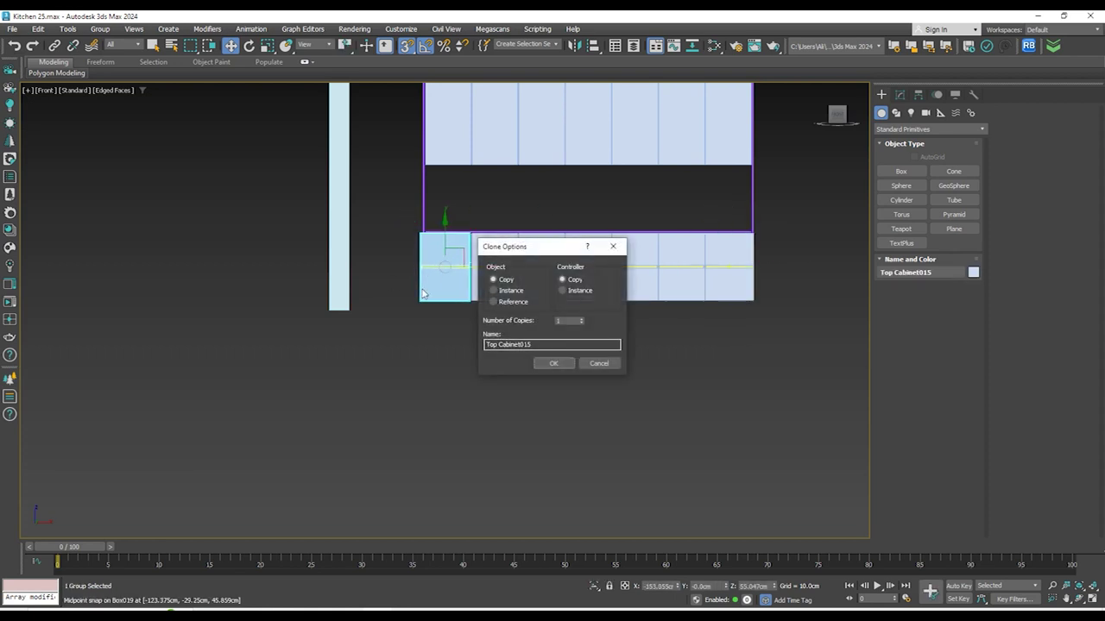
left_click(553, 365)
Snap the copied base cabinet's left edge in line with the left vertical panel's outer face and deselect it
scroll(432, 280, "up", 6)
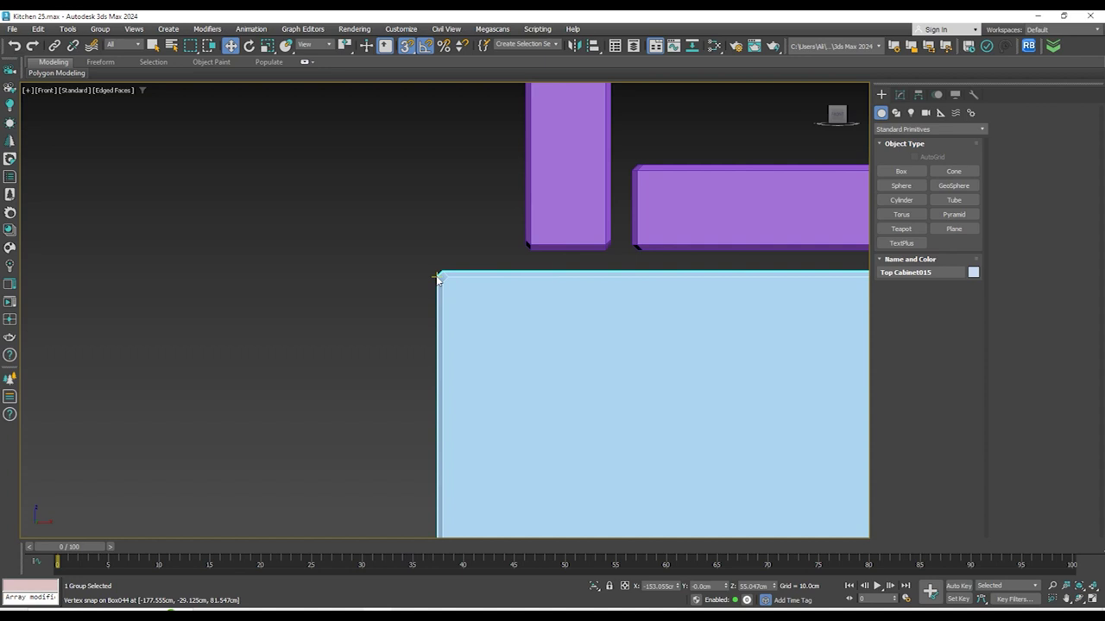
left_click(435, 277)
scroll(435, 277, "up", 3)
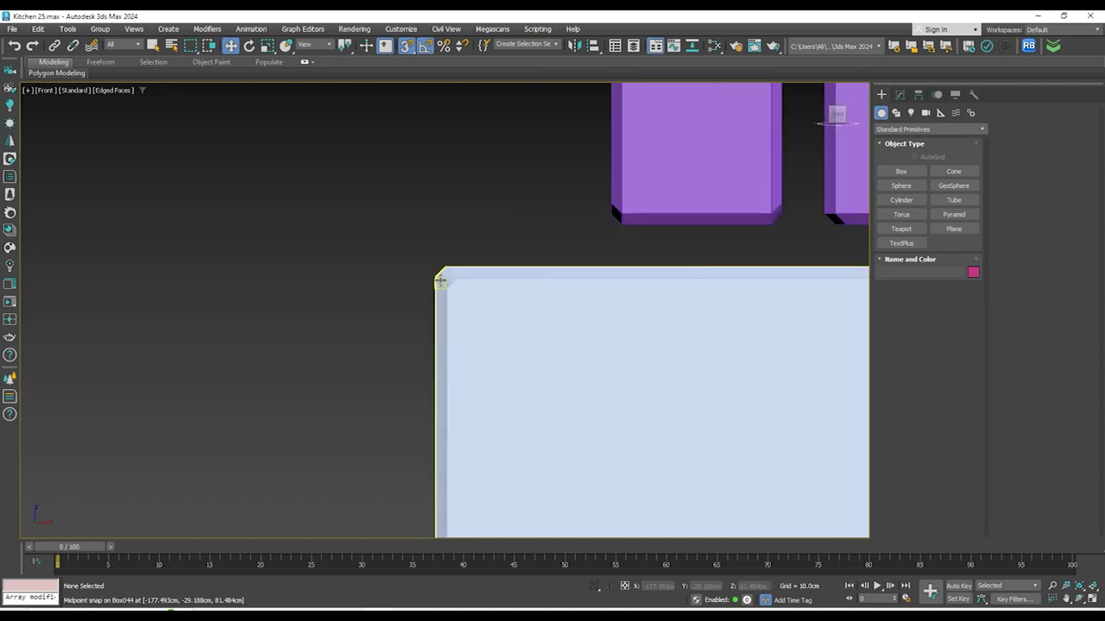
left_click_drag(436, 279, 608, 221)
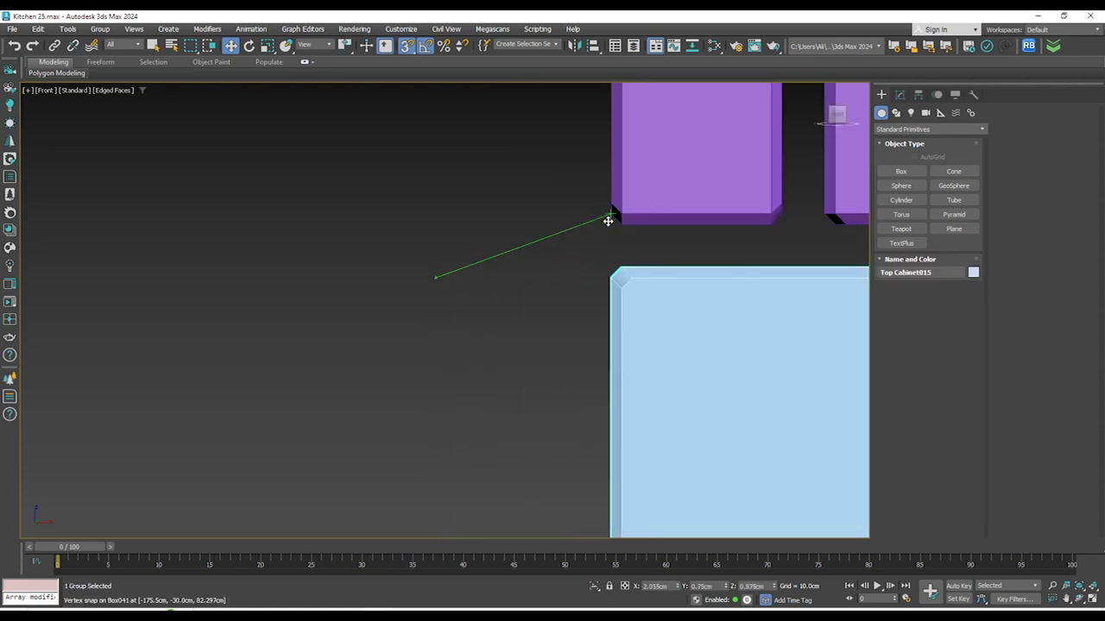
scroll(609, 221, "up", 4)
middle_click_drag(619, 227, 366, 285)
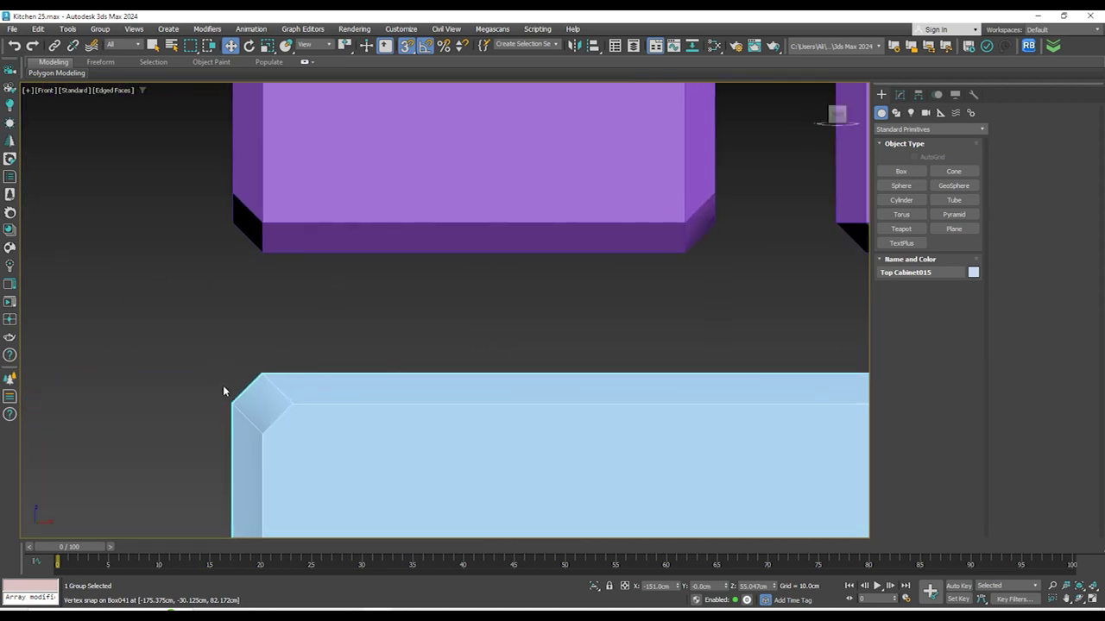
left_click_drag(234, 398, 232, 221)
scroll(431, 203, "down", 15)
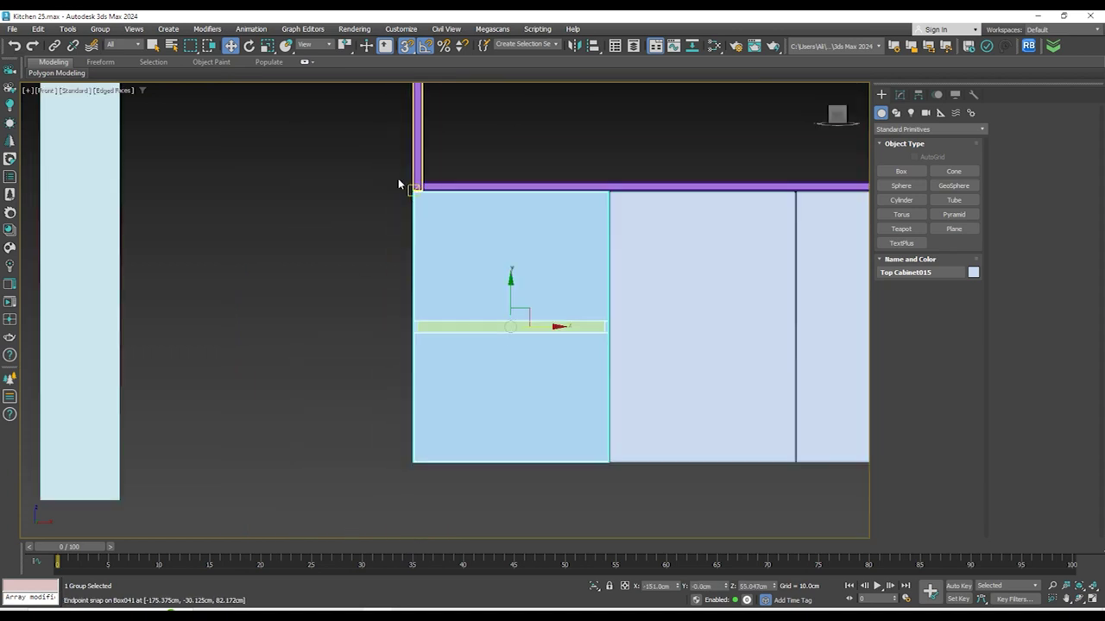
left_click(338, 193)
Turn snapping off and examine the alignment of the base cabinets, wall cabinets and surrounding panels in the front view
scroll(530, 160, "down", 4)
middle_click_drag(540, 167, 478, 205)
key("s")
mouse_move(669, 228)
middle_mouse_down("alt")
mouse_move(668, 247)
mouse_move(755, 222)
mouse_move(640, 228)
mouse_move(683, 242)
middle_mouse_up("alt")
key("f")
scroll(686, 233, "down", 8)
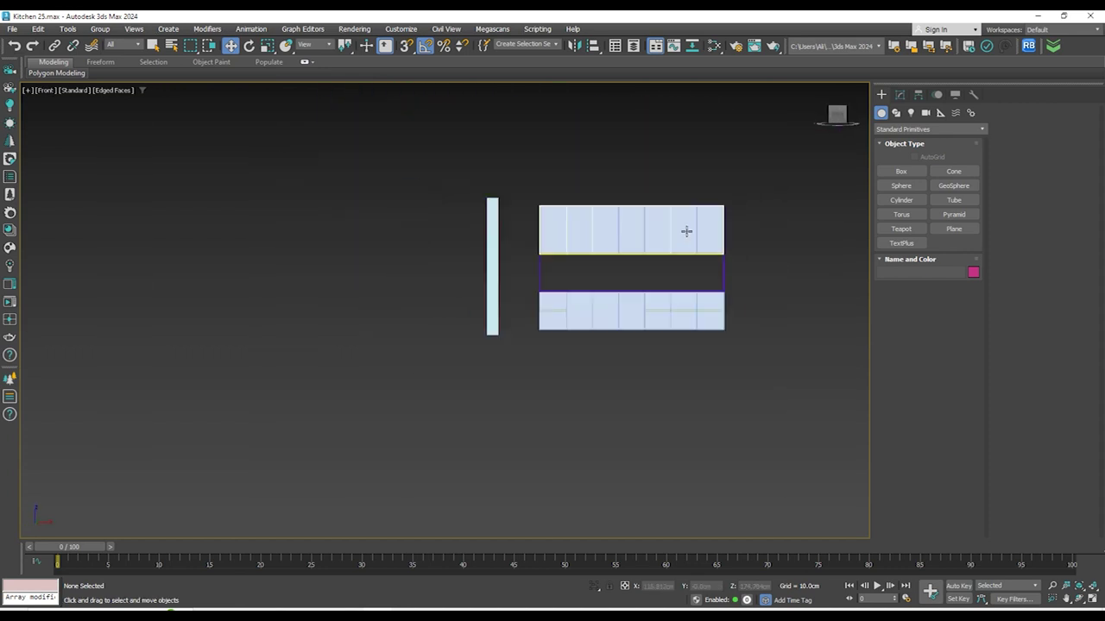
scroll(565, 230, "up", 6)
middle_click_drag(565, 231, 652, 239)
middle_click_drag(634, 332, 492, 420)
scroll(517, 401, "up", 4)
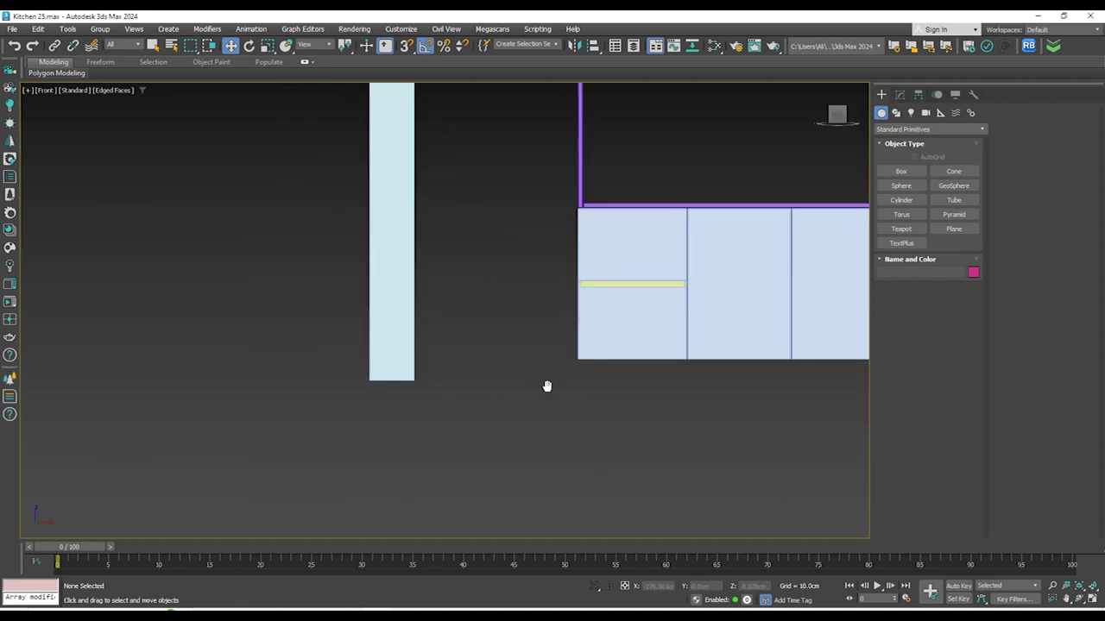
scroll(555, 377, "up", 2)
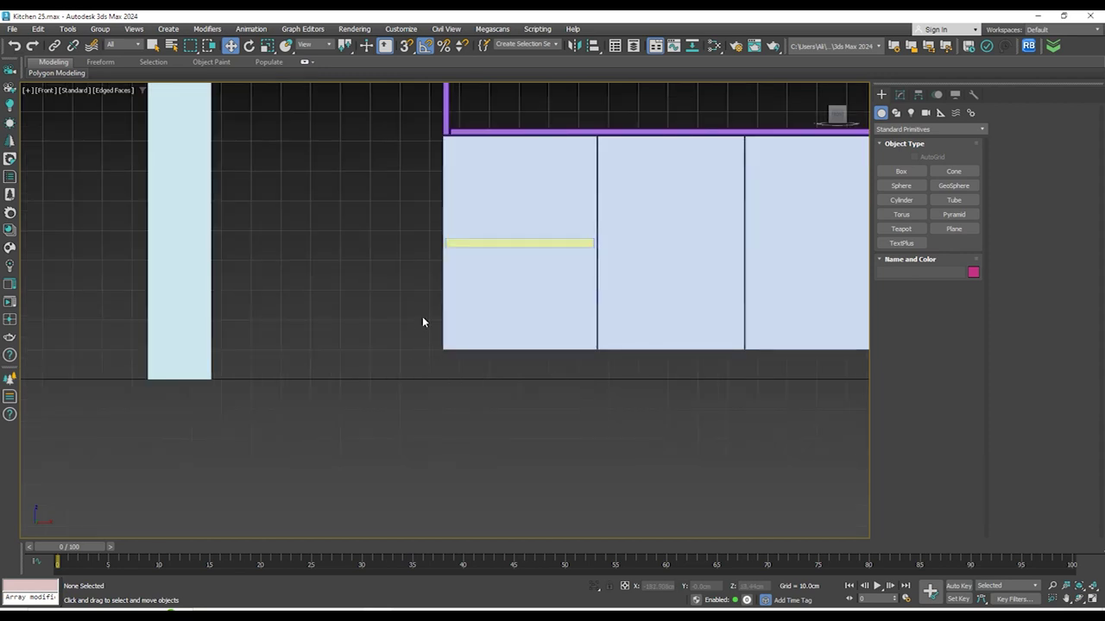
scroll(422, 322, "down", 2)
scroll(436, 255, "up", 2)
middle_click_drag(595, 222, 481, 265)
scroll(487, 251, "down", 2)
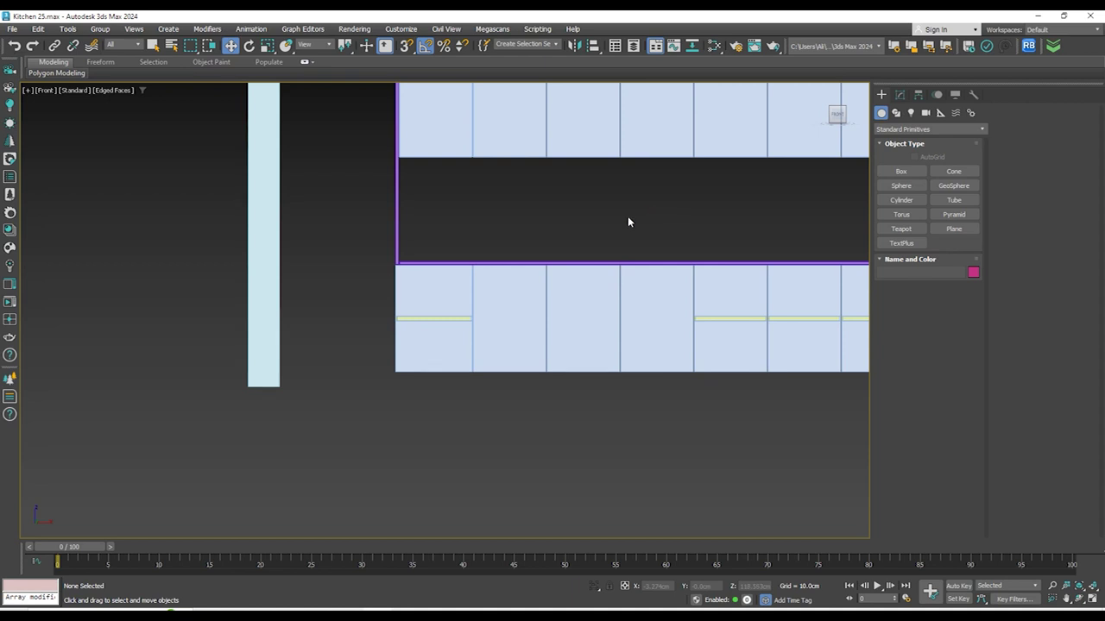
middle_click_drag(496, 203, 475, 289)
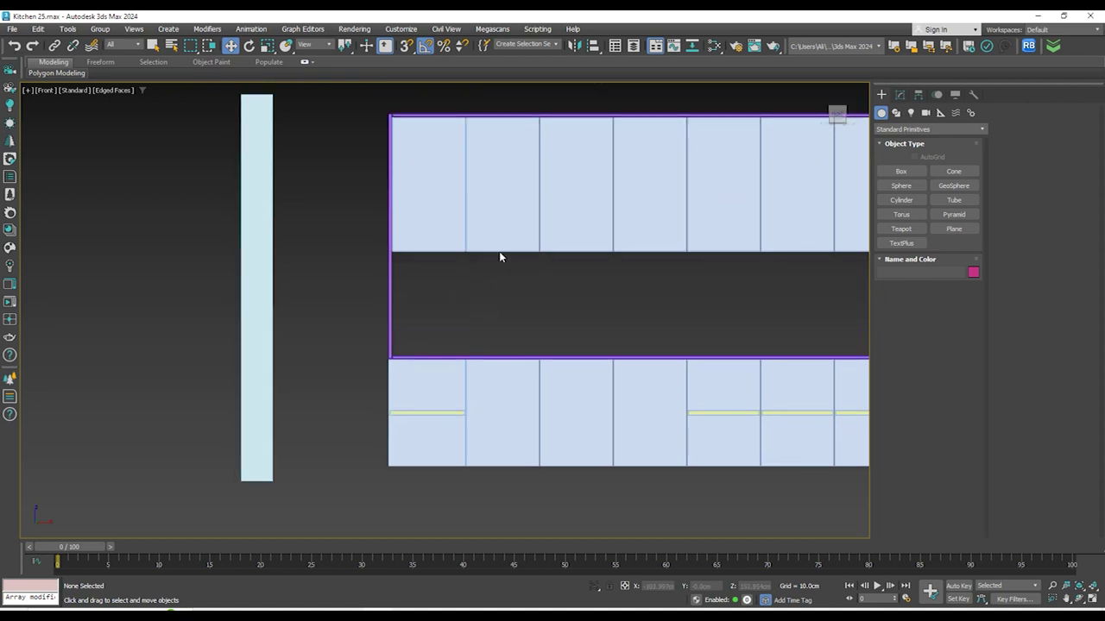
scroll(368, 192, "down", 2)
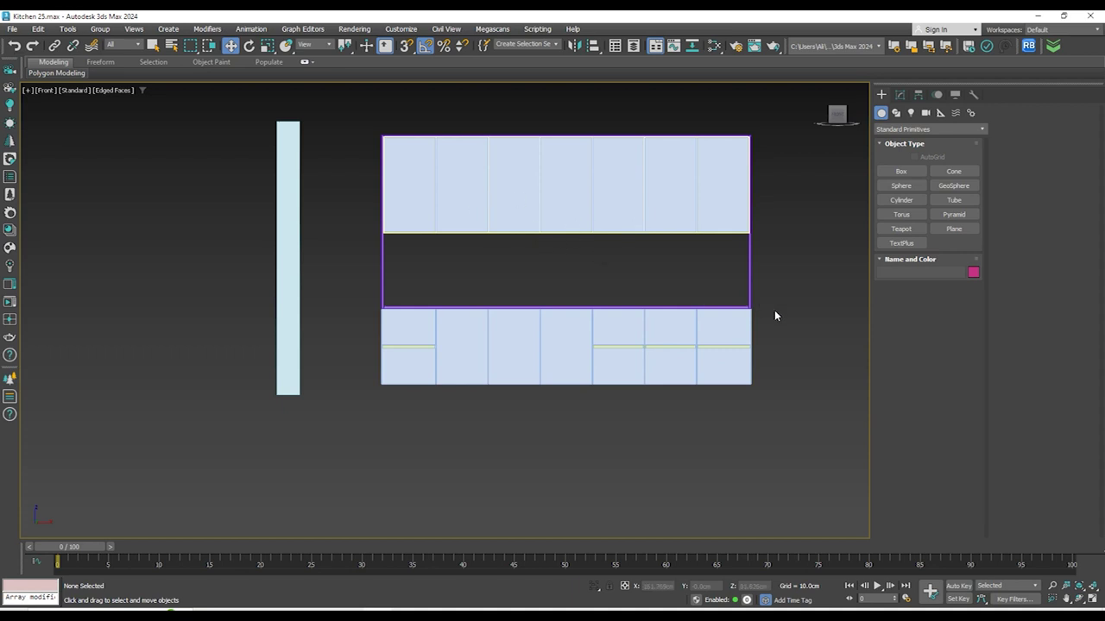
Switch to the reference photo in the image viewer and examine the frame around the cabinets
left_click_drag(1103, 259, 667, 231)
left_click(798, 228)
scroll(365, 215, "up", 2)
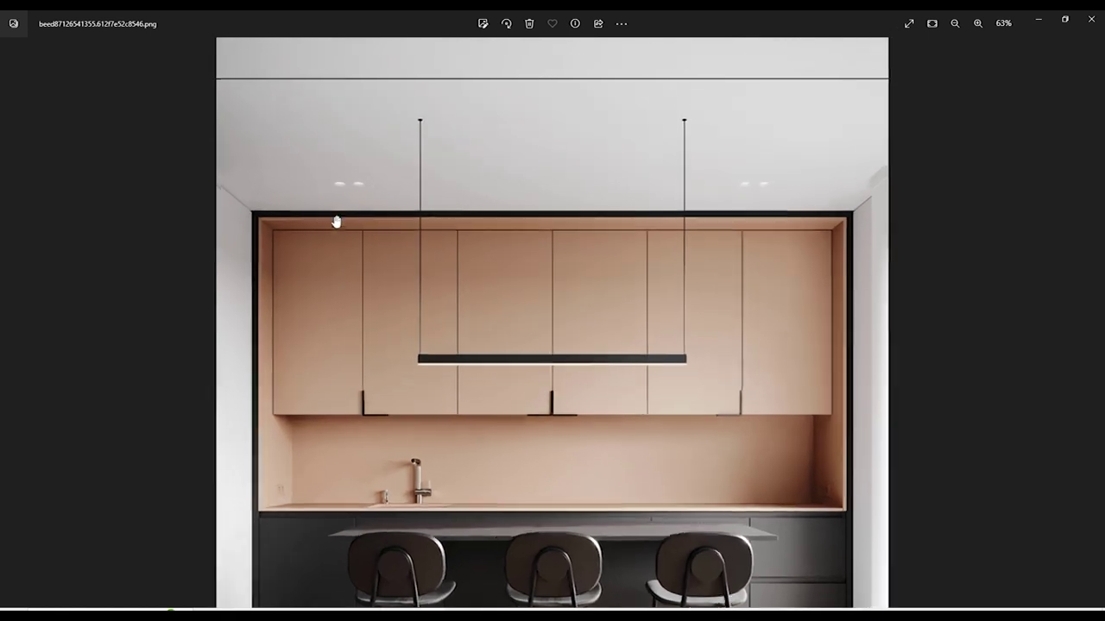
Check the dark frame around the cabinets in the reference photo, and save the kitchen scene back in 3ds Max
scroll(168, 196, "up", 1)
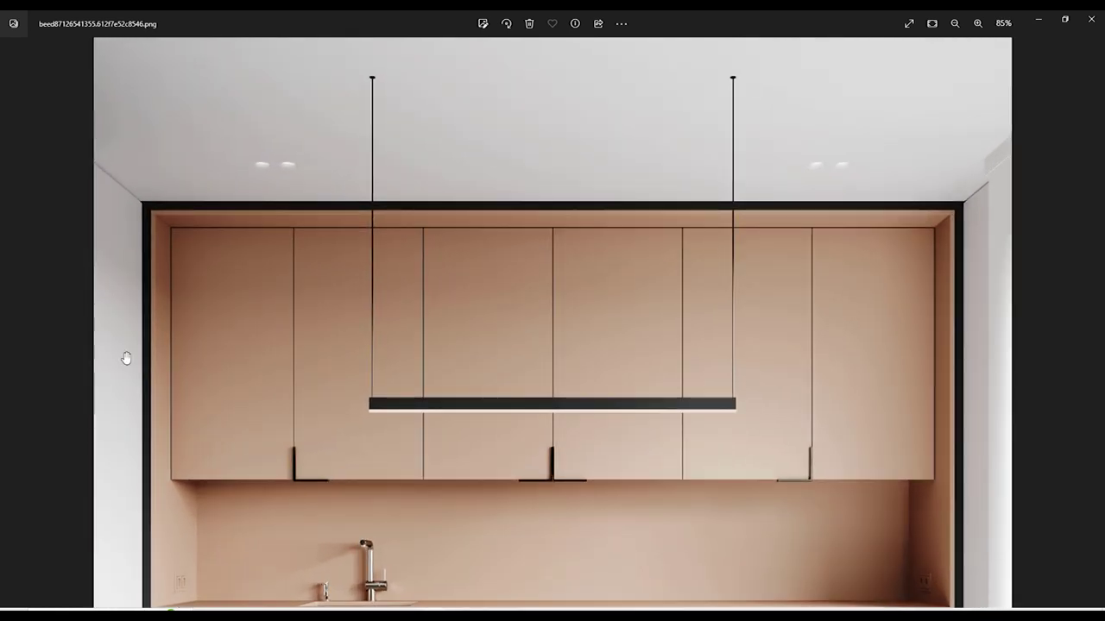
left_click_drag(825, 31, 1104, 38)
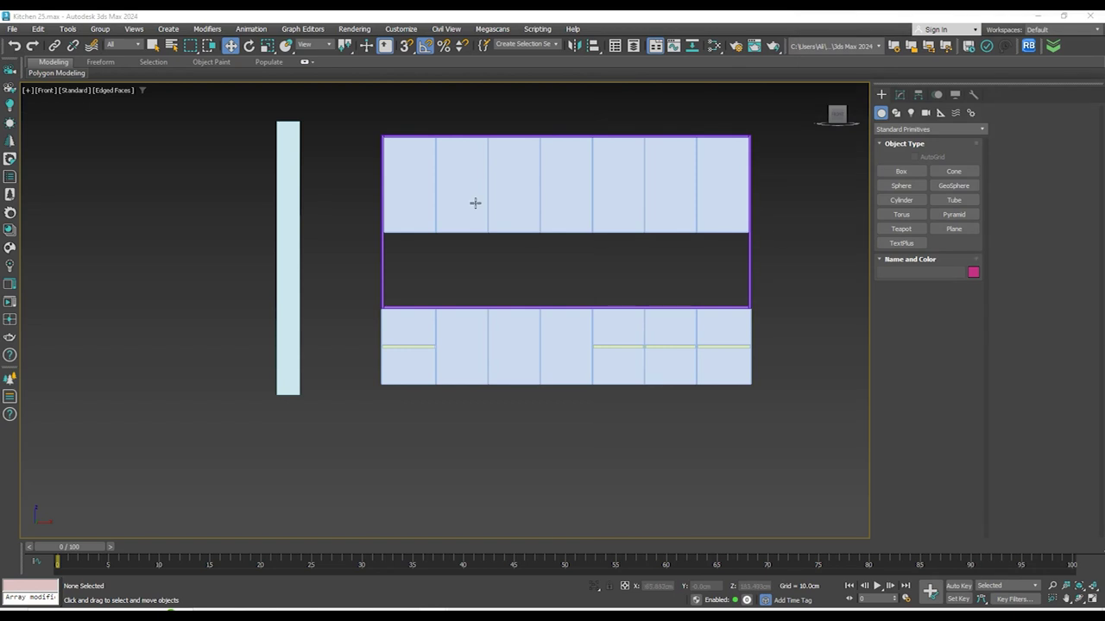
scroll(474, 203, "down", 2)
scroll(565, 252, "down", 2)
scroll(548, 250, "up", 4)
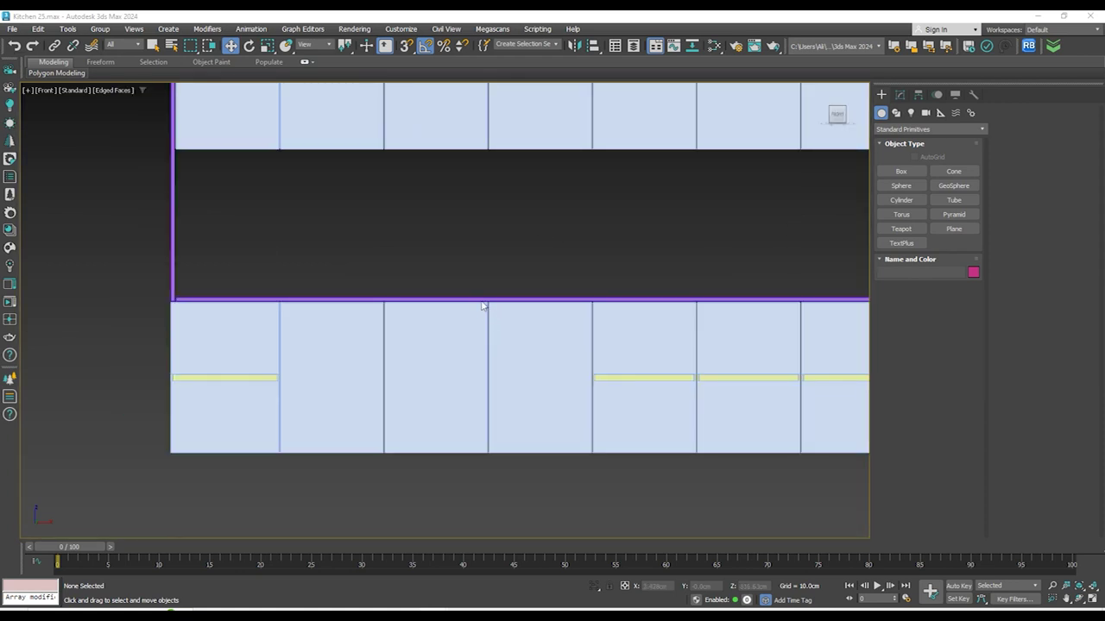
middle_click_drag(475, 280, 479, 275)
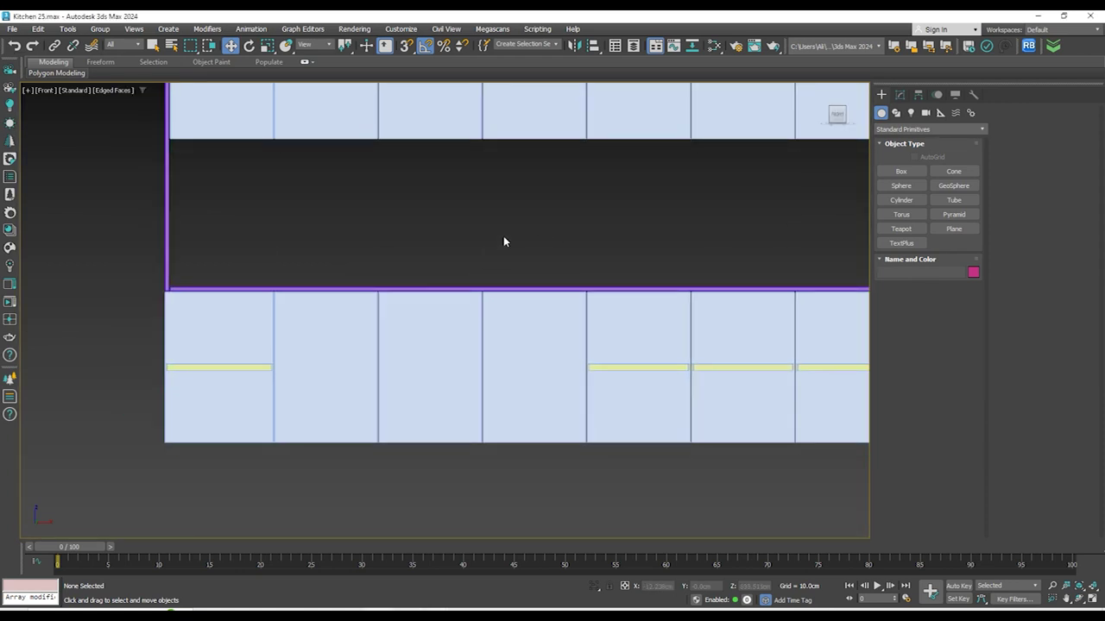
middle_click_drag(478, 256, 477, 254)
key("ctrl+s")
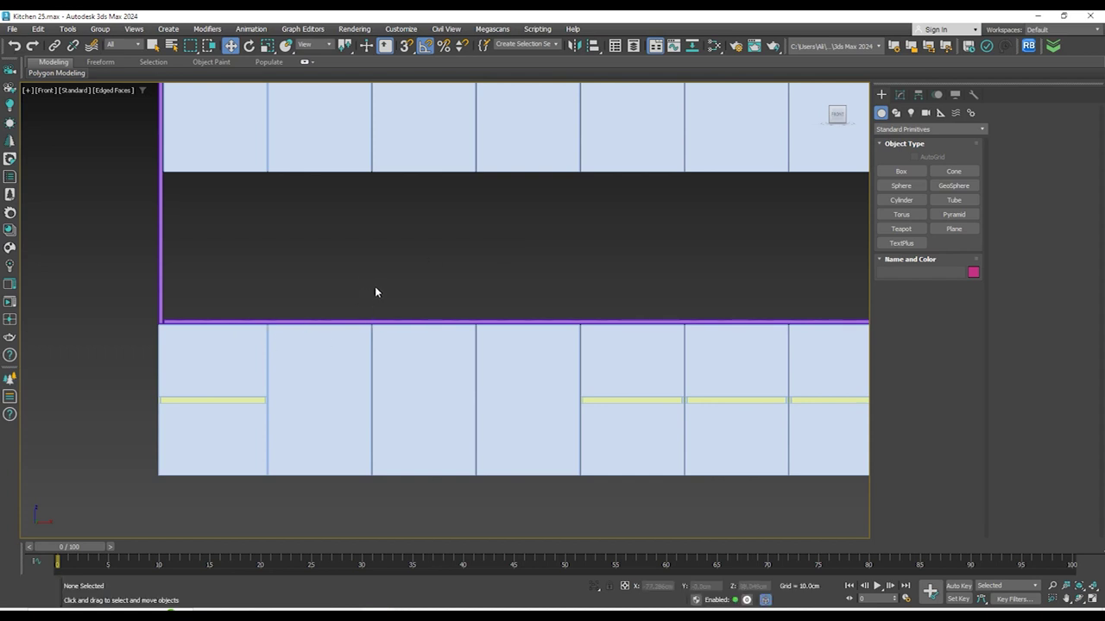
Examine the outline of the whole cabinet assembly in the front view against the reference photo
middle_click_drag(457, 313, 443, 332)
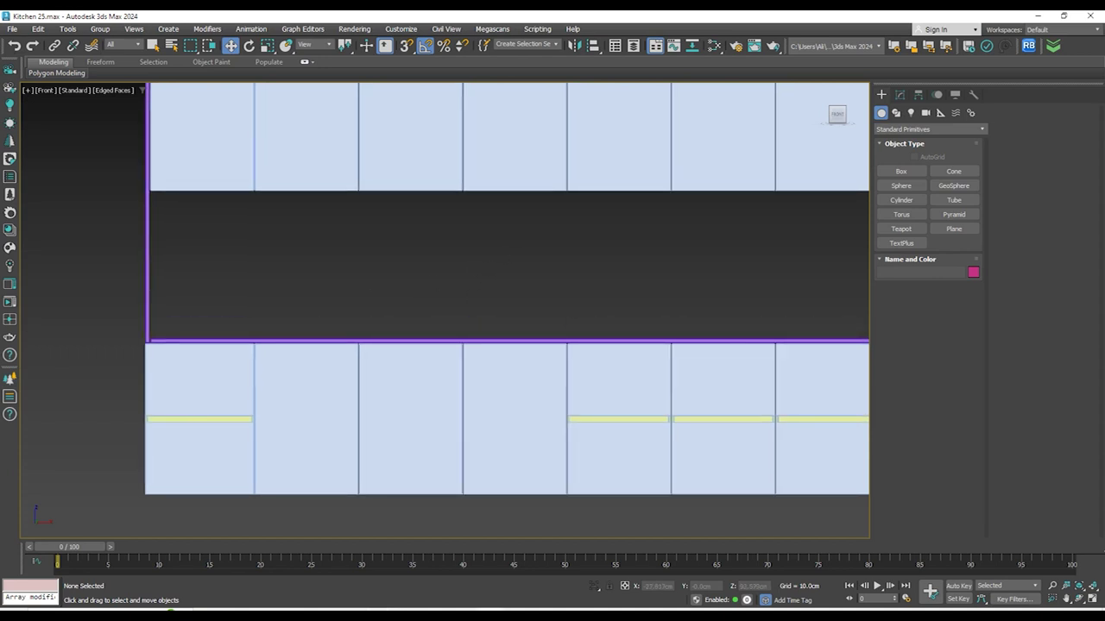
key("super+d")
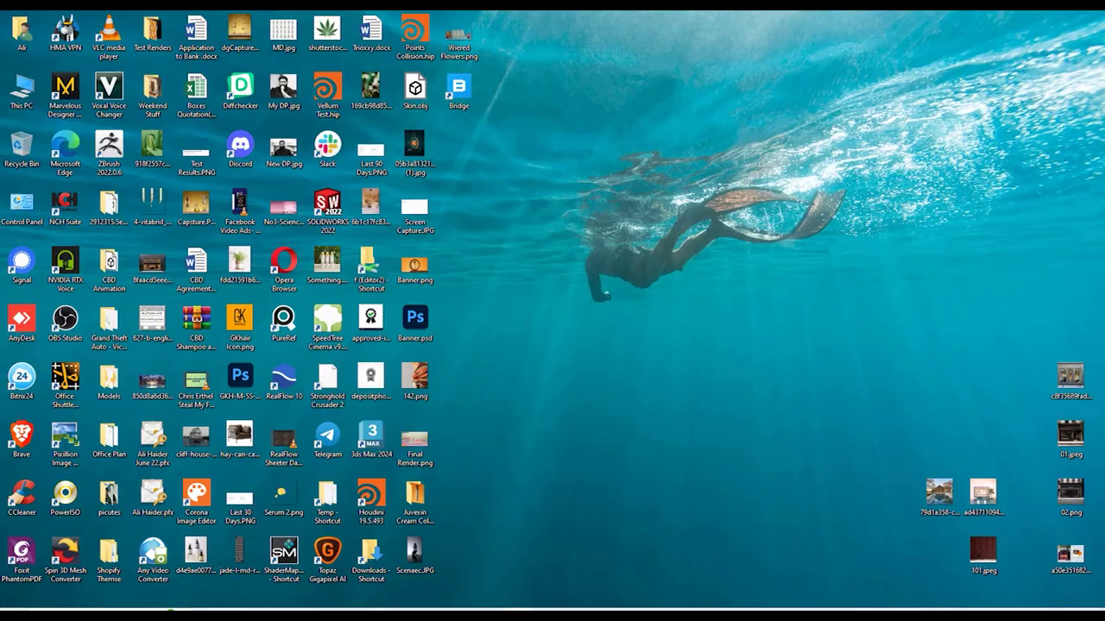
key("super+d")
scroll(448, 307, "down", 3)
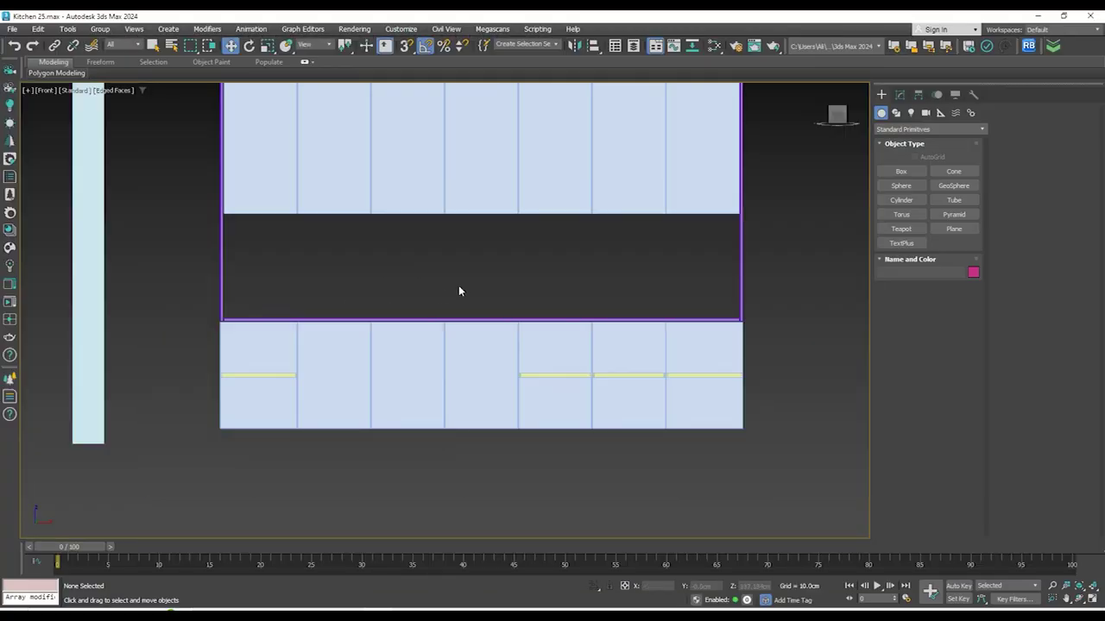
middle_click_drag(458, 288, 422, 419)
left_click(433, 611)
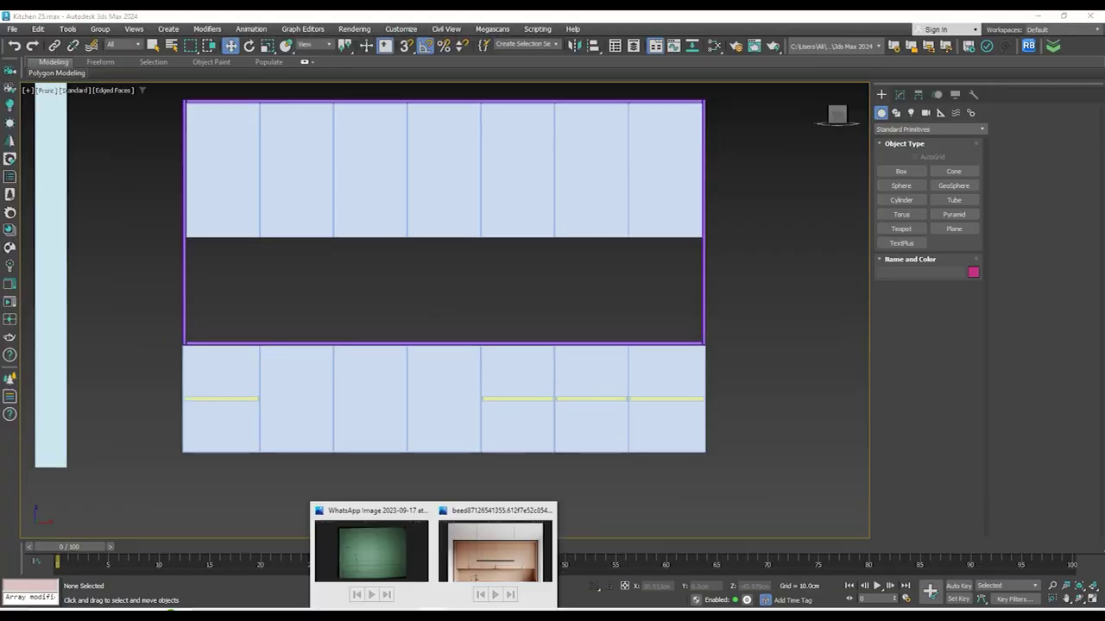
scroll(547, 210, "down", 4)
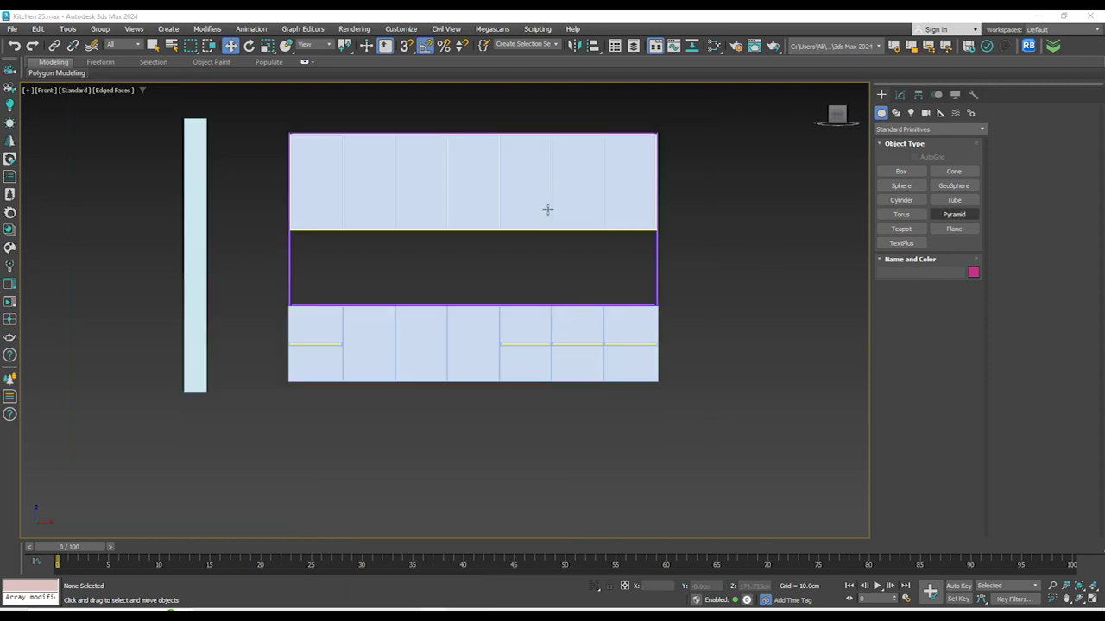
scroll(629, 221, "up", 4)
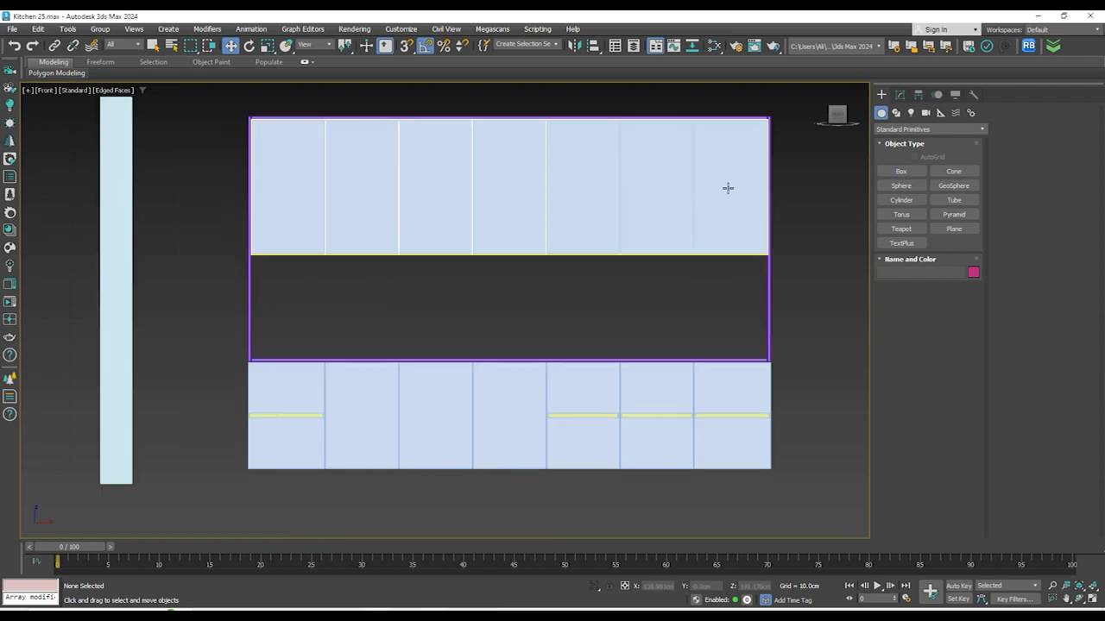
scroll(727, 187, "down", 3)
scroll(618, 264, "up", 3)
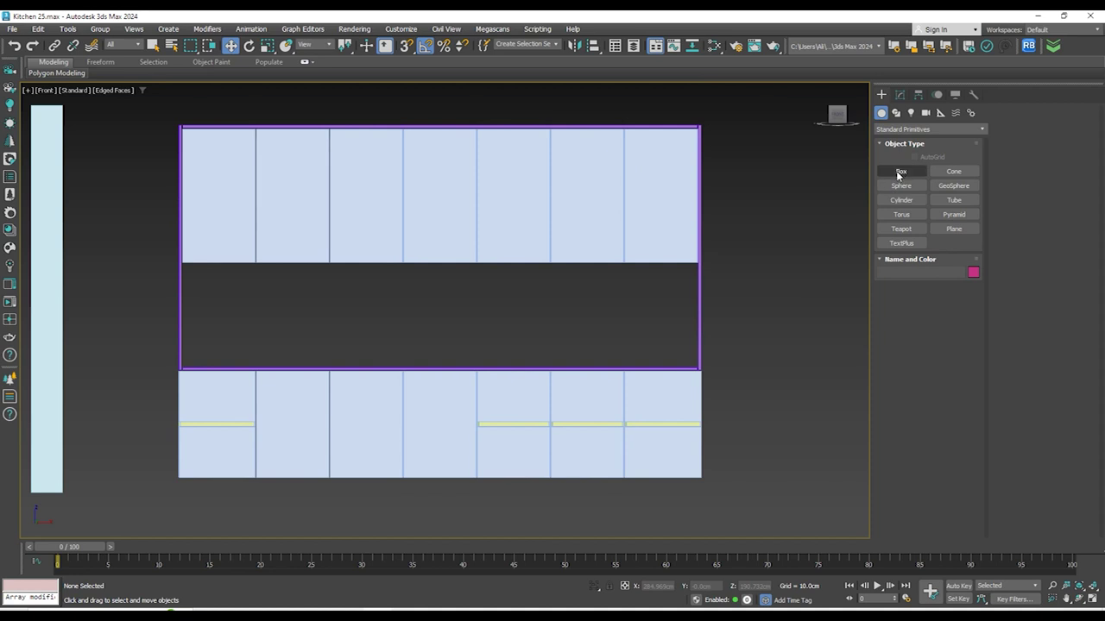
left_click(901, 171)
scroll(729, 123, "up", 4)
scroll(711, 131, "down", 5)
scroll(468, 135, "up", 2)
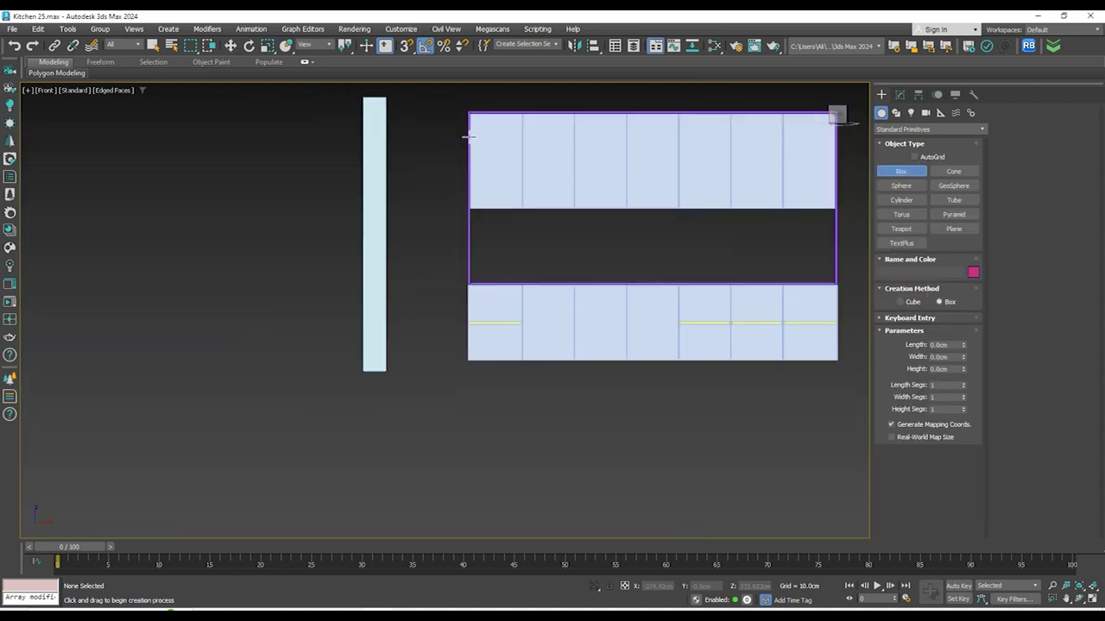
scroll(464, 362, "up", 6)
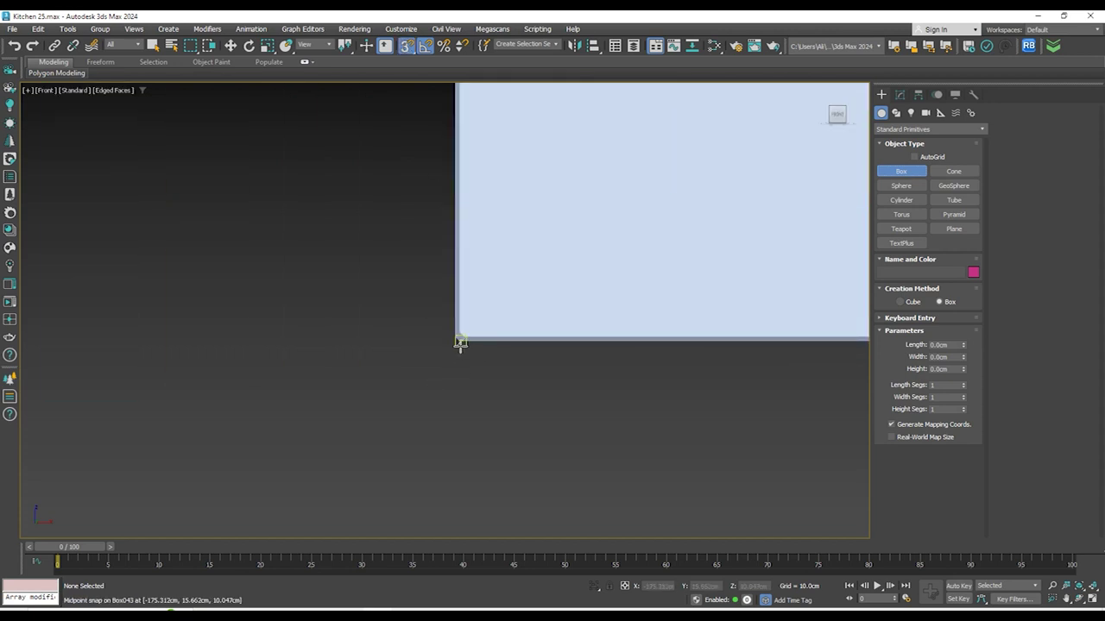
scroll(452, 337, "up", 3)
left_click_drag(464, 324, 388, 226)
scroll(420, 340, "down", 7)
scroll(412, 207, "down", 3)
right_click(389, 258)
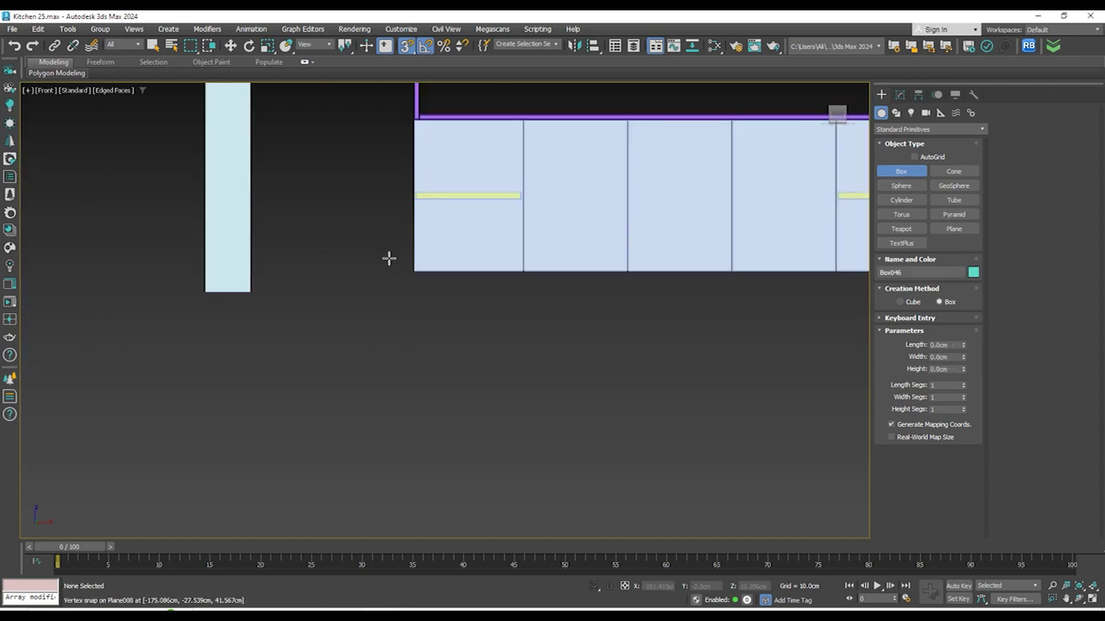
scroll(418, 302, "down", 3)
scroll(789, 307, "up", 3)
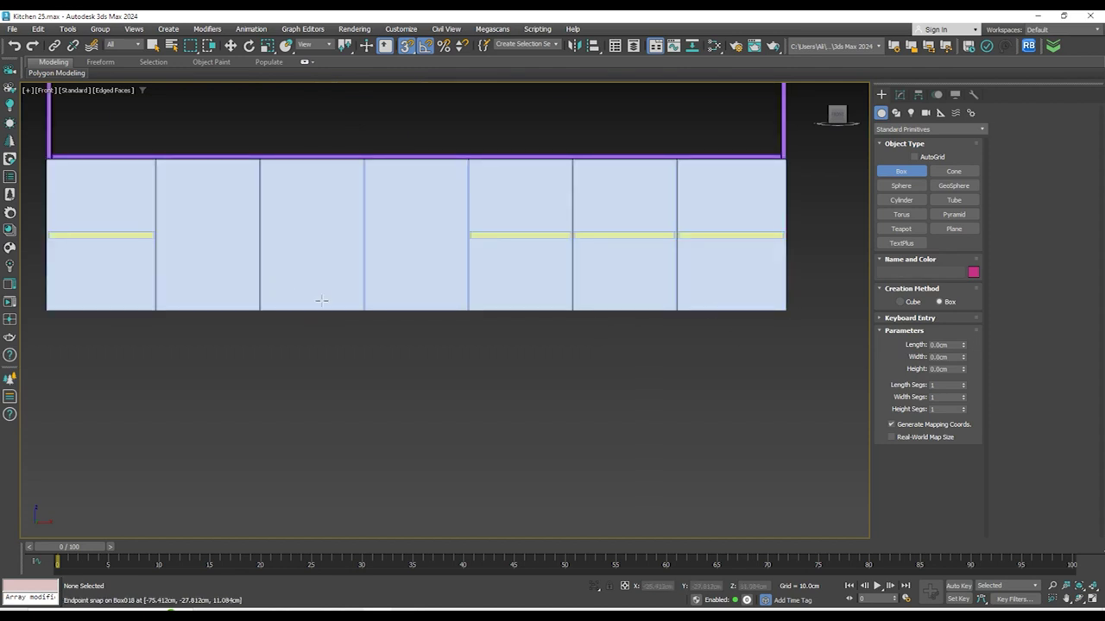
middle_click_drag(349, 303, 638, 326)
scroll(378, 307, "up", 2)
right_click(381, 412)
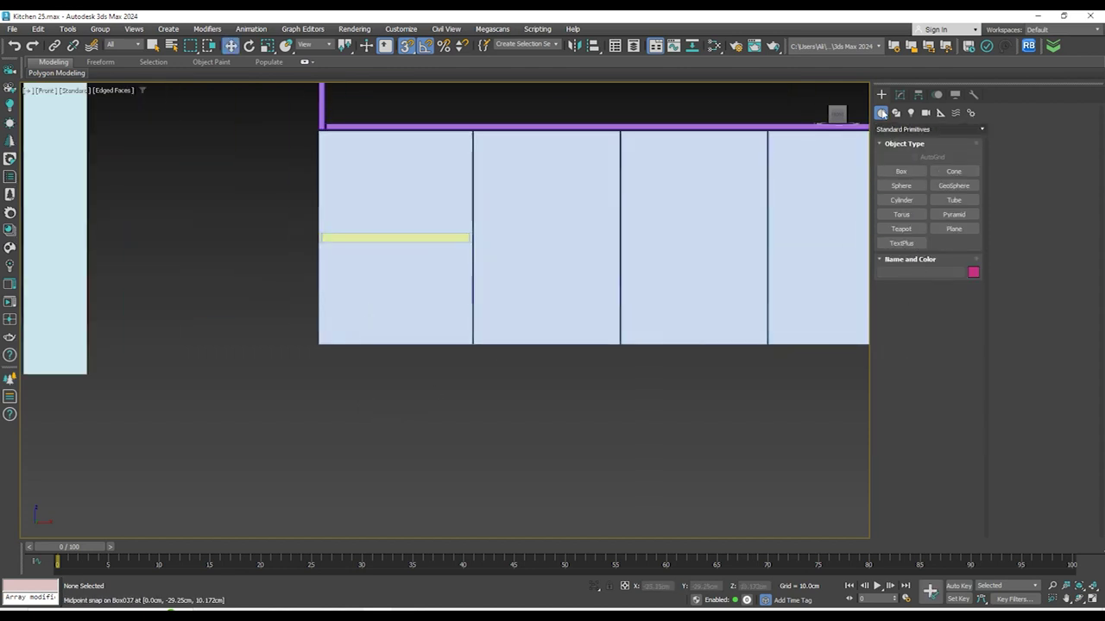
Draw a rectangle spline around the cabinet assembly, snapped from the base row's lower-left corner to the right framing panel's upper-right corner
left_click(896, 113)
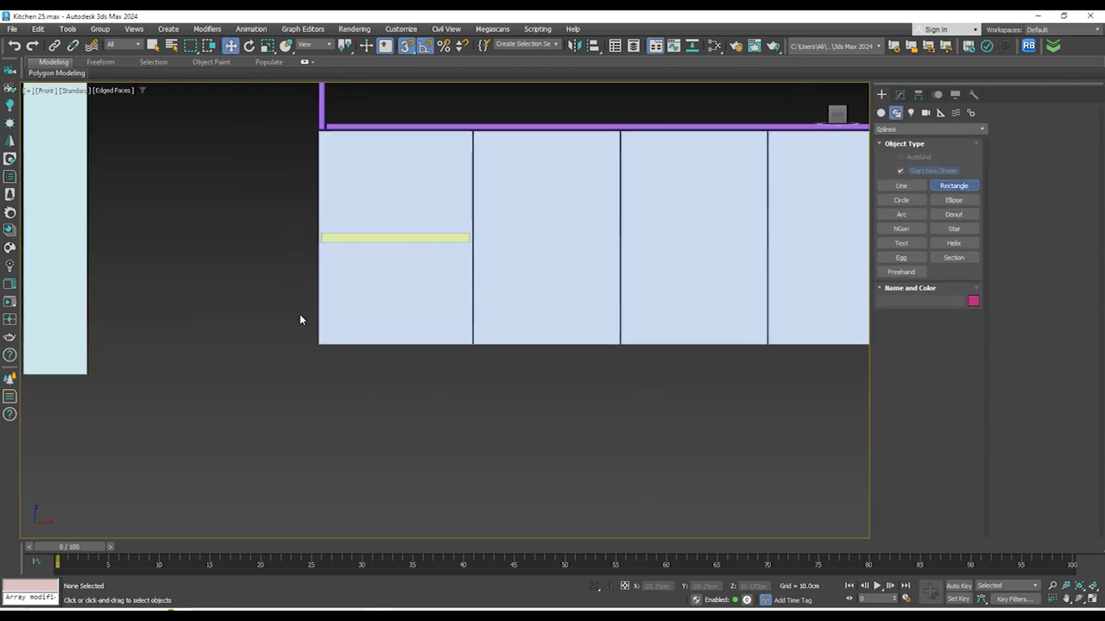
scroll(332, 350, "up", 6)
left_click_drag(350, 253, 721, 176)
scroll(476, 286, "down", 10)
scroll(423, 298, "down", 3)
scroll(676, 116, "up", 6)
scroll(746, 97, "down", 4)
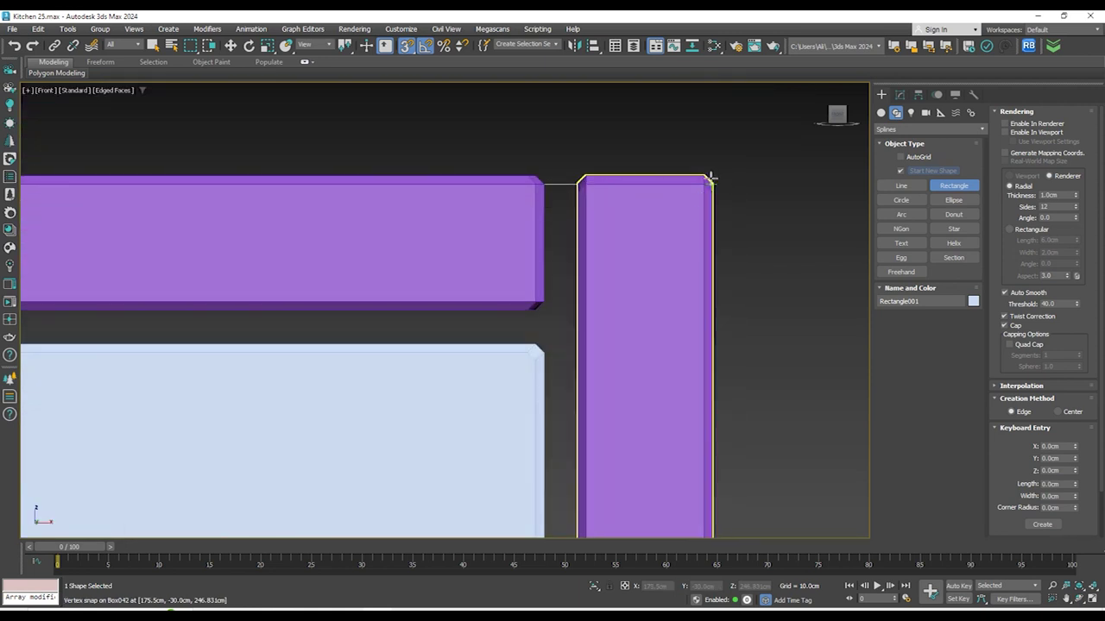
scroll(597, 175, "down", 12)
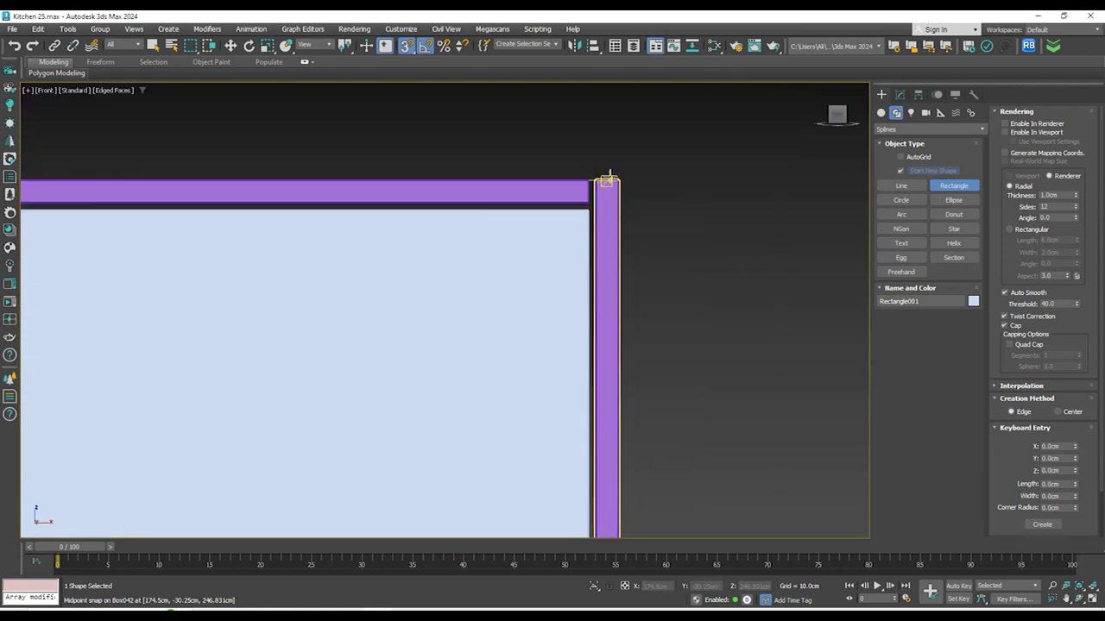
middle_click_drag(529, 197, 575, 210)
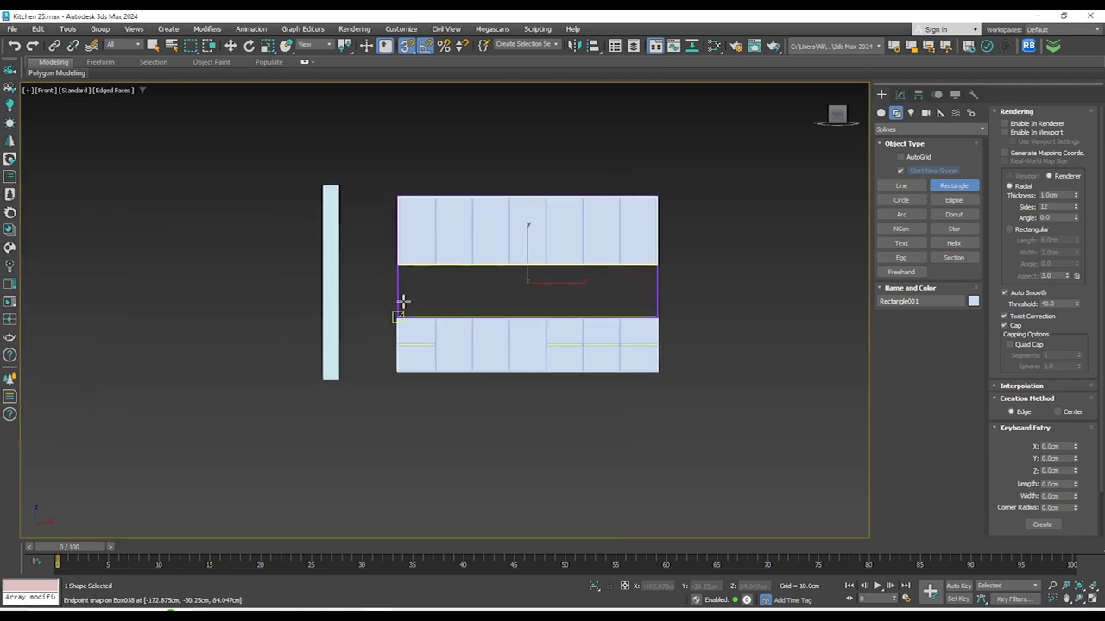
Convert the rectangle to an editable spline and switch to vertex editing
key("w")
right_click(488, 298)
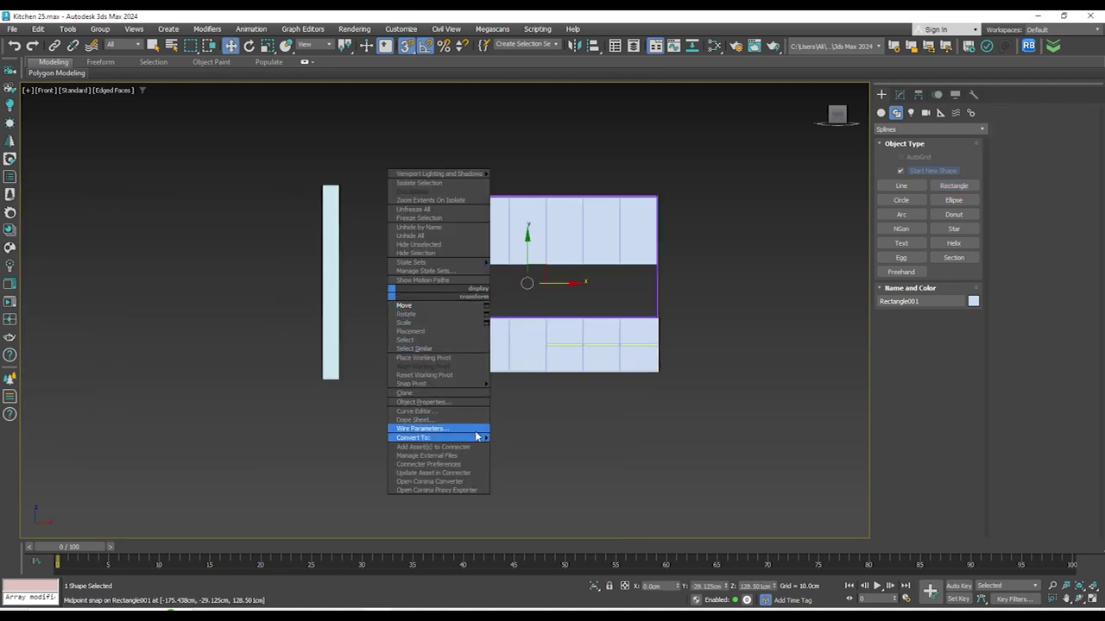
left_click(536, 439)
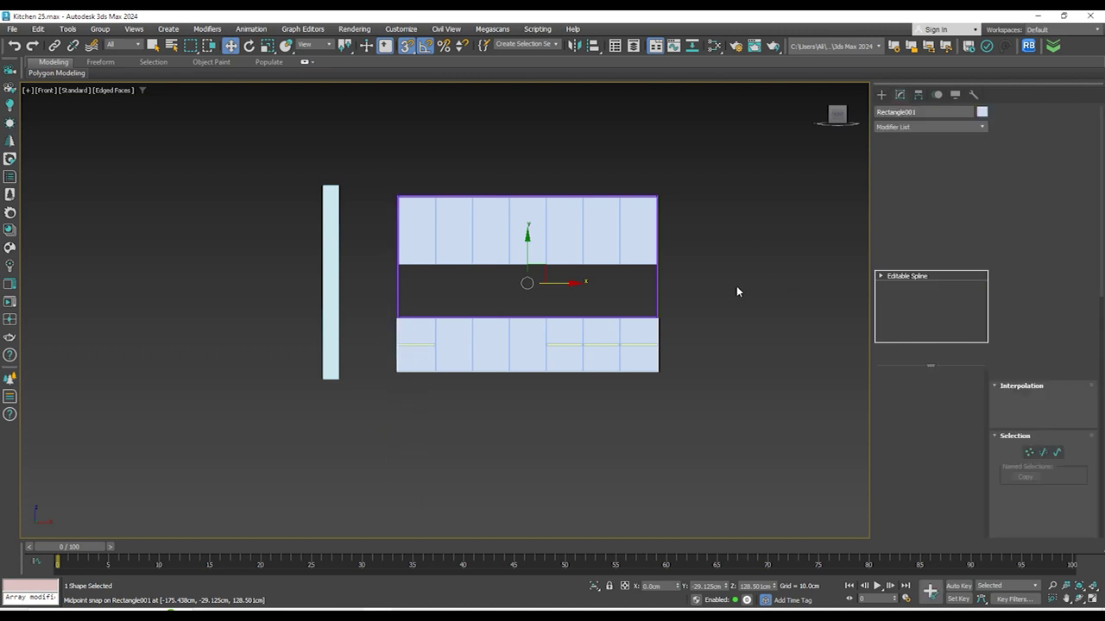
left_click(1028, 178)
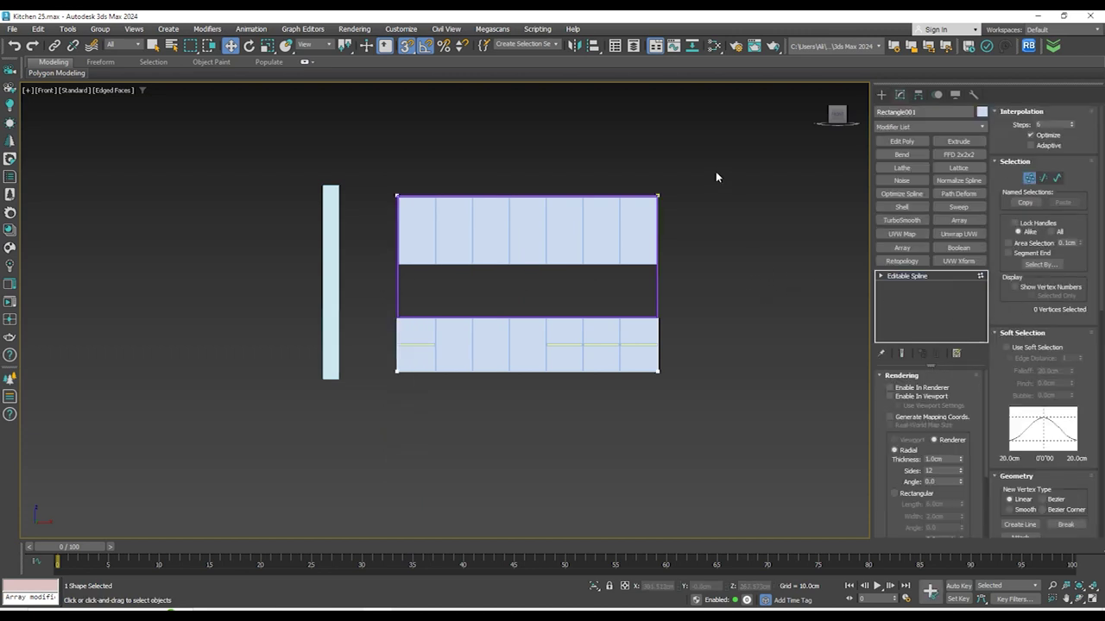
Snap the rectangle's right and top vertex pairs to the outer faces of the framing panels
scroll(702, 173, "up", 2)
scroll(625, 214, "up", 6)
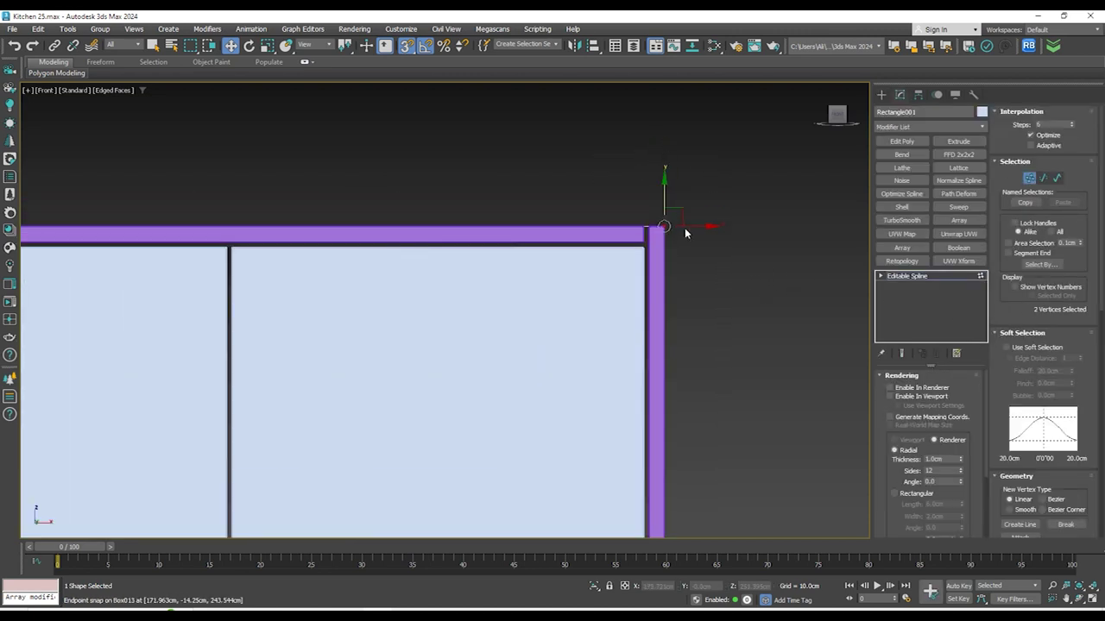
left_click_drag(602, 194, 577, 199)
scroll(656, 232, "down", 5)
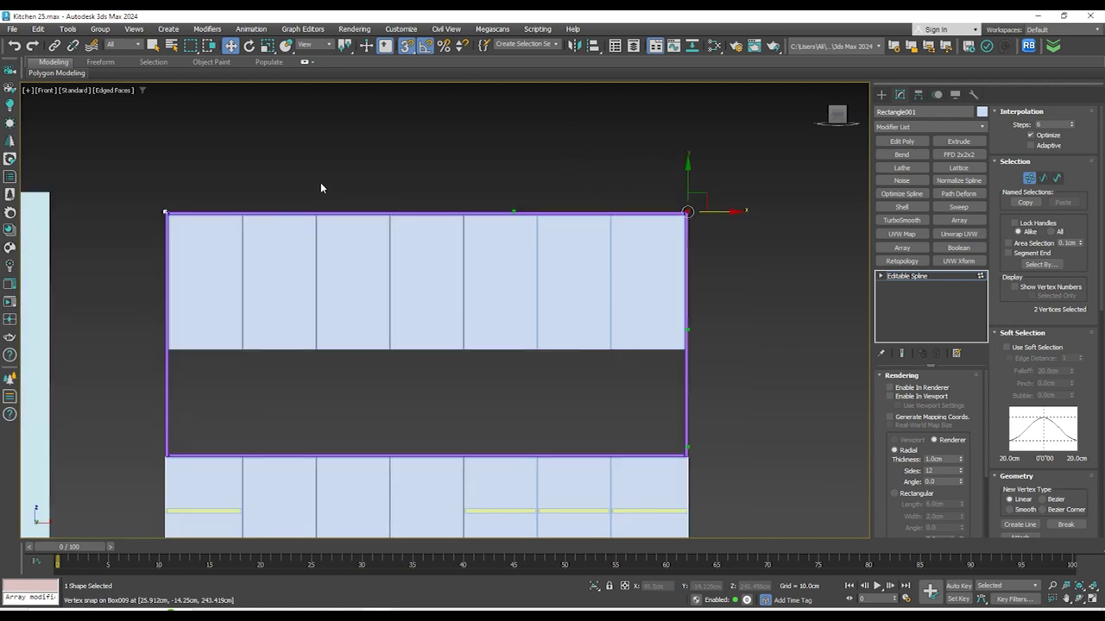
scroll(685, 187, "up", 6)
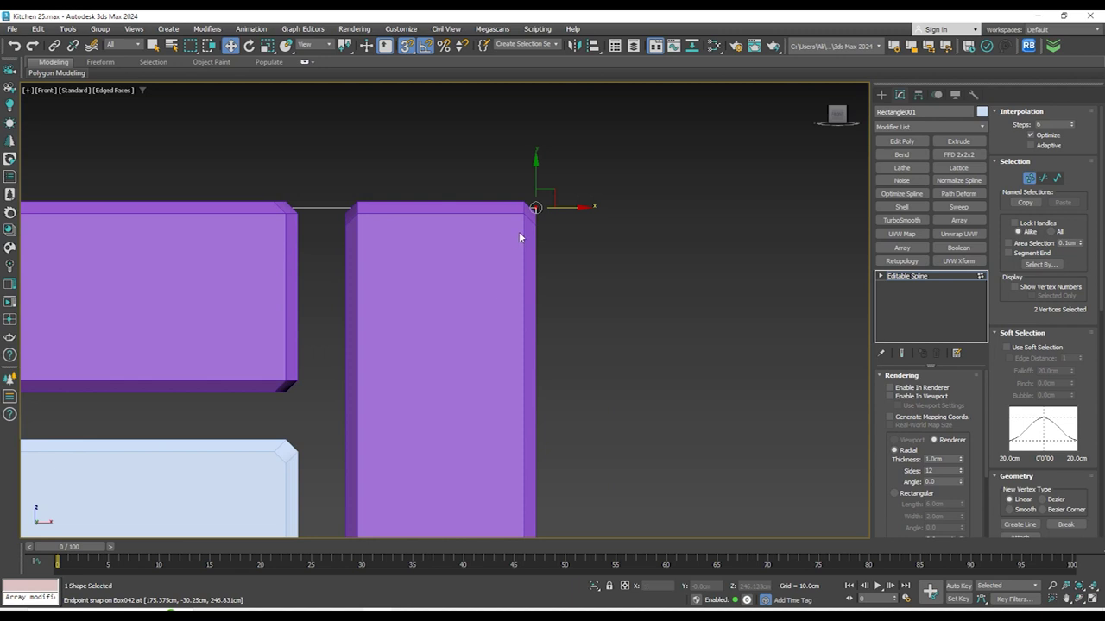
mouse_move(539, 166)
left_mouse_down()
mouse_move(520, 177)
mouse_move(533, 179)
left_mouse_up()
left_click_drag(466, 188, 274, 184)
left_click_drag(199, 188, 420, 152)
left_click_drag(544, 131, 414, 177)
scroll(747, 216, "down", 10)
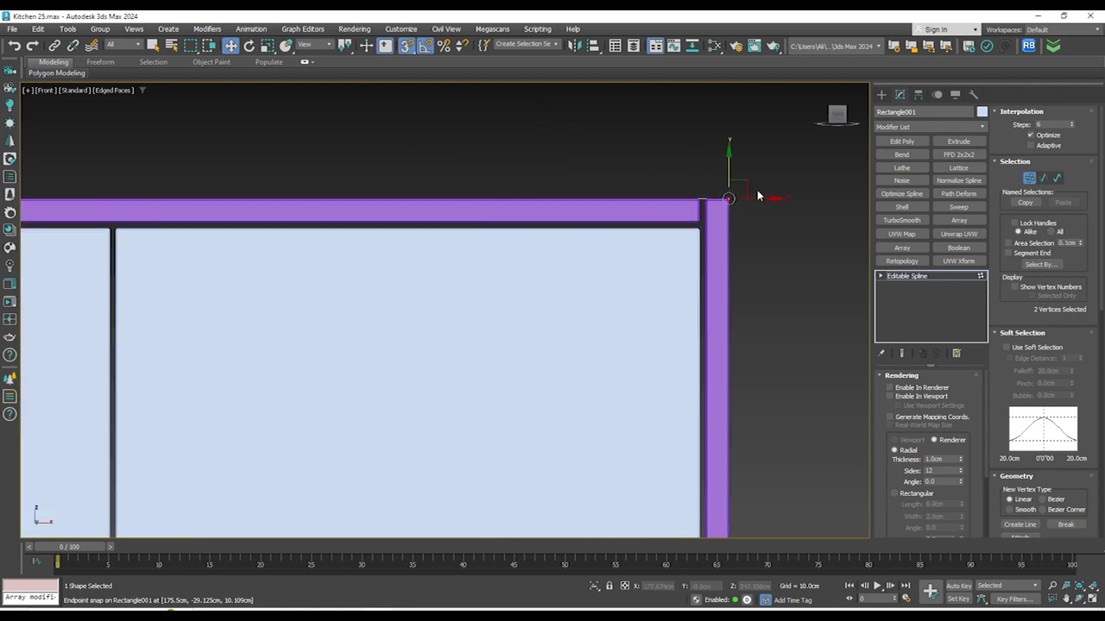
Snap the rectangle's two left vertices to the left framing panel's outer face and check the corner alignment
scroll(758, 197, "down", 10)
scroll(386, 210, "up", 5)
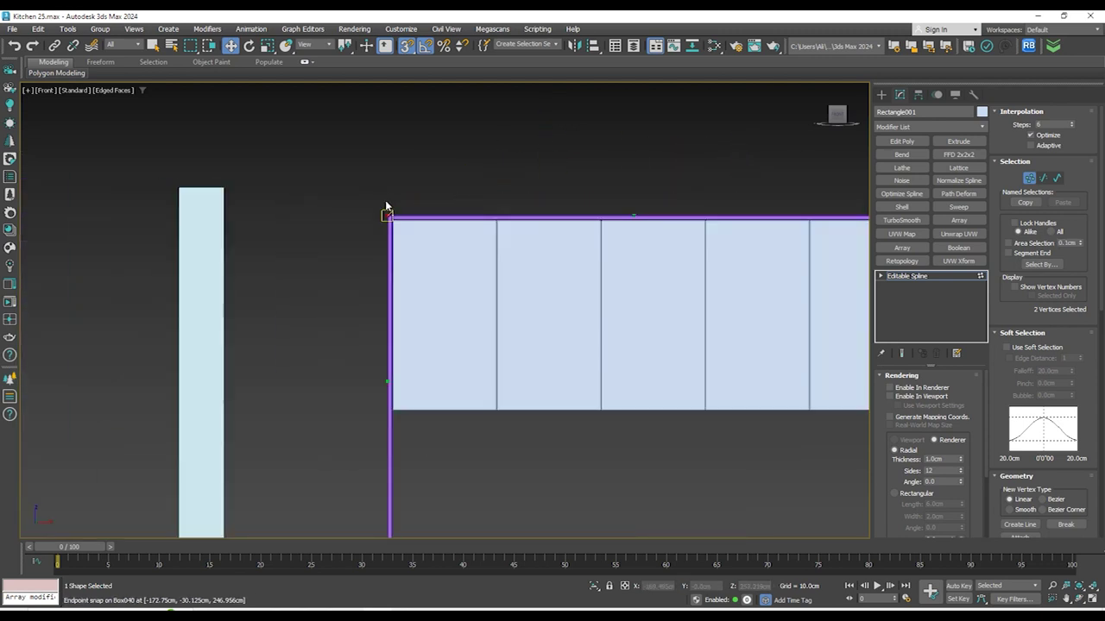
scroll(386, 209, "up", 4)
scroll(403, 202, "down", 3)
scroll(483, 294, "down", 4)
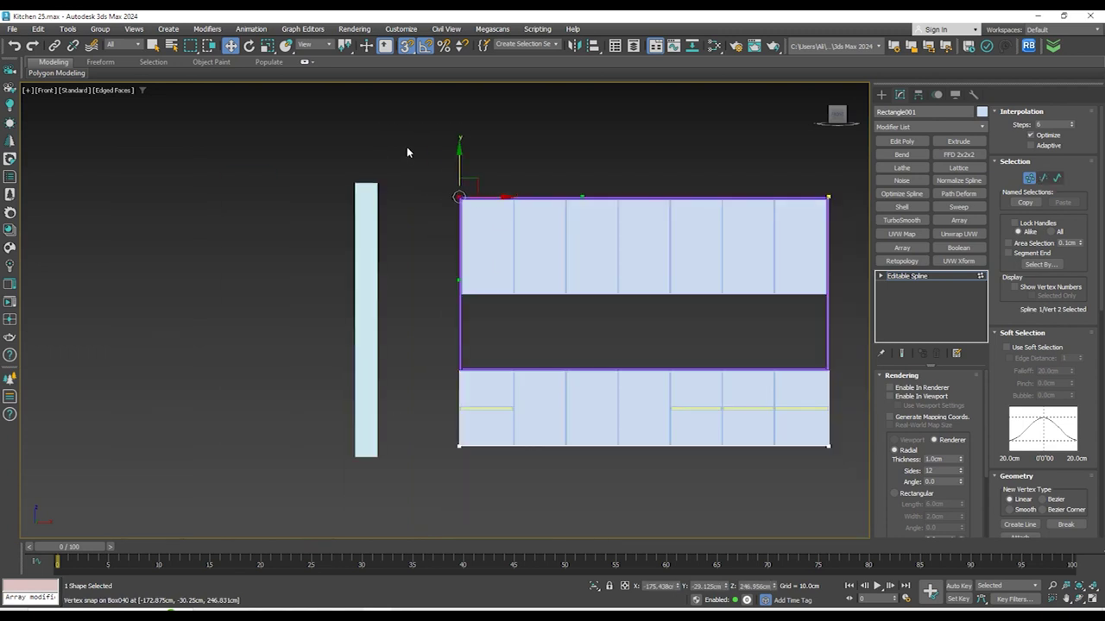
left_click_drag(519, 505, 520, 511)
scroll(459, 197, "up", 12)
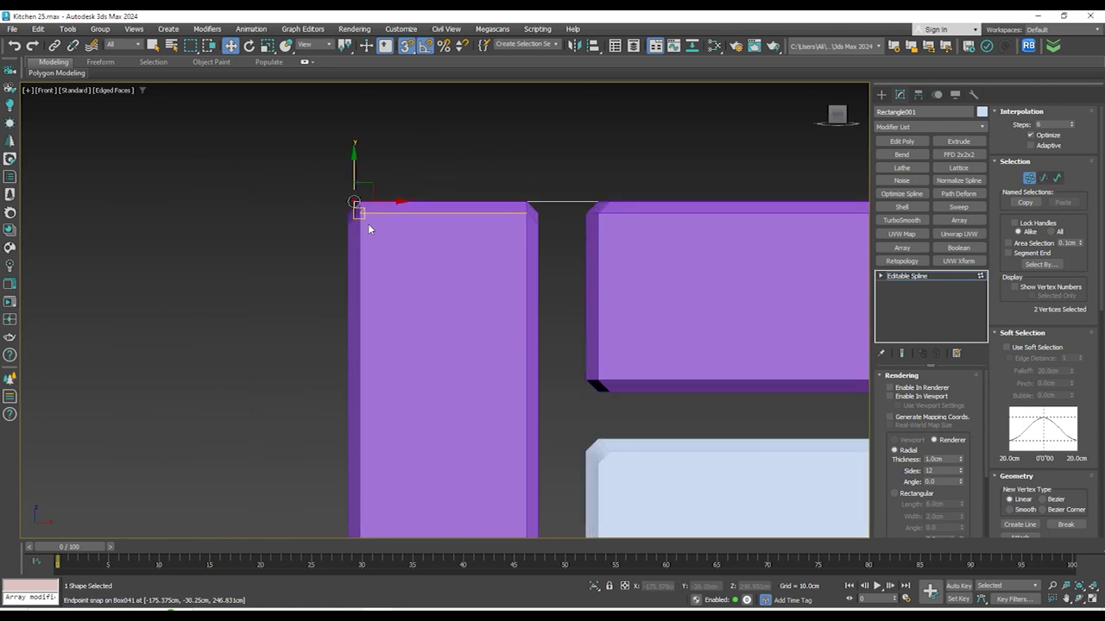
left_click_drag(341, 210, 332, 231)
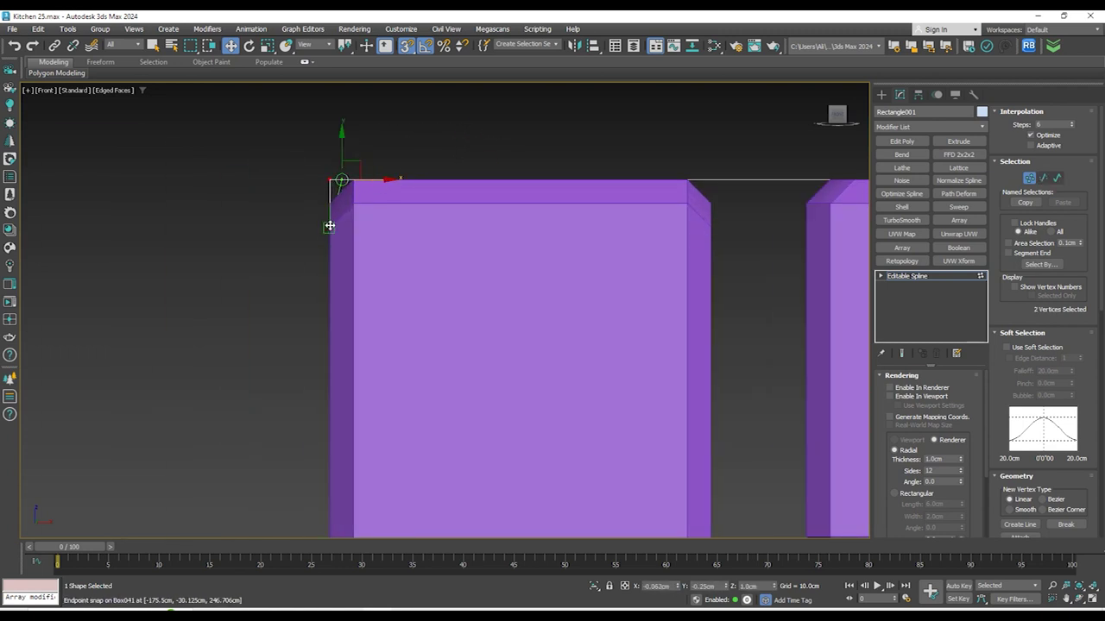
scroll(330, 225, "down", 10)
scroll(373, 250, "up", 4)
scroll(337, 156, "down", 6)
scroll(358, 127, "down", 4)
scroll(362, 136, "up", 4)
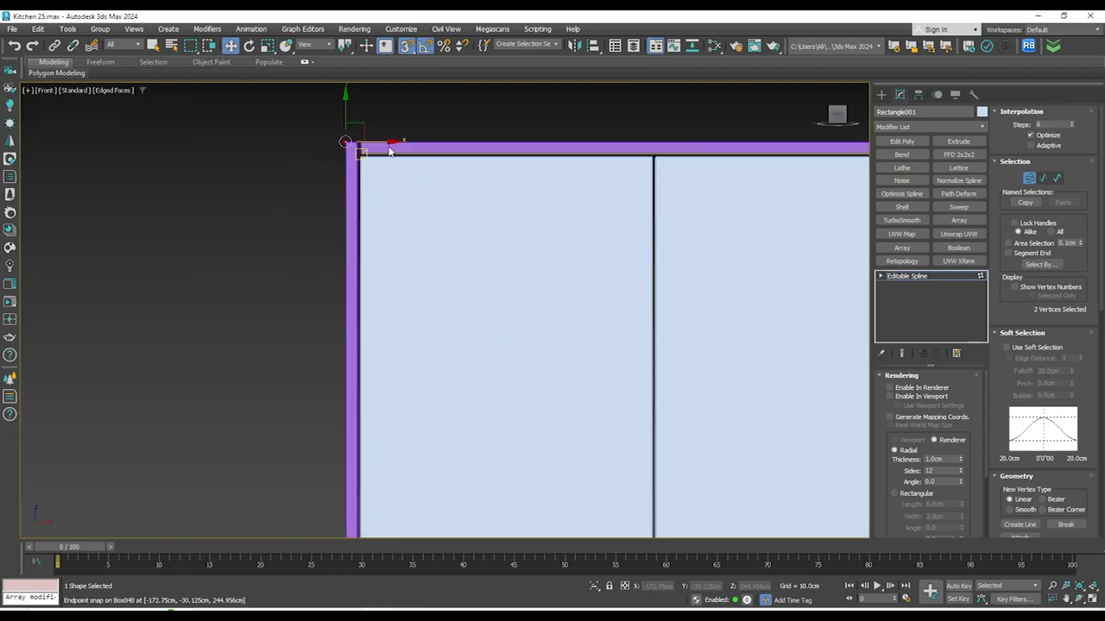
scroll(350, 164, "up", 4)
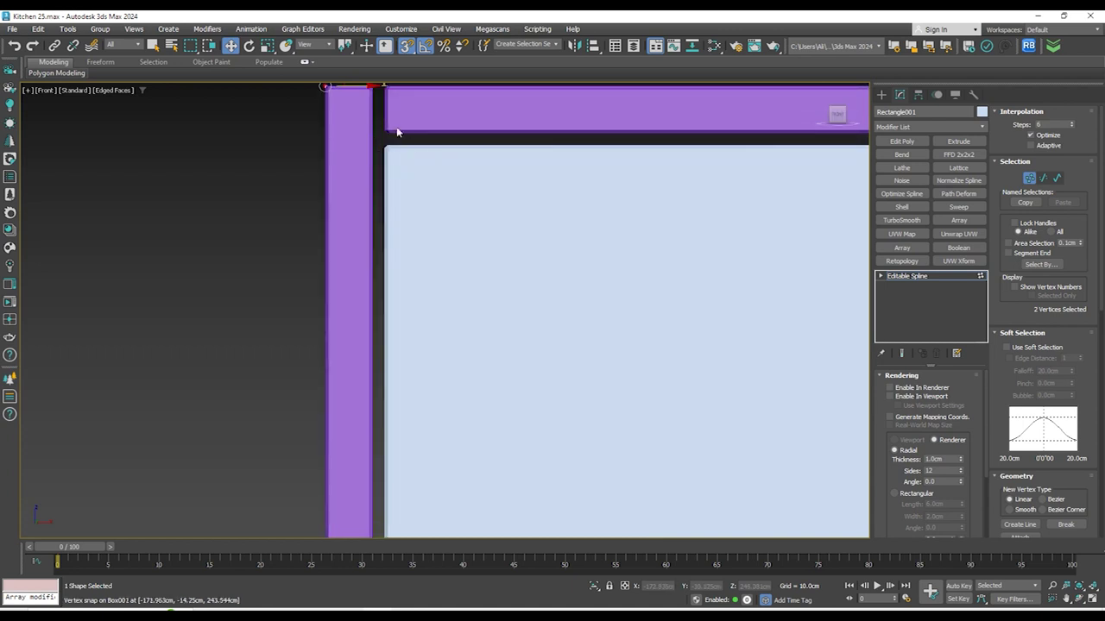
scroll(437, 178, "down", 5)
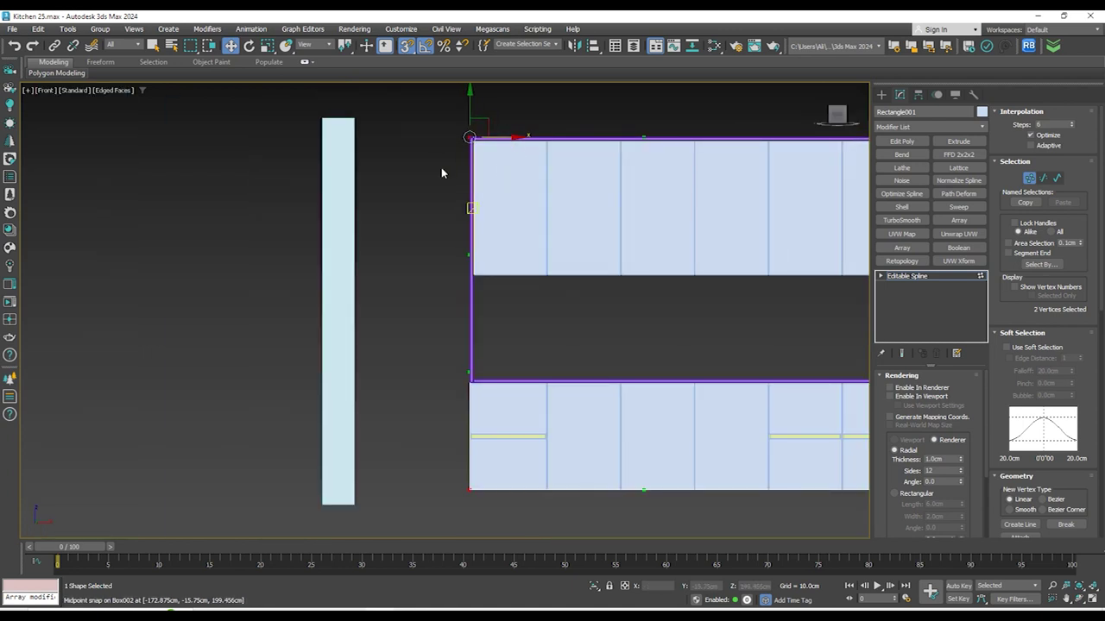
Delete the rectangle spline's bottom segment along the underside of the base cabinets
scroll(484, 470, "up", 6)
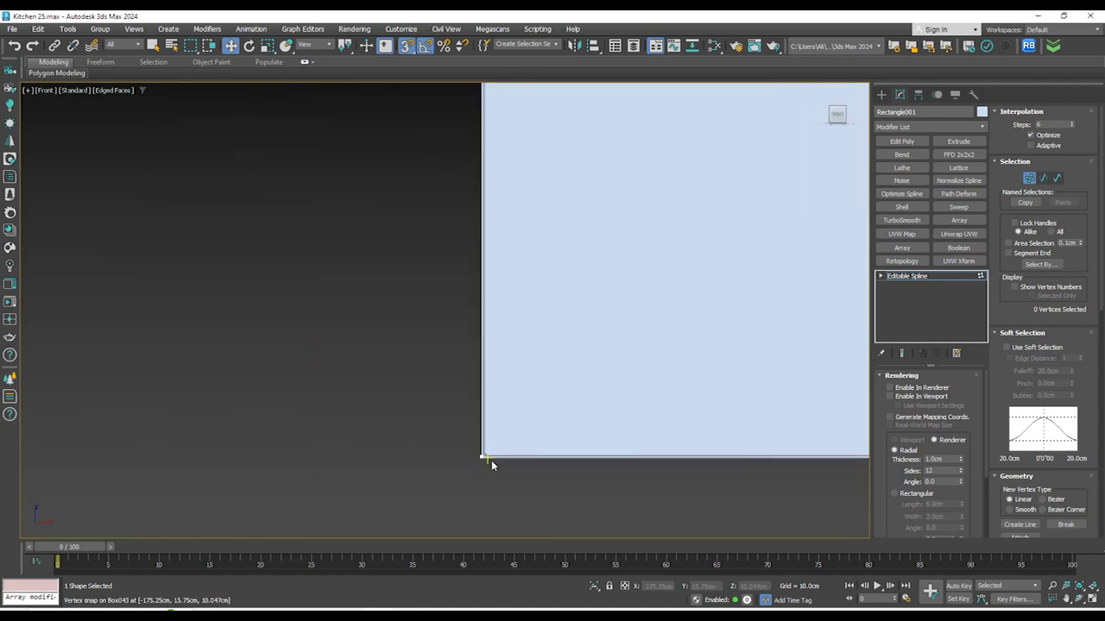
scroll(427, 458, "down", 5)
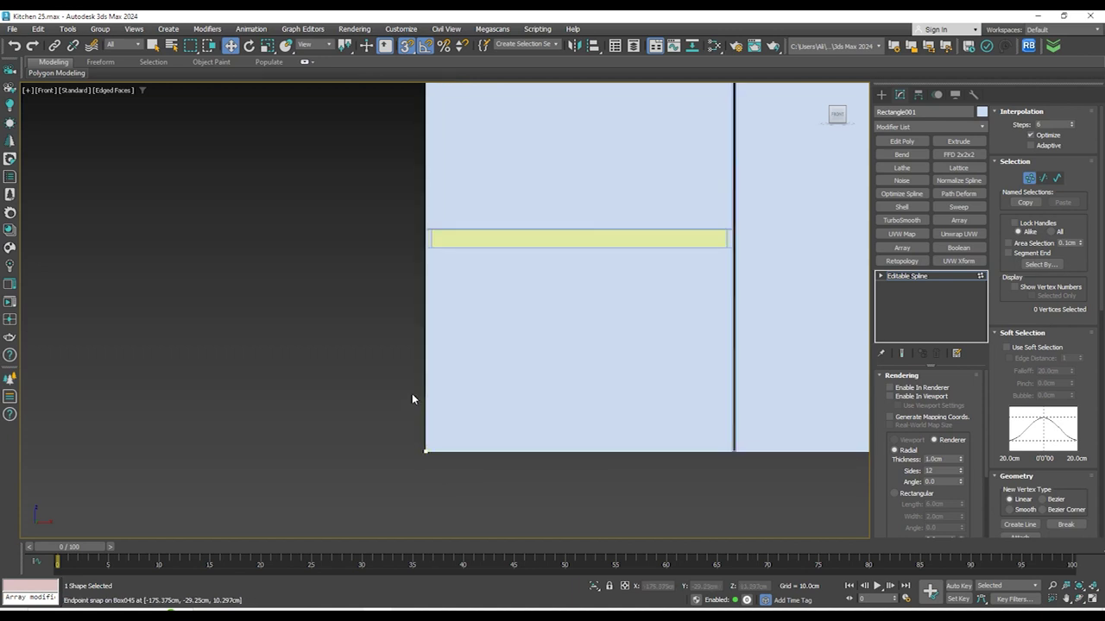
left_click(1042, 178)
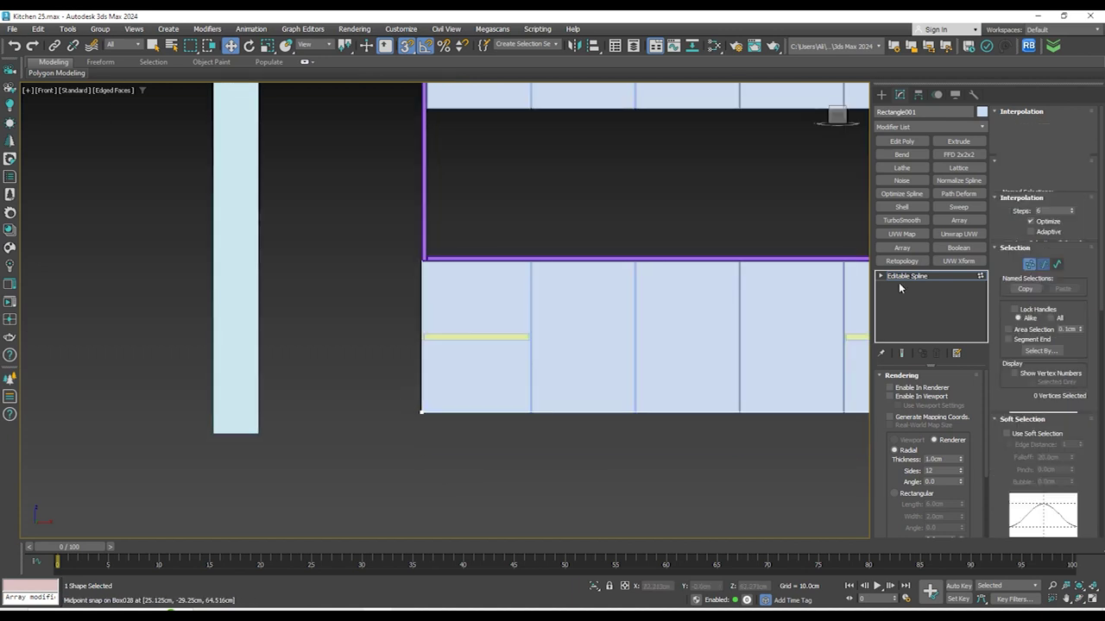
left_click(577, 378)
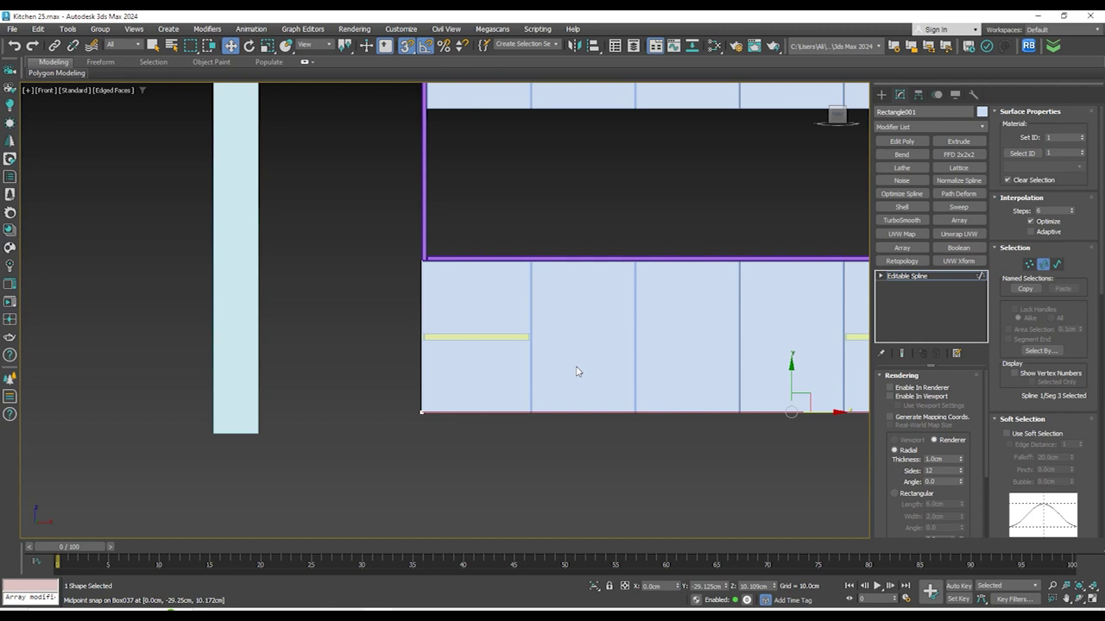
scroll(529, 433, "down", 4)
left_click(648, 493)
left_click(592, 388)
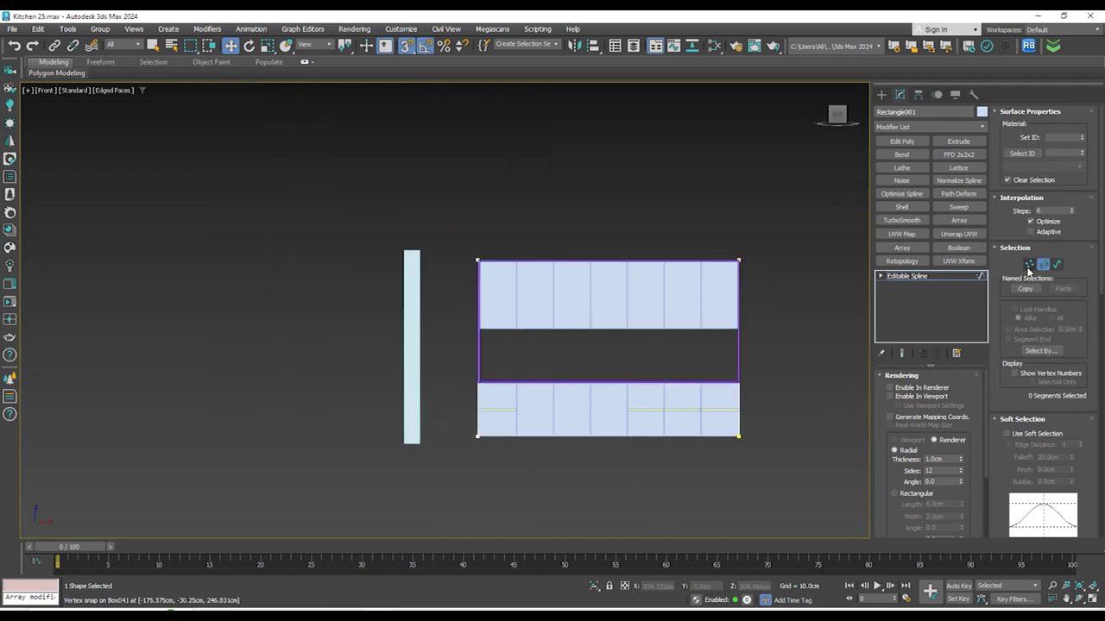
Select the spline's two left vertices and offset them outward by -0.5 cm along X
left_click_drag(474, 239, 483, 440)
scroll(454, 246, "up", 6)
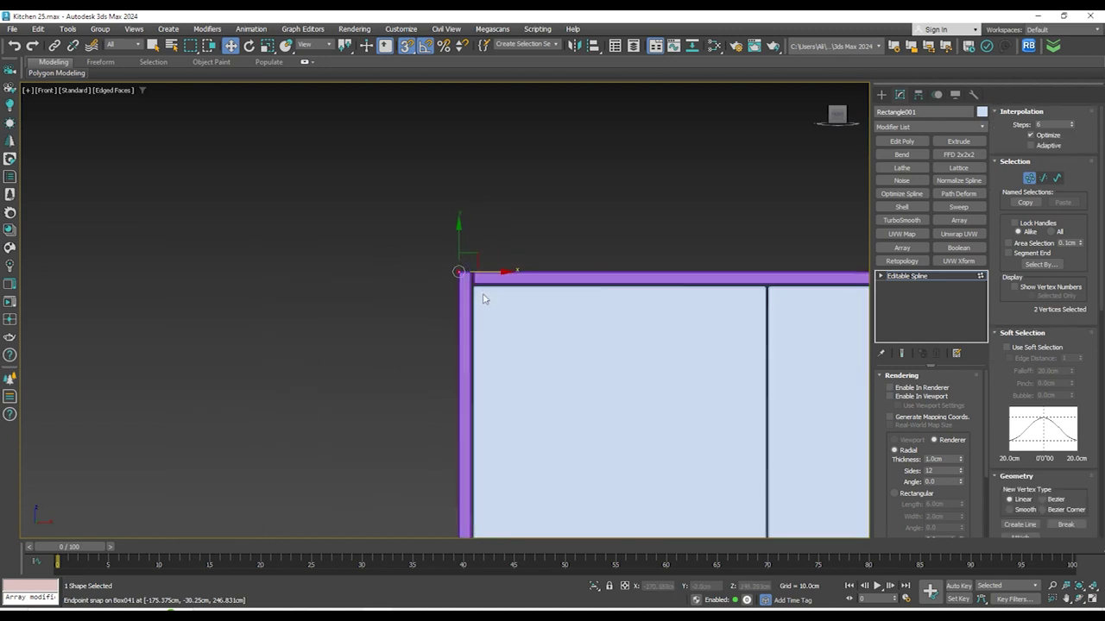
key("1")
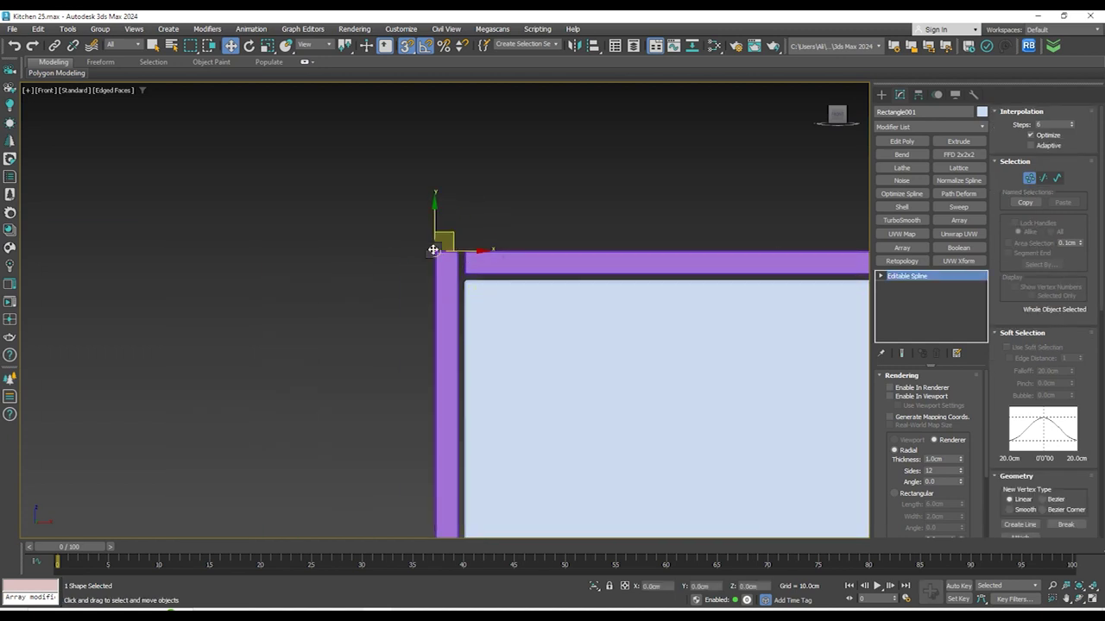
key("1")
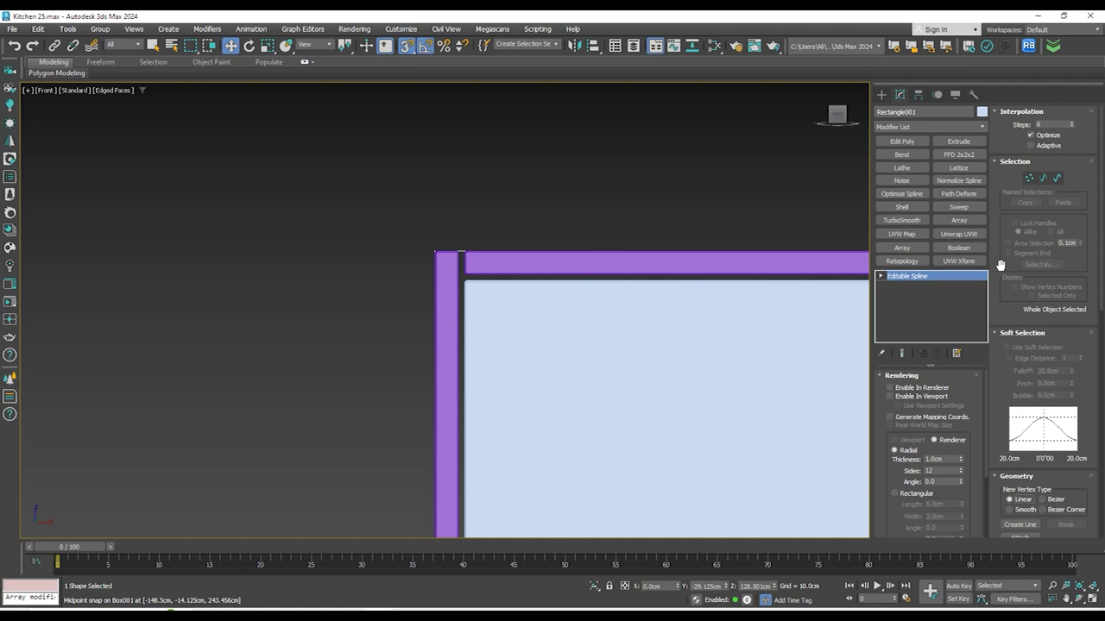
left_click(1029, 178)
scroll(511, 203, "down", 3)
scroll(496, 183, "up", 3)
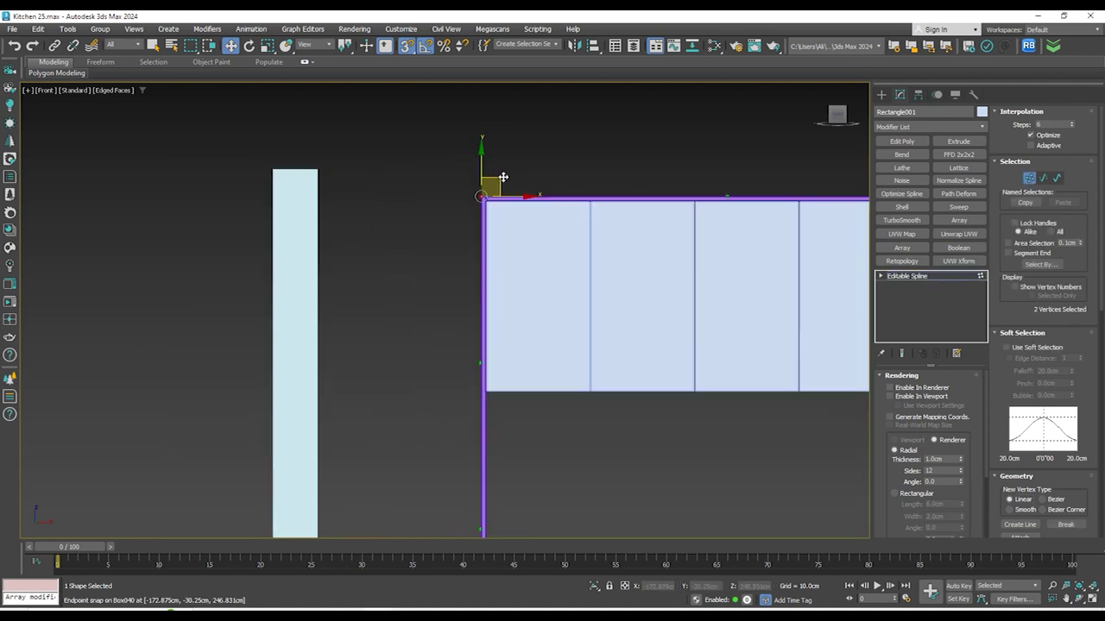
scroll(428, 267, "up", 3)
right_click(353, 276)
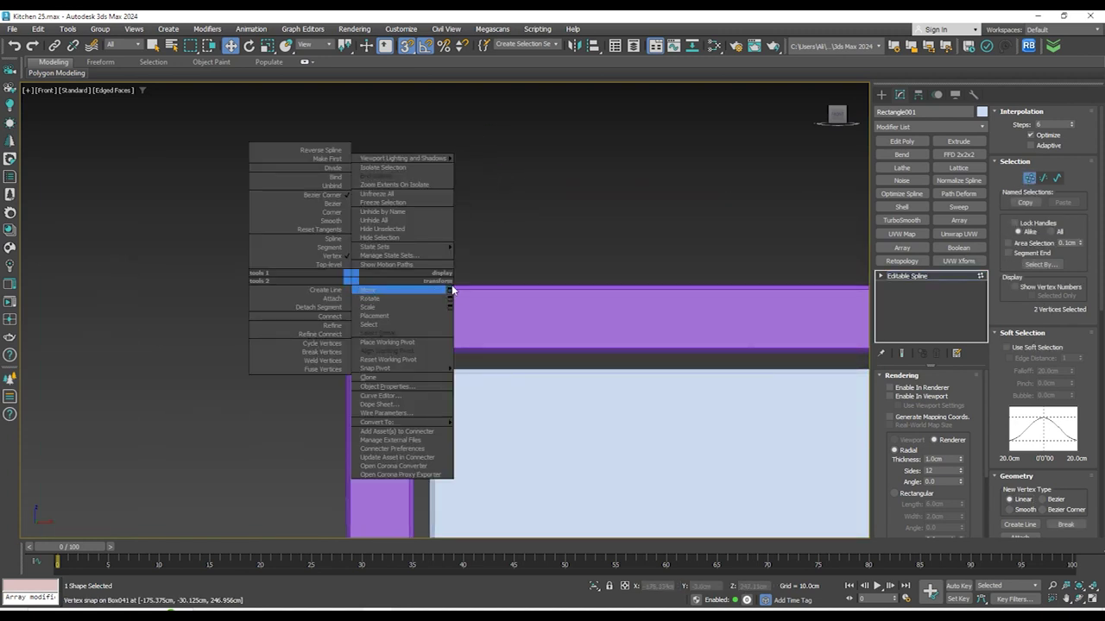
left_click(450, 290)
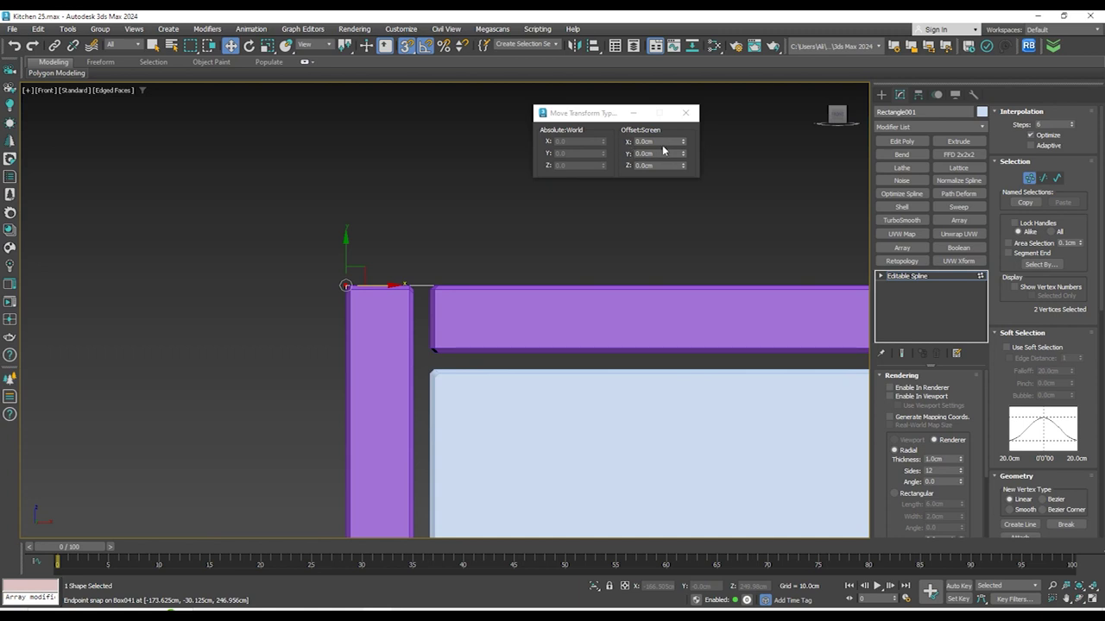
type("-5")
key("Return")
Select the spline's two right vertices and offset them outward by 0.5 cm along X
scroll(184, 215, "down", 3)
scroll(562, 227, "down", 3)
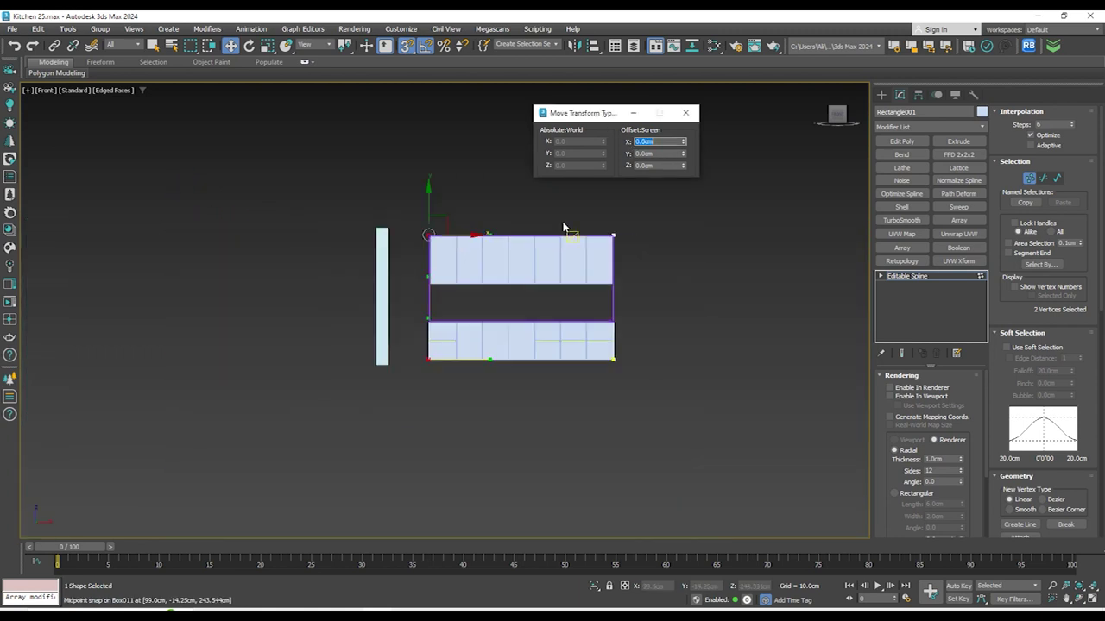
scroll(562, 227, "down", 2)
scroll(594, 295, "up", 6)
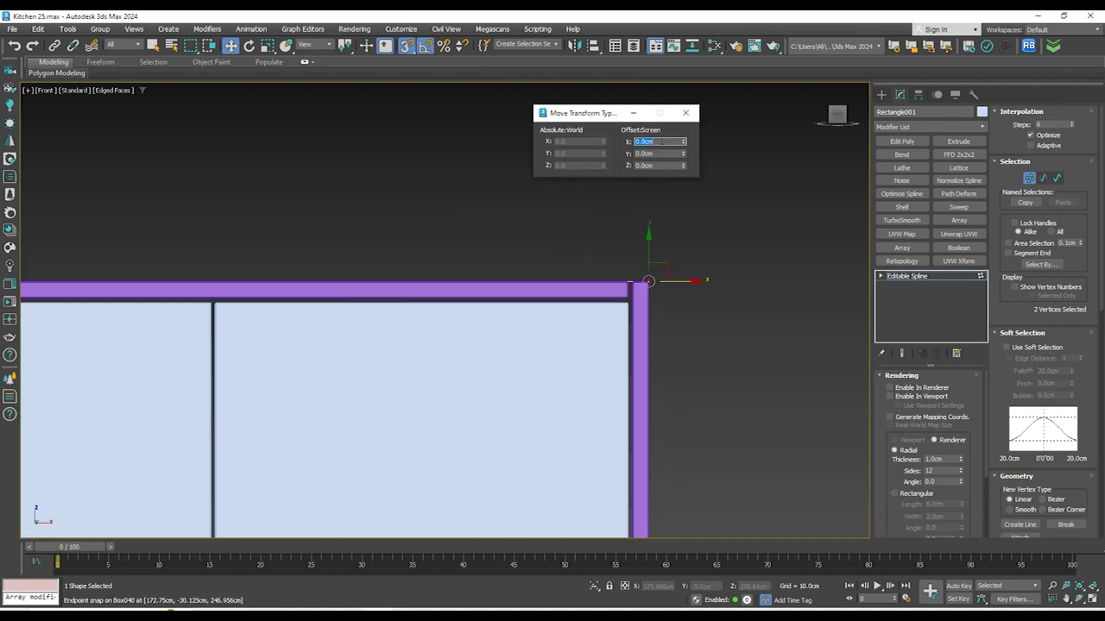
key("Return")
scroll(667, 373, "down", 5)
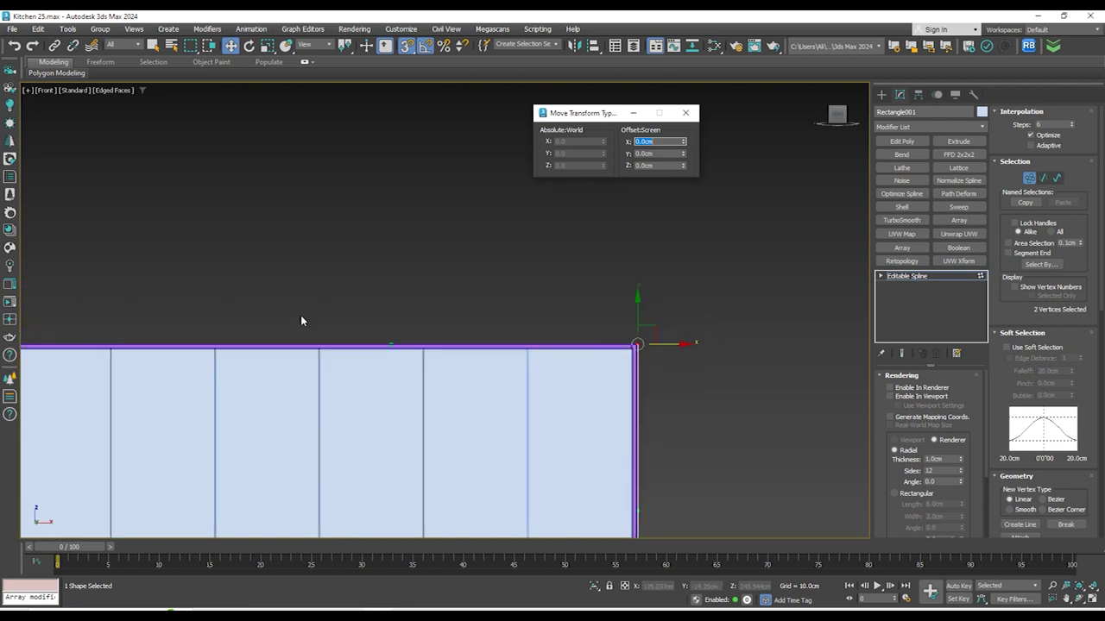
Offset the spline's two top vertices upward by 0.5 cm along Y and close the move transform dialog
scroll(381, 314, "down", 4)
middle_click_drag(380, 311, 378, 313)
scroll(648, 327, "up", 6)
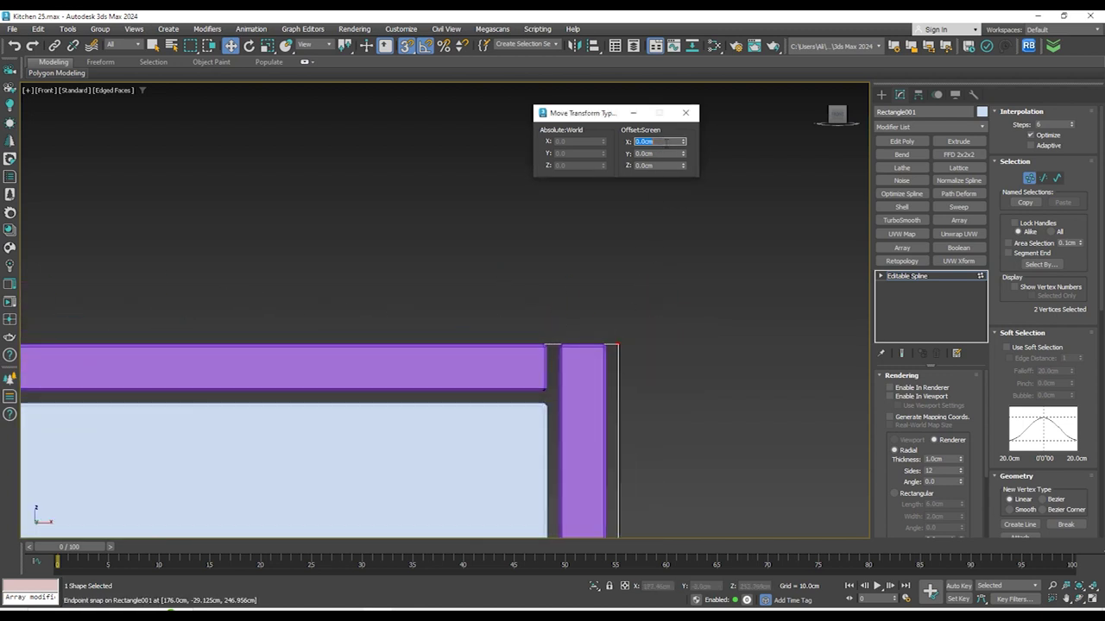
key("Return")
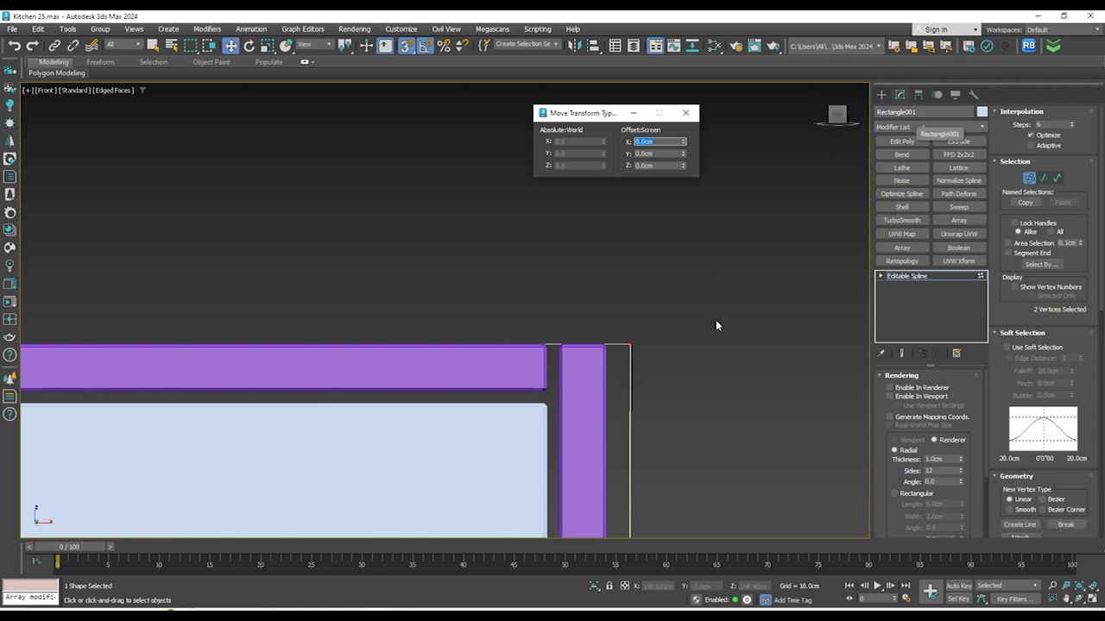
middle_click_drag(663, 317, 679, 296)
key("ctrl+z")
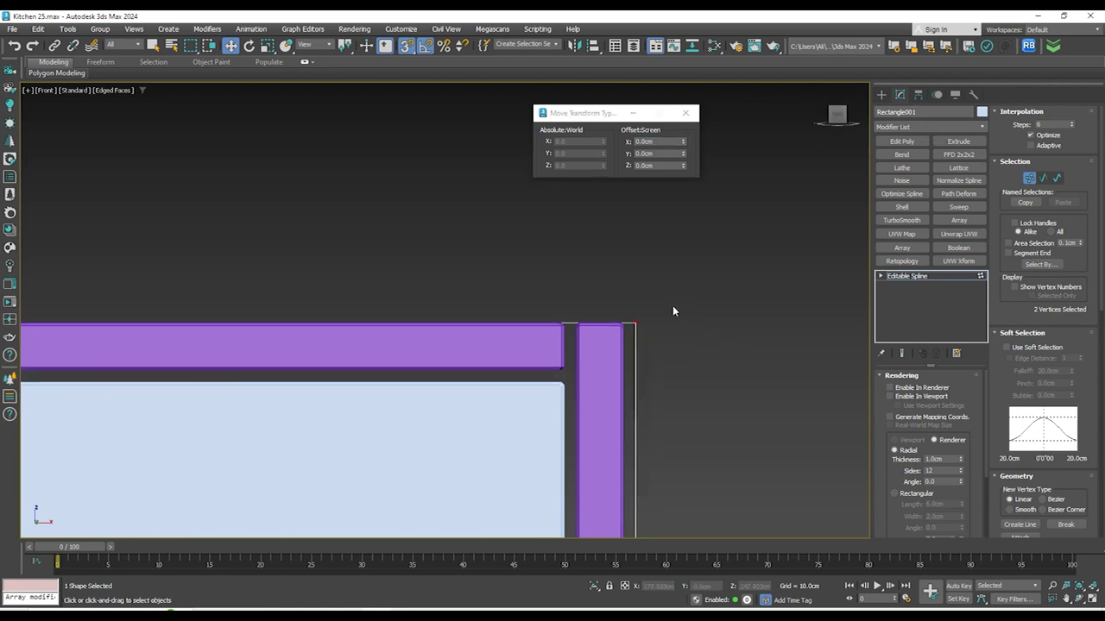
key("Return")
scroll(641, 261, "down", 5)
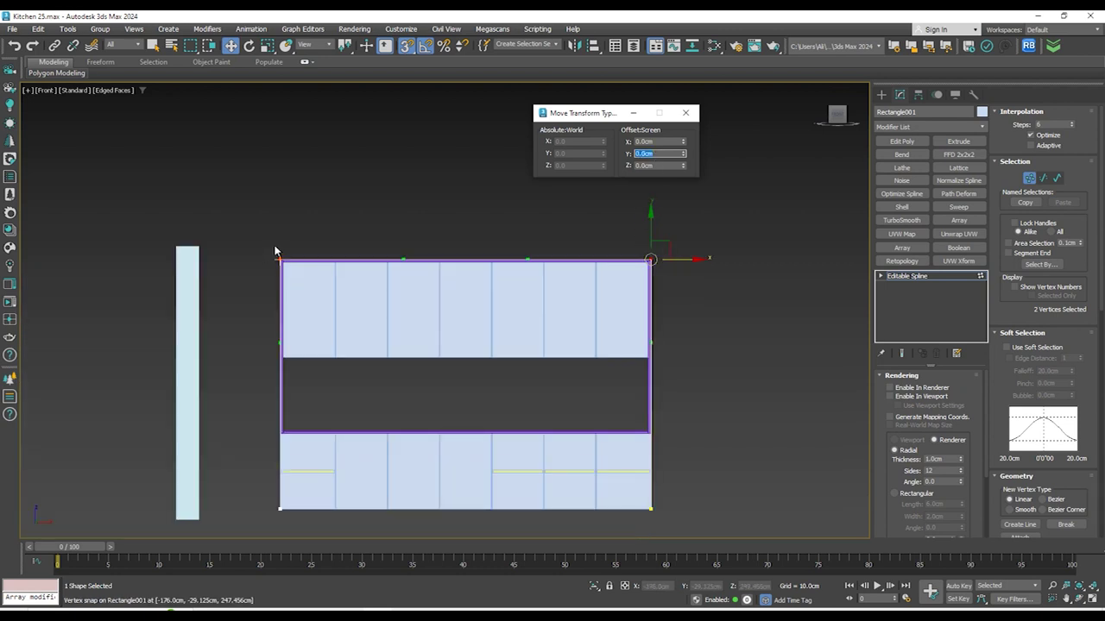
scroll(276, 251, "up", 5)
left_click(686, 113)
Select the whole open spline and outline it by -5 cm to give the surrounding frame its thickness
scroll(500, 180, "down", 3)
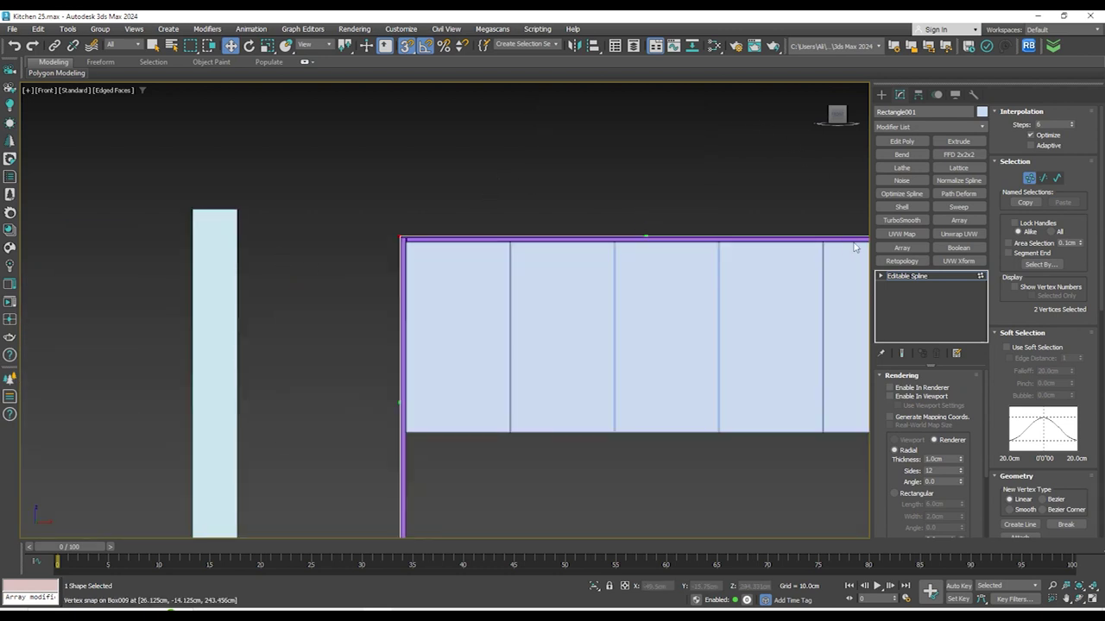
scroll(738, 229, "up", 2)
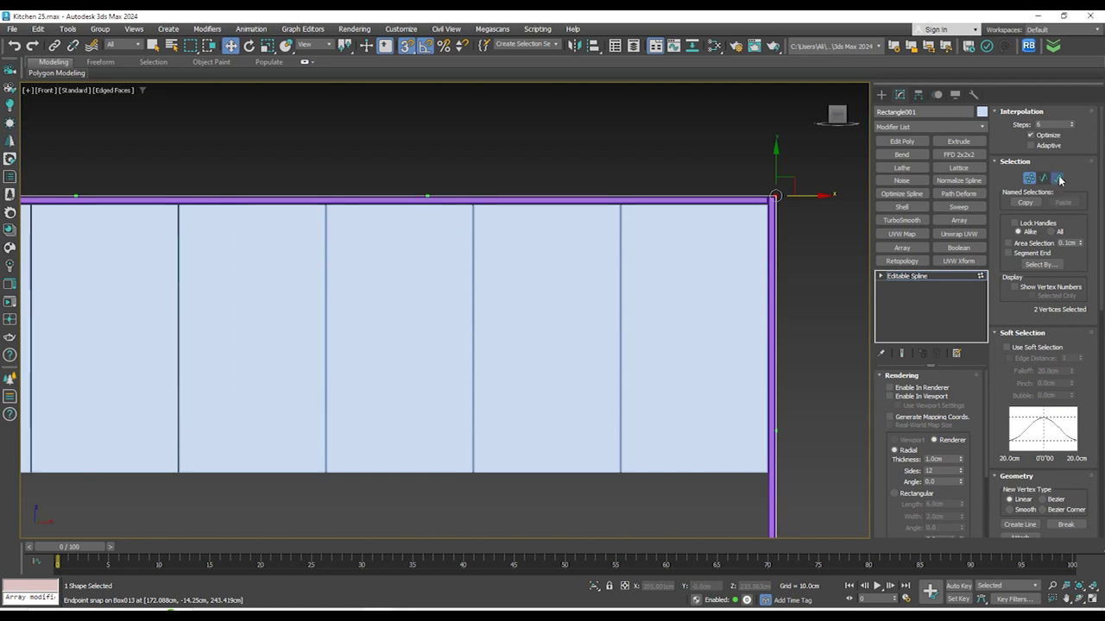
left_click(1058, 178)
left_click(773, 224)
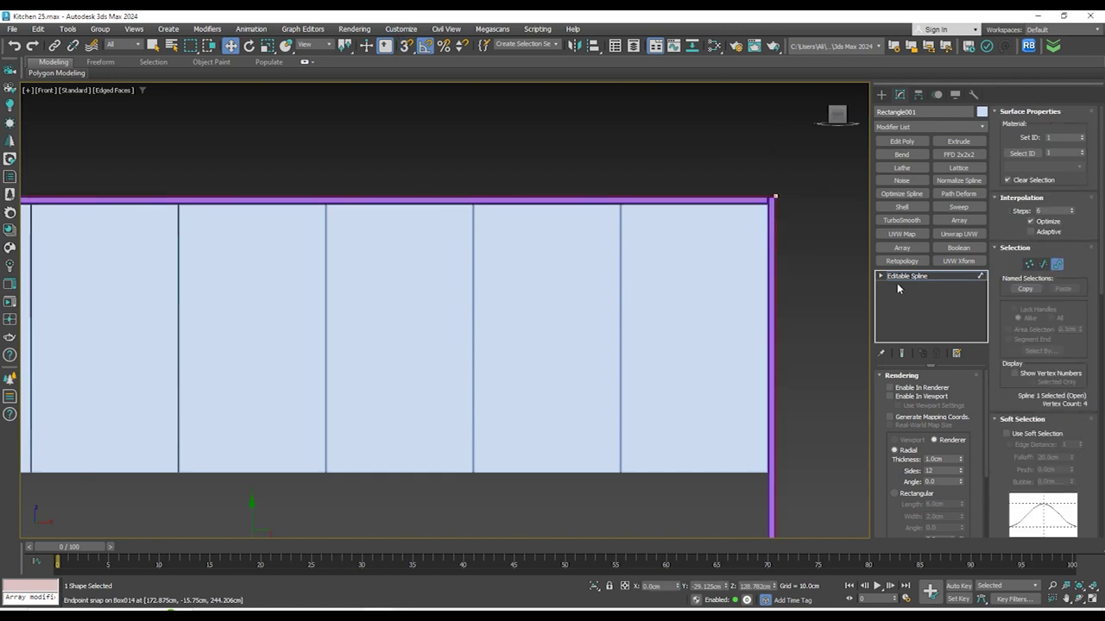
scroll(994, 323, "down", 10)
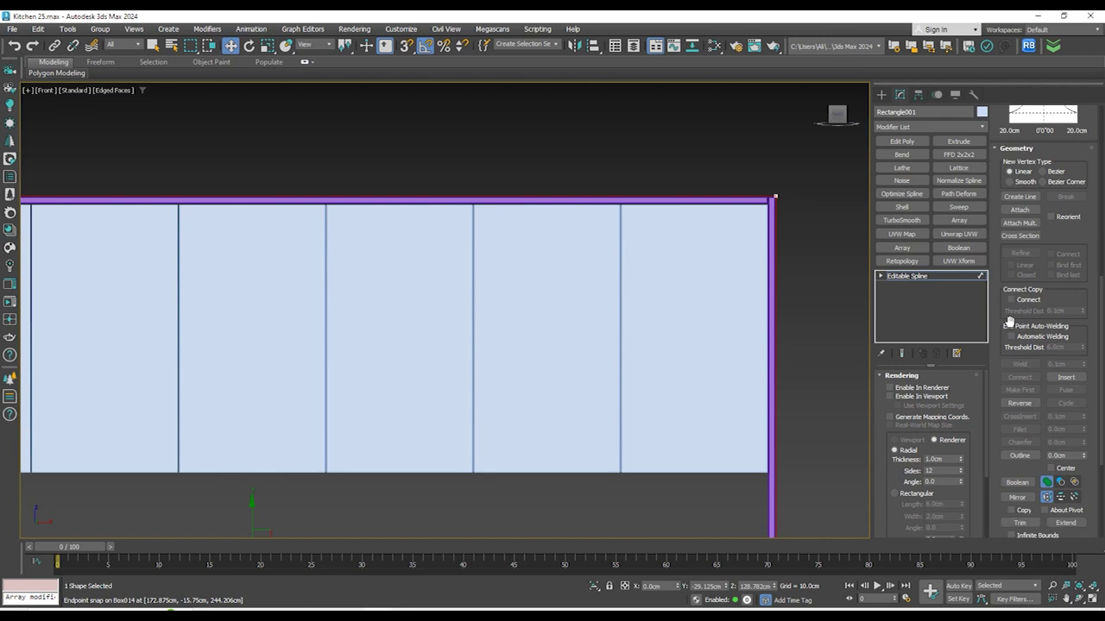
scroll(1041, 387, "down", 3)
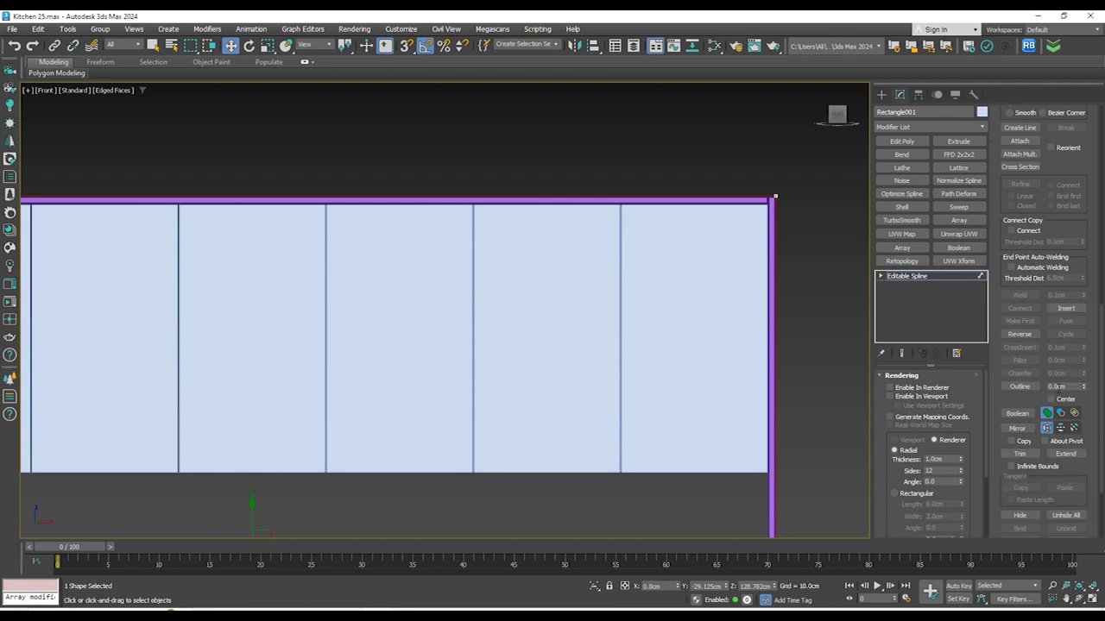
key("Return")
middle_click_drag(762, 308, 605, 299)
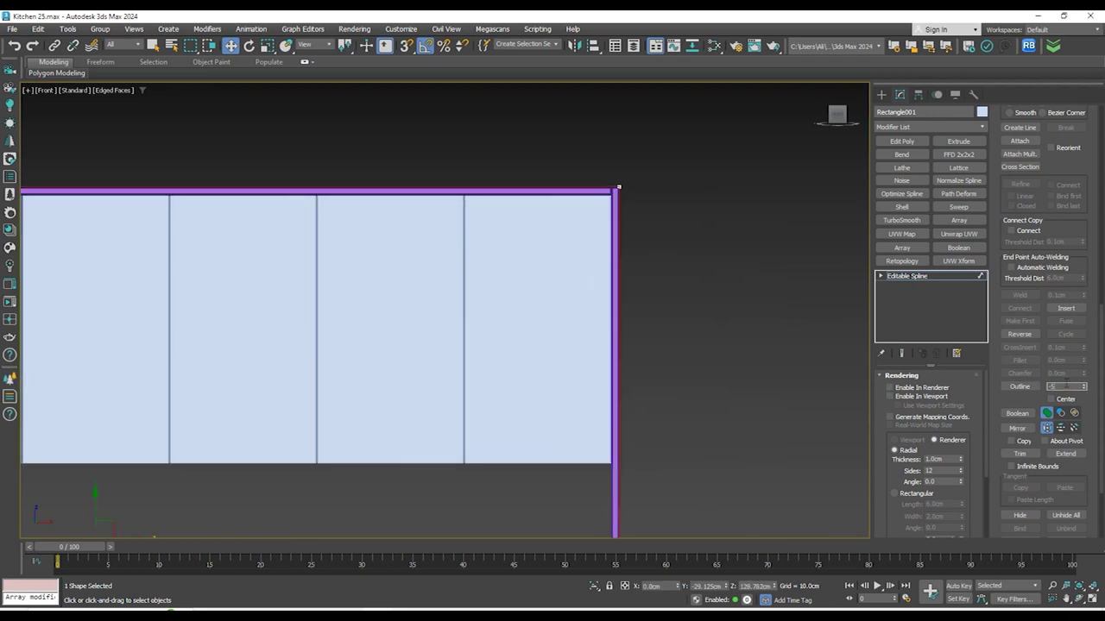
scroll(713, 210, "down", 4)
scroll(711, 353, "up", 6)
scroll(727, 209, "down", 4)
scroll(699, 250, "up", 6)
Extrude the outlined spline by -60 cm and check how the frame wraps around the cabinets
middle_click_drag(665, 250, 584, 334, "alt")
left_click(965, 144)
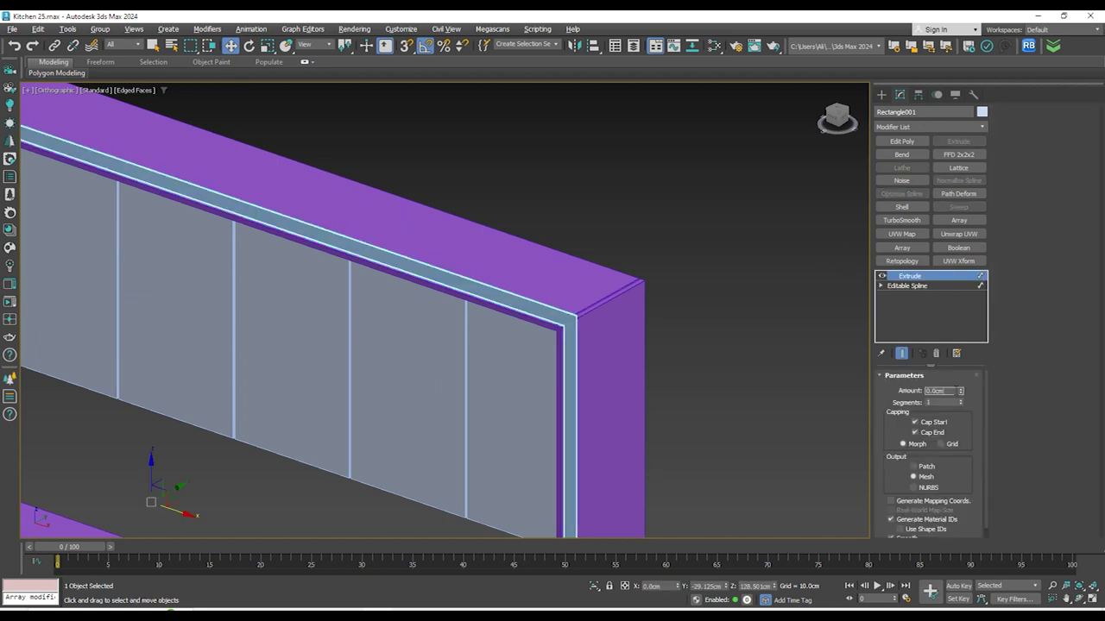
key("Return")
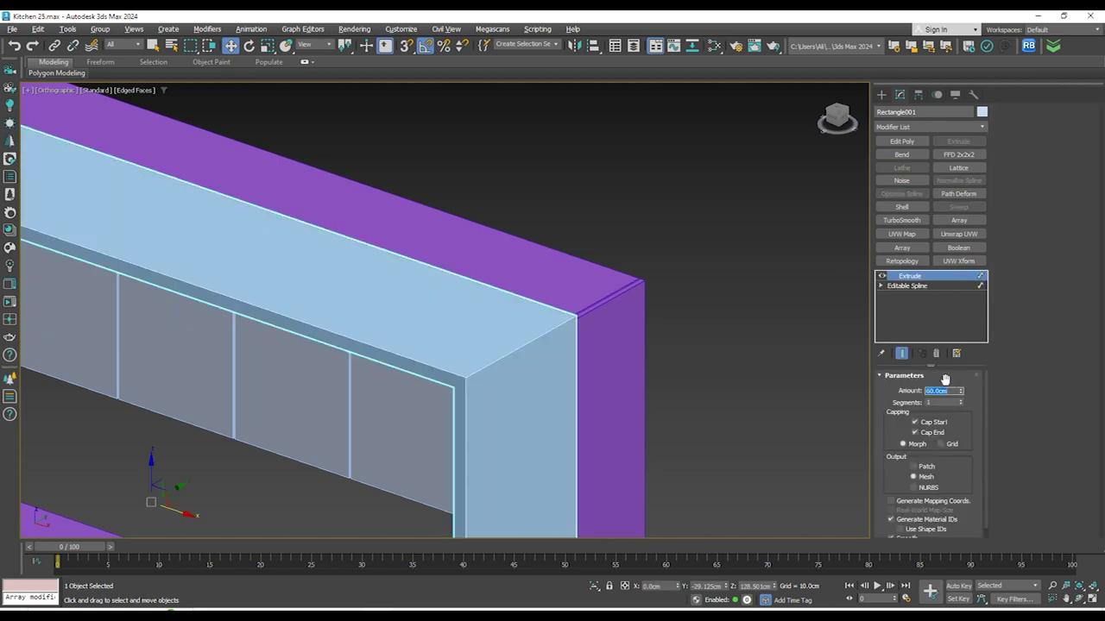
scroll(464, 345, "down", 4)
middle_click_drag(463, 355, 456, 447, "alt")
key("t")
key("z")
key("F3")
mouse_move(430, 381)
middle_mouse_down("alt")
mouse_move(585, 320)
mouse_move(578, 370)
mouse_move(546, 351)
middle_mouse_up("alt")
scroll(578, 354, "up", 10)
middle_click_drag(586, 327, 703, 147)
scroll(508, 332, "down", 3)
middle_click_drag(509, 331, 518, 259, "alt")
scroll(530, 366, "down", 5)
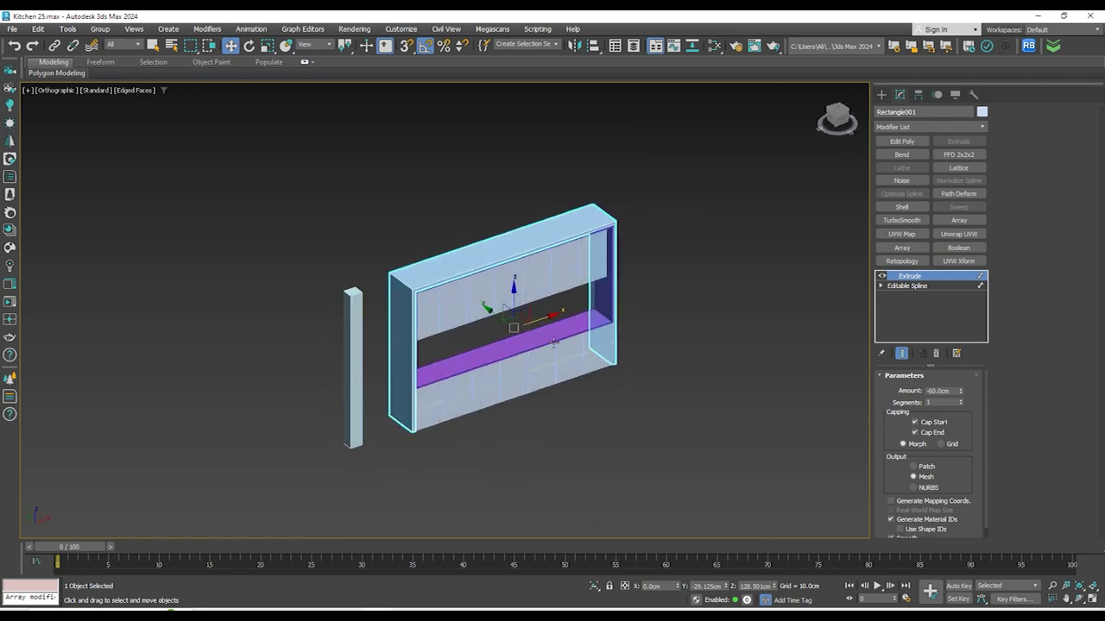
Open the Scene Explorer and hide the extruded frame Rectangle001
left_click(67, 31)
left_click(60, 62)
left_click(57, 196)
key("t")
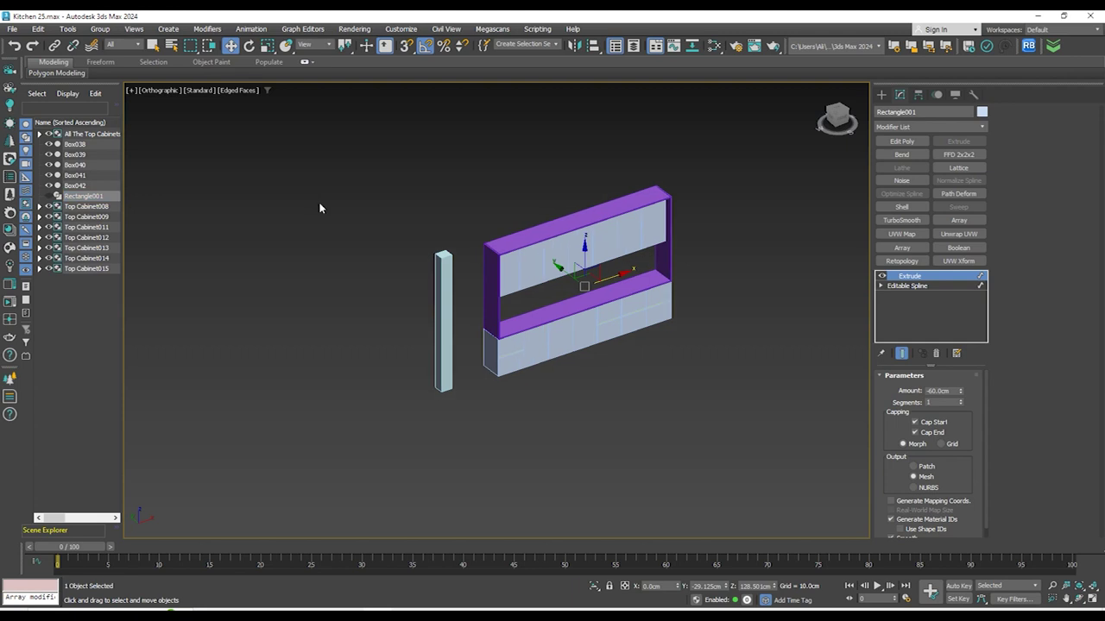
Examine the cabinets in wireframe from the side to compare the depths of the upper and base rows
key("F3")
scroll(274, 319, "up", 3)
scroll(294, 316, "down", 4)
middle_click_drag(407, 308, 473, 214, "alt")
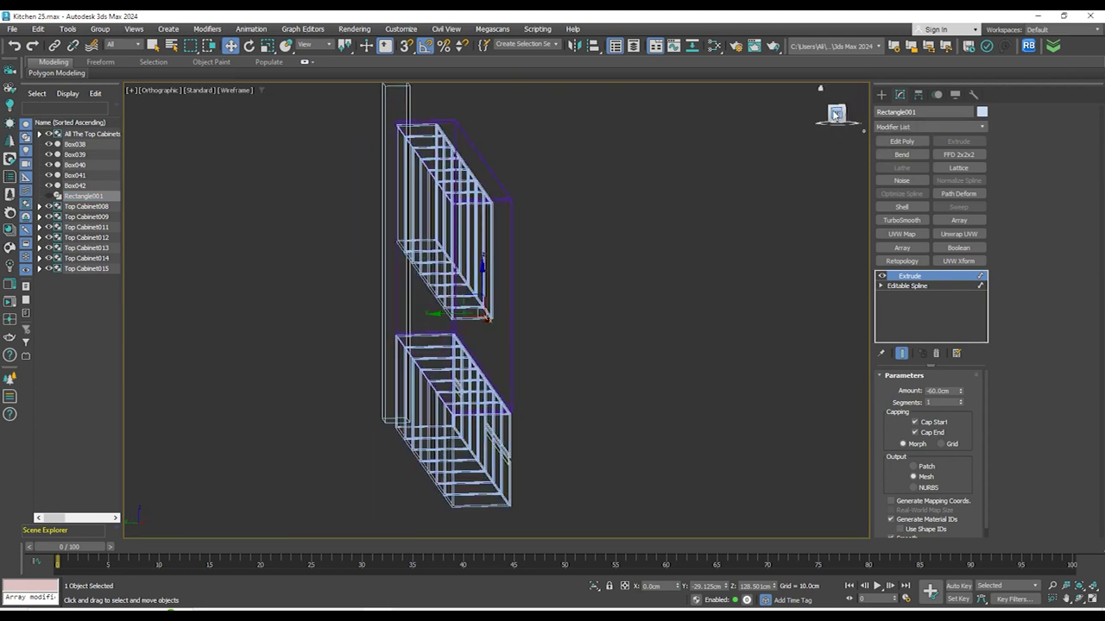
left_click(835, 115)
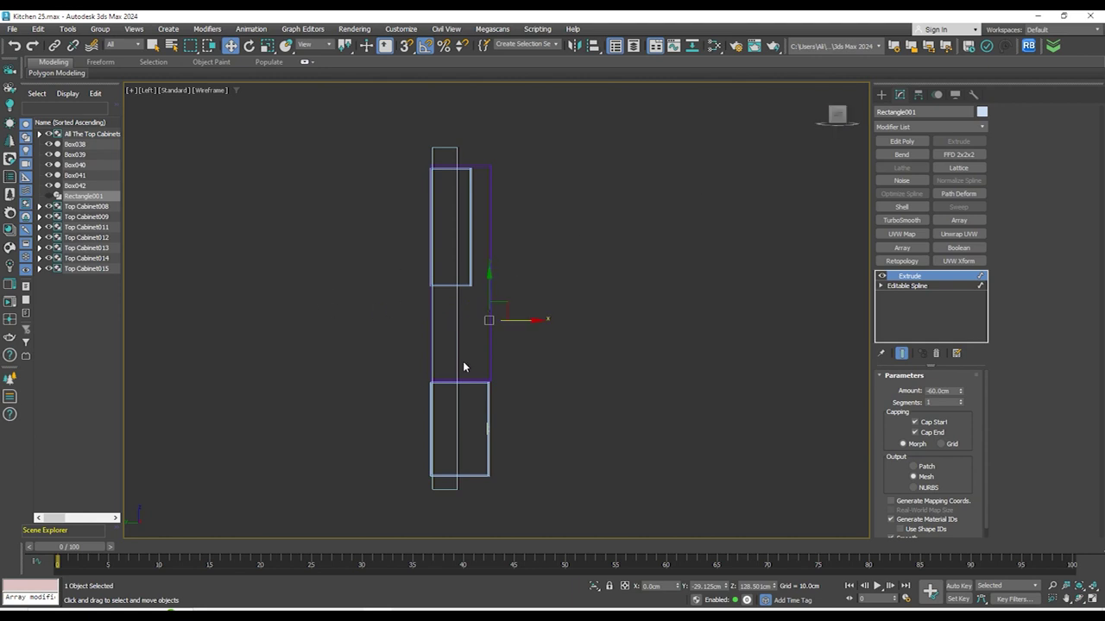
middle_click_drag(464, 366, 477, 395, "alt")
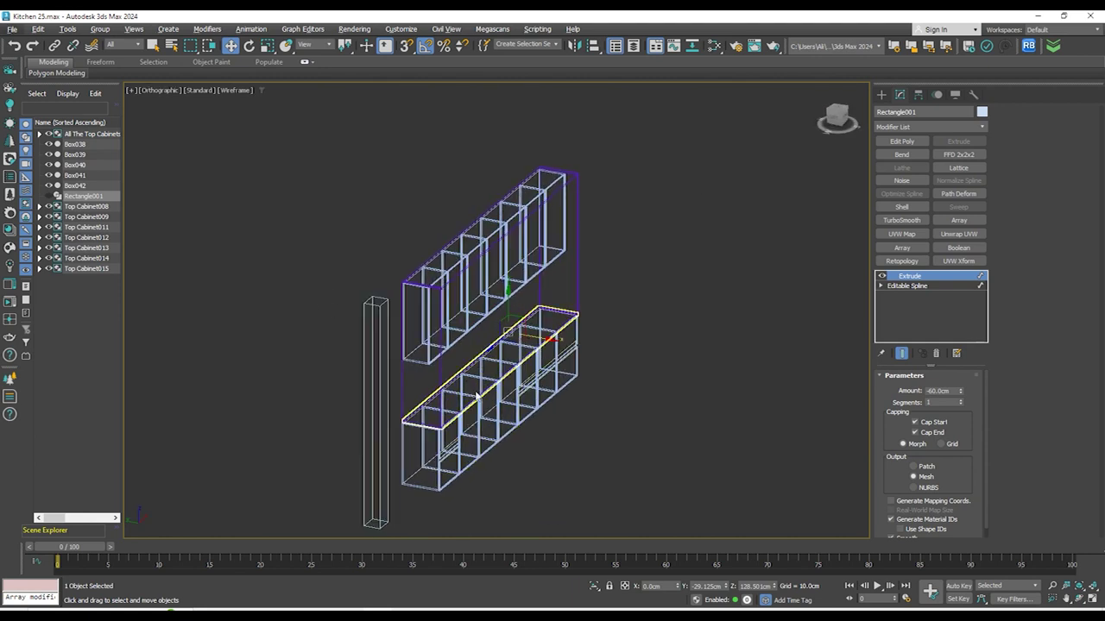
middle_click_drag(589, 396, 610, 374)
key("F3")
key("F4")
Unhide the frame Rectangle001 and set its extrusion amount to -45 cm
left_click(49, 196)
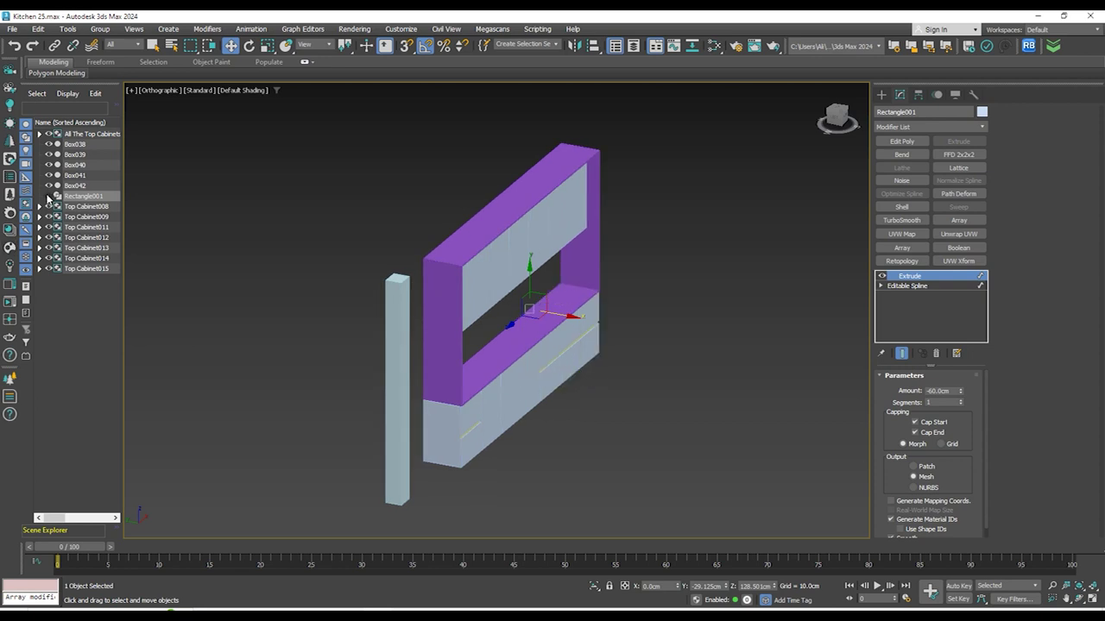
left_click(48, 197)
scroll(555, 305, "up", 4)
scroll(553, 310, "down", 6)
middle_click_drag(549, 310, 527, 325)
key("s")
middle_click_drag(644, 318, 497, 321, "alt")
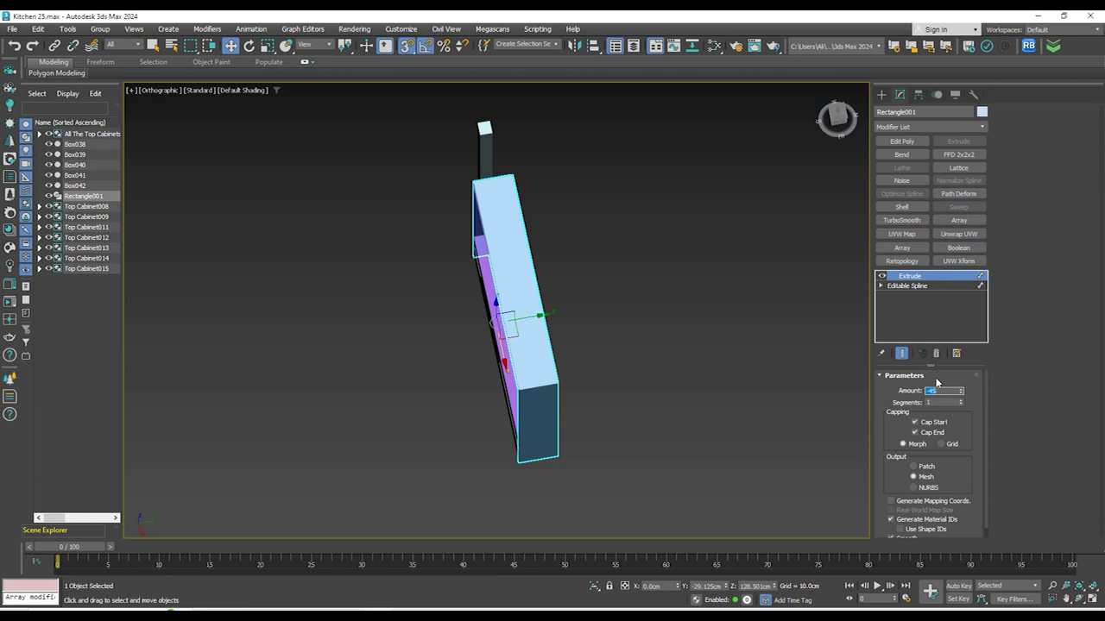
type("-45")
key("Return")
Isolate the extruded frame with edged faces displayed and add an Edit Poly modifier to it
middle_click_drag(547, 394, 700, 361, "alt")
middle_click_drag(674, 318, 759, 397, "alt")
key("s")
scroll(648, 263, "up", 6)
key("F4")
scroll(599, 241, "up", 3)
scroll(608, 235, "down", 3)
mouse_move(619, 230)
middle_mouse_down("alt")
mouse_move(748, 271)
mouse_move(639, 190)
mouse_move(579, 229)
mouse_move(640, 247)
mouse_move(631, 213)
middle_mouse_up("alt")
left_click(596, 587)
scroll(620, 359, "up", 5)
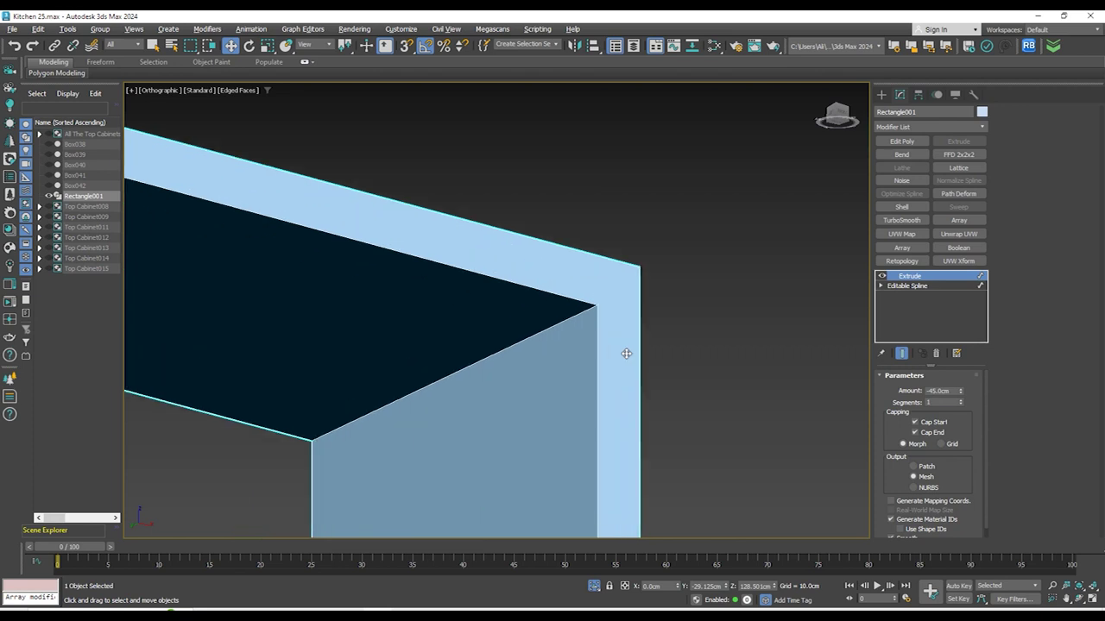
left_click(900, 140)
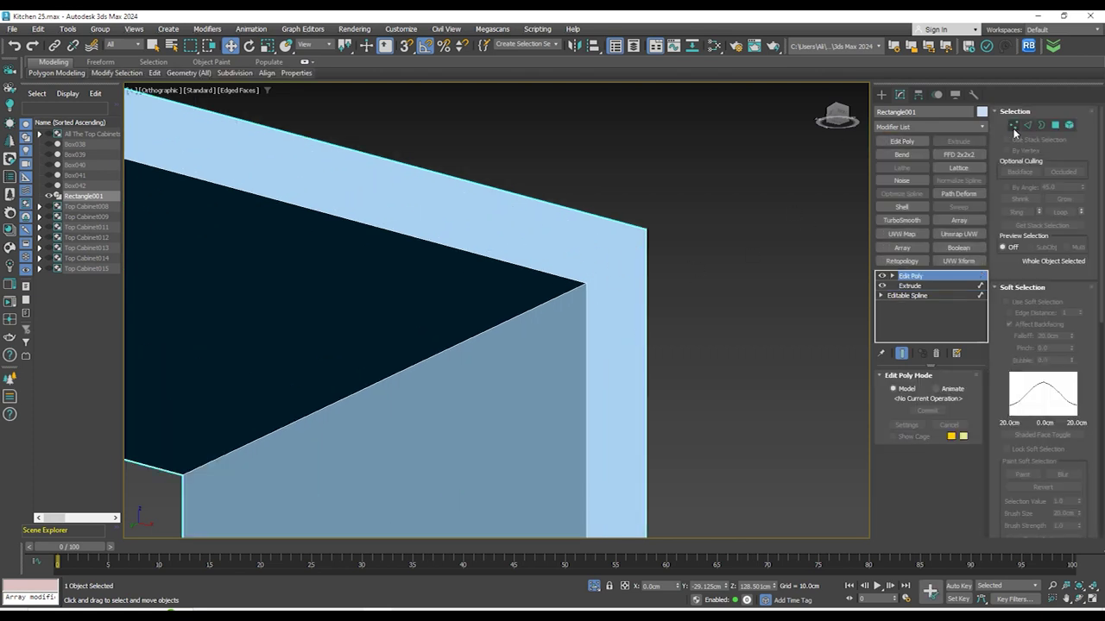
Connect the inner and outer corner vertices at both upper corners on the frame's front face
left_click(1015, 126)
left_click_drag(552, 313, 675, 225)
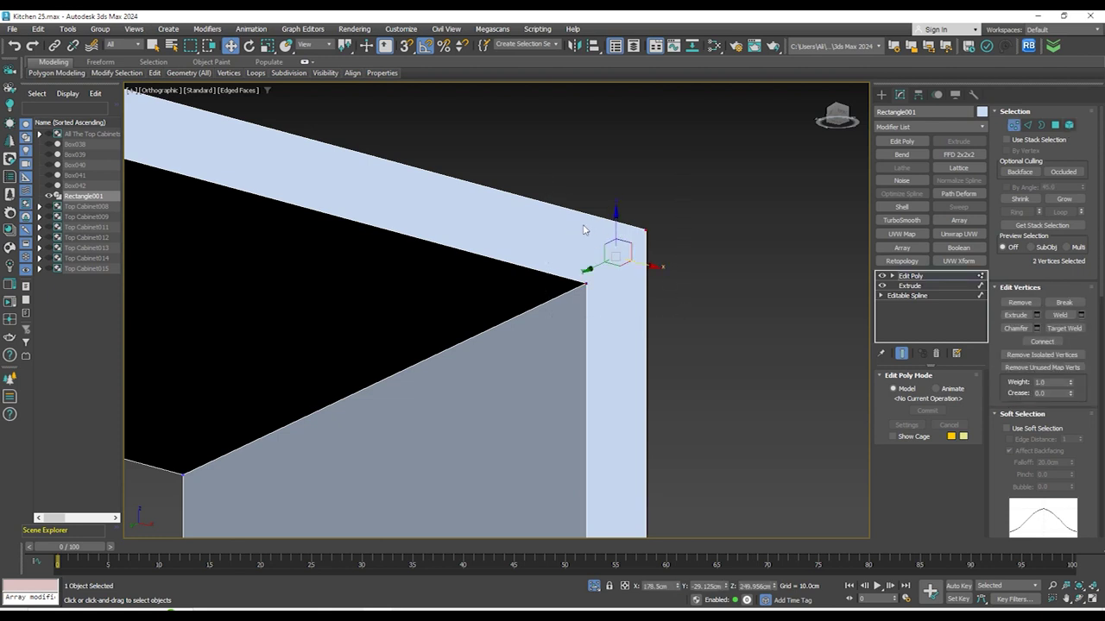
left_click(747, 274)
scroll(747, 251, "down", 5)
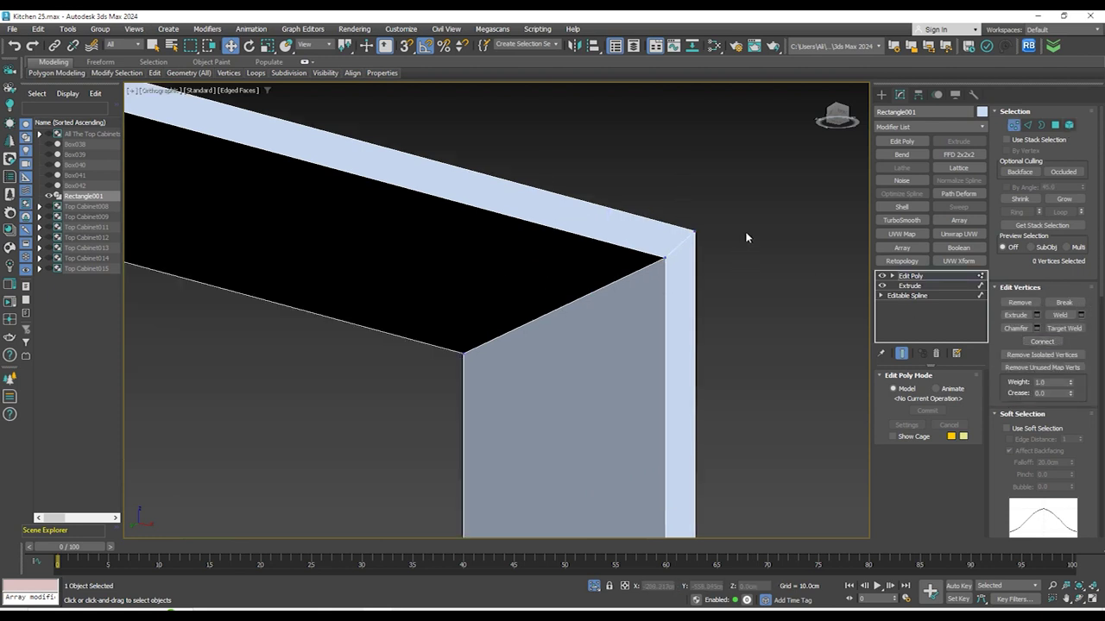
scroll(471, 186, "up", 5)
left_click_drag(553, 176, 509, 131)
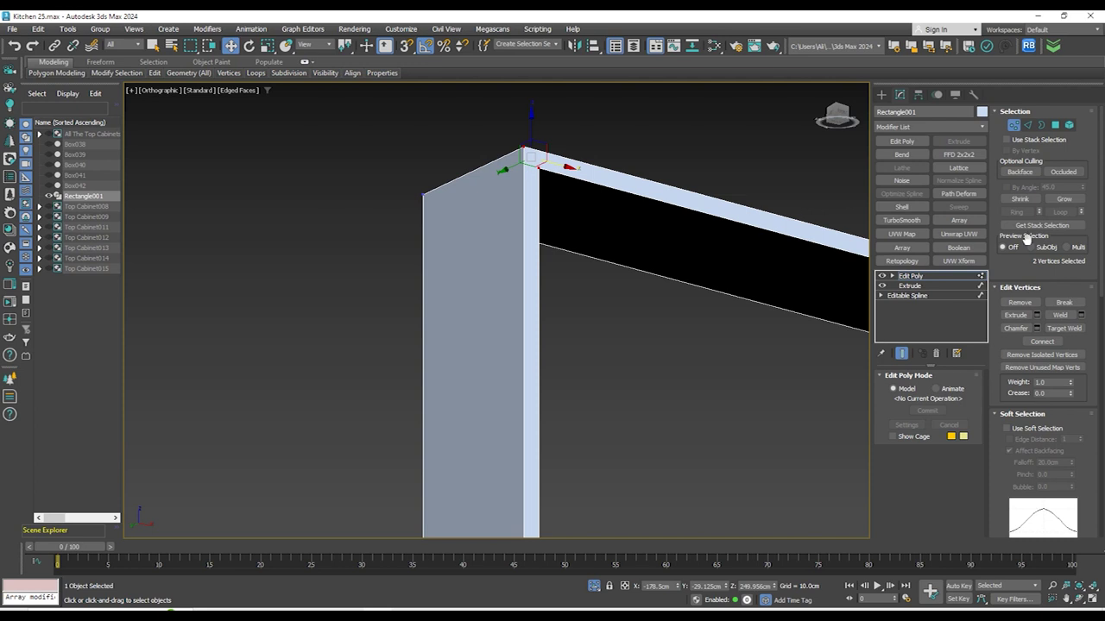
Connect the inner and outer corner vertices at both upper corners on the frame's back face
scroll(453, 281, "down", 4)
middle_click_drag(457, 287, 610, 271, "alt")
scroll(453, 164, "up", 3)
scroll(450, 175, "up", 5)
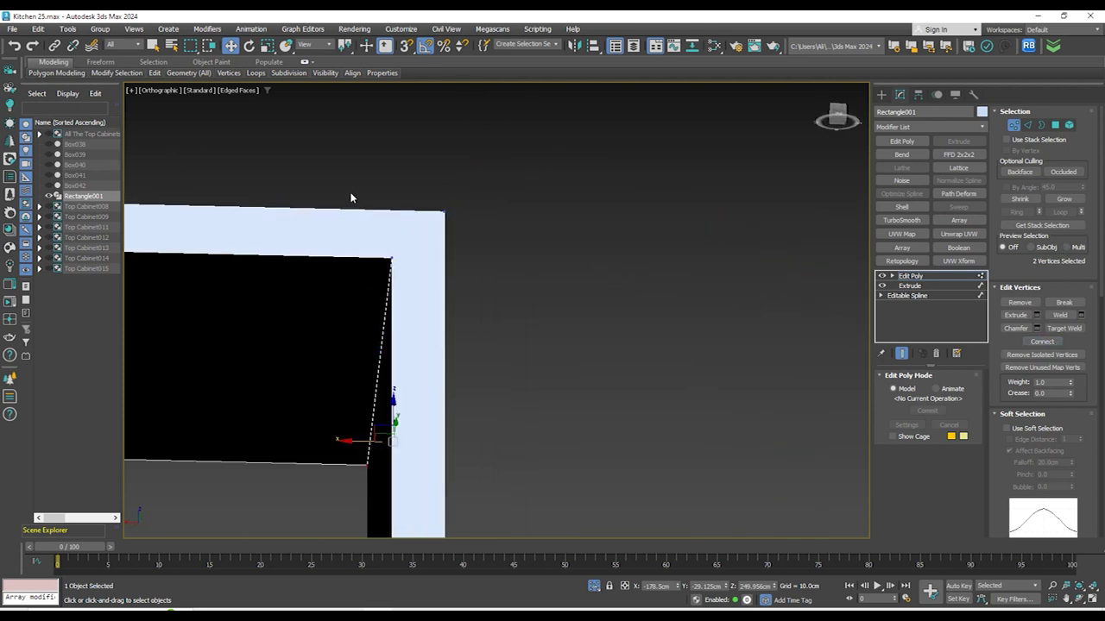
scroll(760, 234, "down", 5)
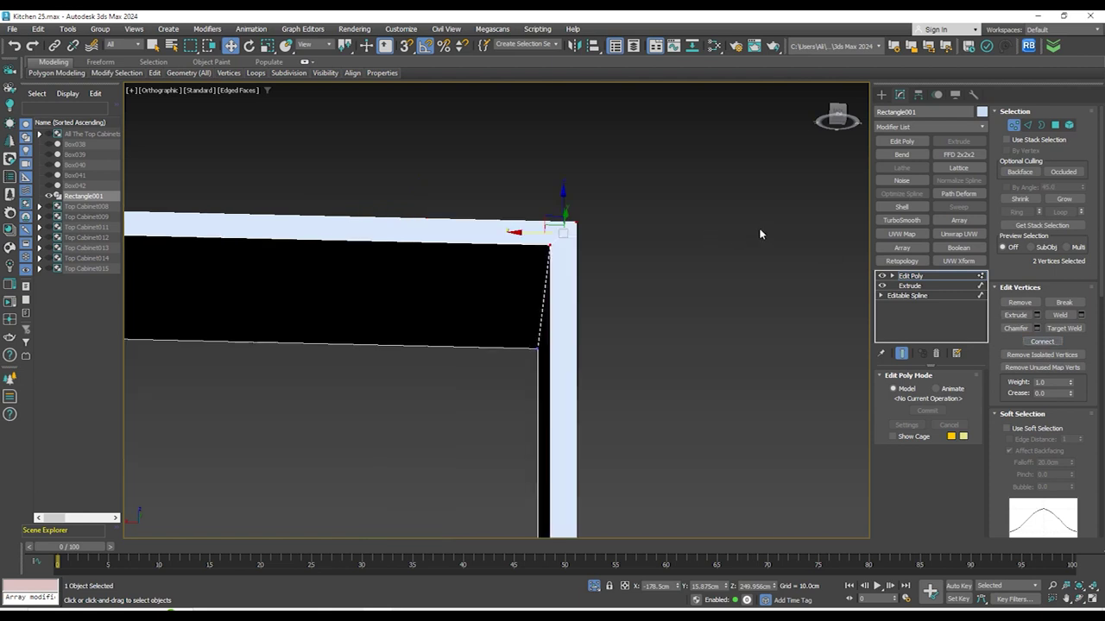
scroll(535, 219, "up", 5)
left_click_drag(515, 211, 672, 338)
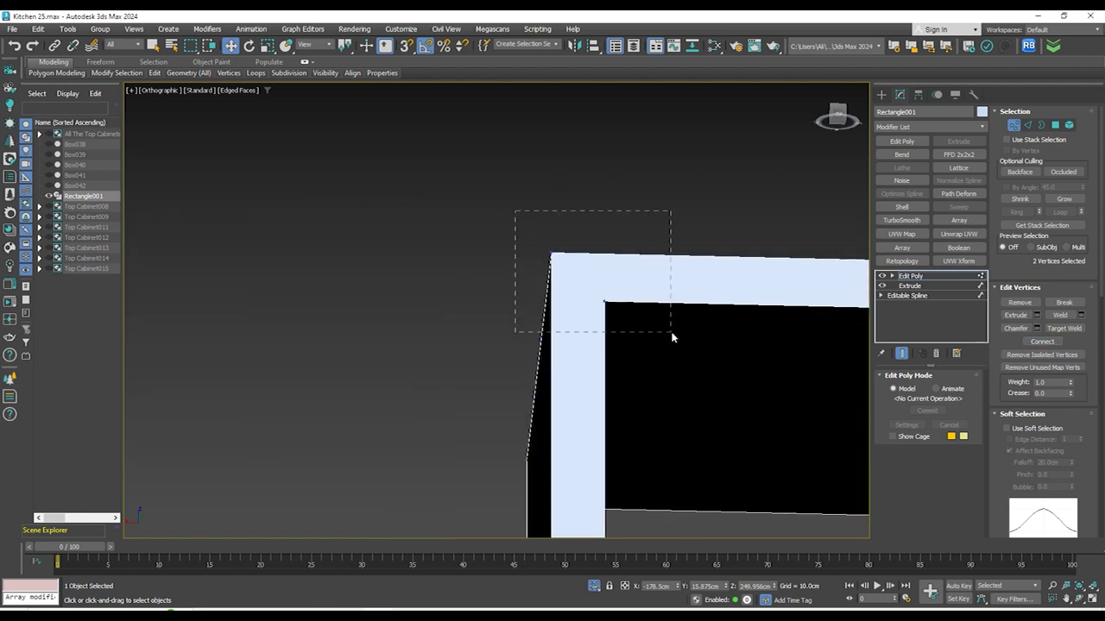
left_click(1042, 347)
scroll(380, 141, "down", 6)
middle_click_drag(517, 190, 456, 167, "alt")
scroll(456, 167, "up", 4)
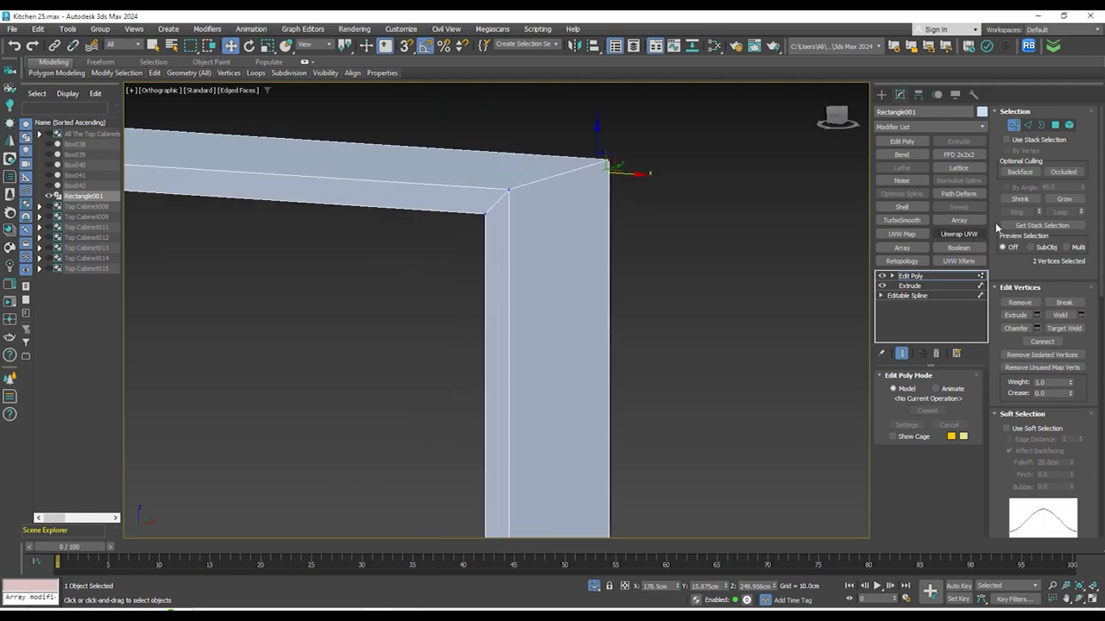
Chamfer the frame's inner and outer long edges on both the front and back faces by 0.125 cm
left_click(1027, 126)
double_click(452, 183)
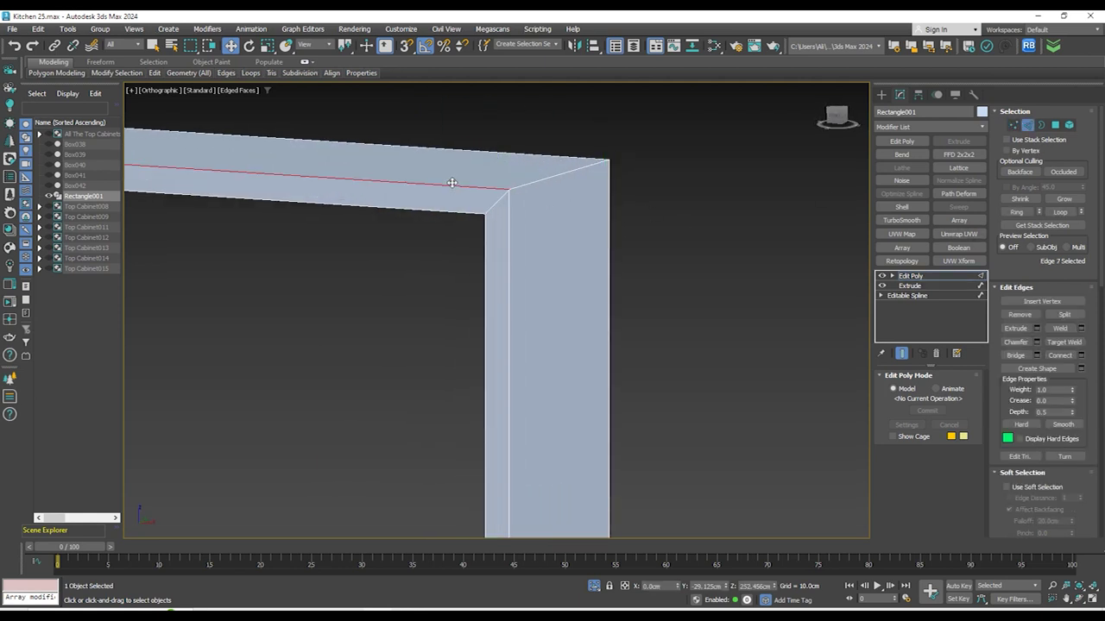
double_click(462, 214, "ctrl")
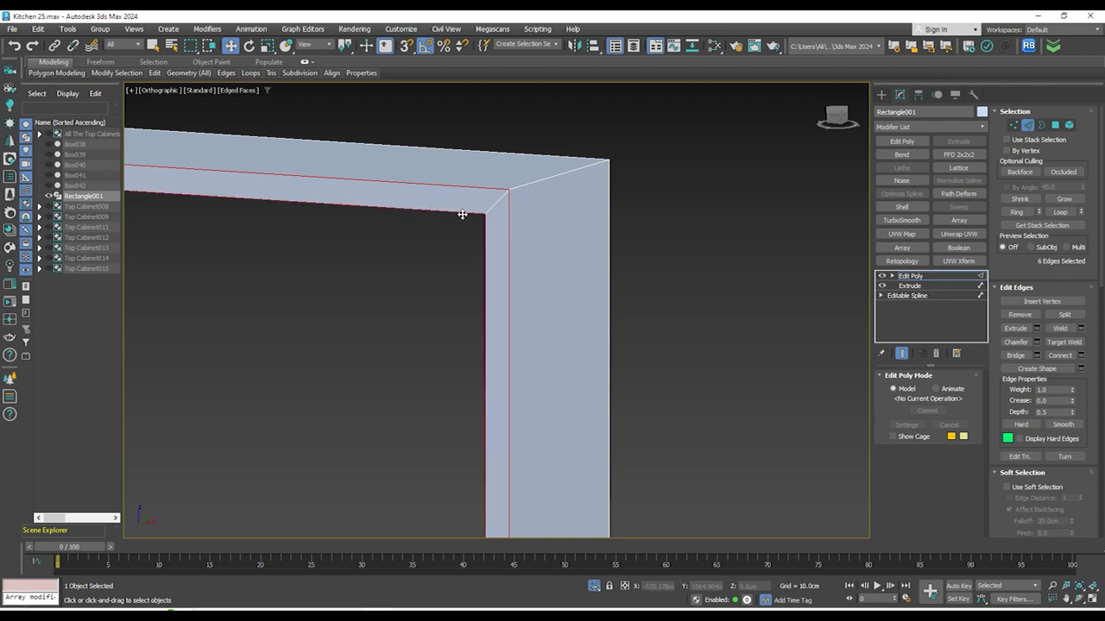
scroll(462, 216, "down", 6)
middle_click_drag(434, 247, 575, 217, "alt")
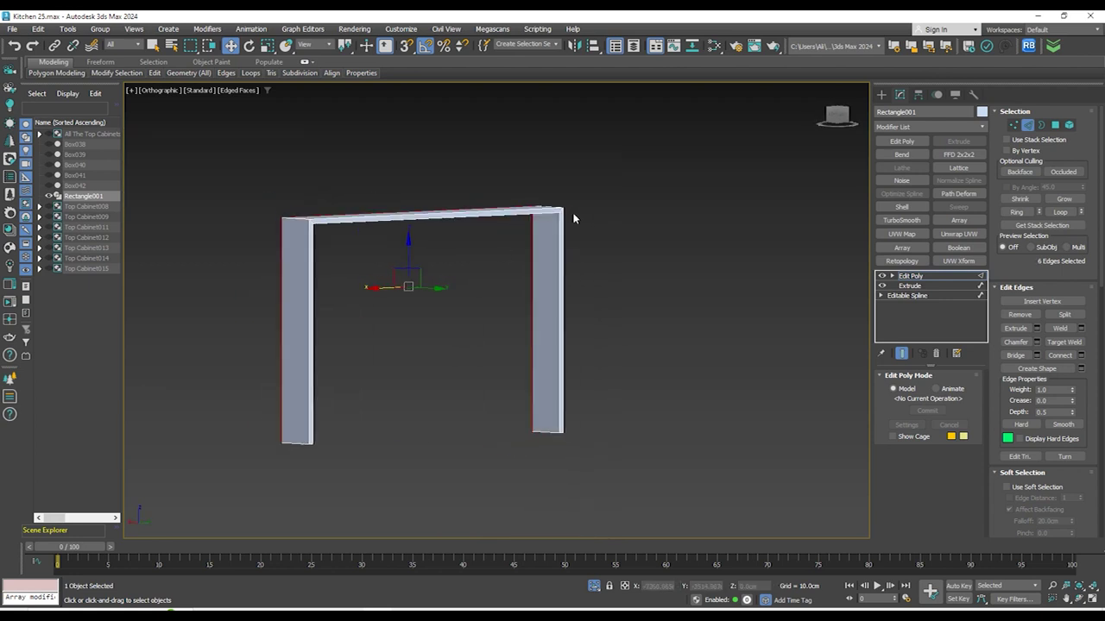
scroll(473, 200, "up", 5)
double_click(450, 204, "ctrl")
double_click(451, 172, "ctrl")
scroll(527, 187, "down", 8)
middle_click_drag(528, 188, 701, 197, "alt")
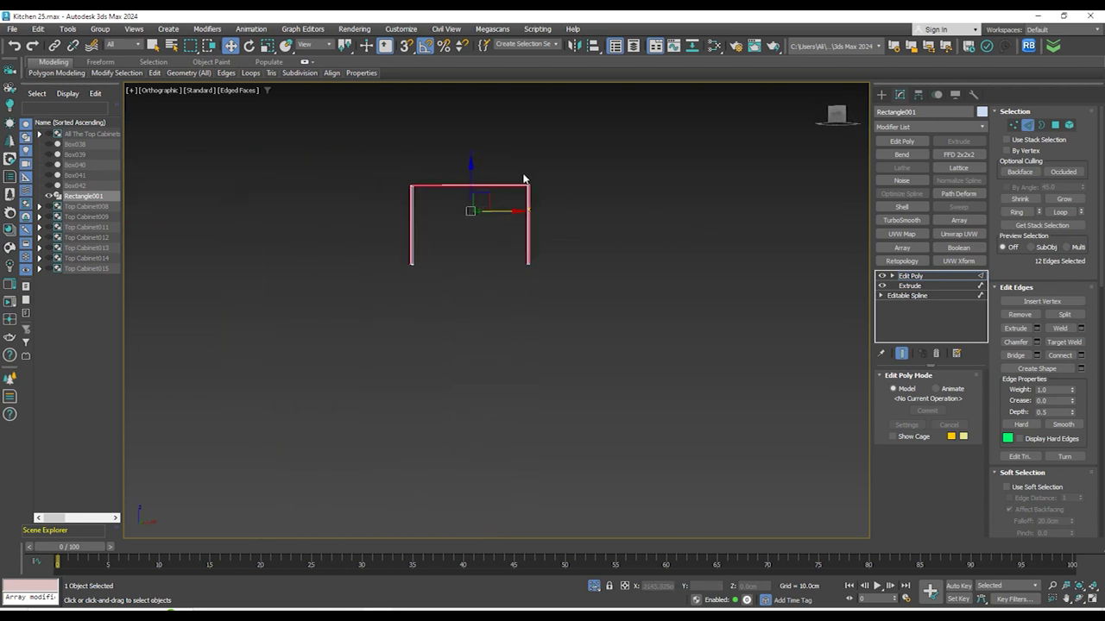
scroll(523, 179, "up", 6)
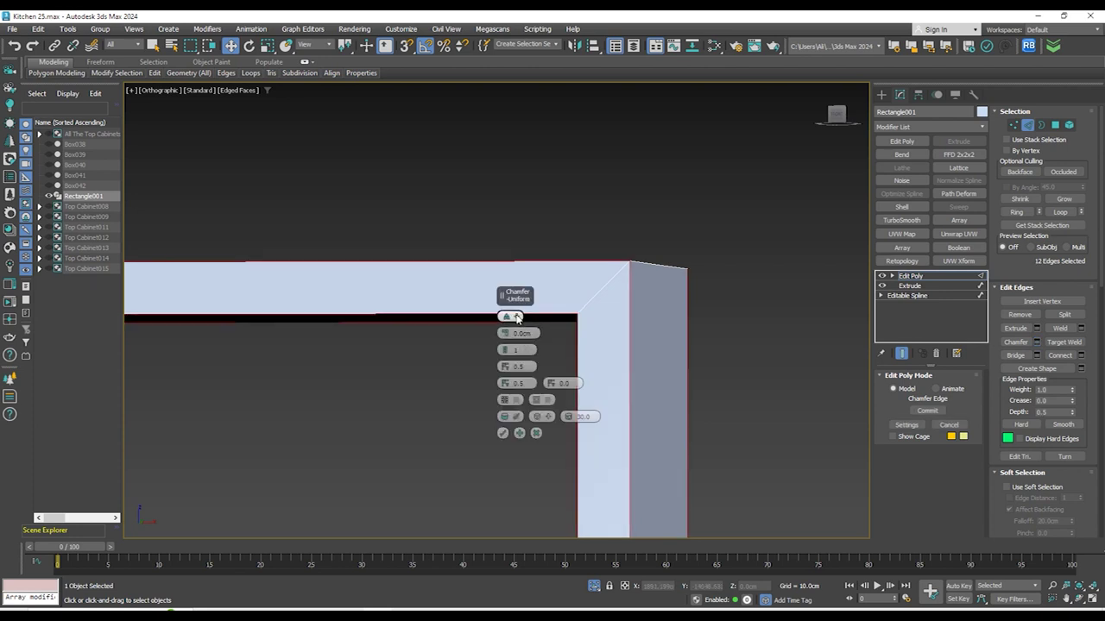
left_click(517, 318)
left_click(540, 347)
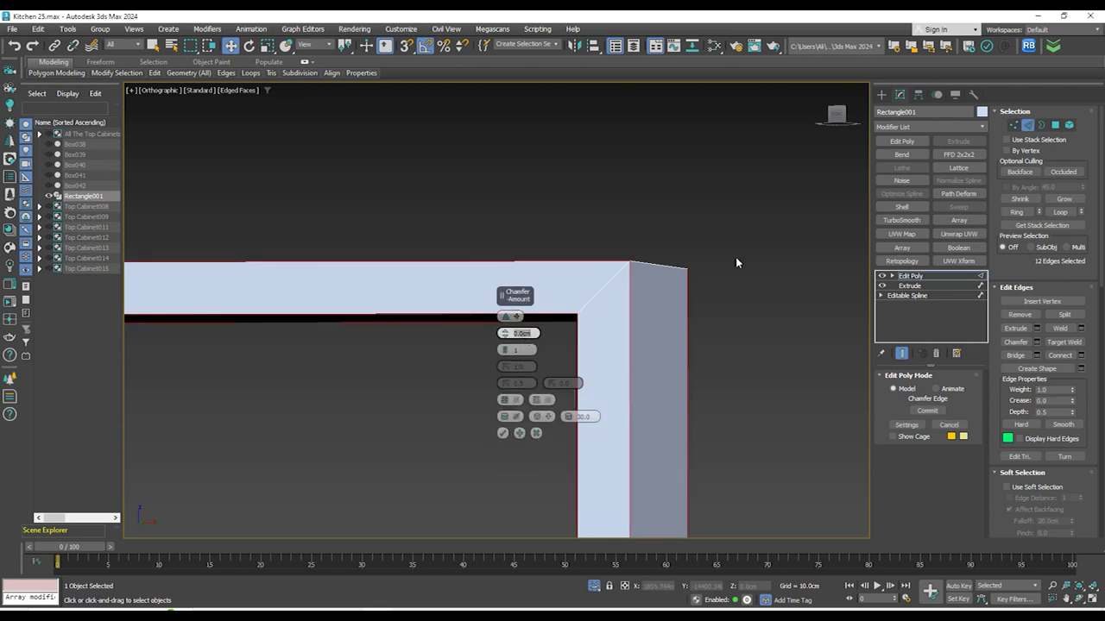
type("0.125")
key("Return")
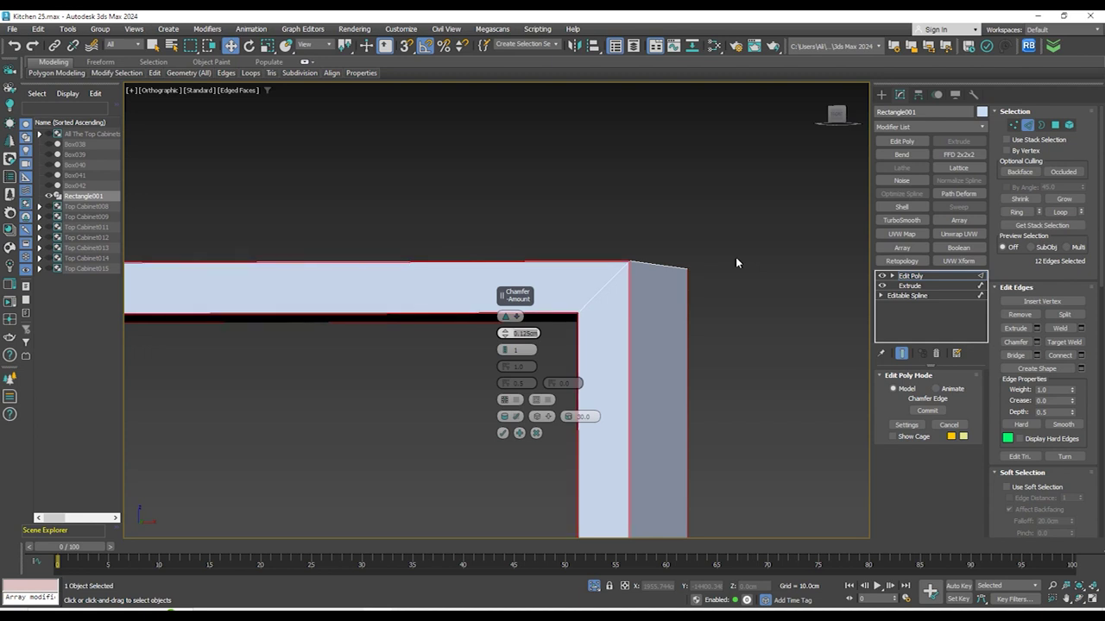
left_click(503, 433)
left_click(505, 375)
Chamfer the edge loops around the two upper corner seams and the bottom ends of both legs by 0.125 cm
scroll(602, 285, "up", 3)
double_click(603, 265)
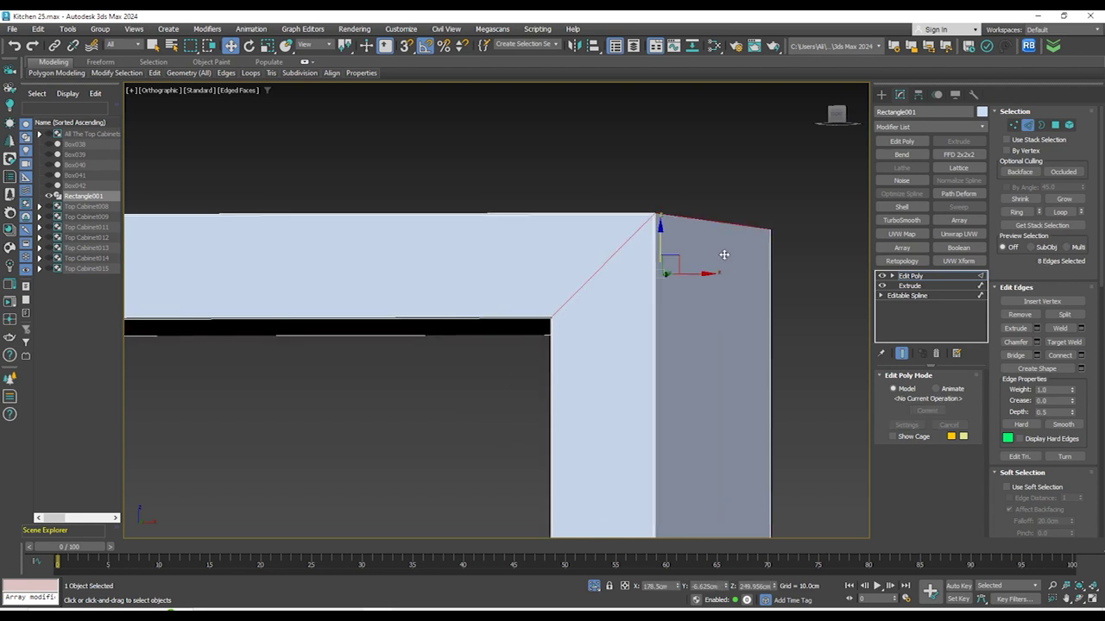
scroll(781, 235, "down", 7)
scroll(324, 238, "up", 7)
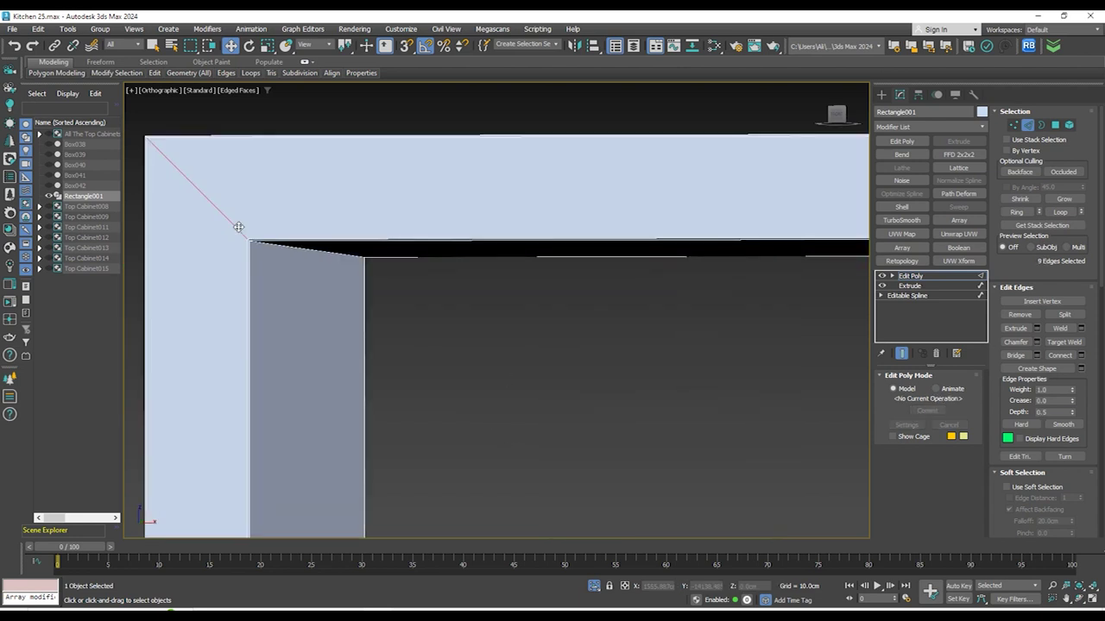
double_click(238, 227, "ctrl")
scroll(437, 209, "down", 10)
middle_click_drag(523, 375, 513, 129)
scroll(419, 401, "up", 7)
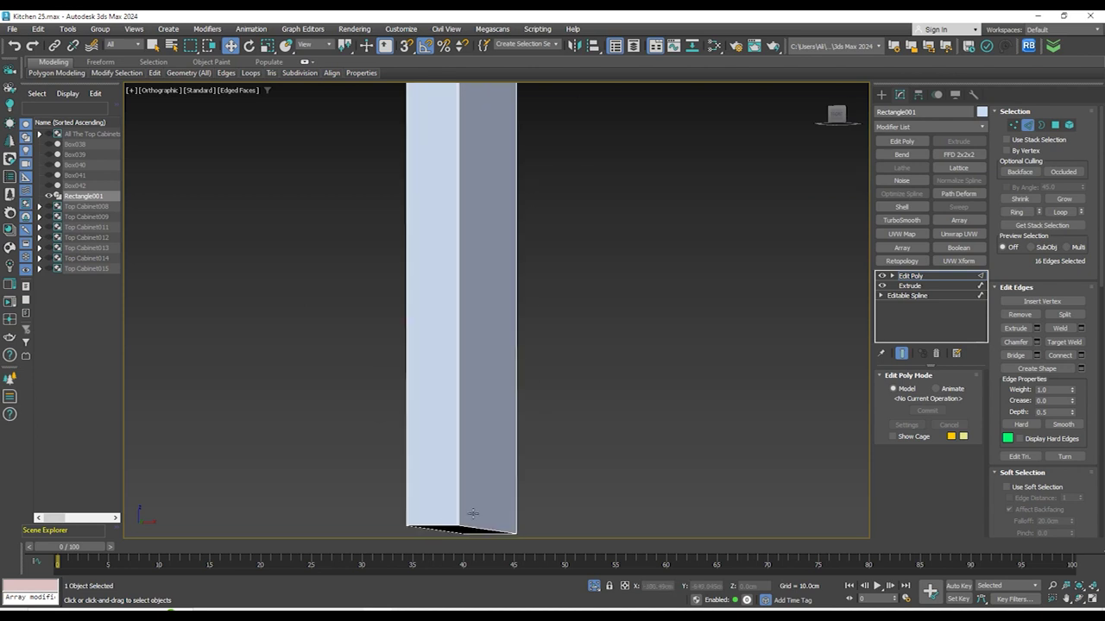
middle_click_drag(473, 514, 466, 426)
scroll(466, 428, "up", 4)
left_click(1017, 212)
scroll(404, 441, "down", 7)
middle_click_drag(407, 439, 498, 387, "alt")
scroll(436, 236, "up", 7)
scroll(448, 258, "down", 6)
scroll(397, 325, "up", 5)
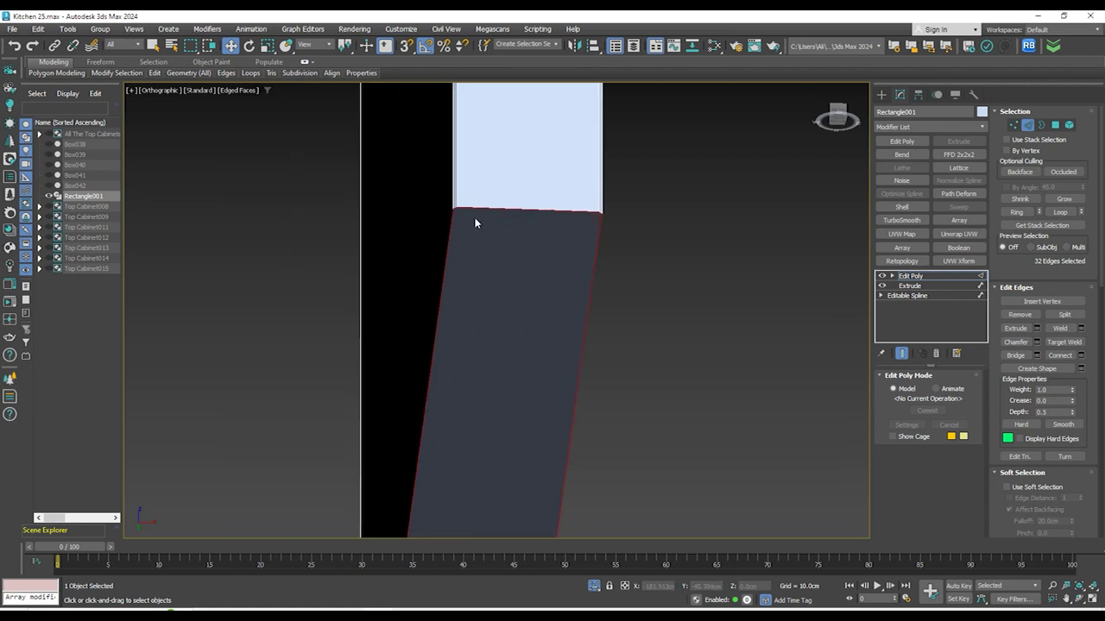
left_click(1038, 343)
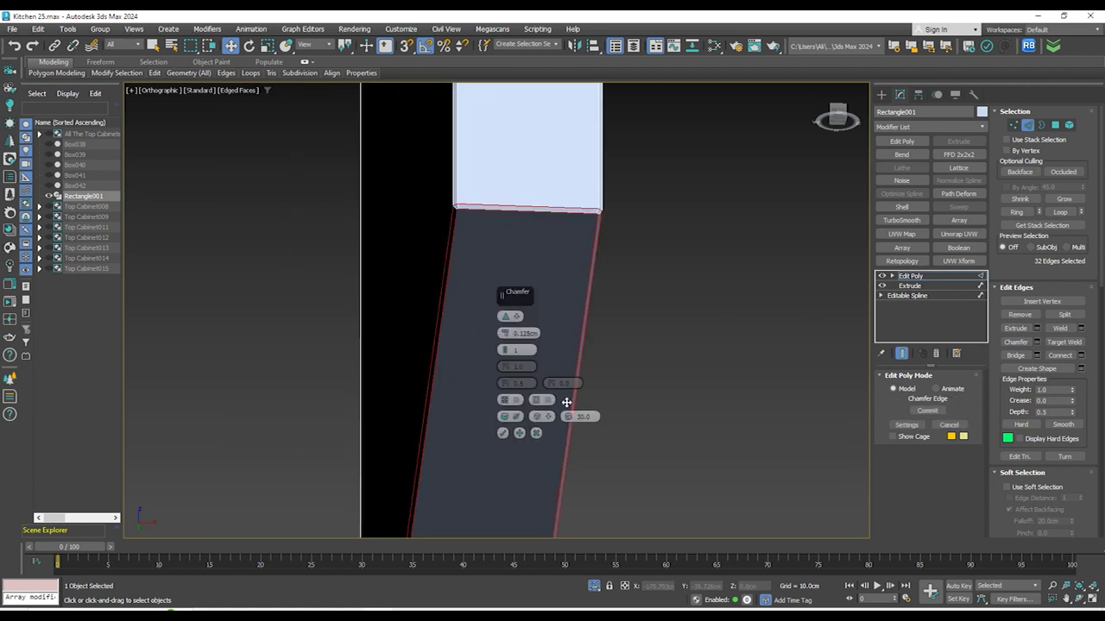
left_click(504, 433)
End the isolation of the frame and fit the whole kitchen model in the front view
scroll(674, 312, "down", 7)
middle_click_drag(674, 316, 821, 239, "alt")
scroll(703, 177, "up", 8)
scroll(703, 177, "down", 10)
left_click(595, 587)
mouse_move(672, 362)
middle_mouse_down("alt")
mouse_move(717, 326)
mouse_move(675, 348)
mouse_move(678, 365)
middle_mouse_up("alt")
middle_click_drag(678, 364, 662, 337)
key("f")
key("z")
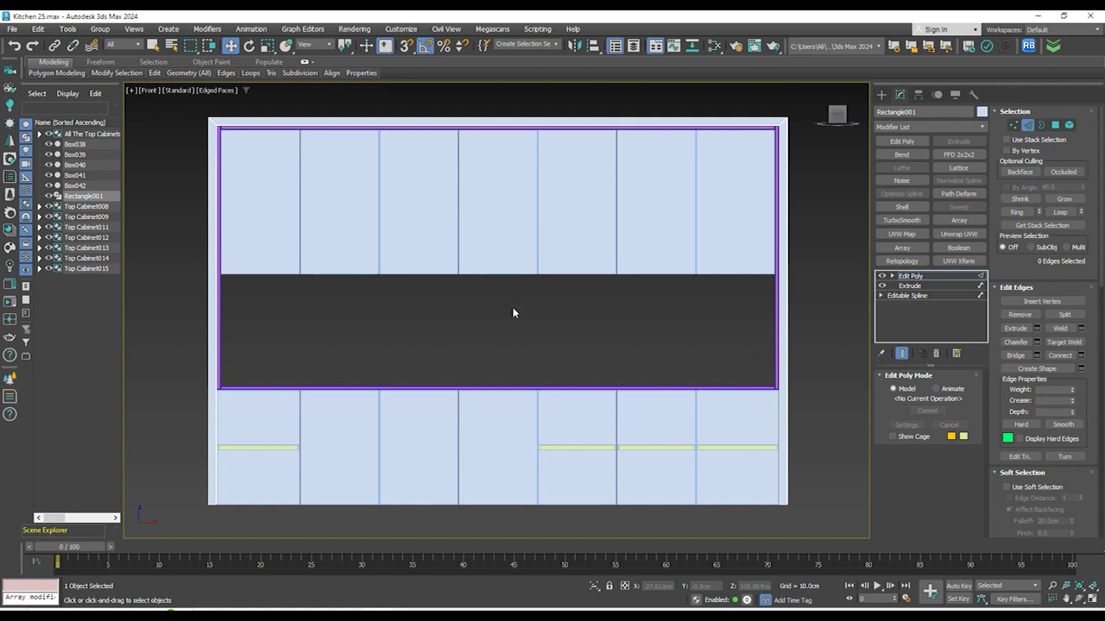
Delete the tall box Box039 standing beside the kitchen cabinets
scroll(527, 298, "down", 4)
middle_click_drag(573, 308, 578, 297)
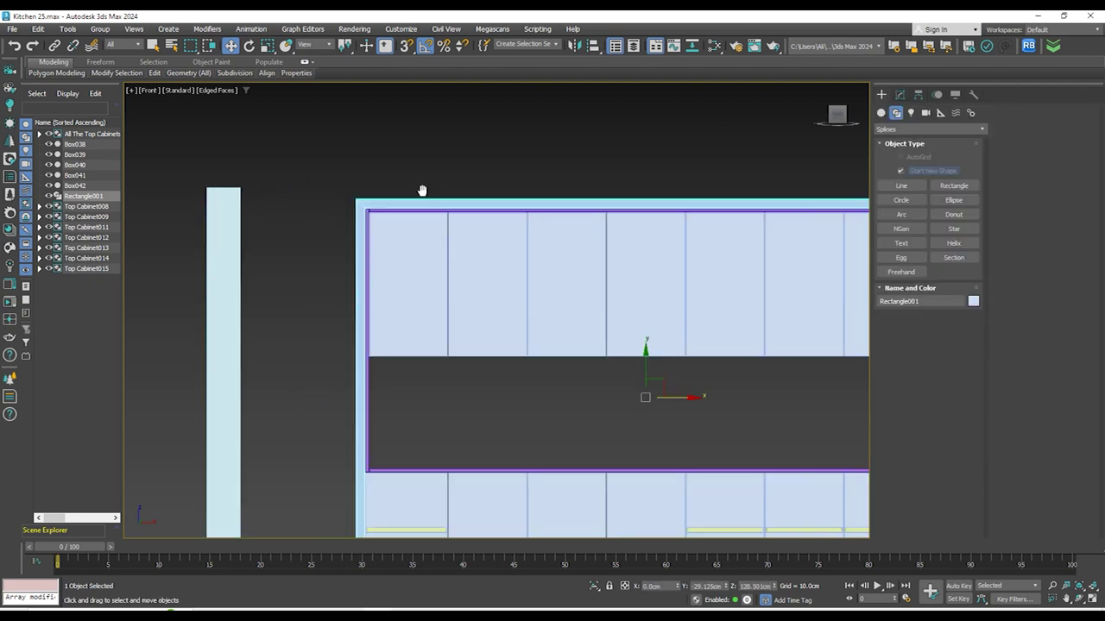
middle_click_drag(419, 188, 425, 95)
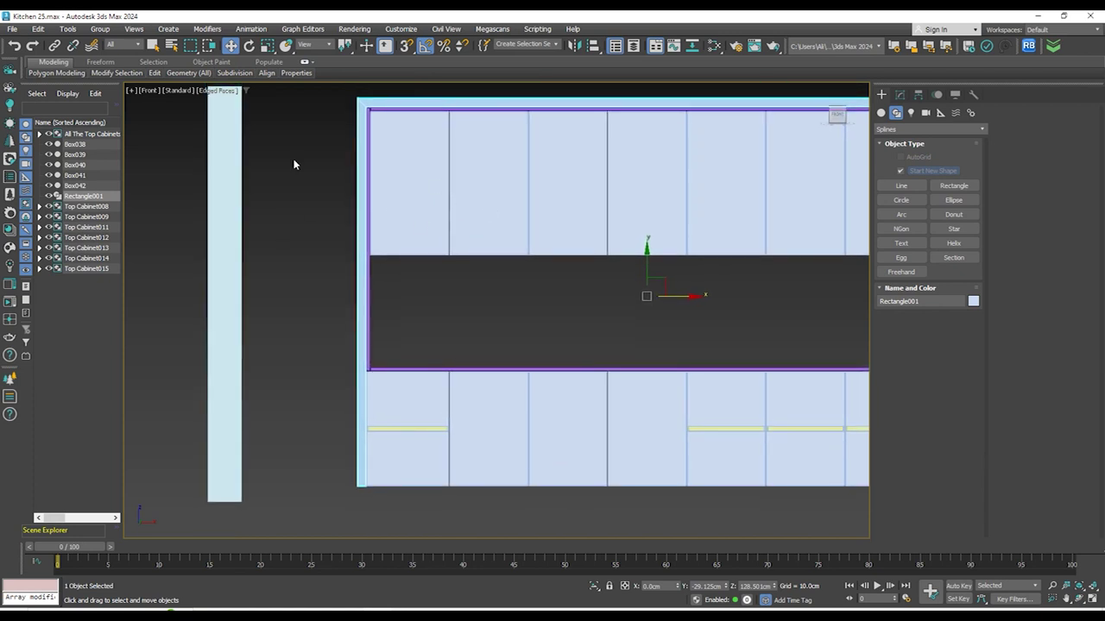
scroll(386, 120, "down", 2)
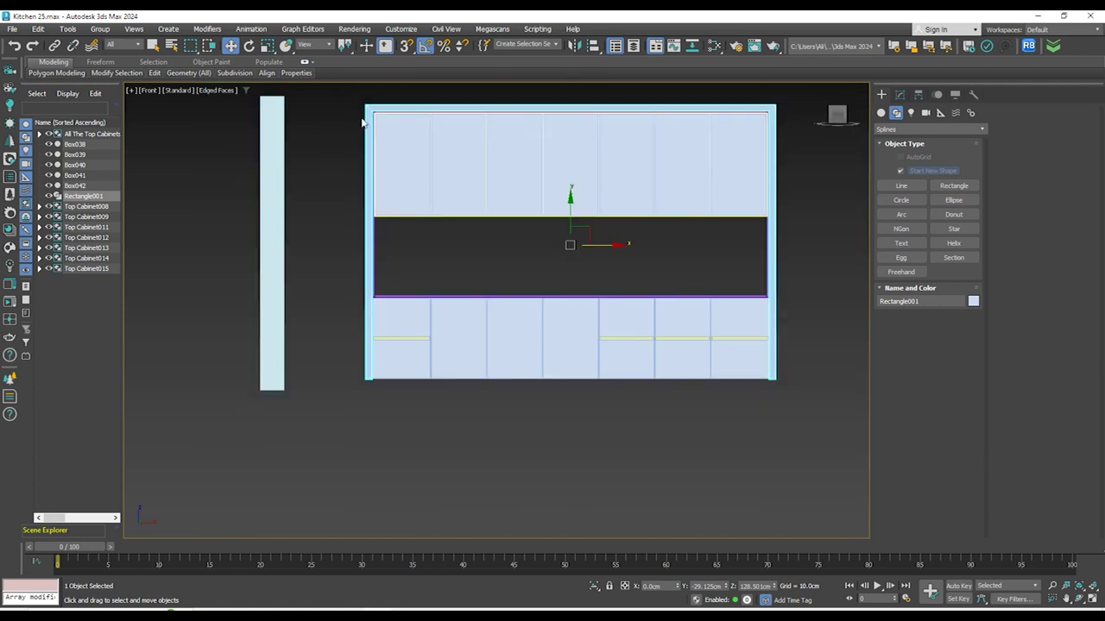
scroll(407, 125, "up", 1)
scroll(414, 128, "down", 1)
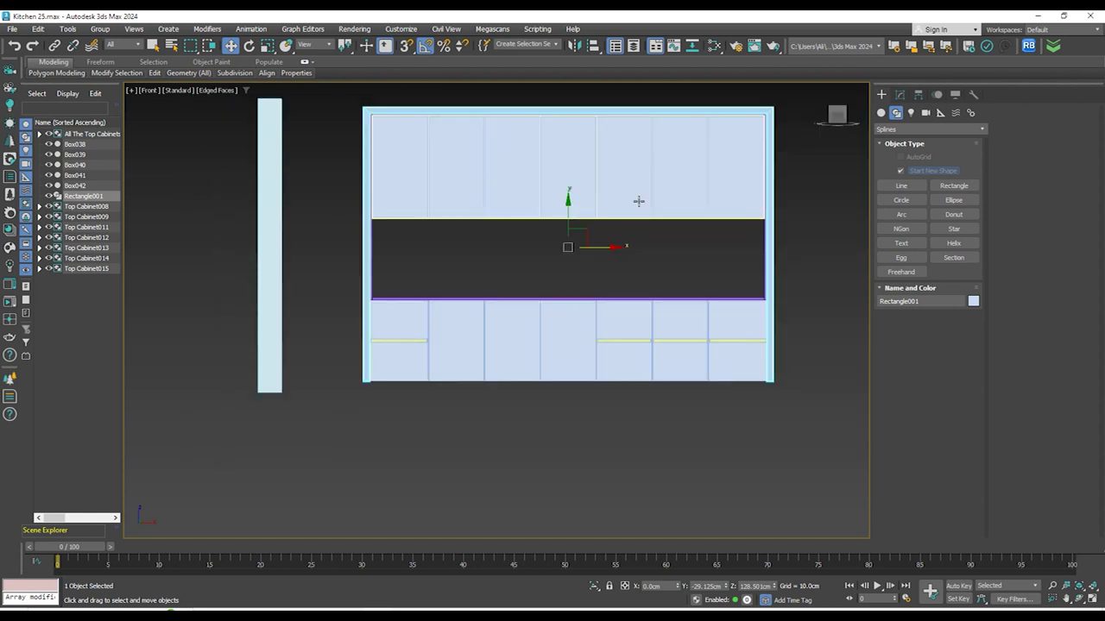
left_click(270, 121)
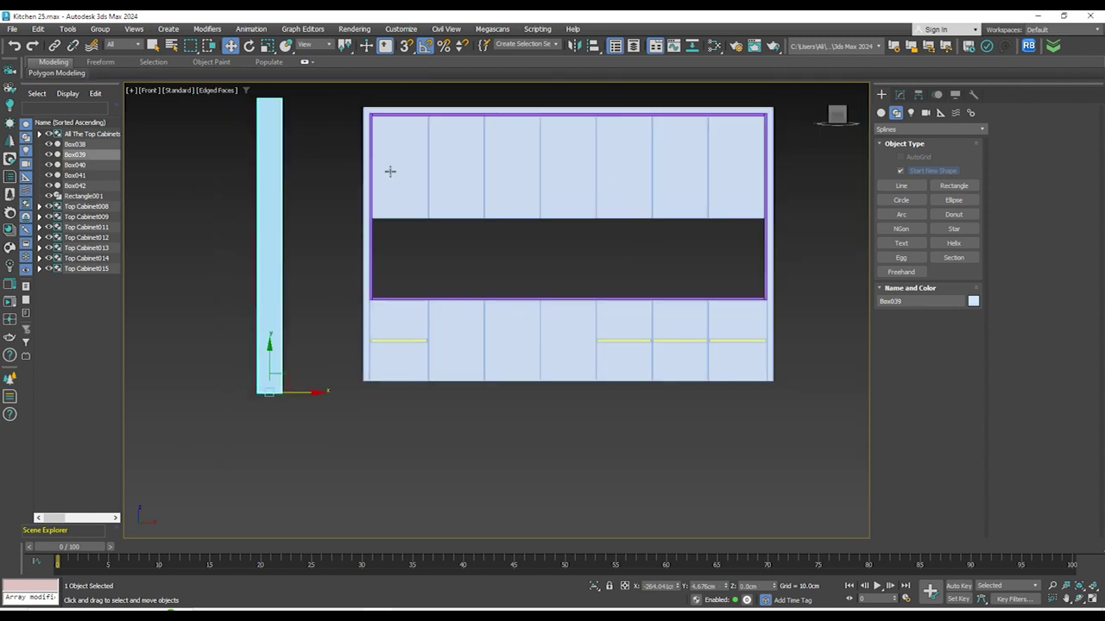
middle_click_drag(390, 171, 363, 199)
mouse_move(489, 437)
middle_mouse_down()
mouse_move(480, 402)
mouse_move(487, 420)
middle_mouse_up()
key("Delete")
Examine the plinth area beneath the base cabinets in the kitchen reference photo
scroll(486, 393, "up", 3)
scroll(451, 360, "down", 2)
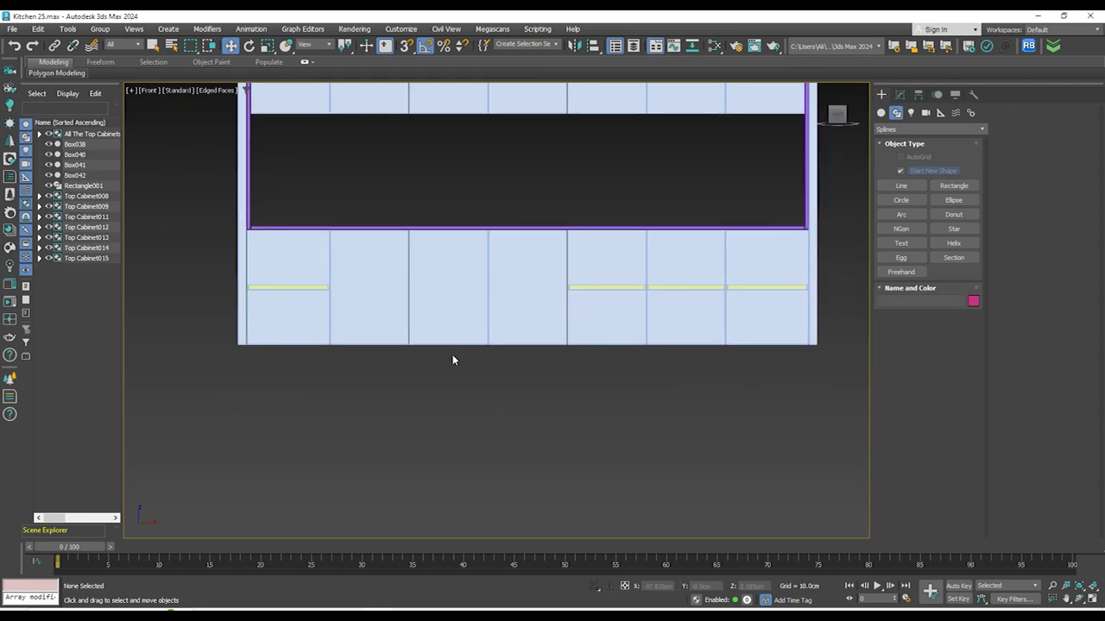
left_click_drag(1104, 147, 564, 134)
scroll(691, 434, "up", 4)
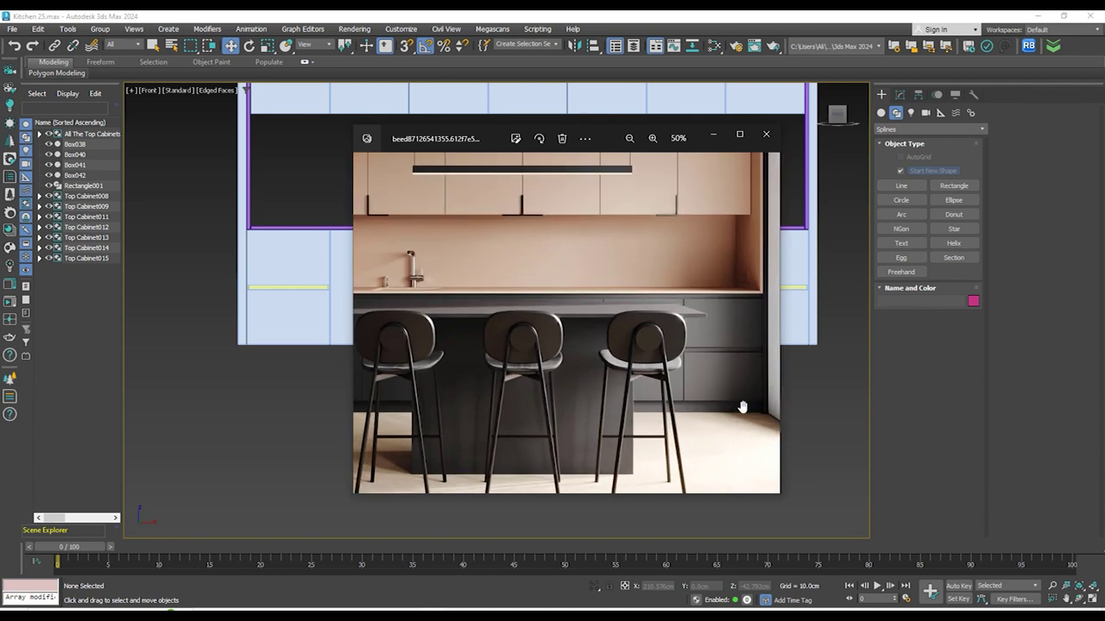
scroll(743, 407, "up", 2)
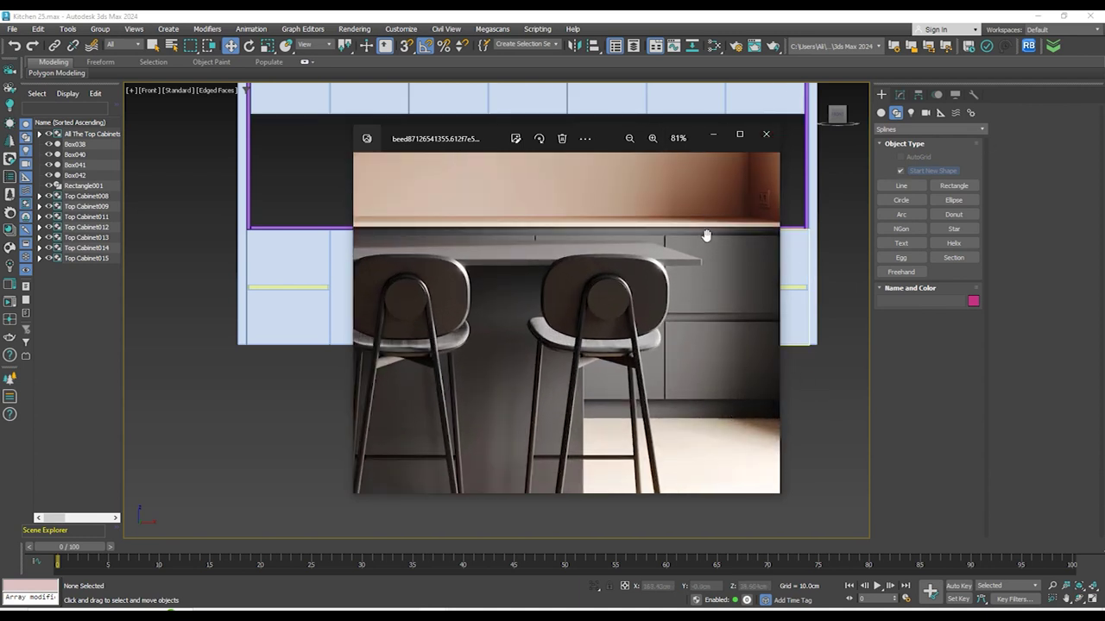
left_click(713, 135)
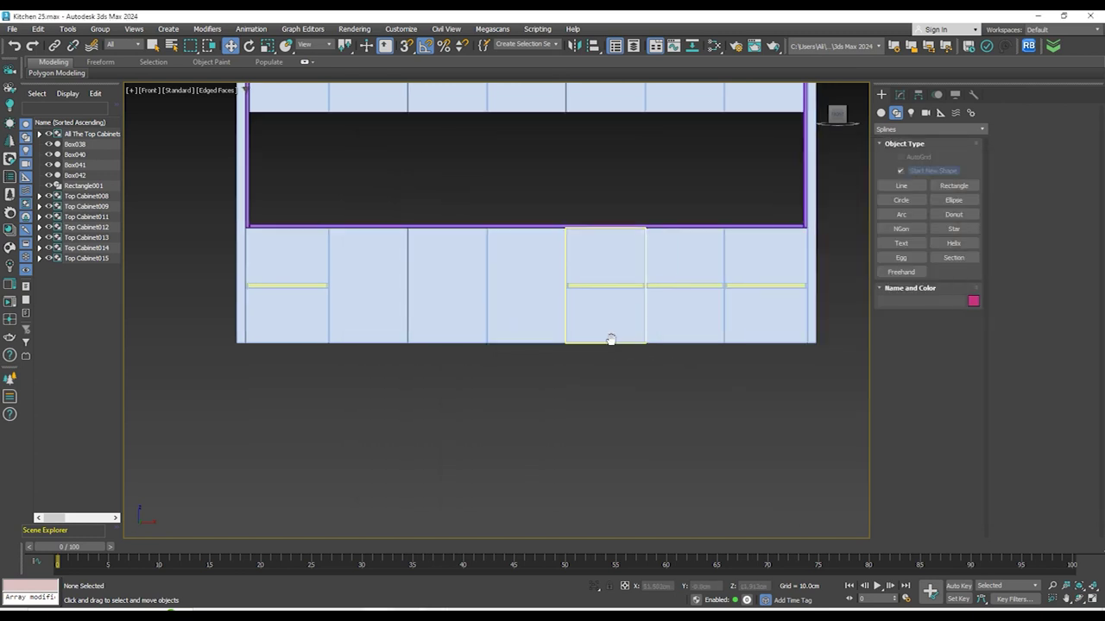
key("z")
left_click(881, 113)
left_click(901, 172)
scroll(185, 505, "up", 4)
scroll(304, 518, "up", 1)
middle_click_drag(304, 518, 208, 330)
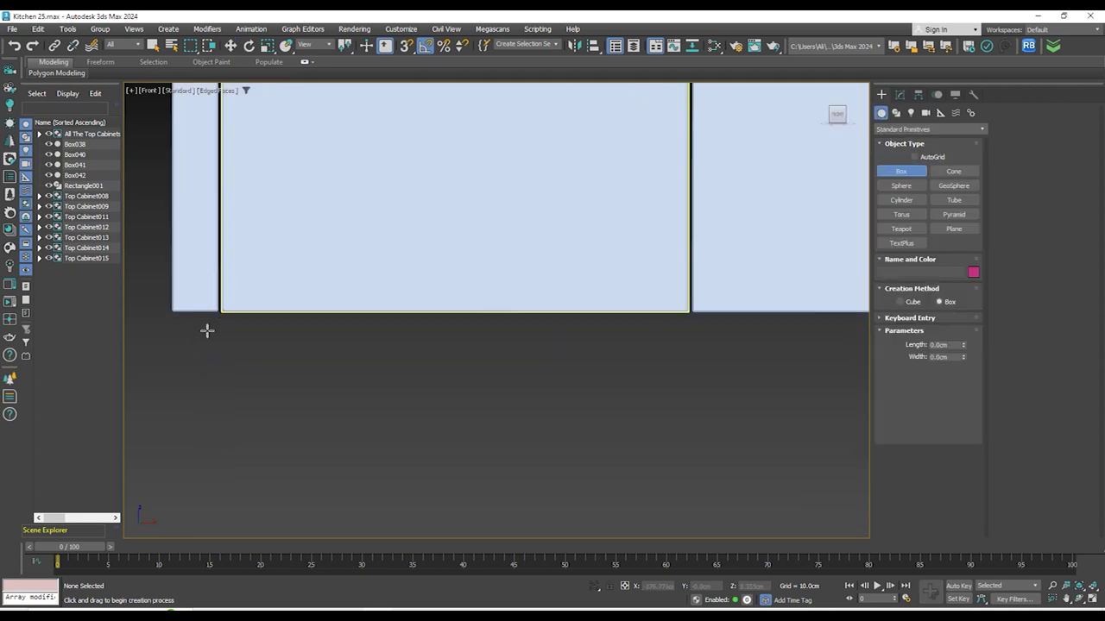
scroll(208, 325, "up", 3)
scroll(384, 335, "down", 1)
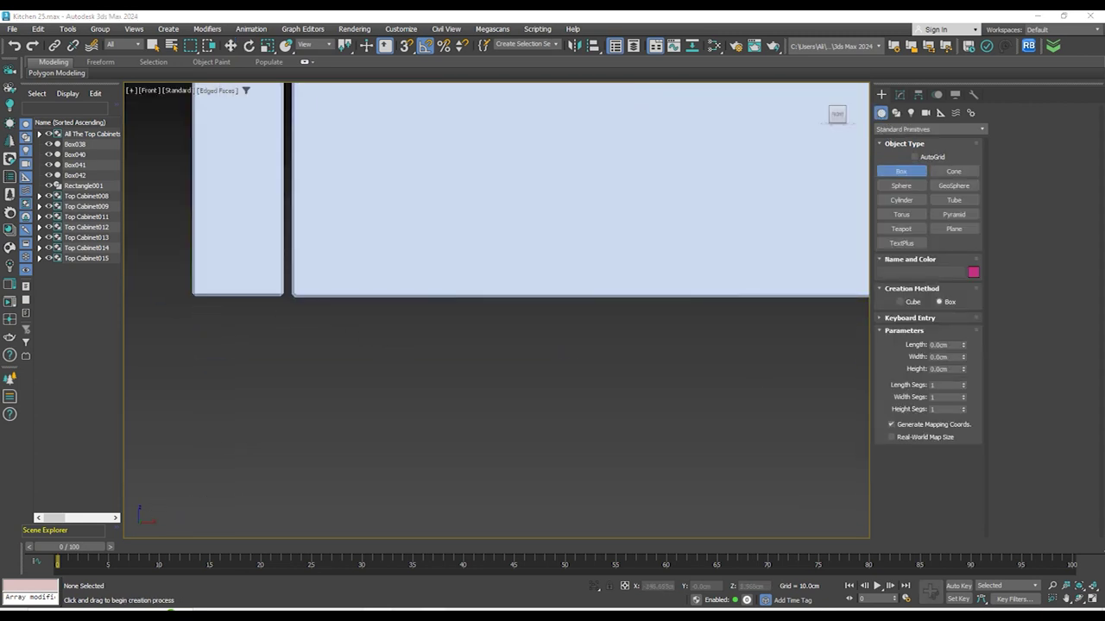
scroll(423, 428, "down", 6)
scroll(431, 392, "up", 2)
key("w")
Lower the bottom vertices of both frame legs by 10 cm so the legs extend beneath the base cabinets
middle_click_drag(344, 369, 290, 371)
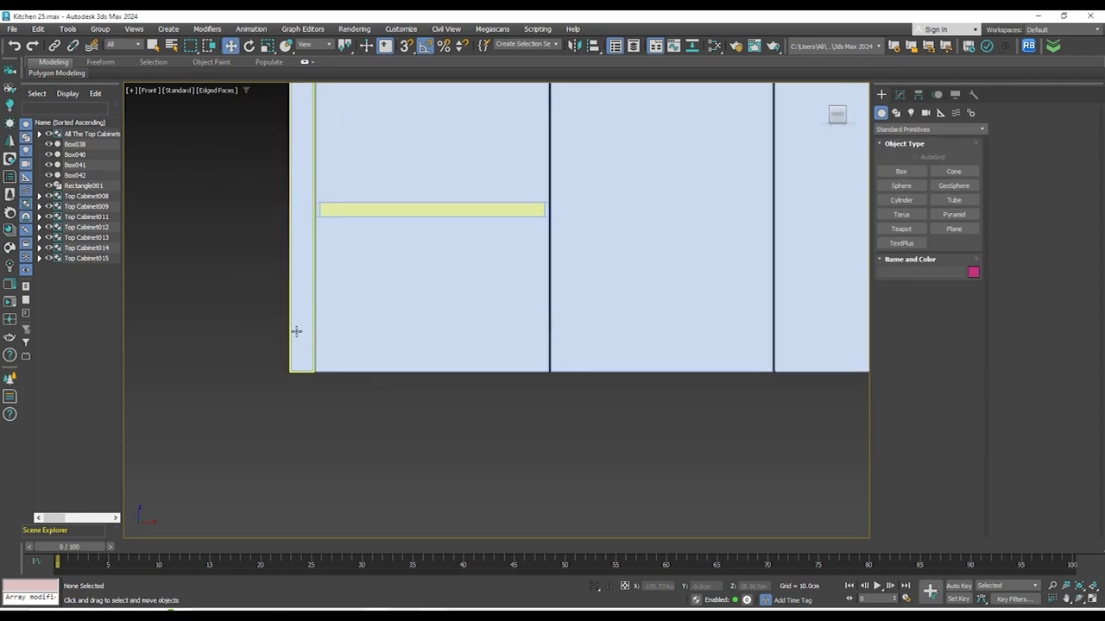
left_click(297, 331)
left_click(898, 95)
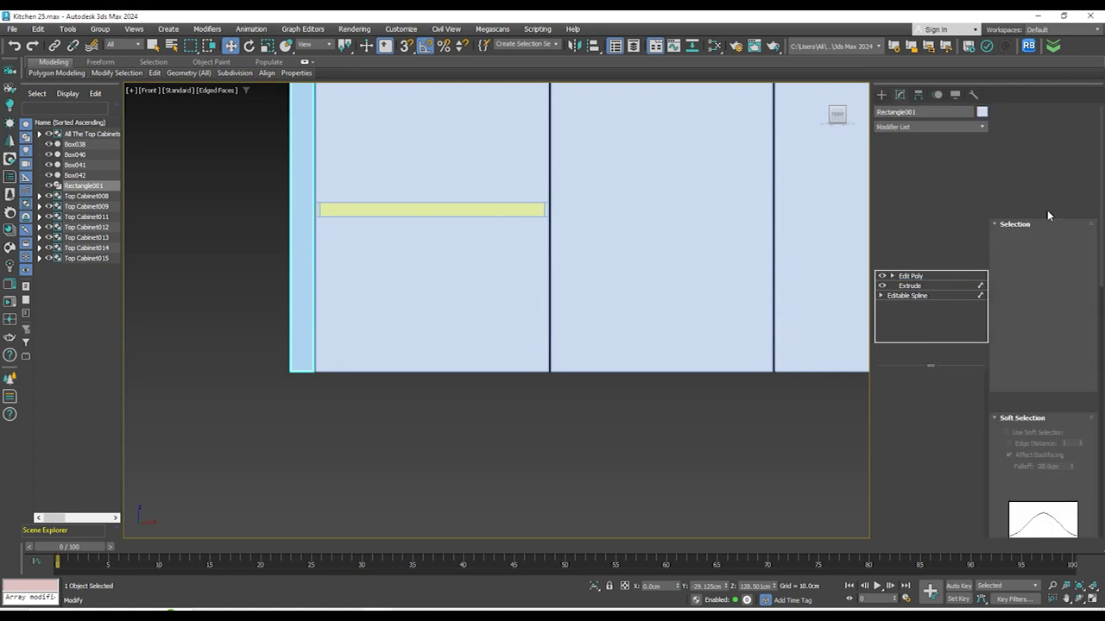
left_click(1014, 125)
scroll(377, 323, "down", 4)
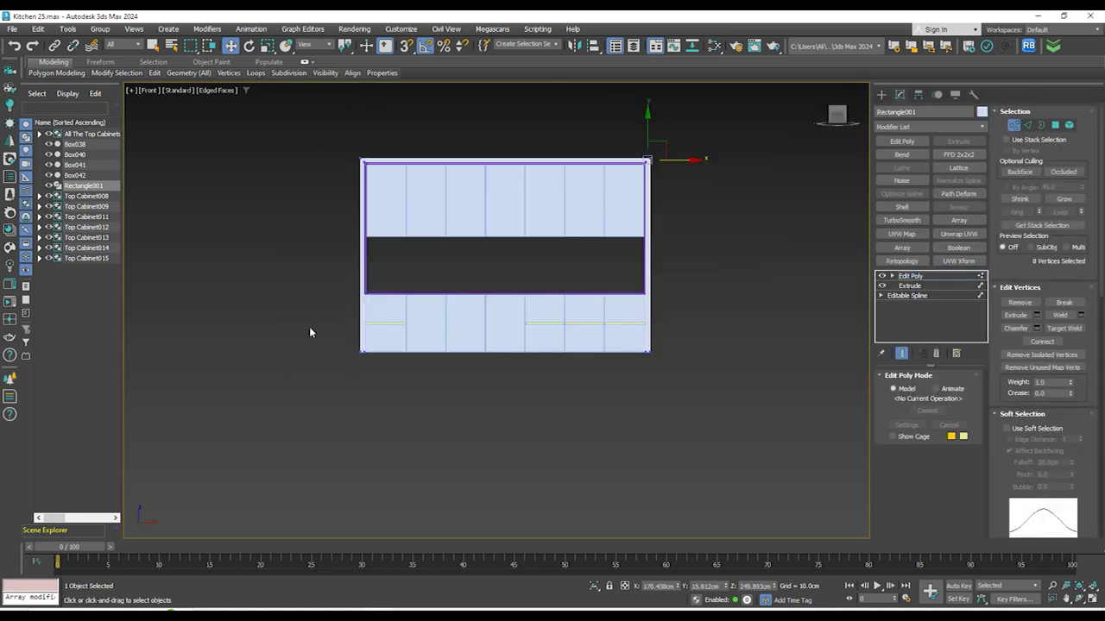
left_click_drag(740, 380, 740, 380)
scroll(536, 390, "up", 6)
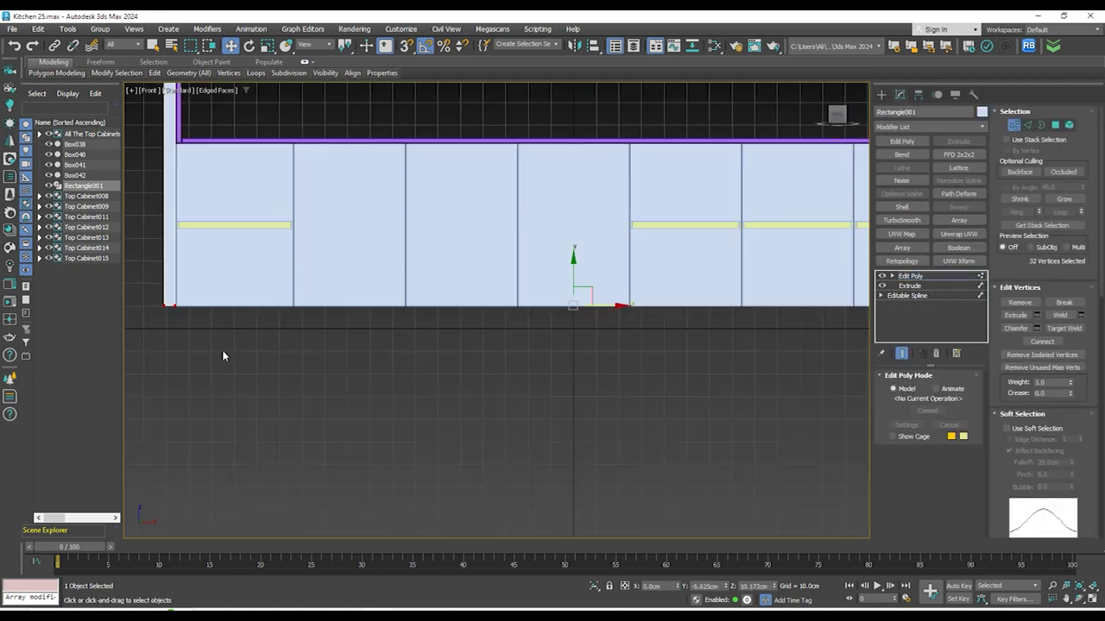
scroll(298, 306, "up", 3)
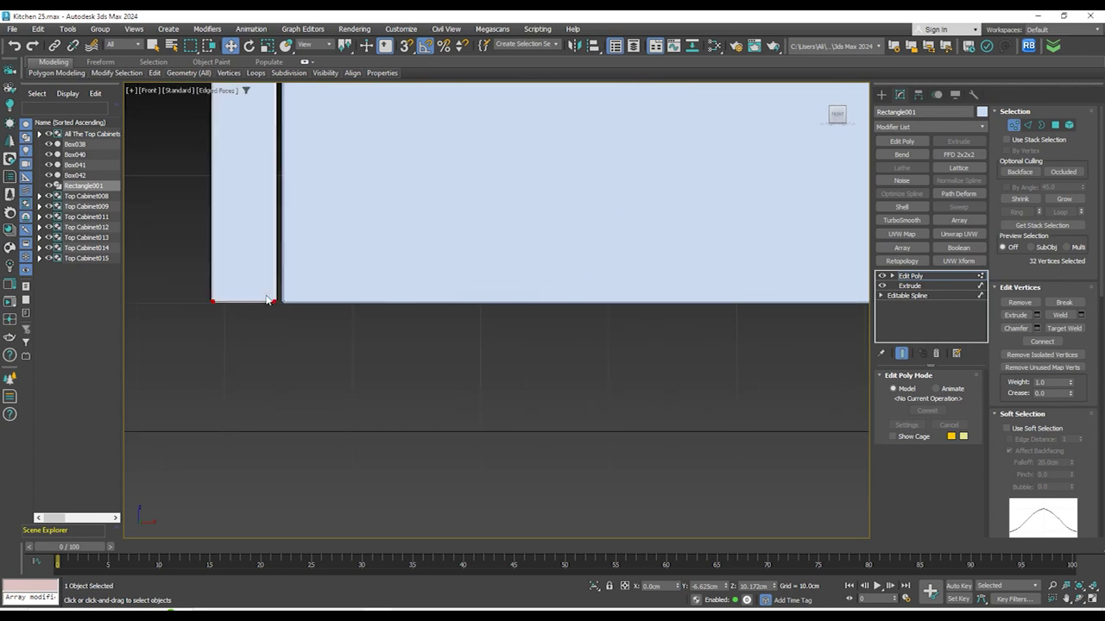
right_click(263, 297)
left_click(360, 307)
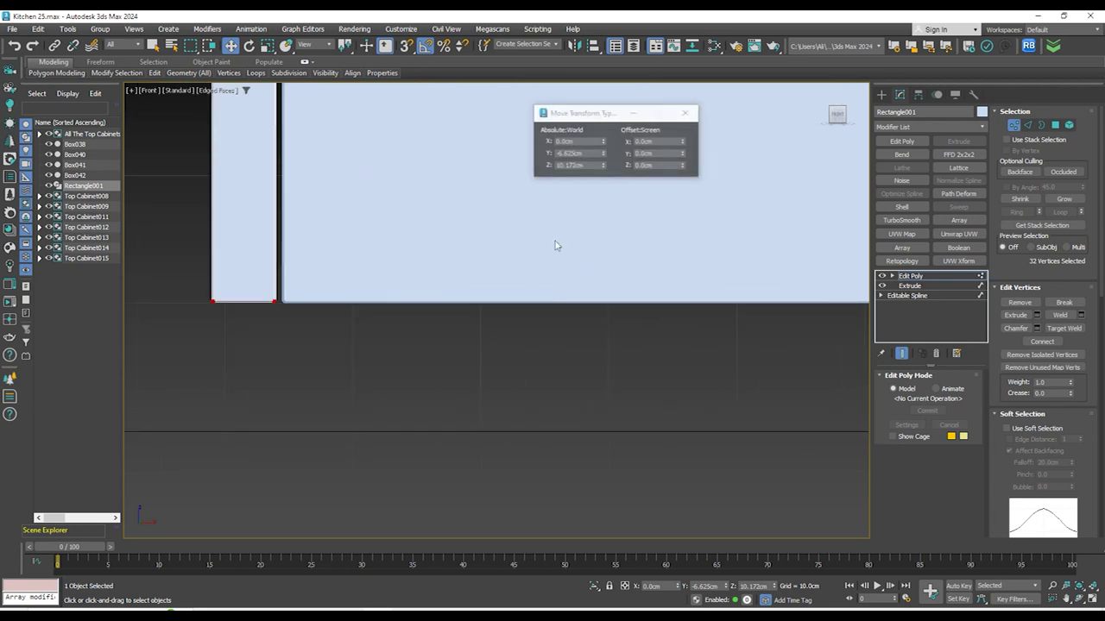
left_click(672, 140)
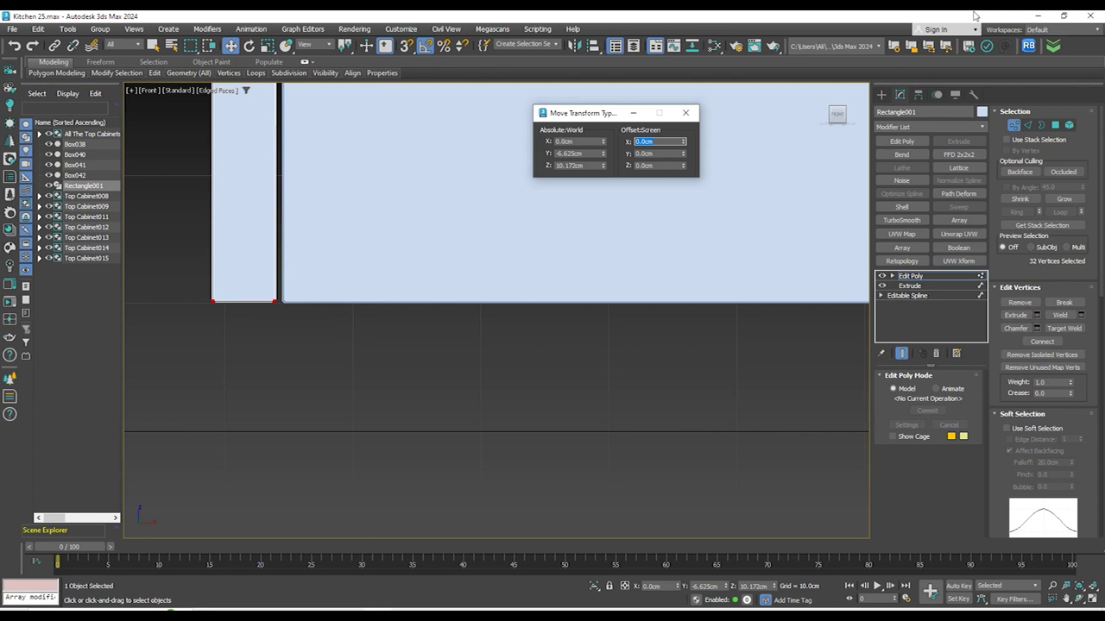
type("-10")
key("Return")
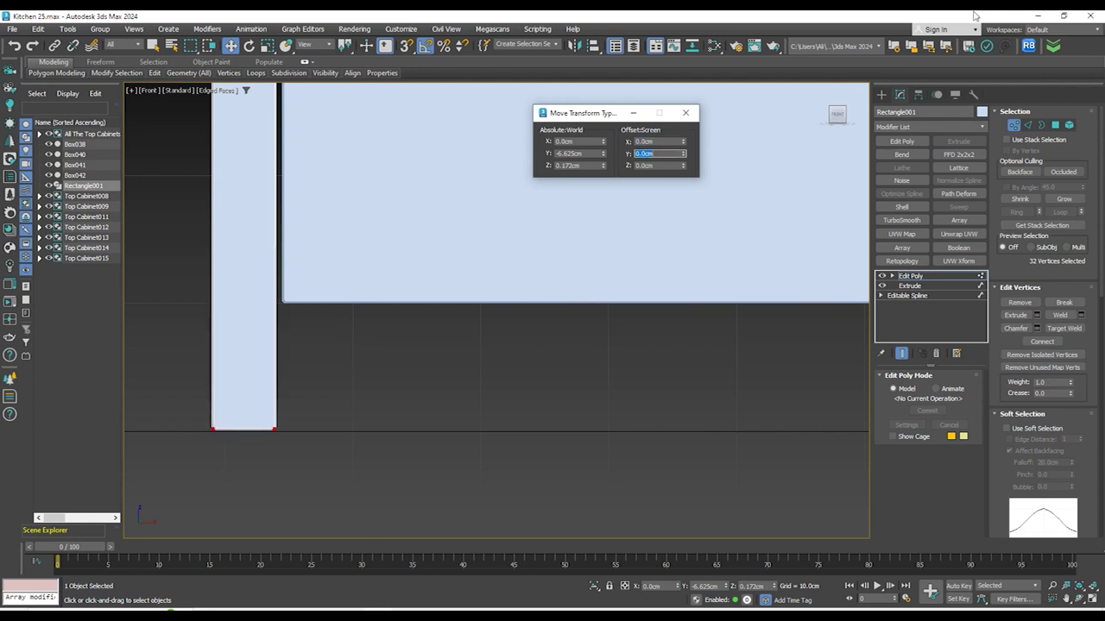
scroll(221, 410, "up", 5)
scroll(340, 488, "down", 5)
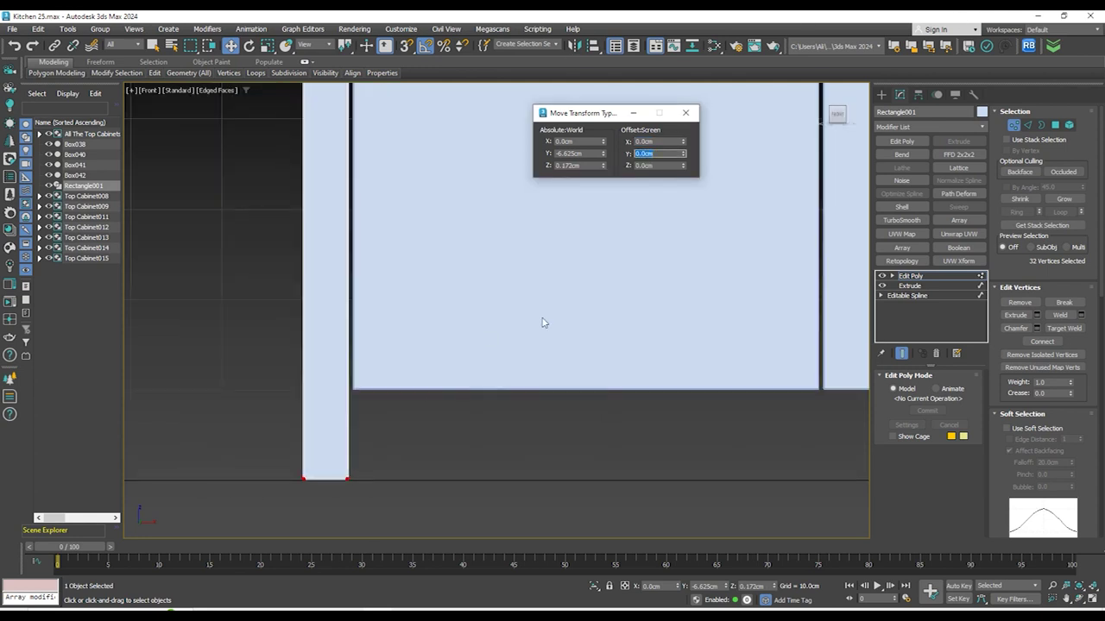
left_click(686, 114)
Draw a flat box about 351.4 cm wide and 9.8 cm long, snapped beneath the base cabinets between the frame legs
left_click(881, 94)
left_click(901, 171)
scroll(385, 464, "up", 5)
scroll(385, 365, "down", 4)
scroll(353, 343, "up", 3)
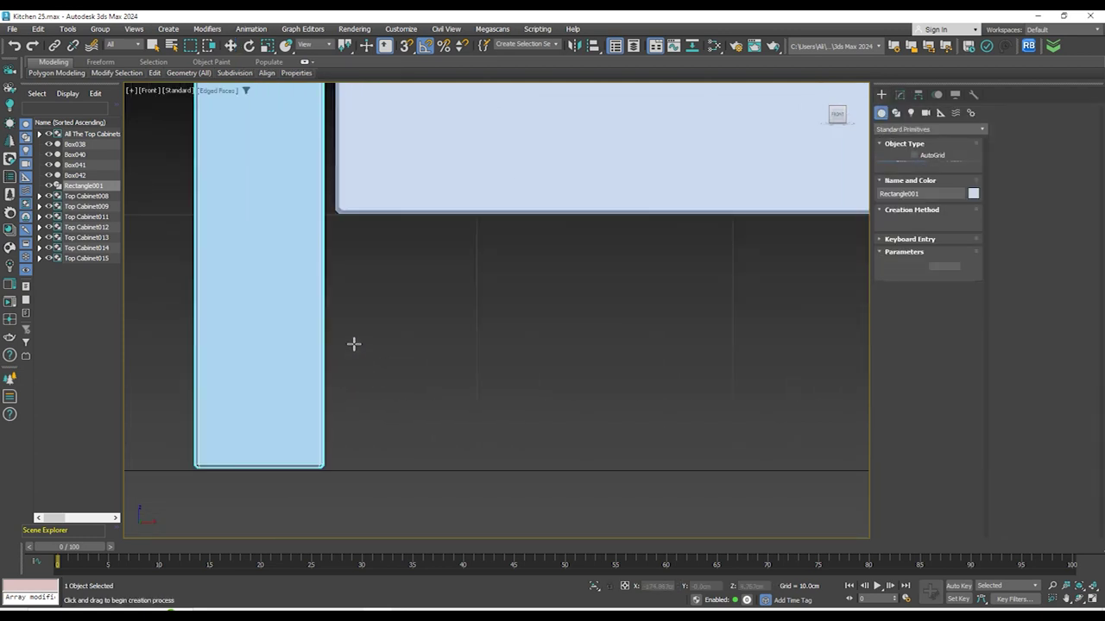
key("s")
scroll(324, 474, "up", 5)
left_click_drag(323, 437, 767, 369)
scroll(481, 400, "down", 2)
scroll(469, 398, "down", 8)
middle_click_drag(767, 369, 267, 345)
left_click_drag(267, 345, 712, 362)
middle_click_drag(713, 362, 444, 372)
left_click_drag(443, 372, 771, 302)
scroll(835, 347, "up", 2)
scroll(839, 334, "up", 5)
scroll(755, 318, "up", 3)
scroll(794, 291, "up", 3)
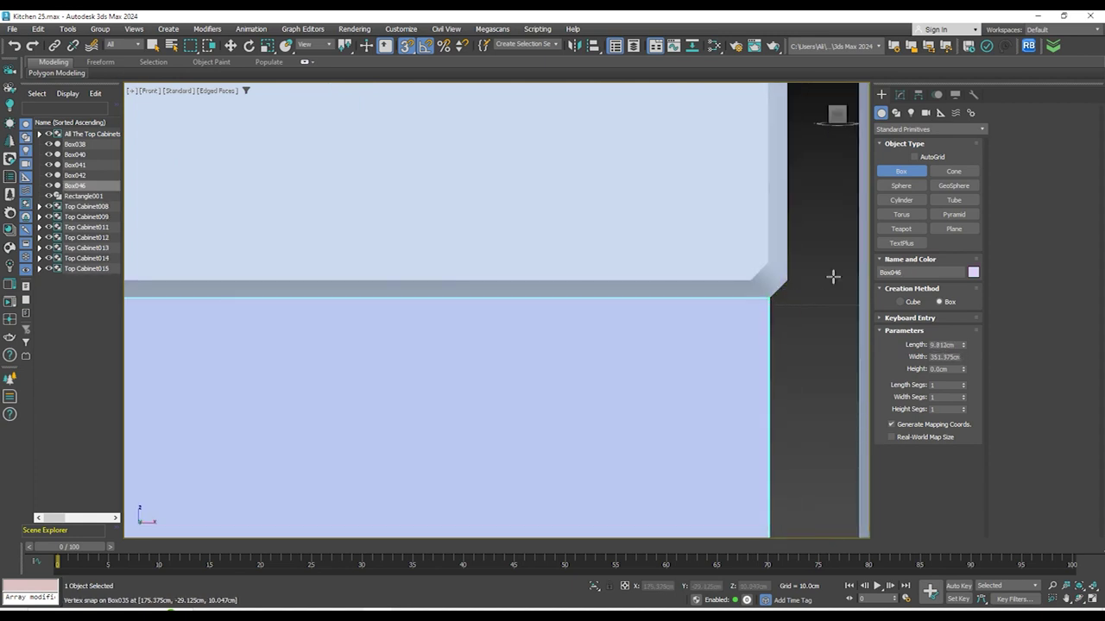
left_click(759, 298)
key("w")
Set the plinth box's height to -40 cm so it extends back under the base cabinets
scroll(725, 280, "down", 10)
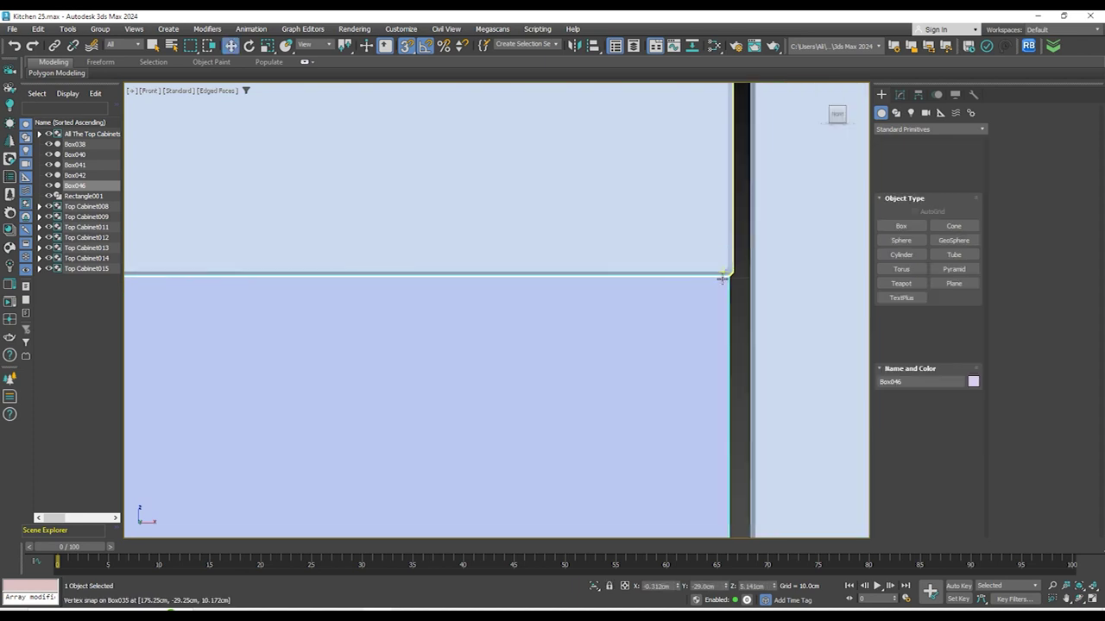
mouse_move(665, 308)
middle_mouse_down("alt")
mouse_move(633, 274)
mouse_move(792, 237)
middle_mouse_up("alt")
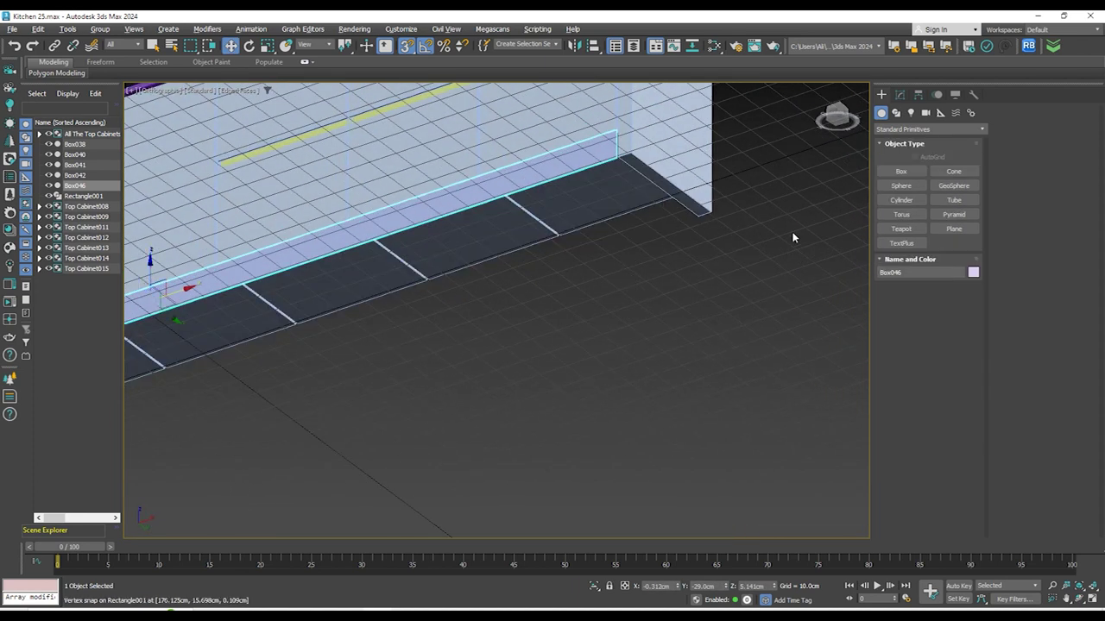
left_click(900, 93)
key("g")
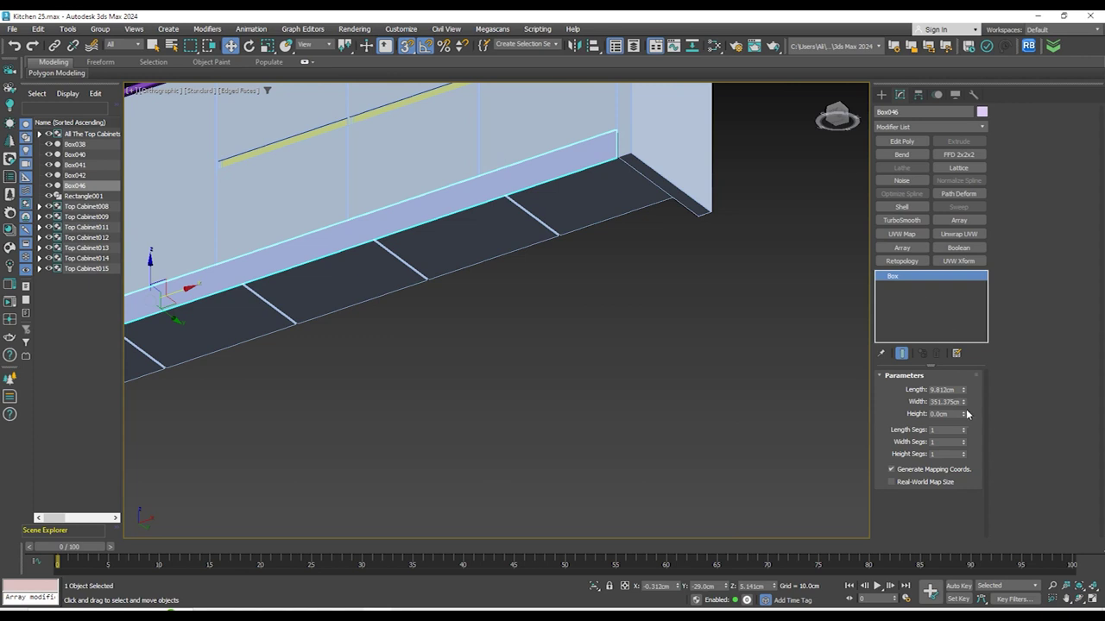
left_click_drag(964, 415, 1012, 571)
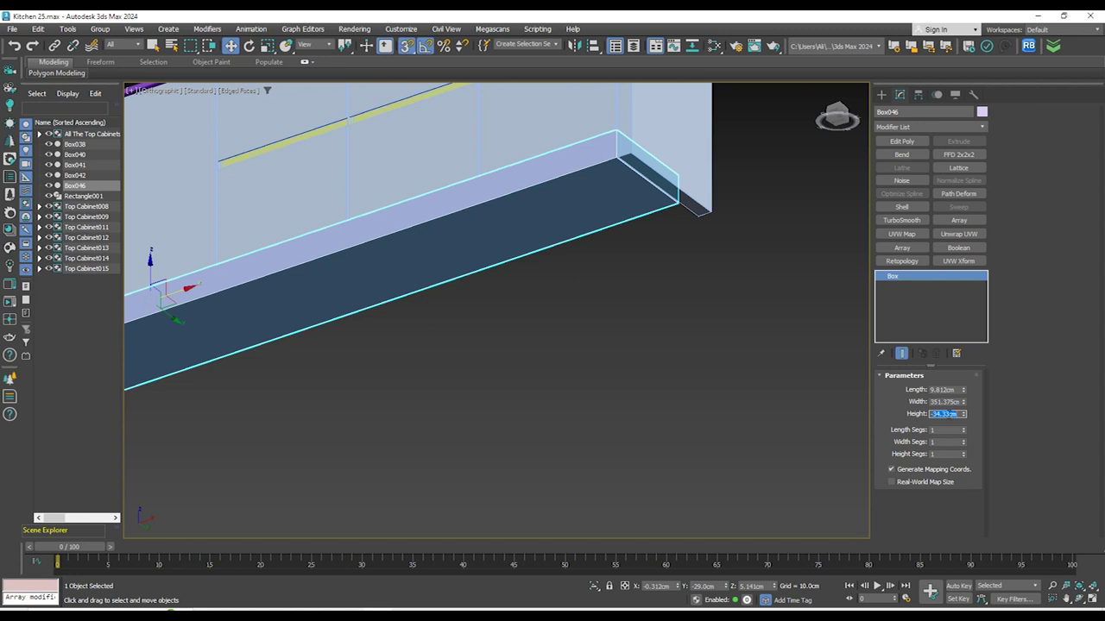
key("Return")
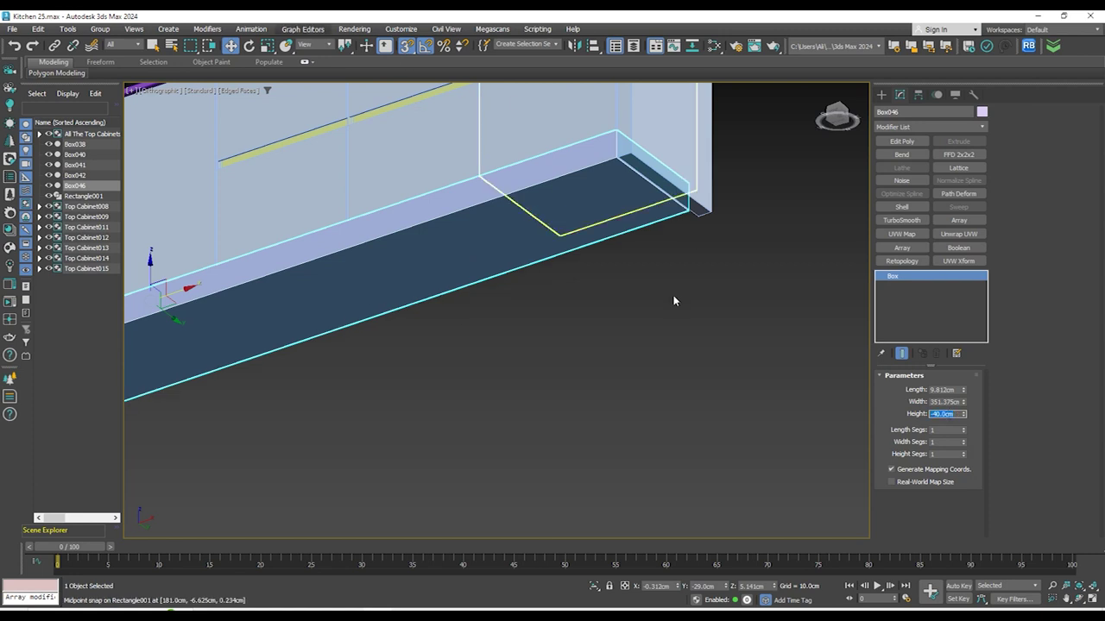
Move the plinth box back about 4.5 cm toward the rear of the frame in the left wireframe view
middle_click_drag(674, 300, 624, 290, "alt")
key("l")
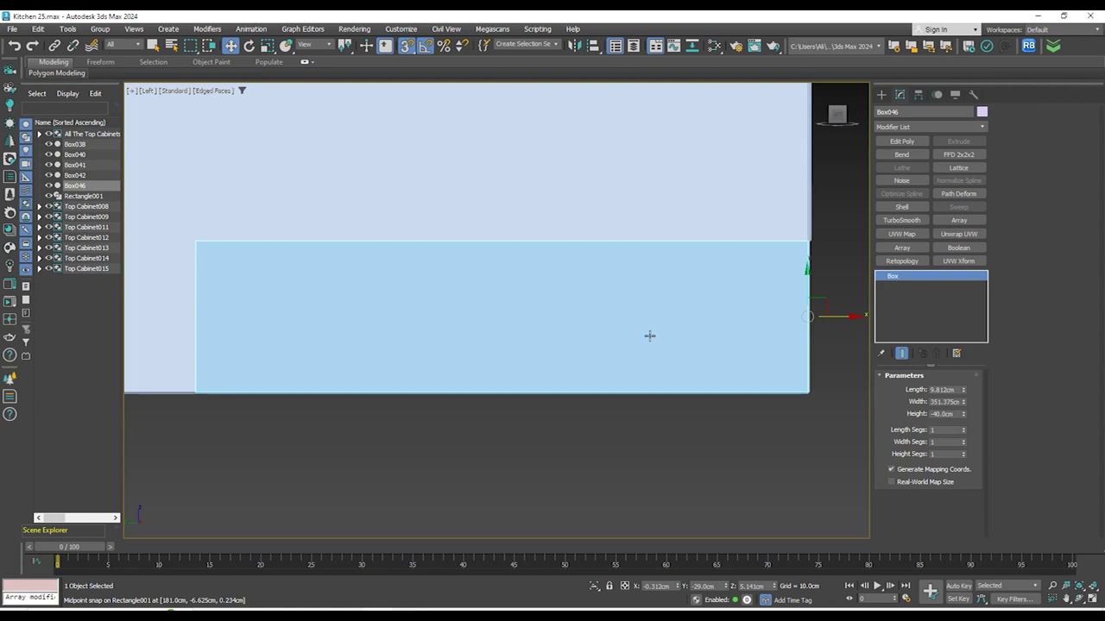
scroll(672, 357, "down", 5)
key("F3")
scroll(683, 350, "up", 8)
left_click_drag(687, 347, 595, 333)
scroll(743, 314, "down", 5)
scroll(474, 340, "up", 10)
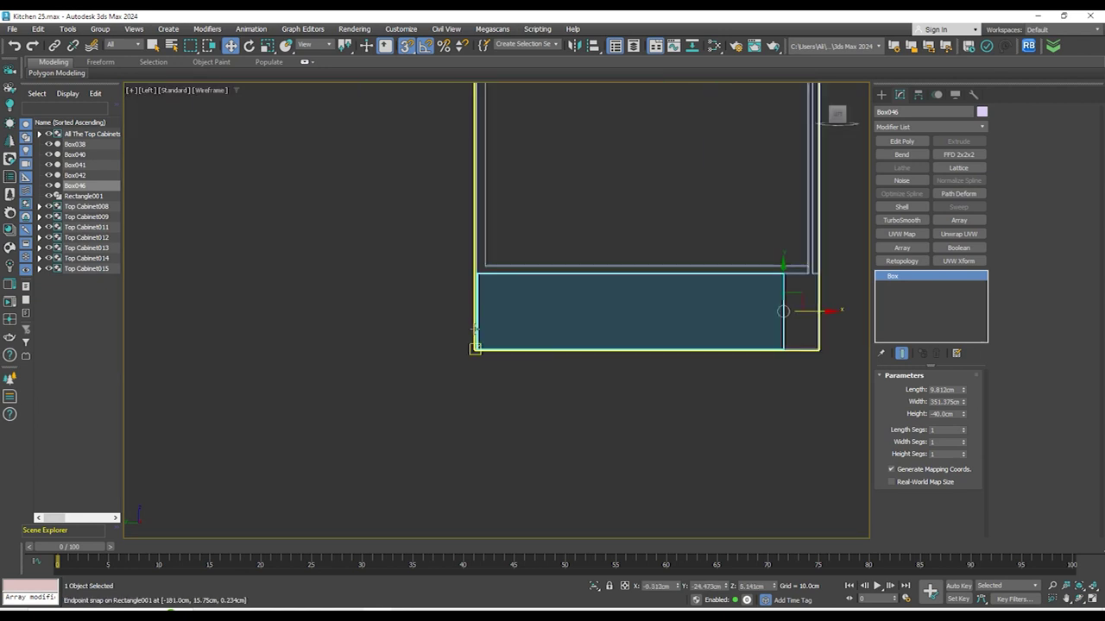
Snap the plinth box under the lower cabinets flush with the back edge of the outer frame
mouse_move(494, 438)
left_mouse_down()
mouse_move(464, 439)
mouse_move(478, 440)
left_mouse_up()
key("s")
scroll(480, 370, "down", 8)
mouse_move(634, 361)
middle_mouse_down("alt")
mouse_move(662, 382)
mouse_move(638, 390)
middle_mouse_up("alt")
key("F3")
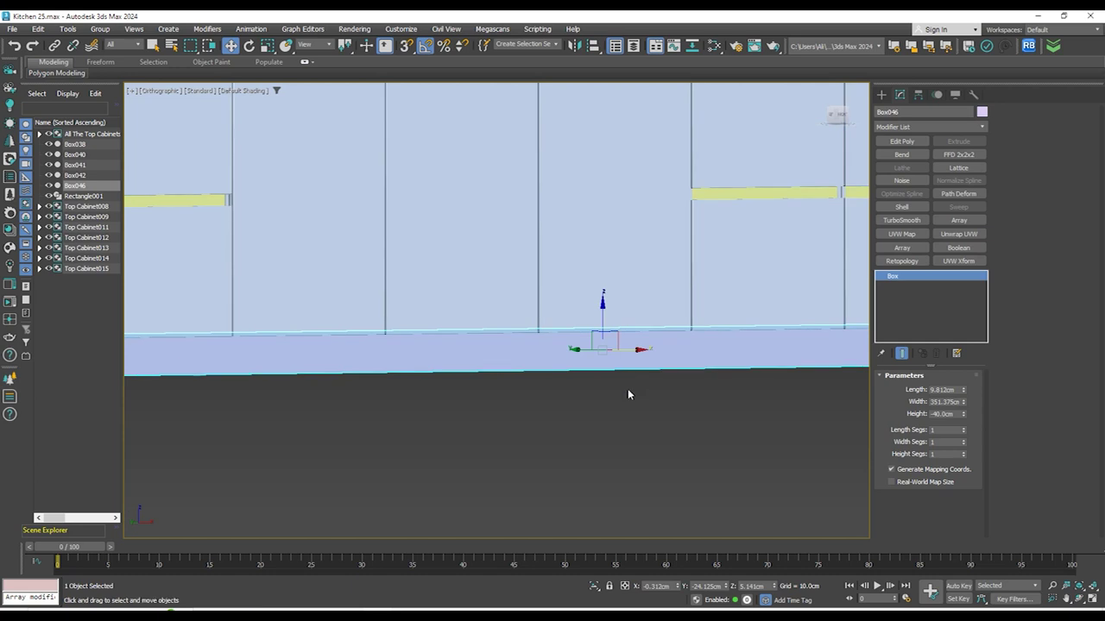
Deselect the plinth box and save the scene
scroll(627, 394, "down", 4)
middle_click_drag(727, 413, 622, 401, "alt")
left_click(610, 464)
middle_click_drag(611, 463, 588, 435, "alt")
scroll(434, 275, "up", 5)
scroll(456, 363, "down", 4)
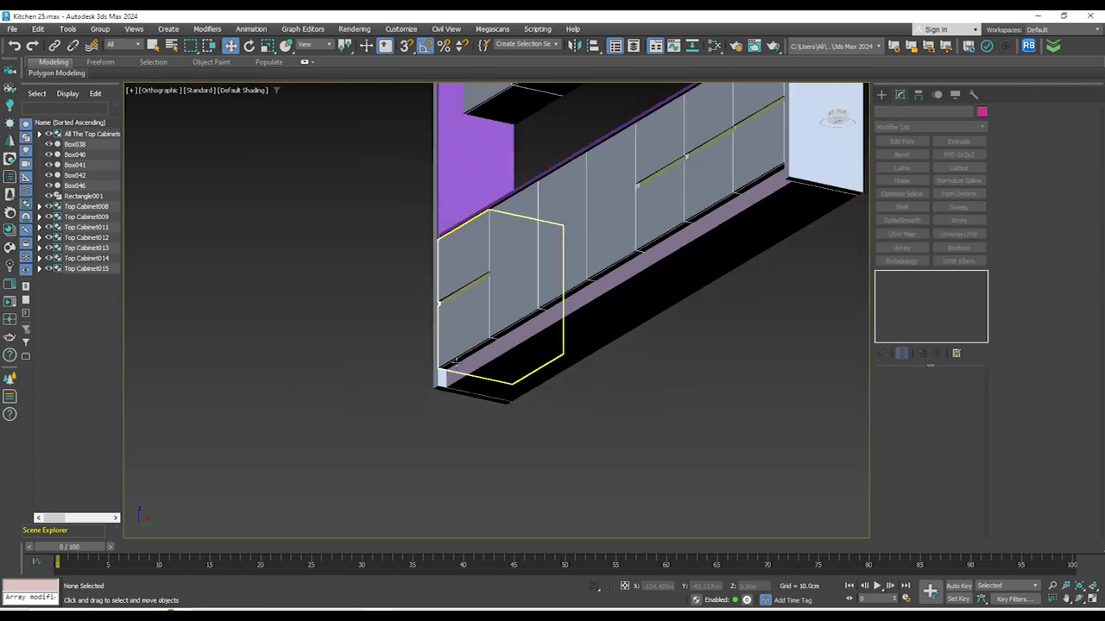
scroll(459, 364, "down", 2)
middle_click_drag(547, 394, 410, 460)
key("ctrl+s")
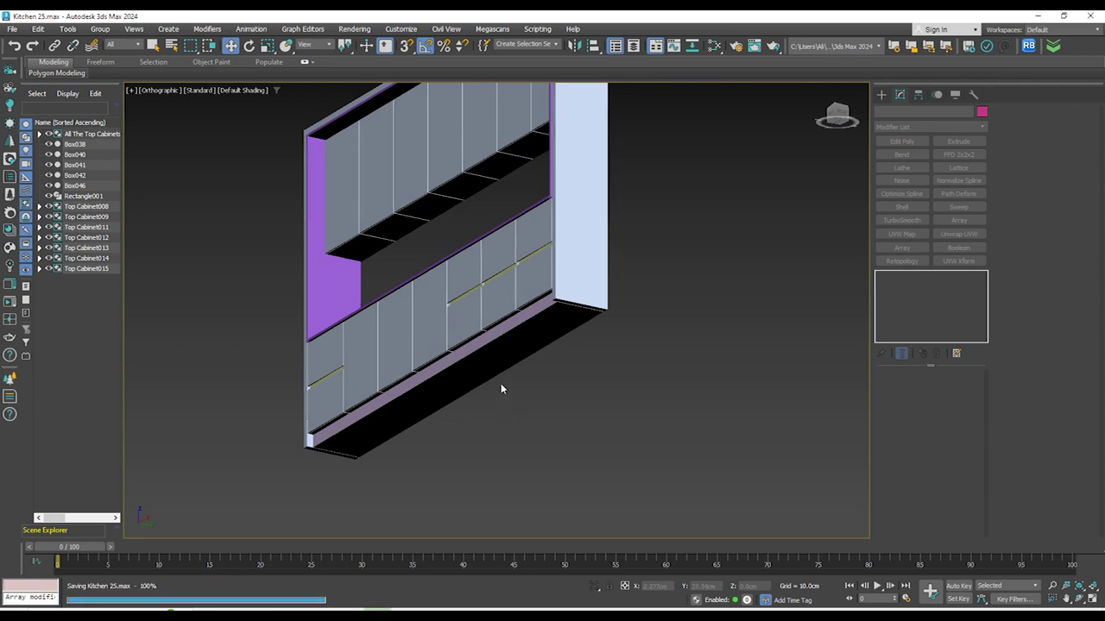
Examine the whole cabinet assembly from angled views and from the front
scroll(501, 385, "down", 3)
middle_click_drag(507, 395, 553, 386, "alt")
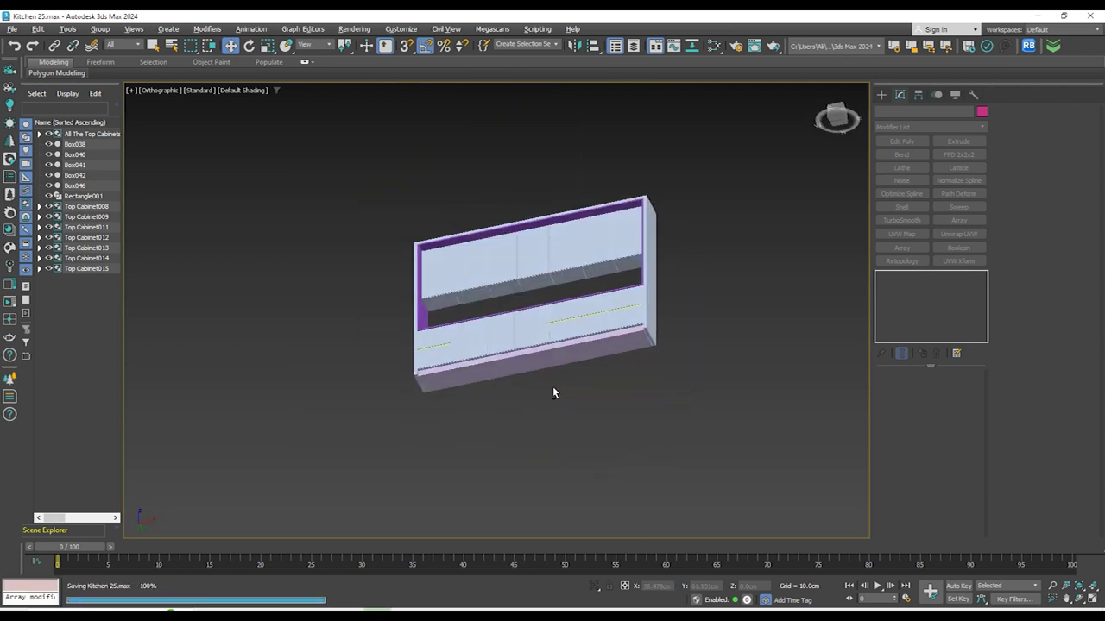
scroll(441, 369, "up", 6)
scroll(440, 369, "down", 6)
middle_click_drag(486, 357, 560, 387, "alt")
scroll(604, 398, "up", 5)
scroll(612, 388, "down", 5)
key("f")
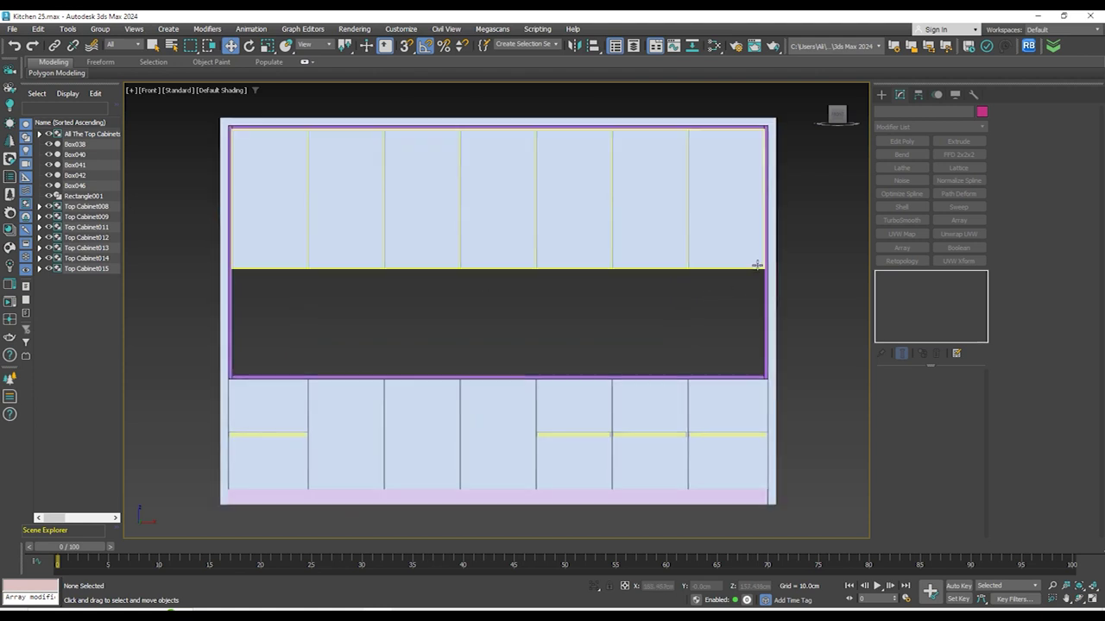
scroll(765, 267, "up", 8)
scroll(767, 268, "down", 8)
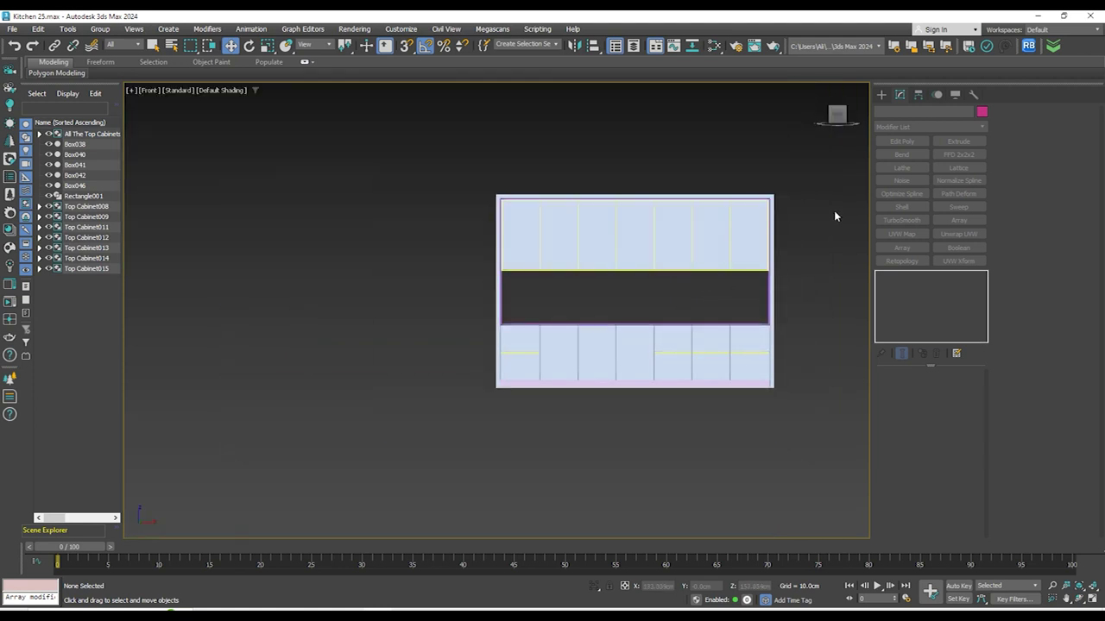
Draw a plane in the front view that spans the cabinet frame from its upper-left corner to its lower-right corner
scroll(539, 225, "up", 5)
middle_click_drag(750, 266, 480, 201)
scroll(500, 261, "down", 2)
scroll(292, 169, "up", 4)
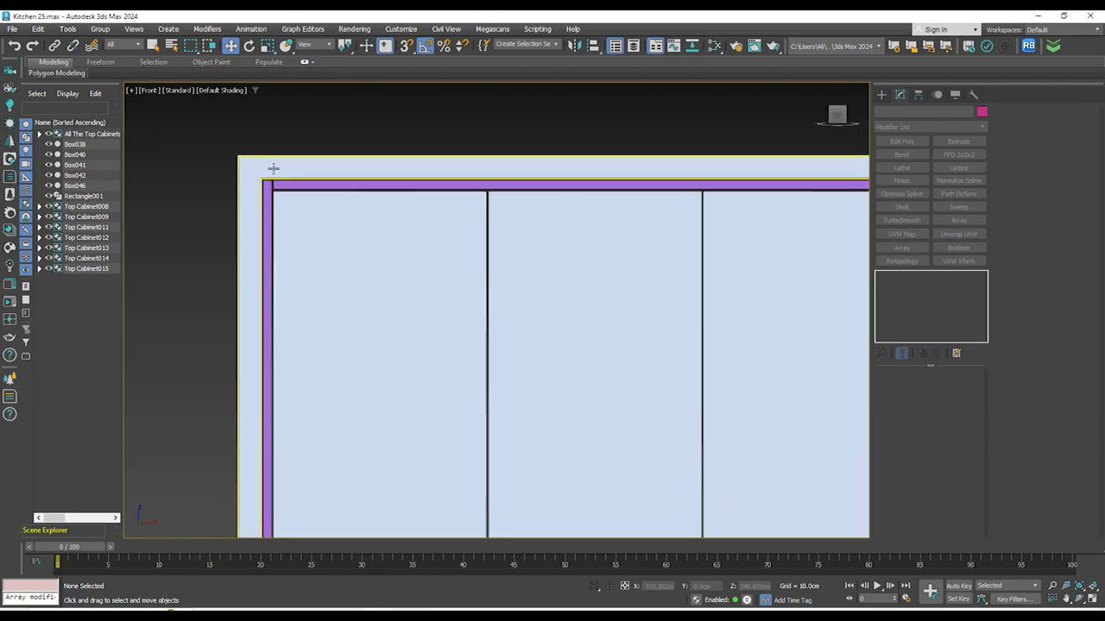
scroll(273, 168, "up", 2)
left_click(327, 158)
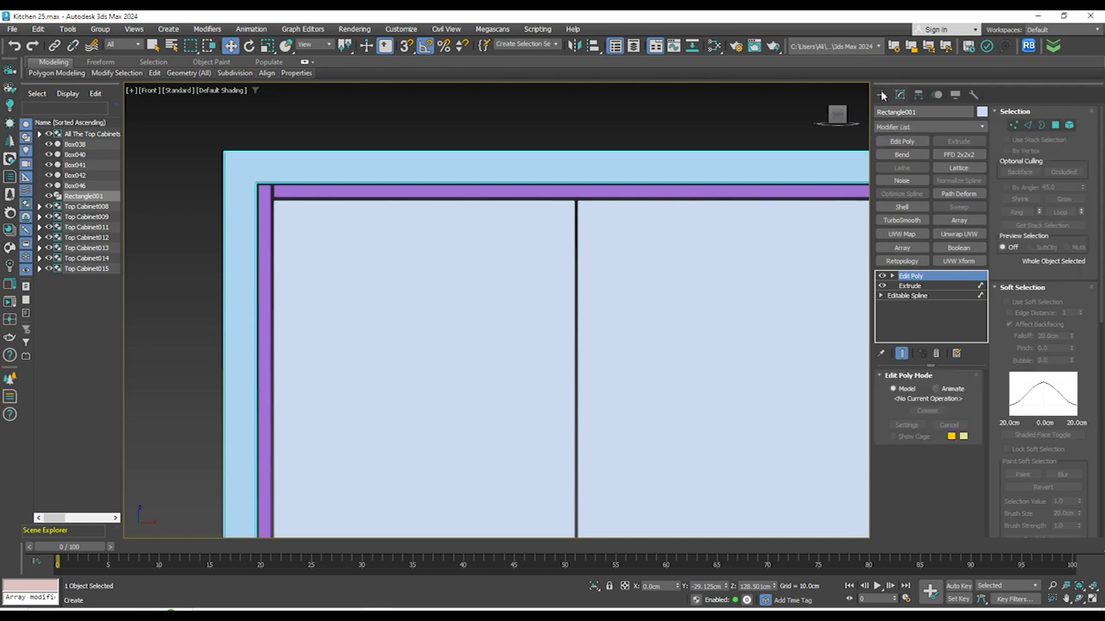
left_click(880, 95)
left_click(973, 227)
scroll(241, 156, "up", 5)
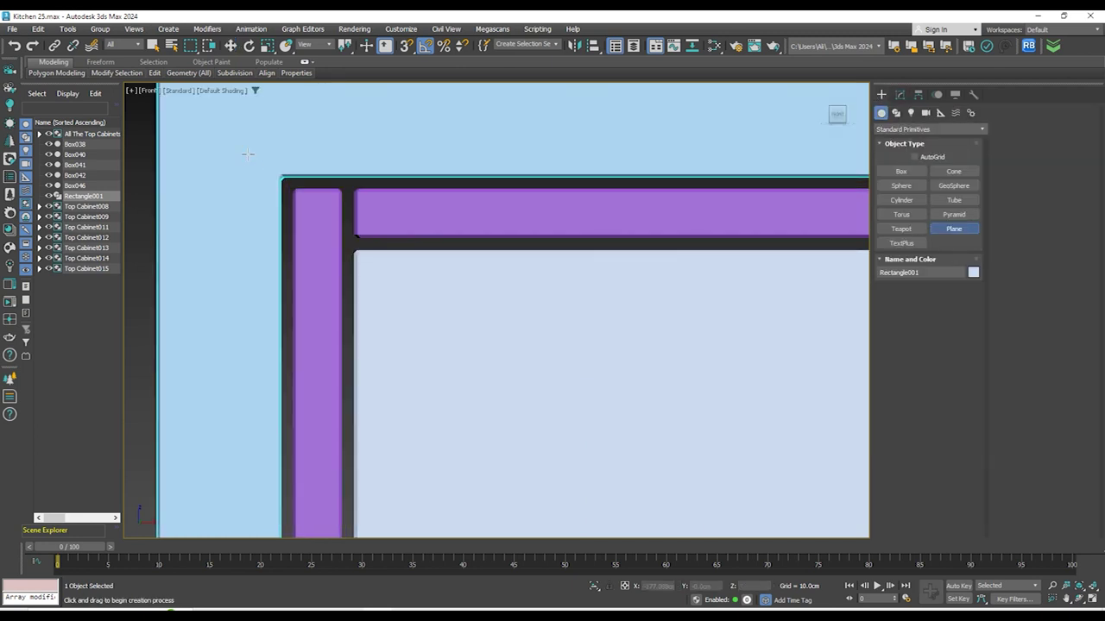
scroll(431, 160, "down", 12)
left_click_drag(438, 174, 802, 393)
middle_click_drag(802, 392, 353, 267)
left_click_drag(353, 267, 522, 378)
Snap the new plane to the back of the cabinet frame as a back panel
scroll(504, 375, "up", 10)
key("w")
middle_click_drag(466, 354, 759, 382, "alt")
scroll(688, 376, "down", 3)
scroll(503, 239, "up", 3)
left_click_drag(503, 233, 381, 194)
mouse_move(381, 194)
middle_mouse_down("alt")
mouse_move(313, 233)
mouse_move(320, 259)
middle_mouse_up("alt")
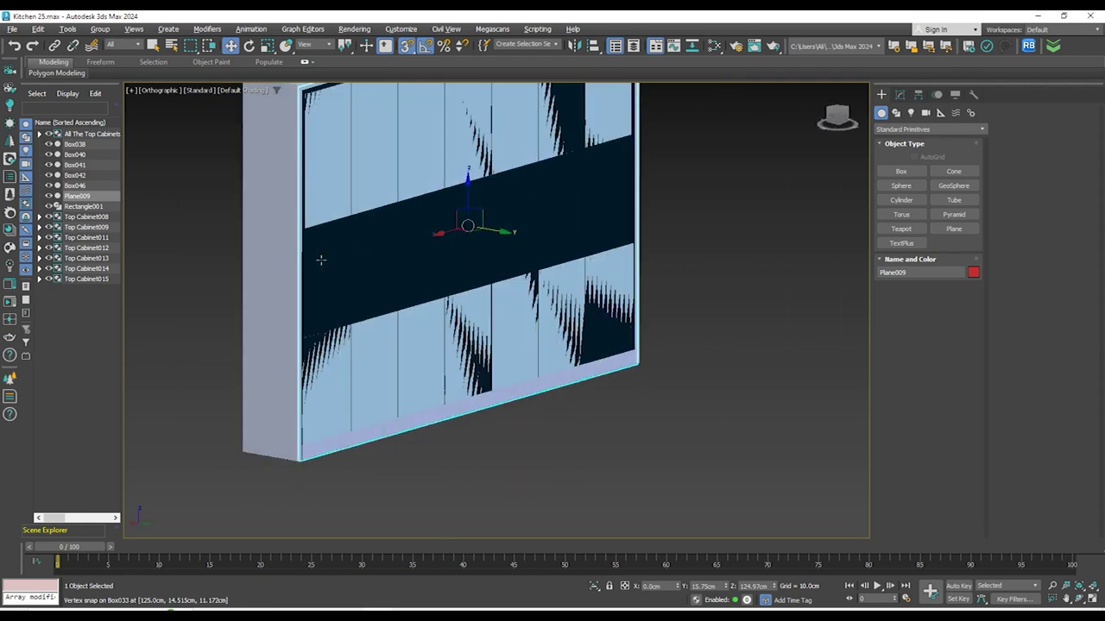
Check the back plane's alignment with the frame in a top wireframe view and save the scene
scroll(501, 286, "down", 5)
middle_click_drag(500, 286, 434, 312, "alt")
scroll(503, 269, "up", 5)
scroll(506, 297, "down", 1)
scroll(555, 236, "up", 3)
middle_click_drag(515, 305, 557, 305, "alt")
key("t")
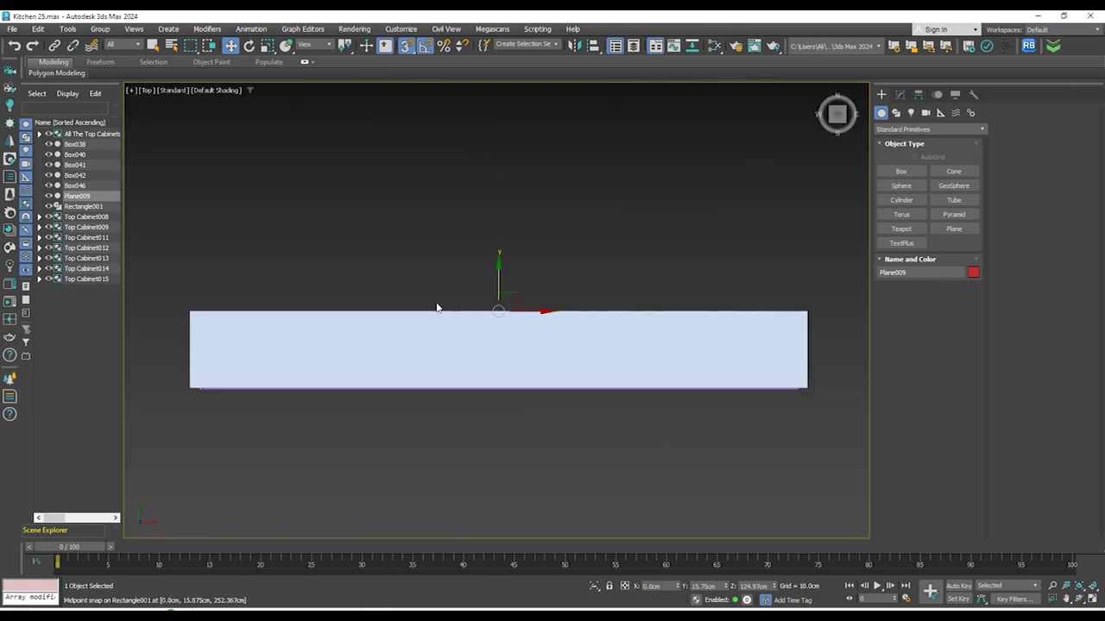
key("F3")
scroll(207, 310, "up", 5)
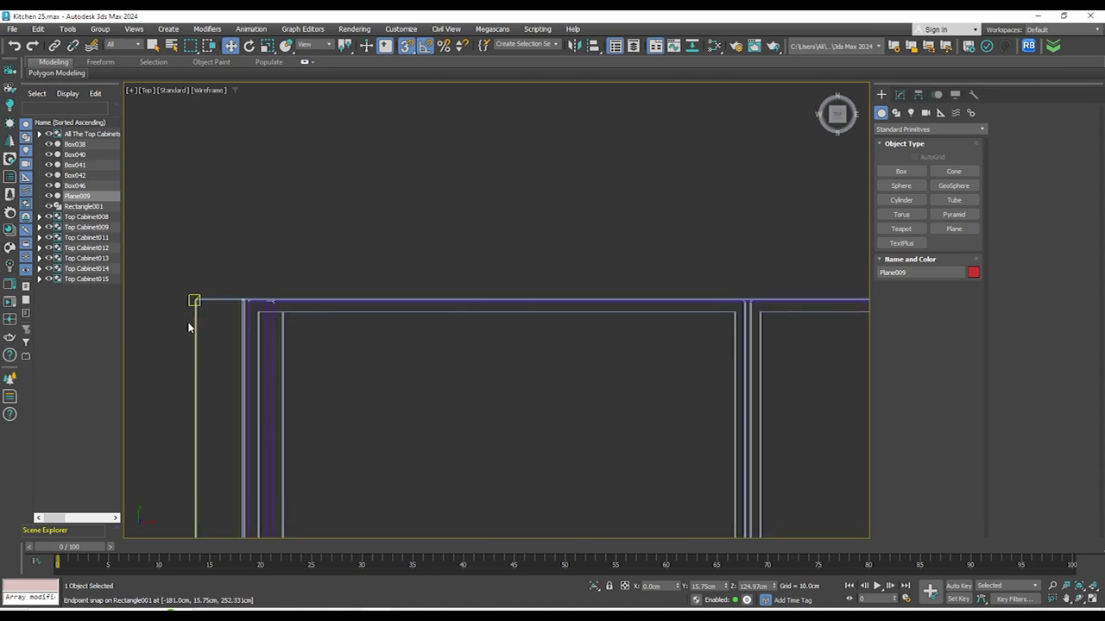
scroll(476, 278, "down", 7)
middle_click_drag(558, 353, 471, 353)
key("F3")
middle_click_drag(657, 398, 703, 334, "alt")
key("ctrl+s")
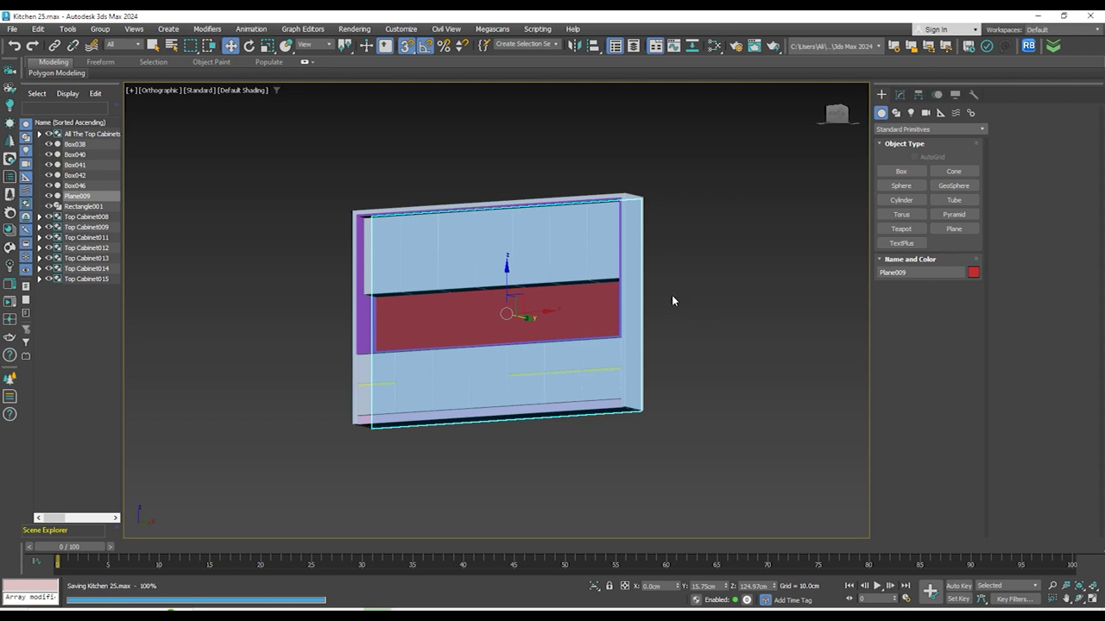
key("f")
scroll(406, 276, "up", 4)
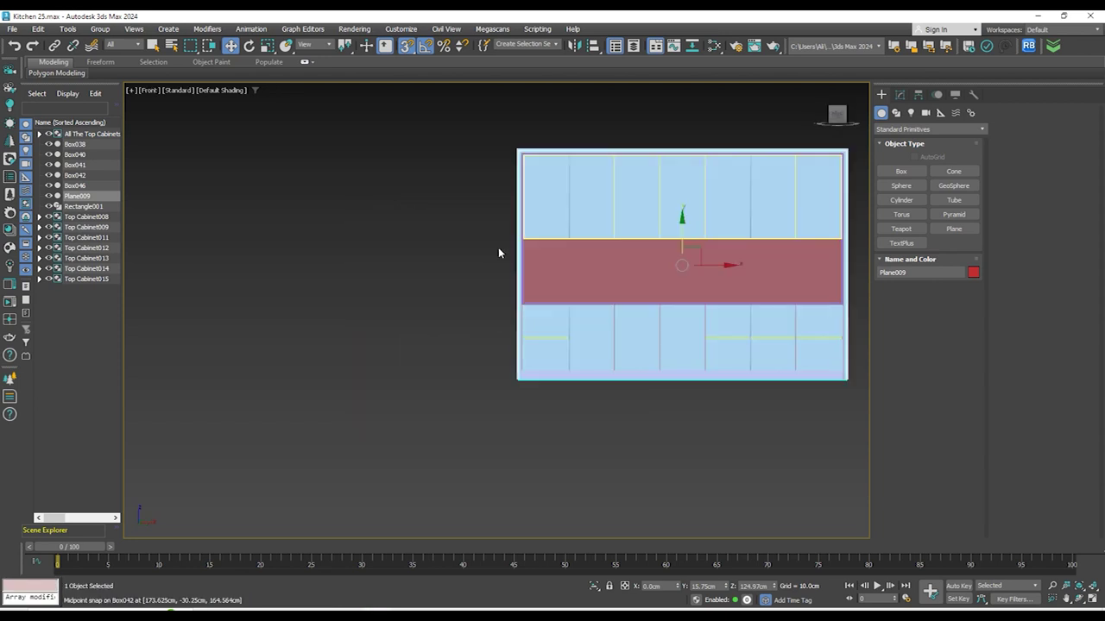
scroll(483, 254, "down", 3)
left_click(283, 241)
key("g")
key("g")
scroll(306, 252, "down", 2)
left_click_drag(635, 397, 635, 397)
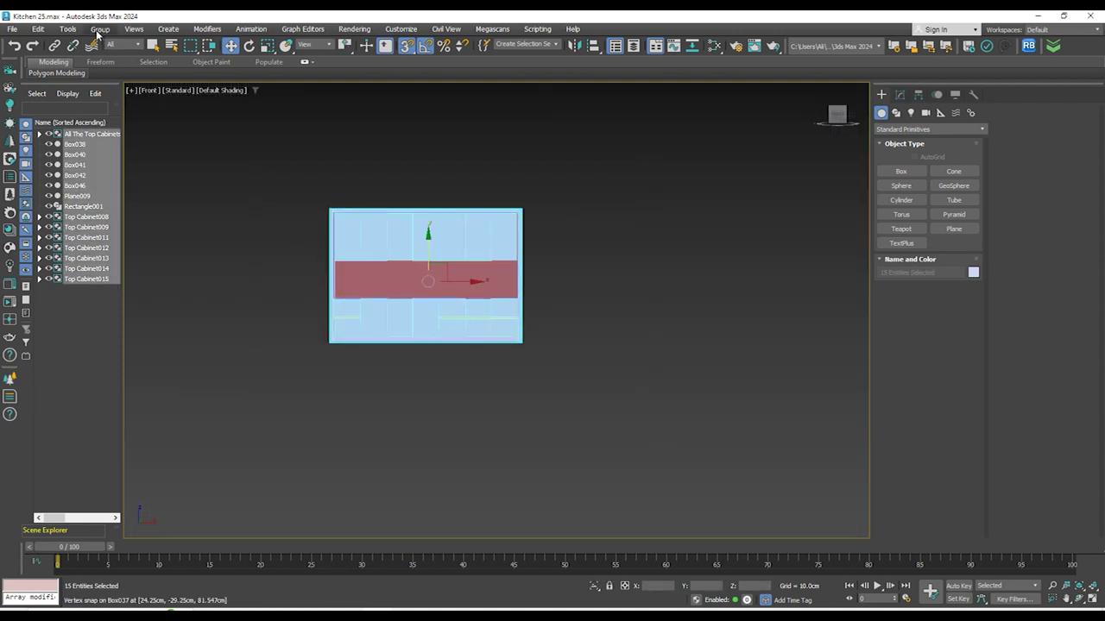
middle_click_drag(478, 323, 513, 377, "alt")
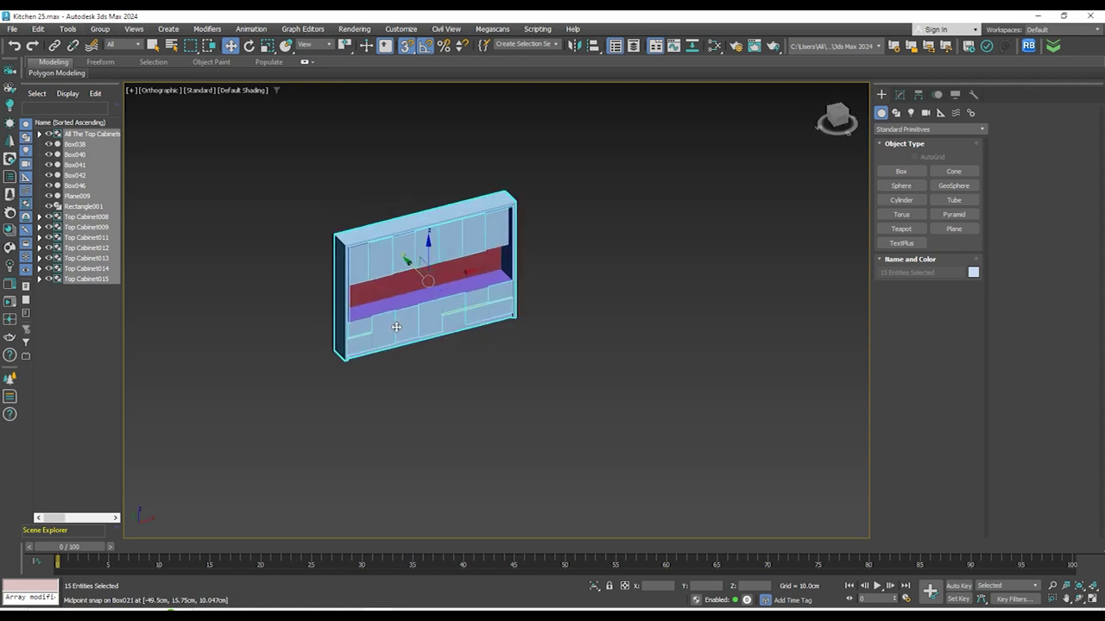
scroll(396, 326, "up", 6)
middle_click_drag(700, 436, 426, 316, "alt")
scroll(400, 266, "up", 5)
scroll(349, 240, "down", 5)
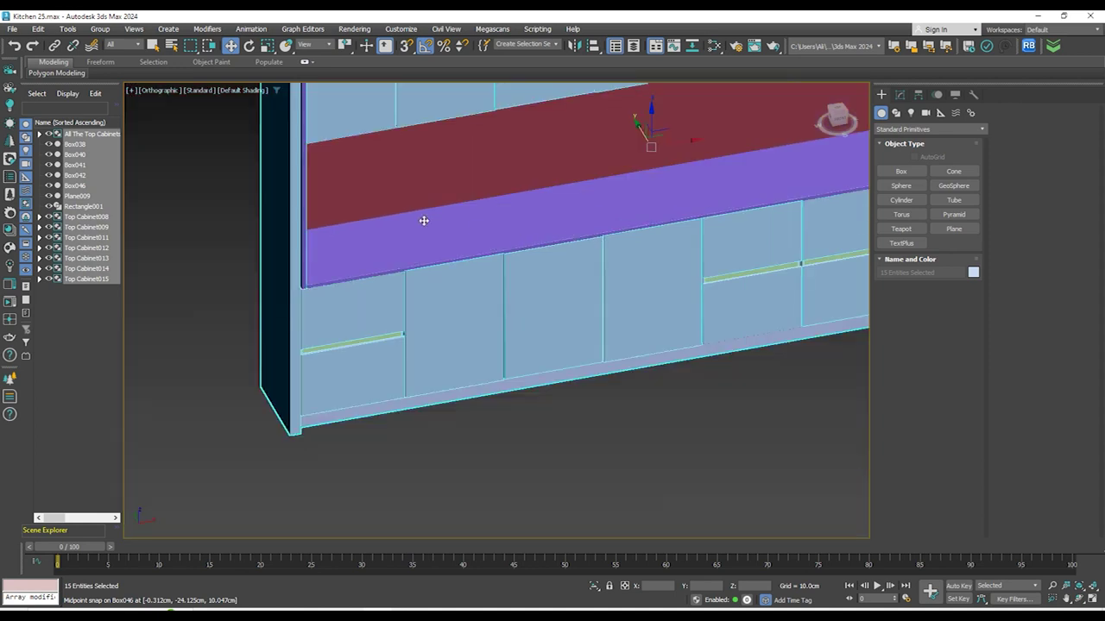
key("ctrl+d")
Isolate the countertop slab, display its edged faces and open its Edit Poly settings
left_click(432, 245)
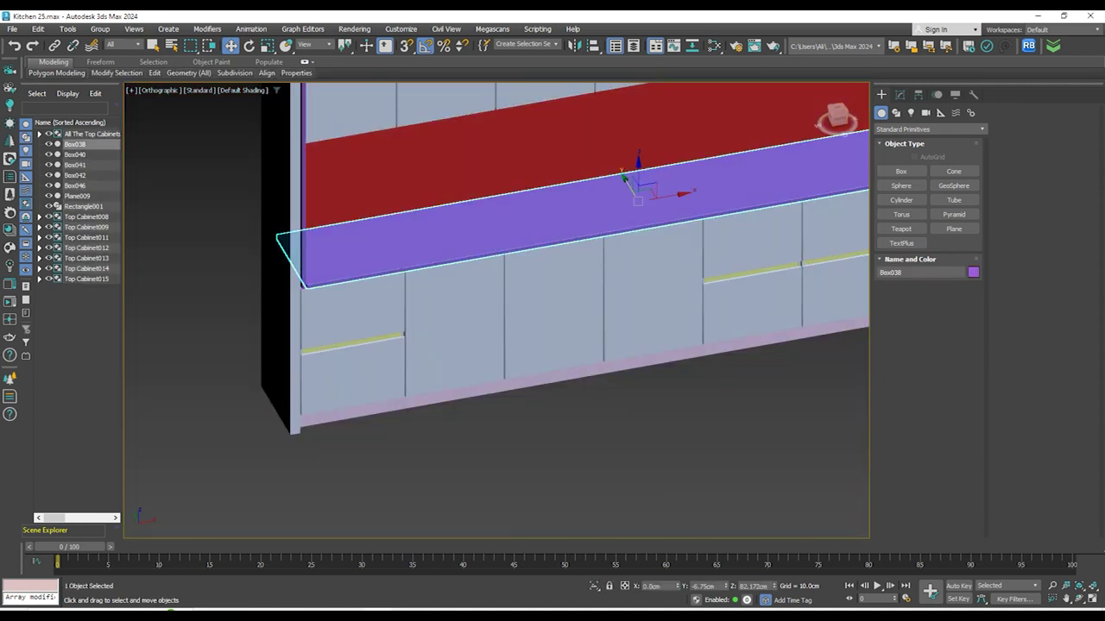
left_click(594, 586)
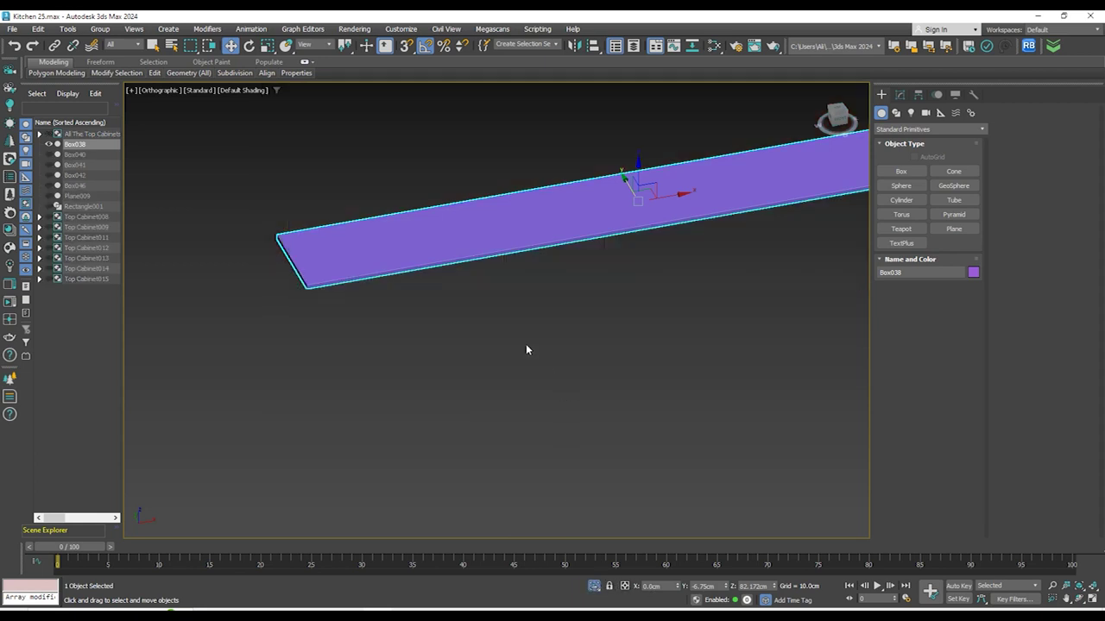
key("F4")
middle_click_drag(497, 353, 505, 395)
scroll(417, 273, "up", 4)
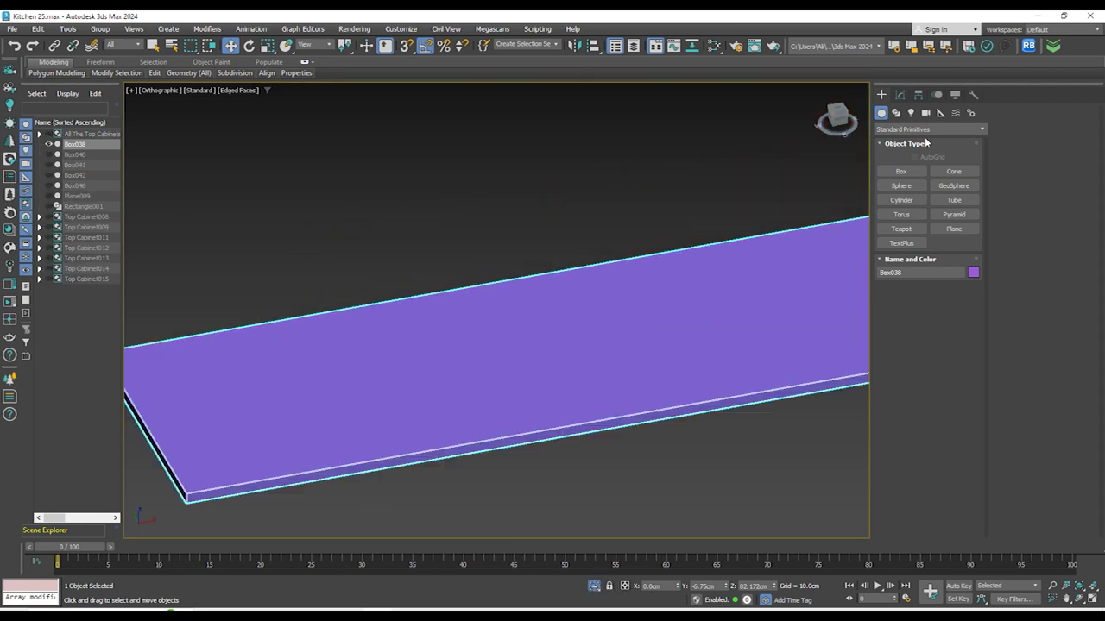
left_click(899, 96)
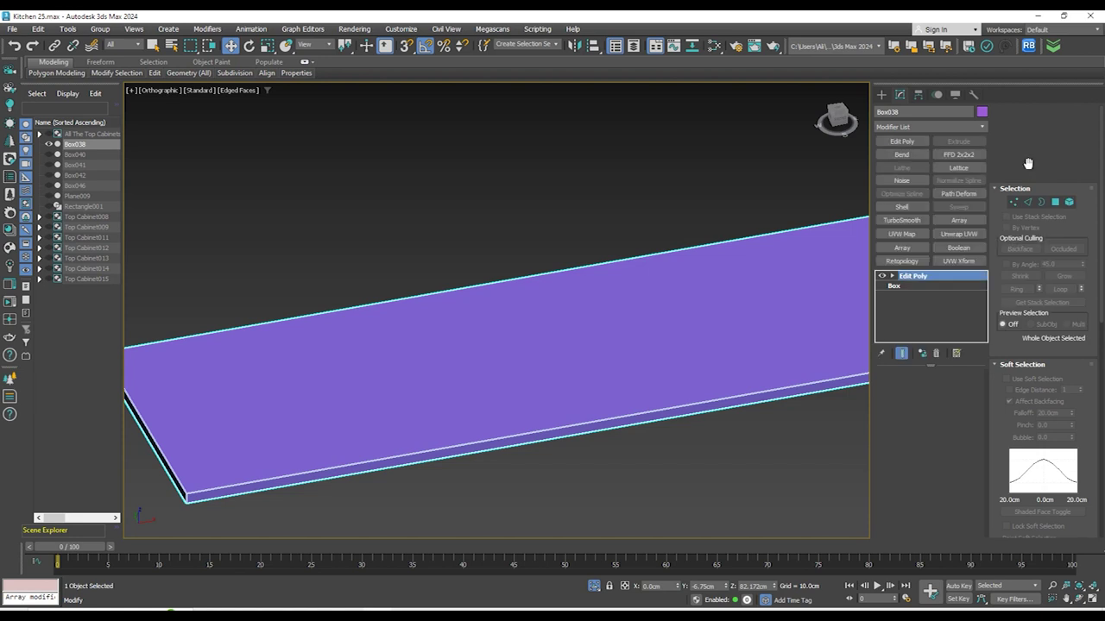
Connect the countertop's long edges with 2 segments pinched closer together, and move the new loops toward the slab's left end
left_click(1026, 127)
scroll(599, 252, "down", 5)
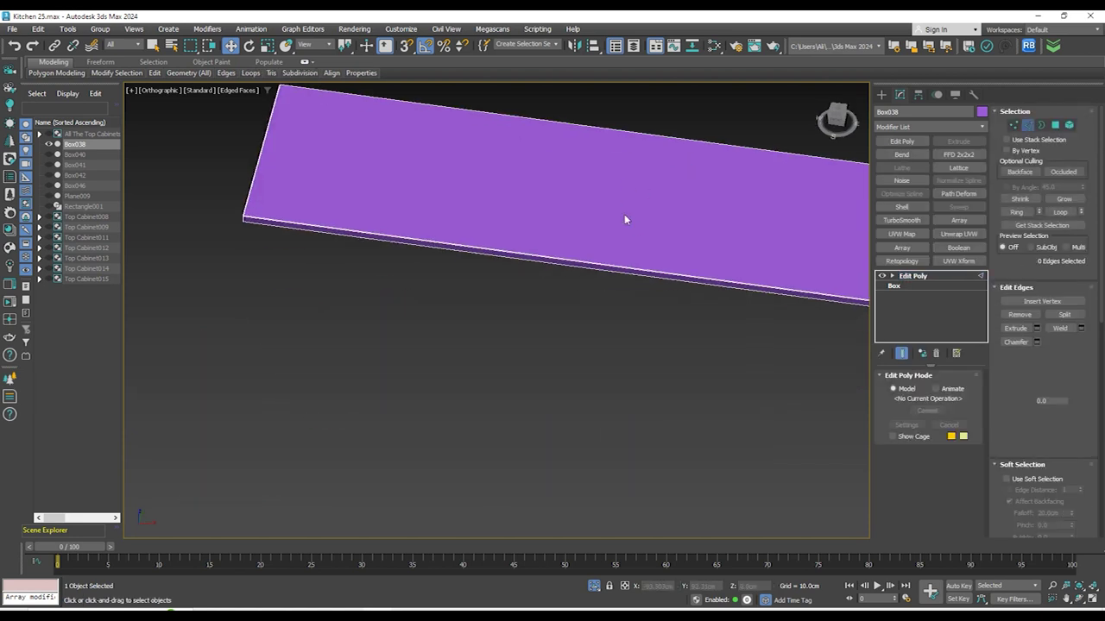
key("t")
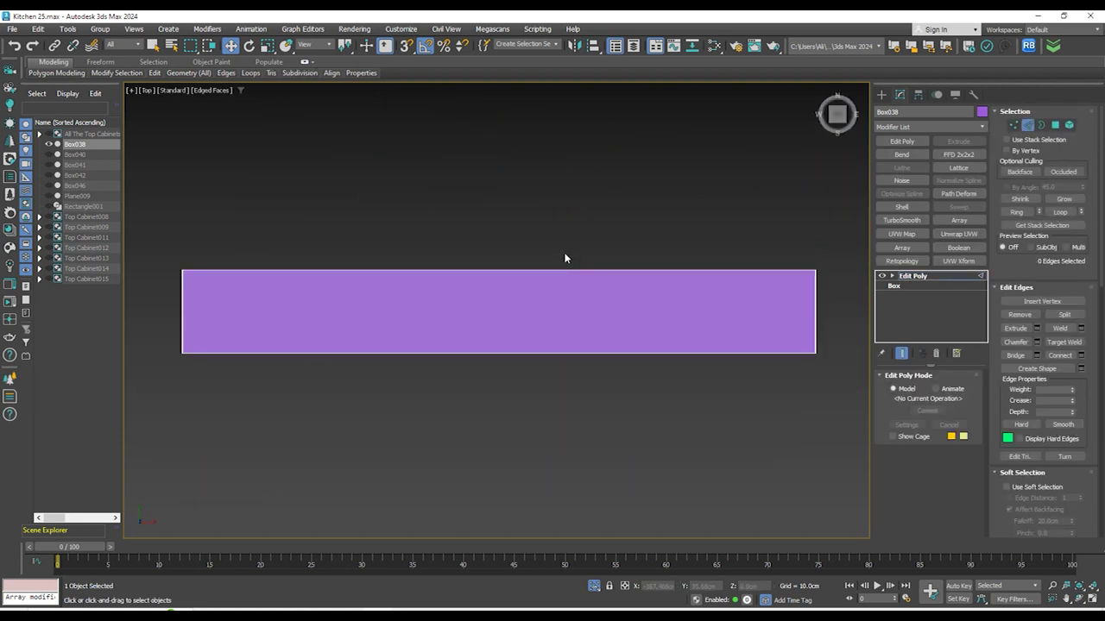
left_click_drag(559, 215, 522, 435)
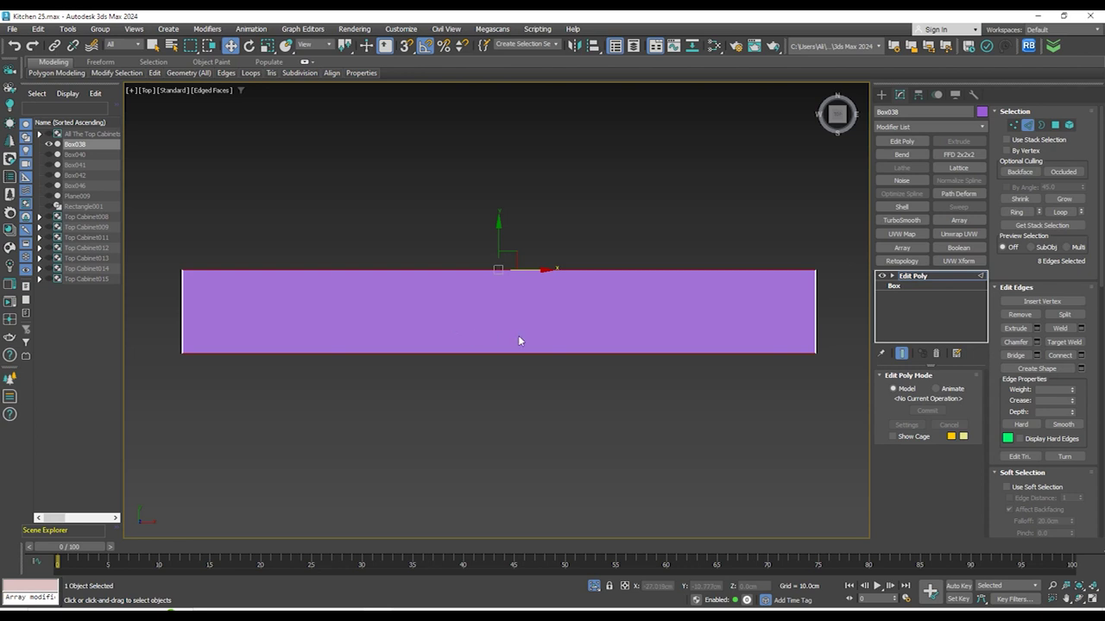
left_click(1082, 357)
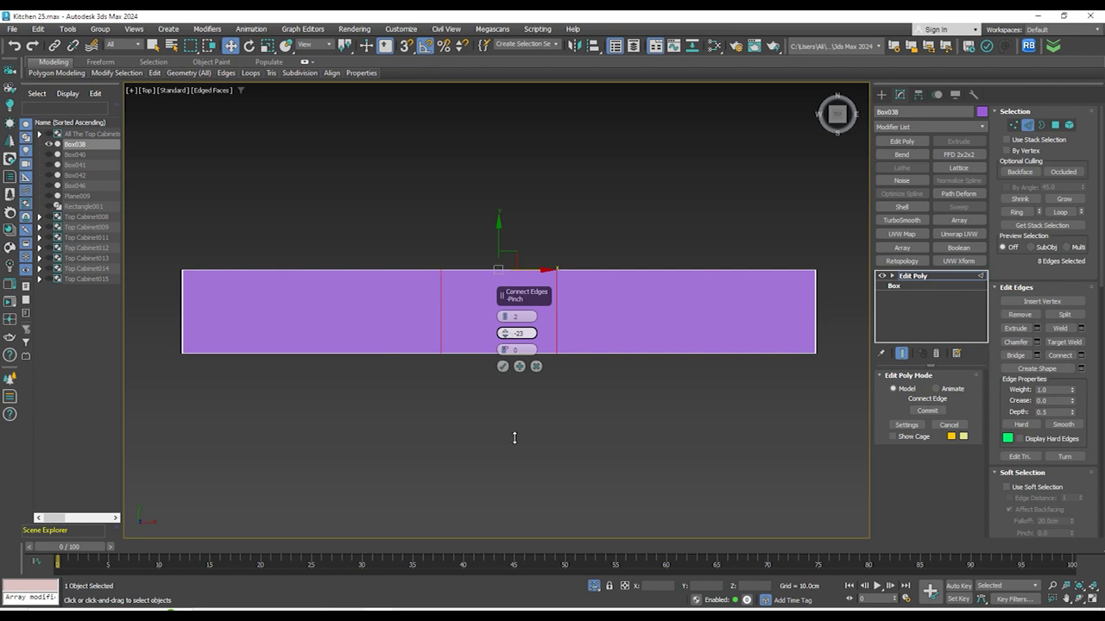
left_click(502, 366)
left_click_drag(360, 297, 247, 300)
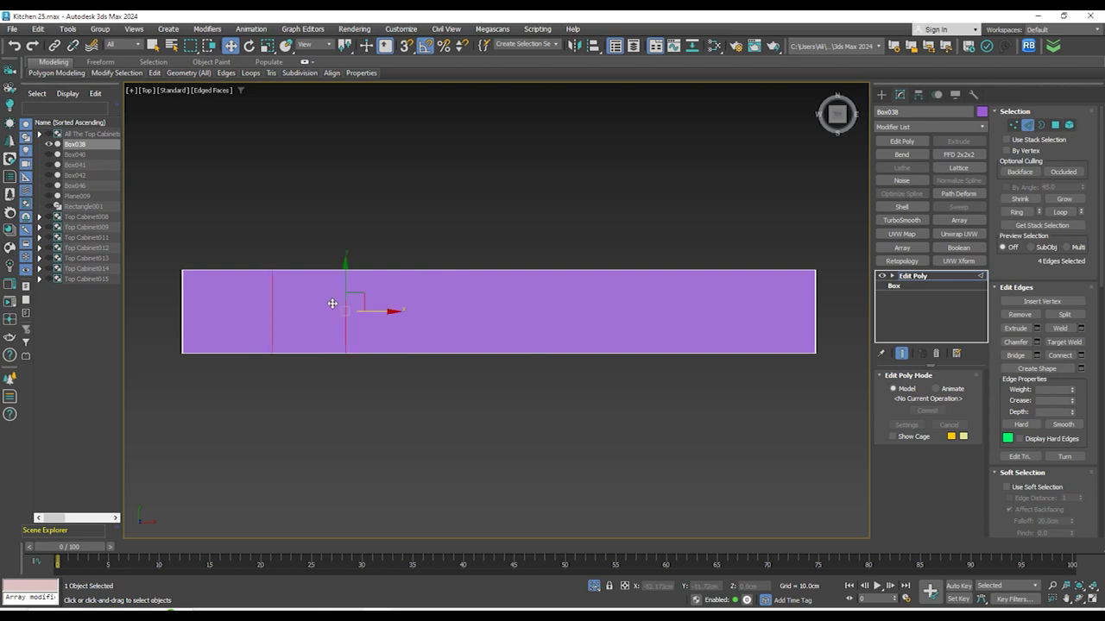
Connect the two crosswise edge loops with 2 segments, pinched outward toward the countertop's front and back edges
key("F3")
mouse_move(348, 328)
middle_mouse_down("alt")
mouse_move(372, 182)
mouse_move(362, 165)
middle_mouse_up("alt")
key("t")
key("z")
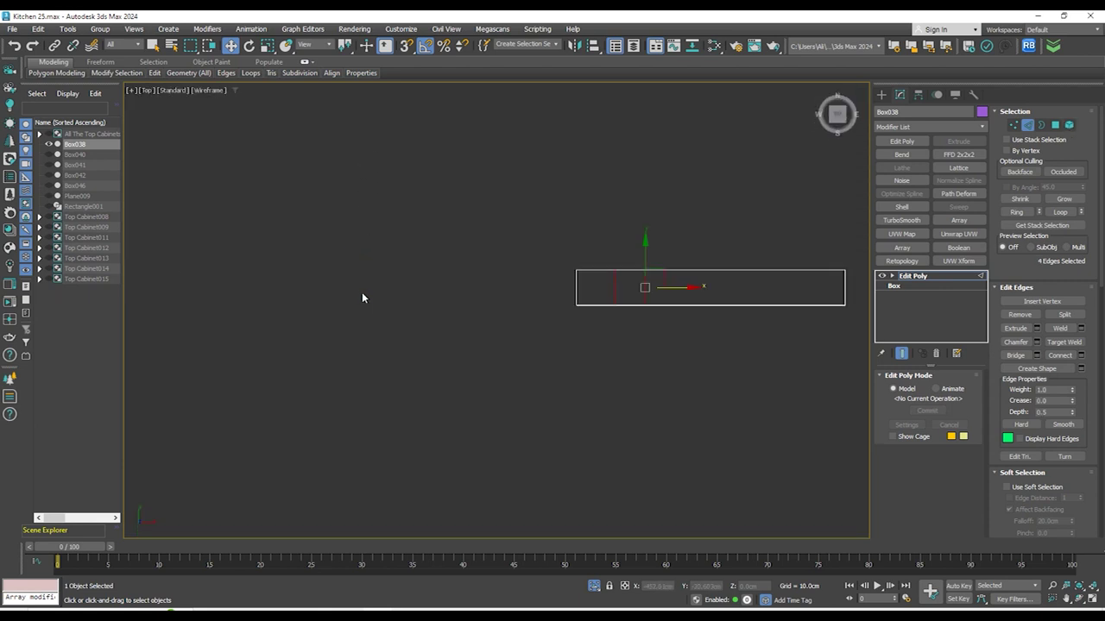
left_click(1082, 359)
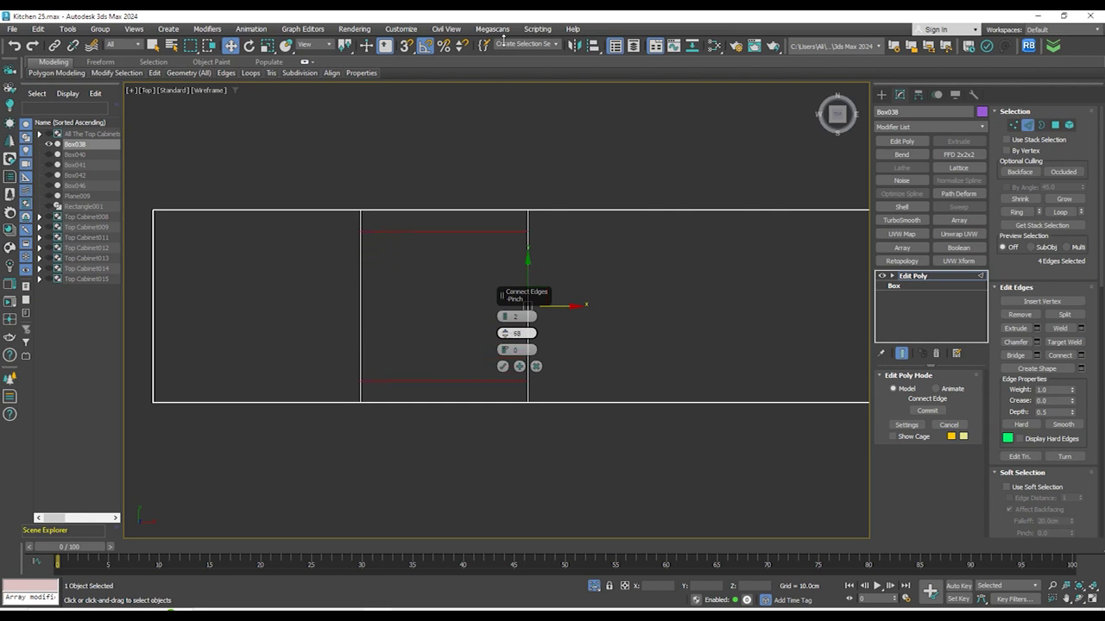
left_click(502, 366)
middle_click_drag(499, 348, 434, 325)
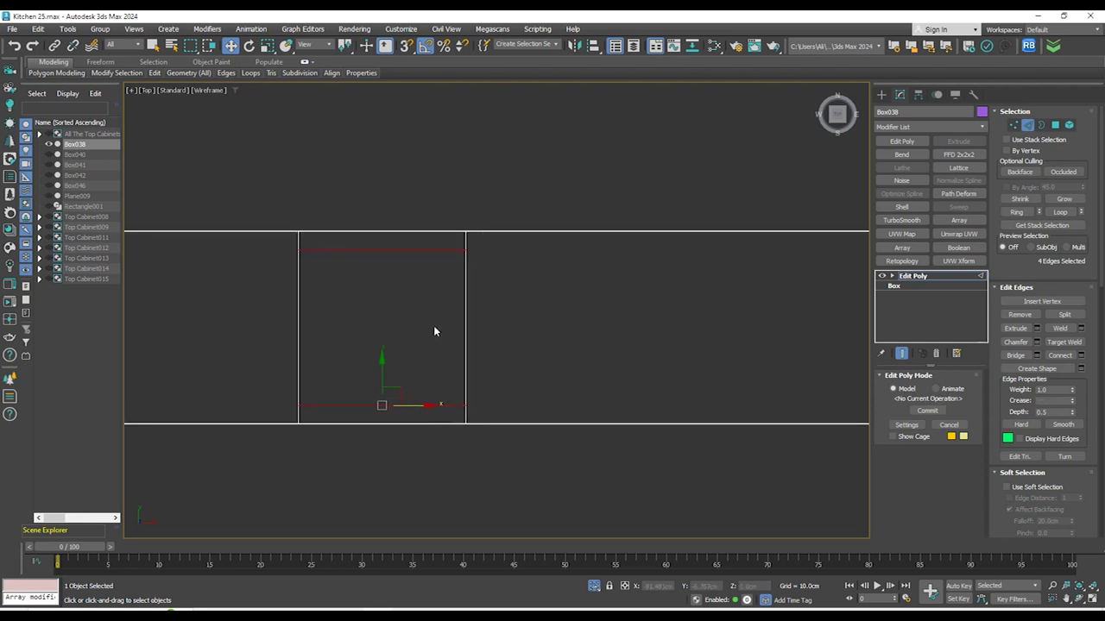
Restore shaded display and exit isolation to bring the cabinets back around the countertop
key("F3")
mouse_move(446, 367)
middle_mouse_down("alt")
mouse_move(477, 287)
mouse_move(452, 271)
middle_mouse_up("alt")
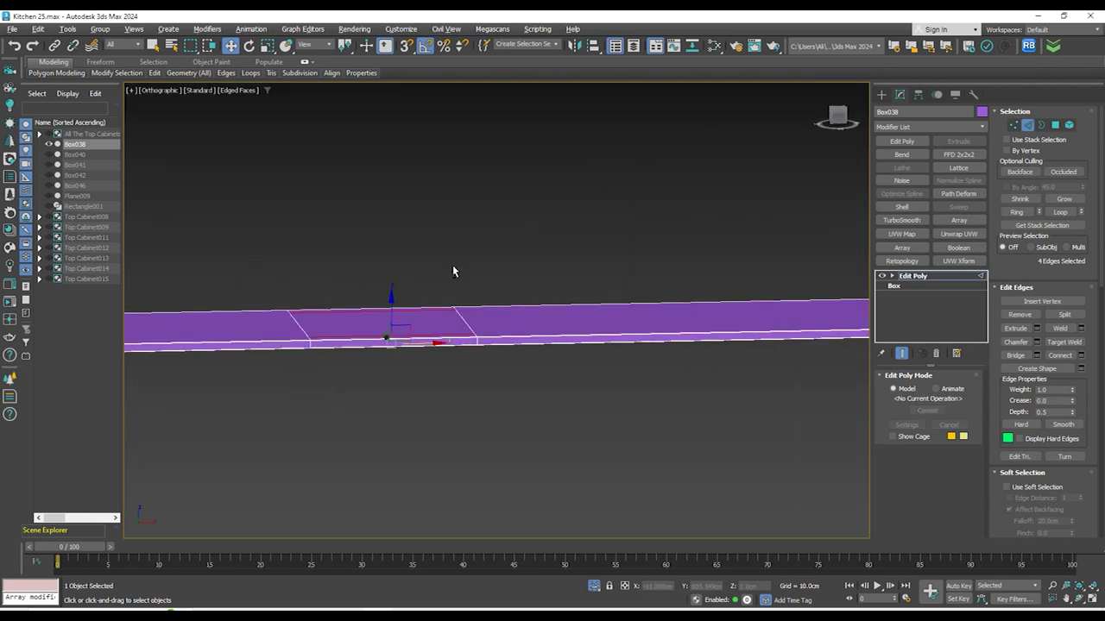
left_click(594, 587)
middle_click_drag(484, 387, 535, 415, "alt")
Select the vertices of the countertop's cutout section and move them sideways to centre it above the second lower cabinet
left_click(1015, 126)
scroll(561, 321, "down", 3)
middle_click_drag(557, 319, 538, 303, "alt")
left_click_drag(567, 400, 567, 401)
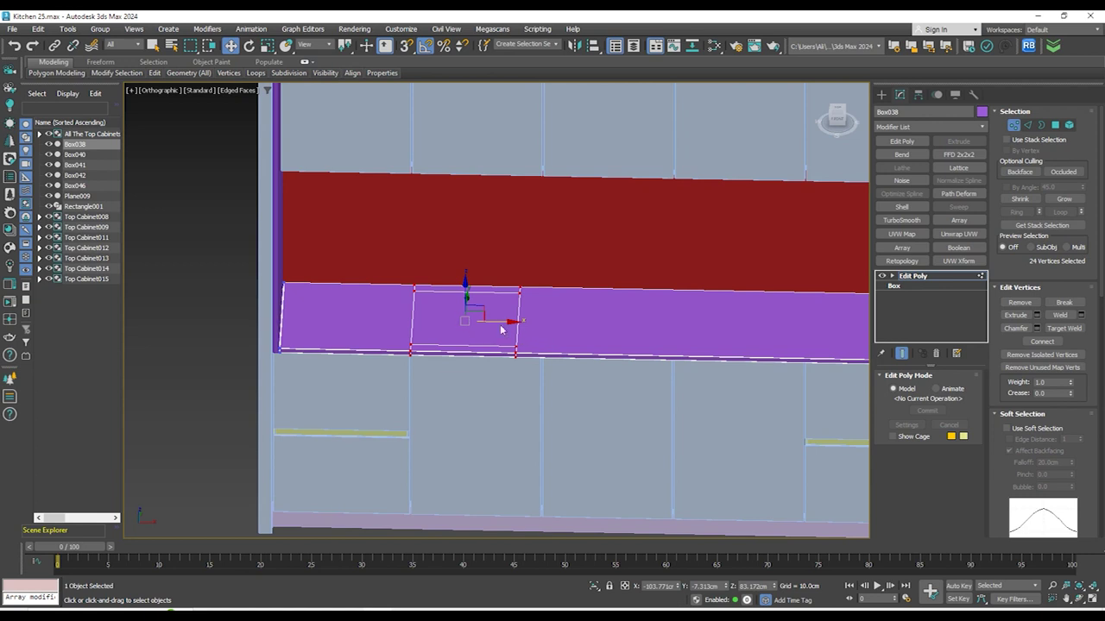
key("f")
scroll(518, 324, "down", 2)
scroll(518, 325, "up", 4)
scroll(518, 325, "down", 2)
mouse_move(530, 321)
left_mouse_down()
mouse_move(549, 324)
mouse_move(535, 319)
left_mouse_up()
scroll(534, 318, "down", 3)
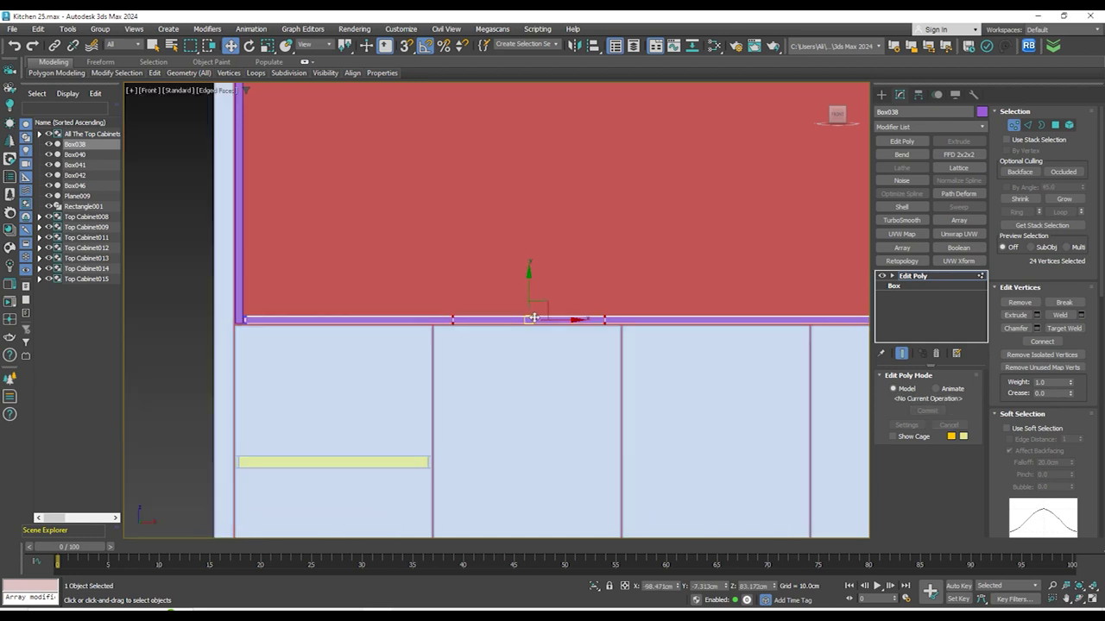
Isolate the countertop and bridge the cutout section's top and bottom polygons into a through opening
middle_click_drag(558, 343, 587, 386, "alt")
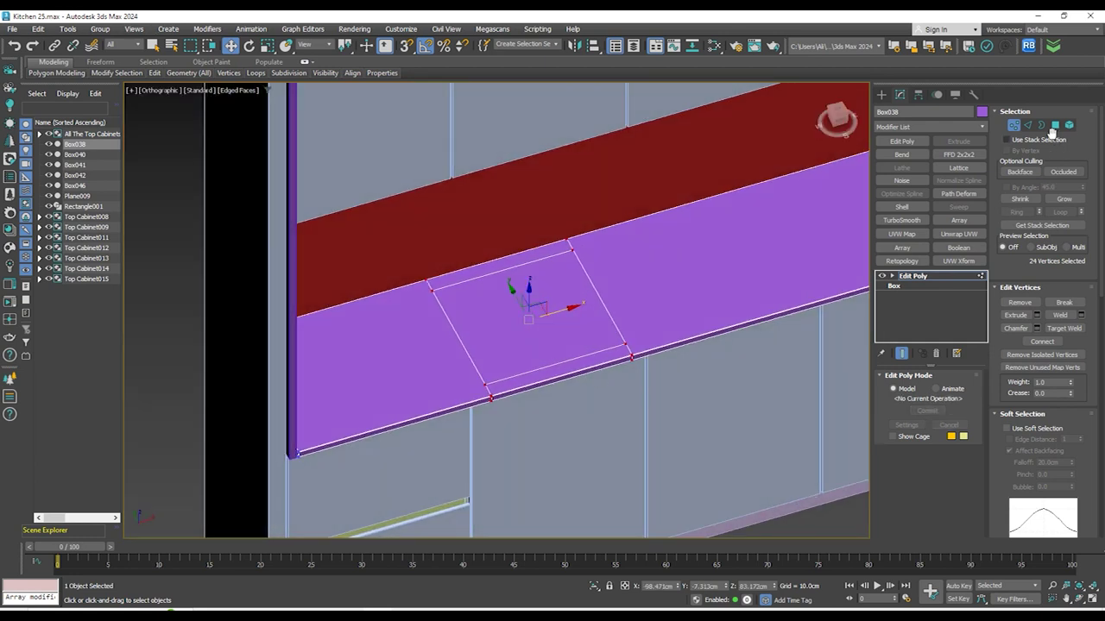
key("alt+q")
key("4")
left_click(540, 332)
middle_click_drag(539, 331, 557, 273, "alt")
left_click(557, 273)
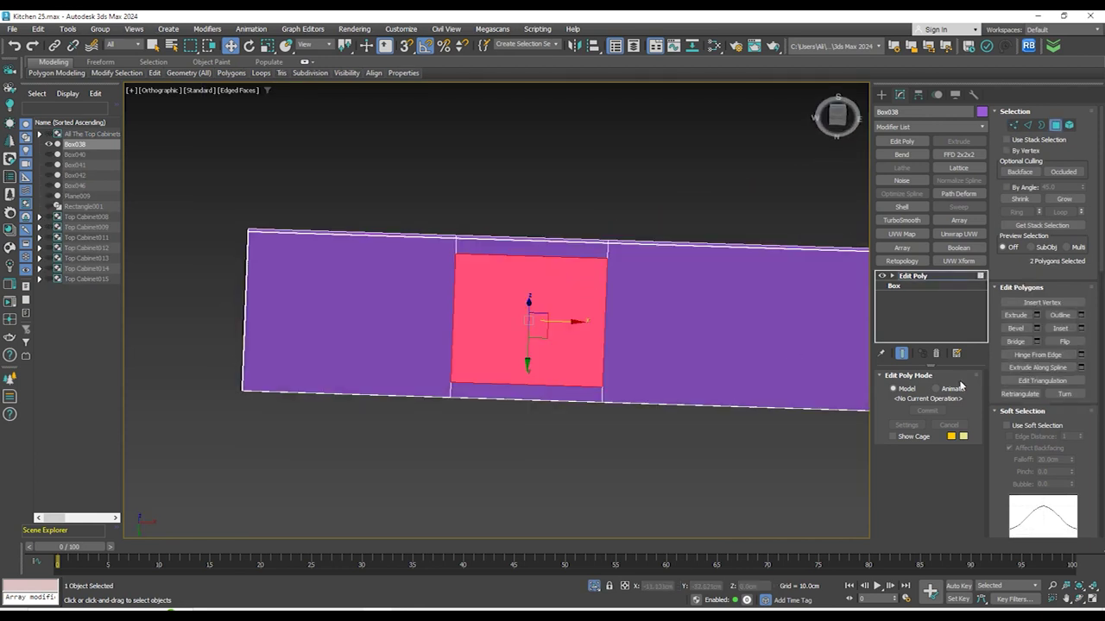
left_click(1014, 342)
Exit isolation and inspect the countertop opening in place among the cabinets
middle_click_drag(713, 306, 592, 399, "alt")
key("alt+q")
middle_click_drag(575, 448, 593, 452, "alt")
scroll(518, 309, "up", 8)
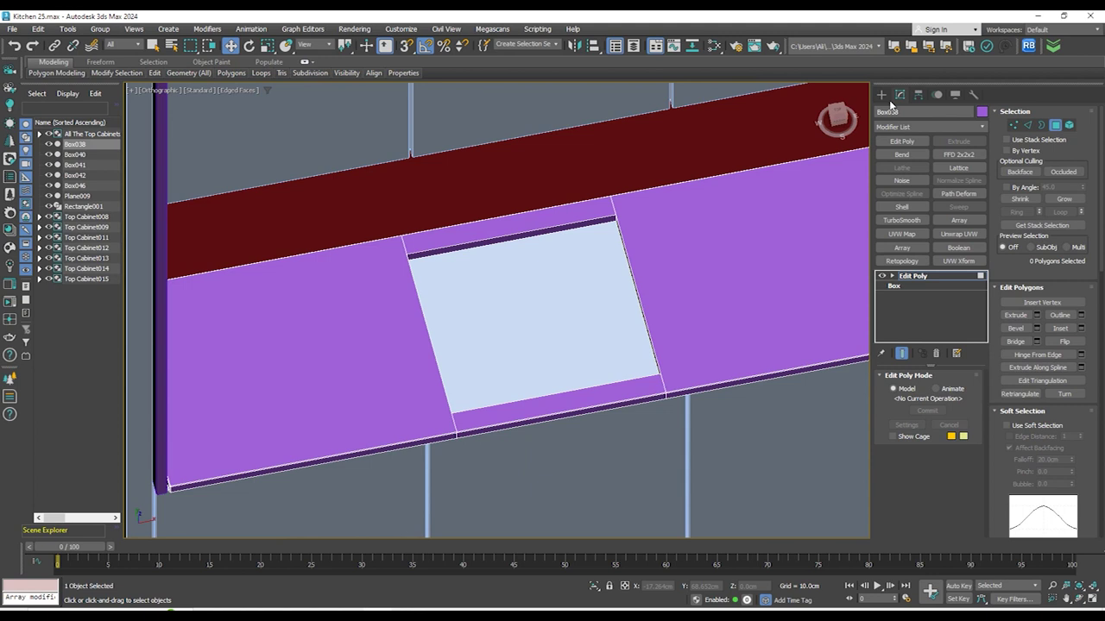
Leave polygon editing and isolate the countertop together with the lower cabinet beneath its opening
left_click(881, 95)
left_click(581, 296)
left_click(666, 306, "ctrl")
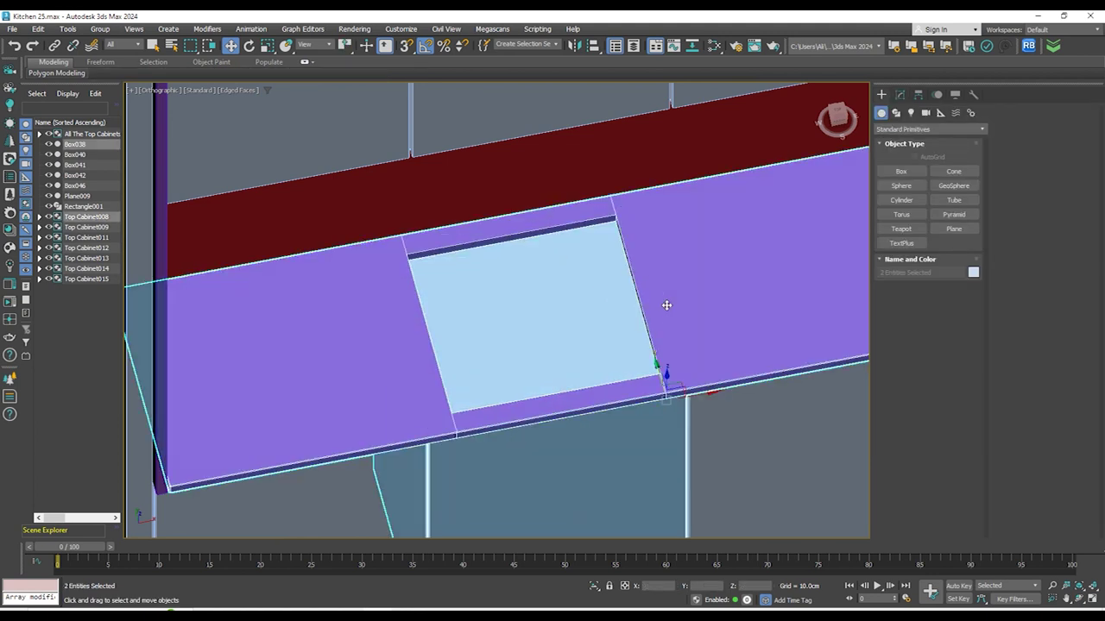
scroll(515, 323, "down", 4)
left_click(595, 587)
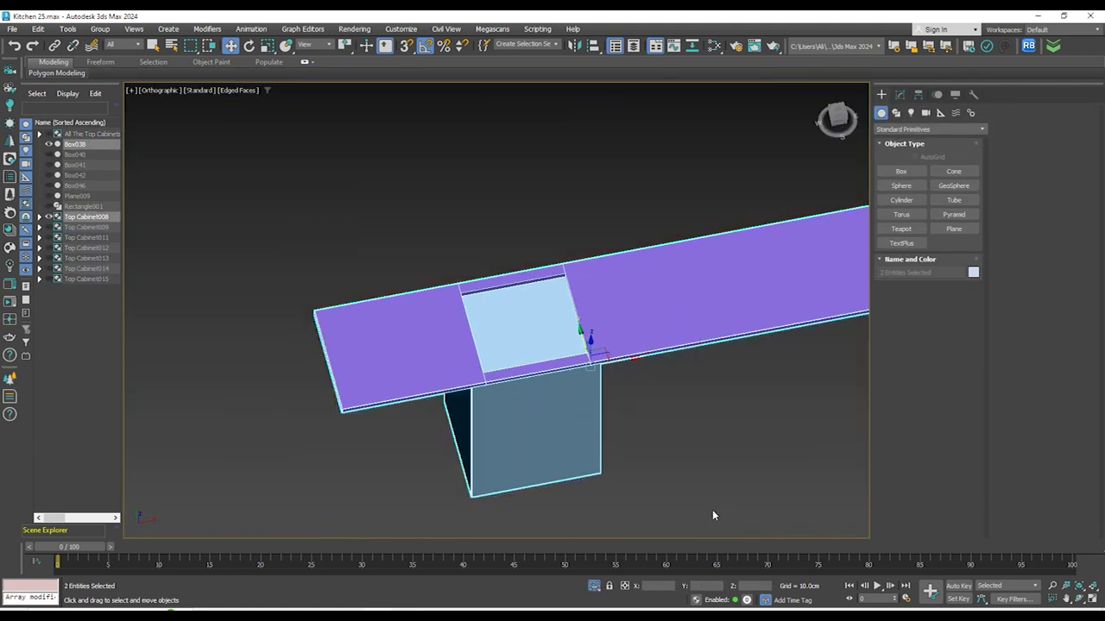
Open the group of the lower cabinet under the countertop opening and select its carcass box
left_click(555, 449)
left_click(901, 95)
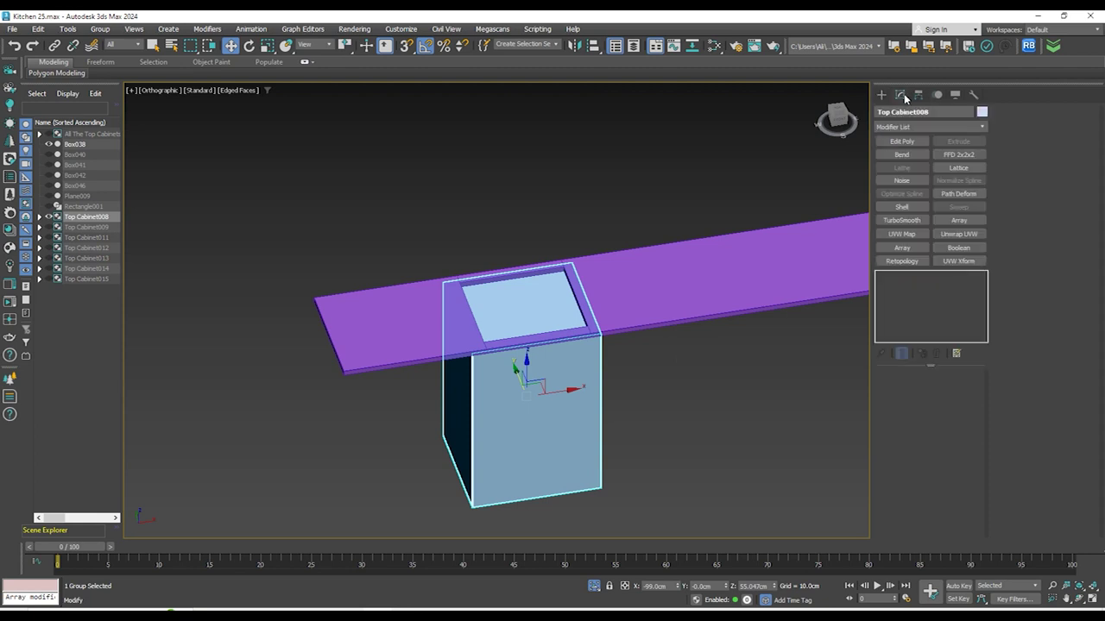
left_click(102, 30)
left_click(132, 78)
middle_click_drag(512, 416, 490, 310, "alt")
left_click(489, 309)
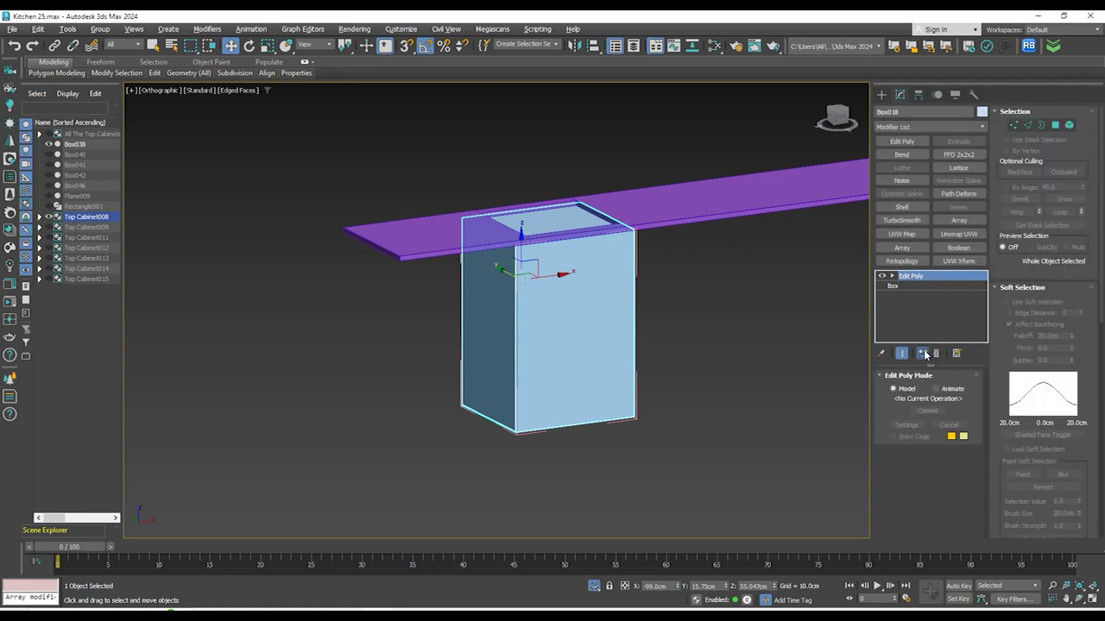
Connect the carcass's front-to-back edges with two segments pinched to 82, working in a wireframe top view
left_click(1029, 129)
middle_click_drag(713, 280, 704, 257, "alt")
key("t")
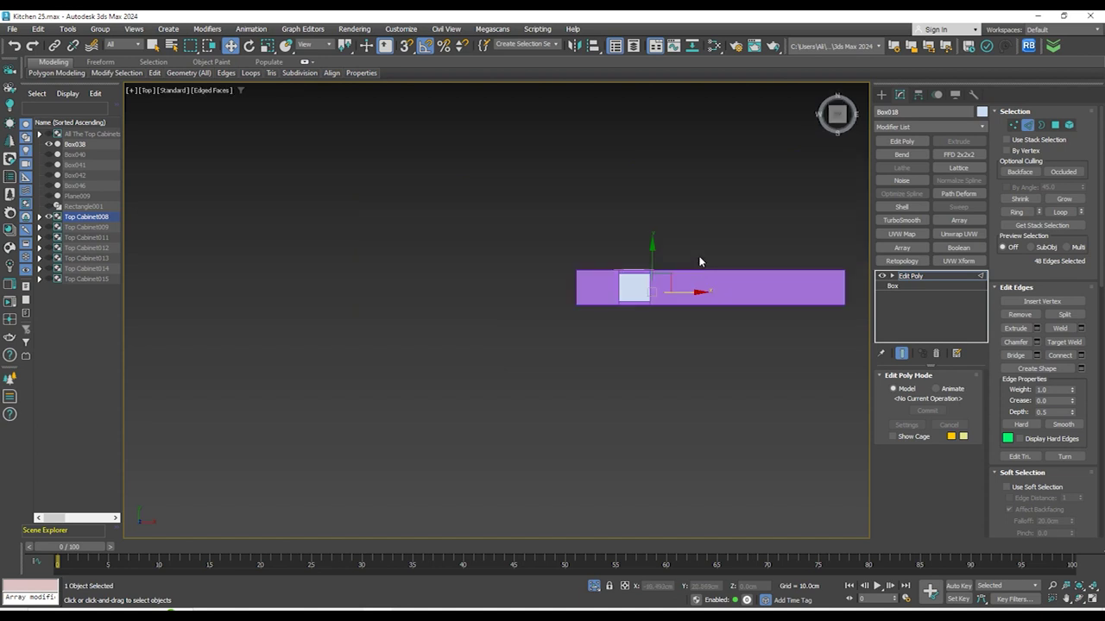
key("z")
scroll(577, 235, "down", 5)
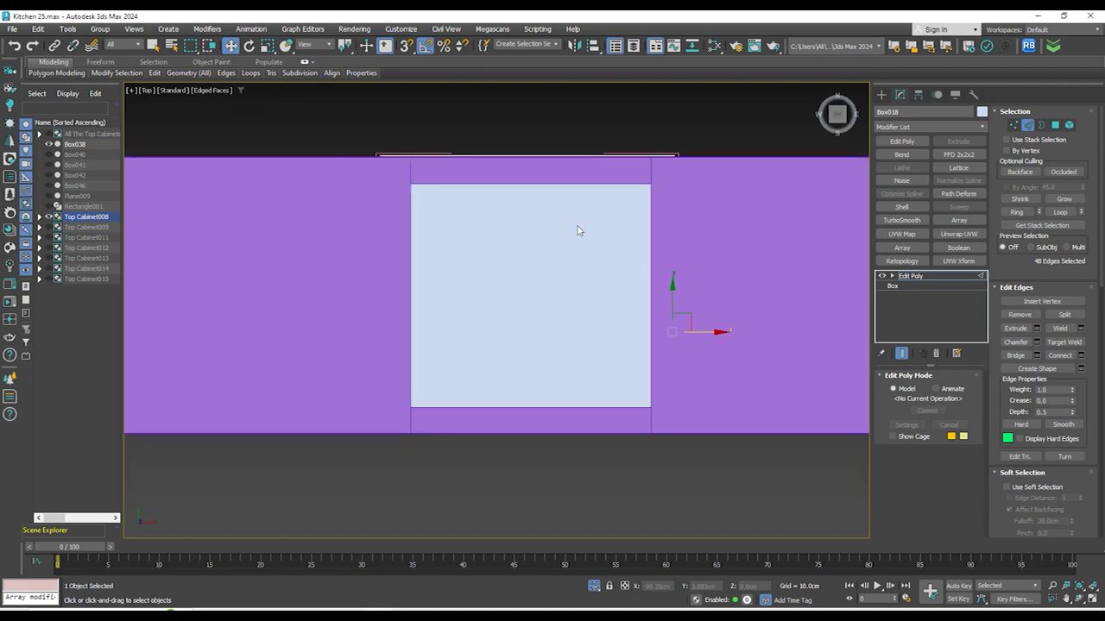
key("F3")
middle_click_drag(679, 281, 742, 332, "alt")
key("t")
key("z")
left_click(784, 303)
left_click_drag(820, 302, 191, 309)
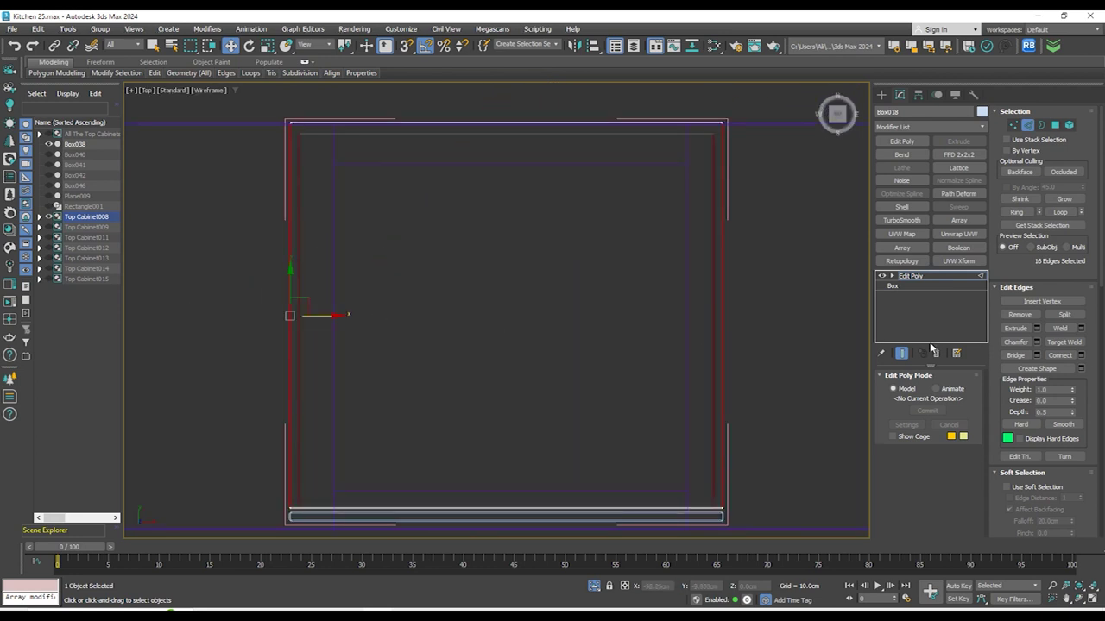
left_click(1081, 356)
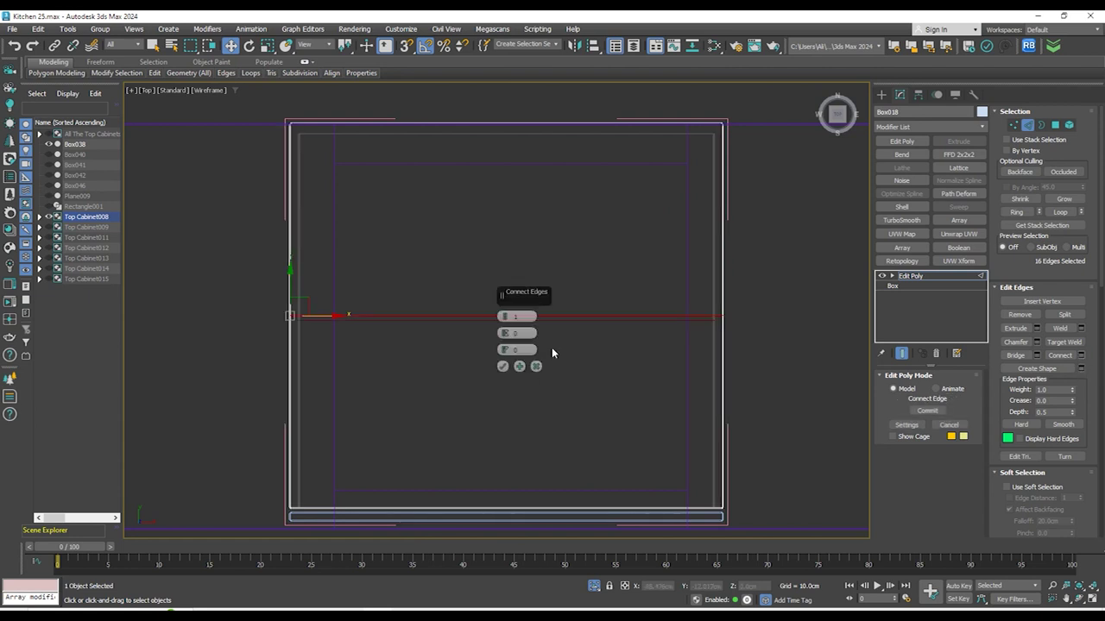
left_click(505, 316)
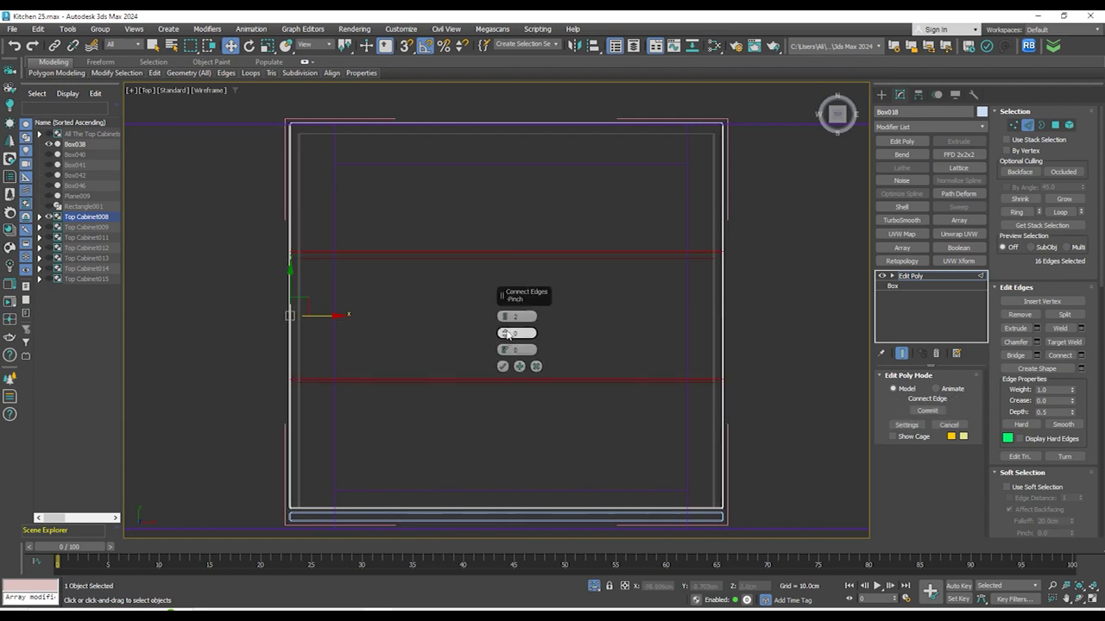
left_click_drag(503, 223, 504, 142)
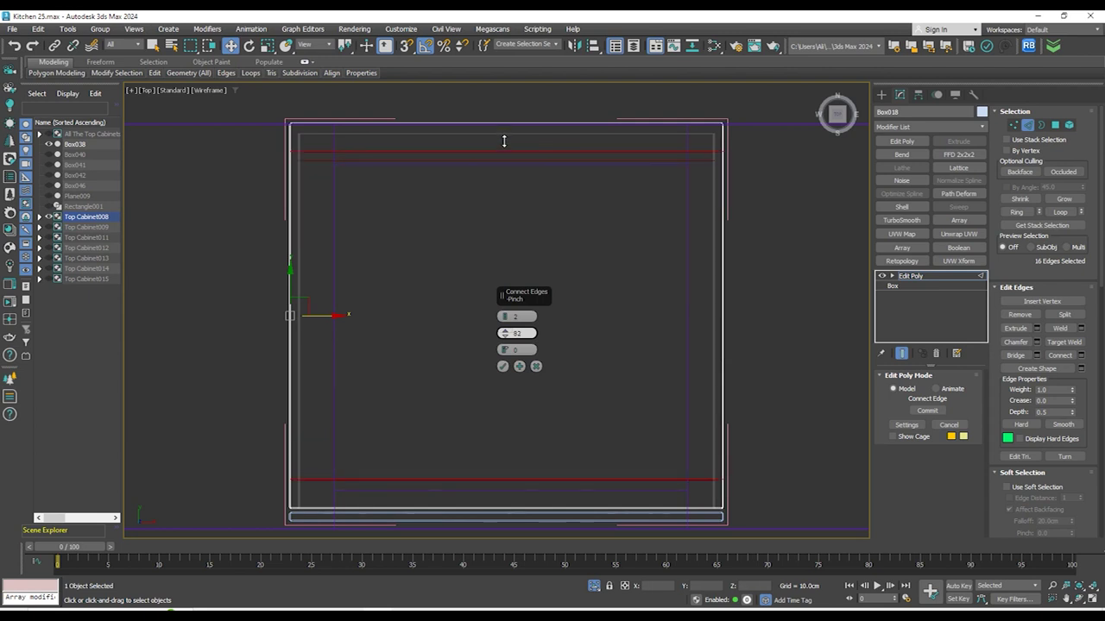
left_click(503, 366)
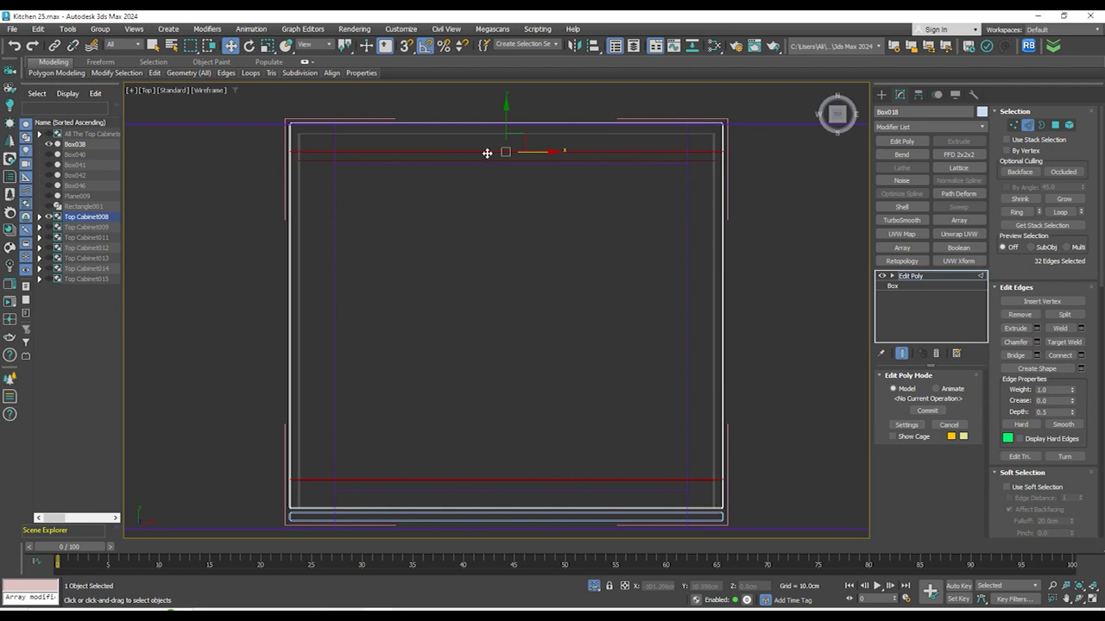
Shift the new edges slightly toward the cabinet front, and connect the carcass's crosswise edges with two segments
left_click_drag(506, 124, 504, 132)
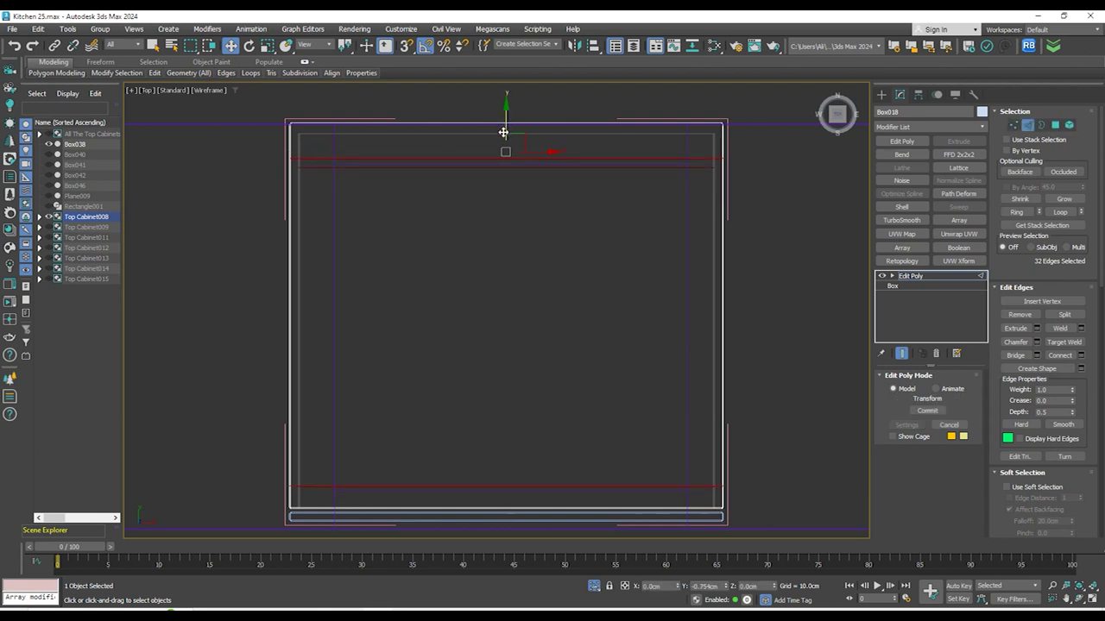
scroll(506, 108, "down", 4)
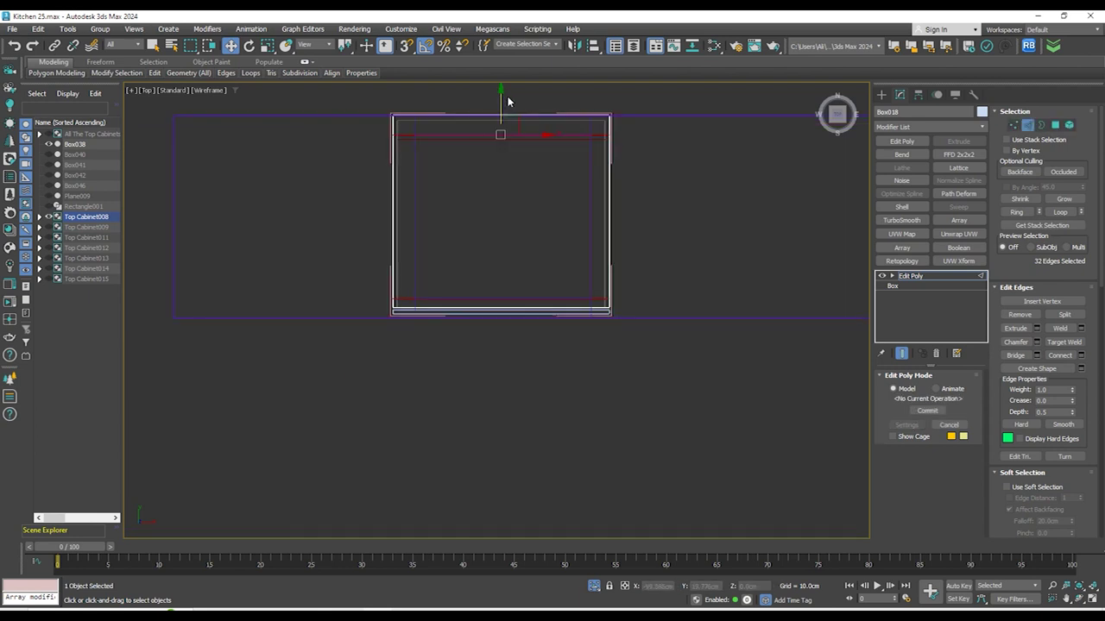
left_click_drag(520, 302, 528, 333)
left_click(1080, 356)
scroll(561, 164, "up", 2)
left_click(503, 368)
middle_click_drag(518, 395, 568, 348, "alt")
key("F3")
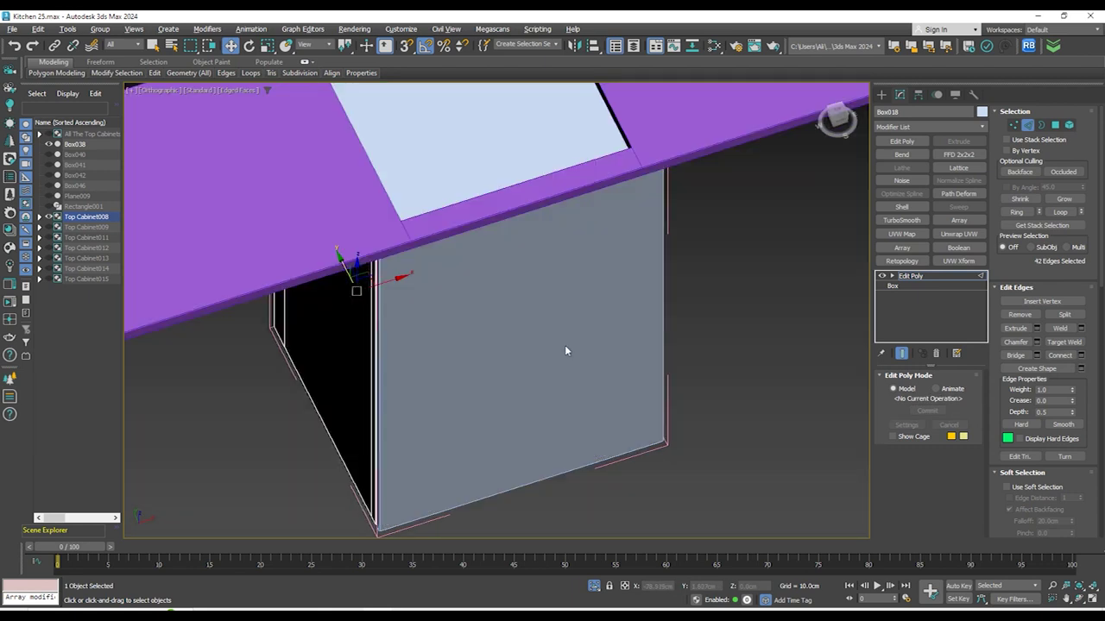
Isolate the carcass alone and bridge the centre polygons of its top panel into a through opening
left_click(593, 586)
middle_click_drag(610, 355, 698, 303, "alt")
key("4")
left_click(558, 219)
middle_click_drag(558, 220, 554, 207, "alt")
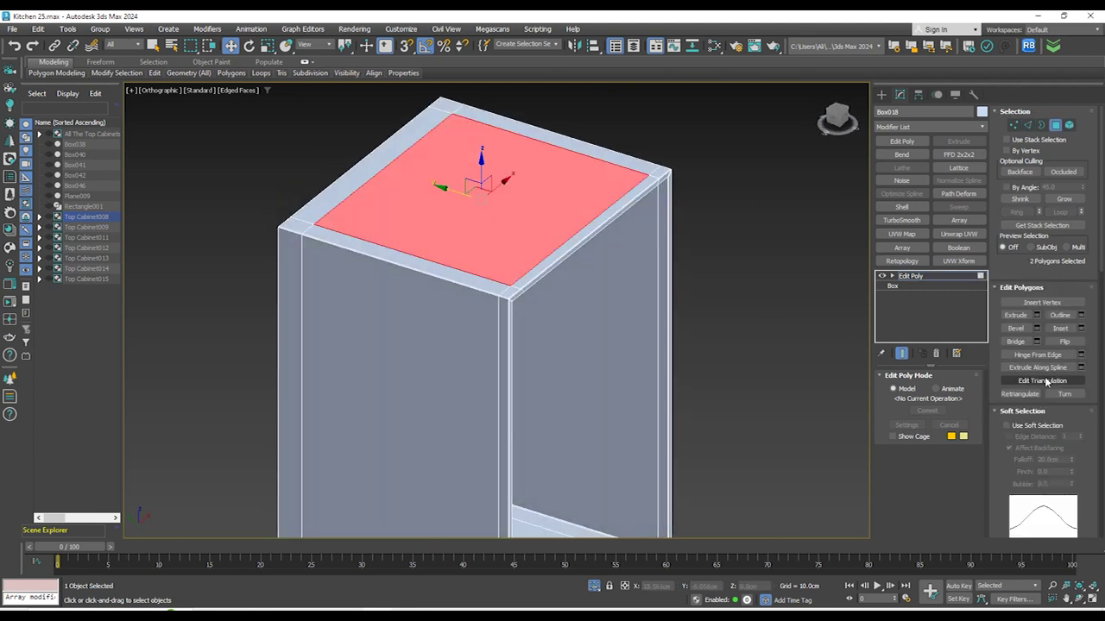
left_click(1019, 343)
left_click(798, 321)
middle_click_drag(799, 321, 697, 311, "alt")
scroll(562, 183, "up", 5)
key("z")
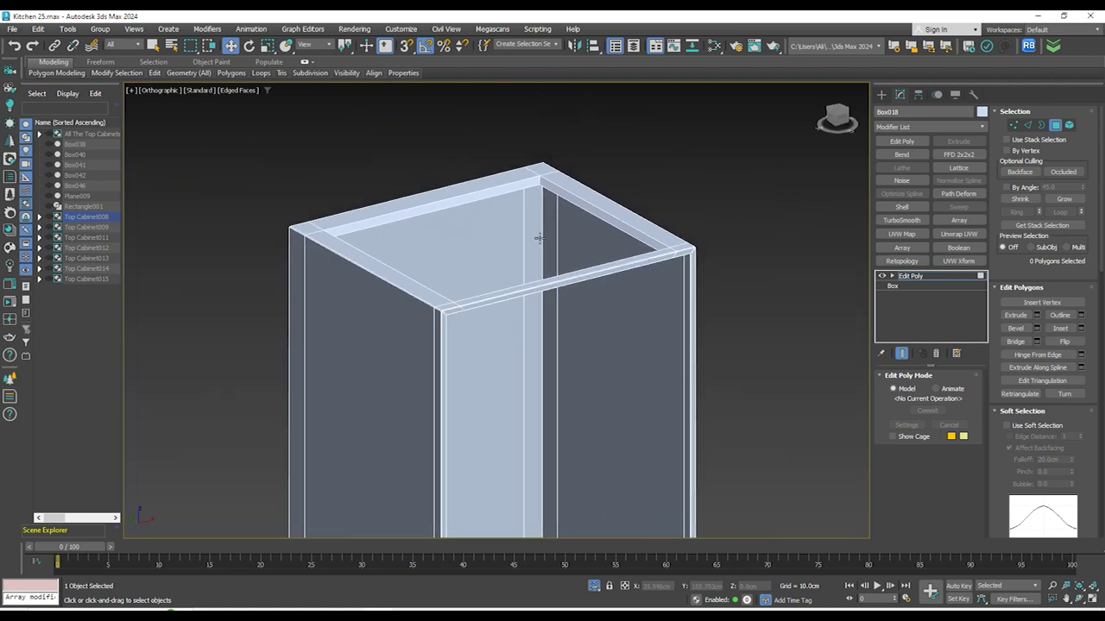
Flatten the vertex columns along the opening's left side into one line by scaling them along X
key("t")
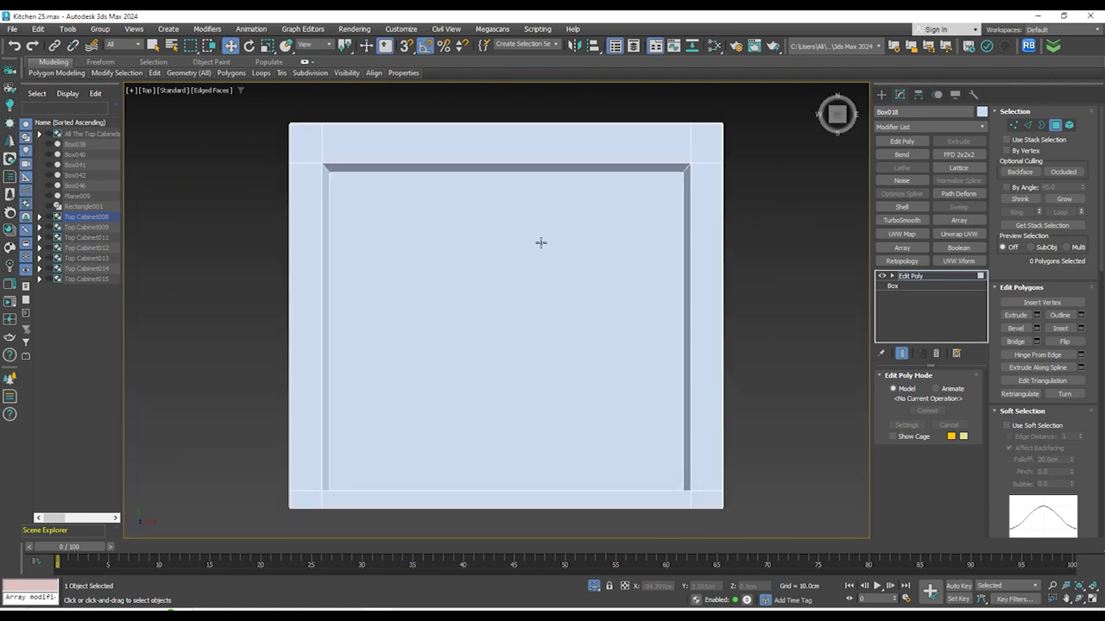
left_click(1015, 127)
scroll(489, 173, "down", 2)
scroll(378, 131, "up", 2)
key("F3")
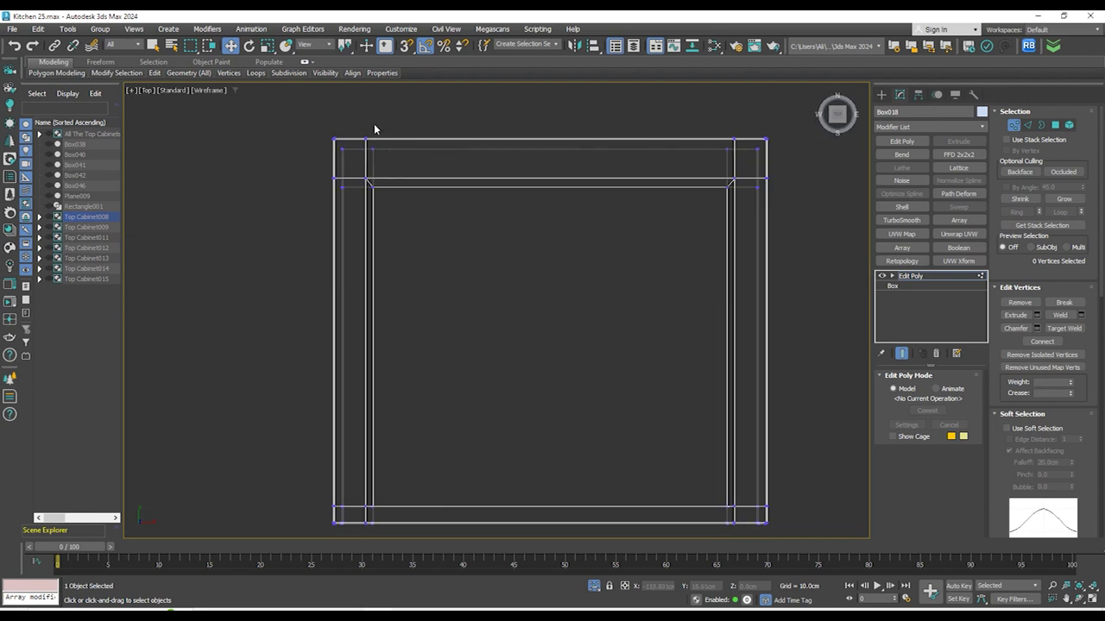
left_click_drag(386, 537, 387, 536)
middle_click_drag(419, 417, 455, 421)
key("r")
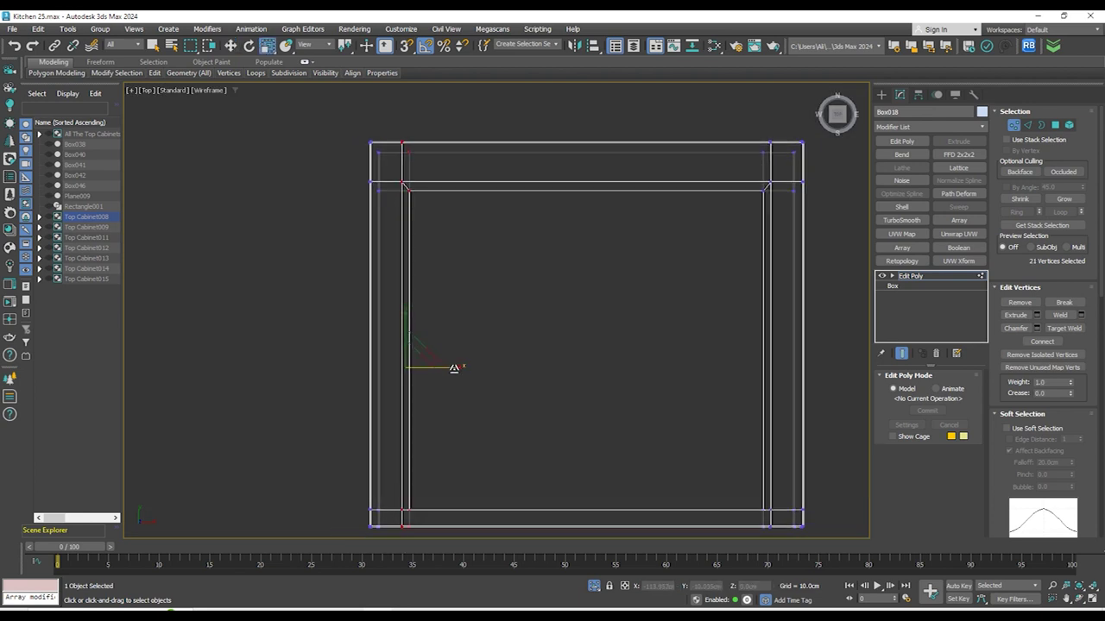
left_click_drag(455, 367, 115, 291)
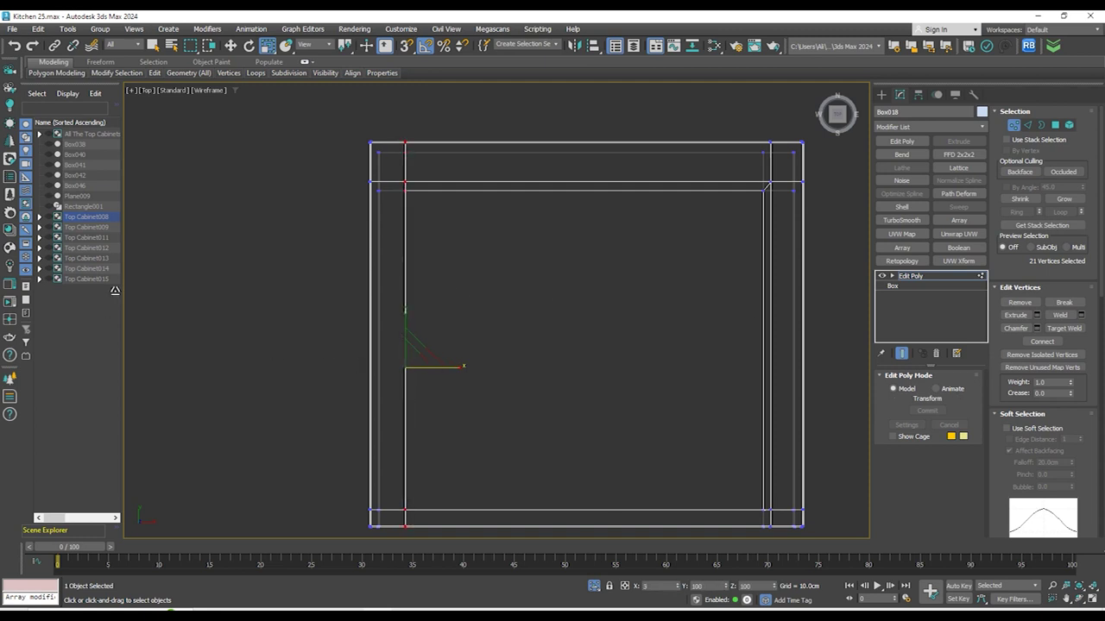
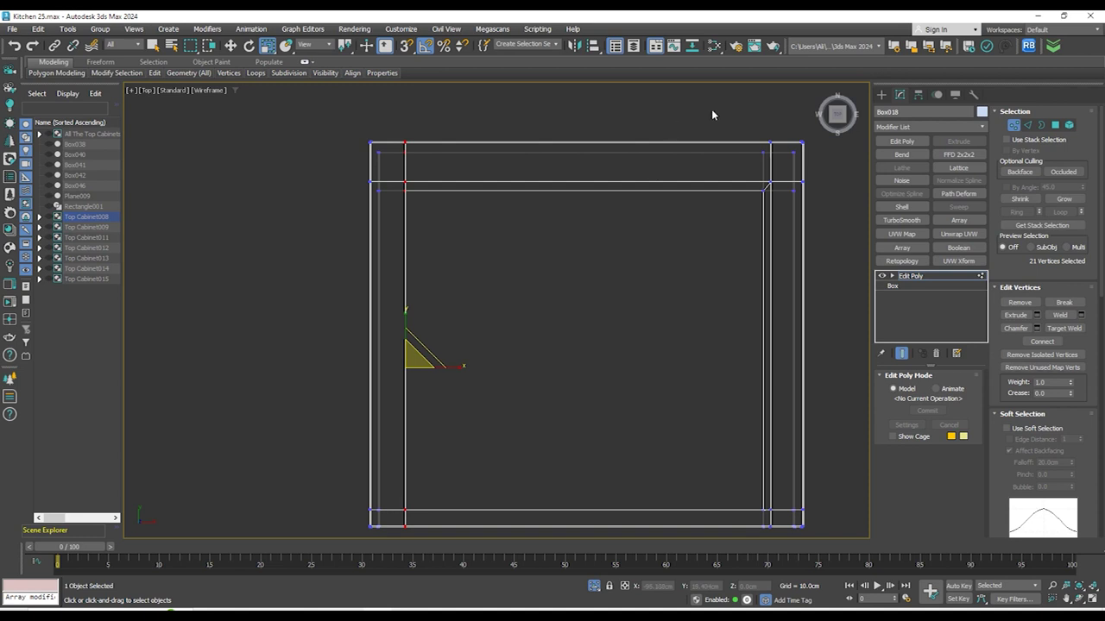
Flatten the vertices on the opening's right side along X and those on its back edge along Y
left_click_drag(778, 543, 776, 539)
left_click_drag(815, 364, 212, 407)
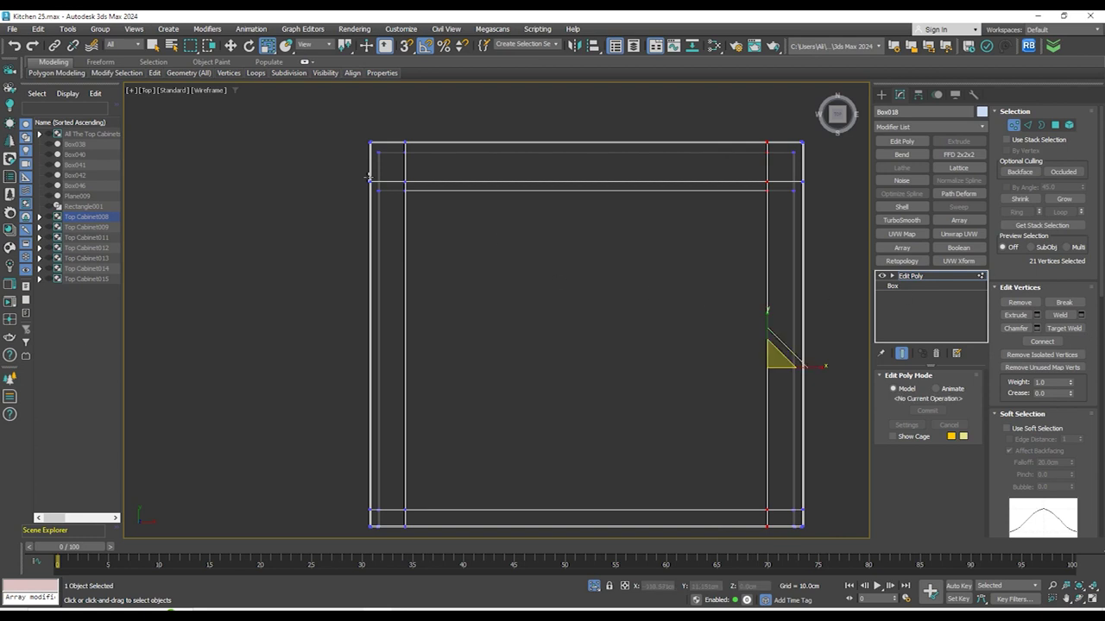
left_click_drag(895, 209, 870, 214)
left_click_drag(585, 135, 739, 565)
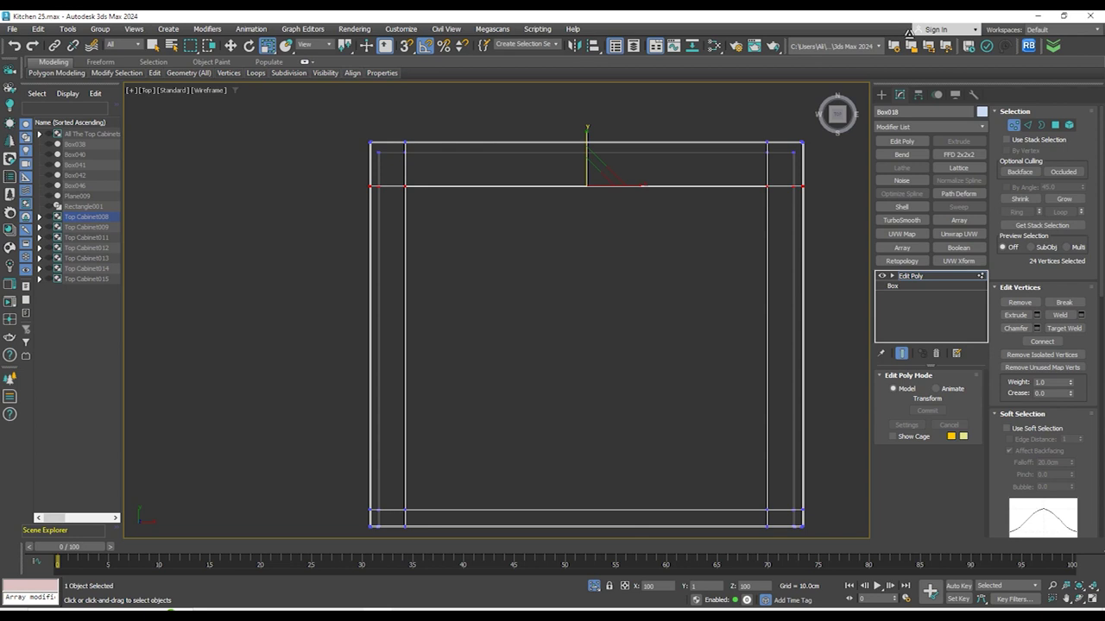
Examine the straightened carcass opening in shaded view, both among the surrounding cabinets and isolated
mouse_move(658, 412)
middle_mouse_down("alt")
mouse_move(624, 383)
mouse_move(651, 437)
middle_mouse_up("alt")
key("F3")
key("F4")
key("F4")
middle_click_drag(622, 373, 648, 246, "alt")
scroll(608, 330, "down", 5)
scroll(648, 246, "up", 6)
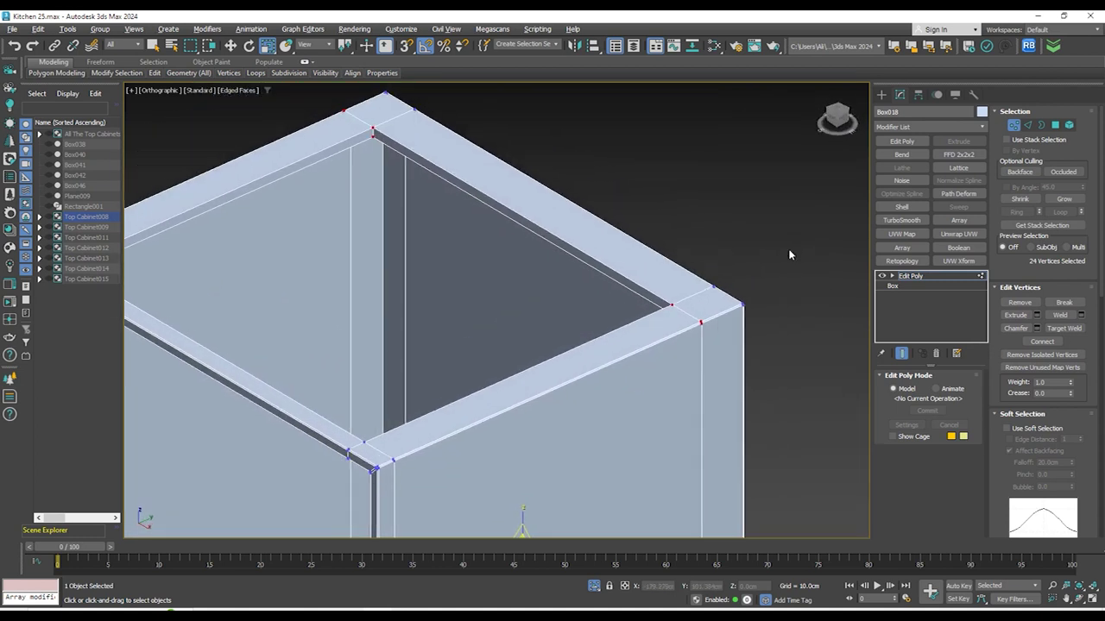
left_click(881, 94)
left_click(593, 586)
middle_click_drag(543, 402, 523, 266, "alt")
left_click(595, 587)
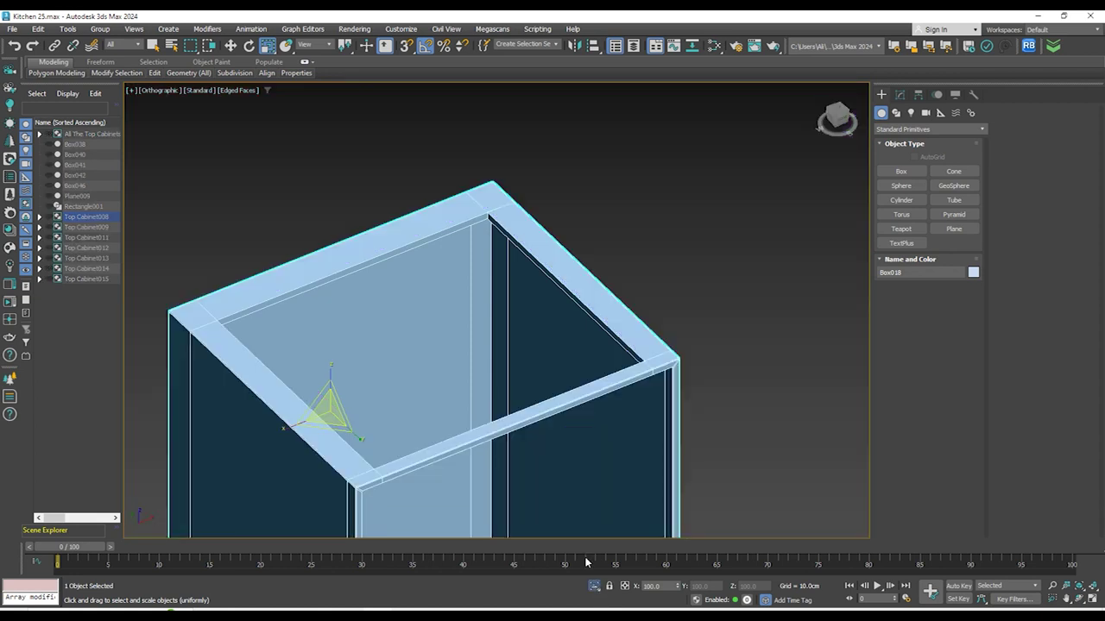
Move the vertices of the carcass opening's back edge about 2.4 cm toward the cabinet's back
key("t")
key("F3")
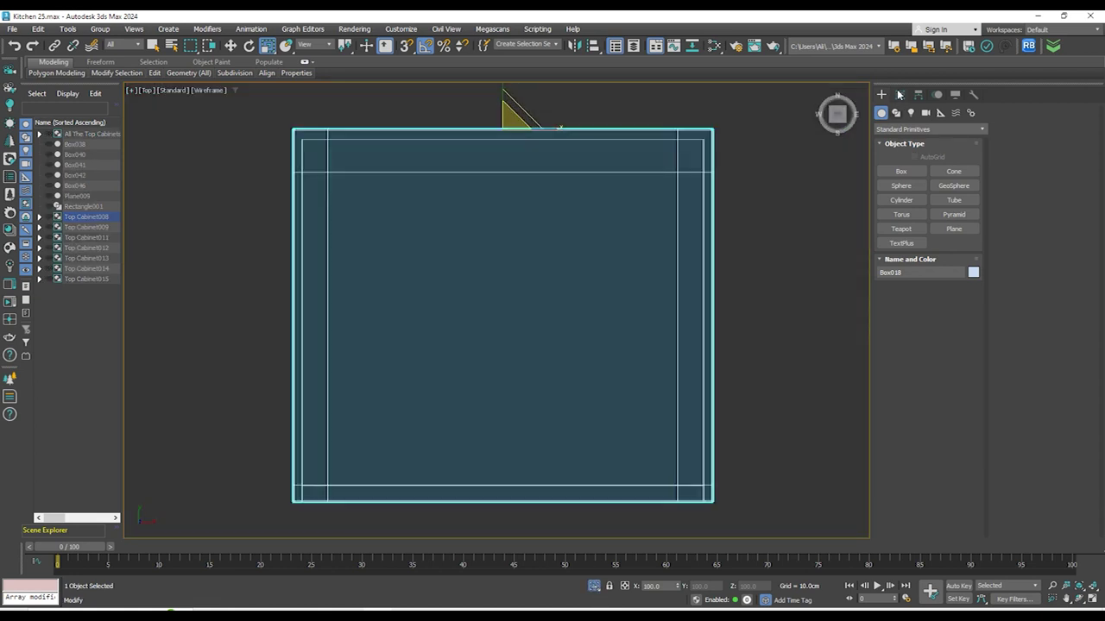
left_click(900, 95)
left_click(1014, 125)
left_click_drag(244, 154, 736, 190)
key("w")
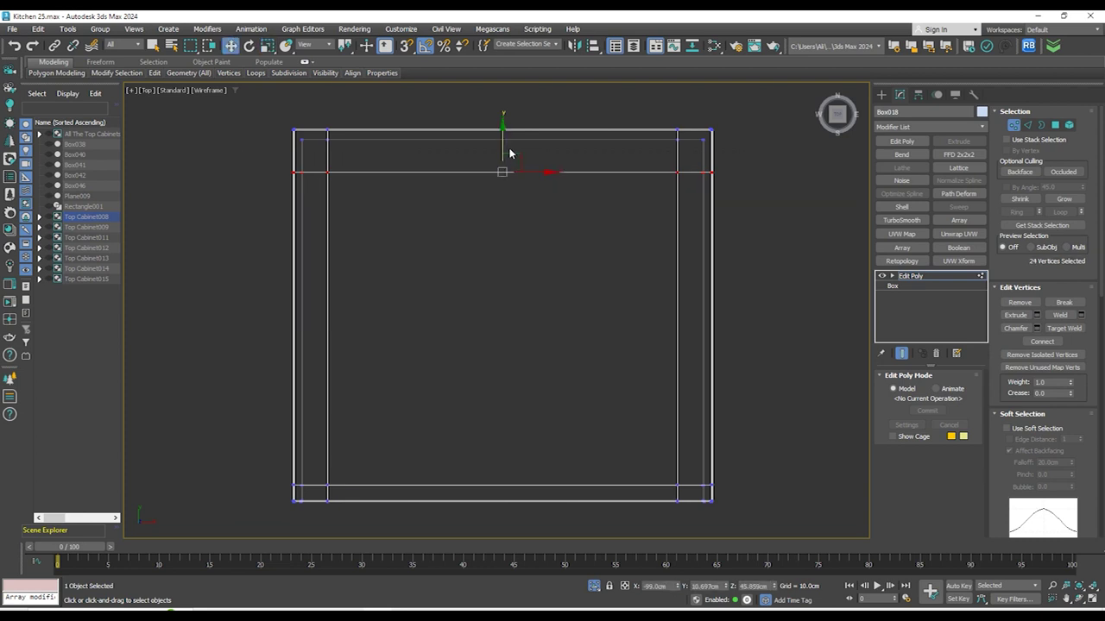
left_click_drag(501, 146, 503, 125)
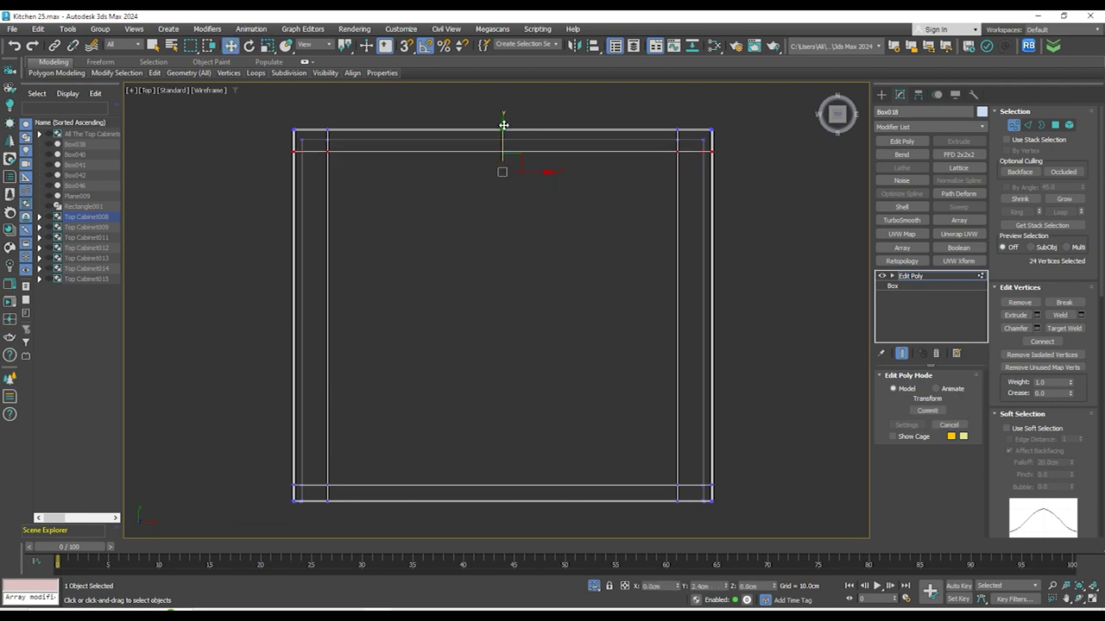
left_click(882, 95)
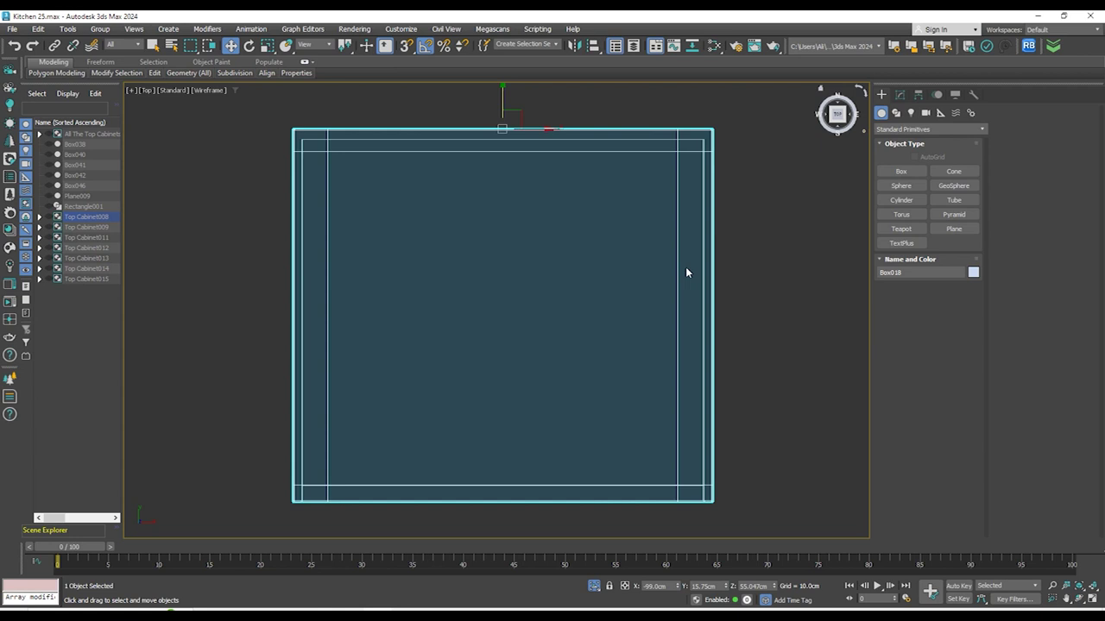
Exit isolation and inspect how the enlarged carcass opening lines up with the countertop cutout
left_click(593, 586)
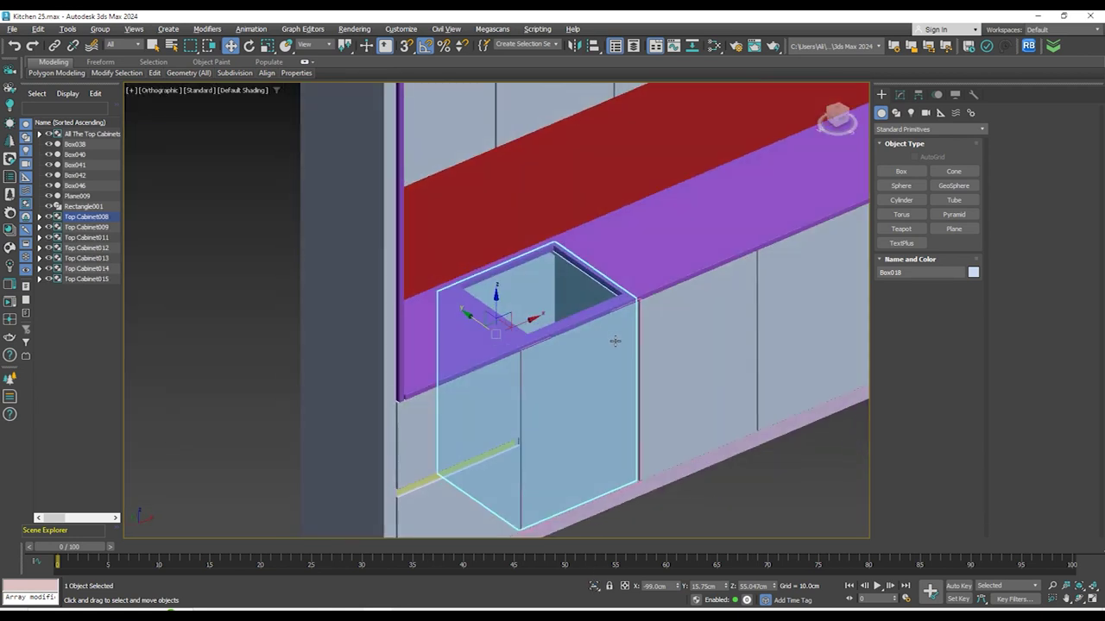
scroll(579, 281, "up", 5)
middle_click_drag(580, 282, 557, 301, "alt")
left_click(665, 267)
middle_click_drag(665, 267, 741, 281, "alt")
scroll(686, 296, "down", 2)
left_click(407, 314)
middle_click_drag(670, 378, 518, 229, "alt")
scroll(484, 199, "up", 5)
Isolate the countertop and create a box snapped to its cutout corners, about 36.9 by 39.8 cm and 8.3 cm high
left_click(494, 200)
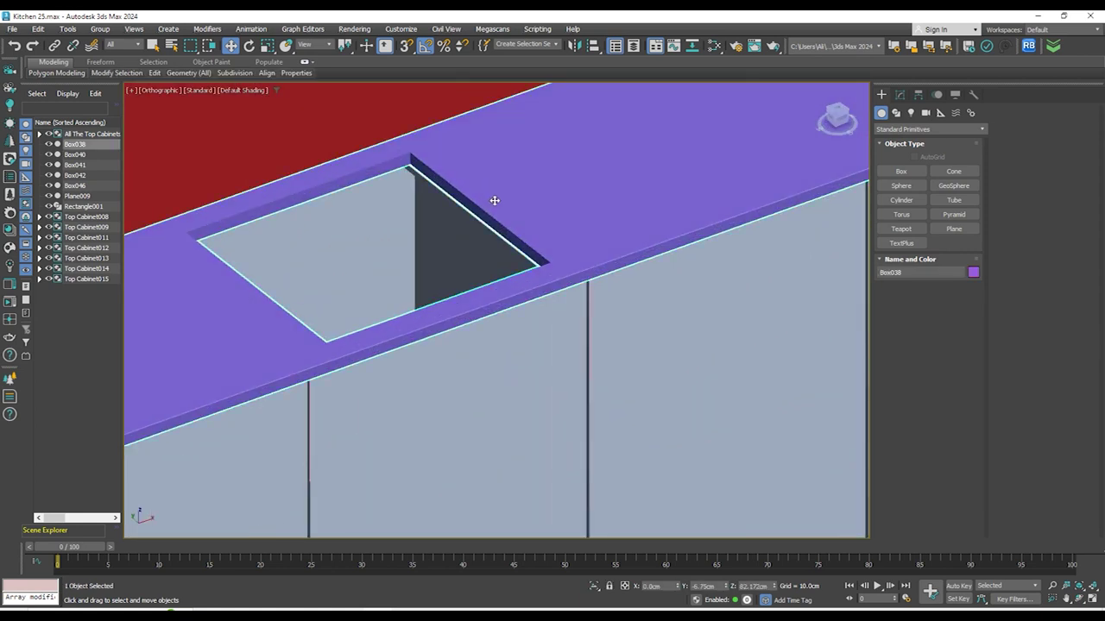
left_click(593, 585)
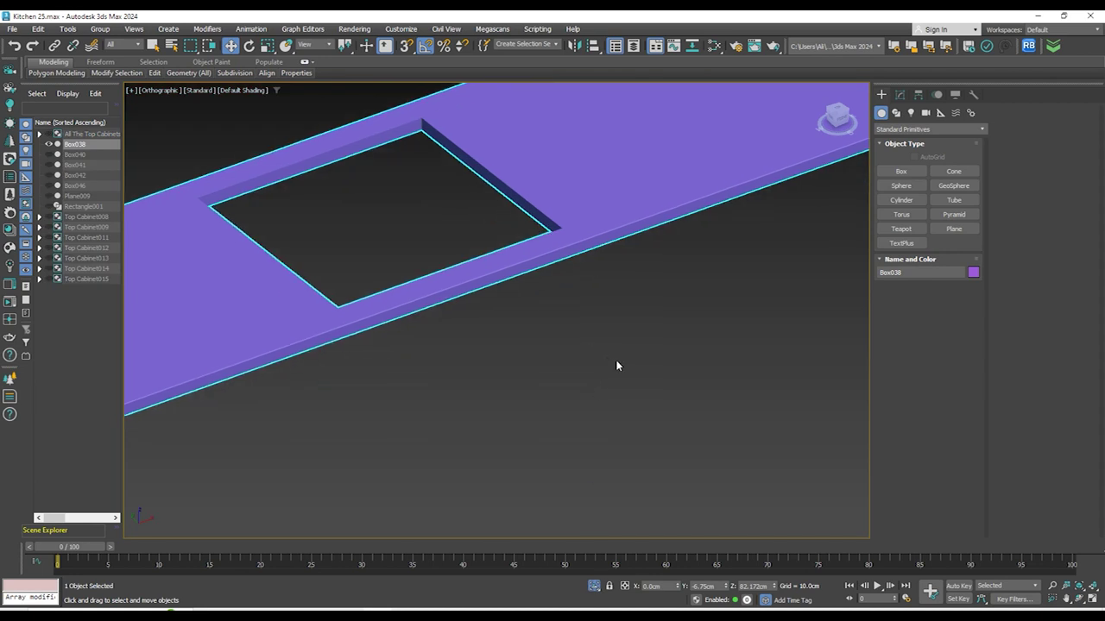
key("t")
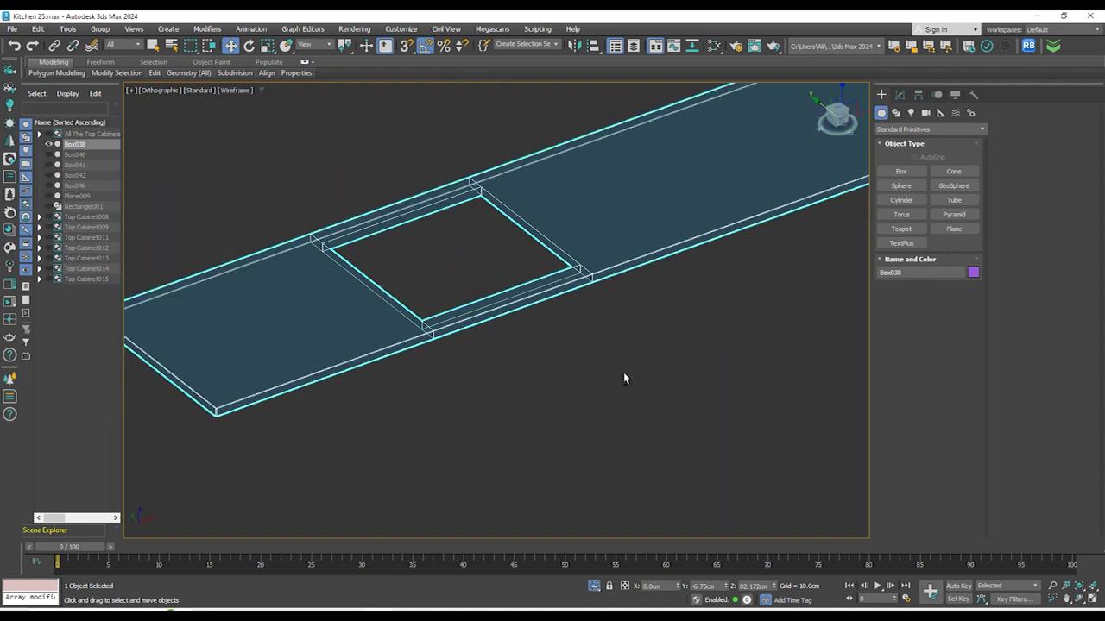
scroll(658, 288, "up", 5)
middle_click_drag(658, 288, 558, 298)
scroll(324, 301, "up", 6)
scroll(498, 295, "up", 2)
left_click(901, 172)
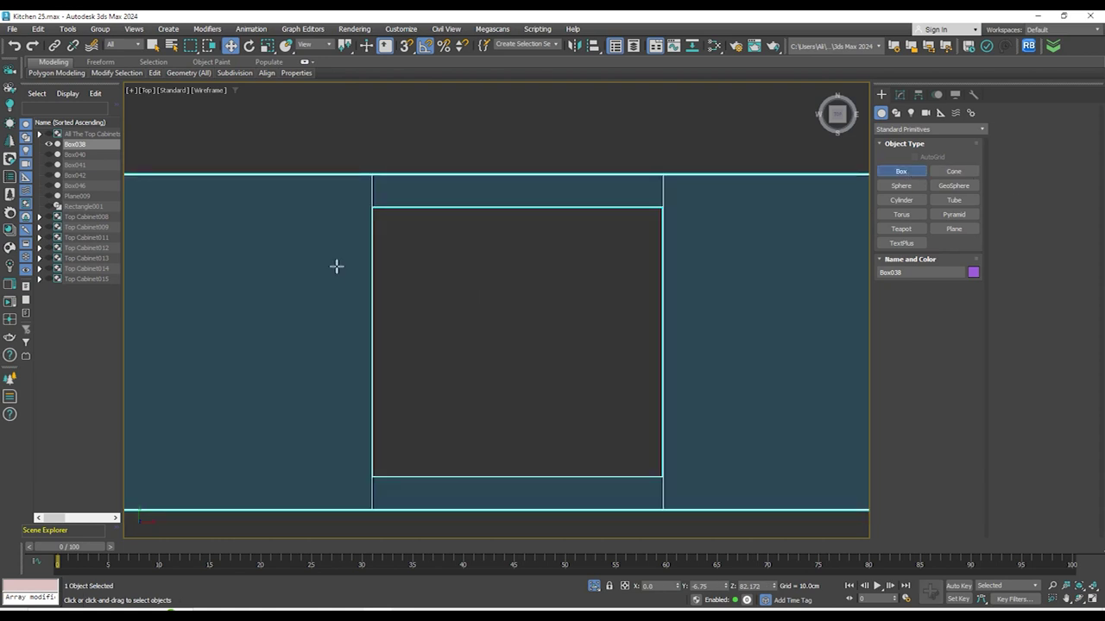
key("s")
left_click_drag(372, 208, 662, 474)
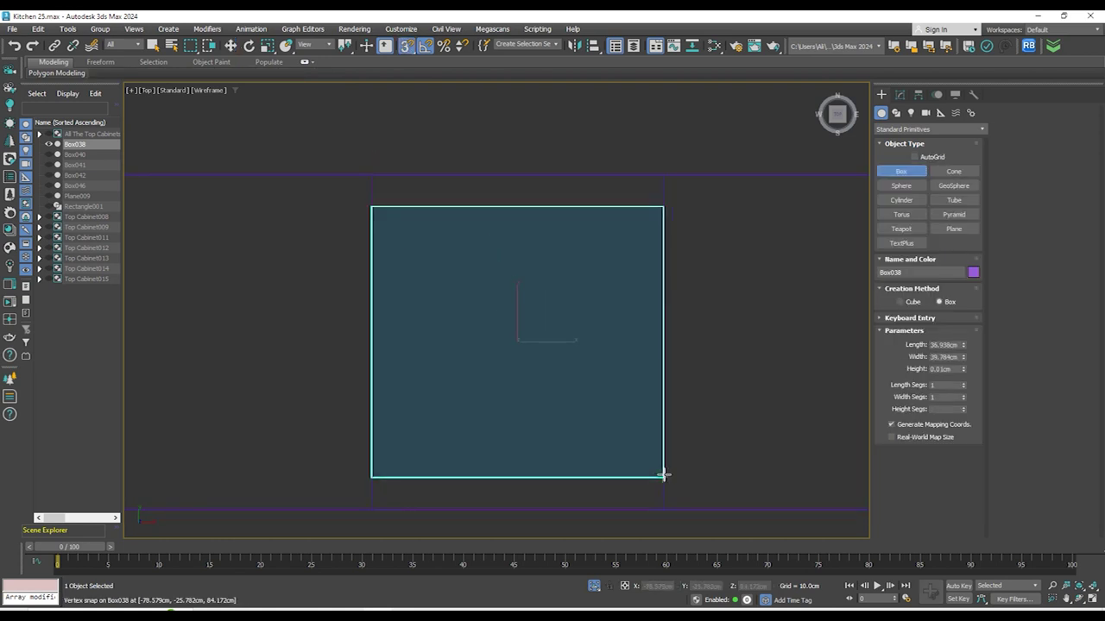
left_click(599, 422)
Lower the new box with snapping until its top meets the underside of the countertop
middle_click_drag(599, 422, 626, 318, "alt")
key("w")
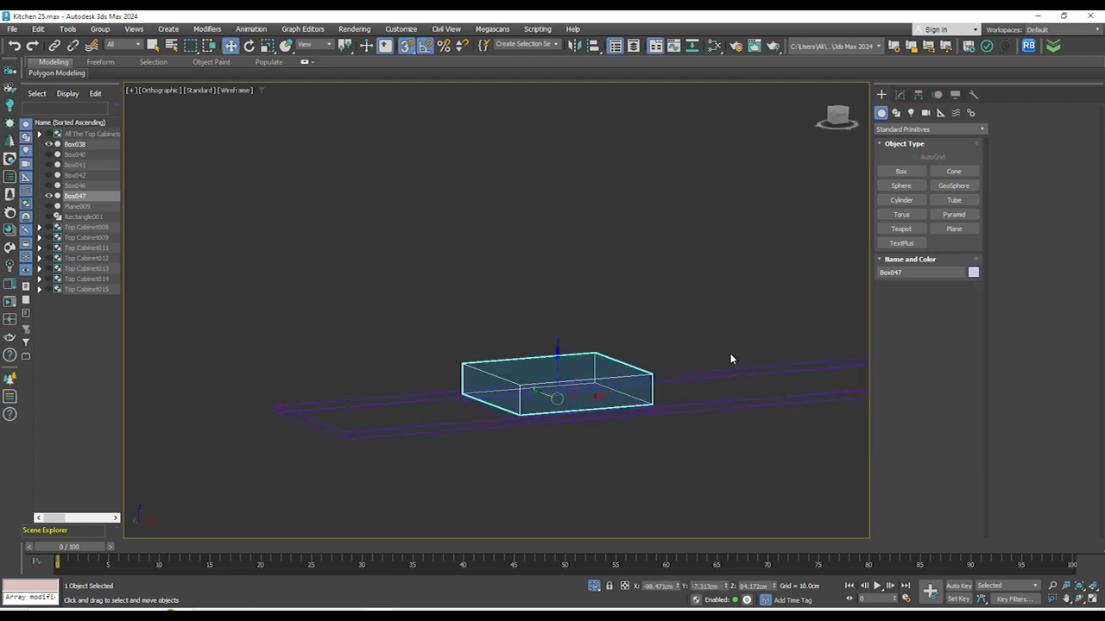
key("f")
scroll(555, 331, "up", 5)
left_click_drag(559, 301, 540, 387)
scroll(425, 351, "up", 4)
scroll(528, 328, "up", 4)
left_click(533, 423)
left_click(534, 406)
left_click_drag(535, 352, 535, 301)
Add an Edit Poly modifier to the box and delete its top polygon to form an open basin
scroll(501, 264, "down", 5)
mouse_move(577, 299)
middle_mouse_down("alt")
mouse_move(753, 250)
mouse_move(616, 254)
middle_mouse_up("alt")
key("F3")
left_click(900, 96)
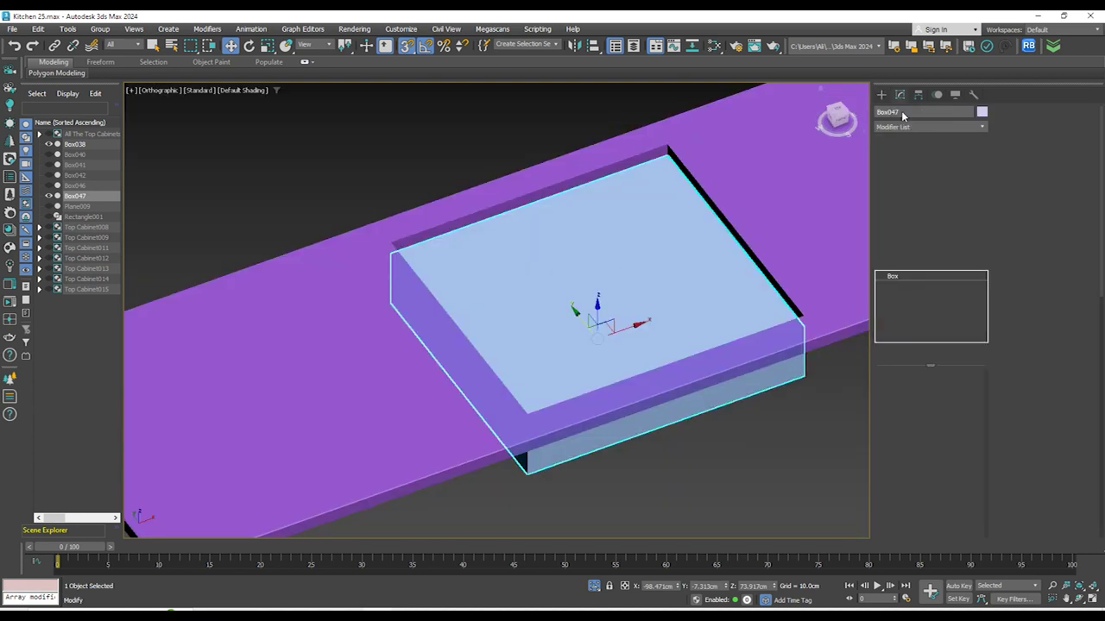
left_click(892, 142)
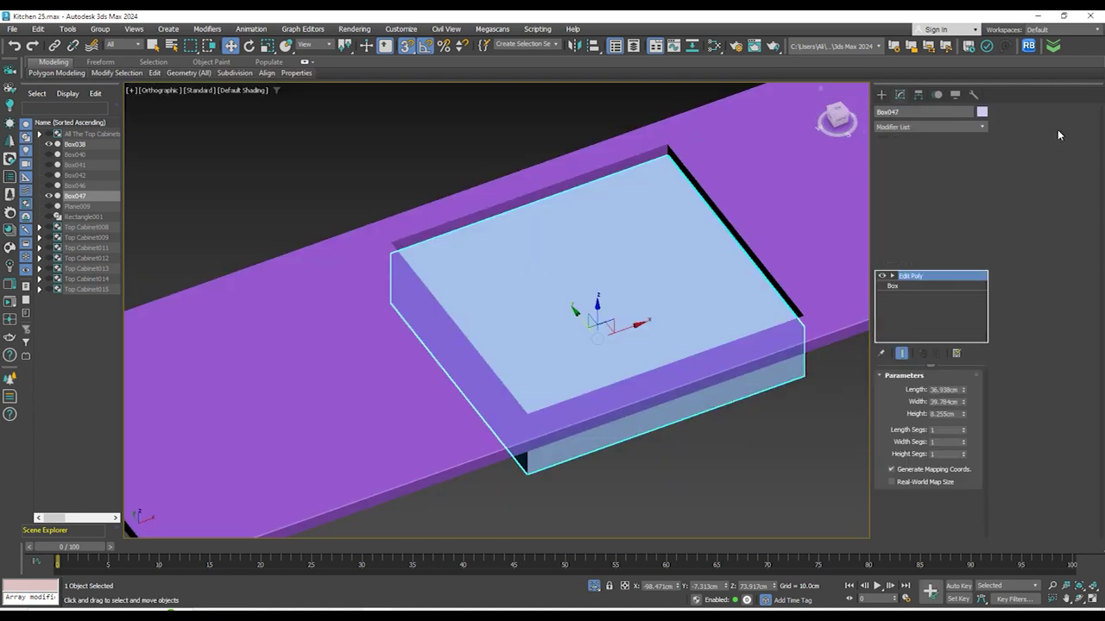
key("4")
left_click(640, 252)
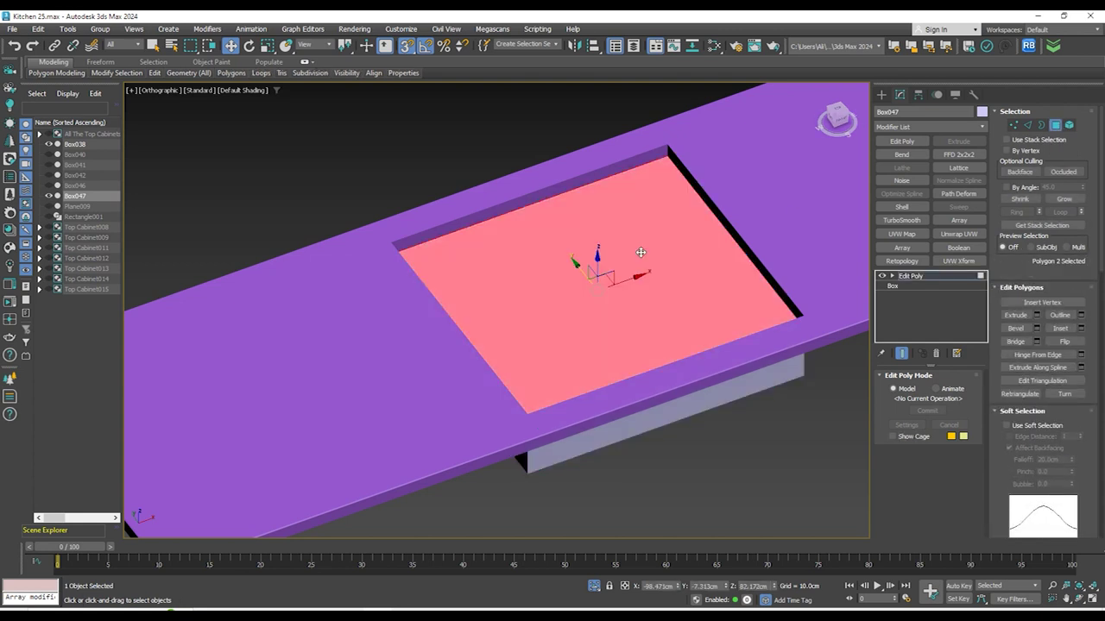
key("Delete")
Inspect the open basin on its own, then exit isolation to show the full kitchen unit
scroll(569, 252, "down", 5)
middle_click_drag(565, 250, 621, 318, "alt")
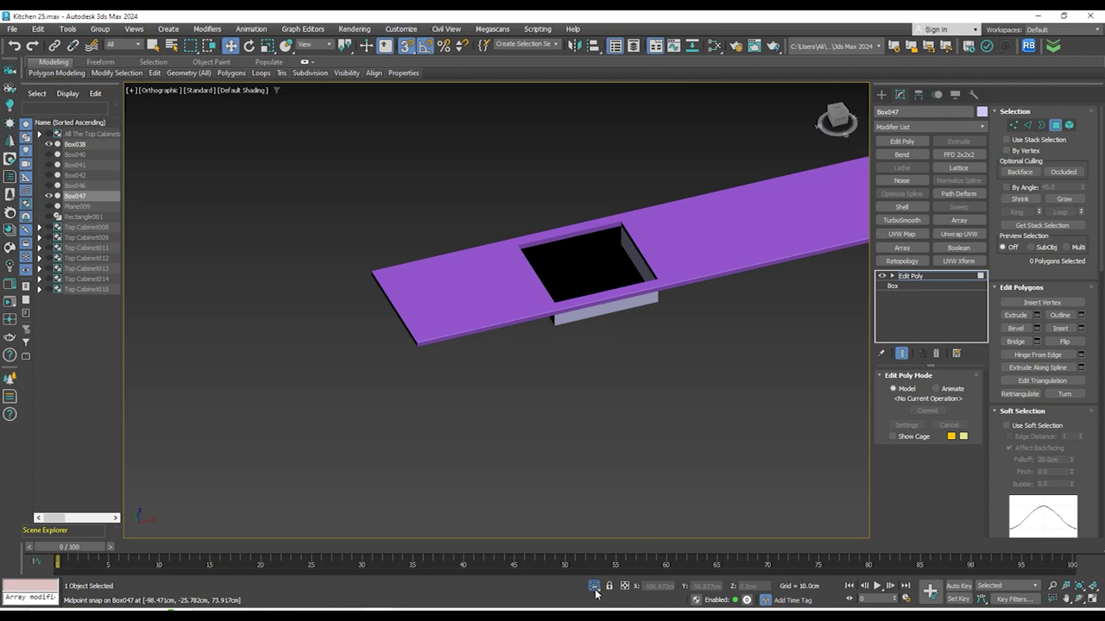
left_click(594, 587)
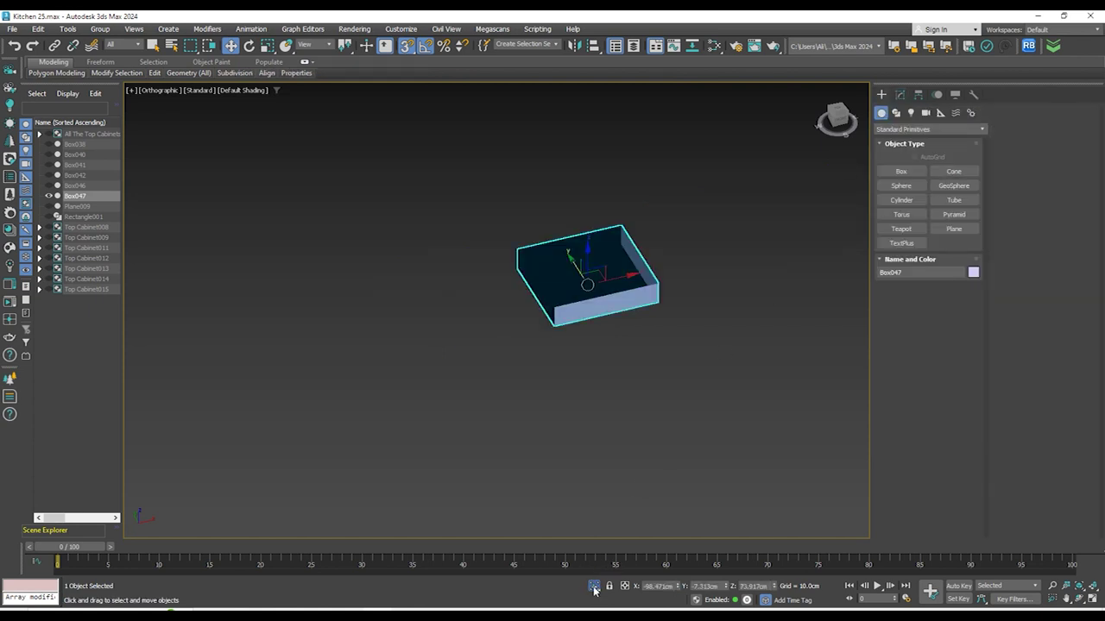
left_click(594, 587)
scroll(503, 332, "down", 2)
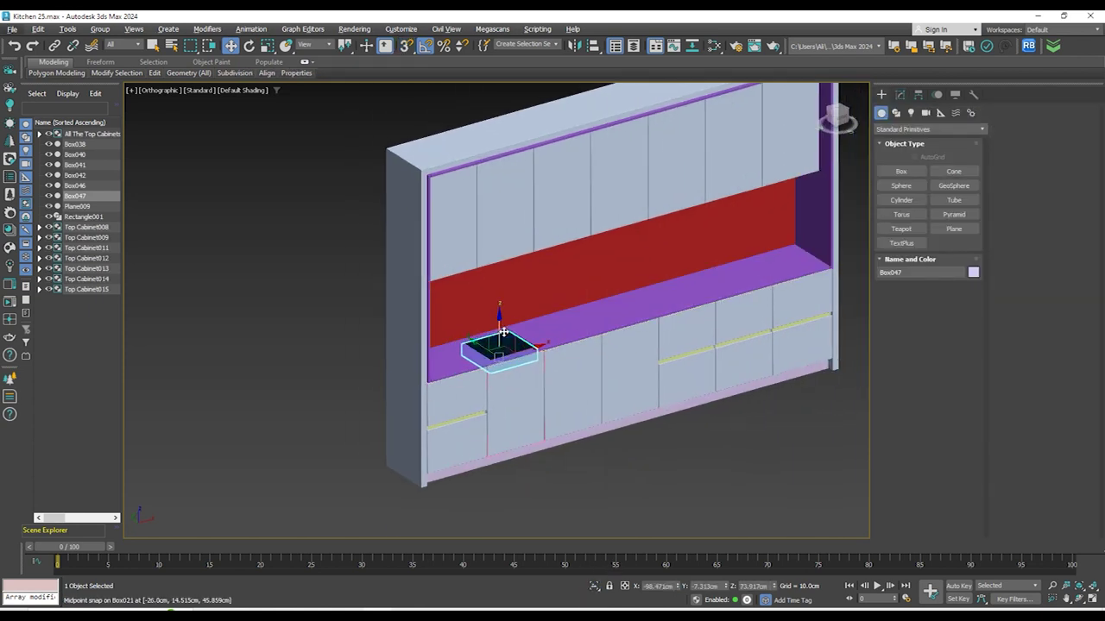
scroll(503, 332, "down", 6)
Select the entire kitchen unit and close the group that is still open
left_click(661, 385)
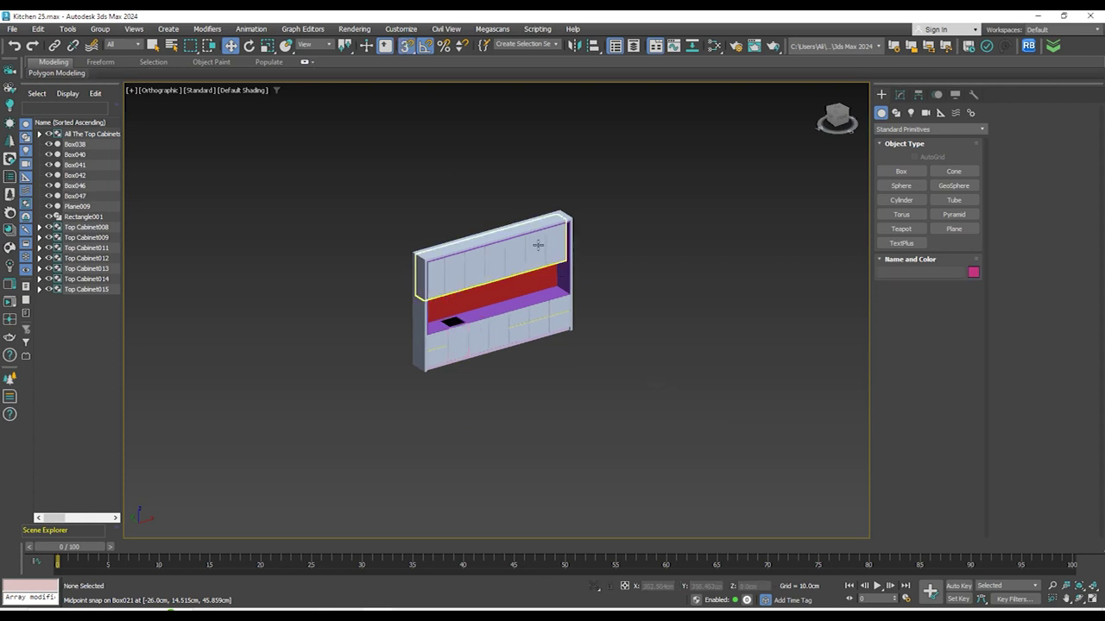
left_click_drag(288, 179, 725, 460)
key("z")
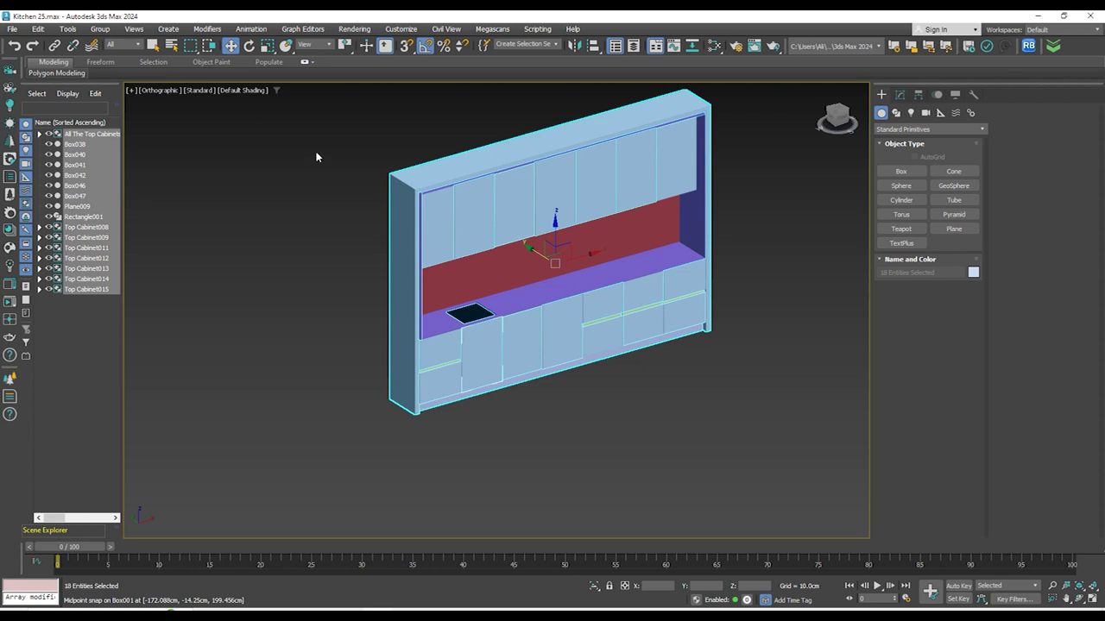
left_click(316, 156)
scroll(343, 163, "down", 3)
left_click_drag(342, 163, 654, 353)
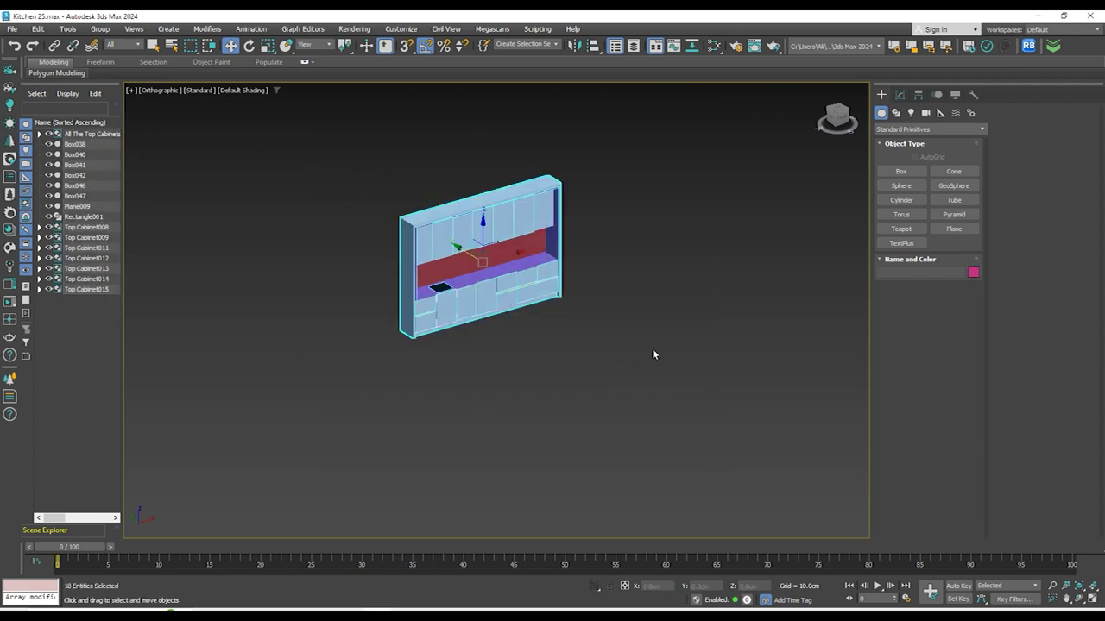
left_click(101, 29)
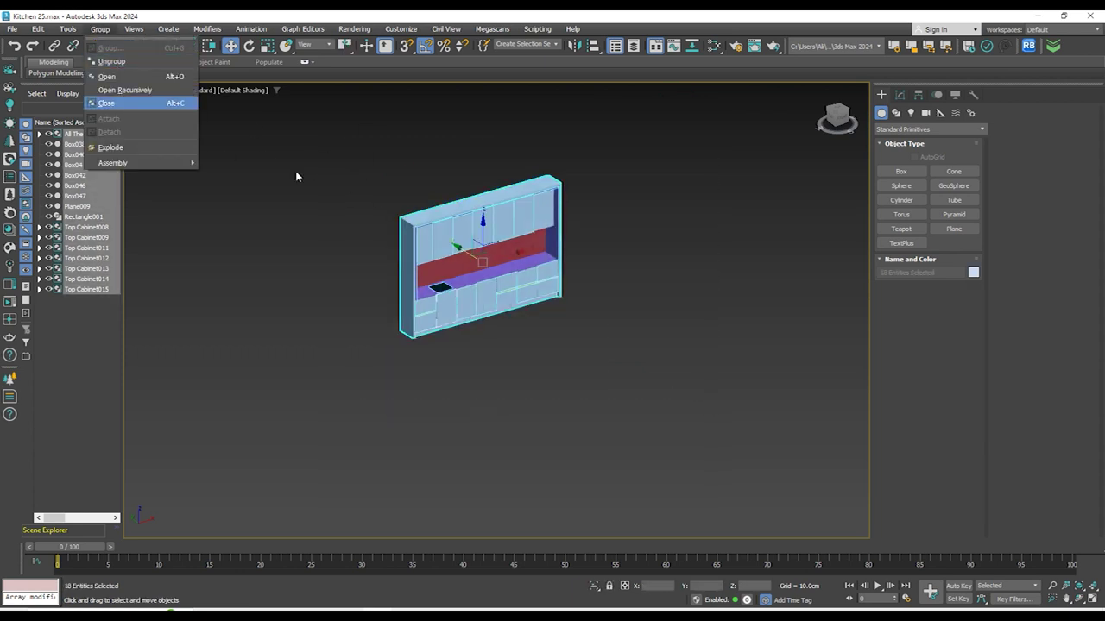
left_click(498, 316)
Check that the upper cabinets and the lower cabinet beneath the cutout are each selected as a whole group
scroll(498, 316, "up", 3)
scroll(711, 382, "down", 1)
left_click(747, 393)
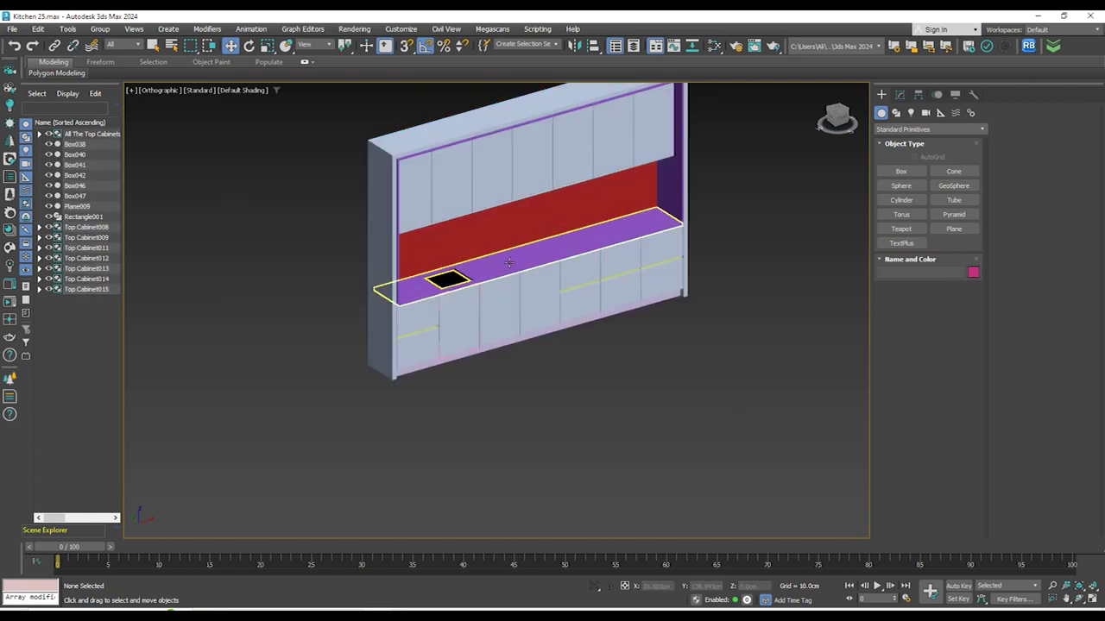
left_click(501, 194)
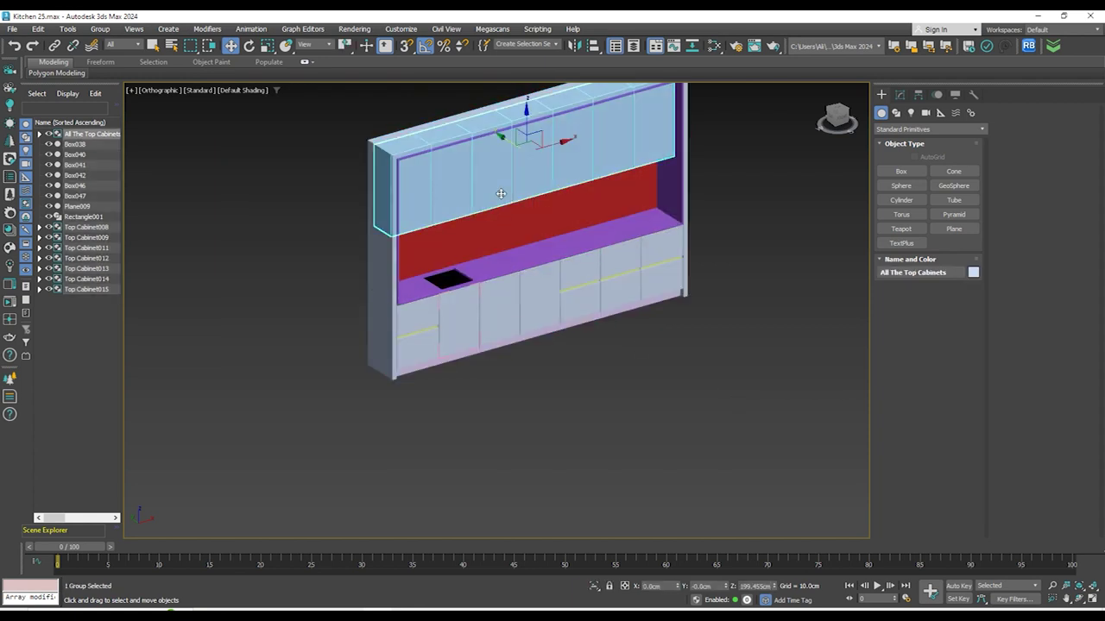
left_click(477, 287)
left_click(471, 296)
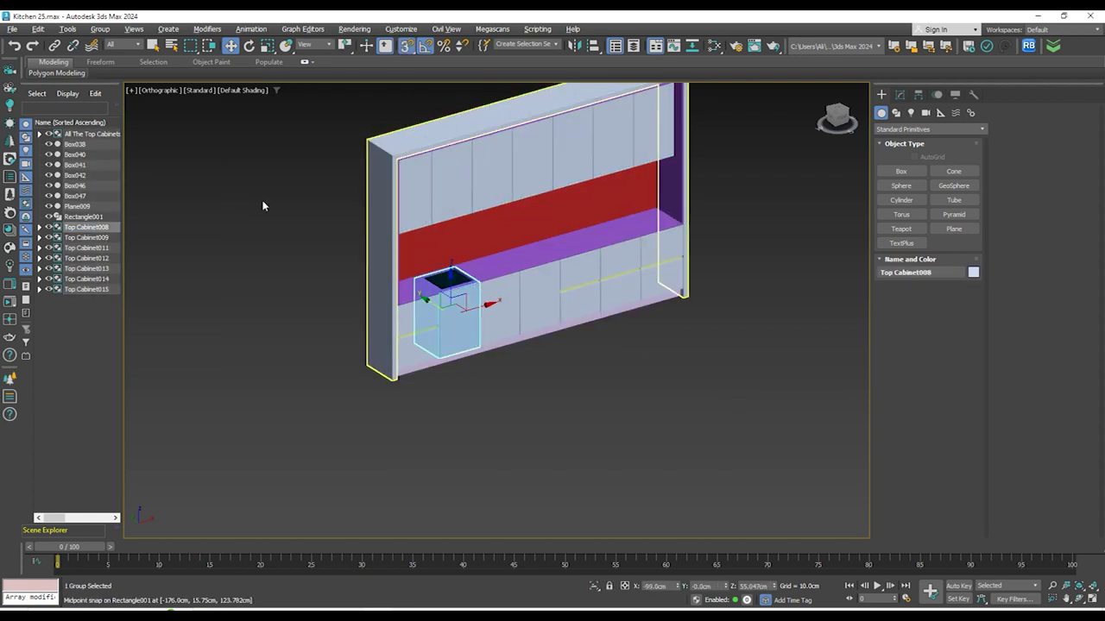
left_click(320, 210)
Select all objects and group them under the name "Cabinet Wall Complete"
scroll(319, 209, "down", 2)
key("ctrl+a")
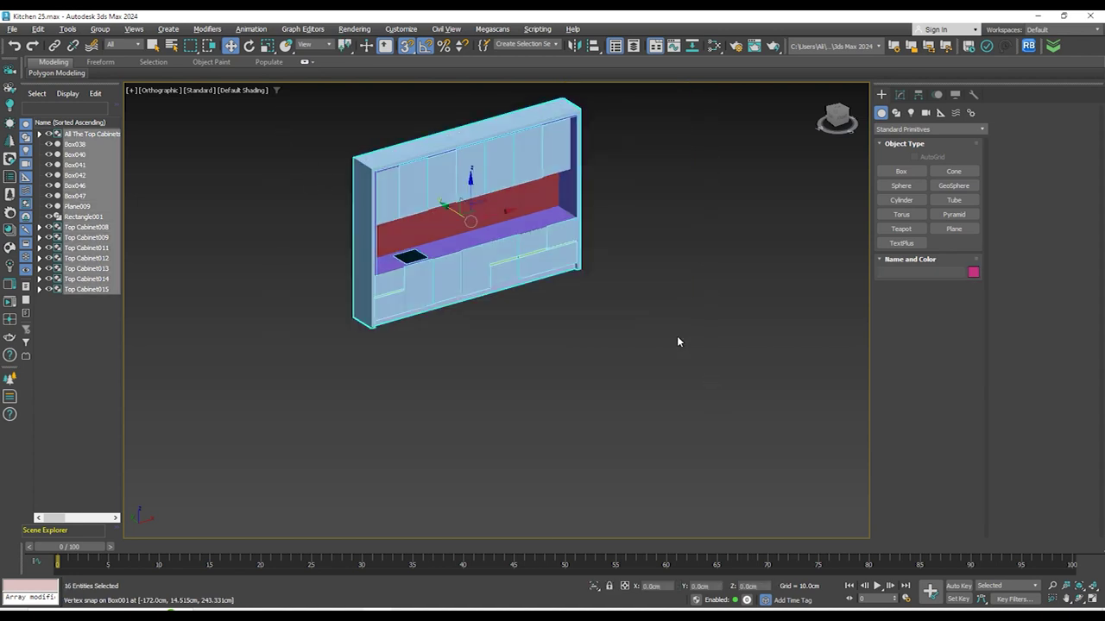
left_click(100, 29)
left_click(108, 49)
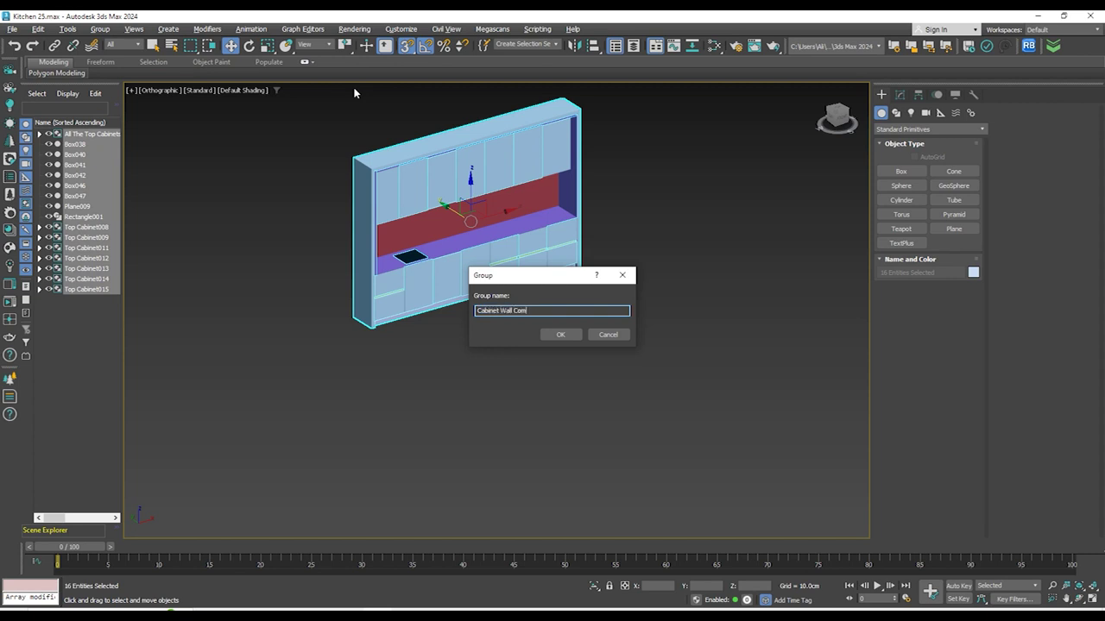
key("Return")
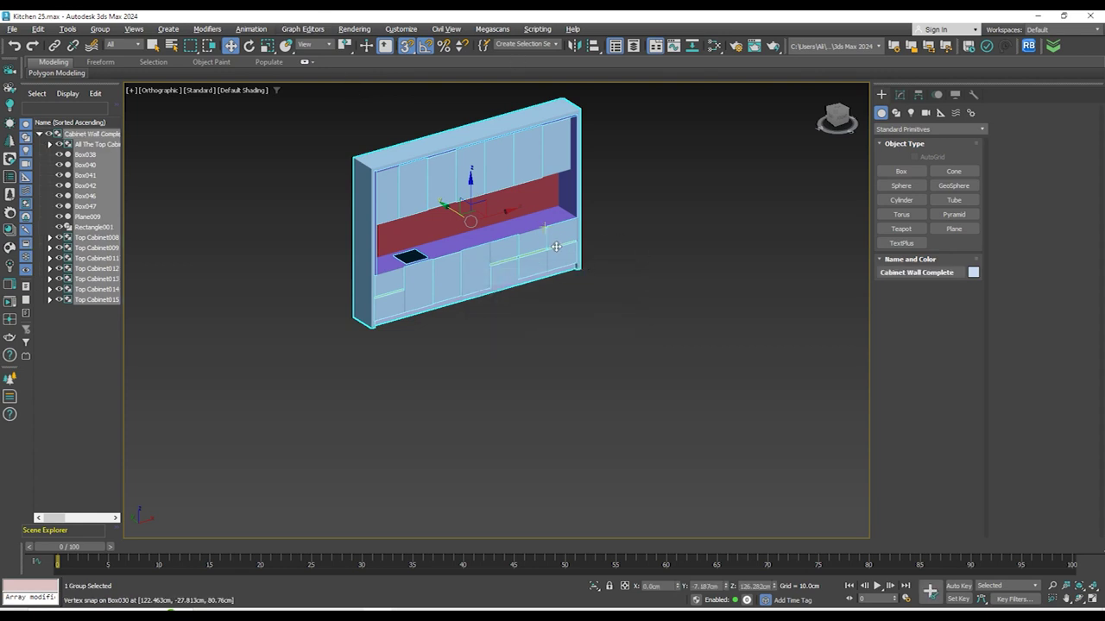
Examine the grouped cabinet wall from the front
scroll(557, 245, "down", 3)
left_click(662, 309)
middle_click_drag(662, 308, 641, 279, "alt")
key("f")
key("z")
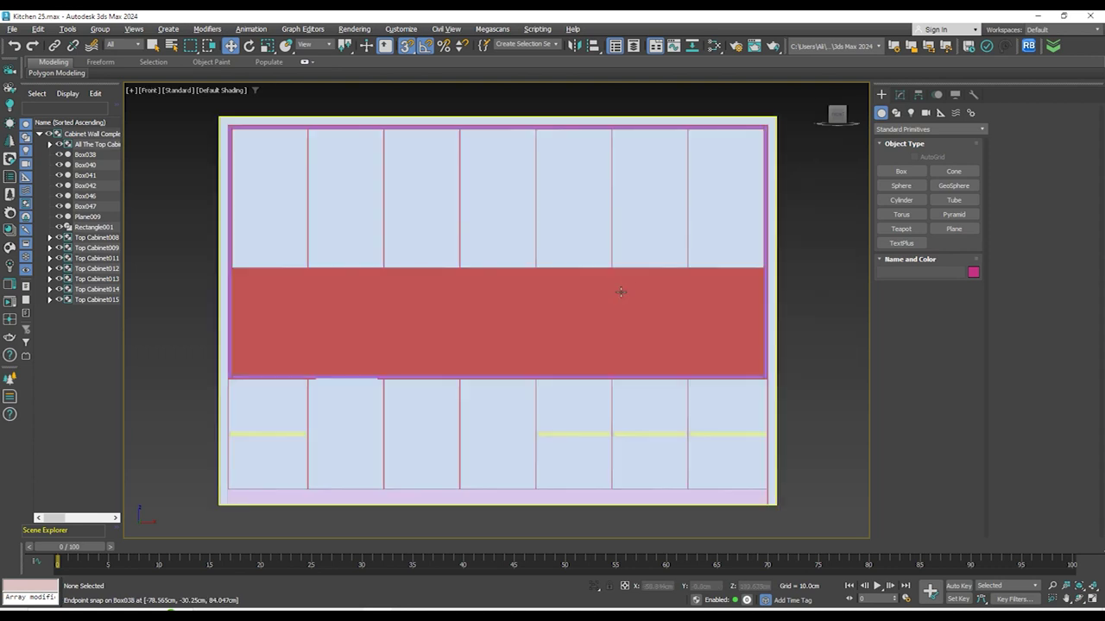
scroll(620, 281, "down", 3)
middle_click_drag(703, 318, 488, 221)
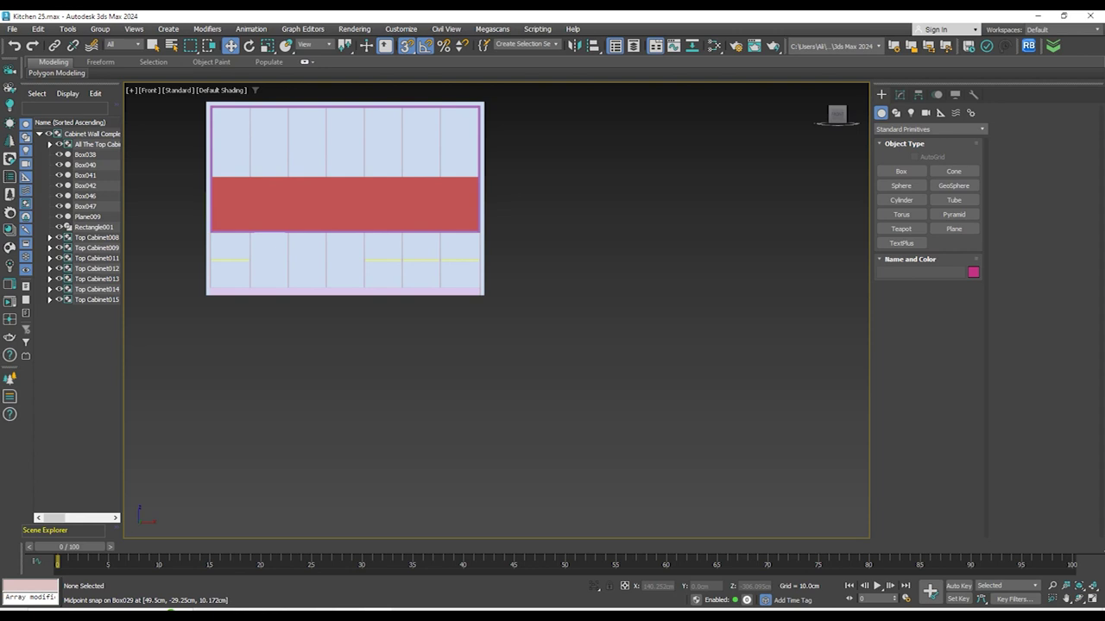
Switch to Foxit PhantomPDF to review the Panelling Centre 1970mm kitchen unit specifications, then return to 3ds Max
left_click(319, 616)
scroll(444, 352, "down", 4)
scroll(535, 363, "up", 5)
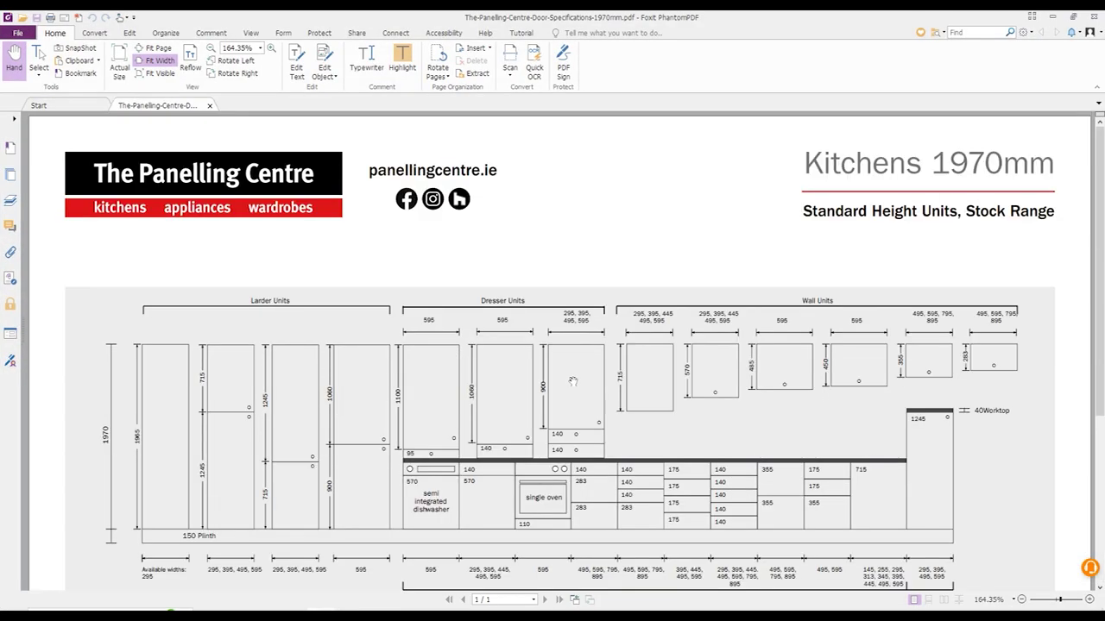
left_click(1053, 18)
middle_click_drag(618, 300, 657, 287)
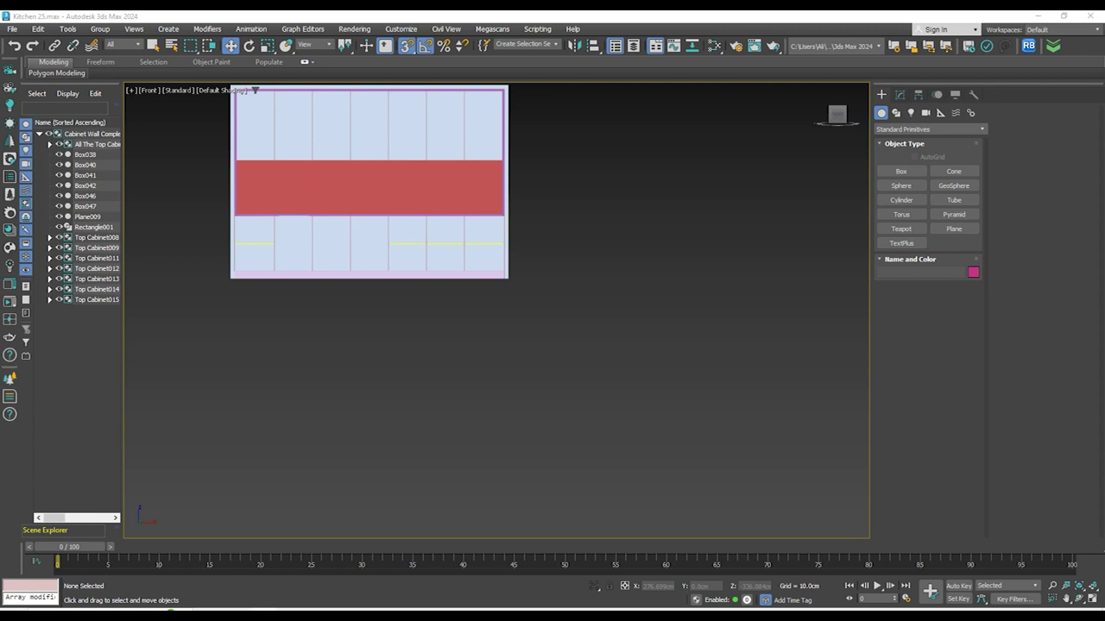
Switch to the Chrome browser and search Google for "dining table dimensions"
left_click_drag(391, 168, 389, 170)
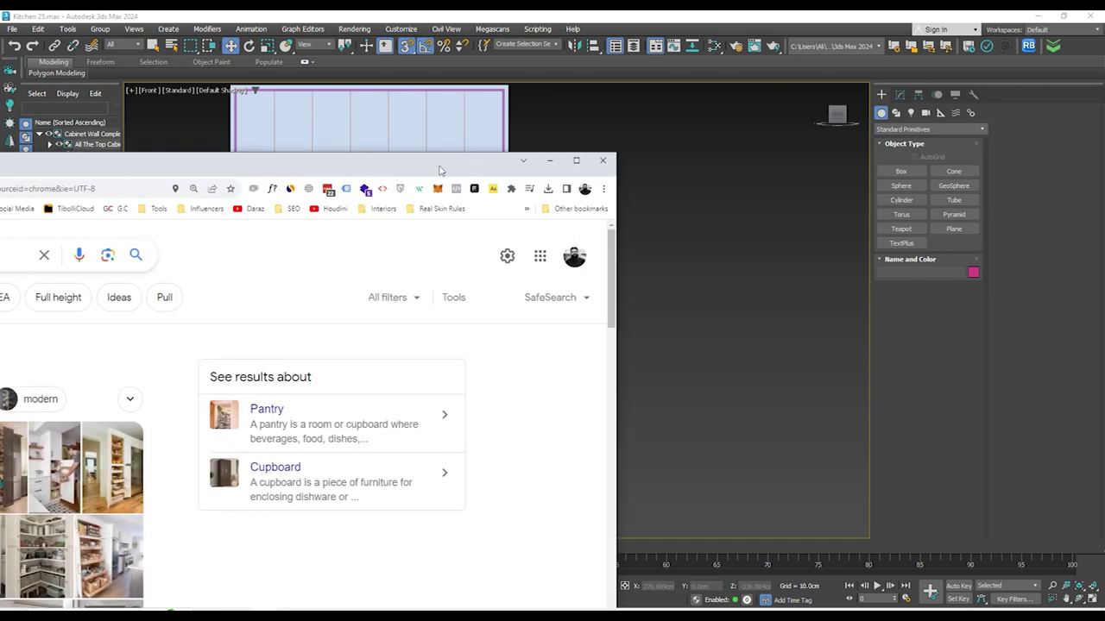
double_click(440, 168)
left_click(320, 103)
triple_click(323, 104)
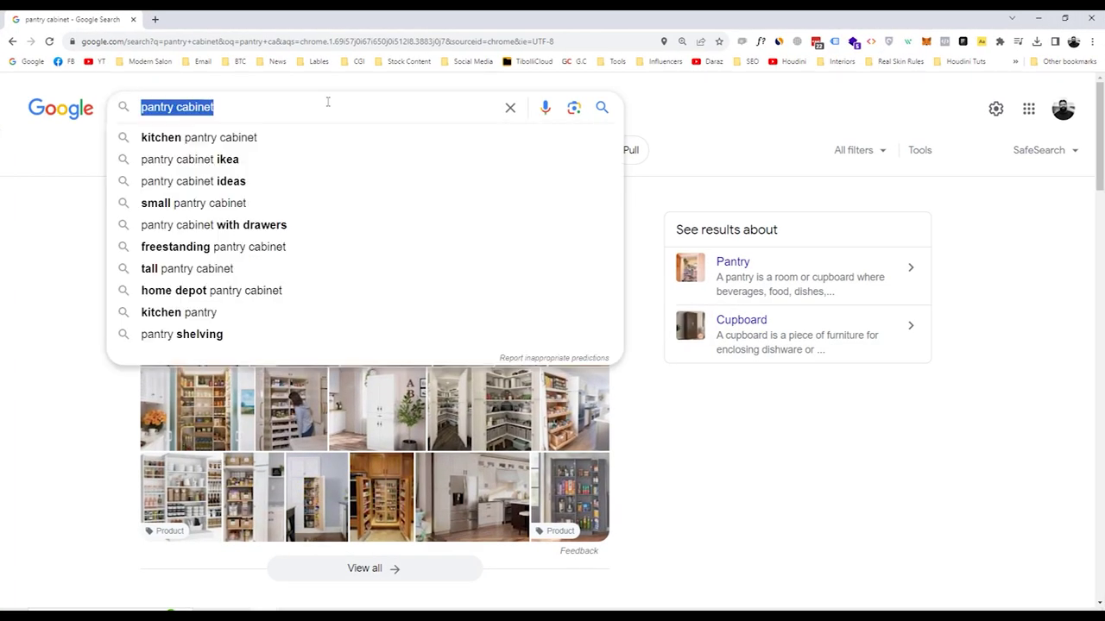
type("dining tabl")
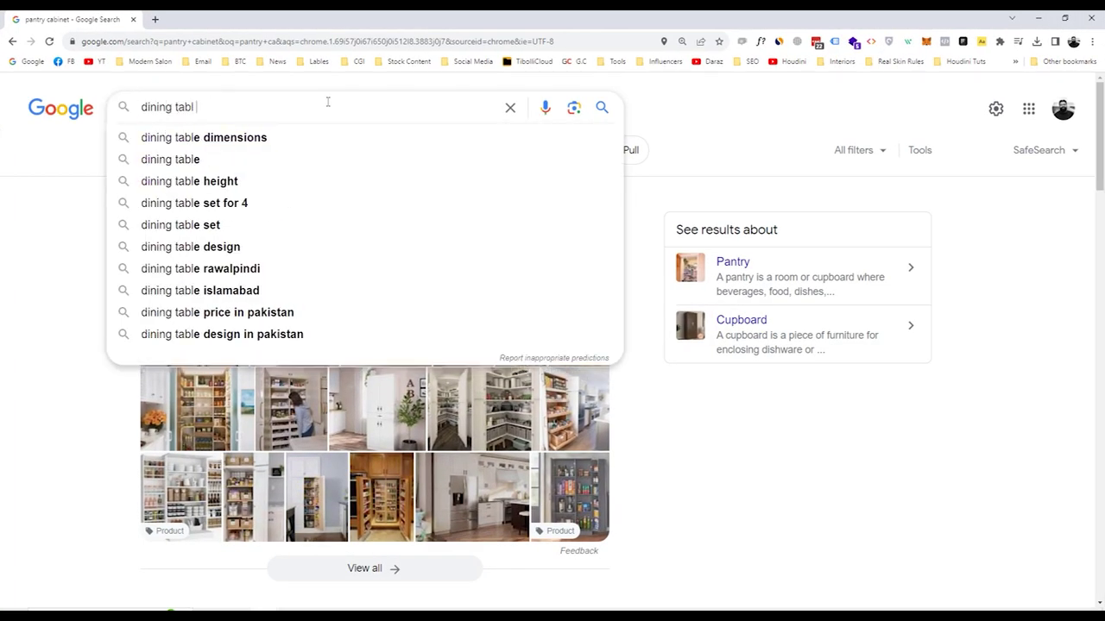
type("e")
key("Down")
key("Return")
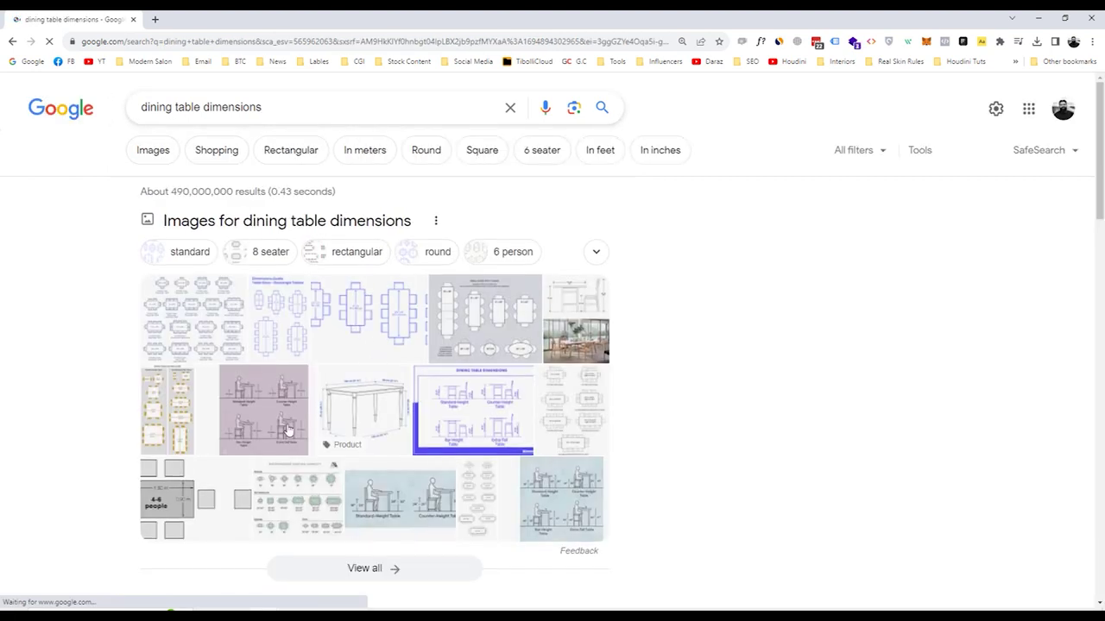
Browse the image results for dining table dimensions to find a suitable size reference
left_click(155, 150)
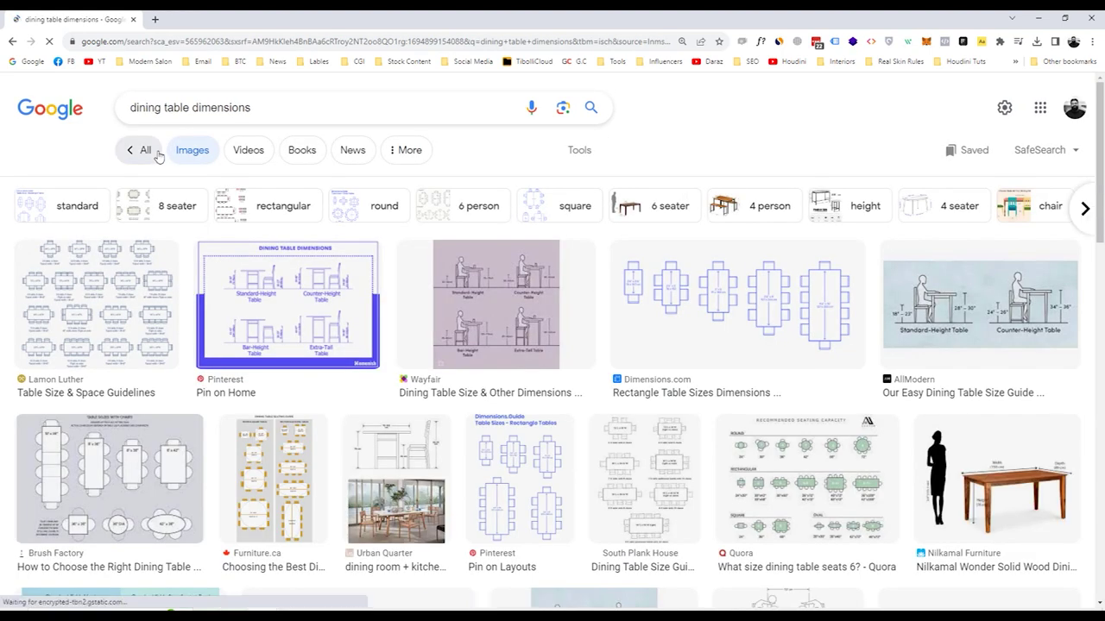
scroll(367, 352, "down", 4)
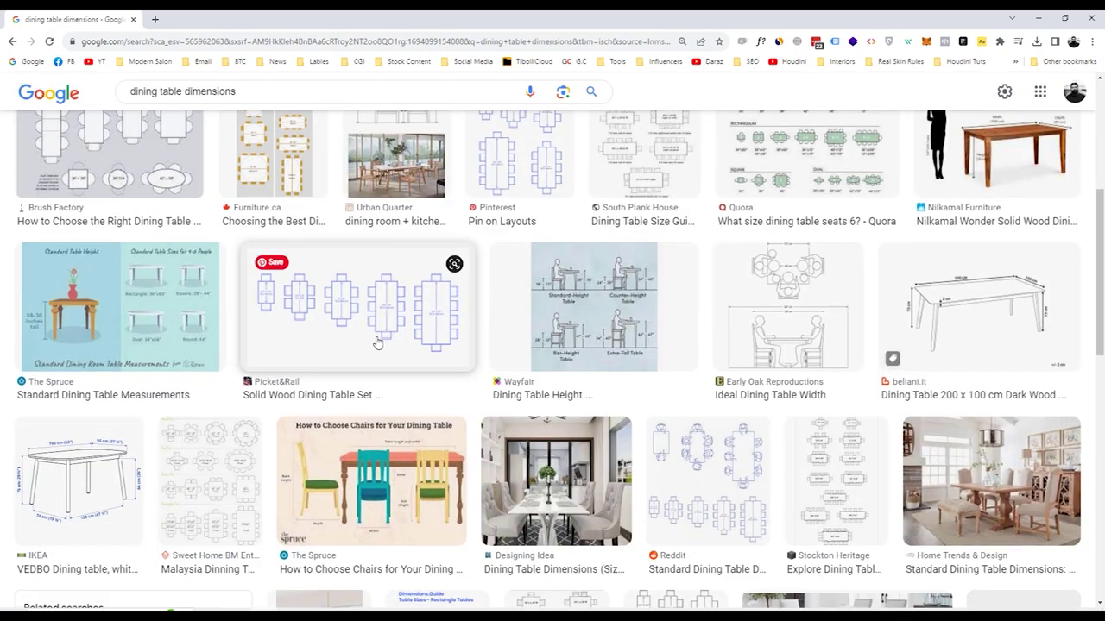
scroll(379, 345, "down", 5)
scroll(399, 345, "down", 2)
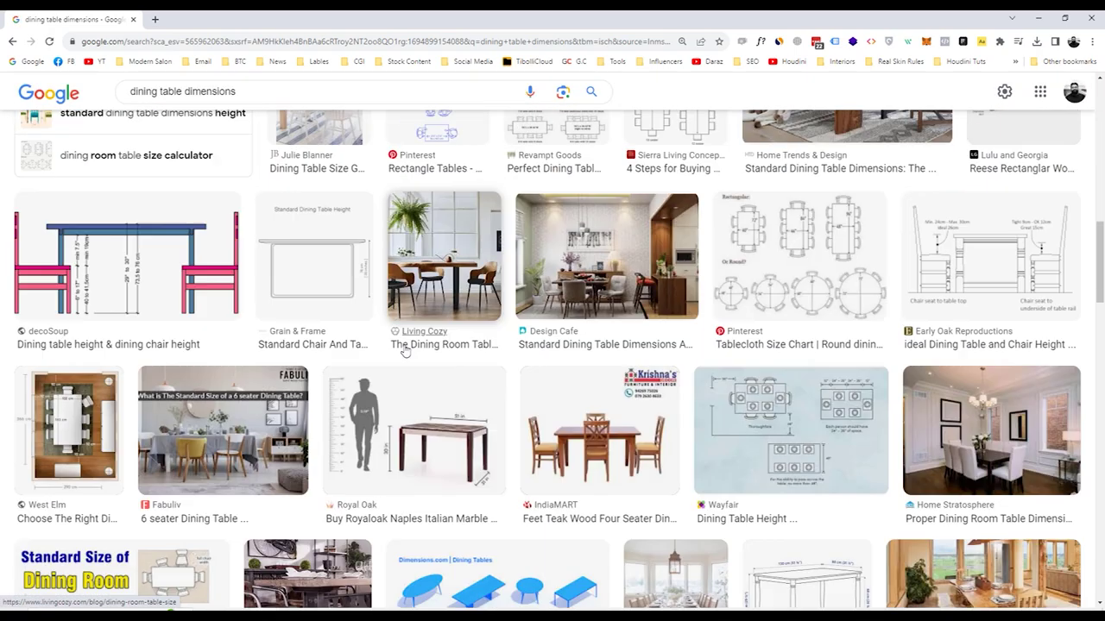
scroll(408, 346, "down", 6)
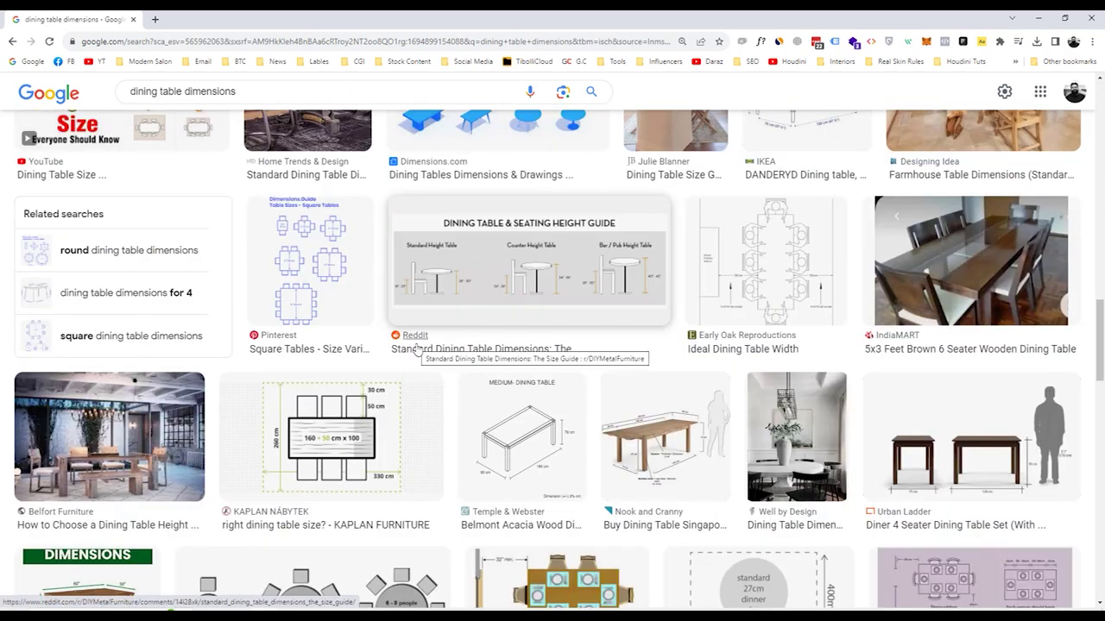
scroll(432, 352, "down", 2)
scroll(486, 362, "down", 3)
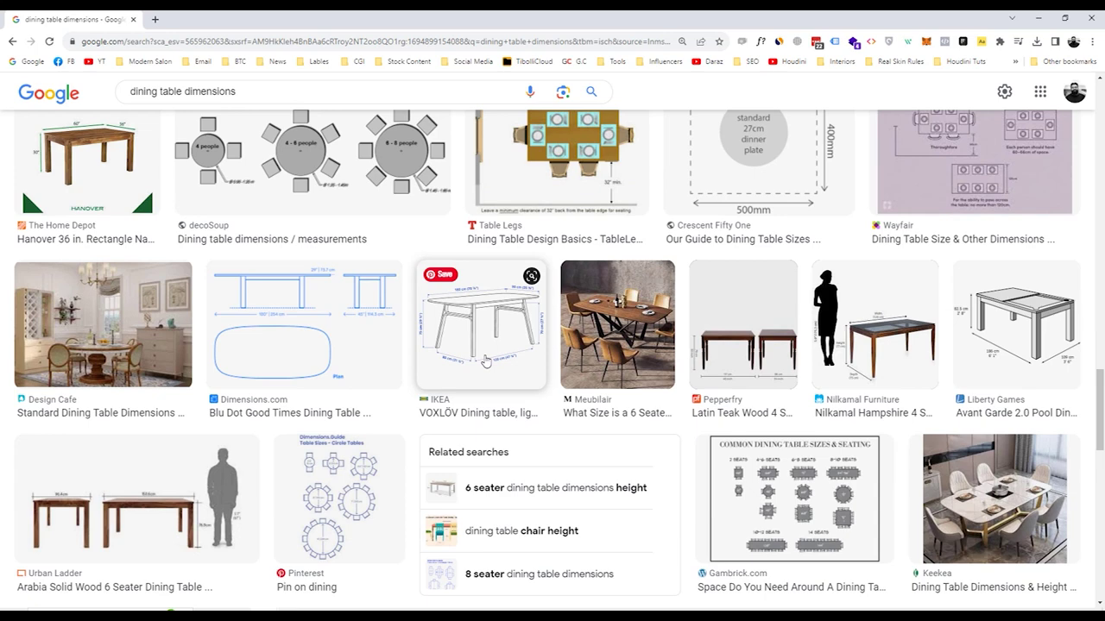
Browse the dining table image results and open the IKEA, Design Cafe and Beliani extending table previews to examine their dimensions
left_click(473, 339)
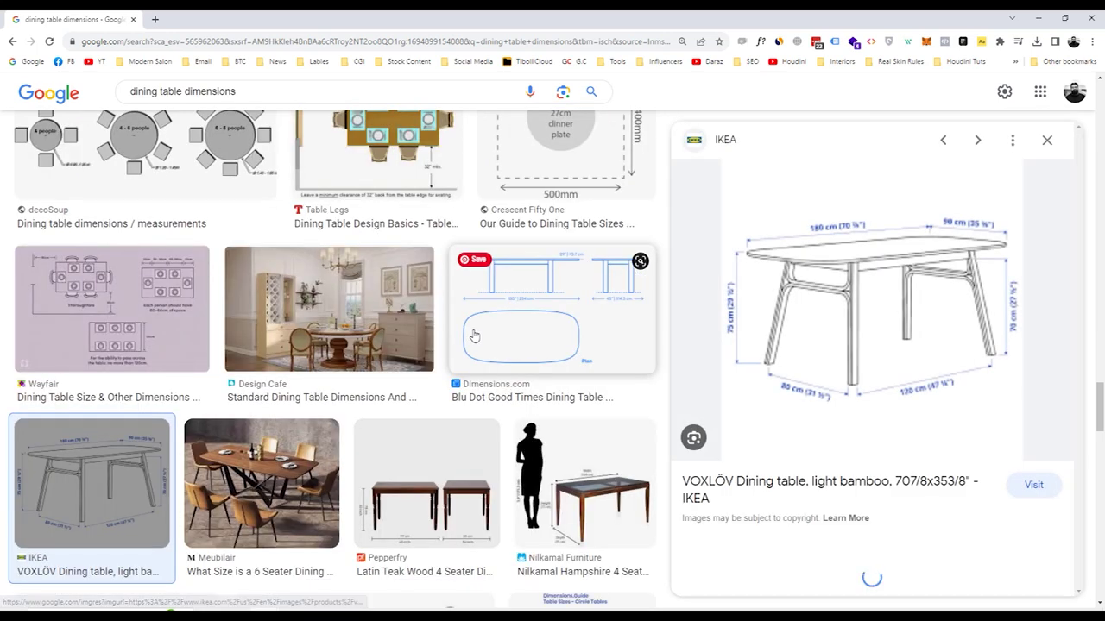
scroll(473, 332, "down", 8)
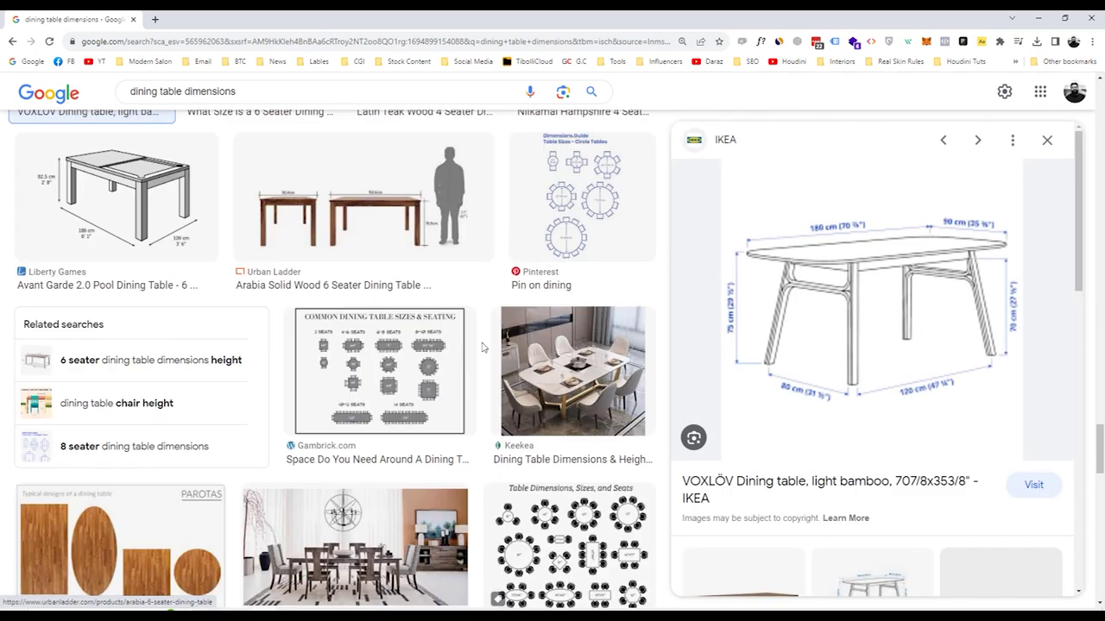
scroll(486, 352, "down", 7)
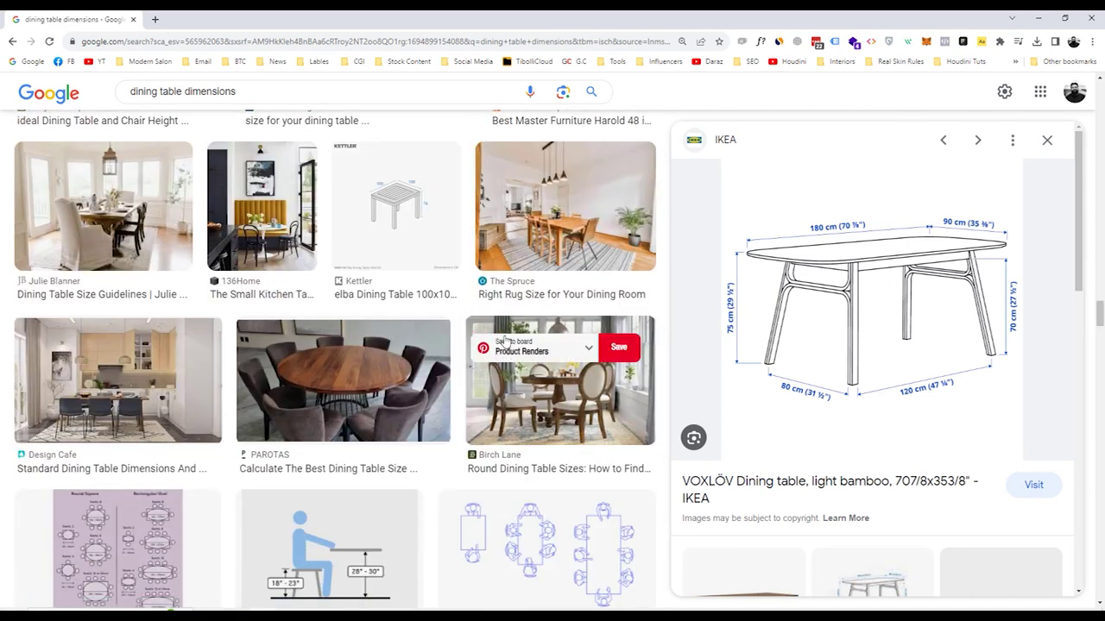
left_click(90, 411)
scroll(489, 382, "down", 4)
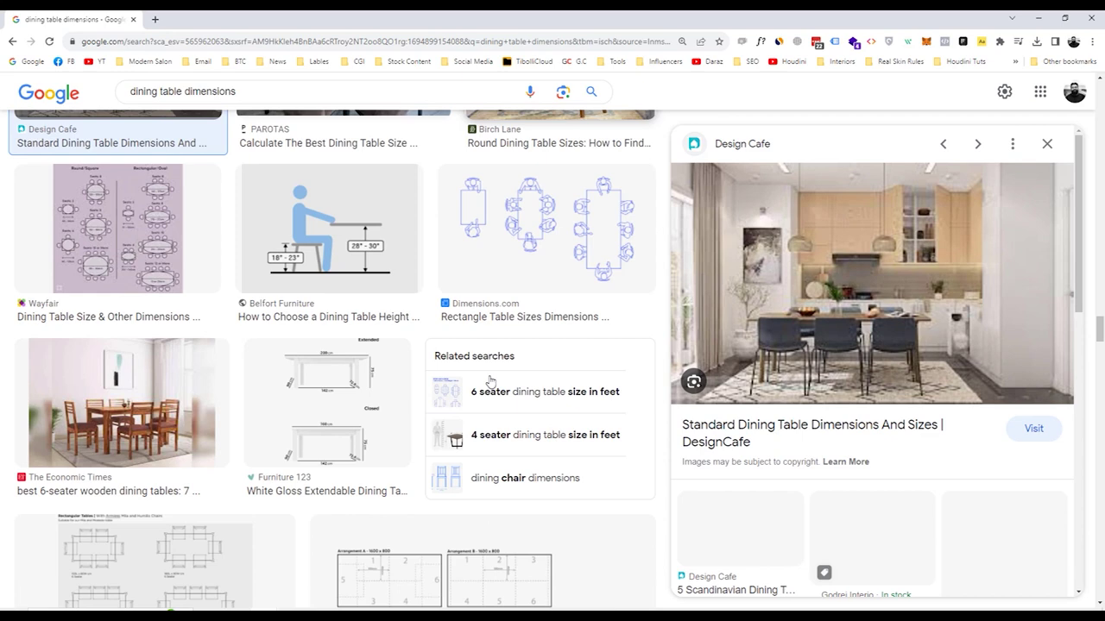
scroll(489, 382, "down", 3)
scroll(490, 382, "down", 6)
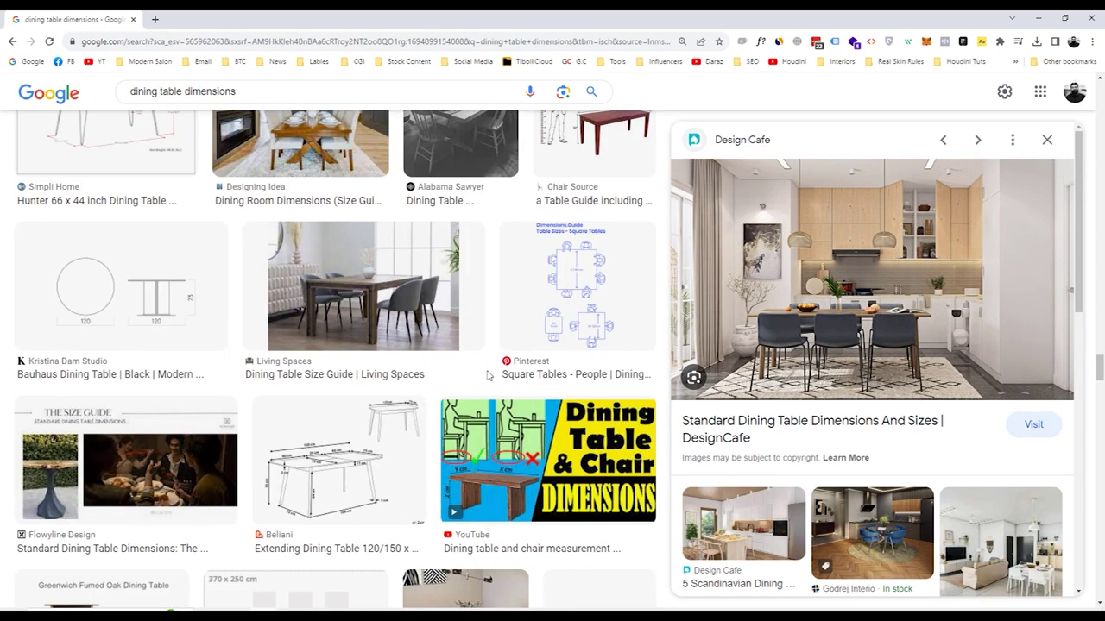
scroll(321, 238, "down", 3)
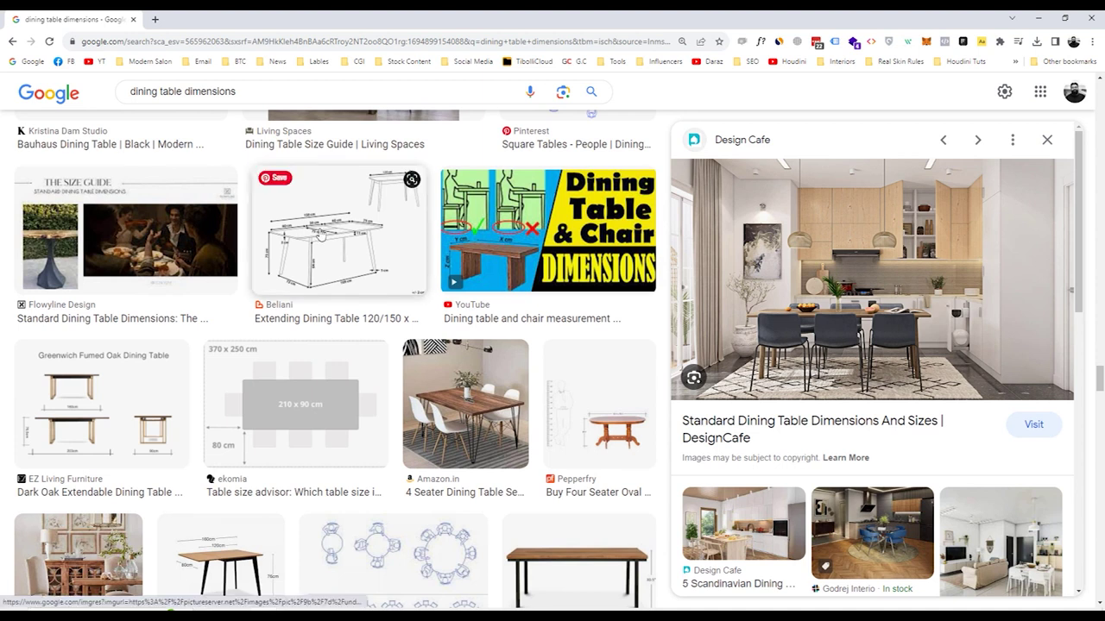
left_click(321, 237)
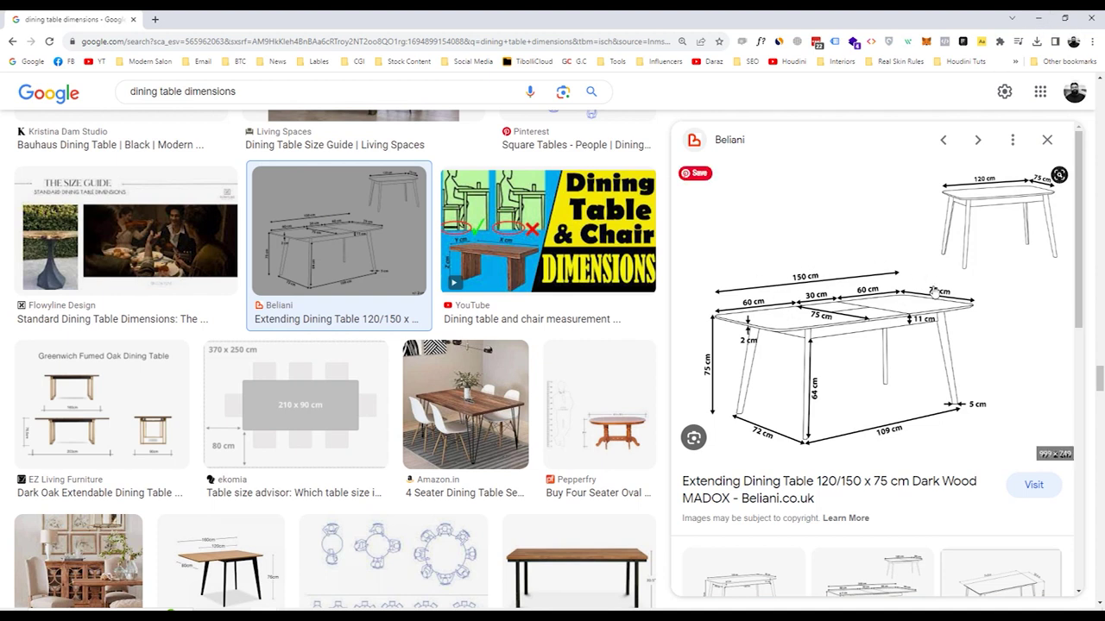
Switch back to 3ds Max and create a box about 102 by 286.5 by 38 cm in the top view, in front of the cabinet wall
left_click(1038, 17)
middle_click_drag(568, 412, 612, 242)
key("t")
scroll(583, 358, "down", 3)
left_click(901, 171)
left_click_drag(410, 257, 662, 347)
left_click(719, 329)
middle_click_drag(766, 387, 729, 395)
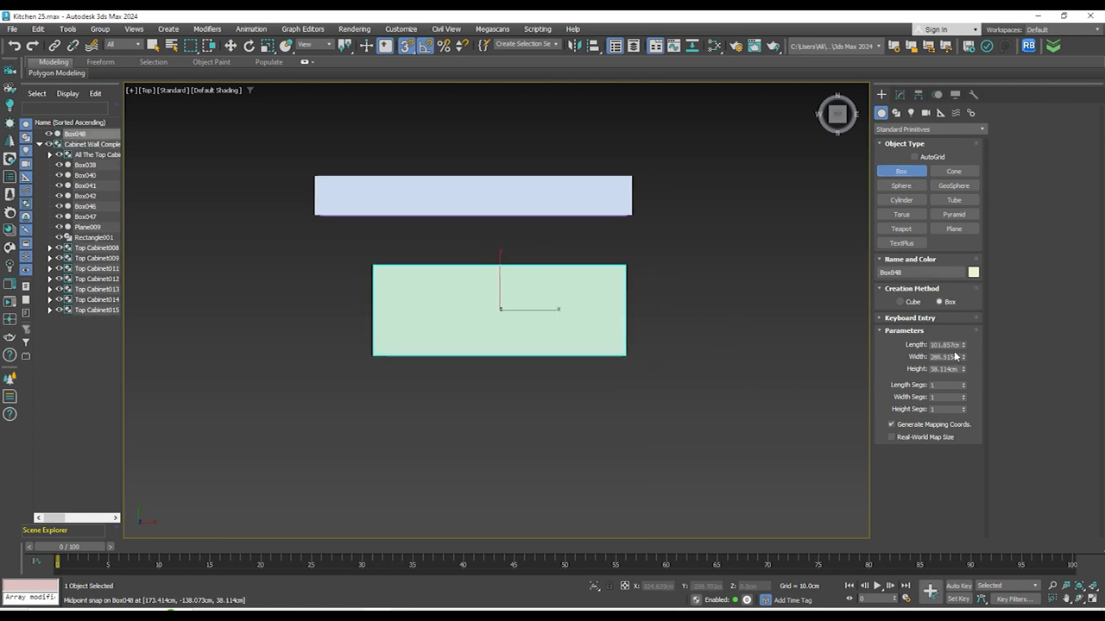
Set the new box's length to 75 cm and its width to 150 cm
left_click_drag(964, 346, 964, 342)
type("75")
key("Tab")
type("150")
key("Return")
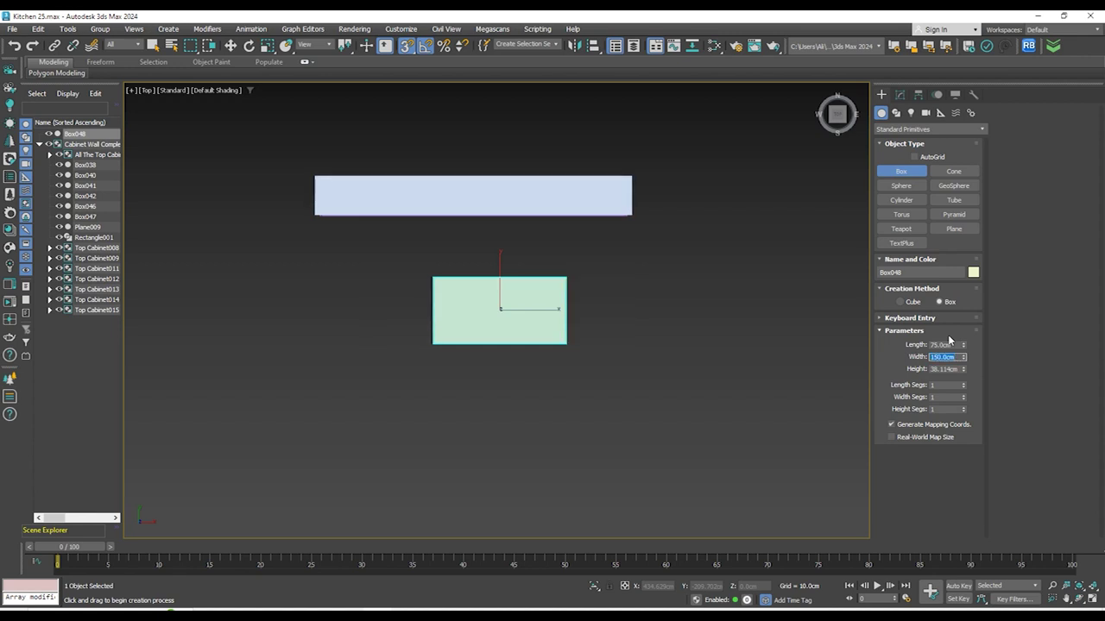
Increase the table box's width to 210 cm and finish box creation
scroll(552, 330, "up", 2)
middle_click_drag(553, 330, 562, 338)
left_click(941, 359)
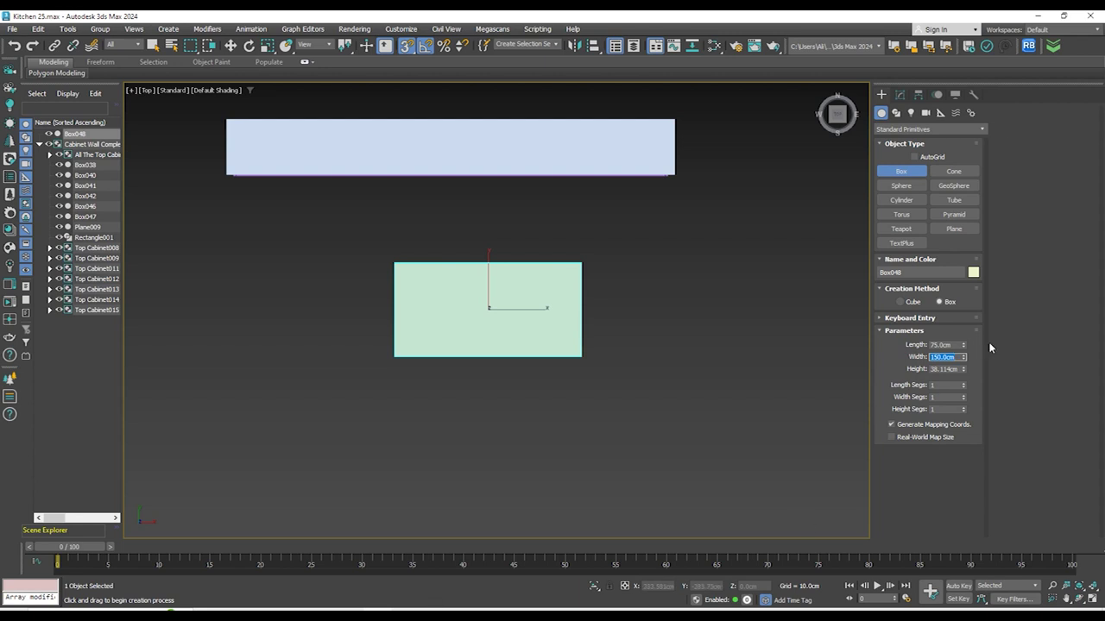
type("0")
key("Return")
right_click(504, 330)
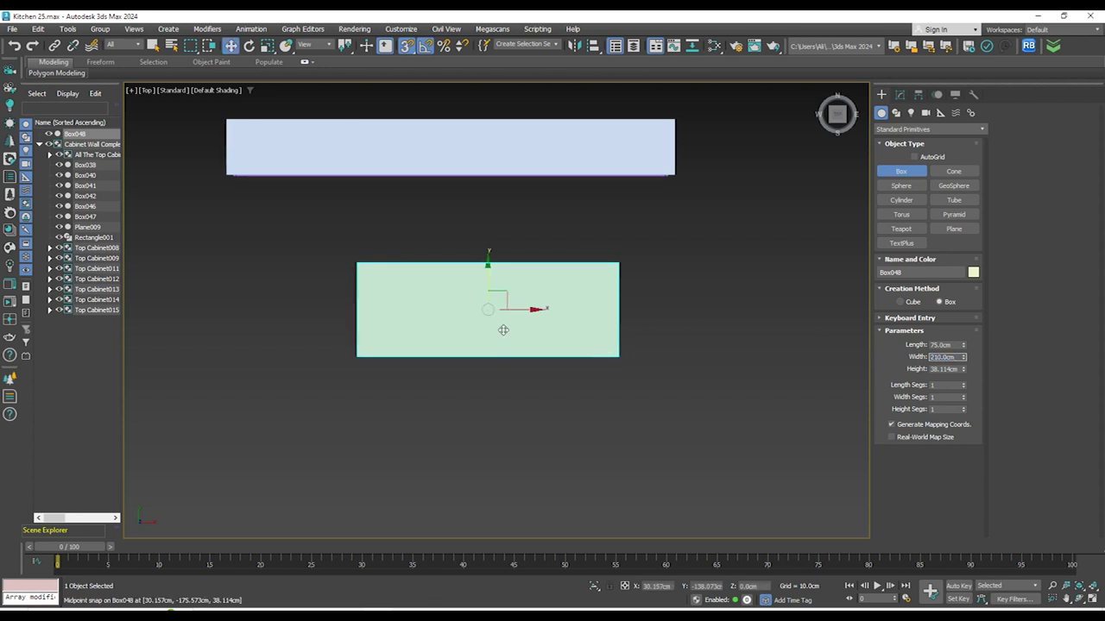
Reduce the box's height to 2 cm to form a thin tabletop, working from the front view
key("f")
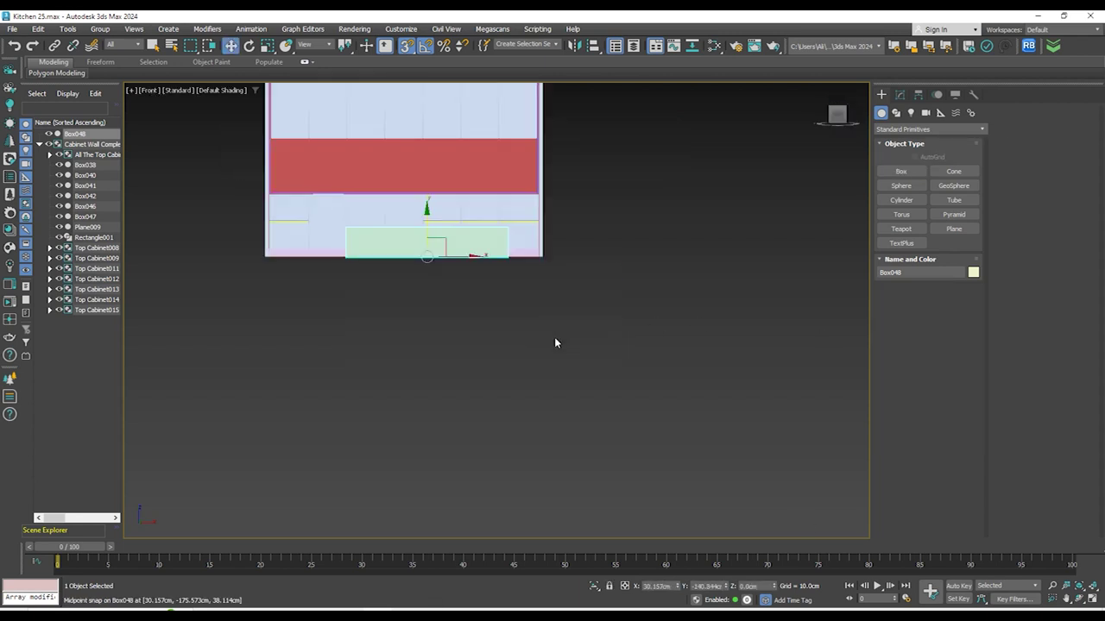
scroll(578, 332, "down", 2)
left_click(900, 94)
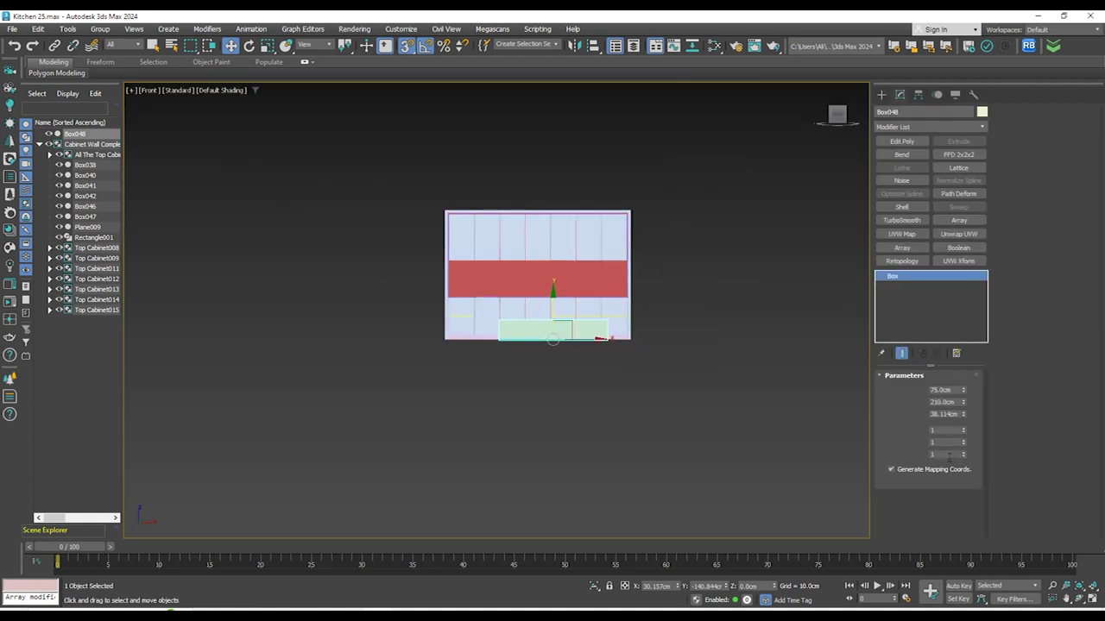
type("2")
key("Return")
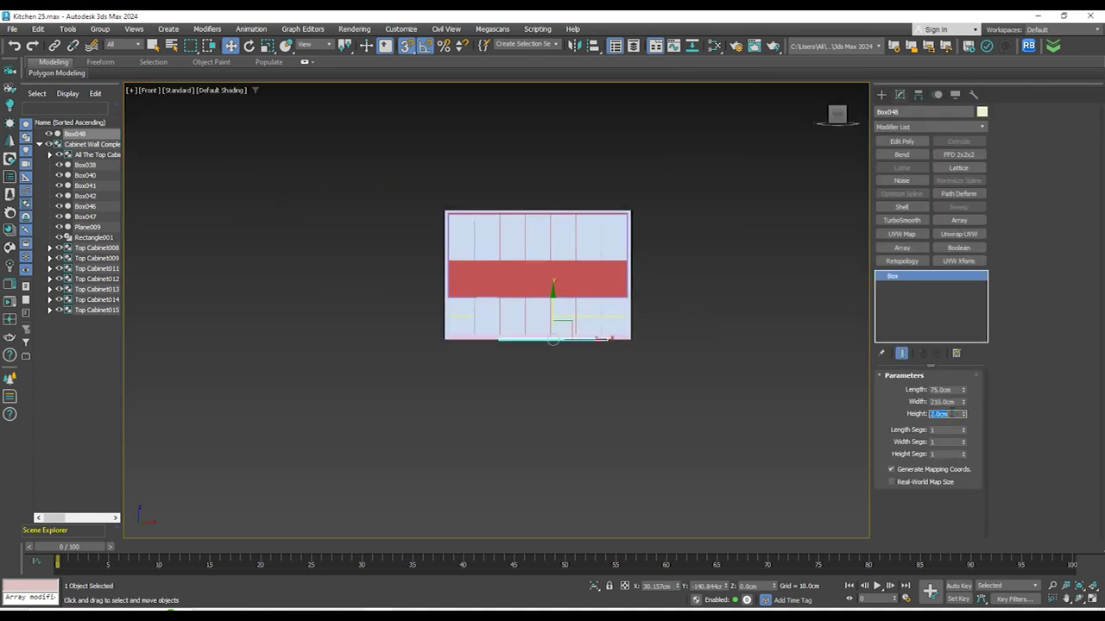
Raise the tabletop to a Z height of 75 cm with an exact move value
scroll(527, 366, "up", 4)
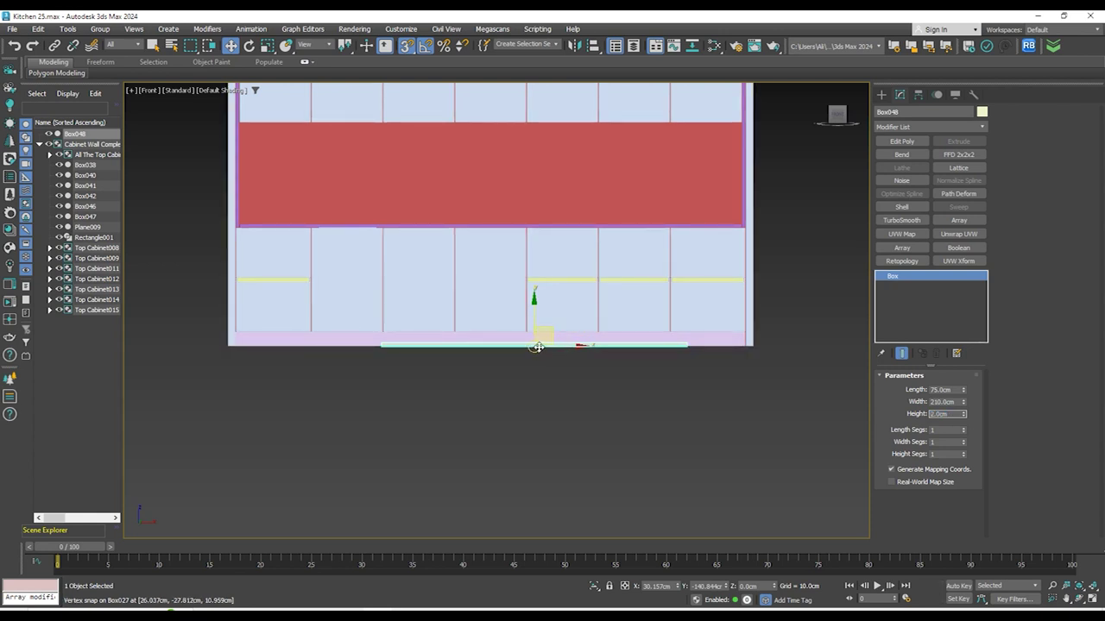
right_click(536, 349)
left_click(635, 357)
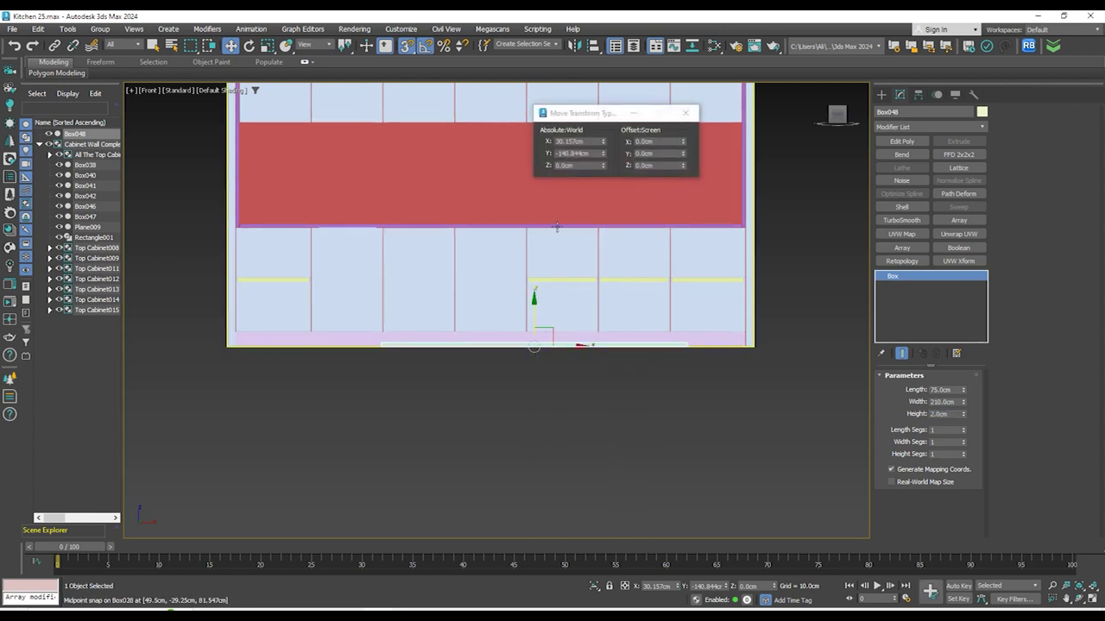
double_click(653, 154)
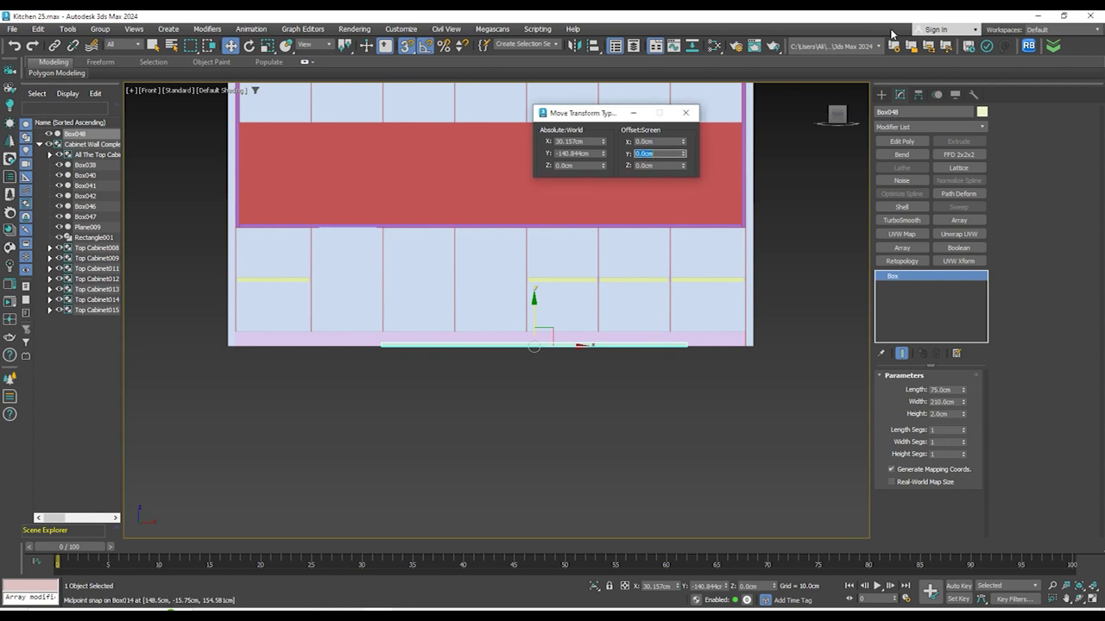
key("Return")
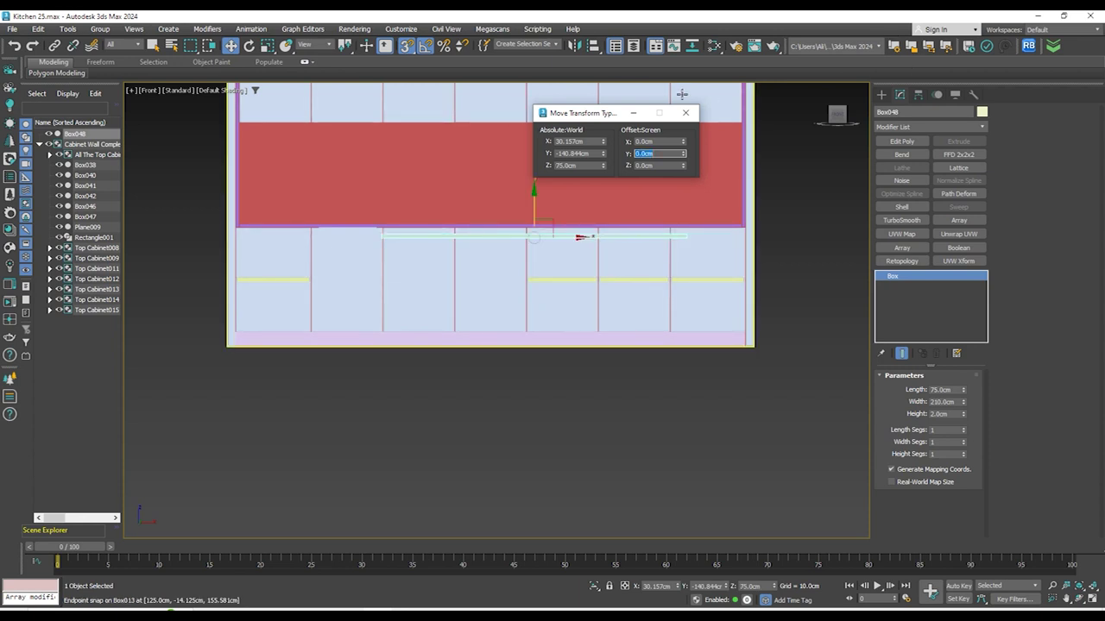
left_click(687, 114)
Shift the tabletop about 34 cm in negative X, roughly centred on the cabinet wall, and isolate it
scroll(561, 231, "up", 5)
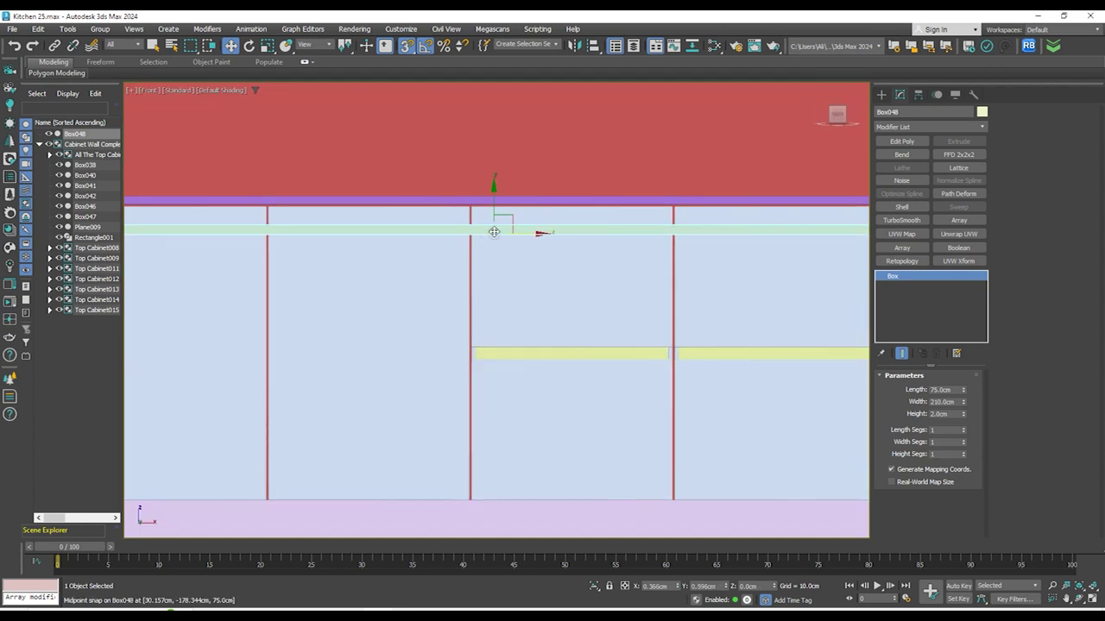
scroll(561, 231, "down", 7)
left_click_drag(572, 230, 530, 249)
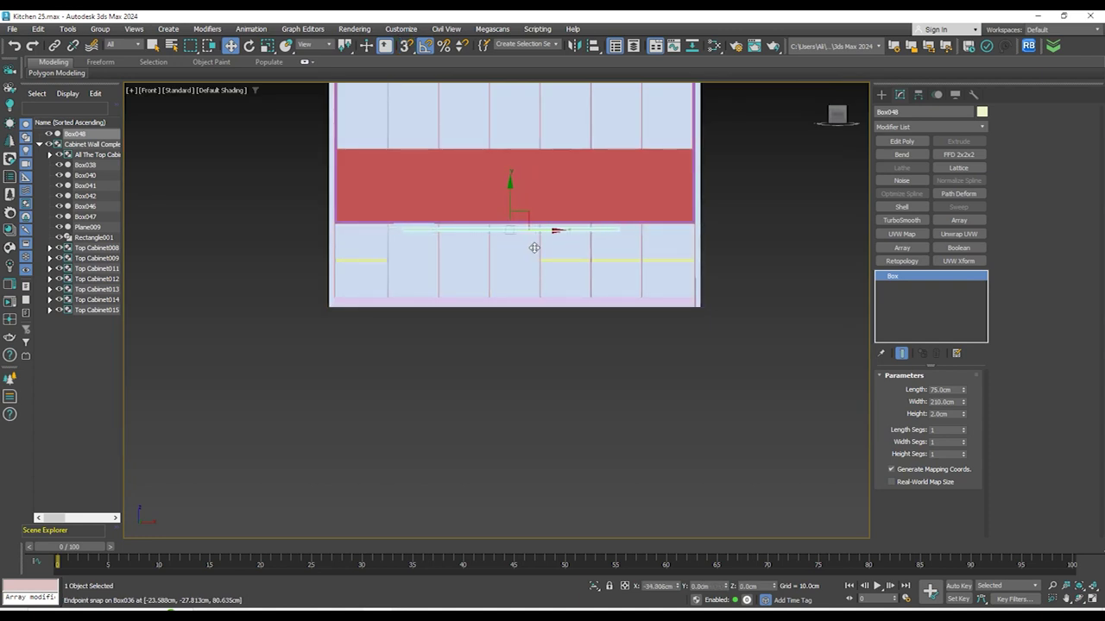
left_click(595, 587)
scroll(565, 362, "down", 3)
middle_click_drag(572, 370, 594, 379, "alt")
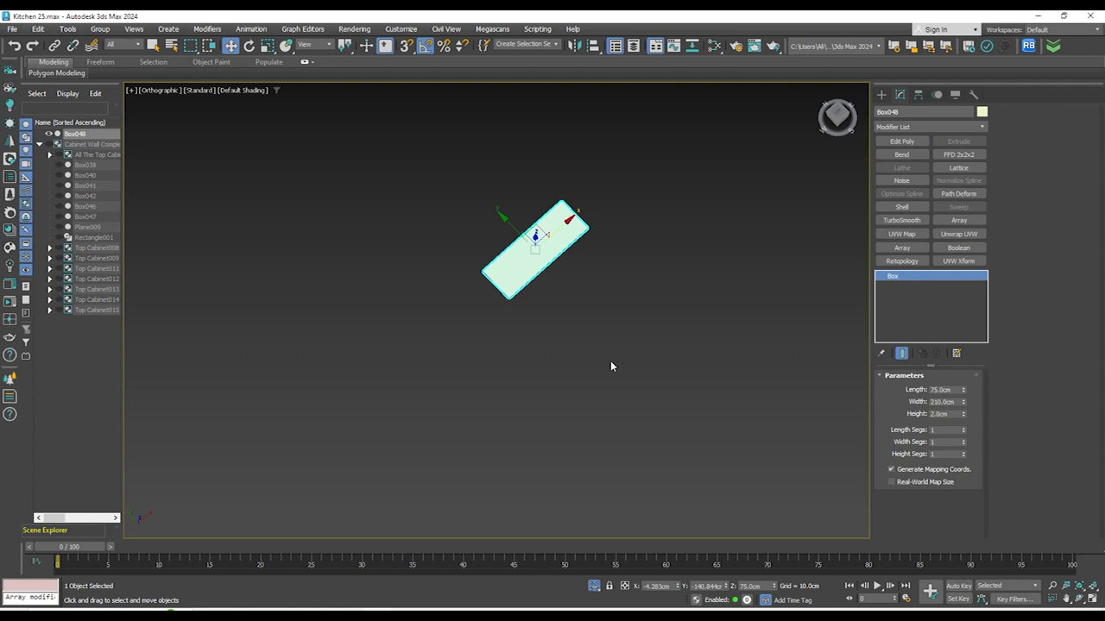
Duplicate the tabletop as an independent copy about 4.5 cm below the original in the front view
key("f")
scroll(561, 337, "down", 2)
scroll(544, 300, "up", 4)
mouse_move(545, 274)
left_mouse_down("shift")
mouse_move(545, 317)
mouse_move(546, 292)
left_mouse_up("shift")
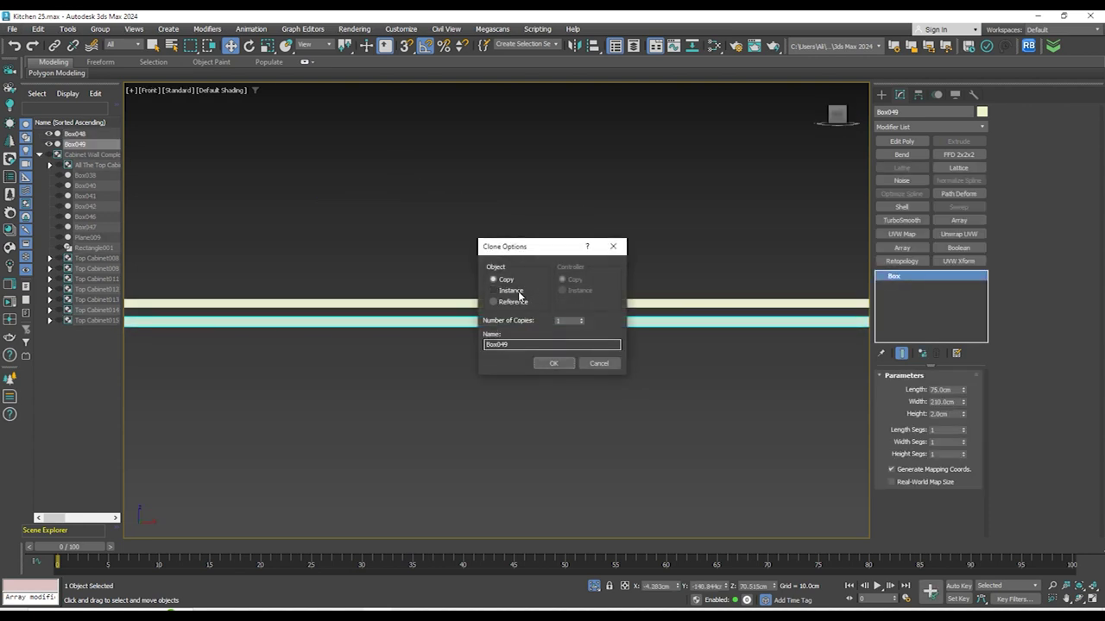
left_click(554, 362)
Shrink the lower copy to 48.75 cm length and 170.1 cm width, viewed from below
middle_click_drag(614, 368, 616, 239, "alt")
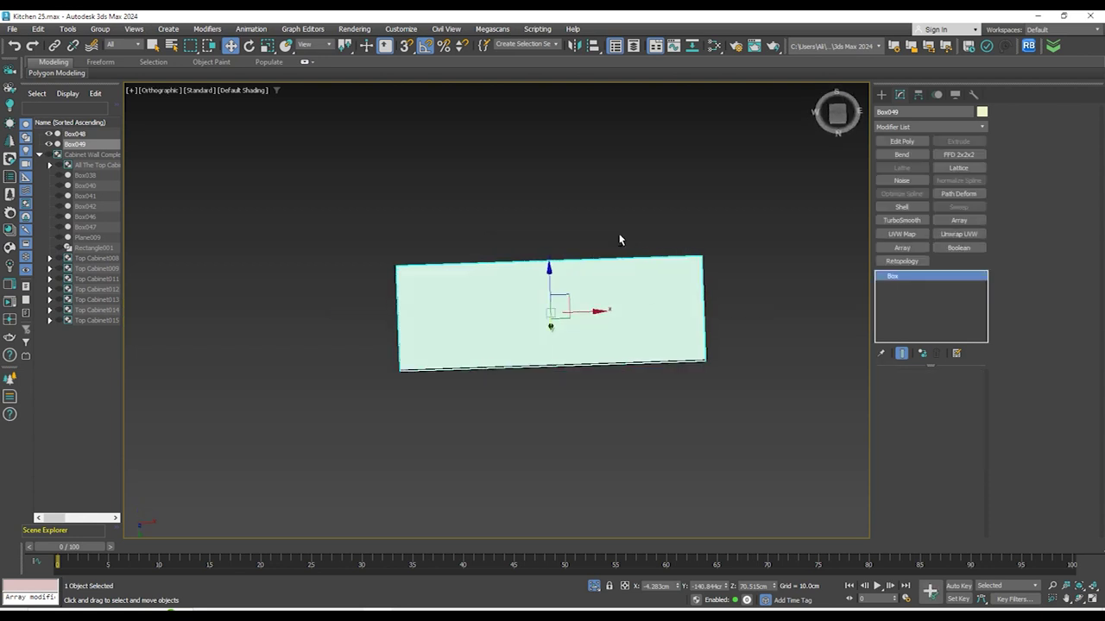
left_click(837, 115)
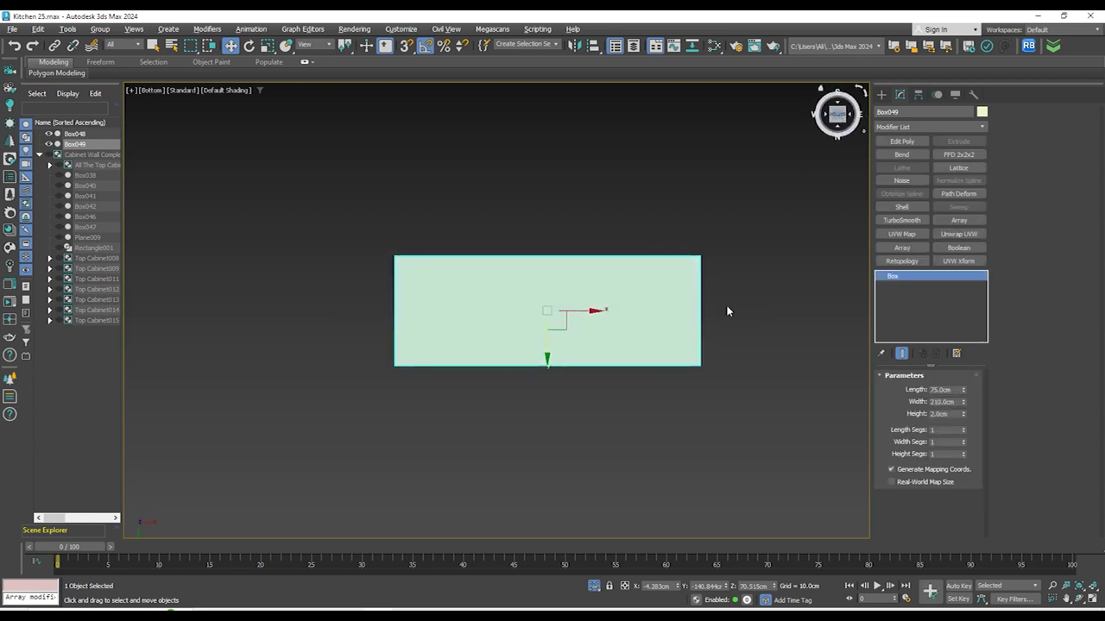
left_click_drag(962, 394, 964, 412)
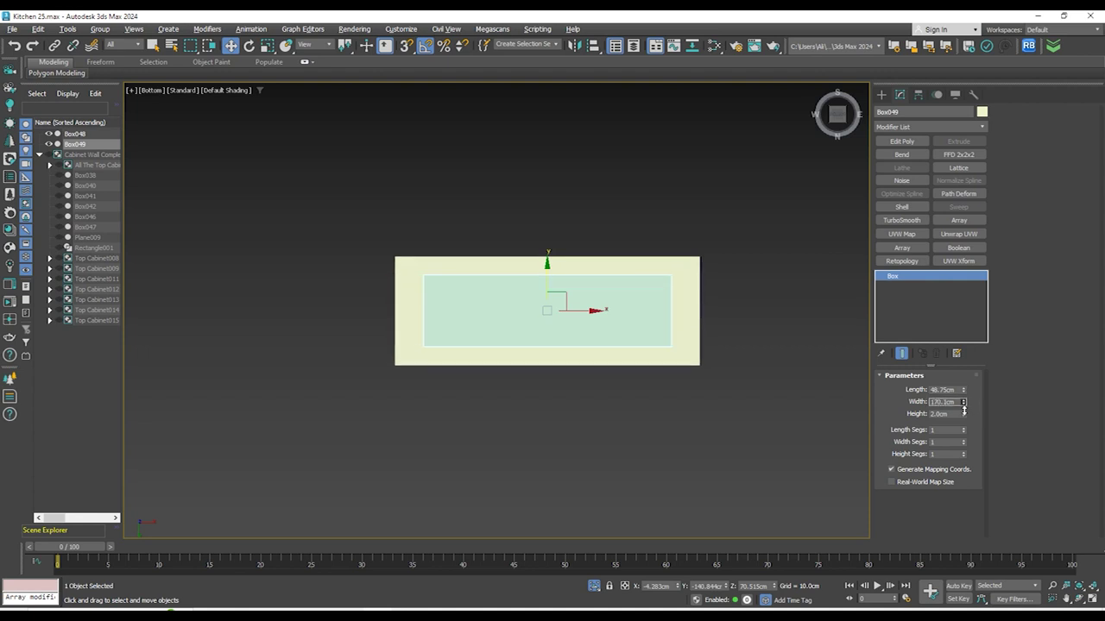
Lower the smaller box to about Z 17 cm in the front view and increase its height to 16.7 cm
middle_click_drag(724, 363, 679, 423, "alt")
middle_click_drag(679, 422, 631, 301)
key("f")
scroll(653, 339, "down", 4)
key("g")
scroll(524, 214, "up", 2)
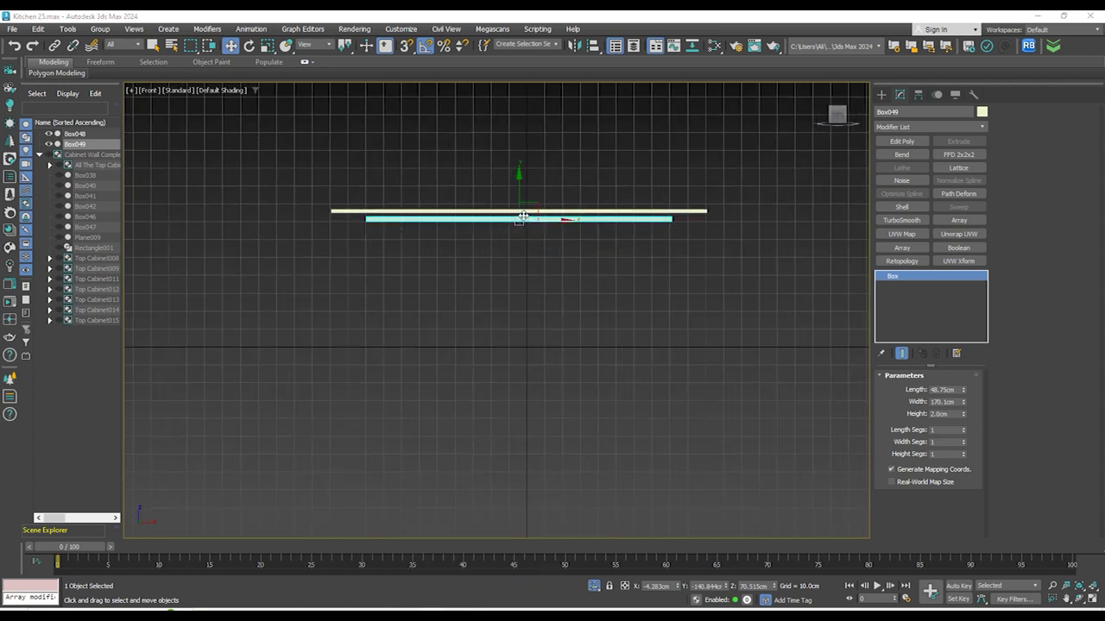
left_click_drag(518, 198, 517, 304)
left_click_drag(963, 415, 966, 337)
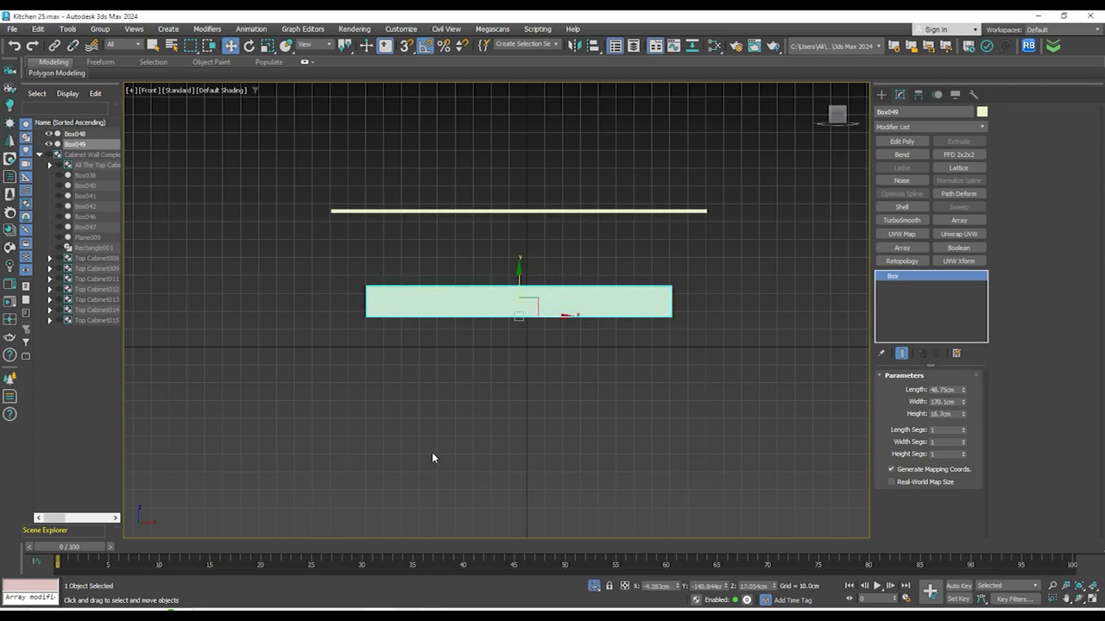
Move the base box down to the ground grid line and set its height to 75 cm
scroll(481, 286, "up", 2)
scroll(480, 287, "up", 2)
left_click_drag(562, 333, 564, 393)
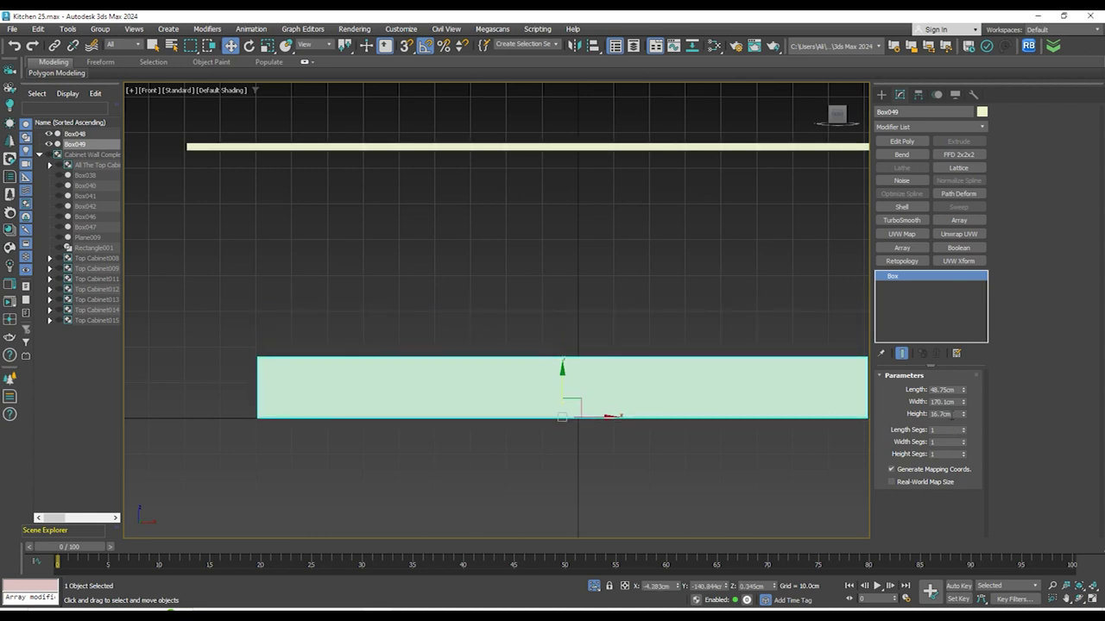
left_click(943, 414)
type("75")
key("Return")
Snap the tabletop vertically so its underside rests exactly on the top of the base box
scroll(209, 134, "up", 3)
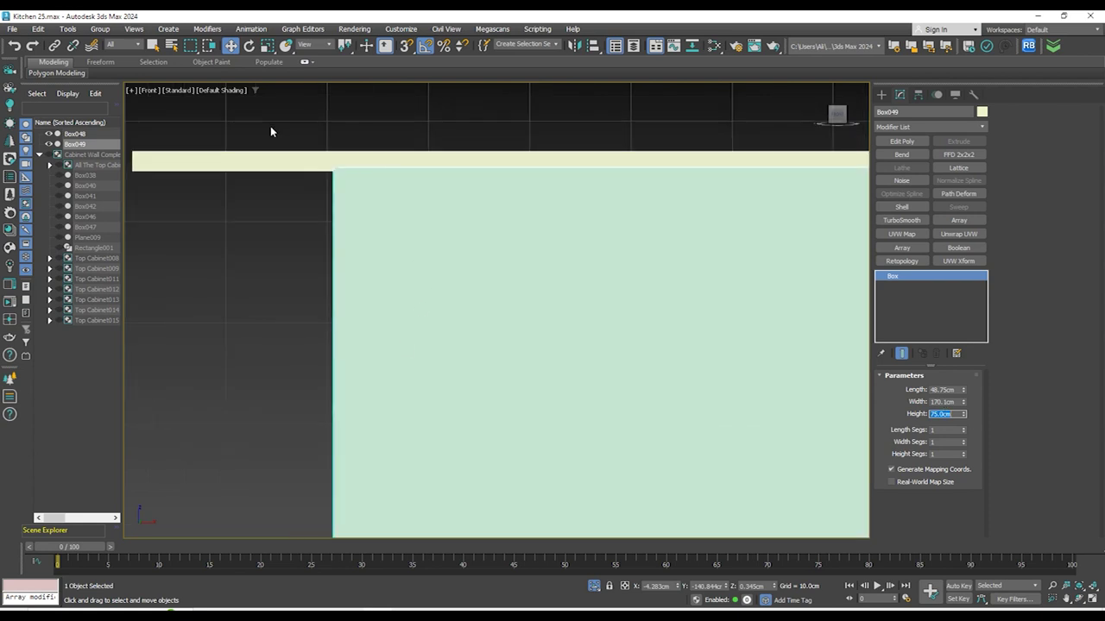
left_click(272, 166)
scroll(302, 202, "down", 2)
scroll(634, 183, "up", 1)
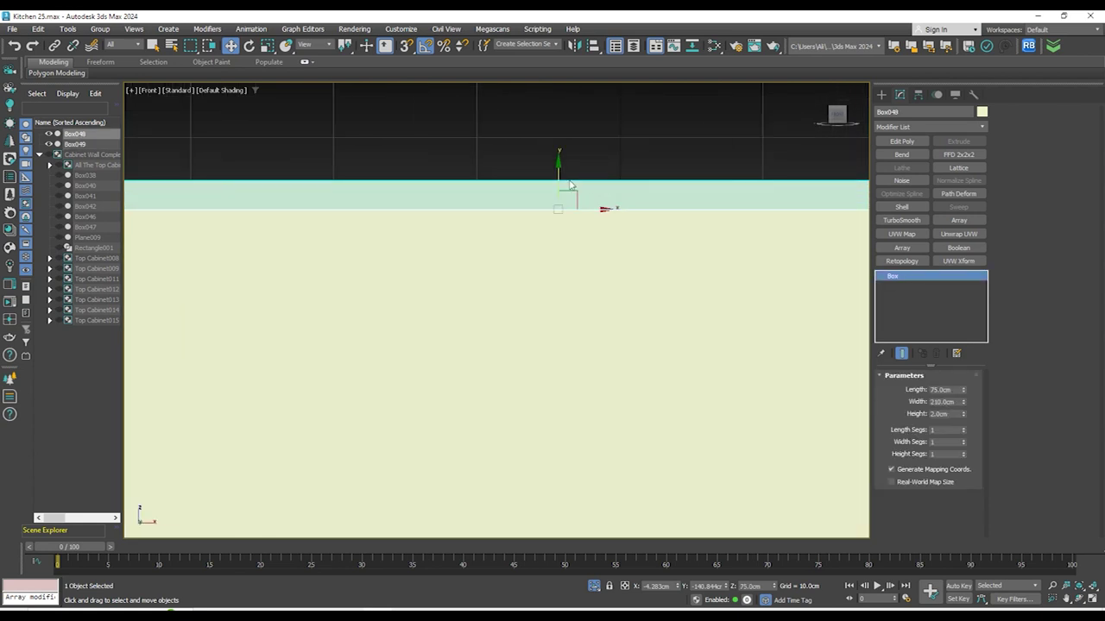
scroll(561, 191, "up", 4)
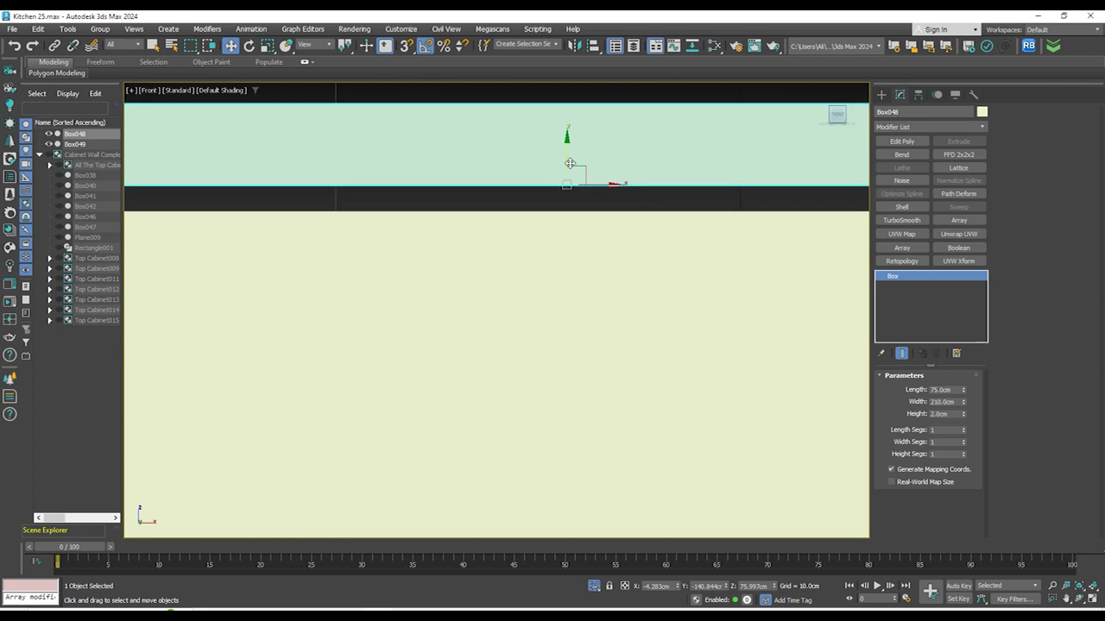
key("s")
scroll(594, 212, "down", 3)
scroll(593, 213, "down", 4)
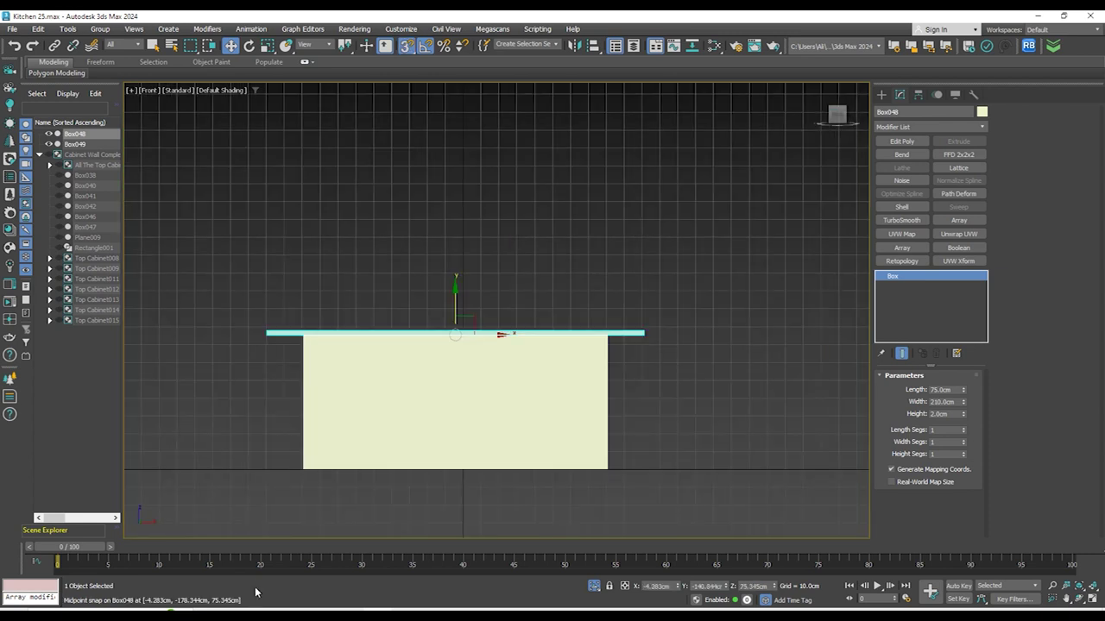
Switch to the browser and try a dining stools query in place of the dining table search
left_click(406, 585)
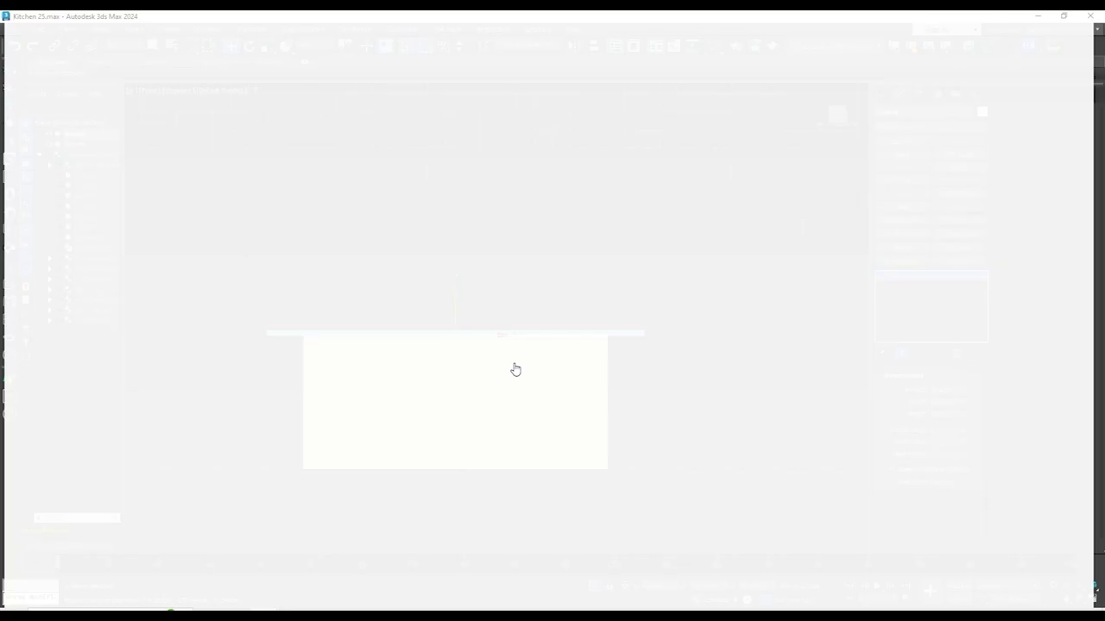
scroll(337, 345, "down", 3)
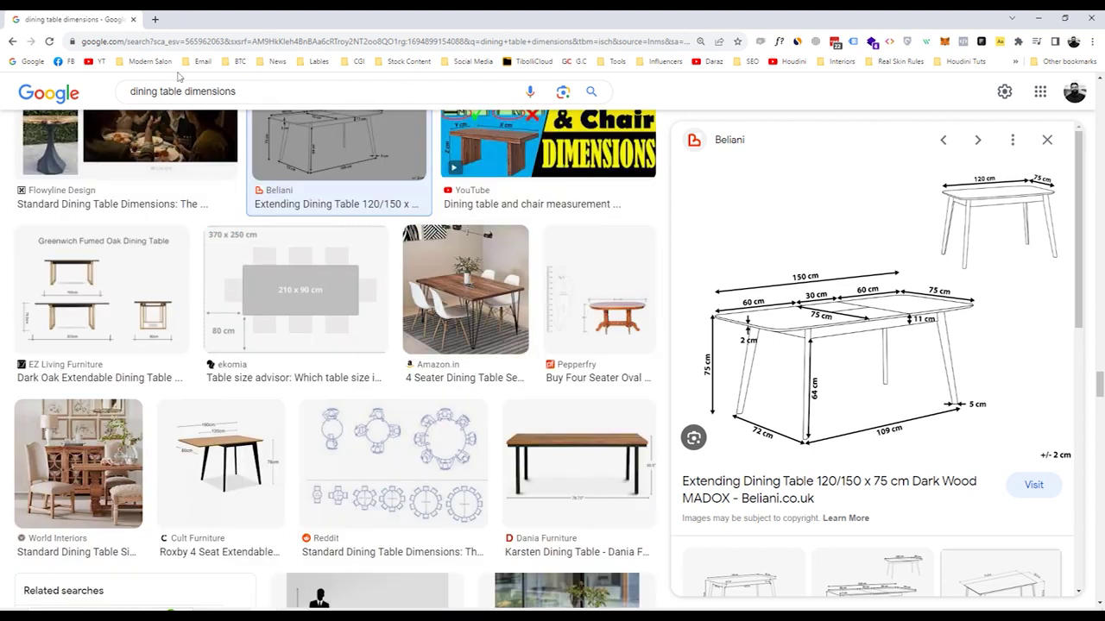
left_click_drag(162, 95, 266, 86)
key("BackSpace")
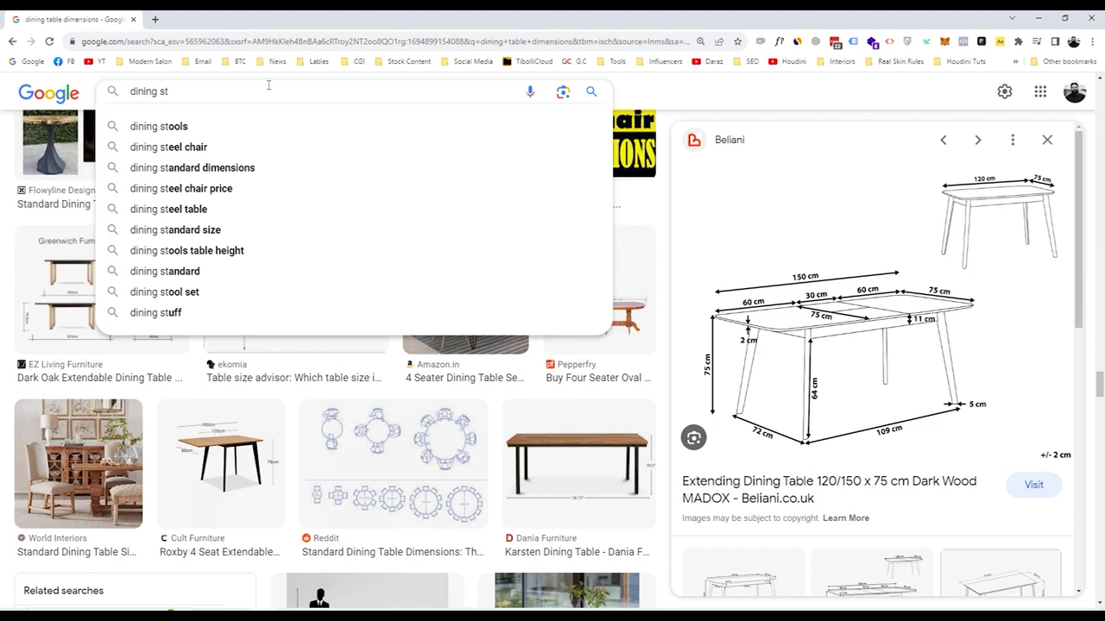
key("Down")
key("Down")
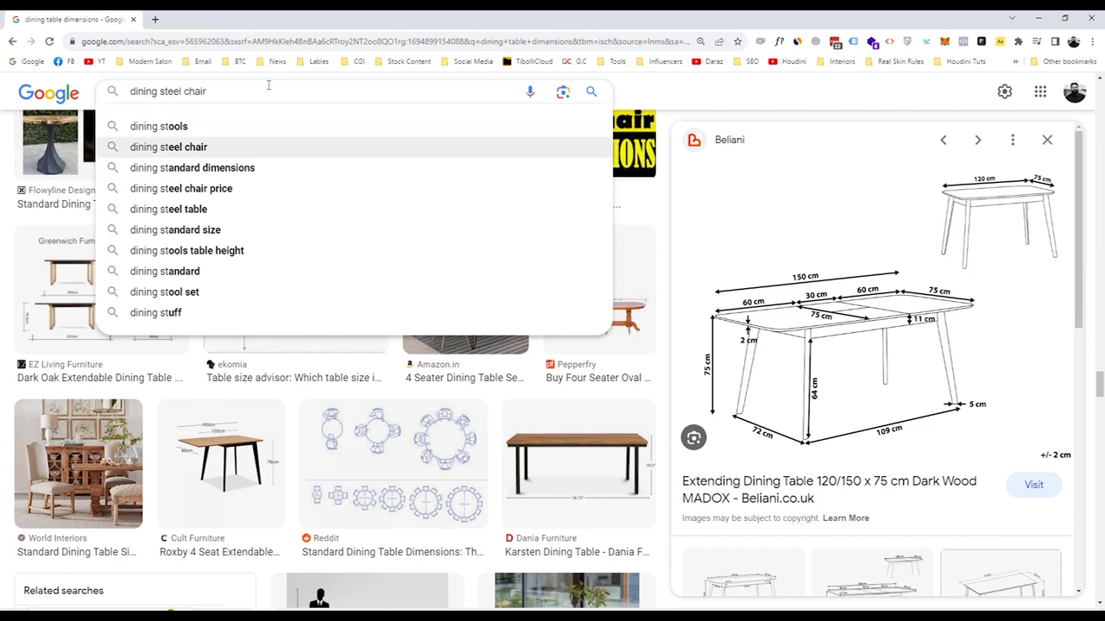
key("Down")
key("Down")
key("Down")
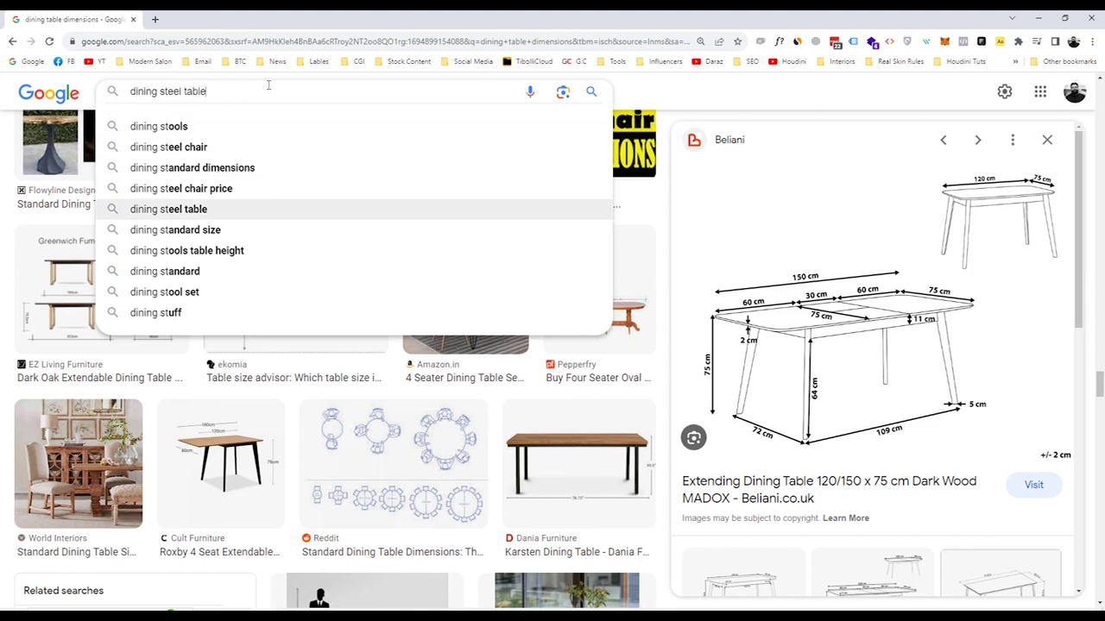
key("Up")
key("Up")
key("Up")
key("Up")
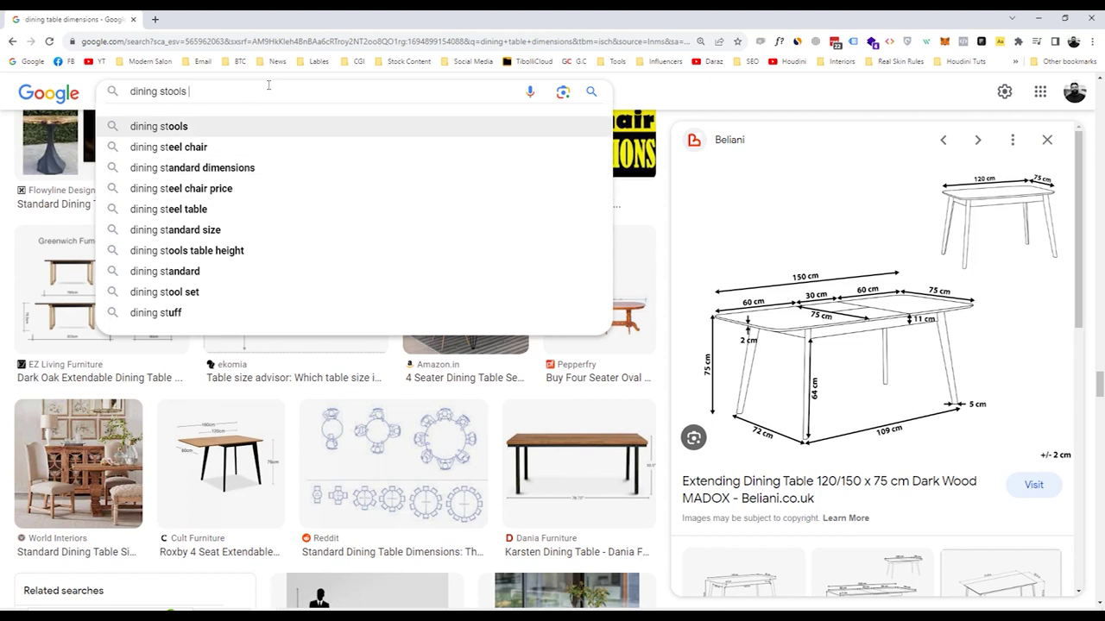
Replace the query and search Google Images for "Kitchen Dimensions"
key("ctrl+a")
key("BackSpace")
type("sific")
key("BackSpace")
key("BackSpace")
key("BackSpace")
key("BackSpace")
key("BackSpace")
type("K")
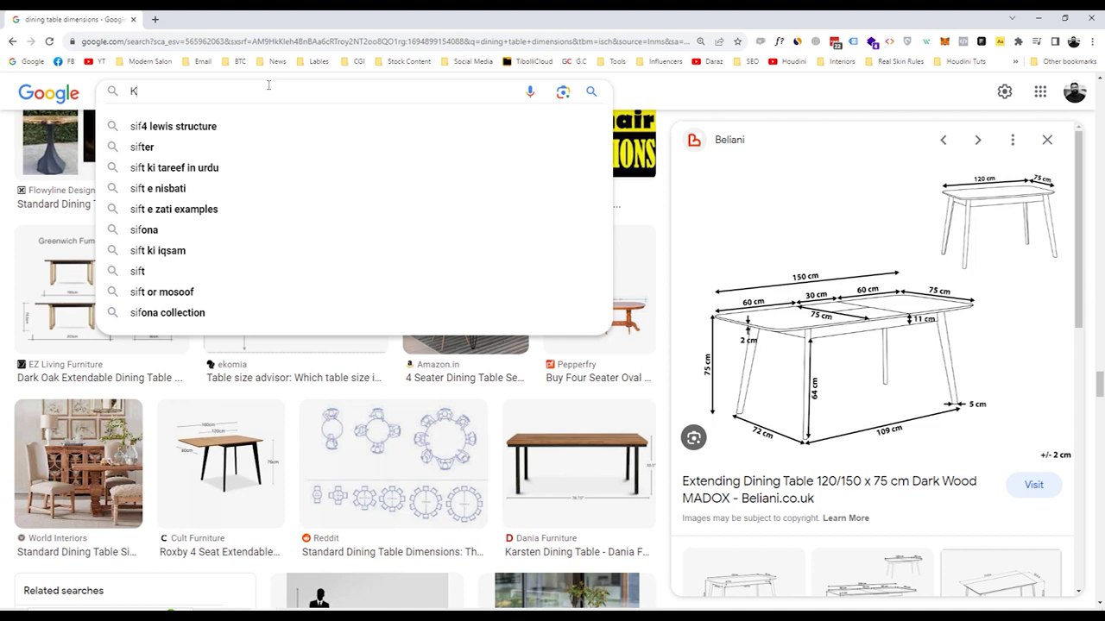
type("itchen Dimensio")
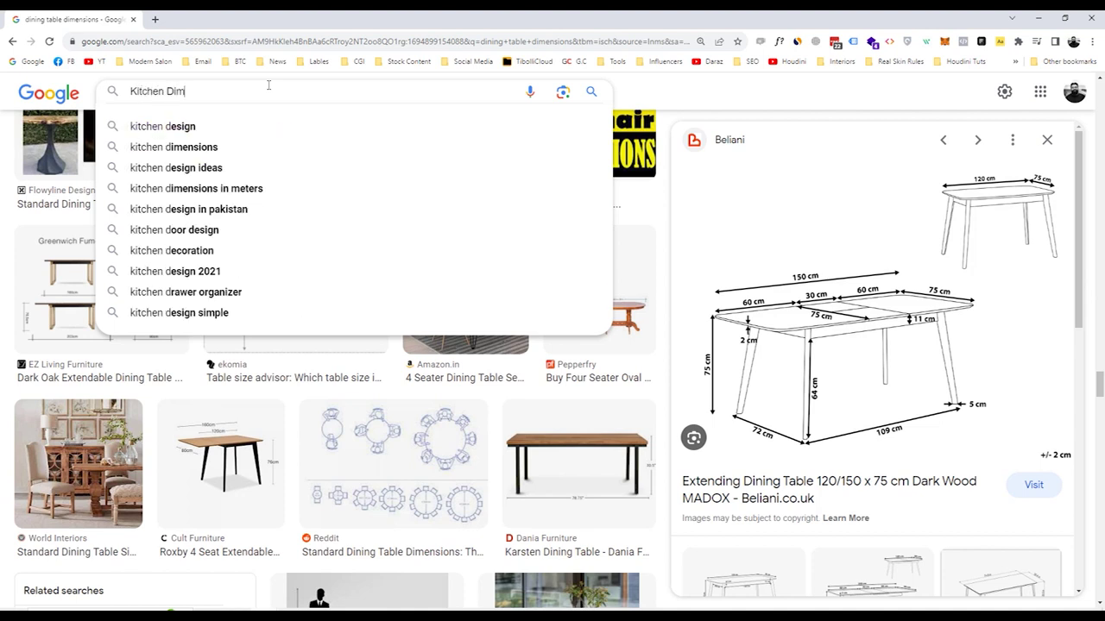
type("ns")
key("Return")
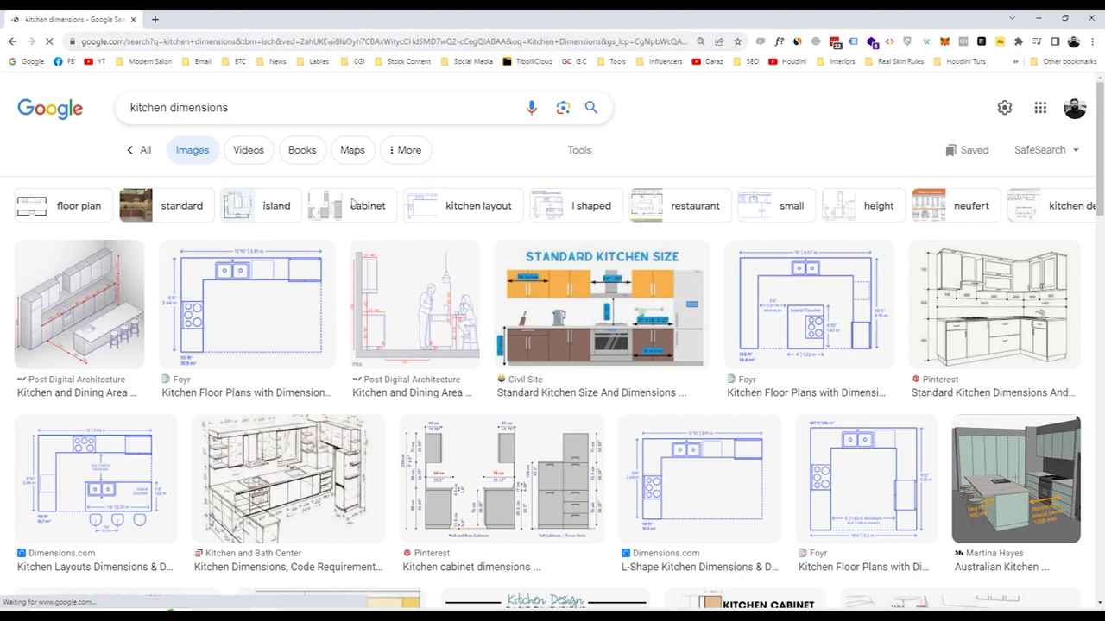
Open the Kitchen and Dining Area Measurements image and look through its related images
left_click(74, 321)
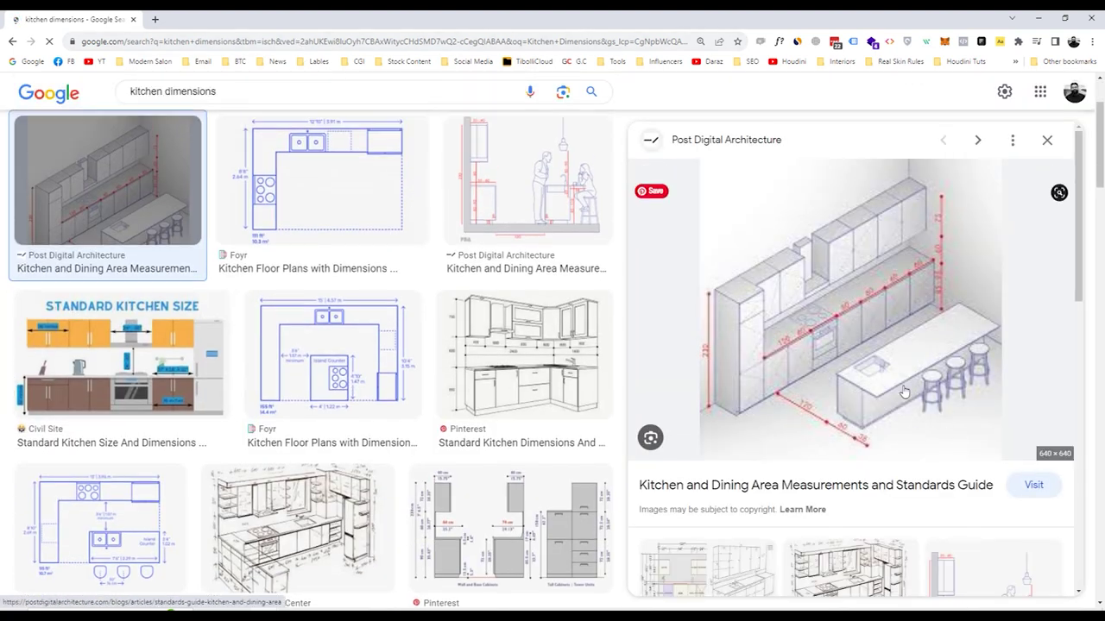
scroll(906, 391, "down", 2)
scroll(913, 358, "down", 2)
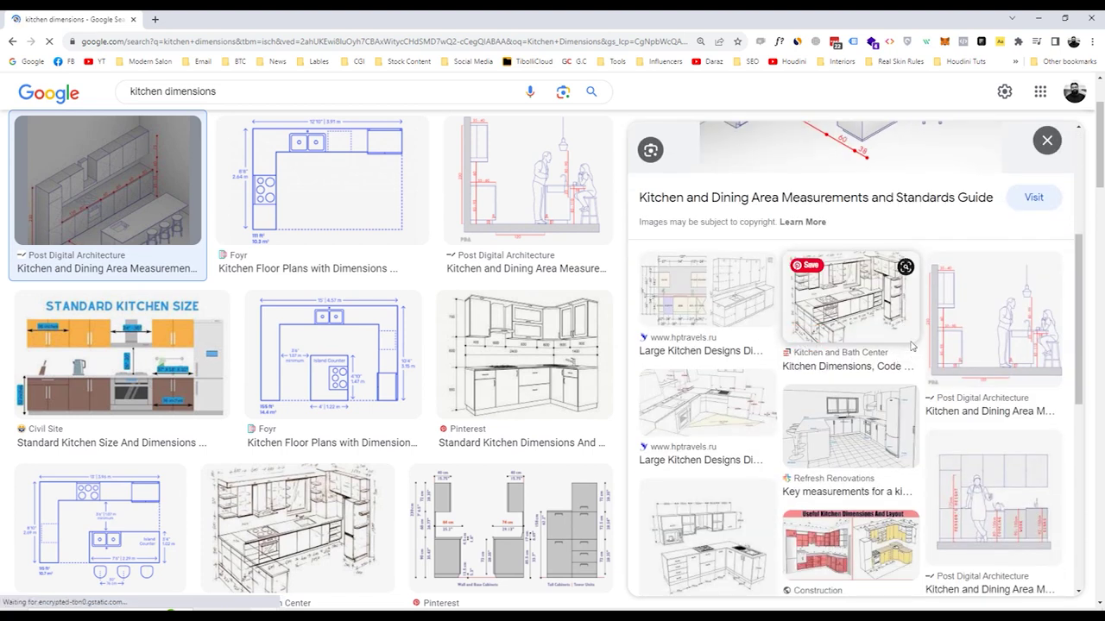
scroll(900, 353, "down", 3)
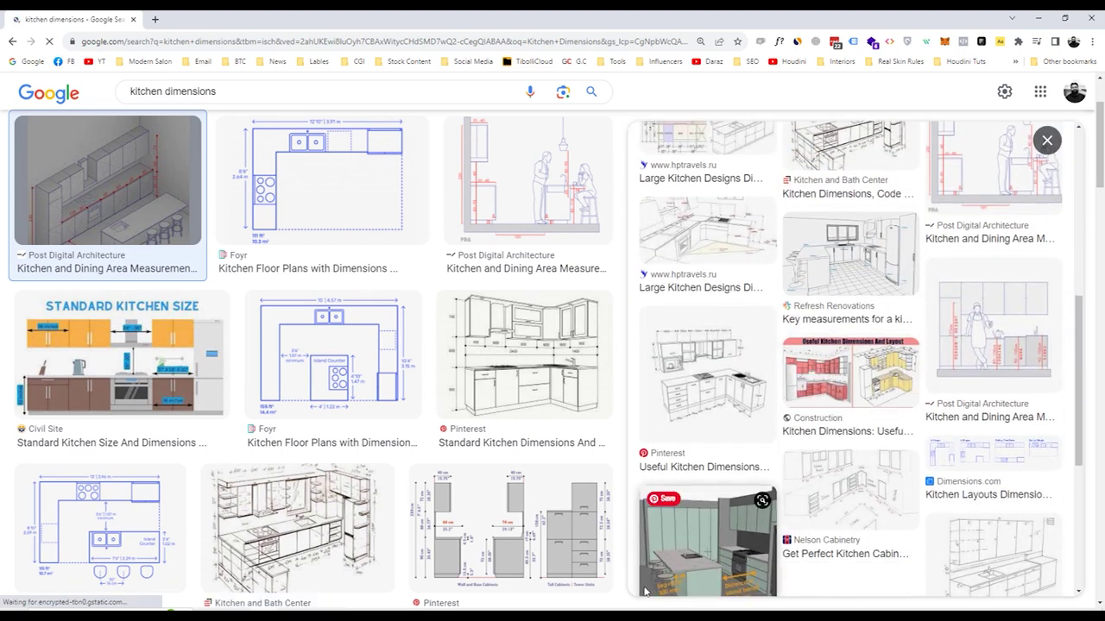
Open the Australian kitchen standard dimensions image with the island bench and check its related images
left_click(702, 486)
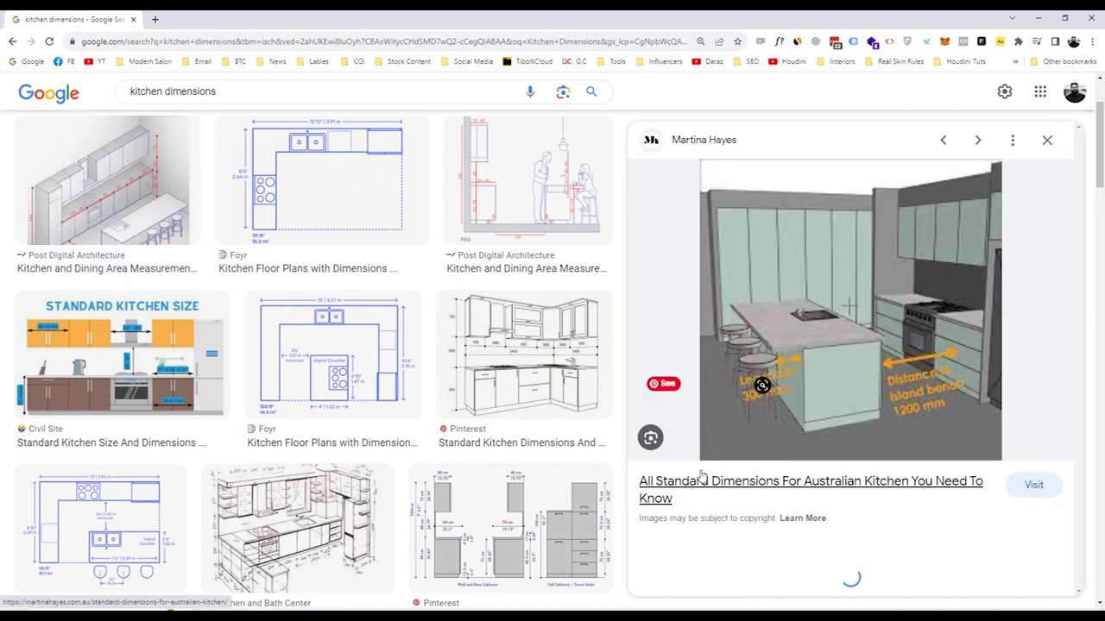
scroll(808, 371, "down", 5)
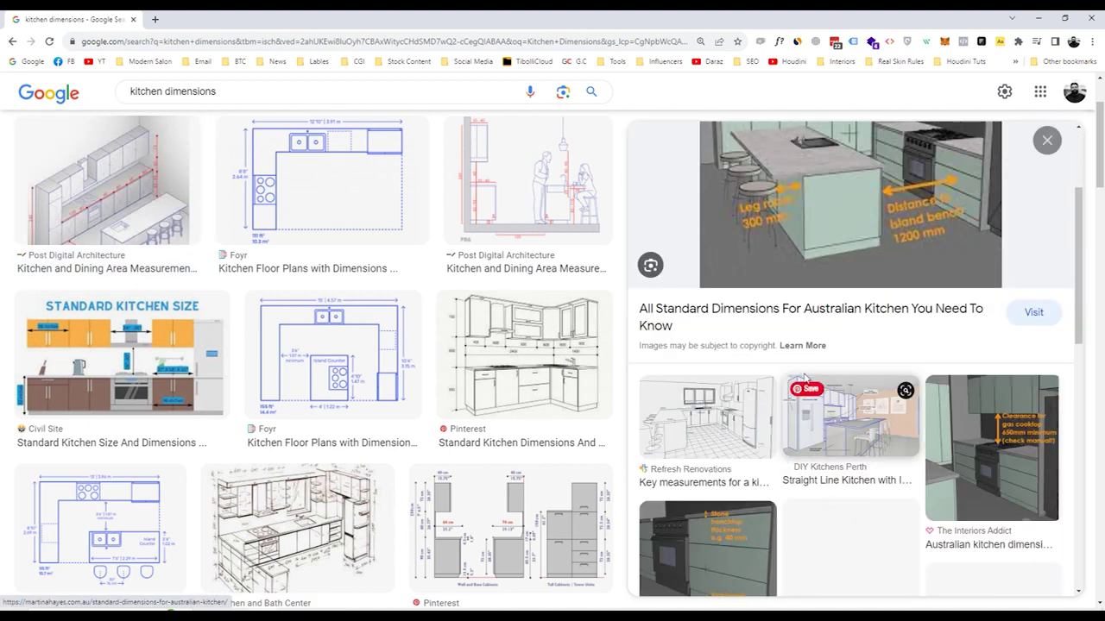
scroll(423, 297, "down", 1)
scroll(423, 298, "up", 1)
Browse further down the results and open the DKOR Kitchen Design Basic Dimensions diagram
scroll(423, 297, "down", 3)
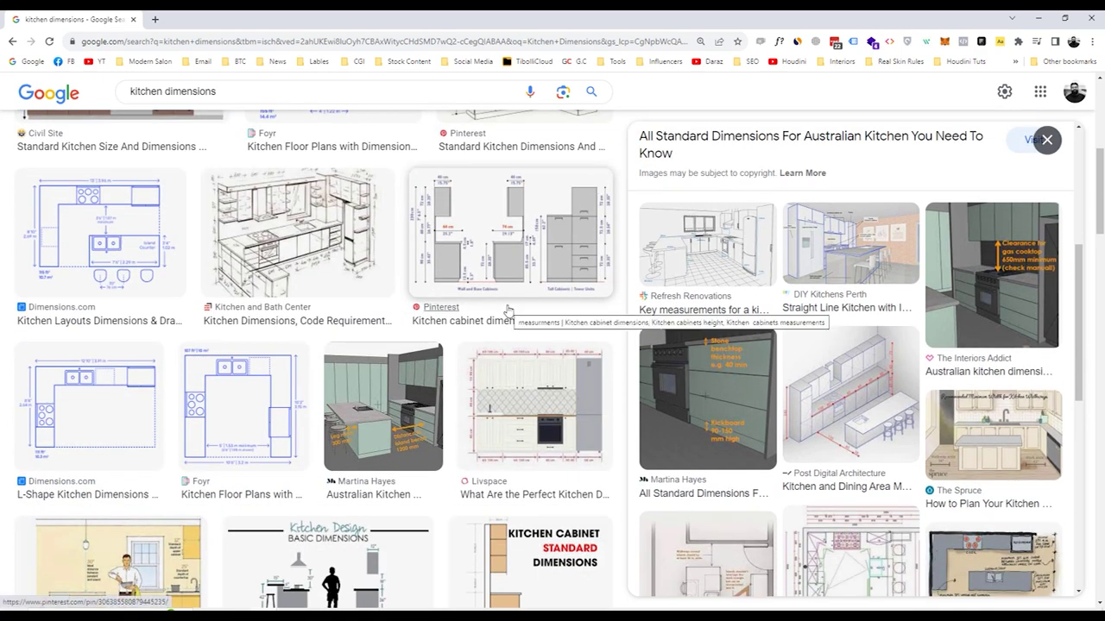
scroll(505, 311, "down", 3)
scroll(509, 306, "down", 2)
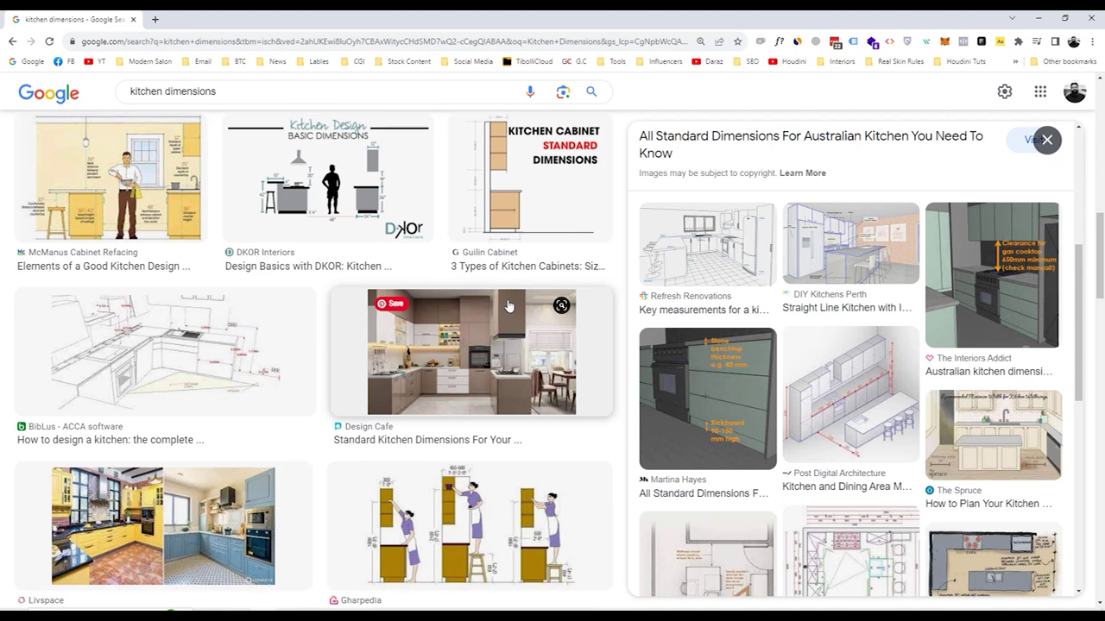
left_click(336, 207)
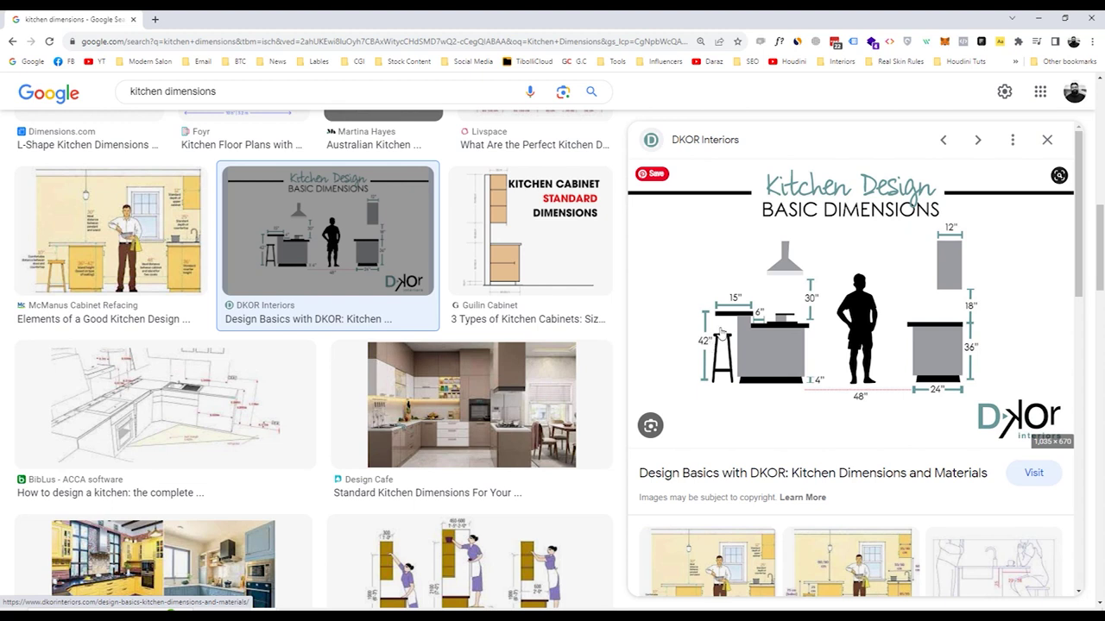
Convert 42 inches to centimetres with an "inch to cm" search in a new tab, and return to 3ds Max
left_click(160, 14)
type("inch to cm")
key("Return")
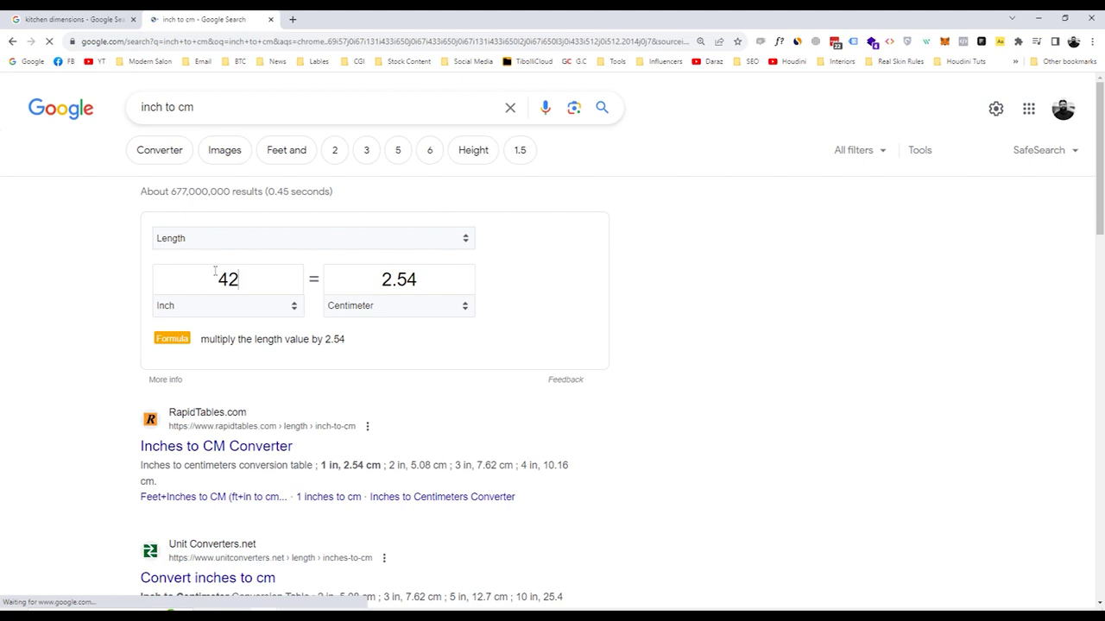
left_click(1038, 18)
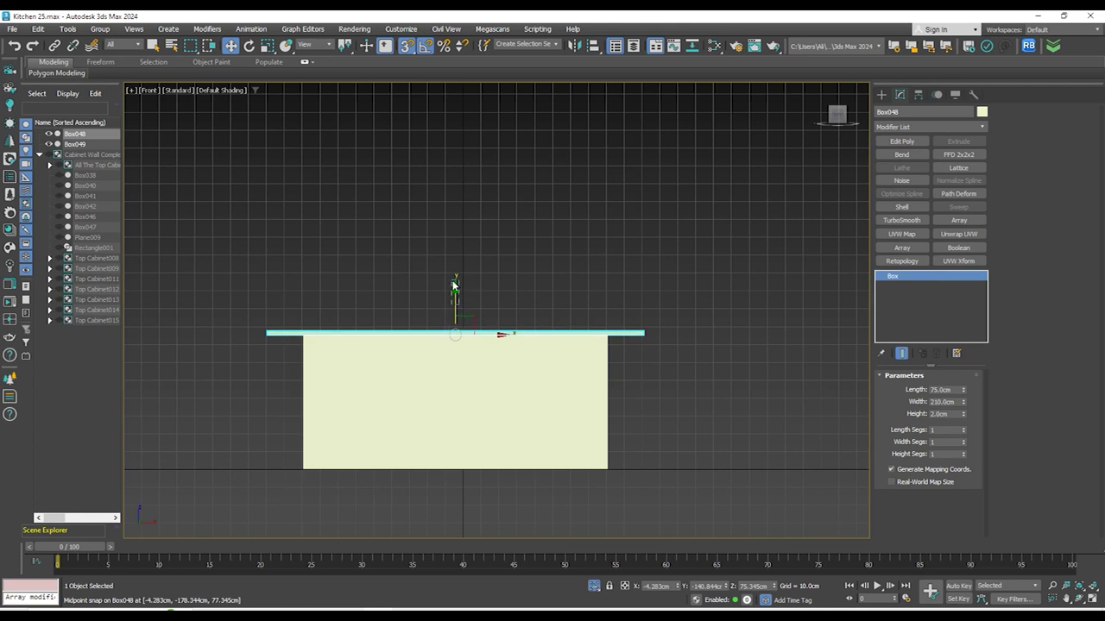
Lift the tabletop clear of the base box and set the base box's height to 90 cm
left_click(363, 281)
left_click(288, 334)
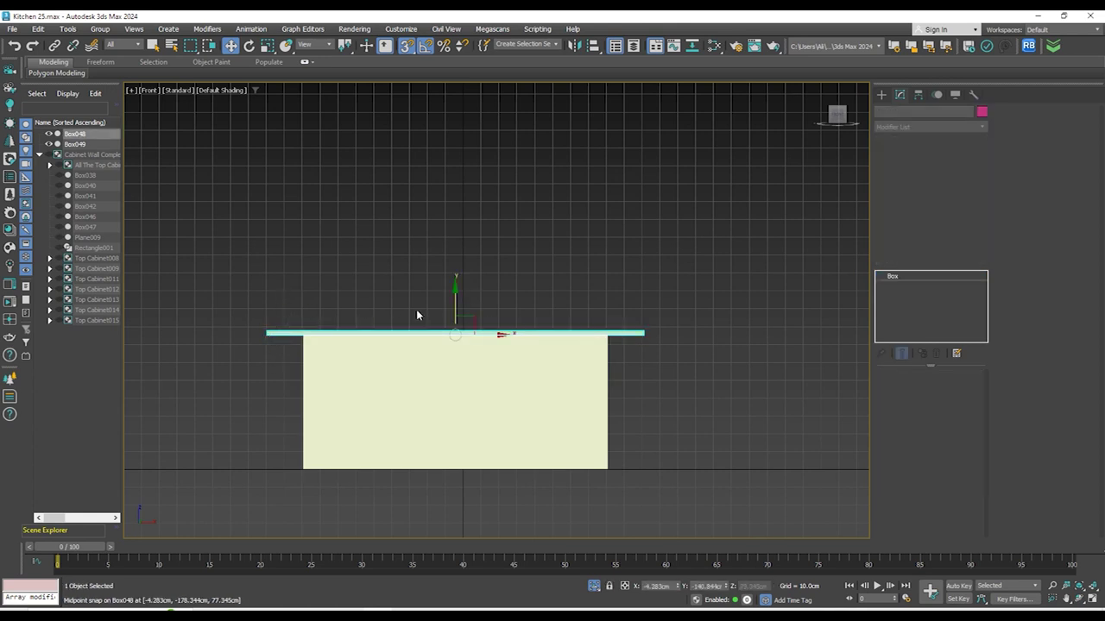
left_click_drag(455, 302, 455, 241)
left_click(576, 386)
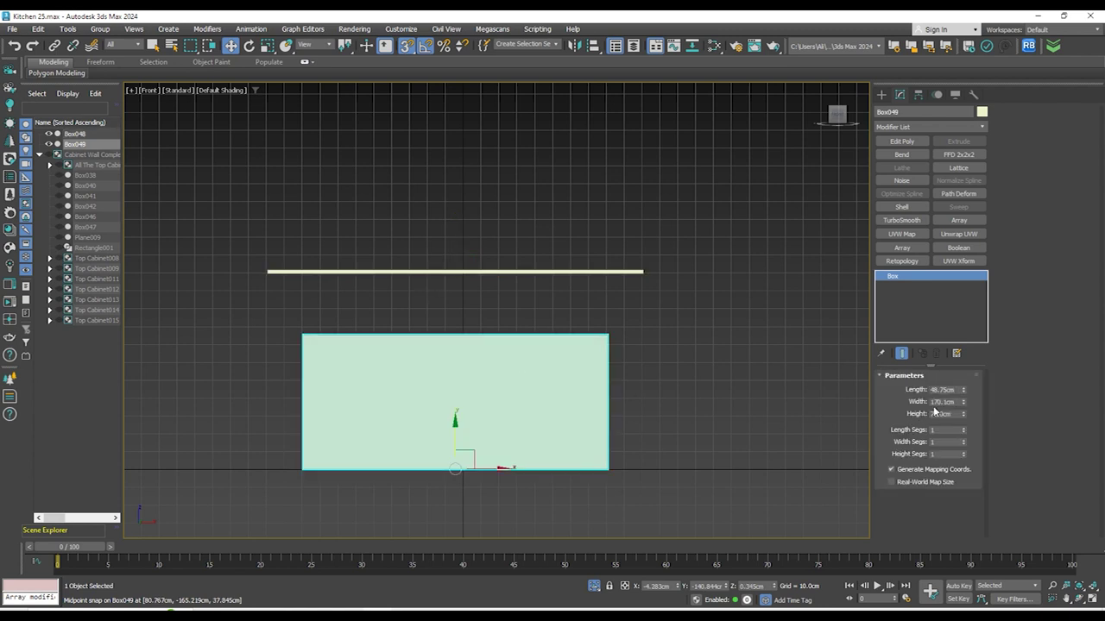
type("90")
key("Return")
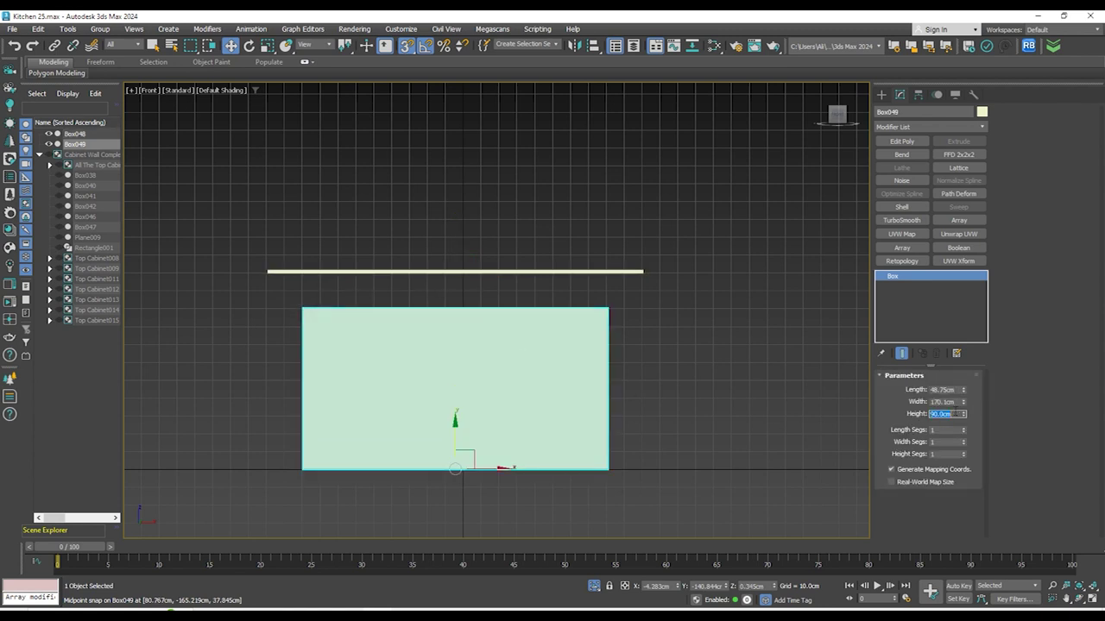
Snap the tabletop back down so its underside rests on the top of the base box
left_click(498, 271)
left_click_drag(453, 244, 451, 308)
scroll(302, 310, "up", 6)
scroll(342, 296, "down", 4)
Shift the tabletop along Y to about -148.9 cm in the wireframe top view, for a deeper overhang on one long side
middle_click_drag(345, 296, 525, 380, "alt")
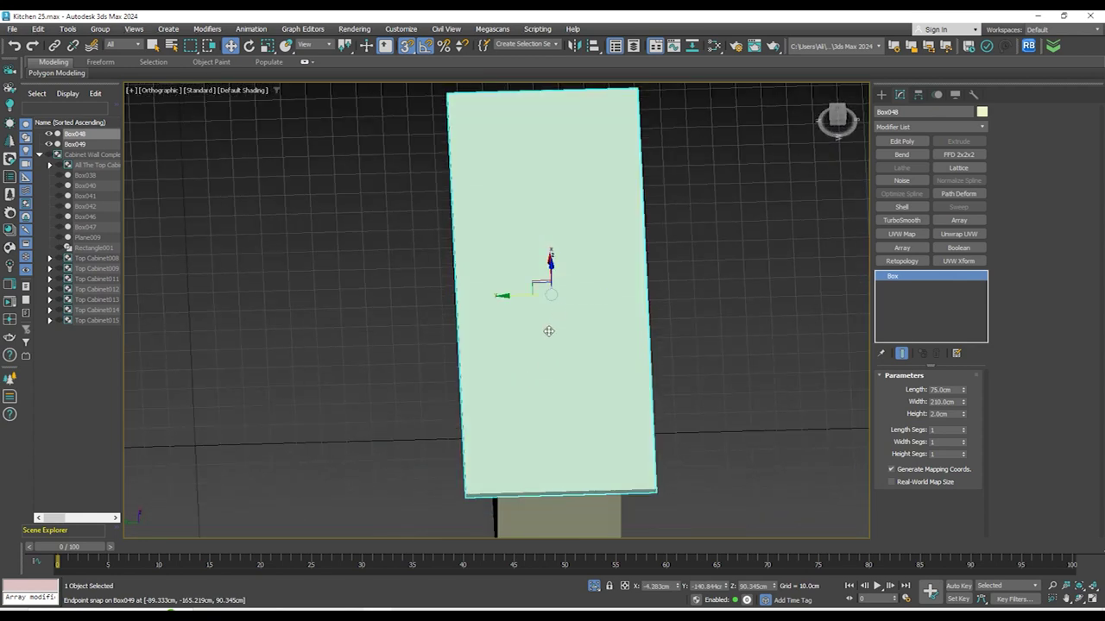
key("t")
key("z")
key("F3")
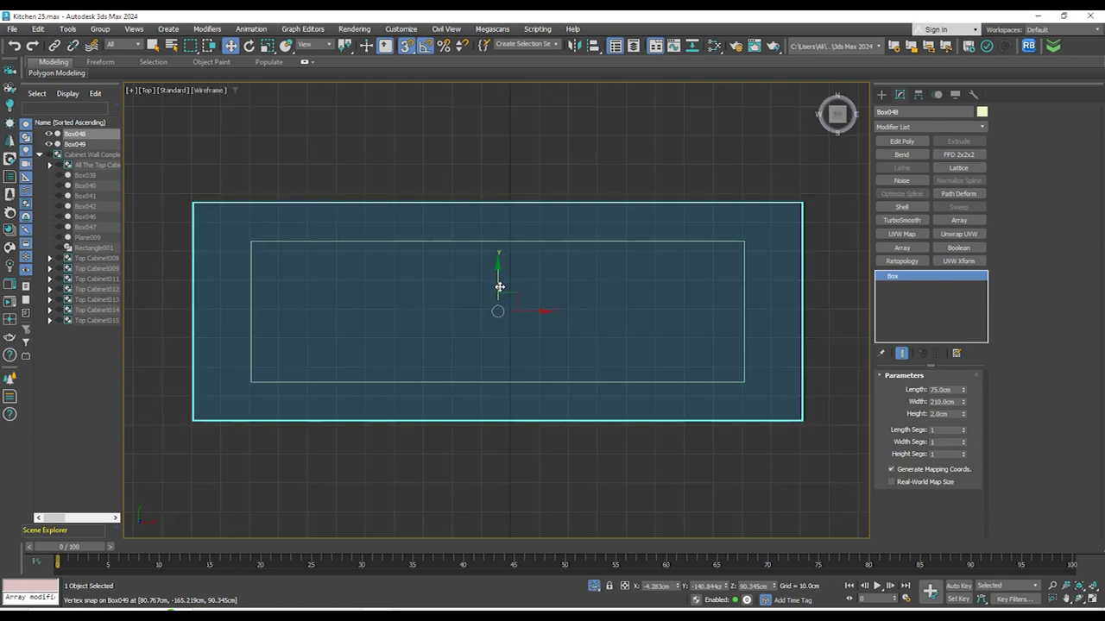
left_click_drag(498, 282, 492, 336)
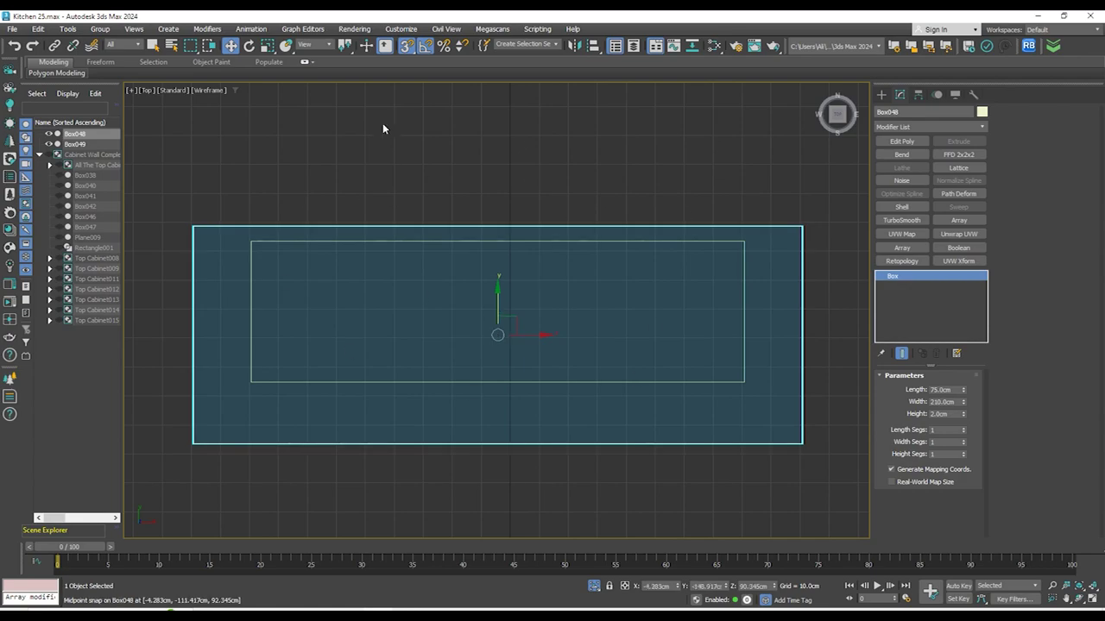
Examine the tabletop and base together in the front view and at an angle
scroll(476, 227, "down", 4)
mouse_move(522, 304)
middle_mouse_down("alt")
mouse_move(565, 195)
mouse_move(565, 236)
middle_mouse_up("alt")
key("f")
key("F3")
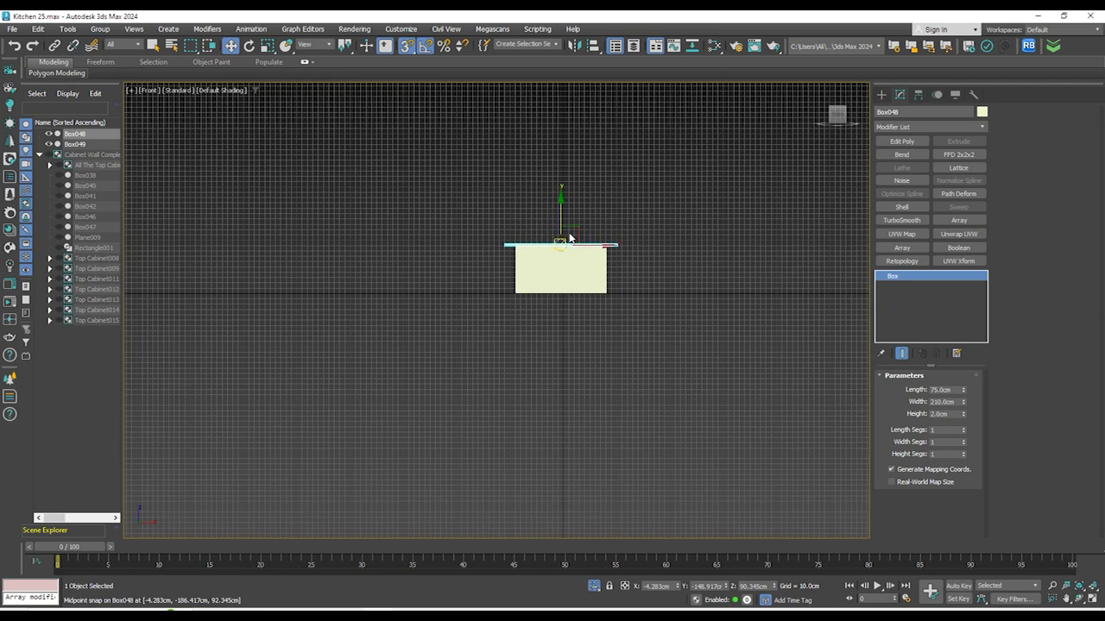
scroll(602, 257, "up", 5)
middle_click_drag(700, 298, 687, 251)
scroll(673, 259, "down", 2)
middle_click_drag(642, 280, 584, 313, "alt")
scroll(586, 312, "up", 3)
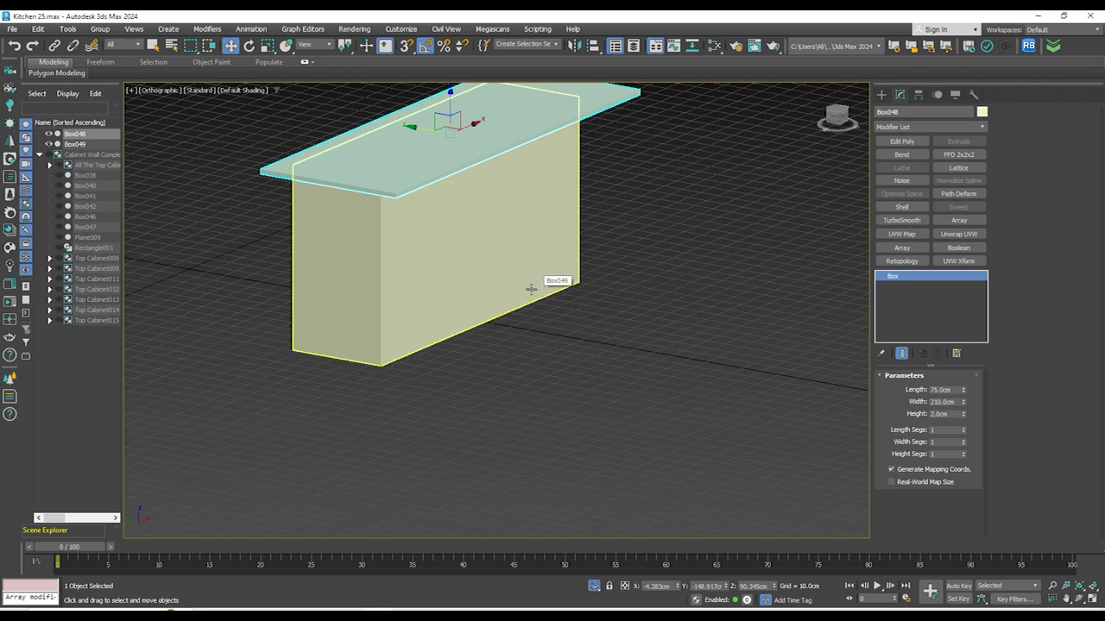
Isolate the tabletop with edged faces shown, and add an Edit Poly modifier at edge level
left_click(595, 589)
left_click(595, 589)
middle_click_drag(511, 247, 521, 367)
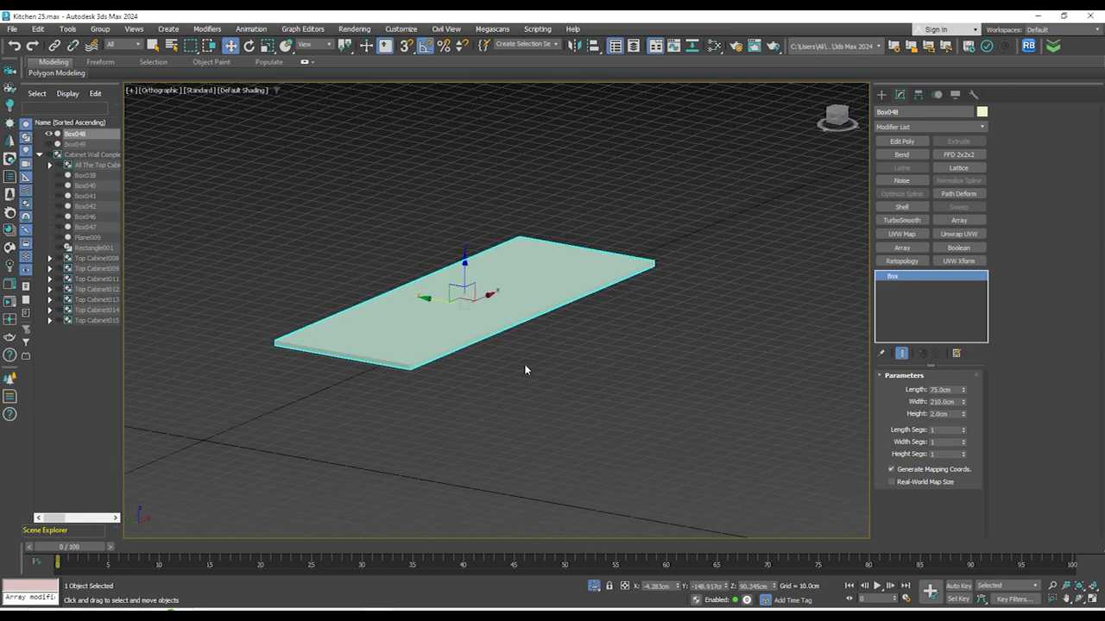
key("F4")
scroll(476, 329, "up", 3)
left_click(901, 141)
left_click(1027, 127)
scroll(728, 265, "down", 2)
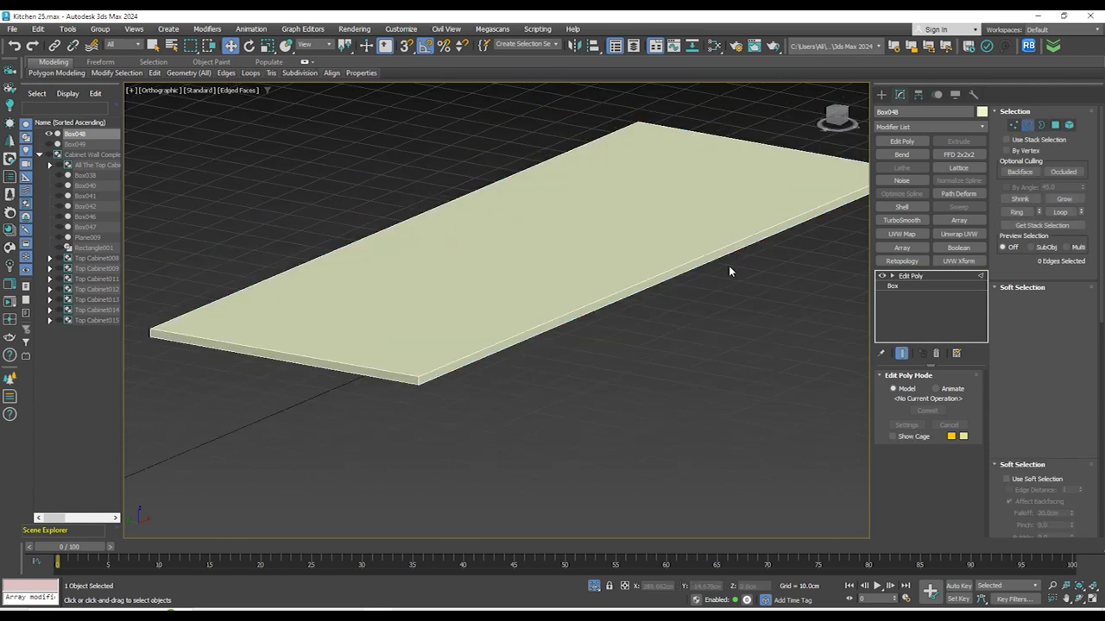
Select the ring of four long edges along both sides of the tabletop and frame it from above
middle_click_drag(728, 266, 645, 266, "alt")
left_click(569, 338)
key("alt+r")
scroll(574, 331, "down", 4)
middle_click_drag(574, 331, 627, 419, "alt")
key("alt+t")
scroll(645, 348, "down", 3)
key("Escape")
key("t")
key("z")
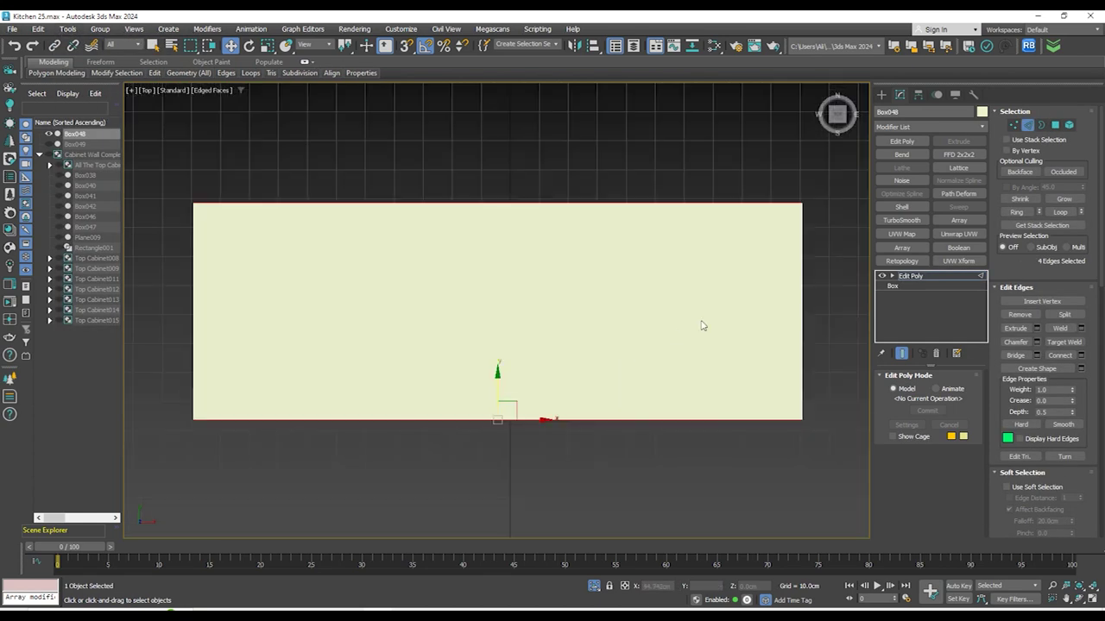
Extend the edge selection to the tabletop's short ends, covering all eight upper and lower outline edges
middle_click_drag(287, 349, 461, 323, "alt")
scroll(537, 375, "down", 3)
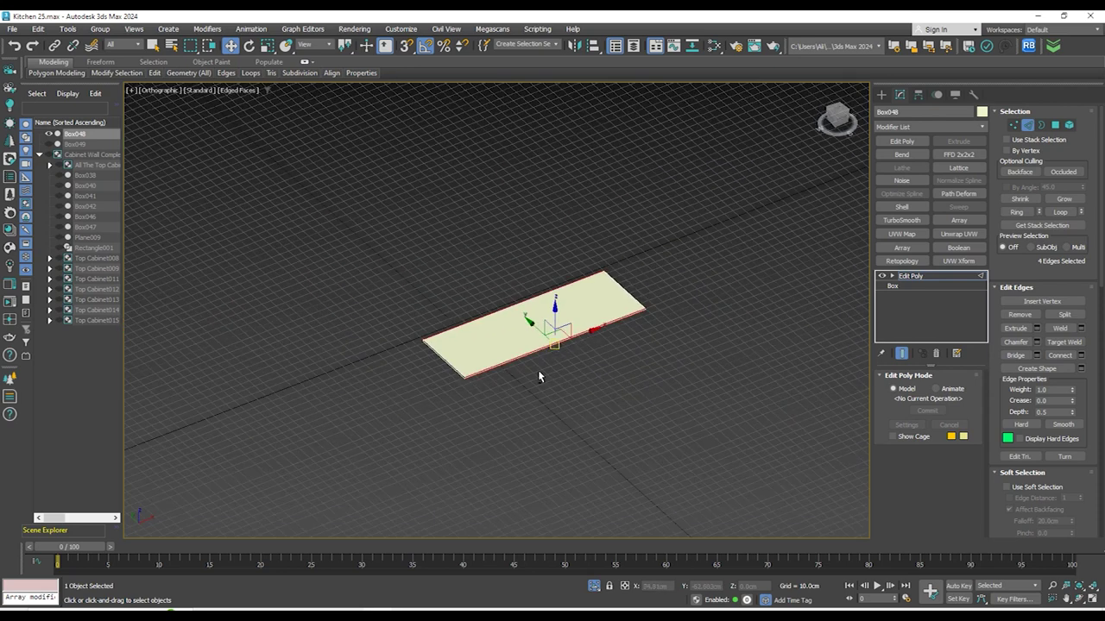
middle_click_drag(538, 374, 517, 419, "alt")
key("alt+t")
scroll(602, 373, "up", 1)
key("Escape")
key("t")
key("z")
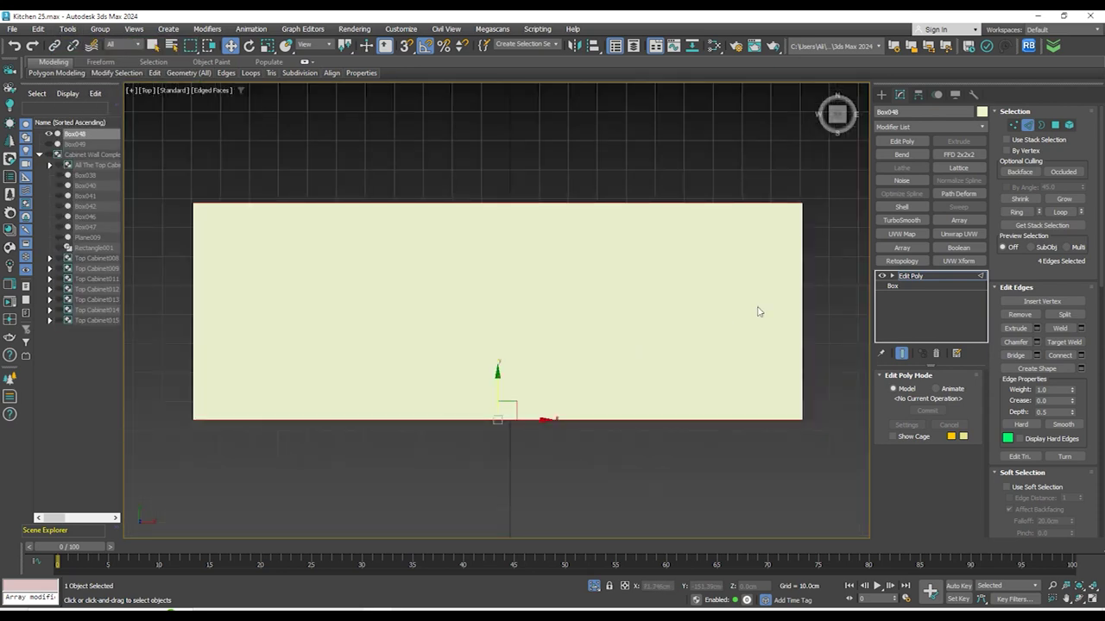
scroll(437, 346, "down", 3)
middle_click_drag(437, 346, 492, 419, "alt")
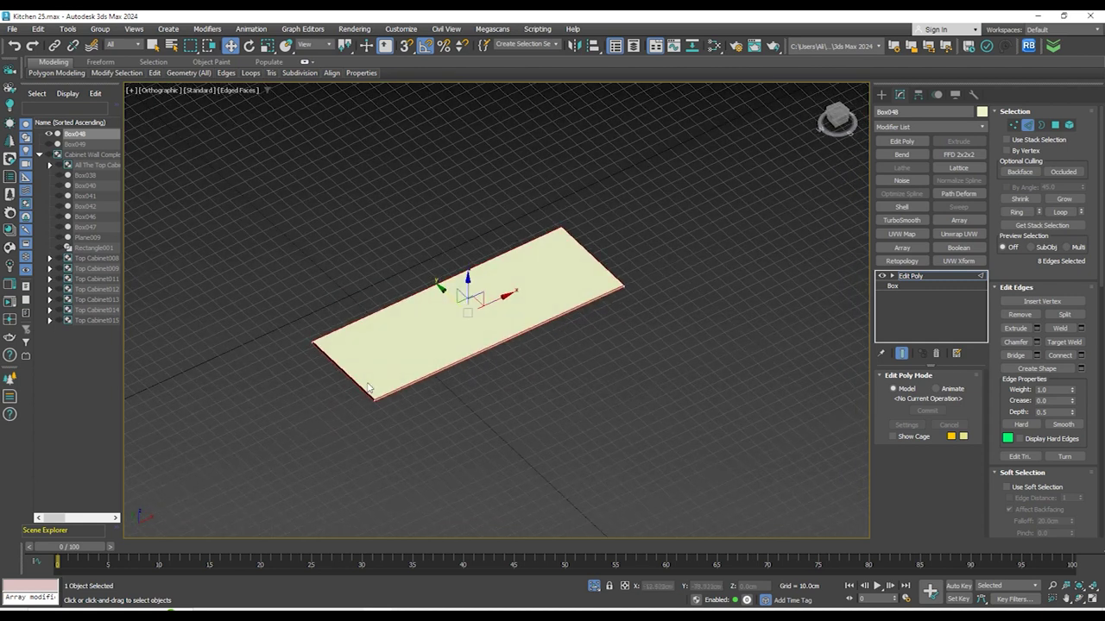
Chamfer the selected tabletop outline edges by 0.25 cm with one segment
scroll(497, 425, "up", 4)
left_click(1037, 342)
left_click(517, 317)
left_click(525, 342)
type(".25")
key("Return")
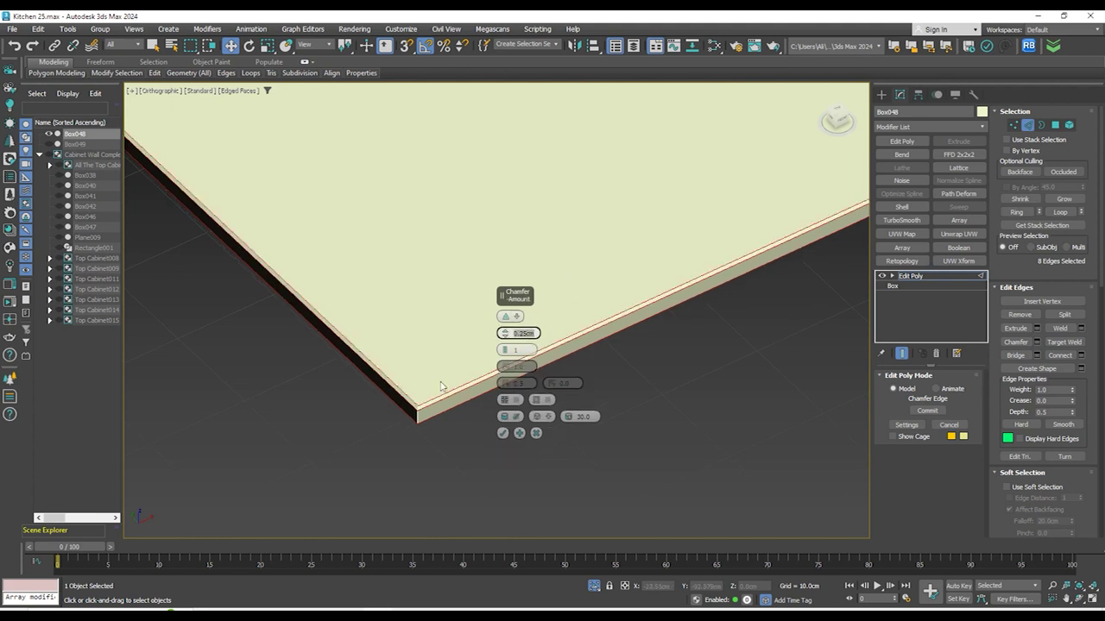
Select the tabletop's four short vertical corner edges and chamfer them by 0.25 cm with one segment
scroll(442, 383, "up", 3)
double_click(392, 458)
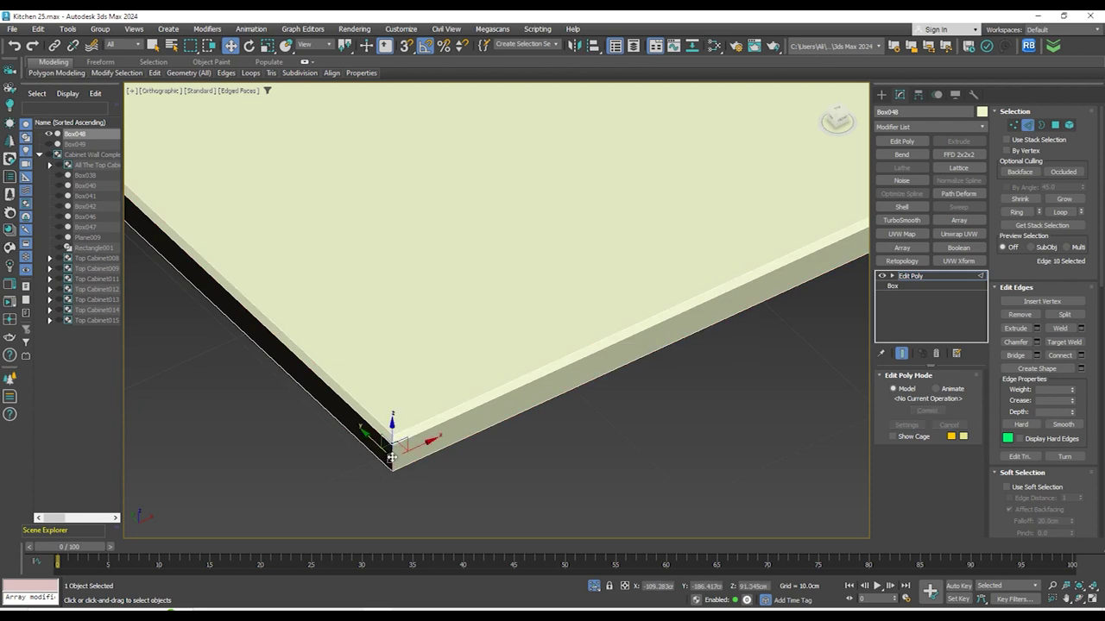
left_click(1018, 211)
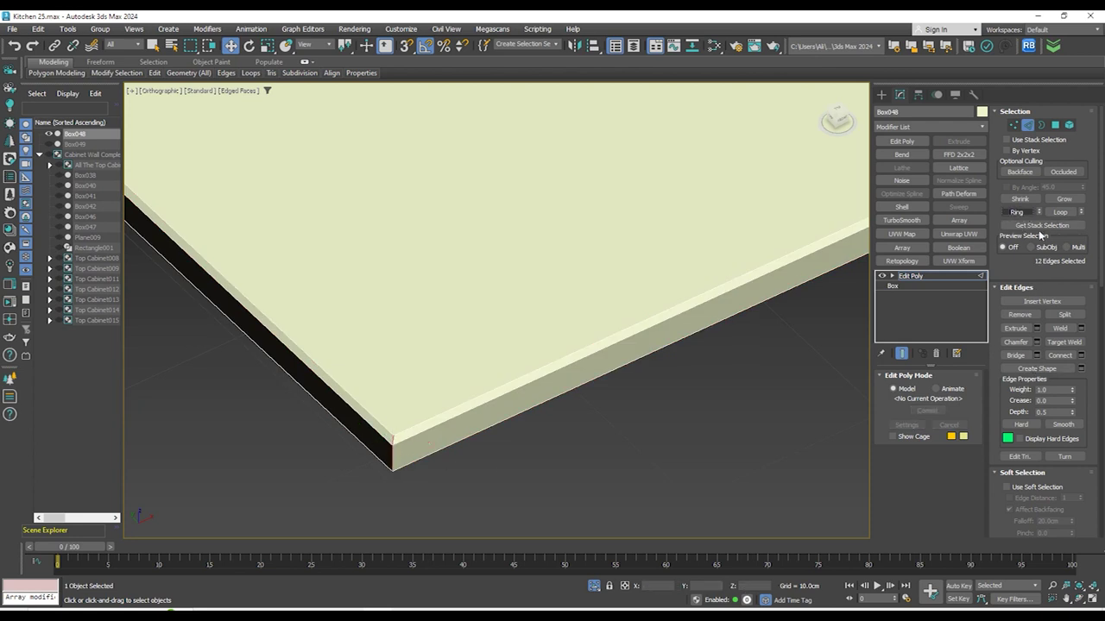
left_click(1080, 357)
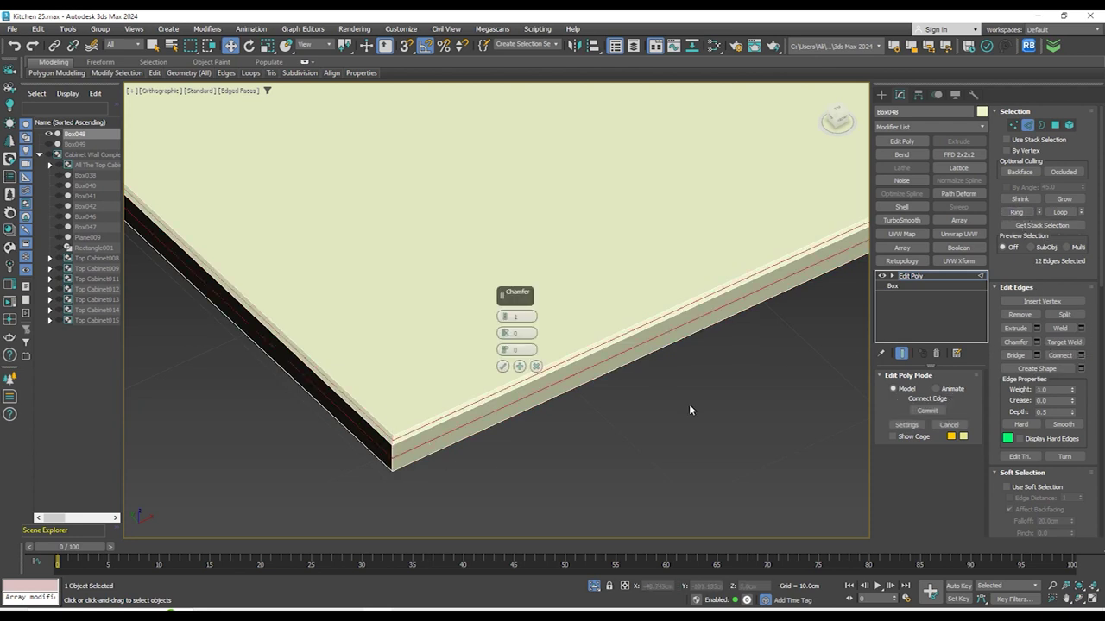
left_click(536, 366)
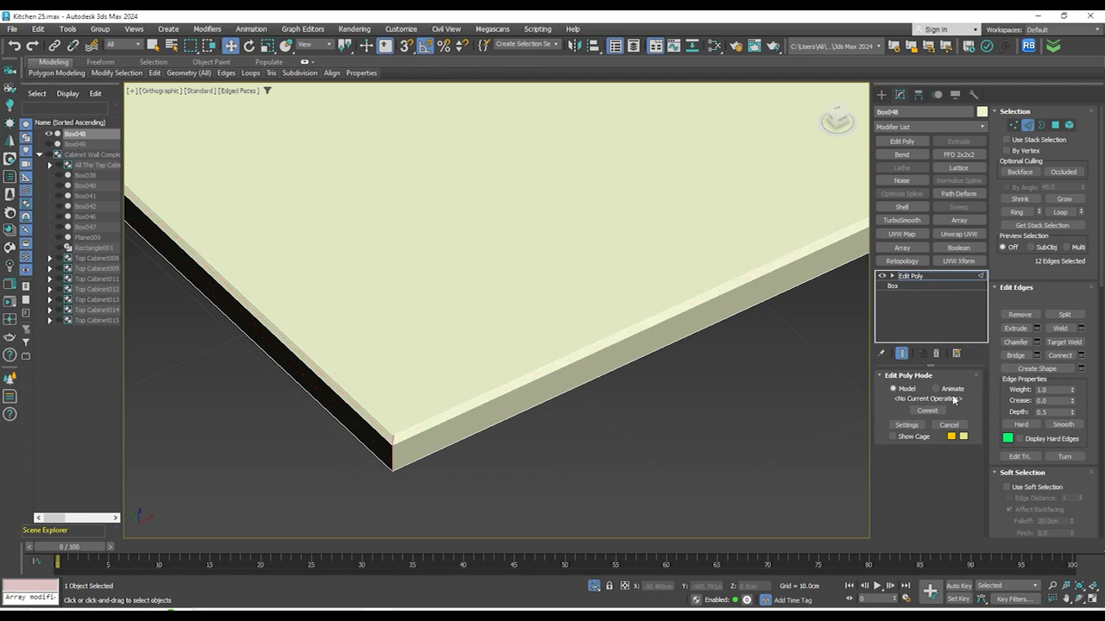
left_click(1038, 343)
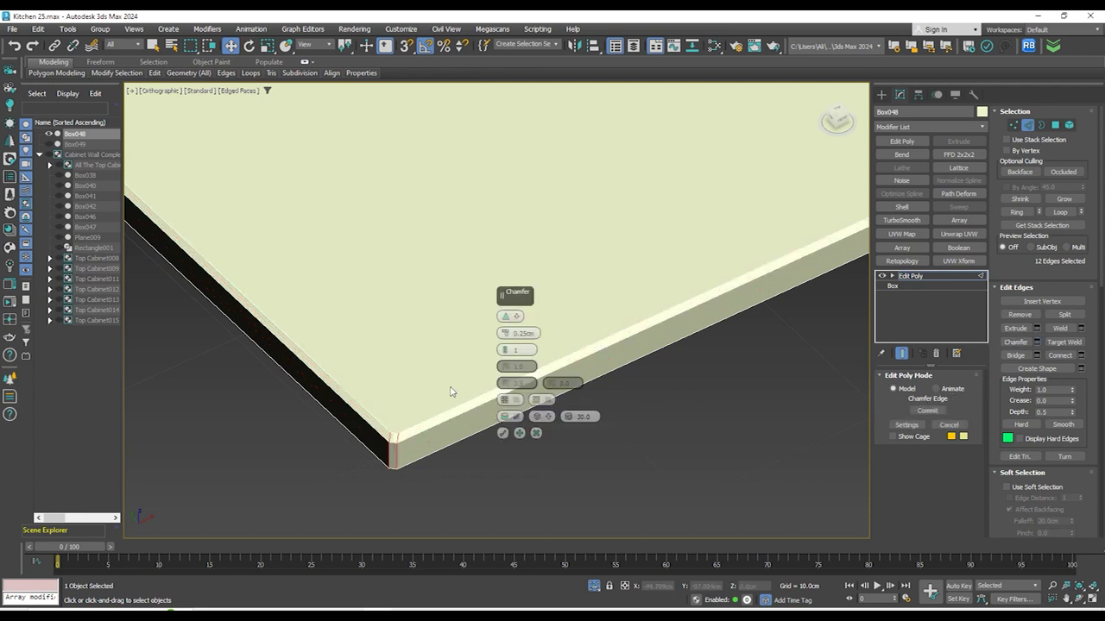
left_click(503, 434)
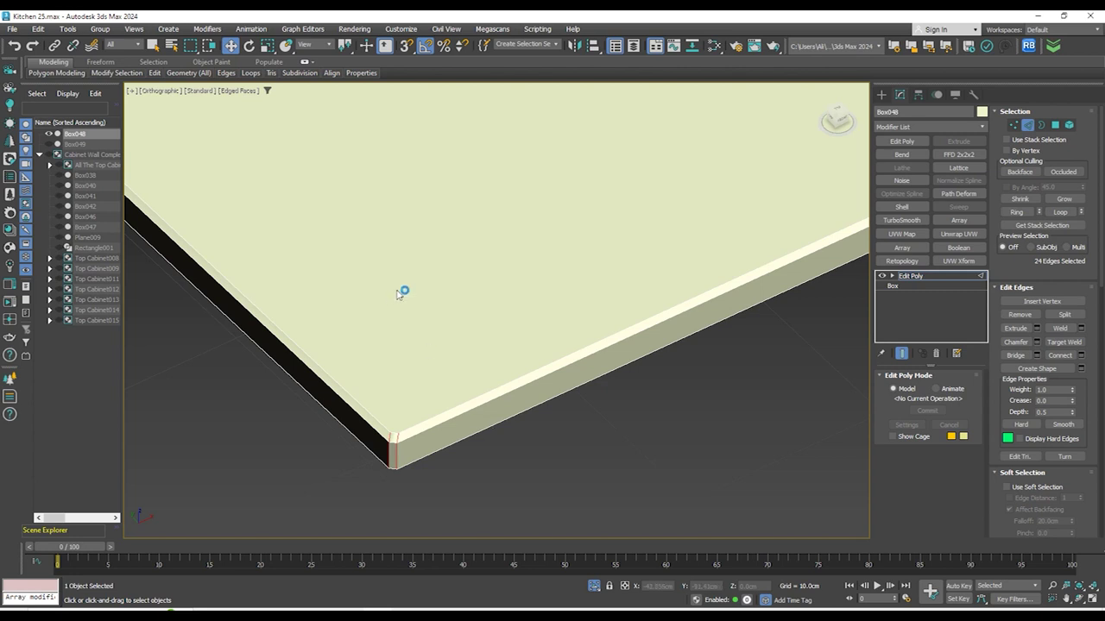
Leave the tabletop's edge editing and end its isolation, framing the counter with the full kitchen from the front
scroll(453, 319, "down", 9)
left_click(681, 374)
left_click(881, 95)
middle_click_drag(753, 371, 658, 340, "alt")
key("f")
key("z")
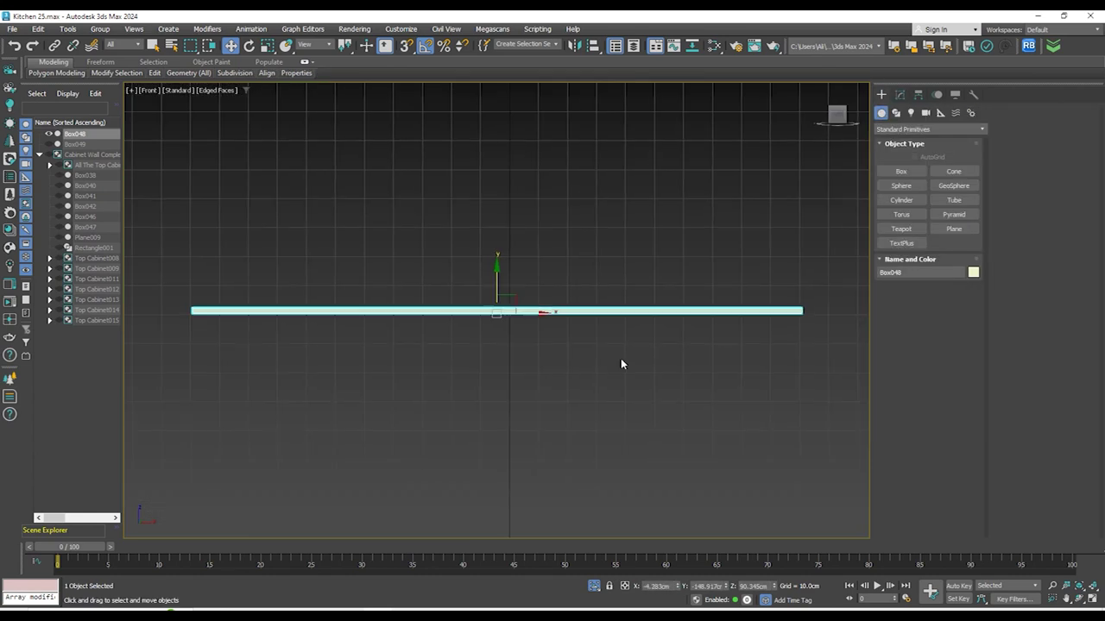
left_click(593, 588)
key("f")
key("z")
scroll(649, 348, "down", 4)
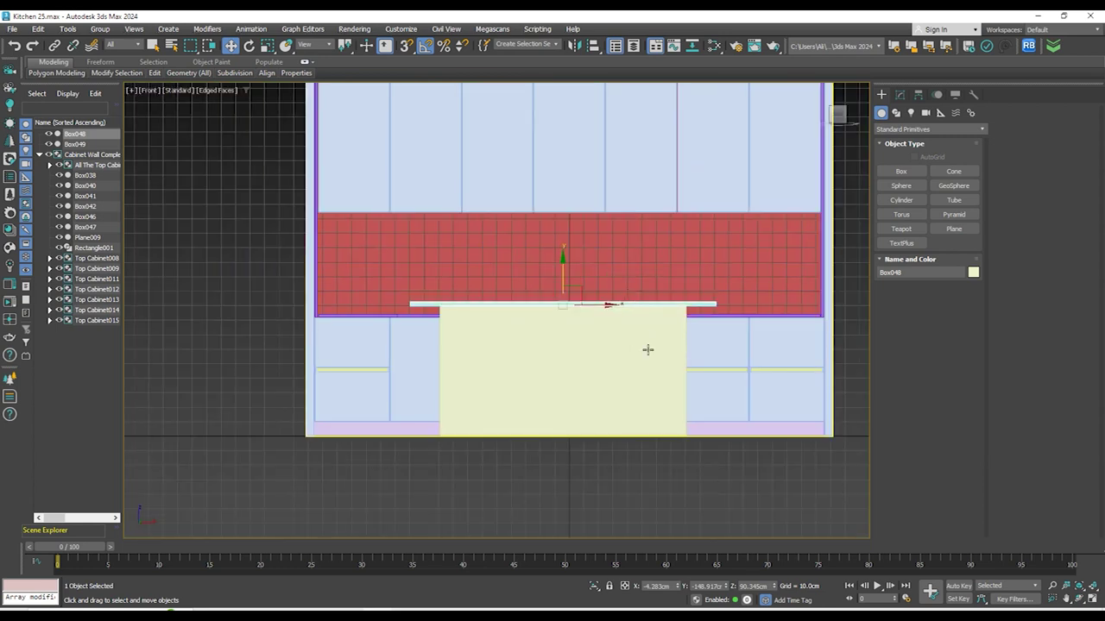
Isolate the counter's base box and frame its side end in the front view
left_click(591, 266)
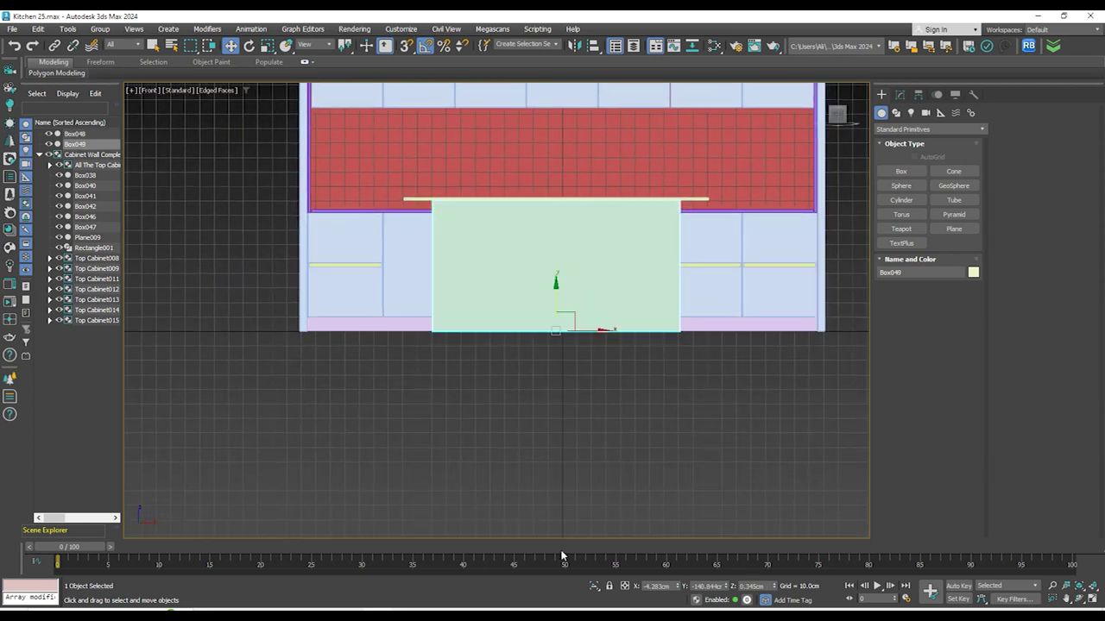
left_click(594, 586)
middle_click_drag(570, 446, 599, 400, "alt")
key("alt+f")
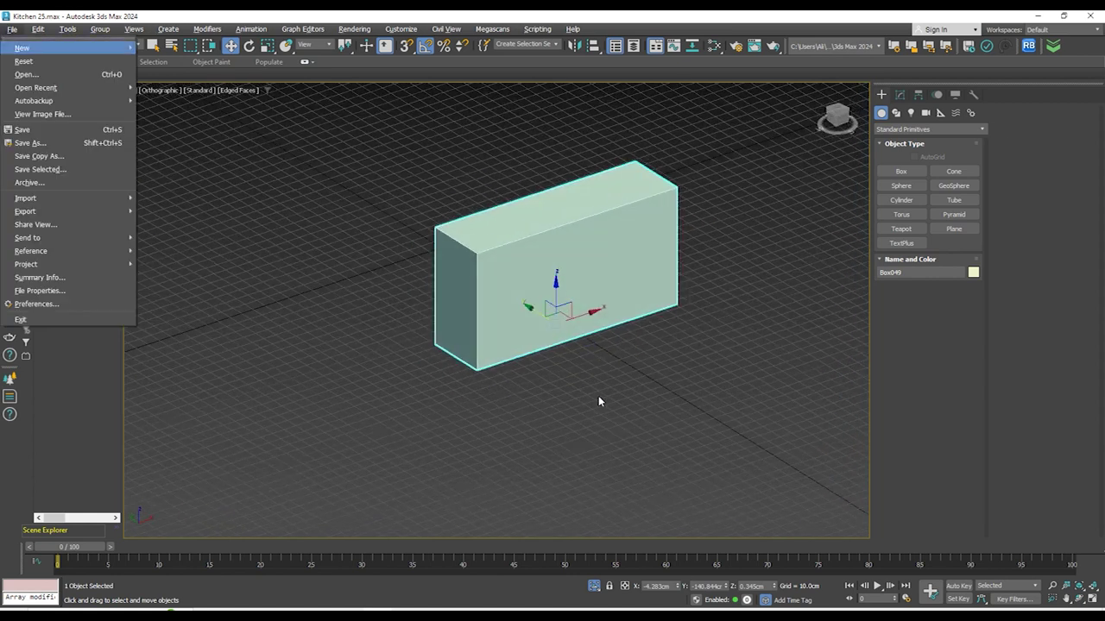
key("Escape")
key("f")
key("z")
middle_click_drag(432, 244, 578, 225)
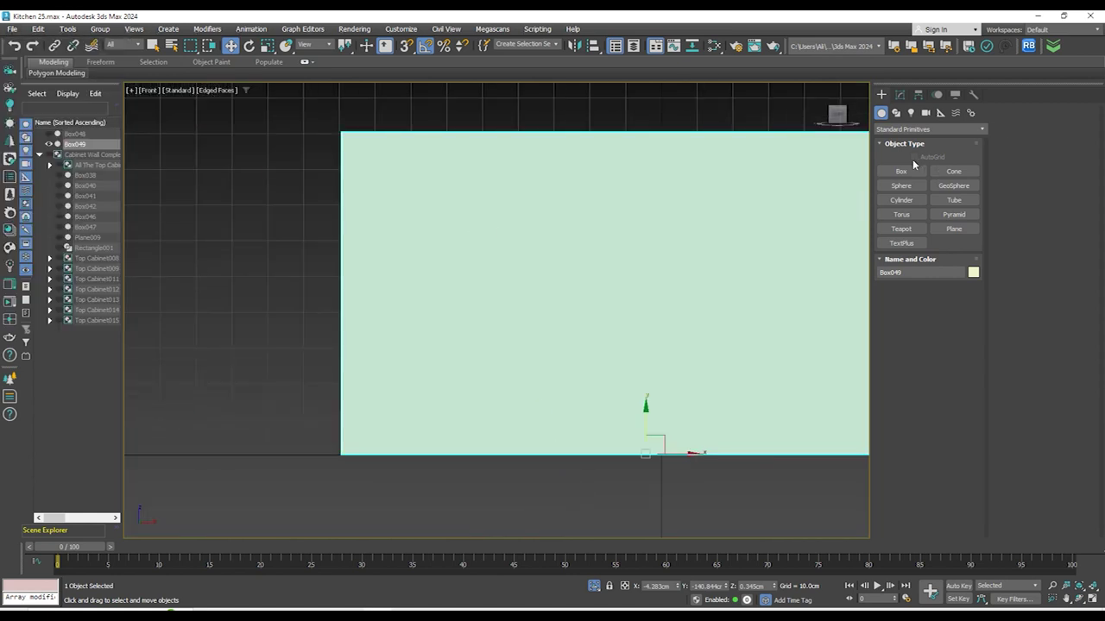
With endpoint snapping on, create a box strip along the base's left vertical edge, 90 cm long, 2 cm wide and 1 cm high
left_click(902, 183)
left_click(904, 175)
scroll(360, 135, "up", 9)
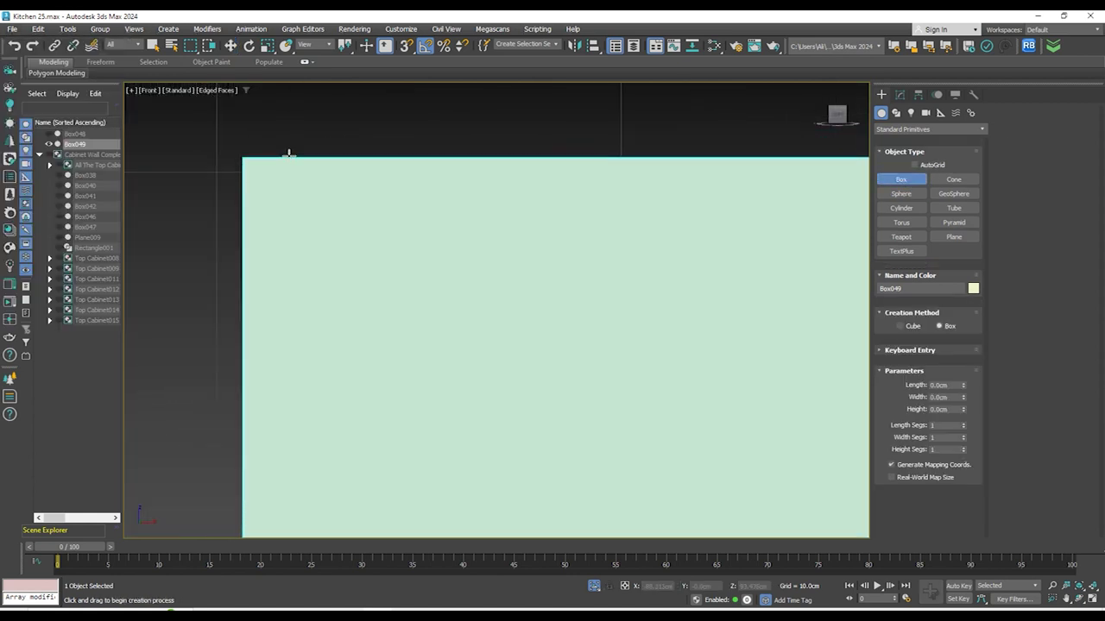
key("s")
mouse_move(242, 159)
left_mouse_down()
mouse_move(518, 181)
mouse_move(490, 149)
mouse_move(469, 345)
mouse_move(493, 357)
mouse_move(489, 443)
mouse_move(440, 488)
left_mouse_up()
scroll(490, 149, "down", 8)
scroll(488, 443, "up", 12)
left_click(614, 436)
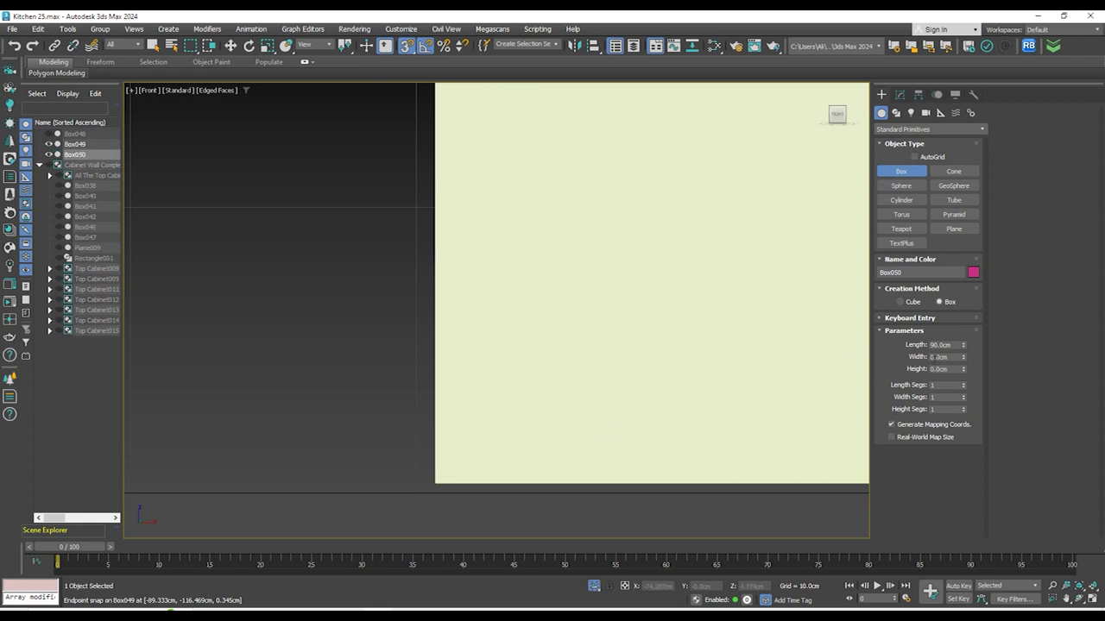
key("Tab")
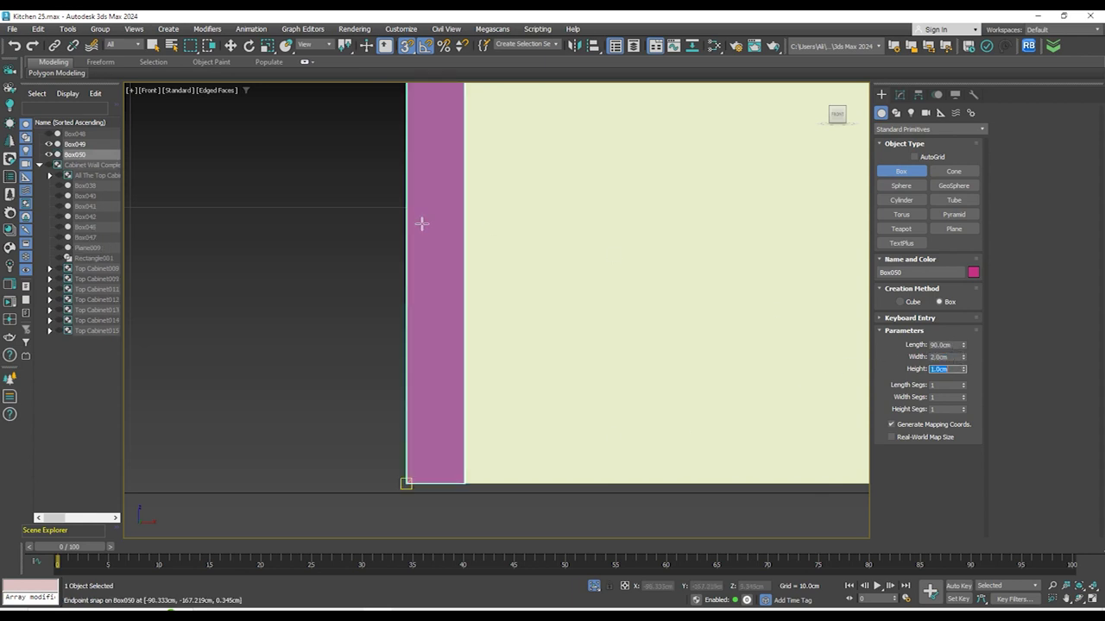
Set the new strip's box height to 0.5 cm
key("w")
middle_click_drag(491, 370, 623, 416, "alt")
left_click(901, 95)
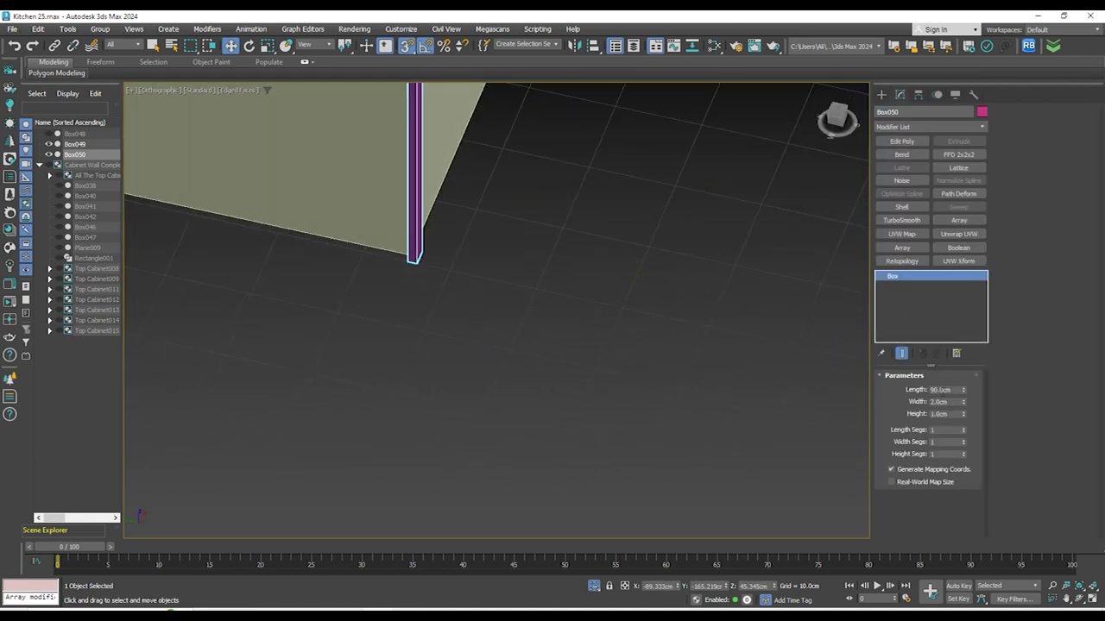
type("0.5")
key("Return")
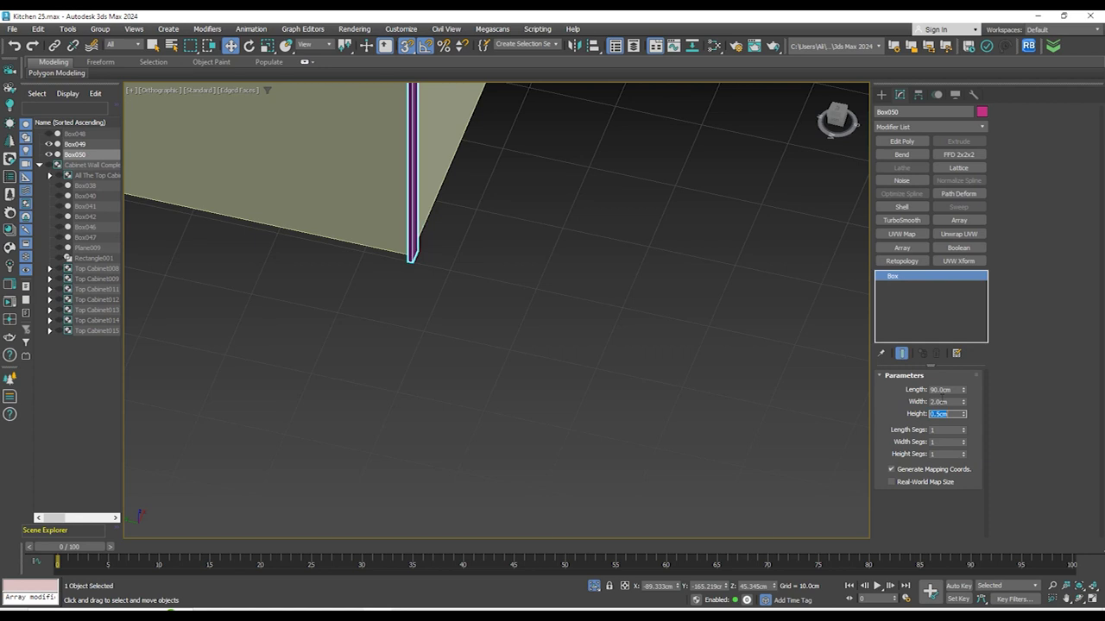
Move the strip horizontally in the front view and snap its outer edge flush with the base's upper left corner
key("f")
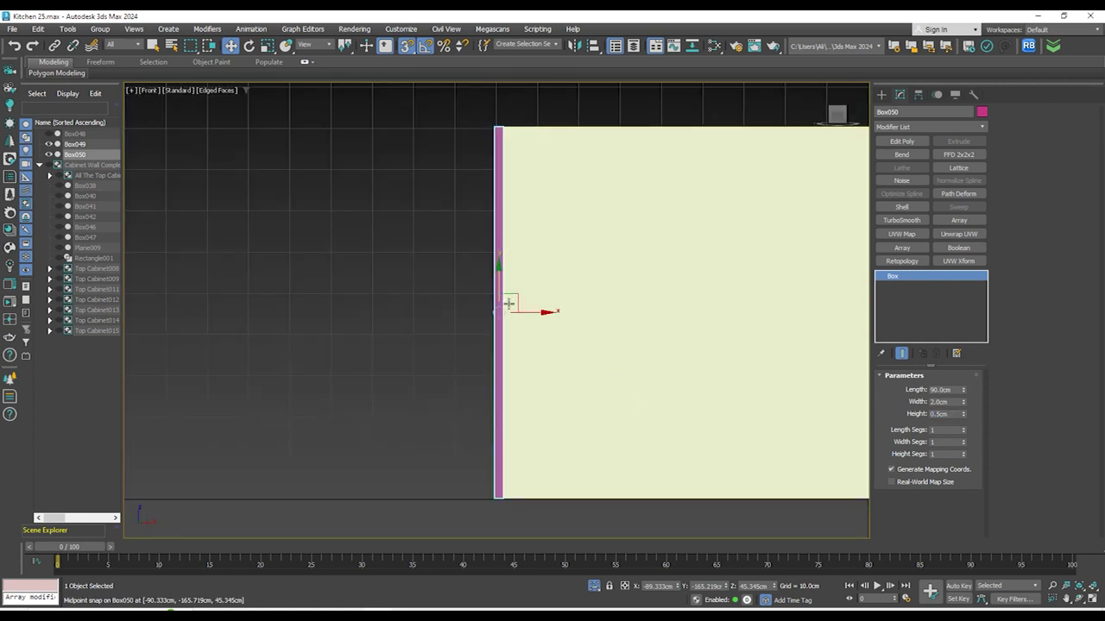
left_click_drag(527, 319, 566, 318)
scroll(532, 105, "up", 3)
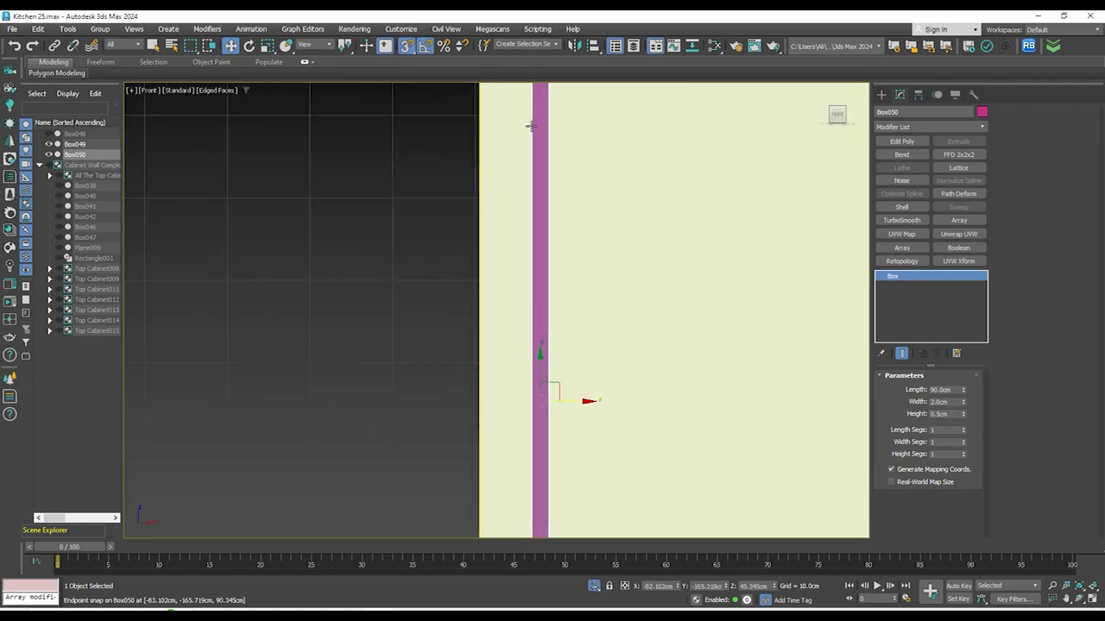
middle_click_drag(530, 126, 564, 224)
scroll(564, 224, "up", 4)
left_click_drag(594, 190, 390, 190)
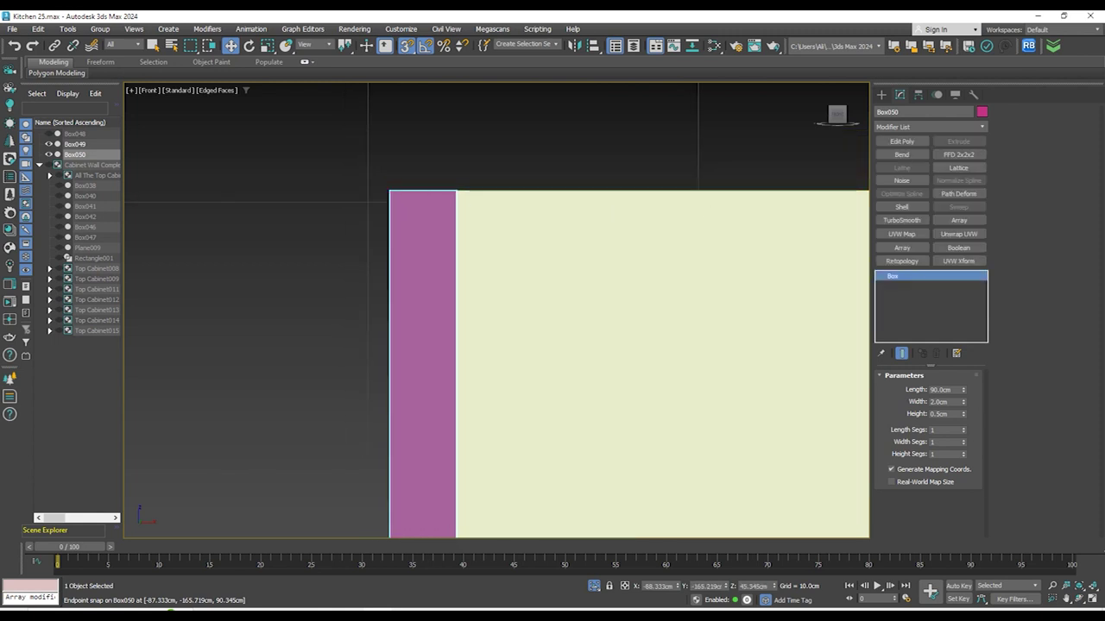
left_click(264, 610)
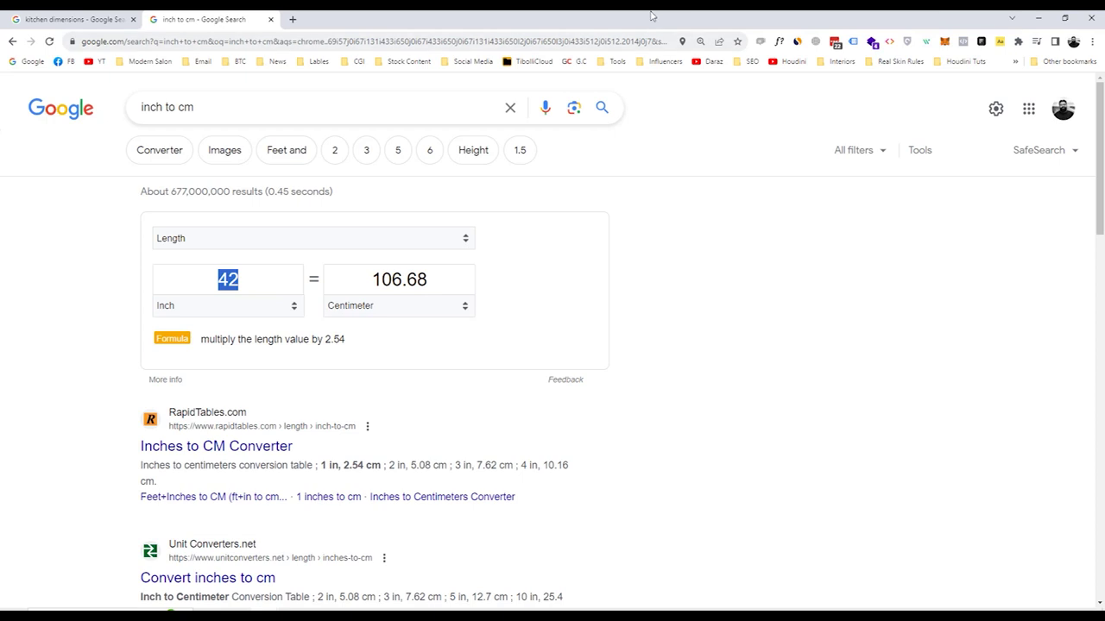
key("alt+Tab")
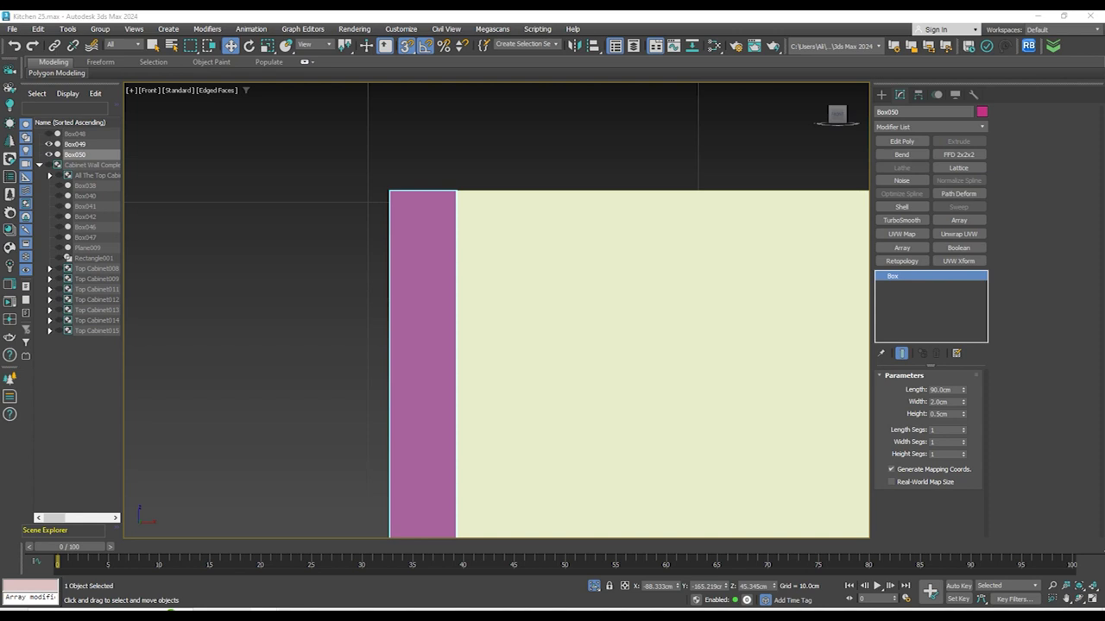
Add an Edit Poly modifier to the strip and select its four long vertical edges
scroll(570, 164, "down", 5)
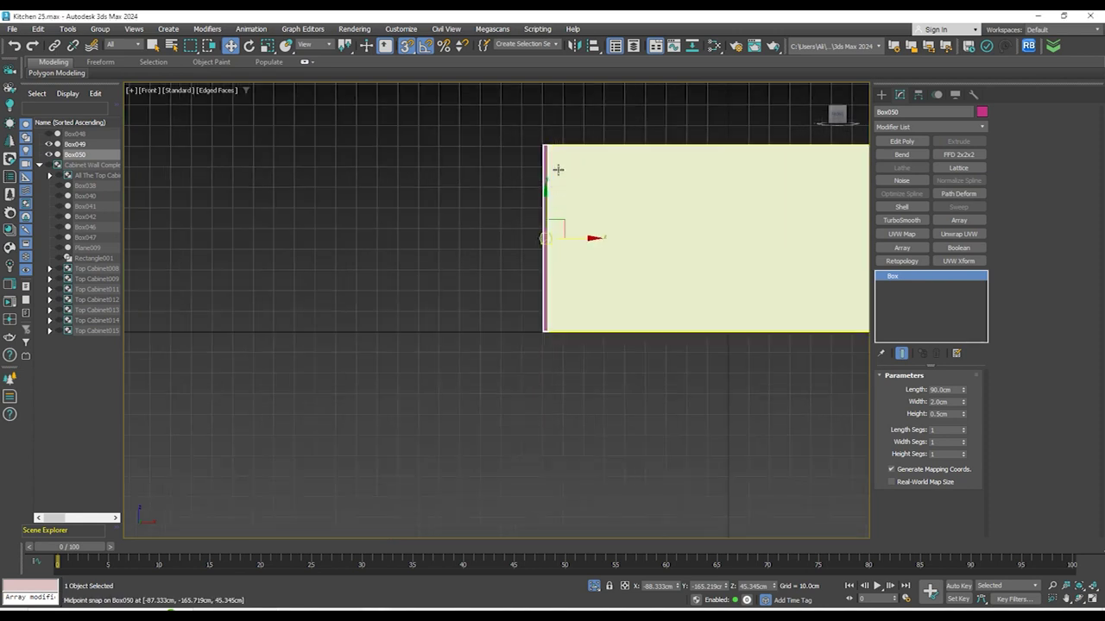
scroll(558, 167, "up", 6)
middle_click_drag(472, 97, 474, 239)
scroll(474, 239, "up", 3)
middle_click_drag(515, 274, 583, 315, "alt")
scroll(470, 286, "up", 6)
left_click(901, 141)
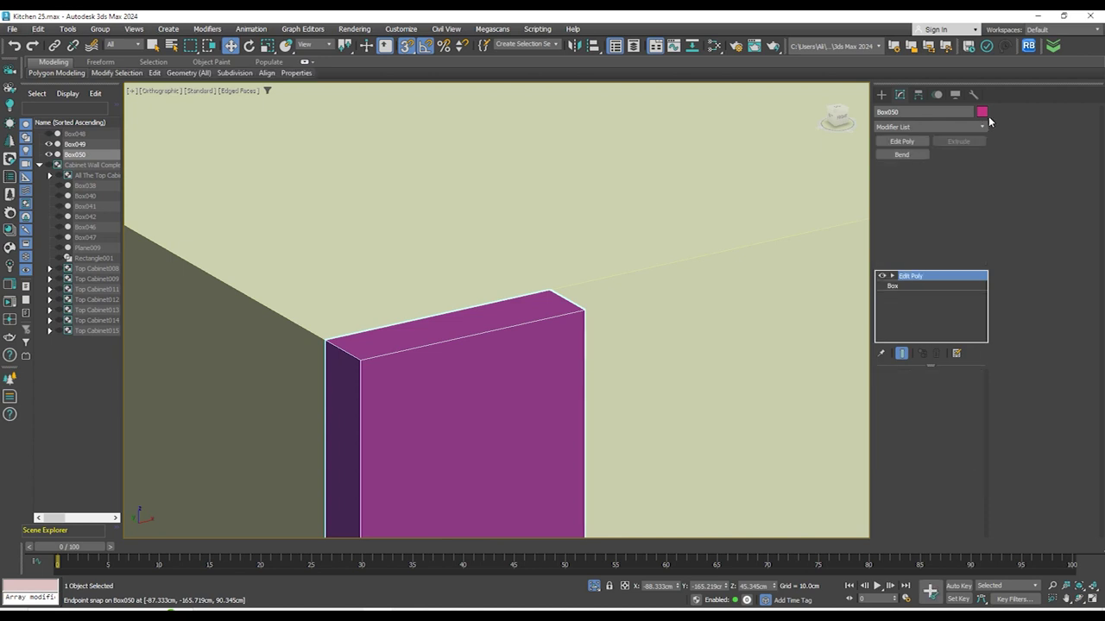
left_click(1028, 126)
scroll(717, 135, "down", 3)
left_click_drag(706, 290, 552, 358)
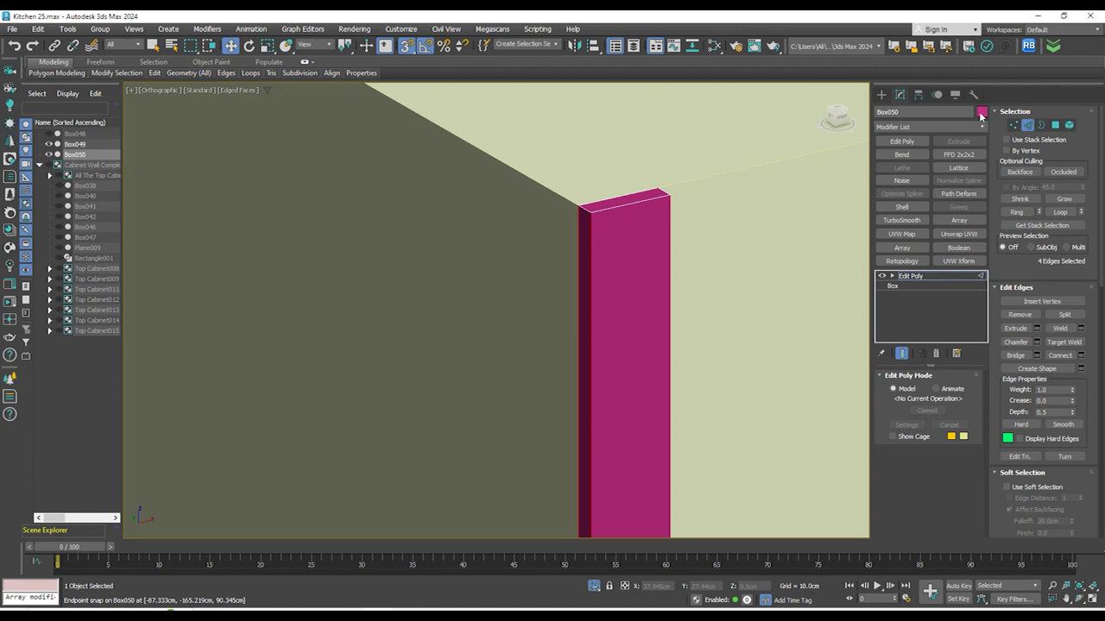
Change the strip's object color to grey and chamfer its four vertical edges by 0.125 cm with one segment
left_click(982, 112)
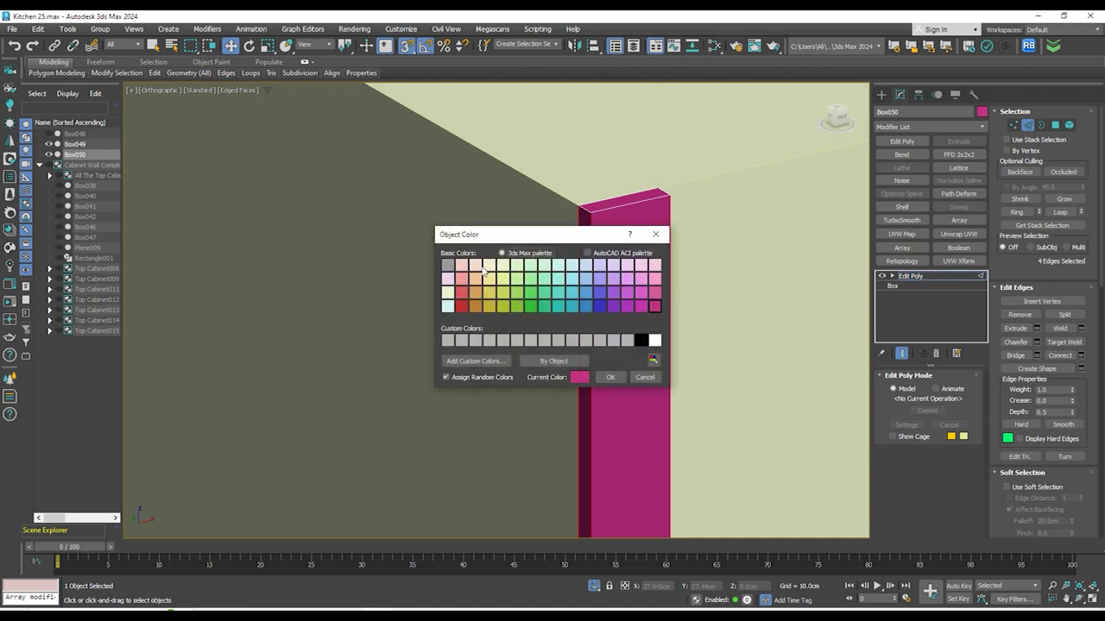
left_click(610, 377)
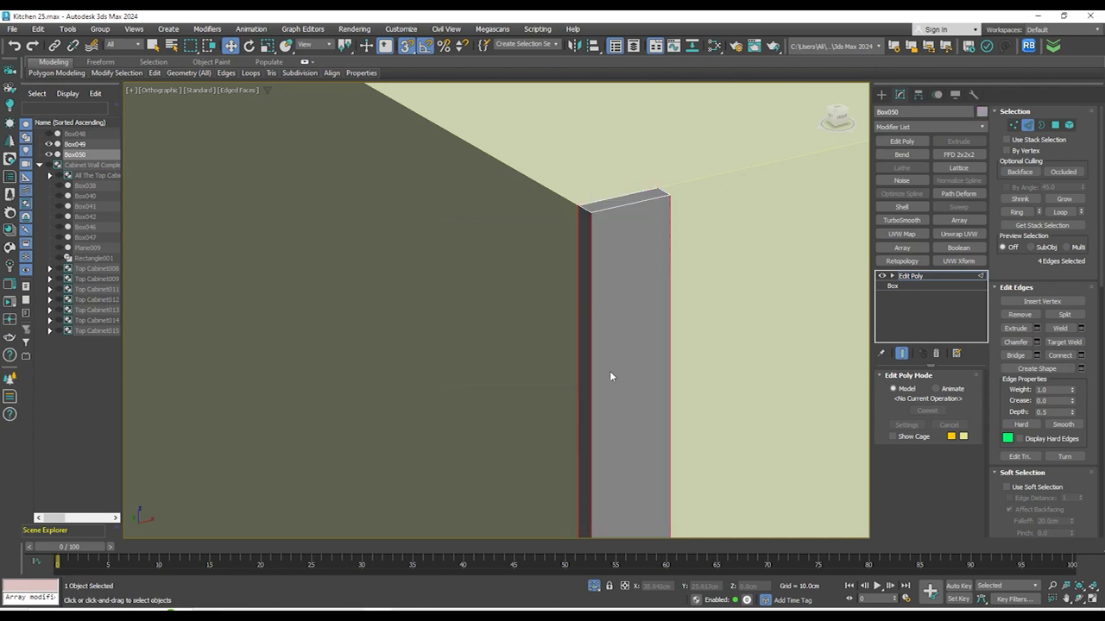
left_click(1038, 341)
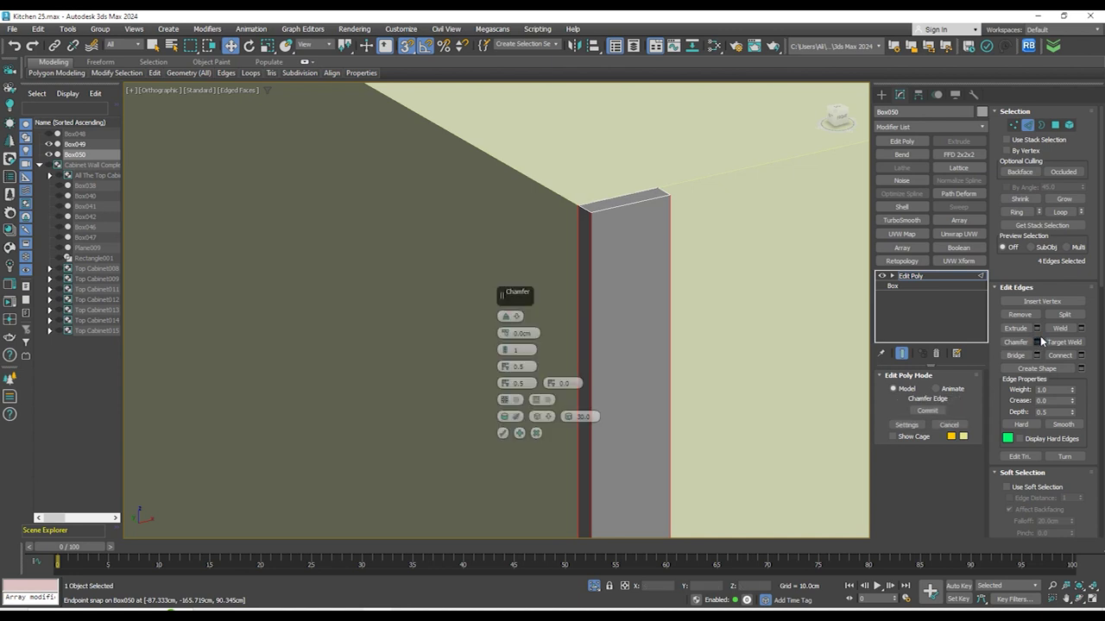
left_click(510, 317)
left_click(546, 357)
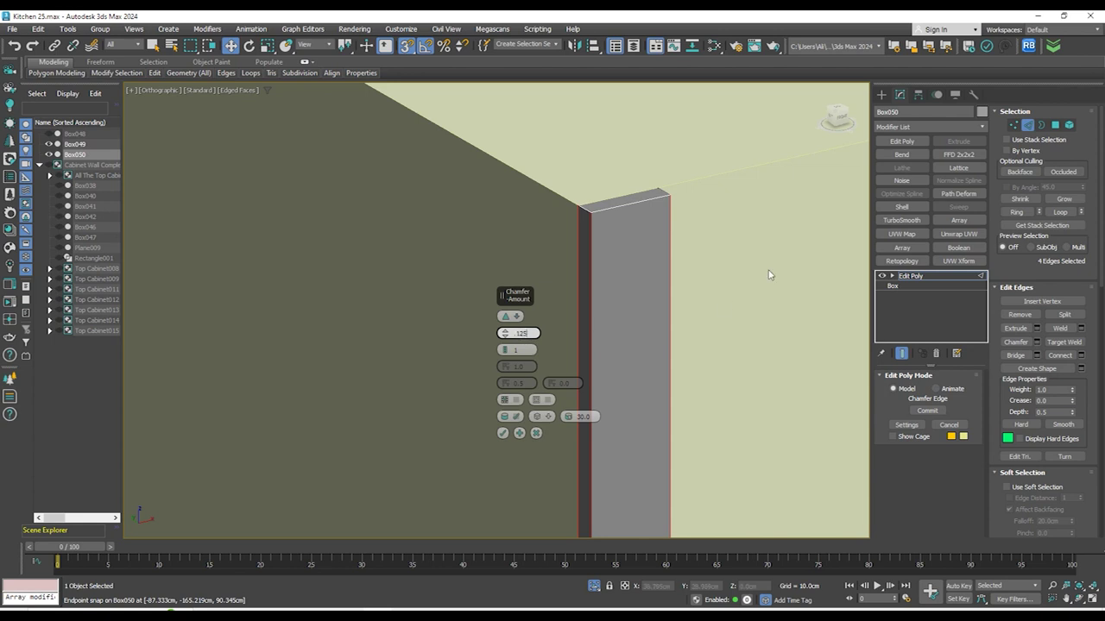
key("Return")
middle_click_drag(763, 274, 612, 204, "alt")
scroll(613, 203, "up", 8)
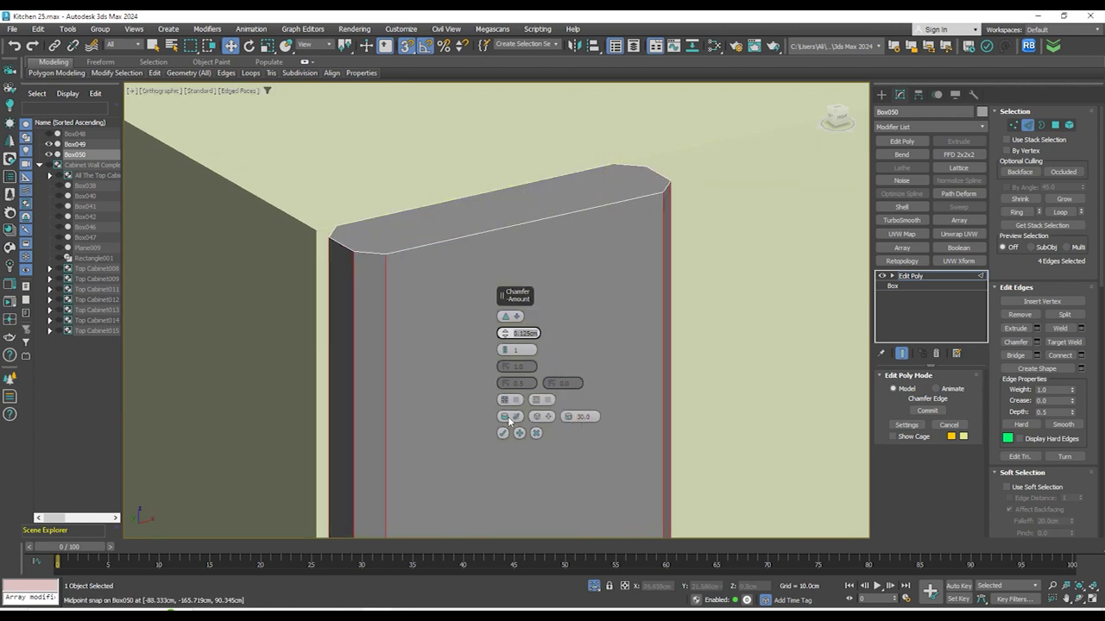
left_click(501, 434)
Select the edges outlining the strip's upper and lower end faces and chamfer them by 0.125 cm with one segment
key("4")
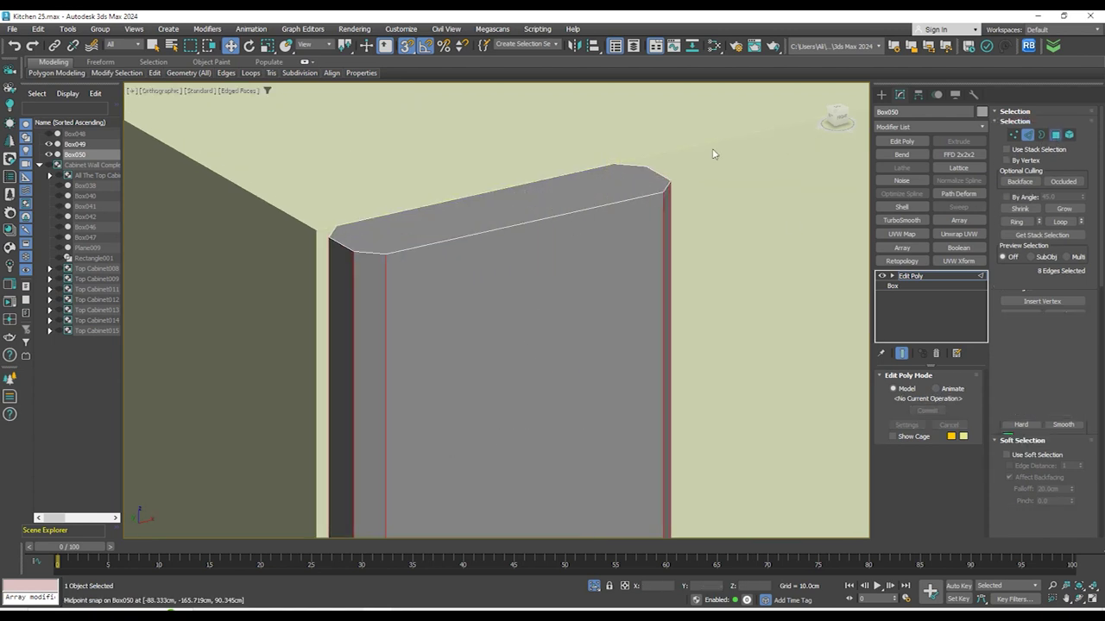
left_click(587, 177)
middle_click_drag(588, 177, 494, 269, "alt")
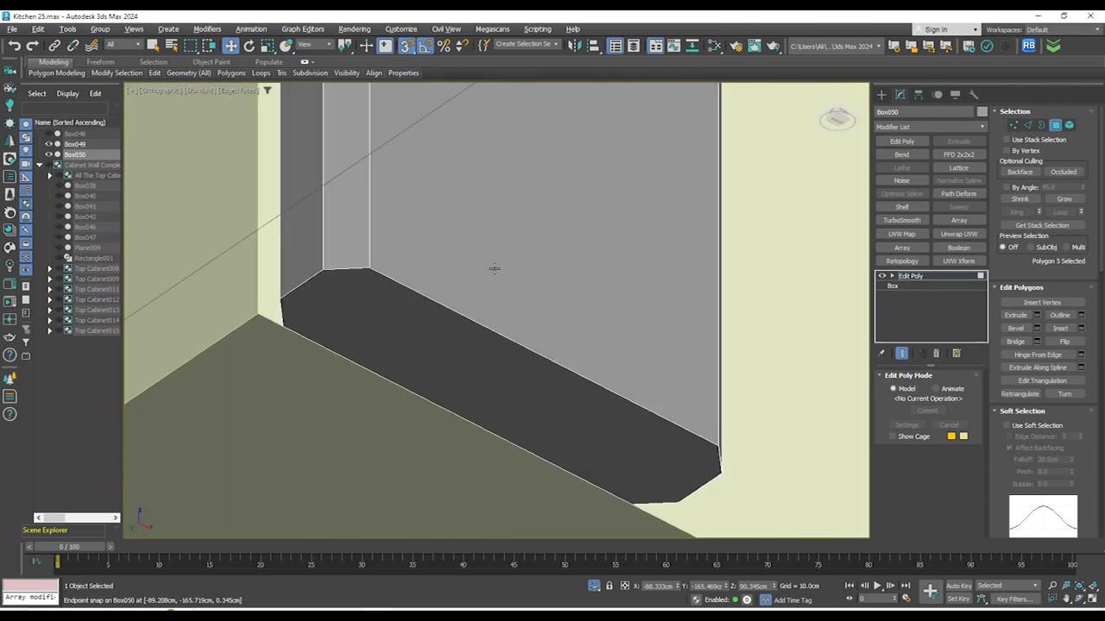
left_click(441, 323, "ctrl")
middle_click_drag(441, 323, 616, 207, "alt")
scroll(599, 194, "up", 10)
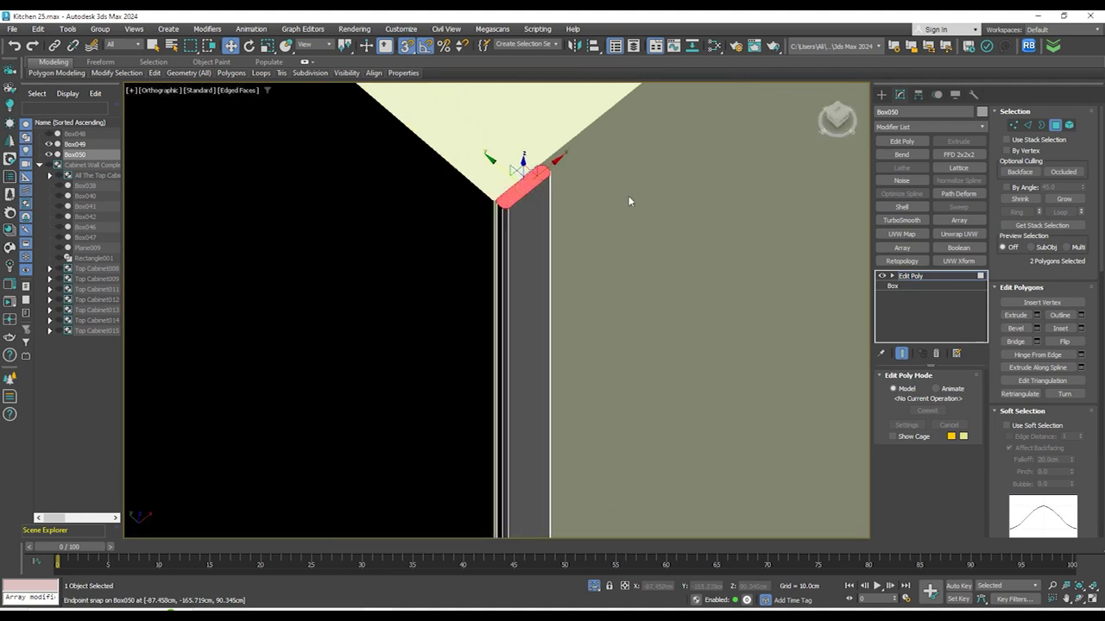
left_click(1028, 125)
scroll(487, 174, "up", 4)
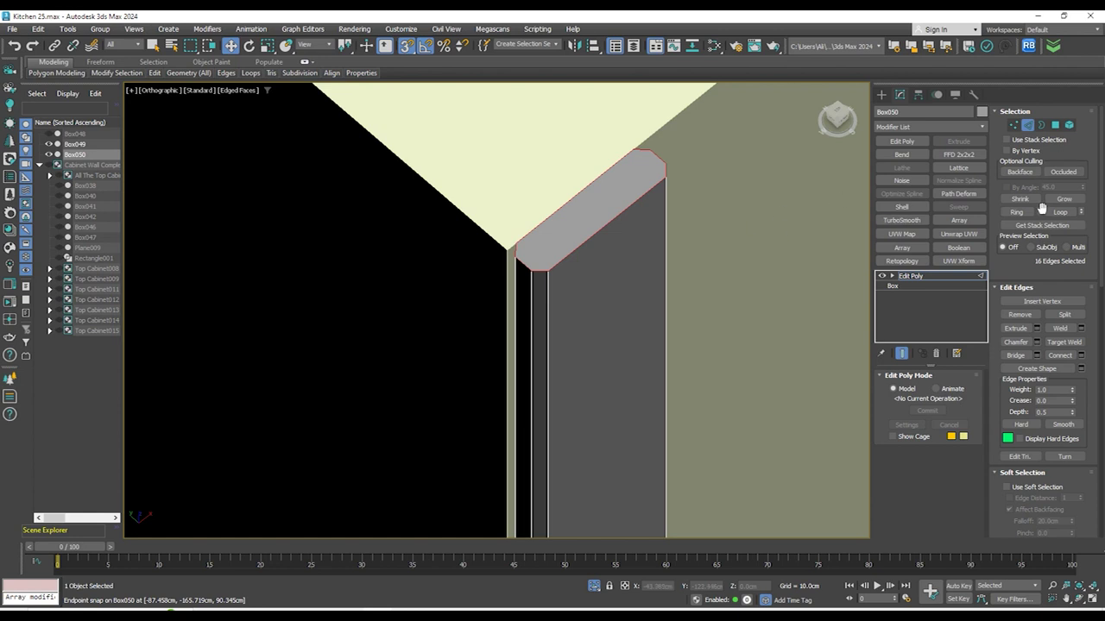
left_click(1037, 344)
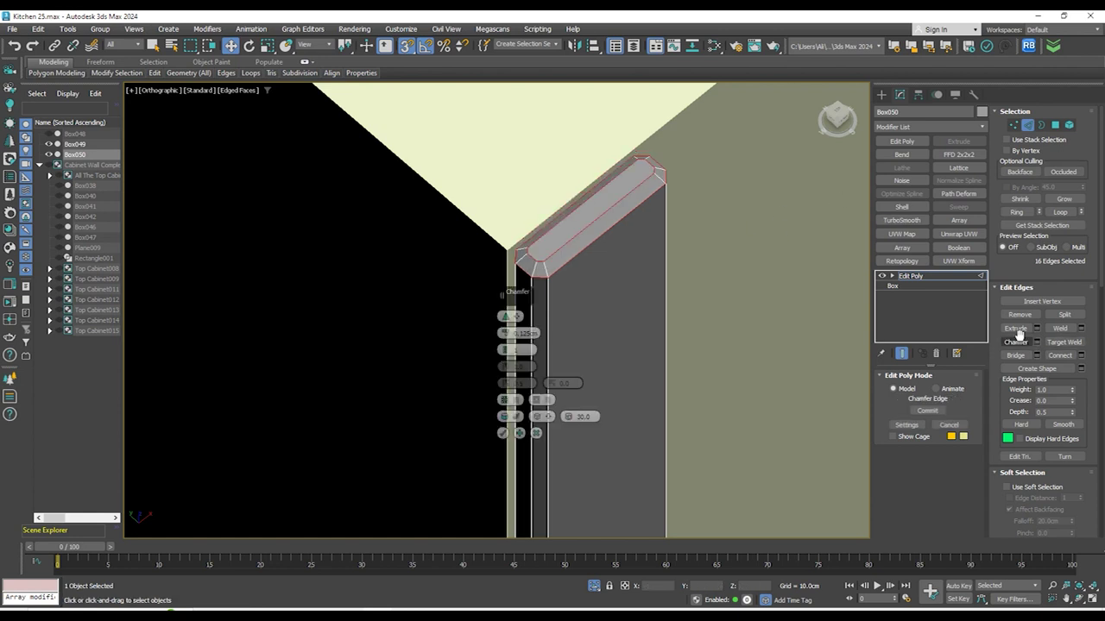
left_click(505, 434)
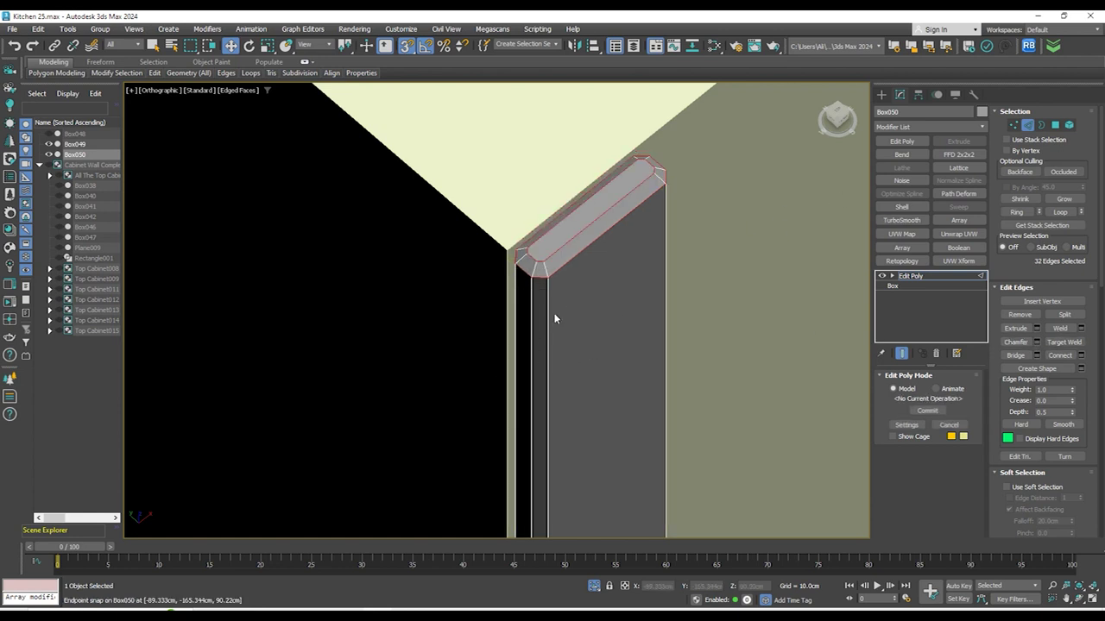
Leave edge editing and clone the strip sideways as instances at 2 cm spacing along the base's front in the front view
key("f")
scroll(502, 119, "up", 5)
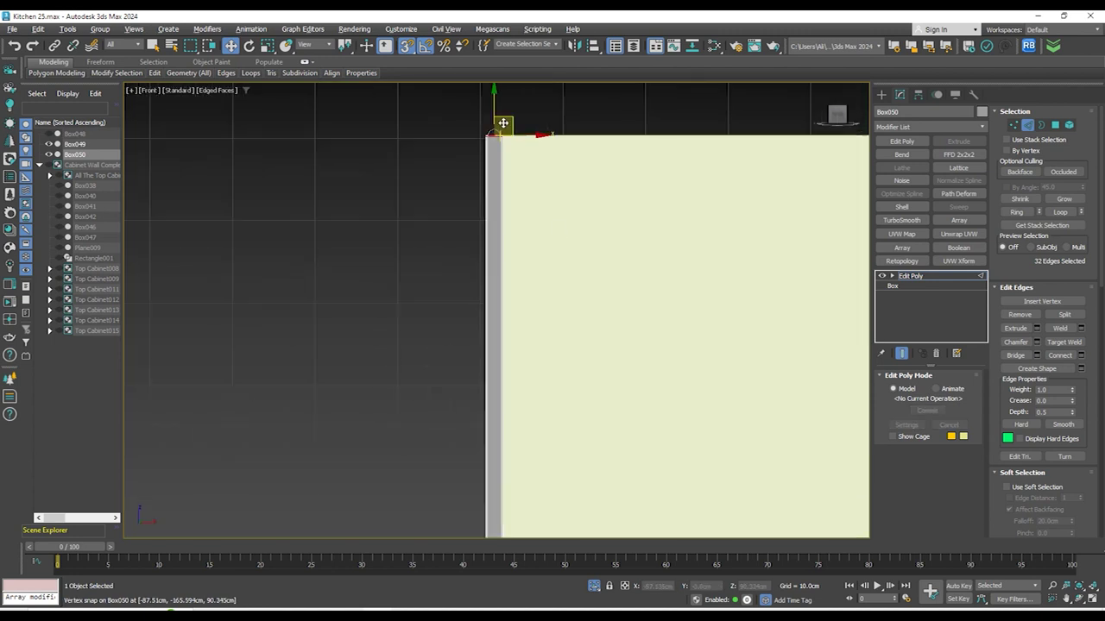
left_click(882, 96)
scroll(477, 145, "up", 4)
scroll(496, 159, "up", 5)
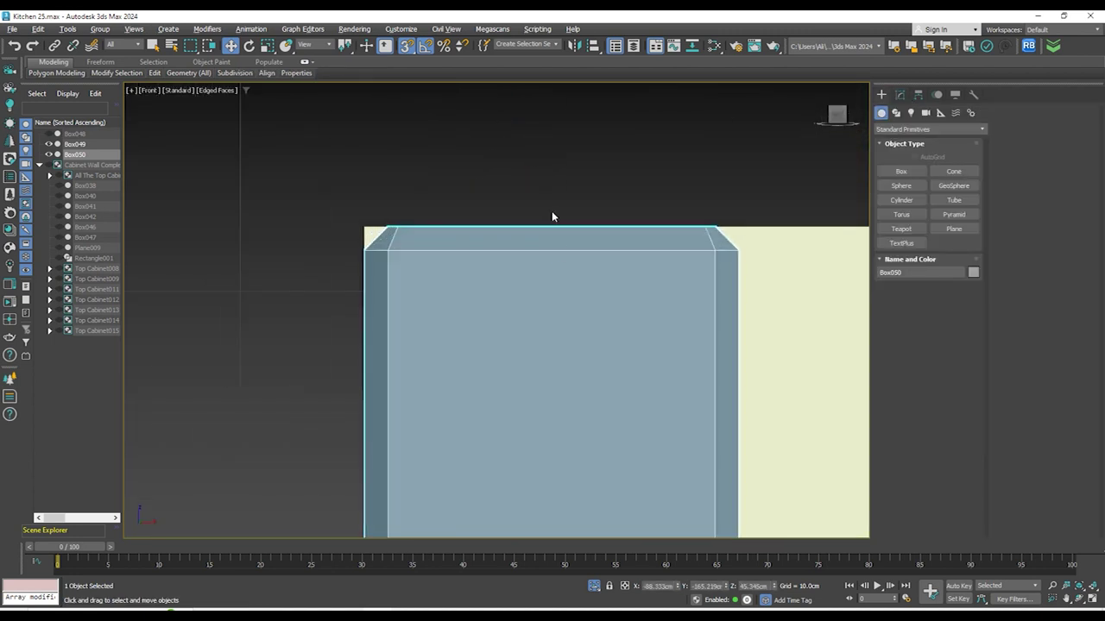
left_click(486, 201)
left_click(522, 262)
scroll(710, 252, "down", 4)
middle_click_drag(730, 247, 638, 244)
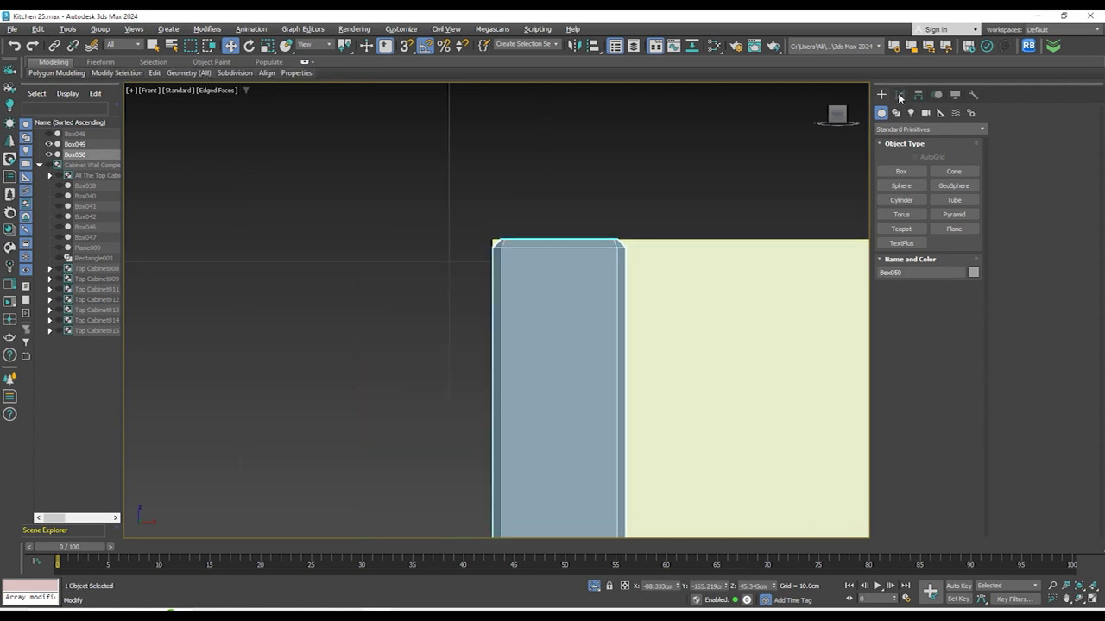
scroll(561, 220, "down", 9)
scroll(610, 310, "up", 4)
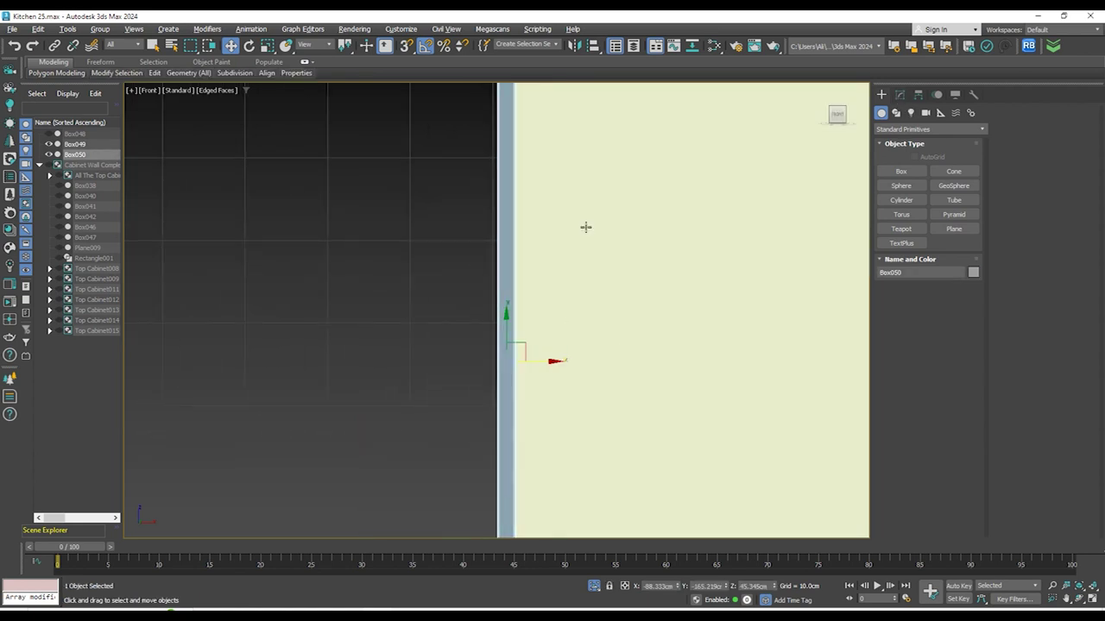
scroll(579, 225, "down", 6)
scroll(544, 239, "up", 10)
scroll(426, 278, "up", 4)
key("s")
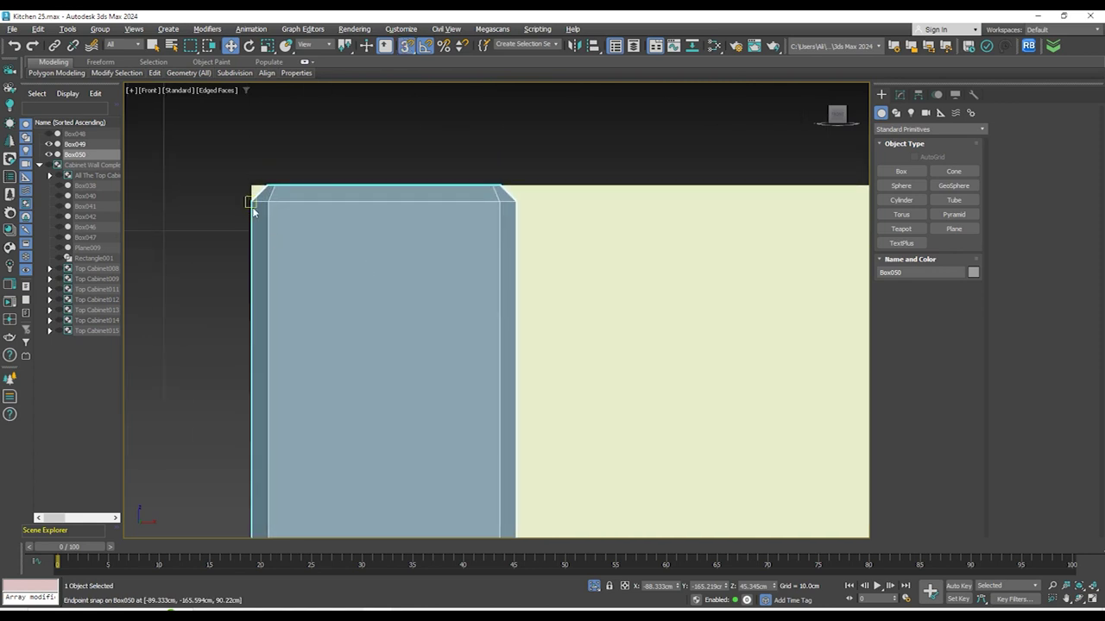
mouse_move(253, 211)
left_mouse_down("shift")
mouse_move(529, 202)
mouse_move(523, 240)
left_mouse_up("shift")
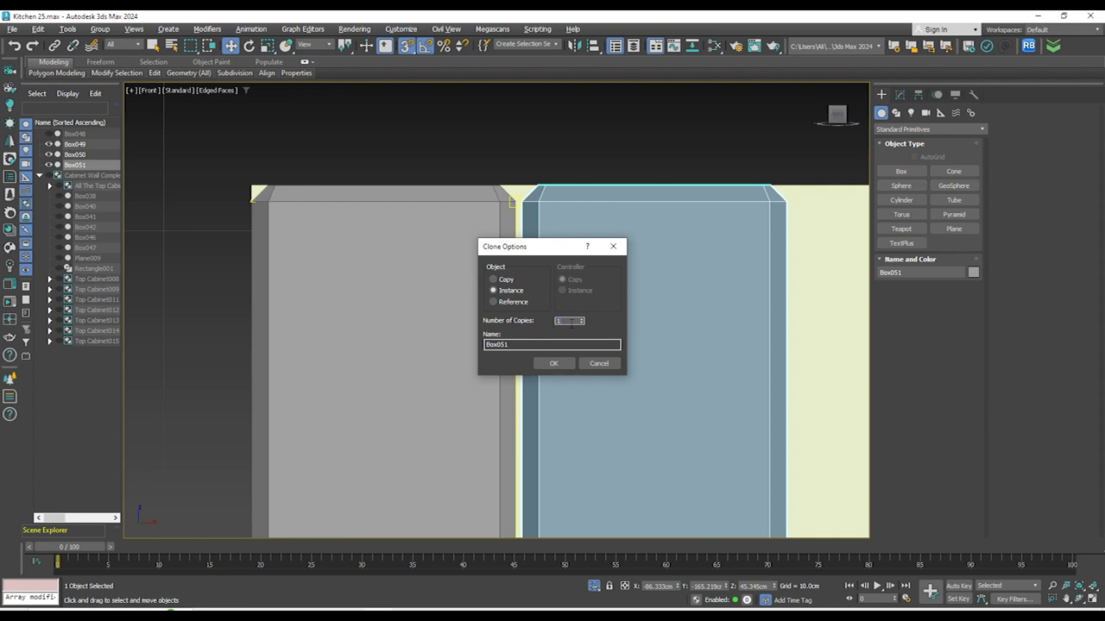
left_click(564, 366)
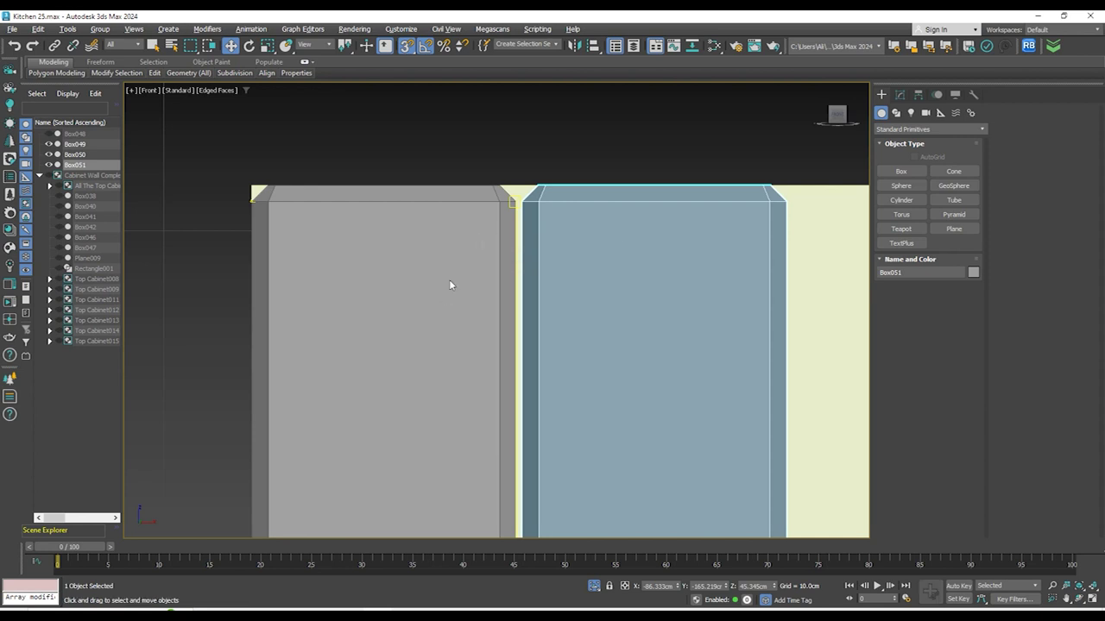
Select the surplus strips extending past the base's right end and rotate them 90 degrees in the top view
scroll(449, 259, "down", 10)
middle_click_drag(688, 227, 769, 303, "alt")
key("t")
key("z")
scroll(654, 302, "down", 8)
scroll(759, 281, "down", 3)
left_click_drag(783, 263, 471, 326)
scroll(582, 340, "up", 4)
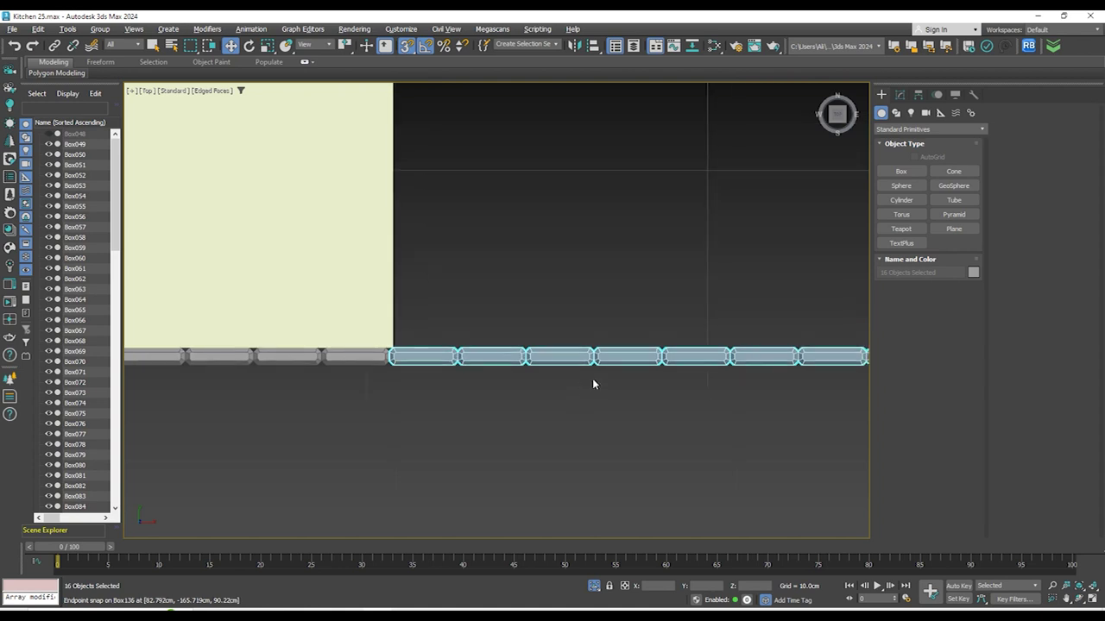
key("e")
scroll(619, 362, "down", 3)
left_click_drag(804, 329, 757, 311)
key("w")
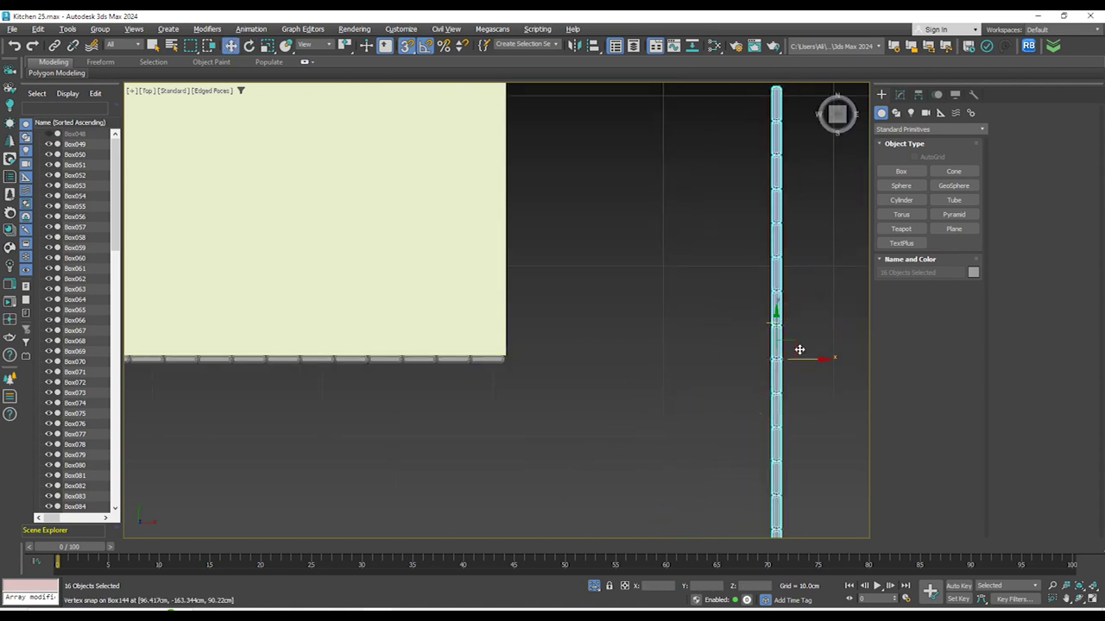
Move the rotated row of strips to the base's right side and snap it against the side face at the front corner
left_click_drag(794, 348, 554, 518)
scroll(508, 227, "up", 5)
middle_click_drag(606, 401, 642, 162)
scroll(569, 278, "up", 3)
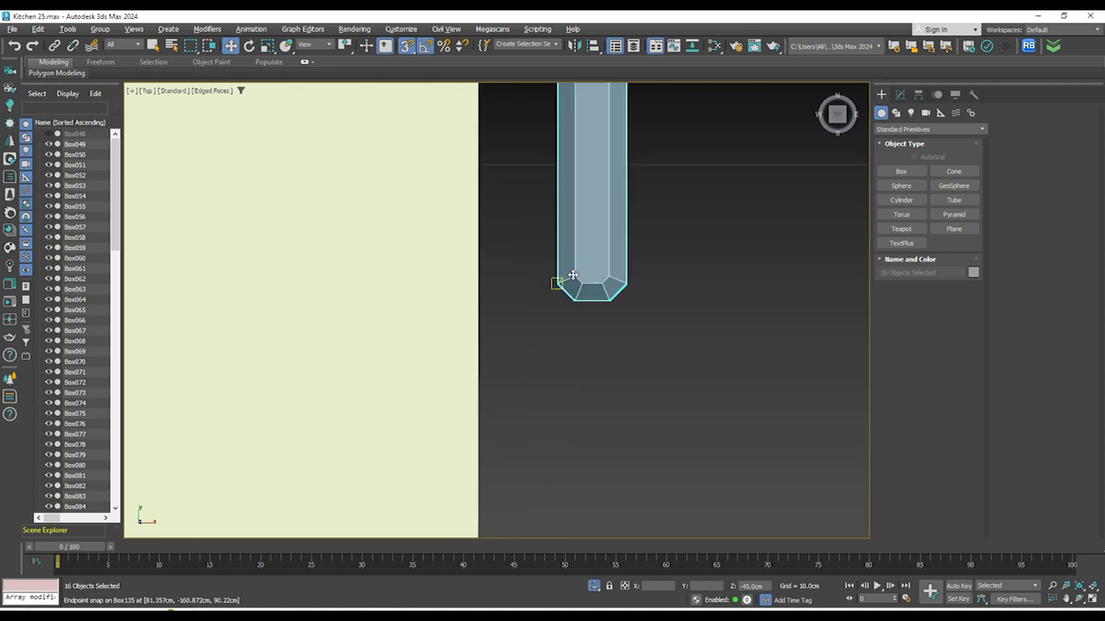
middle_click_drag(577, 277, 571, 353)
scroll(592, 116, "up", 4)
scroll(616, 171, "down", 4)
scroll(625, 199, "down", 3)
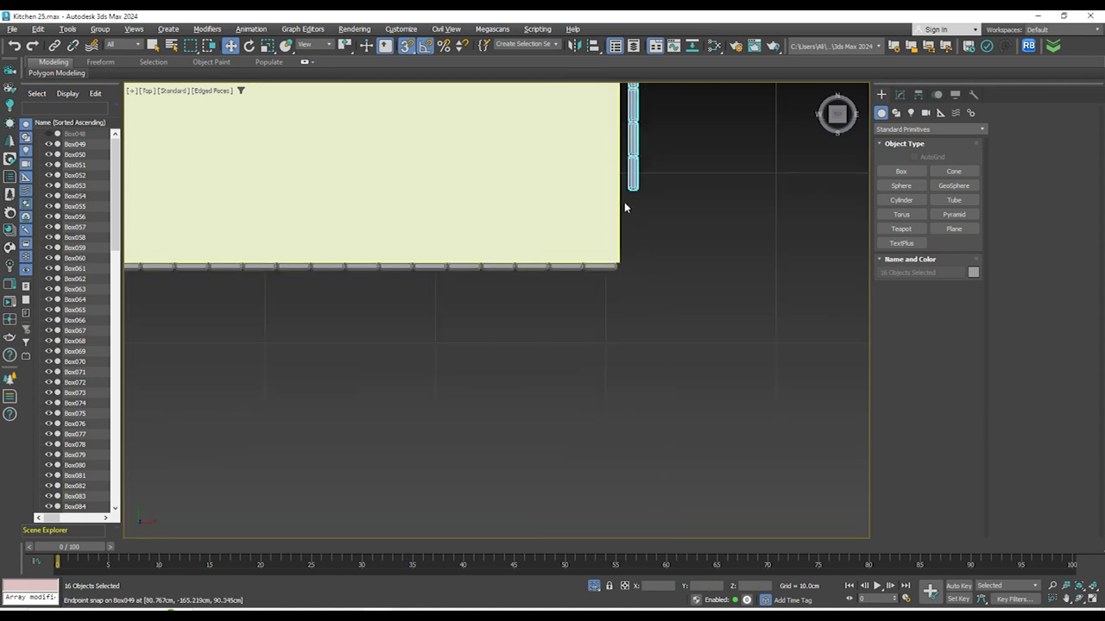
scroll(624, 202, "up", 1)
left_click_drag(619, 392, 571, 365)
scroll(599, 421, "up", 4)
scroll(652, 400, "down", 5)
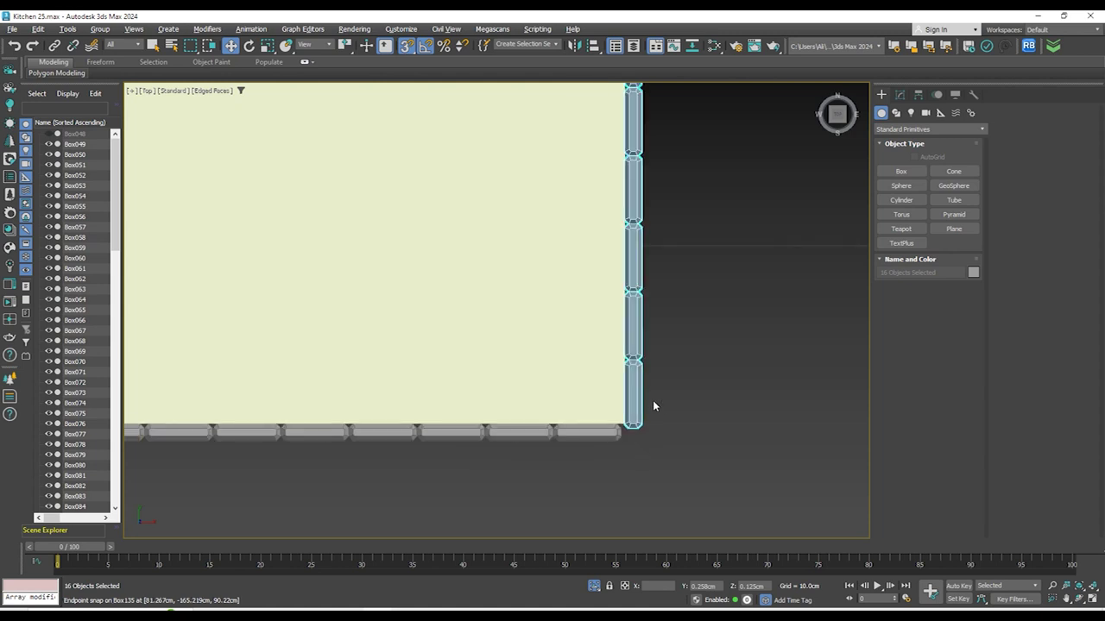
scroll(651, 398, "up", 5)
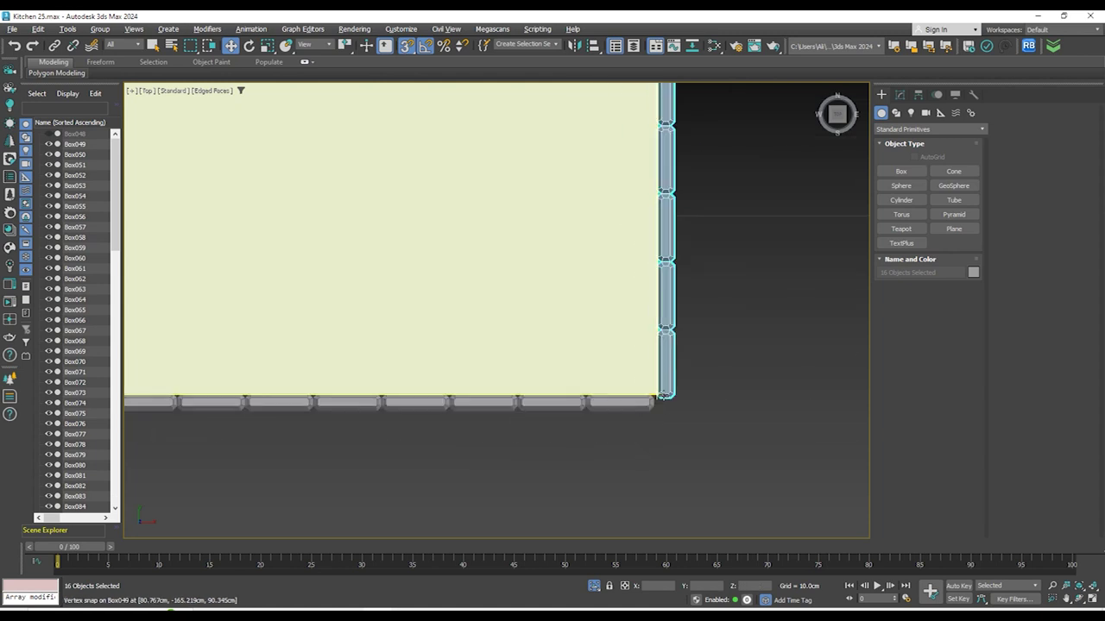
Restore the selection of the whole side row and snap its front end in line with the front strips' outer face
left_click(651, 397)
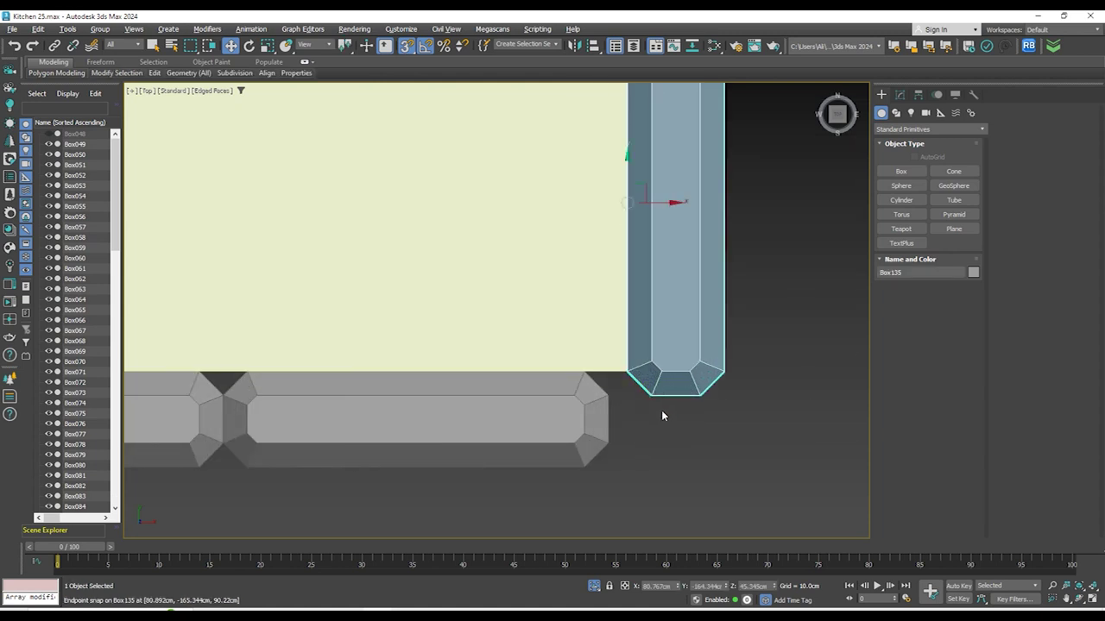
scroll(667, 425, "down", 5)
key("ctrl+z")
scroll(668, 421, "up", 5)
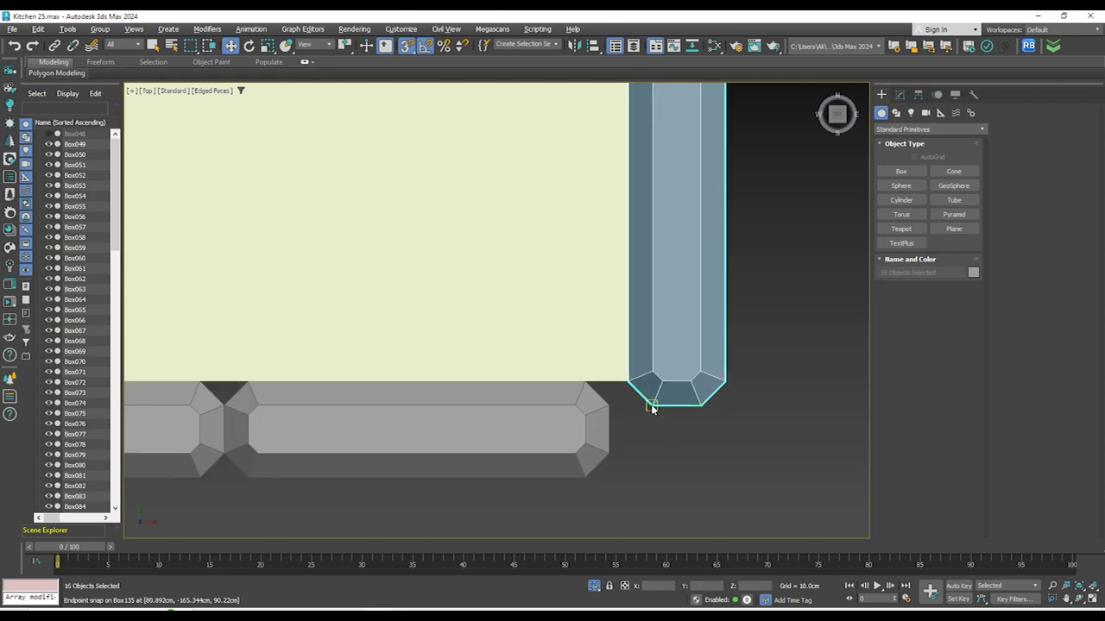
left_click_drag(651, 406, 587, 476)
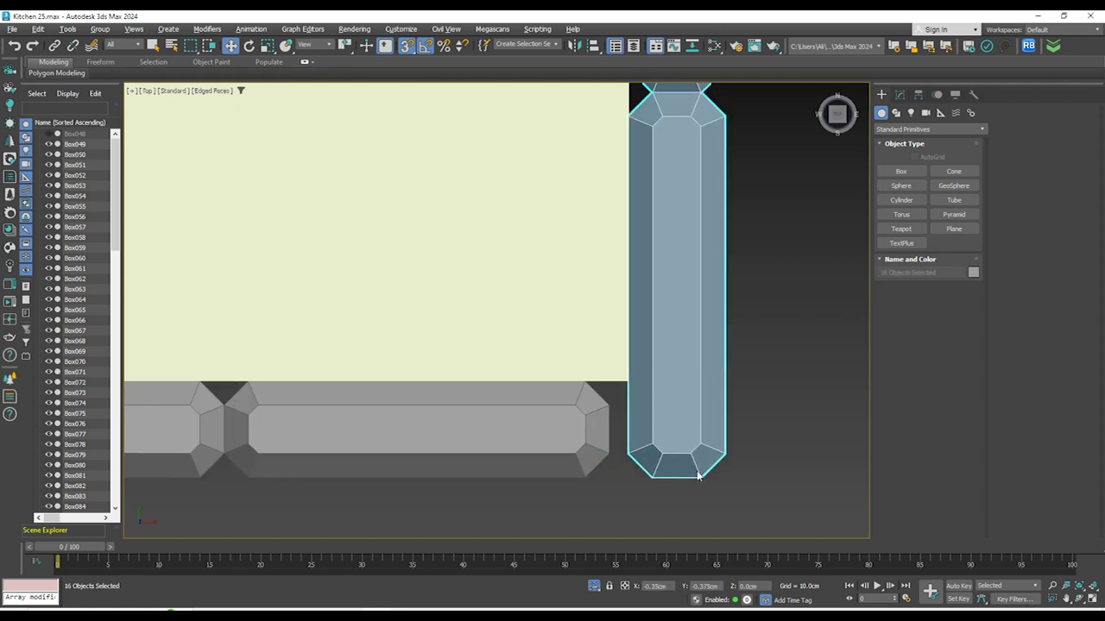
Clone the rearmost side strip toward the back of the base as 15 instances laid end to end
scroll(724, 432, "down", 5)
scroll(724, 426, "down", 2)
middle_click_drag(718, 376, 639, 584)
middle_click_drag(656, 187, 632, 467)
scroll(641, 346, "up", 4)
left_click(635, 377)
scroll(651, 358, "down", 2)
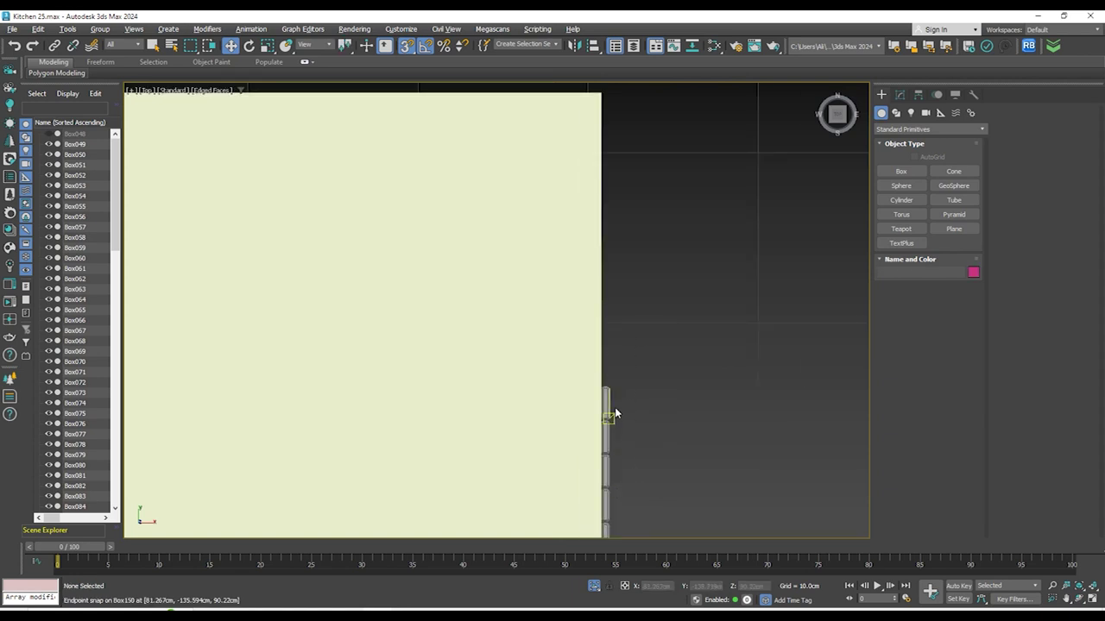
scroll(613, 432, "up", 3)
left_click(598, 436)
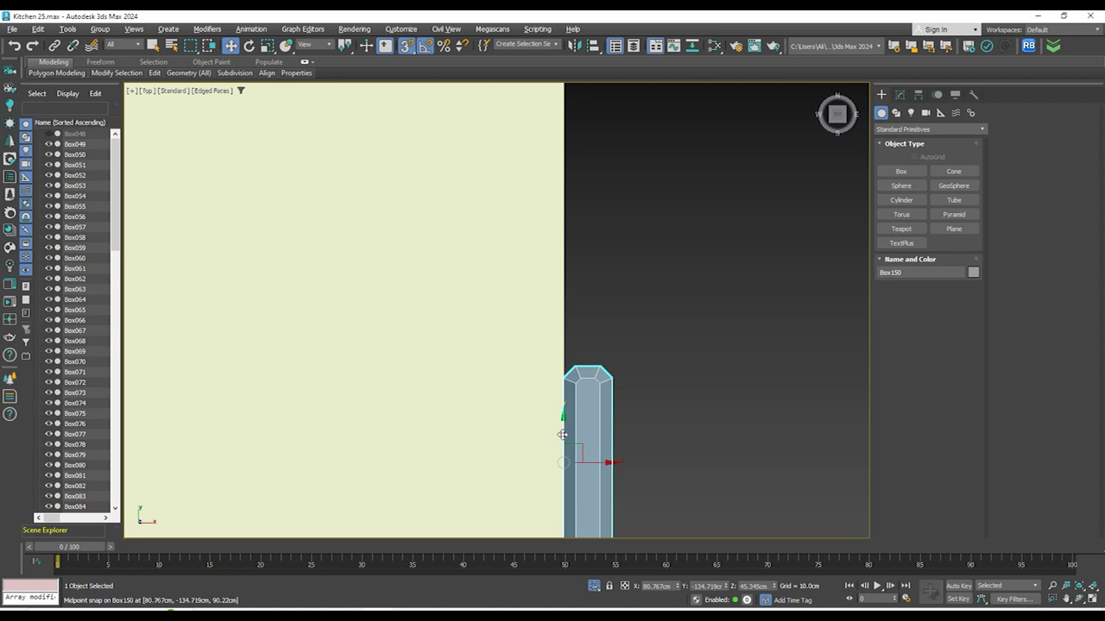
mouse_move(567, 426)
left_mouse_down("shift")
mouse_move(645, 95)
mouse_move(628, 165)
mouse_move(633, 192)
mouse_move(636, 175)
left_mouse_up("shift")
left_click(613, 365)
mouse_move(642, 392)
left_mouse_down("shift")
mouse_move(573, 455)
mouse_move(596, 248)
mouse_move(607, 257)
left_mouse_up("shift")
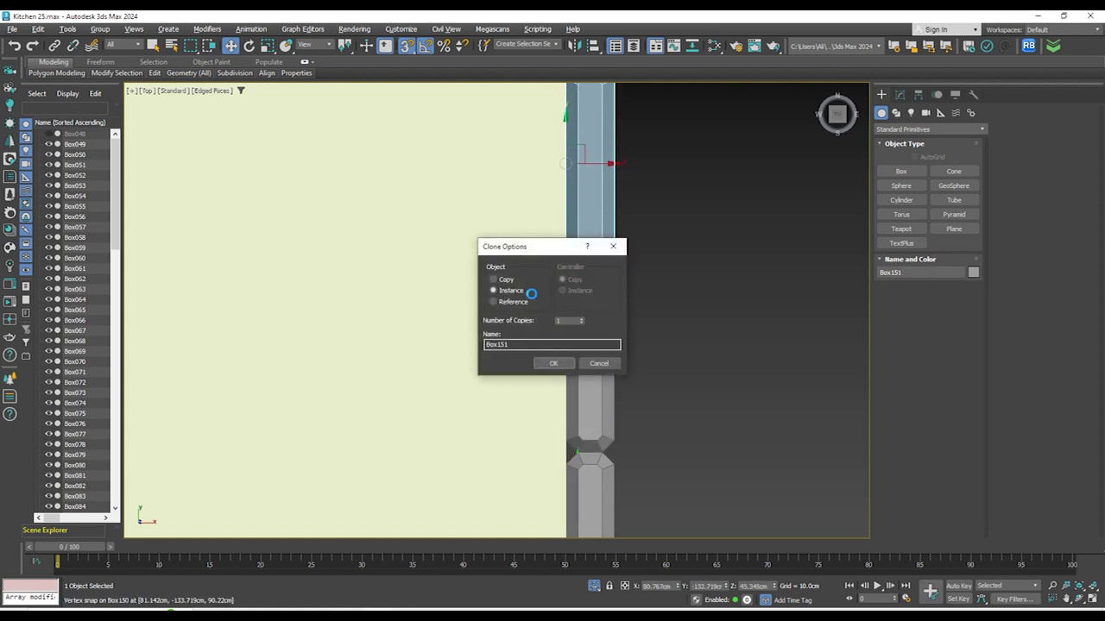
type("11")
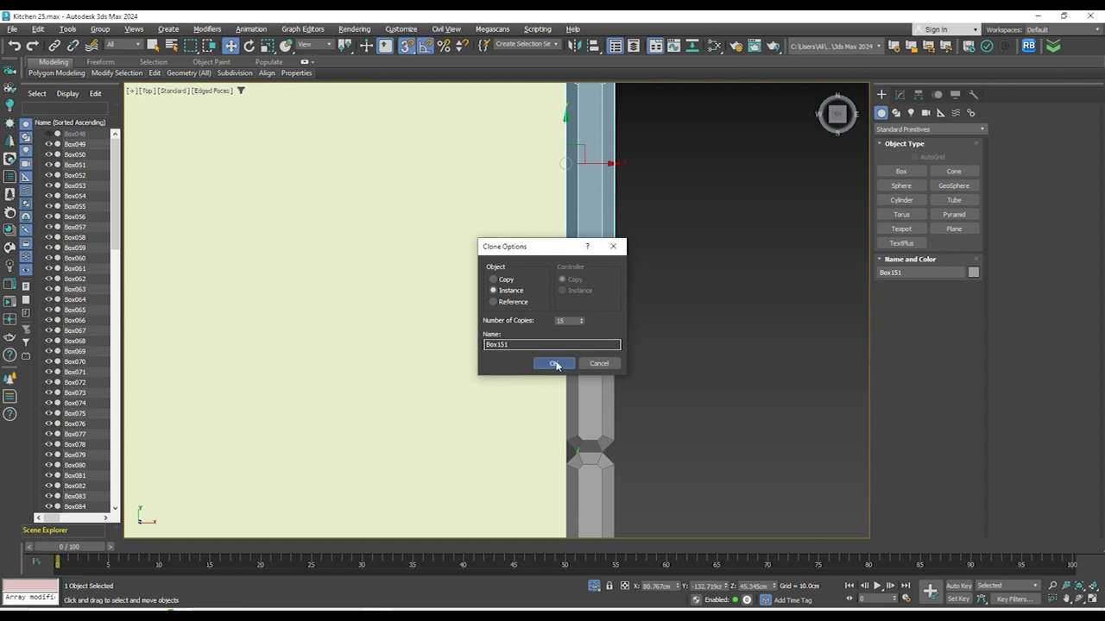
left_click(556, 365)
Delete the surplus side strips that extend beyond the base's back edge
scroll(674, 363, "down", 8)
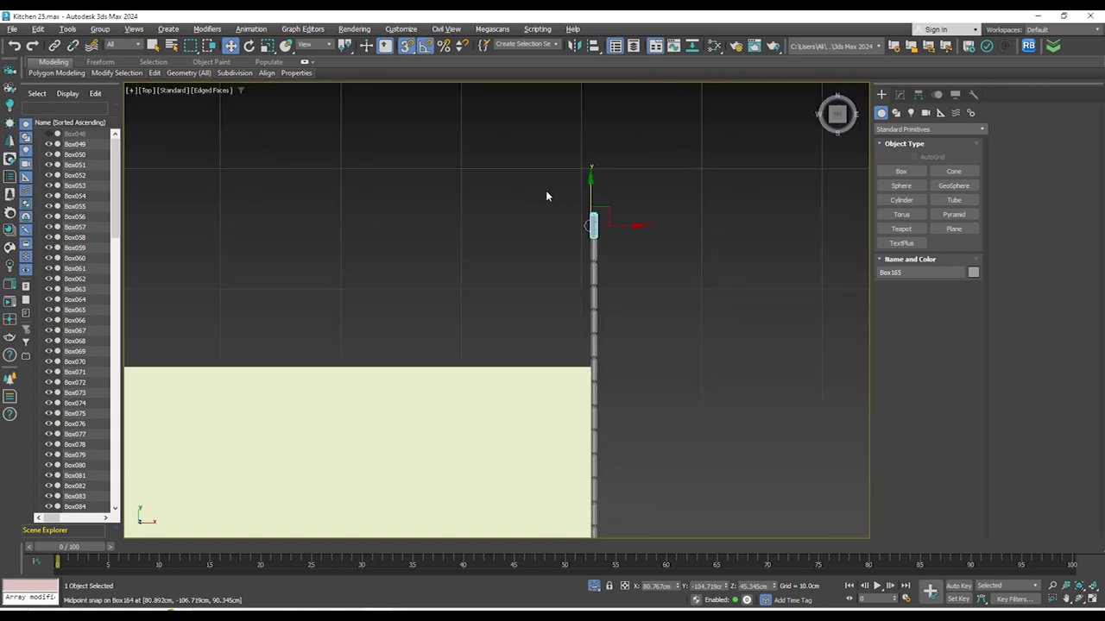
left_click_drag(671, 344, 669, 350)
left_click(669, 348)
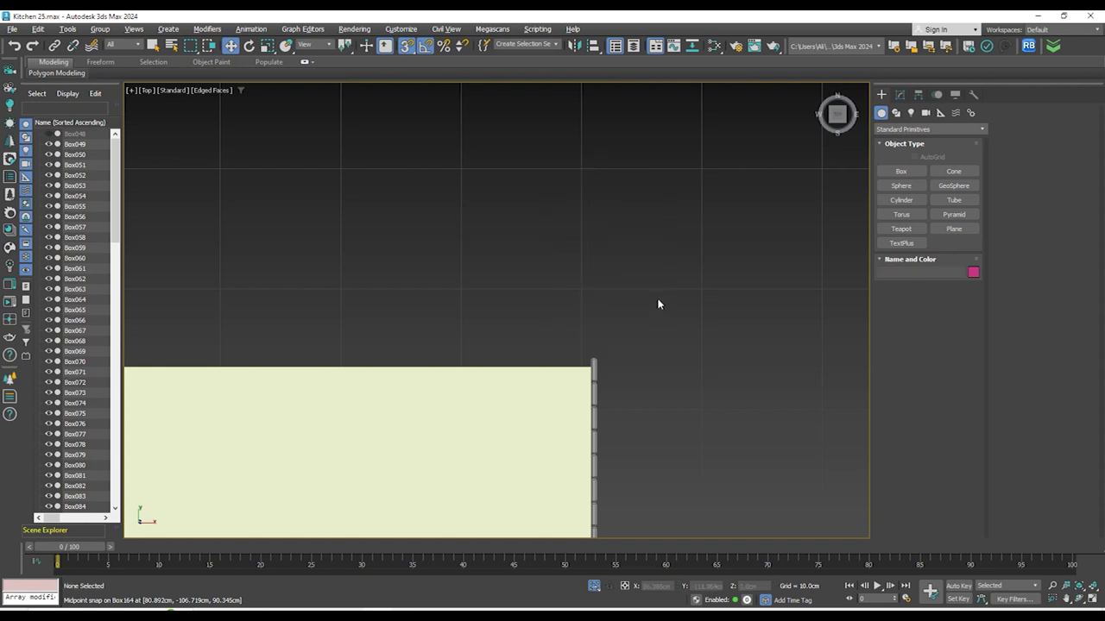
Select only the strips on the base's right side and clone the row as instances to the left side
scroll(670, 279, "down", 5)
scroll(673, 379, "up", 3)
scroll(652, 224, "up", 4)
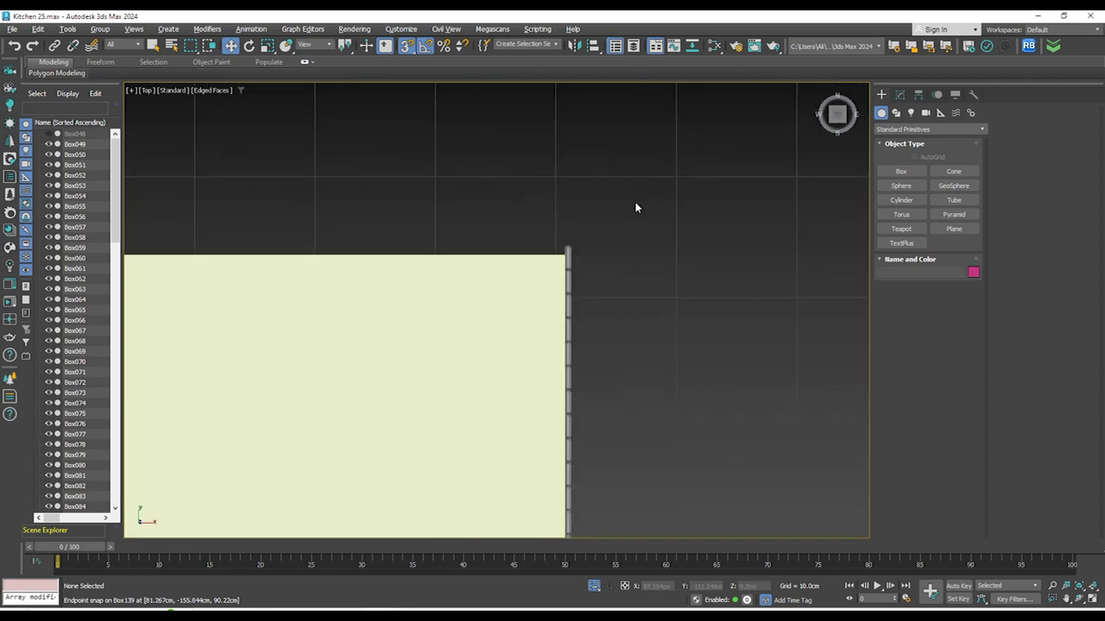
scroll(612, 164, "down", 3)
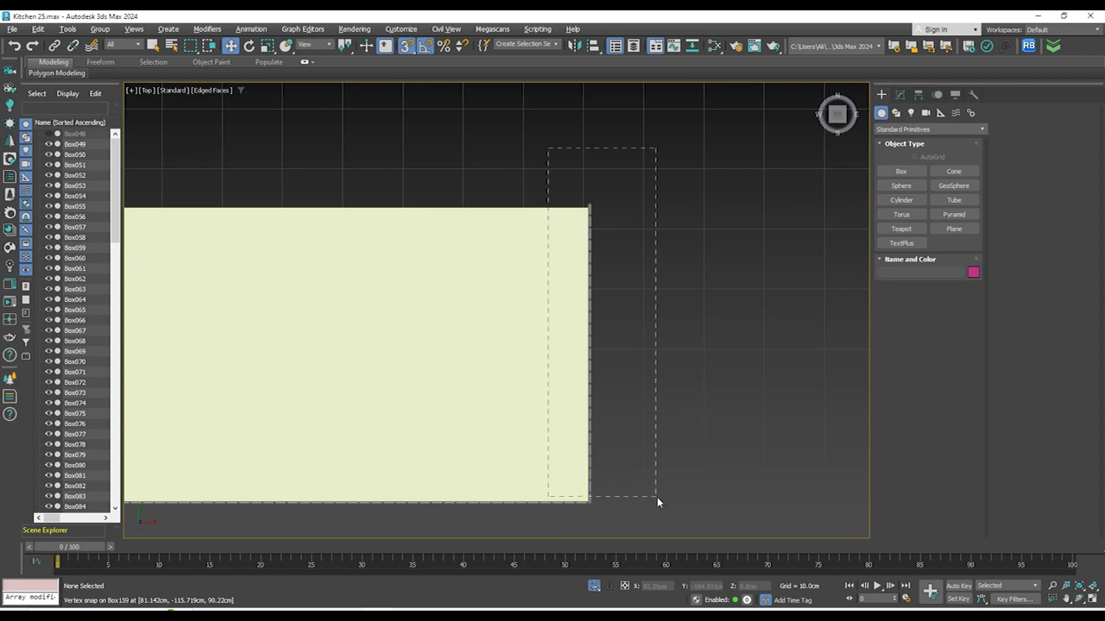
left_click_drag(656, 497, 656, 496)
left_click_drag(476, 158, 535, 458, "alt")
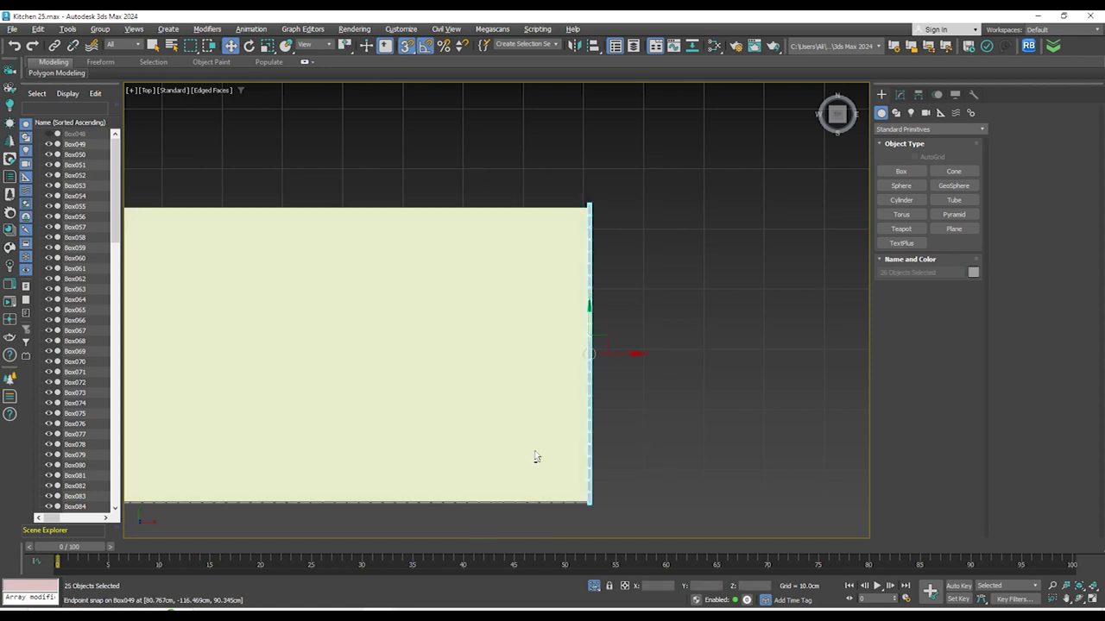
scroll(664, 389, "down", 3)
middle_click_drag(676, 392, 746, 378)
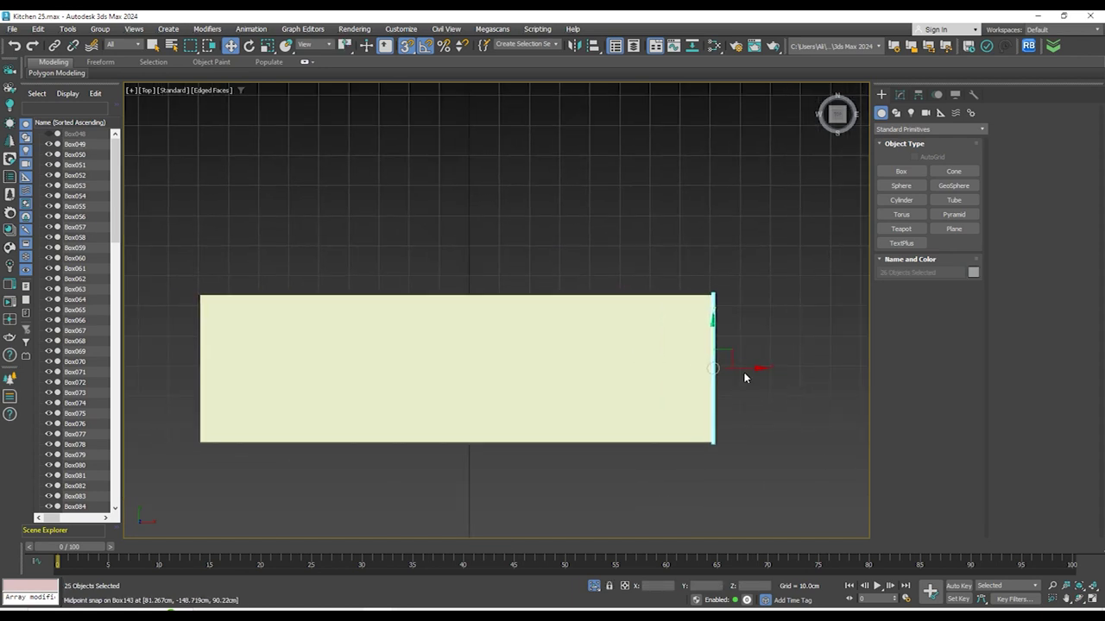
mouse_move(744, 370)
left_mouse_down("shift")
mouse_move(215, 370)
mouse_move(229, 369)
left_mouse_up("shift")
left_click(554, 363)
Snap the cloned row horizontally against the base's left side face at the front corner
scroll(201, 443, "up", 5)
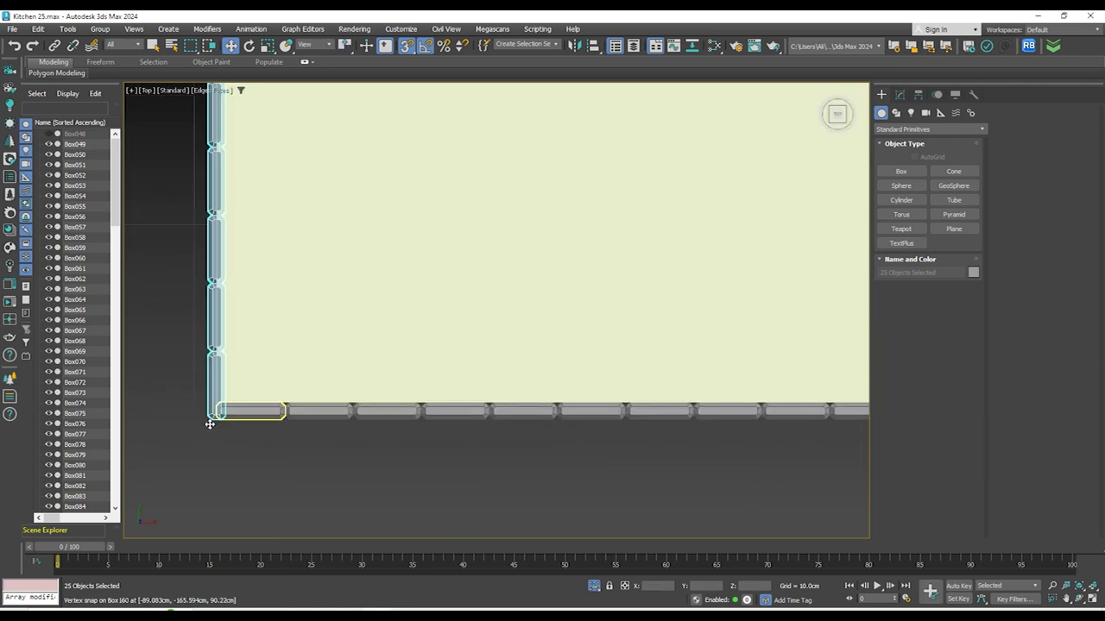
left_click_drag(215, 415, 213, 417)
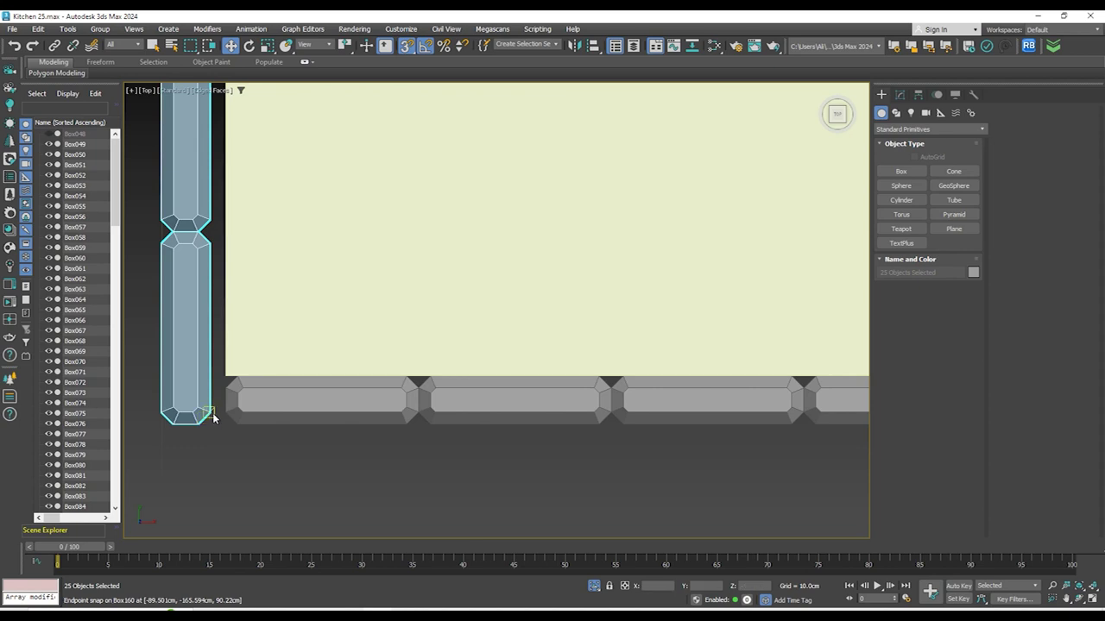
scroll(389, 481, "down", 3)
Clear the selection, hide the grid and turn off the edged faces display in the orthographic view
middle_click_drag(390, 481, 546, 395, "alt")
scroll(546, 394, "down", 5)
mouse_move(653, 299)
middle_mouse_down("alt")
mouse_move(653, 356)
mouse_move(673, 306)
middle_mouse_up("alt")
key("g")
left_click(748, 342)
middle_click_drag(748, 342, 680, 334)
key("F3")
key("F3")
key("F4")
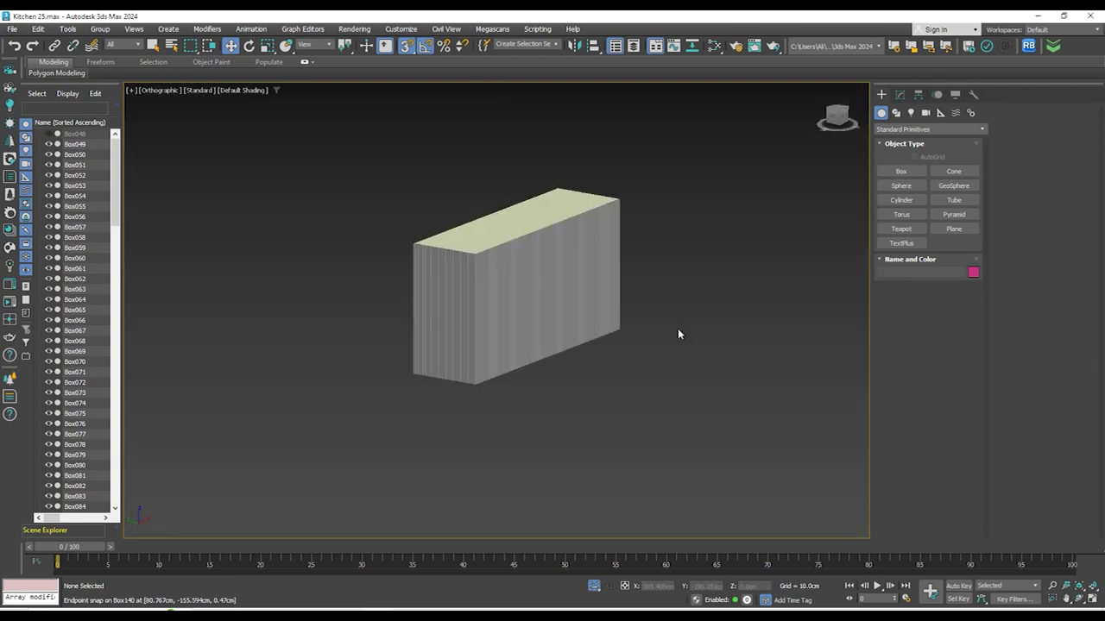
Exit isolation to show the rest of the kitchen and set the tabletop's Box height to 4 cm
left_click(594, 587)
middle_click_drag(609, 418, 672, 425, "alt")
middle_click_drag(678, 393, 698, 450)
scroll(650, 356, "up", 3)
scroll(649, 356, "up", 3)
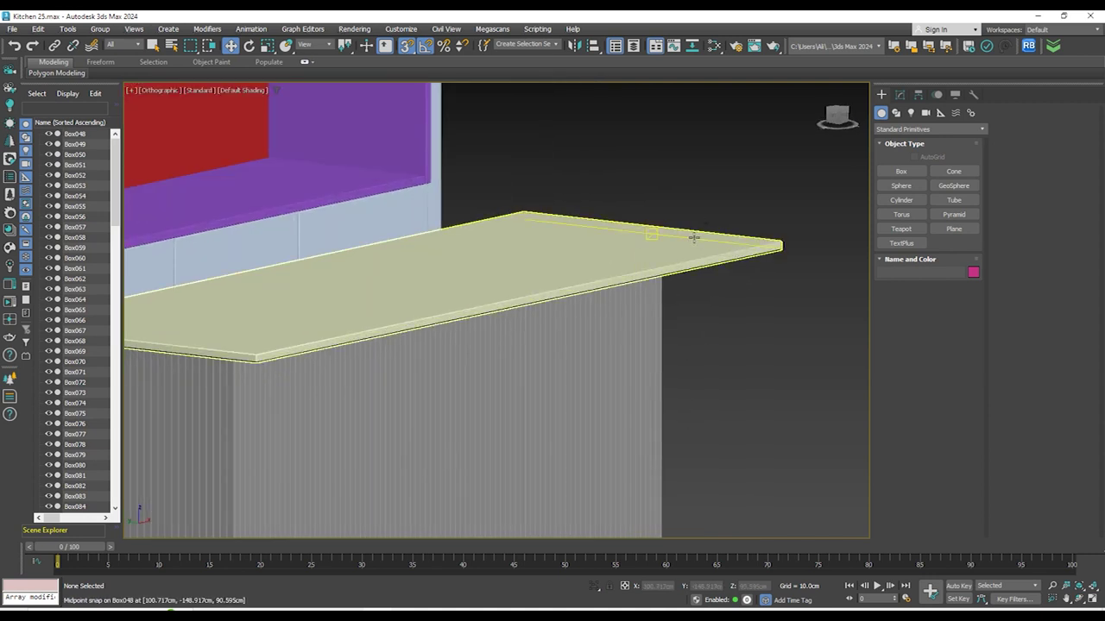
left_click(683, 238)
left_click(903, 100)
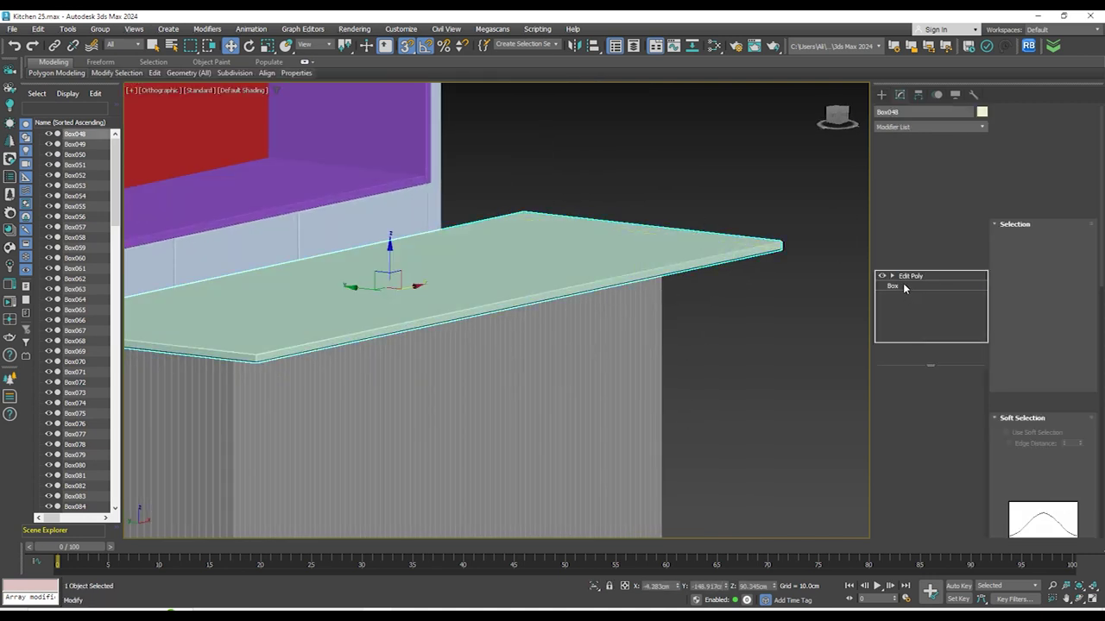
left_click(903, 284)
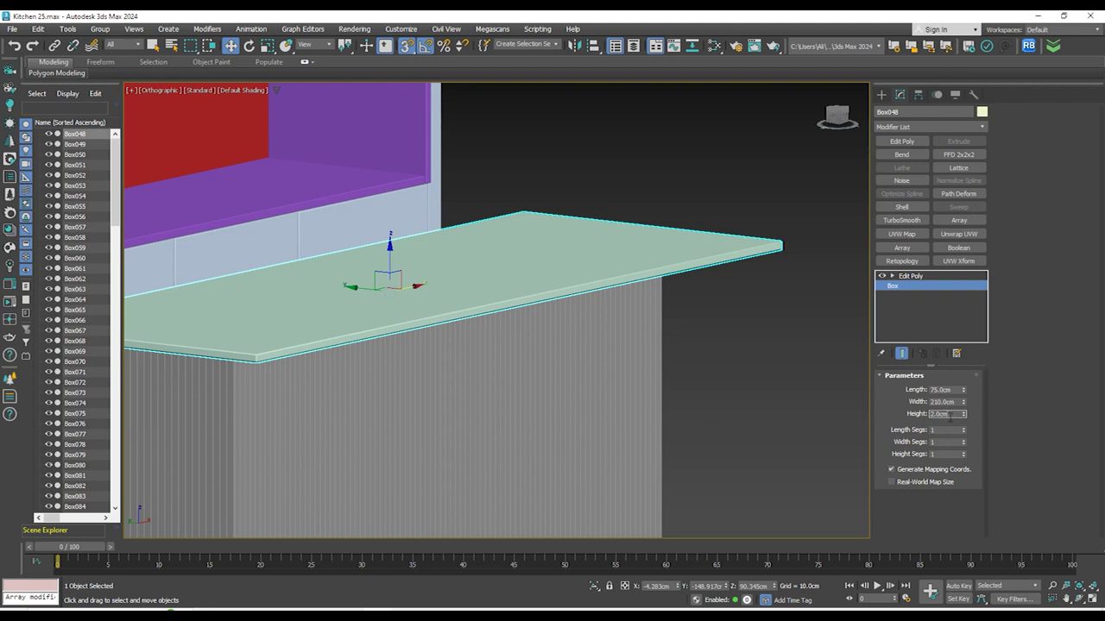
key("Return")
type("4")
key("Return")
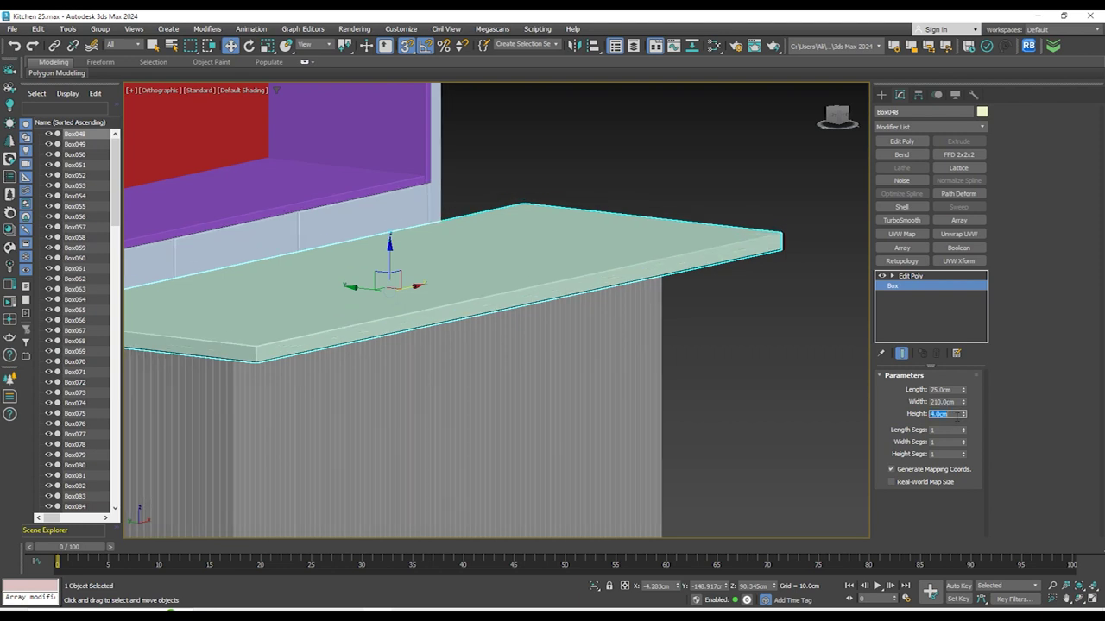
Return the tabletop to its Edit Poly level, seat it on top of the base strips and clear the selection
key("f")
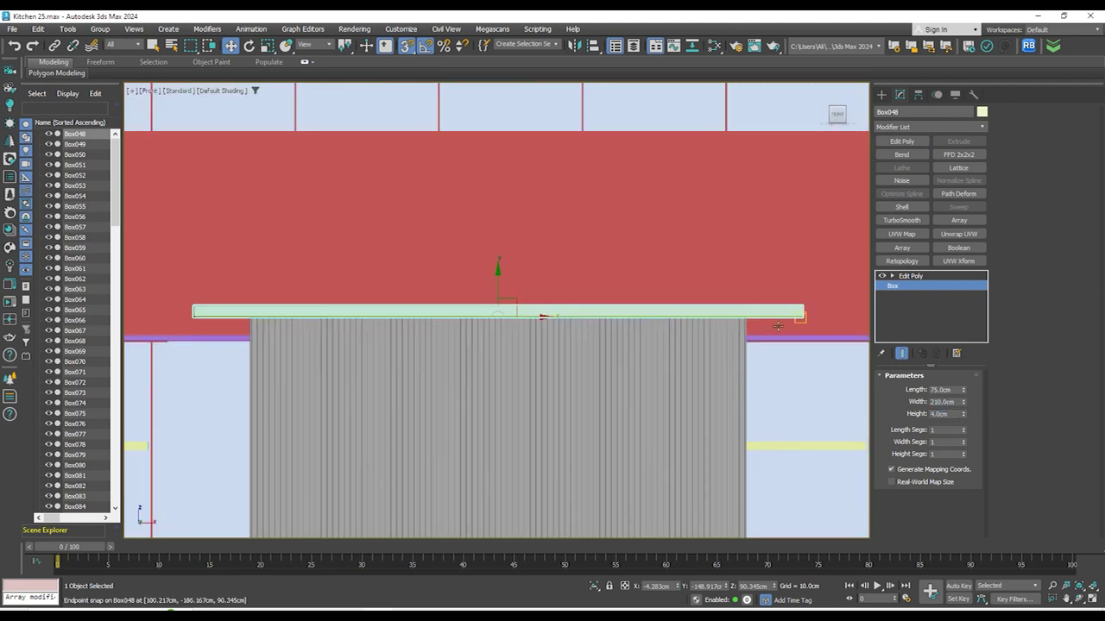
scroll(289, 301, "up", 3)
key("s")
left_click(299, 276)
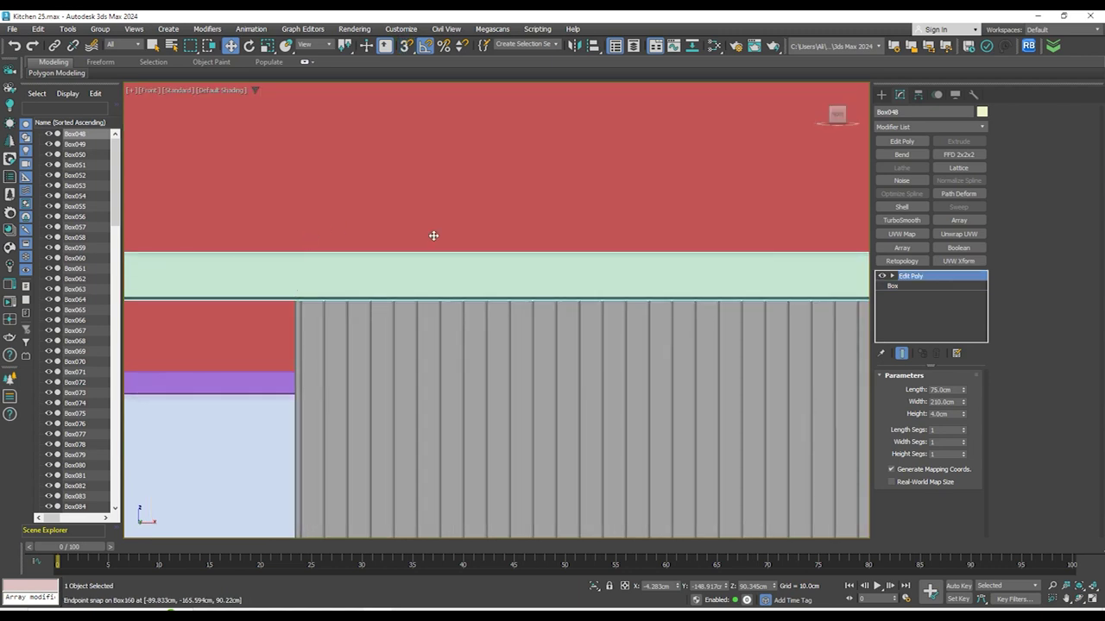
scroll(433, 235, "down", 10)
middle_click_drag(543, 316, 549, 340, "alt")
key("f")
key("z")
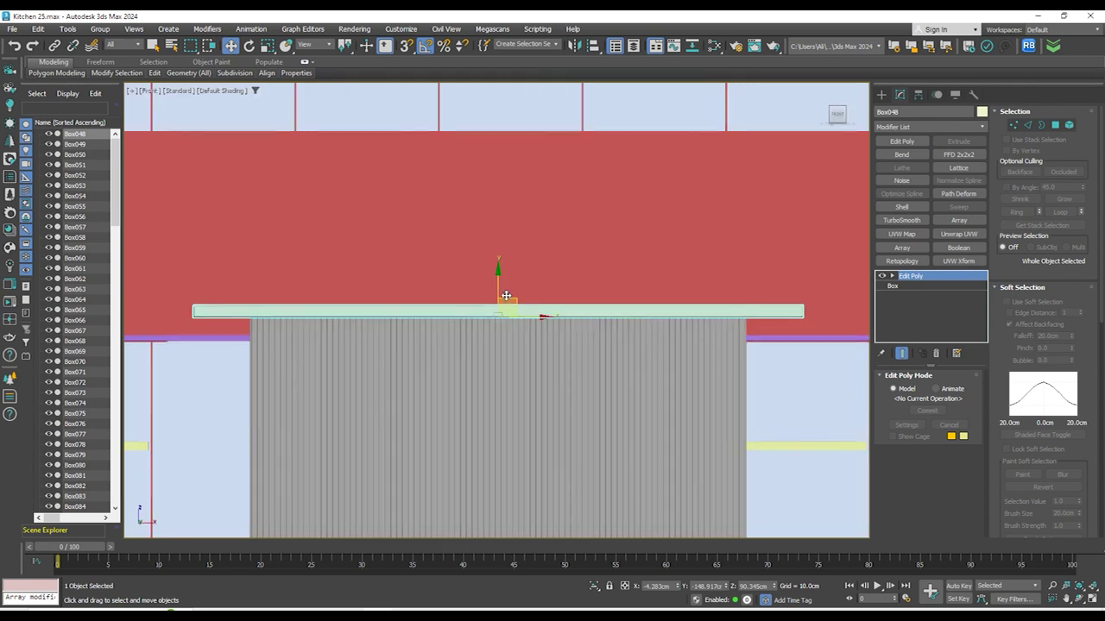
scroll(506, 296, "up", 5)
key("s")
left_click_drag(496, 336, 538, 355)
scroll(528, 242, "down", 5)
middle_click_drag(529, 241, 605, 328, "alt")
middle_click_drag(646, 390, 638, 474, "alt")
left_click(715, 318)
Select the tabletop, base and all strips in the top view and group them under the name Table
key("t")
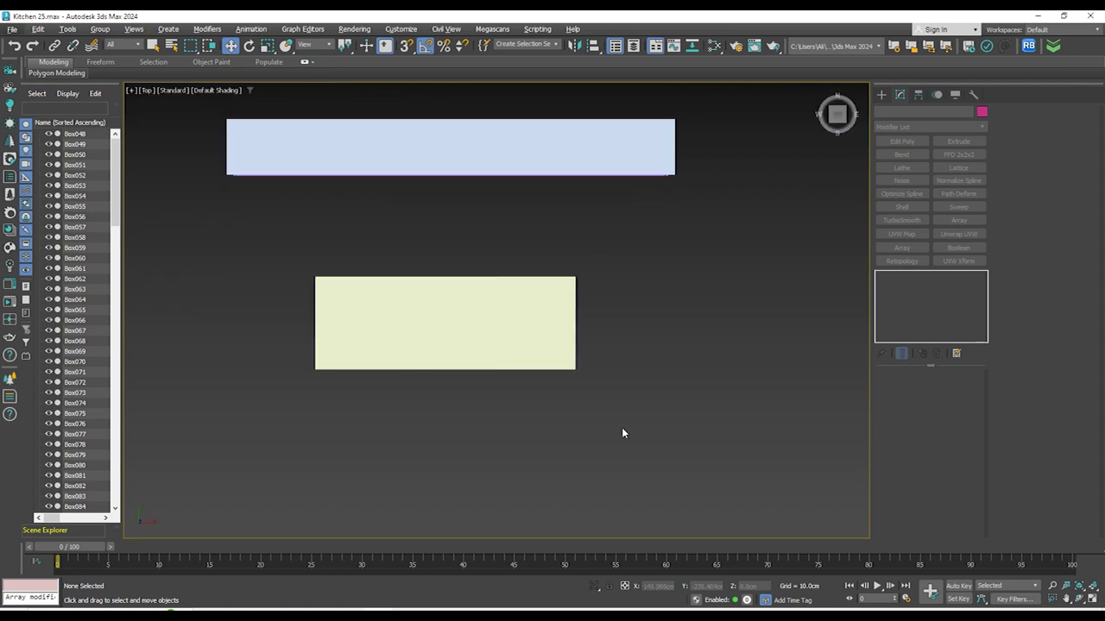
scroll(623, 428, "down", 4)
scroll(541, 395, "up", 3)
left_click_drag(815, 506, 570, 373)
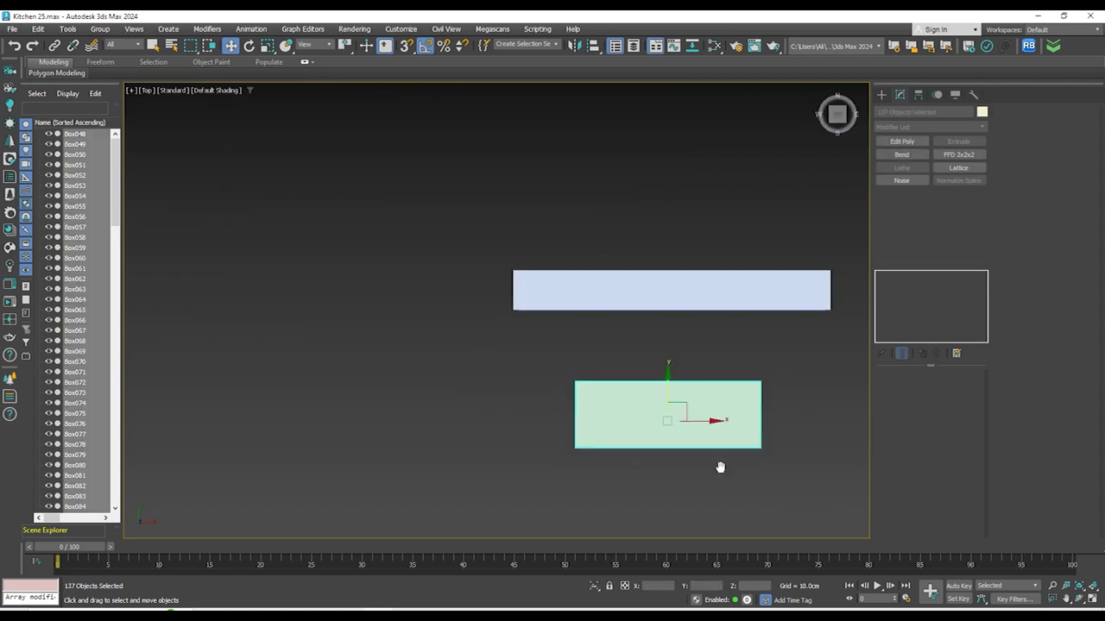
middle_click_drag(721, 467, 597, 458)
left_click(100, 28)
left_click(108, 42)
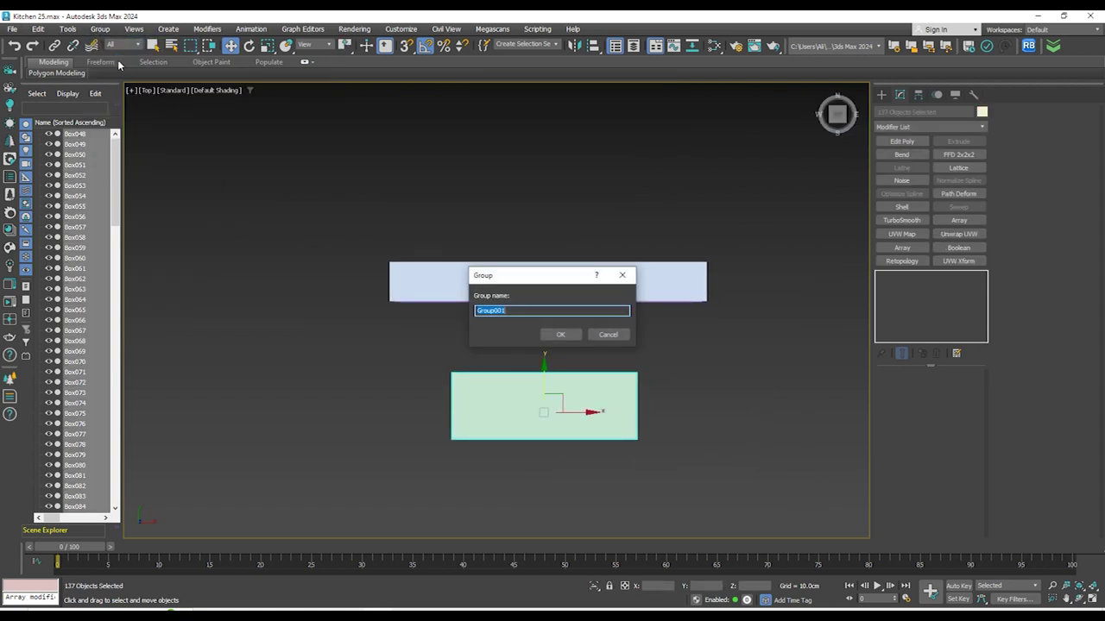
key("Return")
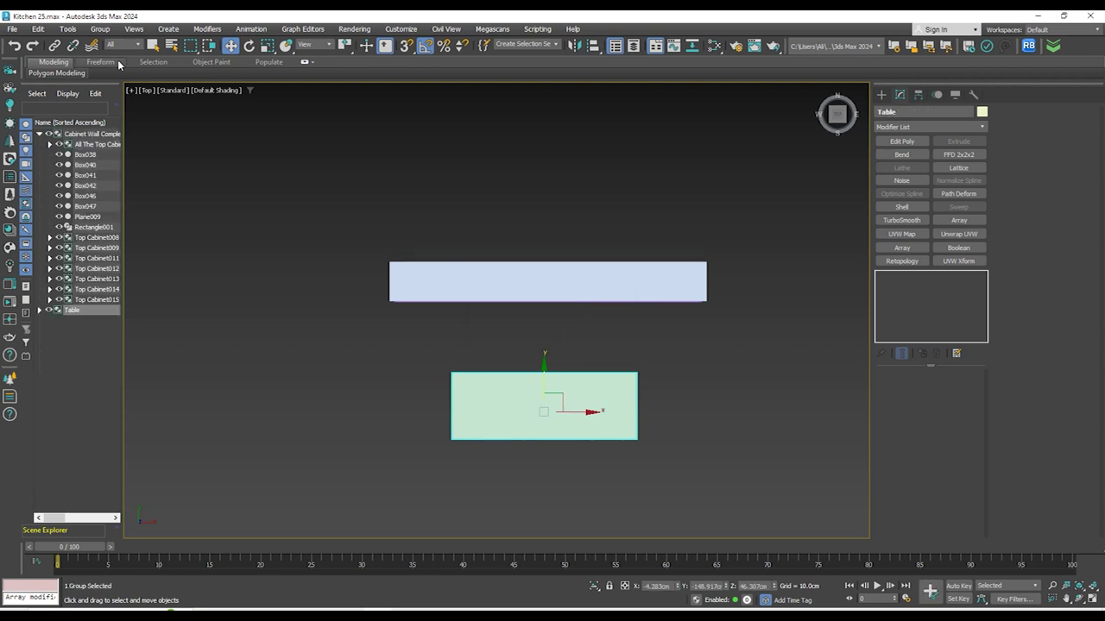
Draw a long thin box about 138 by 10 cm and about 3 cm high over the table in the top view
middle_click_drag(550, 358, 663, 278, "alt")
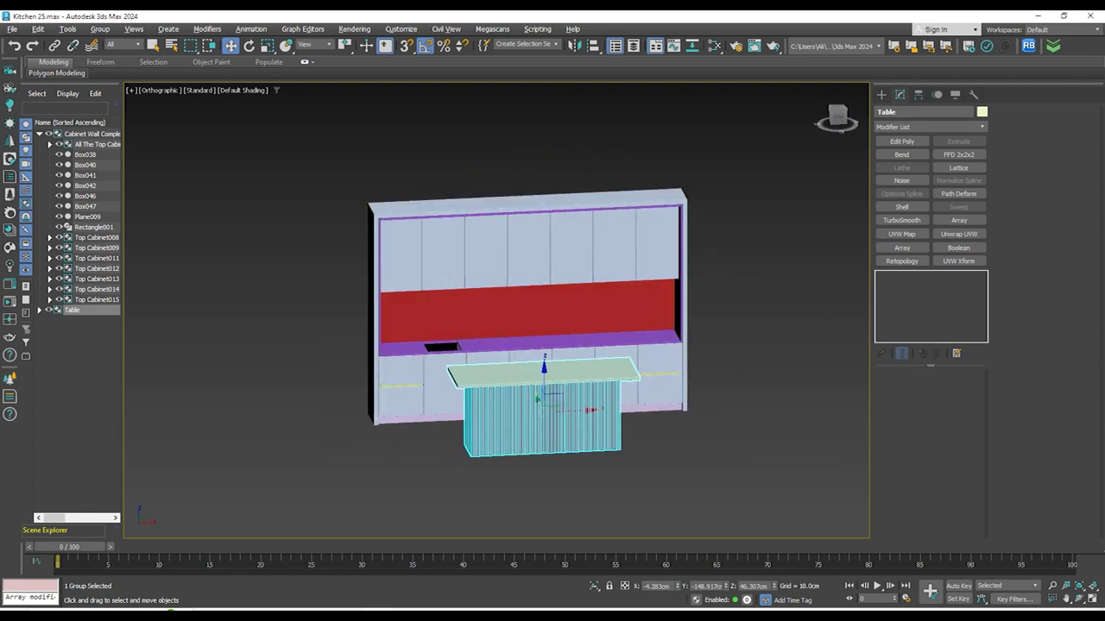
middle_click_drag(777, 388, 760, 349)
key("t")
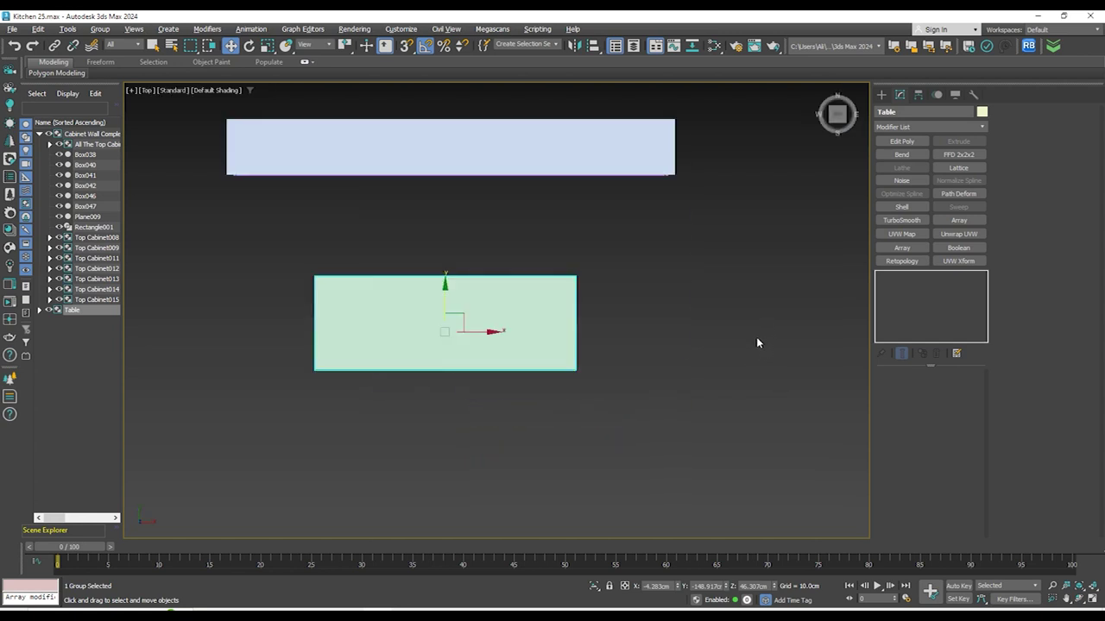
key("z")
scroll(661, 329, "down", 3)
left_click(883, 94)
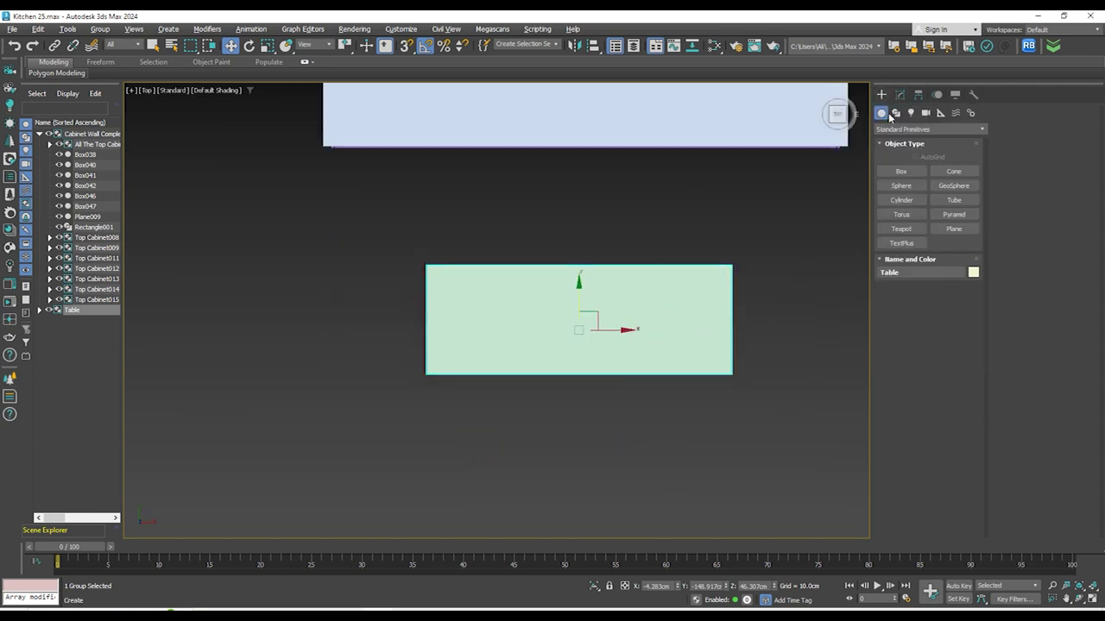
left_click(901, 171)
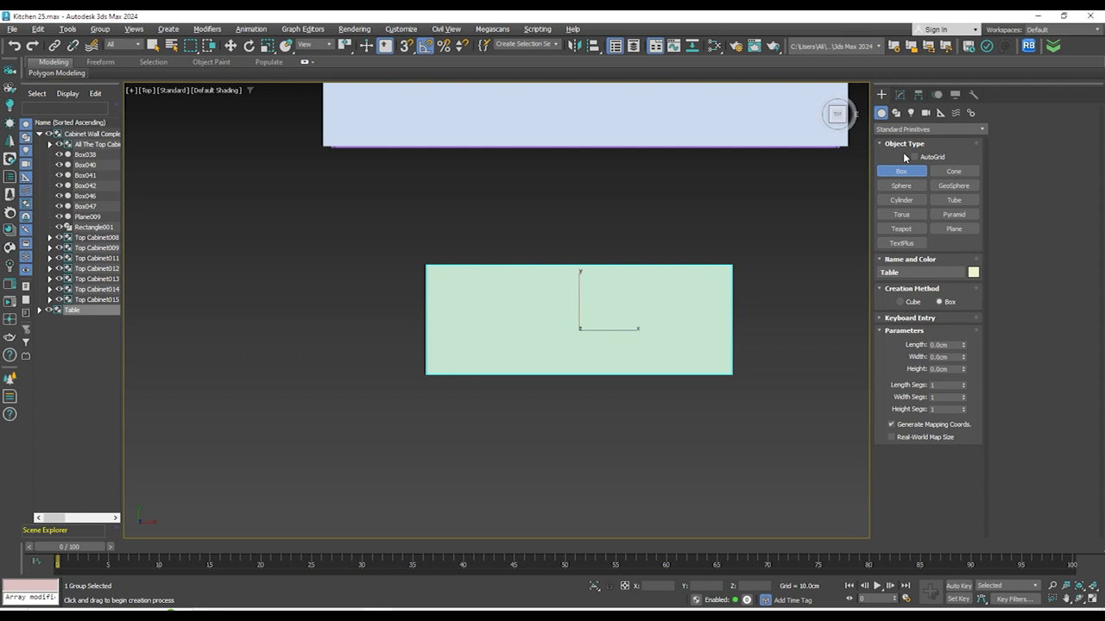
scroll(533, 349, "up", 2)
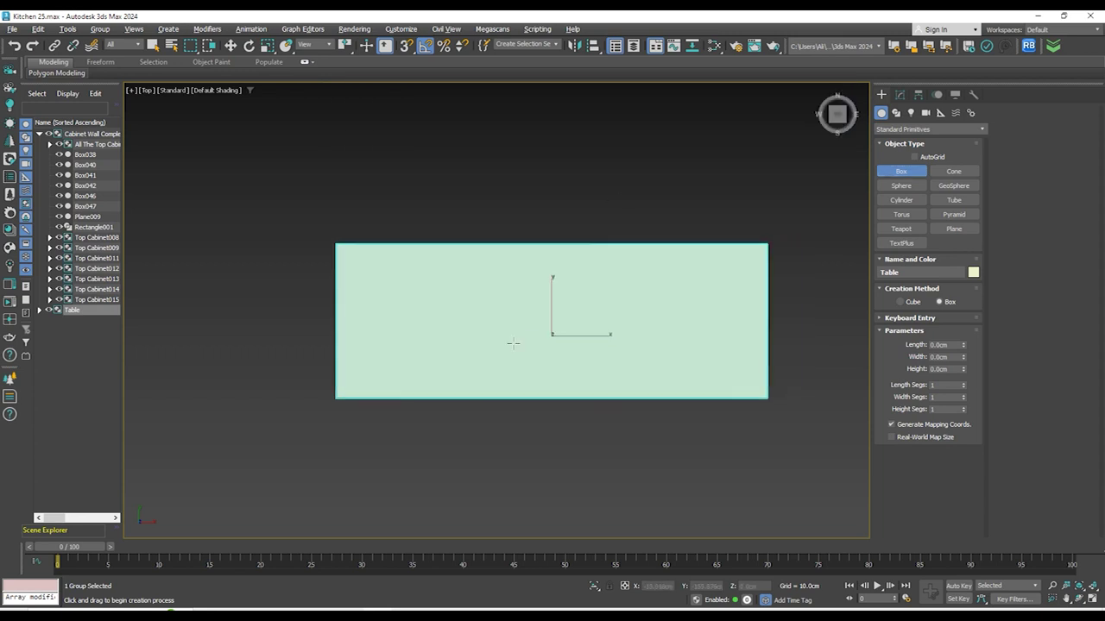
scroll(531, 280, "down", 2)
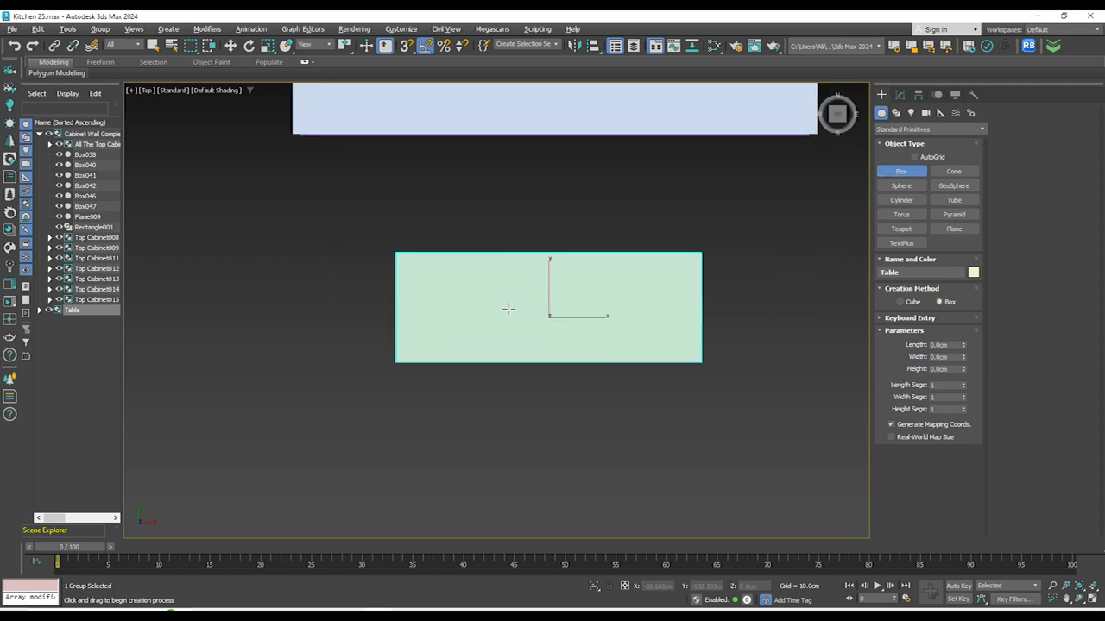
left_click_drag(460, 295, 660, 310)
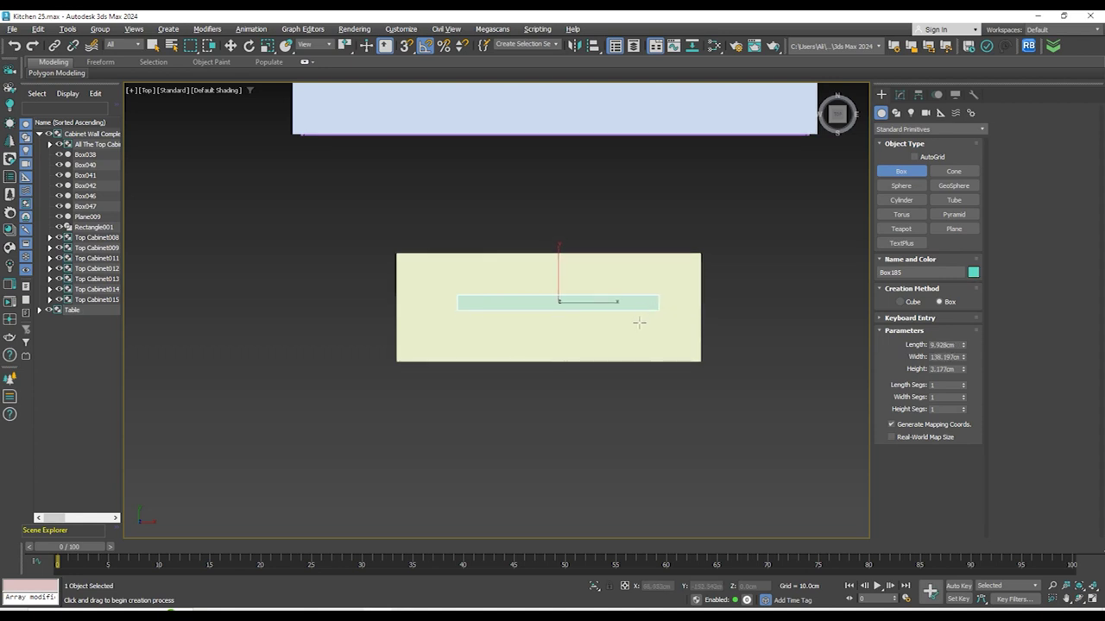
left_click(638, 323)
Raise the new box above the table to a height of about 185 cm in the front view
key("w")
key("f")
scroll(642, 388, "down", 8)
scroll(638, 370, "up", 4)
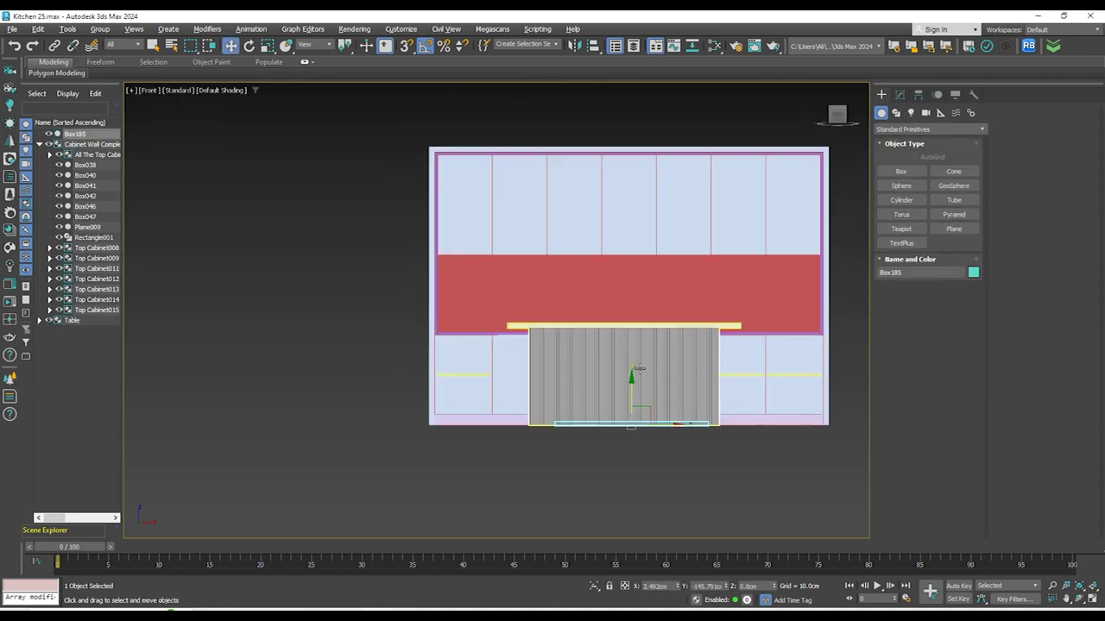
left_click_drag(631, 375, 635, 181)
scroll(645, 202, "up", 5)
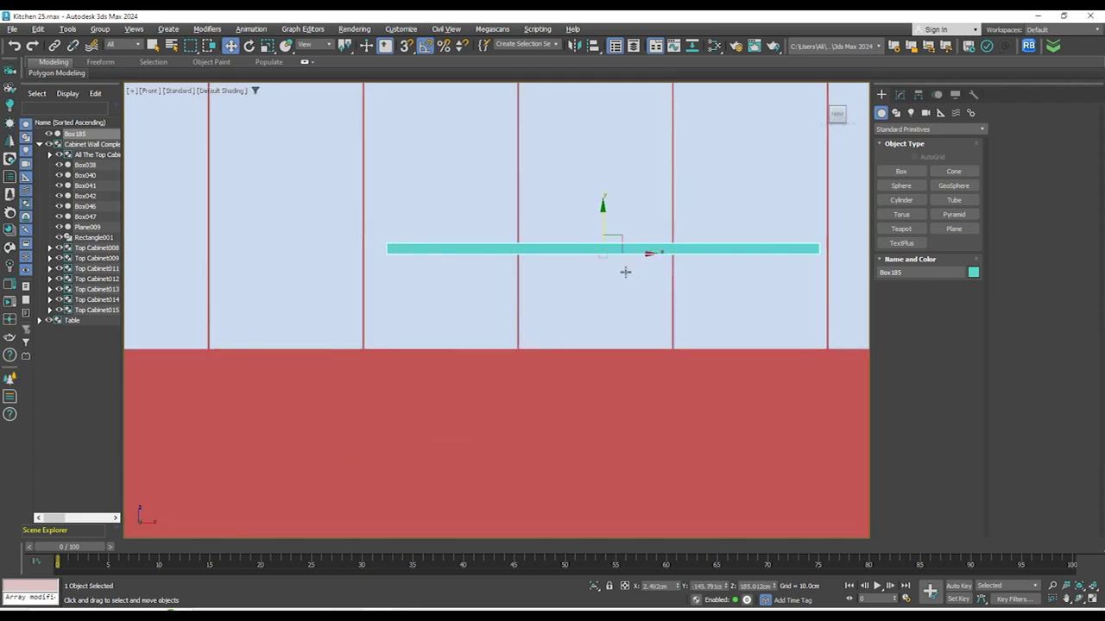
Set the raised box's length to 8 cm, width to 135 cm and height to 5 cm
scroll(625, 272, "down", 4)
middle_click_drag(659, 305, 661, 261, "alt")
scroll(661, 261, "up", 2)
left_click(899, 95)
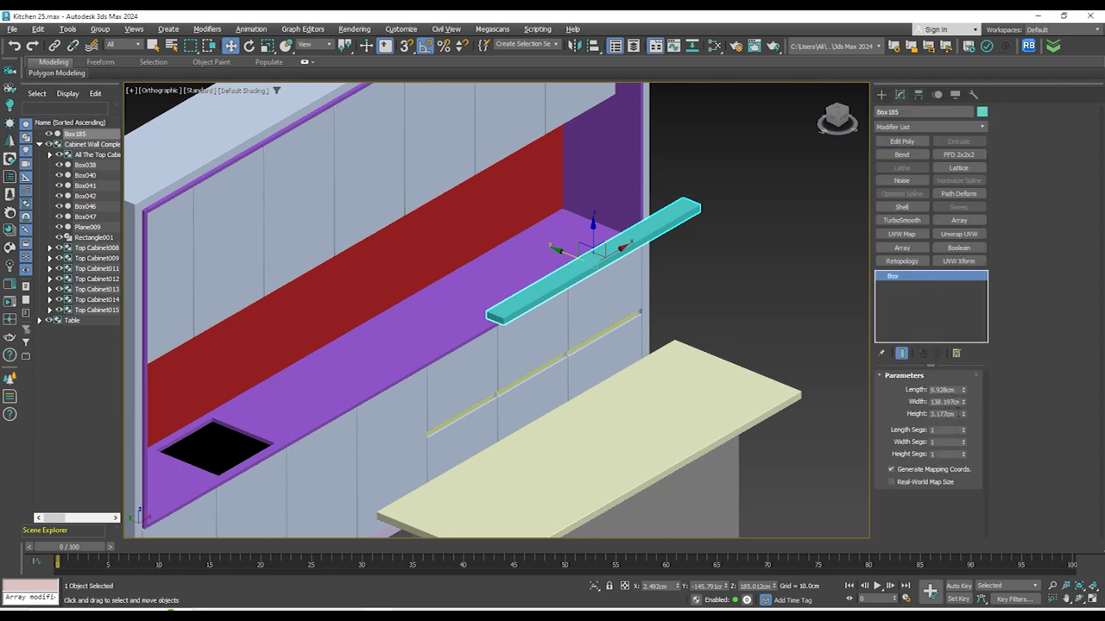
key("Return")
type("5")
key("Return")
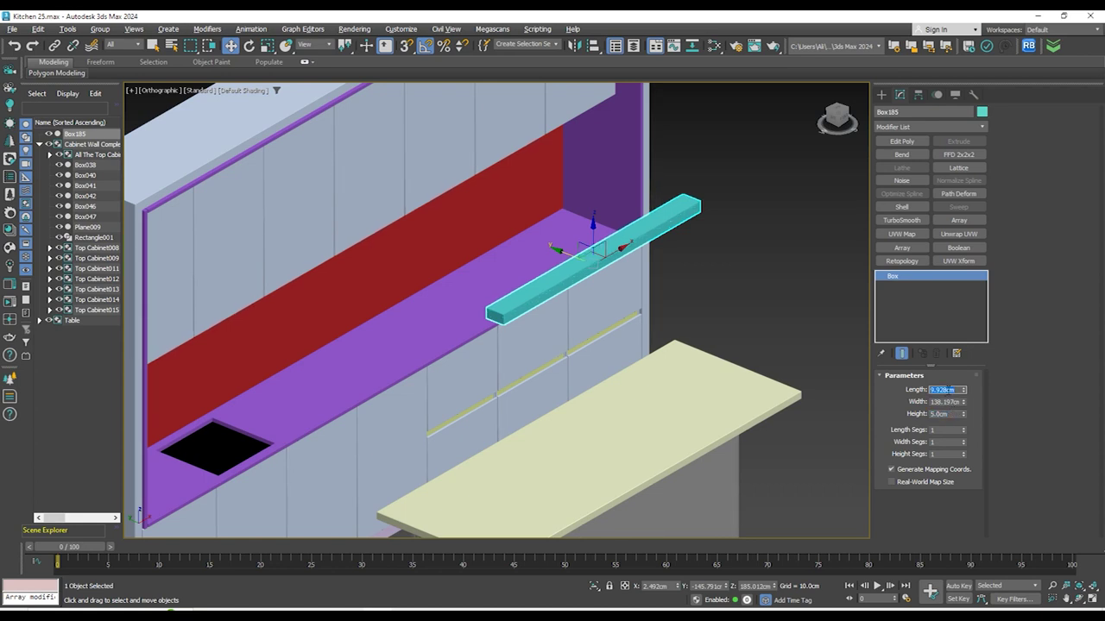
type("5")
key("Return")
type("6")
key("Return")
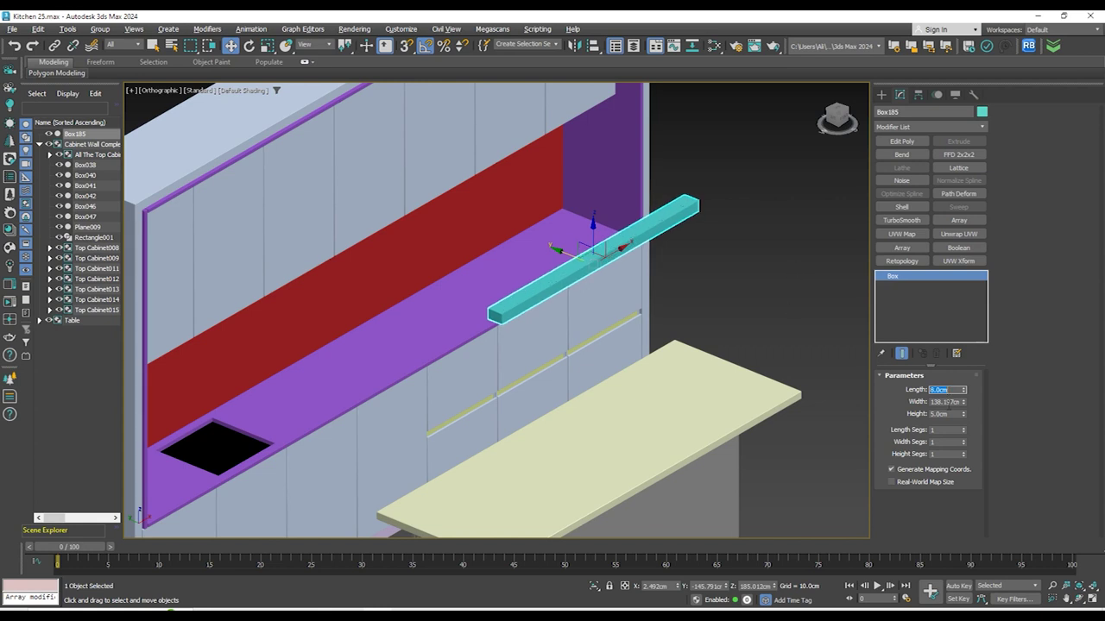
key("Return")
middle_click_drag(635, 379, 592, 461, "alt")
Isolate the raised box and clone it once directly beneath the original in the front view
key("t")
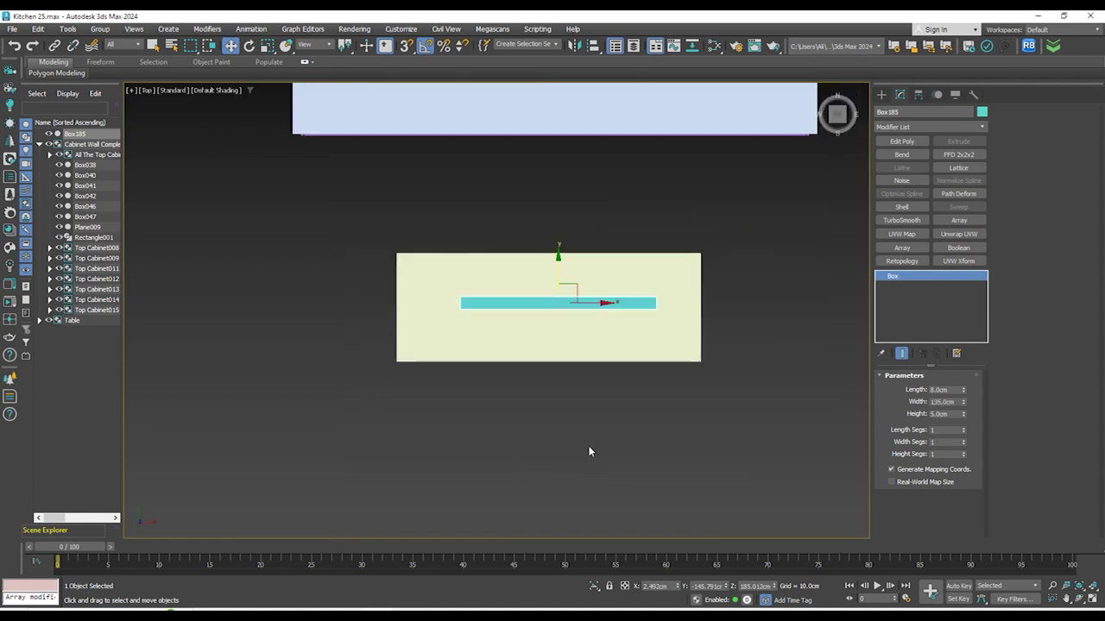
key("z")
scroll(578, 390, "down", 3)
scroll(586, 386, "up", 1)
middle_click_drag(635, 420, 691, 312, "alt")
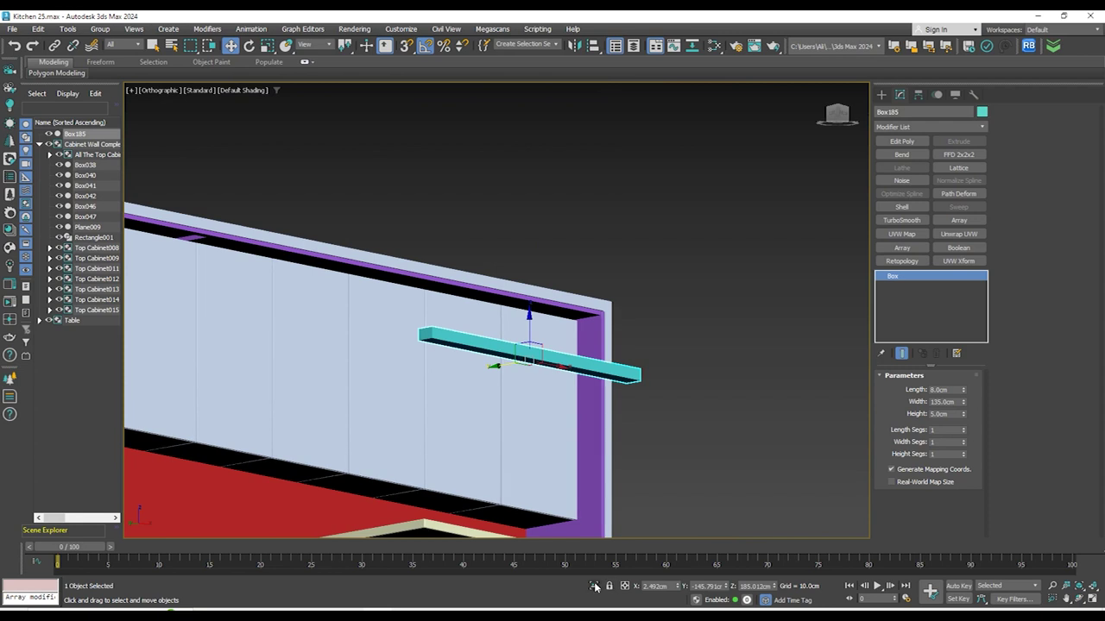
key("alt+q")
key("f")
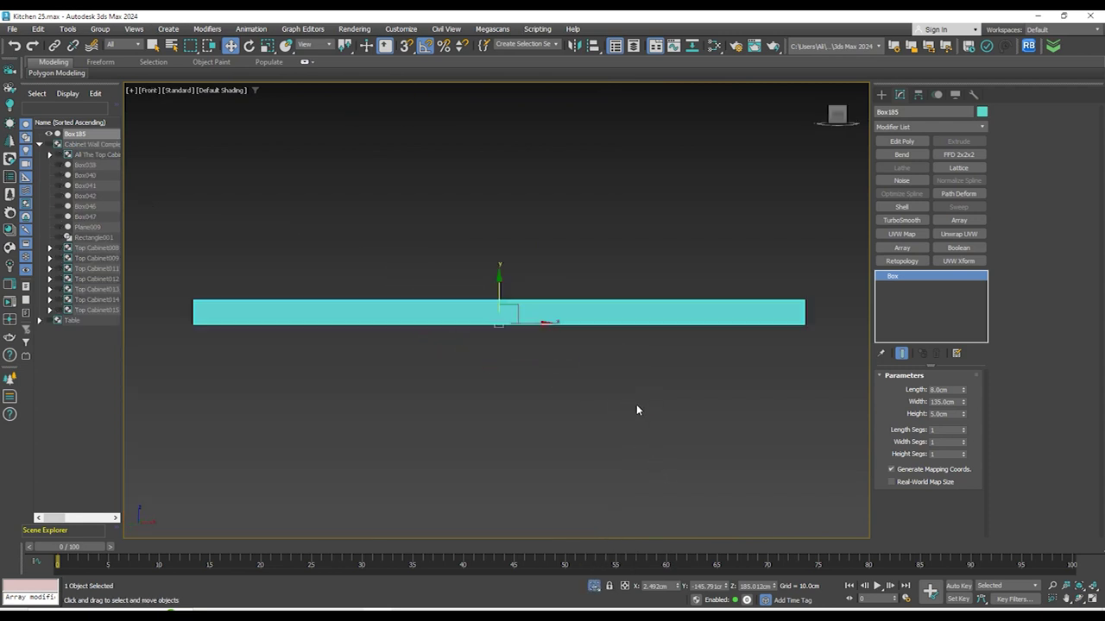
scroll(527, 328, "up", 1)
middle_click_drag(553, 359, 521, 279)
left_click_drag(523, 254, 522, 291, "shift")
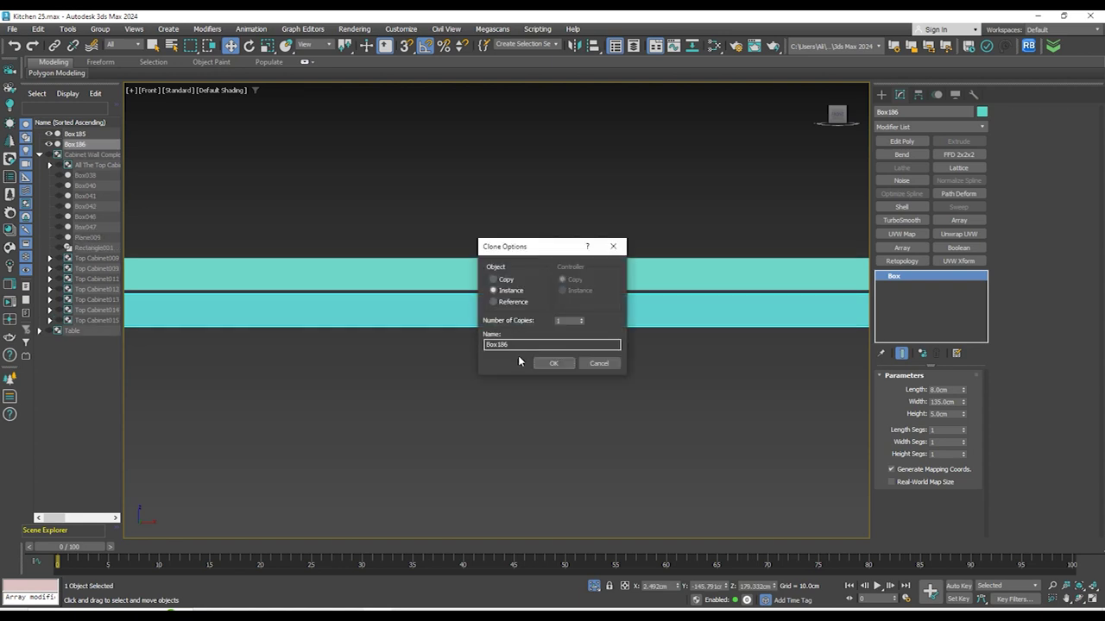
left_click(554, 363)
Set the height of the lower box alone to 1.5 cm, leaving the upper box at its own size
middle_click_drag(281, 313, 529, 332)
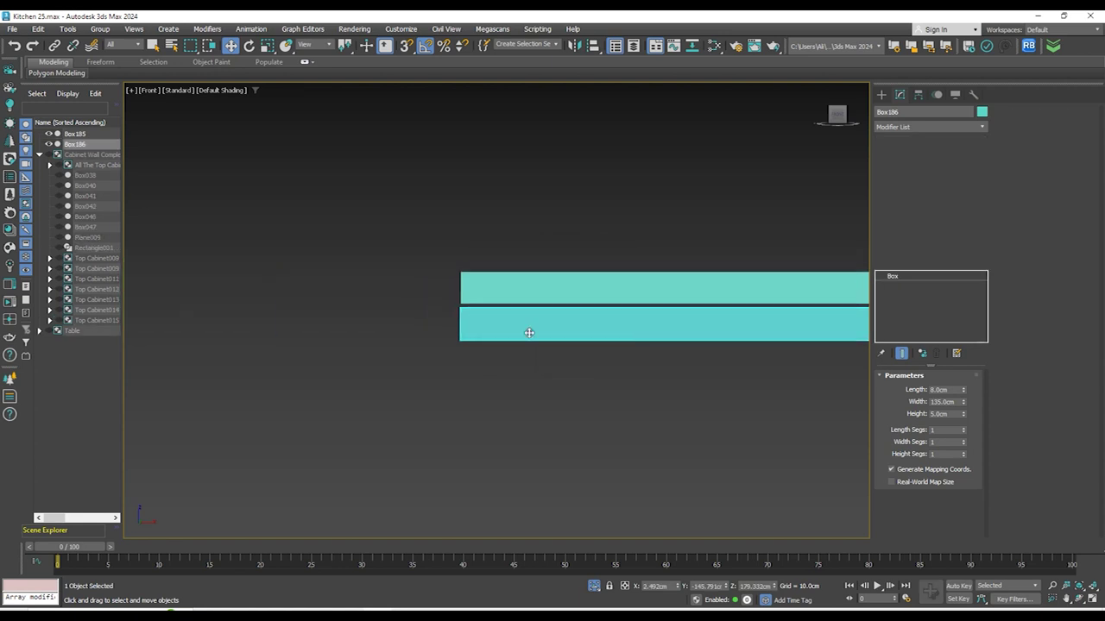
scroll(446, 320, "up", 5)
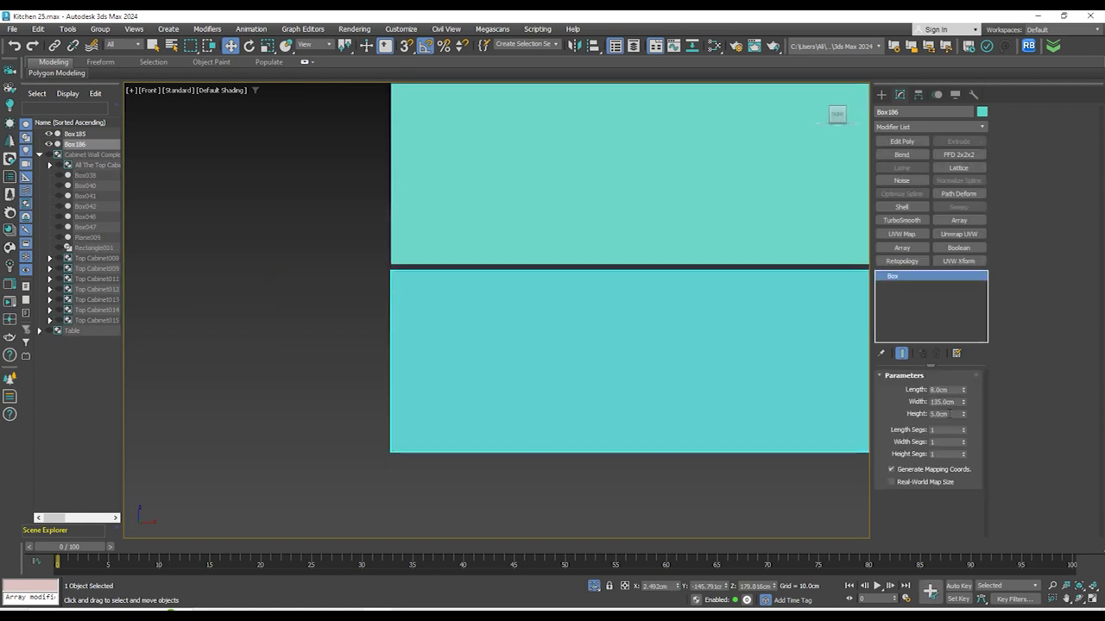
type("2")
key("Return")
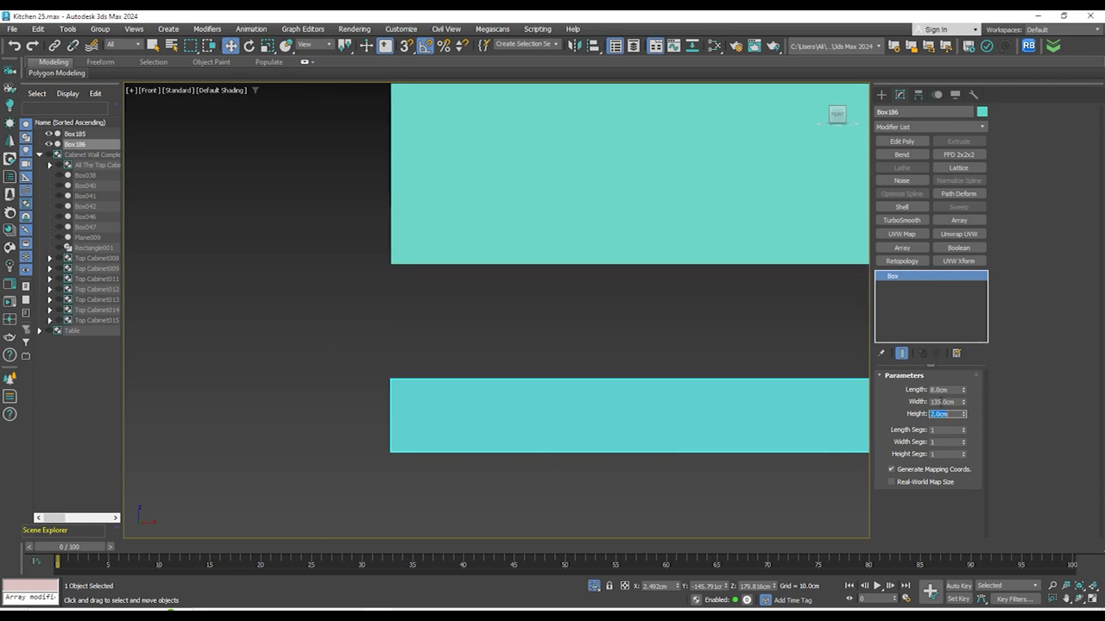
type("1")
key("Return")
type("2")
key("Return")
scroll(636, 363, "down", 5)
scroll(618, 369, "up", 1)
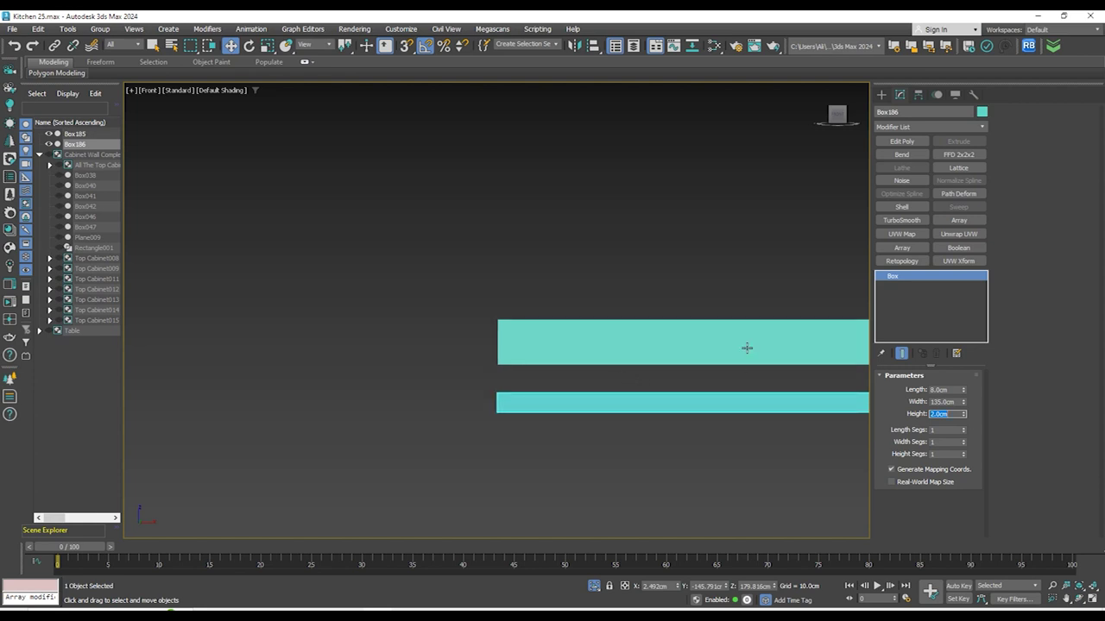
type("105")
key("Return")
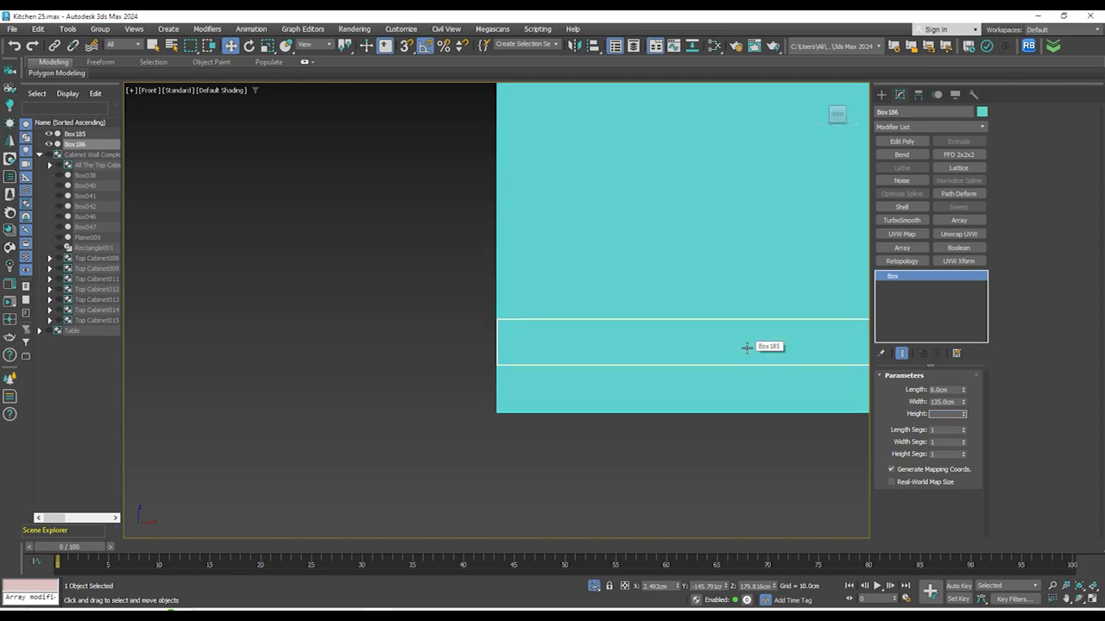
key("Return")
Move the lower box up to about Z 182.7 cm, leaving a narrow gap under the upper box
scroll(494, 408, "up", 5)
left_click_drag(527, 386, 535, 281)
scroll(557, 283, "down", 4)
middle_click_drag(560, 280, 454, 316)
scroll(390, 375, "up", 5)
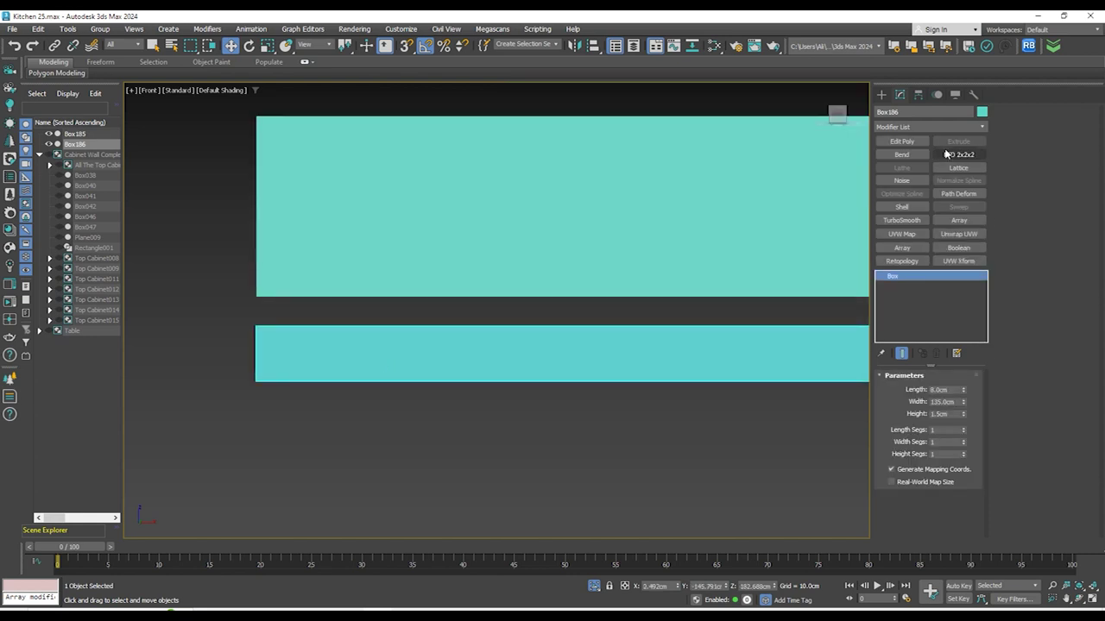
Add an Edit Poly modifier to the lower box and select the eight edges around its top and bottom faces
left_click(917, 141)
scroll(543, 306, "down", 2)
left_click_drag(544, 307, 578, 416)
scroll(548, 396, "down", 6)
middle_click_drag(527, 397, 577, 419, "alt")
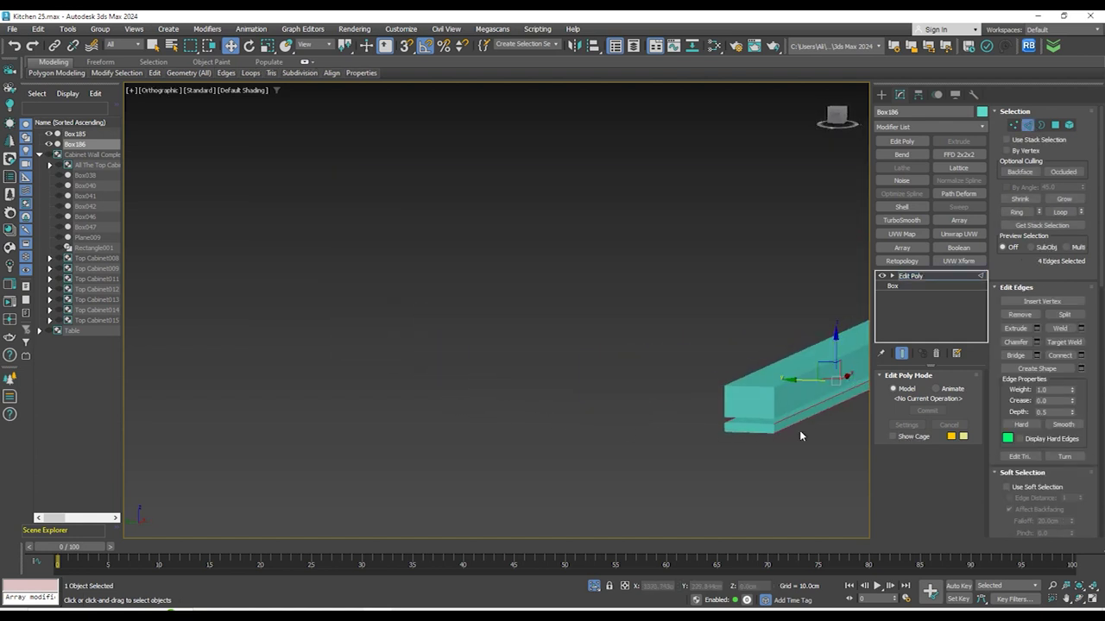
scroll(799, 436, "up", 5)
scroll(717, 444, "down", 4)
middle_click_drag(717, 444, 536, 453, "alt")
scroll(682, 500, "up", 5)
left_click(662, 425, "ctrl")
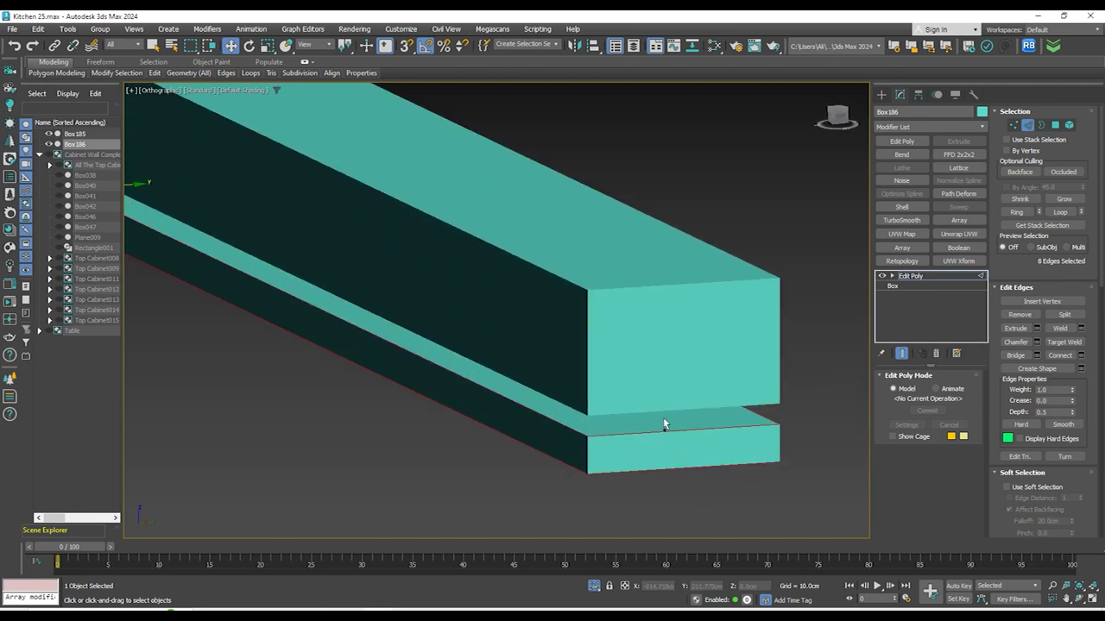
Chamfer the eight selected edges of the lower box by 0.125 cm with one segment, using the standard chamfer type
left_click(1037, 342)
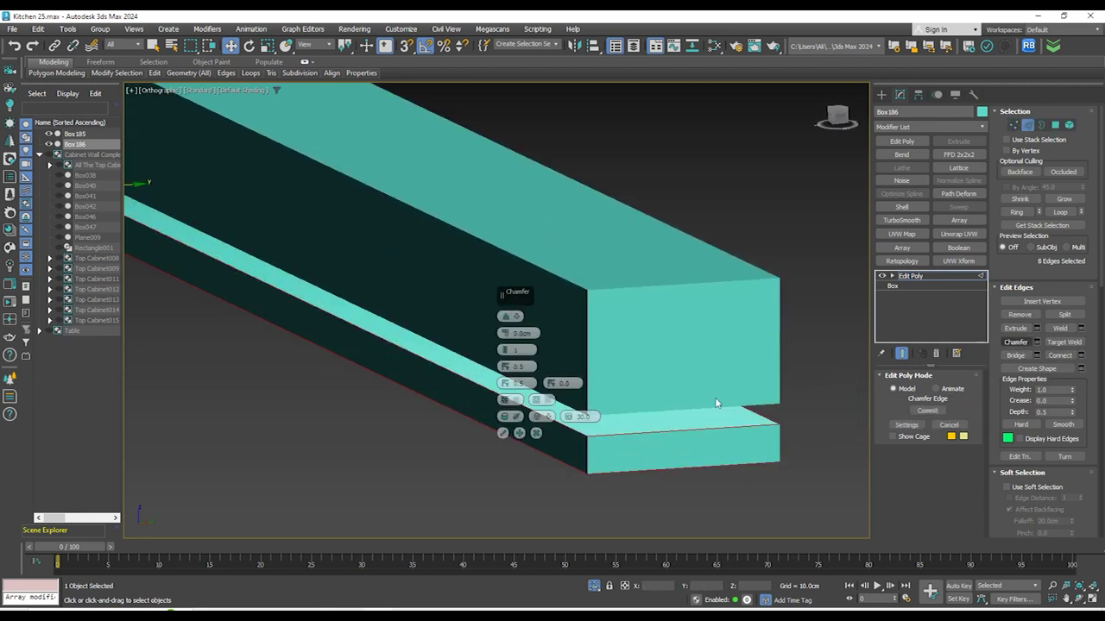
left_click(516, 317)
left_click(534, 349)
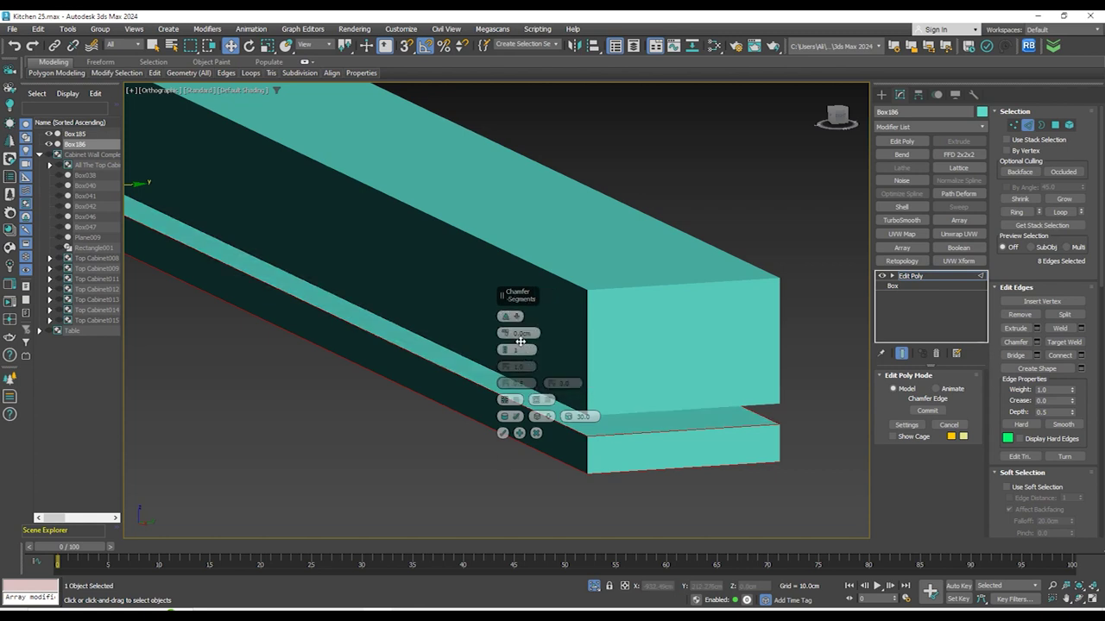
double_click(520, 333)
type("0.25")
key("Return")
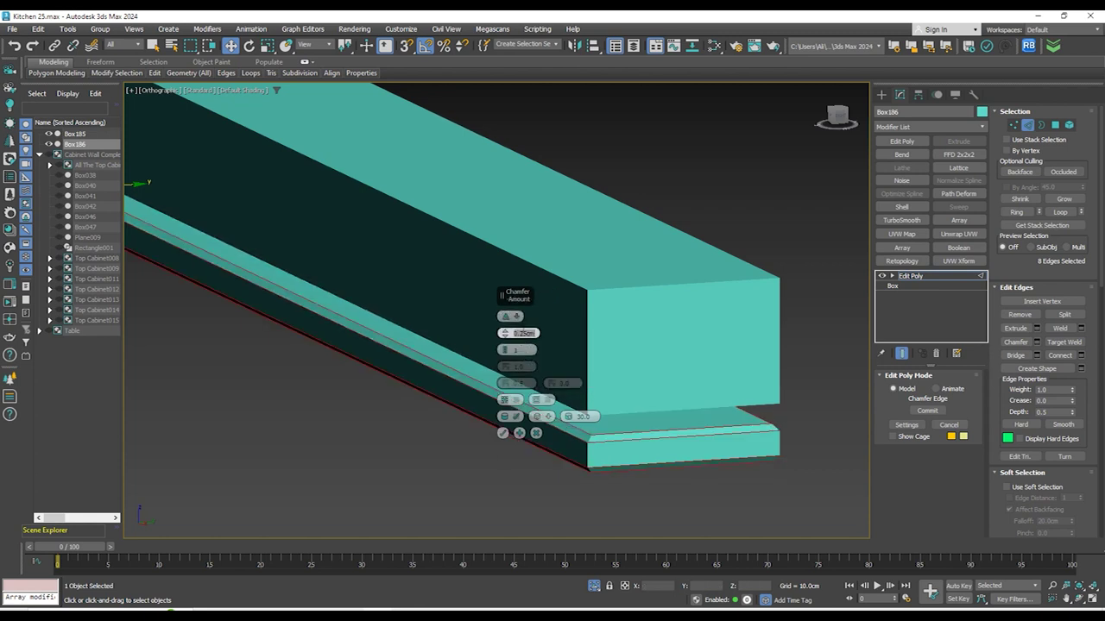
type("0.125")
key("Return")
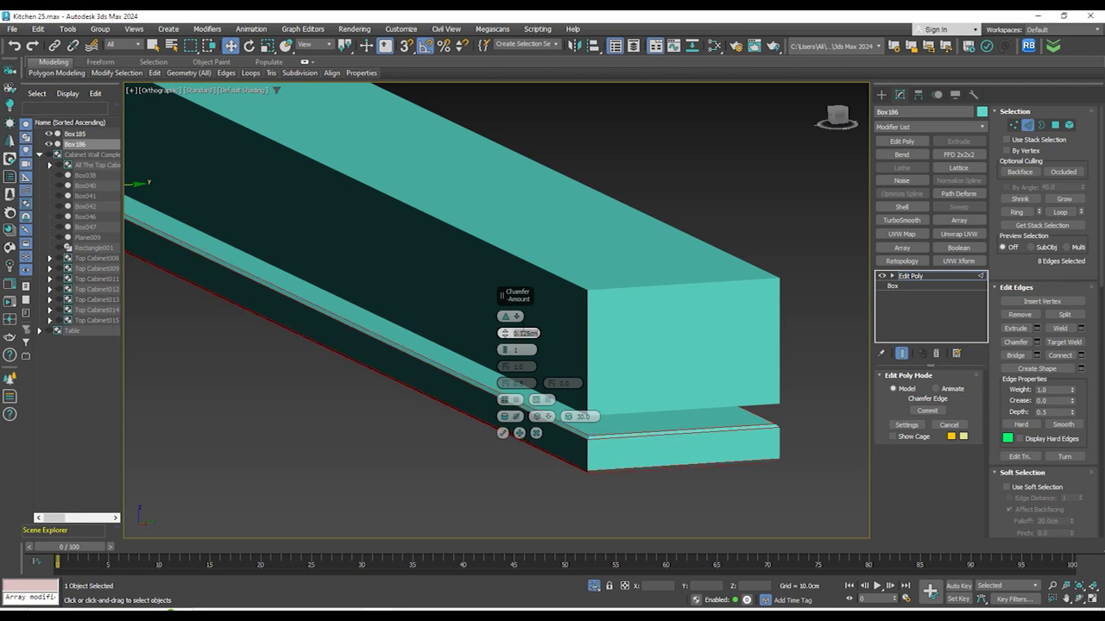
left_click(502, 433)
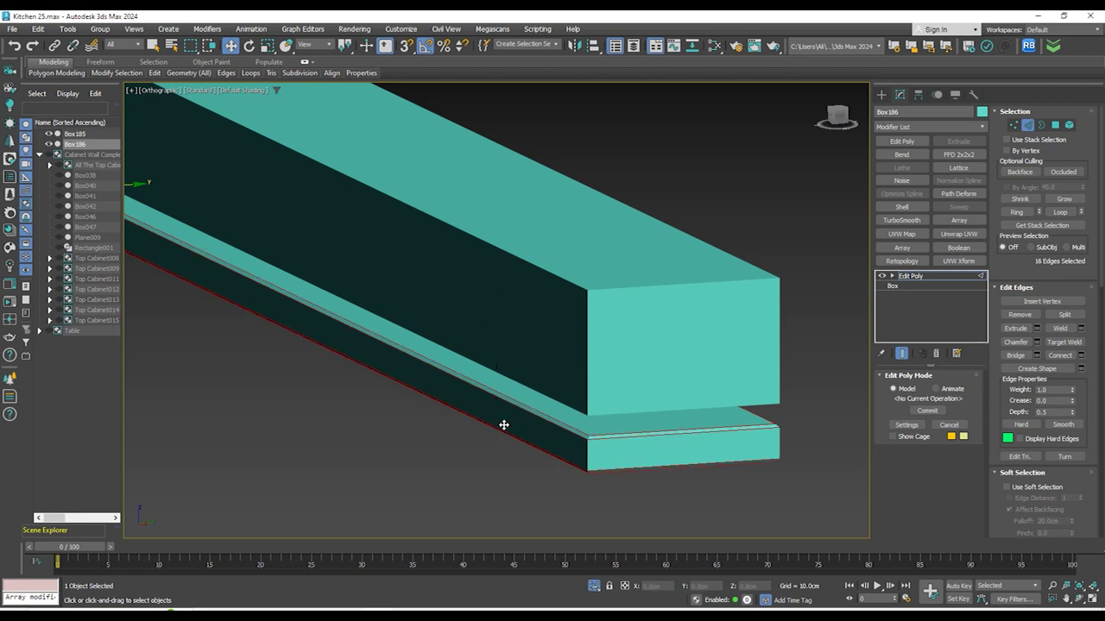
Finish editing the lower box, isolate the upper box on its own and display its edged faces
left_click(882, 96)
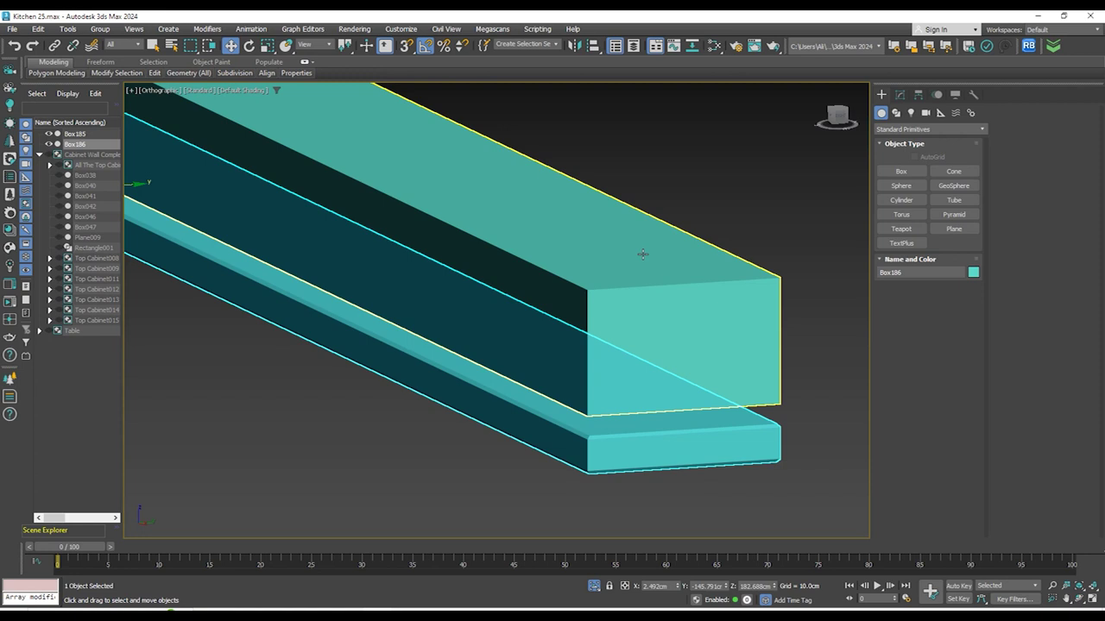
left_click(643, 254)
left_click(593, 588)
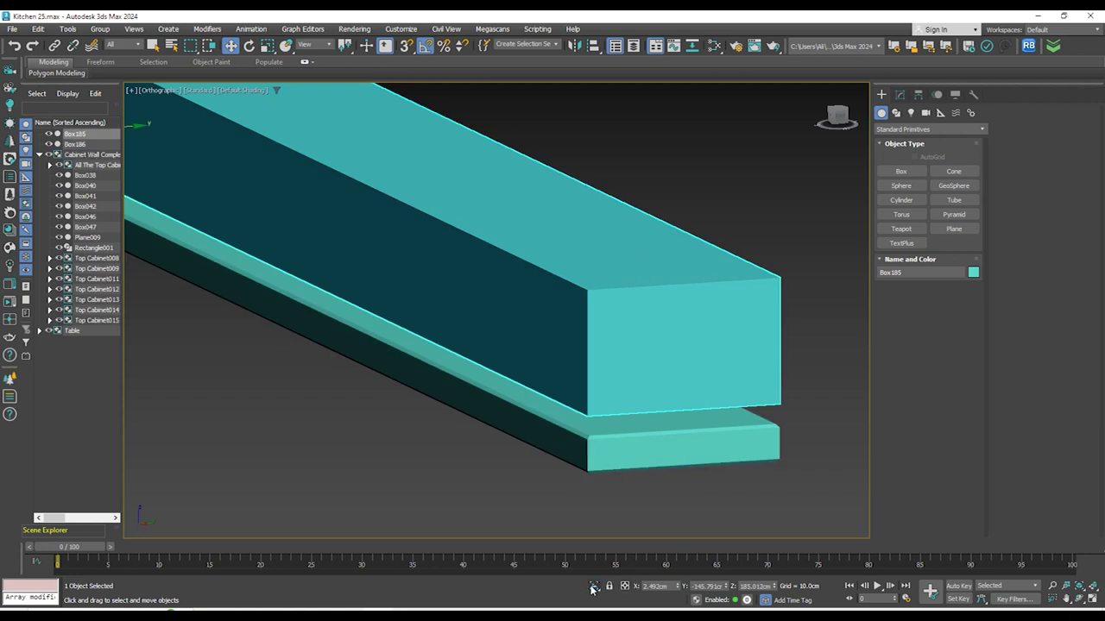
left_click(593, 587)
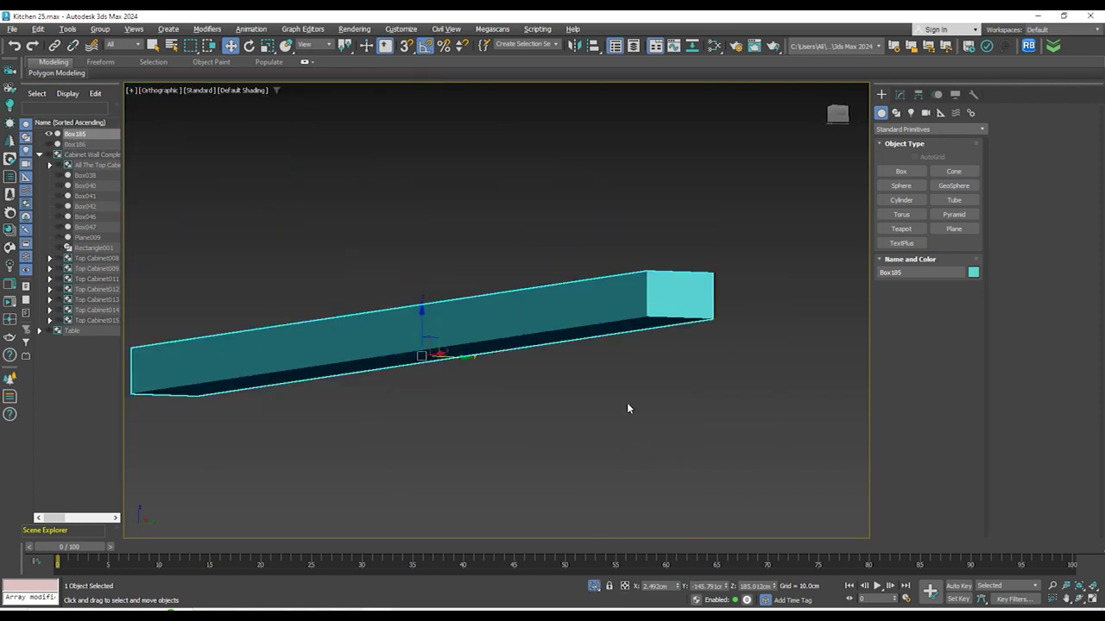
key("F4")
scroll(686, 303, "up", 5)
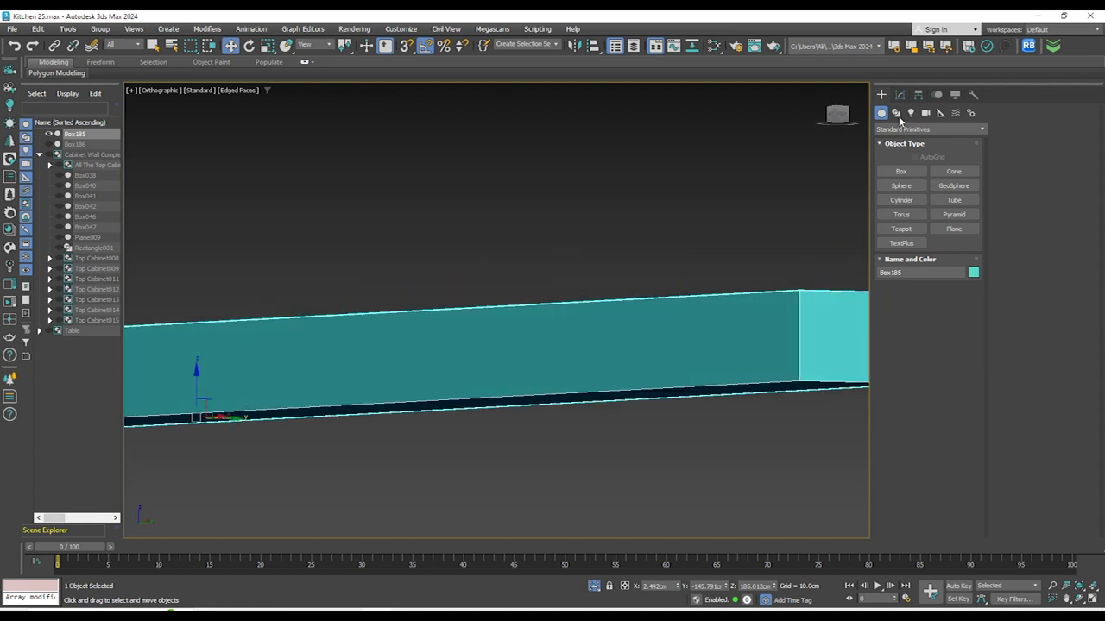
Add an Edit Poly modifier to the upper box and select its bottom polygon
left_click(899, 95)
middle_click_drag(836, 346, 810, 430, "alt")
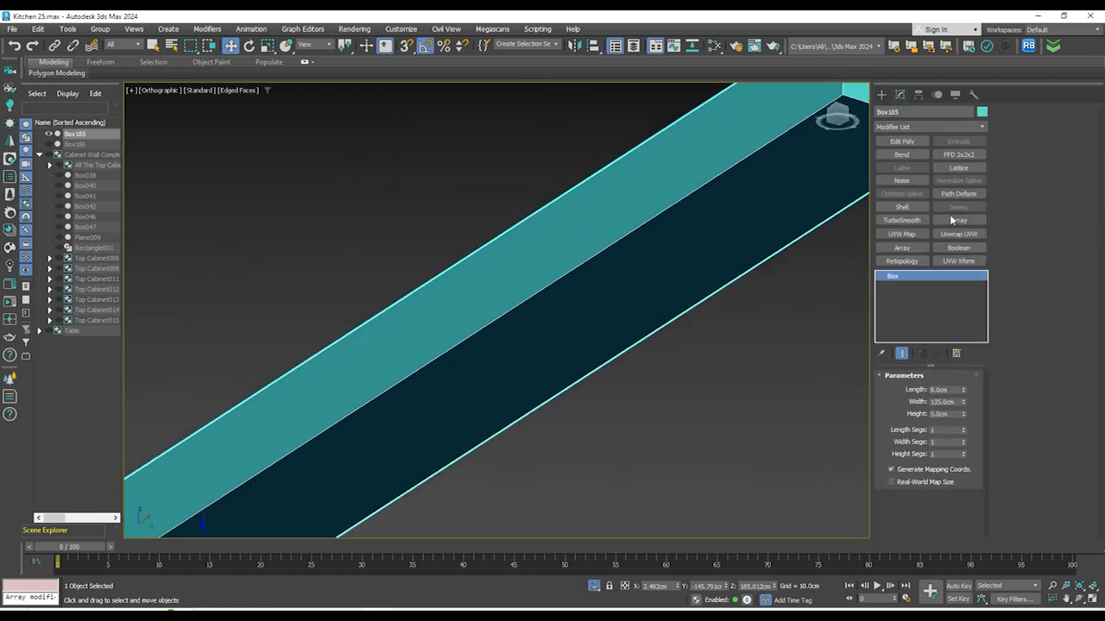
left_click(911, 142)
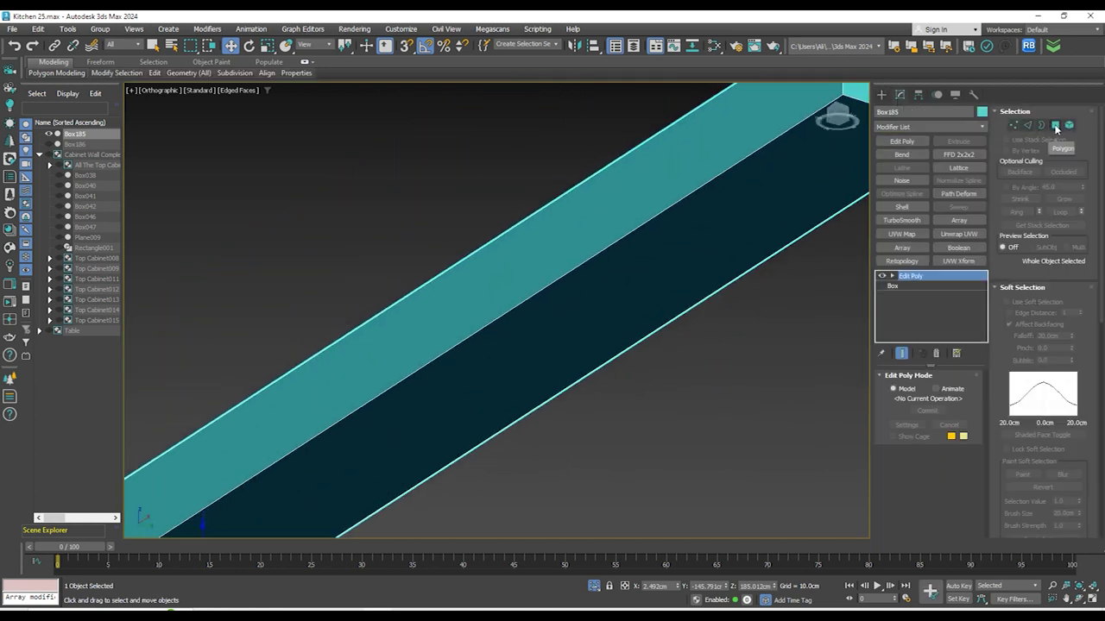
key("4")
left_click(788, 190)
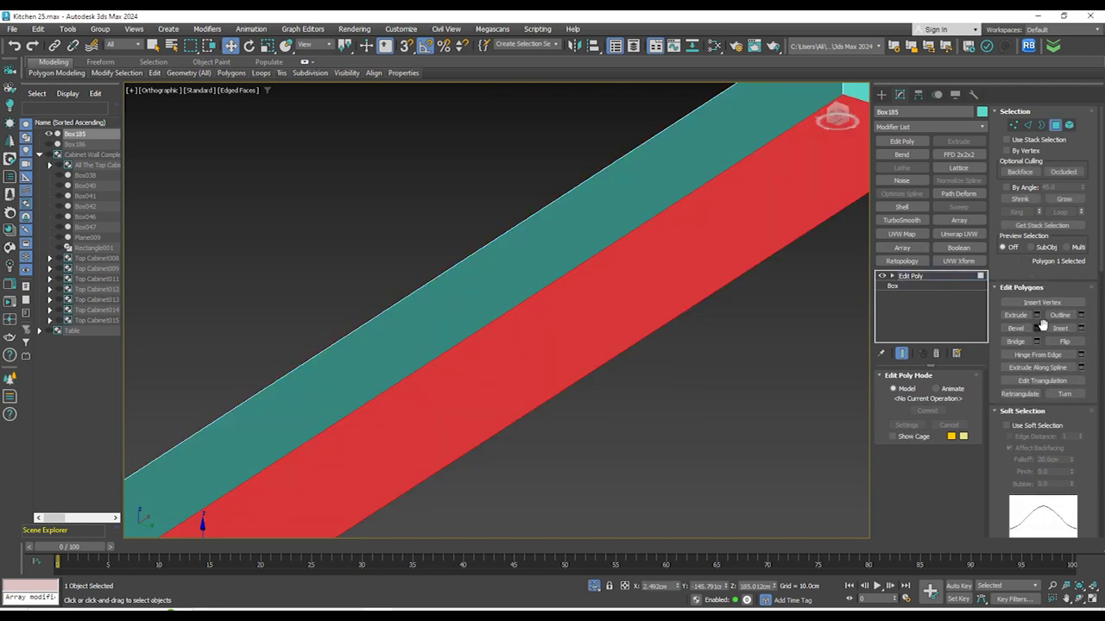
Try insetting the upper box's bottom polygon by 1 cm, and undo the inset
key("shift+i")
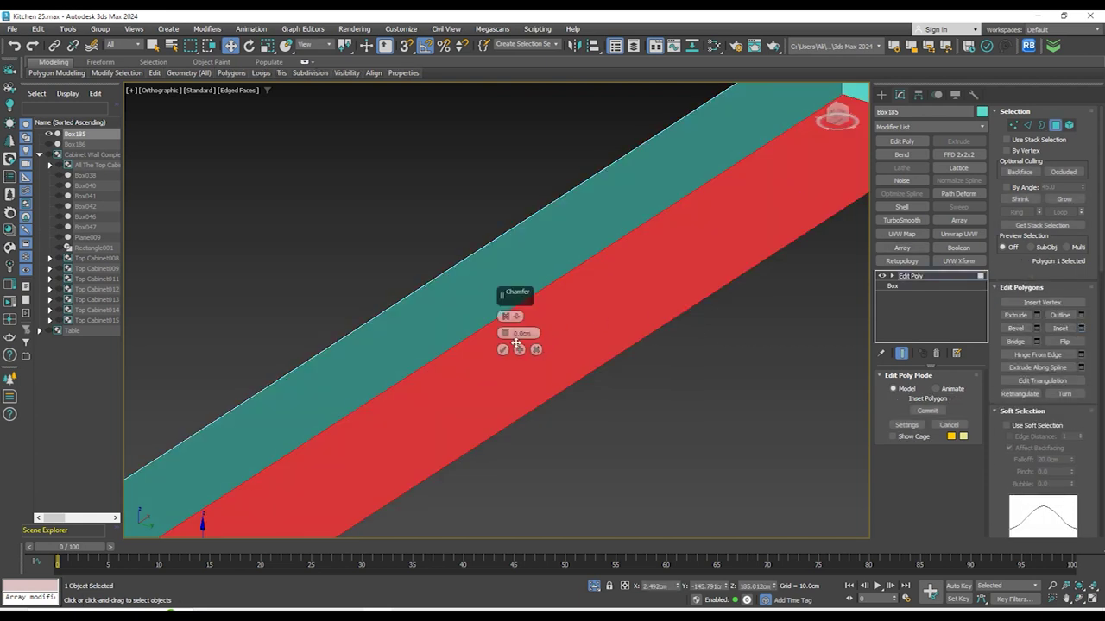
key("Return")
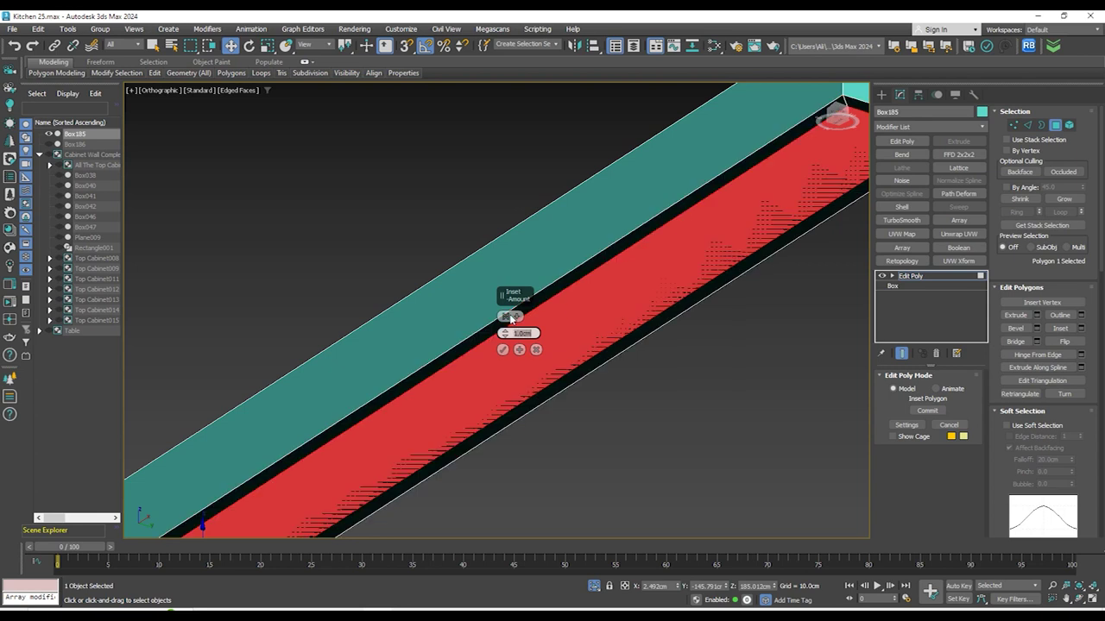
scroll(654, 195, "down", 5)
middle_click_drag(654, 197, 626, 223, "alt")
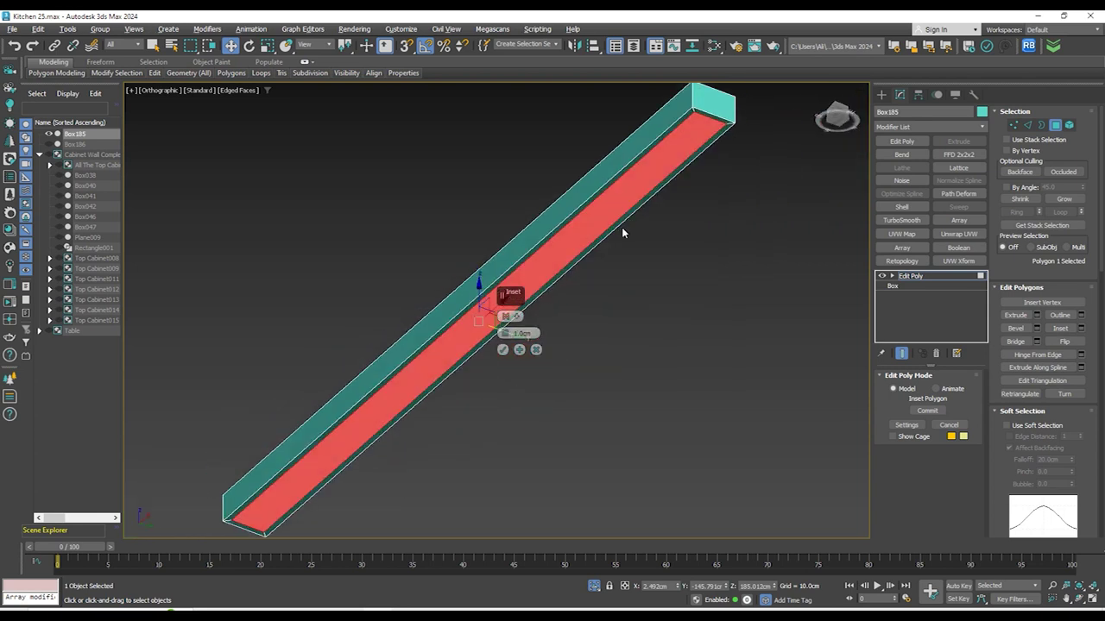
key("Return")
middle_click_drag(589, 268, 583, 288)
key("shift+i")
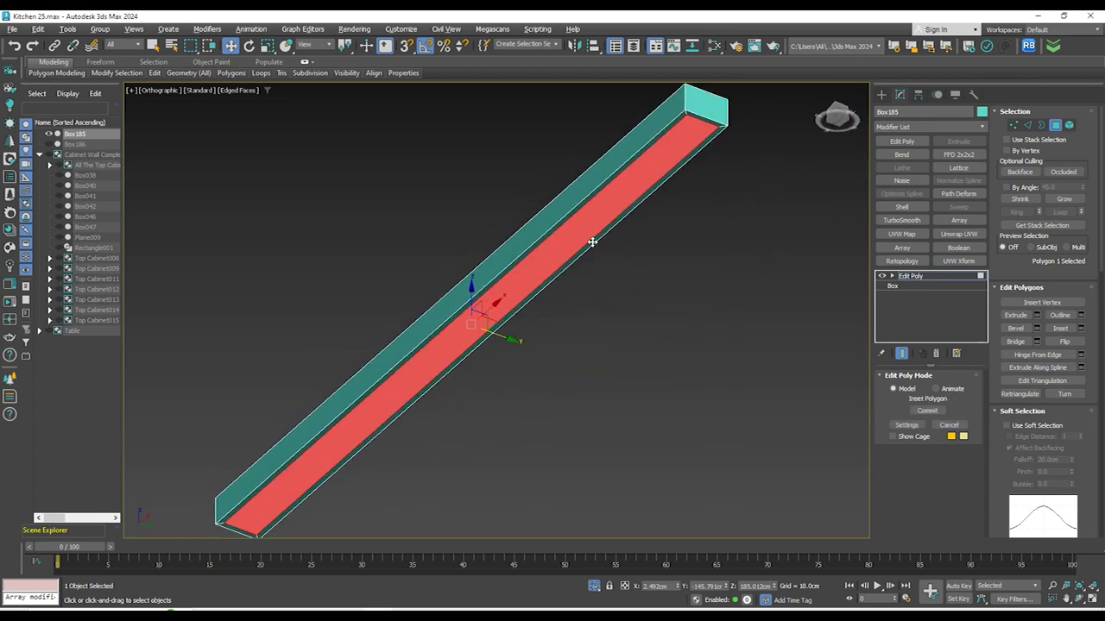
scroll(597, 249, "up", 3)
scroll(681, 252, "up", 3)
middle_click_drag(675, 242, 658, 292)
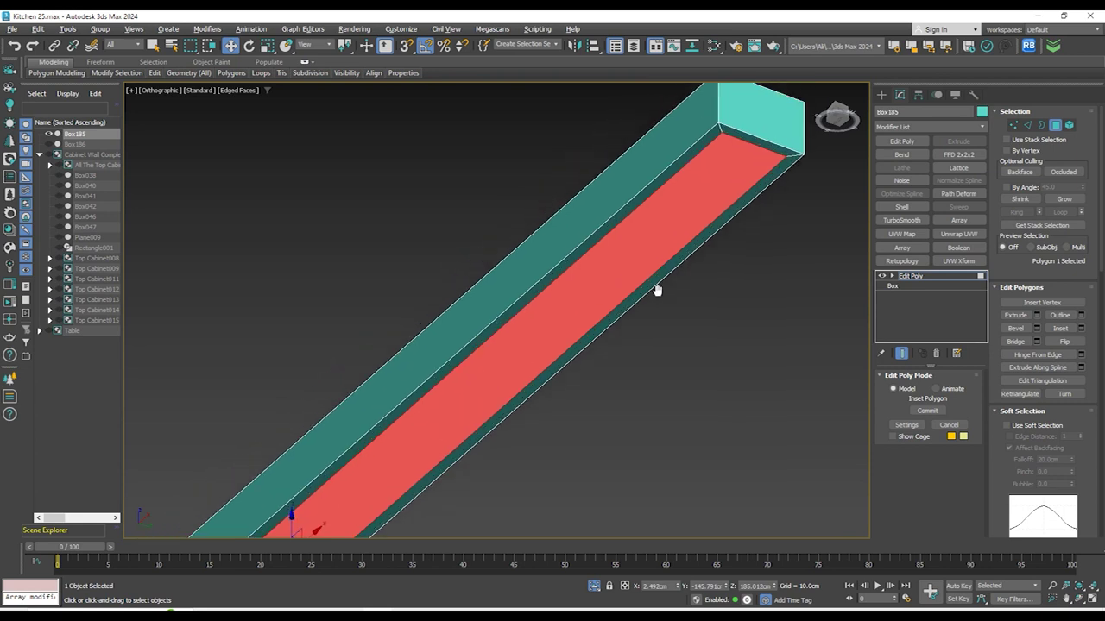
scroll(657, 294, "up", 3)
key("ctrl+z")
scroll(658, 294, "down", 3)
Inset the upper box's bottom polygon by 0.5 cm
left_click(1082, 328)
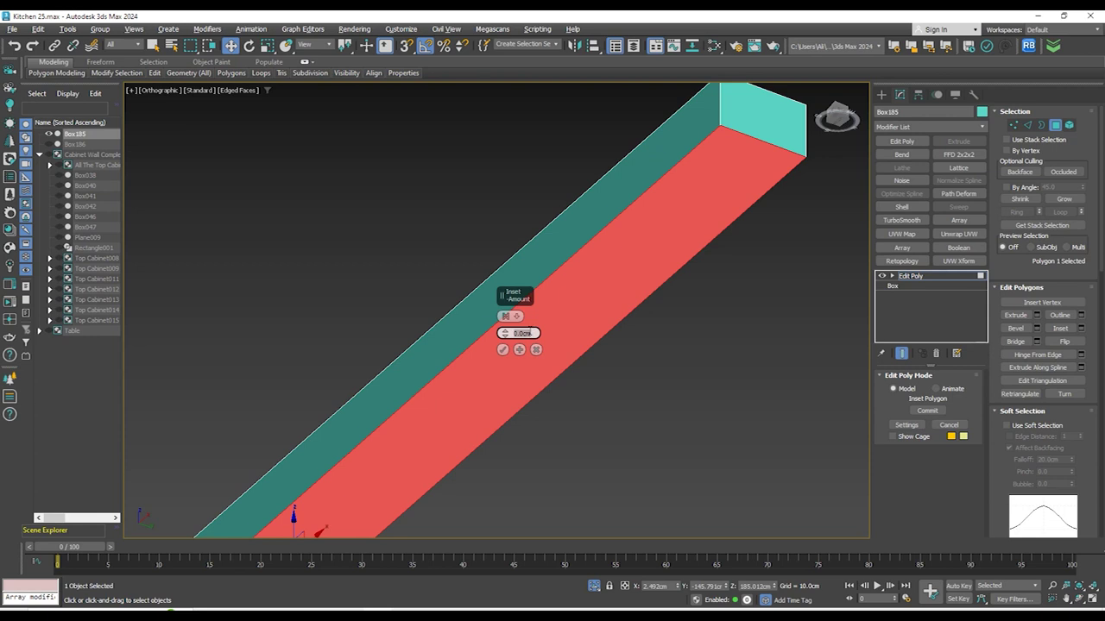
type("0.5")
key("Return")
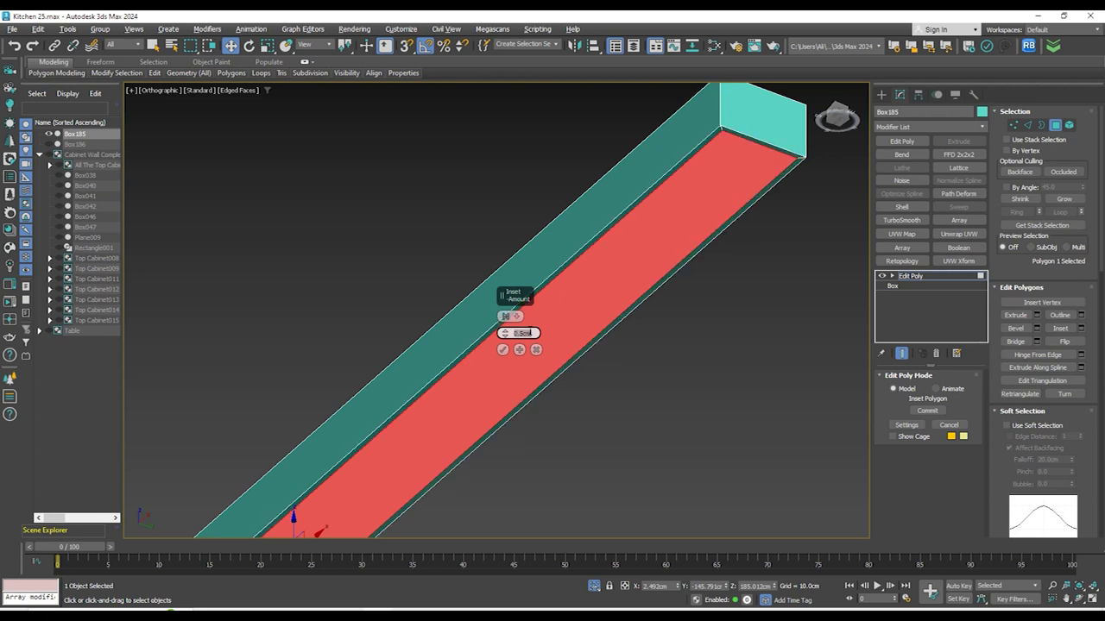
left_click(503, 351)
Extrude the inset bottom polygon inward by -2 cm to form a recess in the upper box
scroll(734, 360, "down", 4)
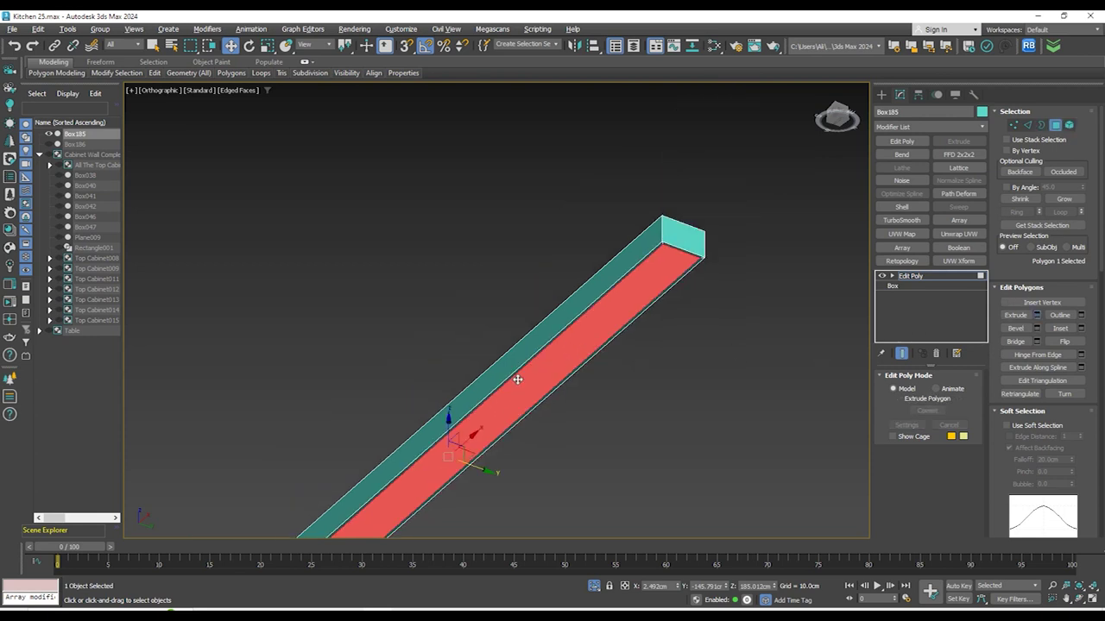
key("shift+e")
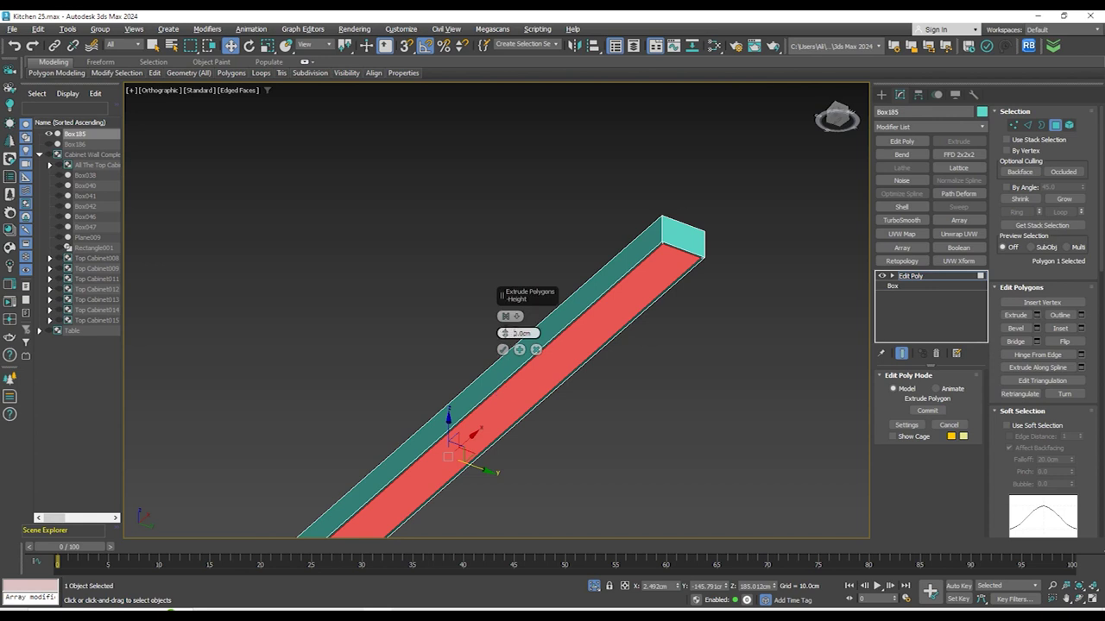
type("-20")
key("Return")
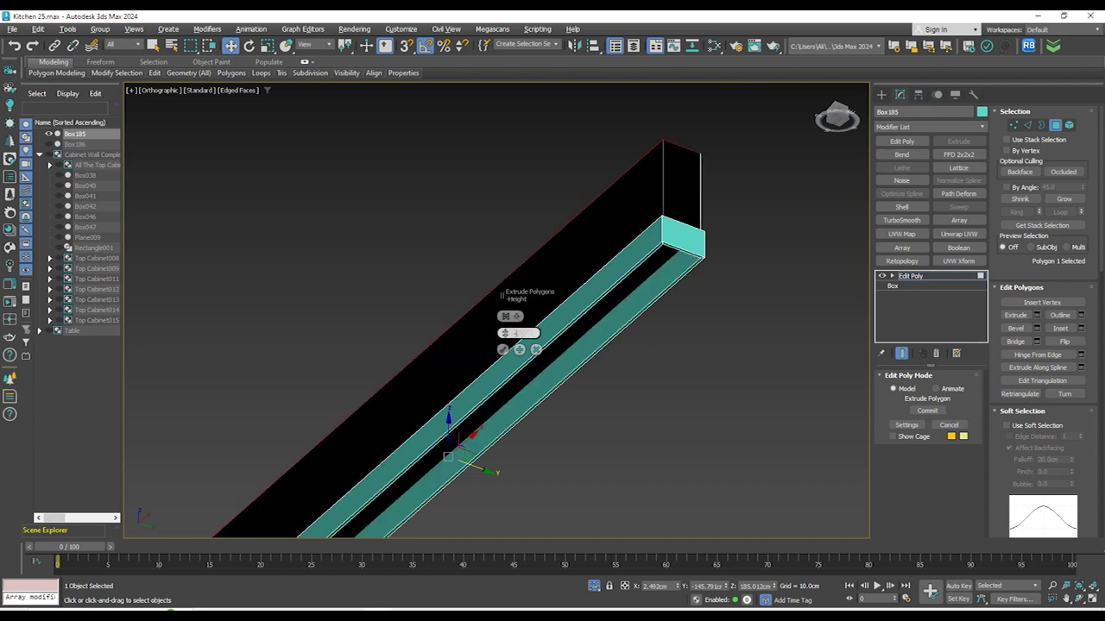
type("-2")
key("Return")
left_click(503, 350)
Move the recess's inner polygon up in the front view to about Z 189.35 cm, leaving a thin top wall
key("f")
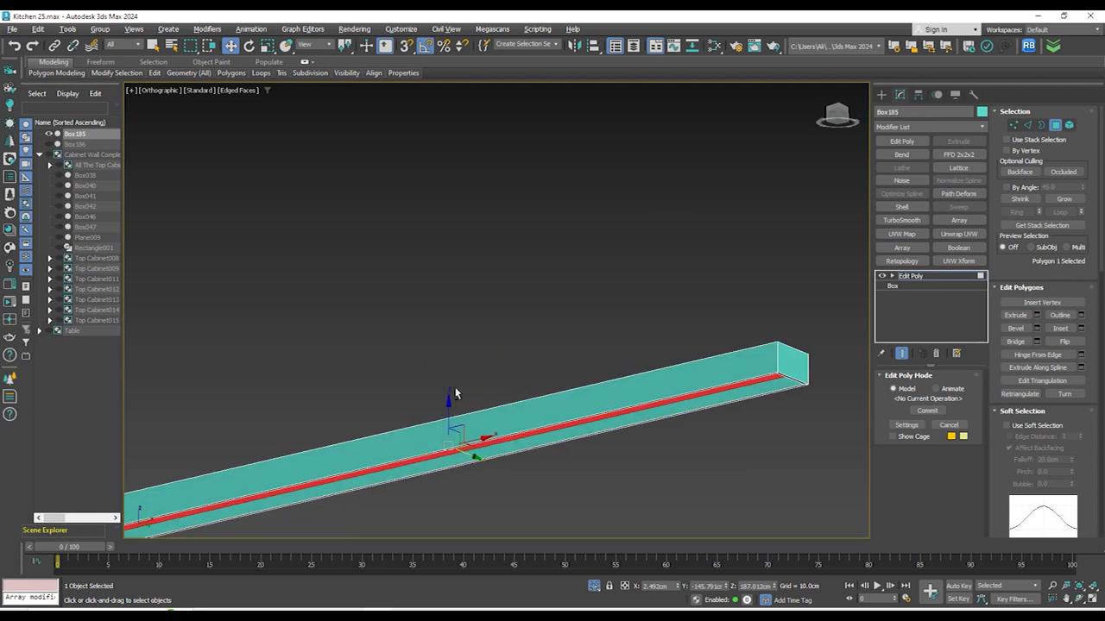
key("F3")
left_click_drag(512, 350, 512, 331)
scroll(557, 330, "down", 7)
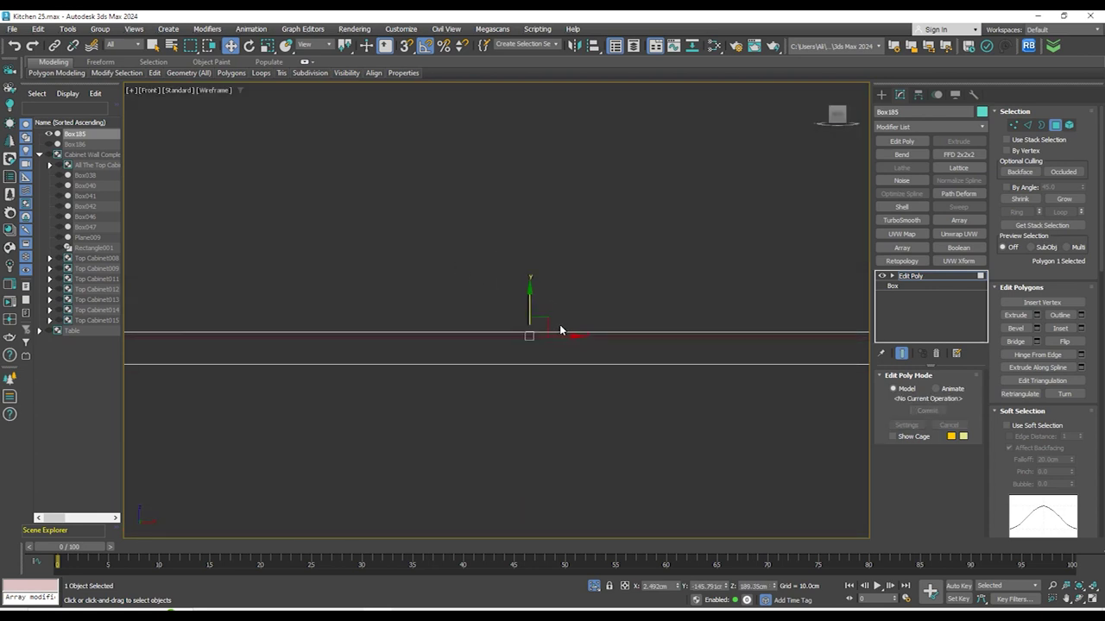
scroll(424, 329, "up", 4)
mouse_move(654, 360)
middle_mouse_down()
mouse_move(523, 355)
mouse_move(631, 378)
mouse_move(710, 260)
mouse_move(697, 302)
mouse_move(755, 380)
middle_mouse_up()
key("F3")
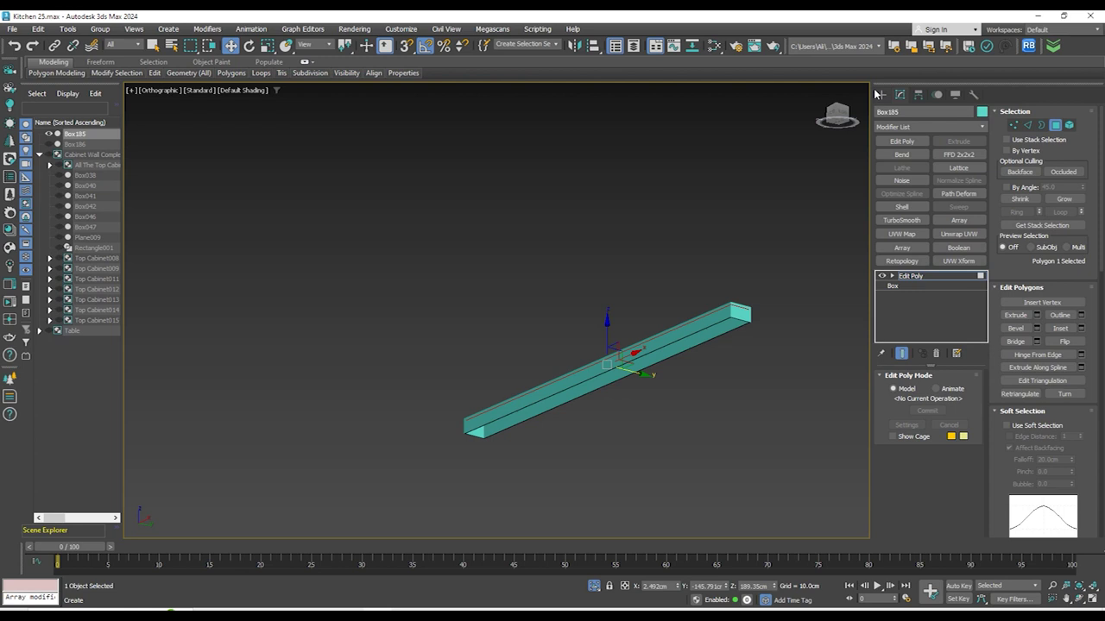
Leave polygon editing, end the isolation and isolate the upper and lower boxes together in the front view
left_click(880, 94)
middle_click_drag(723, 245, 599, 567, "alt")
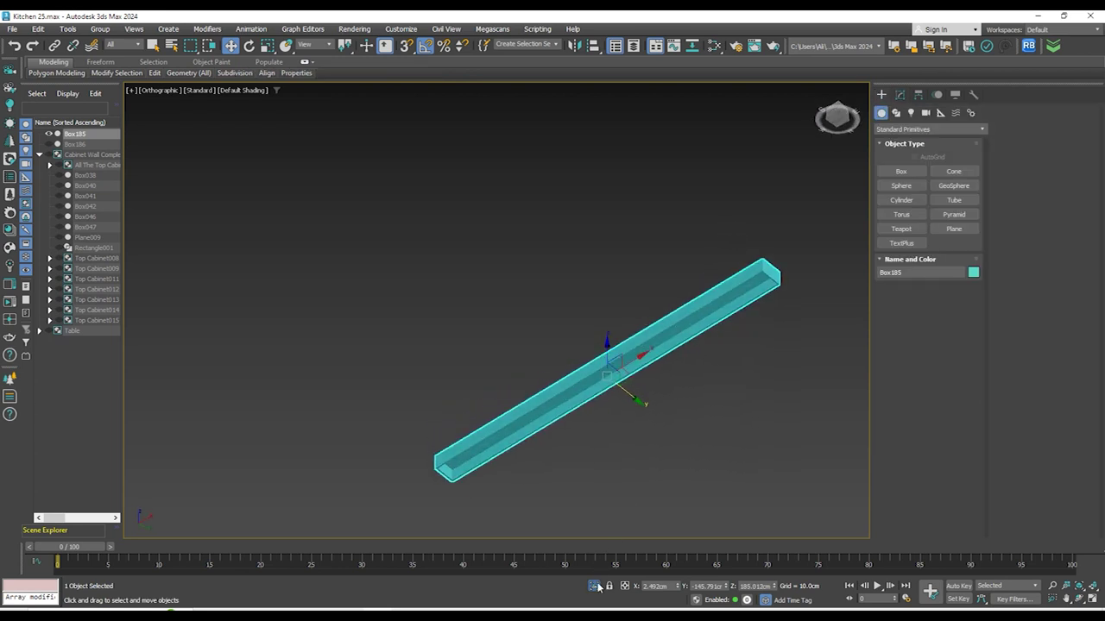
left_click(597, 587)
scroll(626, 488, "down", 3)
middle_click_drag(643, 372, 715, 377, "alt")
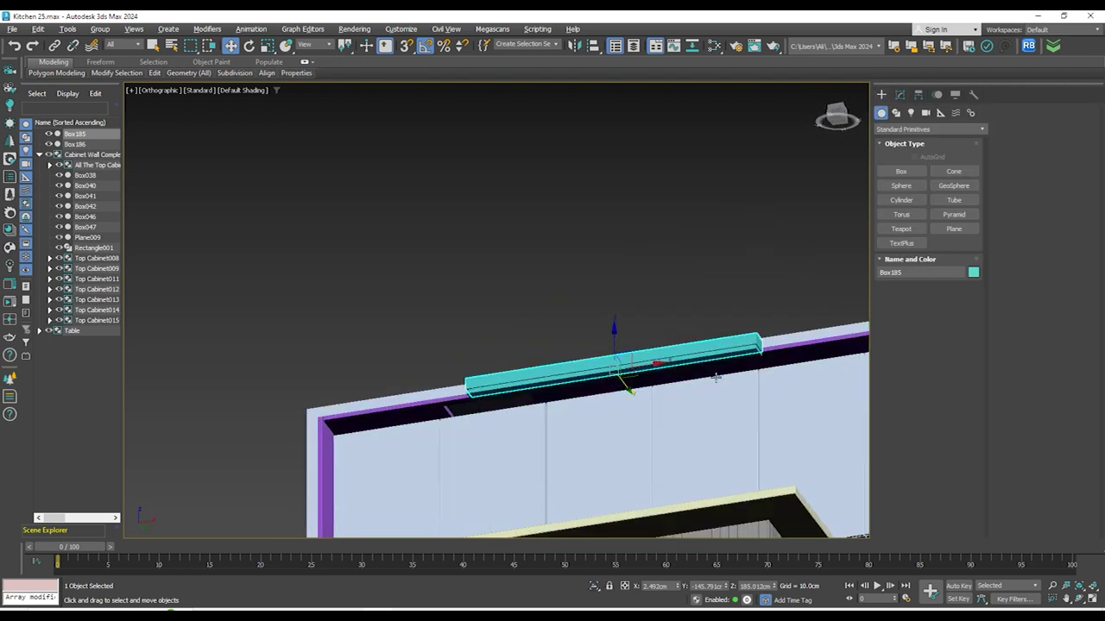
key("f")
key("z")
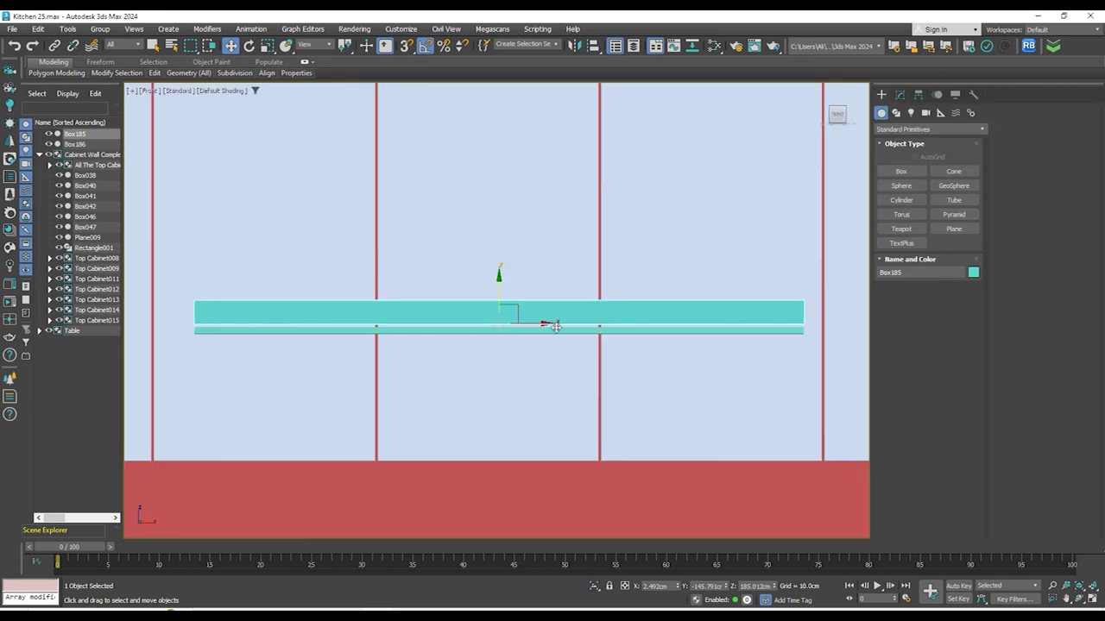
left_click(480, 332, "ctrl")
left_click(594, 589)
left_click(559, 414)
Move the lower box up in the front view until it almost touches the underside of the upper box
scroll(162, 328, "up", 7)
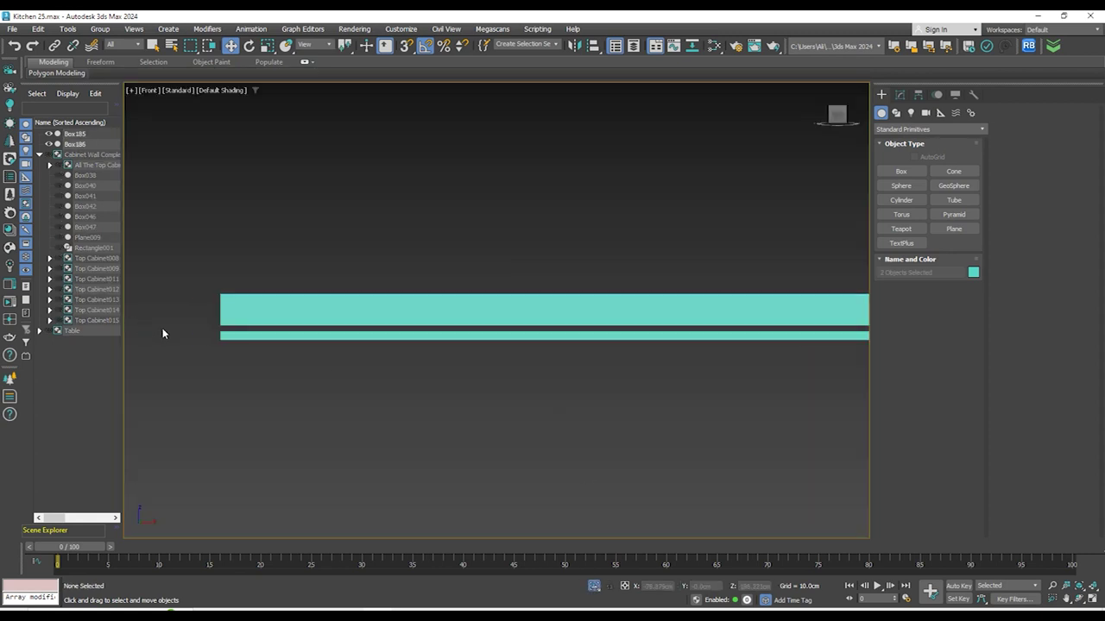
middle_click_drag(247, 404, 371, 364)
left_click(379, 329)
left_click_drag(380, 329, 382, 304)
scroll(352, 222, "up", 3)
Select the upper box, enter edge editing in its Edit Poly modifier and pick the vertical edge at its end corner
left_click(368, 231)
scroll(375, 263, "down", 5)
scroll(405, 319, "down", 3)
middle_click_drag(438, 333, 627, 341, "alt")
left_click(899, 95)
left_click(901, 140)
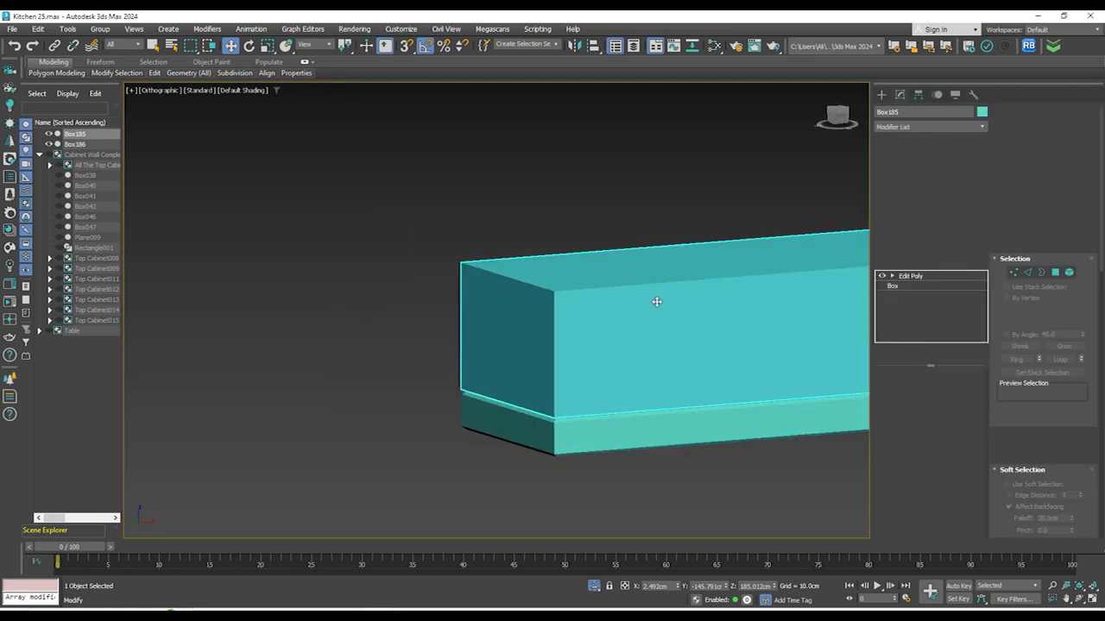
left_click(1028, 125)
left_click(553, 334)
middle_click_drag(632, 345, 391, 350)
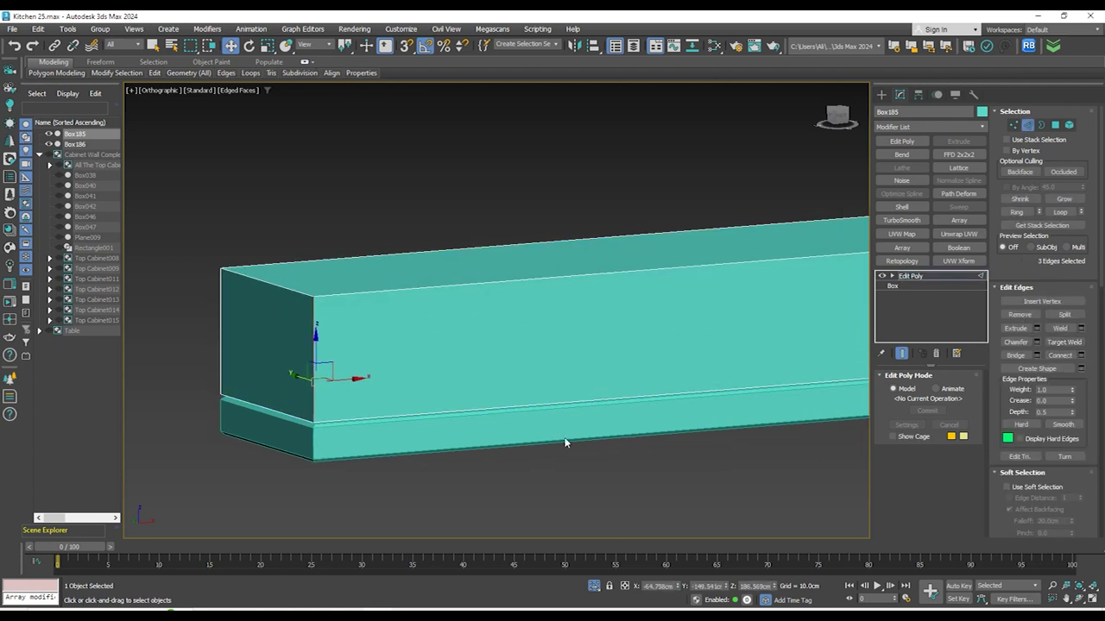
Isolate the upper box alone and select the outer and inner edge loops around its underside opening
left_click(596, 587)
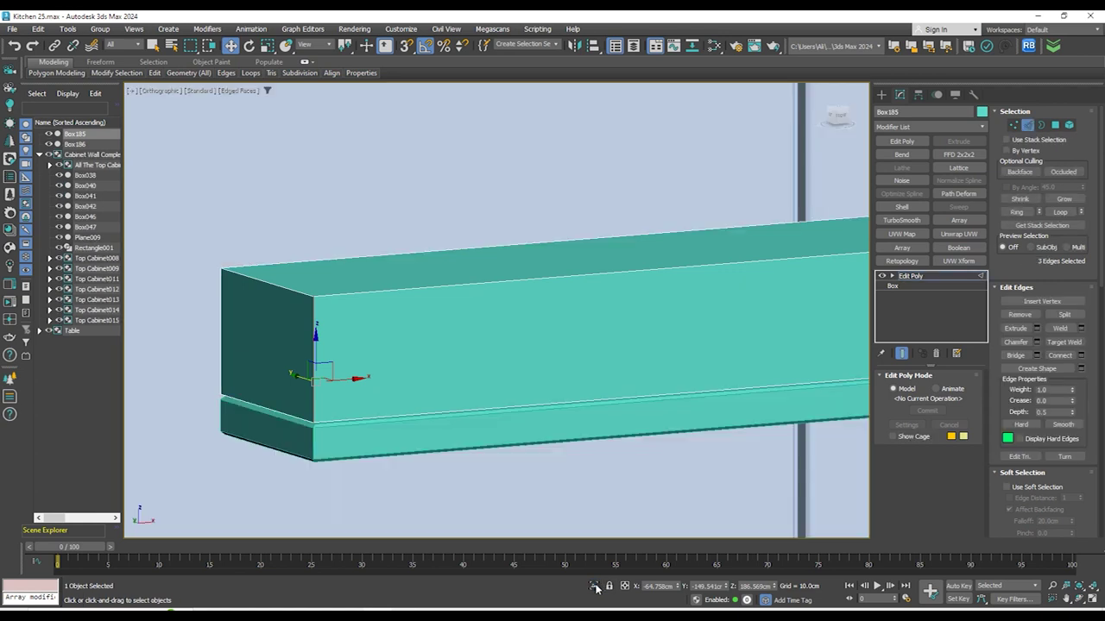
left_click(596, 586)
middle_click_drag(544, 469, 485, 326, "alt")
left_click(434, 326, "ctrl")
double_click(347, 301, "ctrl")
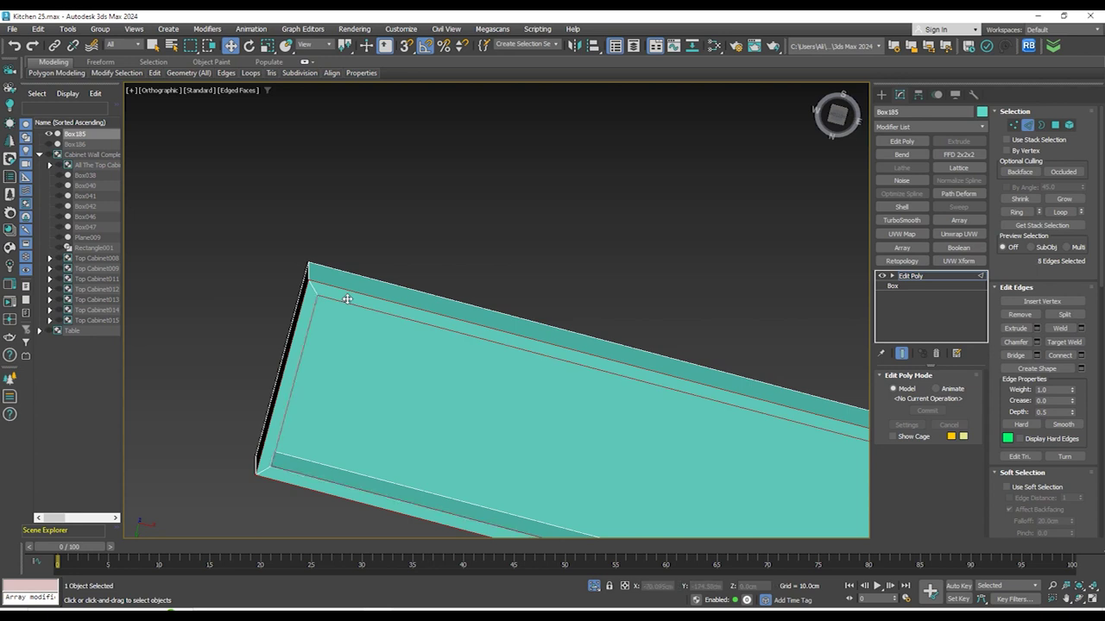
scroll(329, 354, "down", 3)
Add the four edges around the upper box's top face to the edge selection
middle_click_drag(329, 354, 363, 466, "alt")
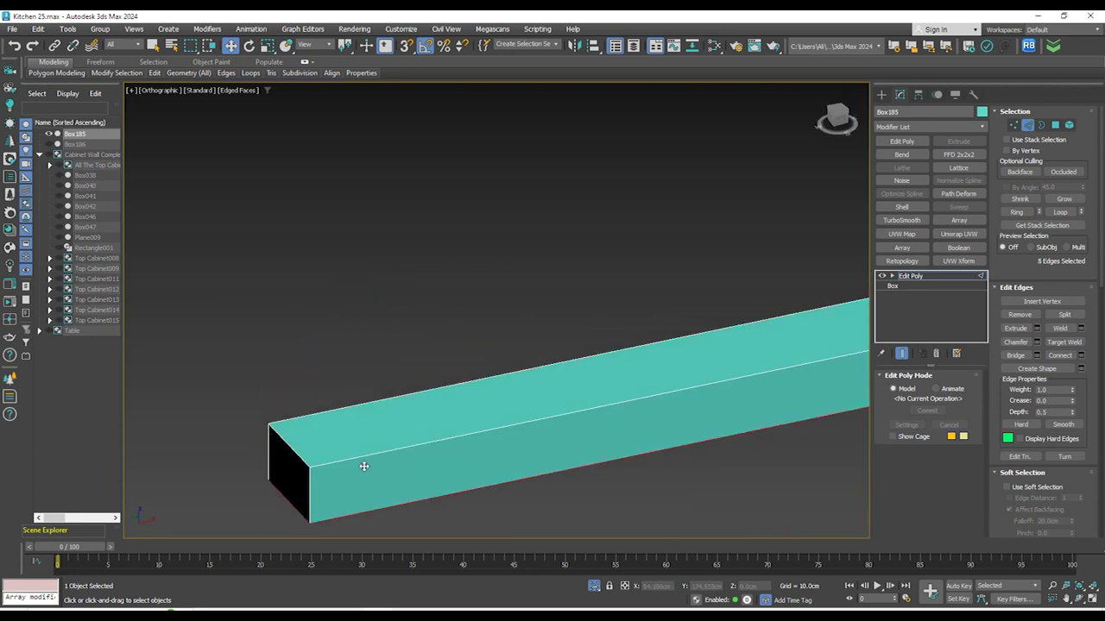
left_click(363, 456, "ctrl")
left_click(285, 448, "ctrl")
left_click(291, 443, "ctrl")
left_click(296, 418, "ctrl")
scroll(336, 428, "down", 2)
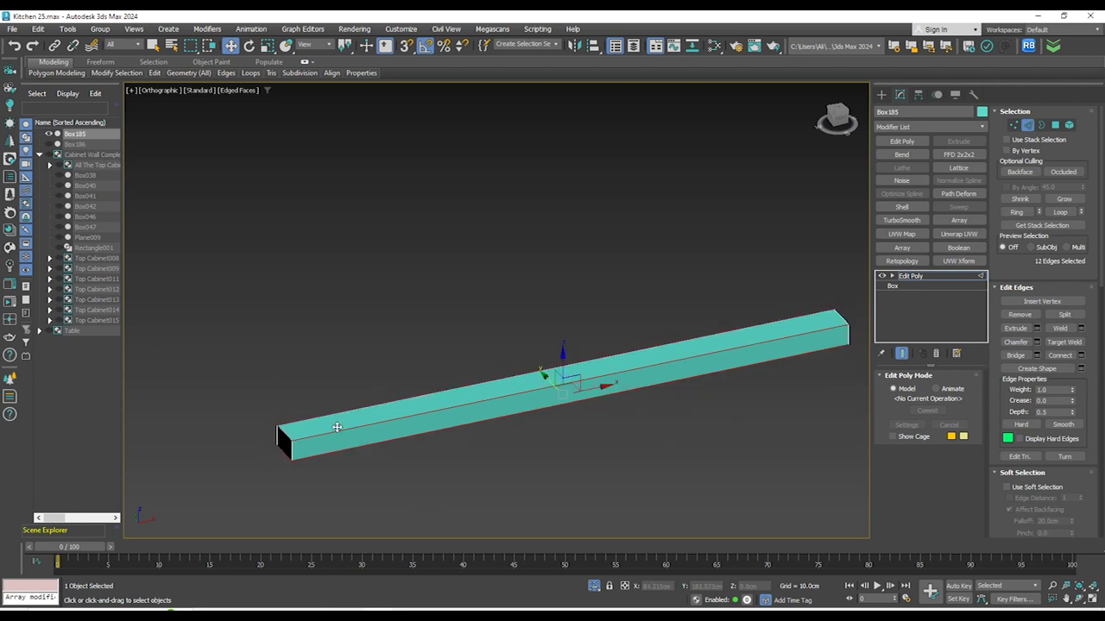
Chamfer the upper box's selected edges with the Tri type at 0.125 cm and apply a second 0.125 cm chamfer to the resulting selection
scroll(842, 320, "up", 3)
scroll(845, 354, "up", 3)
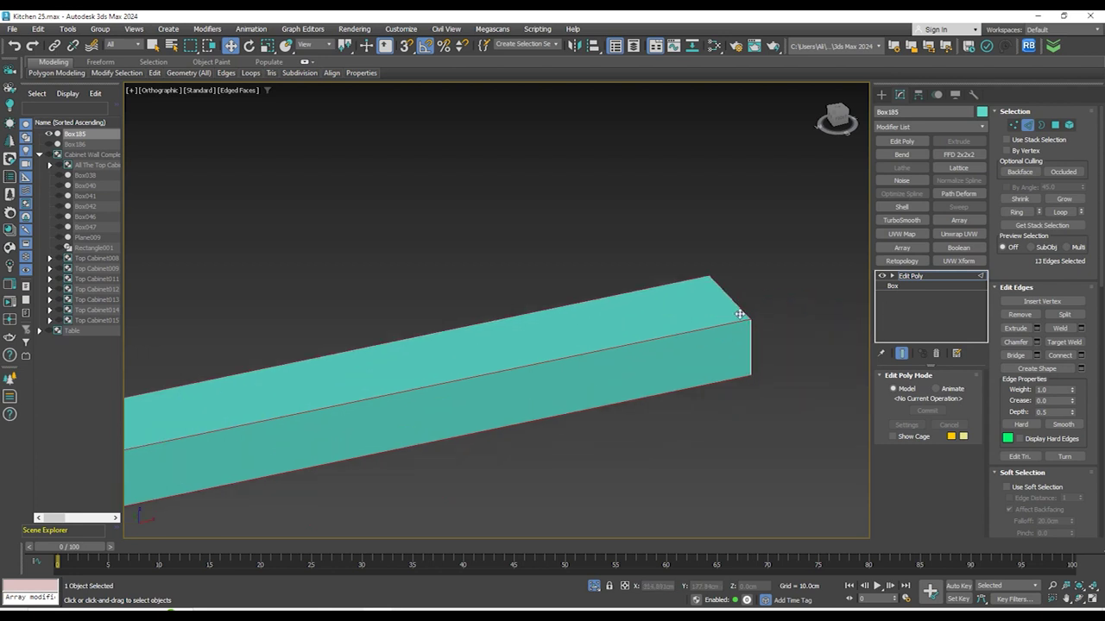
left_click(1037, 342)
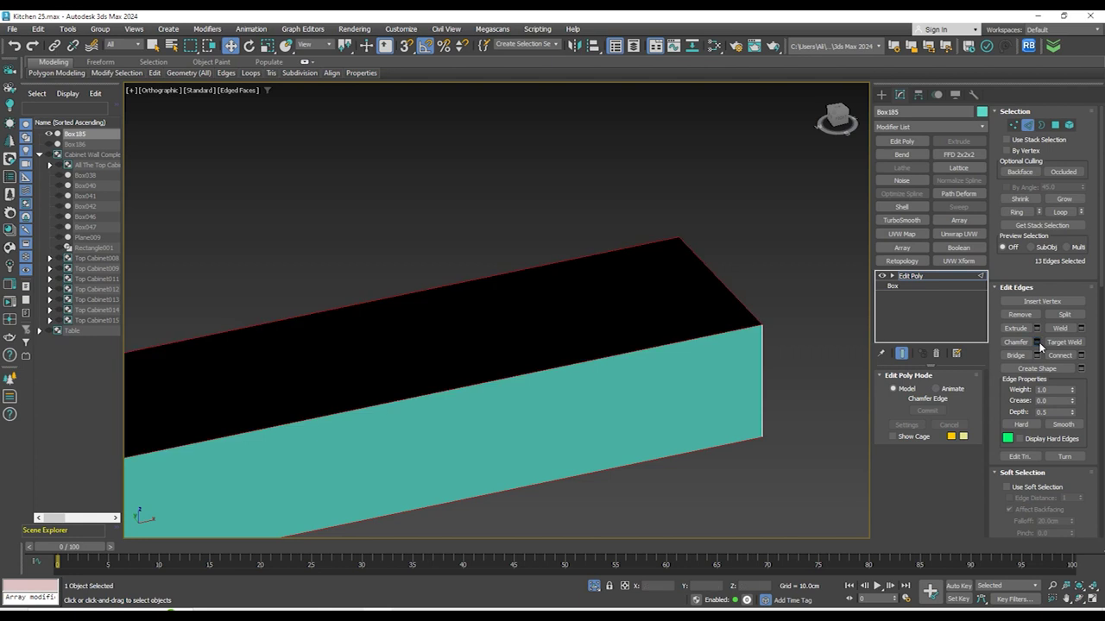
left_click(516, 317)
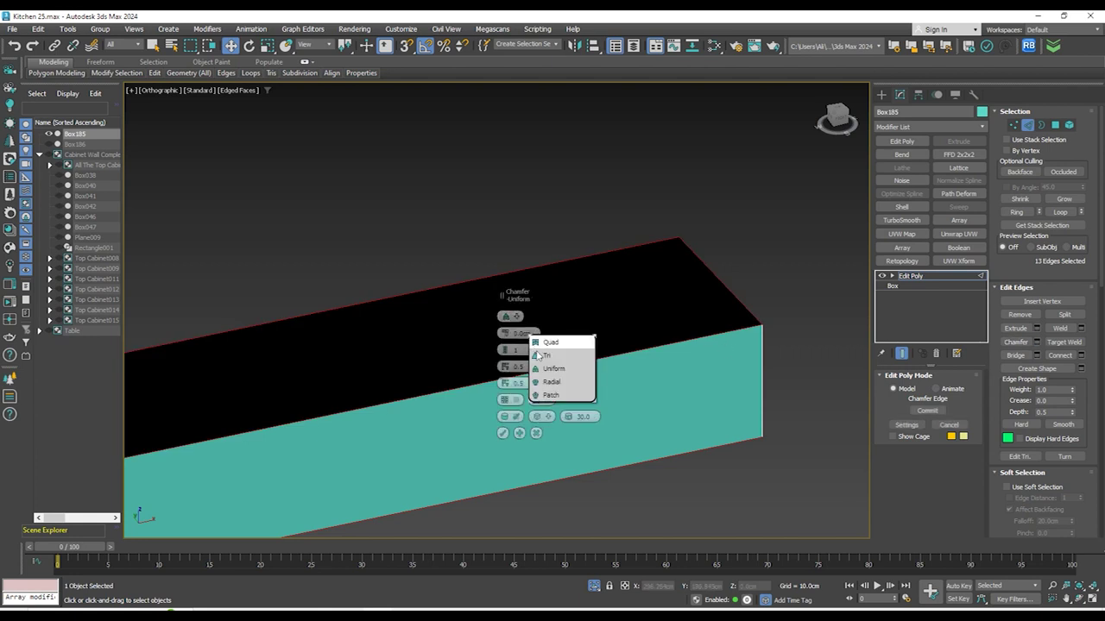
left_click(537, 356)
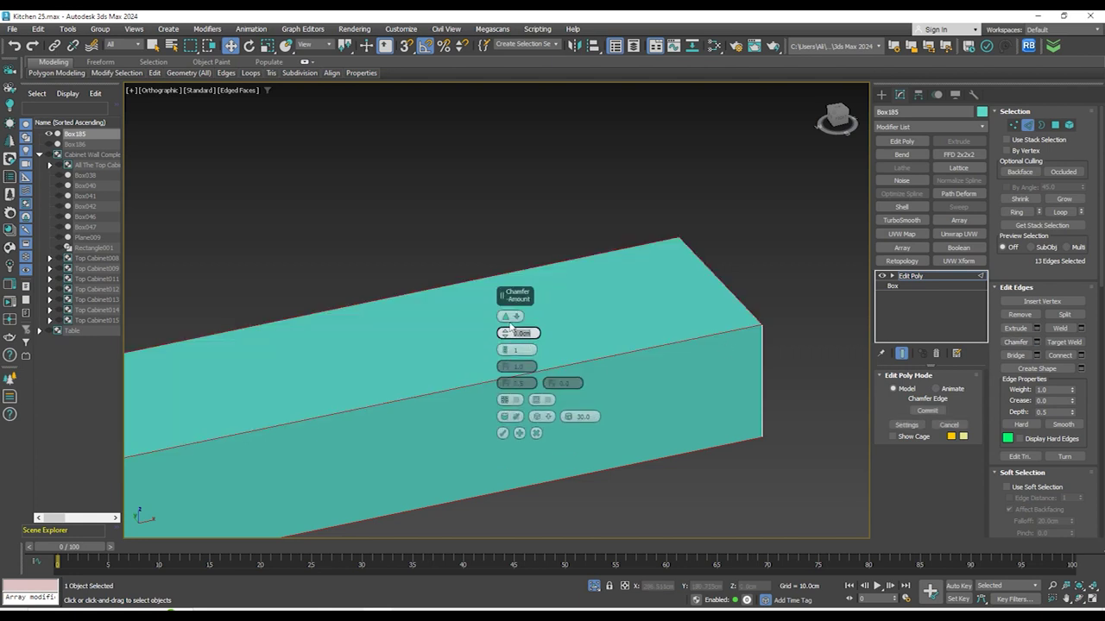
type("0.125")
key("Return")
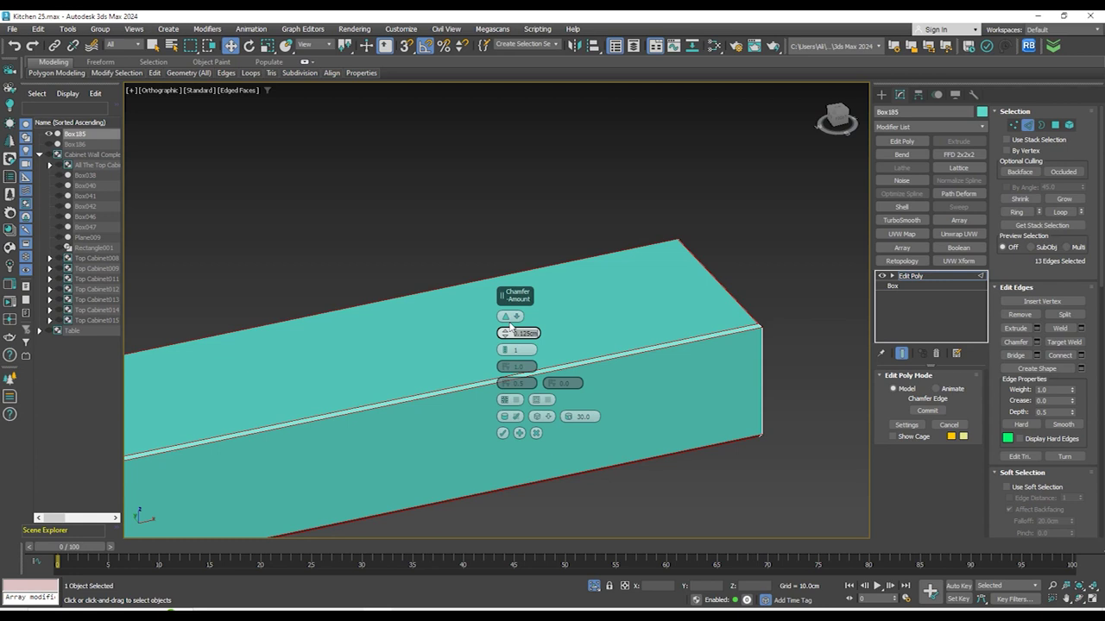
left_click(503, 433)
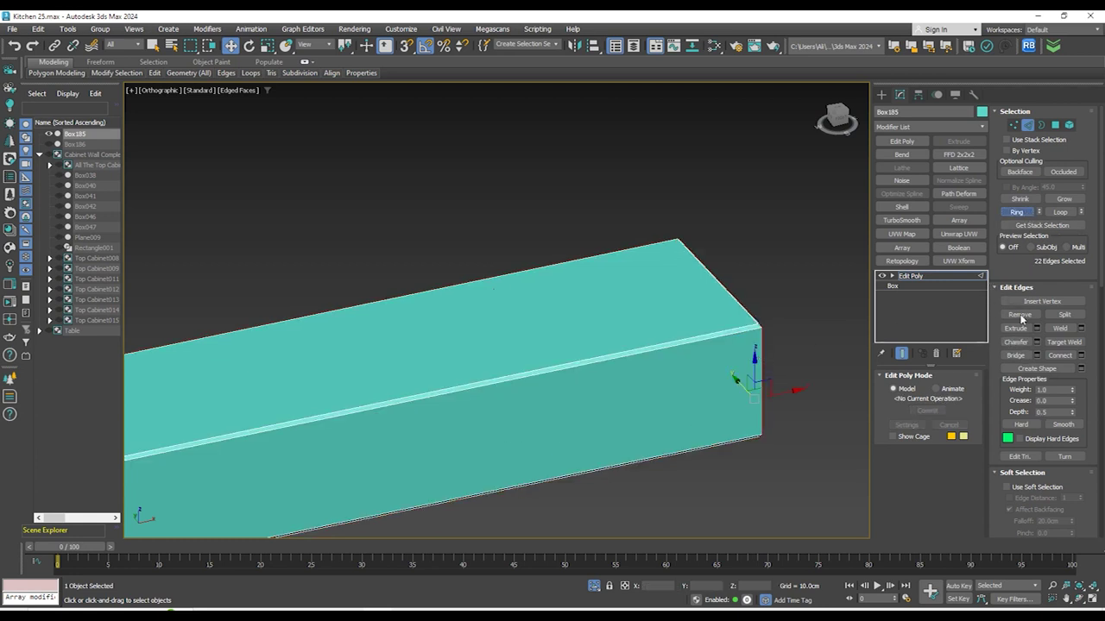
left_click(1037, 342)
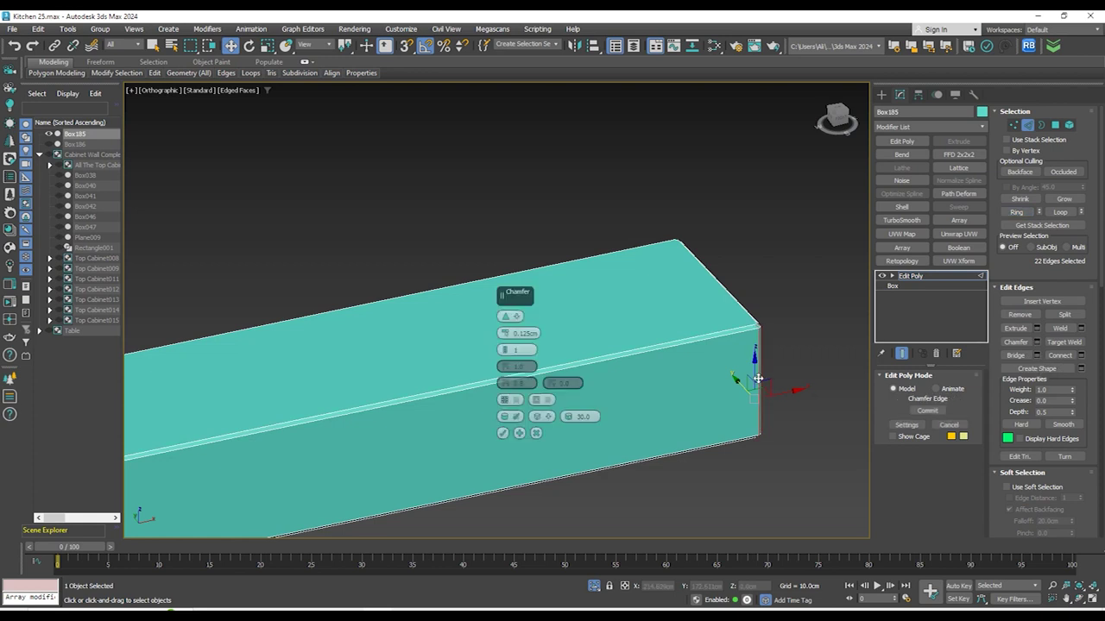
left_click(503, 434)
Inspect the chamfered edges at the ends and along the length of the upper box from several angles and the front
scroll(720, 323, "down", 6)
middle_click_drag(445, 419, 632, 367, "alt")
scroll(246, 421, "up", 8)
scroll(246, 420, "down", 4)
scroll(515, 420, "up", 3)
scroll(515, 420, "down", 5)
middle_click_drag(516, 420, 593, 312, "alt")
scroll(254, 443, "up", 6)
scroll(279, 427, "down", 5)
key("f")
key("z")
scroll(616, 380, "down", 3)
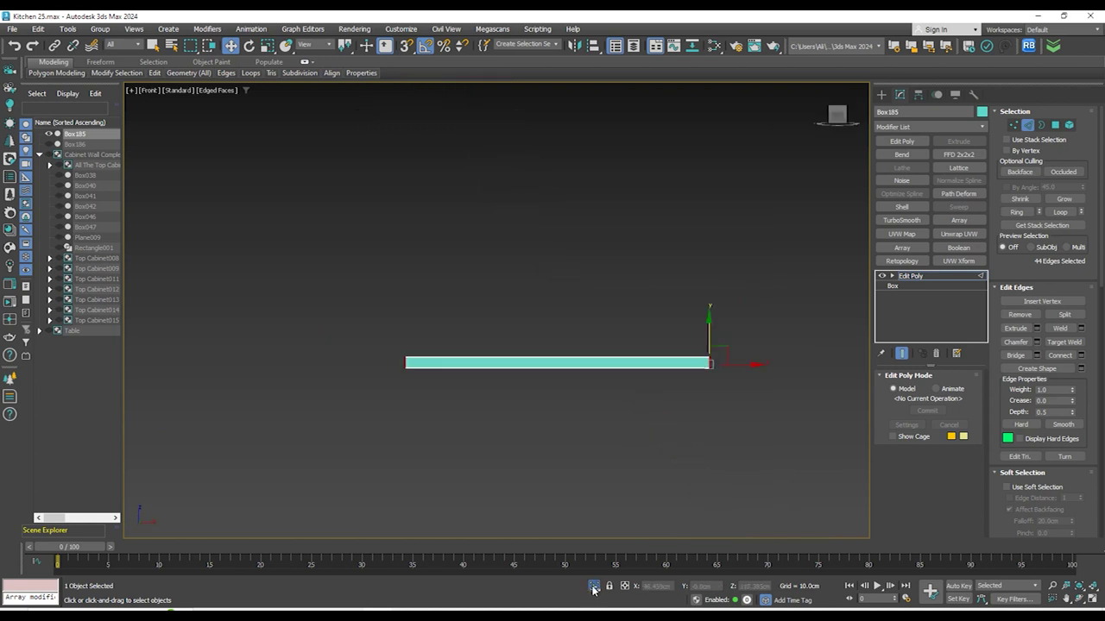
Exit isolation, leave edge editing, and isolate the upper and lower boxes together
left_click(593, 590)
scroll(338, 382, "up", 5)
left_click(349, 369, "ctrl")
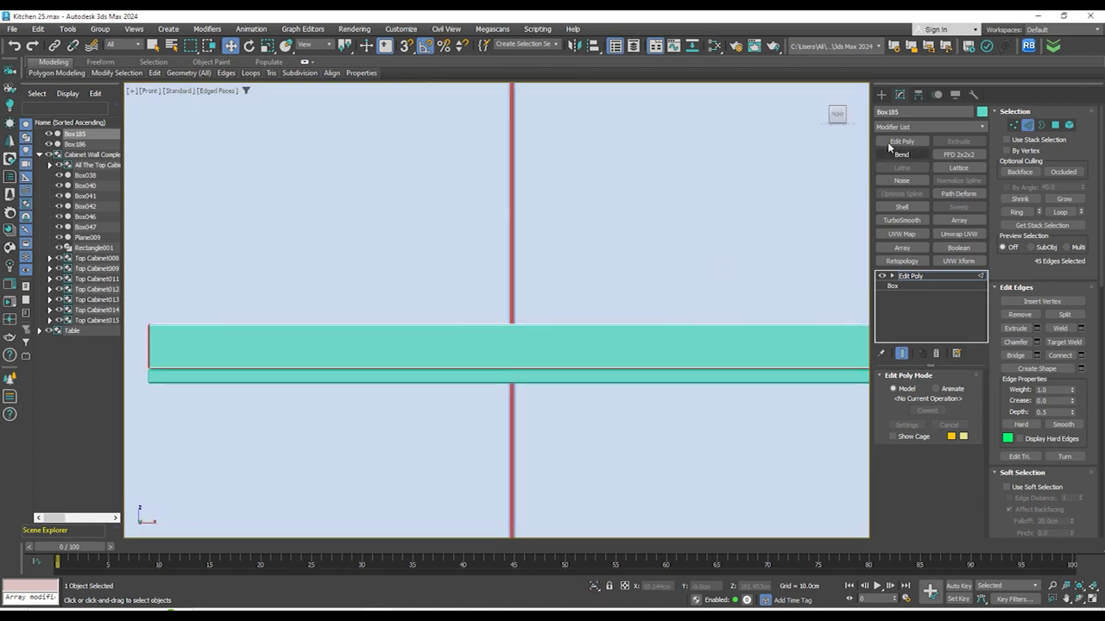
left_click(881, 94)
left_click(291, 377, "ctrl")
scroll(143, 372, "up", 5)
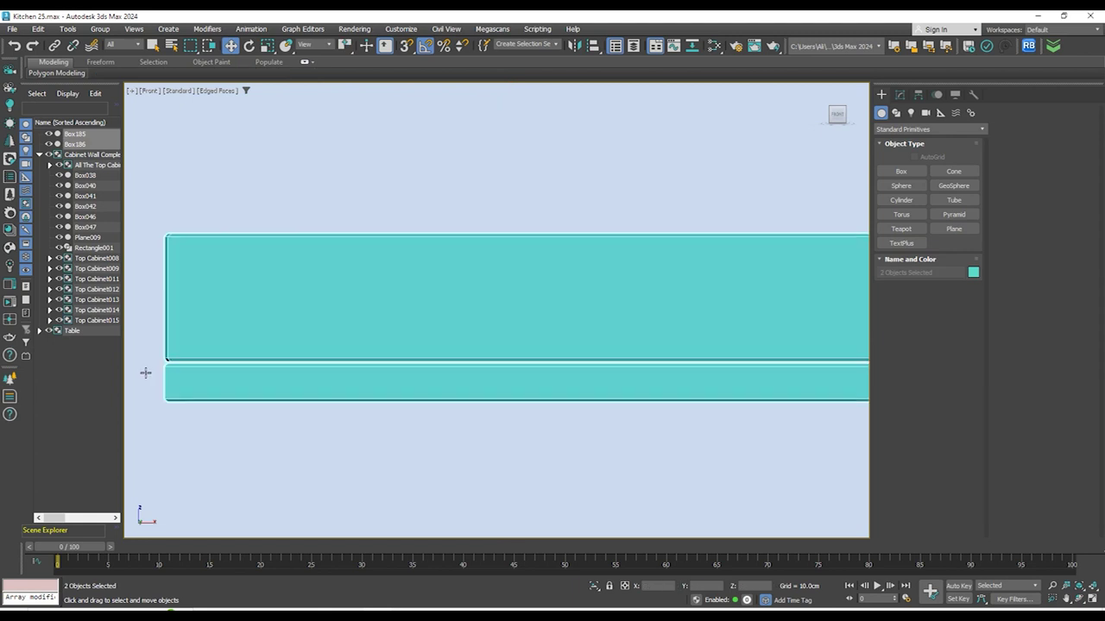
left_click(595, 588)
left_click(557, 489)
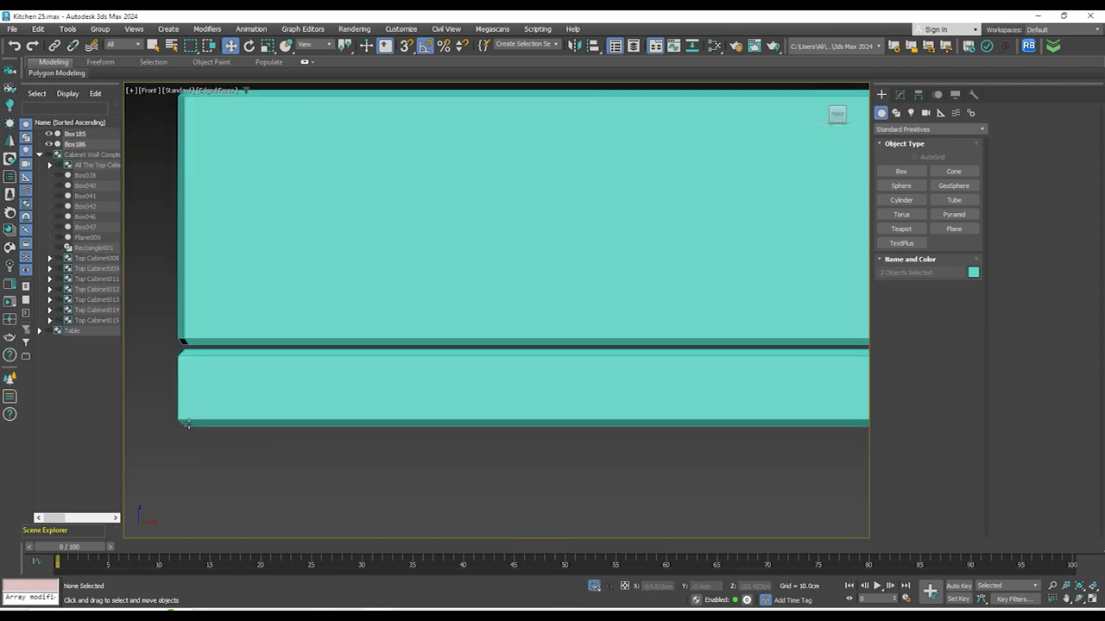
Snap the lower box up in the front view so its top meets the underside of the upper box
left_click(406, 397)
scroll(176, 355, "up", 2)
scroll(175, 356, "up", 2)
left_click_drag(214, 342, 212, 319)
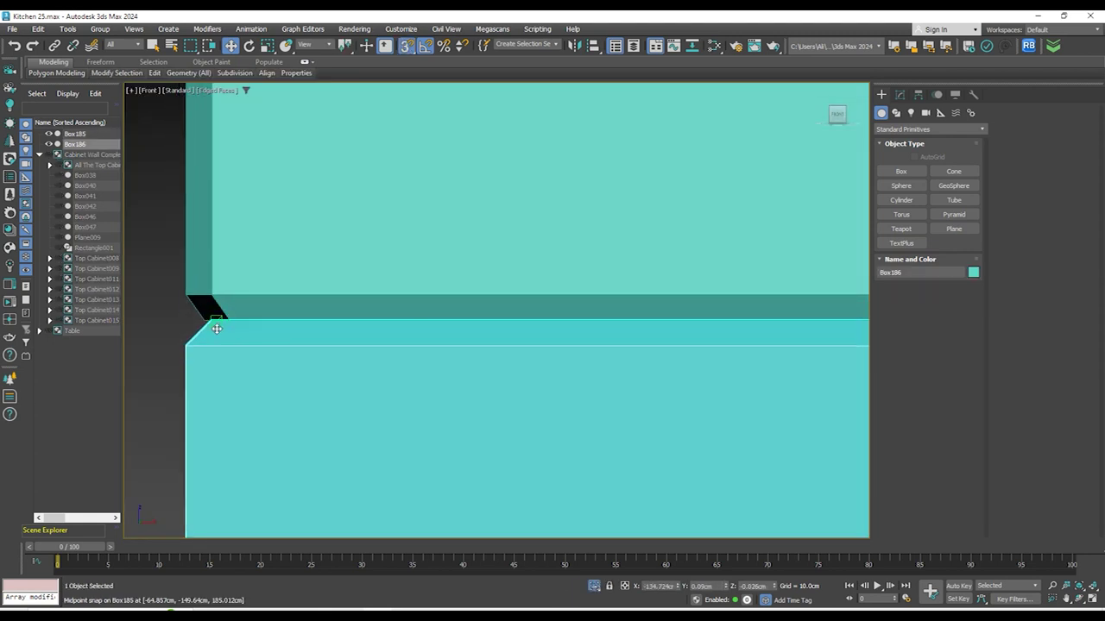
scroll(360, 328, "down", 5)
middle_click_drag(417, 339, 617, 397, "alt")
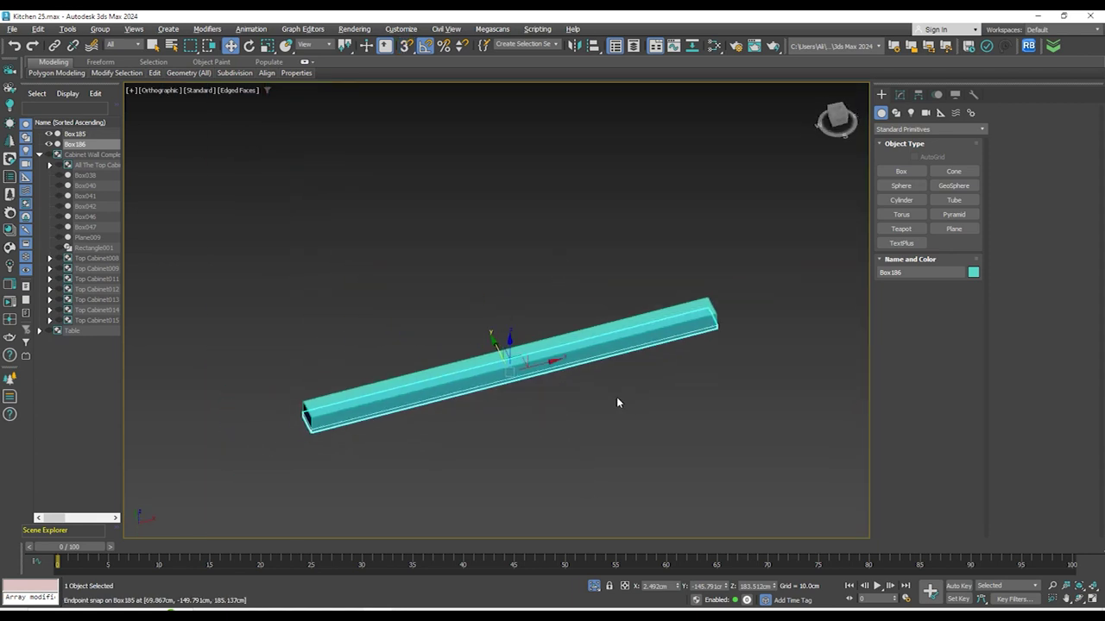
Draw a cylinder about 0.5 cm in radius and 20 cm high near one end of the upper box in the top view
key("t")
scroll(638, 391, "down", 3)
scroll(398, 380, "up", 2)
scroll(337, 364, "up", 4)
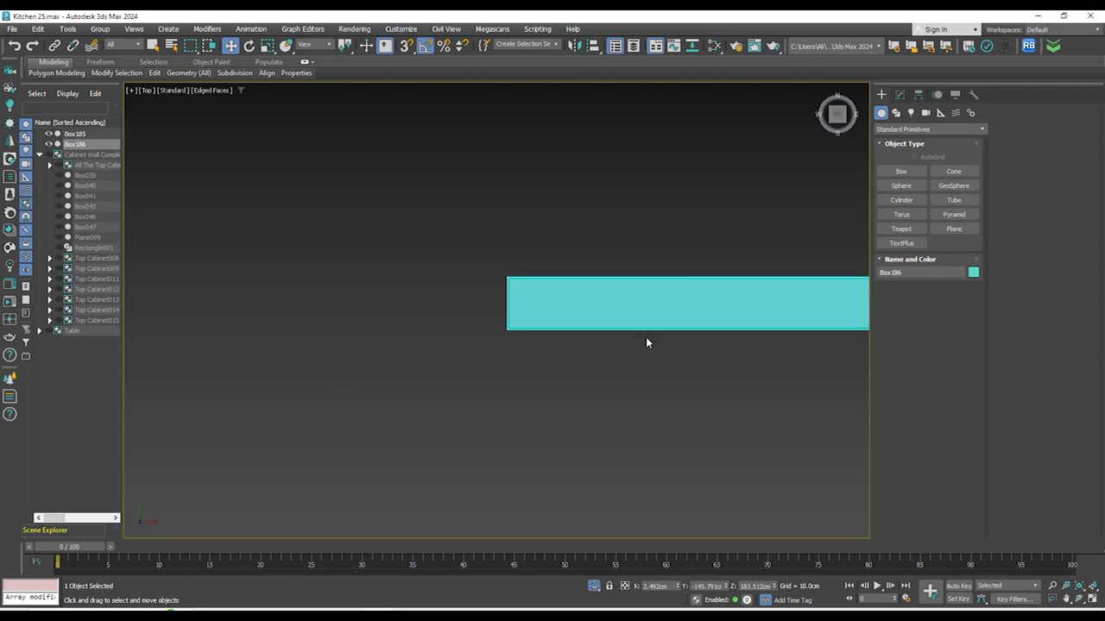
middle_click_drag(691, 359, 658, 433)
left_click(902, 186)
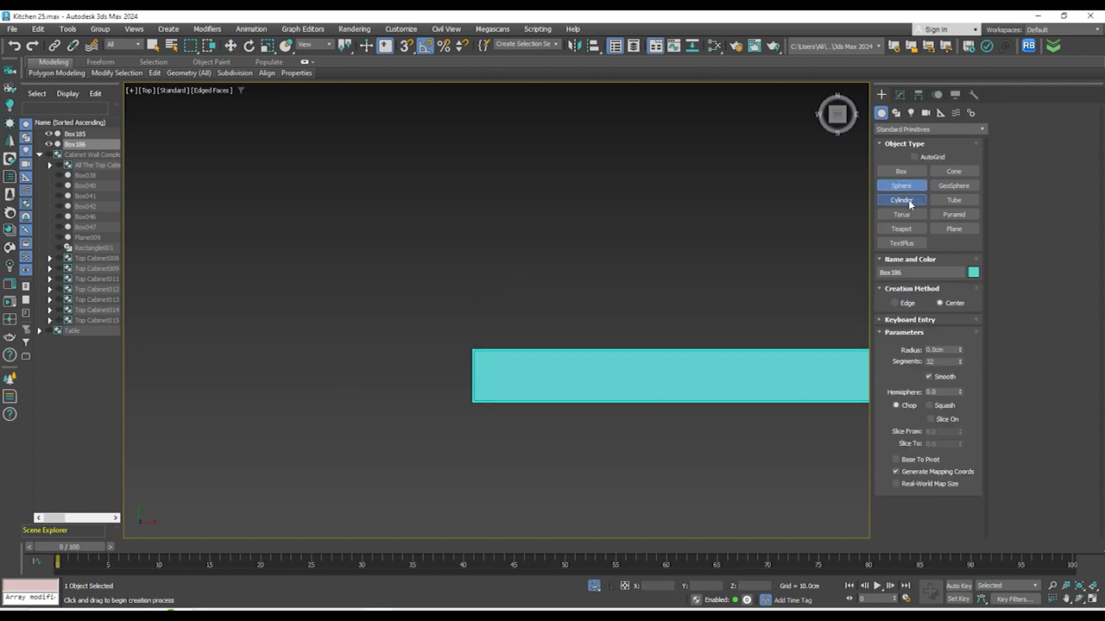
scroll(502, 375, "up", 2)
left_click_drag(481, 377, 483, 379)
left_click(512, 197)
key("w")
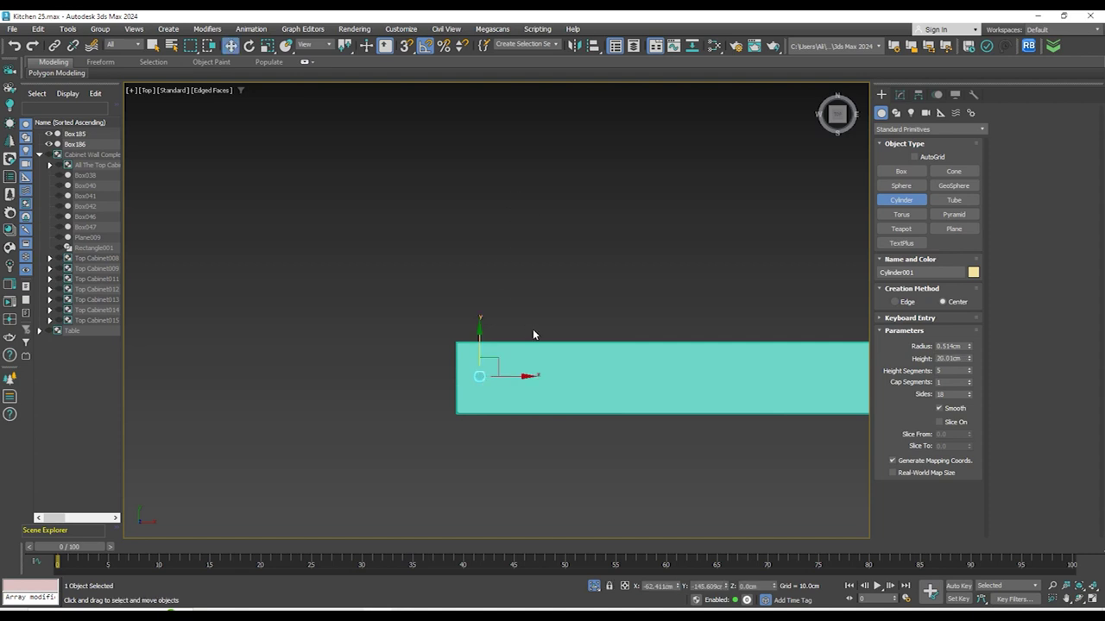
Raise the cylinder in the front view until its base sits just inside the upper box's top face
key("f")
scroll(551, 375, "down", 5)
left_click_drag(551, 356, 553, 247)
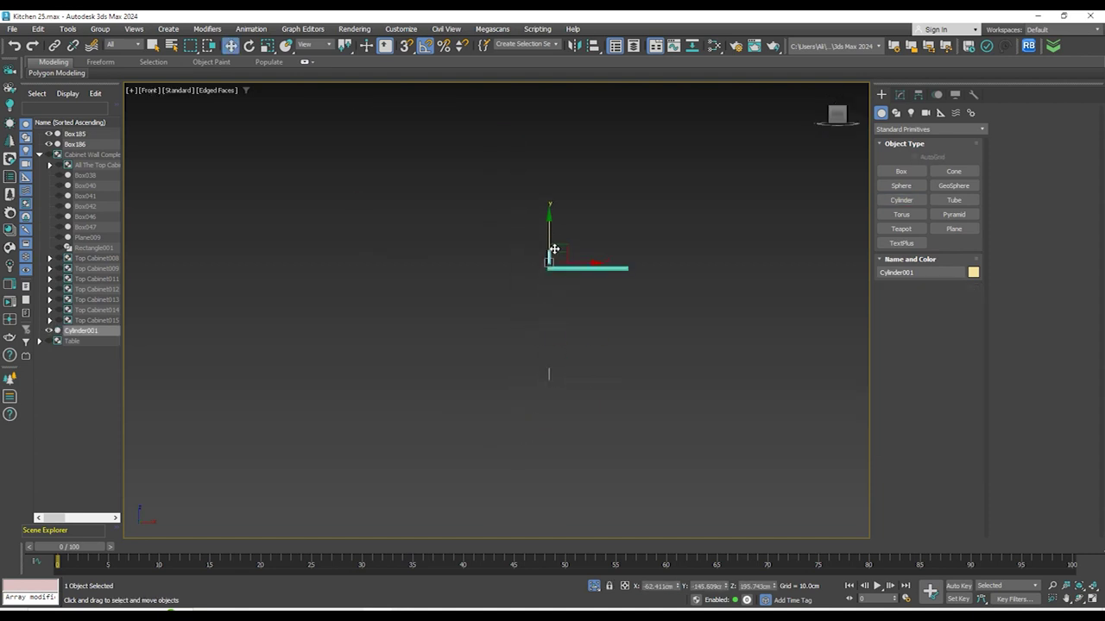
scroll(553, 262, "up", 9)
middle_click_drag(481, 319, 413, 440)
left_click_drag(411, 235, 405, 316)
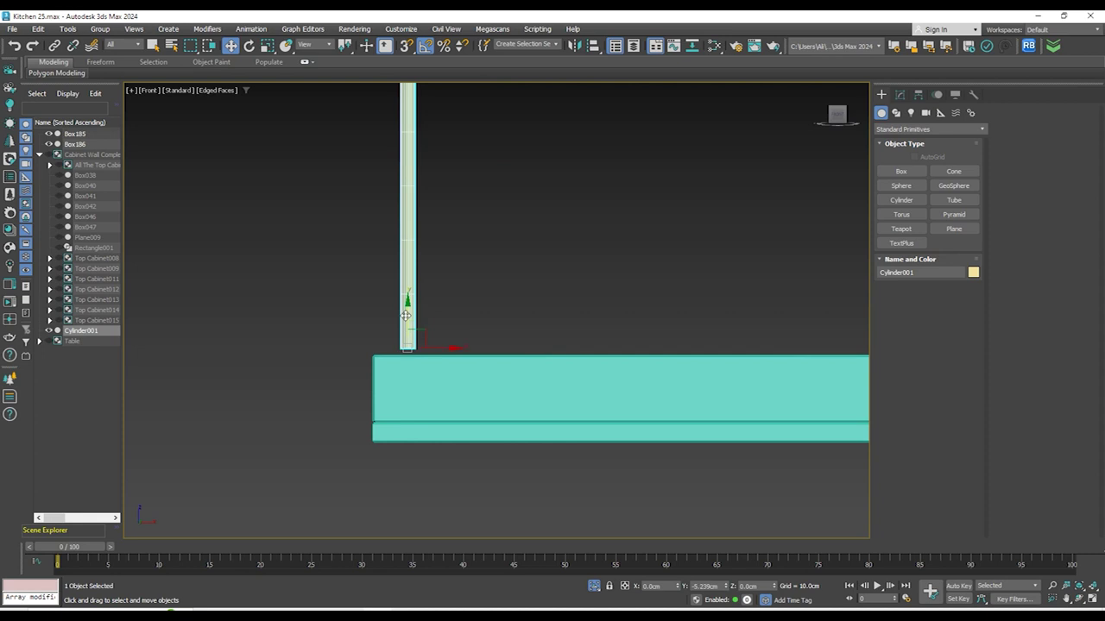
scroll(405, 318, "up", 4)
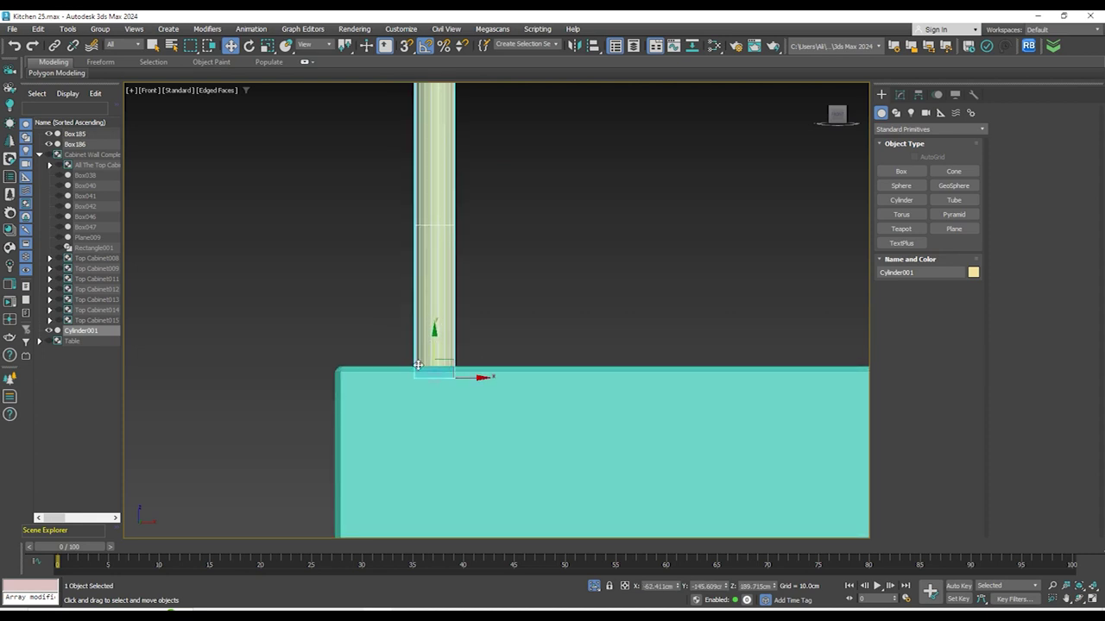
Set the cylinder's radius to 0.25 cm and its height to 200 cm
scroll(493, 327, "down", 5)
left_click(900, 95)
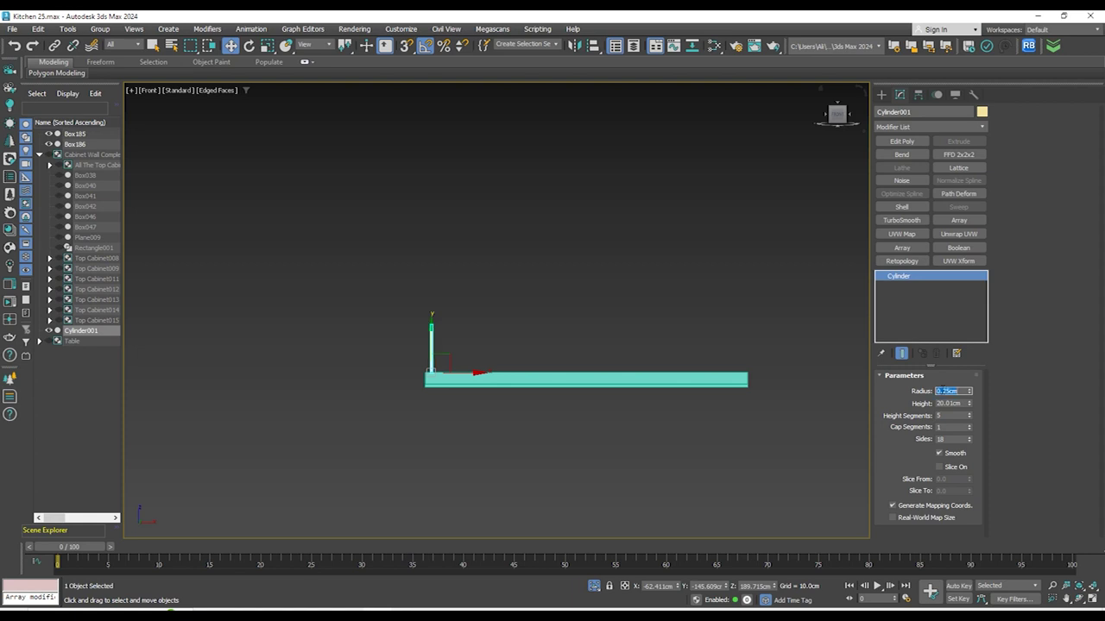
scroll(435, 371, "up", 3)
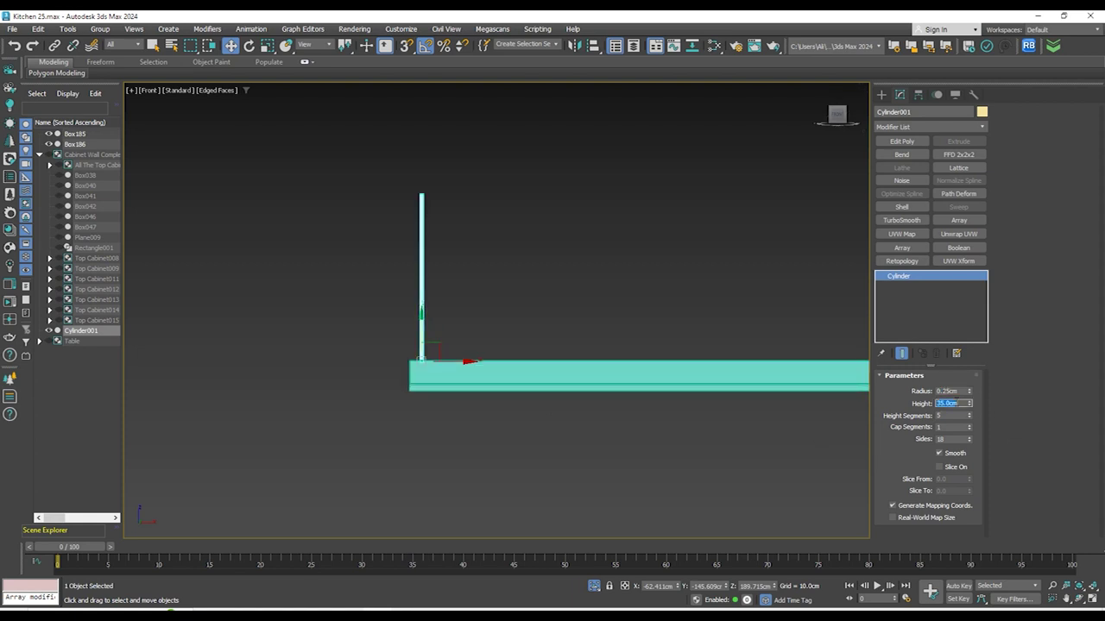
left_click(958, 403)
type("200")
key("Return")
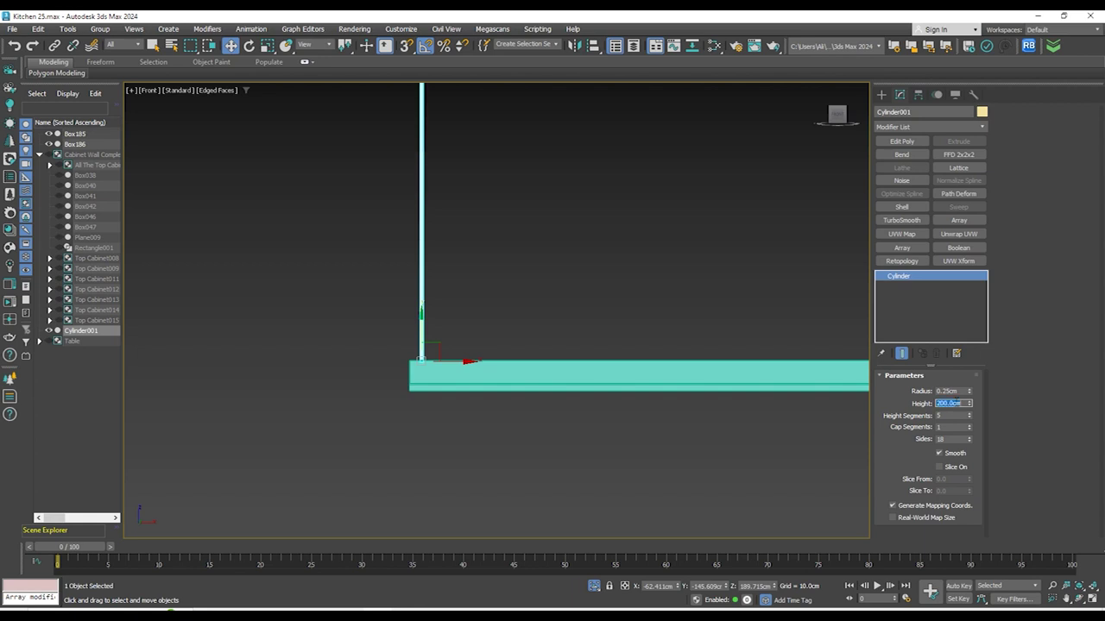
Exit isolation and refit the cylinder's height to the room's ceiling, trying 60 and 70 cm before settling on 65 cm
left_click(595, 587)
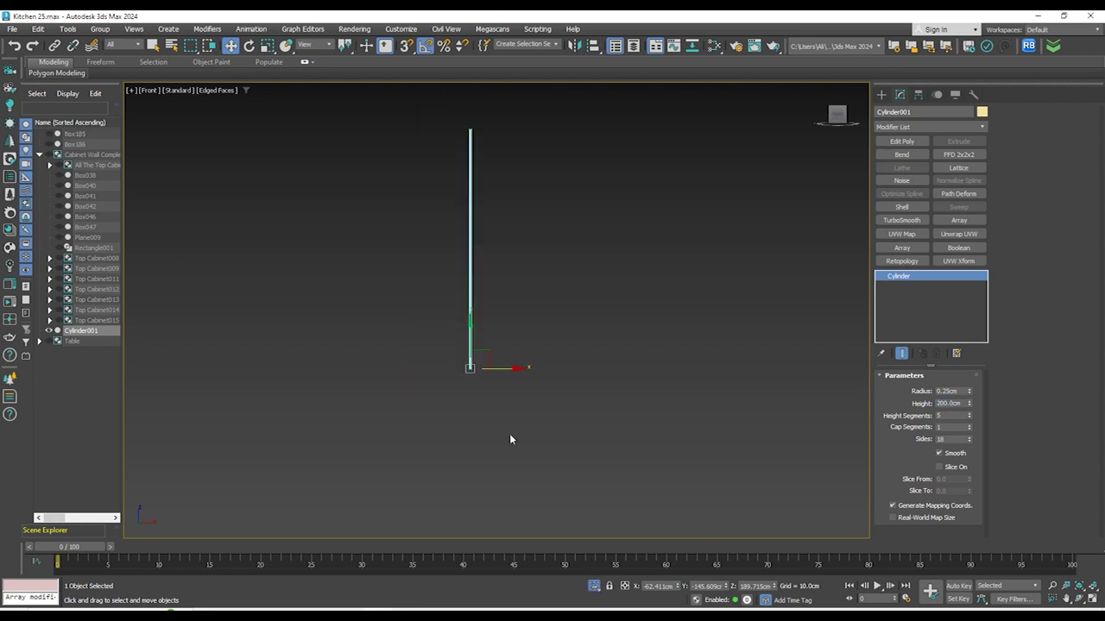
left_click(595, 587)
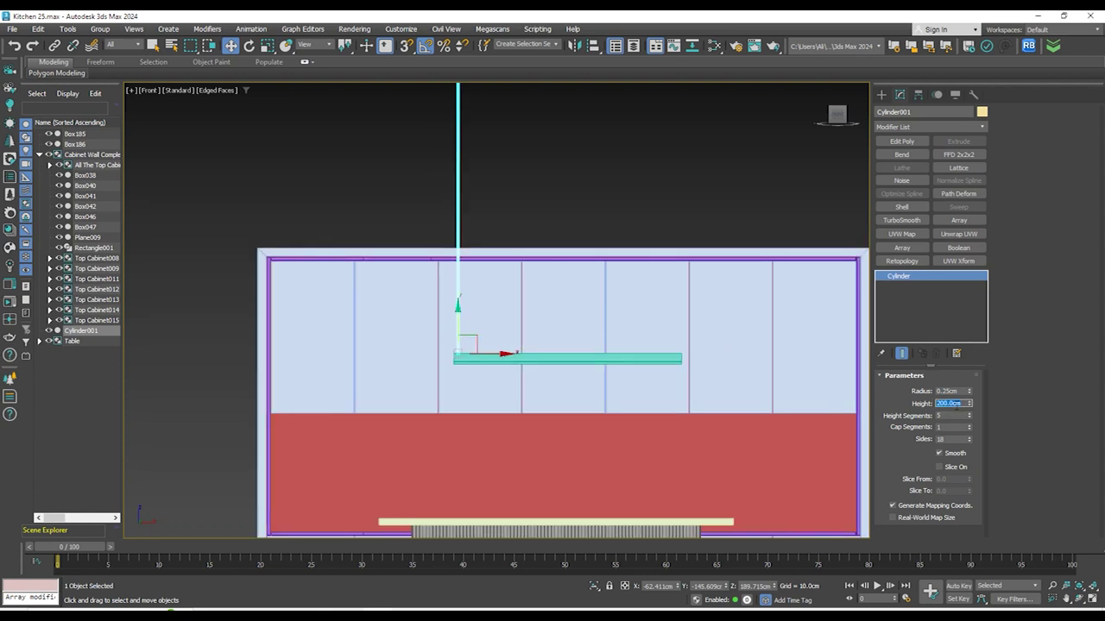
left_click(956, 404)
type("80")
key("Return")
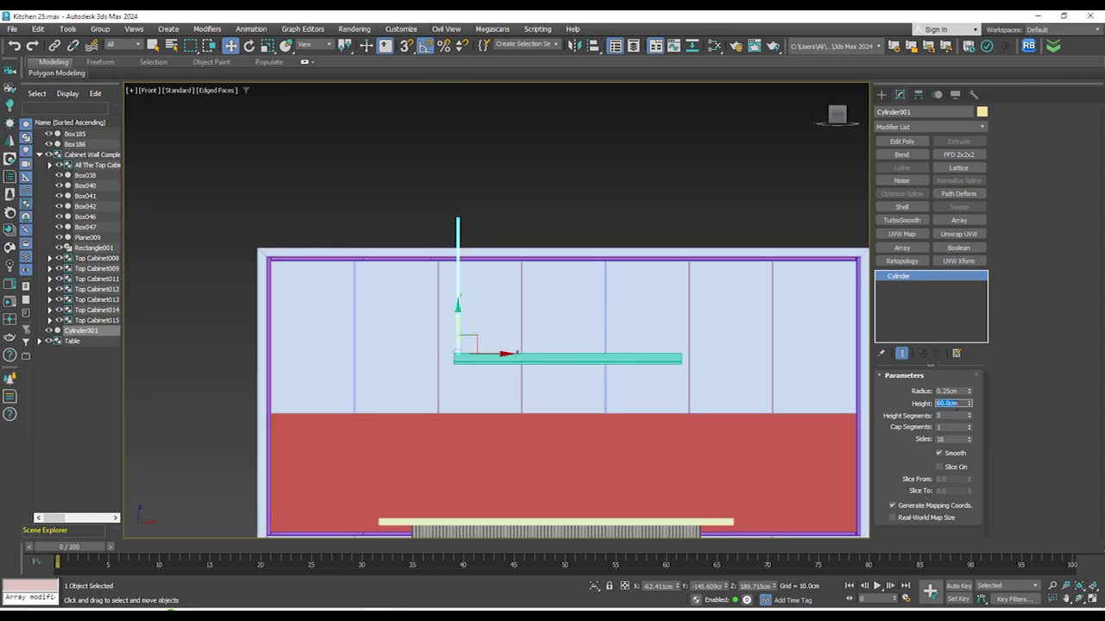
scroll(470, 277, "up", 5)
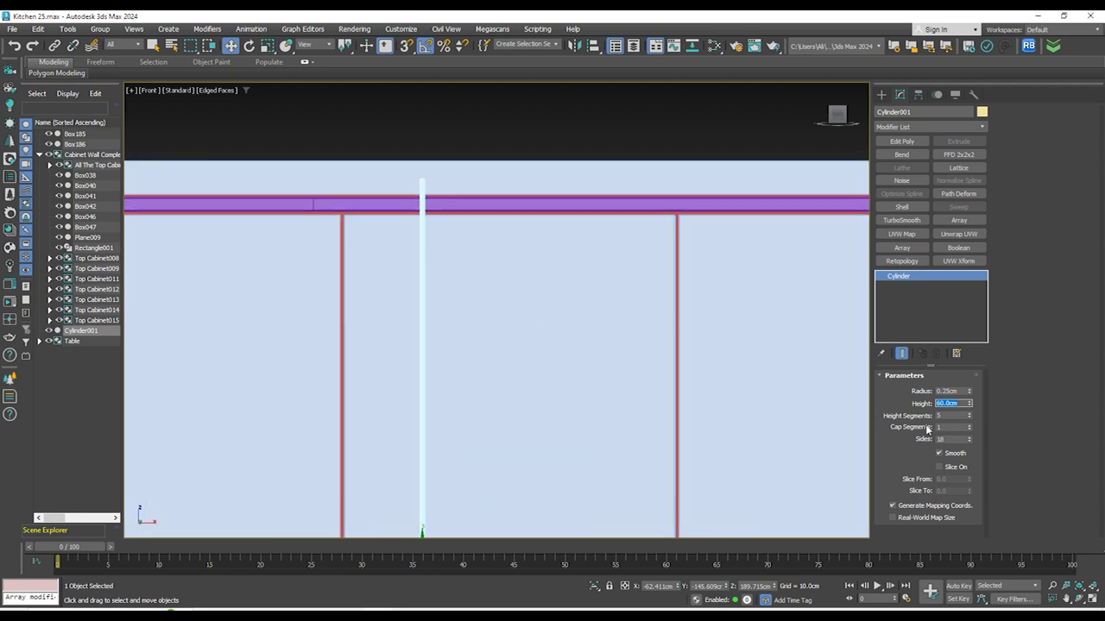
type("7")
key("Return")
type("70")
key("Return")
scroll(625, 286, "down", 3)
type("65")
key("Return")
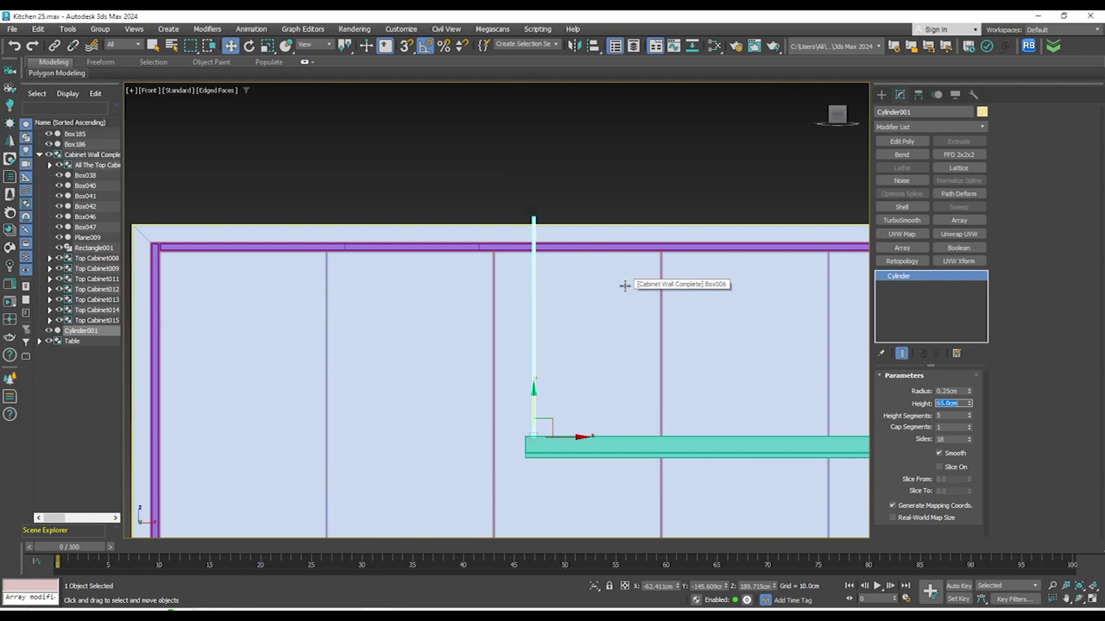
Check the cylinder's placement on the upper box and its reach toward the ceiling in the top, front and angled views
scroll(539, 208, "down", 5)
middle_click_drag(572, 284, 545, 328, "alt")
scroll(546, 261, "up", 5)
scroll(496, 348, "down", 2)
key("t")
scroll(473, 296, "down", 6)
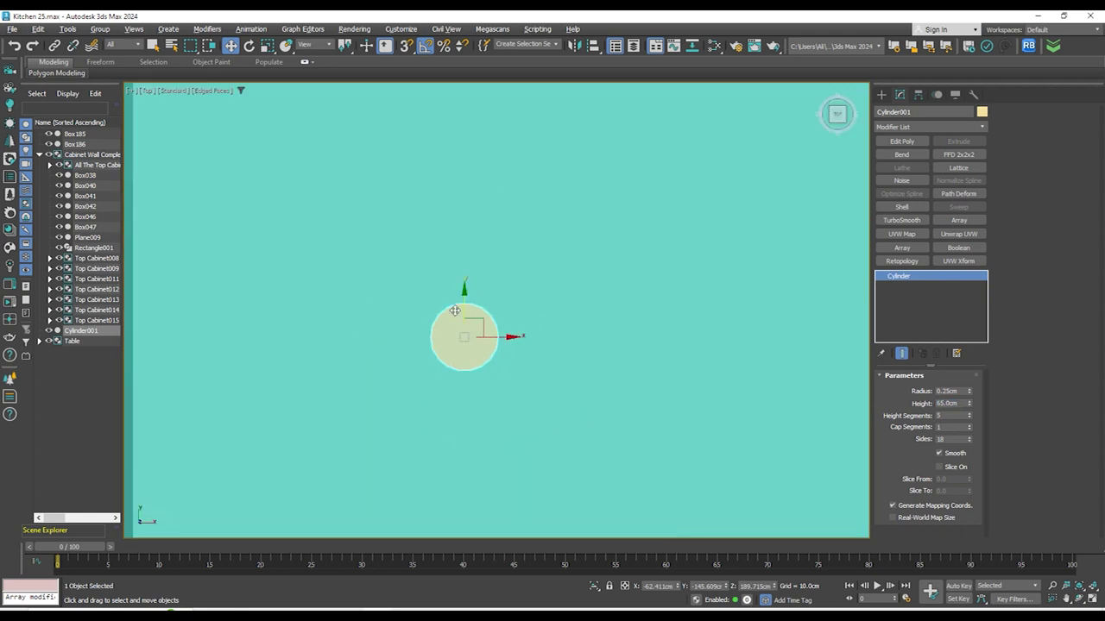
scroll(473, 296, "down", 2)
key("f")
middle_click_drag(521, 325, 582, 348, "alt")
scroll(534, 325, "down", 7)
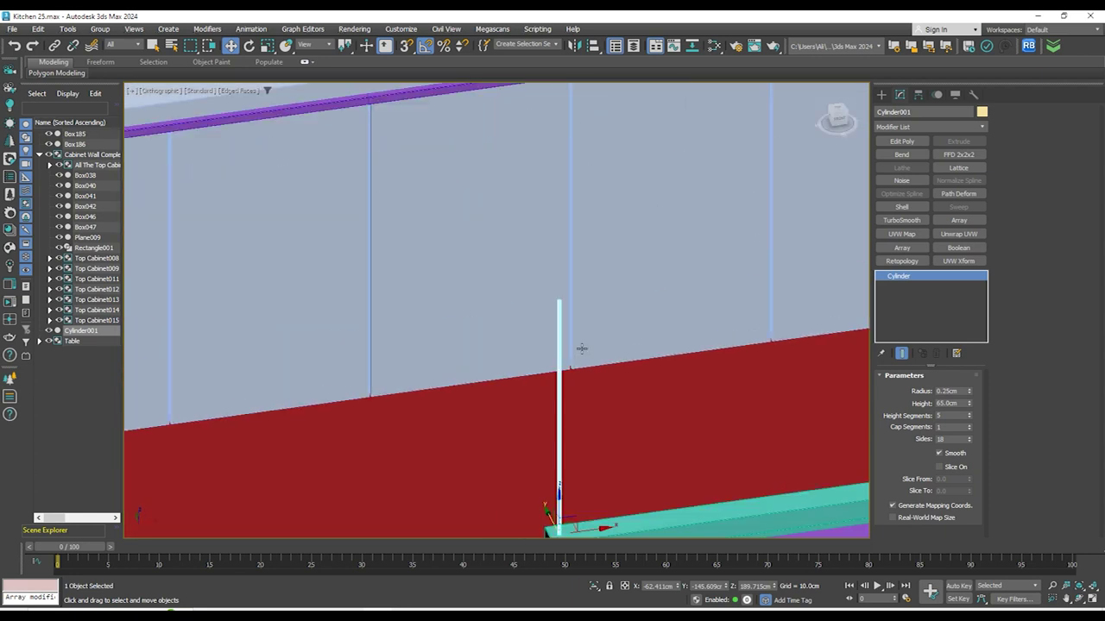
Add an Edit Poly modifier to the cylinder and delete the polygon capping its upper end
scroll(563, 282, "up", 8)
scroll(546, 363, "up", 4)
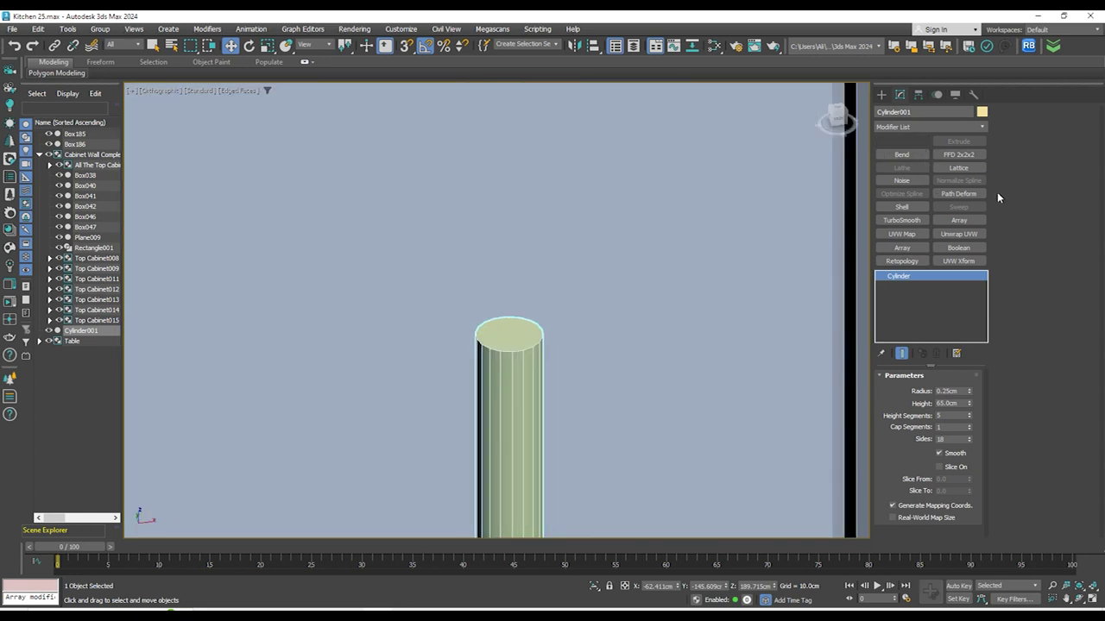
left_click(902, 141)
left_click(1055, 125)
left_click(517, 338)
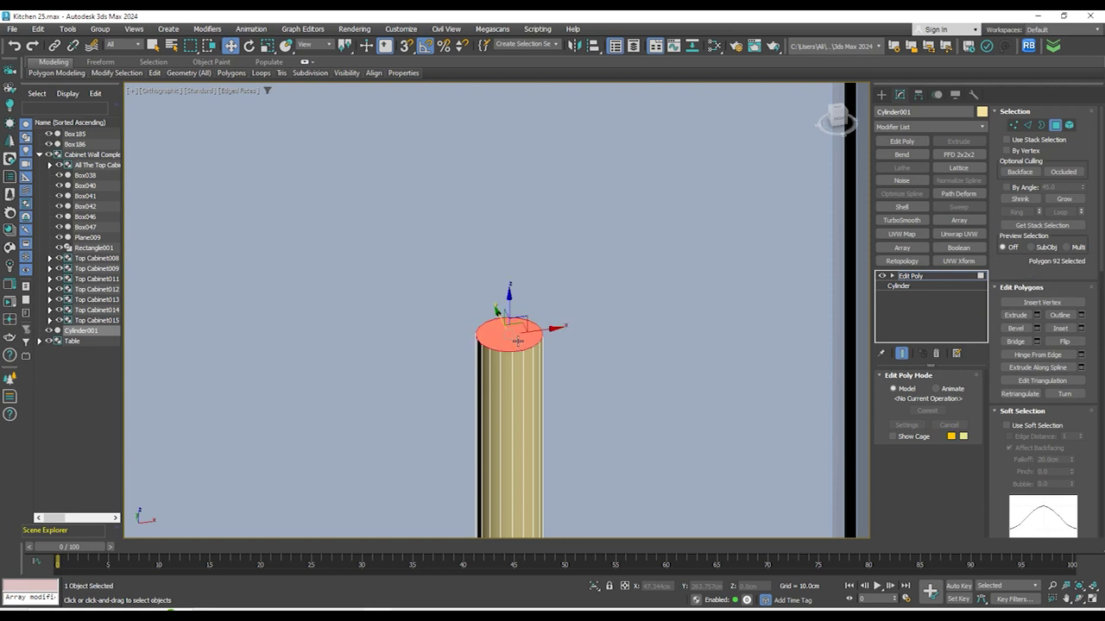
key("Delete")
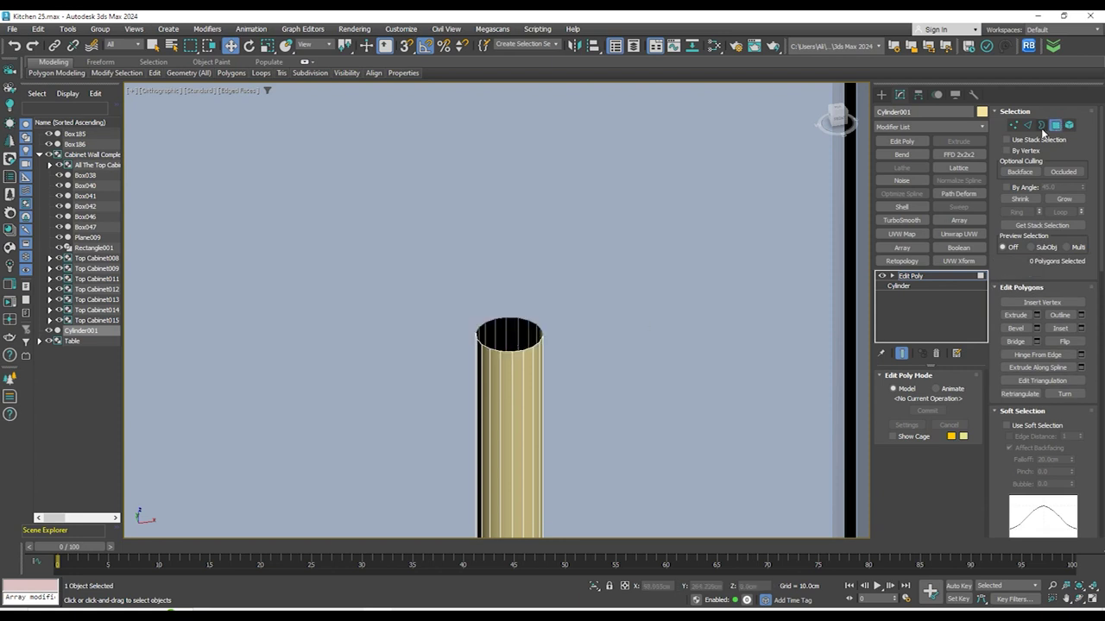
Select the open border at the cylinder's upper end and scale it outward horizontally to about 272% as a flange
left_click(1042, 126)
left_click(536, 329)
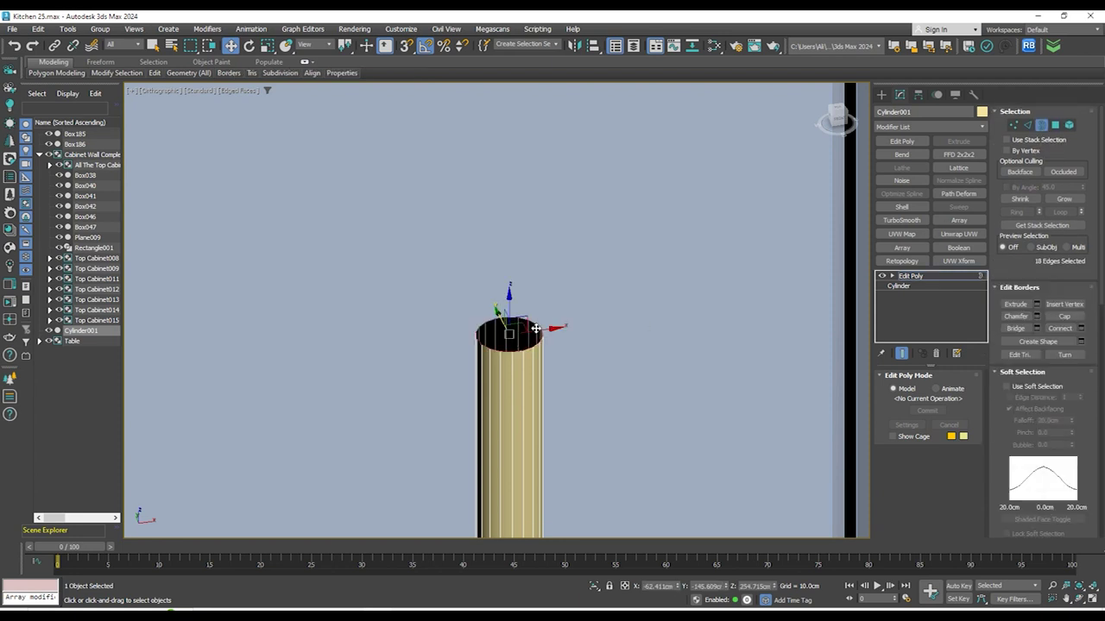
key("r")
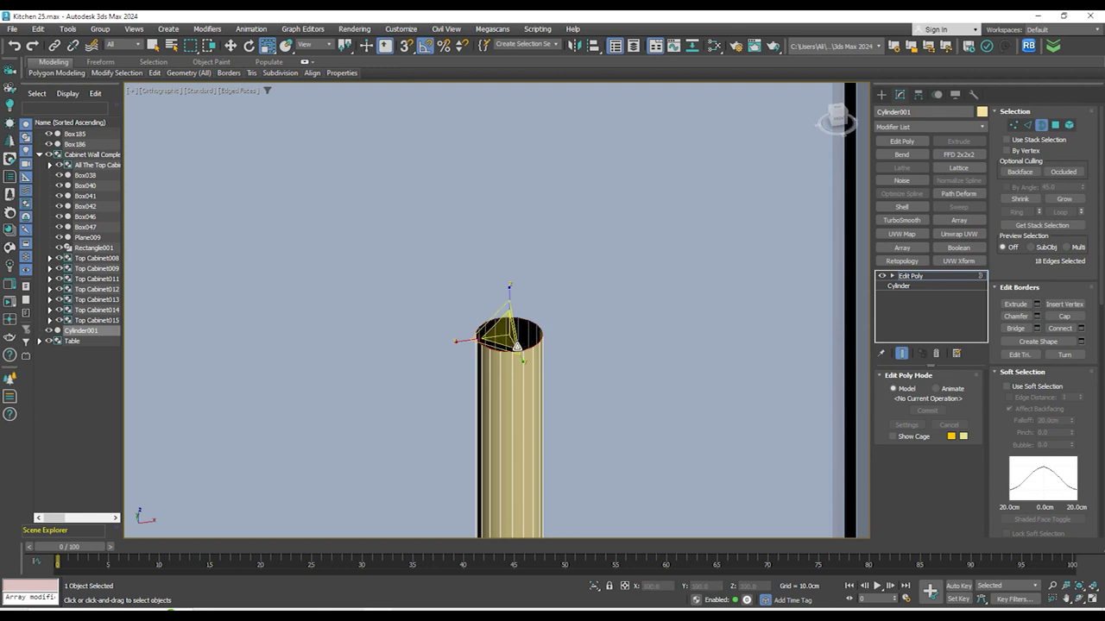
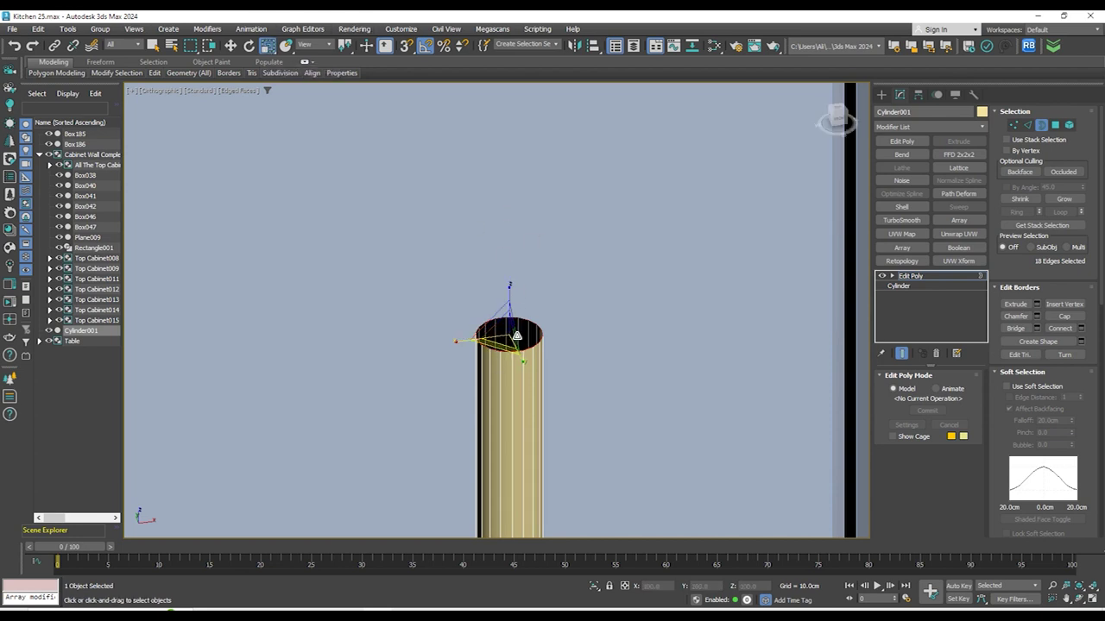
left_click_drag(497, 344, 484, 406)
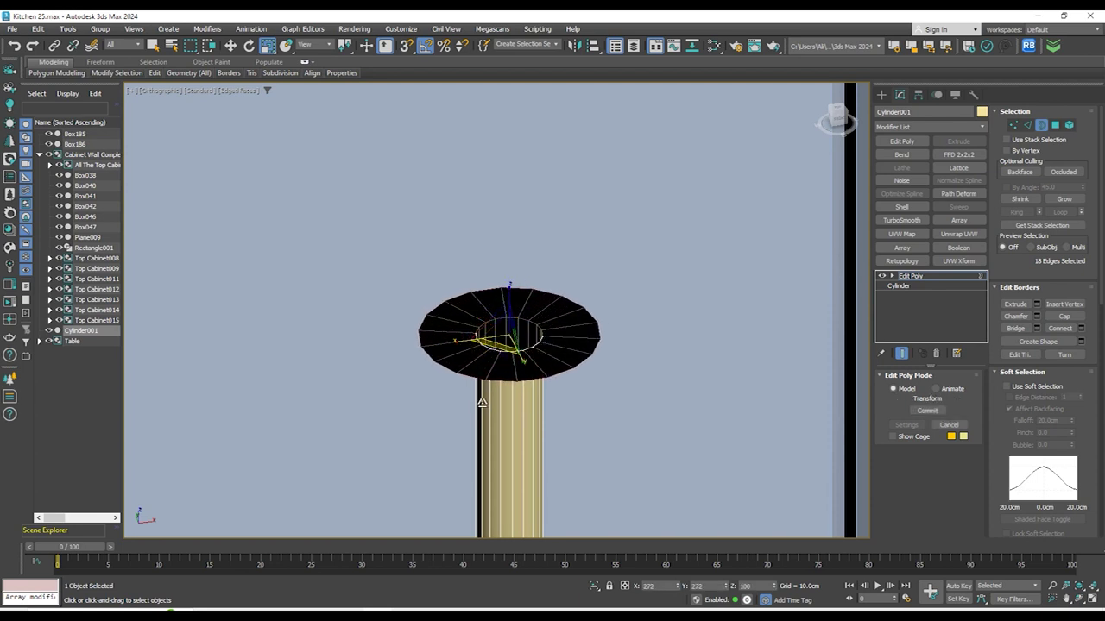
Extrude the flange's outer border upward into a thin disc and scale the new border inward over its upper face
key("w")
left_click_drag(510, 313, 510, 136, "shift")
key("r")
scroll(492, 226, "down", 3)
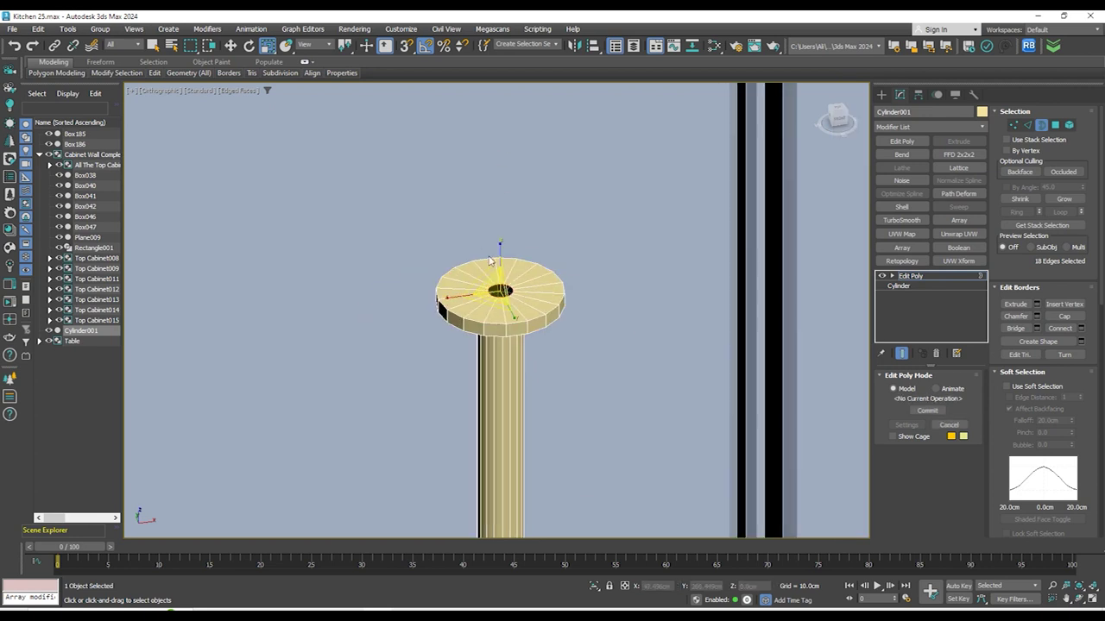
In the front view, select the disc's upper vertices and raise them slightly to thicken the disc
middle_click_drag(528, 324, 565, 253, "alt")
scroll(595, 267, "down", 5)
middle_click_drag(614, 301, 644, 380, "alt")
scroll(644, 379, "up", 3)
key("f")
key("z")
scroll(498, 314, "up", 10)
scroll(476, 294, "up", 4)
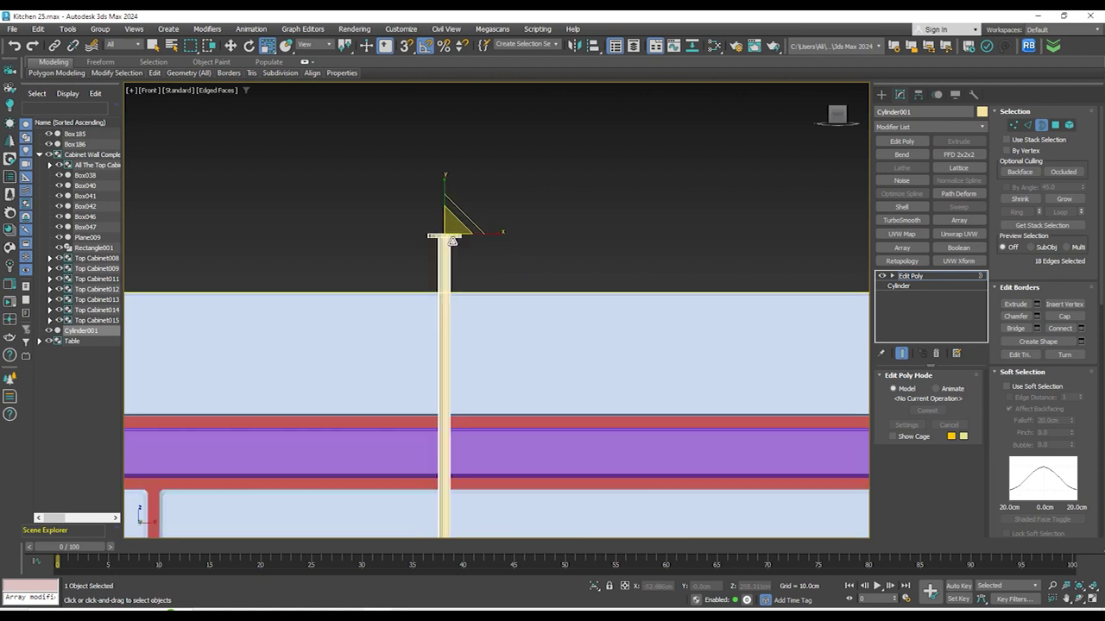
key("1")
scroll(401, 221, "up", 4)
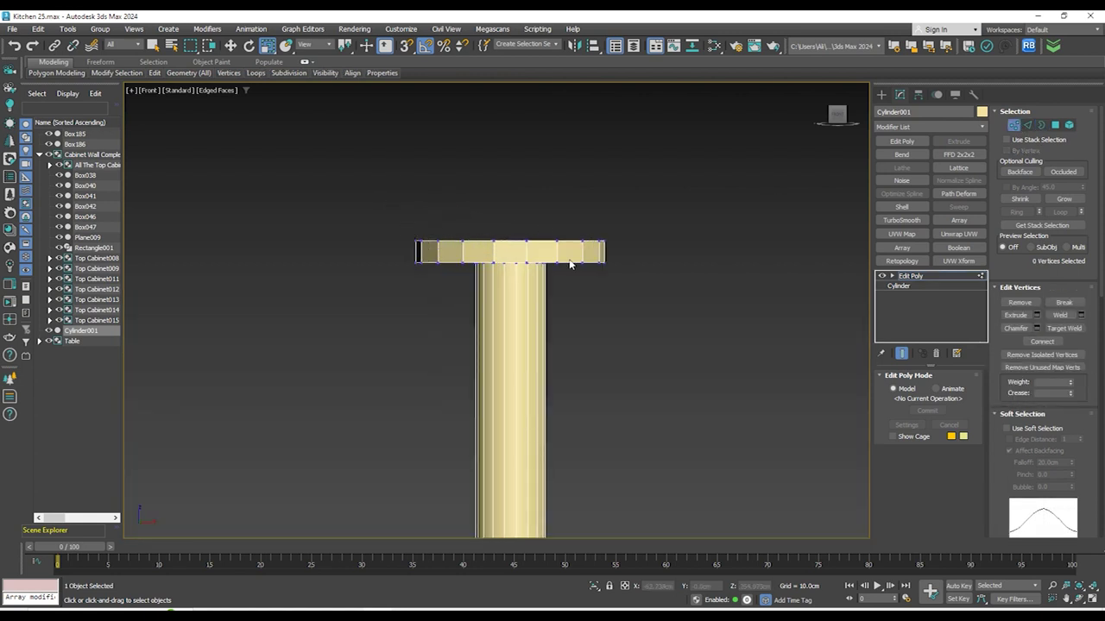
left_click_drag(630, 256, 630, 256)
key("w")
left_click_drag(510, 210, 510, 191)
middle_click_drag(514, 216, 453, 194, "alt")
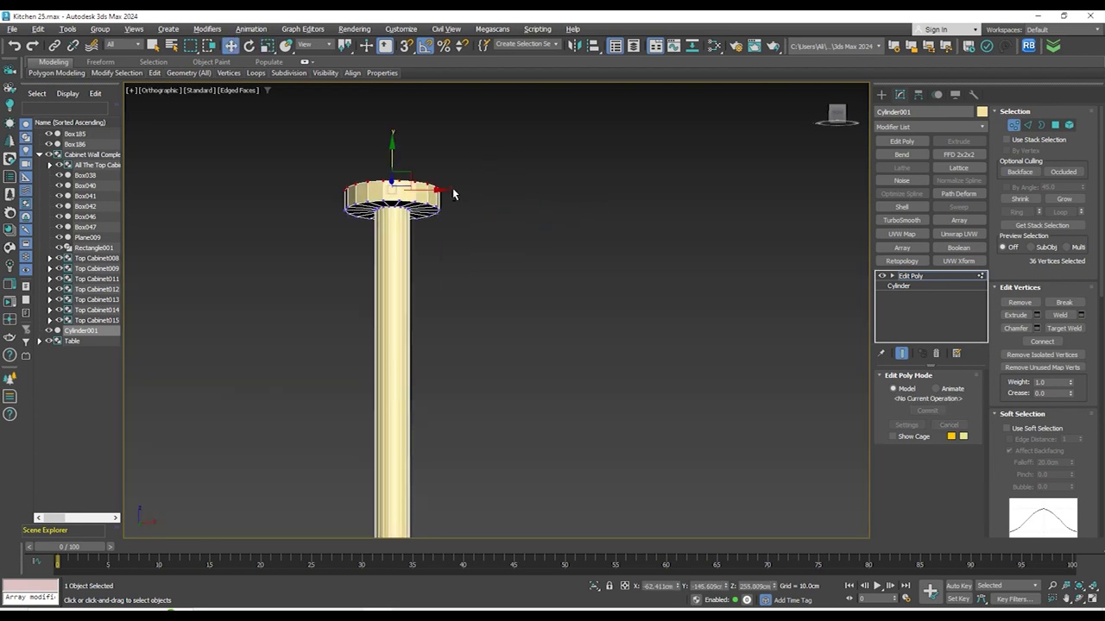
scroll(432, 193, "up", 4)
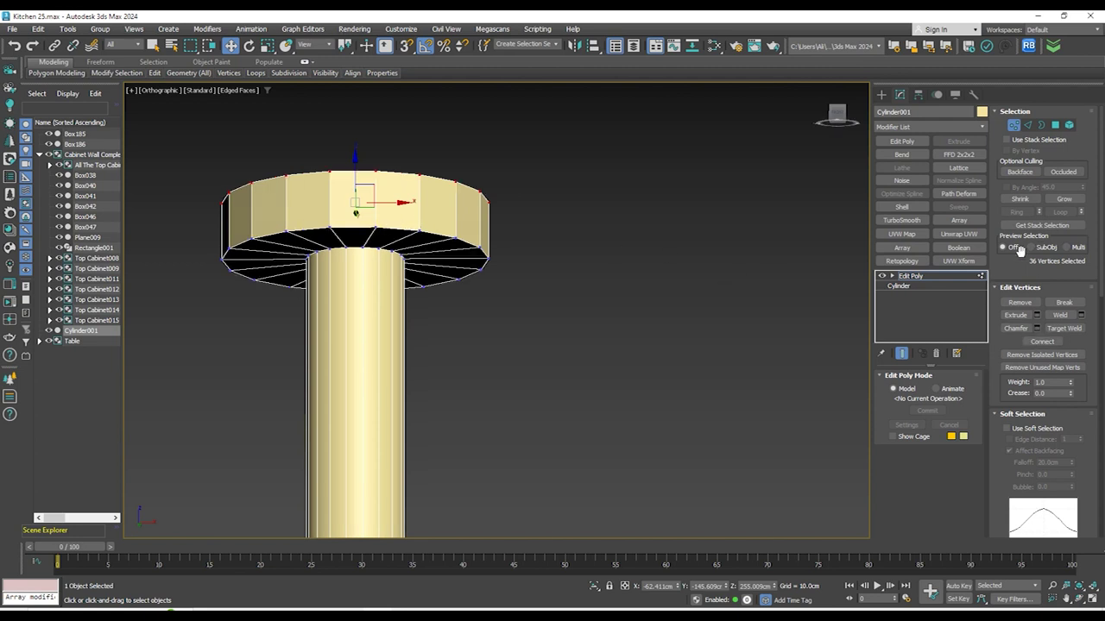
Grow the vertex selection to cover the whole disc and scale it outward horizontally to widen it
left_click(1064, 200)
middle_click_drag(500, 227, 382, 220, "alt")
key("r")
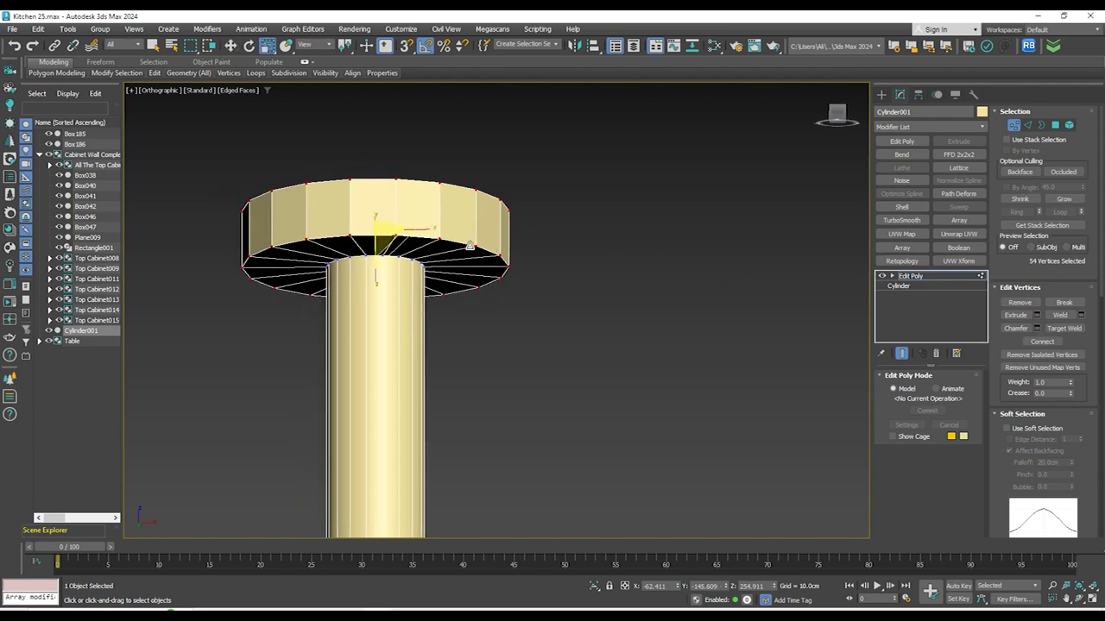
left_click_drag(381, 233, 392, 215)
key("ctrl+z")
middle_click_drag(397, 251, 398, 326, "alt")
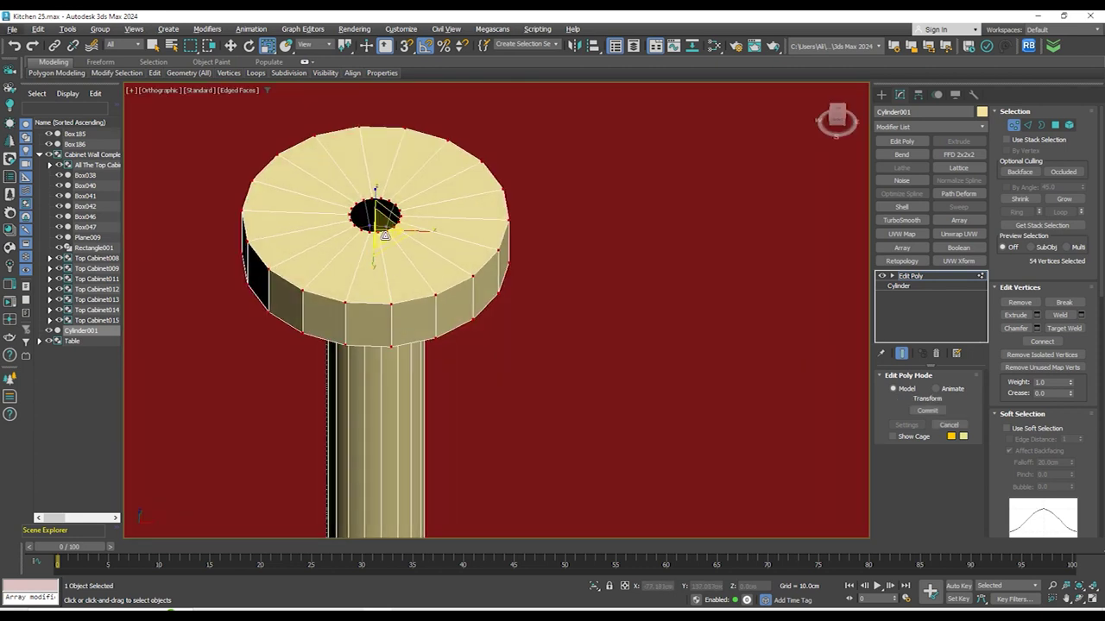
left_click_drag(386, 239, 403, 265)
key("ctrl+z")
middle_click_drag(407, 259, 406, 197, "alt")
In the front view, lower the rod's widened upper disc to meet the room's ceiling line
key("f")
scroll(461, 225, "down", 10)
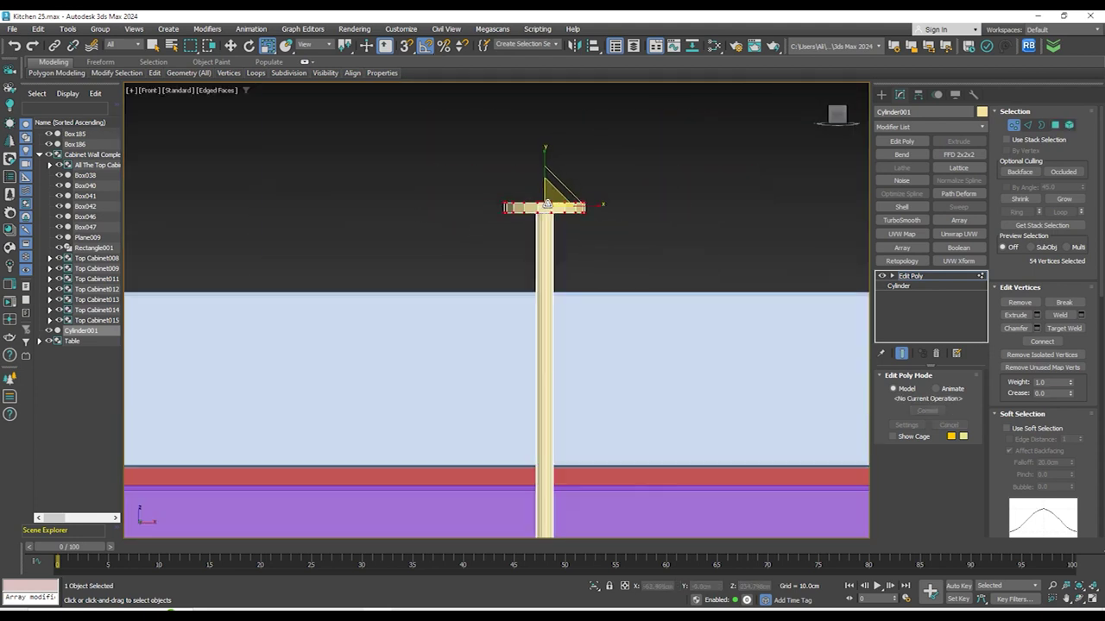
scroll(606, 195, "up", 5)
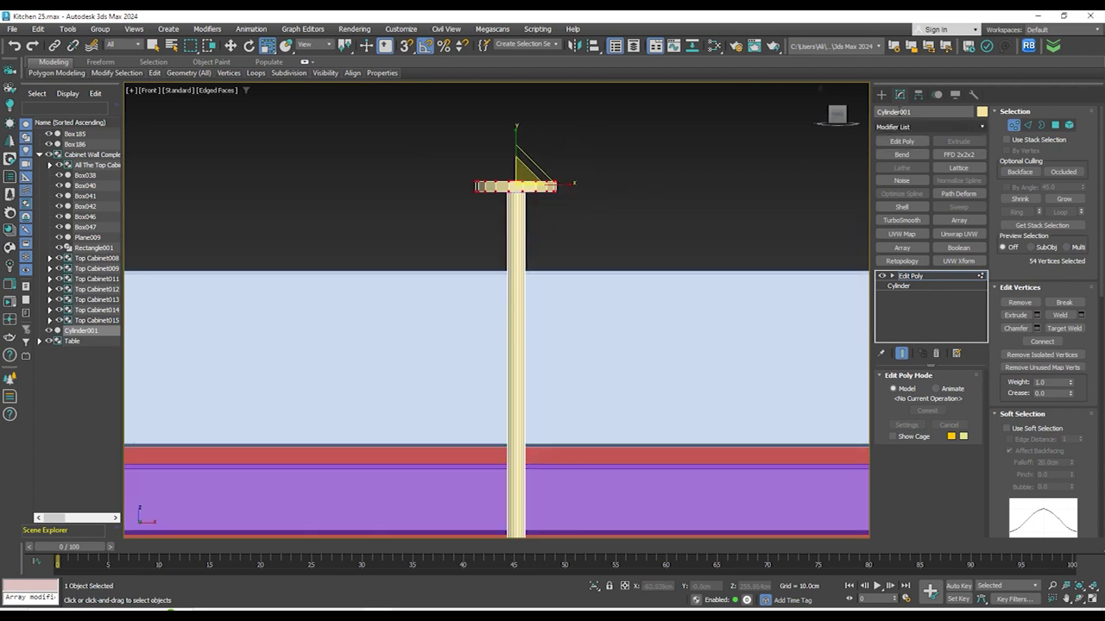
key("w")
left_click_drag(516, 157, 516, 239)
scroll(461, 195, "down", 6)
Leave vertex editing and clone the finished rod once along X to the opposite end of the linear fixture
left_click(881, 96)
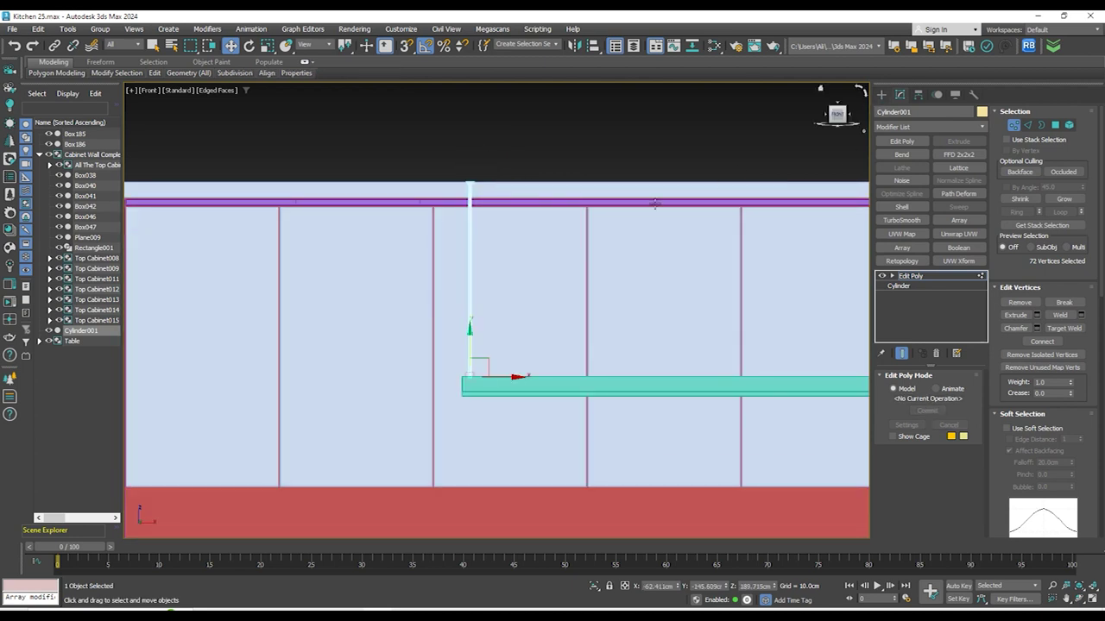
middle_click_drag(611, 259, 291, 225)
scroll(290, 231, "down", 4)
left_click_drag(288, 321, 482, 318, "shift")
key("ctrl+v")
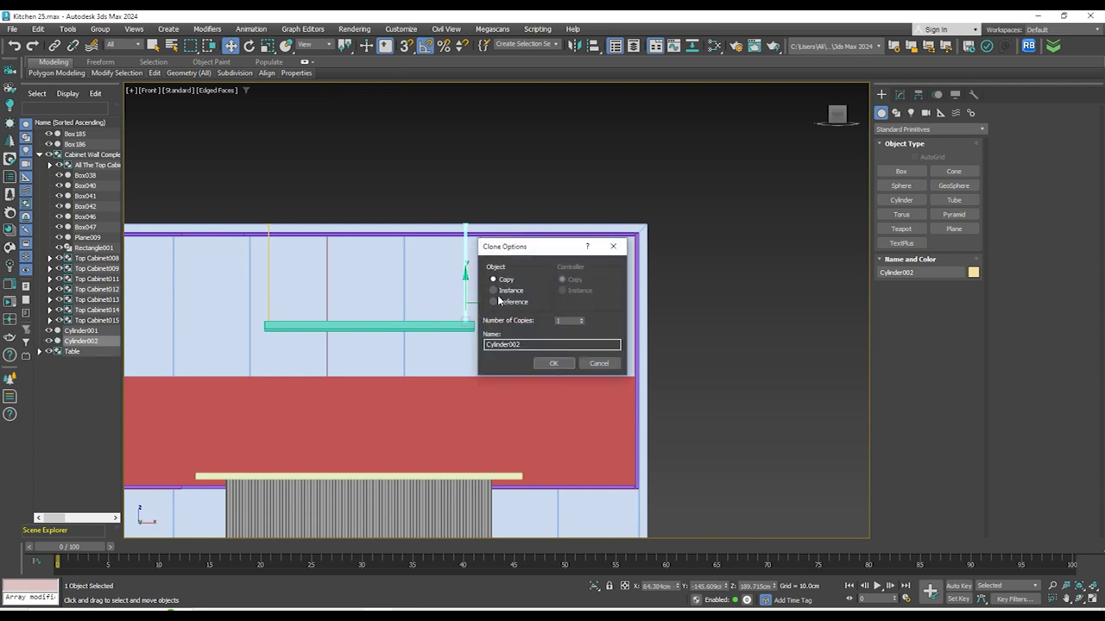
left_click(551, 363)
Move the copied rod slightly outward along X to about 67 cm so its end inset matches the first rod
key("z")
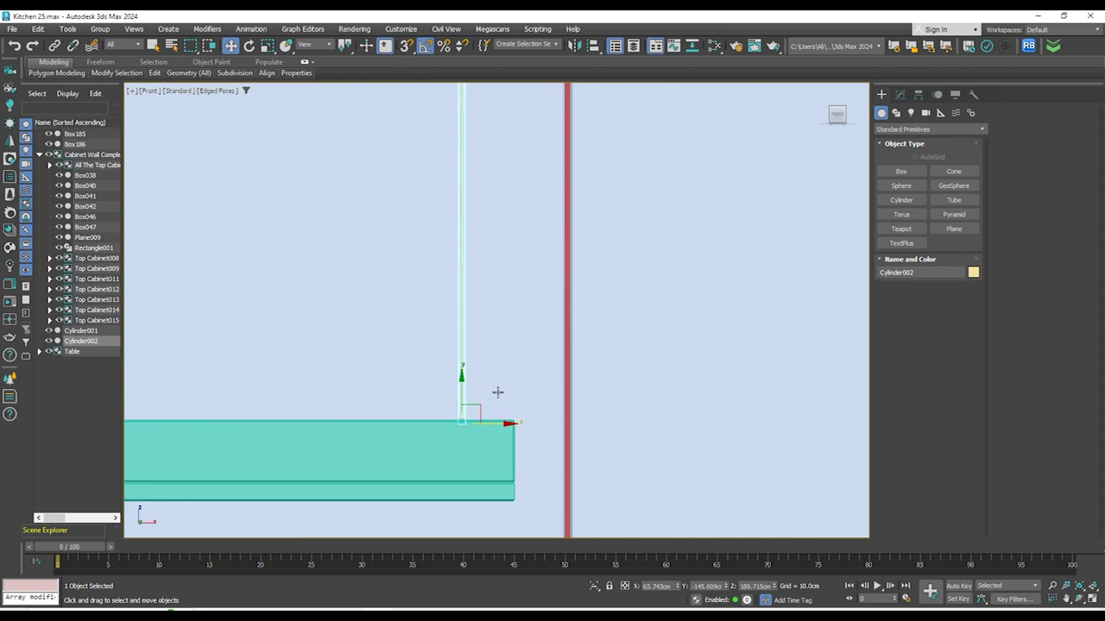
scroll(508, 294, "down", 5)
scroll(290, 342, "up", 5)
scroll(763, 343, "down", 1)
middle_click_drag(762, 343, 250, 364)
scroll(779, 353, "up", 4)
left_click_drag(762, 321, 787, 324)
scroll(691, 350, "down", 8)
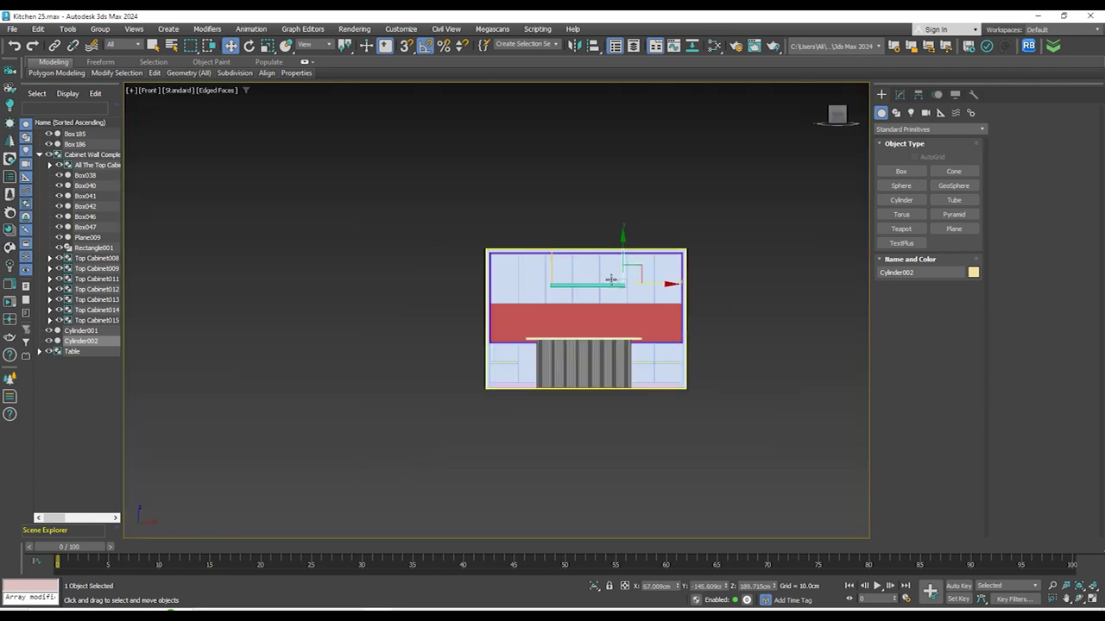
In the top wireframe view, select both fixture boxes and both rods and move them together to centre over the table base
middle_click_drag(621, 300, 672, 364, "alt")
key("t")
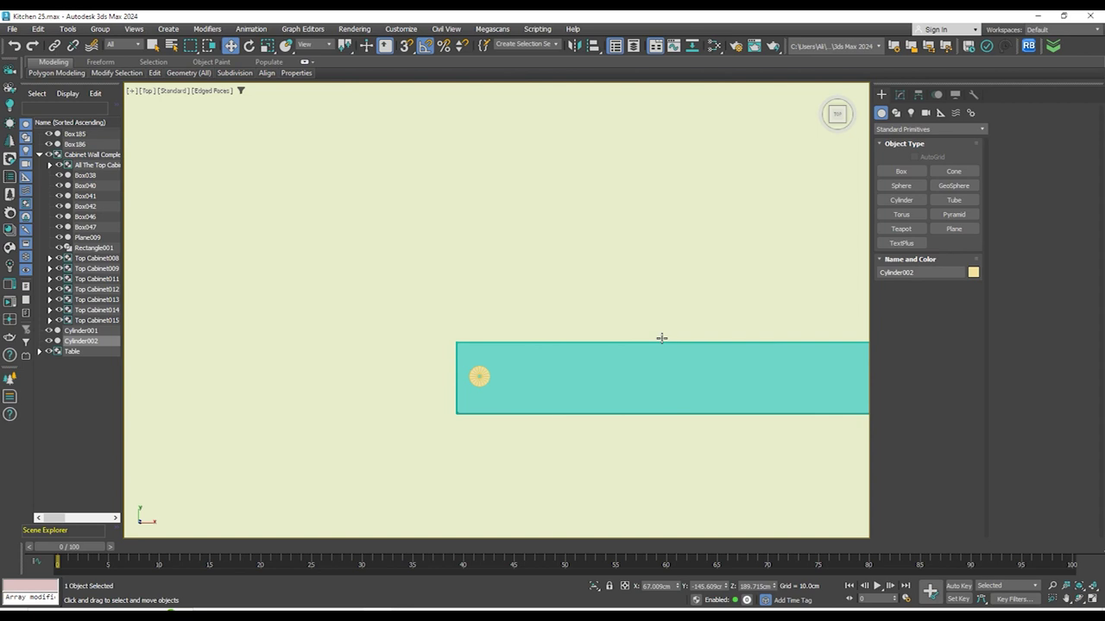
key("z")
scroll(638, 321, "down", 10)
key("F3")
scroll(639, 323, "down", 4)
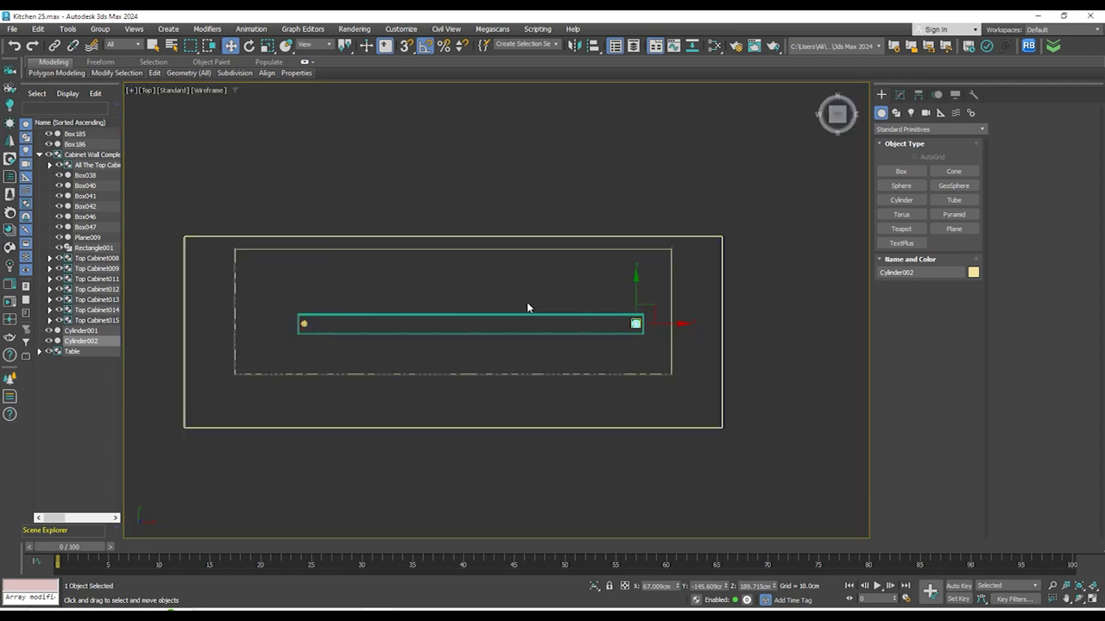
left_click_drag(296, 302, 659, 345)
left_click_drag(482, 305, 464, 294)
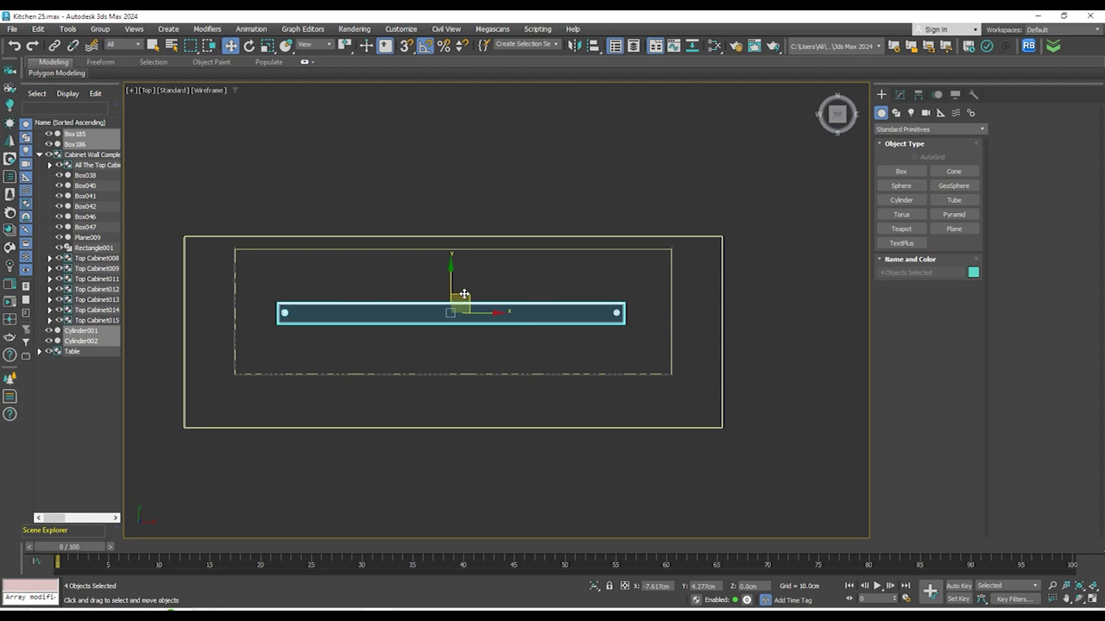
Group the selected fixture boxes and rods under the name Light
left_click(103, 32)
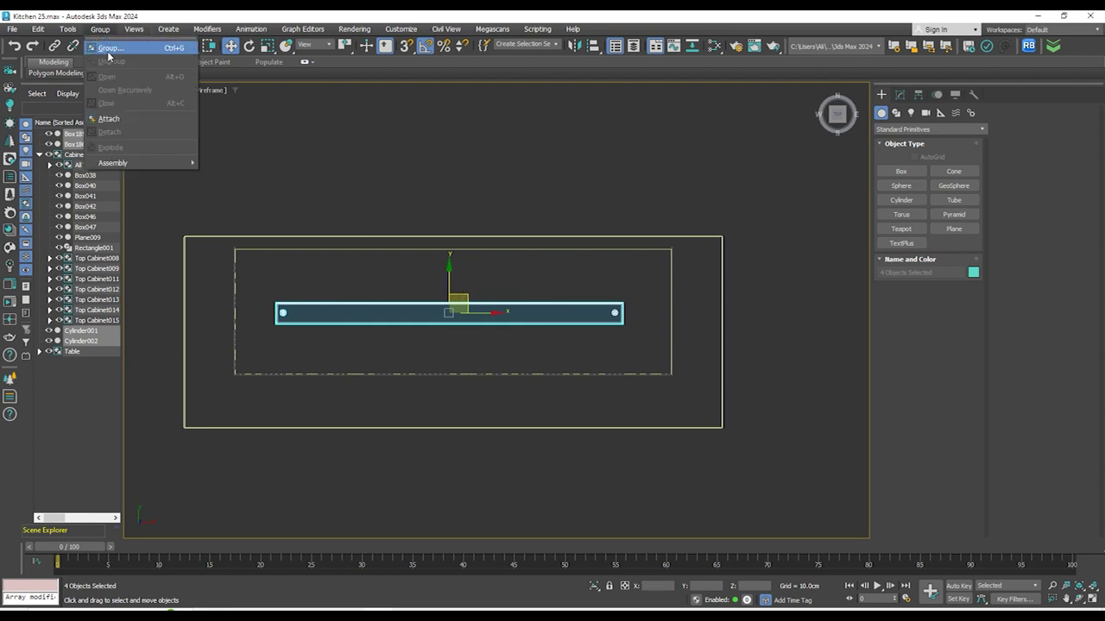
left_click(114, 46)
key("Return")
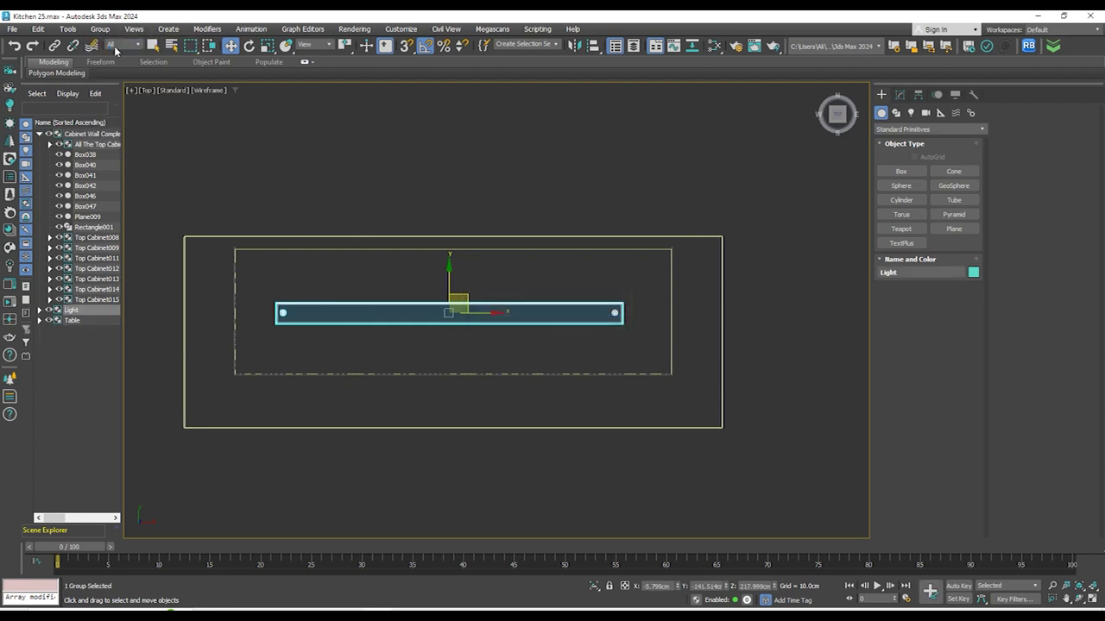
Inspect the kitchen's cabinet wall, table and hanging light with shaded display, from the front, close up and at an angle
middle_click_drag(177, 149, 599, 222, "alt")
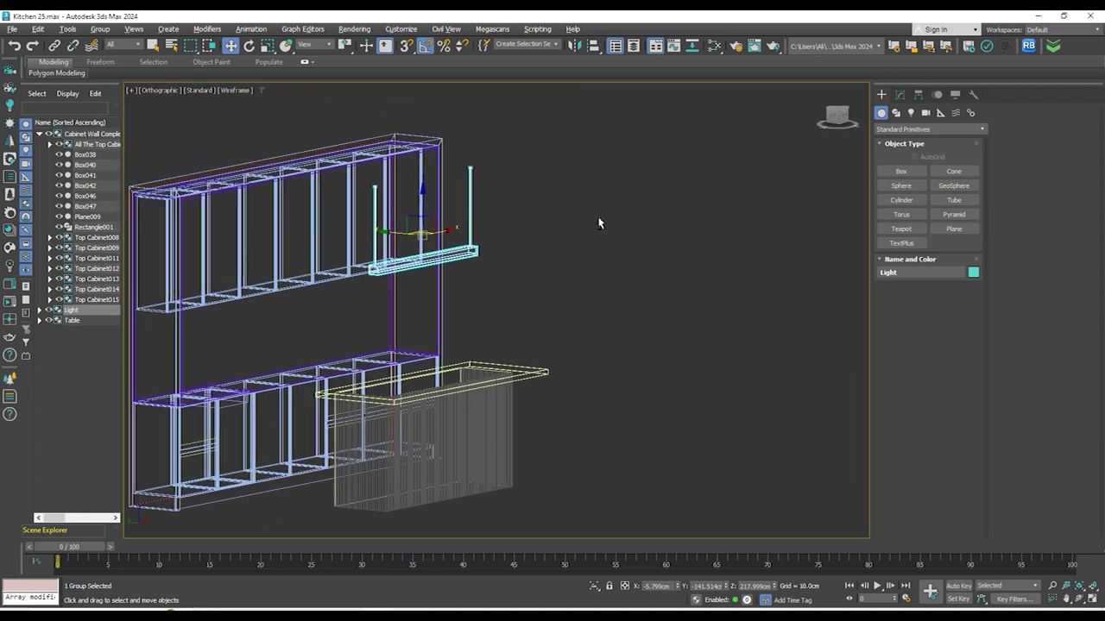
key("f")
key("z")
scroll(577, 271, "down", 6)
middle_click_drag(585, 288, 530, 258)
key("F3")
key("F4")
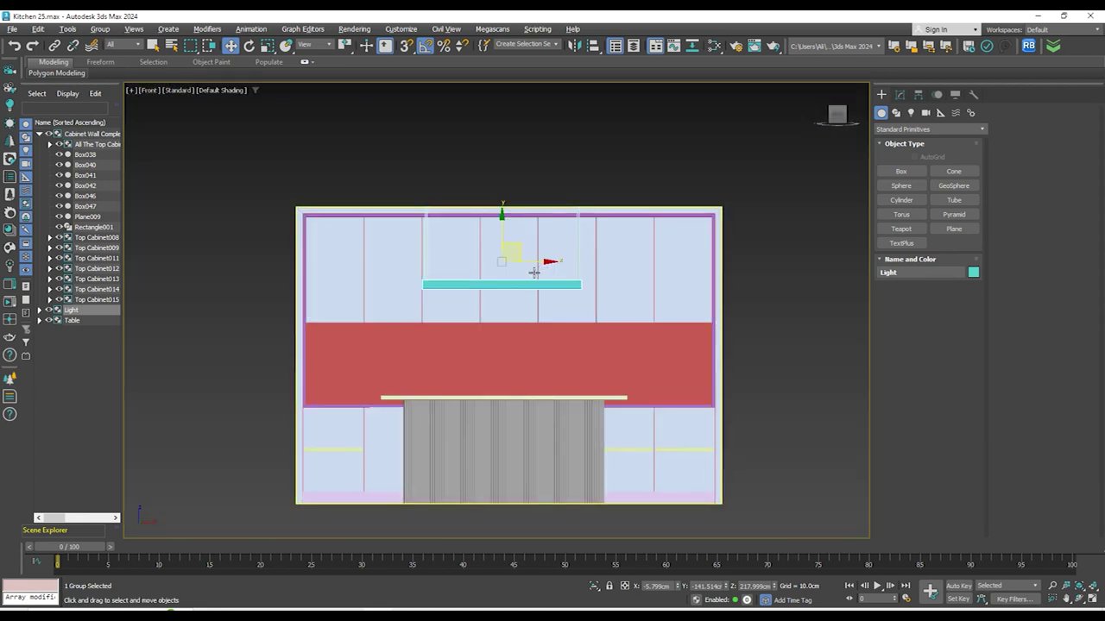
left_click(486, 175)
scroll(625, 295, "up", 5)
scroll(440, 396, "down", 2)
scroll(366, 408, "up", 5)
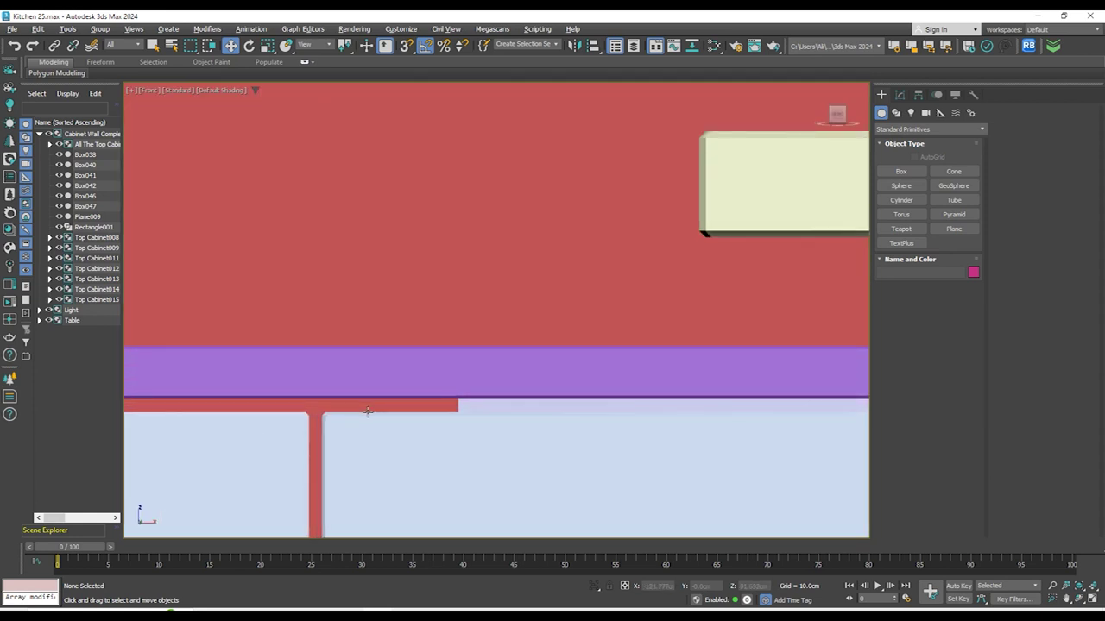
left_click(368, 412)
scroll(380, 394, "down", 7)
middle_click_drag(504, 415, 524, 441, "alt")
scroll(441, 375, "down", 3)
middle_click_drag(441, 376, 479, 417, "alt")
scroll(464, 424, "up", 3)
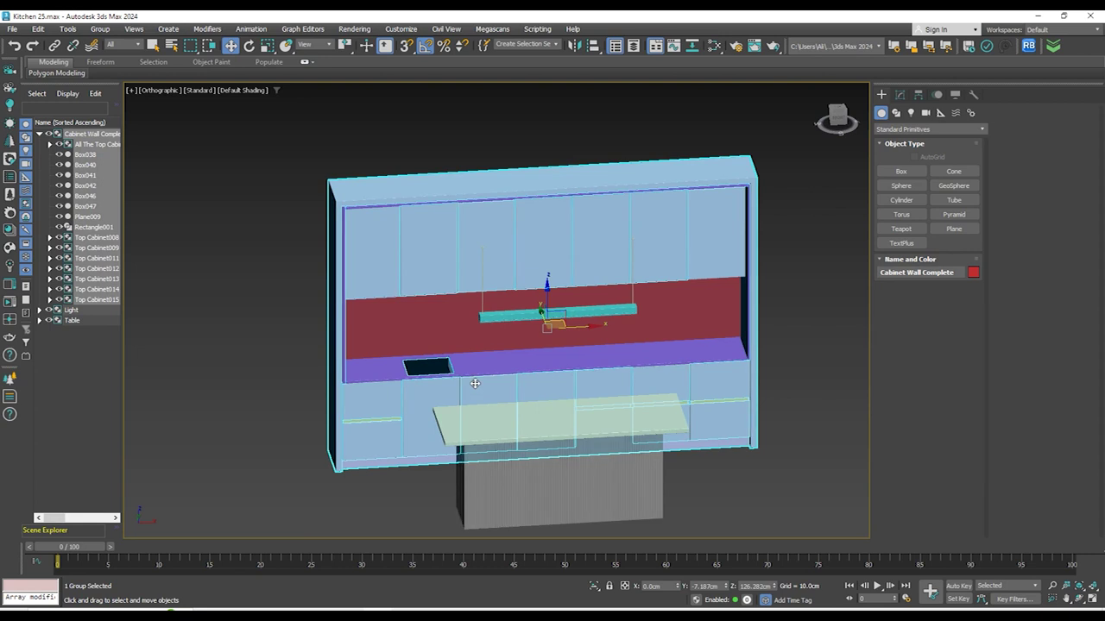
scroll(471, 384, "down", 5)
middle_click_drag(567, 369, 570, 414, "alt")
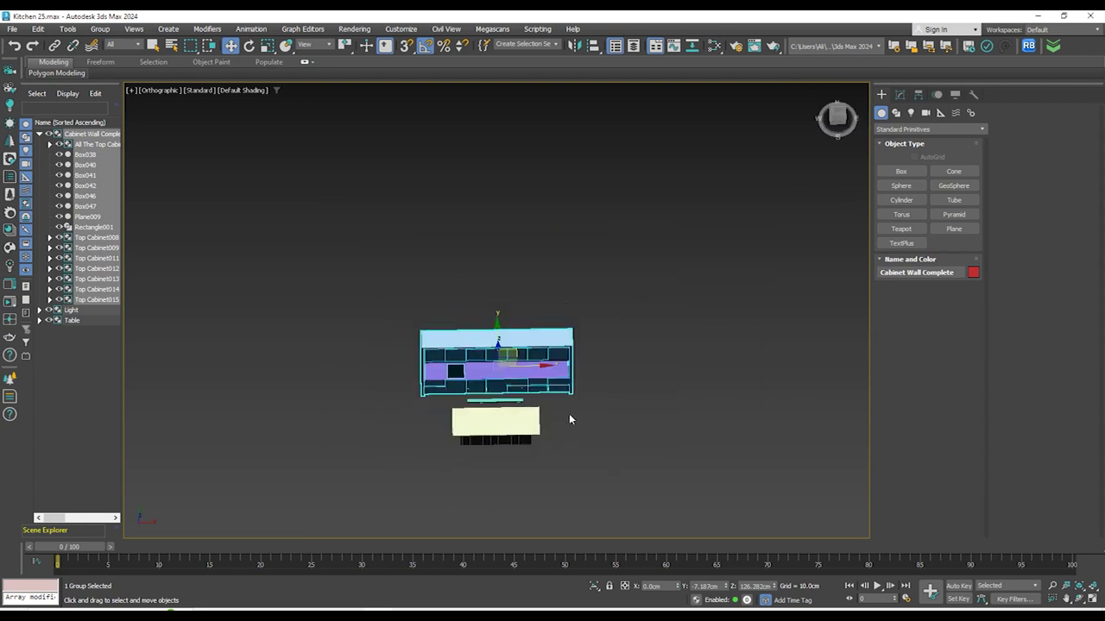
In the top view, create a cylinder about 5.2 cm in radius and 1 cm high between the cabinet wall and the table
key("t")
key("z")
scroll(584, 366, "down", 8)
middle_click_drag(621, 359, 587, 290)
scroll(567, 413, "up", 6)
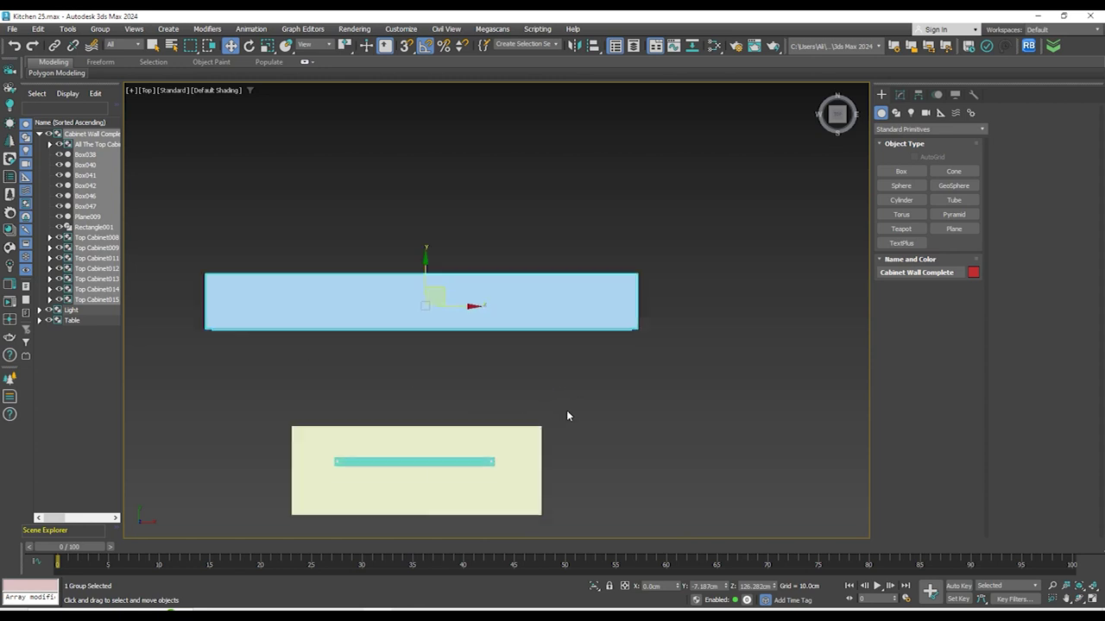
middle_click_drag(688, 419, 651, 348)
scroll(654, 362, "up", 2)
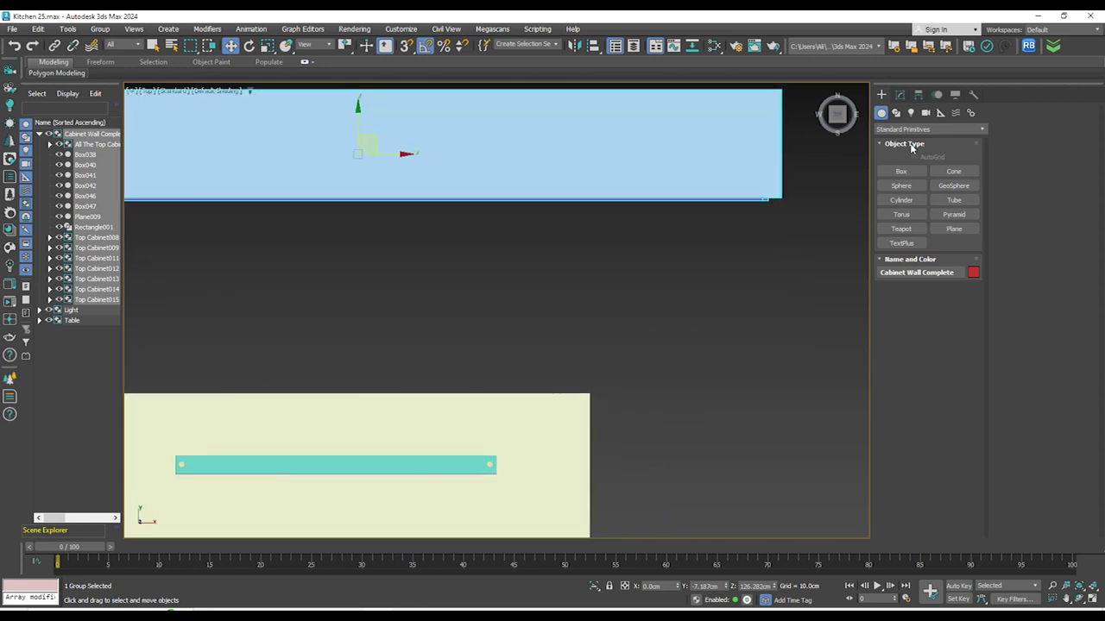
left_click(907, 188)
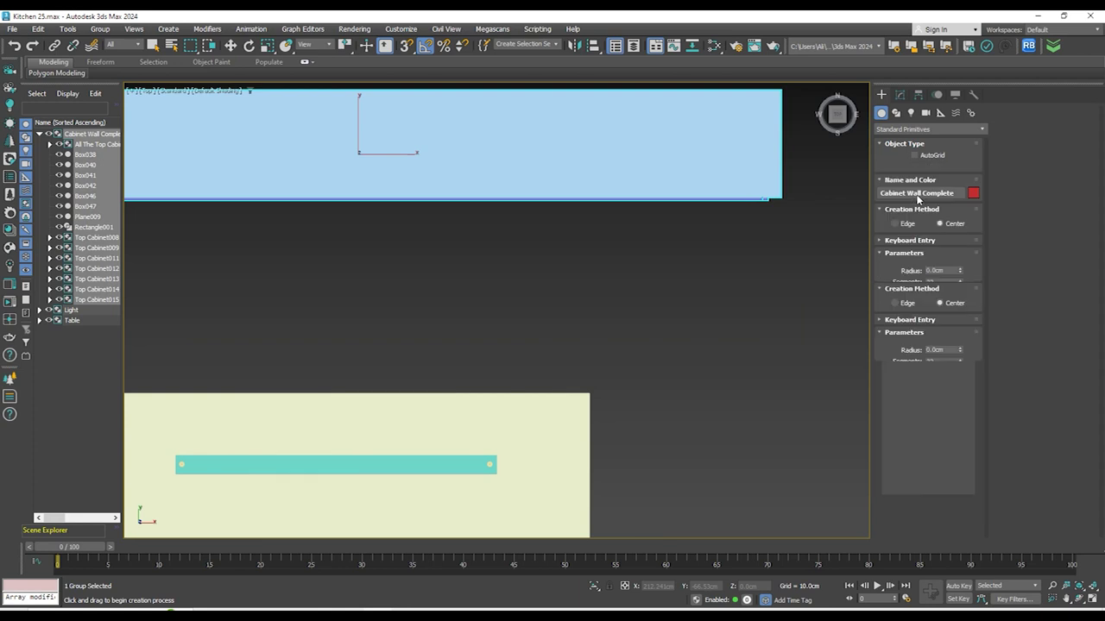
left_click_drag(515, 304, 526, 312)
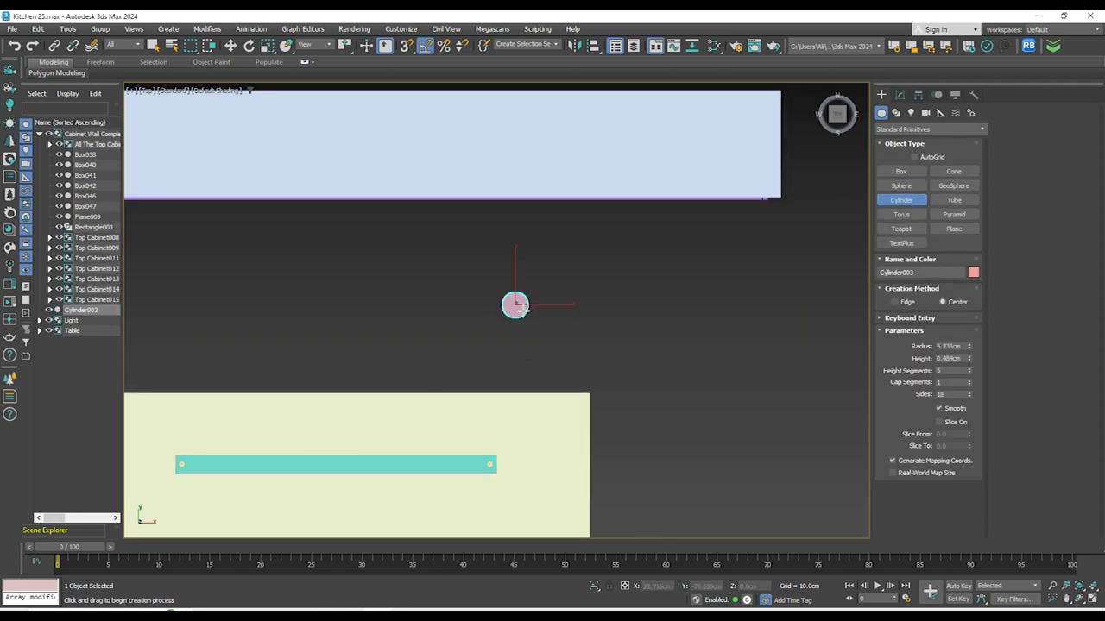
Isolate the cylinder and set its radius to 5 cm, height to 1.5 cm and height segments to 1
middle_click_drag(559, 347, 602, 561, "alt")
left_click(595, 585)
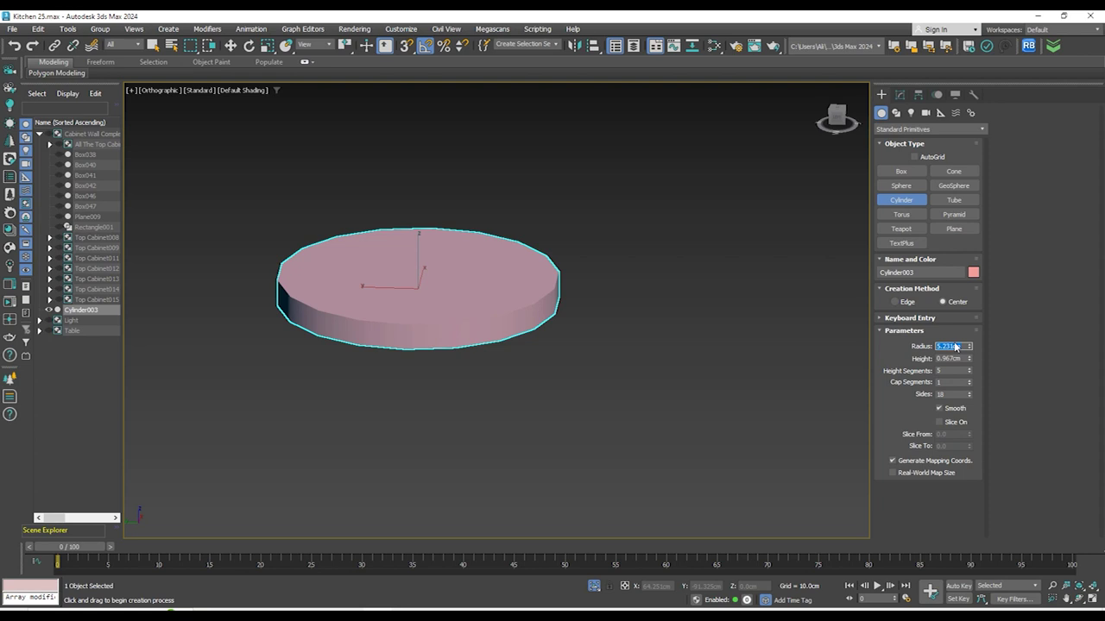
type("5")
key("Return")
type("2")
key("Return")
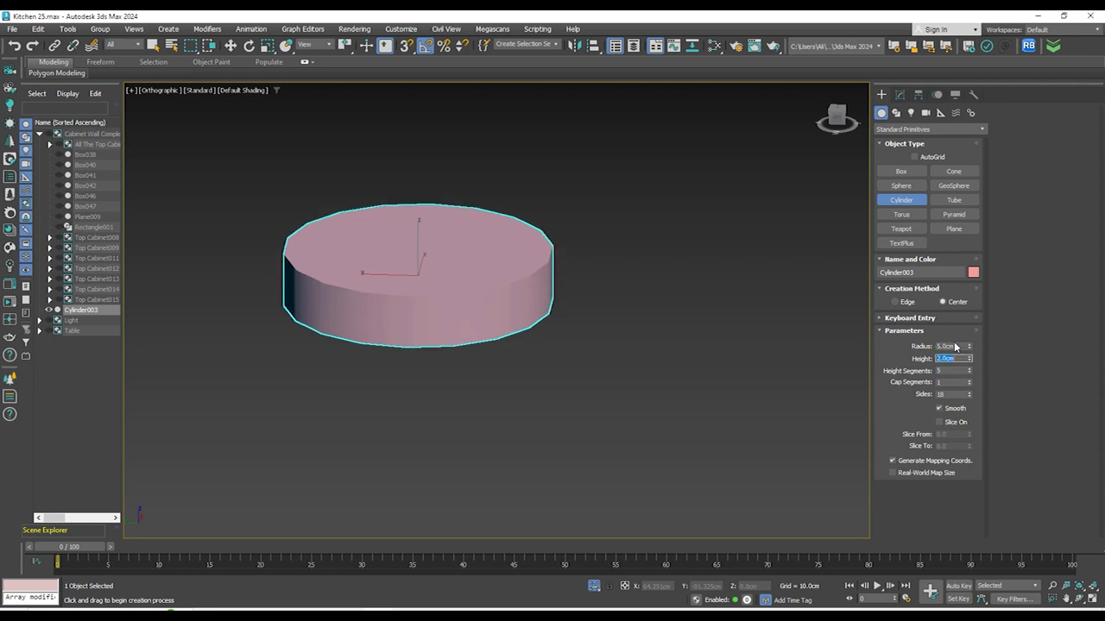
type("1")
key("Return")
type("1.5")
key("Return")
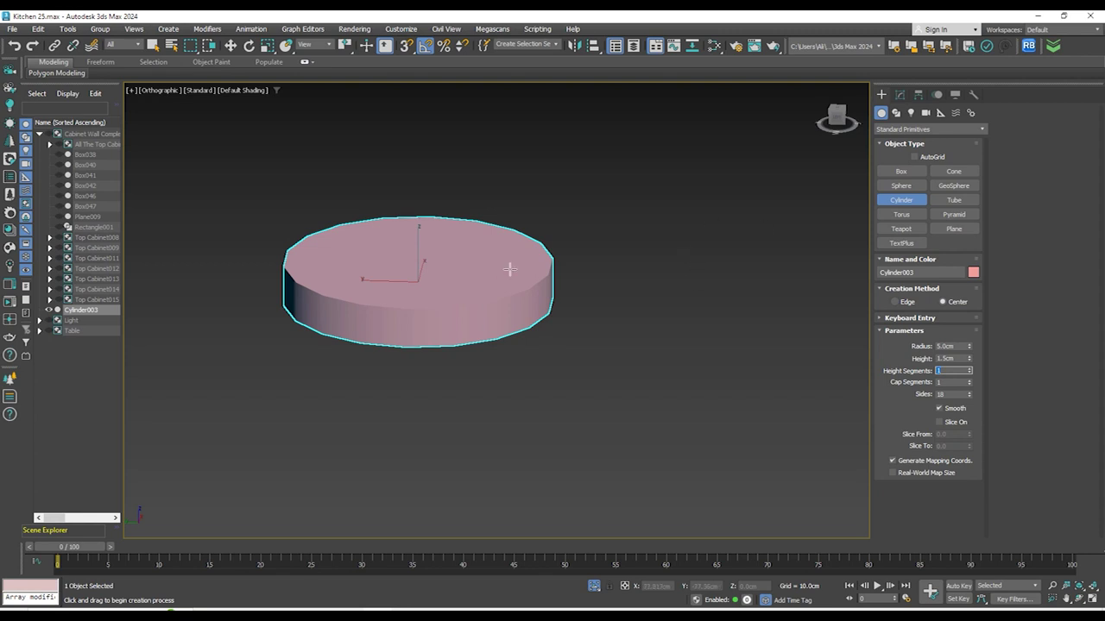
Show the edges on the shaded cylinder and set its number of sides to 32
middle_click_drag(510, 269, 521, 263)
key("F4")
middle_click_drag(693, 343, 666, 261, "alt")
left_click(899, 96)
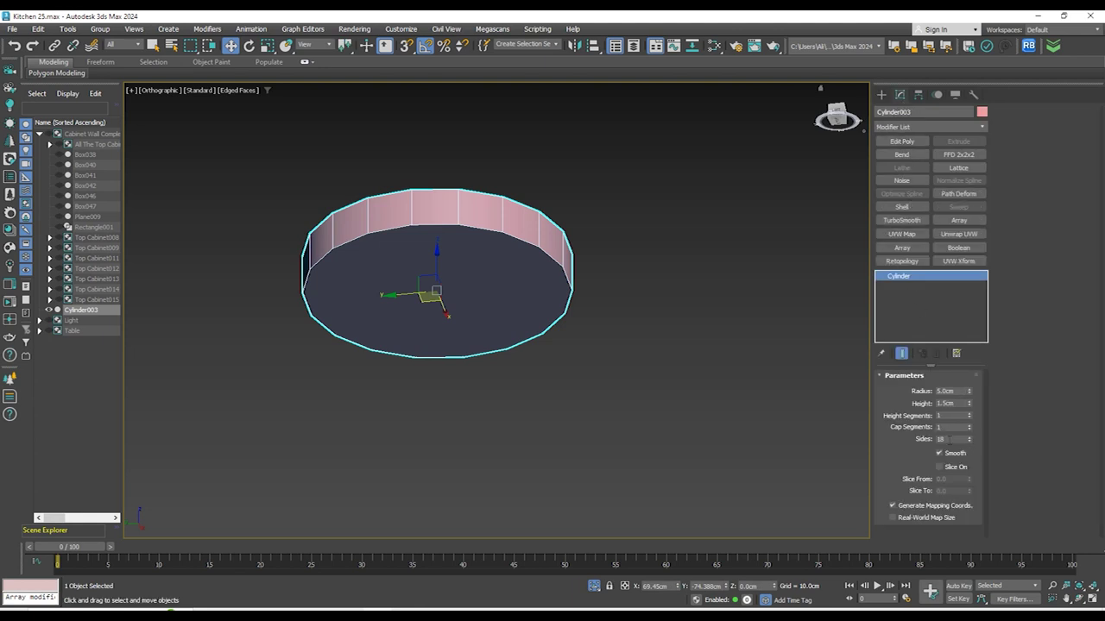
type("2")
key("Return")
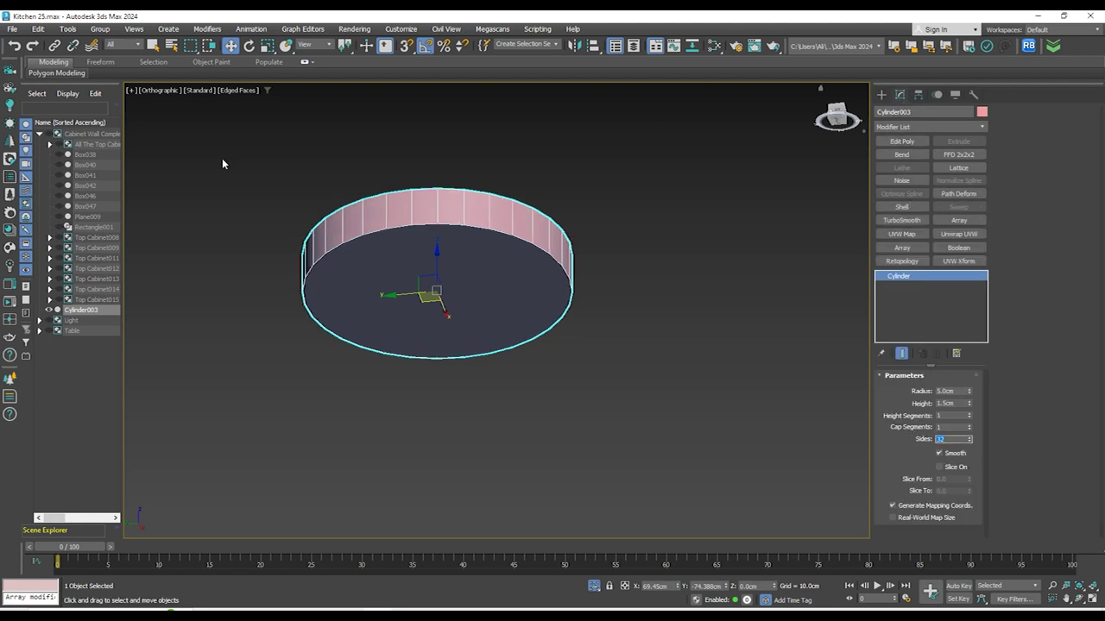
Add an Edit Poly modifier, then inset the cylinder's bottom face slightly and move it upward to form a recess
left_click(882, 143)
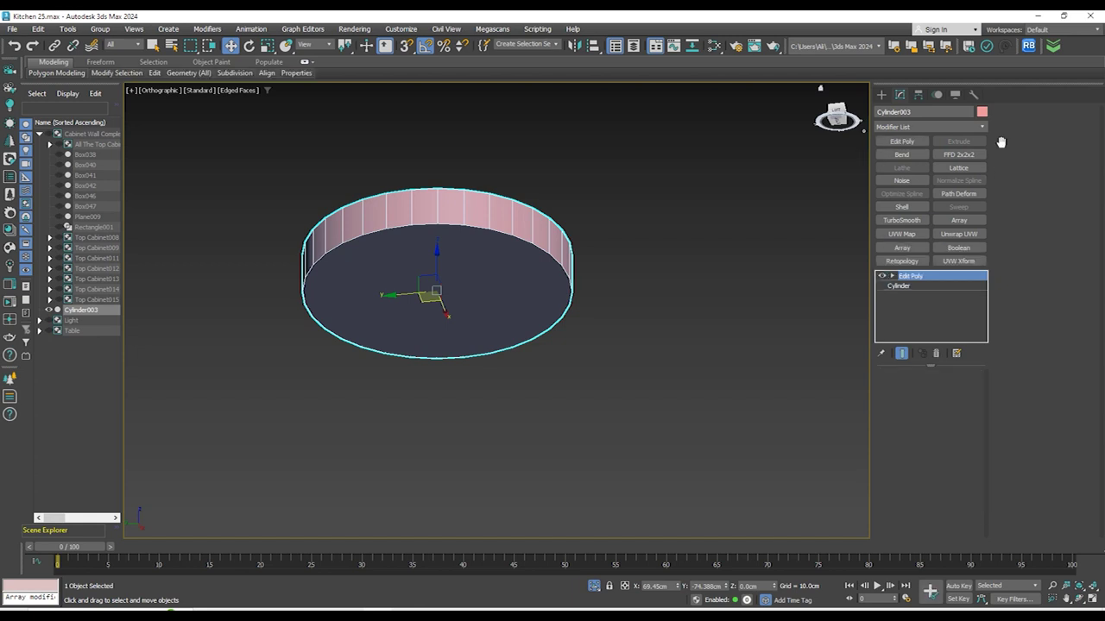
left_click(1056, 126)
left_click(438, 298)
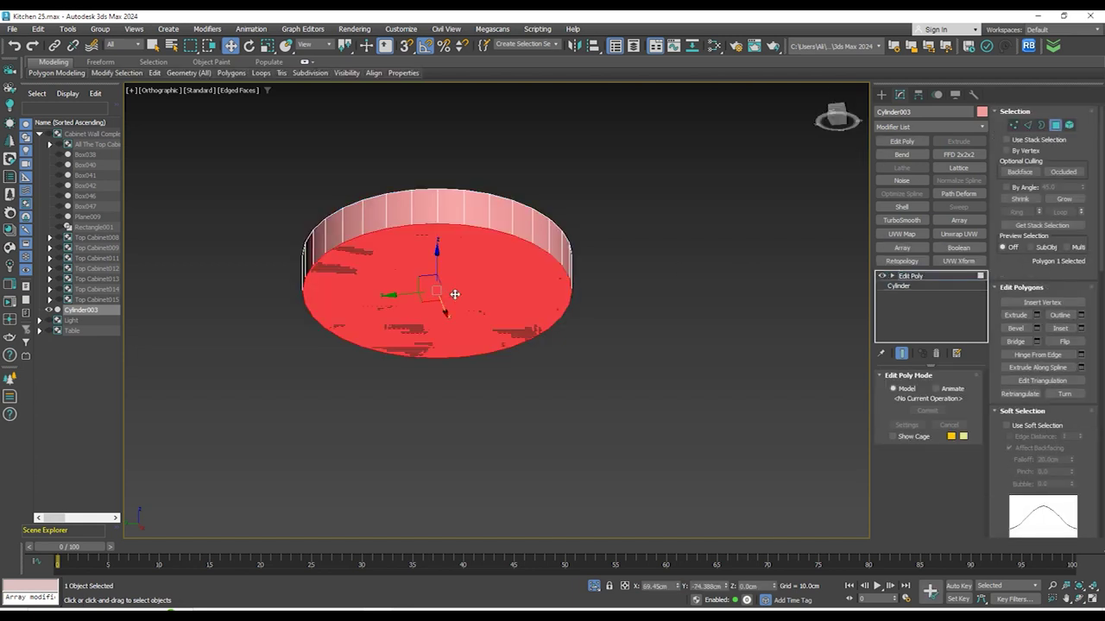
left_click(1069, 331)
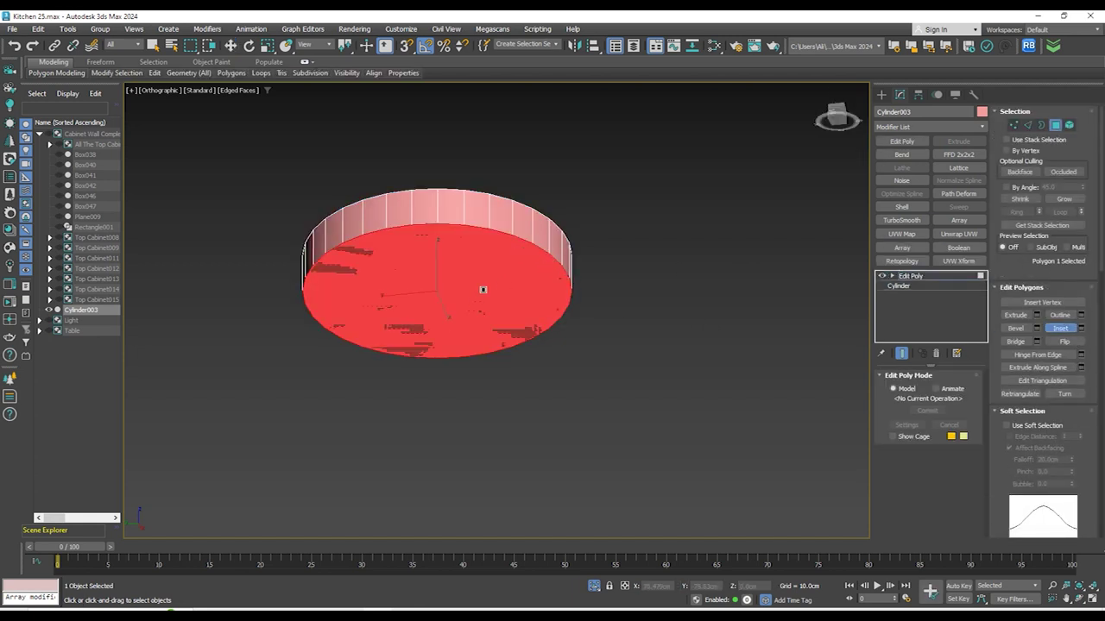
left_click_drag(483, 291, 493, 284)
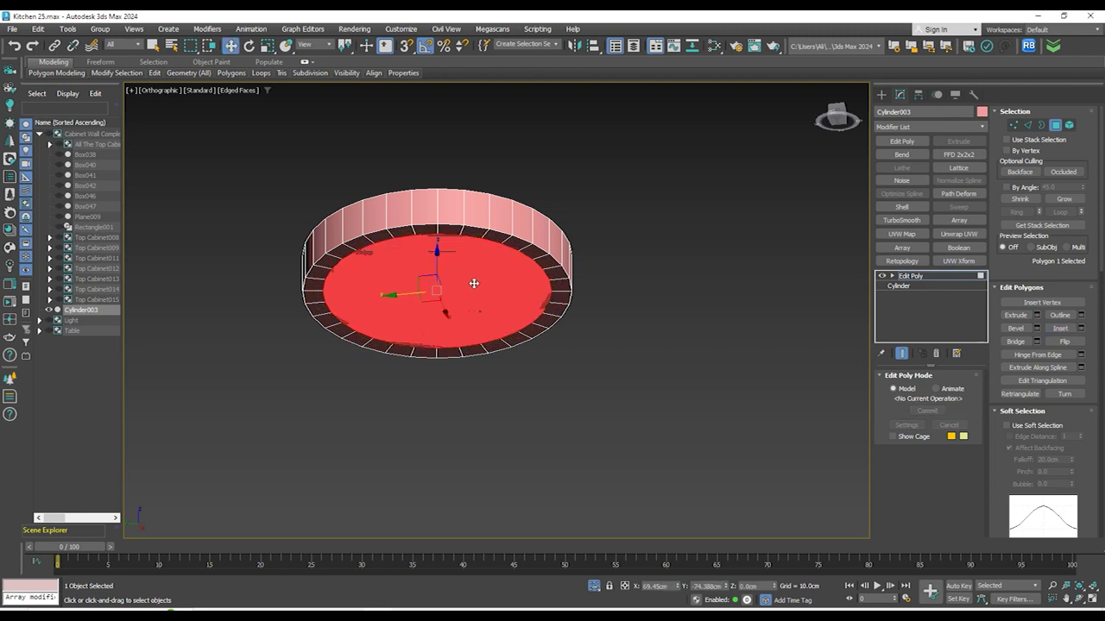
middle_click_drag(474, 283, 439, 318, "alt")
middle_click_drag(438, 270, 451, 249, "alt")
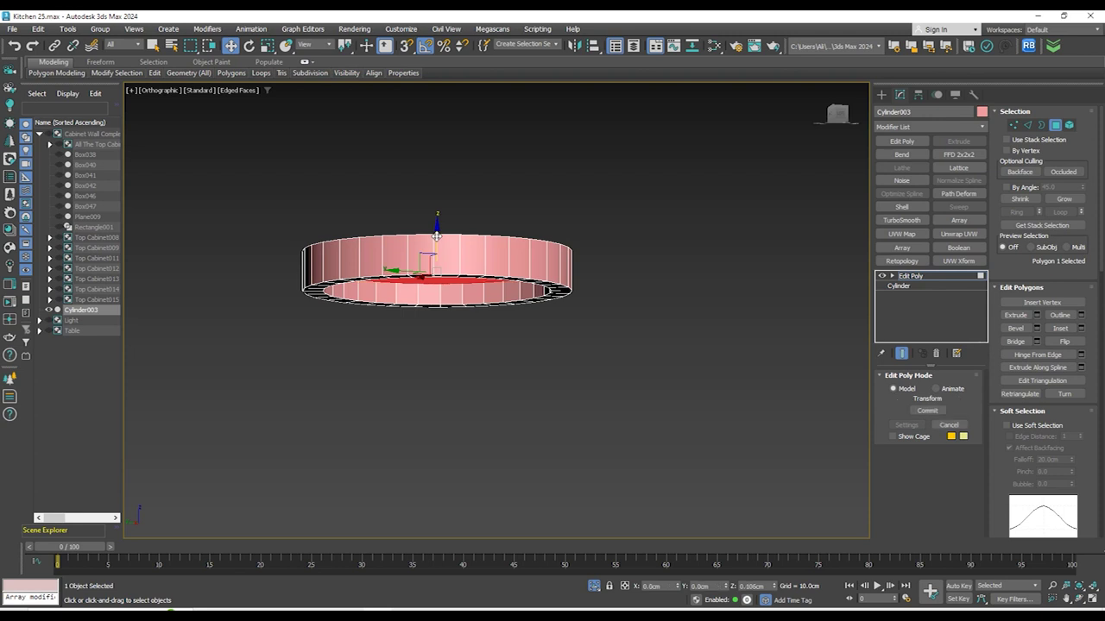
Inset the cylinder's top face slightly, leaving a narrow border around it
left_click(835, 91)
middle_click_drag(631, 206, 510, 248, "alt")
scroll(510, 249, "up", 2)
left_click(506, 244)
left_click(1058, 329)
left_click_drag(505, 227, 501, 248)
middle_click_drag(568, 294, 633, 296, "alt")
scroll(633, 296, "up", 2)
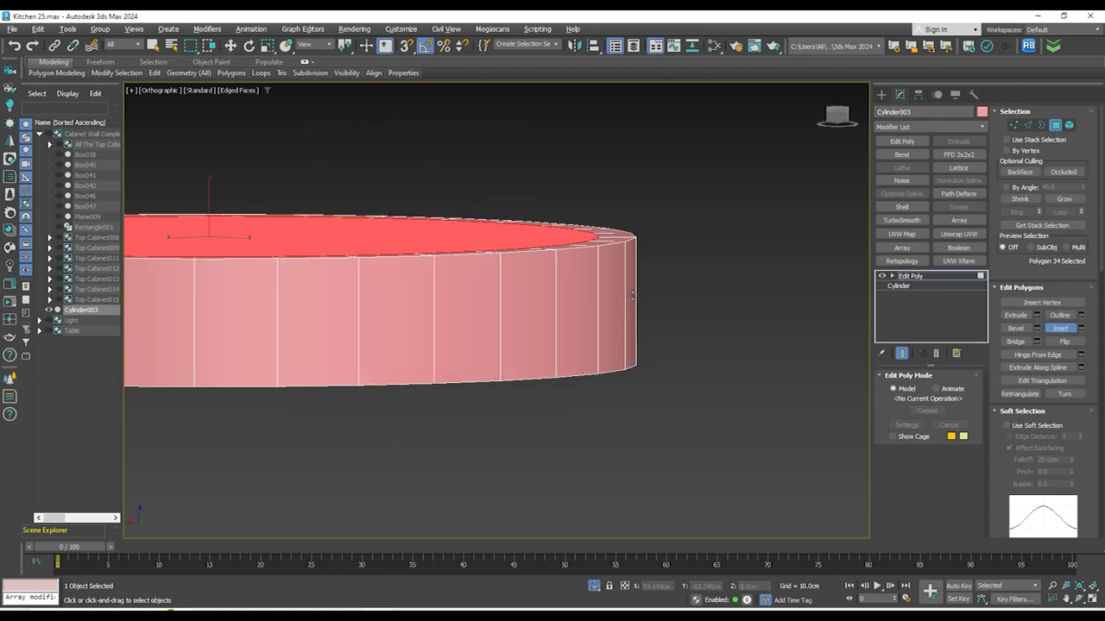
Chamfer the outer top and bottom edge loops and the recess rim loop by about 0.11 cm
left_click(1028, 127)
double_click(603, 240)
middle_click_drag(602, 245, 614, 273, "alt")
double_click(616, 274, "ctrl")
double_click(536, 263, "ctrl")
middle_click_drag(537, 259, 549, 318, "alt")
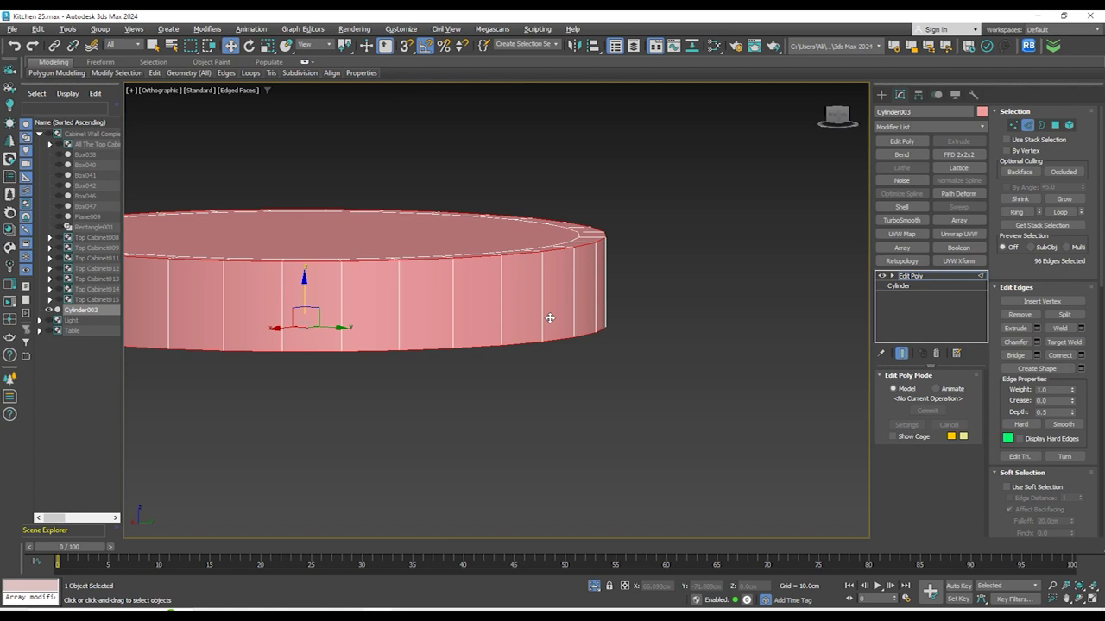
left_click(1037, 342)
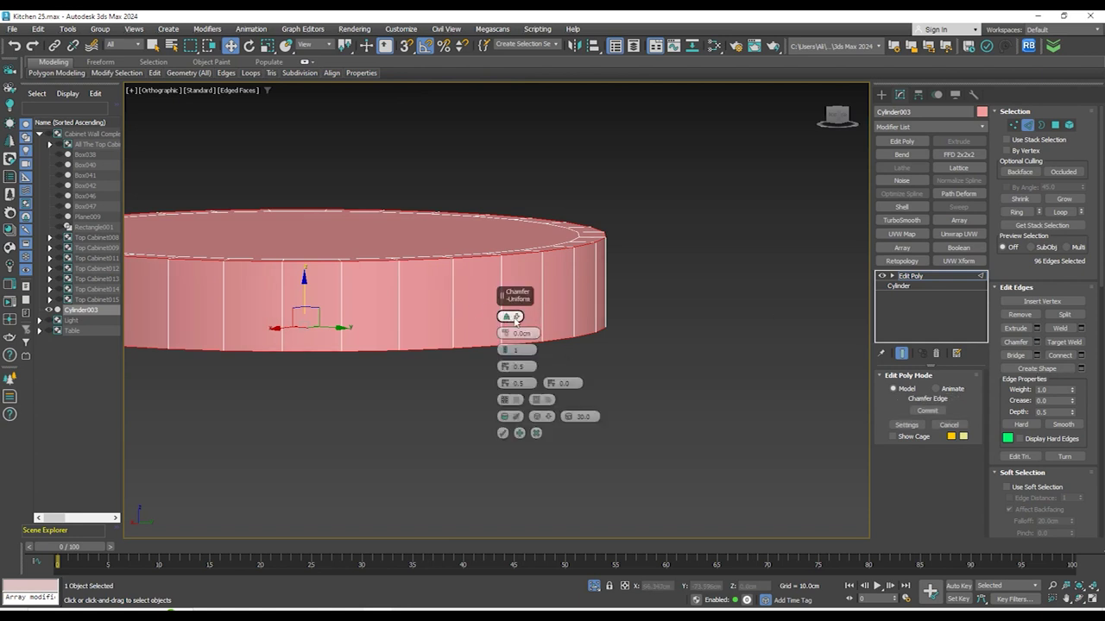
left_click(513, 316)
left_click(541, 367)
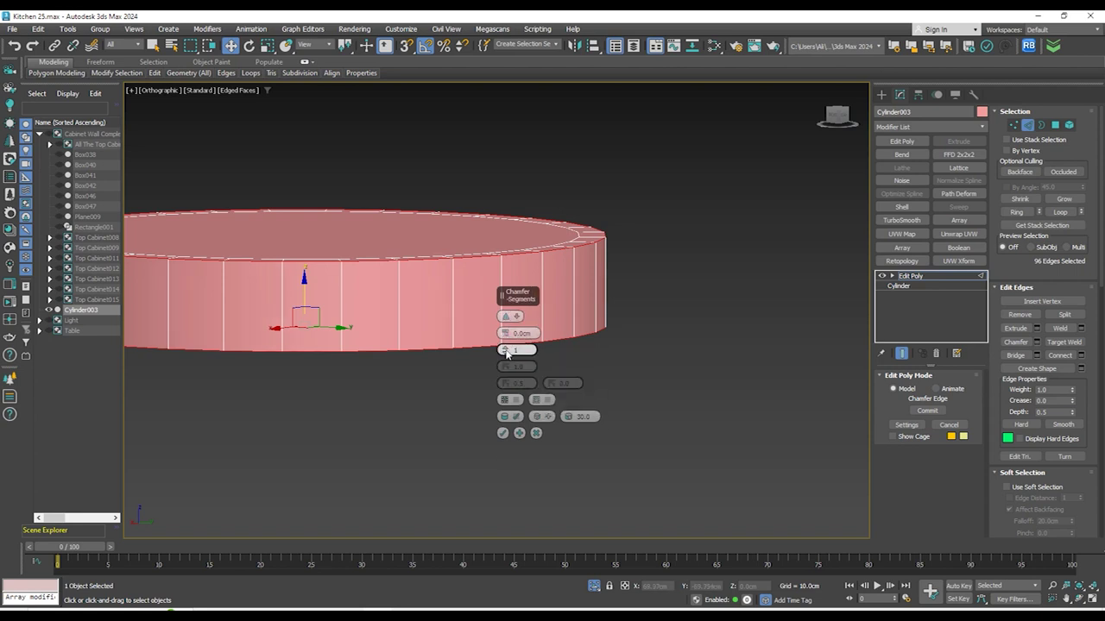
left_click_drag(505, 334, 506, 327)
scroll(611, 300, "down", 5)
middle_click_drag(612, 300, 619, 246, "alt")
scroll(574, 252, "up", 6)
scroll(637, 392, "down", 4)
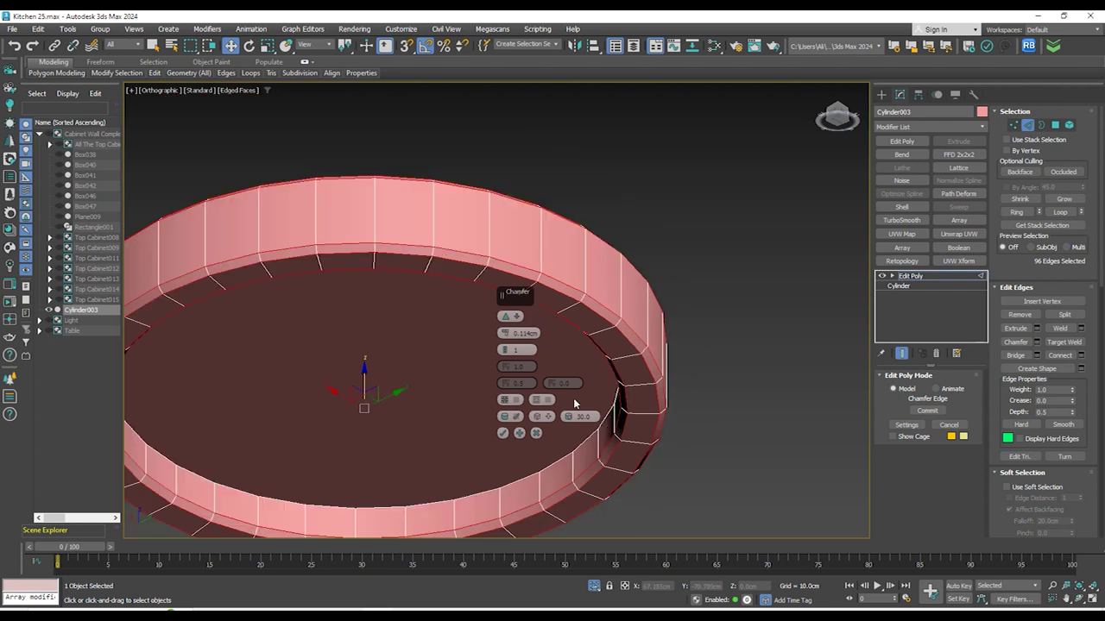
left_click(503, 433)
middle_click_drag(715, 389, 683, 424, "alt")
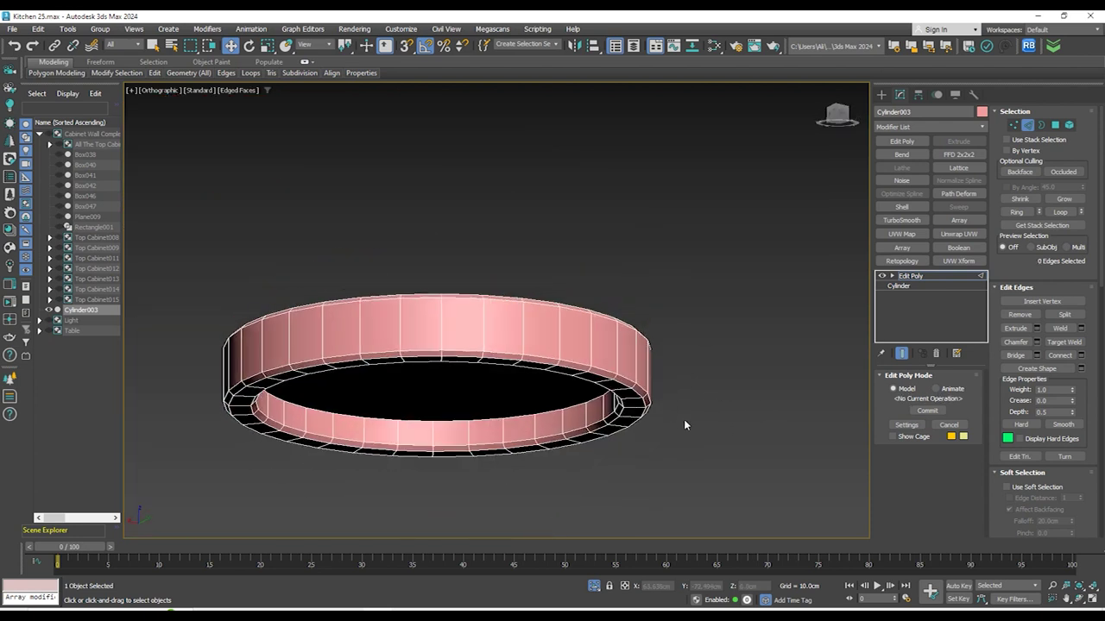
In the top wireframe view, draw a disk-shaped CoronaLight from the cylinder's centre, fitting just inside the recess
key("f")
key("t")
scroll(517, 333, "down", 3)
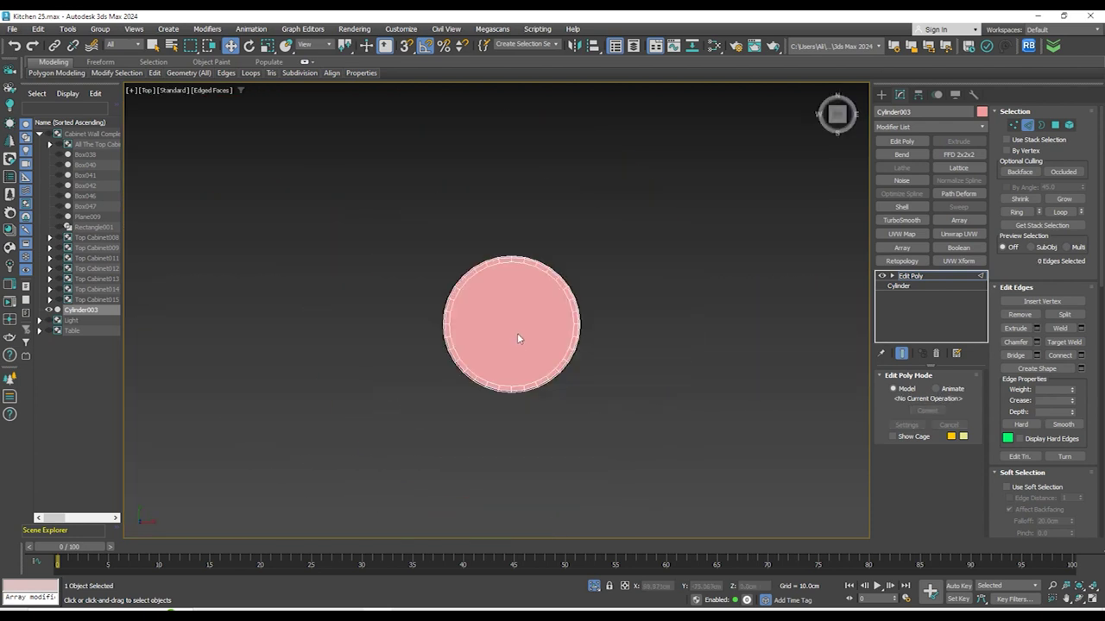
key("F3")
left_click(882, 95)
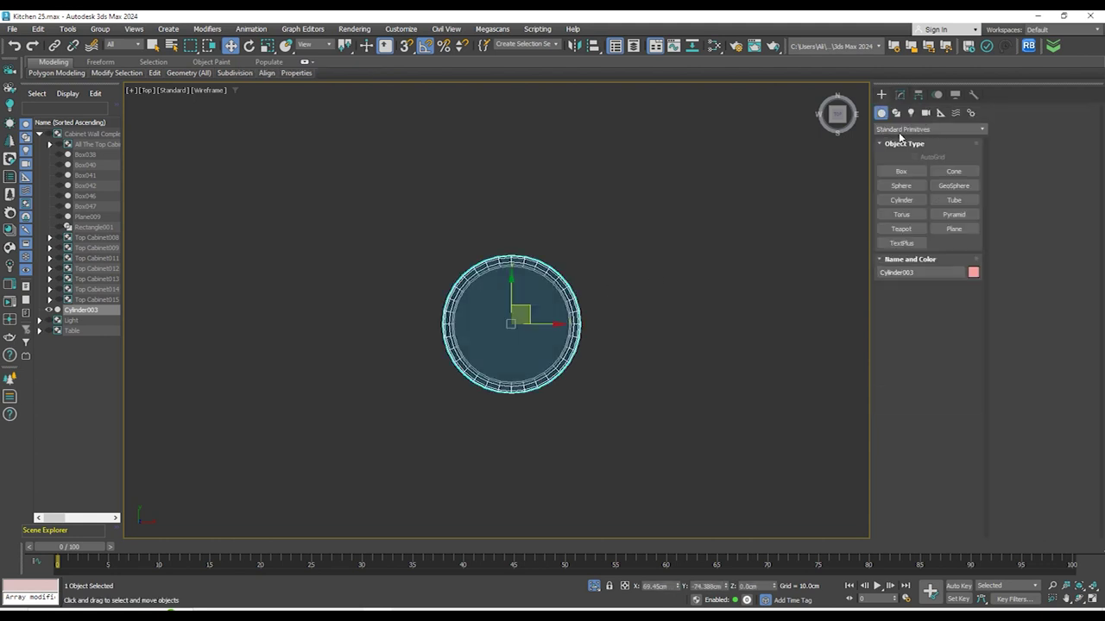
left_click(911, 113)
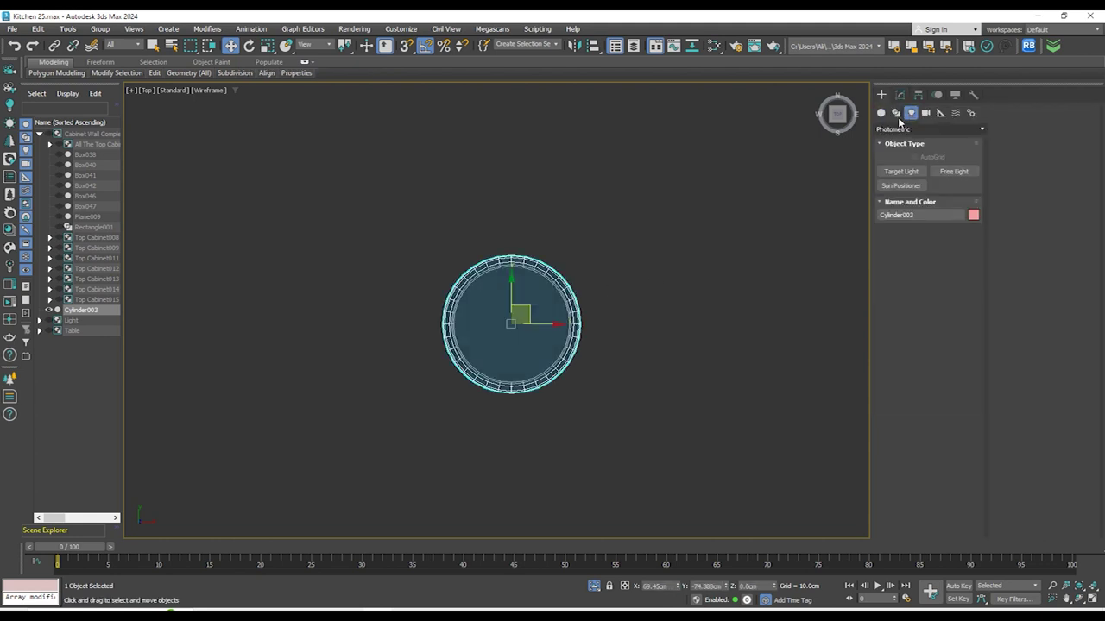
left_click(901, 131)
left_click(899, 162)
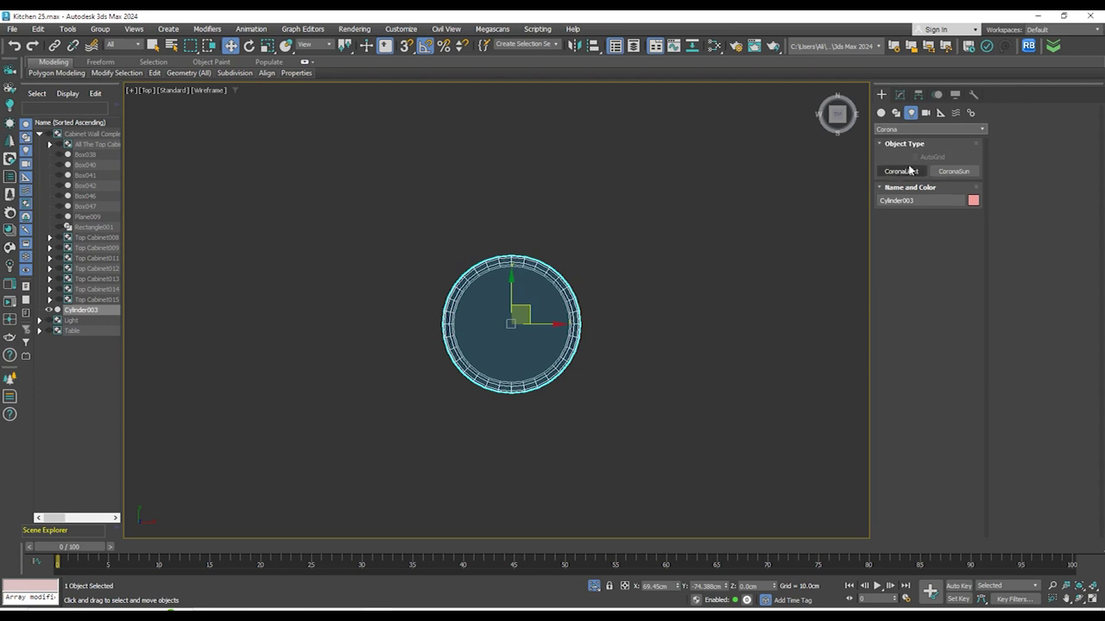
left_click(905, 172)
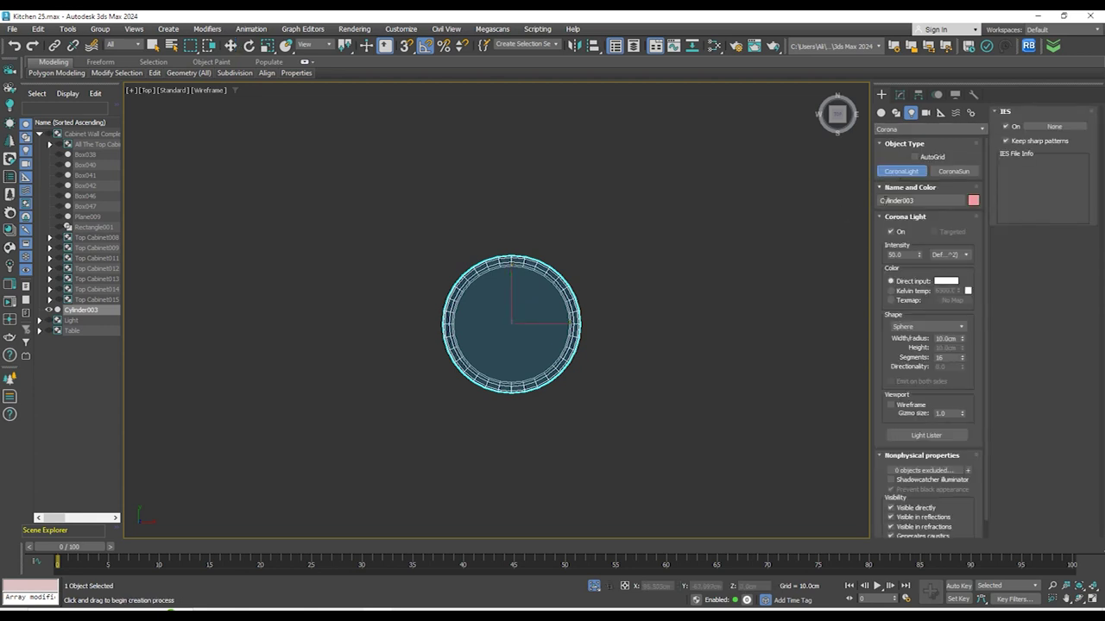
left_click(908, 329)
left_click(905, 353)
scroll(562, 336, "up", 2)
left_click_drag(493, 319, 562, 325)
key("w")
In the front view, raise the Corona light about 0.64 cm so it sits just below the recessed face
key("f")
key("z")
scroll(576, 361, "down", 7)
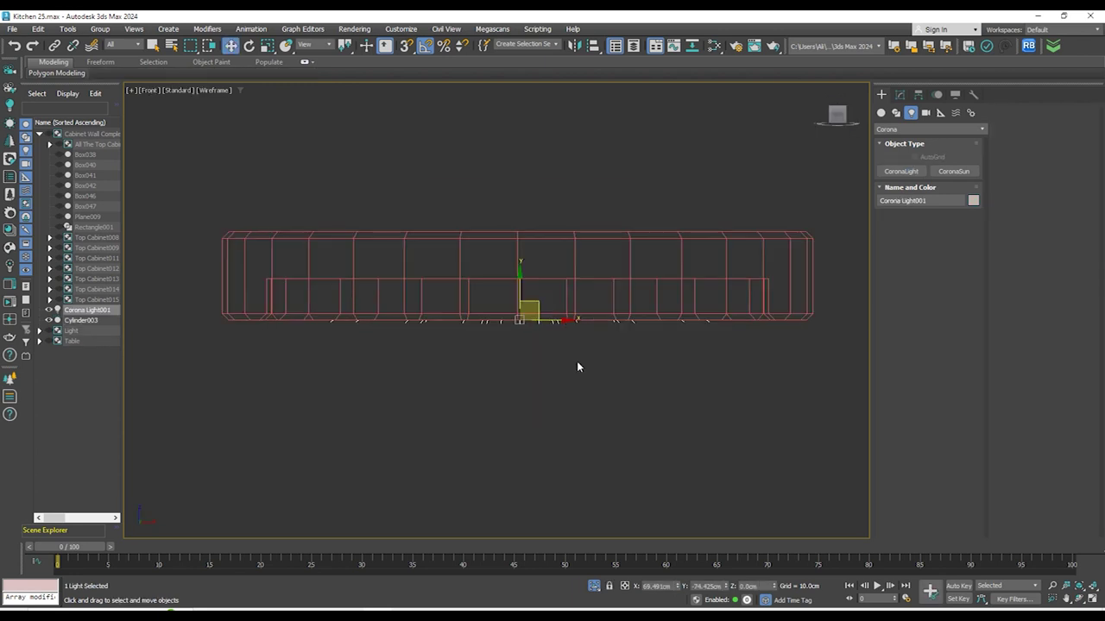
scroll(577, 353, "up", 8)
scroll(447, 422, "down", 2)
left_click_drag(420, 413, 451, 363)
scroll(766, 398, "up", 4)
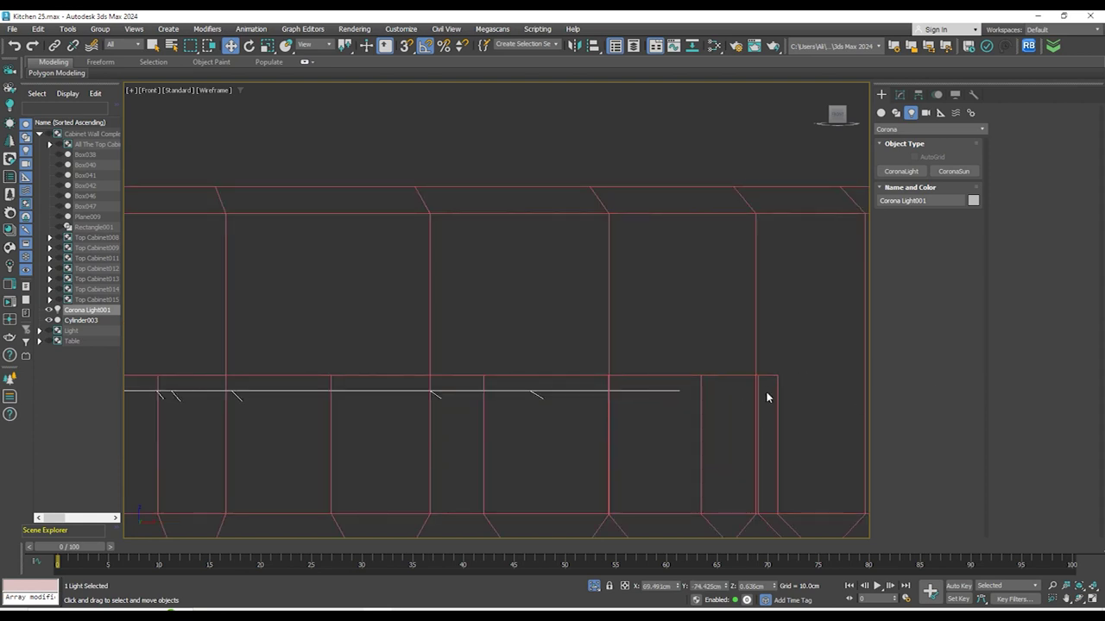
scroll(717, 363, "down", 10)
middle_click_drag(644, 336, 641, 298, "alt")
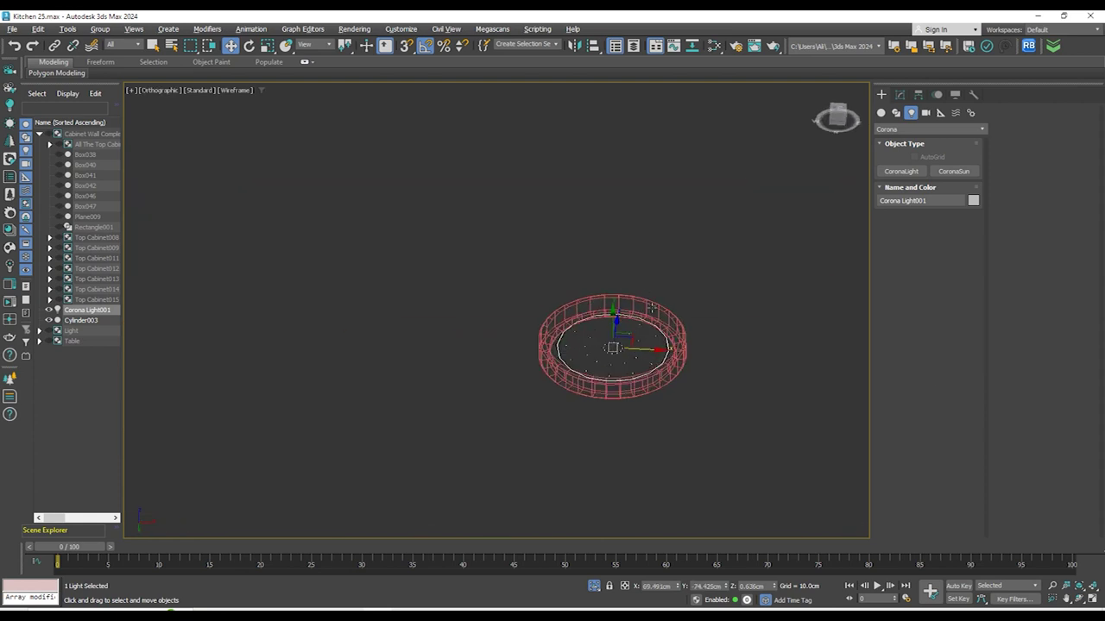
key("F3")
mouse_move(677, 343)
middle_mouse_down("alt")
mouse_move(676, 244)
mouse_move(668, 352)
middle_mouse_up("alt")
Group the Corona light and its cylinder housing under the name "Cieling Lgiht"
key("f")
key("z")
scroll(592, 307, "down", 4)
left_click_drag(371, 223, 772, 346)
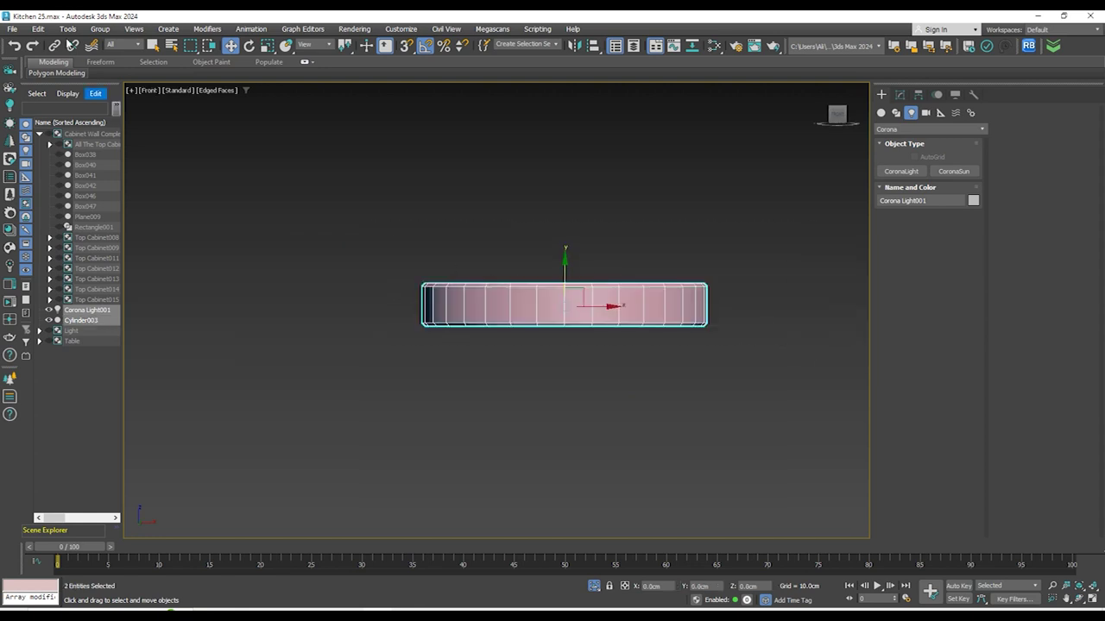
left_click(100, 28)
left_click(107, 49)
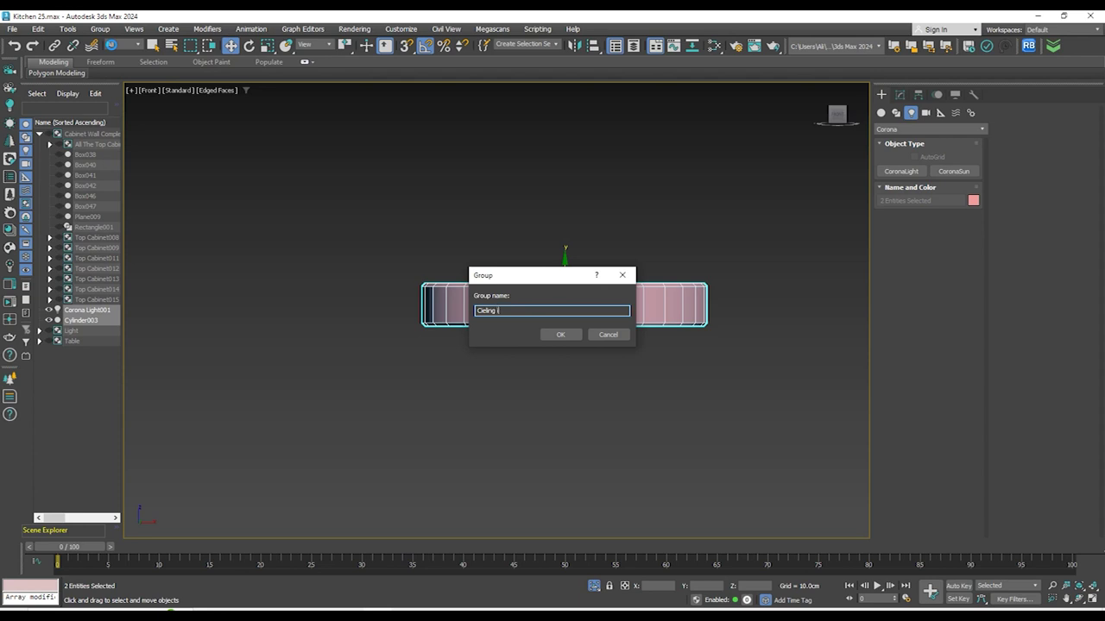
key("Return")
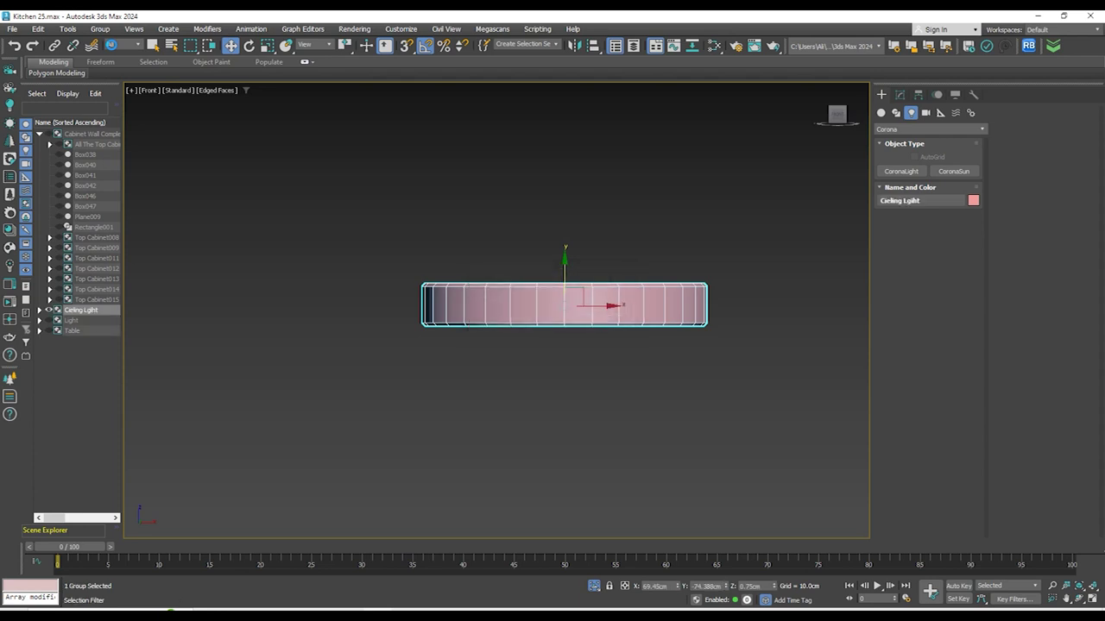
Exit isolation and, in the front view, raise the ceiling light group to about Z 249.8 cm, just below the cabinet wall's upper edge
scroll(592, 374, "down", 8)
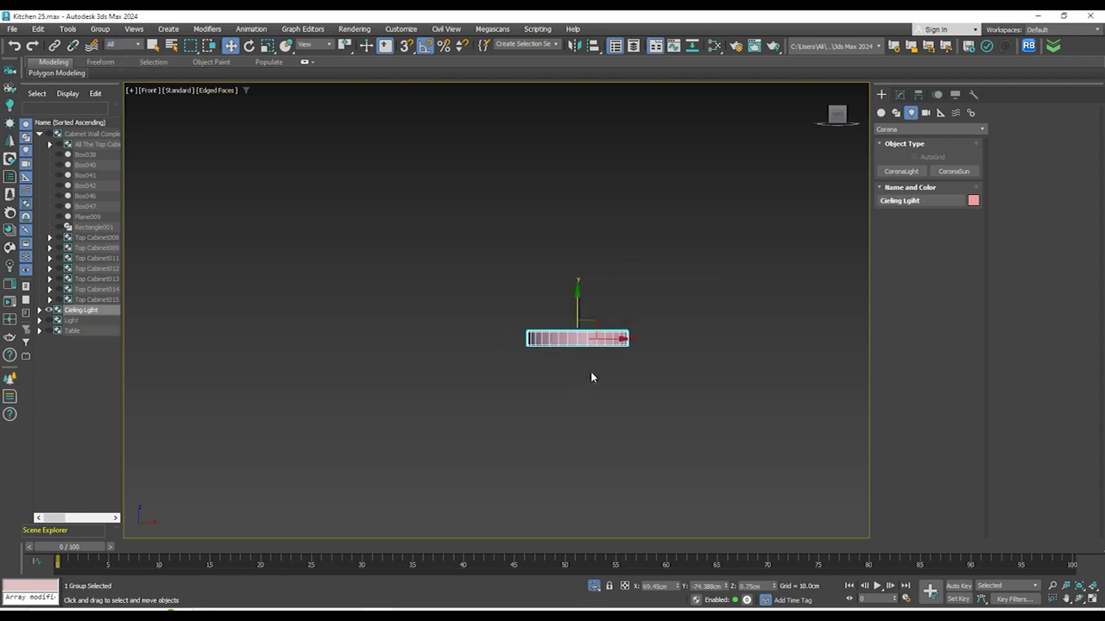
left_click(593, 587)
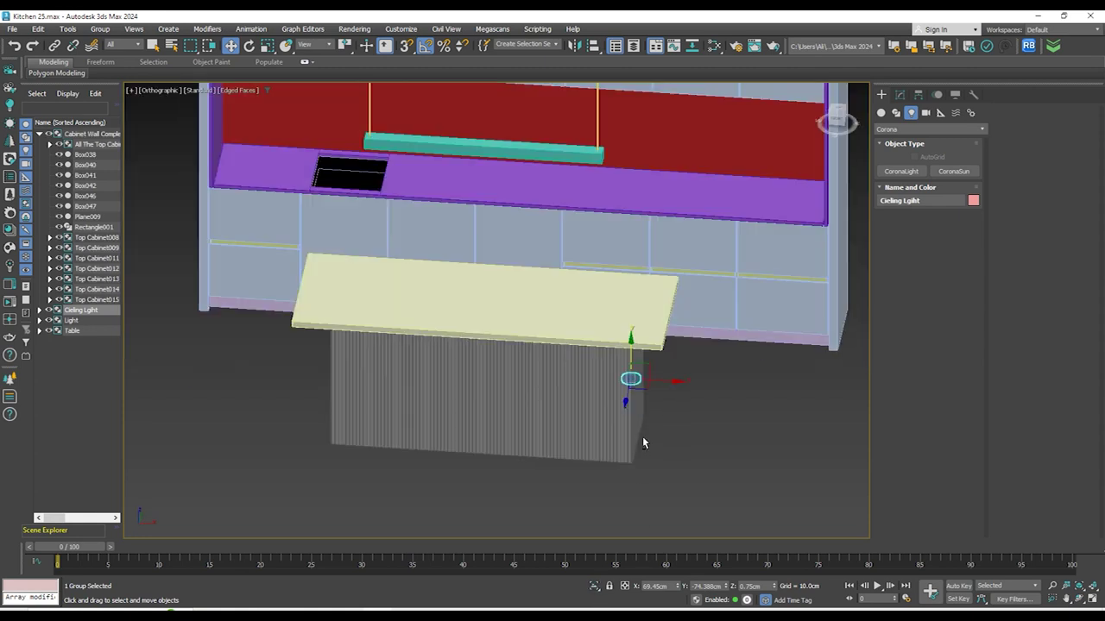
scroll(635, 410, "down", 7)
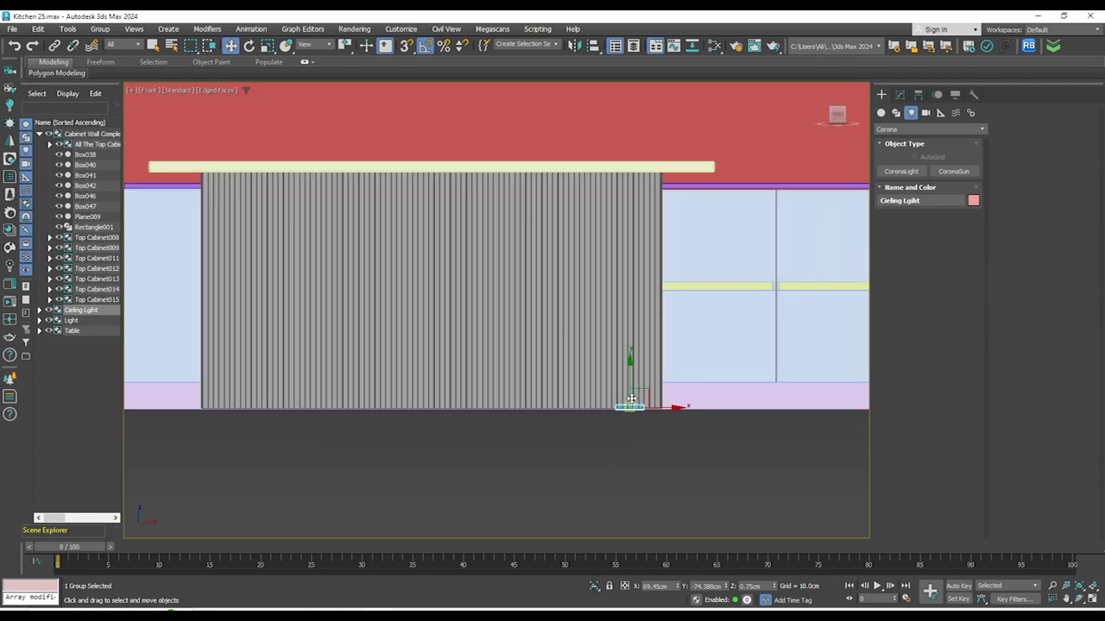
left_click_drag(631, 299, 629, 113)
scroll(626, 137, "up", 8)
scroll(610, 167, "down", 6)
scroll(623, 171, "down", 3)
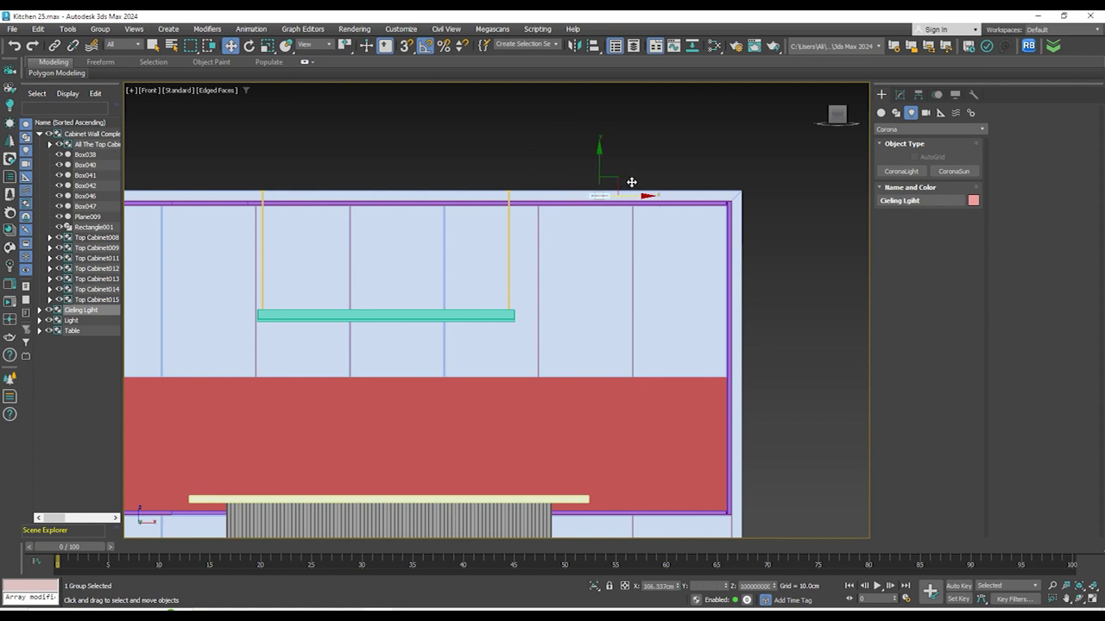
Clone the ceiling light once along X, placing the duplicate close beside the original
scroll(632, 183, "up", 4)
left_click_drag(608, 197, 654, 197, "shift")
left_click(553, 364)
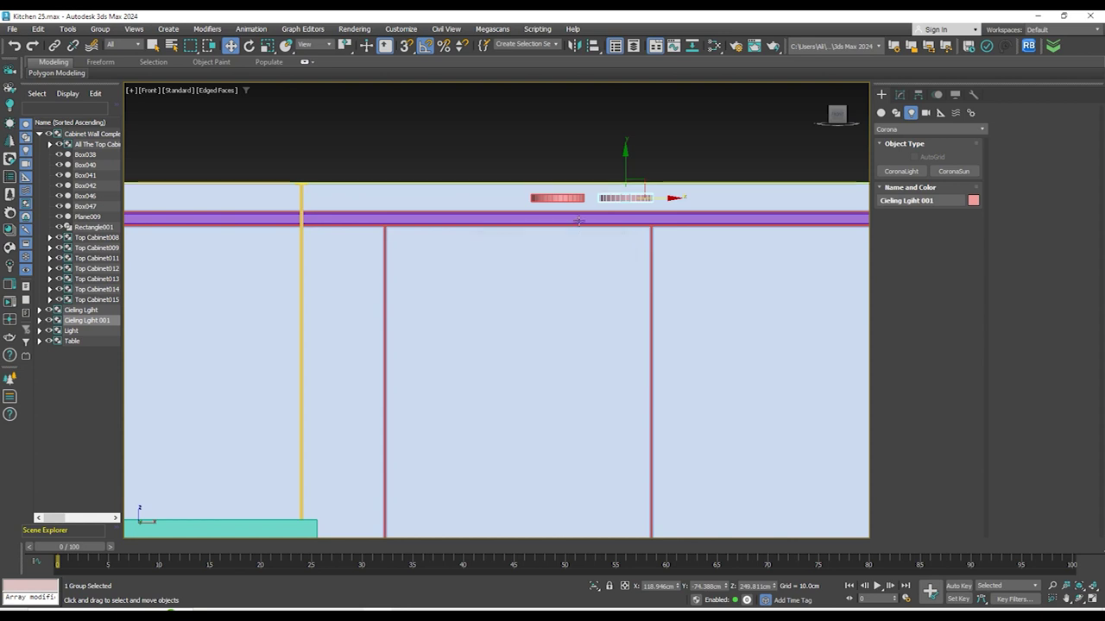
Clone the pair of ceiling lights as instances to the opposite end of the cabinet wall, roughly mirroring the first pair
left_click(573, 199, "ctrl")
scroll(696, 229, "down", 6)
mouse_move(702, 218)
left_mouse_down("shift")
mouse_move(203, 217)
mouse_move(230, 217)
left_mouse_up("shift")
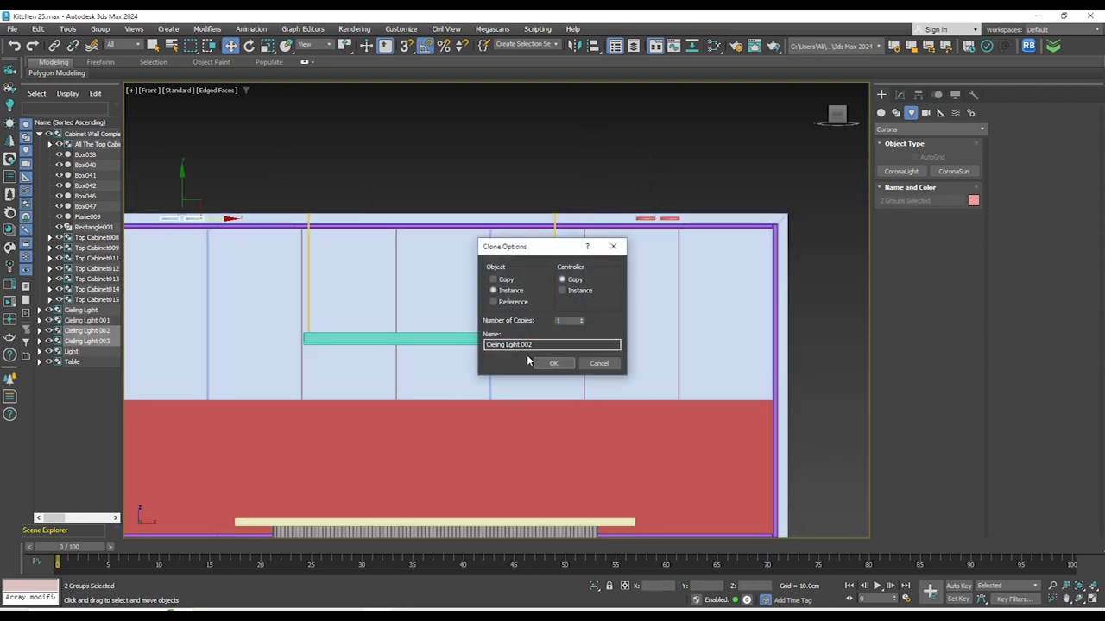
key("Return")
scroll(369, 271, "down", 5)
scroll(320, 248, "up", 3)
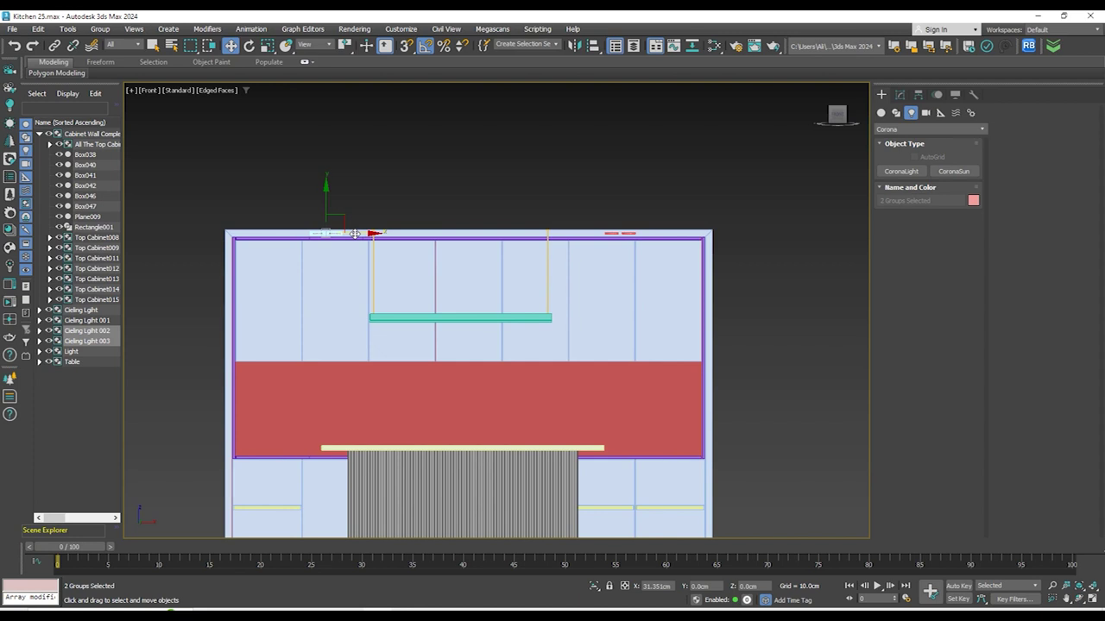
Shift the pendant light slightly along X to about -0.64 cm so it is centred on the cabinet wall
left_click(464, 319)
left_click_drag(502, 292, 503, 291)
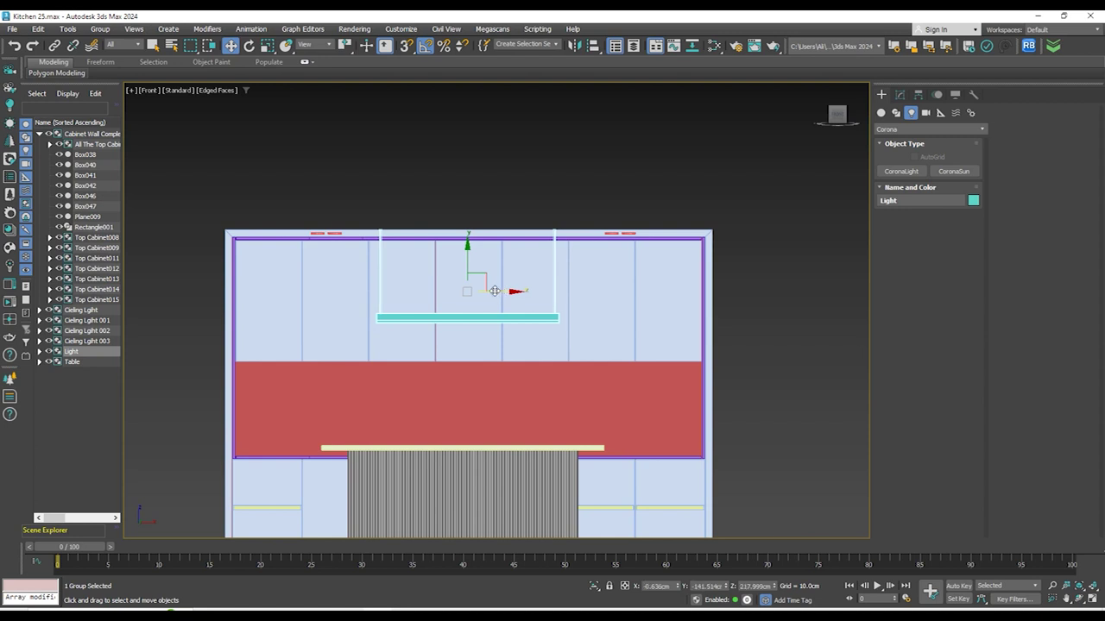
mouse_move(575, 279)
middle_mouse_down("alt")
mouse_move(661, 328)
mouse_move(653, 300)
mouse_move(621, 277)
mouse_move(591, 292)
middle_mouse_up("alt")
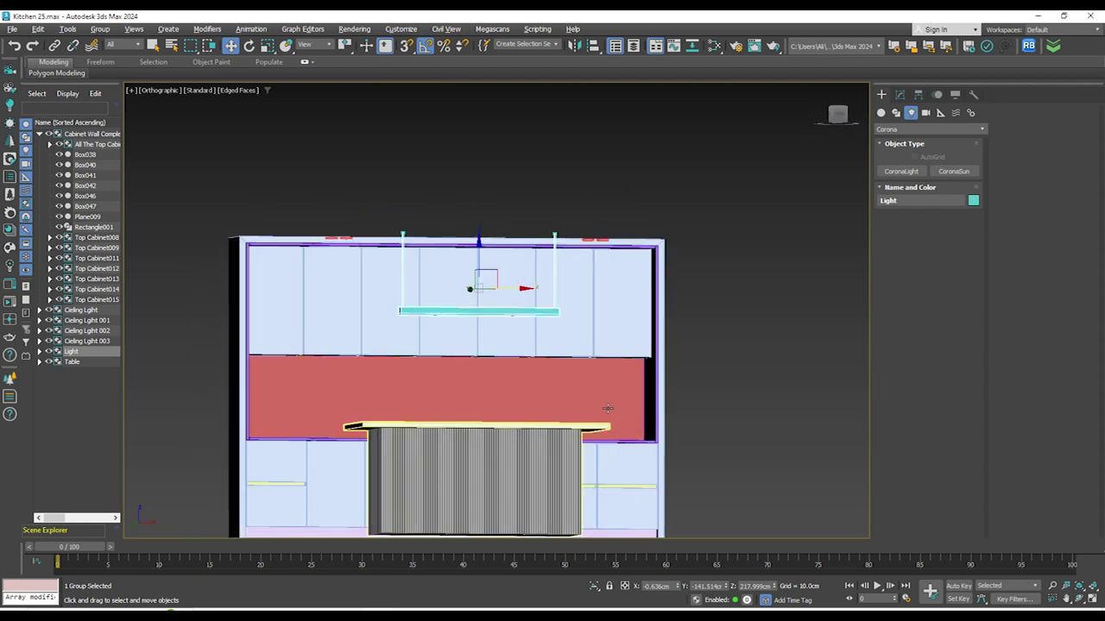
middle_click_drag(398, 347, 485, 458, "alt")
In the top view, select the four ceiling lights together and move them slightly toward the cabinet wall along Y
key("t")
key("z")
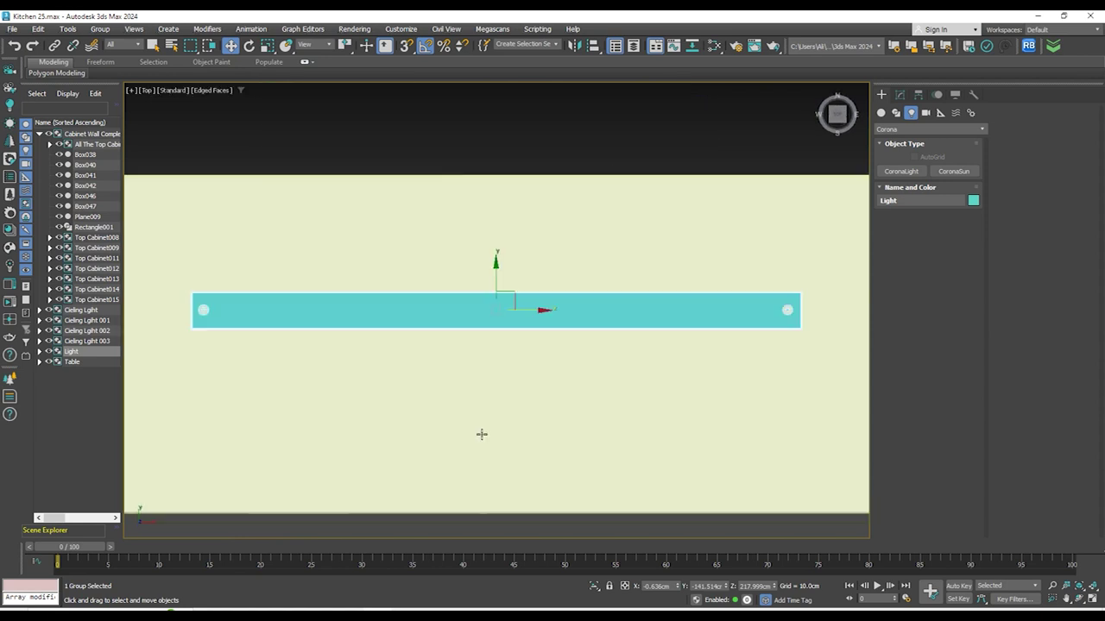
scroll(485, 418, "down", 6)
left_click_drag(344, 306, 673, 331)
left_click_drag(495, 291, 495, 274)
middle_click_drag(609, 371, 589, 314, "alt")
middle_click_drag(639, 304, 708, 324, "alt")
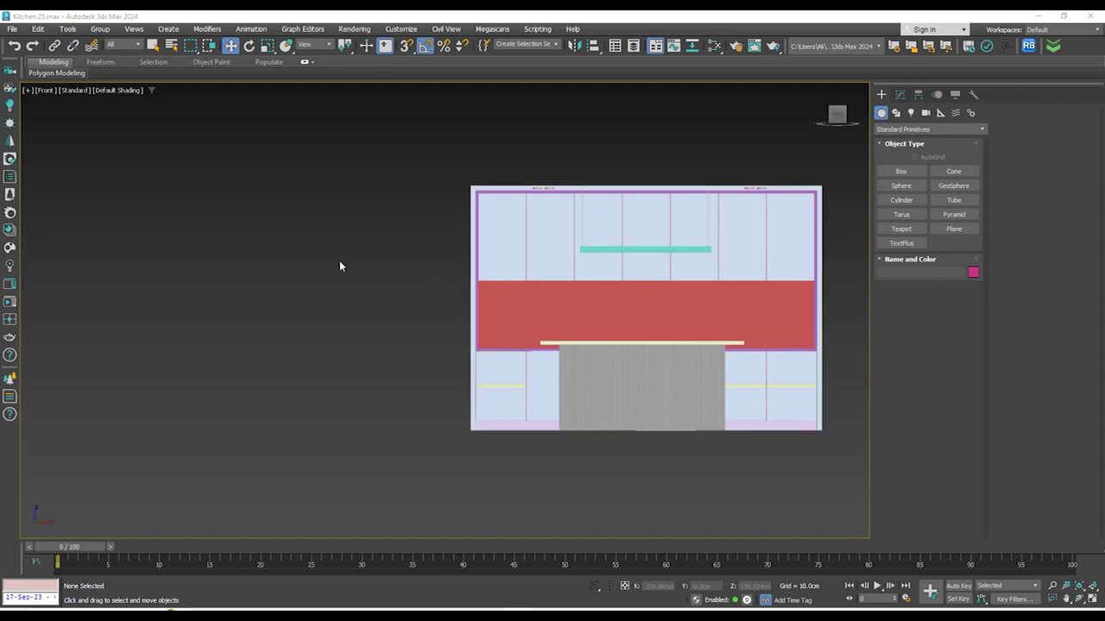
Start a file merge and open All Needed Models.max from the Assests folder
left_click(12, 30)
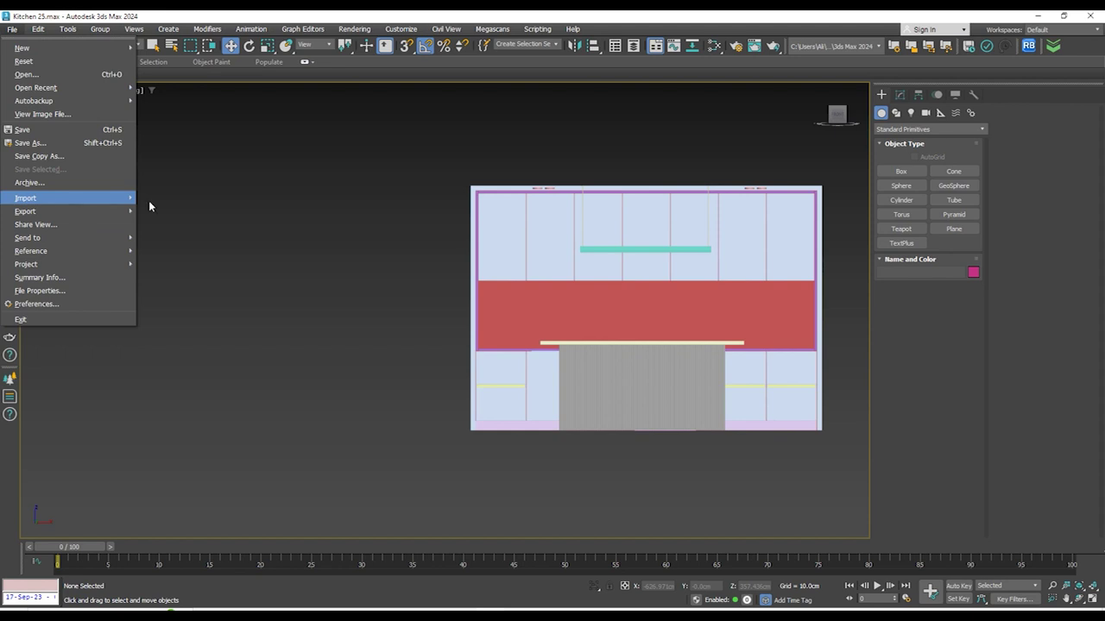
mouse_move(58, 197)
left_click(179, 214)
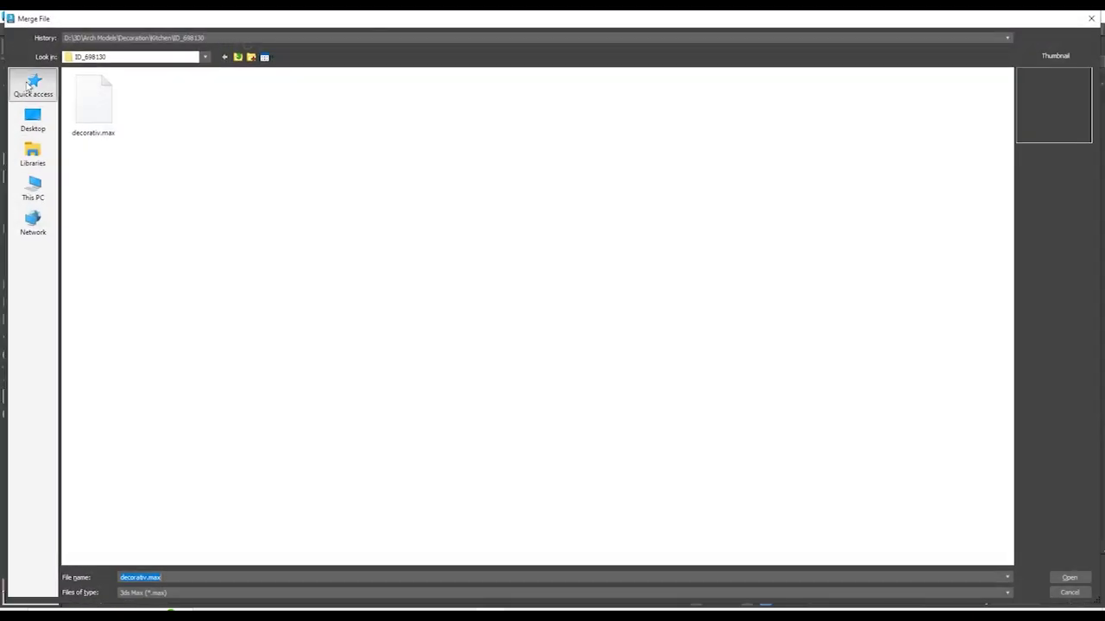
left_click(28, 83)
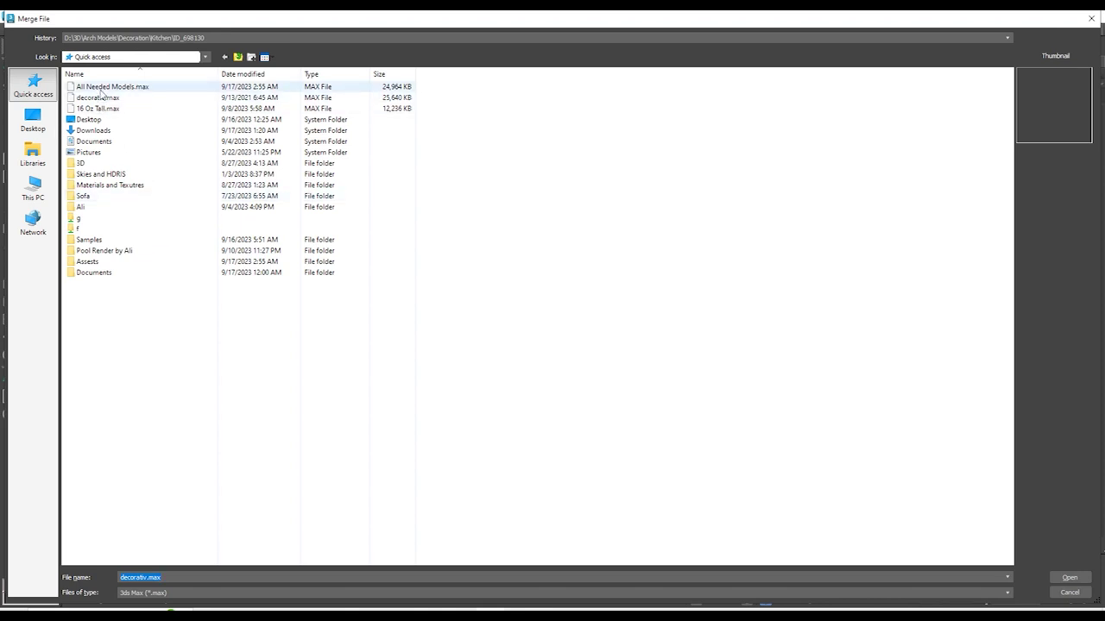
right_click(98, 89)
left_click(147, 321)
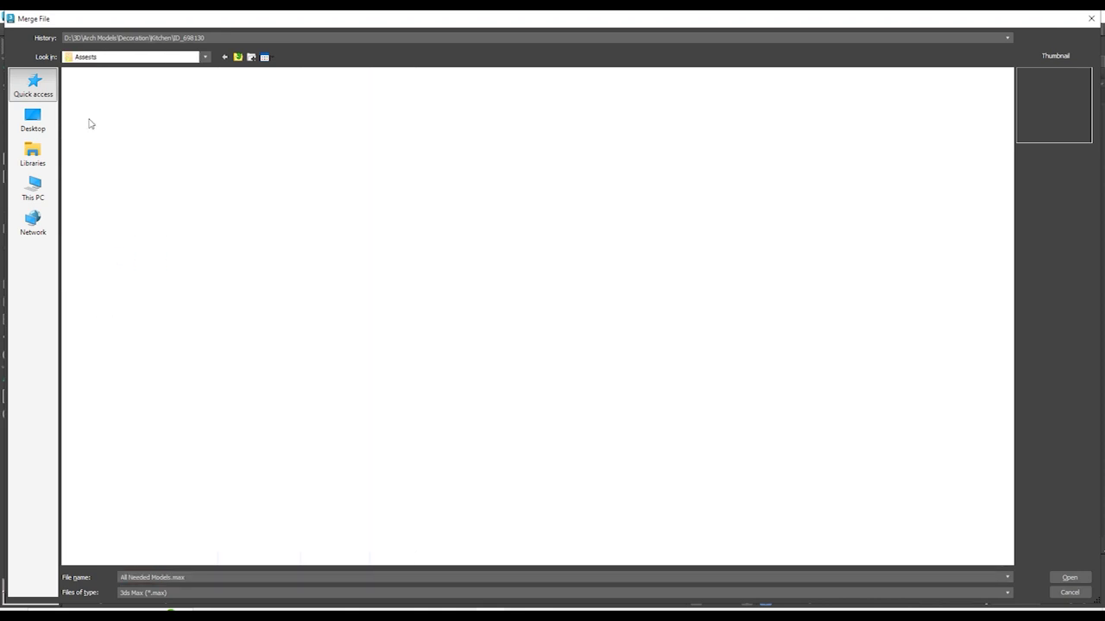
double_click(100, 90)
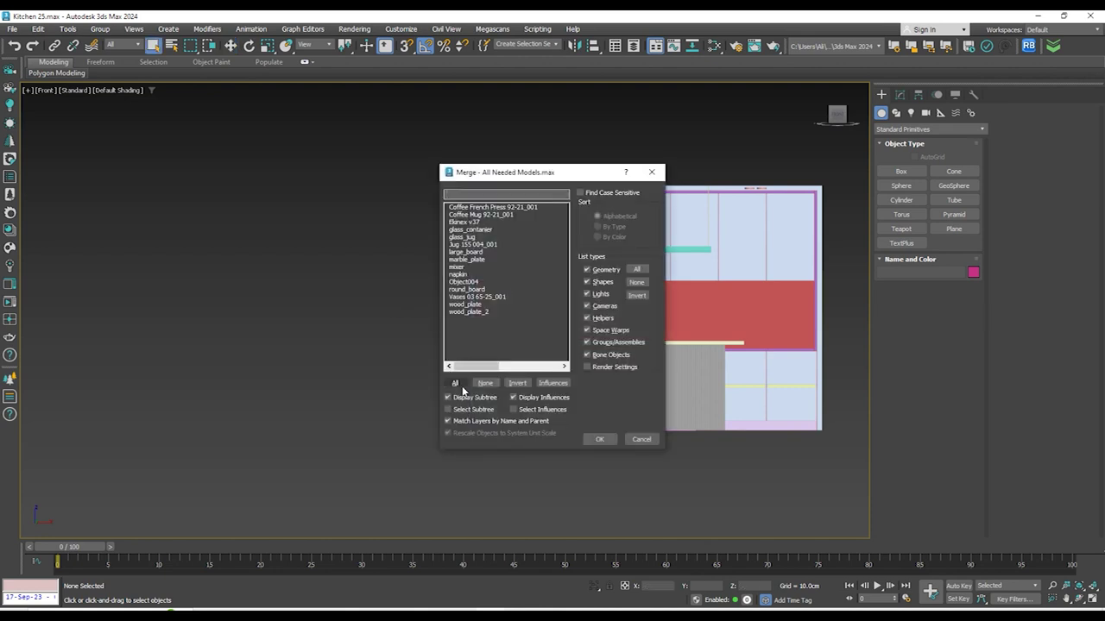
Merge every listed model into the kitchen scene and deselect them once they are placed
left_click(457, 384)
left_click(599, 439)
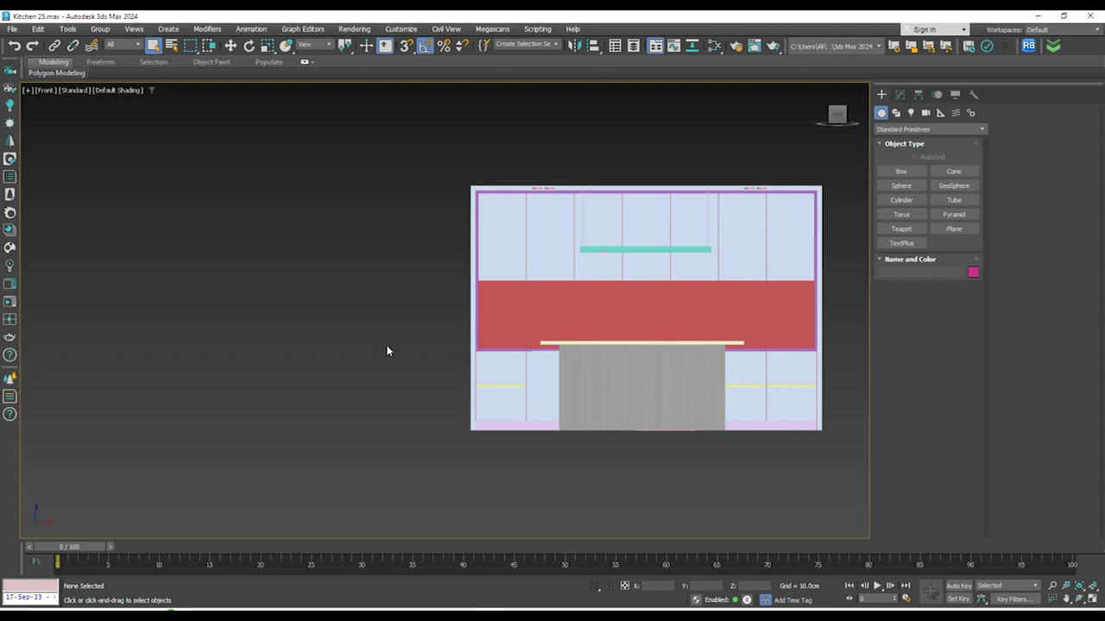
scroll(384, 342, "down", 2)
scroll(389, 423, "up", 5)
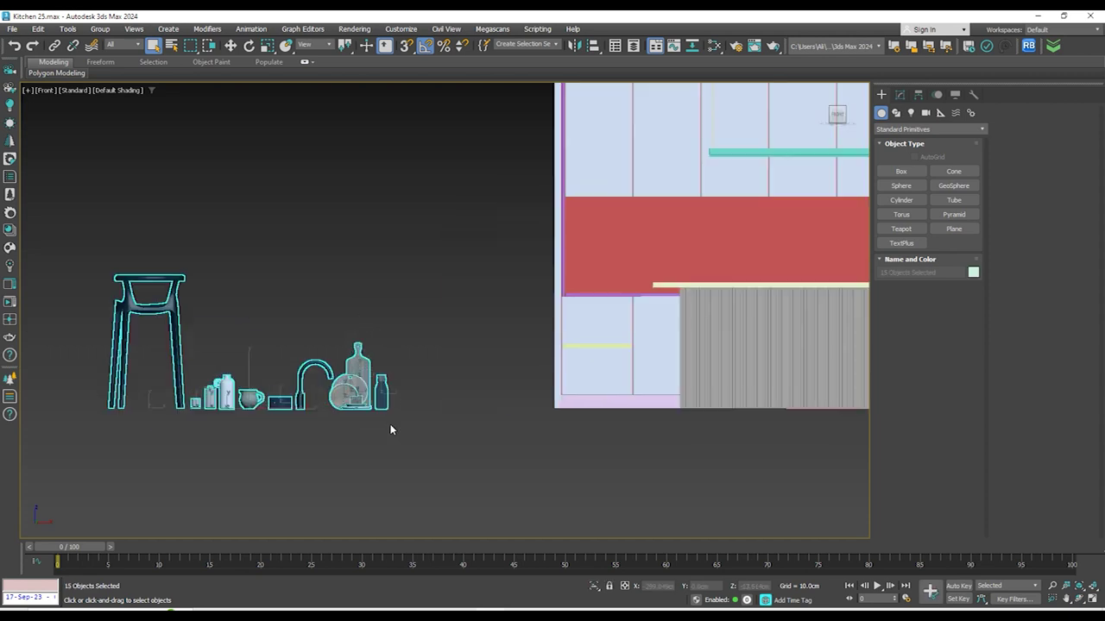
middle_click_drag(389, 403, 536, 462)
left_click(566, 418)
scroll(561, 399, "down", 3)
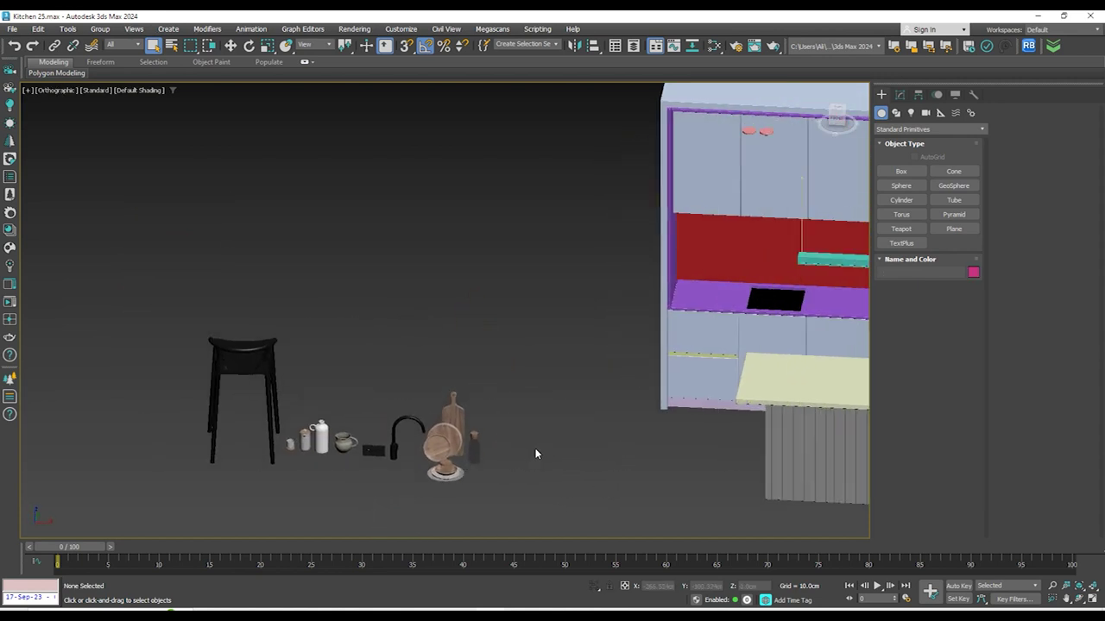
In the top wireframe view, move the mixer faucet from the merged models onto the countertop area beside the sink
key("t")
key("z")
scroll(259, 366, "up", 5)
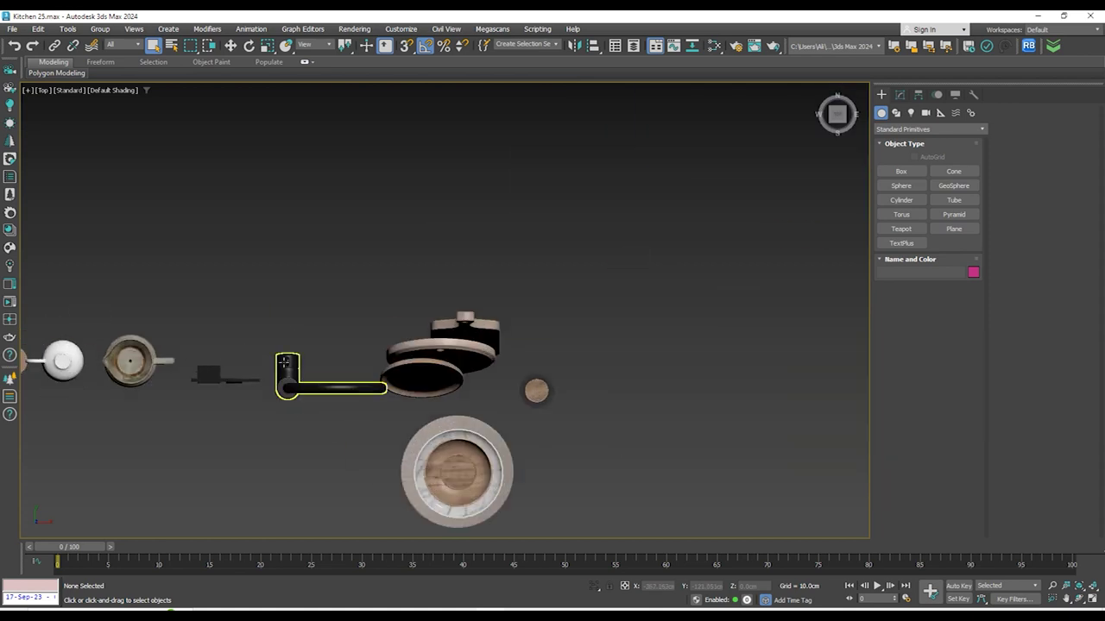
left_click(283, 362)
scroll(278, 411, "down", 5)
key("w")
left_click_drag(287, 397, 486, 340)
scroll(485, 341, "up", 4)
key("F3")
left_click_drag(434, 388, 358, 253)
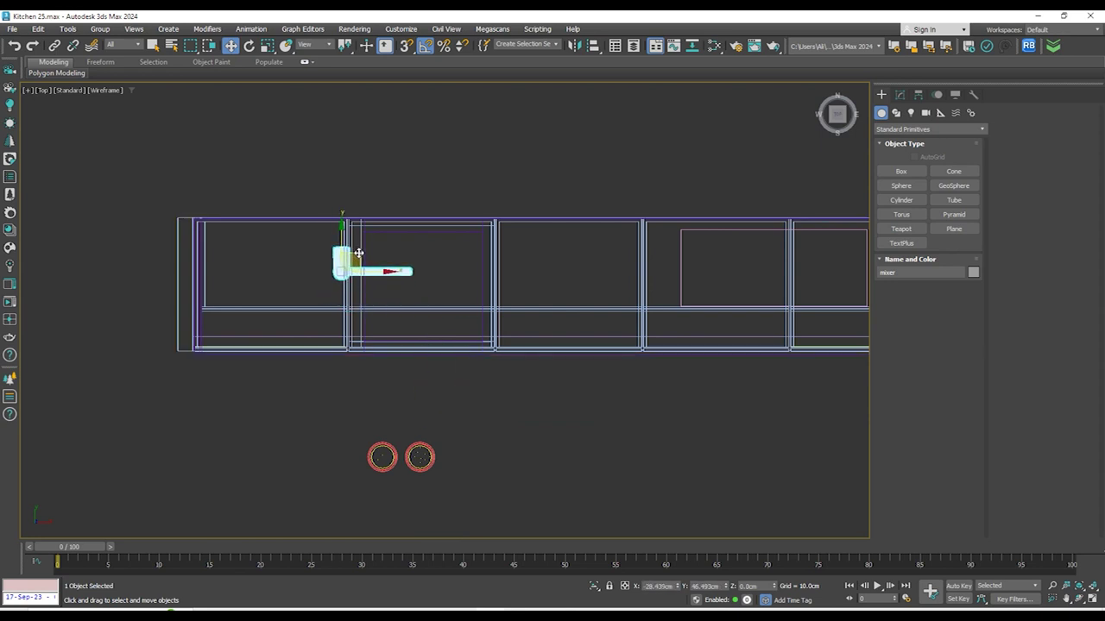
In the front view, raise the faucet to about Z 84.28 cm so its base rests on the countertop
middle_click_drag(358, 253, 474, 281, "alt")
key("f")
left_click_drag(446, 340, 475, 129)
middle_click_drag(476, 129, 527, 322)
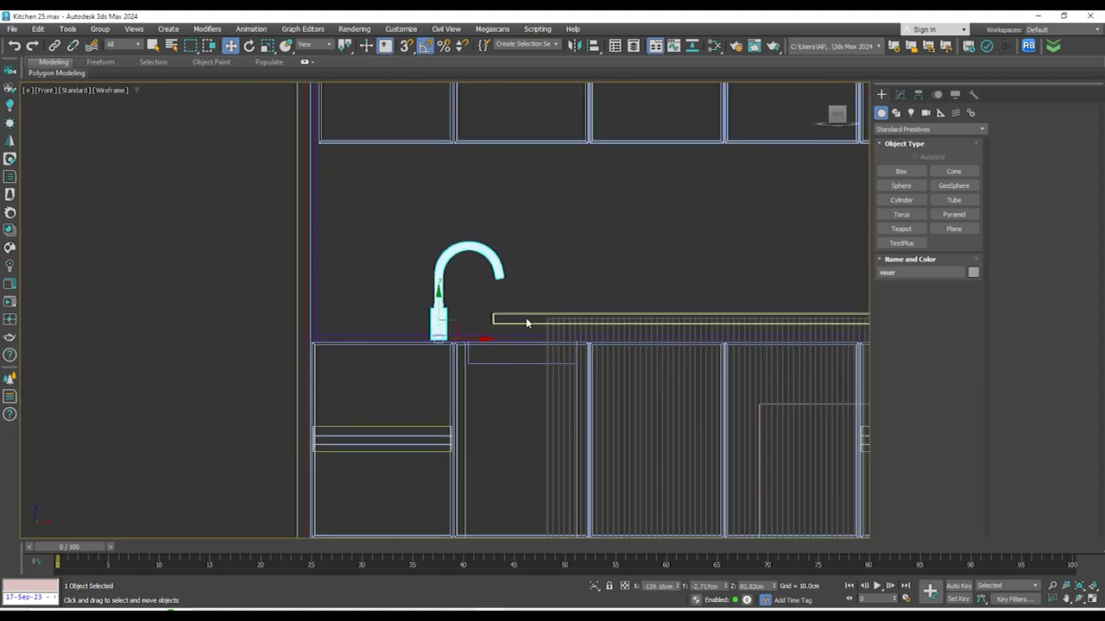
scroll(445, 343, "up", 10)
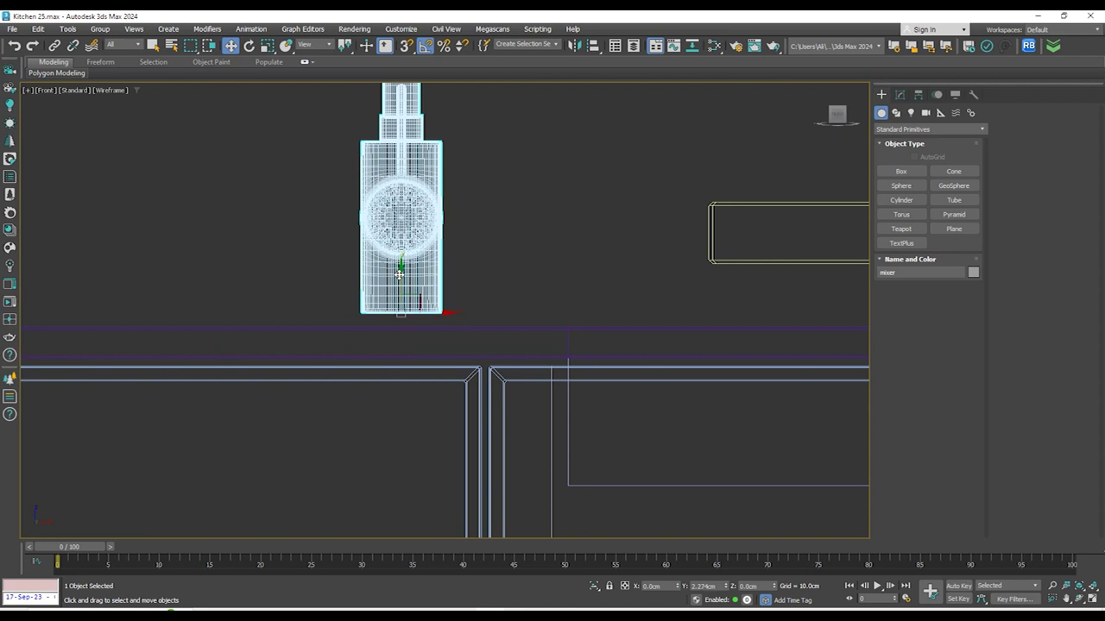
Rotate the faucet 90° about its vertical axis so the spout points toward the front of the counter
middle_click_drag(398, 275, 522, 405, "alt")
key("e")
left_click_drag(496, 333, 434, 325)
middle_click_drag(574, 356, 558, 392)
In the top view, move the faucet to about X -100.5 cm, Y 12.7 cm, centring it behind the sink opening
key("t")
scroll(545, 357, "down", 7)
scroll(562, 327, "up", 3)
key("w")
left_click_drag(487, 303, 639, 226)
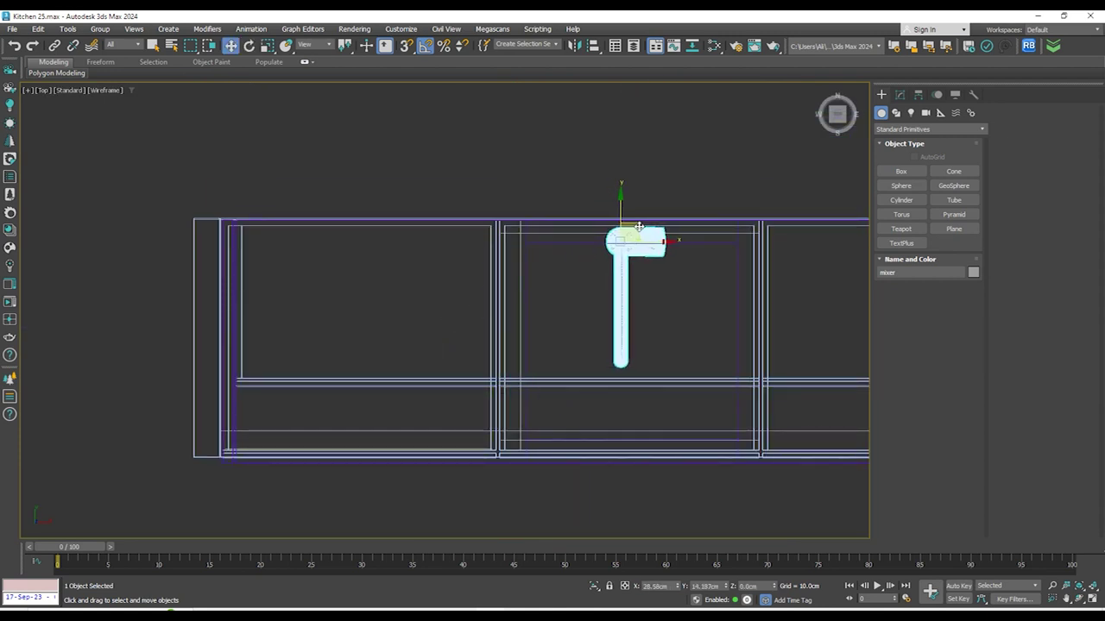
scroll(728, 239, "up", 2)
Examine up close, in shaded view with edges, how the faucet base fits the countertop strip behind the sink opening
left_click(745, 248)
scroll(632, 316, "down", 3)
middle_click_drag(632, 316, 669, 241, "alt")
middle_click_drag(669, 242, 418, 103)
scroll(488, 388, "up", 3)
middle_click_drag(487, 388, 521, 333)
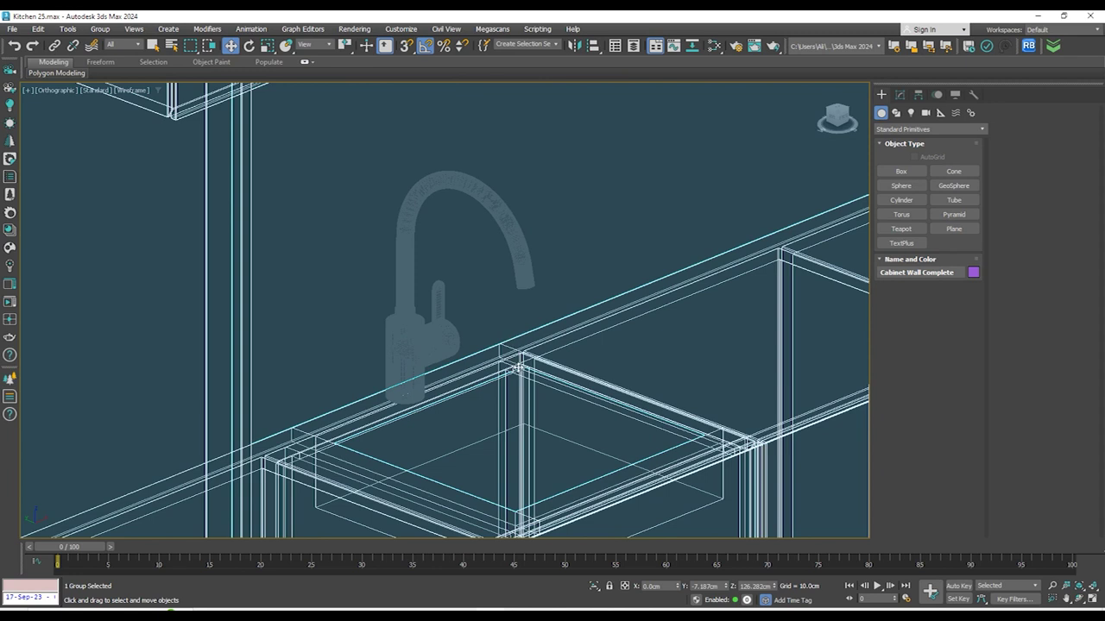
key("F3")
scroll(510, 382, "down", 2)
scroll(509, 383, "up", 5)
left_click(357, 287)
middle_click_drag(357, 286, 343, 344, "alt")
left_click_drag(284, 345, 536, 262)
Open the cabinet wall group and move the rear face of the countertop's sink opening forward about 3.9 cm
left_click(533, 241)
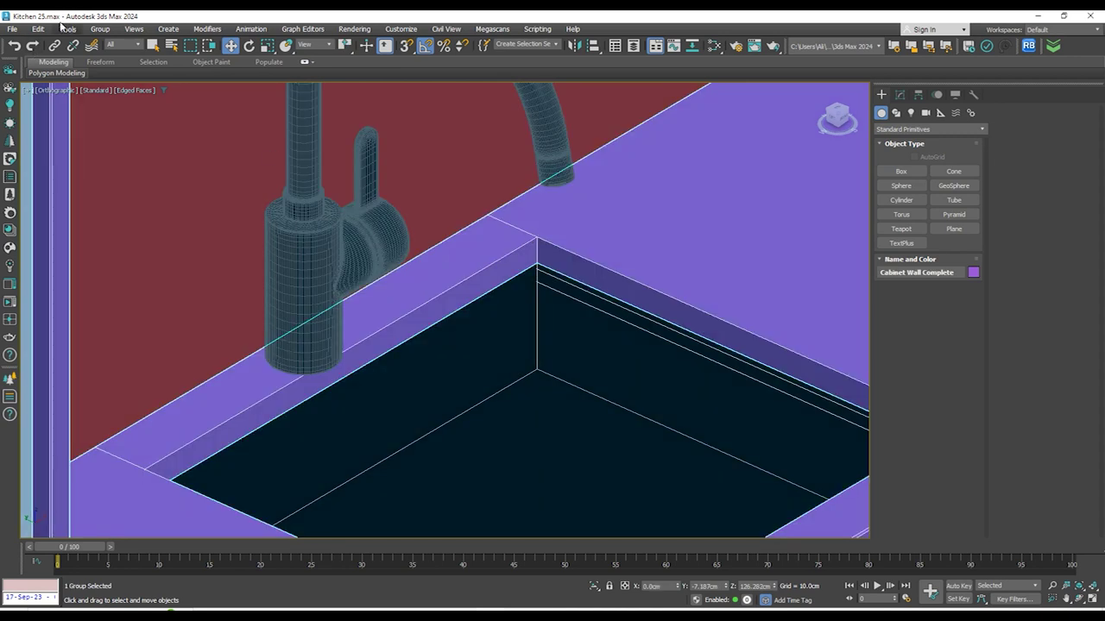
left_click(95, 28)
left_click(104, 64)
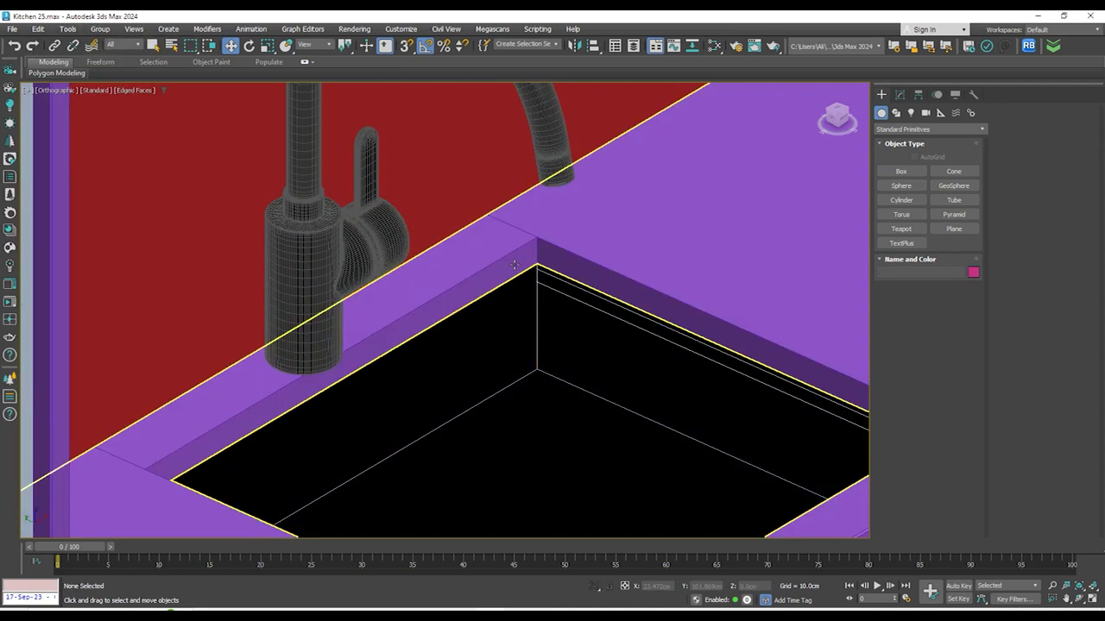
left_click(672, 229)
left_click(899, 95)
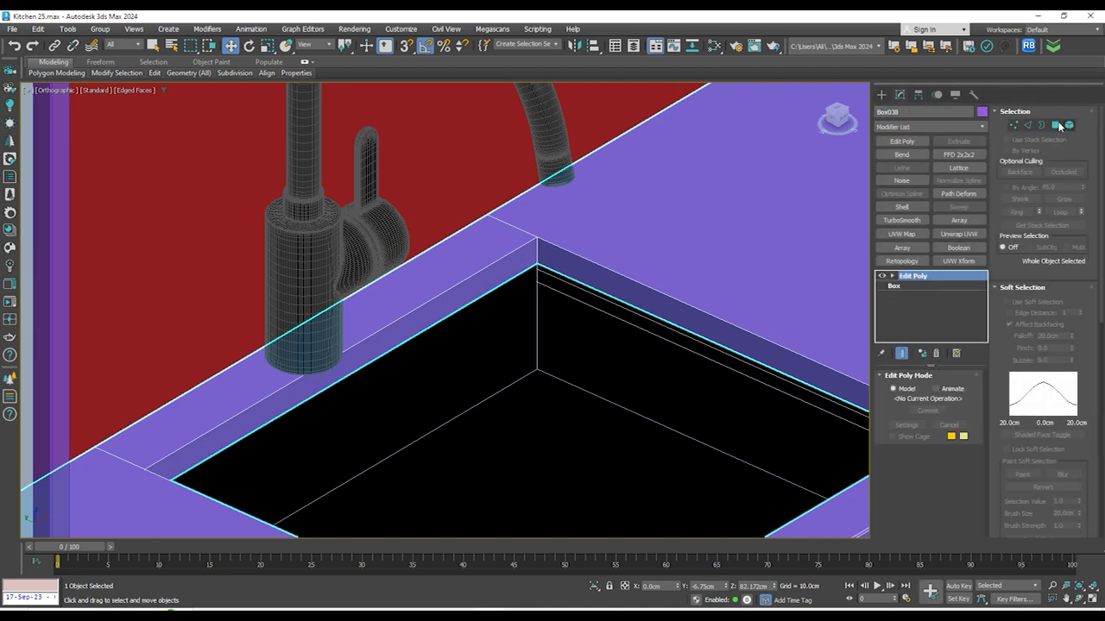
key("4")
left_click(510, 265)
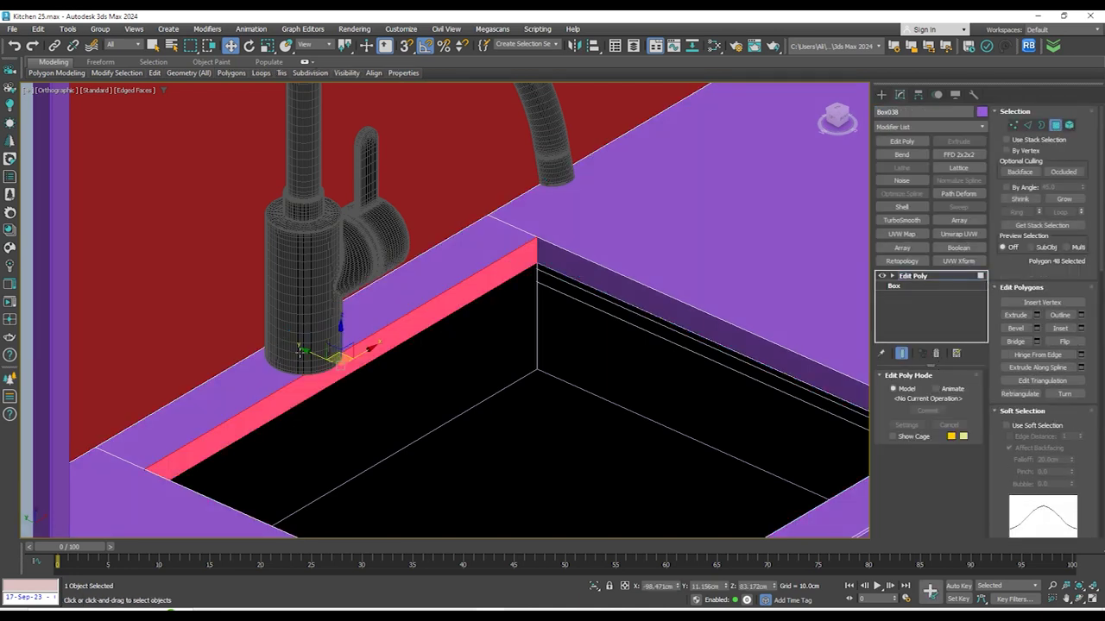
left_click_drag(307, 350, 352, 372)
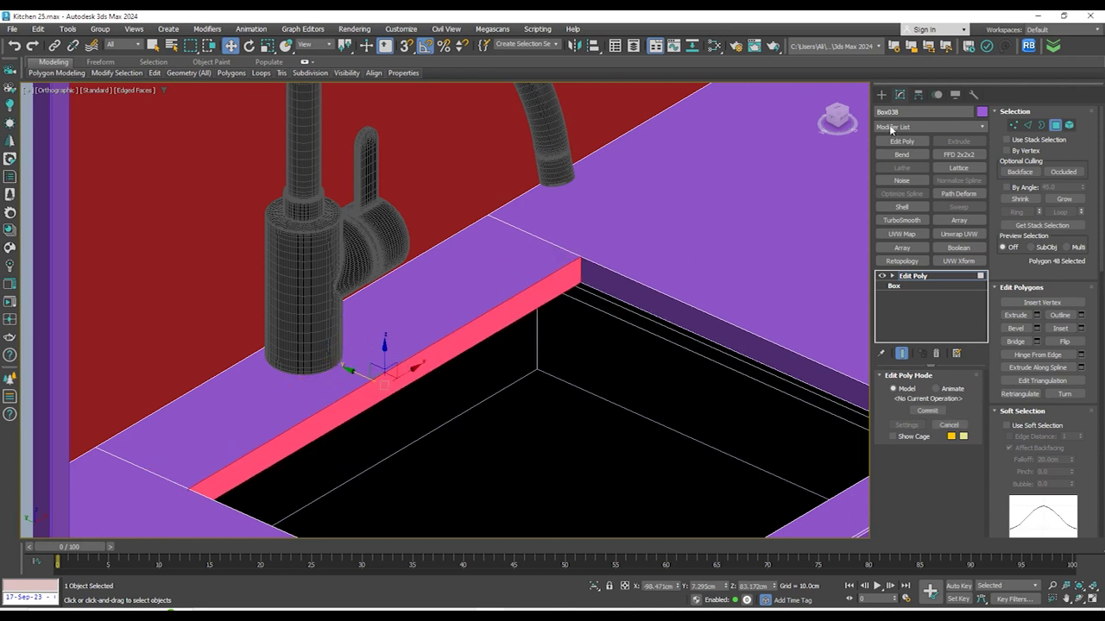
left_click(882, 95)
Move the faucet forward to about Y 10.57 cm so its base sits on the widened strip behind the sink
left_click(309, 280)
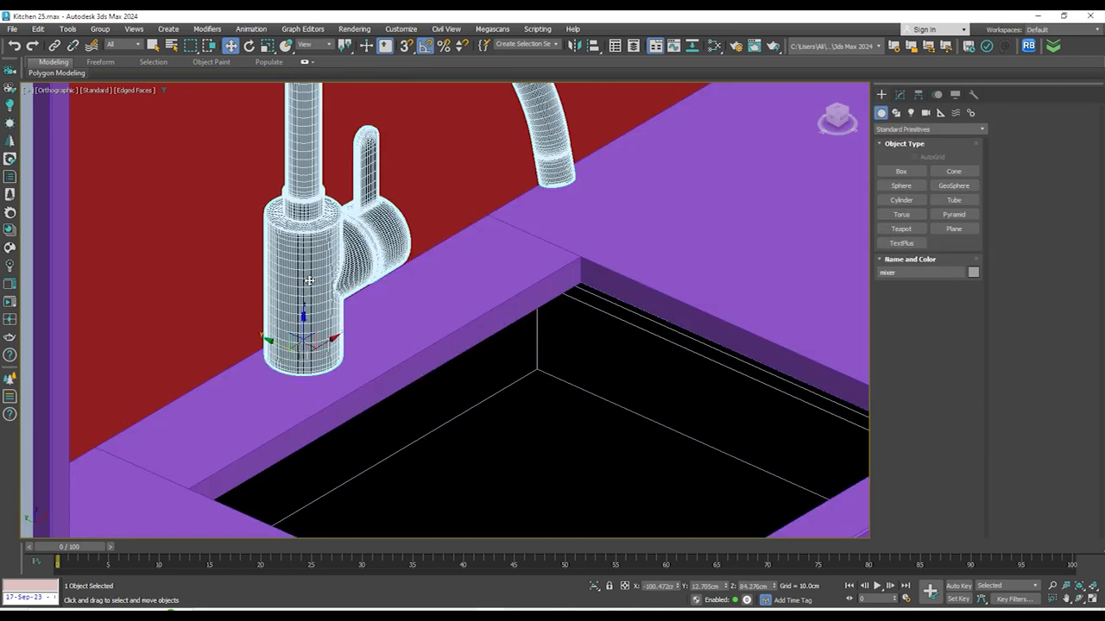
scroll(448, 444, "down", 5)
middle_click_drag(448, 444, 463, 345, "alt")
scroll(466, 406, "down", 5)
scroll(462, 331, "up", 4)
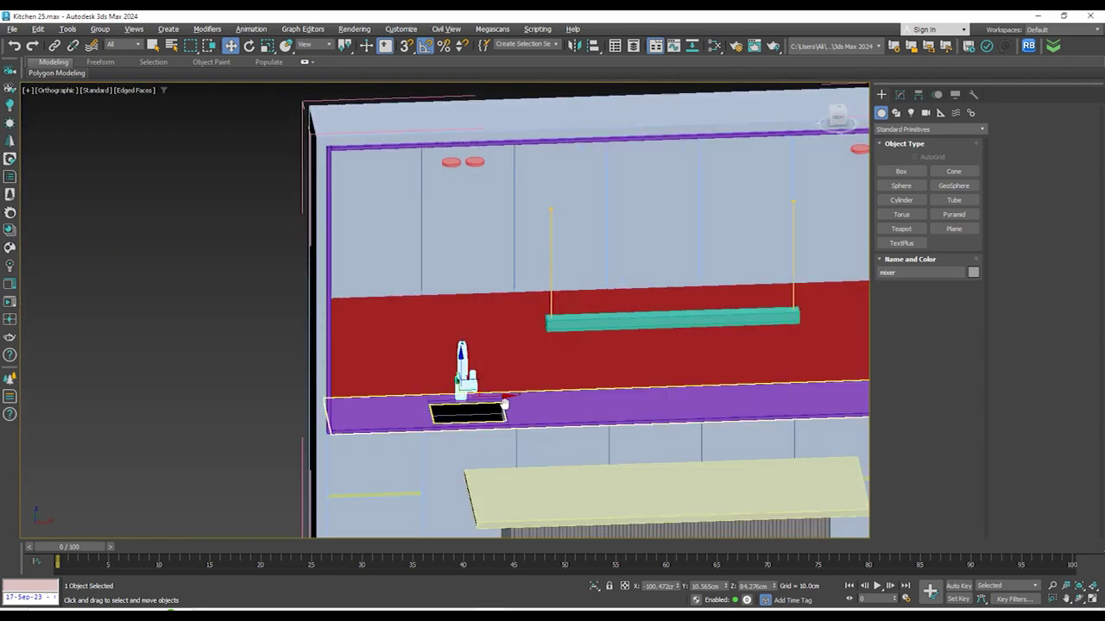
In the top view, select a member of the open cabinet wall group and close the group
key("t")
key("z")
scroll(484, 345, "down", 6)
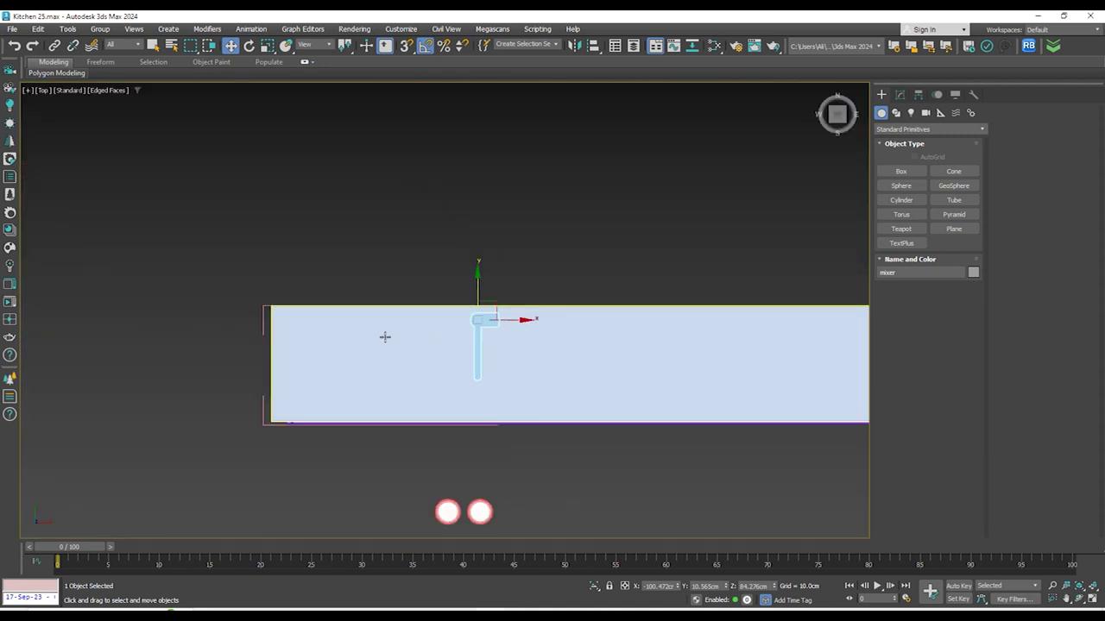
scroll(506, 349, "down", 3)
scroll(371, 411, "up", 1)
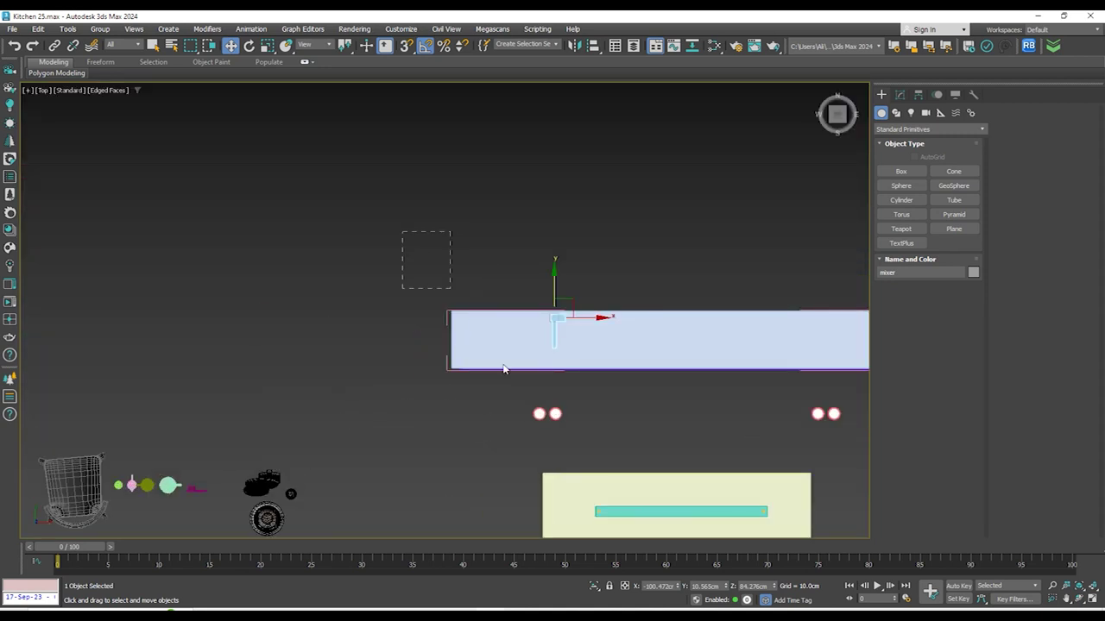
left_click_drag(505, 368, 507, 370)
scroll(434, 304, "up", 2)
left_click(99, 28)
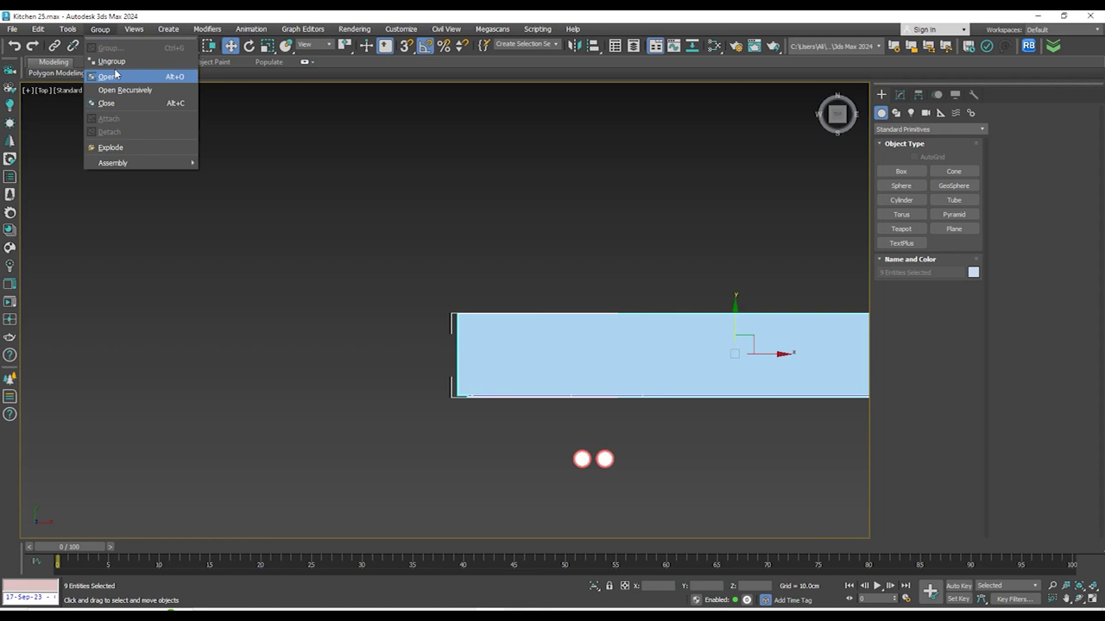
left_click(117, 75)
left_click(498, 227)
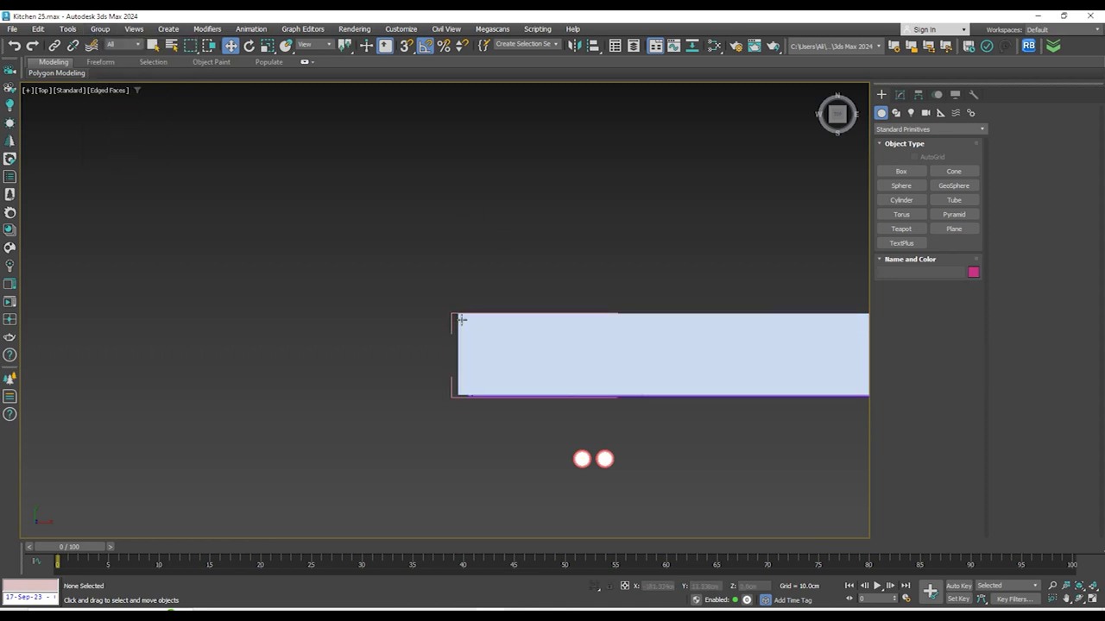
left_click(462, 320)
left_click(100, 29)
left_click(119, 103)
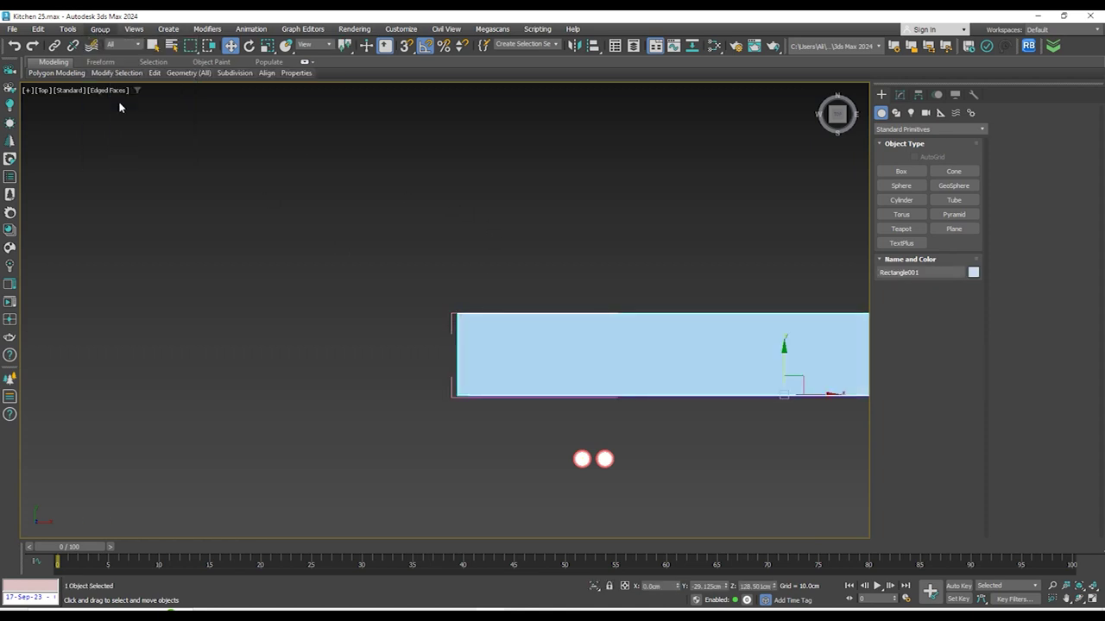
left_click(361, 245)
Select the boards, plates, jar and bottle set and move it in the top view to the right end of the wall countertop
scroll(394, 343, "down", 3)
scroll(319, 444, "up", 5)
middle_click_drag(353, 461, 449, 350)
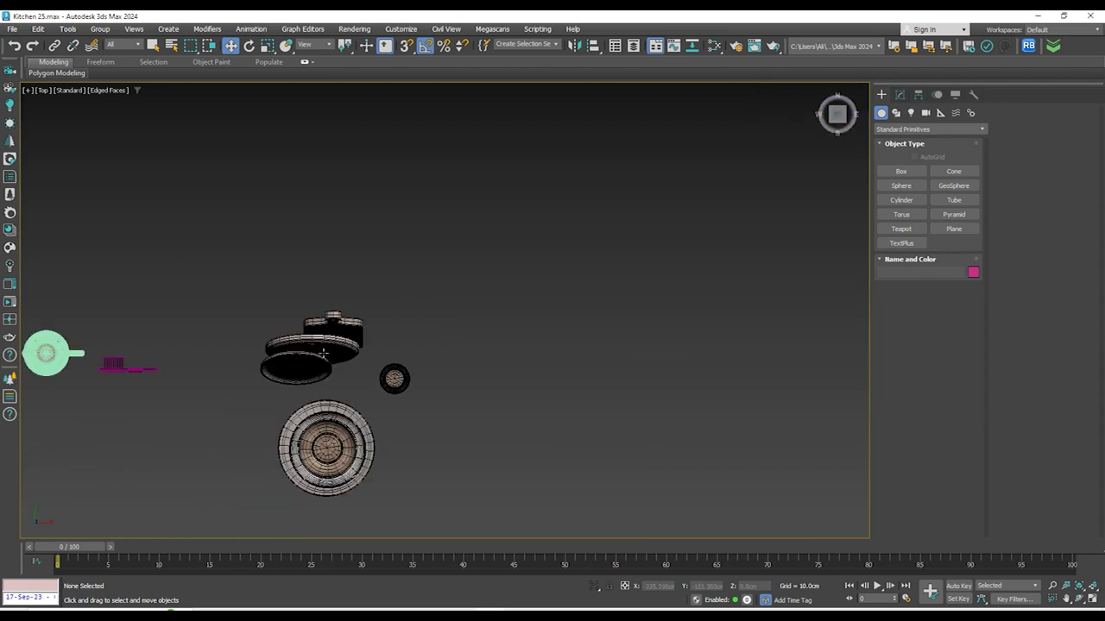
left_click(309, 346)
left_click_drag(371, 371, 518, 501)
scroll(393, 370, "down", 2)
scroll(459, 377, "down", 3)
scroll(421, 350, "up", 3)
scroll(485, 413, "down", 4)
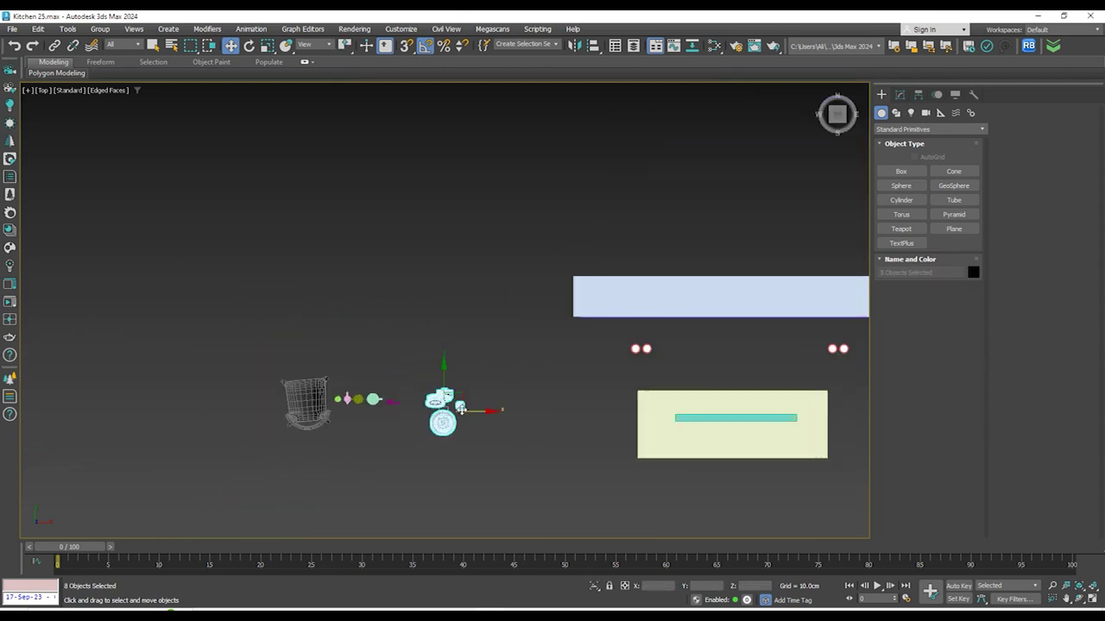
scroll(465, 403, "up", 2)
middle_click_drag(512, 389, 437, 422)
left_click_drag(420, 406, 811, 273)
key("r")
middle_click_drag(527, 376, 384, 380)
key("f")
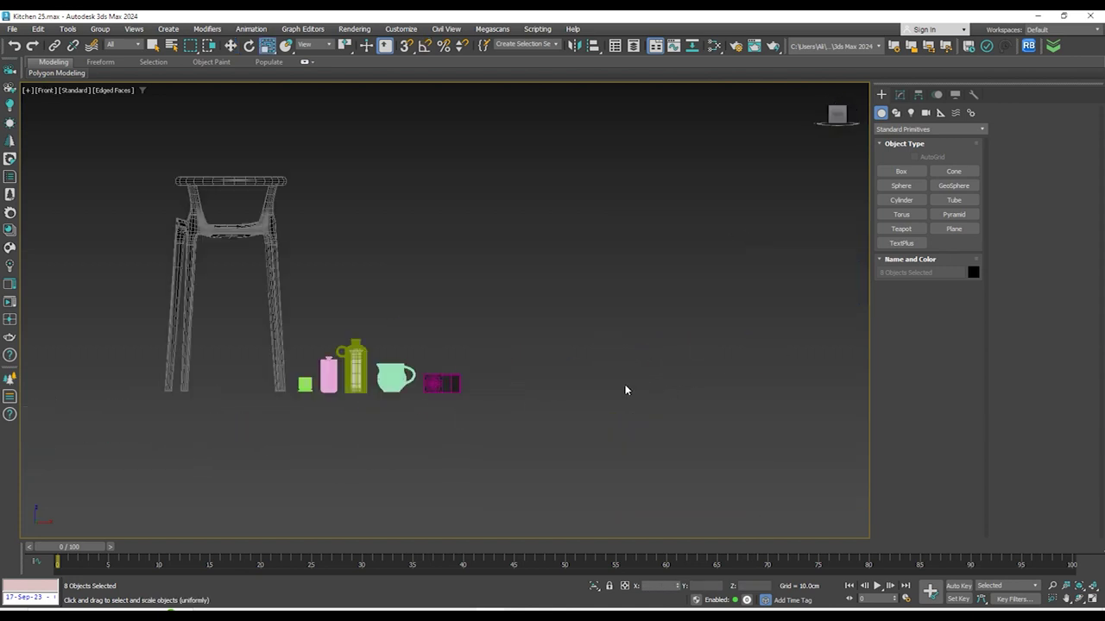
key("z")
scroll(643, 372, "down", 7)
middle_click_drag(631, 390, 578, 452)
key("w")
left_click_drag(563, 432, 647, 361)
key("ctrl+z")
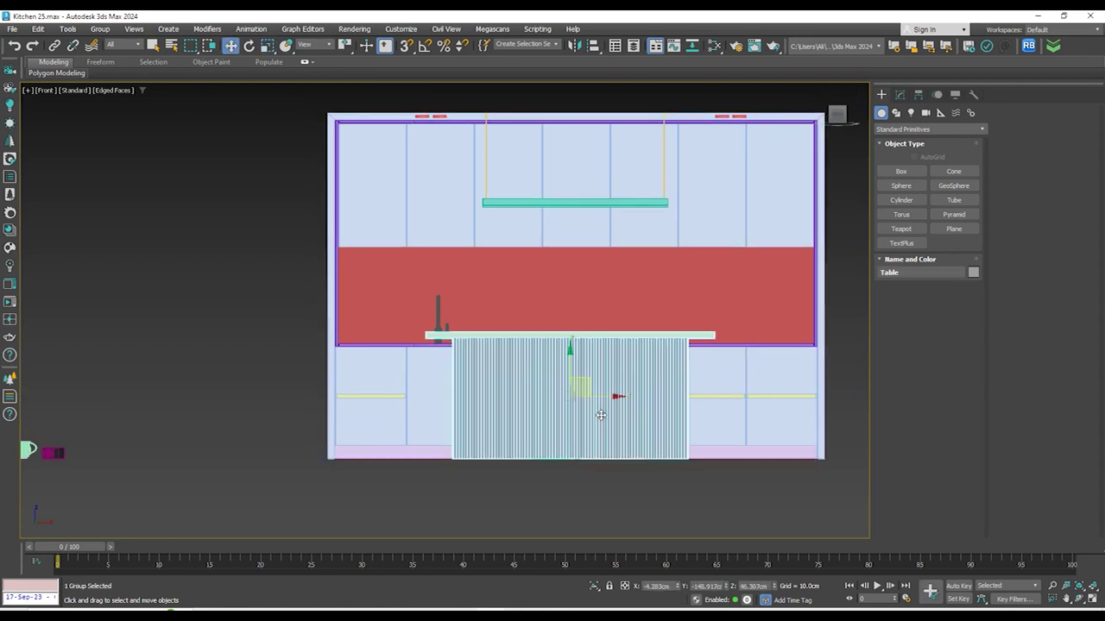
key("ctrl+z")
In the front view, raise the kitchenware set and rest it on the countertop at the right end of the wall
left_click_drag(575, 430, 768, 316)
scroll(776, 328, "up", 5)
scroll(773, 345, "up", 4)
middle_click_drag(716, 372, 588, 332)
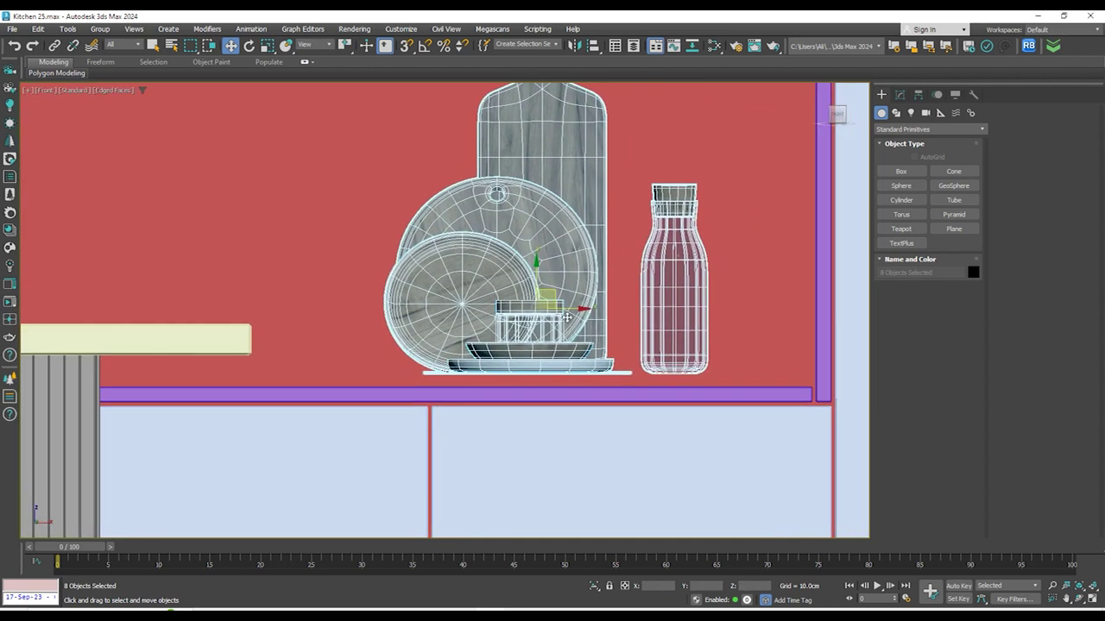
left_click_drag(551, 288, 572, 301)
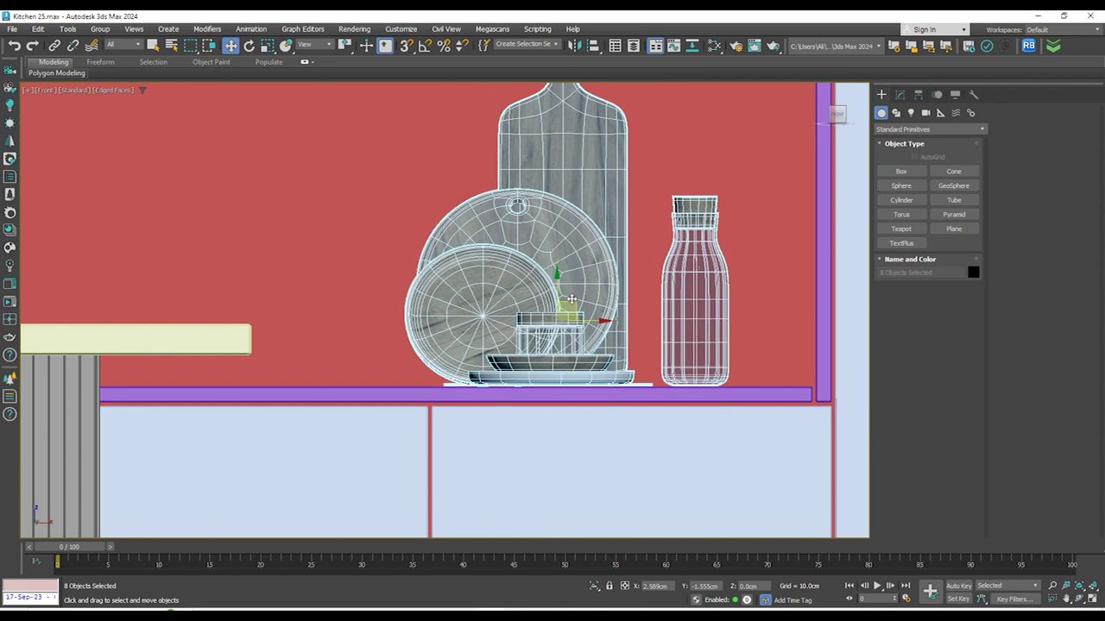
In the wireframe left view, push the kitchenware set back so the tall cutting board leans against the rear wall
scroll(642, 352, "down", 2)
middle_click_drag(642, 353, 584, 315, "alt")
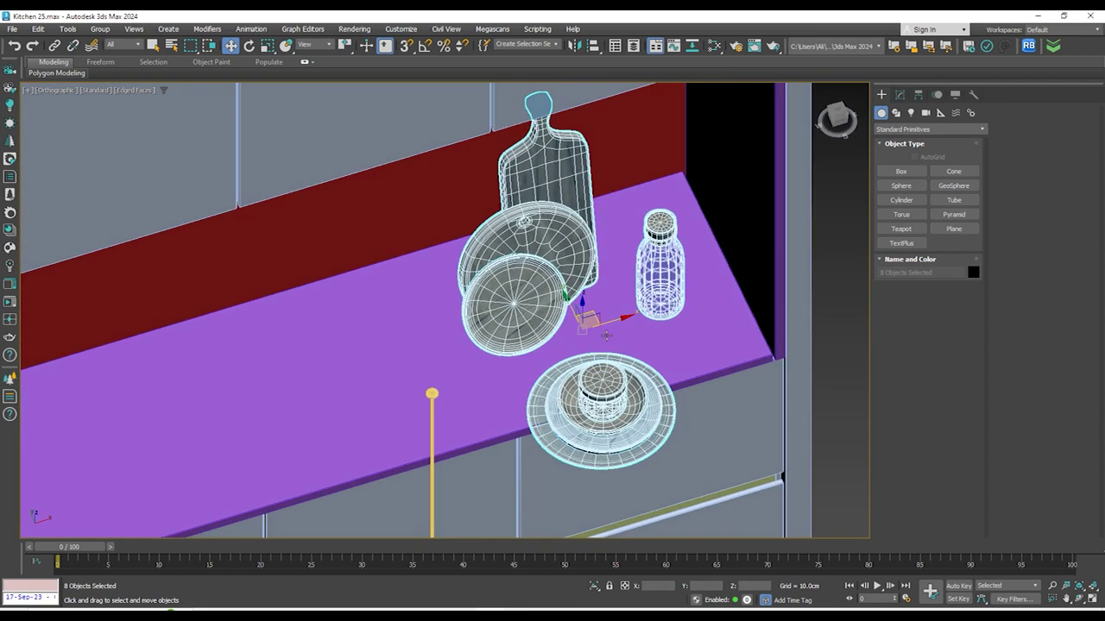
scroll(561, 297, "up", 2)
left_click_drag(558, 294, 557, 292)
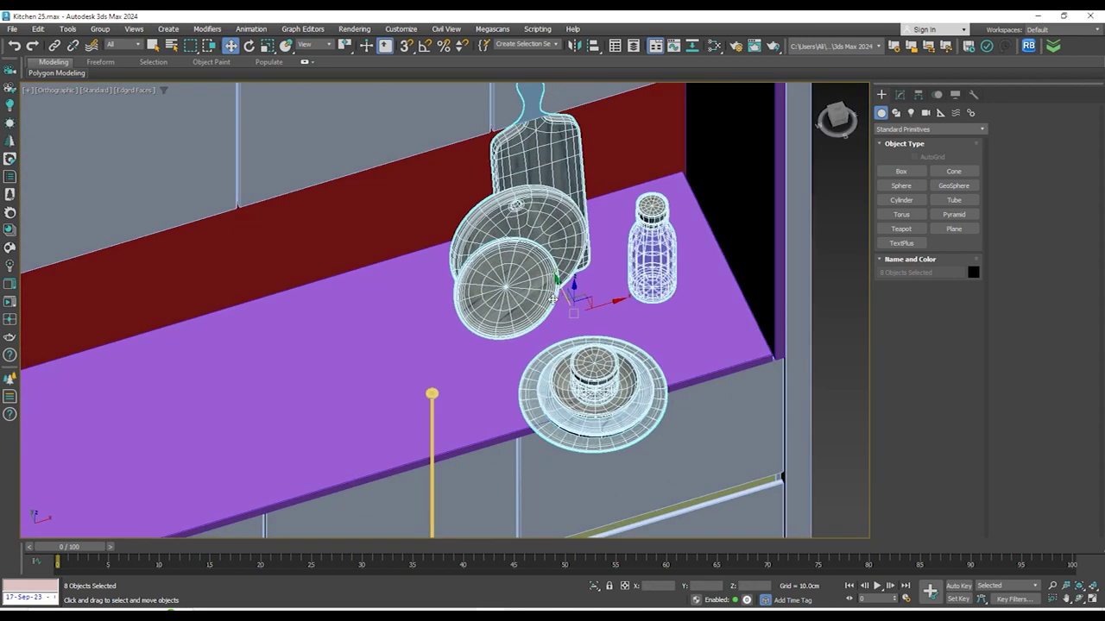
key("l")
middle_click_drag(544, 374, 726, 343)
key("F3")
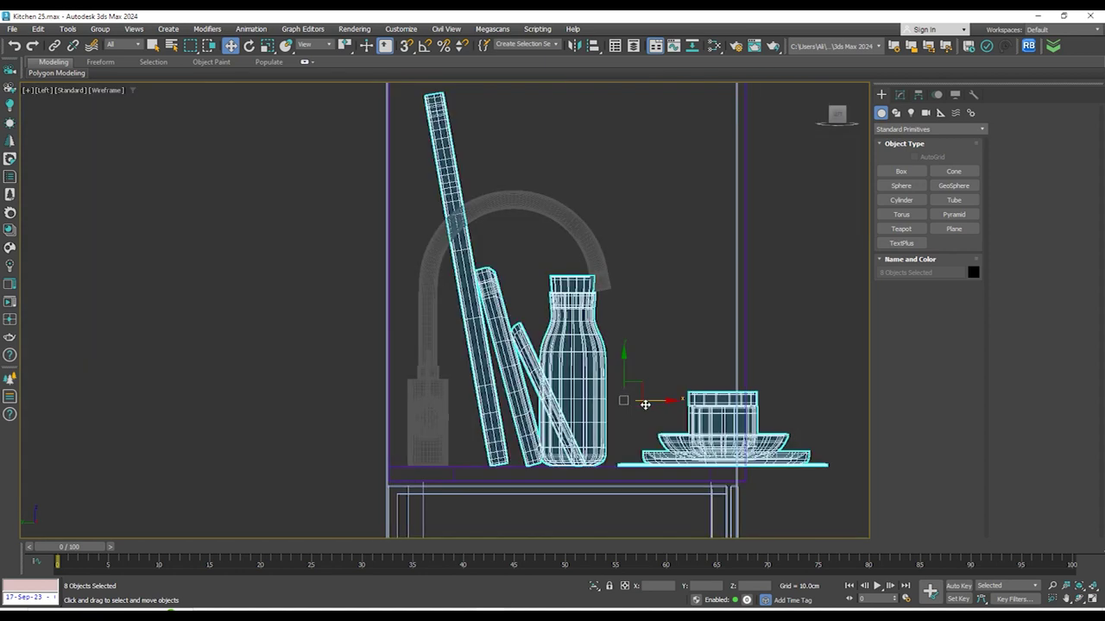
left_click_drag(661, 398, 629, 399)
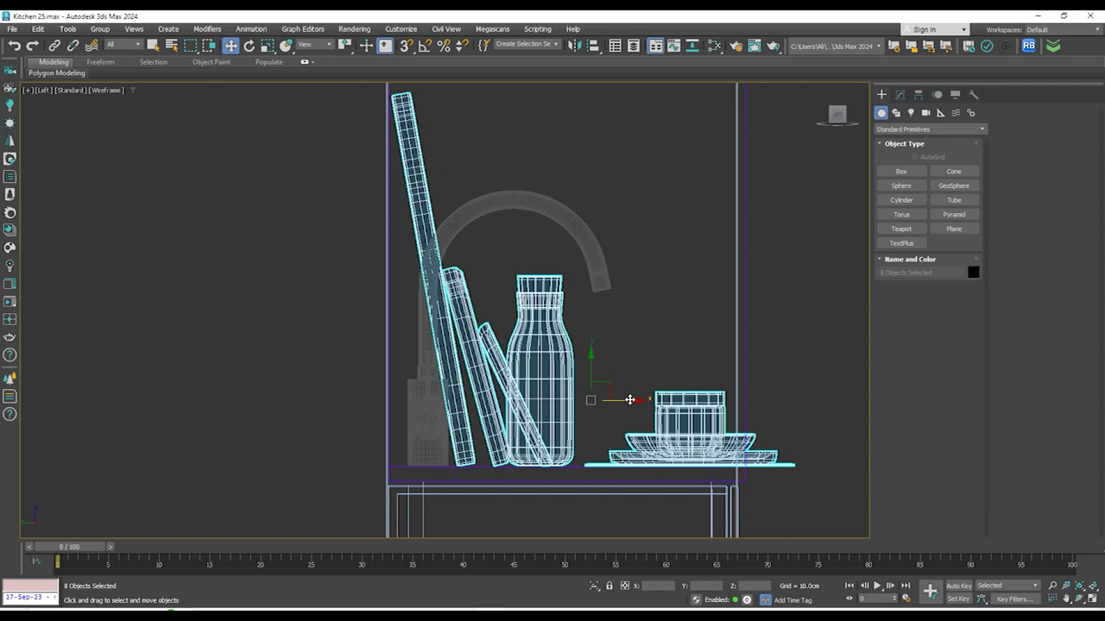
key("t")
scroll(635, 402, "down", 2)
mouse_move(672, 439)
middle_mouse_down("alt")
mouse_move(635, 338)
mouse_move(727, 323)
mouse_move(780, 295)
middle_mouse_up("alt")
key("f")
key("F3")
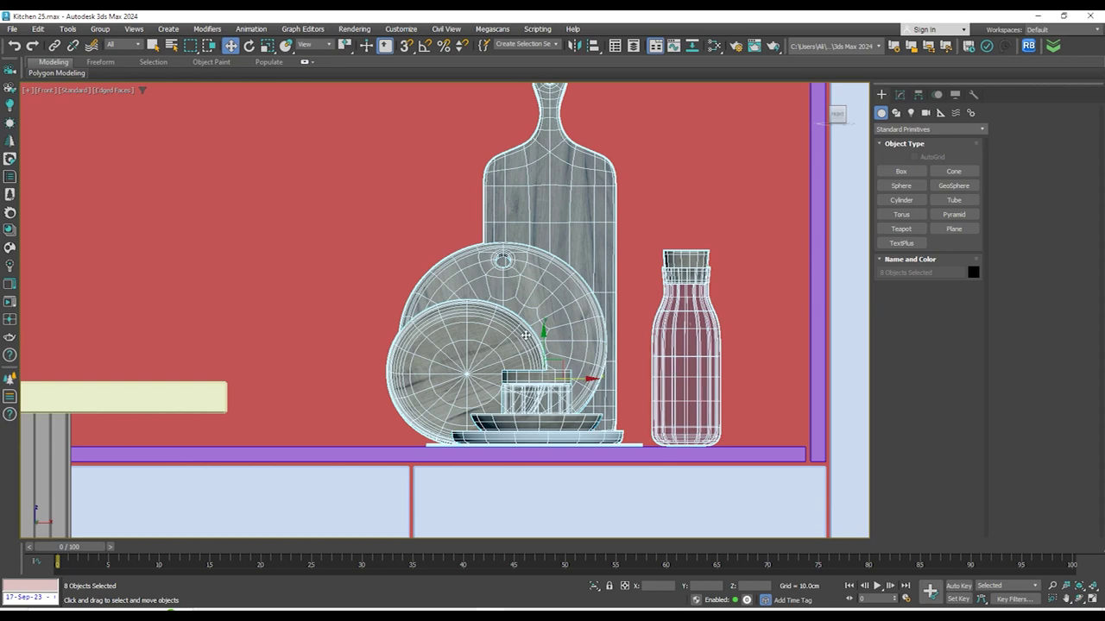
Select the jar, bowl, plate and placemat stack and move it back and left across the countertop, beside the leaning boards
left_click(552, 406)
left_click(552, 407)
key("z")
left_click(571, 411, "ctrl")
left_click(607, 444, "ctrl")
middle_click_drag(608, 444, 630, 492, "alt")
left_click(677, 457, "ctrl")
middle_click_drag(678, 457, 716, 507, "alt")
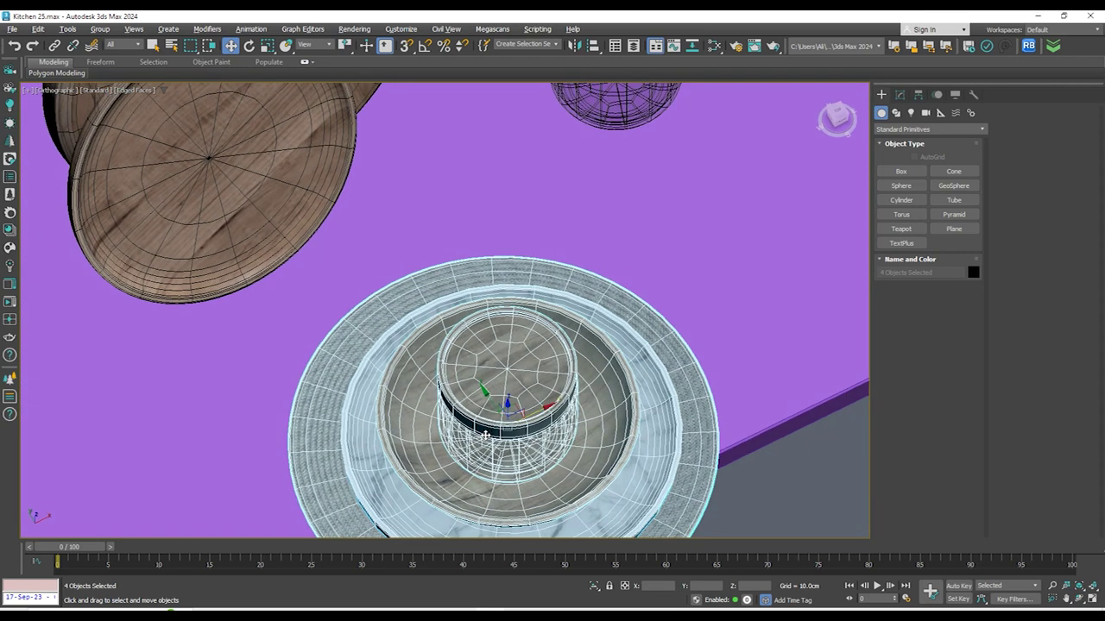
scroll(495, 418, "down", 2)
left_click_drag(487, 402, 442, 337)
scroll(518, 375, "down", 4)
middle_click_drag(524, 375, 460, 383, "alt")
left_click_drag(516, 359, 306, 391)
middle_click_drag(421, 360, 229, 402, "alt")
left_click_drag(231, 384, 175, 367)
scroll(385, 333, "down", 3)
middle_click_drag(385, 333, 281, 323, "alt")
In the front view, move the jug above the countertop left of the faucet, to about X -133.7 cm, Z 88.8 cm
scroll(433, 334, "down", 6)
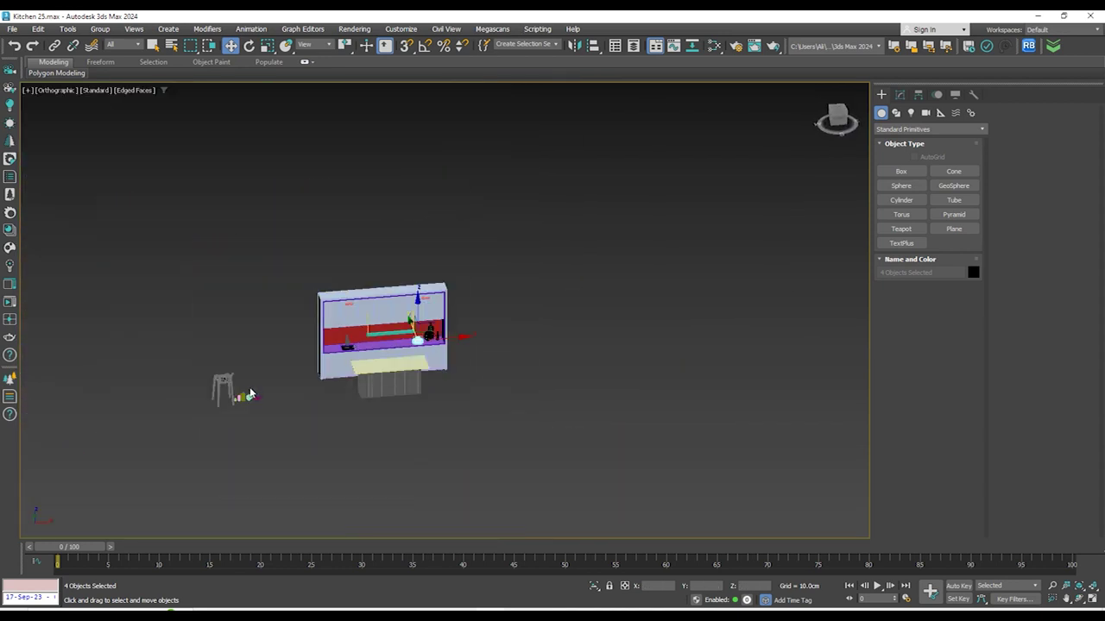
scroll(247, 393, "up", 7)
scroll(468, 395, "down", 1)
scroll(347, 445, "up", 5)
left_click(352, 395)
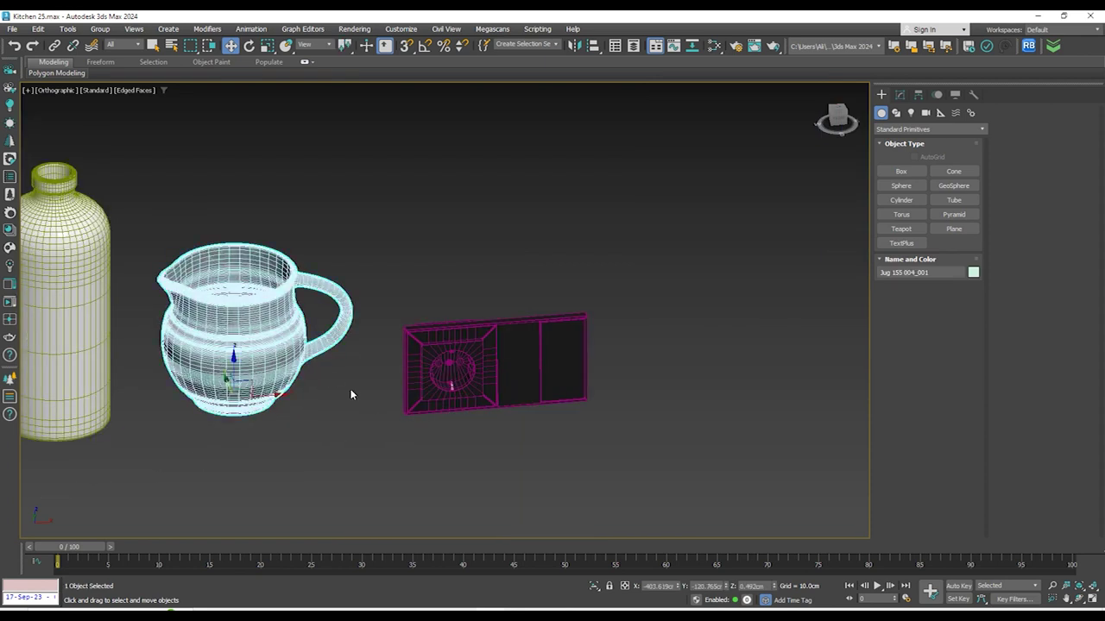
scroll(490, 409, "down", 4)
key("z")
scroll(487, 415, "down", 8)
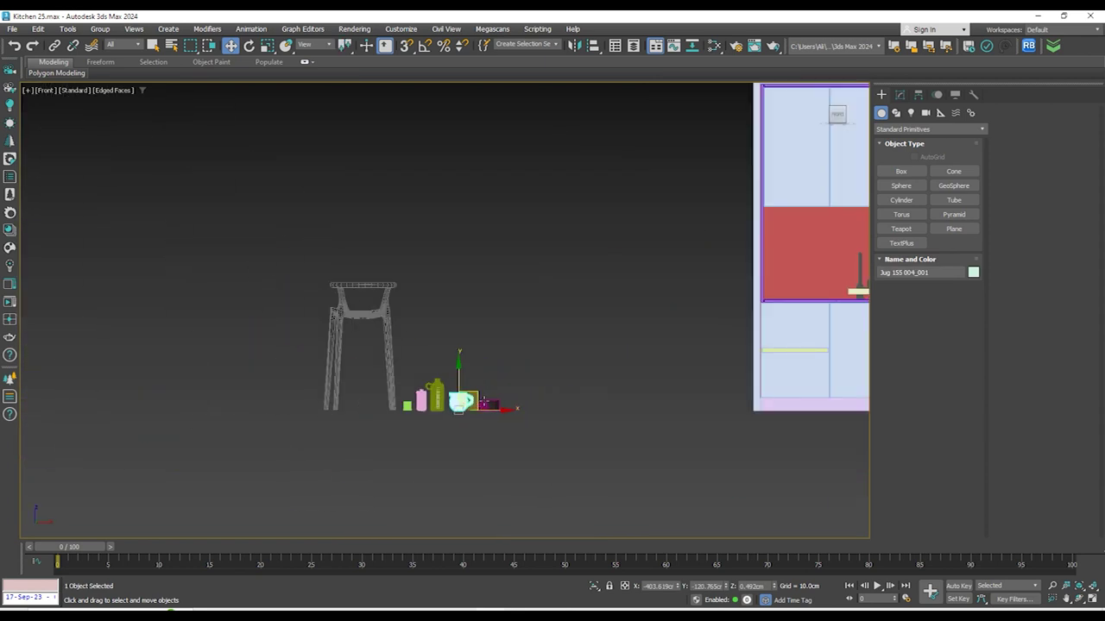
left_click_drag(476, 396, 811, 278)
scroll(469, 325, "up", 7)
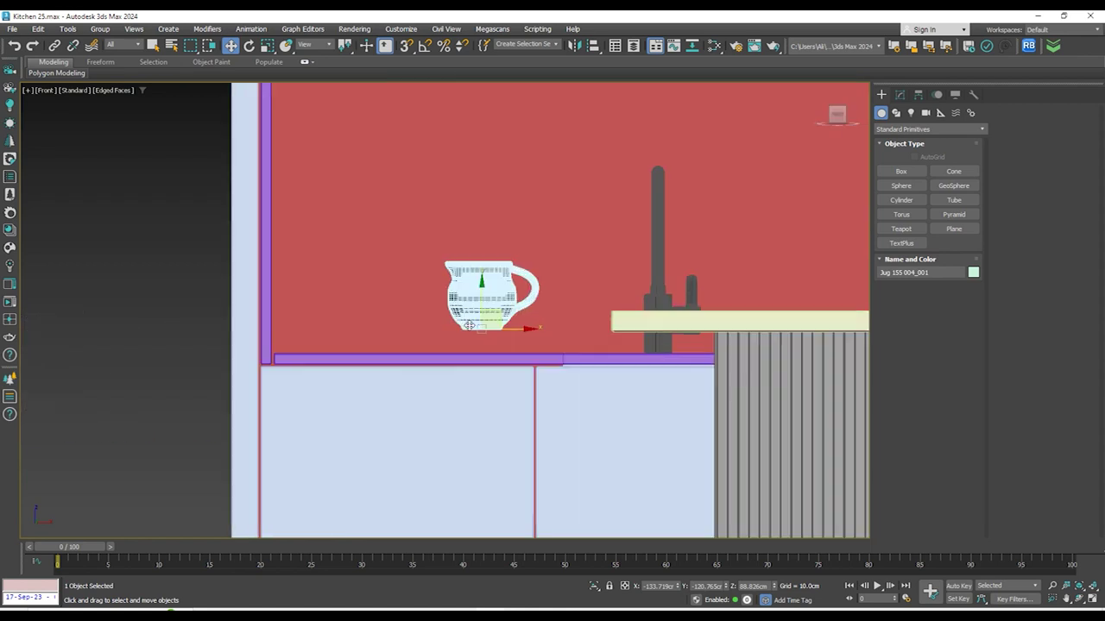
Rest the jug on the countertop near its left end, at about X -162.3 cm, Z 84.2 cm
scroll(450, 328, "up", 2)
left_click_drag(514, 317, 301, 352)
scroll(262, 373, "up", 5)
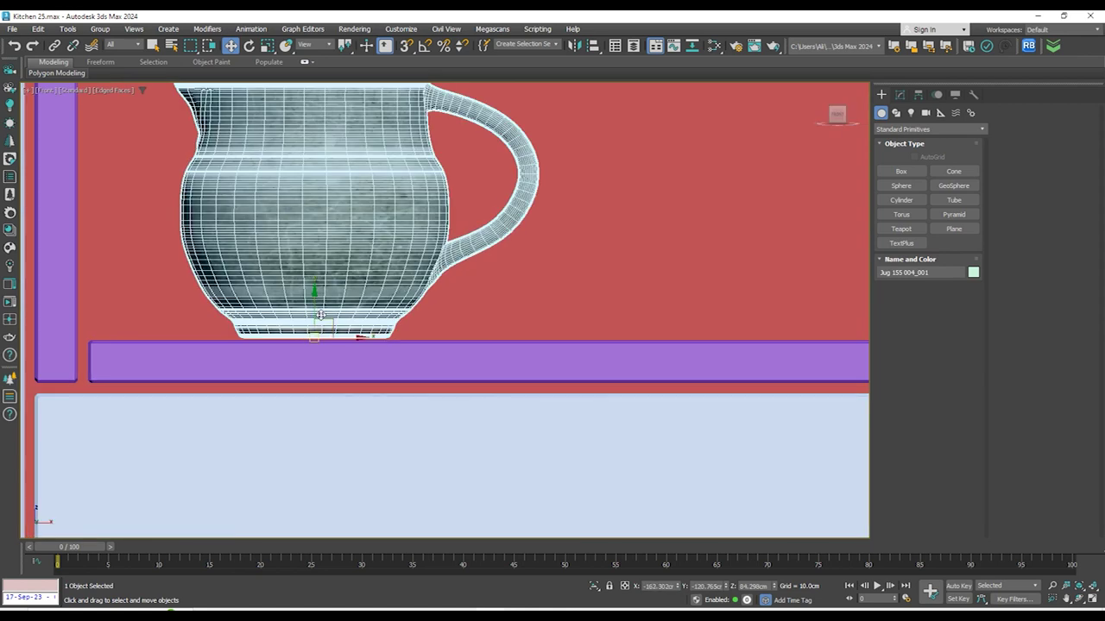
left_click_drag(324, 315, 323, 318)
In the top view, move the jug back onto the depth of the countertop, to about Y -5.2 cm
key("t")
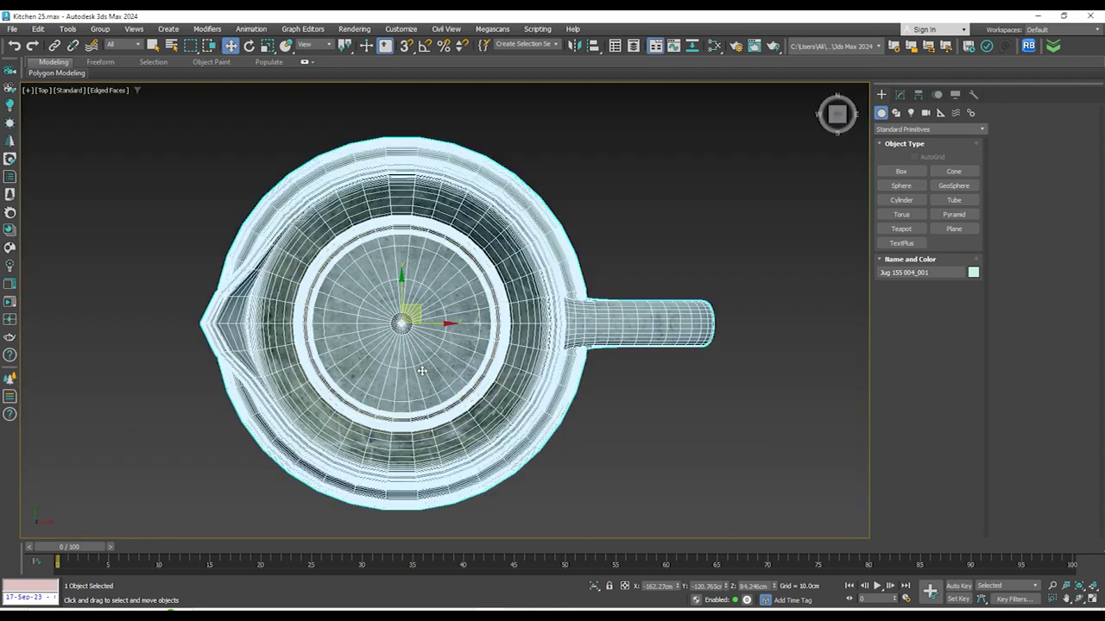
scroll(457, 346, "down", 6)
left_click_drag(449, 335, 458, 211)
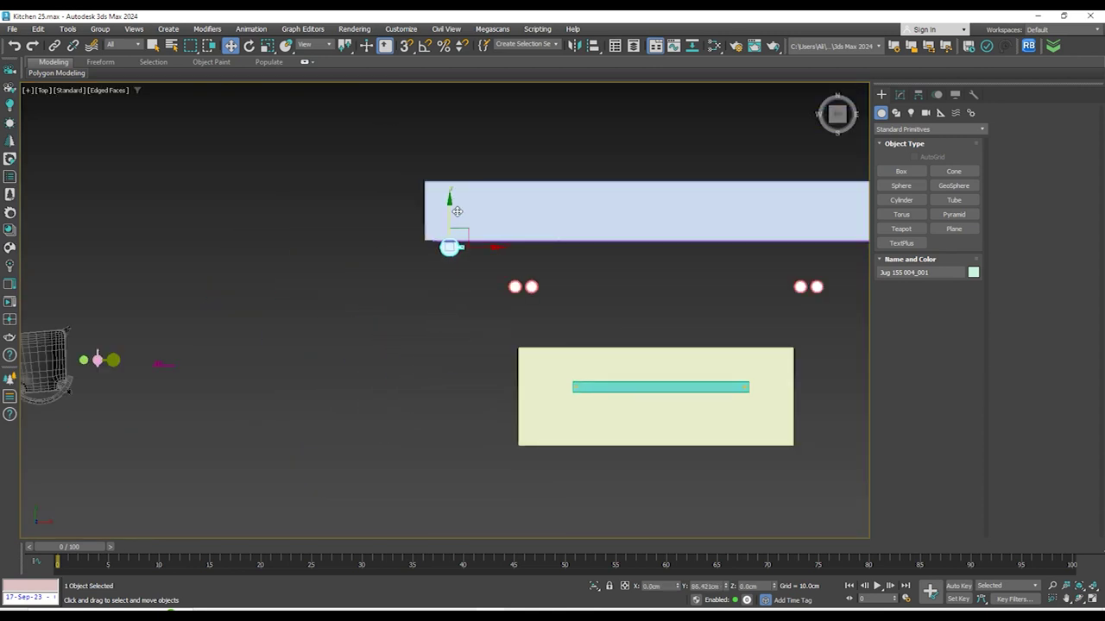
key("F3")
scroll(452, 207, "up", 8)
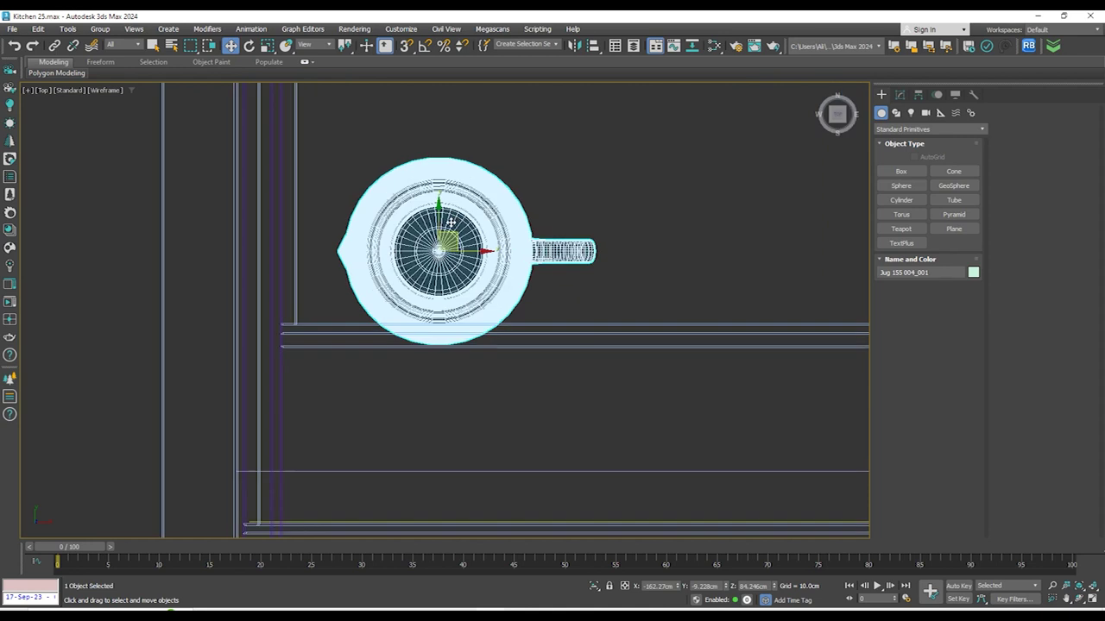
left_click_drag(436, 217, 437, 157)
scroll(506, 245, "down", 11)
middle_click_drag(526, 326, 517, 250, "alt")
In the front view, move the handled bottle vase onto the countertop right of the jug, at about X -143.9 cm, Z 84.2 cm
key("z")
key("f")
scroll(485, 335, "down", 10)
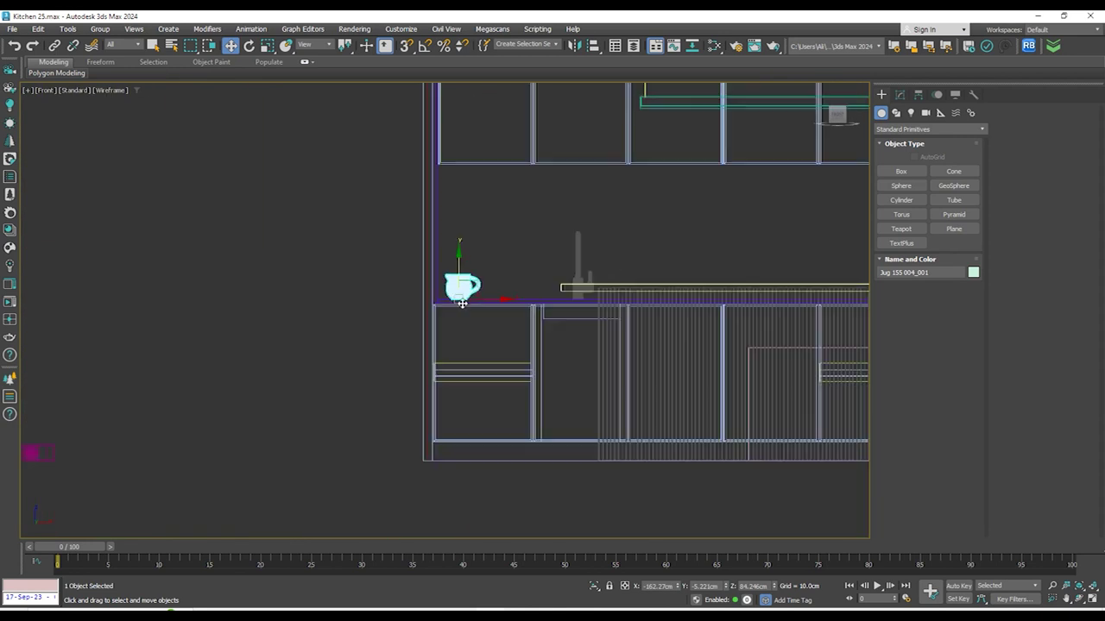
key("F3")
scroll(225, 363, "up", 5)
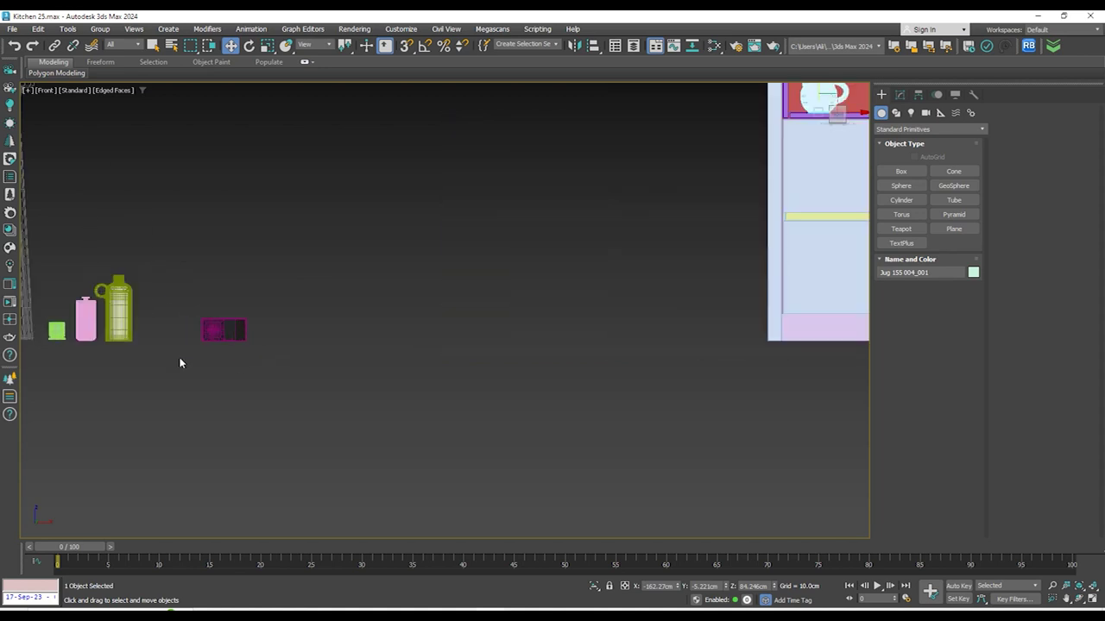
left_click(132, 326)
scroll(226, 330, "down", 3)
left_click_drag(203, 323, 586, 206)
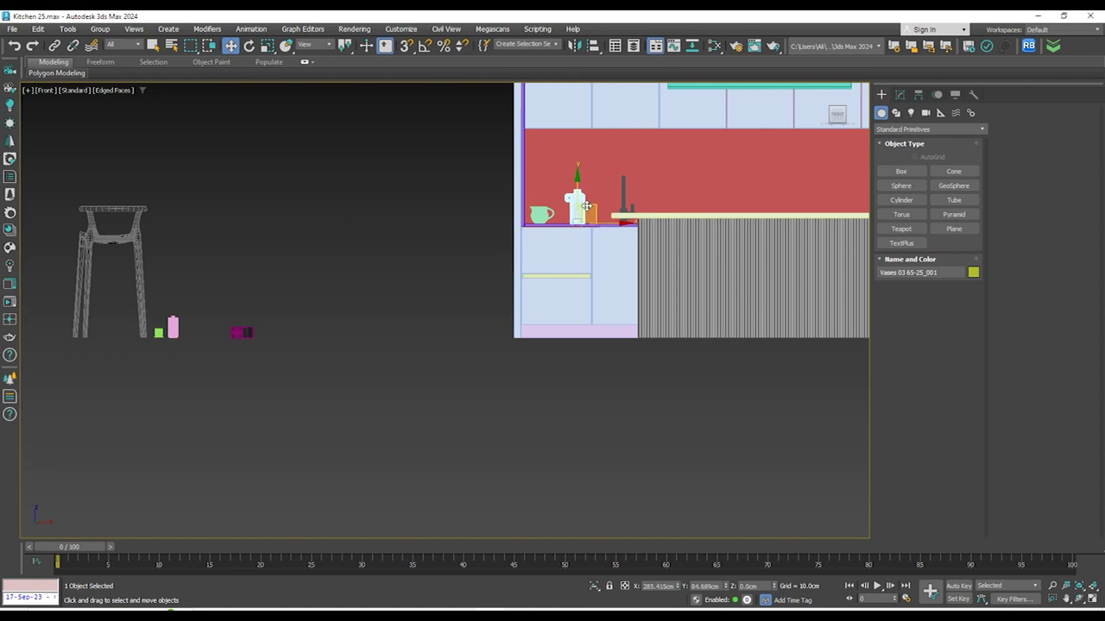
scroll(569, 221, "up", 5)
left_click_drag(625, 214, 557, 239)
In the top view, move the bottle vase back onto the countertop, to about Y -8.4 cm
key("t")
key("z")
scroll(565, 285, "down", 6)
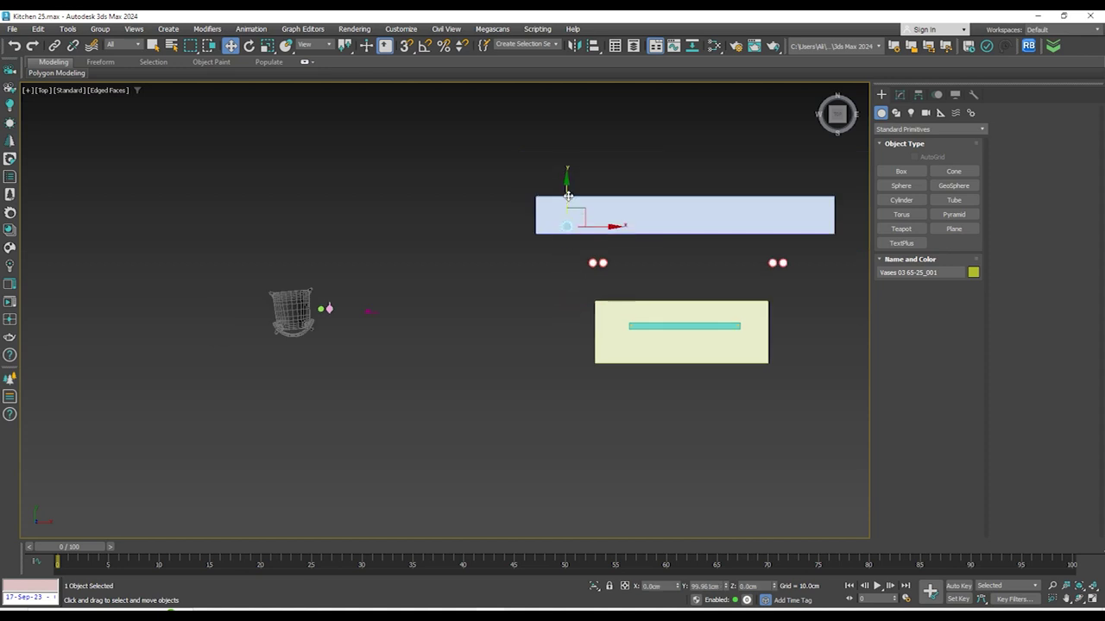
scroll(567, 196, "up", 8)
key("F3")
mouse_move(588, 137)
left_mouse_down()
mouse_move(588, 122)
mouse_move(588, 134)
left_mouse_up()
Select the French press and the cup, and rest them together on the island tabletop in the front view
key("f")
scroll(635, 249, "down", 8)
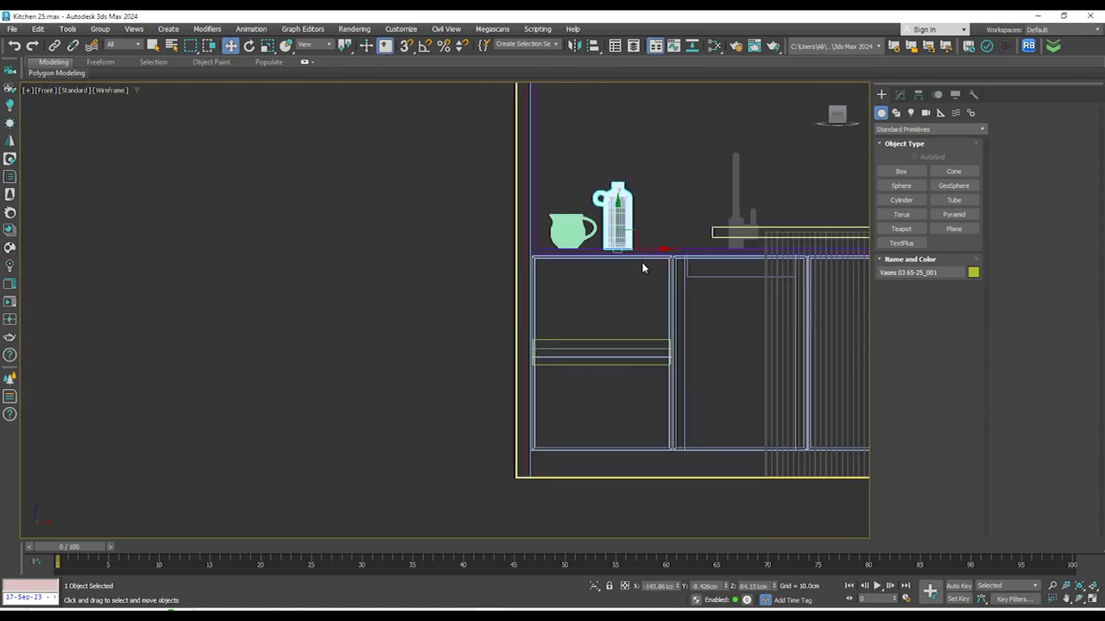
scroll(642, 269, "down", 4)
key("F3")
scroll(358, 396, "up", 8)
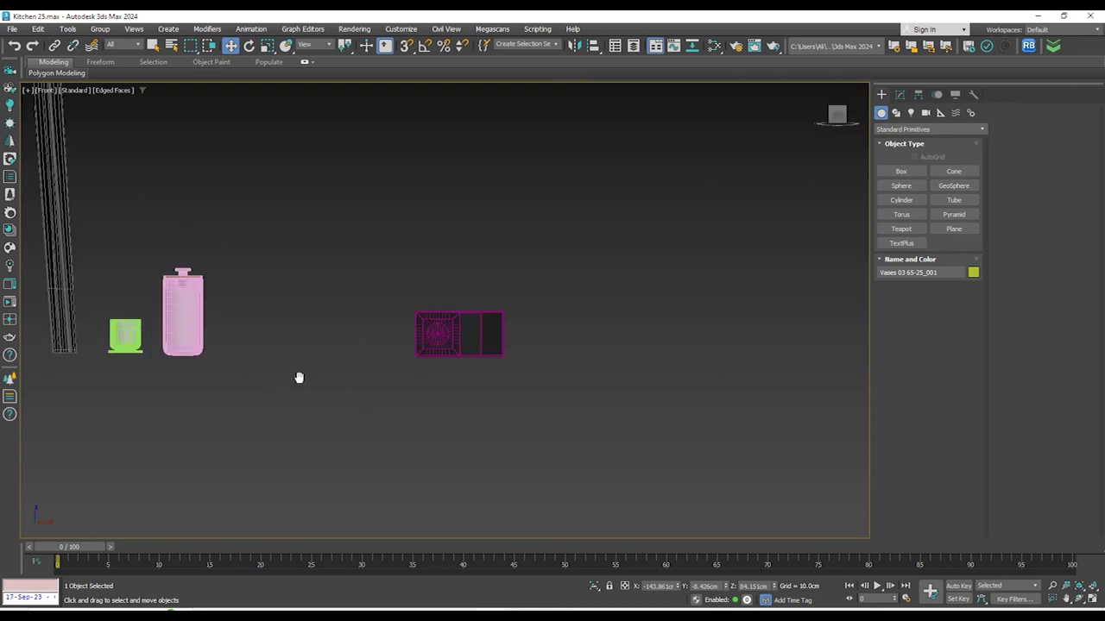
key("F4")
left_click(193, 330)
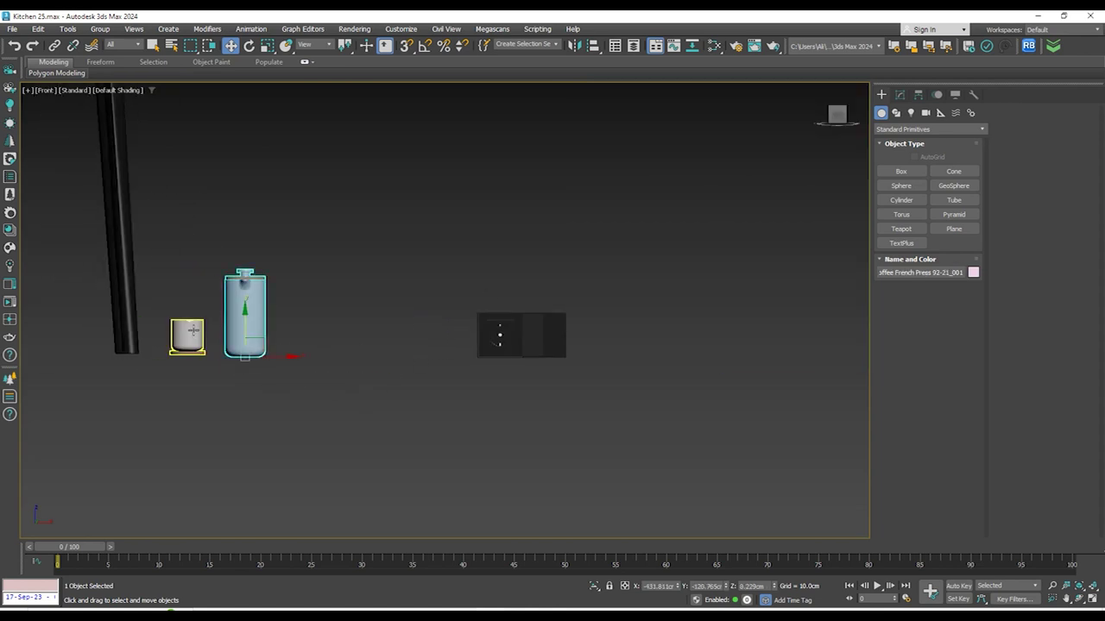
left_click(193, 328, "ctrl")
scroll(264, 333, "down", 6)
left_click_drag(272, 324, 561, 267)
scroll(542, 278, "up", 8)
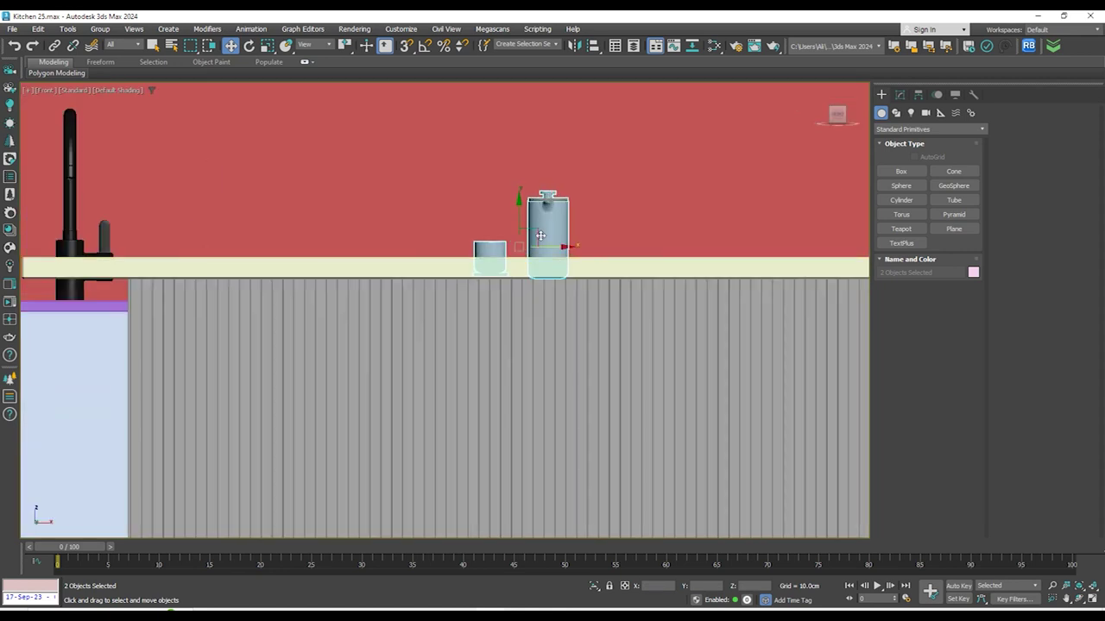
left_click_drag(539, 224, 573, 223)
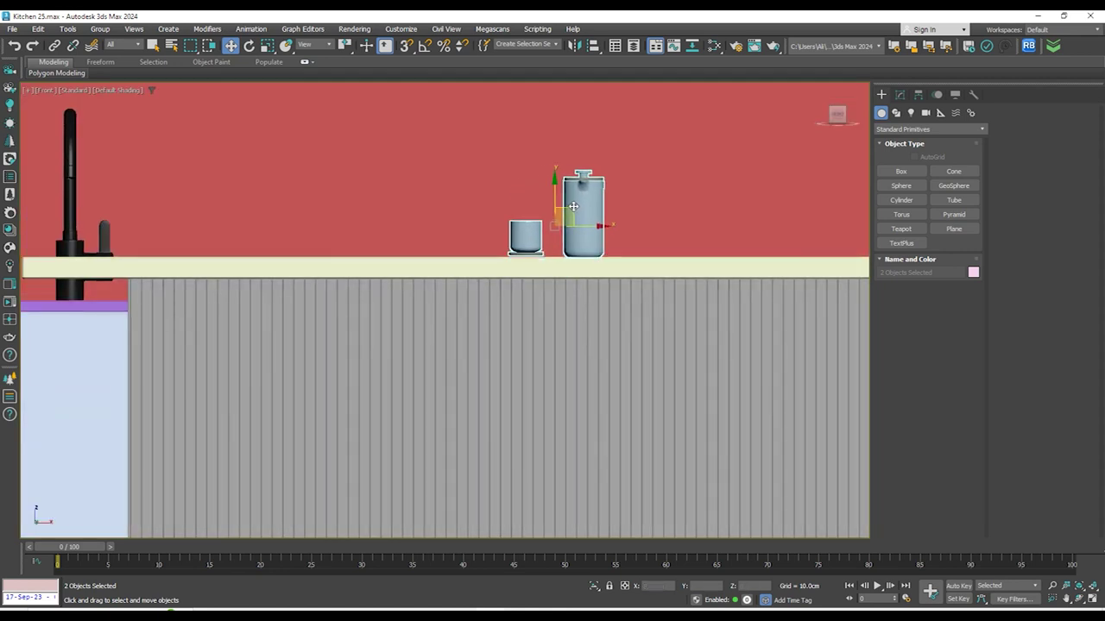
In the top view, shift the French press and cup forward on the island tabletop
key("t")
scroll(669, 251, "down", 6)
left_click_drag(660, 227, 661, 259)
key("f")
scroll(621, 352, "down", 8)
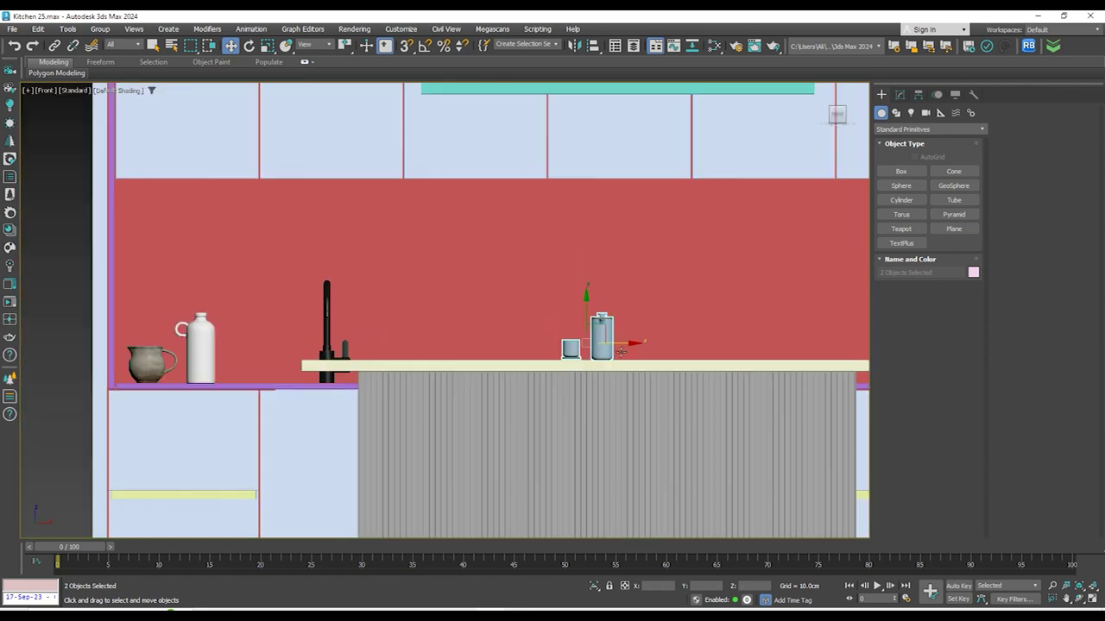
Nudge the French press and cup slightly to the right on the island tabletop and check them in an angled view
middle_click_drag(621, 352, 679, 449, "alt")
scroll(599, 345, "up", 4)
left_click_drag(560, 331, 571, 336)
scroll(576, 339, "down", 4)
middle_click_drag(578, 385, 690, 251, "alt")
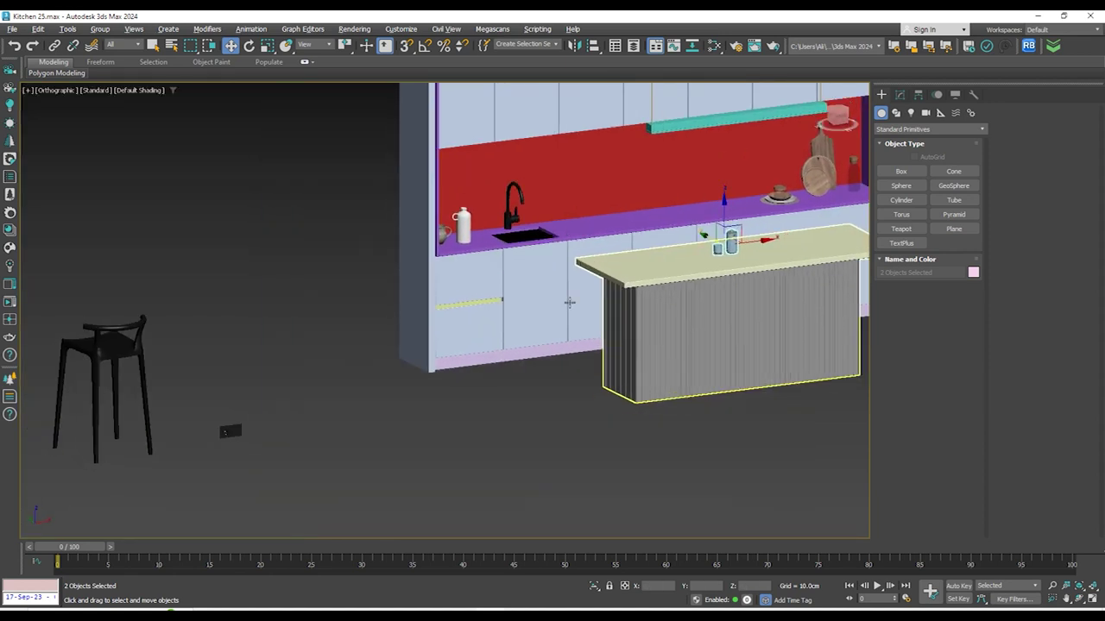
Select the wall switch plate on the floor and move it in the front view to the backsplash's right end, about X 157.8 cm, Z 109 cm
left_click(240, 435)
scroll(242, 434, "up", 6)
scroll(242, 434, "down", 6)
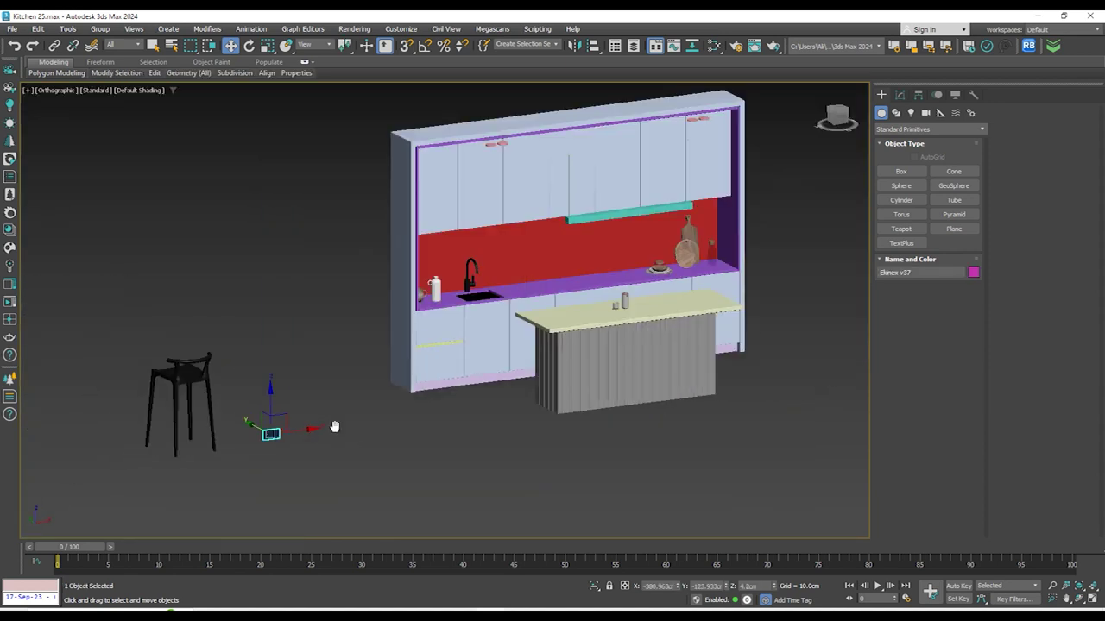
middle_click_drag(335, 426, 311, 407)
key("f")
key("z")
scroll(456, 436, "down", 6)
scroll(505, 402, "down", 10)
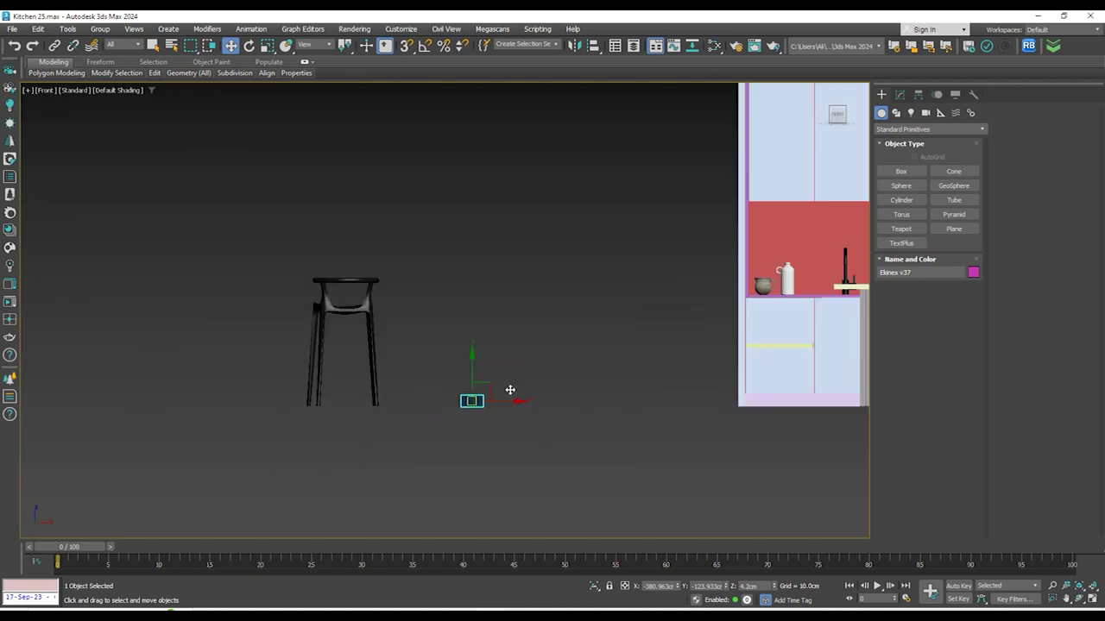
scroll(530, 397, "up", 3)
left_click_drag(501, 378, 860, 291)
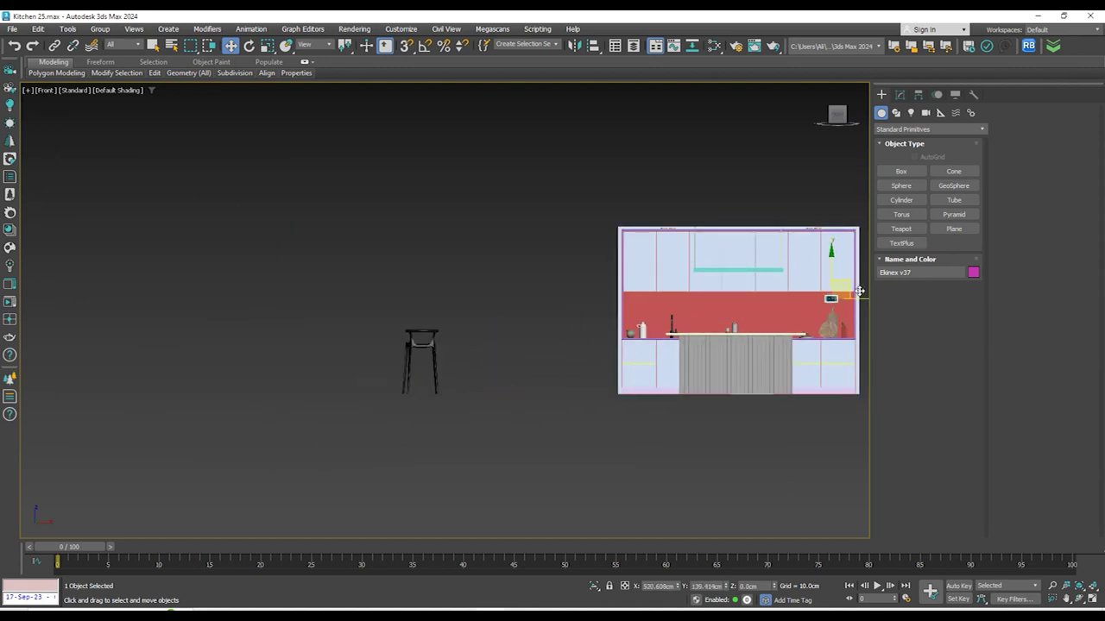
scroll(860, 328, "up", 6)
middle_click_drag(718, 318, 649, 331)
scroll(638, 333, "up", 3)
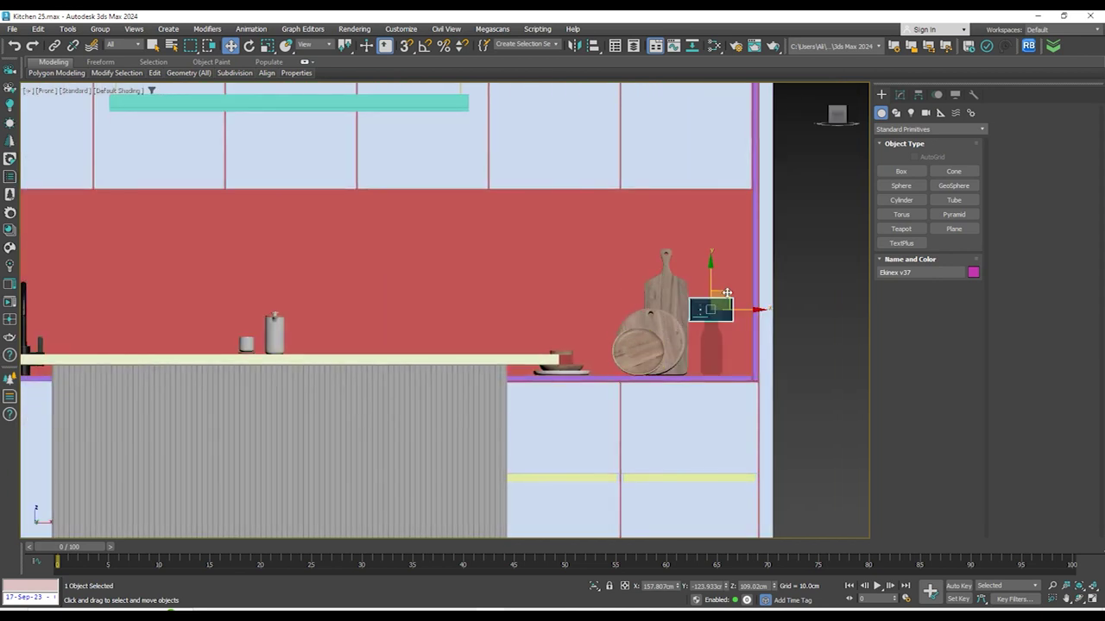
Move the switch plate left, clear of the cutting boards, and rotate it -90 degrees about Z with angle snap
left_click_drag(726, 297, 420, 288)
scroll(471, 308, "down", 4)
middle_click_drag(470, 308, 511, 347, "alt")
scroll(430, 319, "up", 4)
middle_click_drag(430, 319, 562, 351)
key("e")
left_click_drag(560, 337, 514, 328)
key("a")
left_click_drag(467, 301, 495, 300)
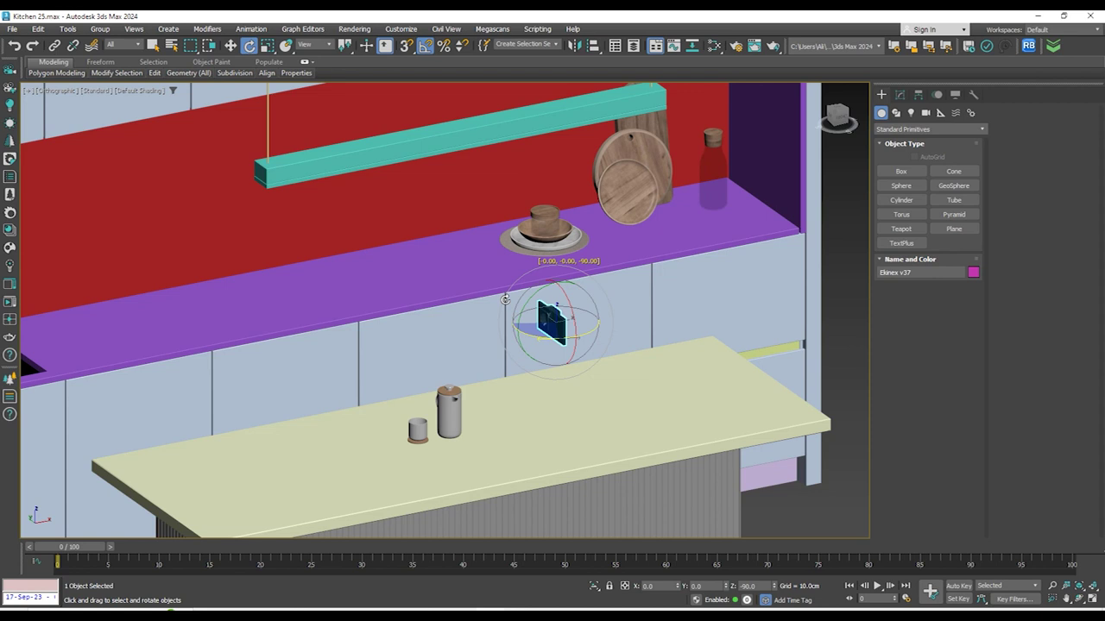
Move the switch plate onto the inner face of the niche's right side panel, at about X 174.3 cm
key("f")
key("z")
scroll(594, 365, "down", 10)
scroll(637, 373, "up", 2)
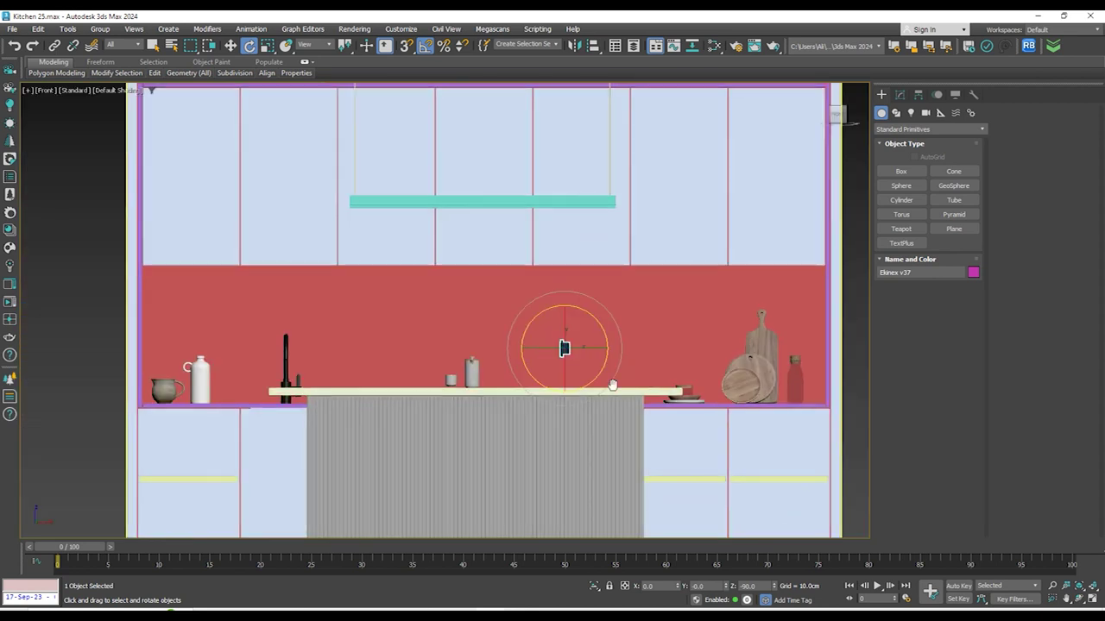
middle_click_drag(586, 340, 443, 336)
key("w")
left_click_drag(441, 335, 709, 338)
scroll(678, 342, "up", 5)
scroll(709, 365, "down", 3)
mouse_move(709, 366)
middle_mouse_down("alt")
mouse_move(789, 382)
mouse_move(709, 367)
middle_mouse_up("alt")
left_click_drag(670, 356, 7, 302)
middle_click_drag(147, 342, 761, 393)
left_click_drag(626, 354, 527, 344)
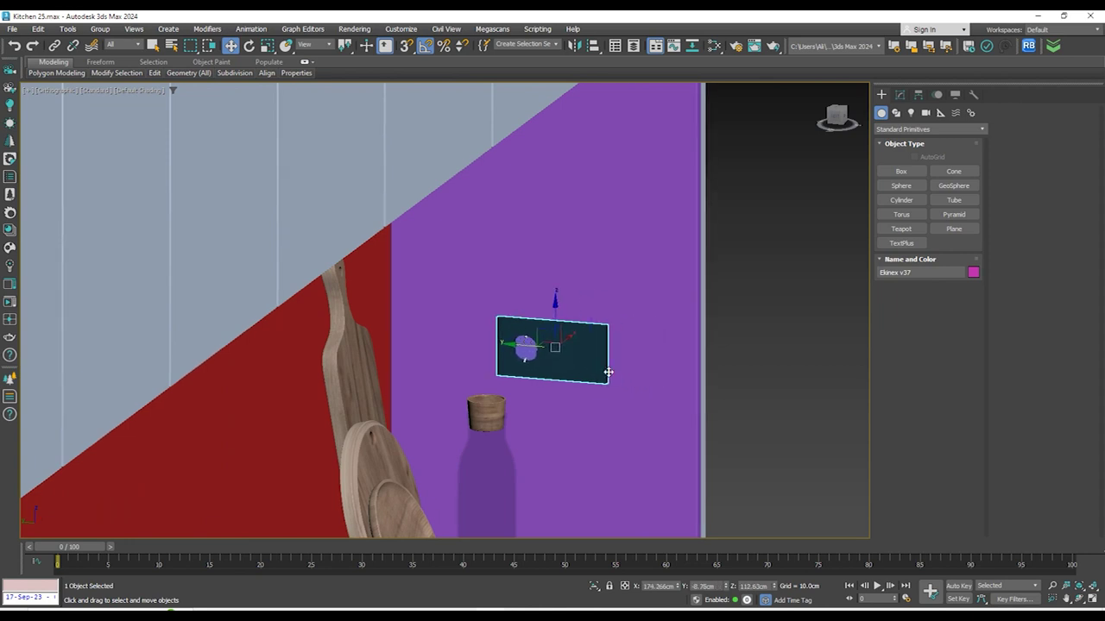
Adjust the switch plate on the side panel beside the glass bottle to about Y -4.7 cm, Z 100.2 cm
key("shift+z")
key("shift+z")
scroll(589, 371, "up", 5)
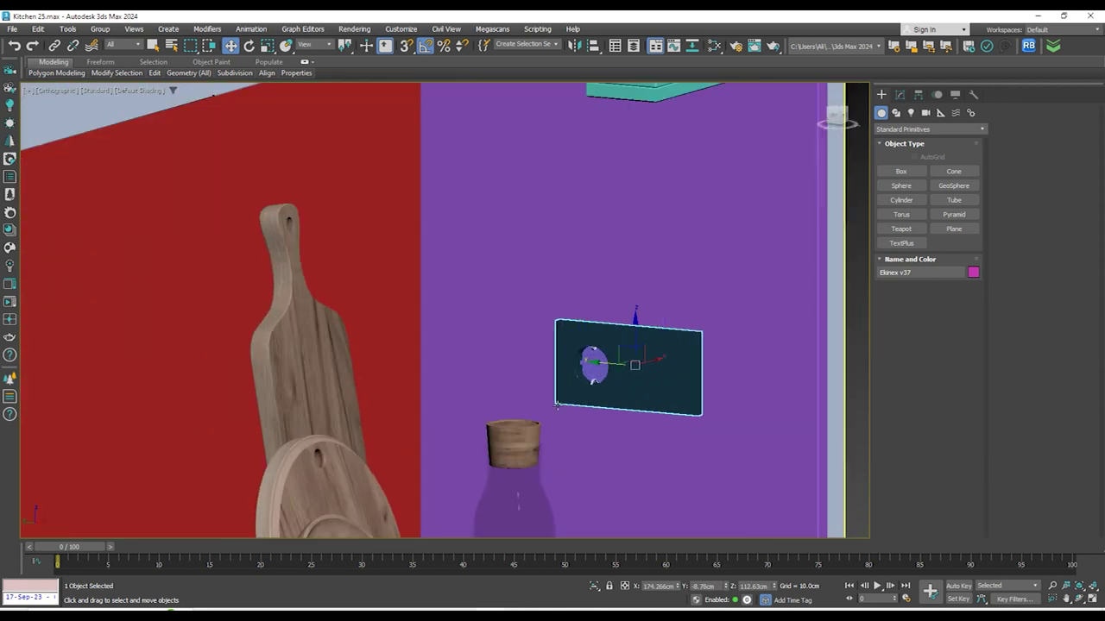
left_click_drag(605, 366, 570, 363)
left_click_drag(600, 330, 600, 450)
key("shift+z")
key("shift+z")
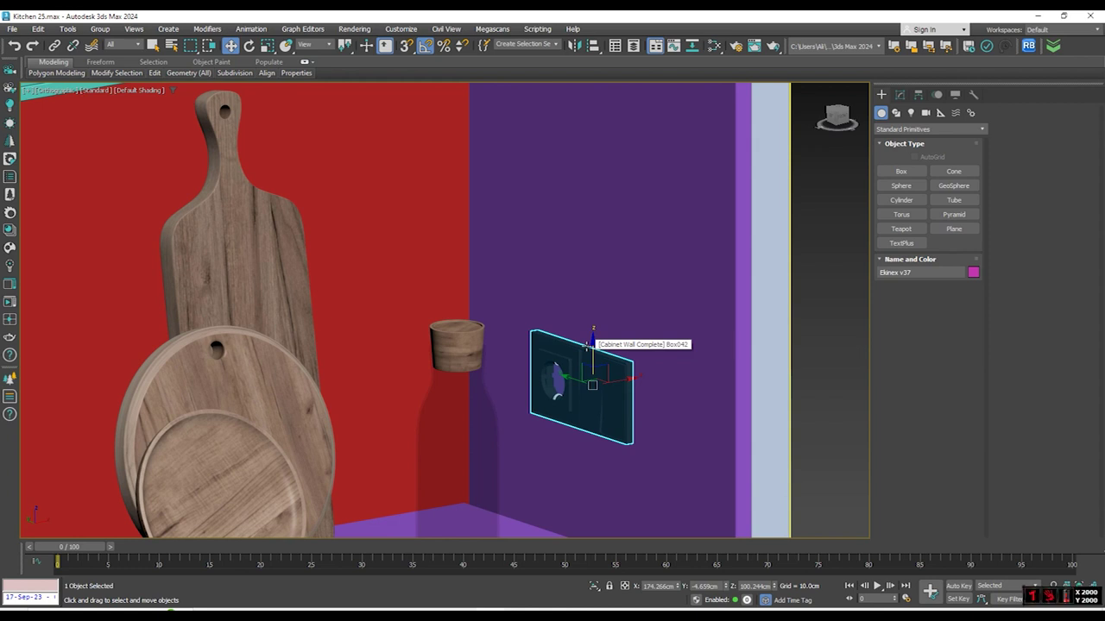
In the top view, move the bar stool in front of the island's right end, at about X 66.9 cm, Y -218.8 cm
scroll(549, 214, "down", 10)
middle_click_drag(447, 386, 461, 315)
left_click(300, 323)
middle_click_drag(359, 355, 343, 305)
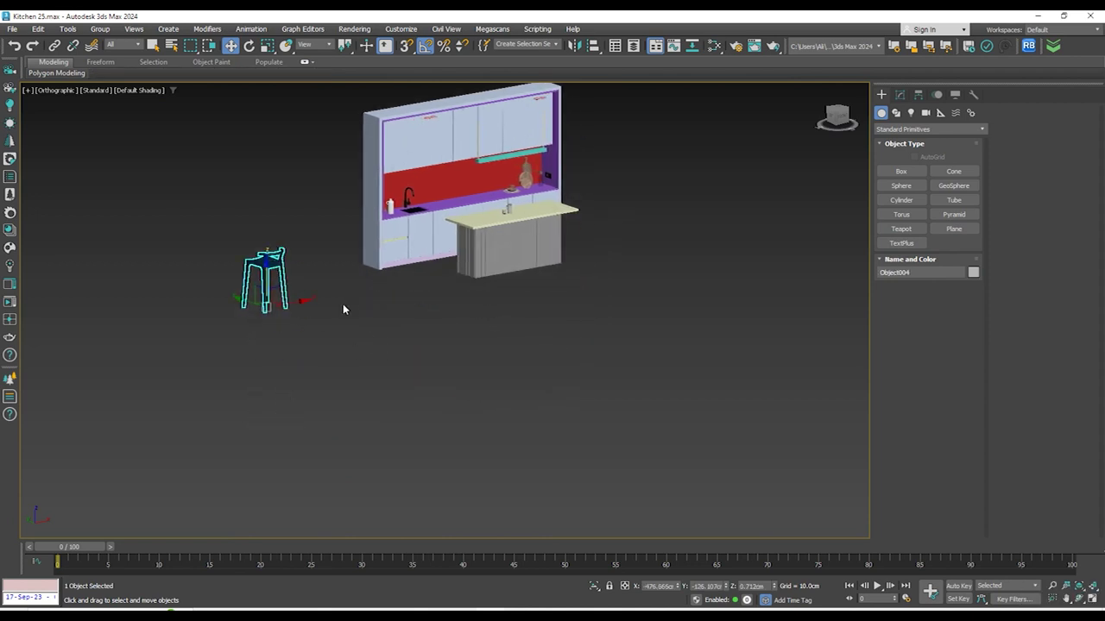
key("t")
key("z")
scroll(368, 276, "down", 5)
scroll(380, 259, "down", 6)
left_click_drag(389, 239, 592, 283)
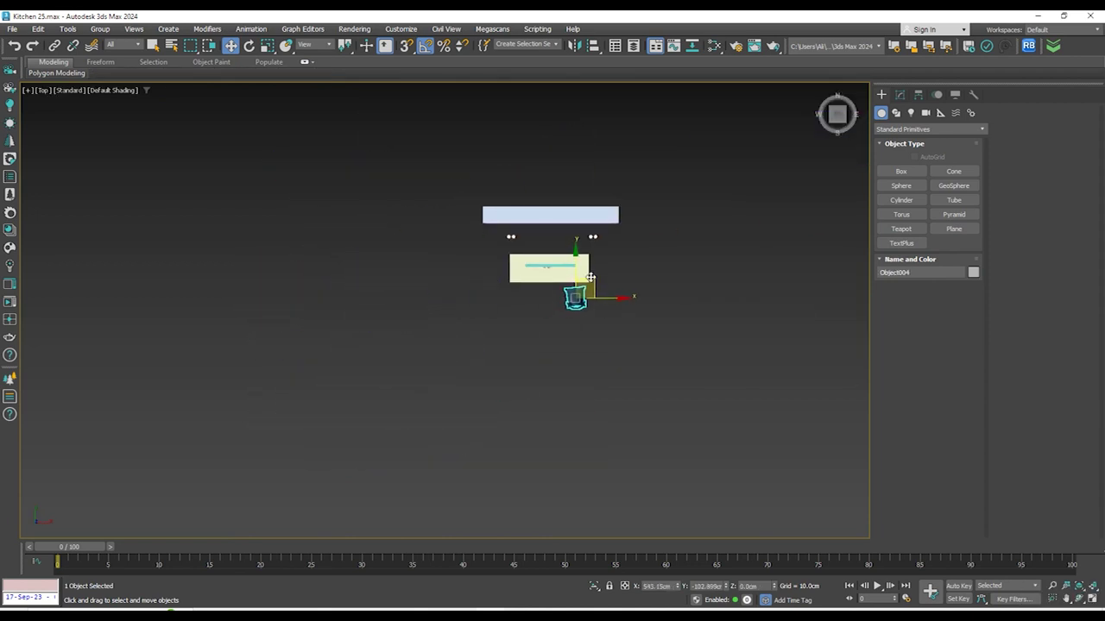
scroll(604, 310, "up", 5)
left_click_drag(614, 414, 624, 377)
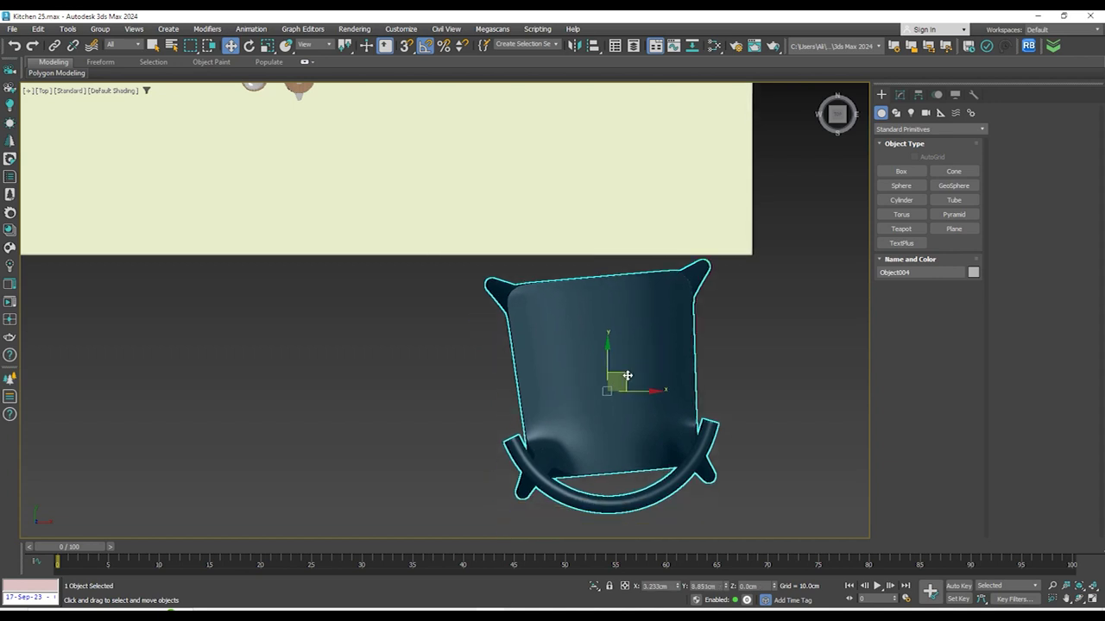
scroll(626, 375, "down", 5)
scroll(645, 380, "up", 5)
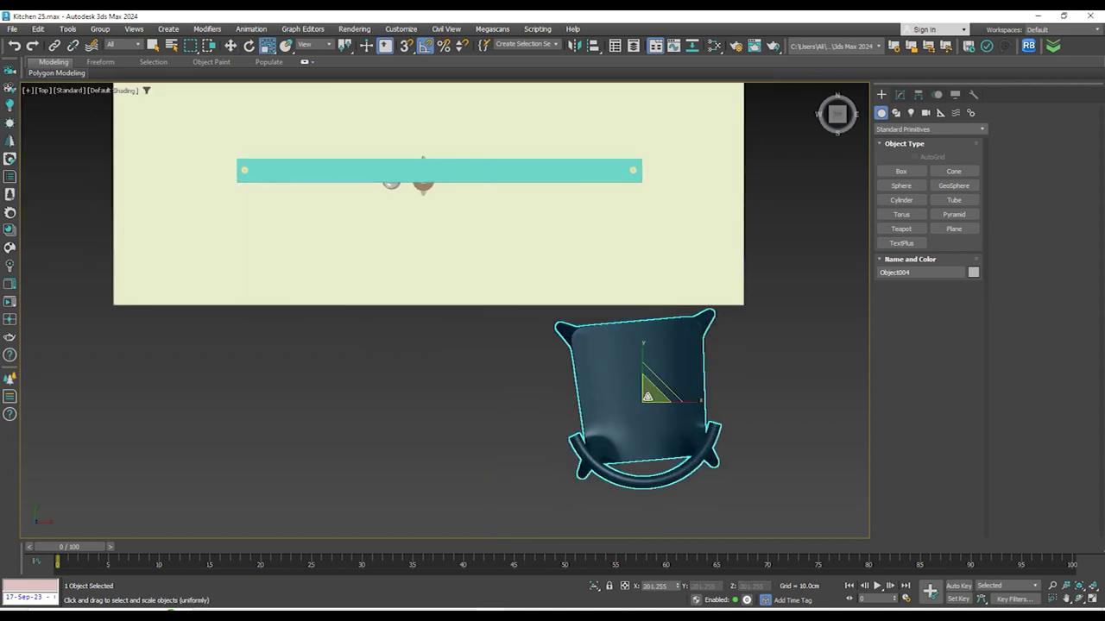
In the front view, clone the bar stool to the left as three evenly spaced instances along the island
key("f")
scroll(604, 380, "up", 3)
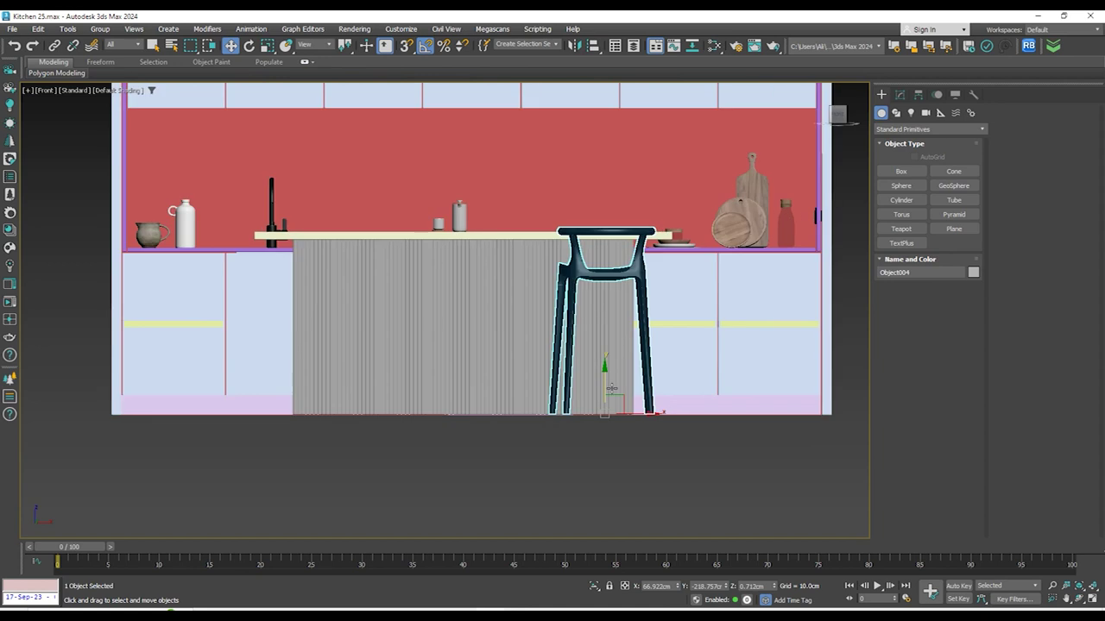
left_click_drag(635, 414, 525, 414, "shift")
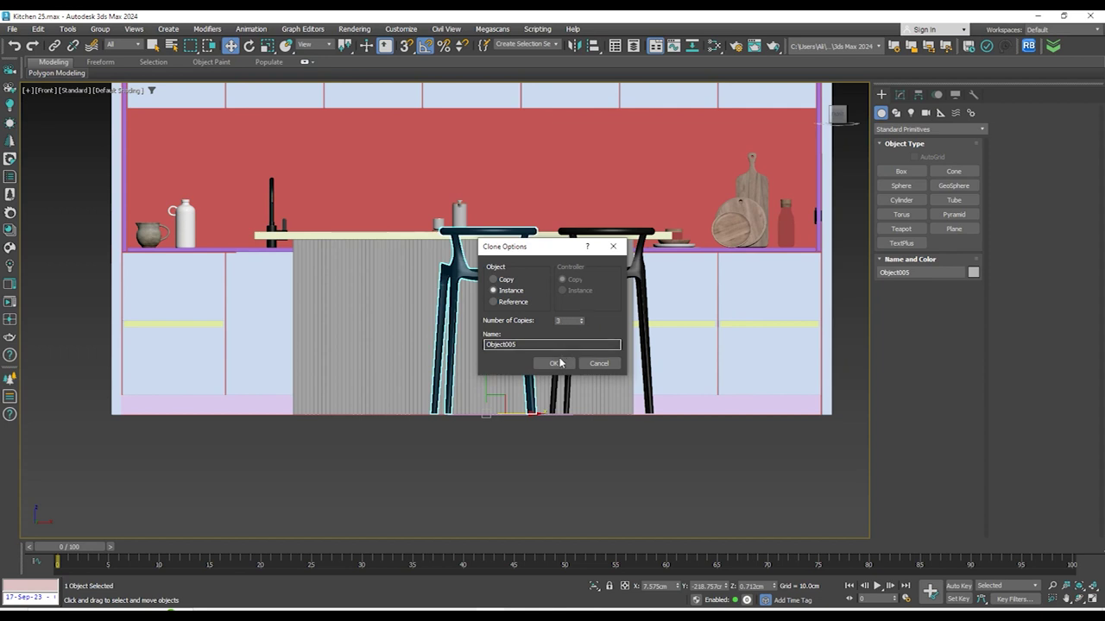
left_click(555, 363)
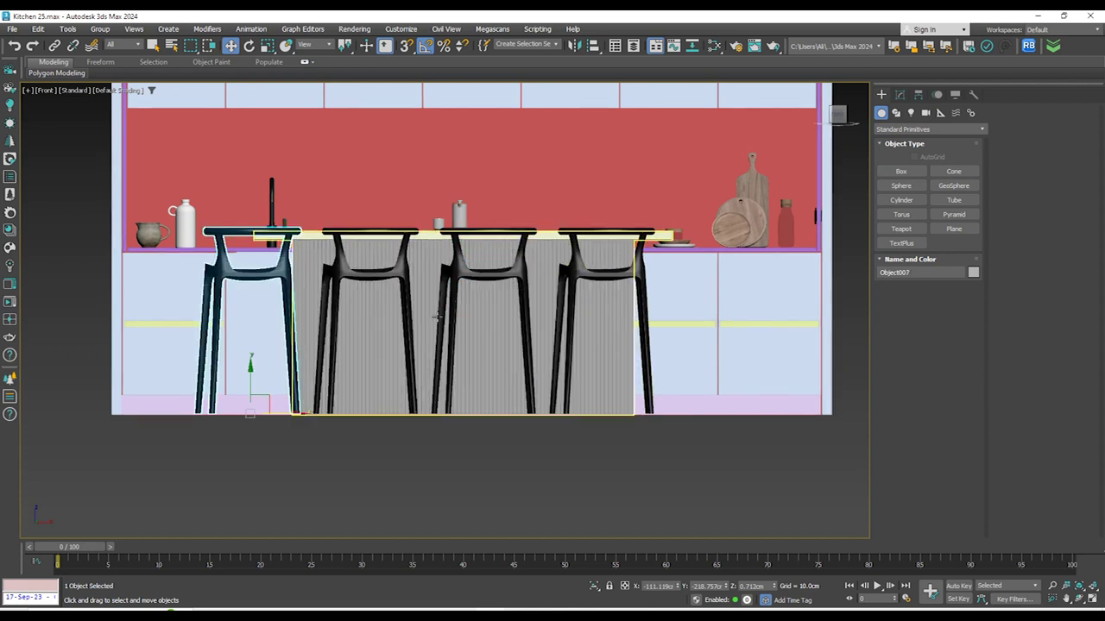
Delete the leftmost bar stool, which extends past the end of the island
scroll(531, 380, "down", 2)
mouse_move(518, 328)
middle_mouse_down("alt")
mouse_move(531, 387)
mouse_move(510, 382)
middle_mouse_up("alt")
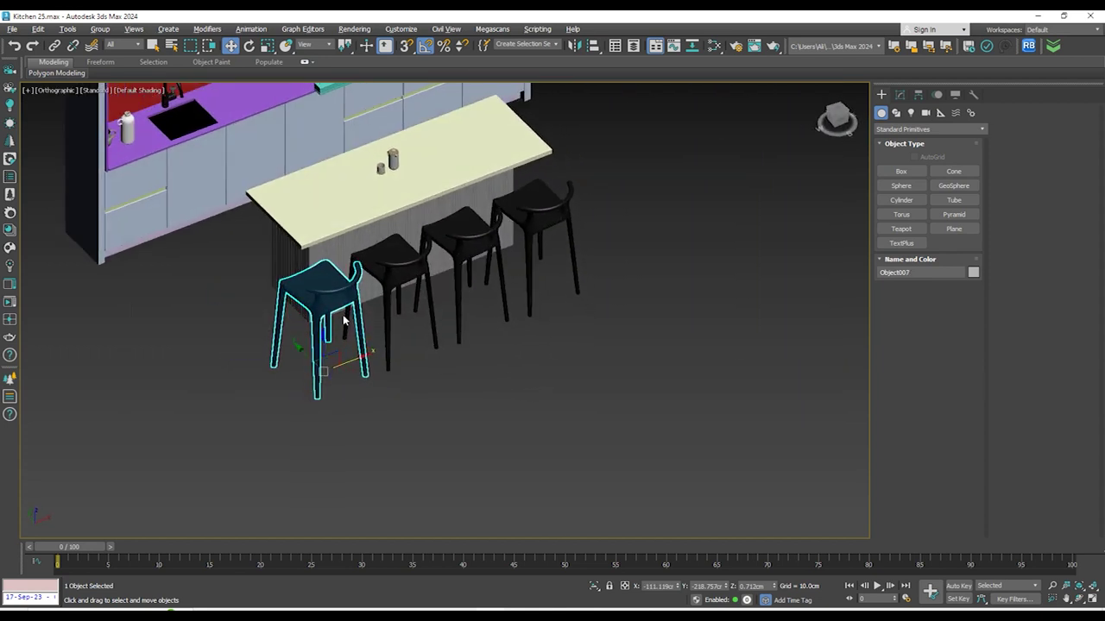
key("Delete")
middle_click_drag(351, 316, 379, 326)
middle_click_drag(532, 371, 582, 360)
In the top view, rotate the left stool clockwise and shift the left and middle stools farther left along the island
key("t")
scroll(535, 348, "down", 1)
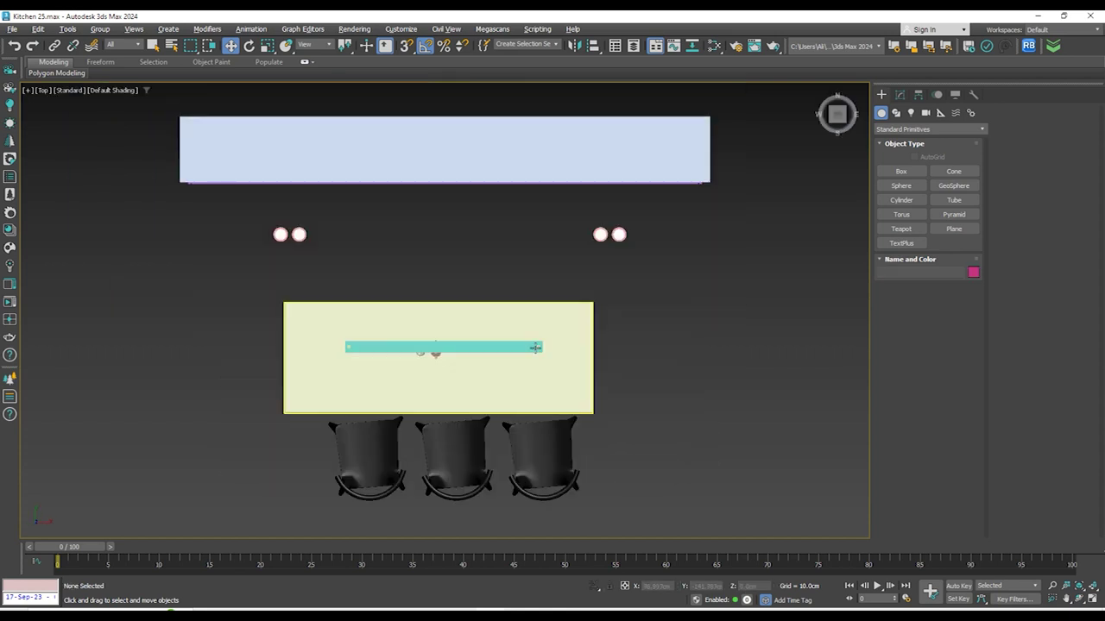
scroll(483, 379, "up", 4)
left_click(493, 382)
key("e")
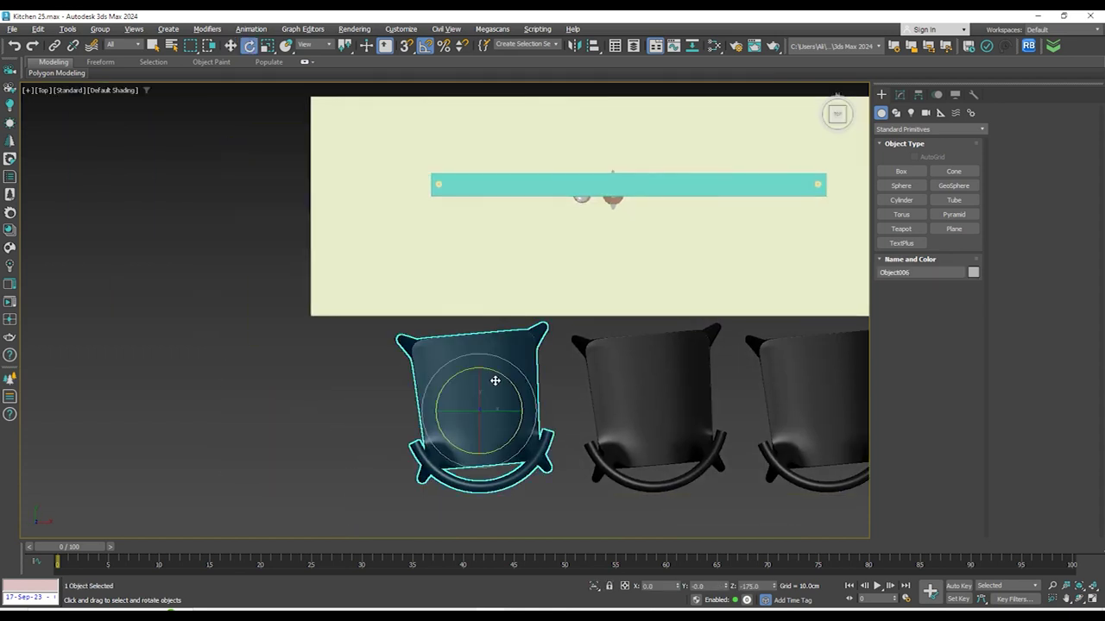
left_click_drag(501, 370, 445, 407)
key("w")
left_click_drag(674, 393, 649, 394)
scroll(649, 393, "down", 4)
middle_click_drag(649, 393, 697, 392, "alt")
Rotate the middle stool -5 degrees about Z in the top view, and turn the right stool slightly clockwise
key("t")
key("z")
scroll(550, 388, "down", 4)
key("e")
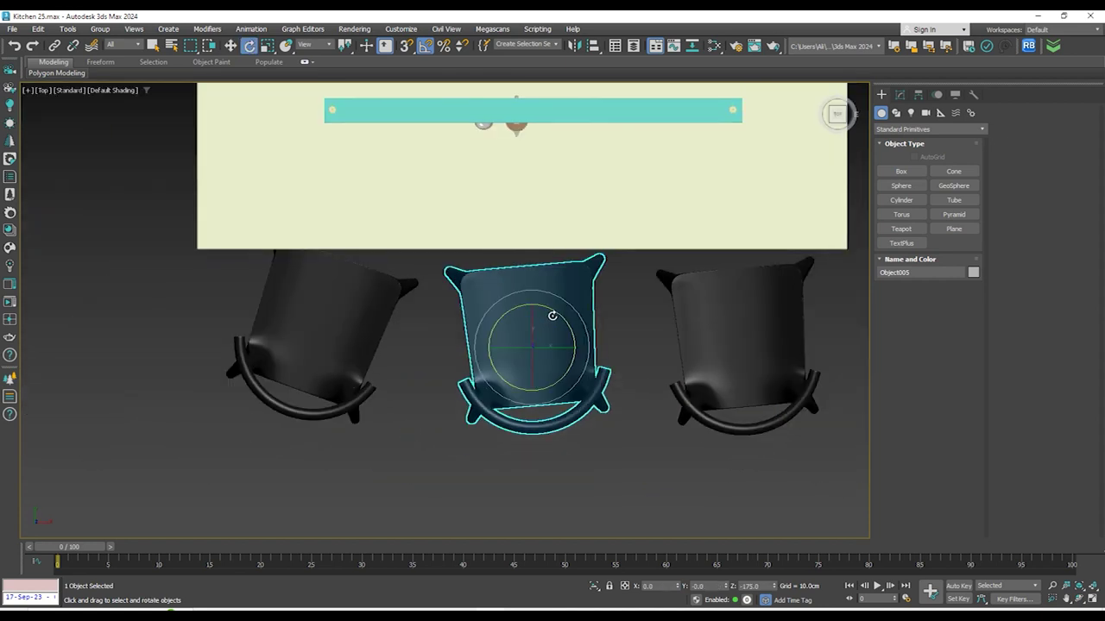
left_click_drag(564, 315, 565, 308)
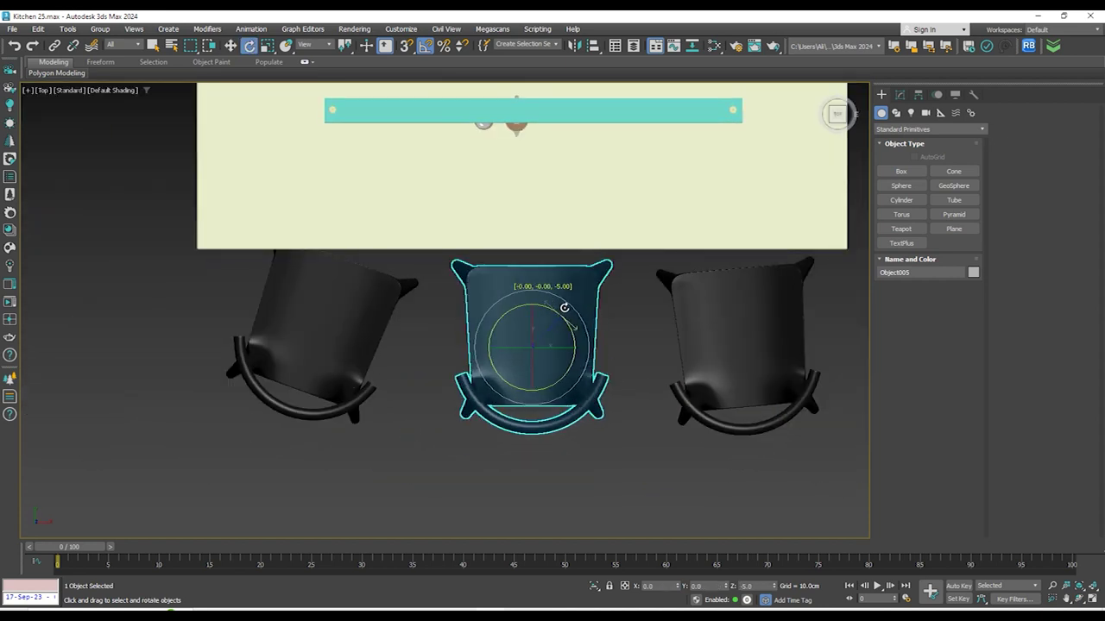
left_click(733, 326)
left_click_drag(733, 326, 740, 328)
scroll(672, 362, "down", 3)
Review the furnished kitchen from the front and save the scene
middle_click_drag(677, 373, 717, 322, "alt")
key("f")
key("z")
scroll(629, 325, "down", 8)
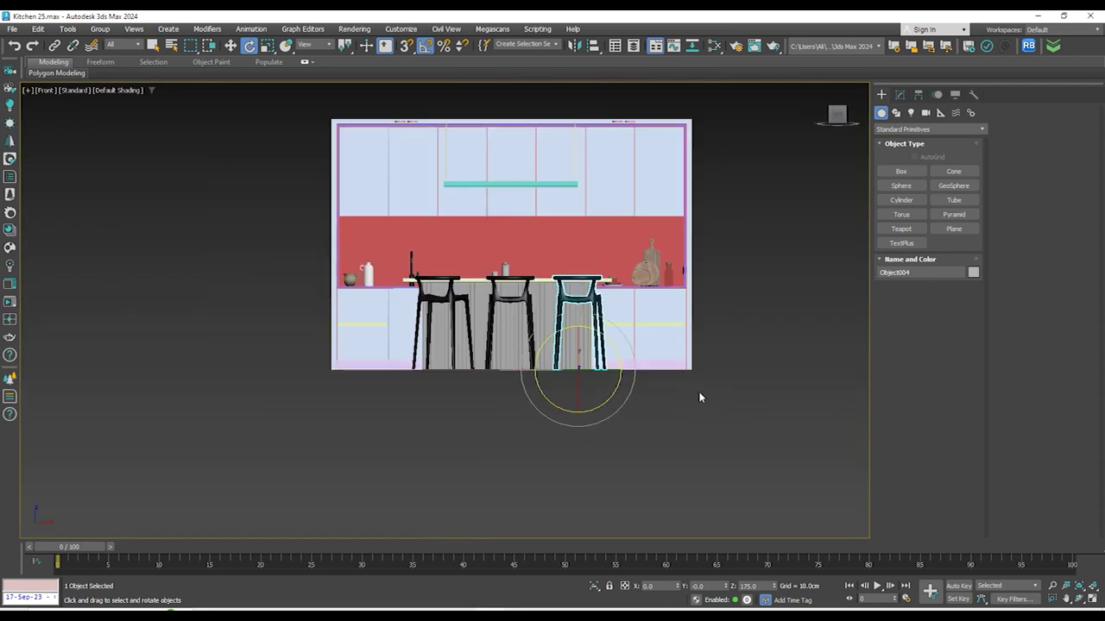
scroll(677, 389, "down", 3)
middle_click_drag(686, 409, 636, 380)
key("ctrl+s")
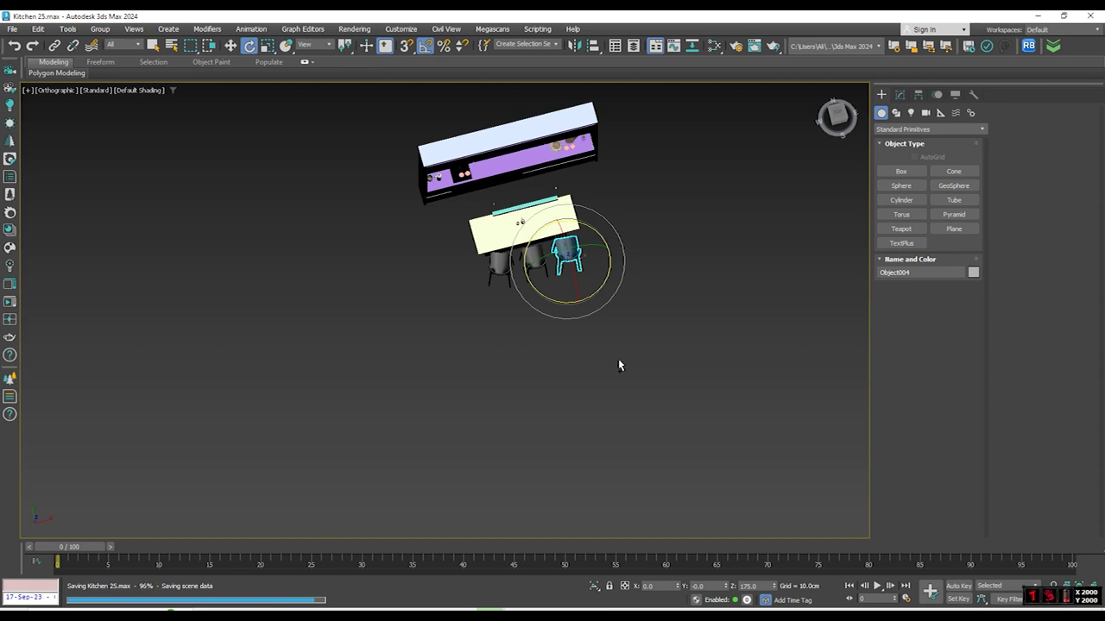
middle_click_drag(665, 233, 712, 145, "alt")
middle_click_drag(678, 252, 708, 199)
In the top view, draw a spline rectangle about 547 cm long and 308 cm wide left of the kitchen
key("t")
key("z")
scroll(665, 214, "down", 12)
middle_click_drag(532, 260, 600, 316)
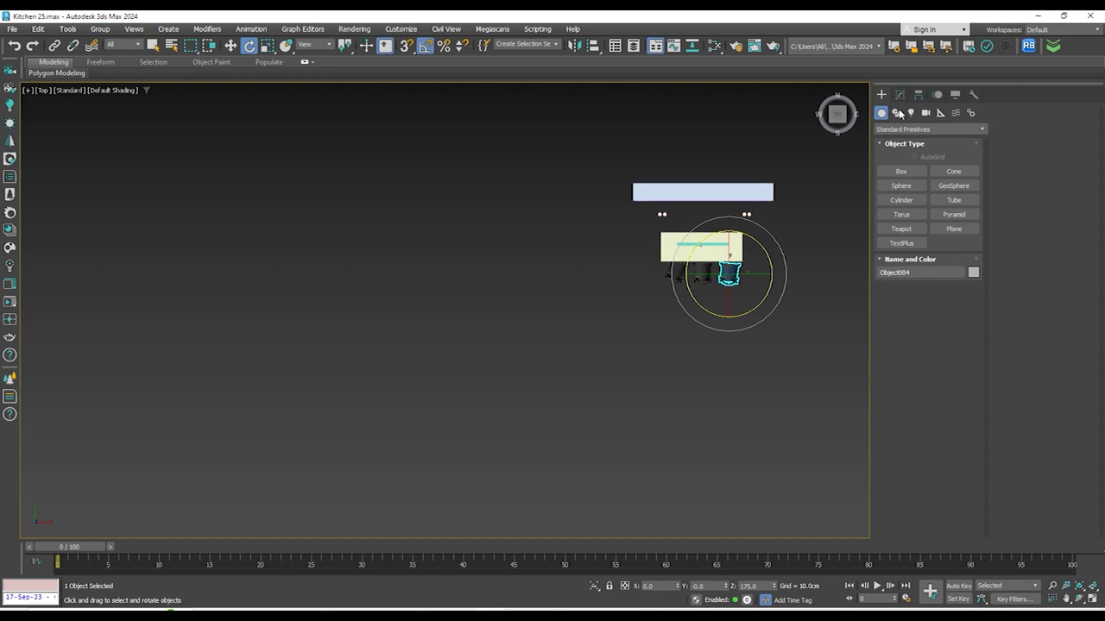
left_click(898, 113)
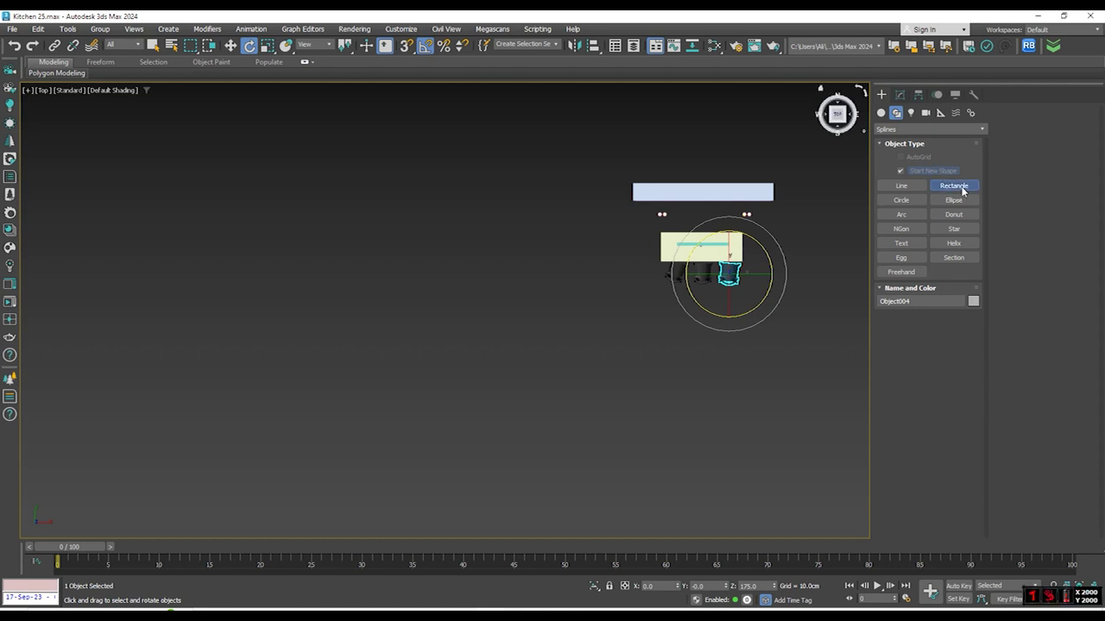
left_click_drag(499, 177, 618, 389)
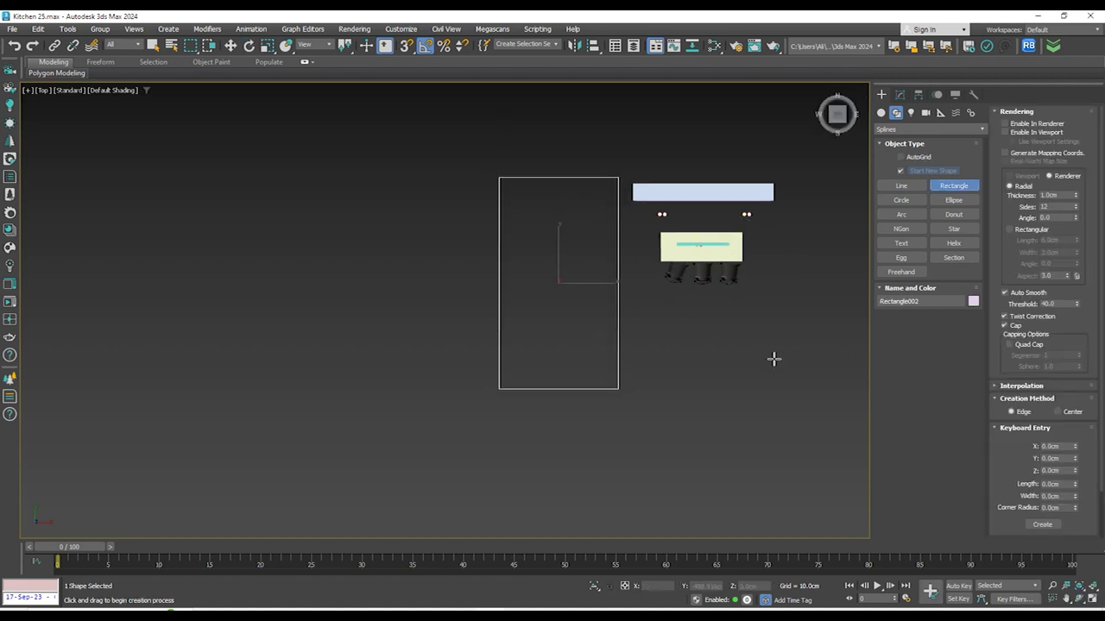
Set the rectangle's width to 400 cm and its length to 500 cm
left_click(900, 94)
key("e")
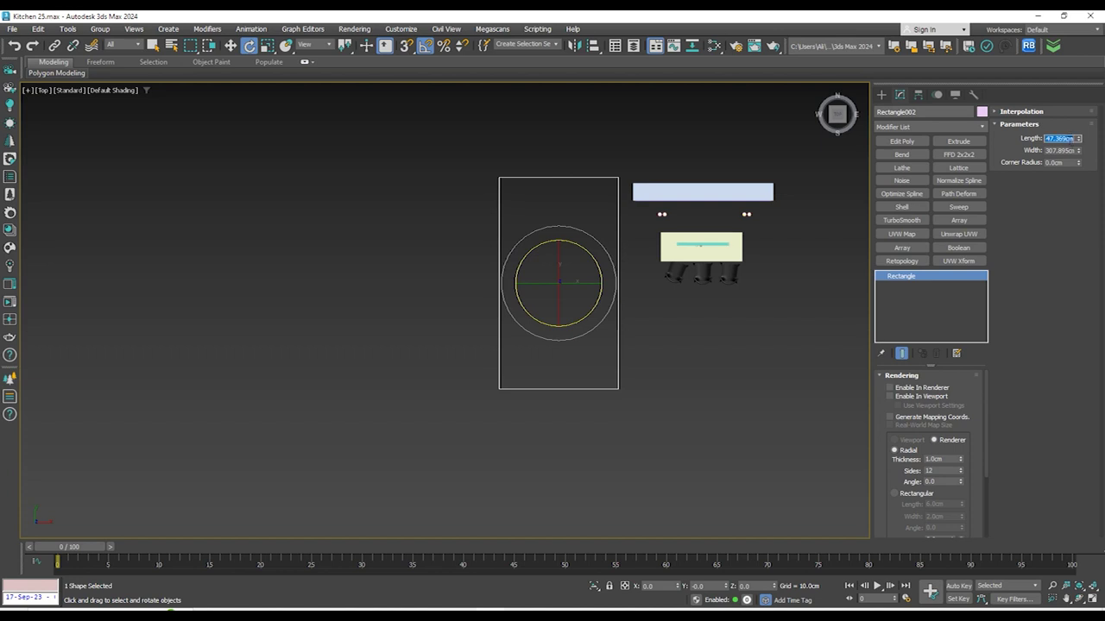
left_click_drag(1077, 154, 1074, 151)
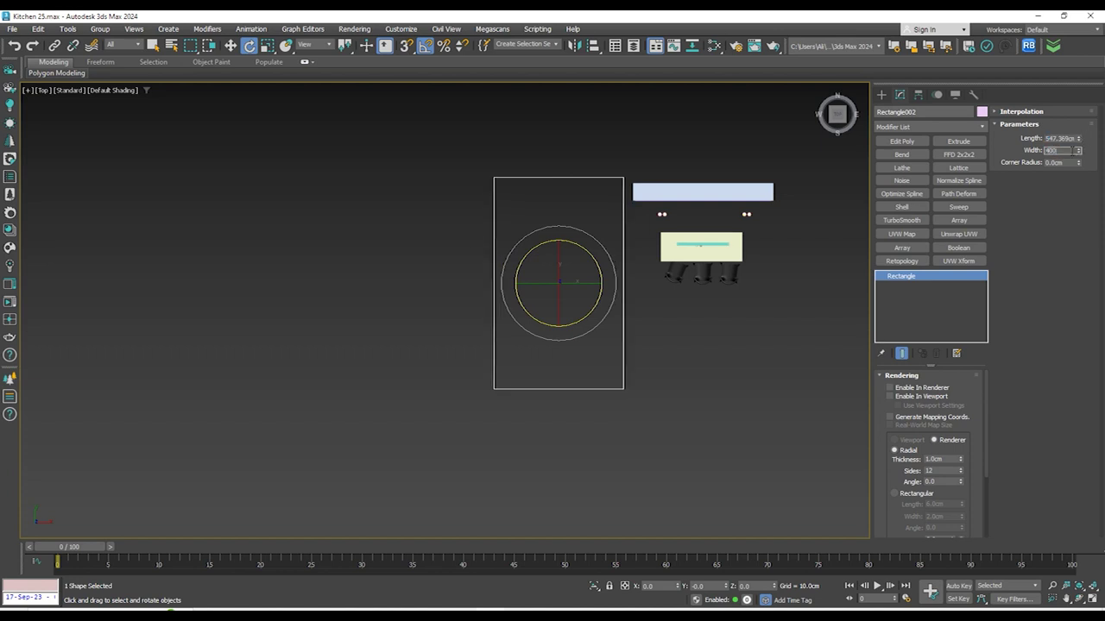
key("Tab")
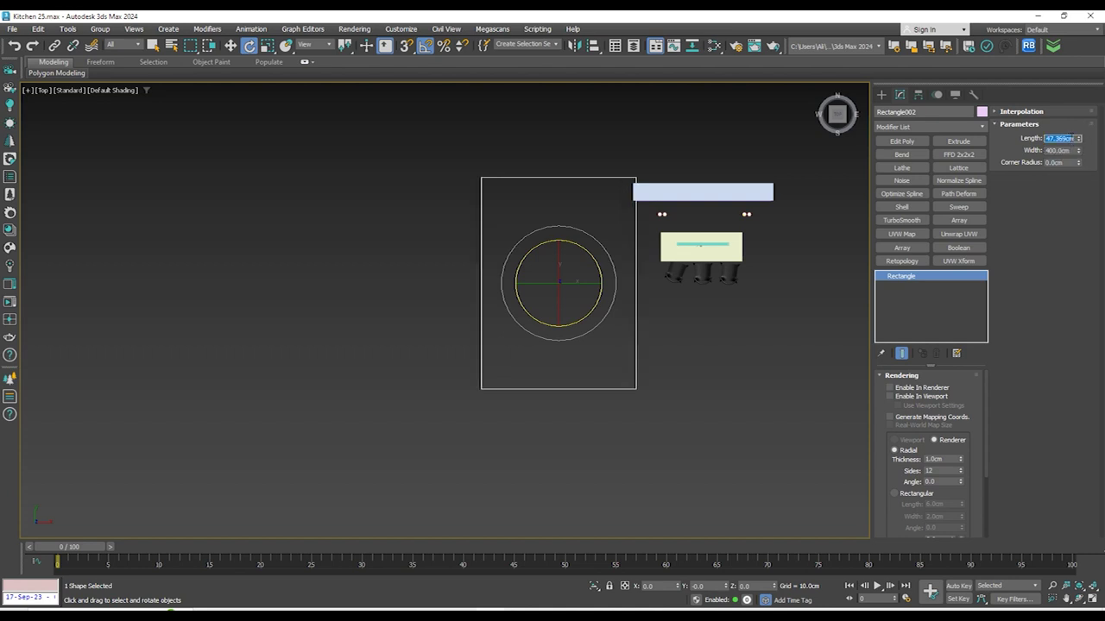
type("500")
key("Return")
right_click(692, 283)
Move the rectangle around the kitchen, lining up its back edge with the rear of the cabinets, at about X 2.7 cm
middle_click_drag(632, 413, 575, 436)
key("w")
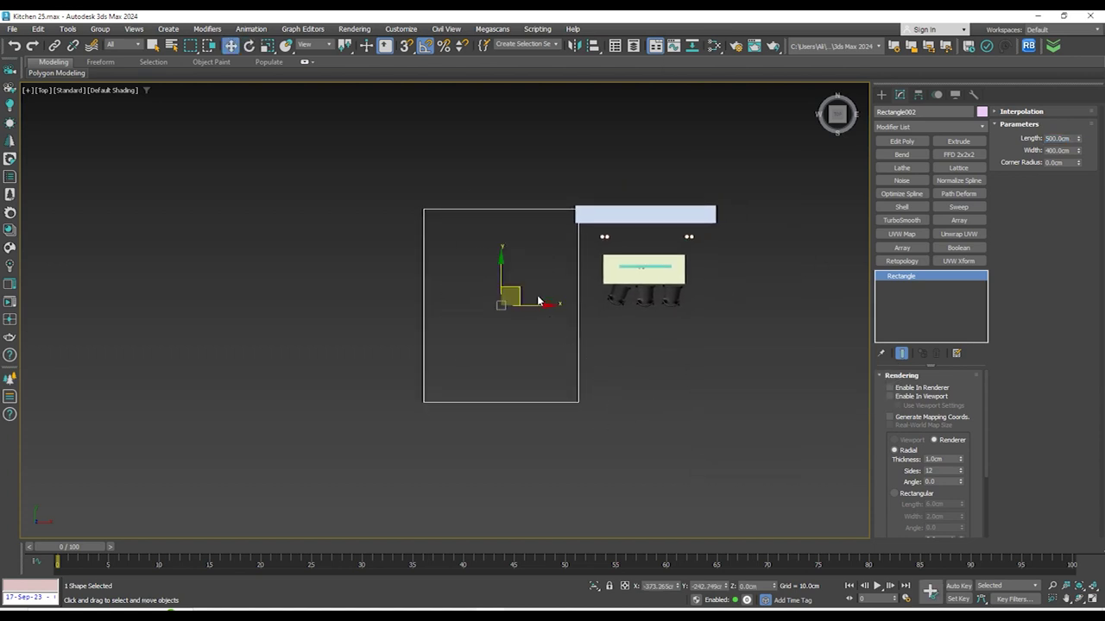
left_click_drag(531, 305, 652, 280)
scroll(605, 220, "up", 4)
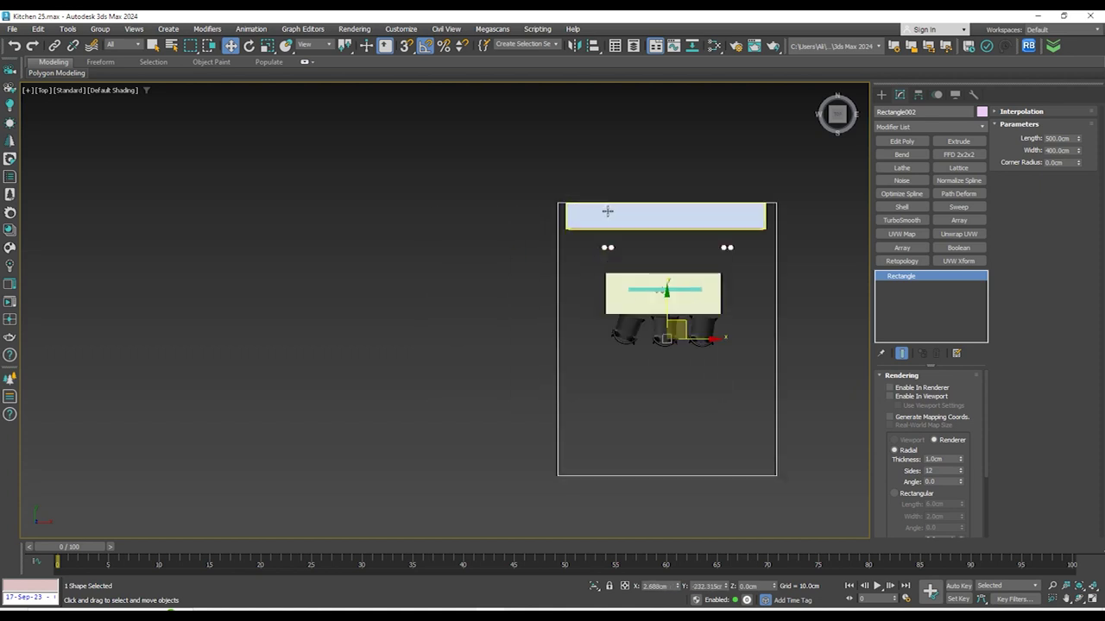
scroll(542, 212, "down", 2)
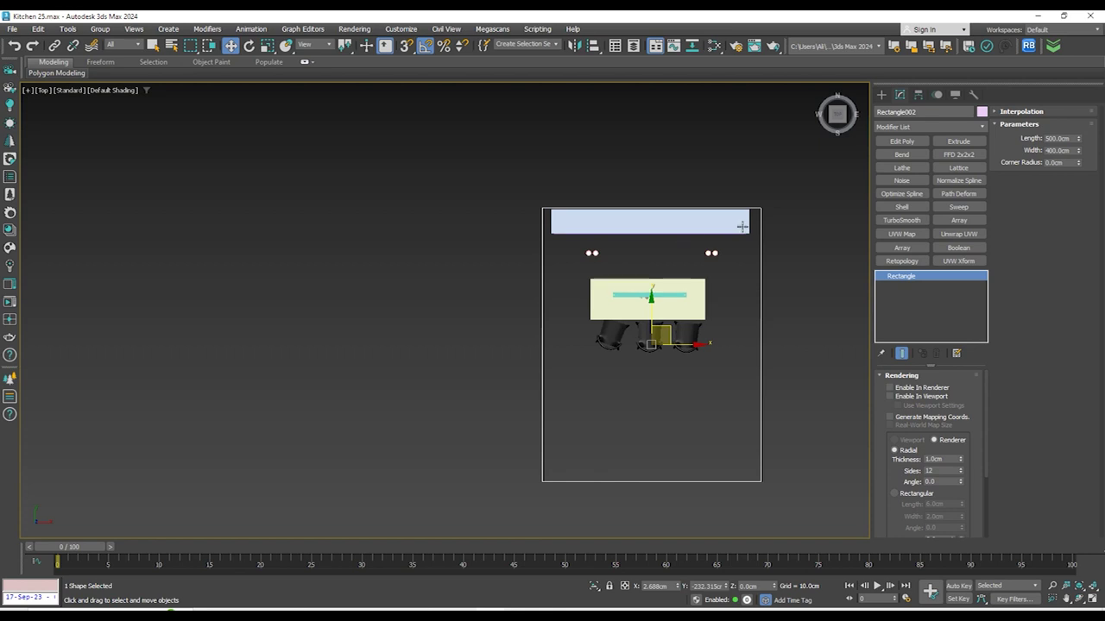
scroll(741, 227, "up", 6)
left_click_drag(786, 290, 787, 293)
scroll(758, 176, "up", 5)
Turn on 3D snapping for drawing a spline from the rear right corner of the cabinet run
left_click(882, 93)
left_click(903, 186)
scroll(719, 160, "up", 5)
middle_click_drag(841, 201, 703, 210)
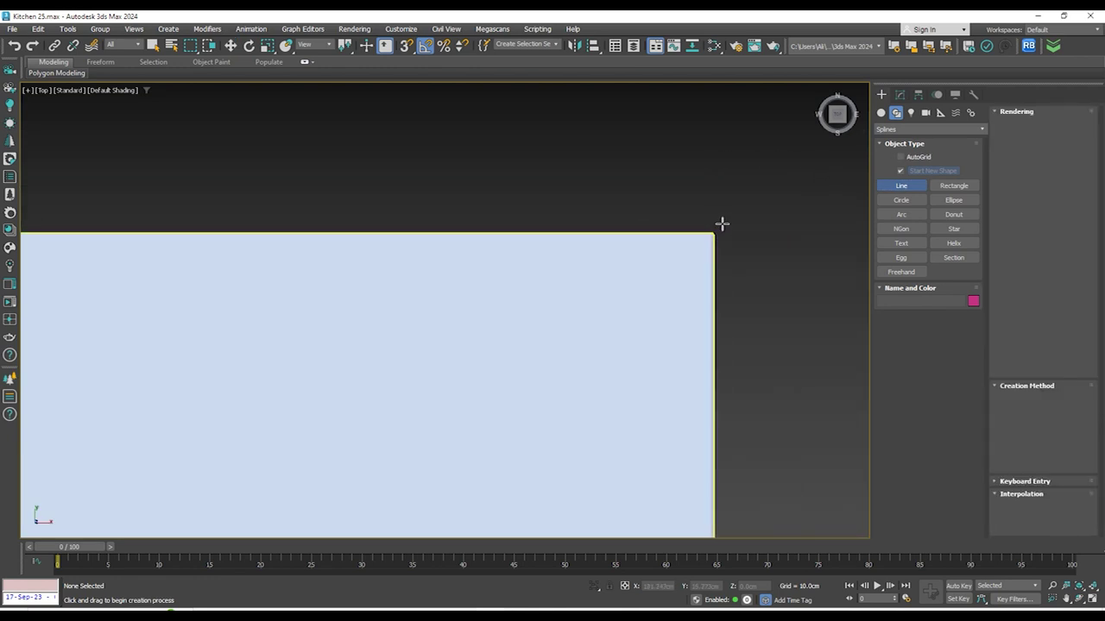
scroll(724, 224, "up", 4)
key("s")
left_click(683, 261)
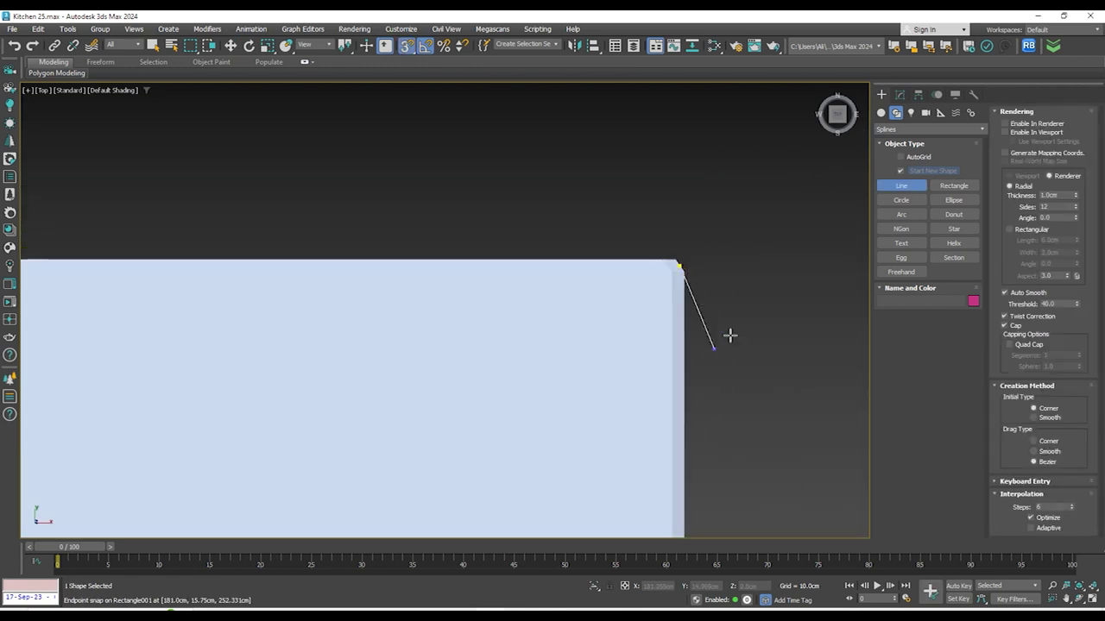
scroll(782, 262, "down", 6)
left_click(786, 262)
right_click(786, 262)
key("ctrl+z")
Draw a snapped spline rectangle from the cabinets' rear right corner to their front left corner, about 362 cm wide and 45 cm long
left_click(953, 186)
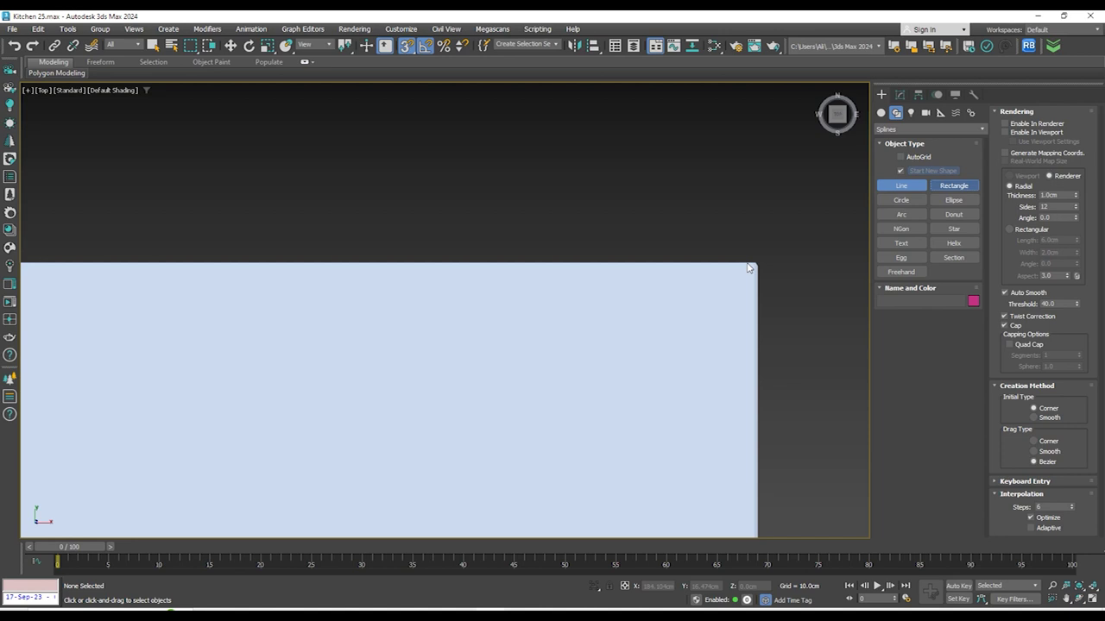
scroll(723, 263, "up", 3)
scroll(797, 284, "down", 5)
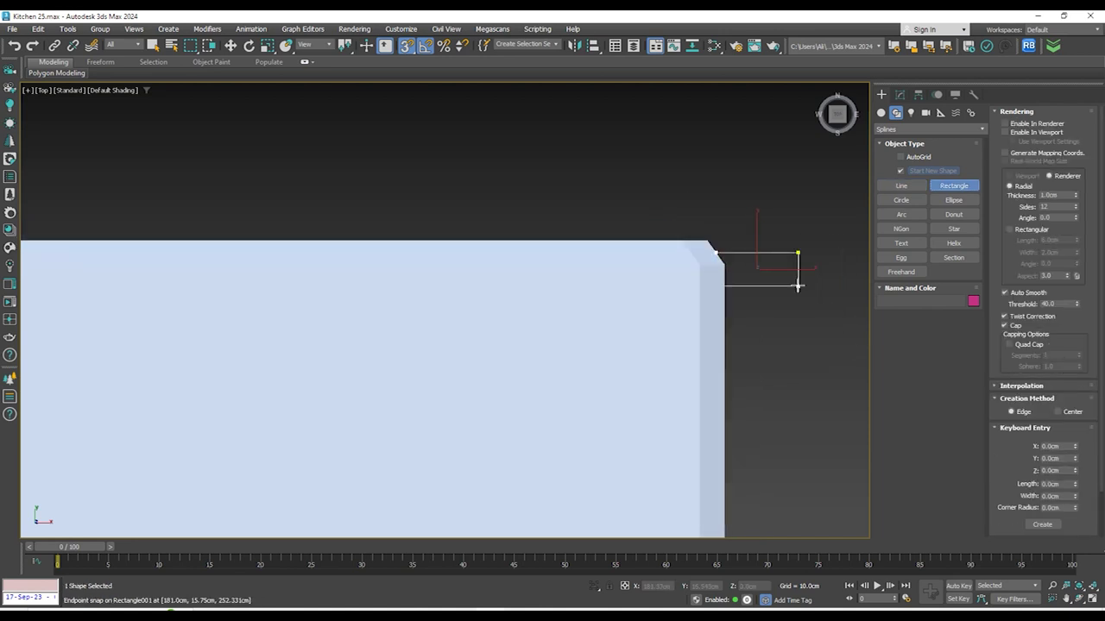
left_click_drag(791, 165, 372, 213)
middle_click_drag(274, 199, 372, 213)
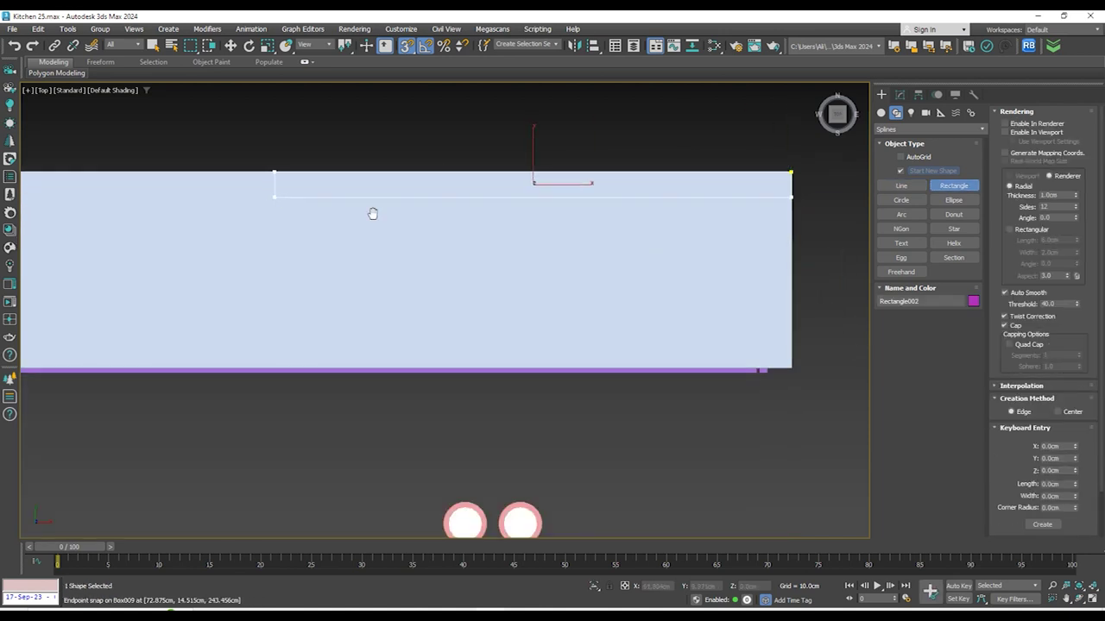
left_click_drag(372, 212, 819, 264)
middle_click_drag(372, 213, 818, 264)
scroll(509, 250, "down", 5)
left_click_drag(818, 264, 505, 451)
scroll(156, 248, "up", 5)
scroll(477, 233, "up", 7)
scroll(483, 259, "down", 9)
scroll(483, 345, "up", 5)
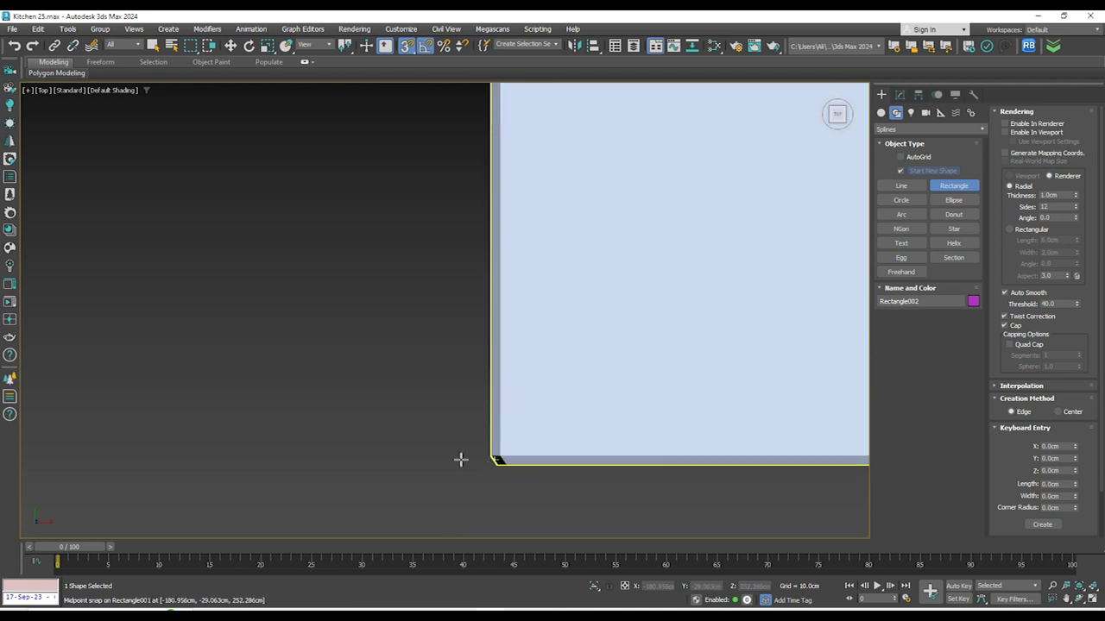
scroll(500, 432, "down", 9)
middle_click_drag(661, 395, 343, 380)
scroll(342, 380, "down", 1)
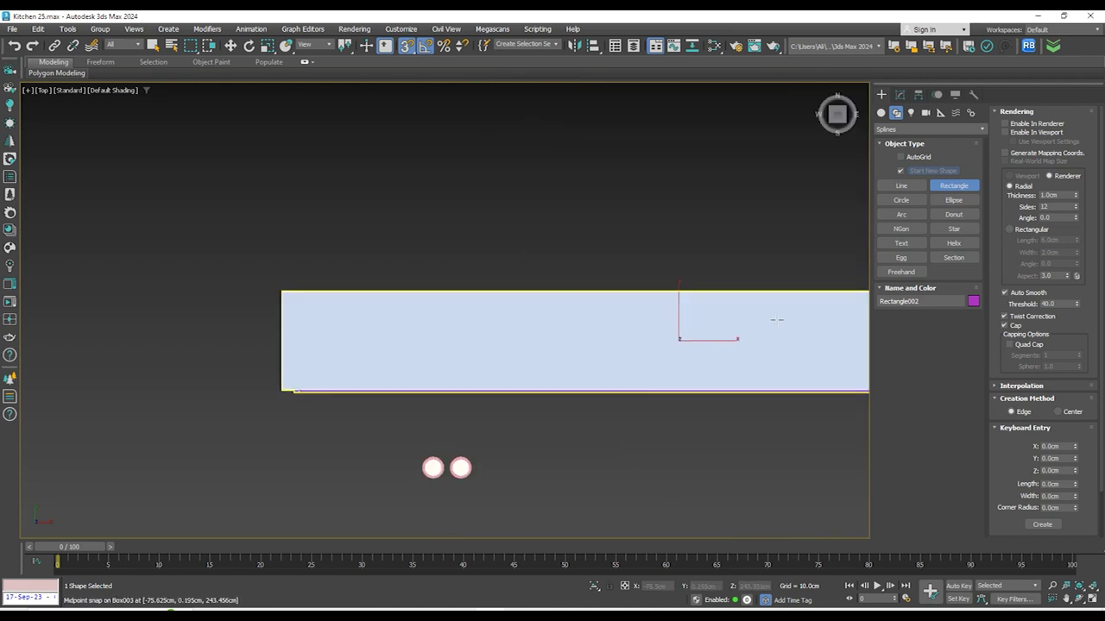
Set the new rectangle's length to 500 cm
left_click(900, 94)
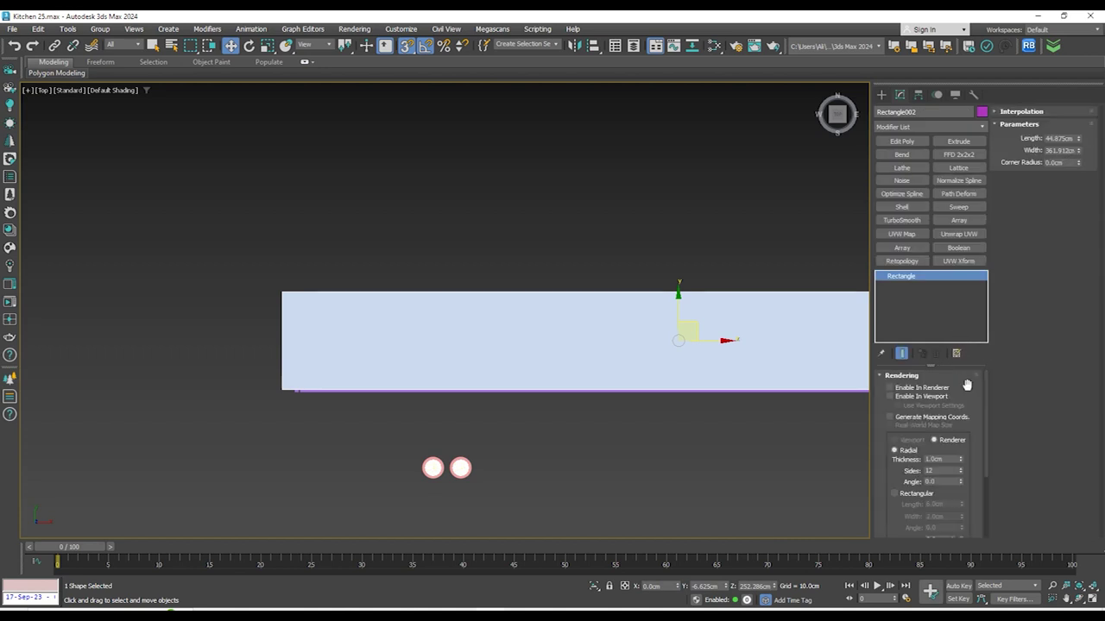
left_click_drag(1079, 142, 1073, 99)
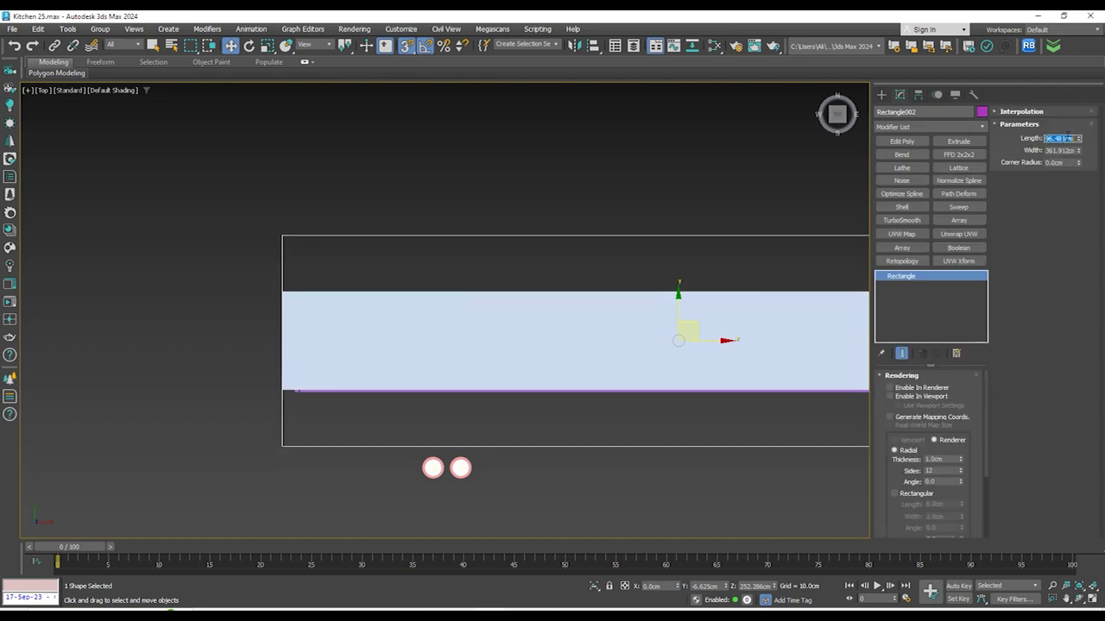
key("Return")
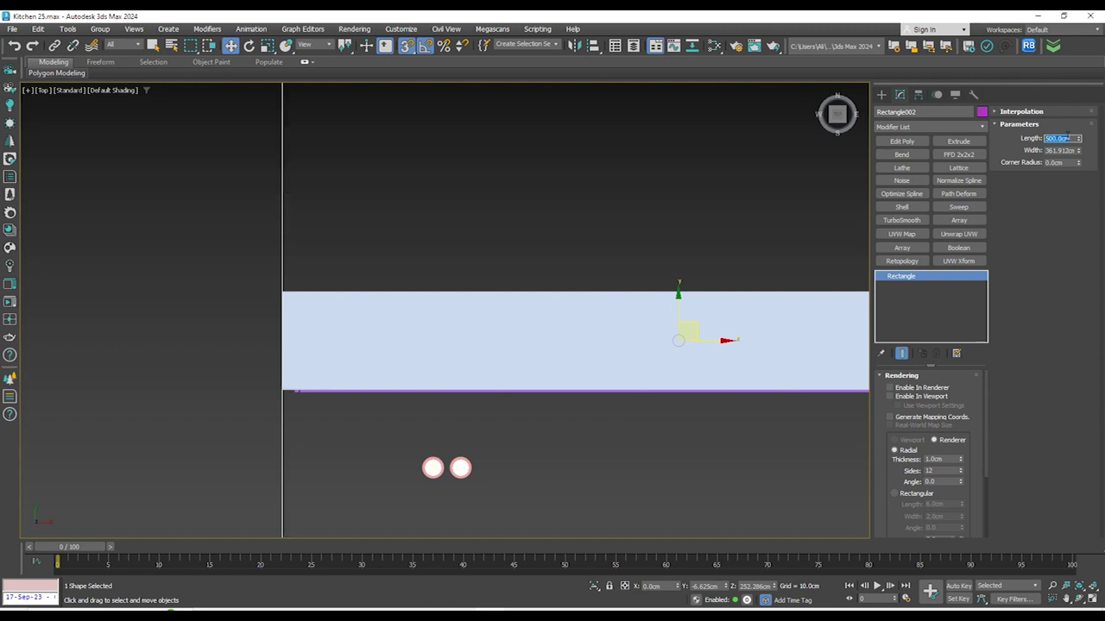
Move the rectangle forward along Y and snap its back edge to the rear edge of the cabinets
scroll(658, 284, "down", 1)
scroll(659, 285, "down", 2)
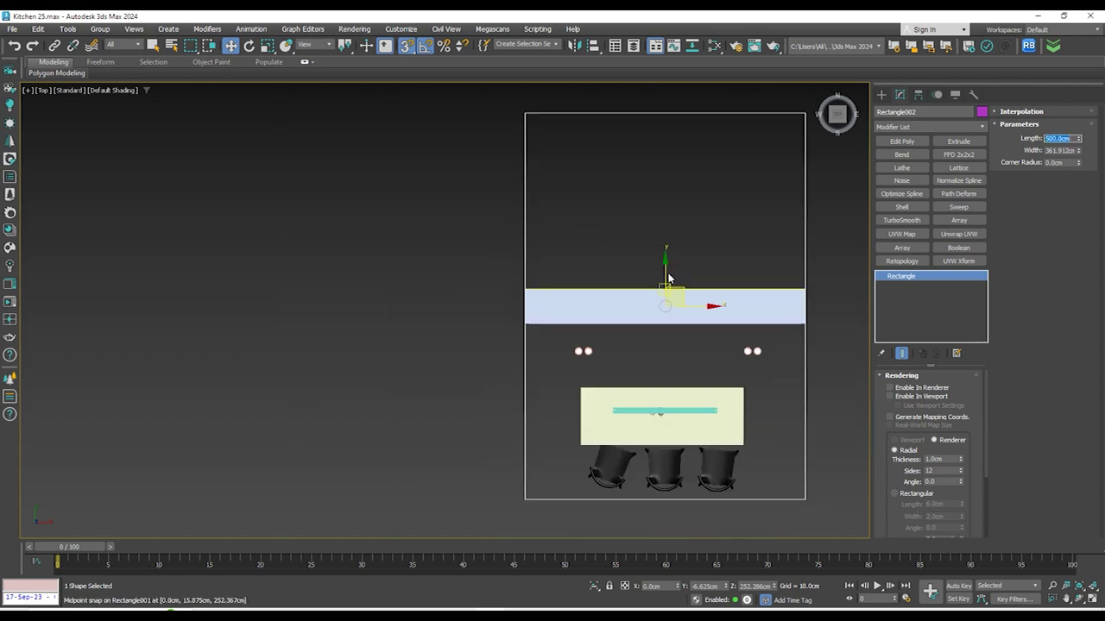
left_click_drag(661, 302, 814, 427)
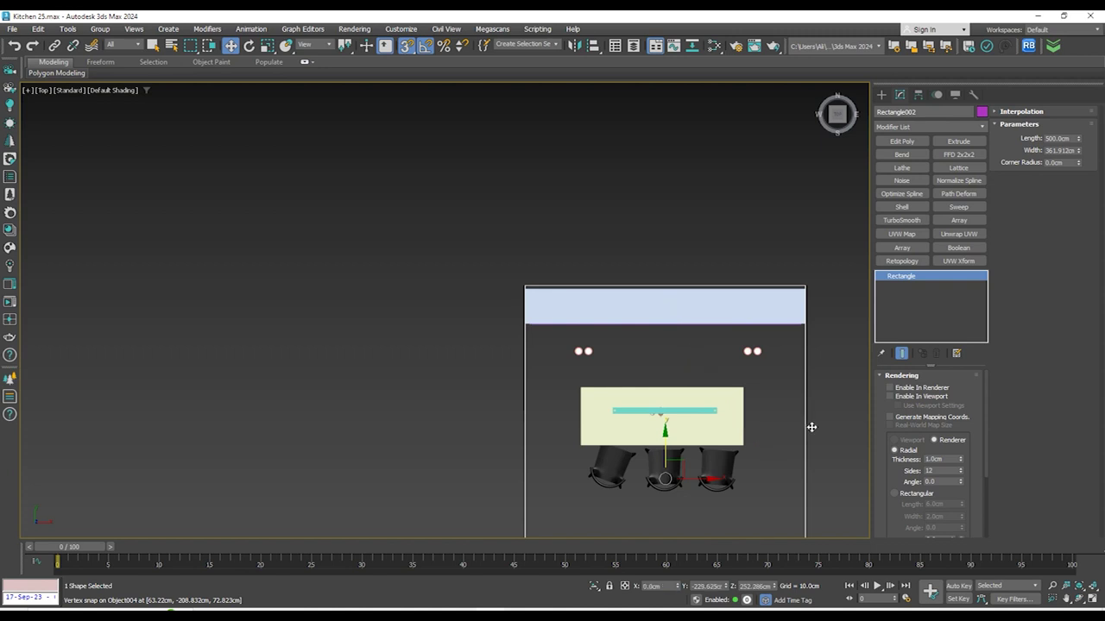
scroll(820, 297, "up", 2)
scroll(820, 297, "up", 10)
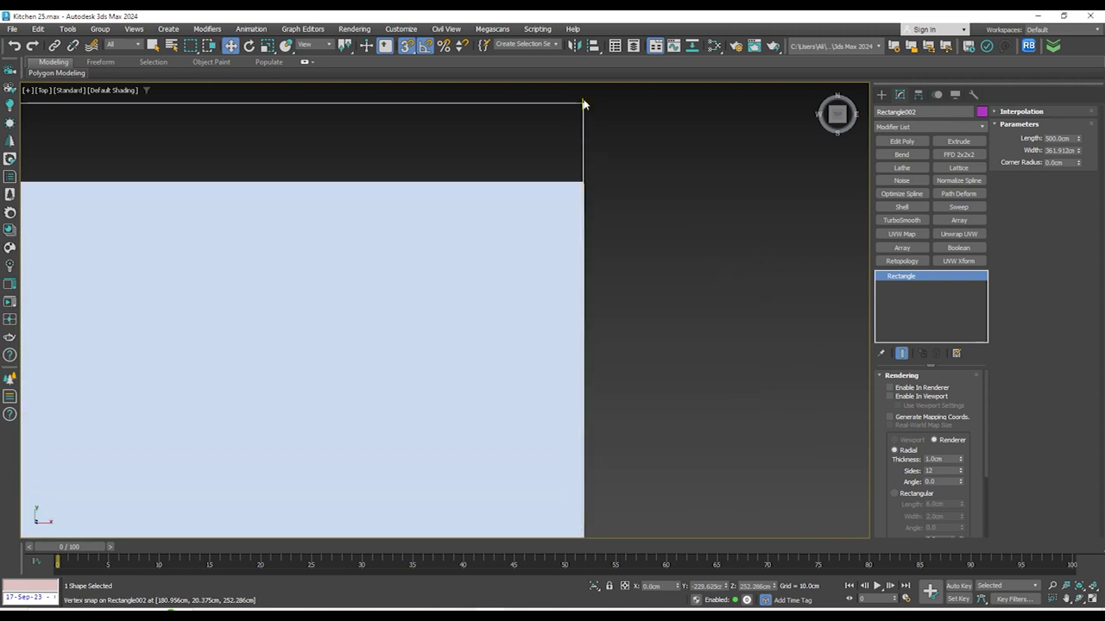
left_click_drag(595, 189, 584, 182)
scroll(584, 183, "up", 10)
scroll(572, 179, "up", 2)
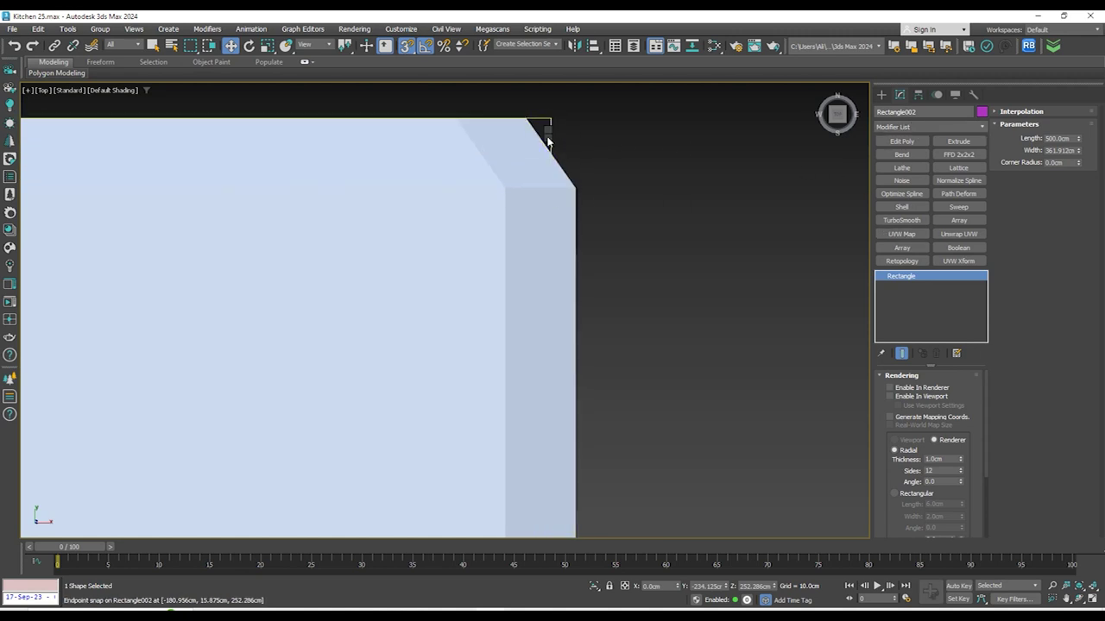
Convert the rectangle to an editable spline
right_click(553, 137)
mouse_move(624, 282)
left_click(715, 282)
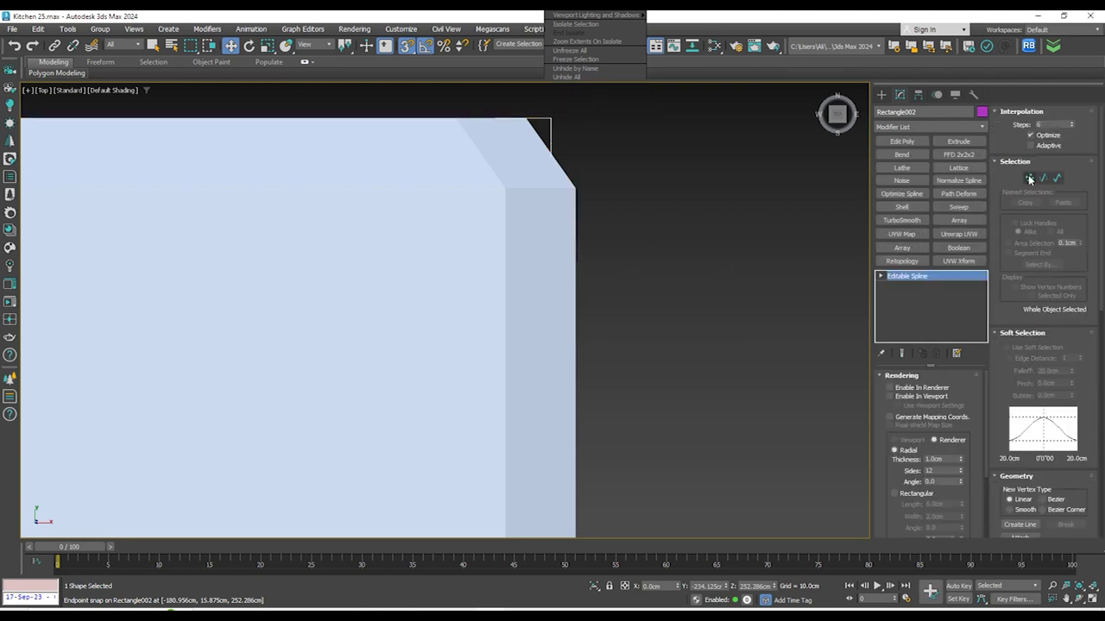
Select the spline's two right-hand vertices and snap them along X to the cabinets' outer side at X 181 cm
left_click(1029, 179)
scroll(634, 175, "down", 15)
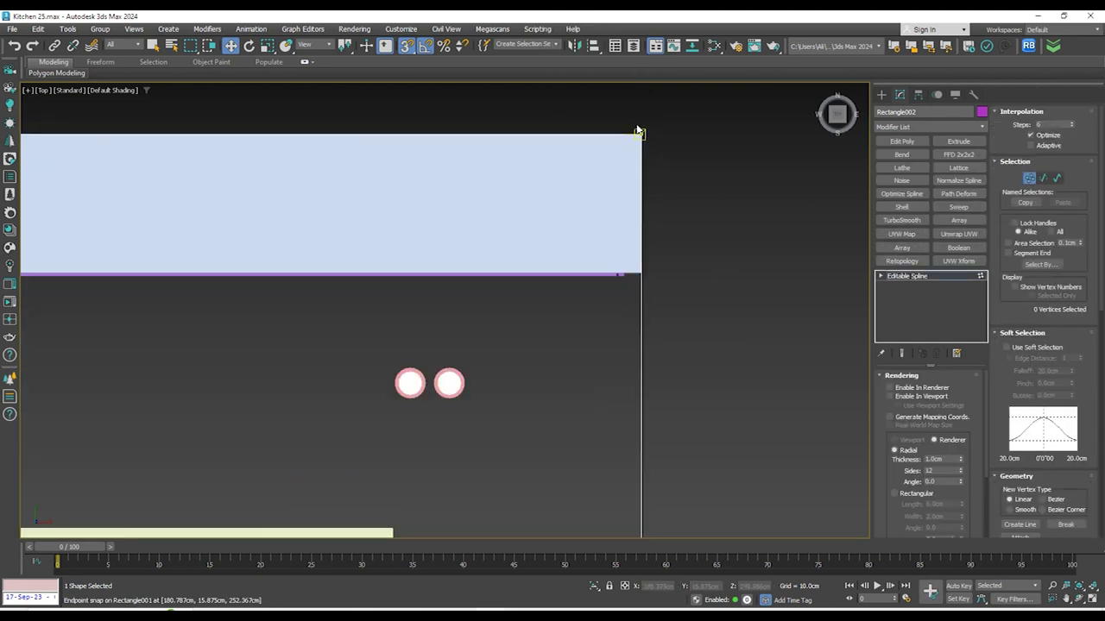
scroll(619, 109, "down", 5)
left_click(627, 117)
scroll(685, 331, "down", 3)
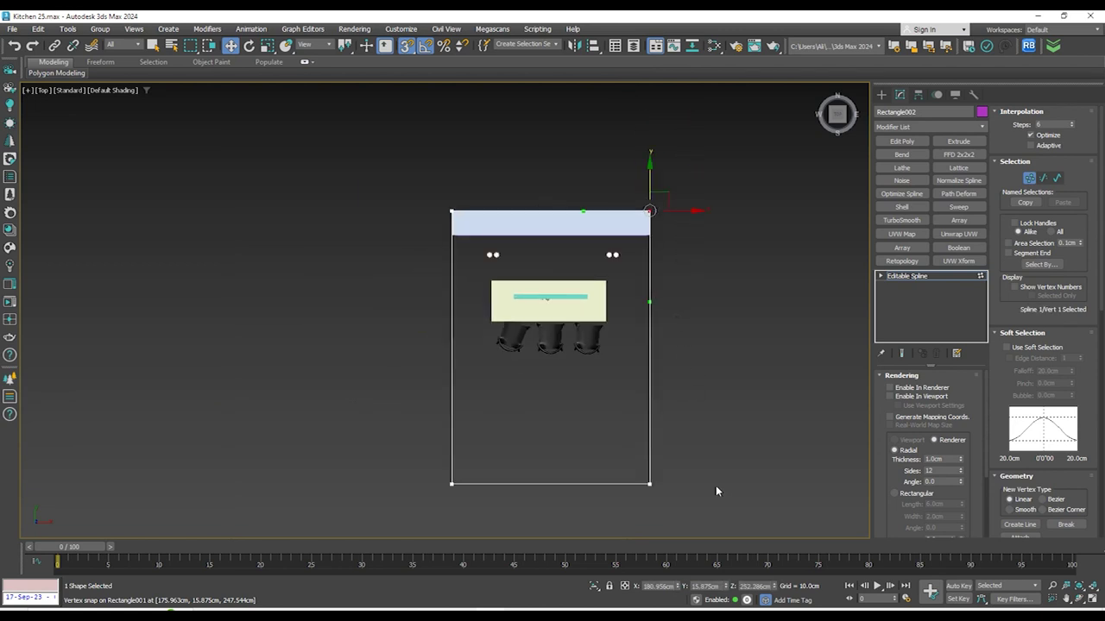
left_click_drag(618, 431, 641, 199)
scroll(640, 198, "up", 10)
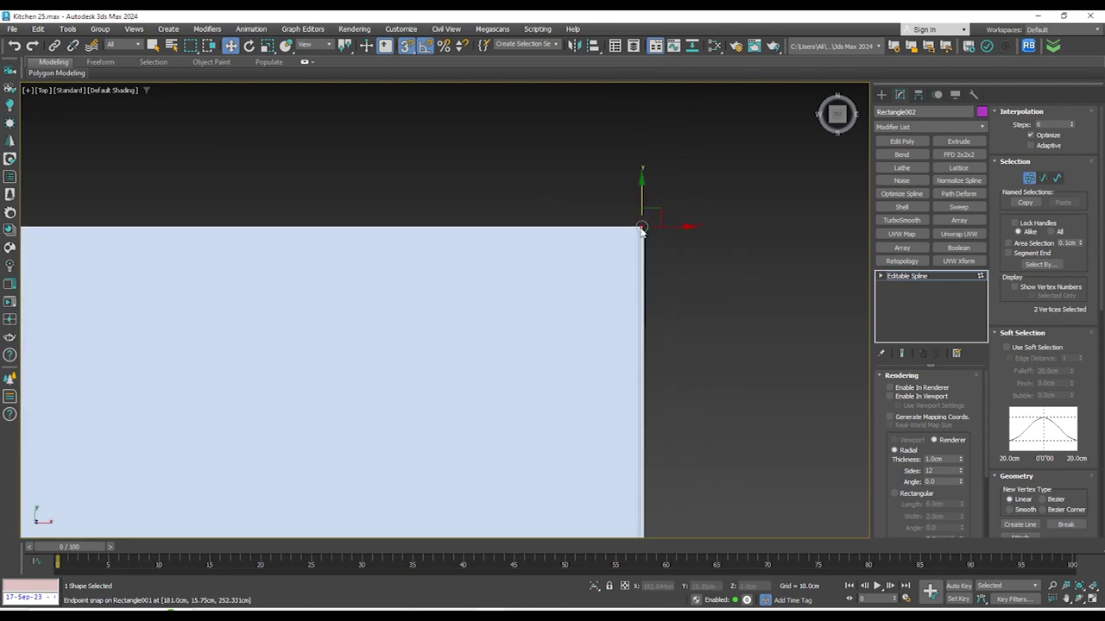
scroll(591, 174, "up", 4)
left_click_drag(462, 126, 497, 223)
Offset the two right-hand vertices outward along X to 181.5 cm with the move transform type-in
right_click(494, 206)
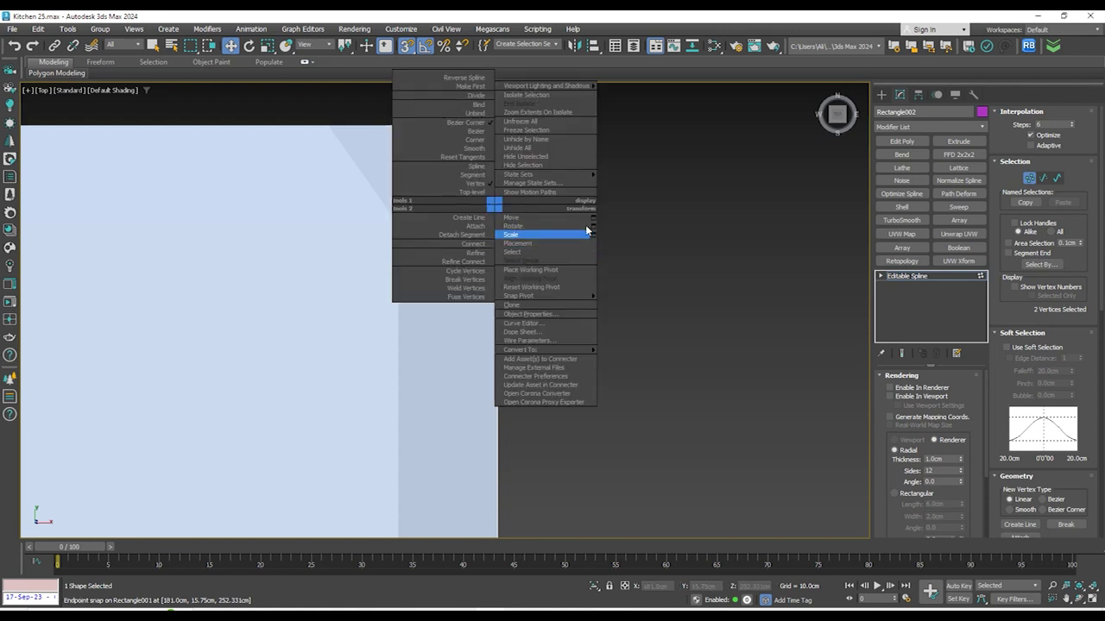
left_click(592, 221)
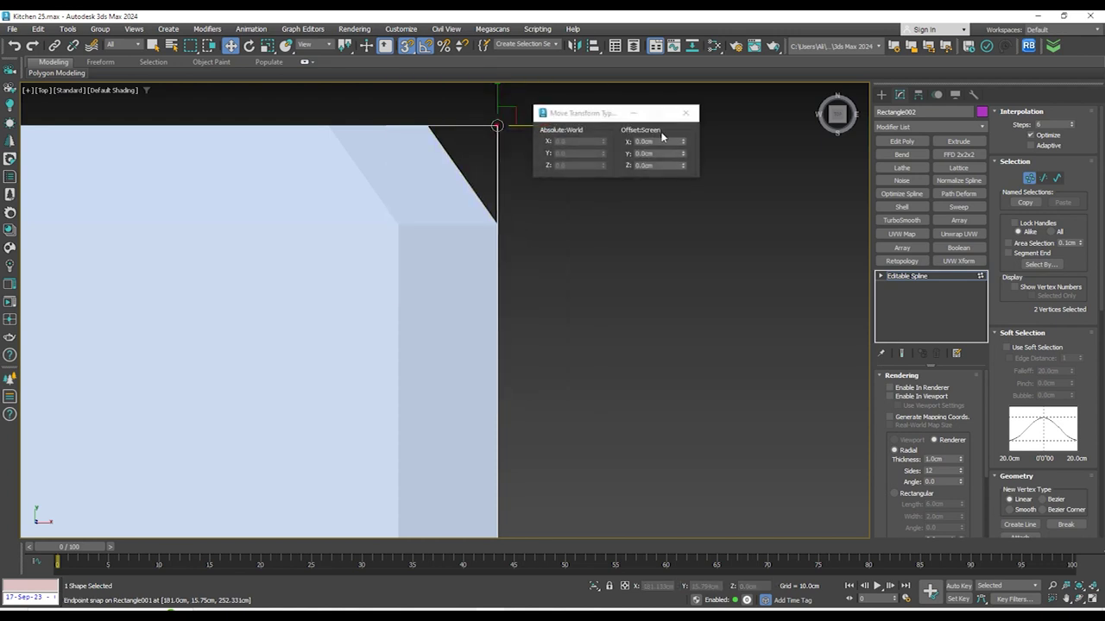
left_click_drag(584, 113, 713, 112)
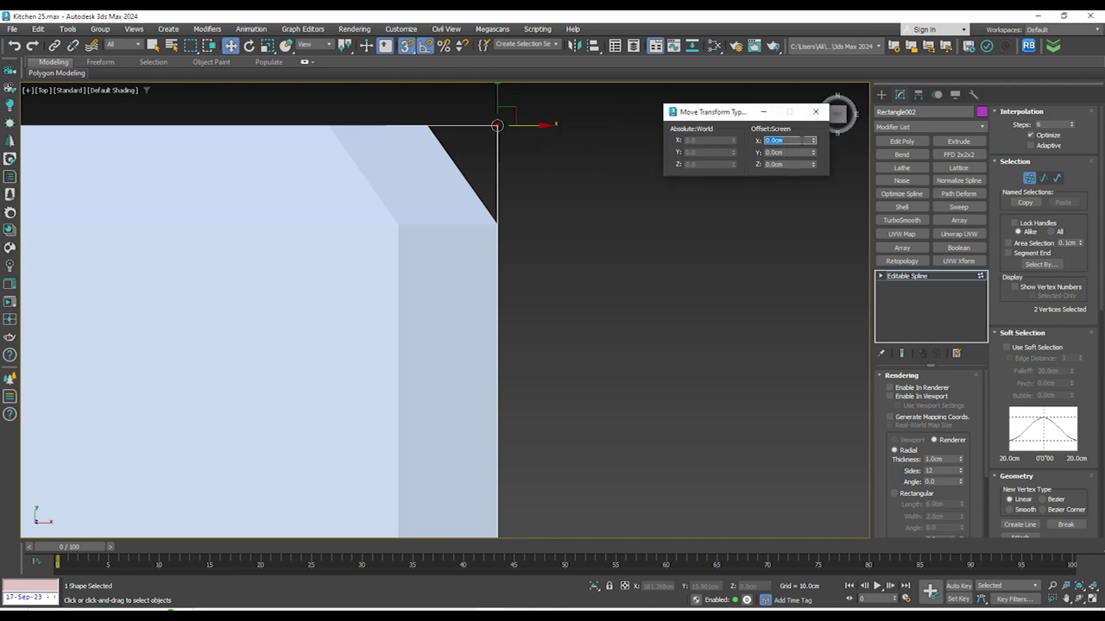
key("Return")
scroll(513, 318, "down", 10)
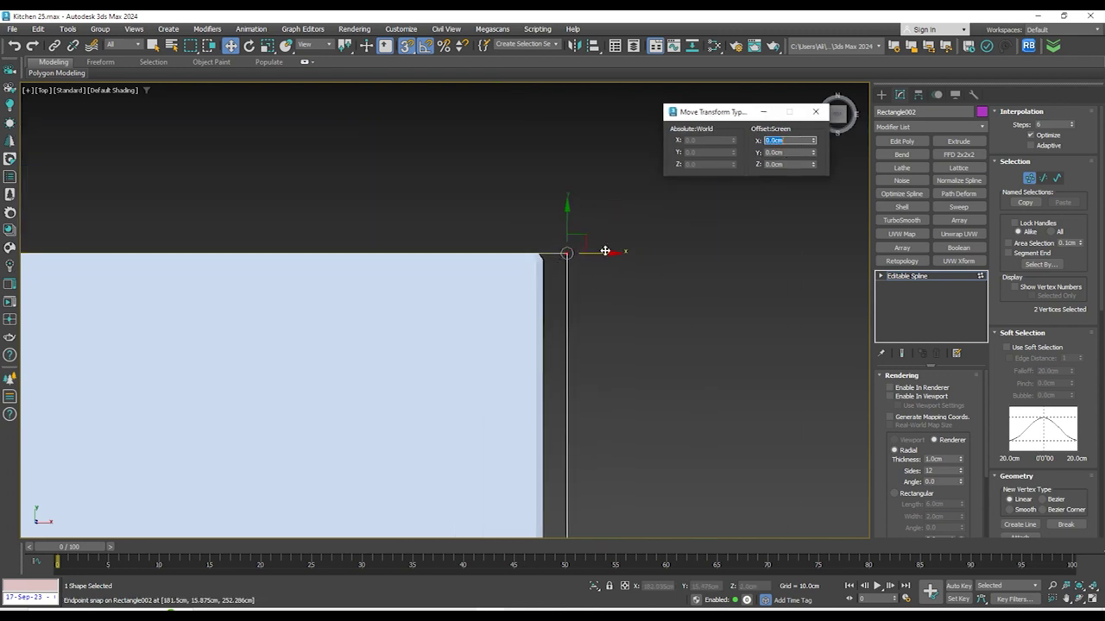
Select the spline's two left-hand vertices and offset them outward along X, leaving a small gap beside the cabinets, and finish vertex editing
scroll(720, 231, "down", 9)
scroll(344, 225, "up", 2)
scroll(398, 202, "down", 5)
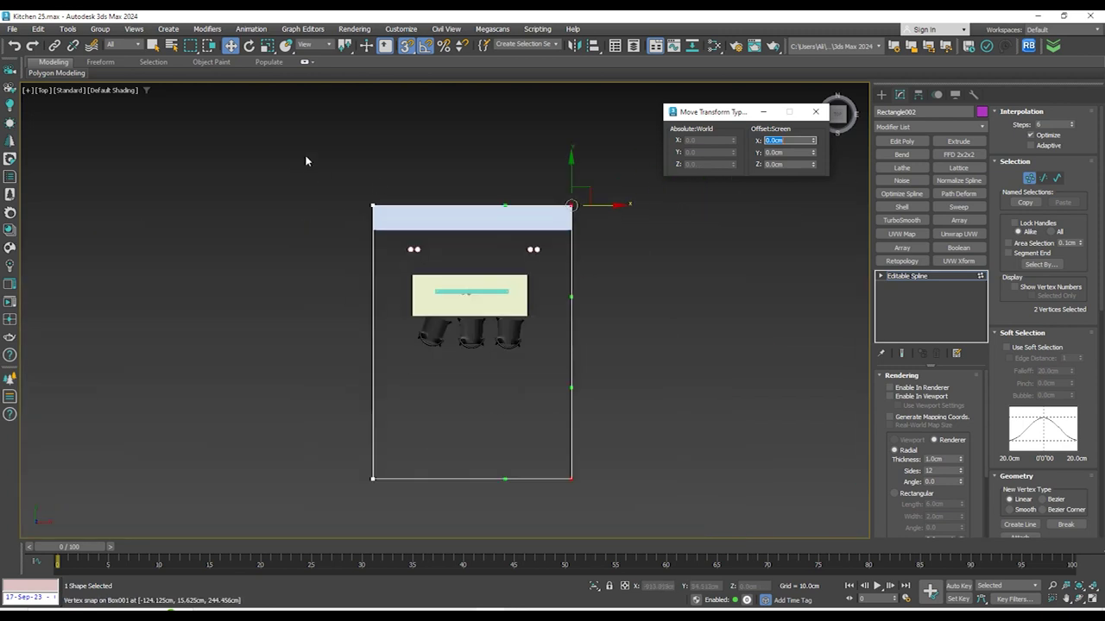
scroll(378, 200, "up", 6)
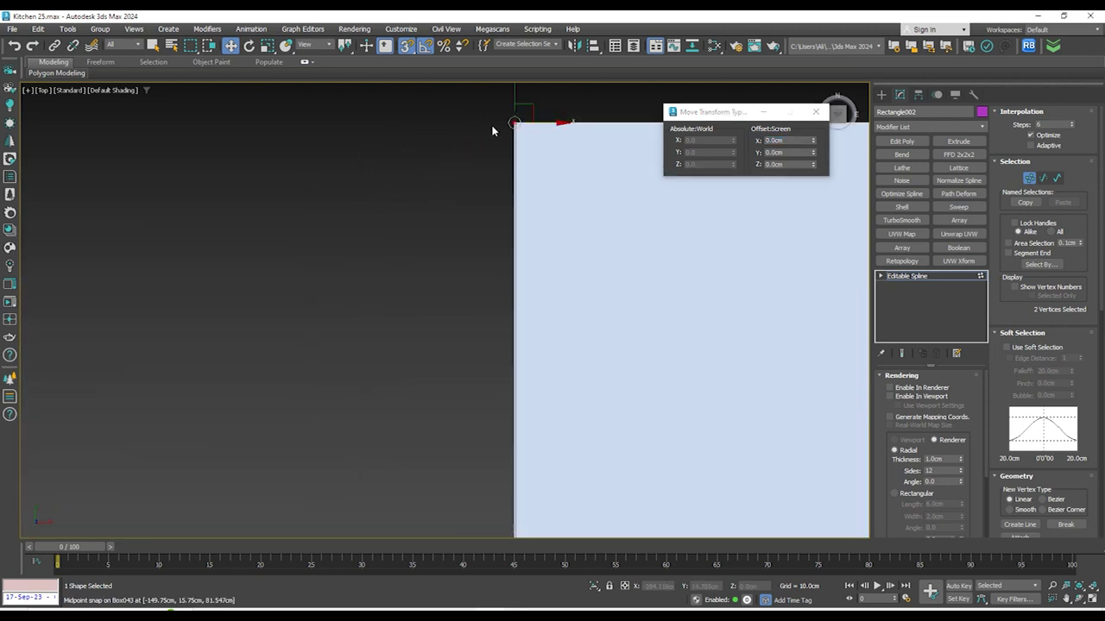
left_click(802, 139)
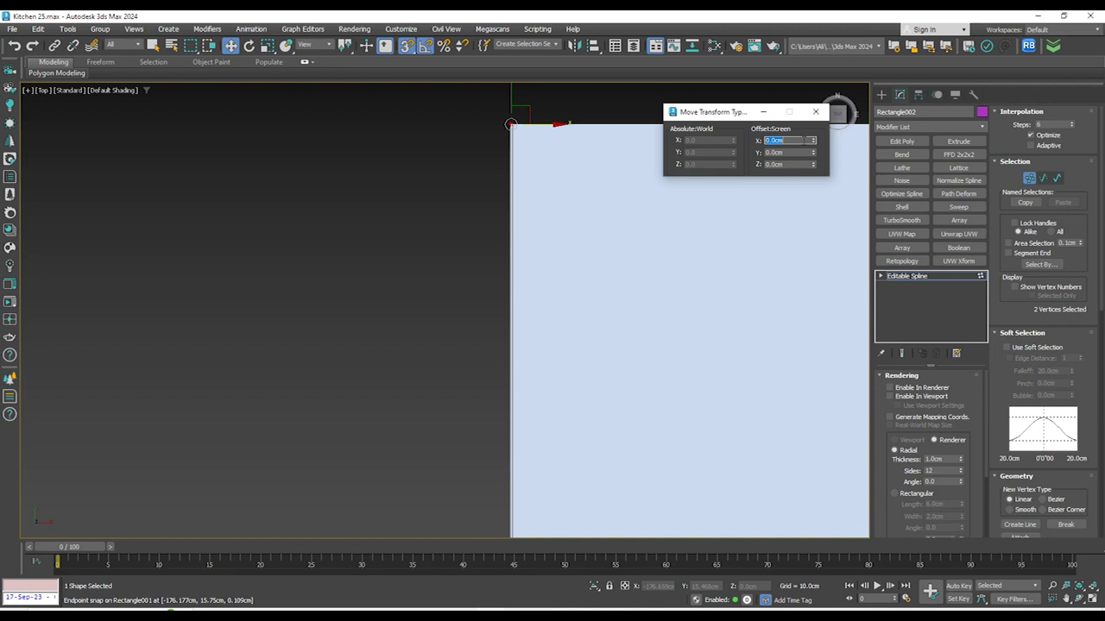
type("-1.5")
key("Return")
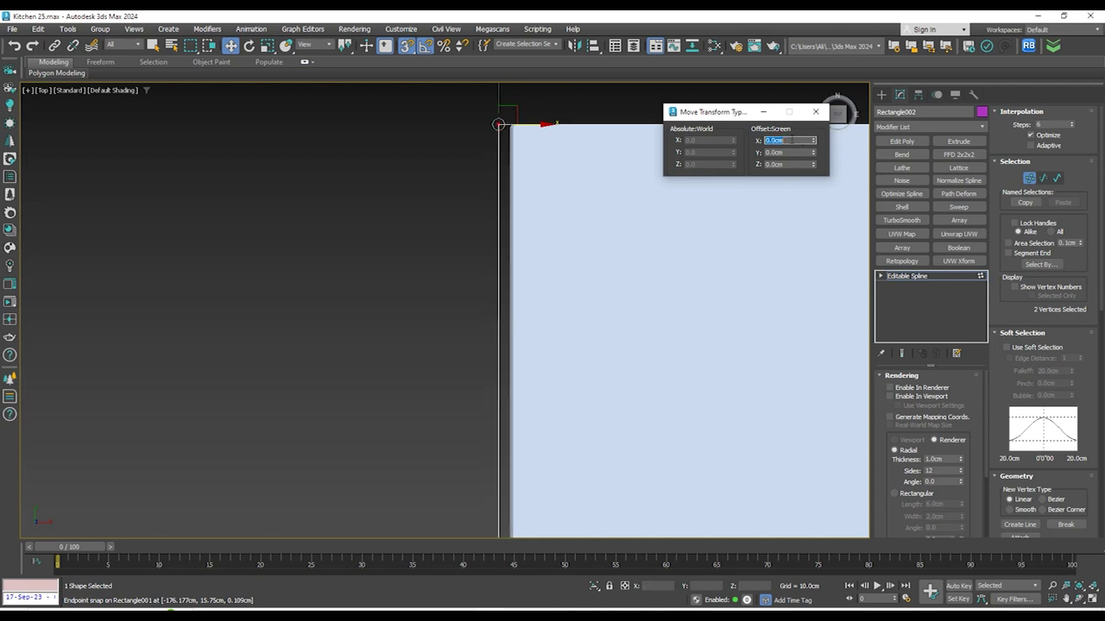
scroll(370, 254, "down", 4)
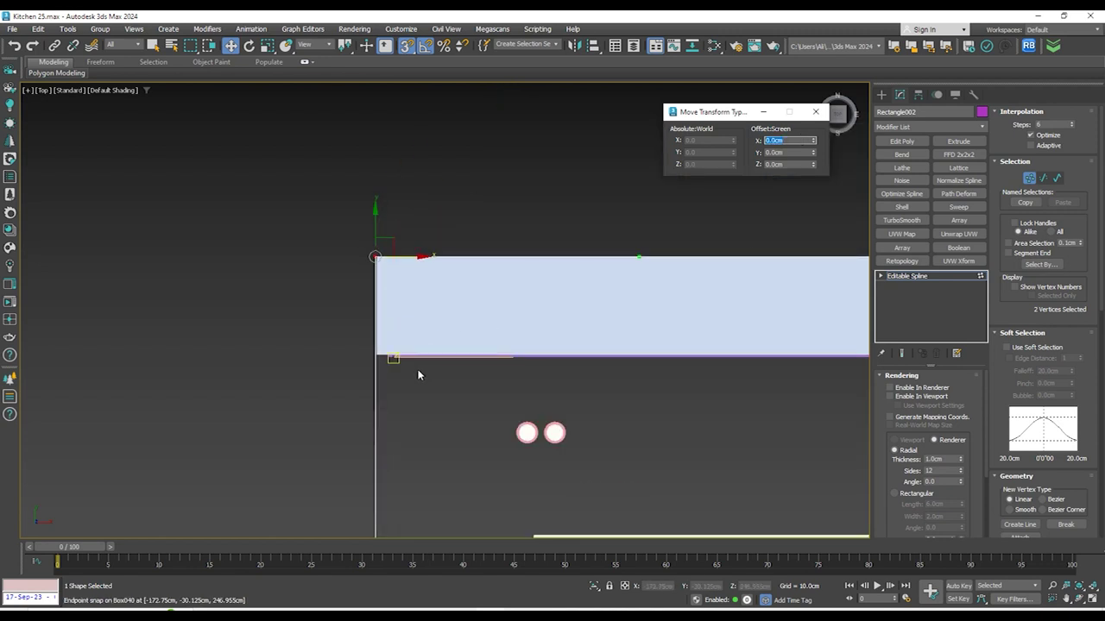
scroll(379, 357, "up", 4)
scroll(356, 341, "down", 2)
scroll(385, 326, "down", 6)
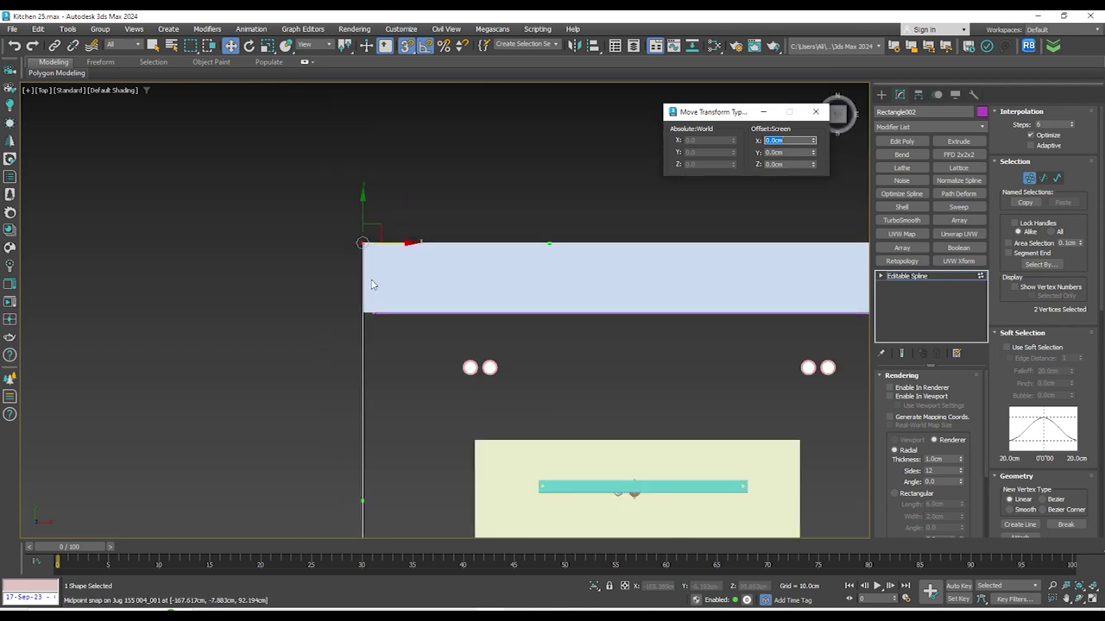
left_click(1029, 178)
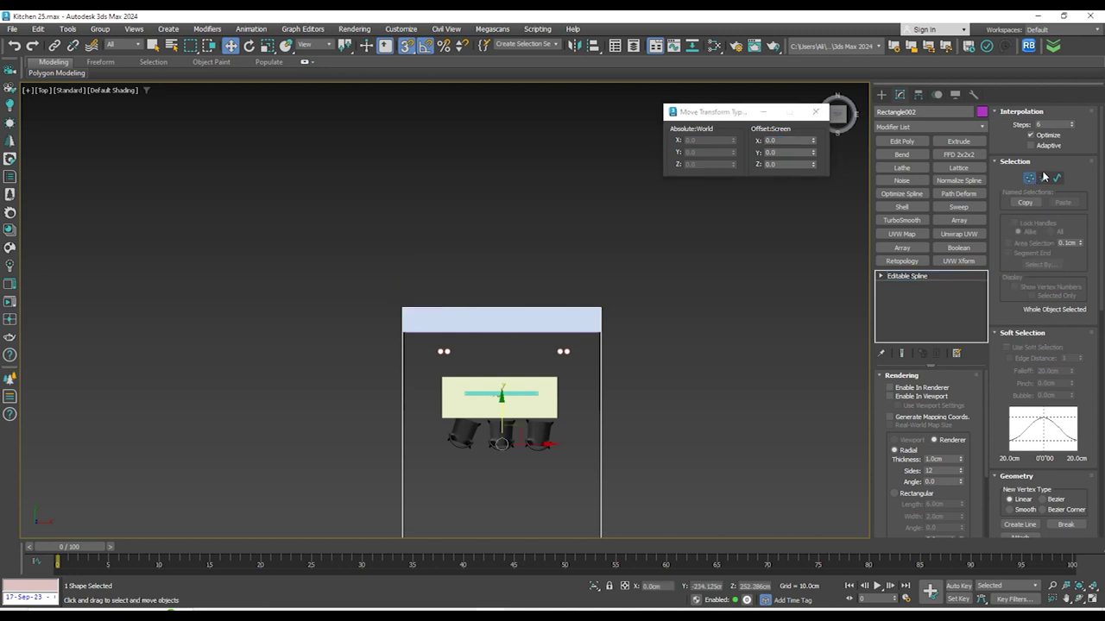
Refine the spline's right side with a new vertex just in front of the cabinets
scroll(992, 378, "down", 8)
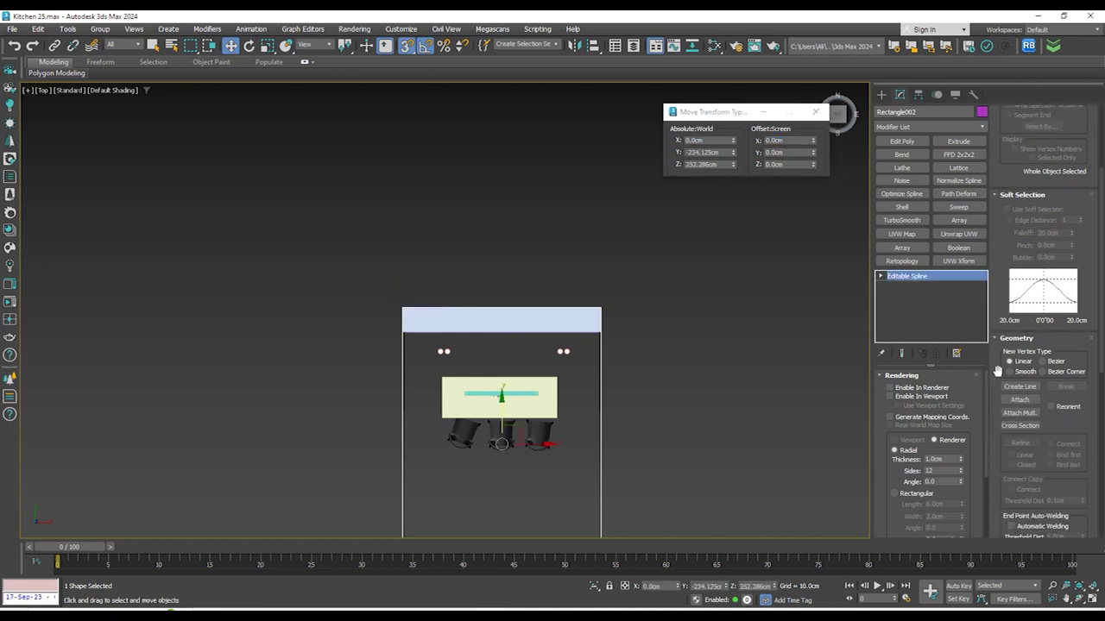
scroll(1006, 380, "down", 5)
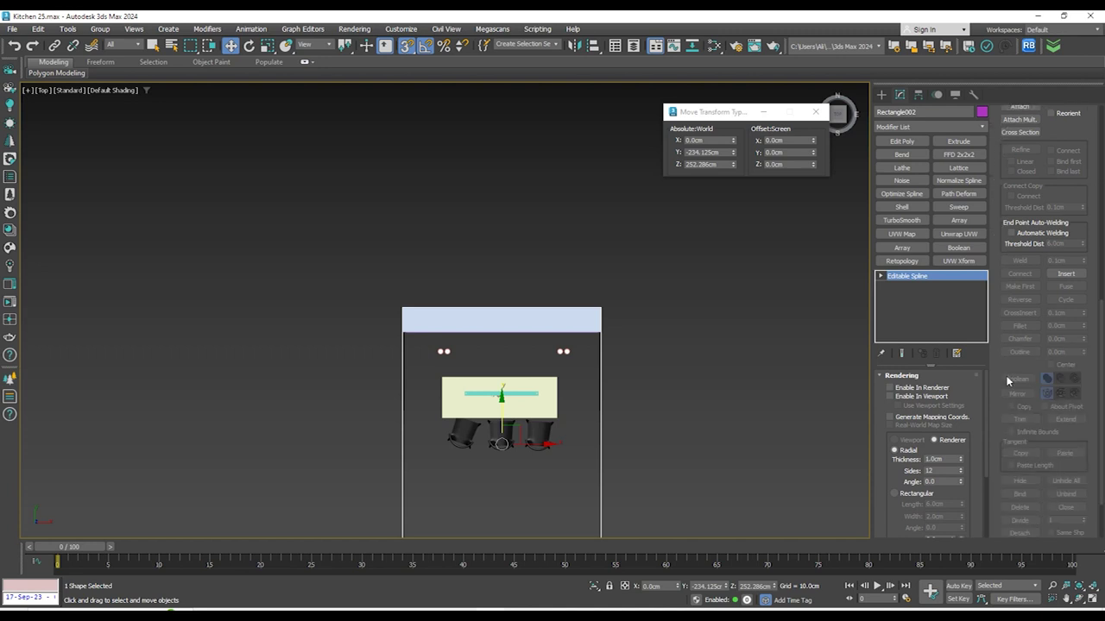
scroll(1010, 374, "up", 6)
scroll(1016, 373, "up", 10)
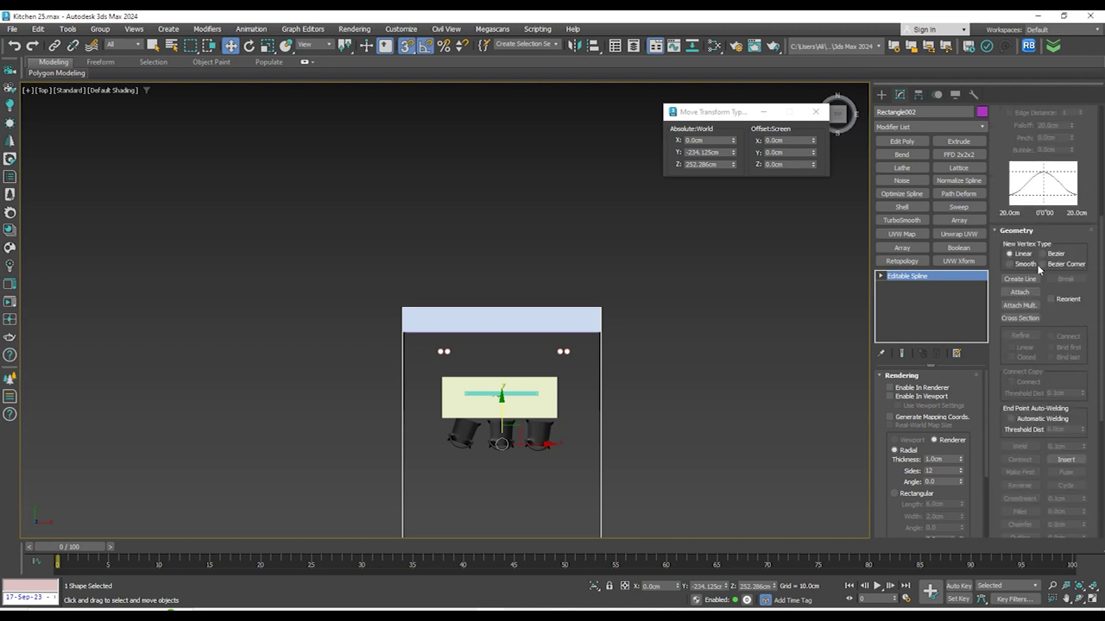
left_click(1030, 179)
scroll(1014, 311, "down", 5)
left_click(1021, 426)
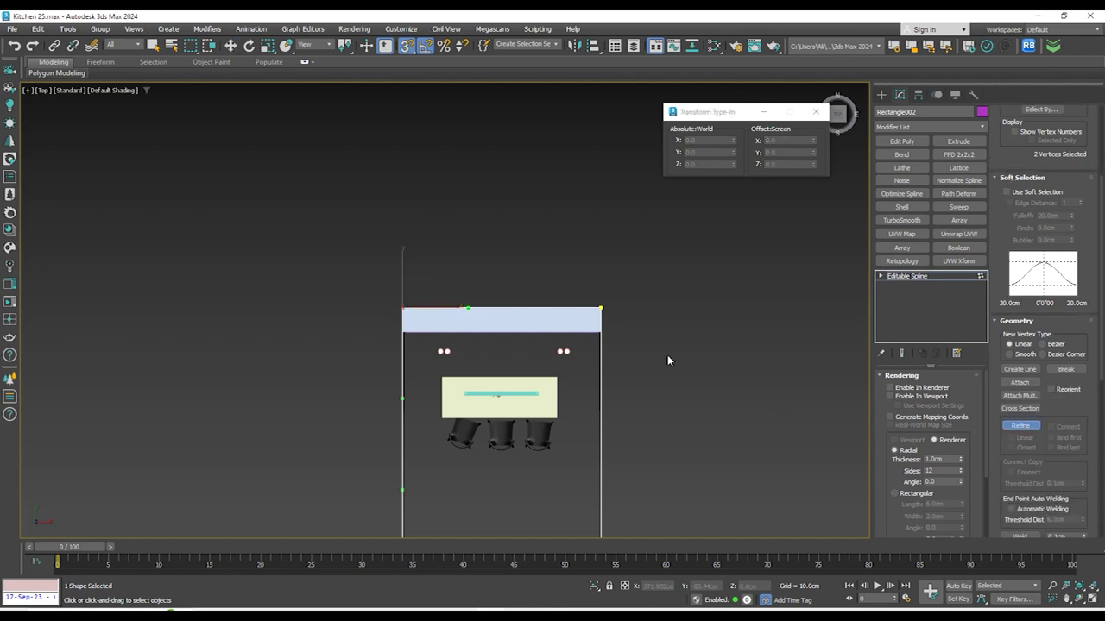
scroll(604, 350, "up", 5)
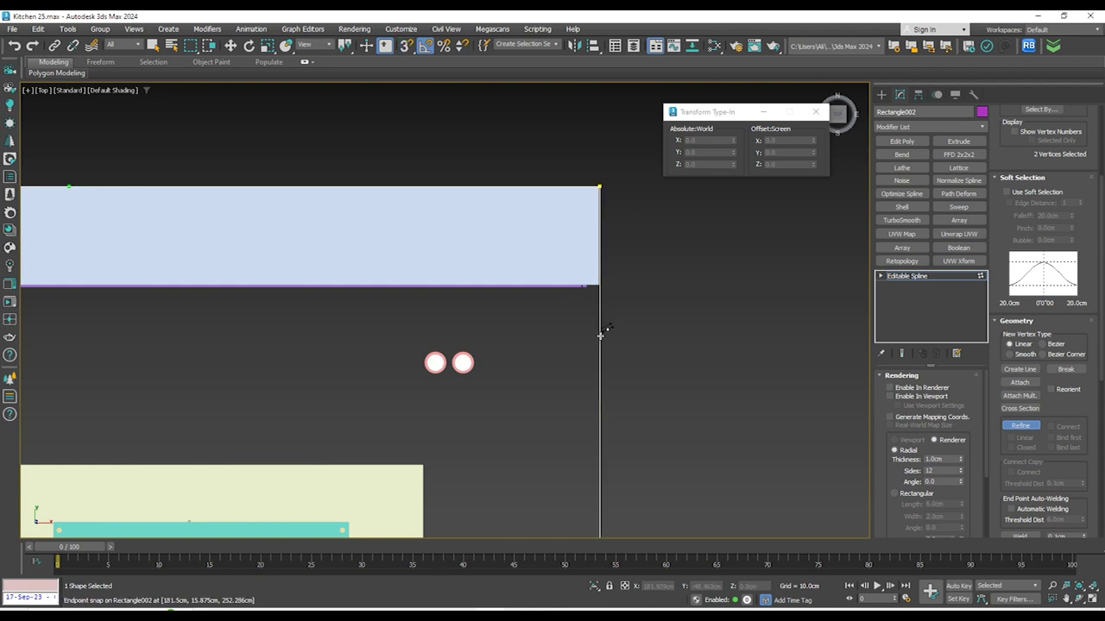
scroll(662, 324, "down", 5)
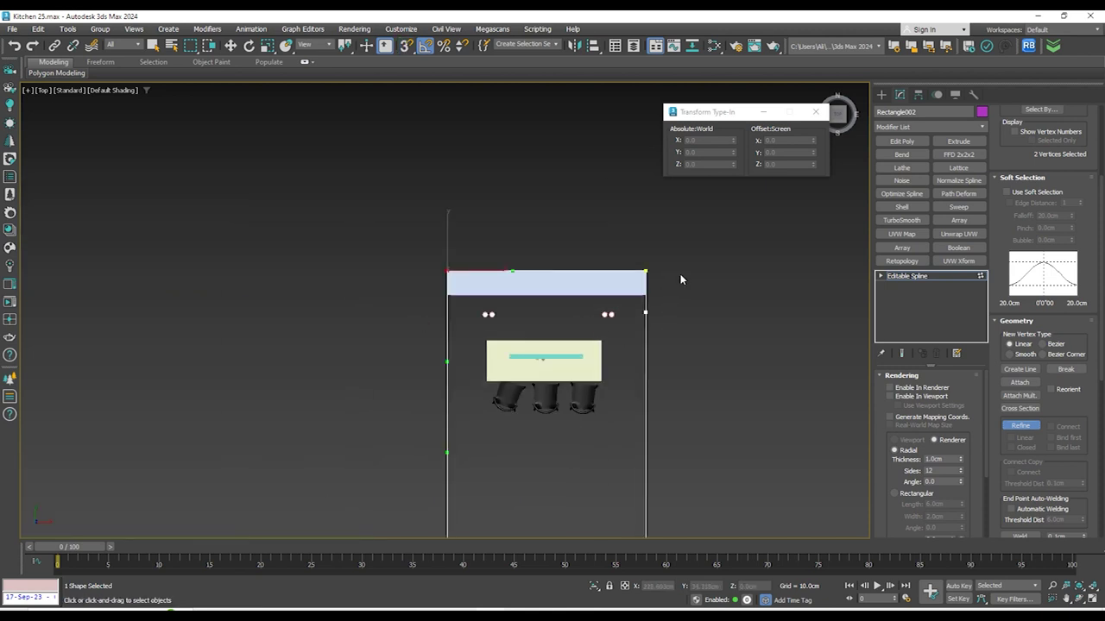
Refine the spline's right side with a second vertex just above its lower corner, and finish refining
scroll(651, 463, "up", 5)
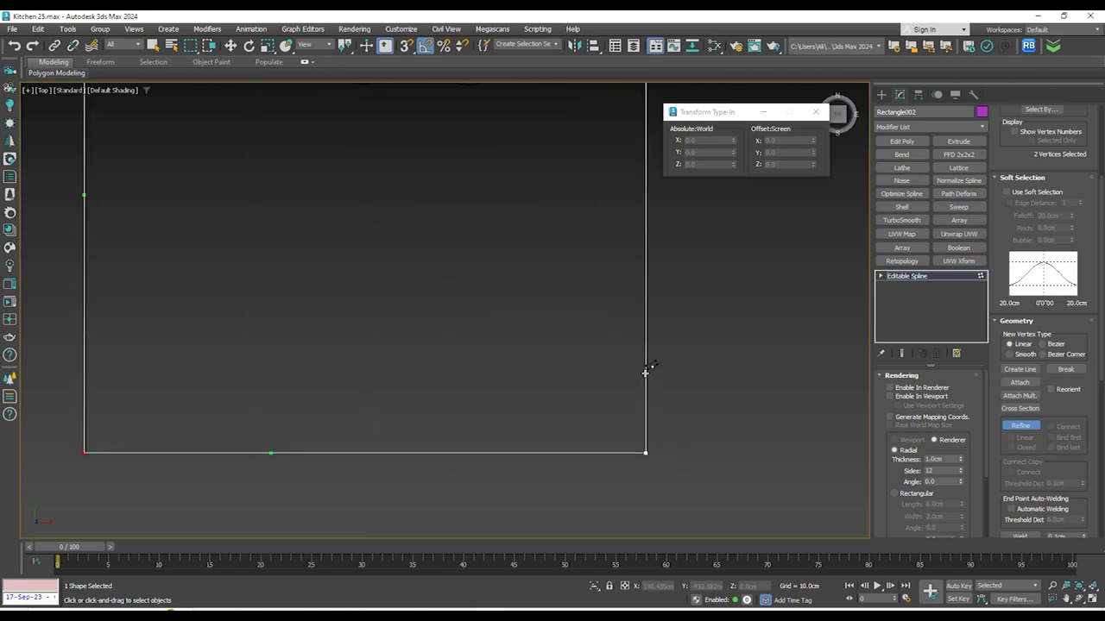
scroll(659, 435, "down", 6)
scroll(659, 408, "up", 3)
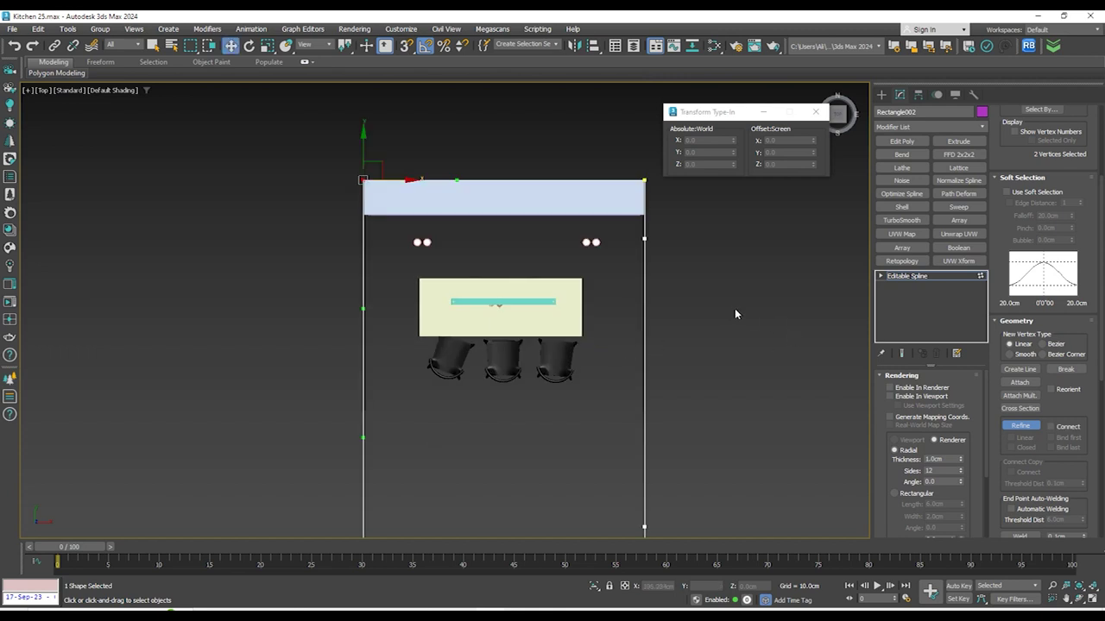
scroll(687, 280, "down", 3)
scroll(1048, 177, "up", 5)
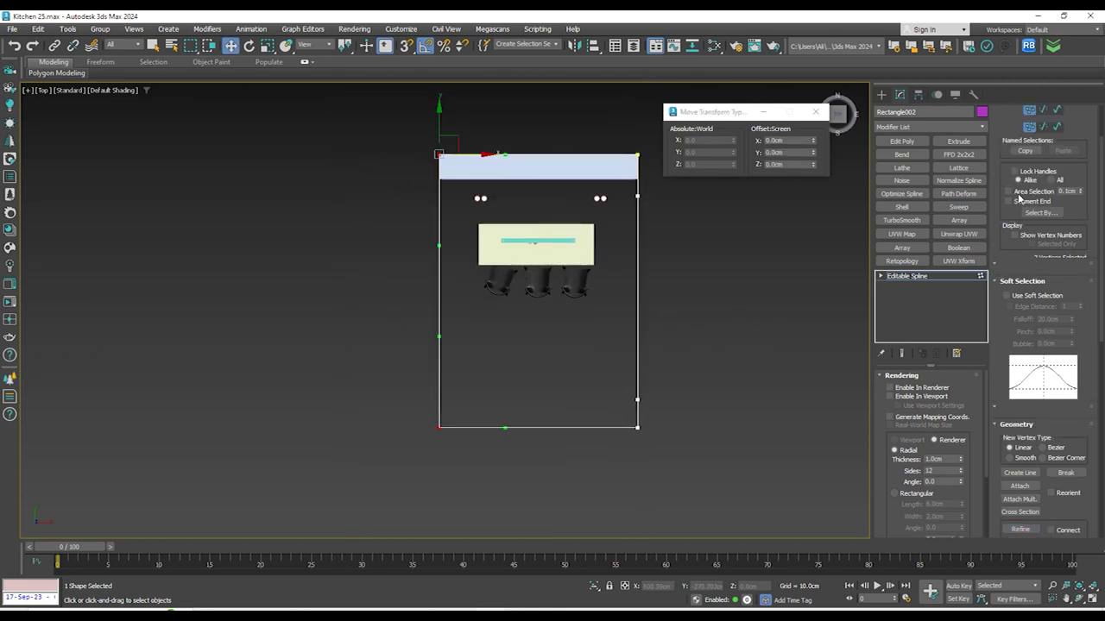
Delete the right-side spline segment between the two refined vertices to open the room outline
left_click(1042, 179)
left_click(637, 294)
middle_click_drag(636, 296, 620, 338)
key("Delete")
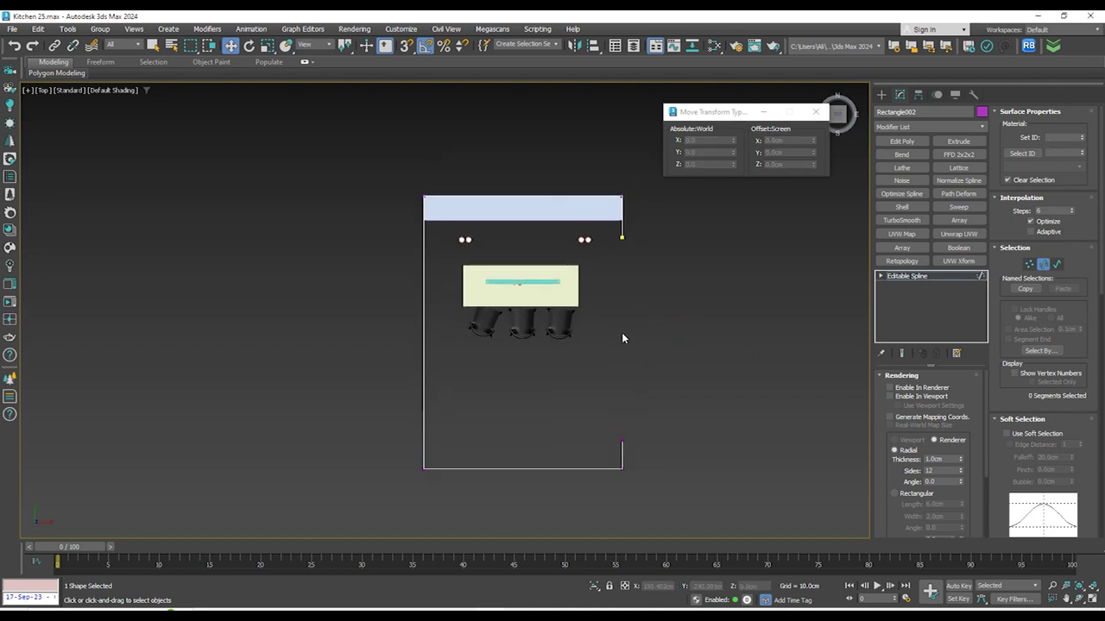
Select the whole open spline and outline it outward by about 20 cm to form the wall thickness
left_click(1060, 264)
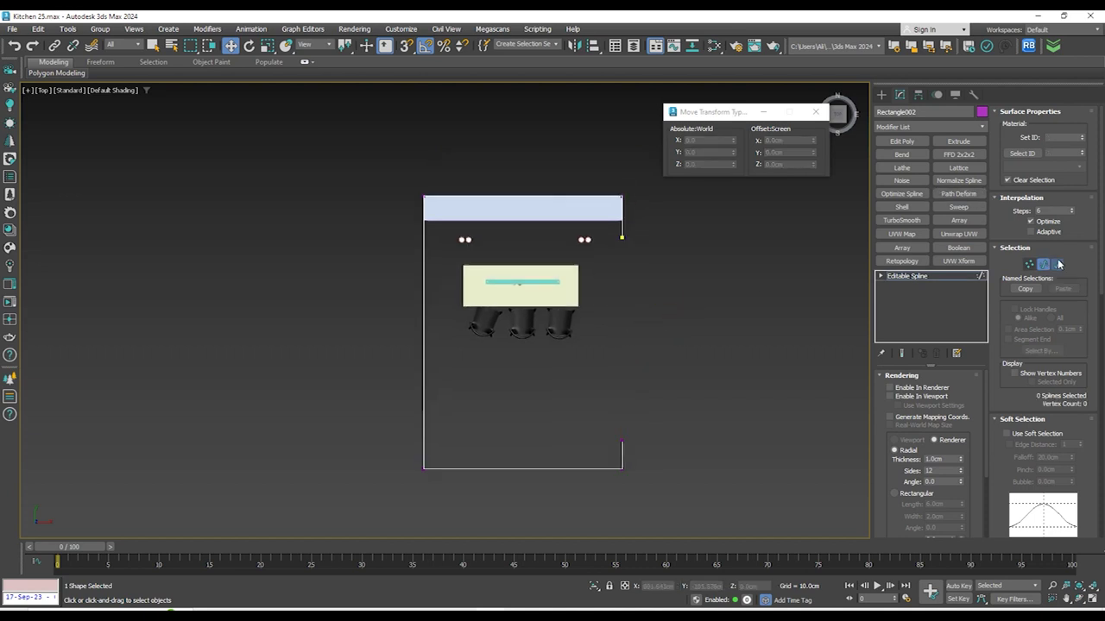
scroll(447, 198, "down", 2)
left_click_drag(679, 443, 654, 415)
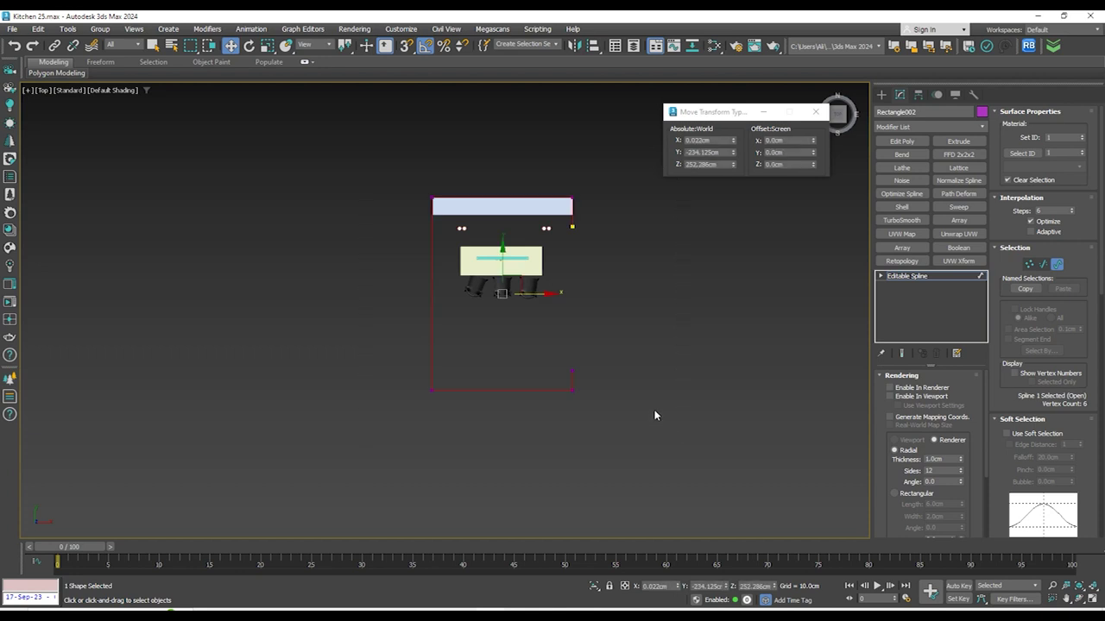
scroll(1007, 344, "down", 8)
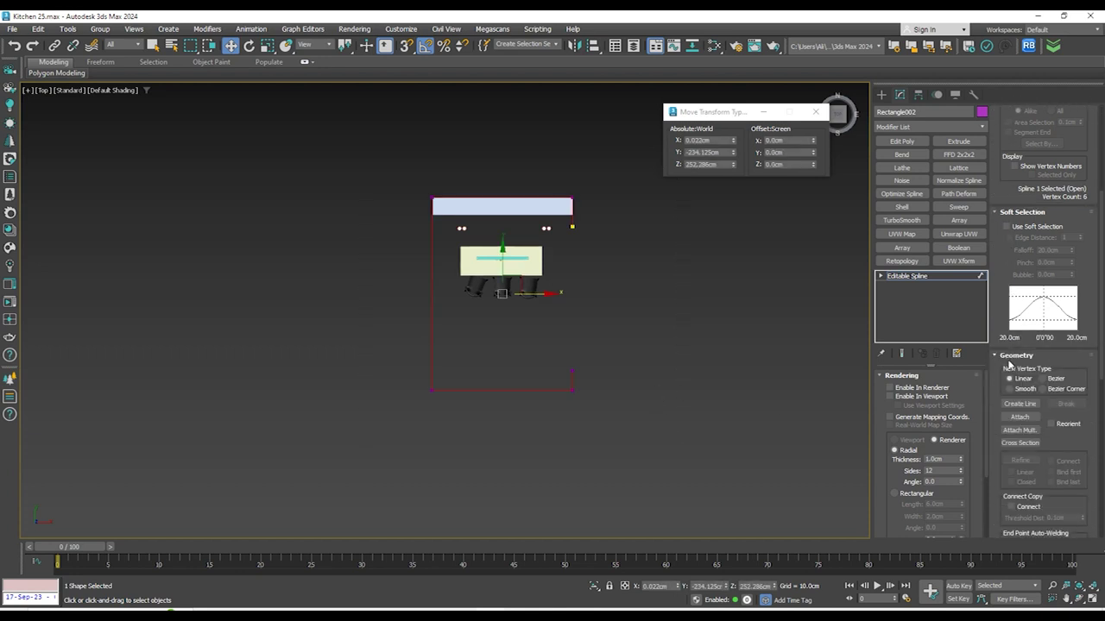
scroll(1063, 376, "down", 3)
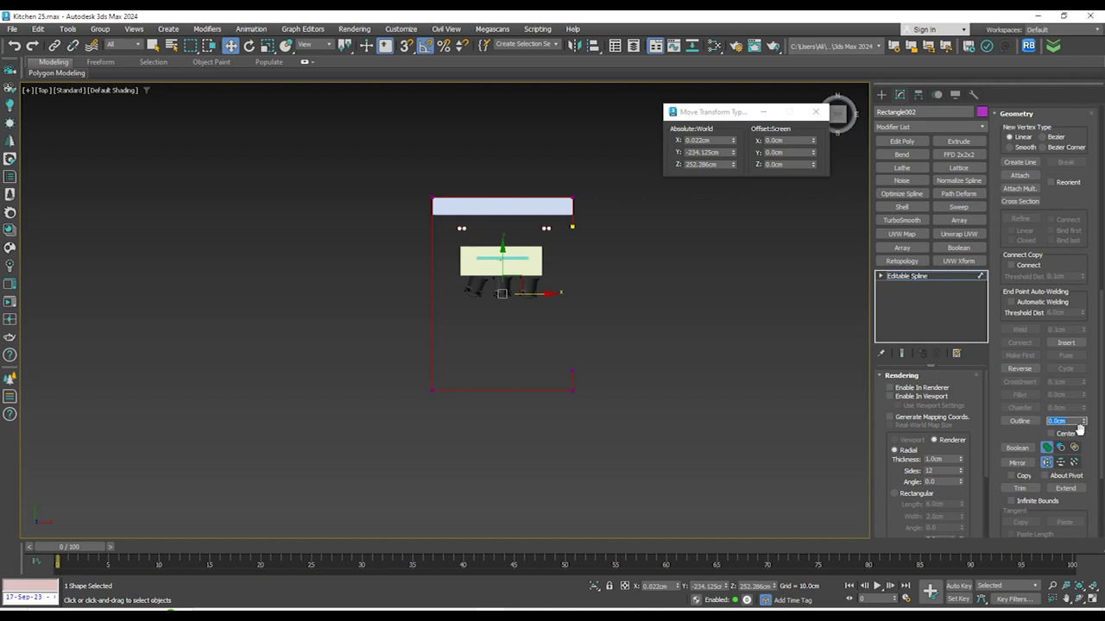
key("Return")
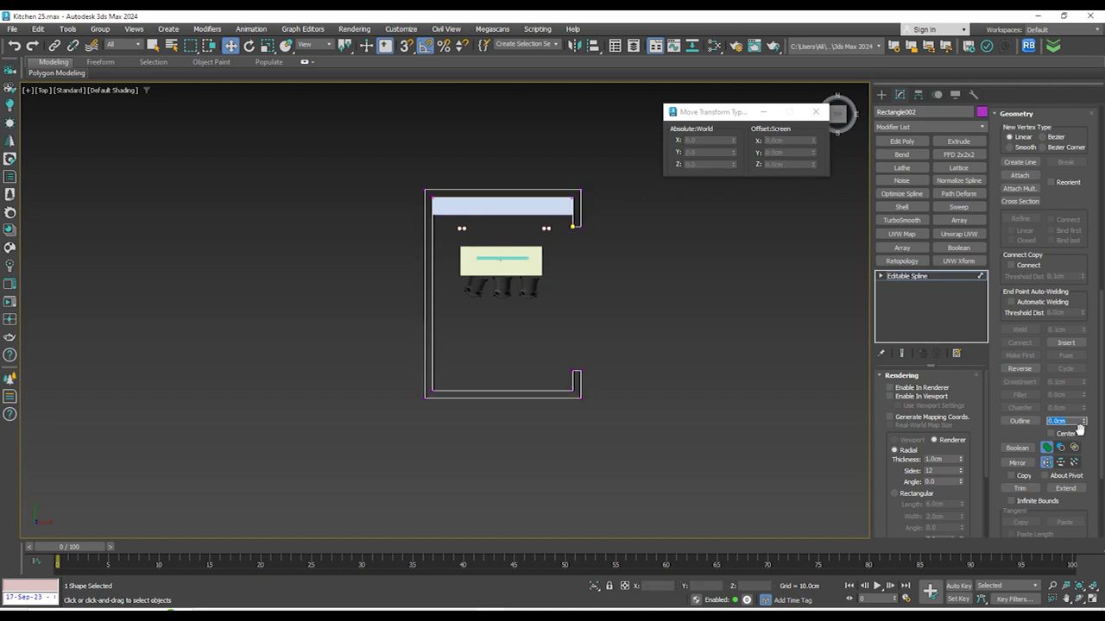
Extrude the wall outline downward with an amount of -251.46 cm
left_click(972, 145)
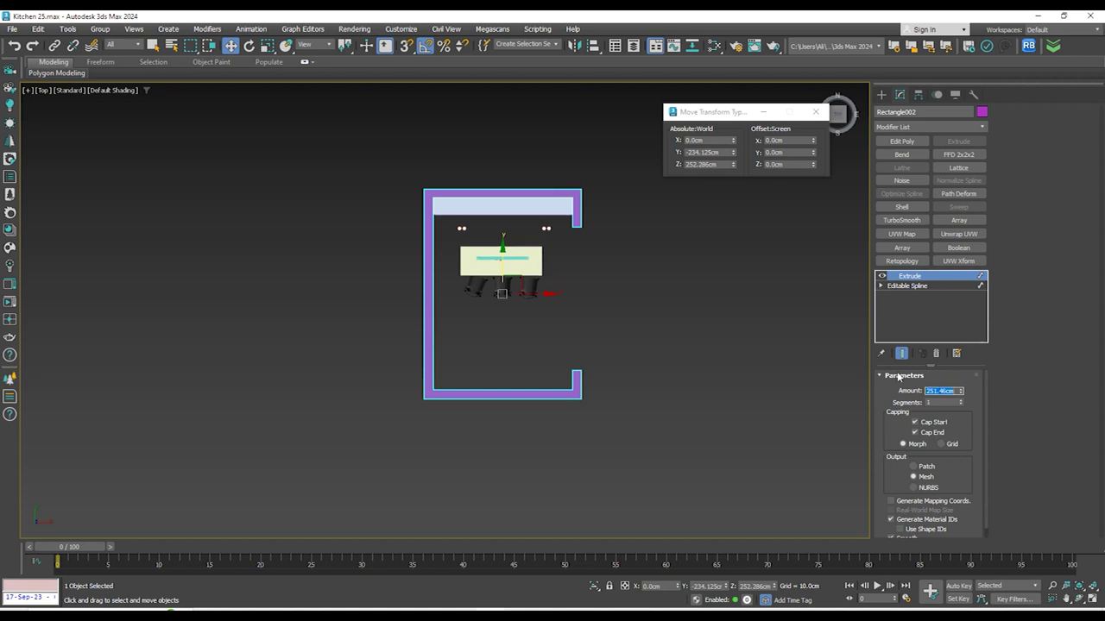
middle_click_drag(620, 348, 620, 228, "alt")
scroll(641, 243, "up", 4)
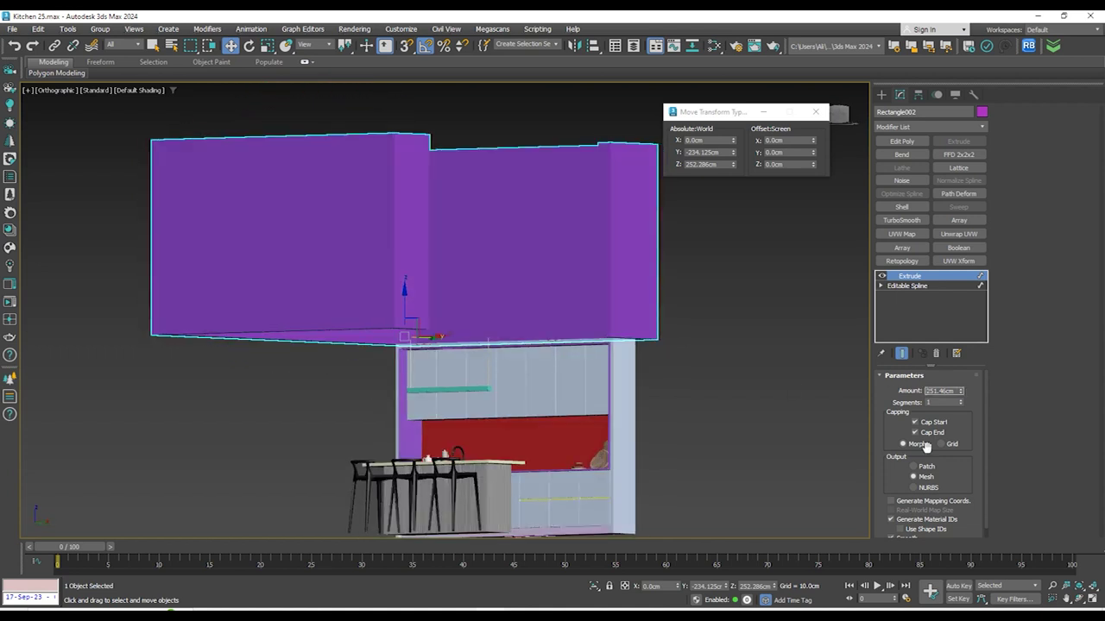
key("Return")
middle_click_drag(648, 351, 682, 375, "alt")
Add an Edit Poly modifier to the walls and select all the bottom vertices in the front view
key("f")
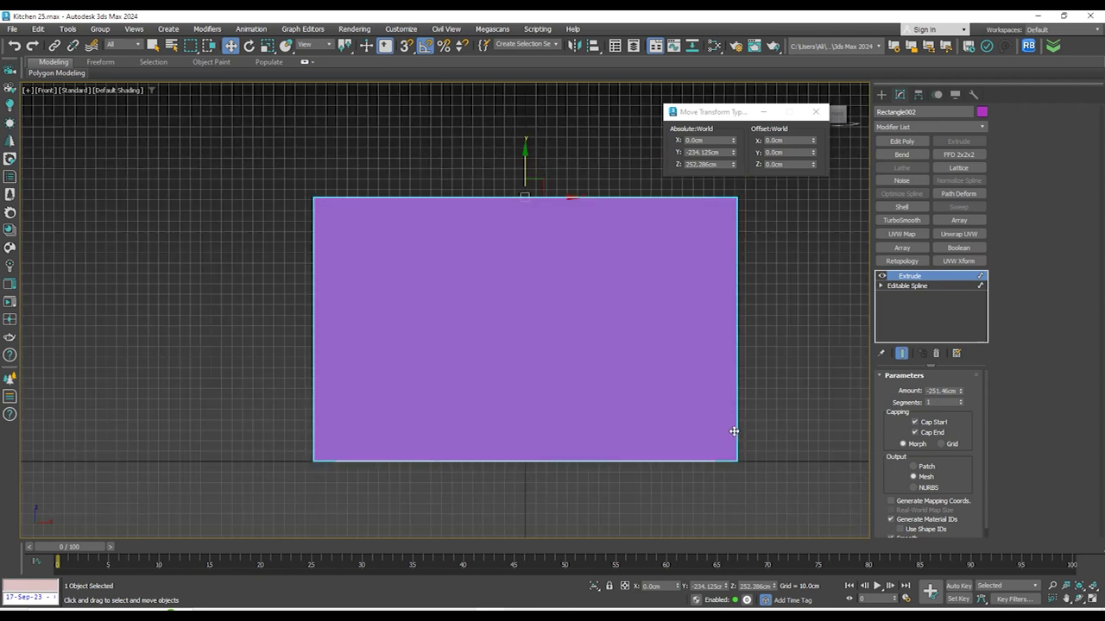
scroll(743, 449, "up", 5)
scroll(742, 415, "down", 2)
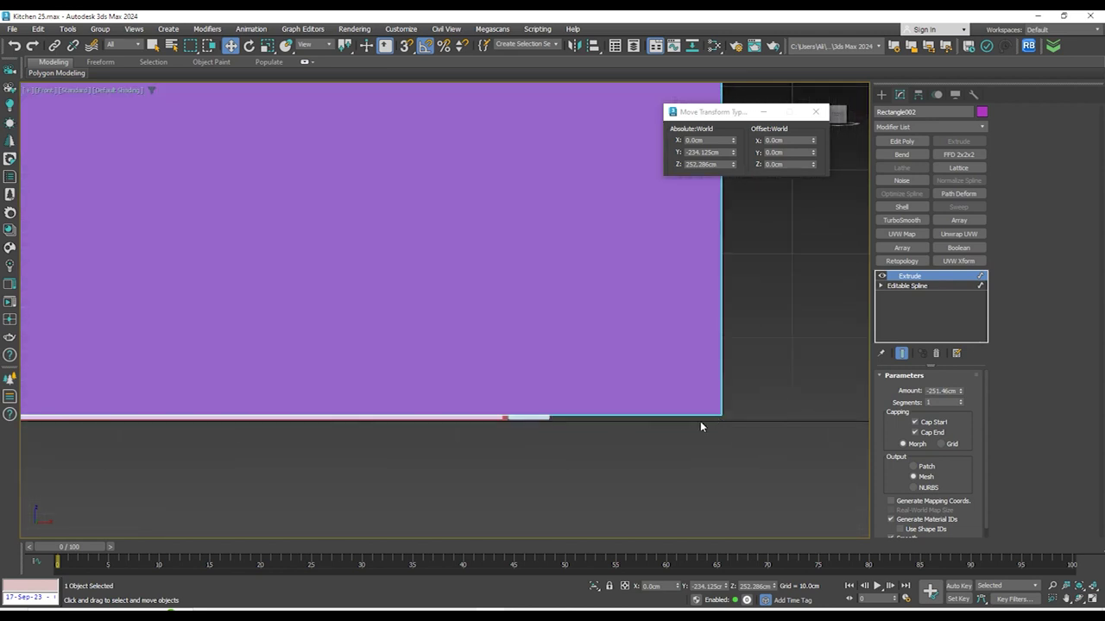
scroll(777, 349, "down", 5)
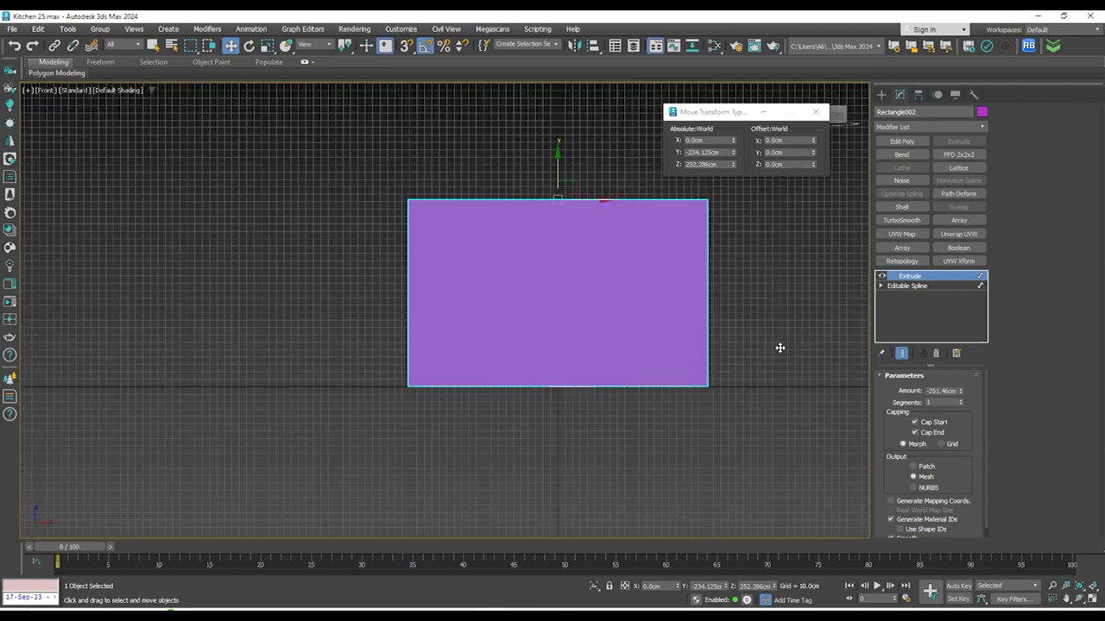
left_click(901, 141)
left_click(1014, 125)
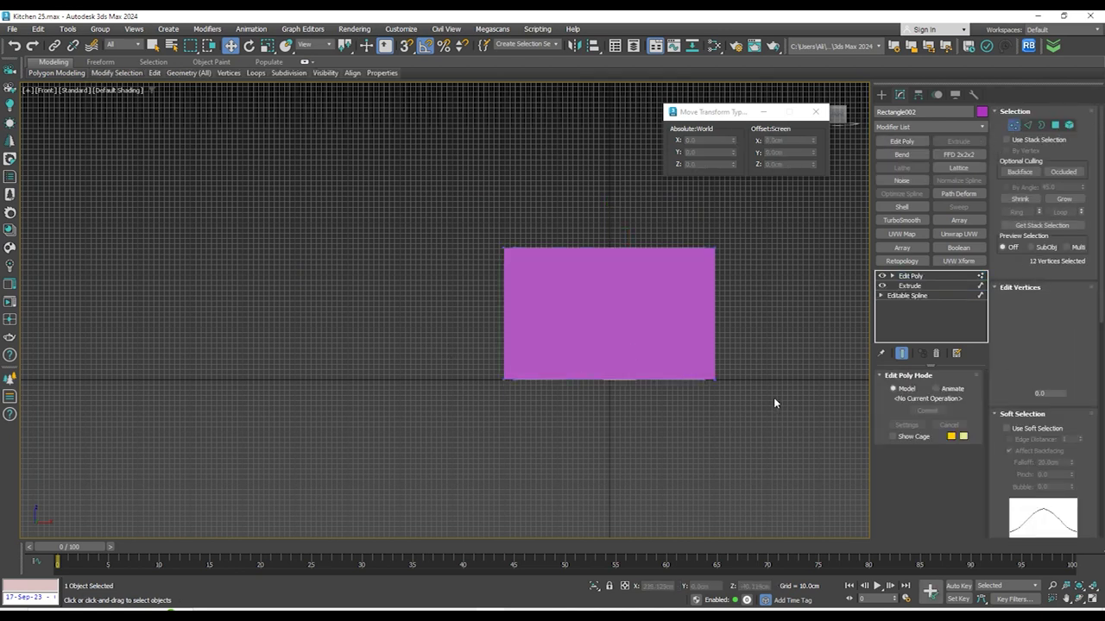
scroll(523, 393, "up", 10)
left_click_drag(361, 335, 428, 374)
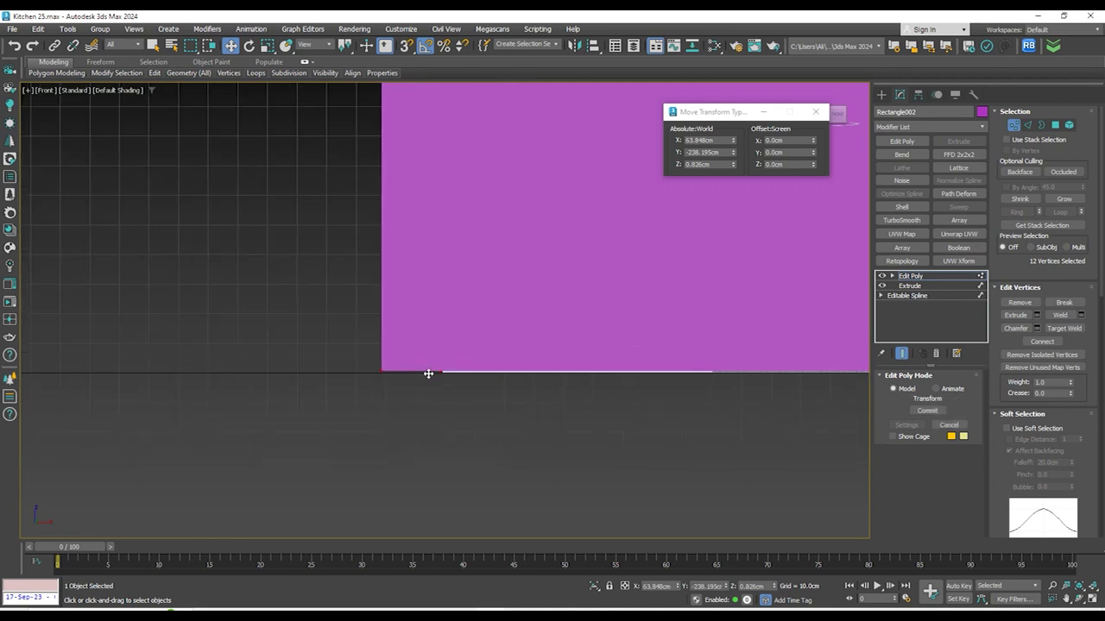
Snap the selected bottom vertices down to the underside of the kitchen base at Z 0.109 cm
scroll(564, 362, "down", 5)
scroll(562, 342, "up", 5)
scroll(313, 386, "up", 3)
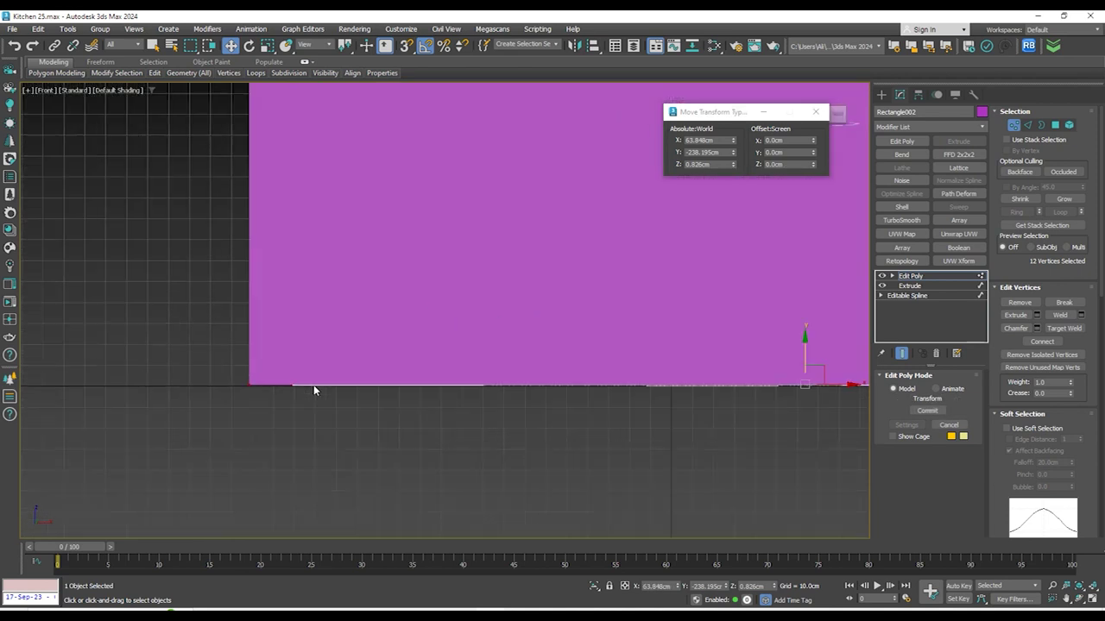
scroll(312, 385, "up", 5)
scroll(299, 366, "up", 5)
scroll(264, 392, "down", 3)
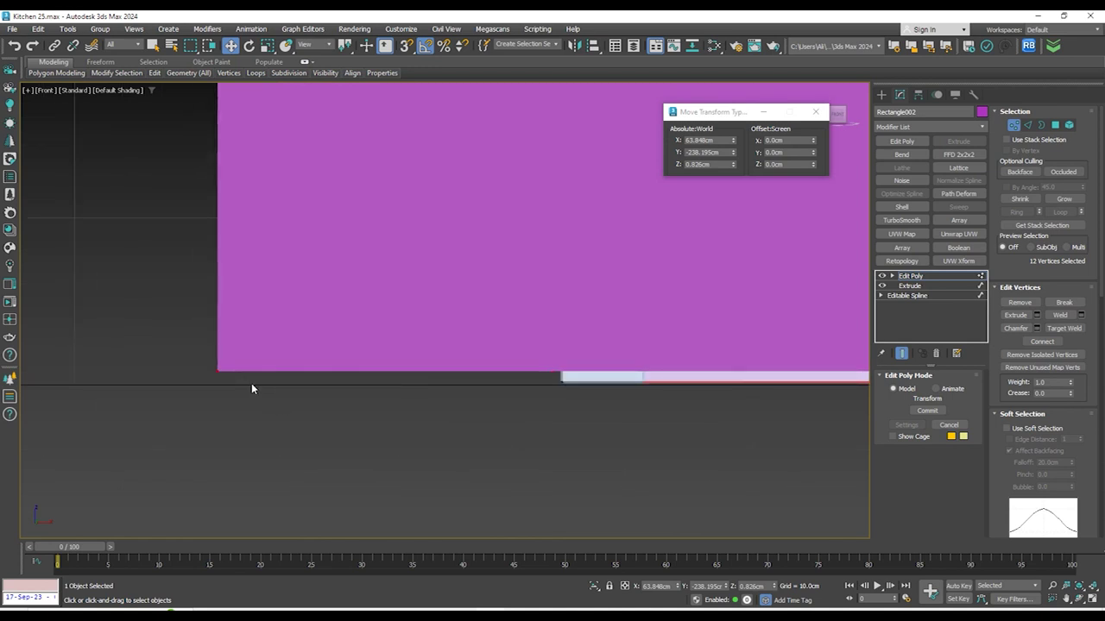
left_click_drag(231, 382, 561, 387)
scroll(561, 387, "up", 6)
scroll(505, 381, "down", 10)
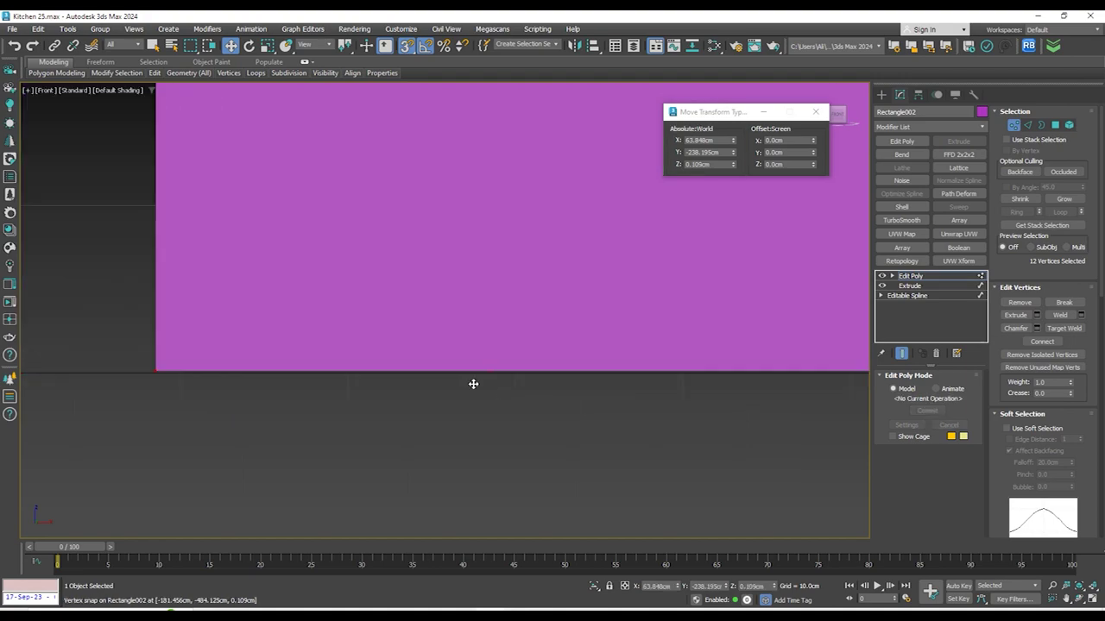
Turn snapping off and select all the walls' top vertices in the front view
scroll(613, 320, "down", 3)
middle_click_drag(614, 321, 569, 377, "alt")
scroll(661, 234, "up", 6)
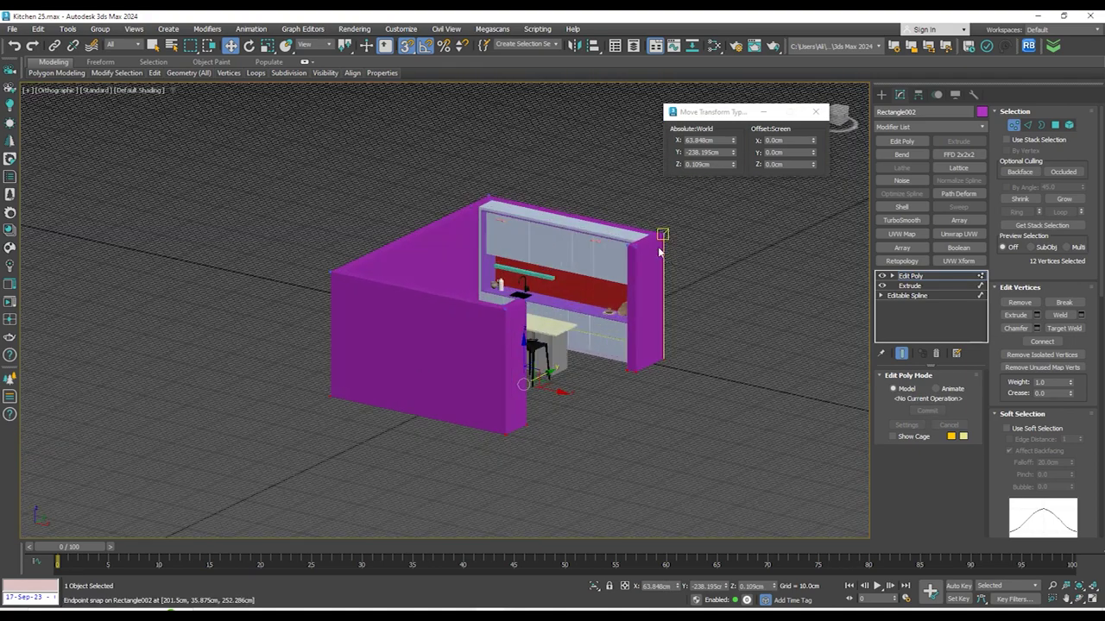
key("s")
scroll(591, 237, "down", 4)
middle_click_drag(584, 239, 483, 200, "alt")
scroll(426, 234, "up", 6)
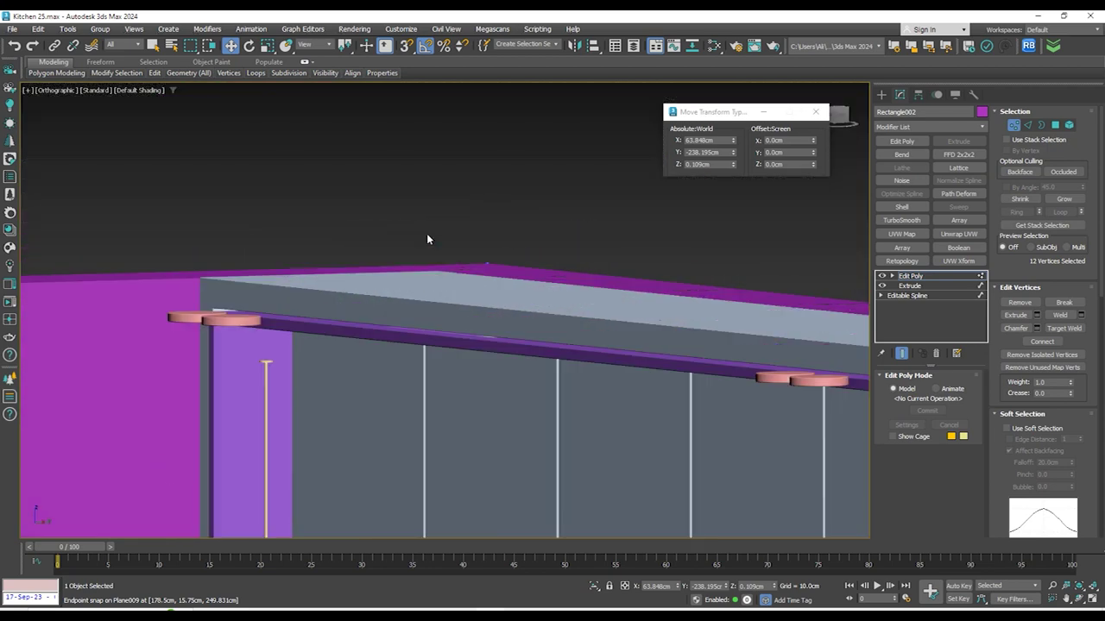
scroll(427, 233, "down", 3)
middle_click_drag(453, 253, 461, 276, "alt")
key("f")
scroll(461, 290, "down", 10)
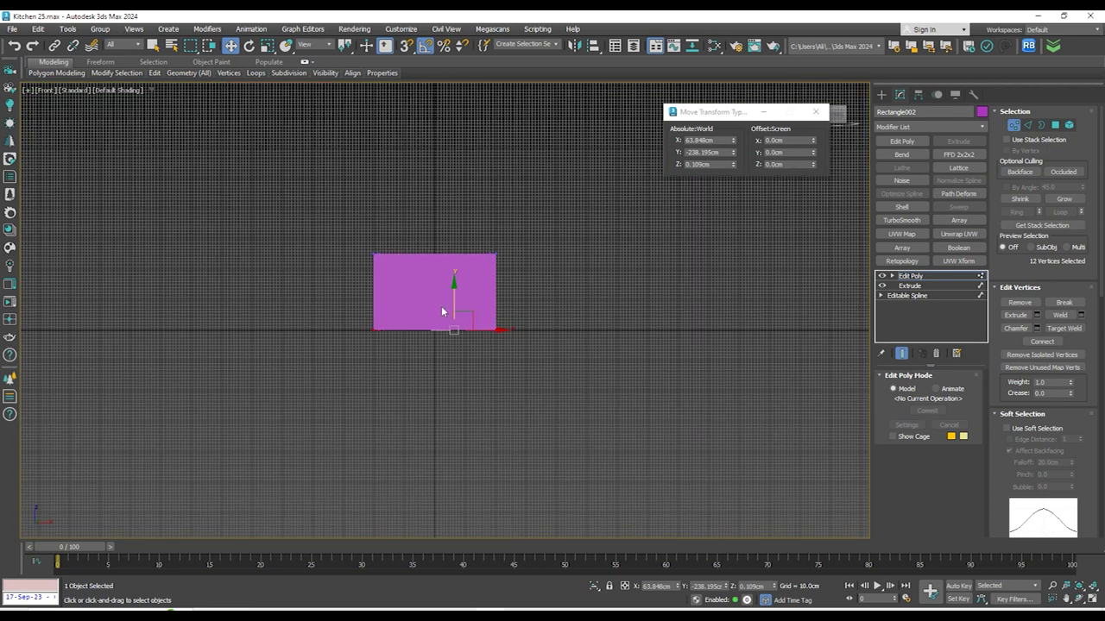
scroll(402, 266, "up", 3)
left_click_drag(274, 198, 676, 281)
Raise the selected top vertices by 0.5 cm with the move transform type-in, and close the type-in
scroll(580, 229, "up", 6)
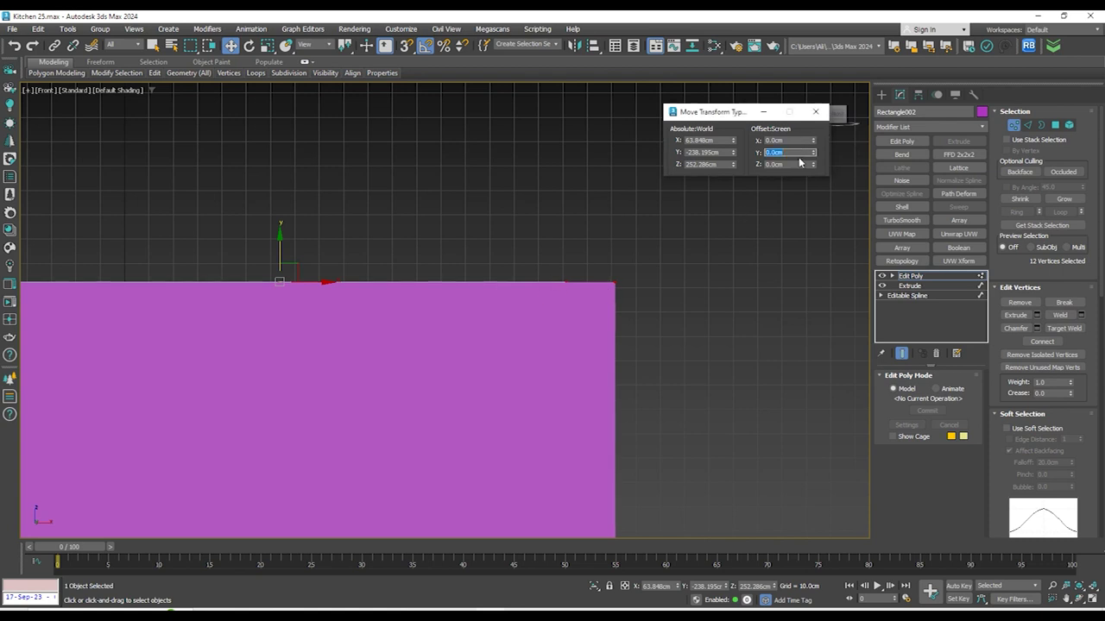
middle_click_drag(568, 304, 604, 309, "alt")
scroll(337, 240, "up", 7)
scroll(440, 190, "down", 2)
scroll(460, 228, "down", 7)
middle_click_drag(488, 247, 452, 271, "alt")
scroll(546, 261, "down", 4)
middle_click_drag(545, 263, 594, 318, "alt")
left_click(812, 113)
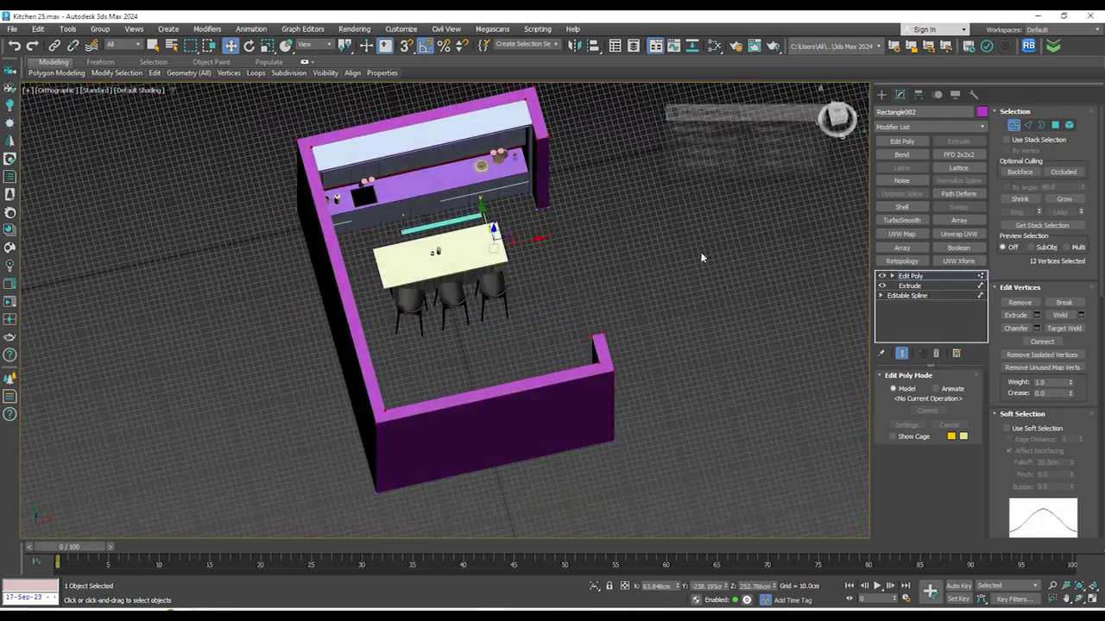
Create a box in the right-hand opening between the wall ends, about 373 cm long, 10 cm wide and 253 cm high downward
middle_click_drag(702, 255, 696, 275, "alt")
key("t")
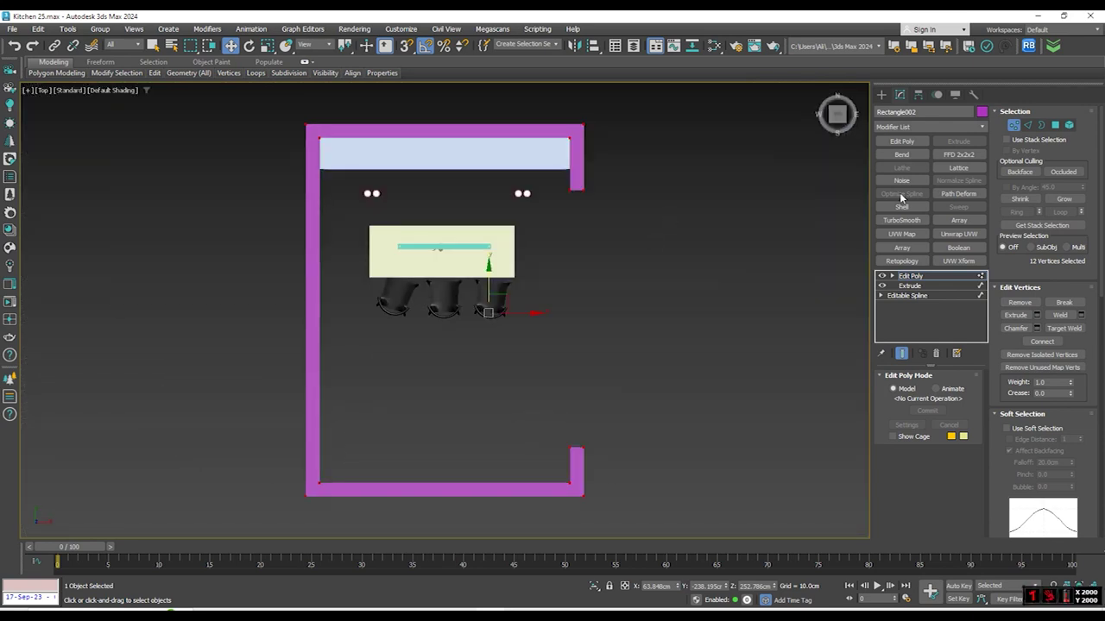
left_click(881, 94)
left_click(881, 113)
left_click(901, 172)
scroll(586, 188, "up", 2)
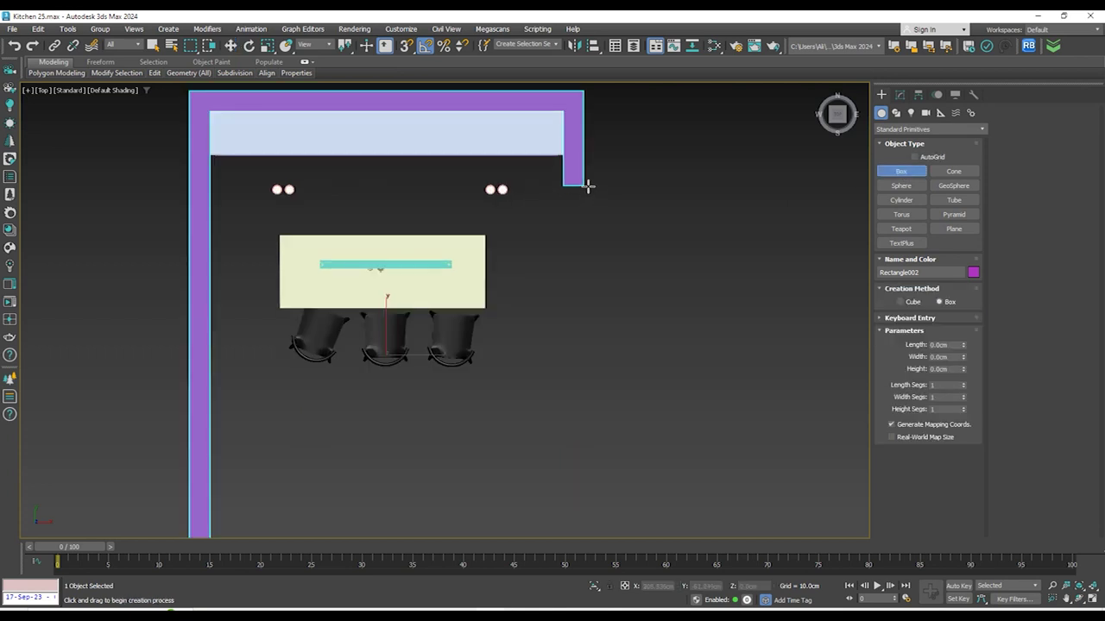
left_click_drag(587, 185, 613, 344)
scroll(654, 241, "down", 4)
scroll(628, 350, "up", 4)
scroll(611, 365, "up", 2)
left_click(631, 348)
scroll(631, 347, "down", 3)
middle_click_drag(631, 348, 731, 289, "alt")
scroll(727, 332, "down", 5)
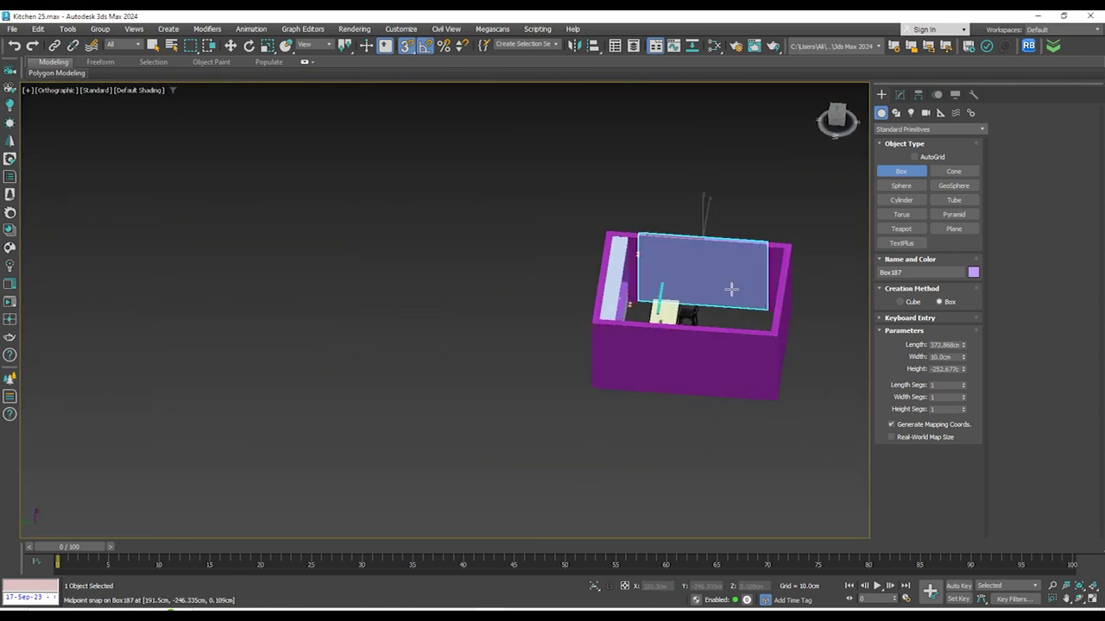
Set the new box's width to 5 cm
scroll(731, 289, "up", 4)
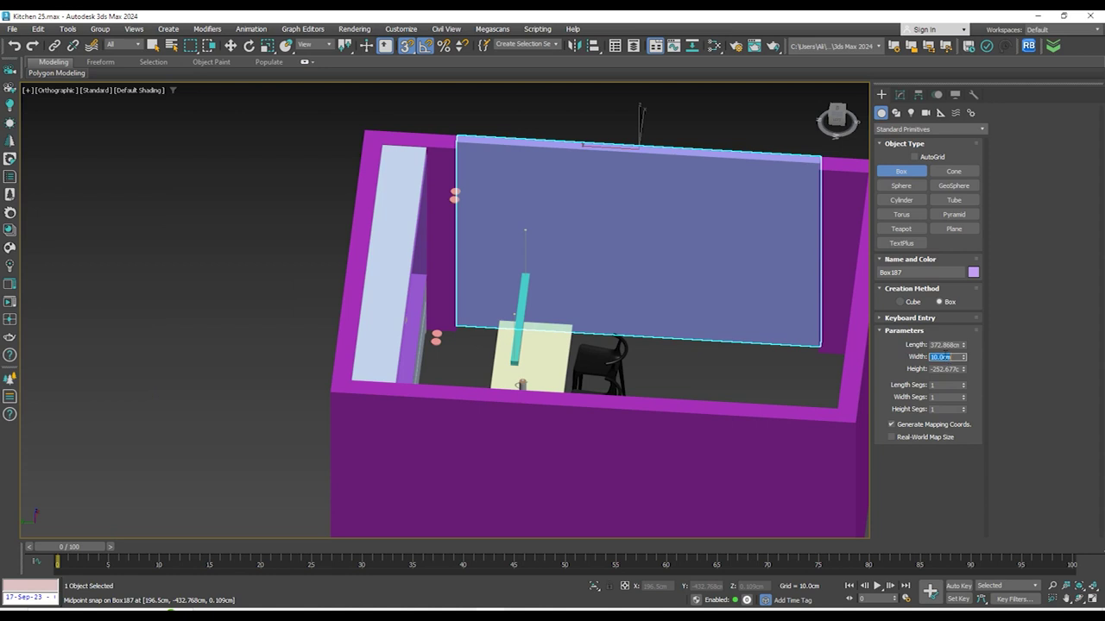
type("5")
key("Return")
Snap the box along X to the outer face of the right wall in the top view
key("w")
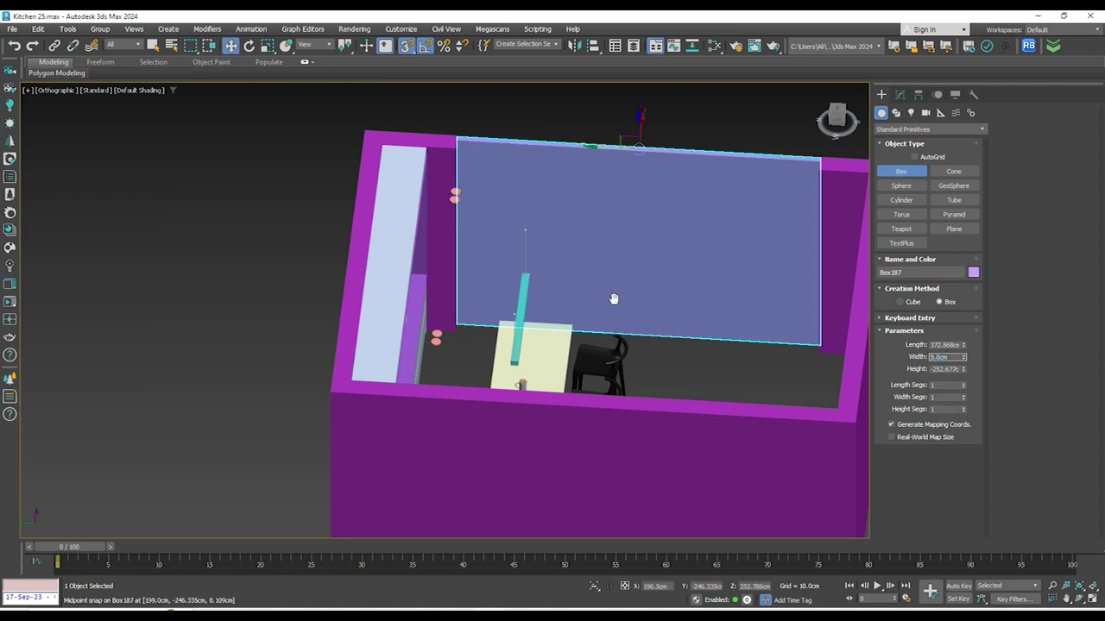
middle_click_drag(614, 299, 578, 291)
key("t")
key("z")
scroll(449, 125, "up", 5)
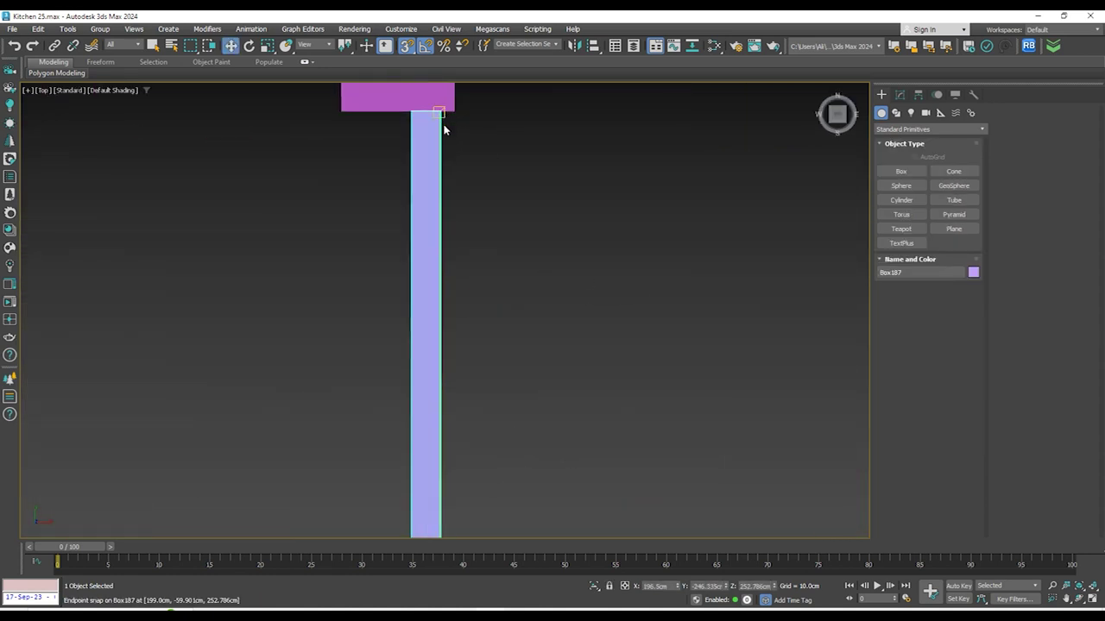
scroll(457, 150, "down", 4)
scroll(442, 161, "up", 5)
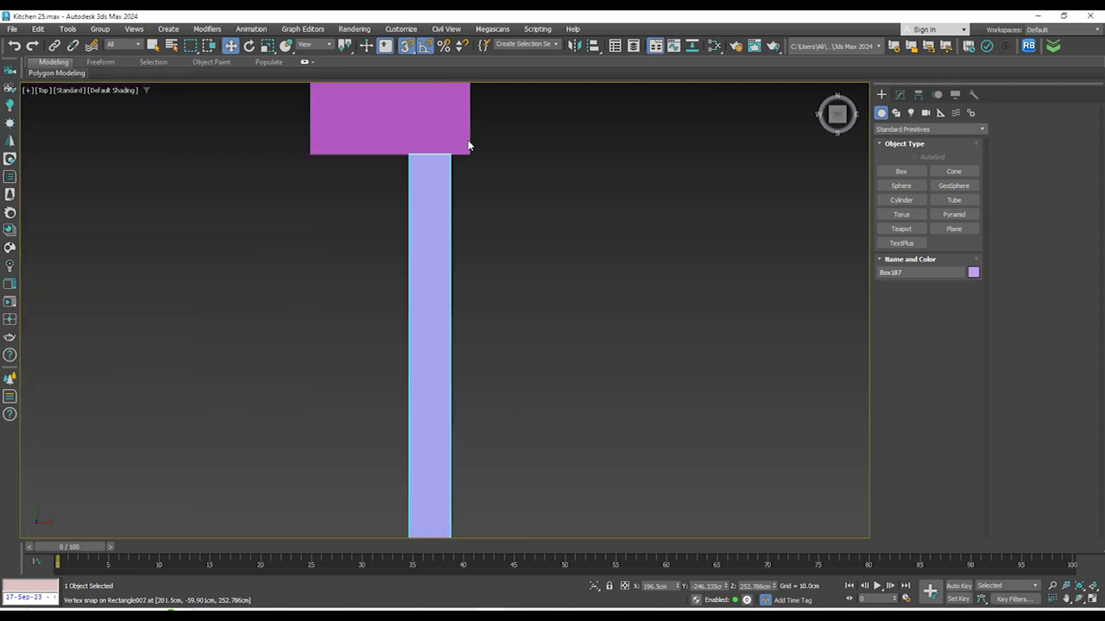
left_click_drag(440, 162, 469, 161)
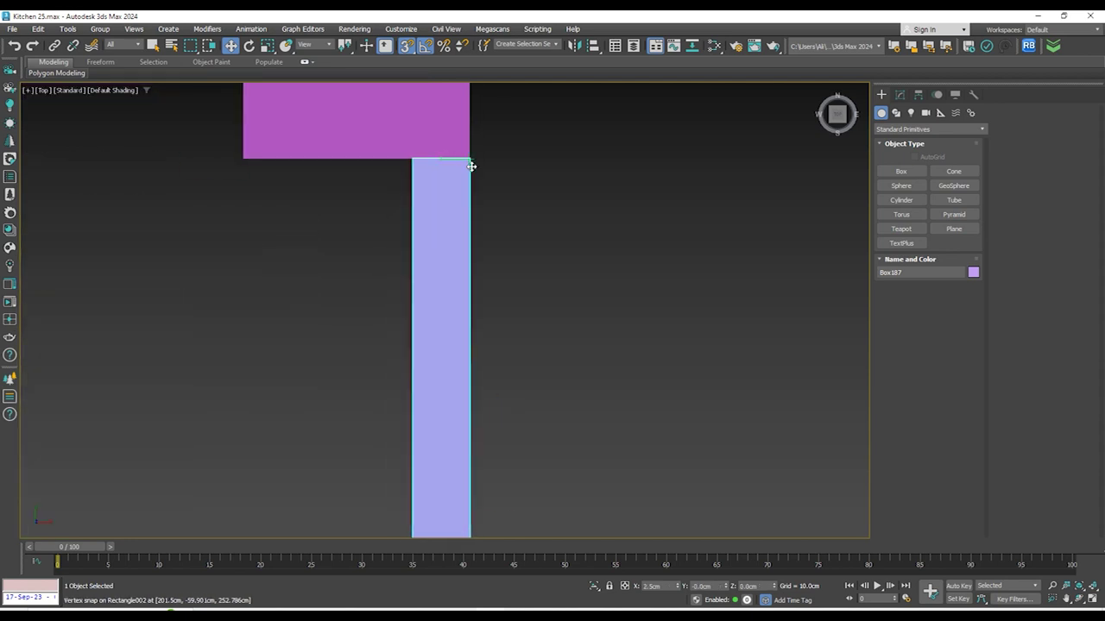
scroll(536, 214, "down", 4)
Isolate the box and add an Edit Poly modifier at edge level
left_click(596, 586)
middle_click_drag(599, 330, 506, 320, "alt")
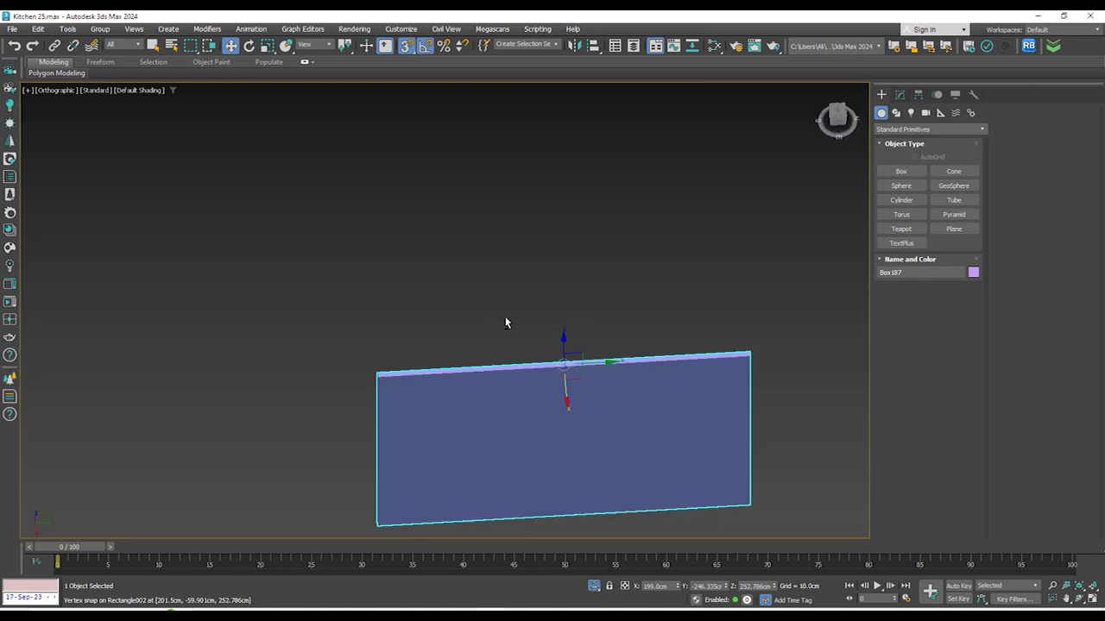
left_click(899, 95)
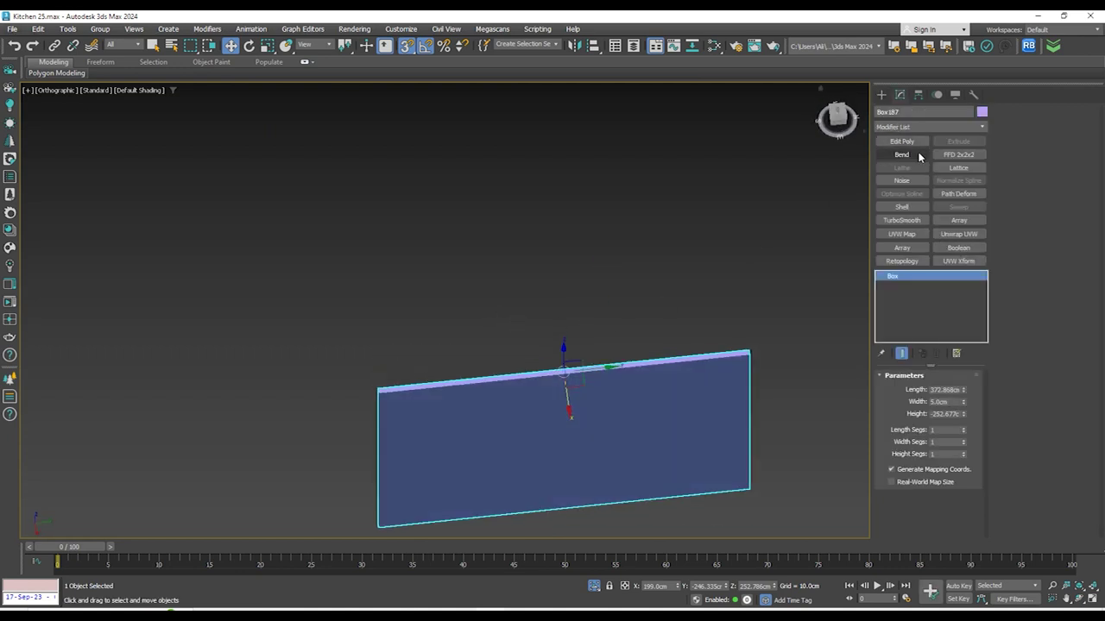
left_click(899, 143)
left_click(1026, 126)
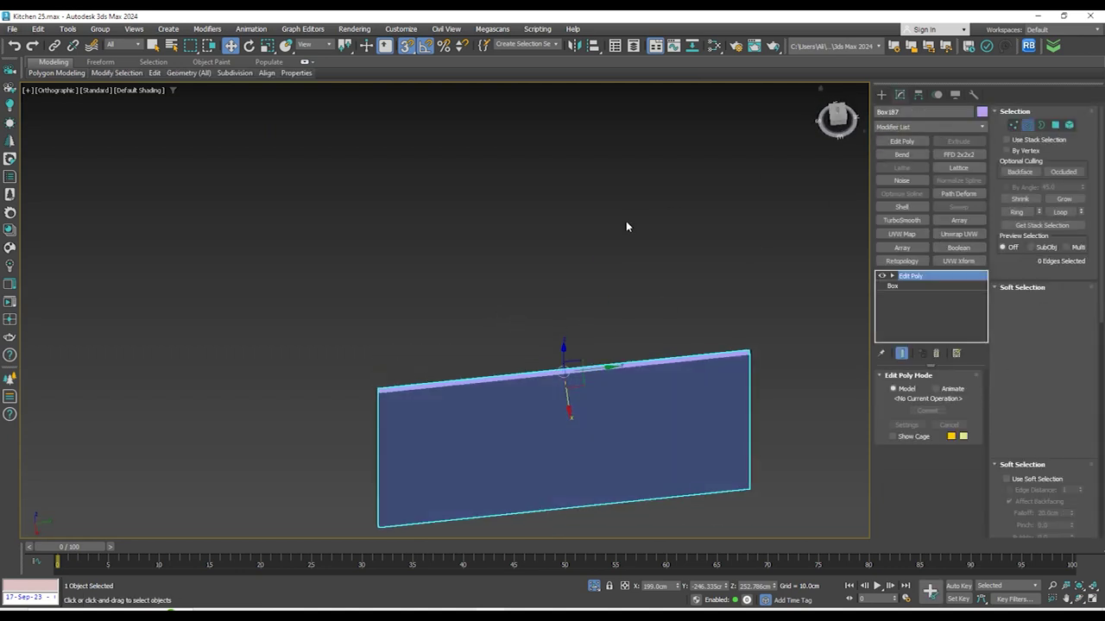
scroll(626, 224, "down", 2)
left_click_drag(615, 320, 620, 451)
middle_click_drag(619, 454, 698, 427, "alt")
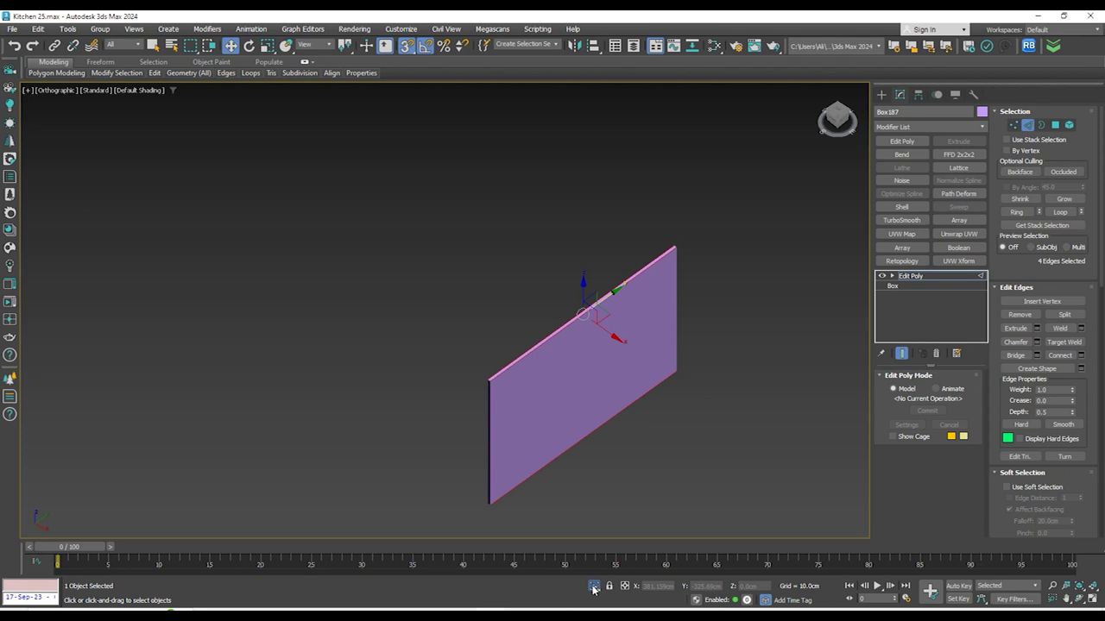
Exit isolation, select the extruded walls and set their object colour to grey
left_click(623, 587)
middle_click_drag(630, 406, 746, 375, "alt")
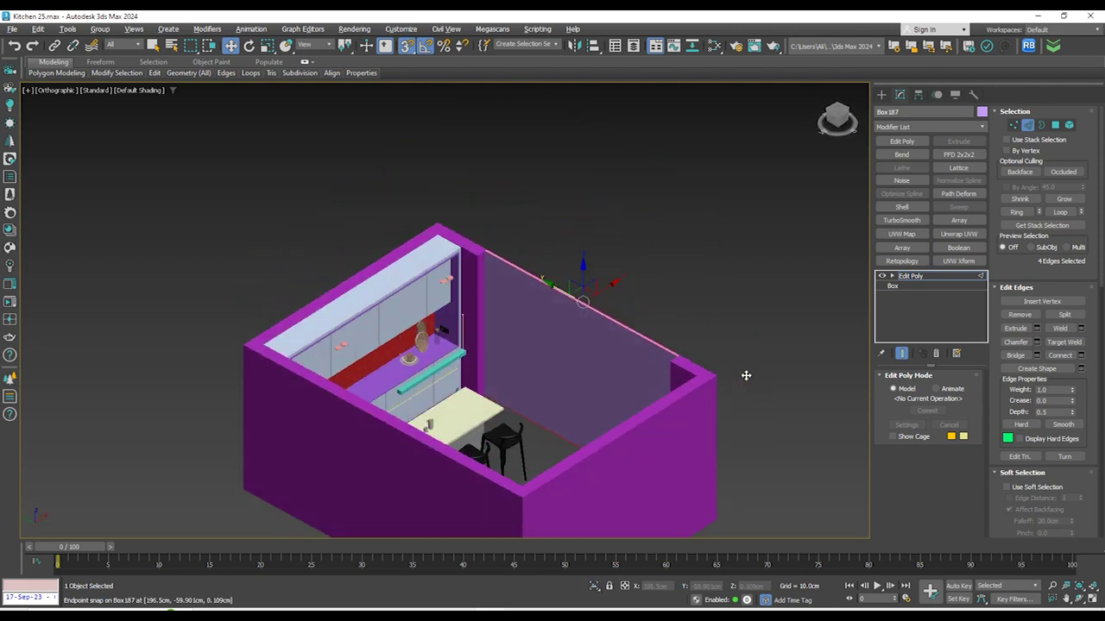
left_click(882, 95)
left_click(803, 215)
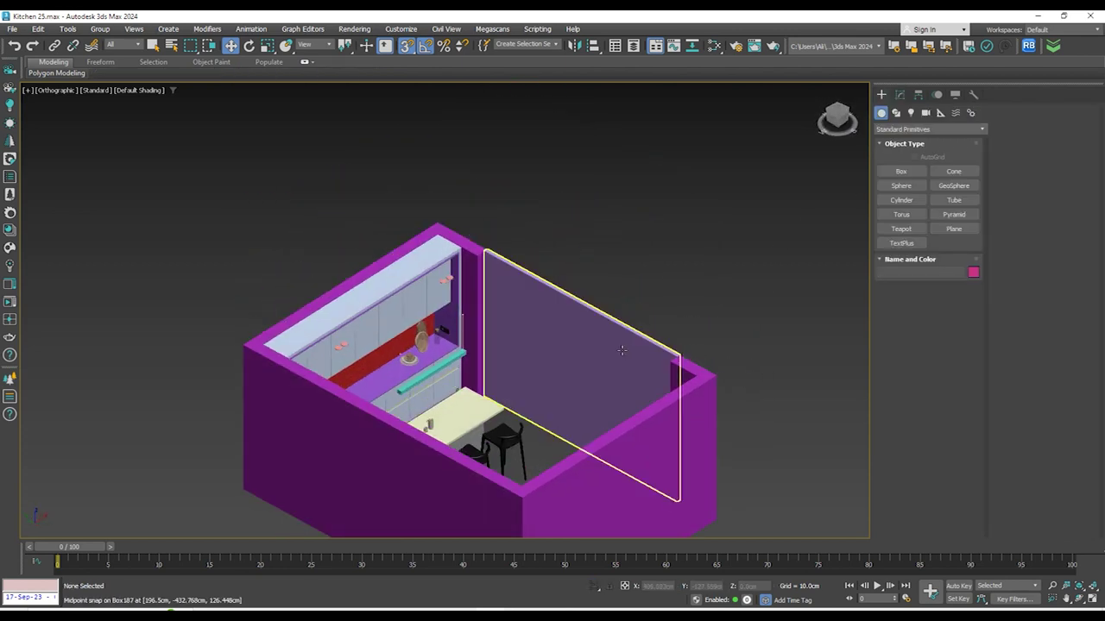
left_click(665, 424)
left_click(677, 441)
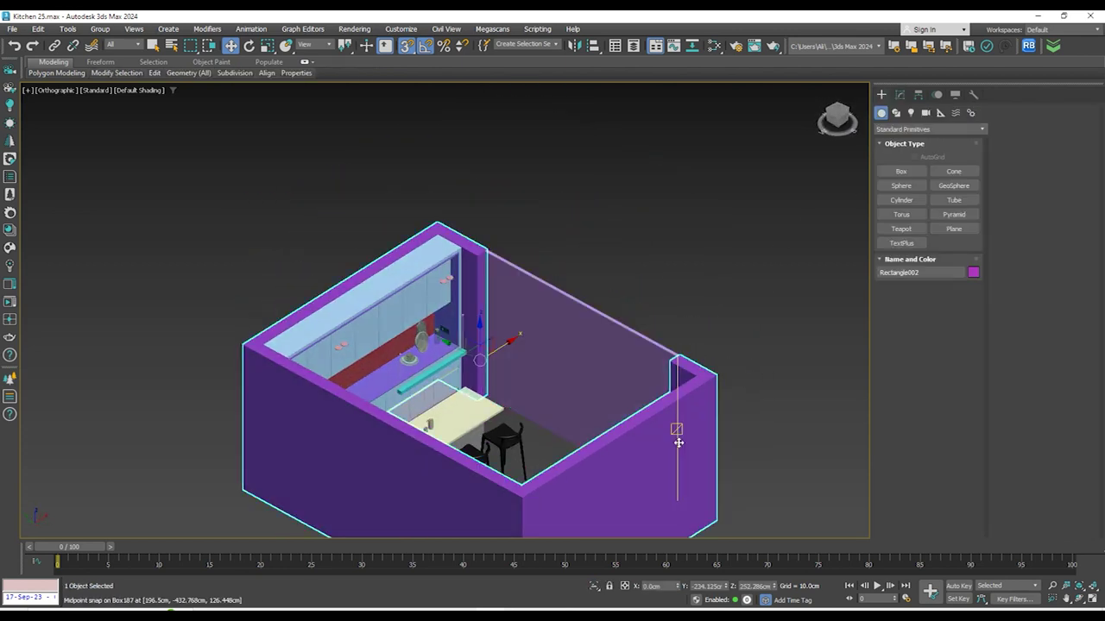
left_click(974, 272)
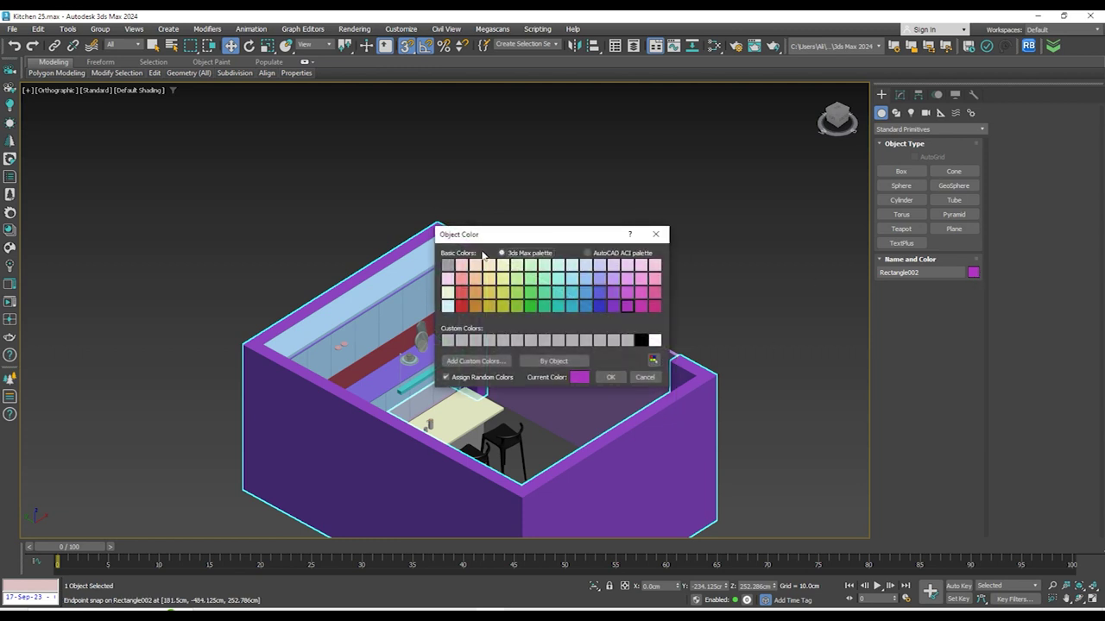
left_click(610, 378)
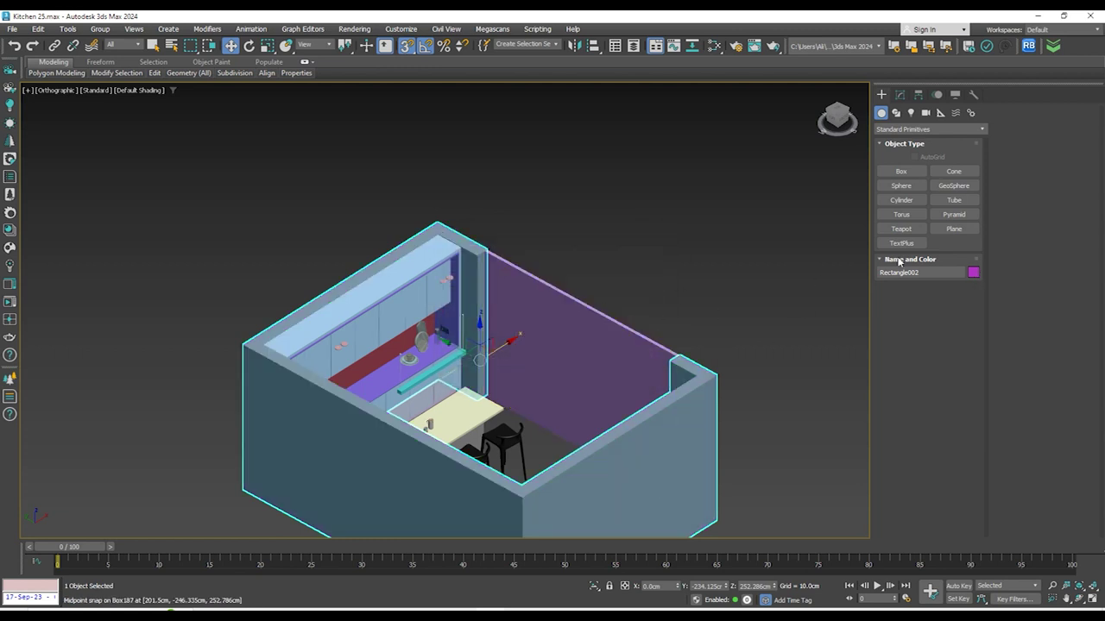
Isolate the walls and connect all their vertical edges with a single horizontal segment
left_click(902, 97)
left_click(594, 587)
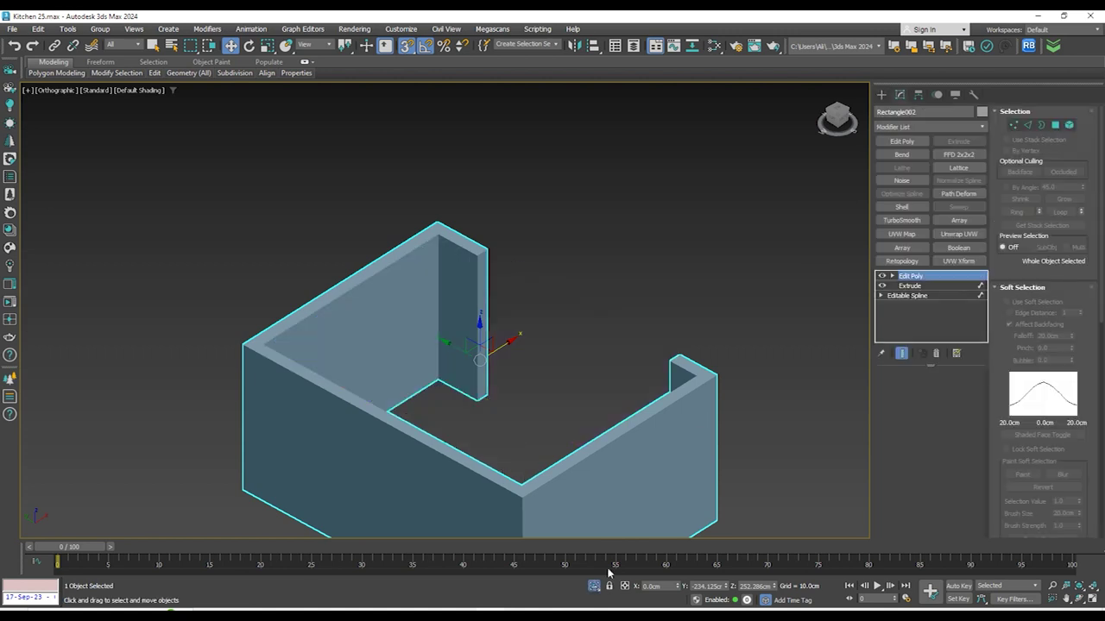
key("2")
middle_click_drag(656, 316, 481, 354, "alt")
key("F4")
middle_click_drag(281, 354, 559, 403, "alt")
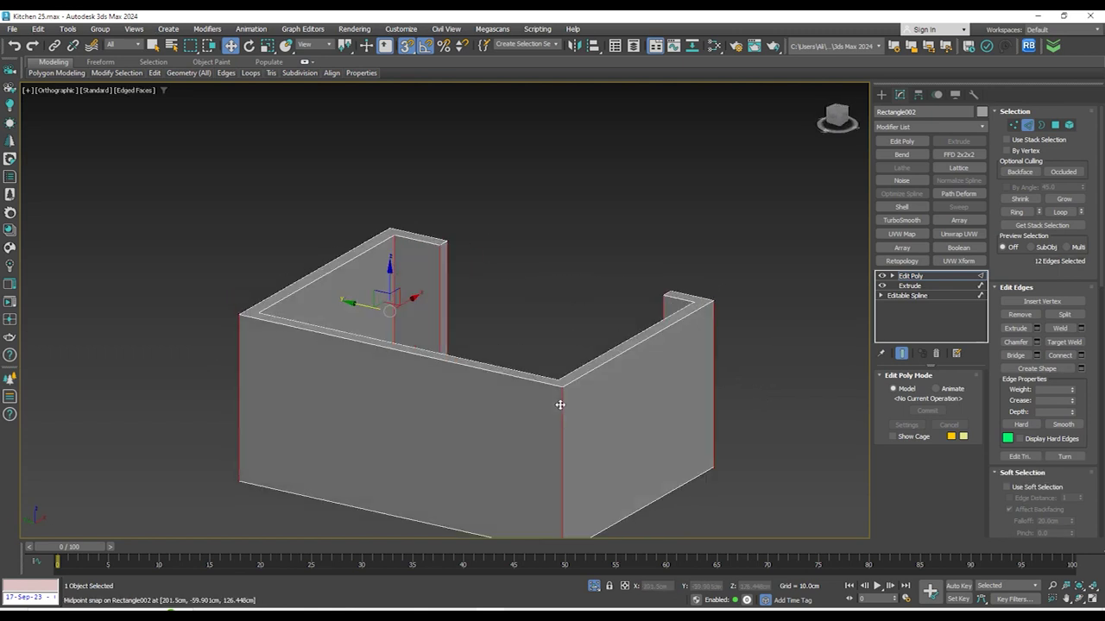
left_click(1082, 357)
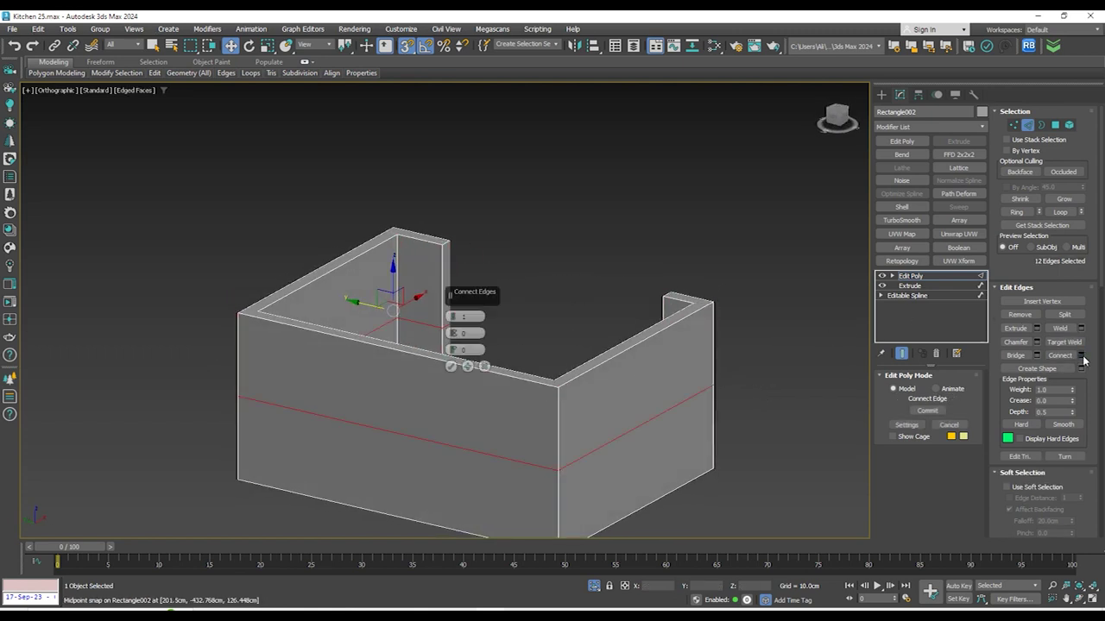
left_click(450, 367)
Raise the new horizontal edge loop to near the top of the walls in the front view
key("f")
scroll(478, 347, "down", 5)
left_click_drag(536, 299, 647, 213)
middle_click_drag(667, 274, 646, 314, "alt")
scroll(646, 314, "up", 2)
left_click_drag(463, 240, 461, 235)
Bridge the two facing wall-end polygons above the loop to form a beam across the opening, and exit isolation
key("4")
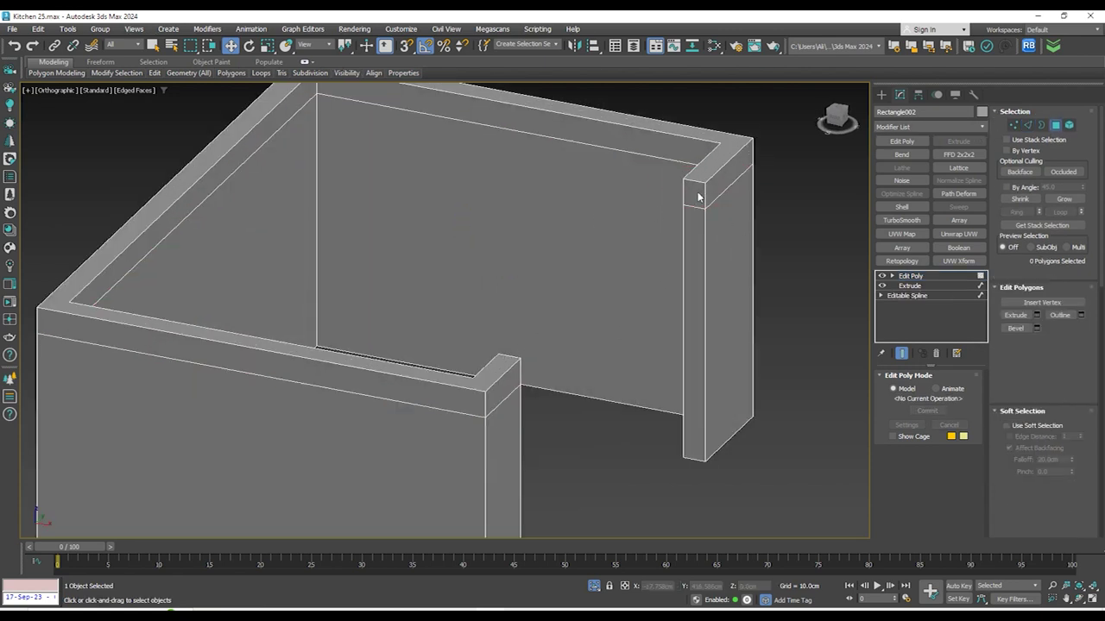
left_click(698, 193)
middle_click_drag(666, 244, 738, 316, "alt")
left_click(797, 160, "ctrl")
middle_click_drag(653, 253, 829, 216, "alt")
middle_click_drag(828, 216, 715, 288)
scroll(716, 288, "down", 2)
middle_click_drag(593, 272, 409, 268)
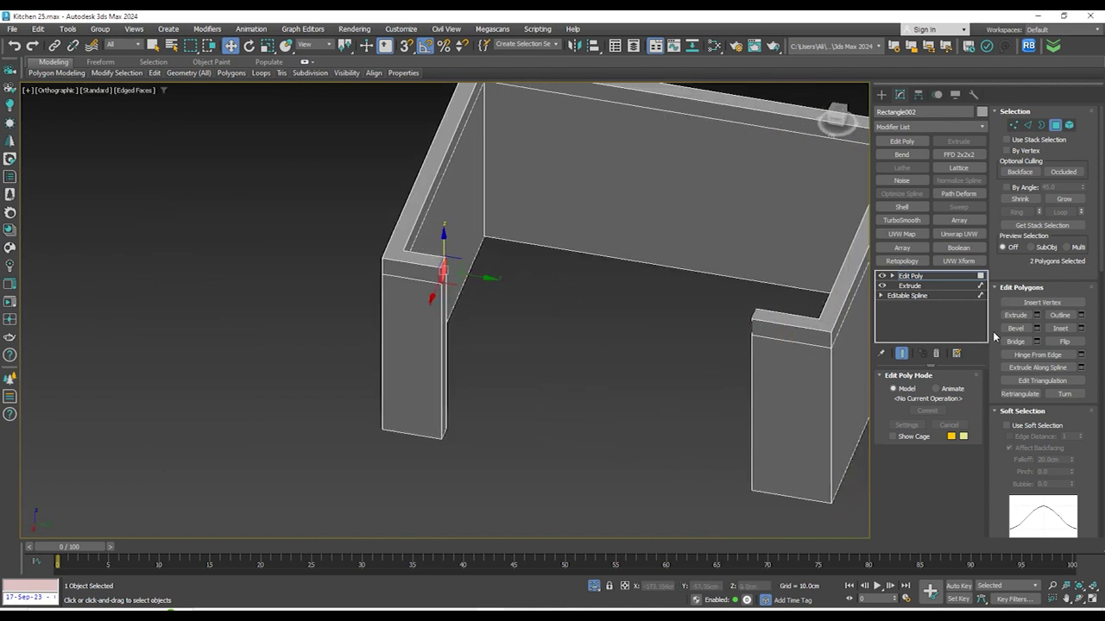
left_click(1025, 343)
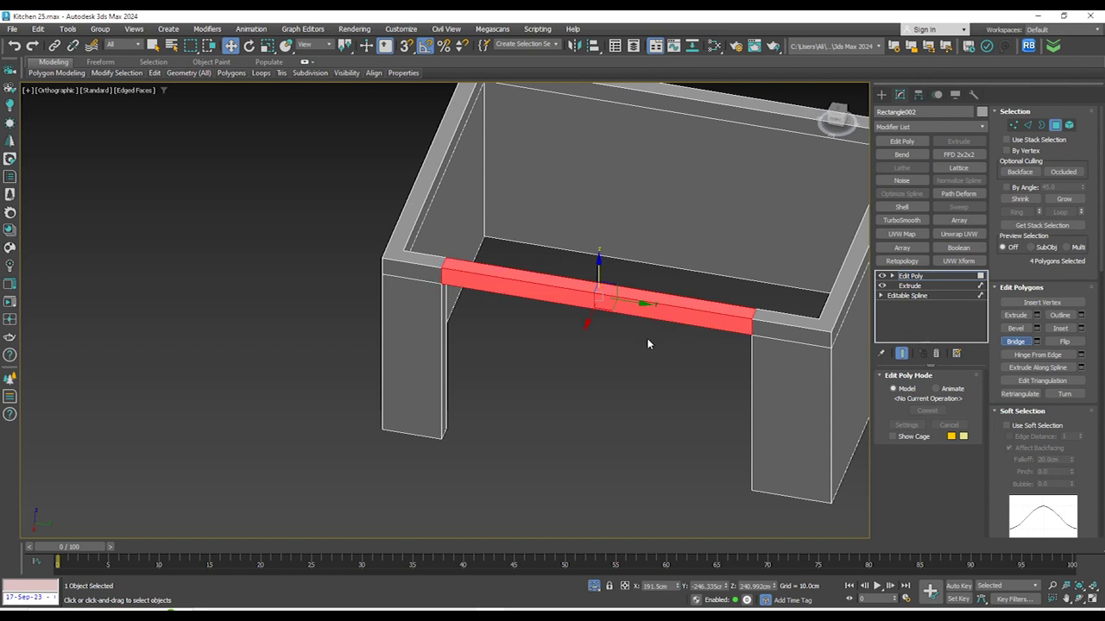
left_click(649, 340)
scroll(557, 390, "down", 3)
middle_click_drag(557, 390, 730, 561, "alt")
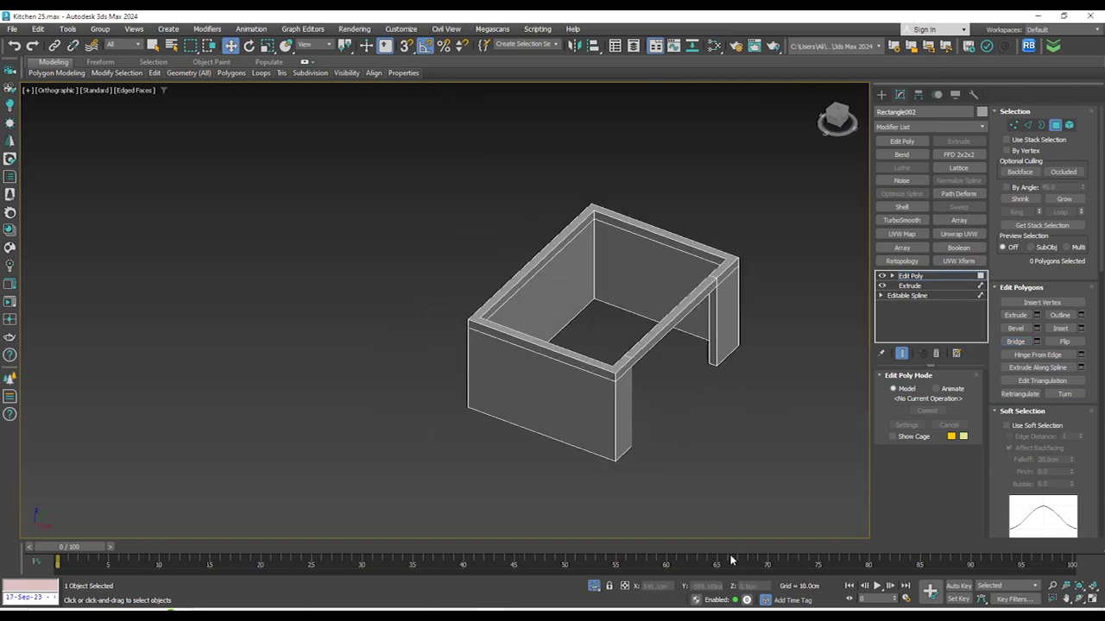
left_click(595, 587)
Snap the top vertices of the box panel down to the underside of the beam in the right view
middle_click_drag(676, 474, 818, 249, "alt")
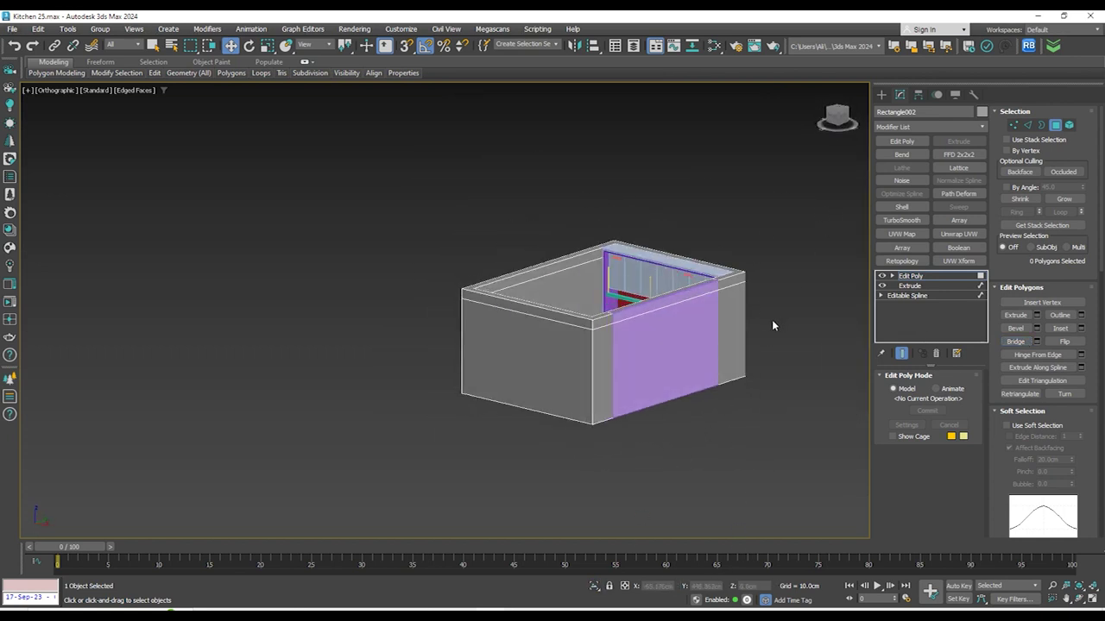
middle_click_drag(772, 325, 823, 155, "alt")
left_click(846, 119)
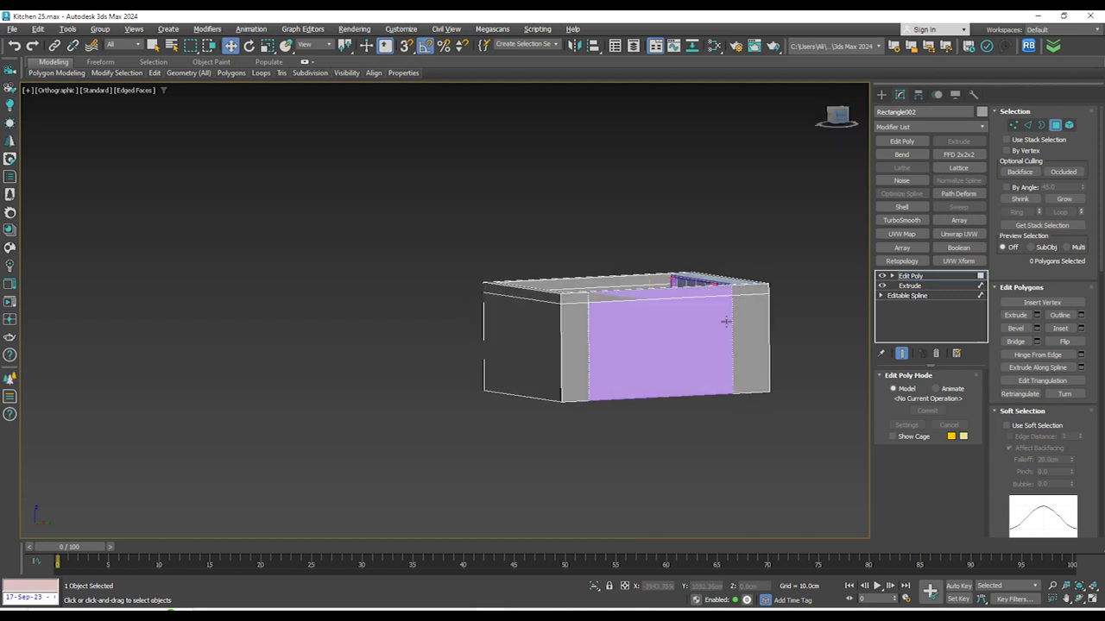
left_click(659, 340)
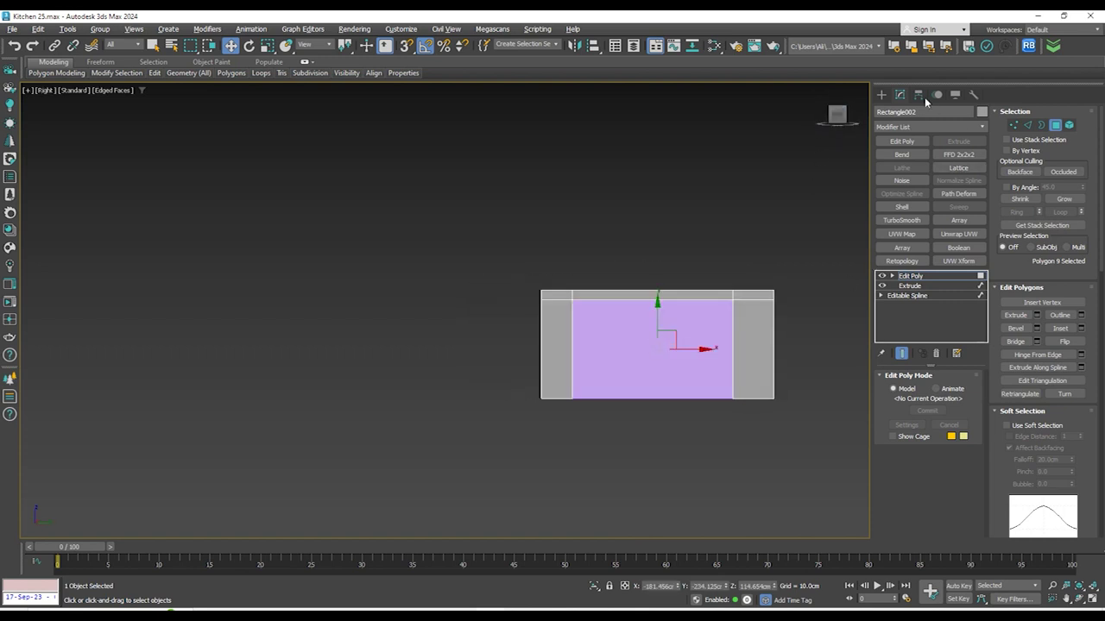
left_click(882, 94)
left_click(683, 336)
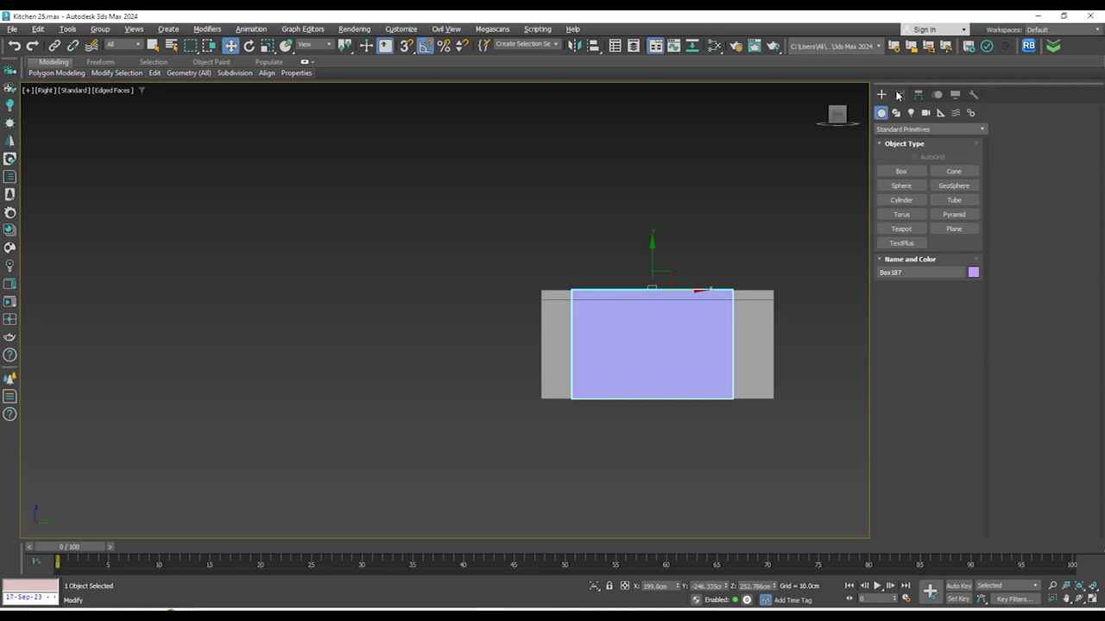
left_click(899, 95)
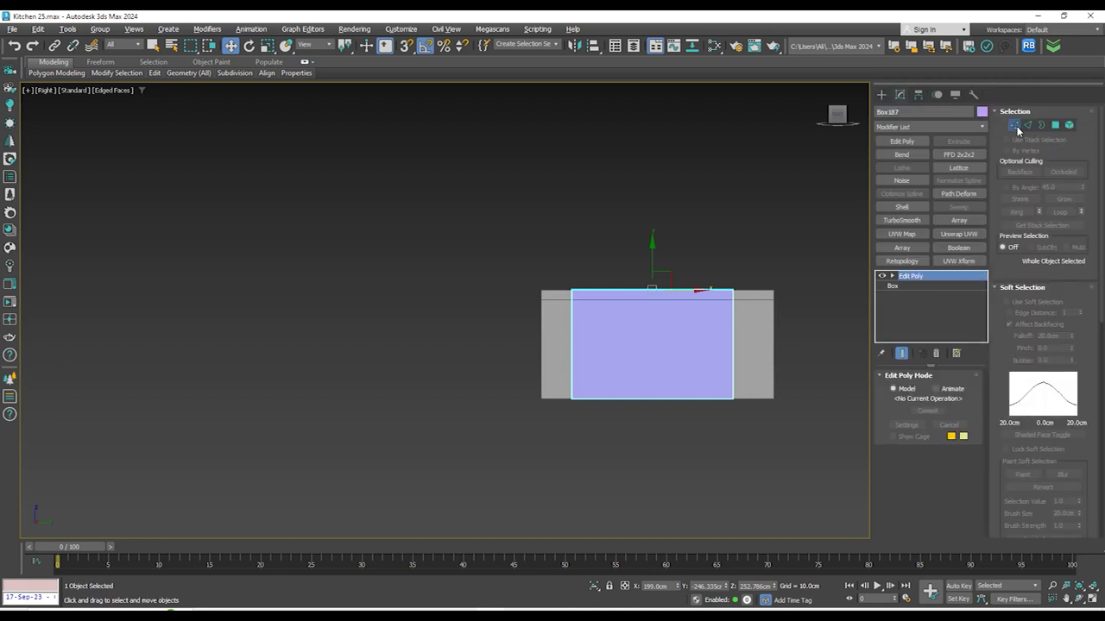
left_click(1014, 126)
left_click_drag(543, 251, 737, 301)
scroll(733, 300, "up", 8)
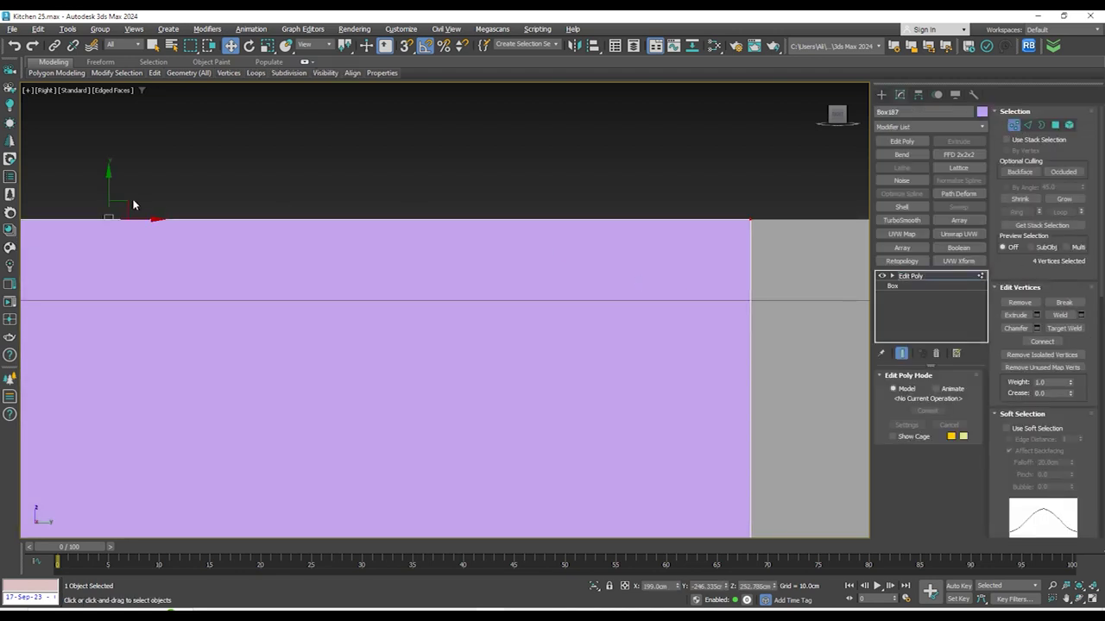
left_click_drag(109, 182, 754, 301)
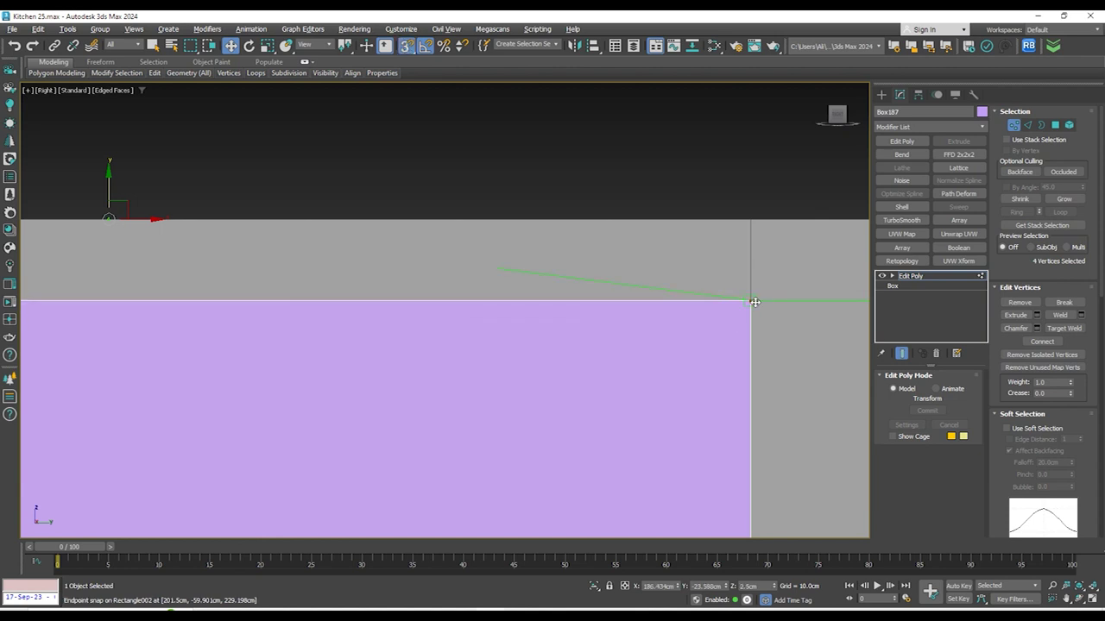
Isolate the box panel and connect its long horizontal edges with 5 segments to divide it into six equal sections
scroll(632, 326, "down", 3)
middle_click_drag(633, 325, 572, 585, "alt")
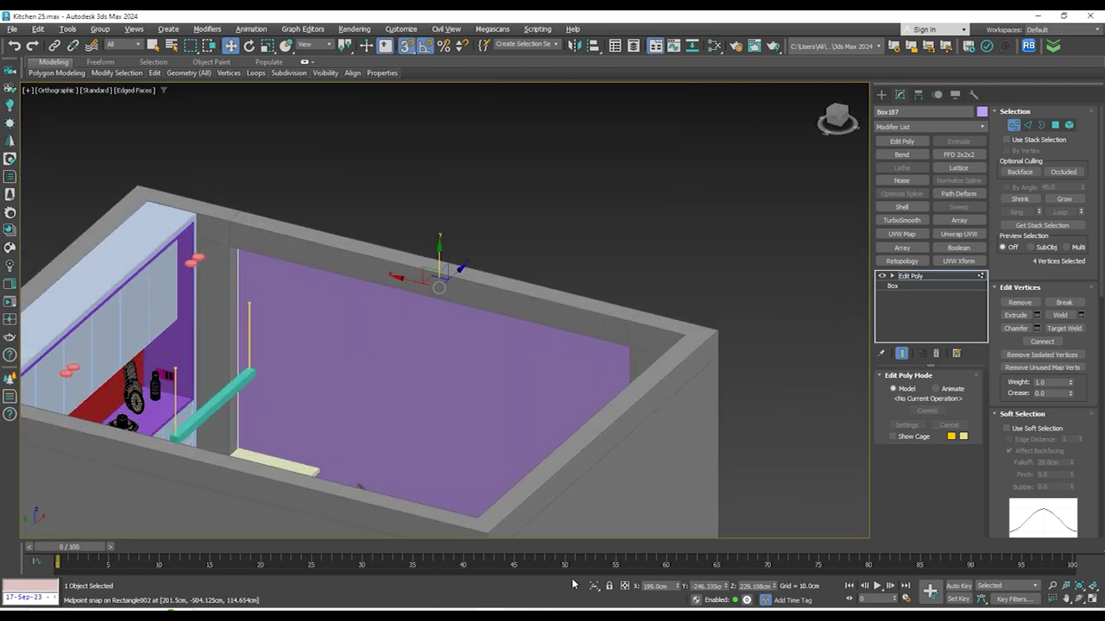
key("alt+q")
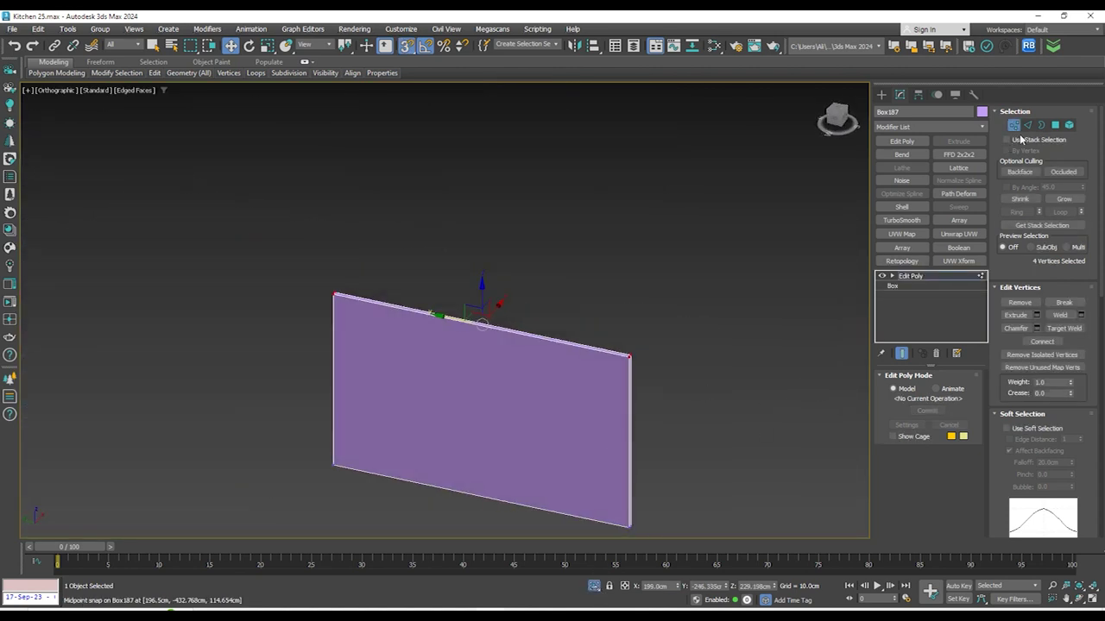
key("2")
middle_click_drag(656, 299, 651, 230, "alt")
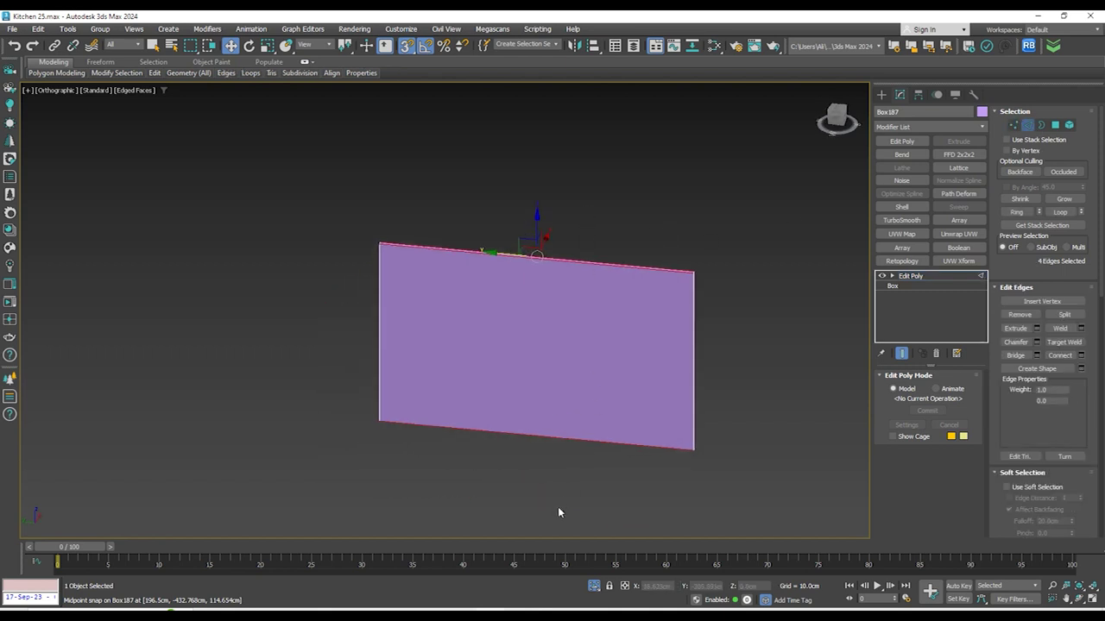
left_click(1080, 356)
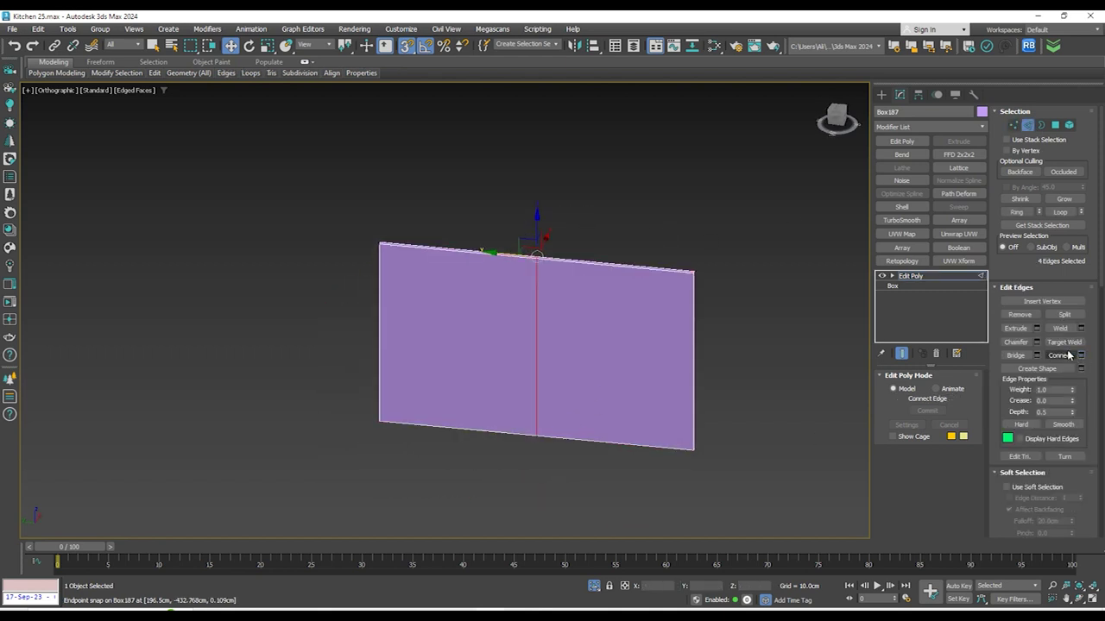
scroll(453, 317, "up", 4)
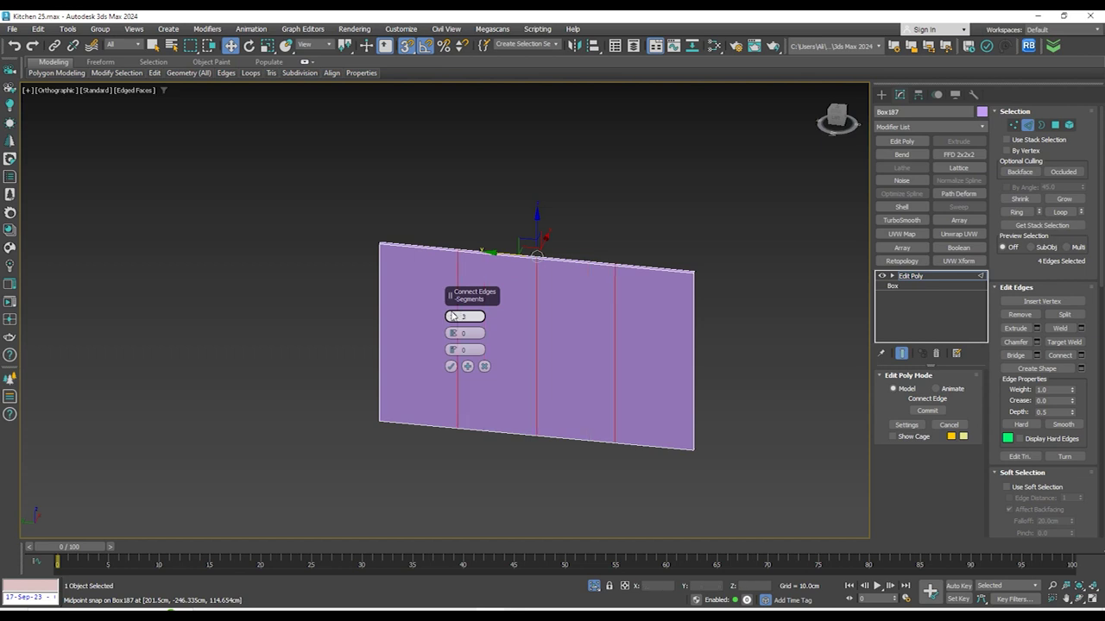
left_click(450, 366)
Select all of the panel's polygons and deselect the thin rim faces, keeping only the front and back faces
left_click(1054, 126)
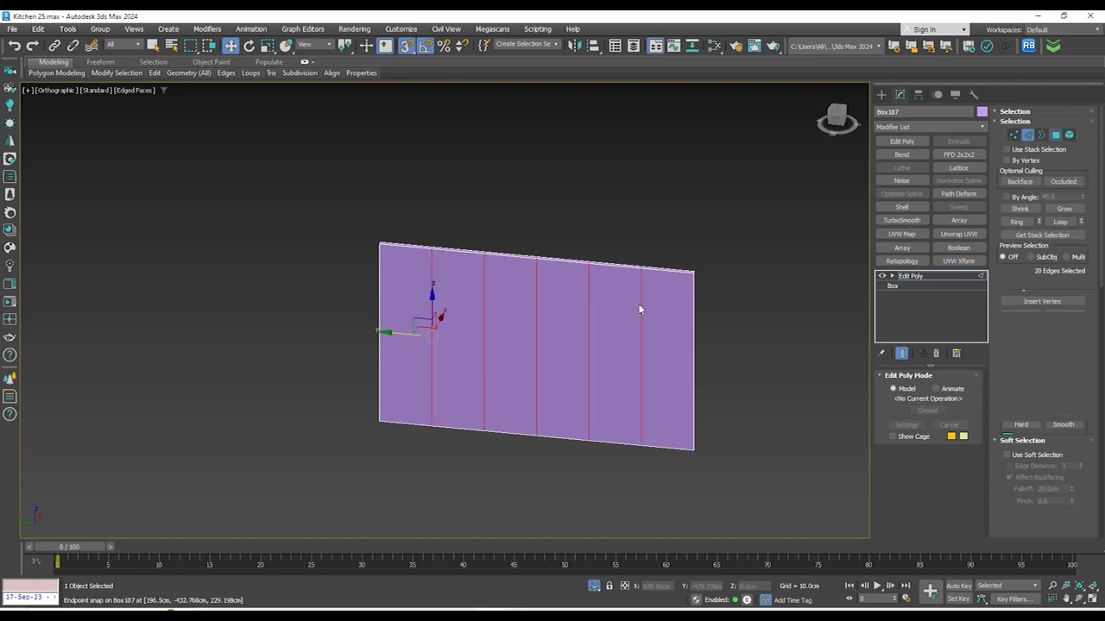
key("ctrl+a")
key("t")
key("z")
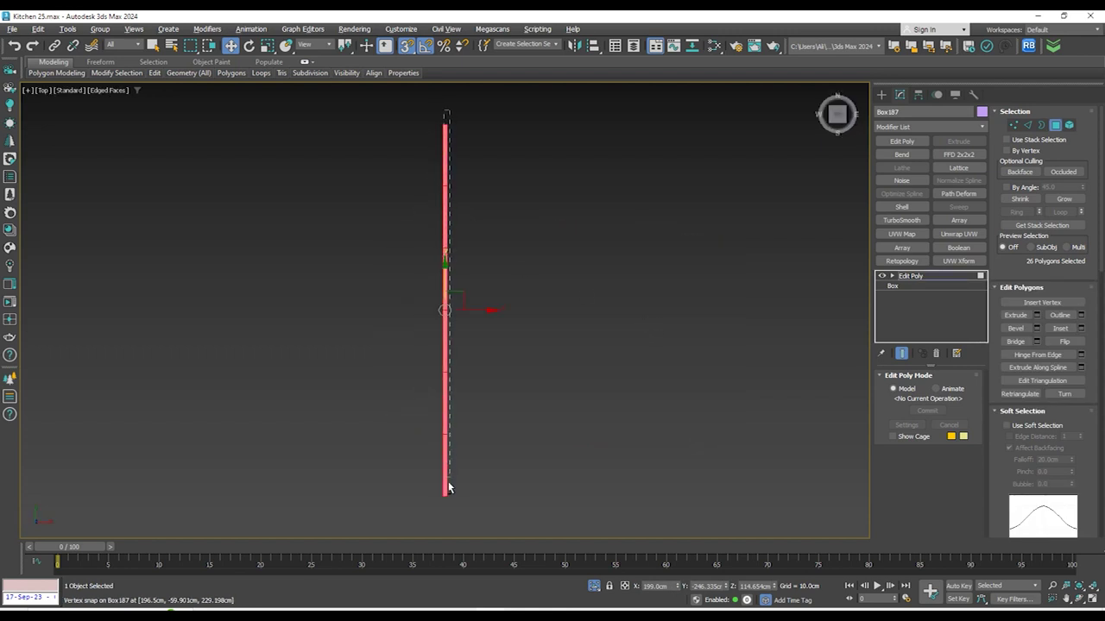
left_click_drag(446, 507, 445, 508, "alt")
middle_click_drag(486, 478, 748, 336, "alt")
key("alt+1")
scroll(453, 352, "up", 3)
middle_click_drag(453, 351, 1004, 431, "alt")
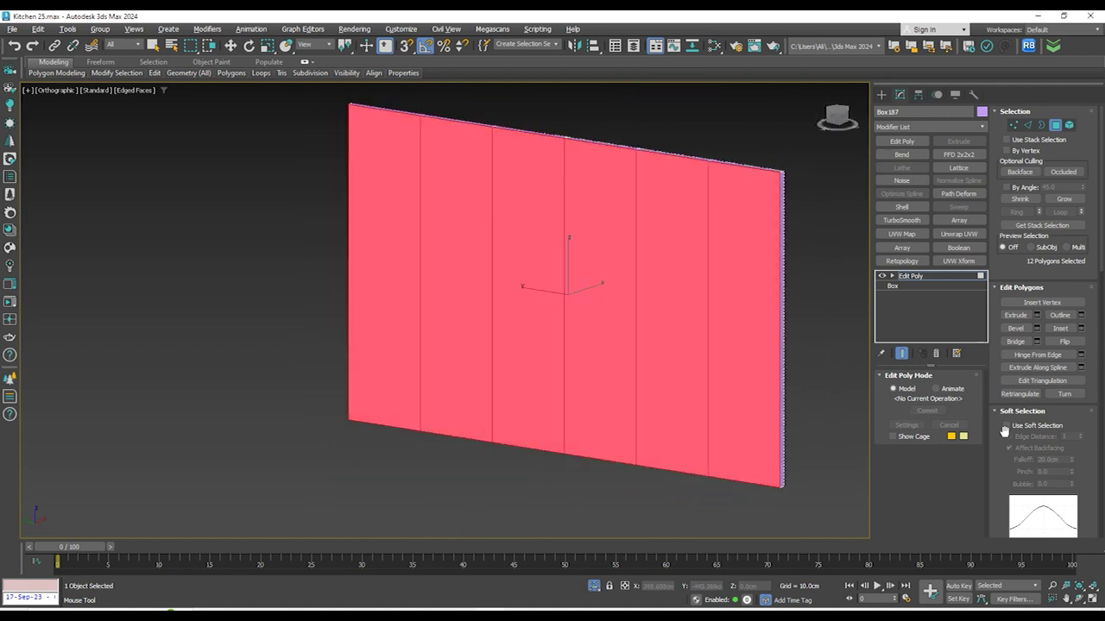
Start an Inset on the panel's front and back faces and try out different amounts
left_click(1081, 329)
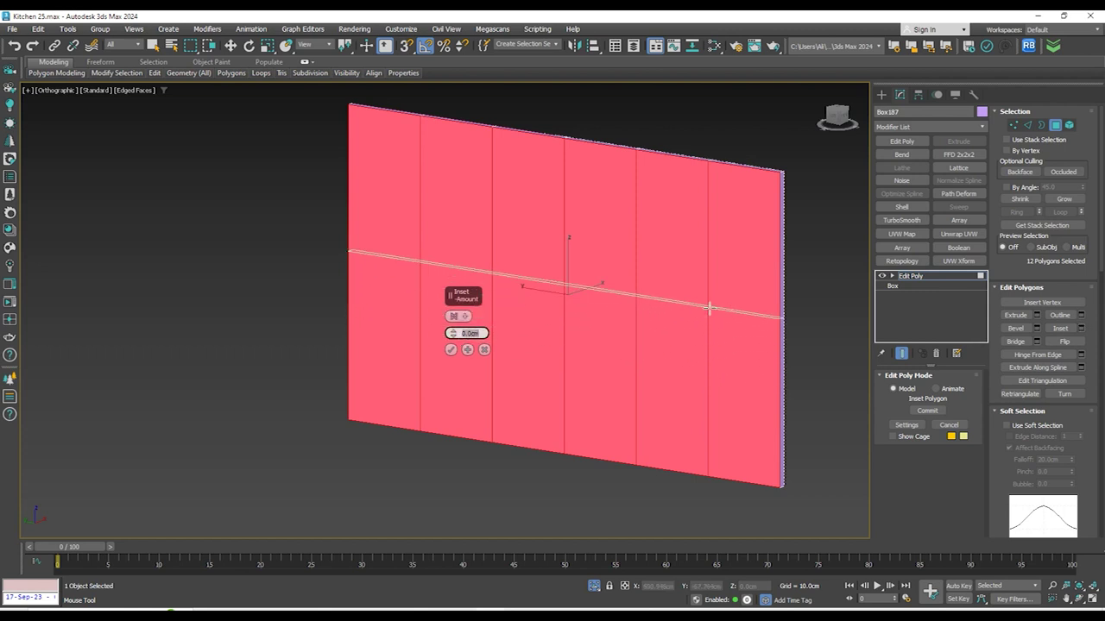
key("Return")
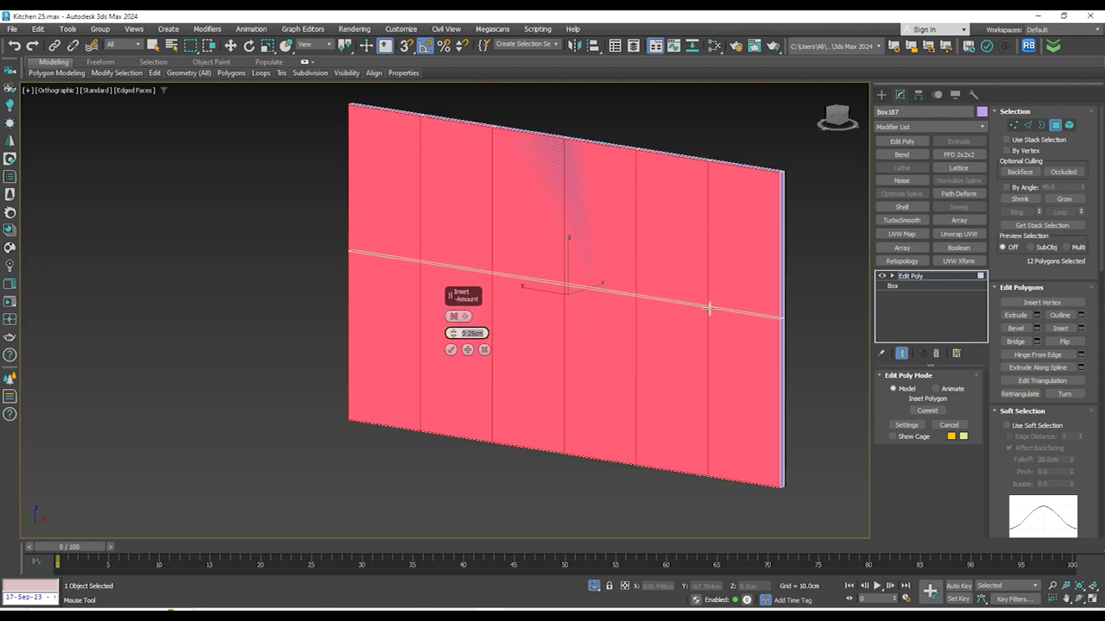
scroll(814, 164, "up", 5)
double_click(469, 333)
type(".15")
key("Return")
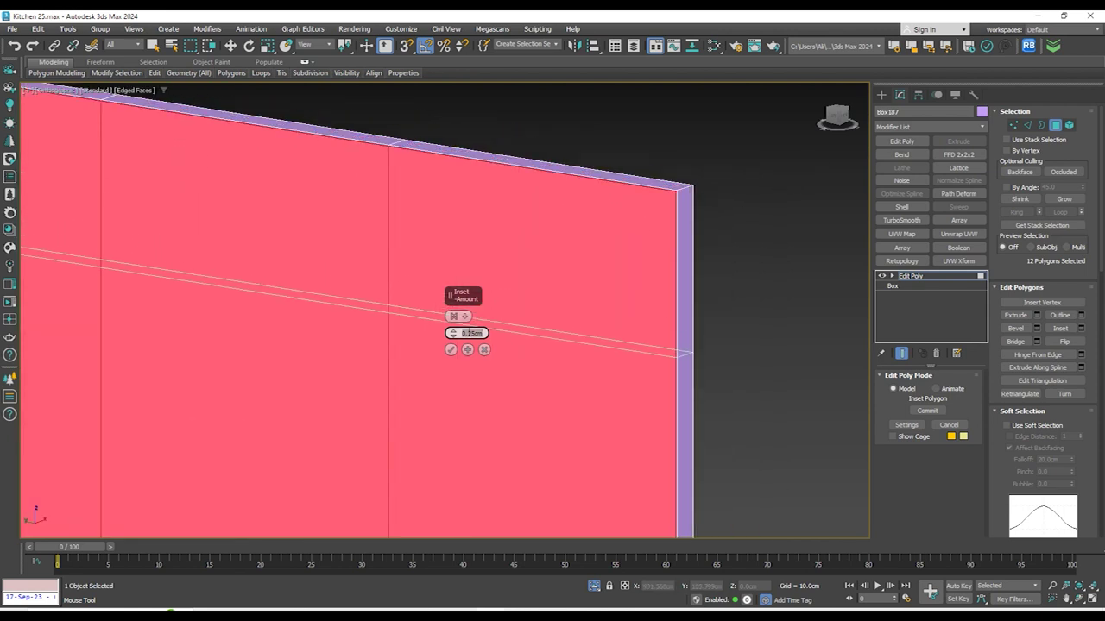
type("2")
key("Return")
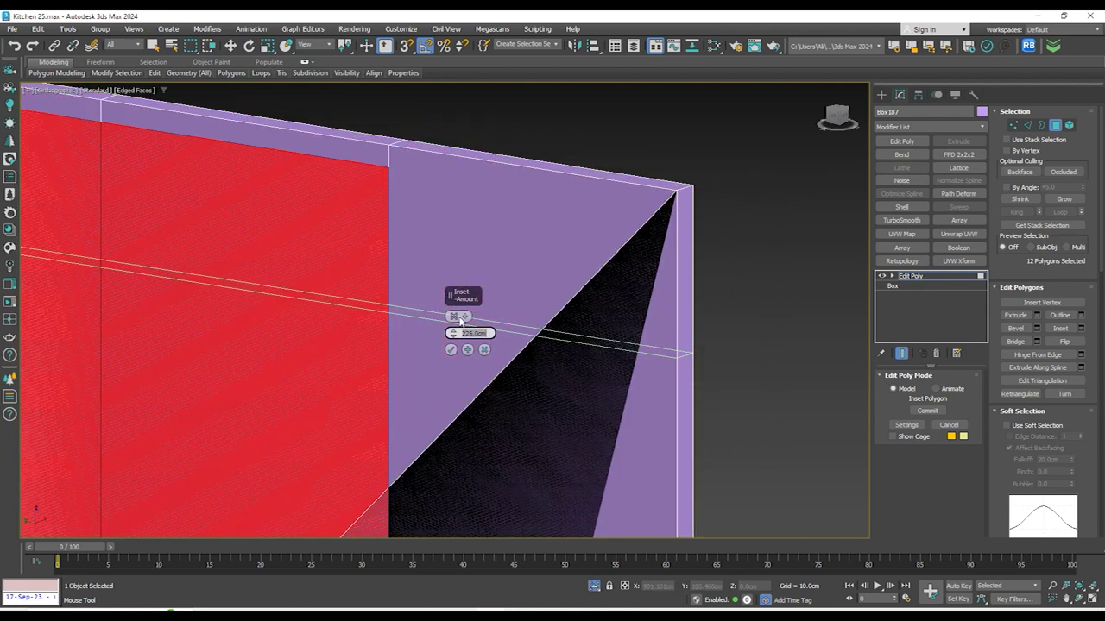
Inset the panel's front and back faces as a group by 2 cm, applying it while keeping the operation running
scroll(507, 261, "down", 4)
double_click(471, 333)
type("2")
key("Return")
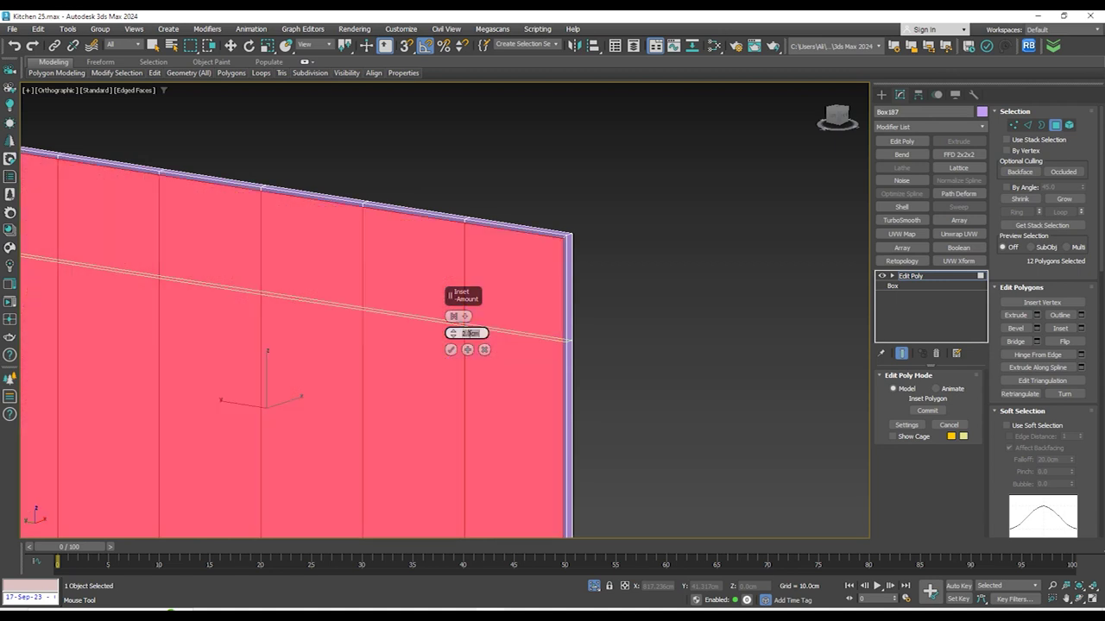
scroll(618, 209, "up", 4)
middle_click_drag(615, 272, 652, 252, "alt")
scroll(653, 251, "down", 4)
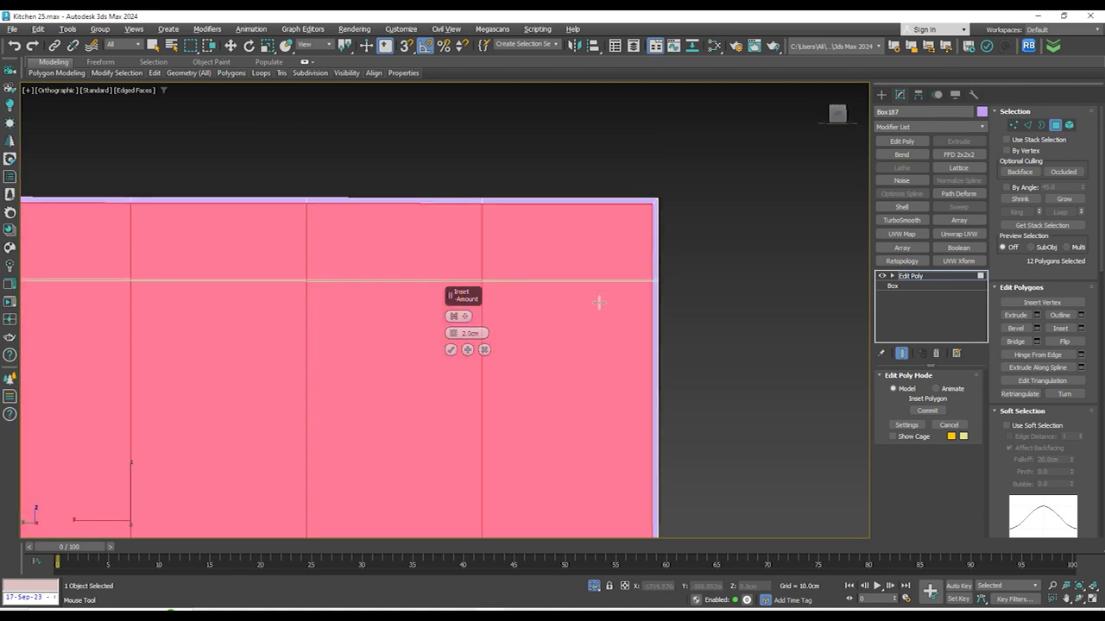
middle_click_drag(745, 351, 607, 165, "alt")
scroll(615, 152, "up", 3)
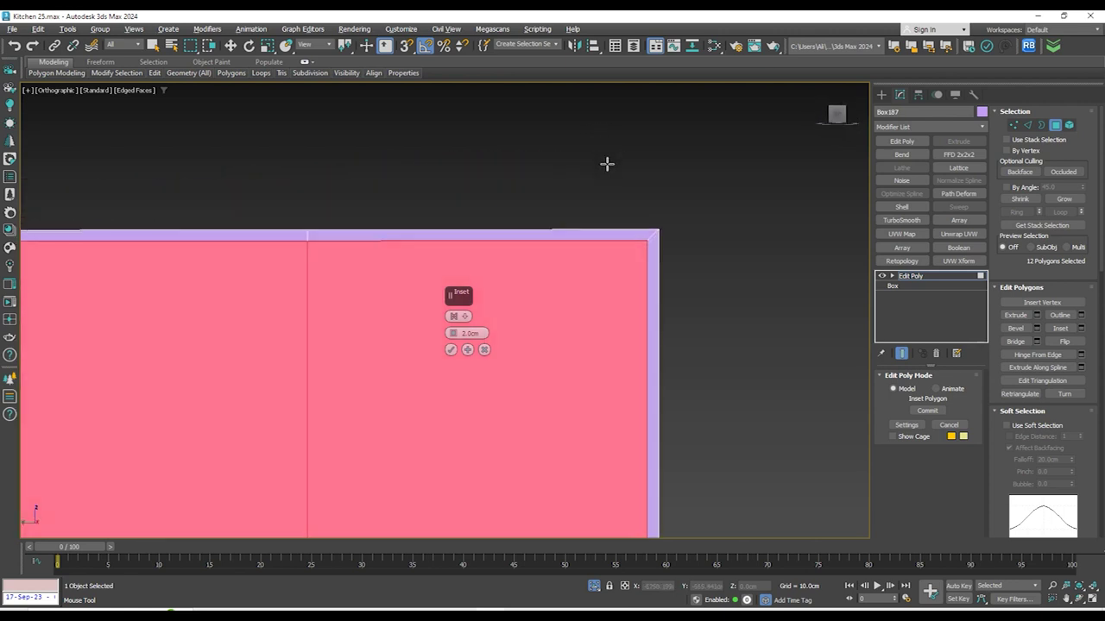
scroll(634, 179, "down", 3)
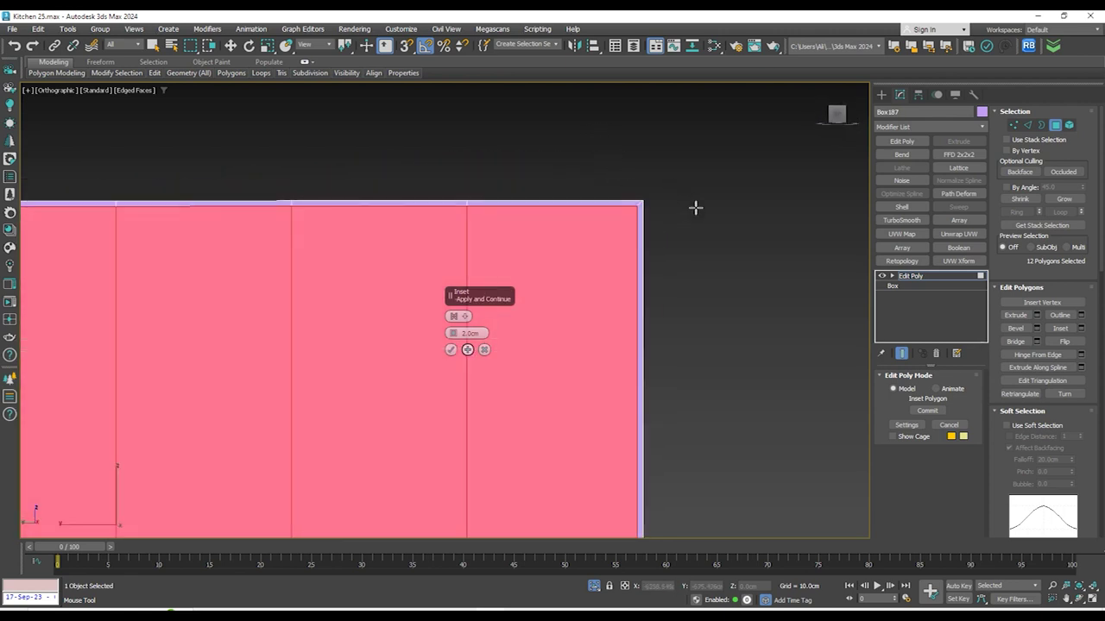
middle_click_drag(699, 206, 441, 346)
left_click(466, 321)
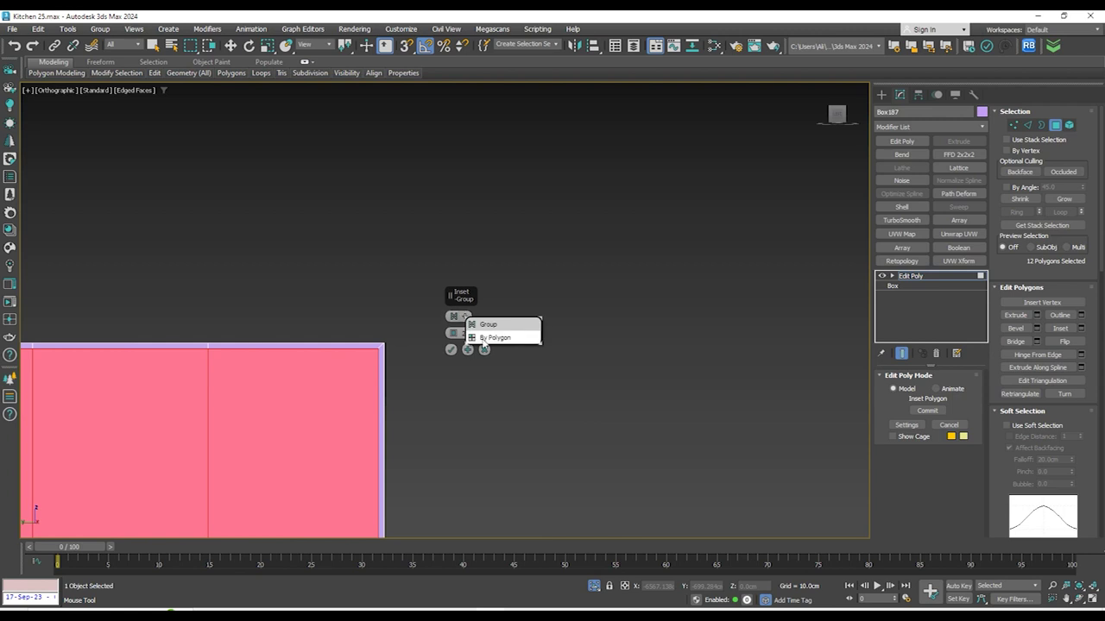
left_click(467, 340)
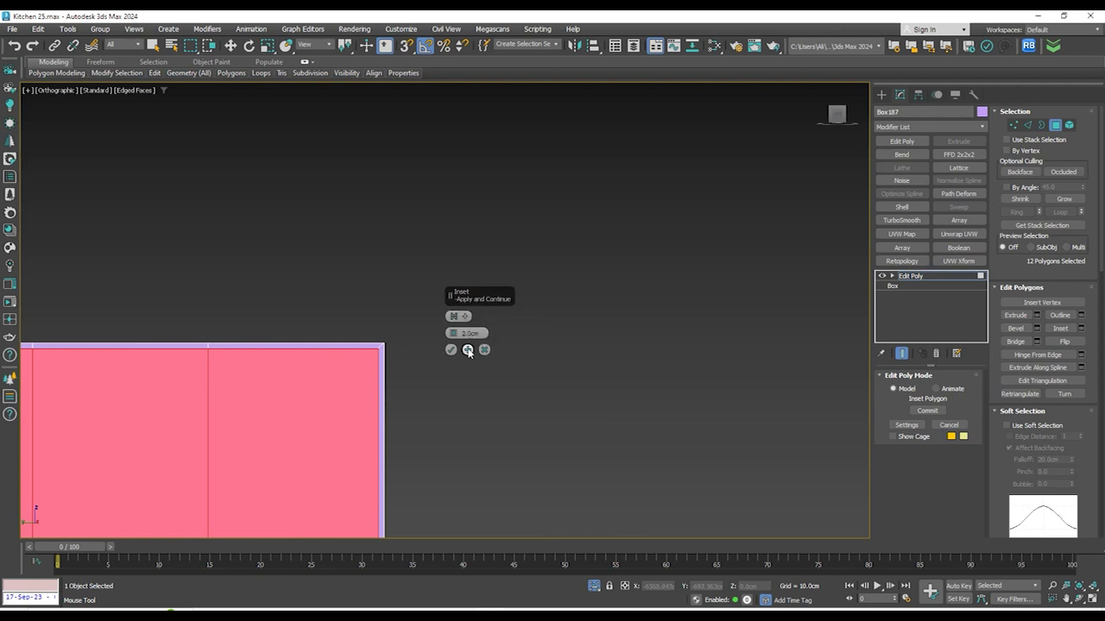
left_click(468, 351)
Inset the same front and back faces a second time, by polygon with an amount of 2 cm
left_click(465, 316)
left_click(505, 341)
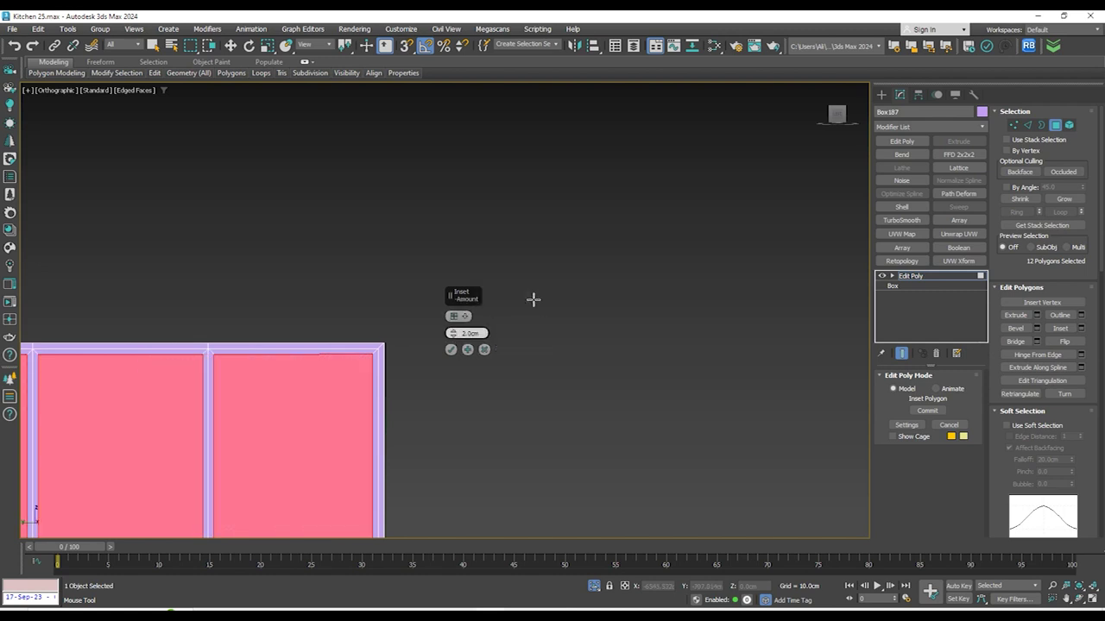
left_click(451, 349)
Bridge the panel's opposing front and back faces to cut six through openings and leave only the frame, with snapping off
scroll(555, 281, "down", 5)
middle_click_drag(555, 282, 530, 321, "alt")
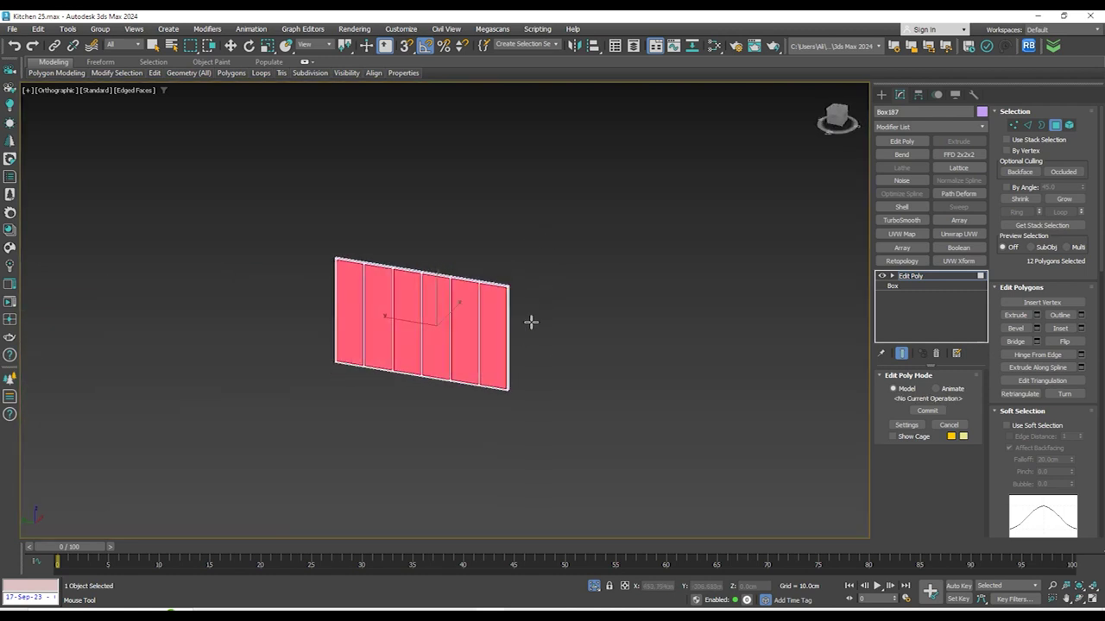
scroll(565, 322, "up", 5)
middle_click_drag(460, 281, 547, 234)
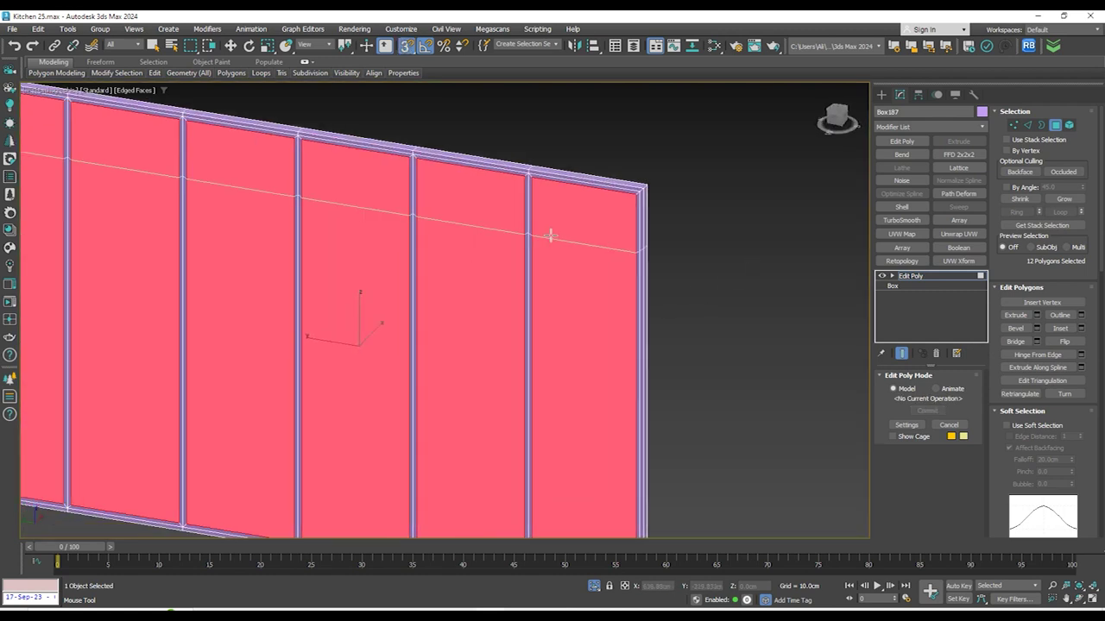
left_click(1015, 343)
scroll(725, 267, "down", 5)
middle_click_drag(681, 234, 734, 281, "alt")
key("w")
middle_click_drag(715, 325, 663, 269, "alt")
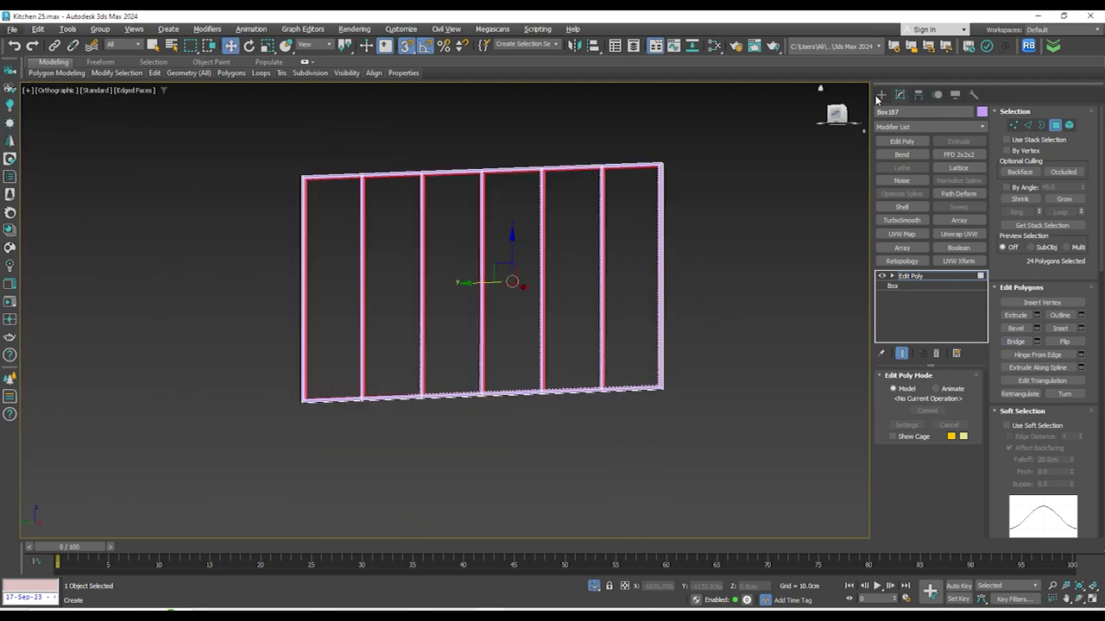
key("alt+s")
middle_click_drag(792, 171, 782, 182)
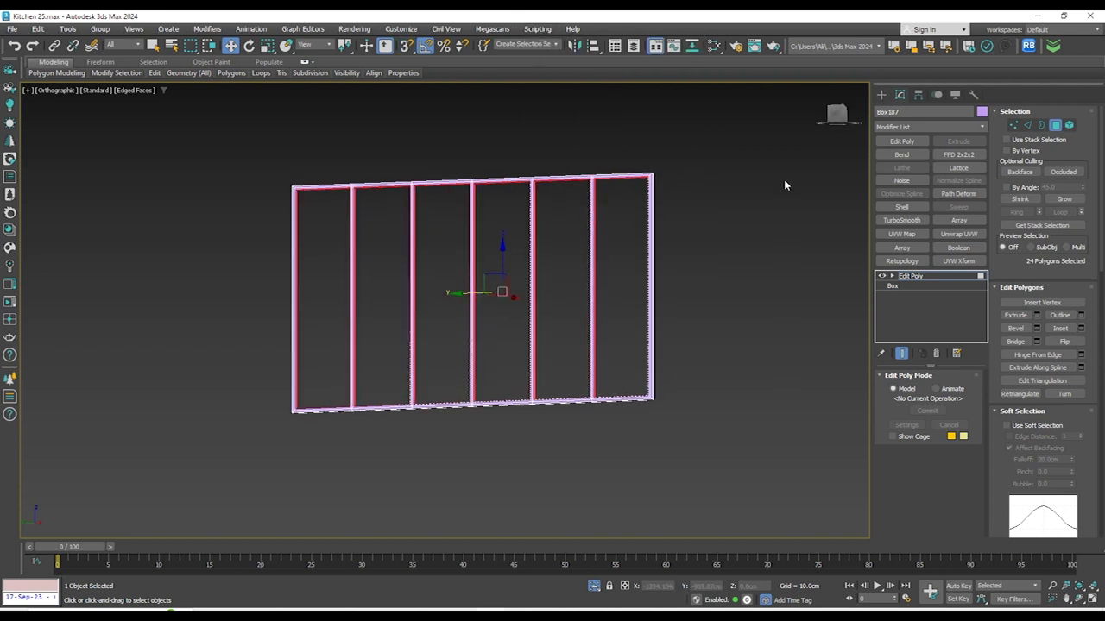
Leave face editing and end the frame's isolation, then deselect everything and show the whole room from the top
left_click(882, 95)
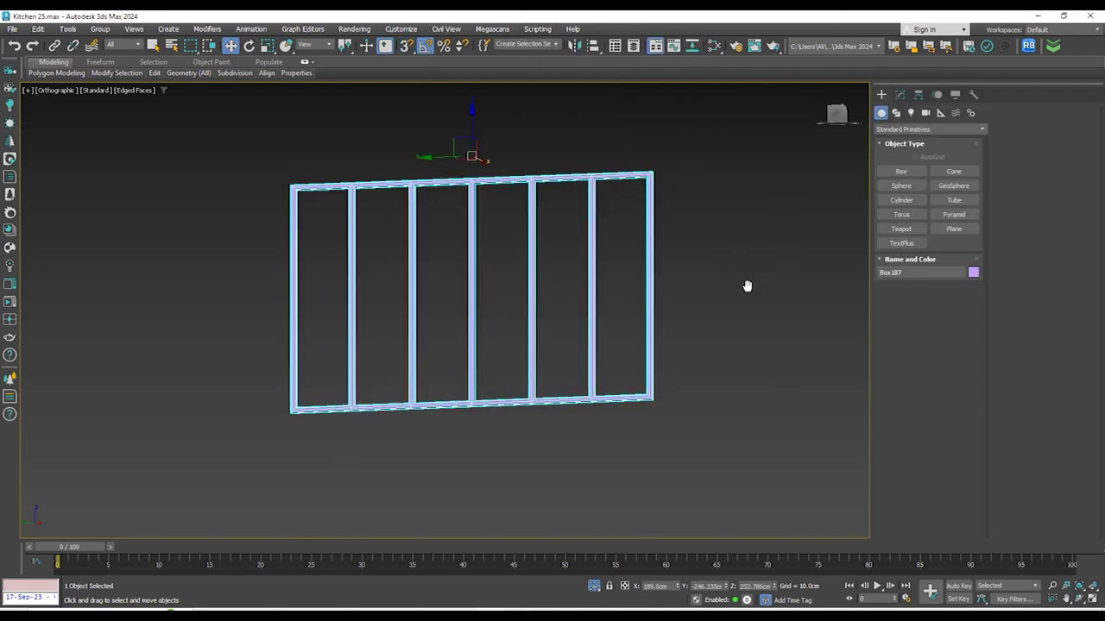
middle_click_drag(747, 284, 666, 417, "alt")
left_click(595, 586)
middle_click_drag(628, 341, 649, 374, "alt")
key("t")
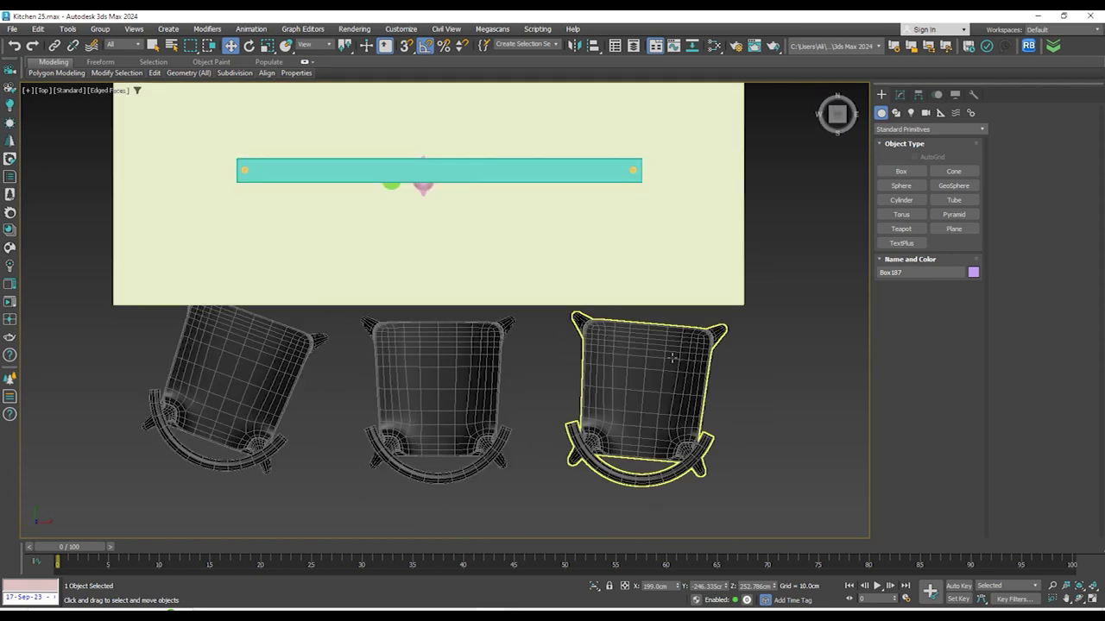
key("z")
scroll(687, 328, "down", 6)
left_click(713, 314)
scroll(706, 312, "up", 4)
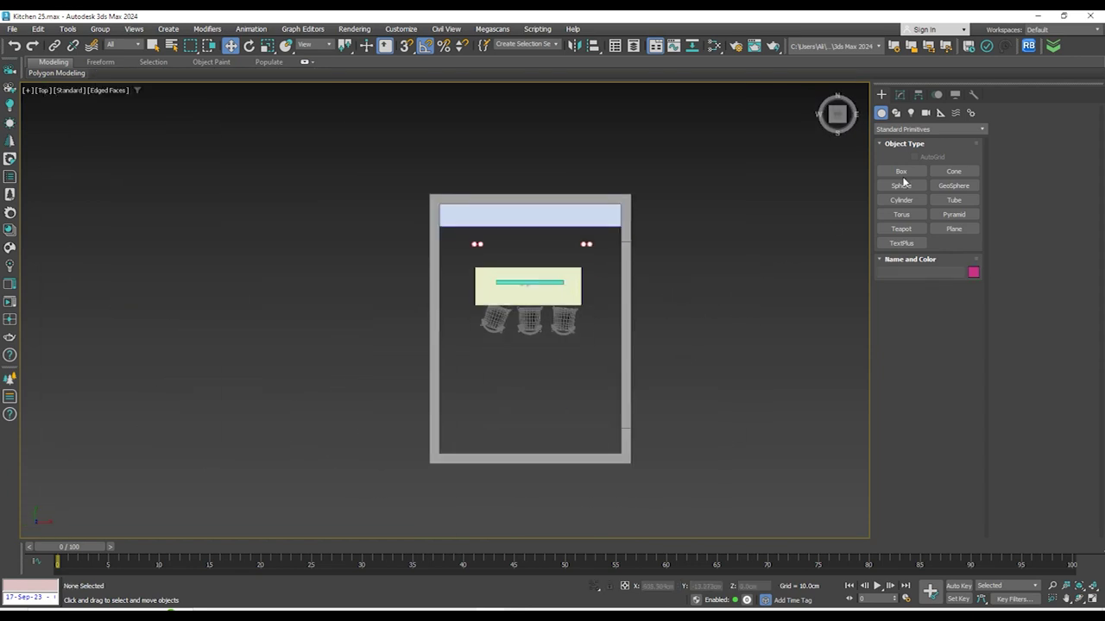
Draw a ceiling plane of about 540 by 403 cm over the walls and set its length and width segments to 1
left_click(951, 229)
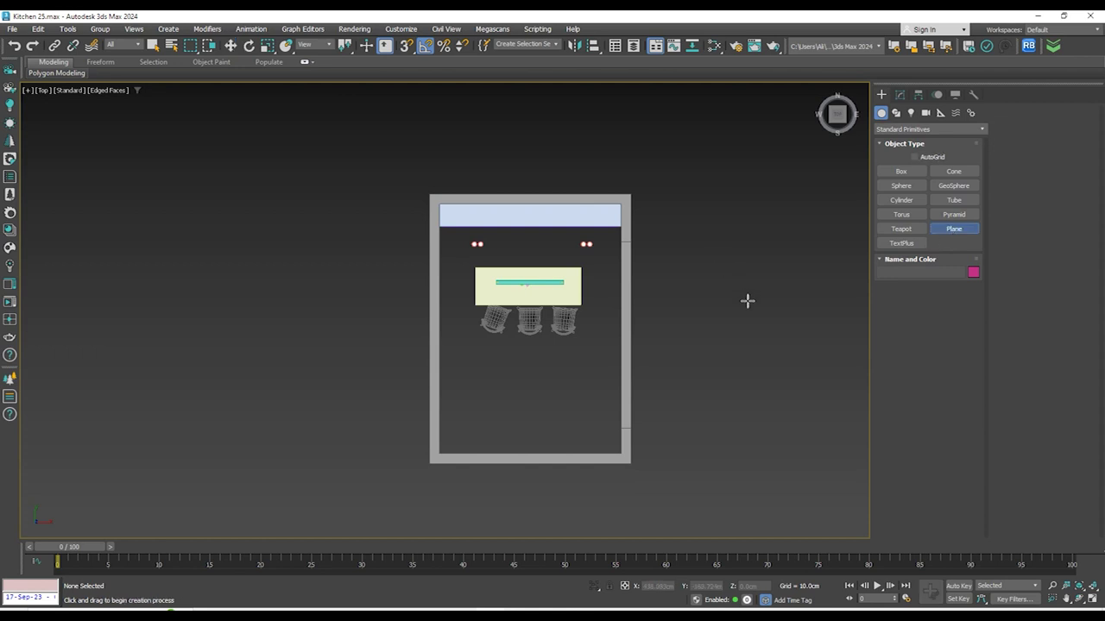
middle_click_drag(747, 301, 756, 274)
left_click_drag(643, 165, 435, 439)
key("w")
middle_click_drag(572, 420, 826, 377, "alt")
left_click(899, 95)
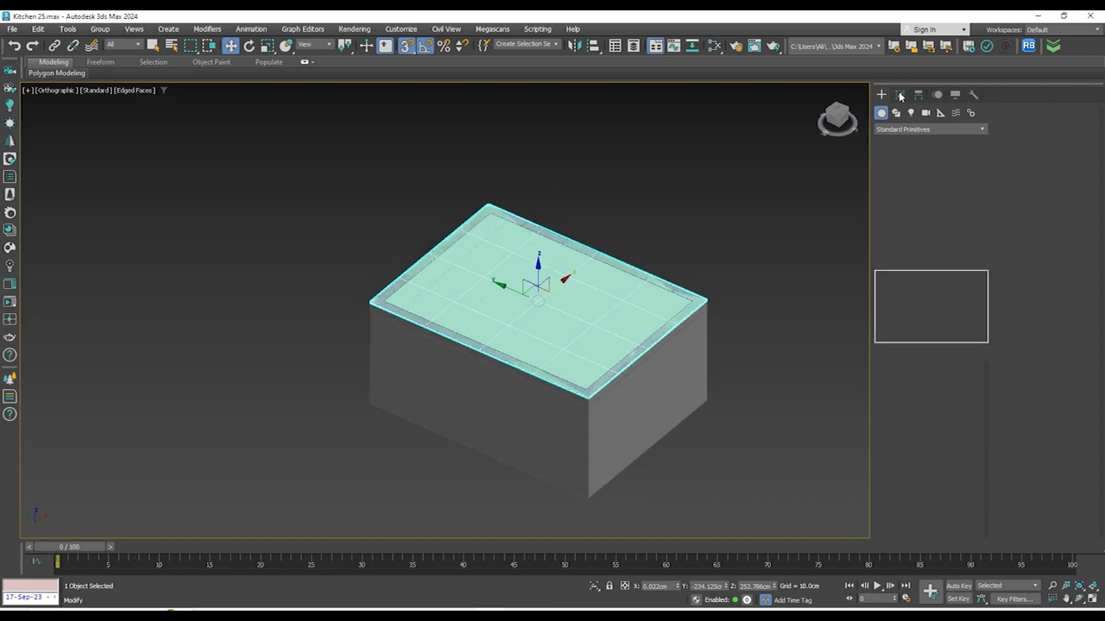
right_click(963, 422)
right_click(963, 434)
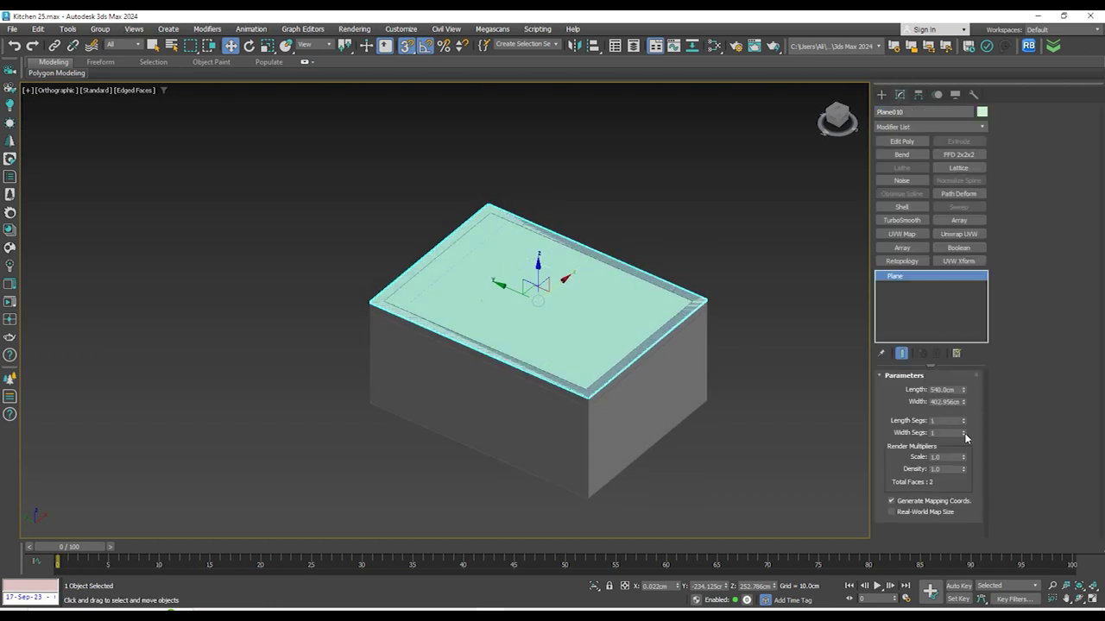
Clone the ceiling plane as one instance snapped down to the base of the walls to serve as the floor
middle_click_drag(751, 396, 750, 323, "alt")
key("f")
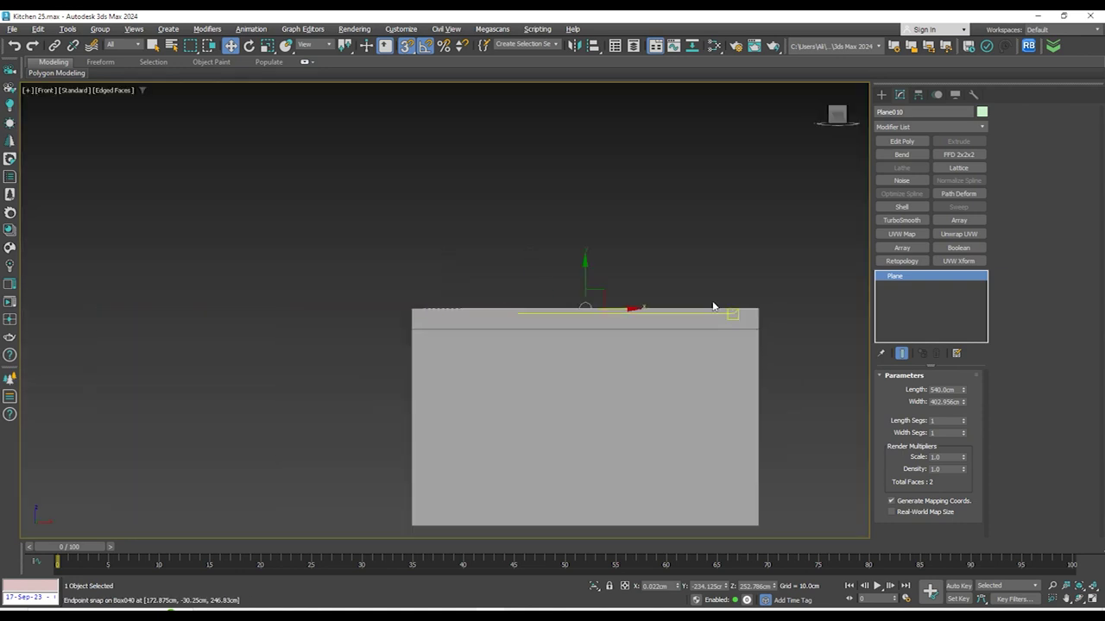
middle_click_drag(673, 268, 672, 264)
mouse_move(643, 262)
left_mouse_down("shift")
mouse_move(563, 413)
mouse_move(584, 421)
left_mouse_up("shift")
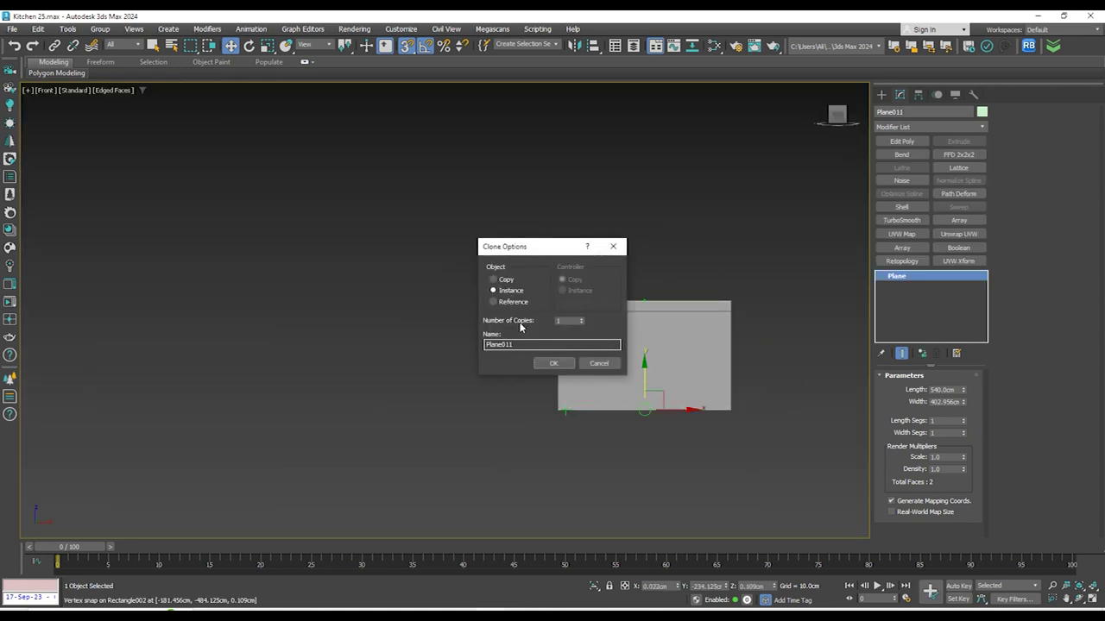
left_click(549, 362)
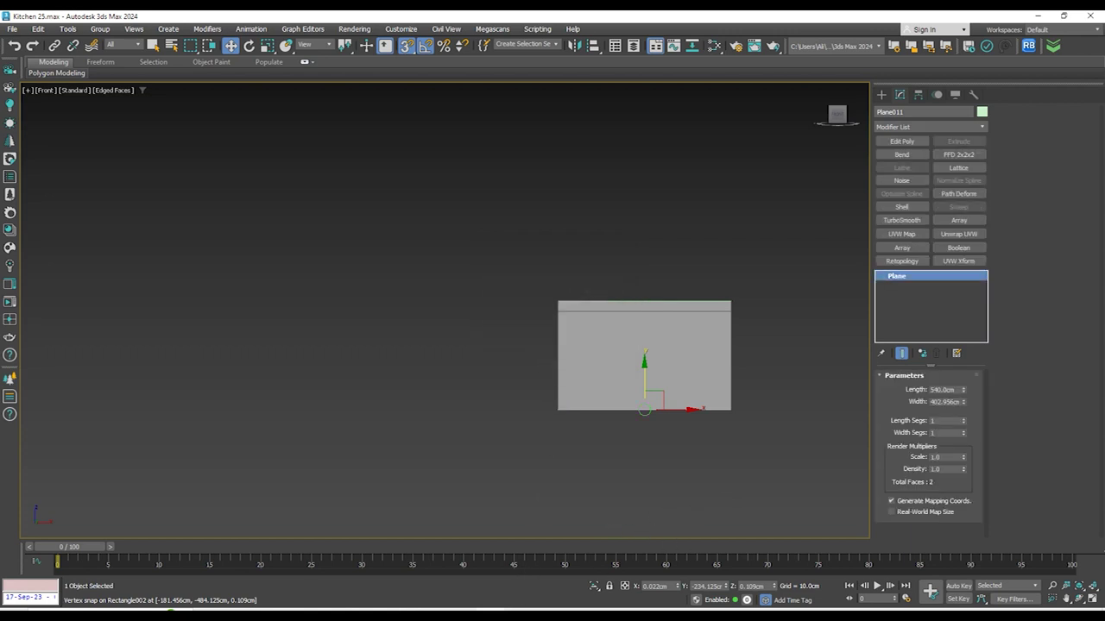
Inspect the enclosed room from several angles, including the ceiling, the floor and the framed side opening
middle_click_drag(647, 405, 625, 422, "alt")
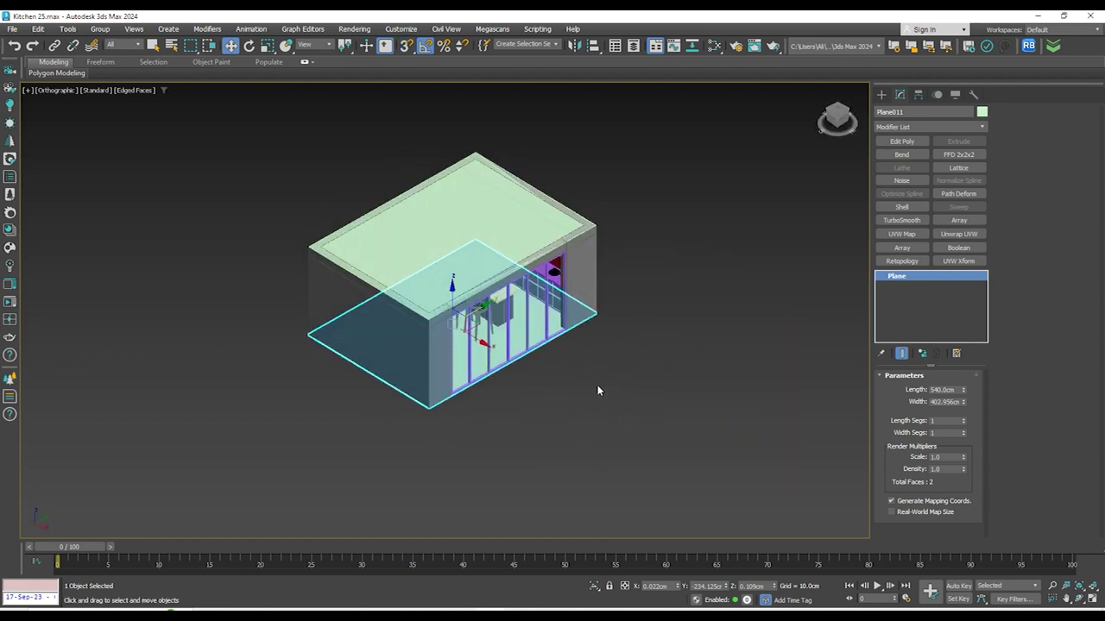
scroll(598, 385, "up", 3)
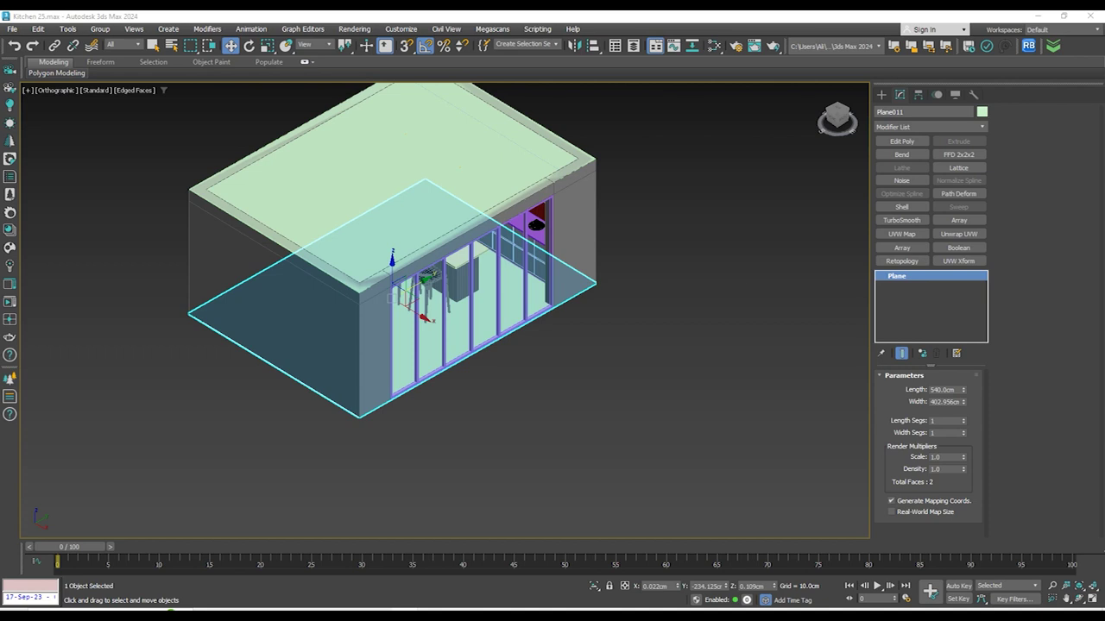
scroll(639, 300, "down", 3)
middle_click_drag(640, 299, 514, 358, "alt")
scroll(522, 362, "up", 4)
middle_click_drag(673, 381, 736, 337)
scroll(645, 372, "down", 2)
middle_click_drag(646, 375, 715, 393, "alt")
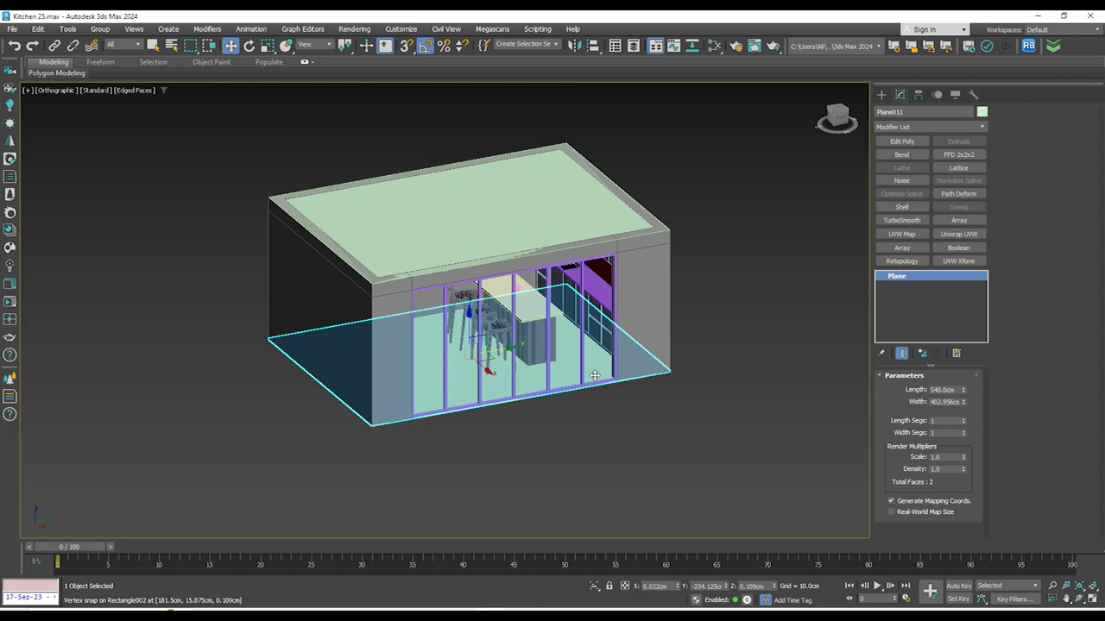
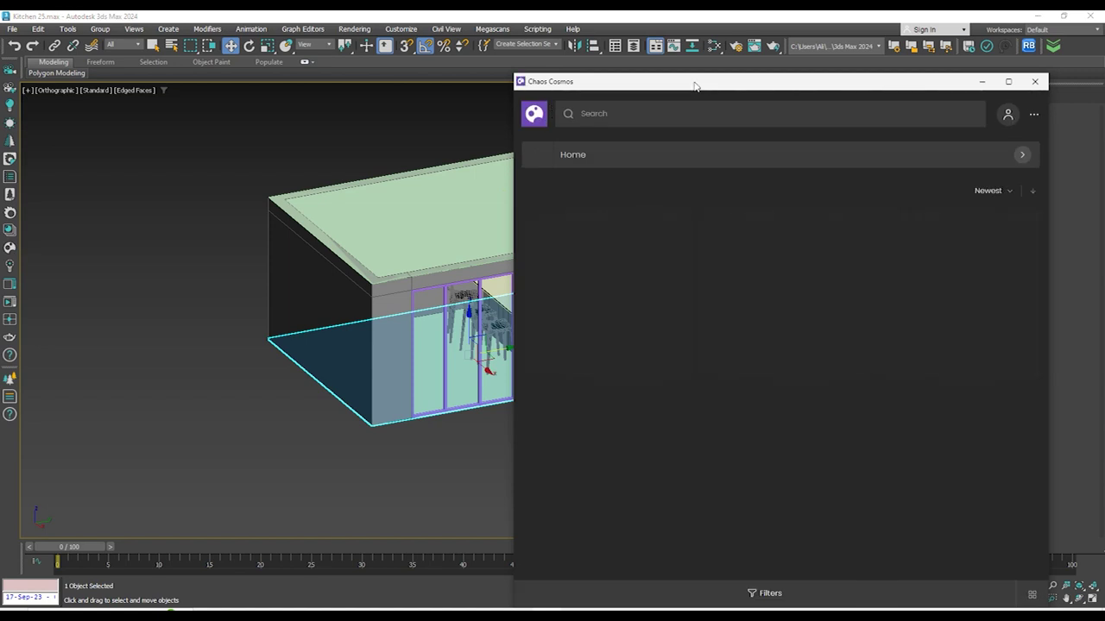
Search the Chaos Cosmos asset library for "curtain"
left_click_drag(702, 88, 471, 99)
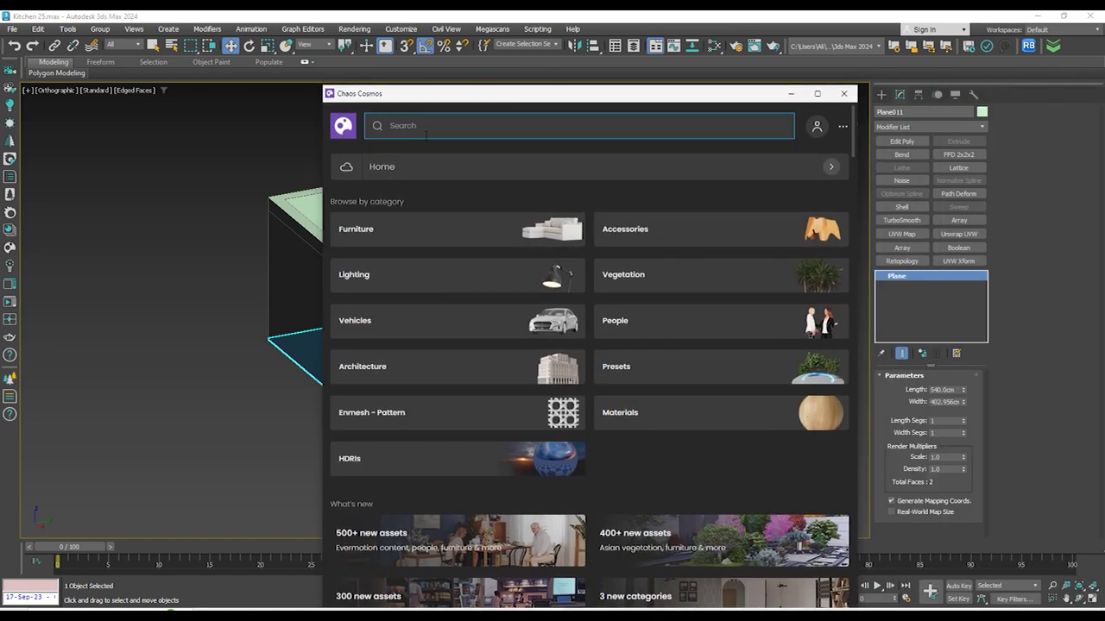
left_click(445, 125)
type("curtain")
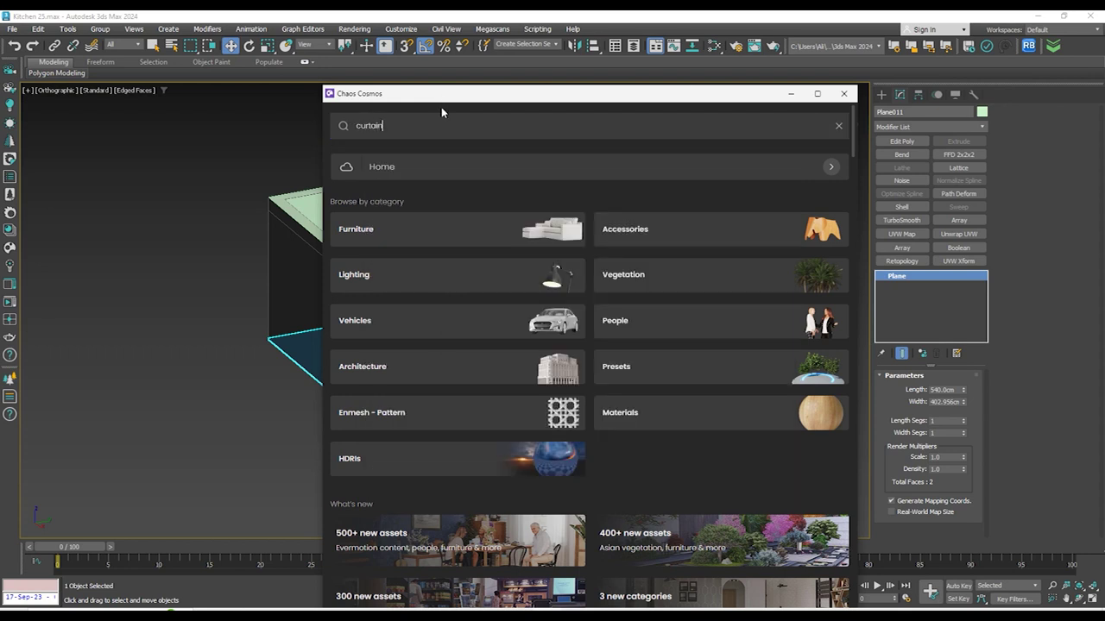
key("Return")
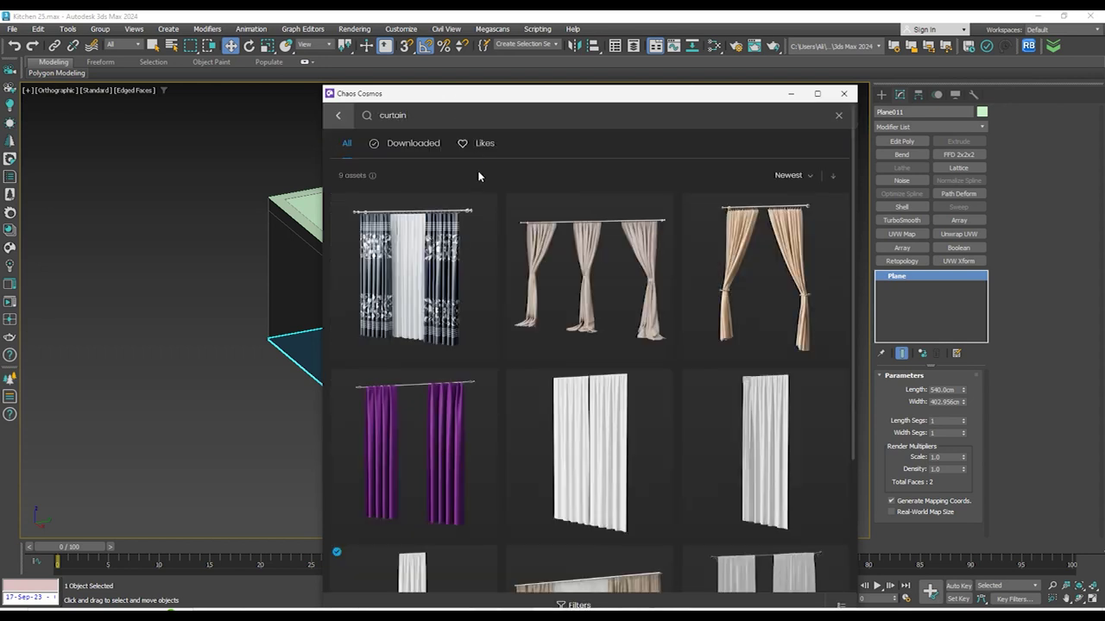
Import the Curtains 004 asset into the scene and put the asset browser away
scroll(577, 279, "down", 2)
scroll(577, 279, "down", 1)
mouse_move(486, 337)
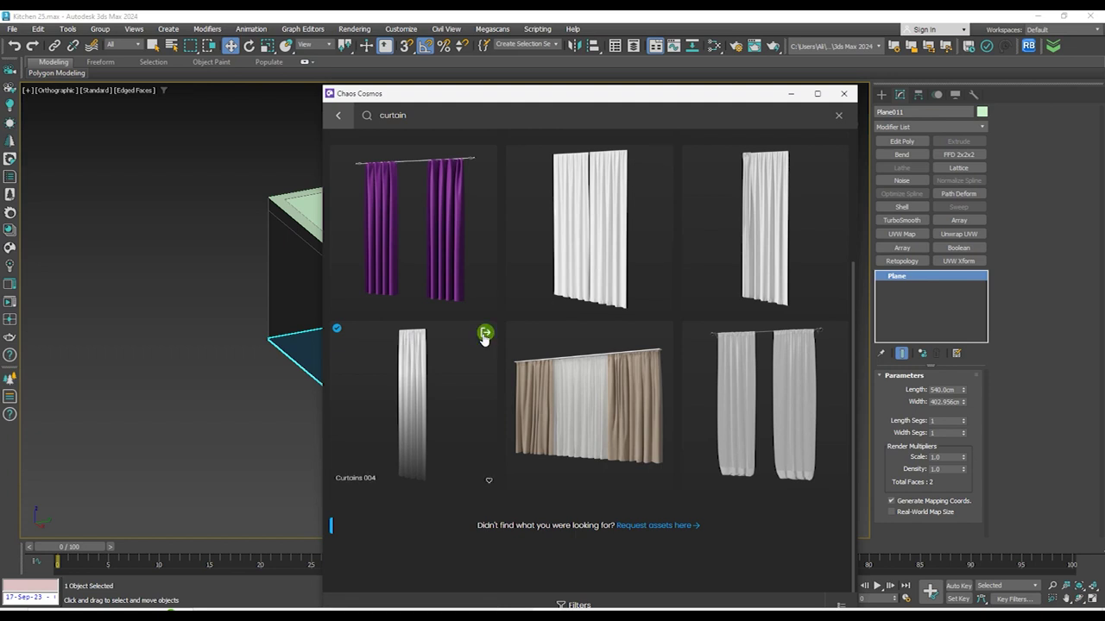
left_click(485, 334)
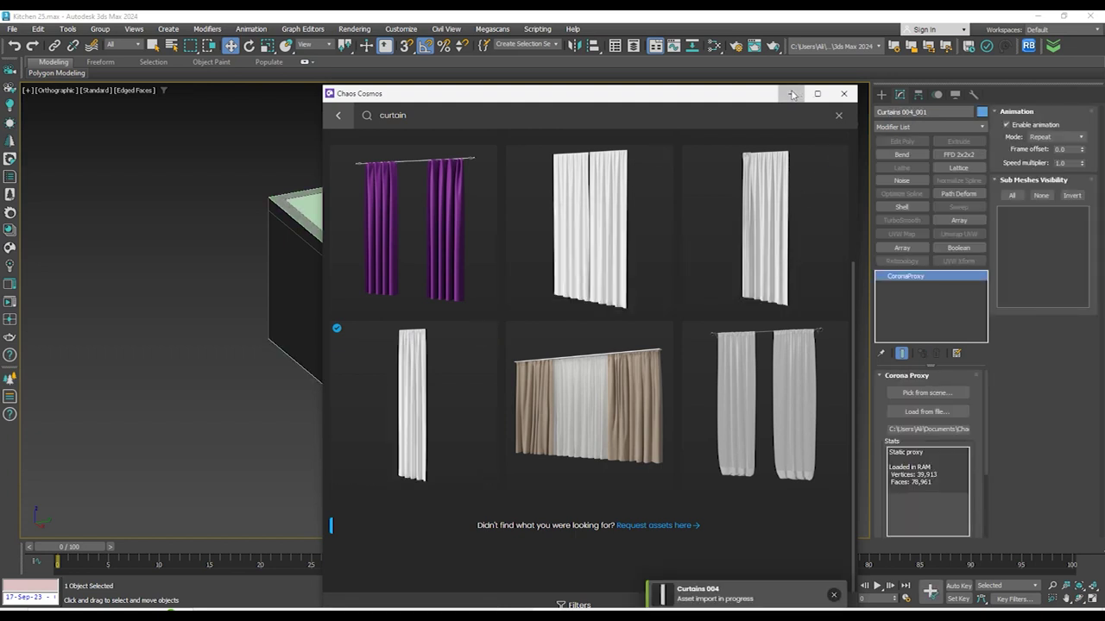
left_click(791, 94)
Rotate the curtain parallel to the framed side opening, move it inside that wall and scale it uniformly to about 85%
middle_click_drag(604, 302, 638, 275, "alt")
key("t")
scroll(630, 273, "down", 5)
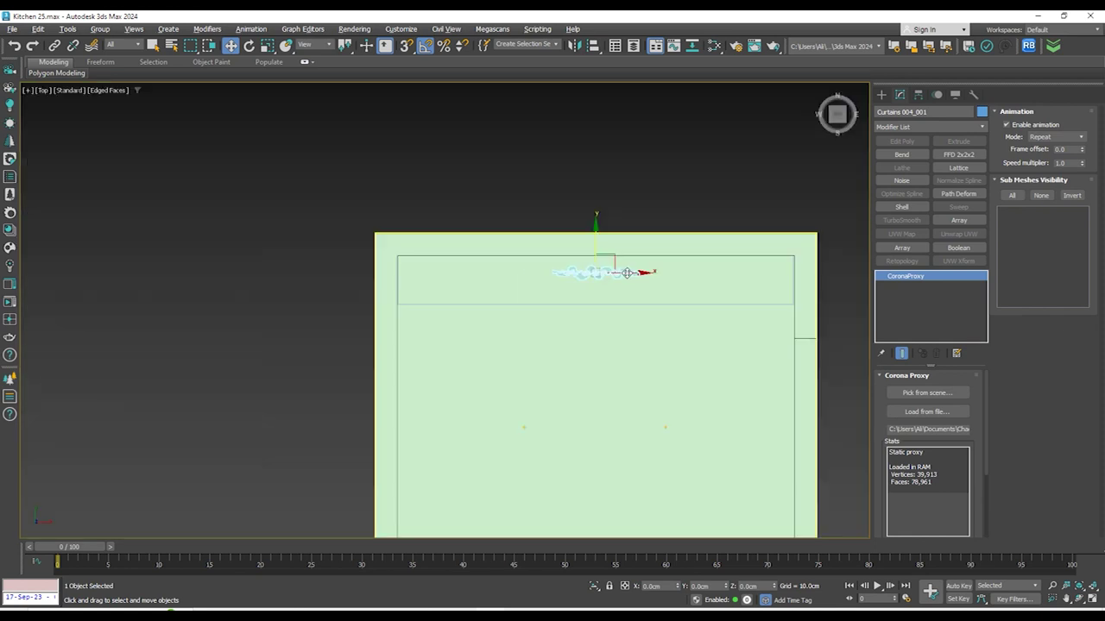
scroll(604, 275, "down", 4)
key("F3")
scroll(520, 270, "up", 2)
key("e")
left_click_drag(498, 208, 631, 299)
key("w")
middle_click_drag(651, 340, 606, 328, "alt")
left_click_drag(613, 463, 614, 471)
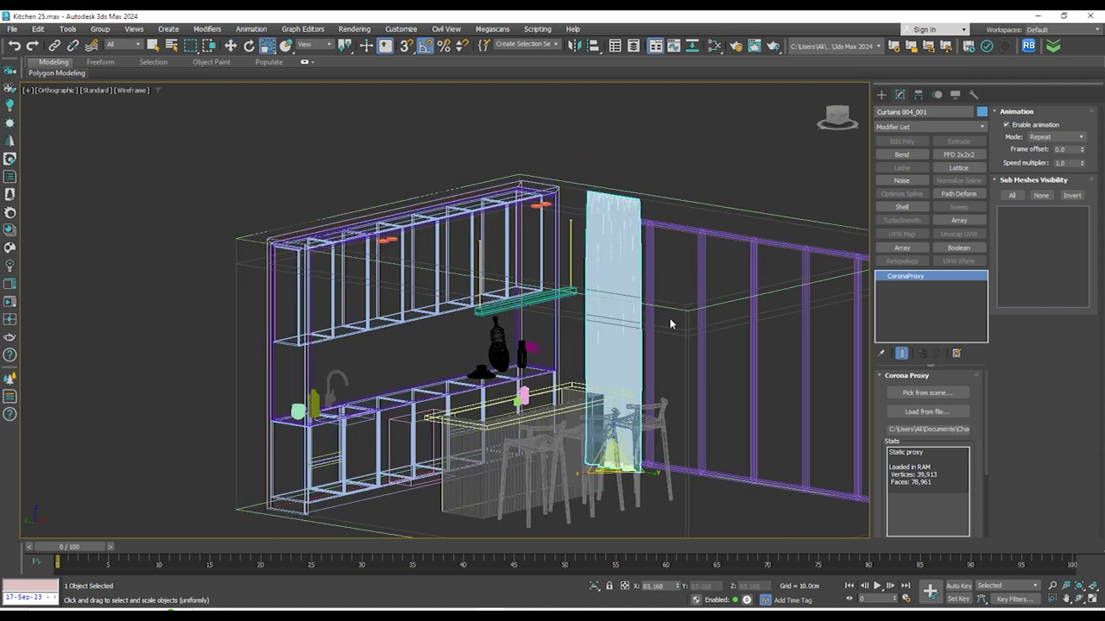
Move the curtain along the side wall in the top view so its end sits near the framed opening's kitchen-side end
middle_click_drag(670, 324, 627, 318, "alt")
key("F3")
mouse_move(654, 272)
middle_mouse_down("alt")
mouse_move(615, 288)
mouse_move(555, 263)
mouse_move(544, 286)
middle_mouse_up("alt")
key("t")
scroll(624, 295, "down", 5)
key("F3")
key("w")
left_click_drag(597, 290, 597, 272)
scroll(613, 286, "down", 4)
middle_click_drag(647, 309, 624, 272, "alt")
scroll(684, 249, "down", 3)
scroll(663, 259, "up", 3)
scroll(652, 223, "up", 3)
scroll(700, 271, "down", 3)
key("t")
scroll(617, 268, "up", 6)
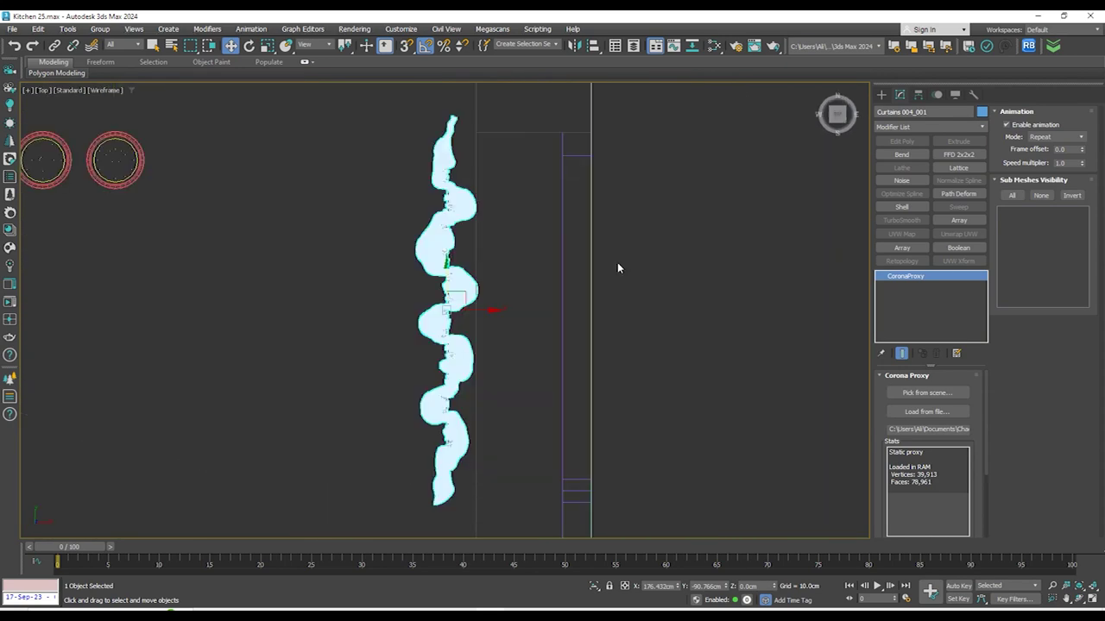
scroll(601, 224, "down", 2)
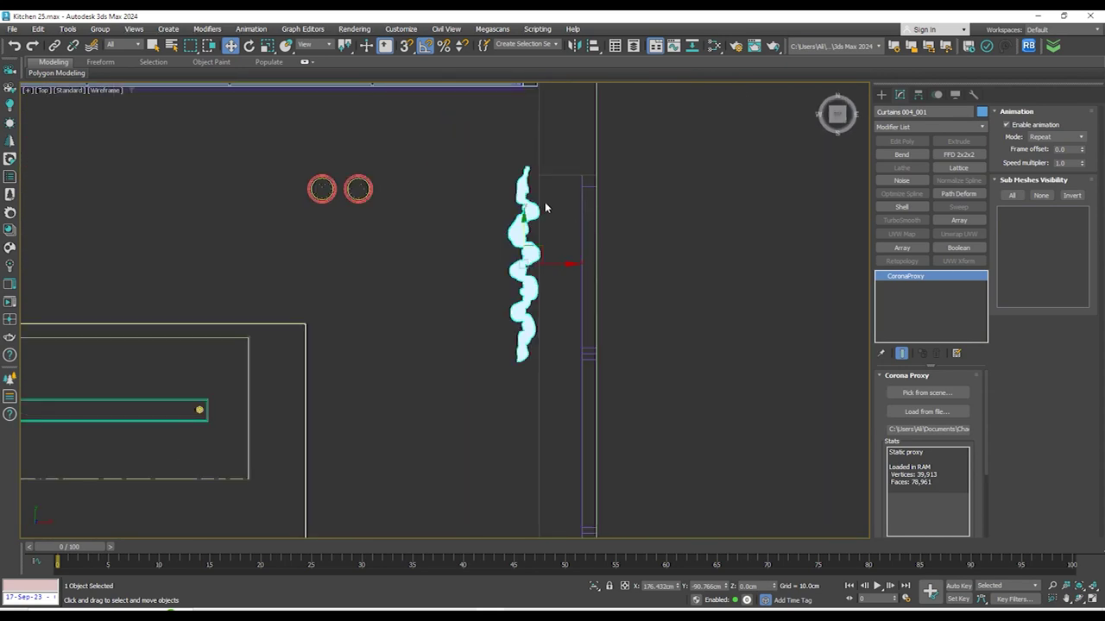
Create a box rail about 399 cm long, 1.5 cm wide and 4.4 cm high along the curtain line in the top view
left_click(882, 95)
left_click(901, 171)
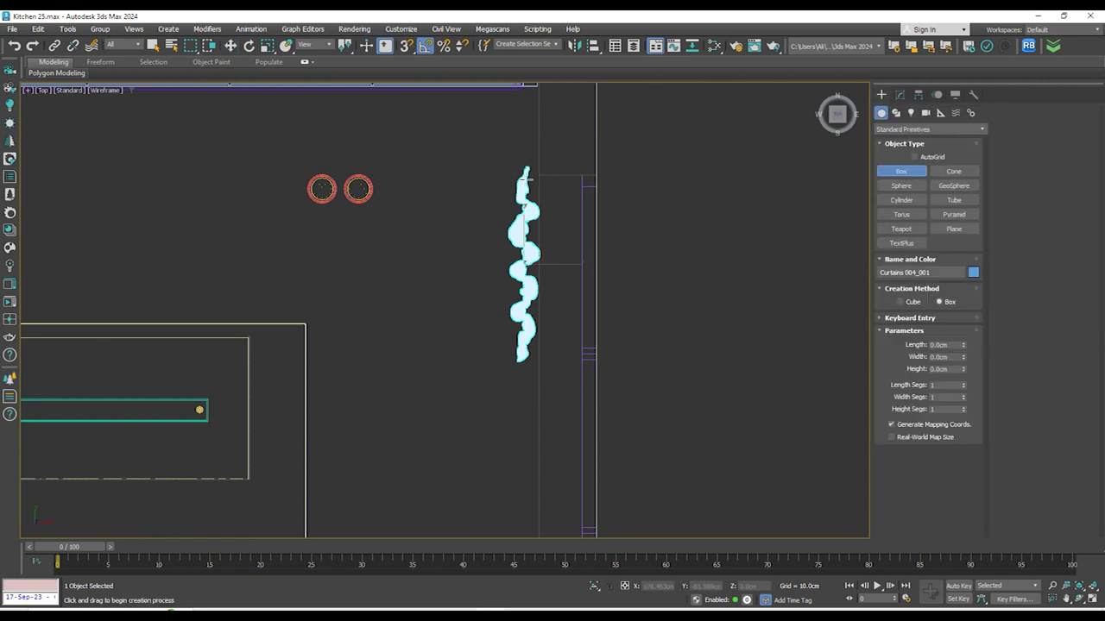
scroll(520, 177, "down", 2)
left_click_drag(520, 170, 530, 367)
scroll(527, 370, "down", 3)
middle_click_drag(530, 367, 543, 218)
left_click_drag(530, 368, 545, 411)
scroll(547, 414, "up", 5)
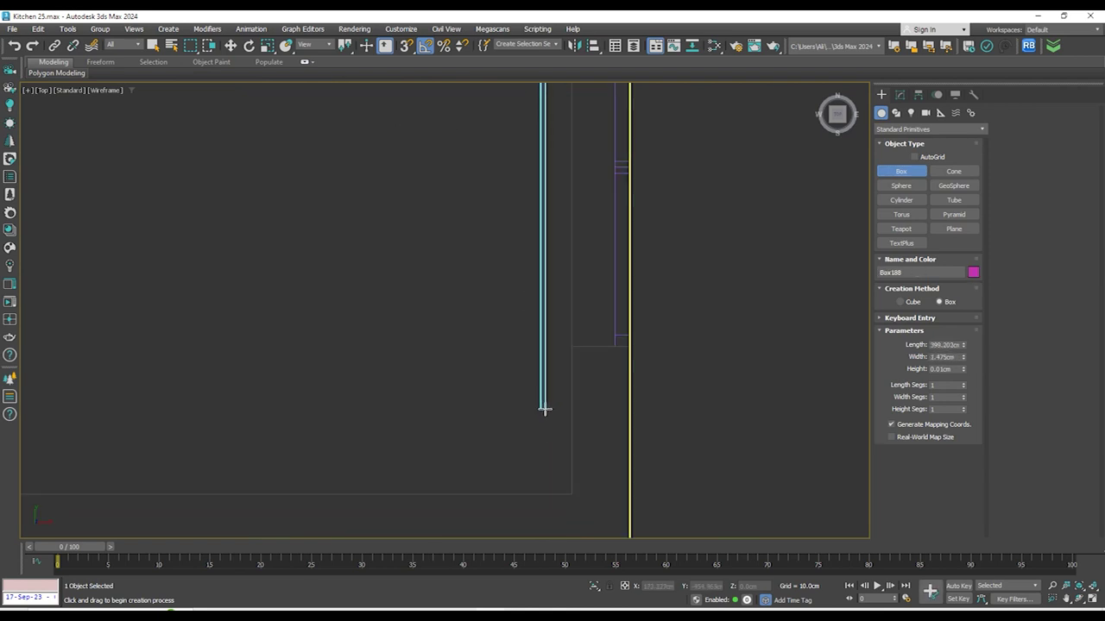
left_click(551, 395)
Raise the box rail from the floor to the top of the curtain near the ceiling
key("w")
scroll(569, 401, "down", 5)
middle_click_drag(587, 363, 639, 319, "alt")
left_click_drag(593, 285, 592, 76)
middle_click_drag(622, 181, 599, 401)
left_click_drag(568, 300, 567, 256)
scroll(449, 241, "up", 5)
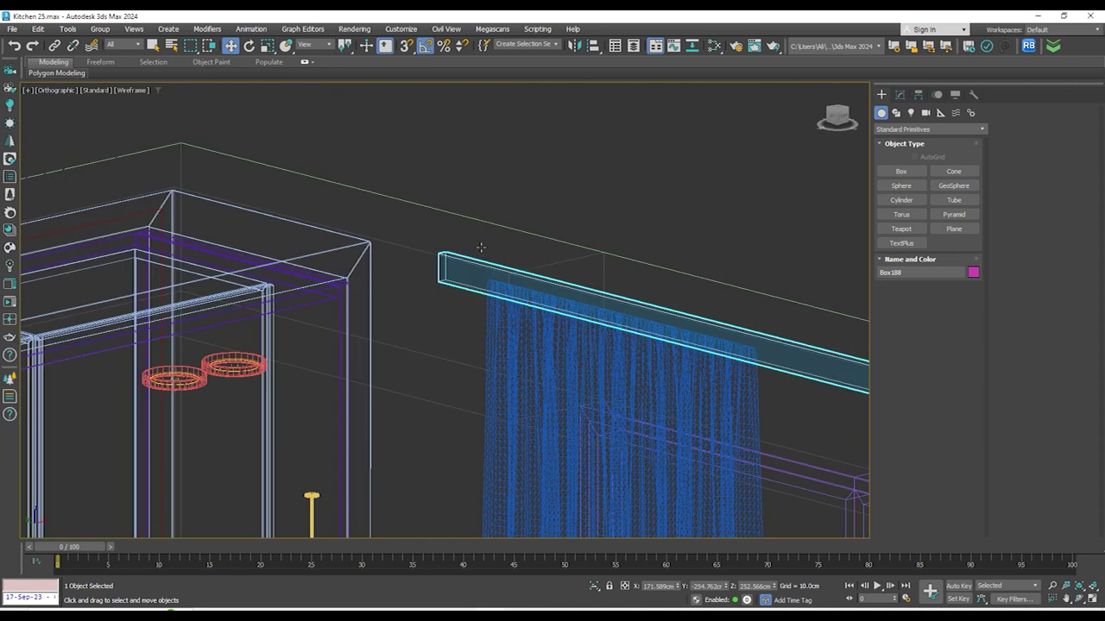
In the front view, lower the rail until its top meets the ceiling line and shift it sideways over the curtain's top
scroll(483, 250, "down", 6)
key("f")
key("z")
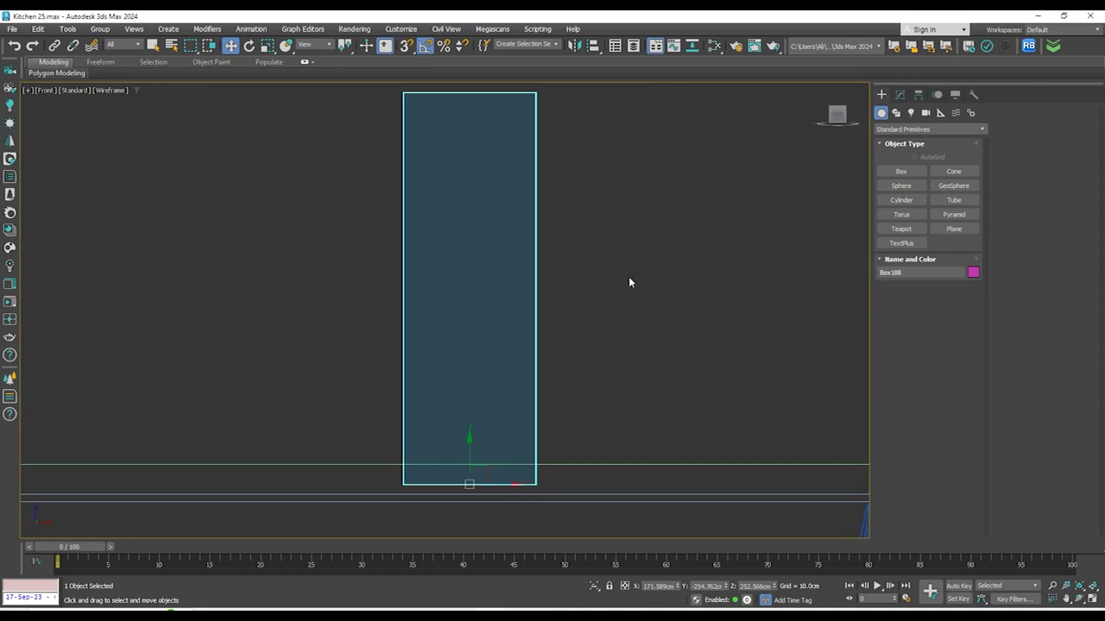
scroll(570, 259, "down", 8)
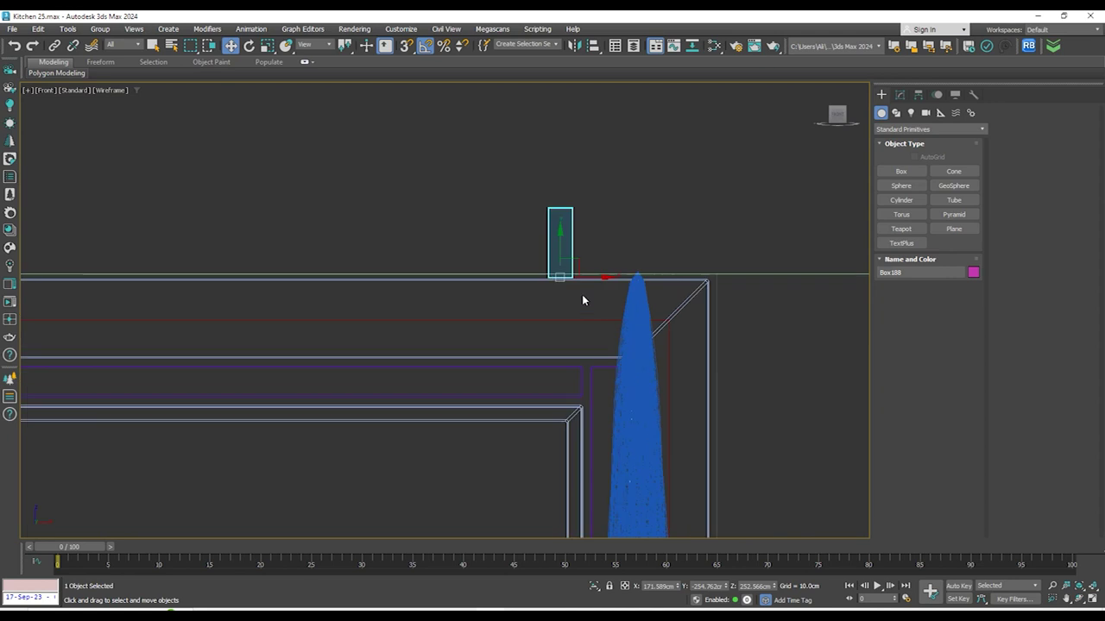
scroll(582, 300, "up", 4)
left_click_drag(537, 279, 537, 356)
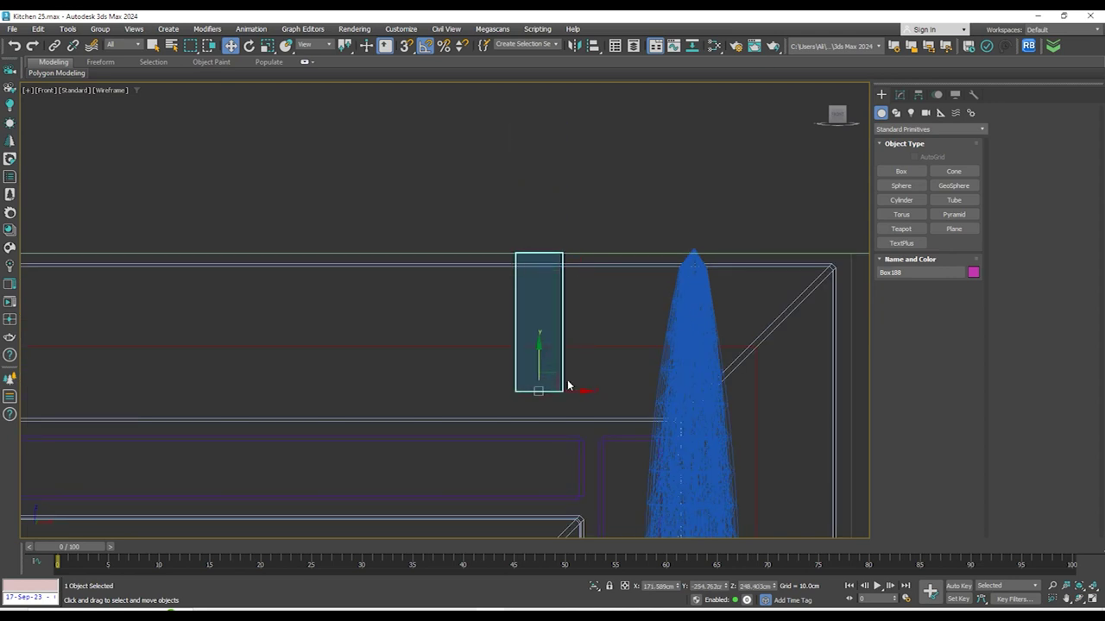
left_click_drag(574, 391, 683, 388)
scroll(683, 380, "down", 6)
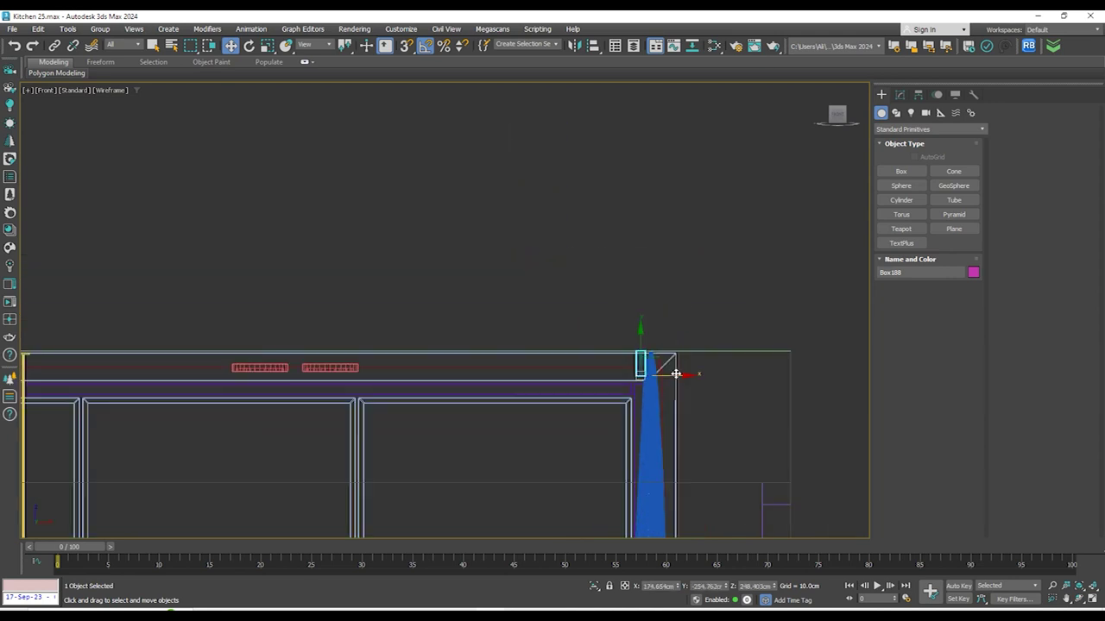
mouse_move(690, 364)
middle_mouse_down("alt")
mouse_move(757, 419)
mouse_move(767, 410)
middle_mouse_up("alt")
key("F3")
scroll(387, 306, "up", 3)
key("F3")
scroll(498, 334, "down", 3)
Set the rail's length to 400 cm and shift it along the side wall towards the kitchen cabinets
key("alt+t")
middle_click_drag(575, 274, 577, 272)
key("t")
scroll(414, 163, "down", 4)
scroll(481, 104, "up", 6)
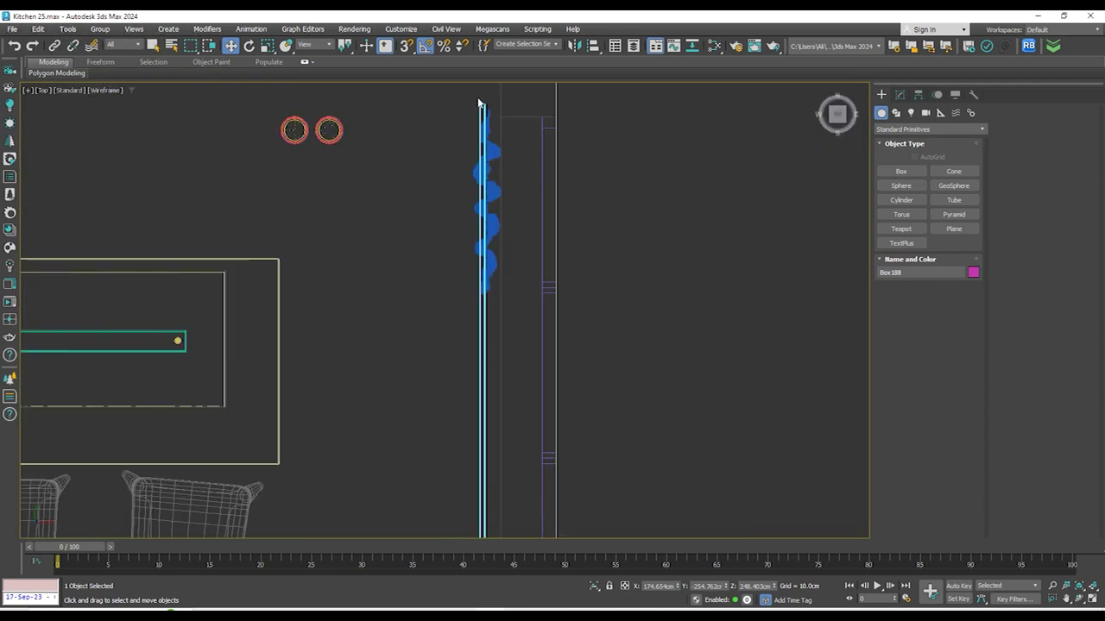
scroll(493, 151, "down", 5)
scroll(492, 141, "up", 4)
left_click(501, 141)
left_click(494, 155)
scroll(556, 112, "down", 3)
left_click(898, 93)
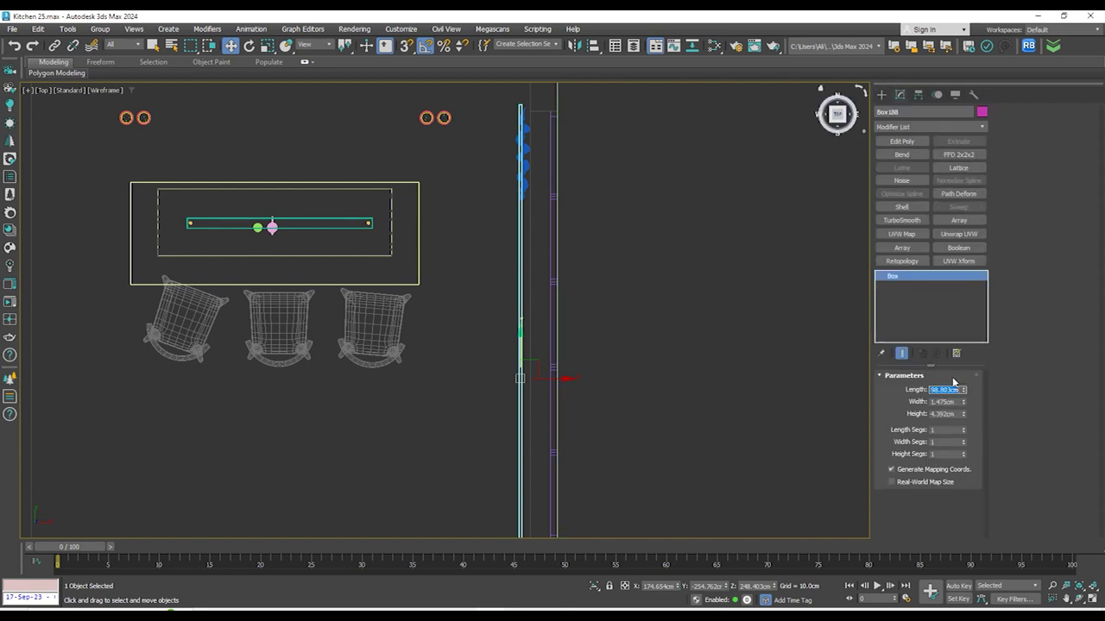
scroll(617, 309, "down", 3)
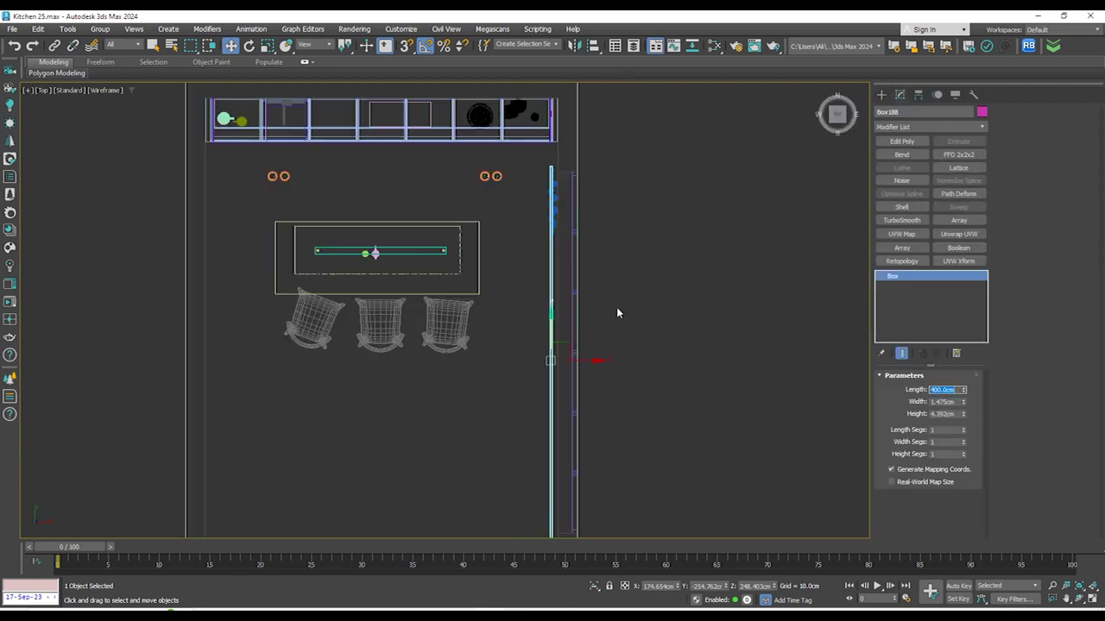
scroll(589, 448, "up", 3)
scroll(608, 430, "down", 2)
middle_click_drag(608, 231, 619, 389)
scroll(618, 390, "up", 2)
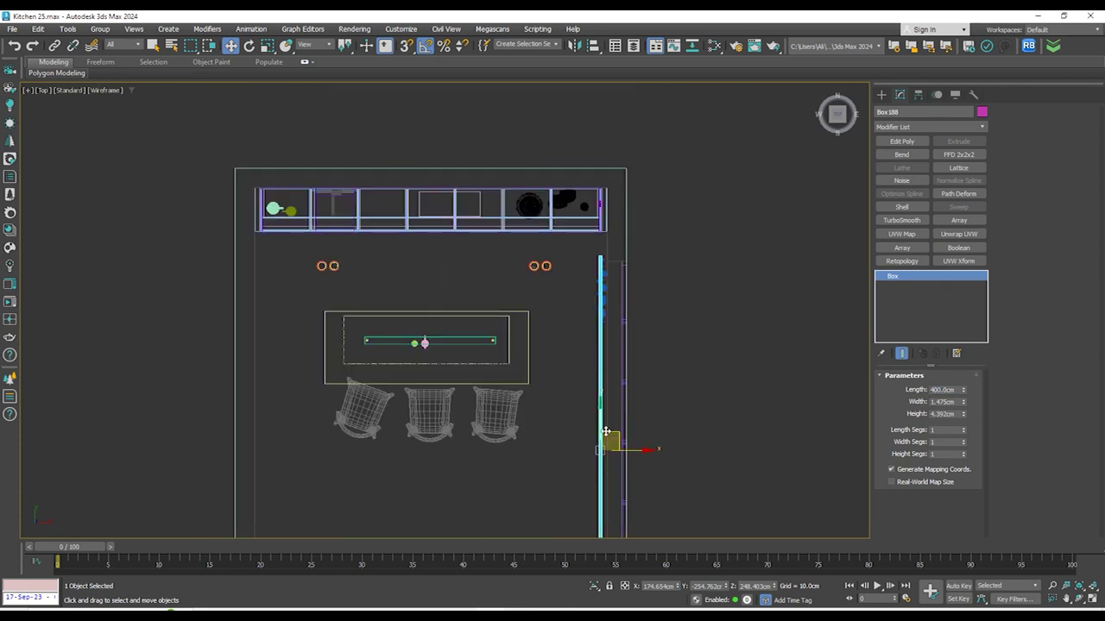
scroll(641, 301, "up", 3)
middle_click_drag(641, 301, 611, 501, "alt")
Isolate the rail, add an Edit Poly modifier and extrude its kitchen-side end face by 1 cm
left_click(595, 587)
scroll(448, 482, "up", 9)
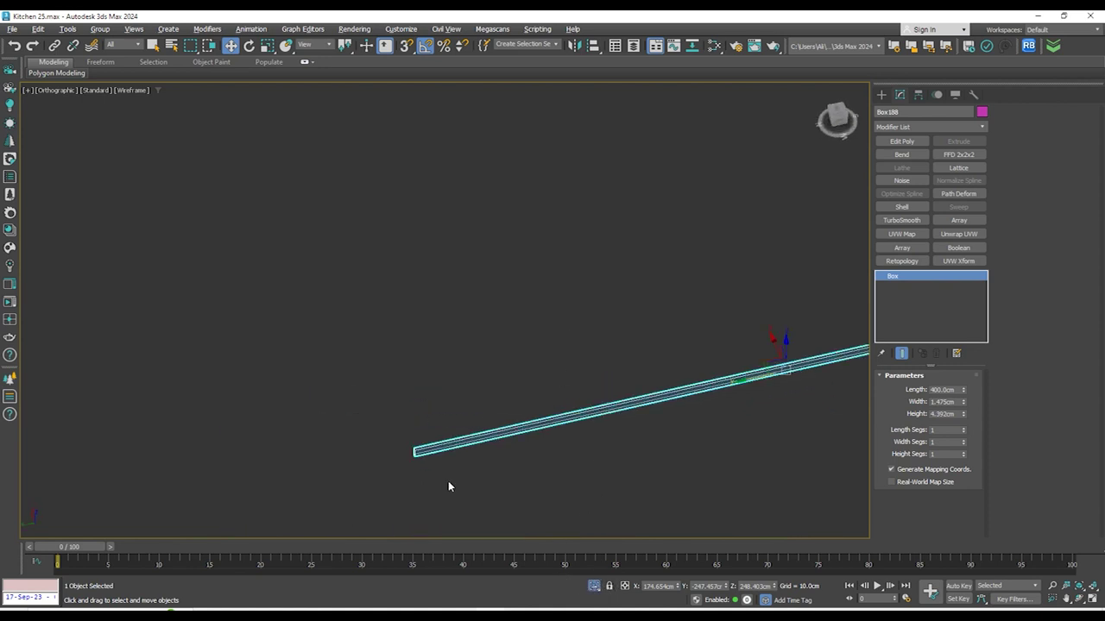
scroll(384, 421, "up", 2)
middle_click_drag(383, 422, 470, 437)
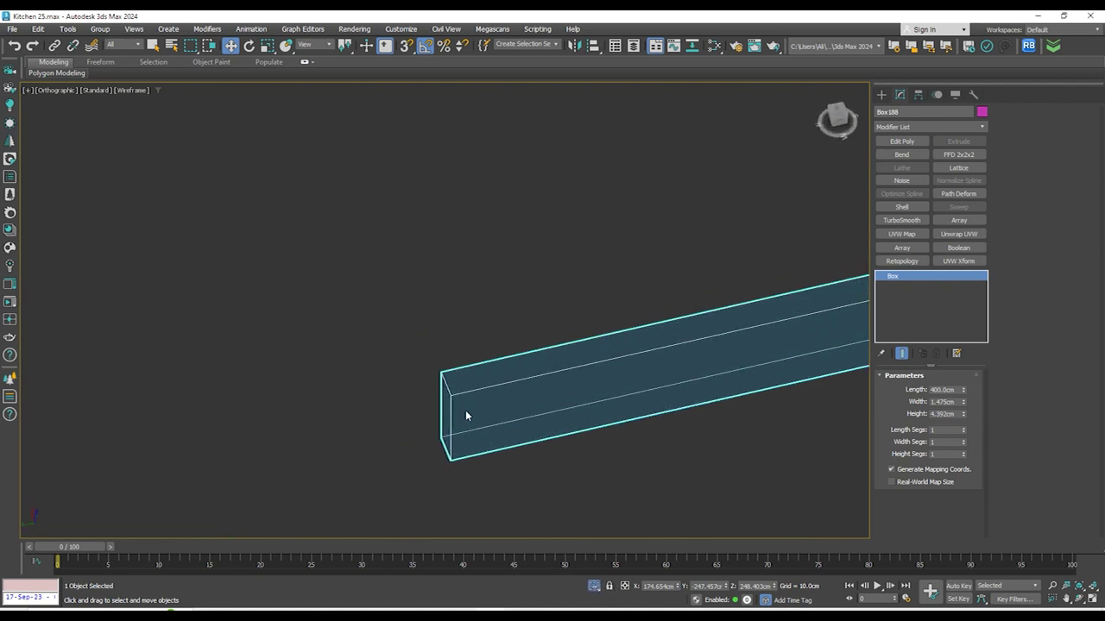
key("F3")
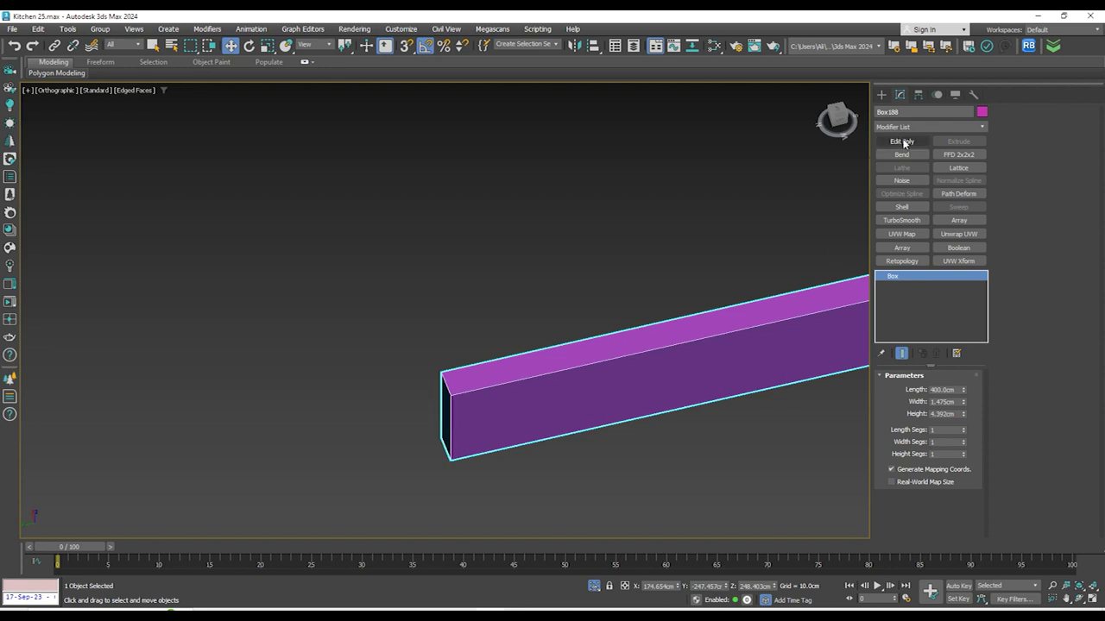
left_click(902, 141)
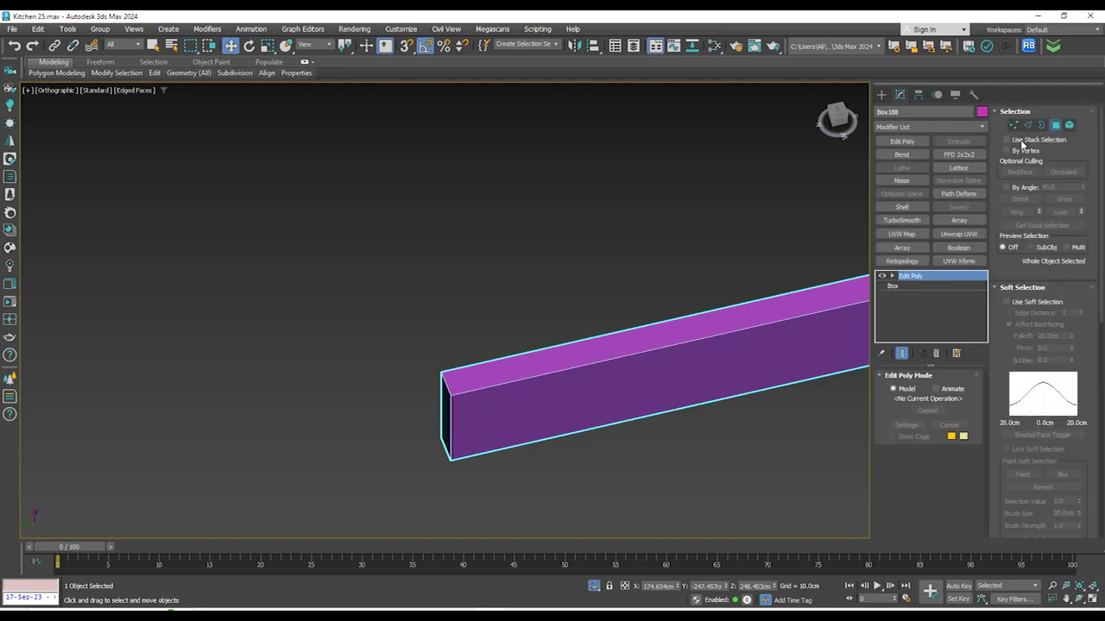
left_click(1055, 125)
left_click(445, 414)
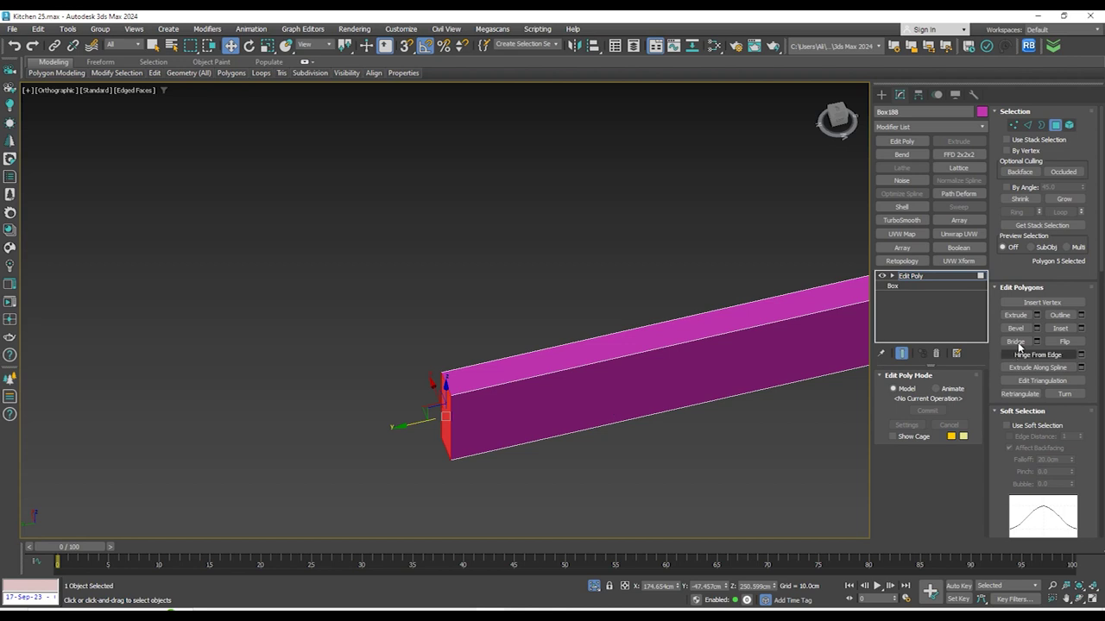
left_click(1037, 315)
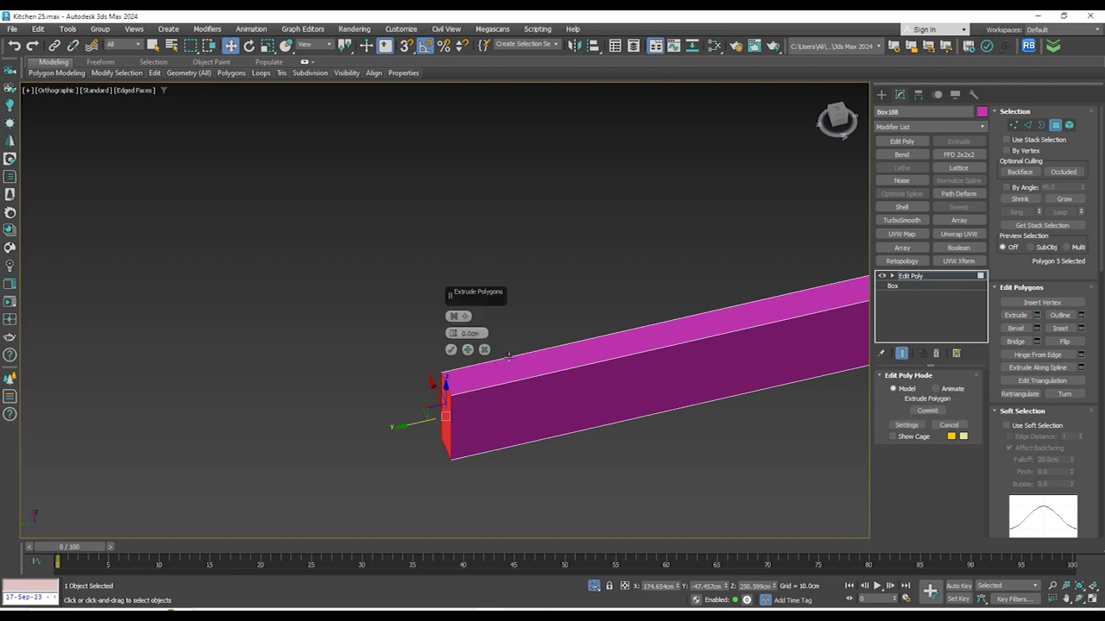
type("1")
key("Return")
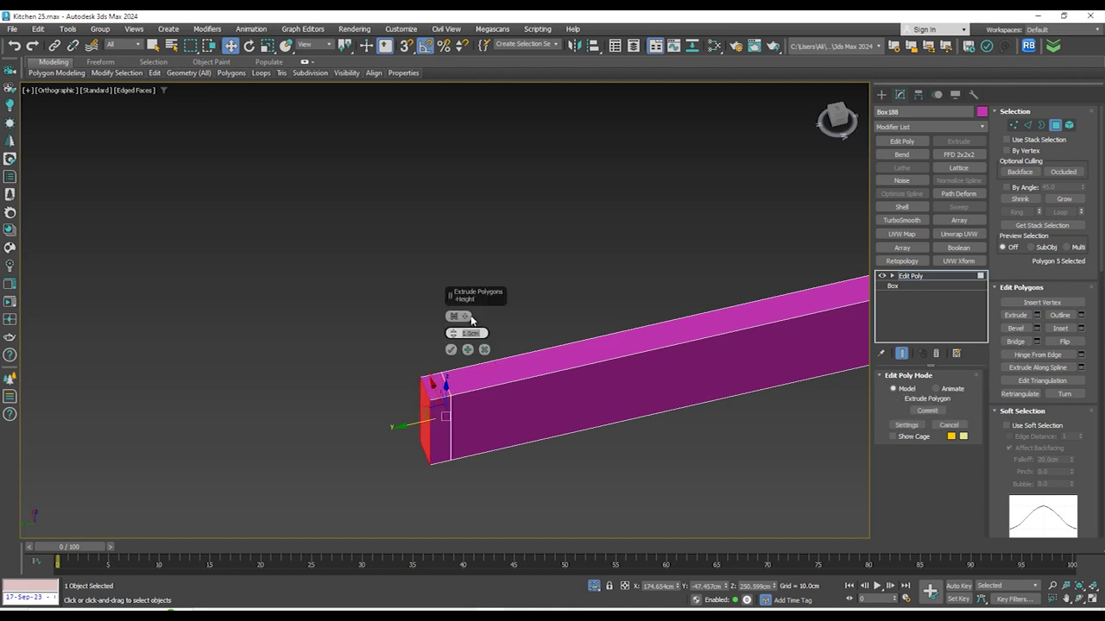
left_click(451, 351)
Extrude the end face at the rail's opposite end by 1 cm
scroll(362, 368, "down", 10)
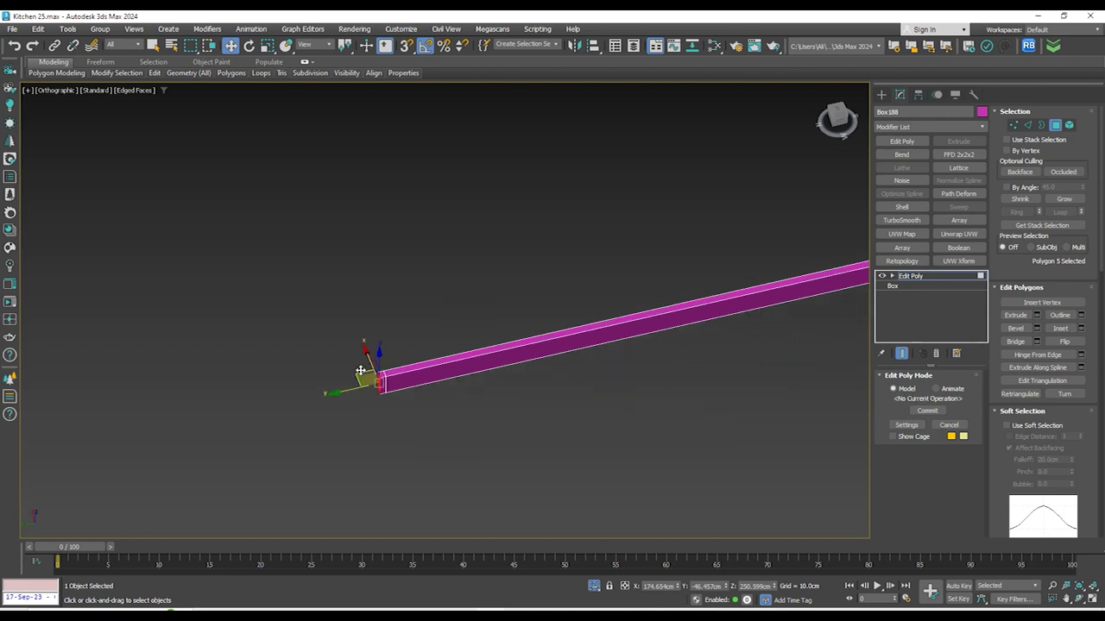
middle_click_drag(702, 345, 595, 411, "alt")
scroll(571, 473, "up", 6)
middle_click_drag(571, 474, 573, 278)
scroll(480, 459, "up", 8)
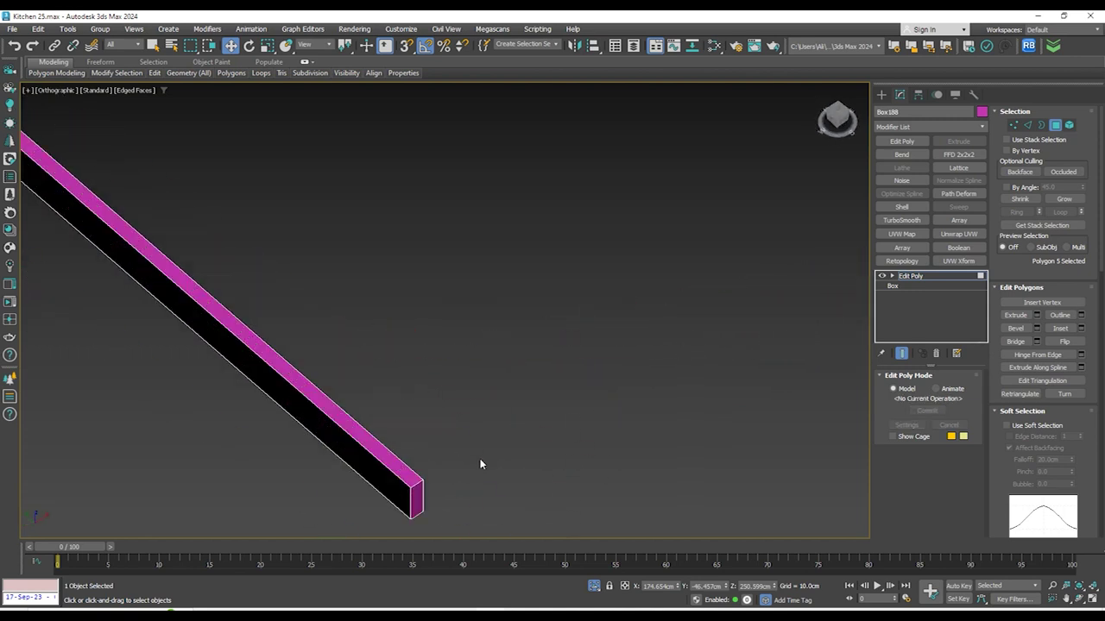
left_click(374, 514)
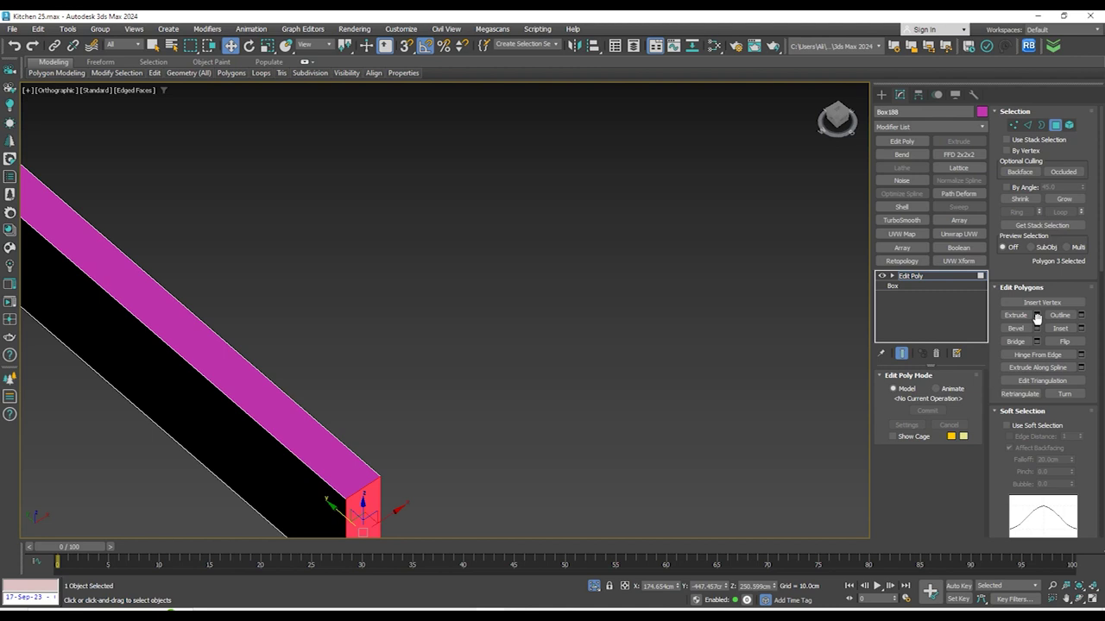
key("shift+e")
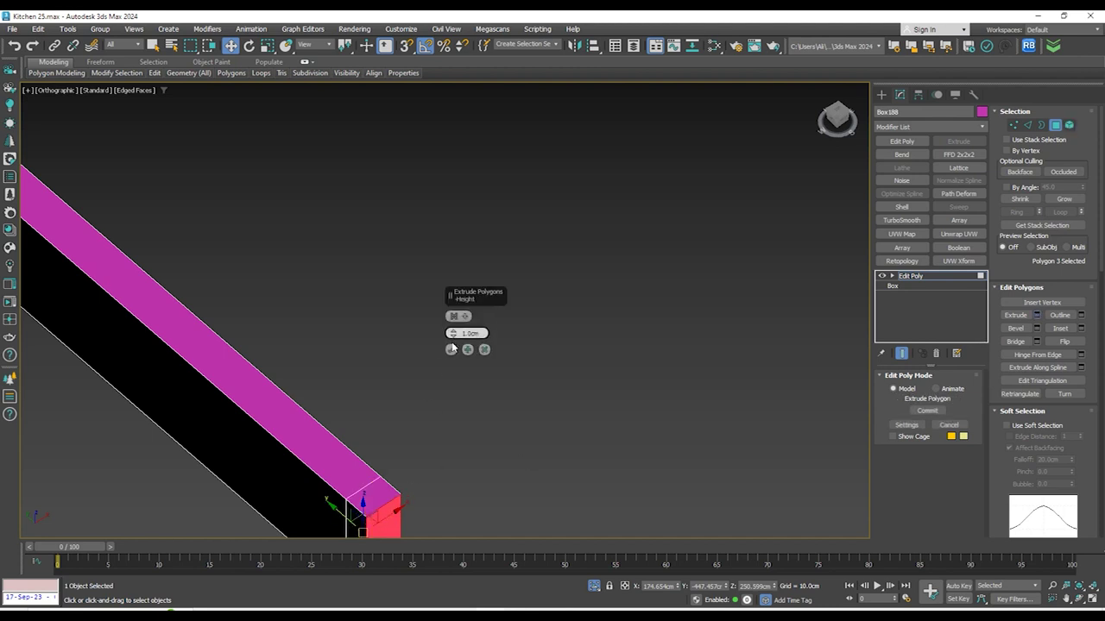
left_click(451, 350)
Extrude the small wall-facing side faces at both rail ends together by 2 cm to form return brackets
scroll(464, 365, "down", 3)
middle_click_drag(464, 365, 431, 458, "alt")
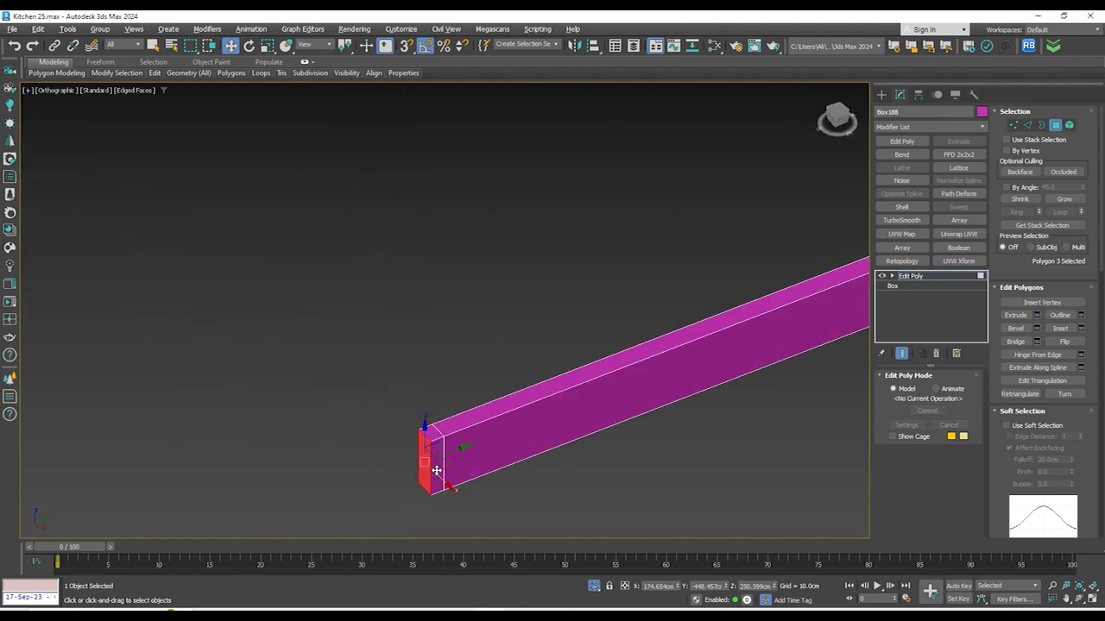
left_click(438, 471)
scroll(369, 478, "down", 5)
scroll(751, 380, "down", 2)
middle_click_drag(751, 380, 356, 460)
middle_click_drag(851, 259, 701, 299)
scroll(700, 298, "up", 8)
left_click(259, 354, "ctrl")
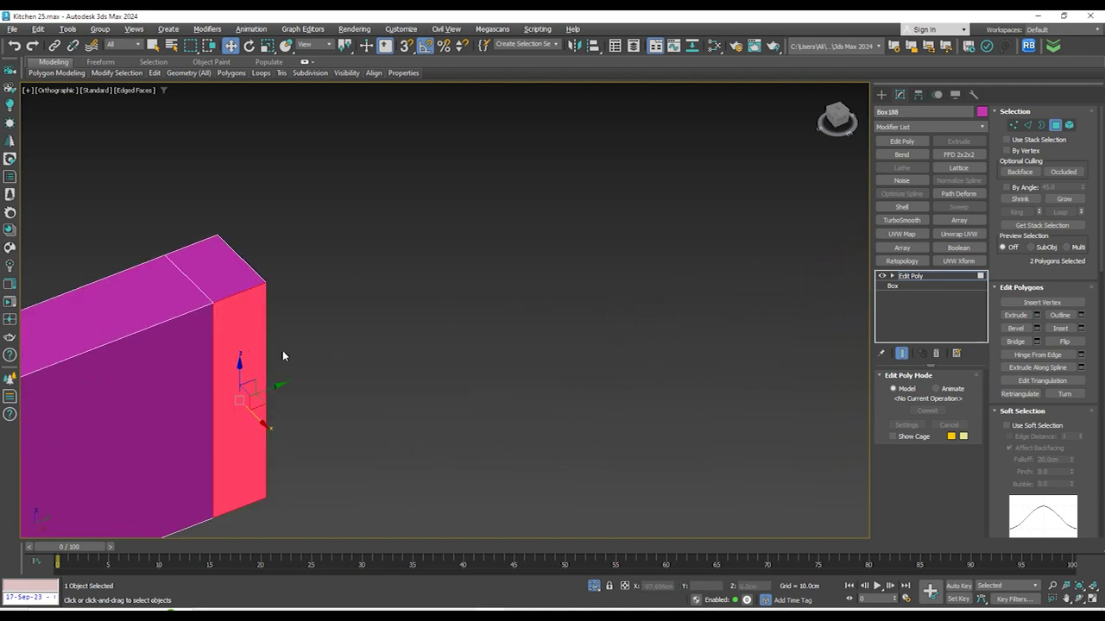
left_click(1037, 316)
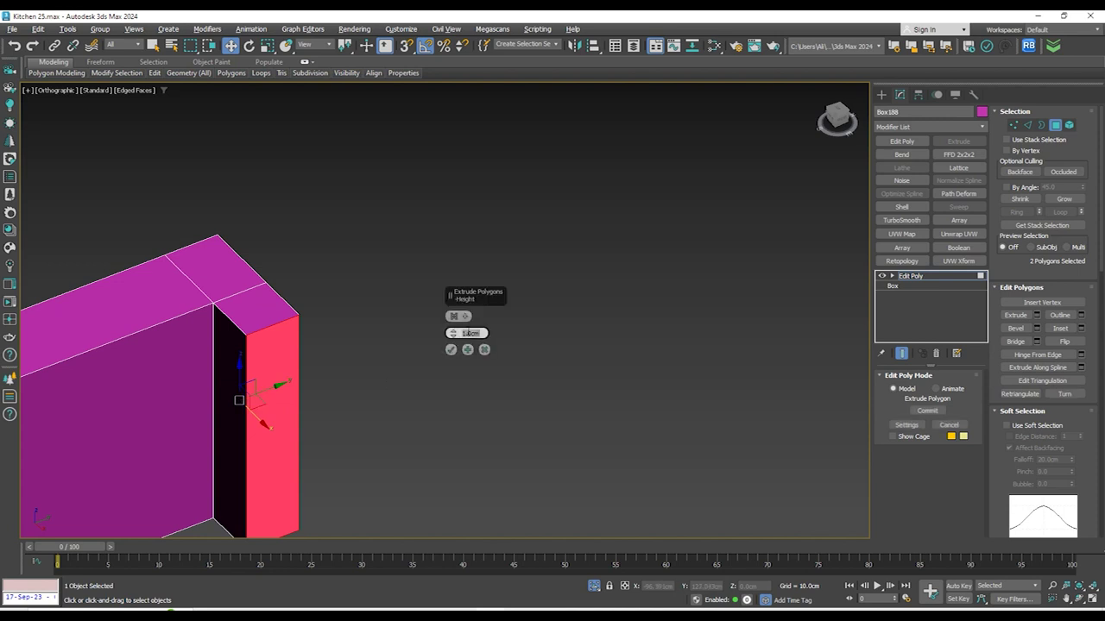
type("2")
key("Return")
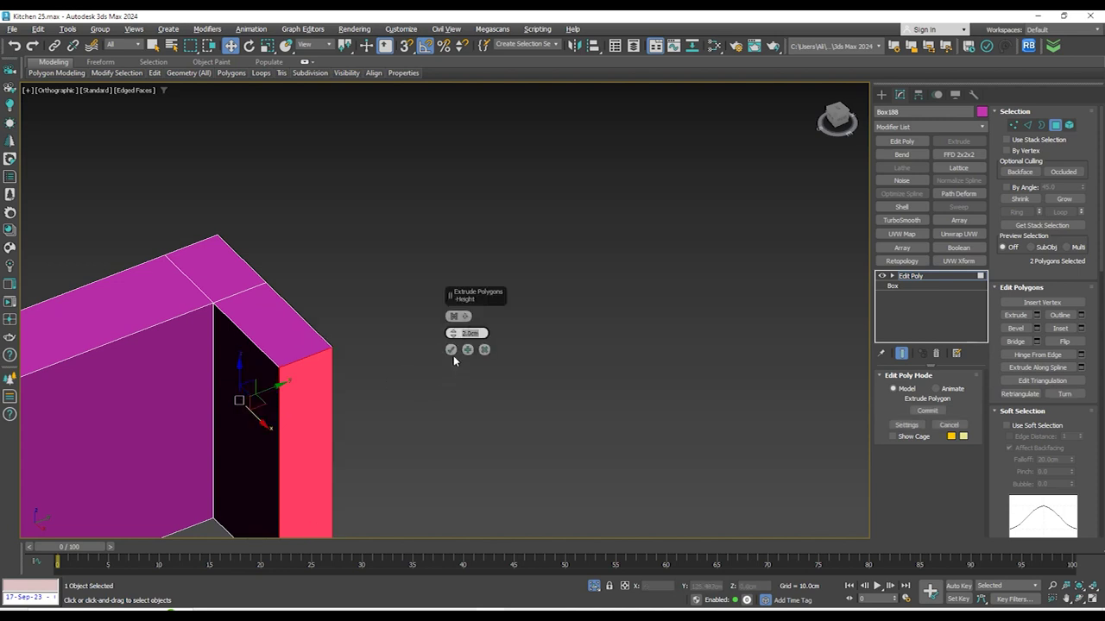
left_click(683, 396)
scroll(640, 490, "down", 3)
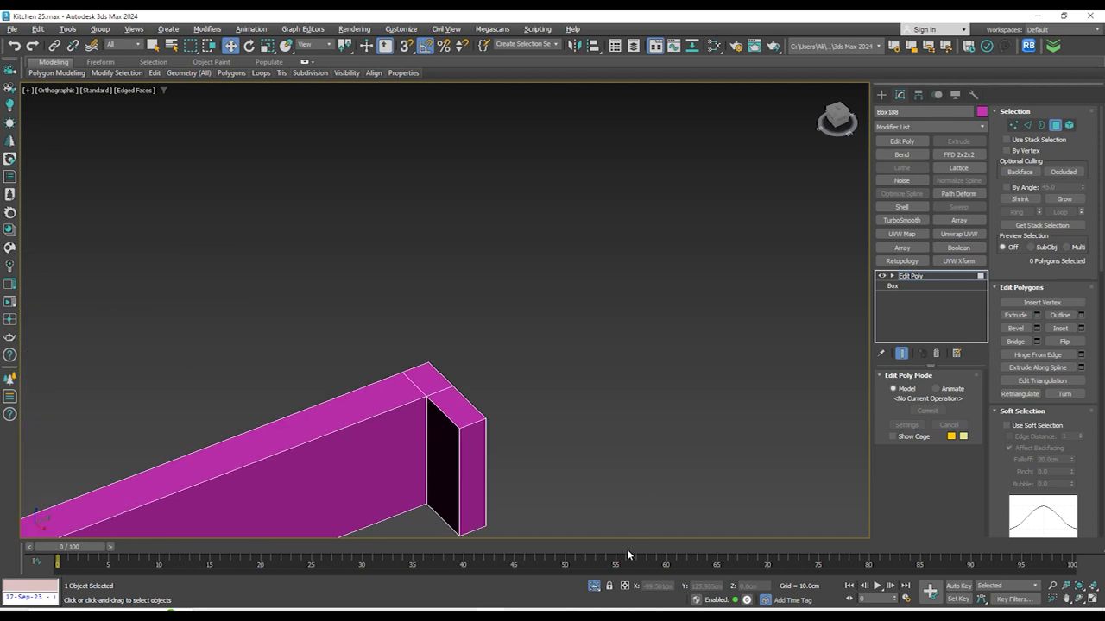
Exit isolation and move the outer vertices of both return brackets sideways in the top view until they touch the side wall
left_click(593, 588)
key("t")
key("F3")
scroll(440, 120, "down", 3)
scroll(449, 116, "up", 2)
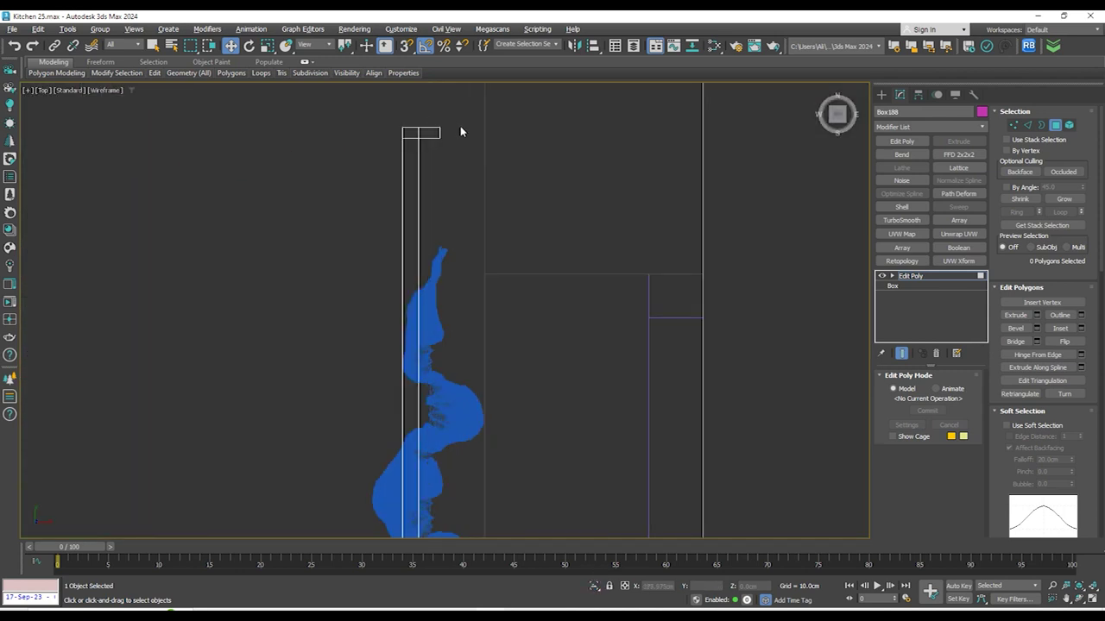
left_click(1012, 125)
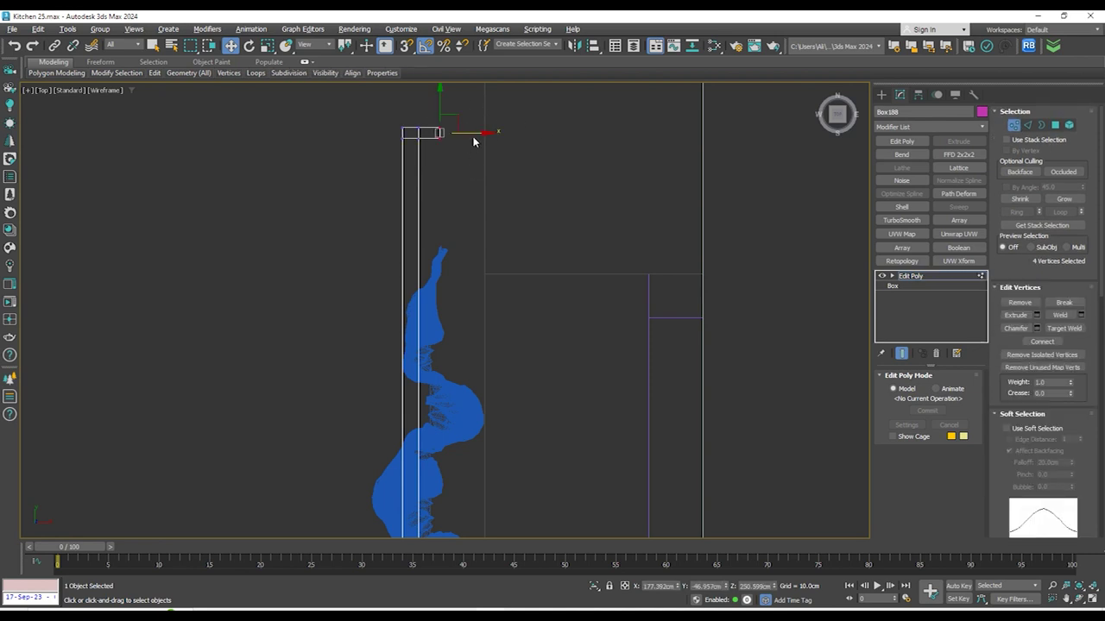
scroll(531, 96, "down", 6)
middle_click_drag(584, 342, 597, 3)
scroll(528, 310, "up", 8)
scroll(591, 263, "down", 4)
middle_click_drag(523, 407, 479, 527)
scroll(596, 319, "down", 5)
scroll(603, 289, "down", 4)
scroll(617, 170, "up", 8)
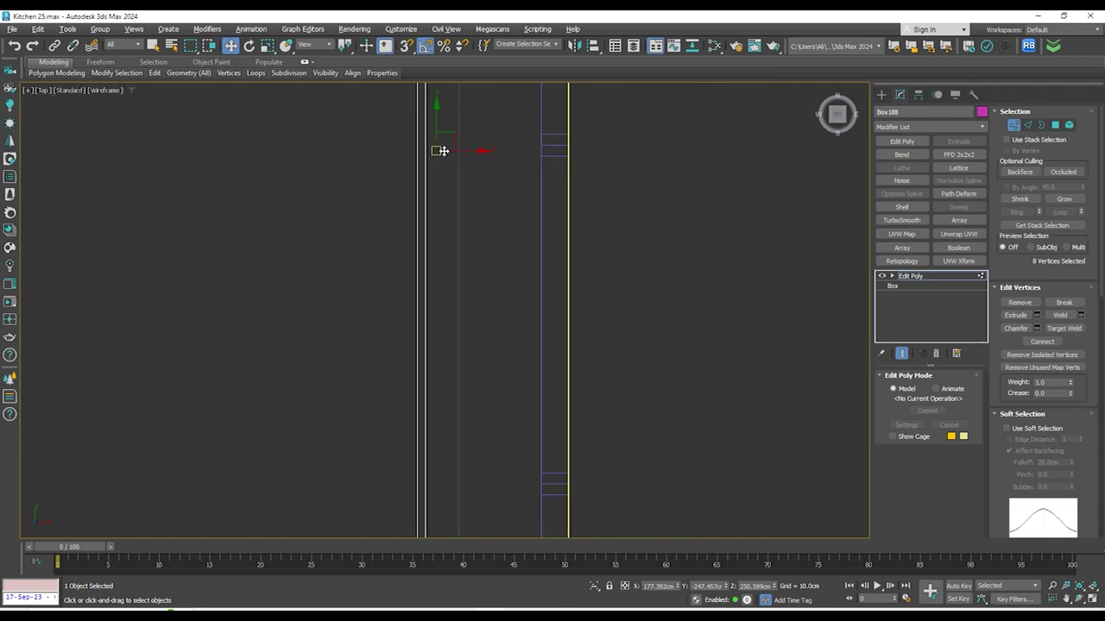
left_click_drag(480, 151, 480, 152)
scroll(569, 308, "down", 5)
scroll(538, 222, "up", 5)
scroll(546, 421, "up", 4)
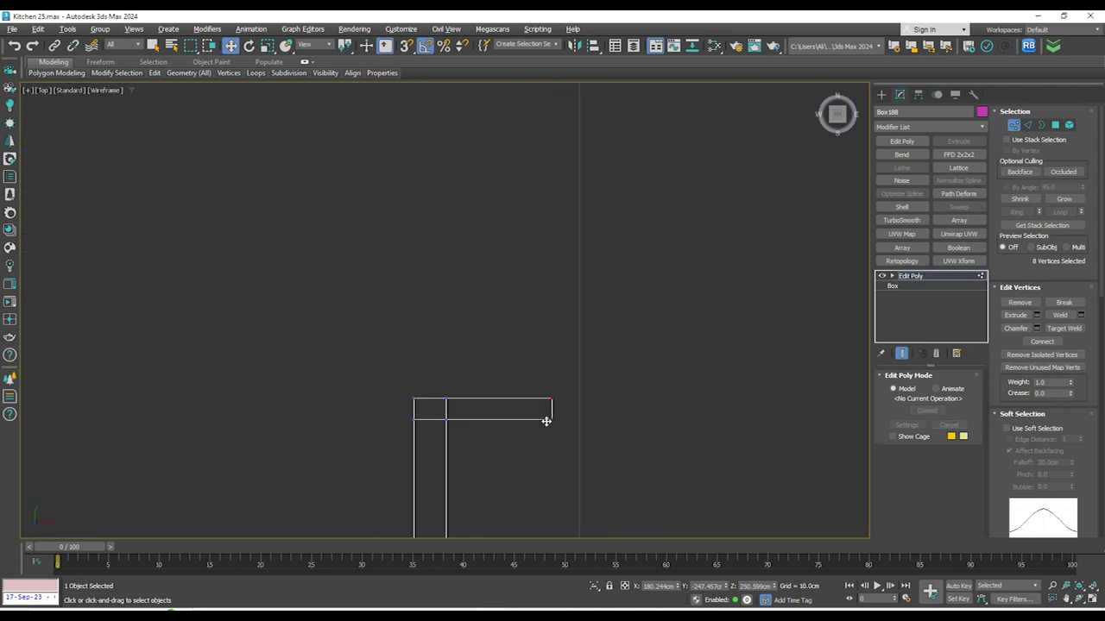
scroll(577, 420, "down", 6)
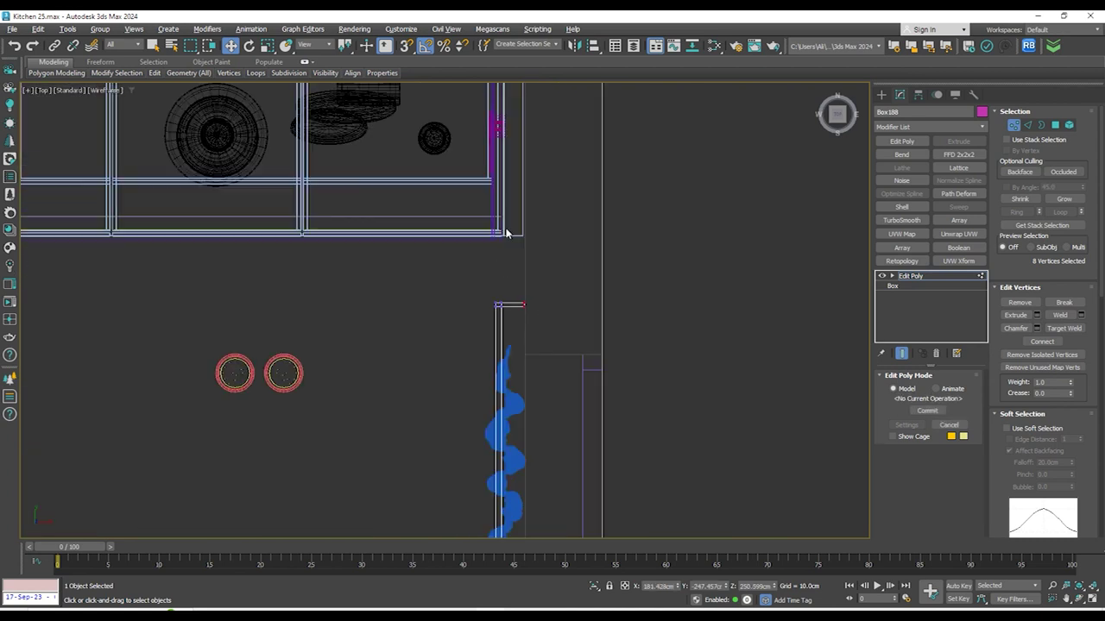
Inspect the finished curtain rail and its brackets from outside and above in shaded and wireframe display, leaving vertex editing
mouse_move(576, 419)
middle_mouse_down("alt")
mouse_move(629, 261)
mouse_move(660, 216)
mouse_move(631, 231)
middle_mouse_up("alt")
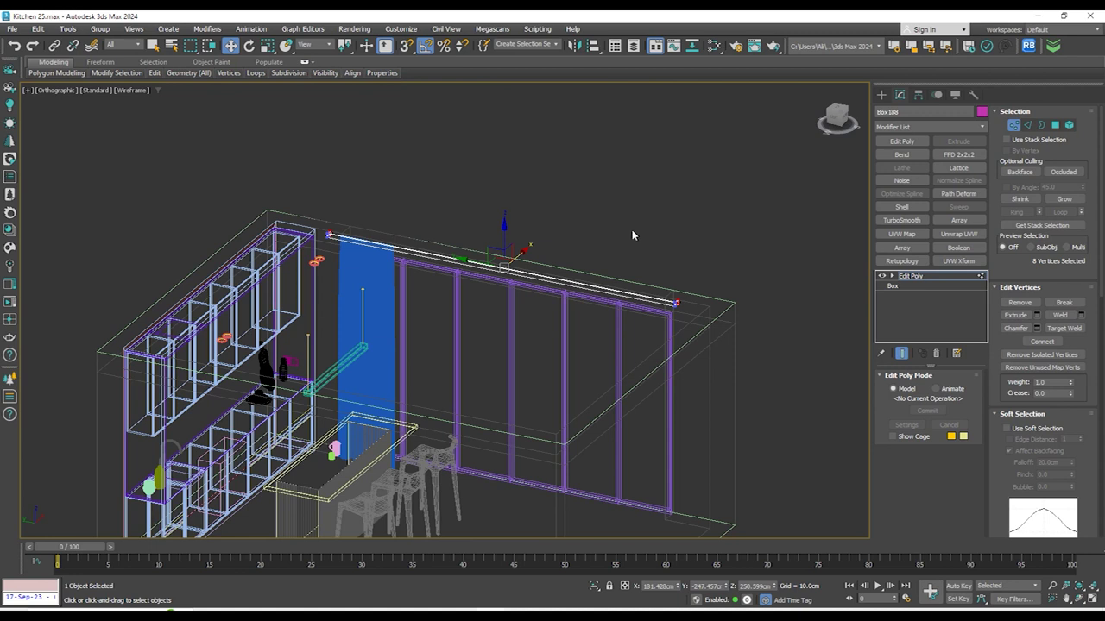
key("F3")
middle_click_drag(733, 276, 650, 239, "alt")
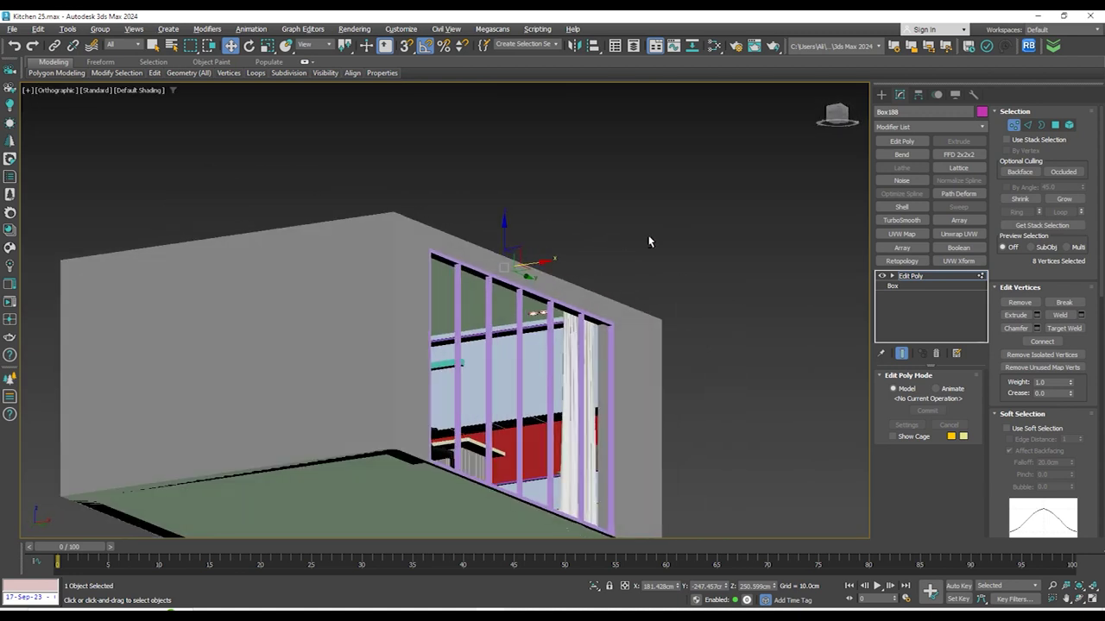
middle_click_drag(602, 350, 616, 300)
key("t")
key("z")
scroll(618, 283, "down", 6)
left_click(881, 95)
middle_click_drag(652, 227, 639, 313)
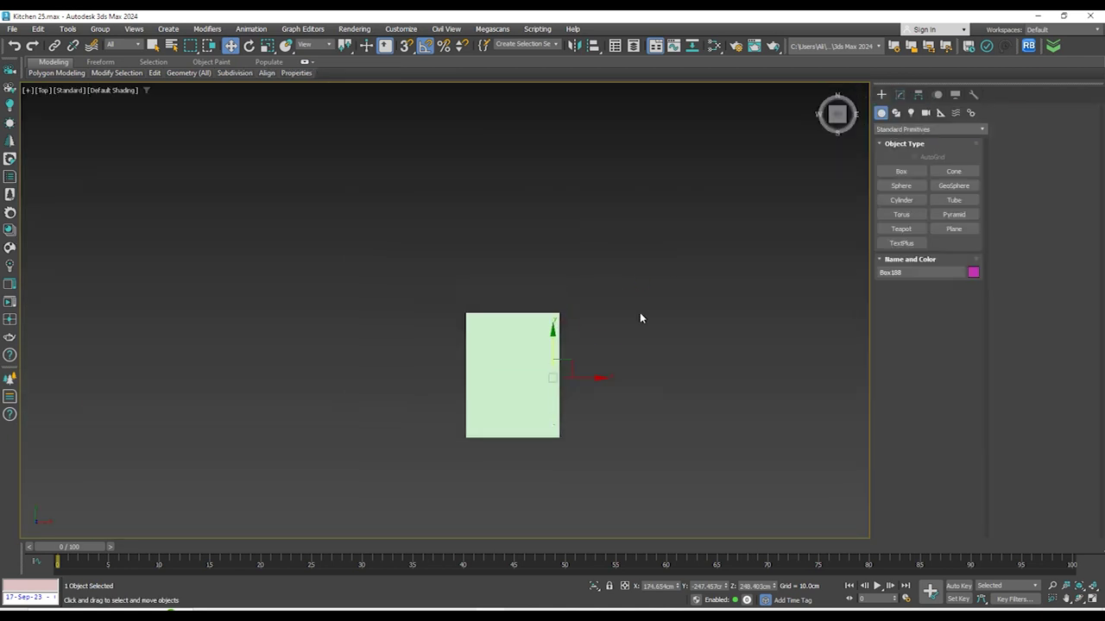
key("F3")
middle_click_drag(622, 369, 632, 262)
scroll(573, 302, "up", 2)
middle_click_drag(700, 352, 726, 401)
middle_click_drag(678, 375, 638, 318, "alt")
Show the Scene Explorer and hide the ceiling plane, Plane010, in shaded display
left_click(69, 32)
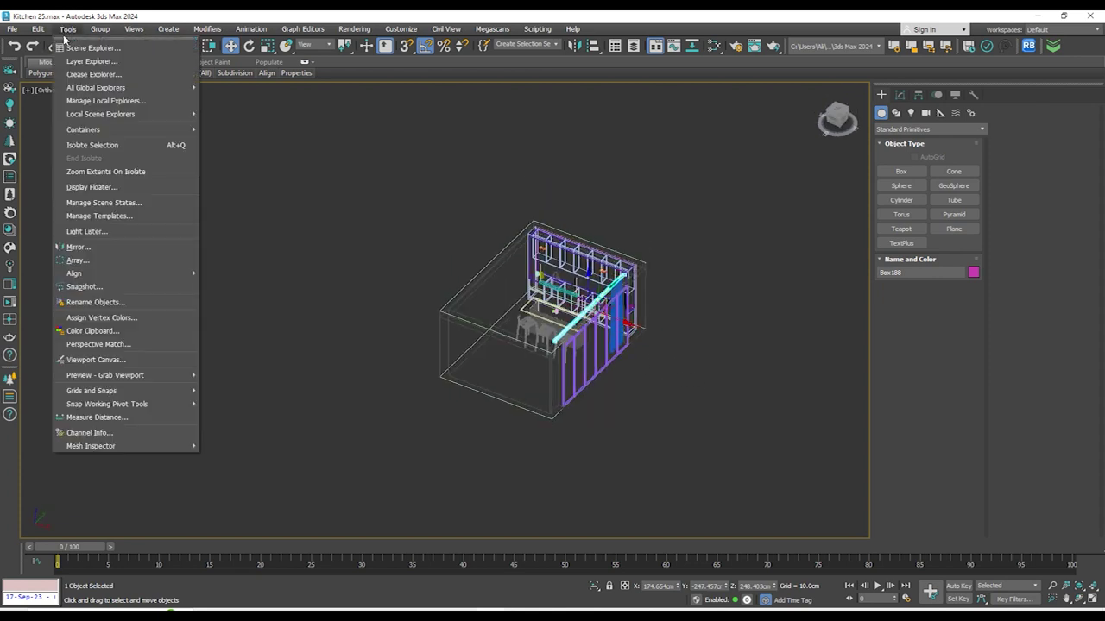
left_click(71, 49)
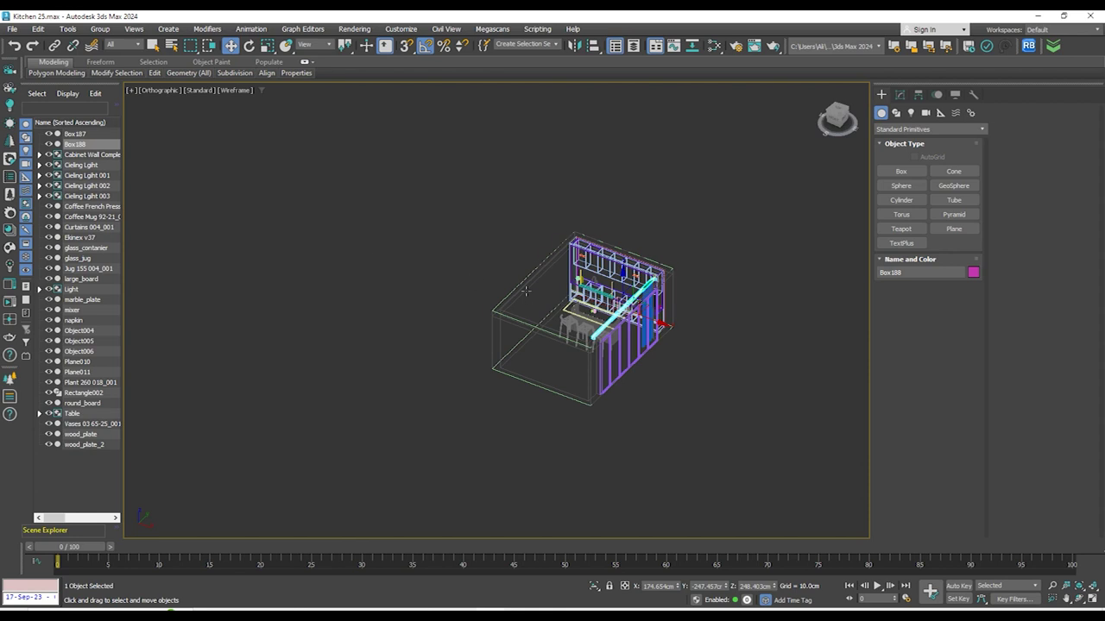
key("F3")
left_click(534, 278)
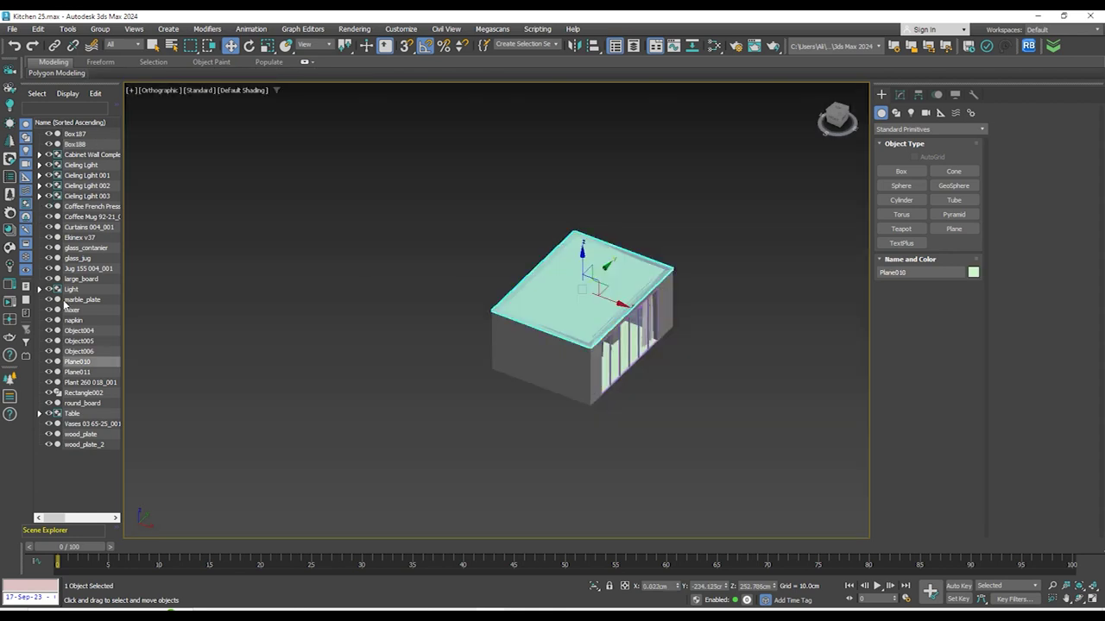
left_click(49, 363)
scroll(690, 293, "up", 5)
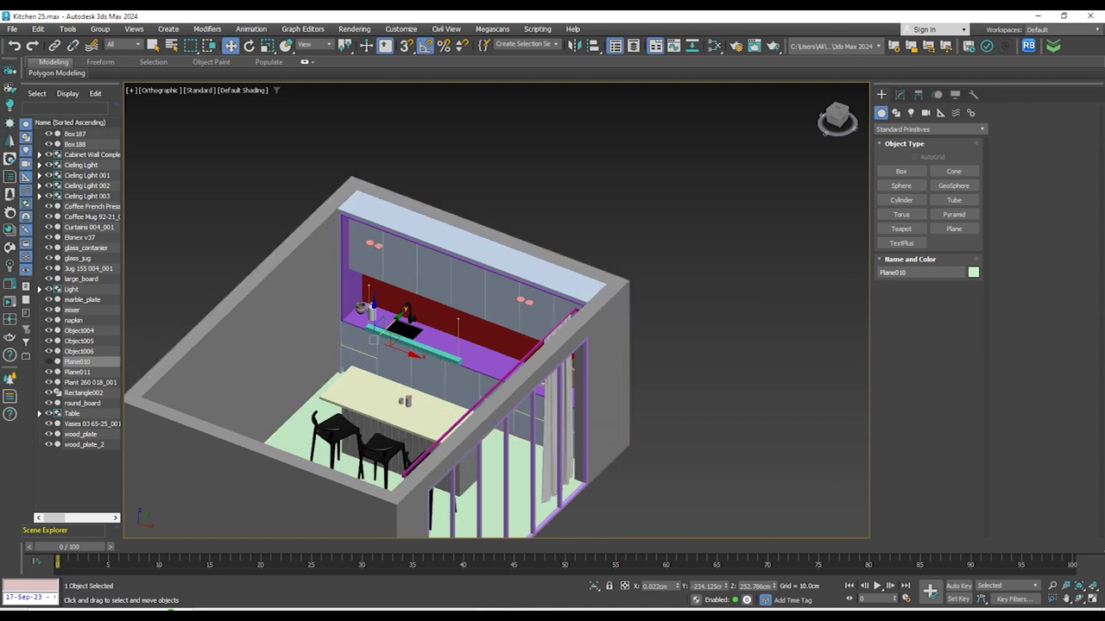
Launch Adobe Photoshop and return to the kitchen scene while it loads
left_click(14, 614)
type("c")
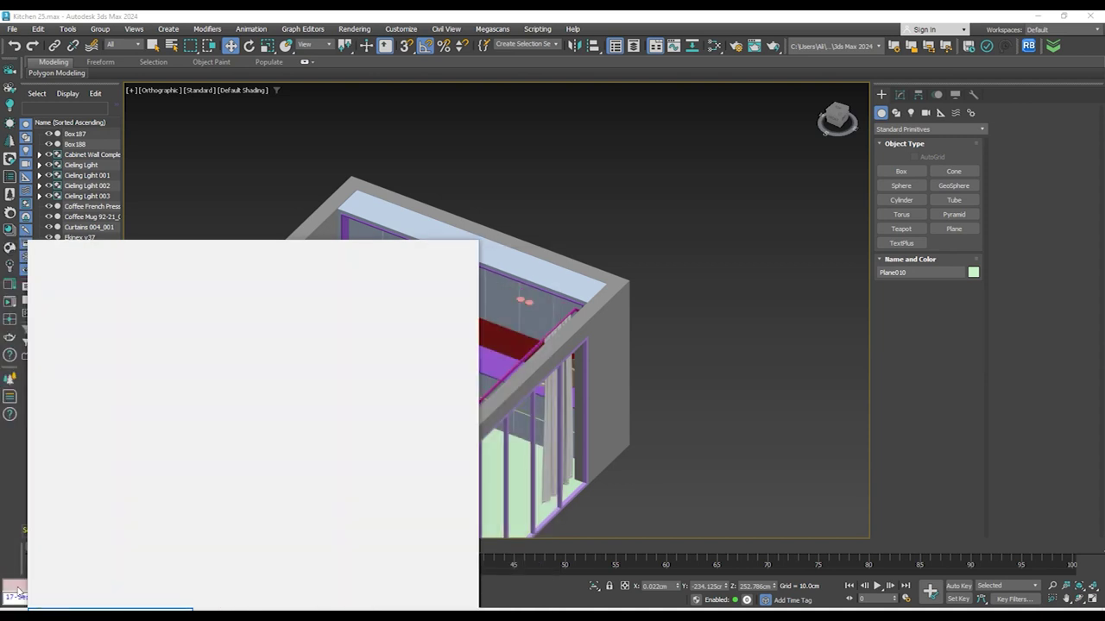
key("Return")
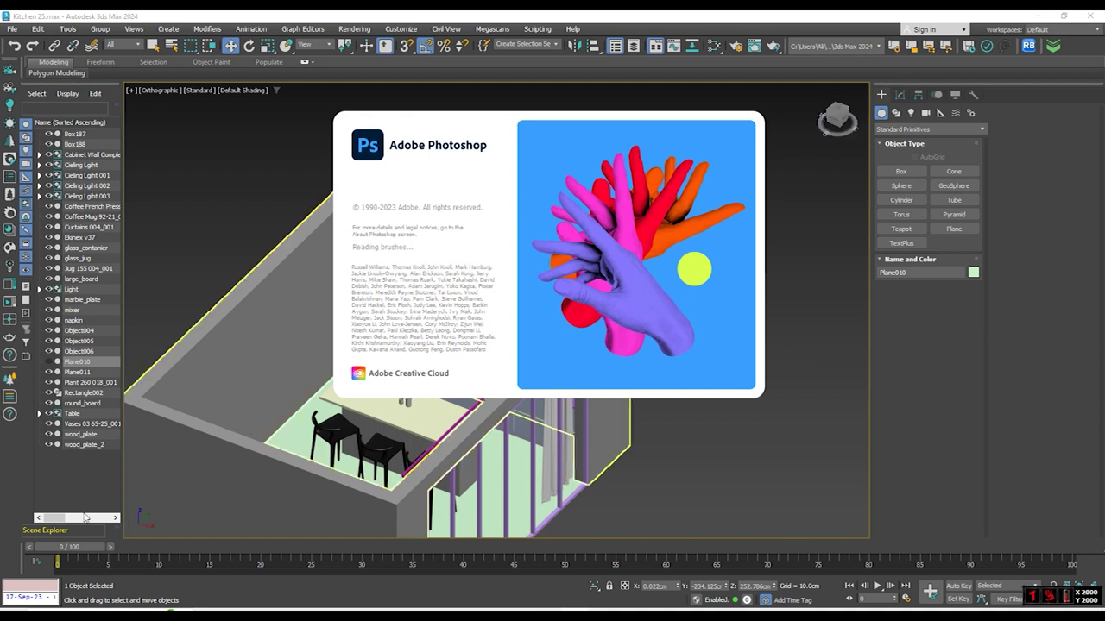
key("super")
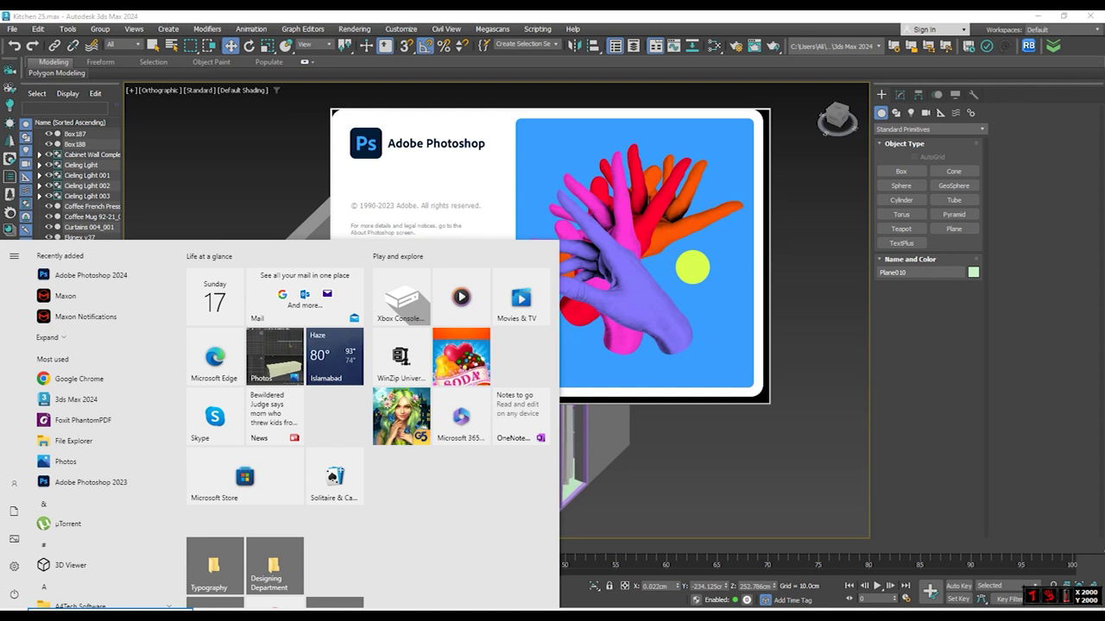
left_click(467, 18)
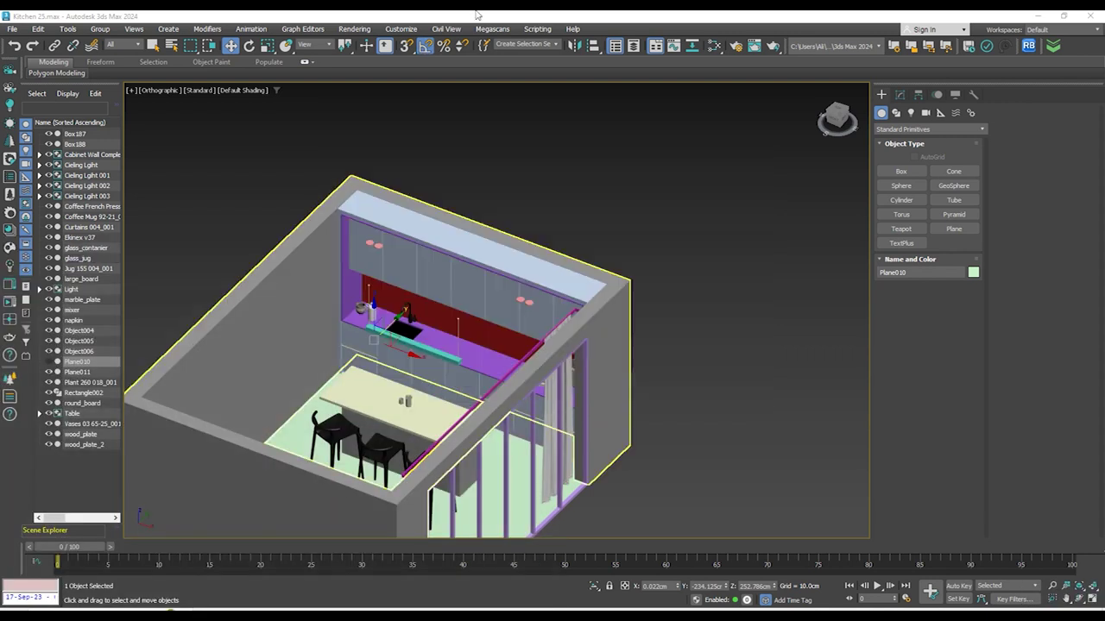
key("super")
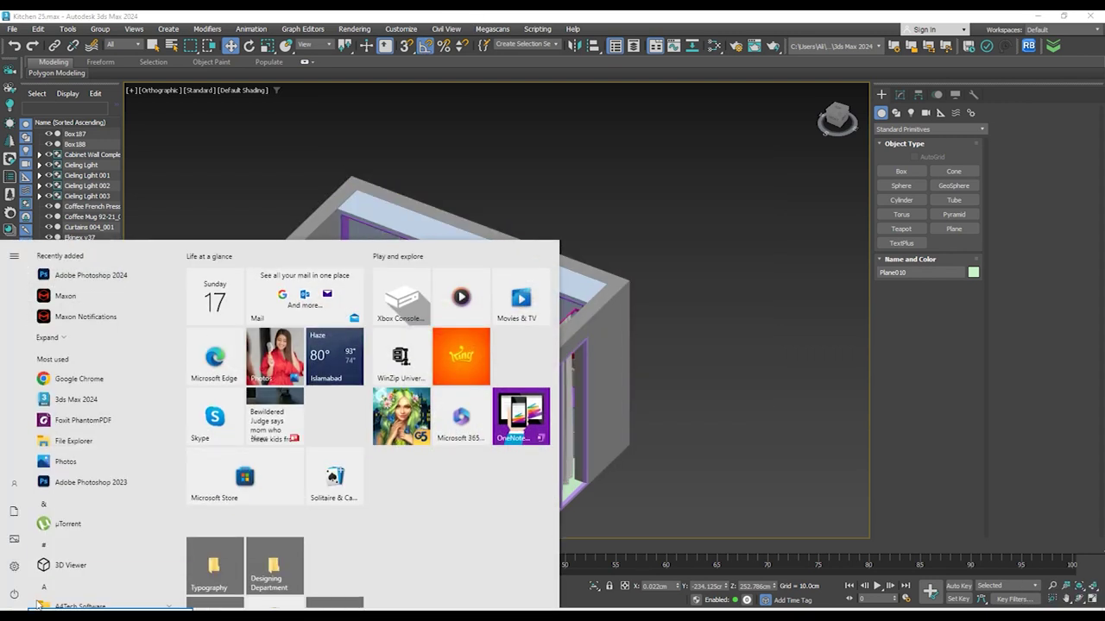
left_click(640, 16)
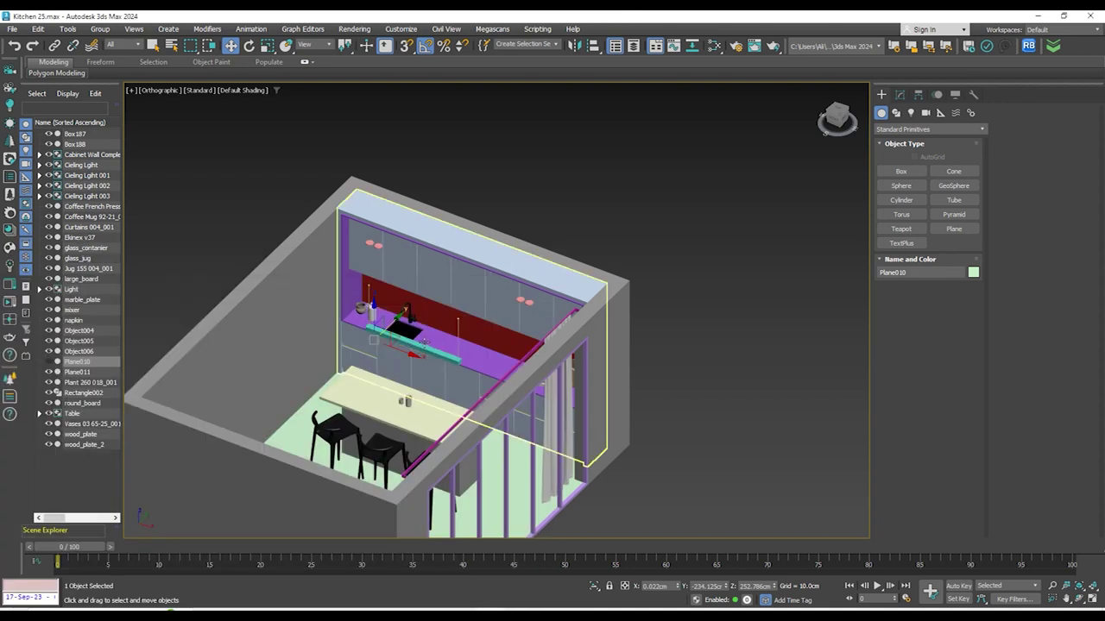
Examine the cabinet wall's upper corner and the adjoining curtain rail end up close
scroll(664, 329, "down", 2)
middle_click_drag(710, 379, 648, 365)
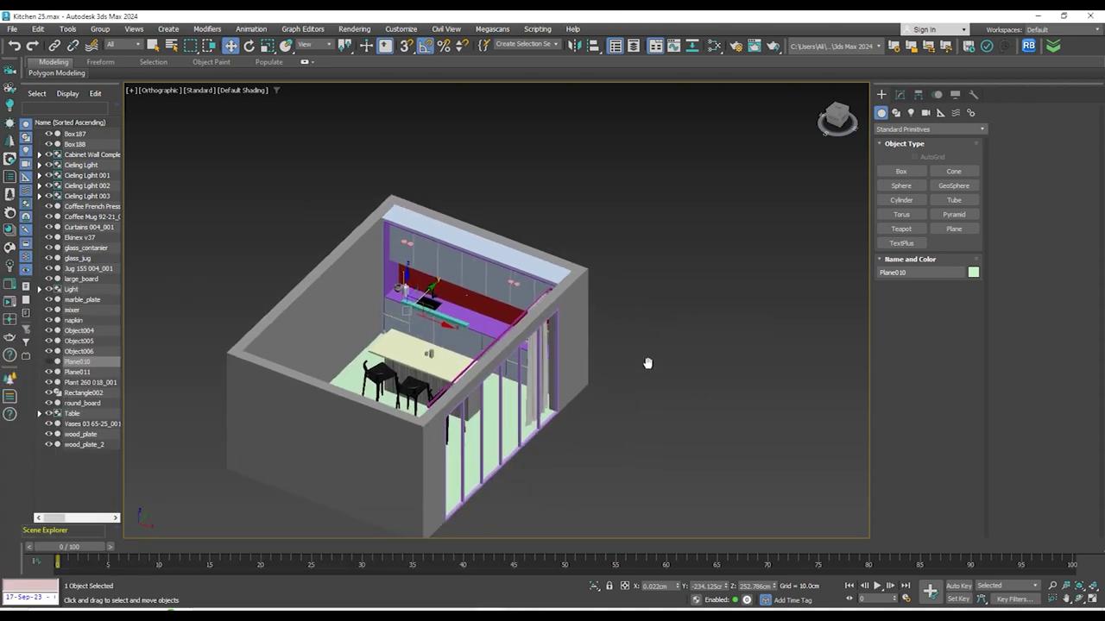
middle_click_drag(588, 403, 602, 424, "alt")
scroll(506, 231, "up", 4)
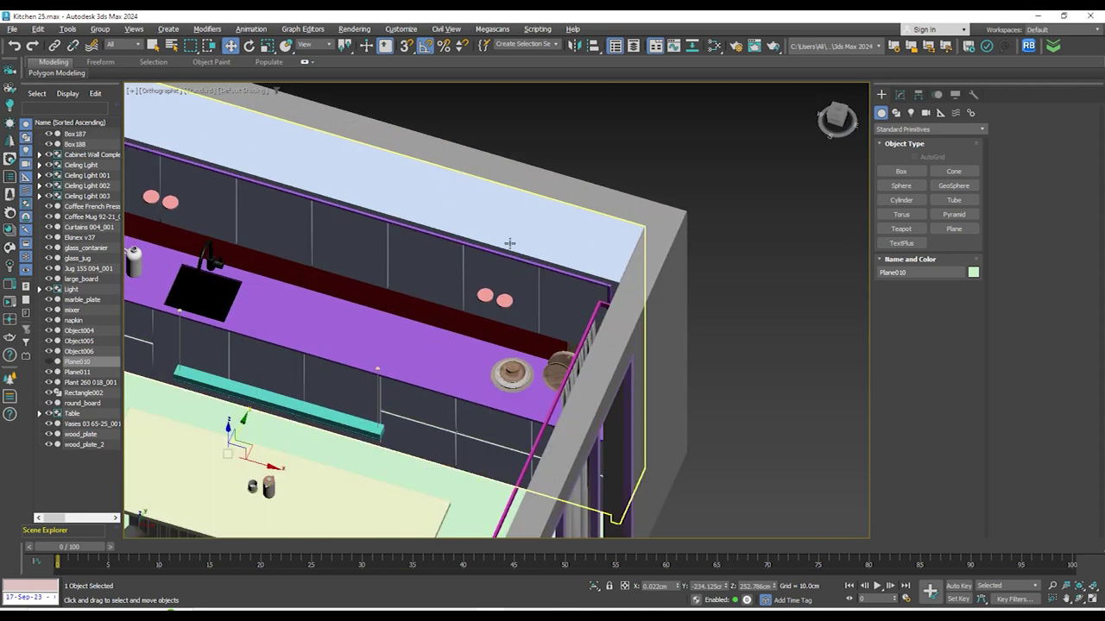
scroll(545, 291, "down", 4)
middle_click_drag(552, 332, 666, 301, "alt")
scroll(466, 278, "up", 5)
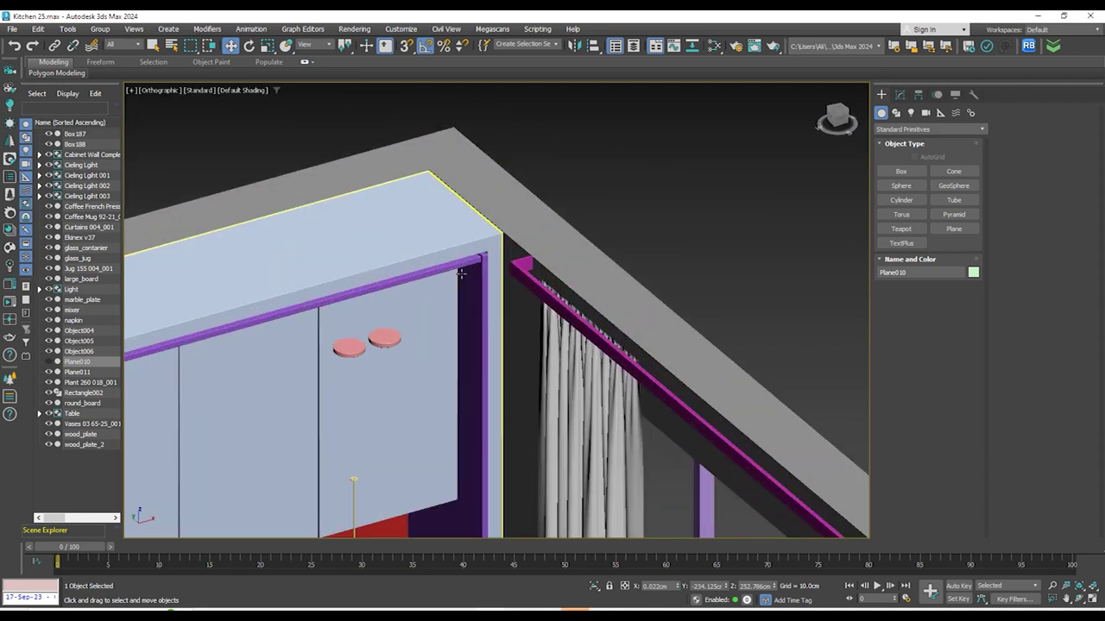
scroll(480, 270, "up", 3)
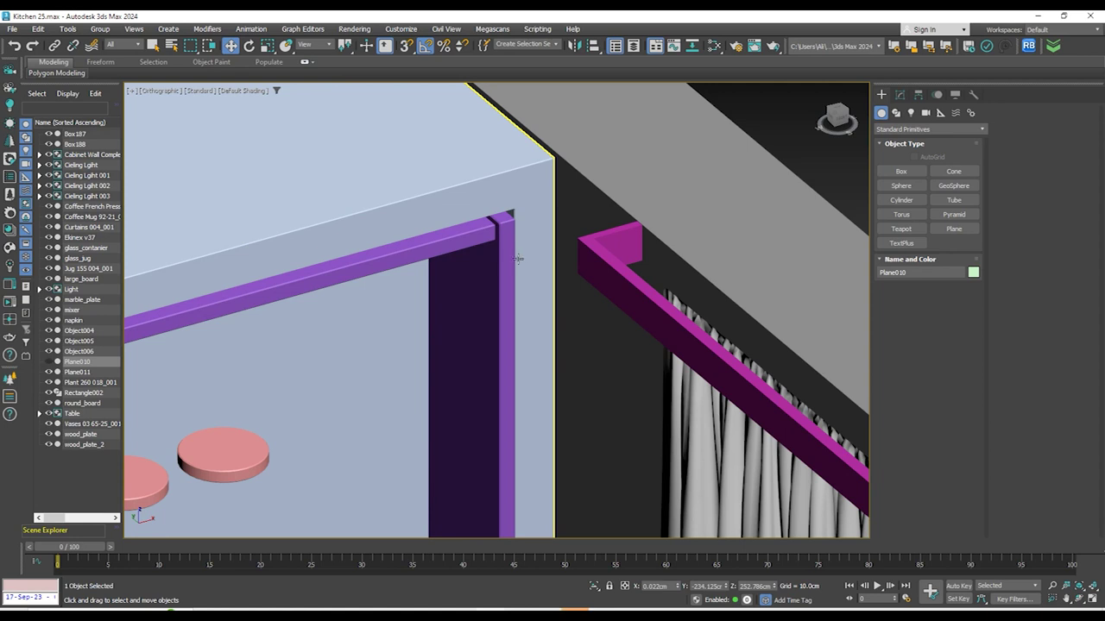
scroll(512, 257, "down", 8)
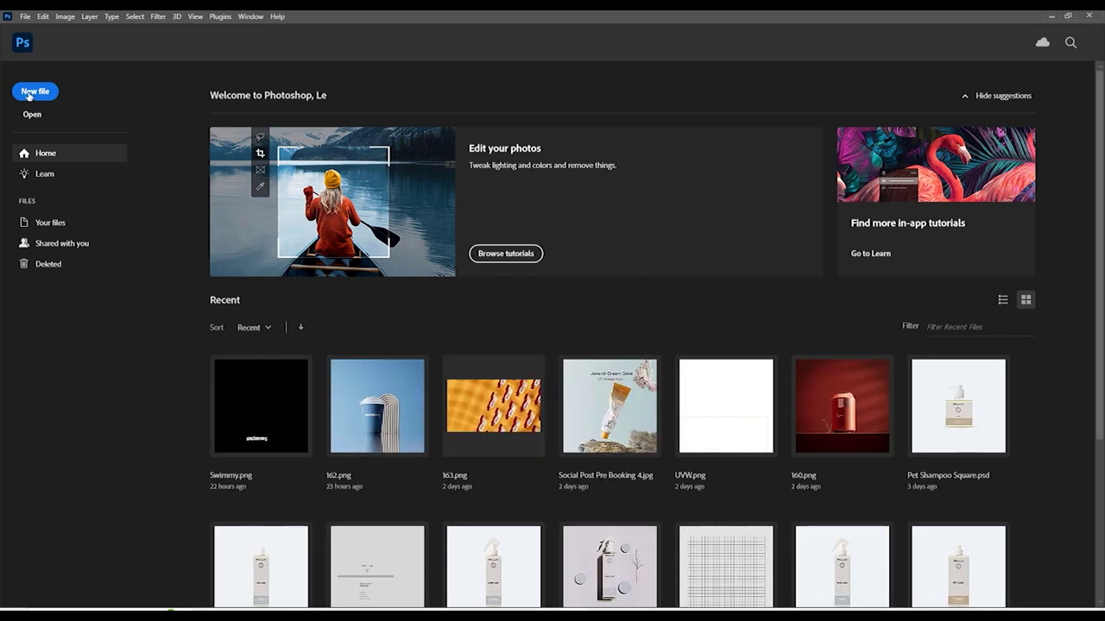
In Photoshop, create a 1875 x 2500 px document from the Clipboard preset and paste in the kitchen reference image
left_click(35, 92)
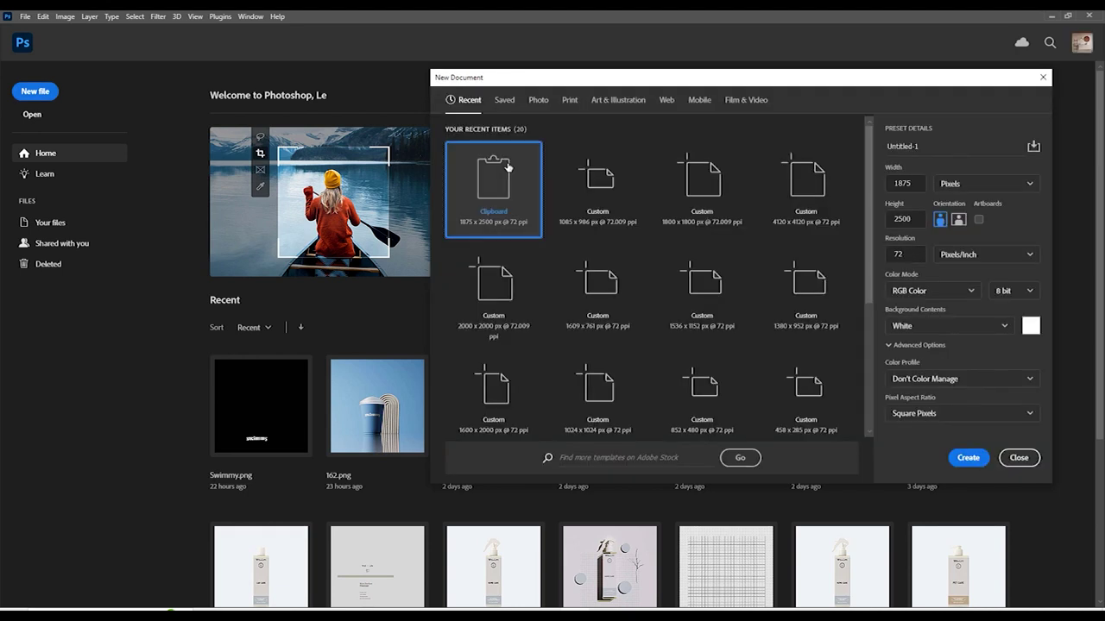
double_click(509, 166)
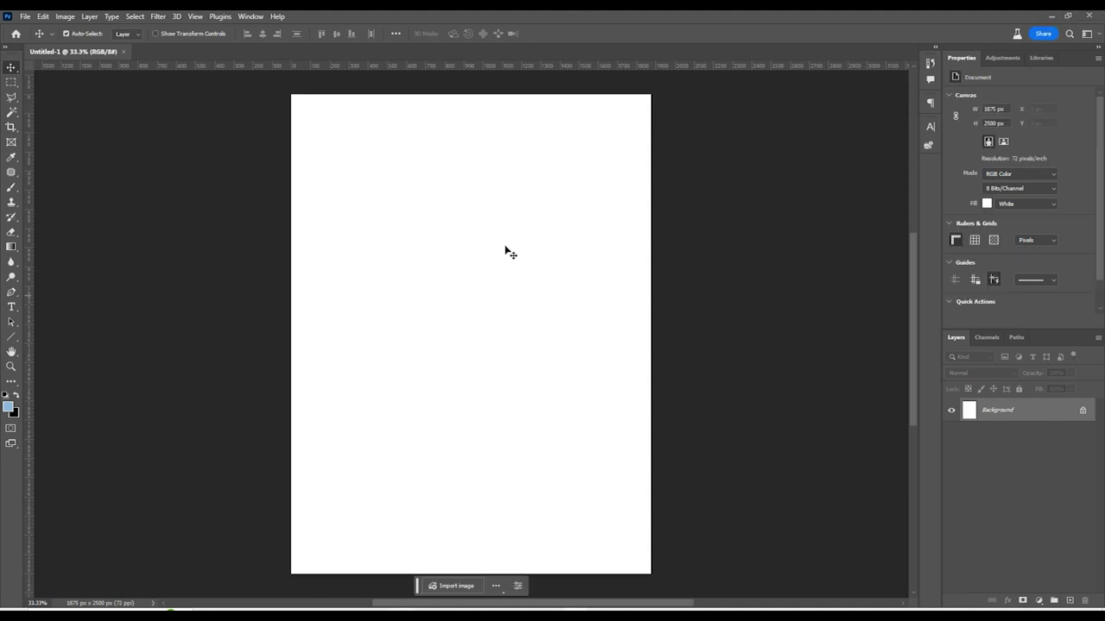
key("ctrl+v")
scroll(484, 277, "up", 5, "alt")
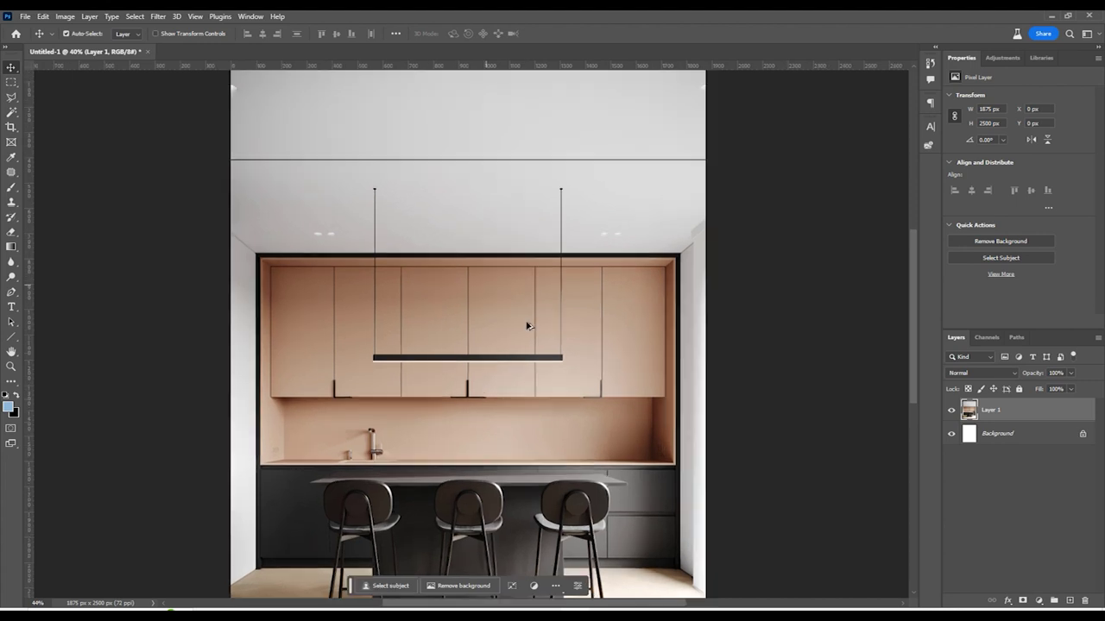
scroll(691, 446, "up", 1, "alt")
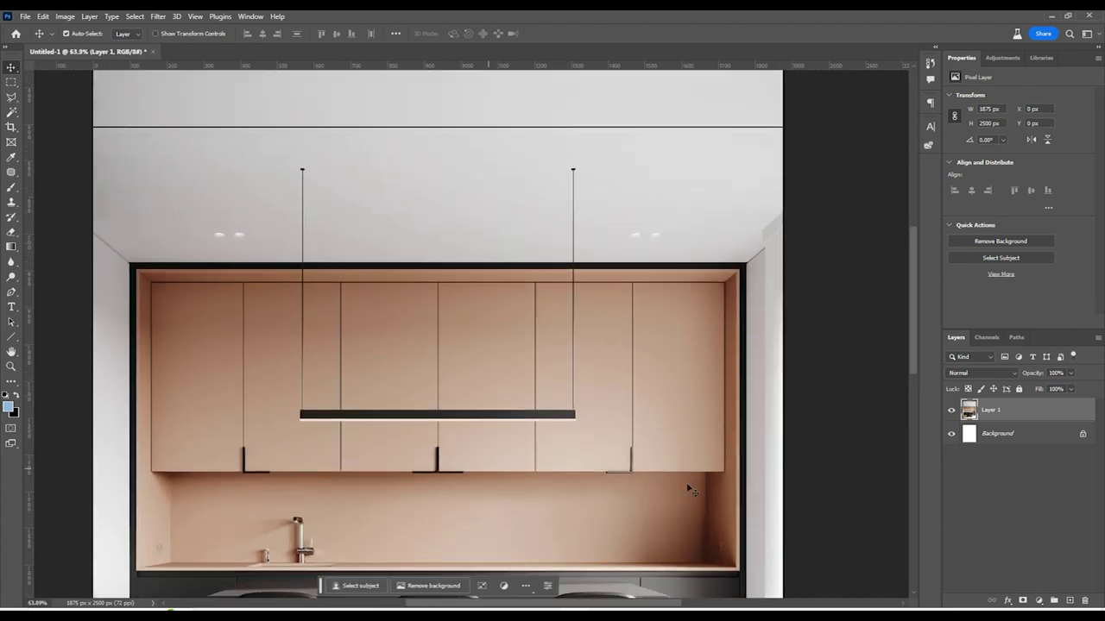
Sample the peach cabinet colour in the foreground Color Picker, take its hex code ac8b72 and leave the picker without applying it
left_click(9, 407)
left_click(183, 511)
left_click_drag(676, 527, 642, 521)
left_click_drag(699, 419, 650, 298)
left_click_drag(284, 333, 678, 332)
left_click_drag(375, 344, 455, 333)
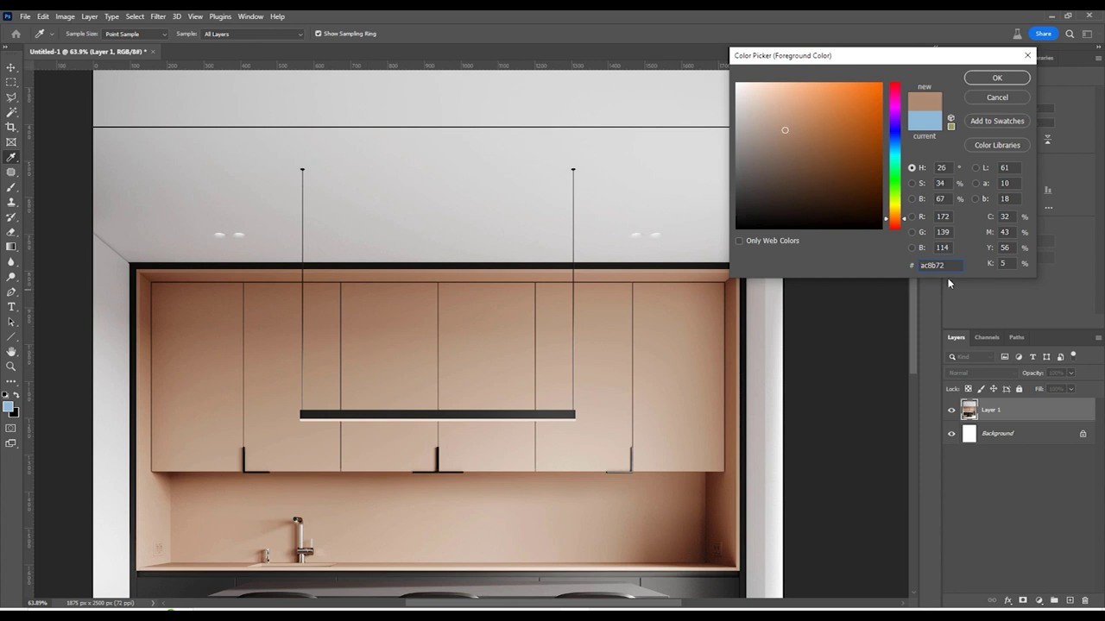
key("BackSpace")
key("Escape")
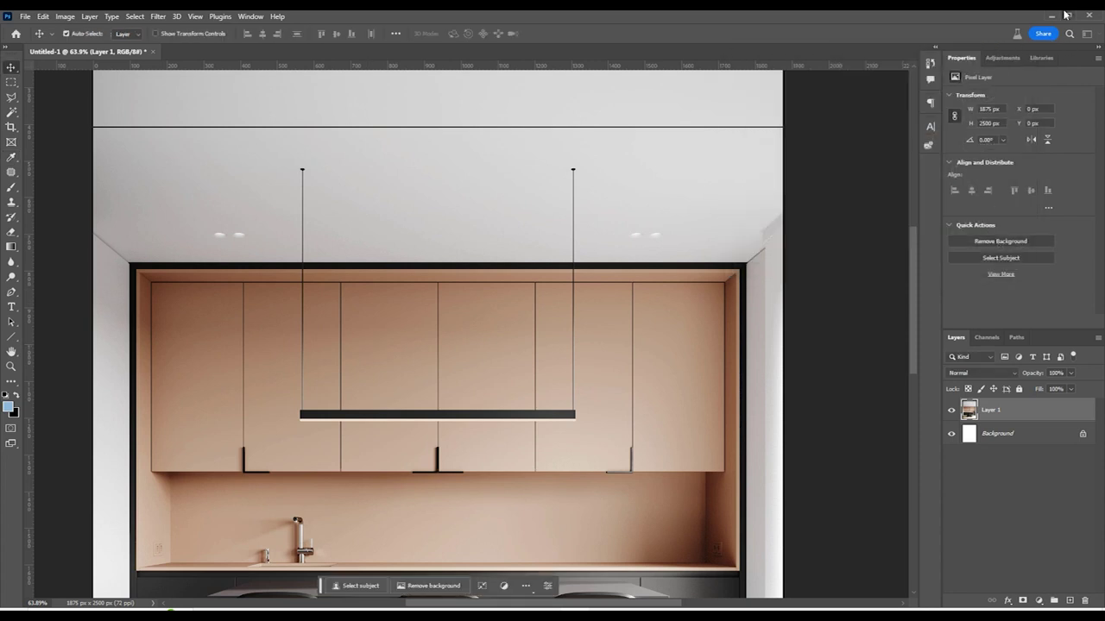
Switch back to 3ds Max, open the Slate Material Editor and find an empty area in its node view
left_click(1048, 18)
middle_click_drag(714, 290, 701, 284)
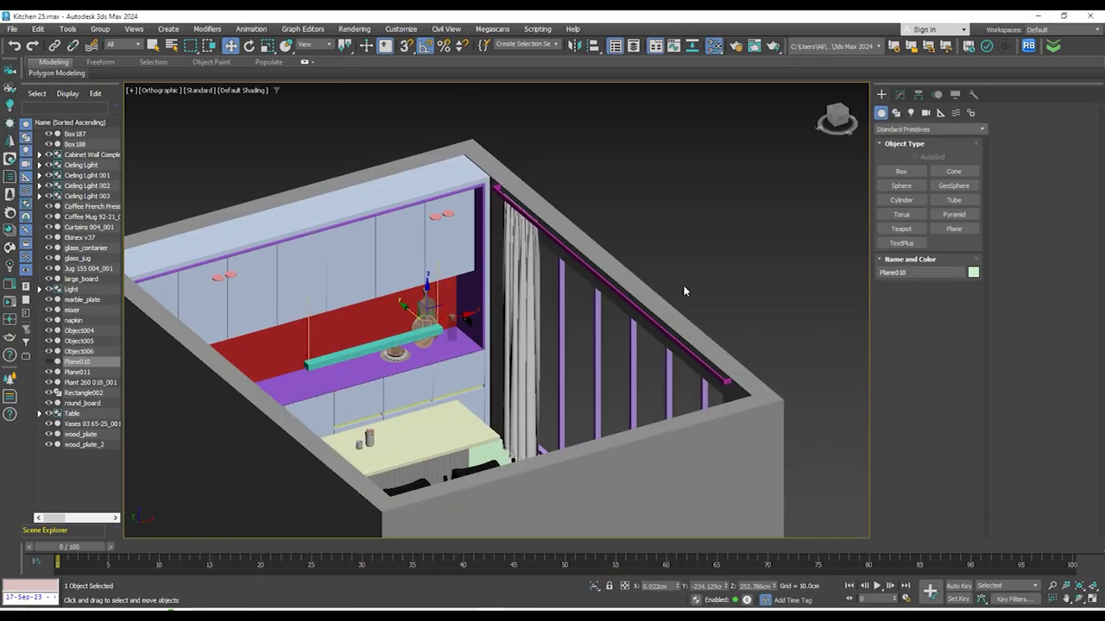
left_click(714, 46)
left_click_drag(1104, 44, 516, 130)
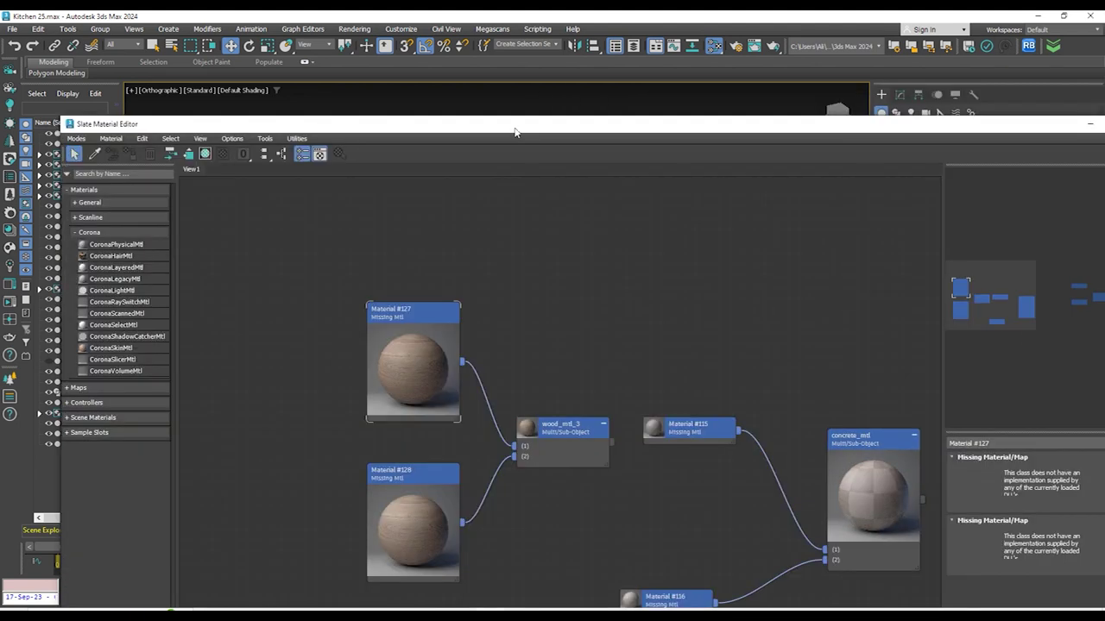
middle_click_drag(521, 230, 590, 245)
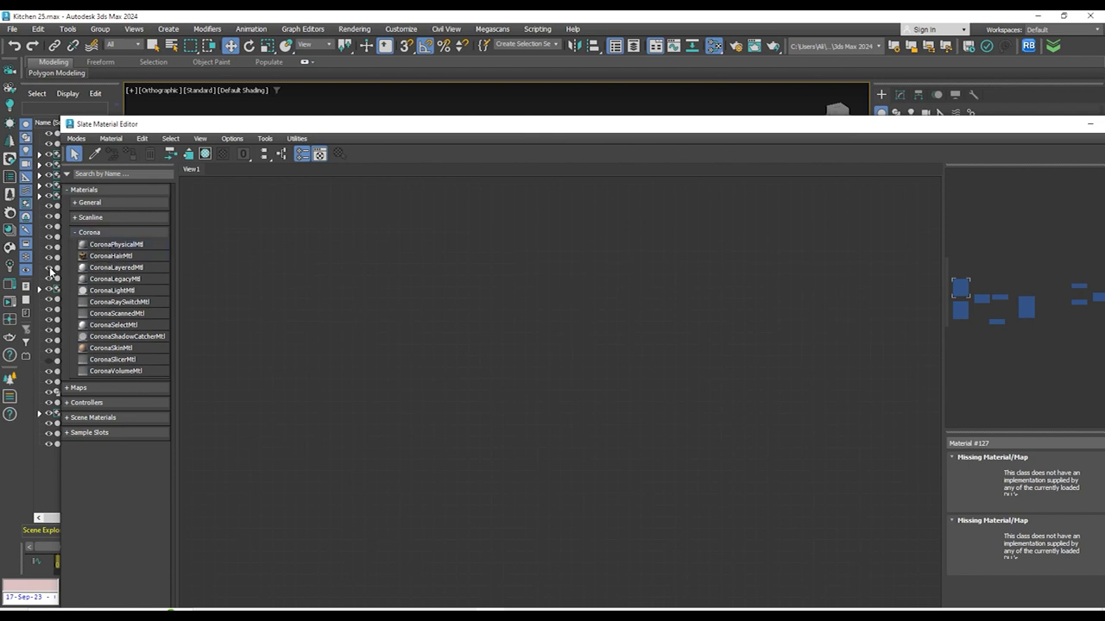
Check the assigned renderer in the render setup and close the dialog
left_click(738, 47)
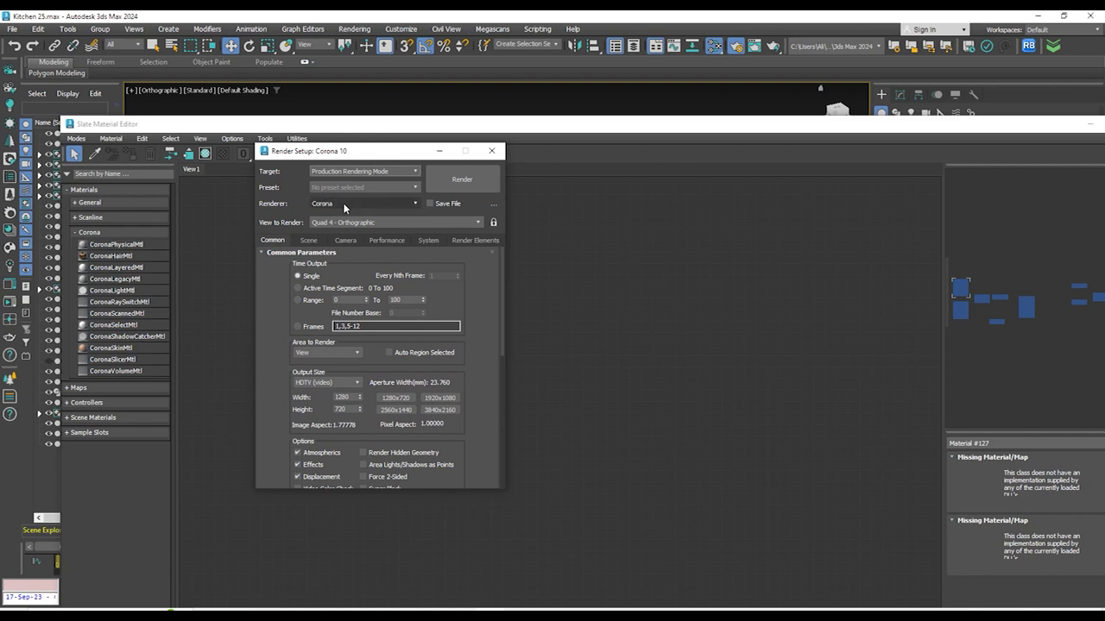
left_click(346, 203)
left_click(327, 257)
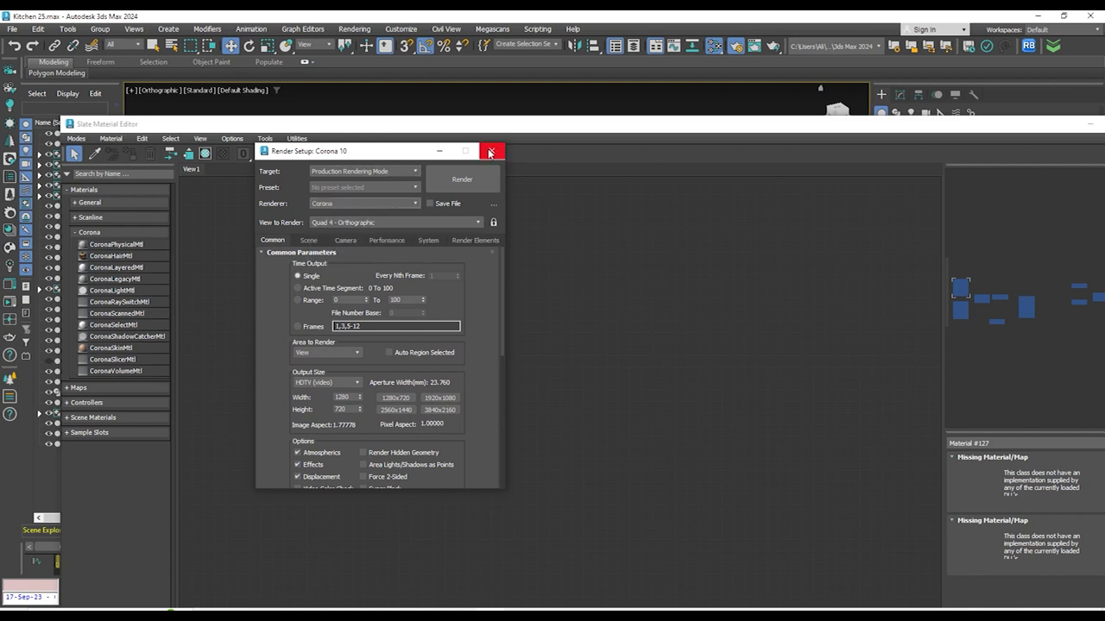
Add a CoronaPhysicalMtl to the empty node view and show its parameters
left_click_drag(111, 244, 432, 263)
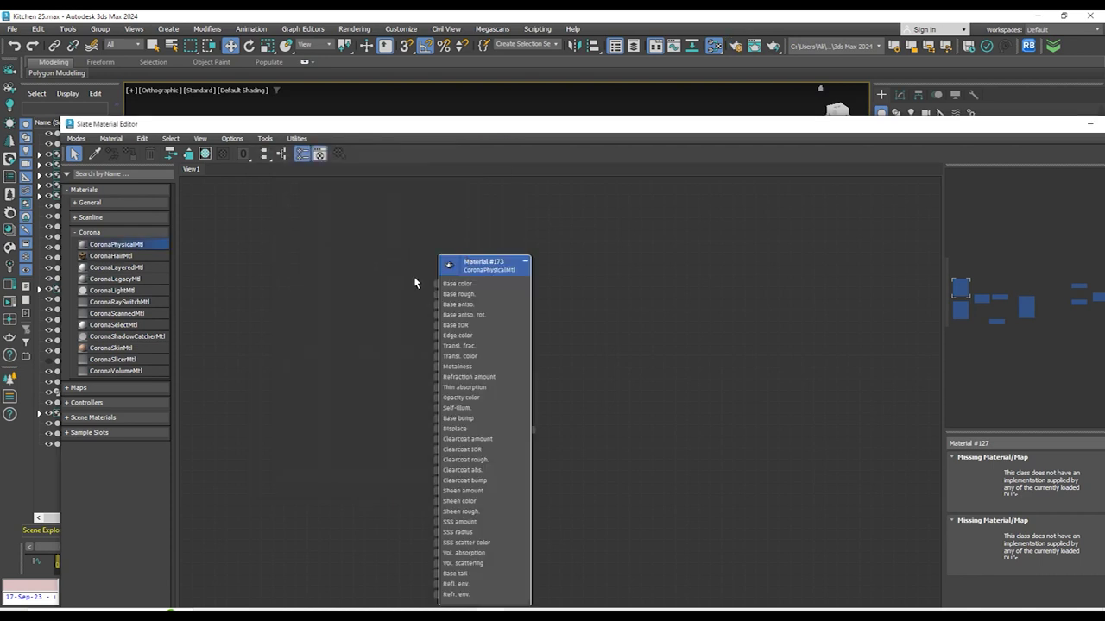
scroll(405, 279, "up", 2)
double_click(500, 288)
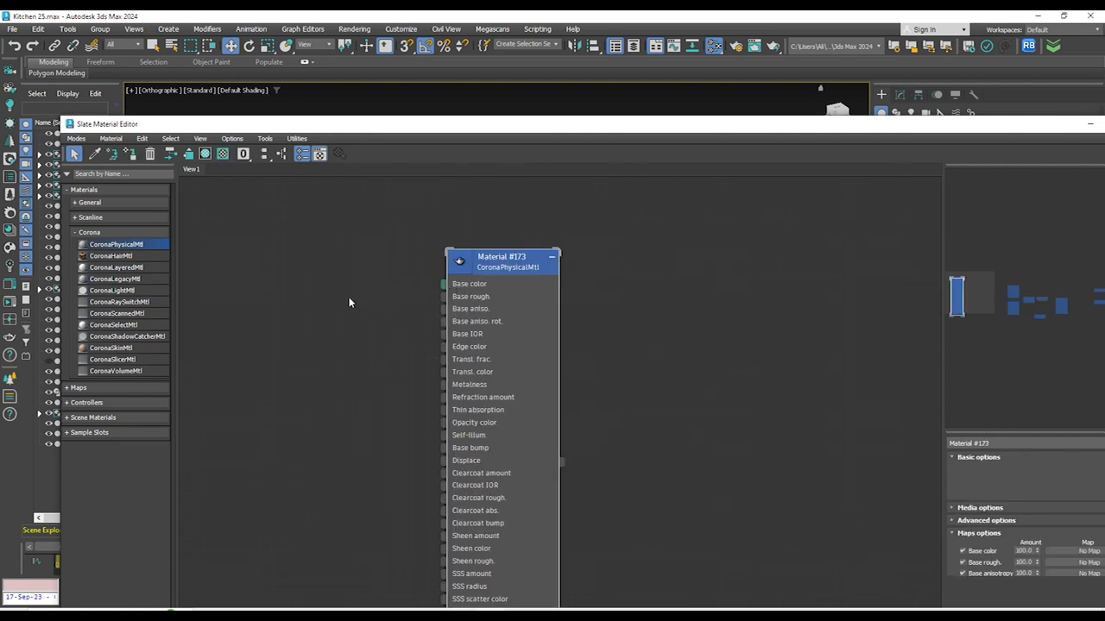
Connect a new CoronaColor map to the Base color input of the CoronaPhysicalMtl and place its node beside the material
left_click_drag(446, 284, 353, 294)
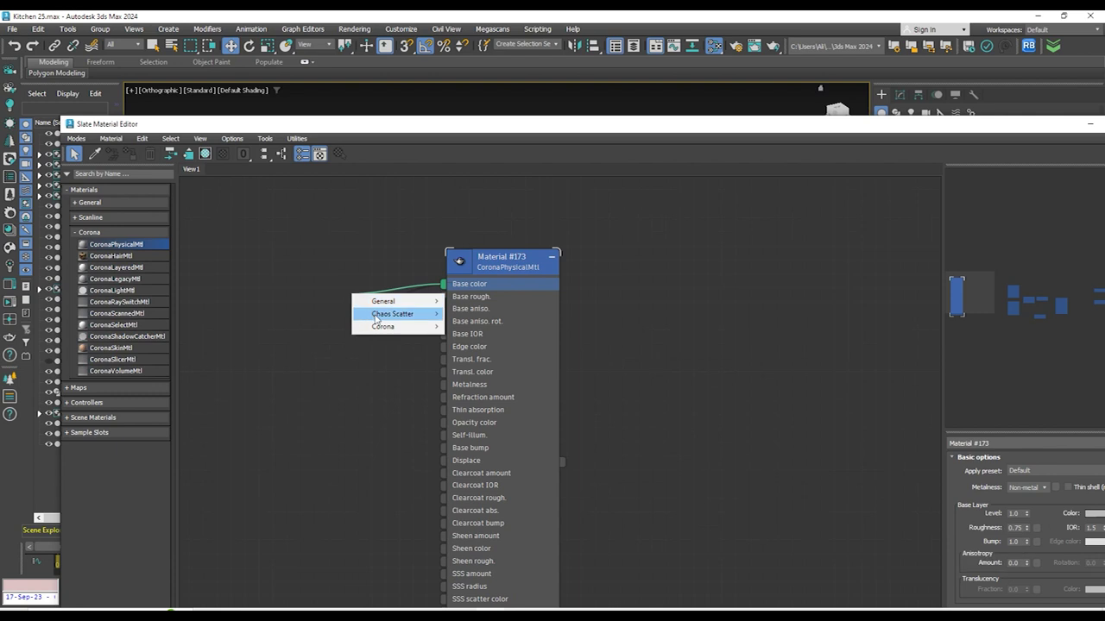
mouse_move(384, 326)
left_click(475, 360)
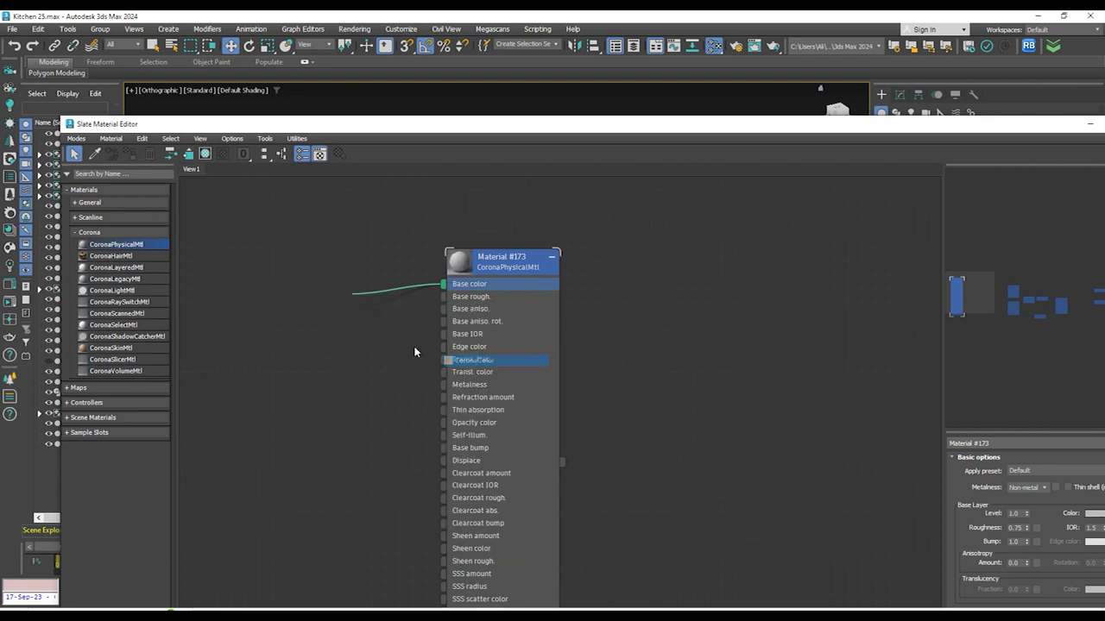
left_click_drag(388, 297, 332, 324)
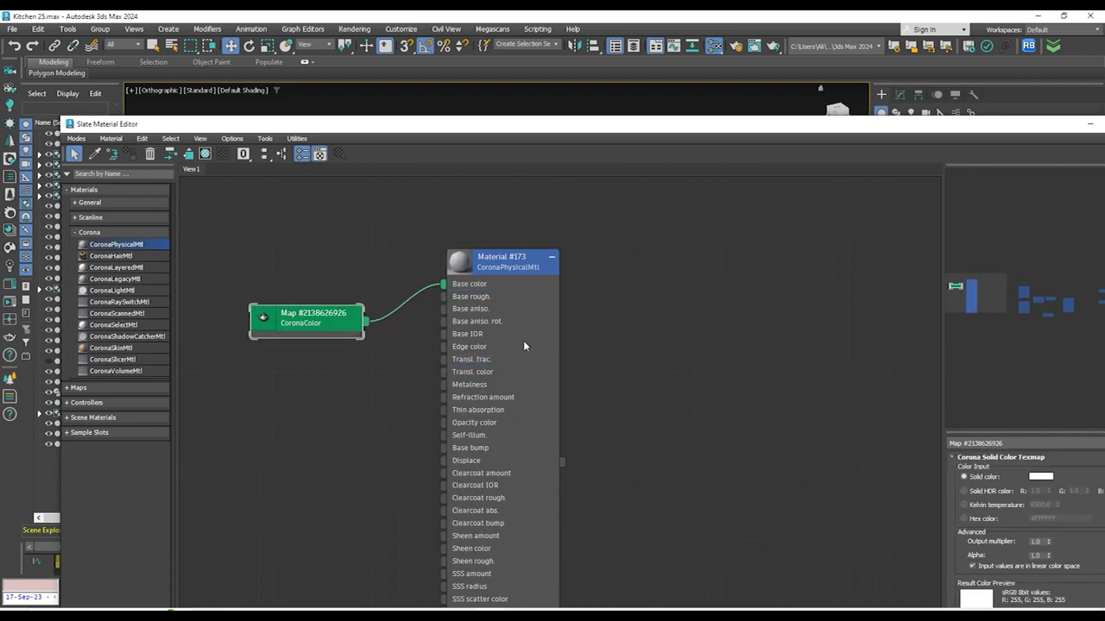
Set the CoronaColor map to the hex colour ac8b72 and enlarge the material node's preview
left_click(975, 520)
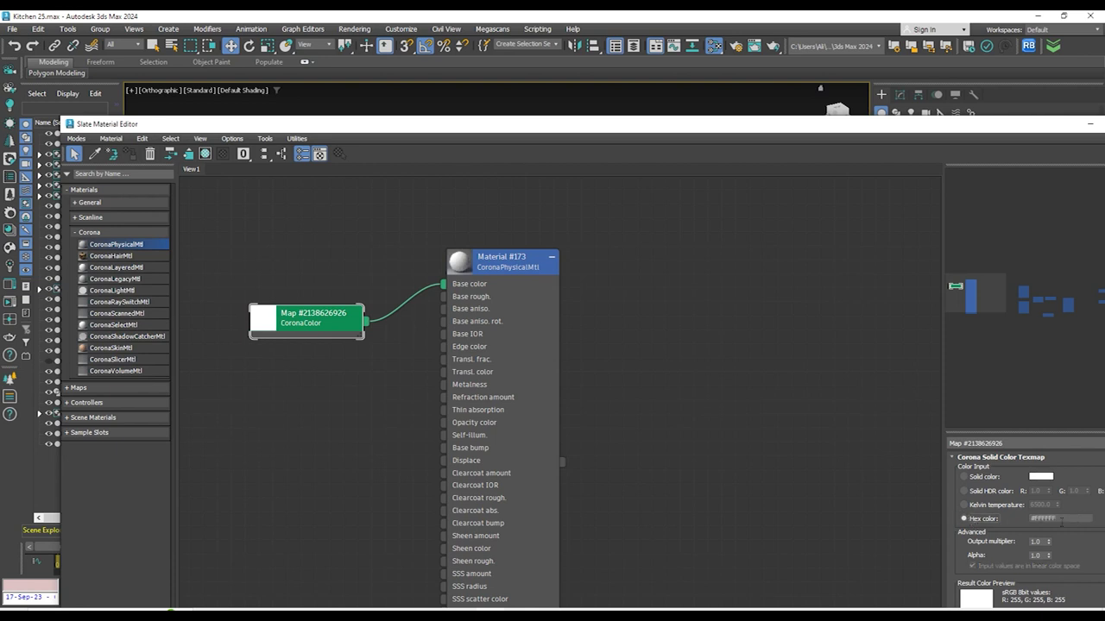
key("Return")
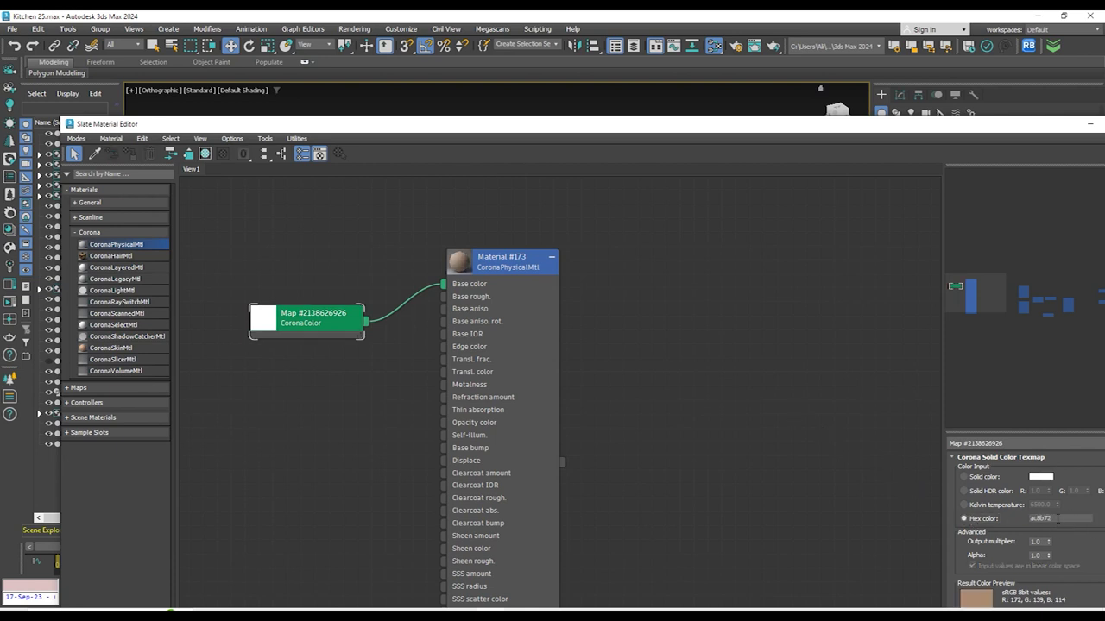
double_click(459, 269)
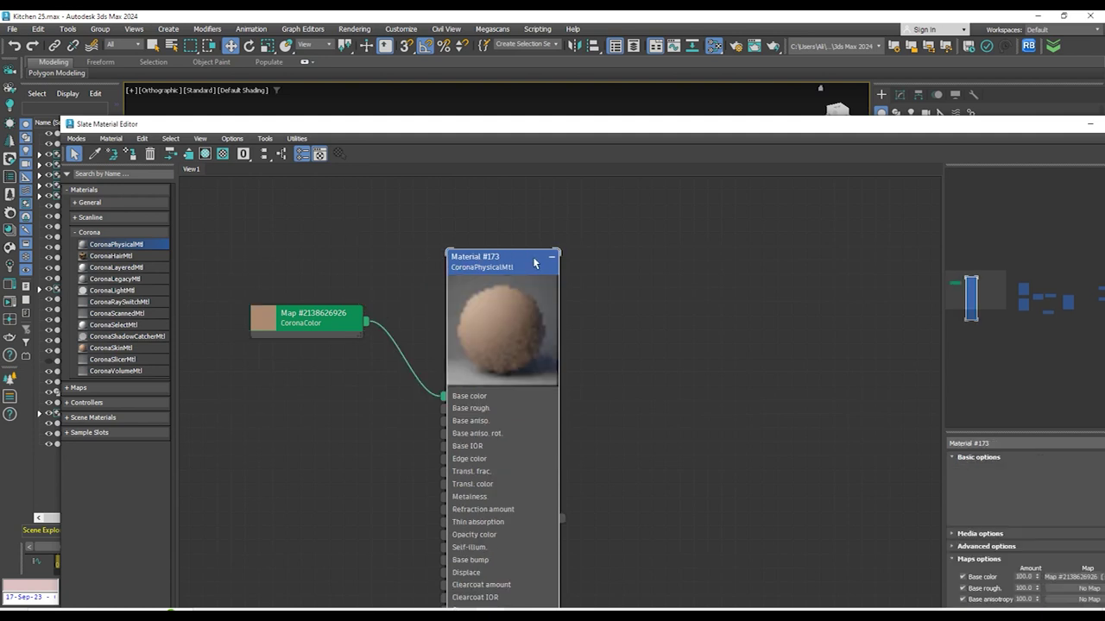
Move the material editor clear of the viewport, select the cabinet wall group and isolate it
left_click_drag(523, 124, 560, 349)
middle_click_drag(591, 229, 669, 139)
left_click(512, 166)
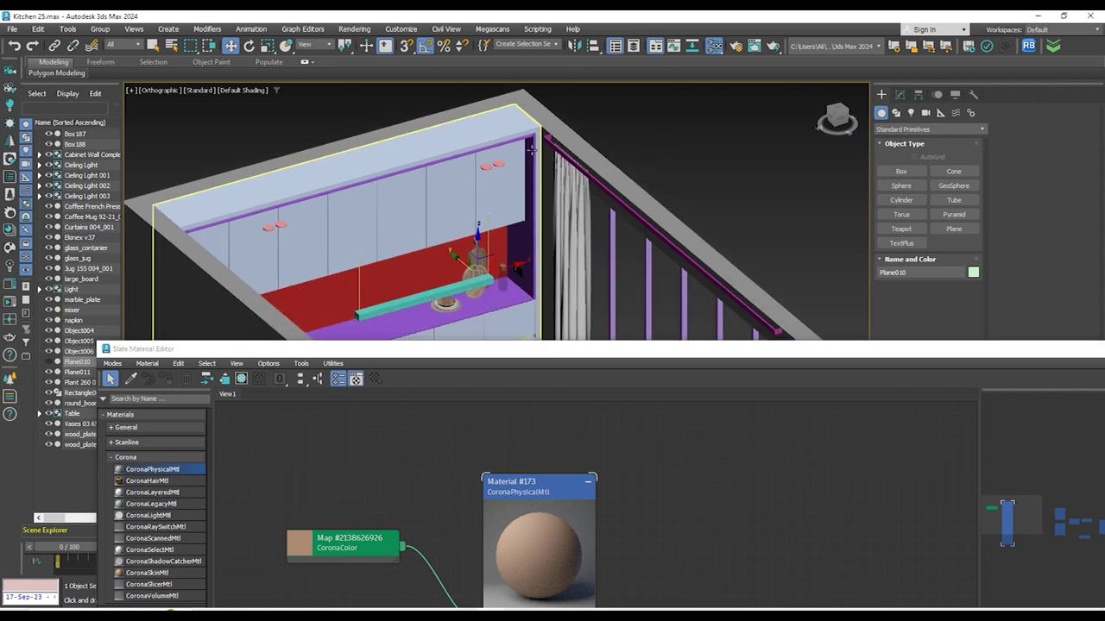
left_click(492, 184)
left_click_drag(411, 357, 761, 284)
left_click_drag(682, 276, 844, 216)
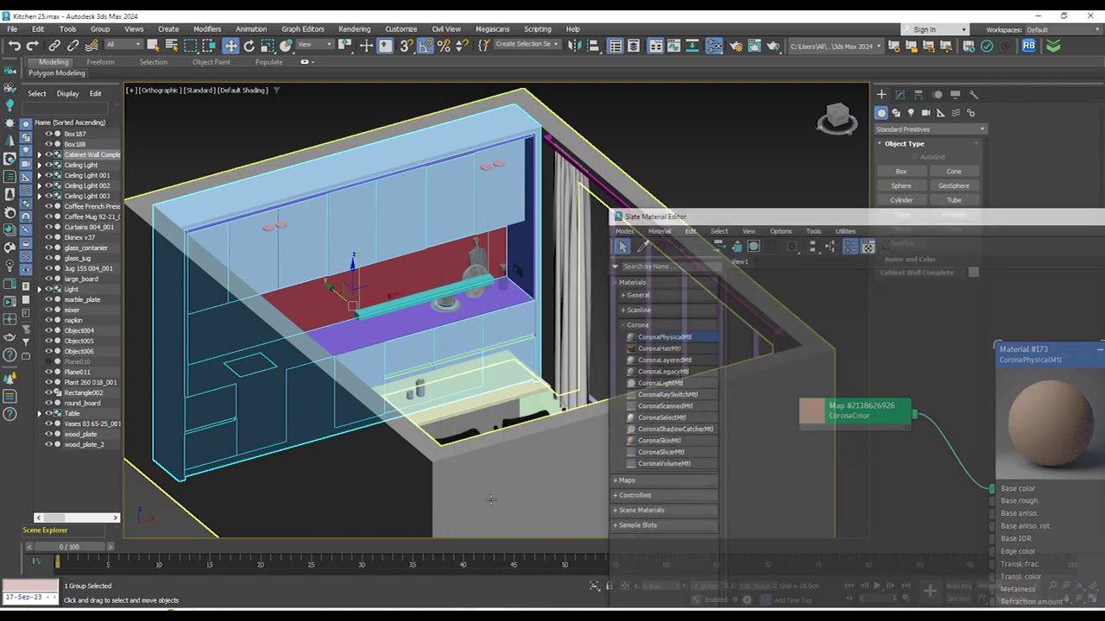
left_click(591, 585)
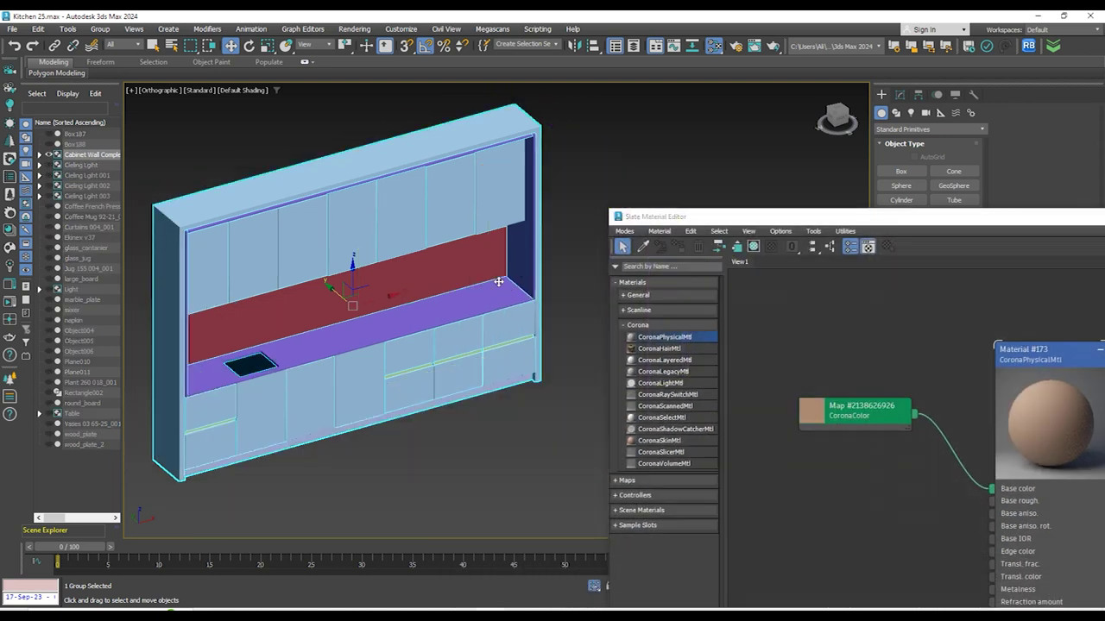
Open the cabinet wall group for editing and select the upper cabinets in it
left_click(100, 28)
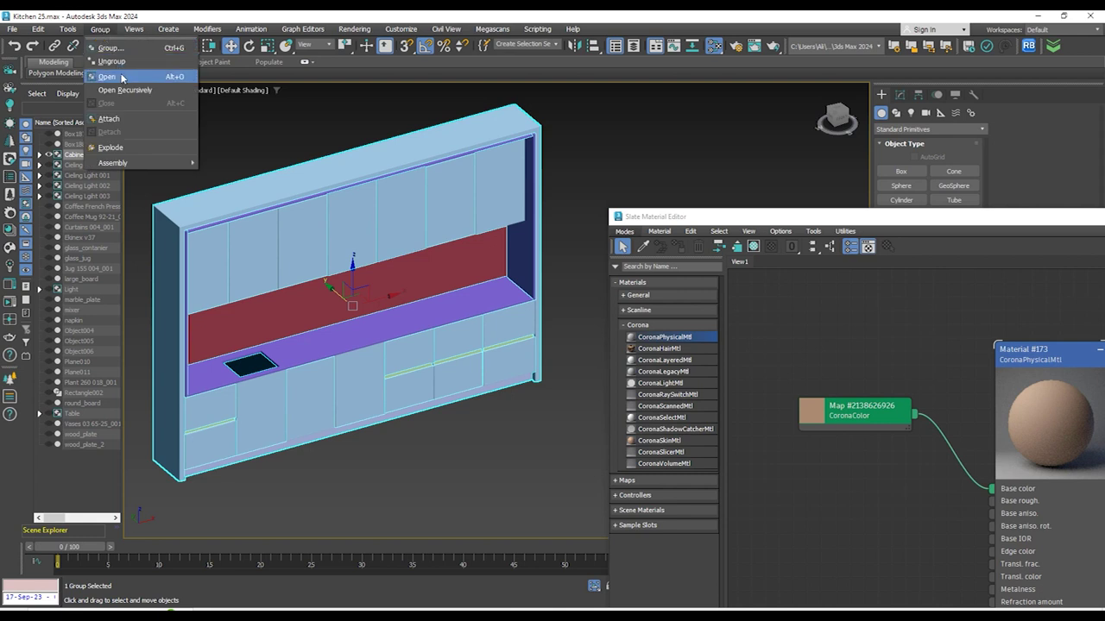
left_click(107, 77)
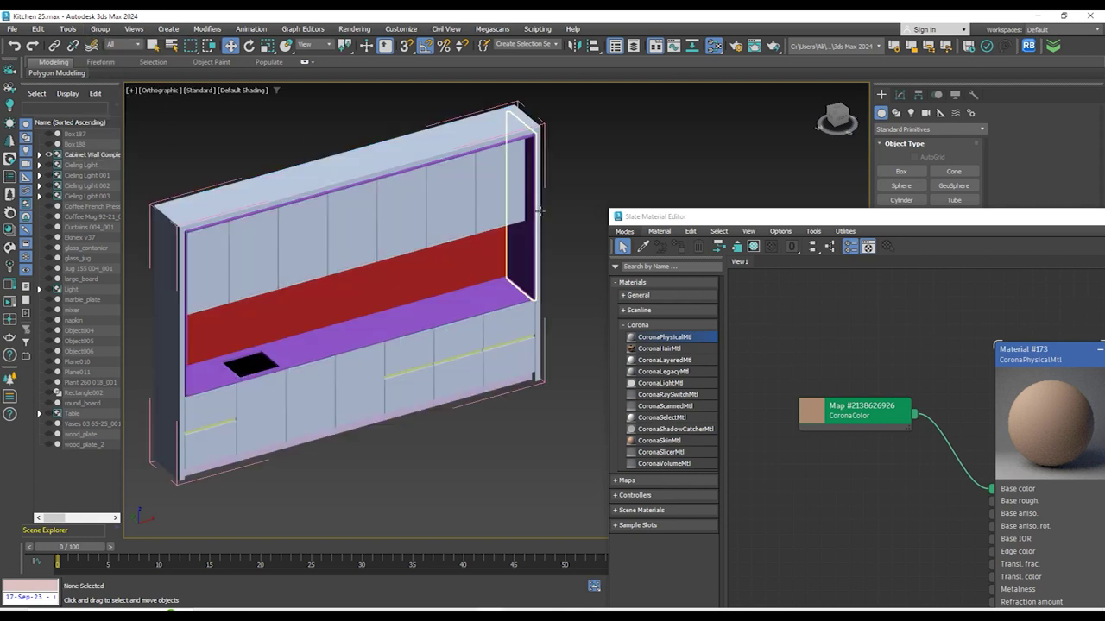
left_click(497, 171)
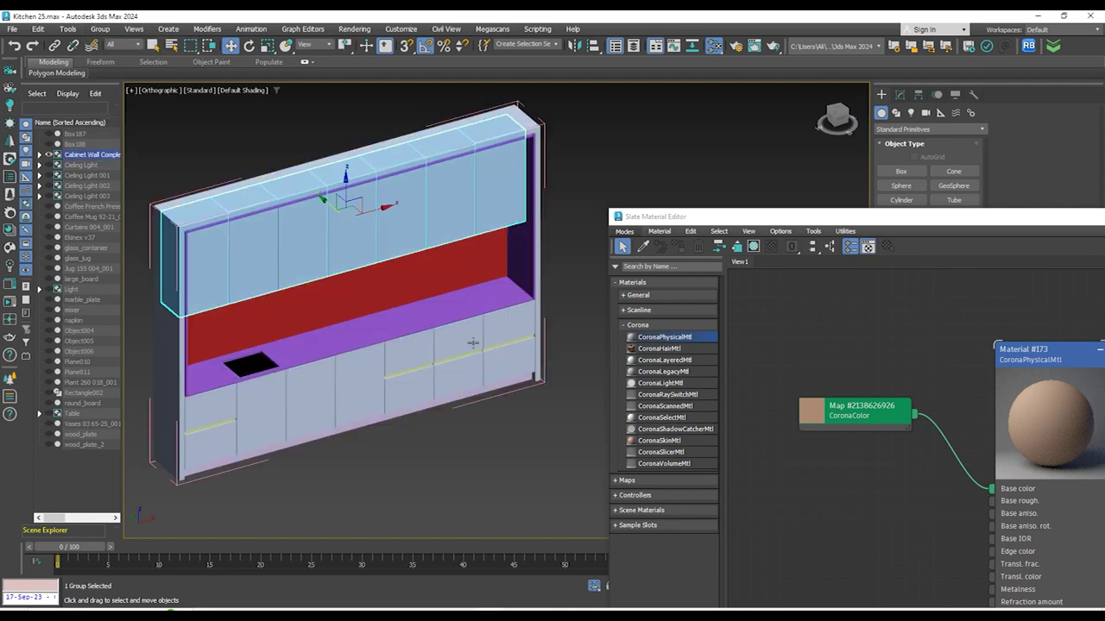
left_click(498, 339, "ctrl")
left_click(447, 354, "ctrl")
left_click(406, 366, "ctrl")
left_click(361, 380, "ctrl")
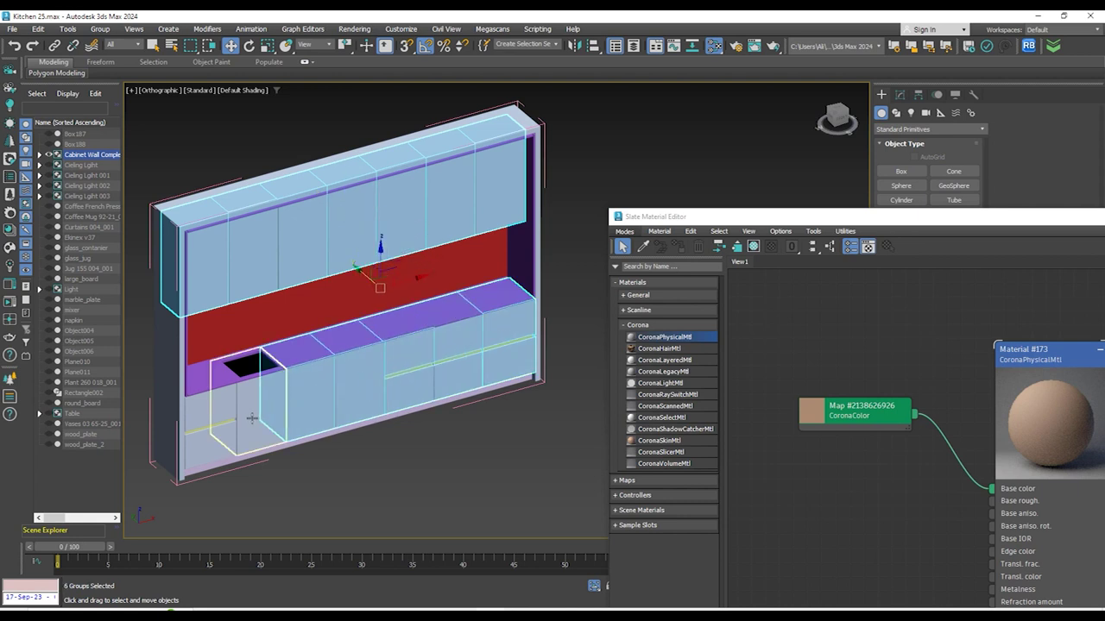
key("ctrl+z")
key("ctrl+z")
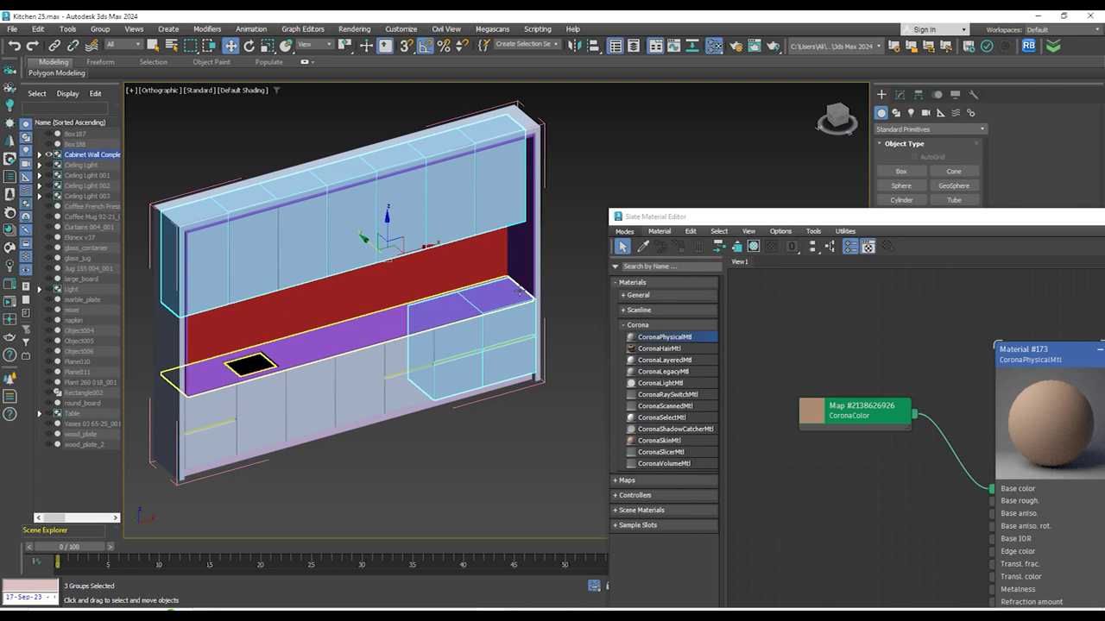
key("ctrl+z")
key("ctrl+z")
Add the countertop and both inner side panels to the selected upper cabinets and assign the peach CoronaPhysicalMtl to them
left_click(508, 291, "ctrl")
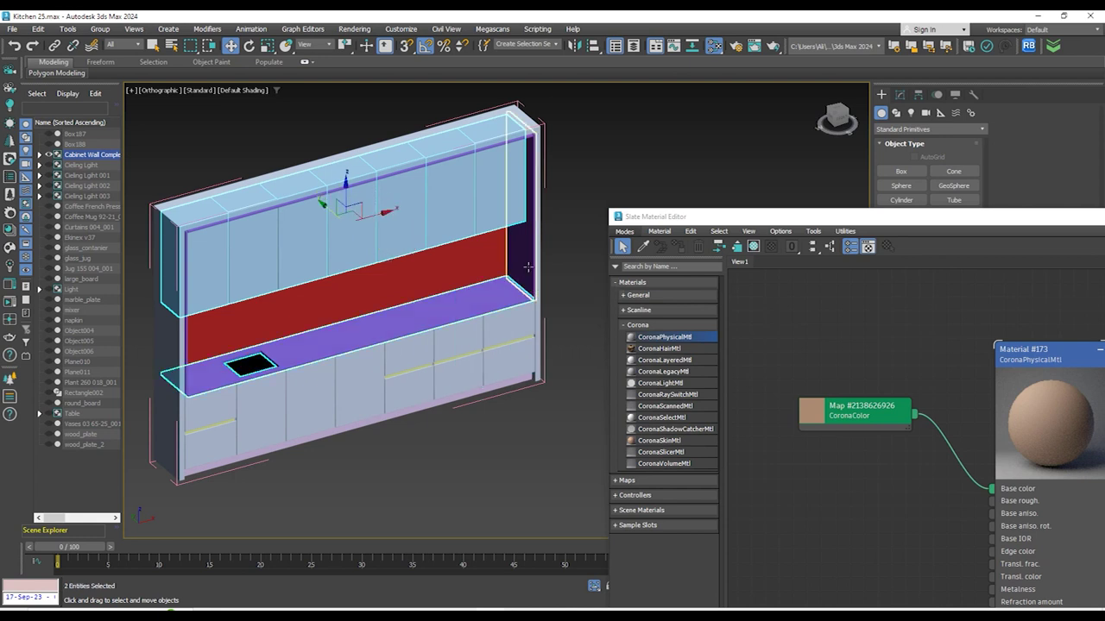
left_click(528, 267, "ctrl")
middle_click_drag(529, 267, 237, 252, "alt")
left_click(167, 261, "ctrl")
middle_click_drag(967, 348, 846, 352)
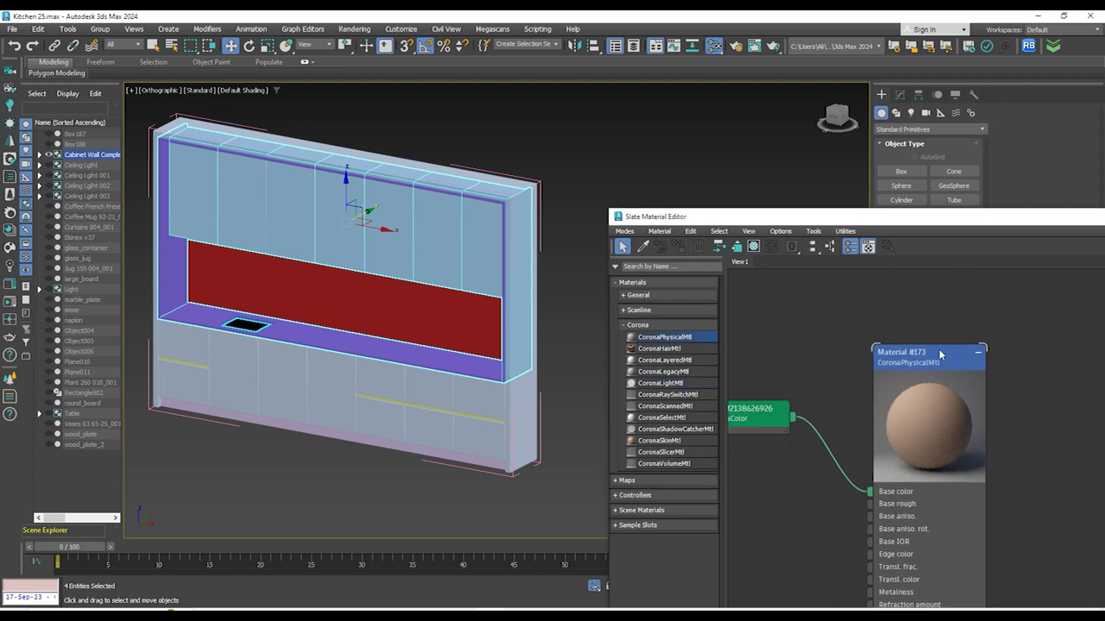
left_click(940, 353)
left_click(681, 249)
Assign the peach CoronaPhysicalMtl to the panel above the upper cabinets and to the red backsplash
middle_click_drag(349, 289, 492, 172, "alt")
scroll(492, 172, "up", 5)
left_click(491, 172)
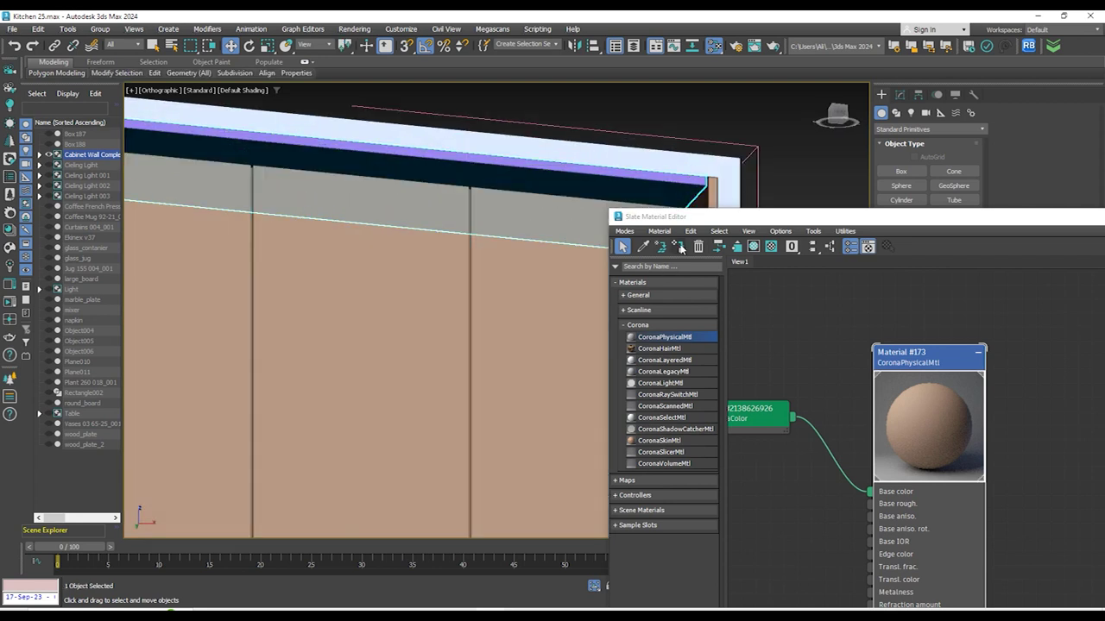
scroll(489, 177, "down", 4)
middle_click_drag(464, 291, 442, 323, "alt")
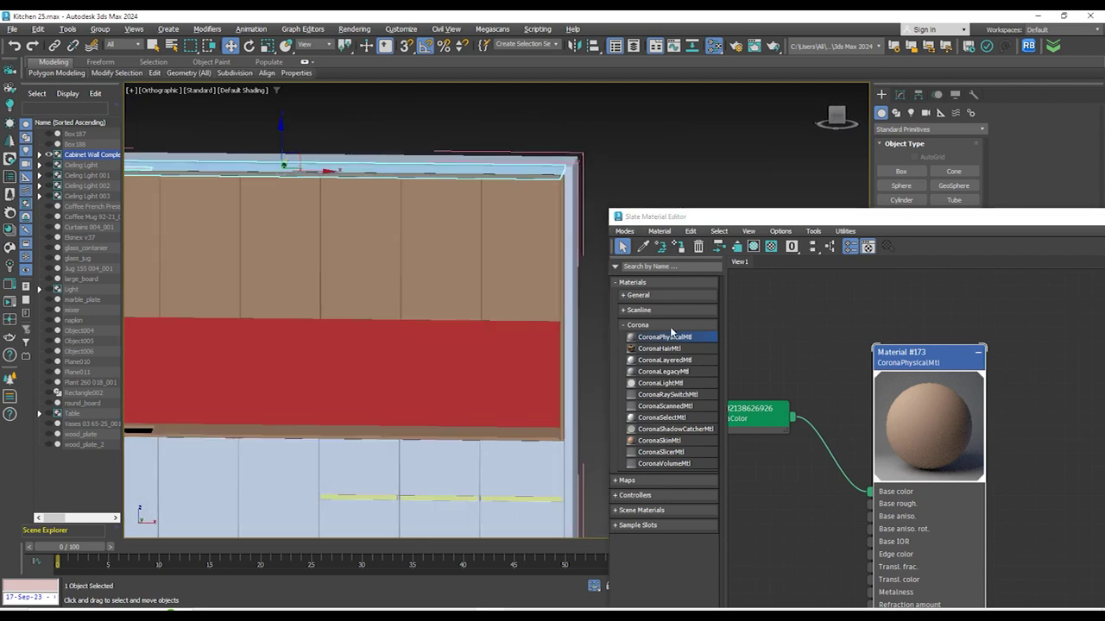
left_click(380, 345)
left_click(683, 245)
scroll(476, 209, "down", 5)
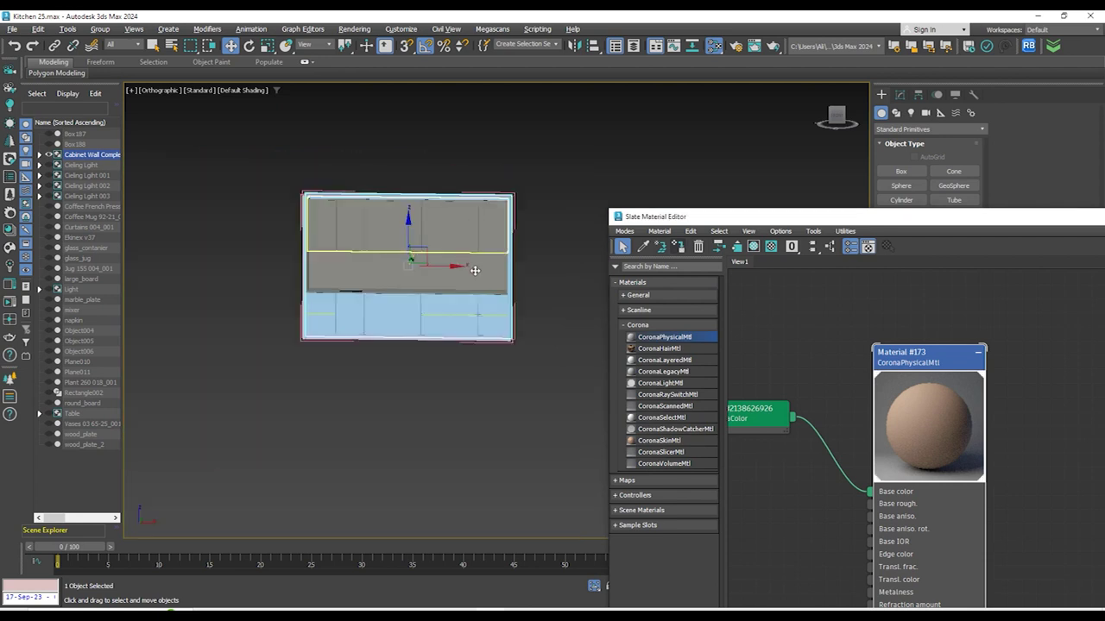
Add a new CoronaPhysicalMtl node next to the beige material in the material graph
middle_click_drag(474, 271, 520, 295, "alt")
middle_click_drag(925, 335, 964, 314)
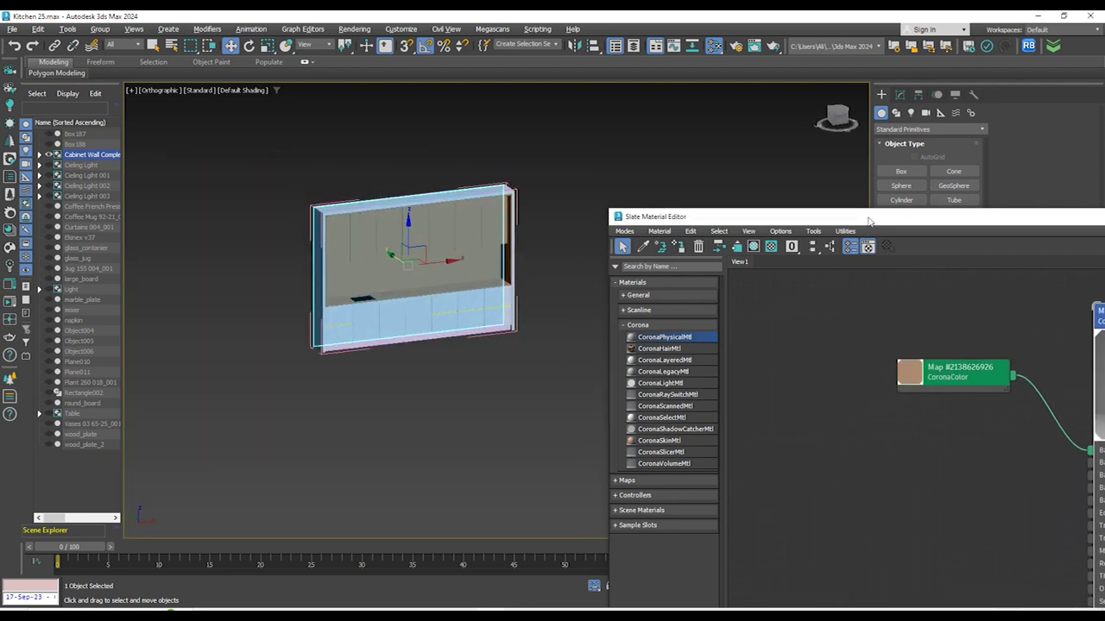
left_click_drag(866, 216, 639, 156)
middle_click_drag(648, 280, 777, 278)
left_click_drag(442, 275, 654, 280)
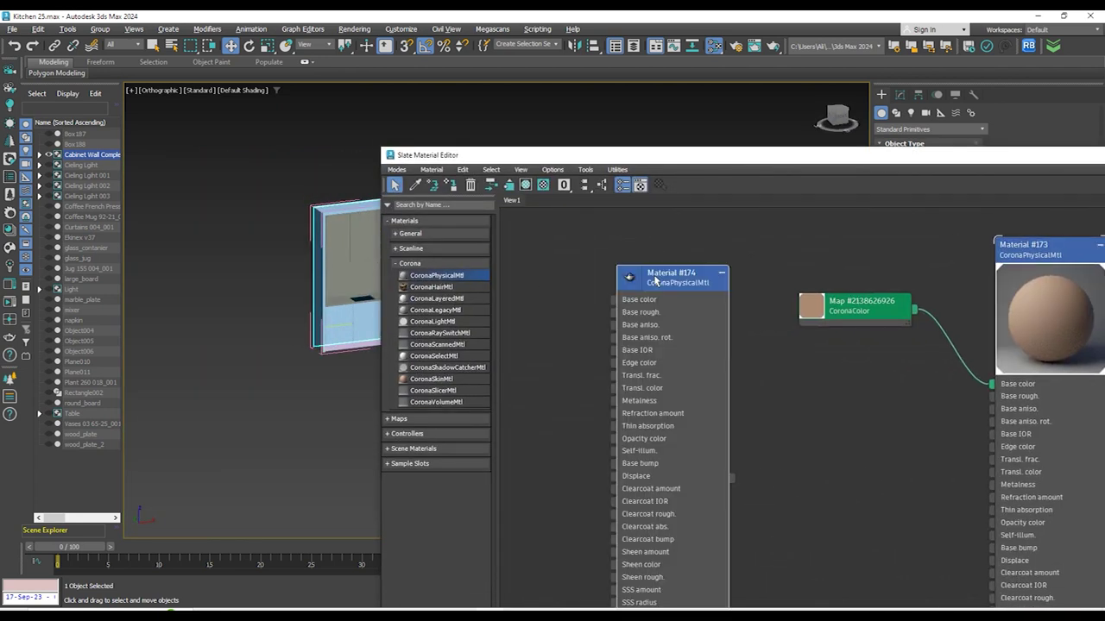
Set the base color of Material #174 to a near-black grey
left_click_drag(755, 155, 493, 116)
left_click_drag(714, 112, 526, 82)
left_click(970, 476)
left_click_drag(862, 414, 819, 419)
left_click(906, 450)
left_click_drag(222, 86, 746, 197)
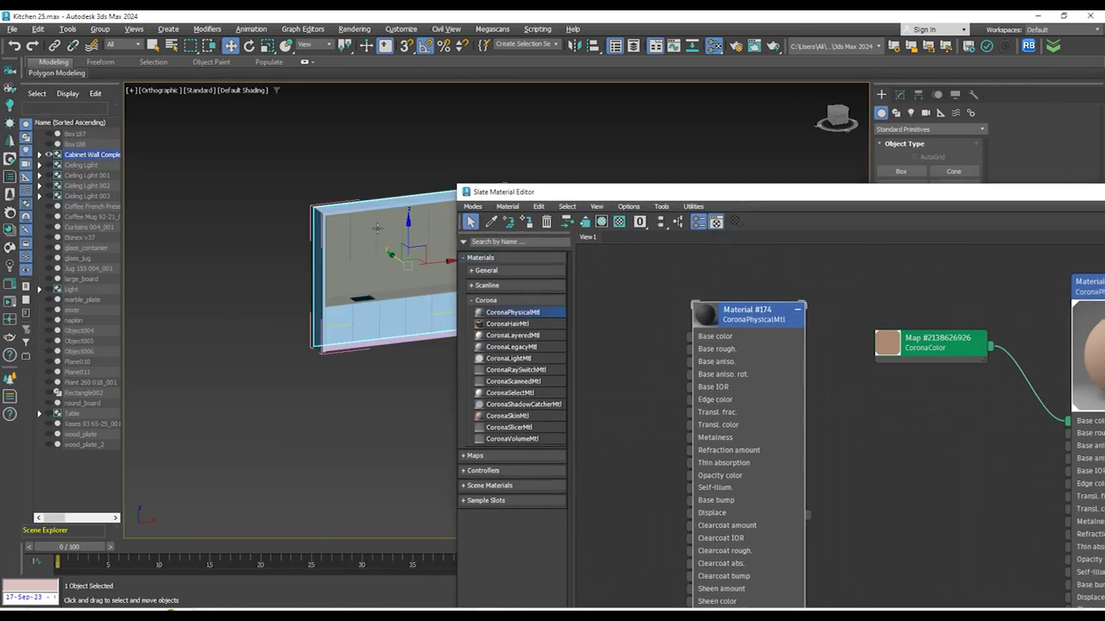
Assign the near-black Material #174 to the kitchen cabinet's outer frame, lower door and drawer fronts, and plinth
scroll(376, 228, "up", 3)
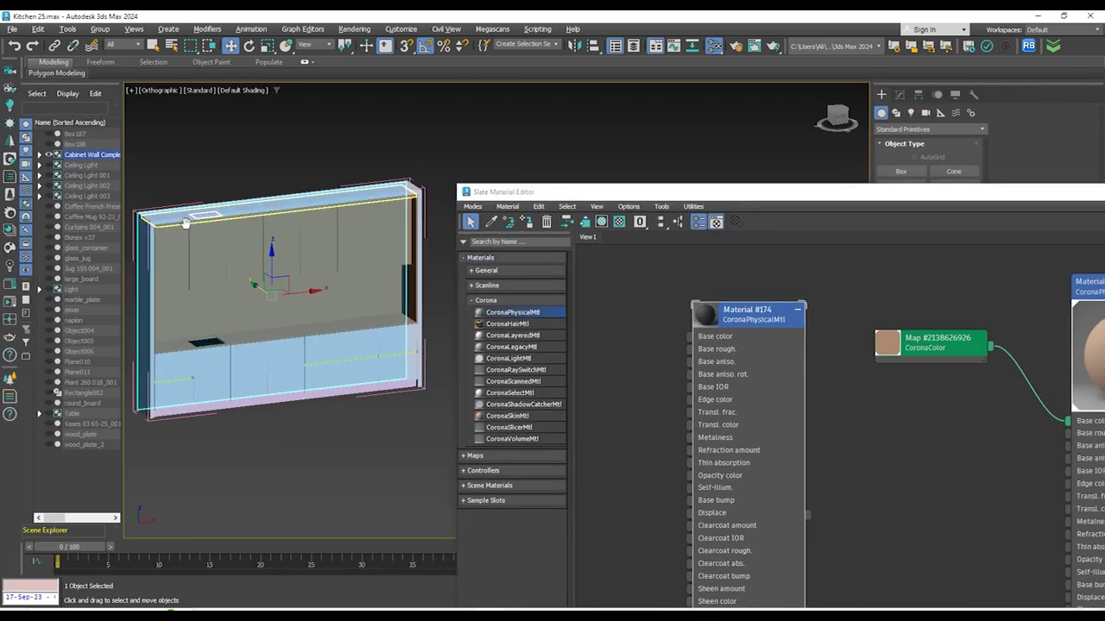
left_click(356, 192)
scroll(440, 291, "up", 2)
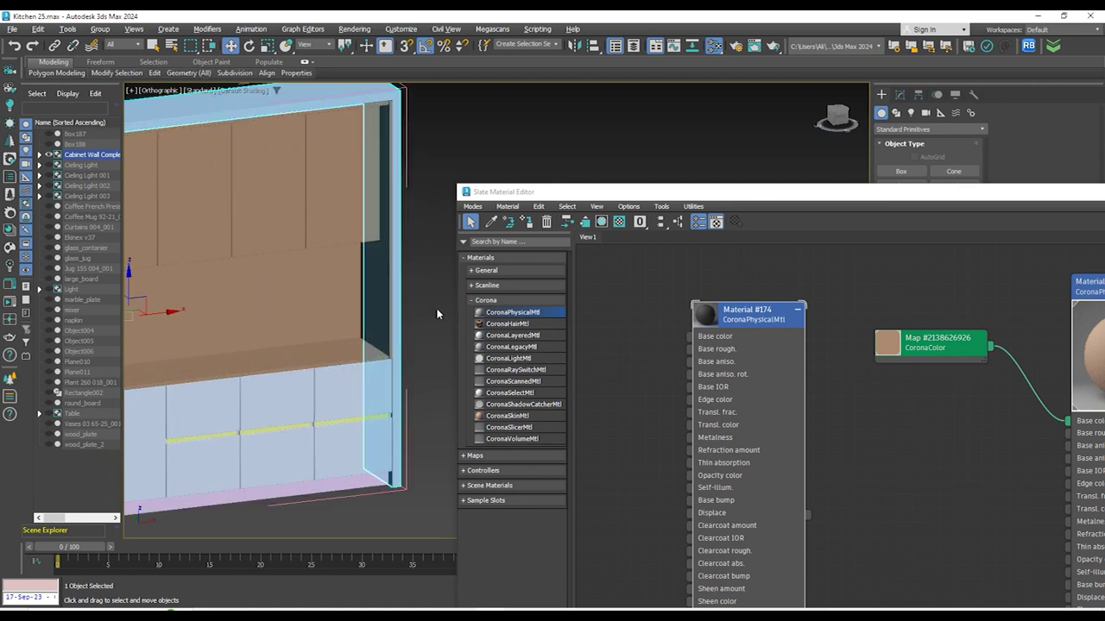
scroll(438, 314, "down", 1)
middle_click_drag(439, 314, 441, 269)
scroll(349, 362, "up", 2)
left_click(386, 330, "ctrl")
left_click(338, 327, "ctrl")
left_click(263, 338, "ctrl")
left_click(197, 350, "ctrl")
middle_click_drag(211, 344, 482, 262)
left_click(360, 286, "ctrl")
left_click(298, 288, "ctrl")
left_click(234, 288, "ctrl")
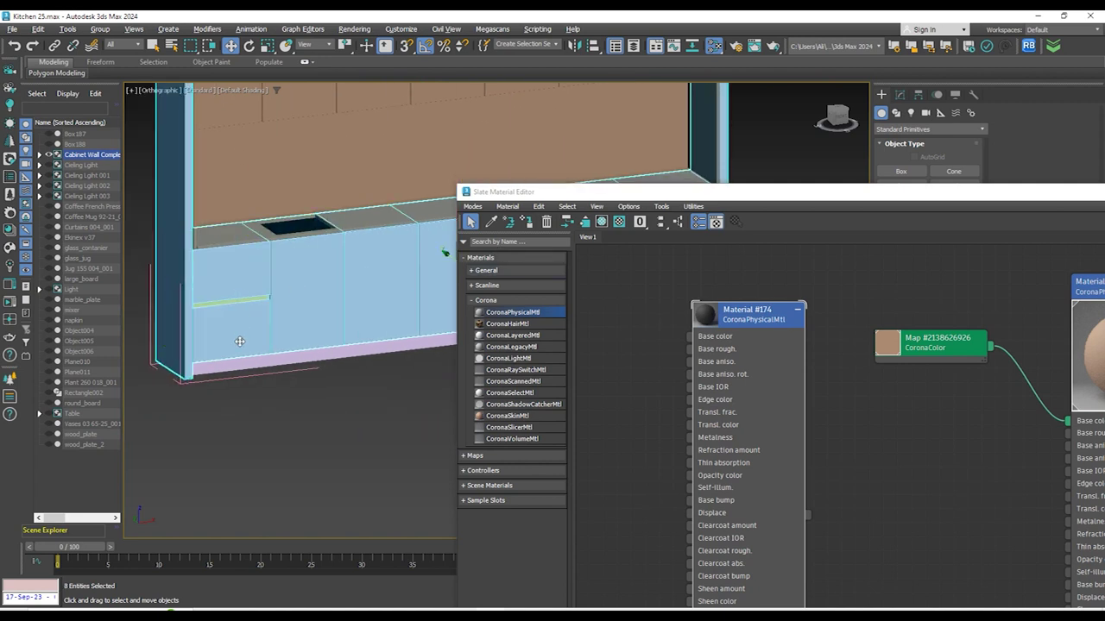
left_click(239, 367, "ctrl")
left_click(527, 225)
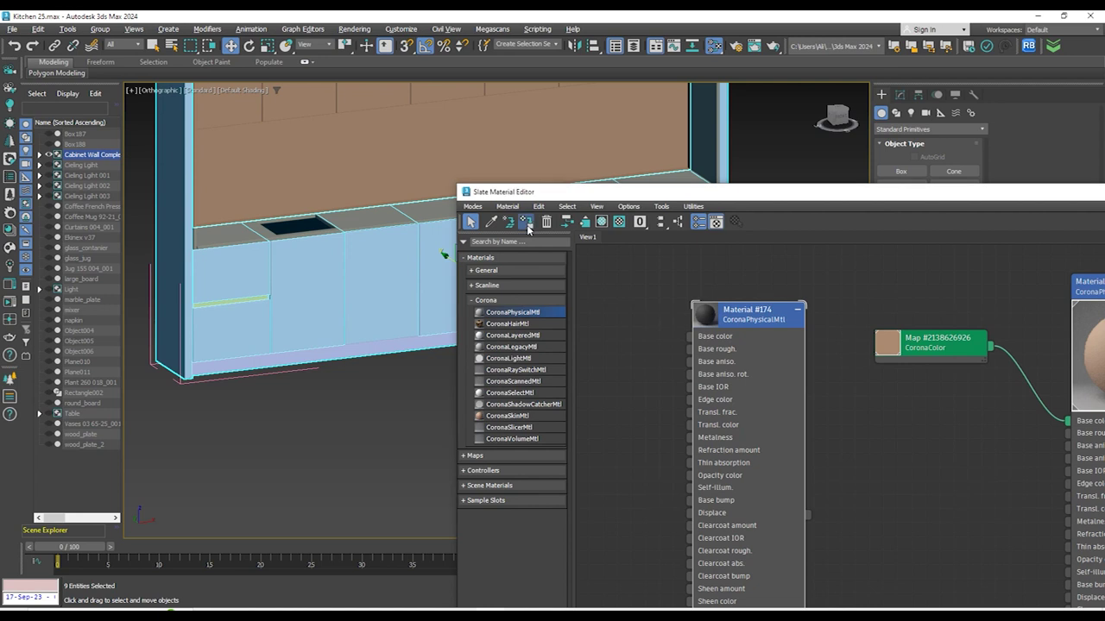
Close the cabinet wall group, clear the selection and exit isolation to show the whole kitchen
scroll(318, 404, "down", 5)
middle_click_drag(366, 385, 370, 361, "alt")
left_click(99, 31)
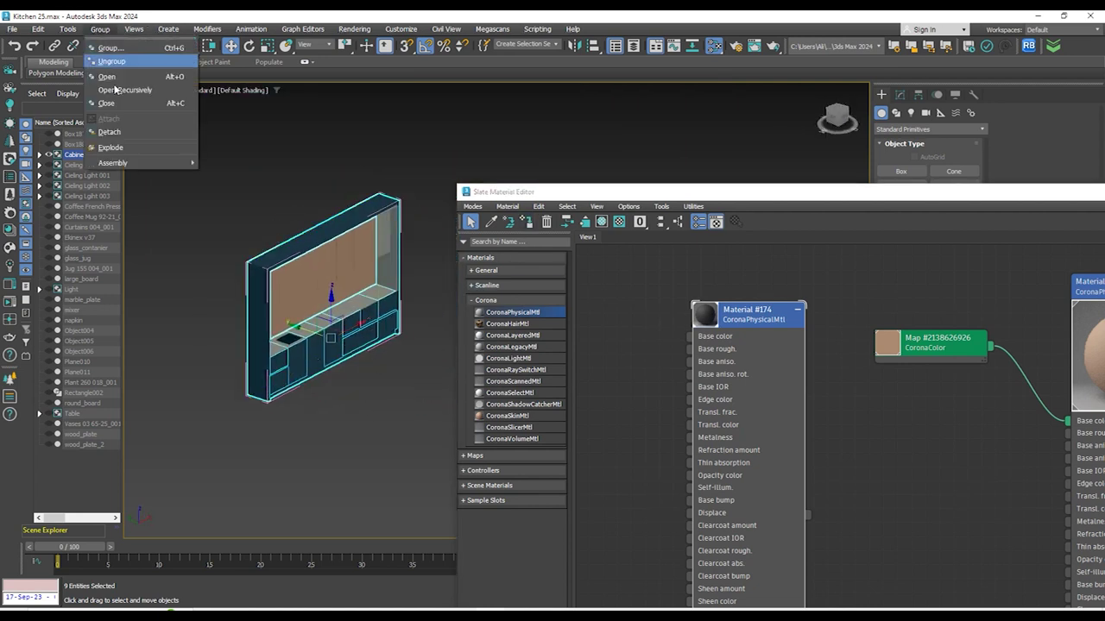
left_click(119, 104)
left_click(324, 424)
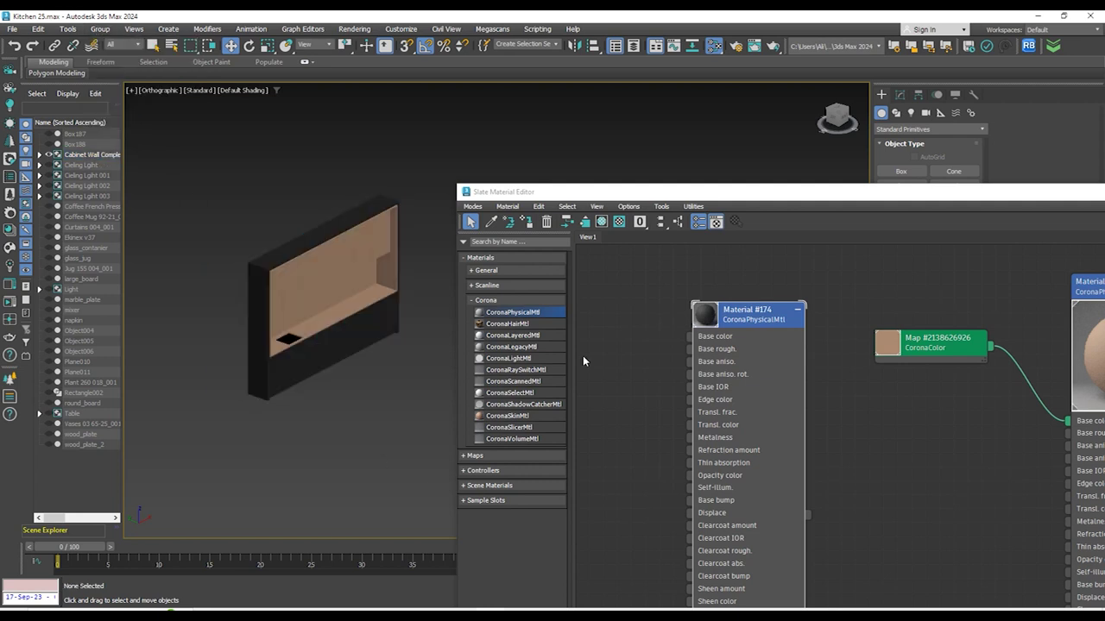
left_click_drag(603, 193, 847, 158)
left_click(593, 590)
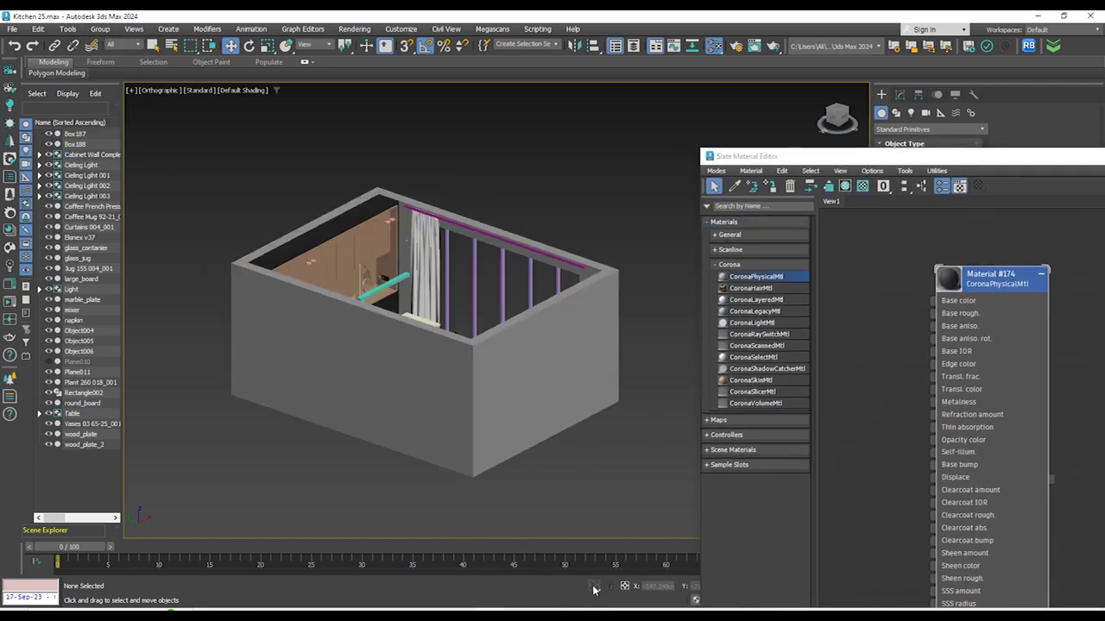
Isolate the Table group and assign the near-black Material #174 to it
middle_click_drag(498, 426, 472, 394, "alt")
scroll(419, 301, "up", 4)
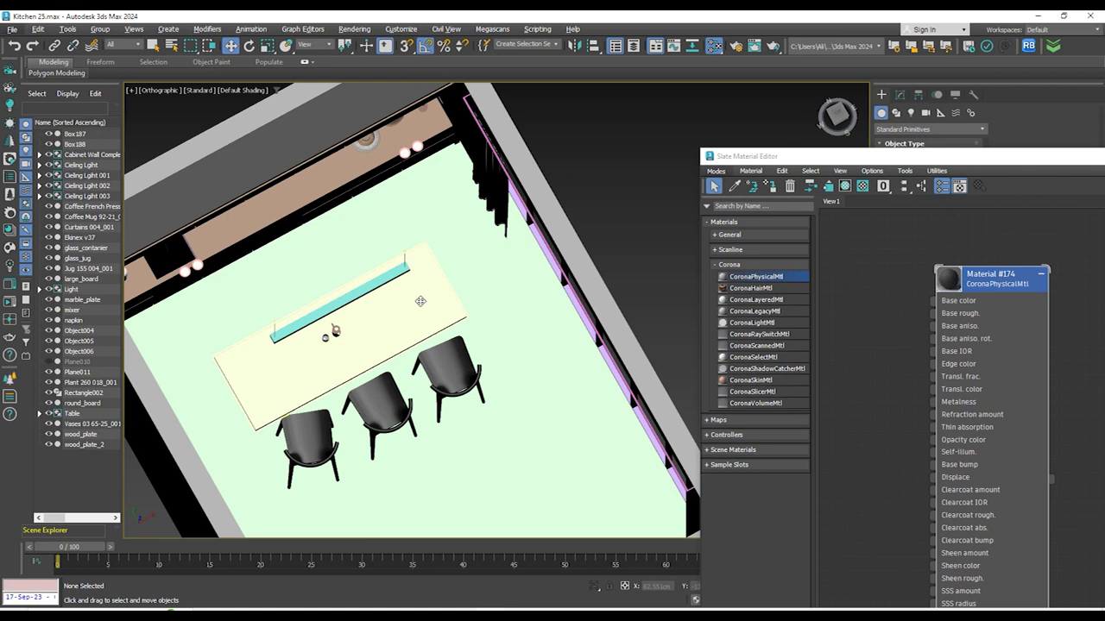
left_click(423, 303)
left_click(593, 587)
middle_click_drag(561, 431, 559, 297, "alt")
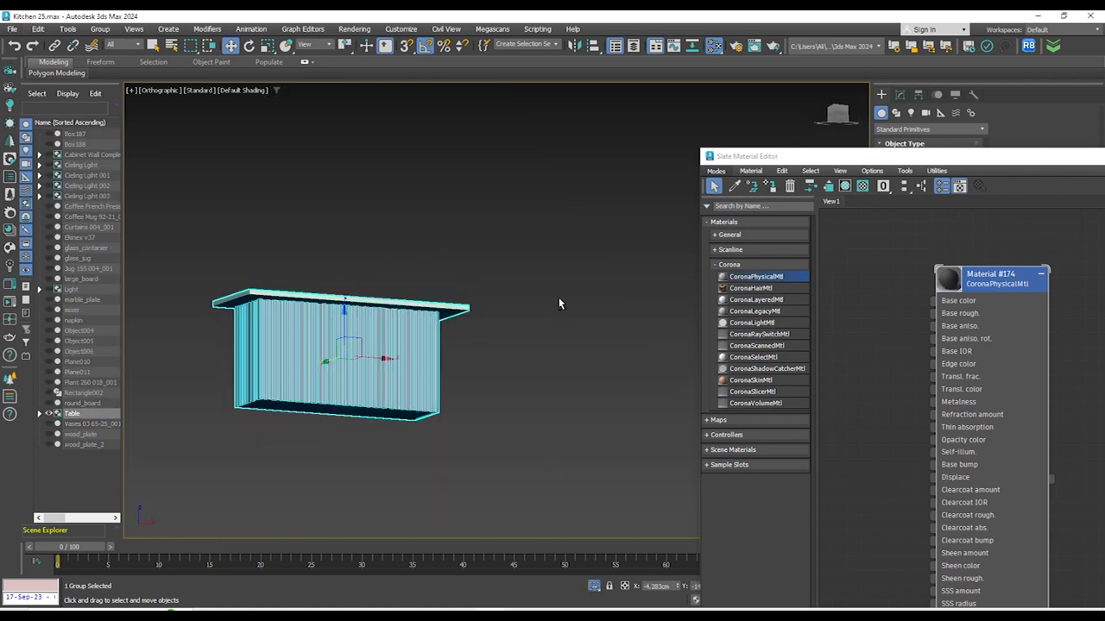
left_click_drag(904, 155, 636, 145)
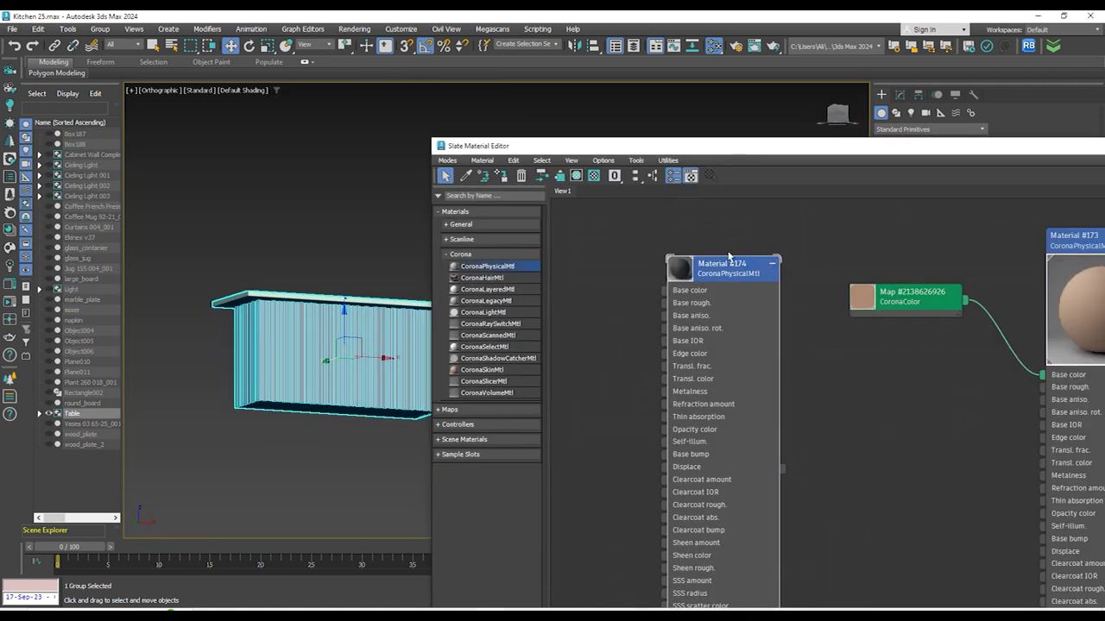
left_click(506, 178)
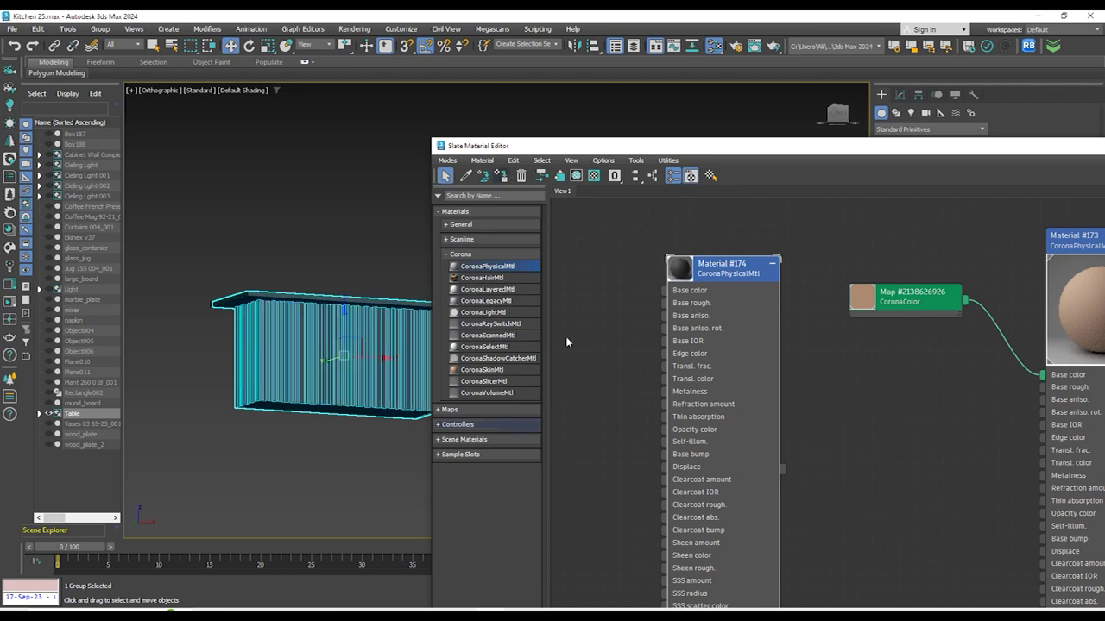
left_click_drag(628, 149, 899, 144)
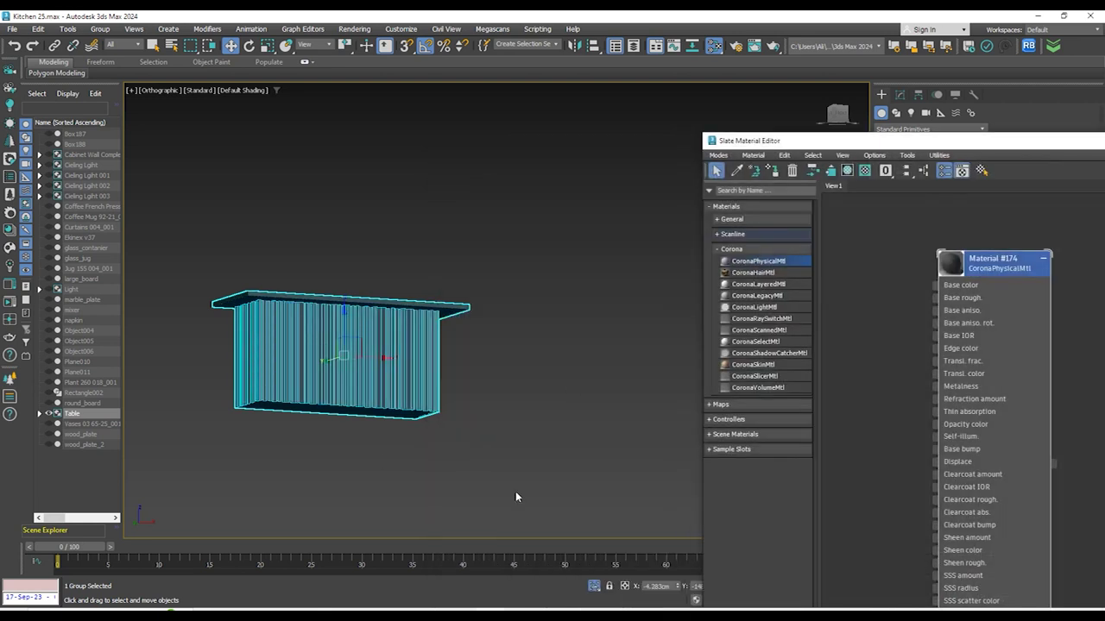
Exit the table's isolation, then isolate the hanging Light group and open it for editing
left_click(594, 587)
middle_click_drag(429, 389, 434, 425, "alt")
scroll(401, 284, "up", 4)
scroll(402, 284, "up", 4)
left_click(362, 257)
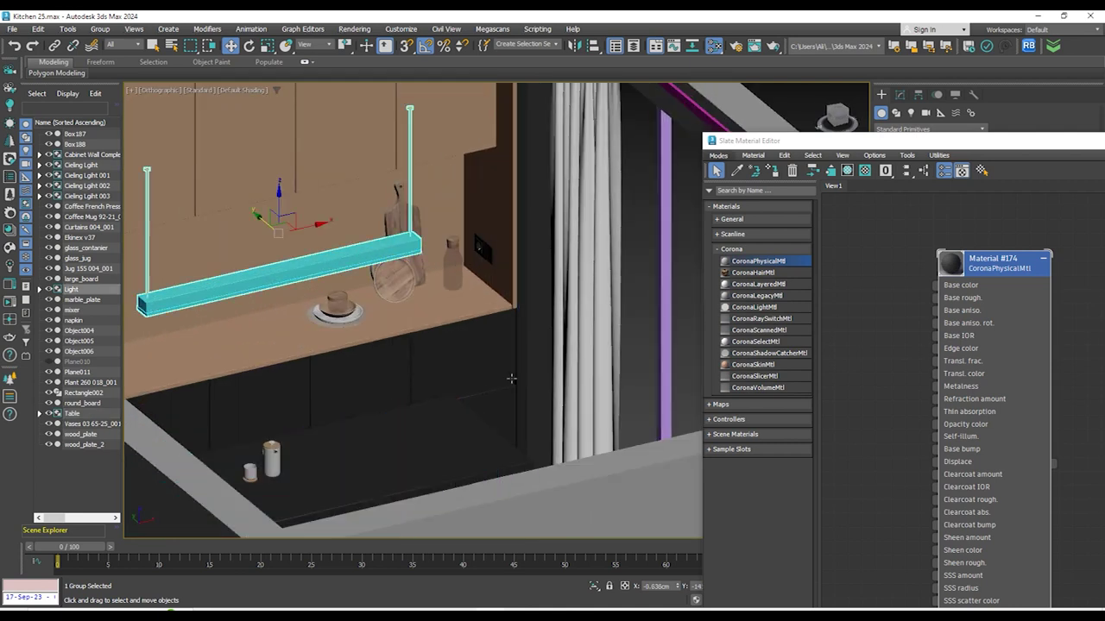
left_click(594, 587)
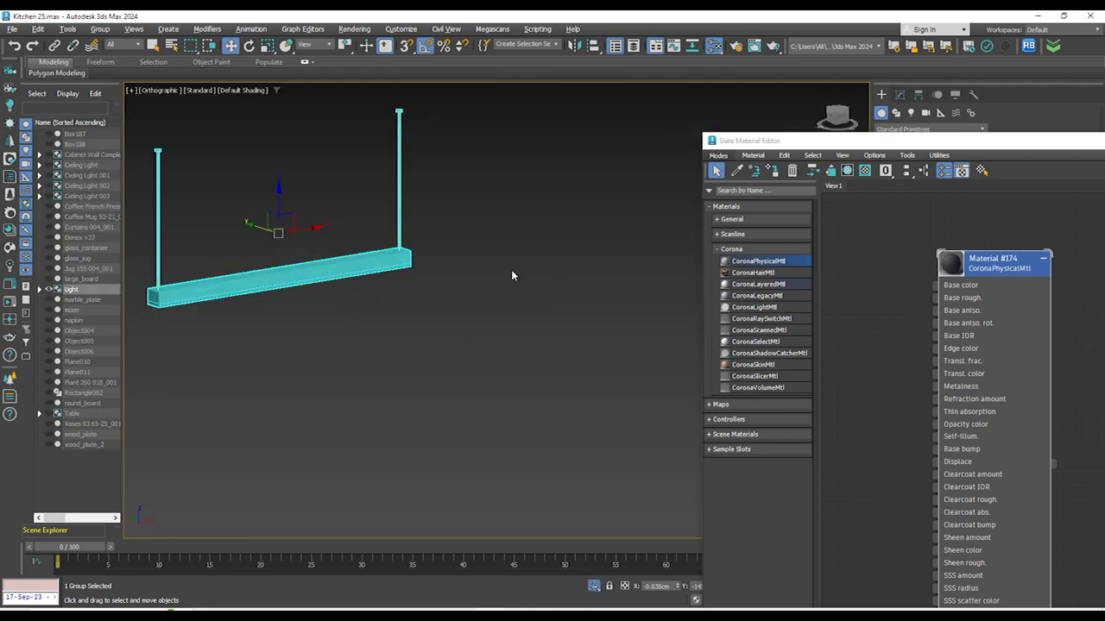
left_click_drag(838, 141, 704, 329)
middle_click_drag(371, 180, 412, 175)
left_click(100, 29)
left_click(107, 76)
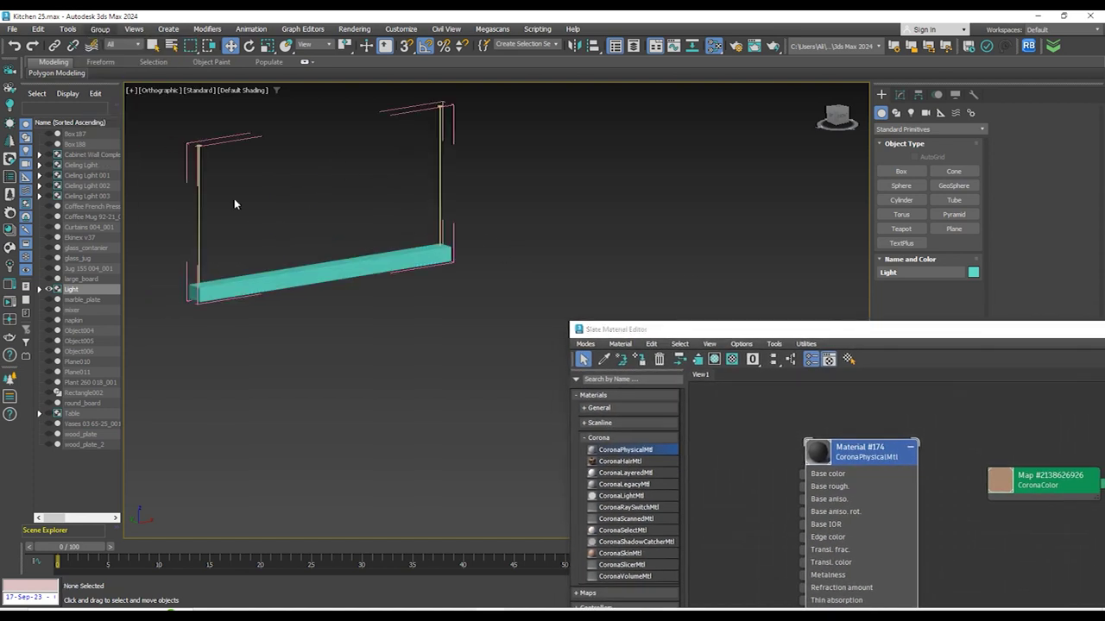
Assign the near-black Material #174 to the pendant light's long housing and both hanging rods, leaving out the strip
scroll(431, 253, "up", 3)
left_click(432, 254)
left_click(435, 206, "ctrl")
middle_click_drag(508, 172, 680, 220)
left_click_drag(590, 203, 583, 206, "ctrl")
left_click_drag(307, 254, 231, 260, "ctrl")
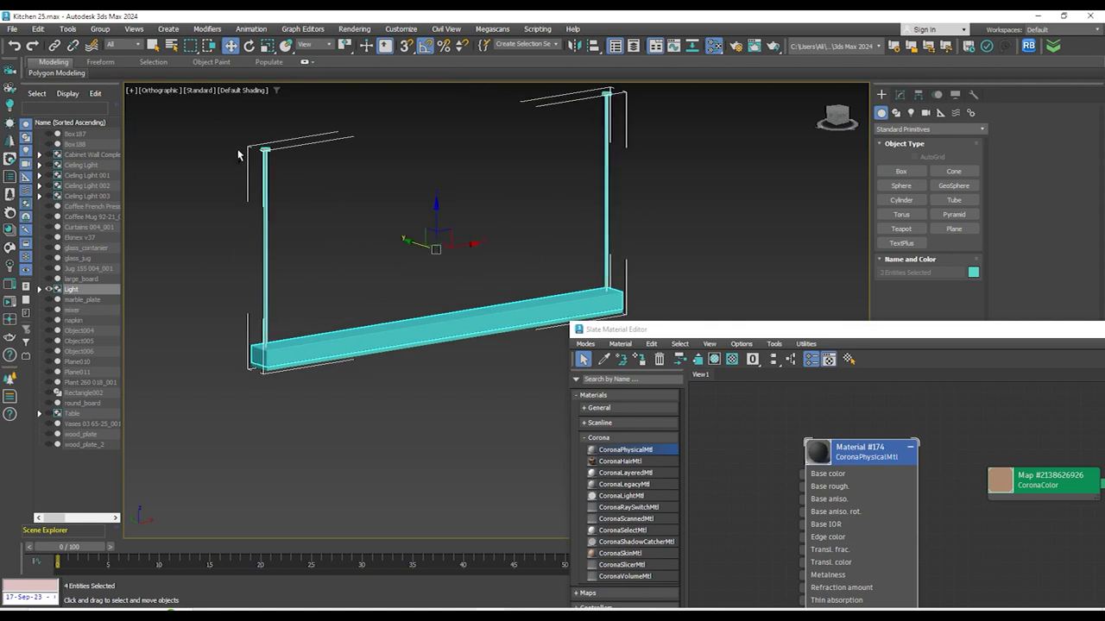
left_click(247, 150, "alt")
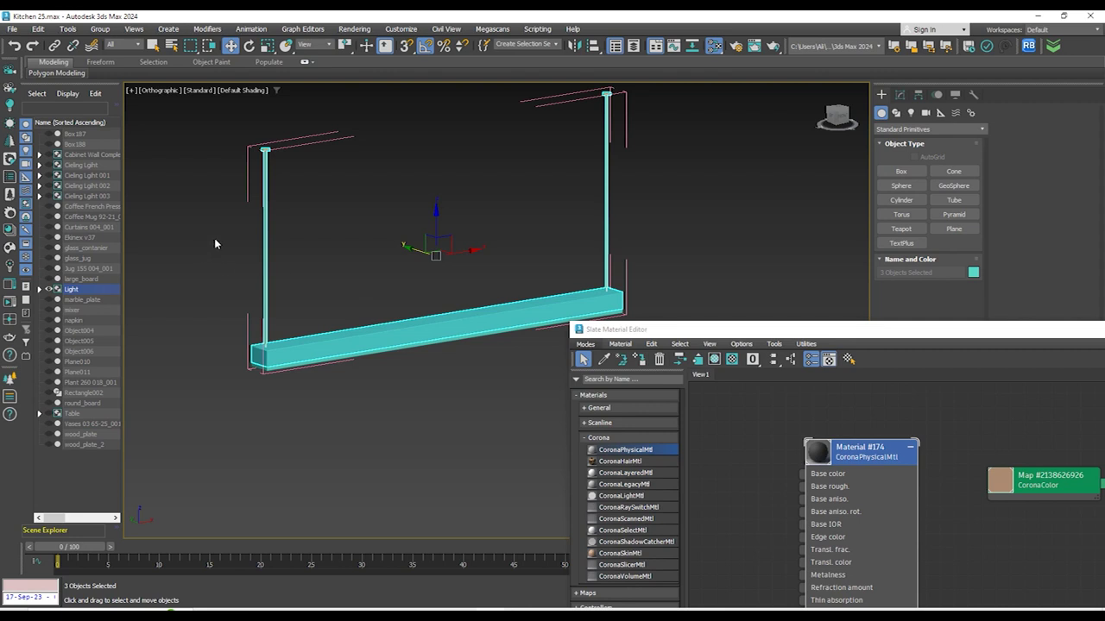
left_click(643, 358)
Select the strip on the underside of the pendant light and add a new CoronaPhysicalMtl for it
middle_click_drag(375, 362, 473, 348, "alt")
key("Delete")
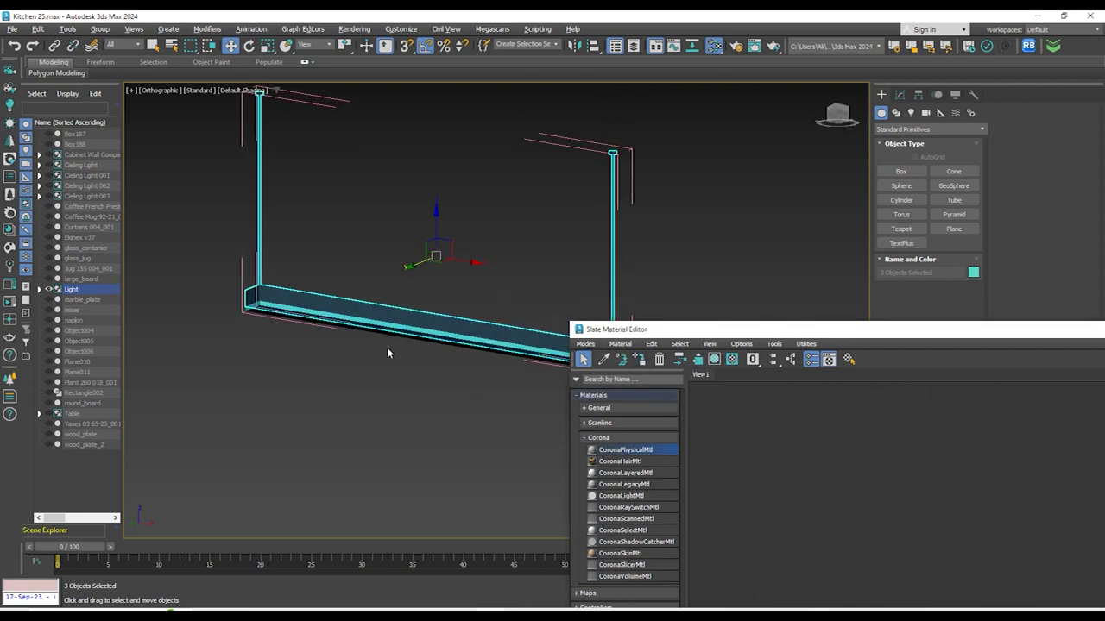
scroll(371, 375, "up", 3)
left_click(370, 380)
left_click(312, 290)
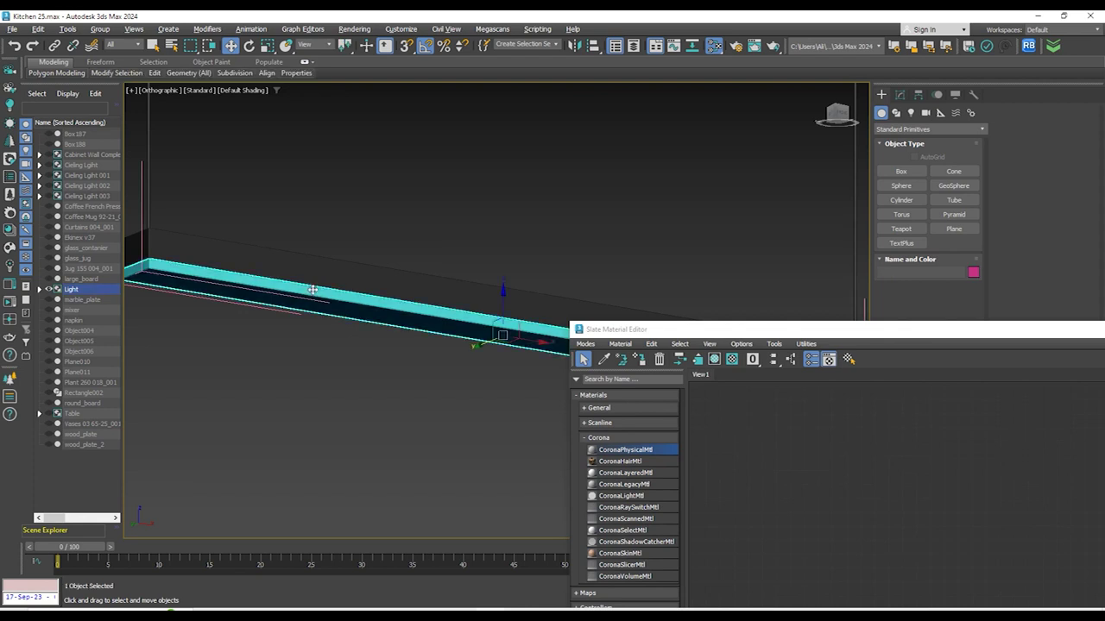
left_click_drag(751, 331, 597, 111)
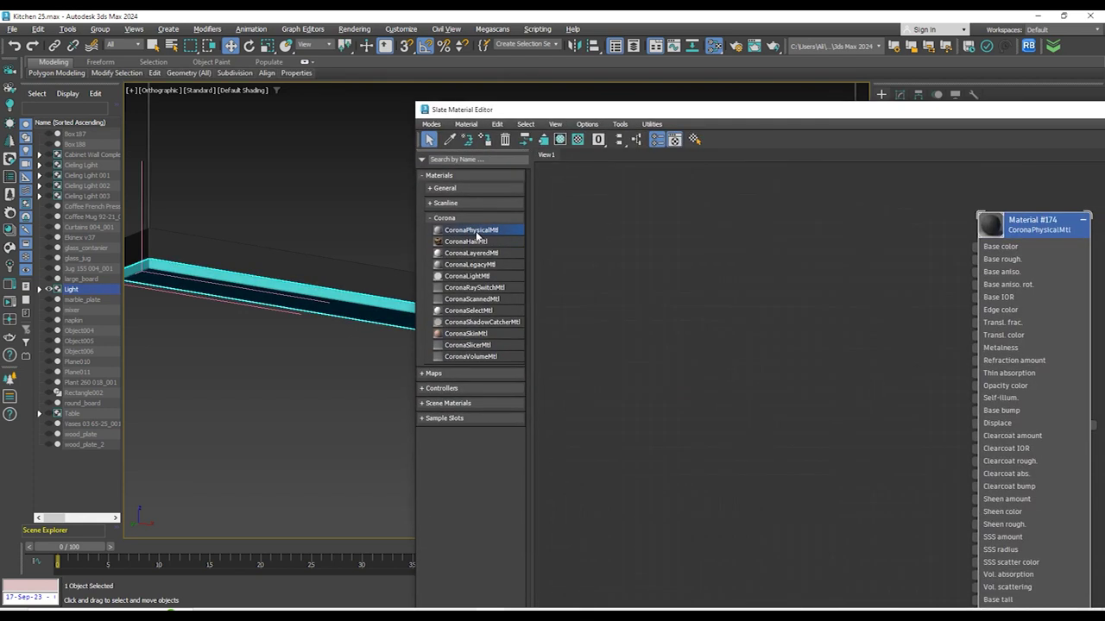
left_click_drag(476, 235, 649, 203)
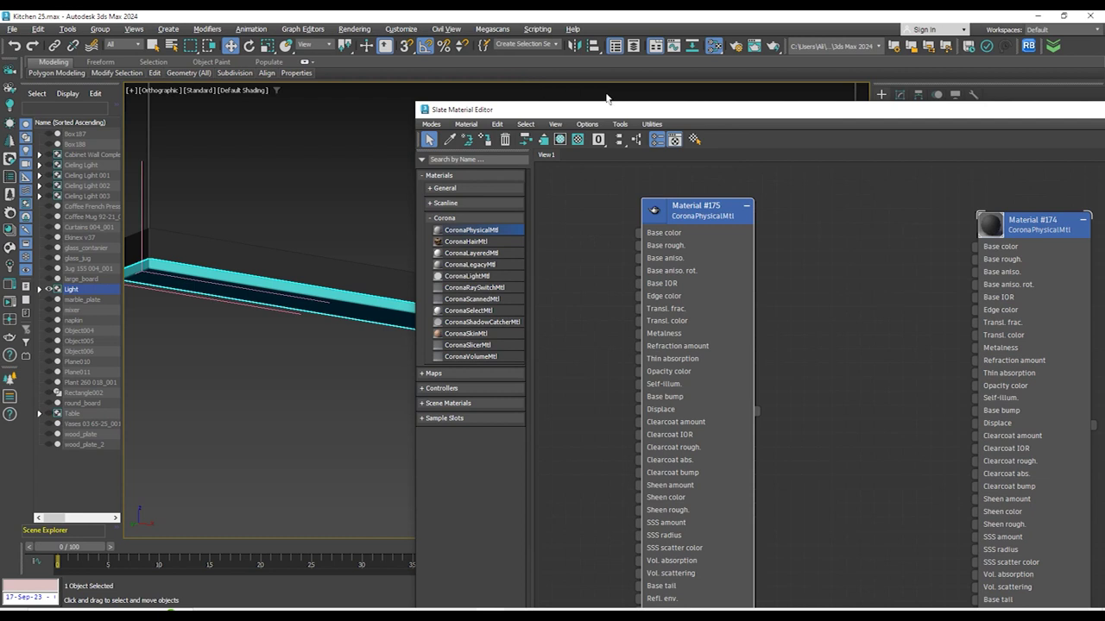
Set Material #175 to a near-white base color and a refraction amount of 0.5, and enlarge its preview
left_click_drag(689, 115, 267, 26)
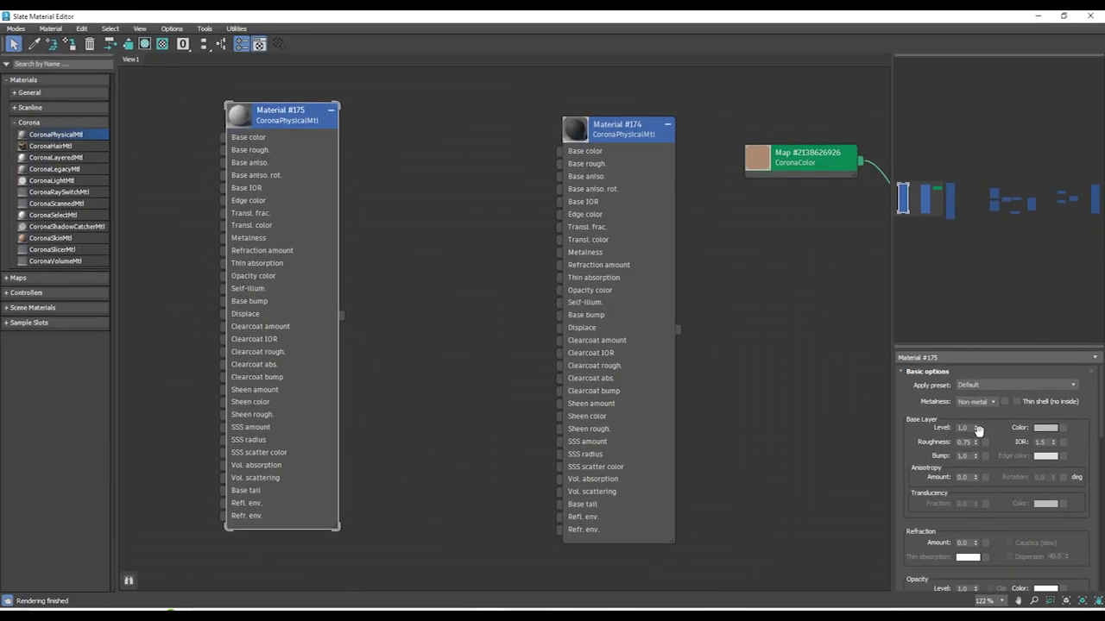
left_click(1046, 428)
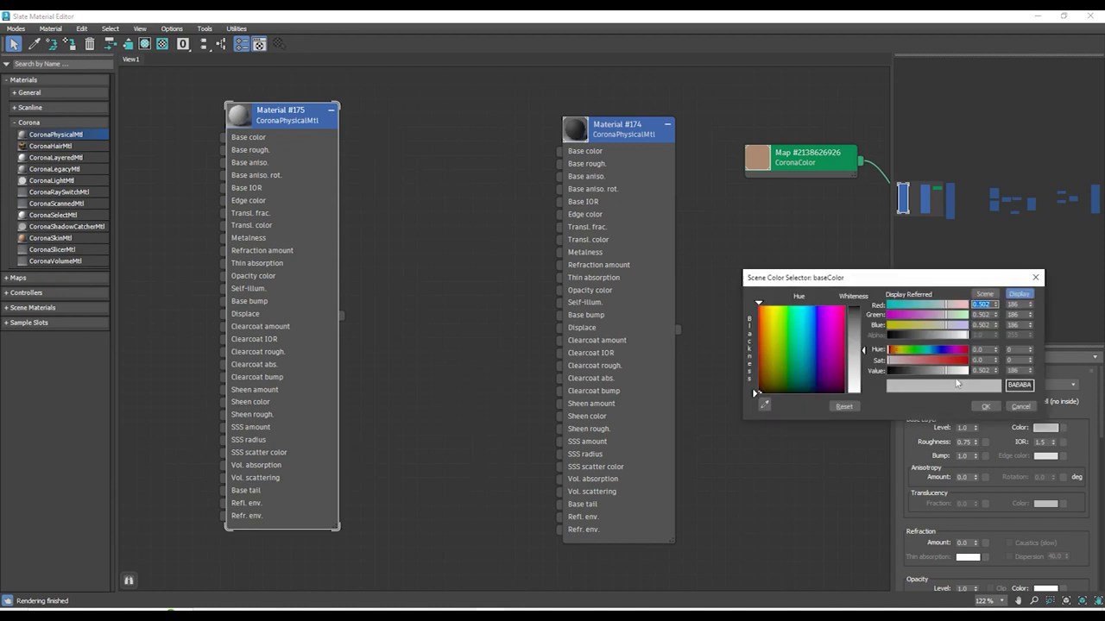
left_click(993, 402)
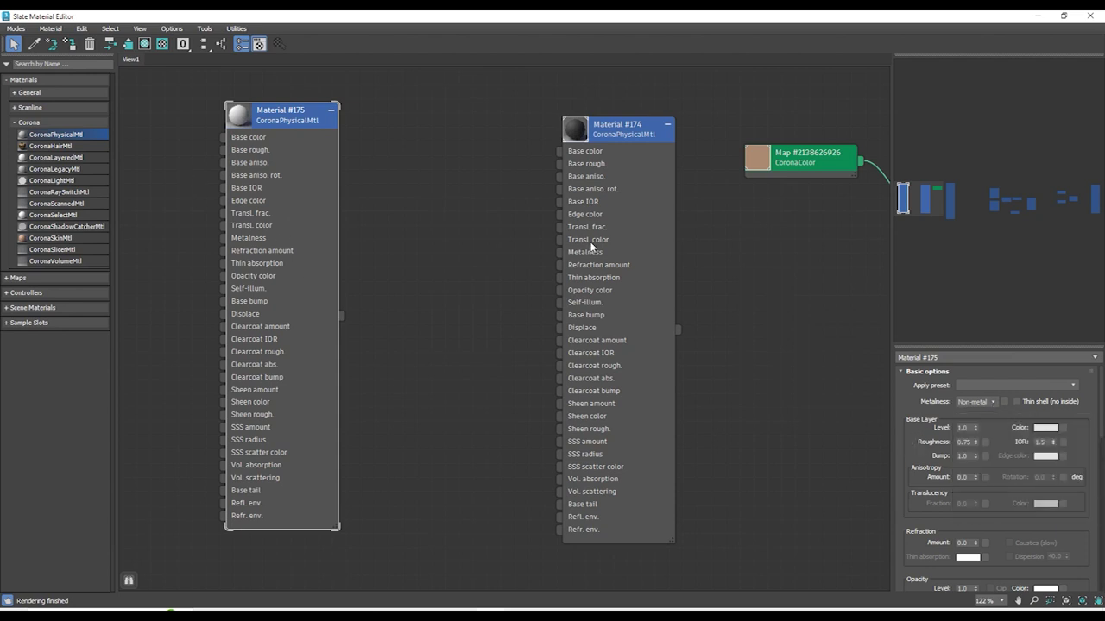
scroll(937, 423, "down", 3)
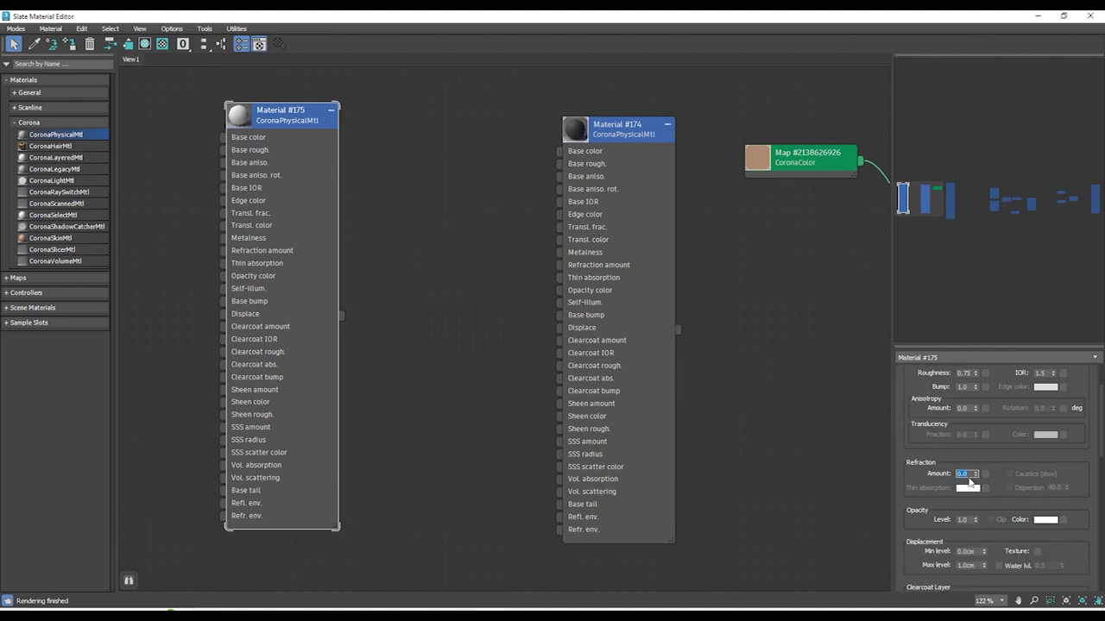
double_click(244, 123)
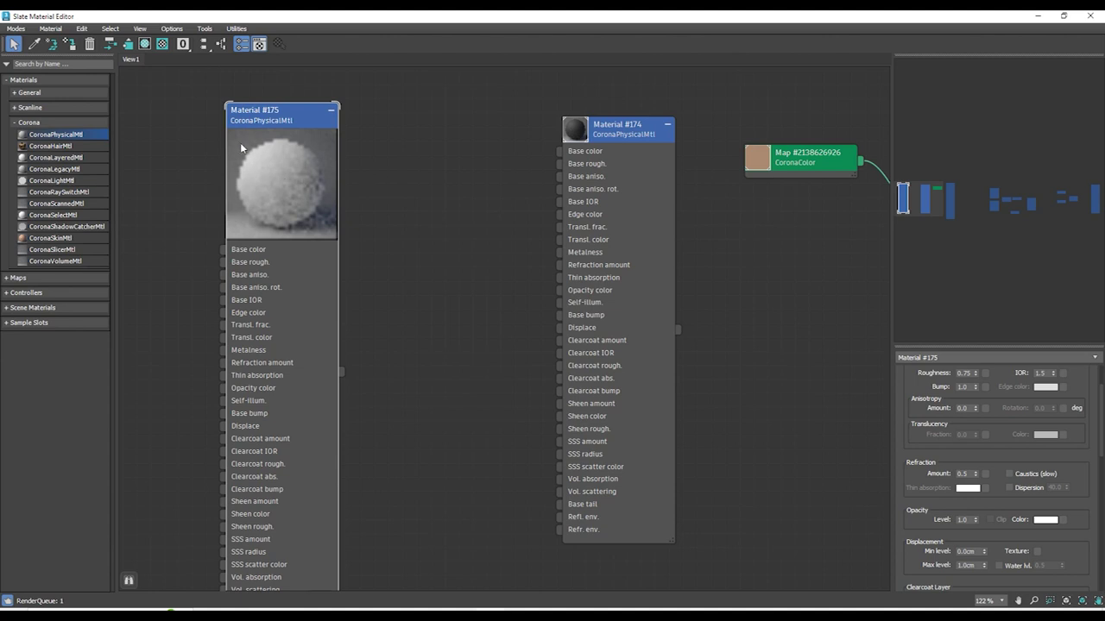
scroll(267, 168, "up", 2)
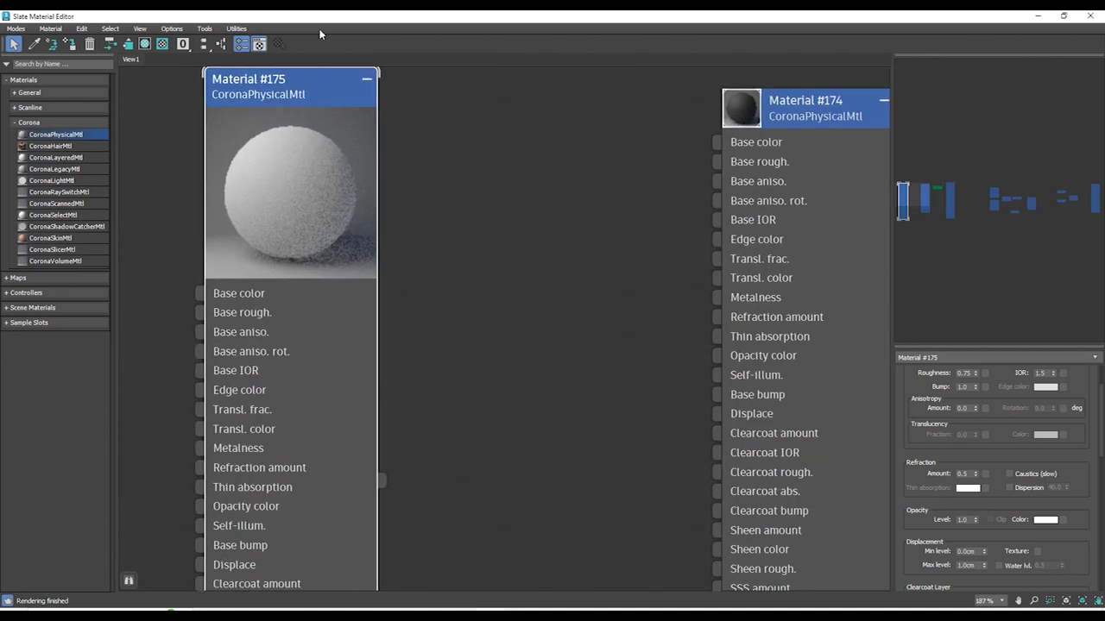
Assign Material #175 to the pendant light's selected strip and close the material editor
left_click_drag(329, 27, 811, 260)
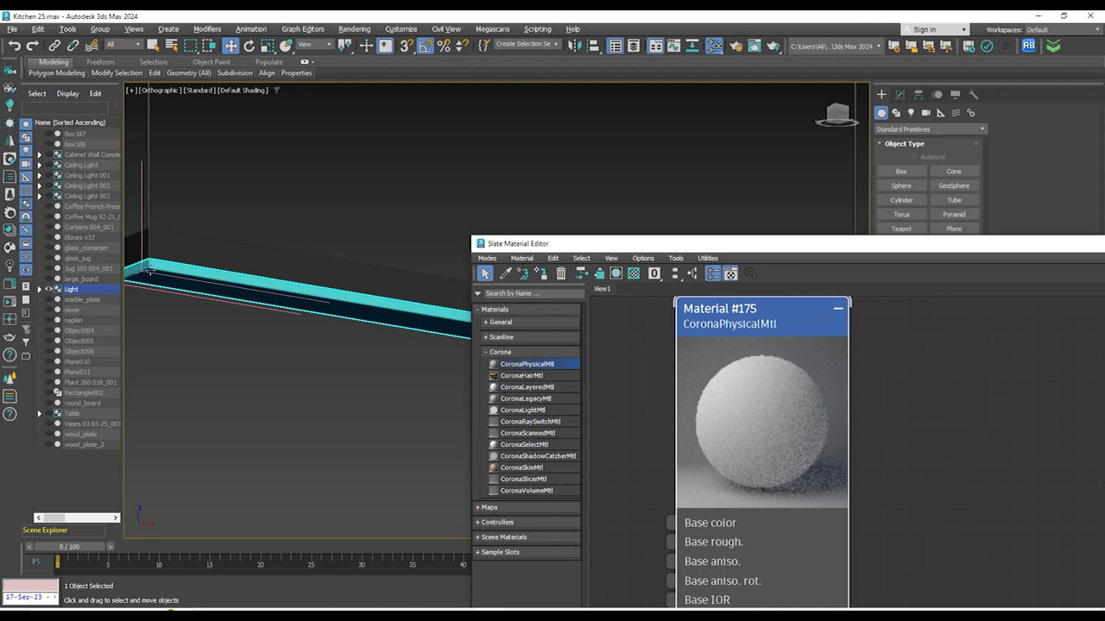
left_click(541, 273)
scroll(146, 268, "up", 3)
middle_click_drag(148, 264, 430, 289)
scroll(430, 289, "down", 4)
key("m")
Draw a rectangle-shaped CoronaLight along the full length of the pendant light's housing in the top view
middle_click_drag(665, 281, 606, 265, "alt")
key("t")
key("z")
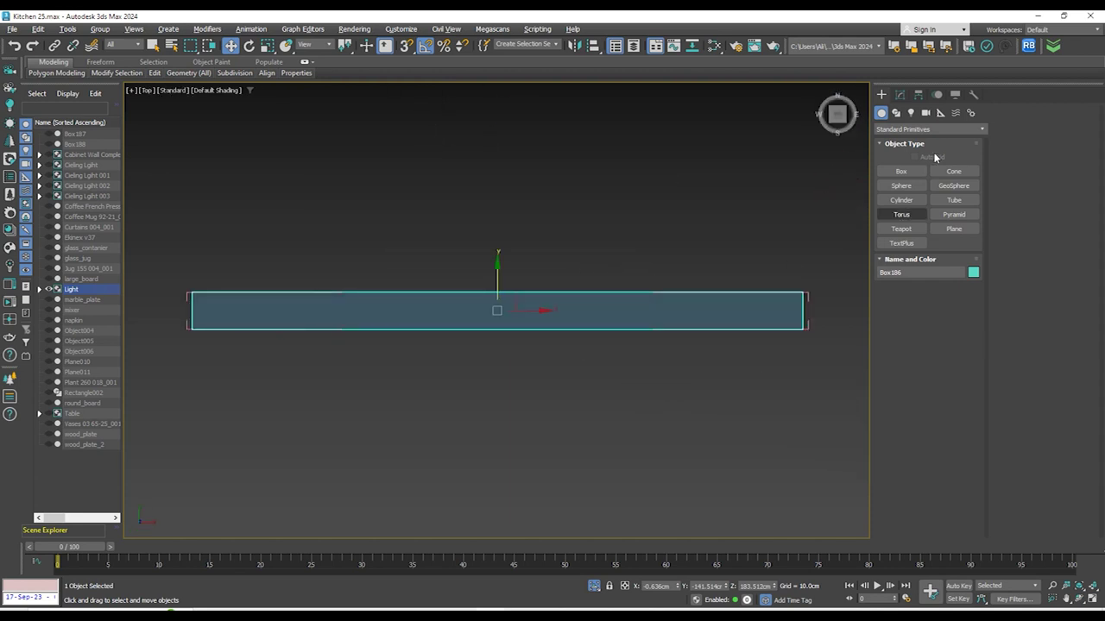
scroll(620, 302, "down", 5)
scroll(615, 305, "up", 6)
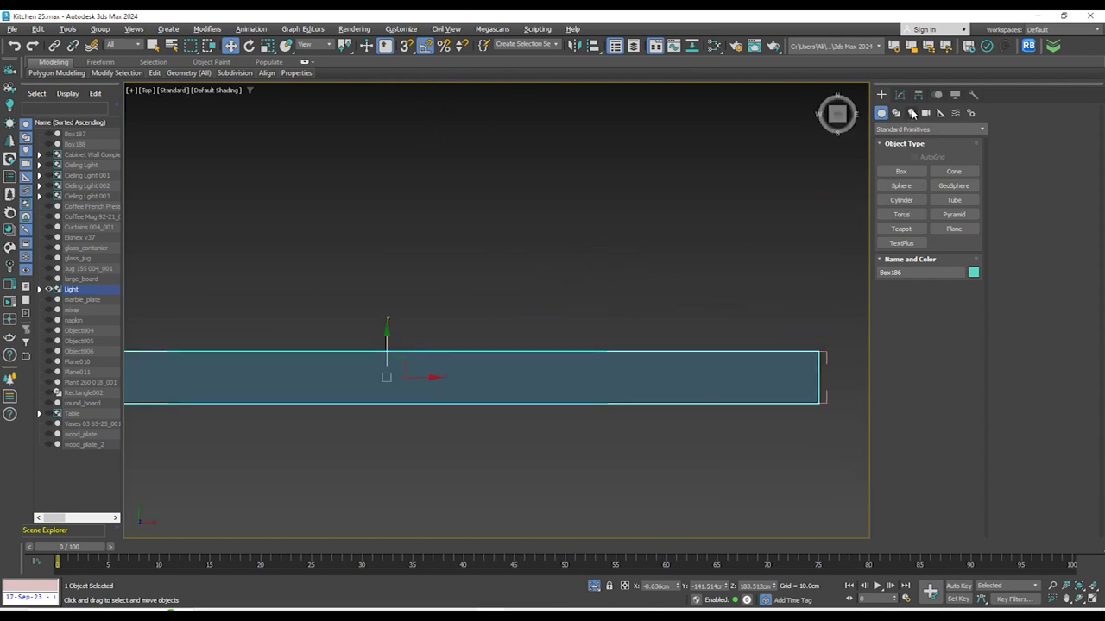
left_click(910, 112)
left_click(894, 130)
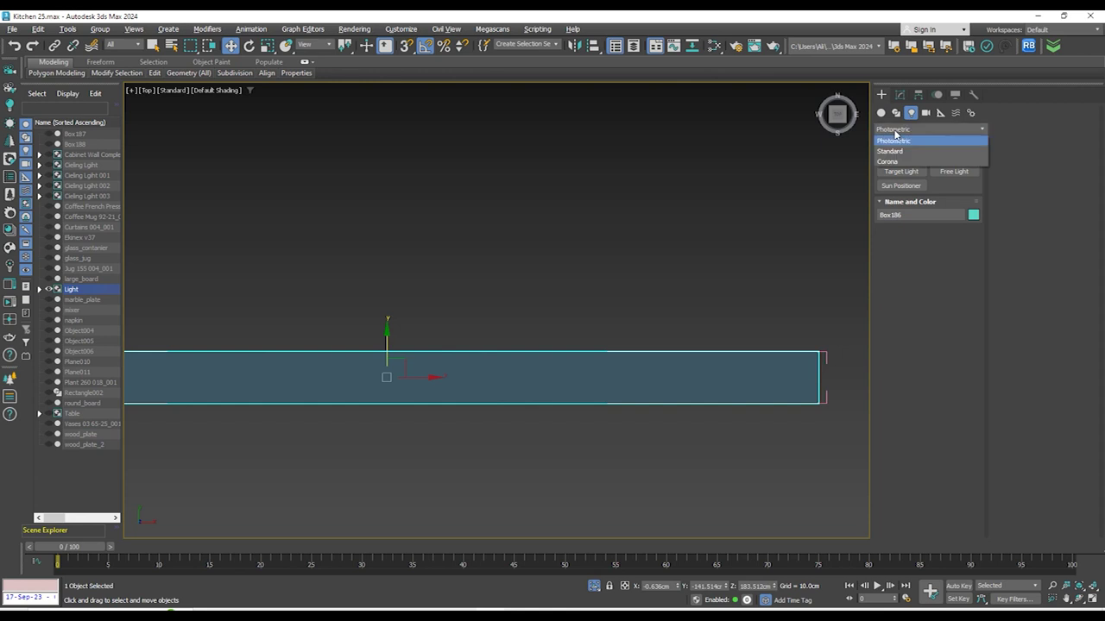
left_click(903, 164)
left_click(901, 171)
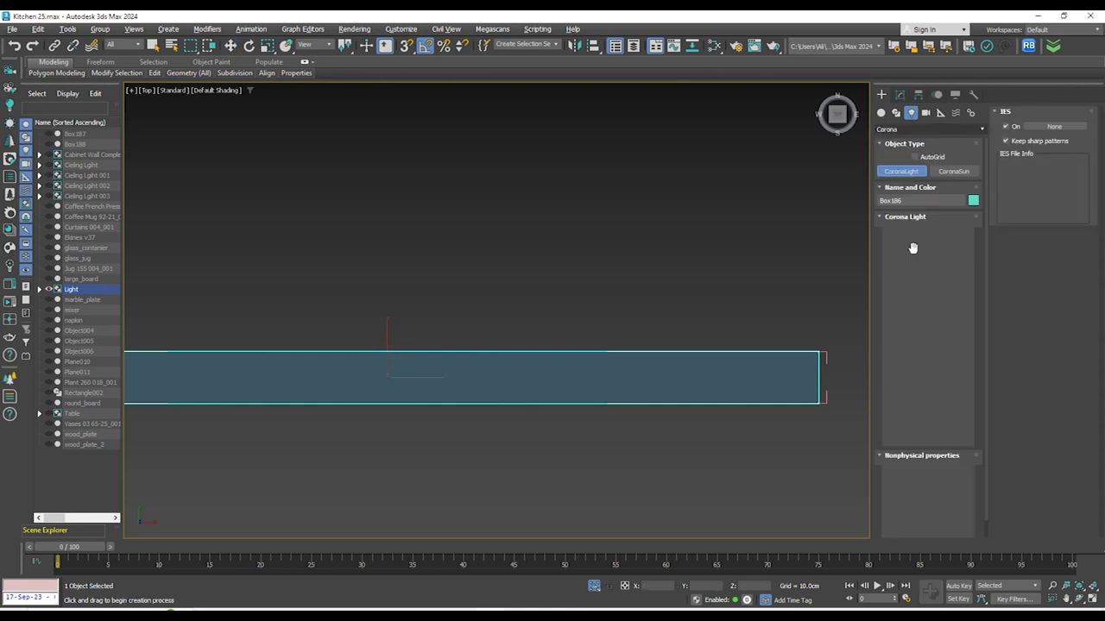
left_click(915, 326)
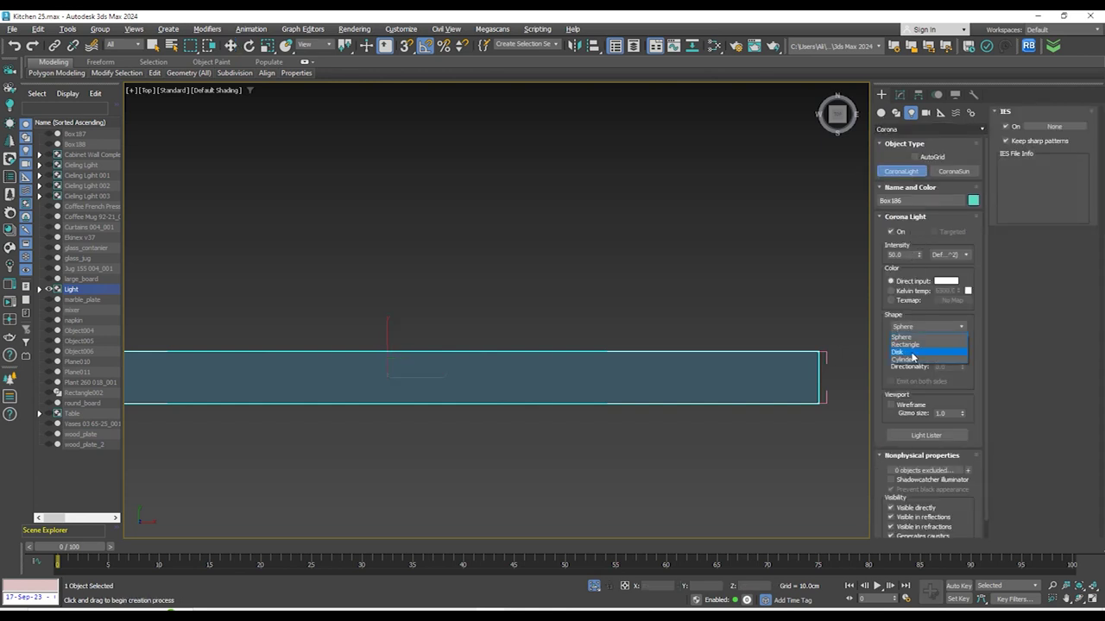
left_click(906, 345)
scroll(345, 374, "down", 3)
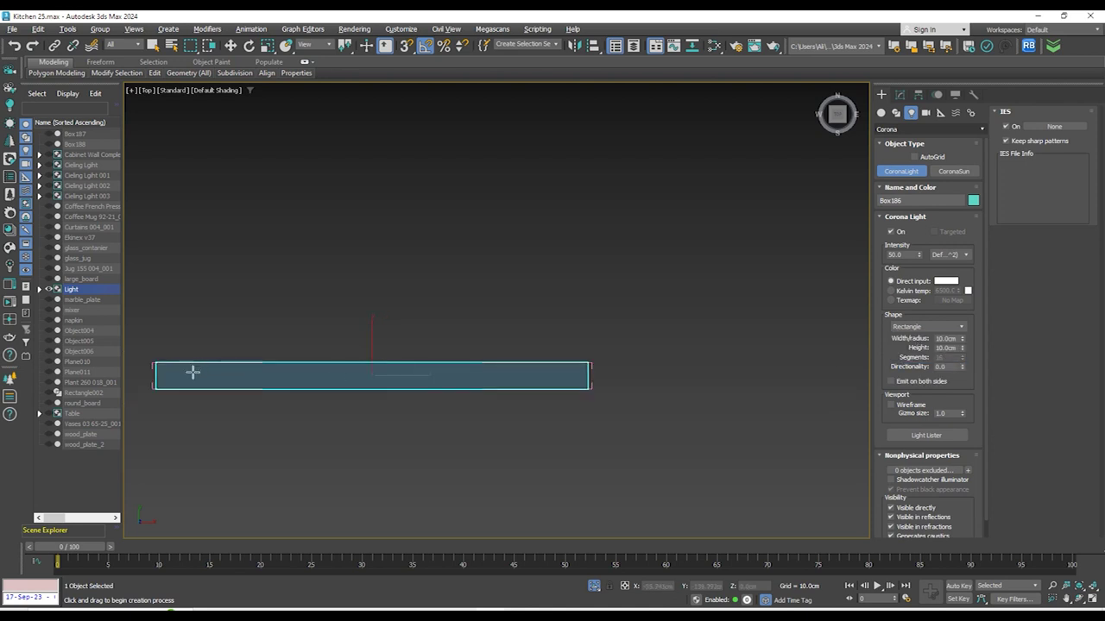
left_click_drag(164, 371, 575, 374)
key("w")
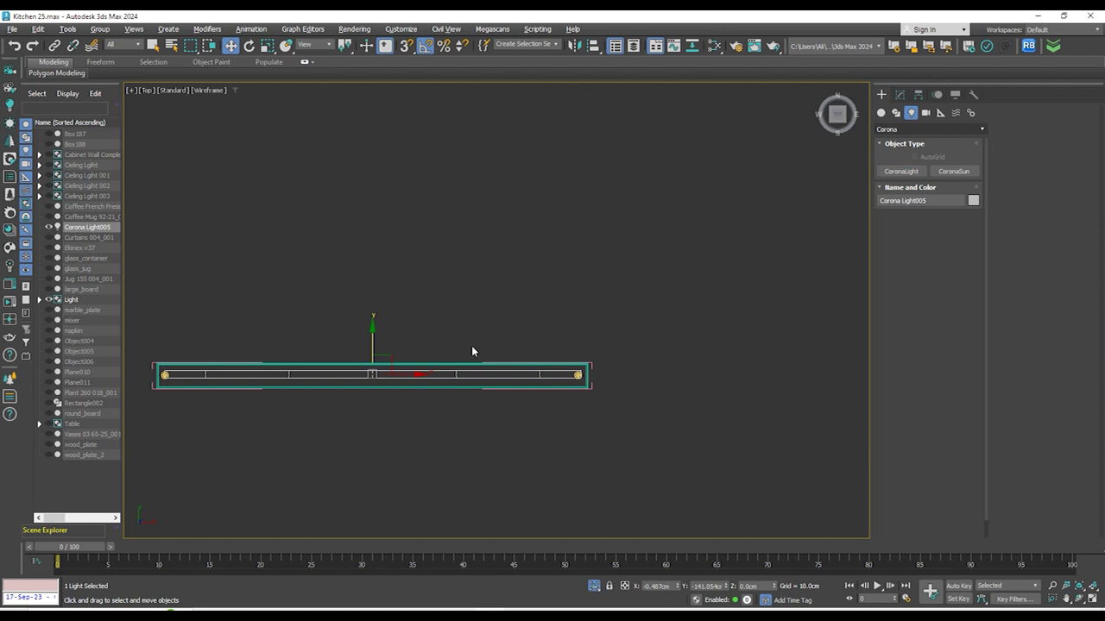
Raise the new Corona light vertically to the height of the pendant light's housing, at about Z 188.5 cm
key("f")
scroll(553, 337, "down", 6)
left_click_drag(574, 297, 523, 222)
scroll(577, 236, "up", 10)
scroll(535, 247, "down", 5)
middle_click_drag(603, 235, 585, 227, "alt")
scroll(585, 227, "up", 5)
Close the pendant light's open group
left_click(100, 28)
left_click(120, 118)
left_click(728, 215)
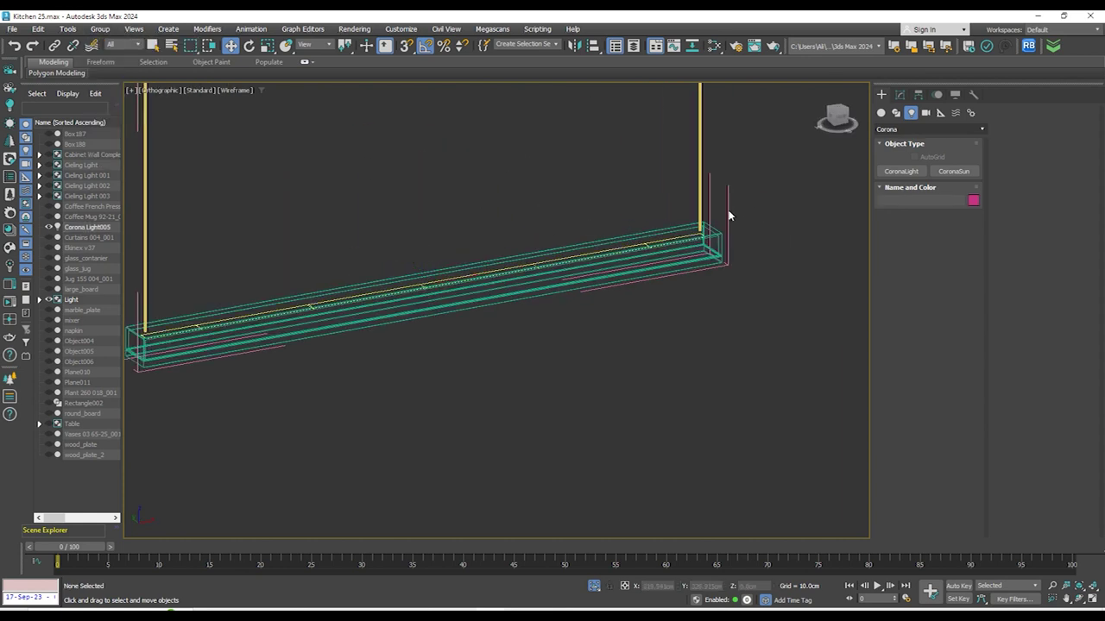
left_click(99, 29)
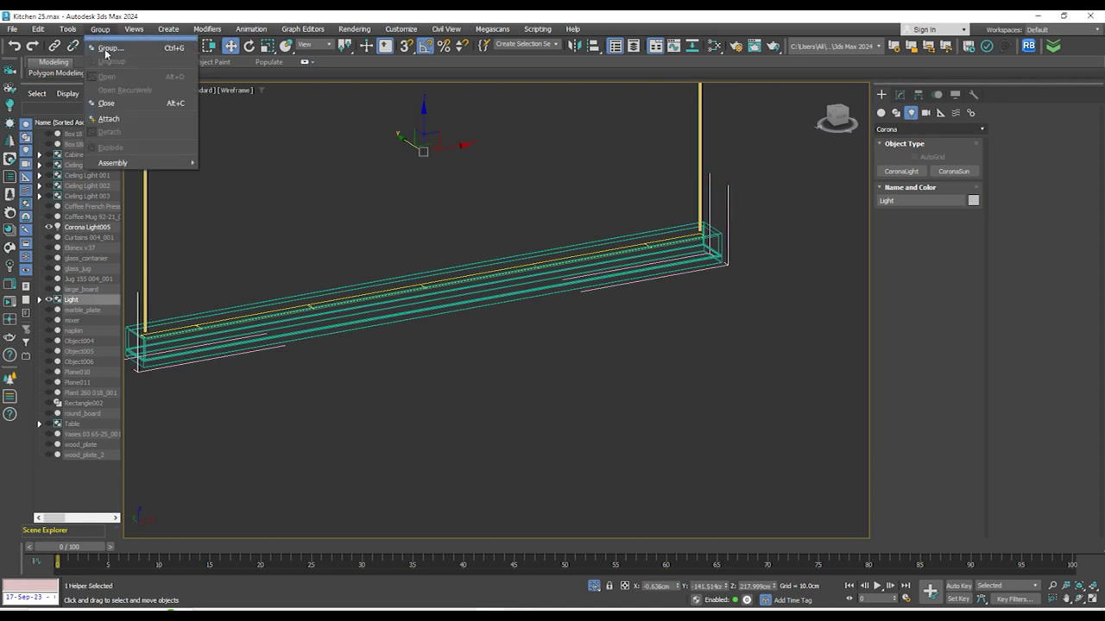
left_click(108, 103)
Select the Corona light inside the pendant housing and attach it to the pendant light's group
scroll(453, 274, "up", 2)
scroll(453, 274, "up", 3)
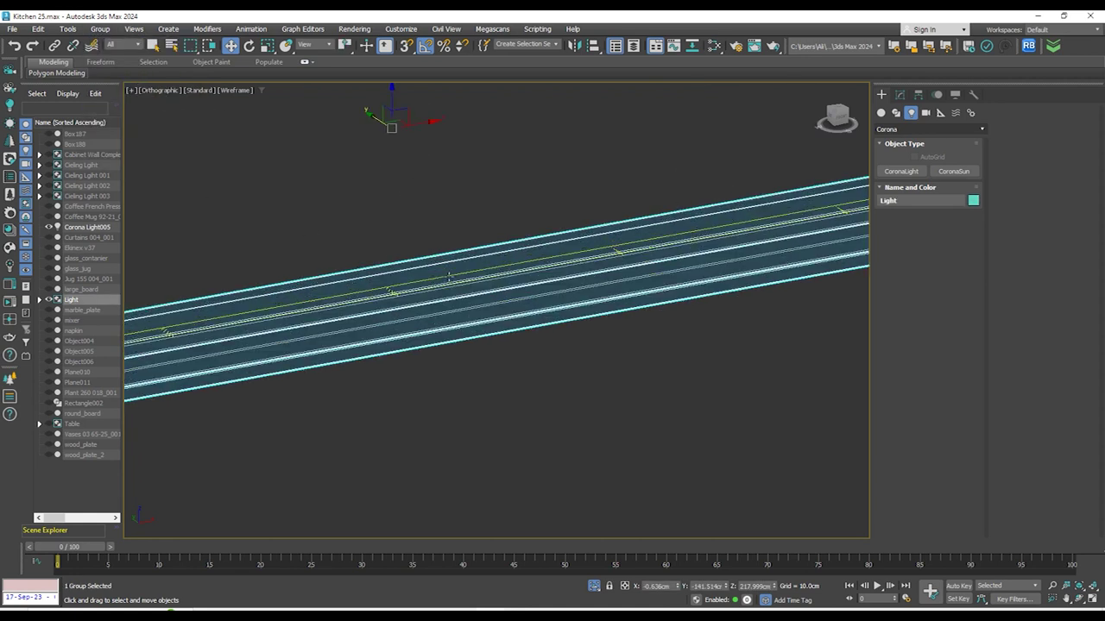
left_click(448, 276)
scroll(477, 291, "down", 4)
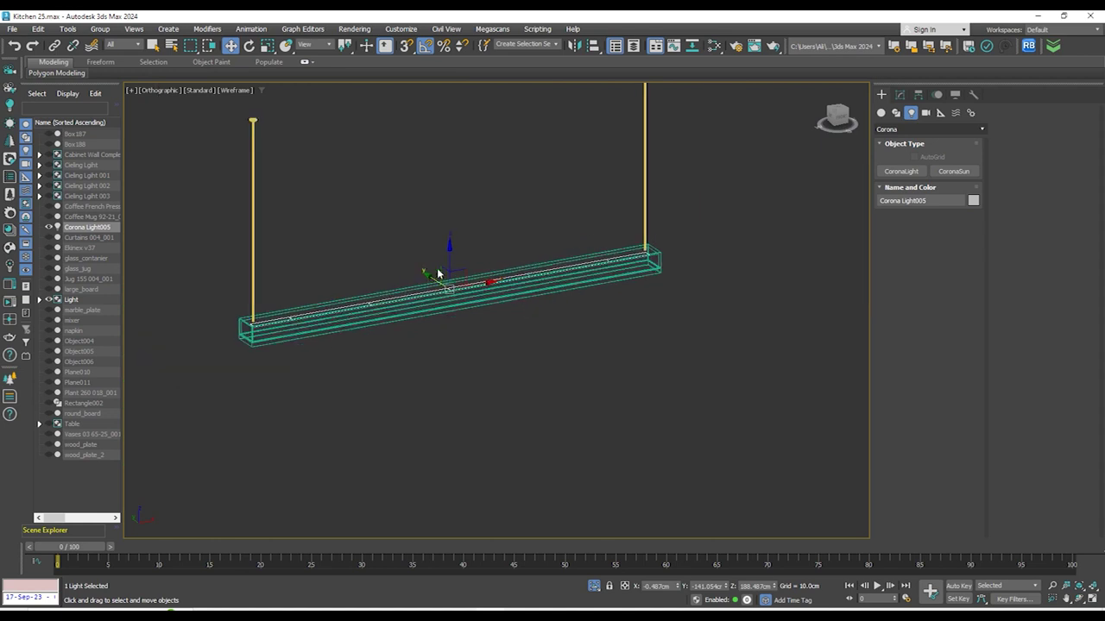
left_click_drag(449, 263, 454, 373)
key("ctrl+z")
left_click(100, 29)
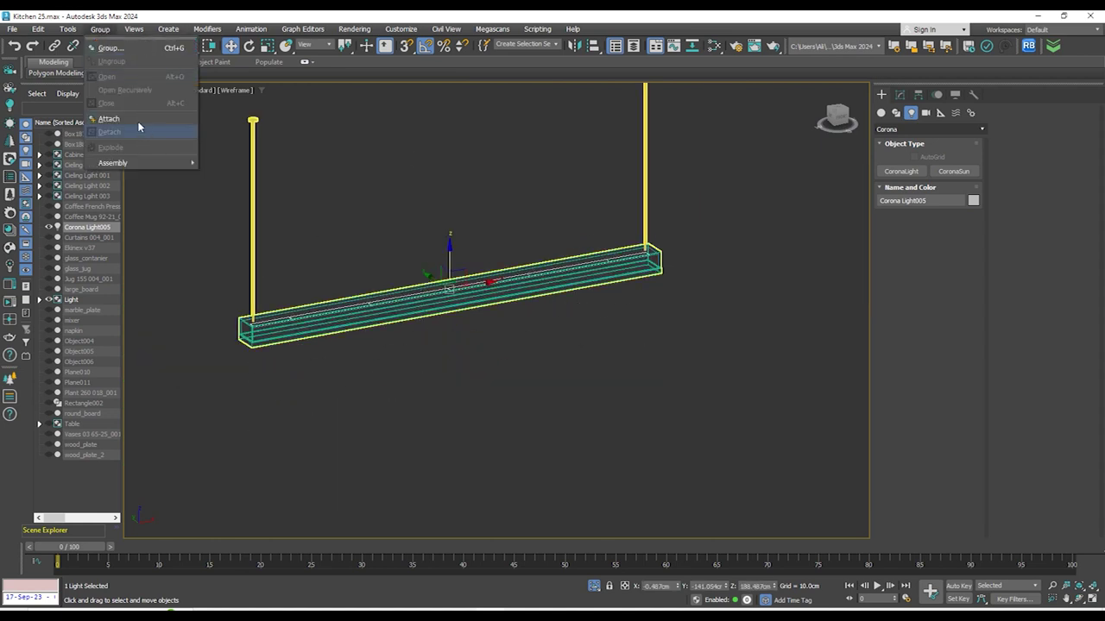
left_click(131, 120)
left_click(254, 185)
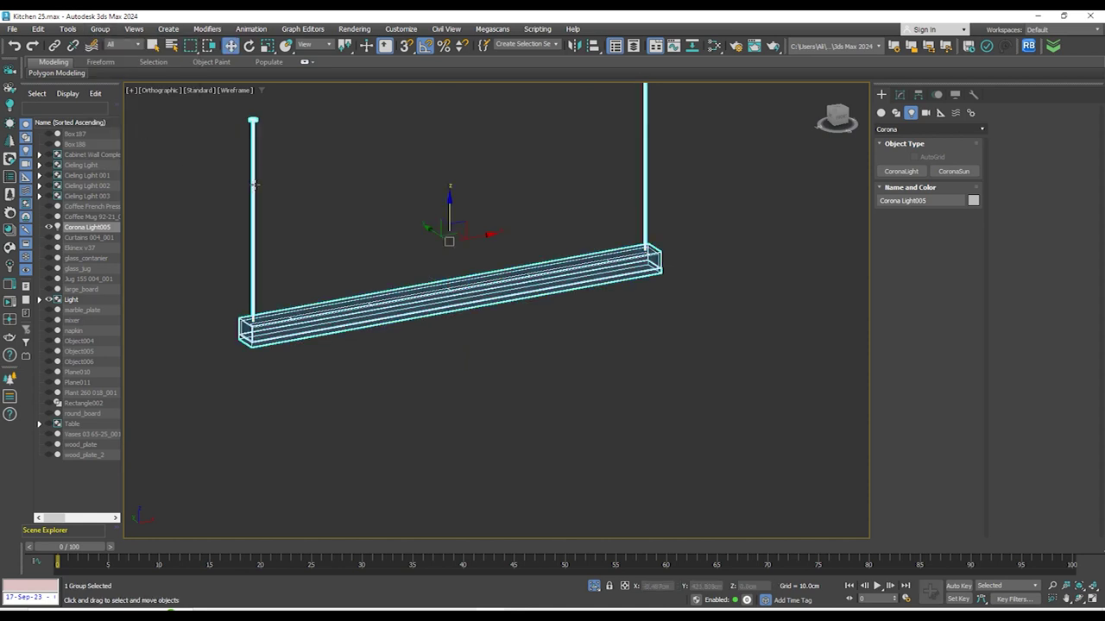
Exit isolation to show the whole kitchen and switch the viewport from wireframe back to shaded display
scroll(513, 302, "down", 4)
middle_click_drag(576, 339, 532, 306, "alt")
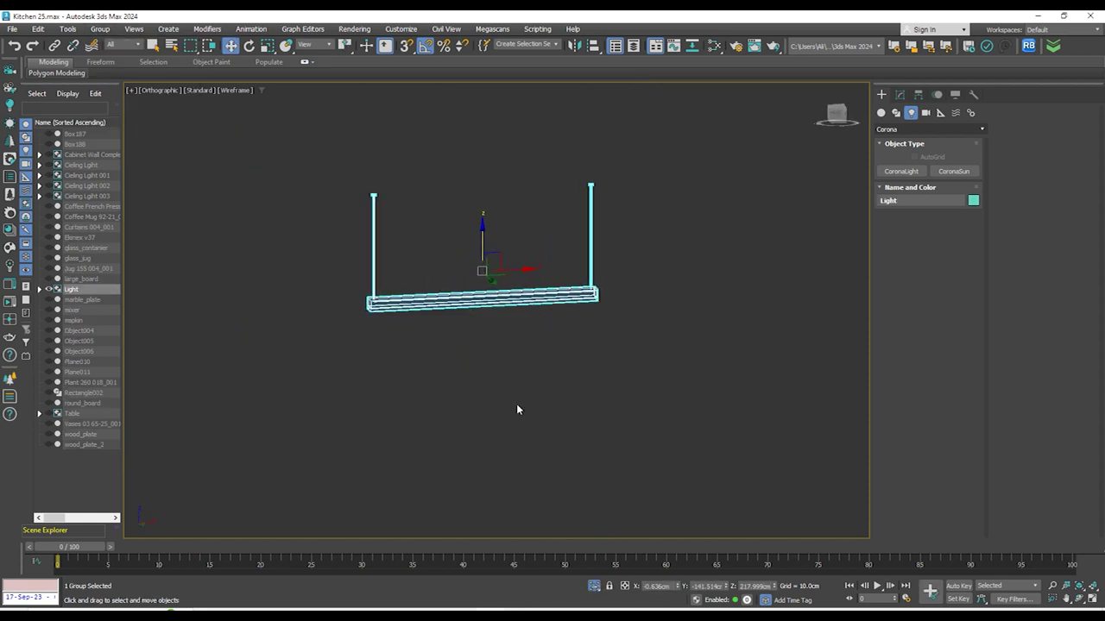
scroll(516, 409, "down", 3)
left_click(594, 588)
middle_click_drag(522, 362, 567, 409, "alt")
mouse_move(566, 409)
middle_mouse_down()
mouse_move(549, 426)
mouse_move(529, 357)
middle_mouse_up()
key("F3")
scroll(573, 356, "up", 5)
scroll(584, 345, "down", 3)
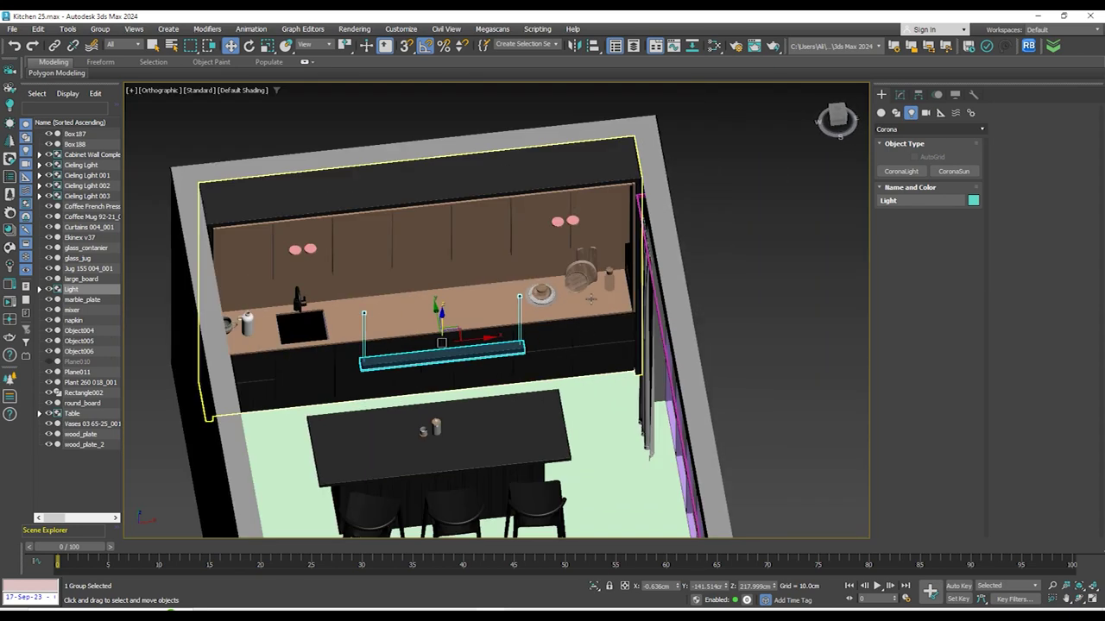
Select the four round ceiling light groups in front of the wall cabinets, isolate them and frame them in the front view
middle_click_drag(591, 299, 560, 262, "alt")
scroll(558, 266, "up", 6)
left_click(571, 284)
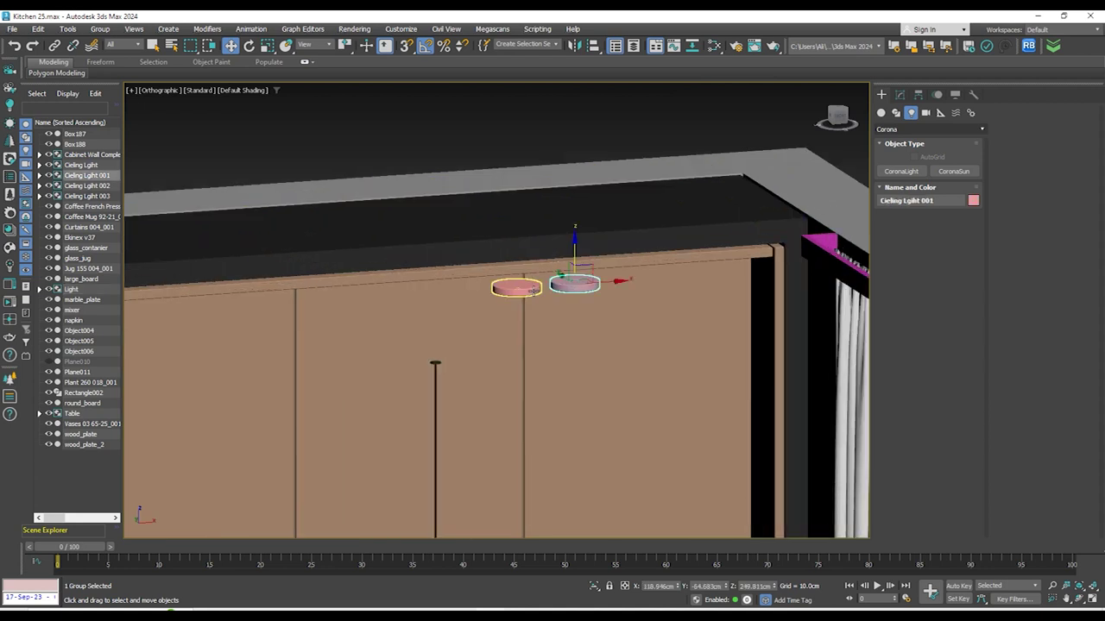
left_click(520, 288, "ctrl")
scroll(590, 293, "down", 4)
middle_click_drag(267, 337, 276, 321, "alt")
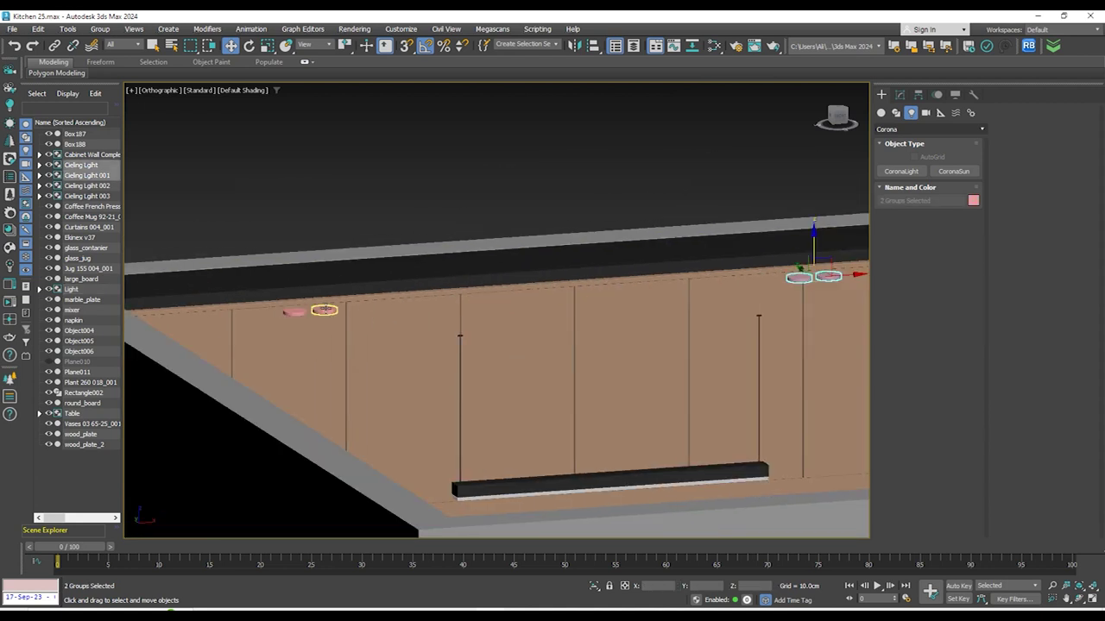
scroll(277, 315, "up", 4)
left_click(248, 320, "ctrl")
left_click(248, 320, "ctrl")
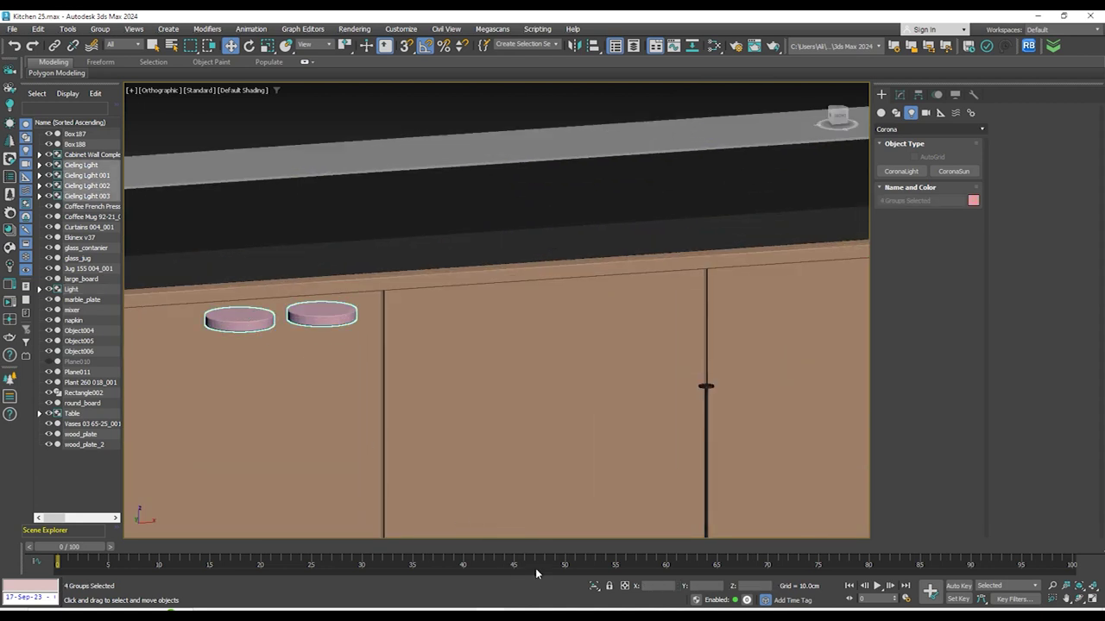
left_click(595, 586)
key("f")
key("z")
middle_click_drag(669, 342, 572, 337)
Add a new CoronaPhysicalMtl next to Material #175 and enlarge its preview
key("m")
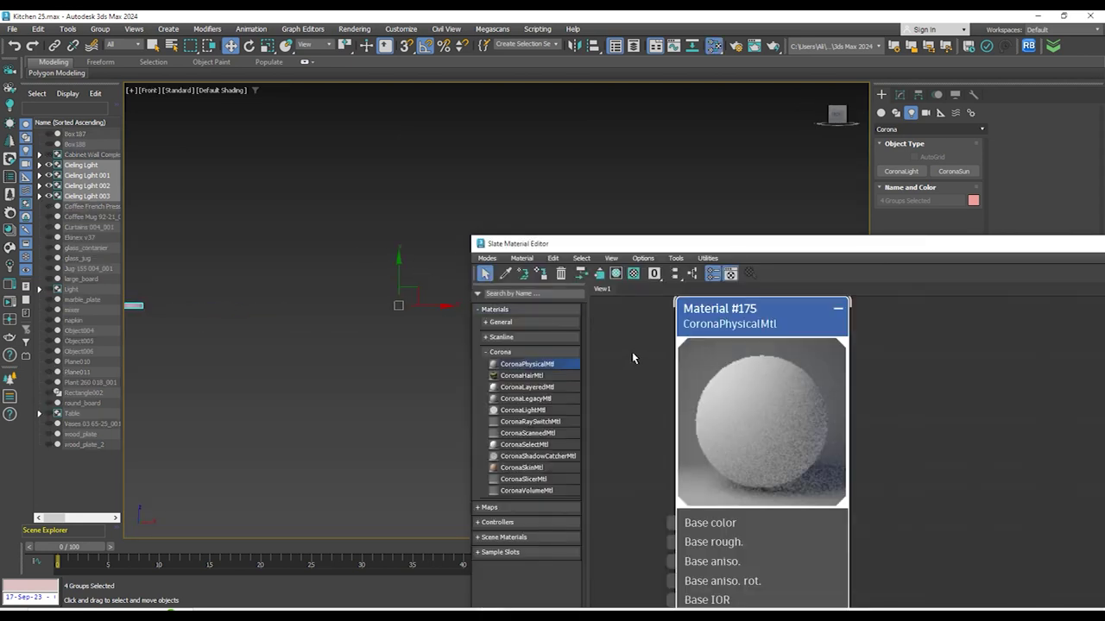
left_click_drag(542, 372, 768, 326)
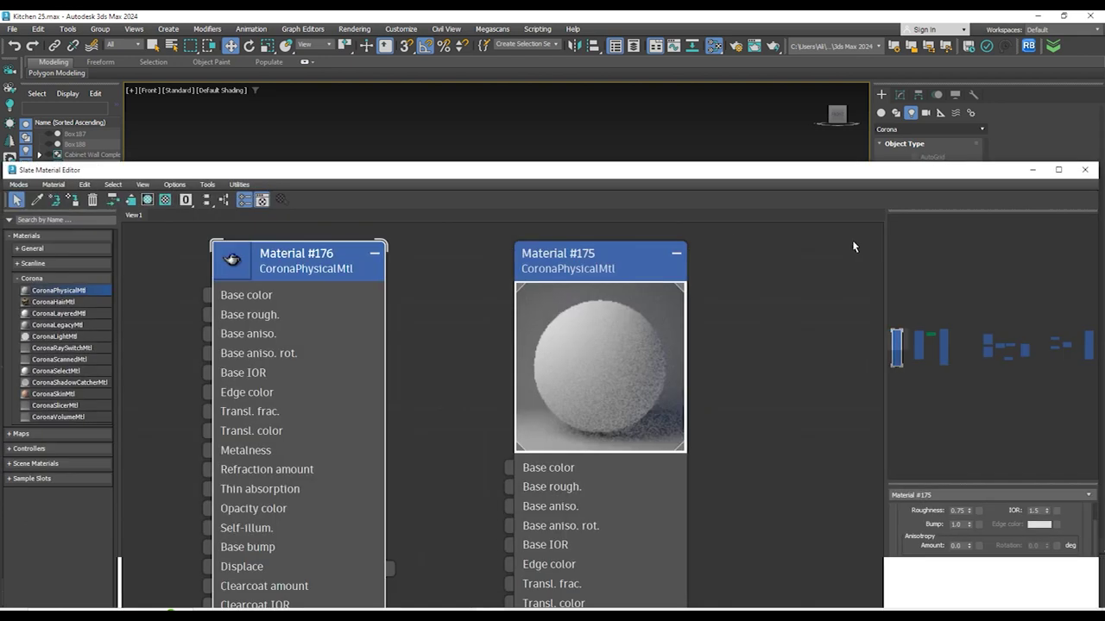
double_click(826, 171)
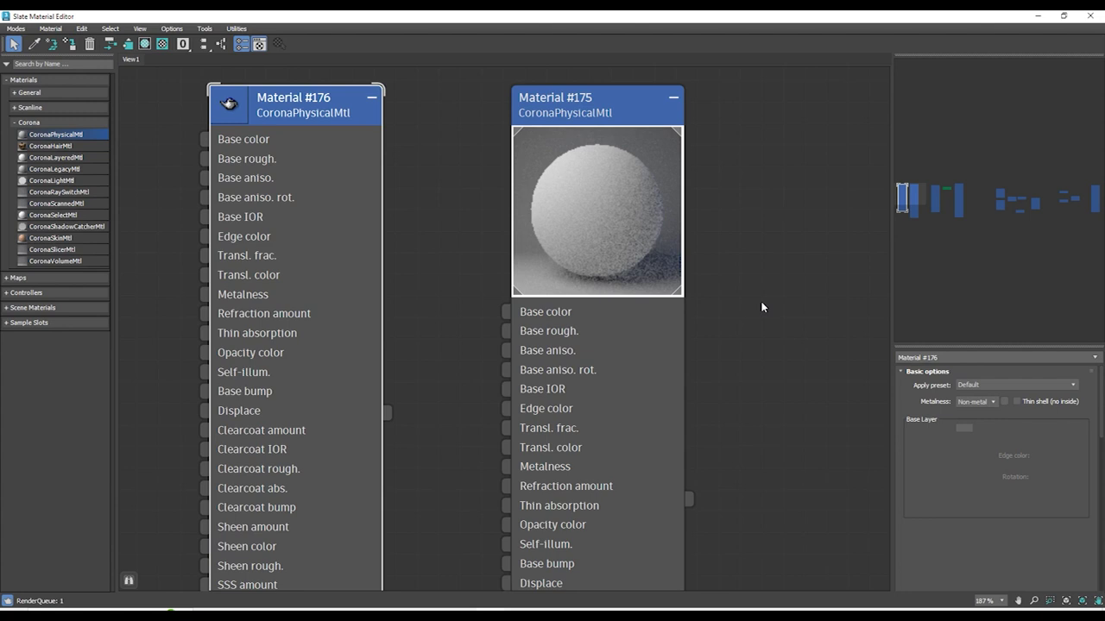
double_click(223, 100)
left_click_drag(311, 17, 583, 450)
Open the four ceiling light groups for editing, leaving none of their parts selected
middle_click_drag(706, 303, 681, 267, "alt")
left_click(99, 29)
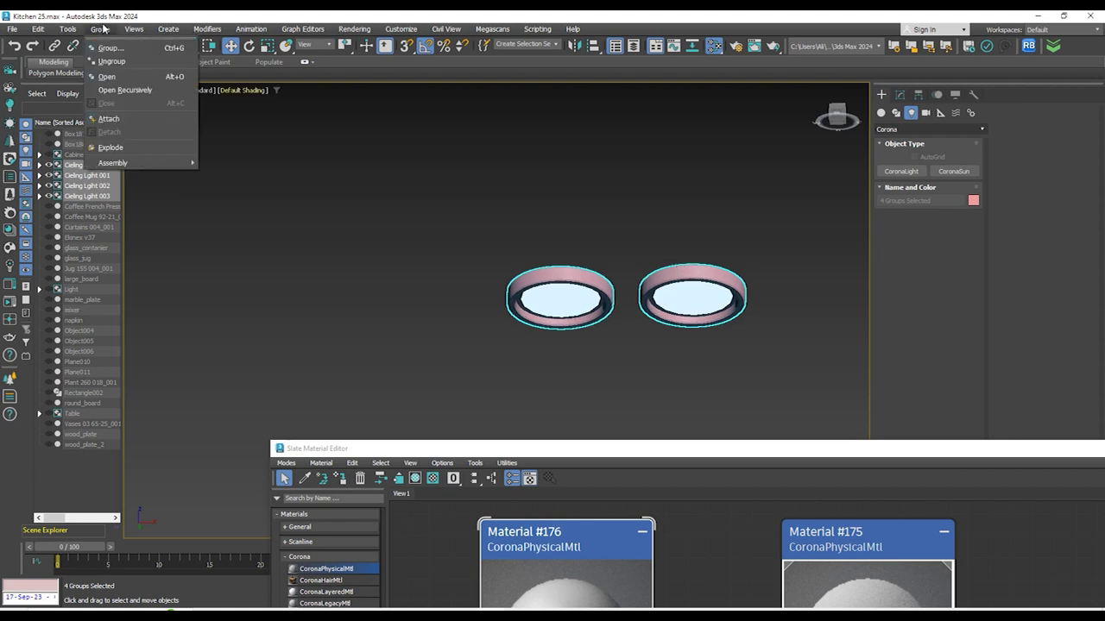
left_click(108, 76)
left_click(707, 271)
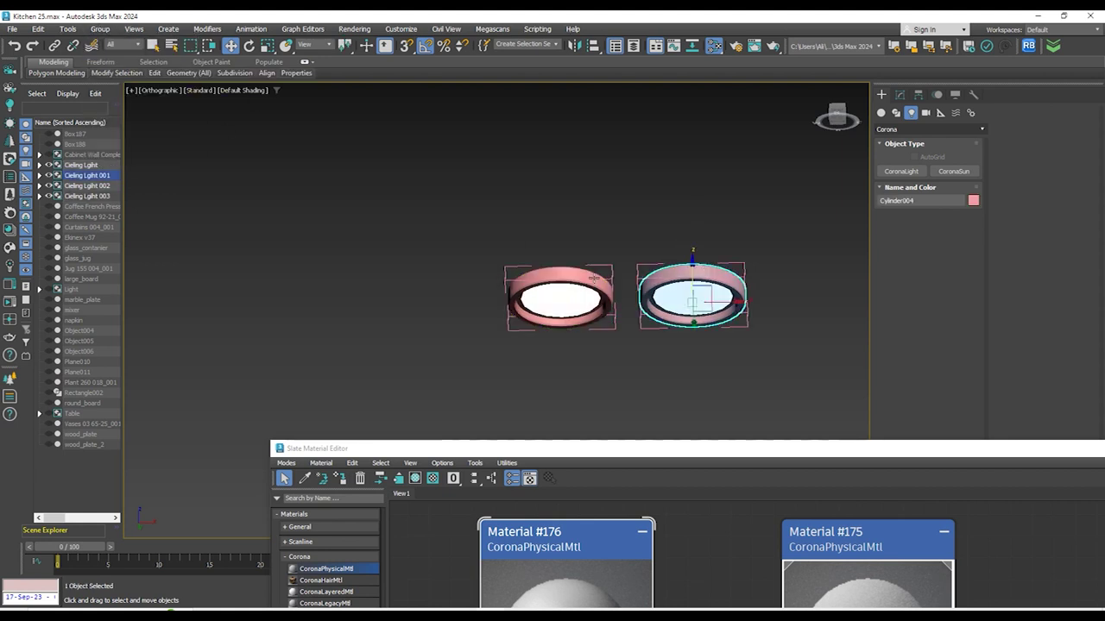
left_click(595, 279, "ctrl")
key("ctrl+d")
Select the outer rings of all four ceiling lights and assign Material #176 to them
left_click(574, 271)
left_click(697, 270, "ctrl")
scroll(744, 255, "down", 7)
scroll(205, 264, "up", 5)
middle_click_drag(205, 265, 573, 278)
scroll(573, 277, "up", 6)
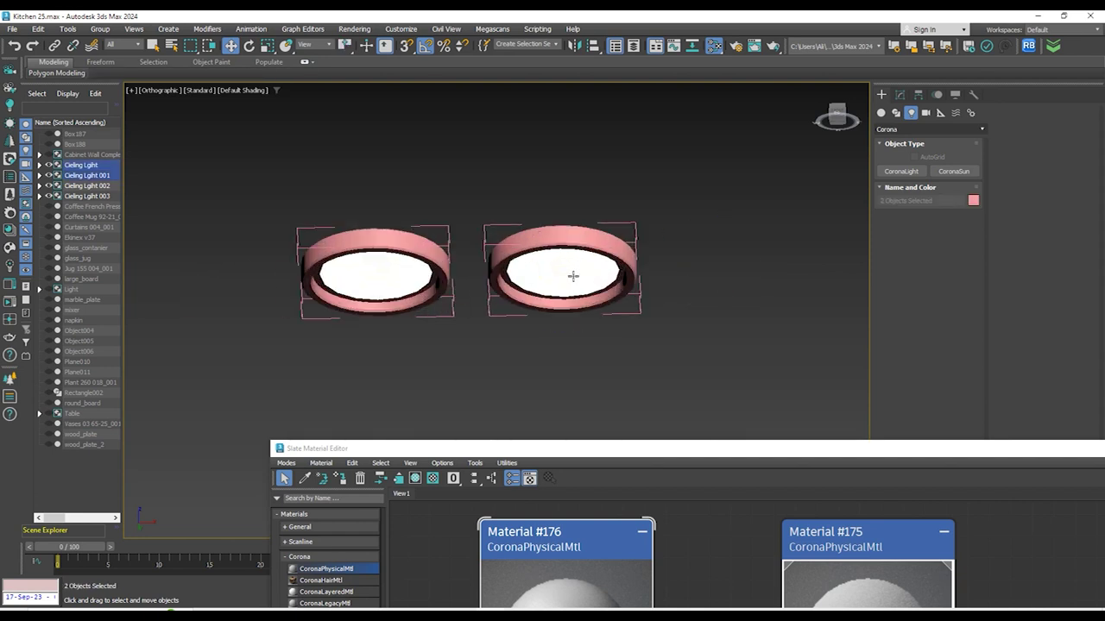
left_click(574, 202, "ctrl")
left_click(230, 205, "ctrl")
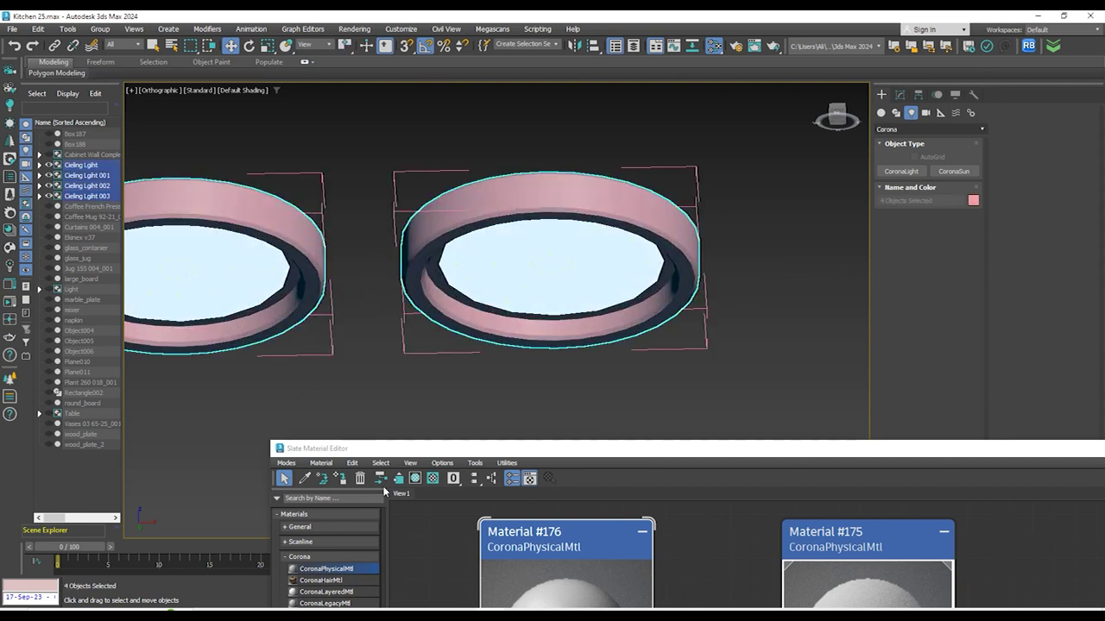
scroll(517, 241, "down", 5)
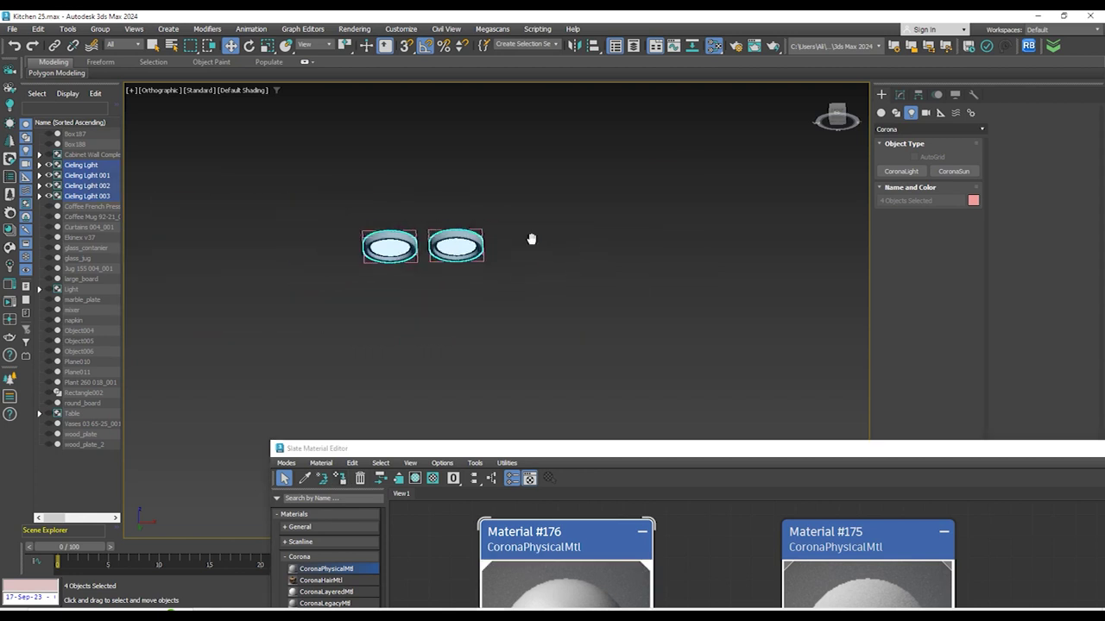
Close the ceiling light groups, put away the material editor and exit isolation to show the full scene
key("alt+g")
scroll(493, 240, "down", 5)
middle_click_drag(595, 268, 726, 285, "alt")
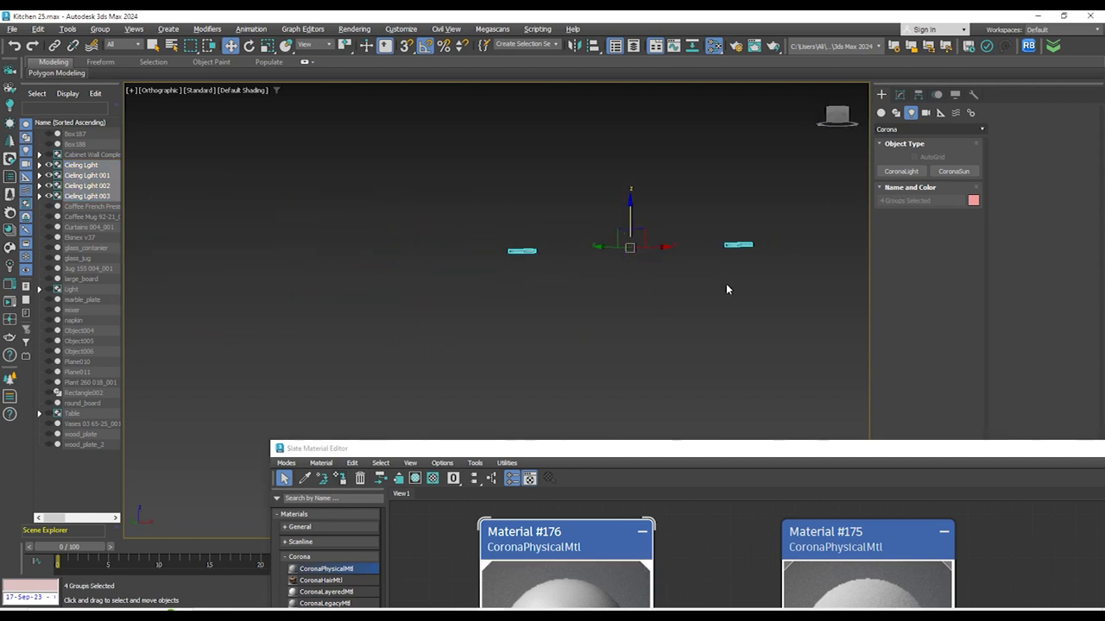
left_click(729, 288)
key("m")
middle_click_drag(610, 363, 615, 389, "alt")
left_click(594, 586)
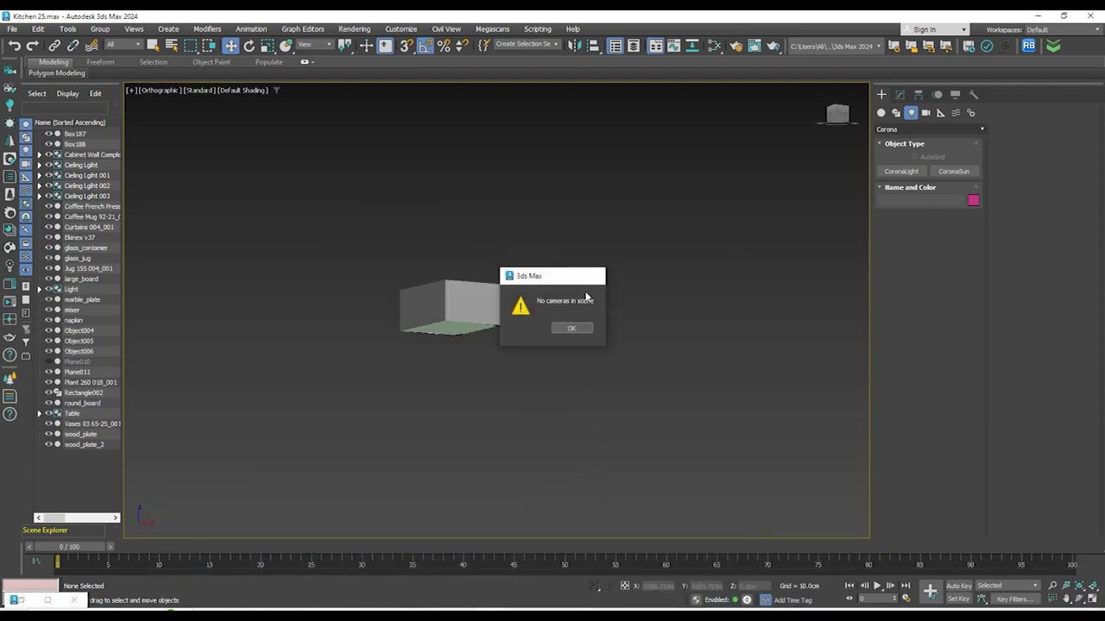
left_click(598, 276)
Examine the kitchen, including the table, chairs and floor, for objects that still need materials
middle_click_drag(543, 313, 513, 327, "alt")
scroll(496, 249, "up", 8)
middle_click_drag(496, 250, 510, 332)
middle_click_drag(604, 364, 656, 350, "alt")
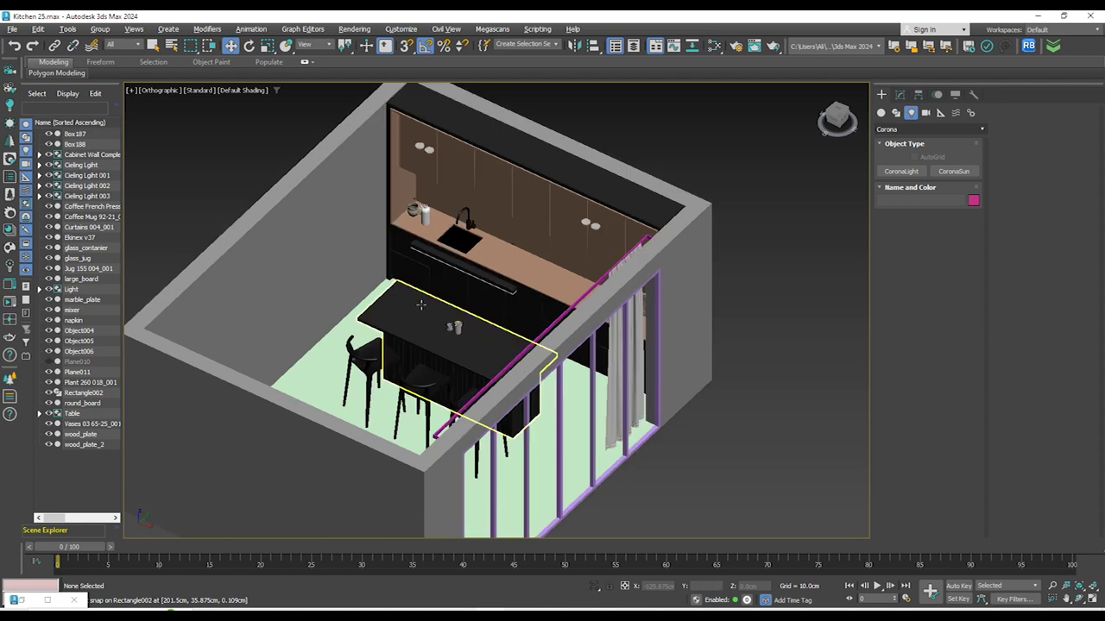
scroll(475, 311, "up", 5)
scroll(479, 323, "down", 6)
middle_click_drag(482, 328, 473, 399, "alt")
scroll(473, 400, "up", 6)
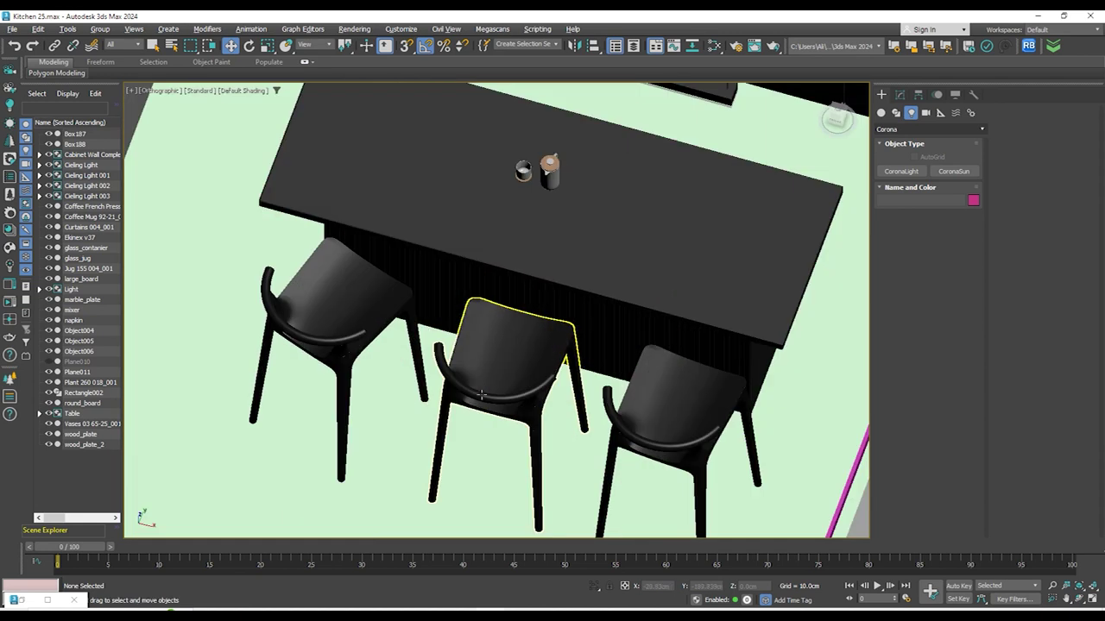
left_click(484, 387)
scroll(524, 432, "down", 6)
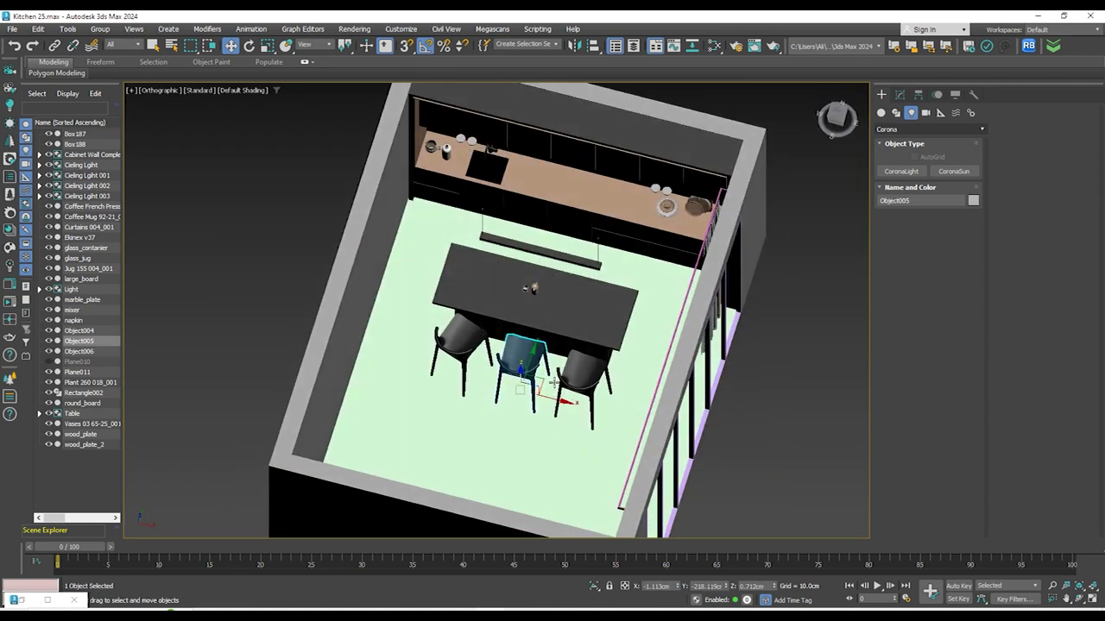
left_click(525, 451)
scroll(525, 451, "down", 2)
middle_click_drag(525, 450, 604, 415, "alt")
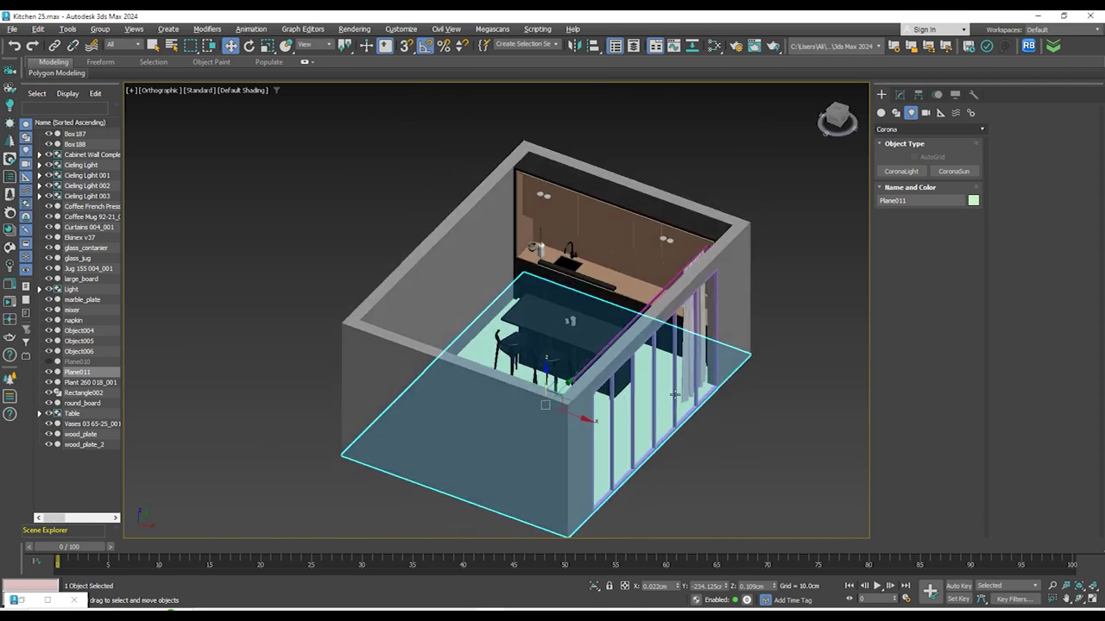
Assign Material #176 to the large window's frame and select the curtain rail above it
scroll(674, 399, "up", 6)
left_click(674, 398)
middle_click_drag(676, 389, 718, 355, "alt")
middle_click_drag(649, 281, 486, 279, "alt")
key("m")
left_click_drag(704, 450, 539, 171)
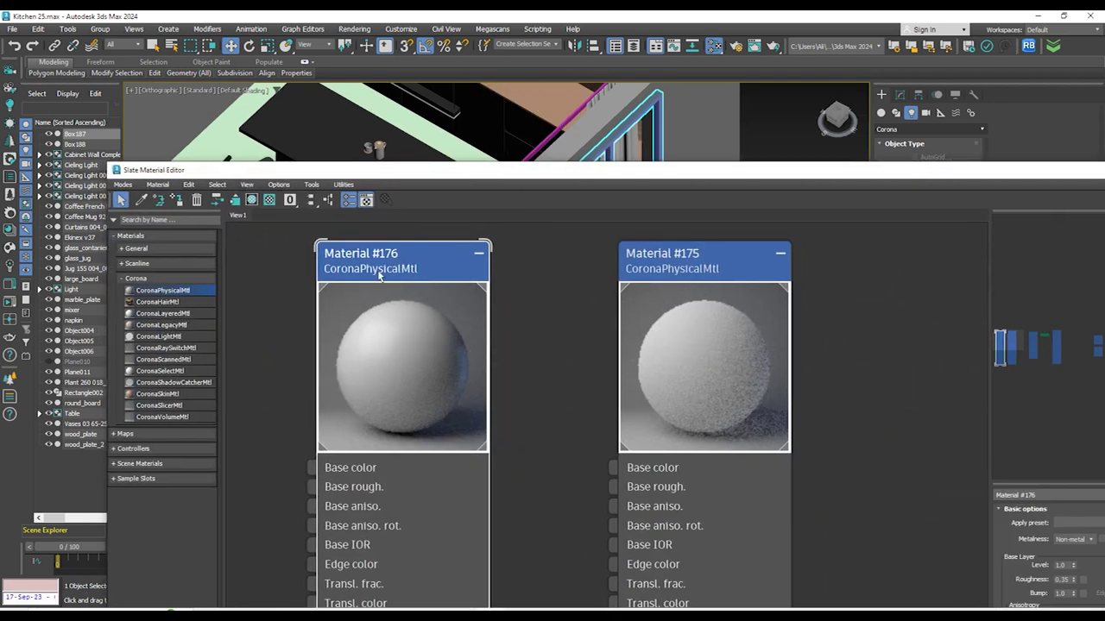
left_click_drag(413, 176, 443, 435)
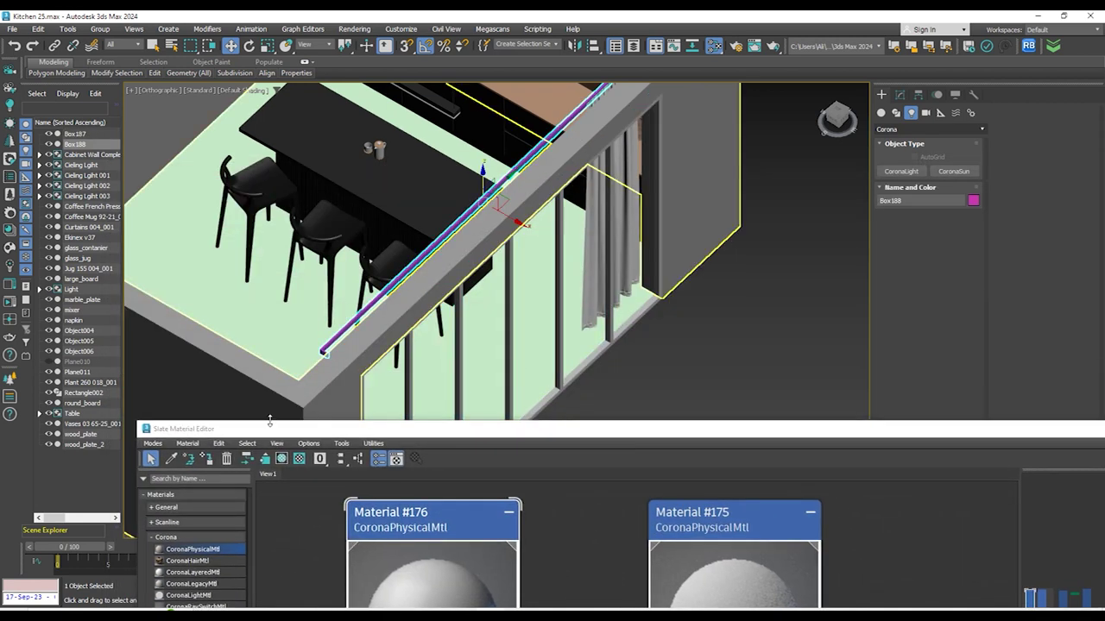
Select the kitchen's floor plane and assign the Flooring Chevron Grey material from the Corona Material Library to it
scroll(680, 321, "down", 6)
middle_click_drag(680, 321, 643, 332, "alt")
scroll(537, 261, "up", 4)
left_click(539, 263)
middle_click_drag(543, 279, 455, 226, "alt")
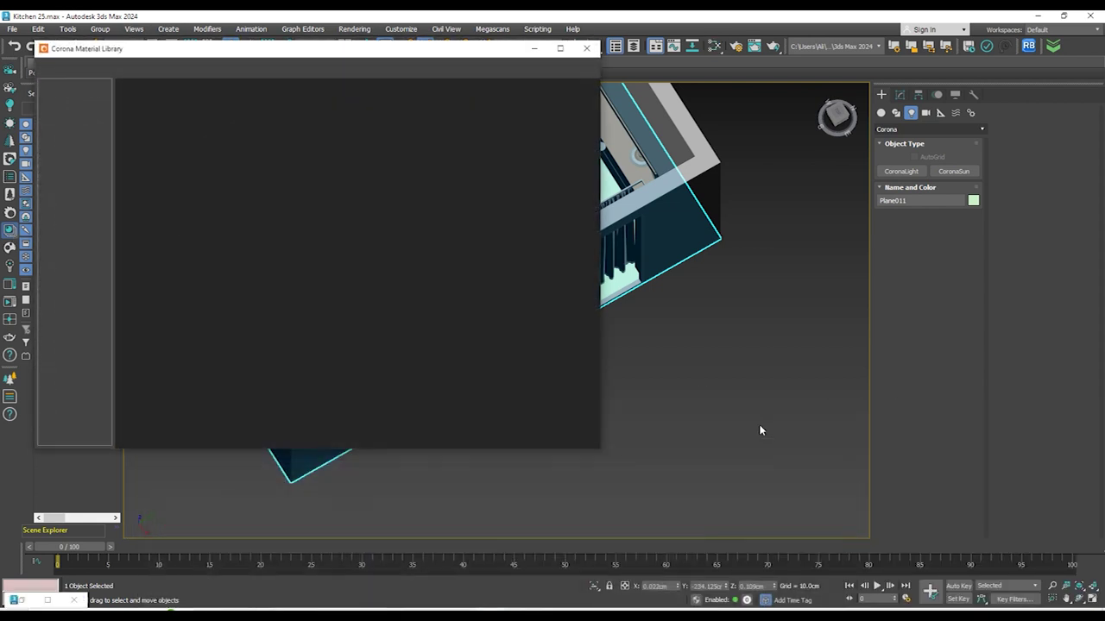
left_click_drag(225, 45, 566, 75)
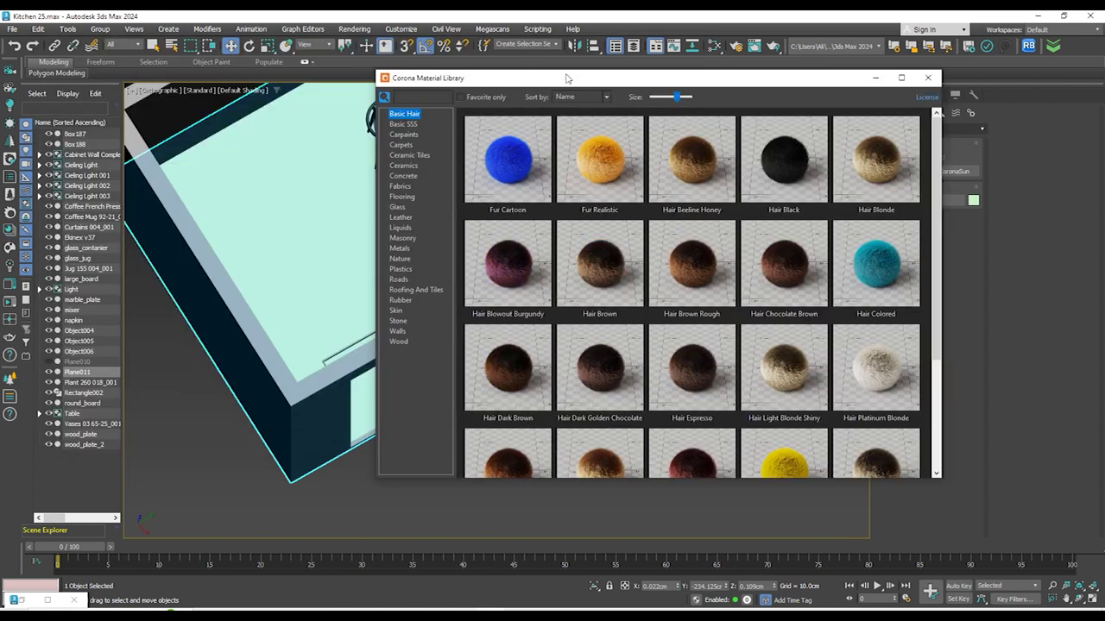
left_click(402, 196)
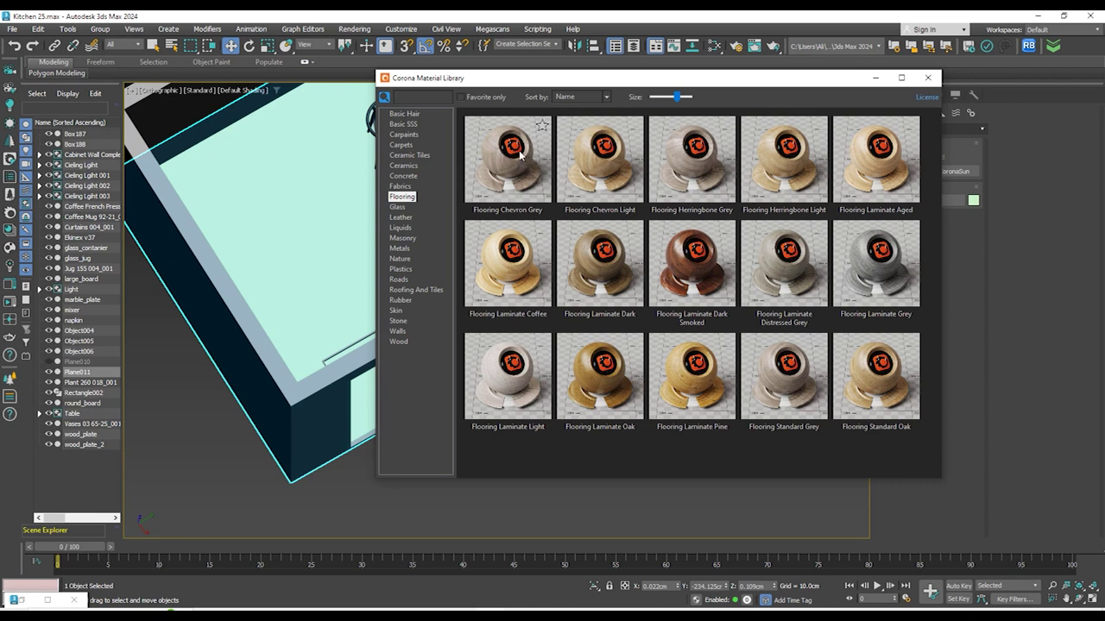
right_click(521, 152)
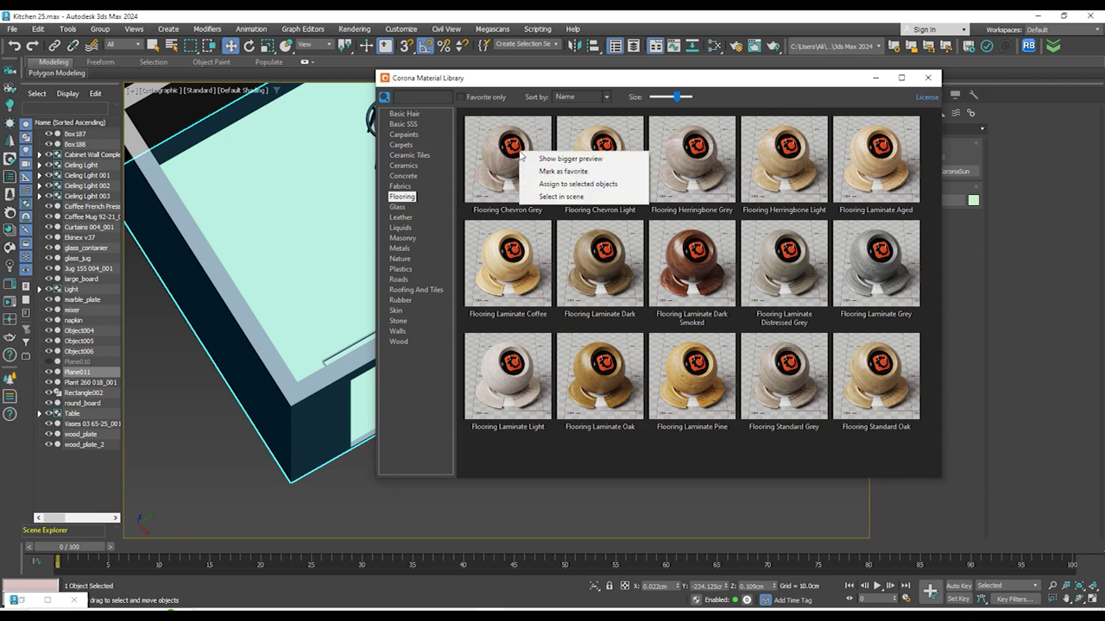
left_click(565, 185)
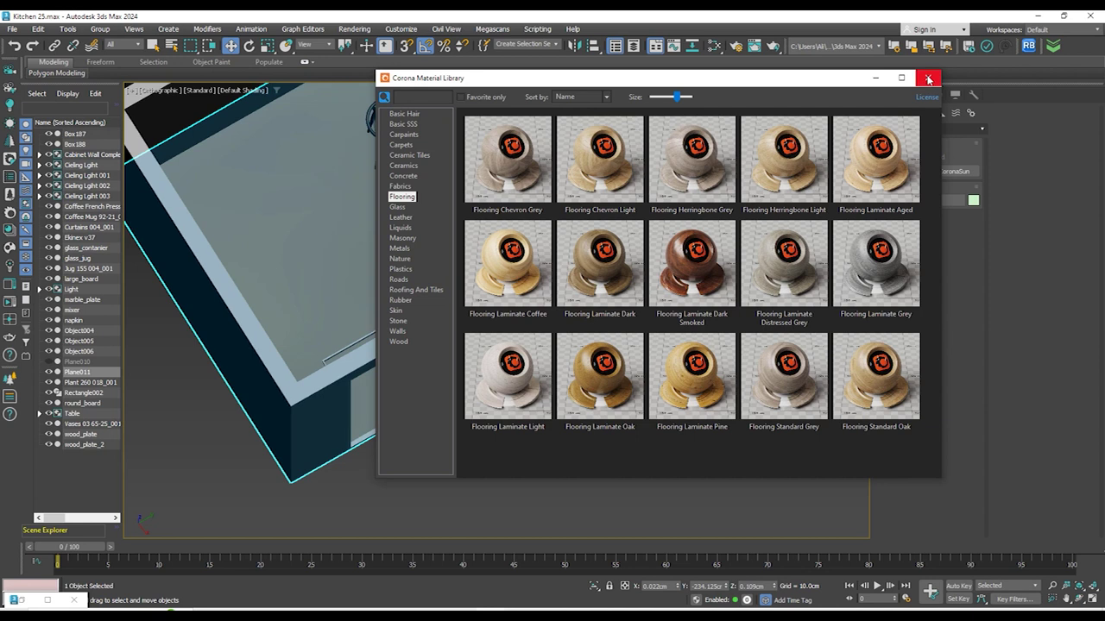
left_click(928, 79)
Isolate the floor plane and add a UVW Map modifier with box mapping
left_click(594, 586)
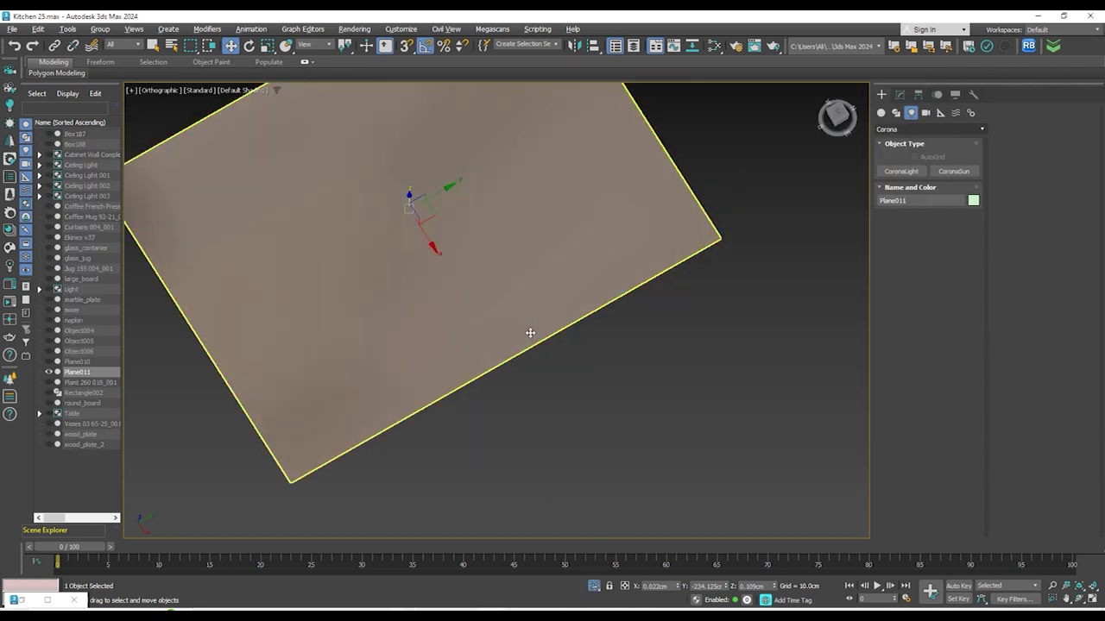
middle_click_drag(530, 333, 573, 373, "alt")
left_click(900, 95)
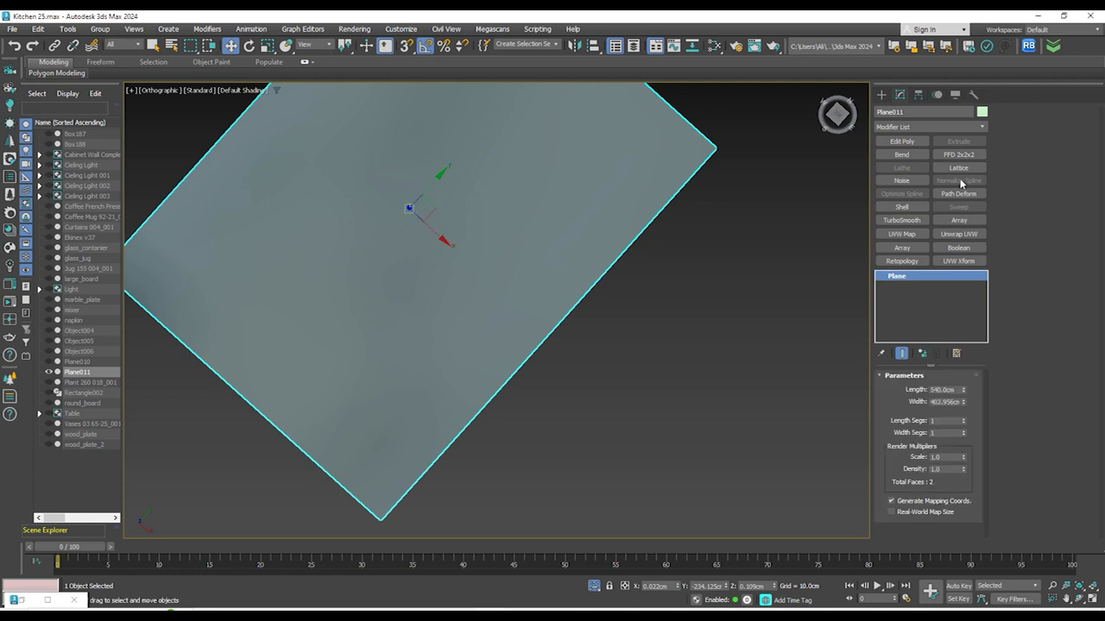
left_click(899, 127)
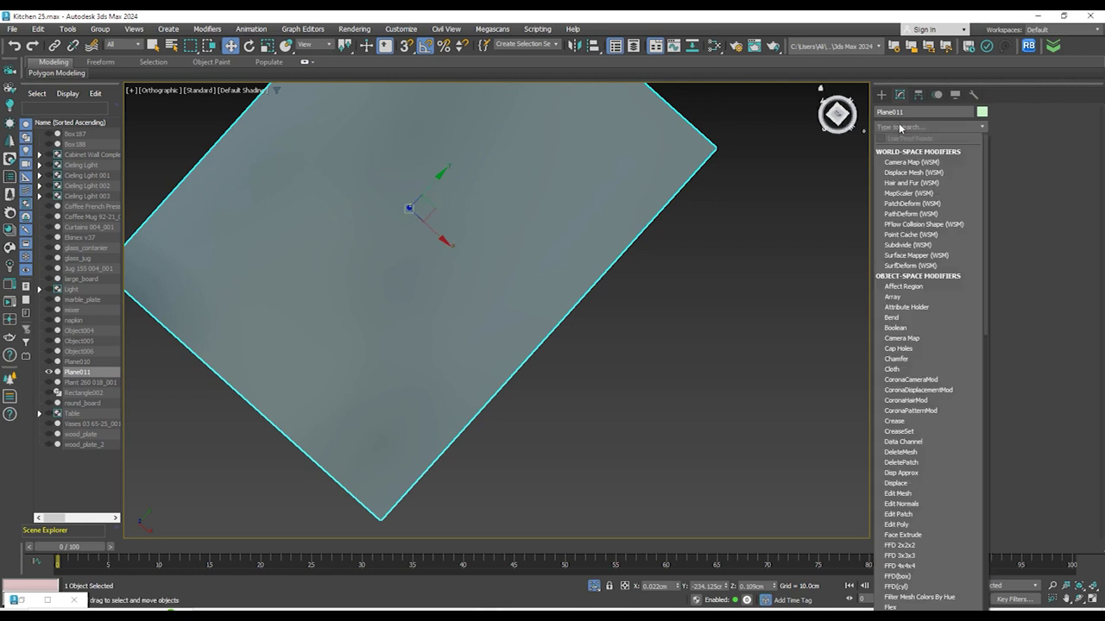
scroll(899, 127, "down", 20)
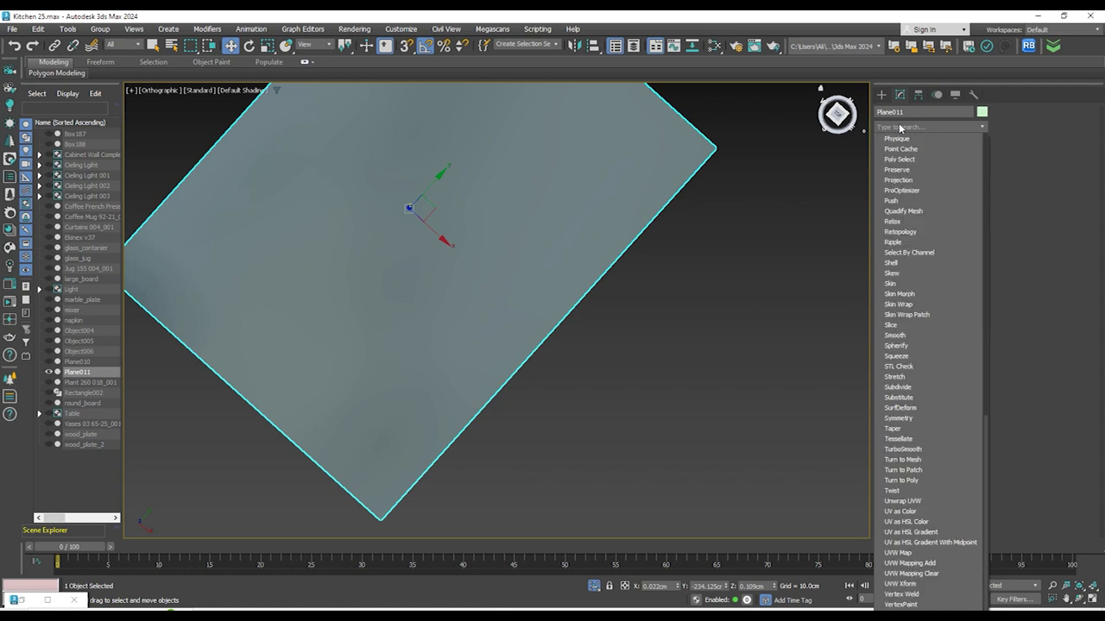
scroll(933, 369, "down", 1)
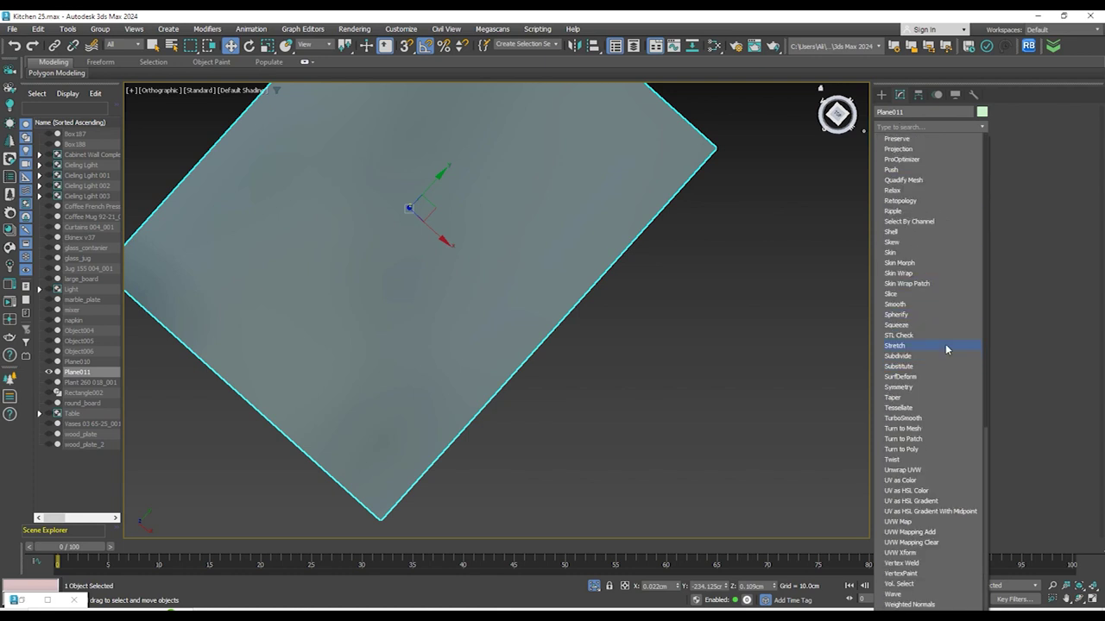
left_click(907, 523)
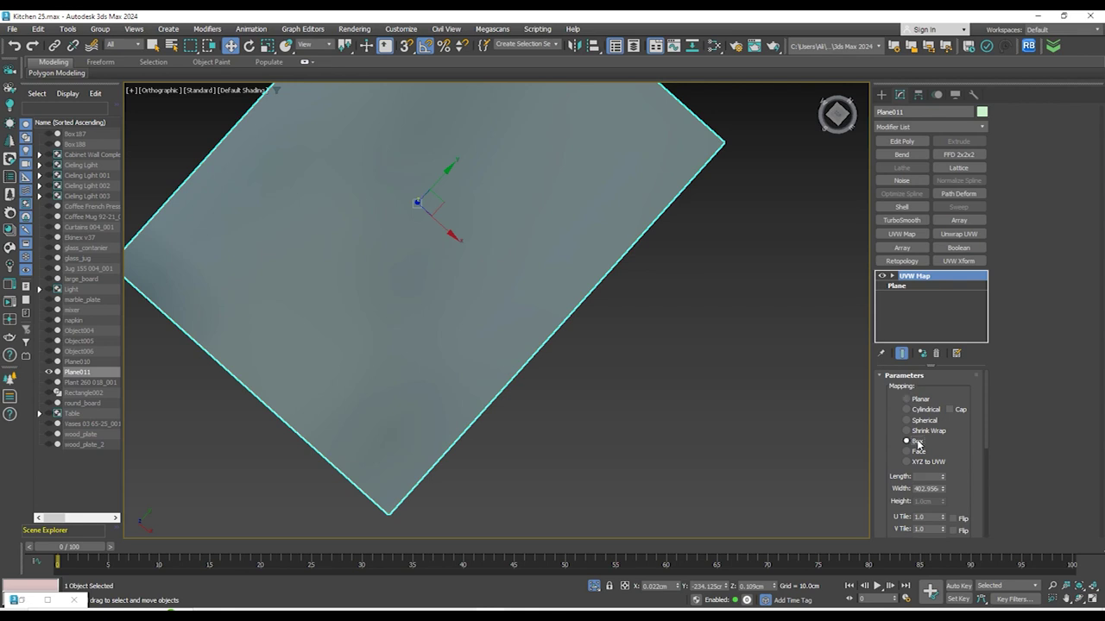
Enable real-world map size in the floor's UVW Map modifier and exit isolation
scroll(902, 505, "down", 2)
left_click(895, 505)
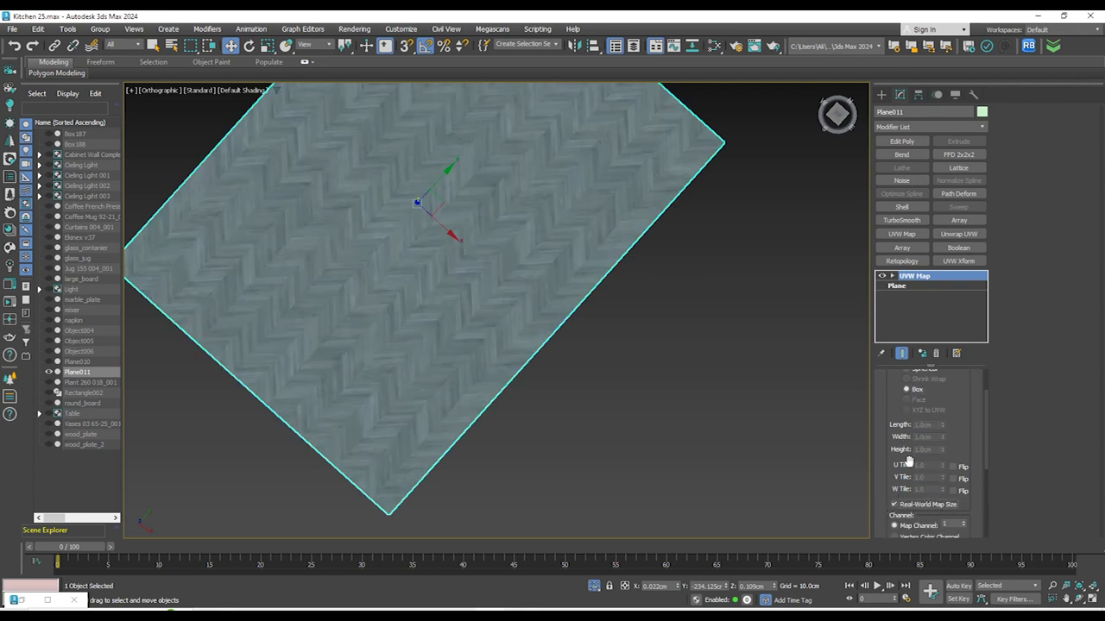
middle_click_drag(481, 234, 496, 236, "alt")
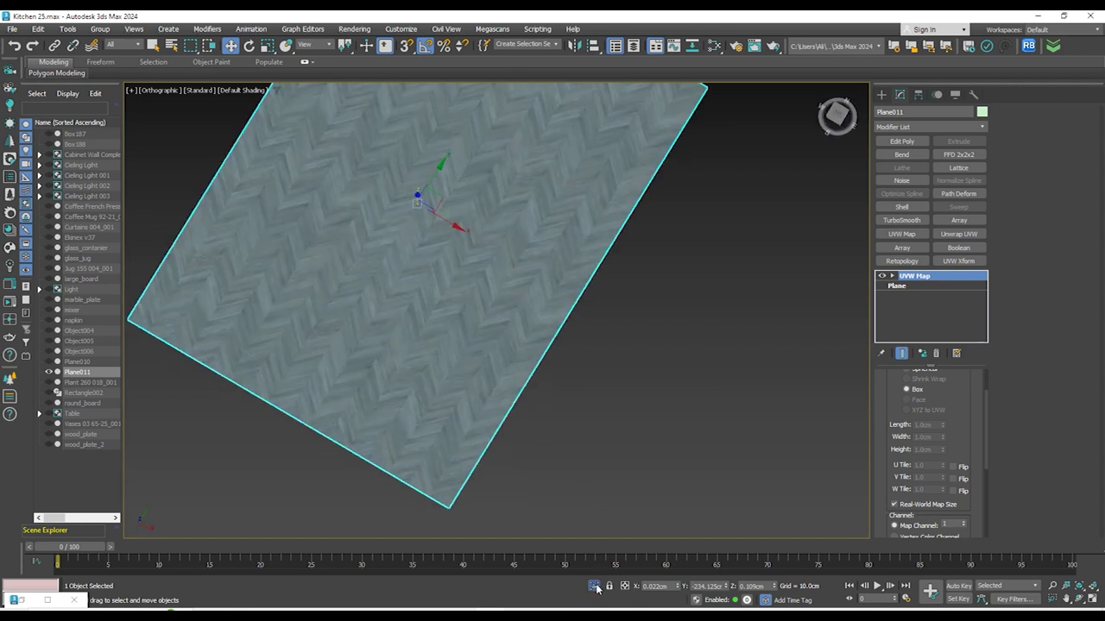
left_click(594, 587)
middle_click_drag(538, 439, 419, 199, "alt")
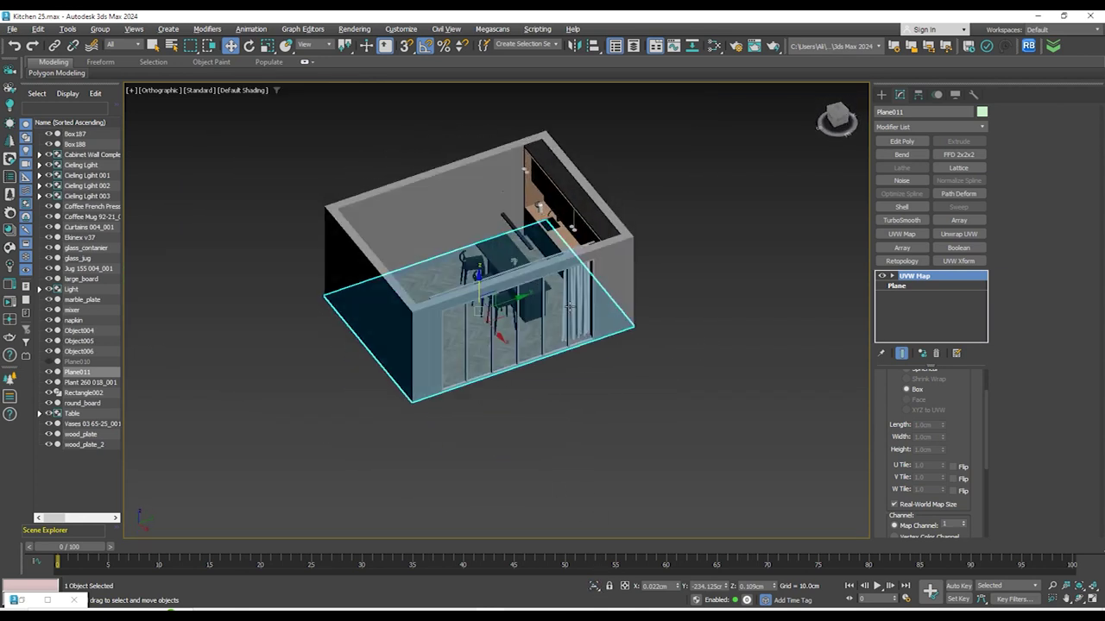
Create a new CoronaPhysicalMtl and assign it to the room's walls
left_click(420, 199)
middle_click_drag(334, 229, 311, 254)
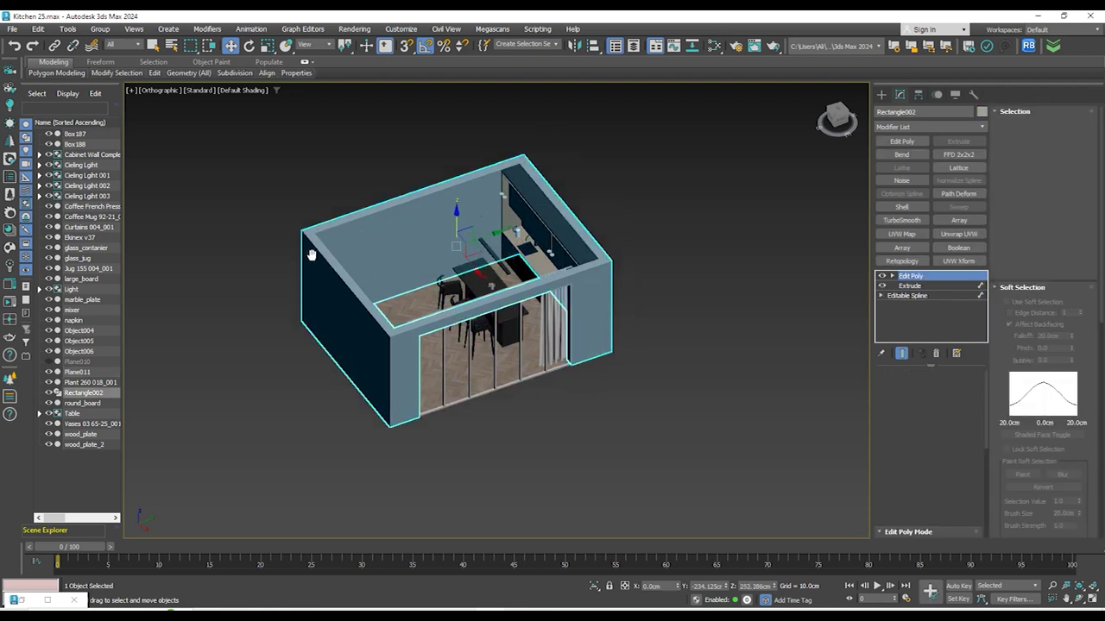
key("m")
left_click_drag(395, 427, 613, 208)
middle_click_drag(518, 355, 948, 366)
left_click_drag(415, 329, 613, 320)
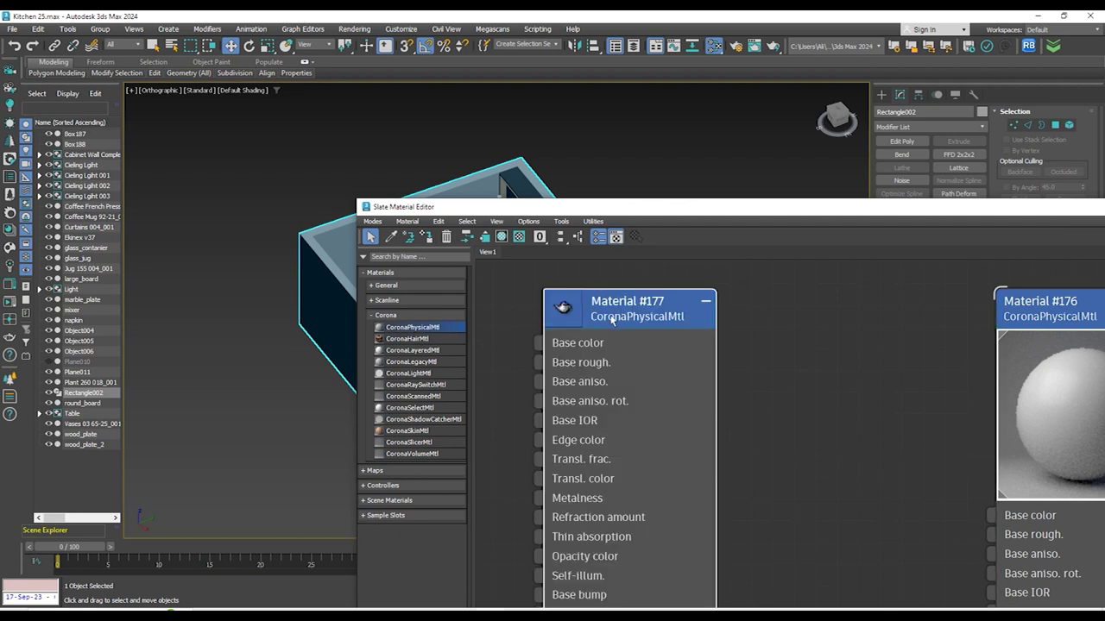
left_click(427, 237)
Unhide the ceiling plane, assign the wall material Material #177 to it and close the material editor
left_click(49, 362)
middle_click_drag(270, 218, 120, 220)
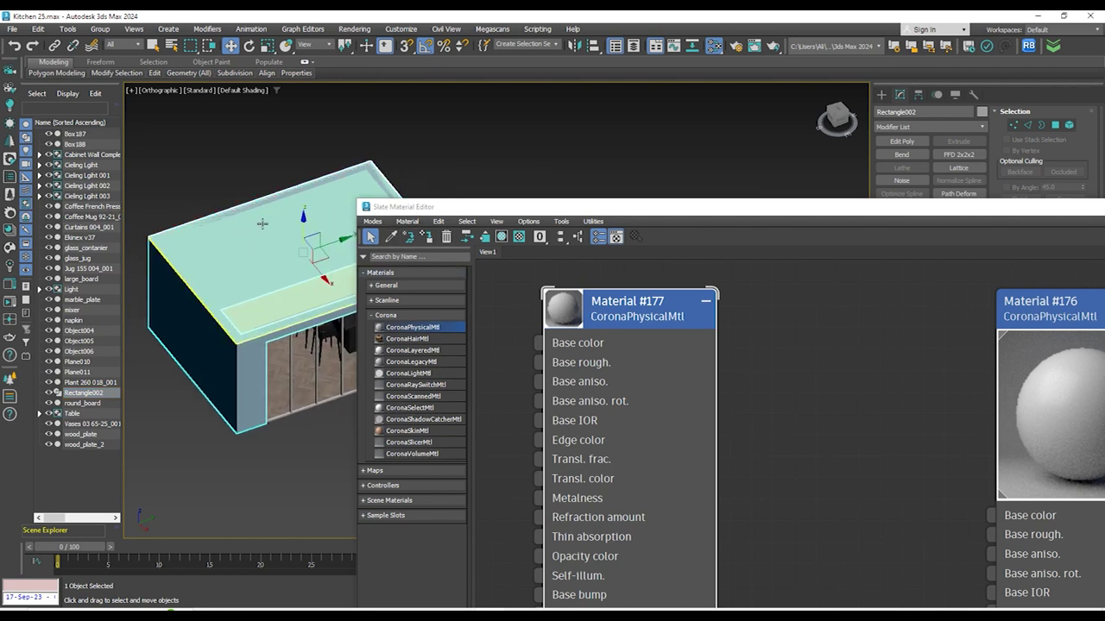
left_click(264, 222)
left_click(430, 239)
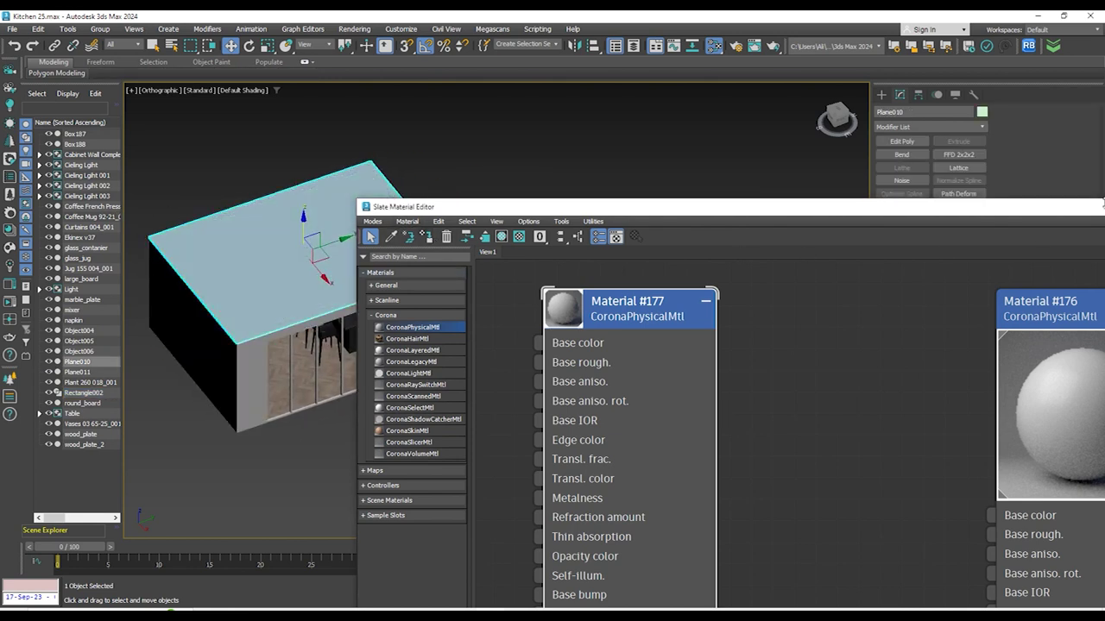
key("m")
In a wireframe top view, place a targeted Corona camera outside the room facing the cabinets, with a target distance of about 790 cm
mouse_move(573, 289)
middle_mouse_down("alt")
mouse_move(566, 212)
mouse_move(591, 233)
mouse_move(508, 255)
mouse_move(569, 262)
mouse_move(614, 284)
mouse_move(561, 251)
mouse_move(560, 217)
mouse_move(604, 276)
mouse_move(656, 288)
mouse_move(614, 310)
mouse_move(670, 321)
mouse_move(636, 320)
middle_mouse_up("alt")
key("t")
scroll(650, 286, "down", 5)
key("F3")
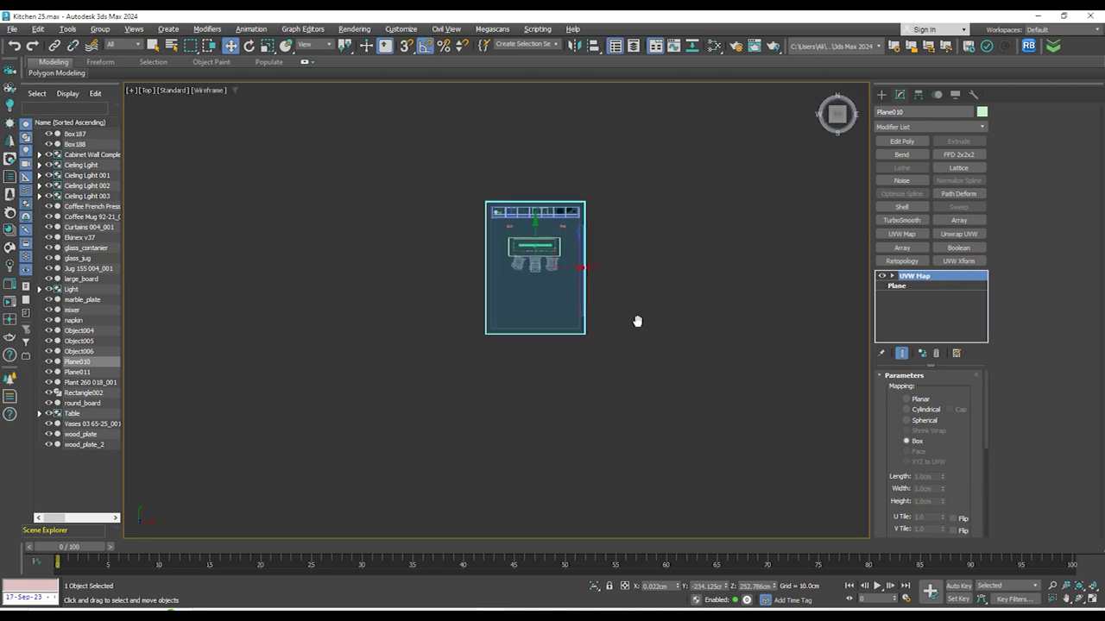
left_click(9, 69)
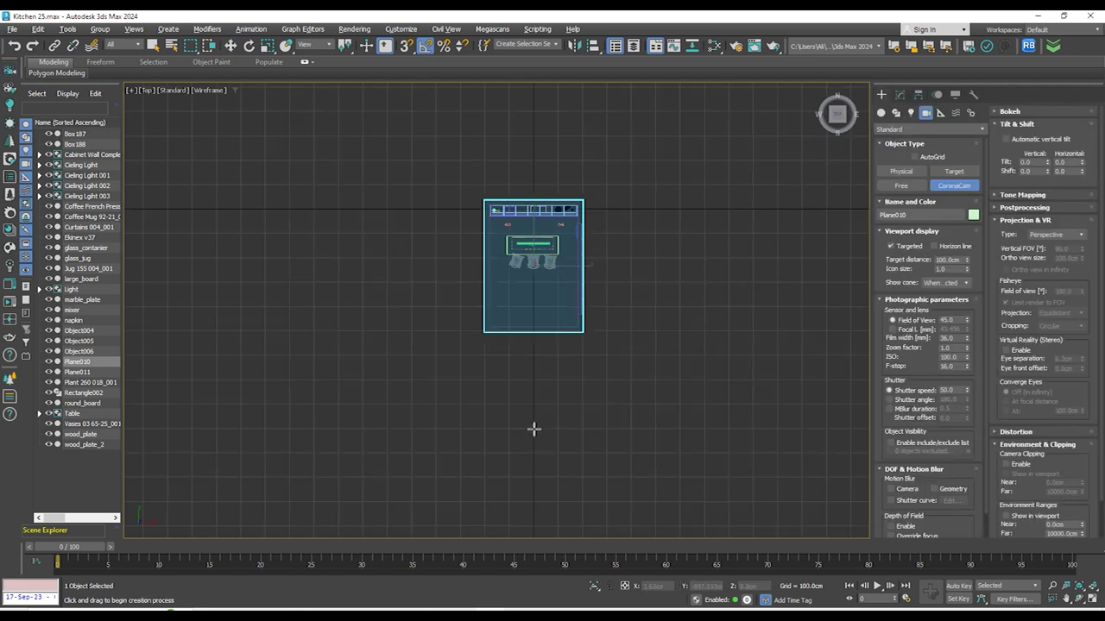
left_click_drag(533, 413, 533, 220)
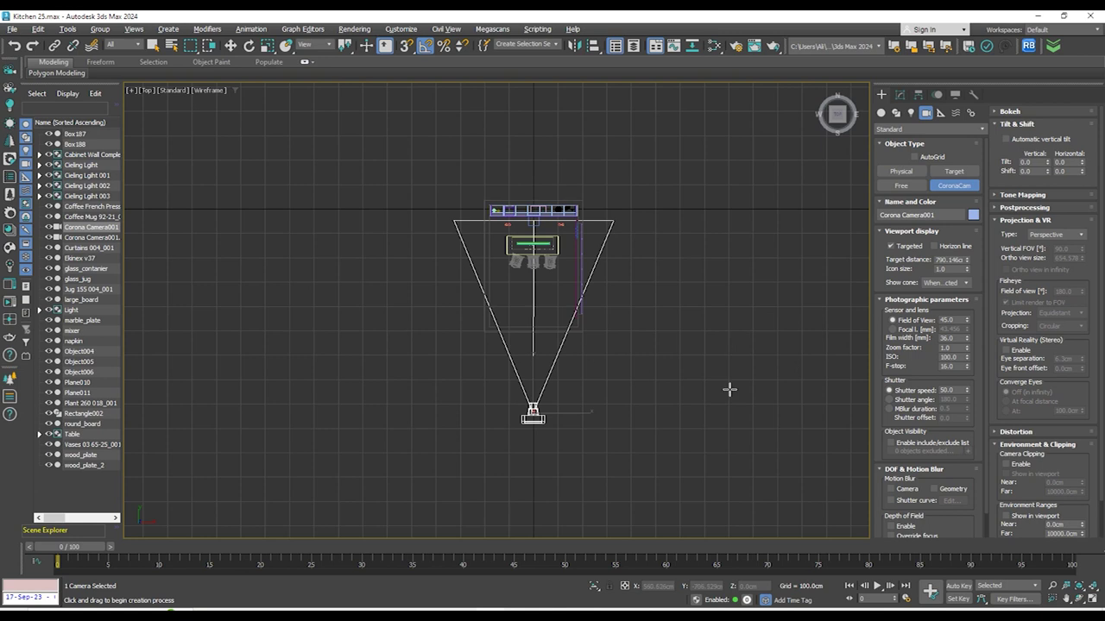
key("w")
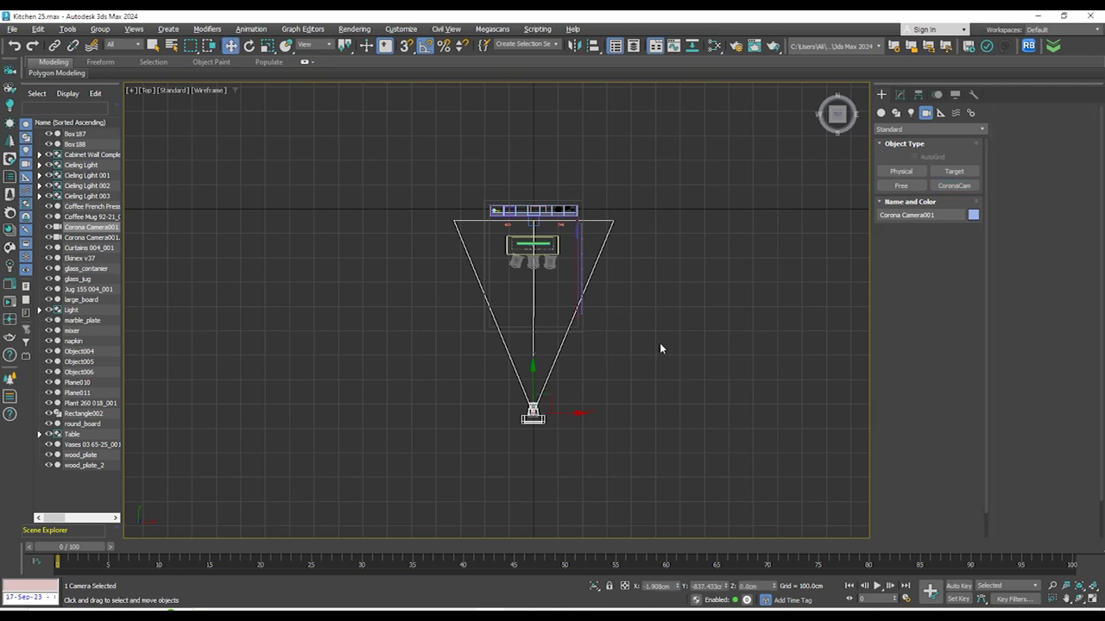
Set the Corona camera's field of view to 25
middle_click_drag(660, 344, 639, 340)
left_click(900, 96)
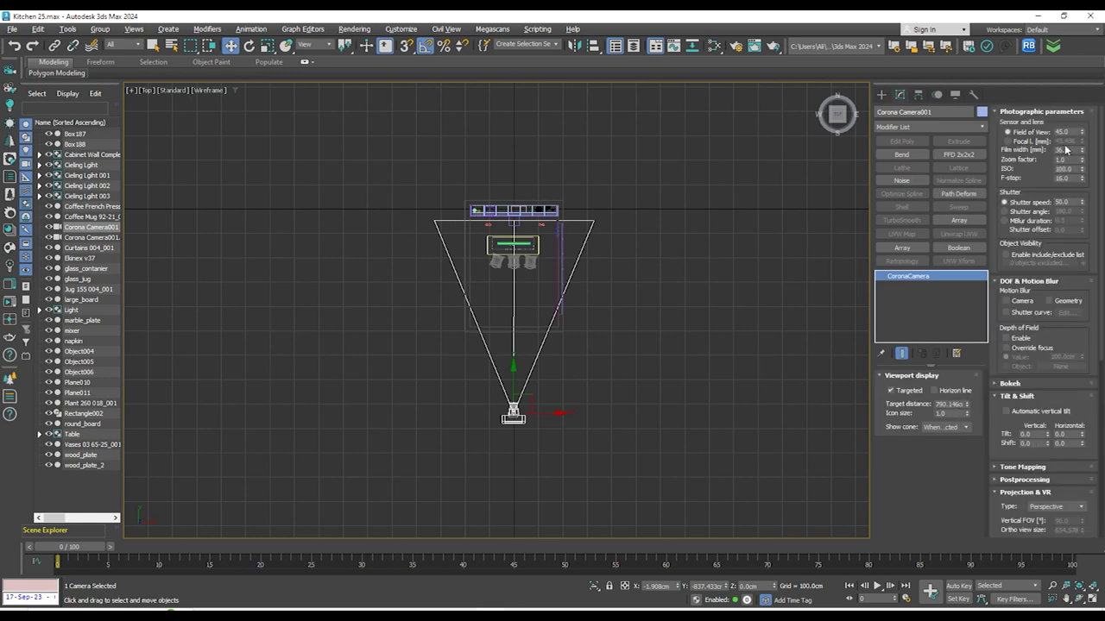
type("25")
key("Return")
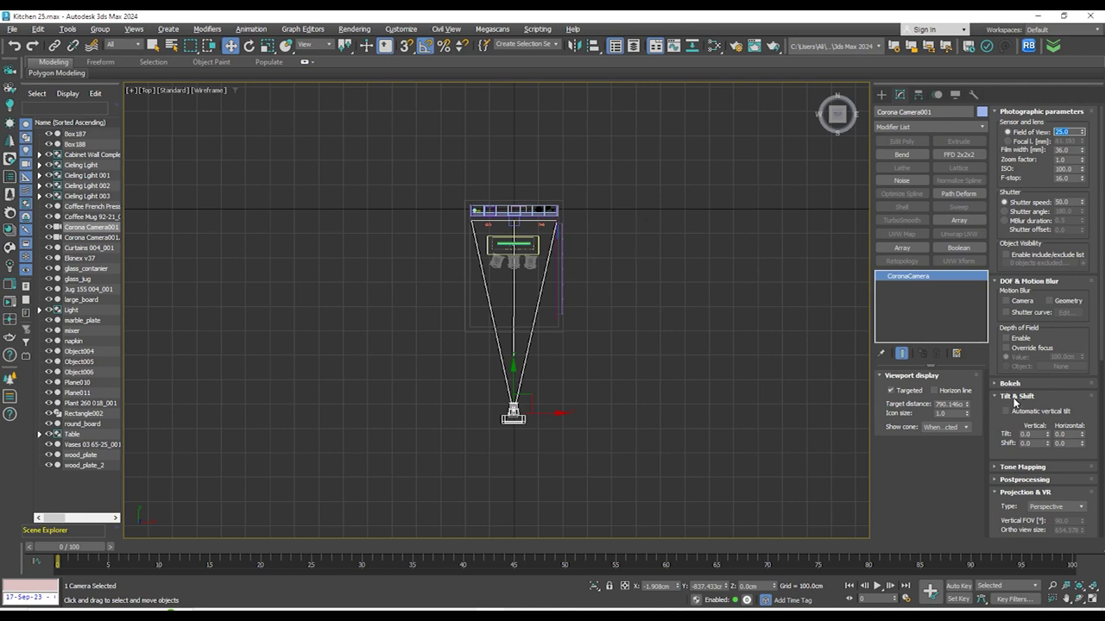
Enable the camera's clipping with viewport display and set the near distance to 360.87 cm, past the room's front wall
scroll(1000, 345, "down", 10)
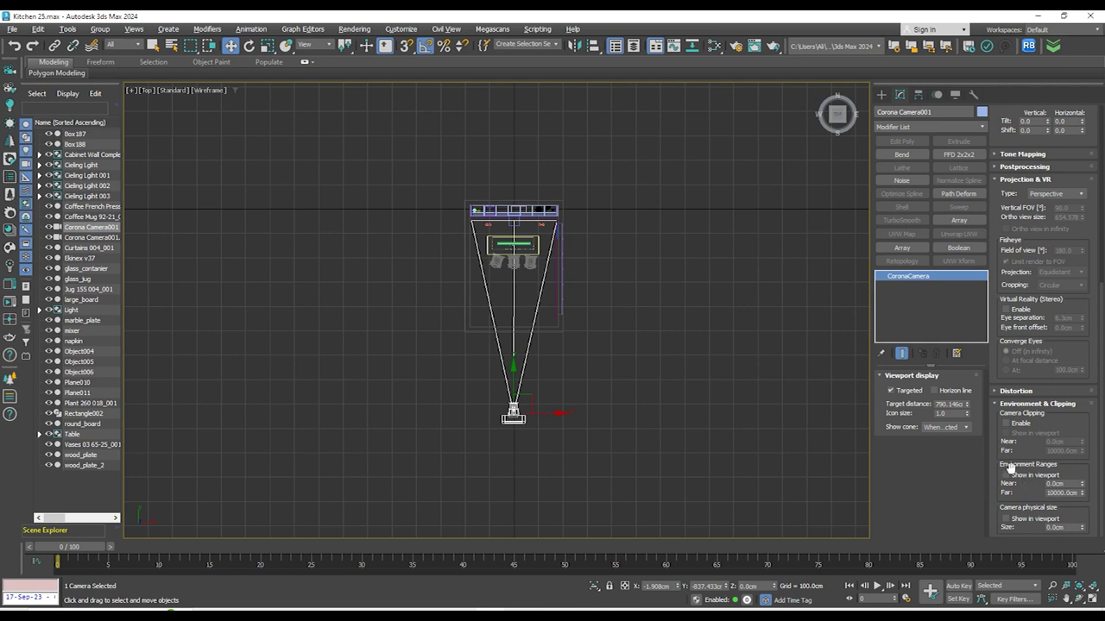
left_click(1006, 424)
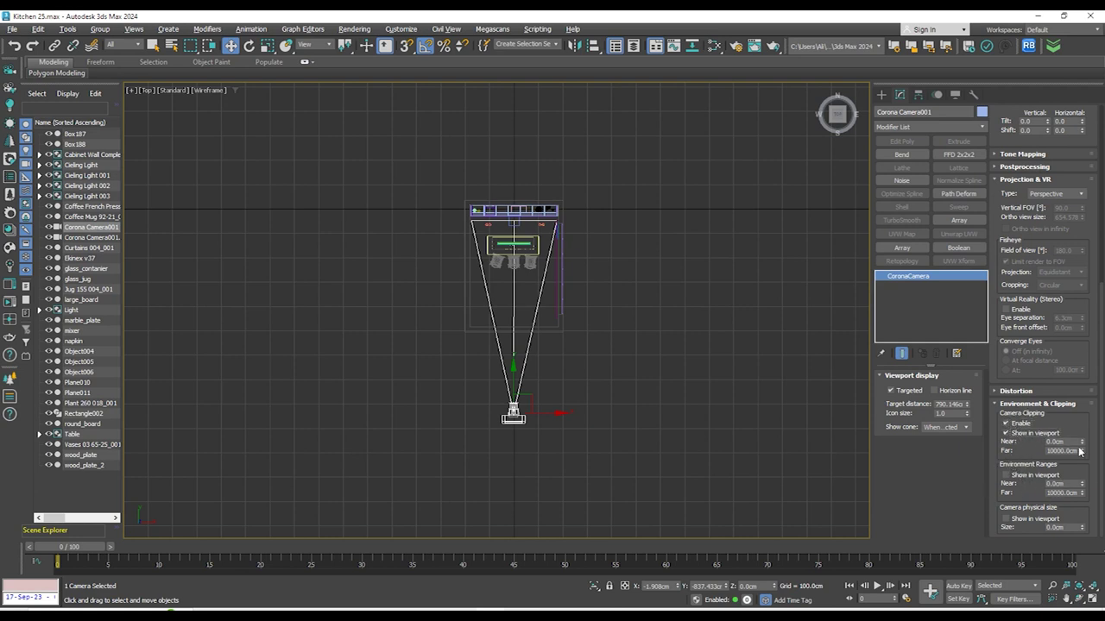
scroll(489, 389, "up", 4)
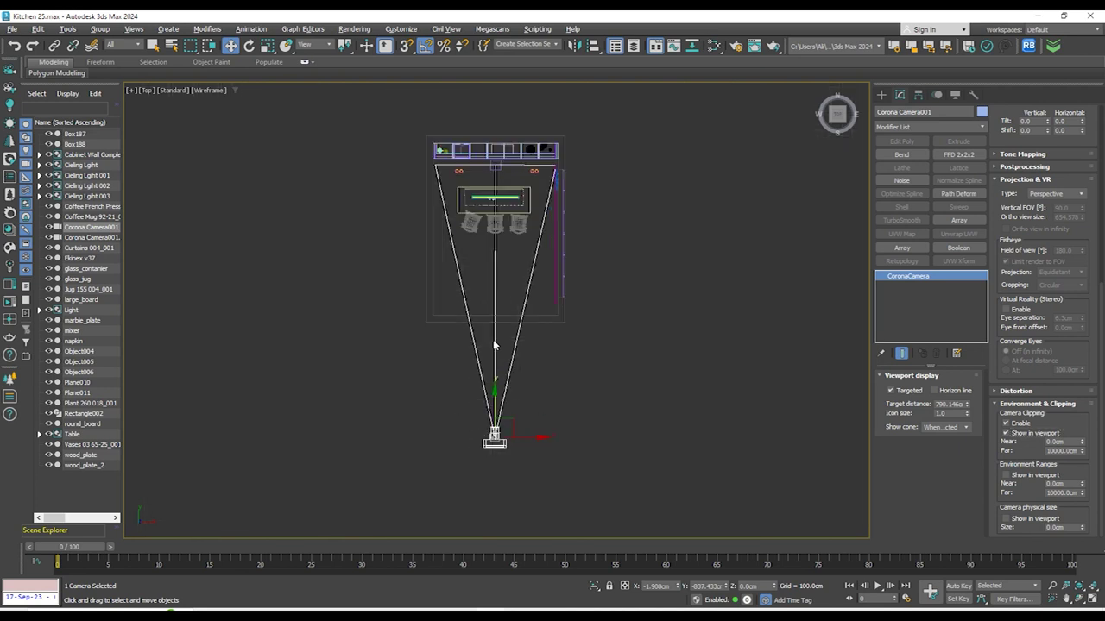
scroll(494, 316, "up", 2)
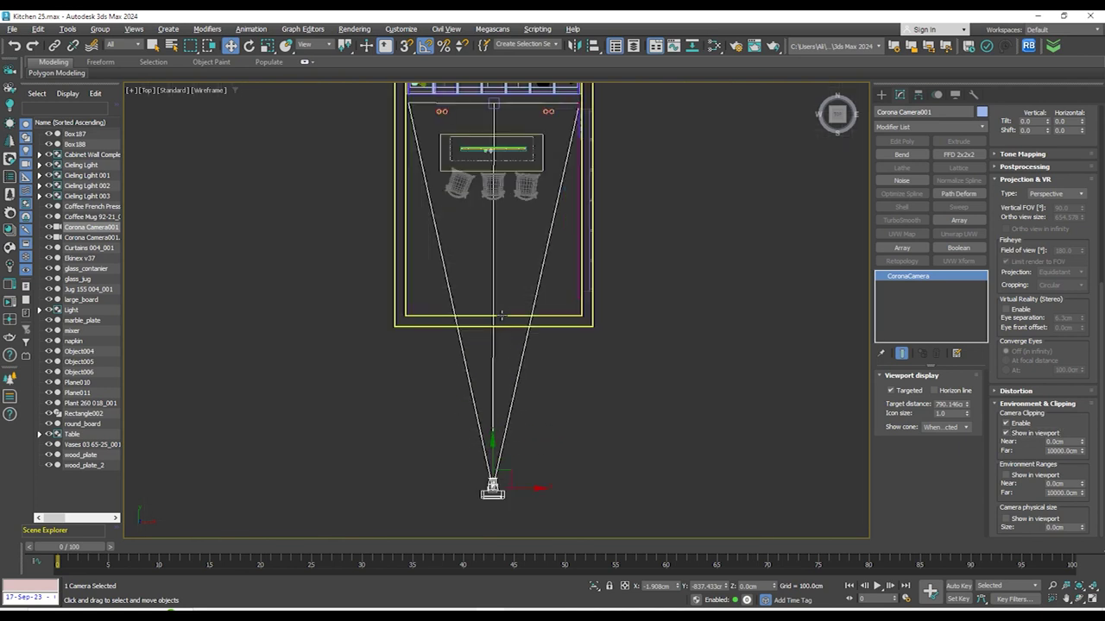
middle_click_drag(506, 333, 506, 377)
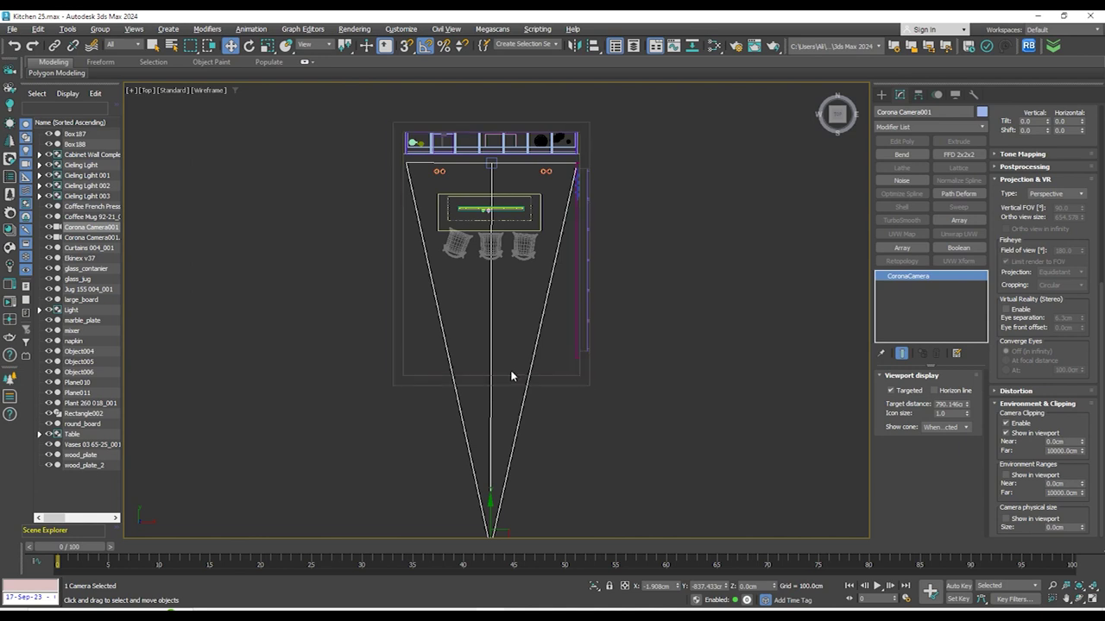
scroll(531, 352, "down", 2)
scroll(520, 477, "up", 2)
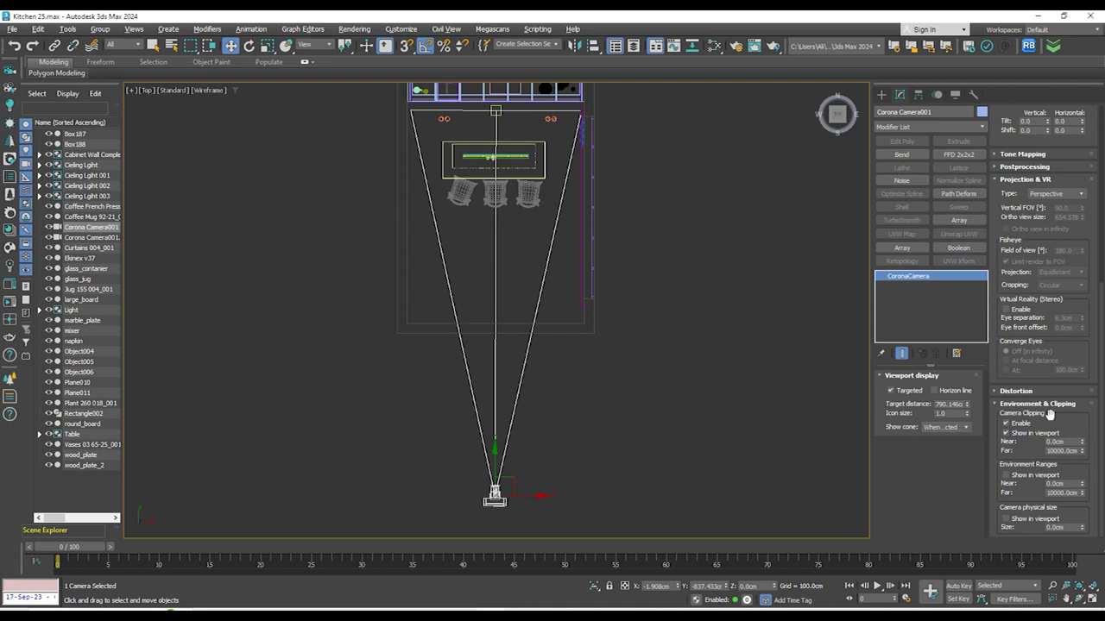
double_click(1067, 441)
left_click_drag(1083, 443, 1082, 437)
left_click_drag(1084, 442, 1069, 229)
left_click_drag(1017, 550, 803, 129)
Look through the Corona camera in shaded mode and raise it to a height of about 113 cm to frame the kitchen
key("c")
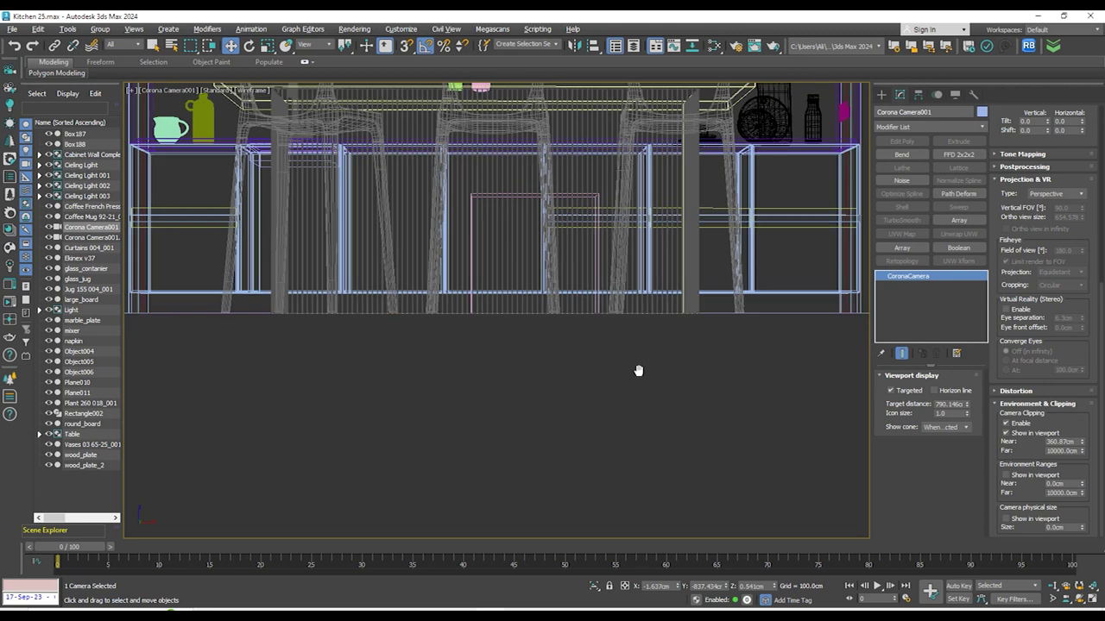
key("F3")
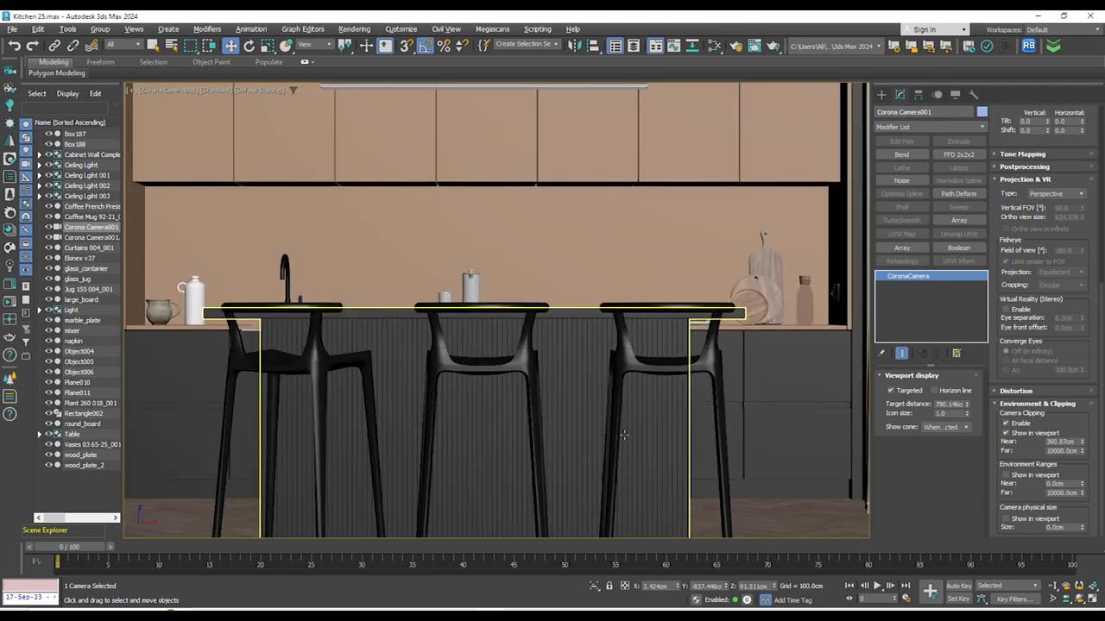
middle_click_drag(623, 389, 621, 423)
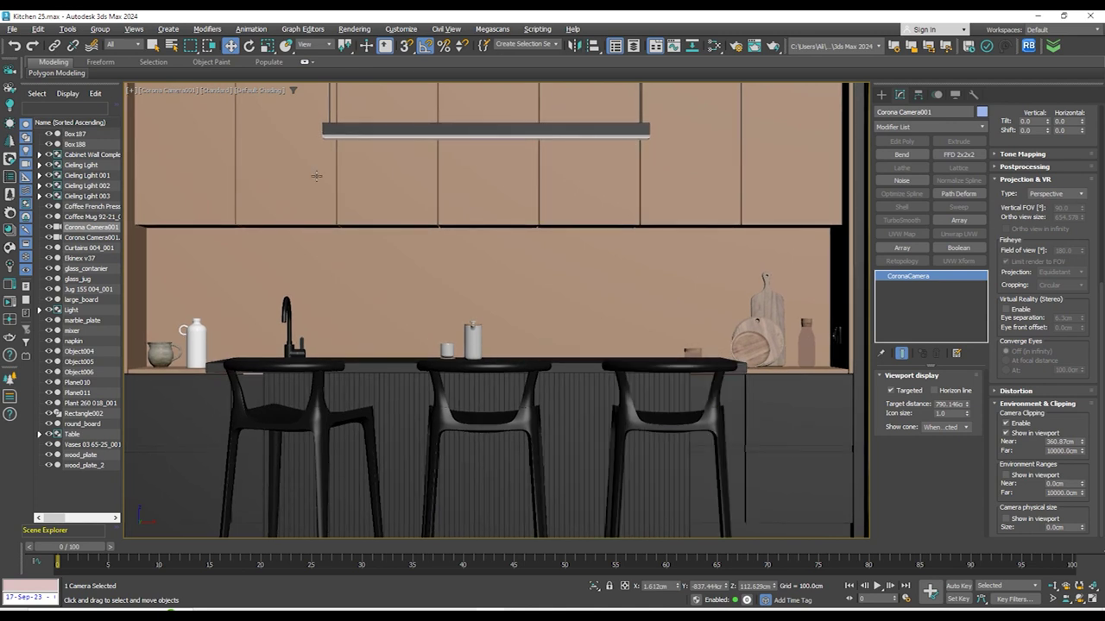
Set a custom render output size of 1800 × 1800 and reframe the kitchen within the camera's safe frame, raising the camera to about 119 cm
left_click(736, 47)
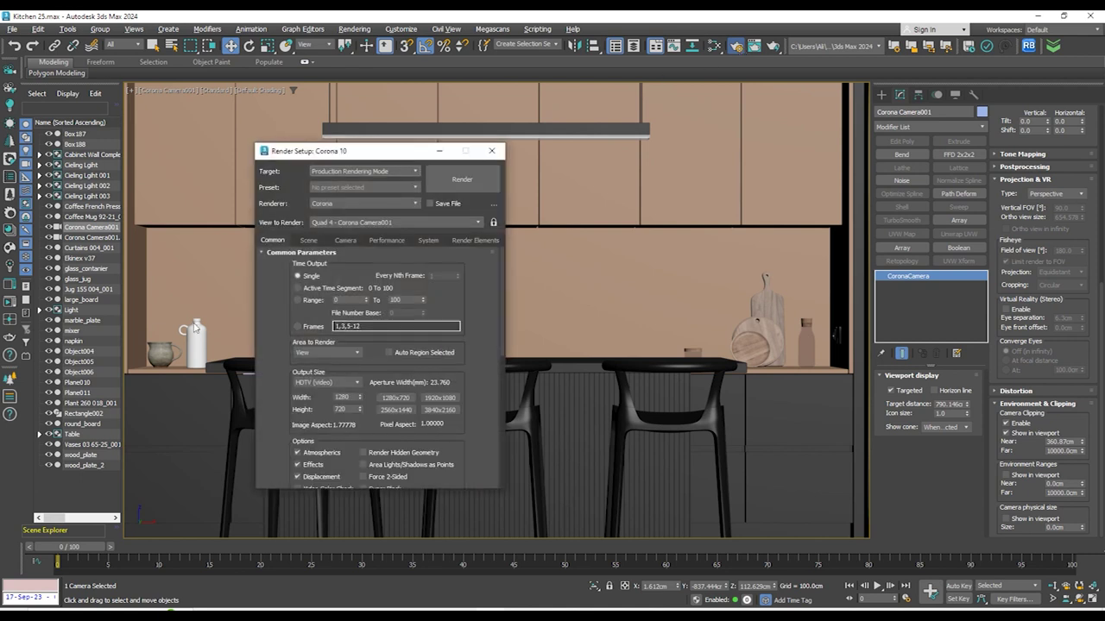
left_click(333, 383)
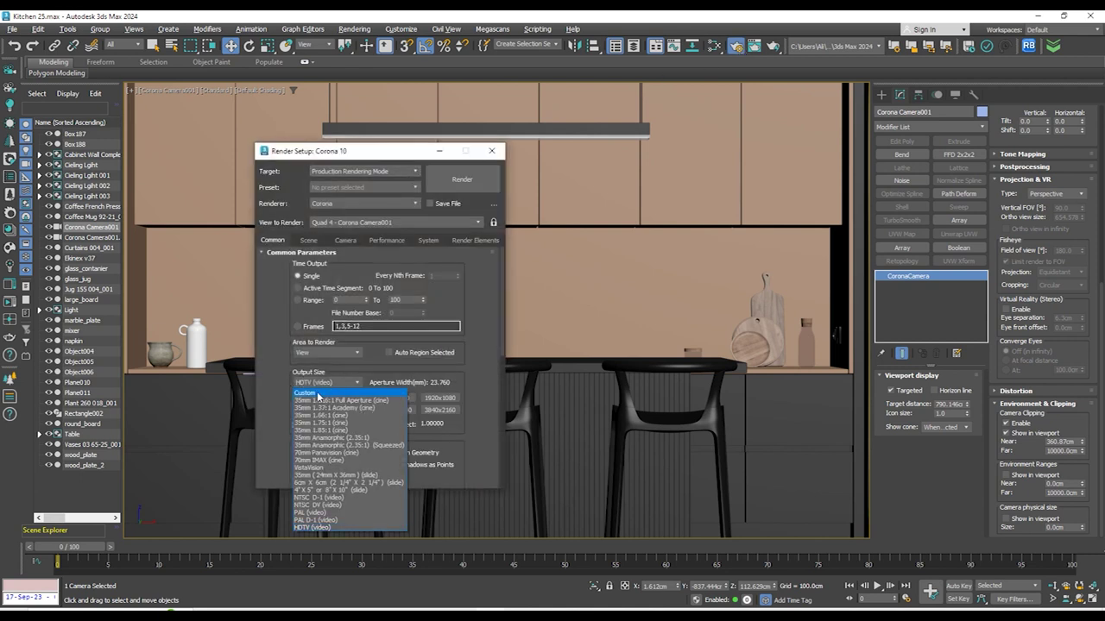
left_click(307, 394)
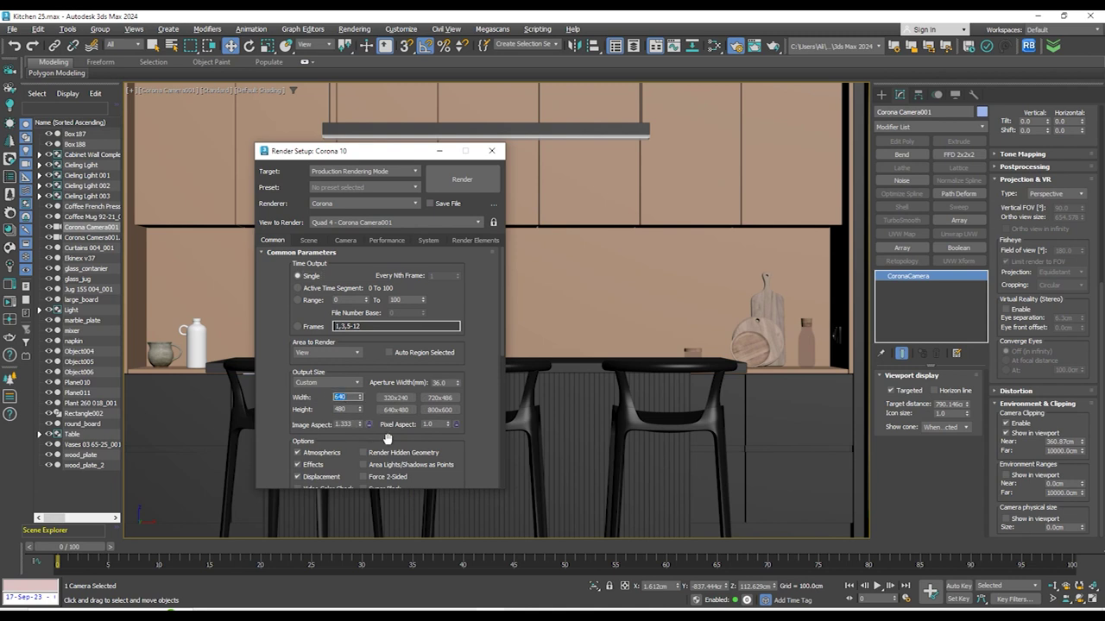
key("Tab")
type("18")
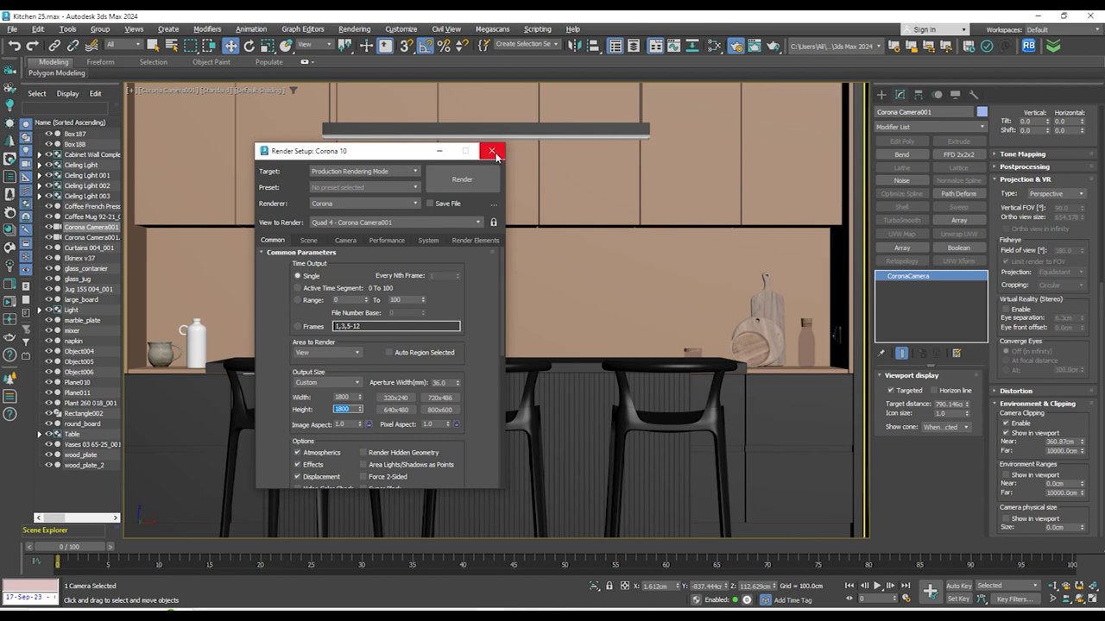
left_click(491, 151)
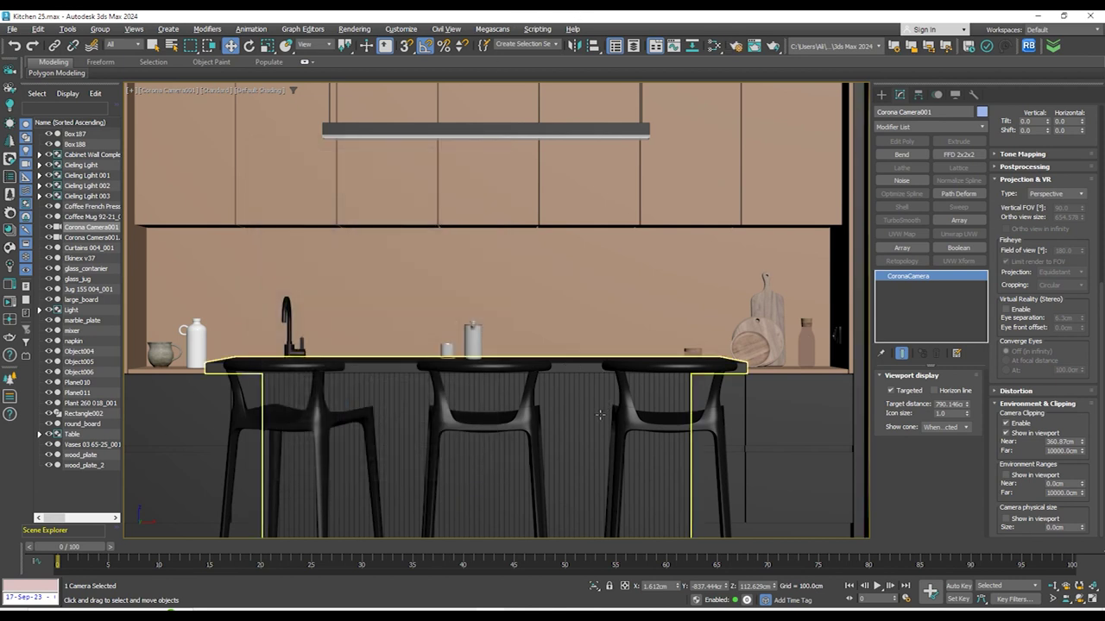
key("shift+f")
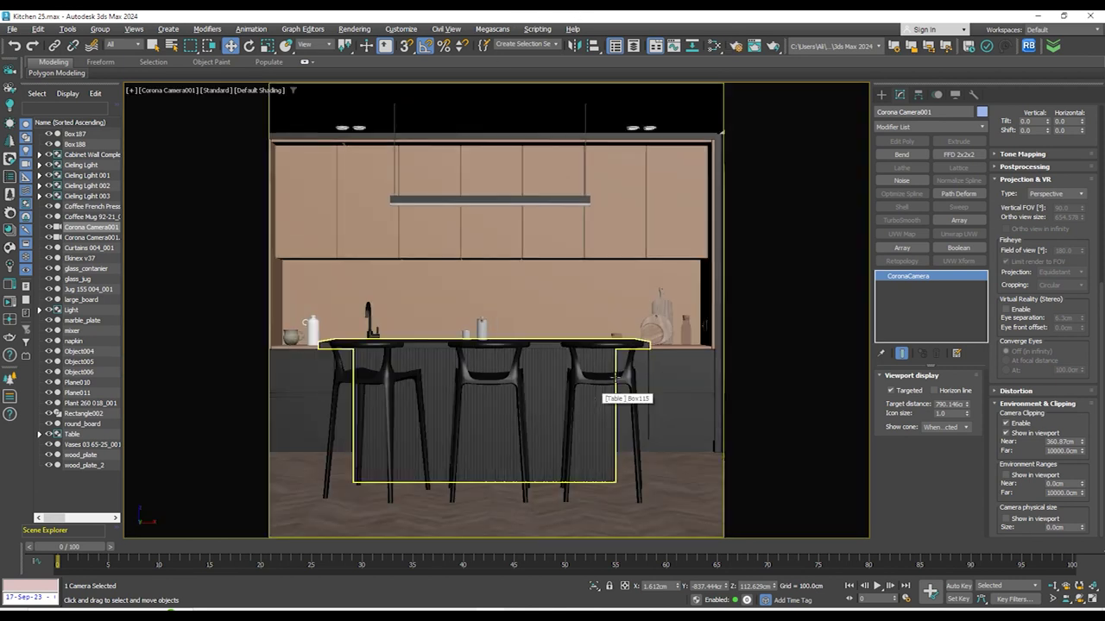
mouse_move(614, 334)
middle_mouse_down()
mouse_move(602, 368)
mouse_move(600, 351)
mouse_move(612, 350)
middle_mouse_up()
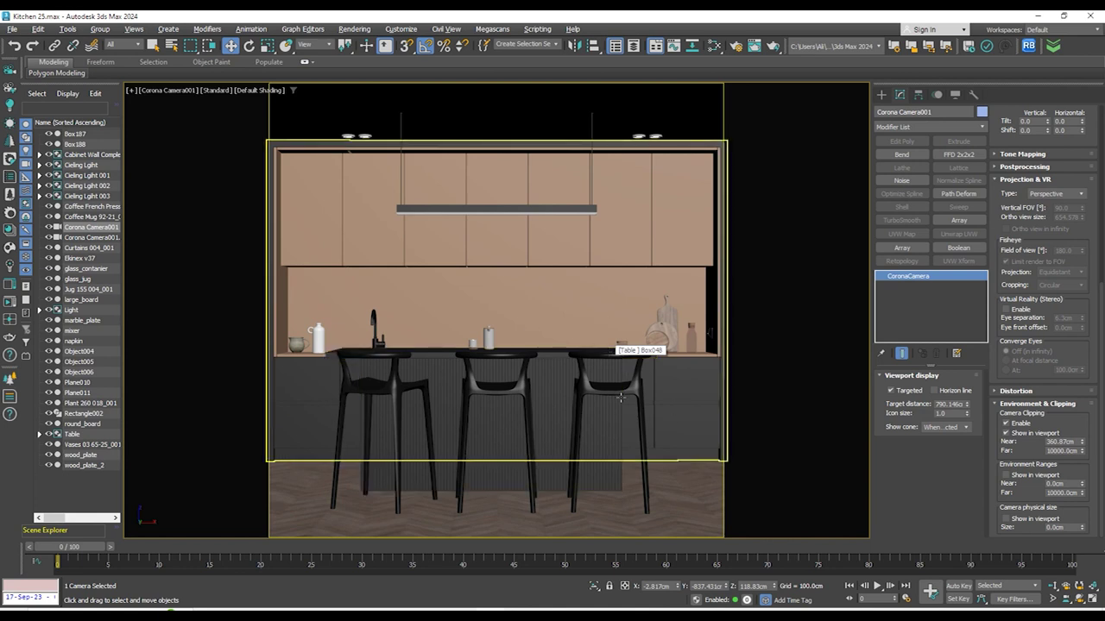
Isolate the kitchen island table in an enlarged front view and apply an FFD 2x2x2 modifier to it
left_click(569, 376)
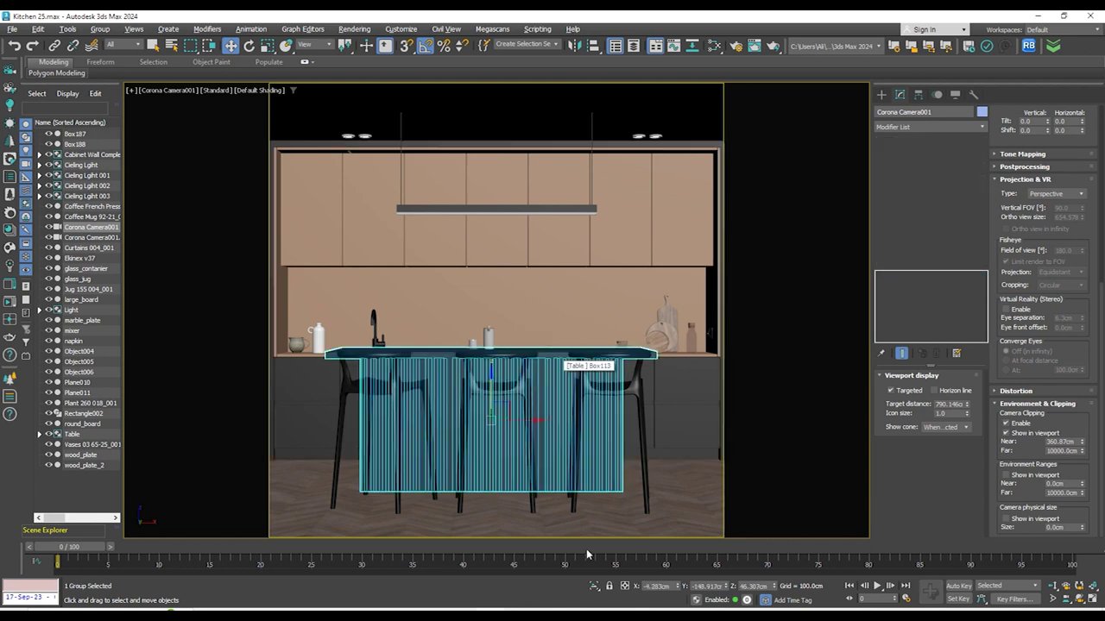
key("alt+q")
key("f")
key("z")
scroll(565, 357, "down", 3)
key("shift+f")
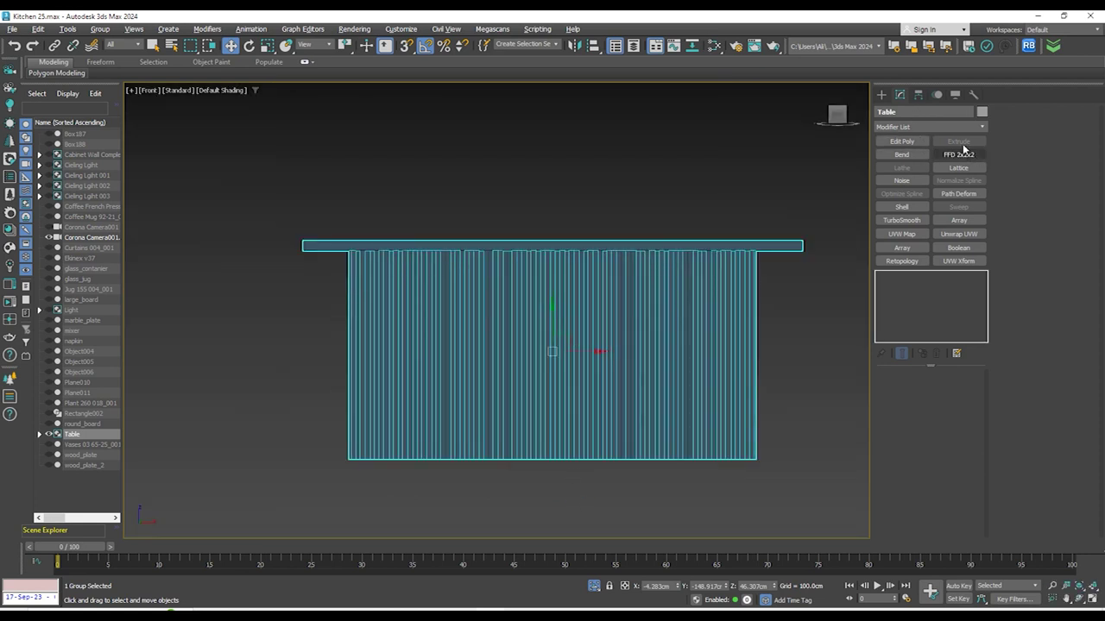
left_click(950, 128)
type("ff")
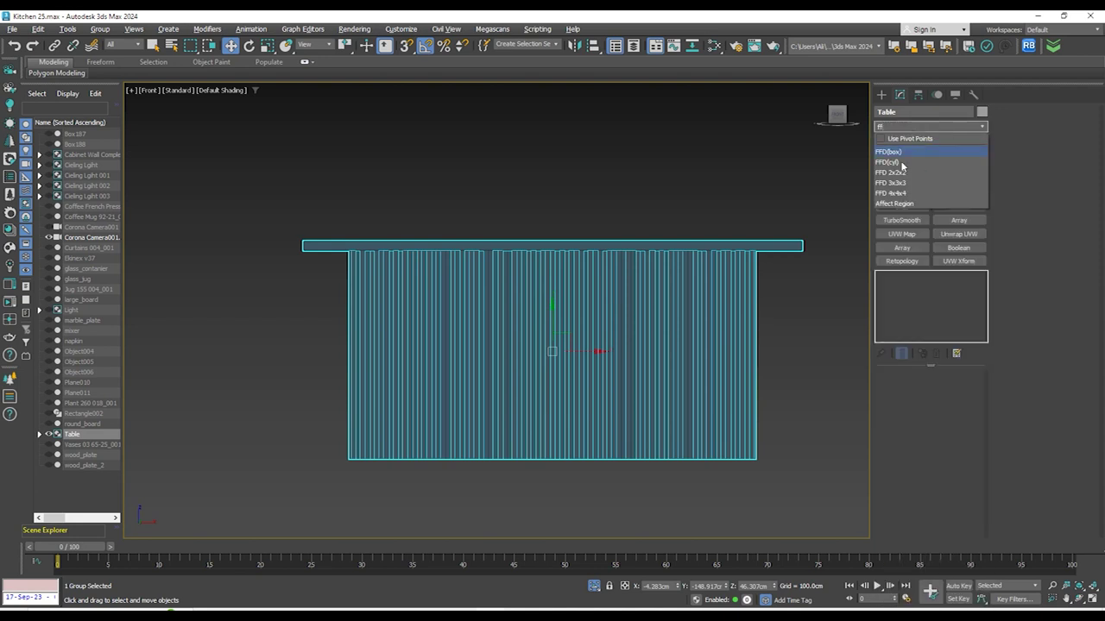
left_click(940, 174)
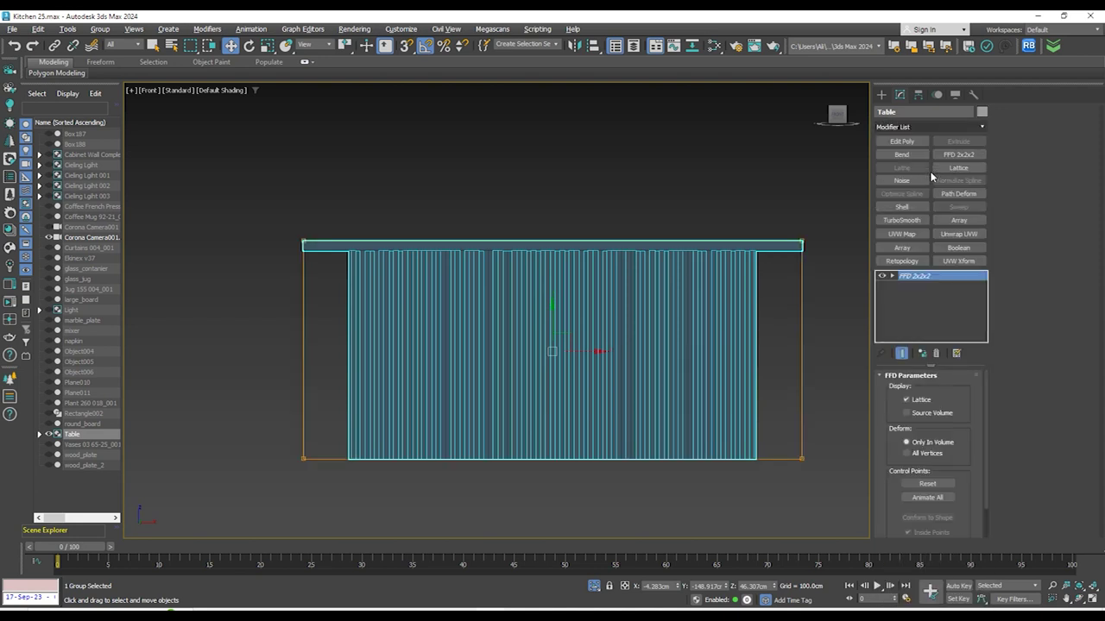
Move the FFD's upper control points slightly down to lower the island's countertop, and return to the full scene through the camera with the safe frame
left_click(892, 276)
left_click(920, 285)
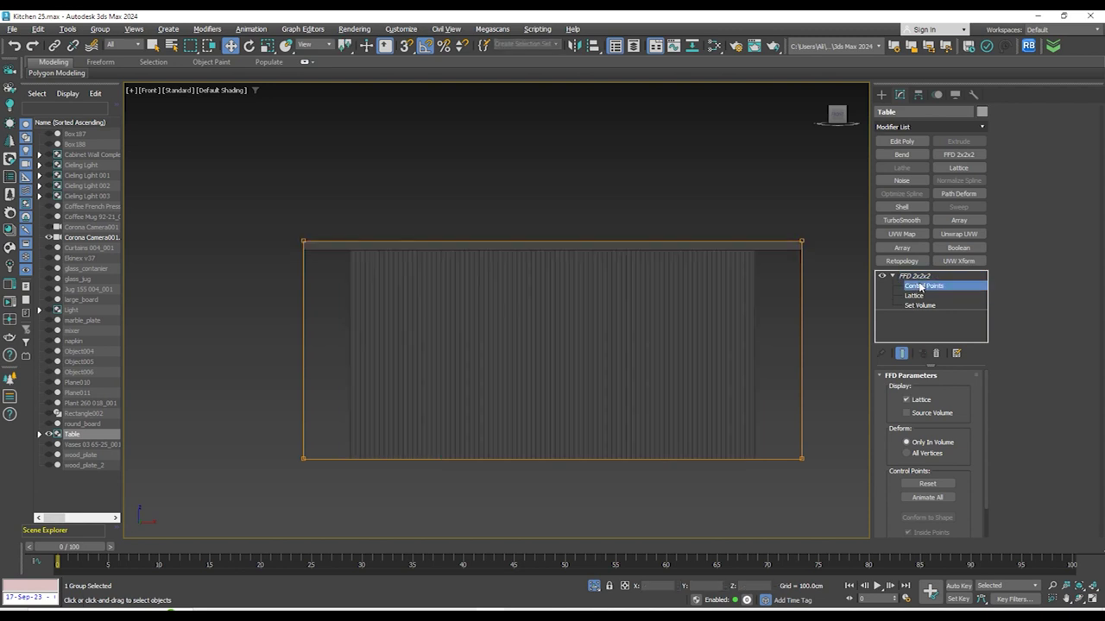
left_click_drag(271, 118, 839, 287)
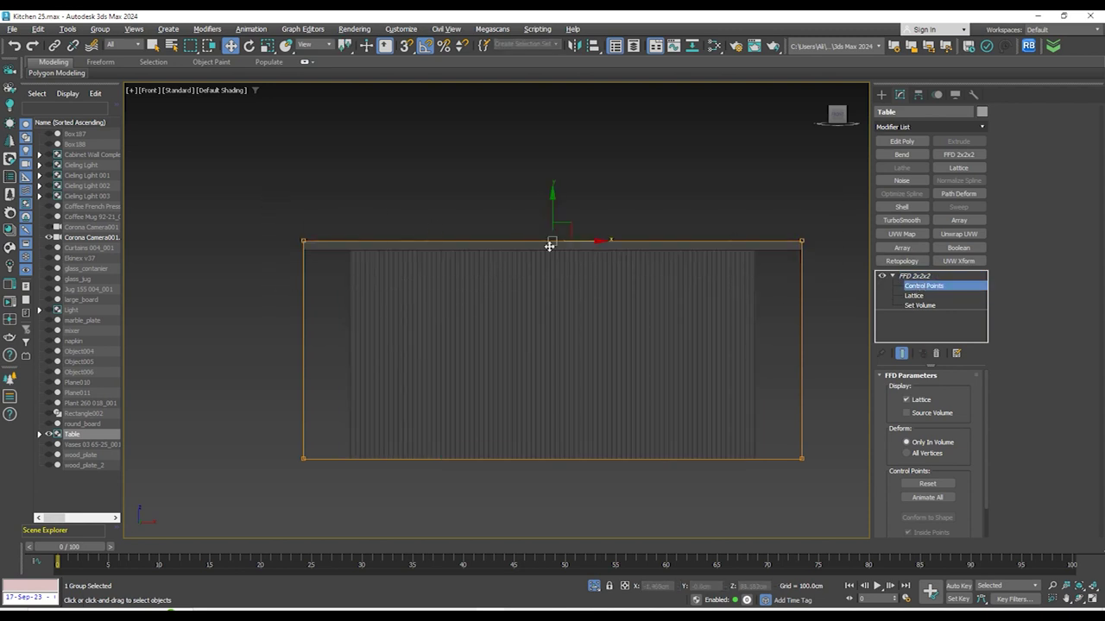
mouse_move(555, 215)
left_mouse_down()
mouse_move(554, 235)
mouse_move(550, 223)
left_mouse_up()
key("ctrl+z")
left_click(880, 97)
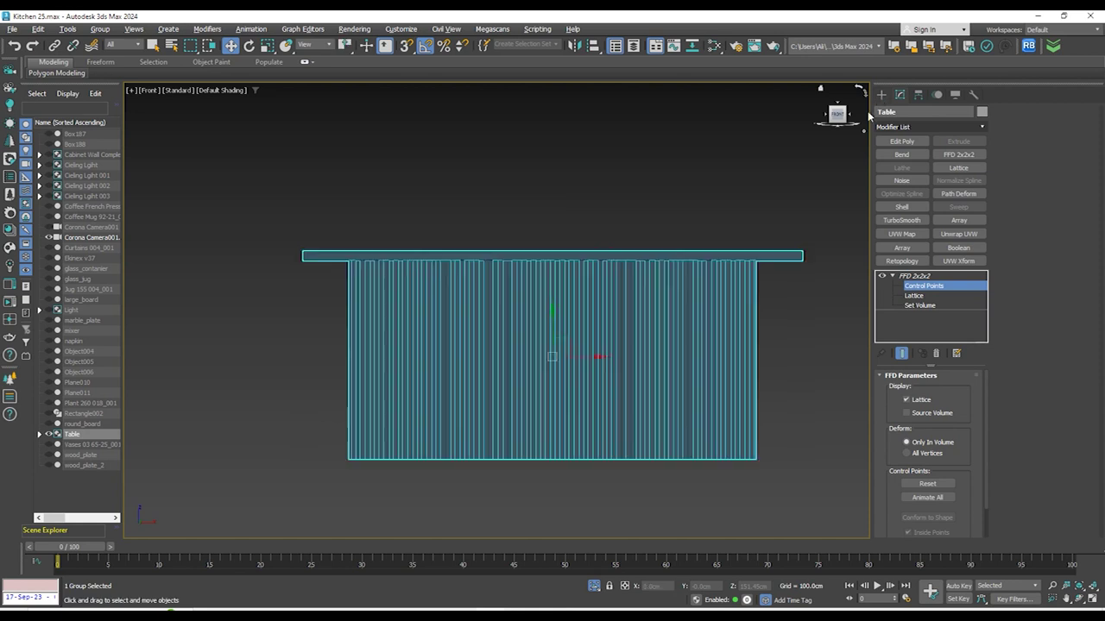
left_click(595, 588)
key("c")
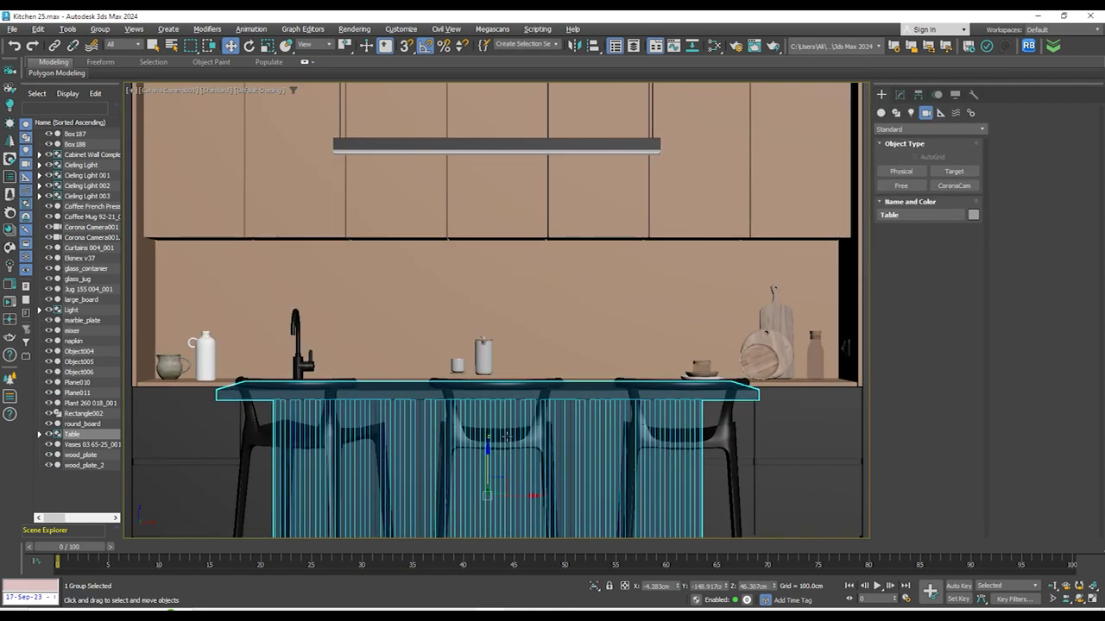
key("shift+f")
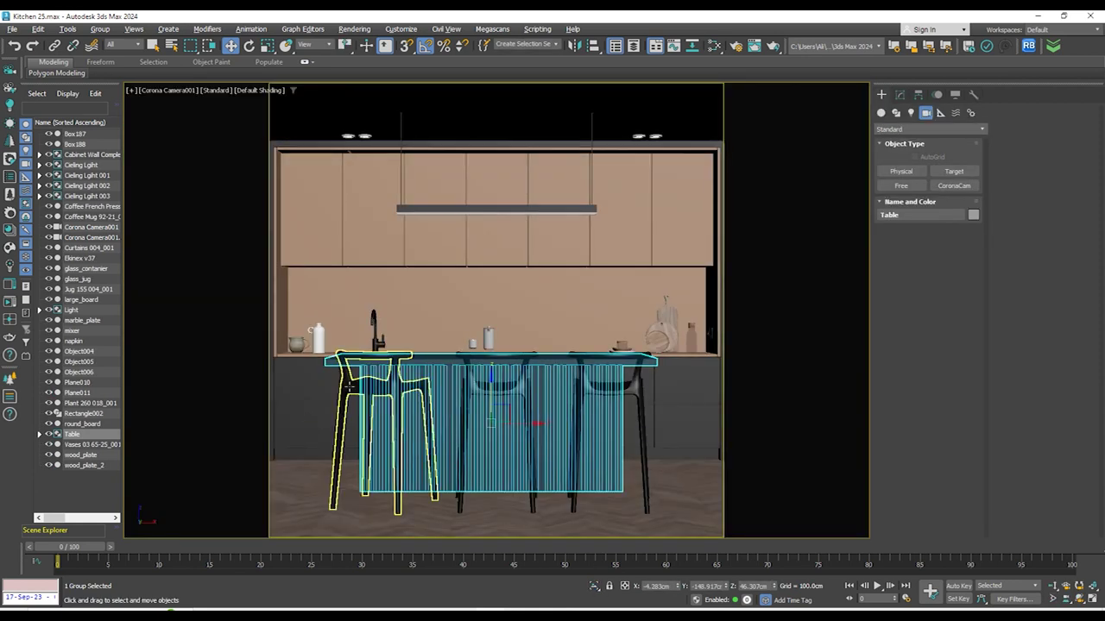
Scale the three bar stools down slightly and set them on the floor in a front view, and save the scene
left_click(367, 404)
left_click(488, 385, "ctrl")
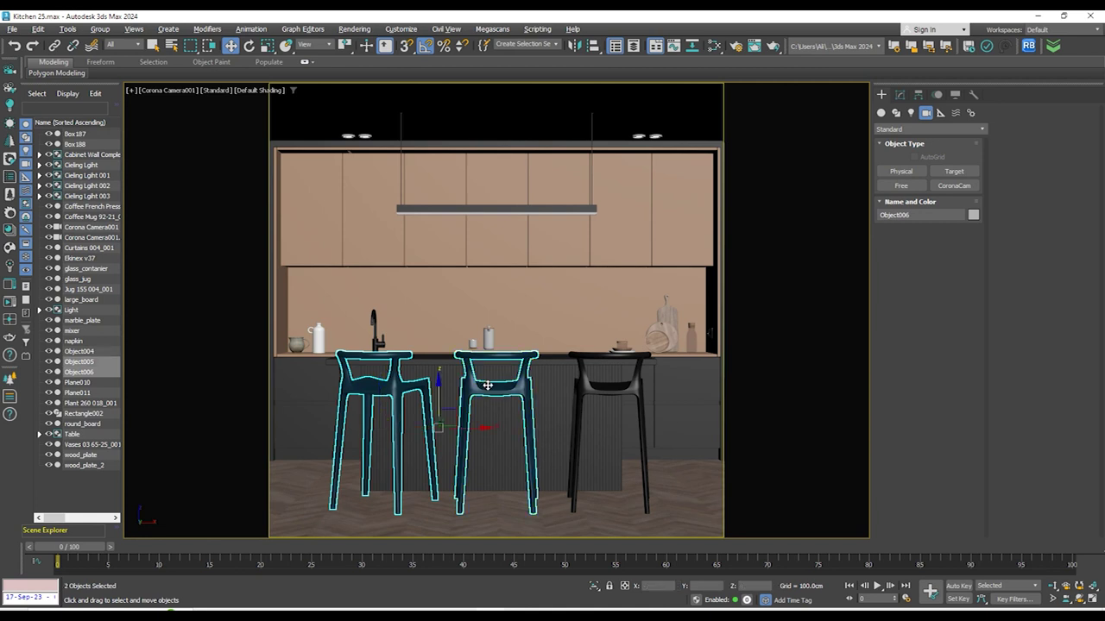
left_click(588, 385, "ctrl")
key("r")
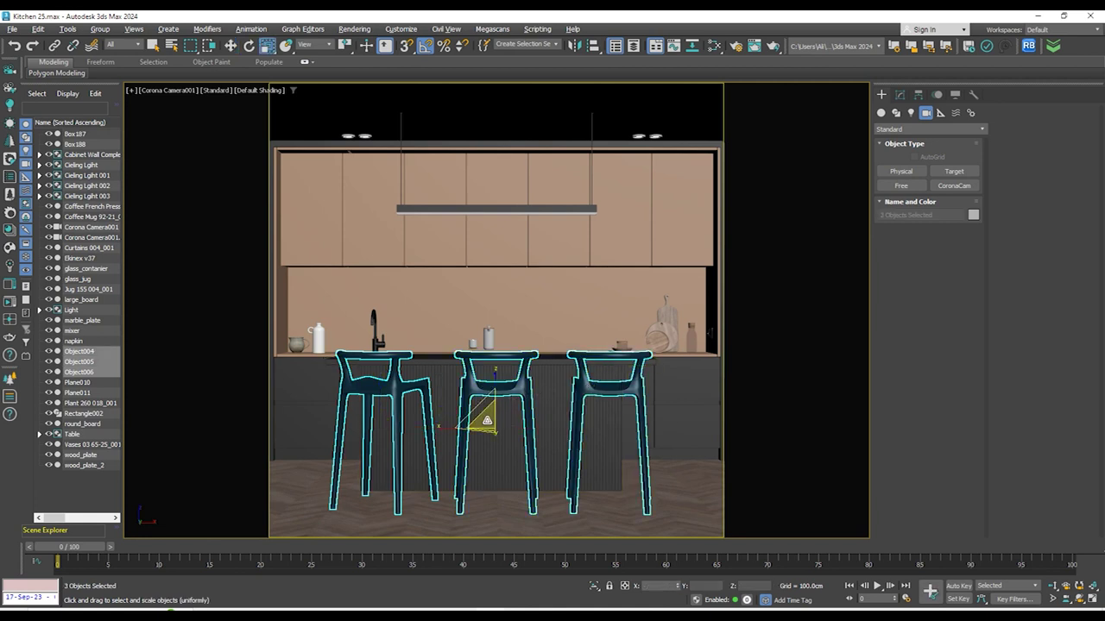
key("f")
key("z")
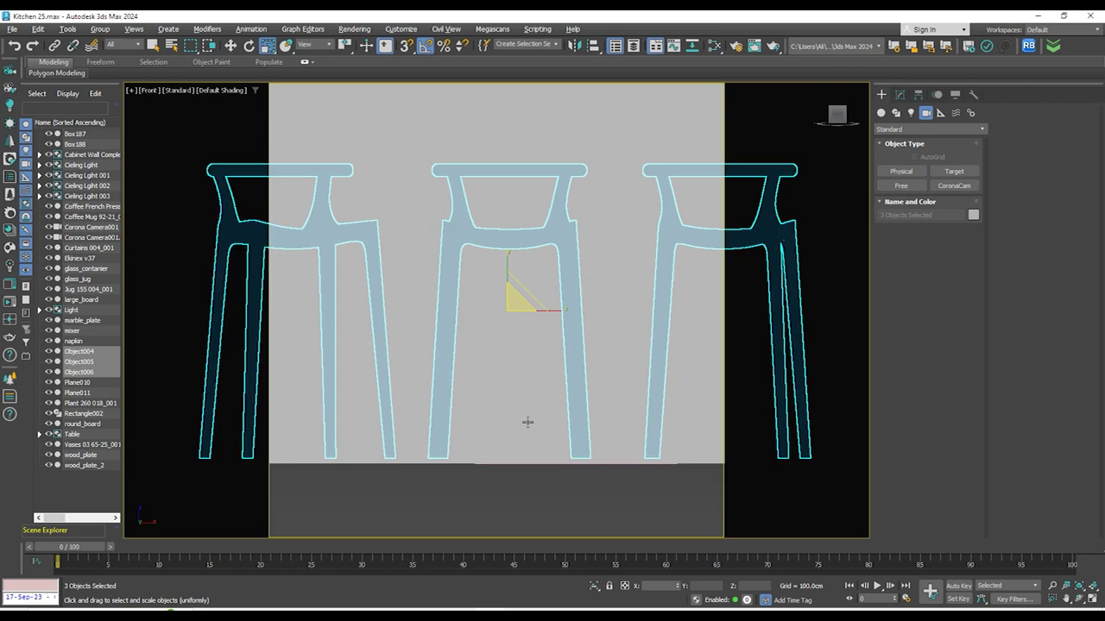
key("w")
left_click_drag(505, 273, 504, 283)
key("c")
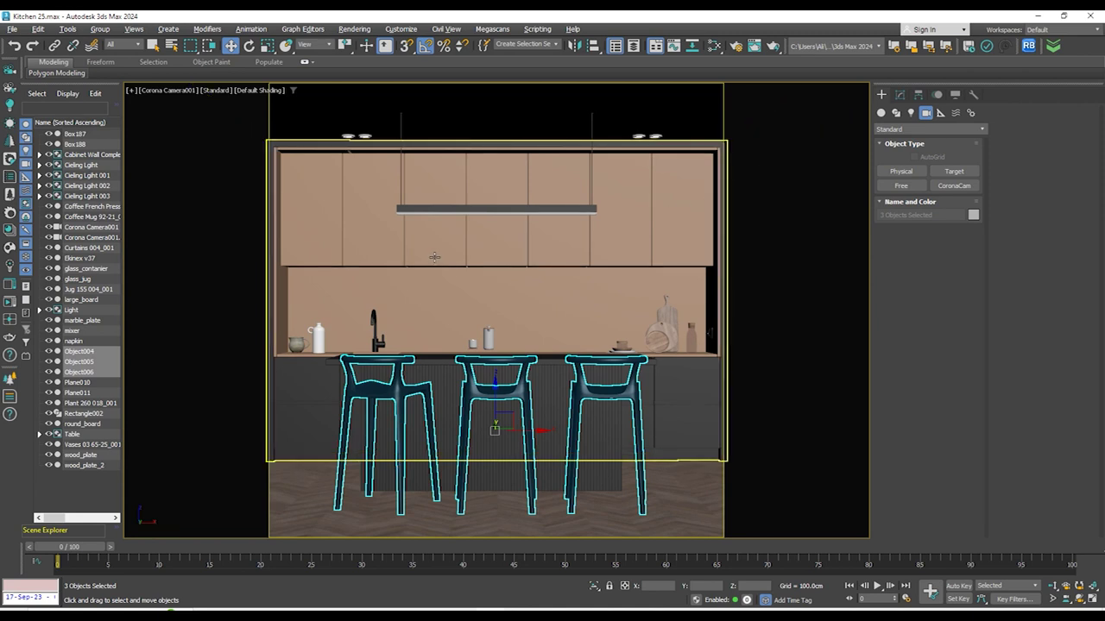
key("ctrl+s")
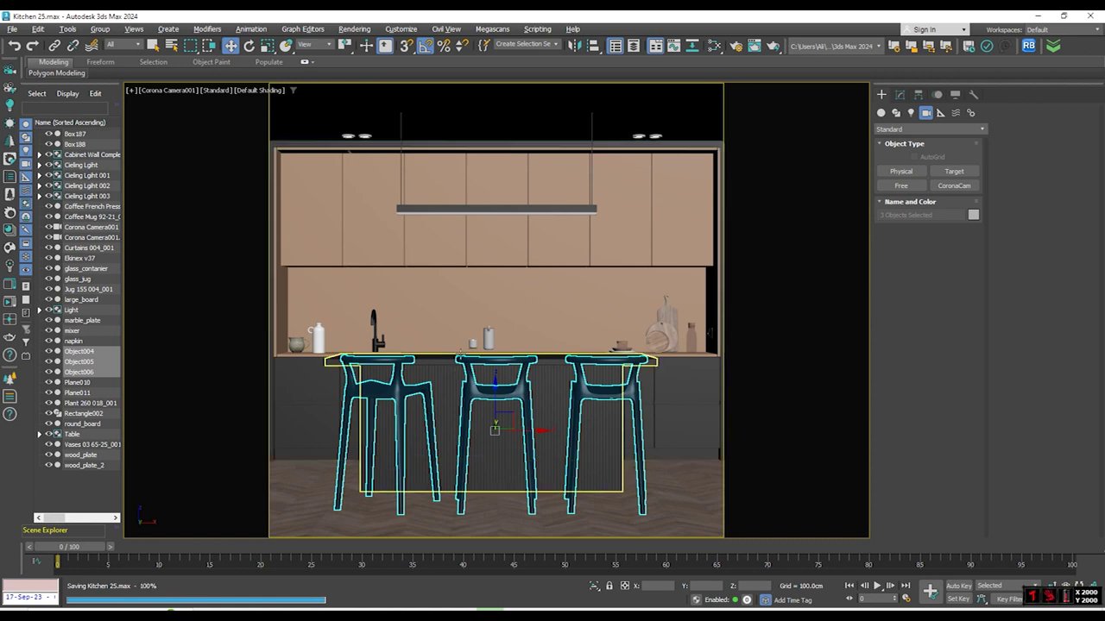
Isolate the French press, coffee mug and island in a front view, and lower the press and mug onto the countertop
left_click(489, 338)
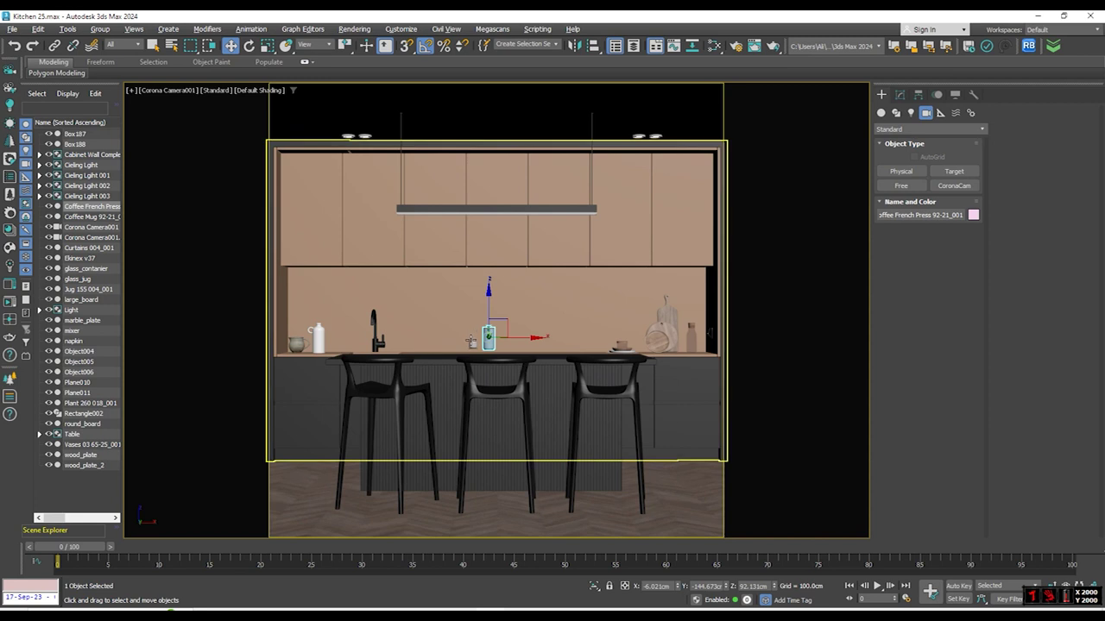
left_click(472, 342, "ctrl")
left_click(447, 355, "ctrl")
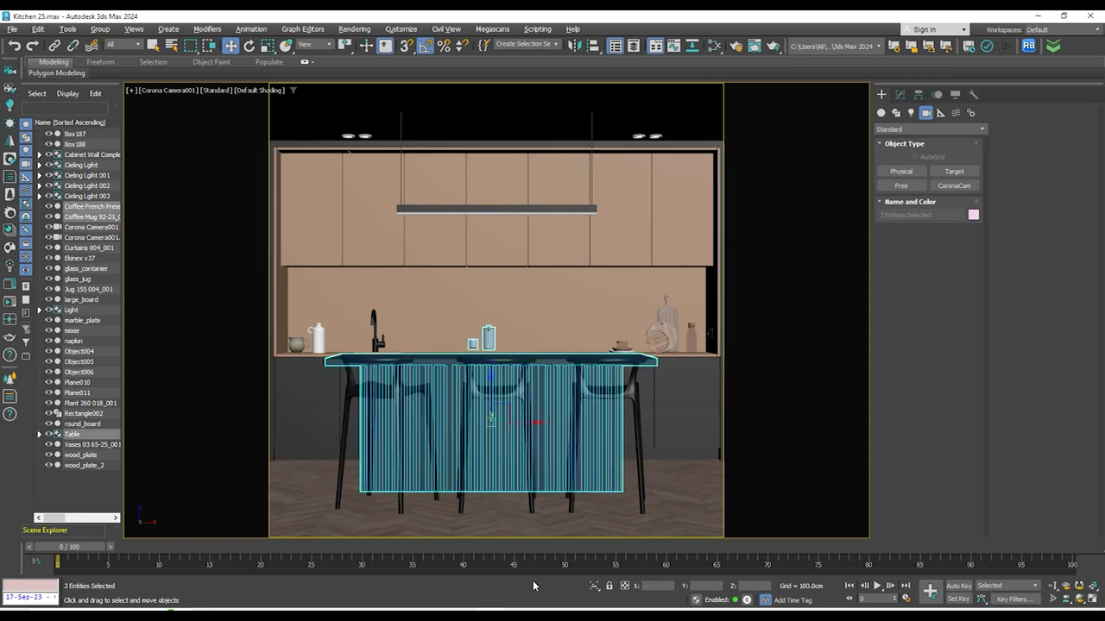
left_click(594, 588)
key("f")
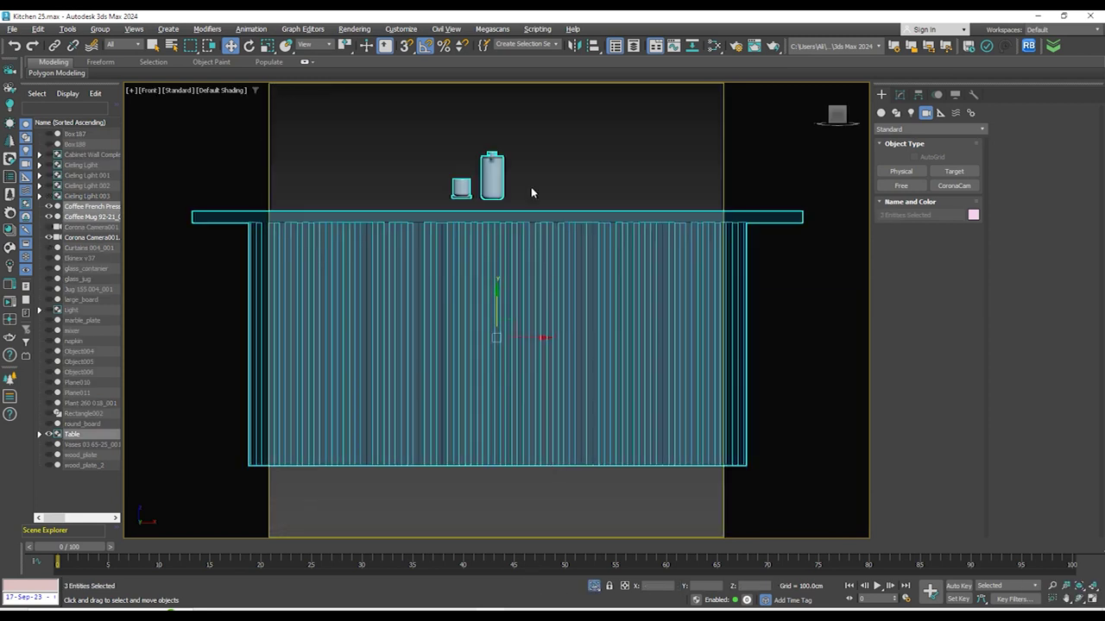
left_click(453, 163)
left_click_drag(453, 162, 521, 199)
key("z")
left_click_drag(464, 149, 468, 208)
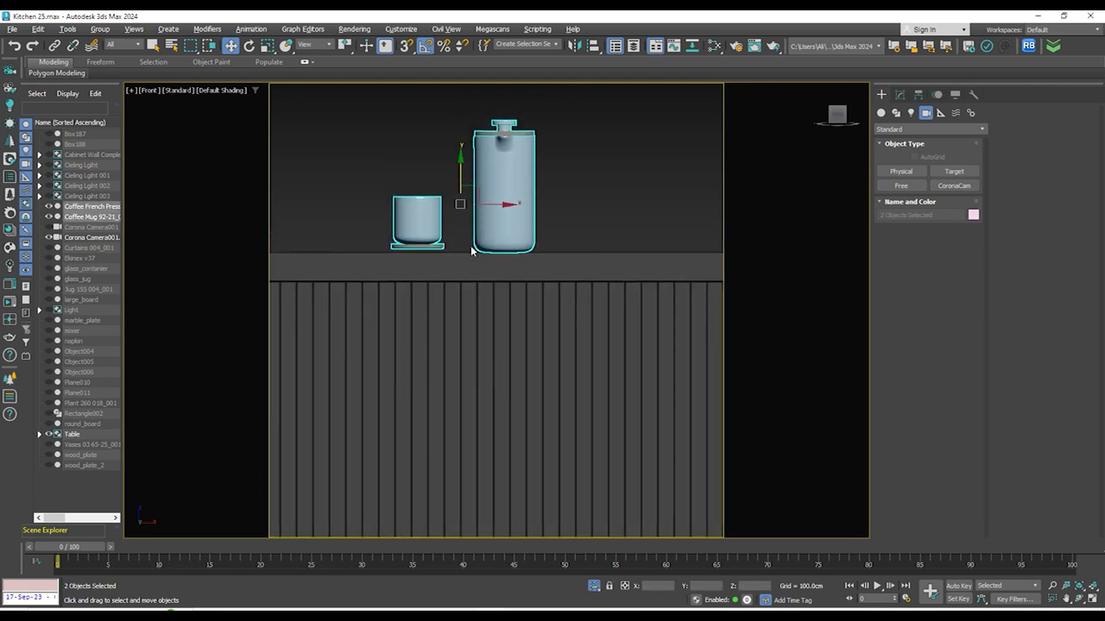
Nudge the coffee mug down to rest on the countertop, and bring back the full scene in the camera view
scroll(472, 251, "up", 5)
left_click(371, 212)
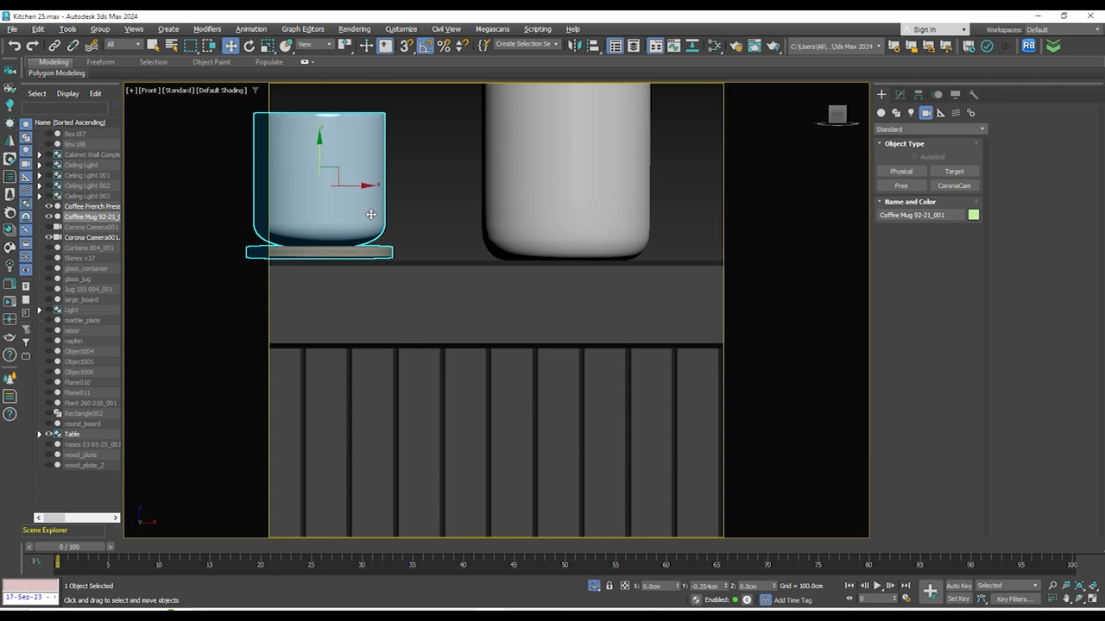
scroll(491, 238, "down", 5)
middle_click_drag(493, 242, 567, 293, "alt")
scroll(592, 335, "down", 6)
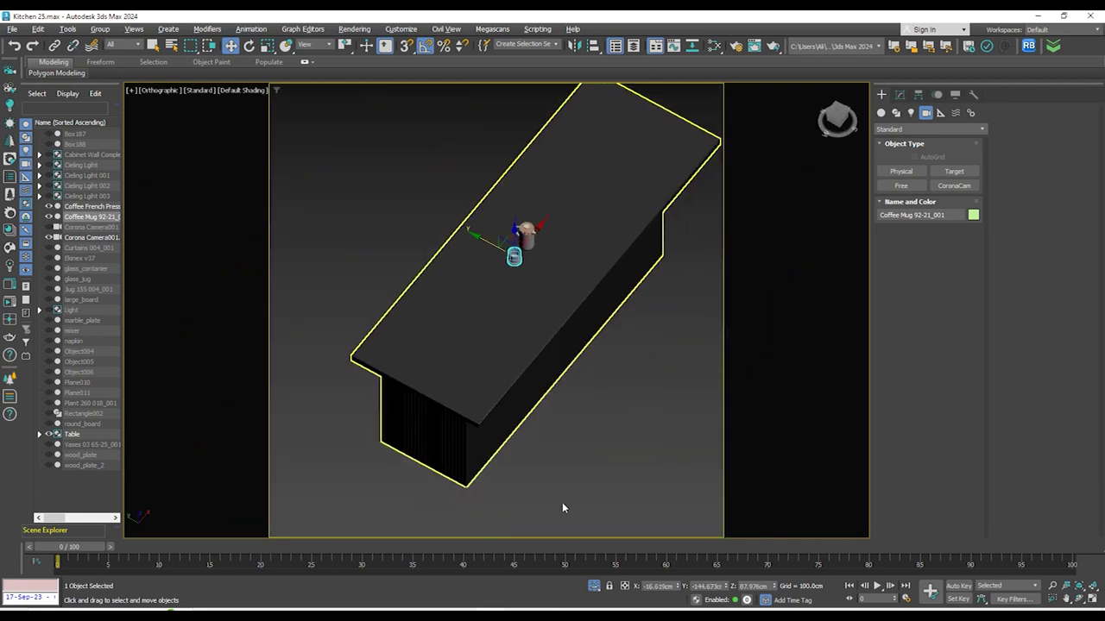
key("c")
left_click(595, 587)
left_click(594, 587)
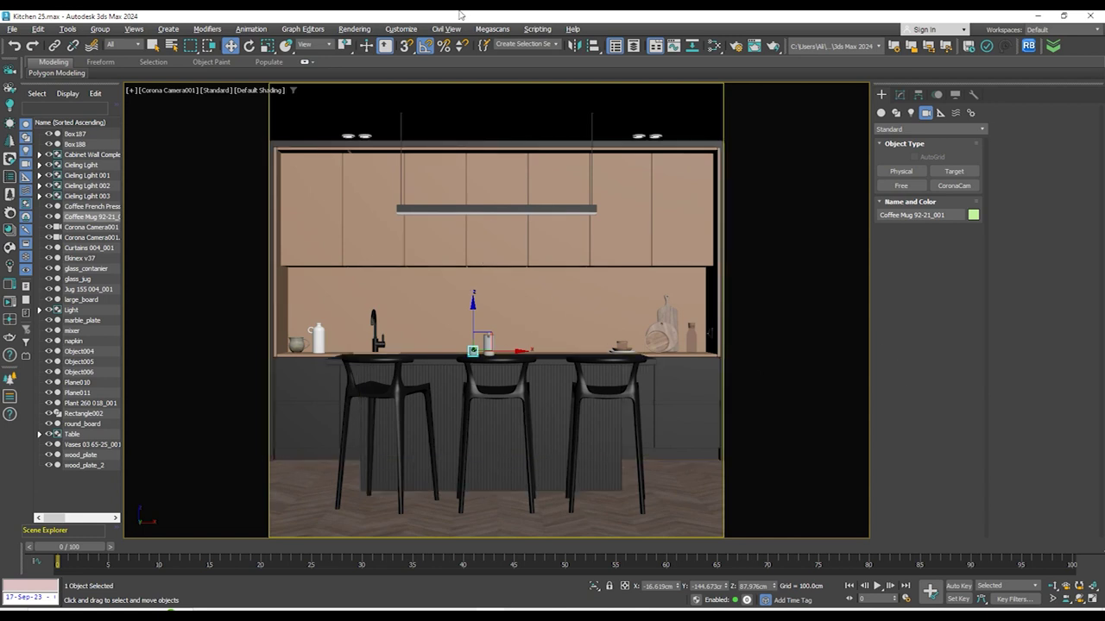
Assign a CoronaSky map as the scene's environment map
key("8")
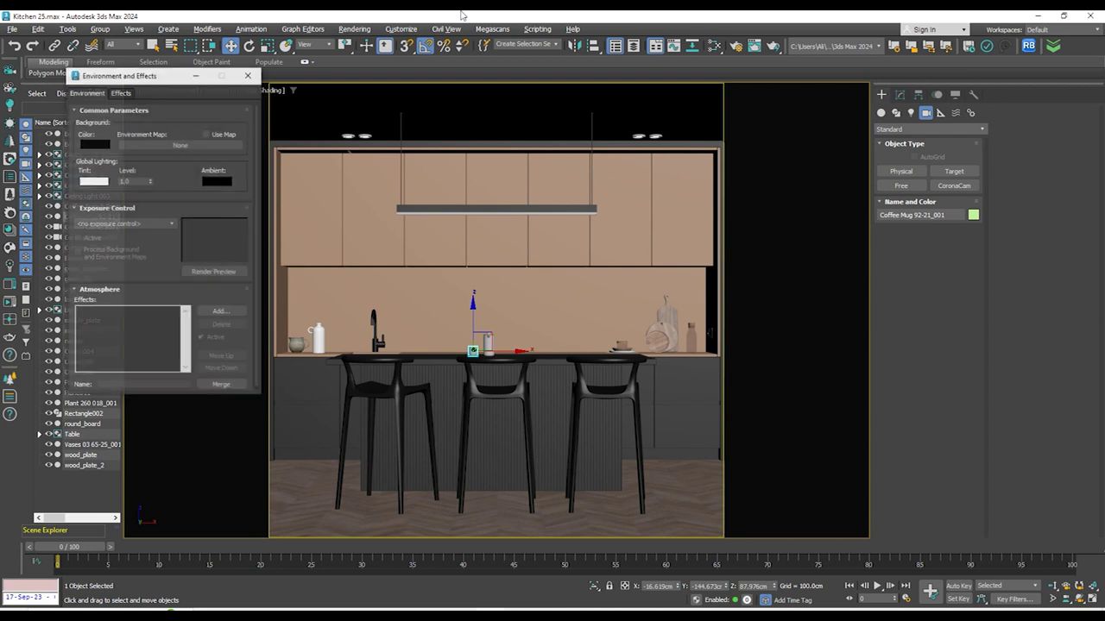
left_click(211, 145)
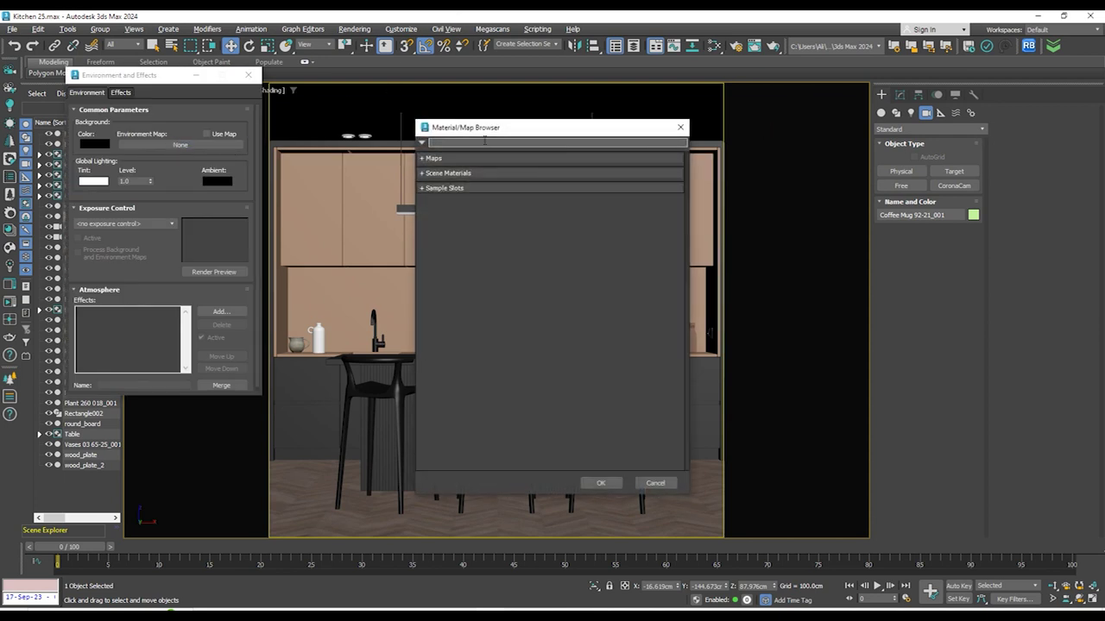
type("nabnasky")
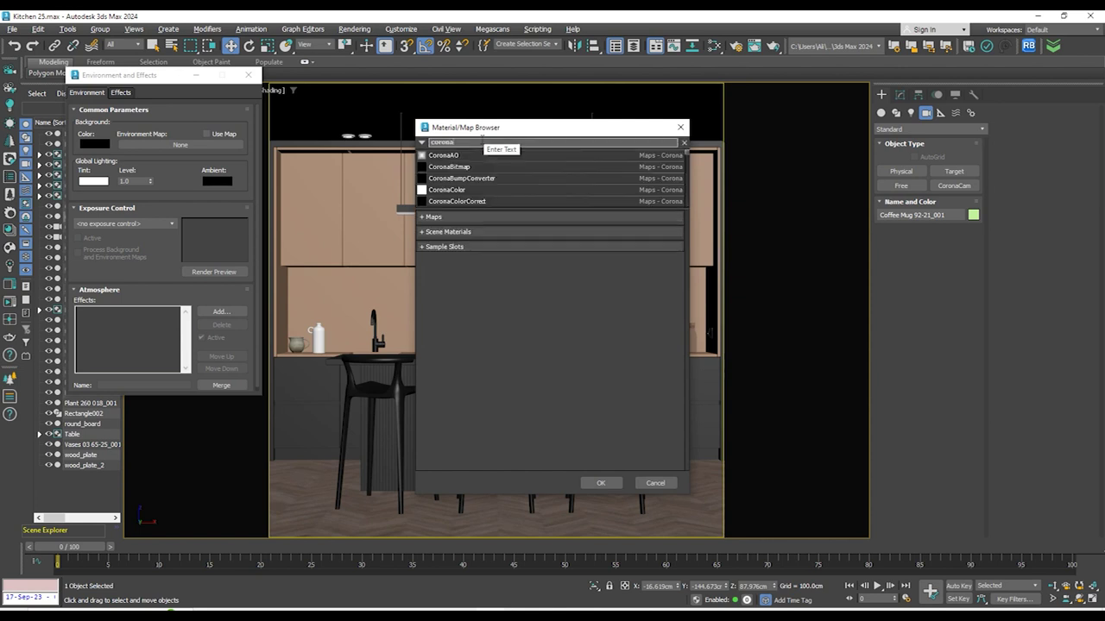
key("Return")
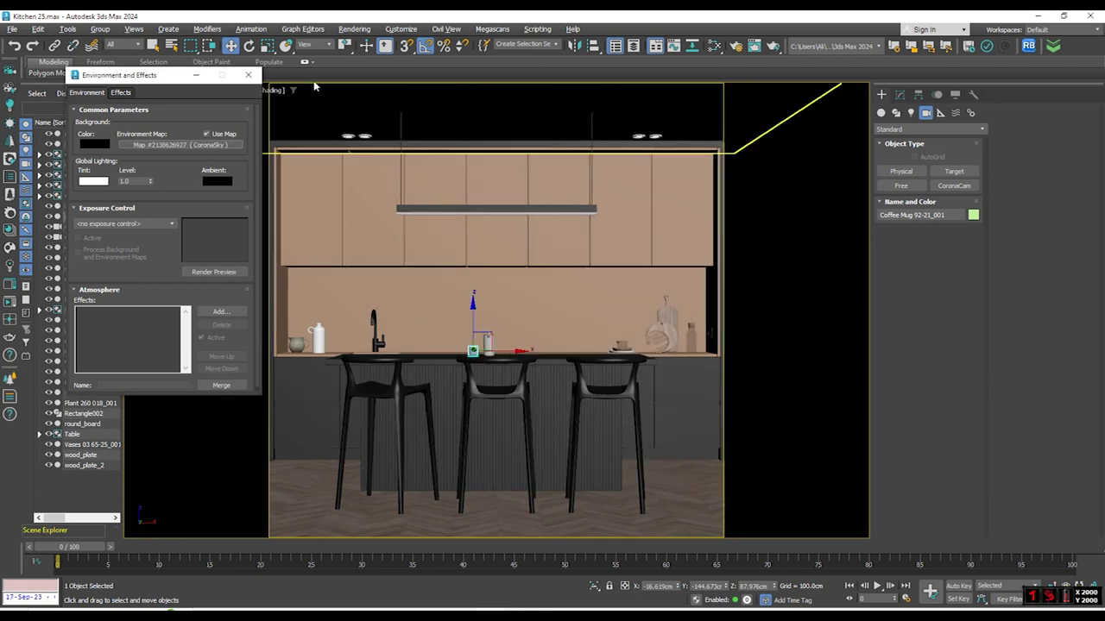
left_click(248, 76)
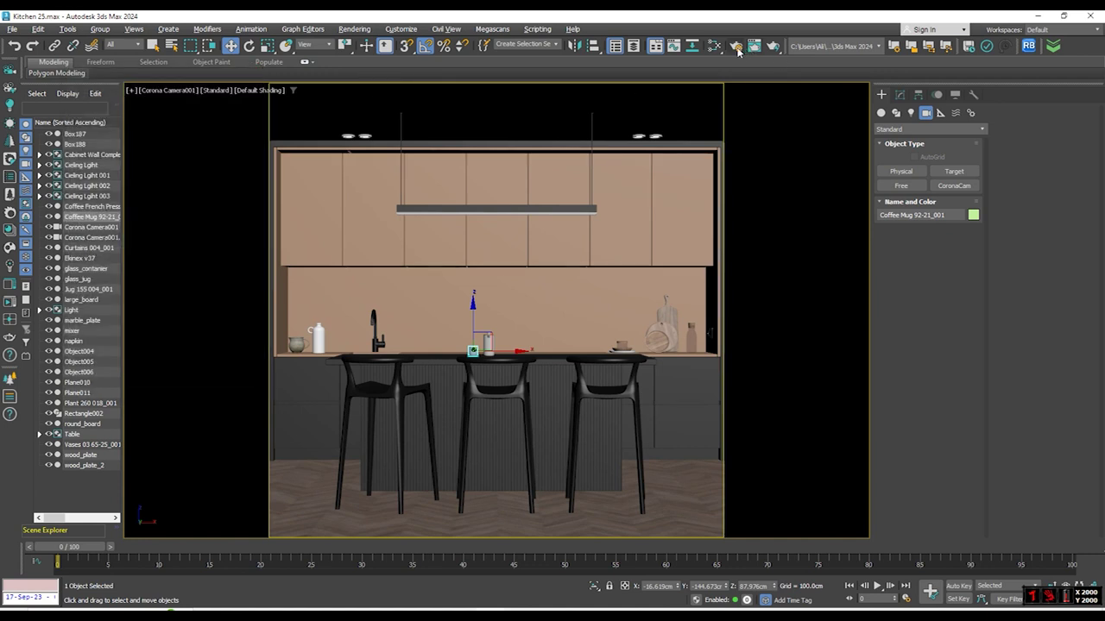
Create a targeted Corona Sun in a top view, placed far to the kitchen's right and aimed at the room
key("t")
key("z")
scroll(492, 279, "down", 5)
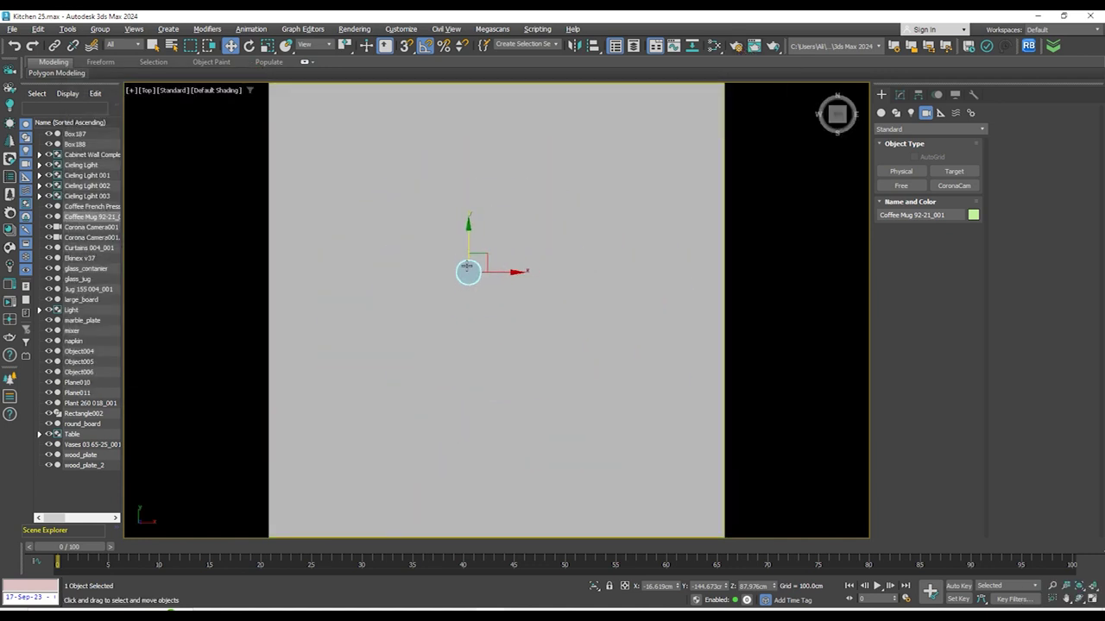
key("f")
scroll(501, 289, "down", 3)
key("shift+f")
scroll(518, 298, "down", 3)
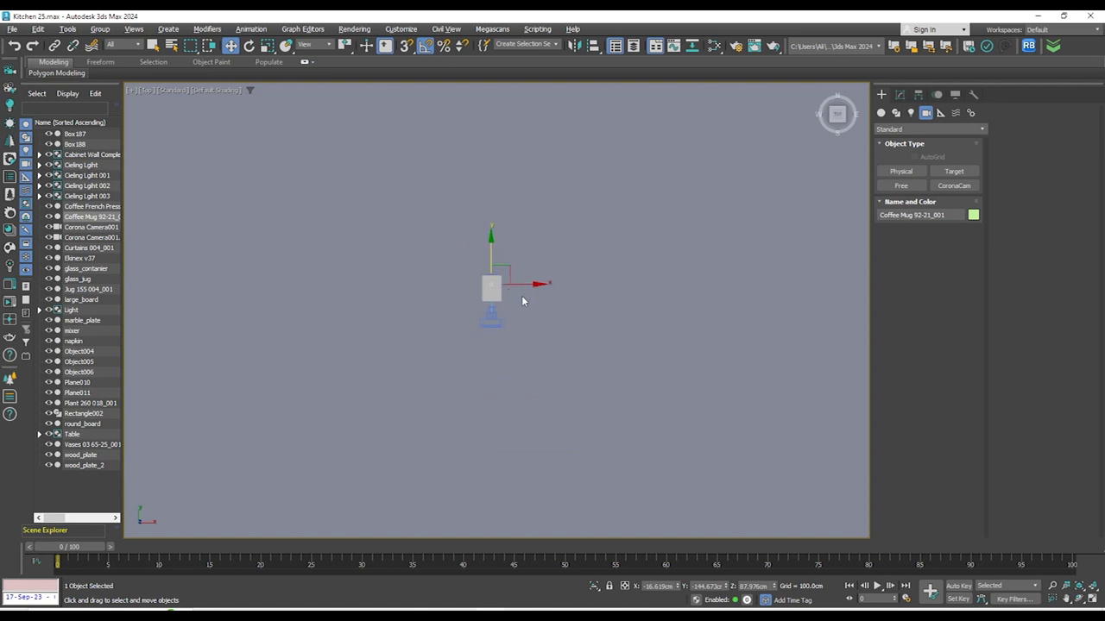
middle_click_drag(579, 308, 458, 320)
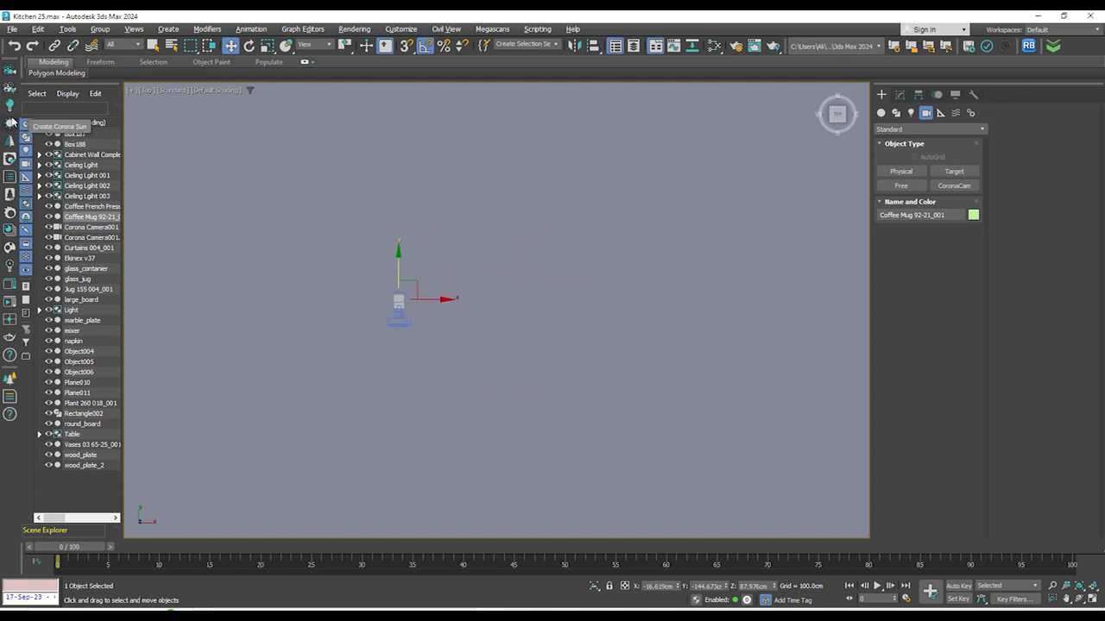
left_click(12, 122)
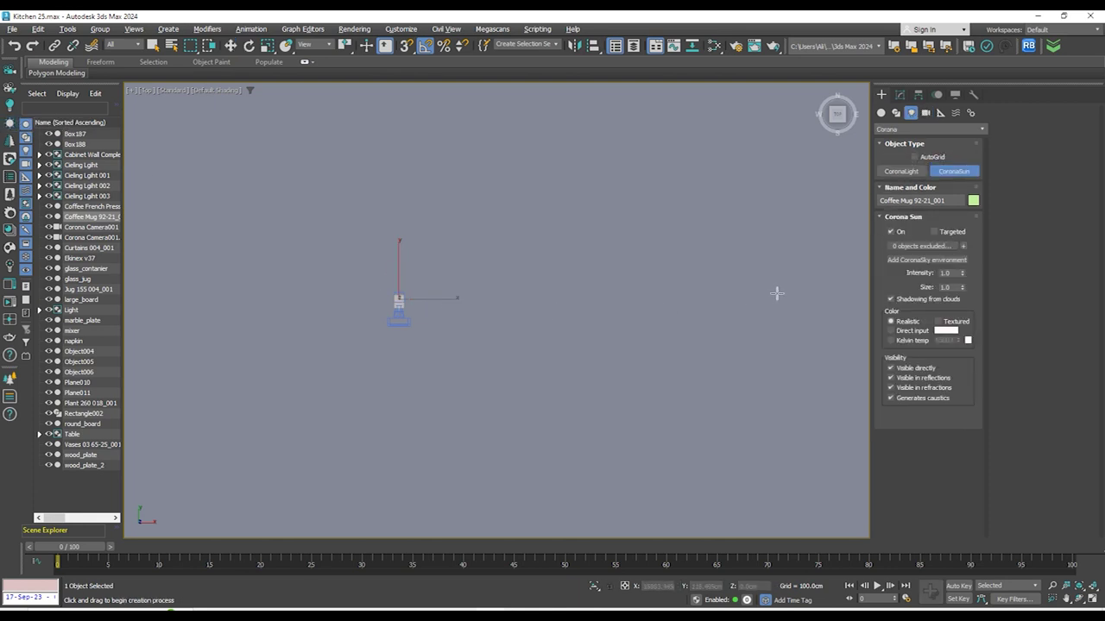
left_click(773, 231)
left_click_drag(610, 266, 399, 301)
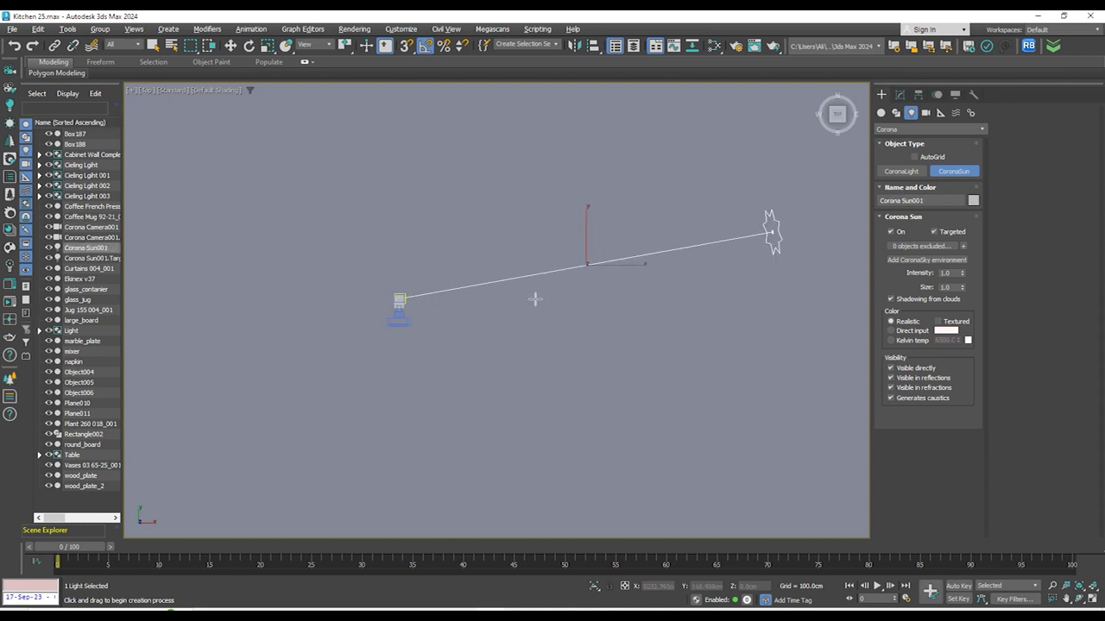
Raise the Corona Sun higher above the kitchen in a front view, leaving its target in place
key("w")
key("f")
scroll(512, 322, "down", 5)
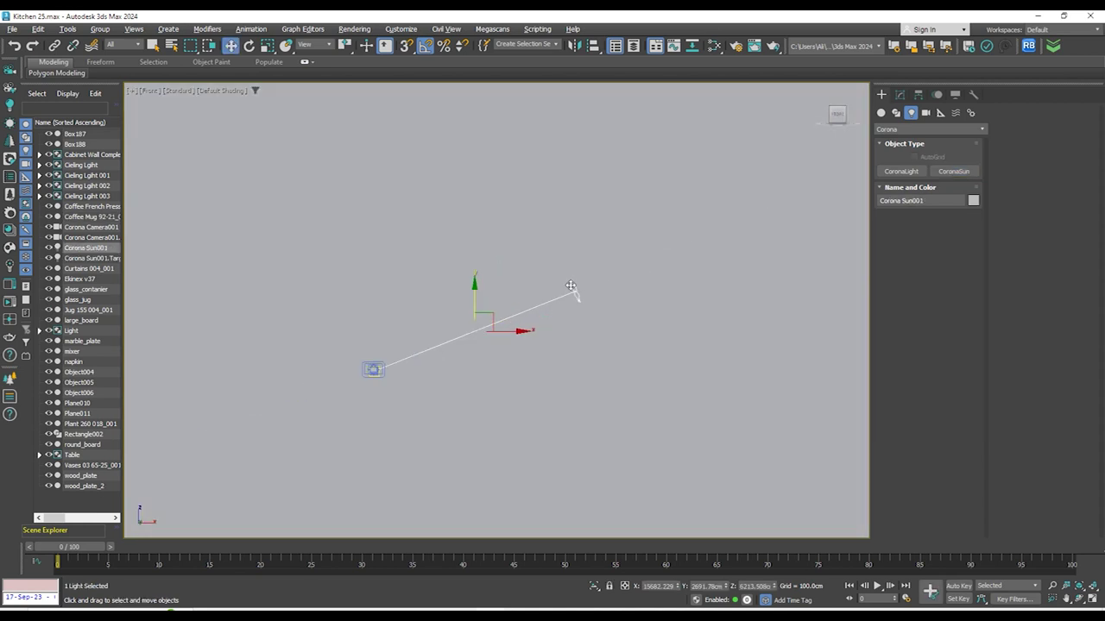
left_click(590, 296)
left_click(577, 296)
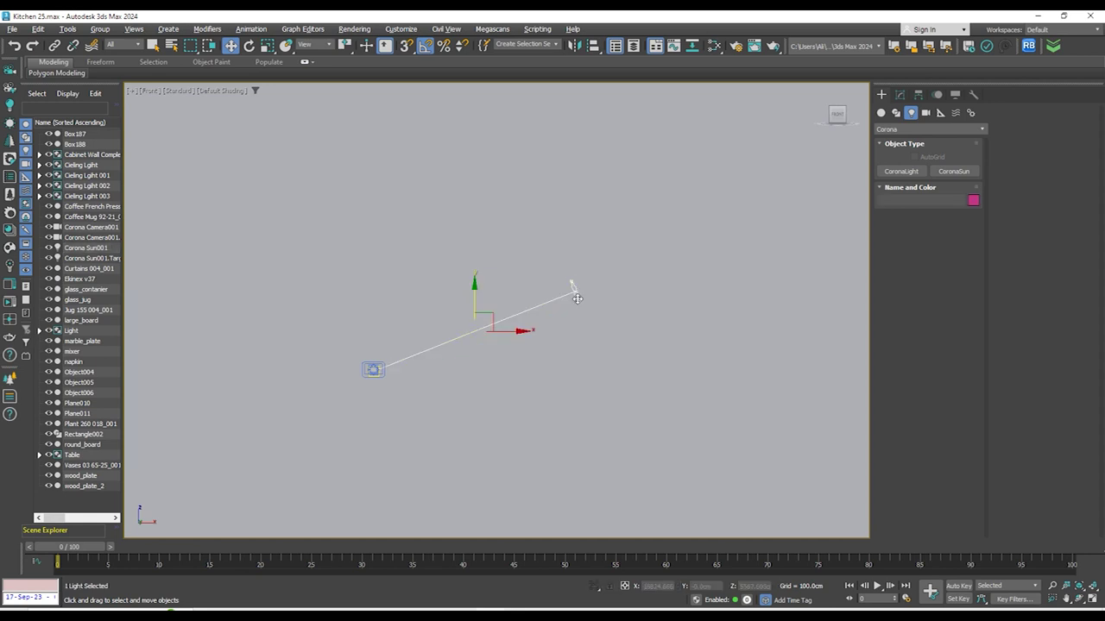
left_click_drag(475, 303, 475, 258)
scroll(367, 353, "up", 5)
middle_click_drag(395, 438, 761, 217, "alt")
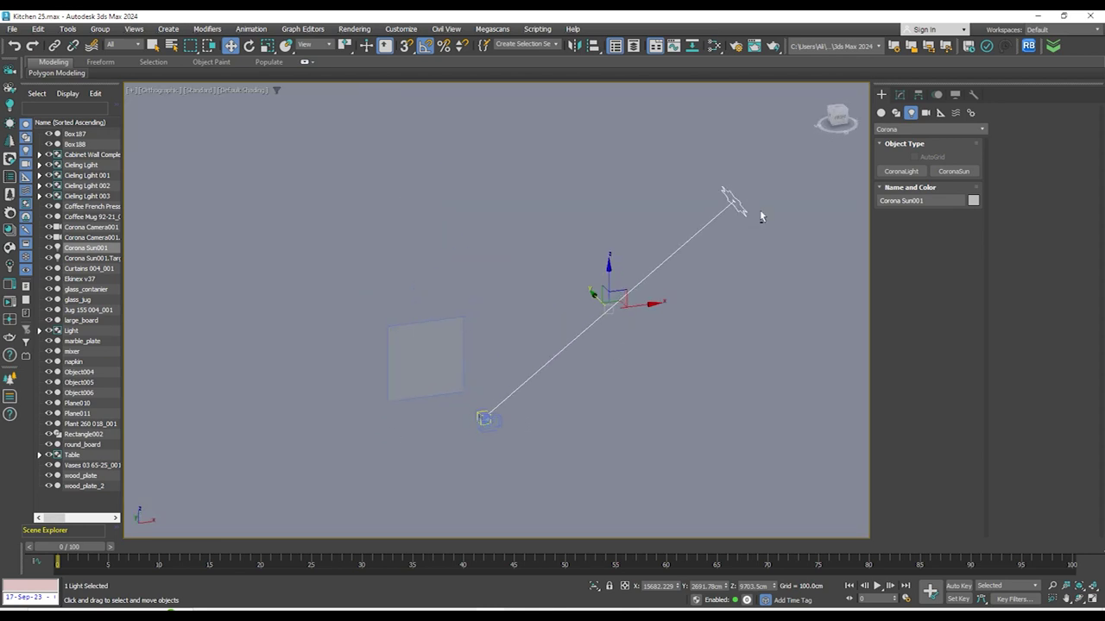
Set the Corona Sun's intensity to 0.25 and size to 5.0, and return to the Corona camera view with safe frames
left_click(900, 95)
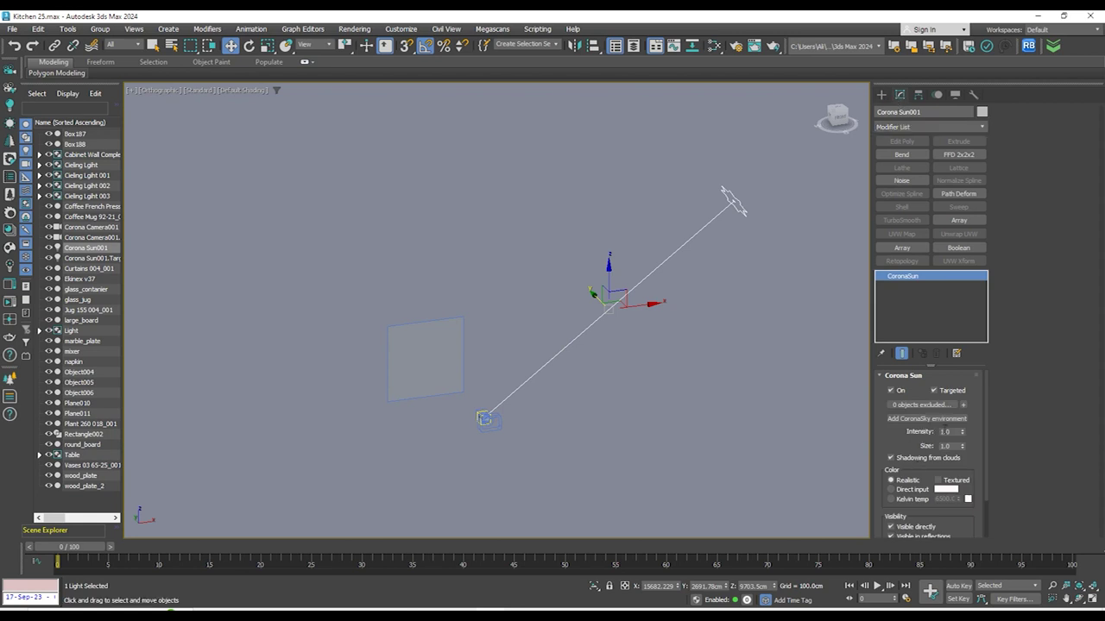
double_click(945, 432)
type("0.25")
key("Tab")
type("3.0")
middle_click_drag(747, 351, 469, 383, "alt")
key("c")
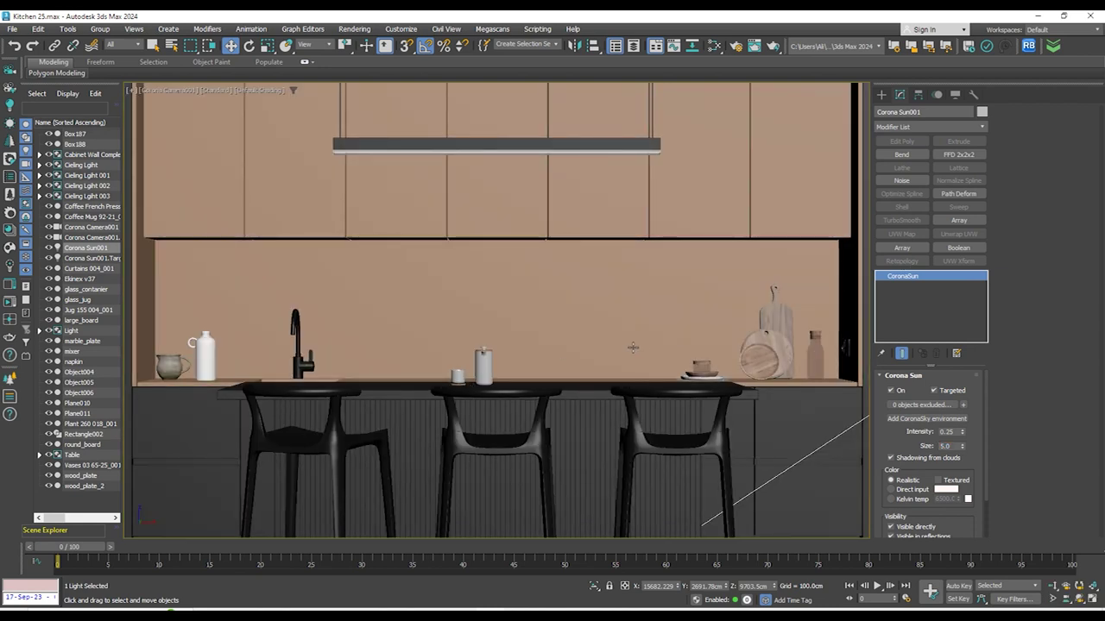
key("shift+f")
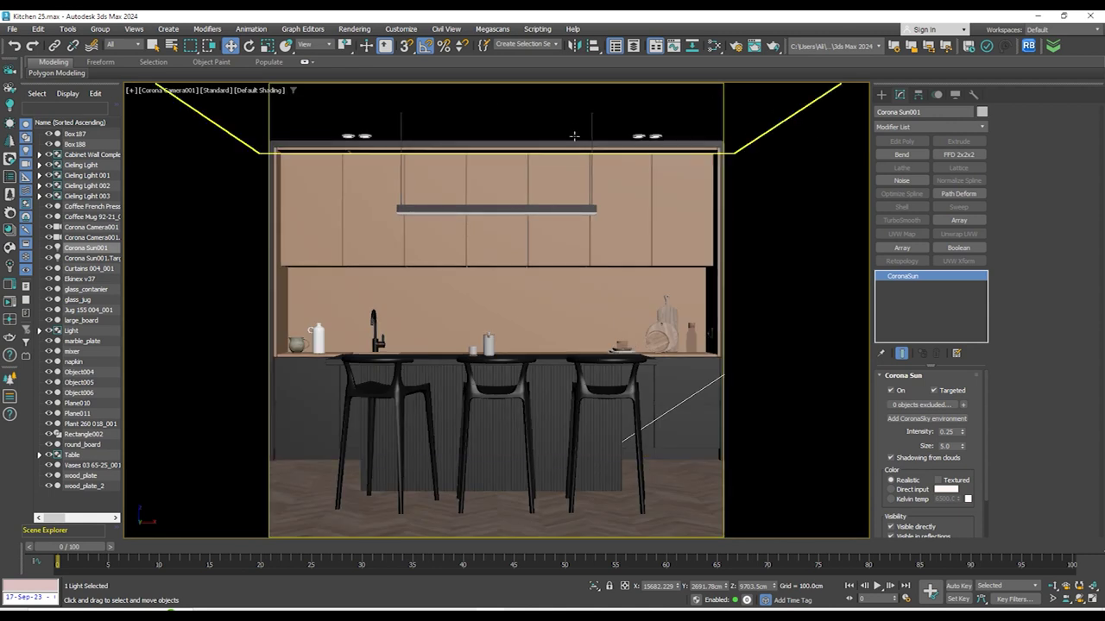
key("F3")
key("F3")
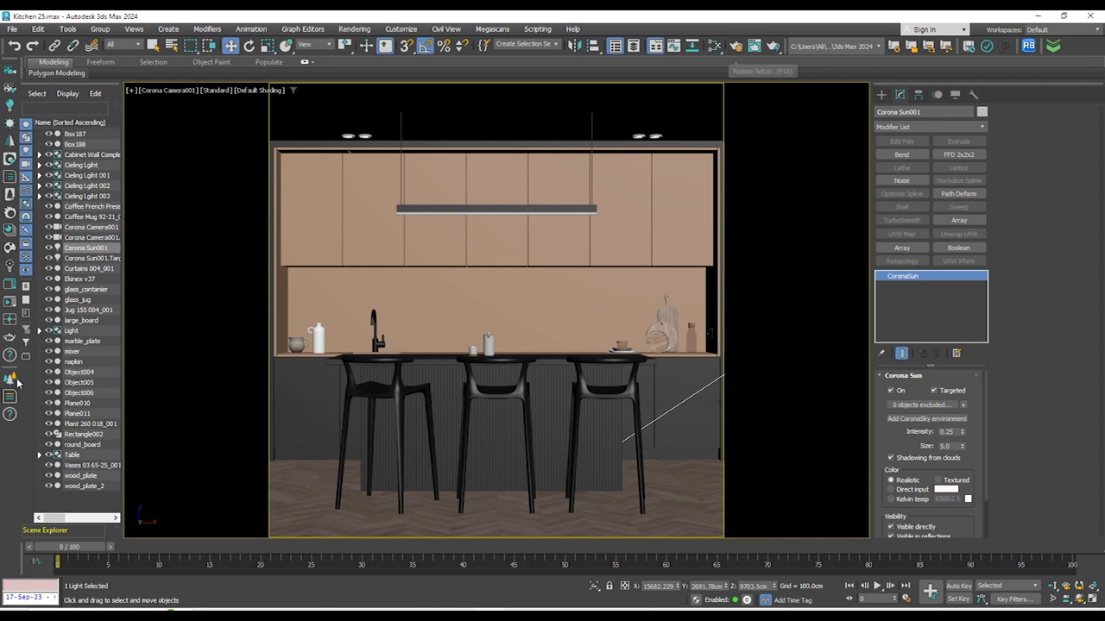
Generate an Interactive LightMix with layers separated by instanced lights, and save the scene after opening the render performance settings
left_click(10, 268)
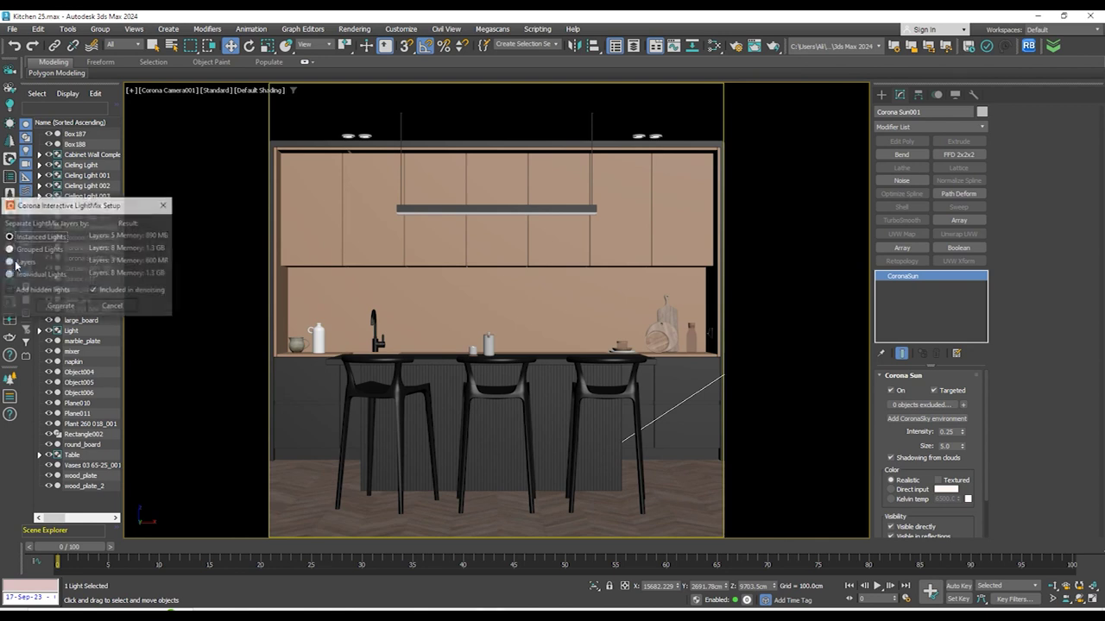
left_click(61, 308)
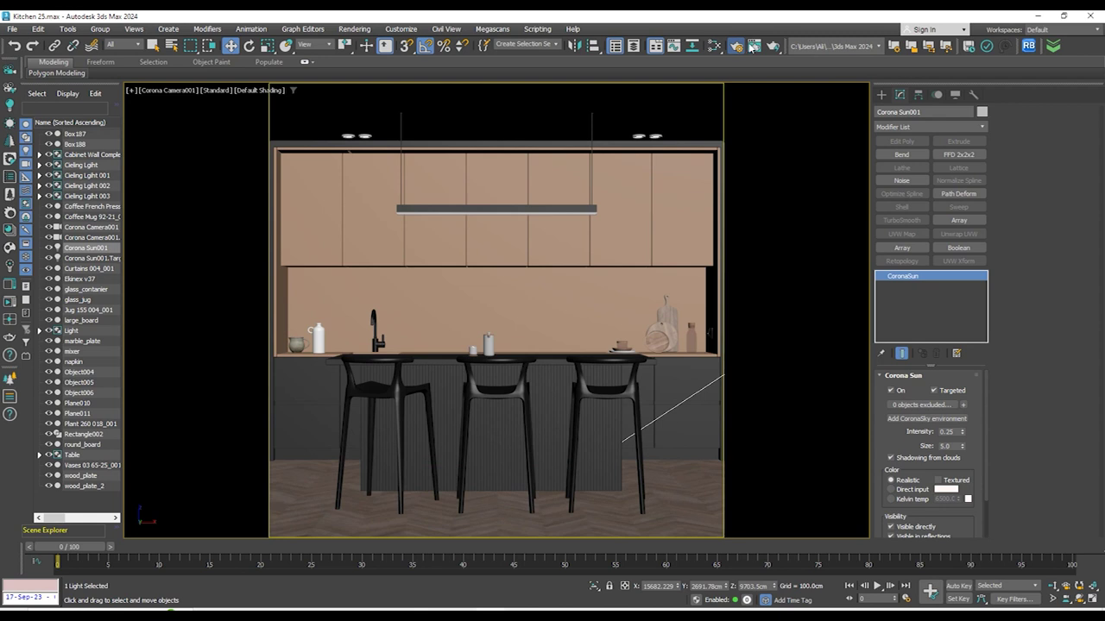
left_click(742, 45)
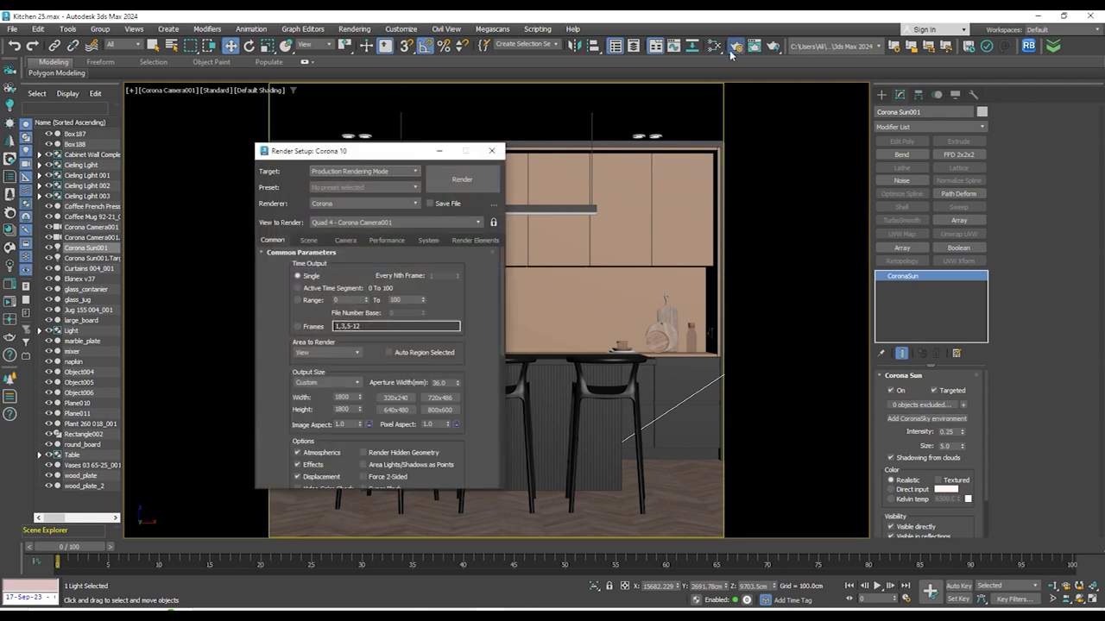
left_click(387, 240)
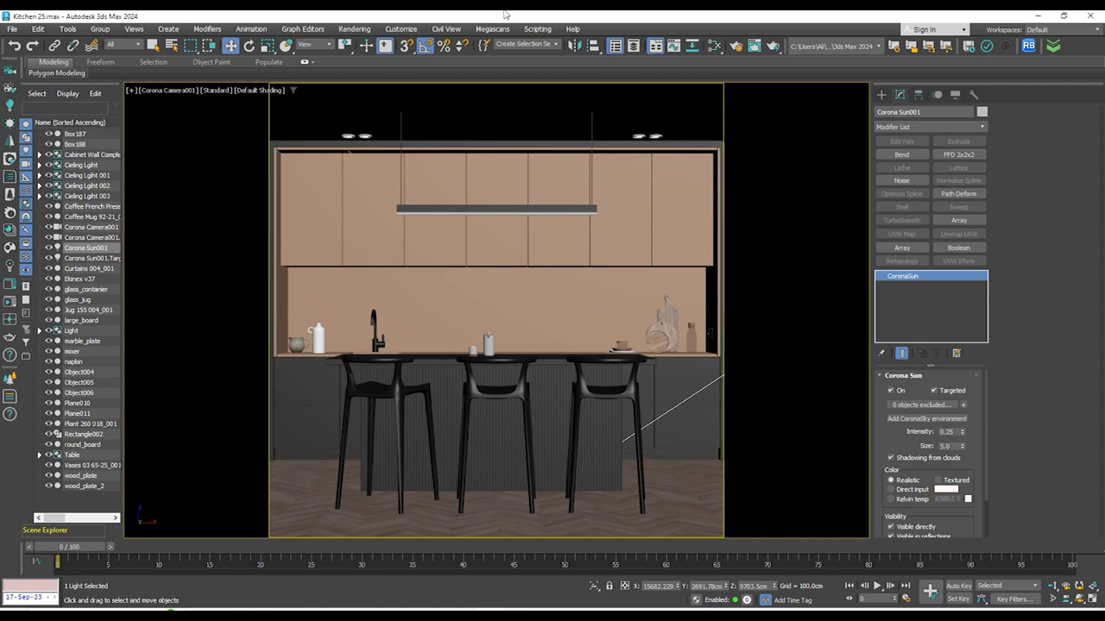
key("ctrl+s")
Start an interactive Corona render of the camera view and maximize the frame buffer
left_click(11, 318)
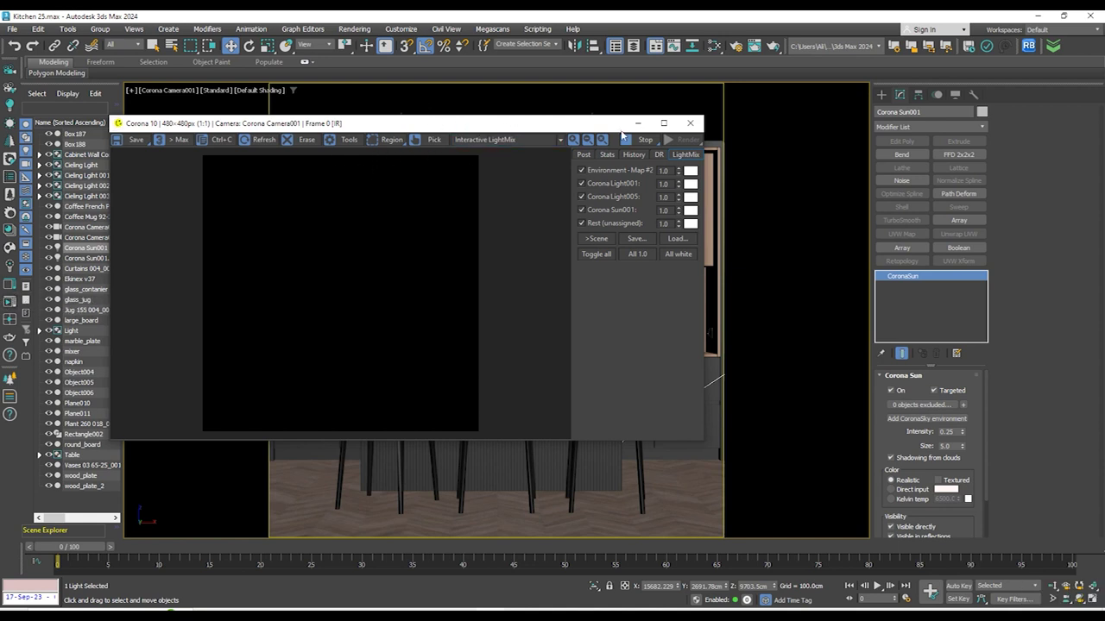
left_click(664, 124)
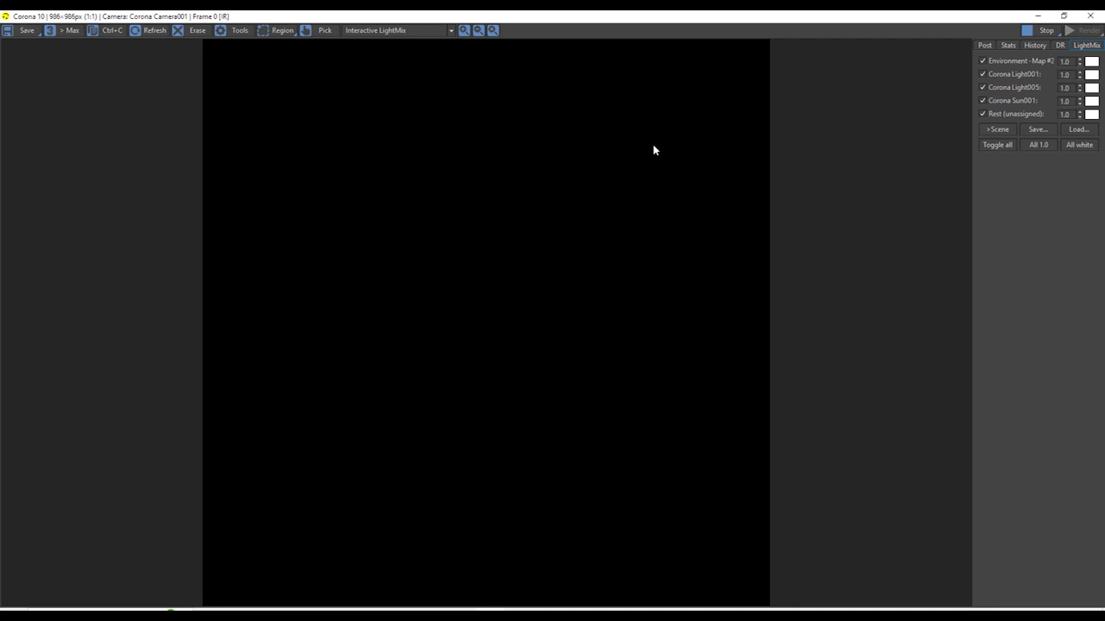
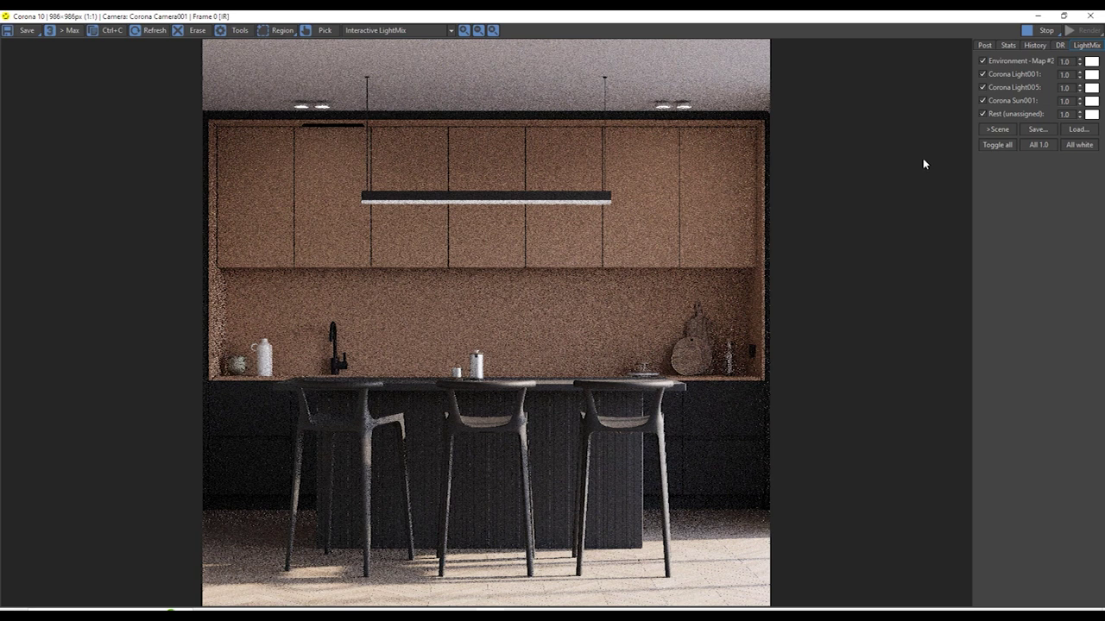
Add a LUT operator to the render's tone mapping stack and switch it off
left_click(986, 46)
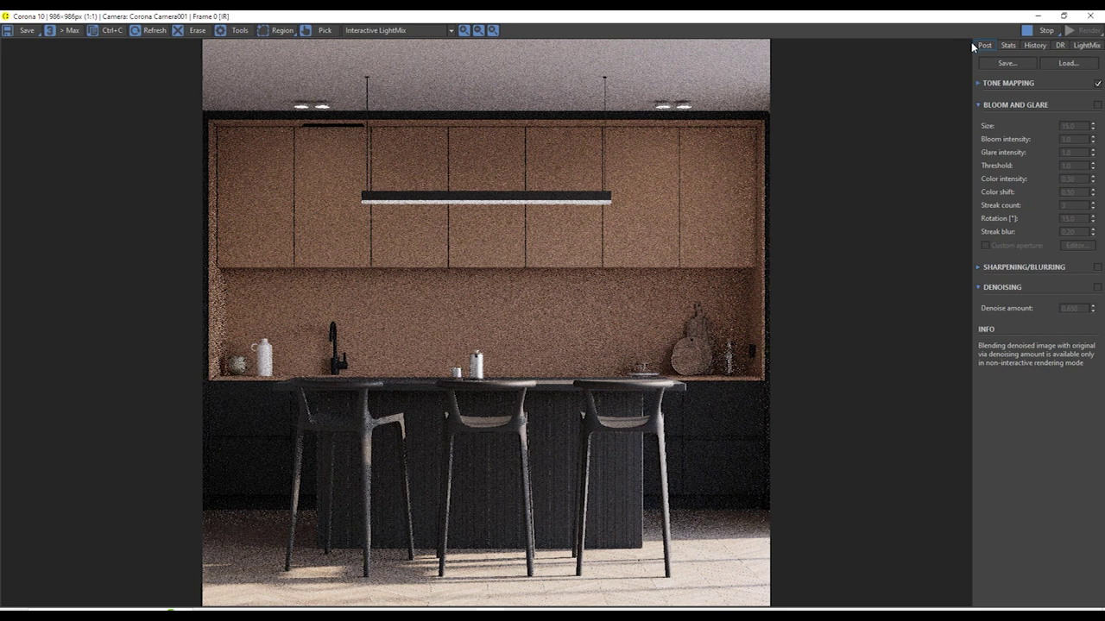
left_click(979, 82)
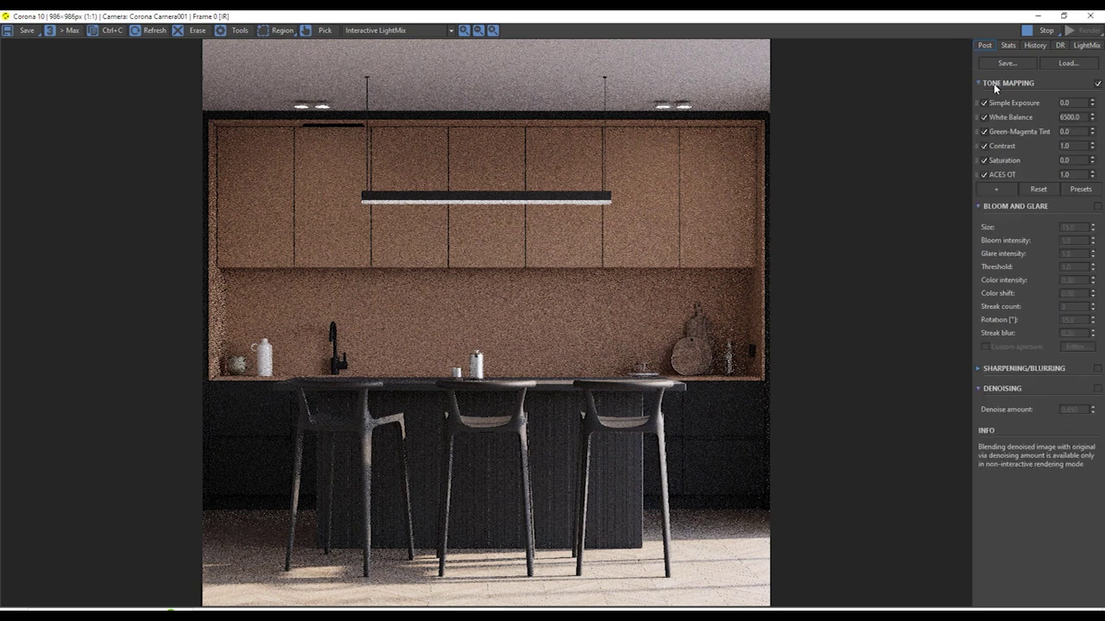
left_click(997, 190)
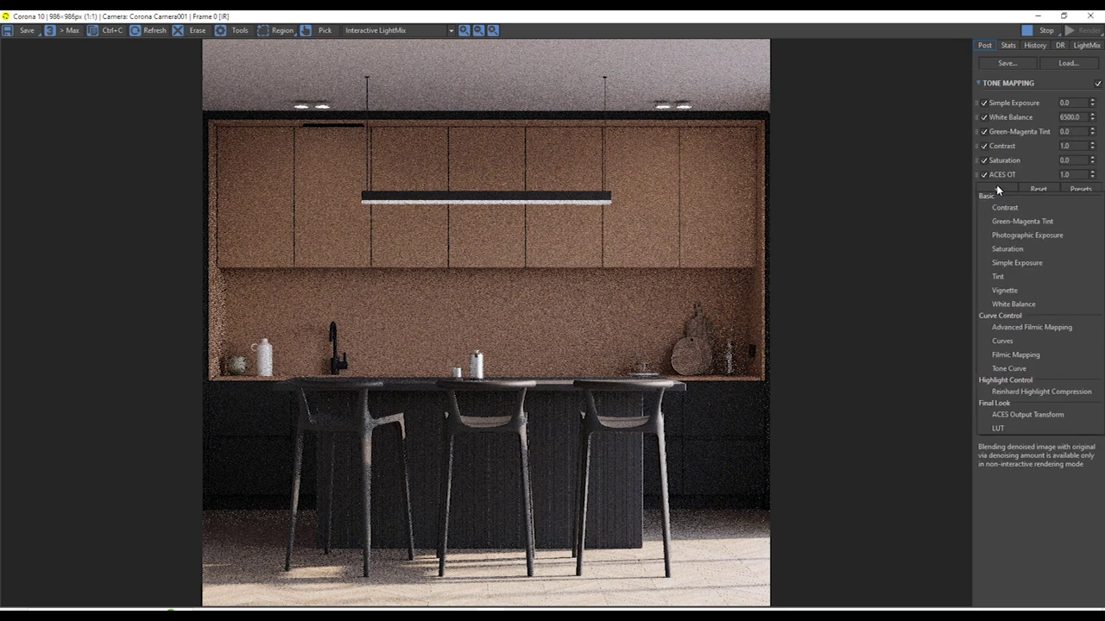
left_click(1000, 429)
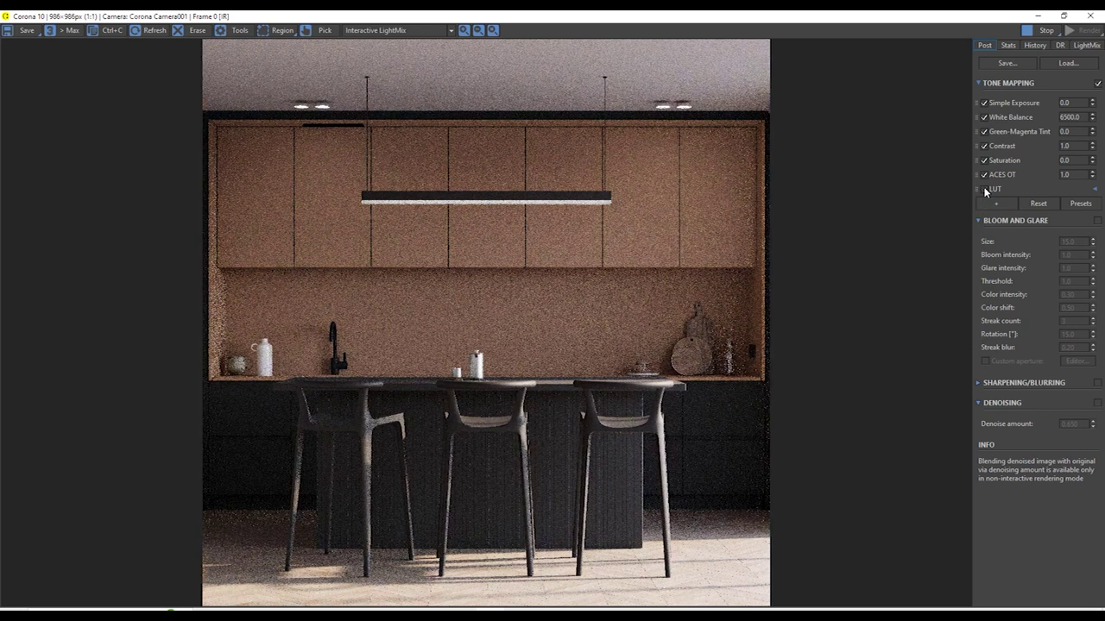
left_click(985, 190)
Examine the bar stools, island and countertop props up close in the interactive render
scroll(365, 546, "up", 1)
scroll(688, 404, "up", 1)
scroll(671, 423, "up", 1)
scroll(670, 429, "down", 3)
scroll(294, 278, "up", 1)
scroll(498, 324, "up", 1)
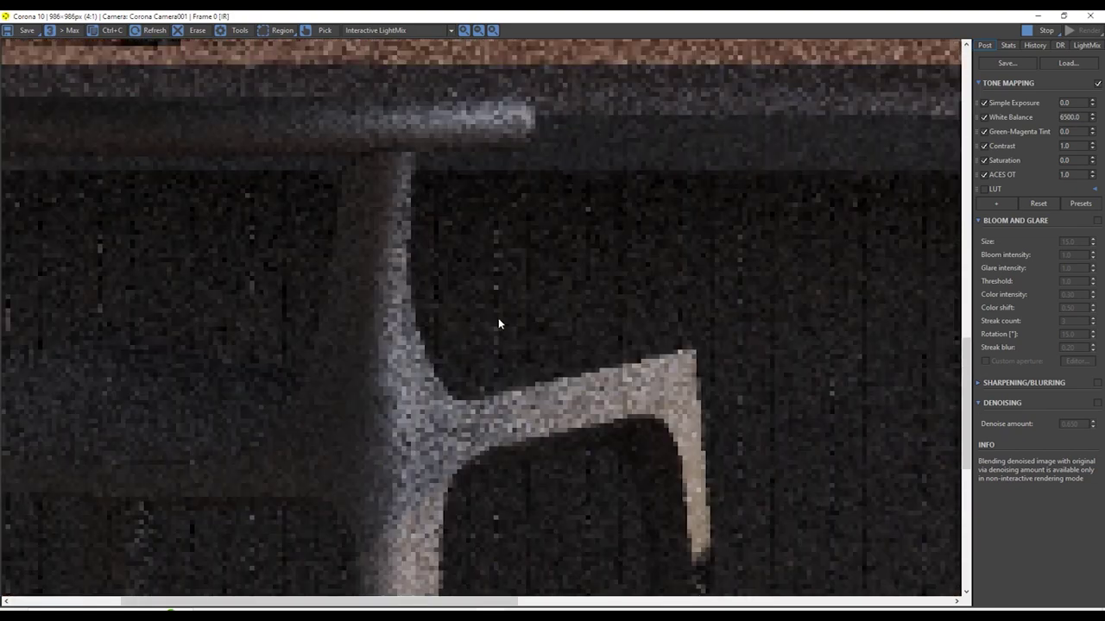
scroll(498, 324, "down", 3)
scroll(567, 230, "up", 4)
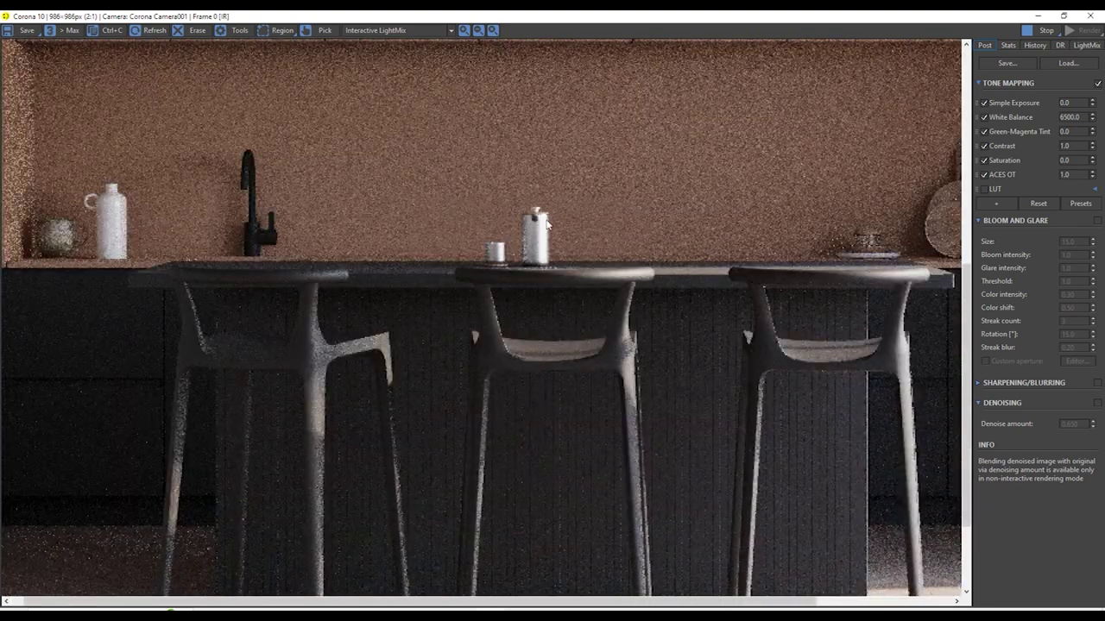
scroll(552, 224, "down", 3)
scroll(470, 374, "up", 3)
scroll(470, 374, "down", 1)
scroll(486, 371, "up", 1)
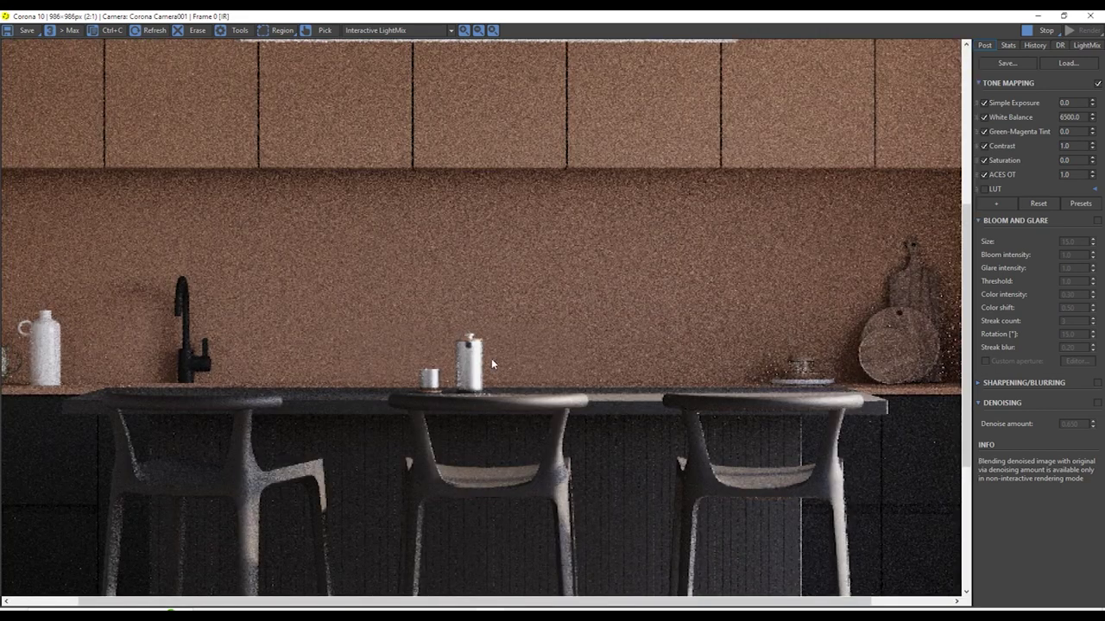
scroll(491, 364, "down", 1)
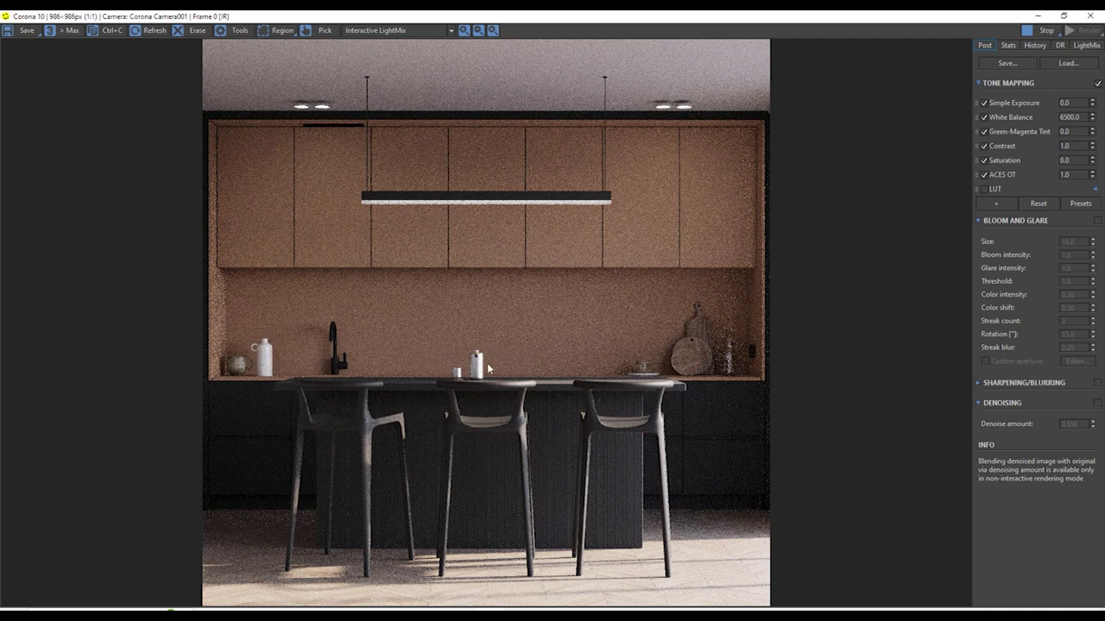
Examine the dark strip above the upper cabinets and the nearby ceiling lights in the interactive render
scroll(327, 118, "up", 2)
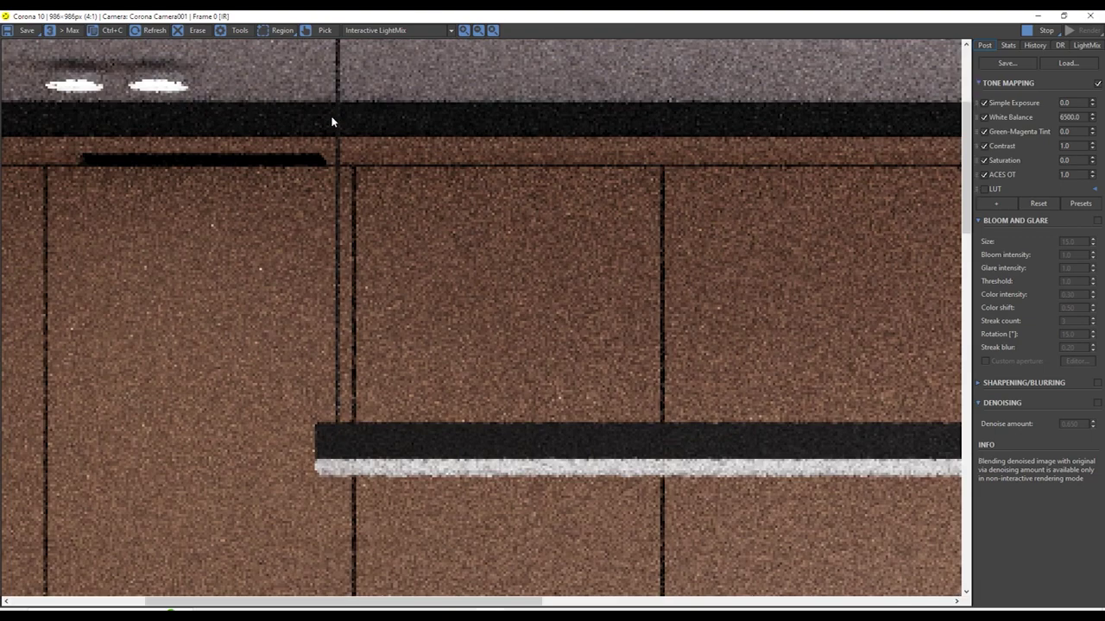
scroll(225, 156, "up", 2)
scroll(382, 168, "down", 3)
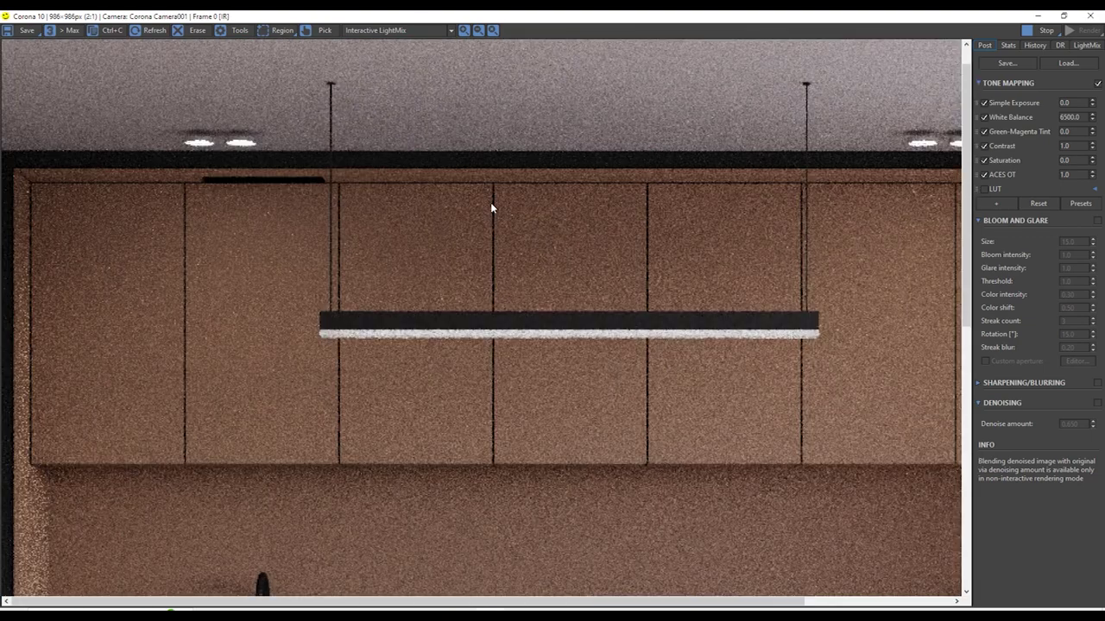
scroll(287, 183, "up", 1)
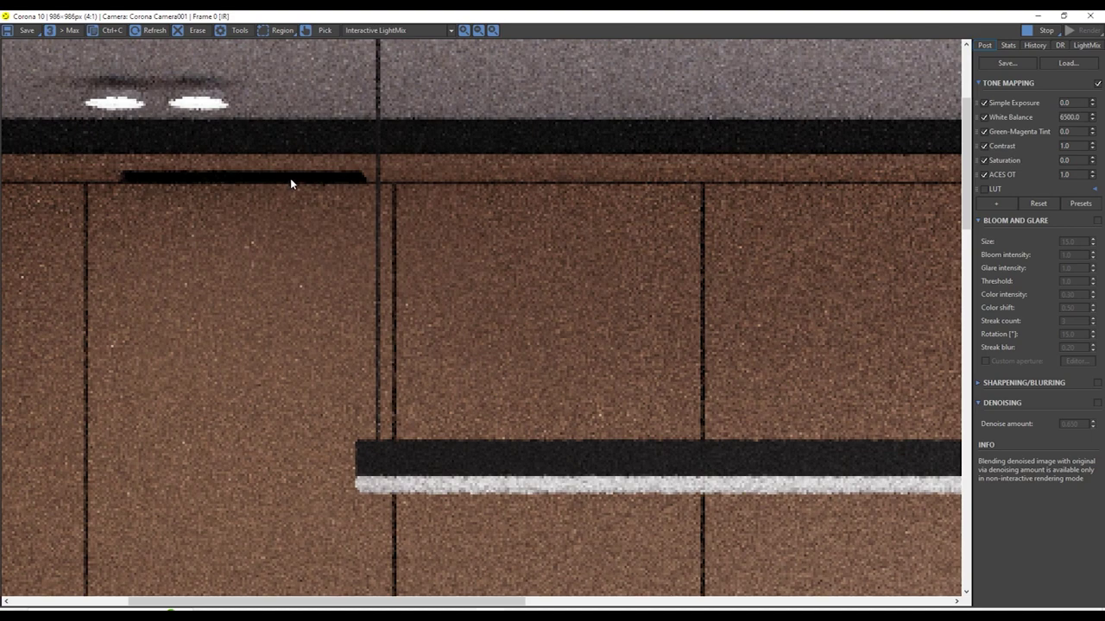
scroll(292, 178, "down", 1)
scroll(239, 181, "down", 1)
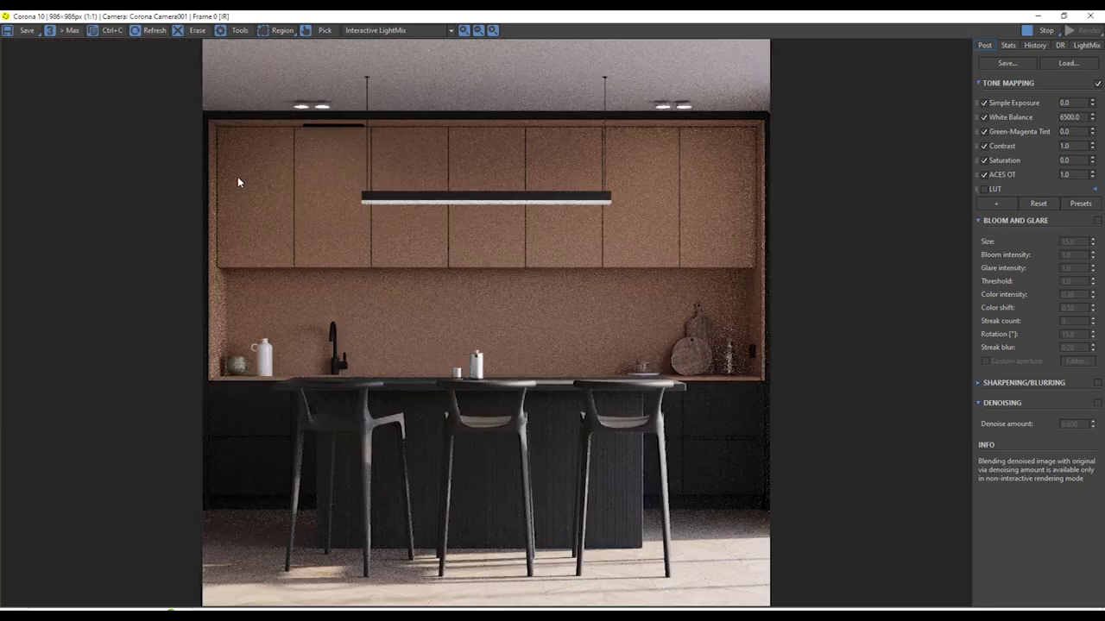
scroll(299, 138, "up", 2)
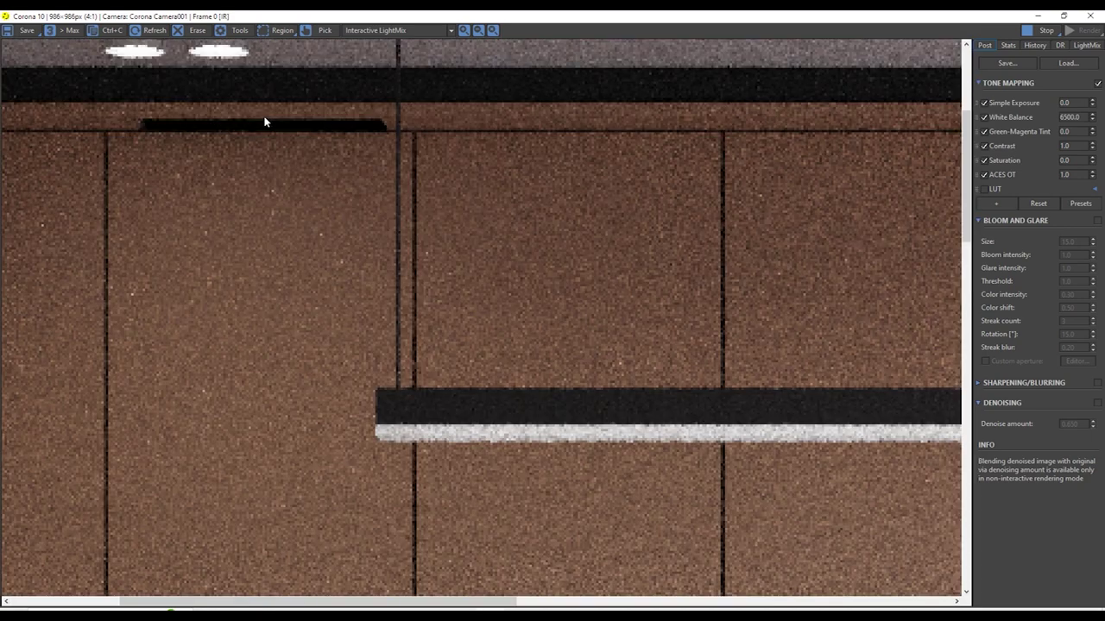
scroll(263, 112, "up", 1)
scroll(265, 105, "down", 3)
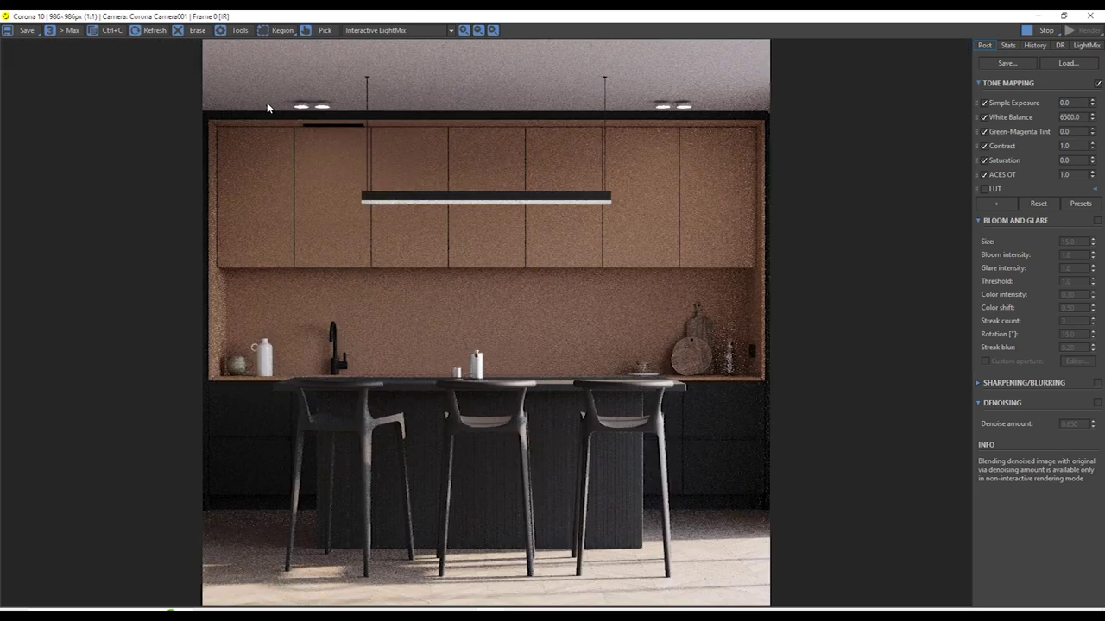
scroll(336, 126, "up", 1)
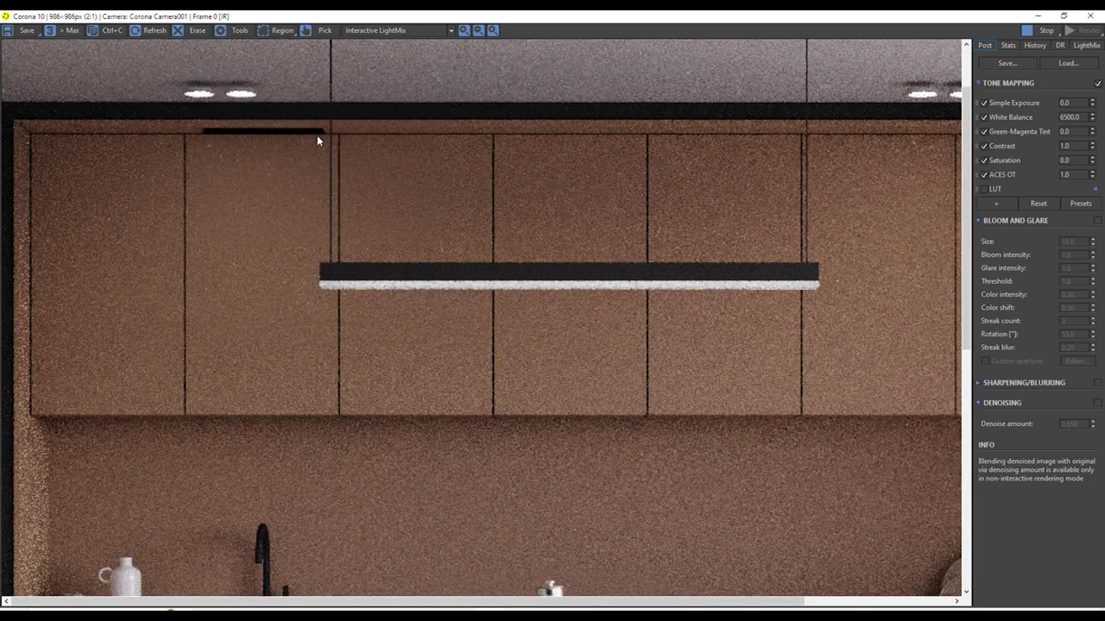
scroll(319, 142, "down", 1)
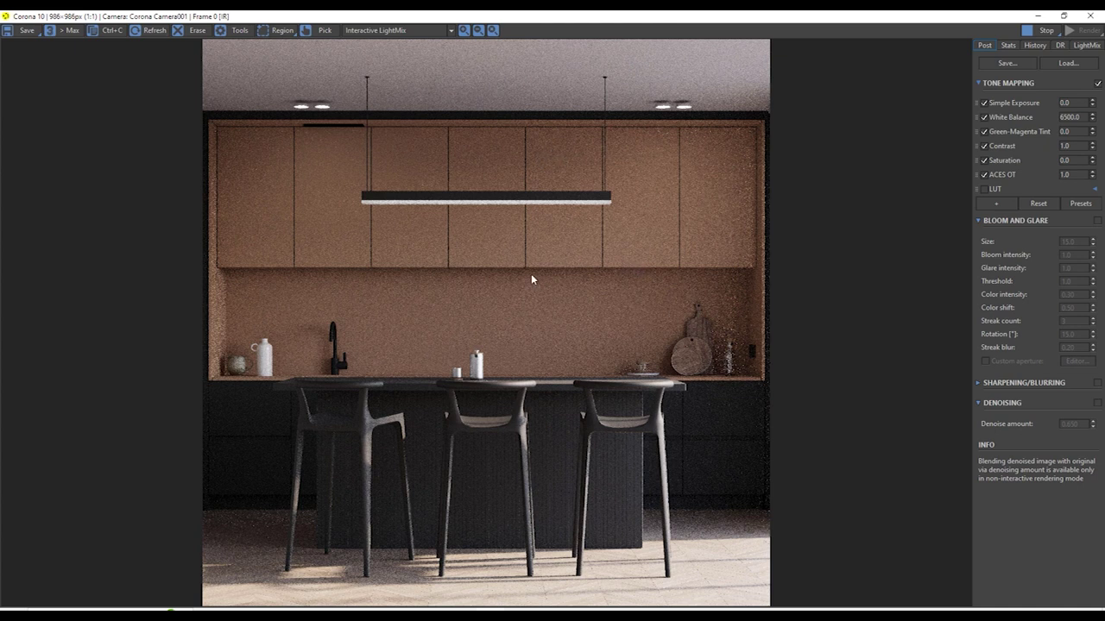
Open the material editor and display the parameters of the dark CoronaPhysicalMtl Material #174
key("m")
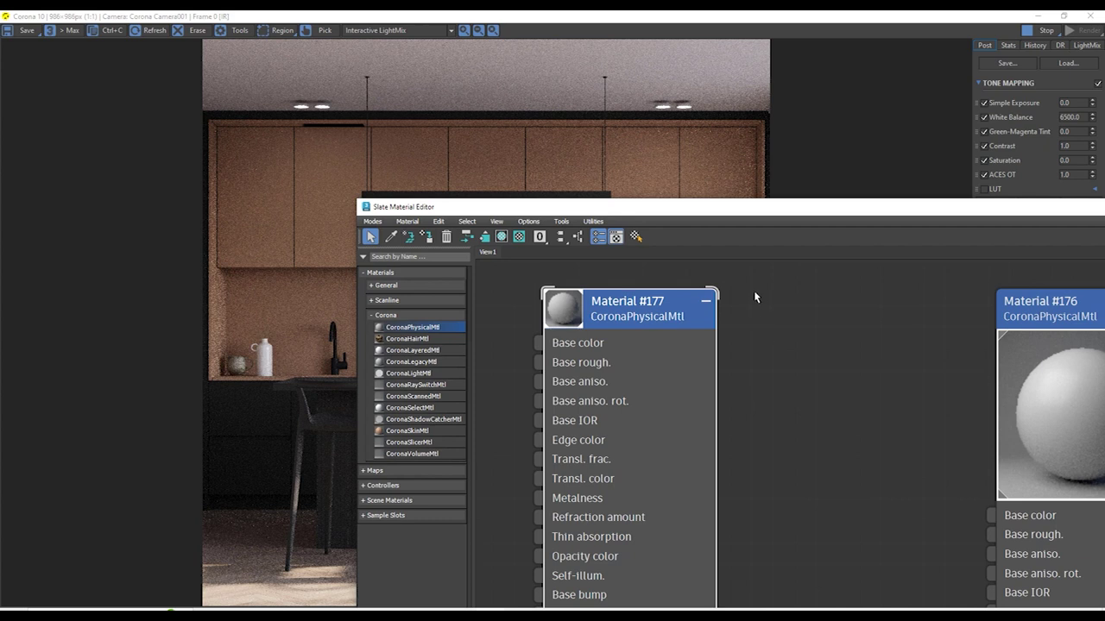
scroll(685, 340, "down", 2)
scroll(877, 364, "down", 3)
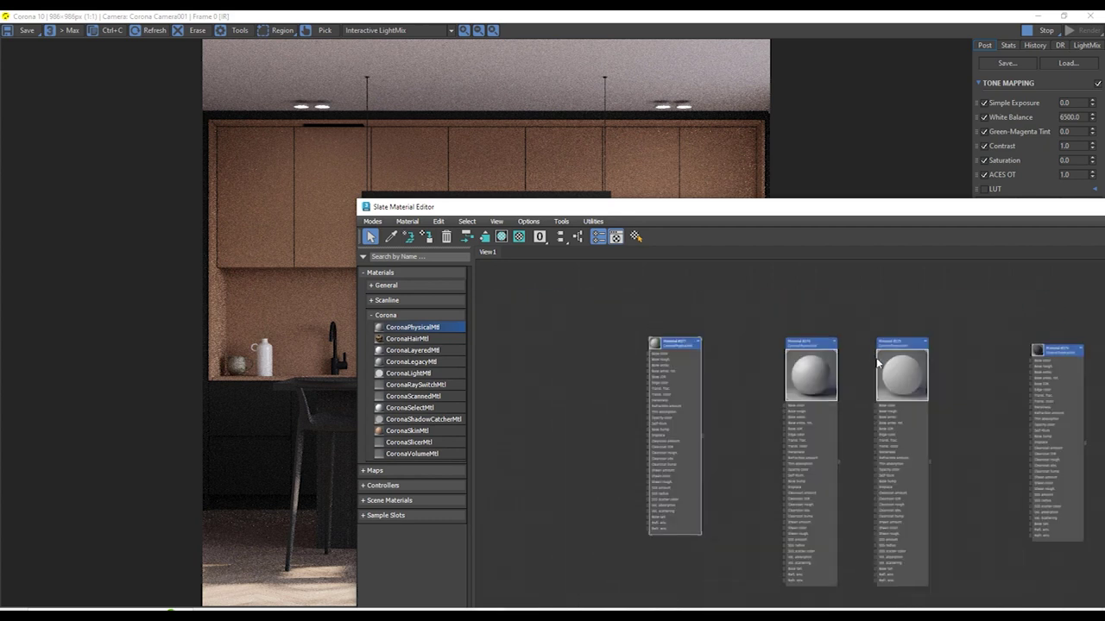
scroll(966, 382, "up", 5)
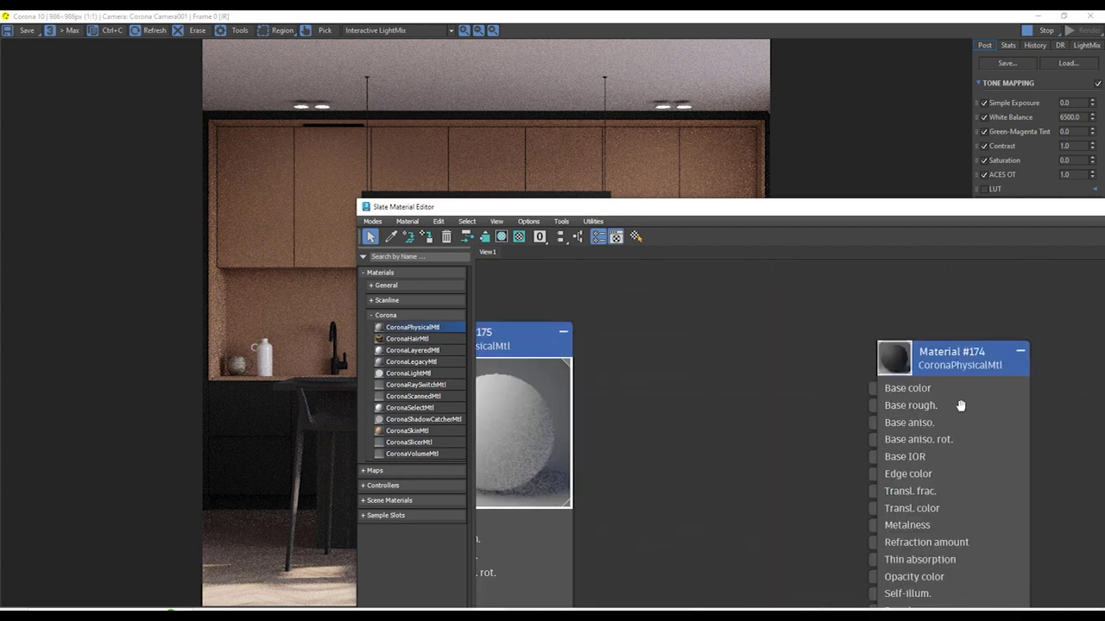
middle_click_drag(961, 406, 797, 417)
scroll(798, 417, "up", 1)
left_click(807, 358)
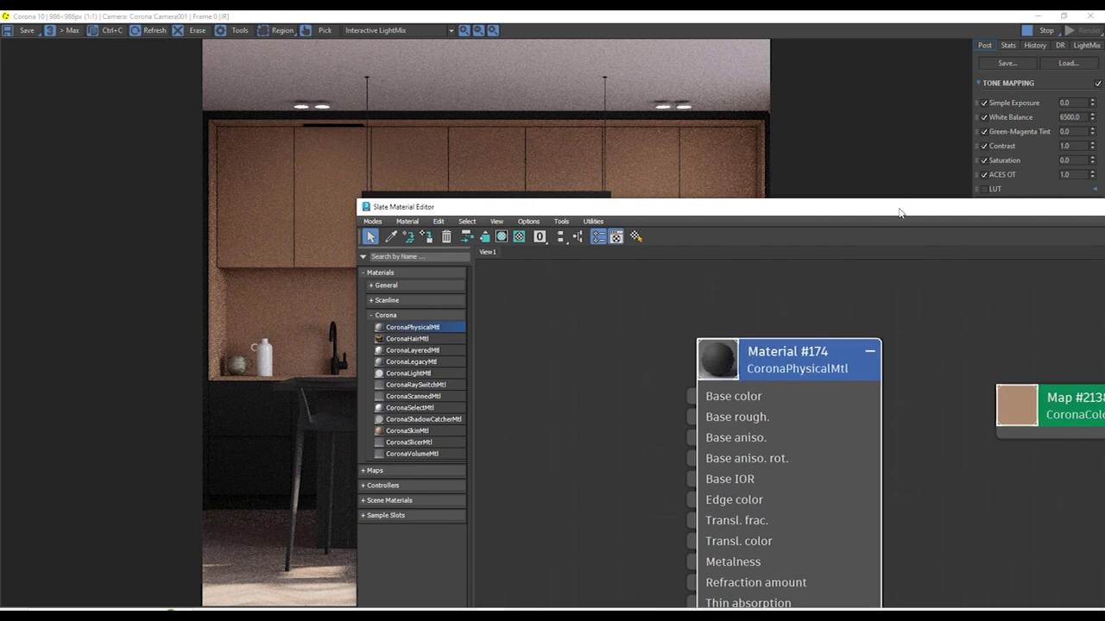
left_click_drag(831, 212, 726, 228)
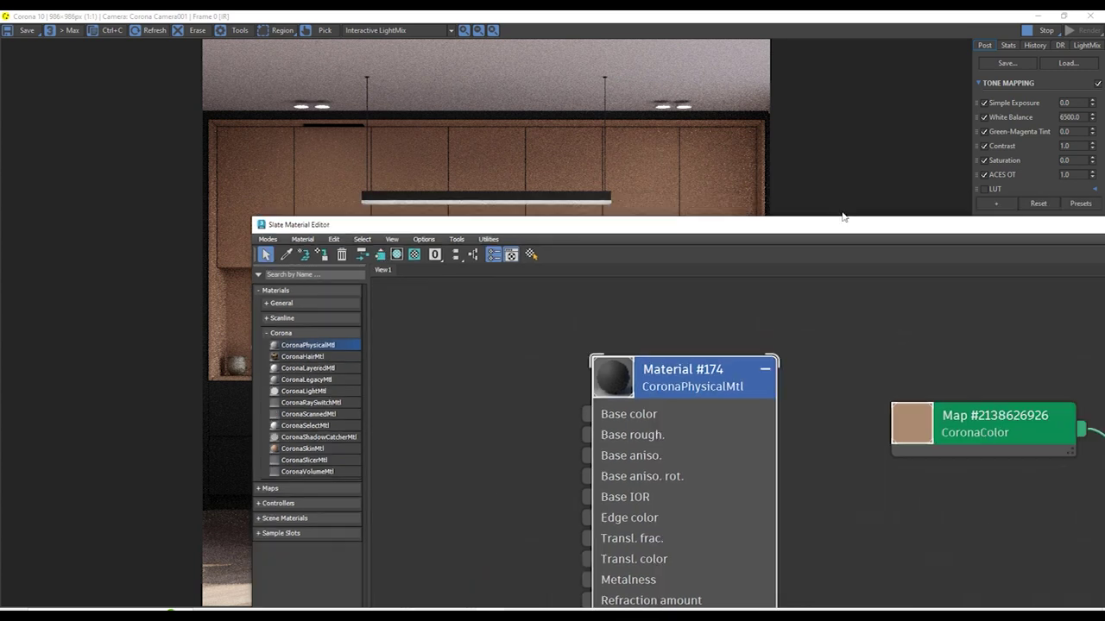
left_click_drag(832, 225, 680, 215)
left_click_drag(498, 162, 340, 148)
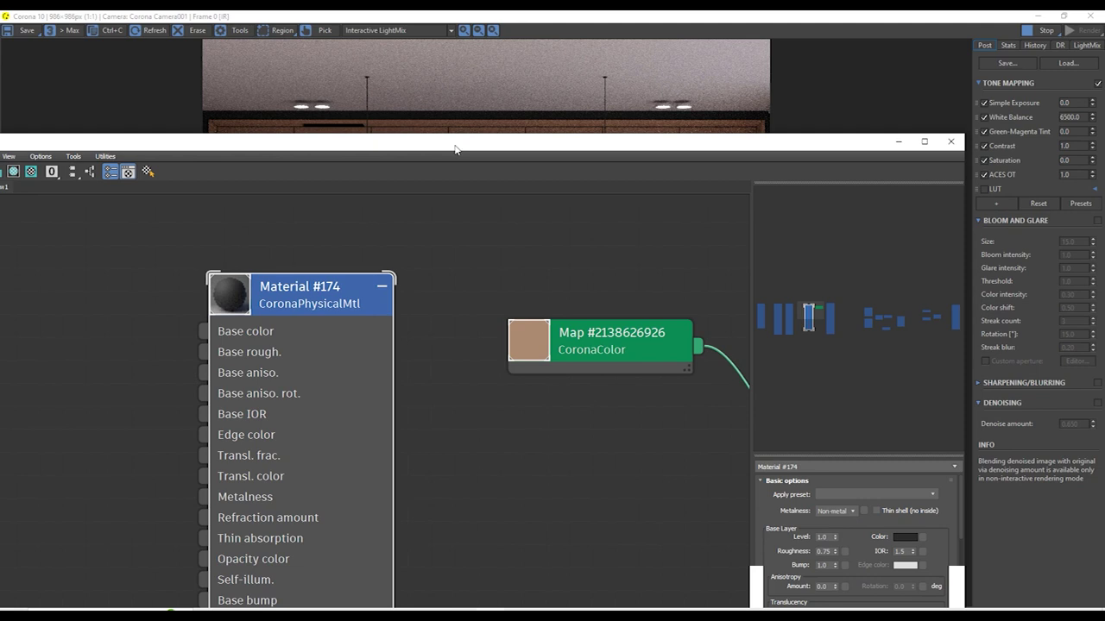
Lighten the base color of Material #174 to 404040 and check the dark cabinets in the interactive render
left_click(903, 536)
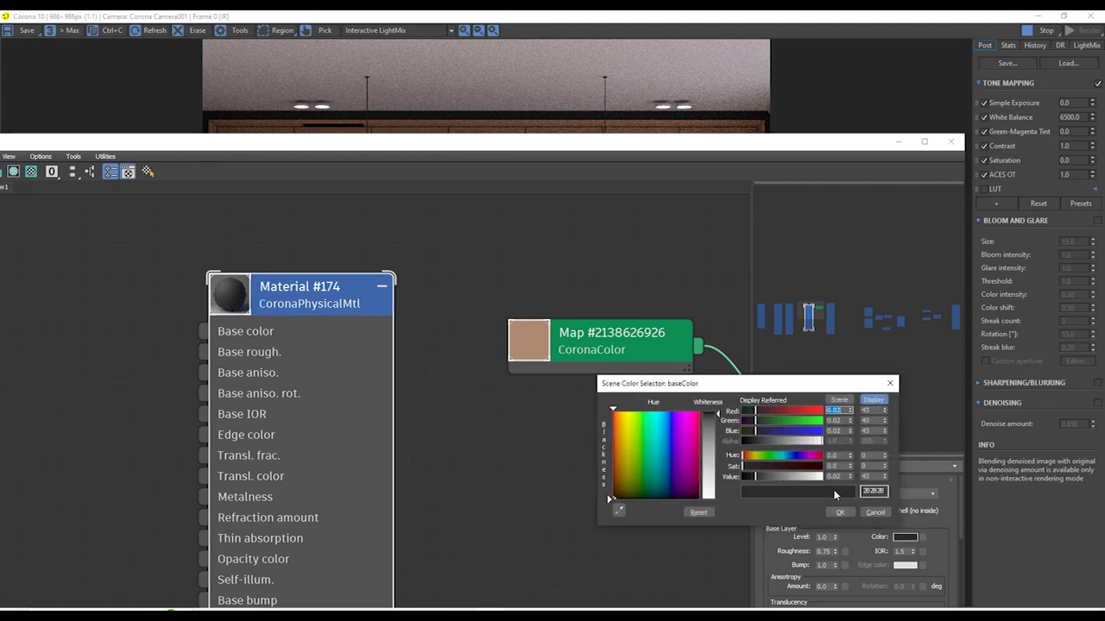
left_click(763, 474)
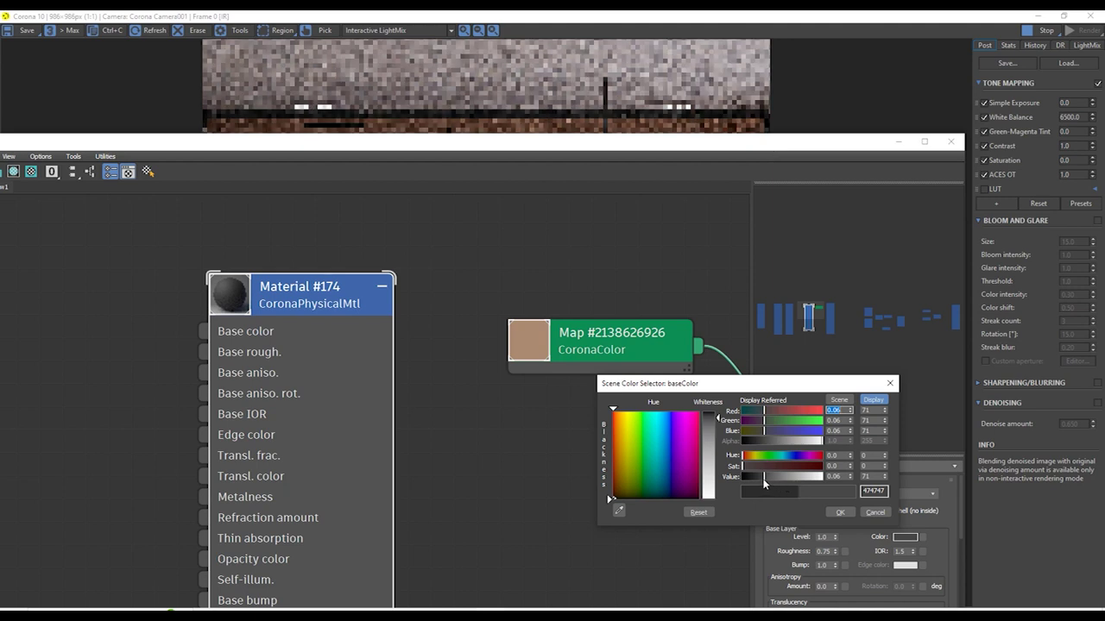
left_click(836, 513)
left_click_drag(827, 148, 747, 604)
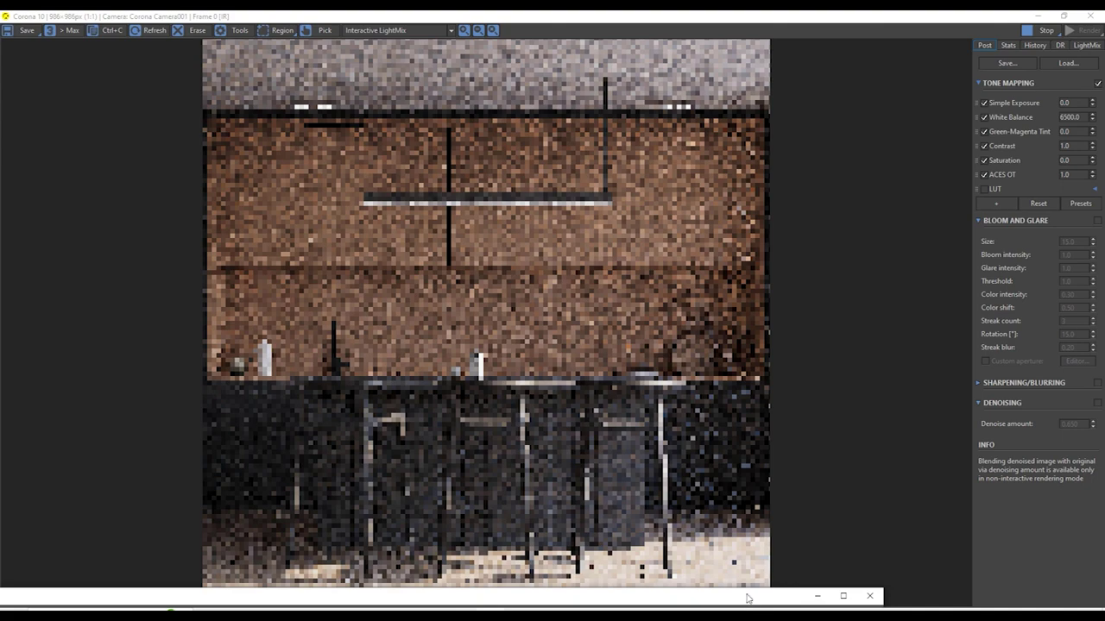
scroll(587, 435, "up", 2)
scroll(599, 439, "down", 2)
scroll(586, 426, "up", 2)
scroll(562, 405, "down", 2)
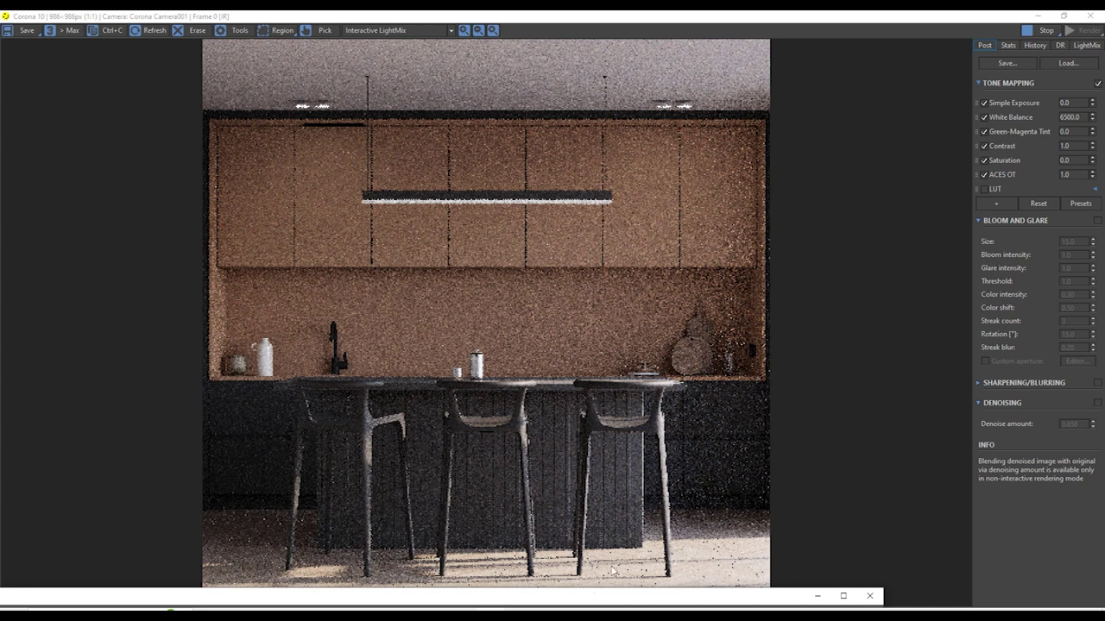
Stop the interactive render and sample the lower cabinets' material from the camera view into the material editor
left_click_drag(606, 596, 878, 193)
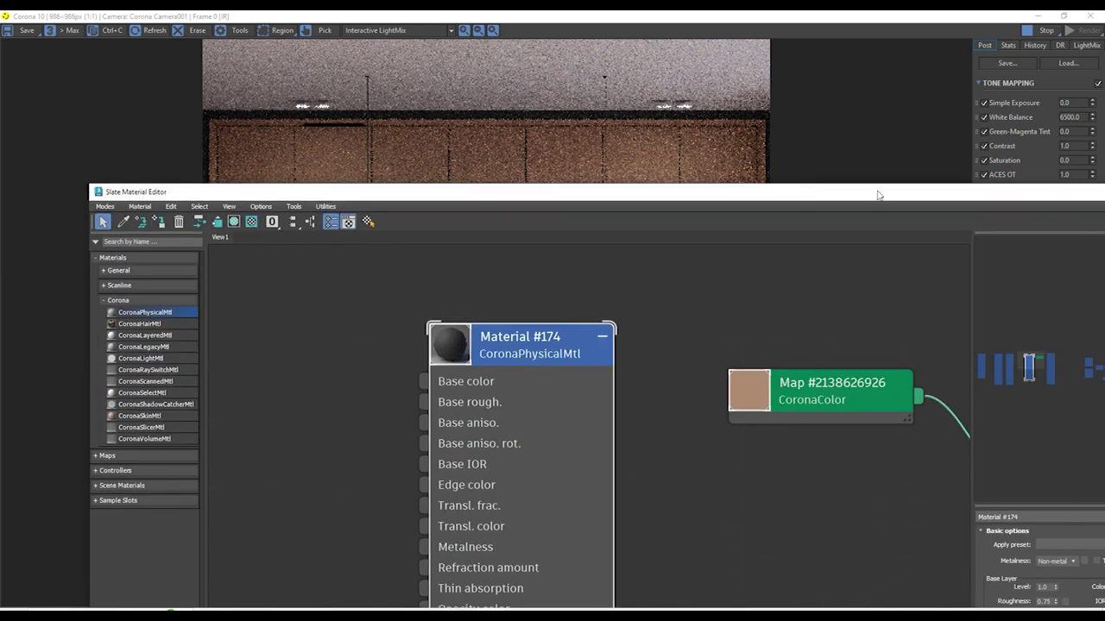
left_click_drag(409, 192, 983, 147)
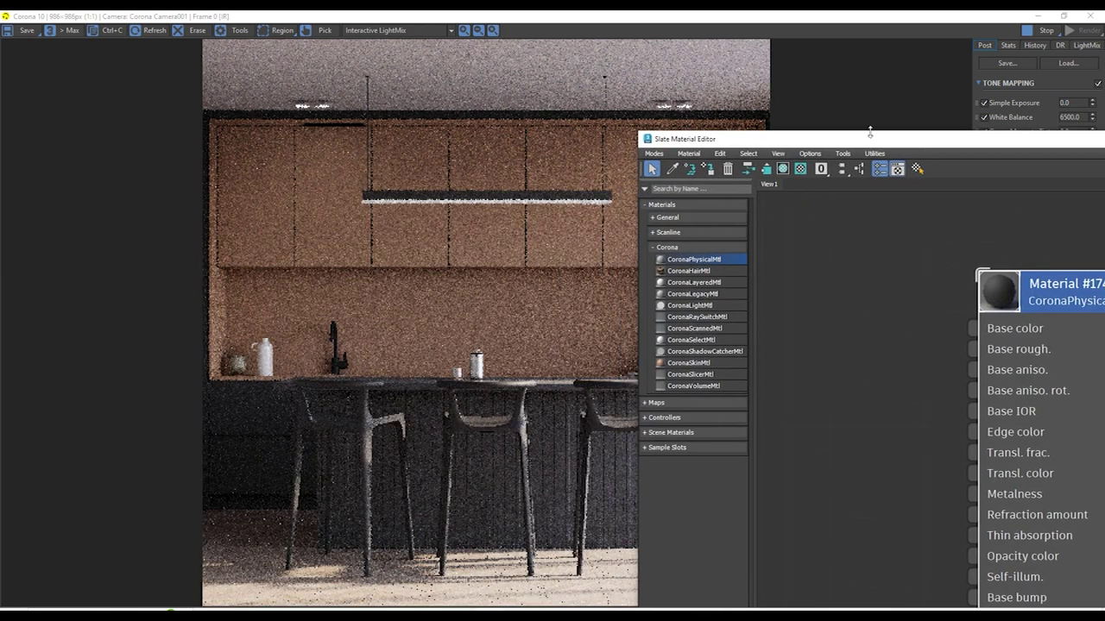
left_click(1042, 30)
left_click(1039, 18)
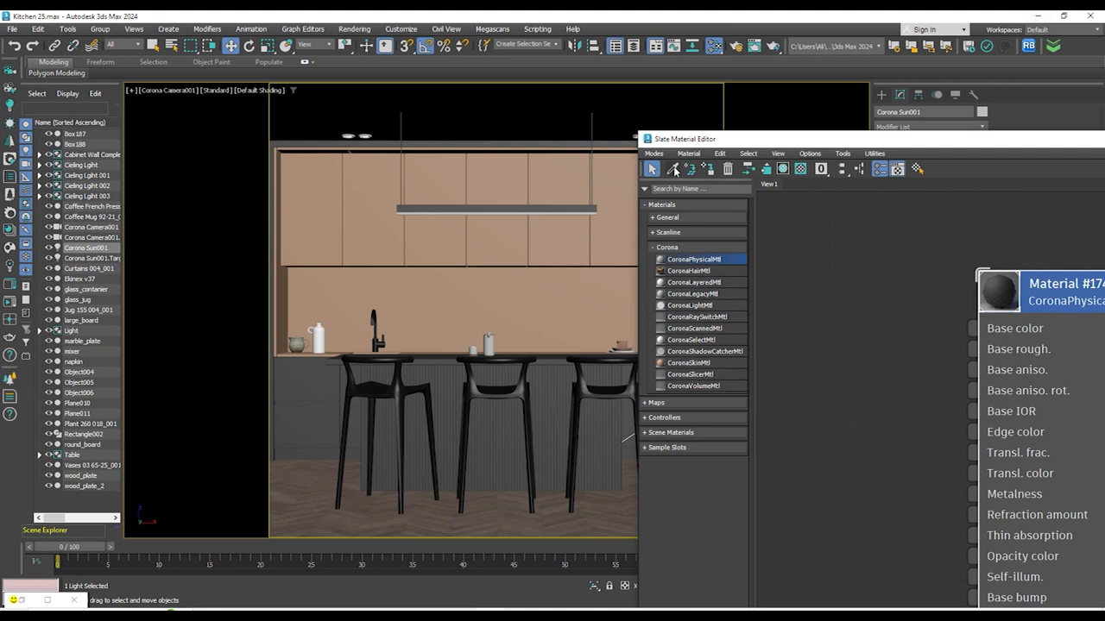
left_click(675, 170)
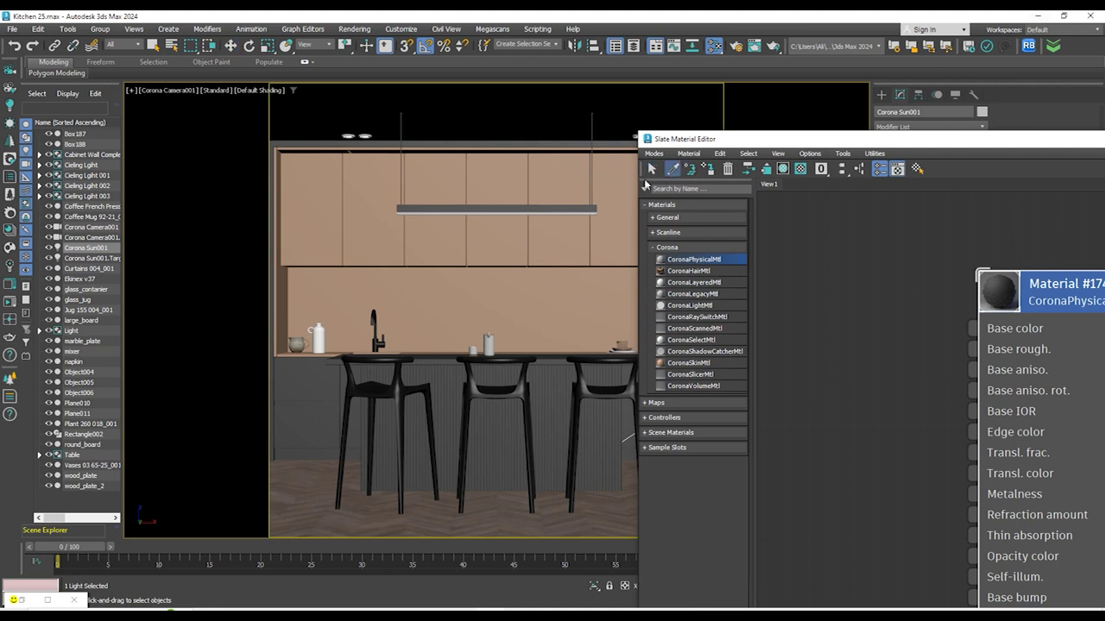
left_click(297, 379)
middle_click_drag(986, 302, 849, 504)
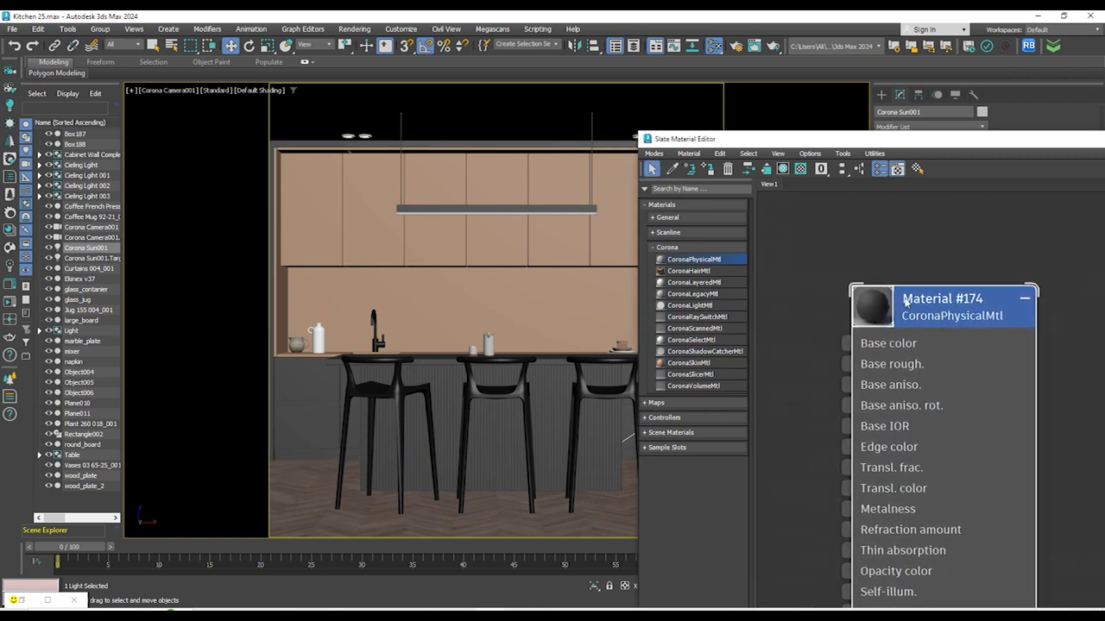
Set the base color of Material #174 to the dark gray 333333 and put the material editor away
double_click(925, 144)
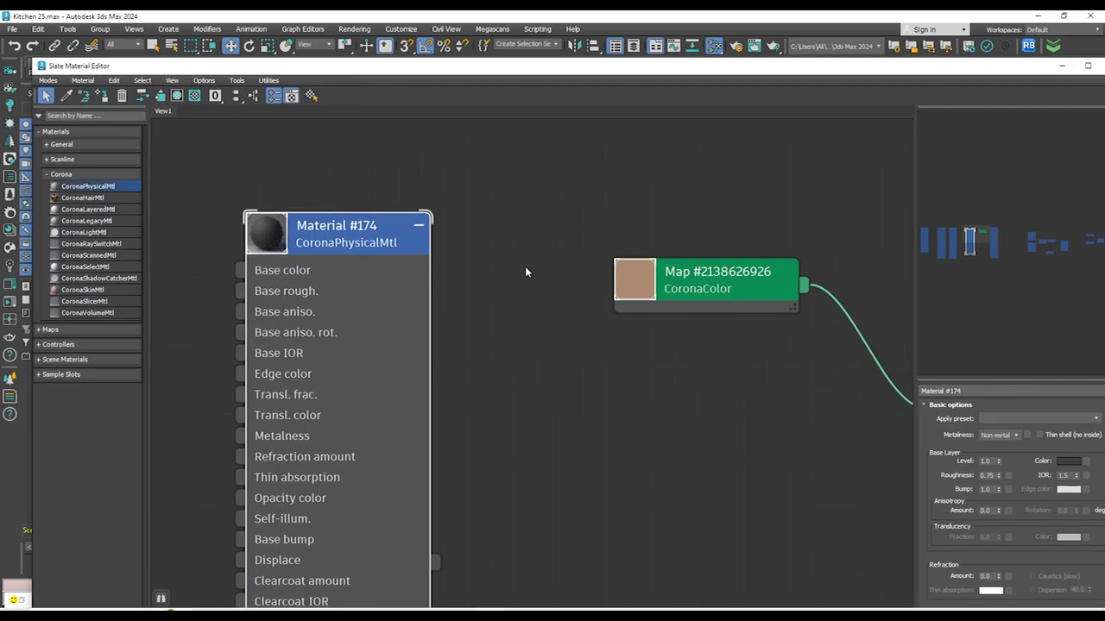
left_click(1065, 462)
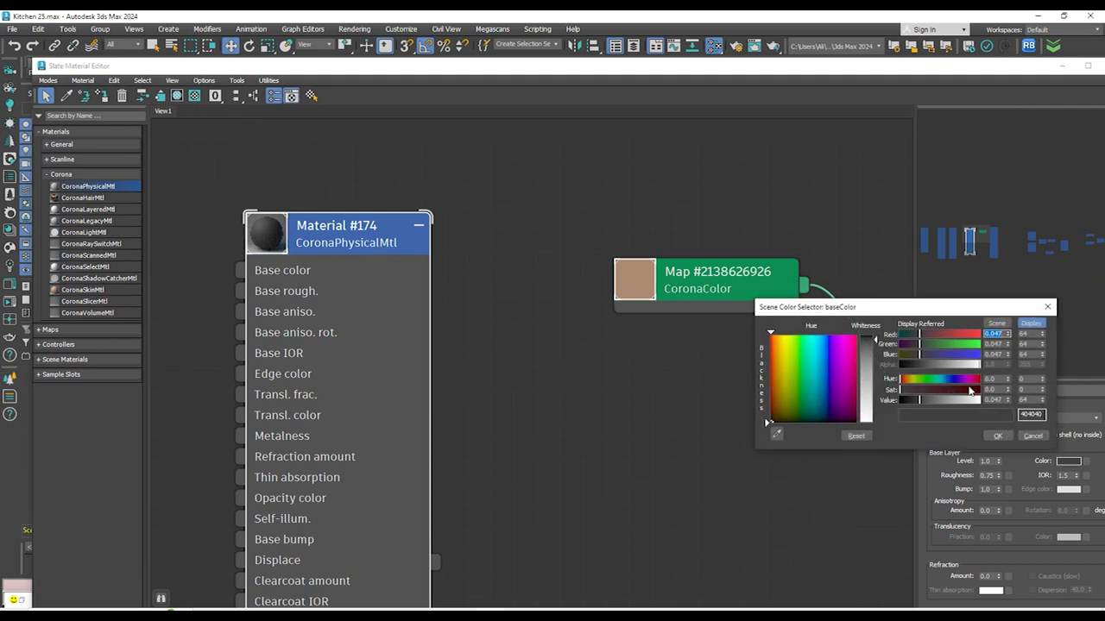
left_click_drag(925, 398, 915, 400)
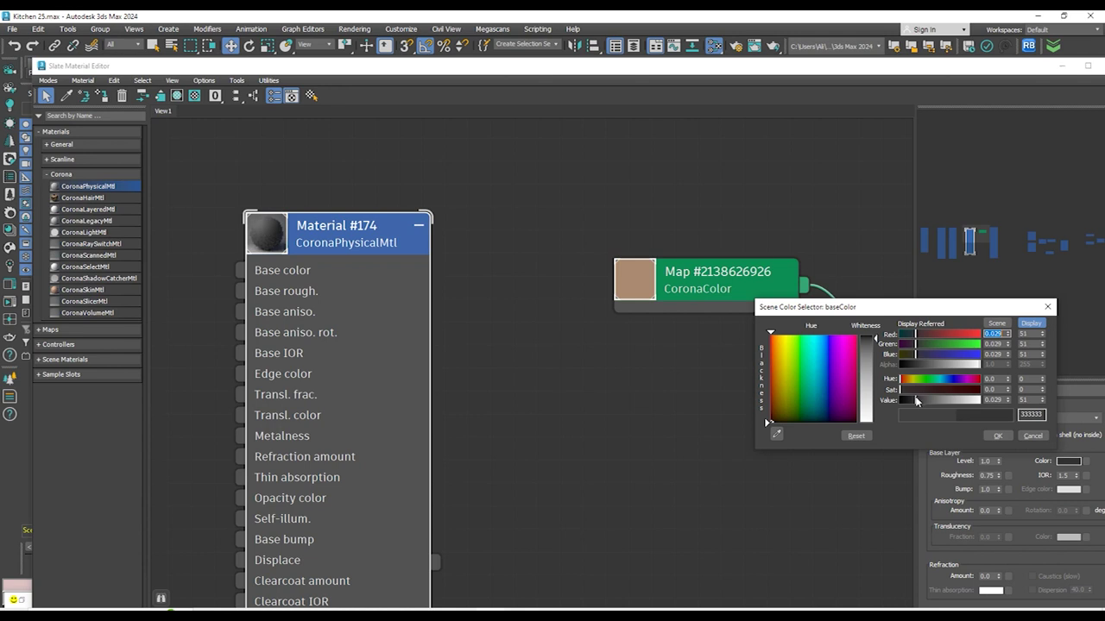
left_click(997, 437)
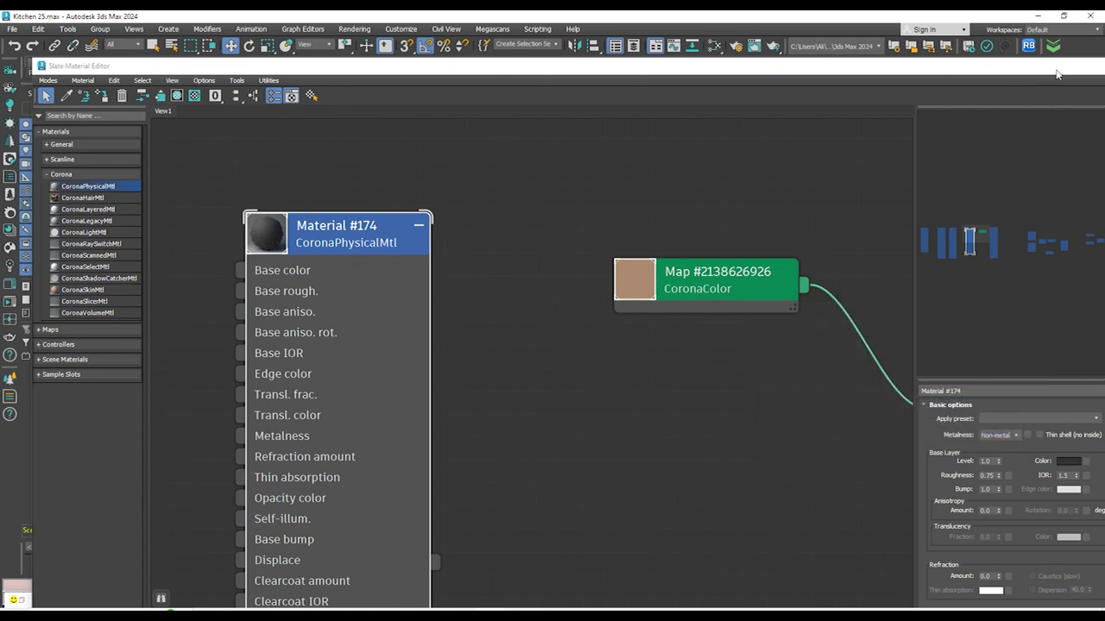
left_click(1062, 67)
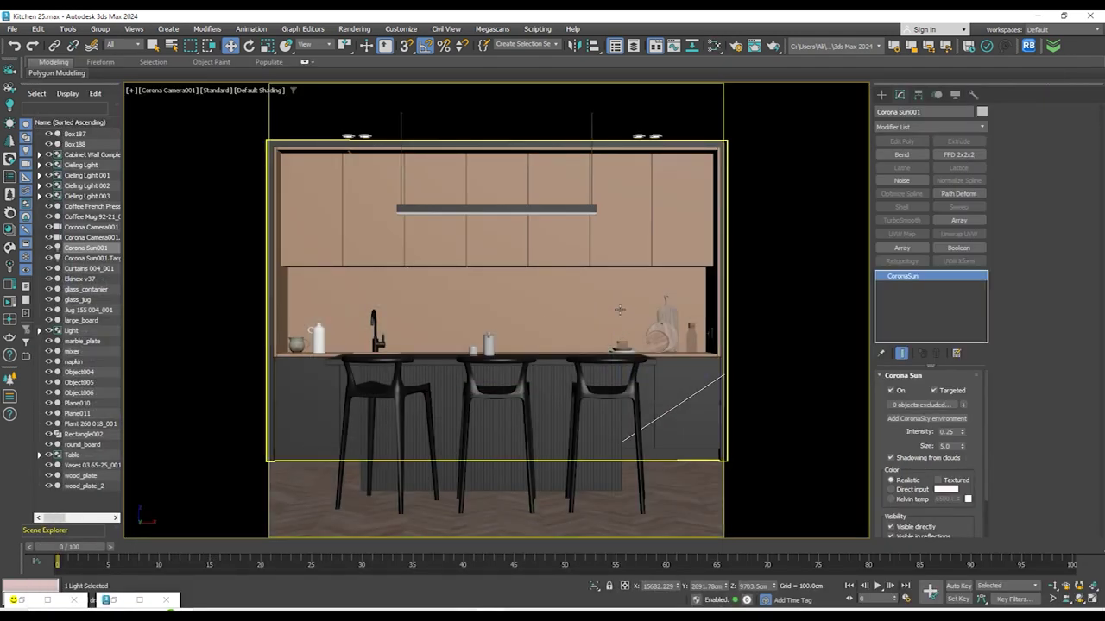
Switch to Photoshop and sample the upper cabinet front's color in the reference image, c1a894, as the foreground color
left_click(30, 599)
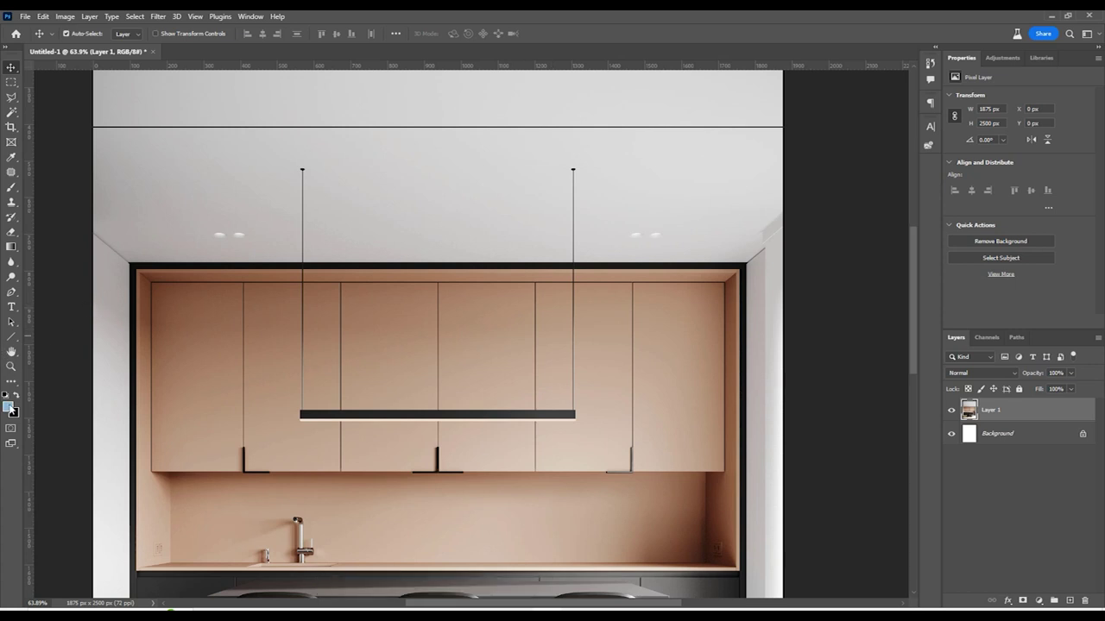
left_click(10, 409)
left_click(483, 354)
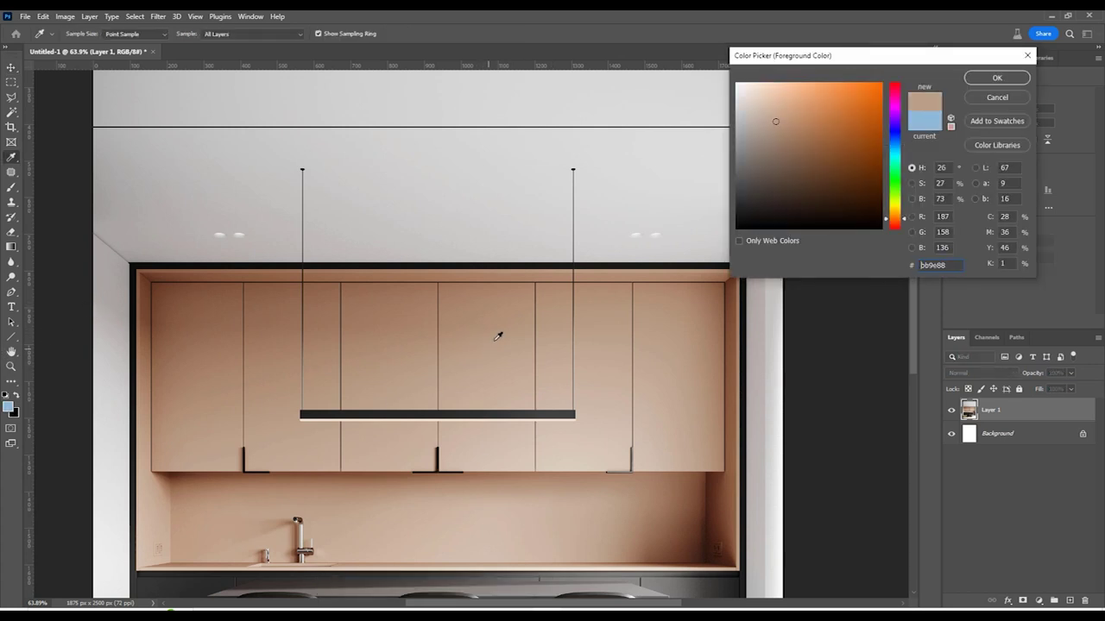
left_click(485, 370)
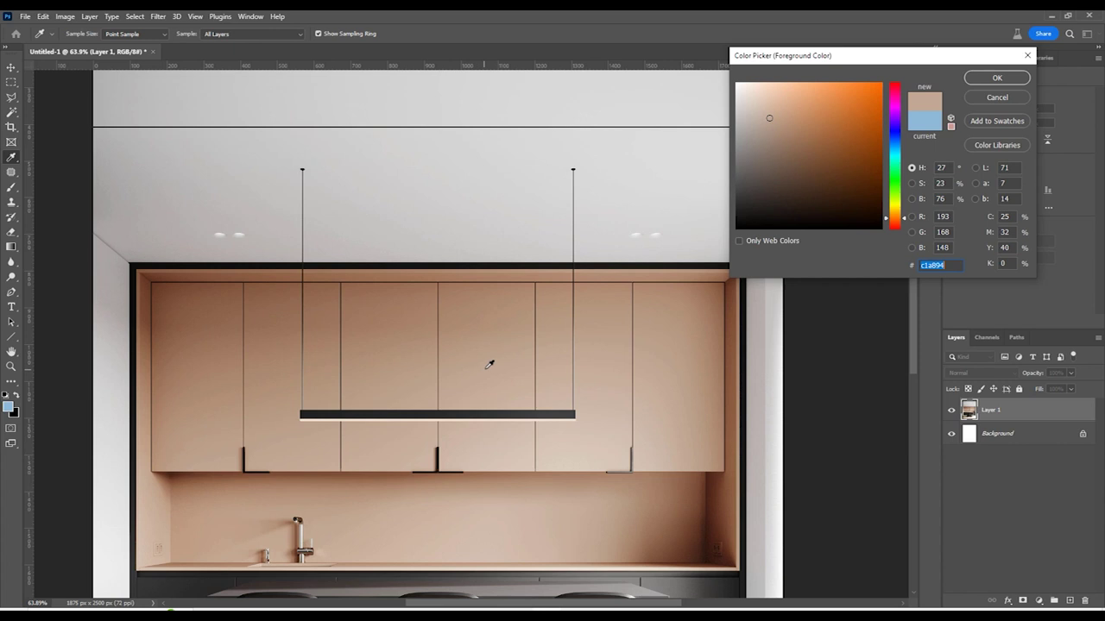
left_click(717, 340)
key("Return")
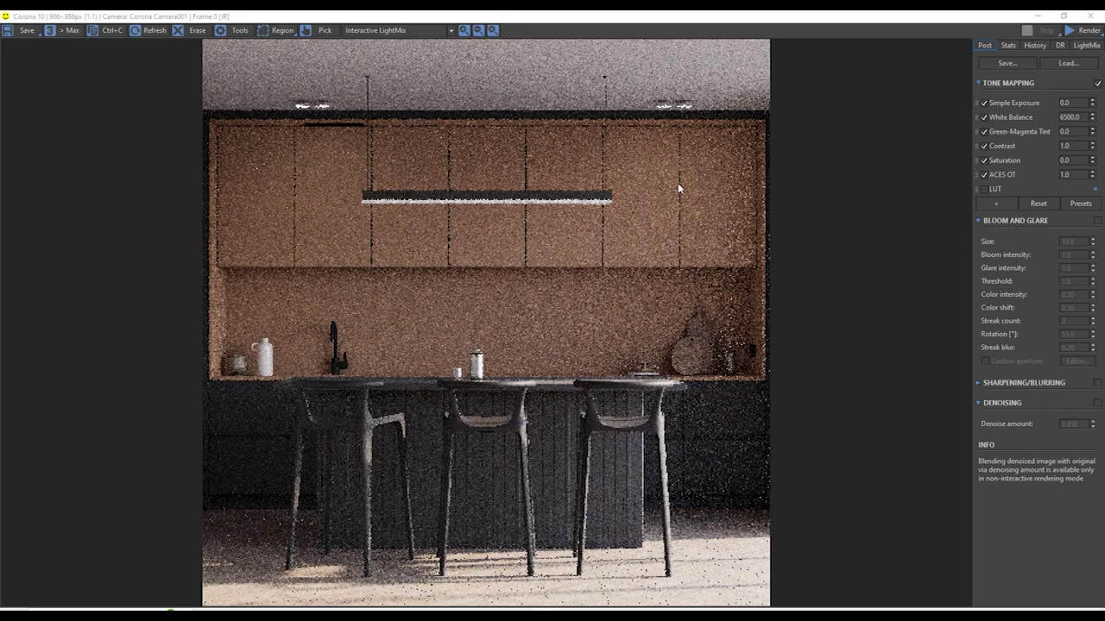
Back in 3ds Max, set the beige cabinet CoronaColor map's hex color to c1a894 and restart the interactive render
left_click(1038, 17)
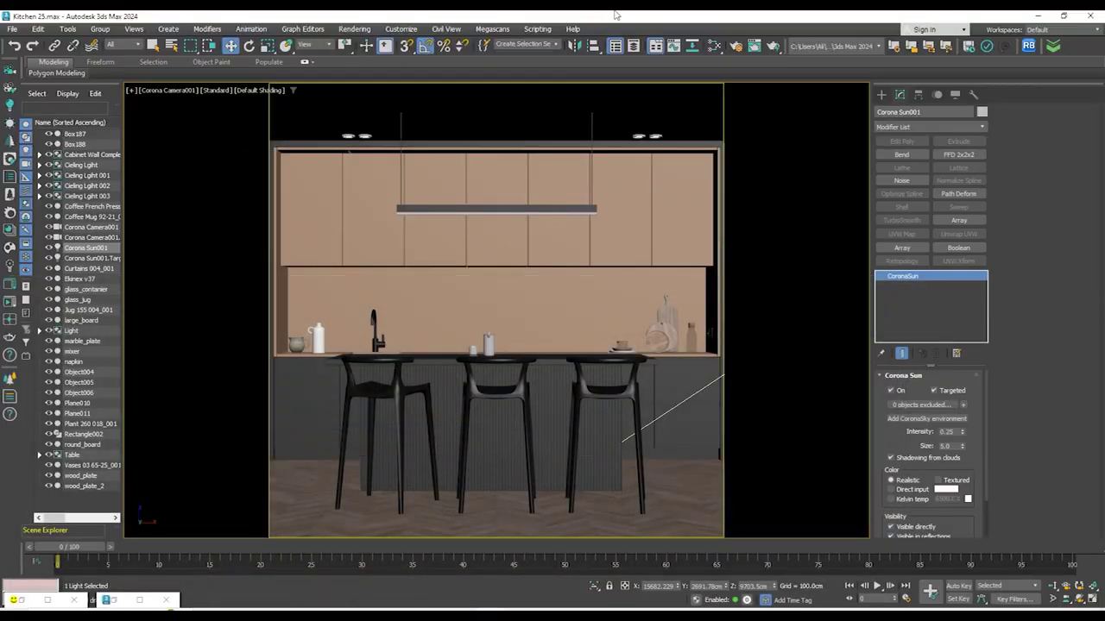
key("m")
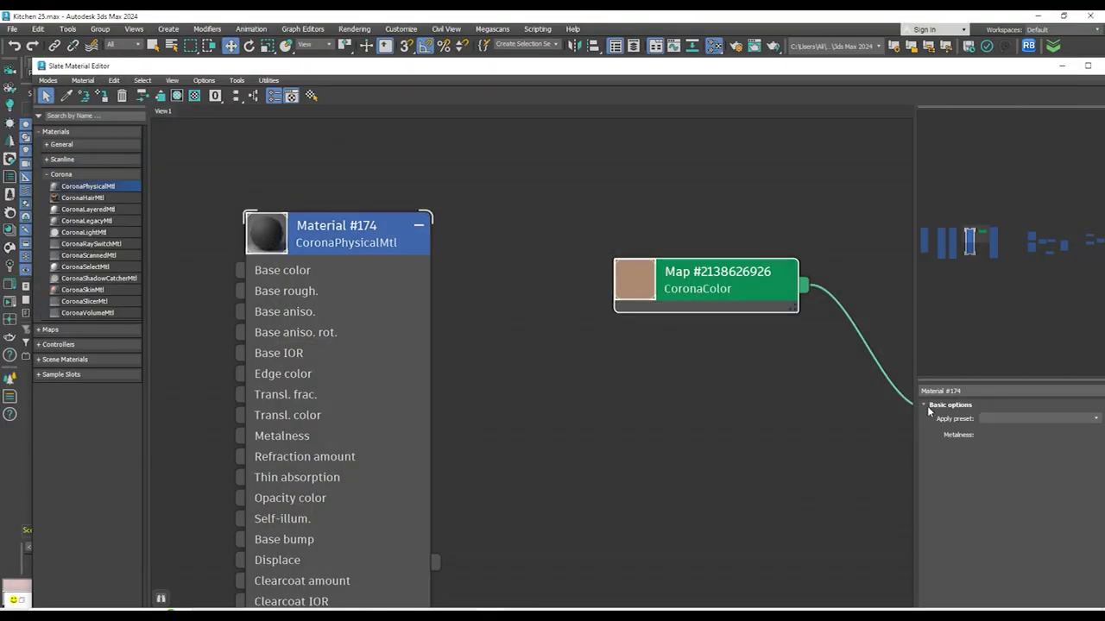
double_click(695, 295)
left_click_drag(1028, 463, 956, 455)
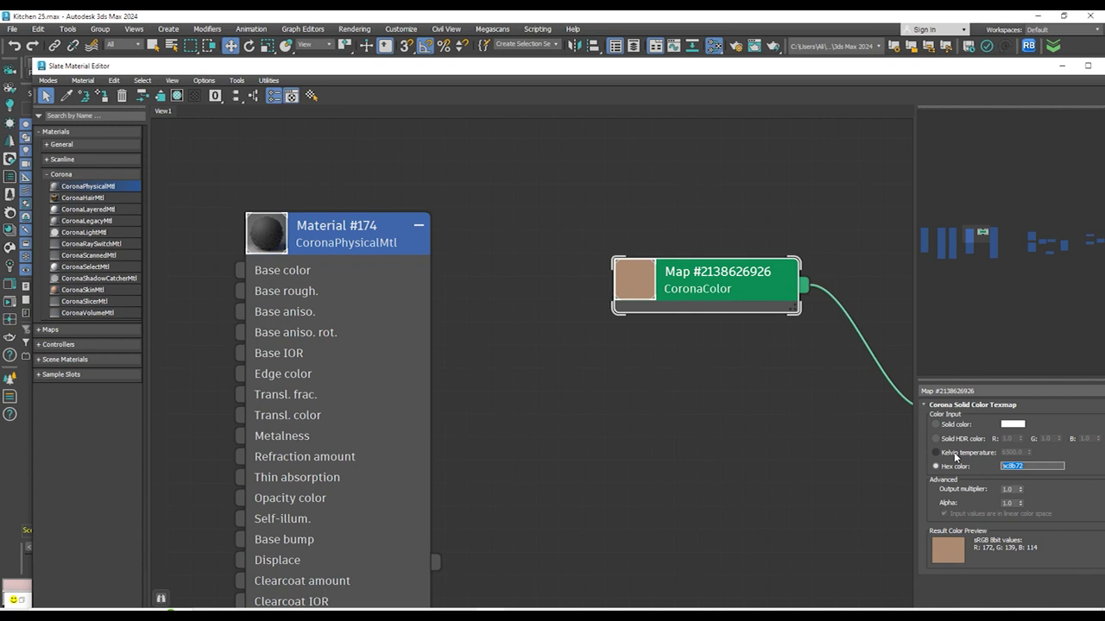
type("c1a894")
left_click(771, 451)
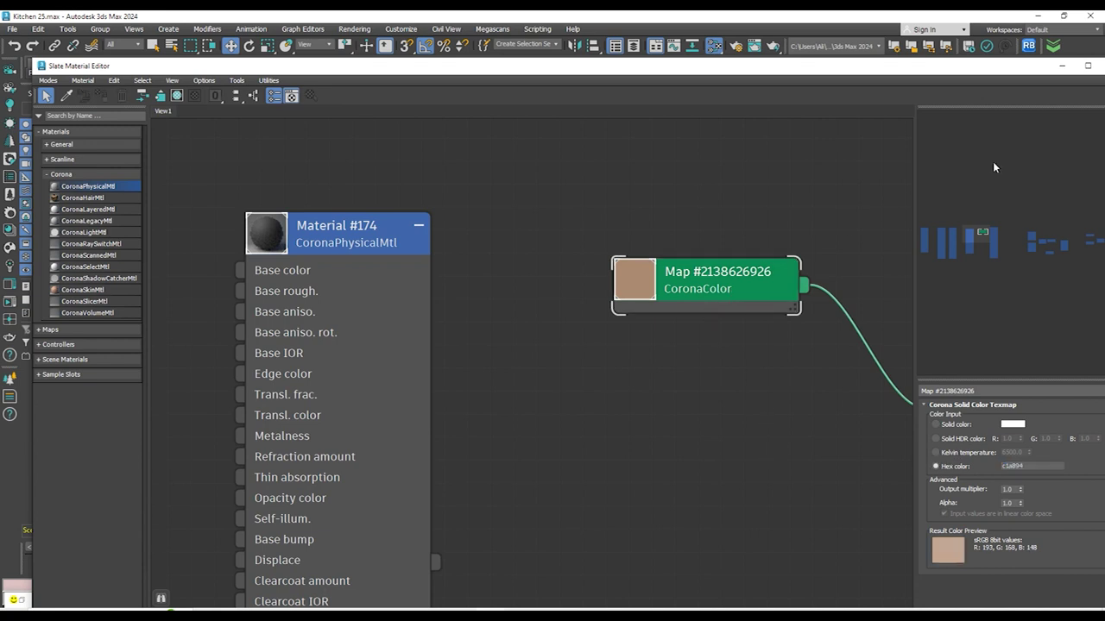
left_click(1062, 66)
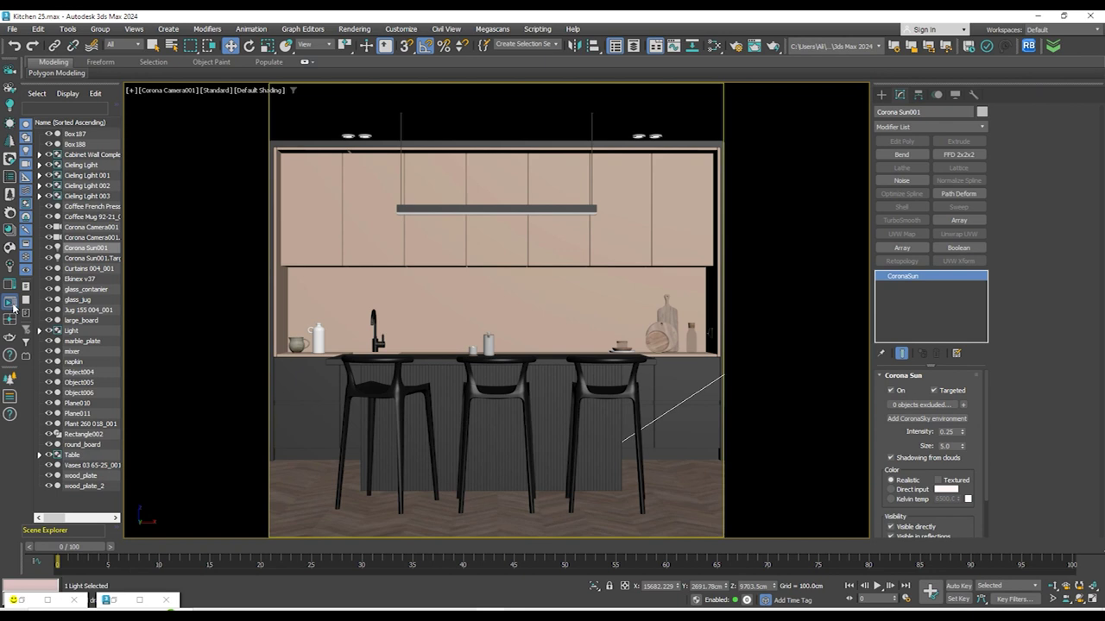
left_click(10, 303)
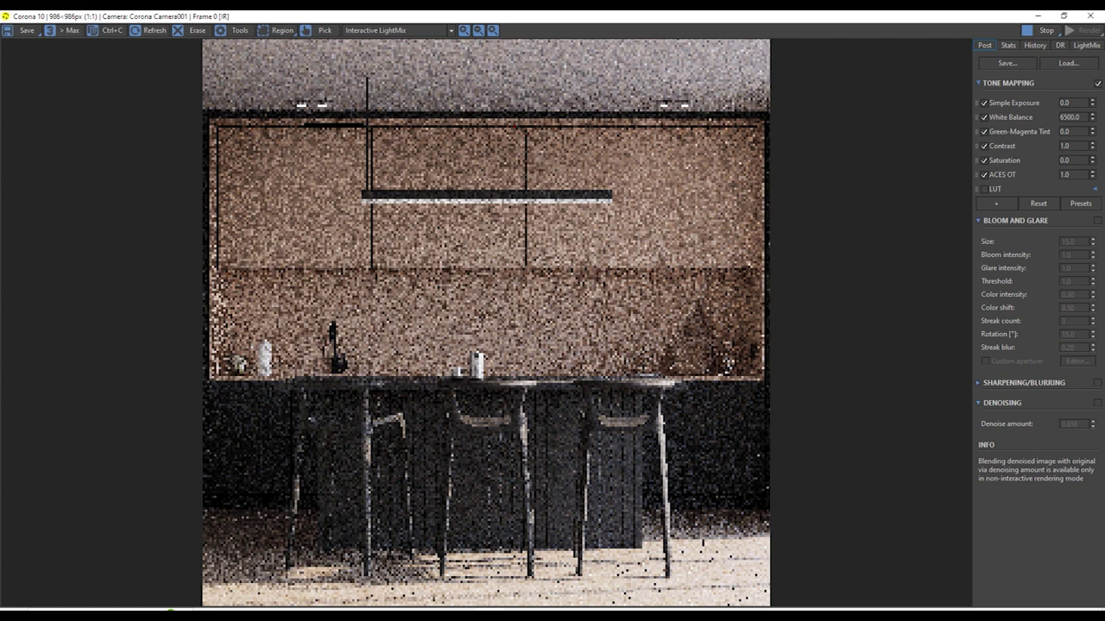
Isolate the Cabinet Wall Complete group outside the camera view and inspect the rectangular opening above its upper cabinet doors
left_click(1038, 16)
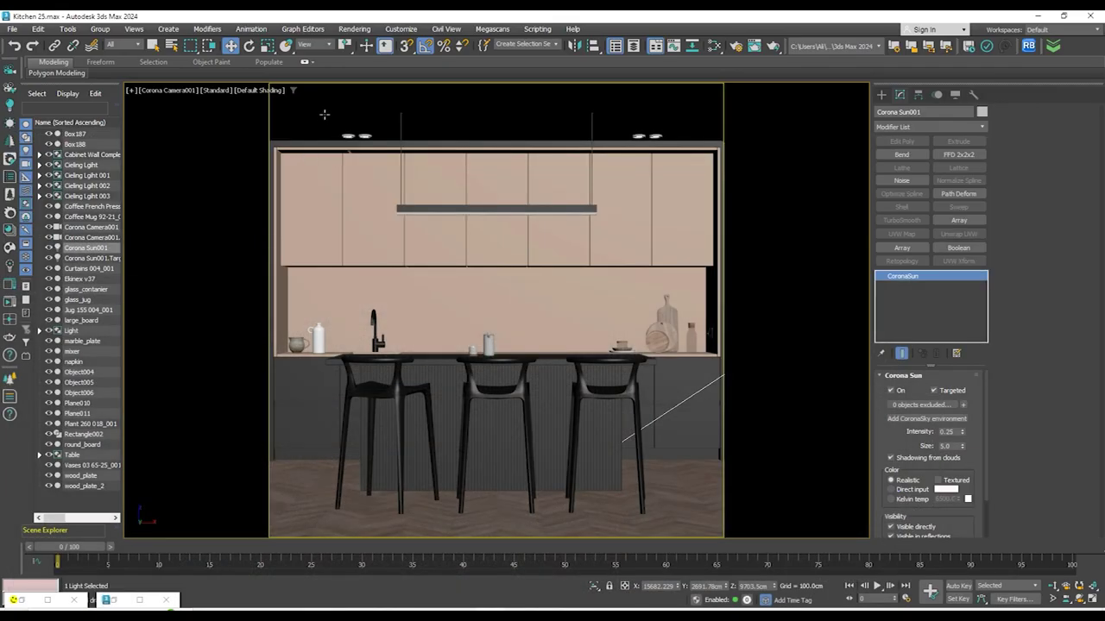
left_click(349, 154)
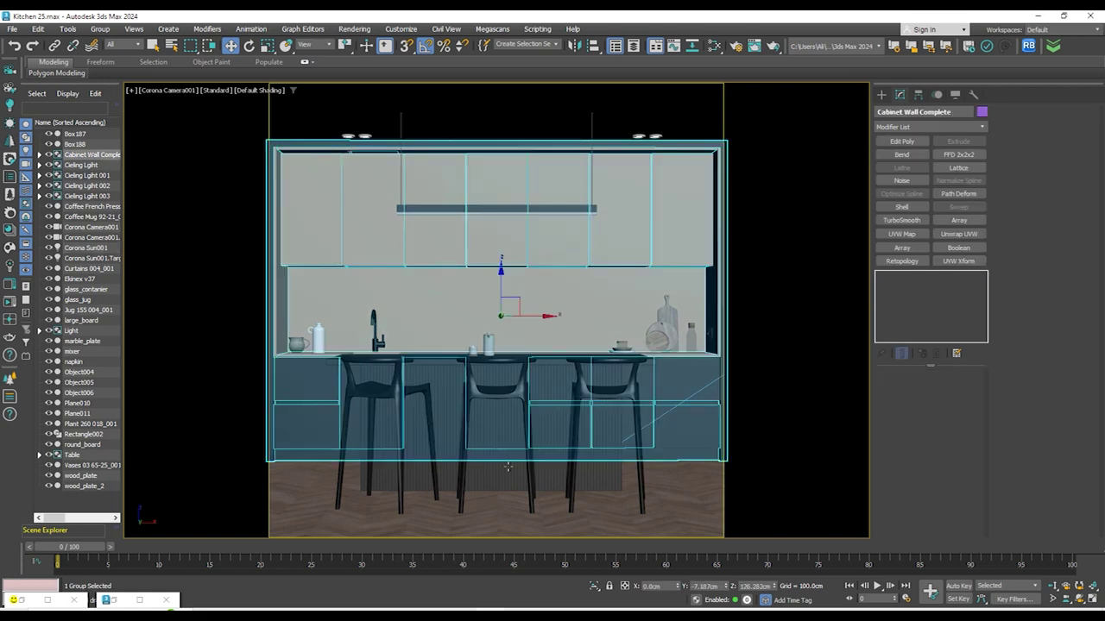
key("f")
key("z")
middle_click_drag(452, 248, 429, 266, "alt")
left_click(593, 589)
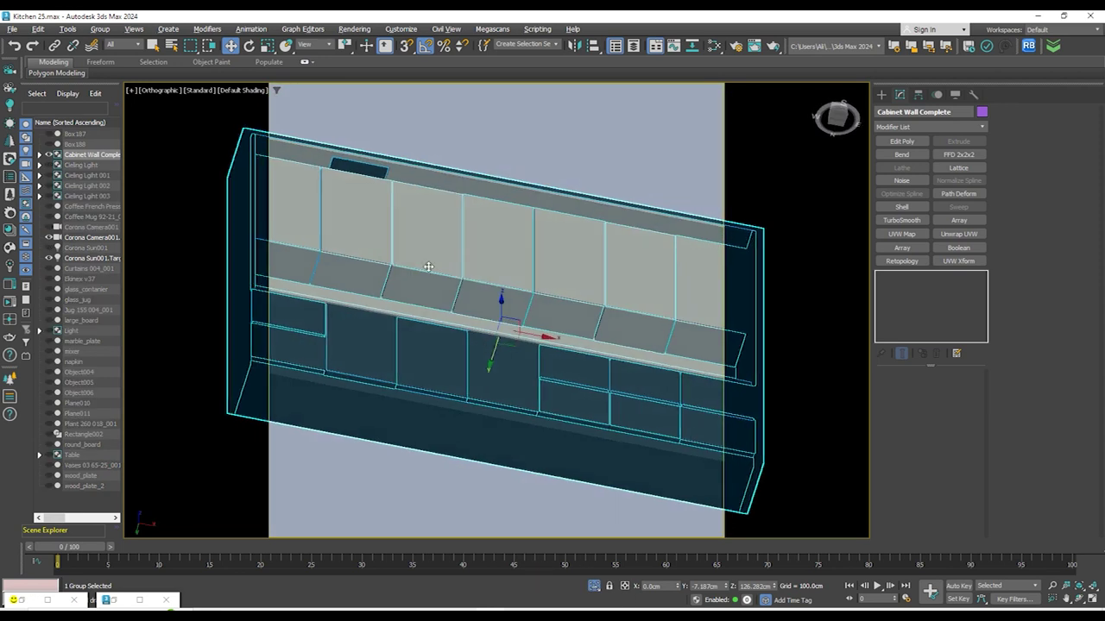
scroll(377, 164, "up", 5)
middle_click_drag(398, 193, 633, 242)
scroll(580, 233, "up", 2)
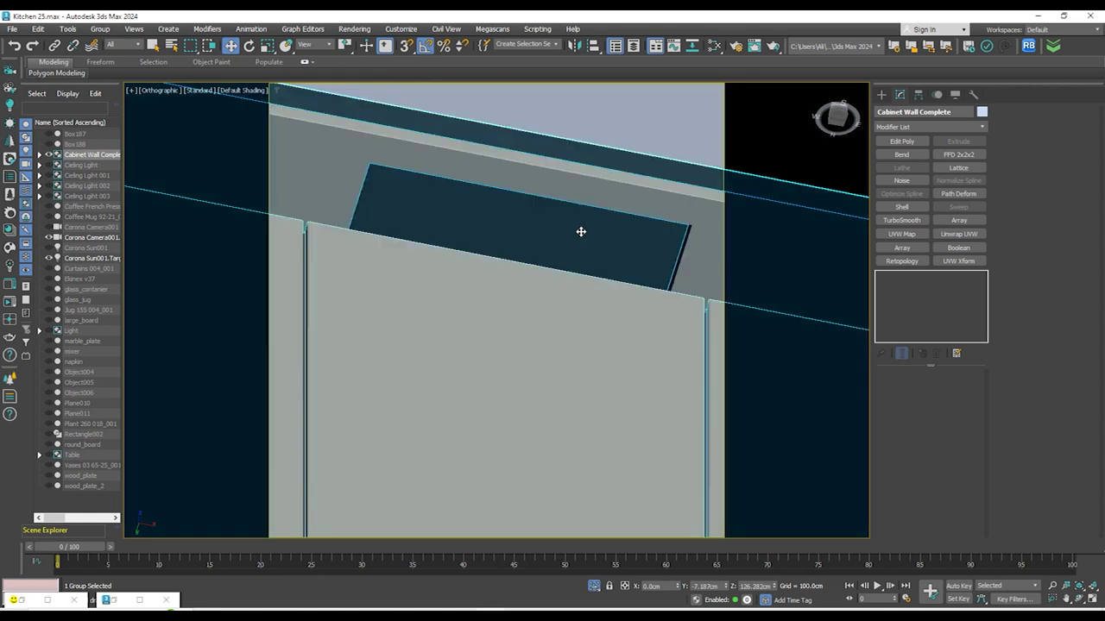
scroll(536, 217, "down", 5)
middle_click_drag(536, 218, 544, 362, "alt")
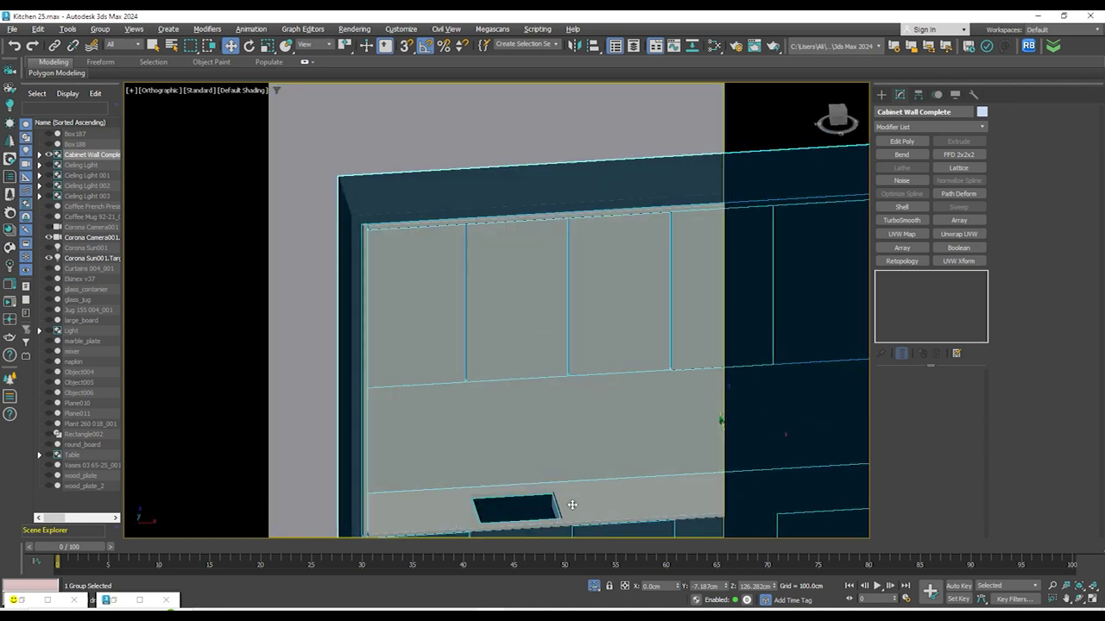
Open the Cabinet Wall Complete group and select the panel with the rectangular opening above the upper doors for polygon editing
middle_click_drag(543, 509, 495, 270, "alt")
scroll(495, 268, "up", 3)
scroll(495, 256, "down", 4)
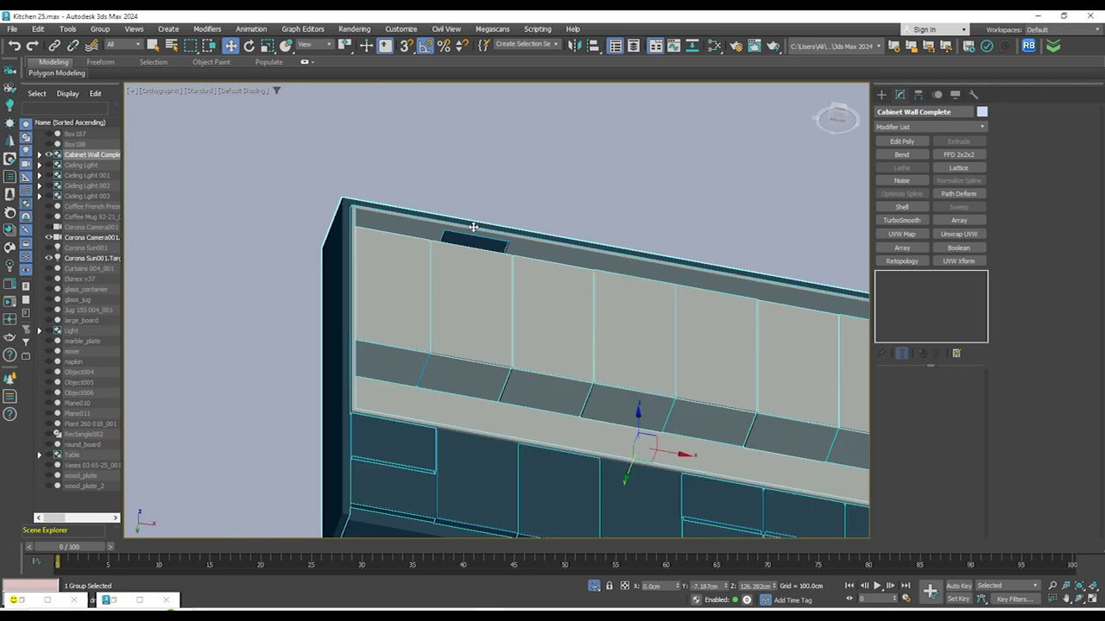
left_click(99, 30)
left_click(122, 76)
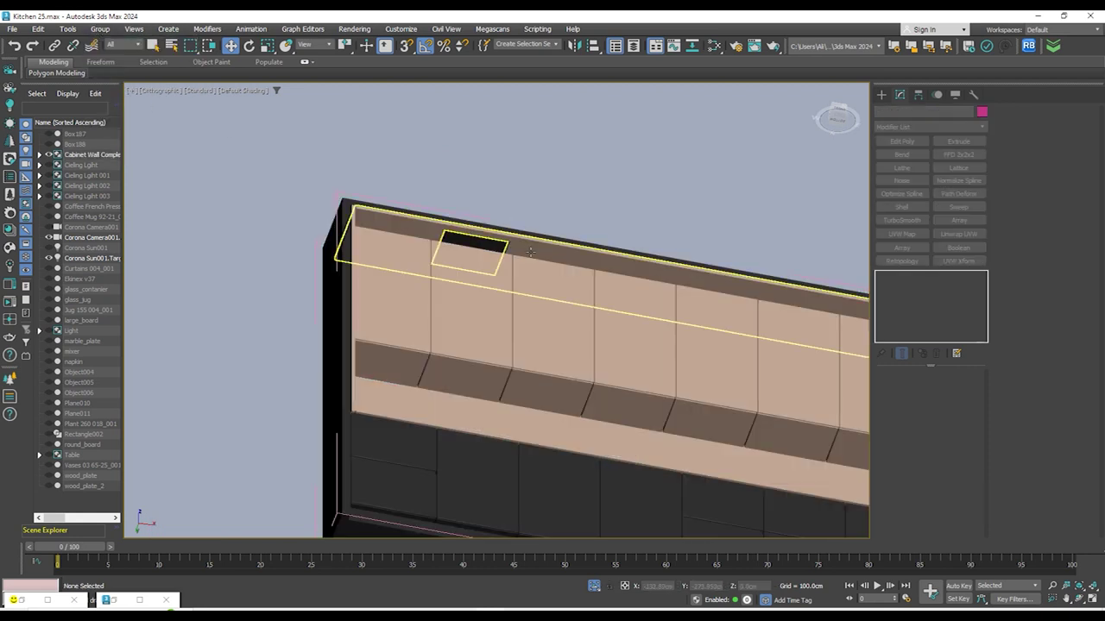
left_click(545, 277)
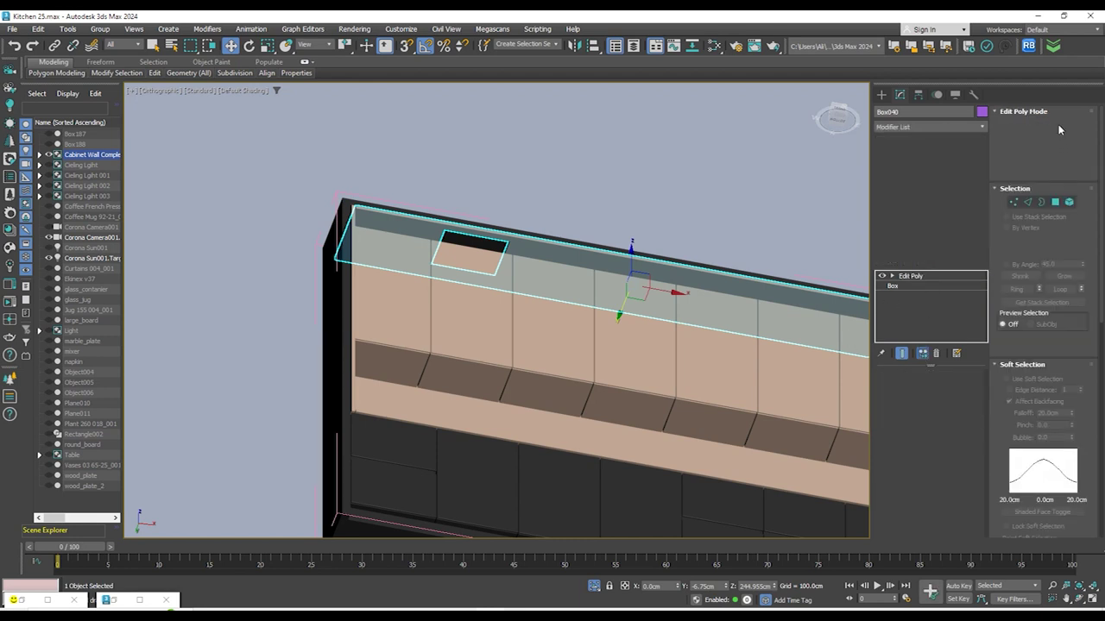
left_click(1055, 127)
Close the rectangular opening in the top panel by bridging its opposite inner side polygons
scroll(523, 248, "up", 5)
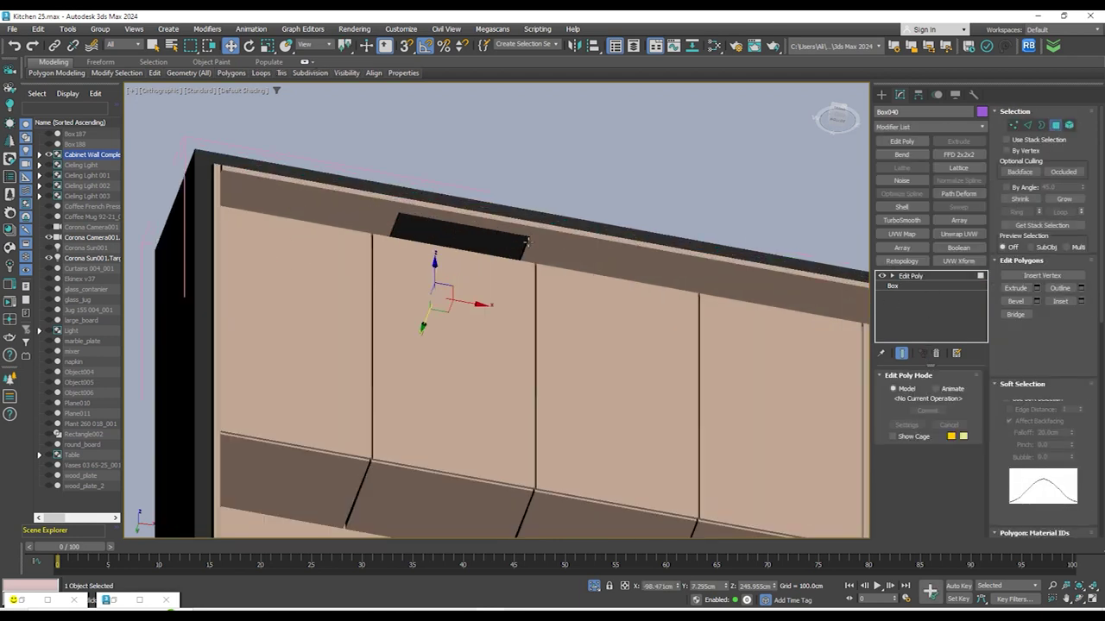
key("F4")
left_click(527, 237)
middle_click_drag(528, 236, 293, 366, "alt")
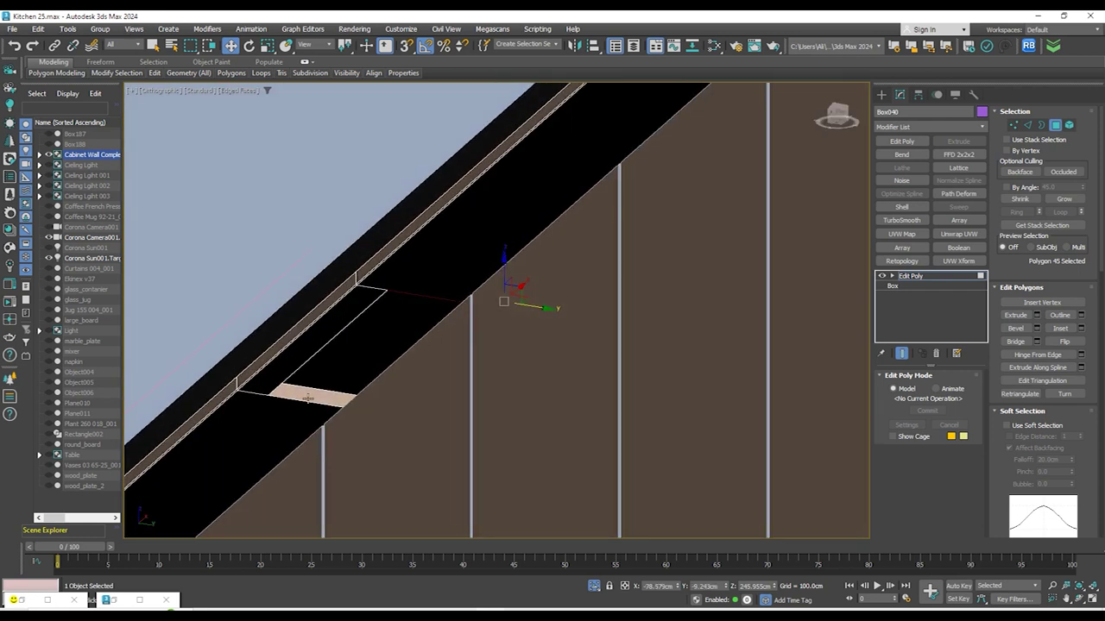
left_click(308, 398, "ctrl")
left_click(1017, 341)
scroll(483, 336, "down", 3)
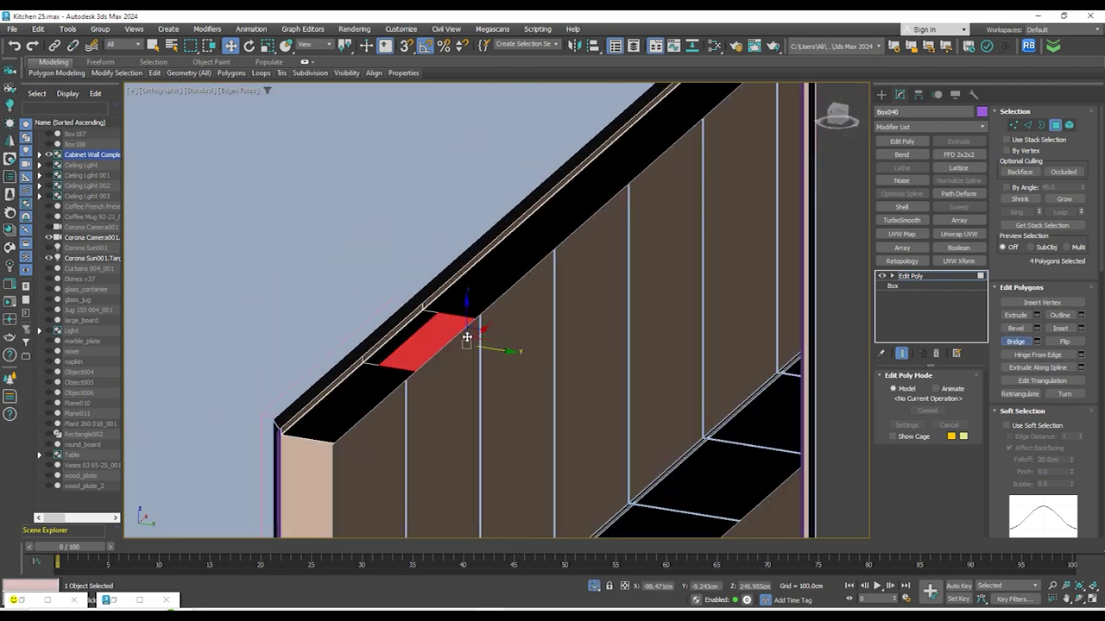
middle_click_drag(466, 337, 486, 261, "alt")
left_click(475, 239)
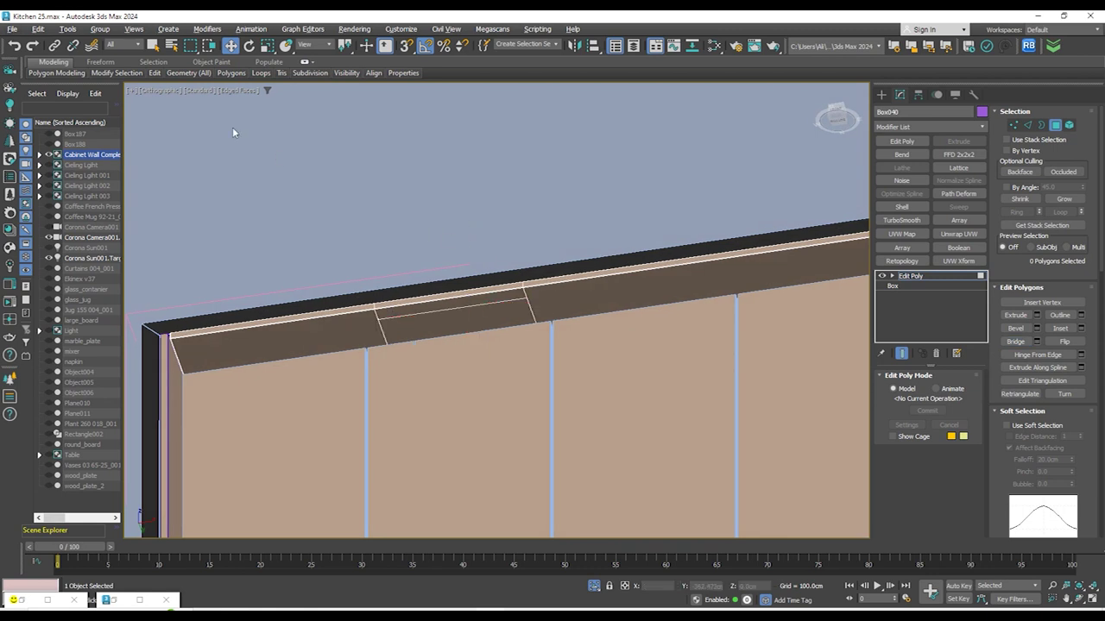
Close the Cabinet Wall Complete group, end its isolation, and show the safe frame in the camera view
left_click(100, 29)
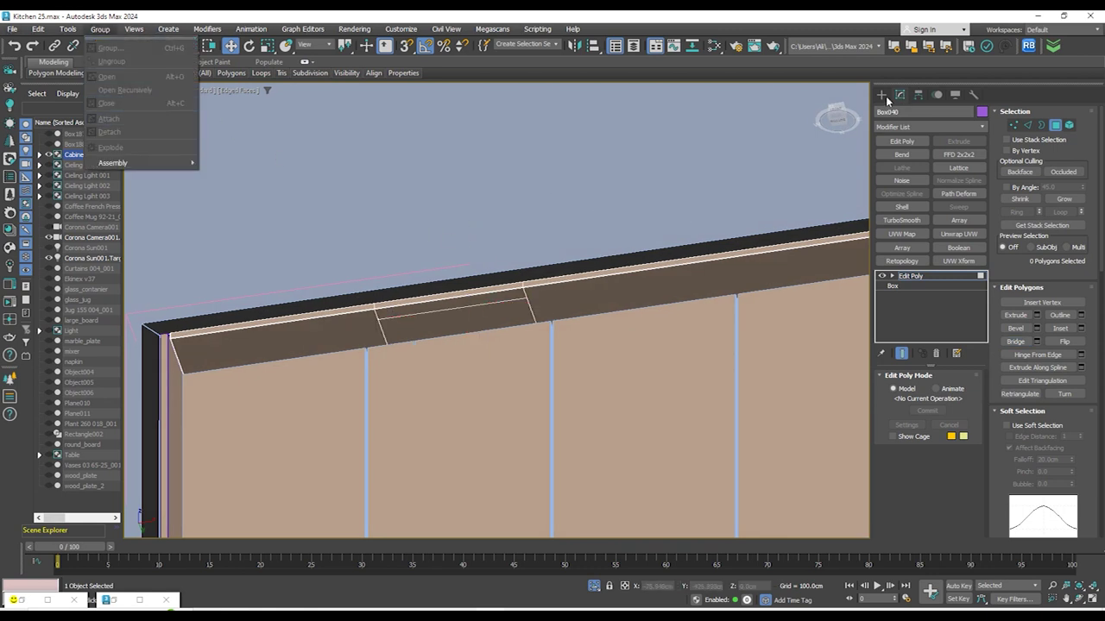
left_click(882, 95)
left_click(101, 29)
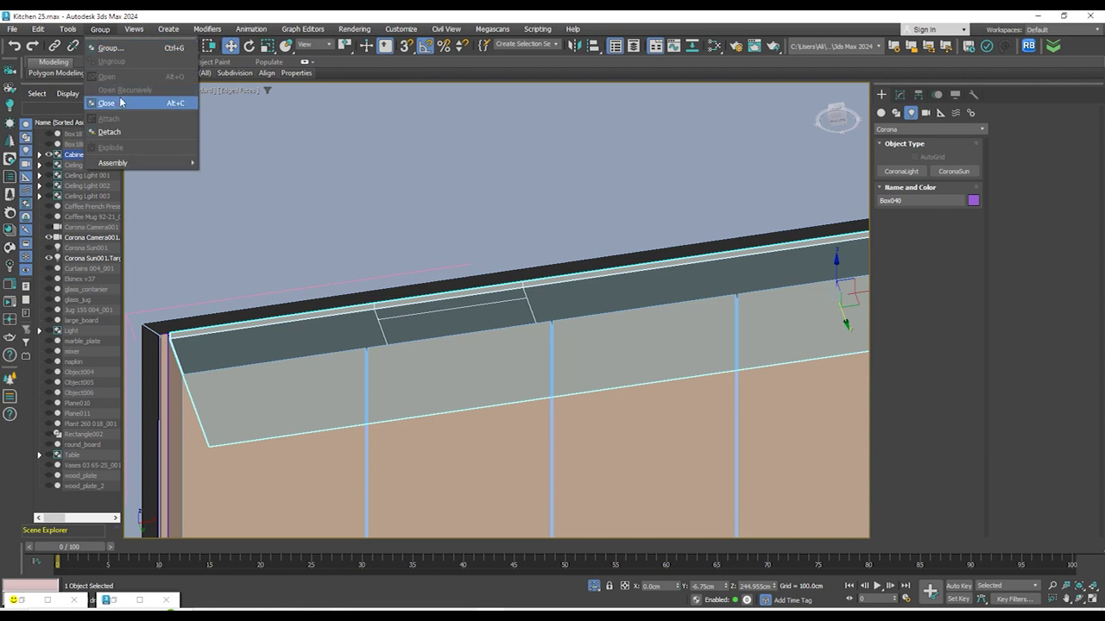
left_click(120, 103)
left_click(595, 586)
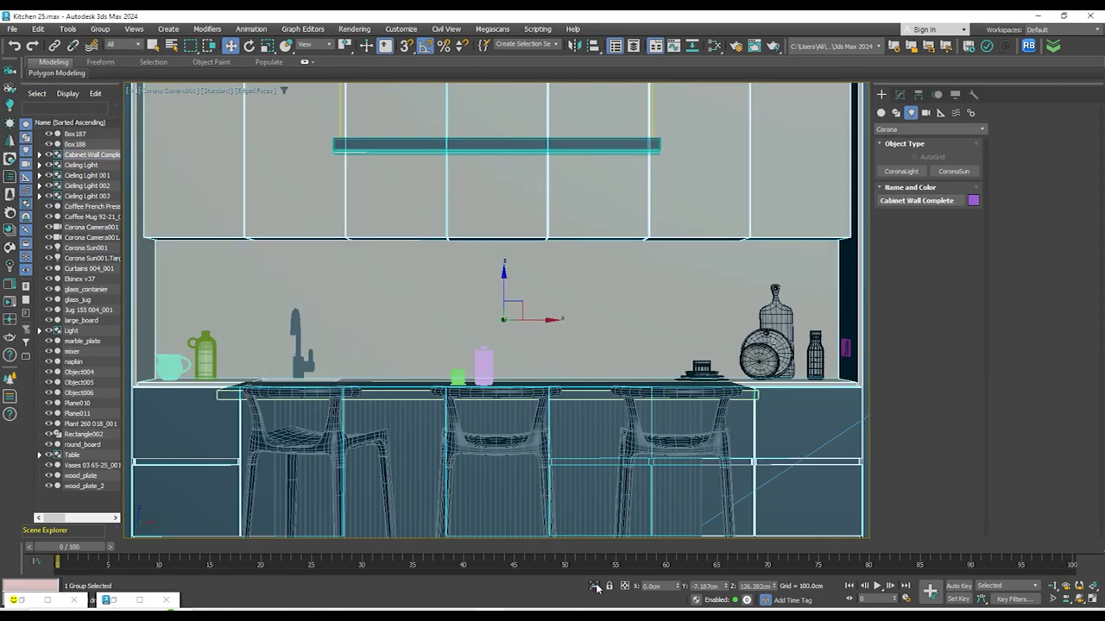
key("shift+f")
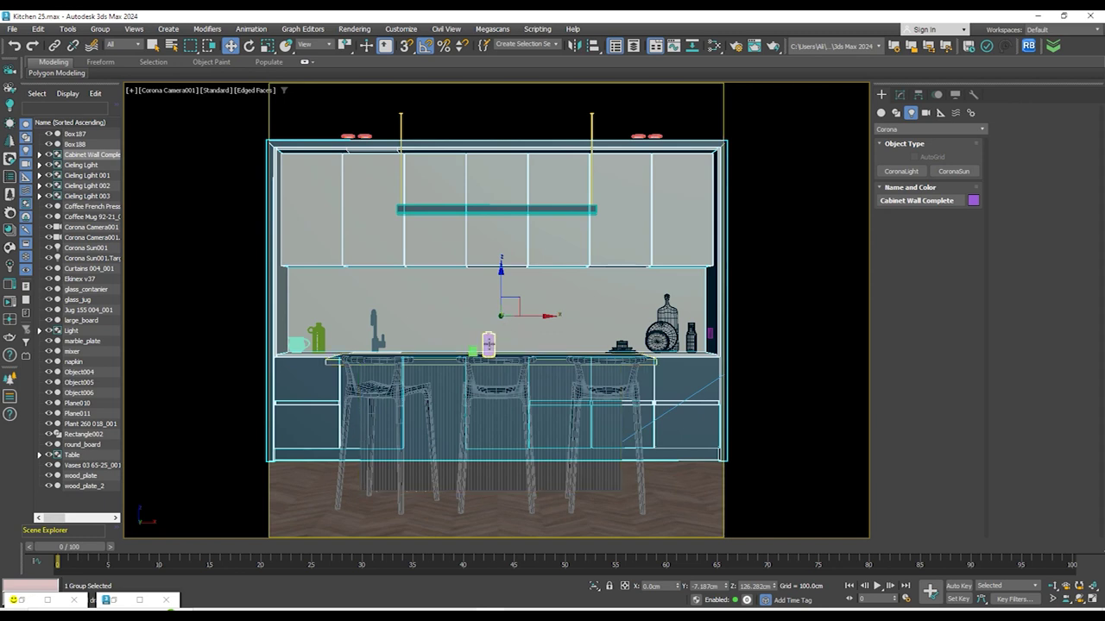
left_click(25, 602)
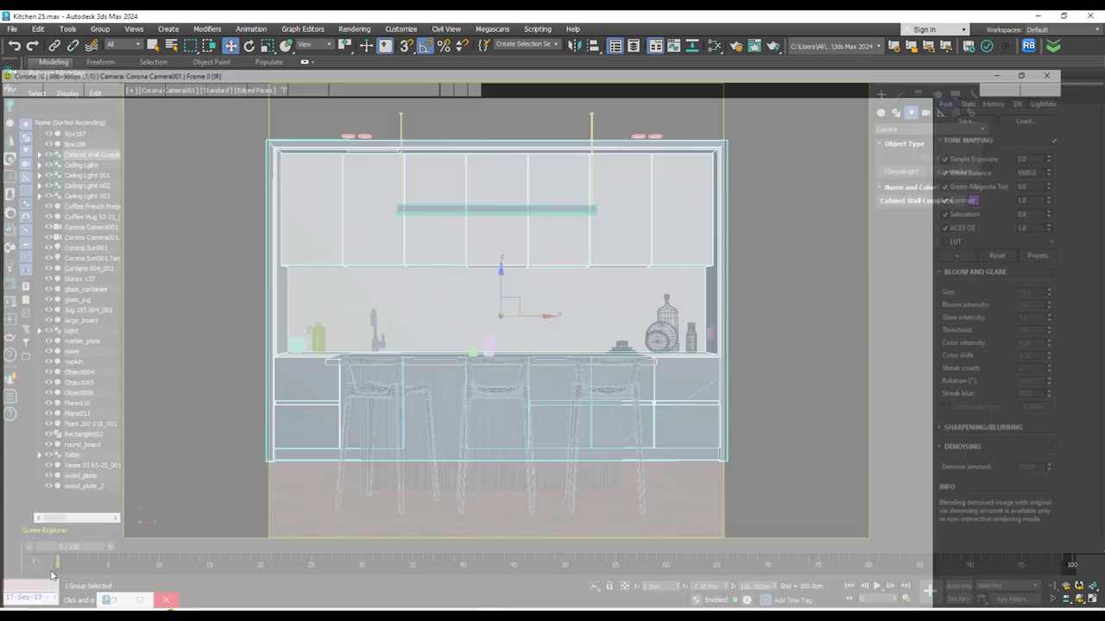
scroll(245, 361, "up", 2)
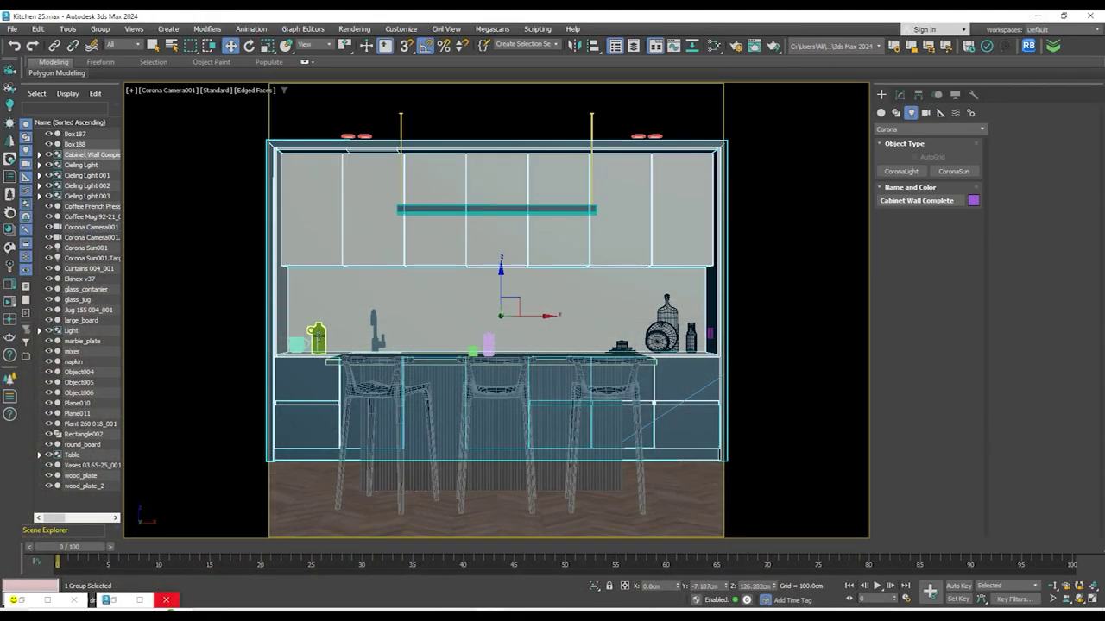
Assign the beige Material #173 to the French press, coffee mug and vase on the countertop, and put the material editor away
left_click(318, 339)
left_click(489, 343, "ctrl")
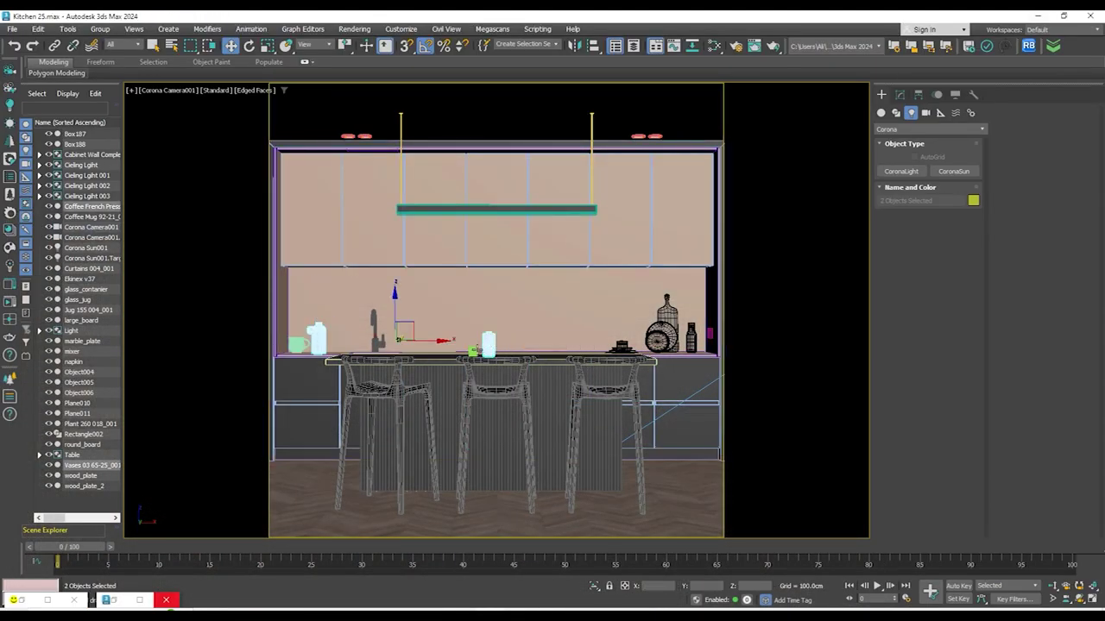
left_click(474, 350, "ctrl")
key("m")
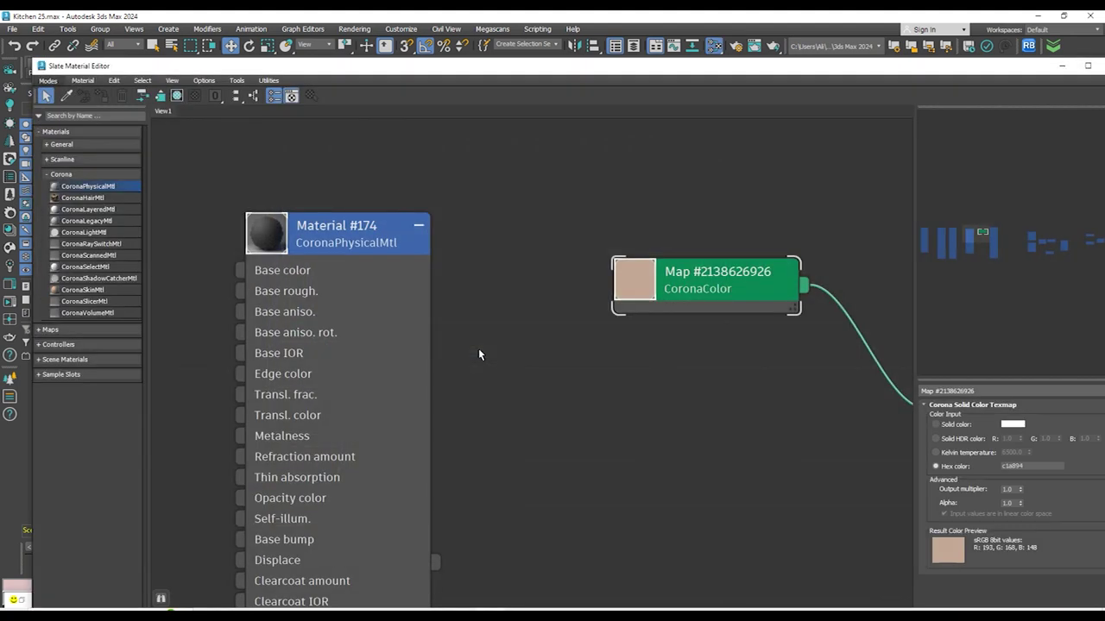
middle_click_drag(820, 382, 643, 373)
left_click(625, 186)
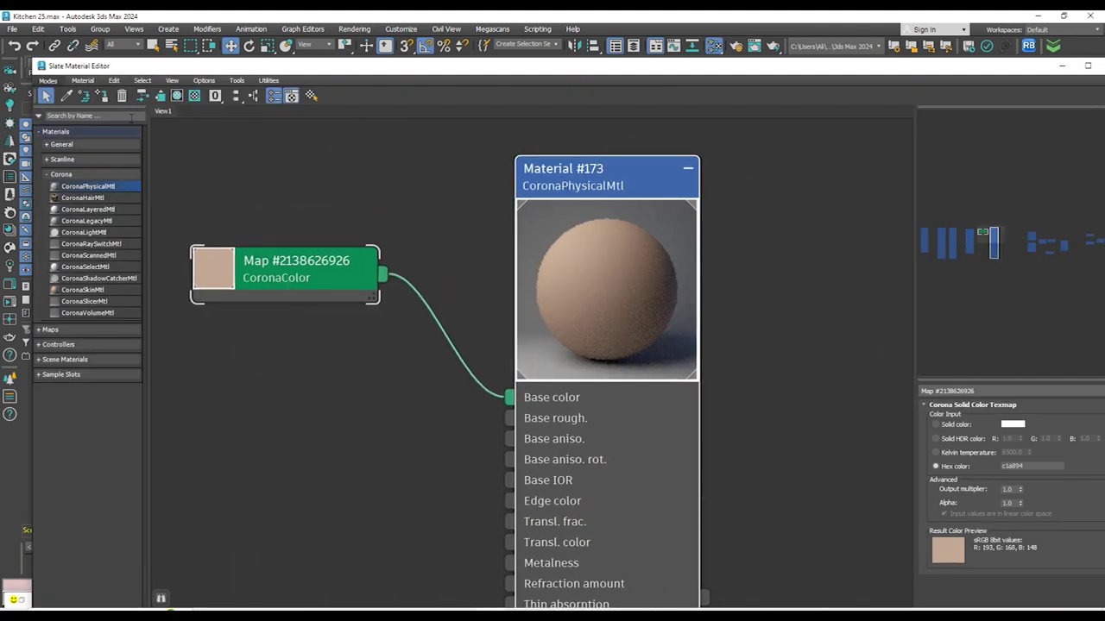
left_click(1061, 69)
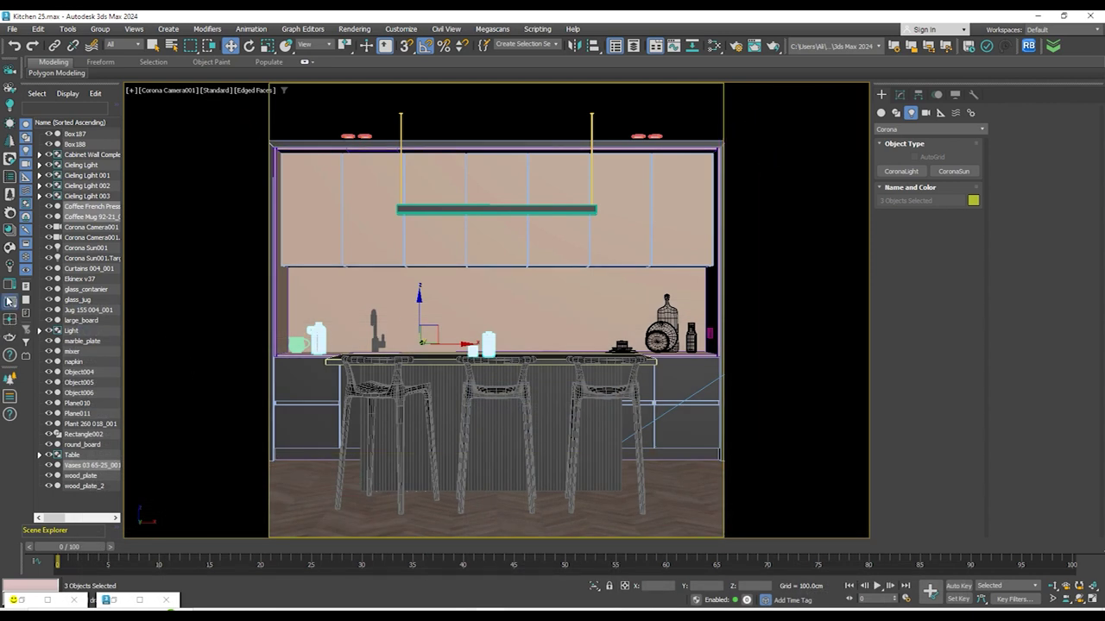
Start the interactive render and examine the countertop props and faucet up close
left_click(11, 302)
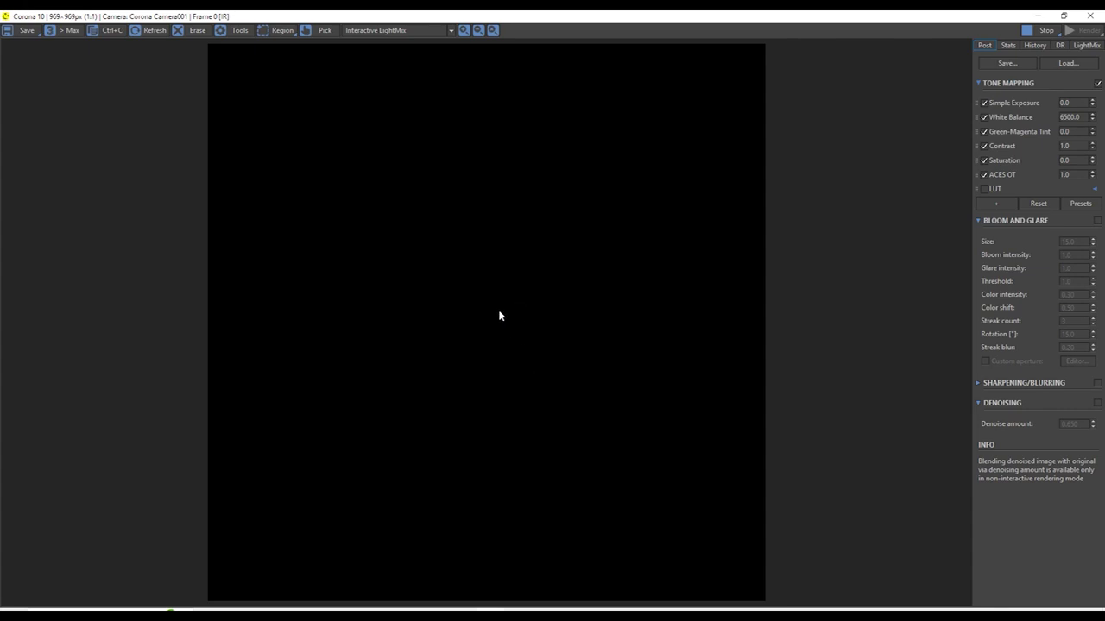
scroll(480, 370, "up", 3)
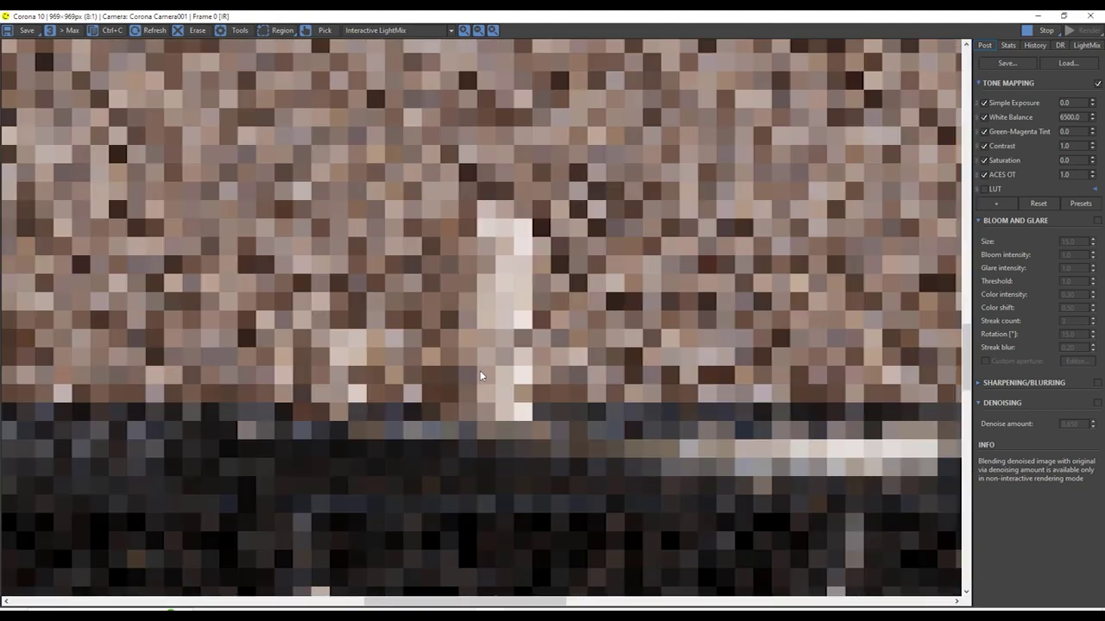
scroll(557, 395, "down", 2)
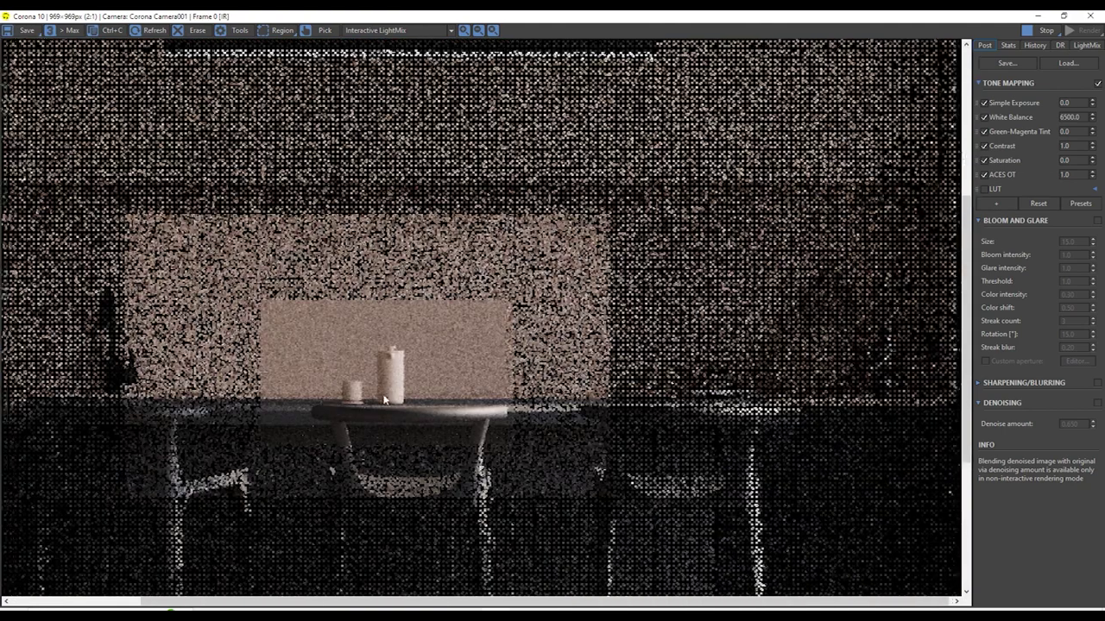
left_click_drag(385, 400, 725, 430)
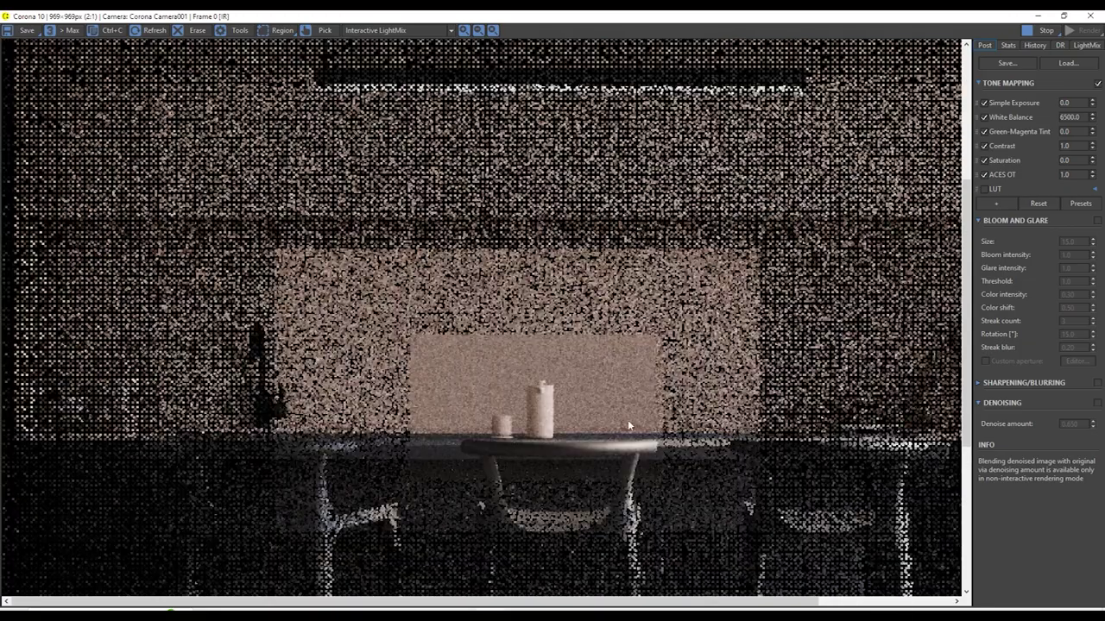
scroll(628, 424, "up", 2)
scroll(537, 398, "down", 1)
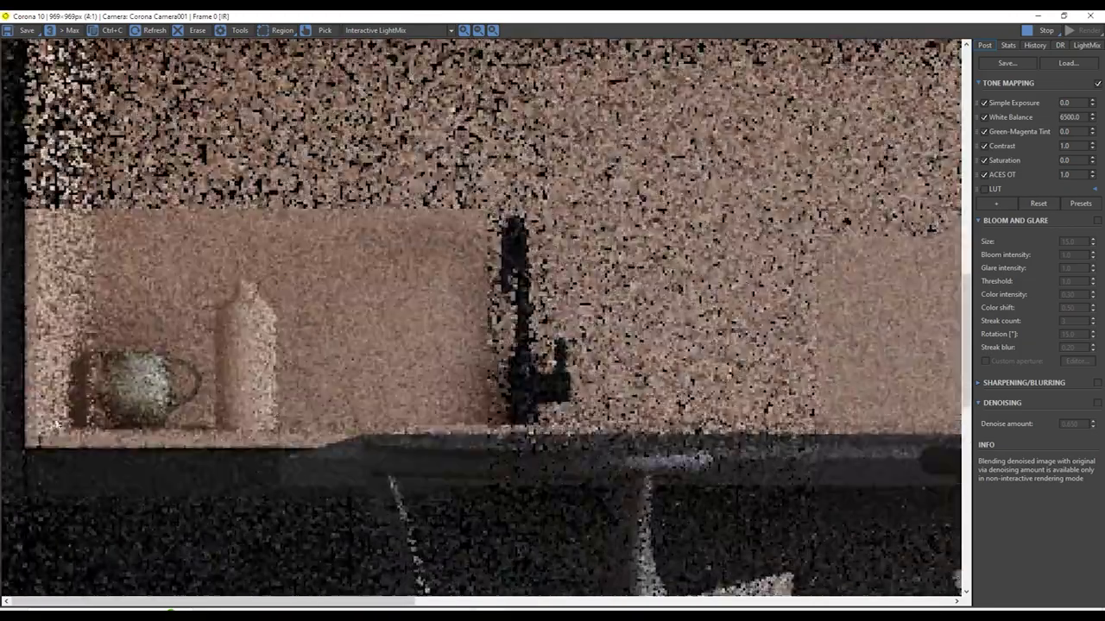
scroll(57, 424, "up", 1)
middle_click_drag(57, 424, 274, 442)
scroll(404, 438, "down", 2)
scroll(228, 415, "up", 3)
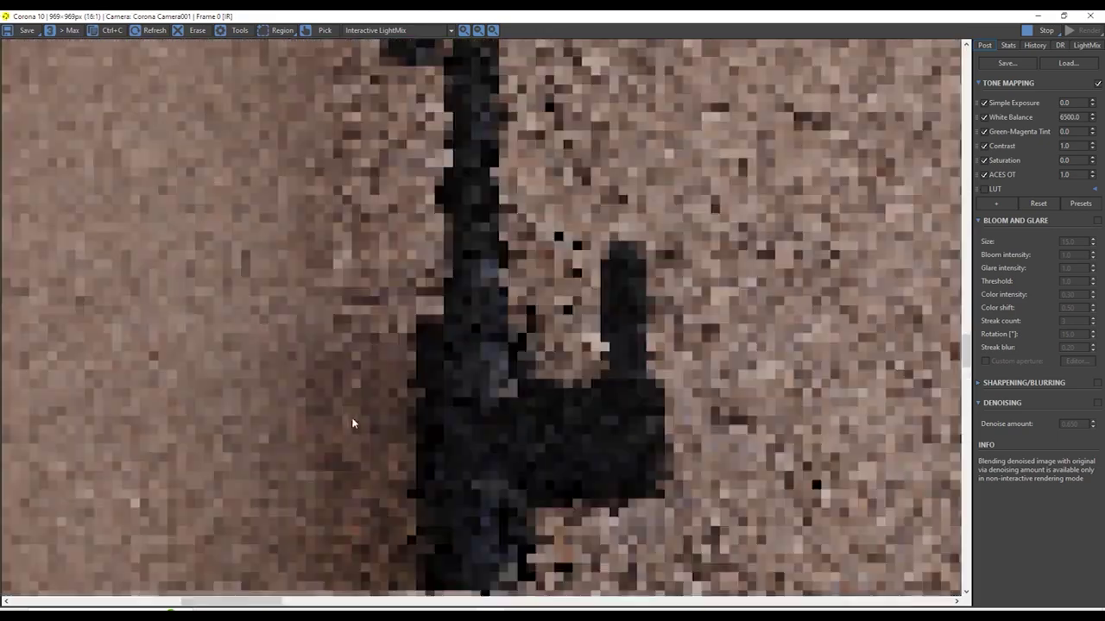
scroll(528, 423, "down", 1)
scroll(493, 424, "down", 2)
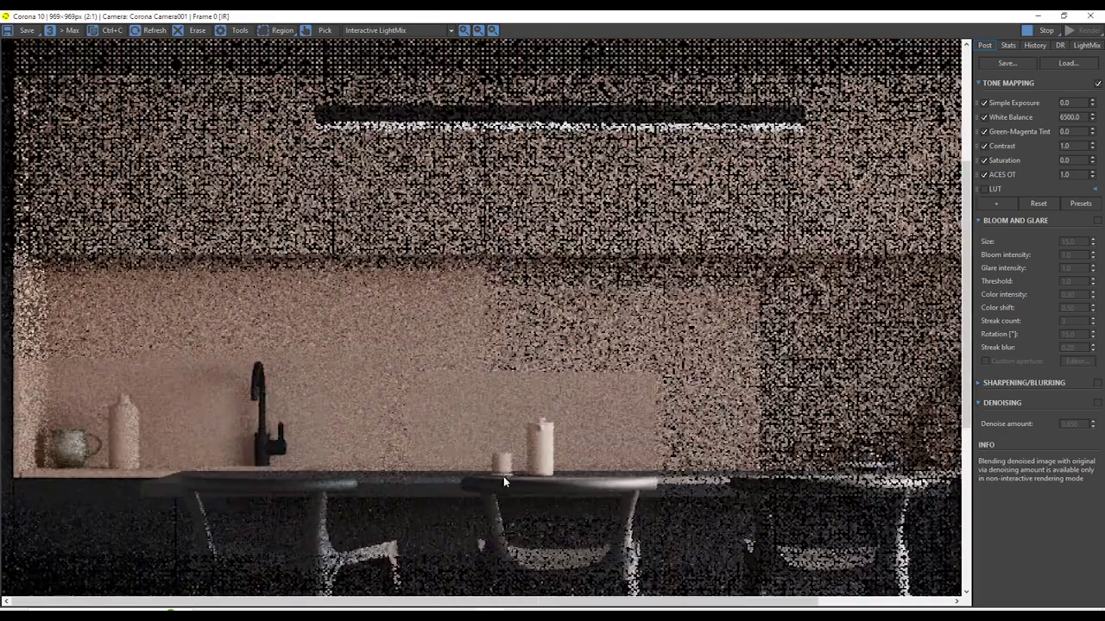
scroll(604, 466, "down", 1)
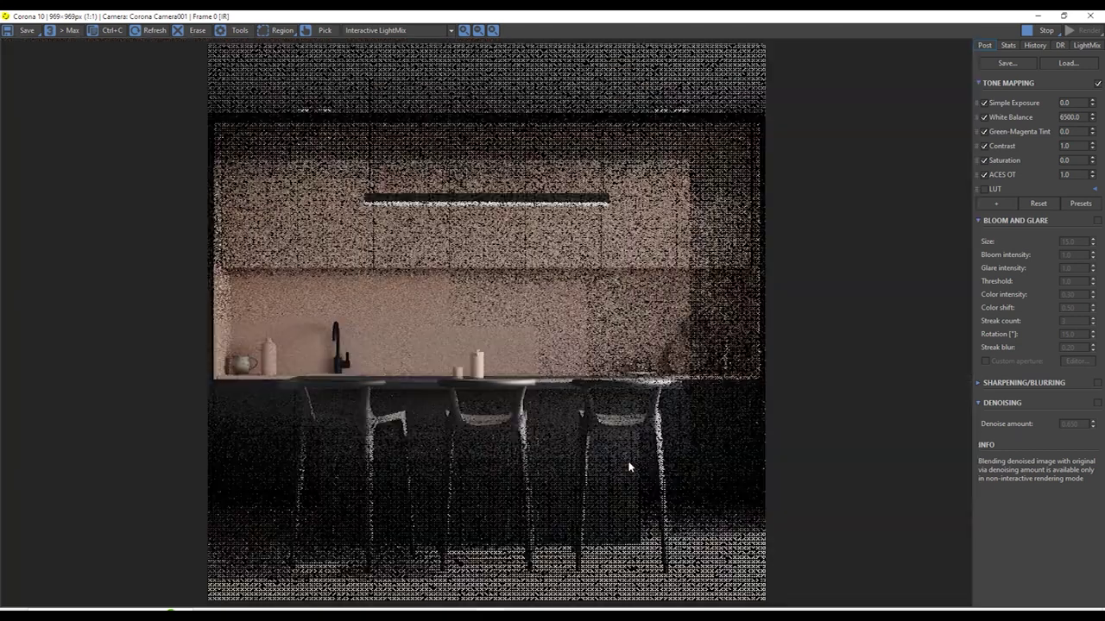
Check the environment light's contribution in LightMix and set its intensity to 2.0
left_click(1085, 46)
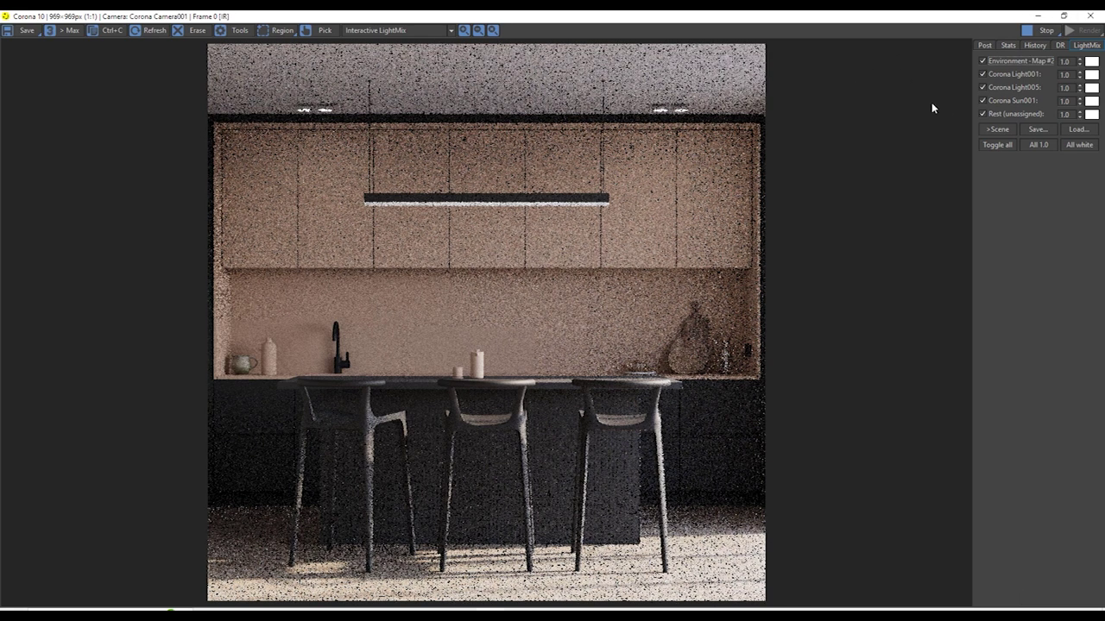
left_click(1009, 62)
left_click(1009, 62)
left_click(1065, 61)
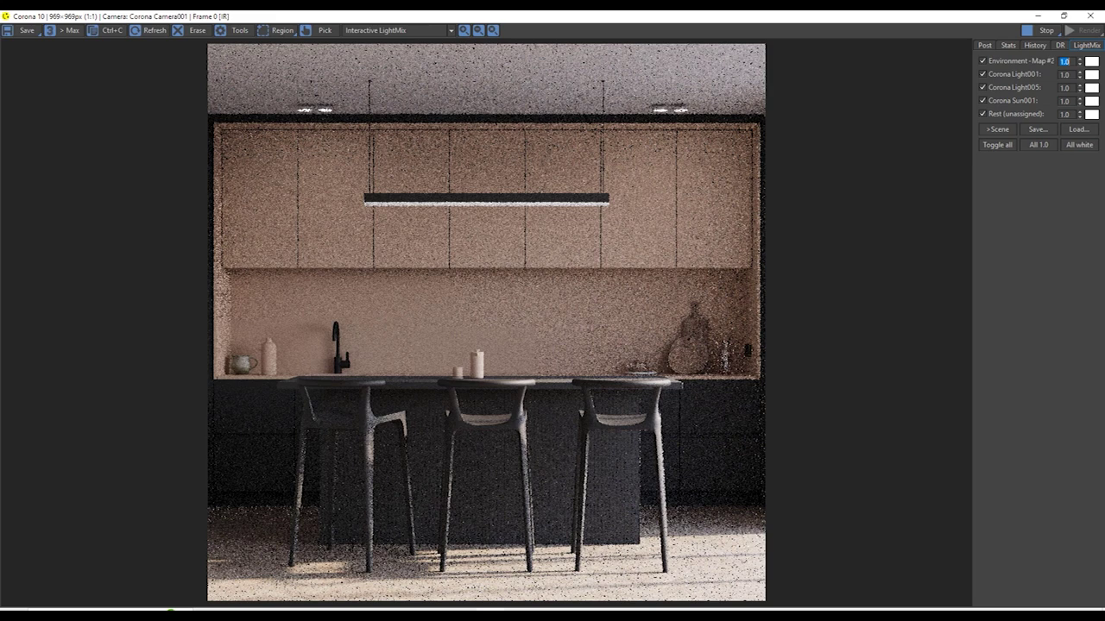
key("Return")
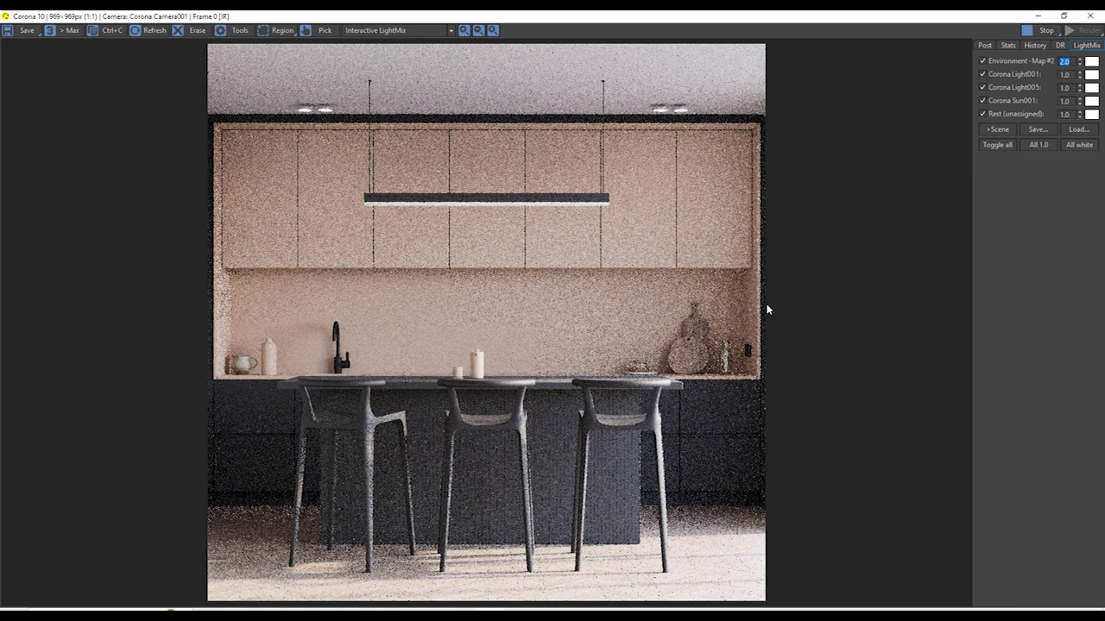
Switch Corona Light001 off and on in LightMix to examine its effect on the ceiling spots
left_click(1012, 75)
left_click(1011, 74)
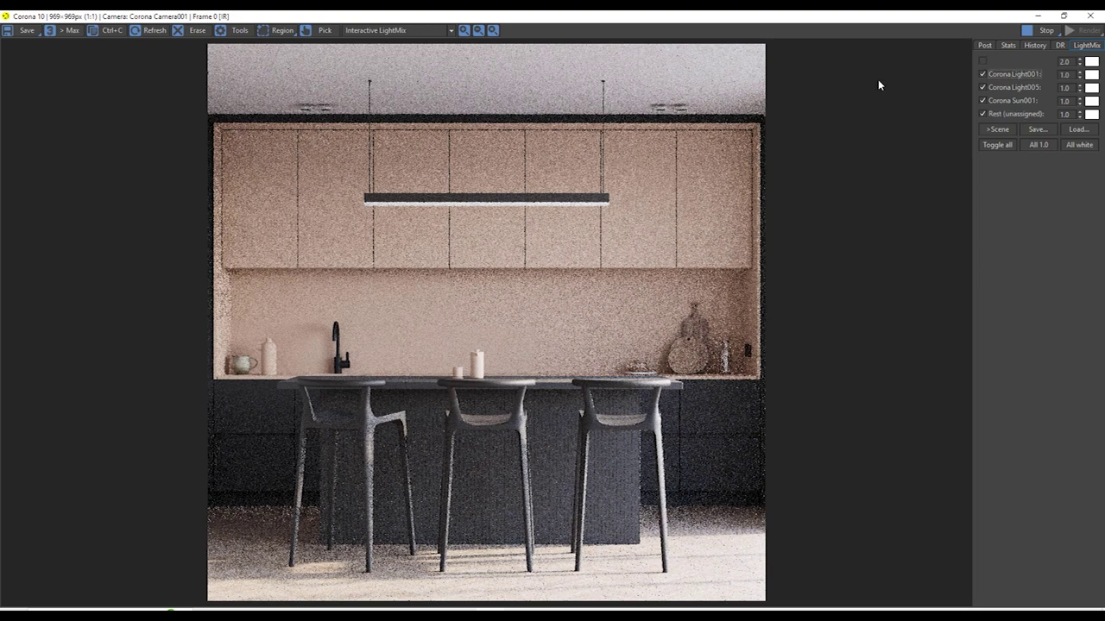
scroll(668, 102, "up", 2)
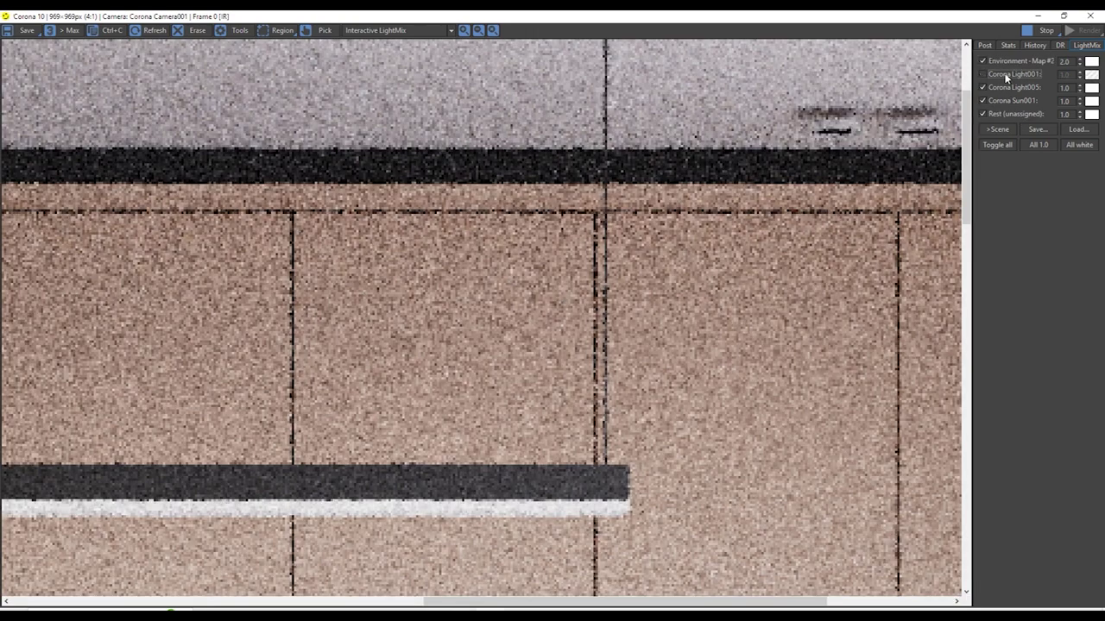
scroll(744, 179, "down", 1)
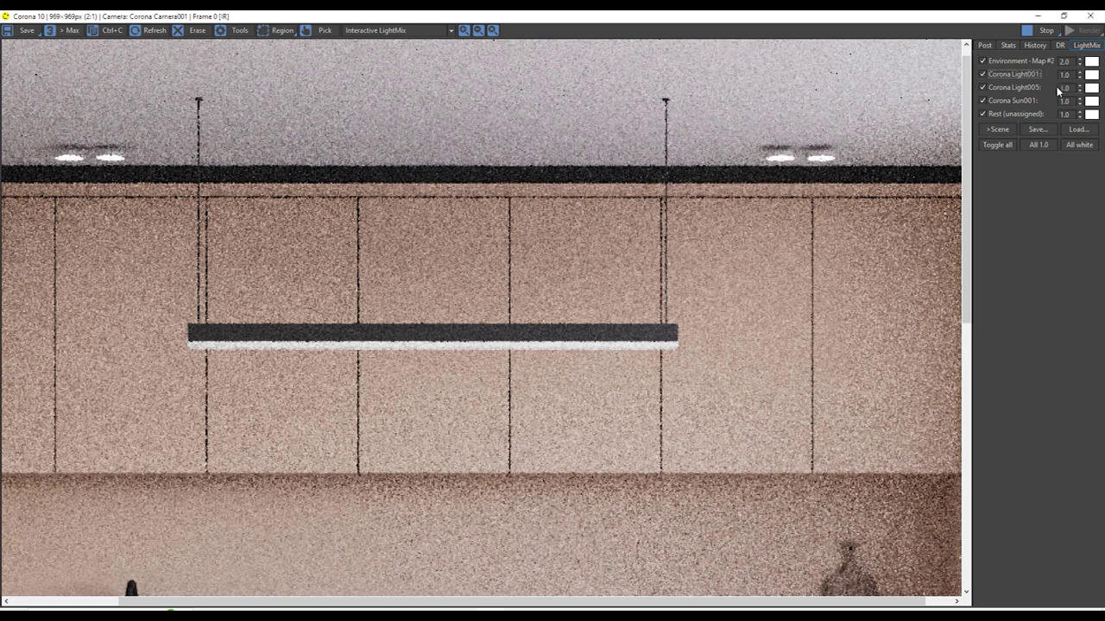
Set the LightMix color of Corona Light001 to a warm orange with a temperature of 1782 K (FF7F00)
left_click(1088, 77)
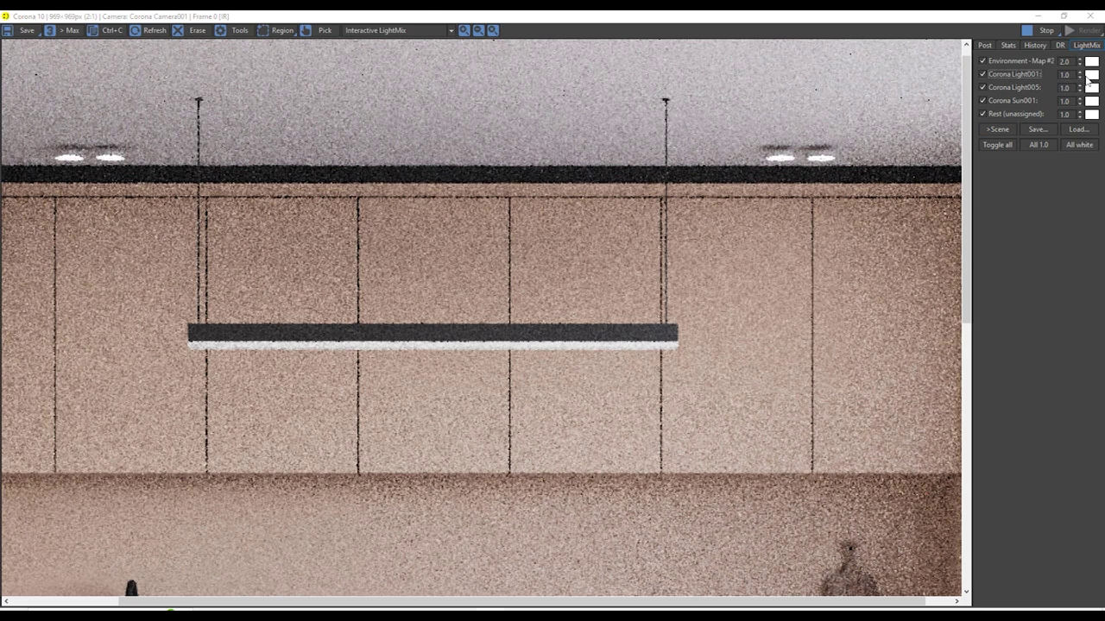
left_click(294, 236)
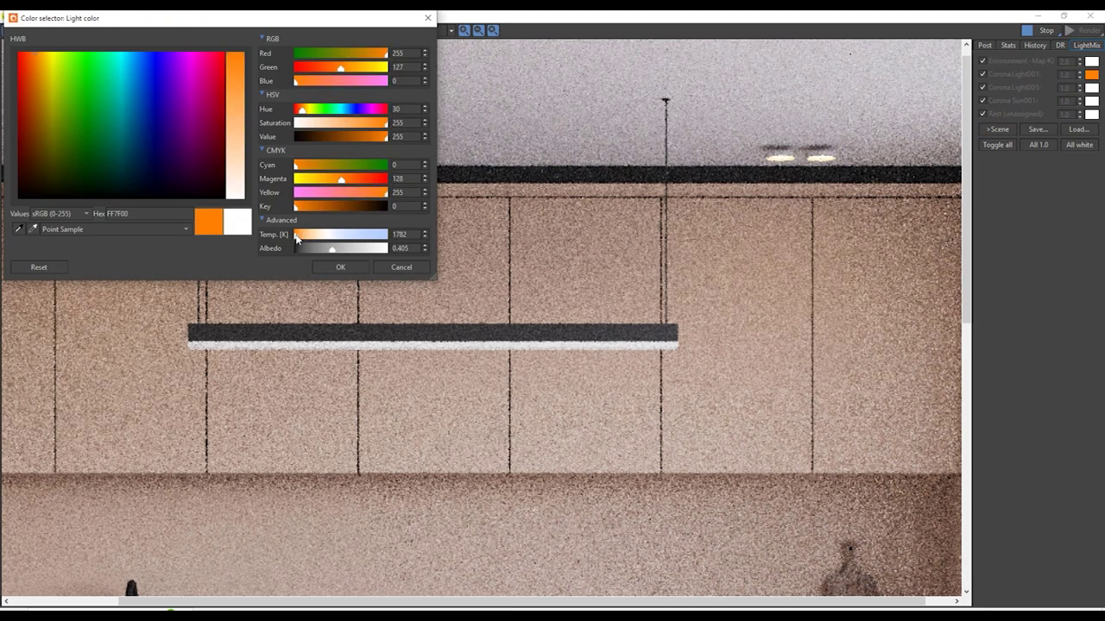
left_click(342, 267)
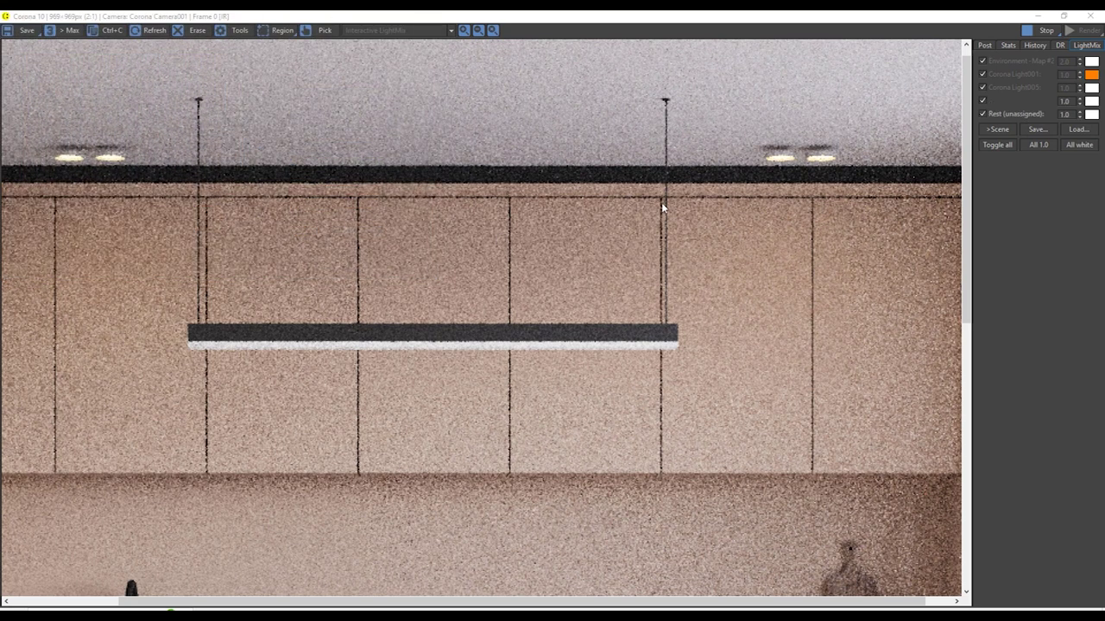
scroll(665, 202, "down", 1)
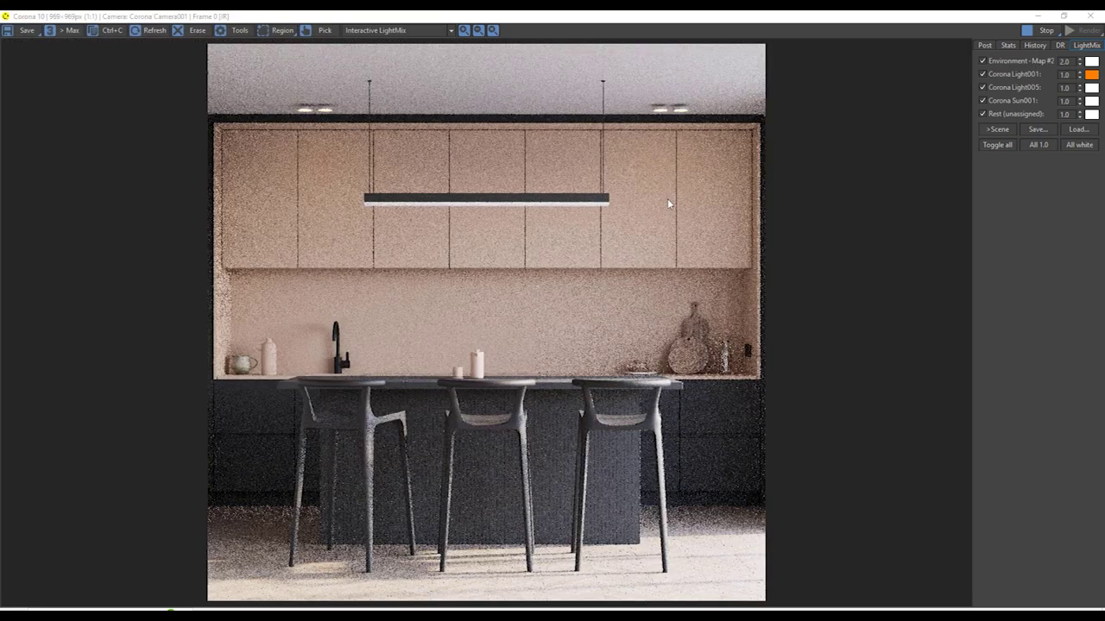
Switch Corona Sun001 off and on in LightMix to examine its effect on the floor and stools
left_click(1008, 101)
left_click(1007, 102)
left_click(1007, 102)
left_click(1008, 101)
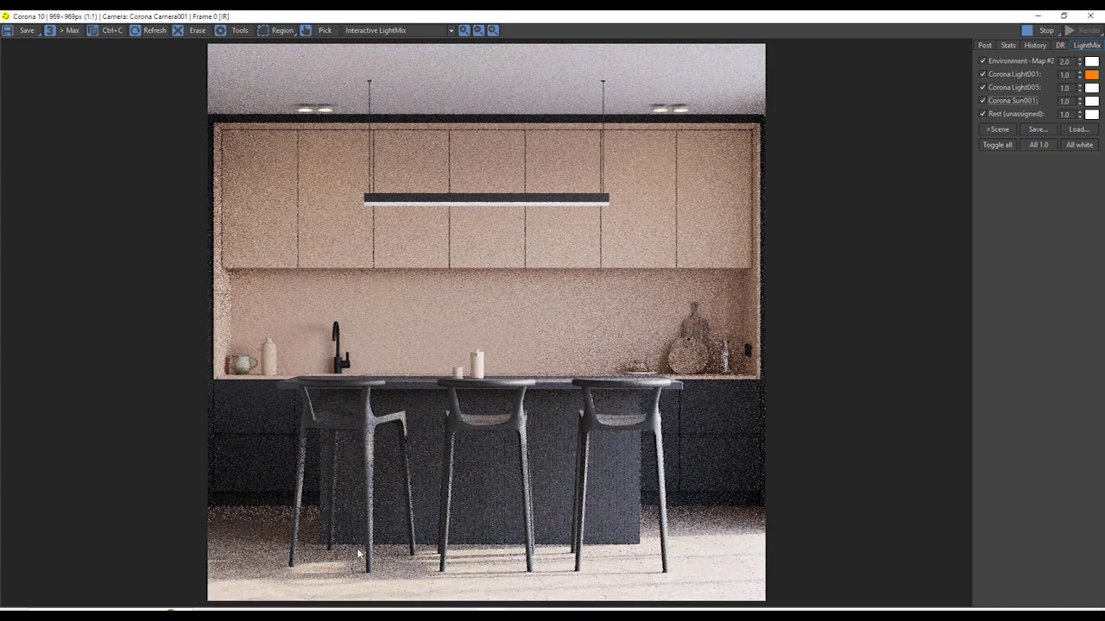
scroll(440, 530, "up", 1)
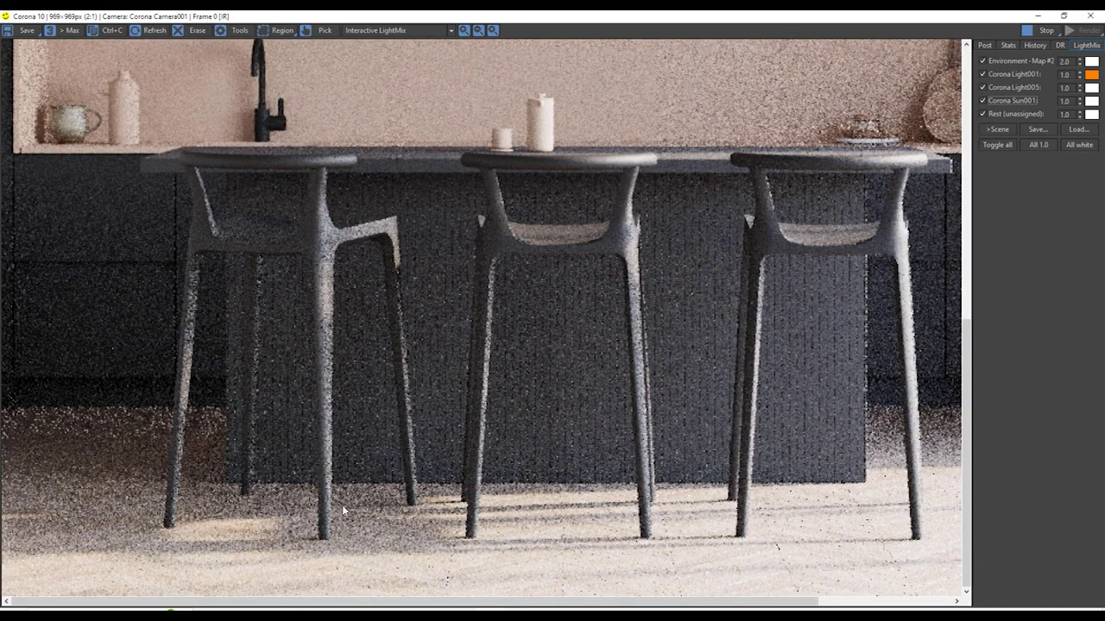
left_click(1003, 103)
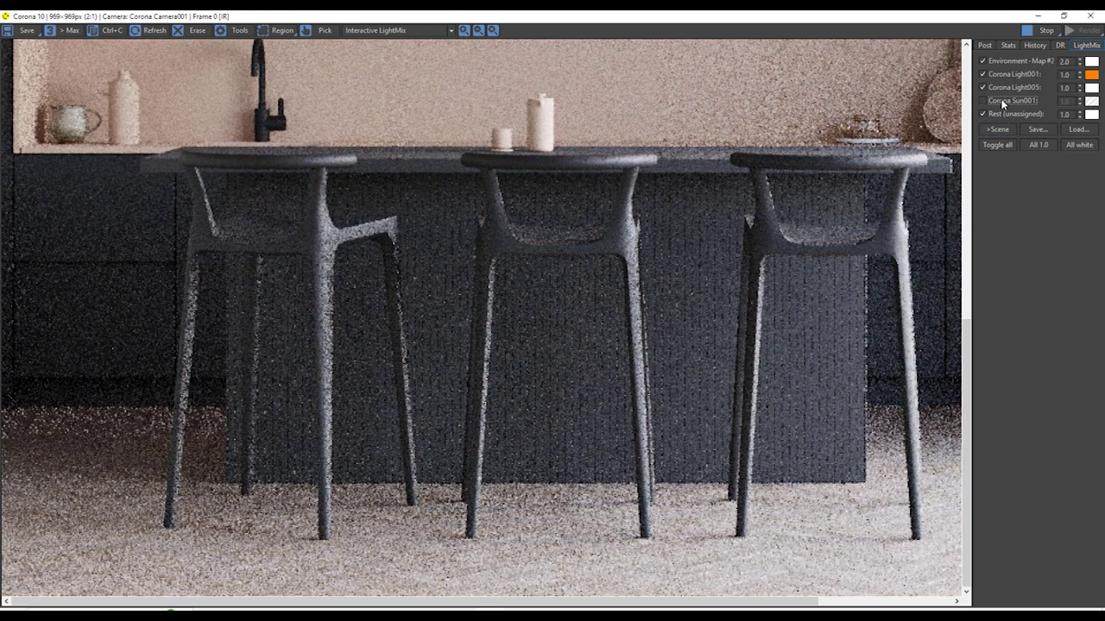
left_click(1003, 103)
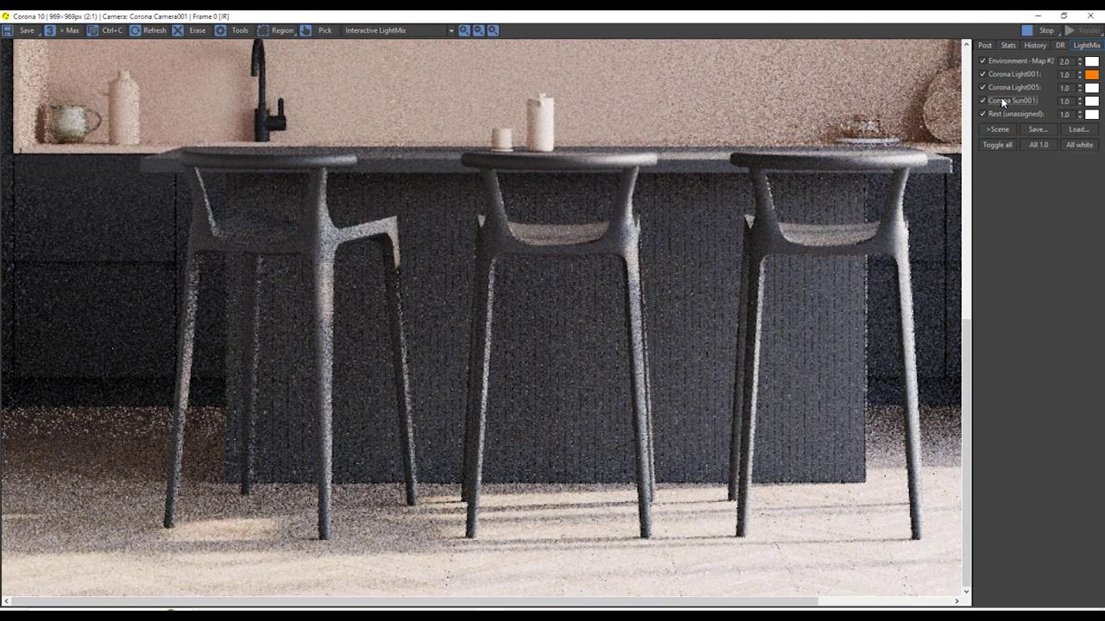
Examine the render of the cutting boards, glass bottle, mug, jug and faucet on the back counter up close
scroll(553, 330, "down", 1)
scroll(790, 449, "up", 1)
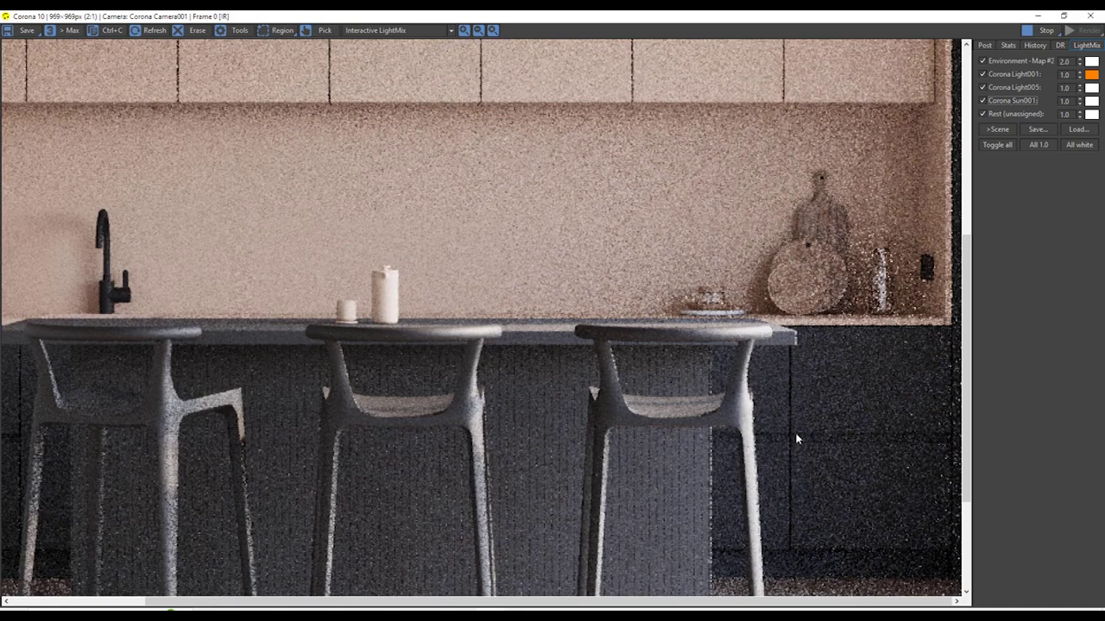
scroll(937, 263, "up", 3)
scroll(928, 278, "down", 1)
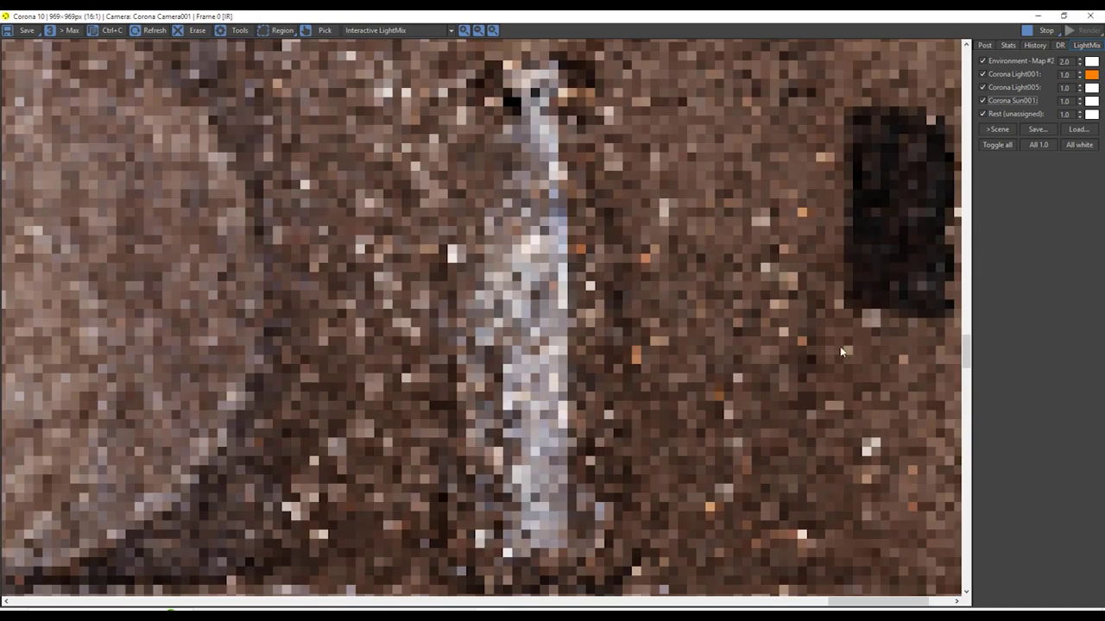
scroll(672, 247, "down", 1)
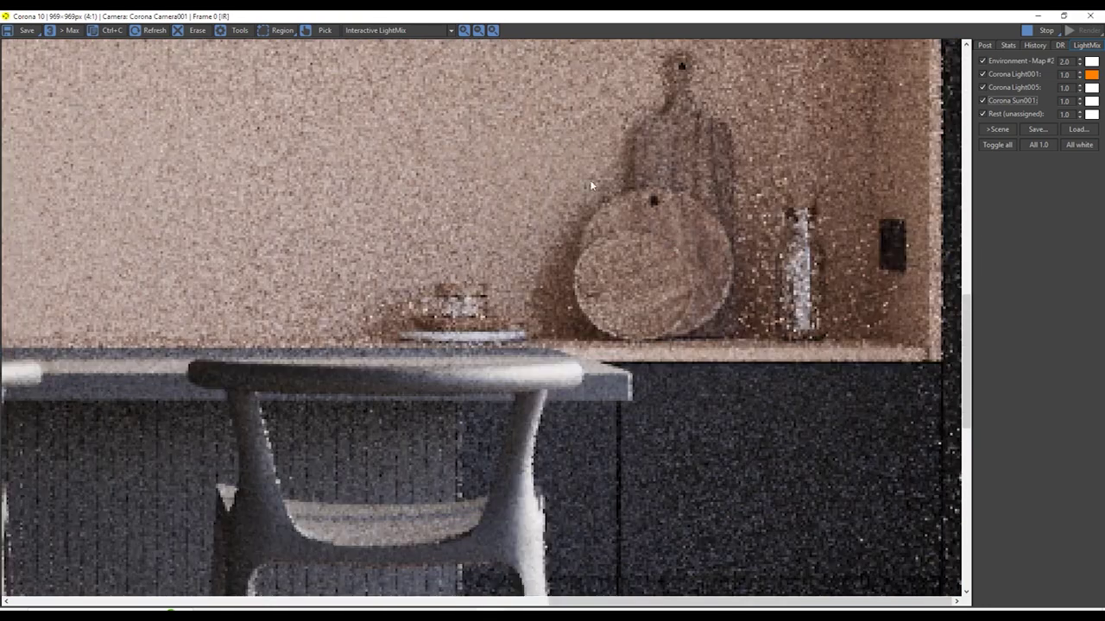
scroll(856, 309, "down", 1)
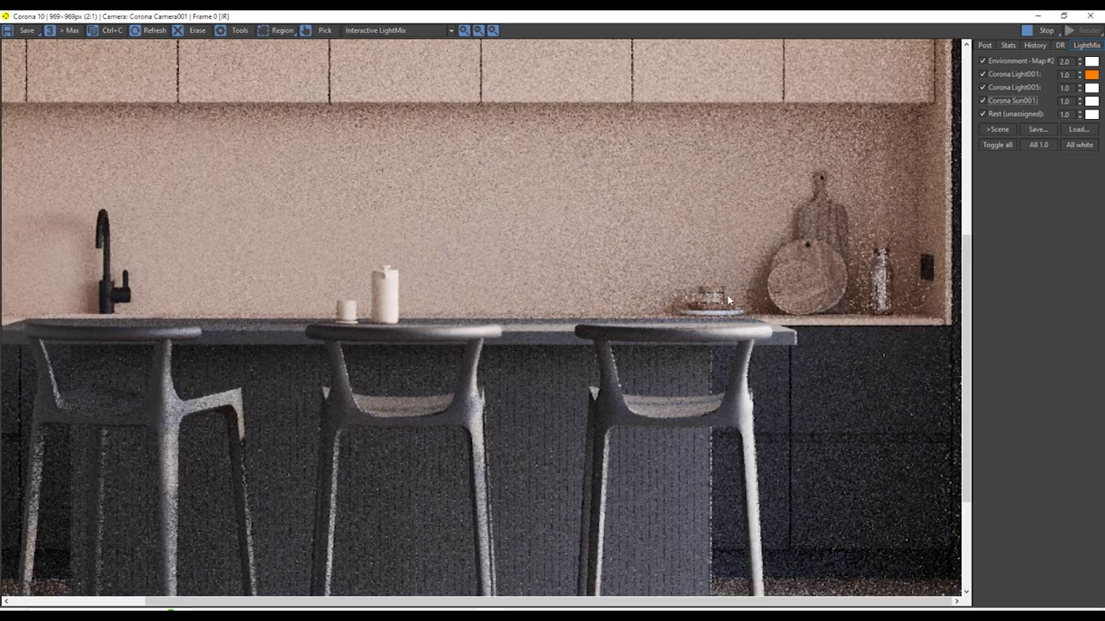
scroll(733, 306, "down", 1)
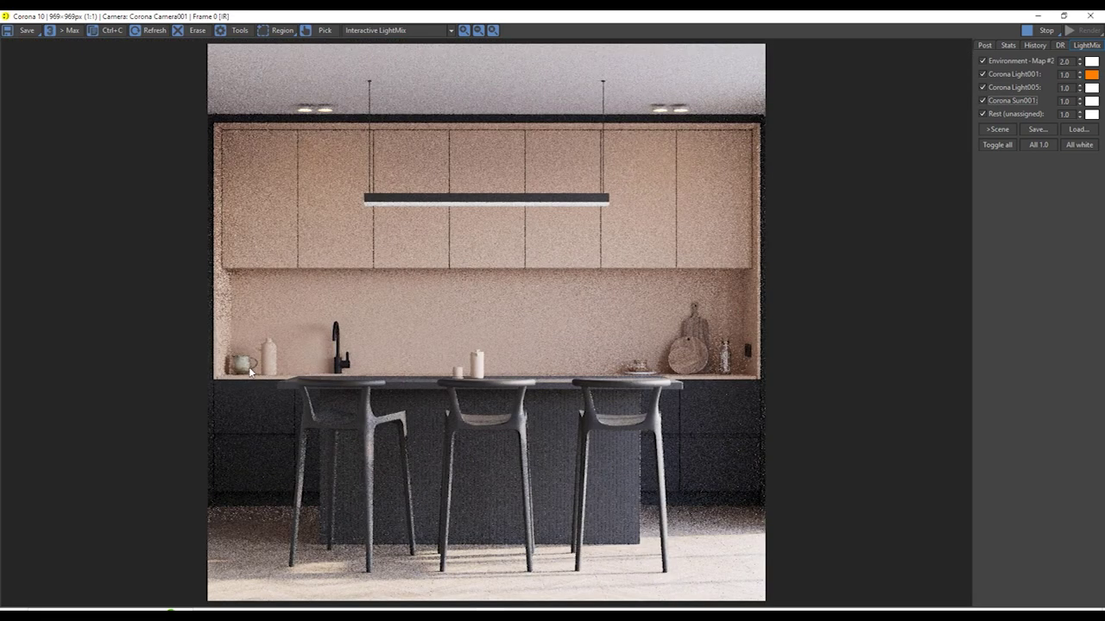
scroll(241, 373, "up", 1)
scroll(177, 366, "up", 1)
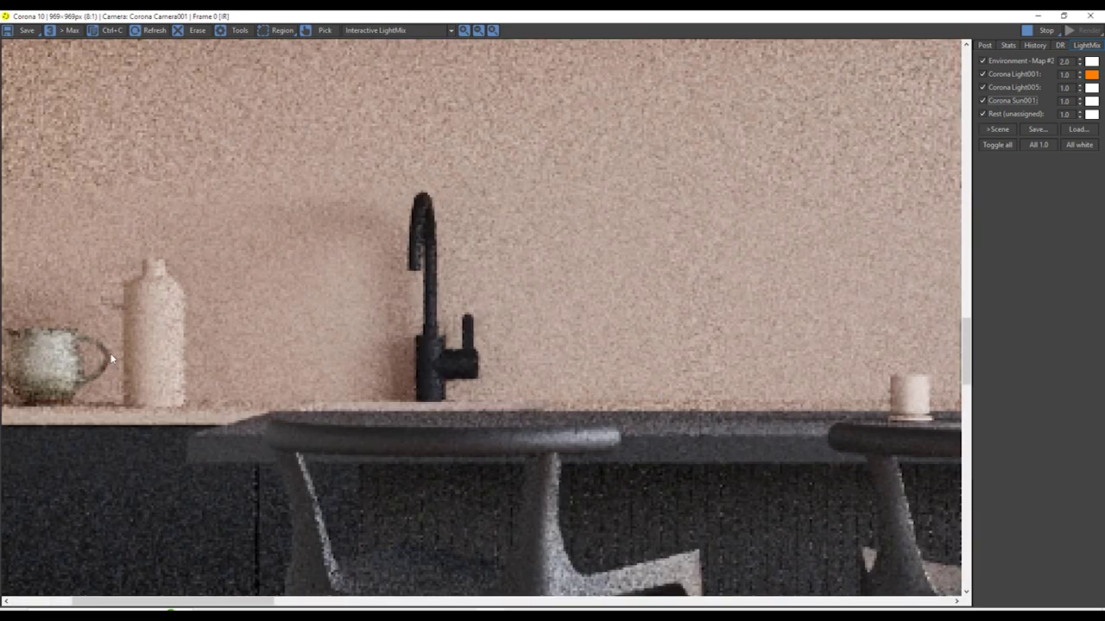
scroll(226, 336, "up", 2)
scroll(225, 336, "down", 1)
scroll(331, 364, "down", 1)
scroll(331, 366, "down", 2)
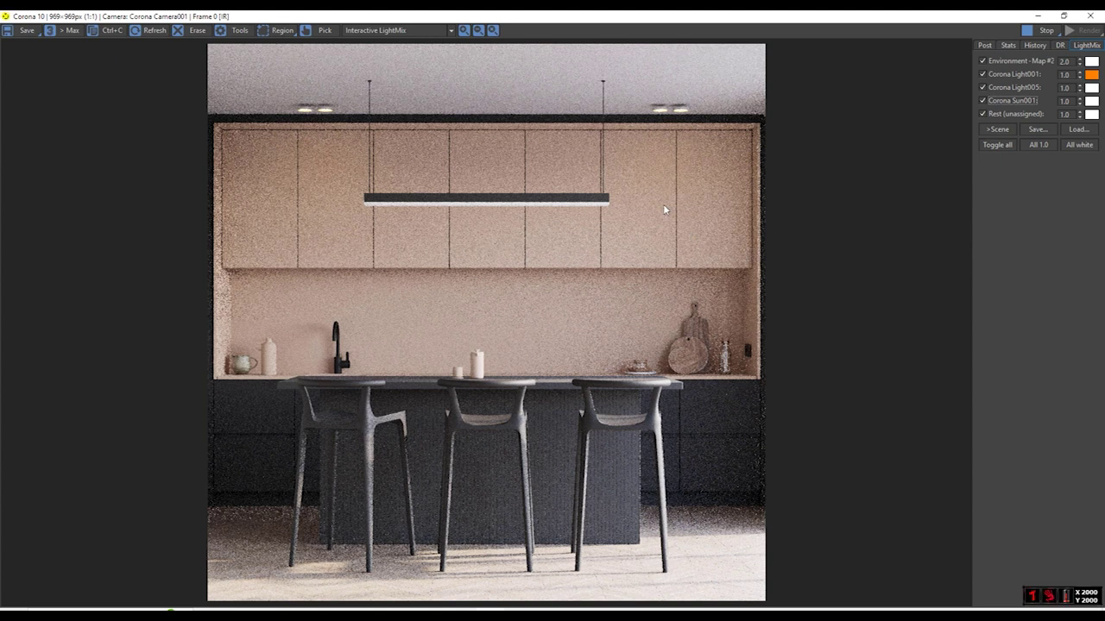
Compare Corona Sun001, Corona Light001 and Corona Light005 off and on in LightMix around the pendant light and upper cabinets
scroll(575, 200, "up", 2)
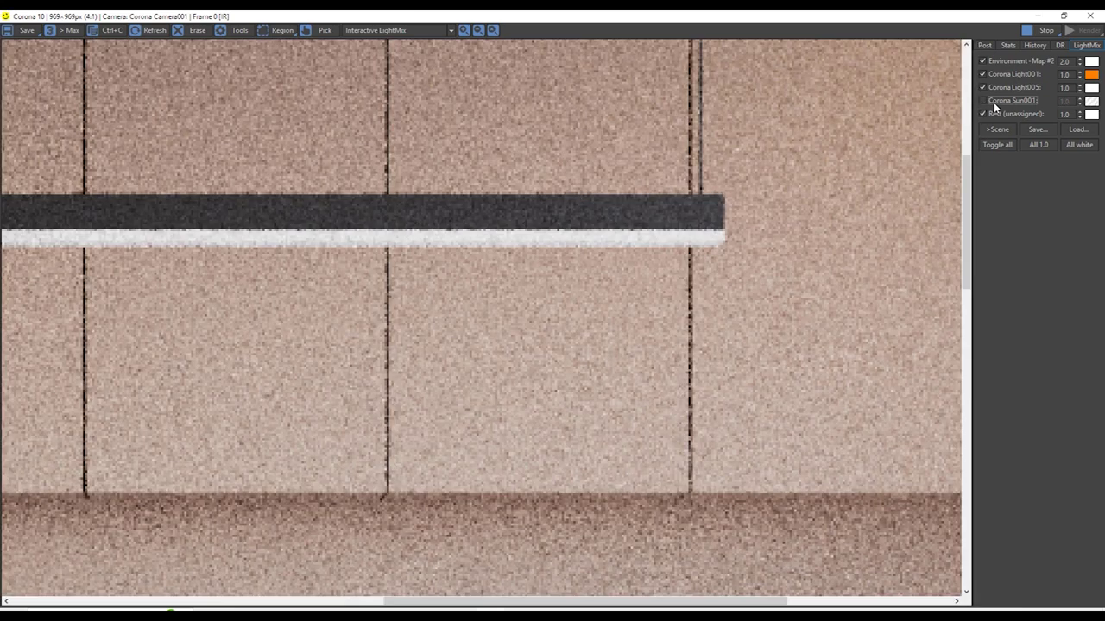
left_click(983, 101)
left_click(984, 74)
left_click(984, 74)
left_click(984, 87)
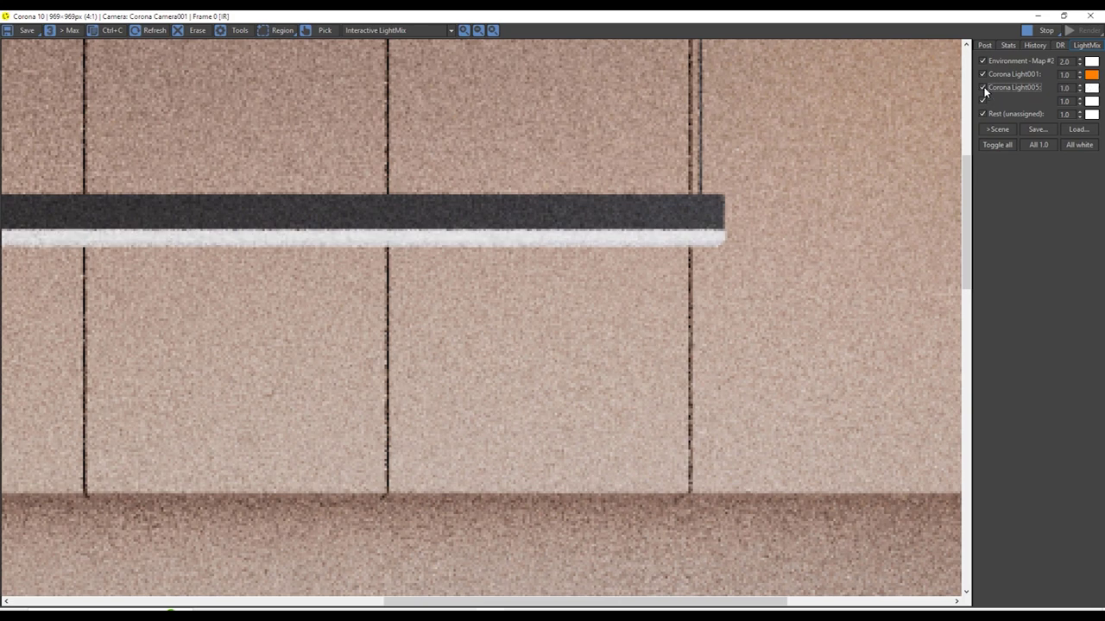
scroll(661, 207, "up", 1)
left_click(984, 87)
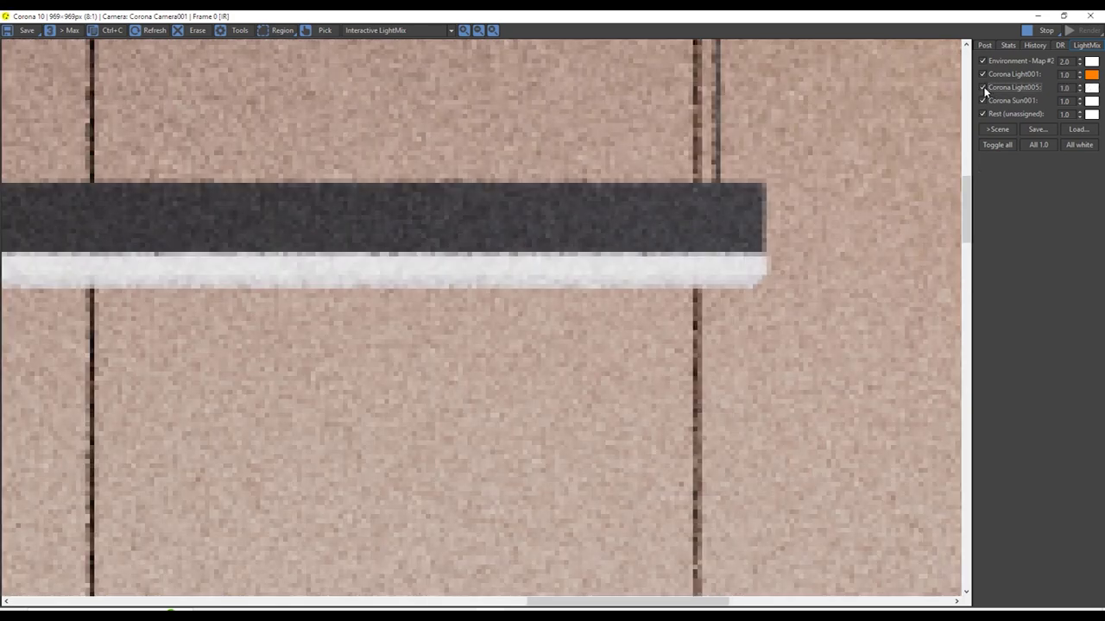
scroll(616, 275, "down", 3)
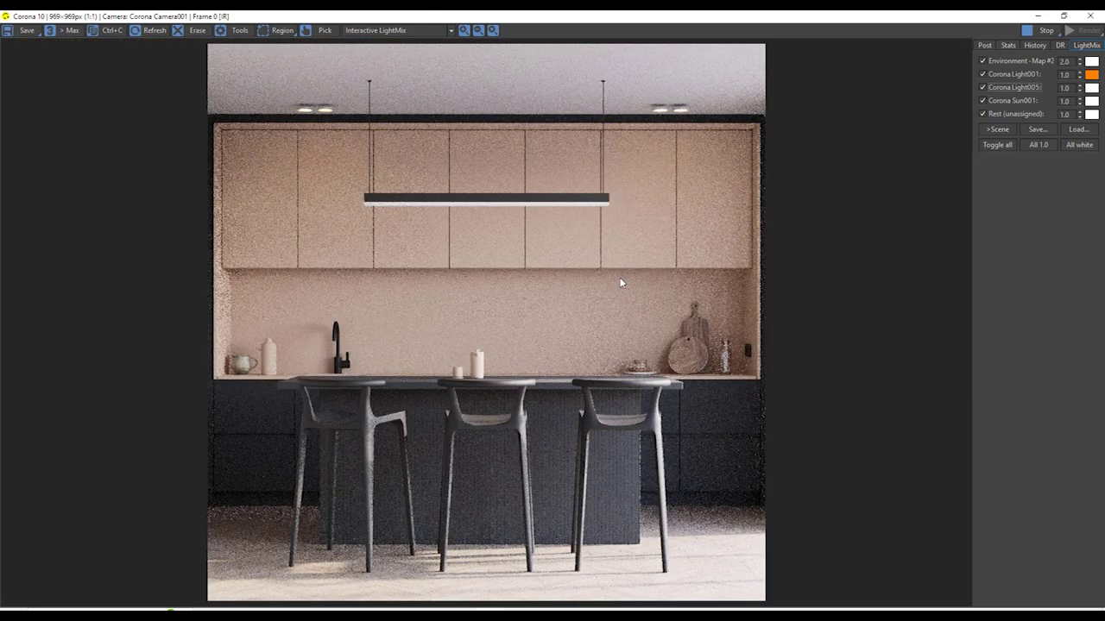
scroll(279, 195, "up", 3)
scroll(568, 266, "down", 2)
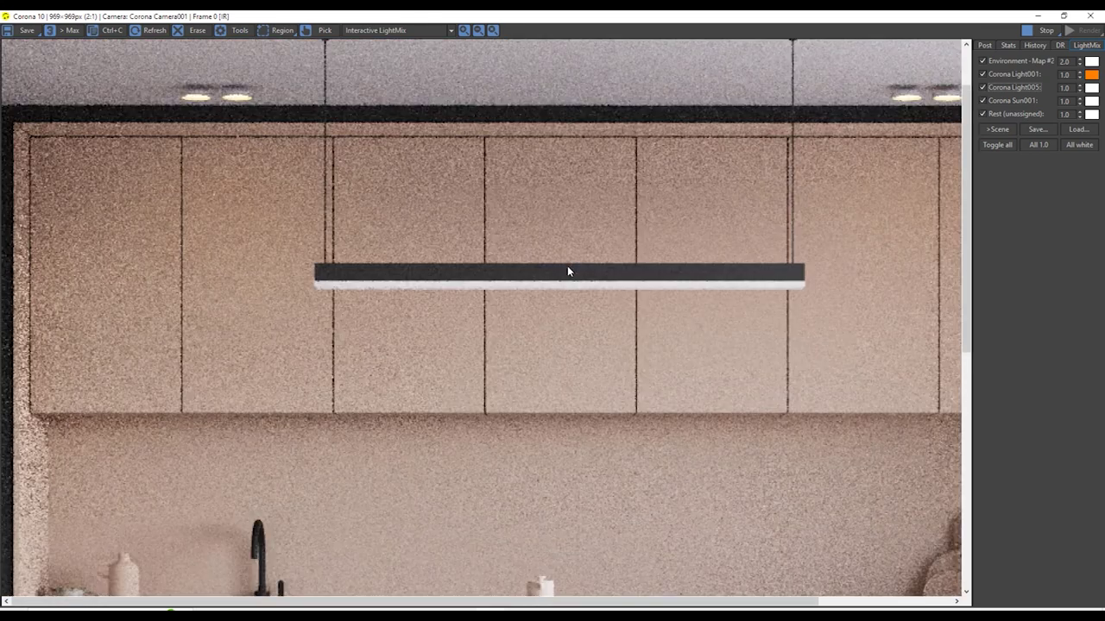
scroll(565, 243, "down", 2)
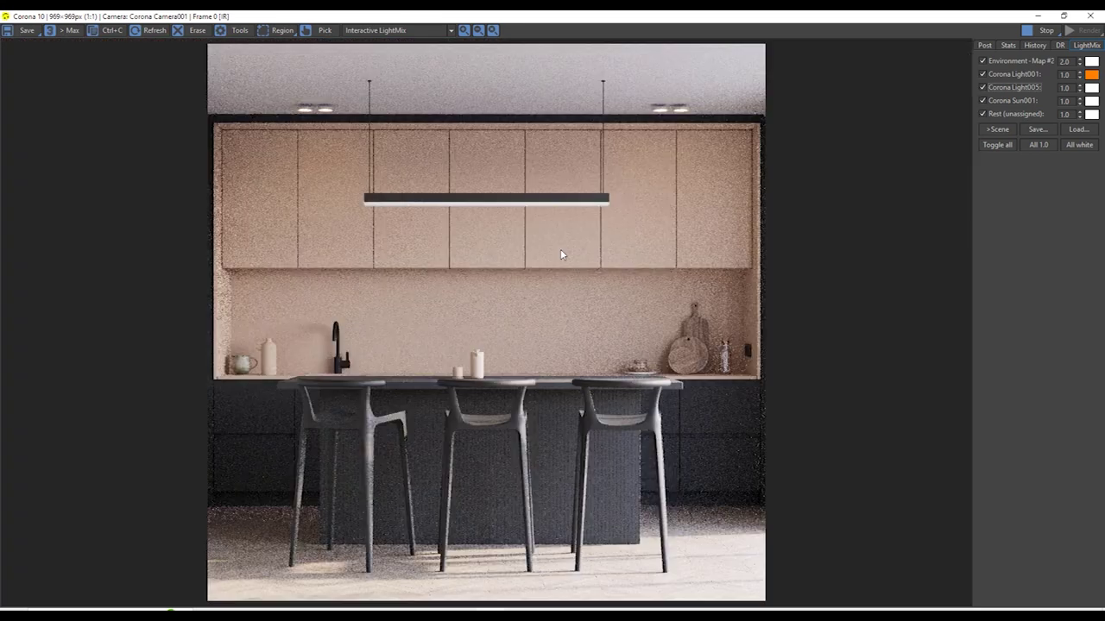
Minimize the frame buffer and check the performance settings in the Corona render setup
left_click(1036, 16)
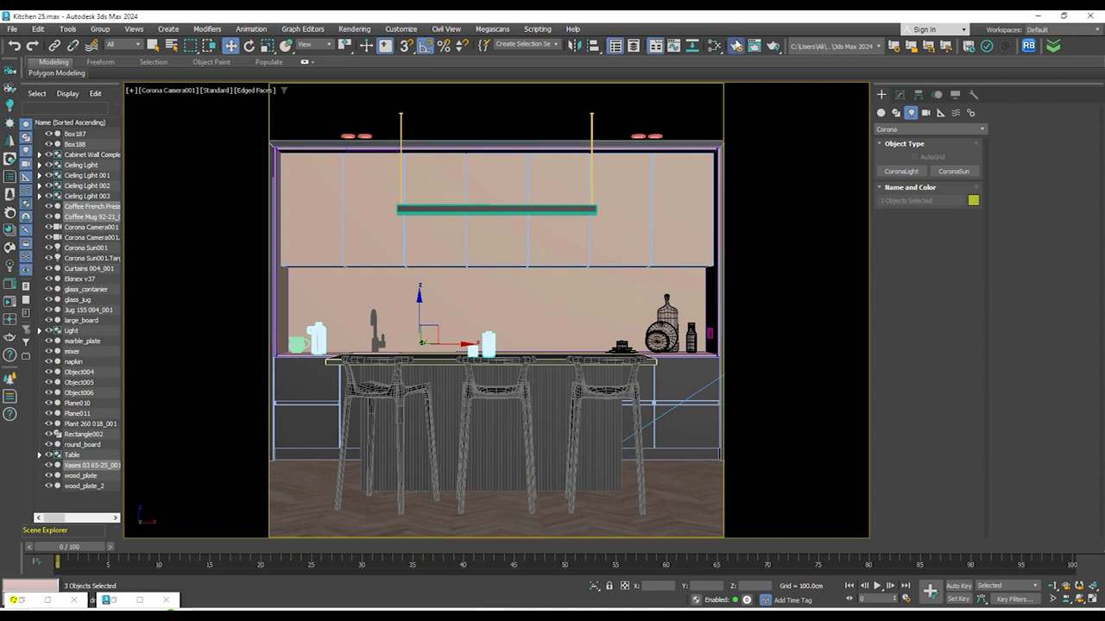
left_click(736, 46)
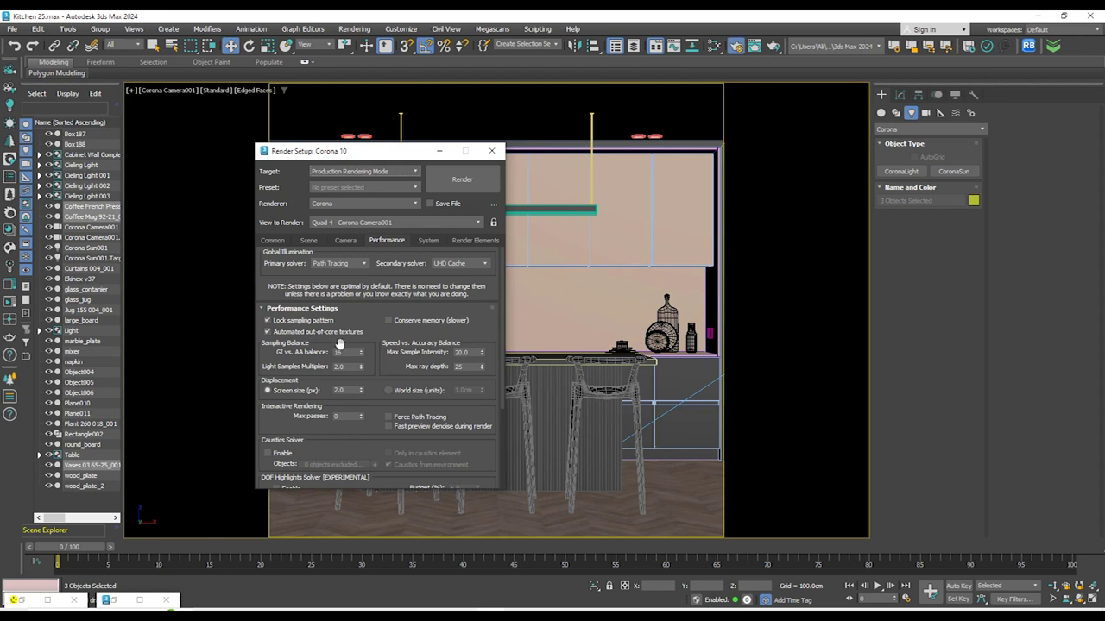
left_click(493, 152)
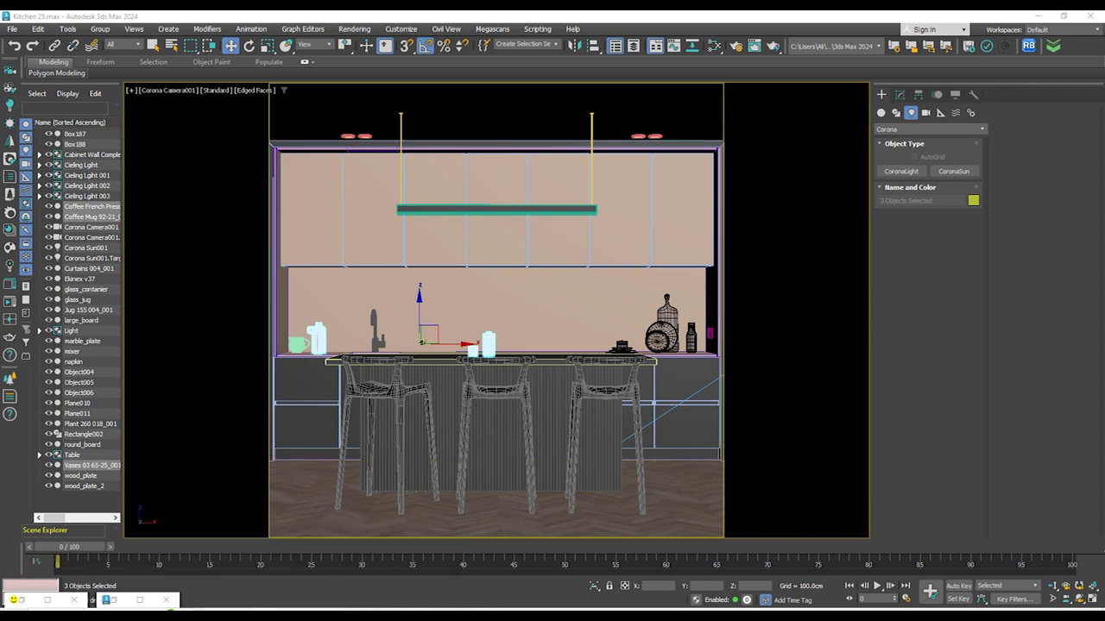
Switch to the browser, search Google for "complementary color finder" and open the Sessions College Color Calculator
left_click_drag(461, 91, 443, 95)
double_click(454, 90)
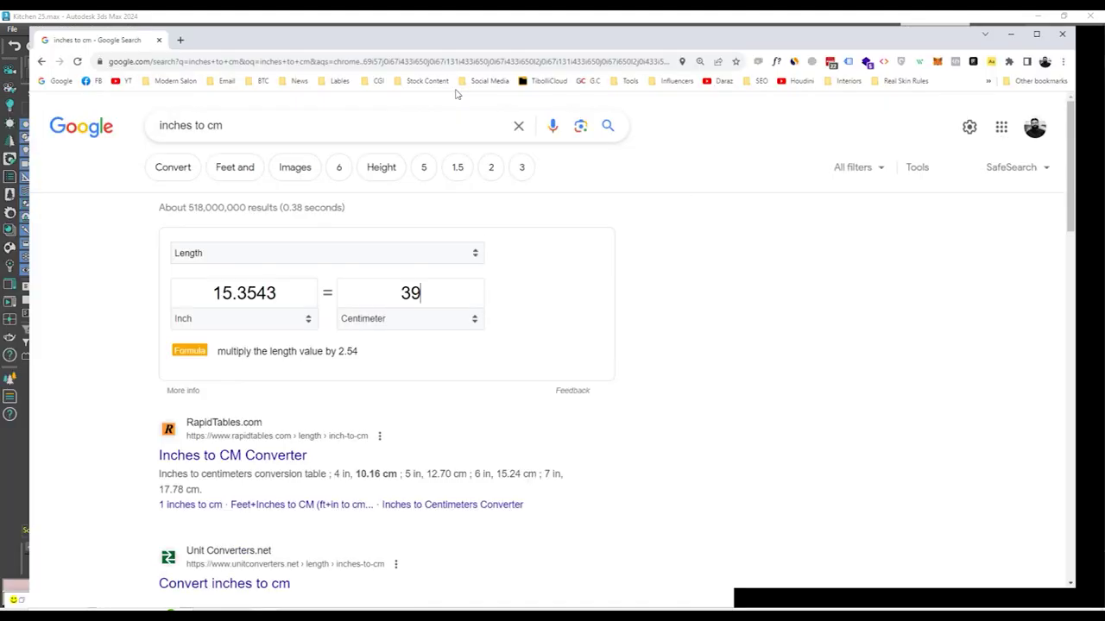
triple_click(189, 109)
type("cop")
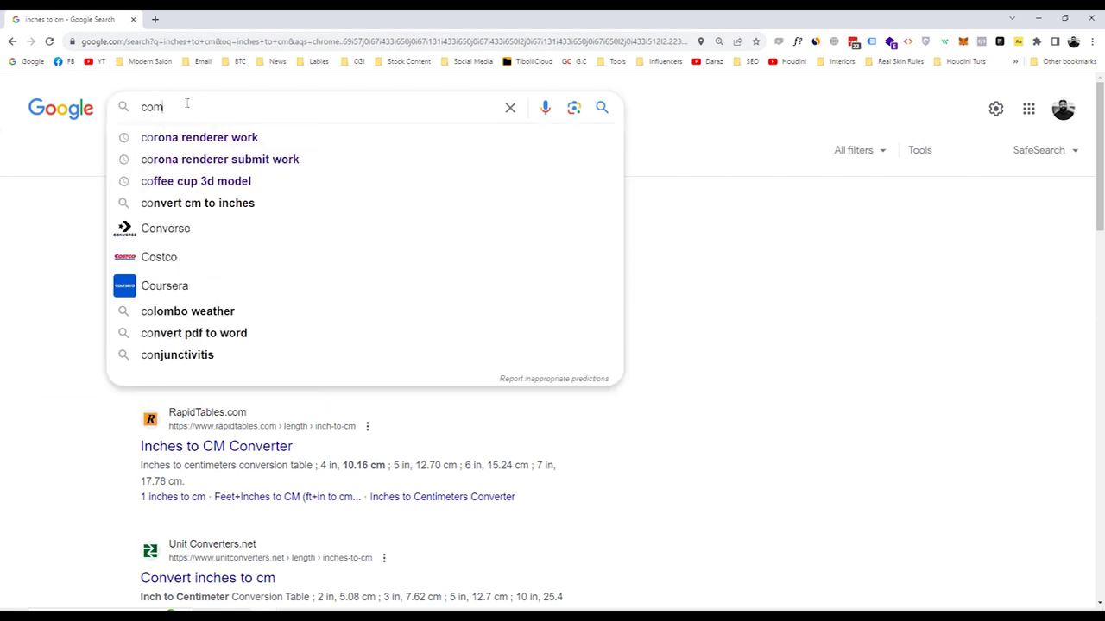
type("pleme")
key("Down")
key("Return")
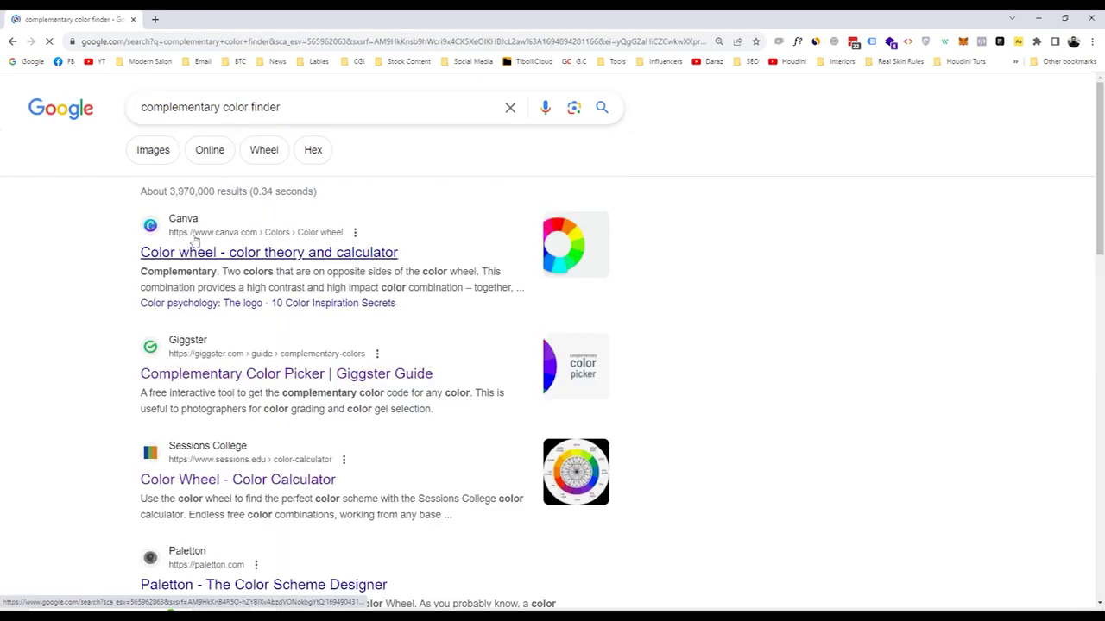
middle_click(207, 378)
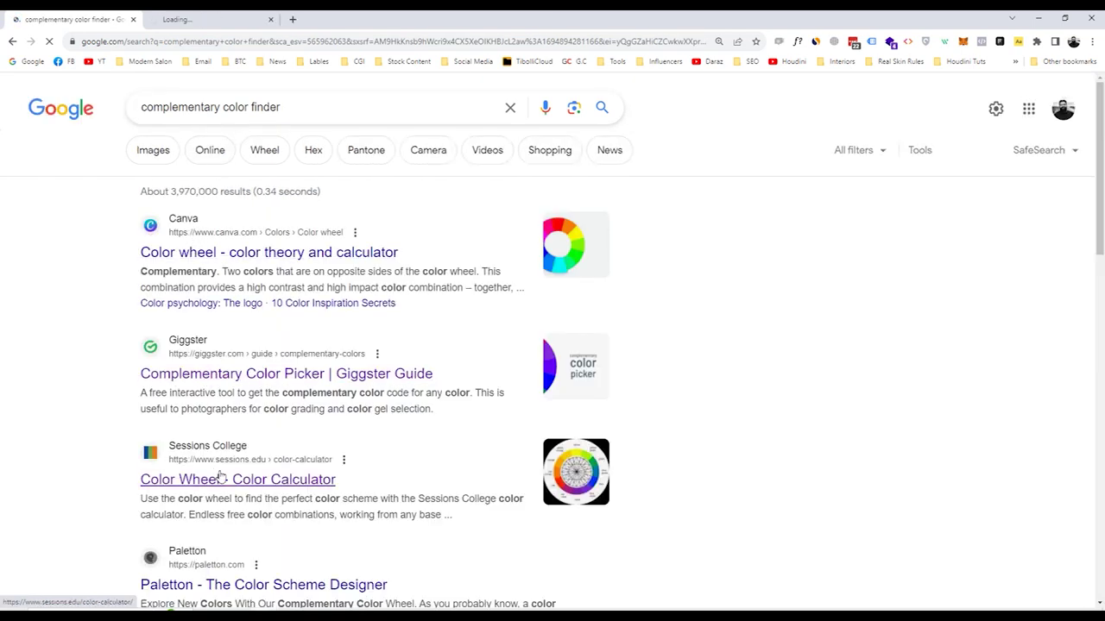
left_click(218, 14)
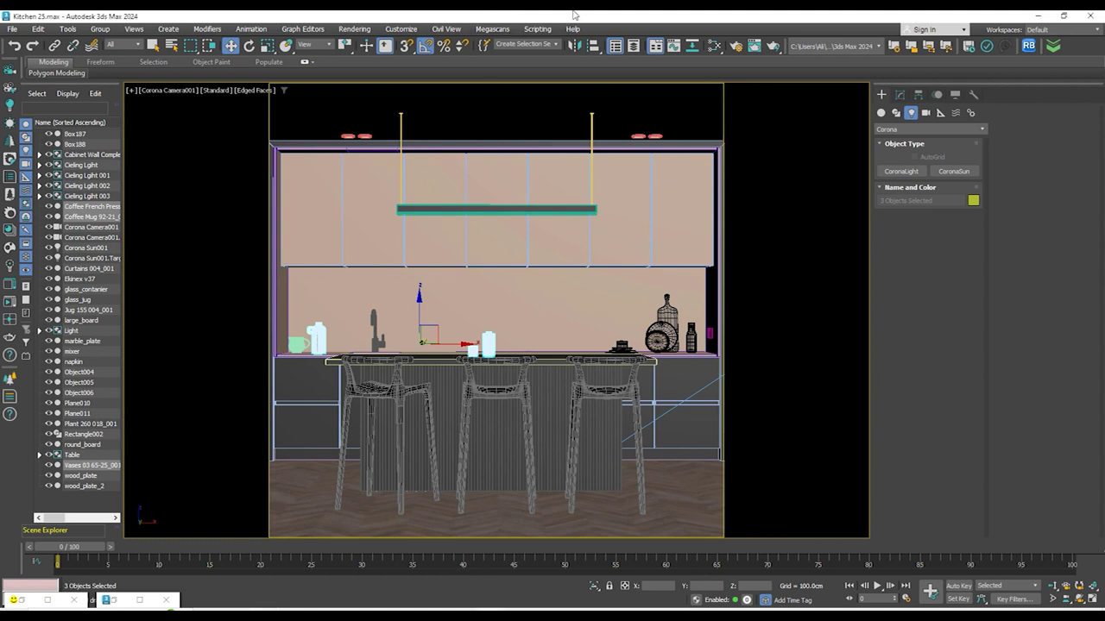
In the 3ds Max material editor, copy hex code c1a894 from the cabinet material's CoronaColor map and duplicate that map twice below it
left_click(523, 231)
key("m")
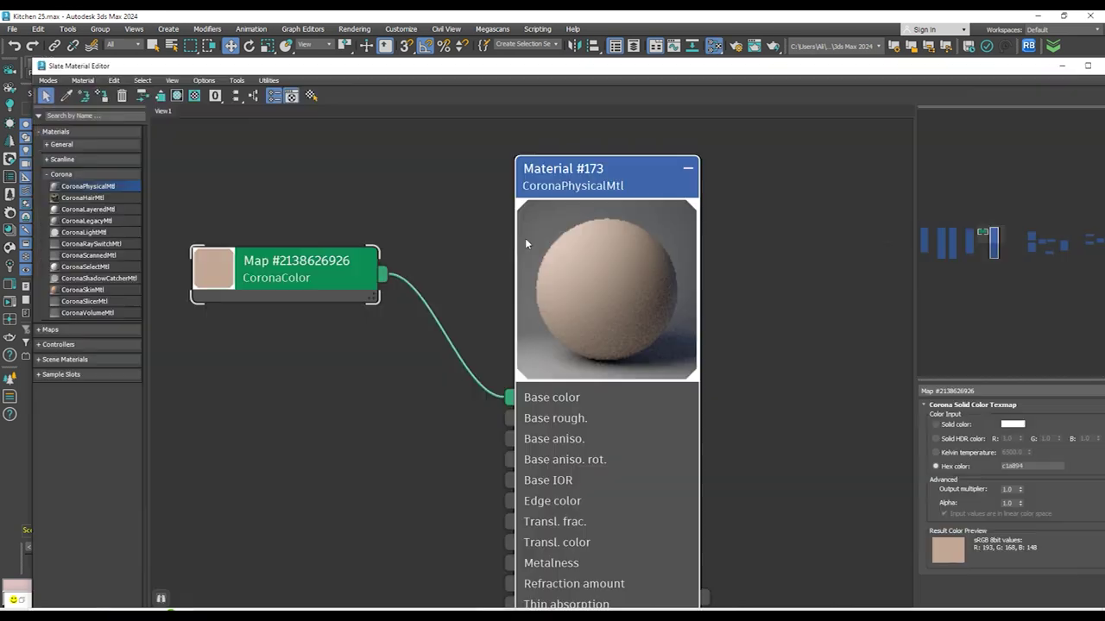
double_click(1027, 467)
key("ctrl+c")
left_click_drag(294, 287, 292, 423, "shift")
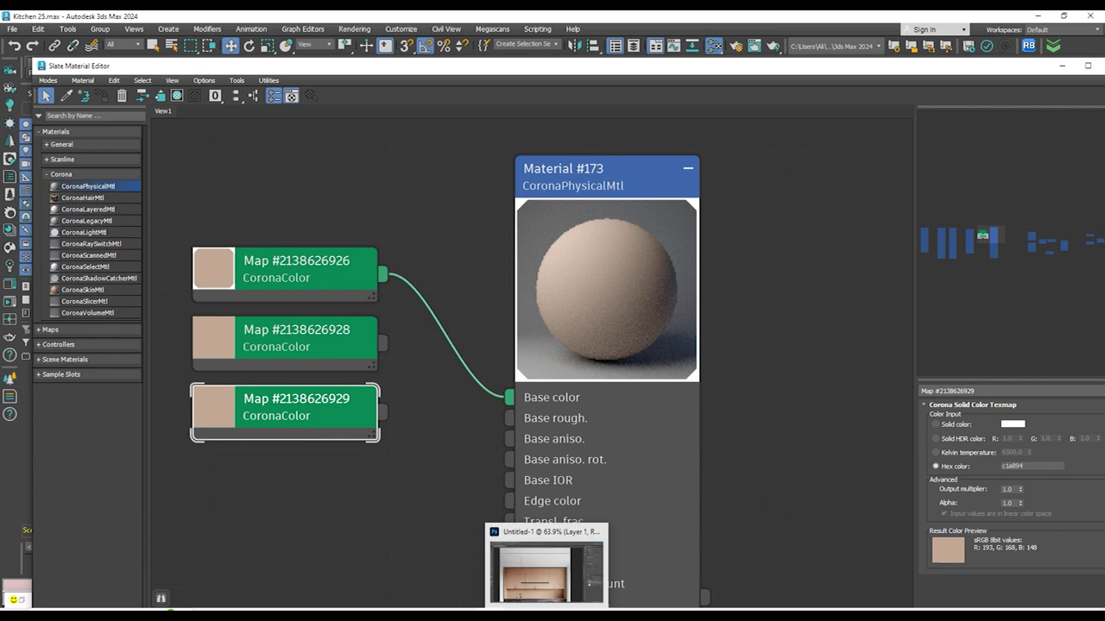
In the browser's color calculator, enter base color #c1a894, choose the complementary harmony and copy the resulting hex code #949ec1
mouse_move(263, 617)
left_click(462, 582)
scroll(451, 434, "down", 2)
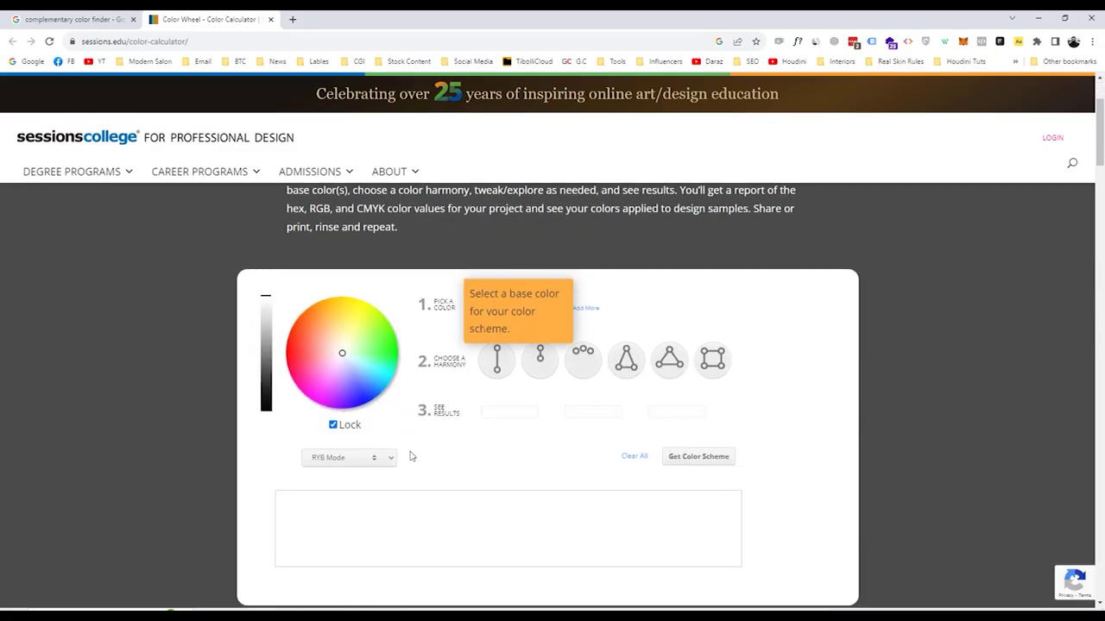
left_click(524, 411)
left_click_drag(529, 307, 485, 307)
key("ctrl+v")
left_click(666, 304)
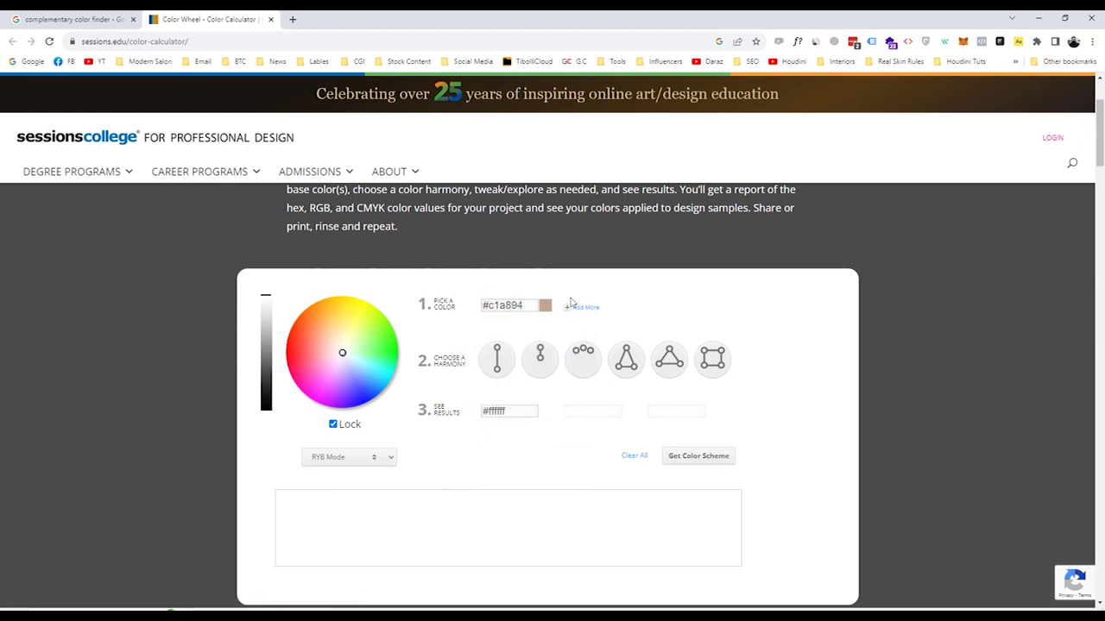
left_click(501, 366)
triple_click(534, 411)
key("ctrl+c")
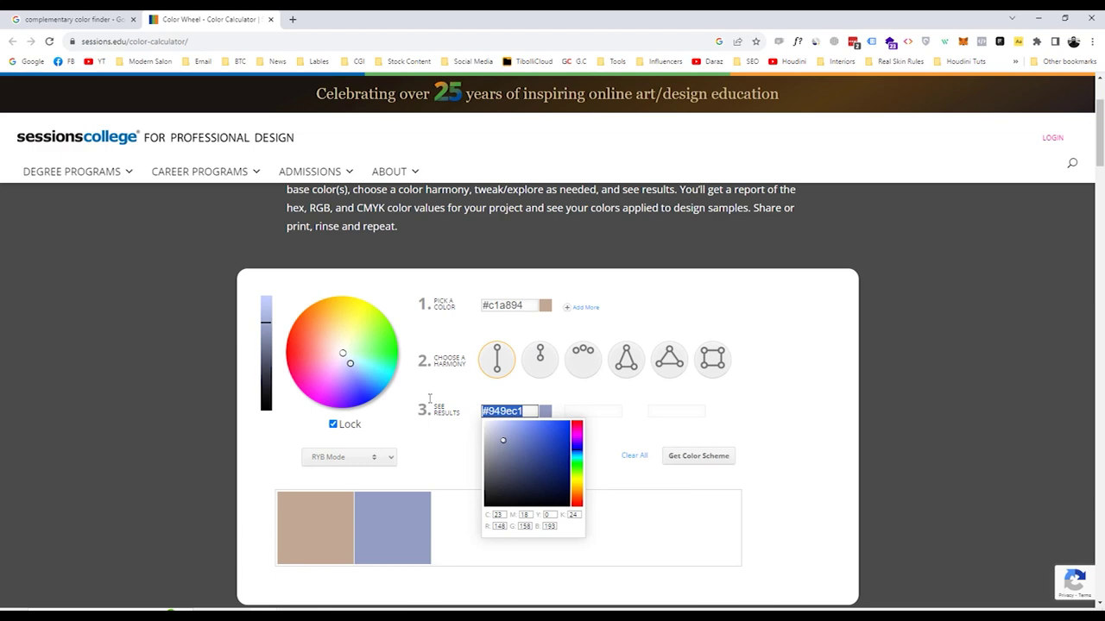
Back in the 3ds Max material editor, set the first duplicated CoronaColor map's hex color to #949ec1
left_click(1038, 18)
double_click(302, 347)
left_click_drag(1046, 467, 953, 471)
key("ctrl+v")
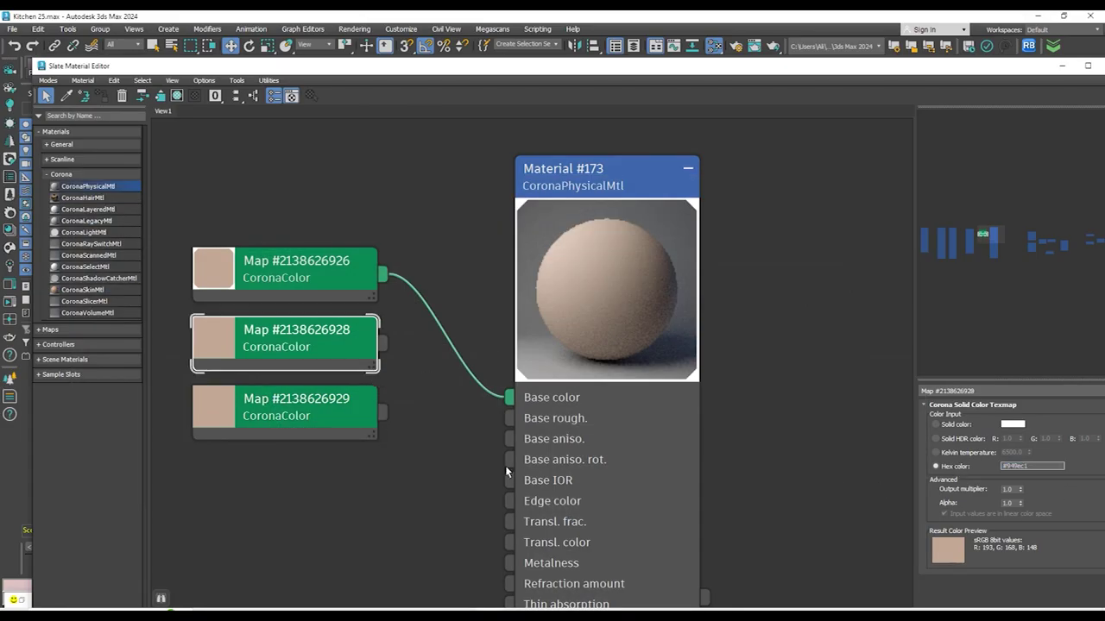
key("Return")
Switch to Photoshop, adjust the foreground Color Picker to a muted green, select its hex code field and close the picker
left_click(540, 612)
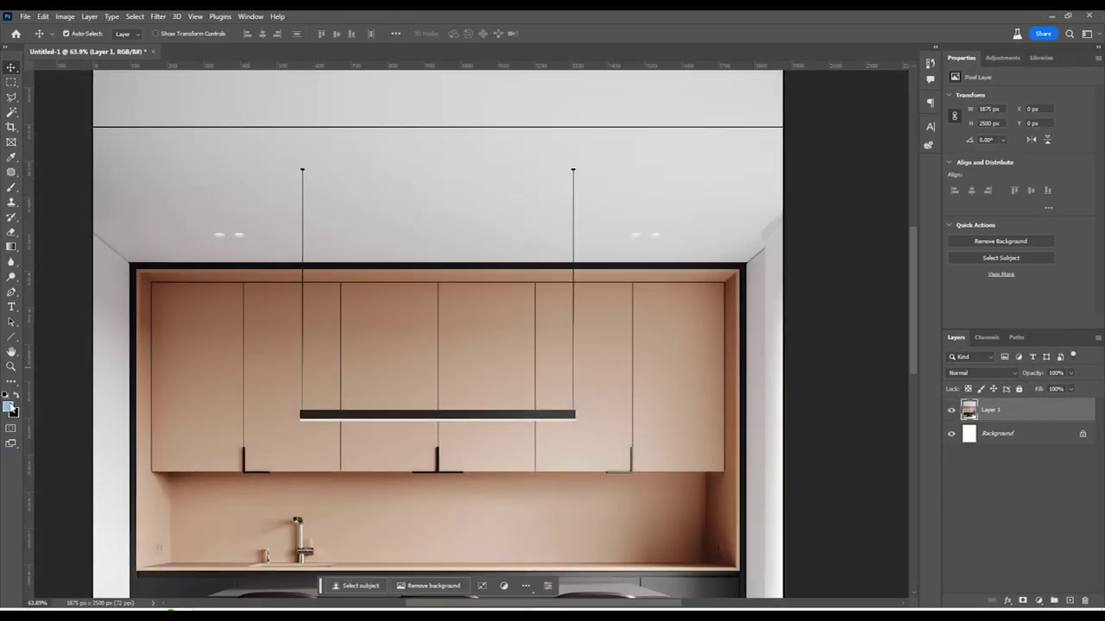
left_click(11, 410)
left_click(656, 309)
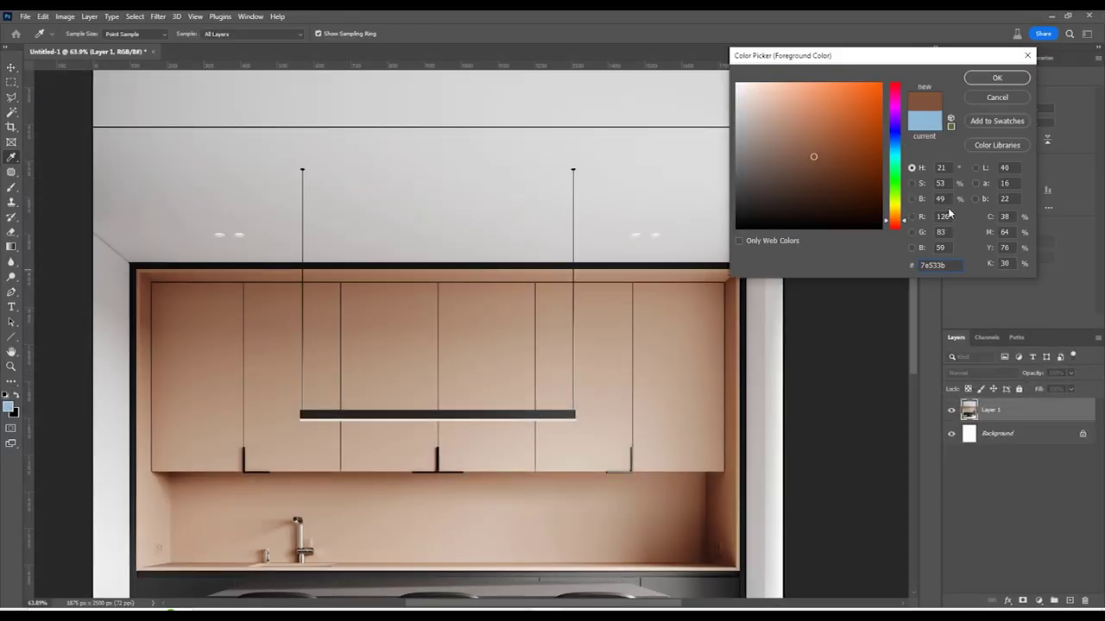
mouse_move(896, 183)
left_mouse_down()
mouse_move(895, 207)
mouse_move(895, 193)
left_mouse_up()
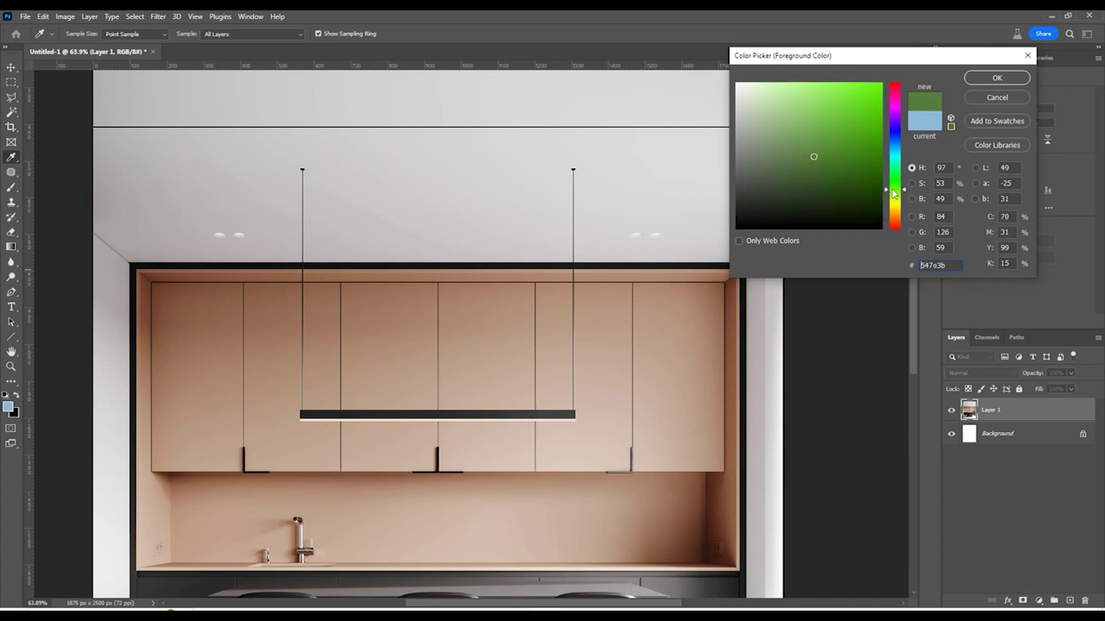
left_click_drag(823, 173, 786, 146)
left_click_drag(898, 189, 897, 194)
left_click_drag(803, 140, 778, 159)
left_click(936, 265)
key("BackSpace")
left_click(1026, 56)
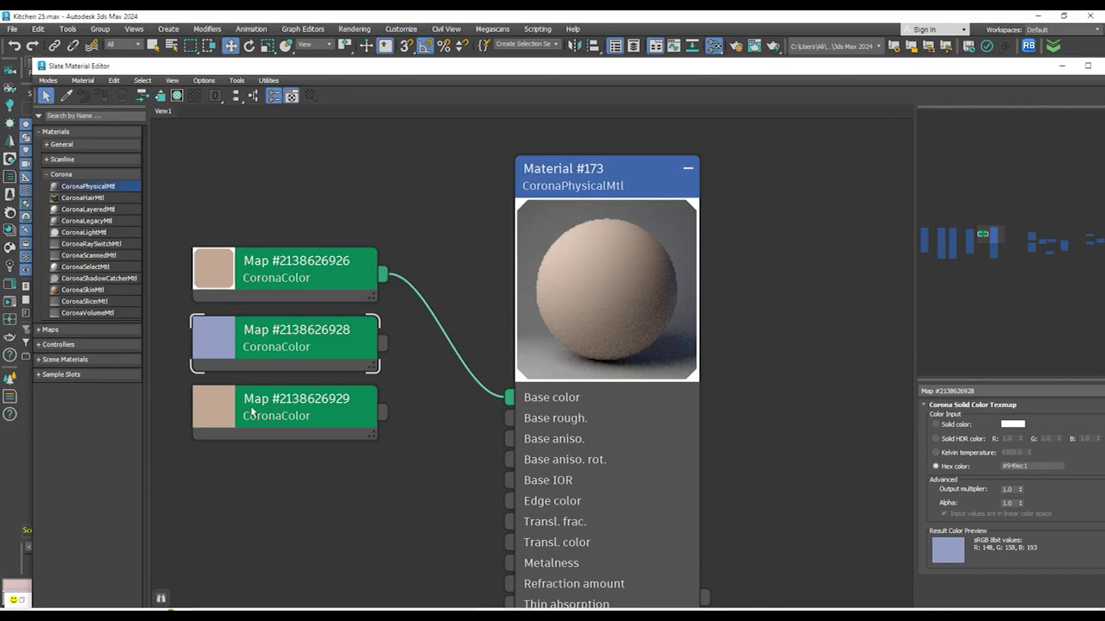
Set the lowest CoronaColor map's hex color to 697b57 and connect the #949ec1 map to Material #173's Base color for the render
left_click(270, 416)
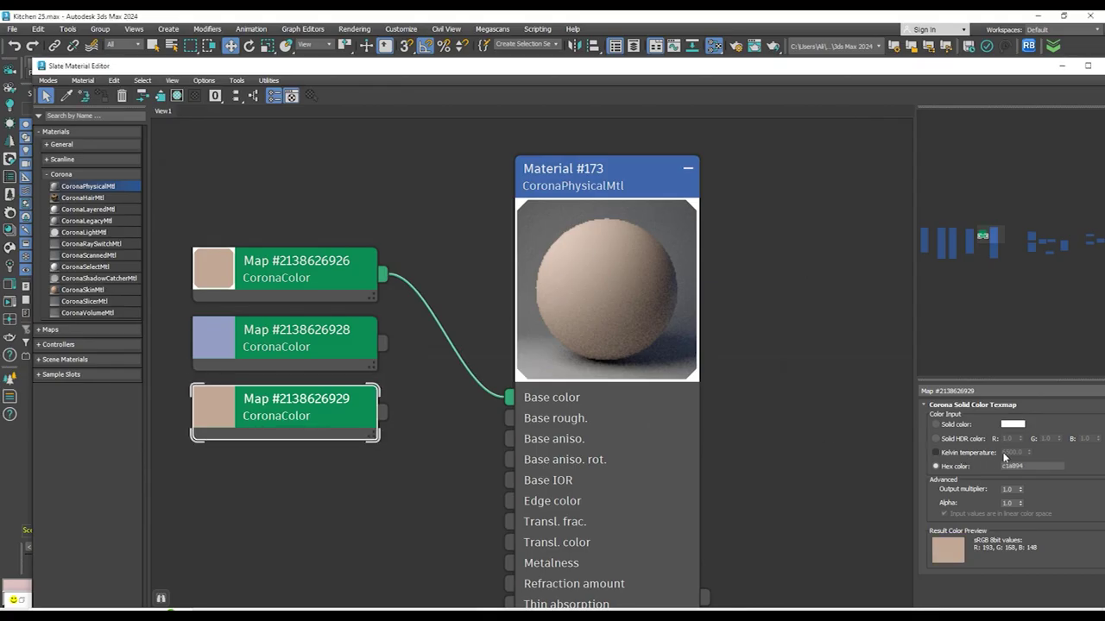
left_click_drag(1032, 471, 940, 465)
left_click_drag(382, 344, 509, 397)
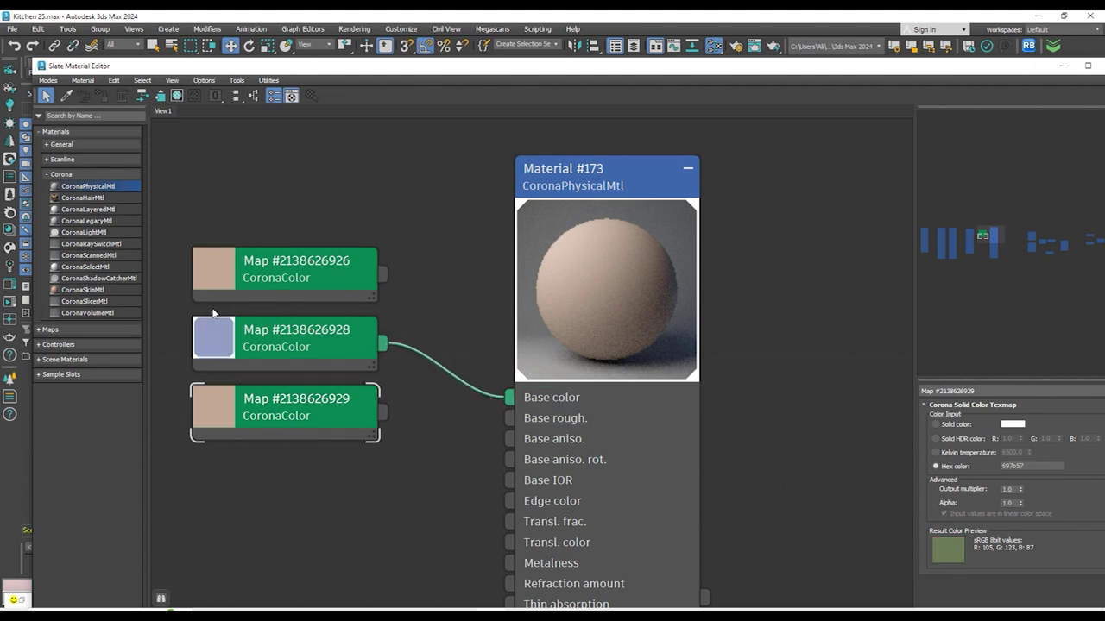
left_click(1067, 66)
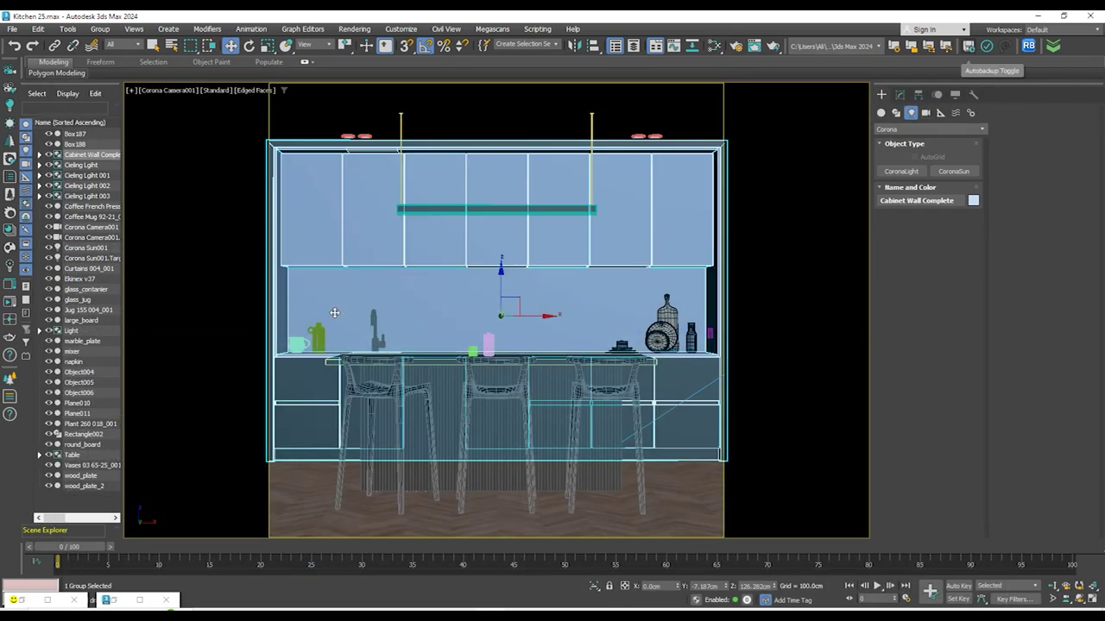
left_click(11, 302)
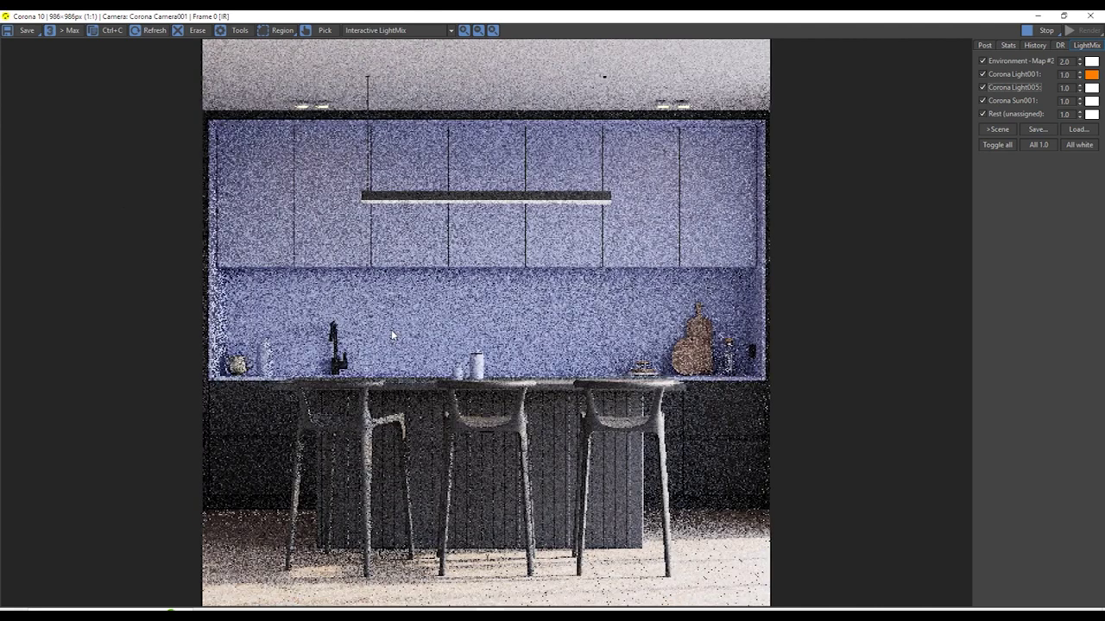
Connect the green 697b57 CoronaColor map to Material #173's Base color and select the #949ec1 map
left_click(475, 237)
key("m")
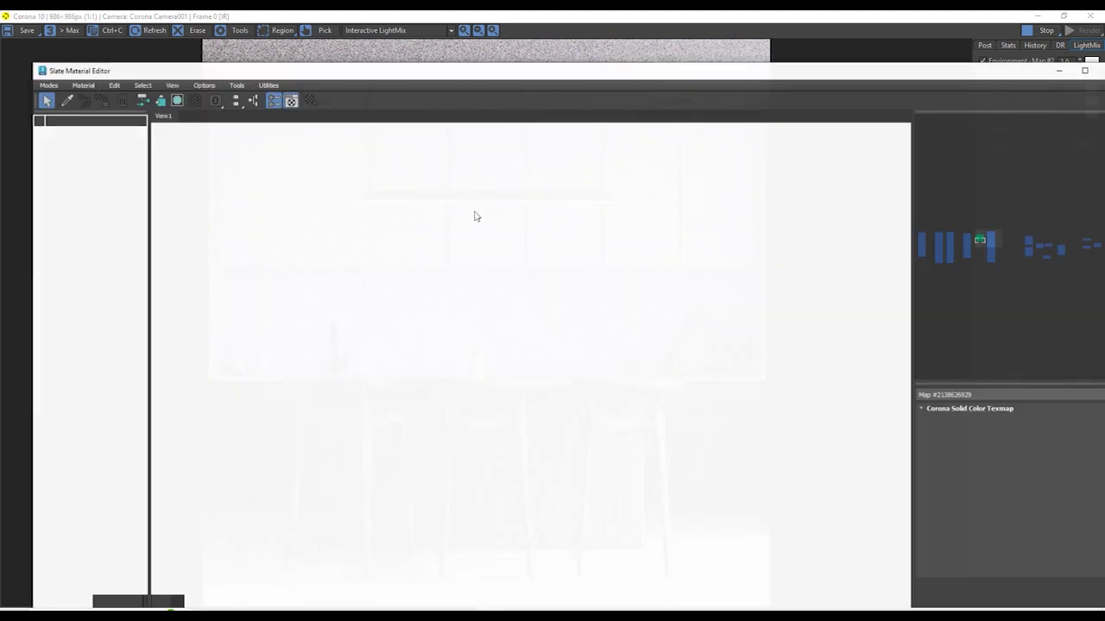
left_click_drag(383, 415, 511, 399)
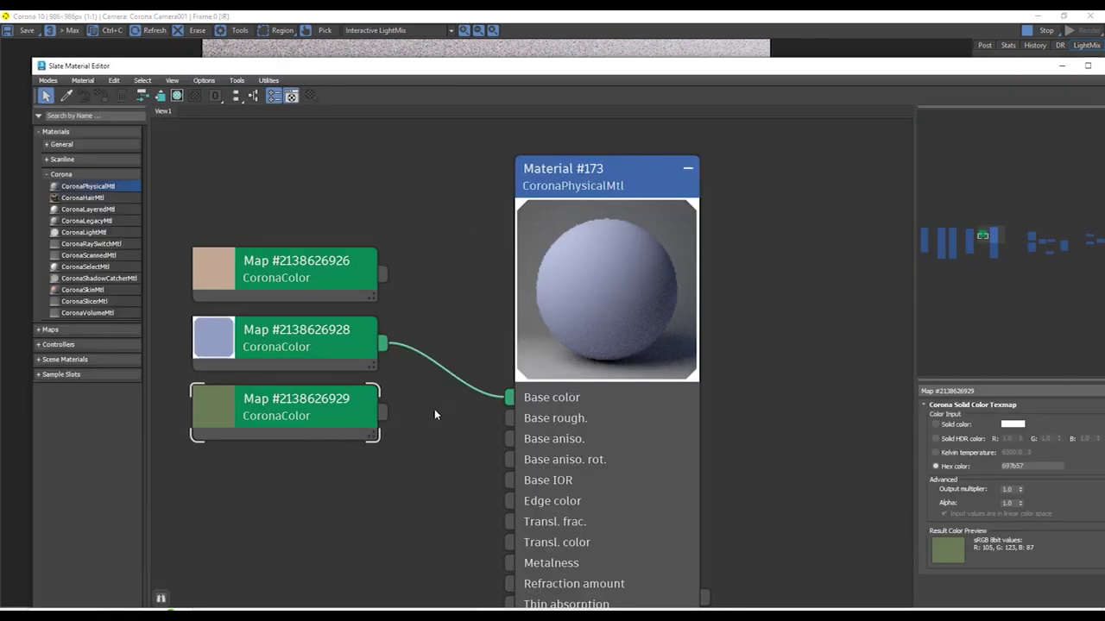
left_click_drag(383, 412, 509, 398)
left_click(303, 352)
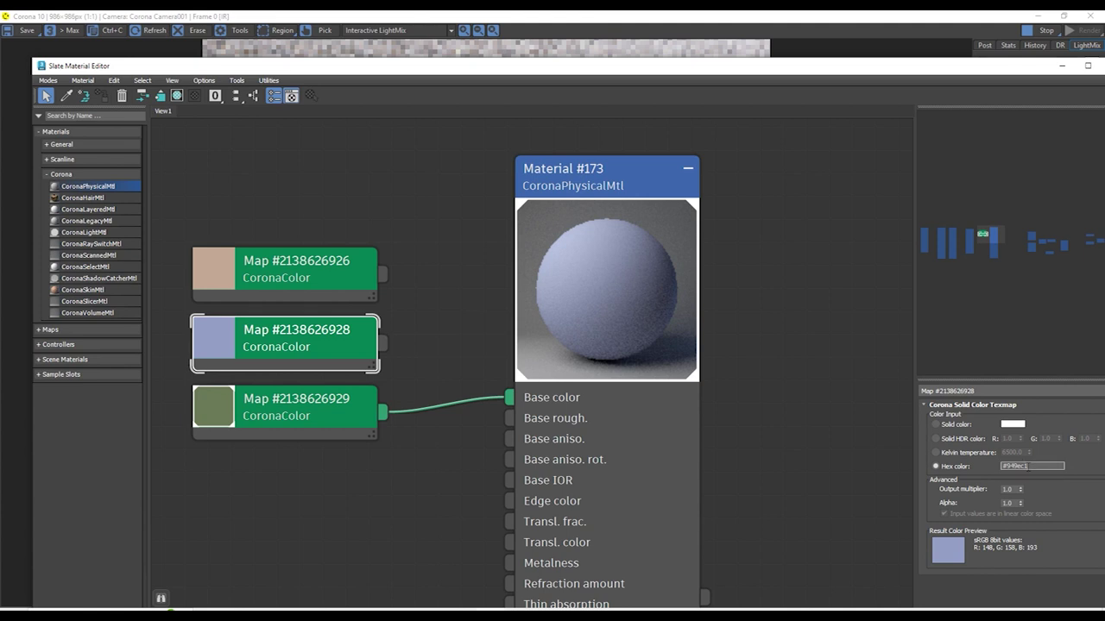
left_click(1062, 65)
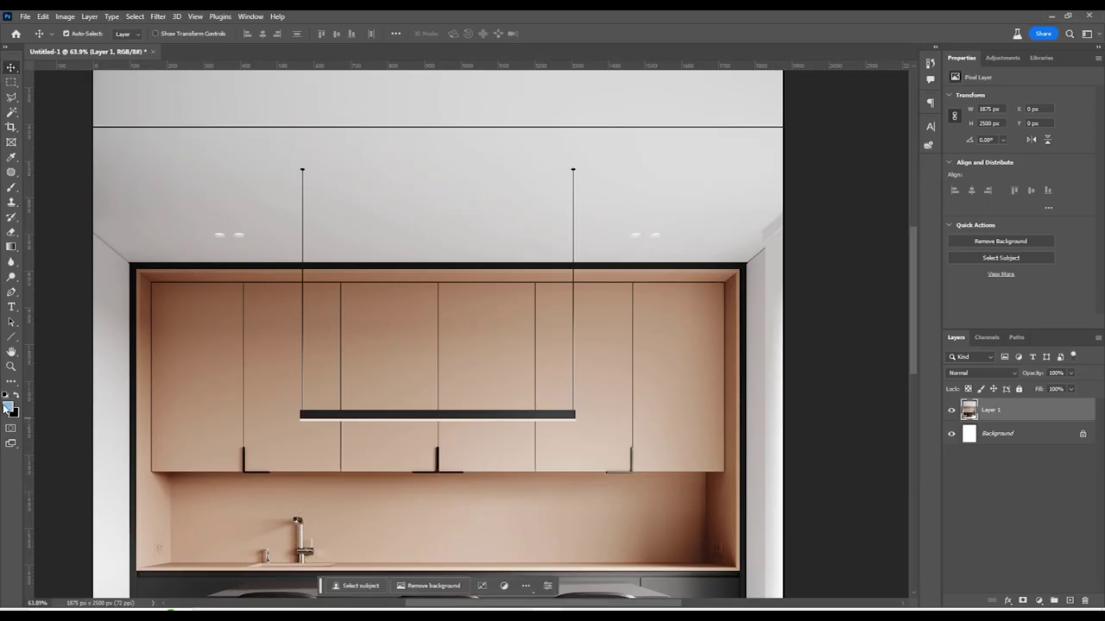
In Photoshop, adjust the foreground Color Picker to muted purple 5d5b77, copy its hex code and close the picker
left_click(7, 406)
mouse_move(803, 116)
left_mouse_down()
mouse_move(769, 116)
mouse_move(763, 154)
mouse_move(786, 153)
left_mouse_up()
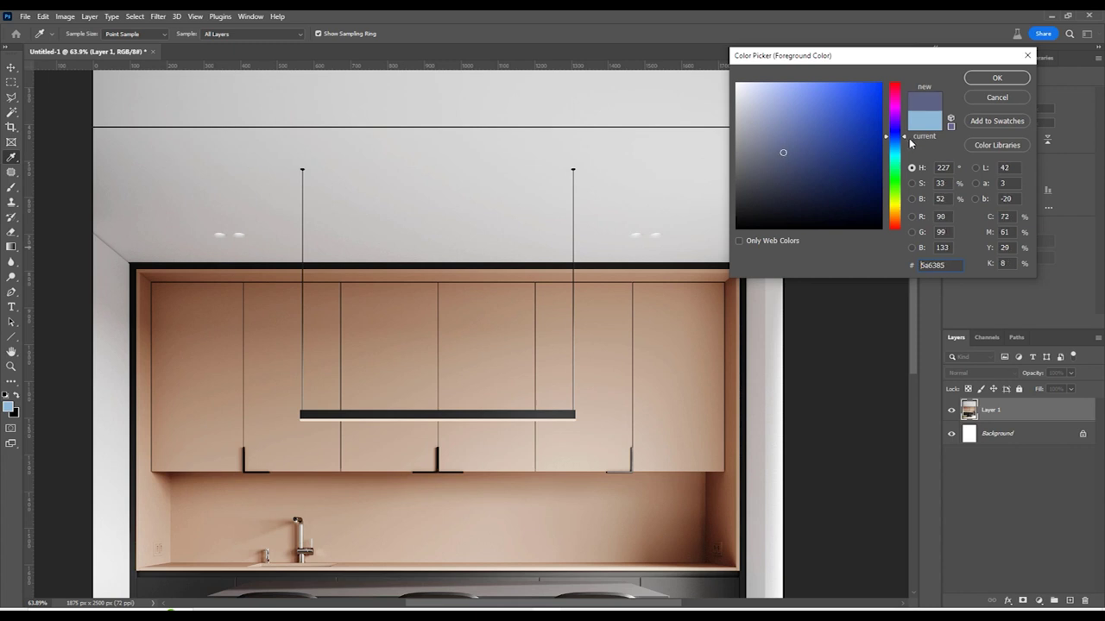
left_click_drag(904, 138, 902, 133)
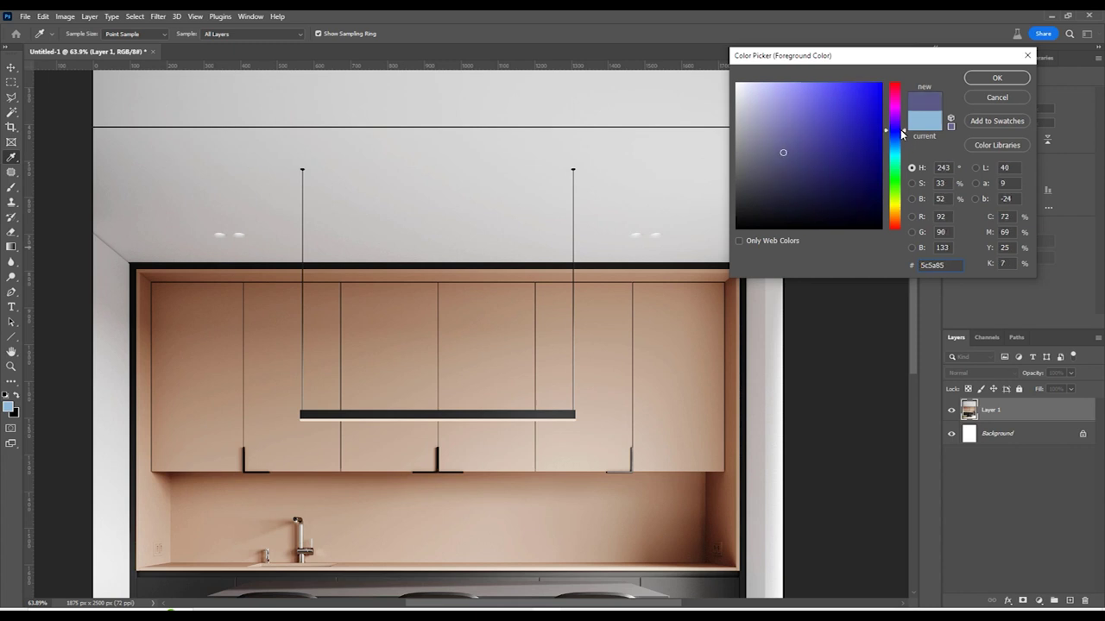
left_click_drag(783, 153, 769, 160)
left_click(945, 268)
key("ctrl+x")
key("Escape")
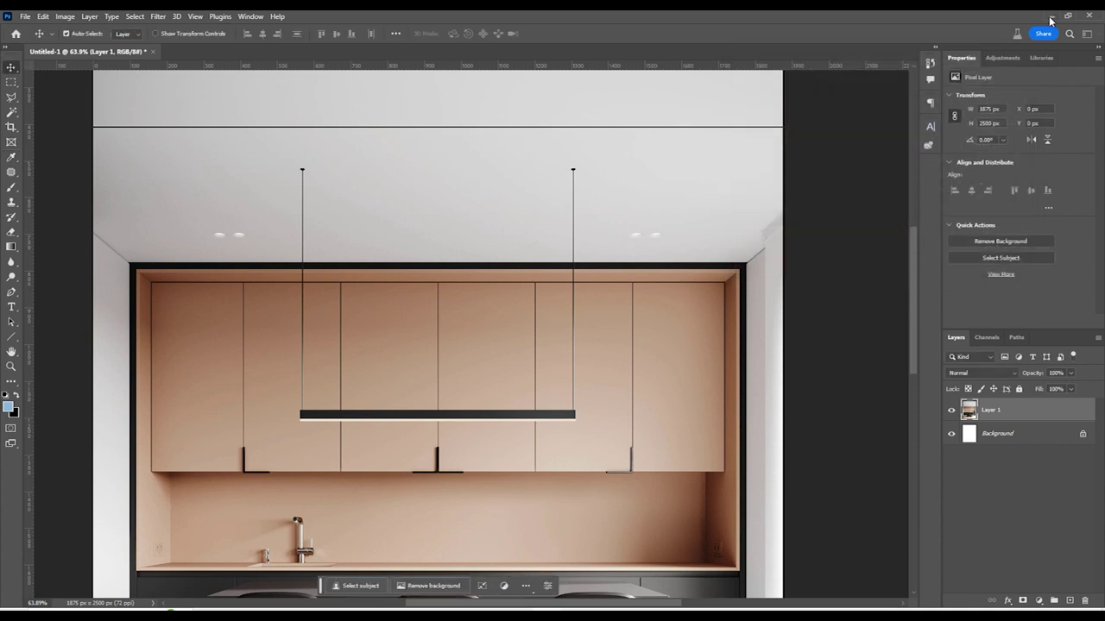
left_click(1051, 16)
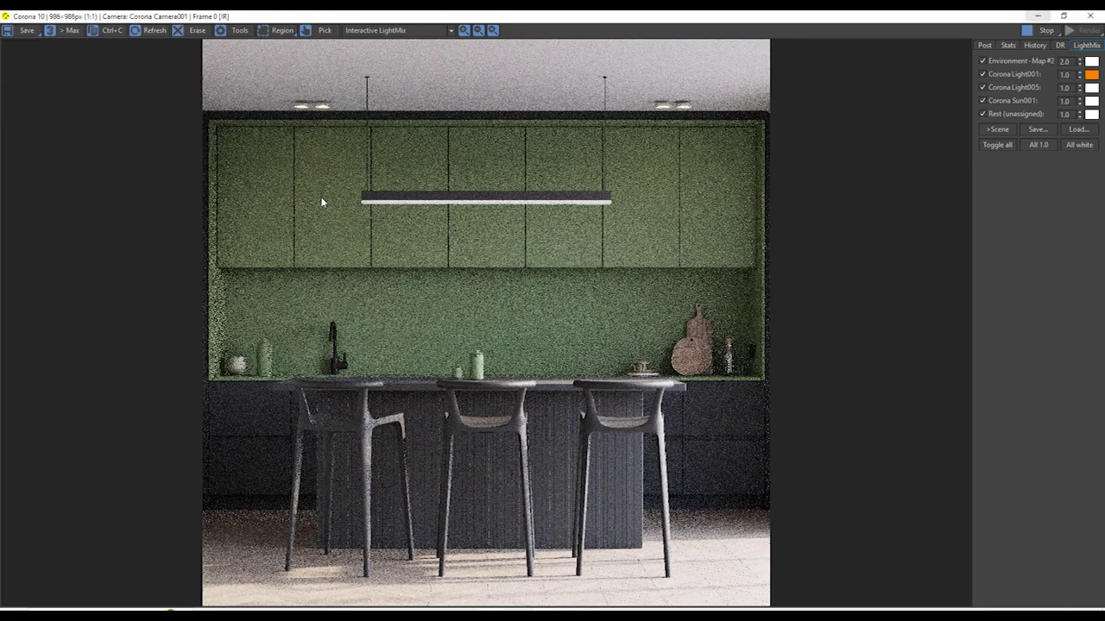
Inspect the green cabinet render up close and store the current render in the frame buffer history
scroll(273, 131, "up", 3)
scroll(481, 172, "down", 2)
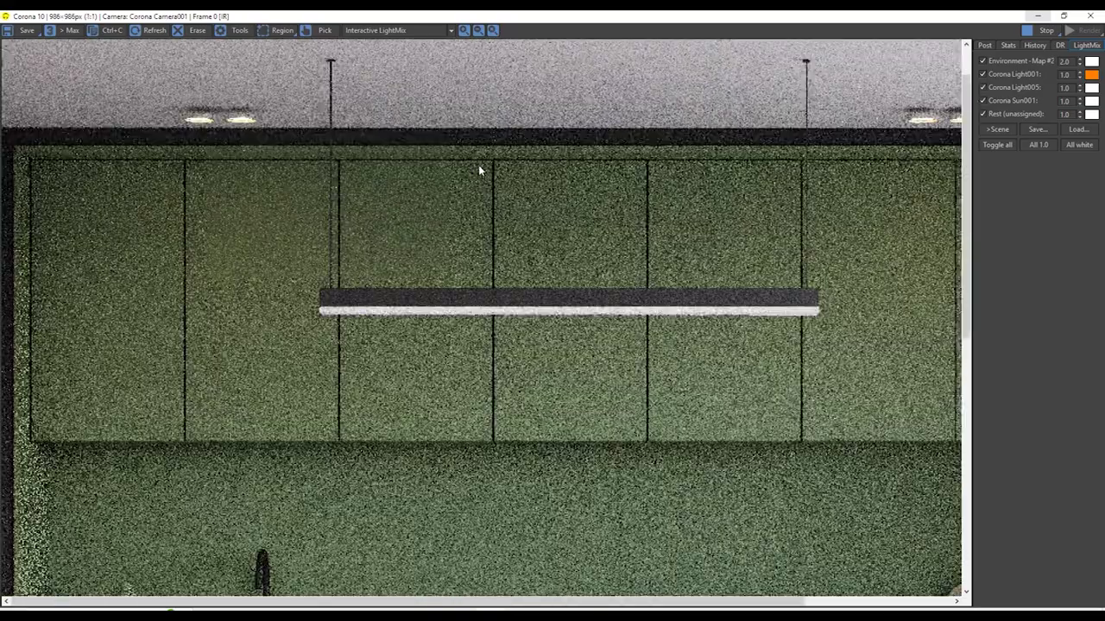
scroll(478, 170, "down", 2)
left_click(1035, 45)
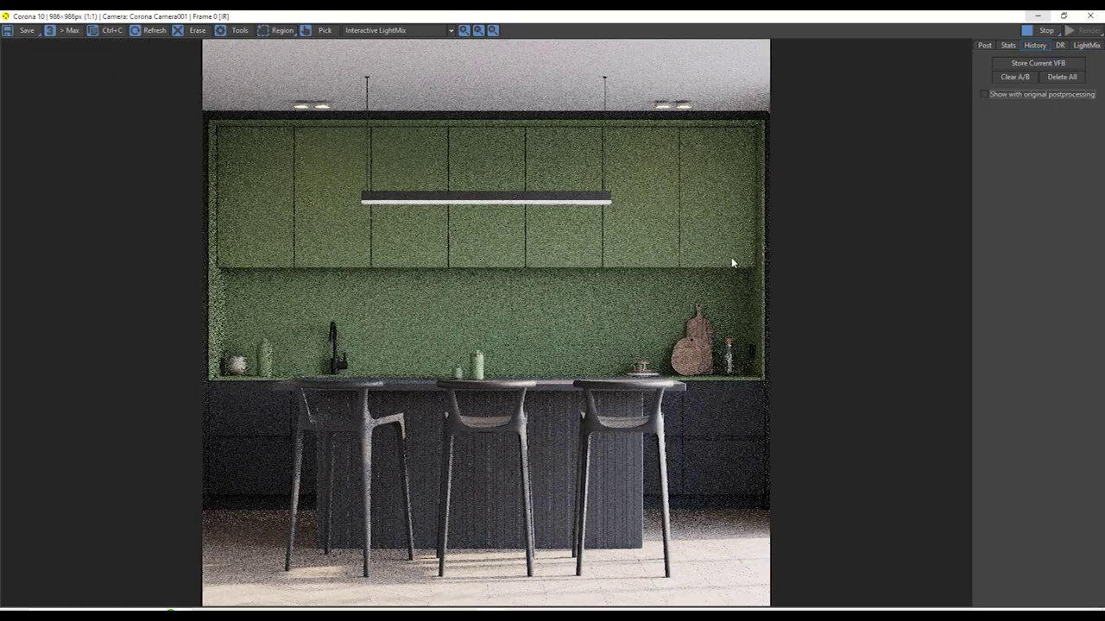
scroll(731, 258, "up", 4)
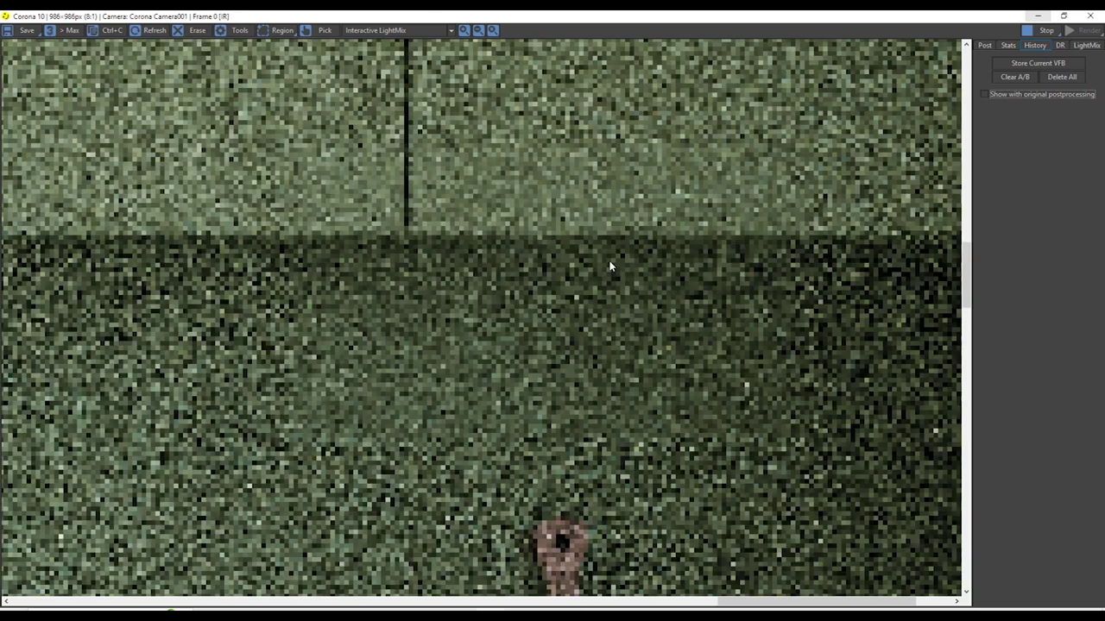
scroll(610, 267, "down", 1)
scroll(523, 271, "down", 1)
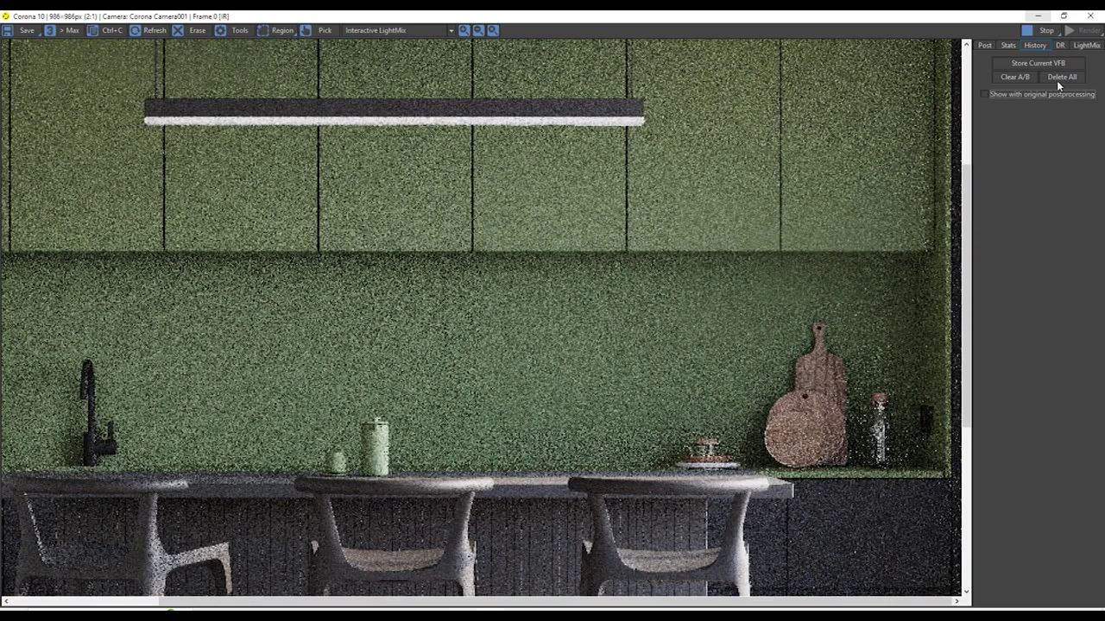
left_click(1035, 64)
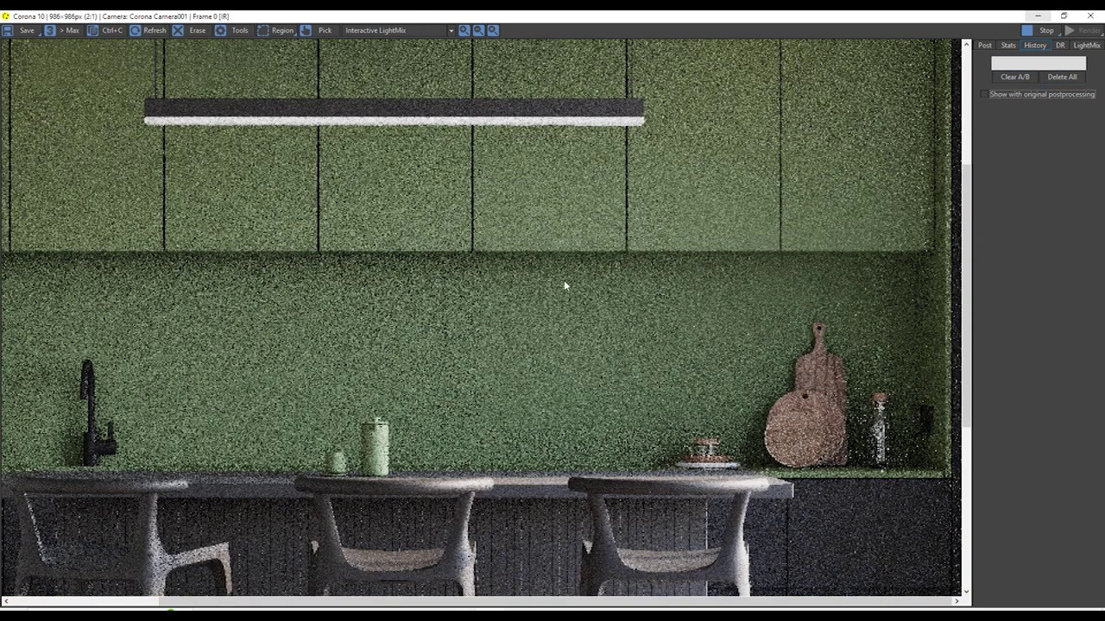
scroll(618, 358, "down", 1)
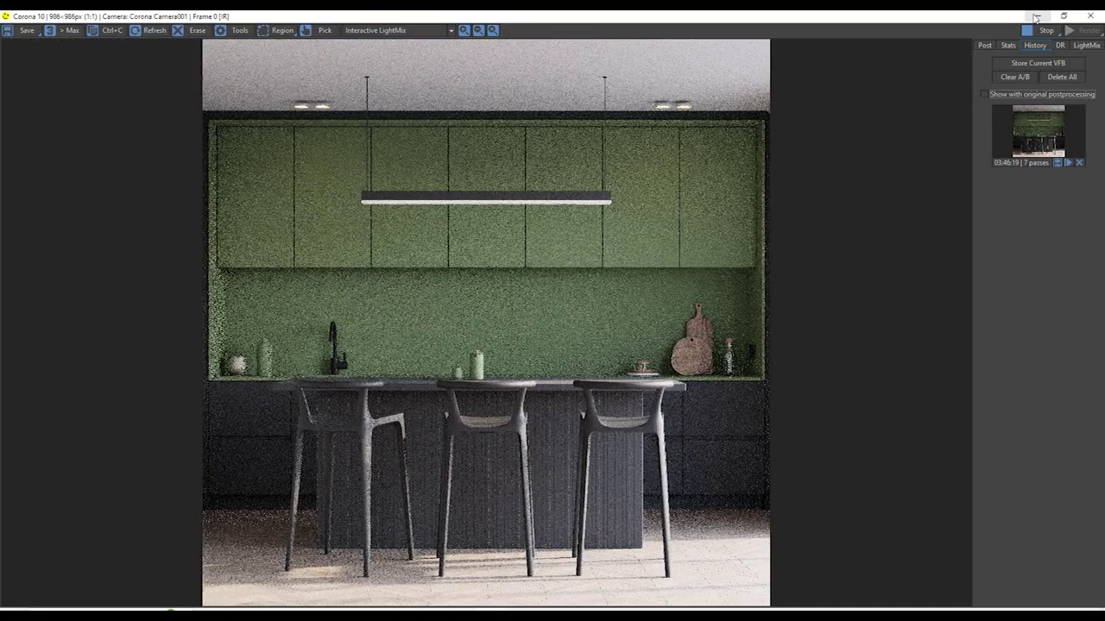
In the material editor, set the middle CoronaColor map's hex color to 5d5b77 and connect it to Material #173's Base color
left_click(1021, 18)
key("m")
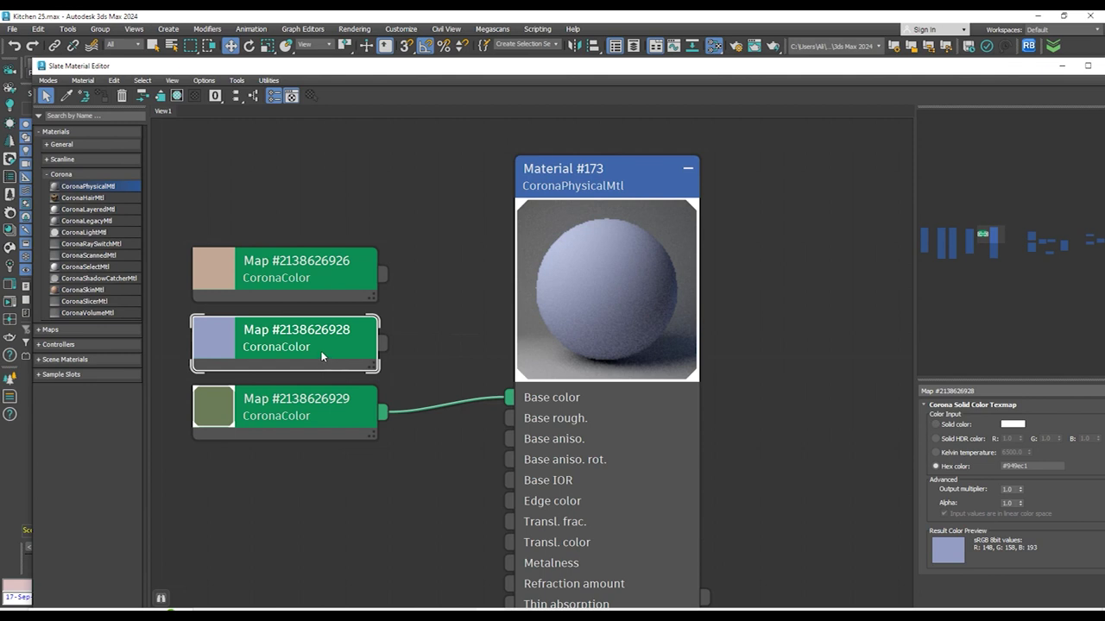
double_click(1019, 466)
key("ctrl+v")
left_click(395, 349)
left_click_drag(384, 344, 513, 398)
left_click(1062, 66)
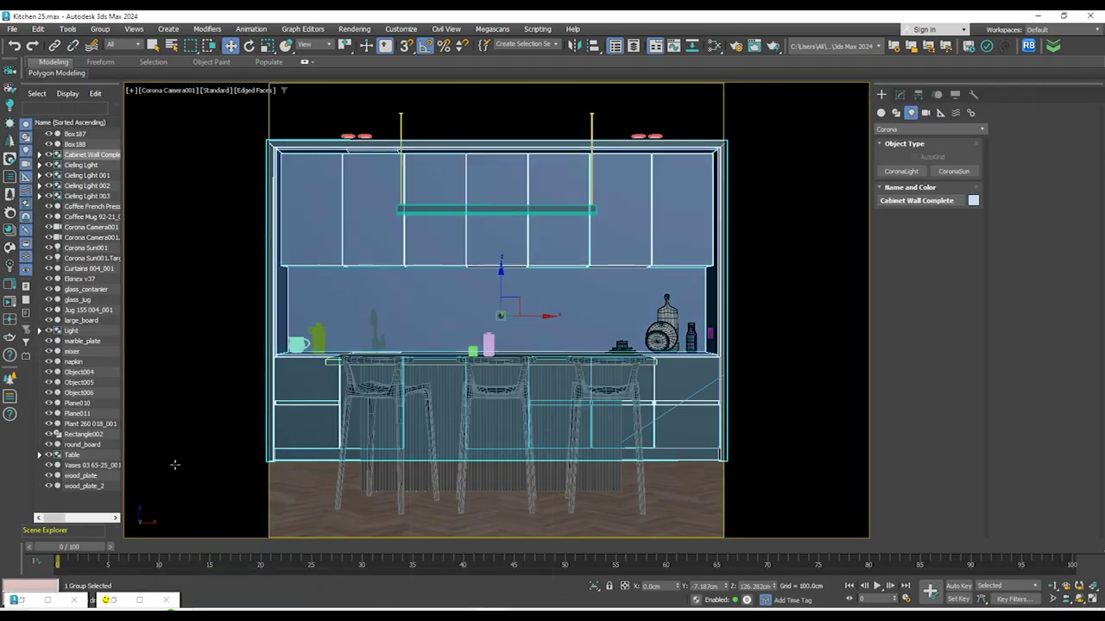
Check the purple render, switch to Photoshop, darken the picker color to 575666, copy the hex code and close the picker
left_click(113, 601)
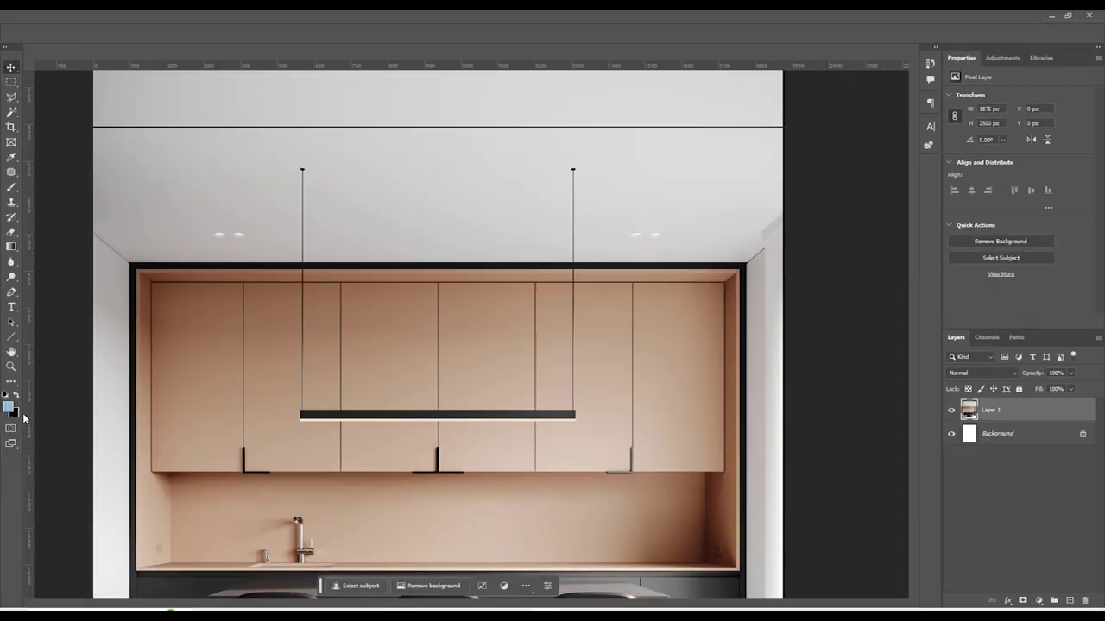
left_click(9, 409)
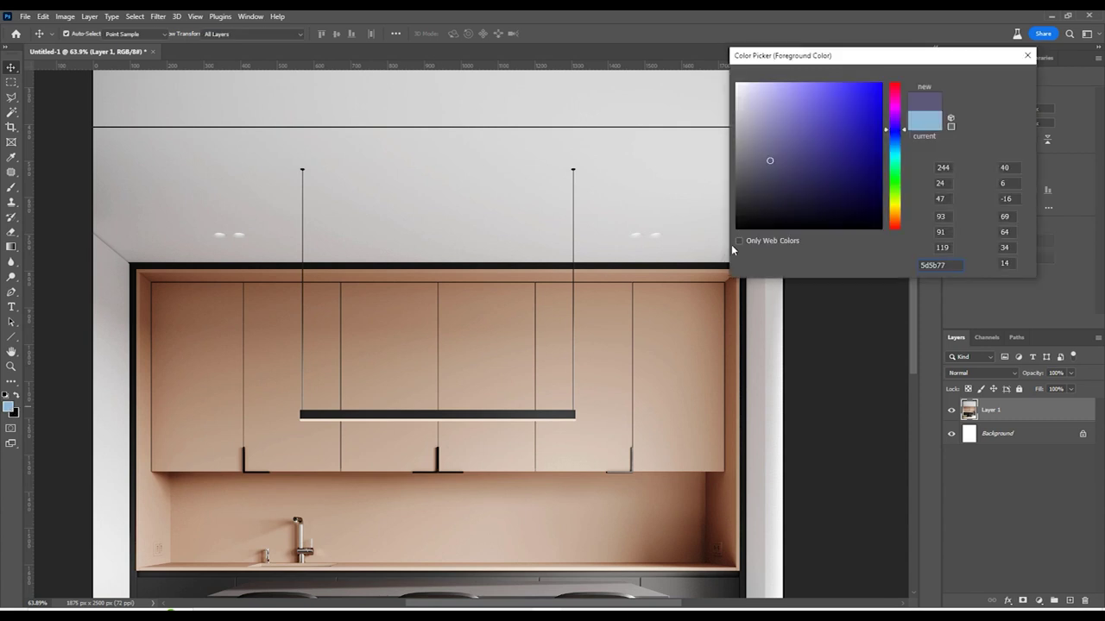
mouse_move(769, 160)
left_mouse_down()
mouse_move(746, 166)
mouse_move(758, 173)
left_mouse_up()
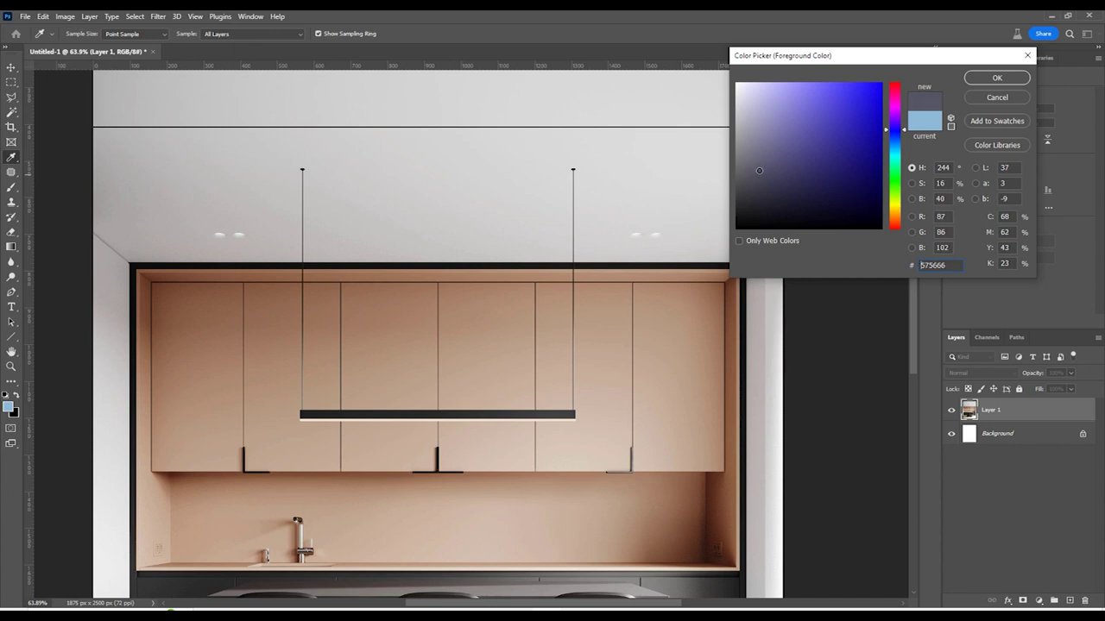
left_click_drag(759, 171, 759, 171)
key("ctrl+x")
key("Escape")
left_click(1052, 16)
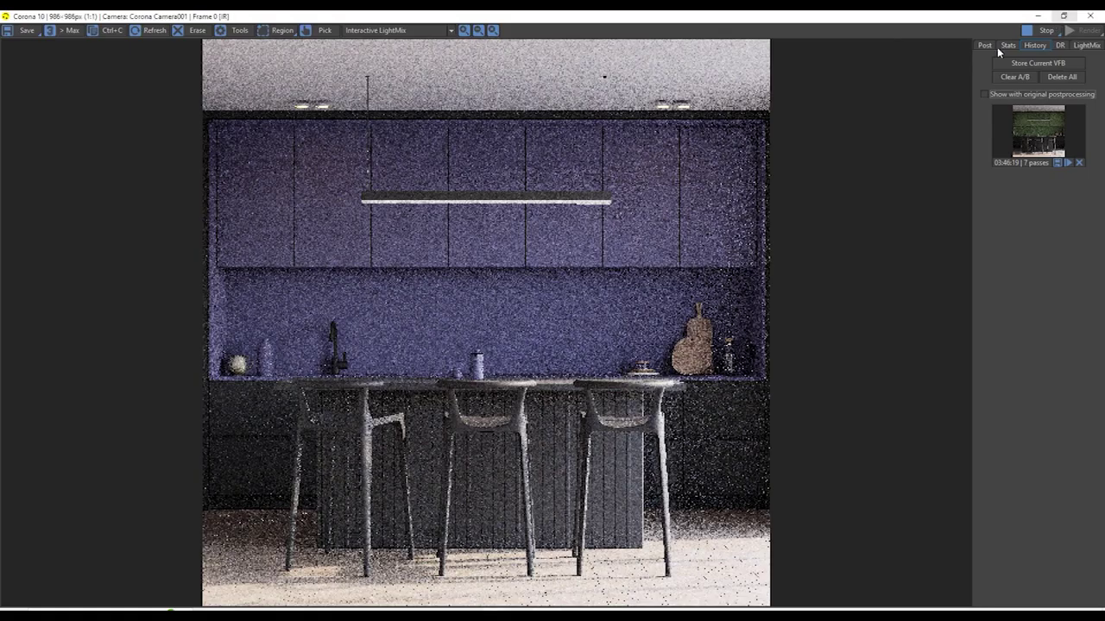
Set the middle CoronaColor map's hex color to 575666 and inspect the updated cabinet render up close
key("m")
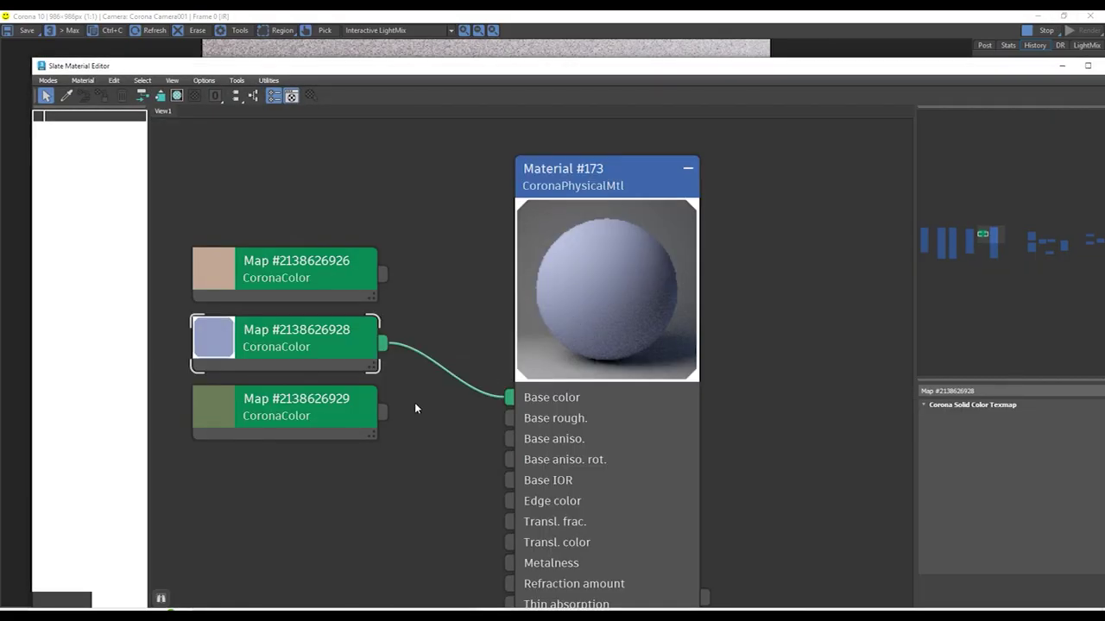
left_click(339, 352)
left_click_drag(1039, 466, 956, 467)
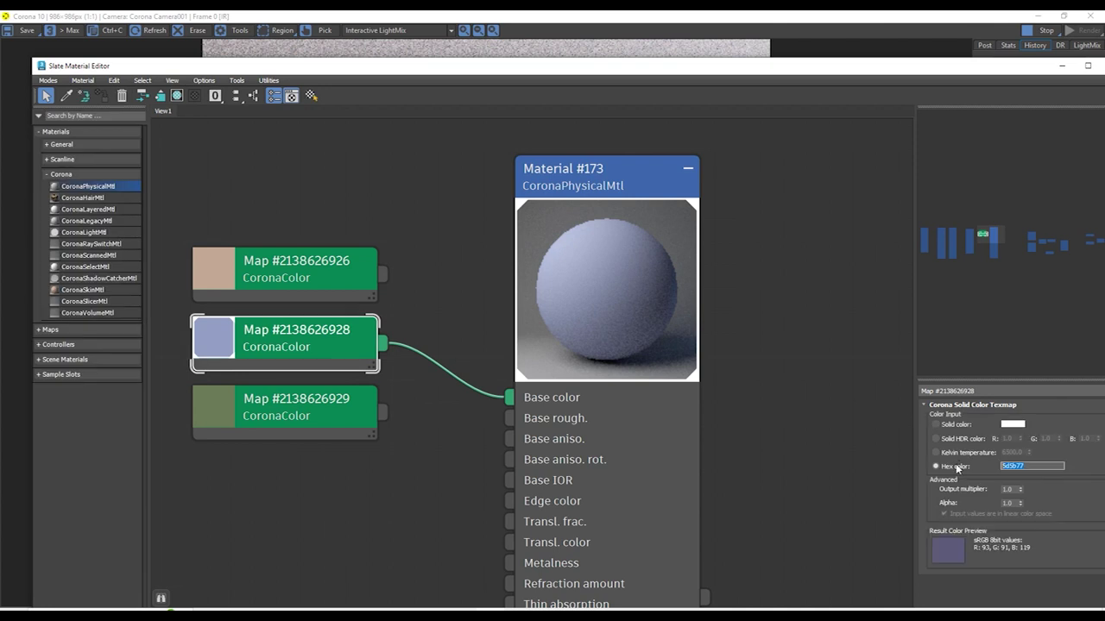
left_click(785, 371)
left_click(1063, 67)
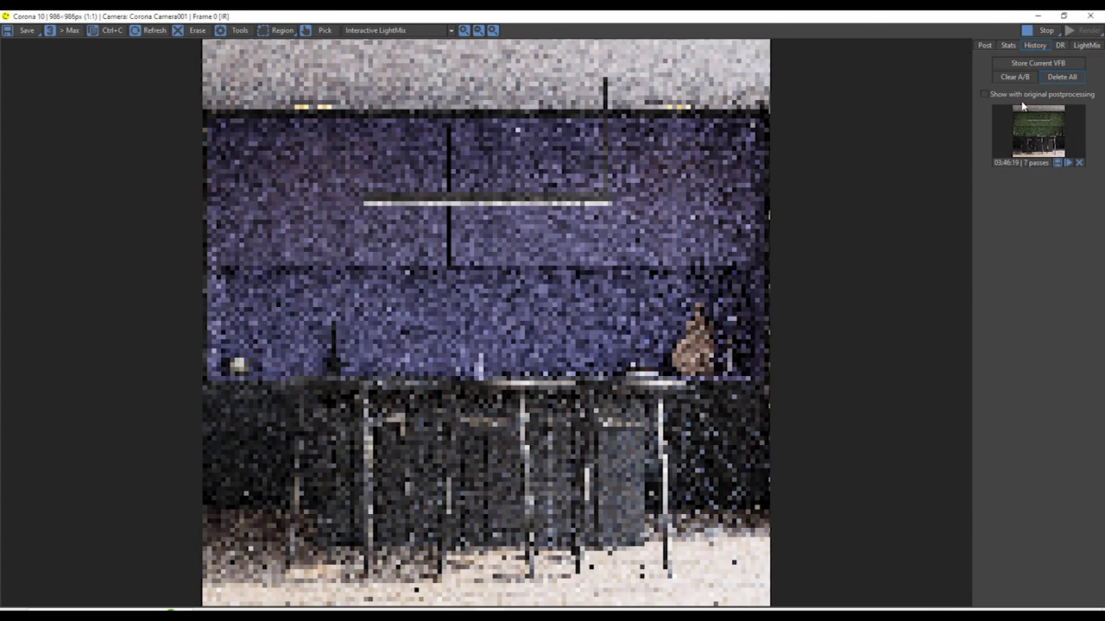
scroll(524, 230, "up", 2)
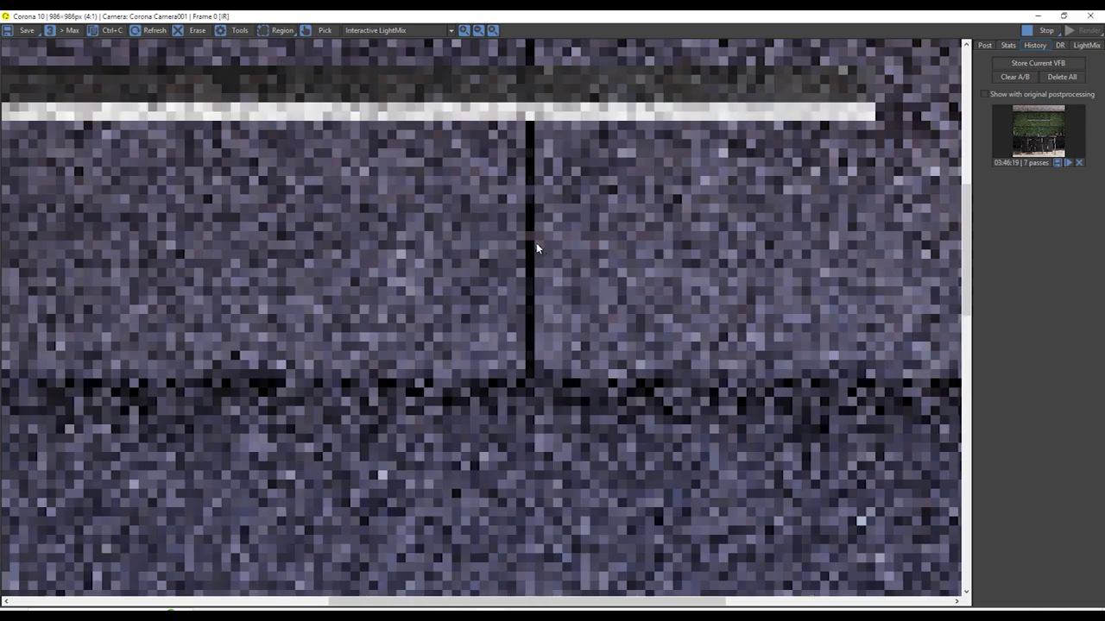
scroll(541, 257, "down", 1)
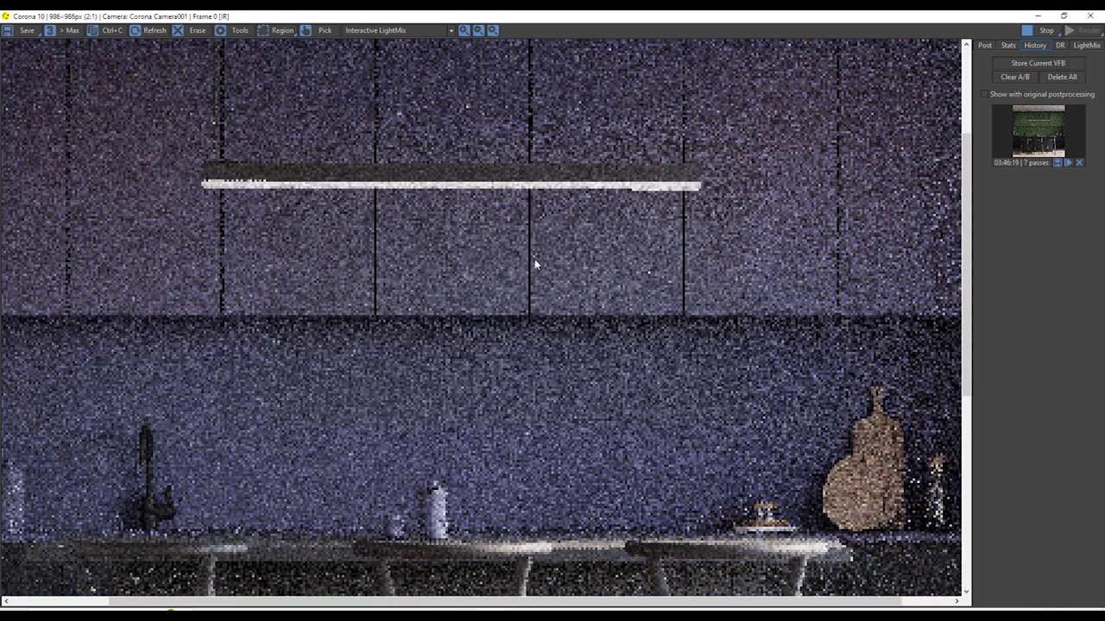
scroll(535, 260, "down", 1)
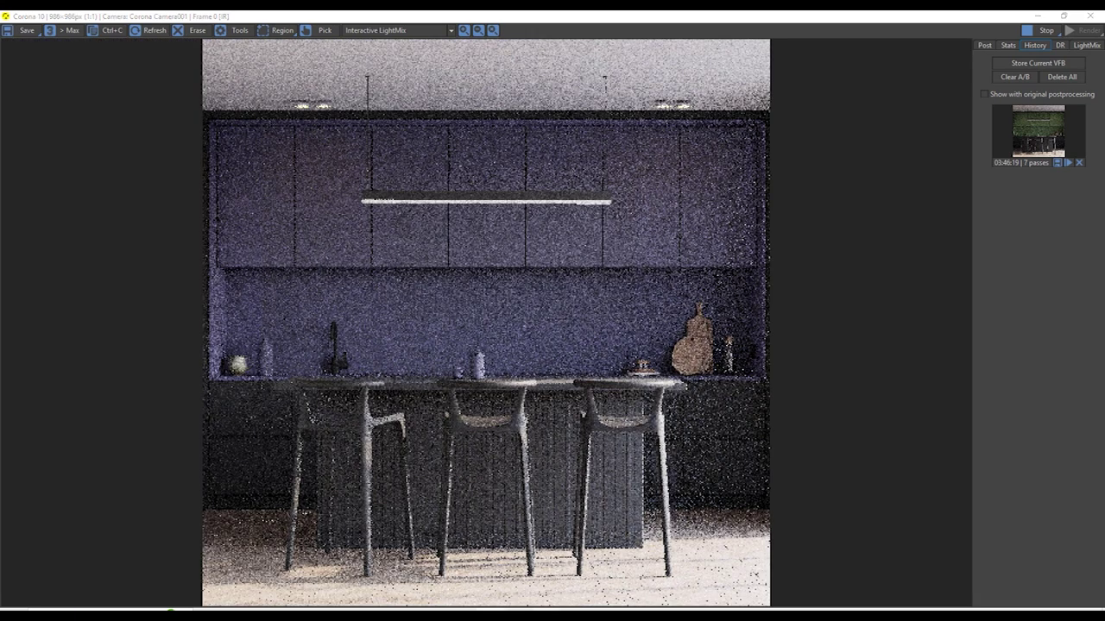
Switch to Photoshop, enter 575666 in the foreground Color Picker, lighten it to 8a899b and copy the hex code
key("alt+Tab")
left_click(9, 407)
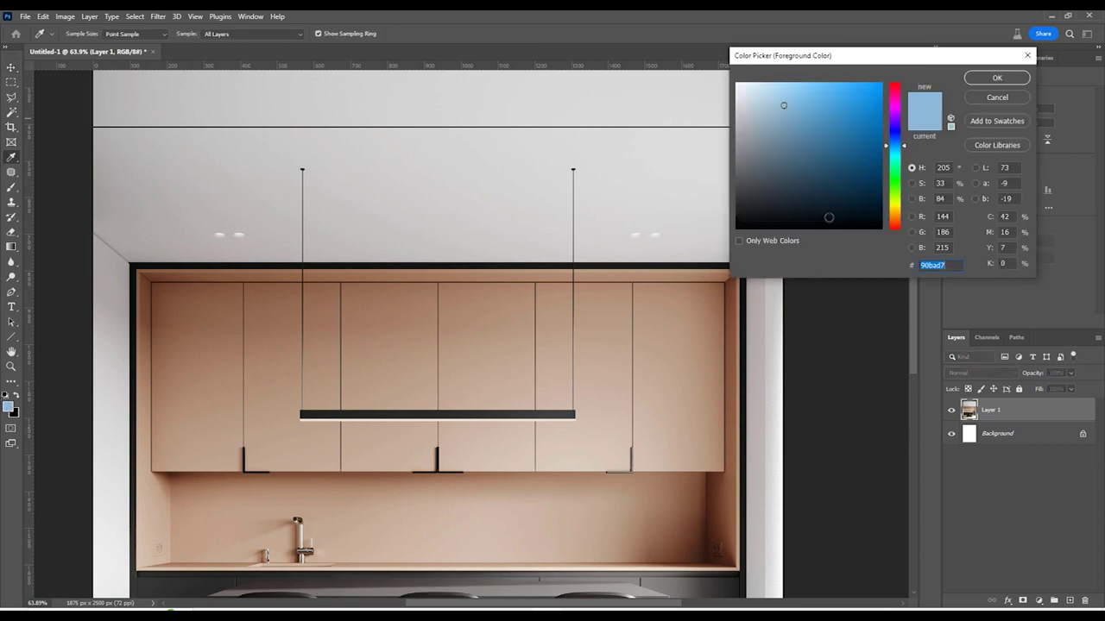
type("575666")
key("ctrl+a")
type("8c8b9e")
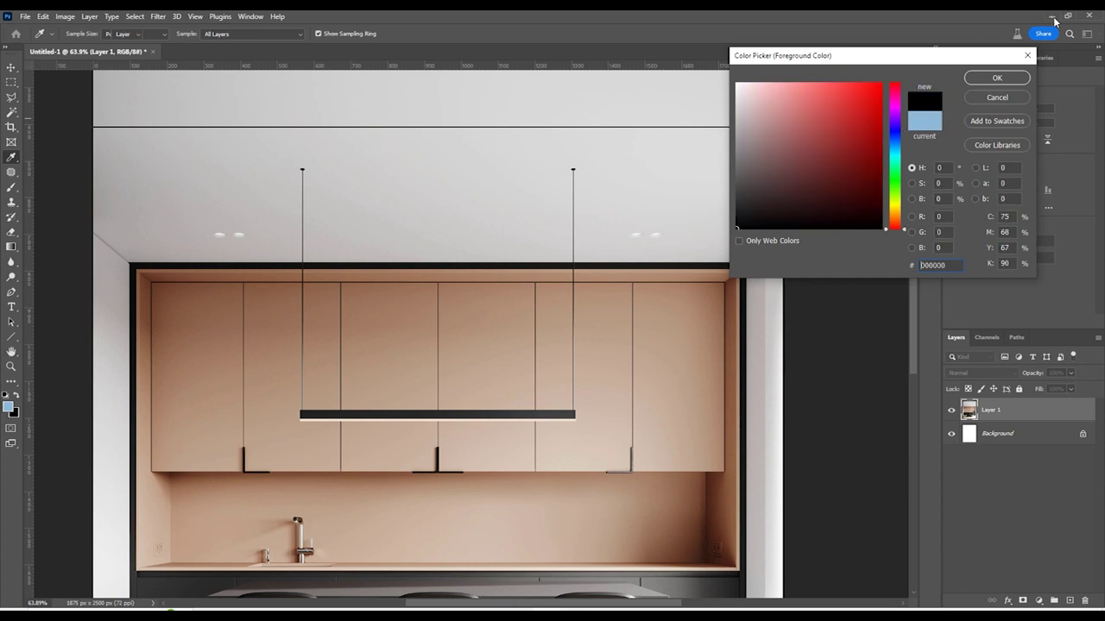
key("Return")
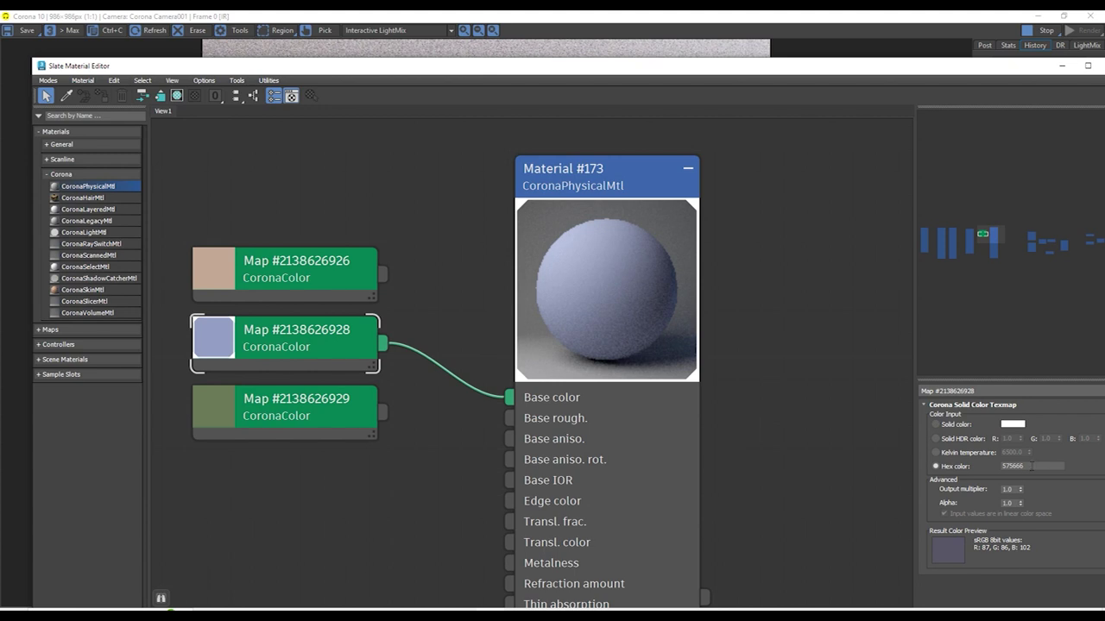
Back in the material editor, set the middle CoronaColor map's hex color to 8a899b and return to the render
left_click_drag(1031, 466, 940, 464)
key("ctrl+v")
key("Return")
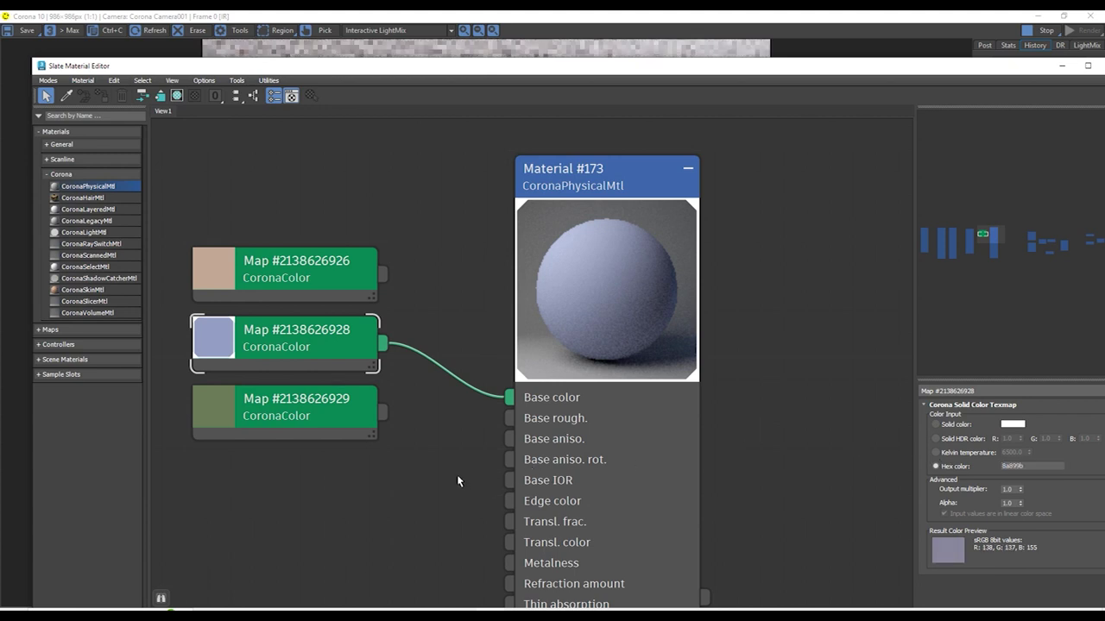
left_click(1061, 66)
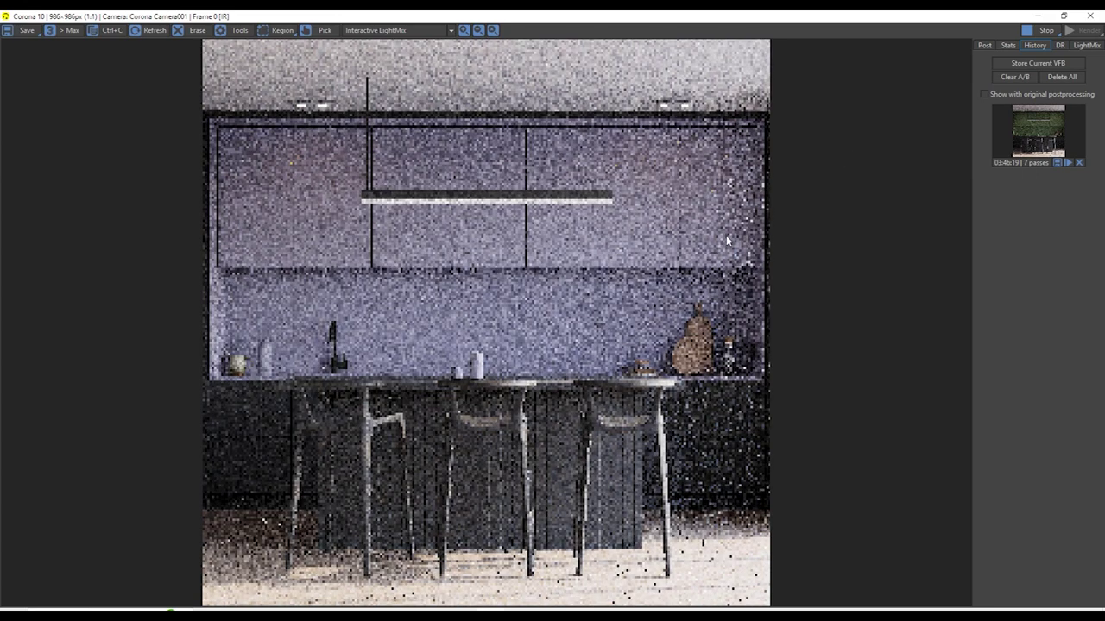
Inspect the purple render, compare it with the stored green snapshot using the A/B wipe, and store the purple version in the history
scroll(738, 132, "up", 2)
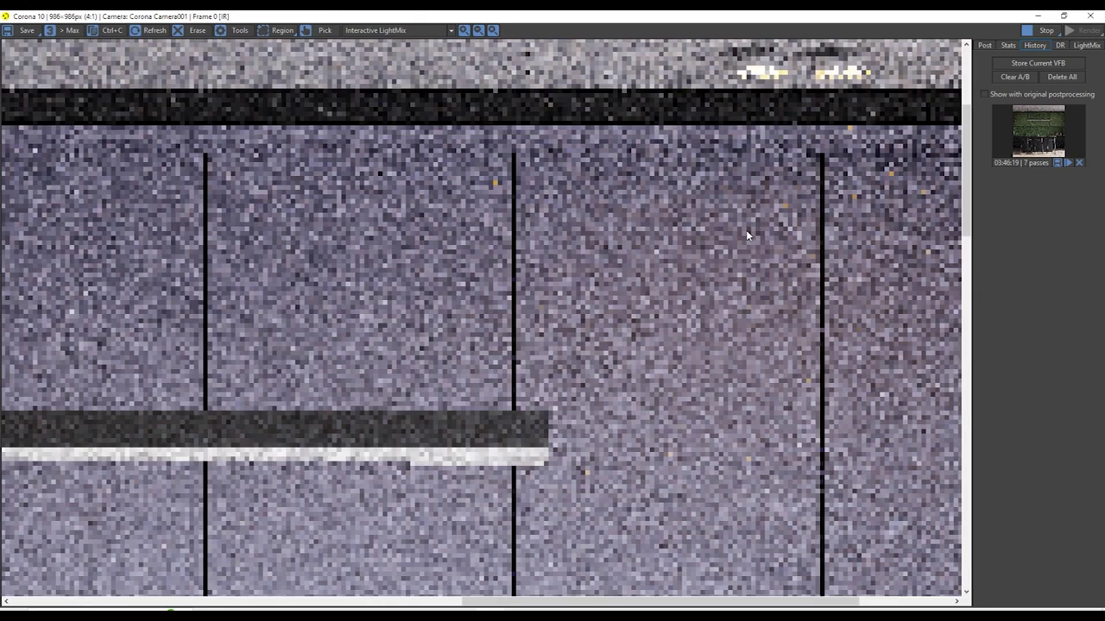
scroll(745, 230, "down", 1)
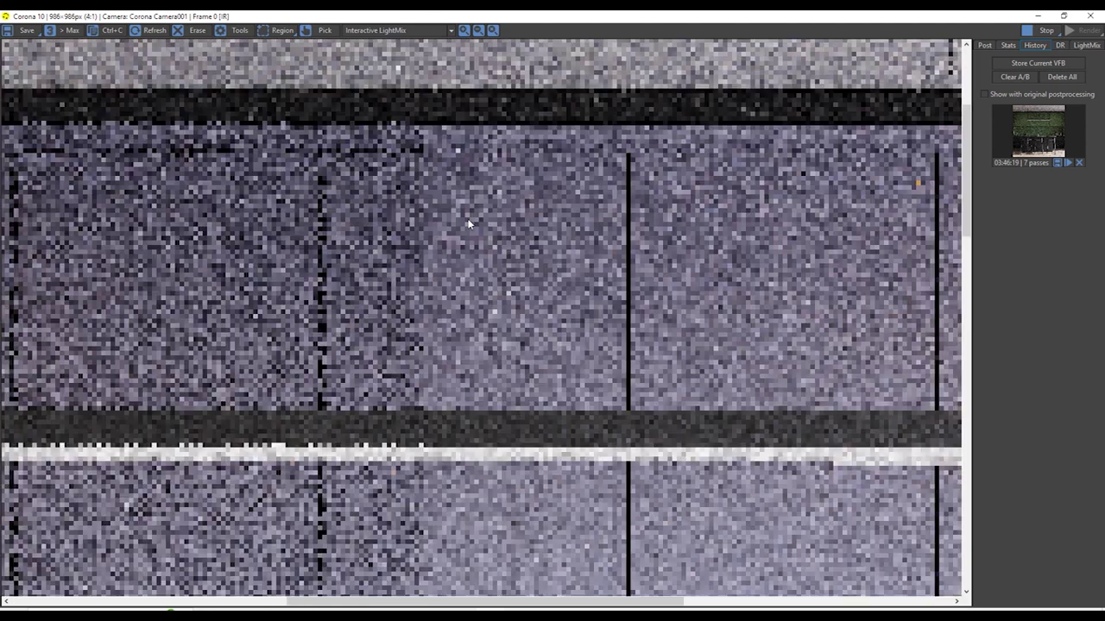
scroll(483, 224, "down", 1)
left_click(1044, 130)
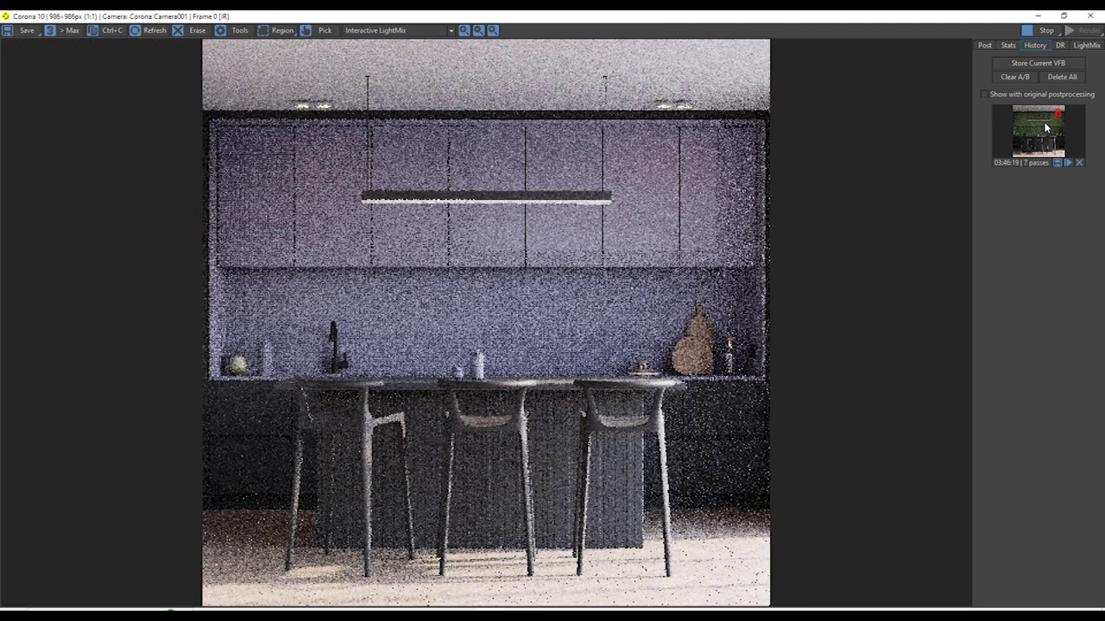
left_click_drag(487, 299, 501, 267)
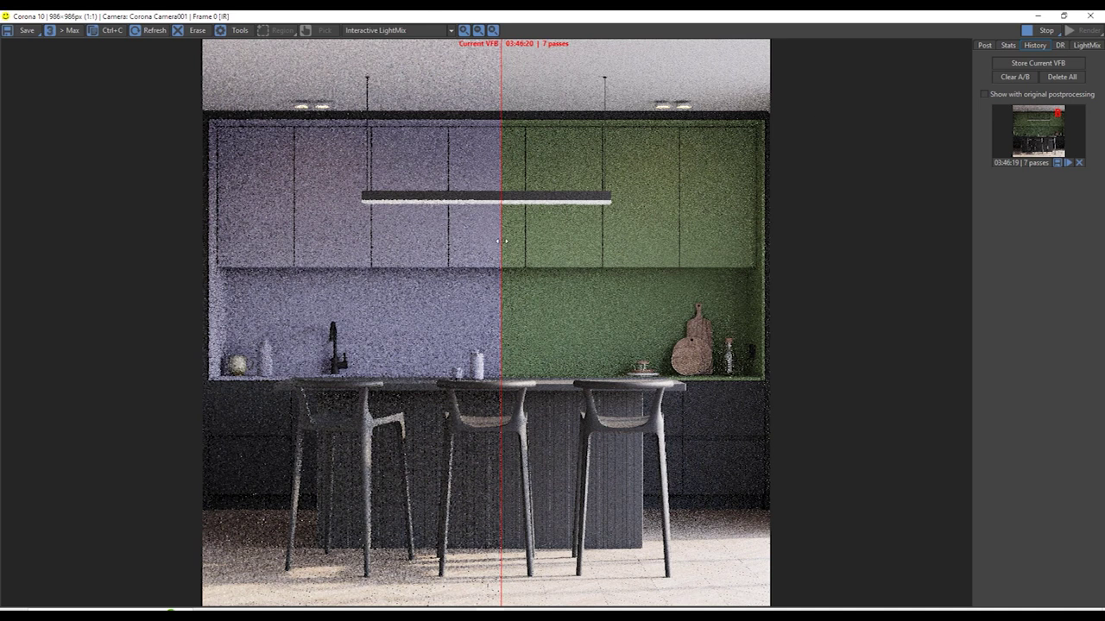
left_click_drag(500, 235, 886, 249)
left_click(1018, 65)
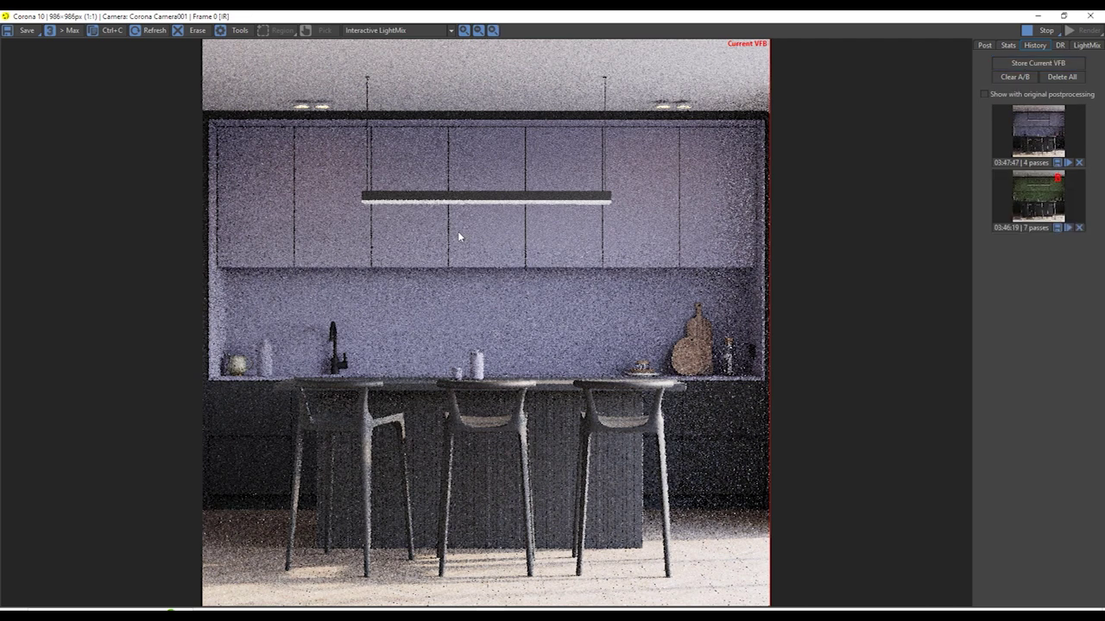
In the material editor, connect the beige CoronaColor map to the Base color of Material #173 and return to the render
key("alt+Tab")
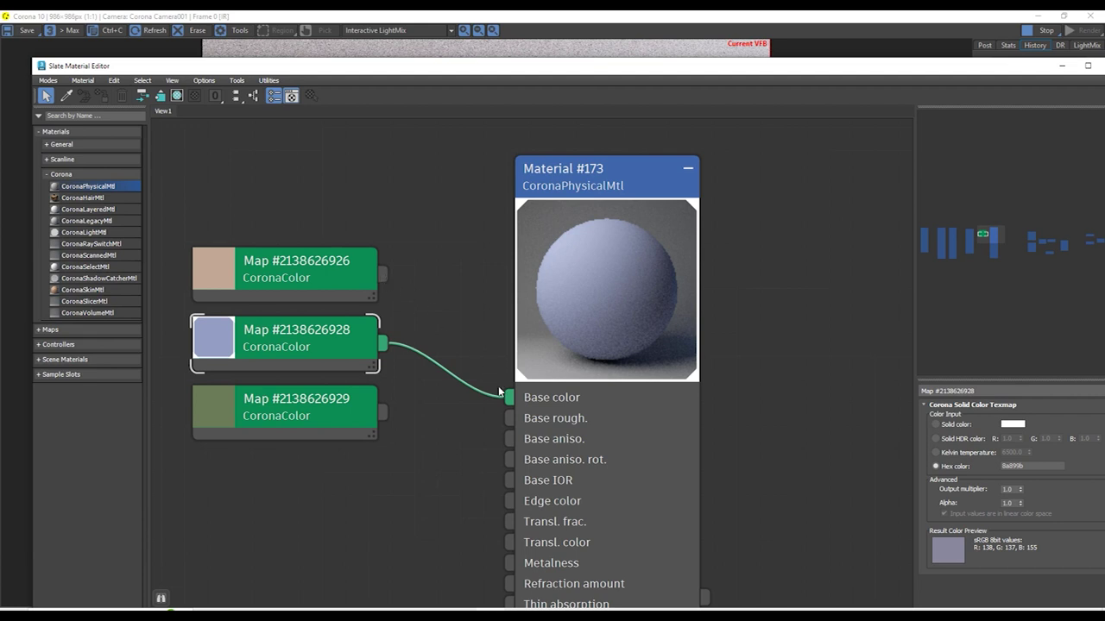
key("ctrl+z")
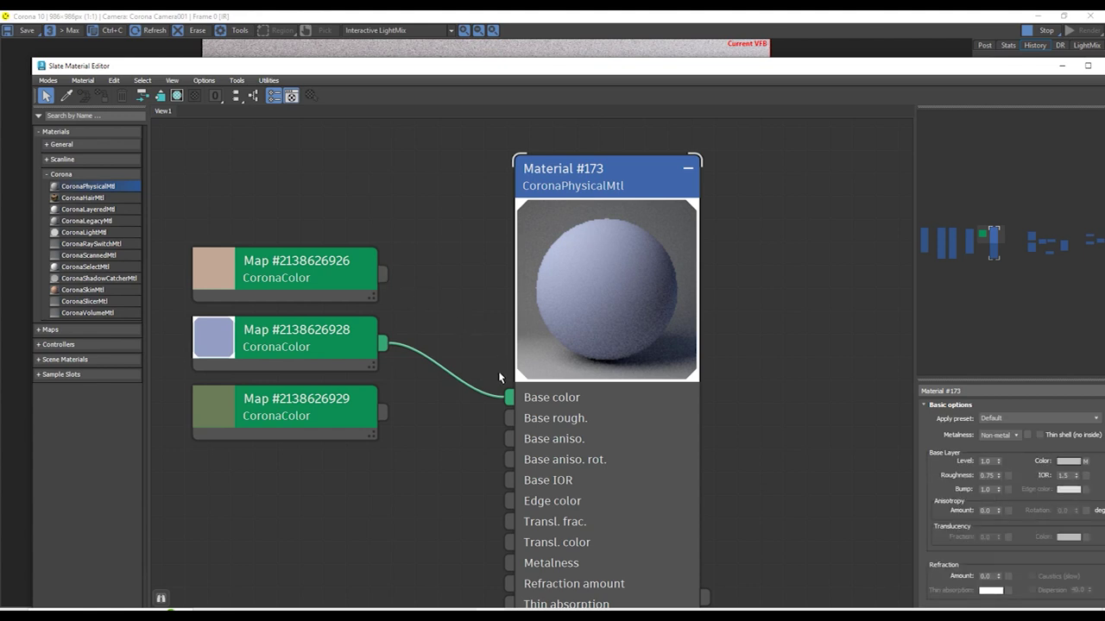
left_click_drag(382, 277, 509, 394)
left_click(1062, 66)
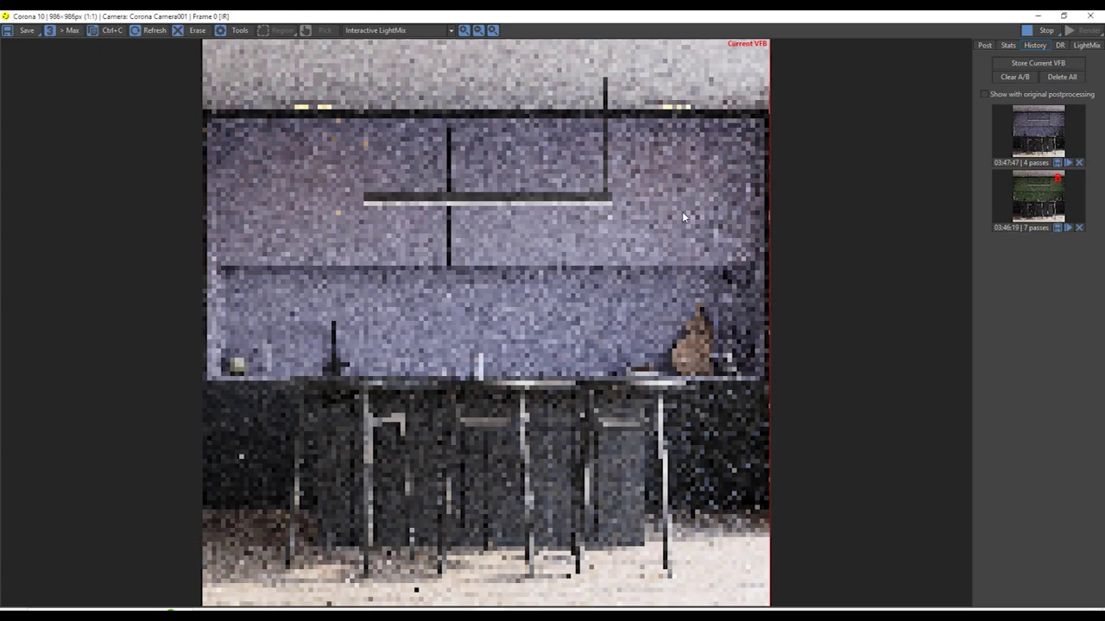
Compare the beige render with the stored purple snapshot, sweeping the A/B divider across the cabinets
left_click_drag(770, 274, 531, 294)
left_click(1057, 114)
scroll(354, 194, "up", 2)
scroll(359, 203, "down", 2)
scroll(366, 200, "up", 1)
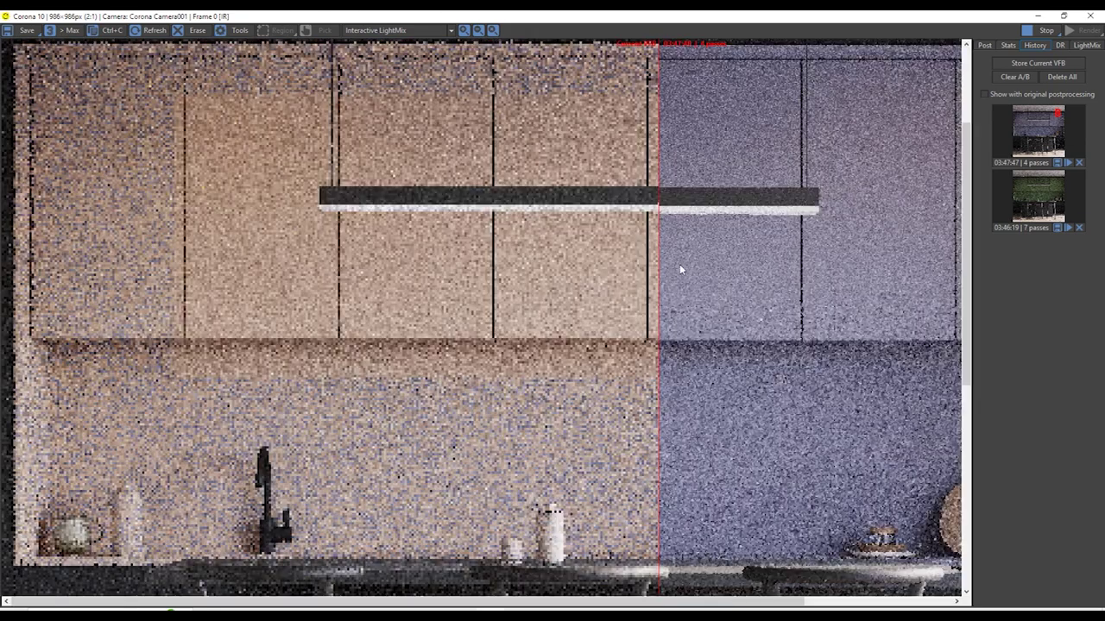
left_click_drag(658, 268, 661, 293)
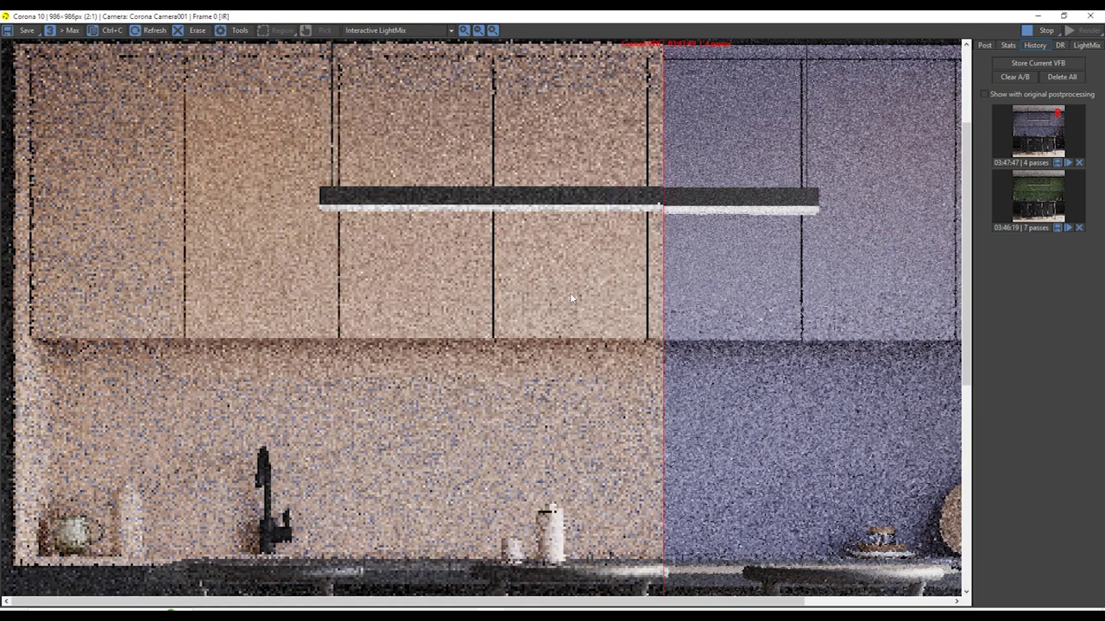
scroll(589, 293, "down", 1)
left_click_drag(531, 269, 719, 270)
left_click_drag(765, 265, 441, 265)
Switch the comparison to the stored green snapshot and sweep the A/B divider across the beige and green cabinets
left_click(1037, 203)
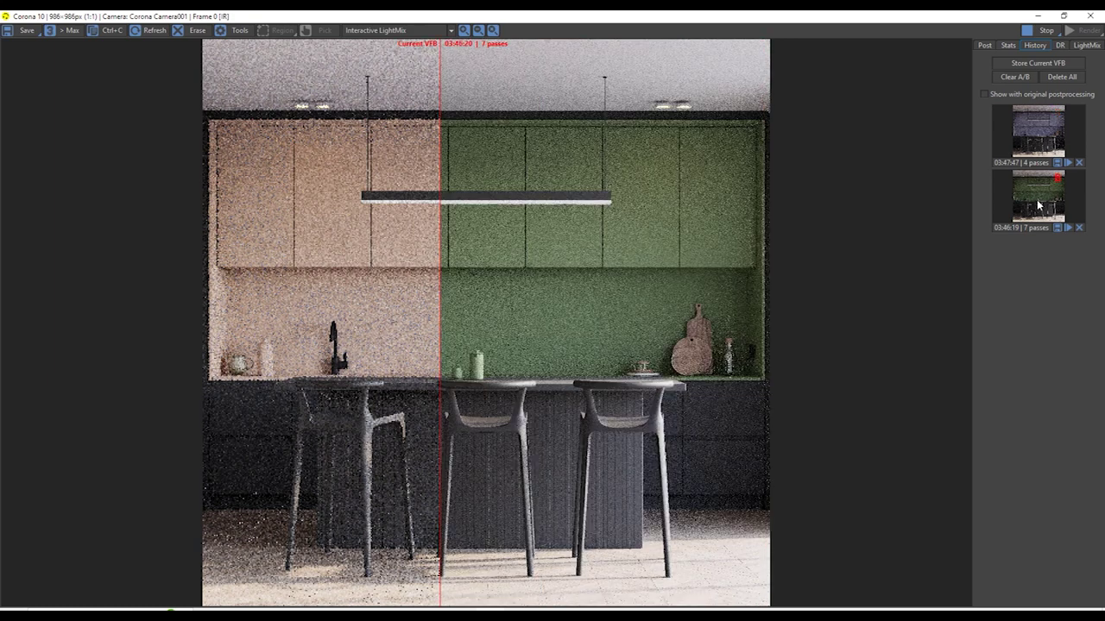
mouse_move(543, 282)
left_mouse_down()
mouse_move(592, 282)
mouse_move(407, 282)
mouse_move(526, 278)
left_mouse_up()
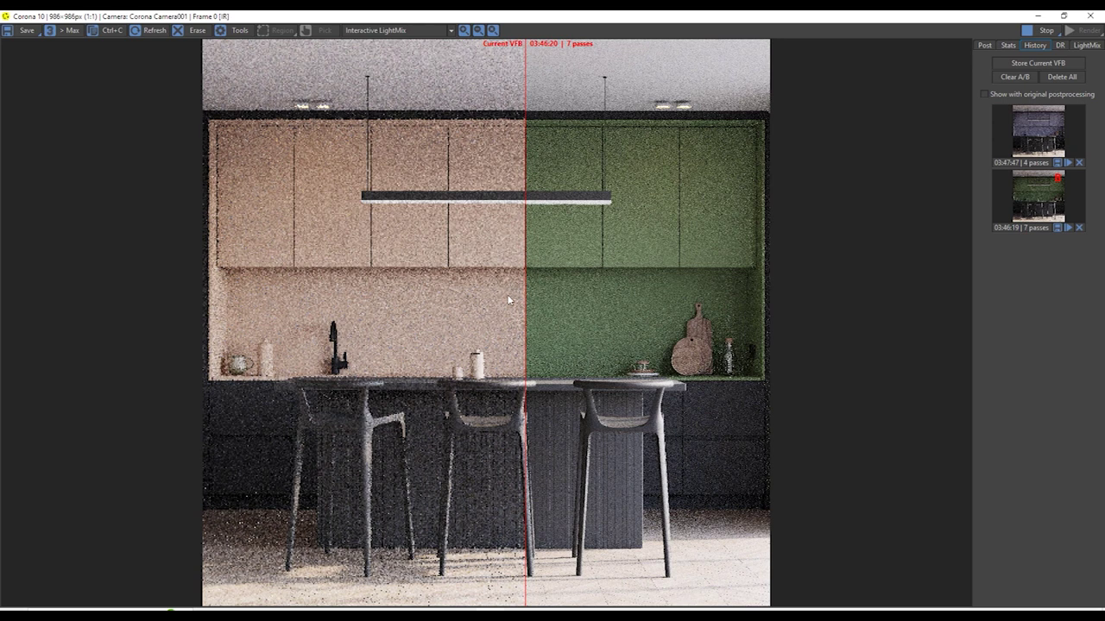
left_click_drag(577, 300, 602, 299)
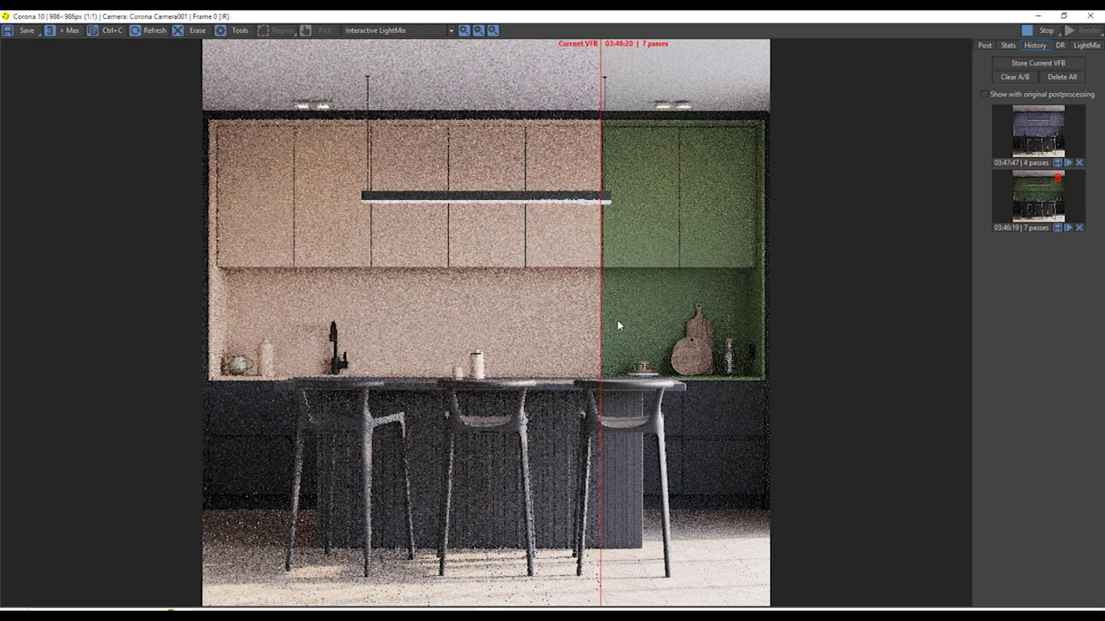
left_click_drag(602, 317, 198, 303)
left_click_drag(277, 307, 667, 306)
scroll(391, 134, "up", 4)
scroll(400, 146, "down", 4)
left_click_drag(665, 245, 491, 233)
left_click_drag(404, 227, 527, 226)
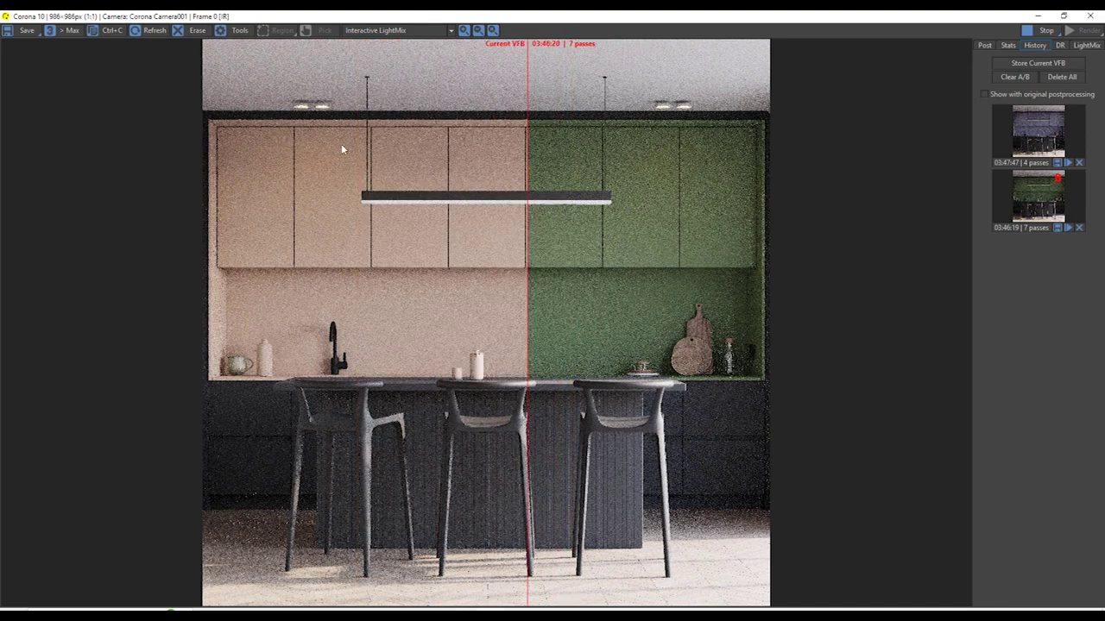
Examine the beige upper cabinets up close, including the panel gaps and the frame's upper corner
scroll(341, 149, "up", 3)
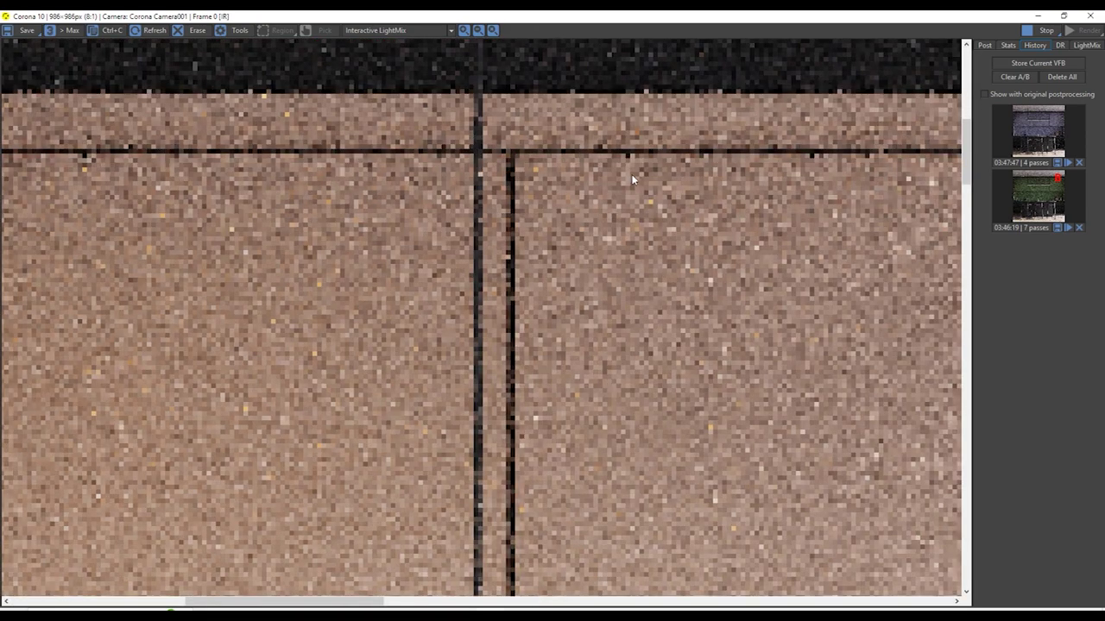
scroll(259, 155, "down", 2)
scroll(281, 174, "up", 3)
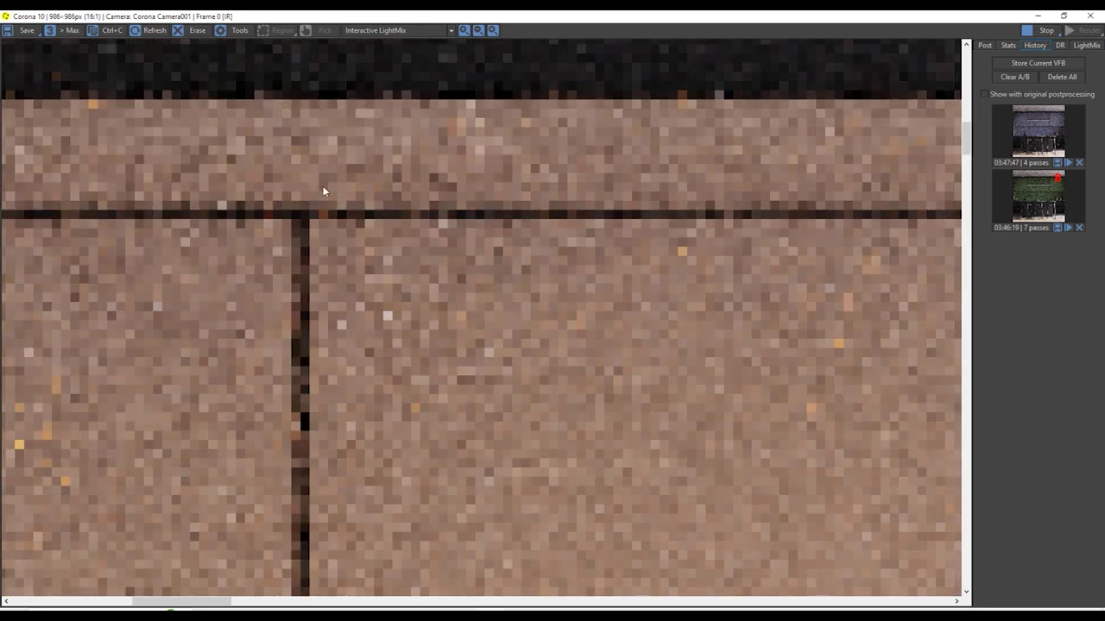
scroll(326, 202, "down", 2)
scroll(325, 202, "up", 1)
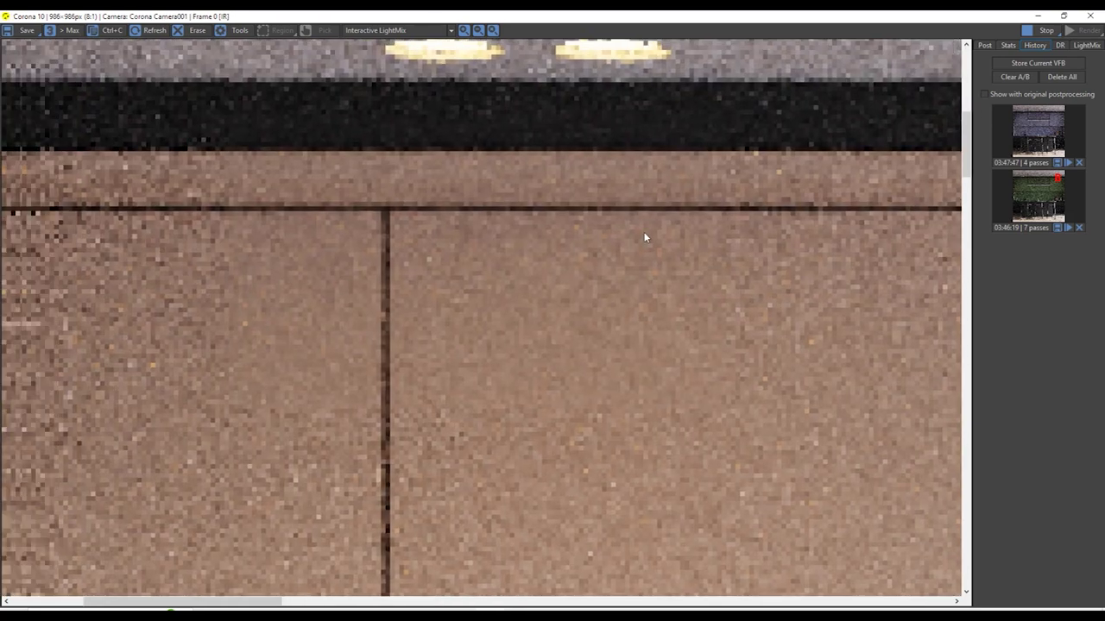
middle_click_drag(298, 226, 645, 238)
scroll(159, 224, "up", 2)
middle_click_drag(109, 233, 547, 298)
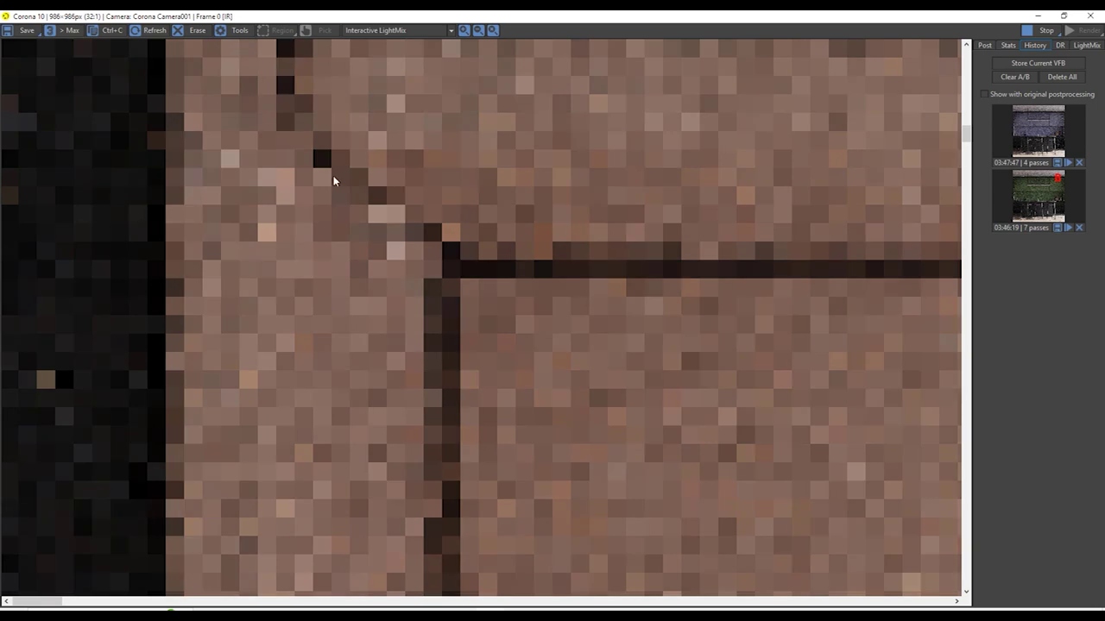
scroll(333, 176, "down", 2)
scroll(168, 228, "down", 2)
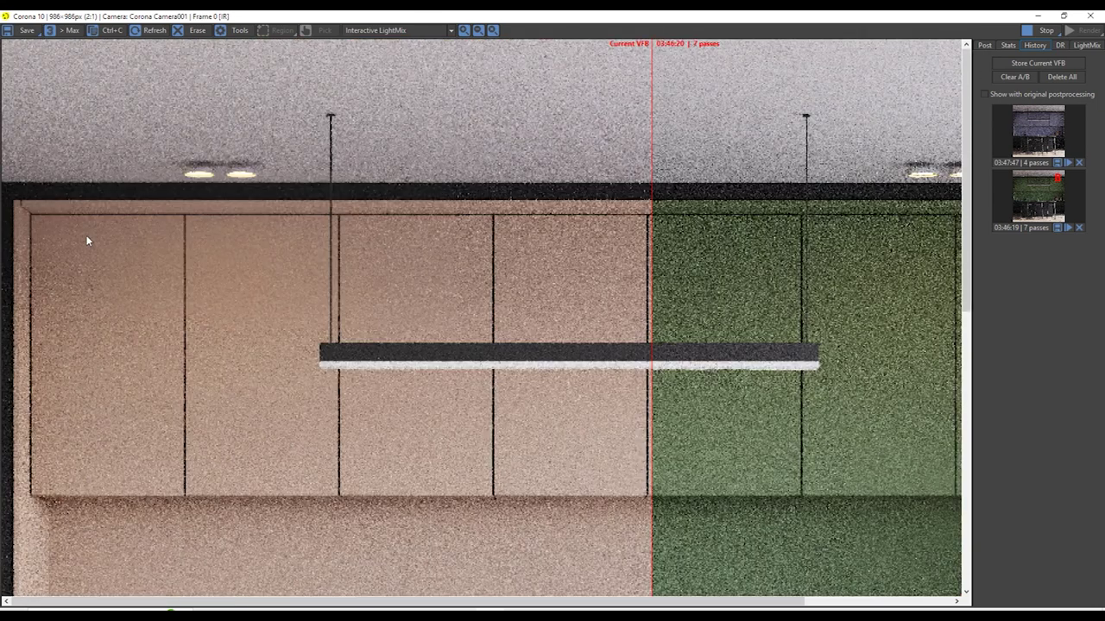
scroll(84, 214, "up", 3)
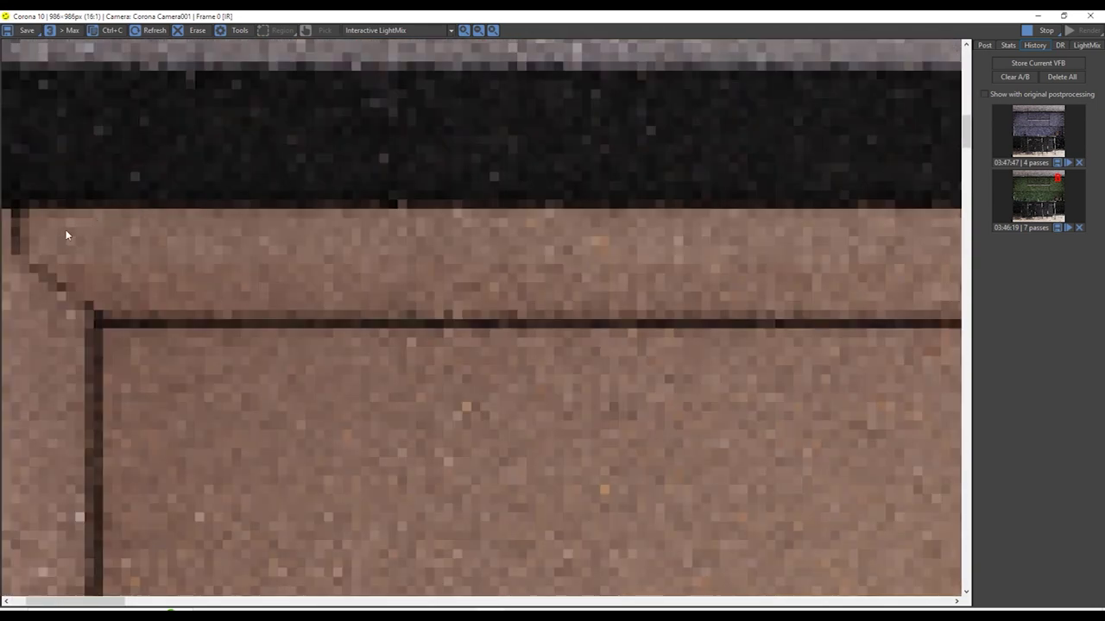
scroll(111, 248, "down", 3)
scroll(70, 283, "up", 2)
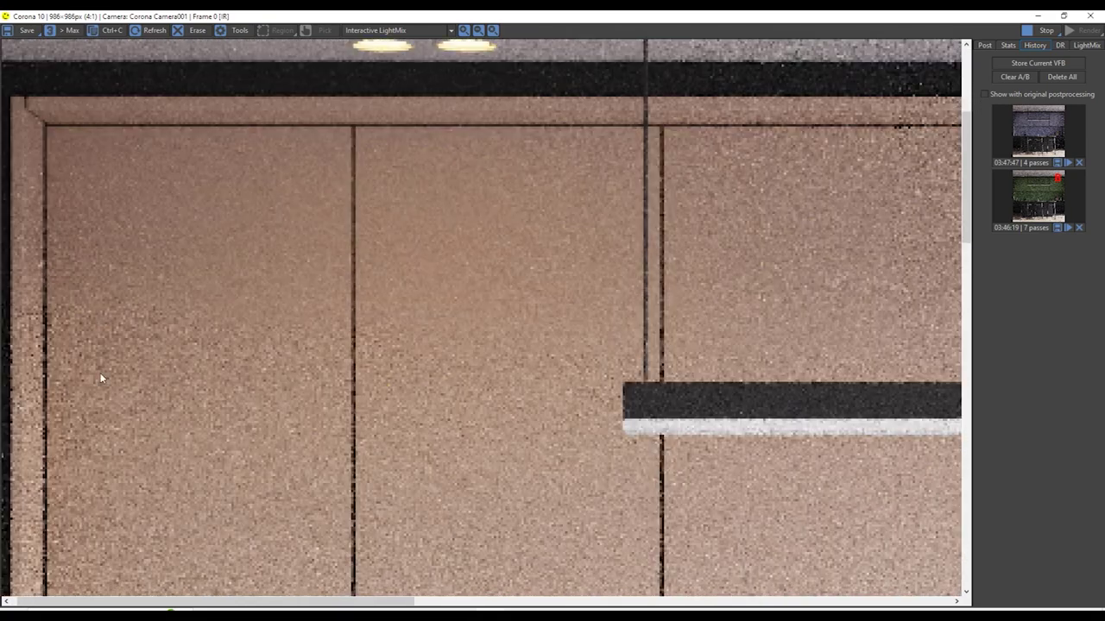
Examine the dark lower cabinets and the nearest bar stool up close in the beige render
scroll(204, 393, "down", 2)
scroll(204, 393, "down", 1)
scroll(226, 456, "up", 2)
middle_click_drag(209, 448, 464, 97)
middle_click_drag(384, 531, 409, 245)
scroll(284, 316, "up", 1)
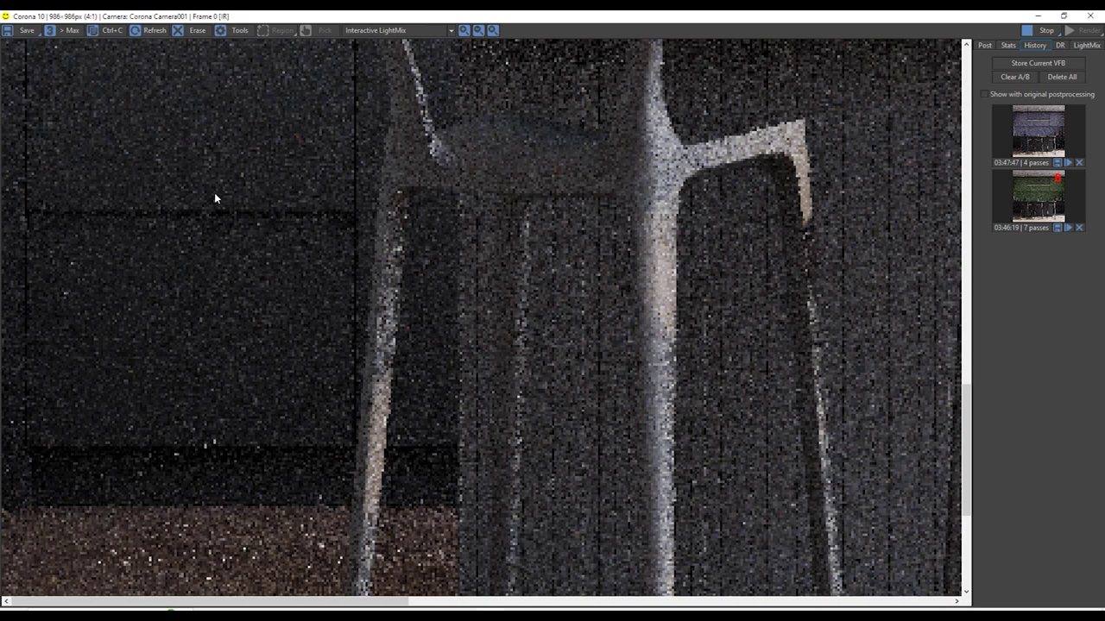
scroll(377, 289, "down", 1)
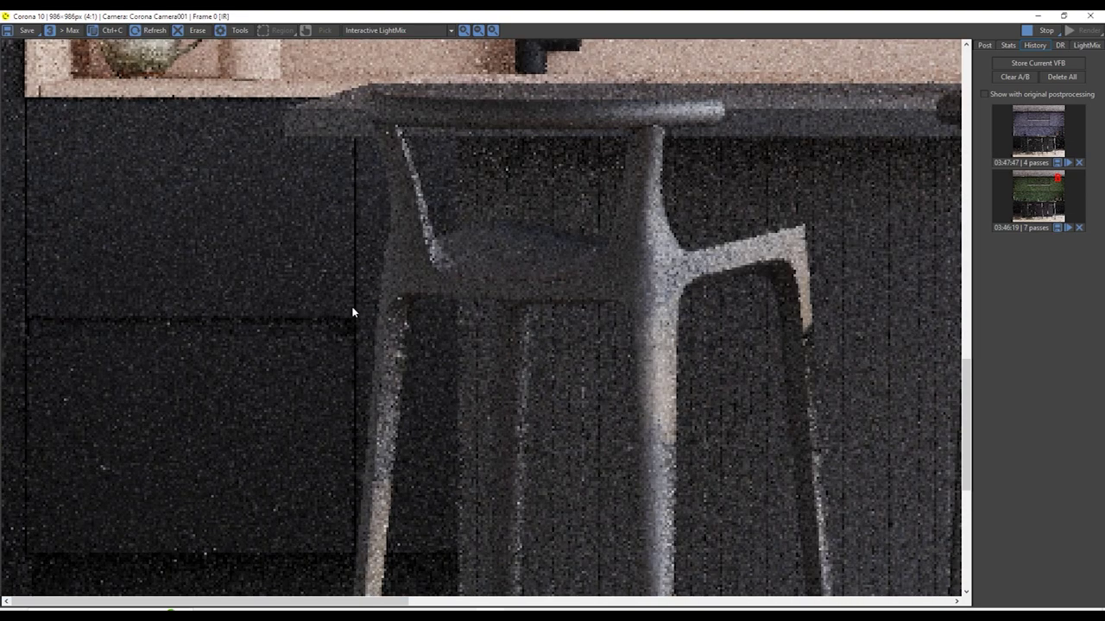
scroll(345, 324, "down", 2)
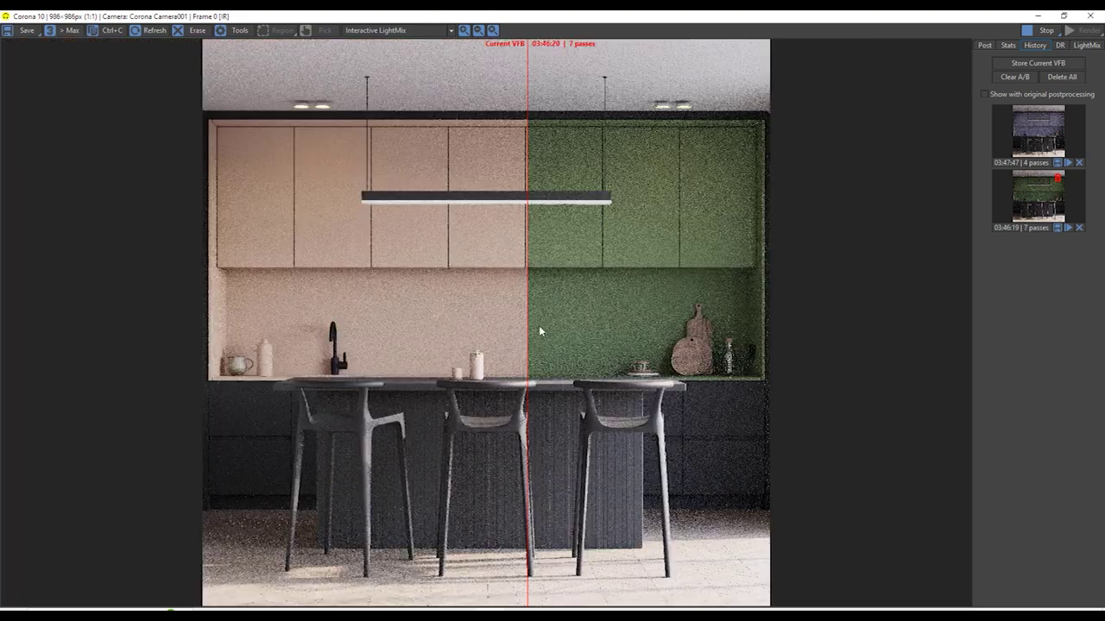
Inspect the ceiling spotlights on both the beige and the green side of the A/B comparison
mouse_move(526, 333)
left_mouse_down()
mouse_move(207, 344)
mouse_move(767, 352)
mouse_move(216, 316)
mouse_move(716, 345)
mouse_move(263, 349)
mouse_move(555, 352)
mouse_move(525, 351)
left_mouse_up()
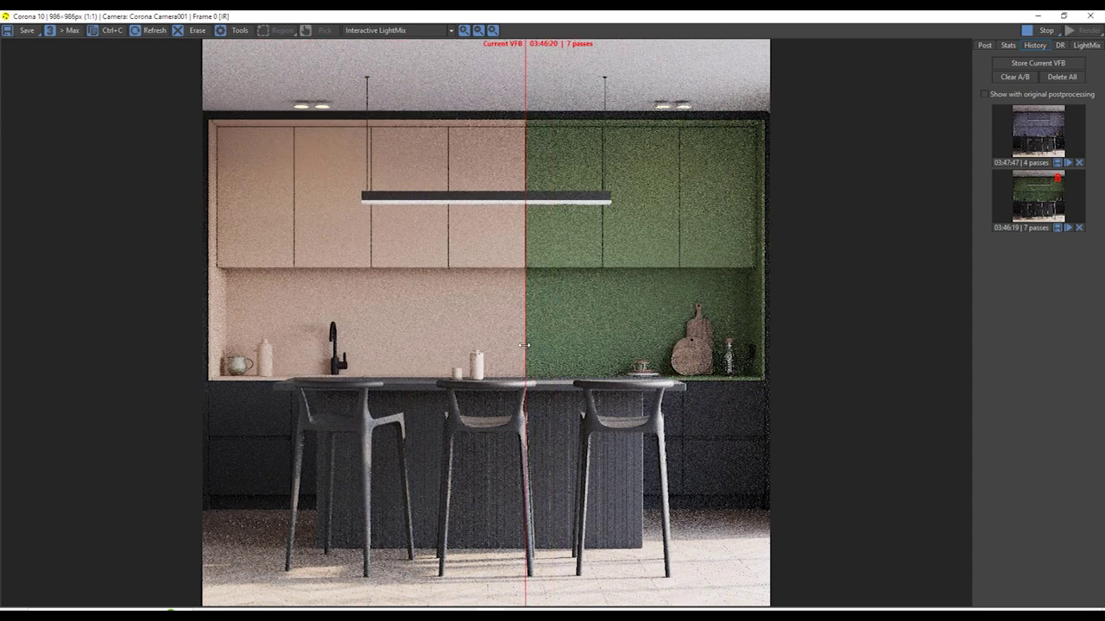
scroll(323, 113, "up", 8)
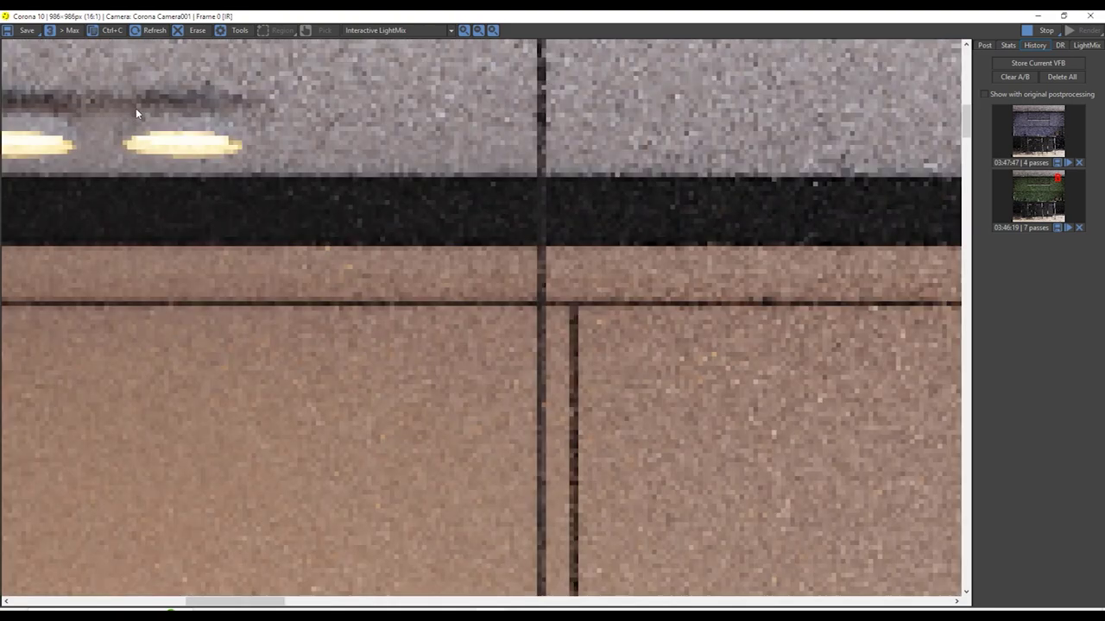
scroll(360, 246, "down", 4)
scroll(451, 270, "up", 2)
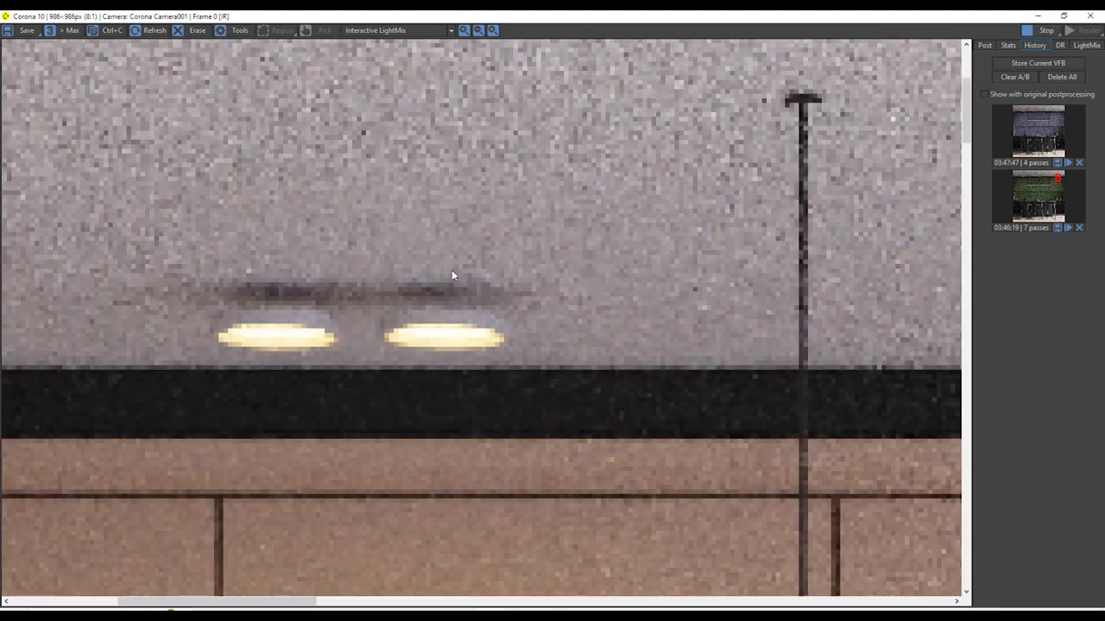
scroll(421, 307, "down", 7)
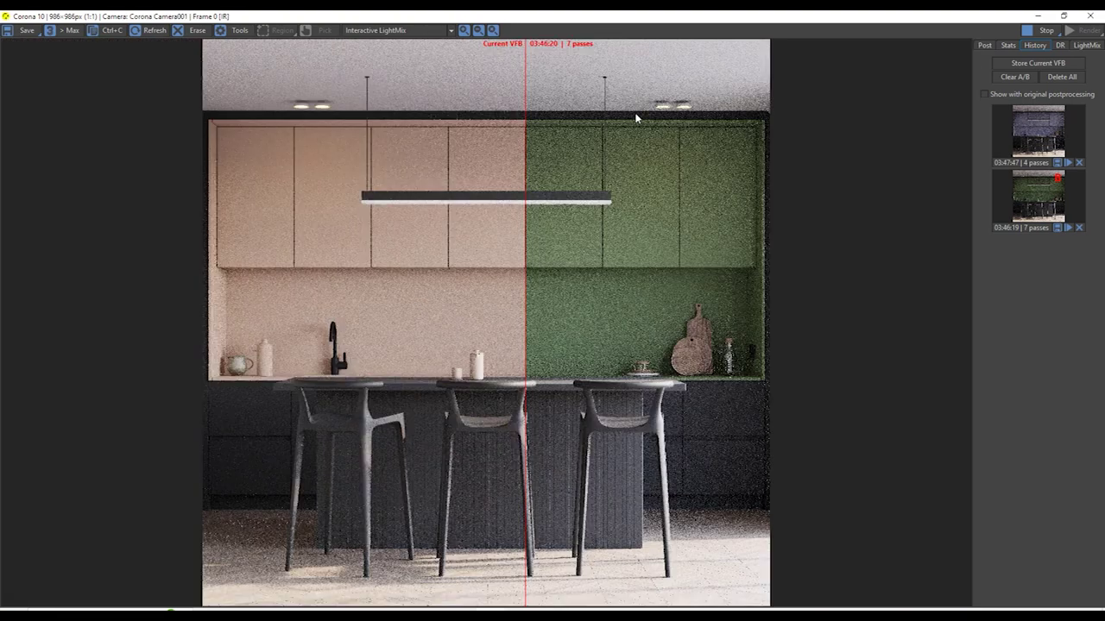
scroll(682, 99, "up", 7)
middle_click_drag(461, 219, 47, 369)
scroll(712, 222, "up", 2)
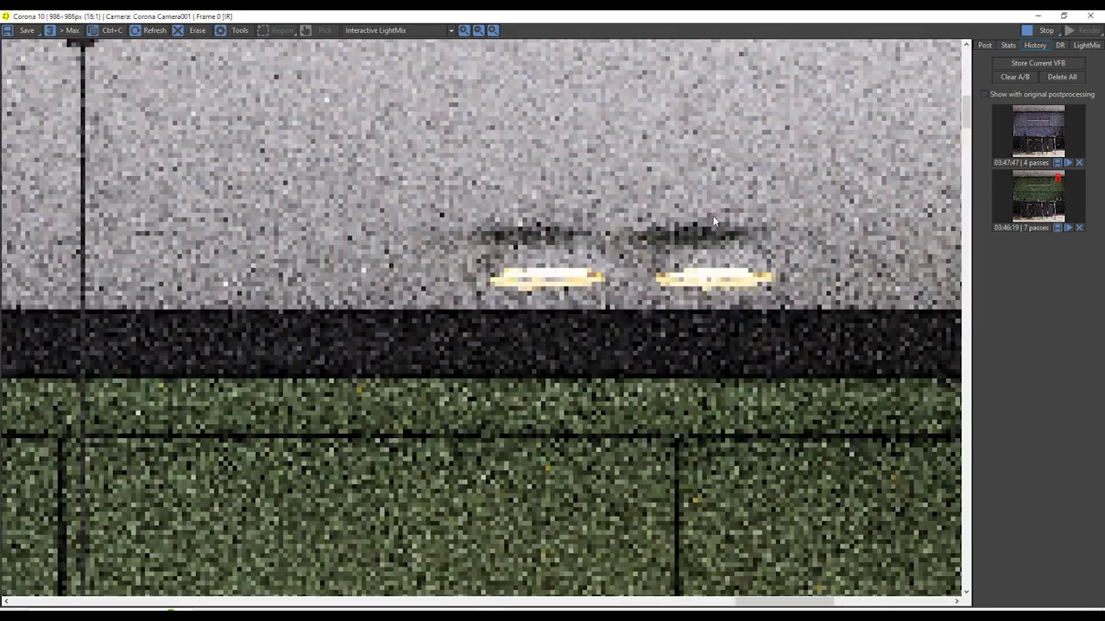
scroll(713, 221, "down", 4)
left_click_drag(473, 220, 540, 238)
Stop the interactive render and open the common output settings of the production render setup
left_click(1042, 30)
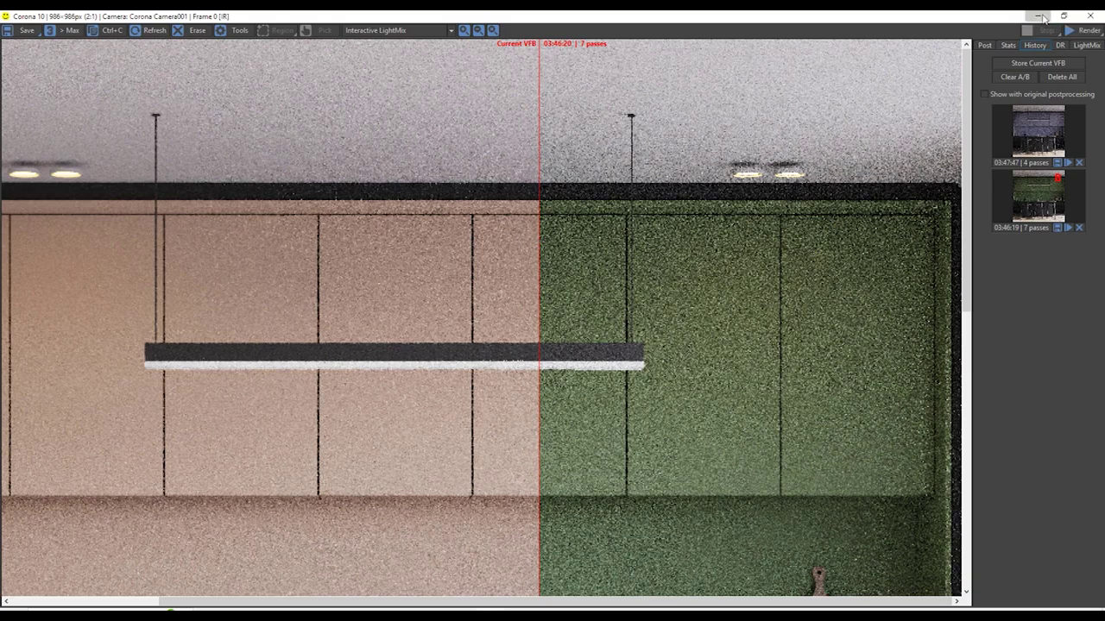
left_click(1041, 16)
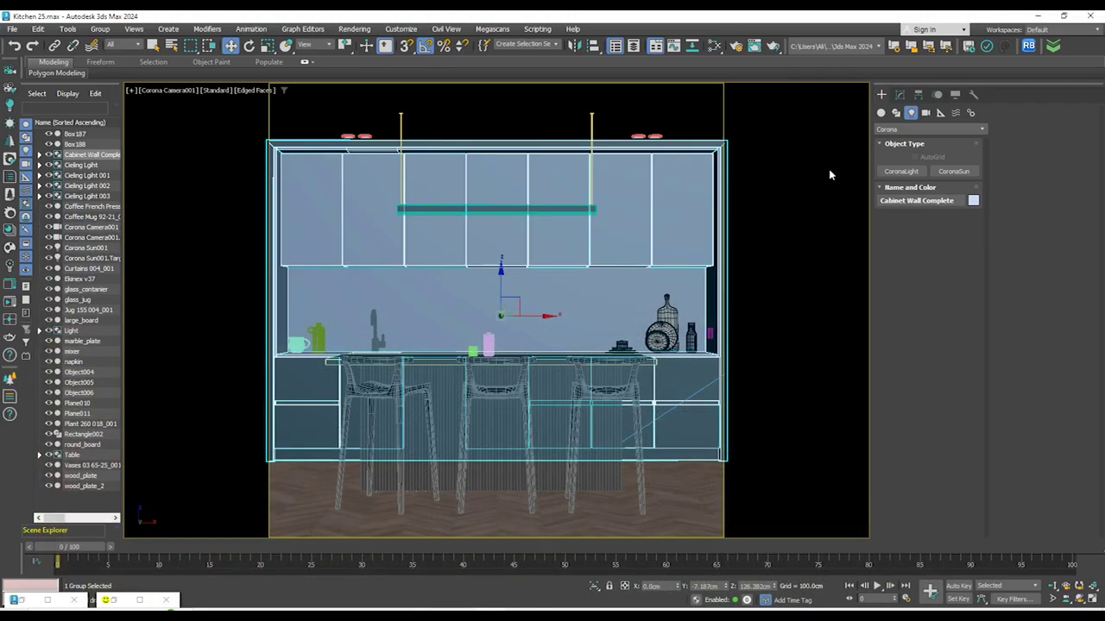
left_click(736, 46)
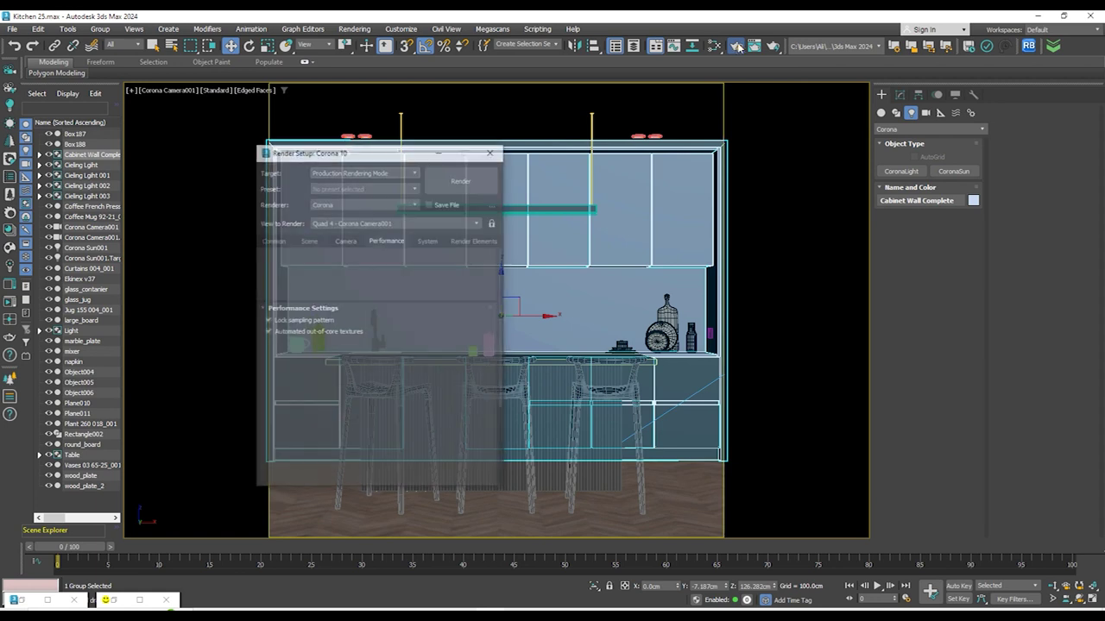
left_click(274, 241)
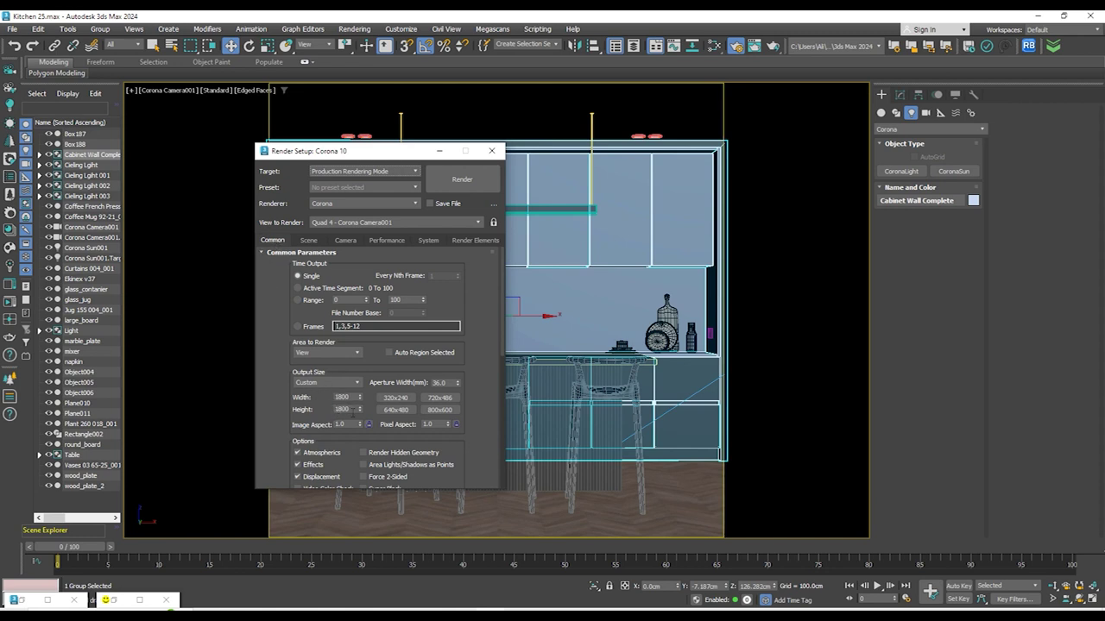
Set the production render's pass limit to 22 and its denoising mode to Corona High Quality
left_click(309, 241)
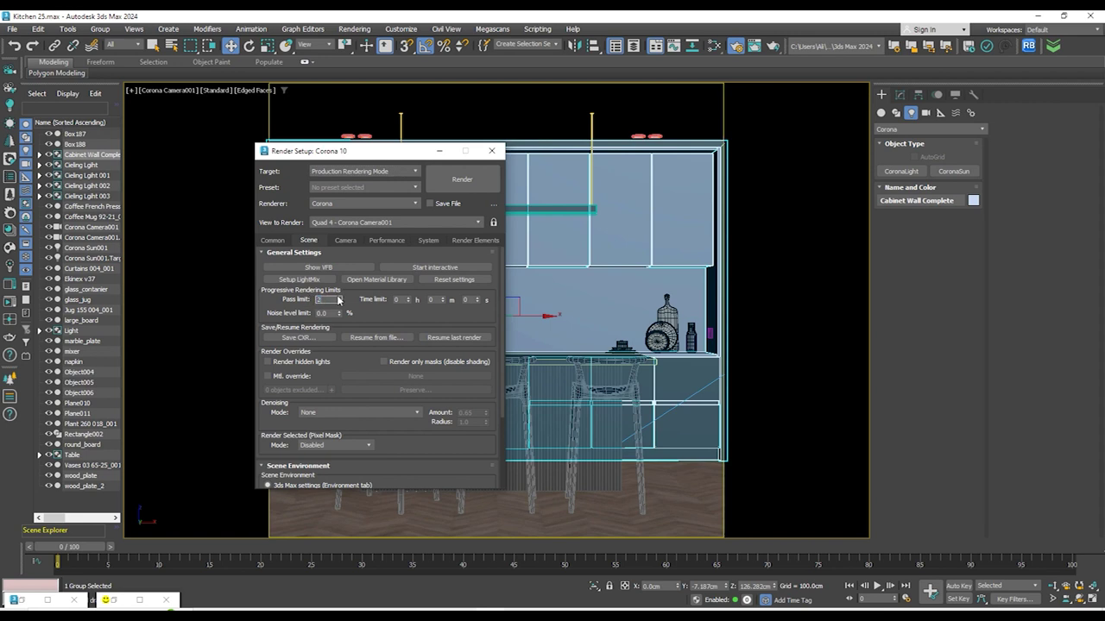
mouse_move(338, 299)
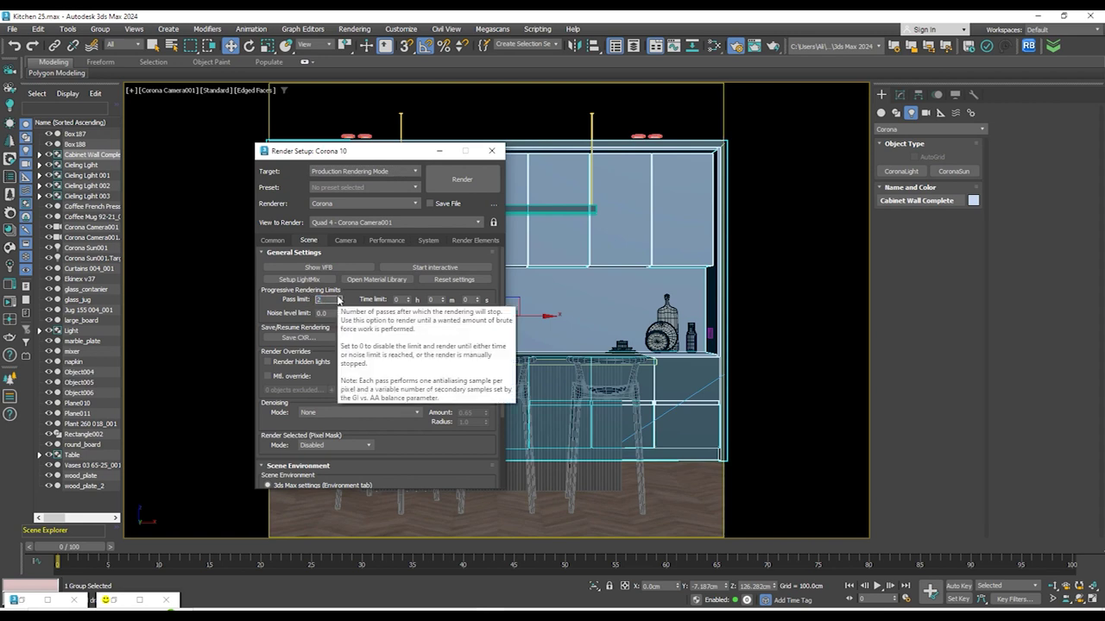
left_click(316, 413)
left_click(326, 452)
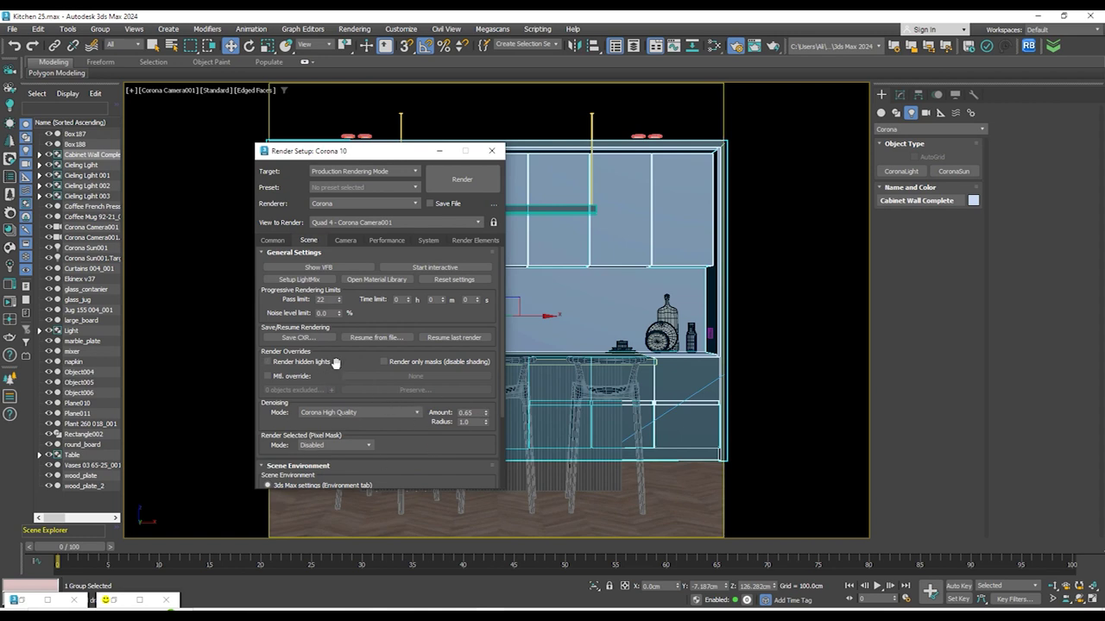
left_click(492, 151)
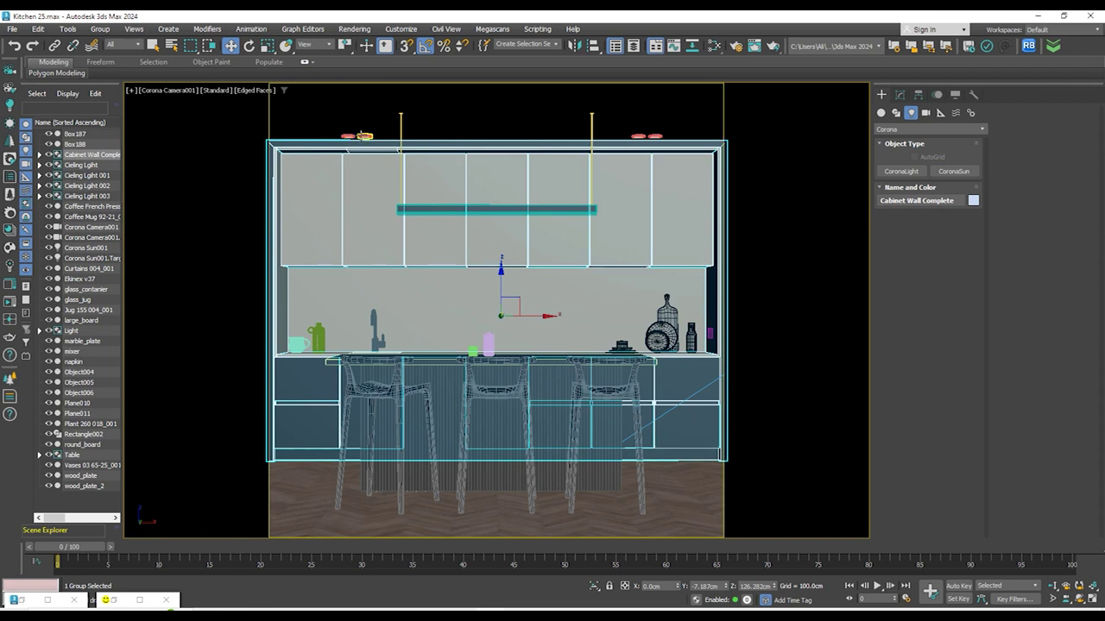
In the wireframe front view, raise all four ceiling light groups together until their tops meet the ceiling line
key("f")
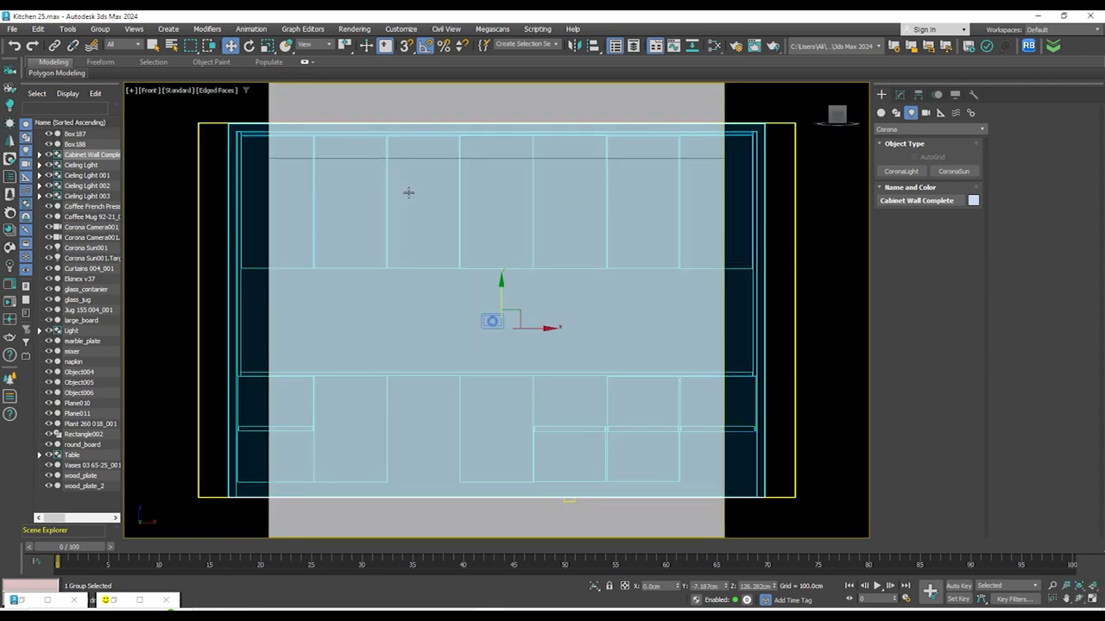
key("F3")
scroll(338, 134, "up", 6)
scroll(337, 143, "up", 3)
left_click(328, 125)
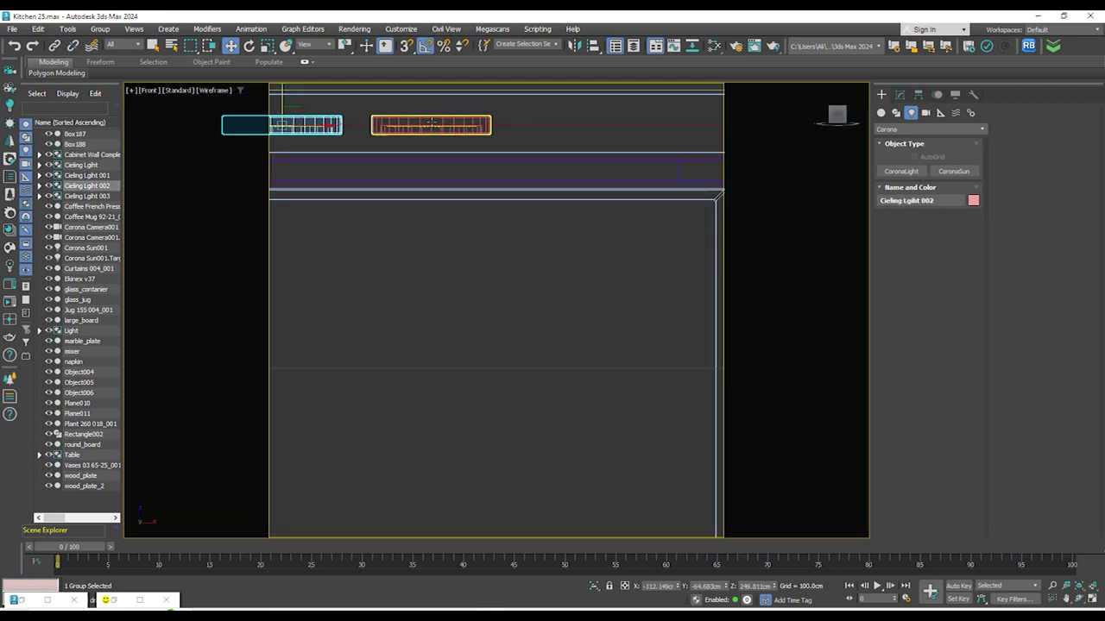
left_click(414, 125, "ctrl")
scroll(414, 146, "down", 5)
scroll(535, 194, "up", 5)
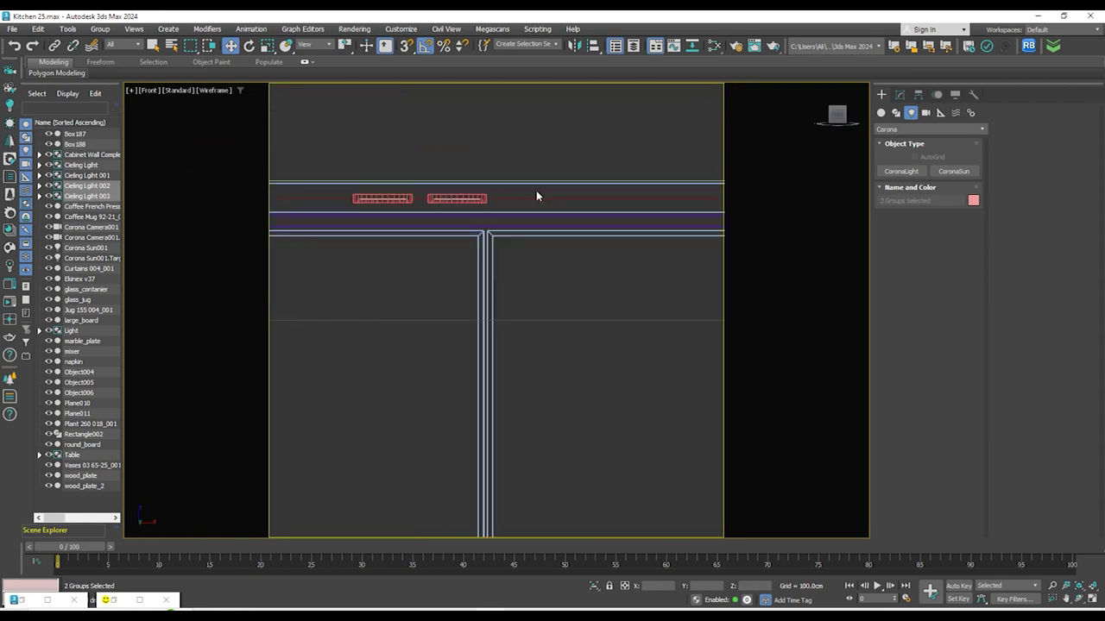
left_click(457, 199, "ctrl")
left_click(403, 197, "ctrl")
scroll(405, 197, "down", 6)
scroll(517, 215, "up", 7)
left_click_drag(535, 203, 535, 181)
scroll(566, 218, "down", 3)
scroll(399, 223, "up", 6)
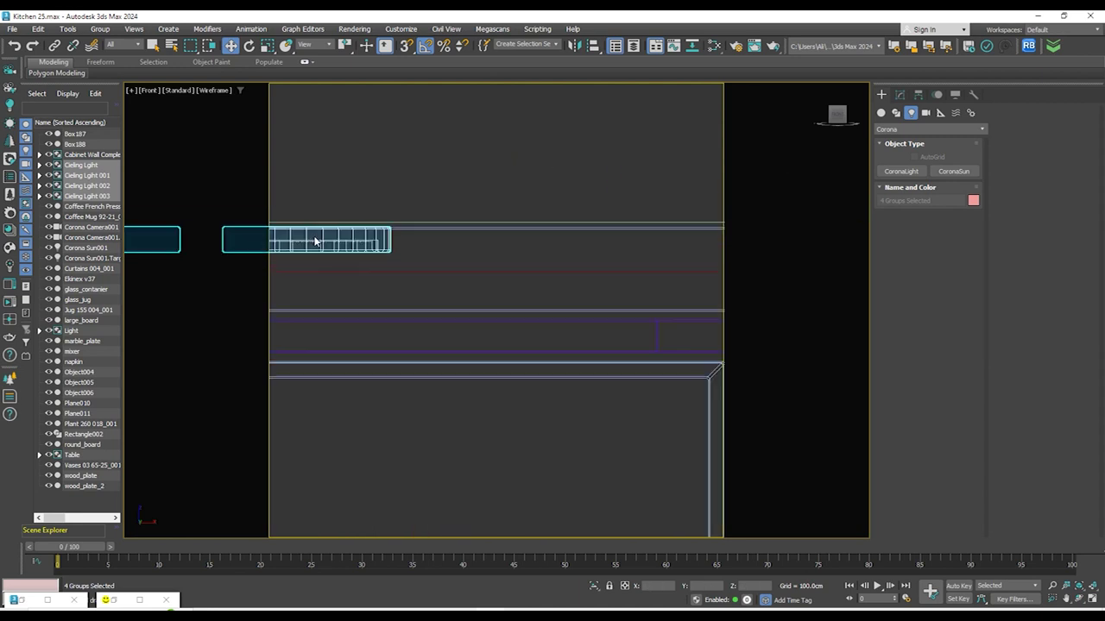
Examine the raised ceiling lights against the ceiling line up close in the front view, and return to the Corona camera view
key("ctrl+d")
scroll(515, 263, "down", 2)
key("ctrl+z")
scroll(465, 254, "up", 3)
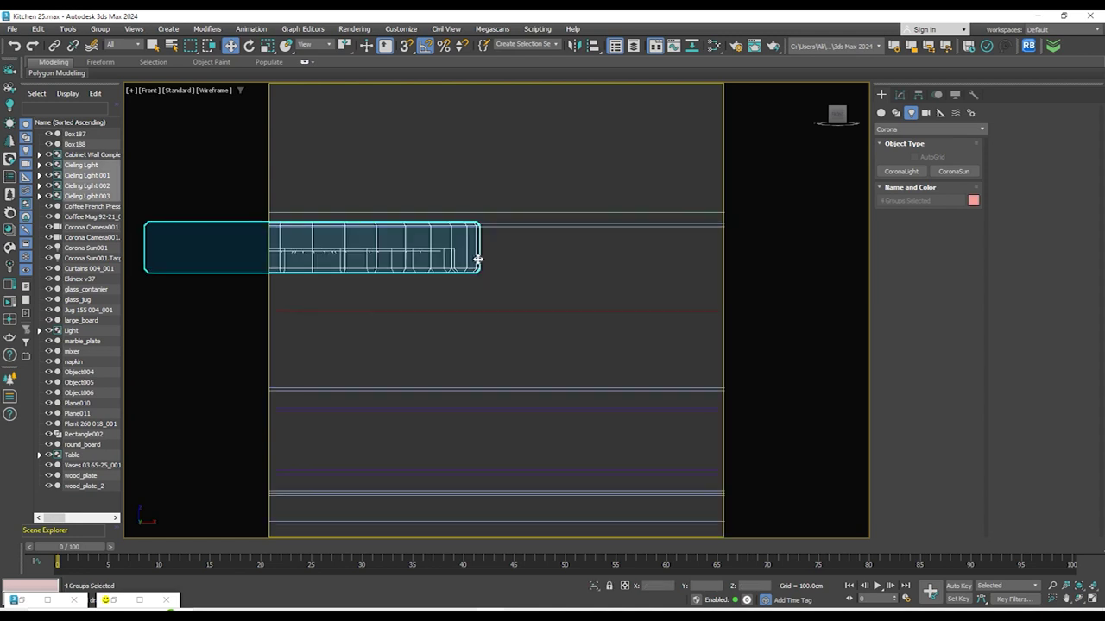
scroll(540, 264, "down", 5)
scroll(417, 249, "up", 5)
scroll(328, 249, "down", 10)
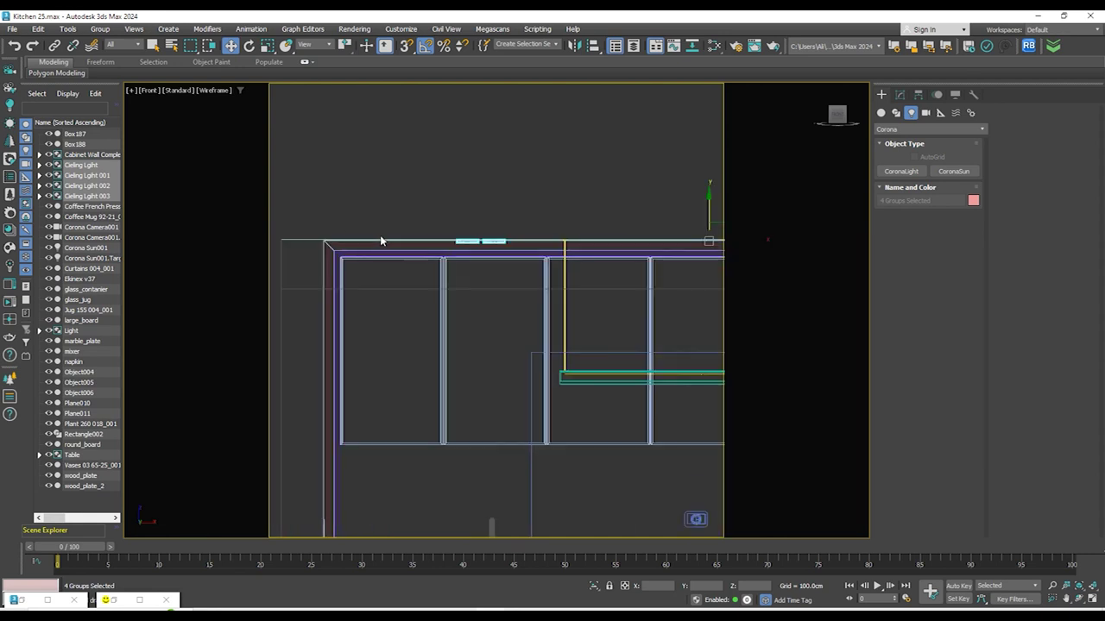
scroll(412, 255, "up", 3)
key("c")
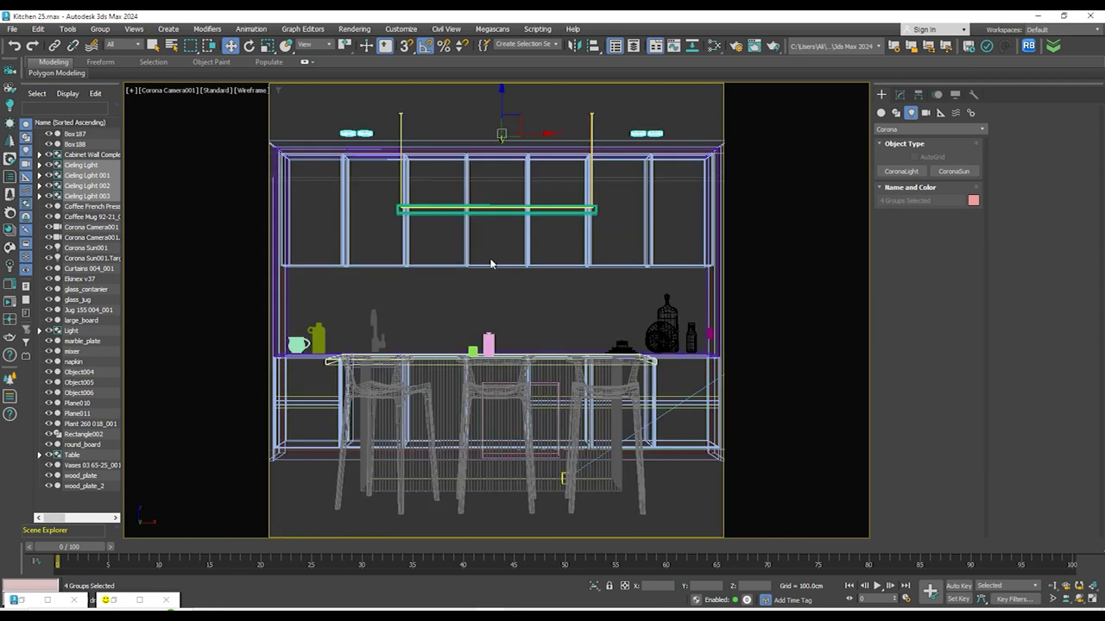
Switch back to the Corona frame buffer and move the A/B divider across the whole kitchen to view the full beige render
left_click(107, 599)
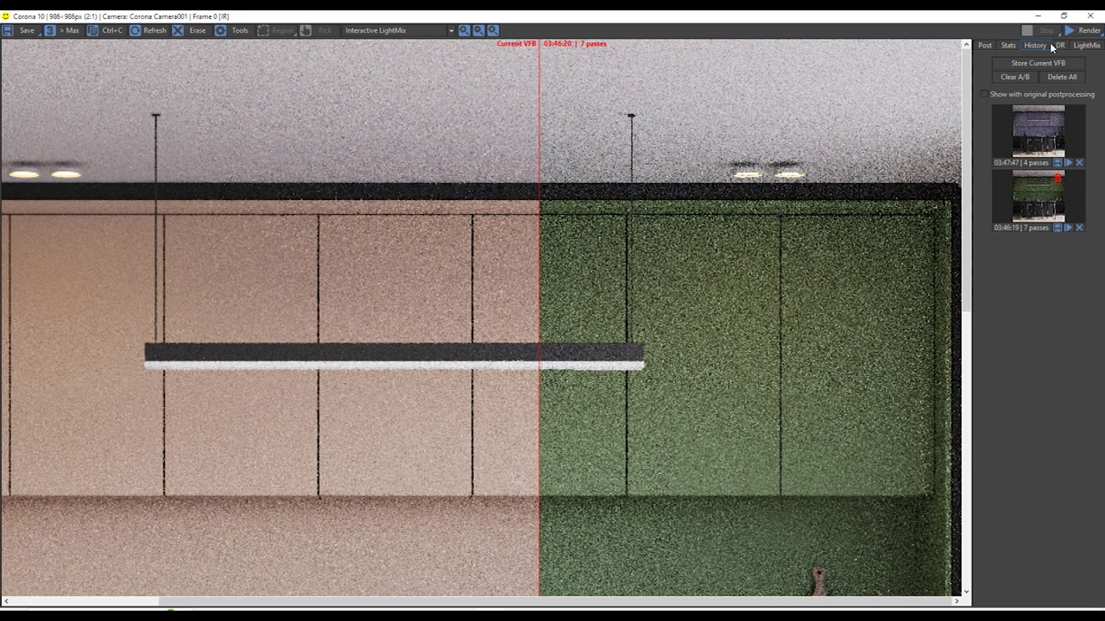
scroll(667, 250, "down", 1)
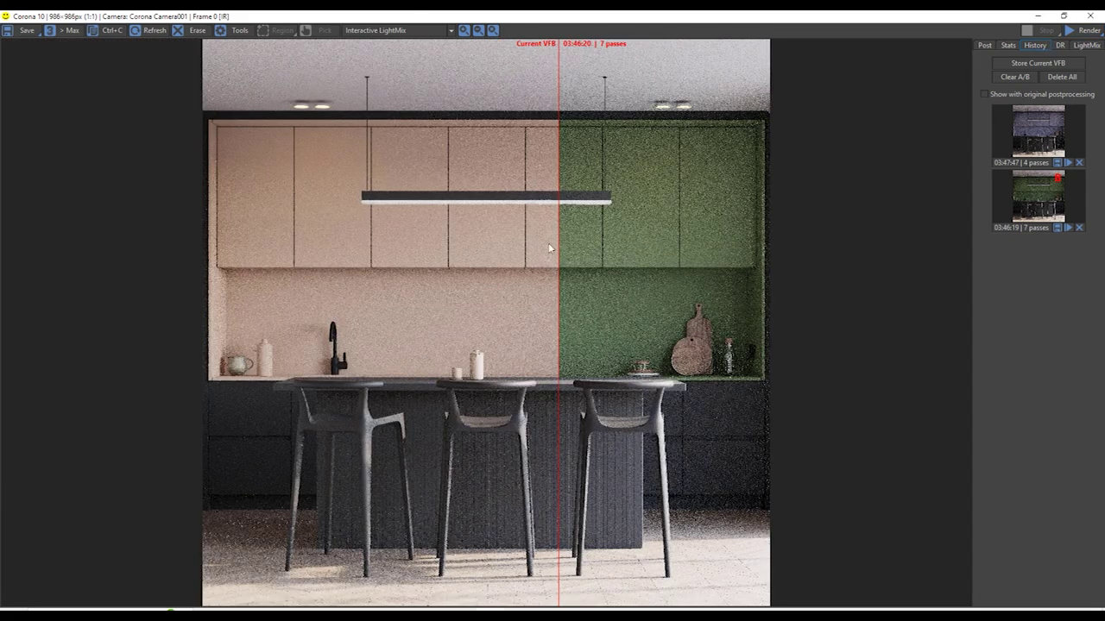
left_click_drag(485, 261, 767, 245)
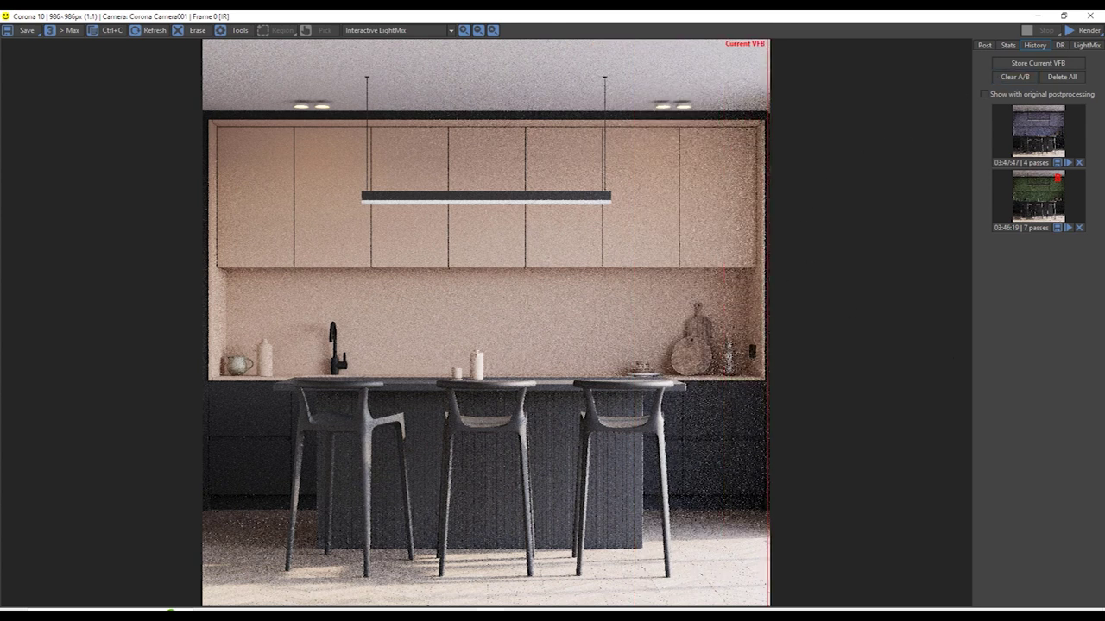